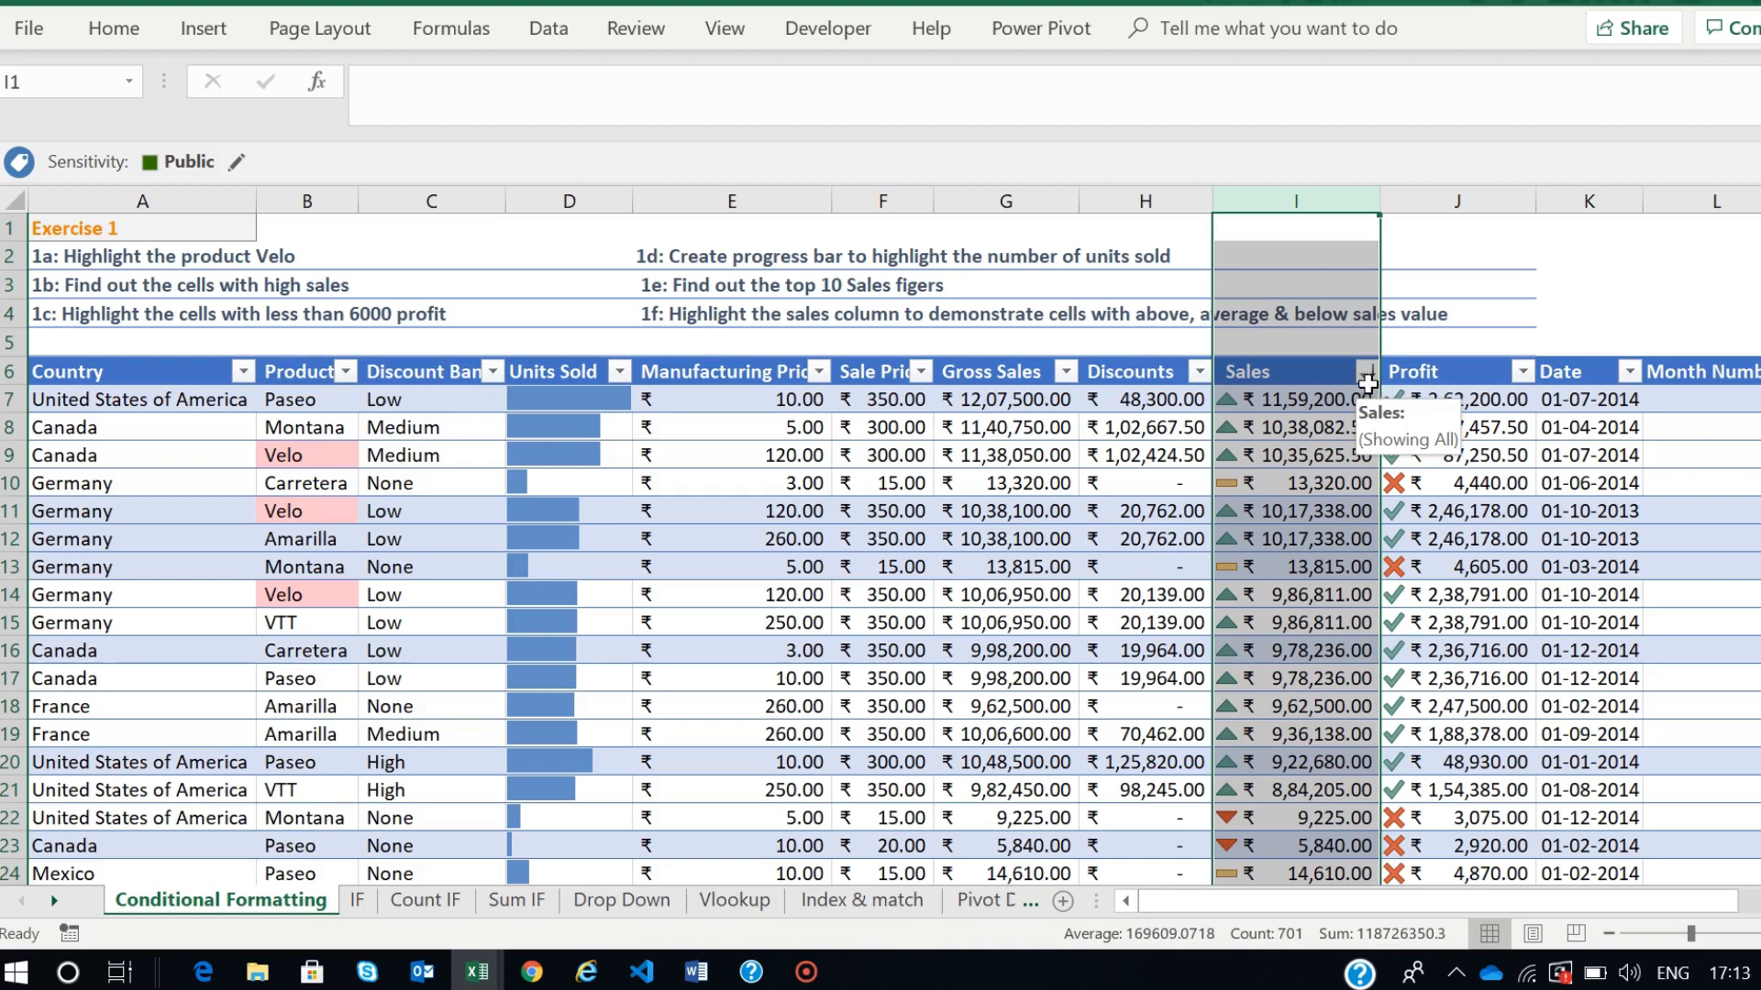
- Apply a Top 10 Items rule to Sales column I with Light Red Fill and Dark Red Text
left_click(1244, 706)
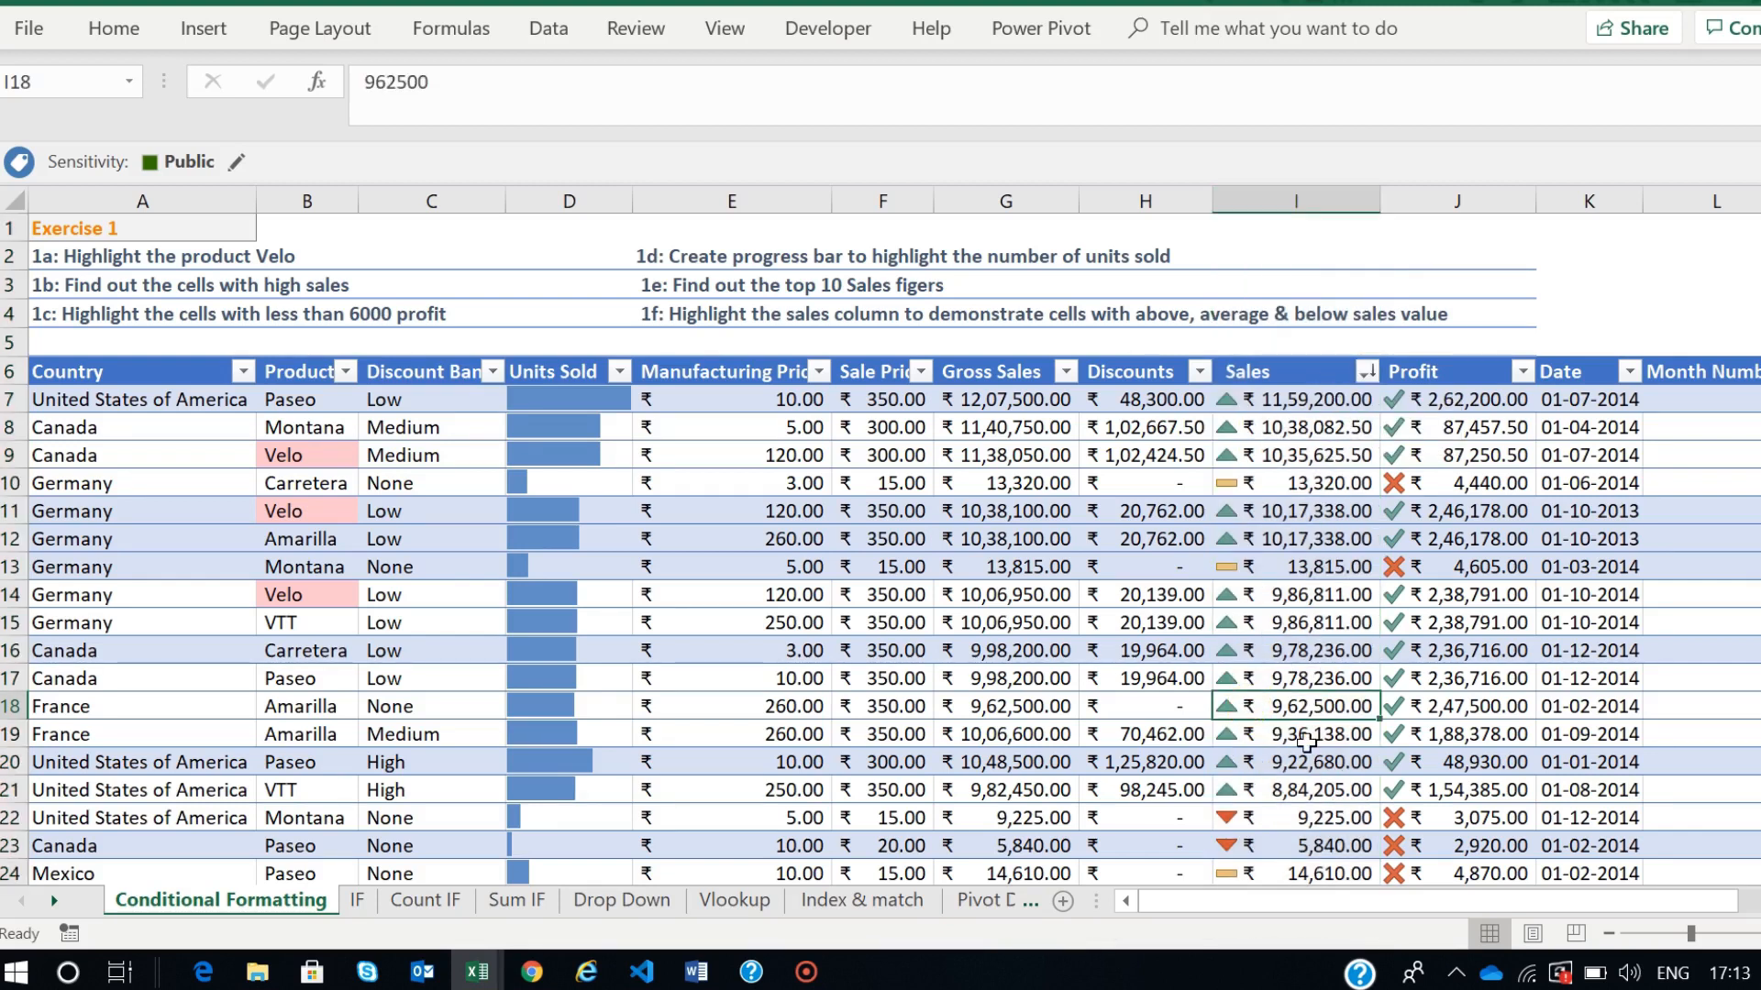
left_click(1326, 191)
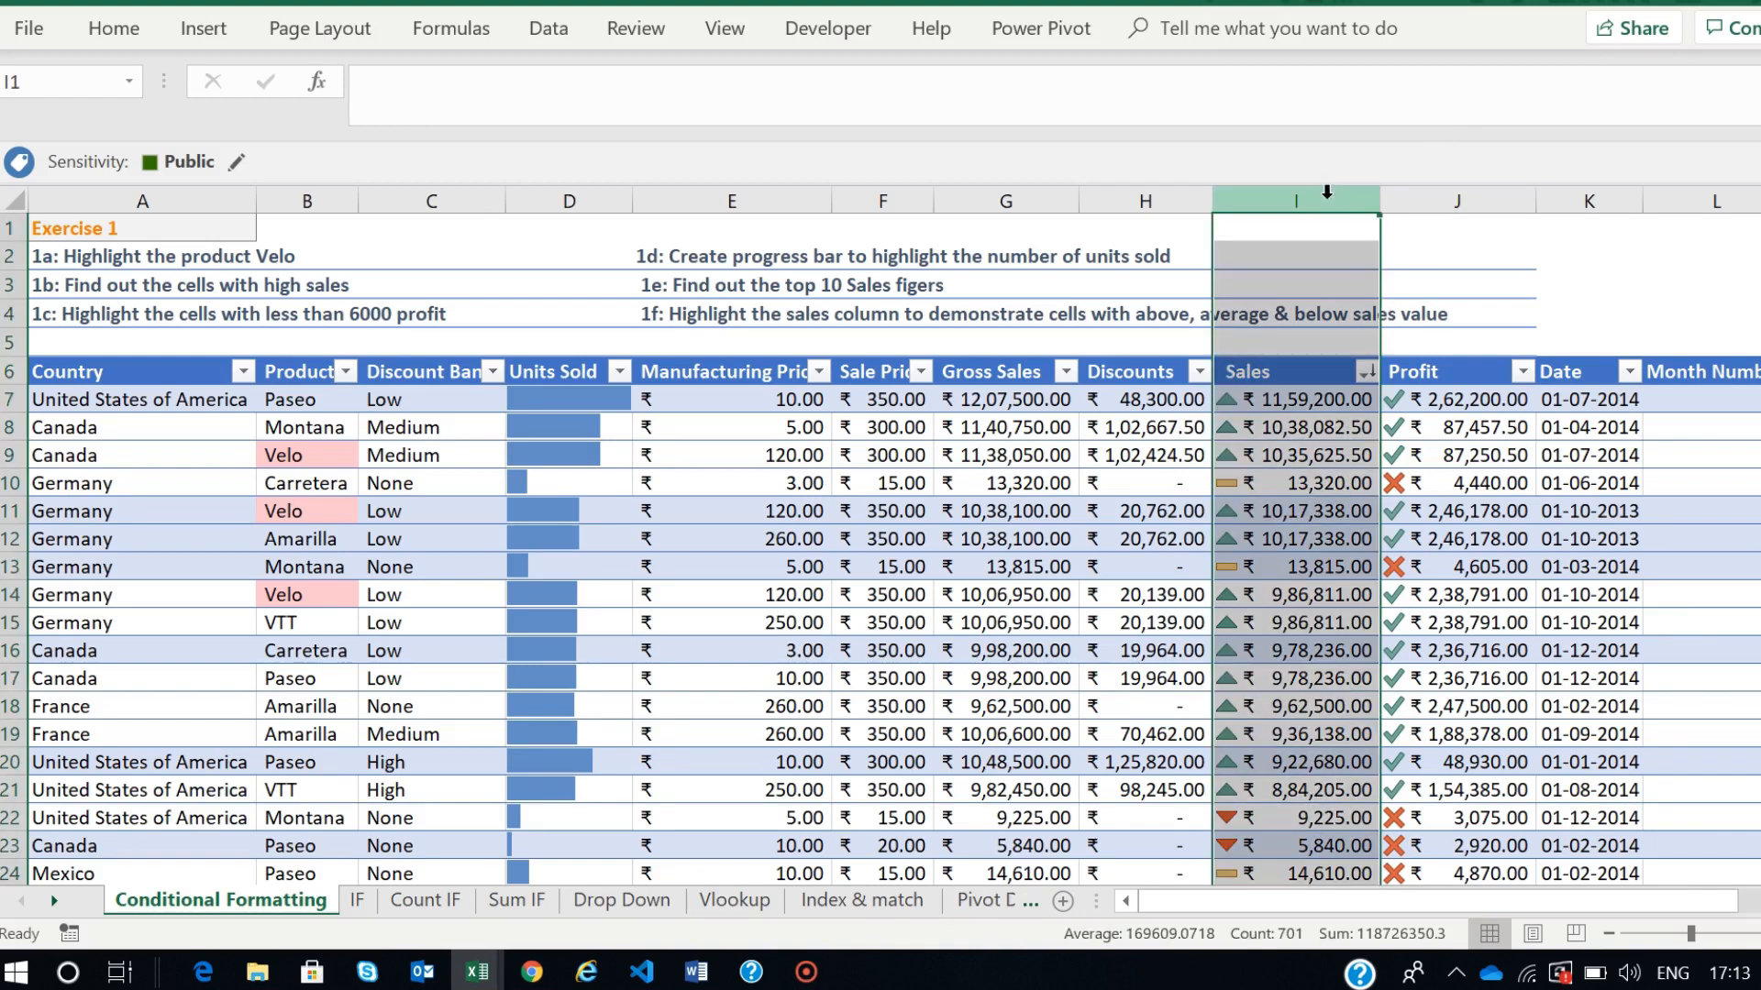
left_click(102, 34)
left_click(1218, 135)
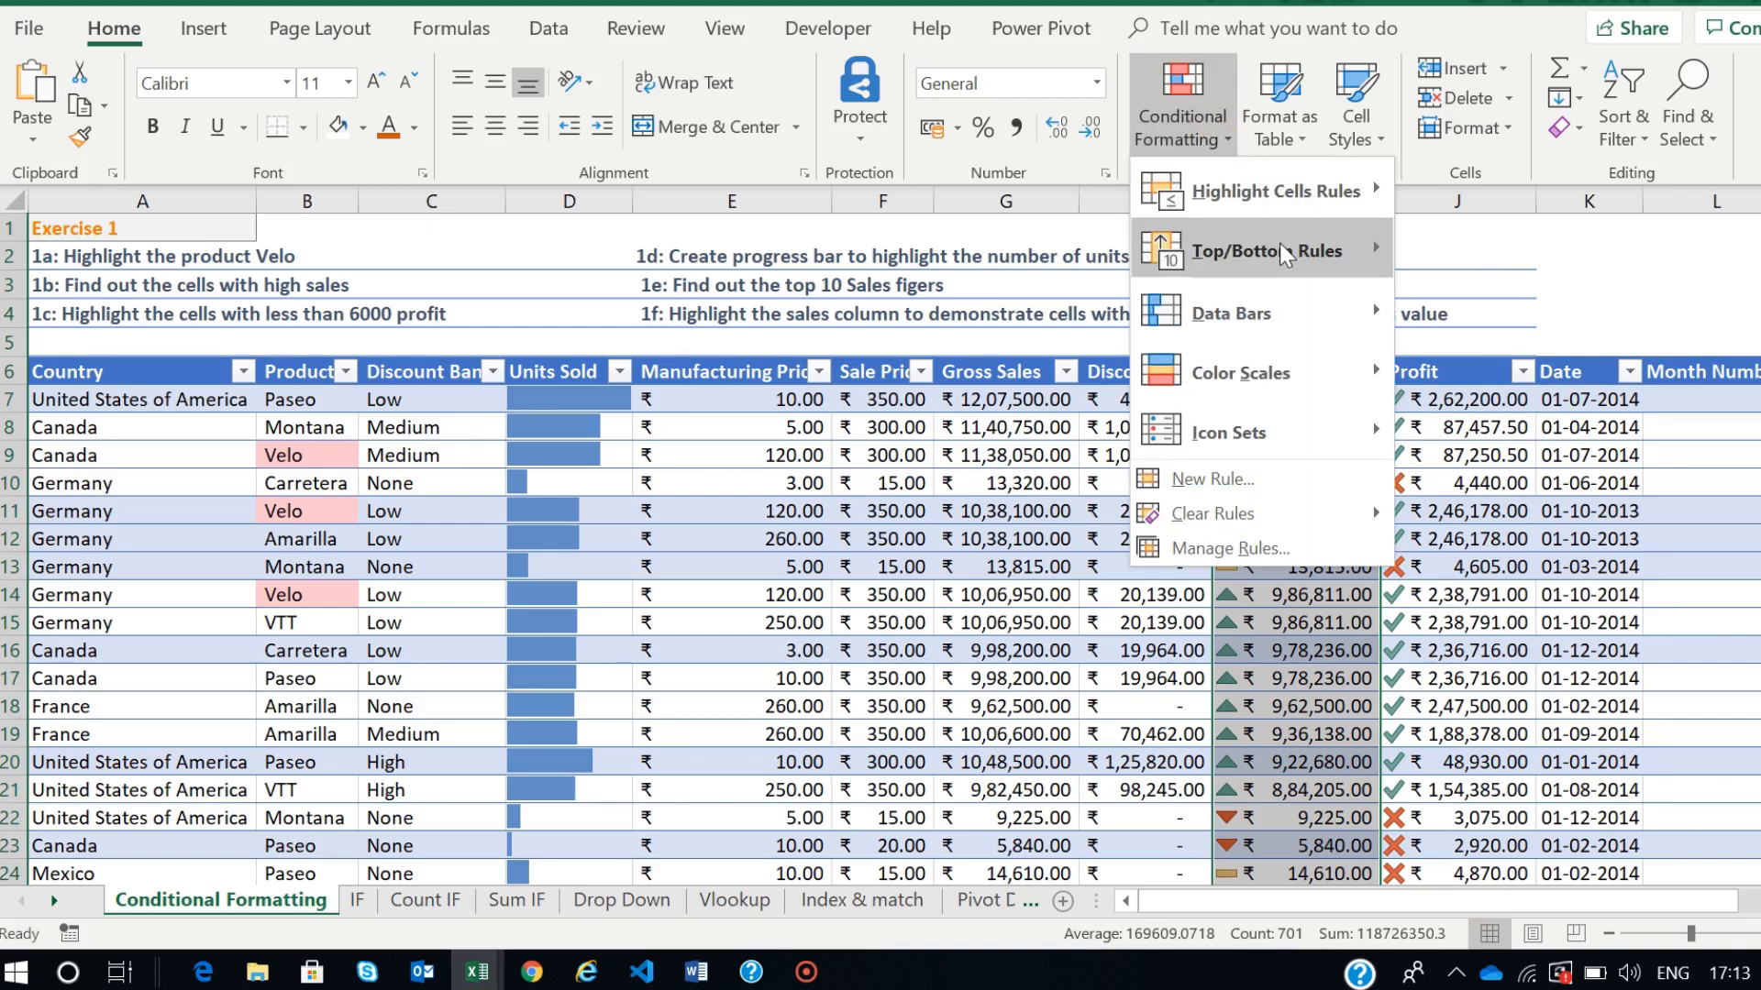
mouse_move(1279, 244)
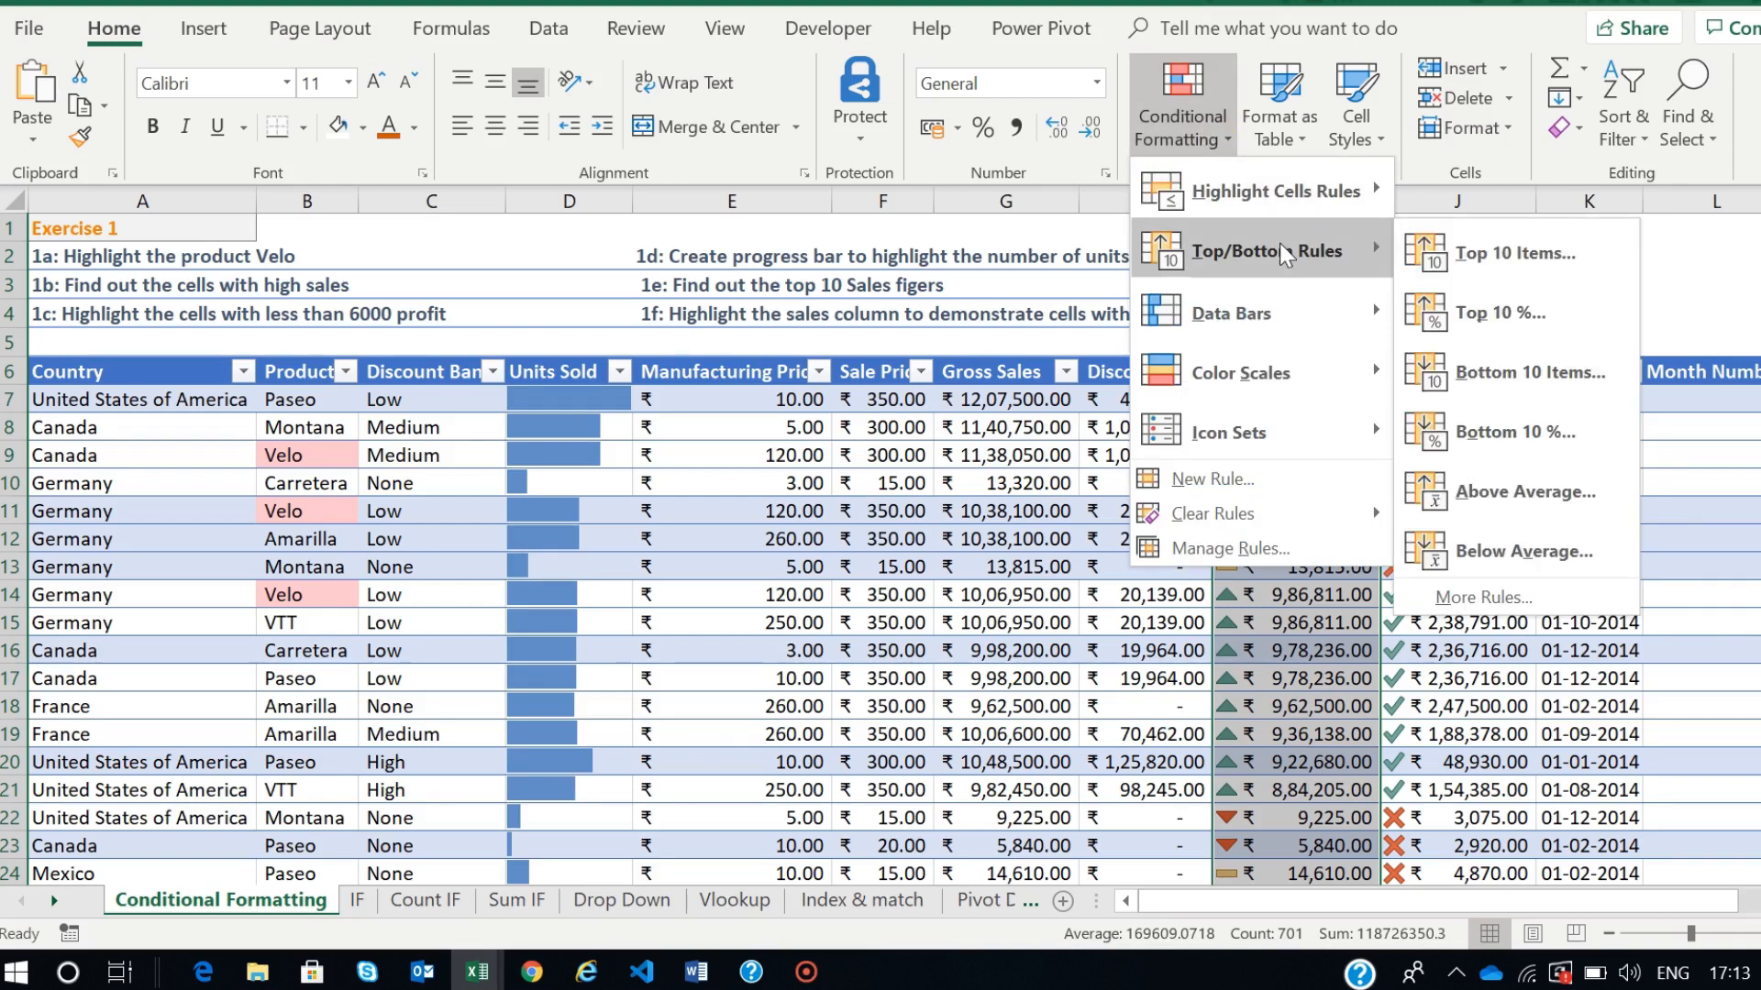
left_click(1487, 254)
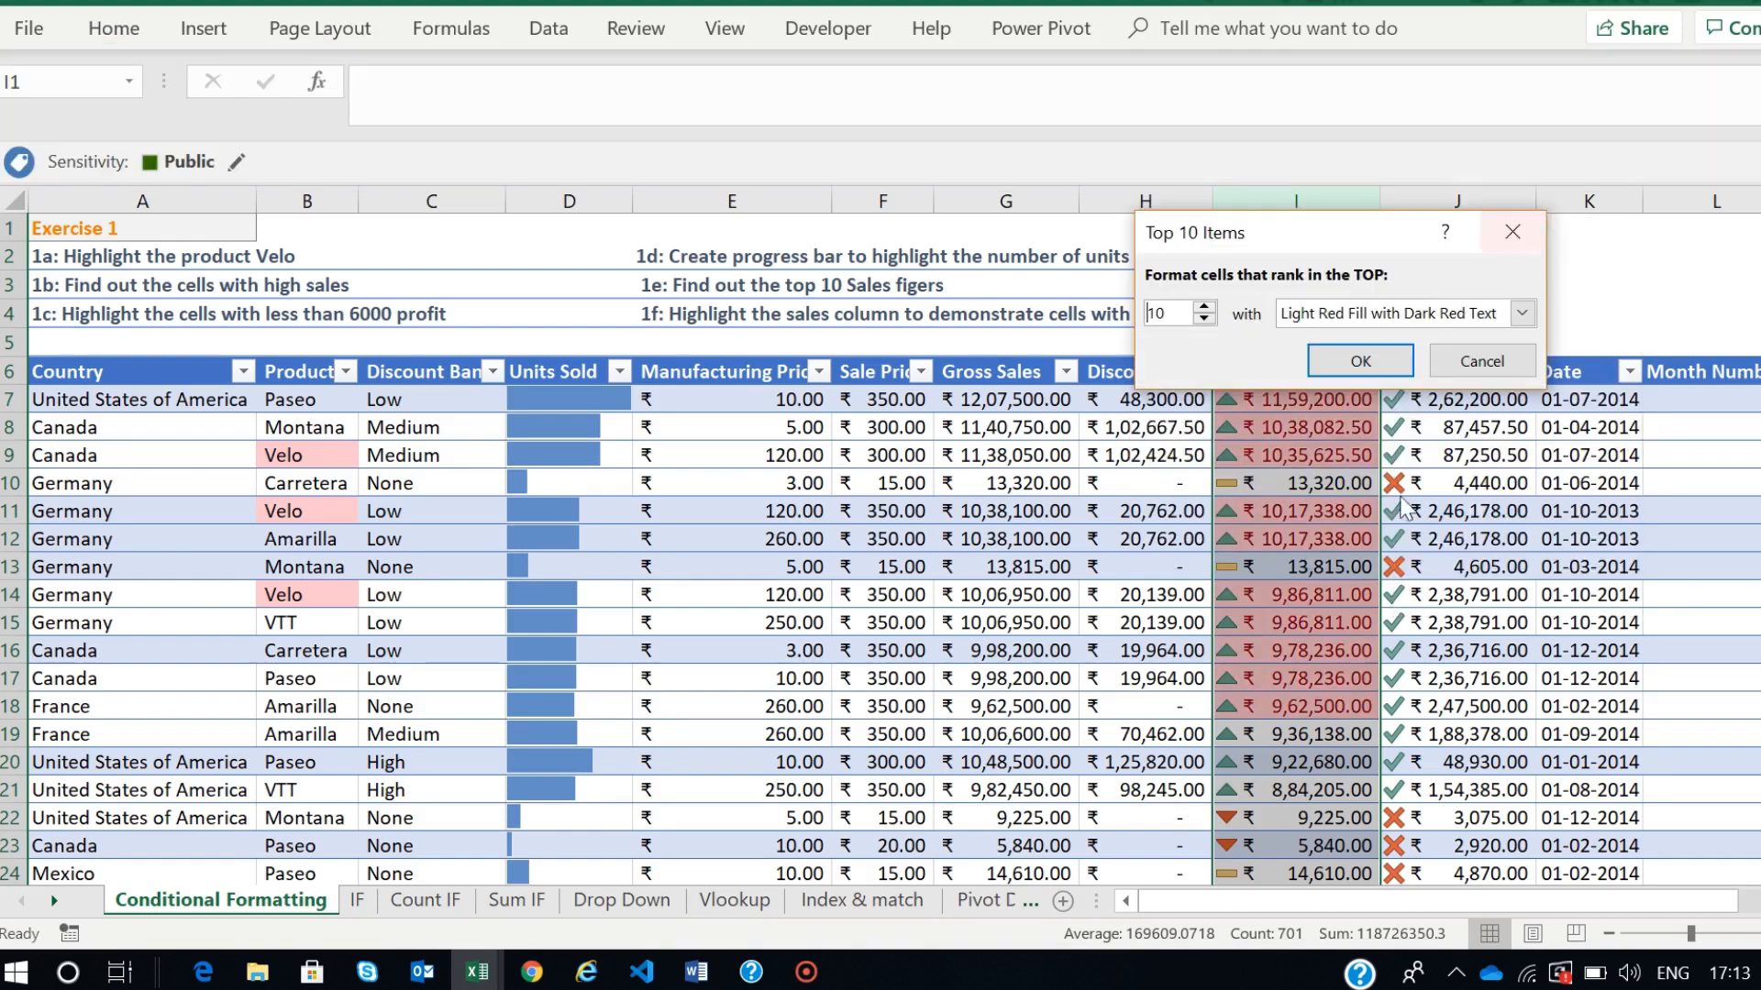
left_click(1348, 363)
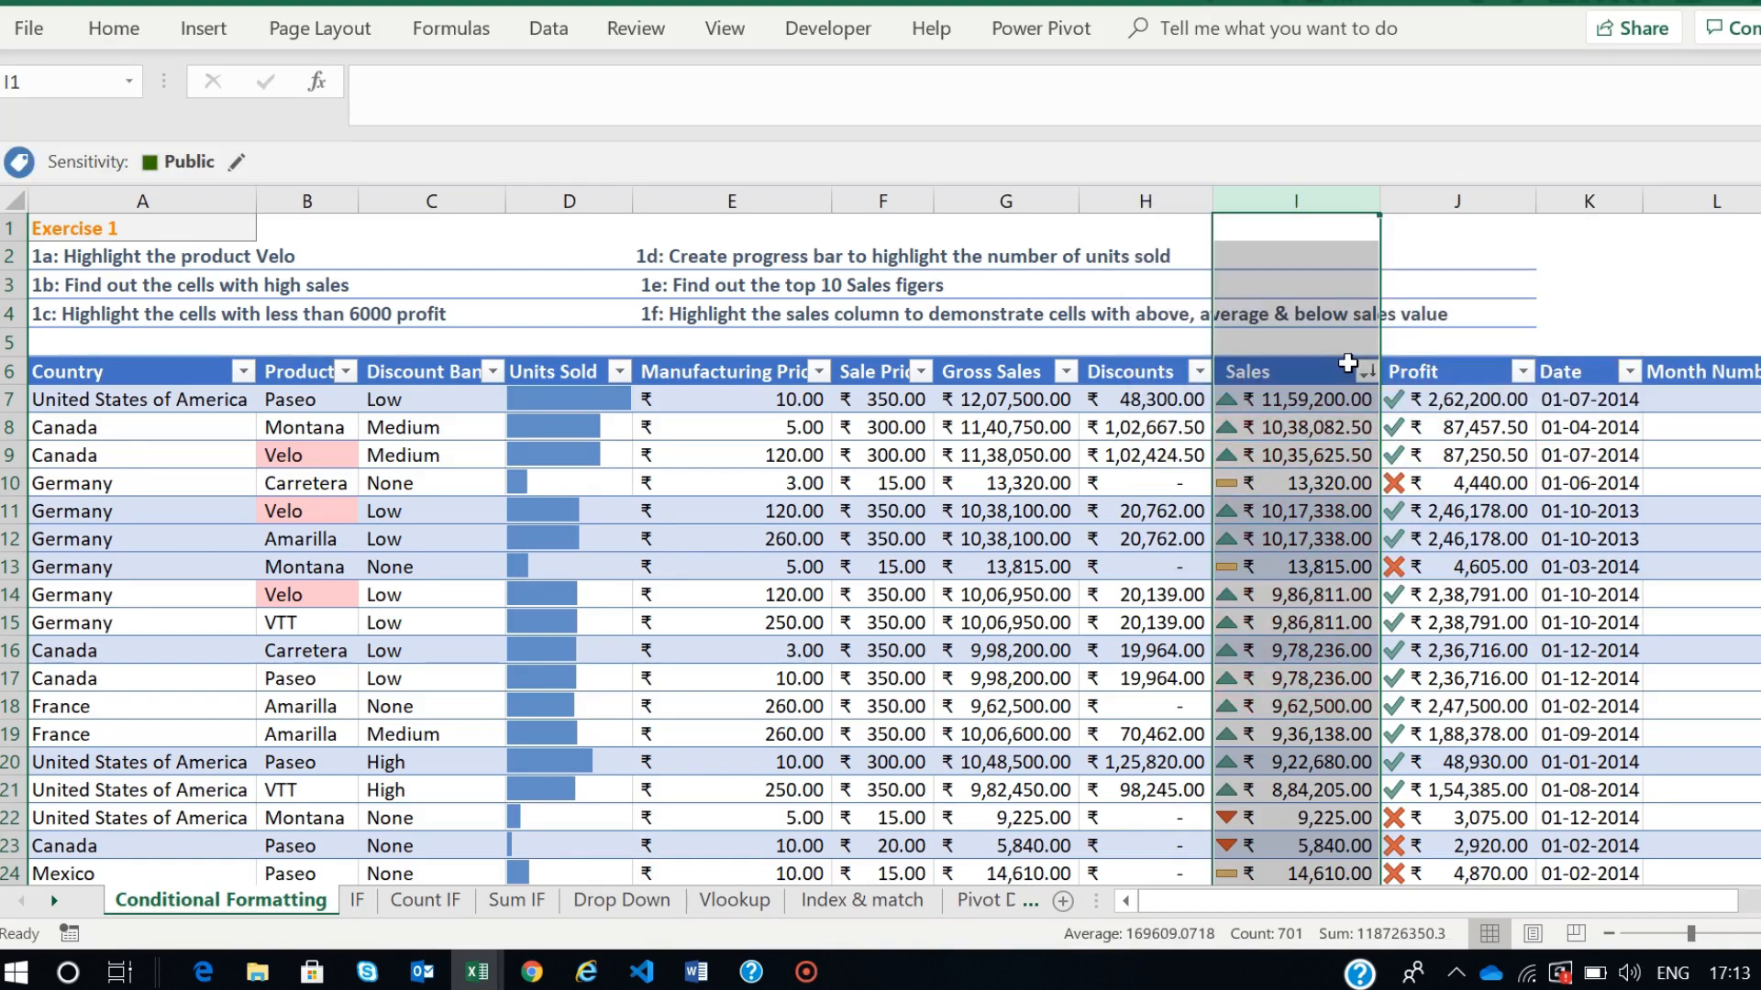
left_click(1318, 675)
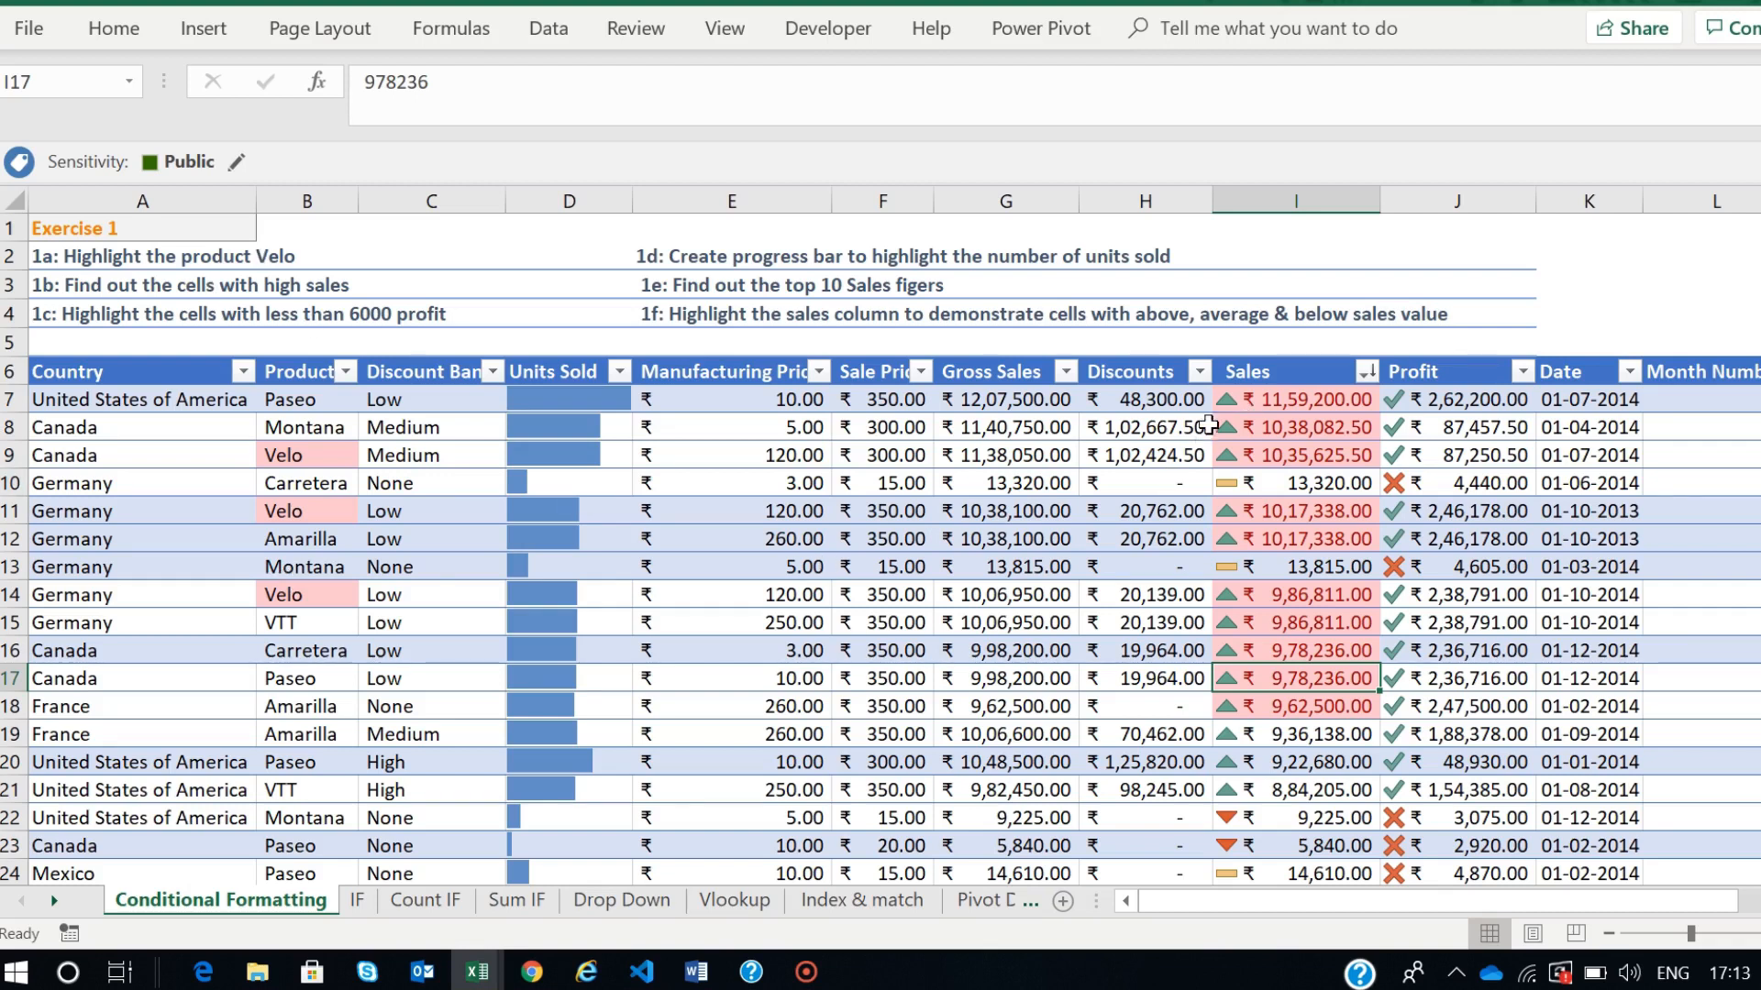
left_click(1313, 185)
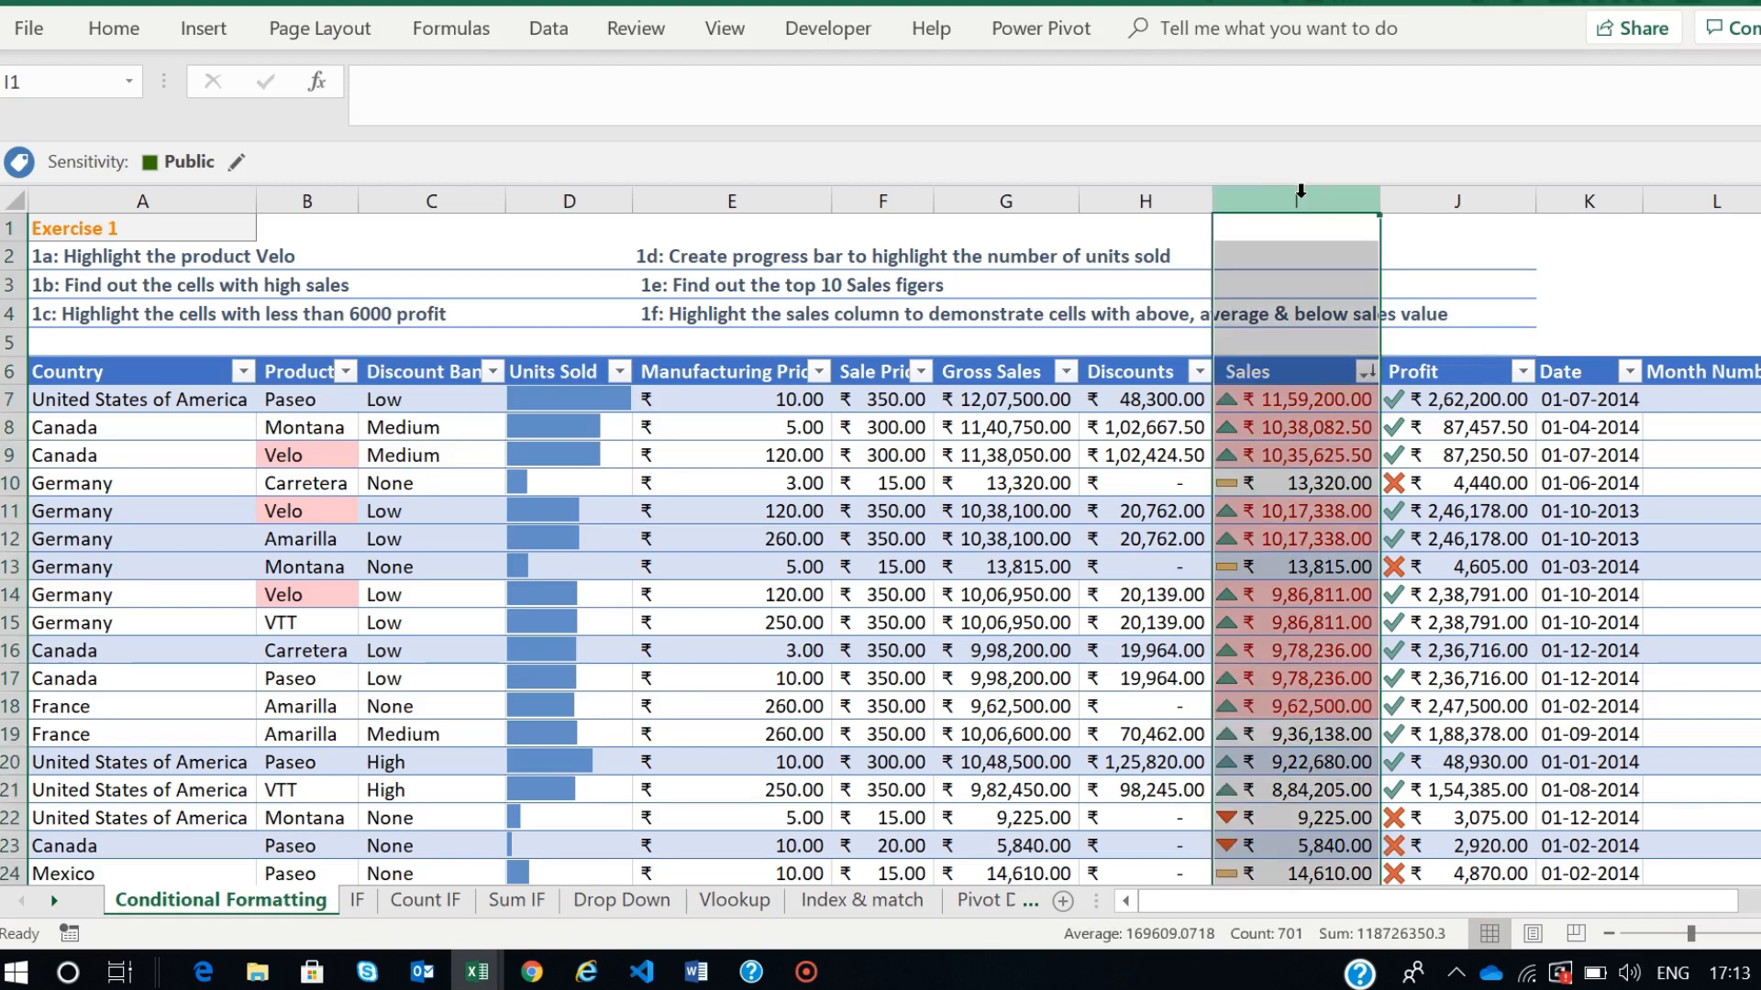
left_click(134, 25)
left_click(1207, 146)
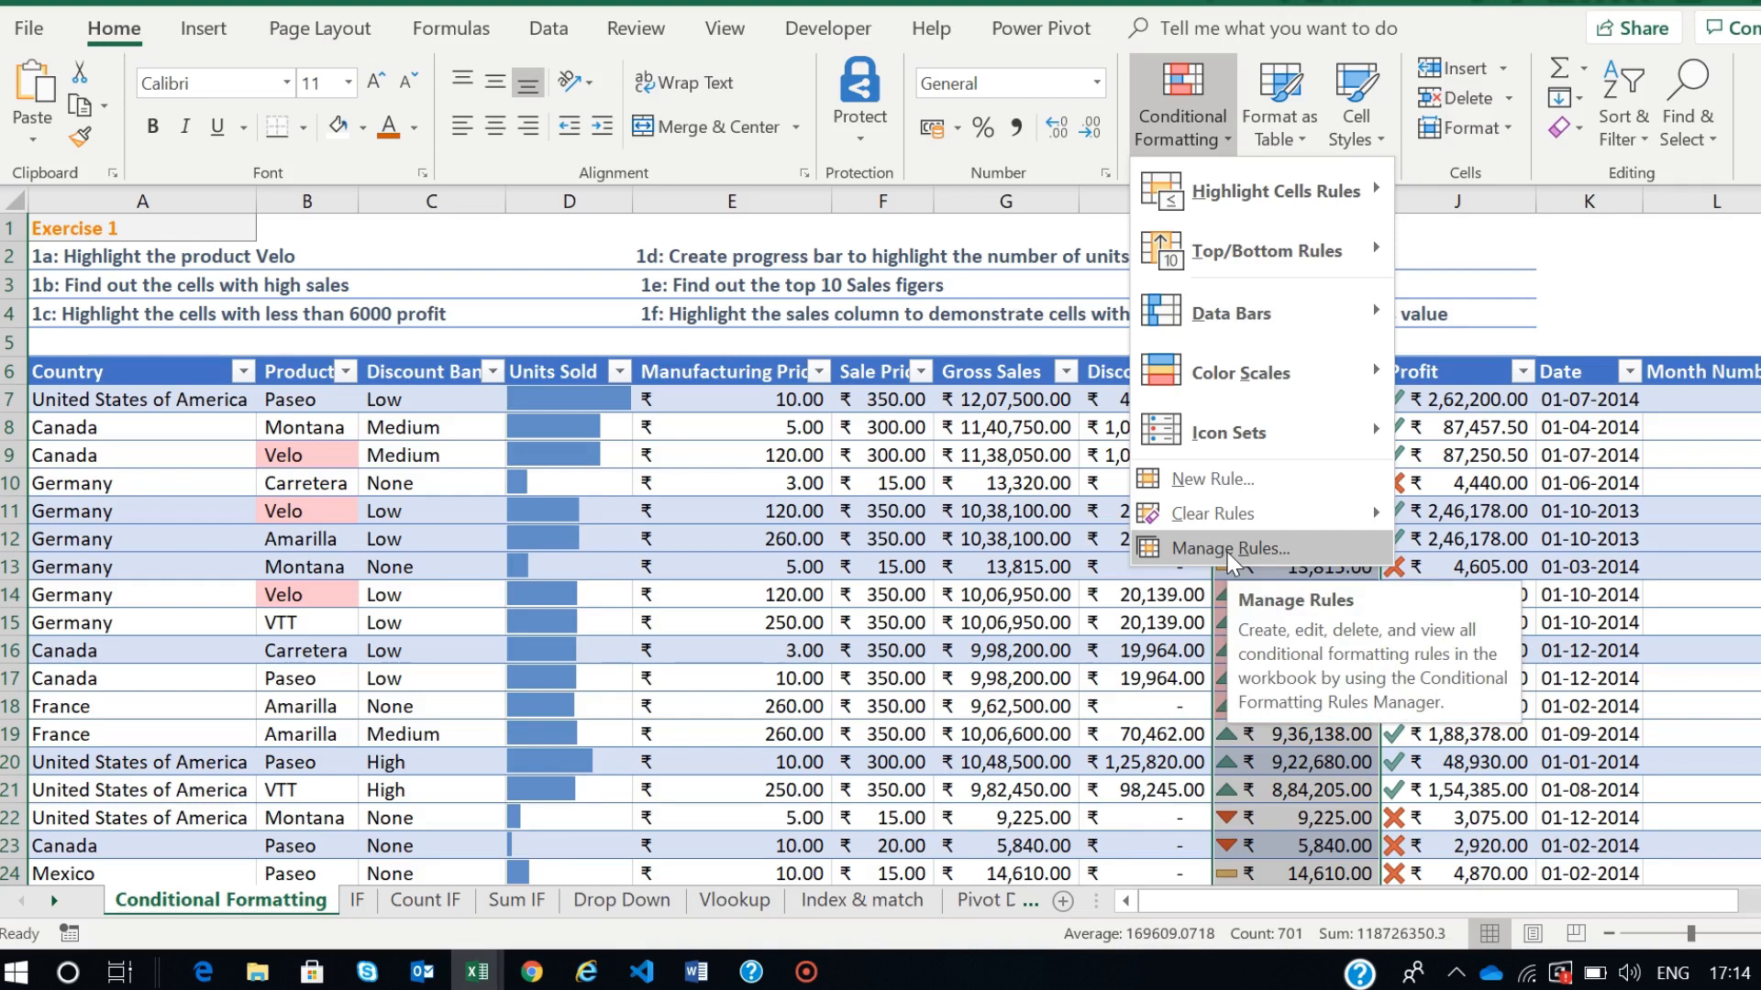
left_click(686, 618)
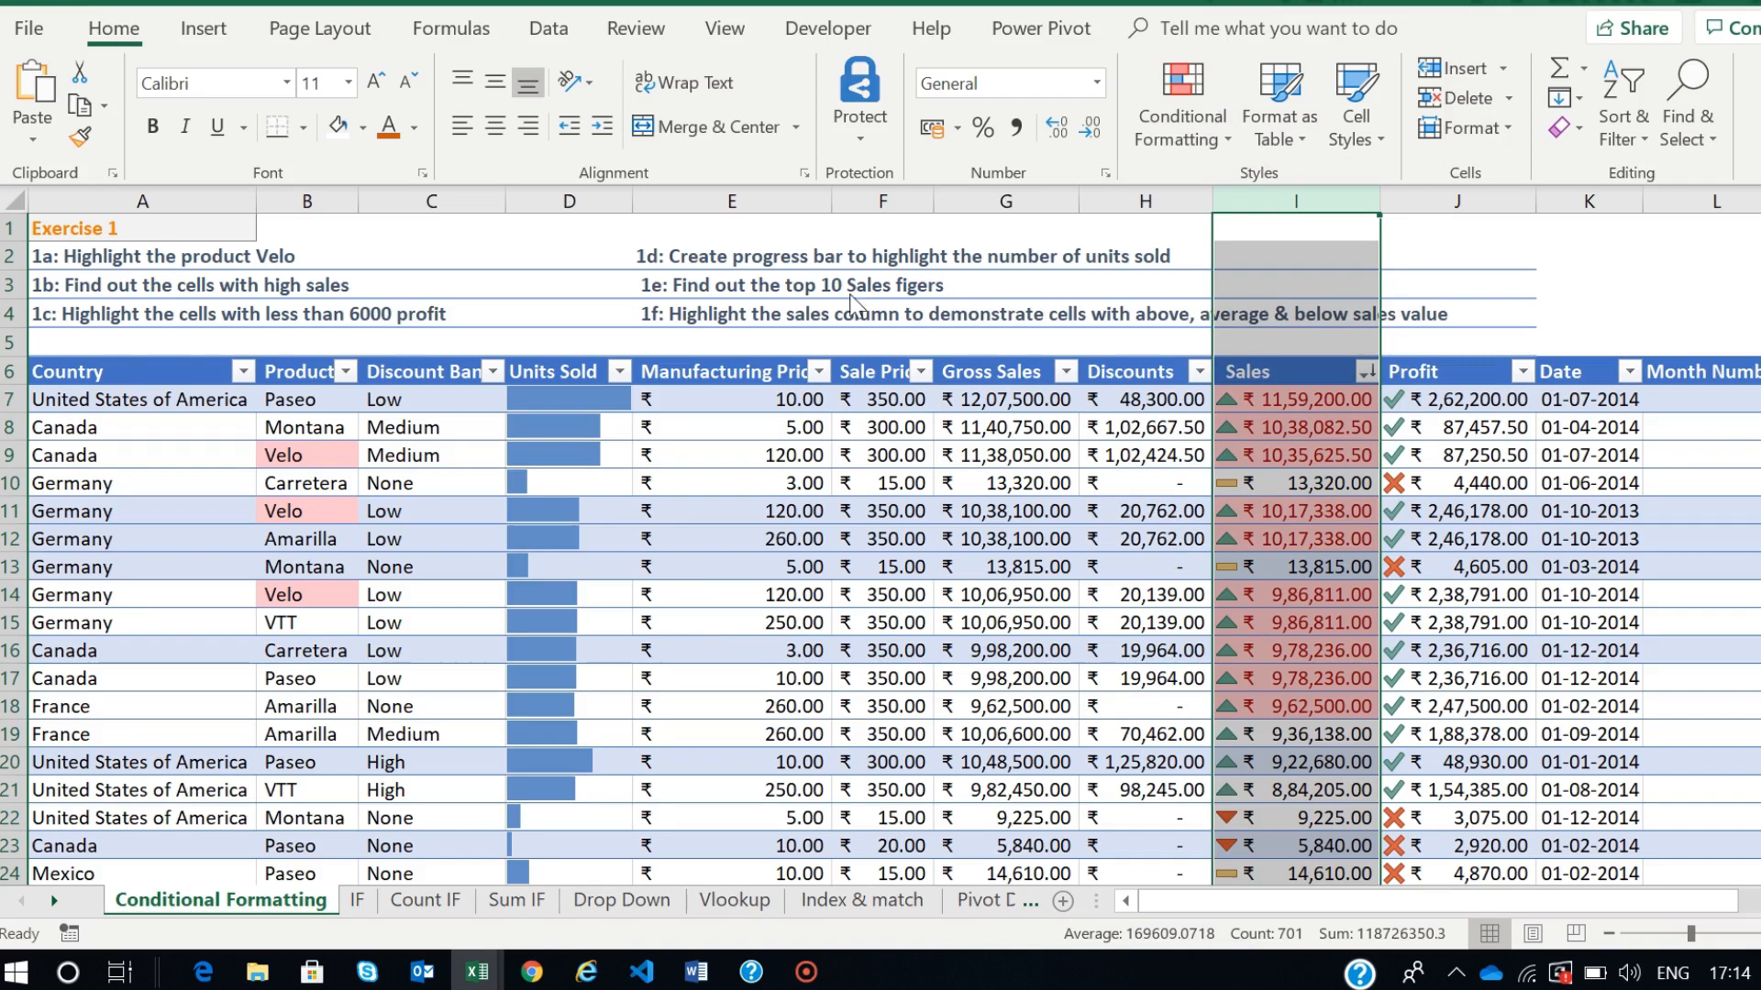
left_click(625, 312)
left_click(715, 314)
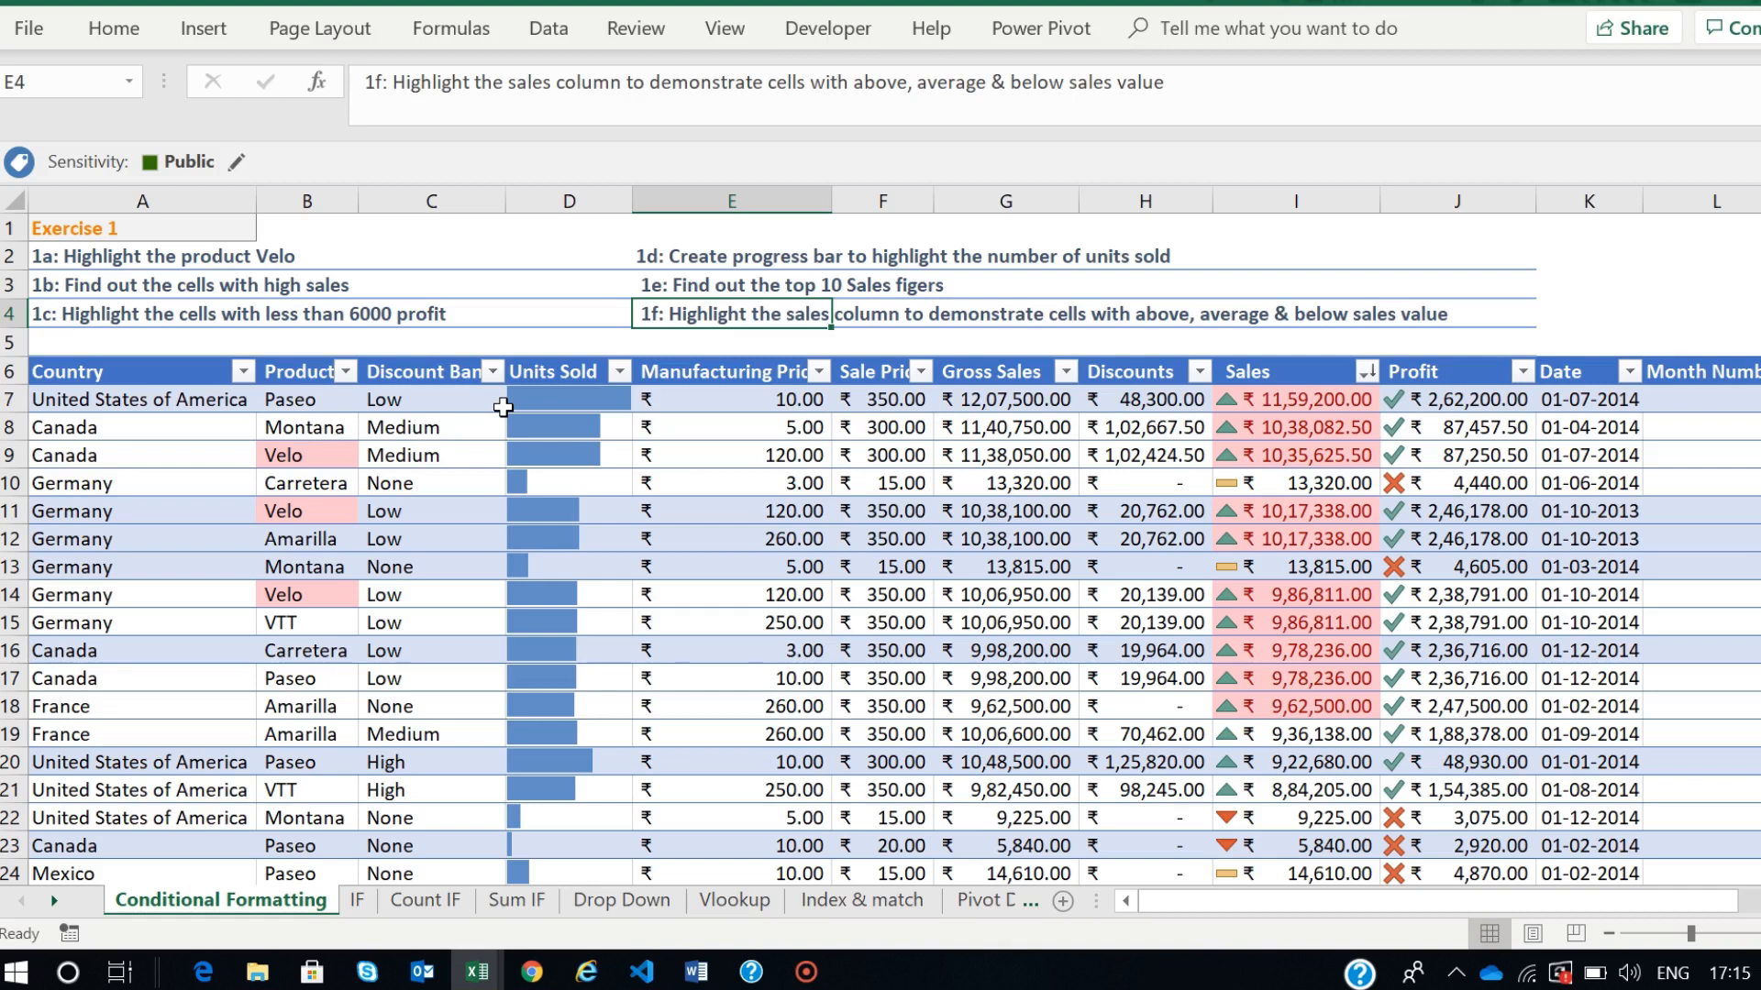
left_click(1261, 200)
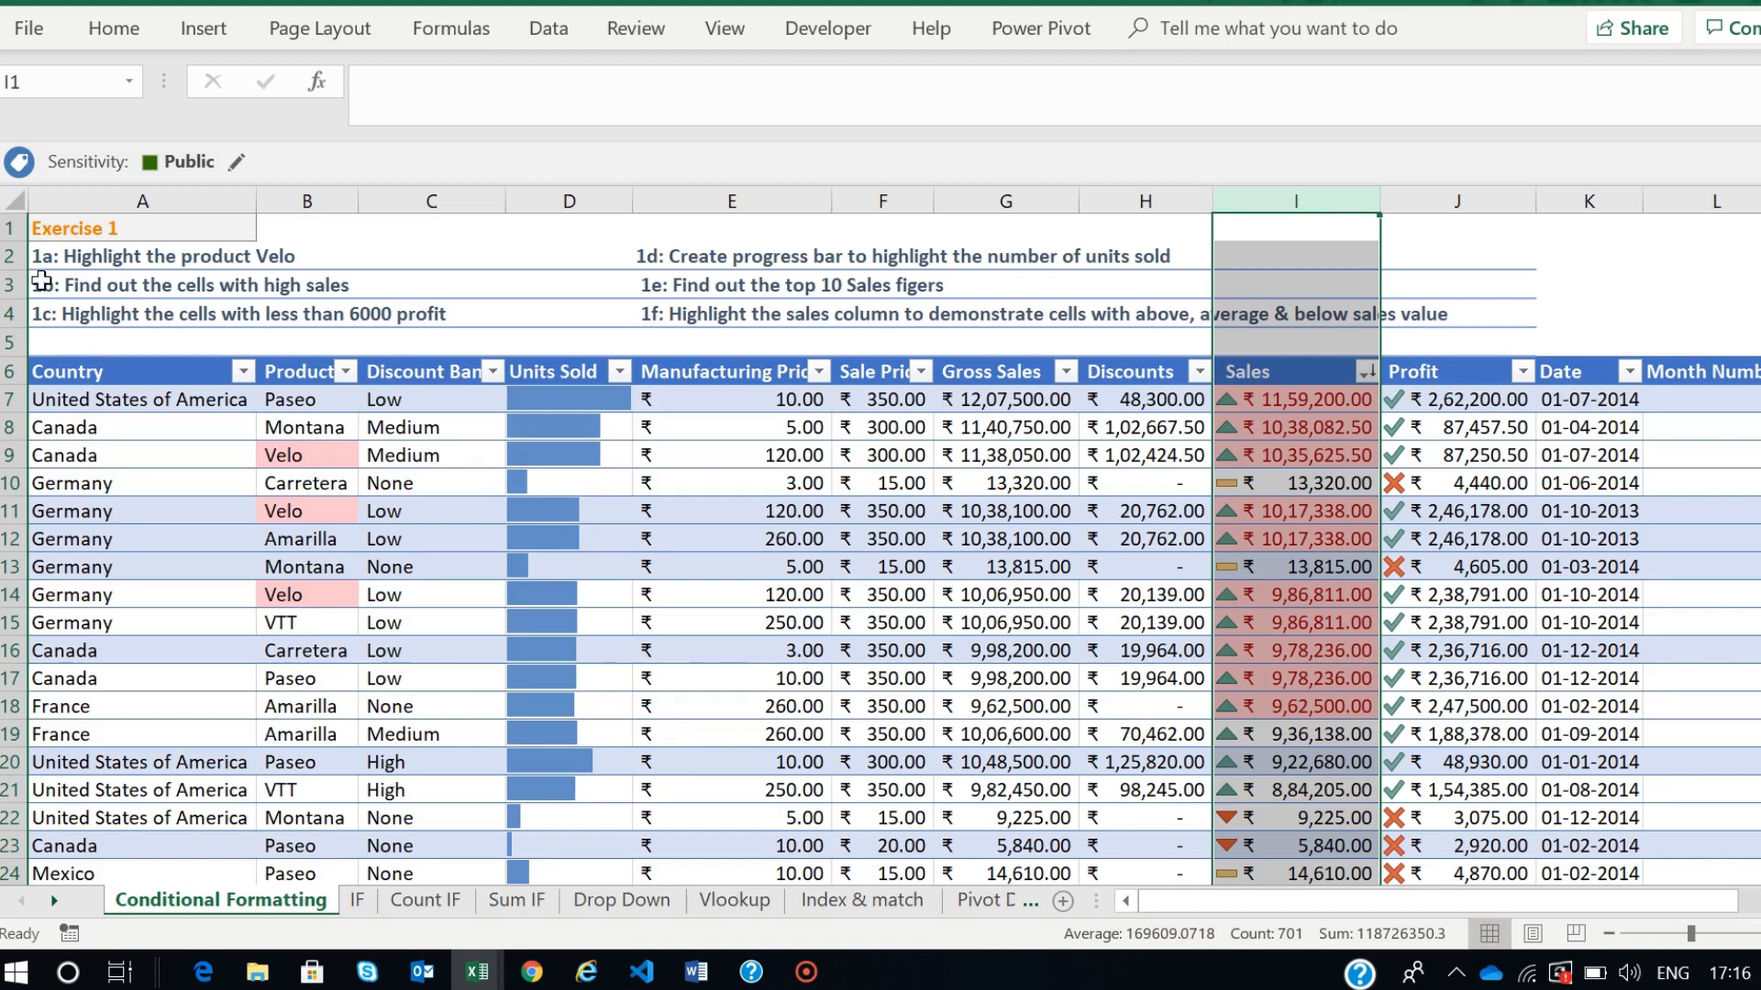
left_click(9, 199)
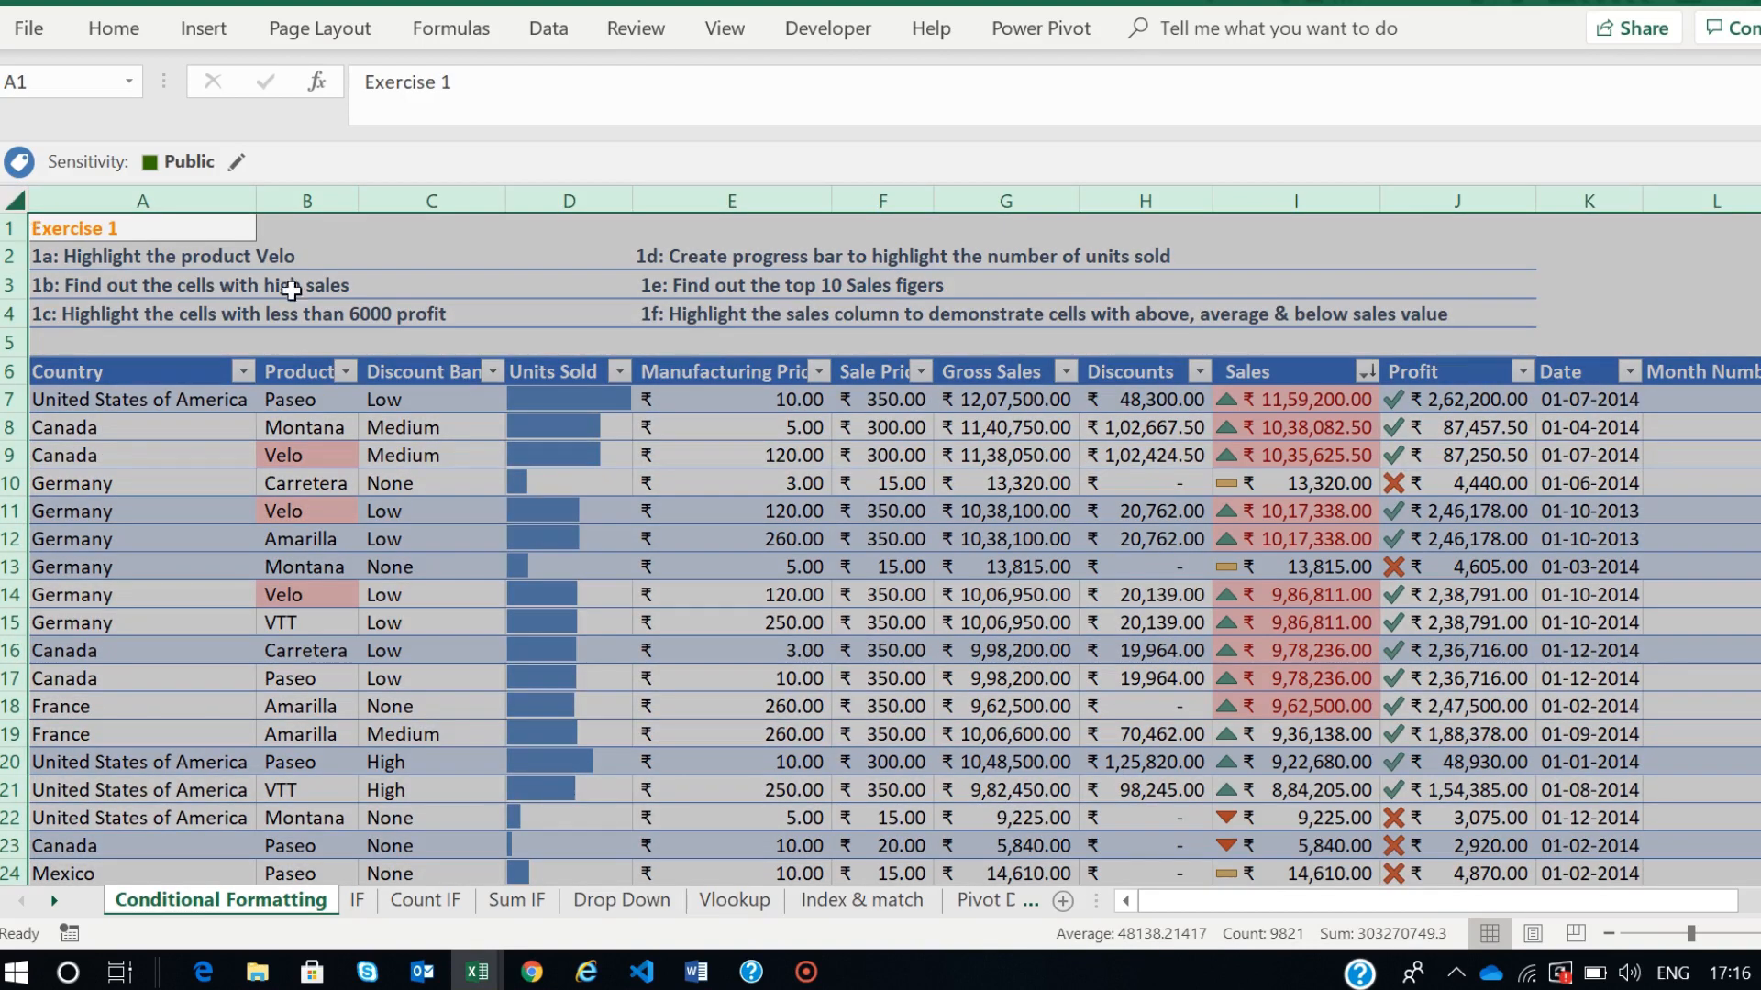
left_click(395, 259)
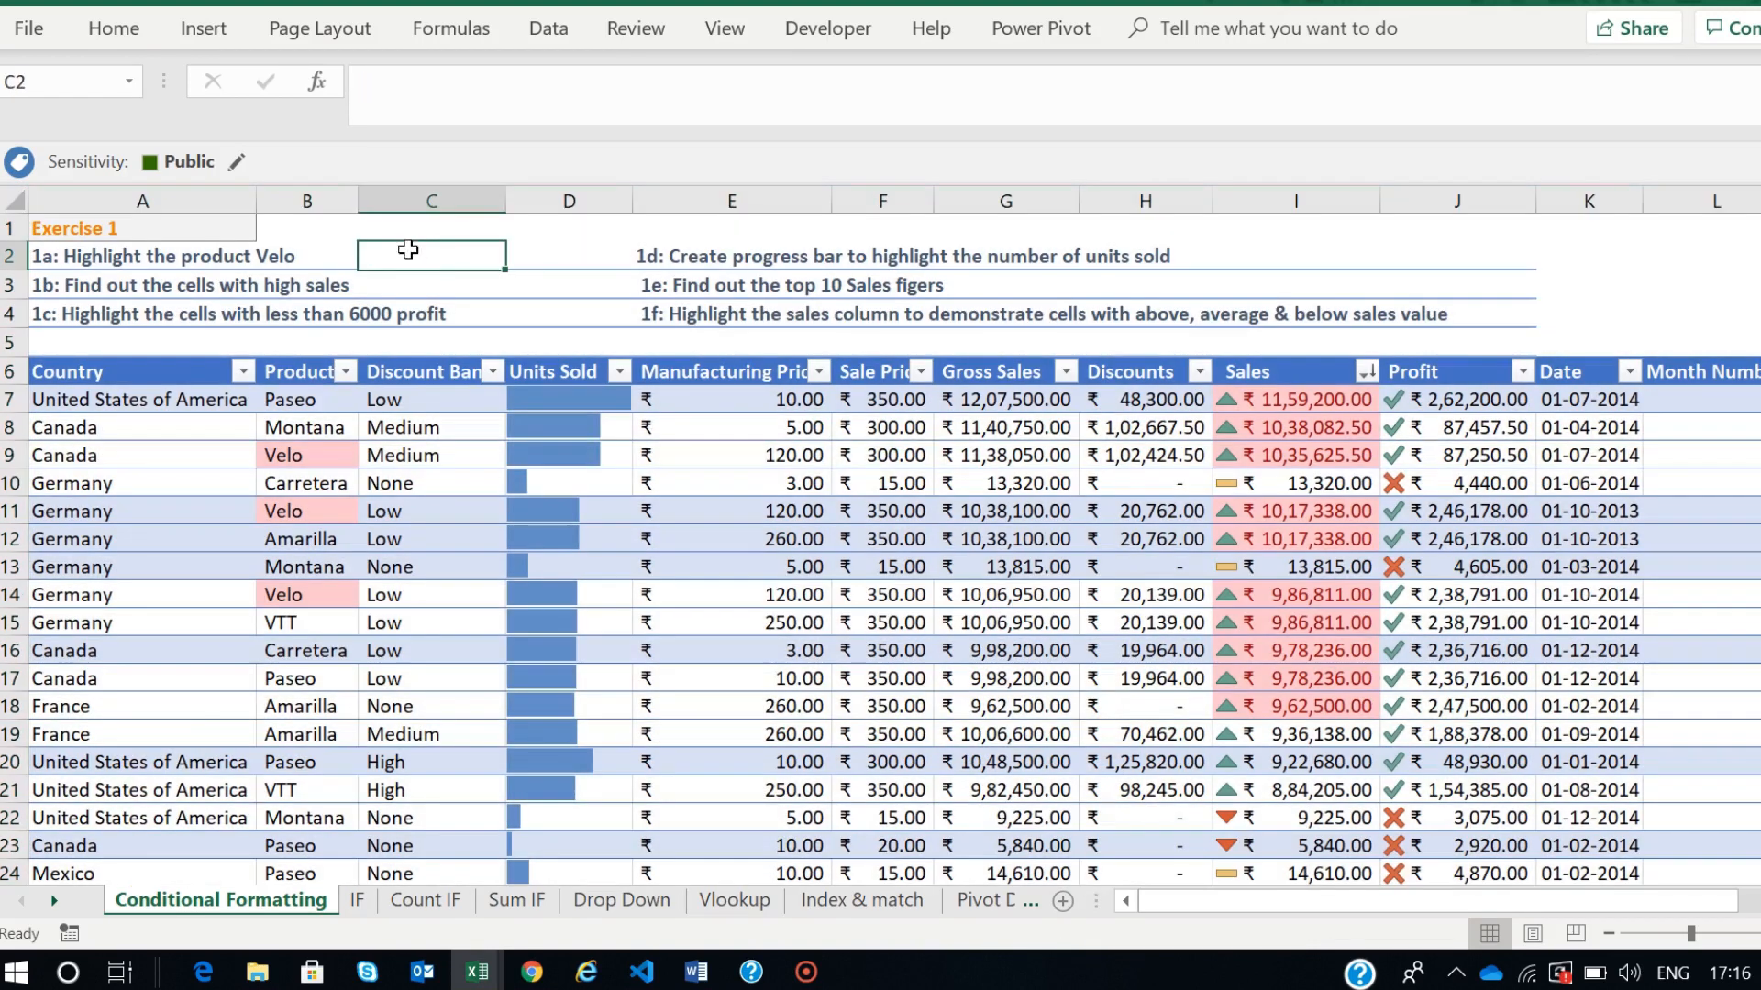
left_click(114, 28)
left_click(1175, 137)
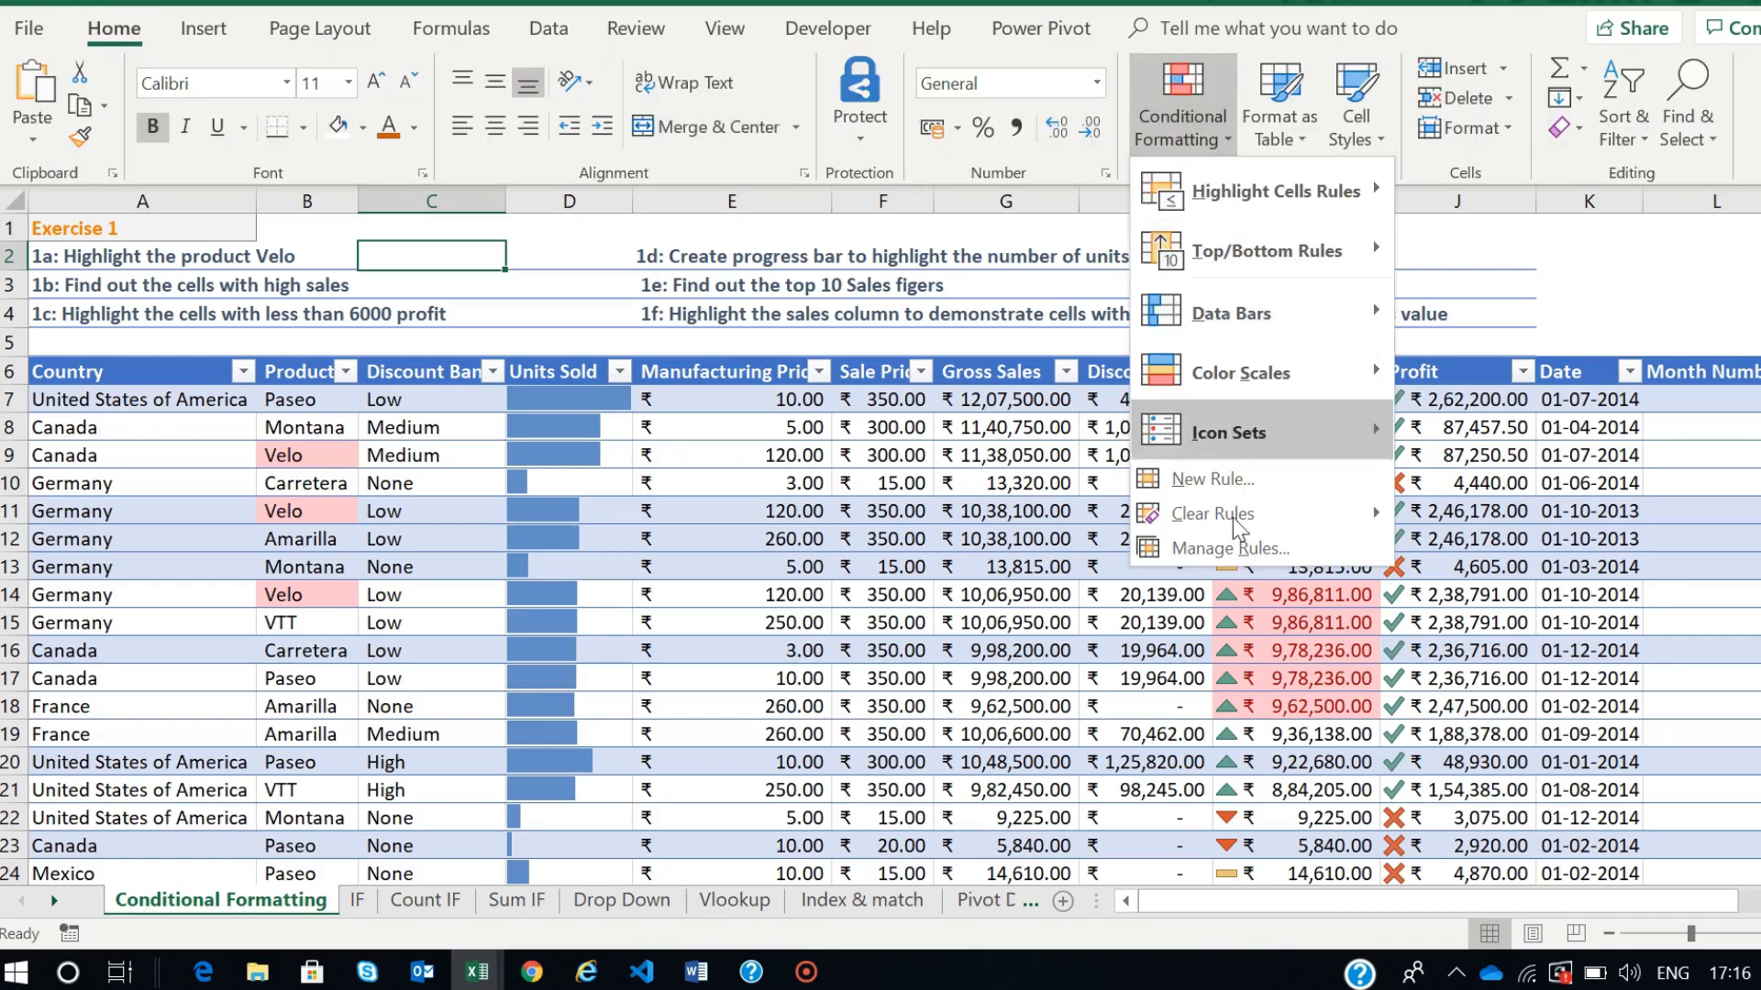
left_click(1225, 550)
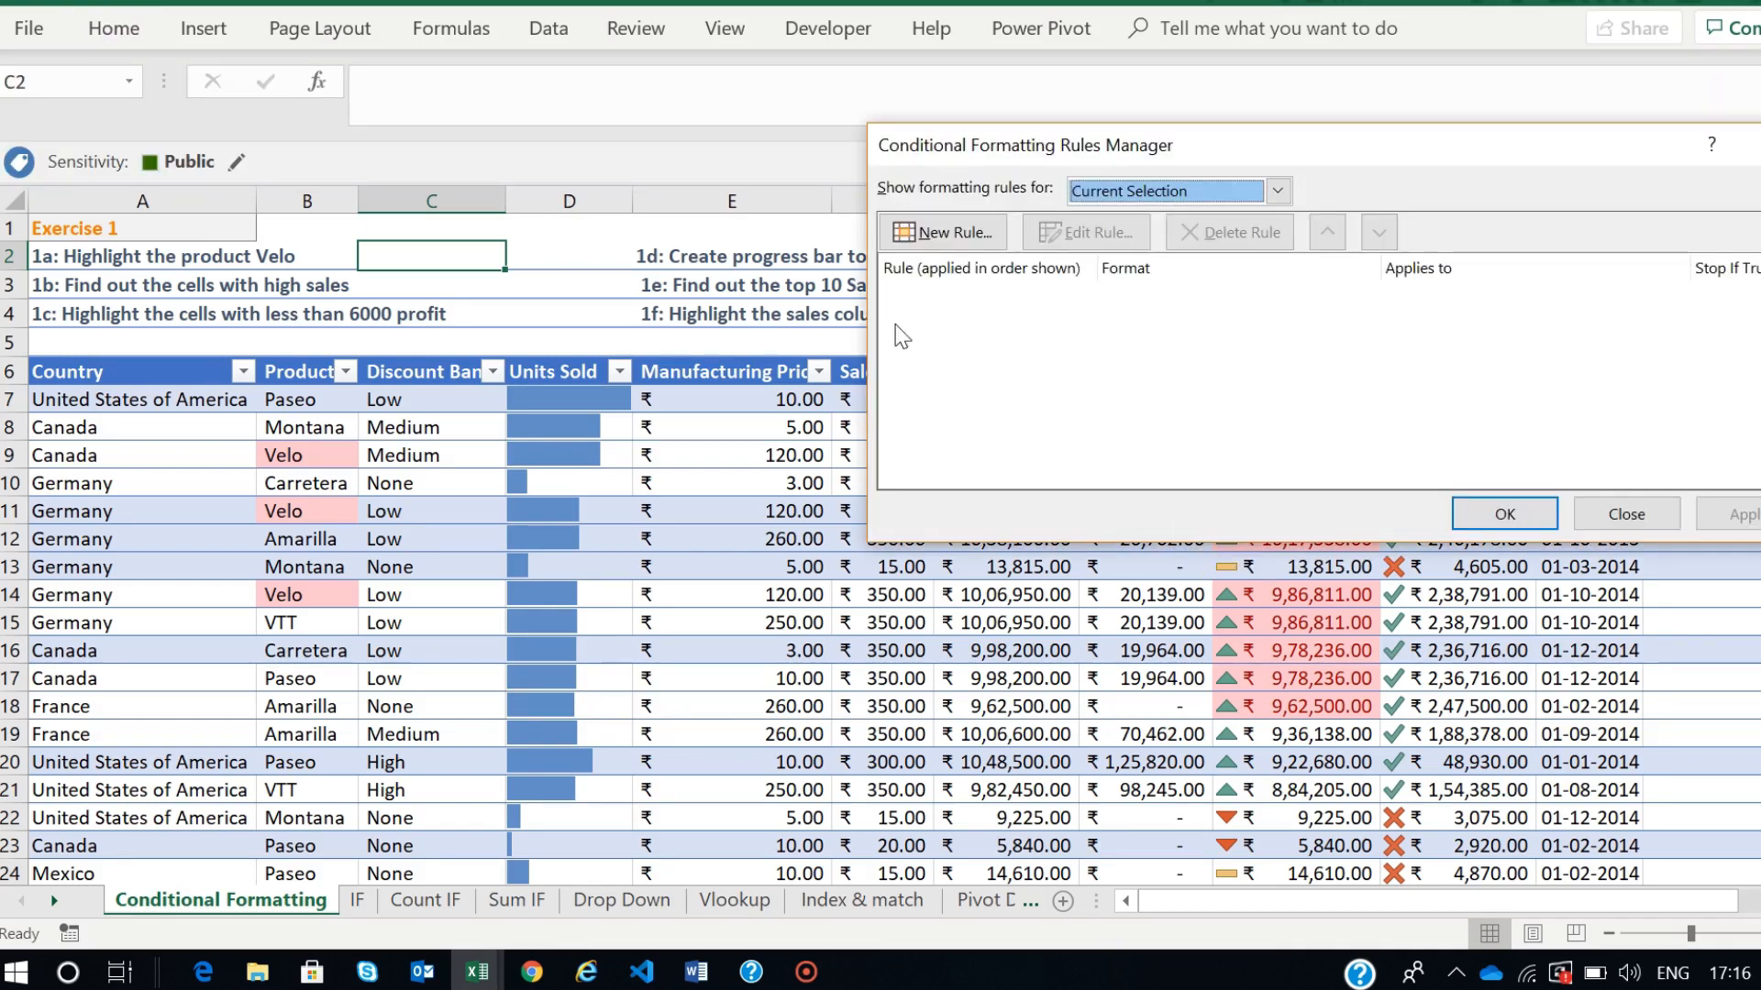
left_click(1502, 513)
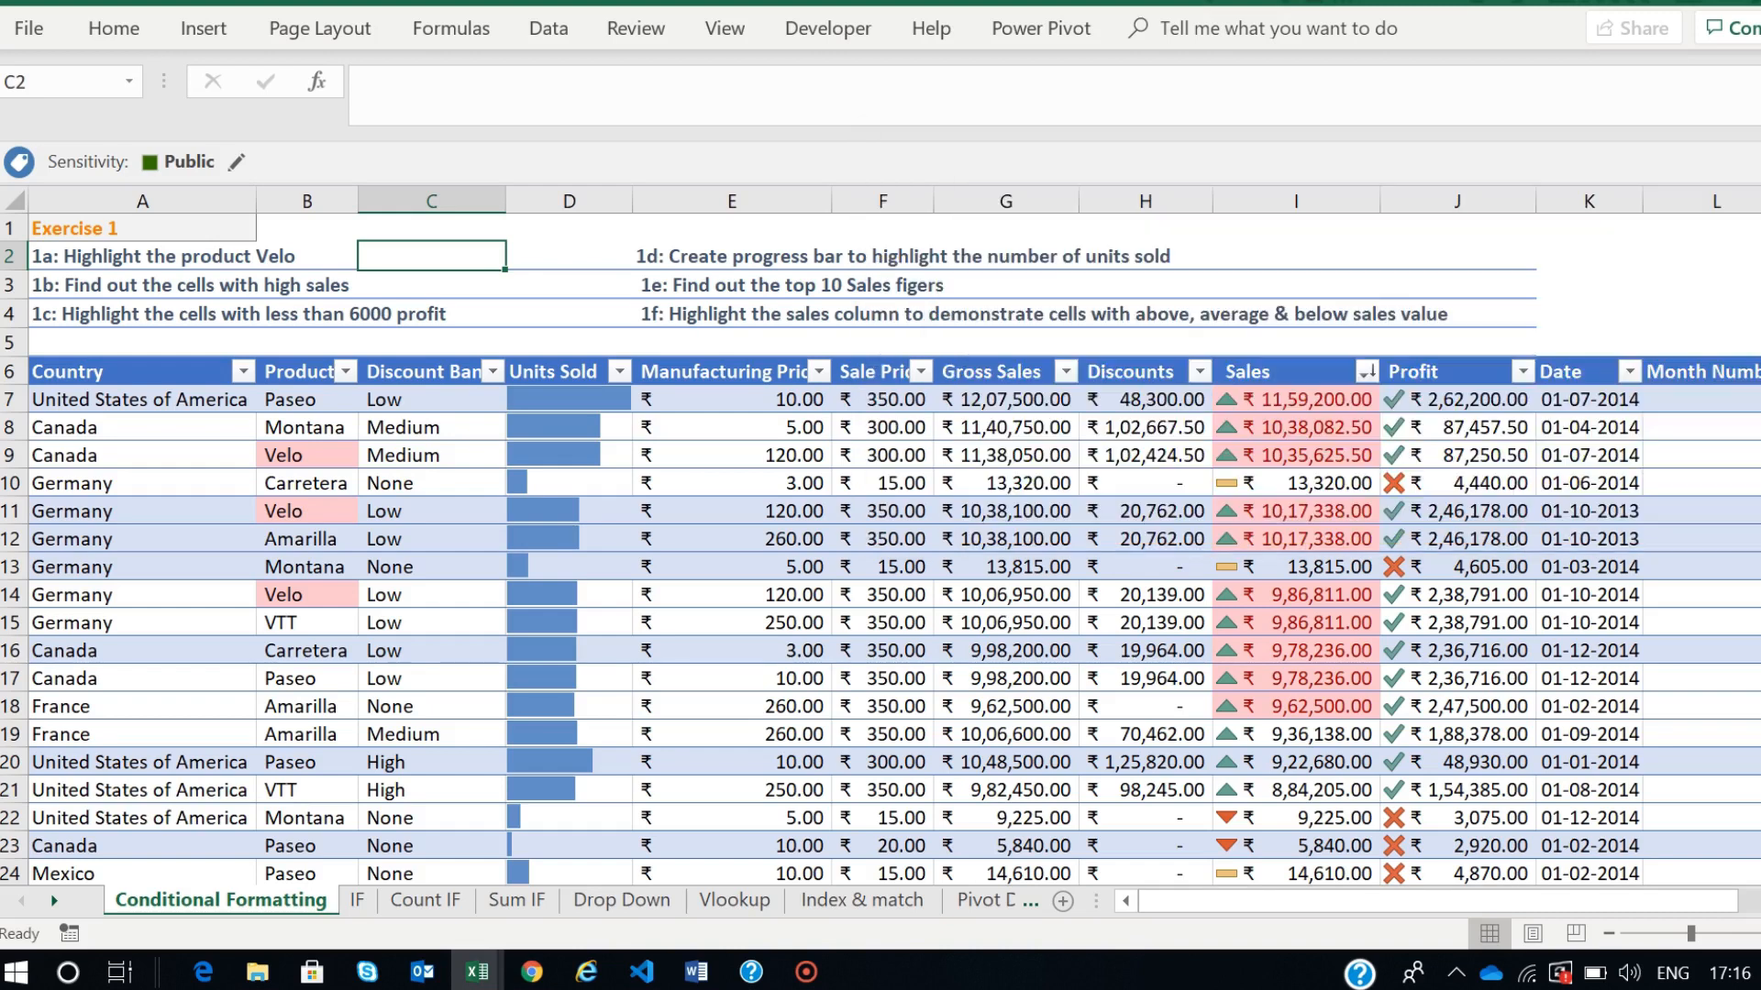
left_click(15, 200)
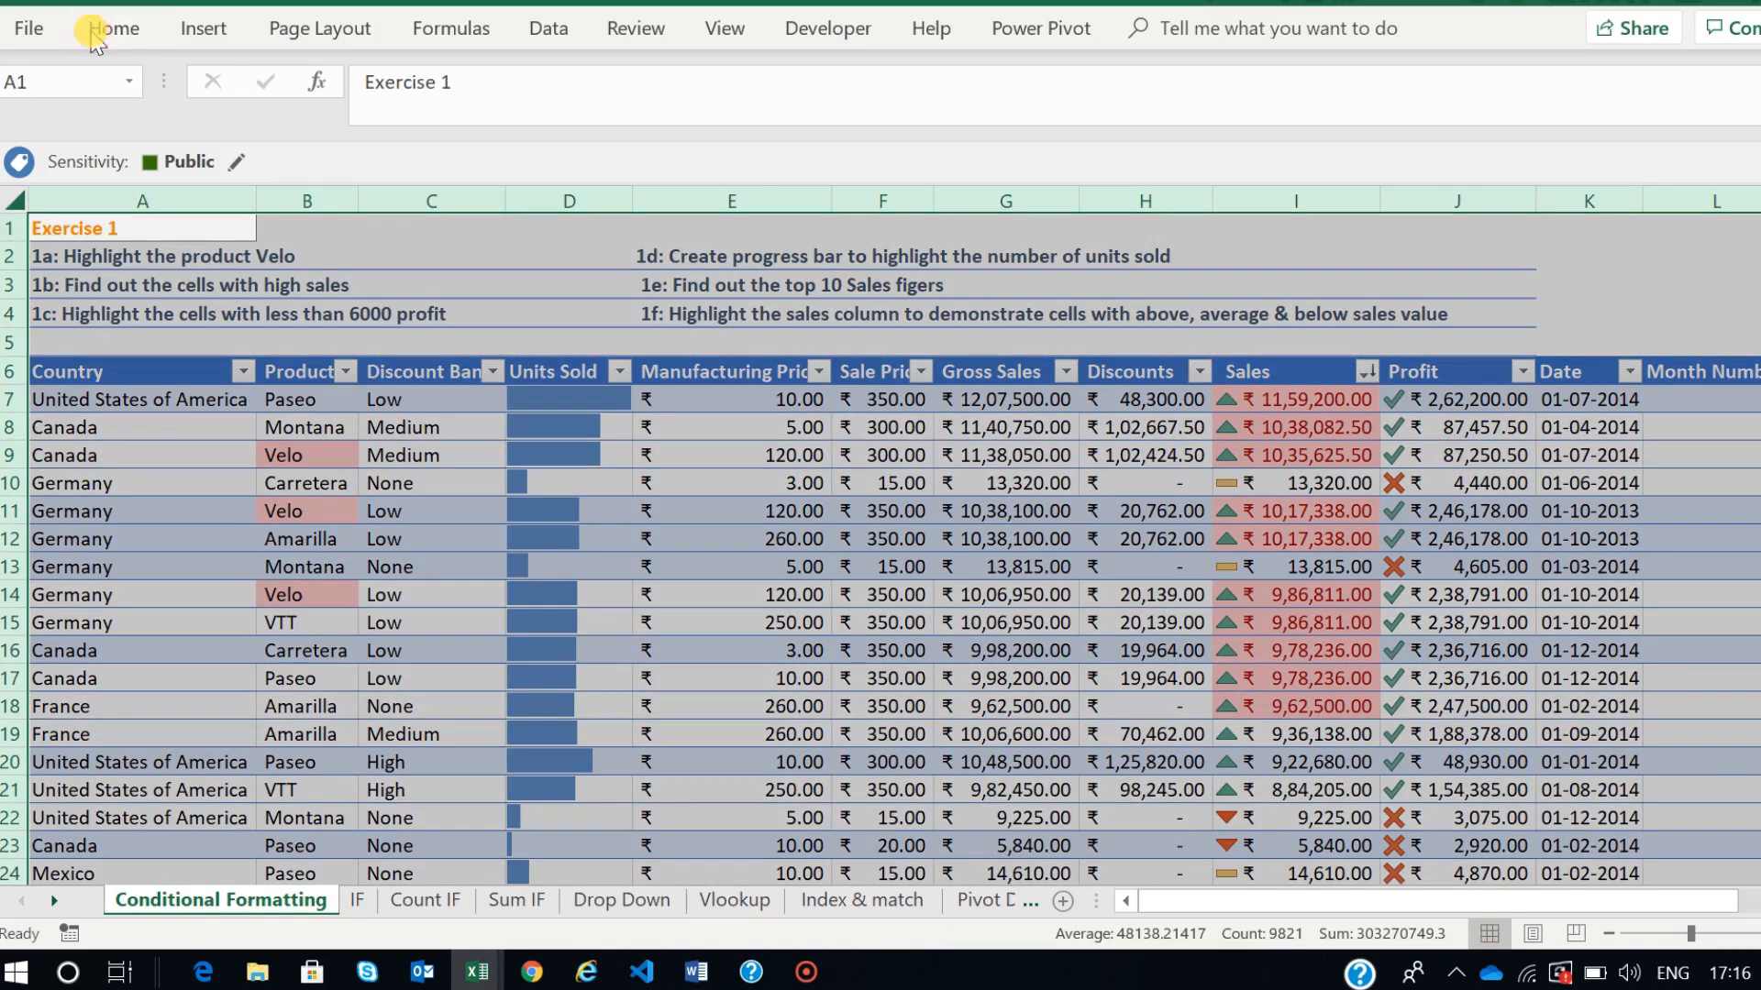
left_click(113, 29)
left_click(1188, 147)
left_click(1270, 547)
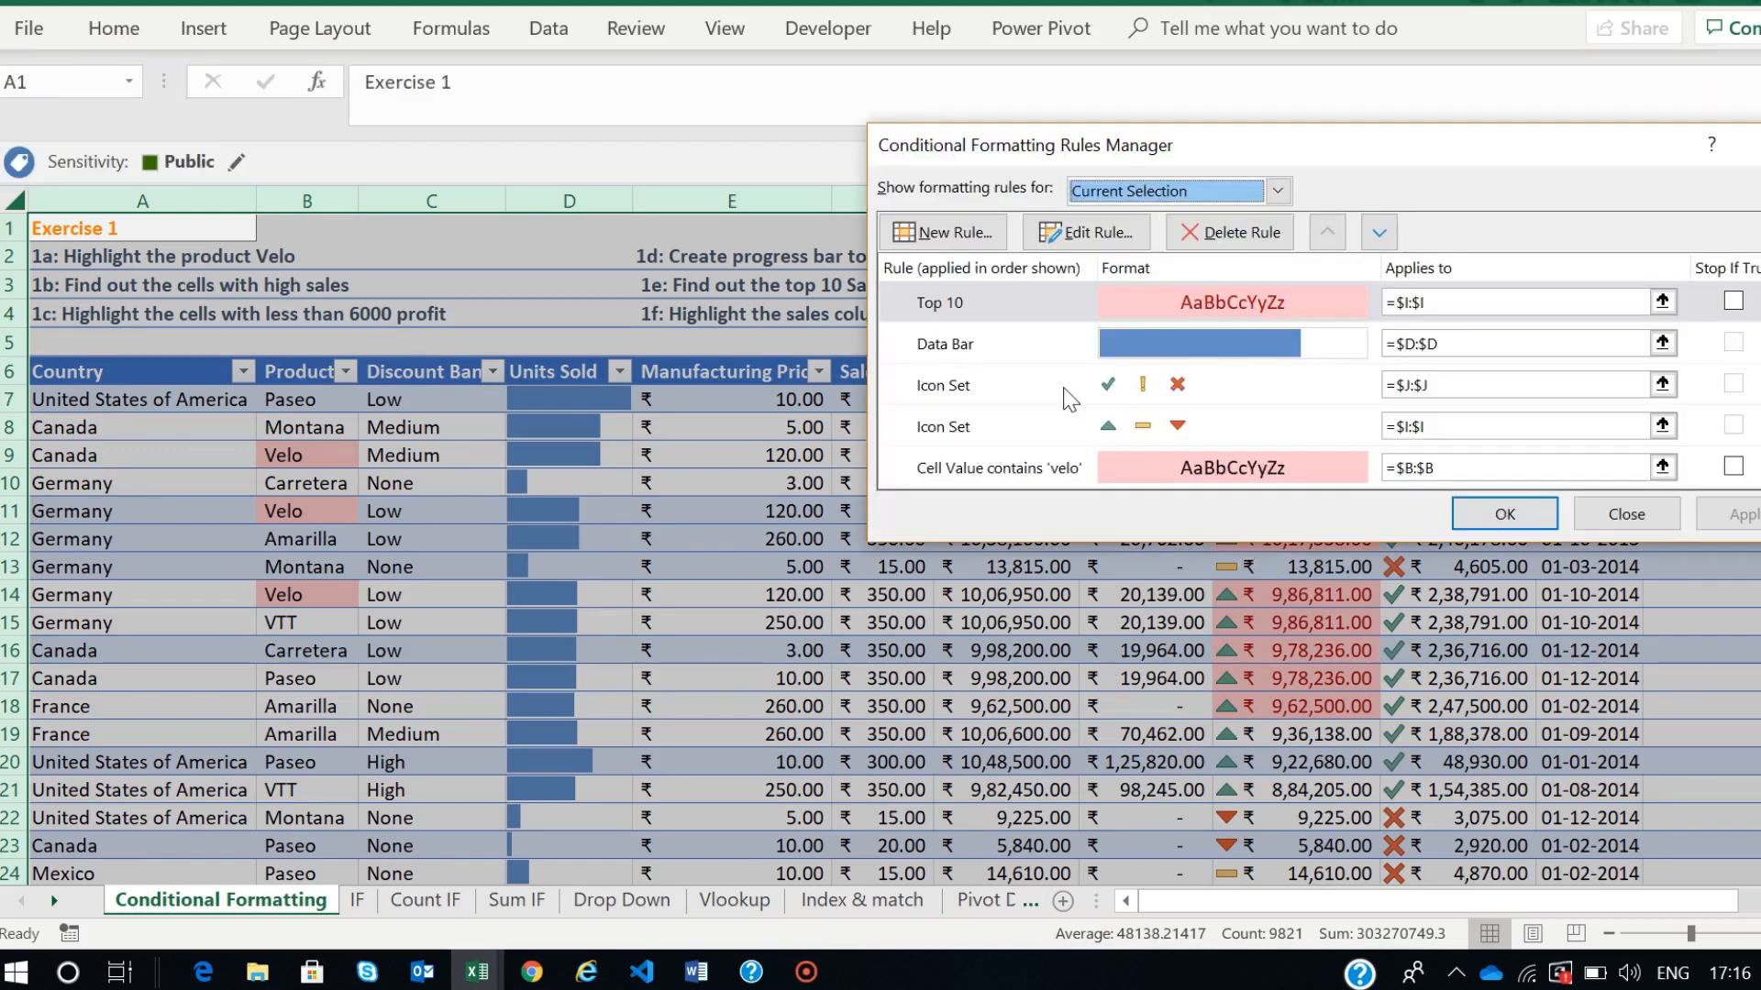
scroll(1053, 396, "down", 2)
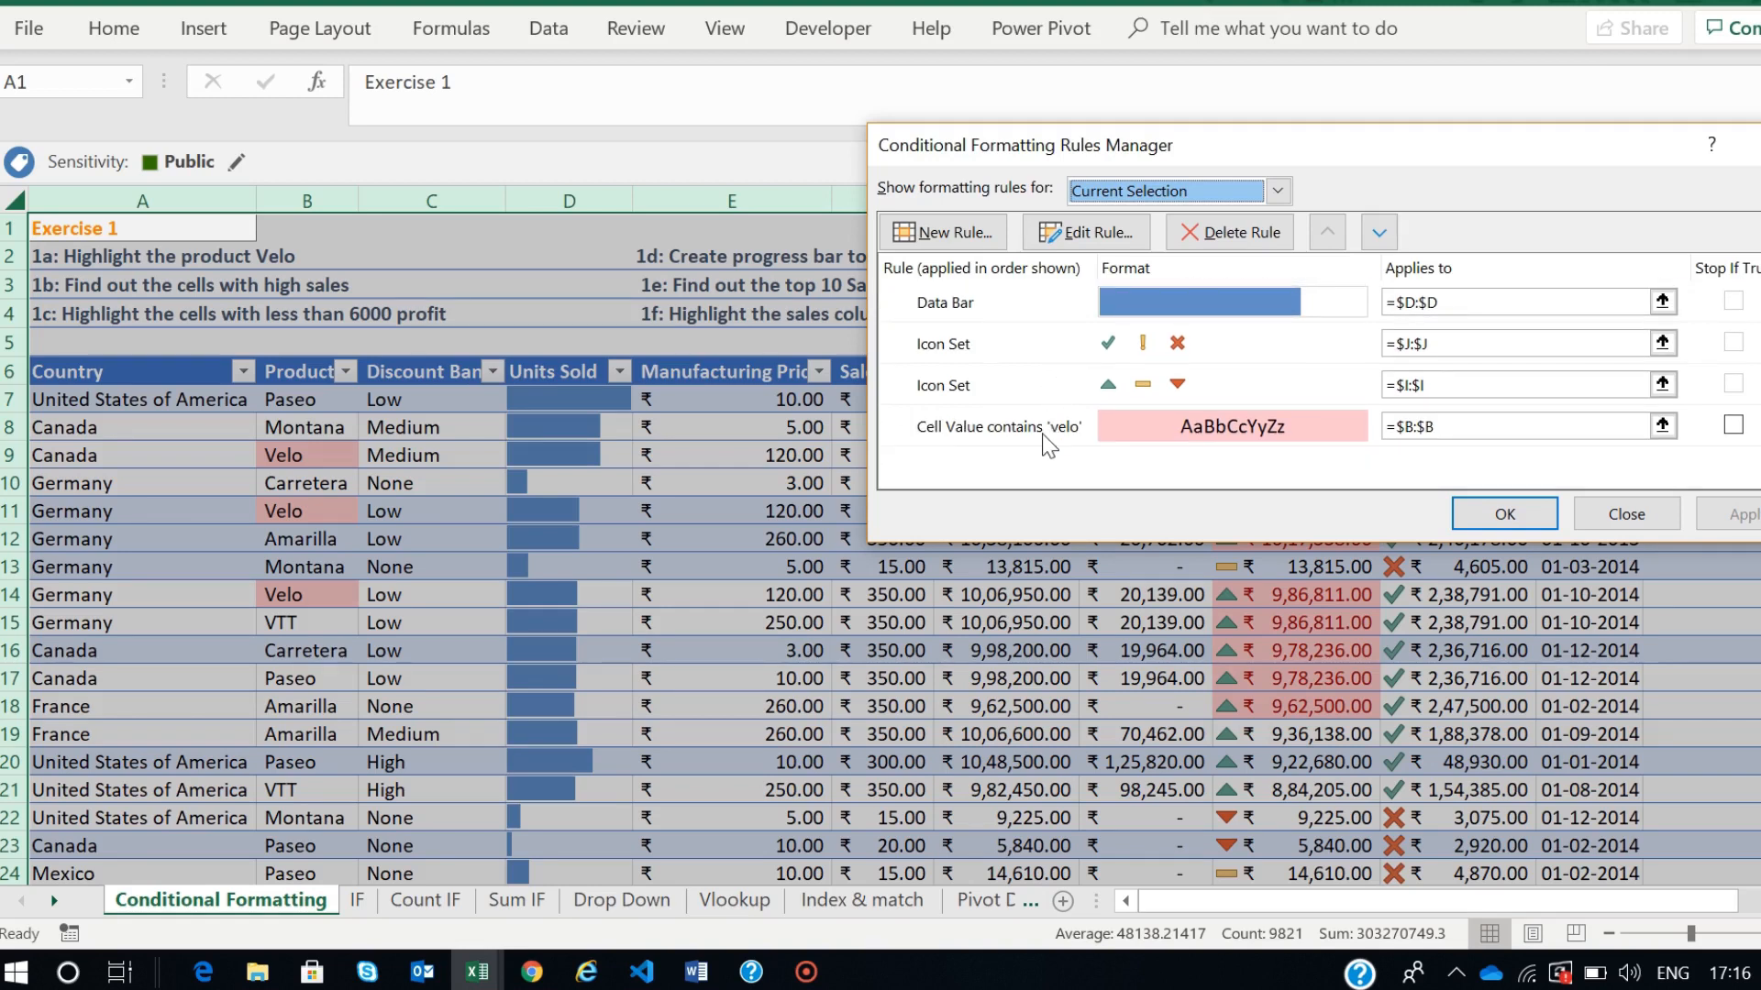
scroll(1045, 403, "up", 1)
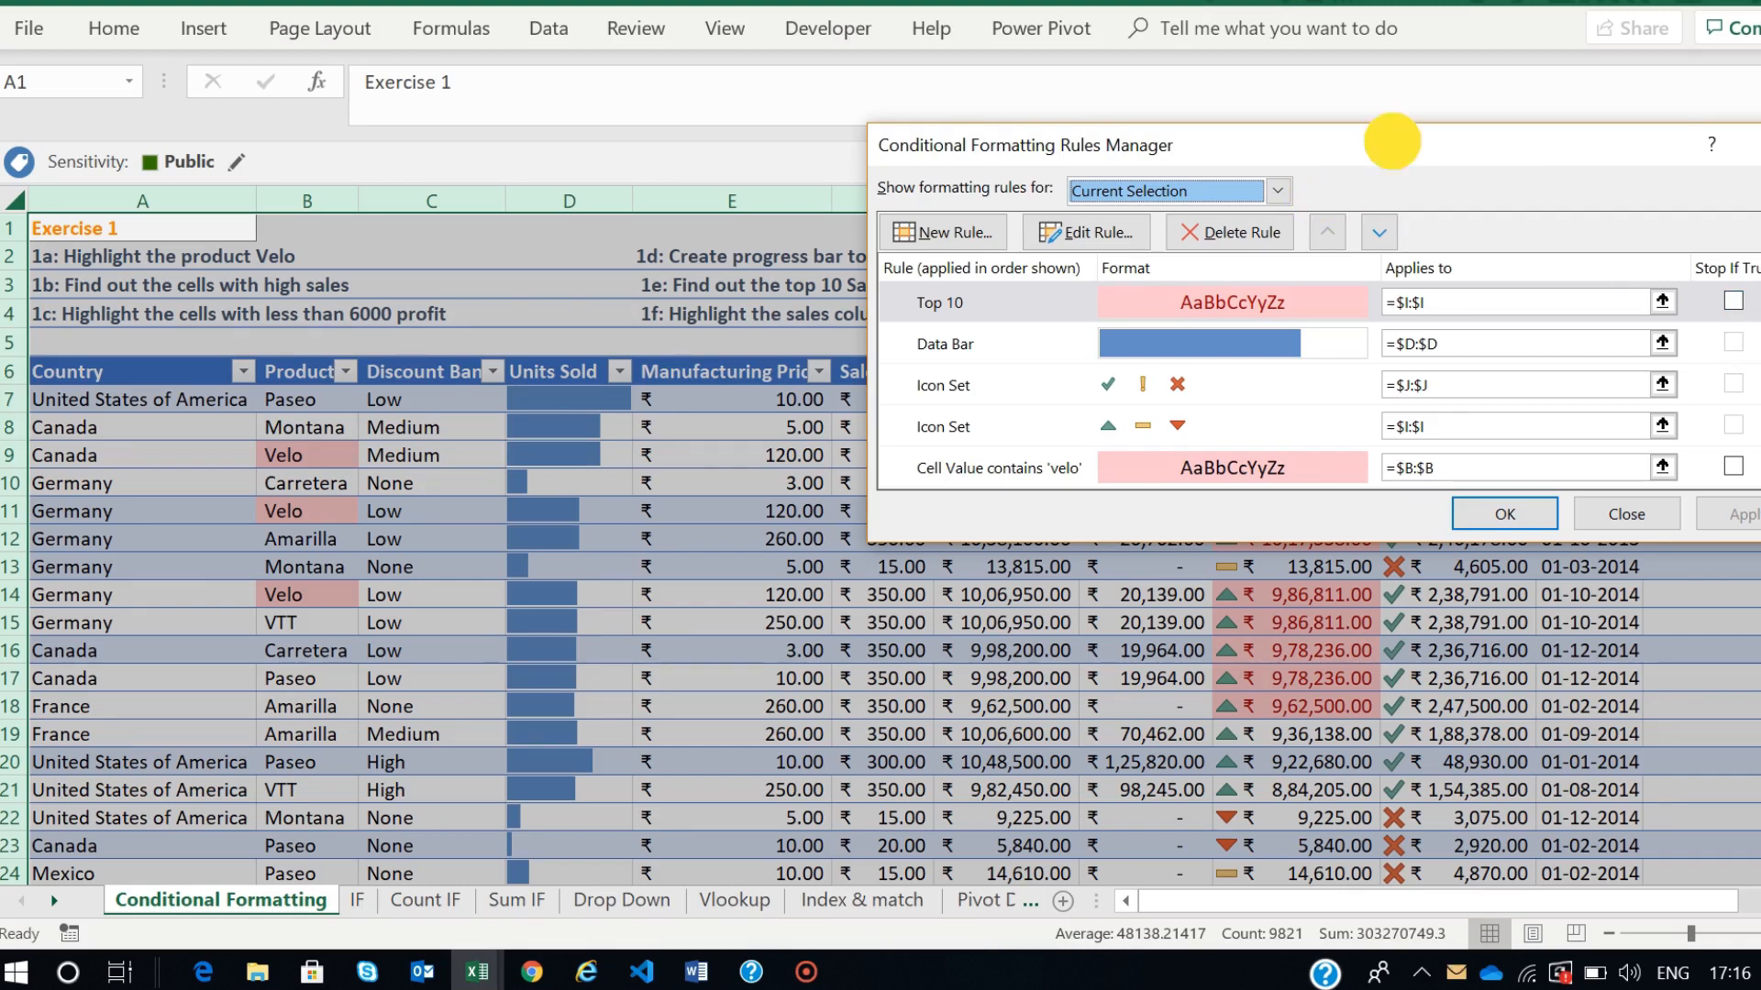
left_click_drag(1394, 143, 1237, 162)
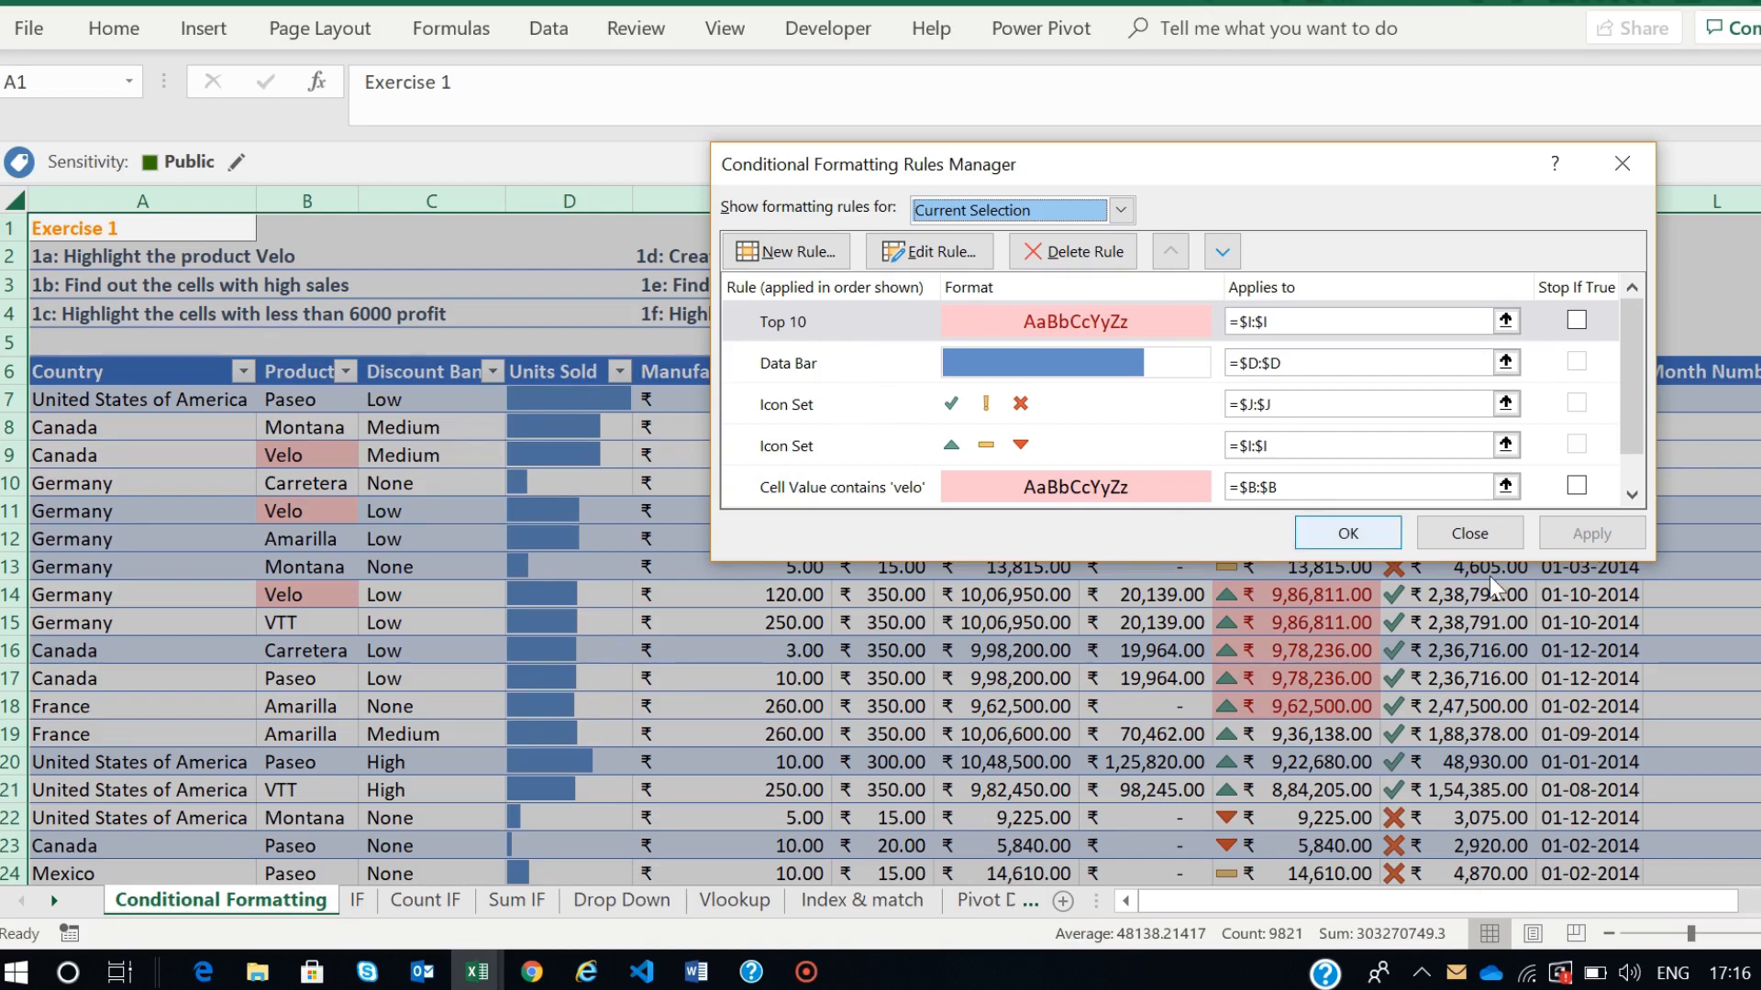
left_click(1470, 532)
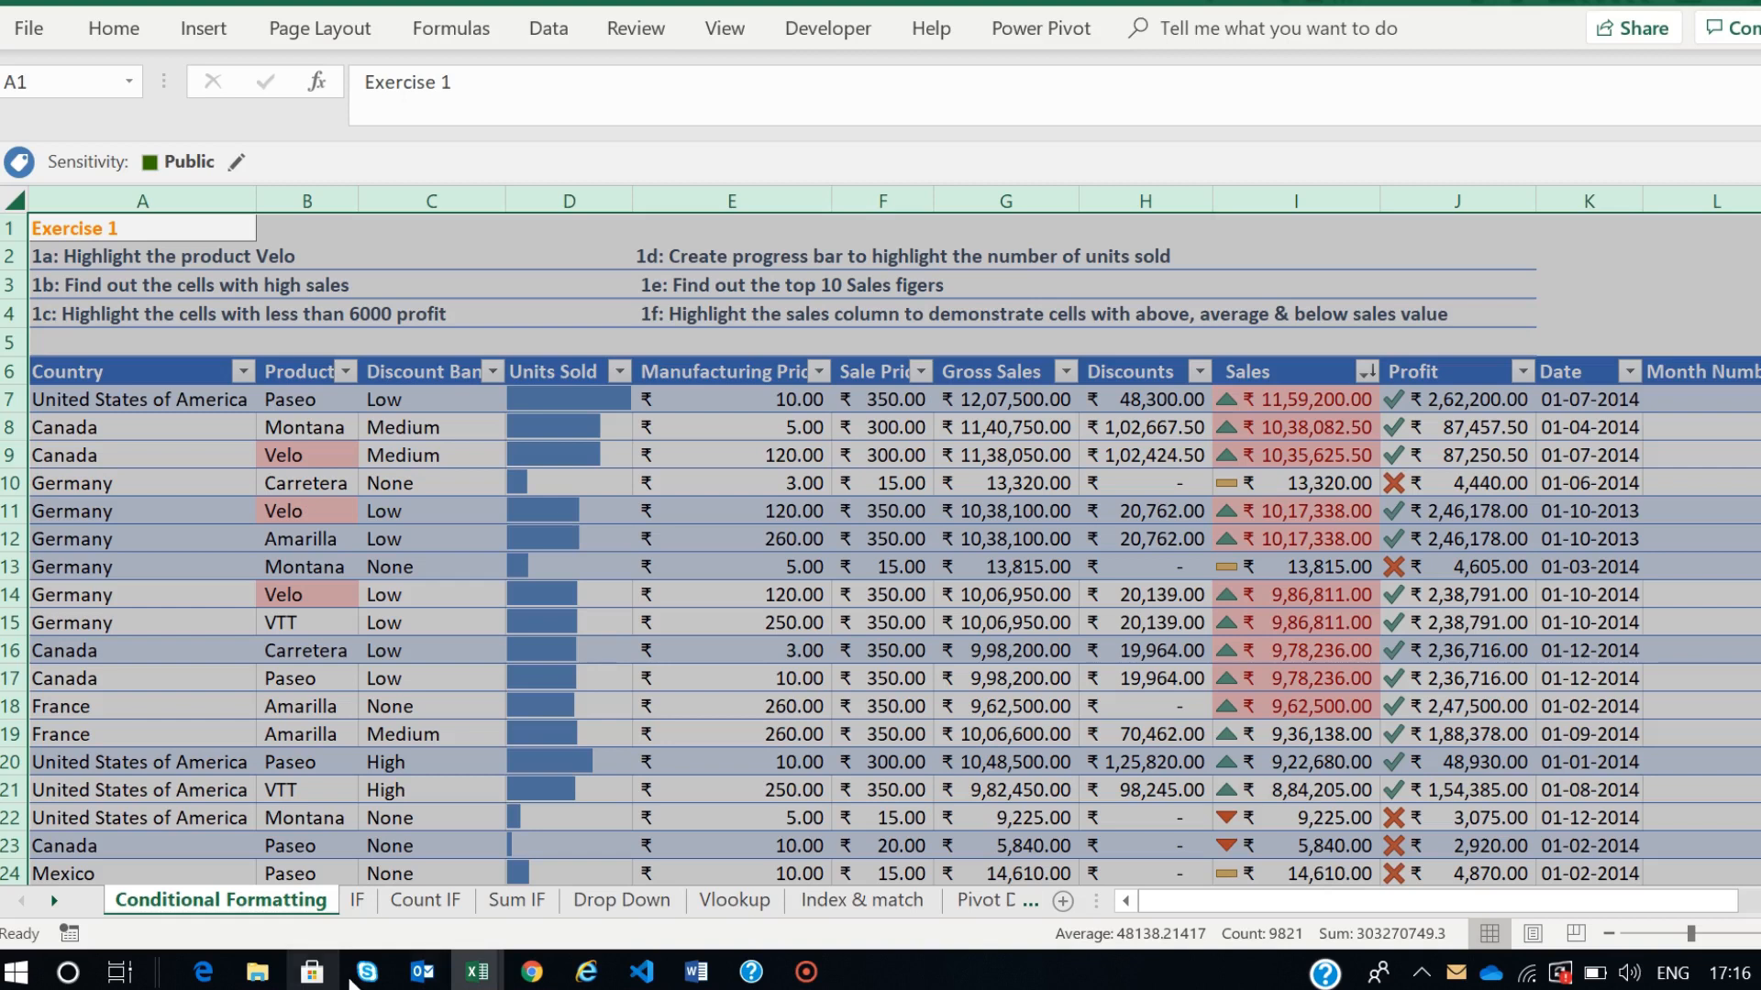
- Switch to the IF sheet with Exercise 2's pass/fail questions
left_click(357, 900)
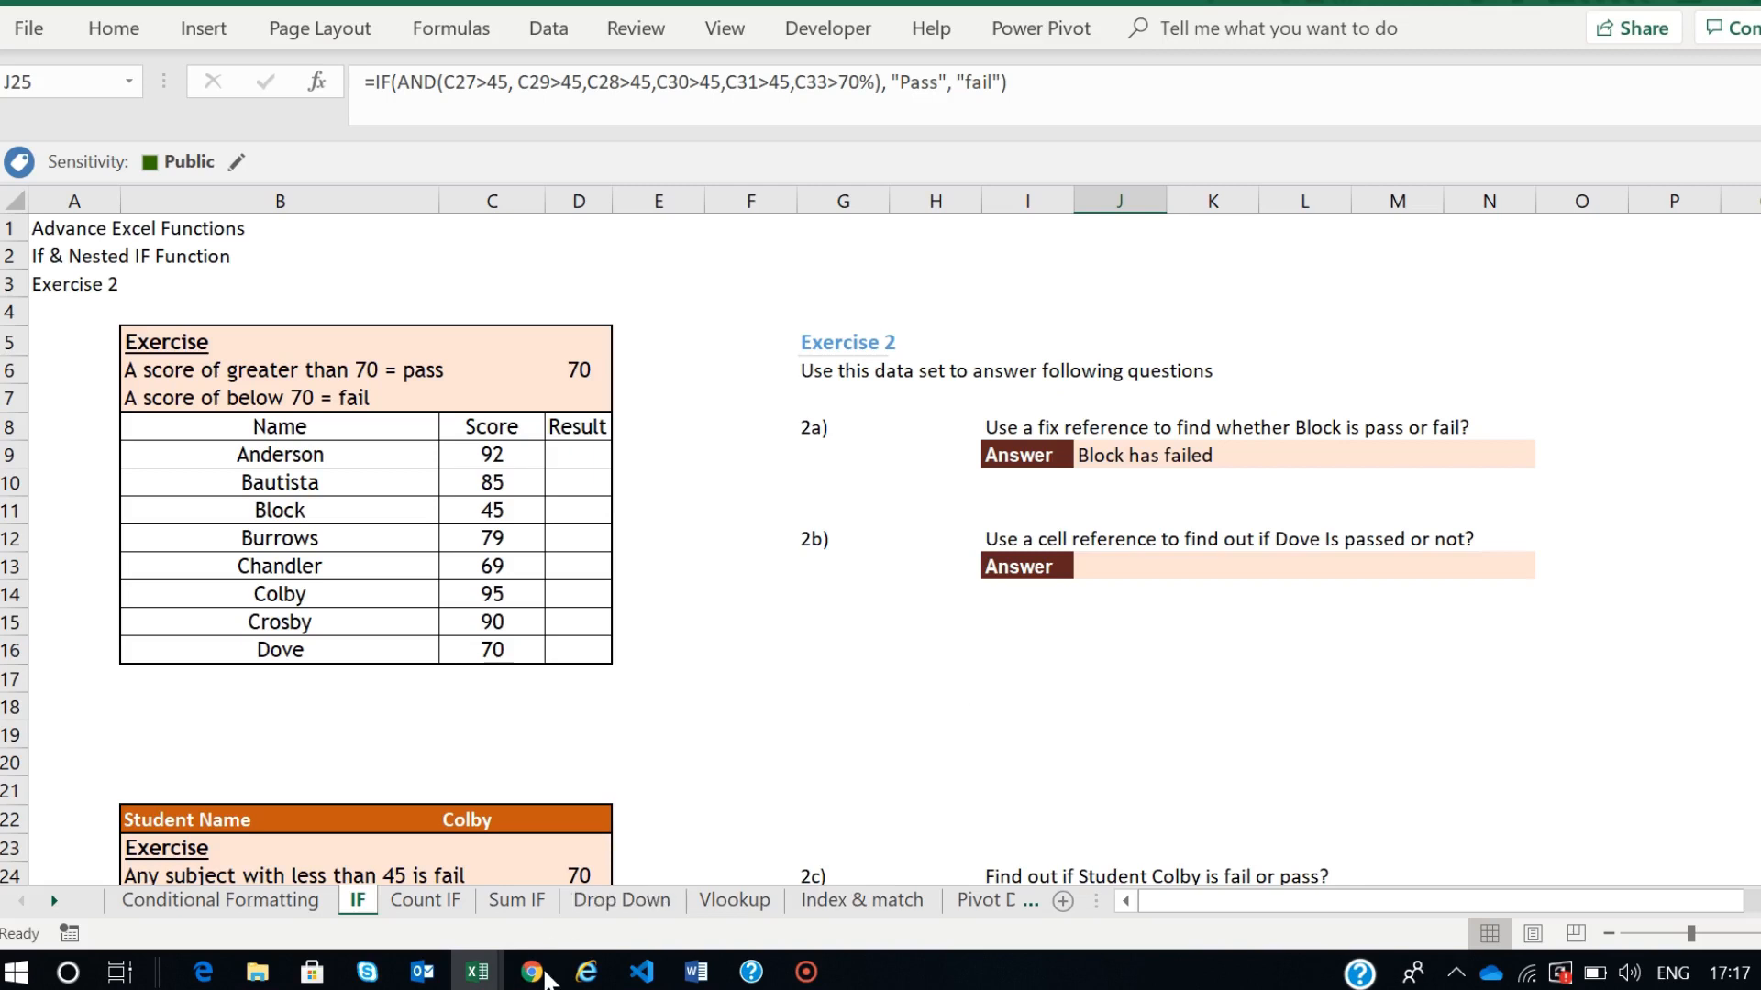
- Admit the waiting participant into the Google Meet call, then inspect J9's formula in Excel
mouse_move(536, 974)
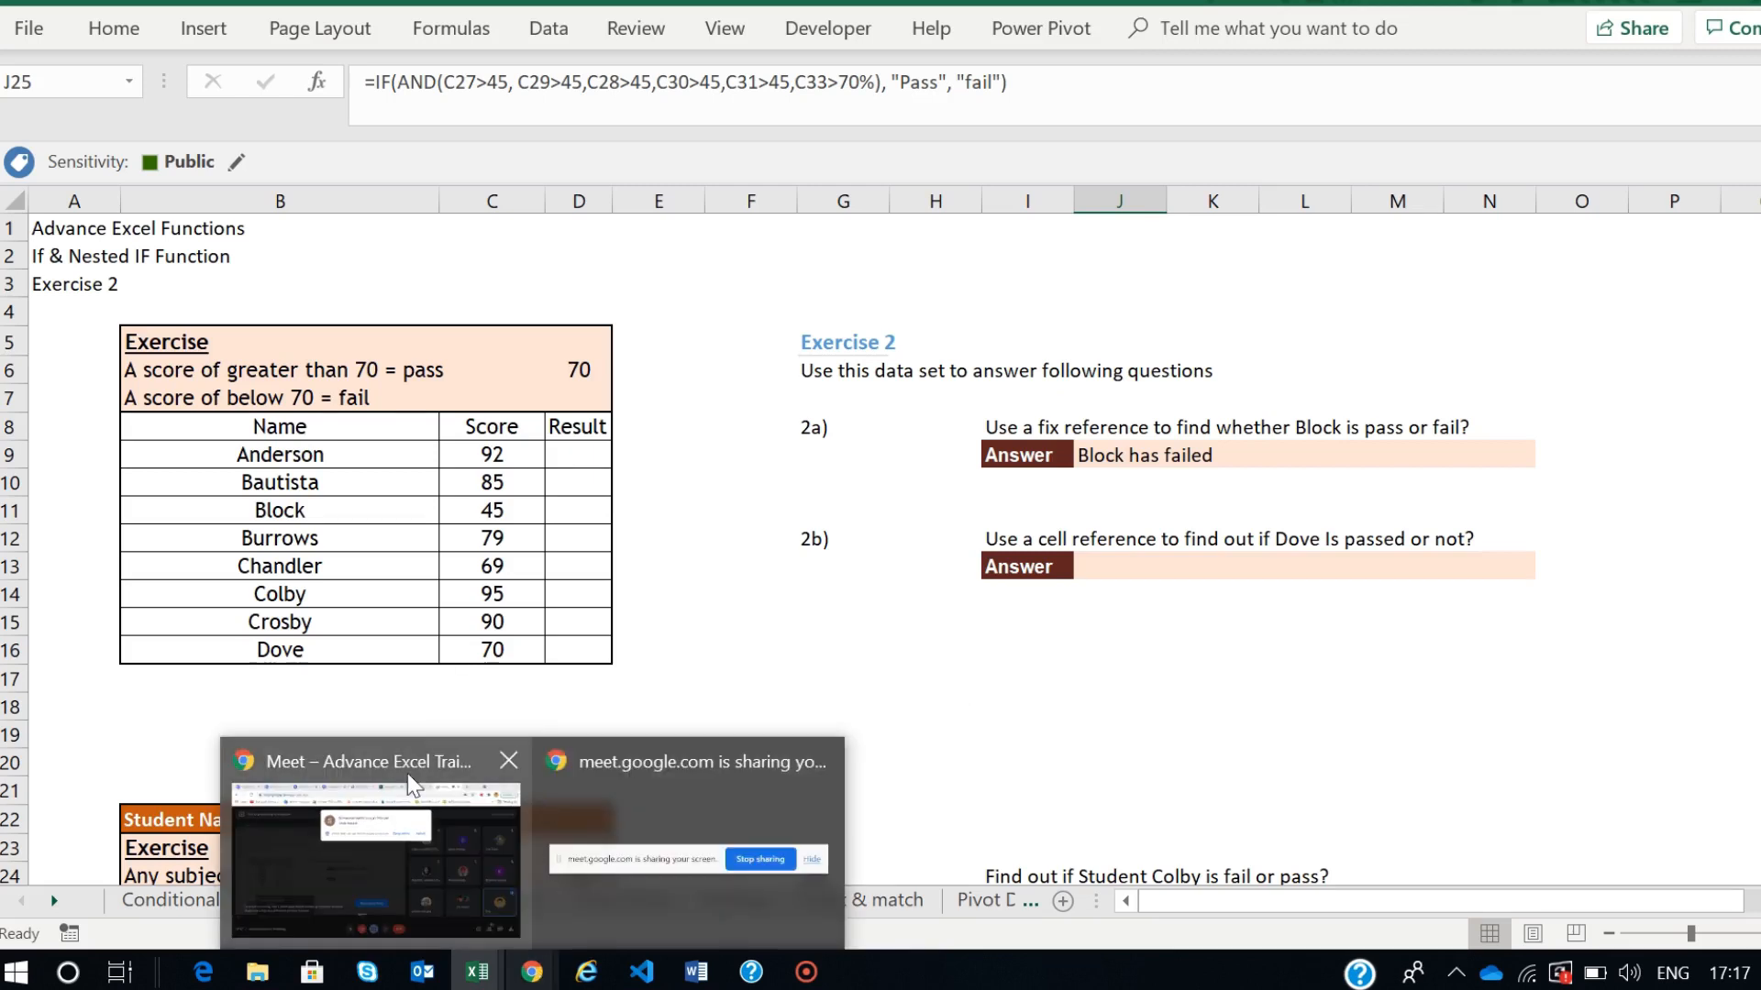
left_click(403, 770)
left_click(1197, 279)
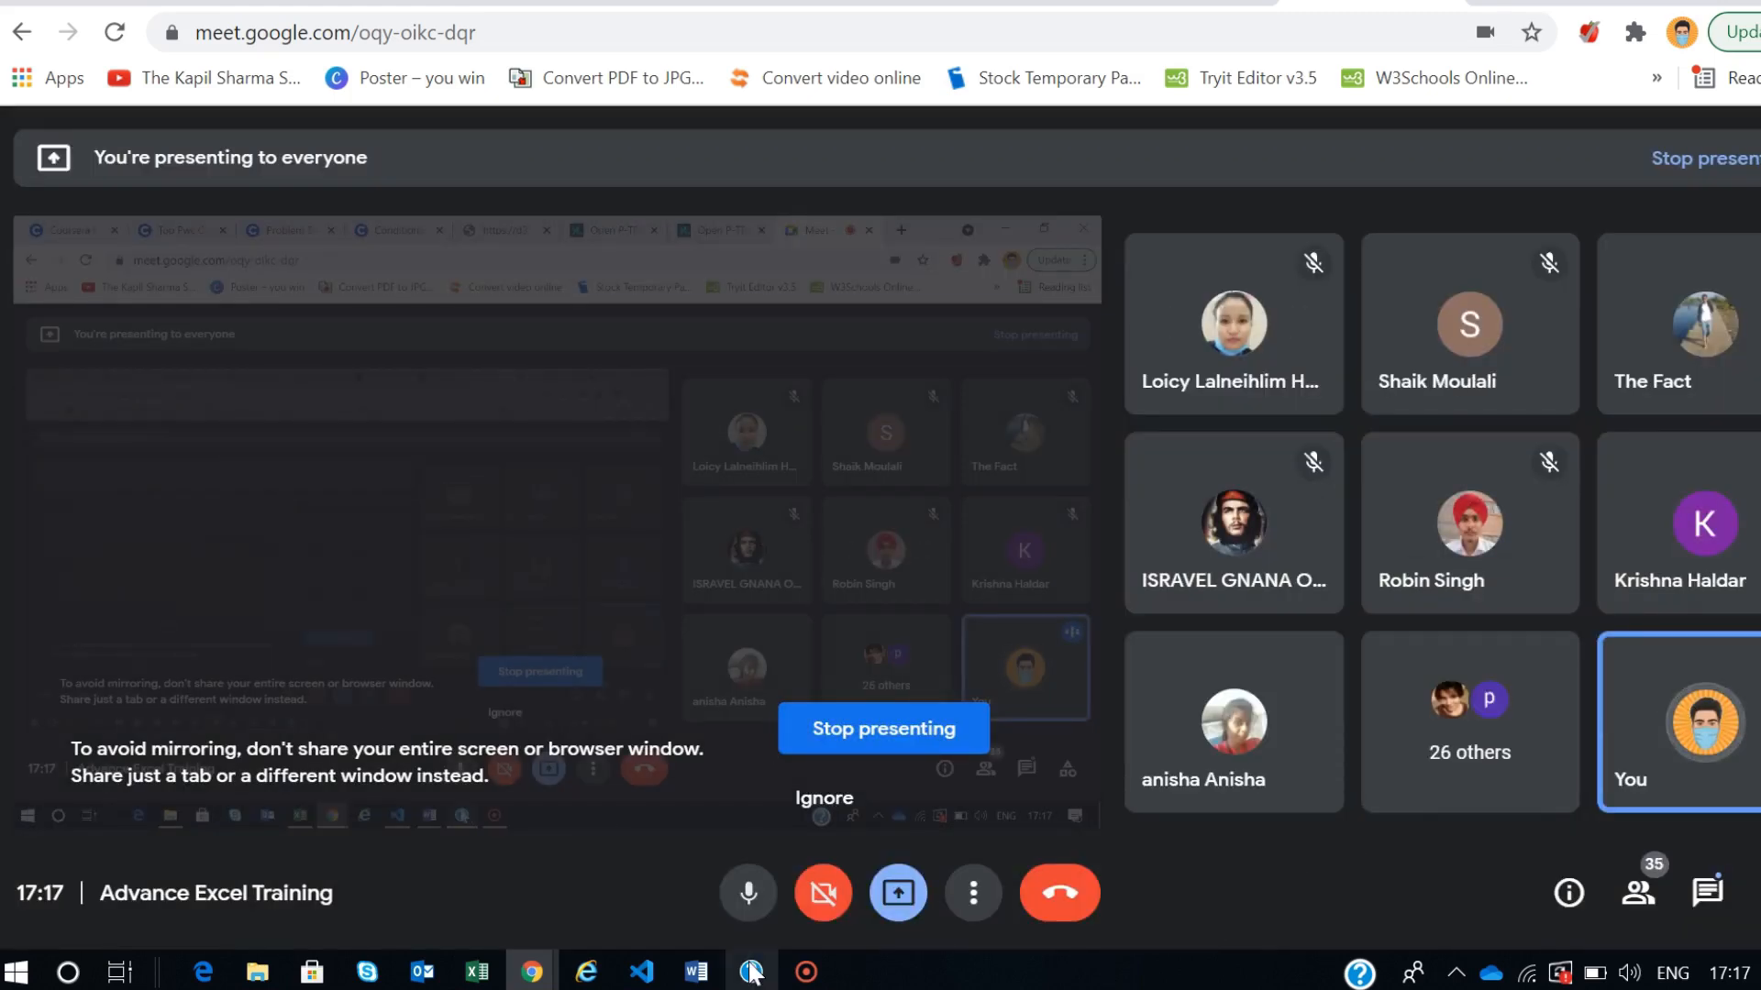
key("alt+Tab")
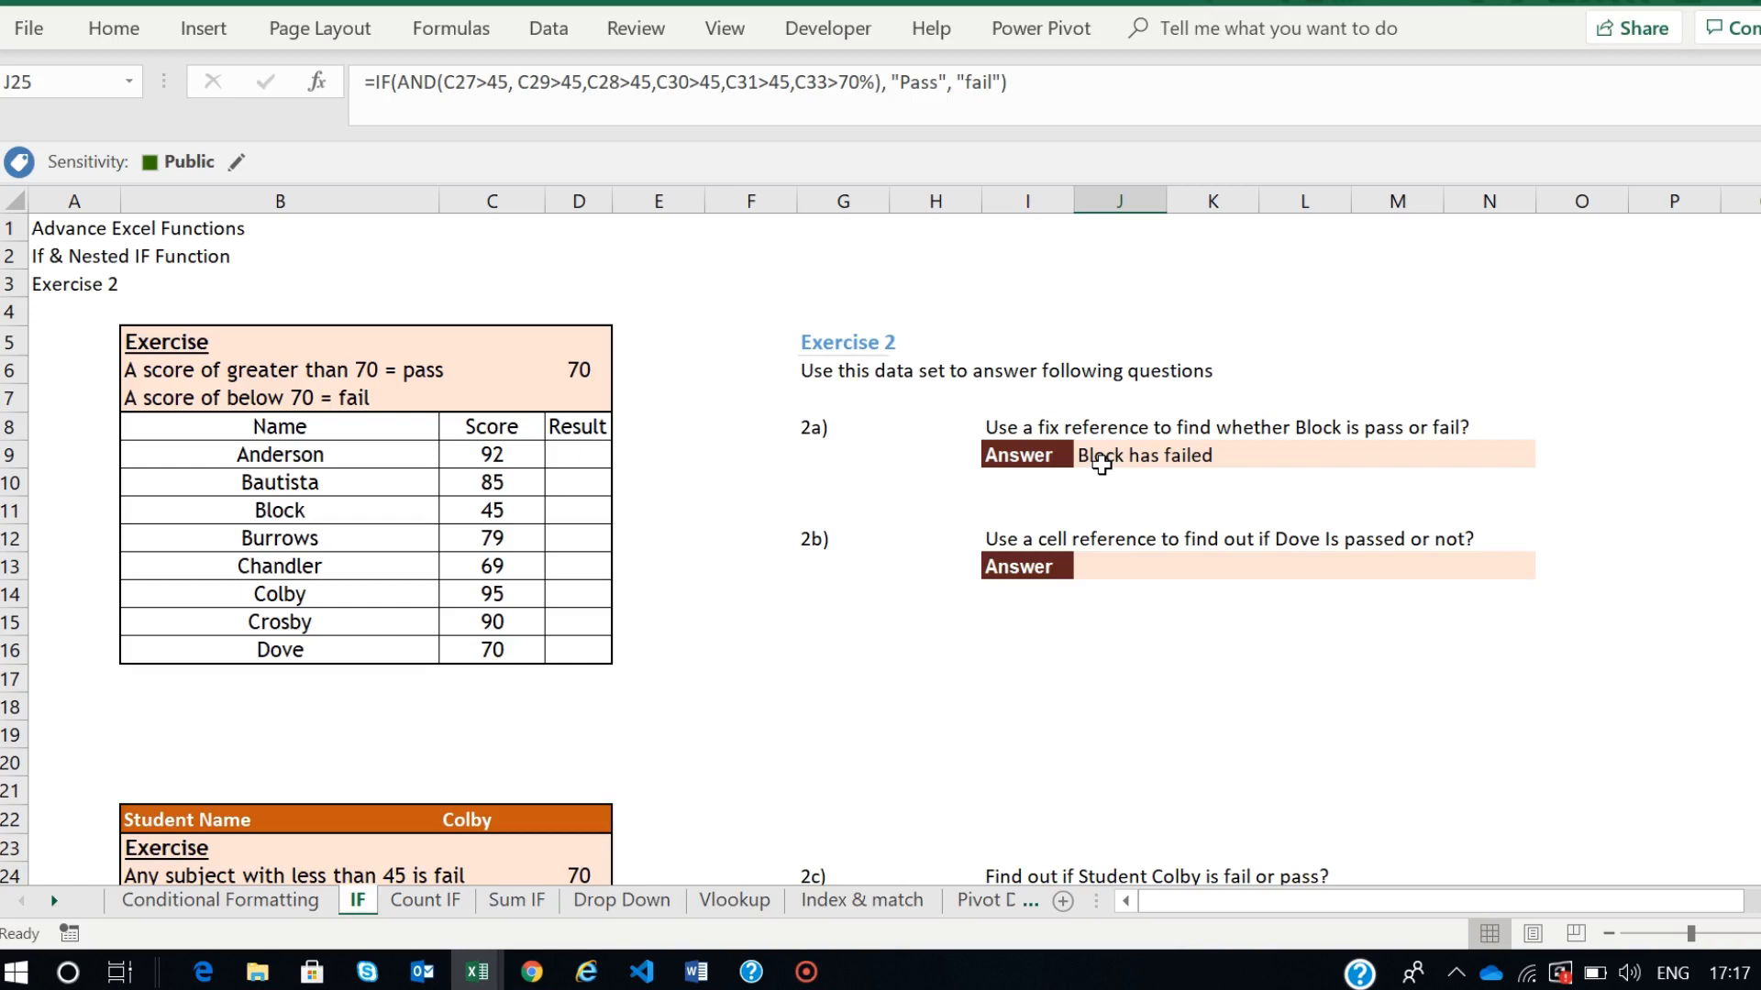
left_click(1102, 466)
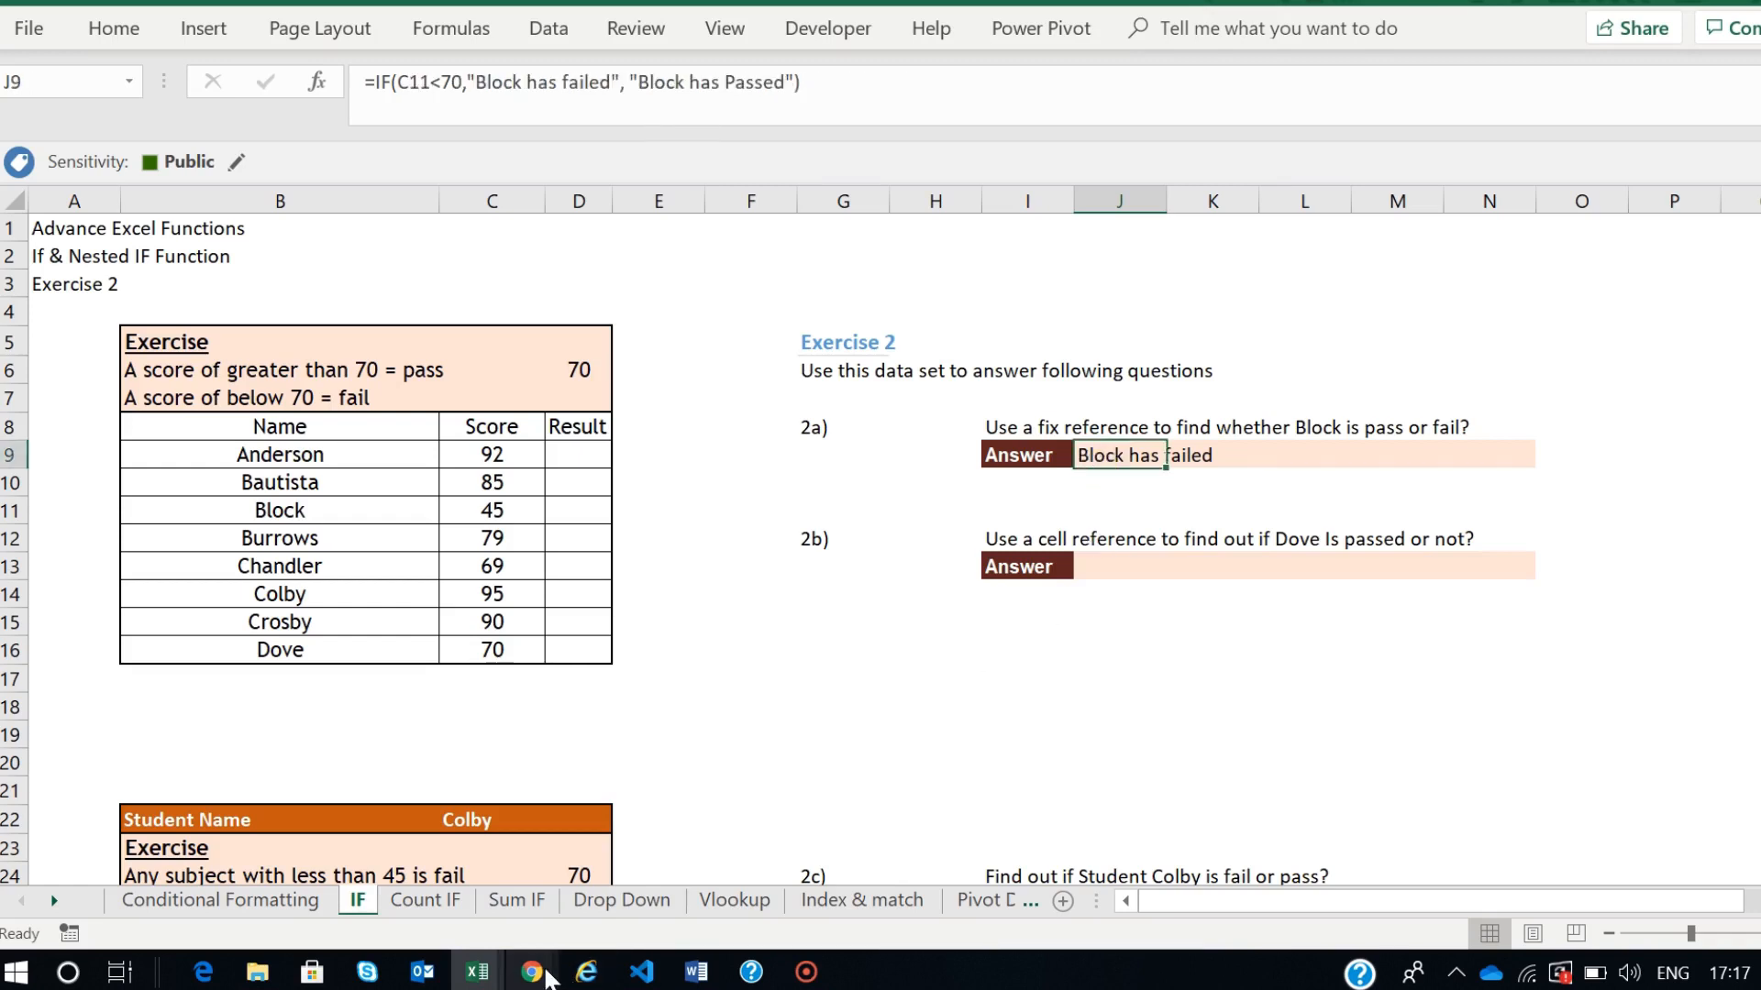
- Read through the Google Meet in-call chat messages, then go back to Excel
mouse_move(531, 973)
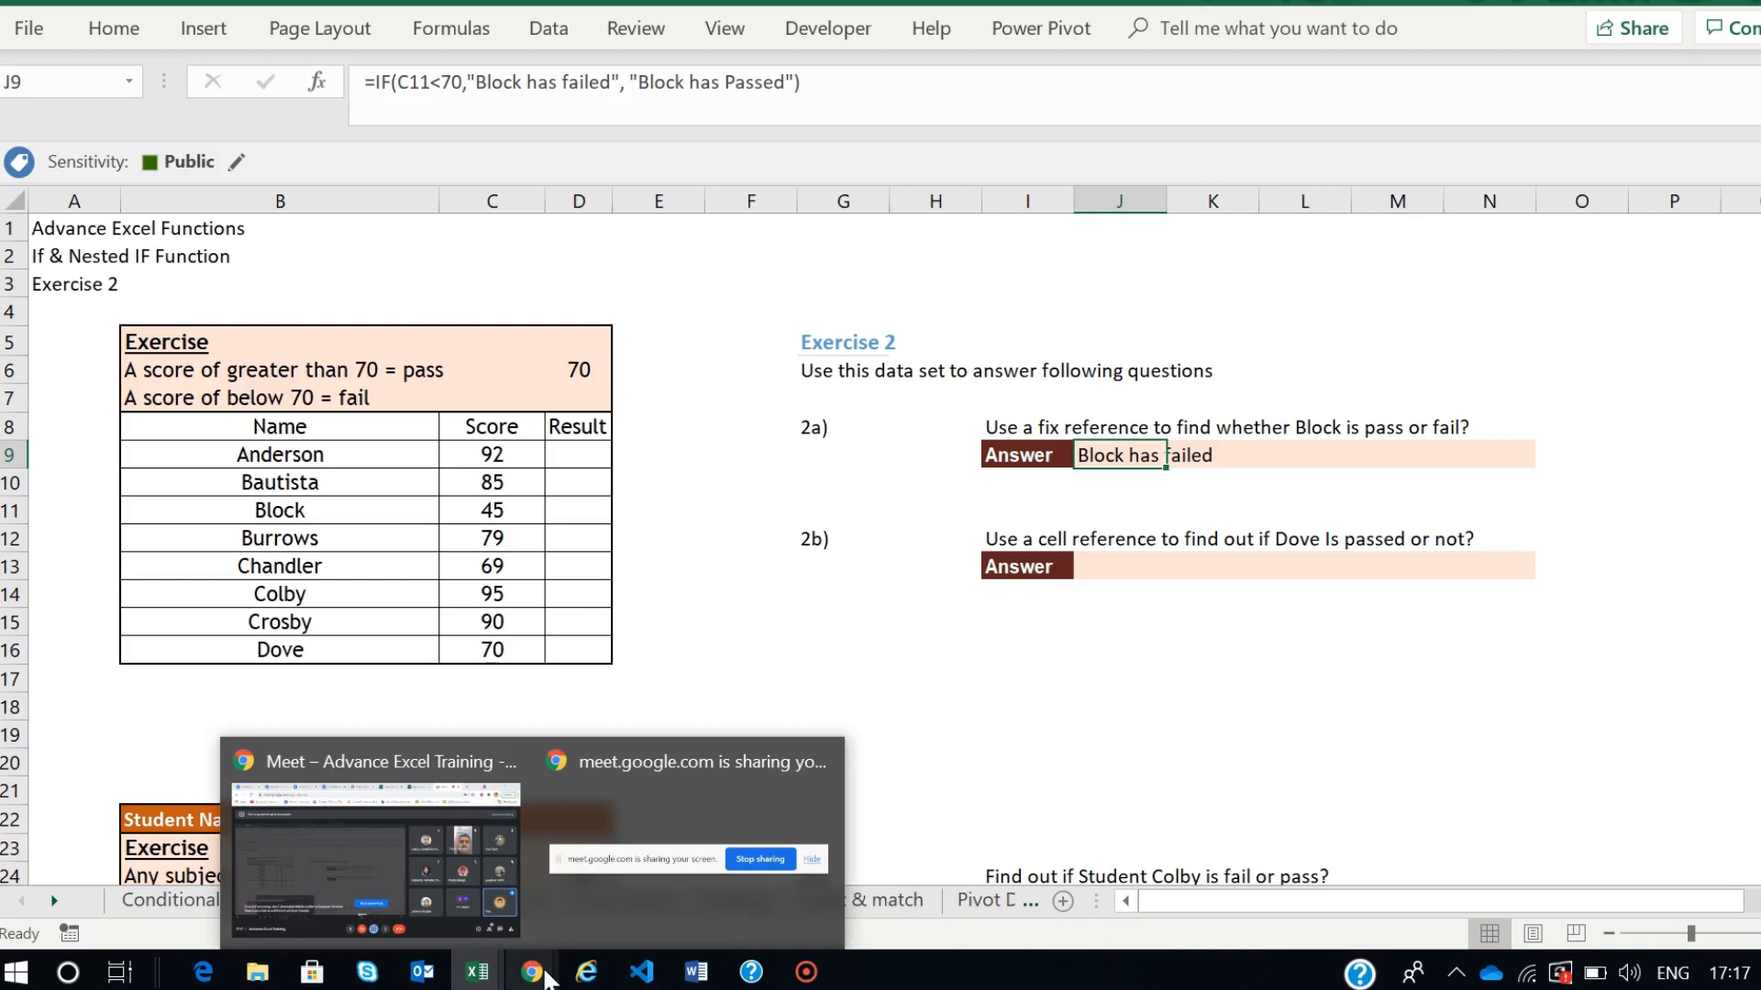
left_click(409, 769)
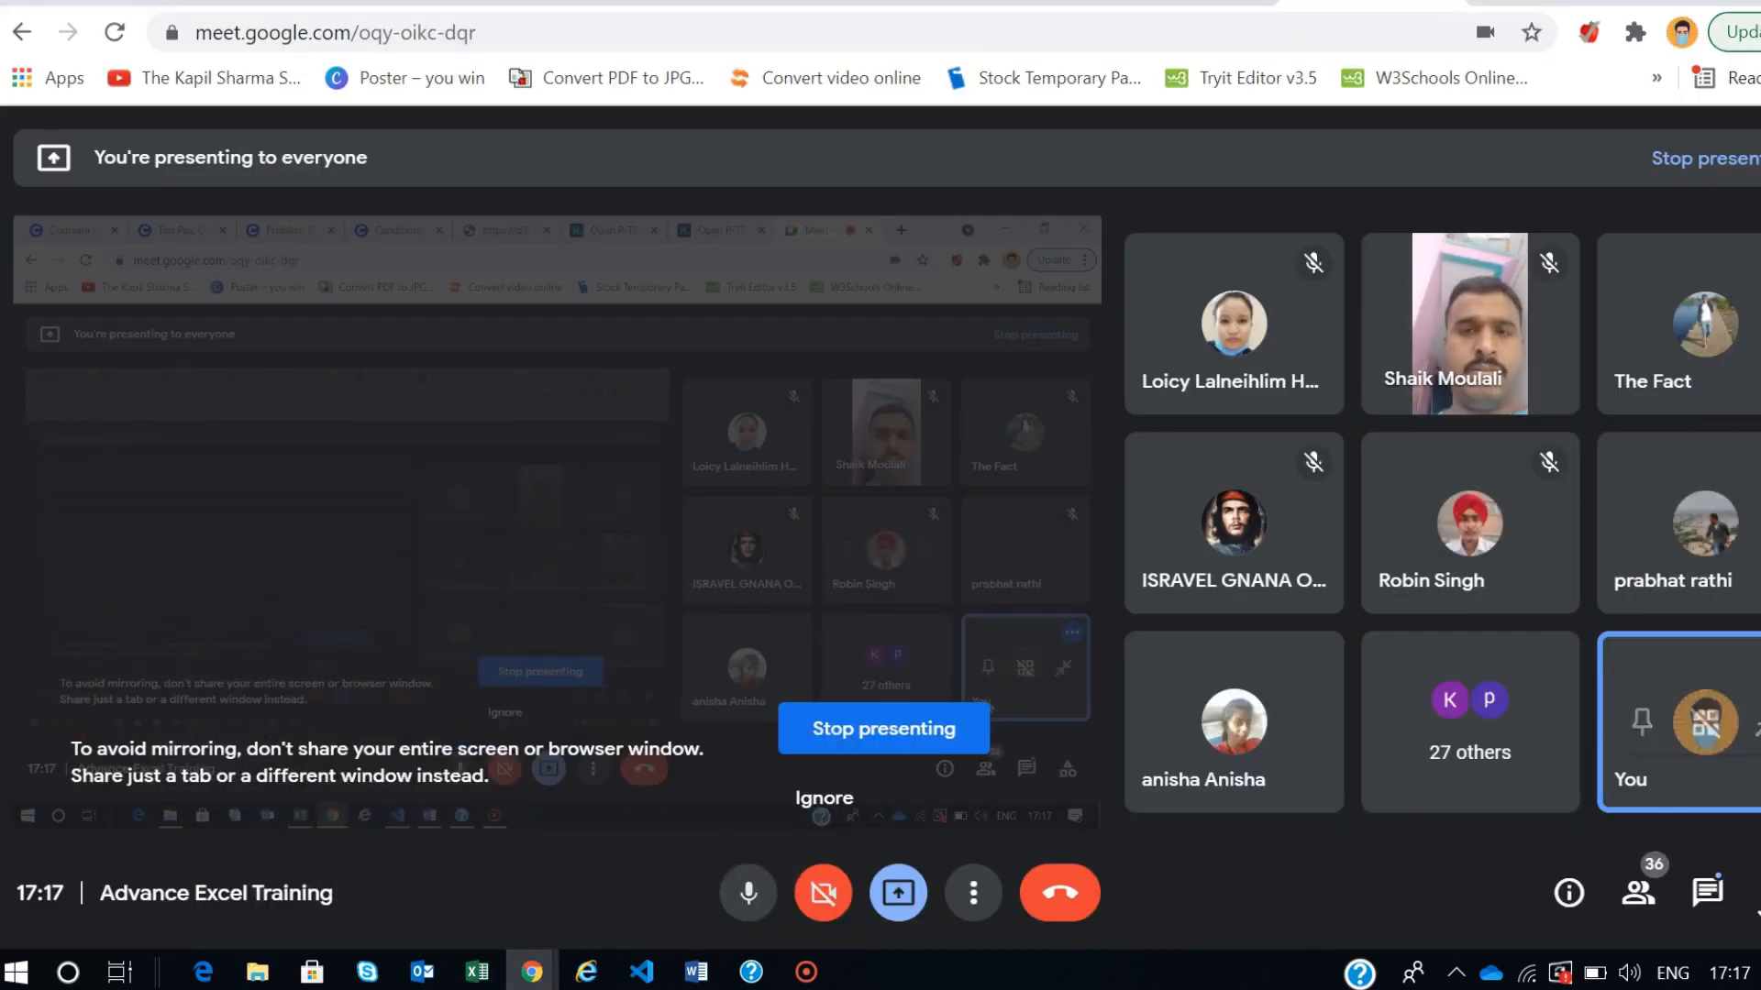
left_click(1711, 894)
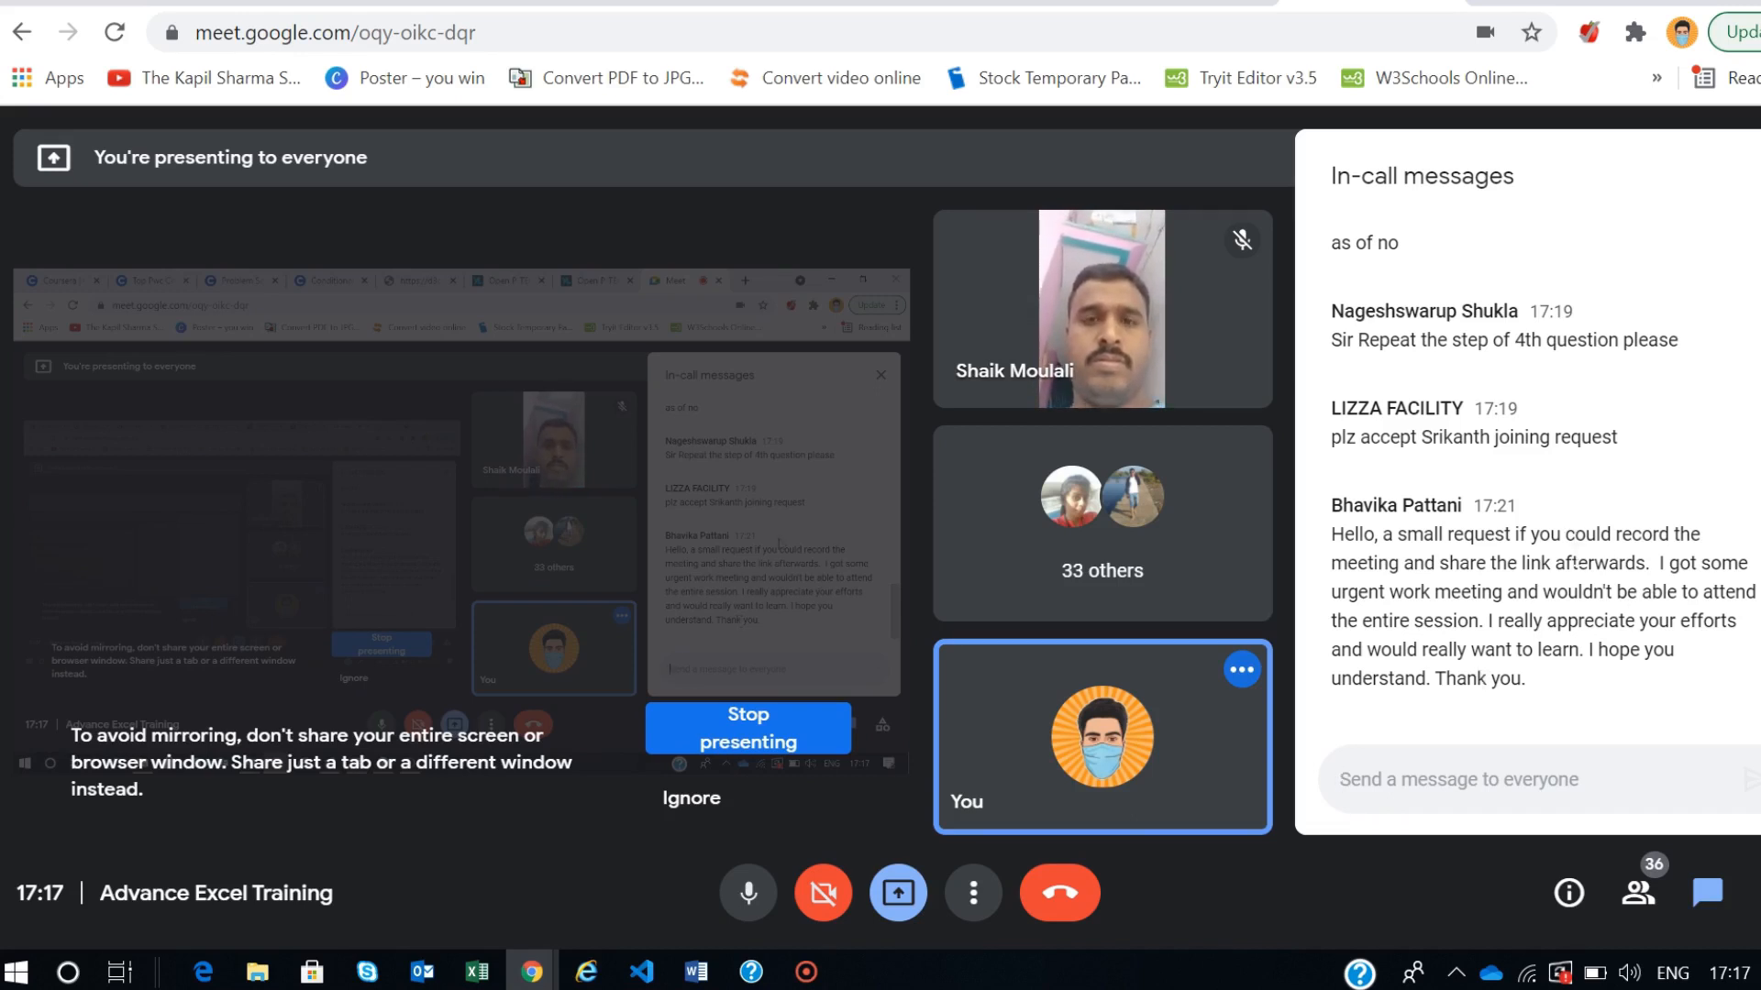
scroll(1577, 563, "up", 5)
scroll(1467, 562, "down", 5)
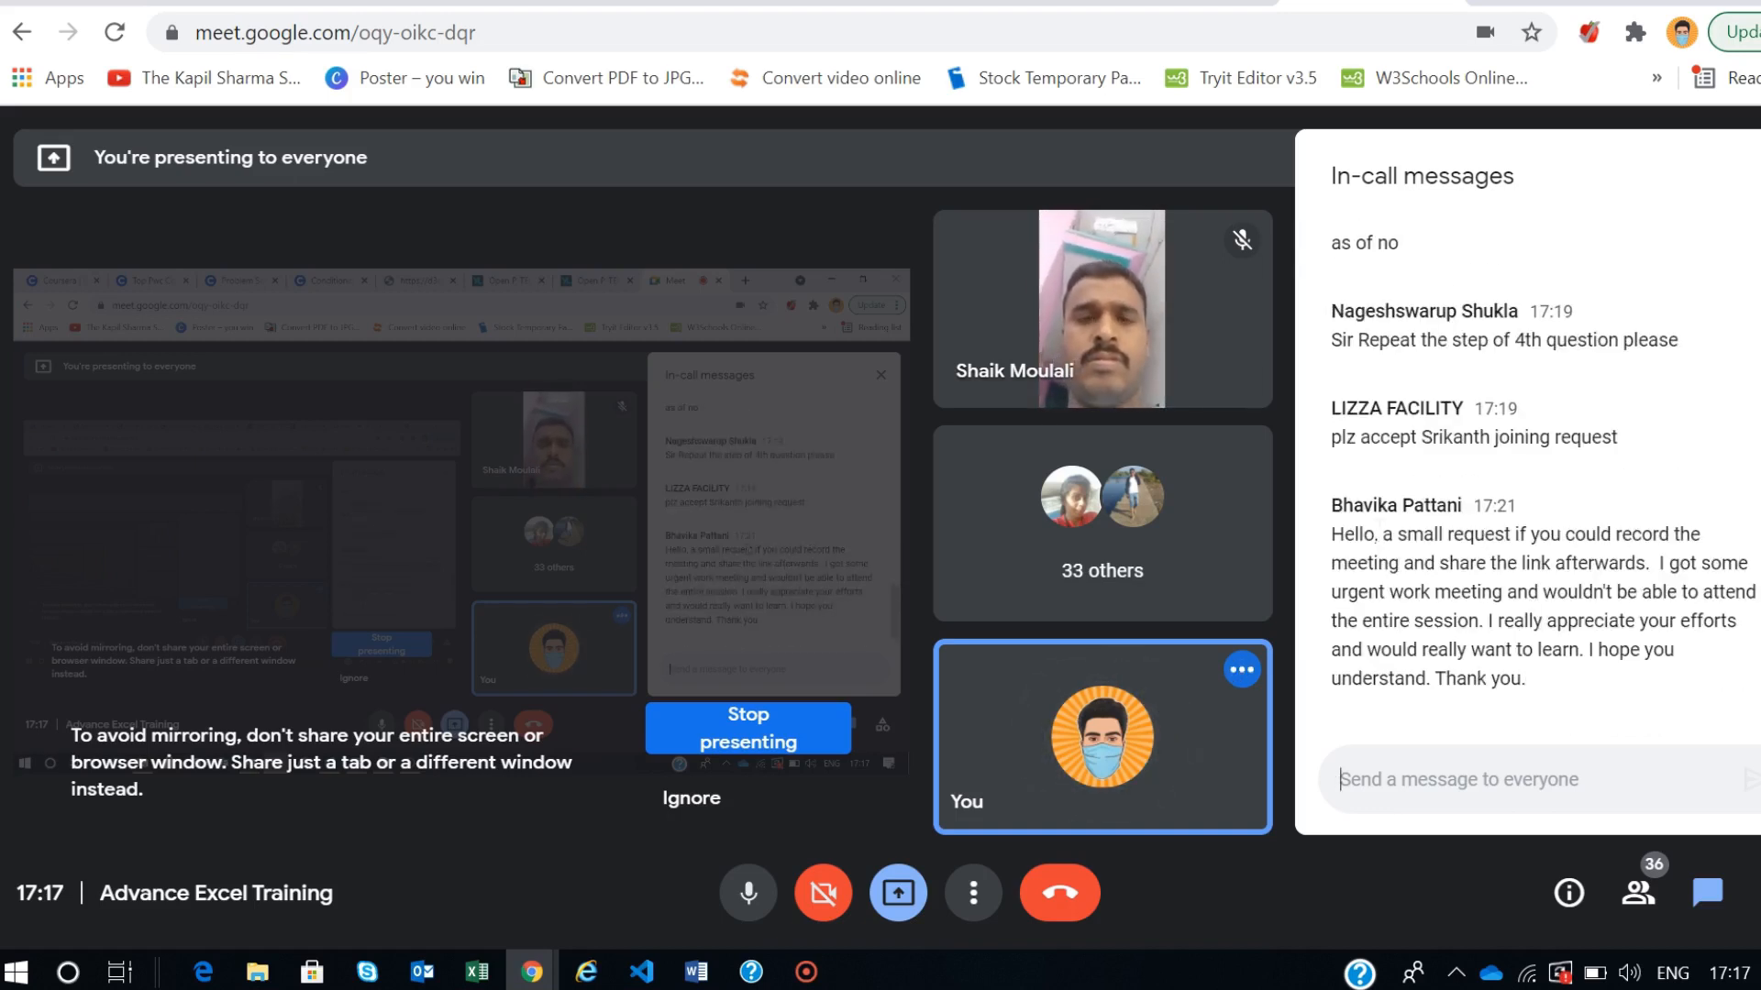
key("alt+Tab")
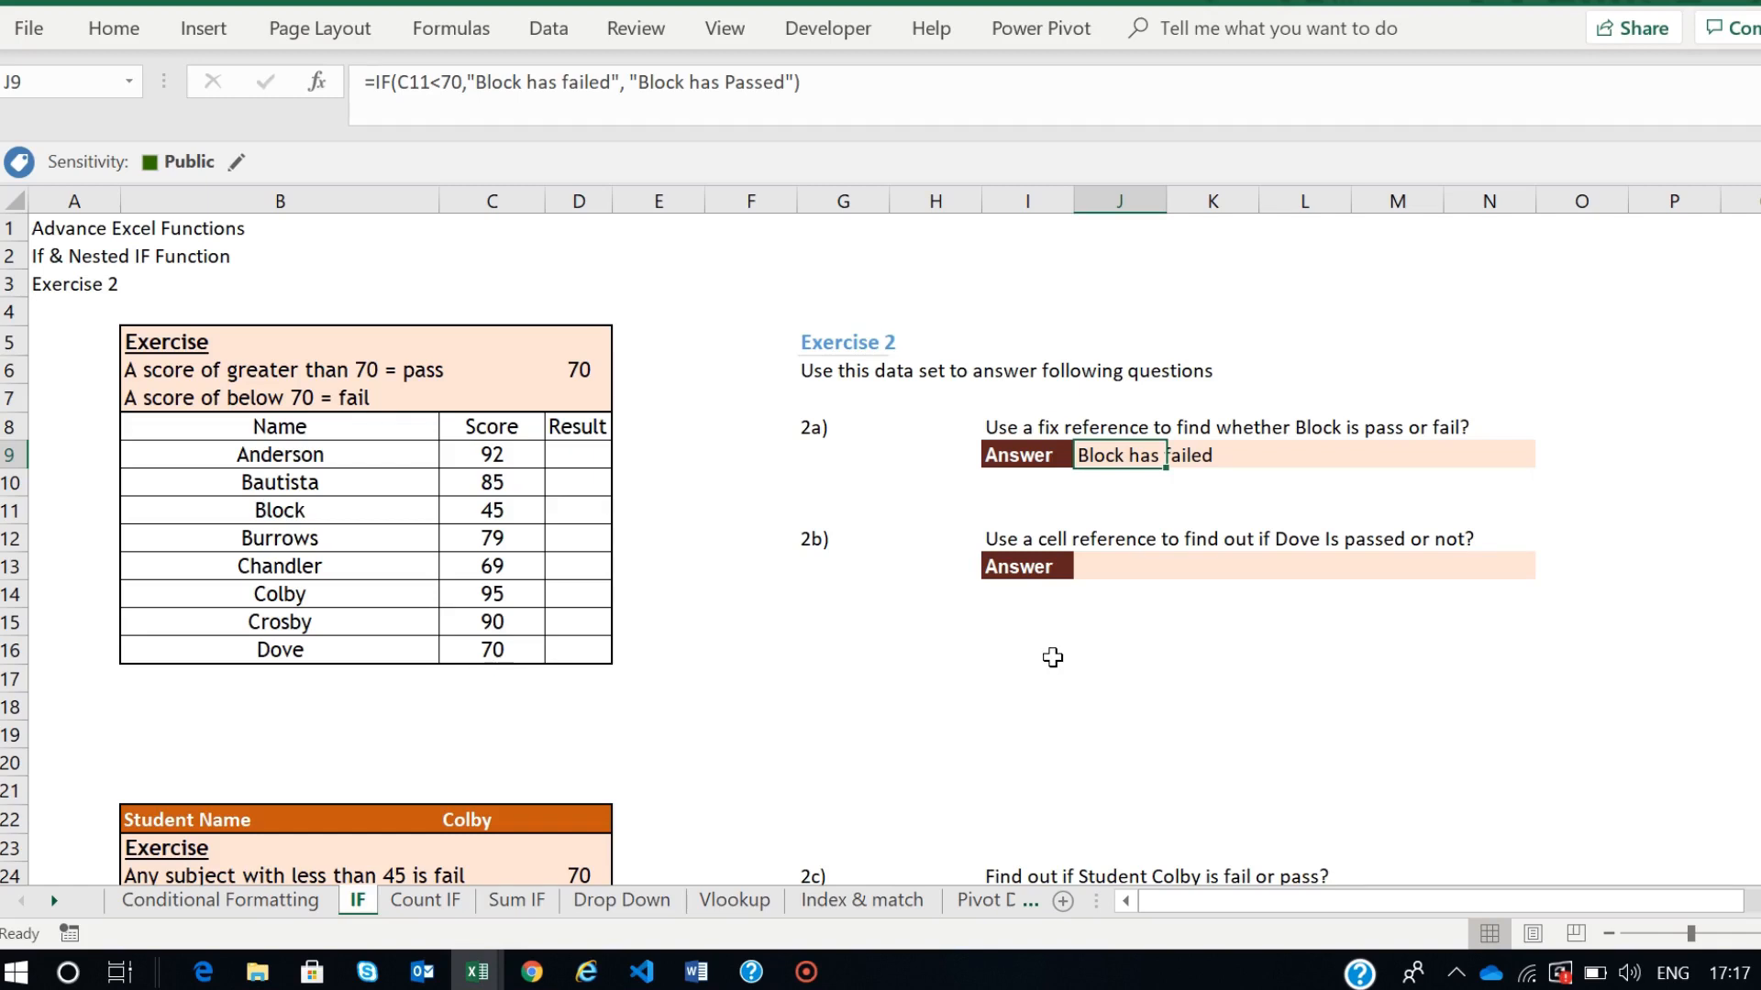
- Delete the old formula in J9 and bring up Insert Function from the Formulas tab
key("Delete")
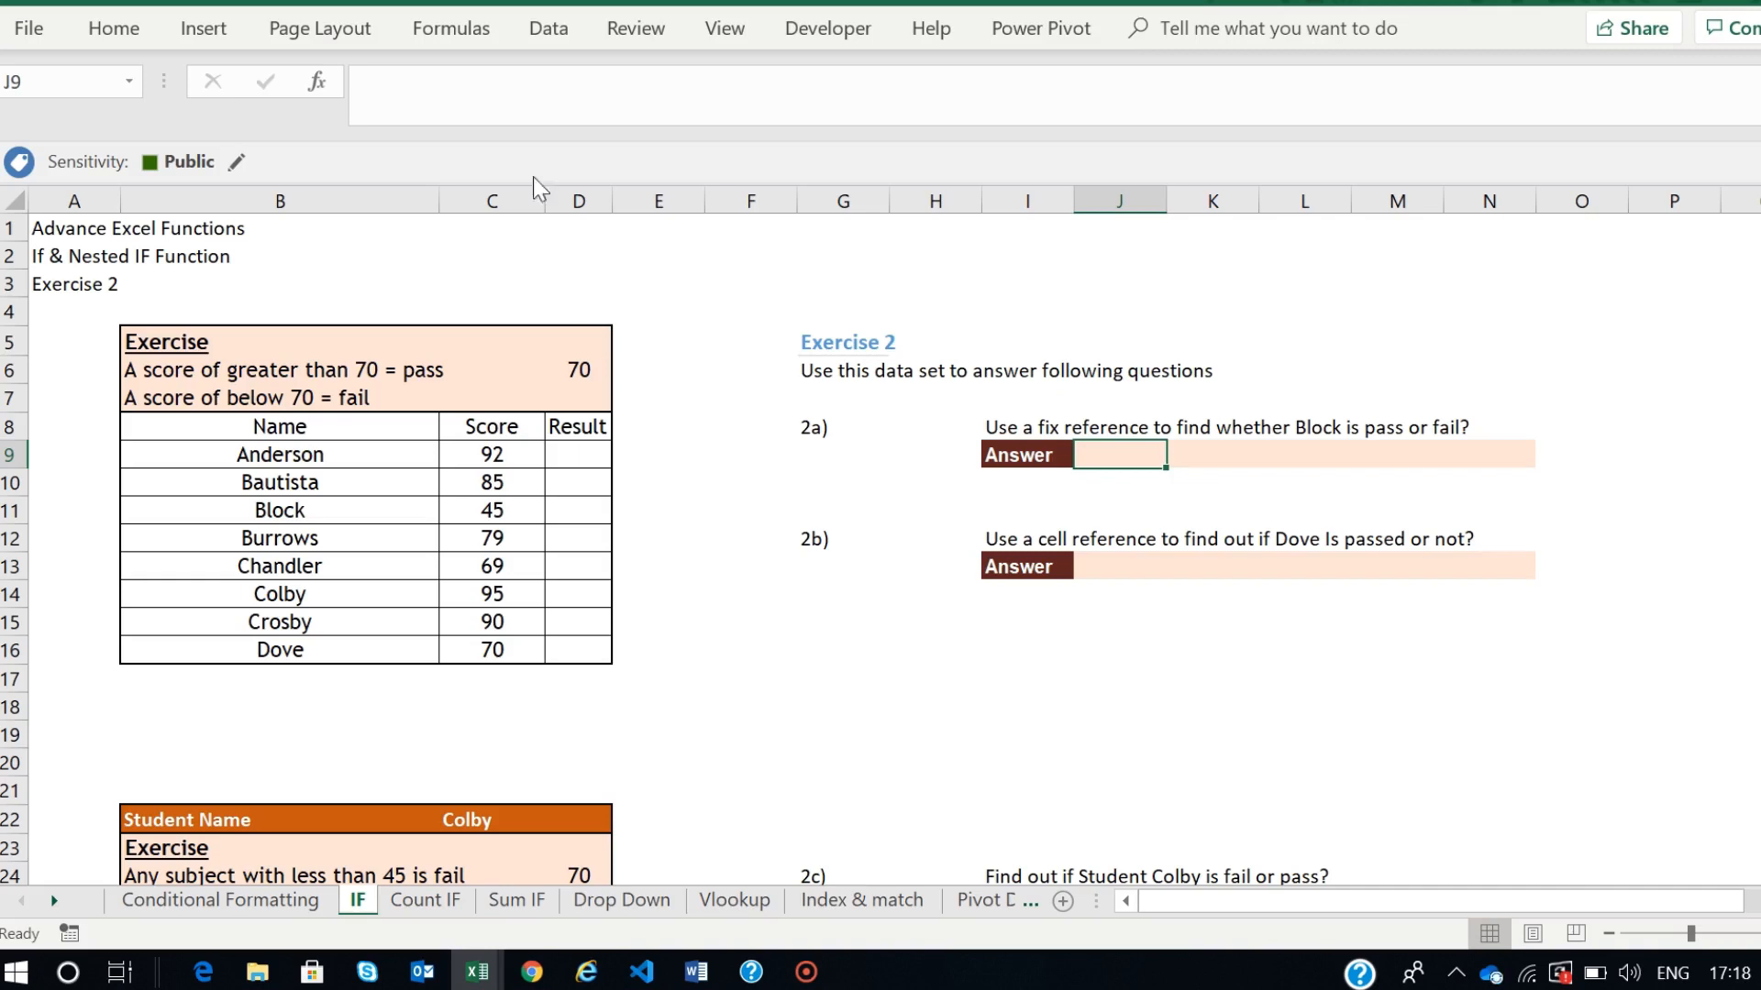
left_click(451, 29)
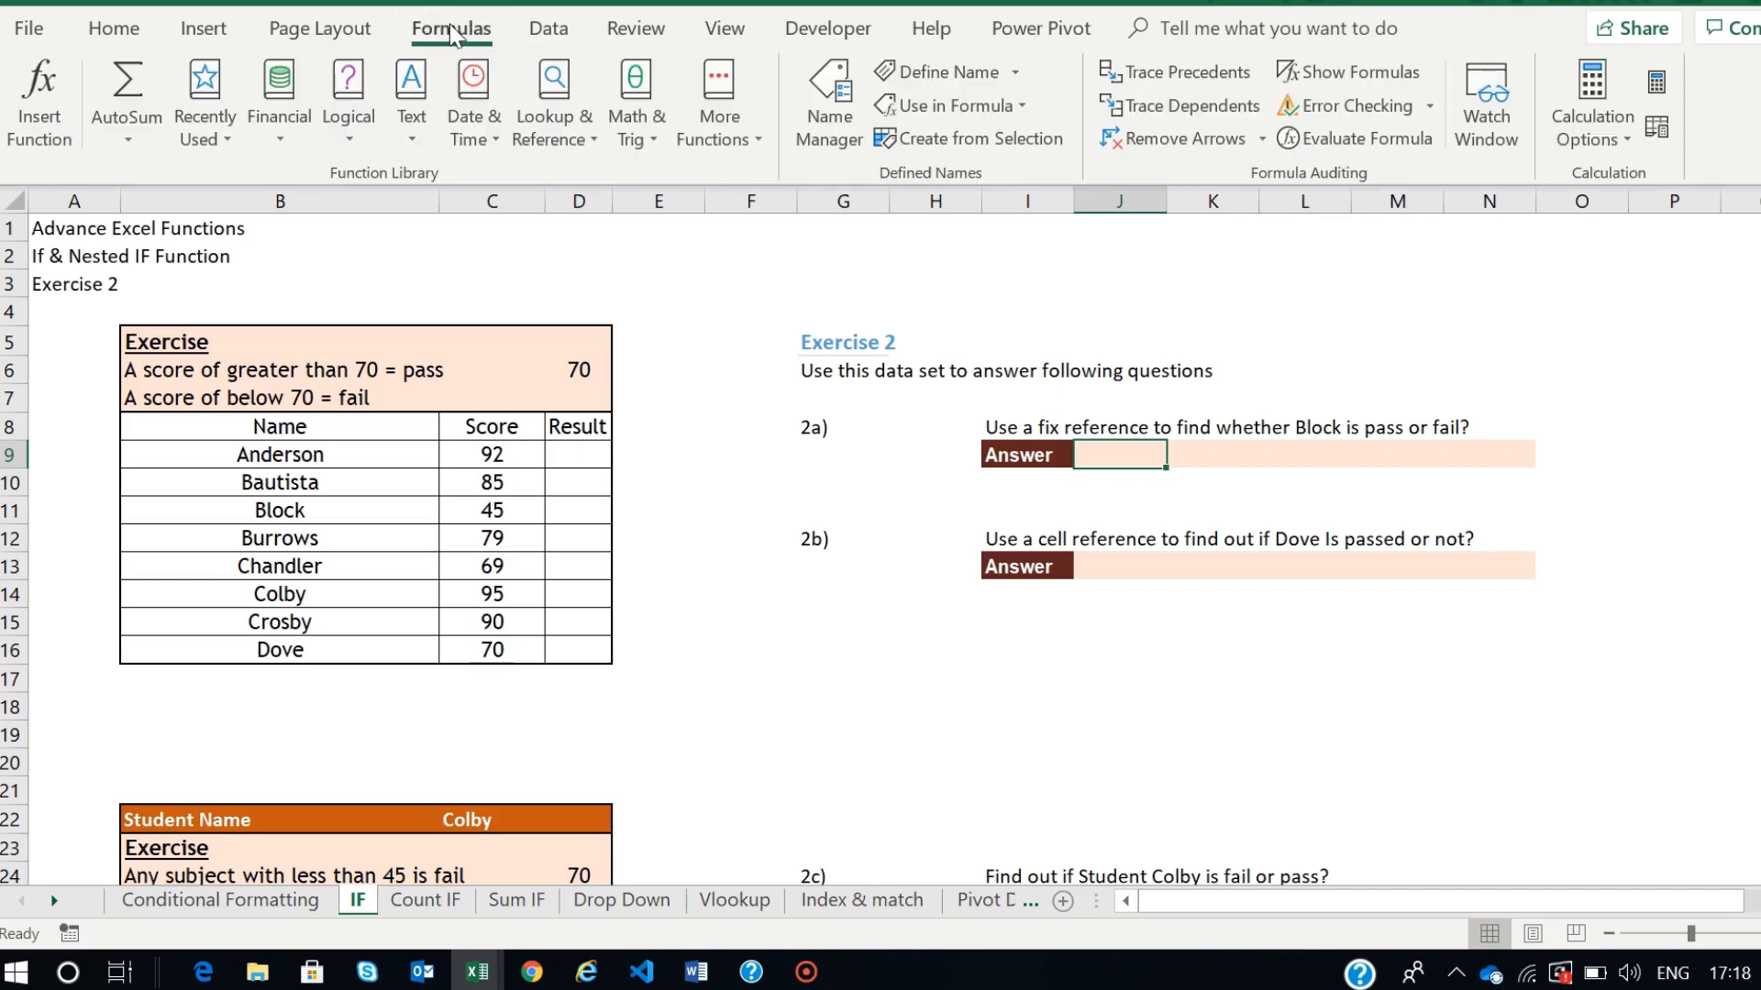
left_click(37, 121)
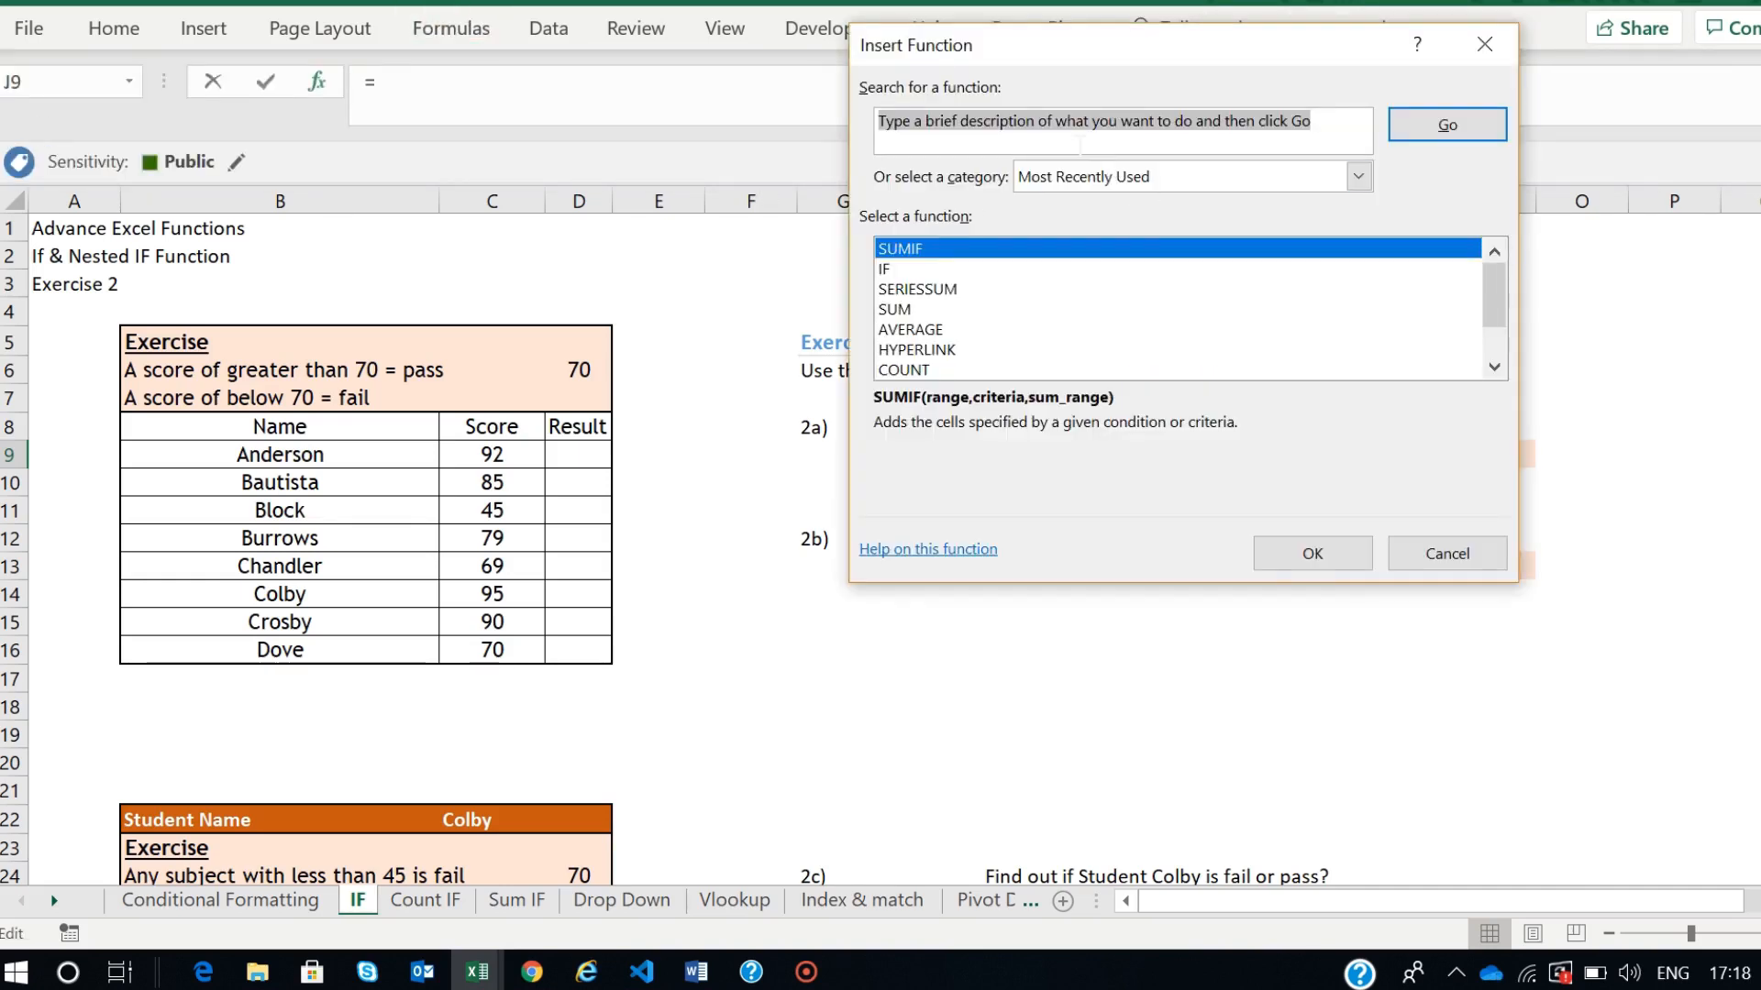
- Insert the IF function in J9, moving its arguments box aside to uncover the Result column
left_click(894, 269)
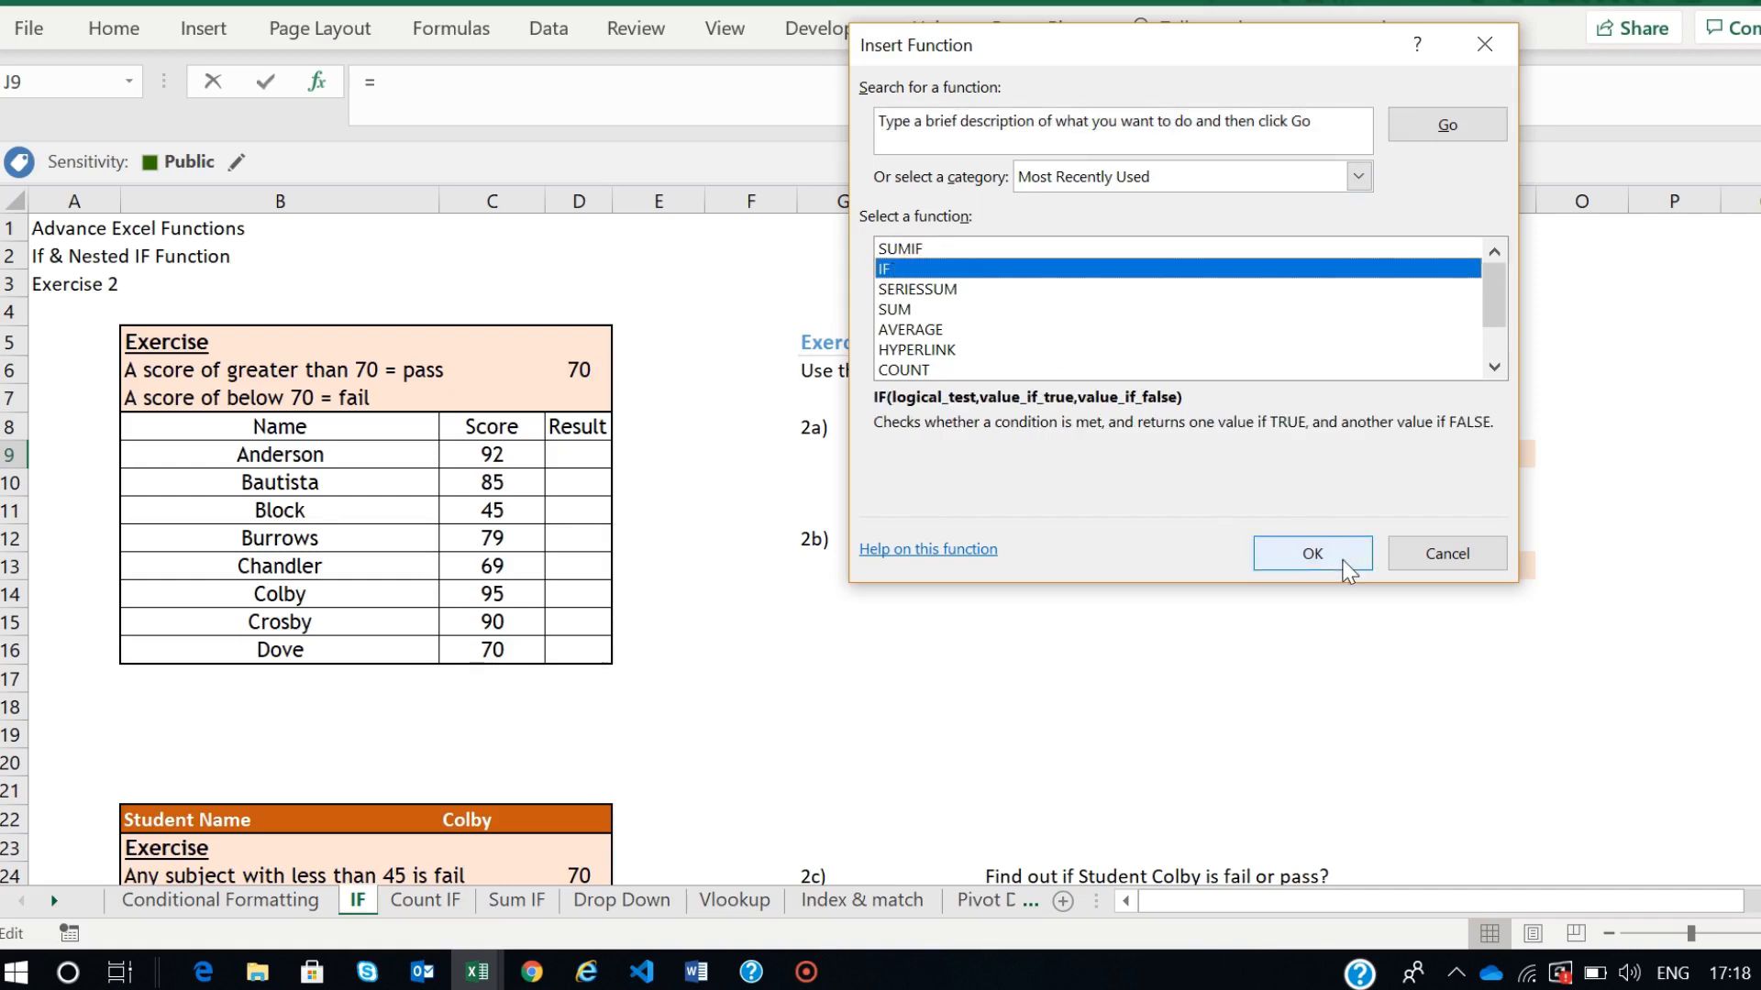
left_click(1313, 554)
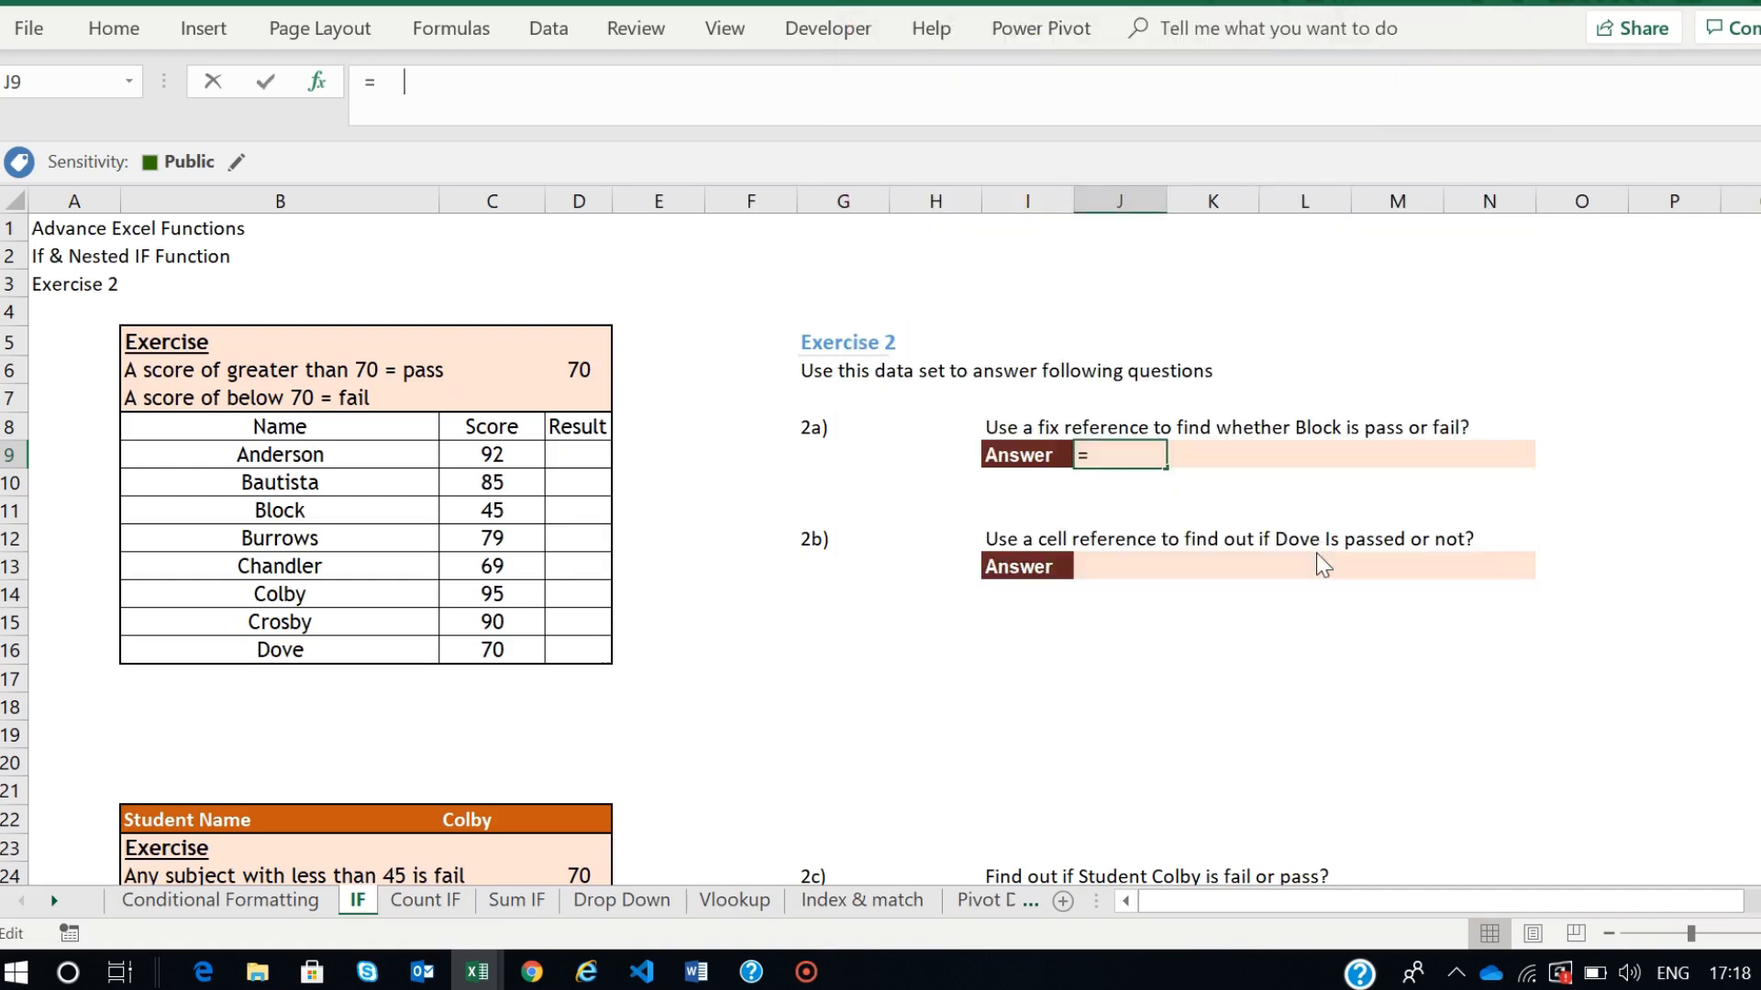
left_click_drag(1079, 92, 867, 307)
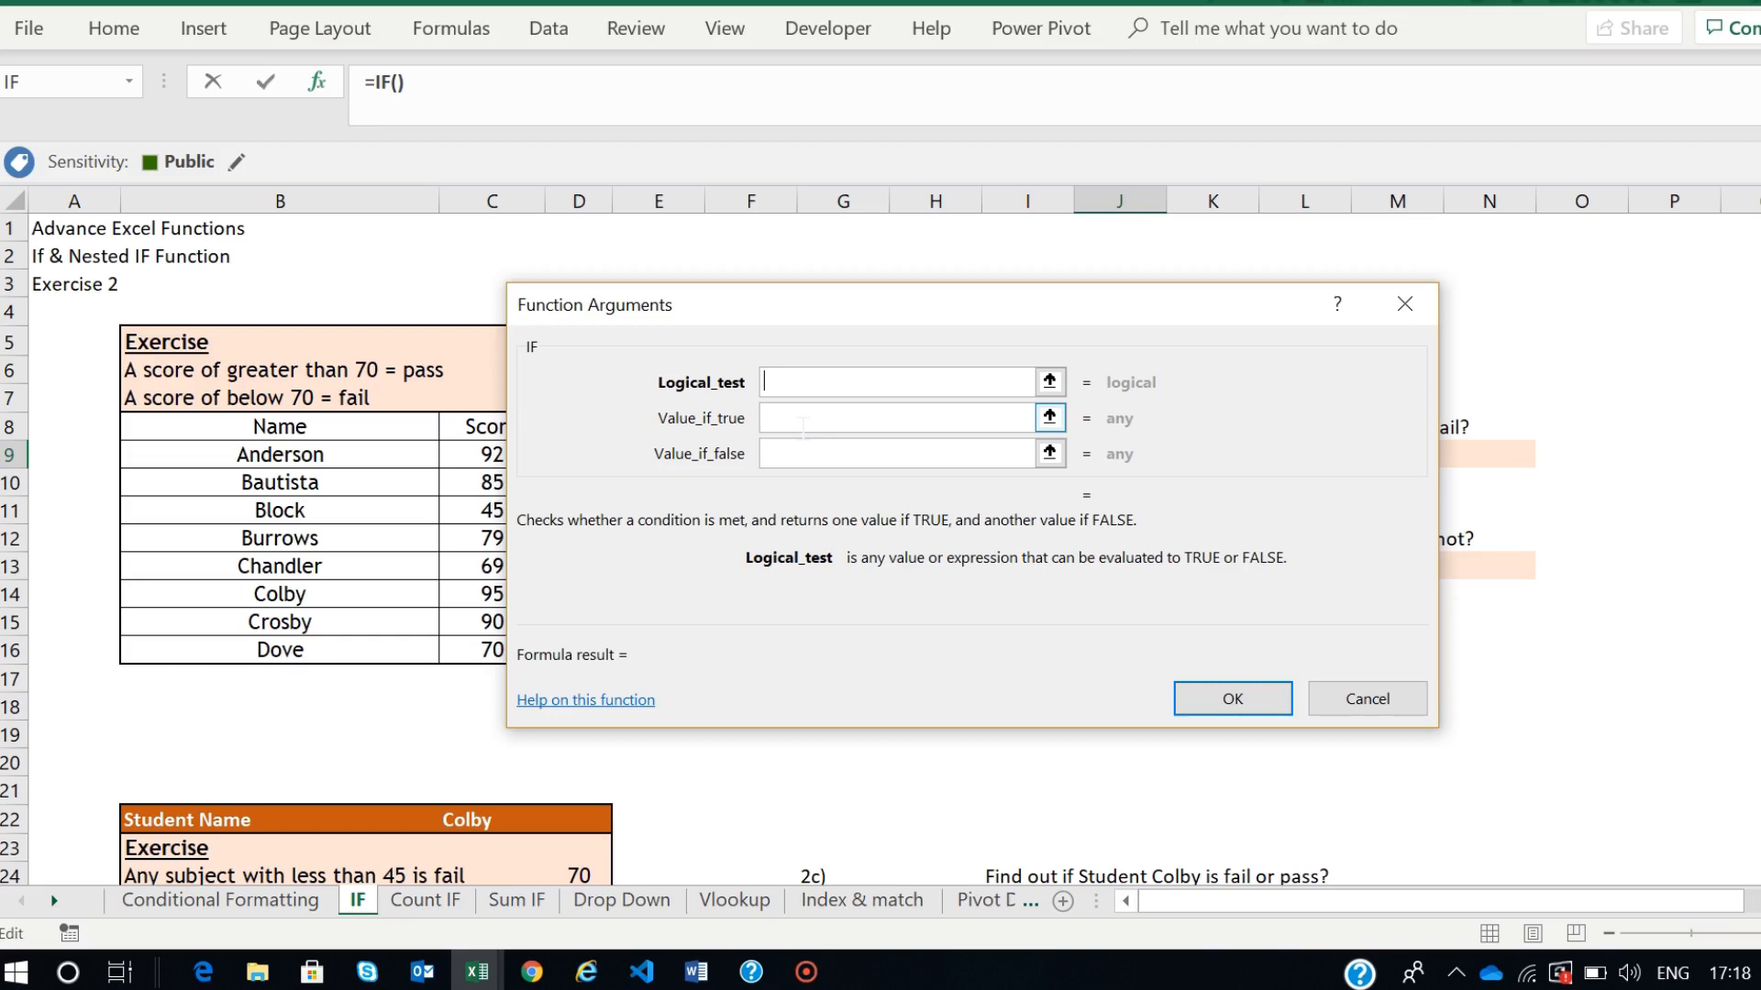
left_click_drag(812, 308, 1031, 293)
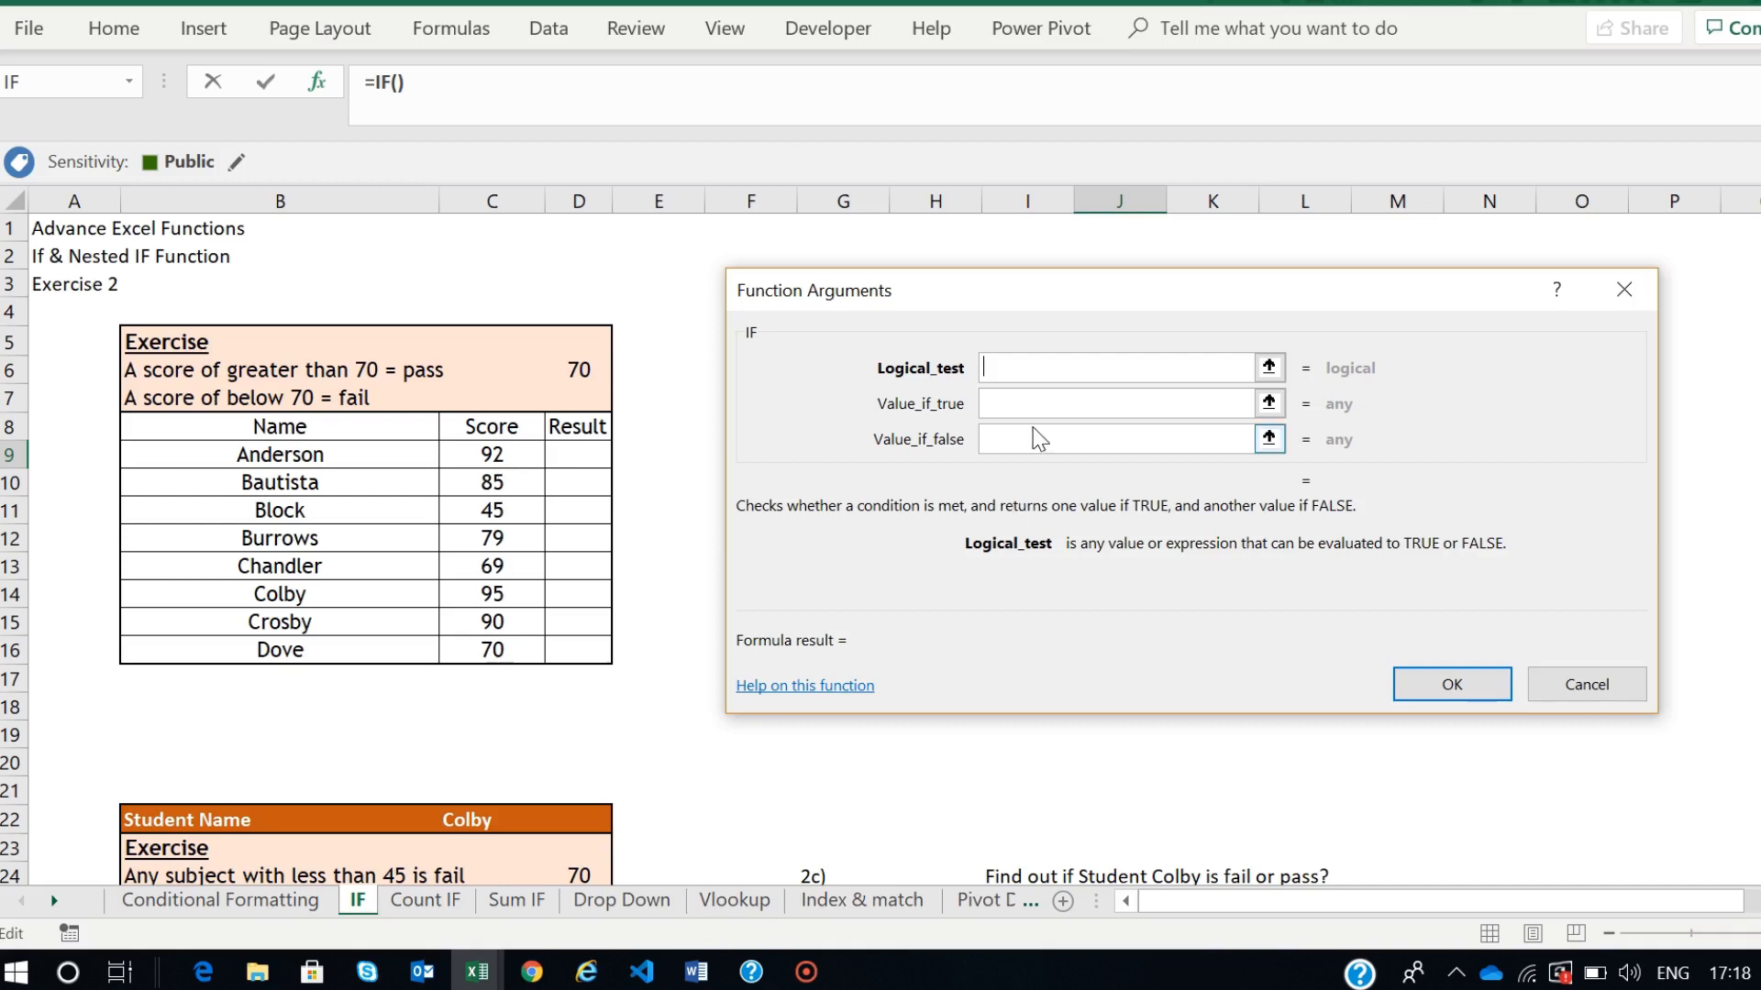
left_click(1021, 402)
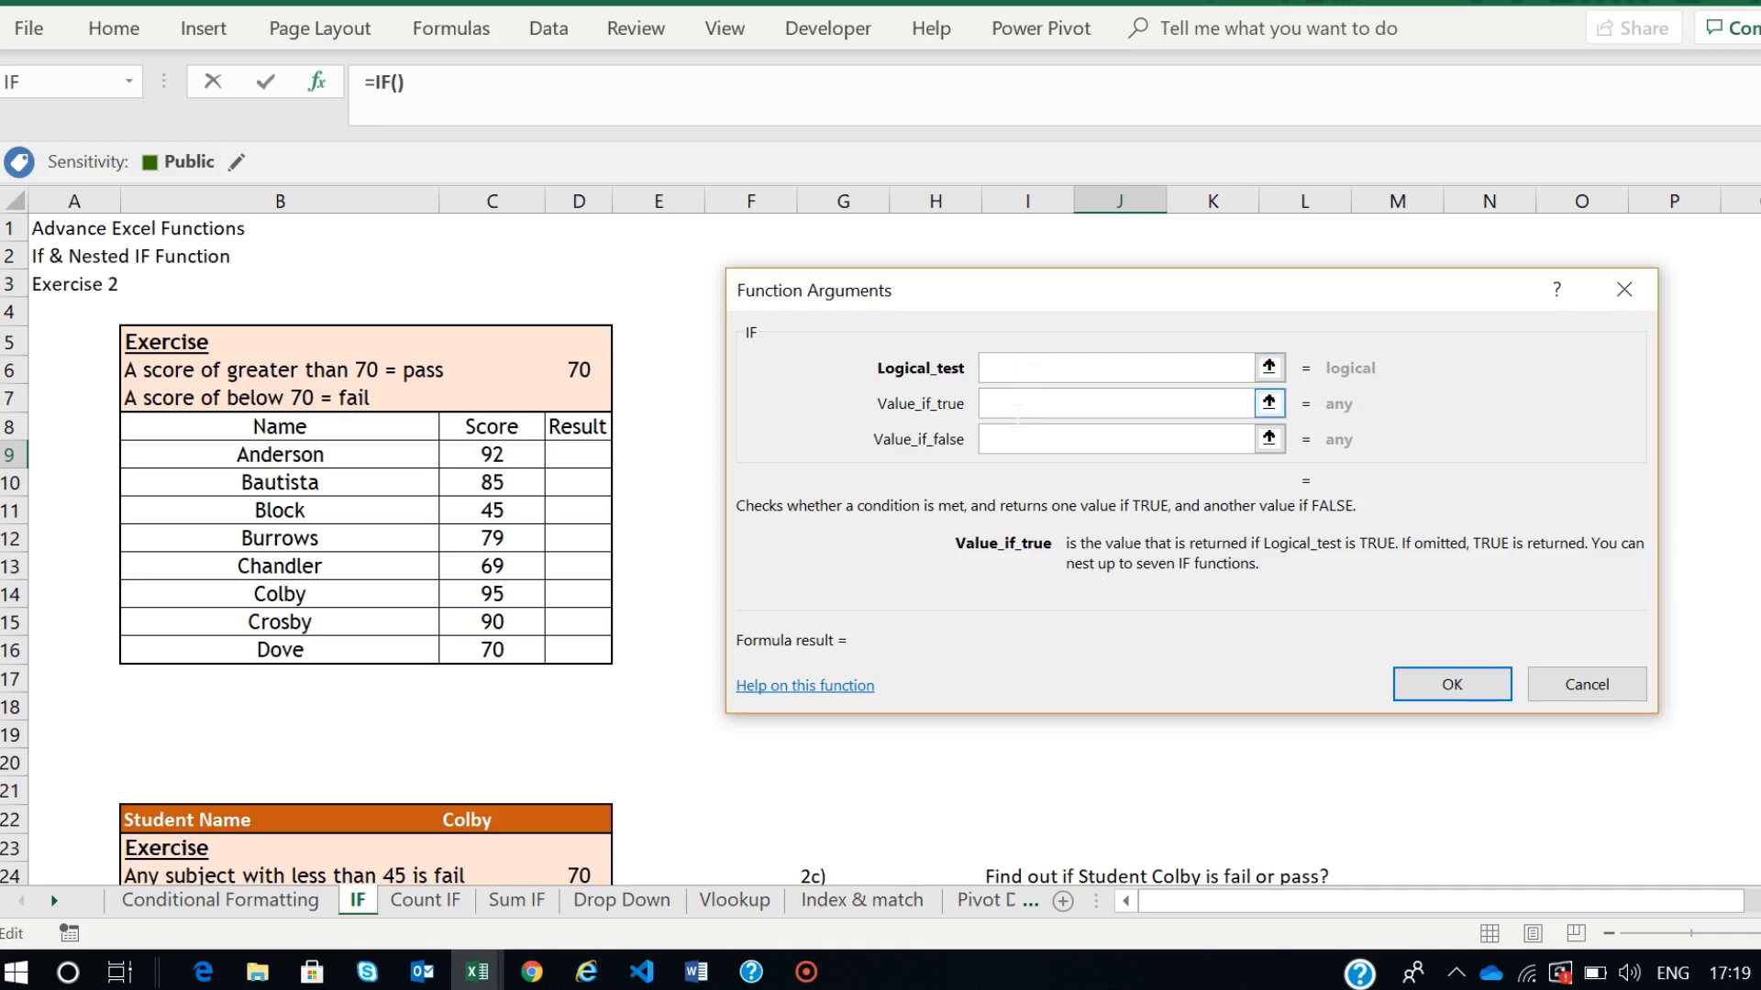
left_click(1005, 441)
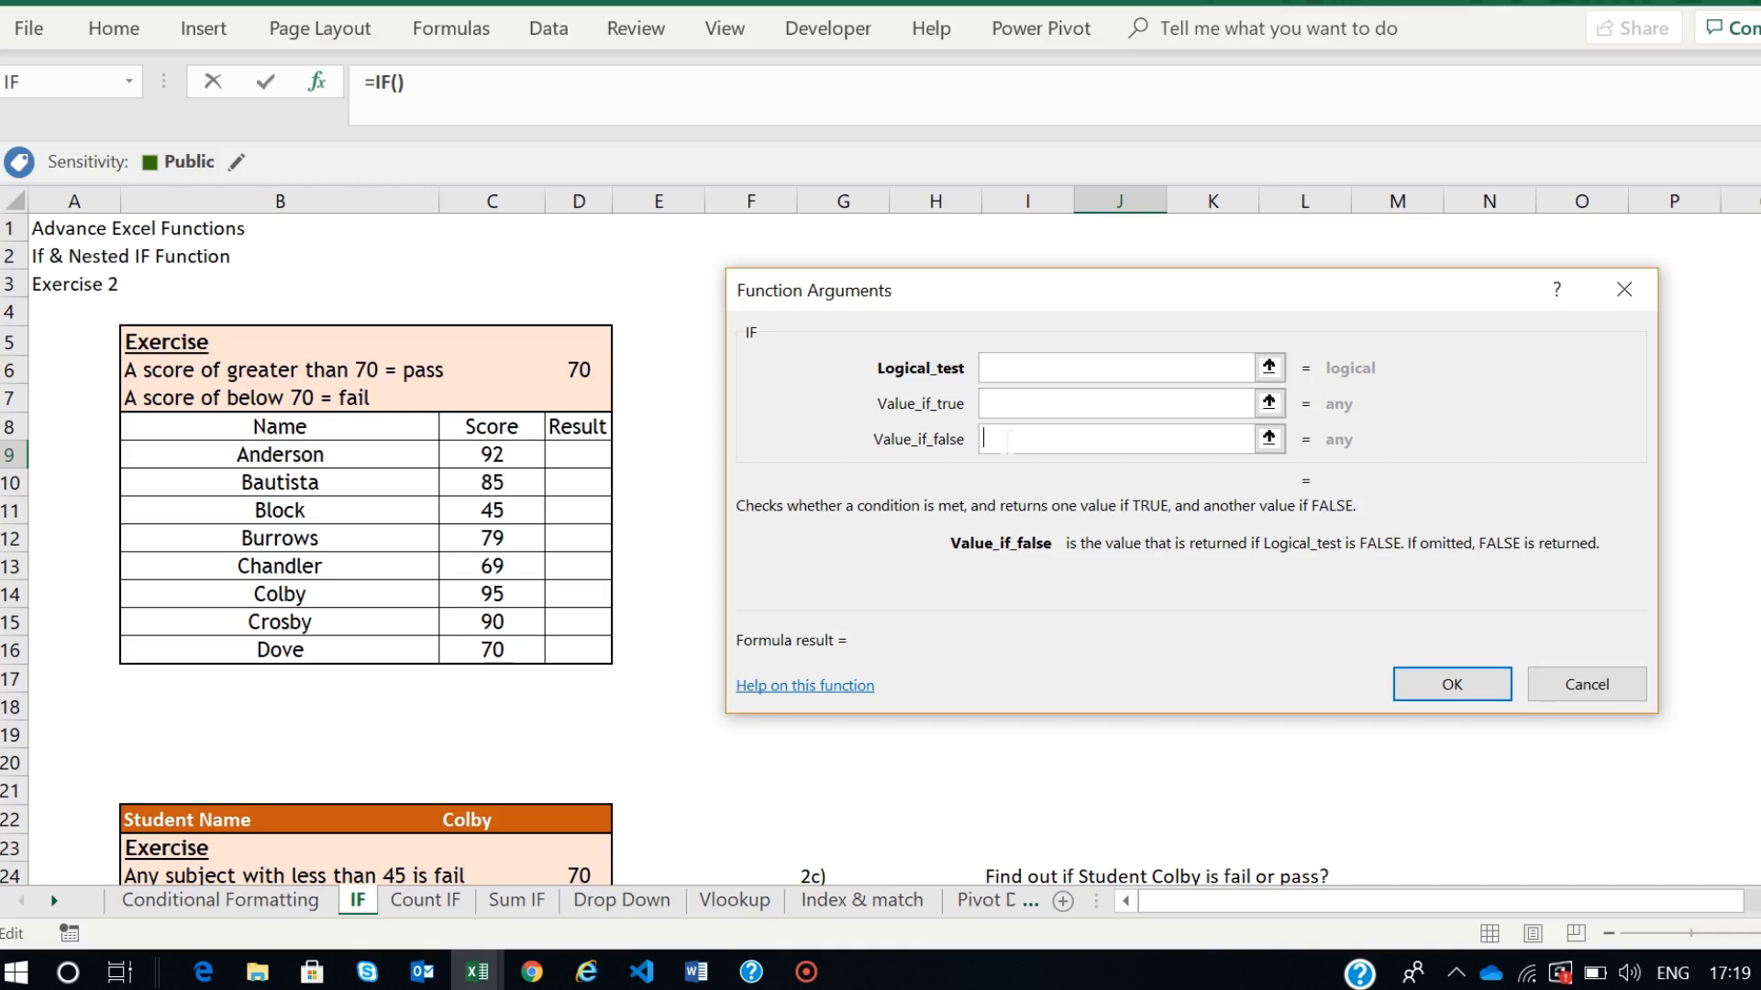
- Close the chat panel in the Google Meet call and return to Excel
left_click(532, 972)
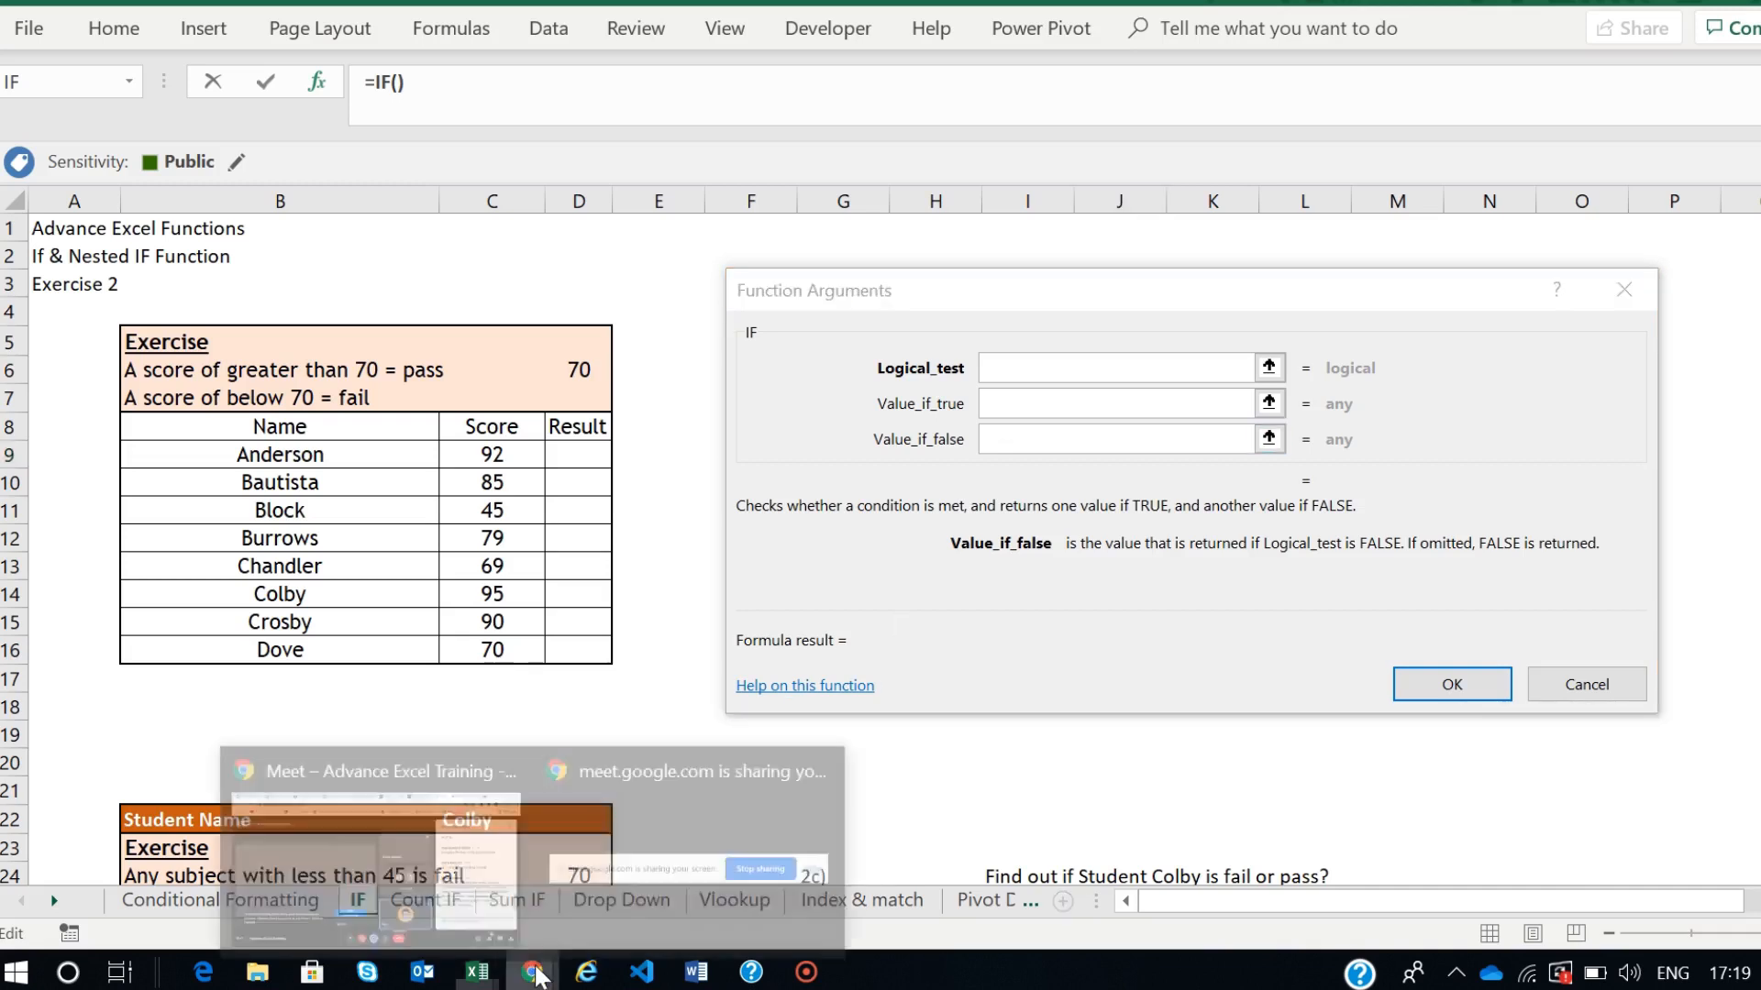
left_click(504, 827)
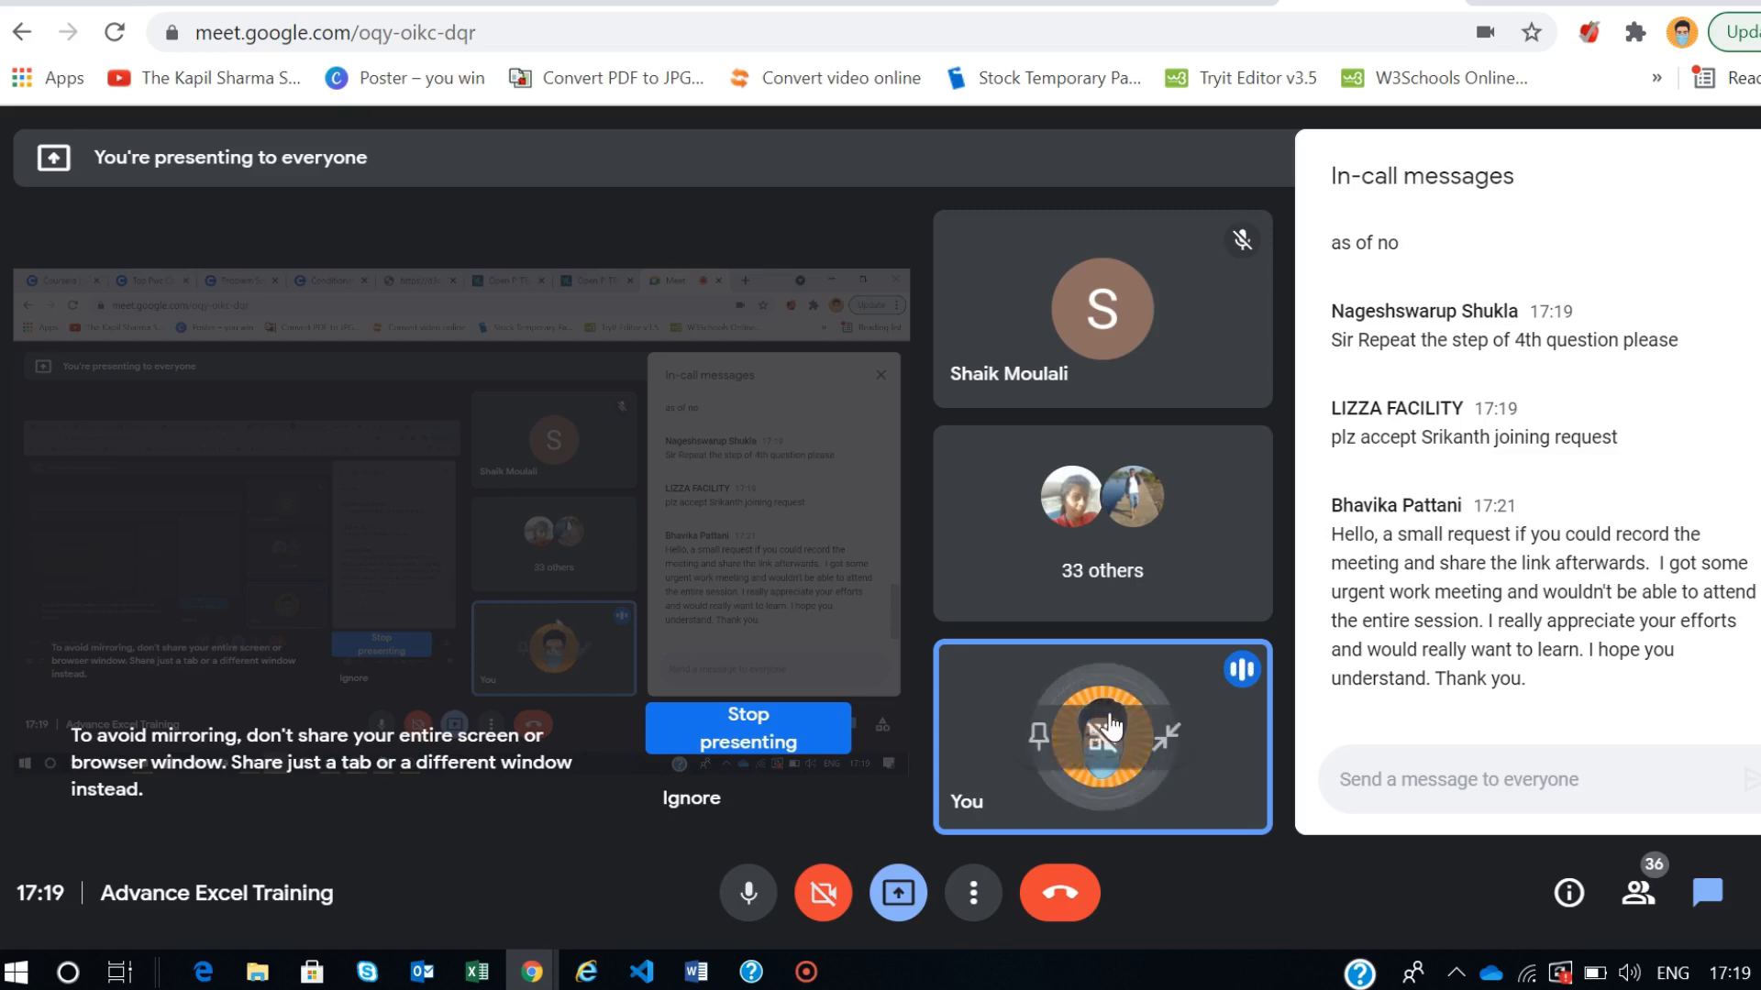
left_click(1759, 175)
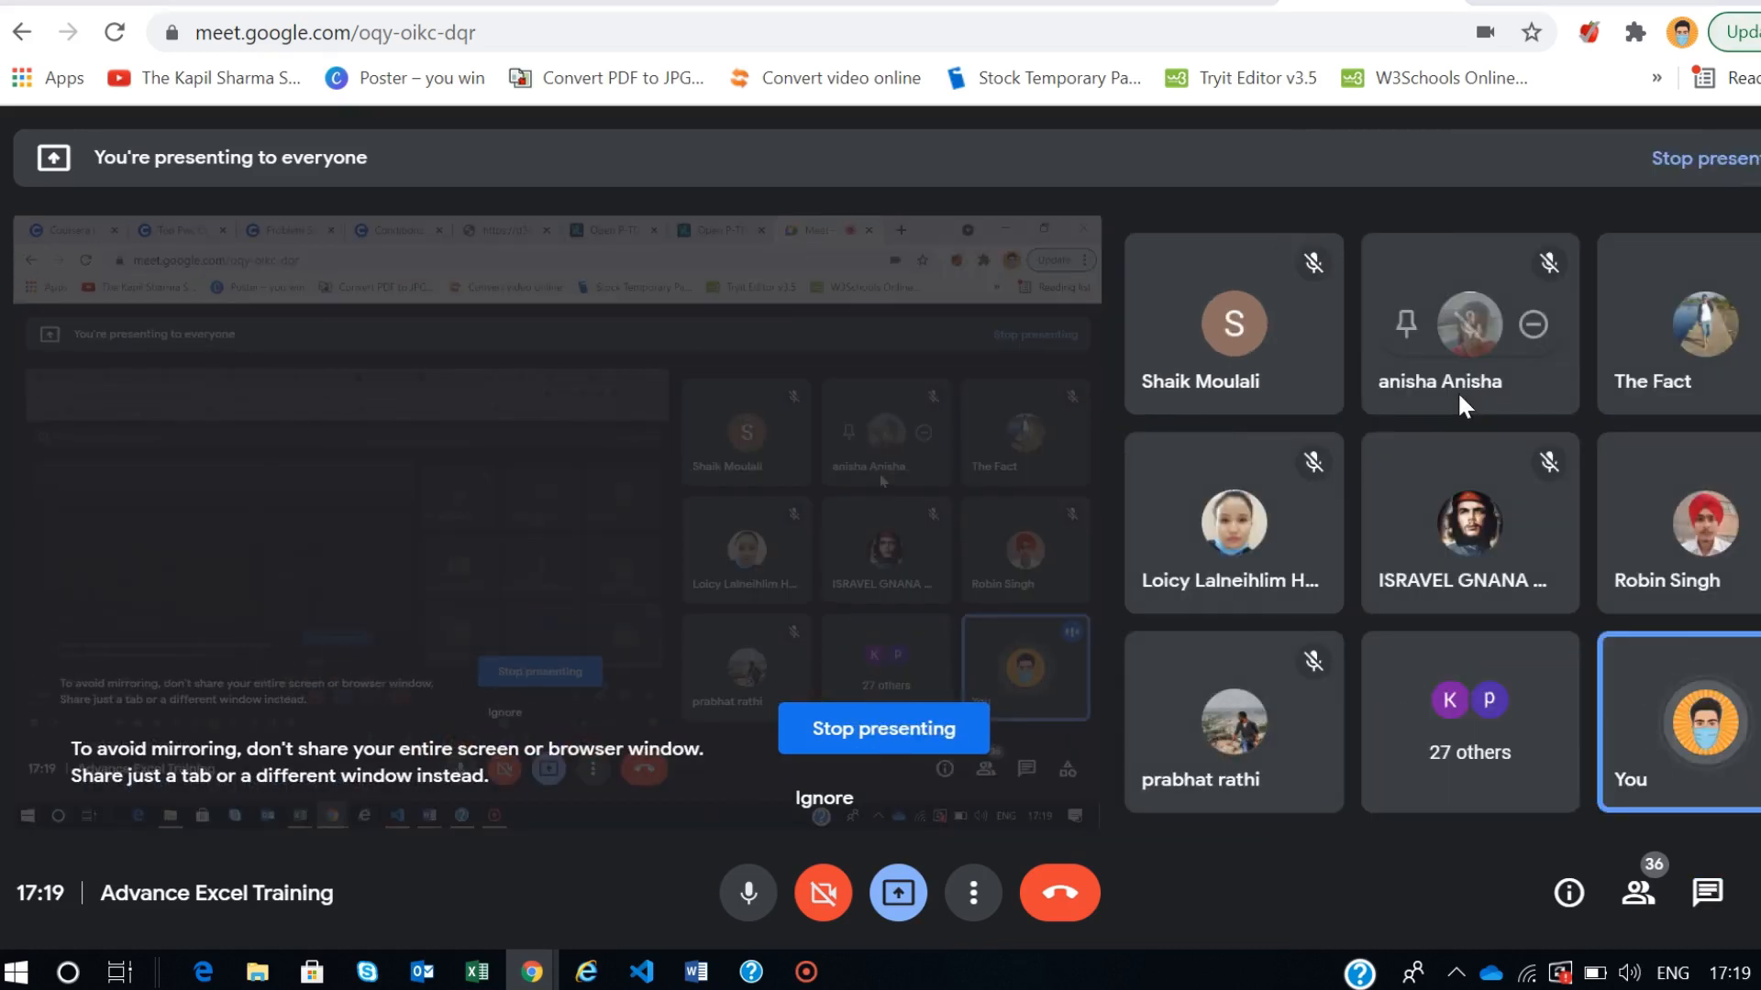
key("alt+Tab")
key("alt+Tab")
key("alt+Tab")
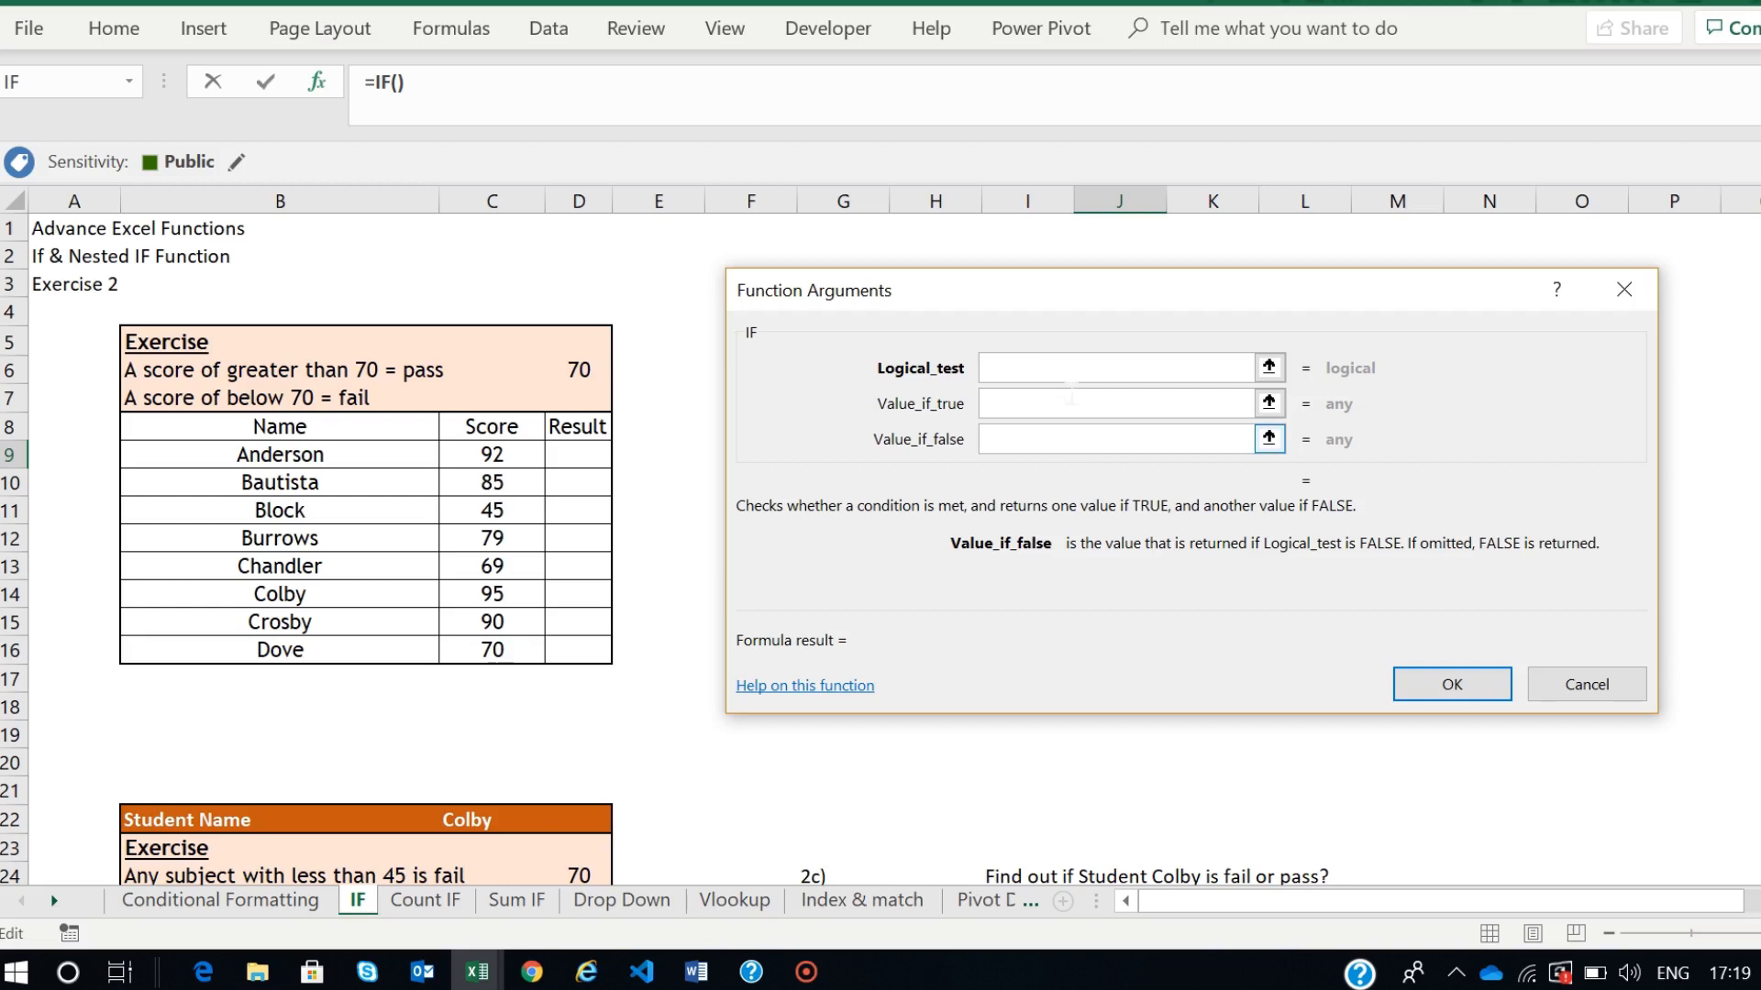
- Cancel the IF Function Arguments, point out Block's score of 45, and select J9
left_click(1036, 363)
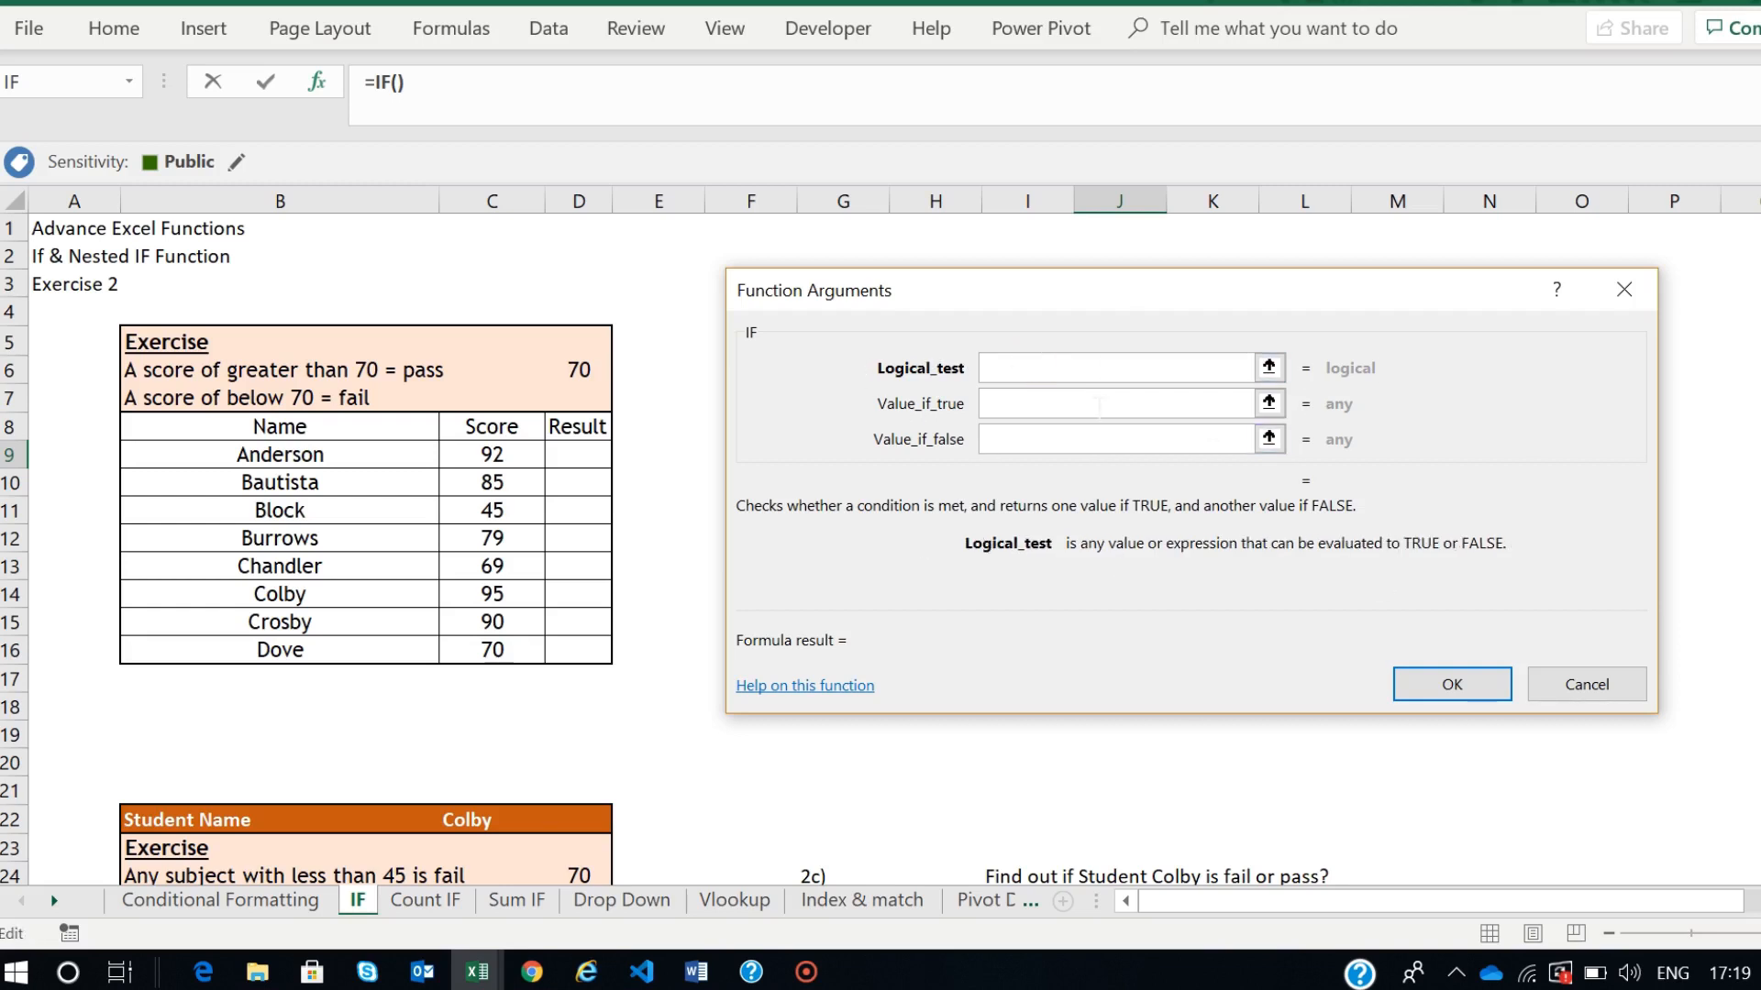
left_click(1585, 684)
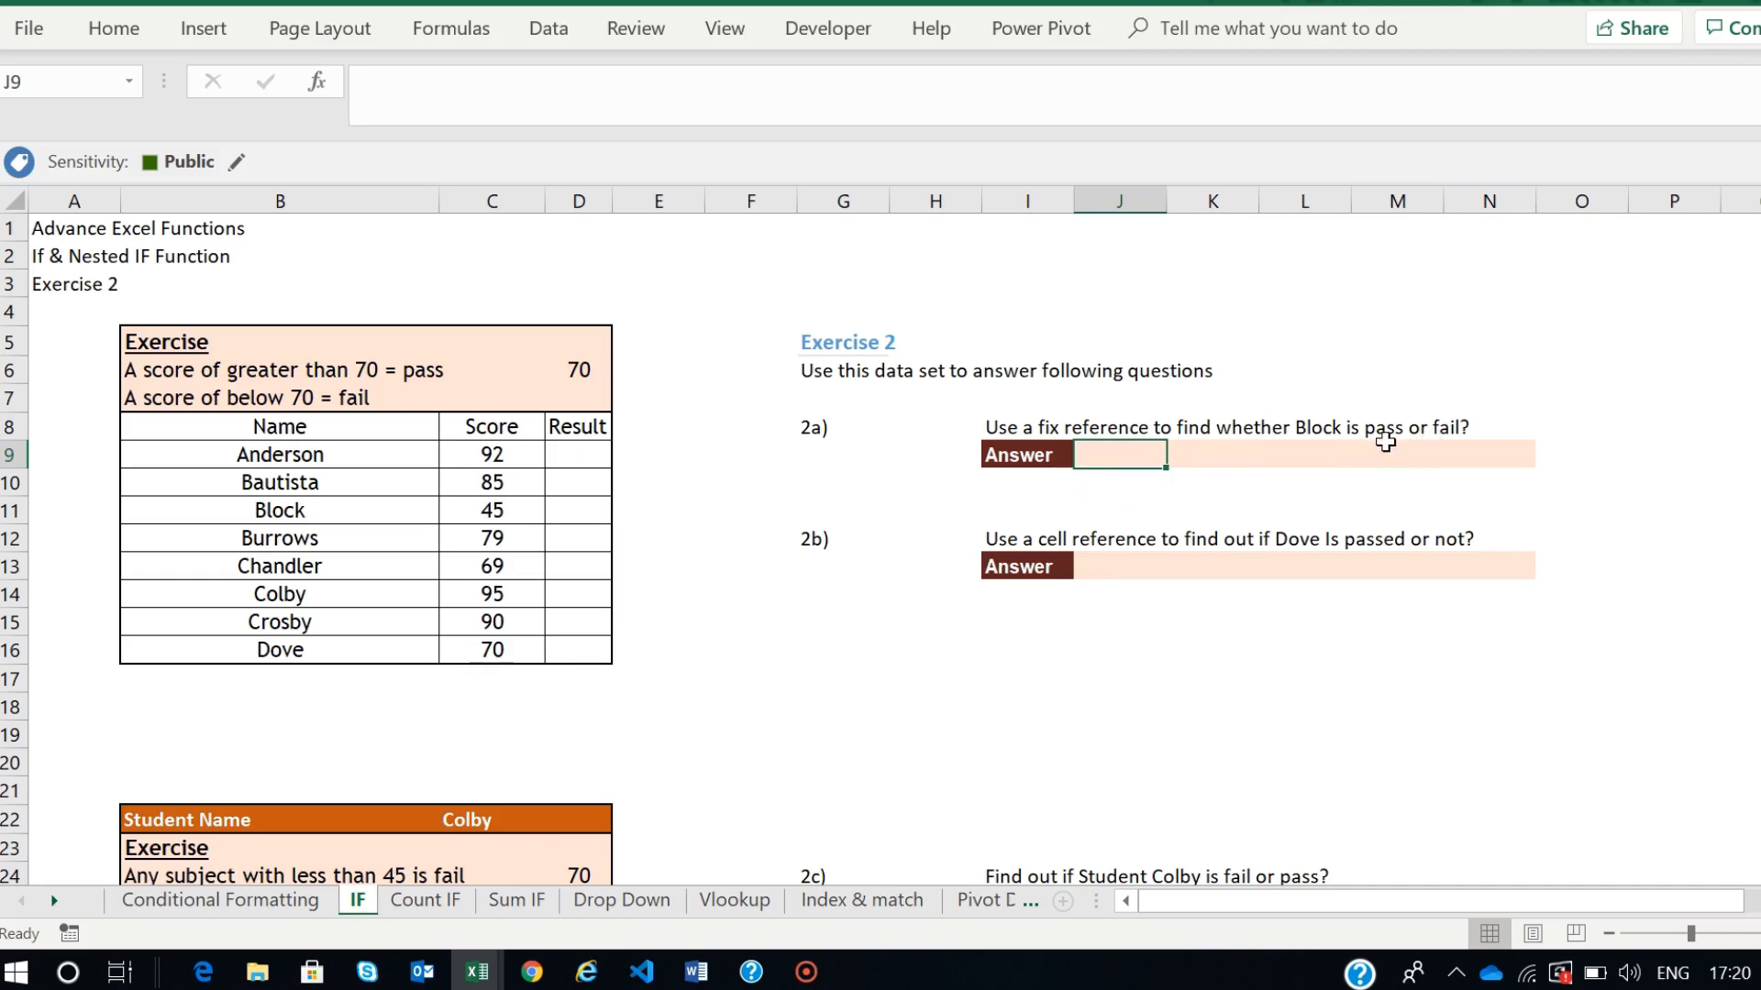
left_click(282, 514)
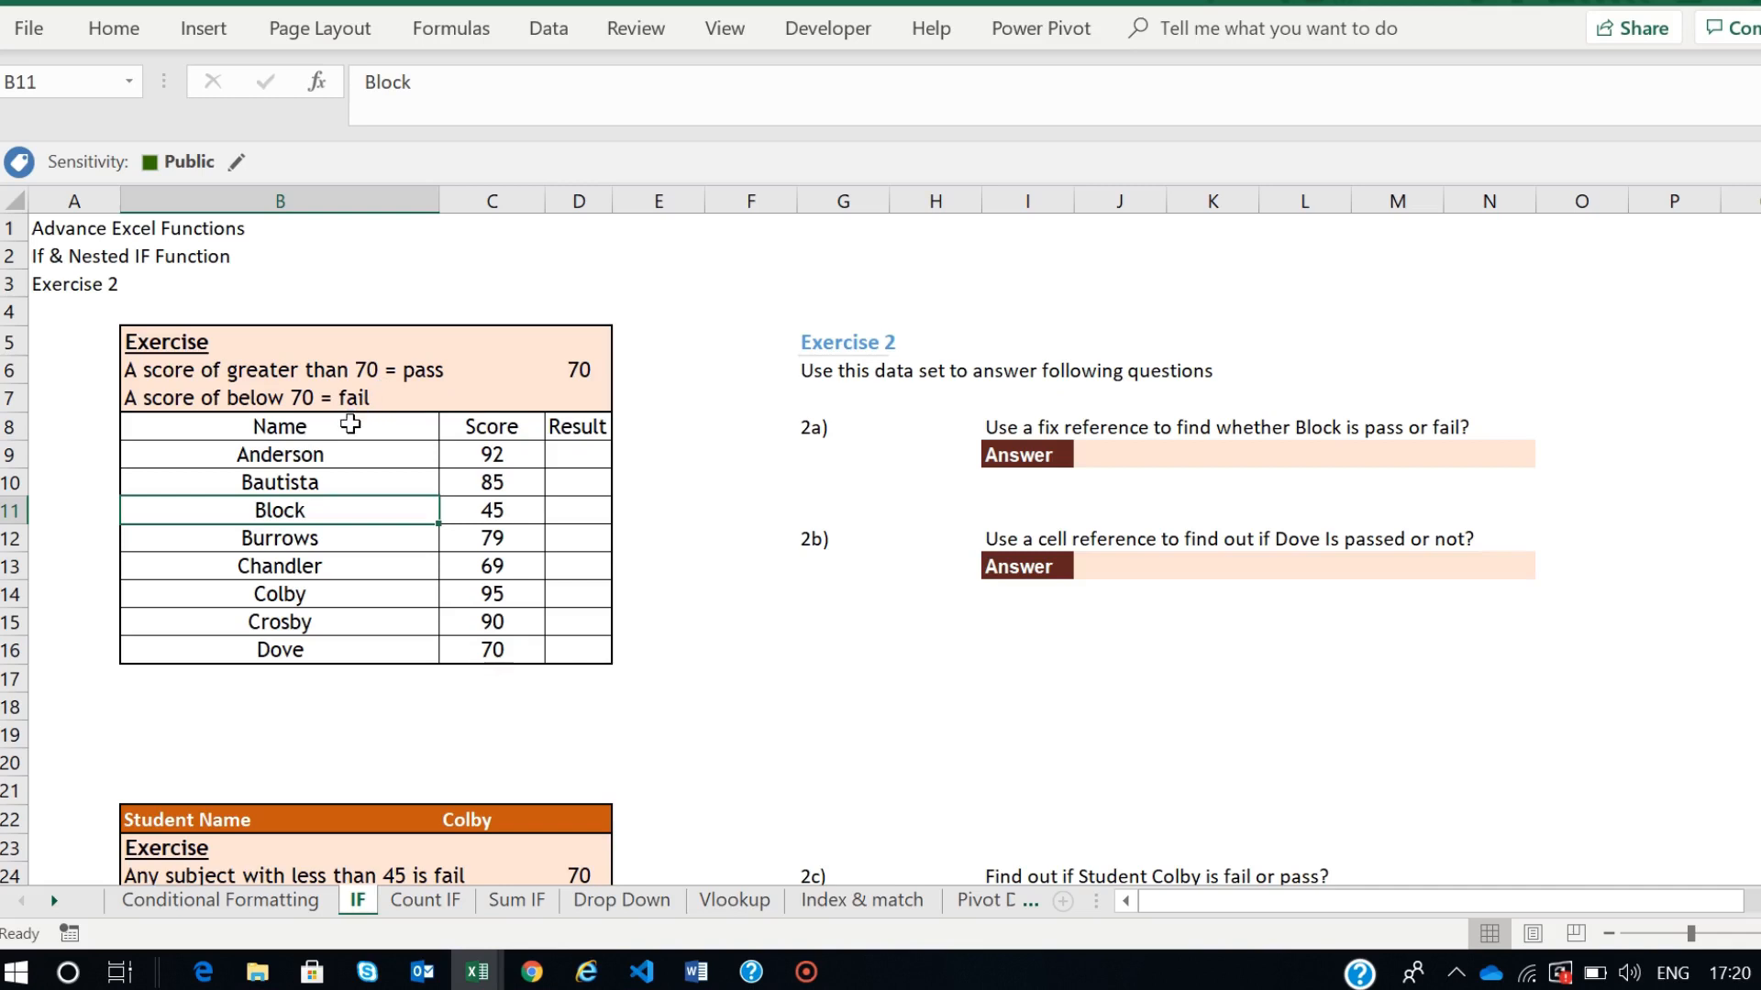
left_click(496, 512)
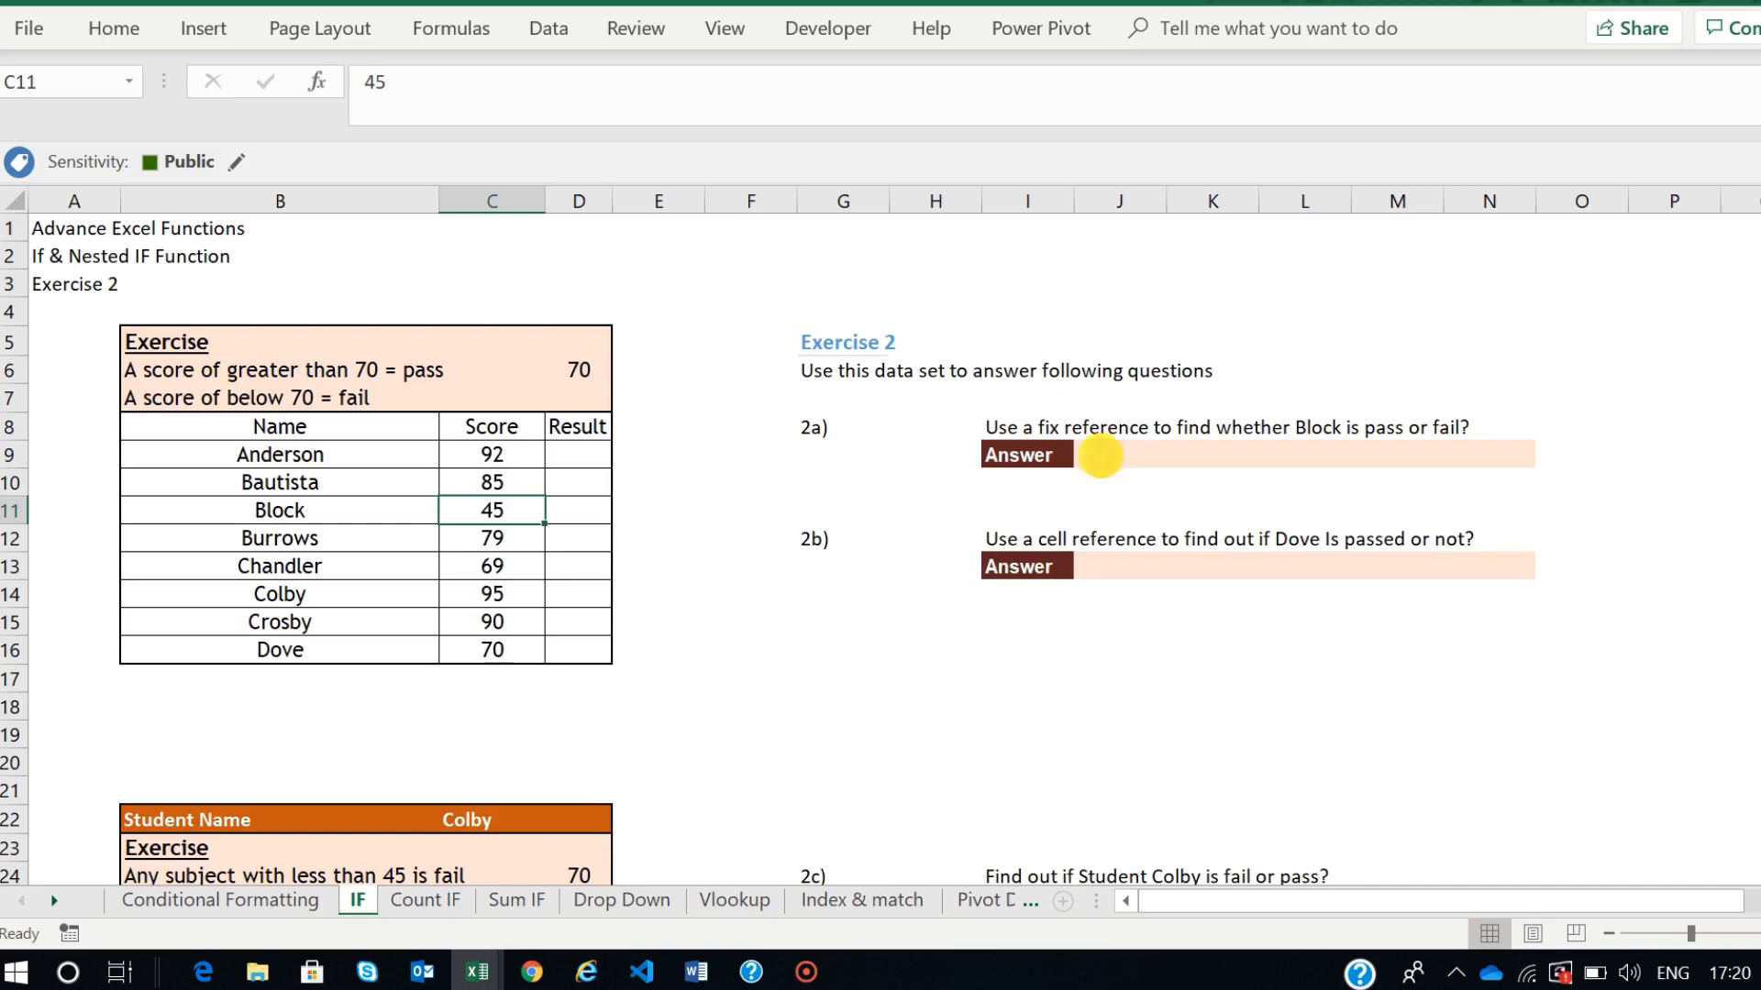
left_click(1101, 455)
- Enter =if(C11<70, "Fail", "Pass") in J9 to grade Block's score
type("=")
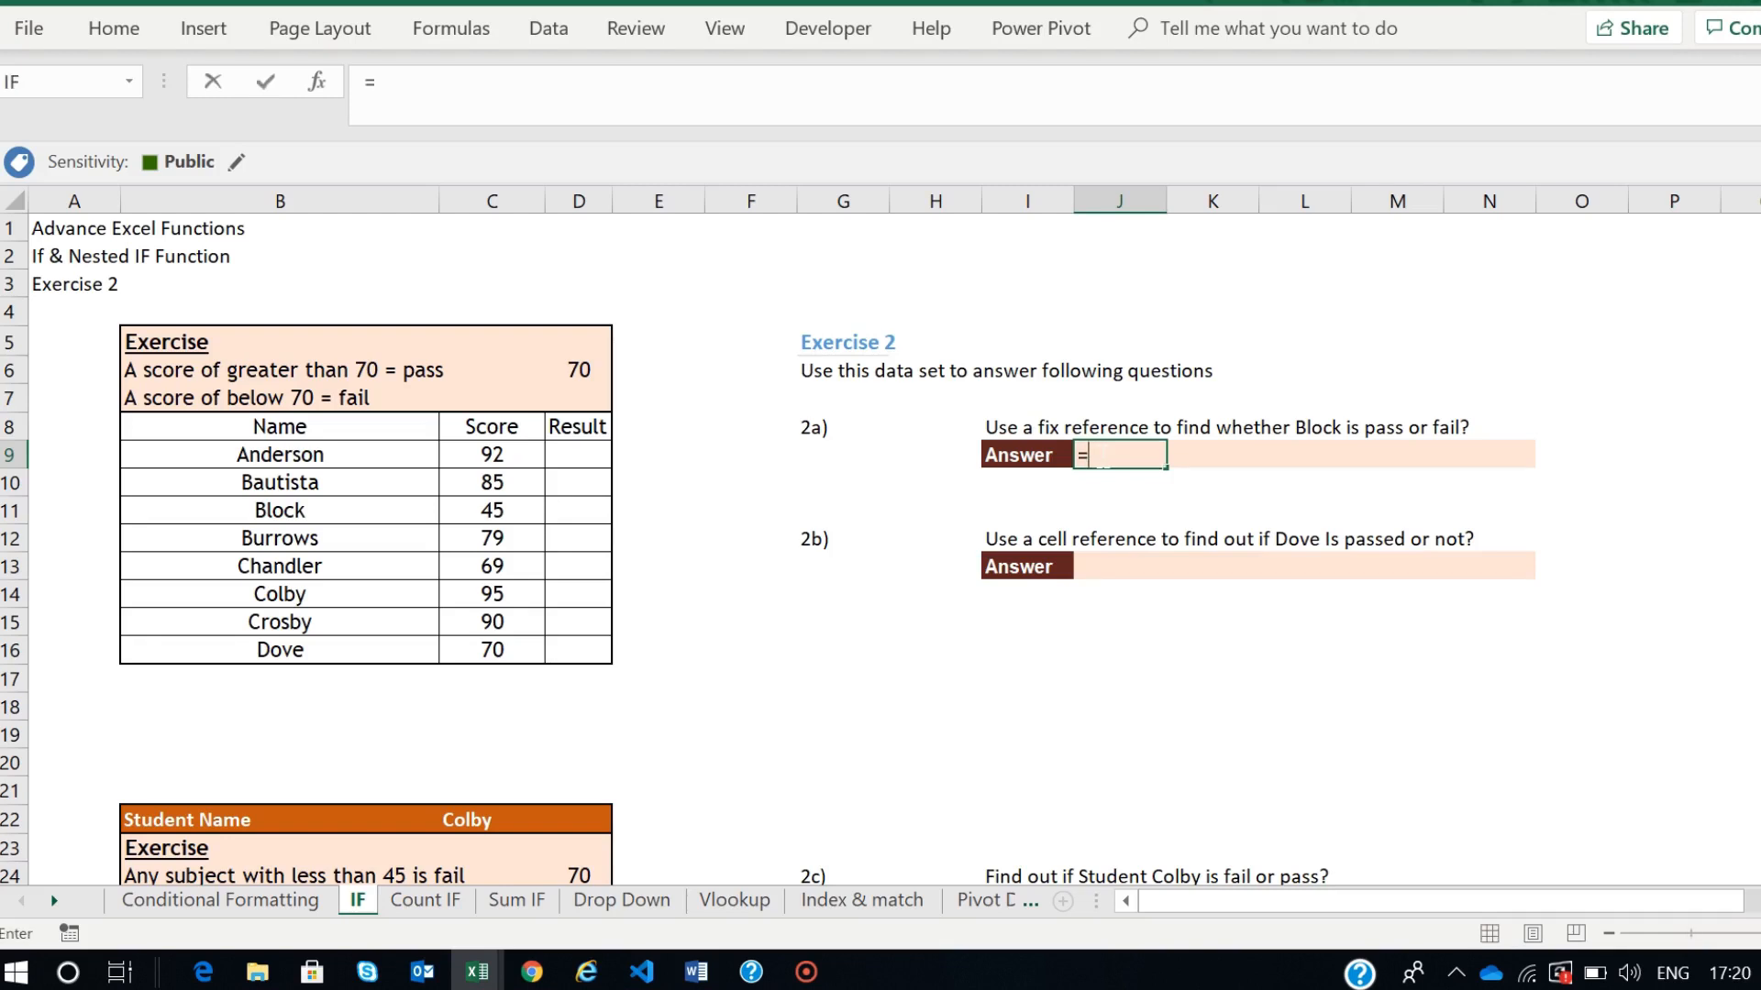
type("if")
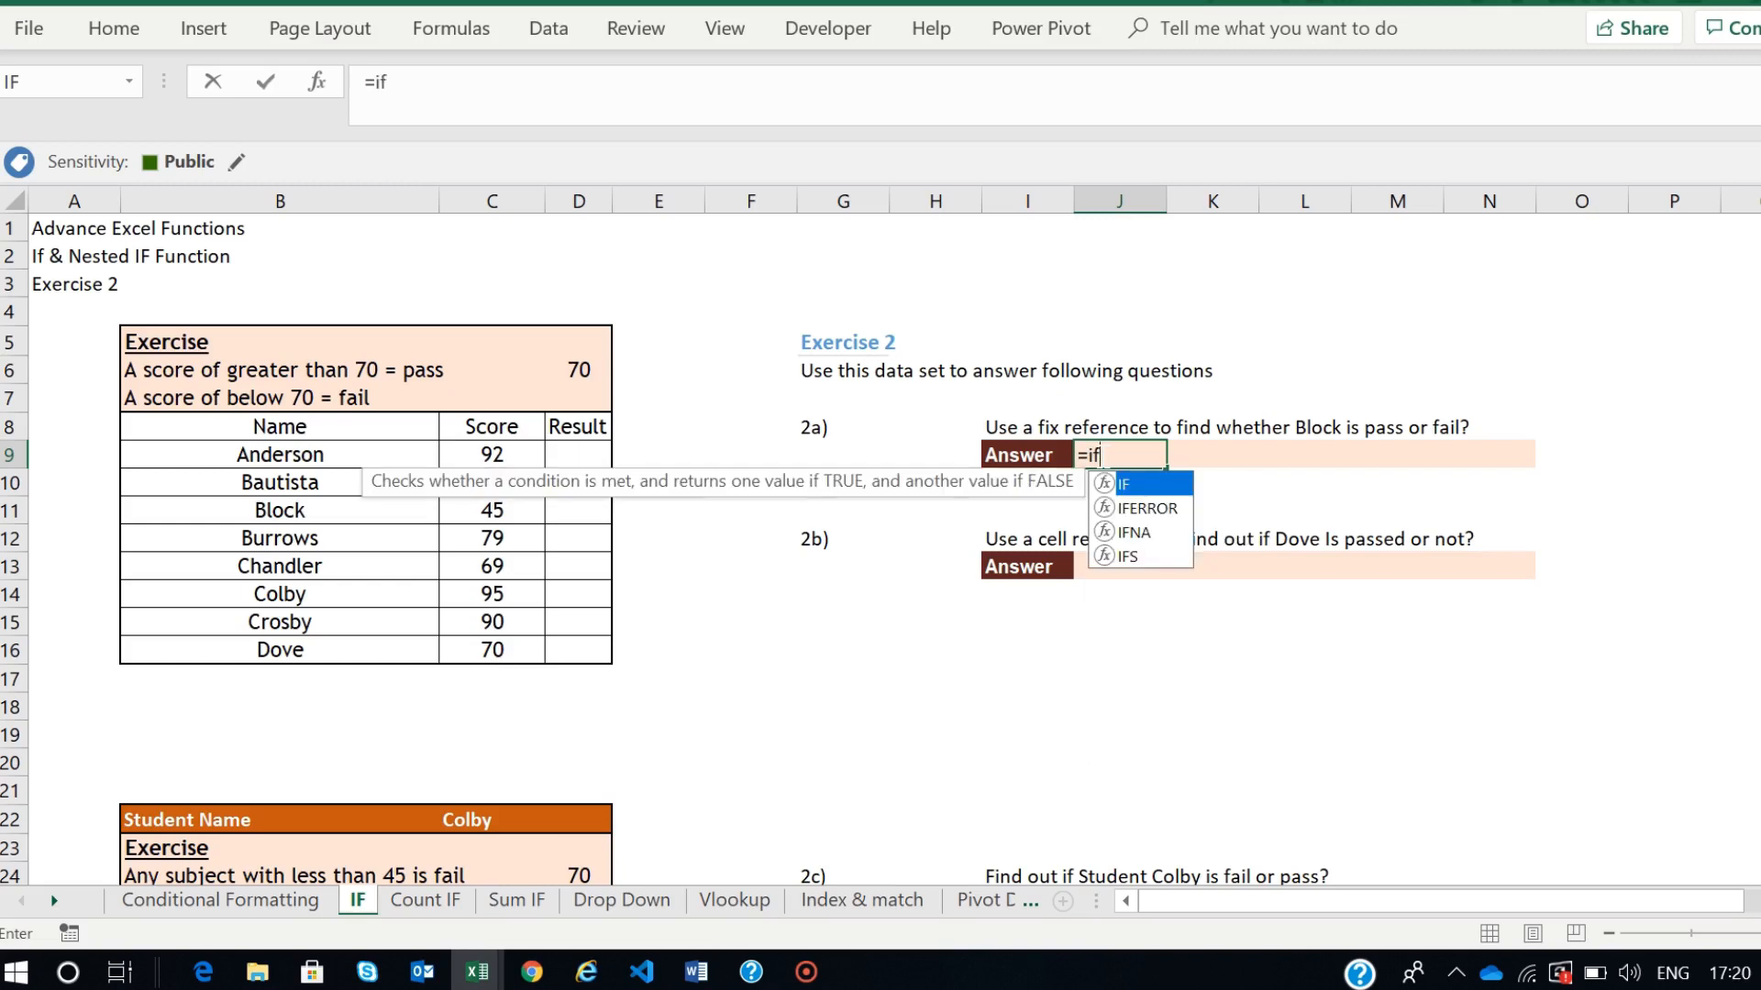
type("(")
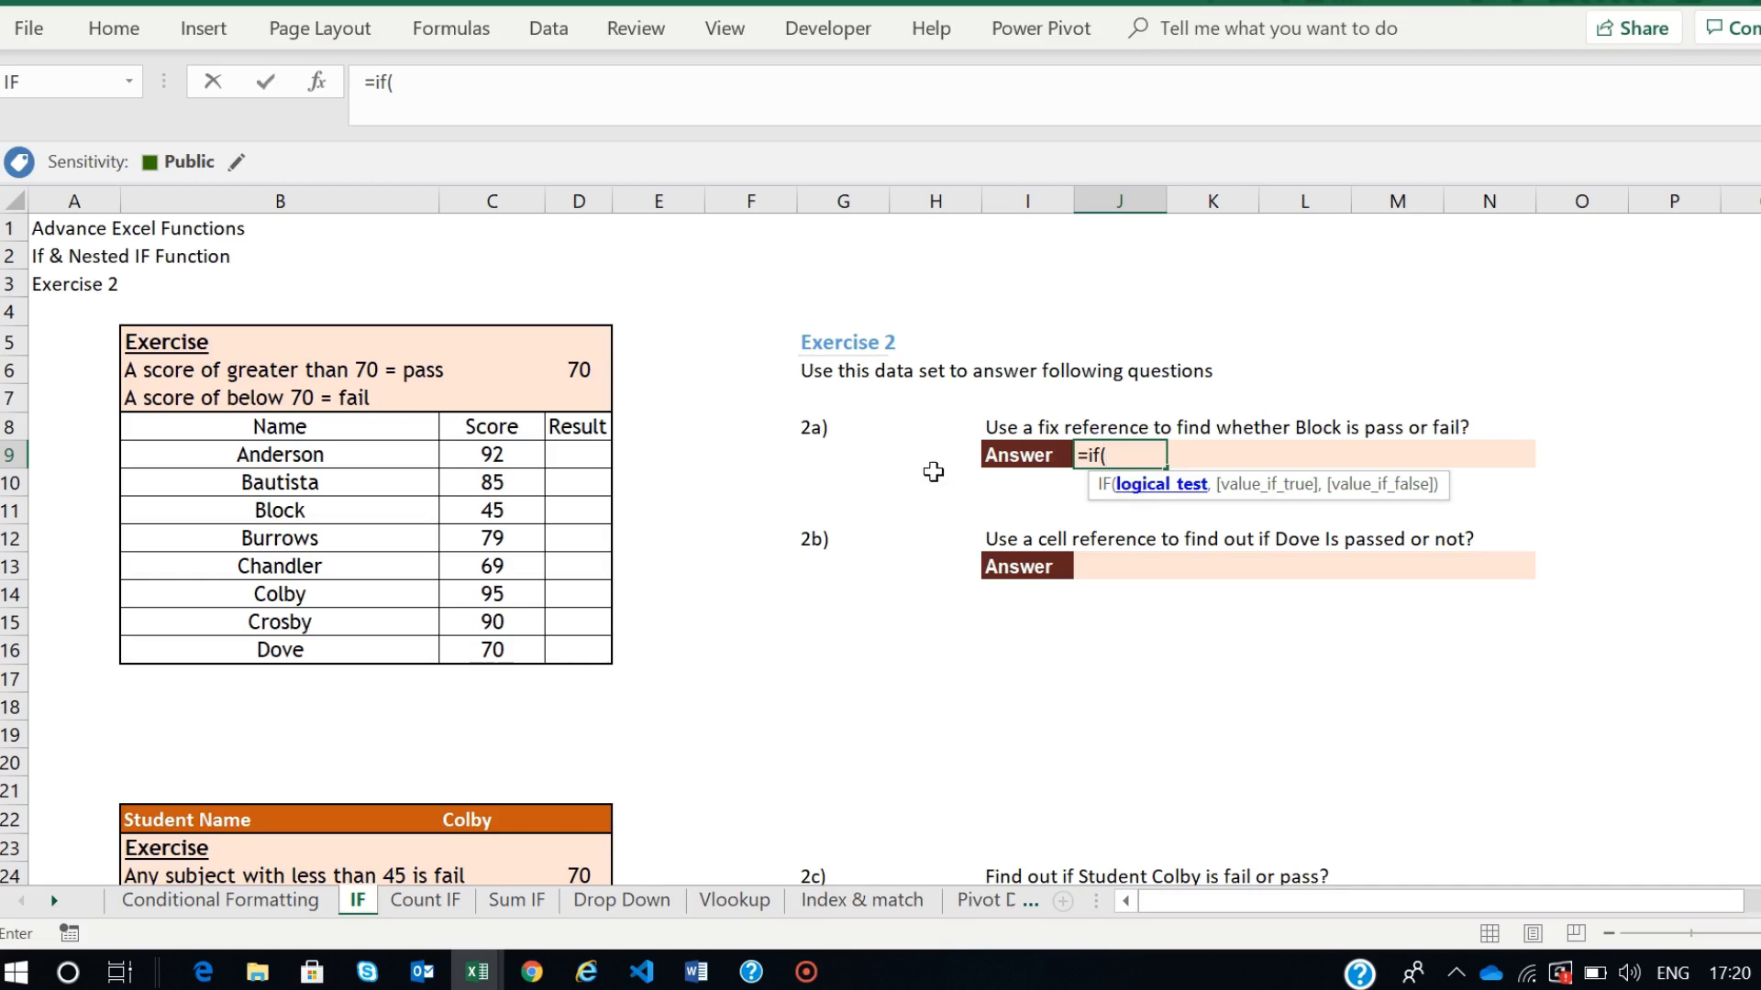
left_click(488, 514)
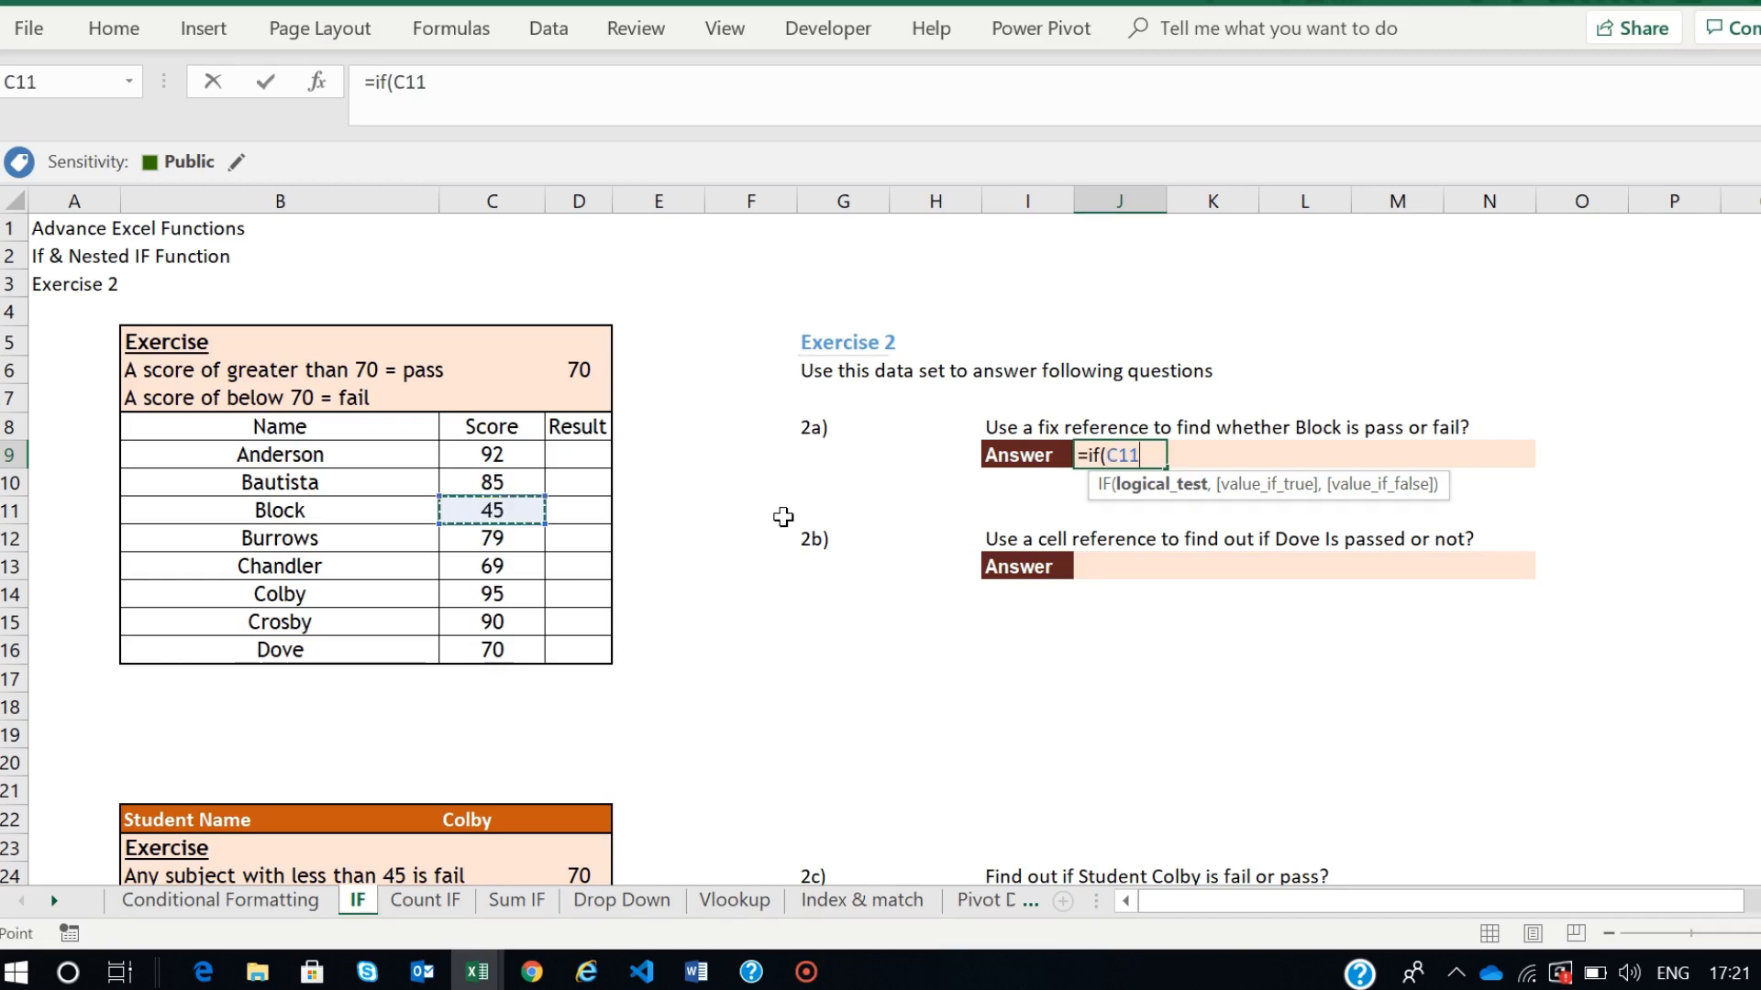
type("<70")
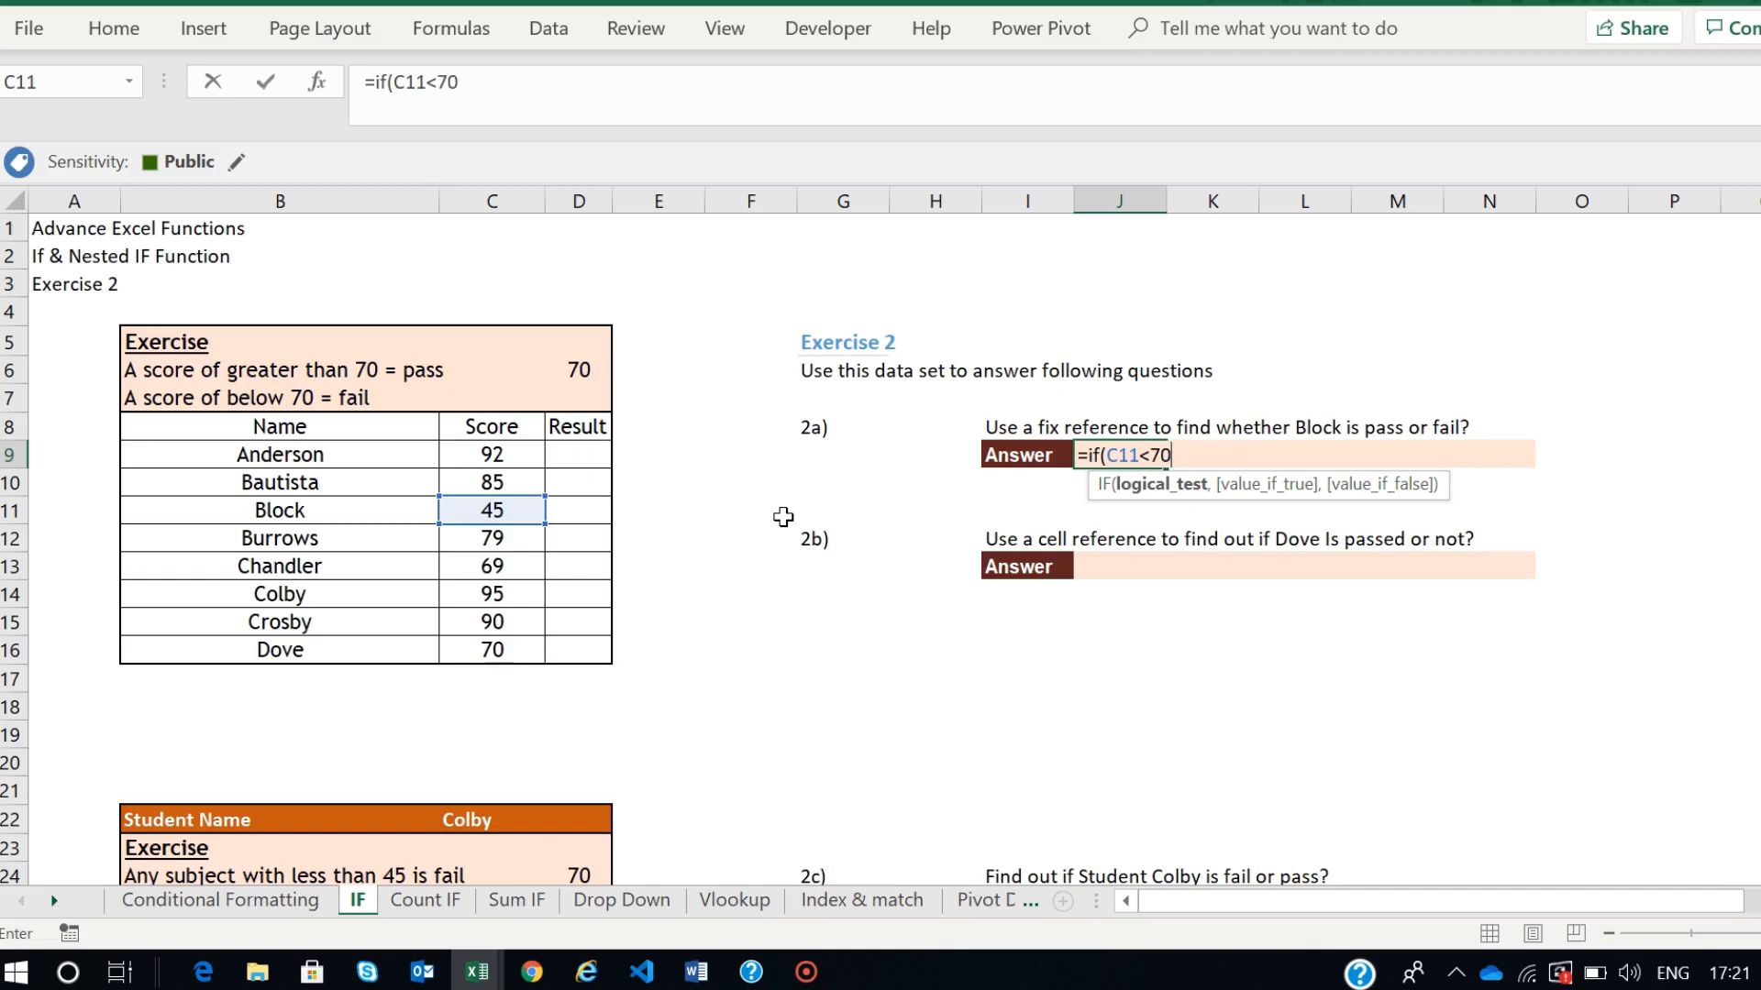
type(", \"")
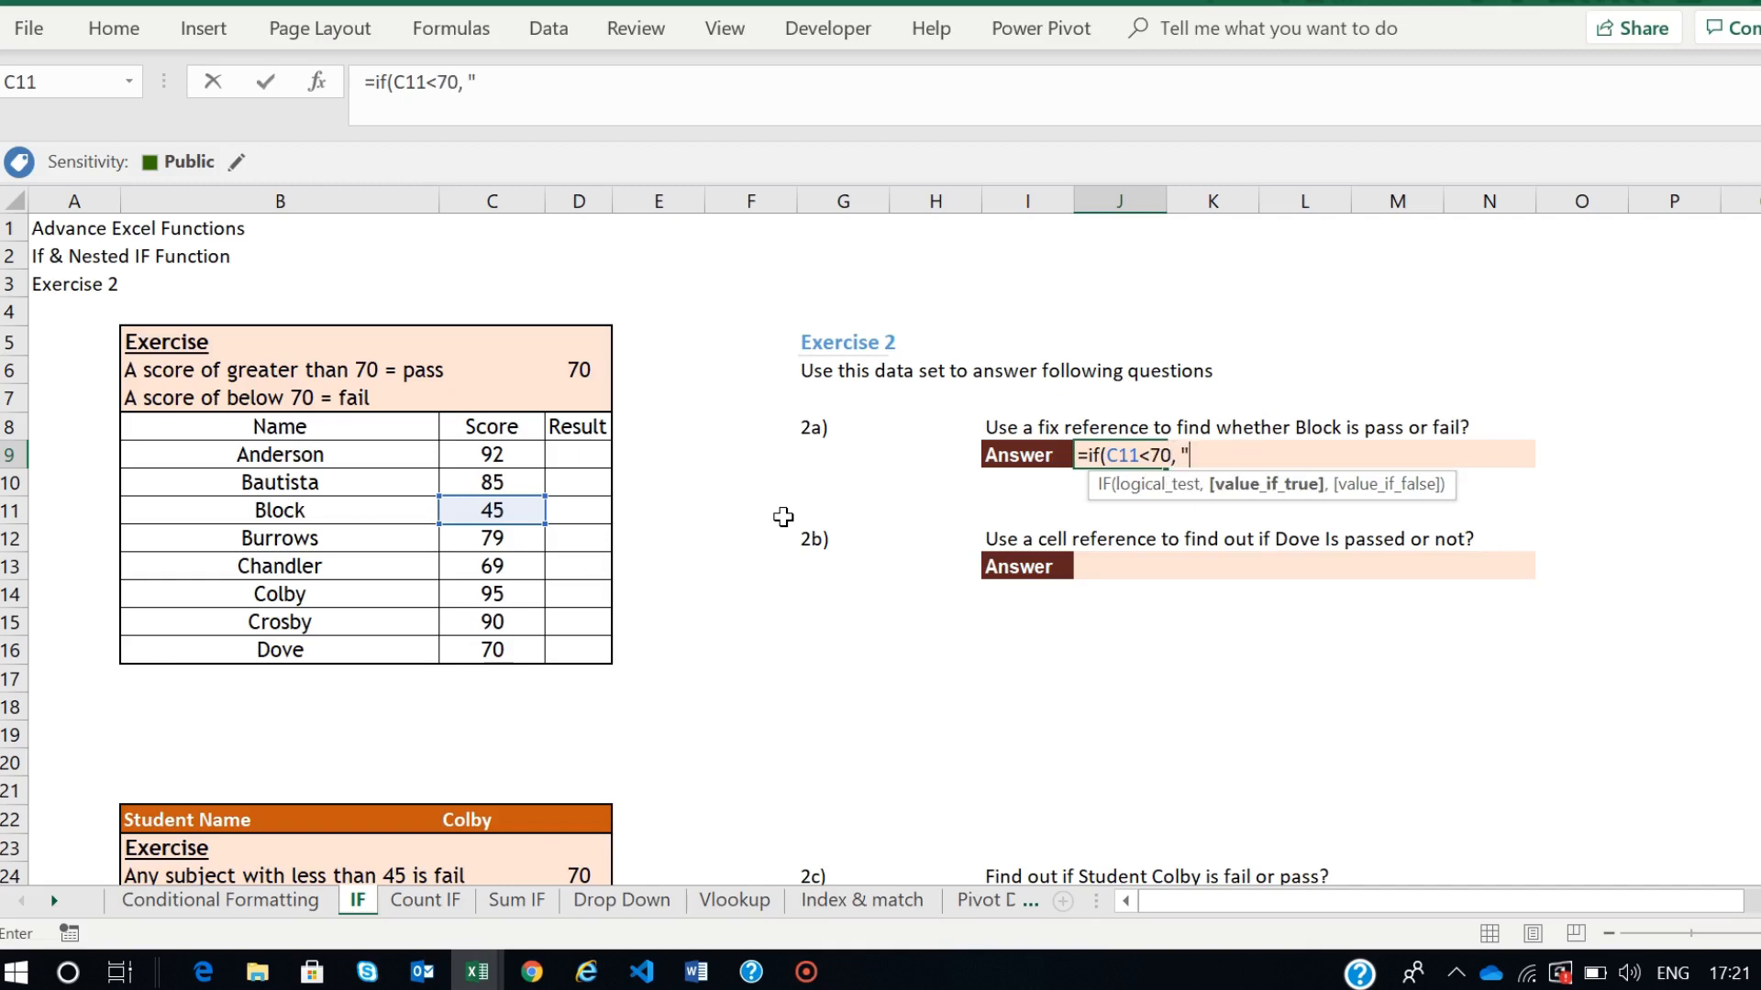
type("Fail\", ")
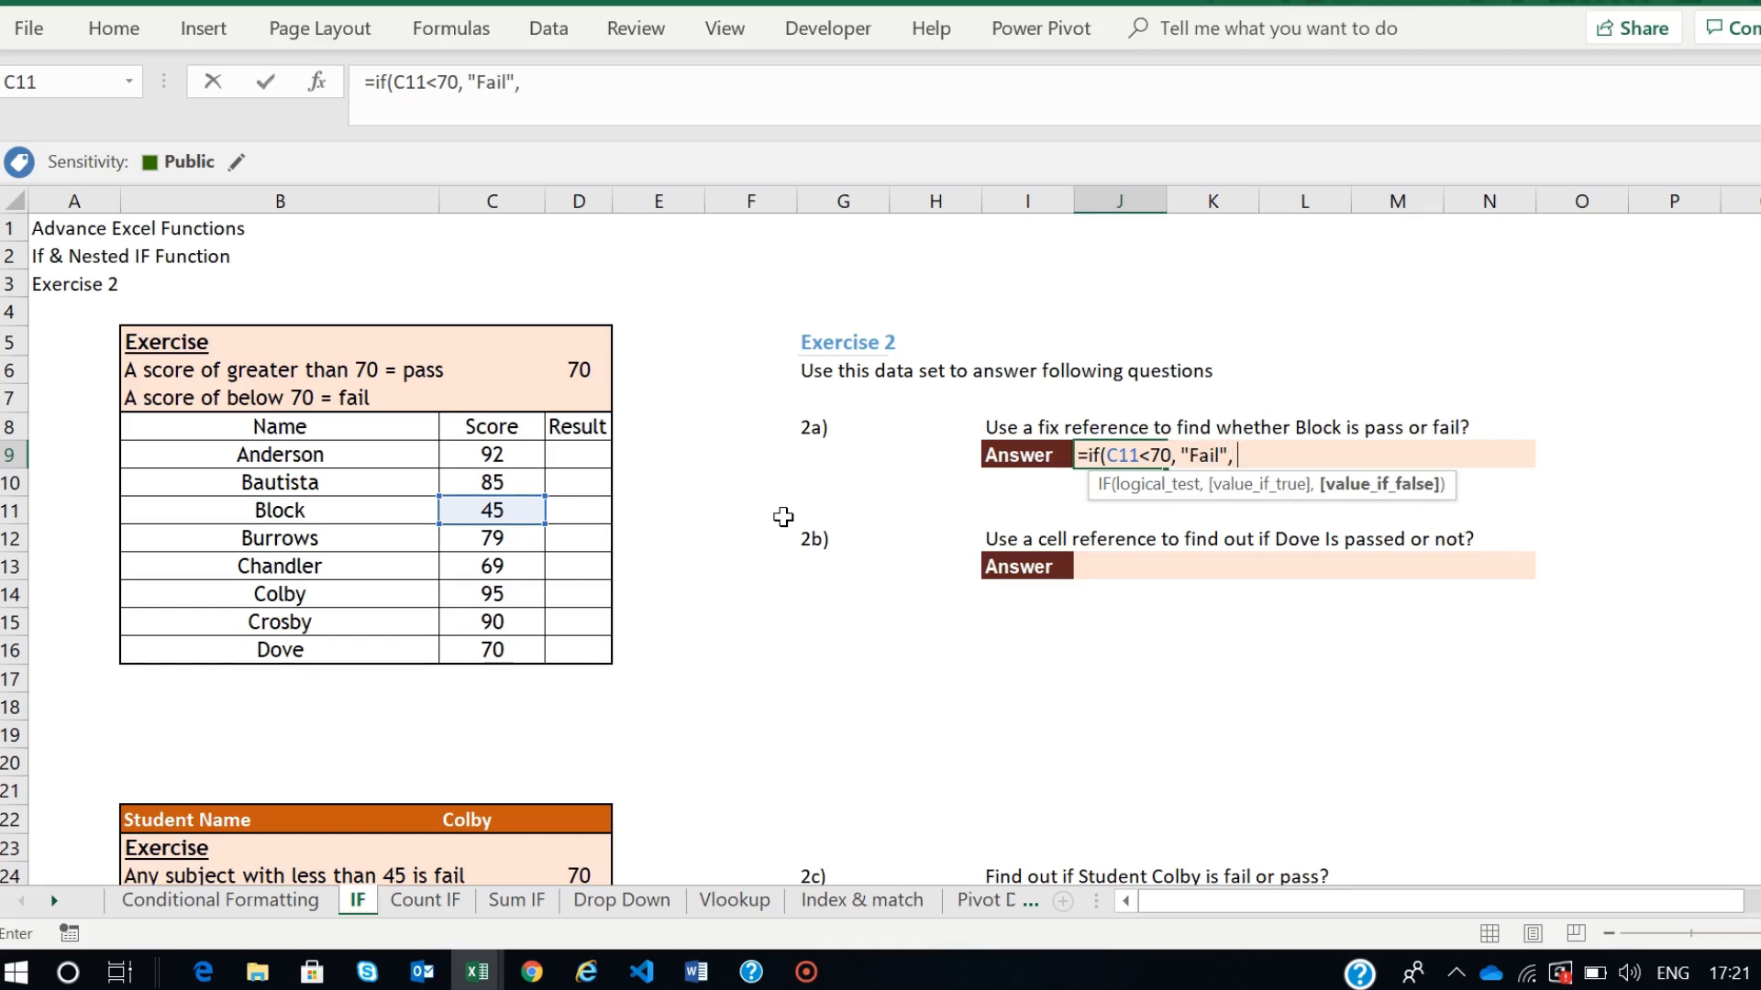
type("\"Pass\")")
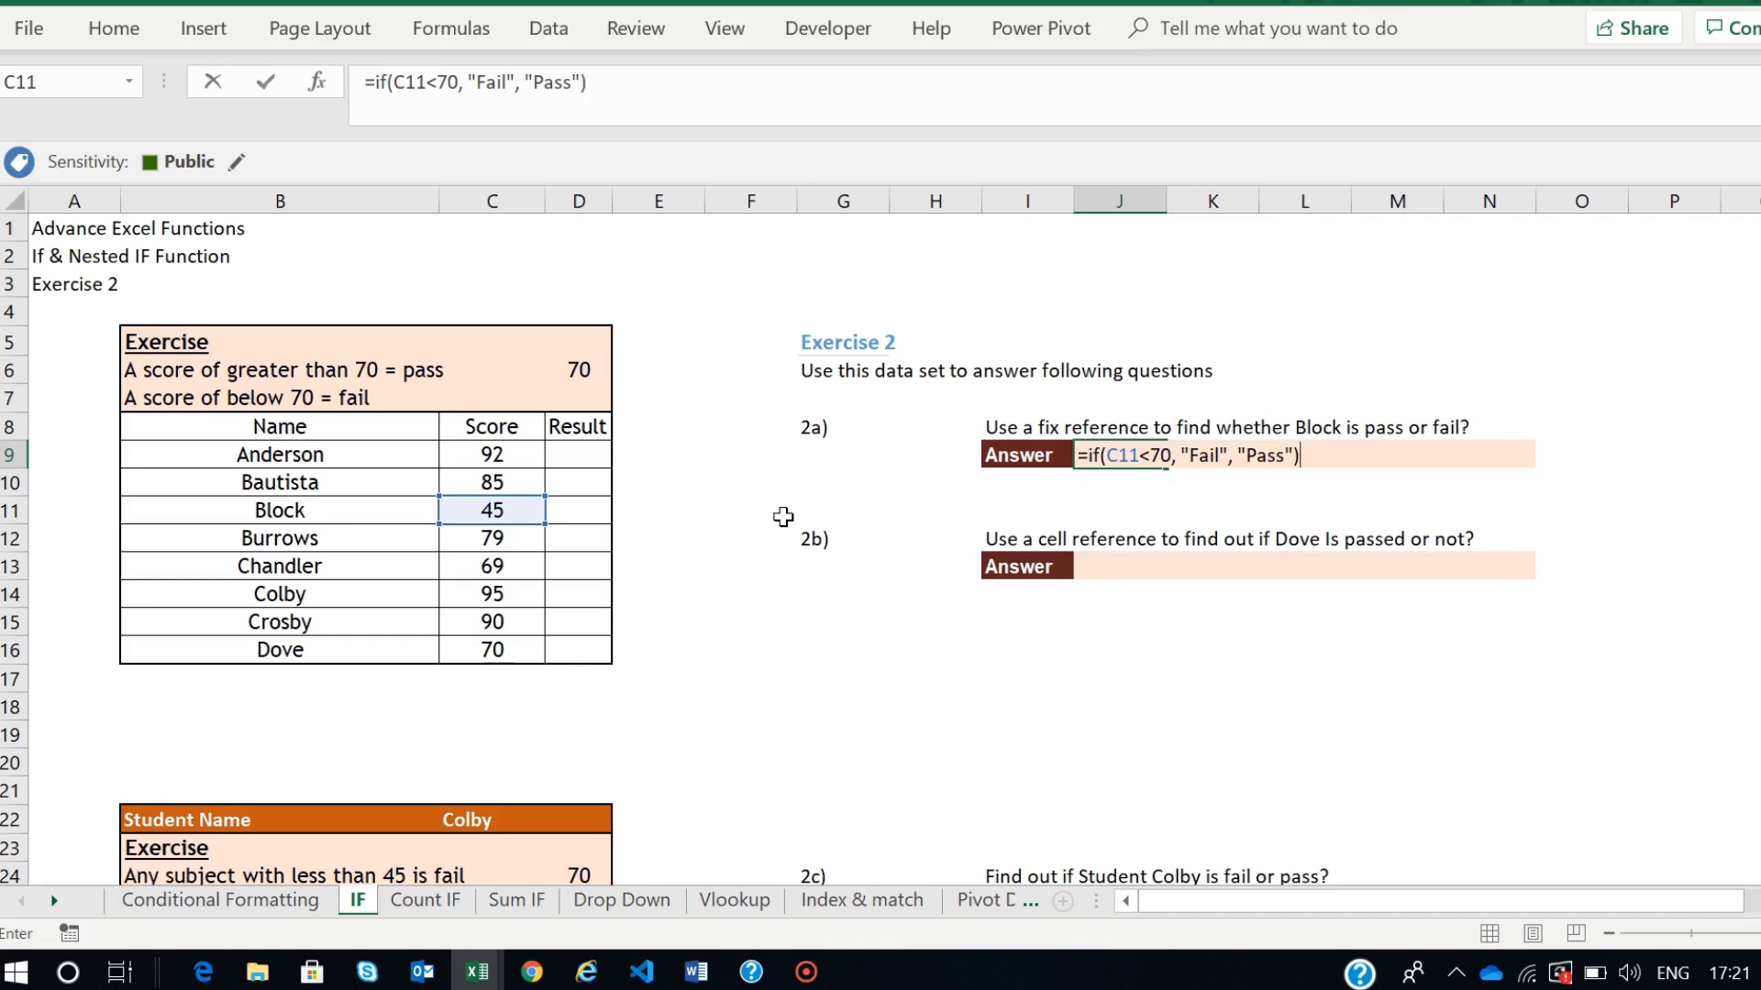
key("Return")
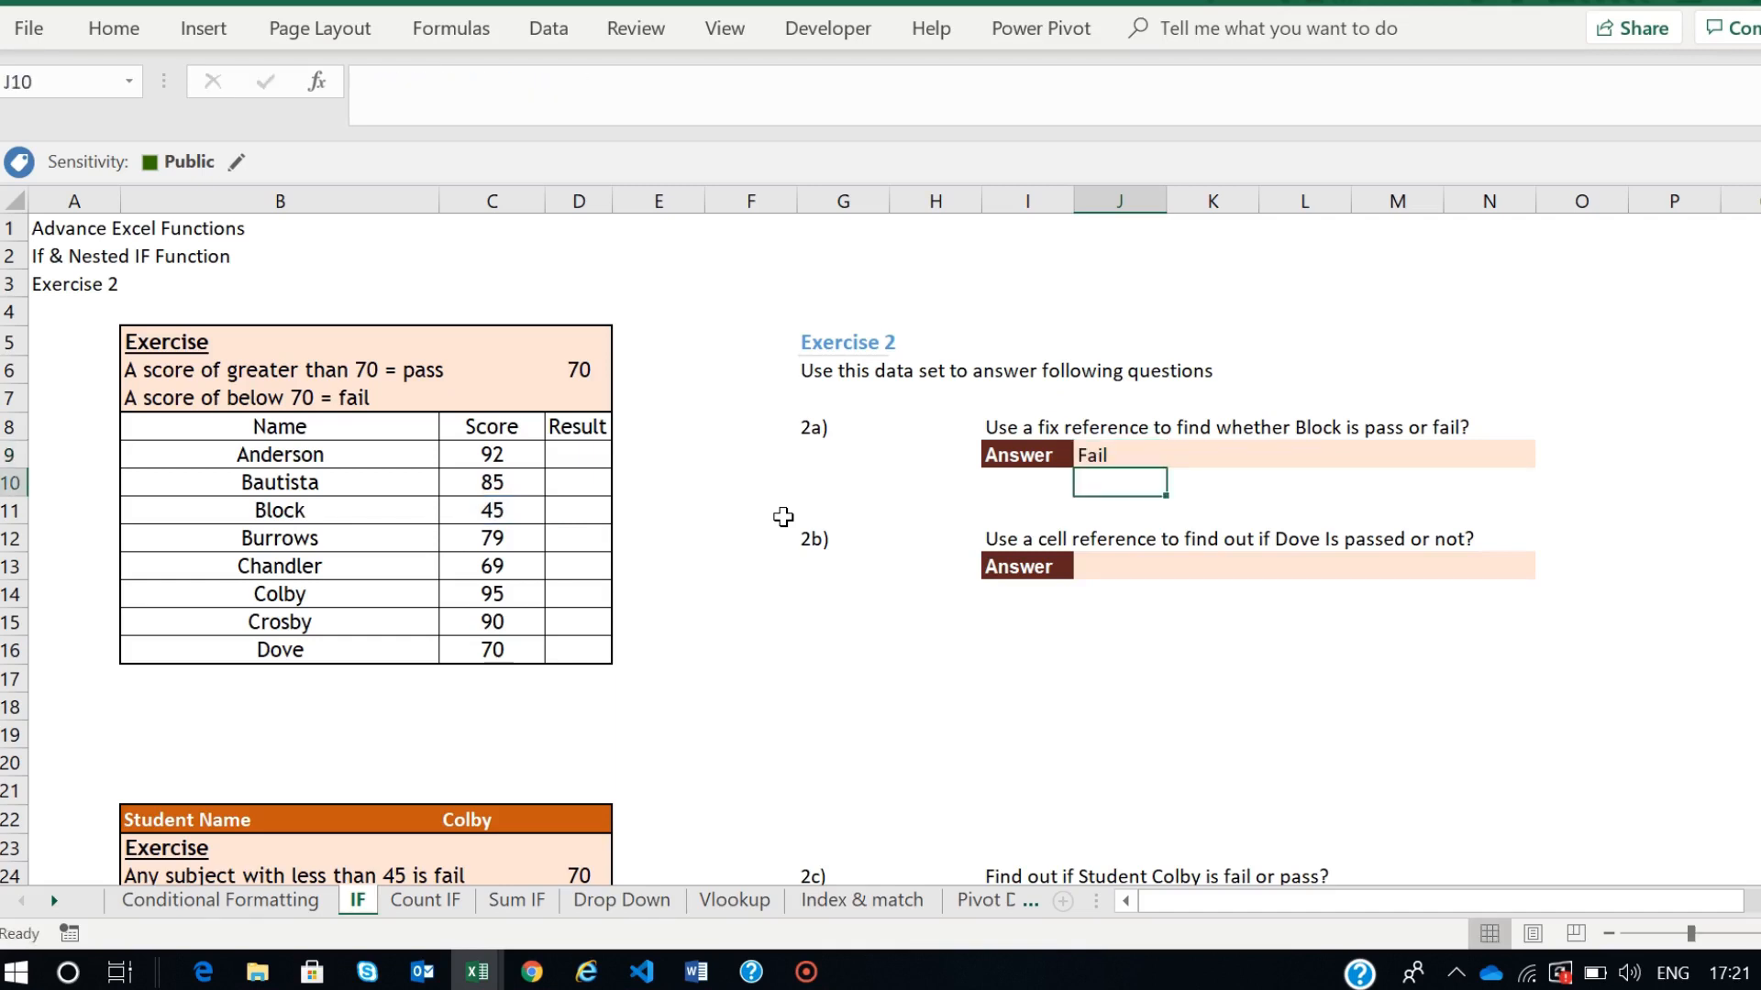
- Change the 2a formula's test from C11<70 to C11>70
left_click(1106, 457)
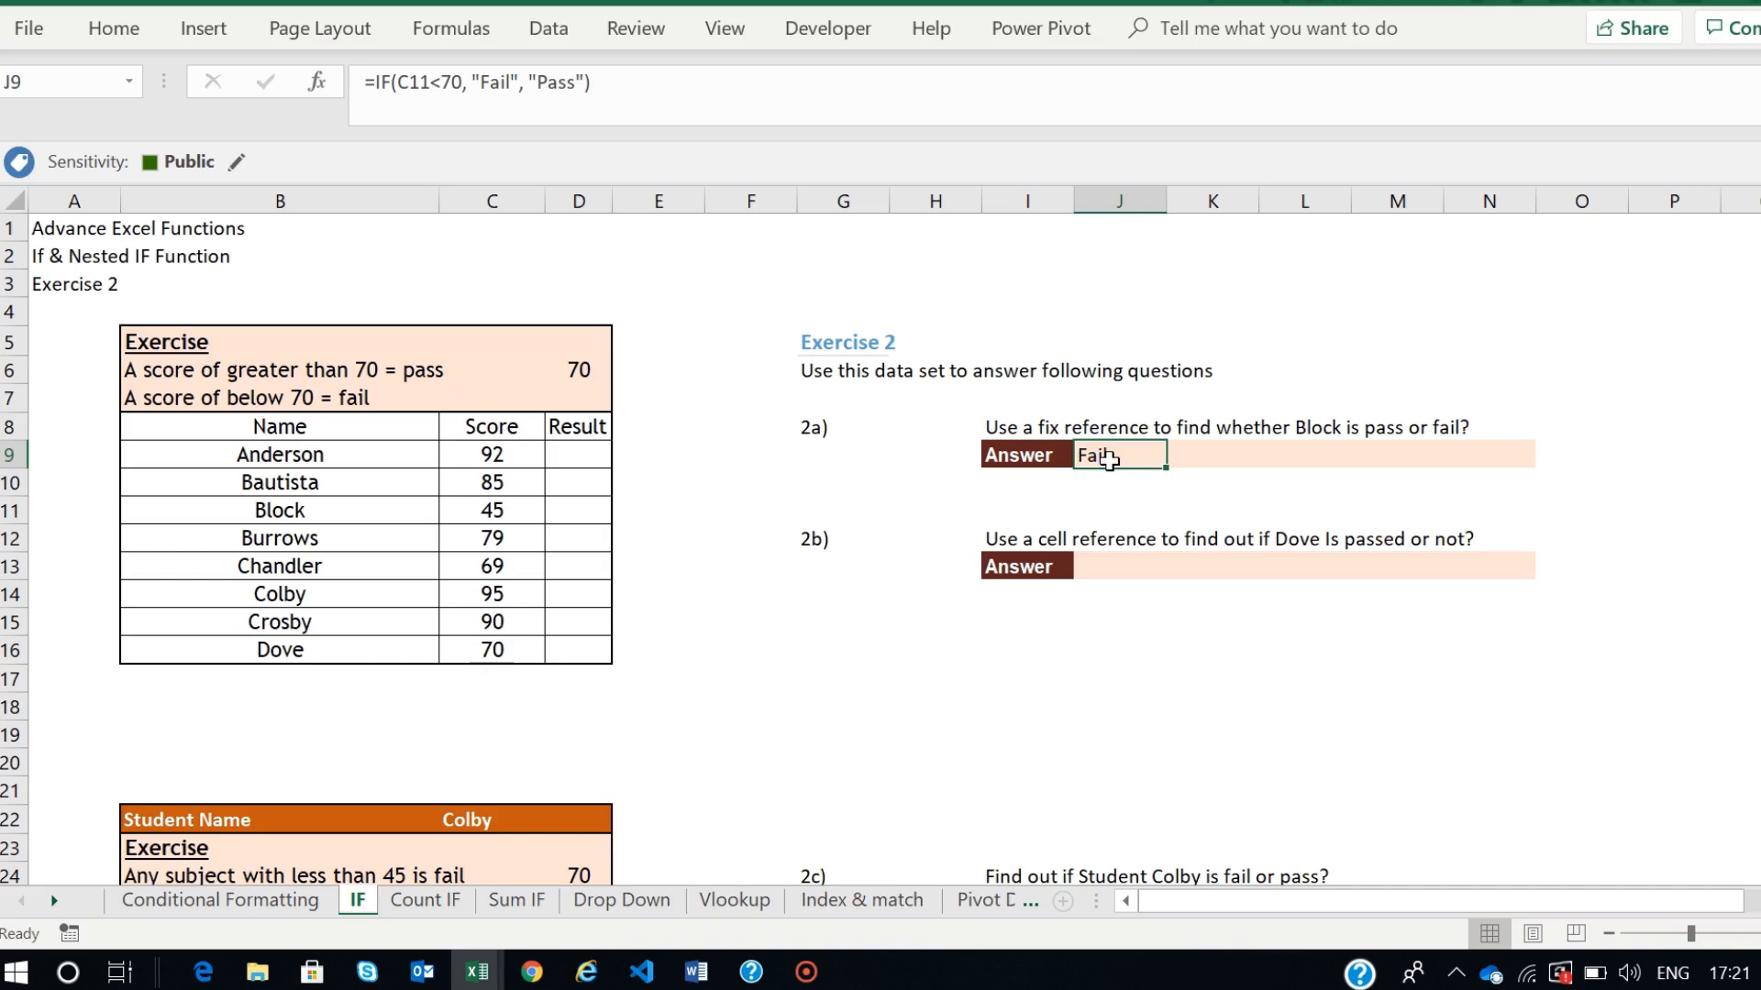
double_click(1110, 459)
left_click(1157, 455)
key("BackSpace")
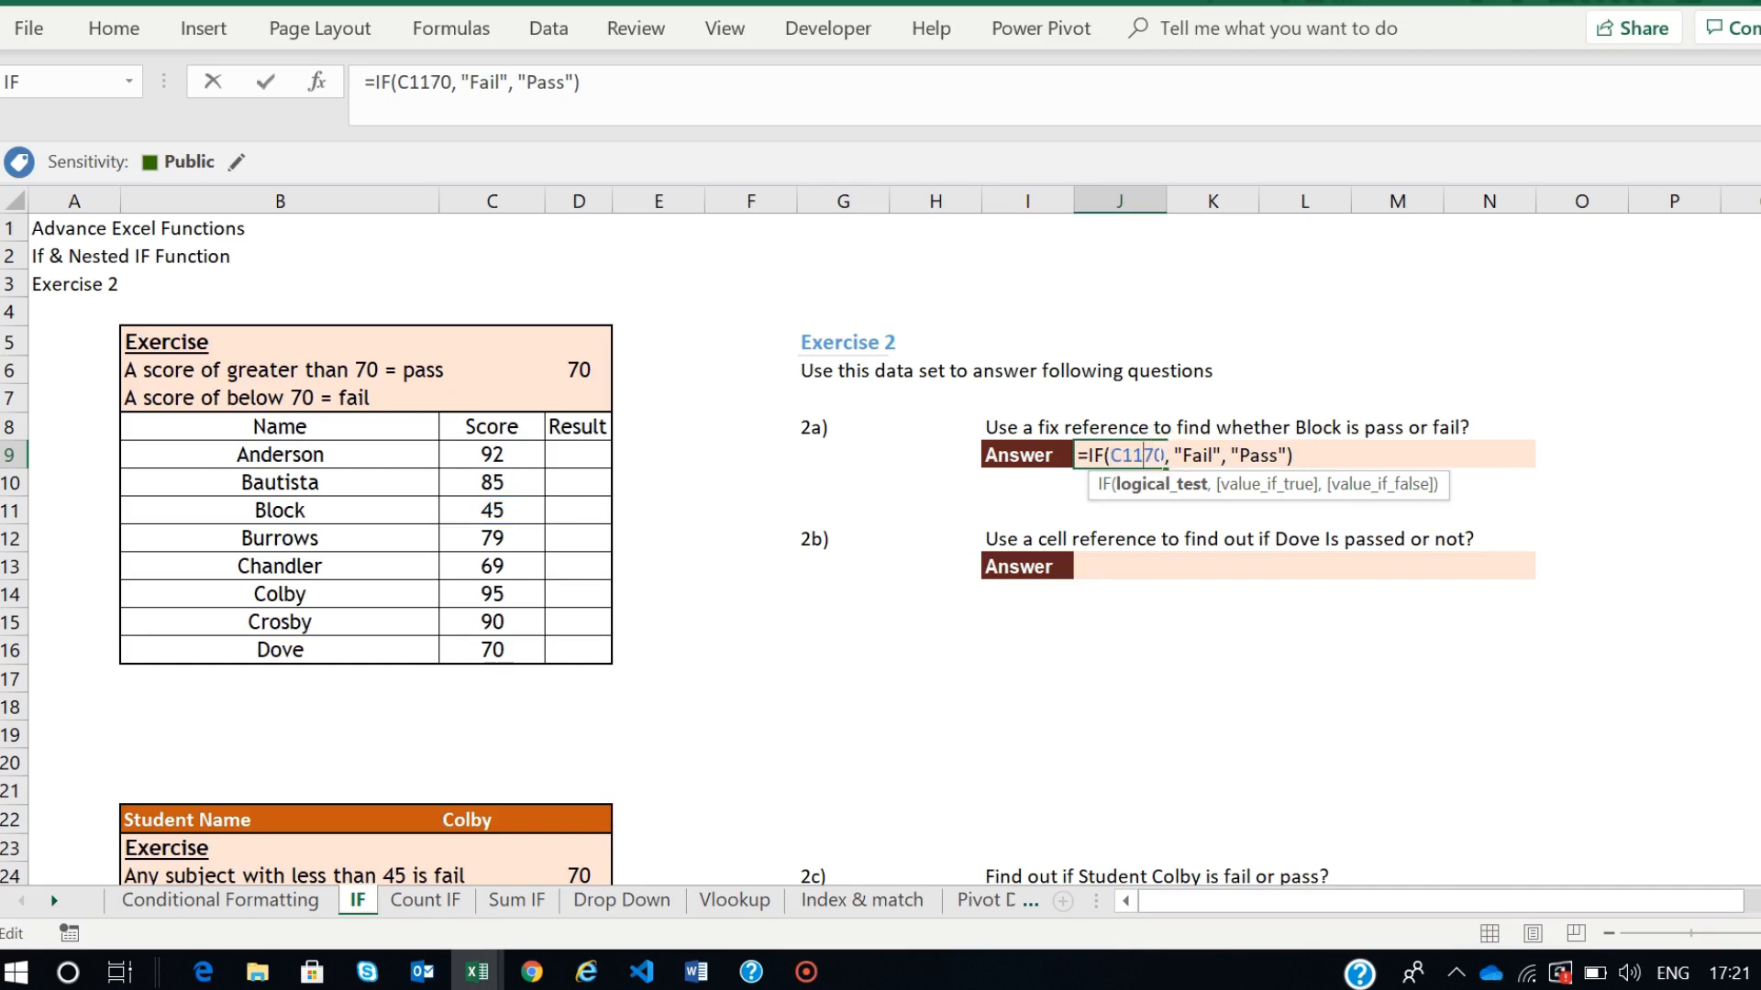
type(">")
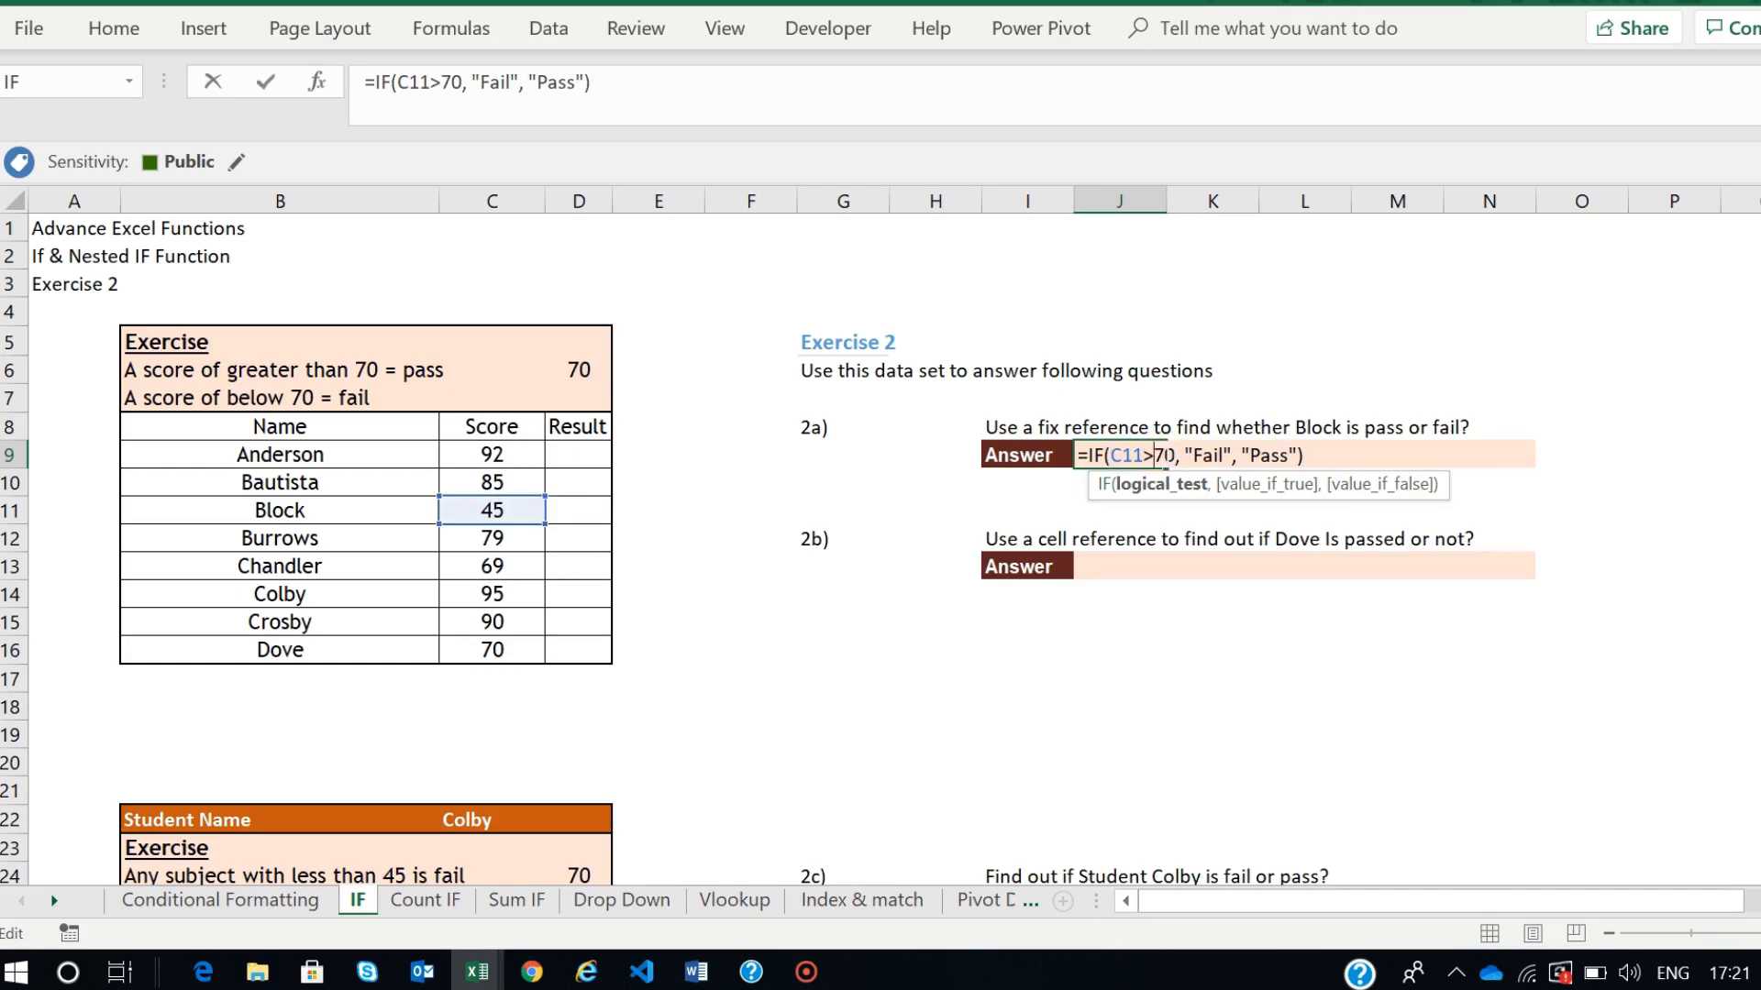
- Swap the results so J9 holds =IF(C11>70, "Pass", "Fail"), then select C11
left_click(1224, 456)
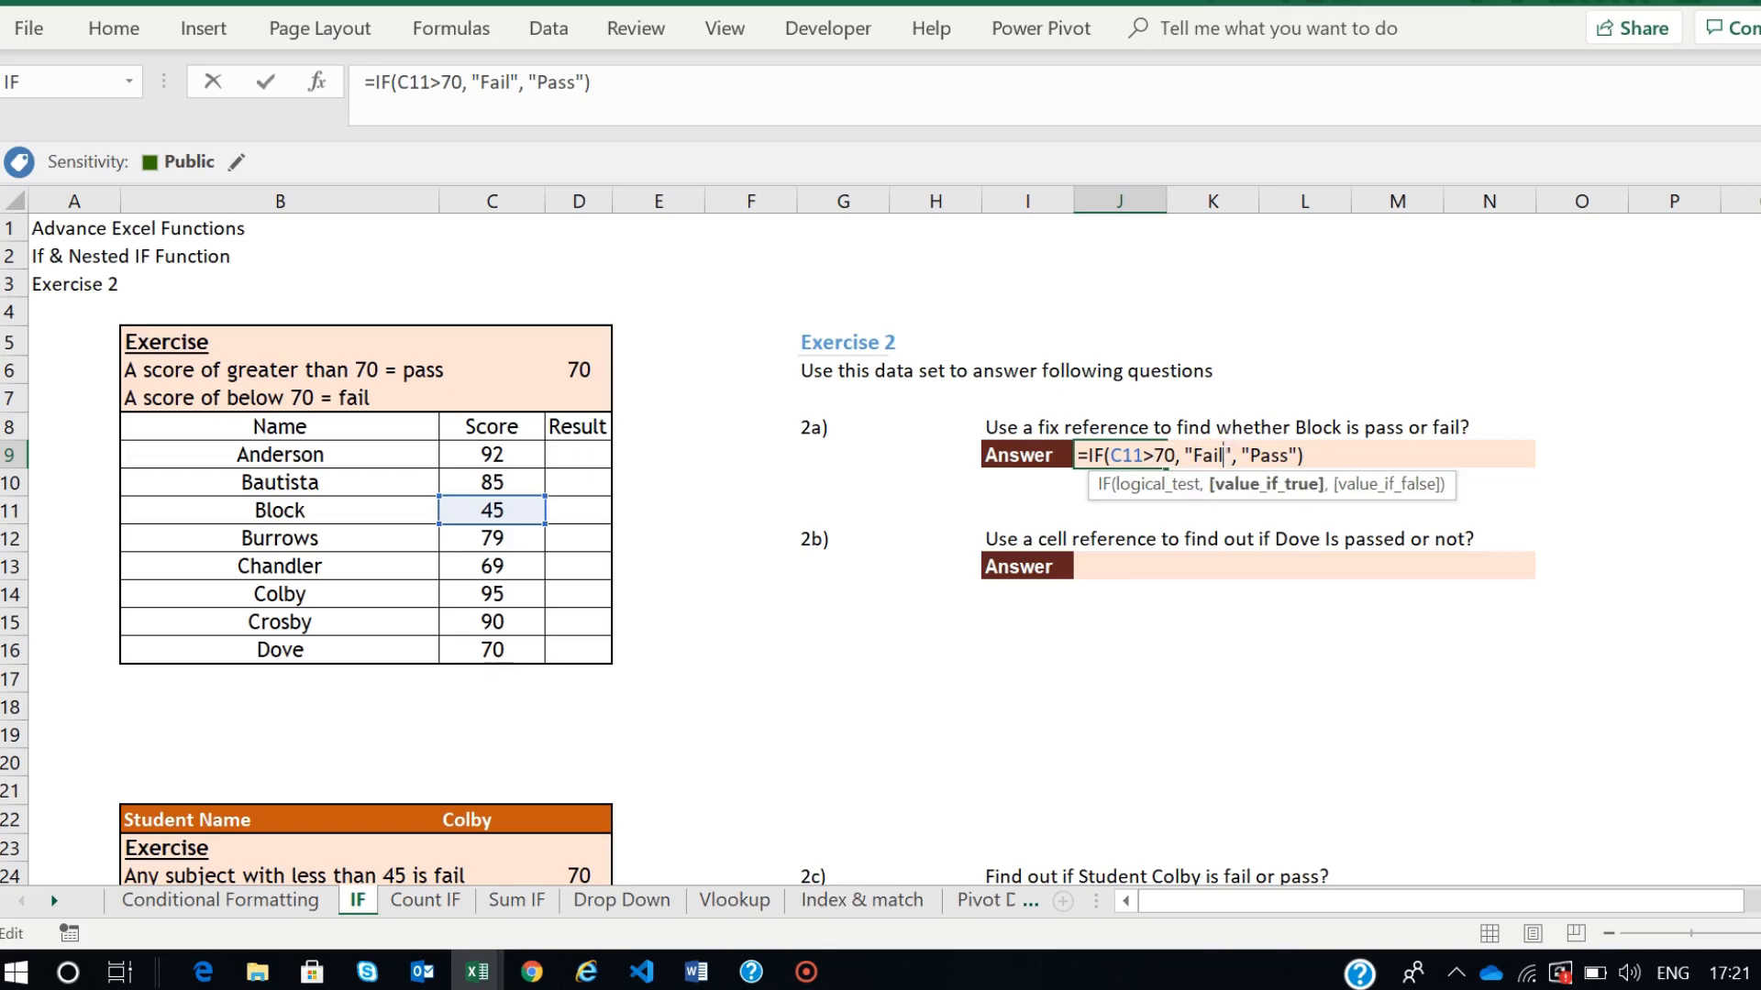
key("BackSpace")
key("BackSpace")
key("BackSpace")
key("BackSpace")
type("P")
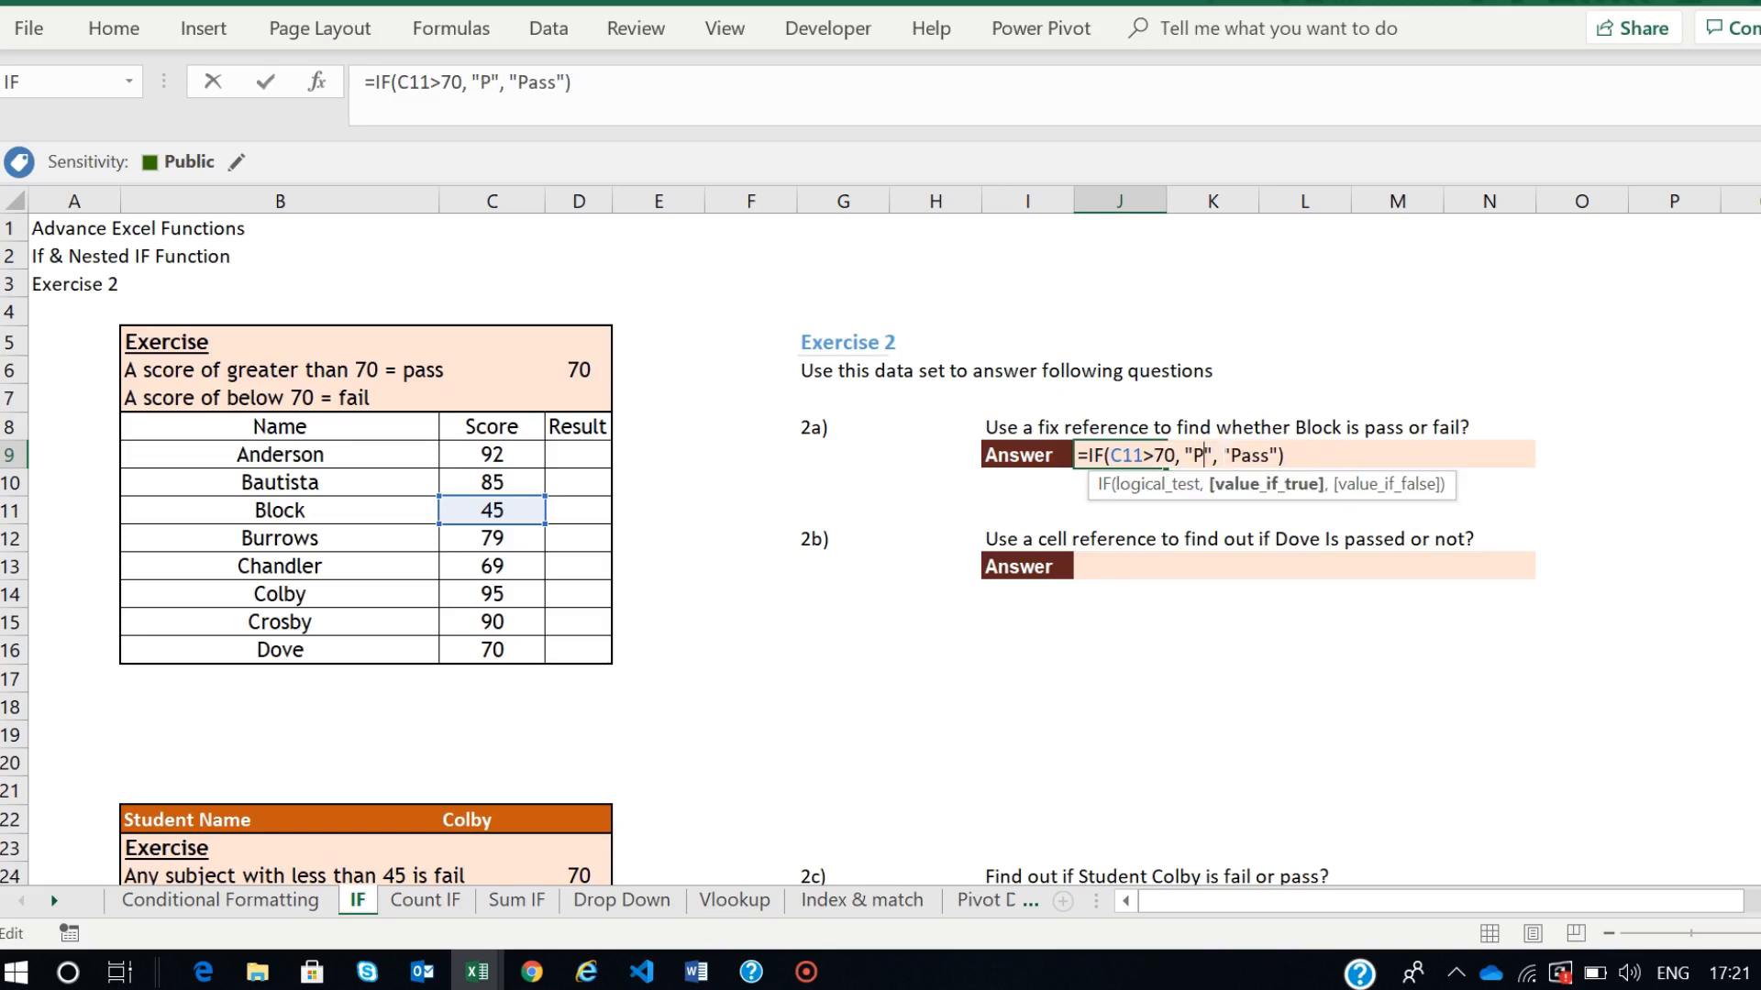
type("ass")
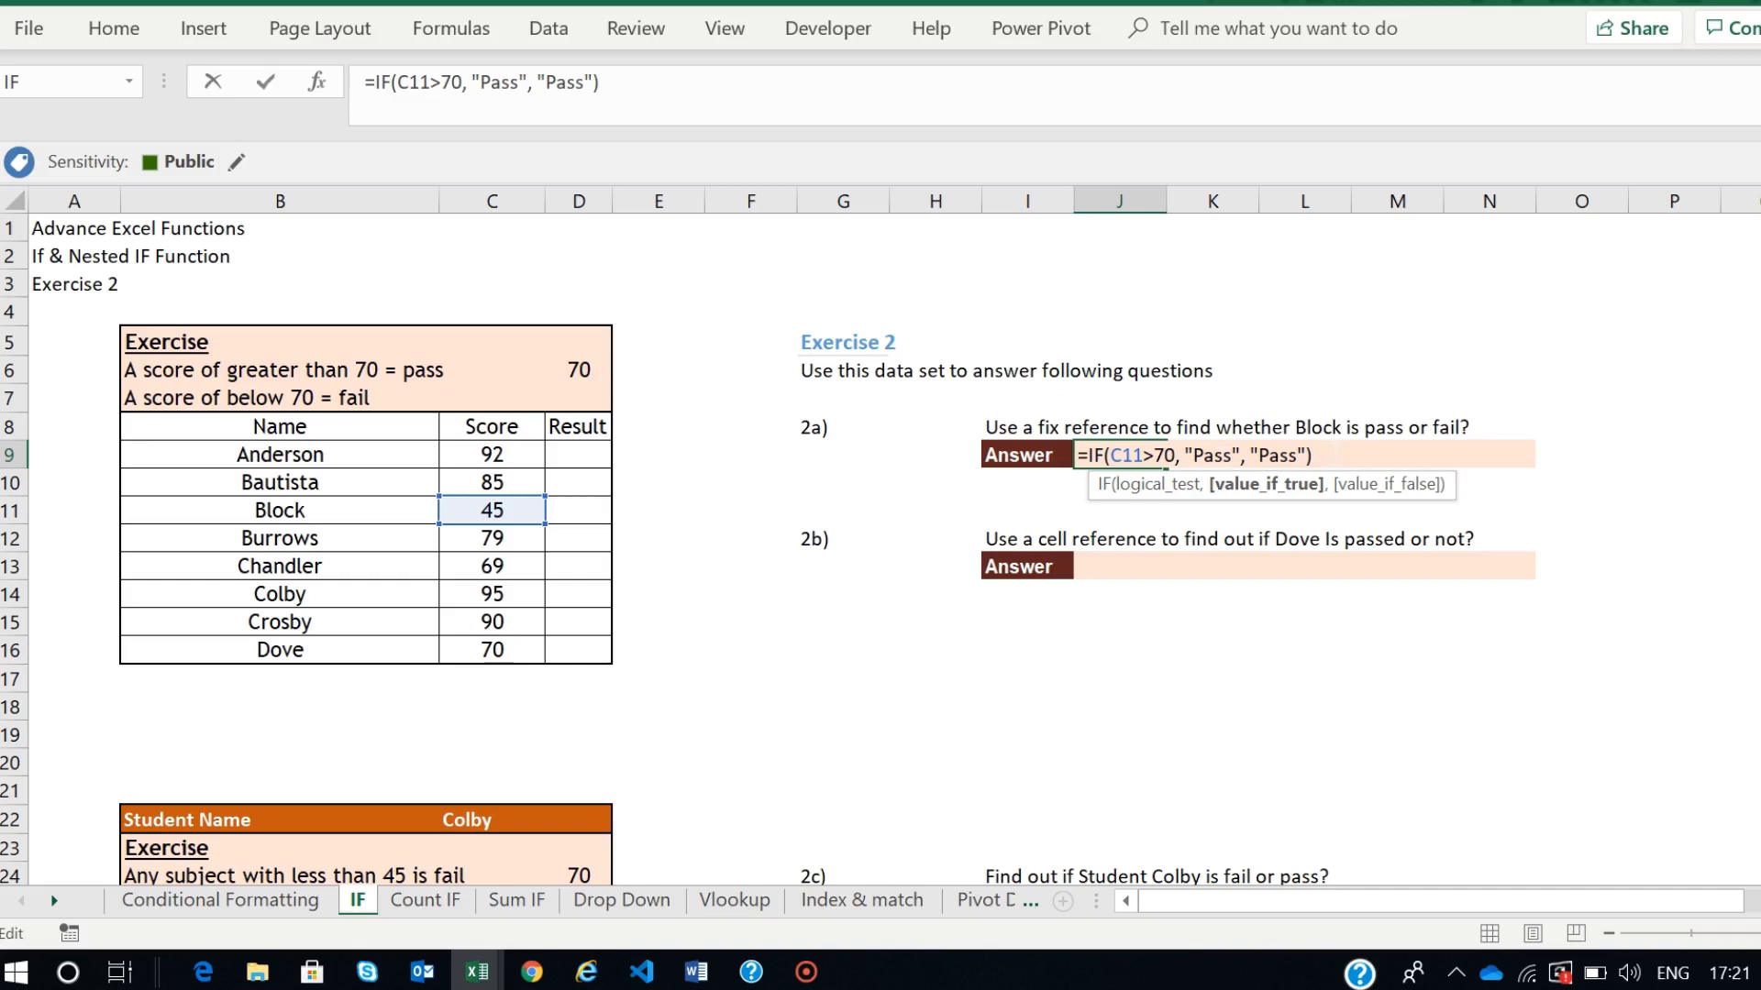
left_click(1297, 456)
key("BackSpace")
key("BackSpace")
key("BackSpace")
key("BackSpace")
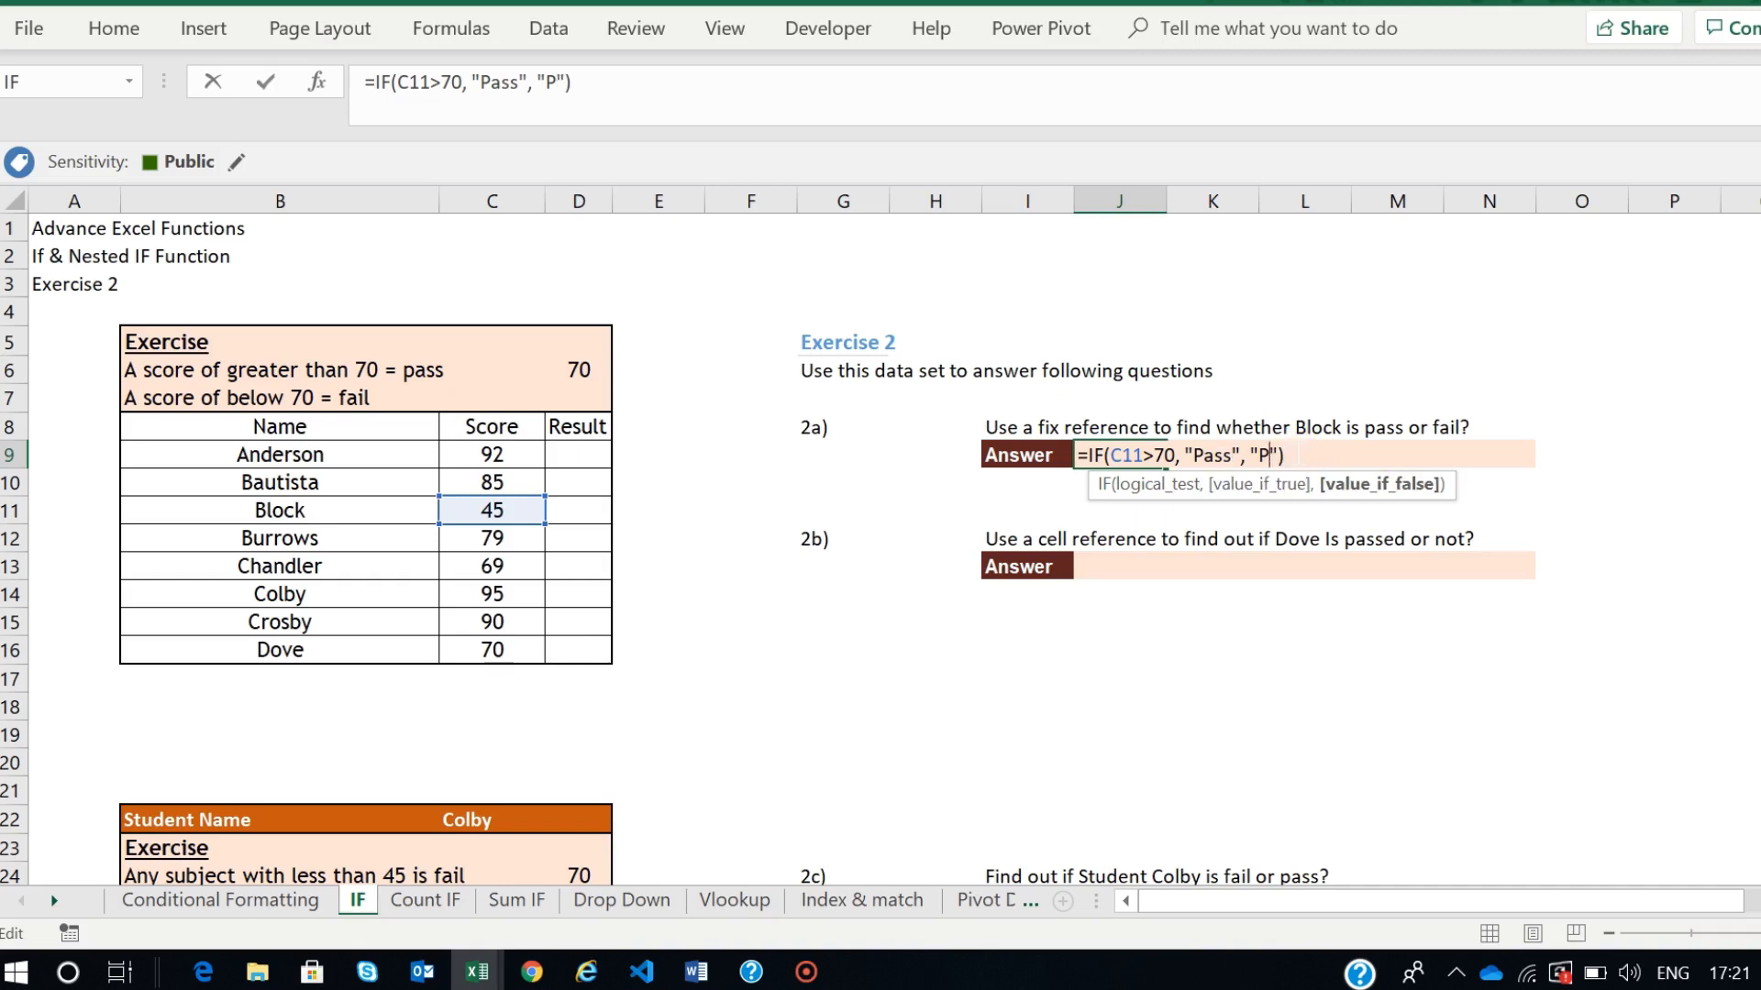
type("Fail")
key("Return")
left_click(1128, 453)
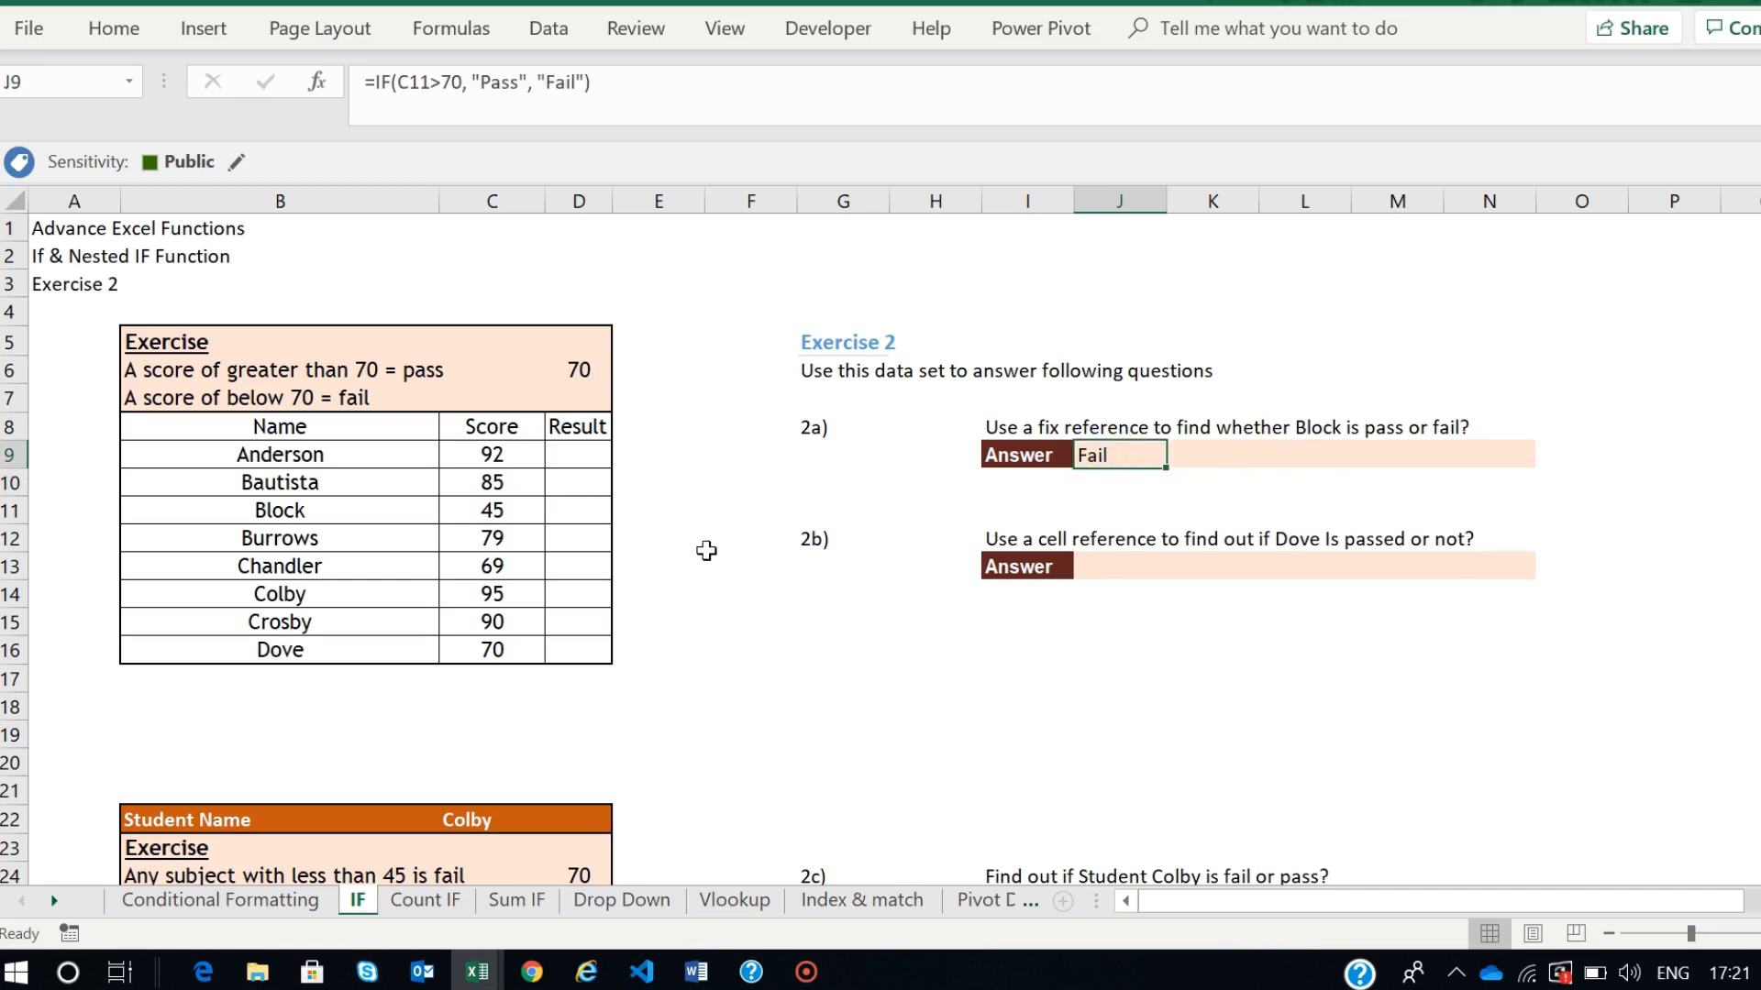
left_click(492, 512)
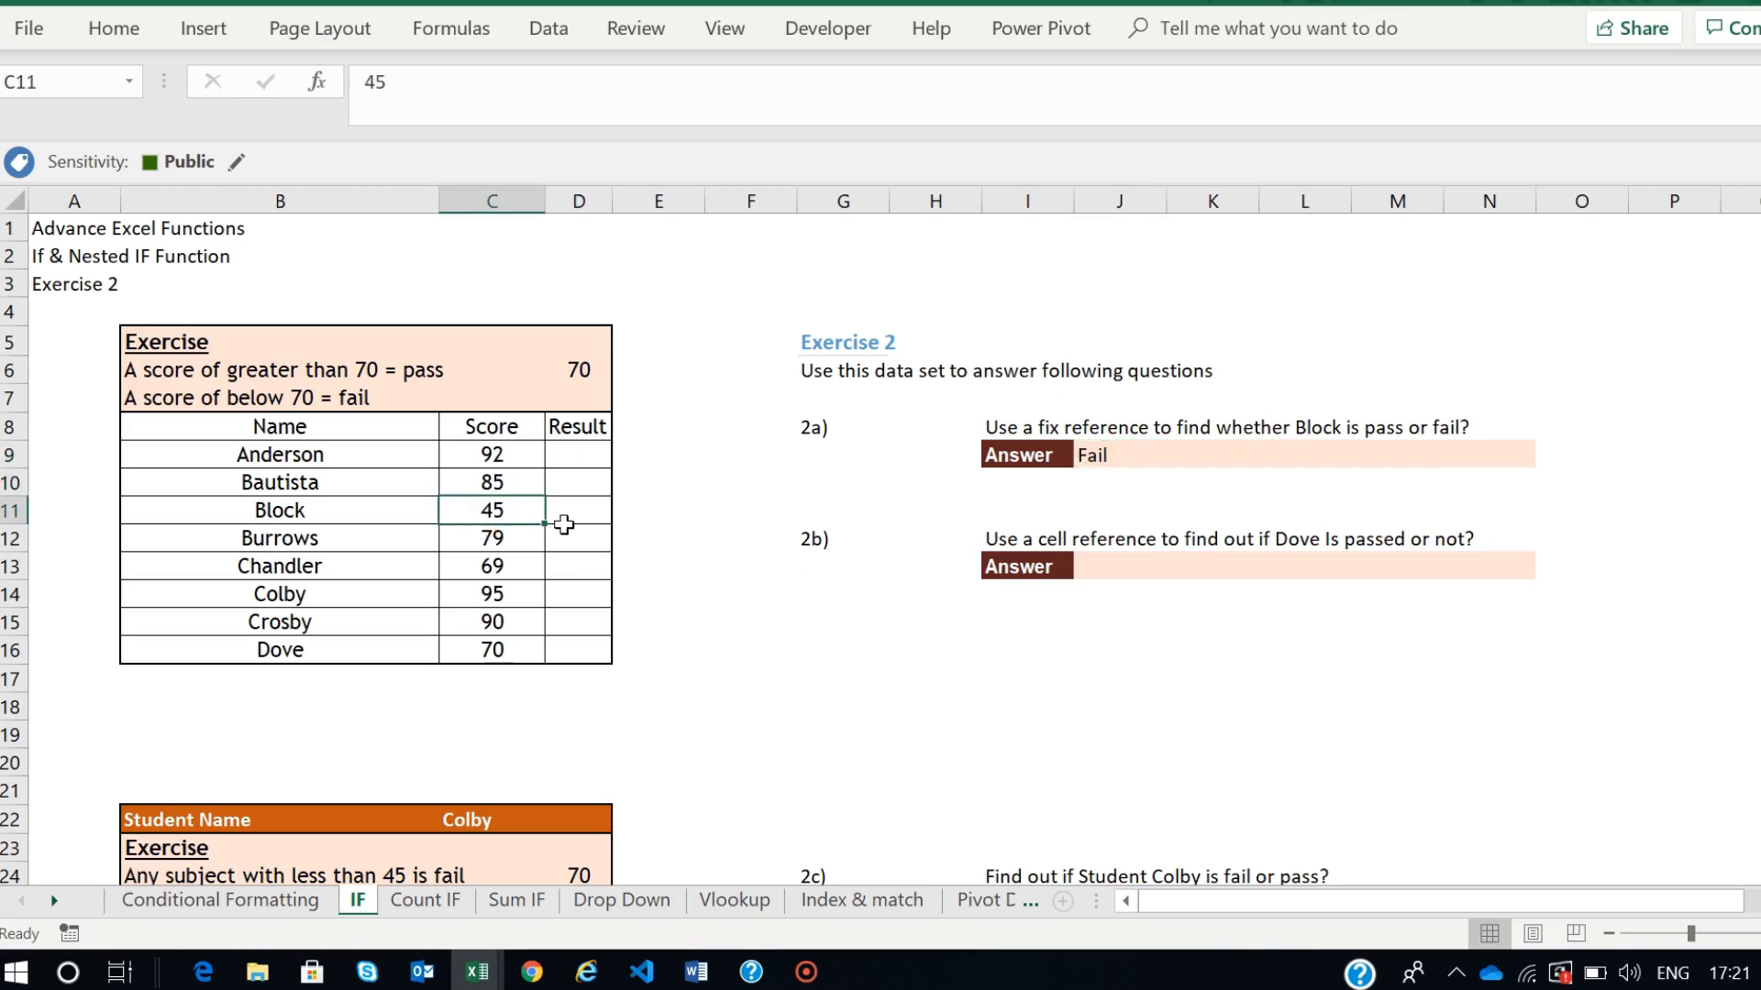
- Enter 78 as Block's score in C11 and confirm J9's formula now returns Pass
type("78")
key("Return")
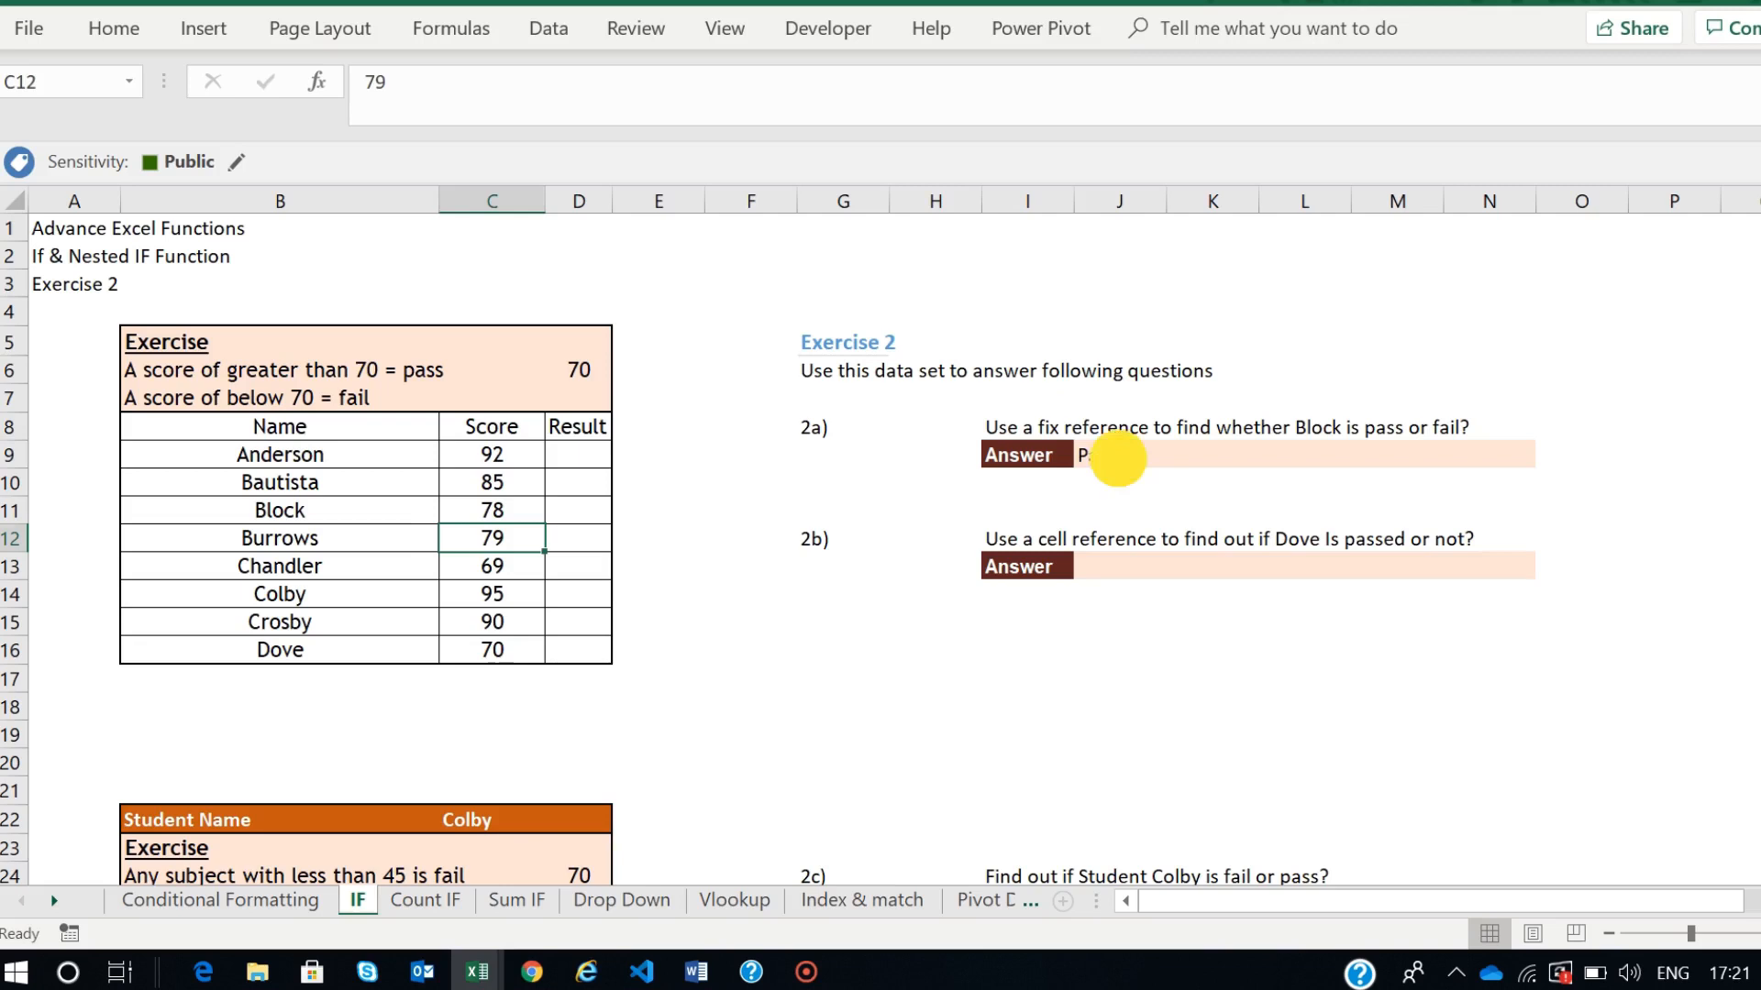
left_click(1110, 454)
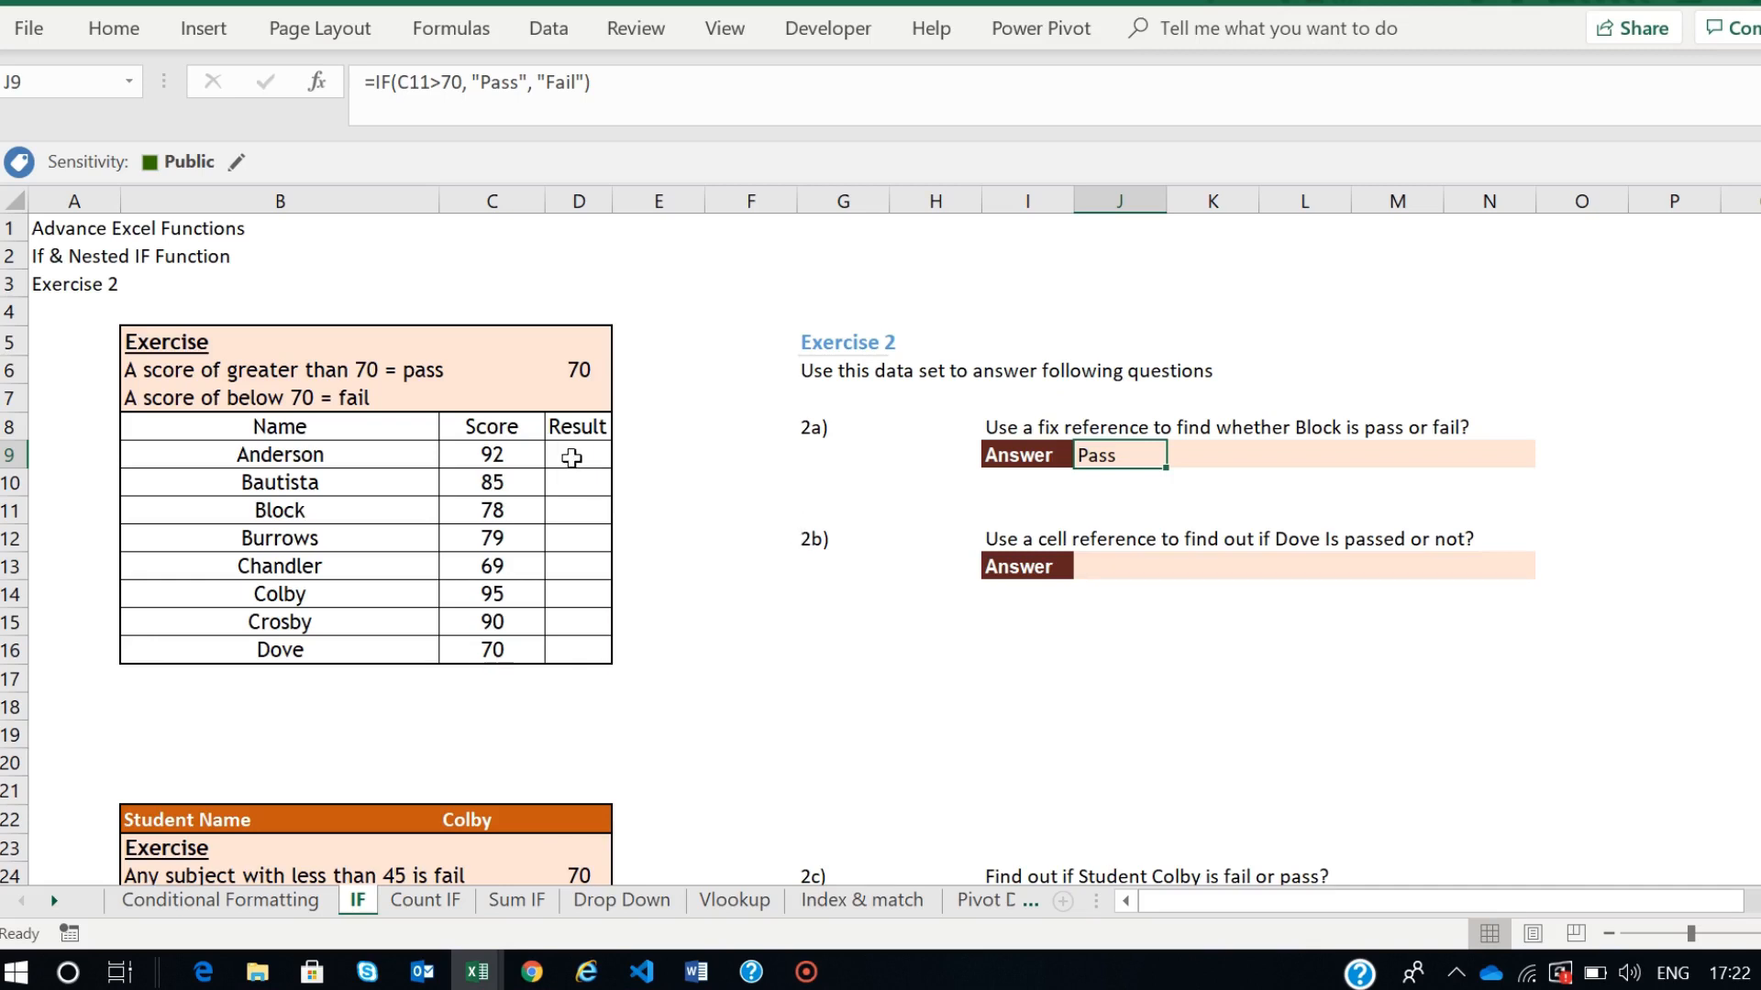
left_click(773, 92)
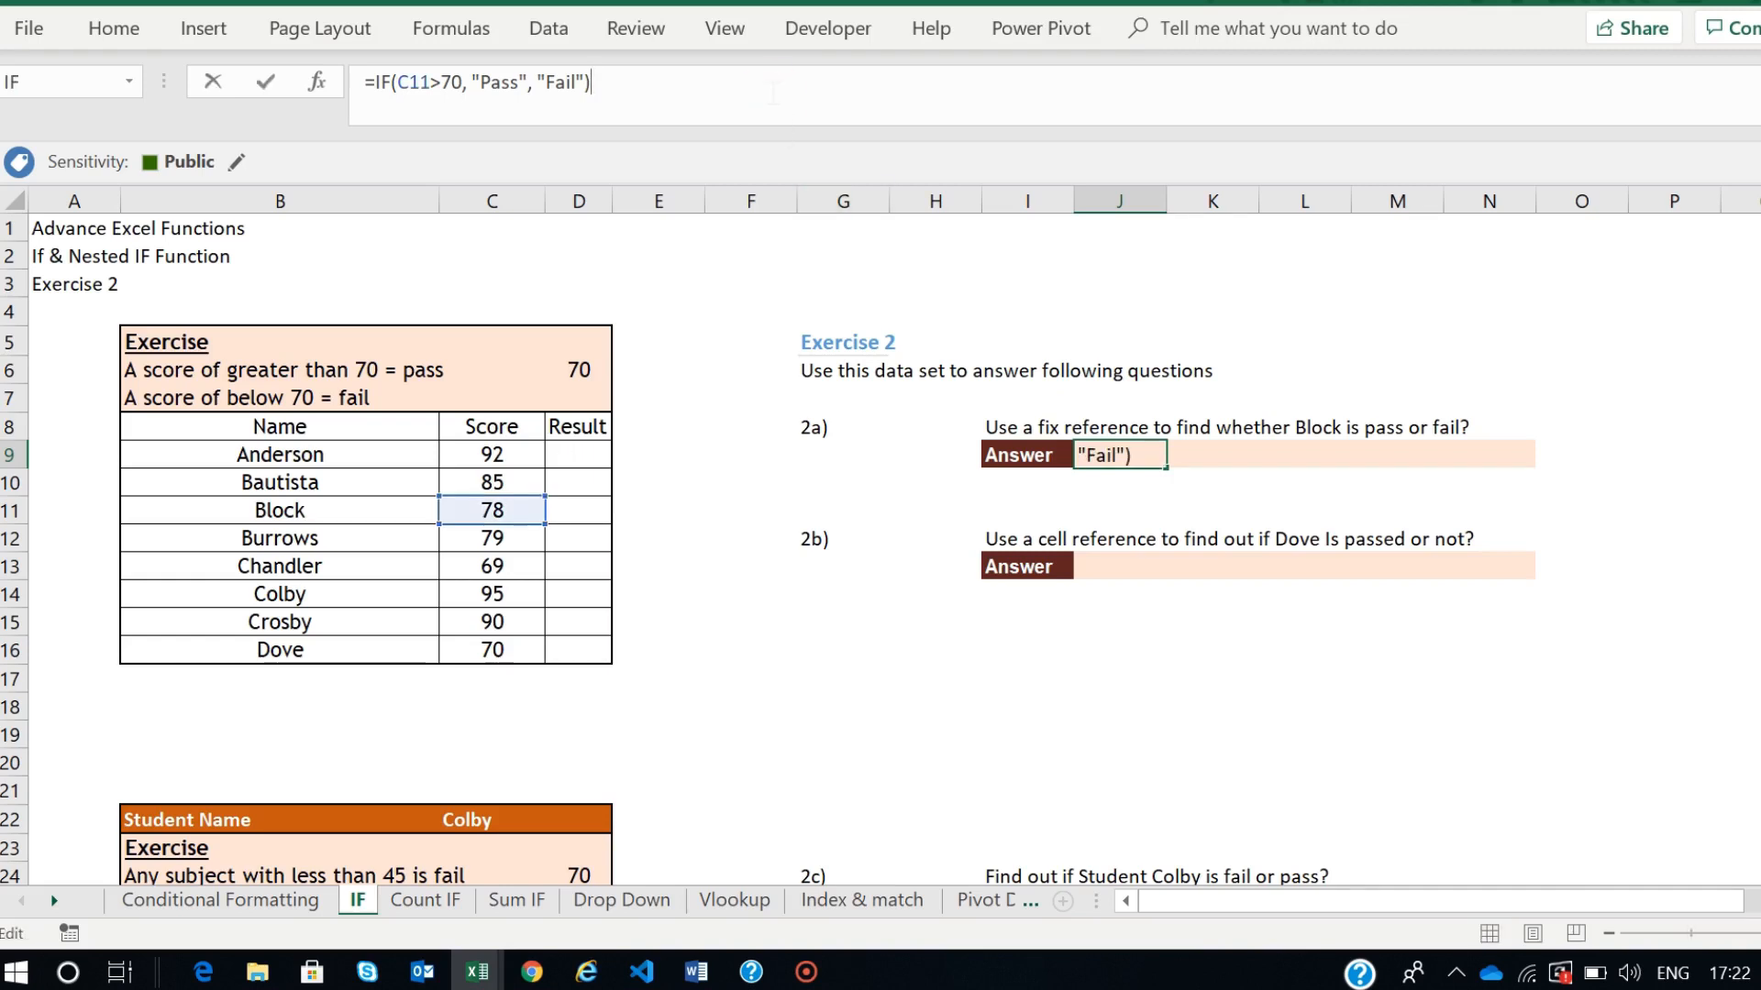
key("Escape")
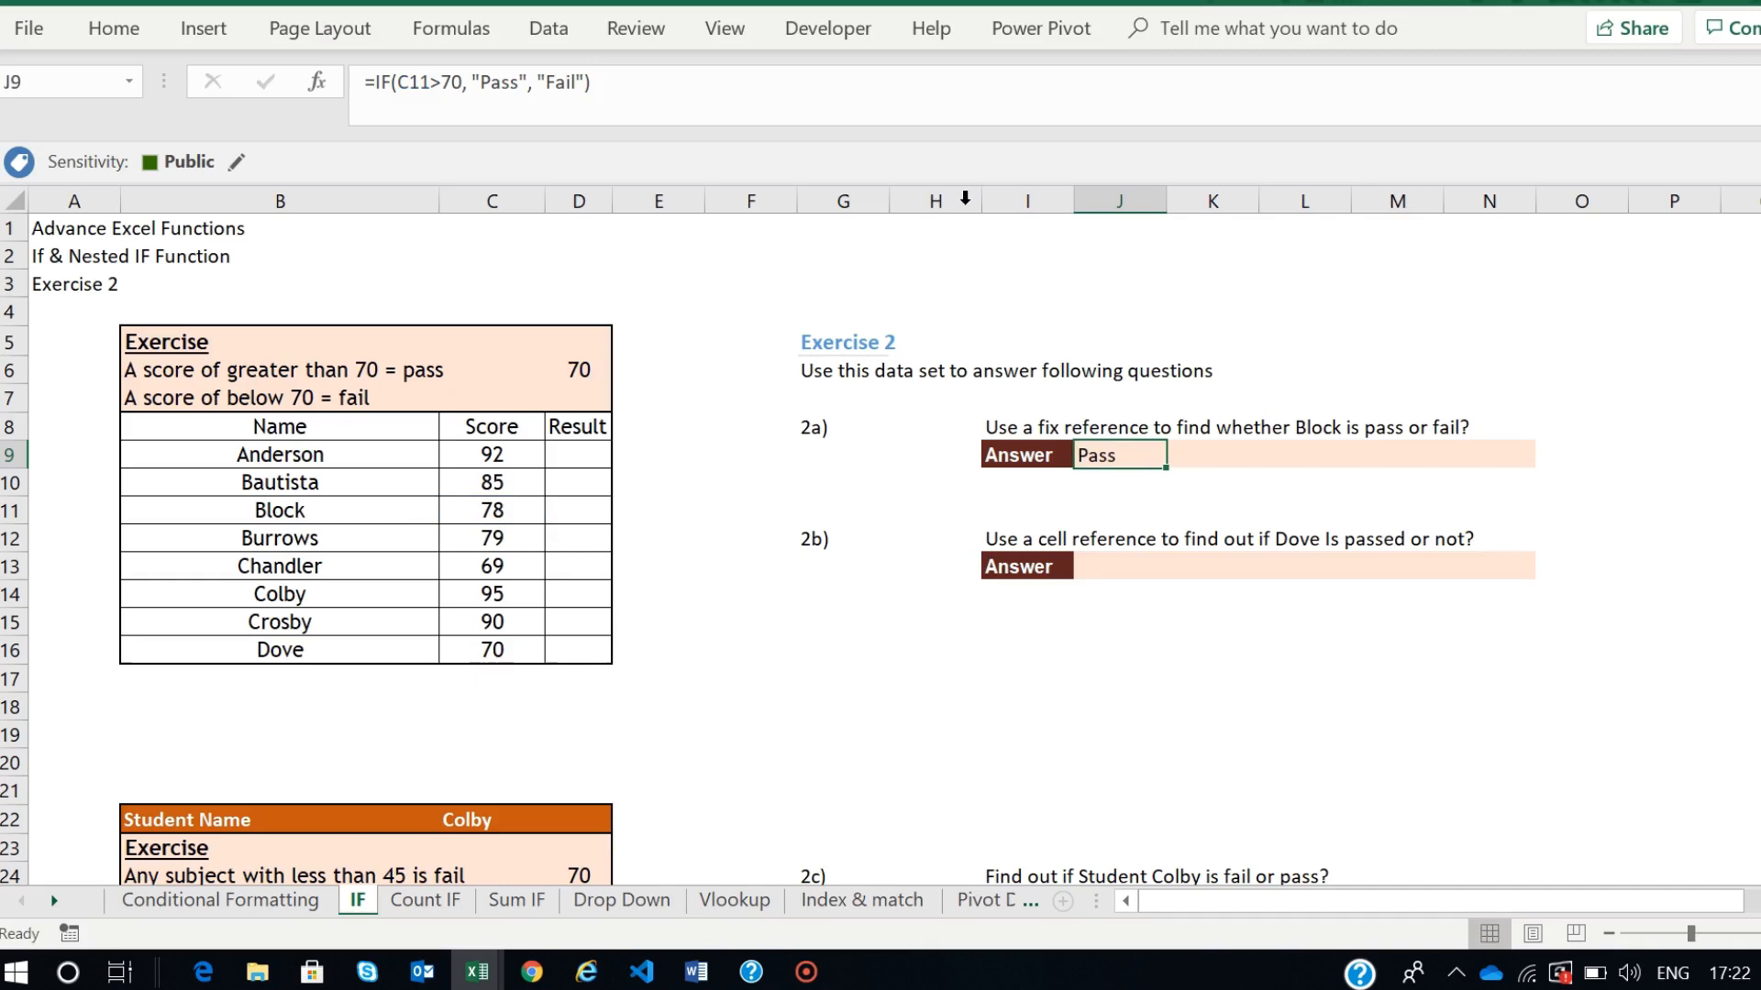
- Review Anderson's empty Result cell D9, the 2a answer in J9, and Block's score 78
left_click(581, 446)
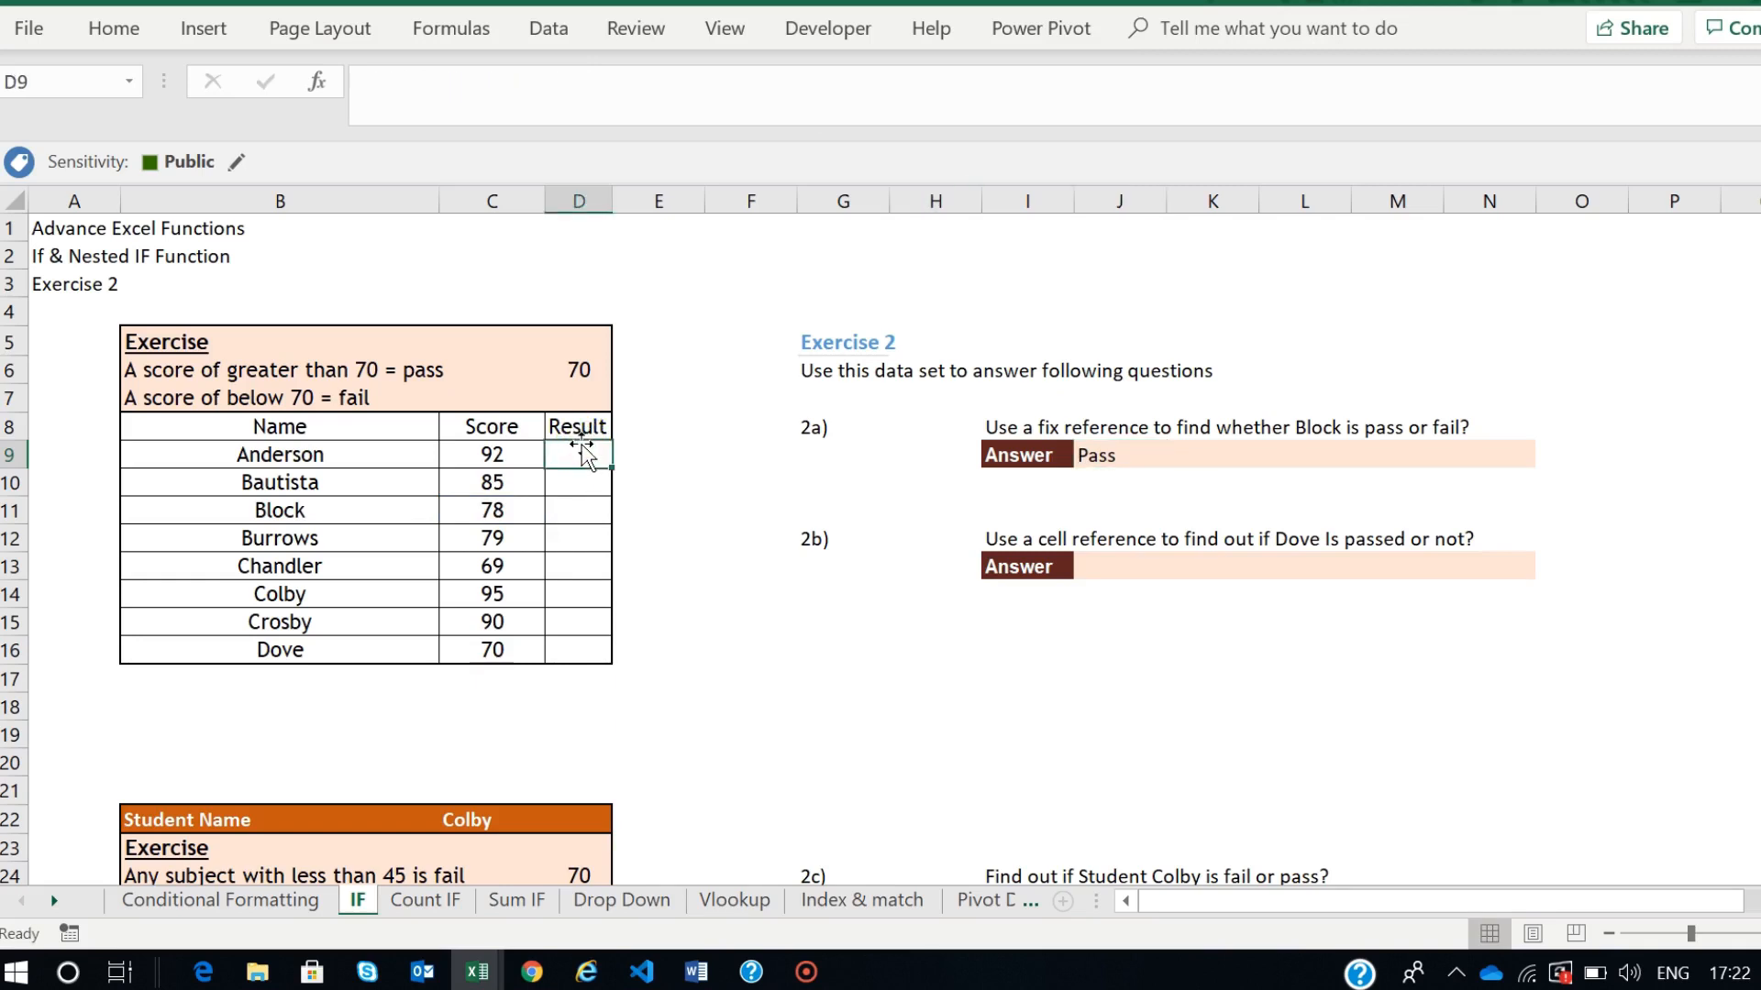
left_click(1096, 455)
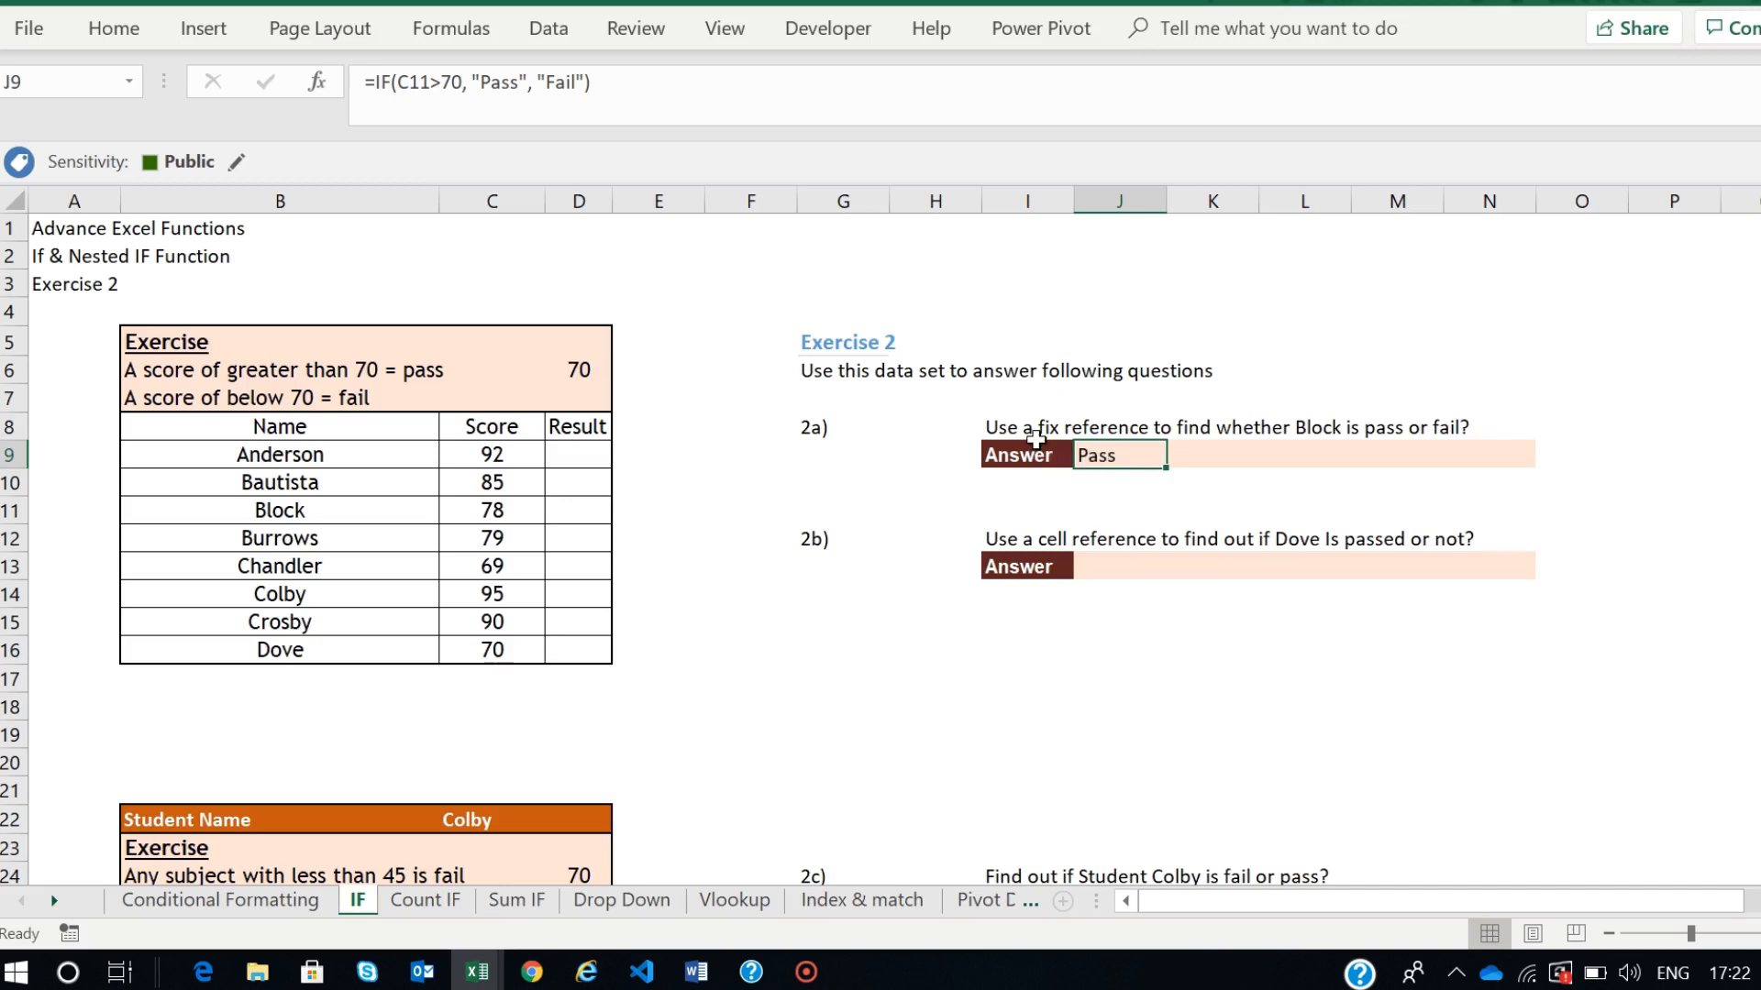
left_click(1095, 452)
left_click(712, 403)
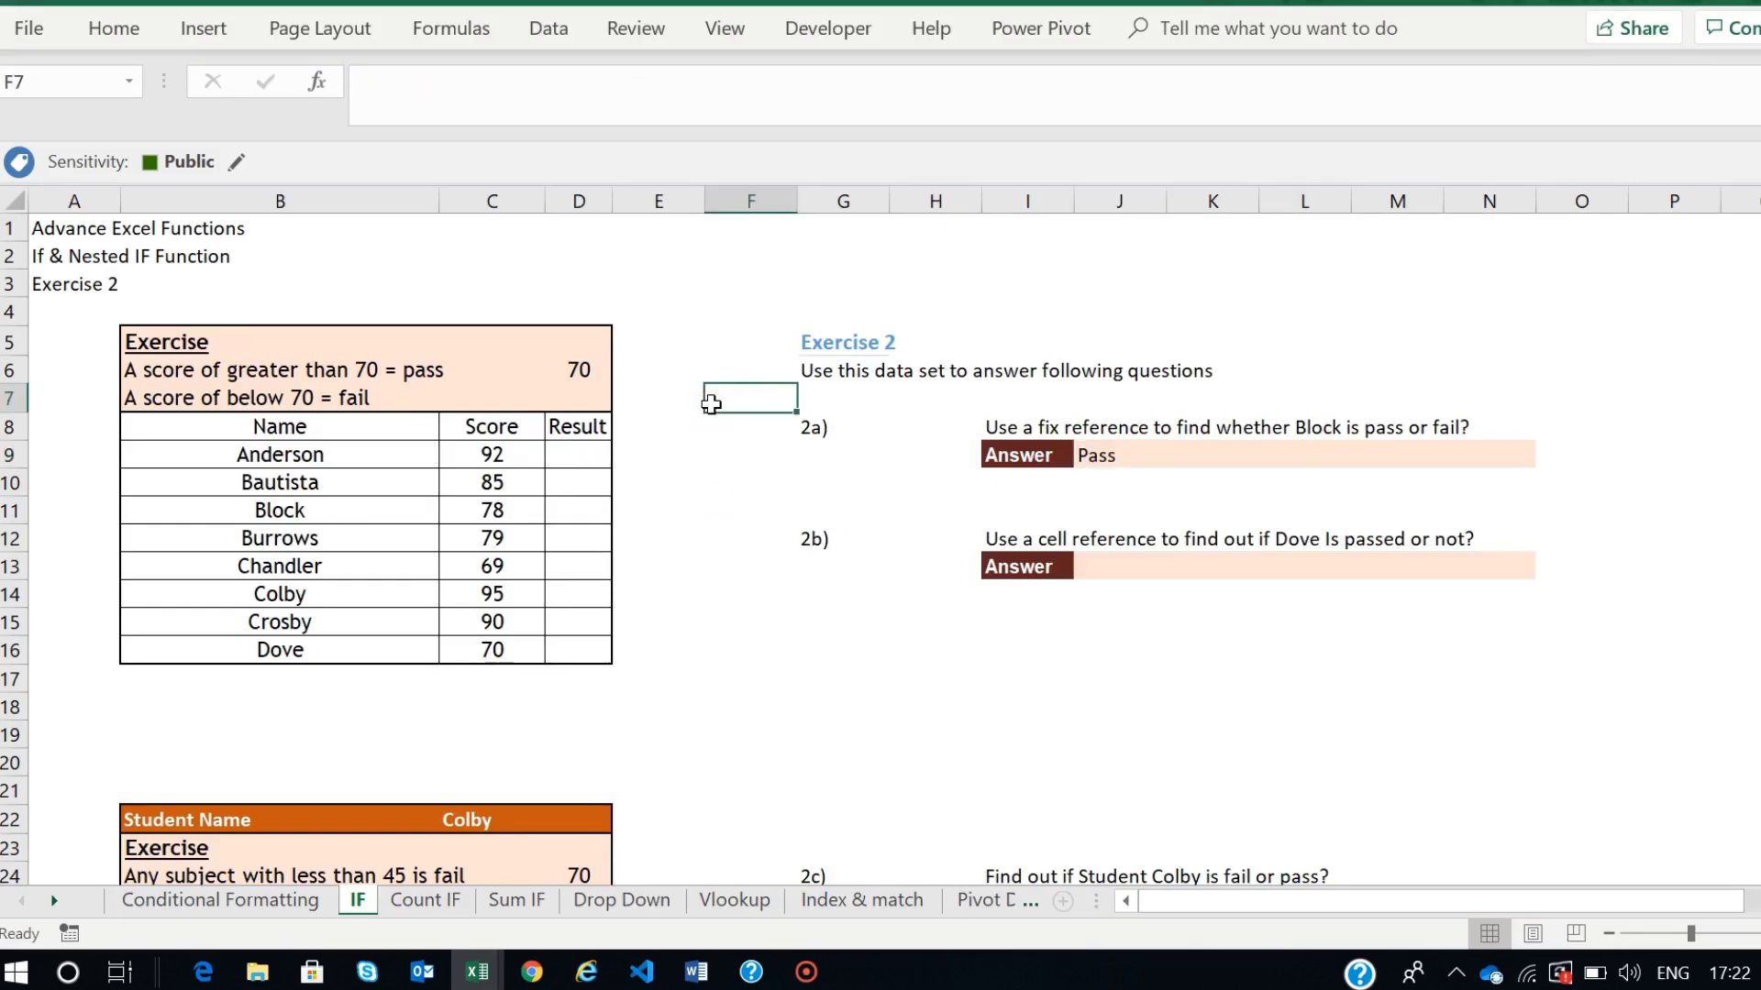
left_click(491, 506)
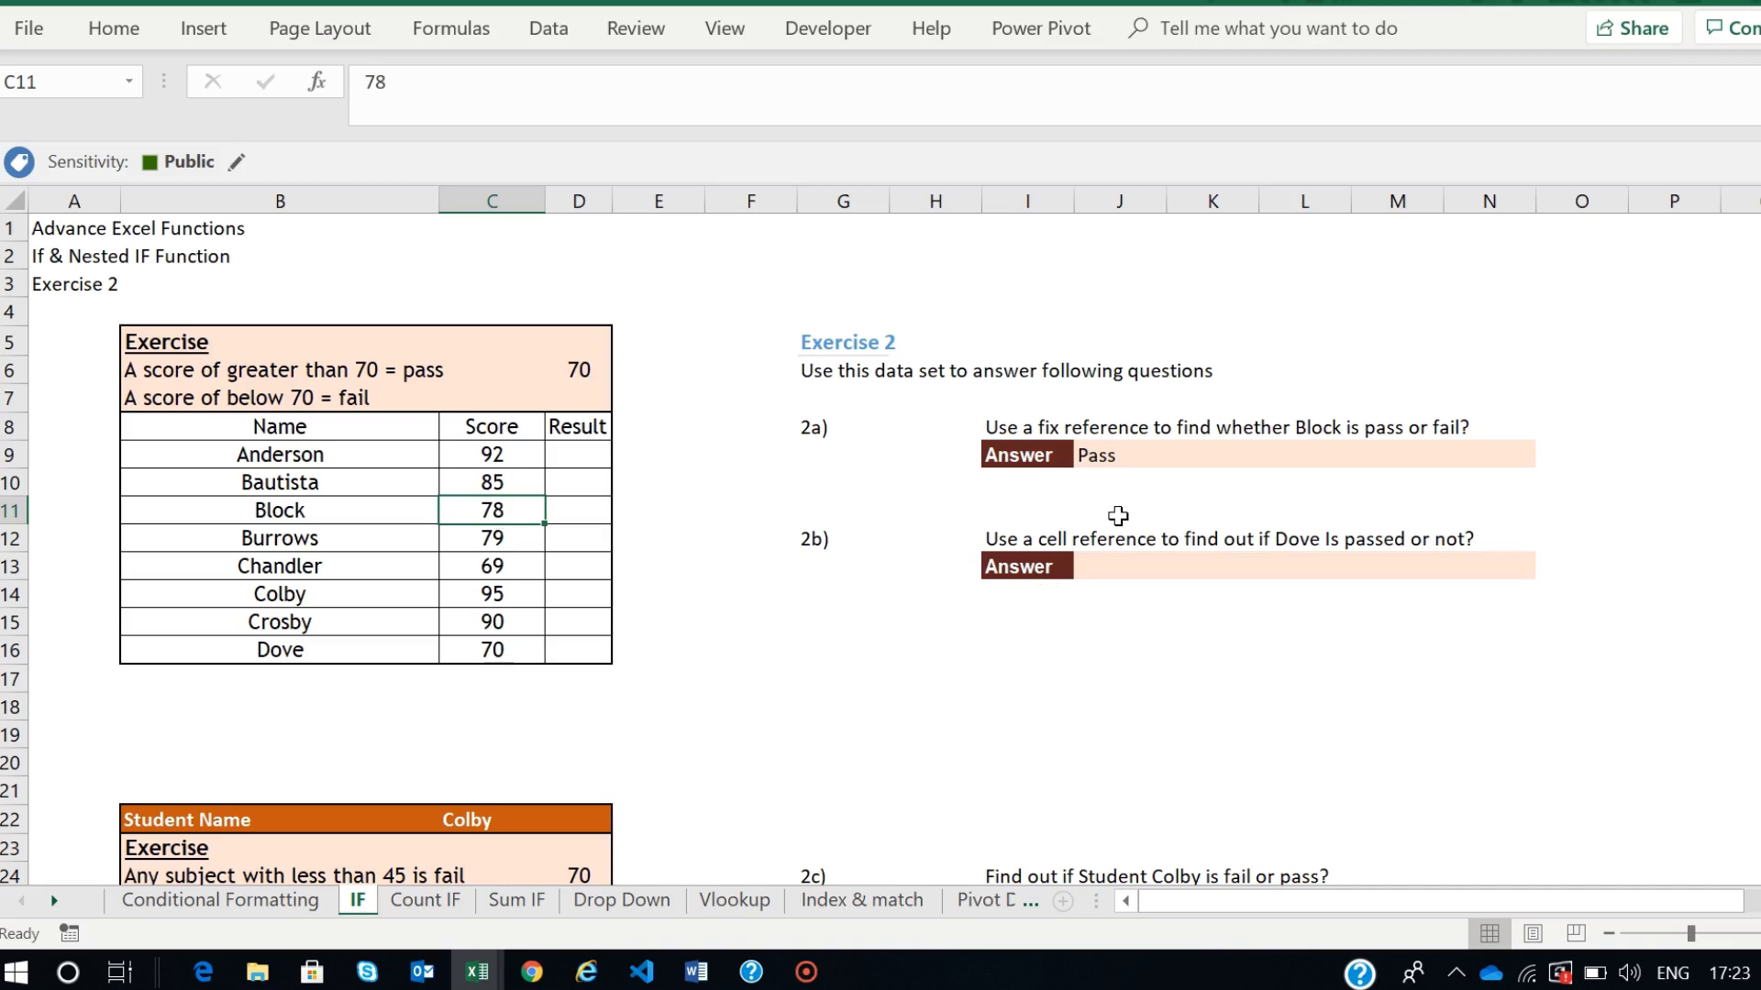
left_click(1090, 456)
double_click(1088, 456)
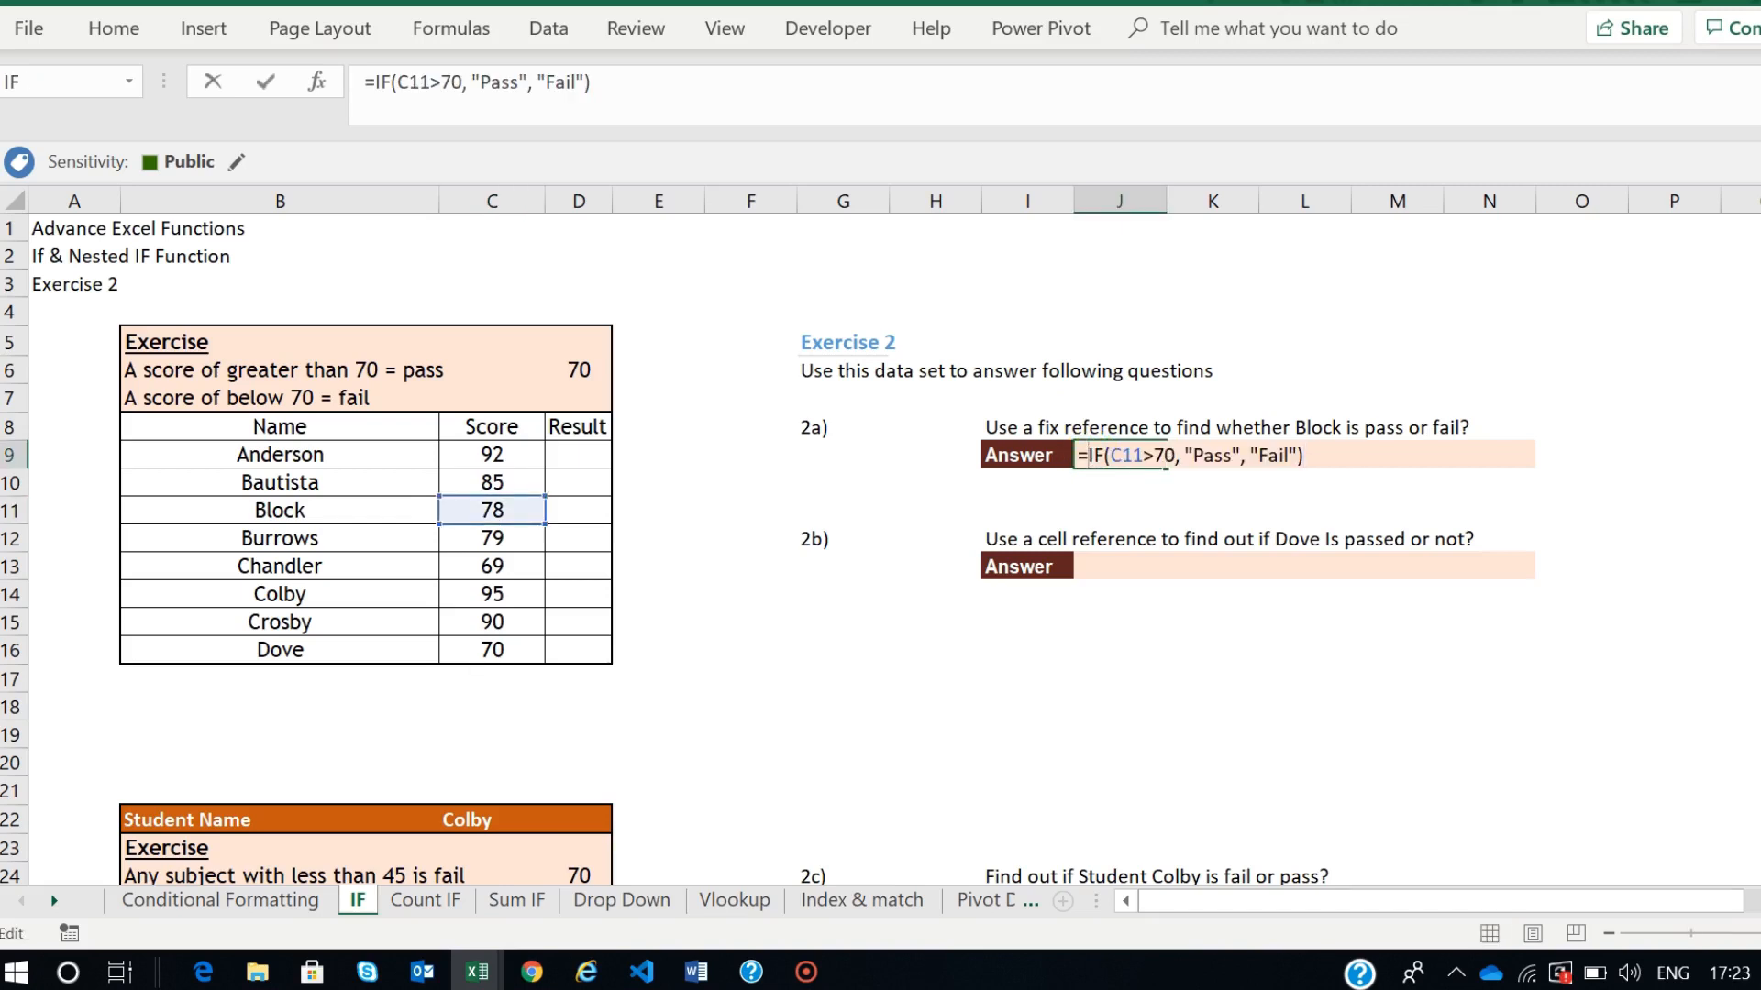
left_click(1142, 456)
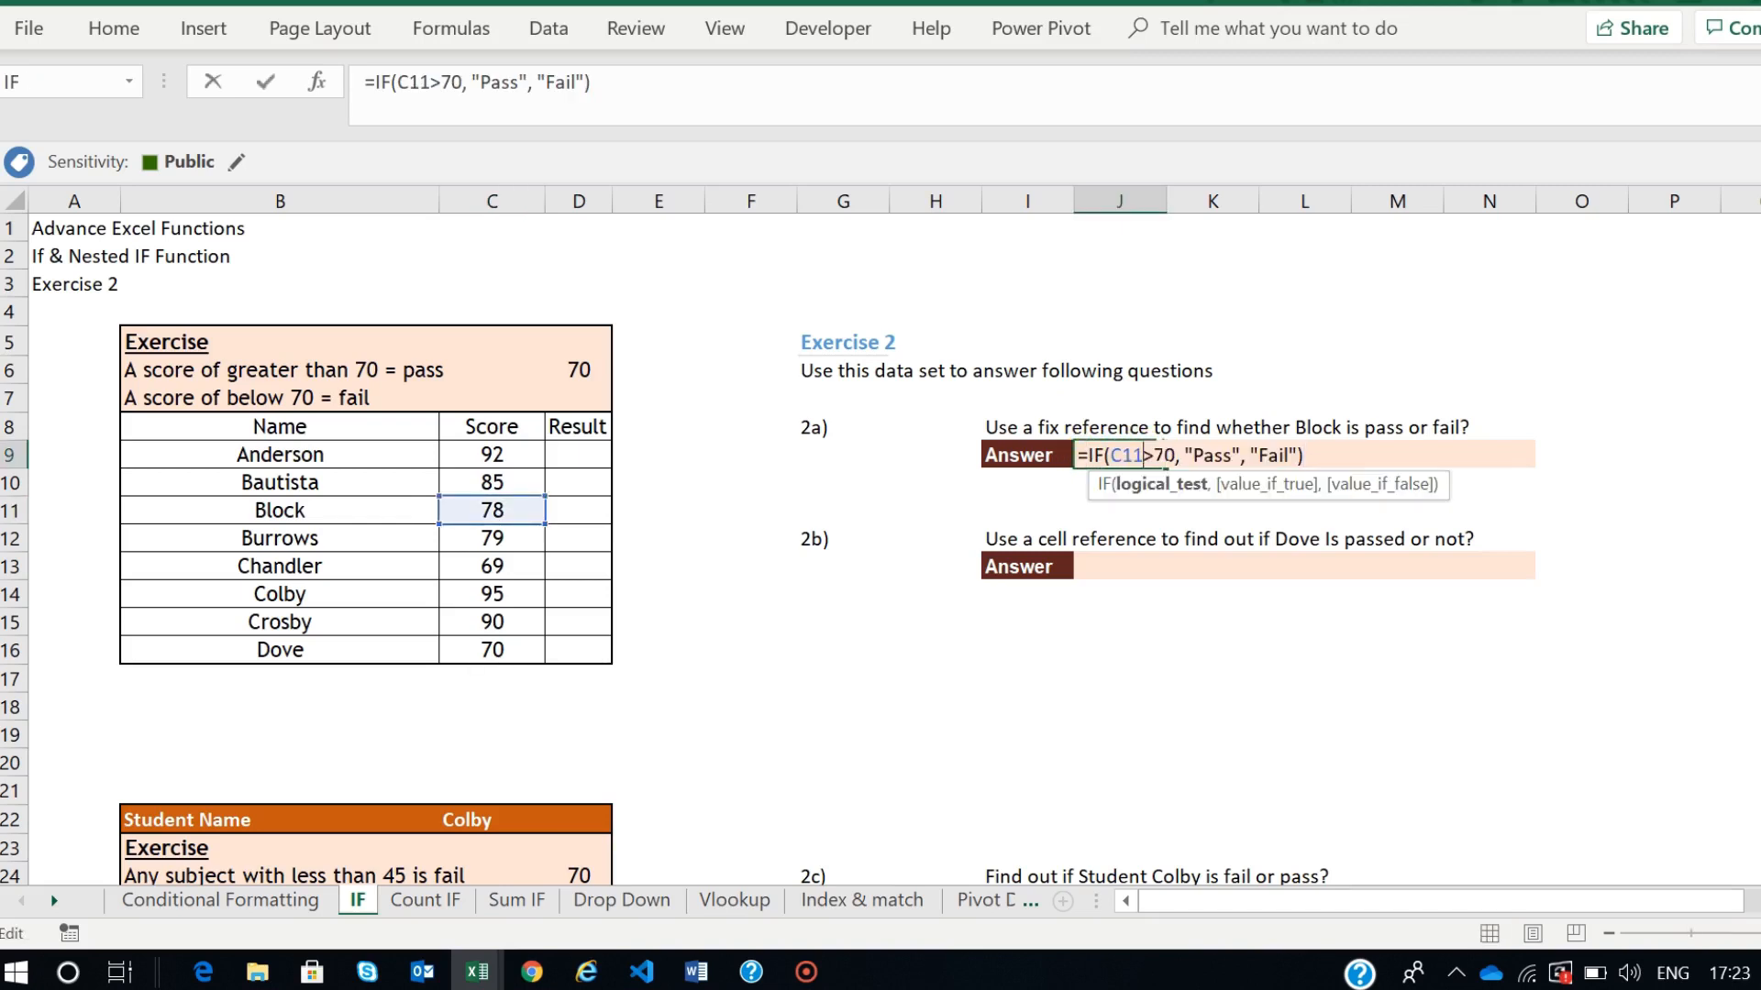
key("BackSpace")
key("BackSpace")
key("BackSpace")
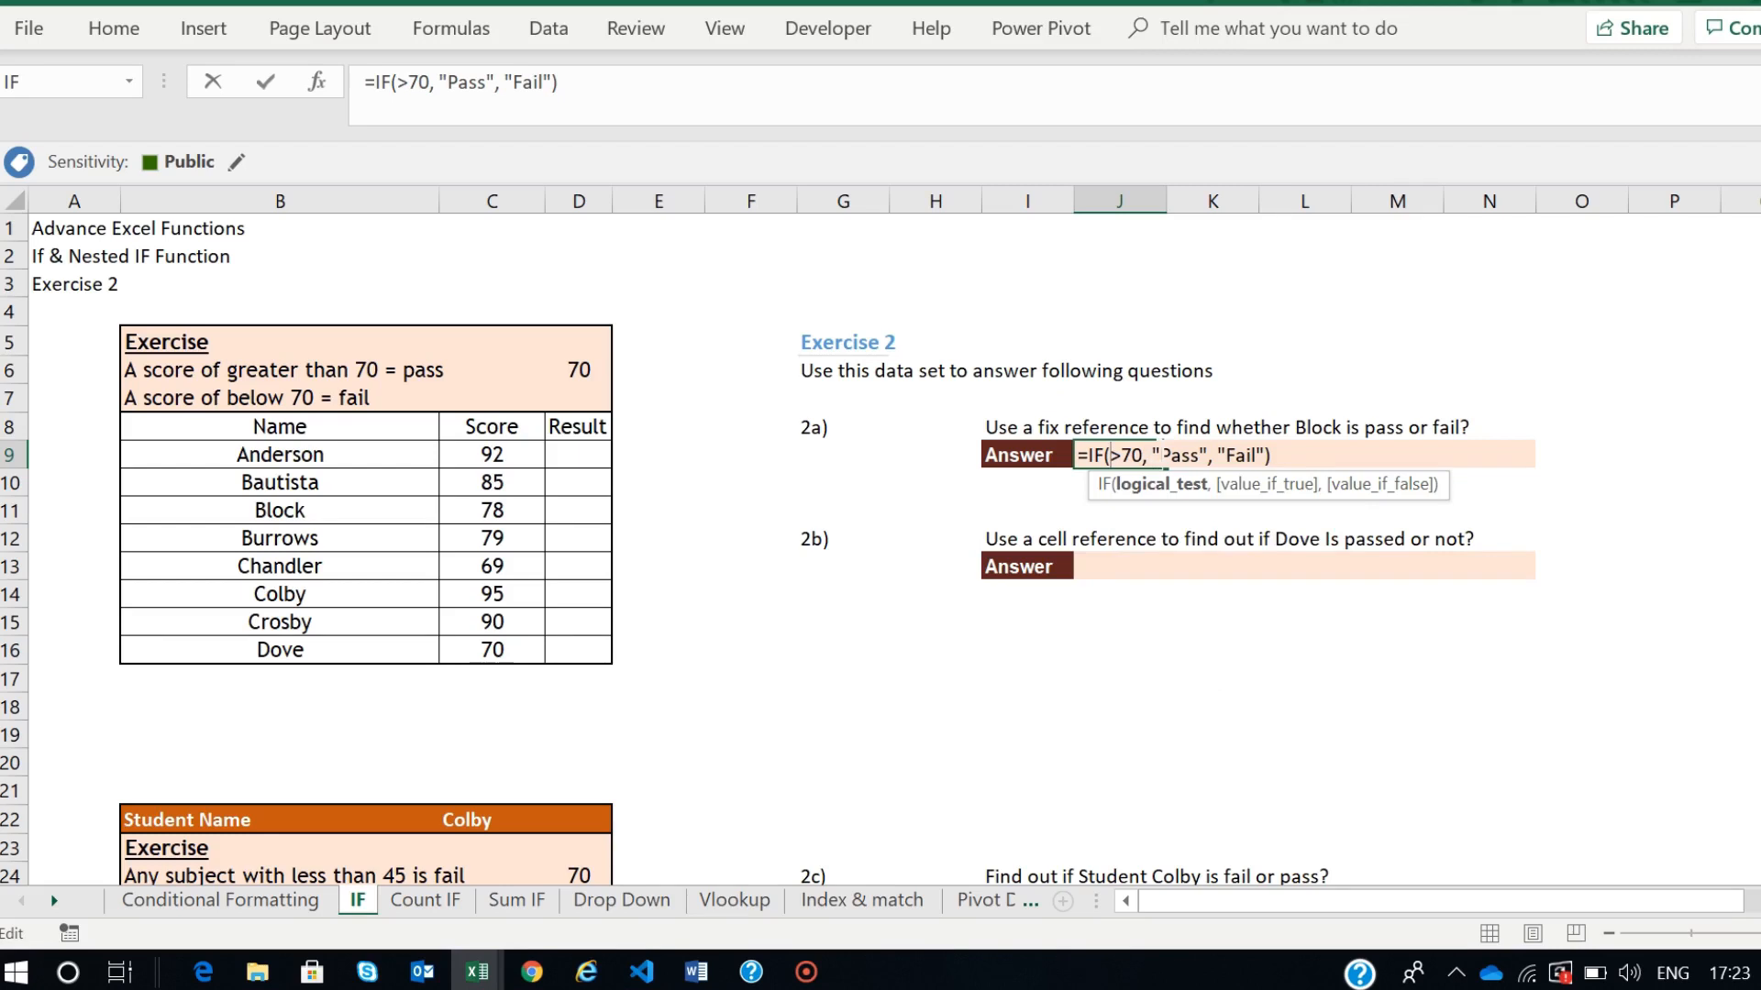
type("4")
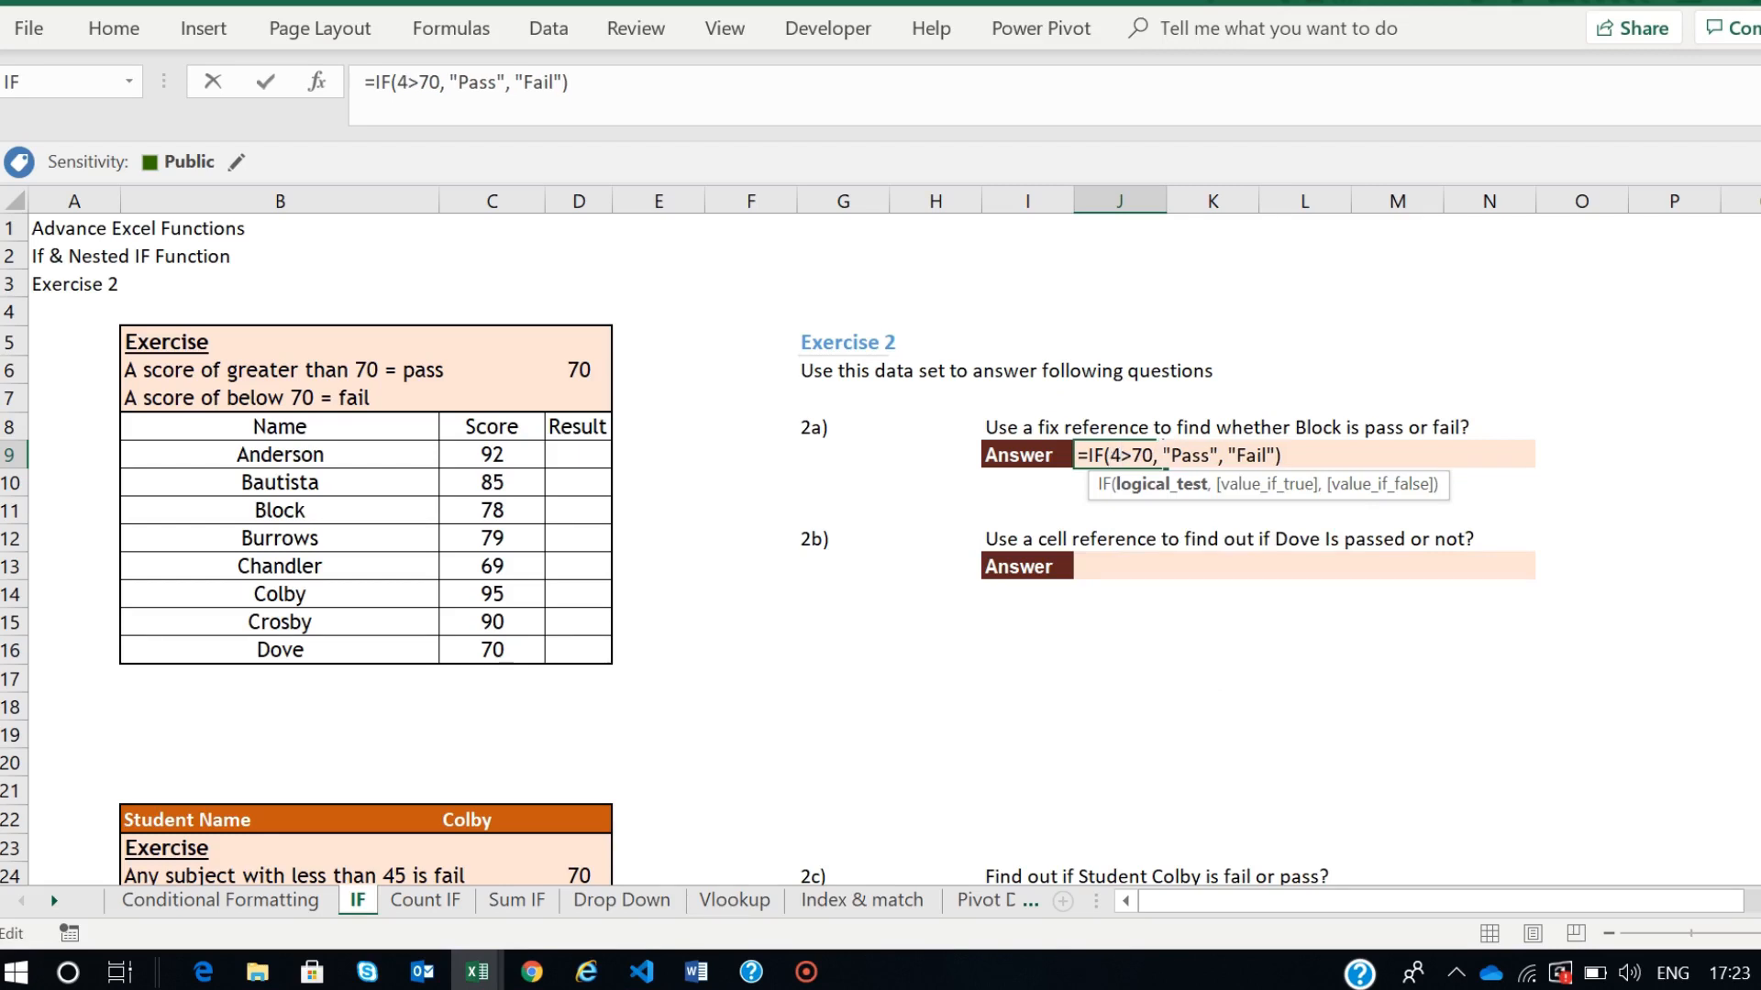
type("3")
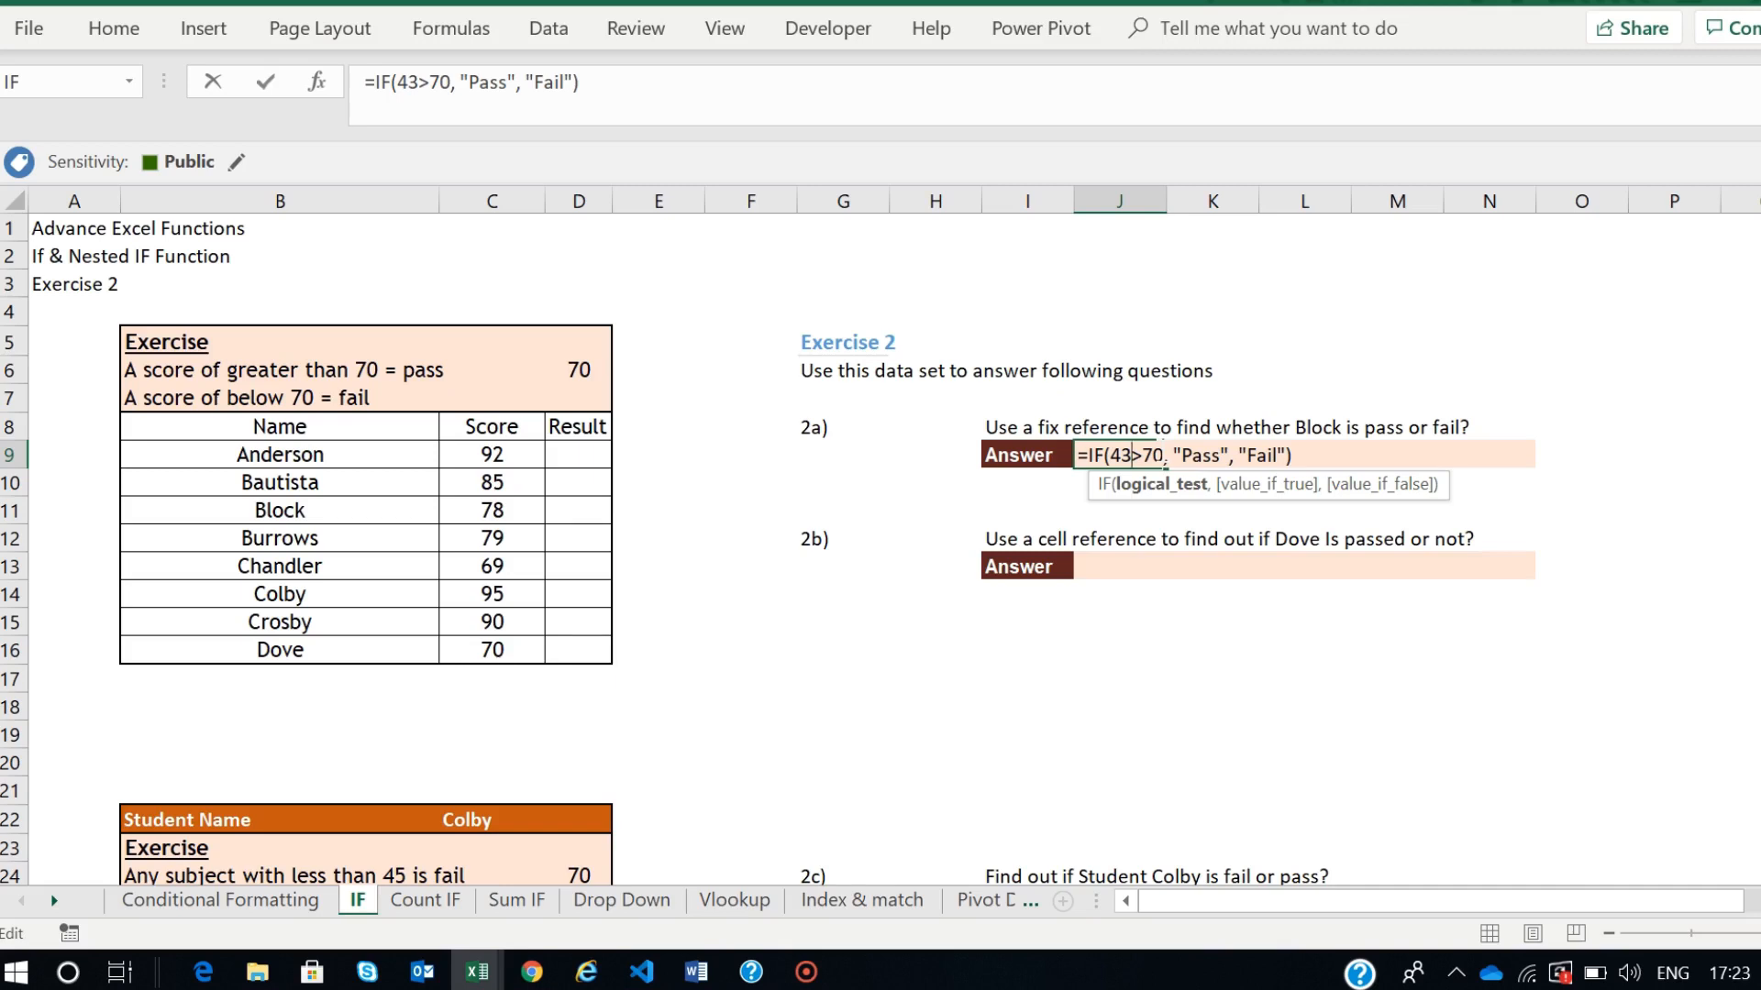
key("BackSpace")
key("BackSpace")
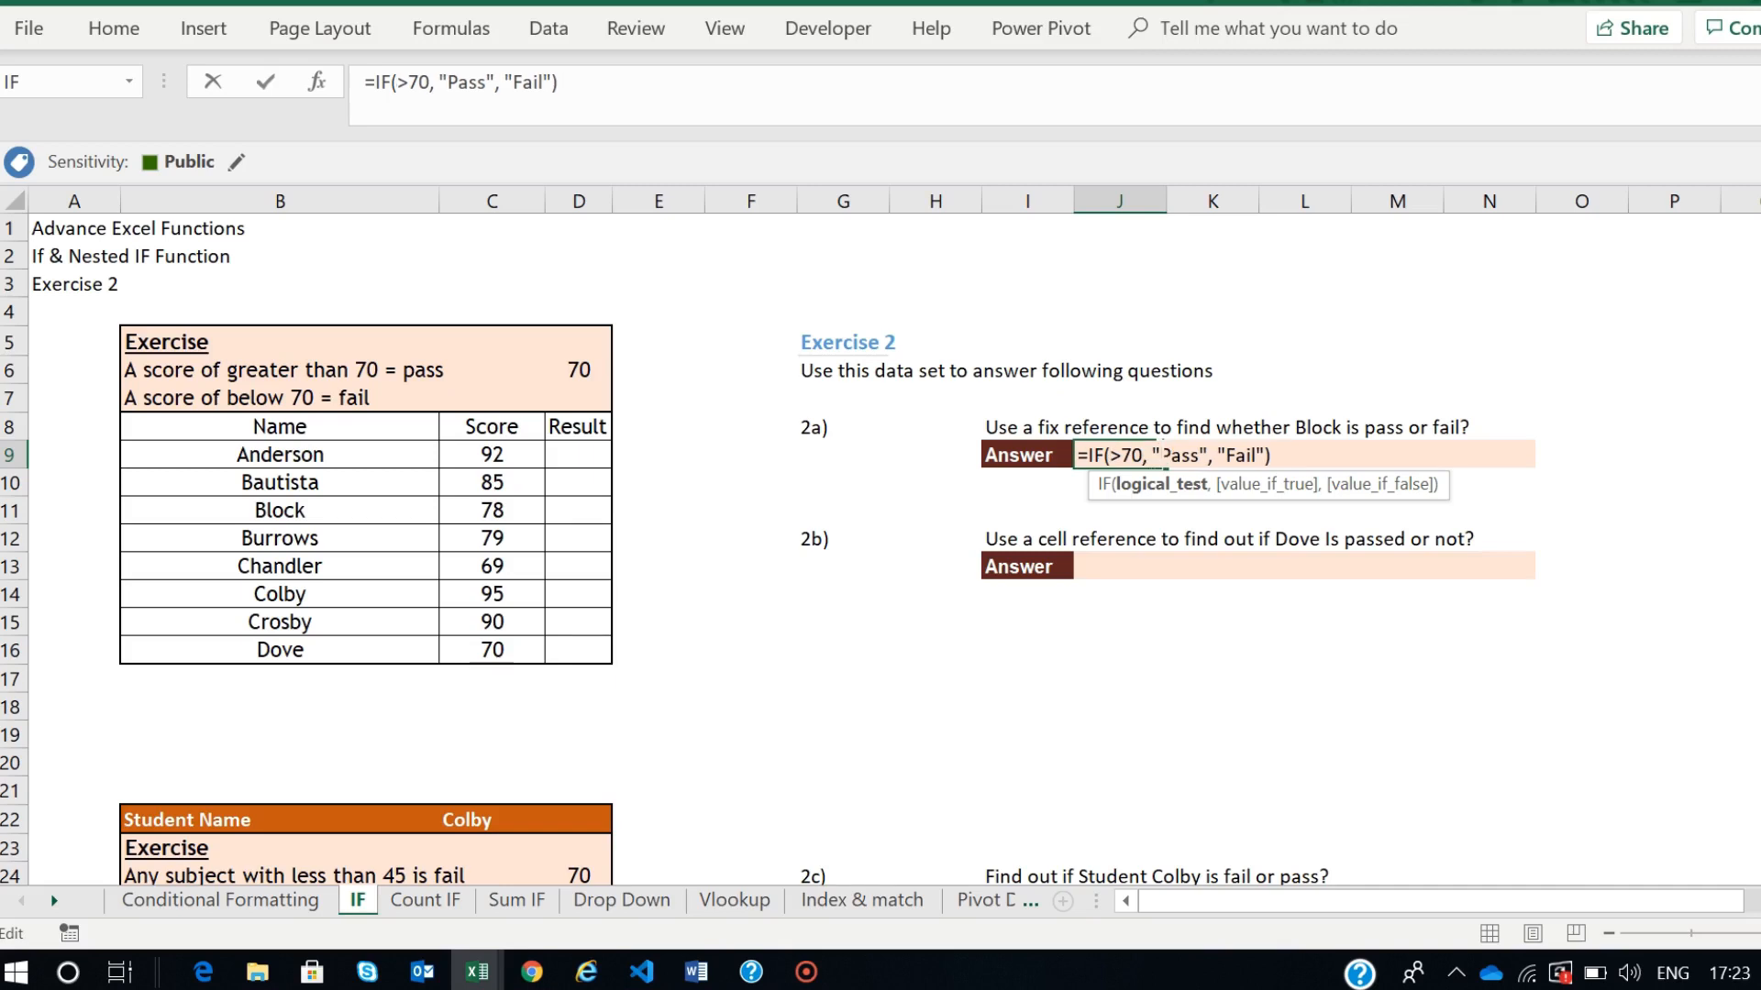
left_click(499, 511)
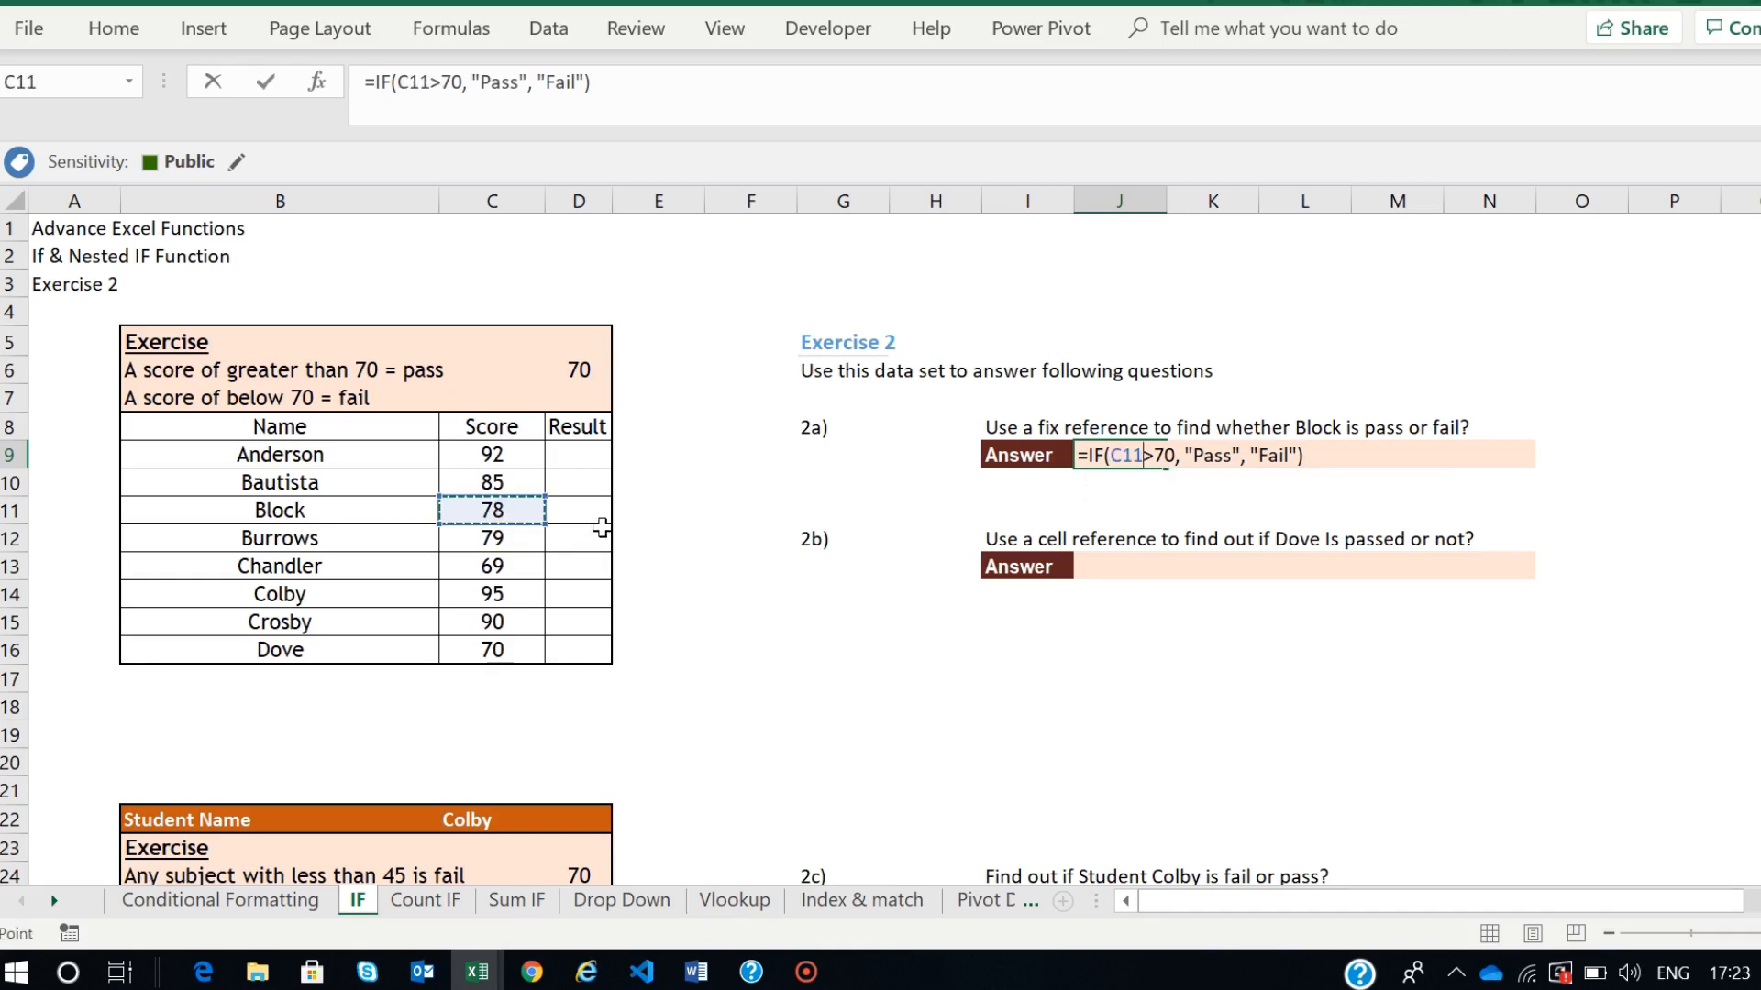
key("Return")
left_click(1112, 457)
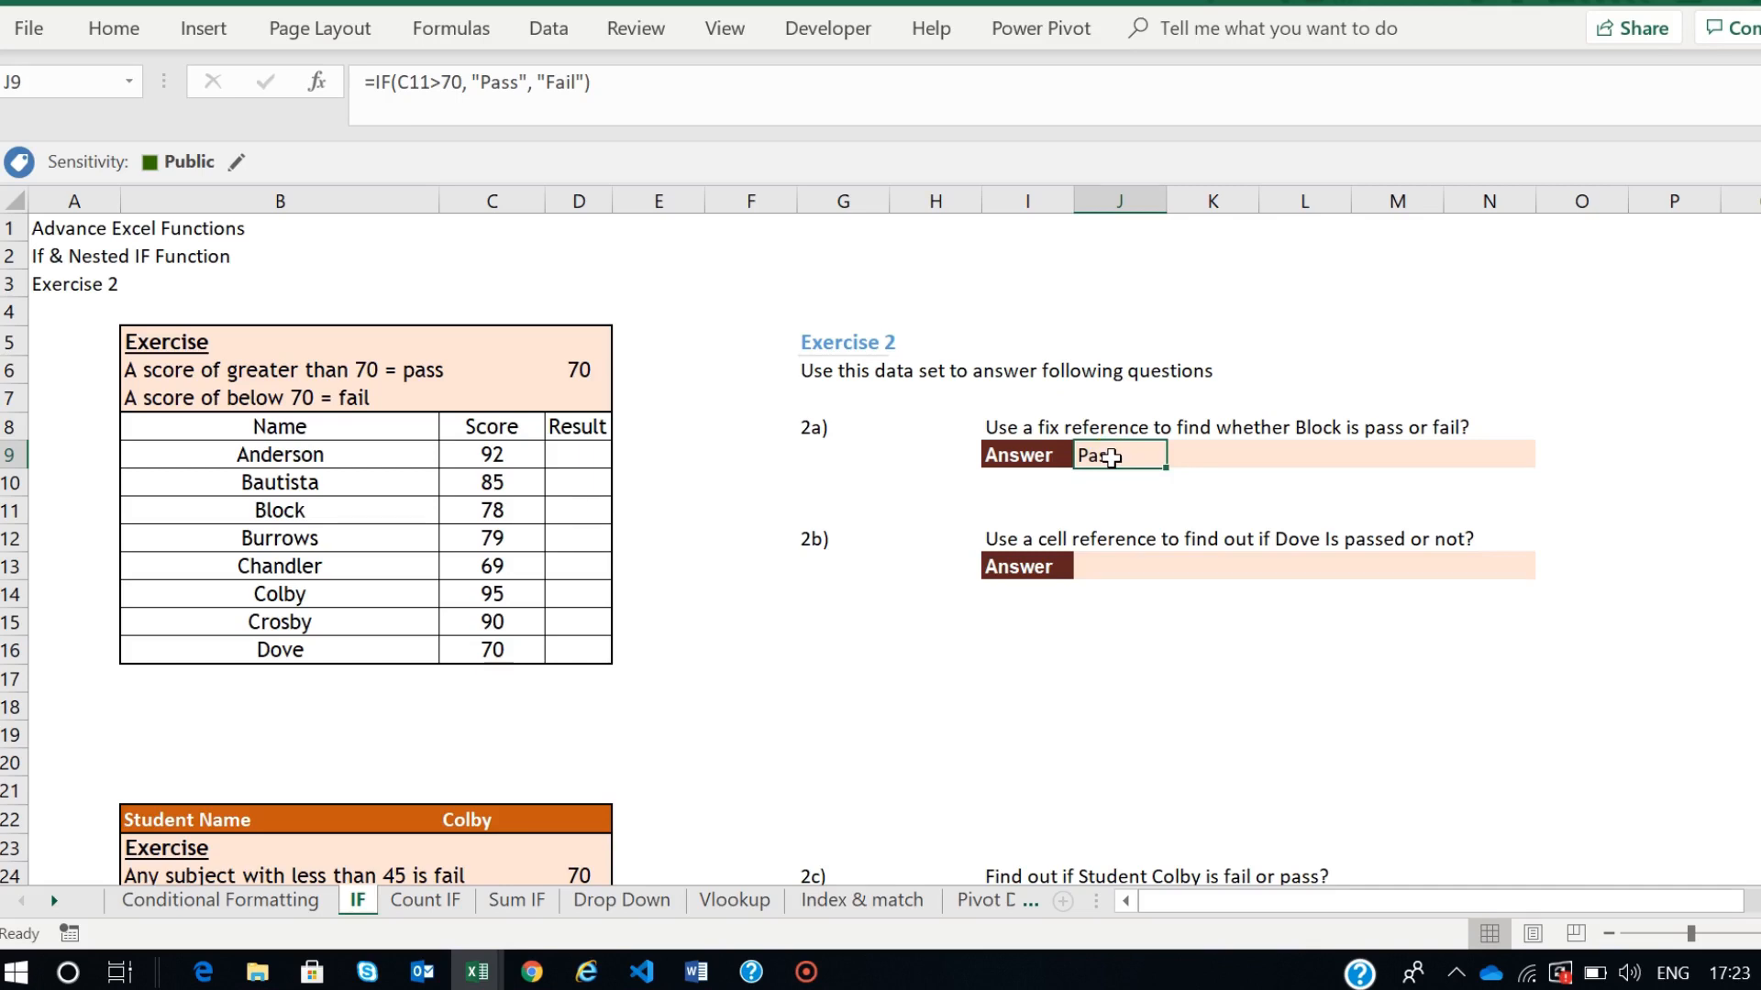
left_click(590, 455)
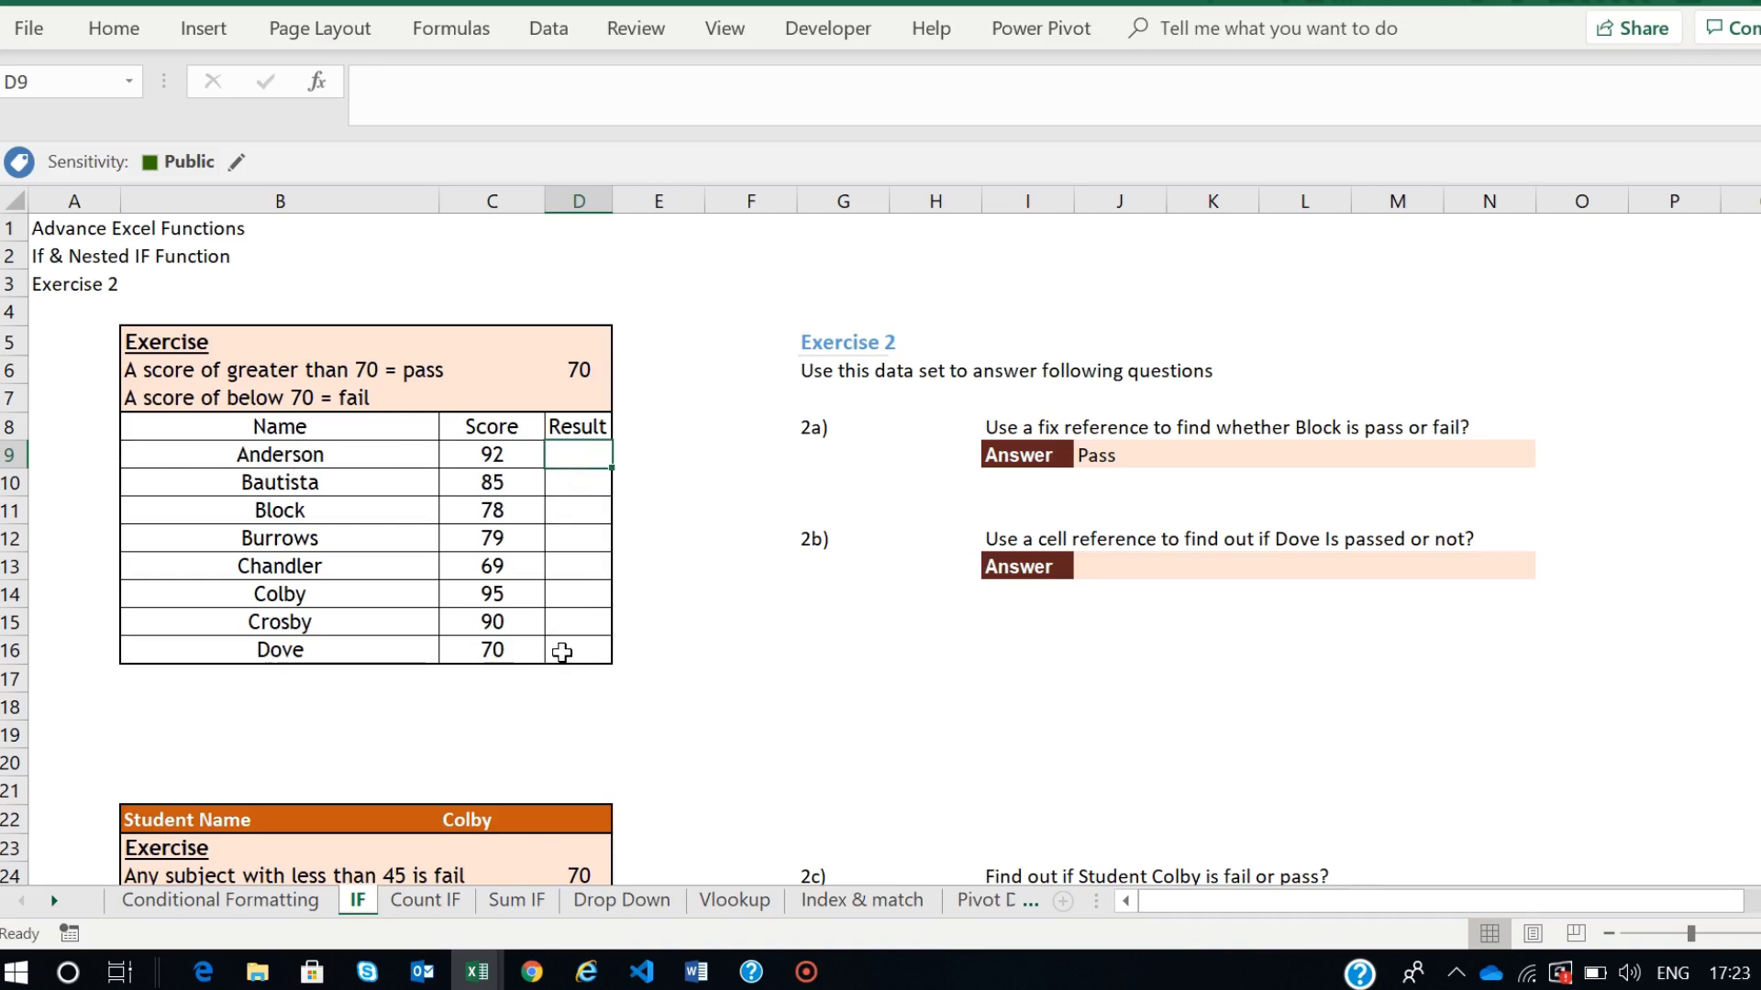
- Enter =IF(C9>70, "Pass", "Pass") in D9 for Anderson's result
double_click(570, 454)
type("=")
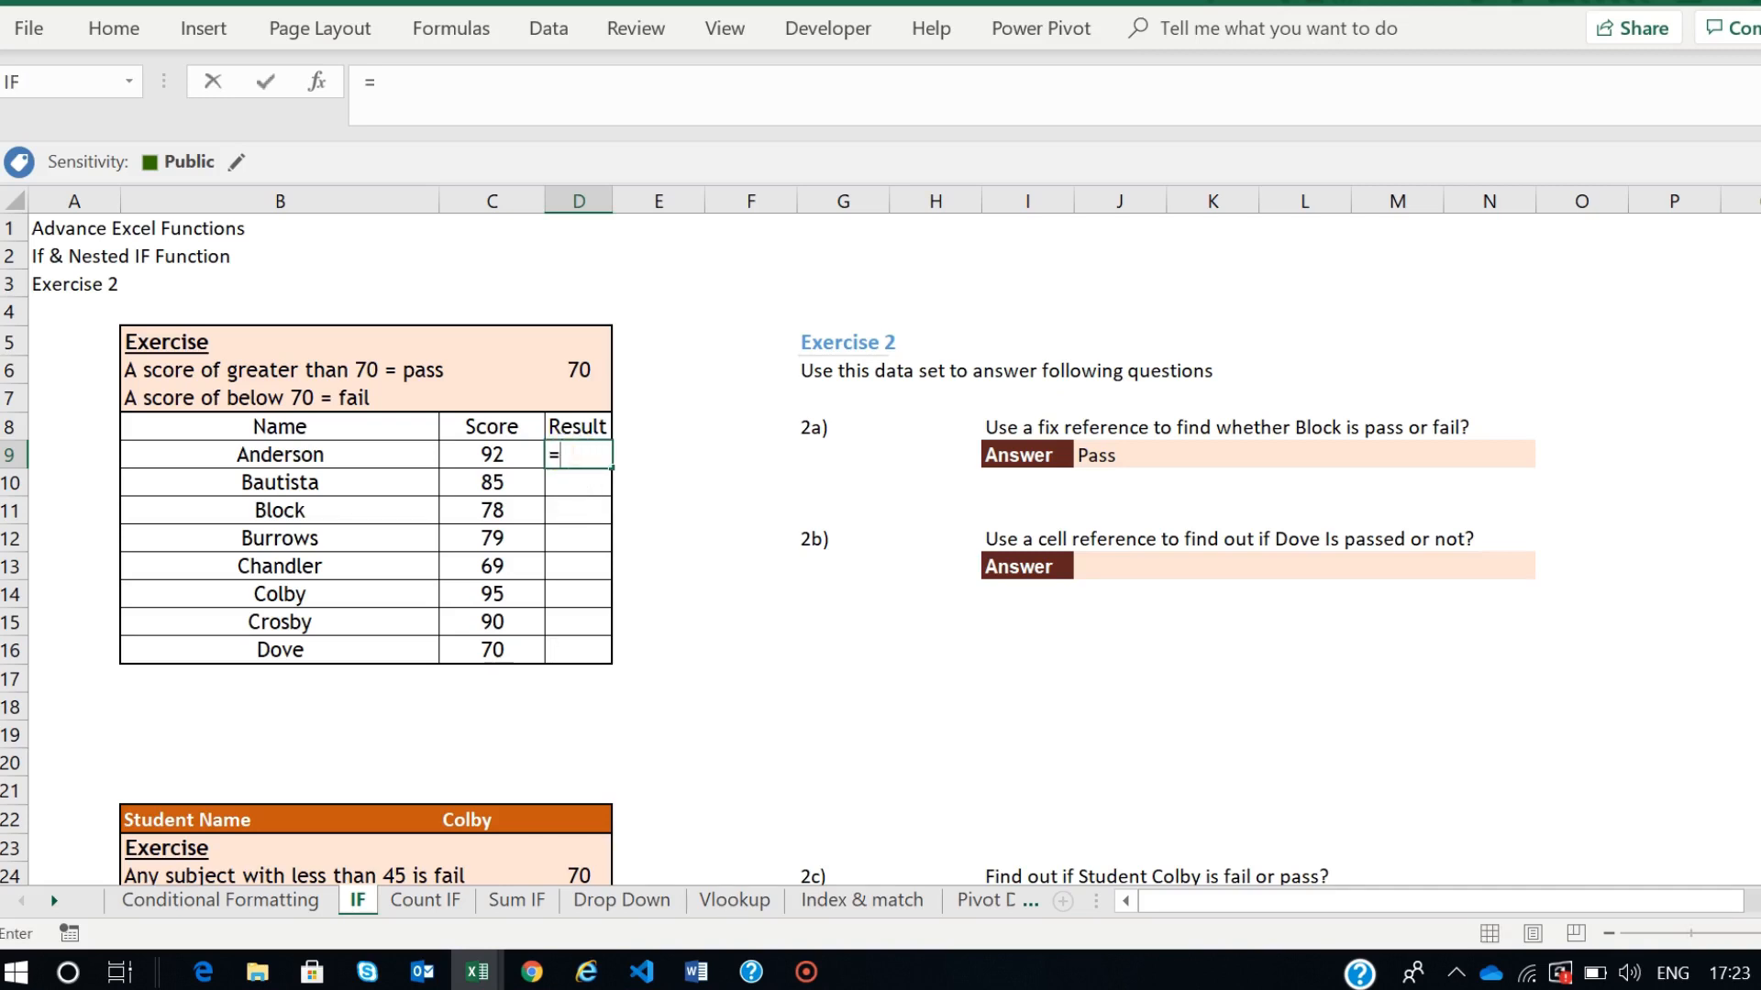
type("if(")
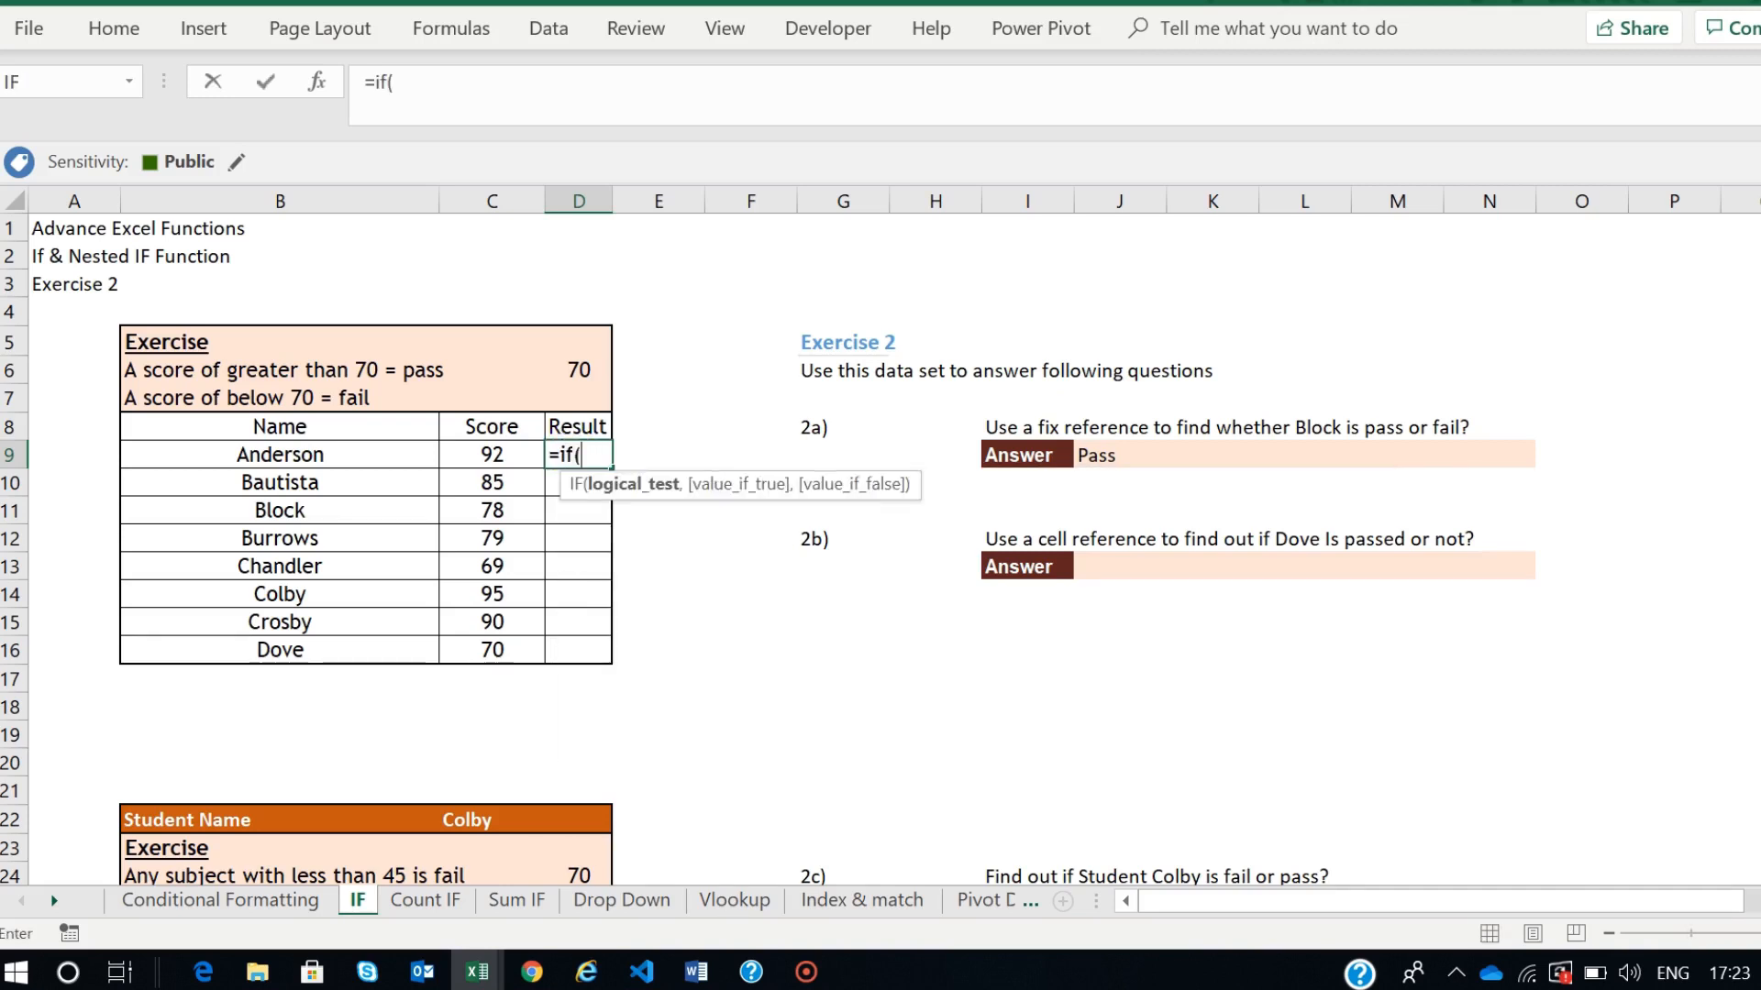
left_click(482, 454)
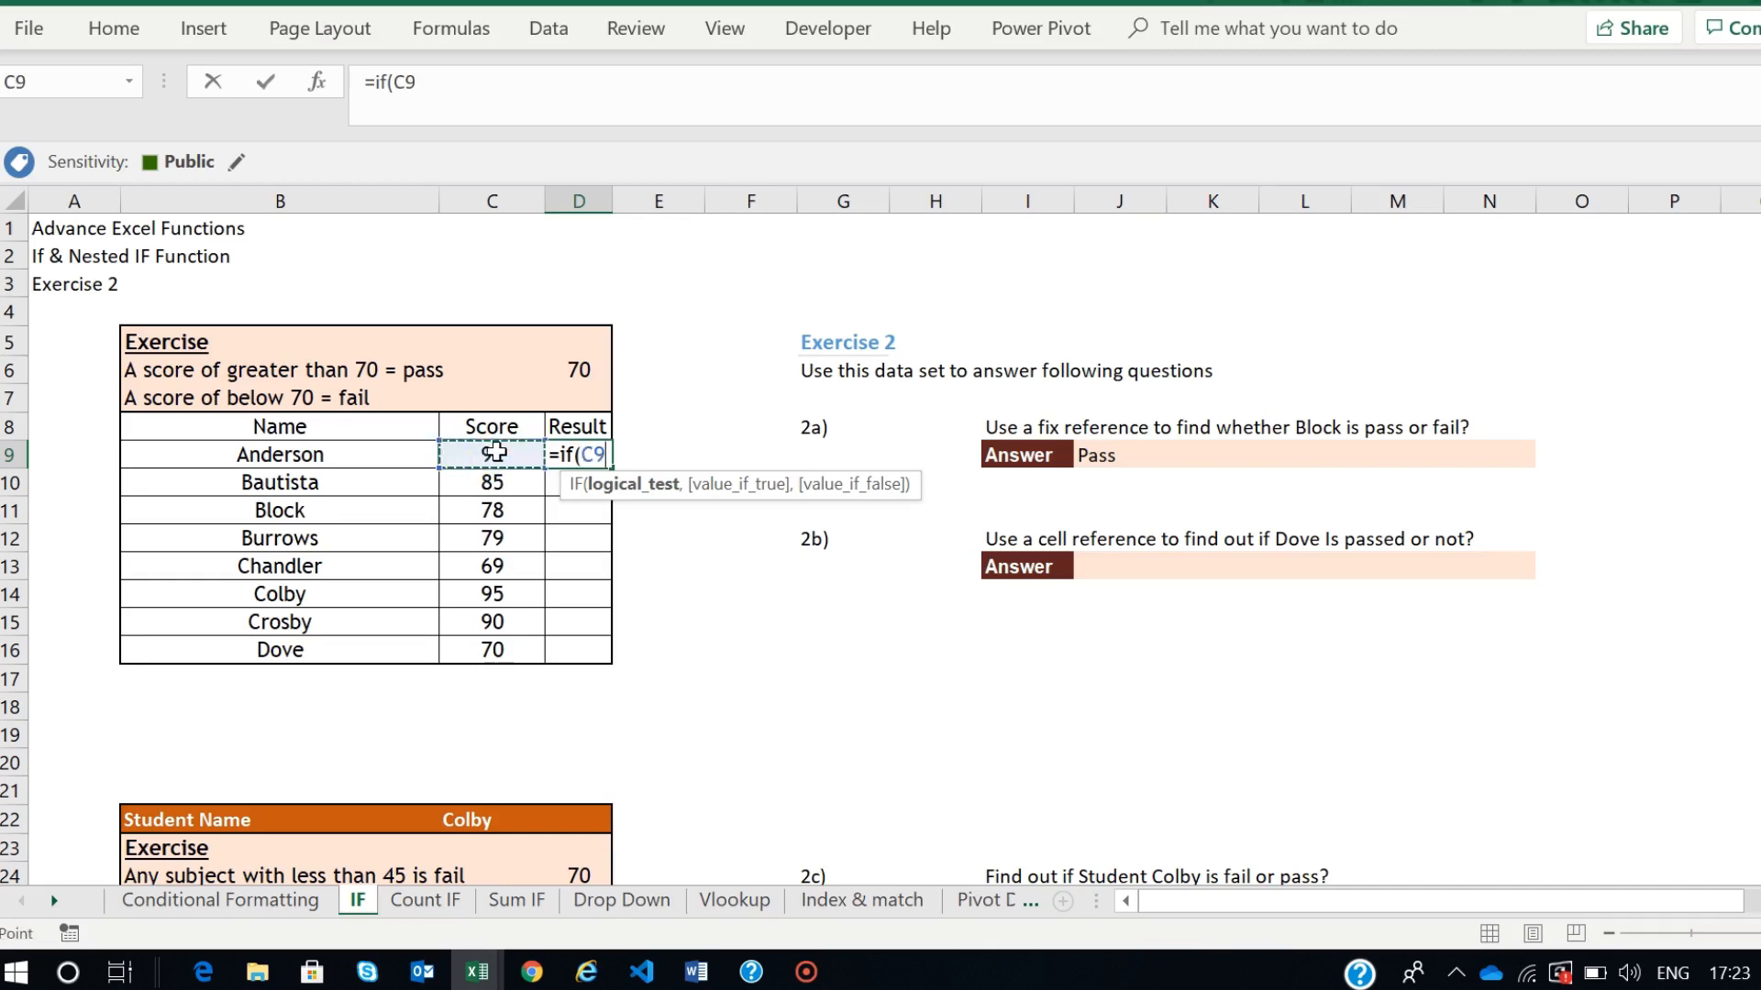
type(">")
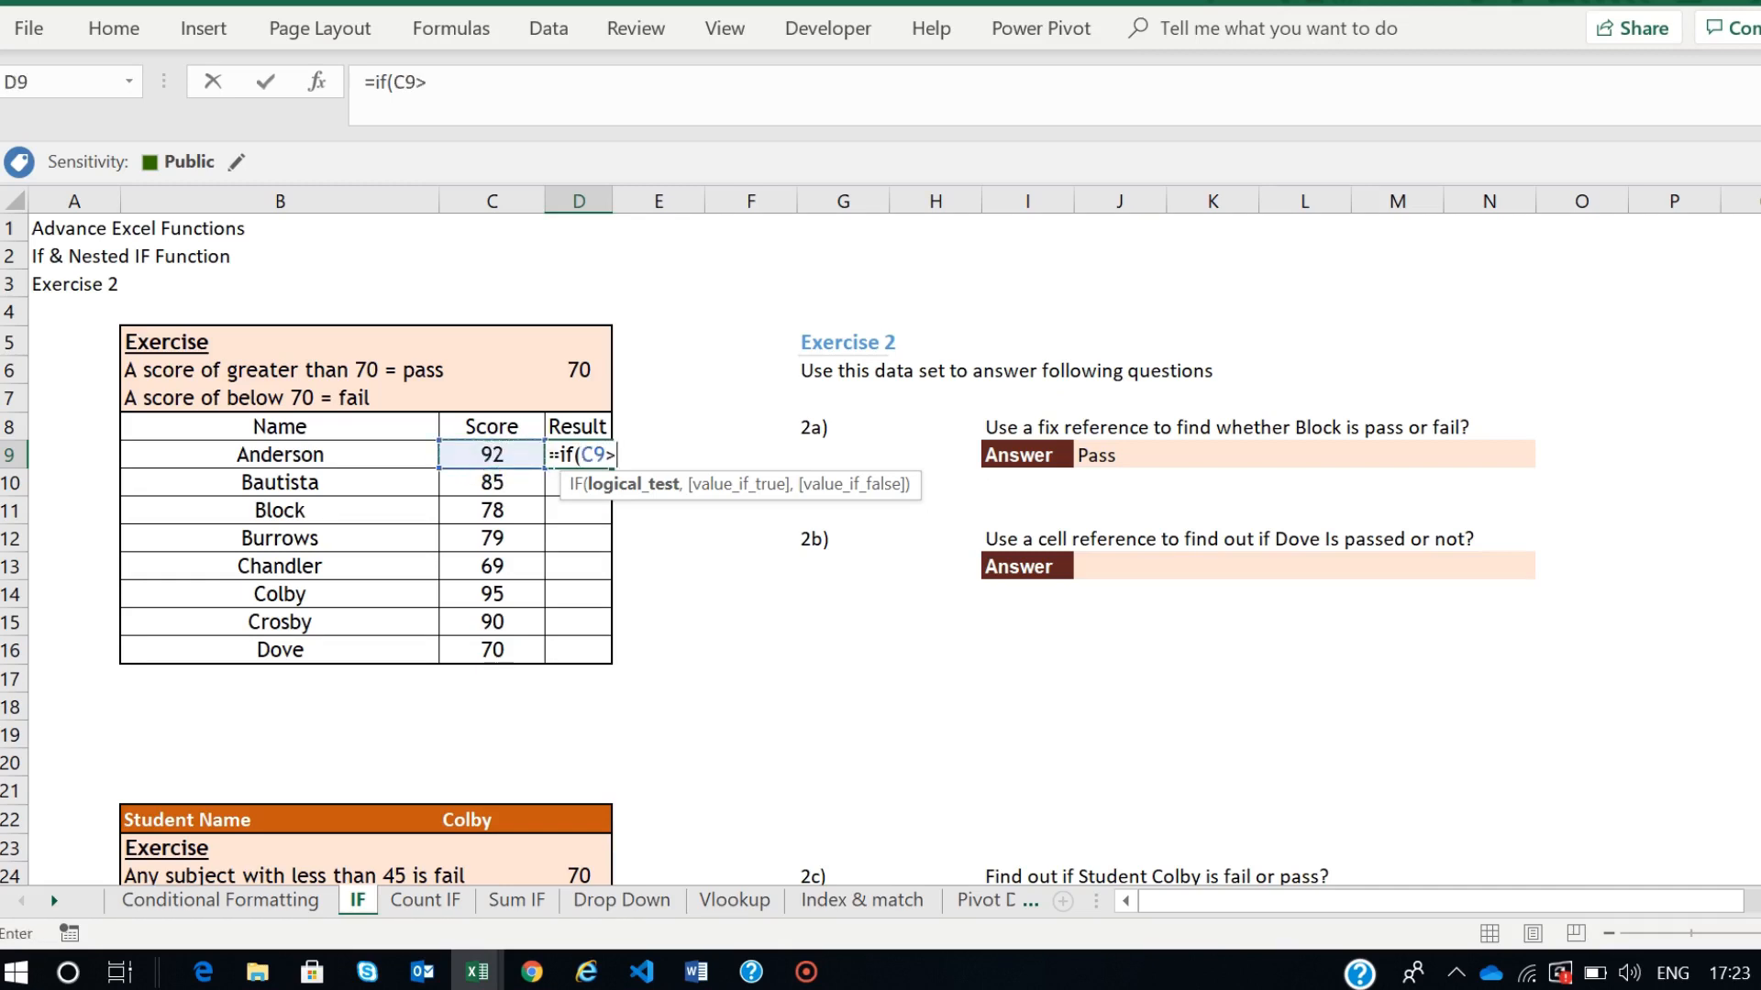
type("70, \"Pass\",")
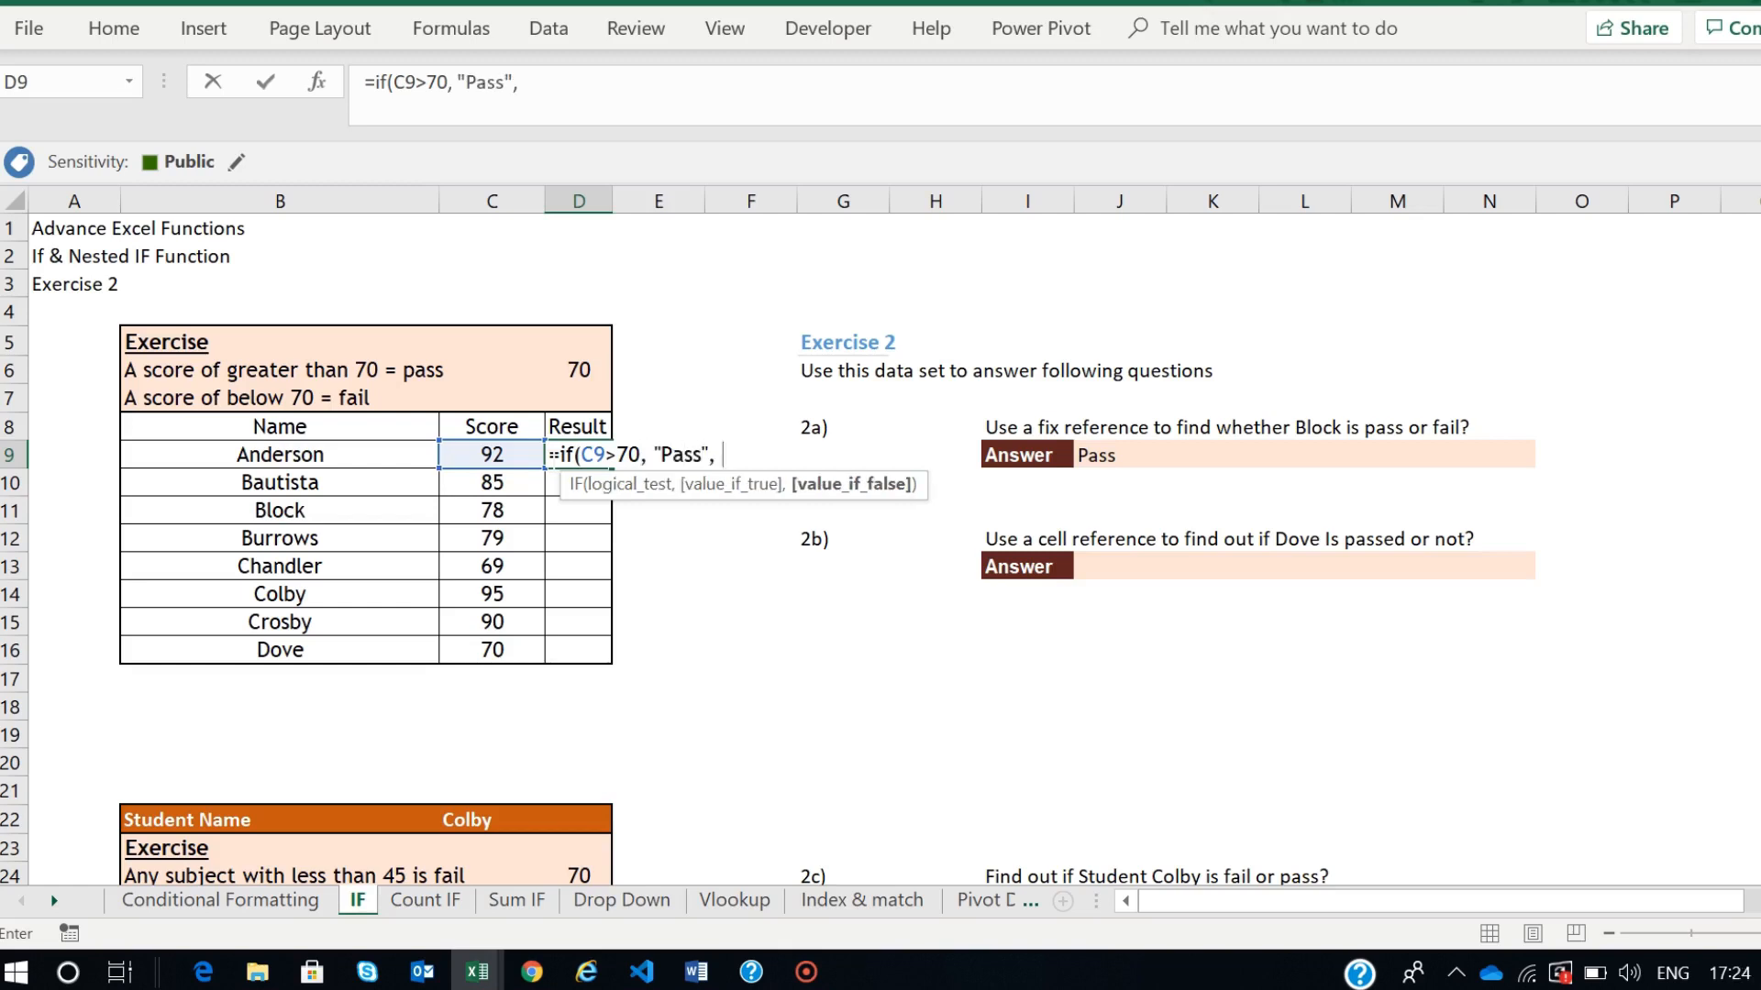
type(" \"Pass\")")
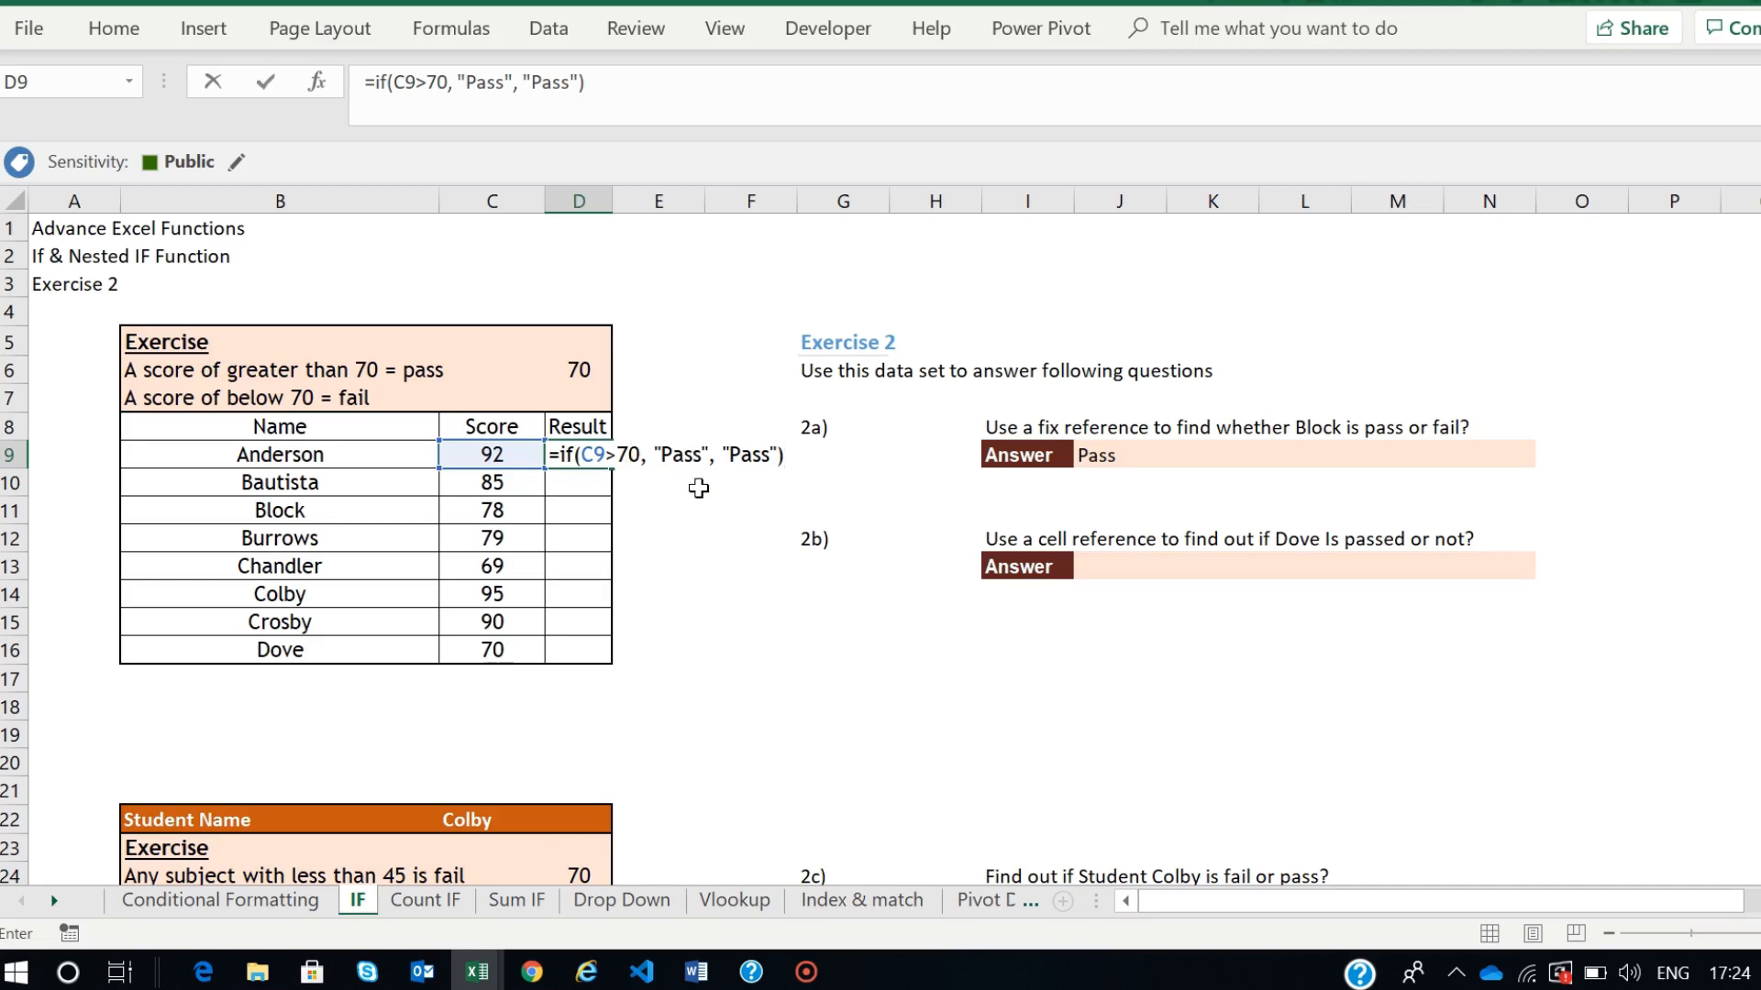
left_click(661, 455)
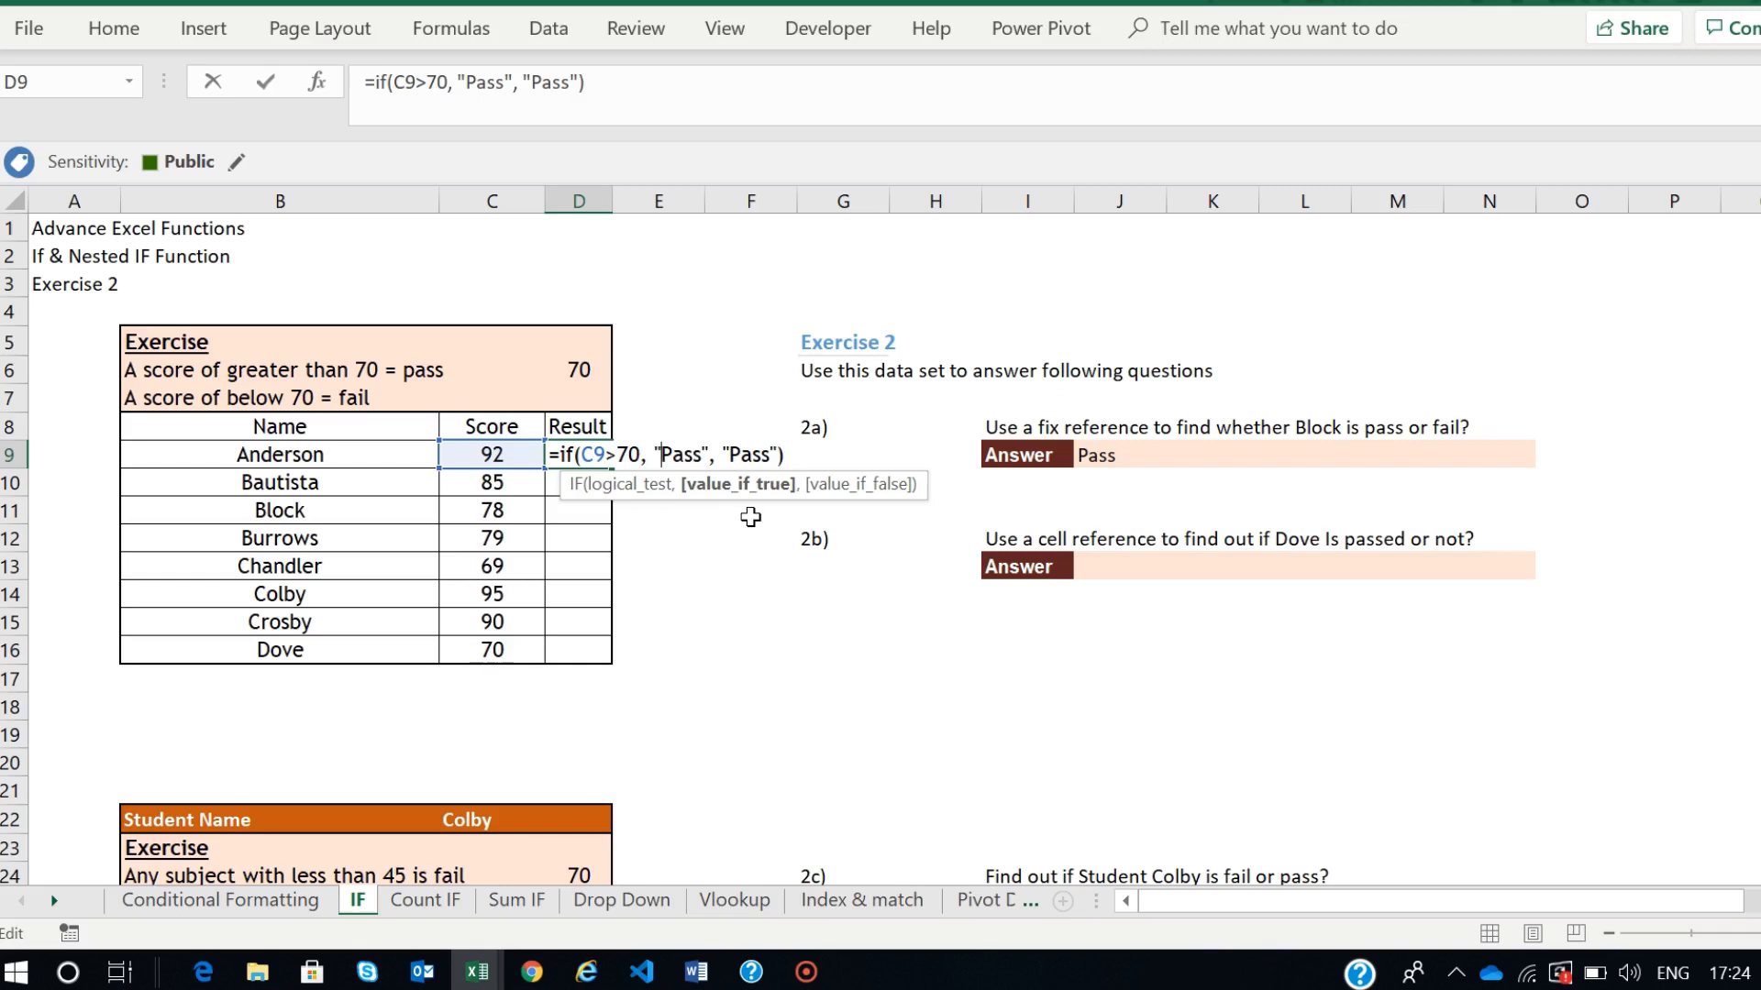
key("Return")
- Correct D9's false value from Pass to Fail and re-enter the formula
left_click(571, 462)
double_click(572, 461)
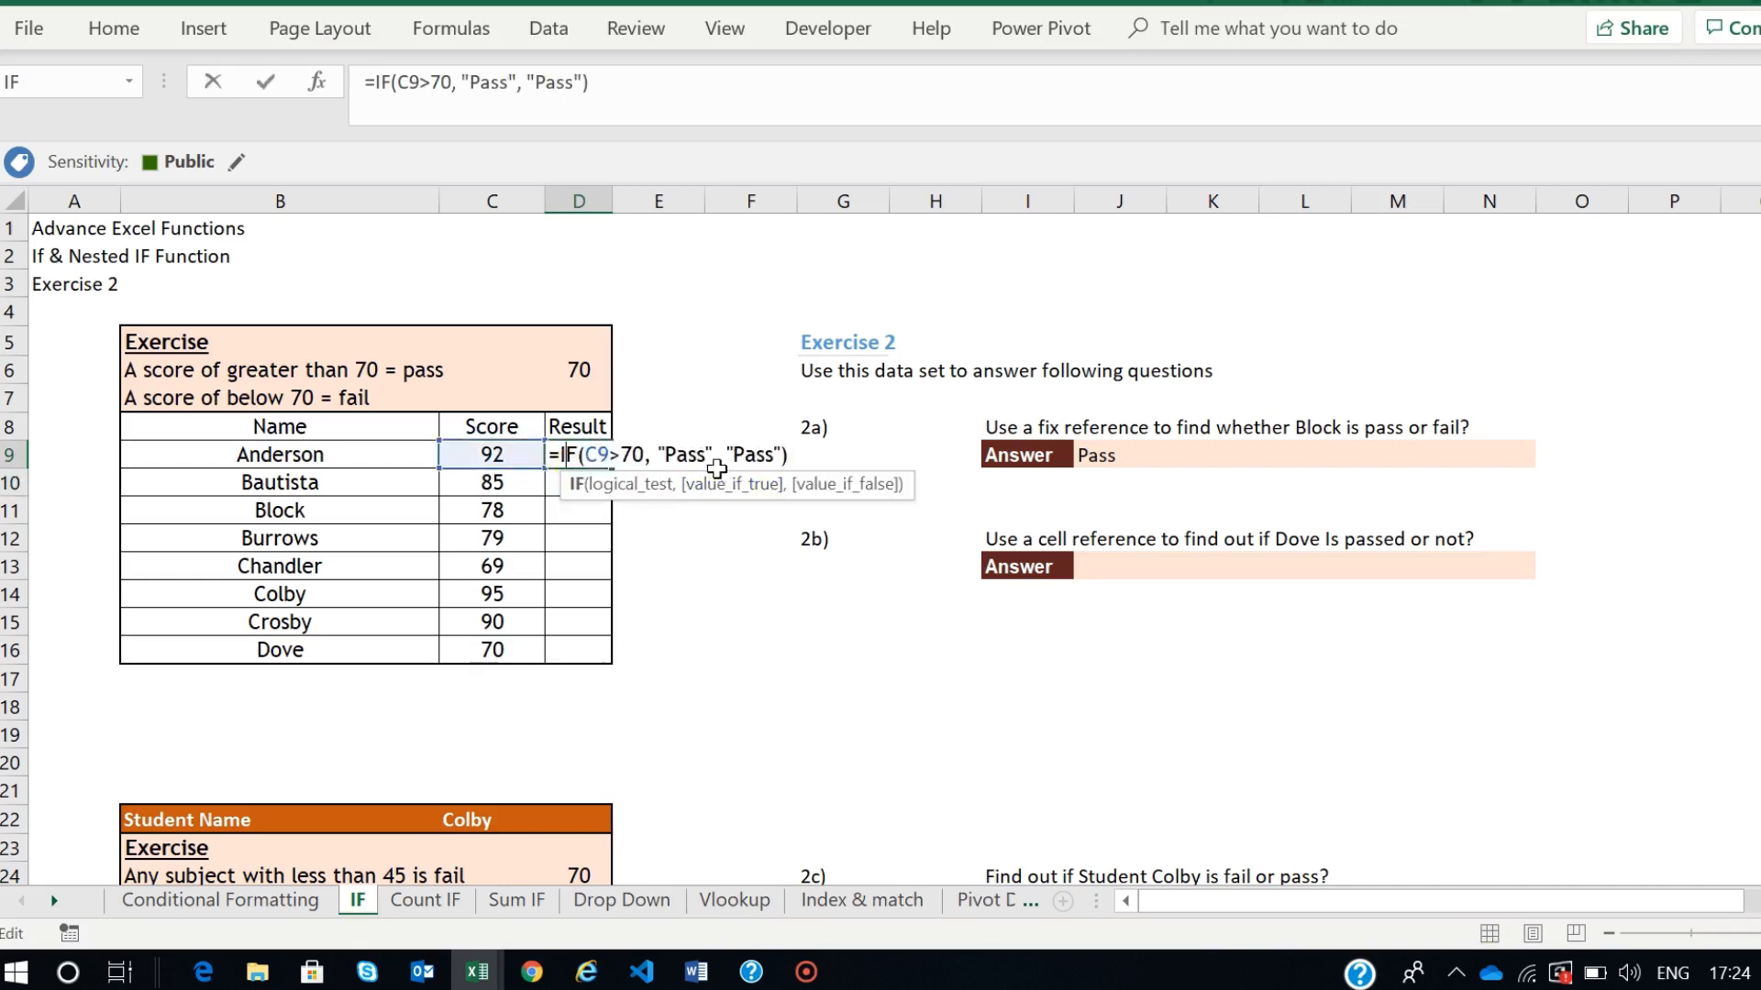
left_click(770, 454)
key("BackSpace")
key("BackSpace")
key("BackSpace")
key("BackSpace")
type("Fail")
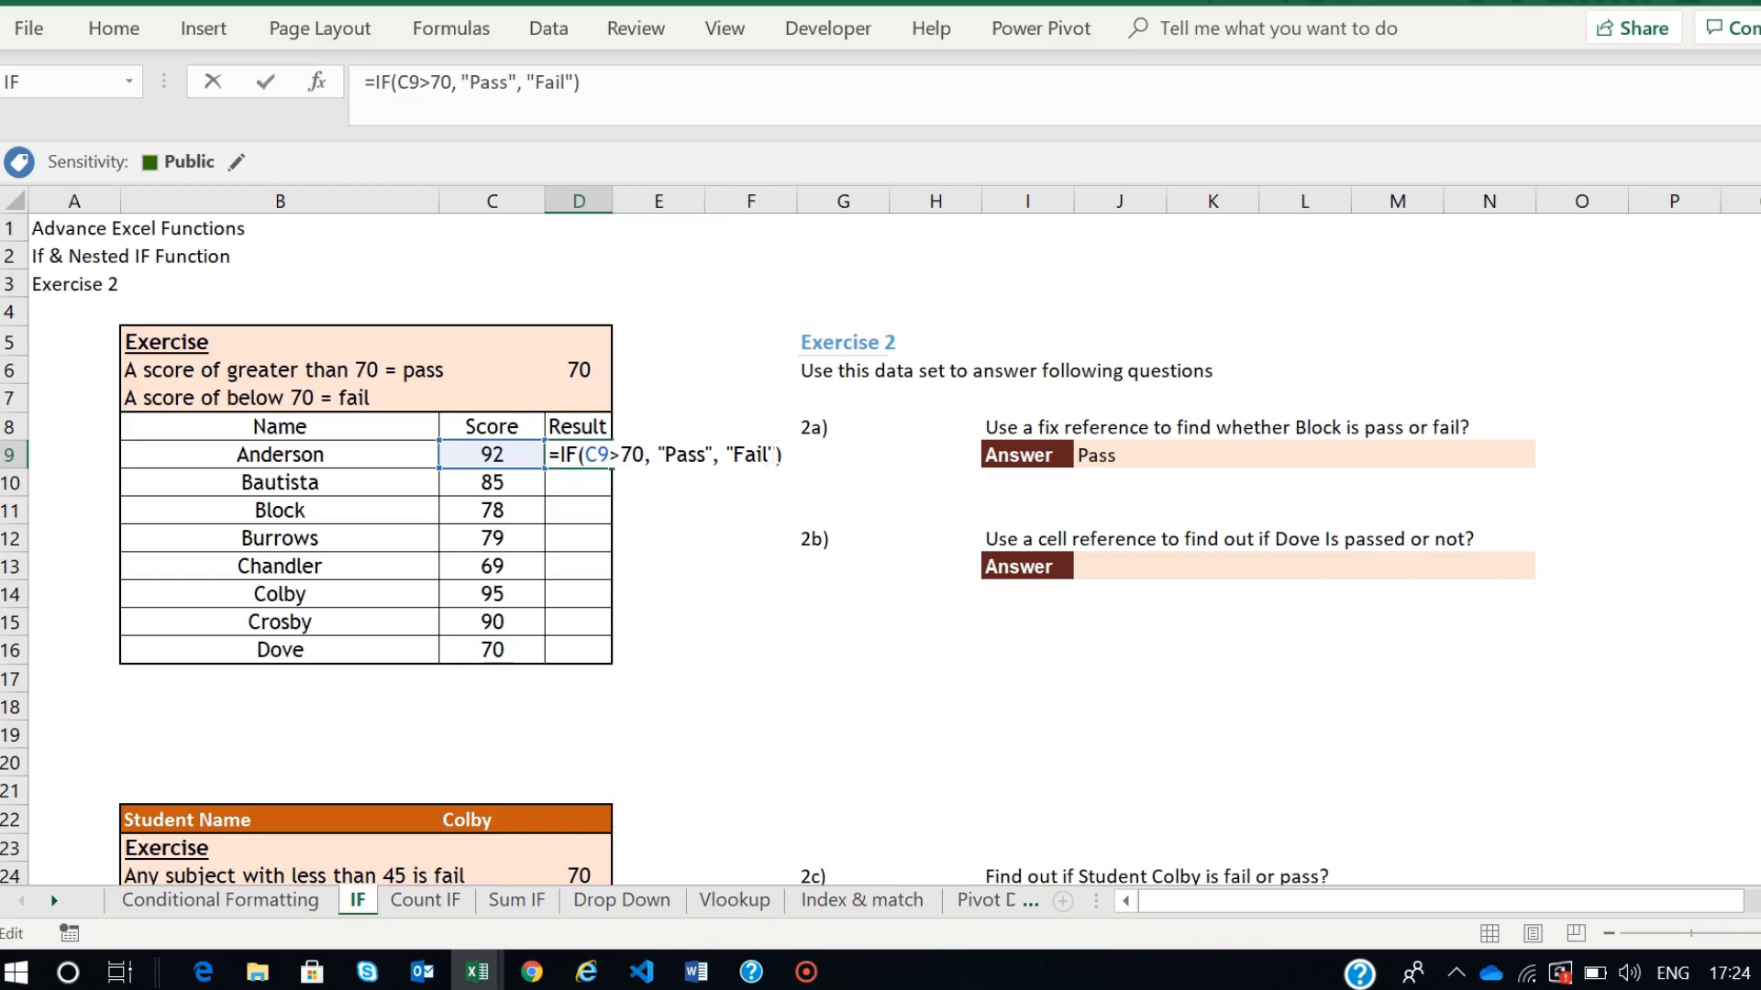
key("Return")
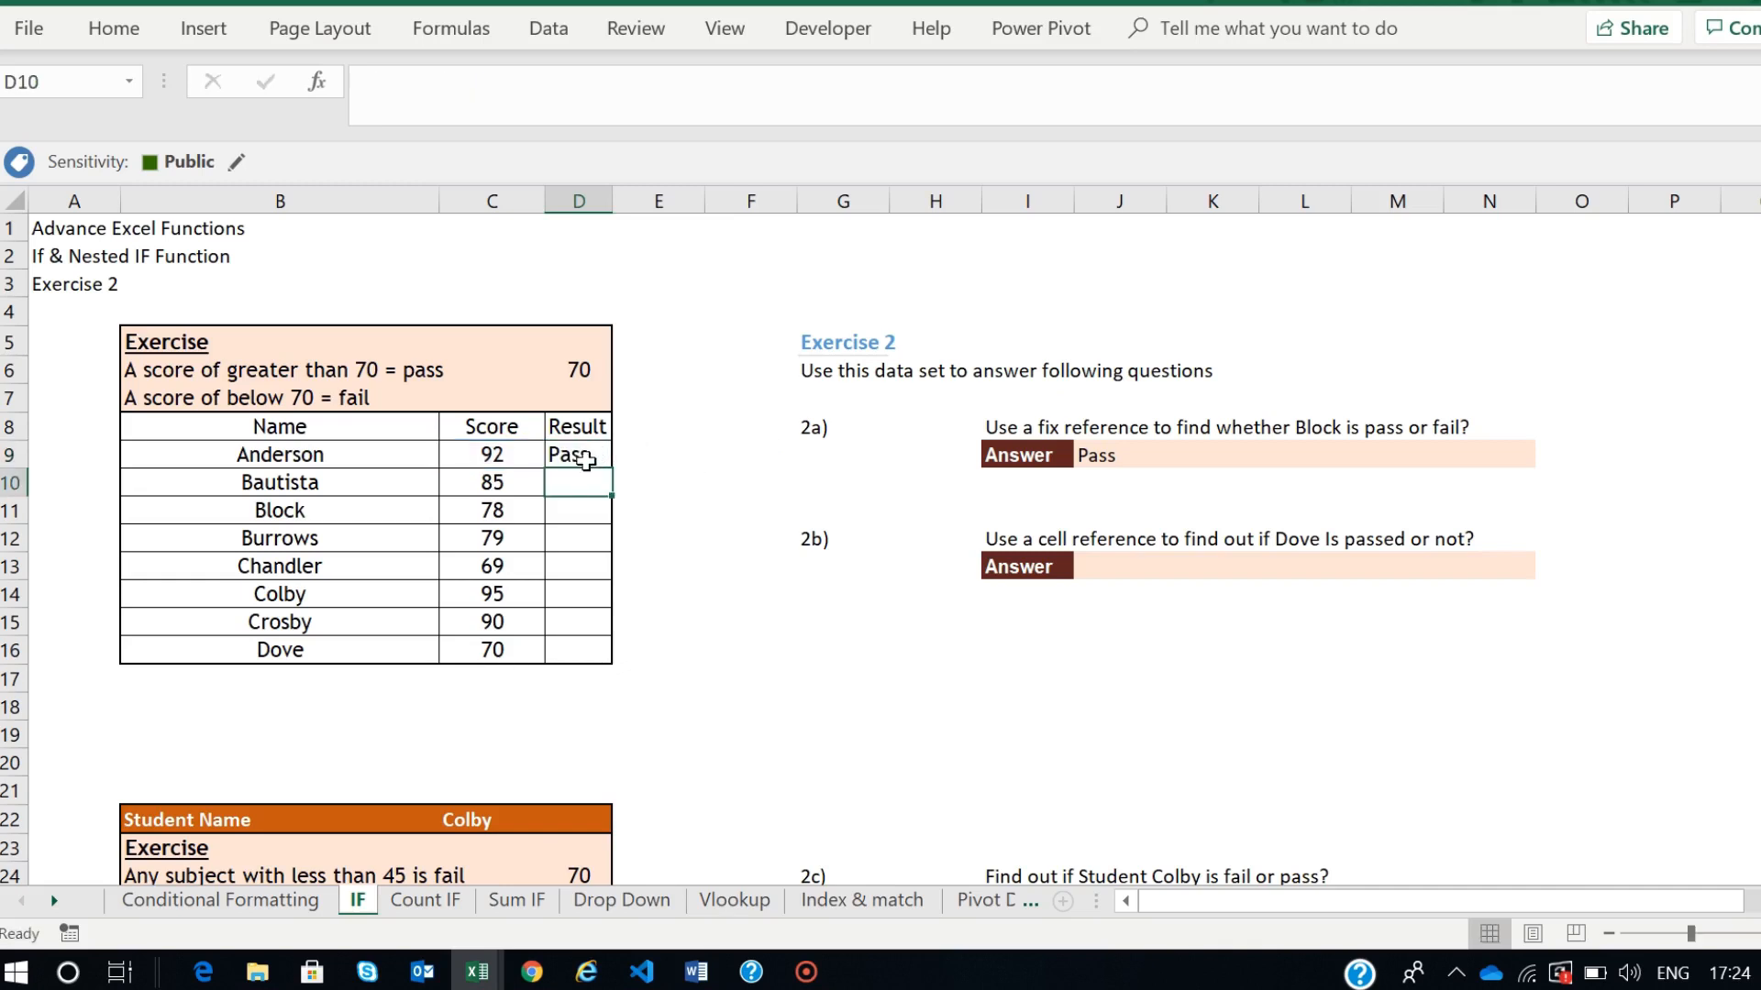
- Change Anderson's score in C9 to 67 and confirm D9 now shows Fail
left_click(507, 456)
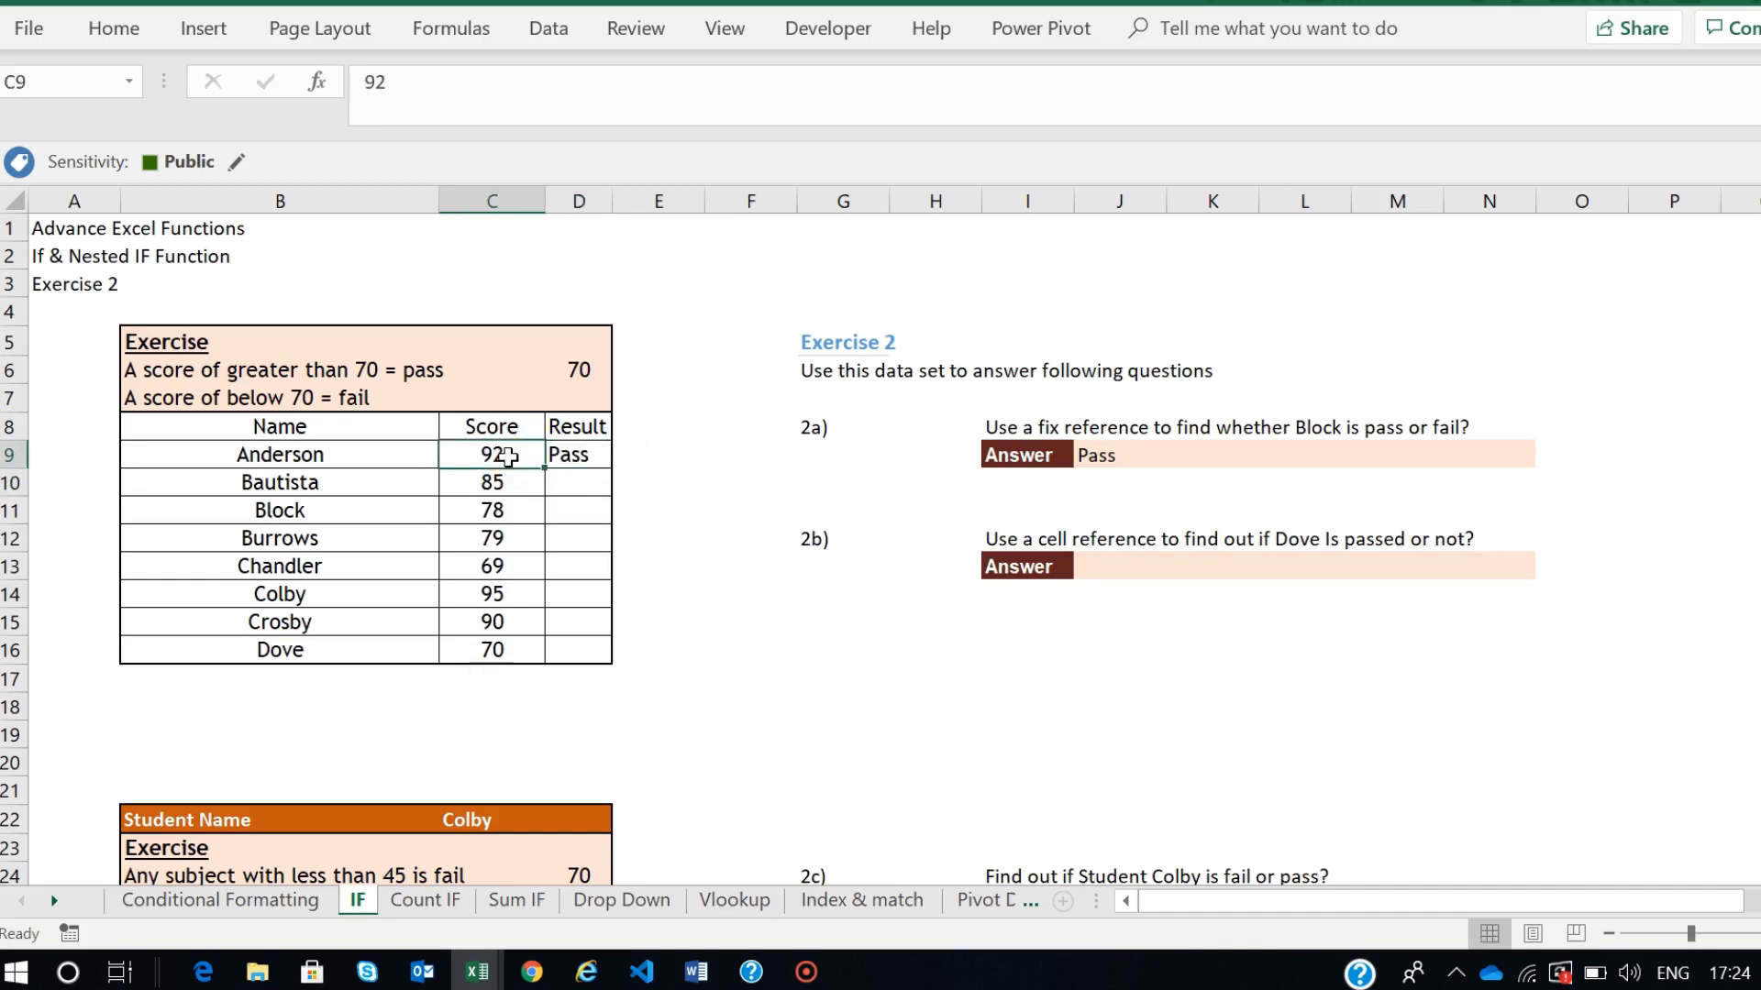
type("67")
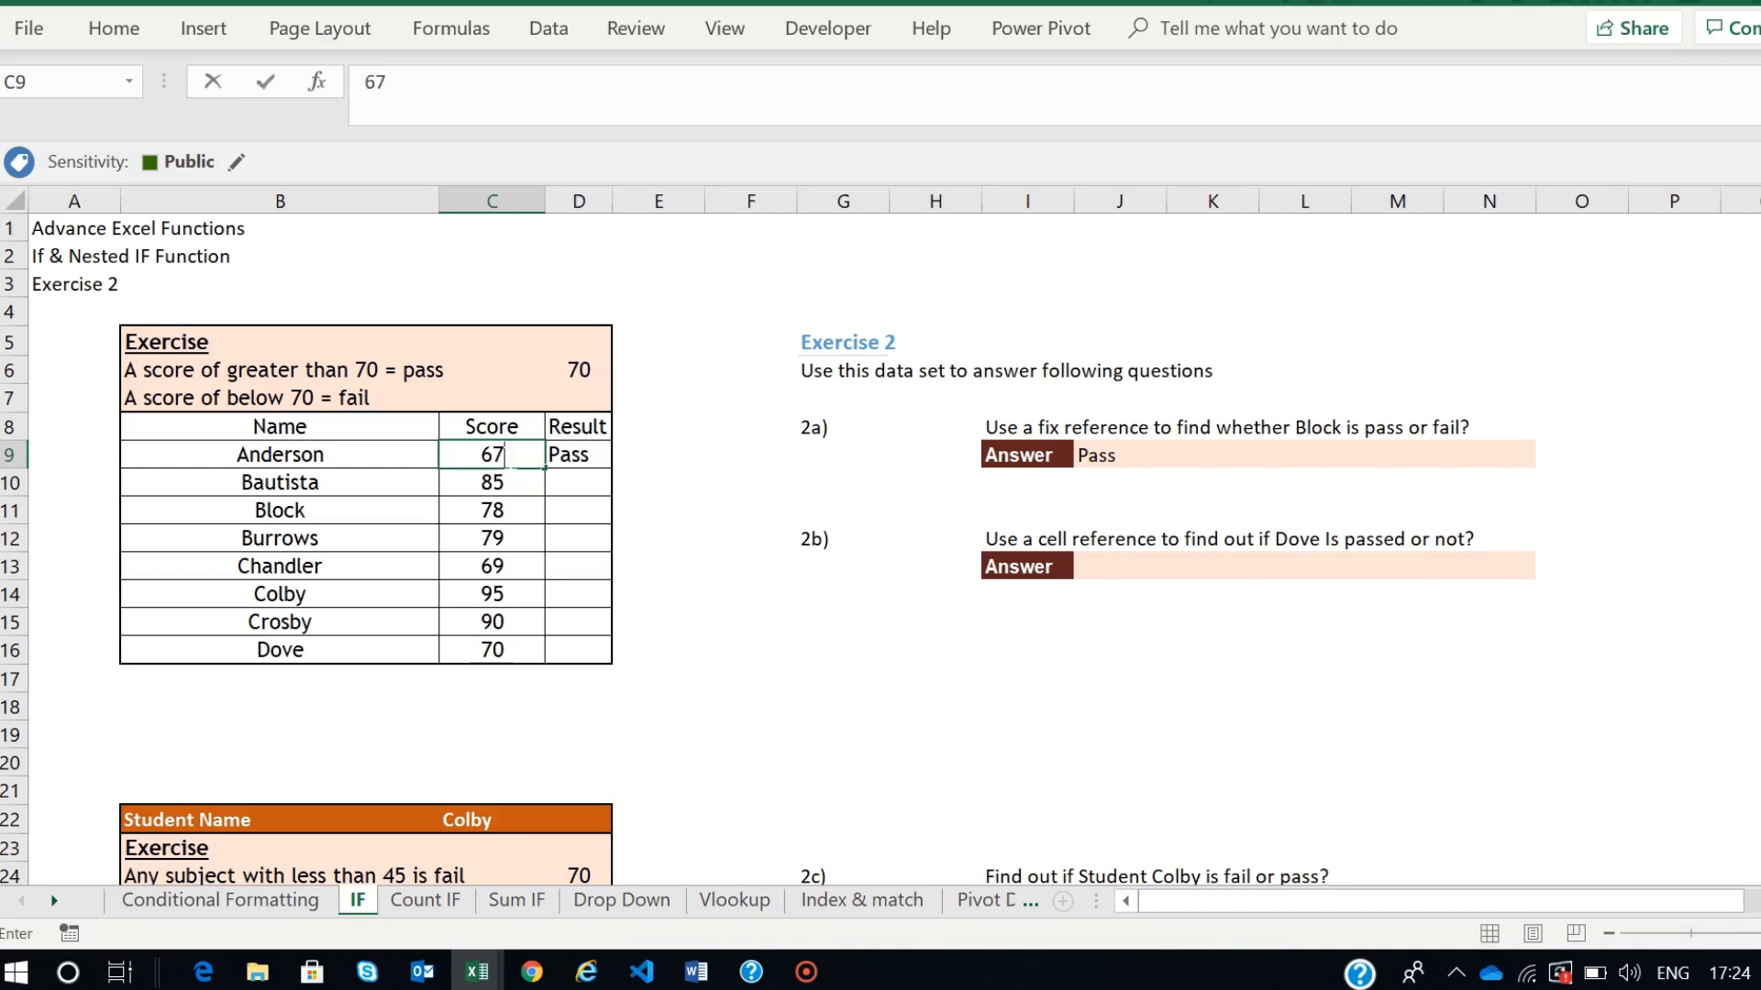
key("Return")
left_click(578, 453)
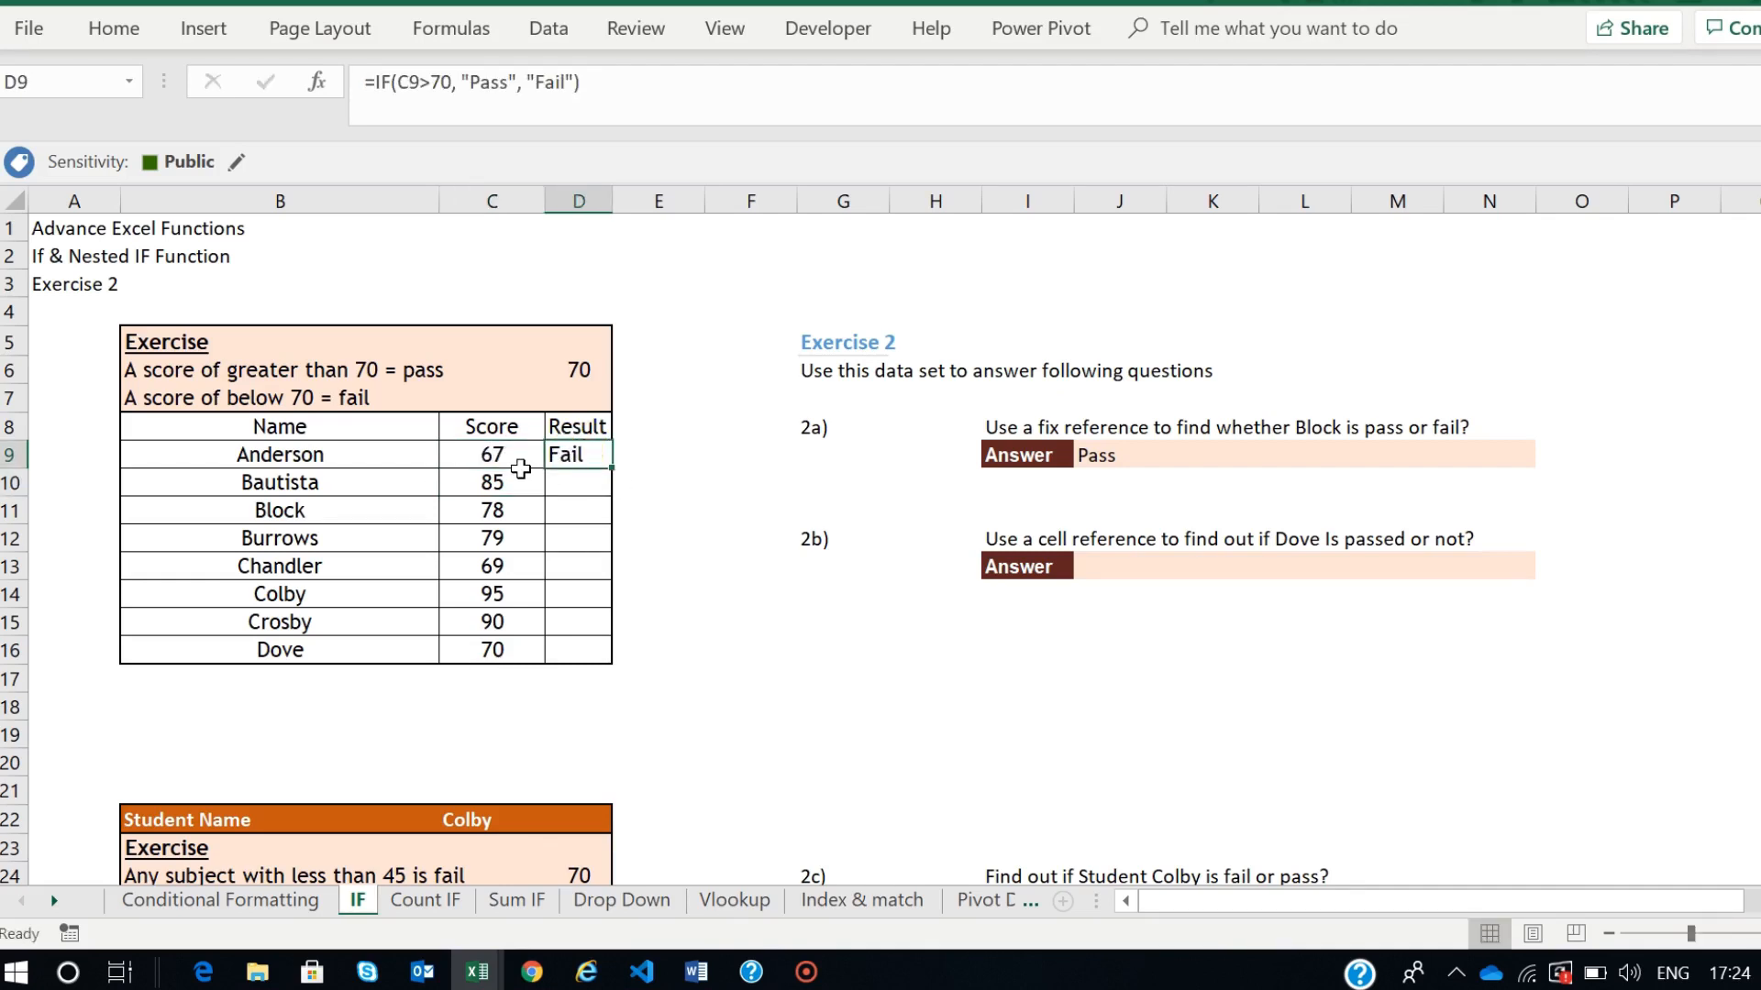
double_click(583, 487)
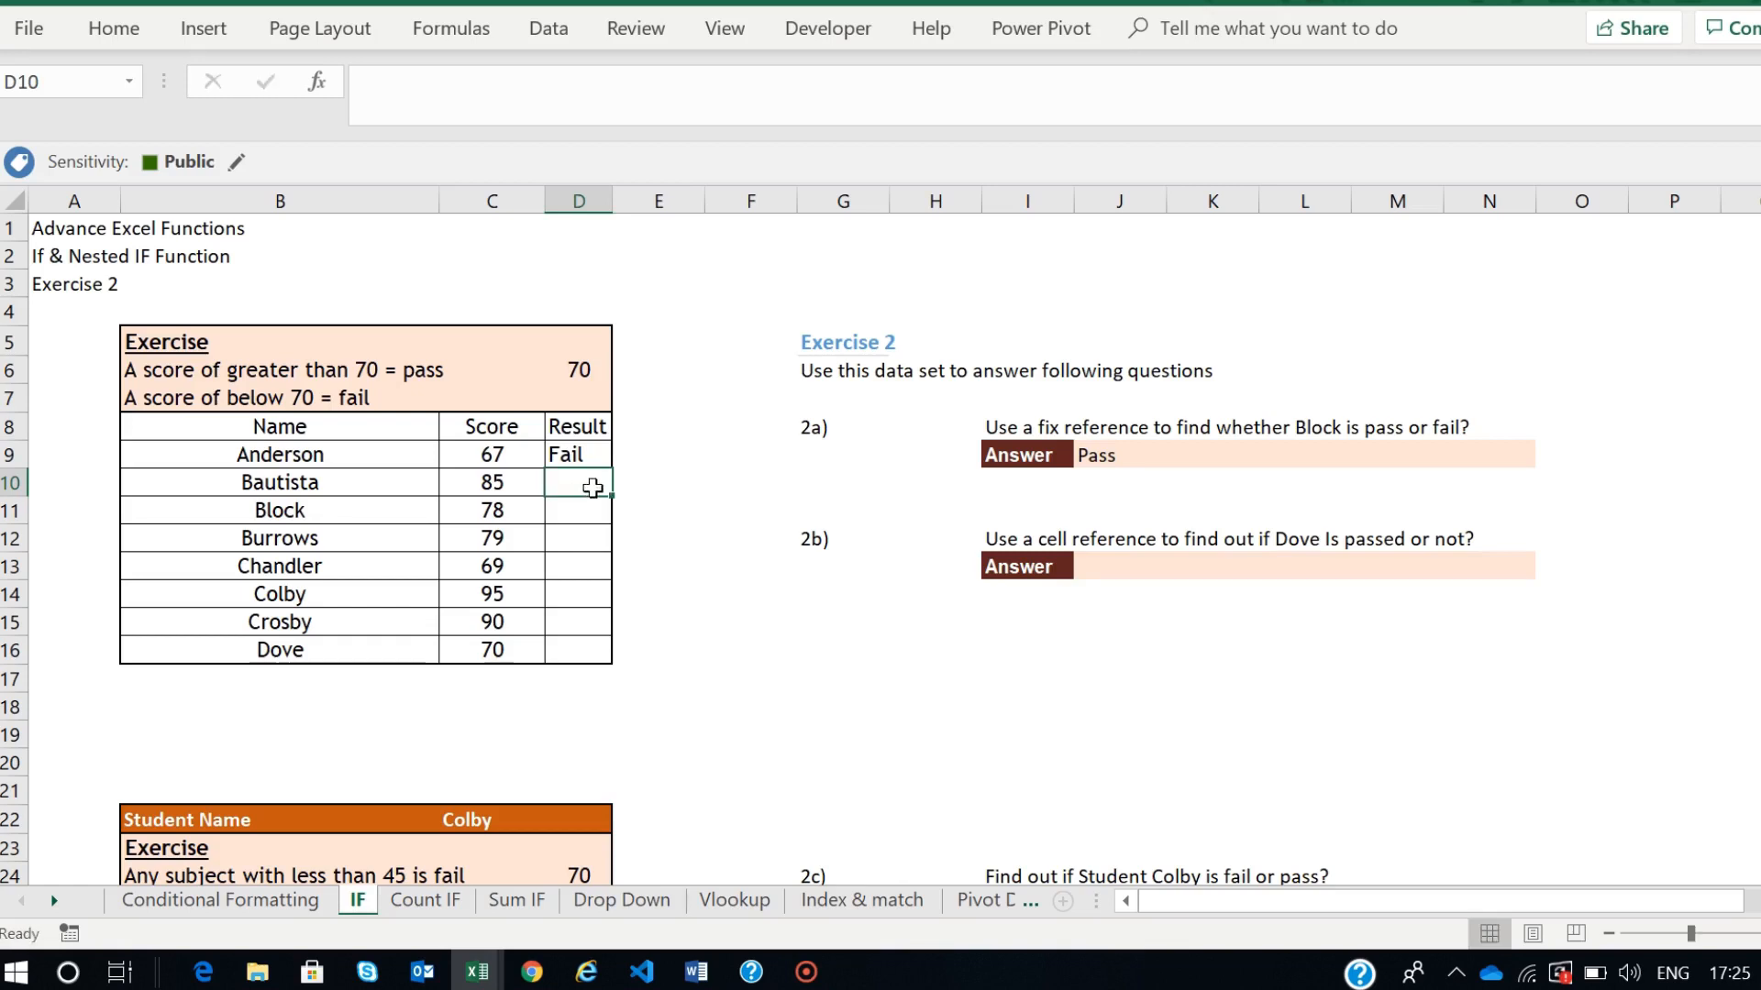
left_click(601, 453)
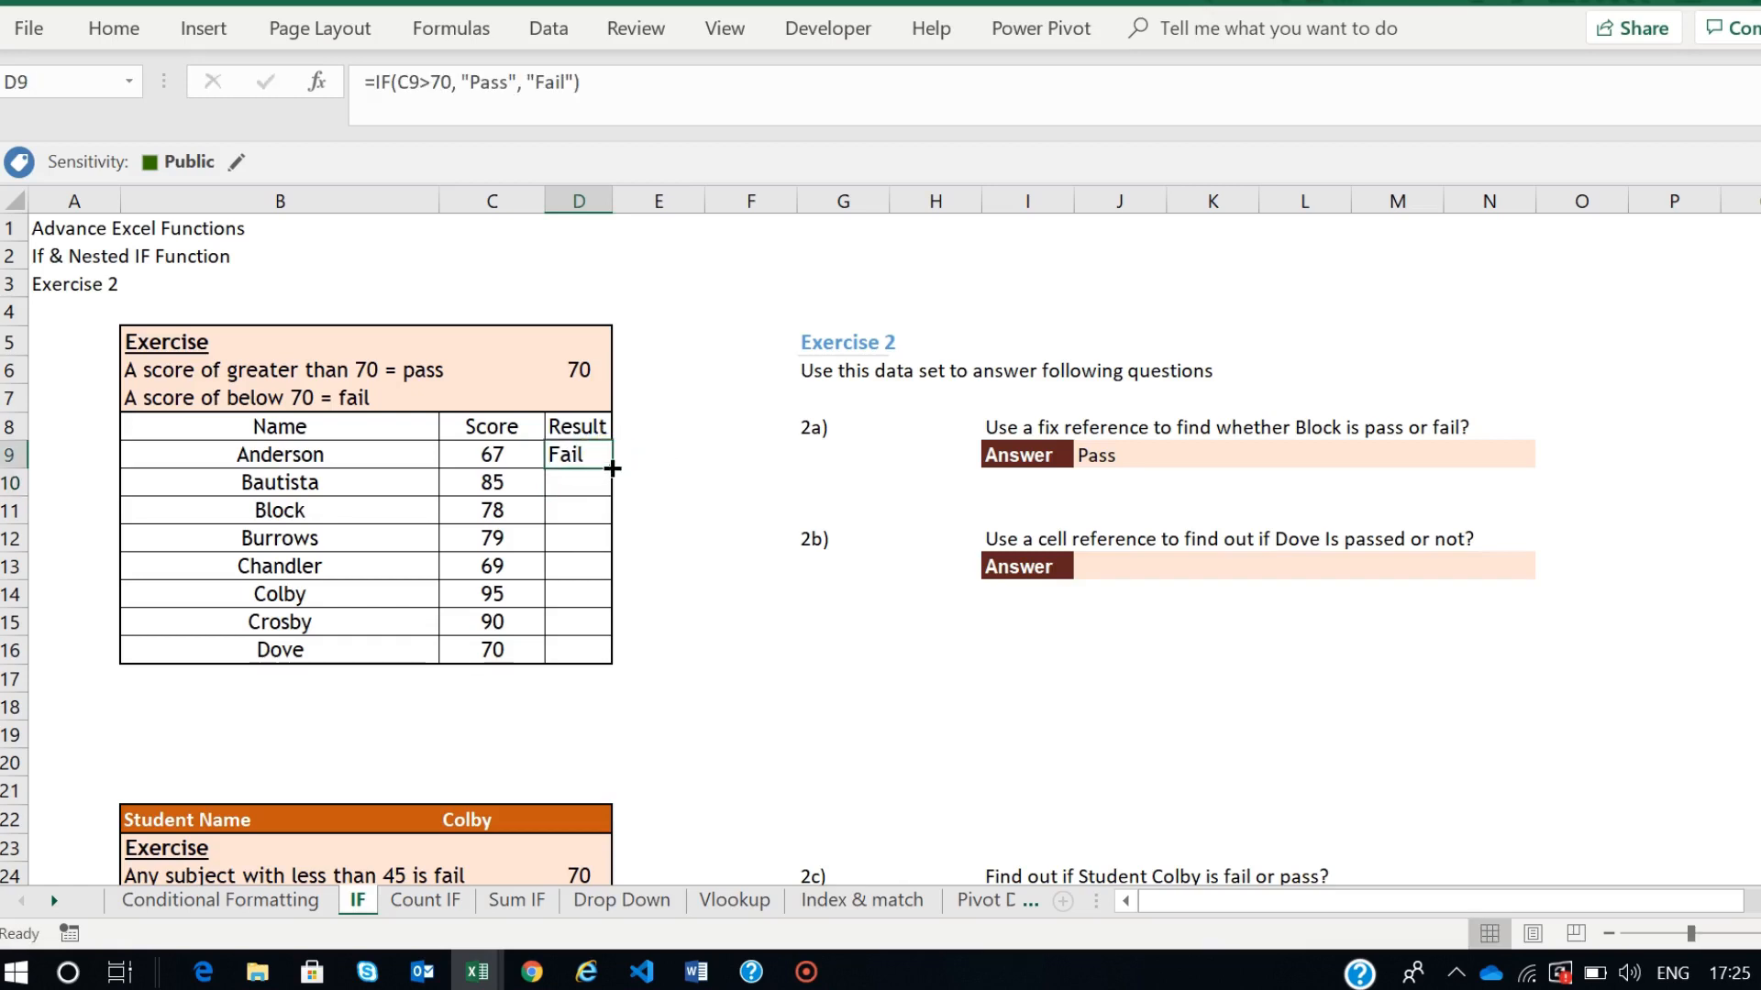
- Fill D9's IF formula down the Result column through D16
left_click_drag(613, 468, 602, 659)
left_click_drag(728, 521, 715, 515)
left_click(699, 511)
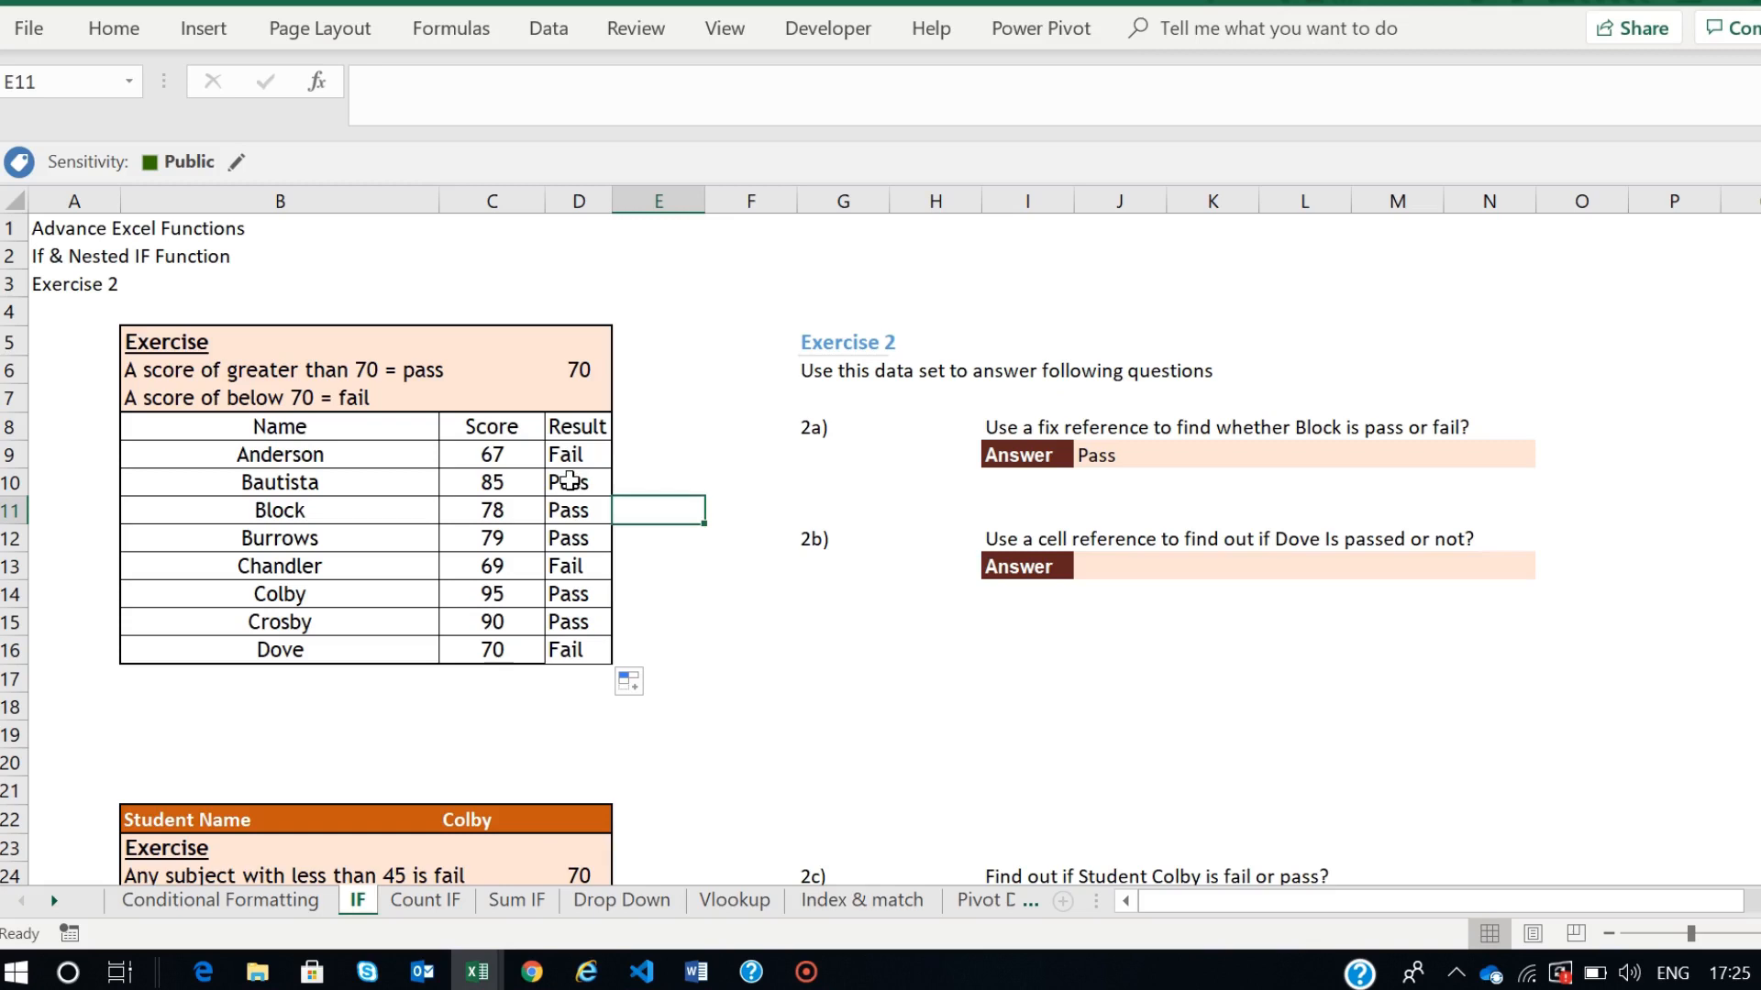
- Inspect the copied formulas in D10 through D16, from Bautista to Dove
left_click(574, 482)
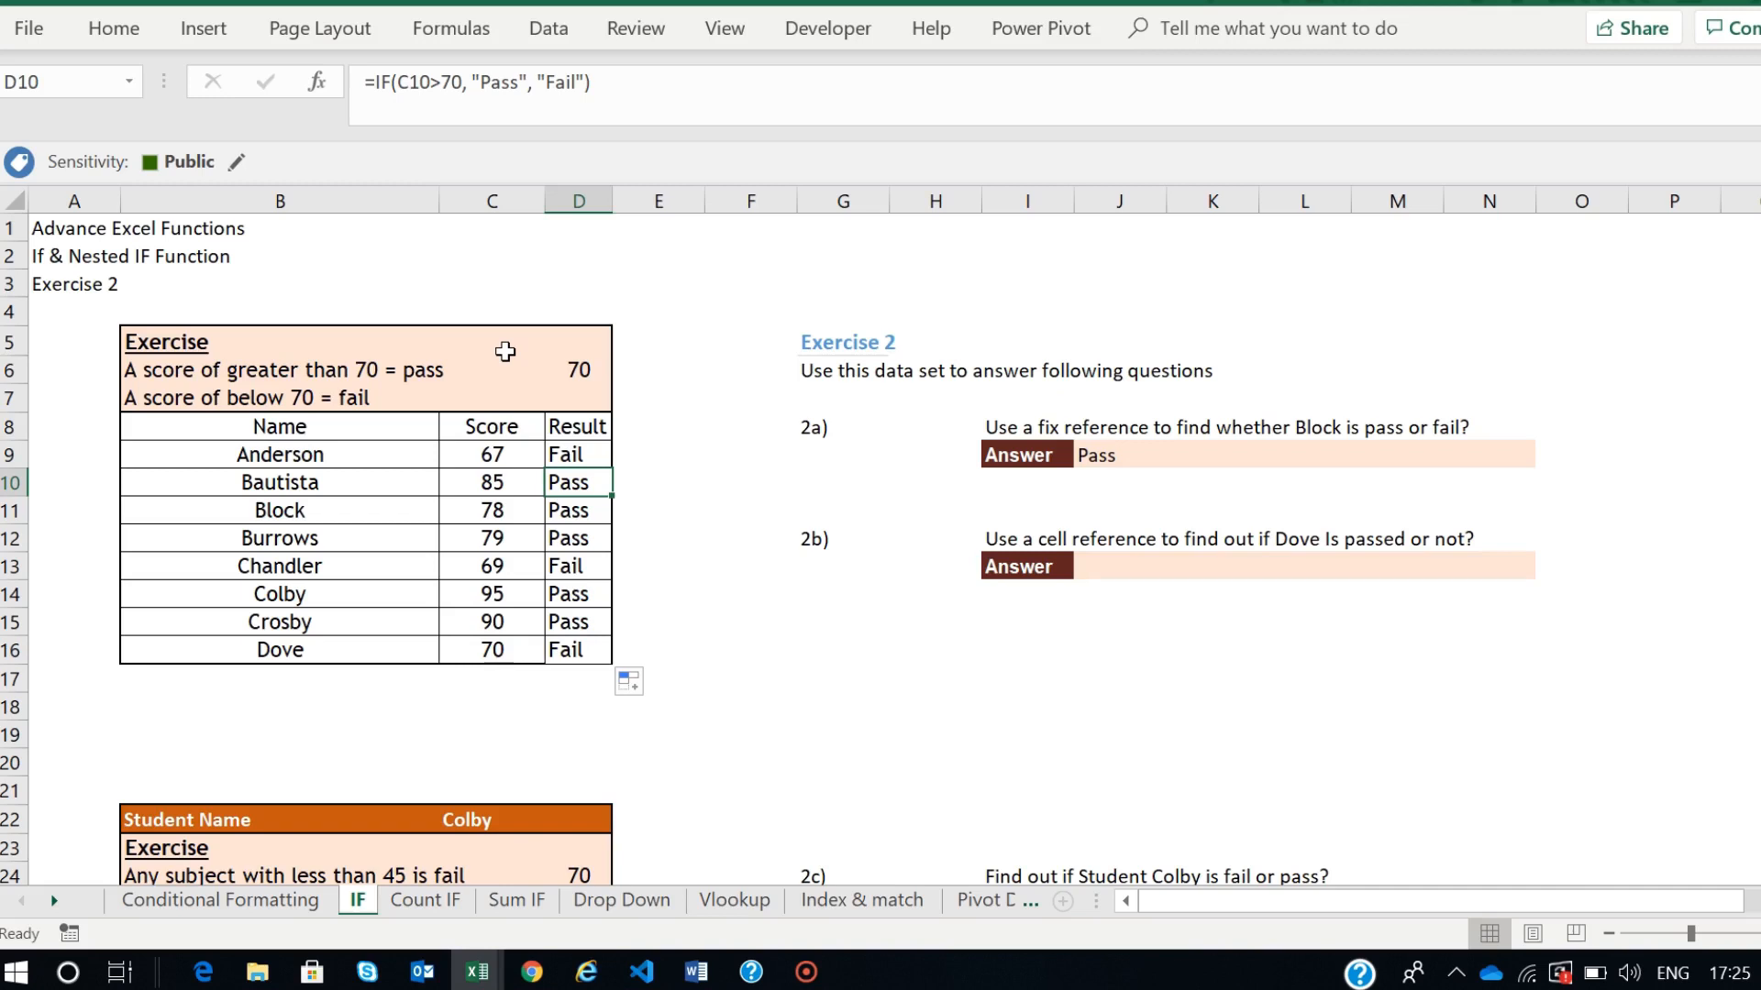
left_click(603, 508)
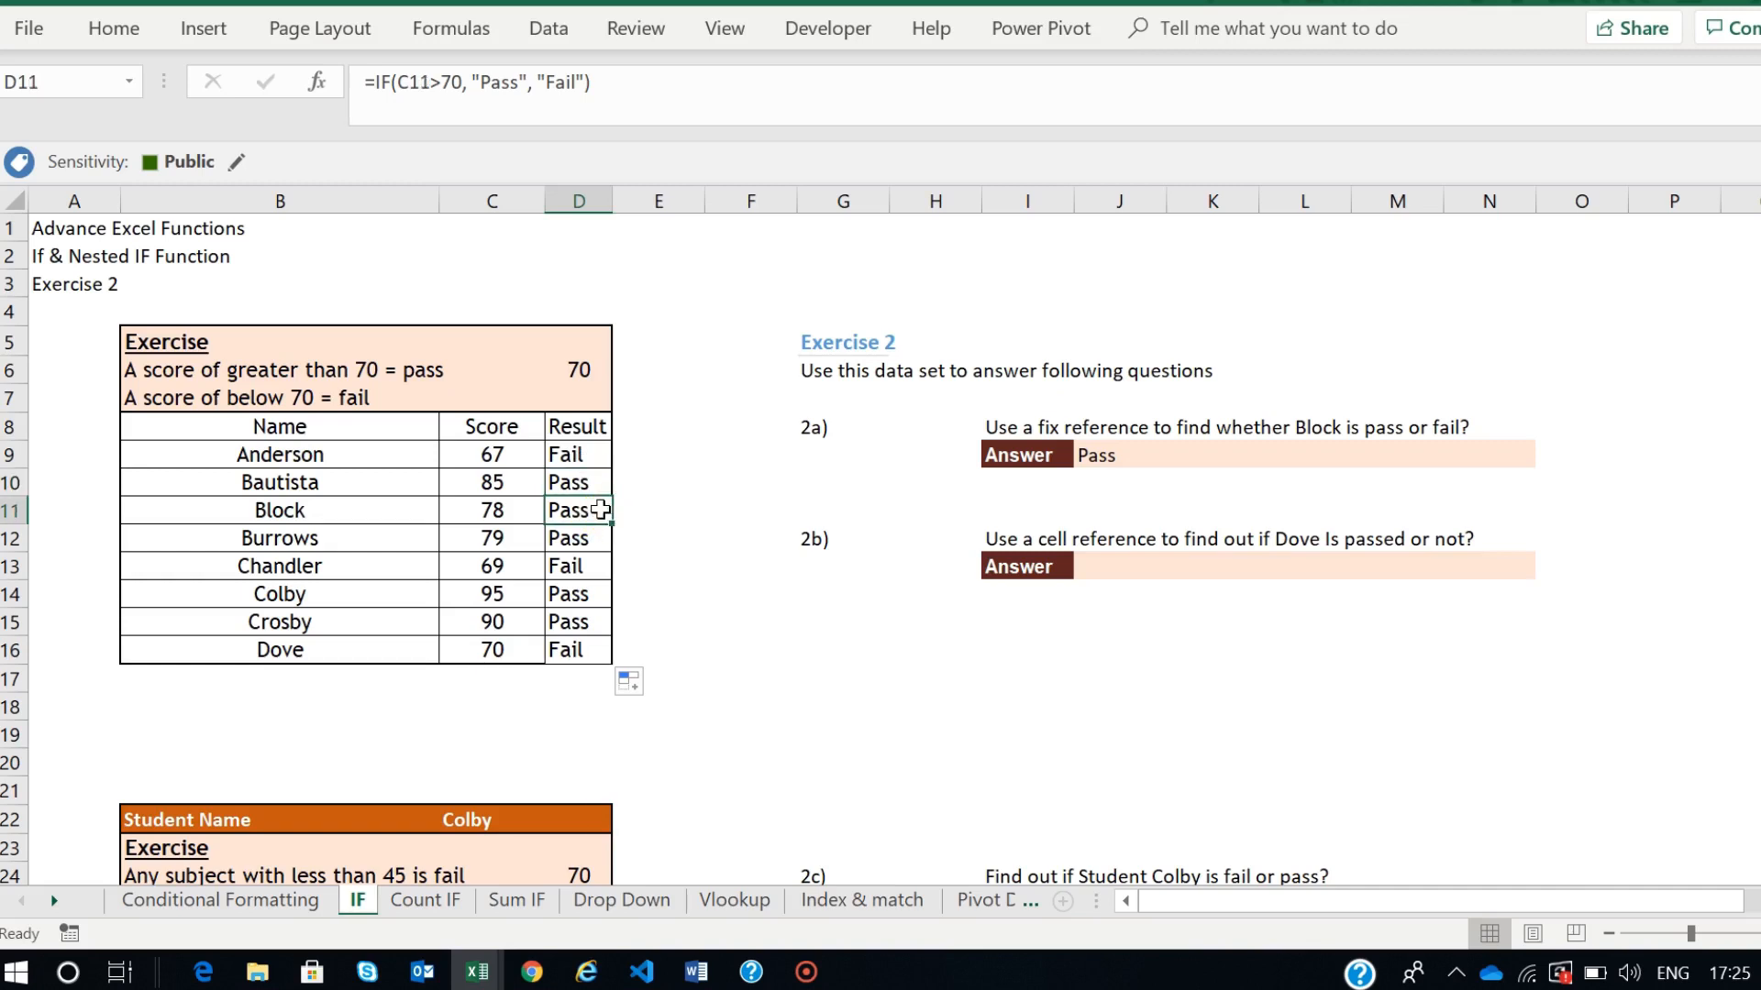
left_click(569, 548)
left_click(570, 566)
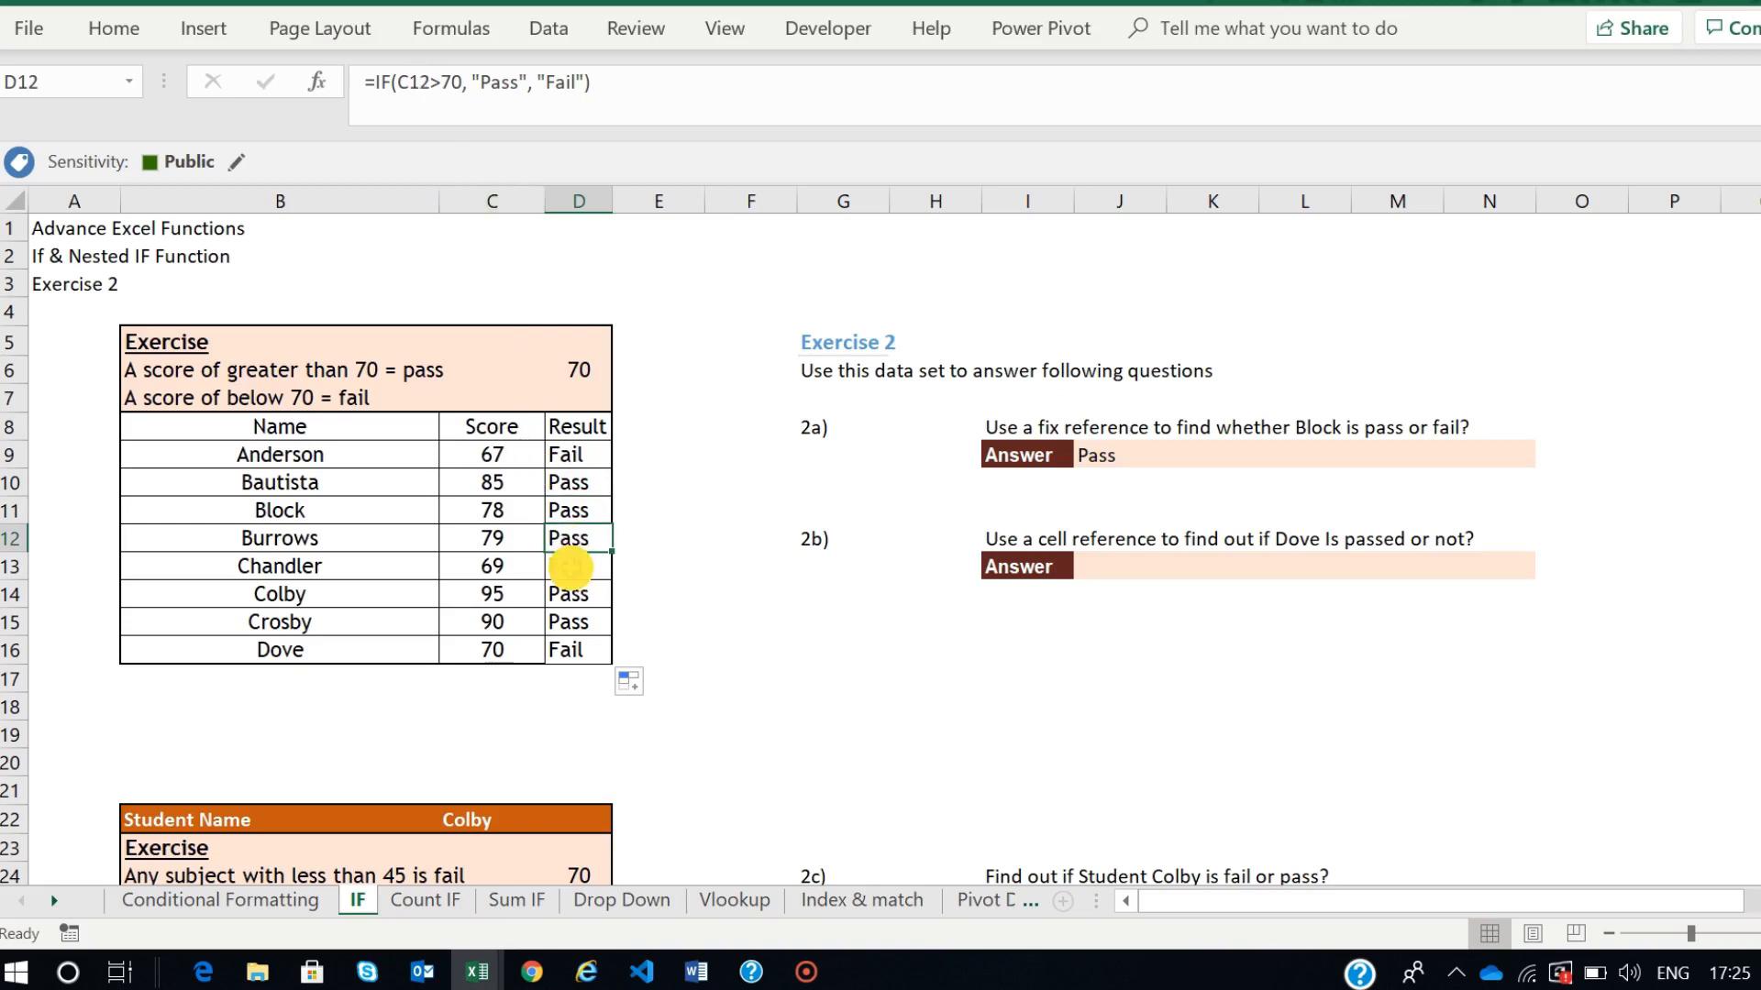
left_click(559, 595)
left_click(570, 622)
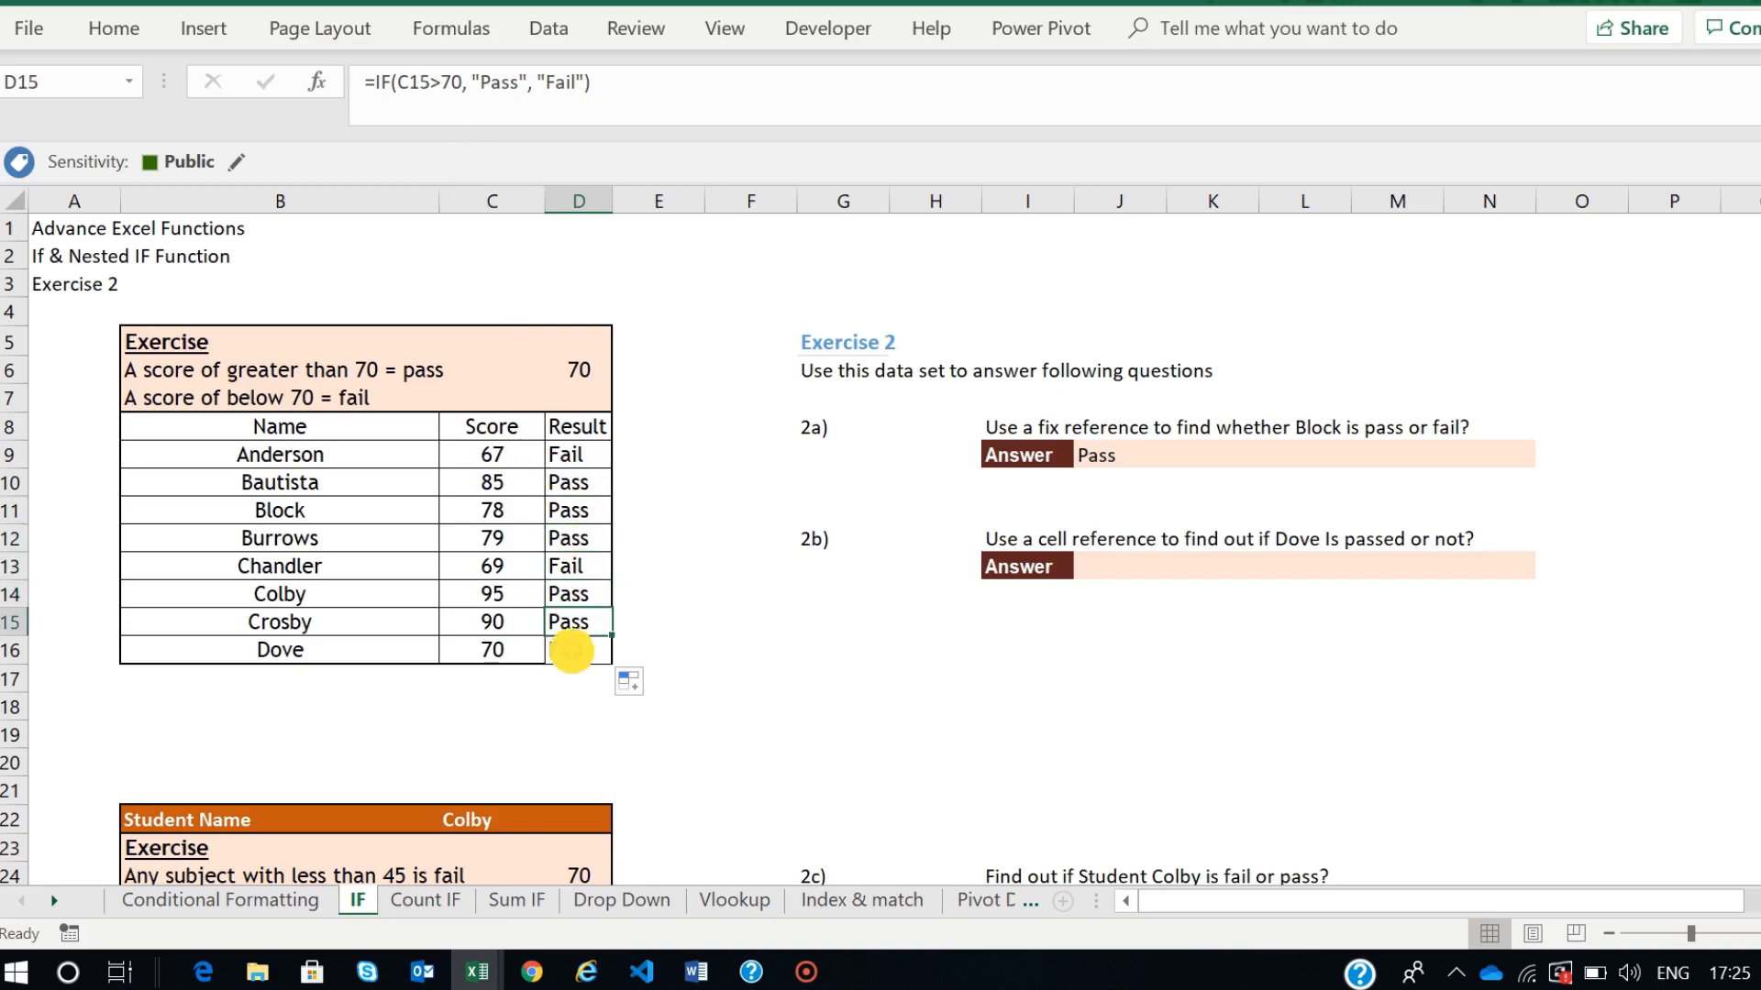
left_click(573, 650)
left_click(675, 504)
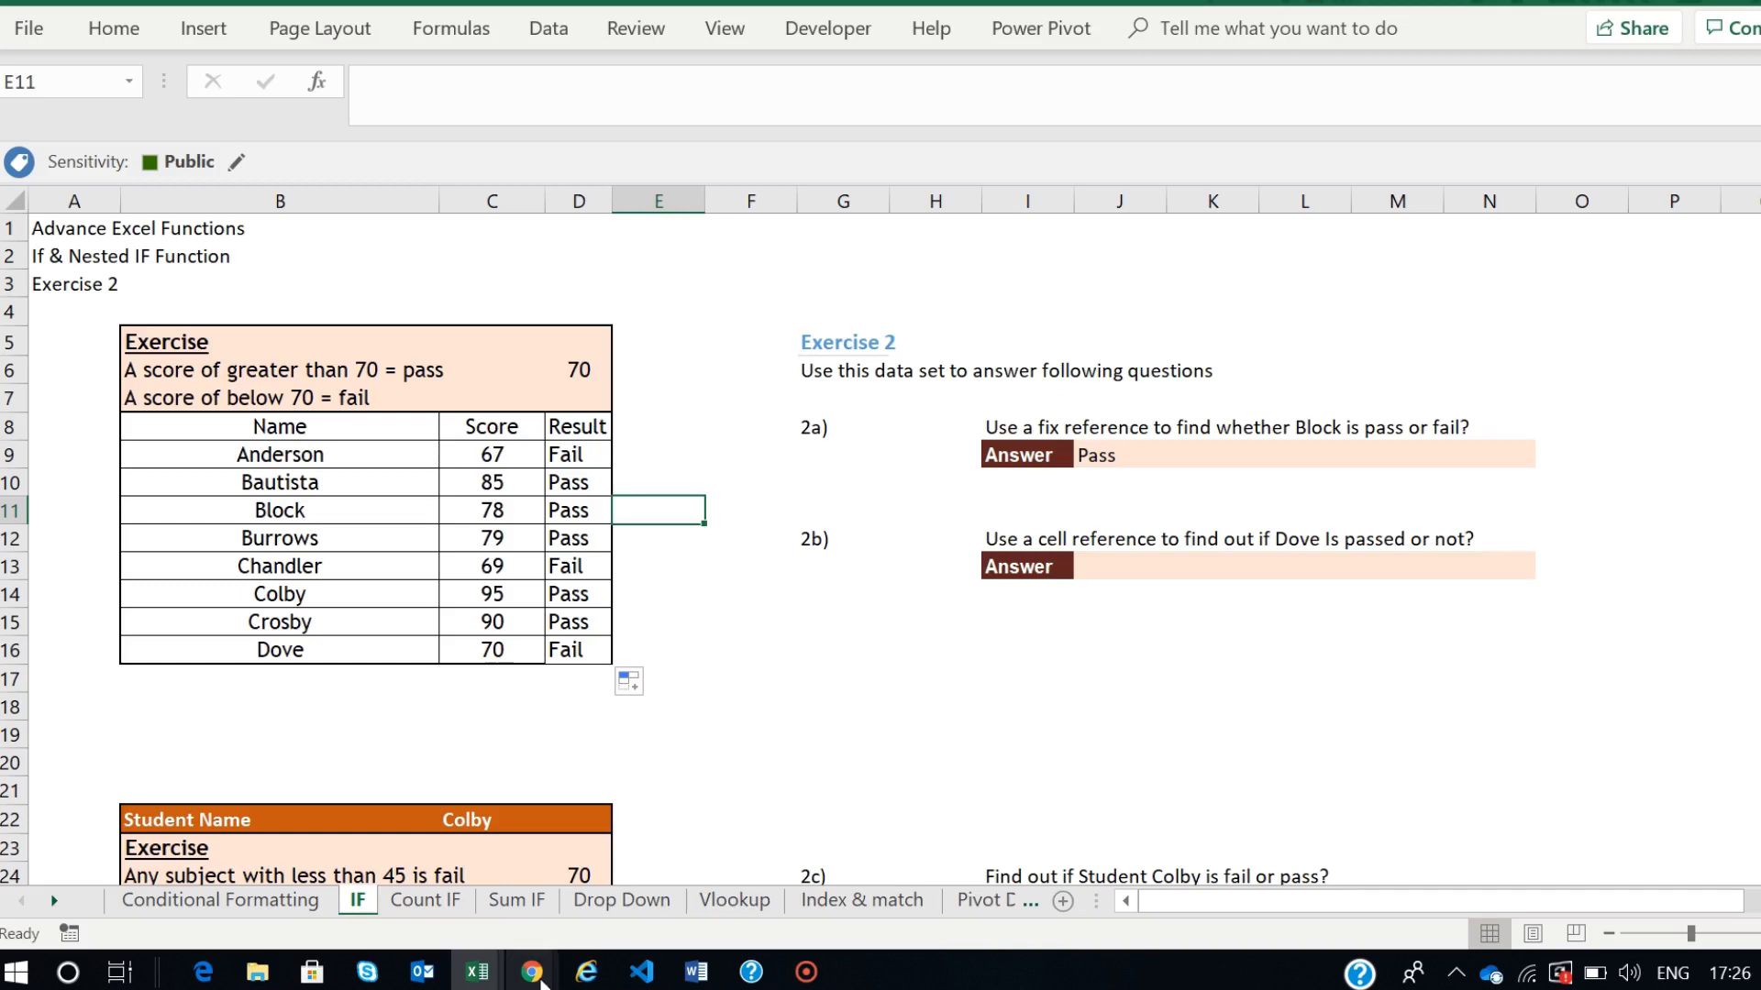
mouse_move(534, 979)
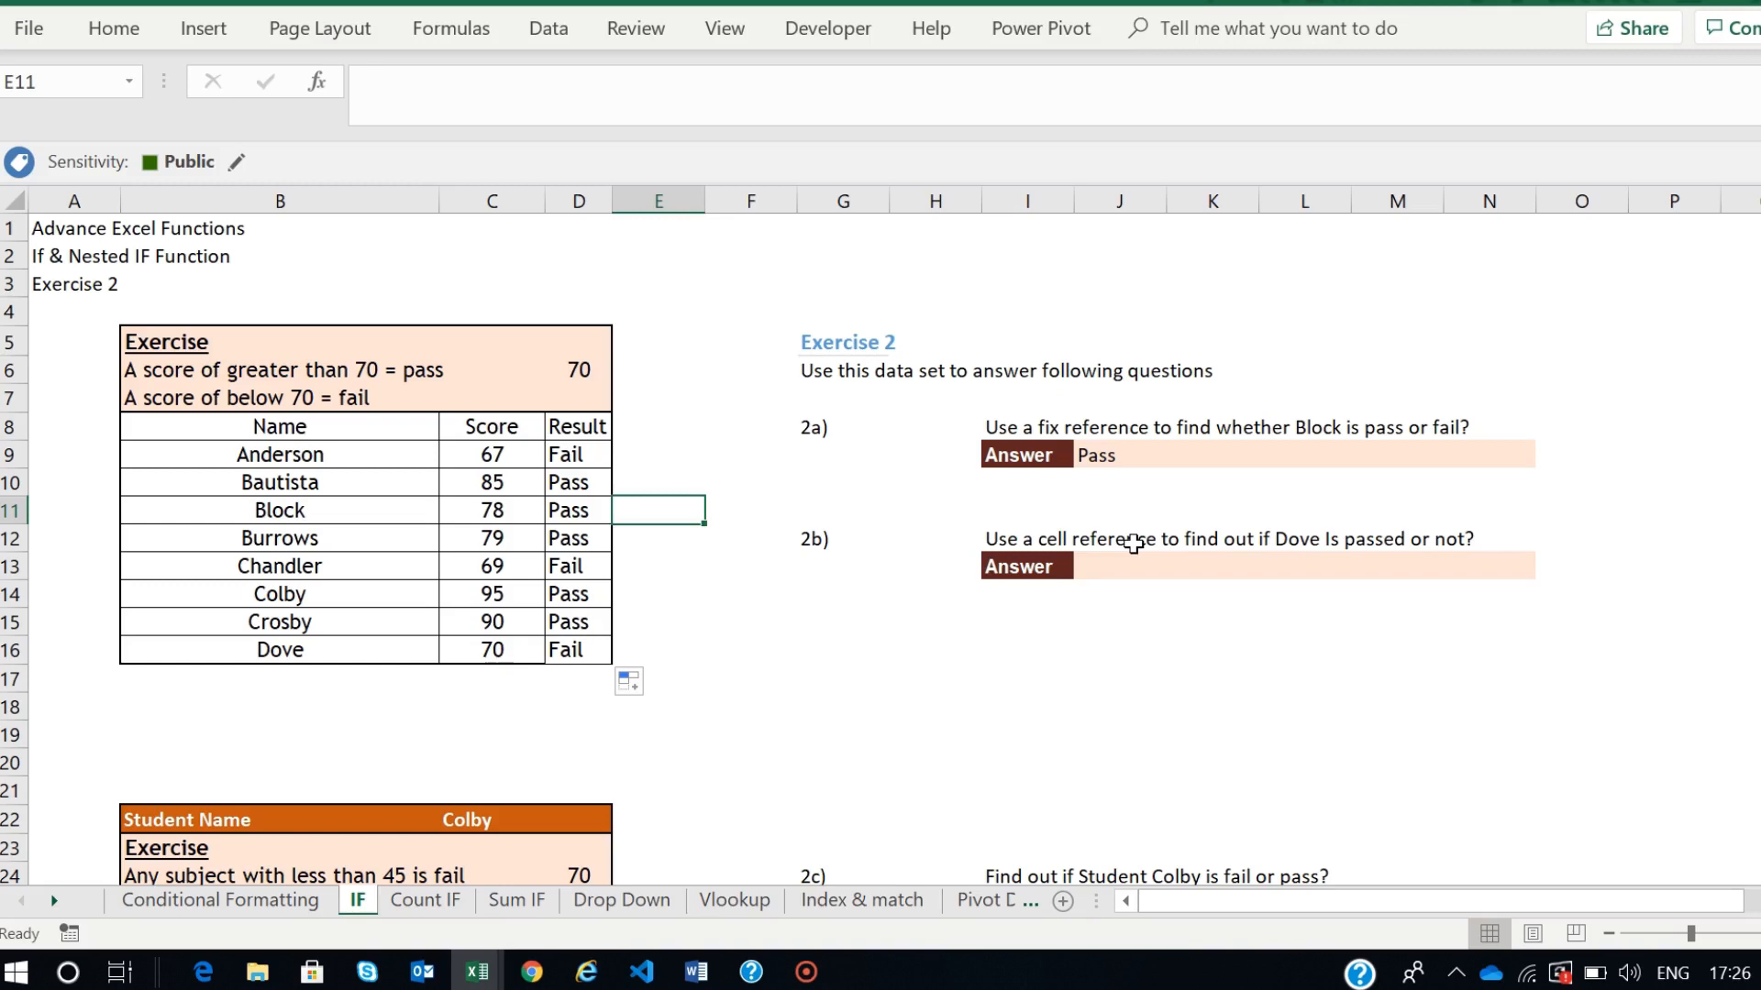
- Scroll to Colby's score table and view J25's IF(AND) formula without changing it
scroll(1053, 592, "down", 1)
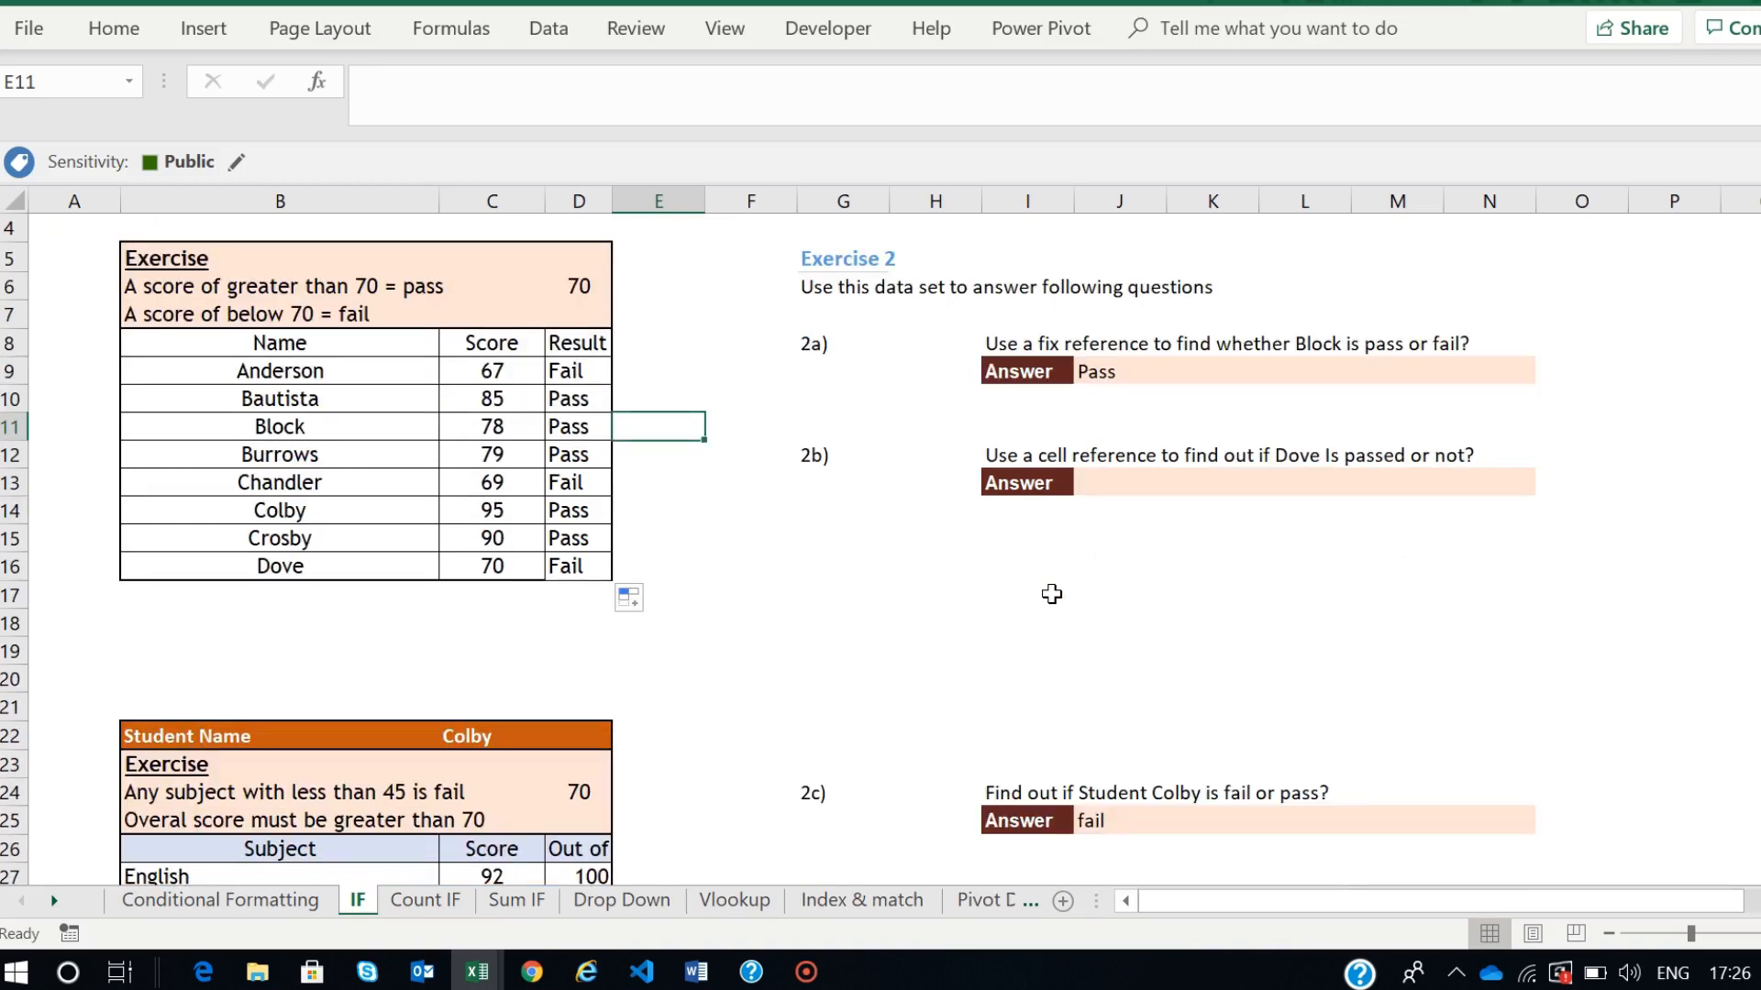
scroll(1052, 594, "down", 3)
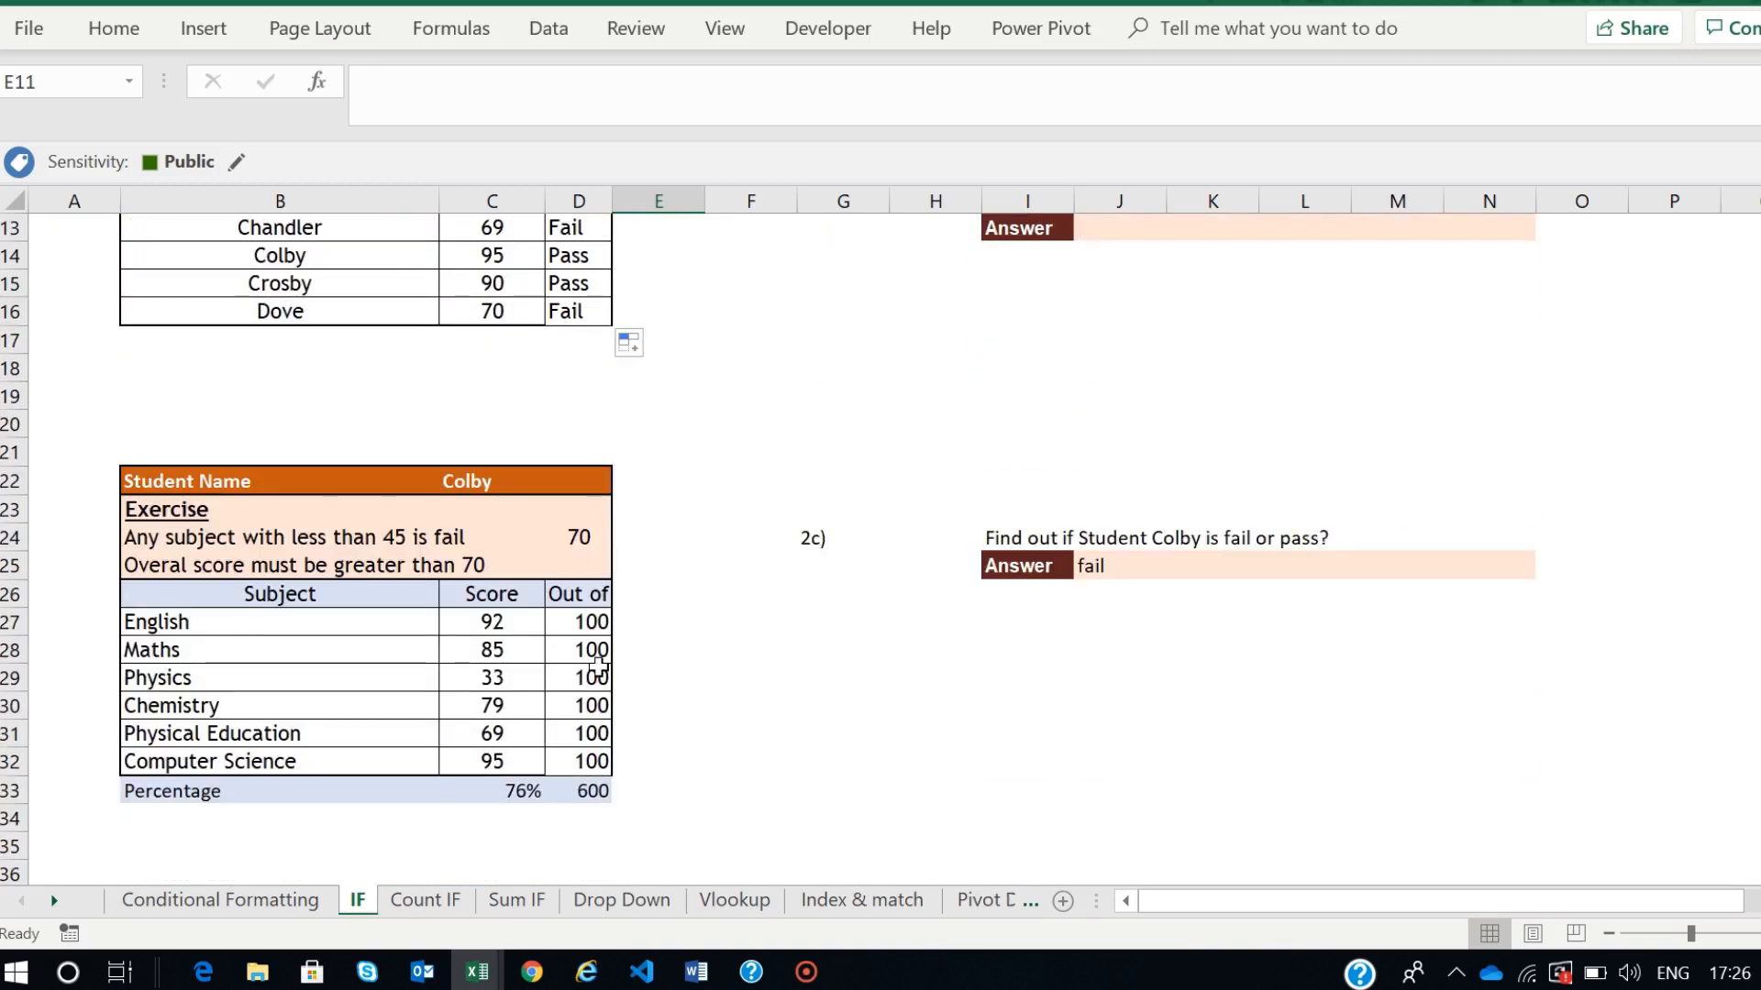
scroll(759, 699, "down", 1)
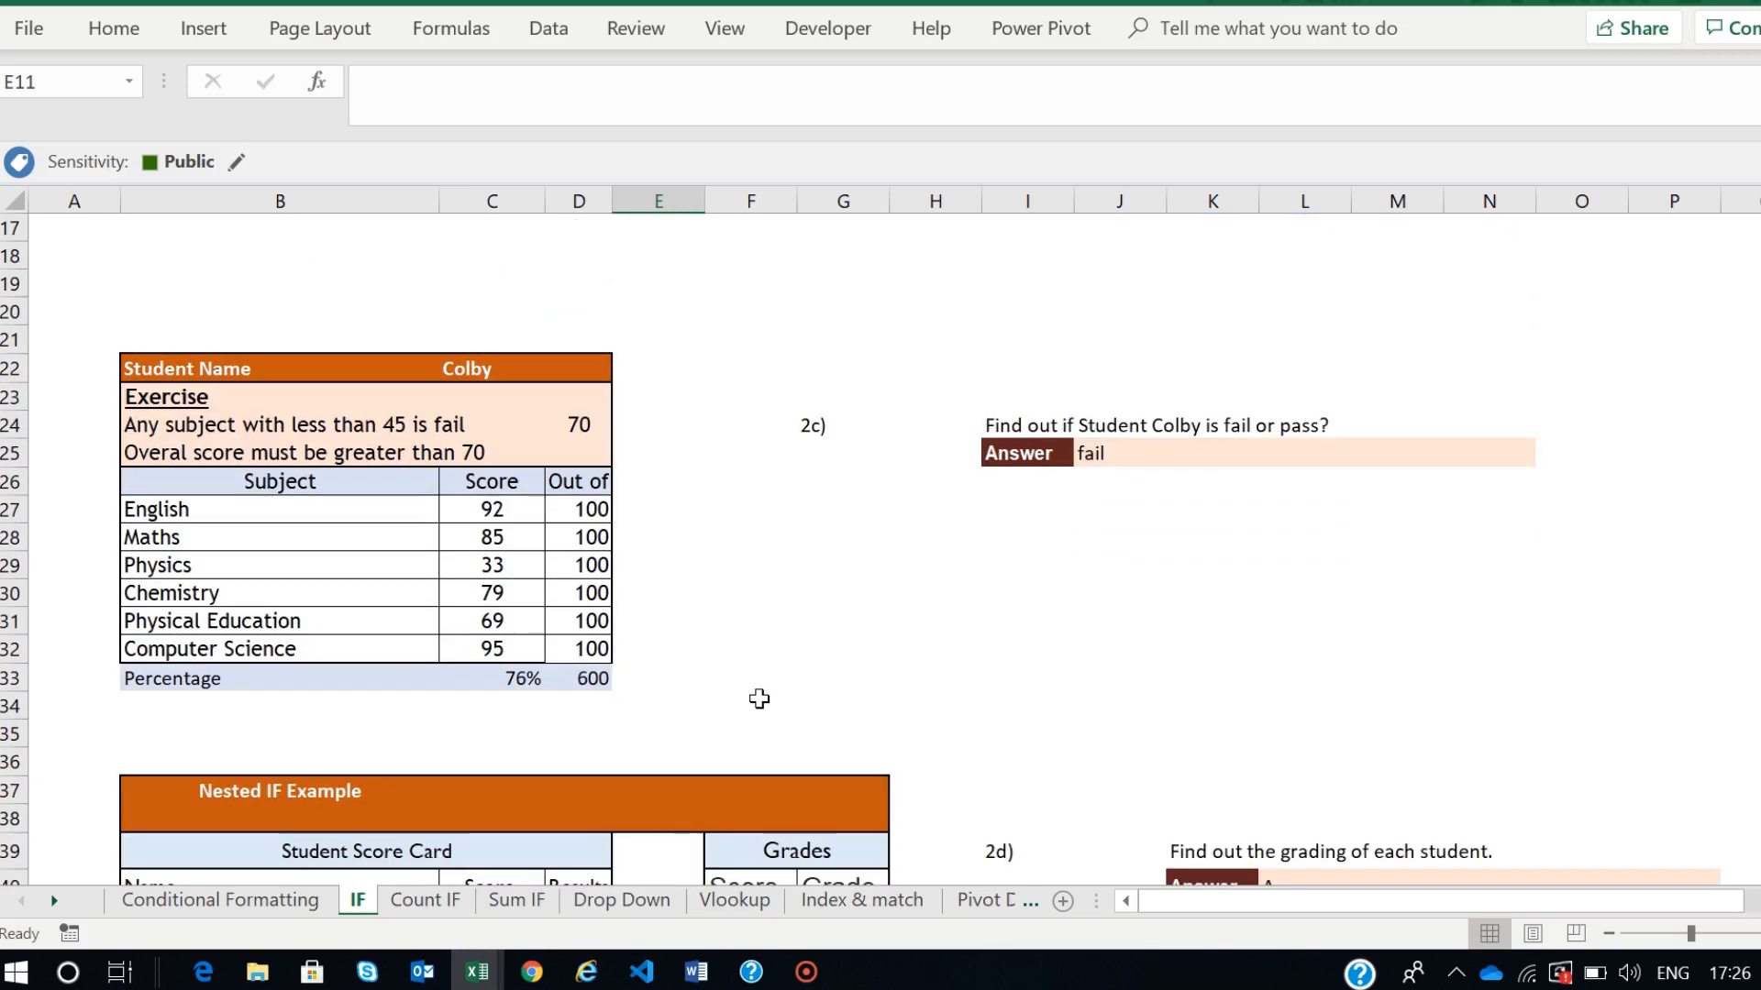
left_click(1109, 452)
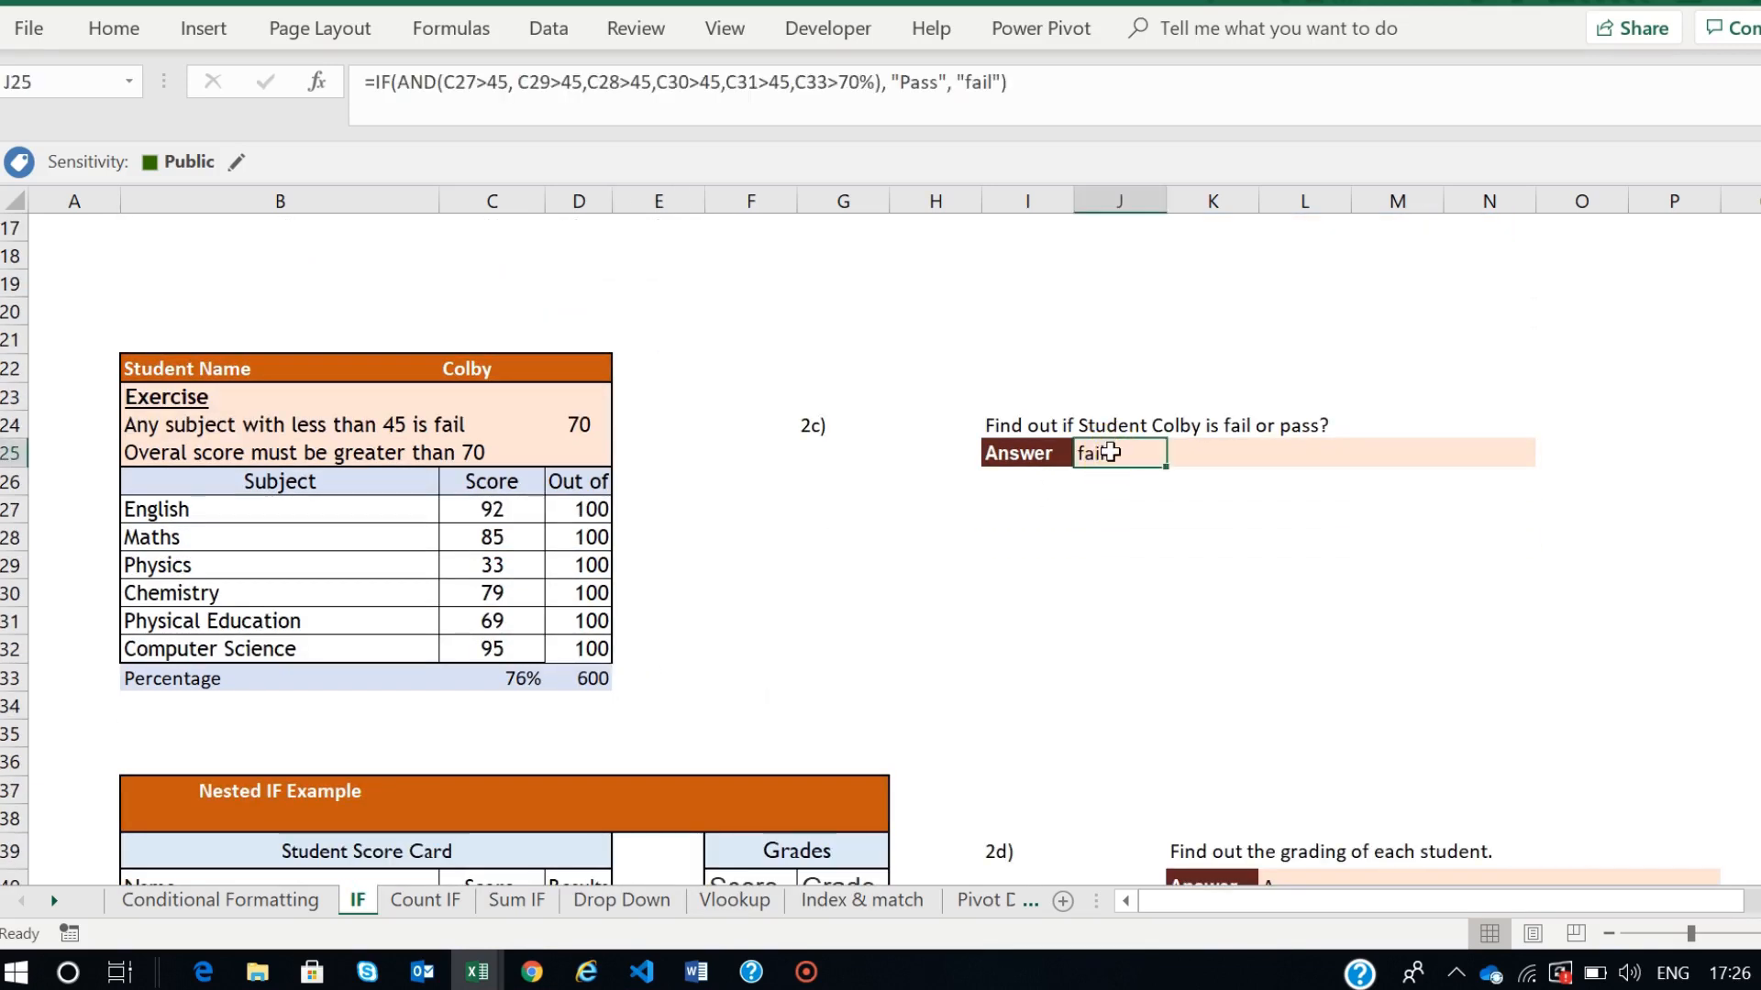
double_click(1110, 452)
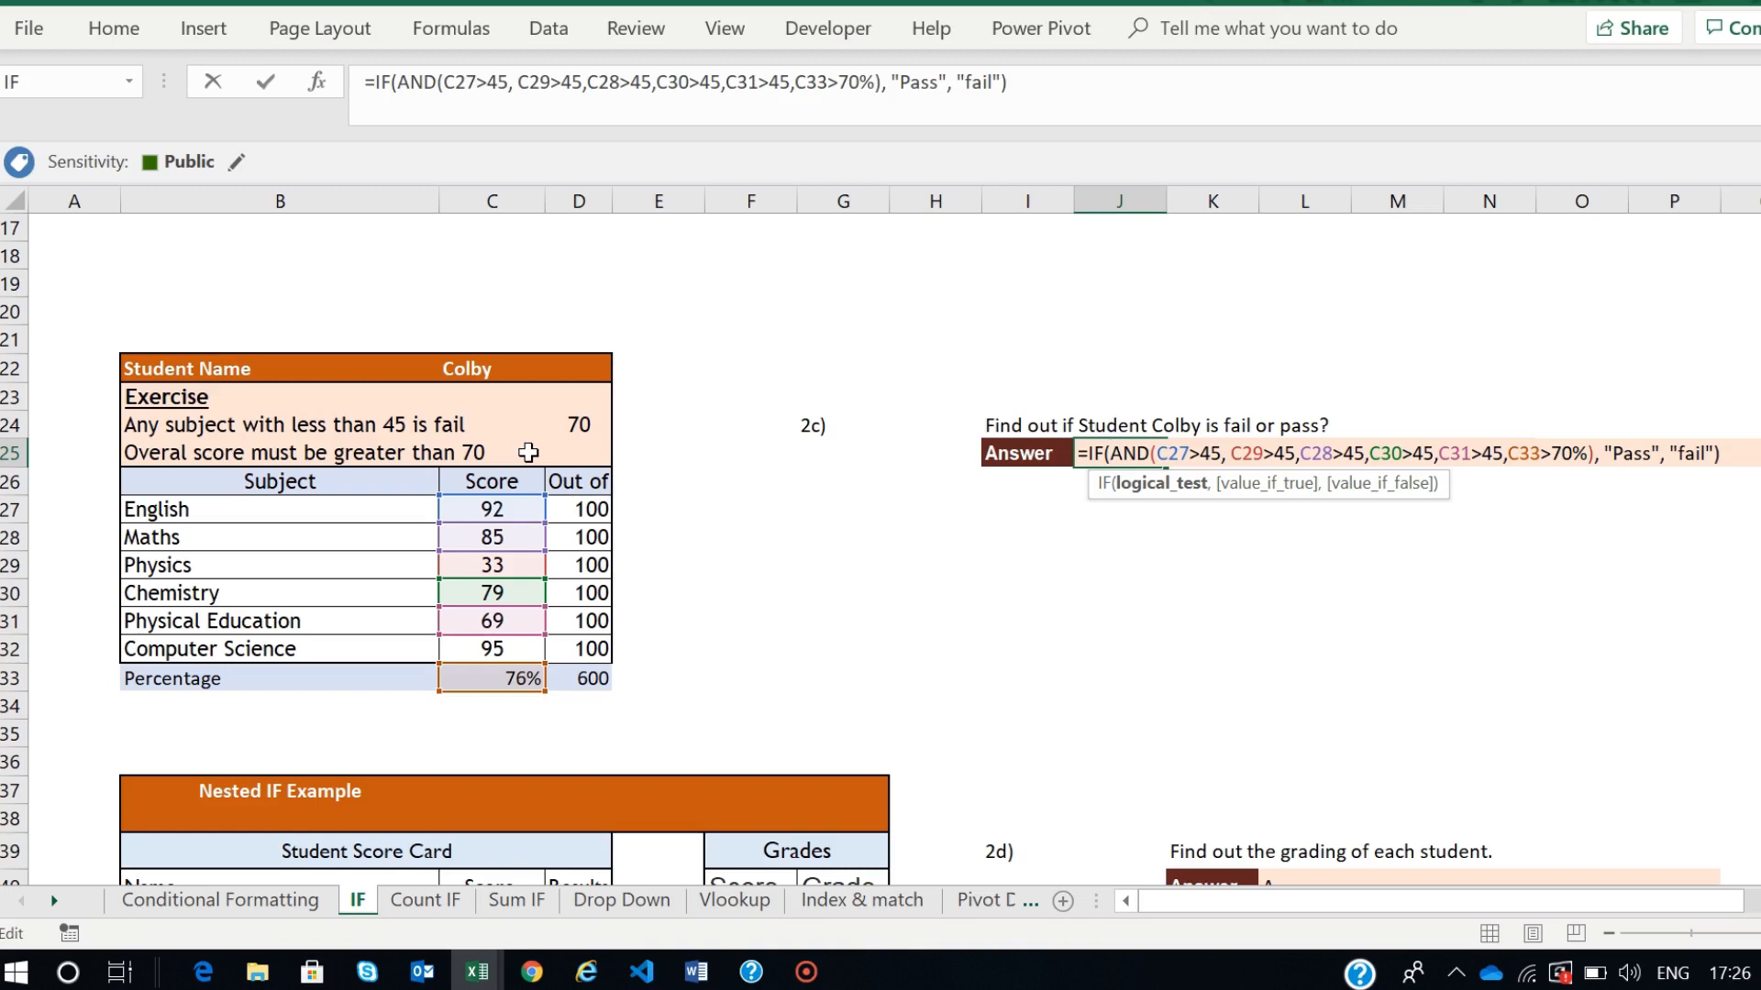
key("Escape")
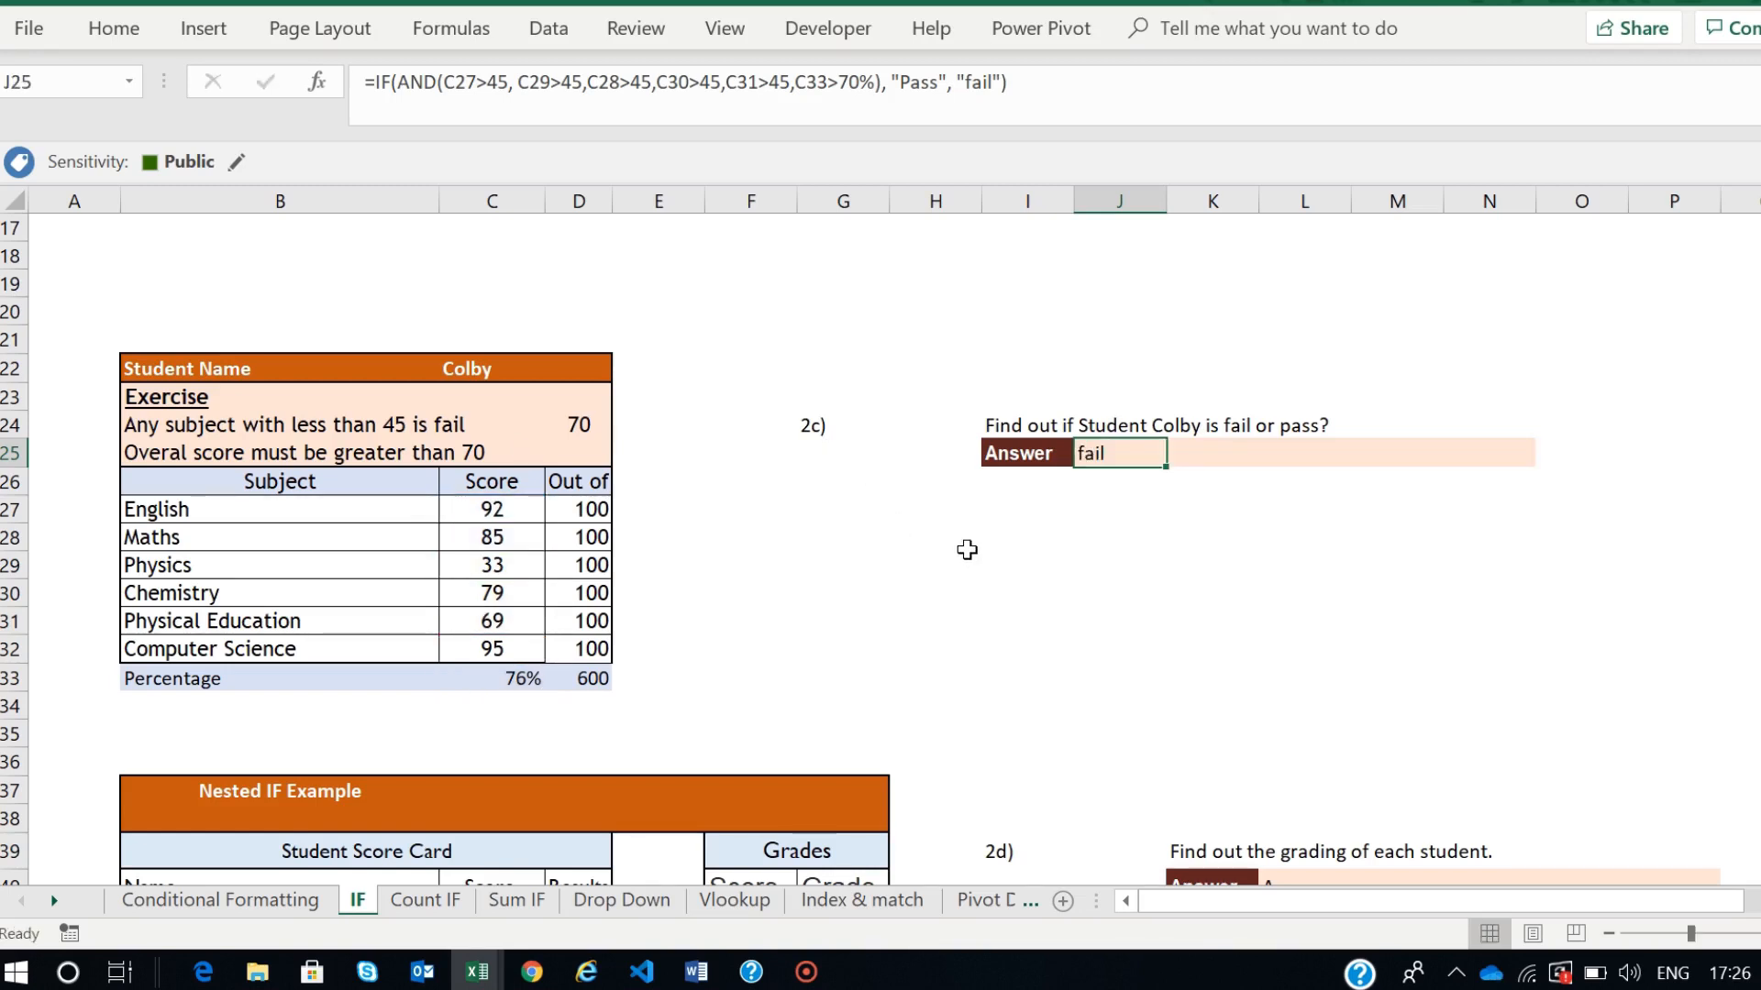
scroll(968, 550, "up", 1)
left_click(1020, 521)
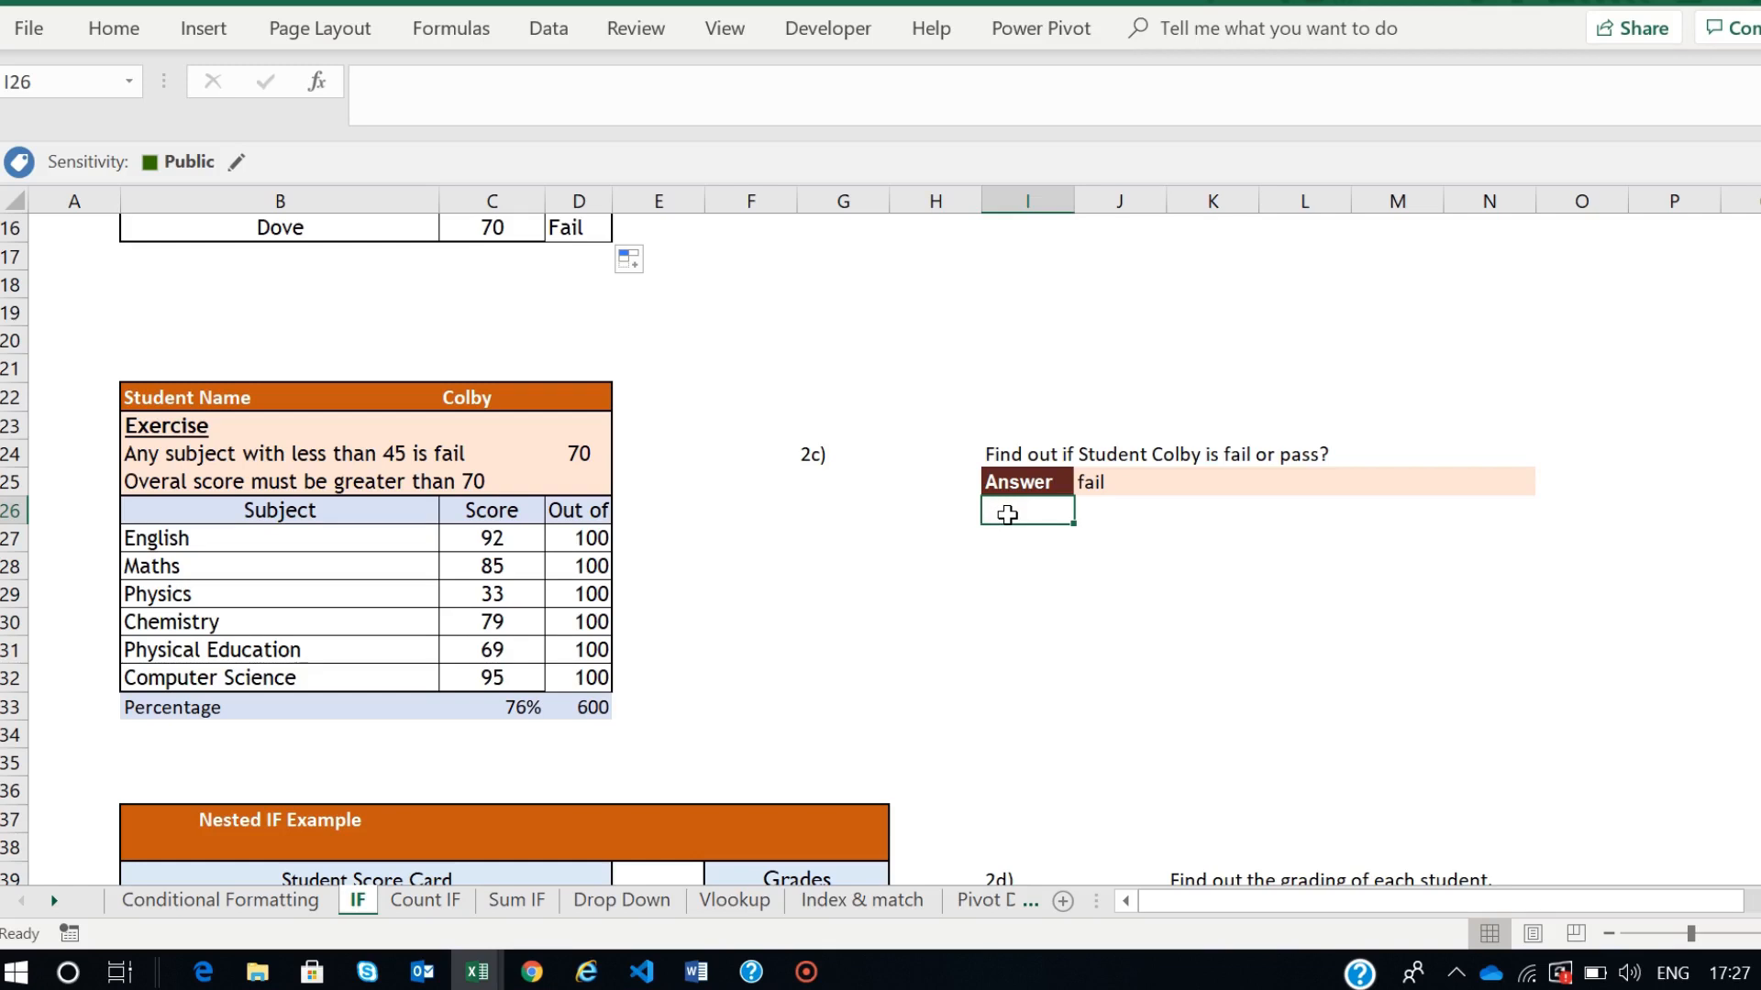
left_click(1108, 486)
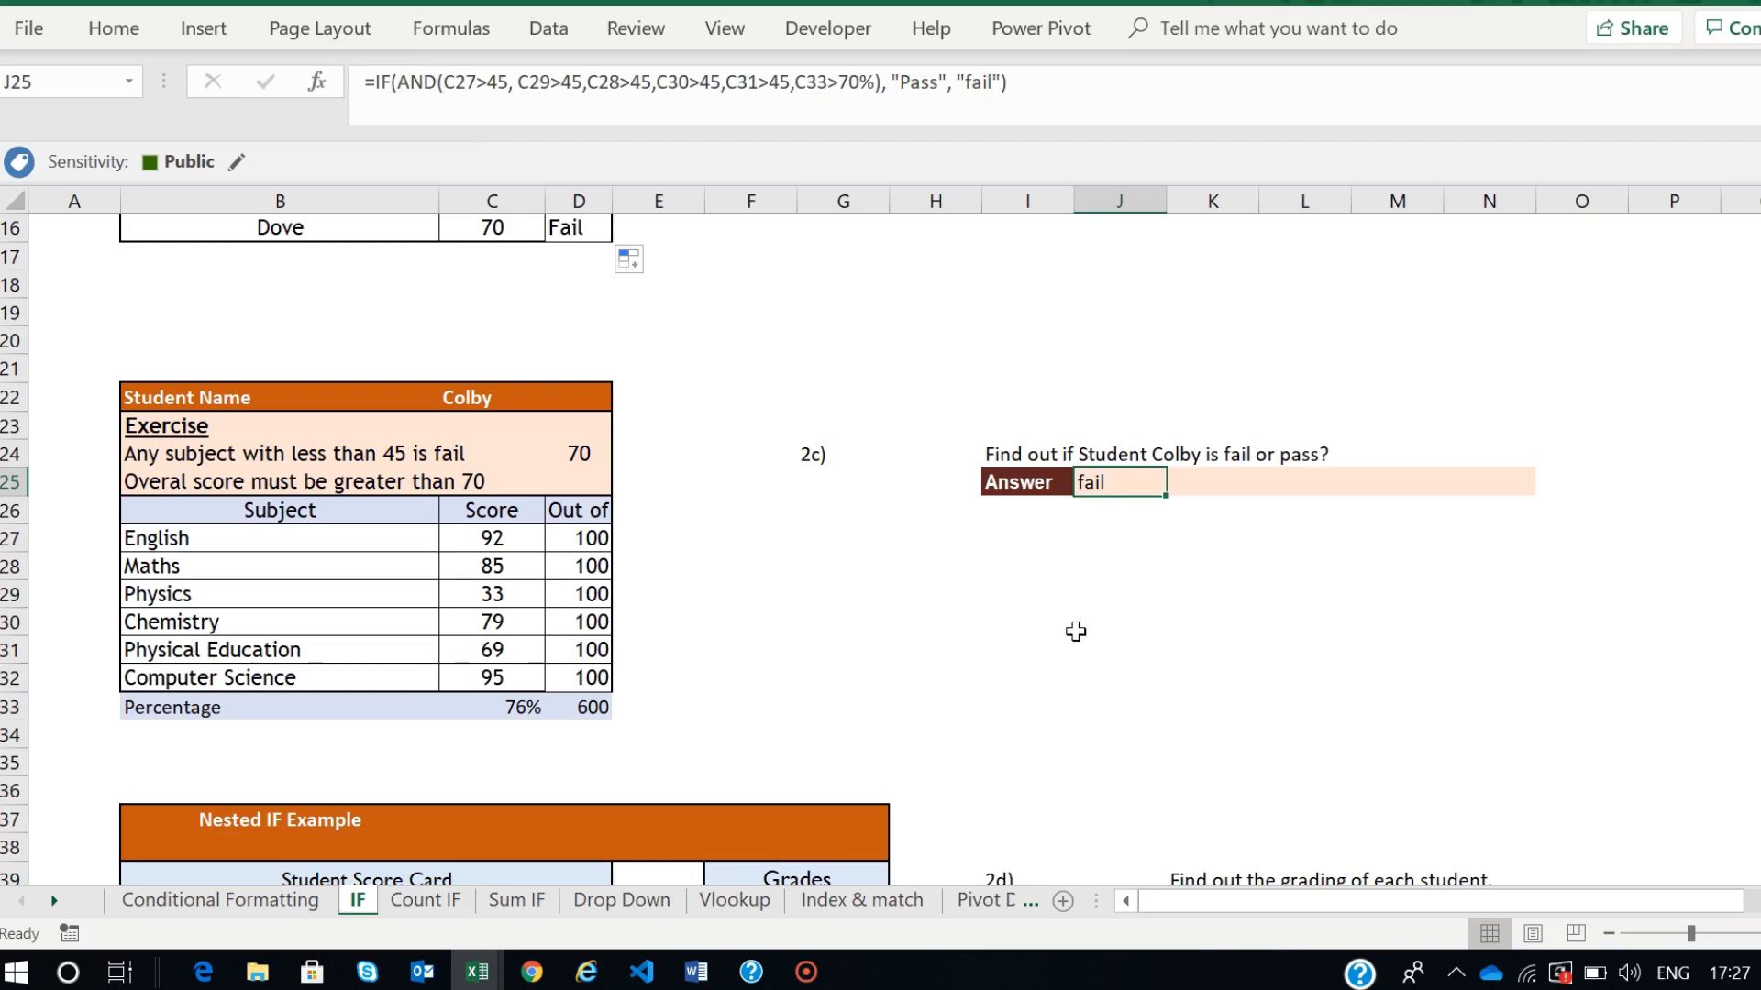
left_click(1001, 573)
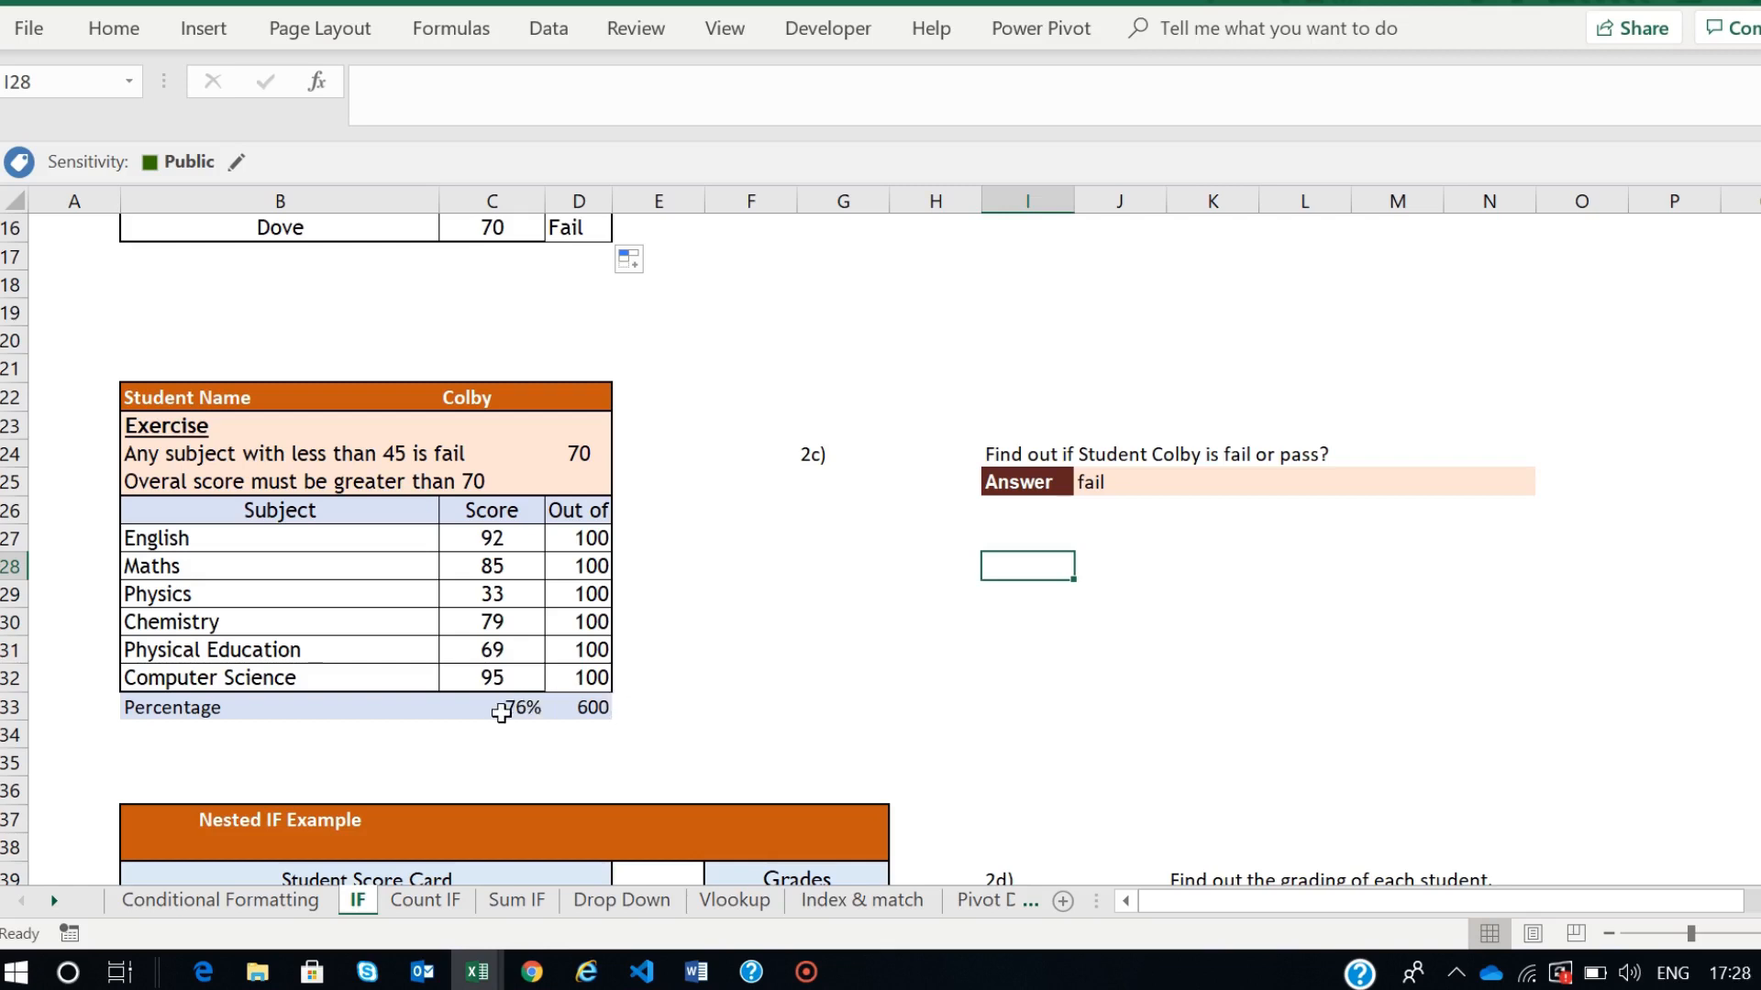
left_click(501, 713)
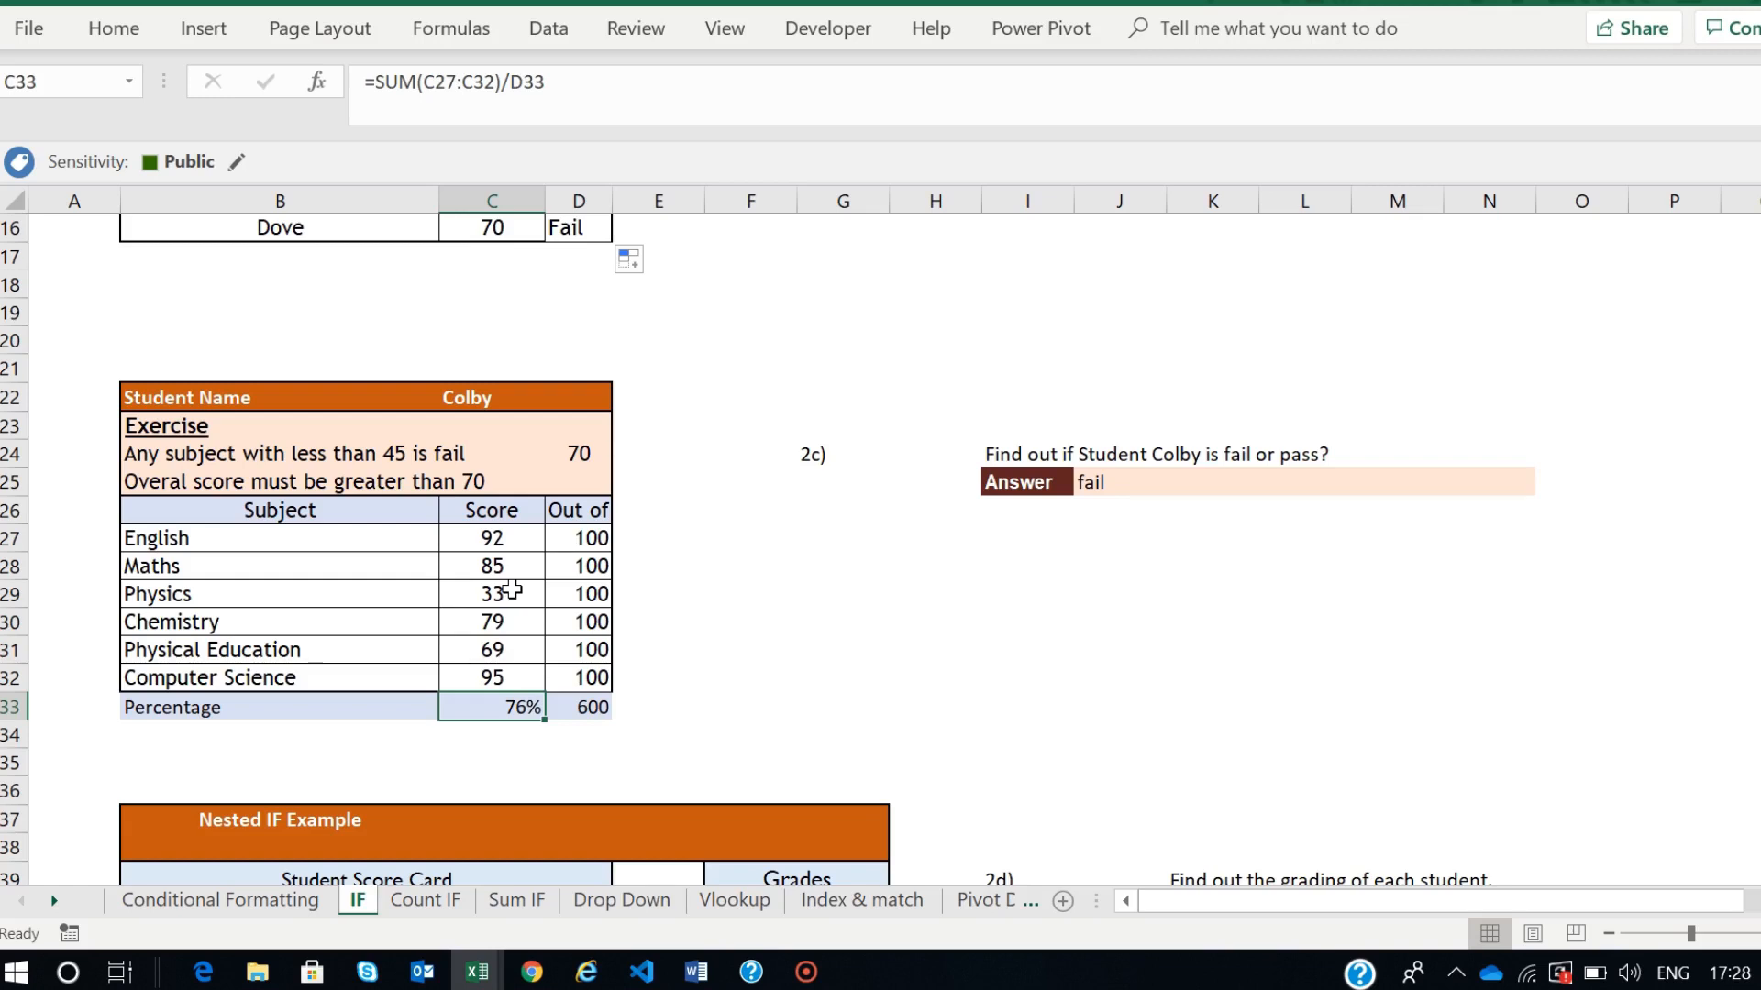
left_click(876, 587)
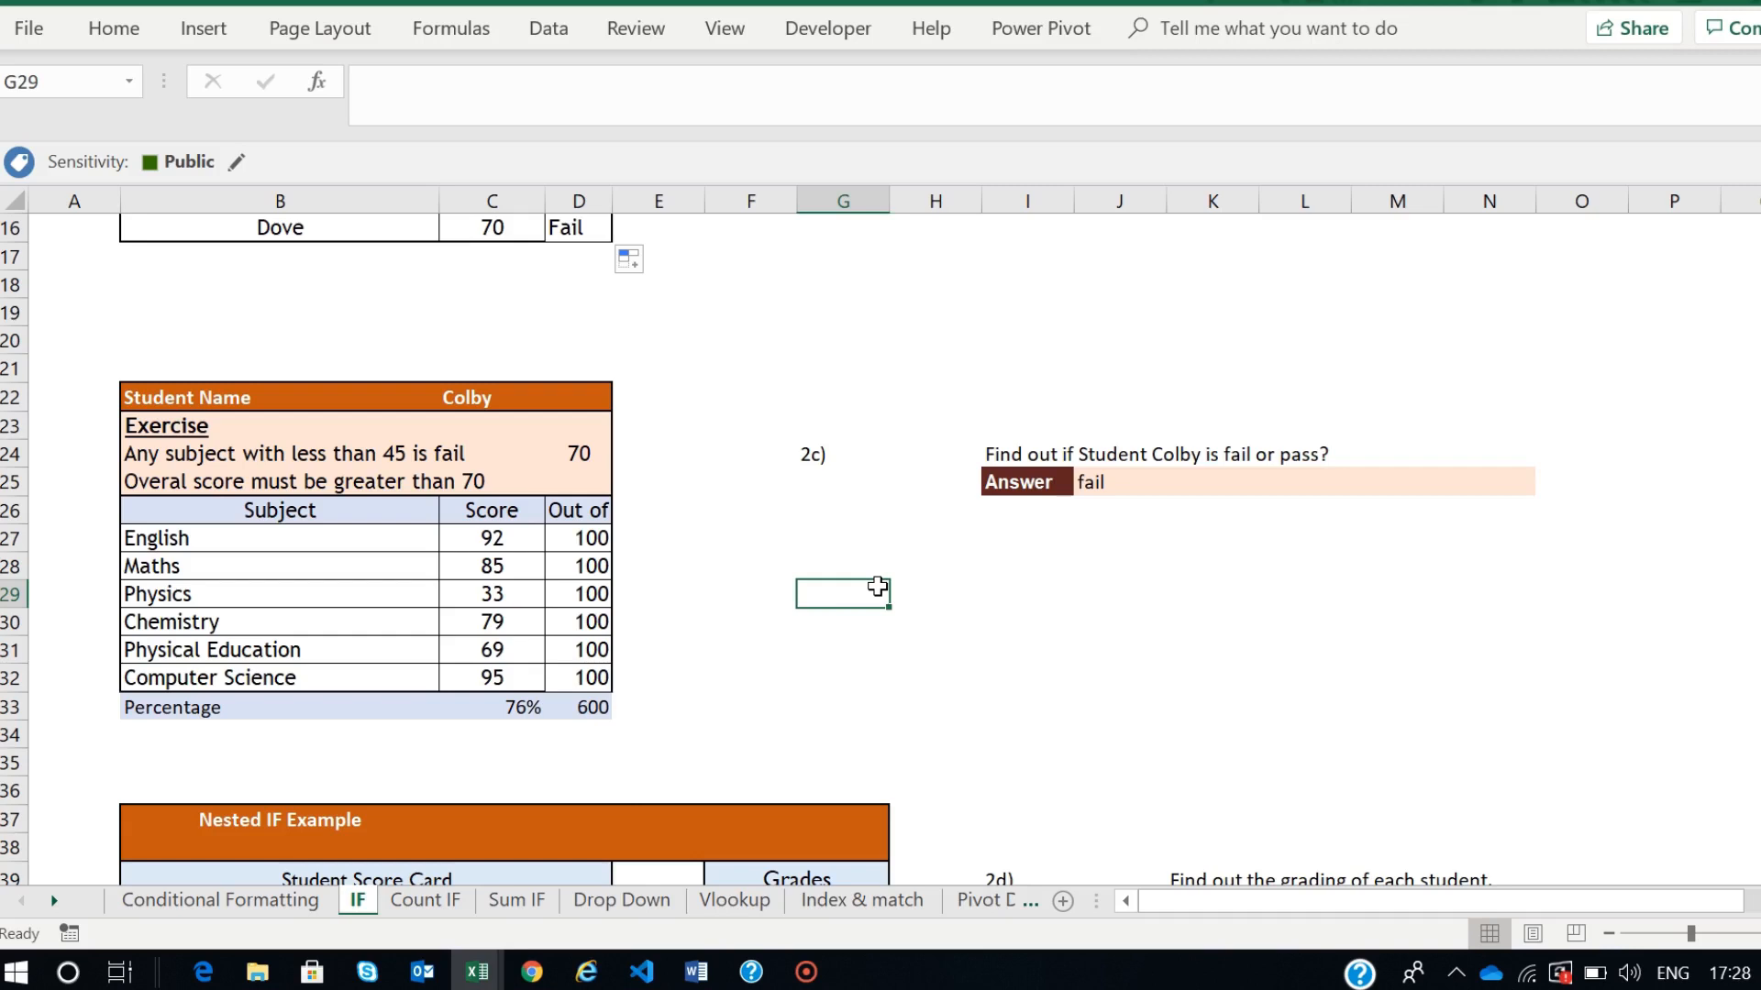
left_click(1016, 526)
left_click(1027, 507)
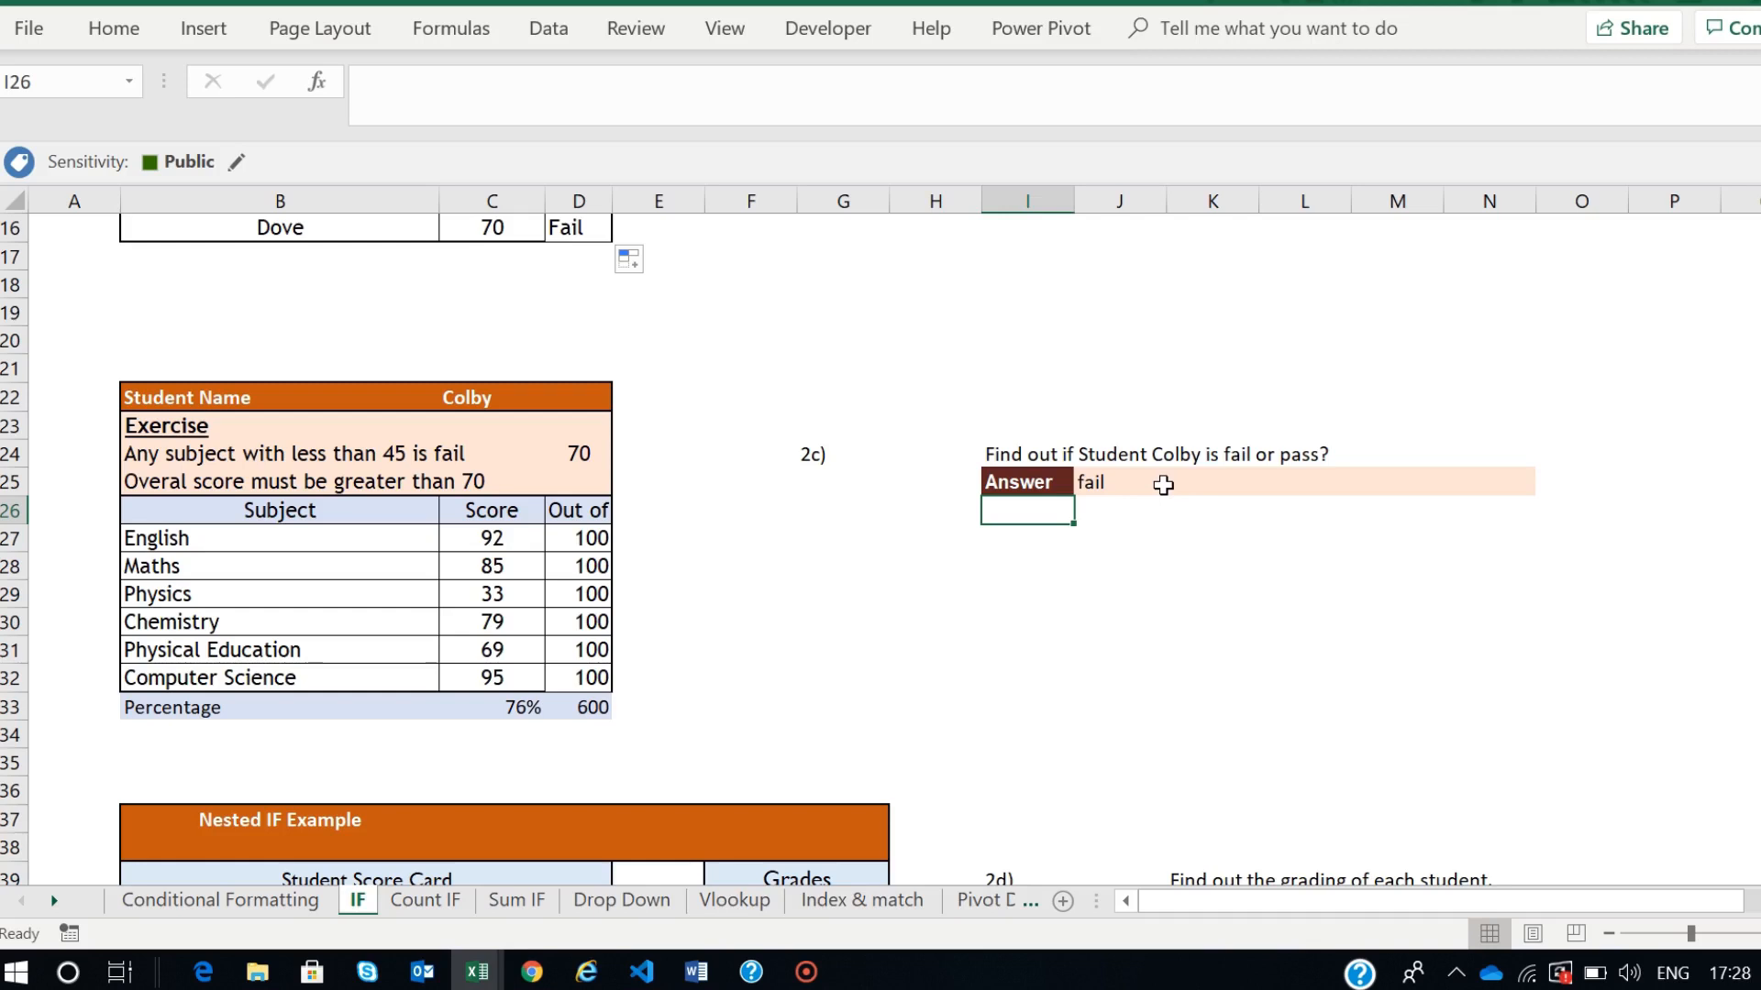
left_click(1112, 513)
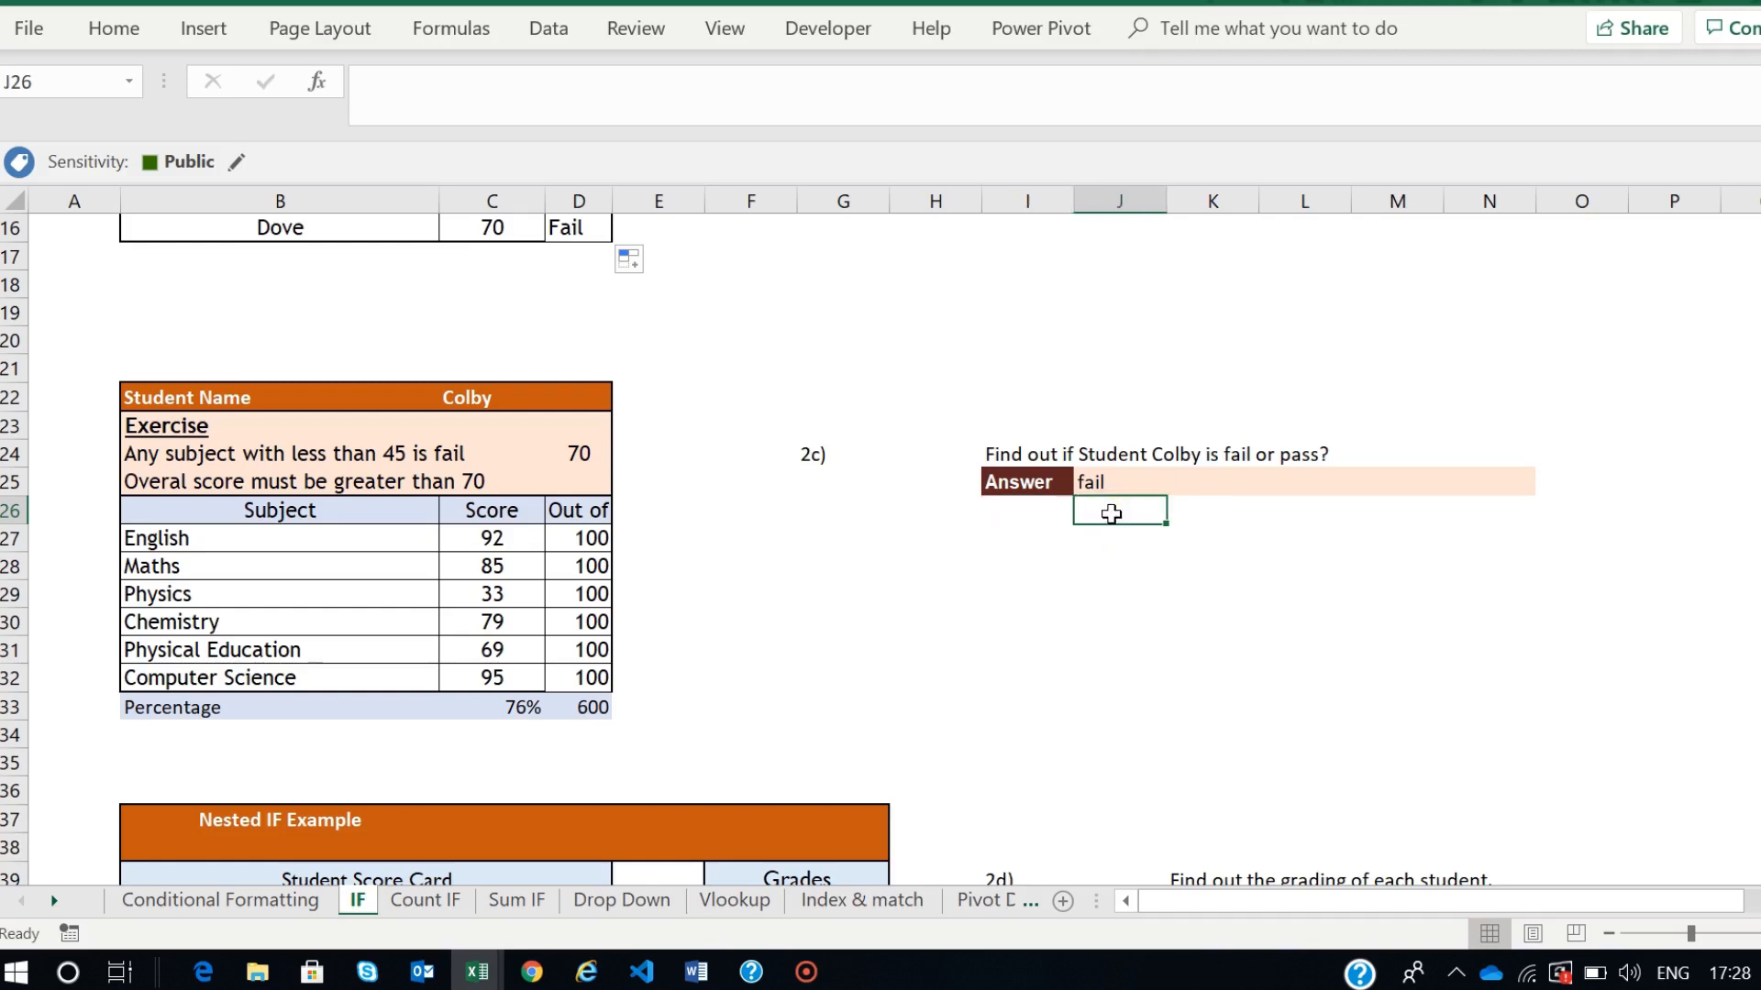
- In J26 start =IF(AND( with >45 tests on the English, Maths, Physics and Chemistry scores
type("=if")
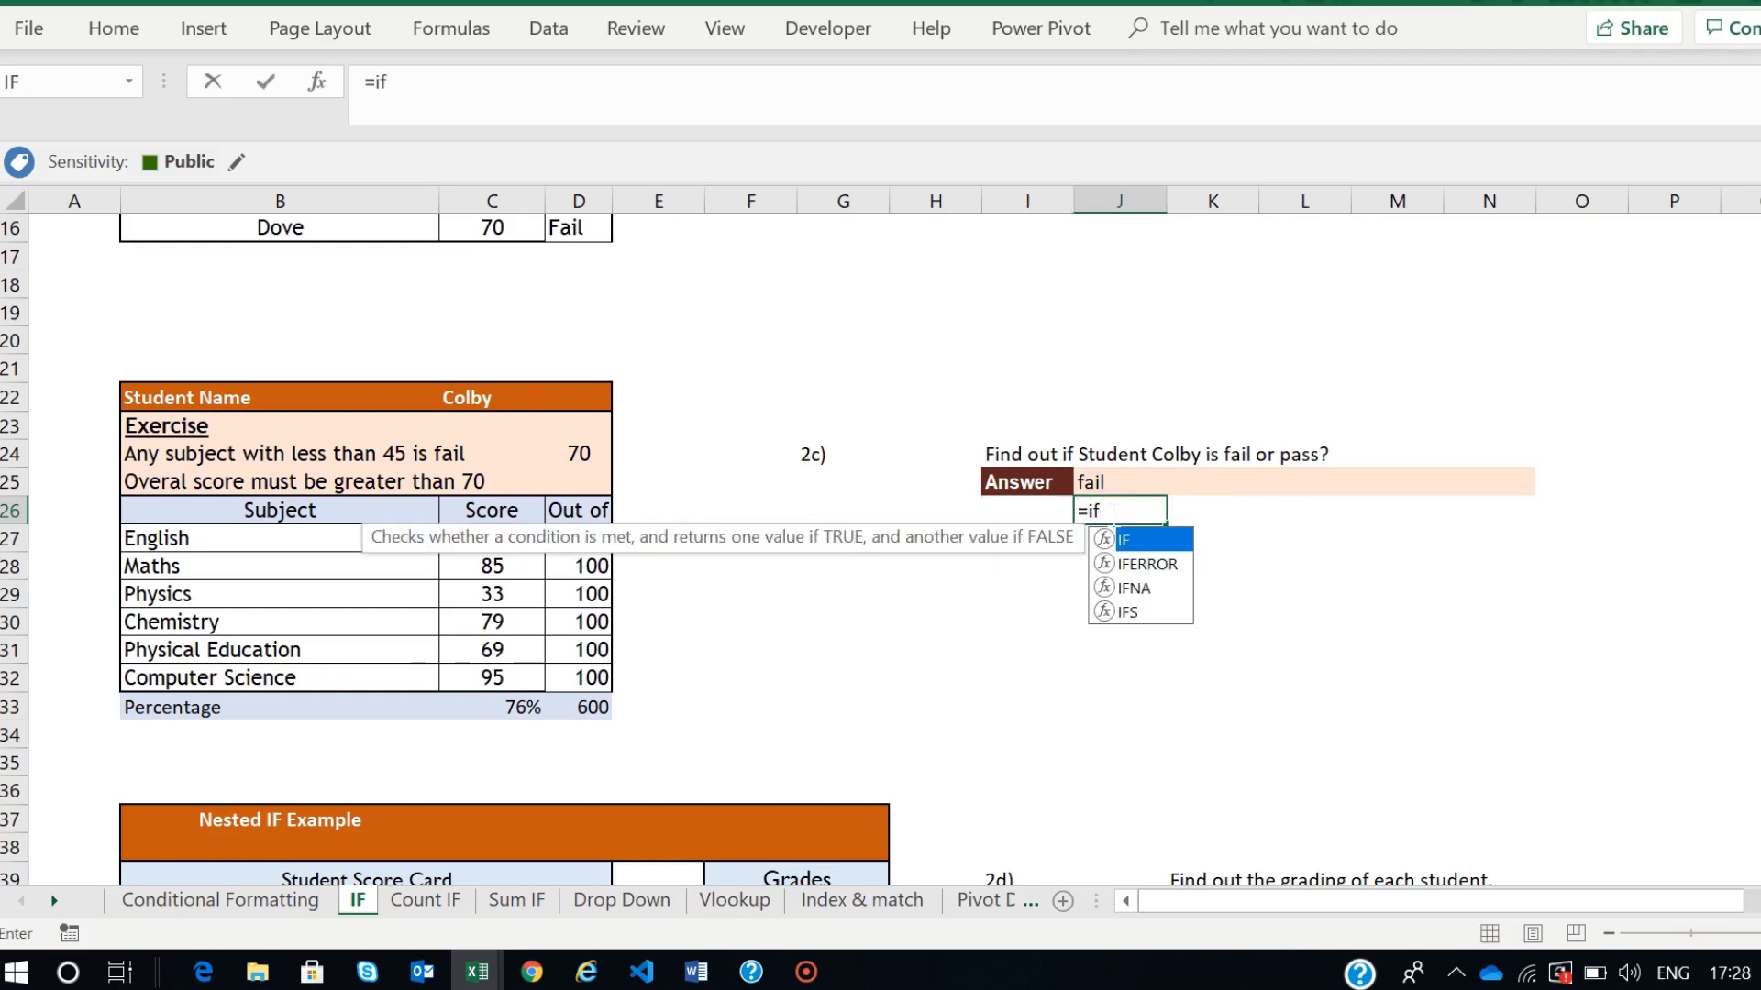
type("(")
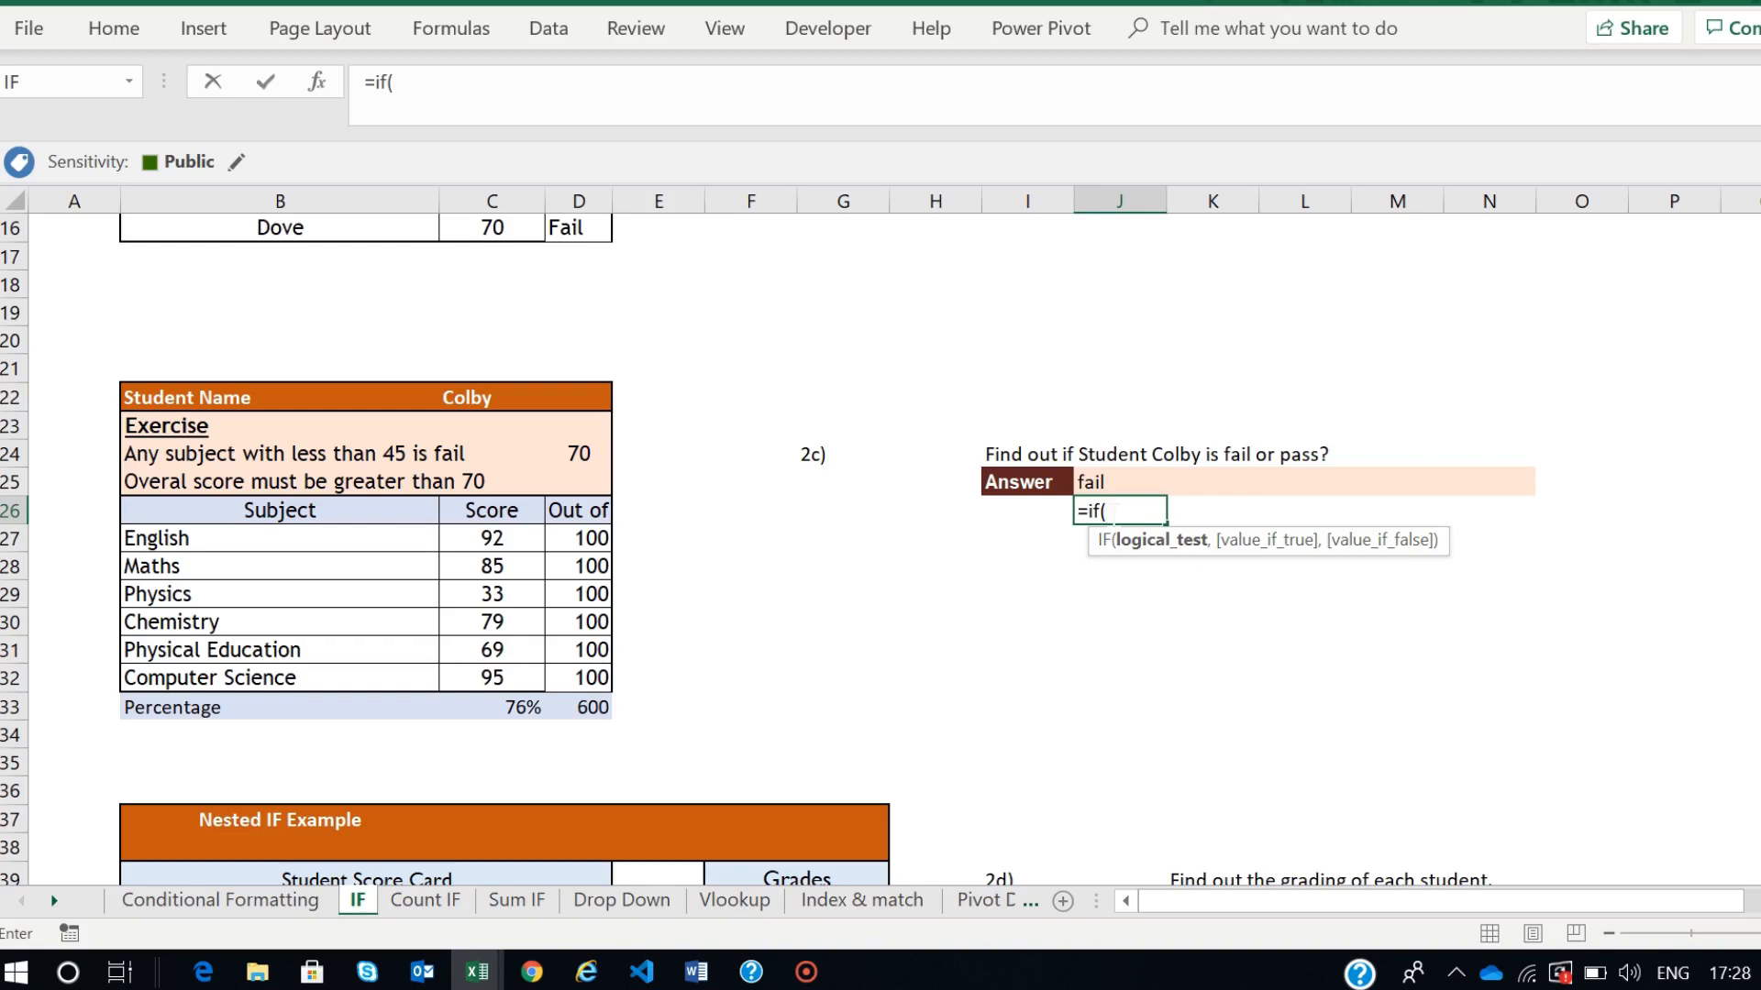
type("and")
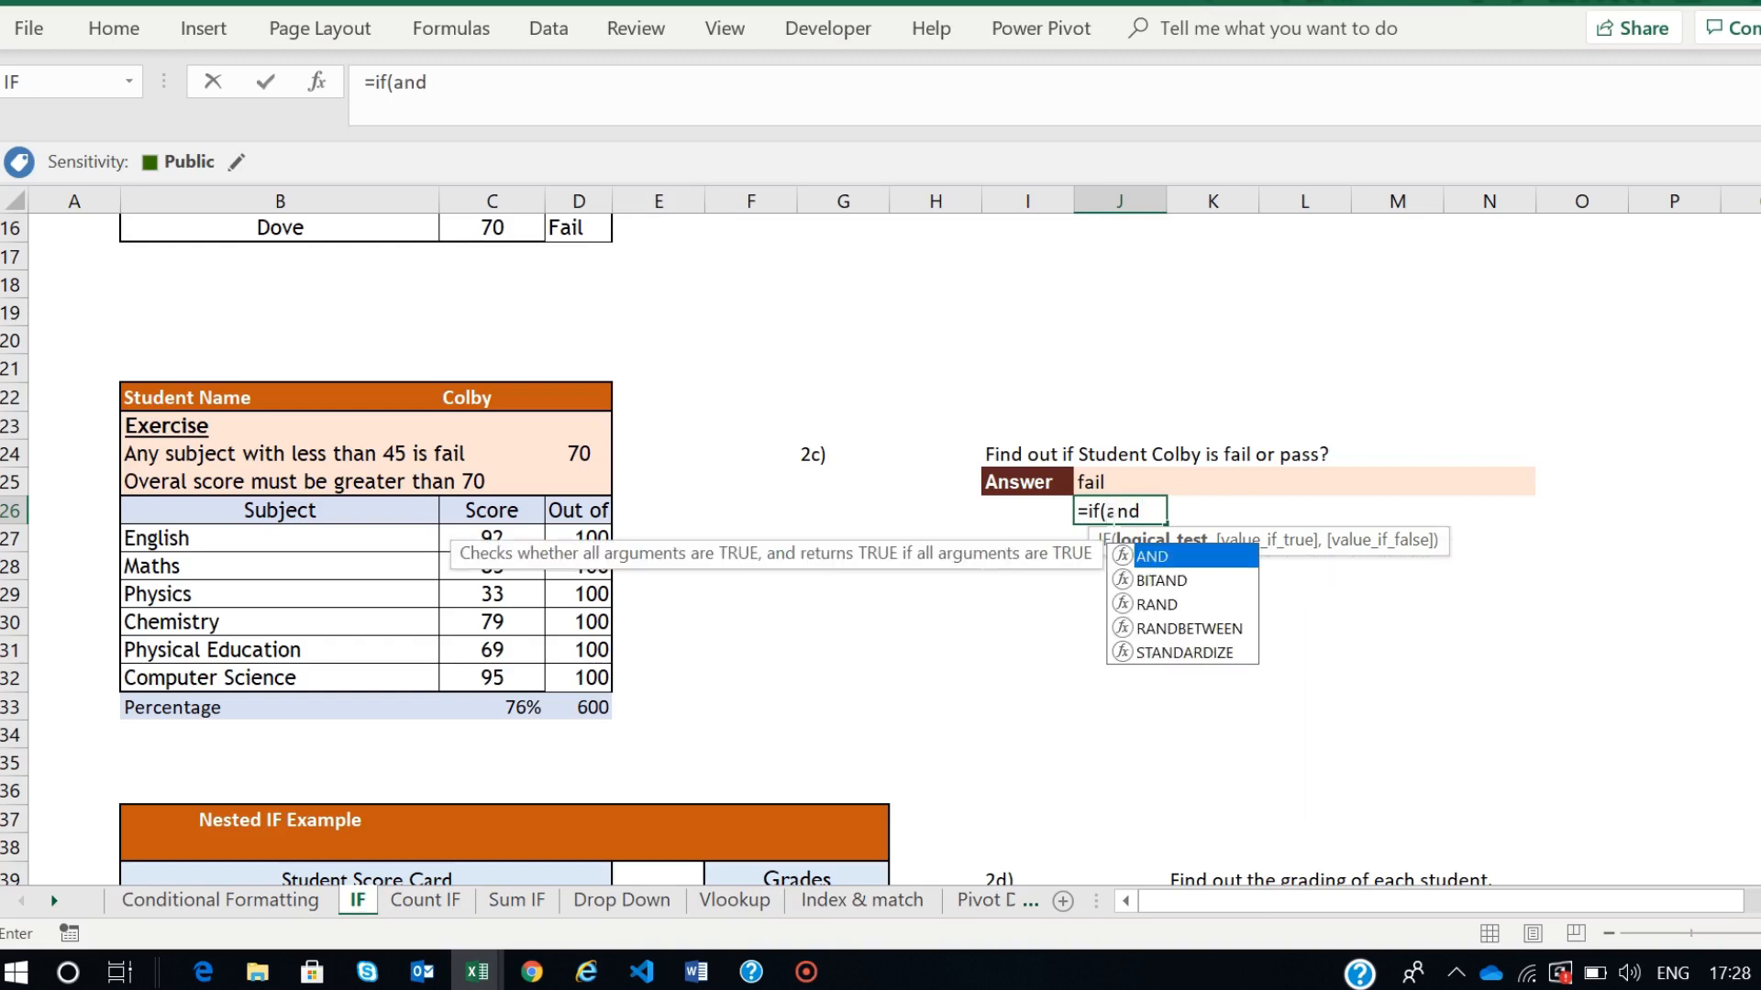
type("(")
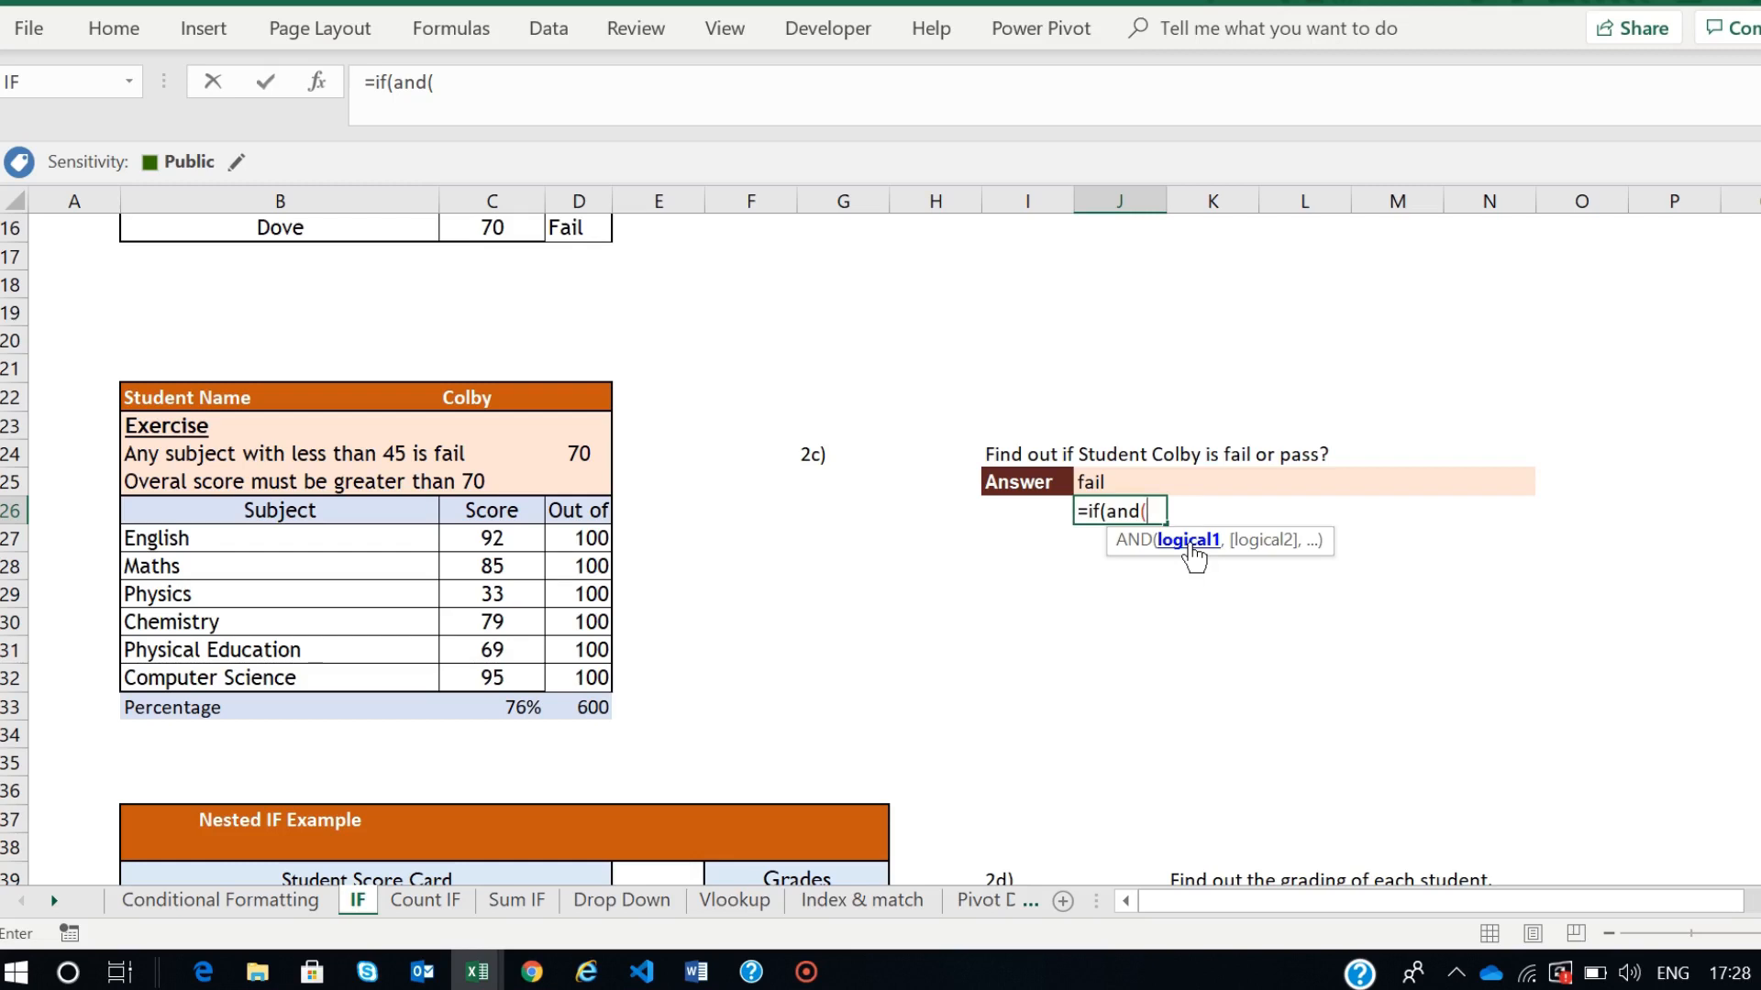
left_click(487, 547)
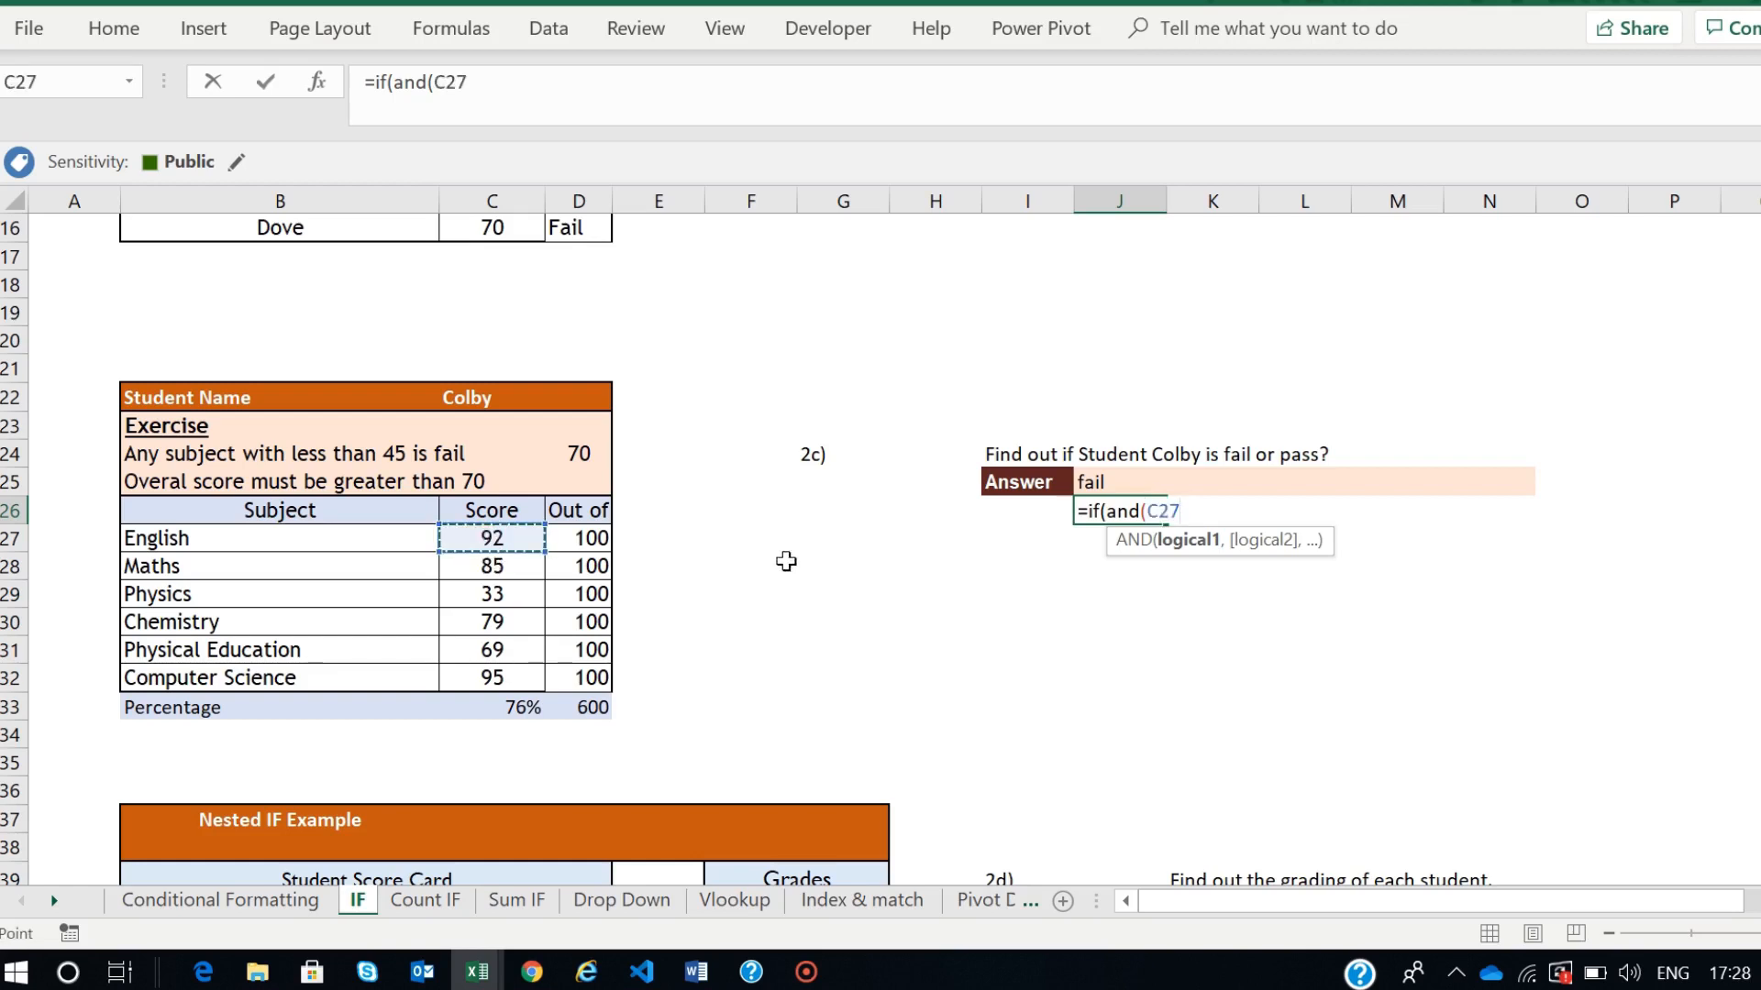
type(">45,")
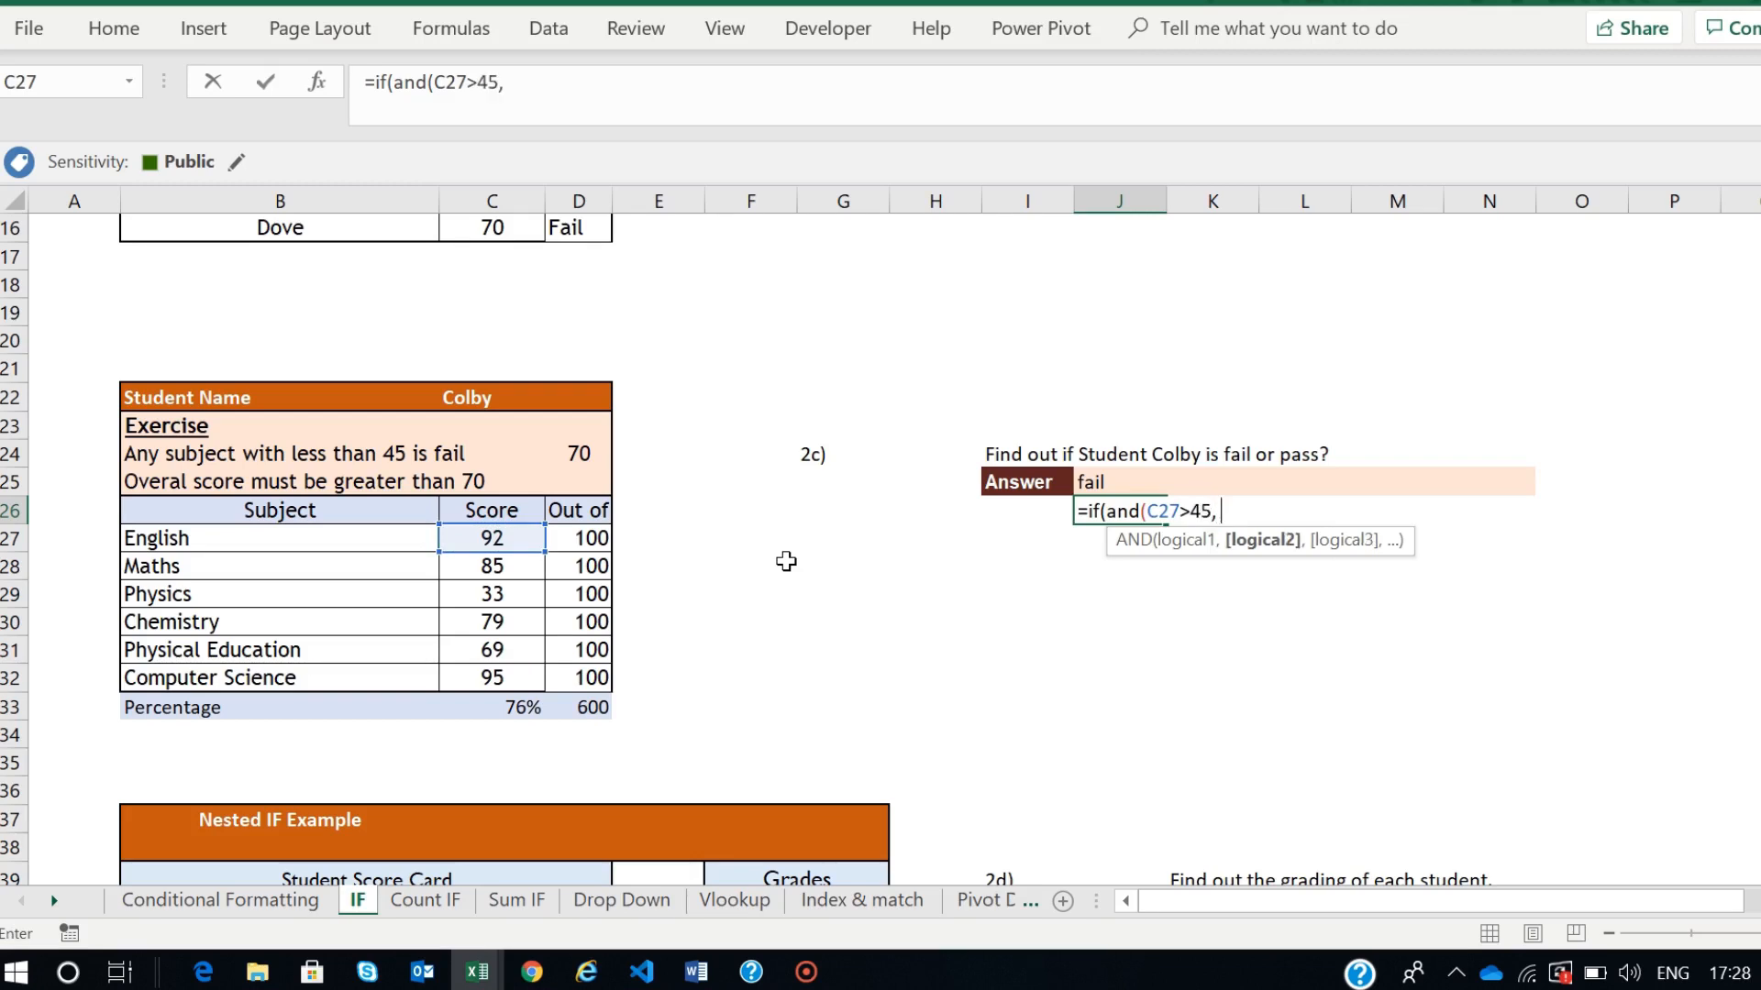
left_click(479, 567)
type(">45")
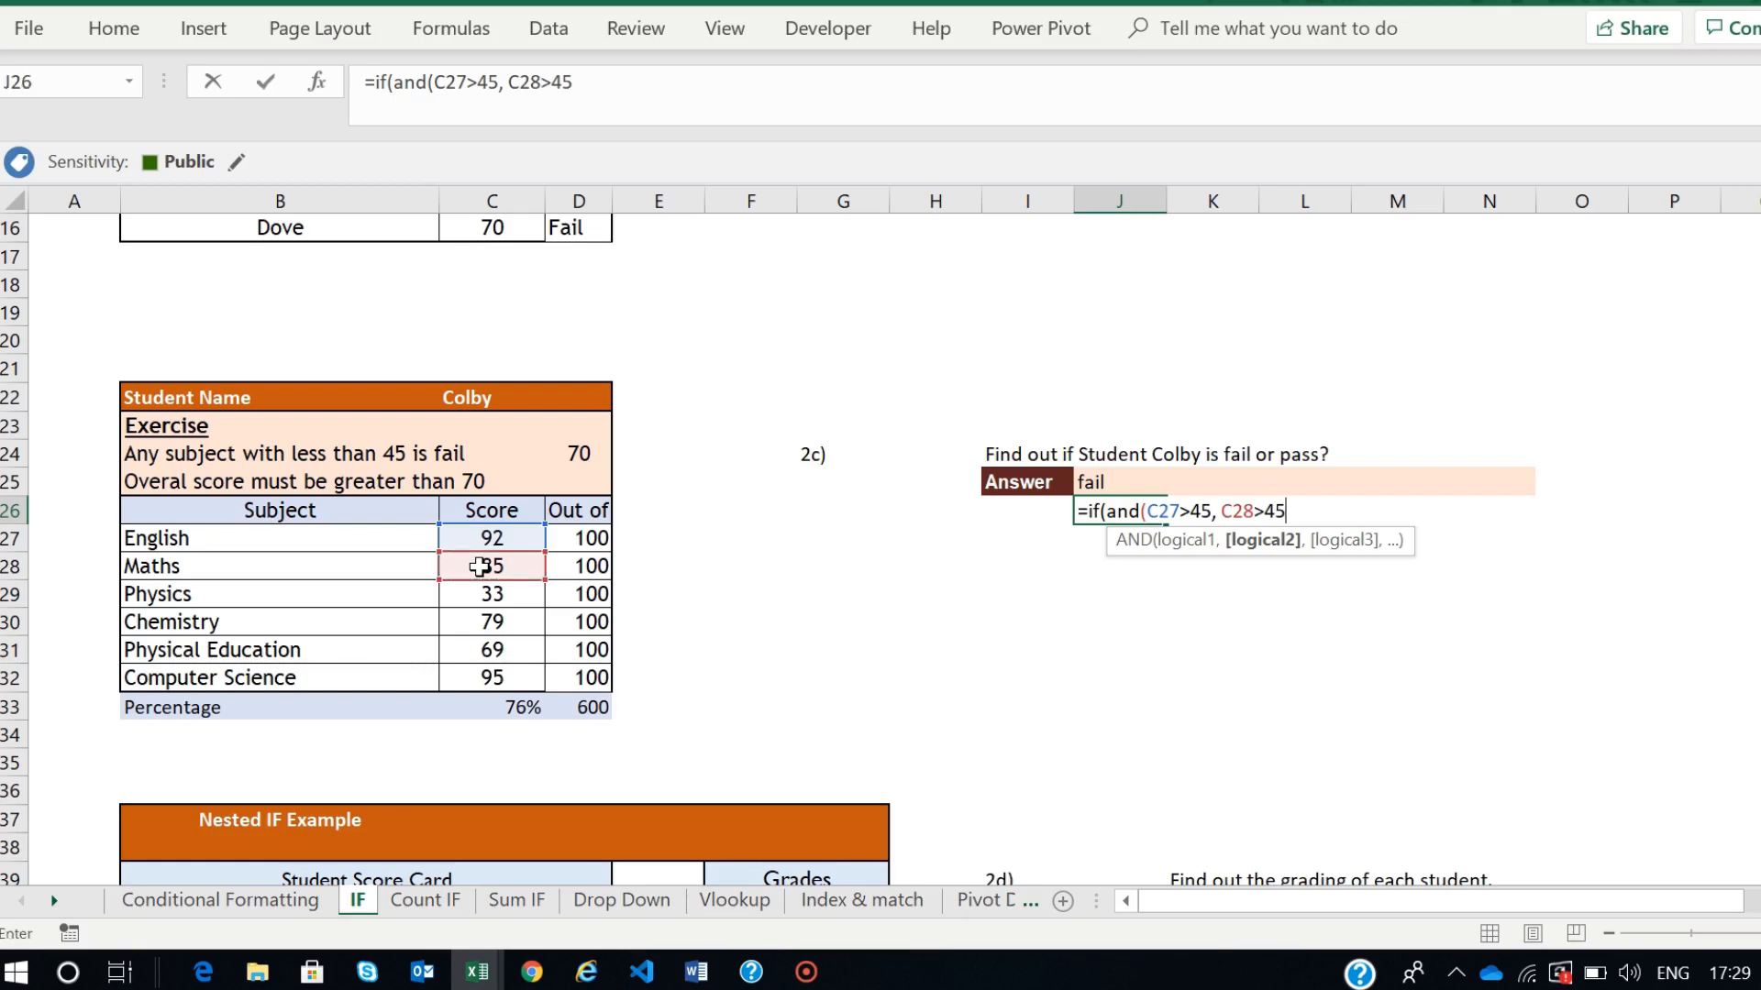
type(",")
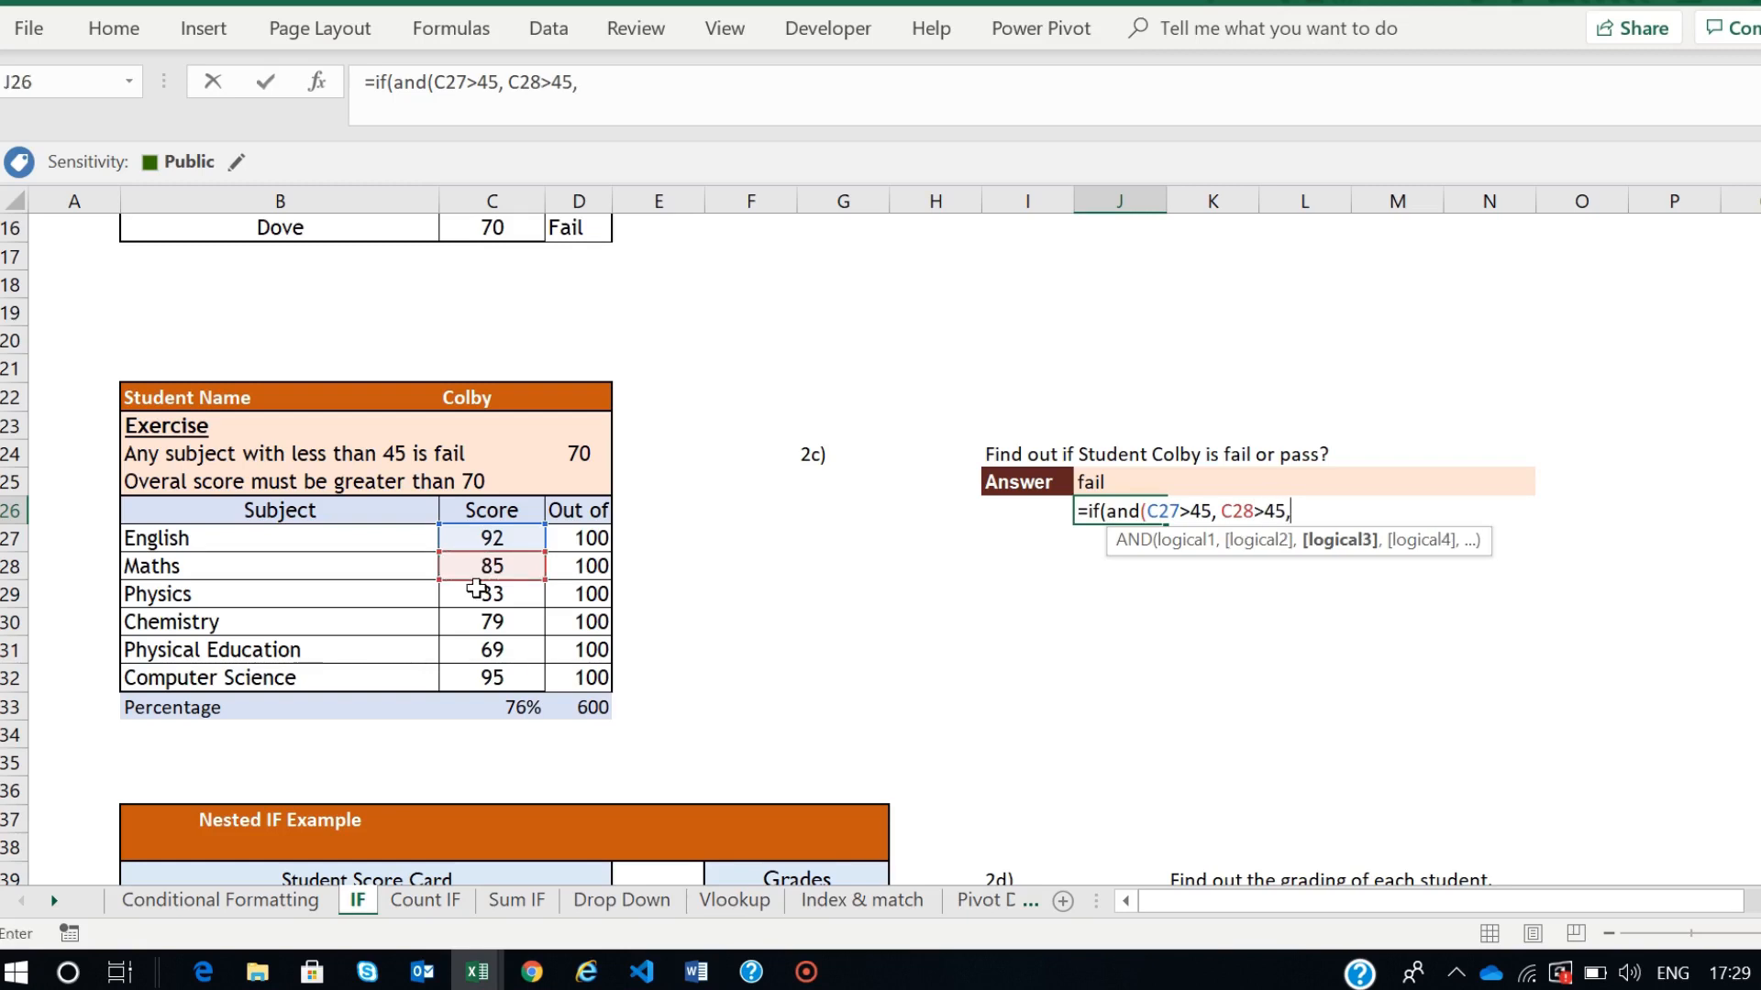
left_click(479, 593)
type(">45,")
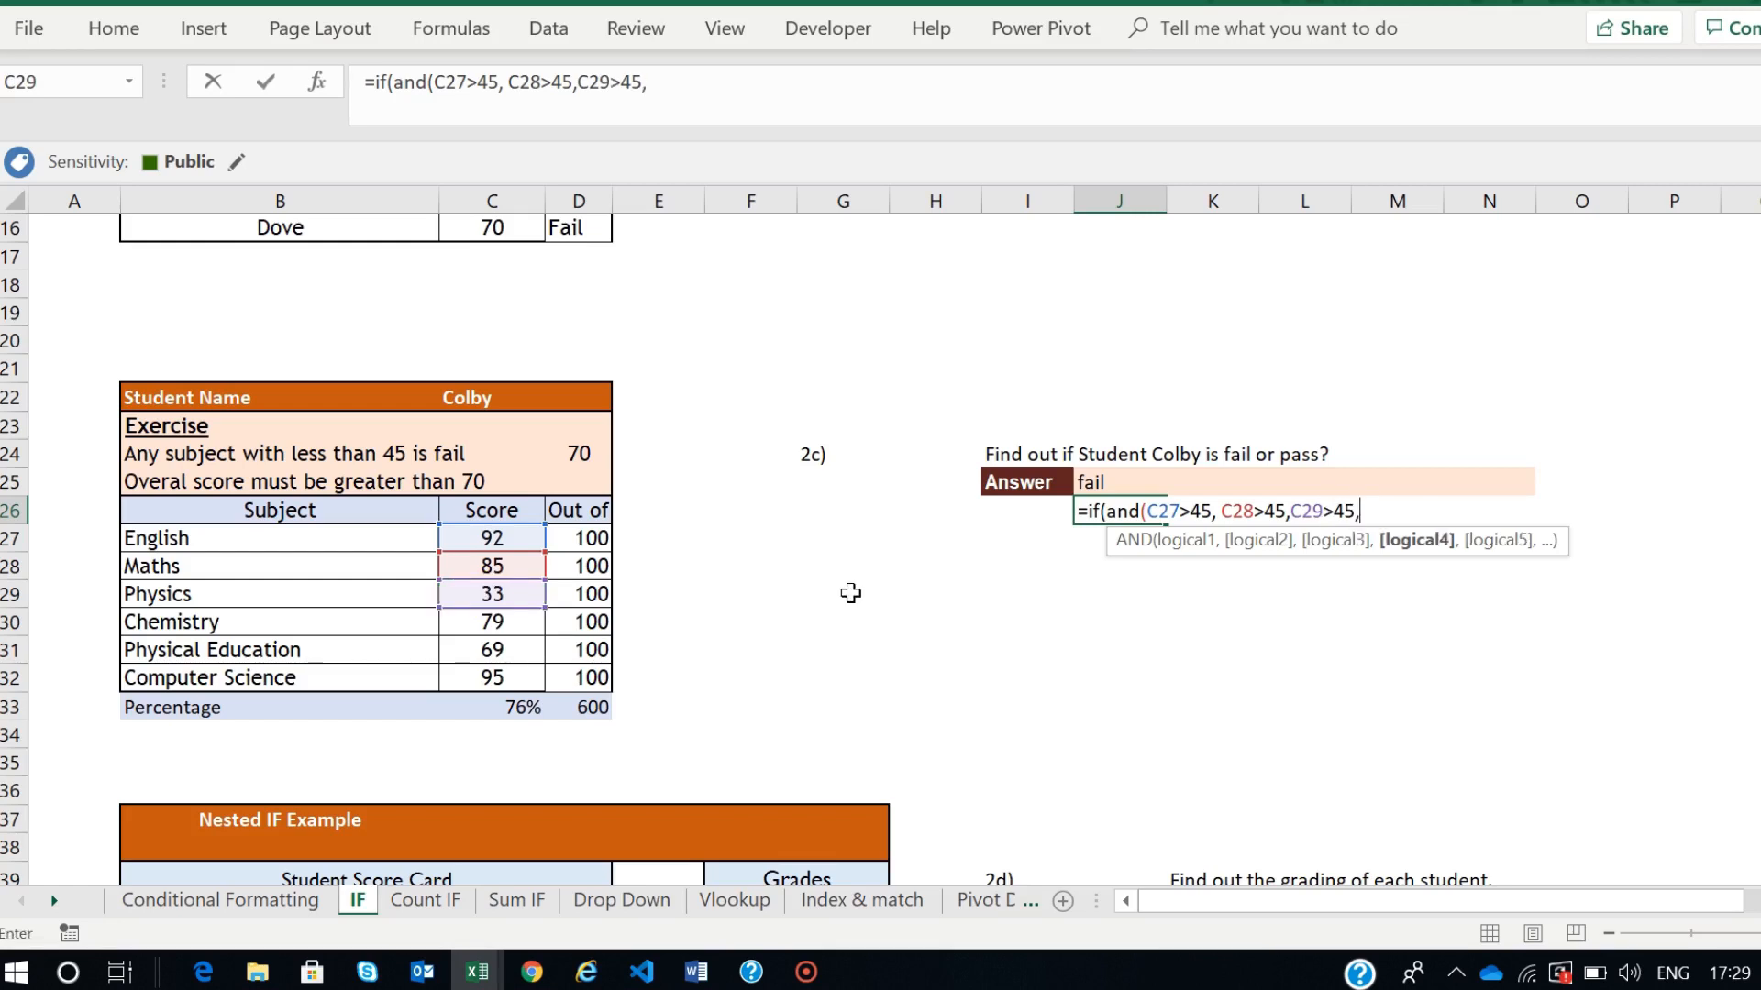
left_click(495, 619)
type(">45")
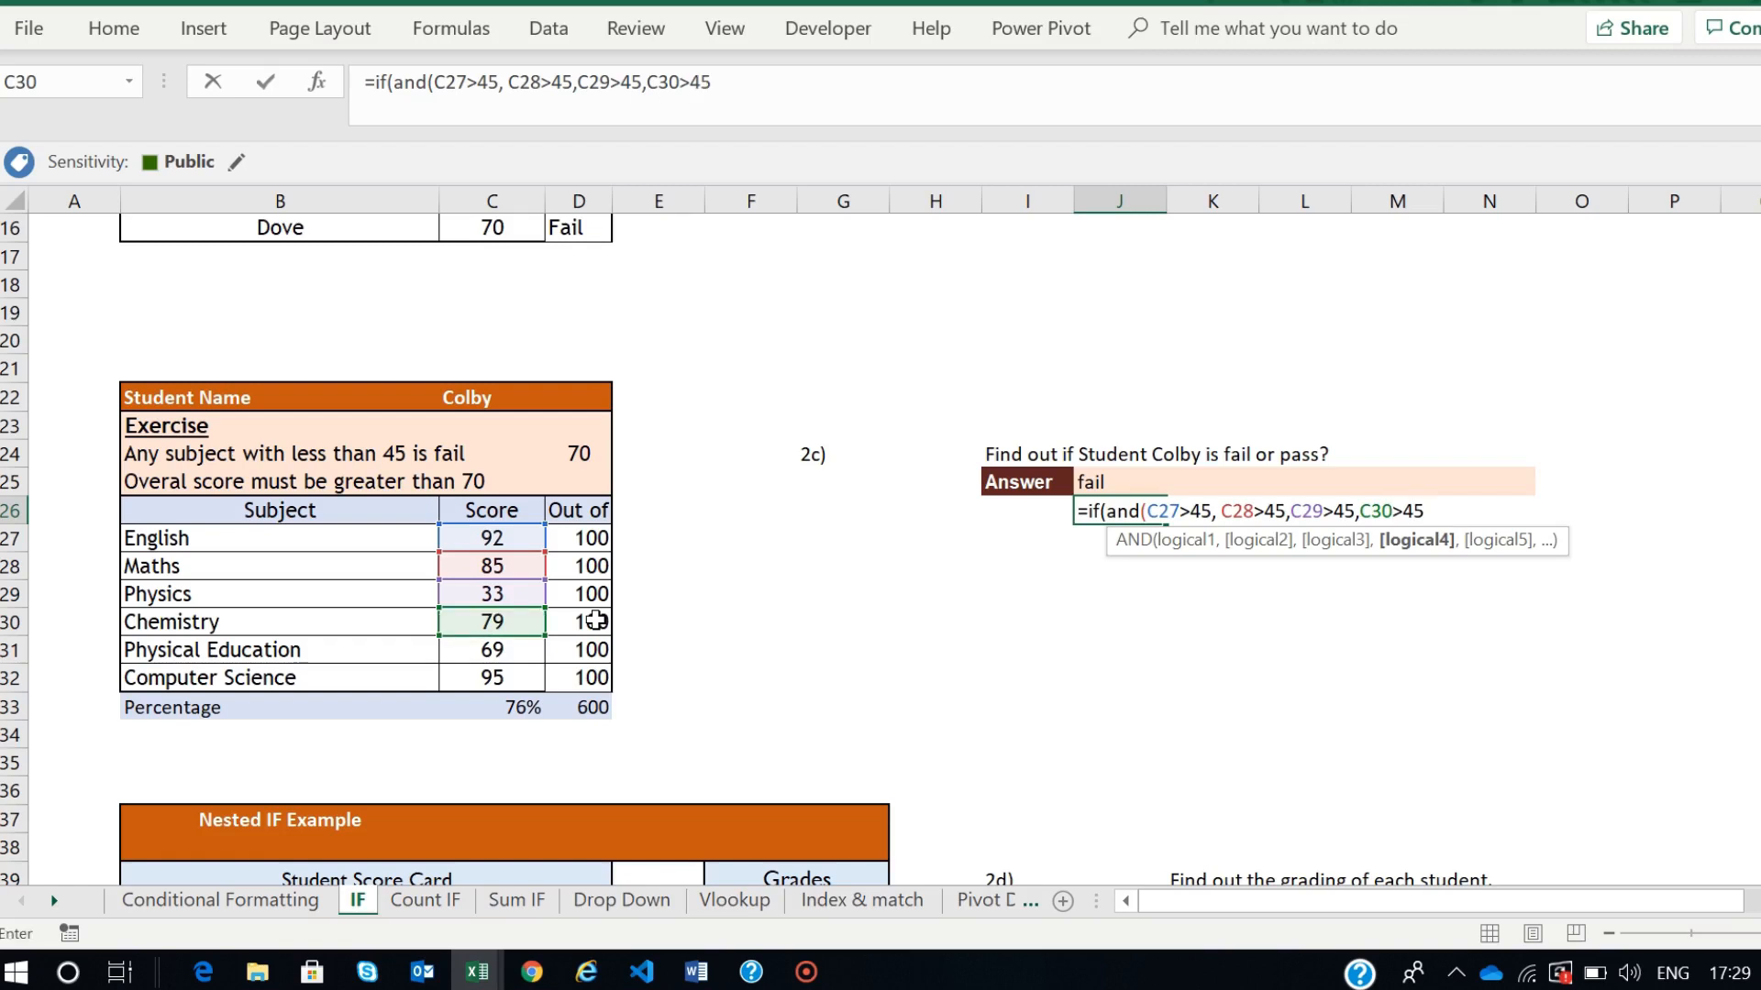
type(",")
- Add >45 tests for Physical Education and Computer Science, C33>70, and "pass"/"fail" results
left_click(486, 650)
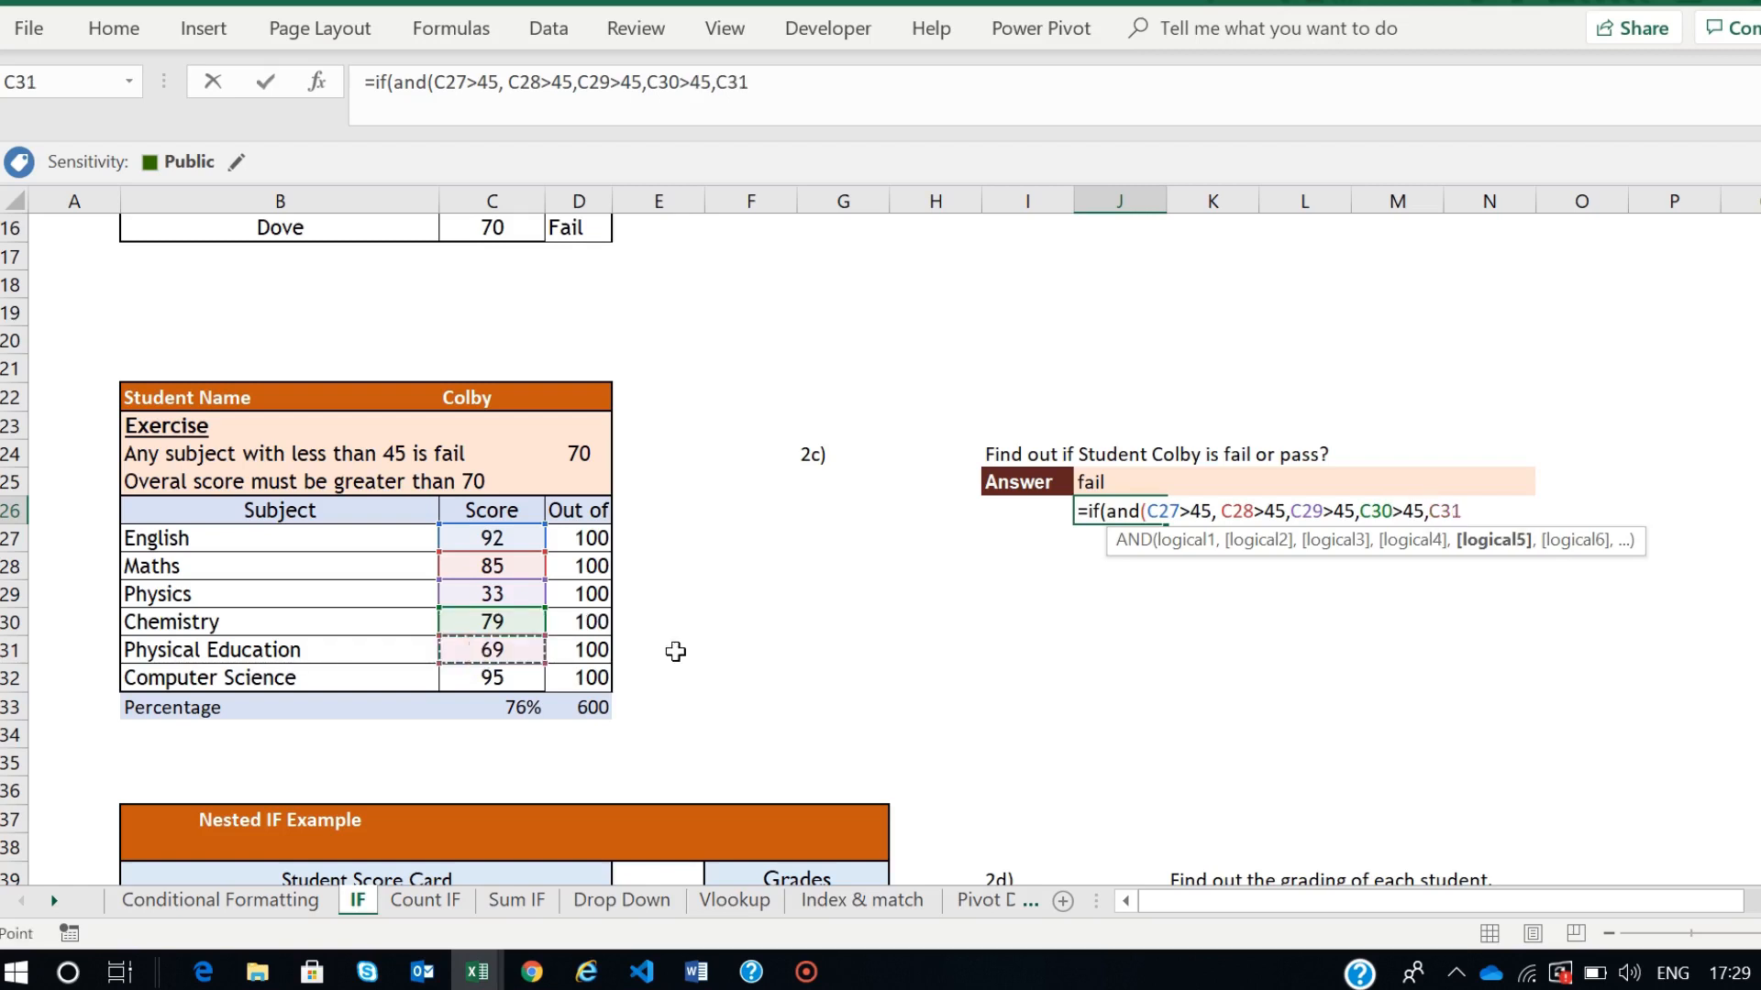
type(">45")
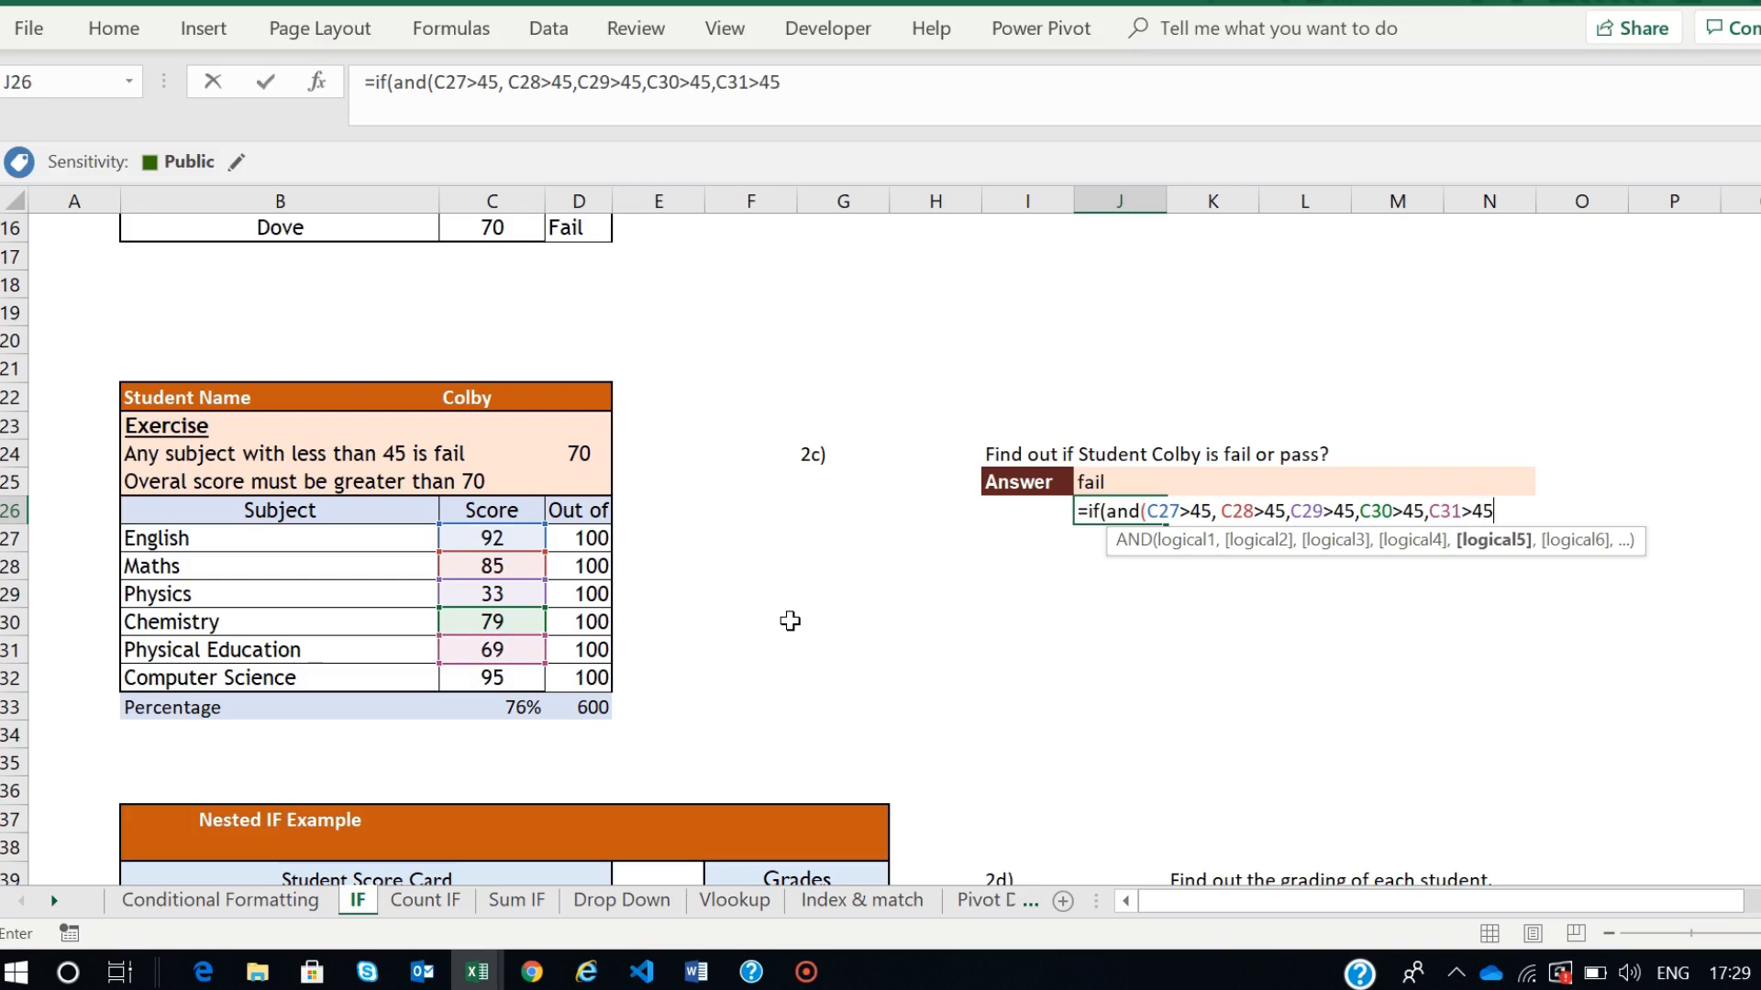
type(",")
left_click(511, 676)
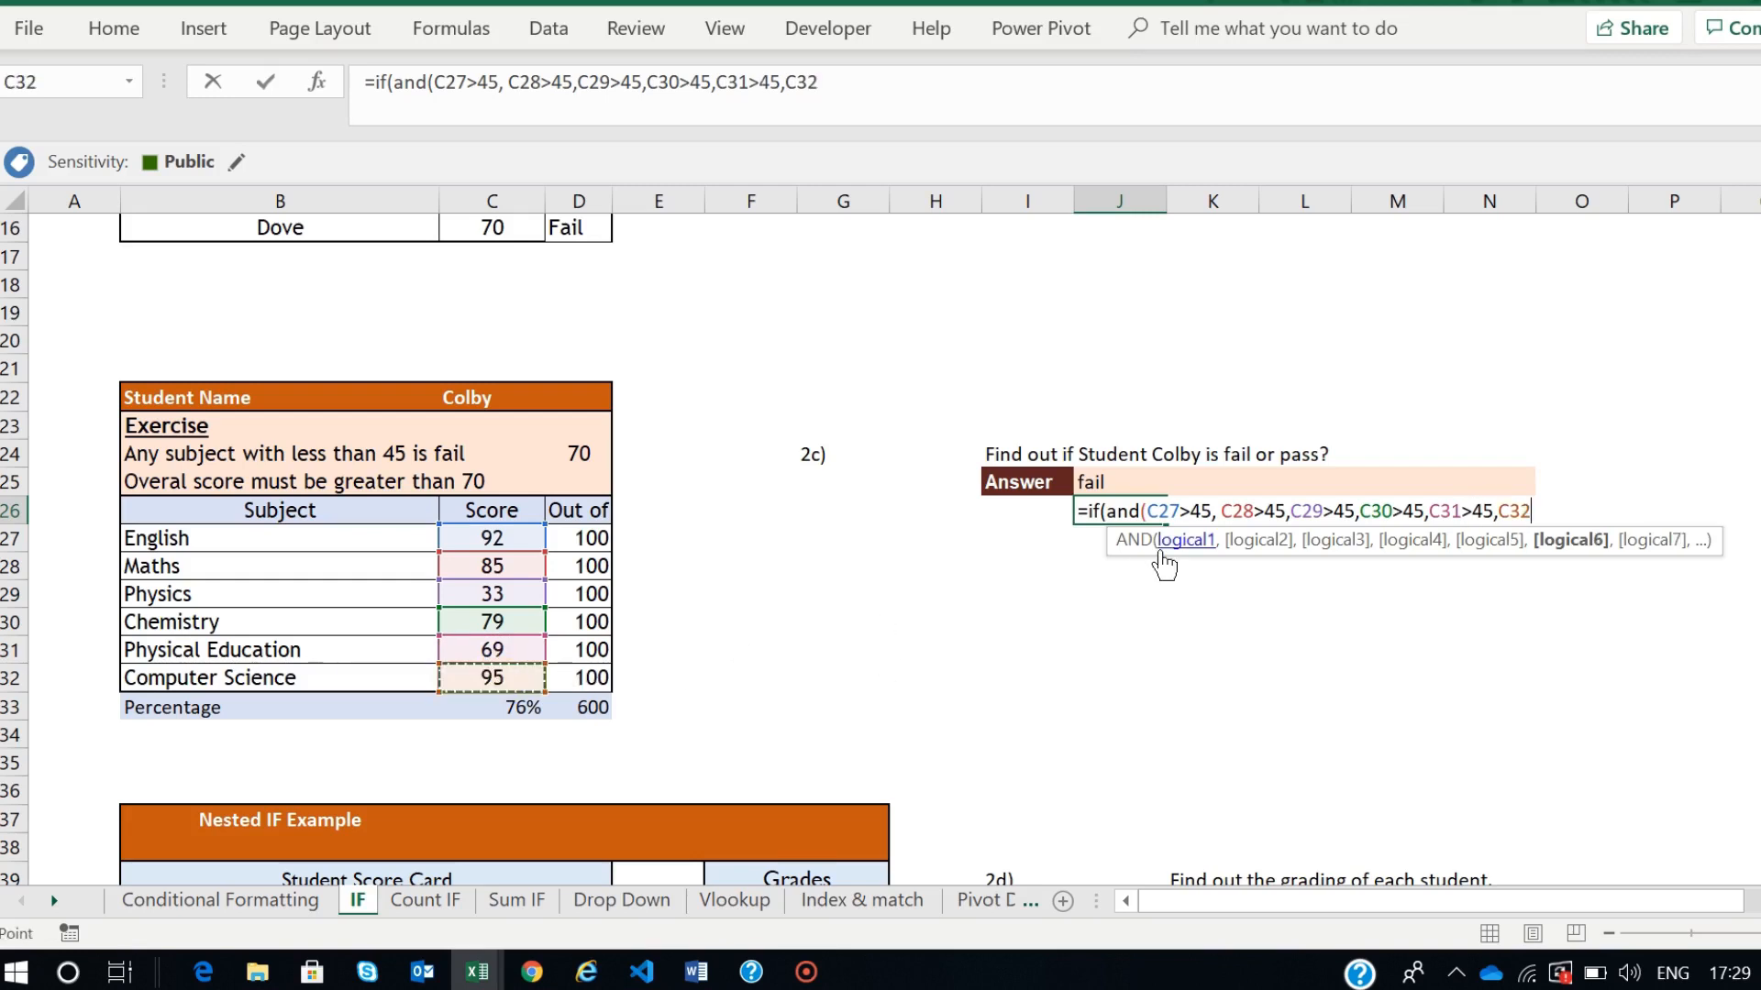
type("C28>45")
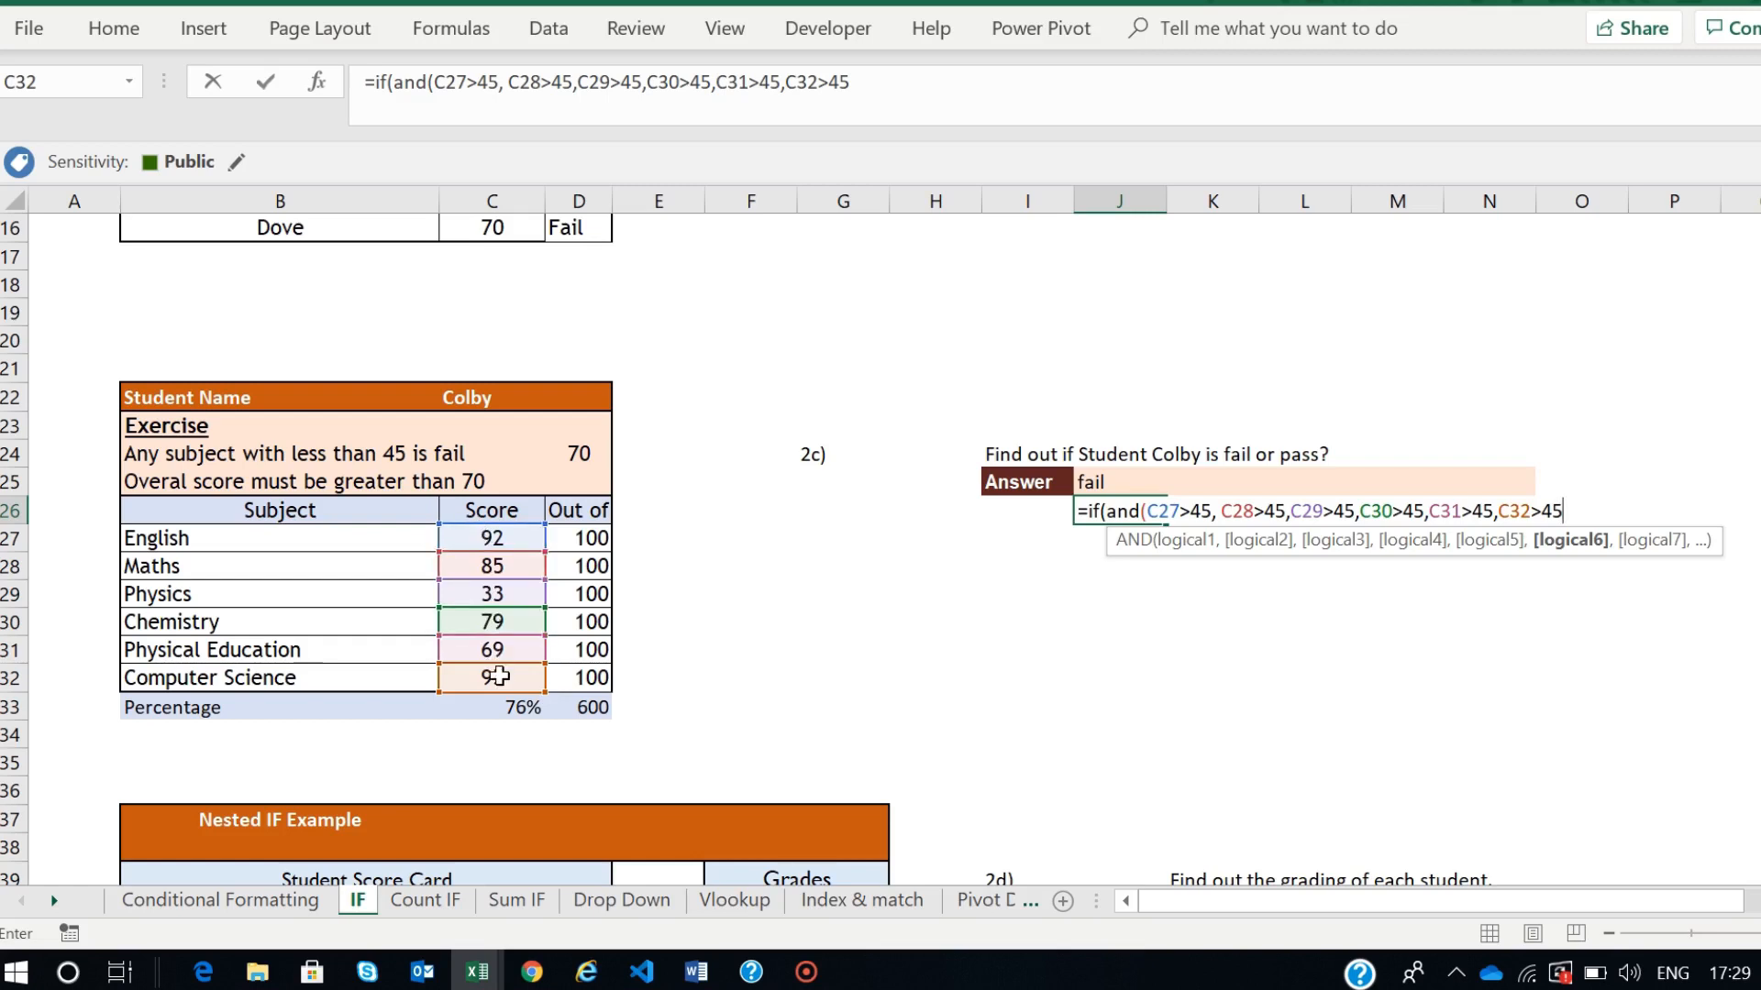
type(",")
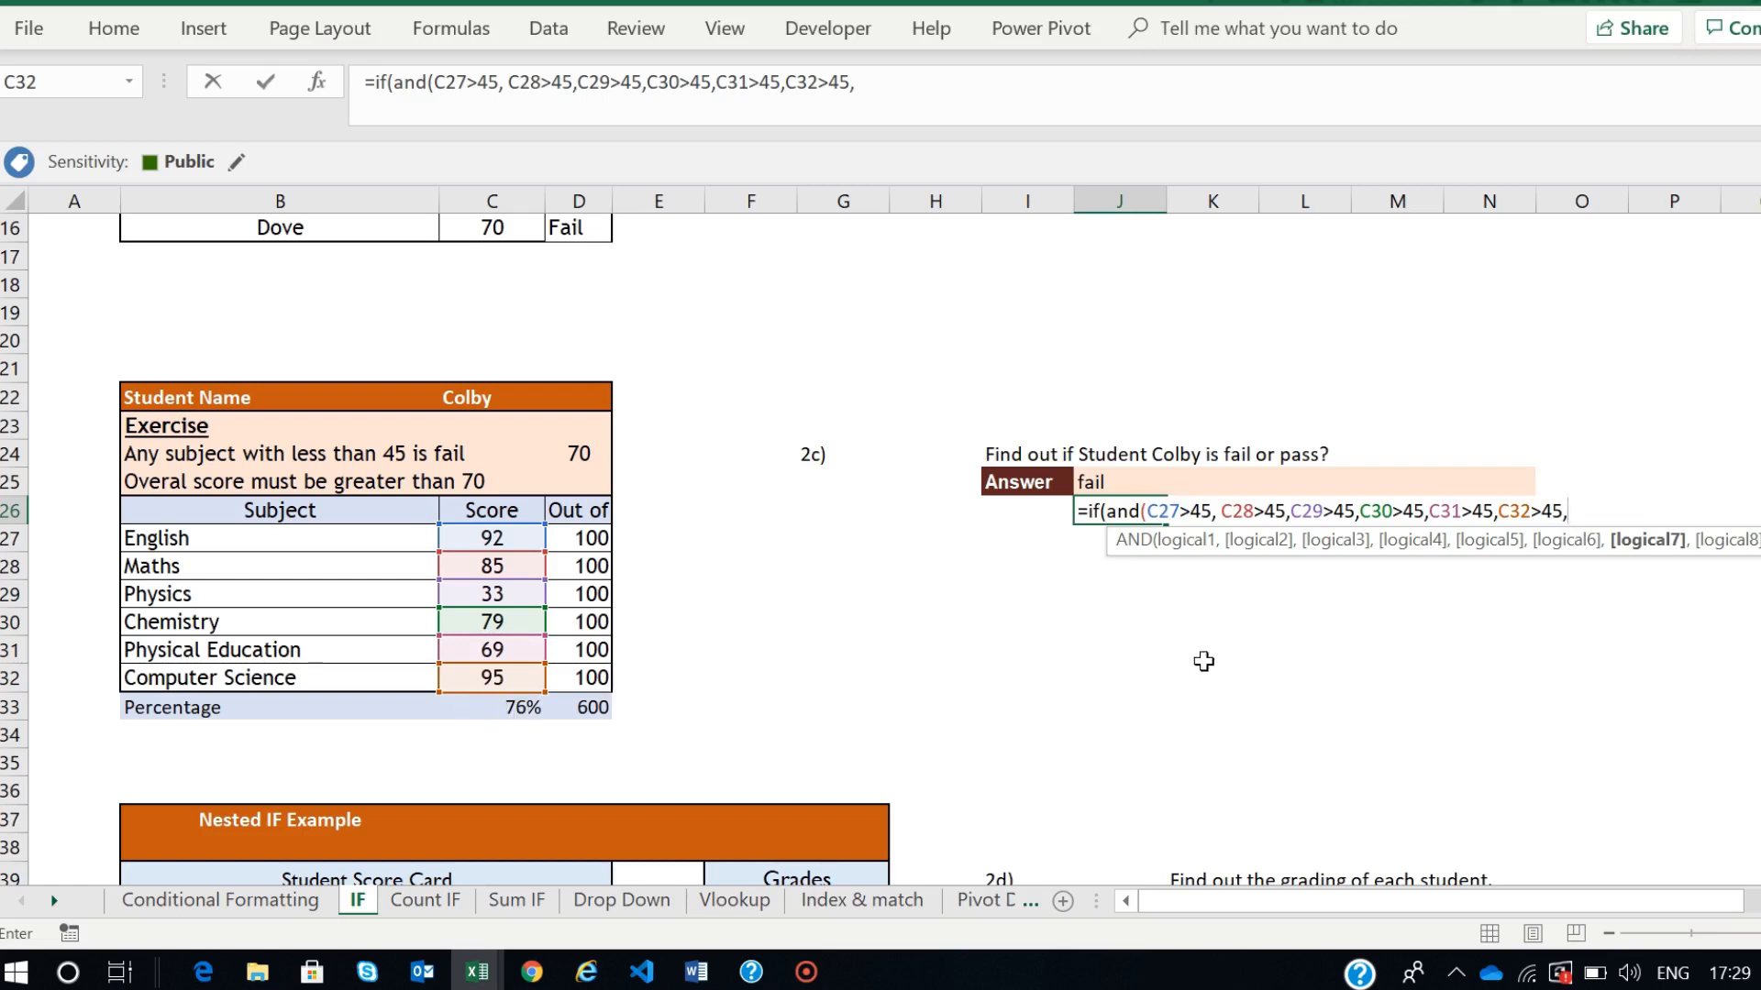
left_click(508, 711)
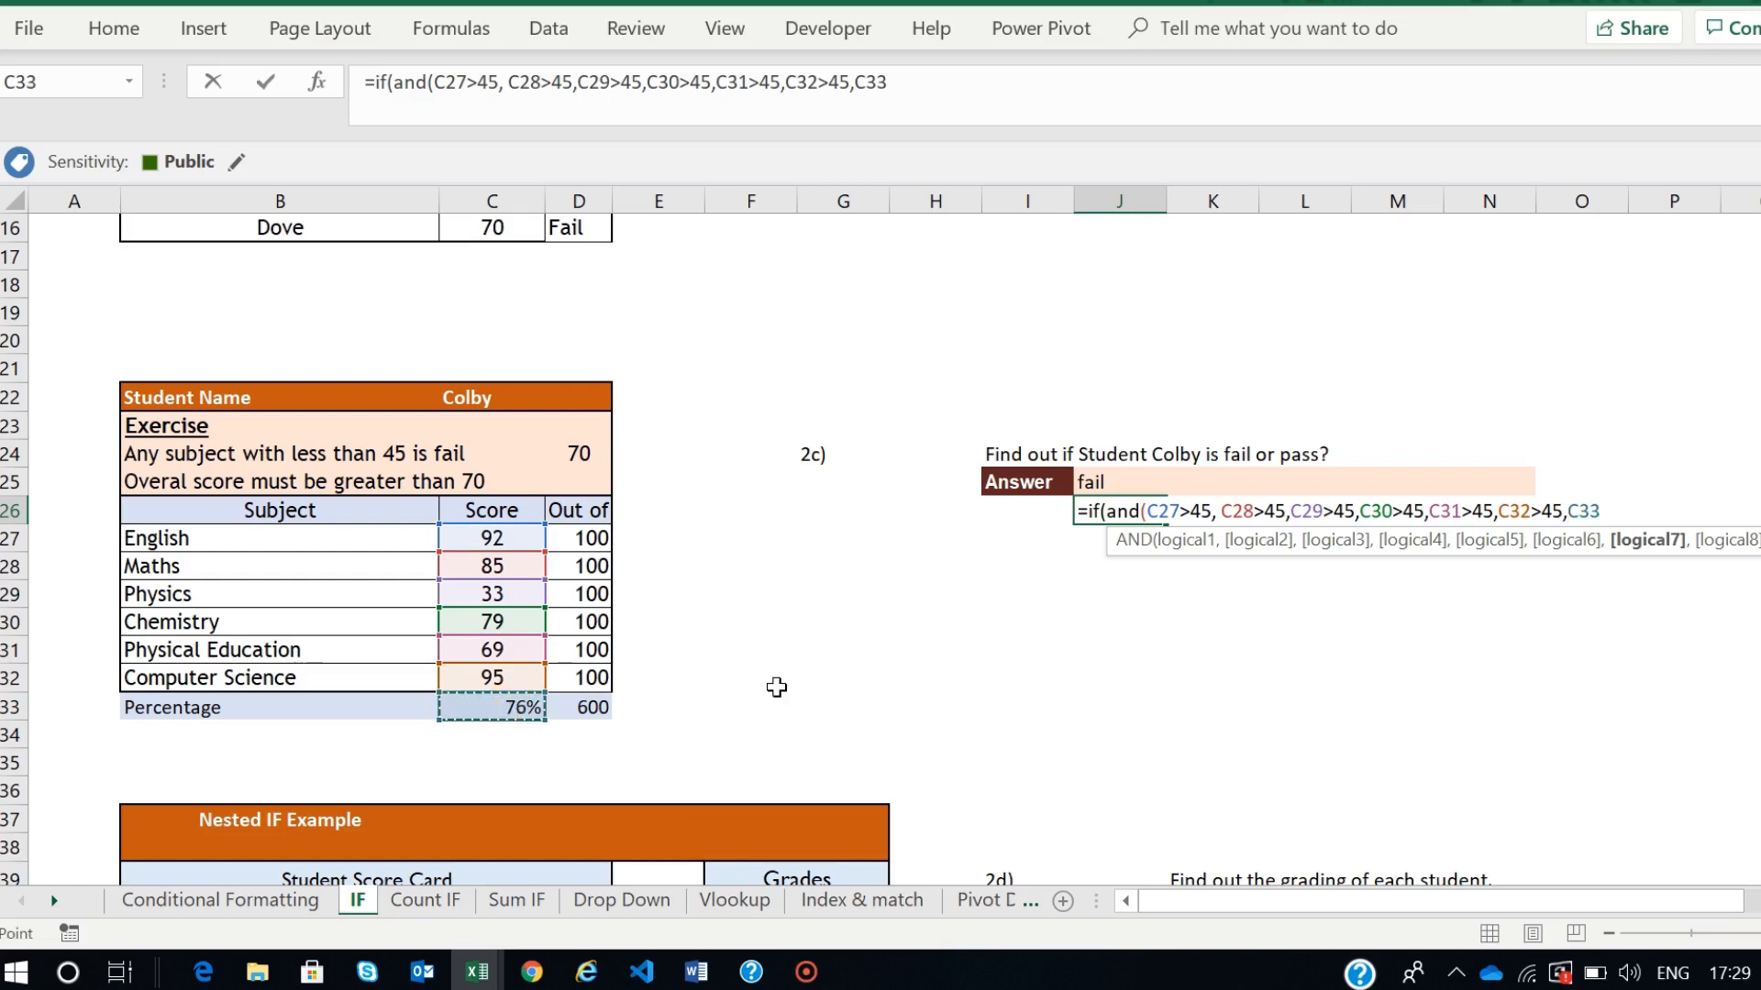
type(">70),")
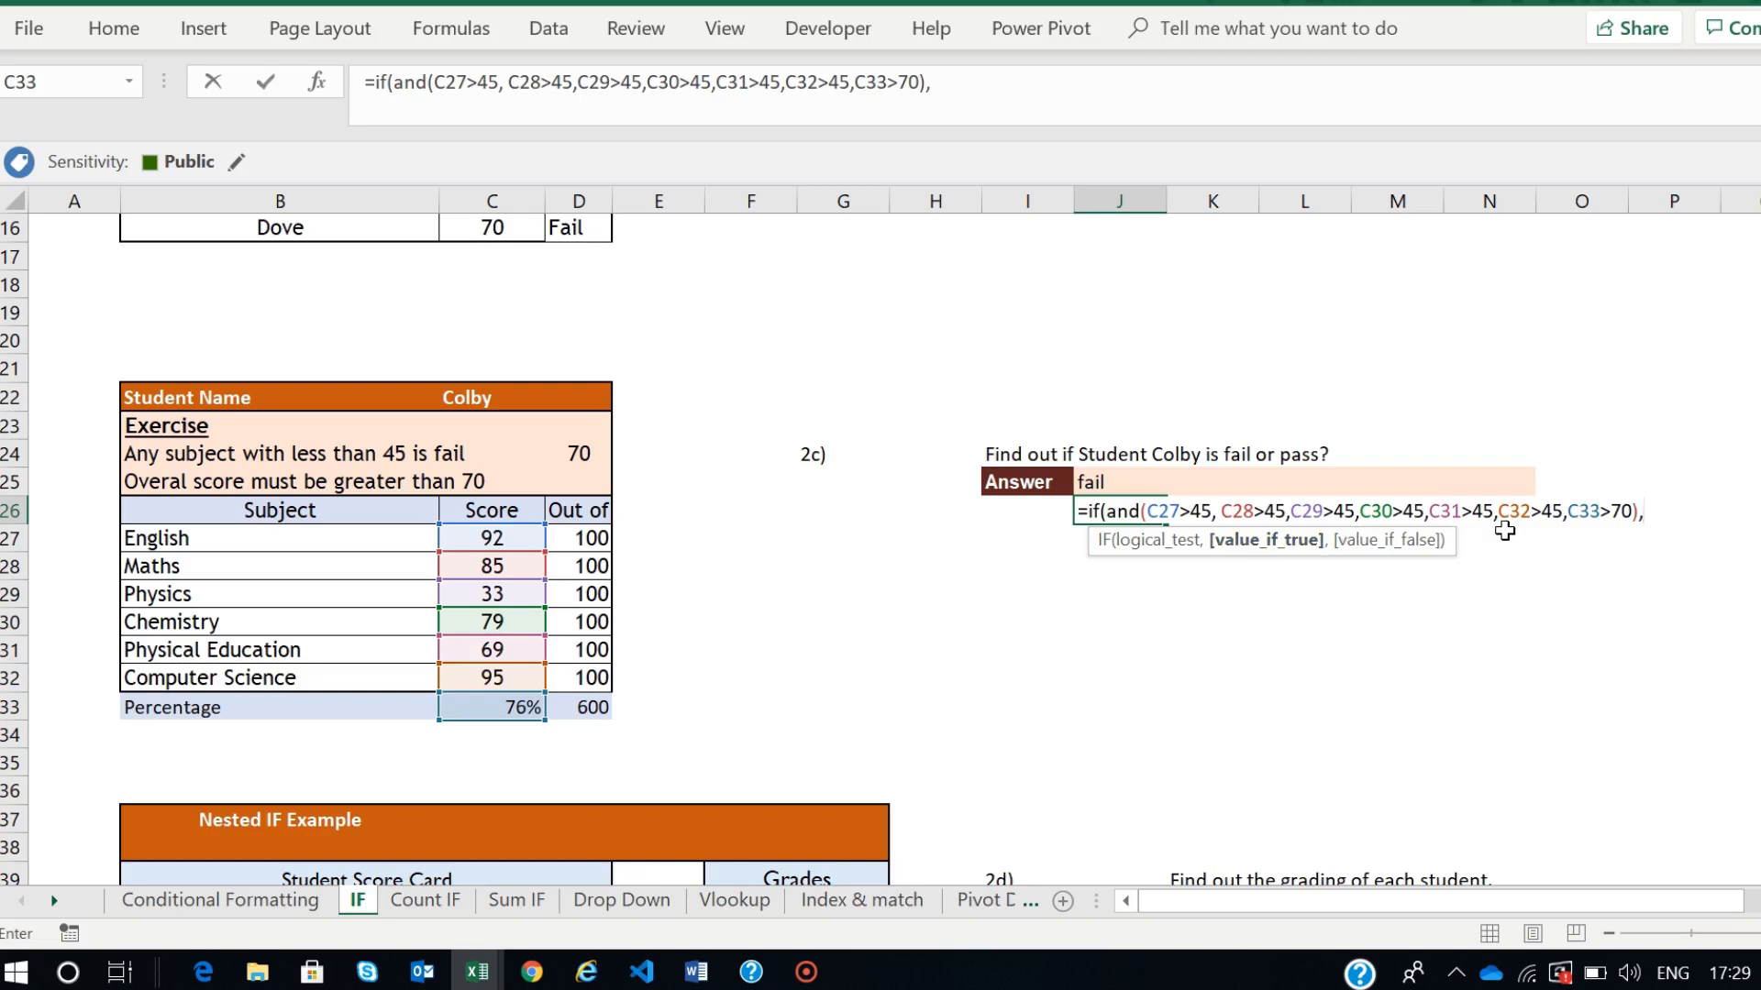
type("\"pass\",")
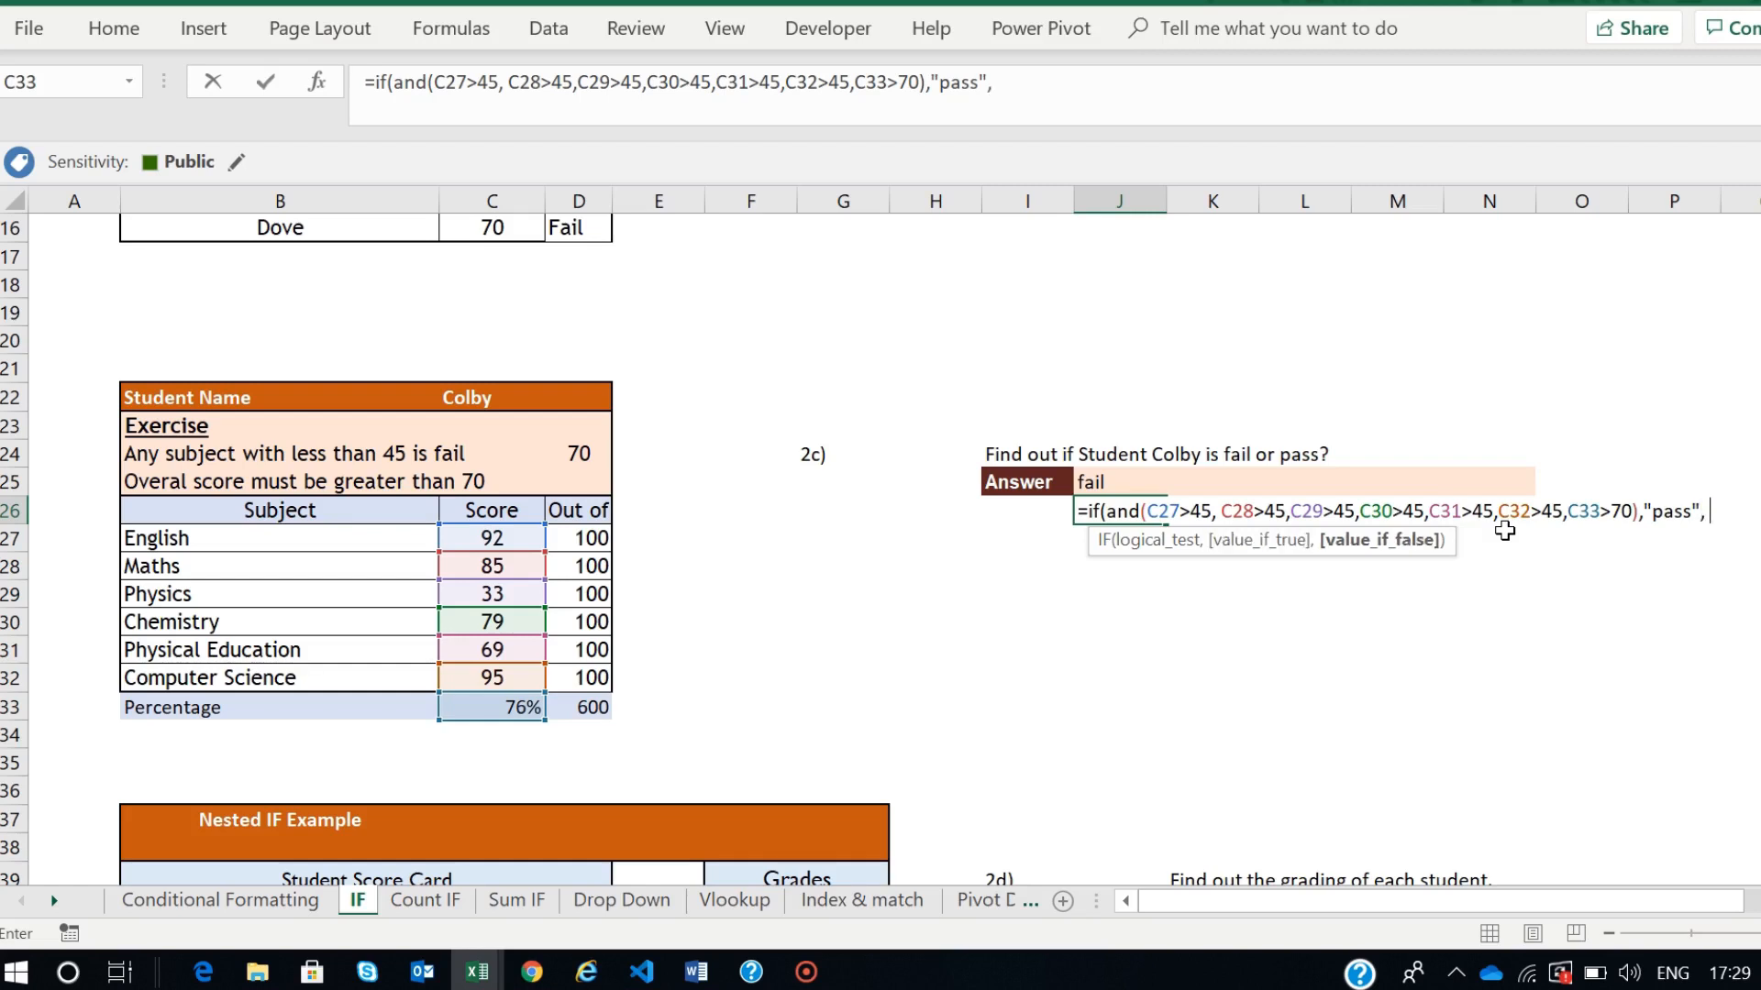
type(" \"fail\")")
key("Return")
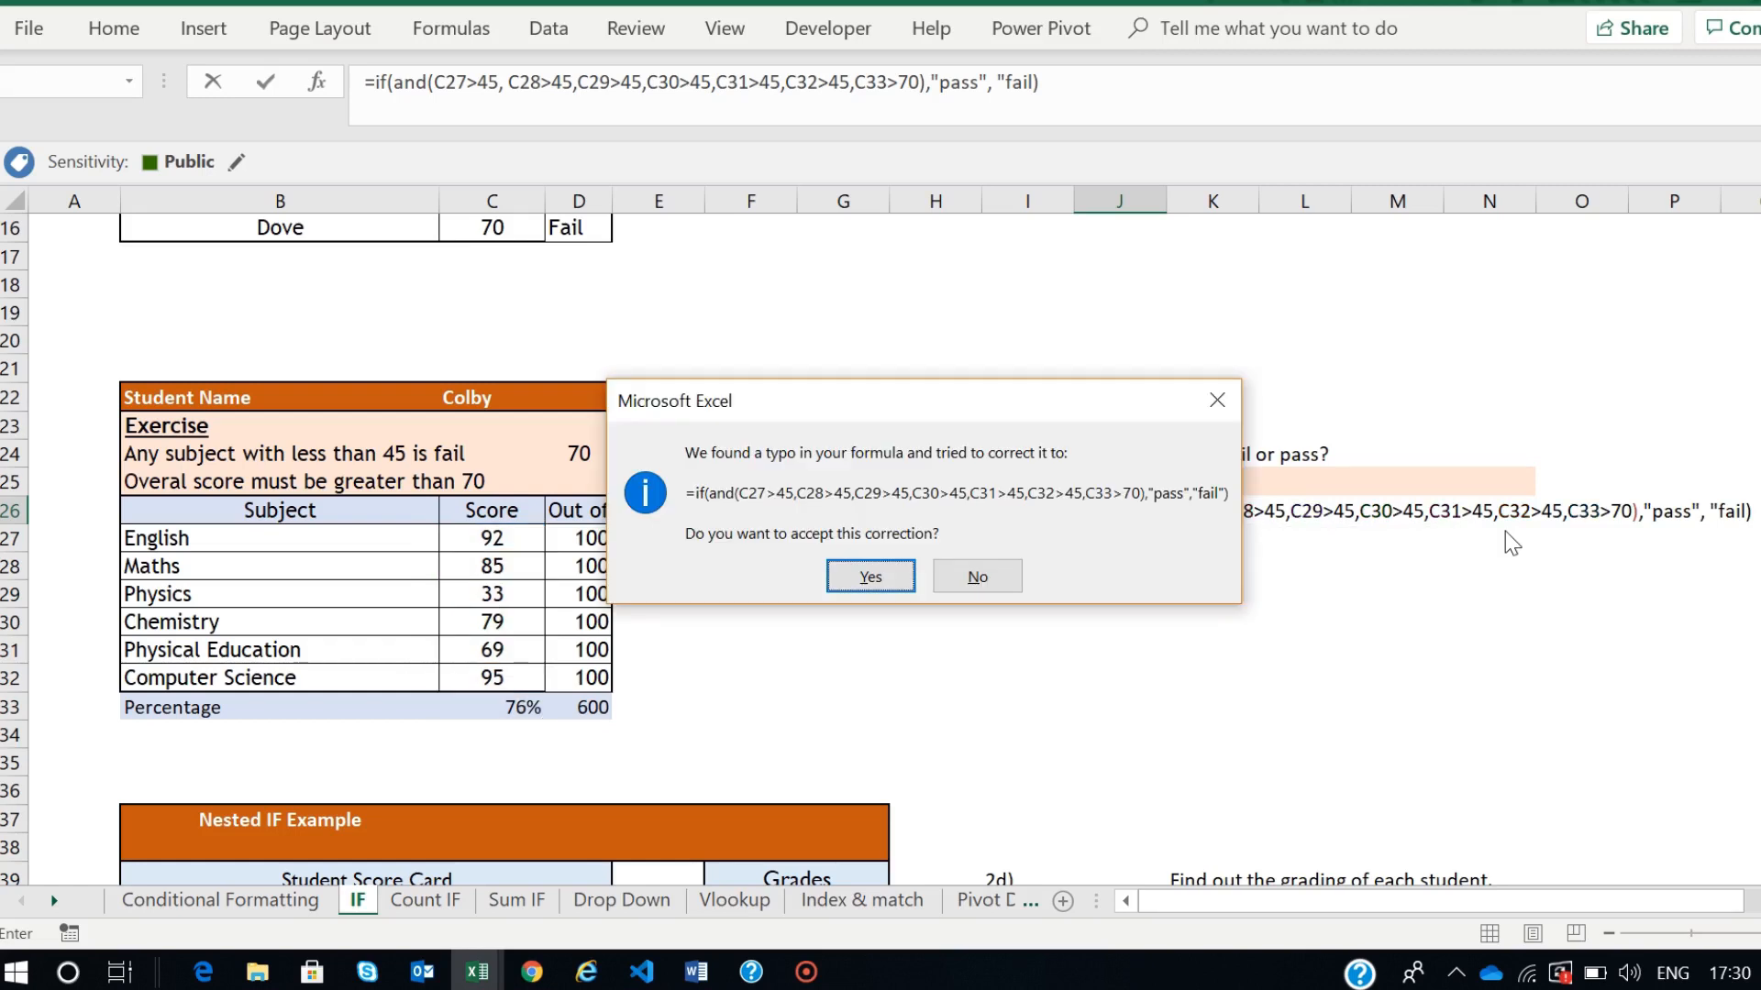
- Accept Excel's suggested correction so J26 returns fail, then select Colby's Physics score C29
left_click(869, 575)
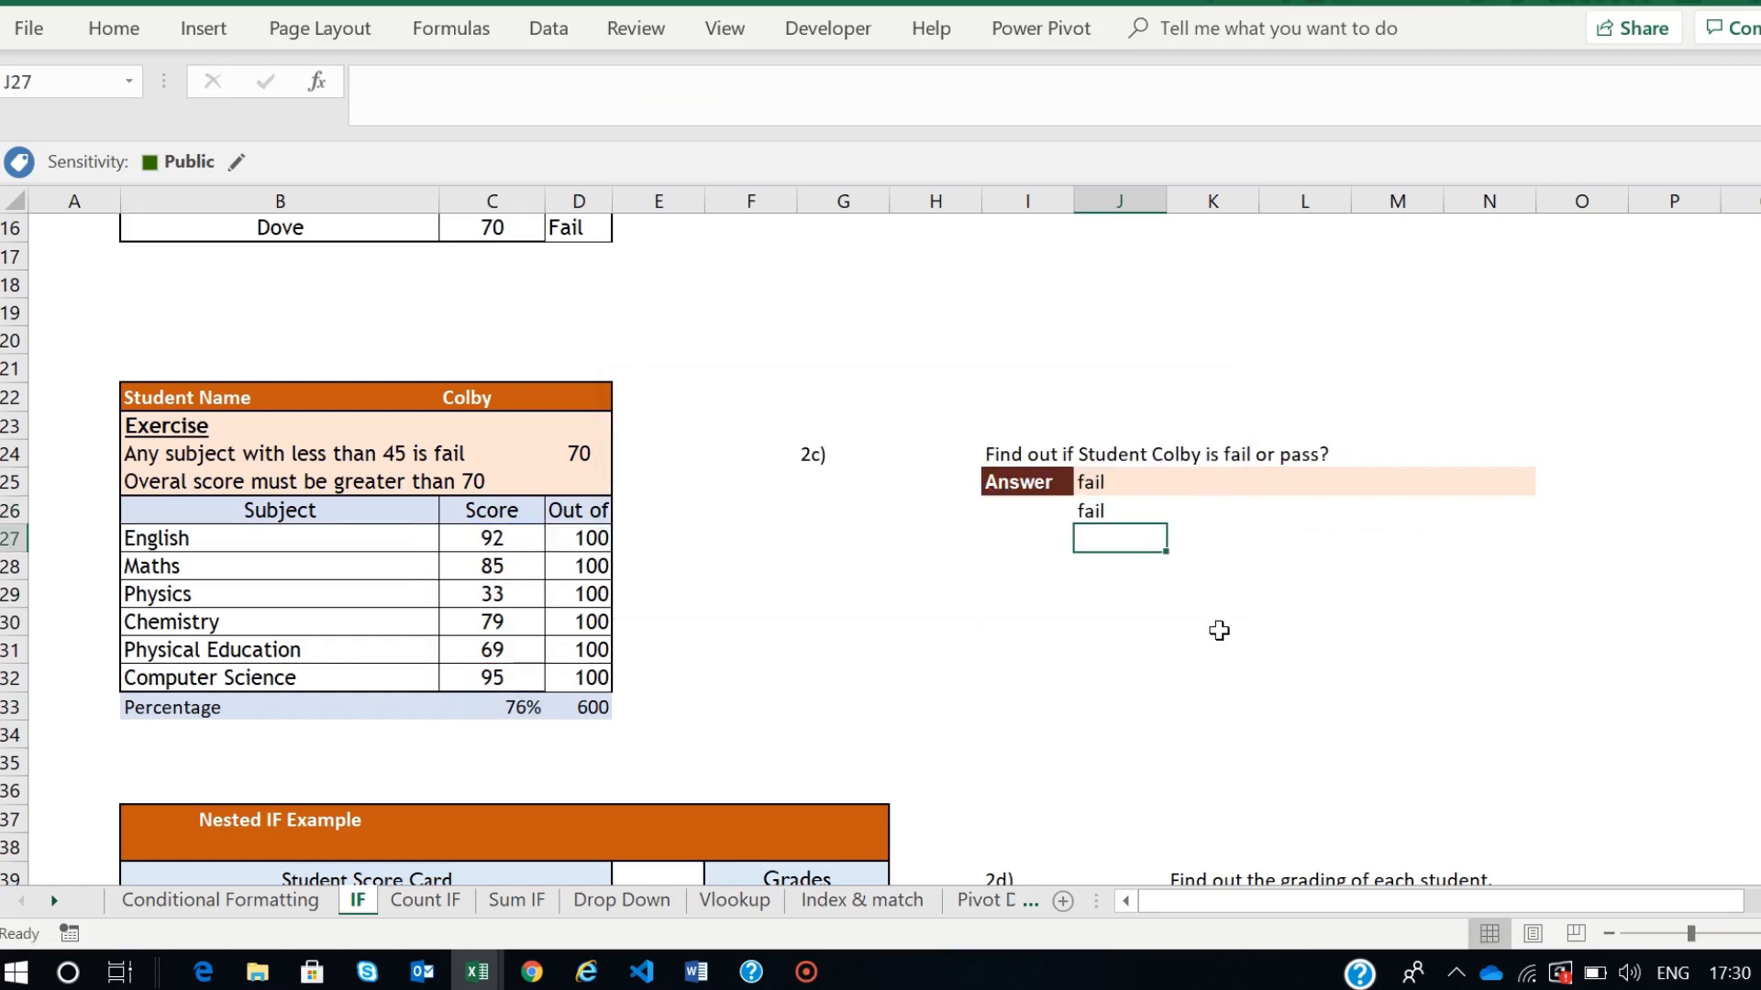
left_click(1112, 510)
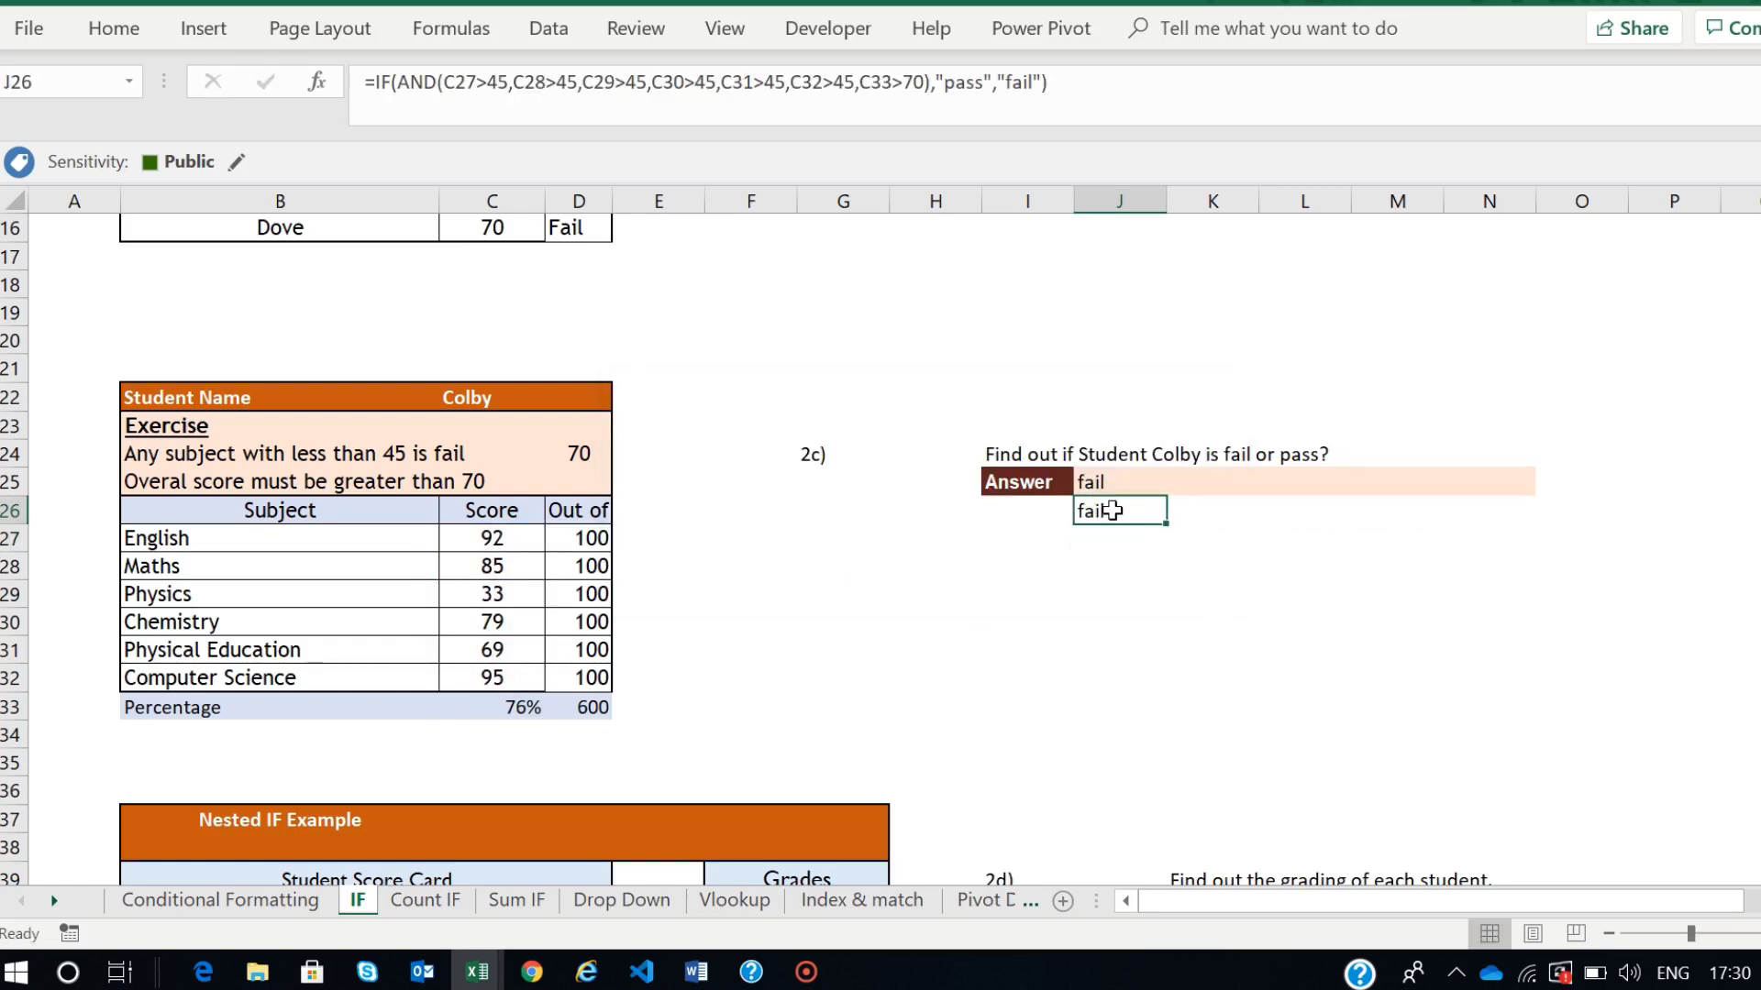
left_click(475, 594)
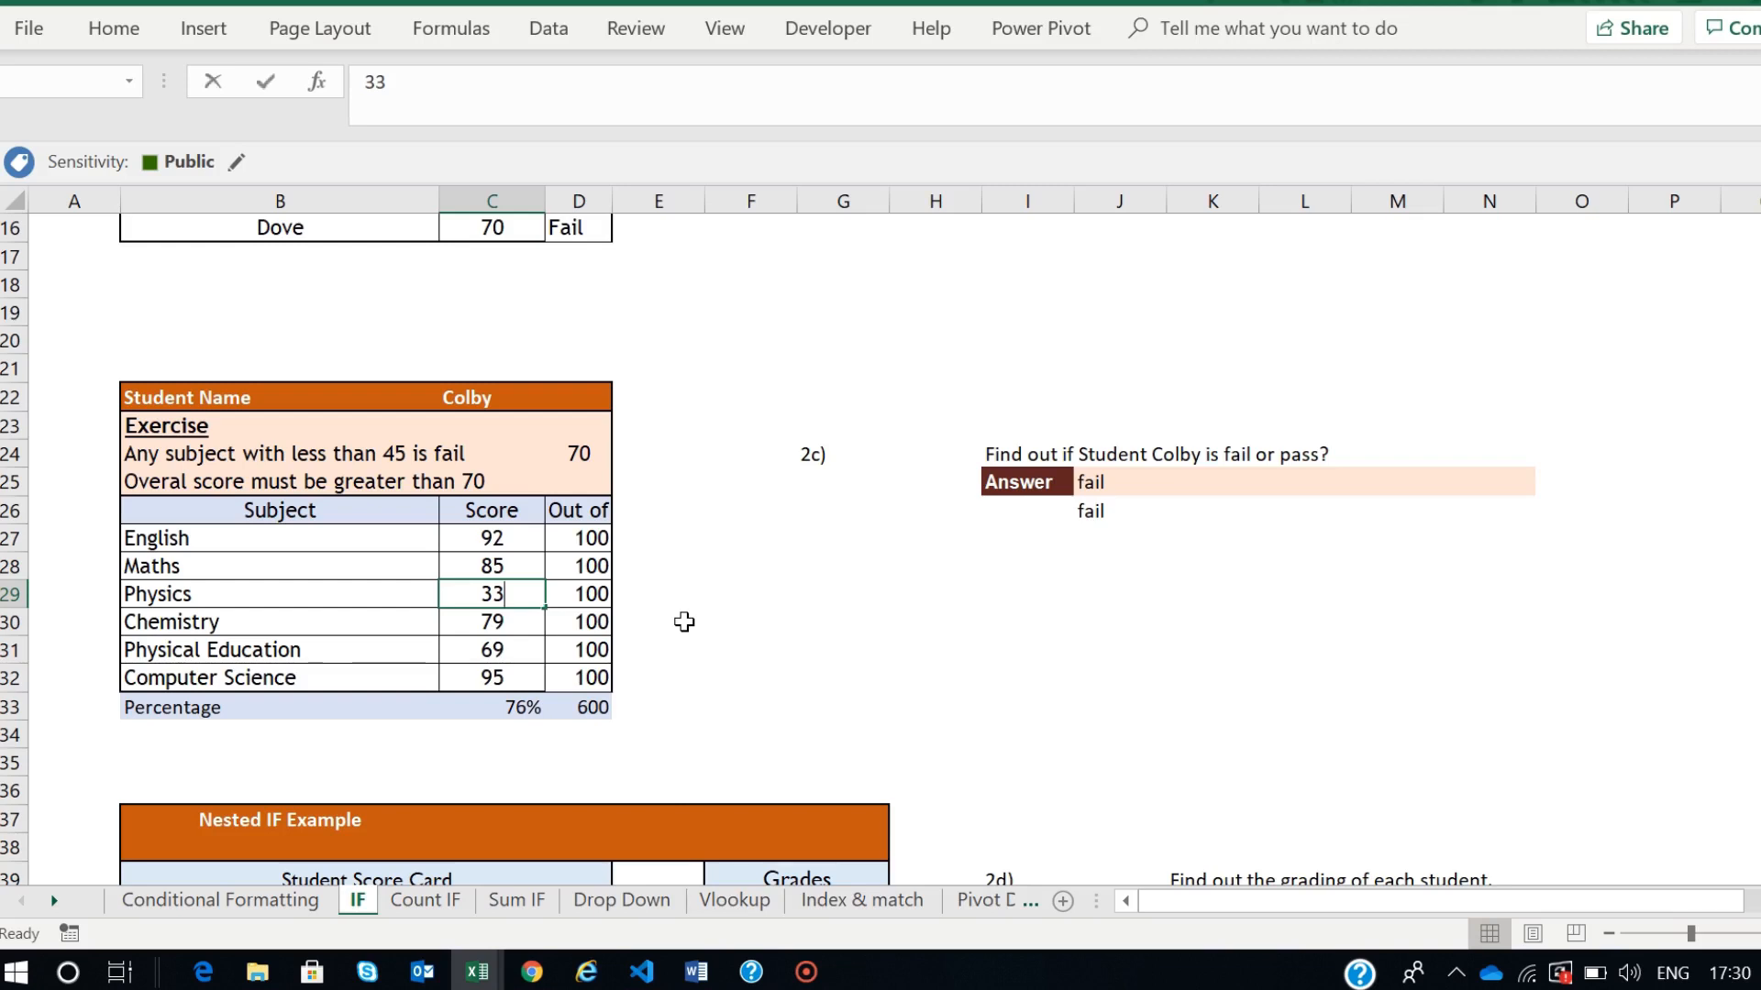
- Change Colby's Physics score to 56 and check that J25 and J26 now read Pass
type("56")
key("Return")
left_click(1093, 486)
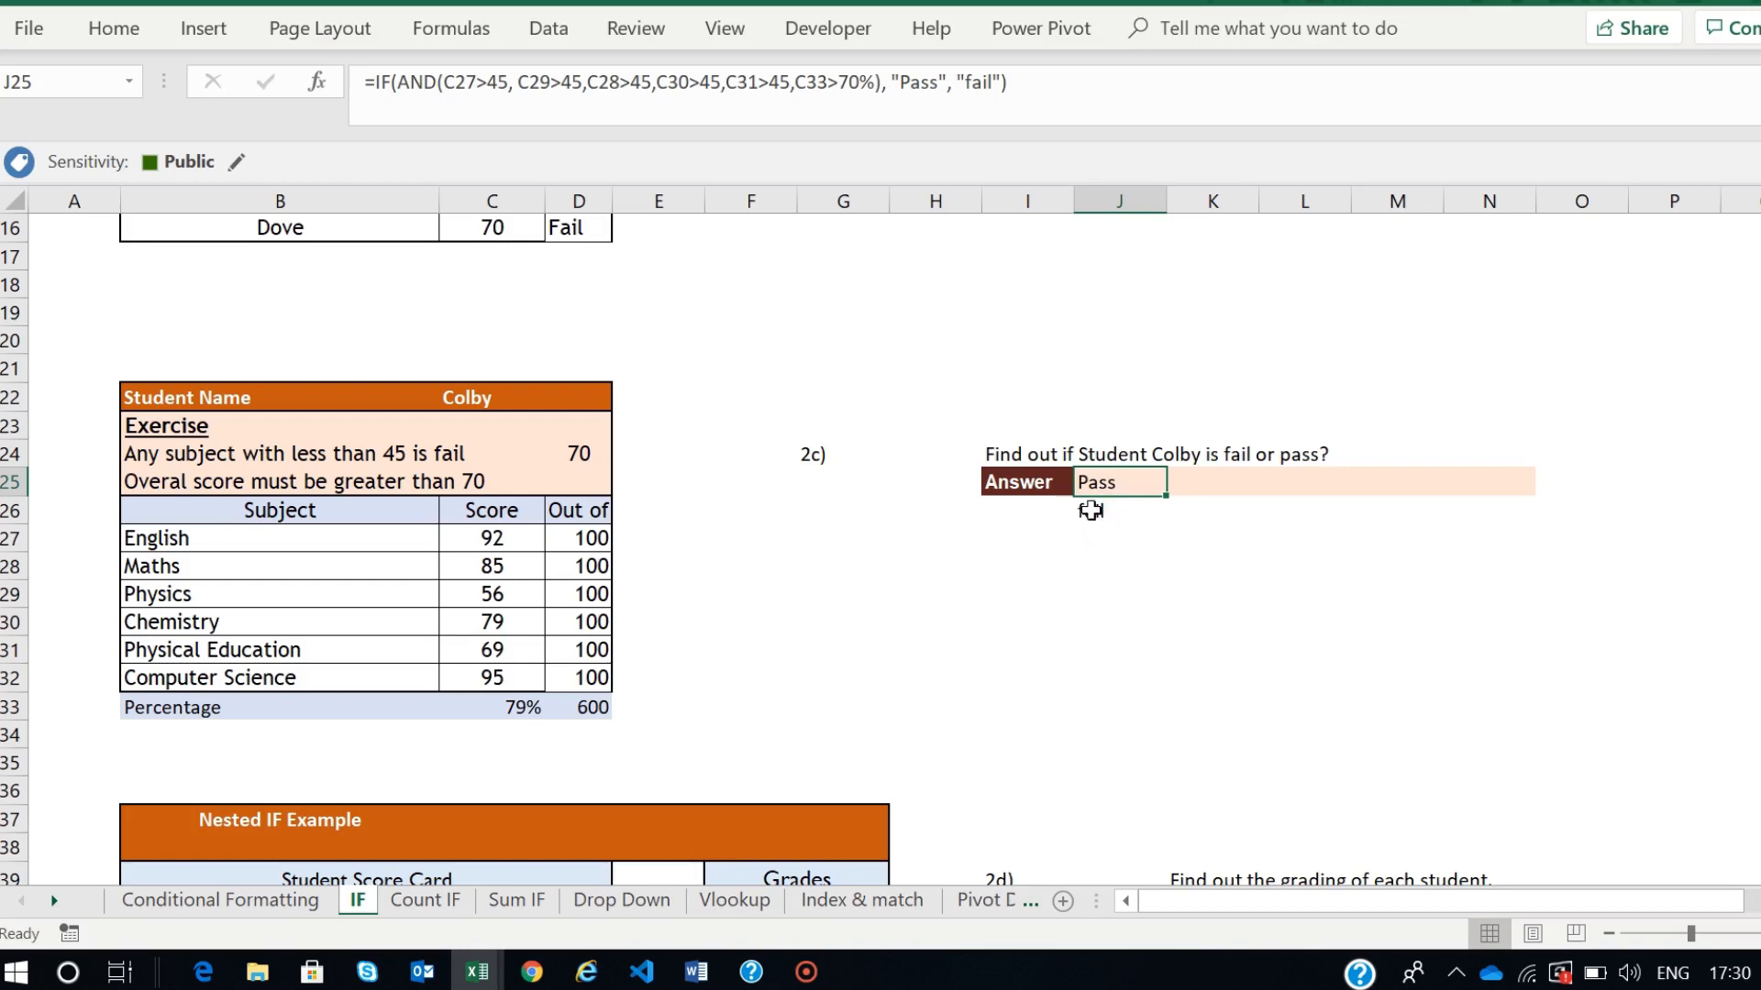
left_click(1094, 510)
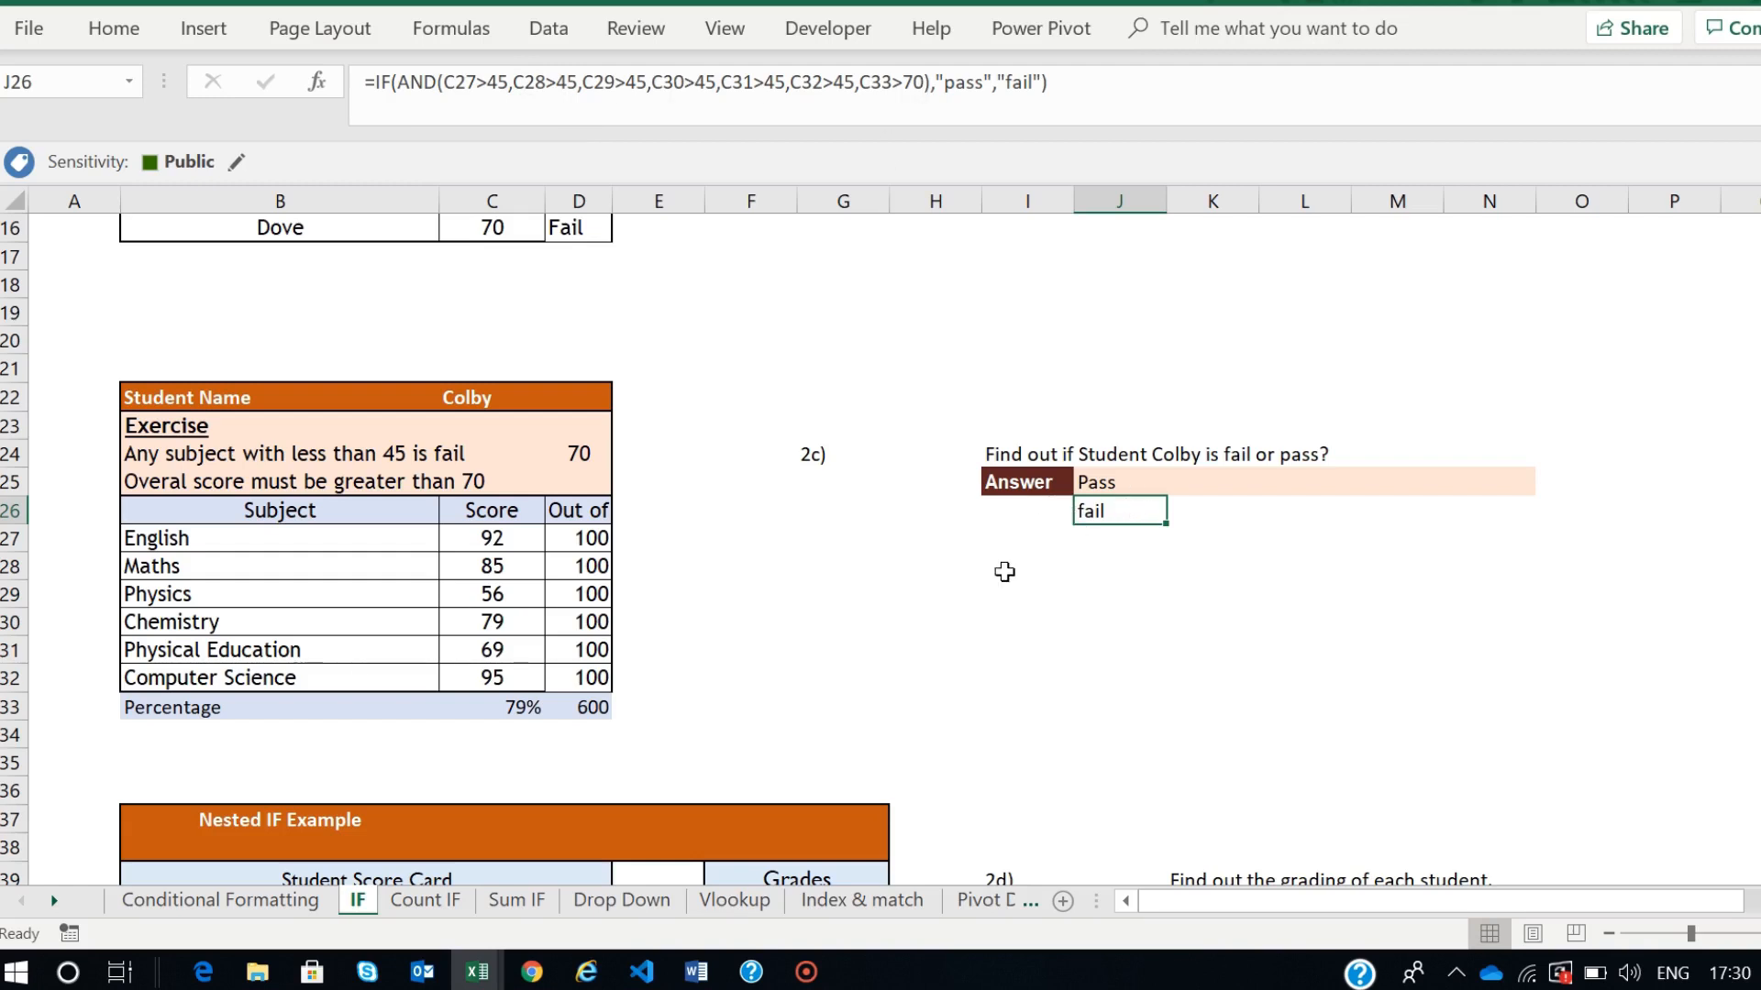
- Check J25's formula, then delete the duplicate IF(AND) formula from J26
scroll(1005, 572, "down", 1)
scroll(1005, 572, "down", 1)
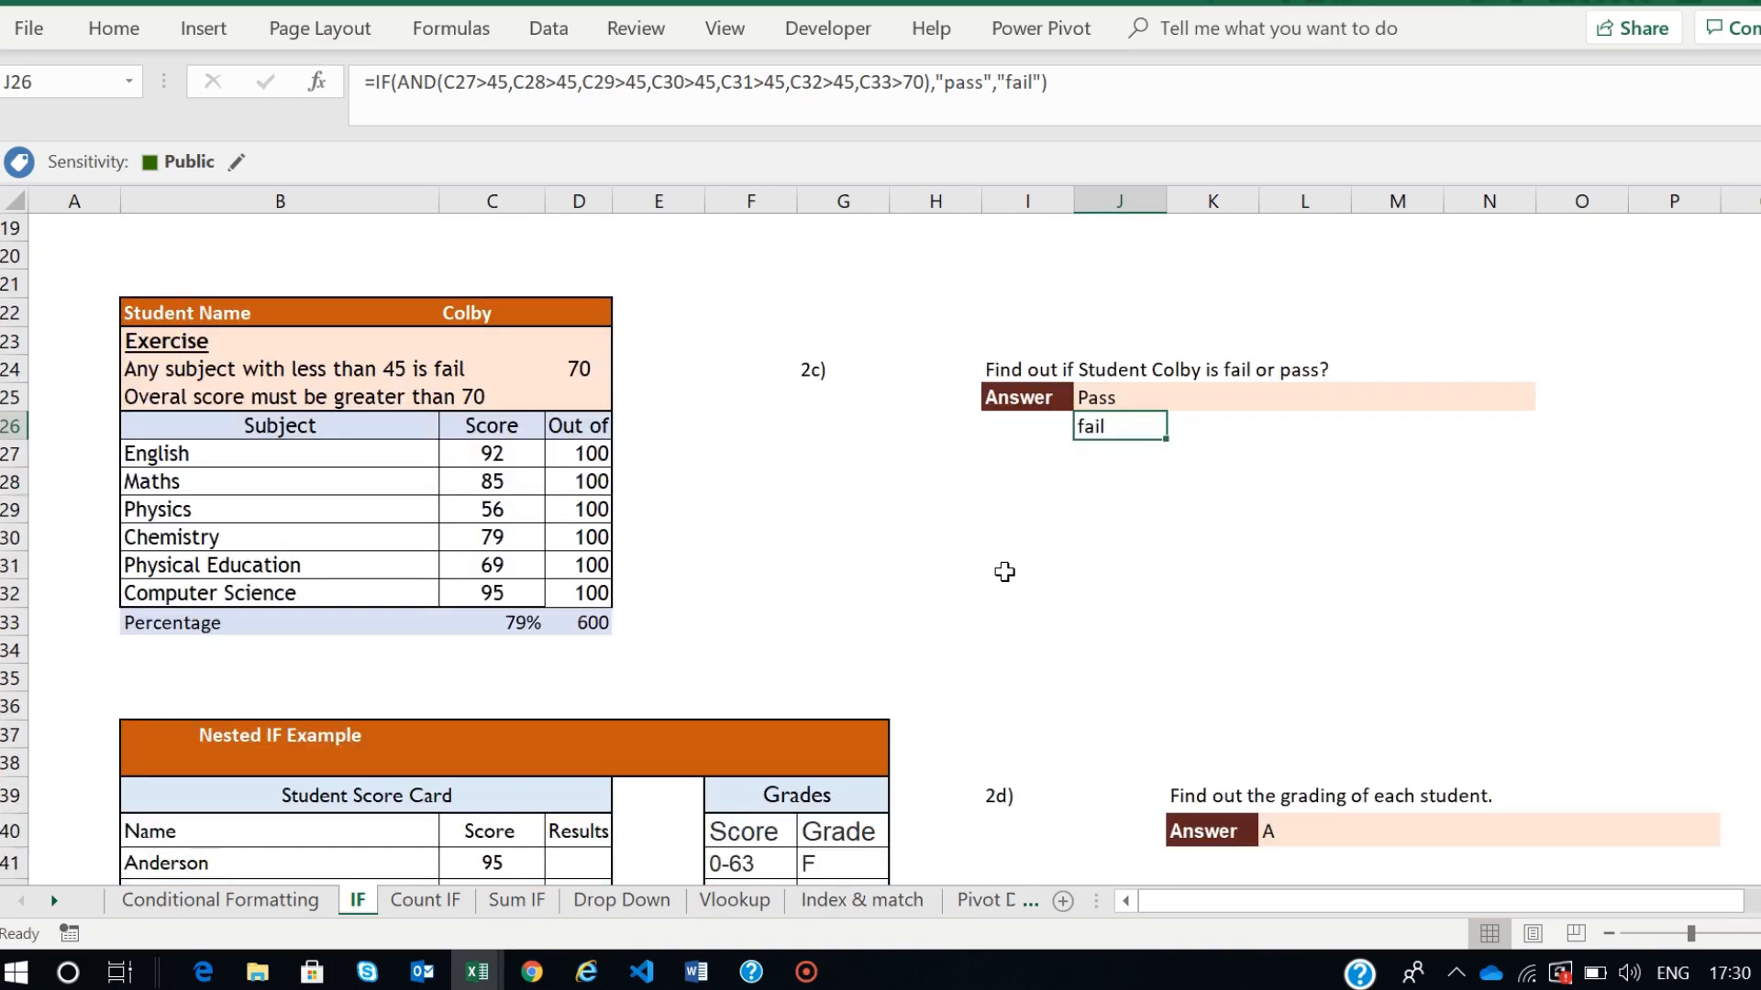
left_click(1093, 530)
left_click(1100, 403)
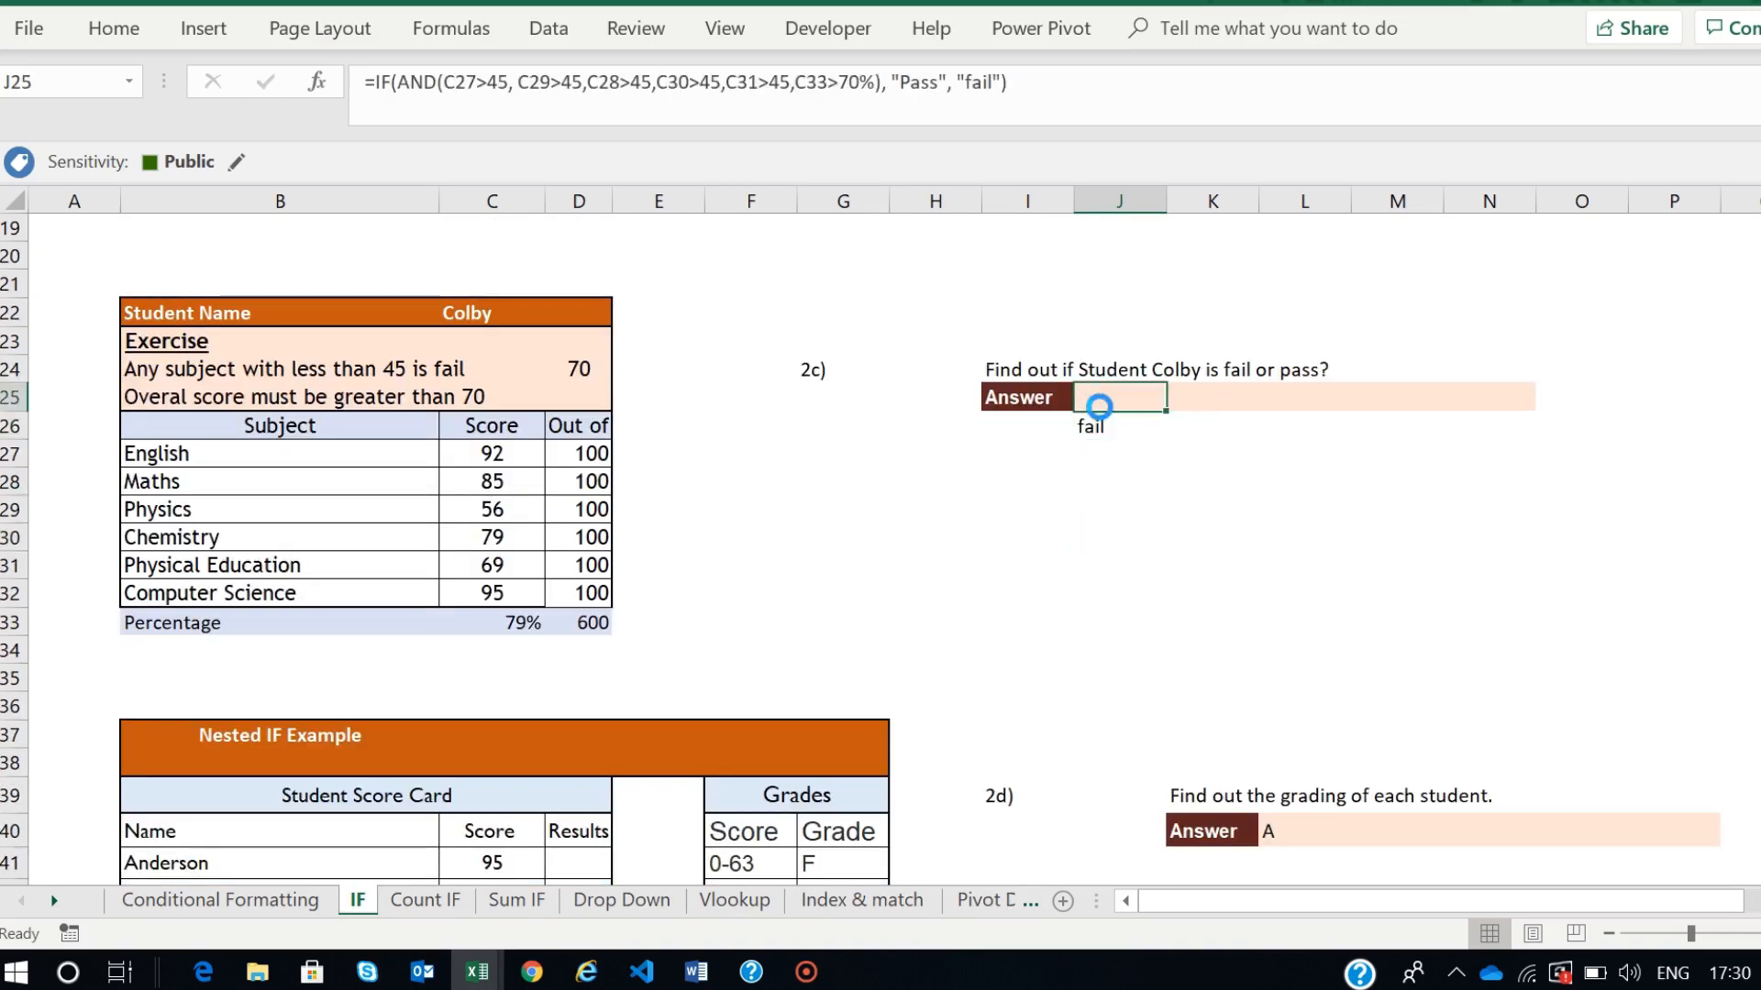
left_click(1108, 427)
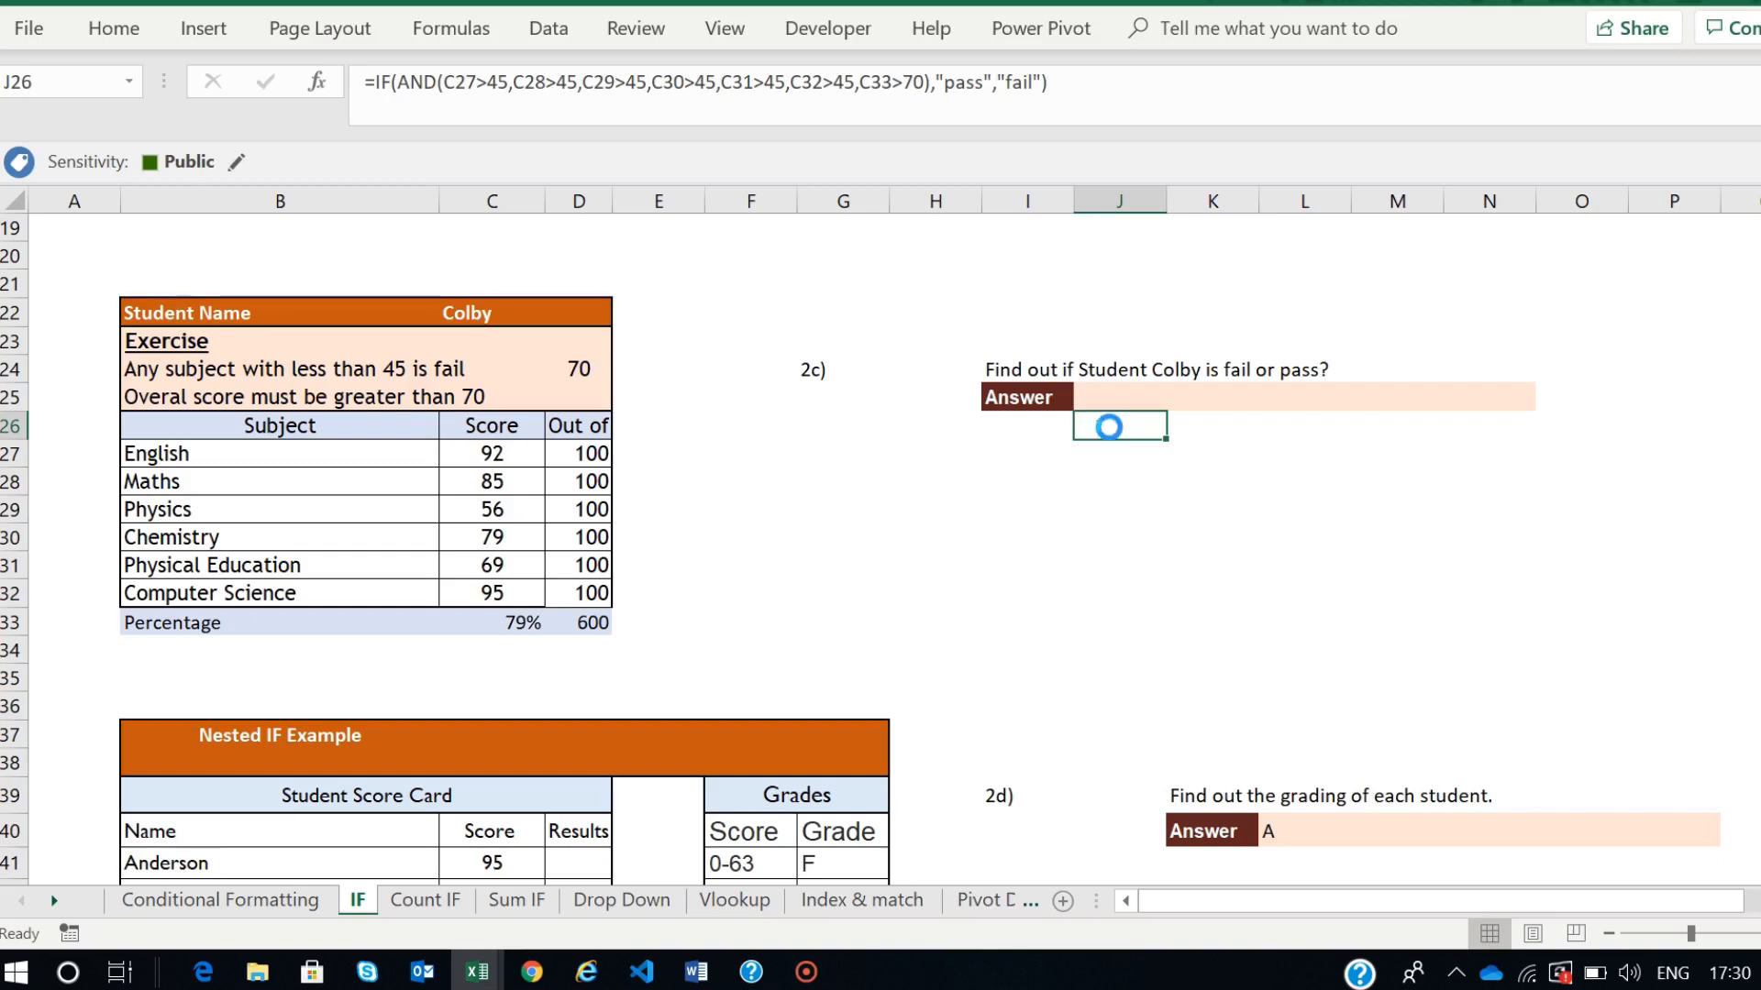
key("Delete")
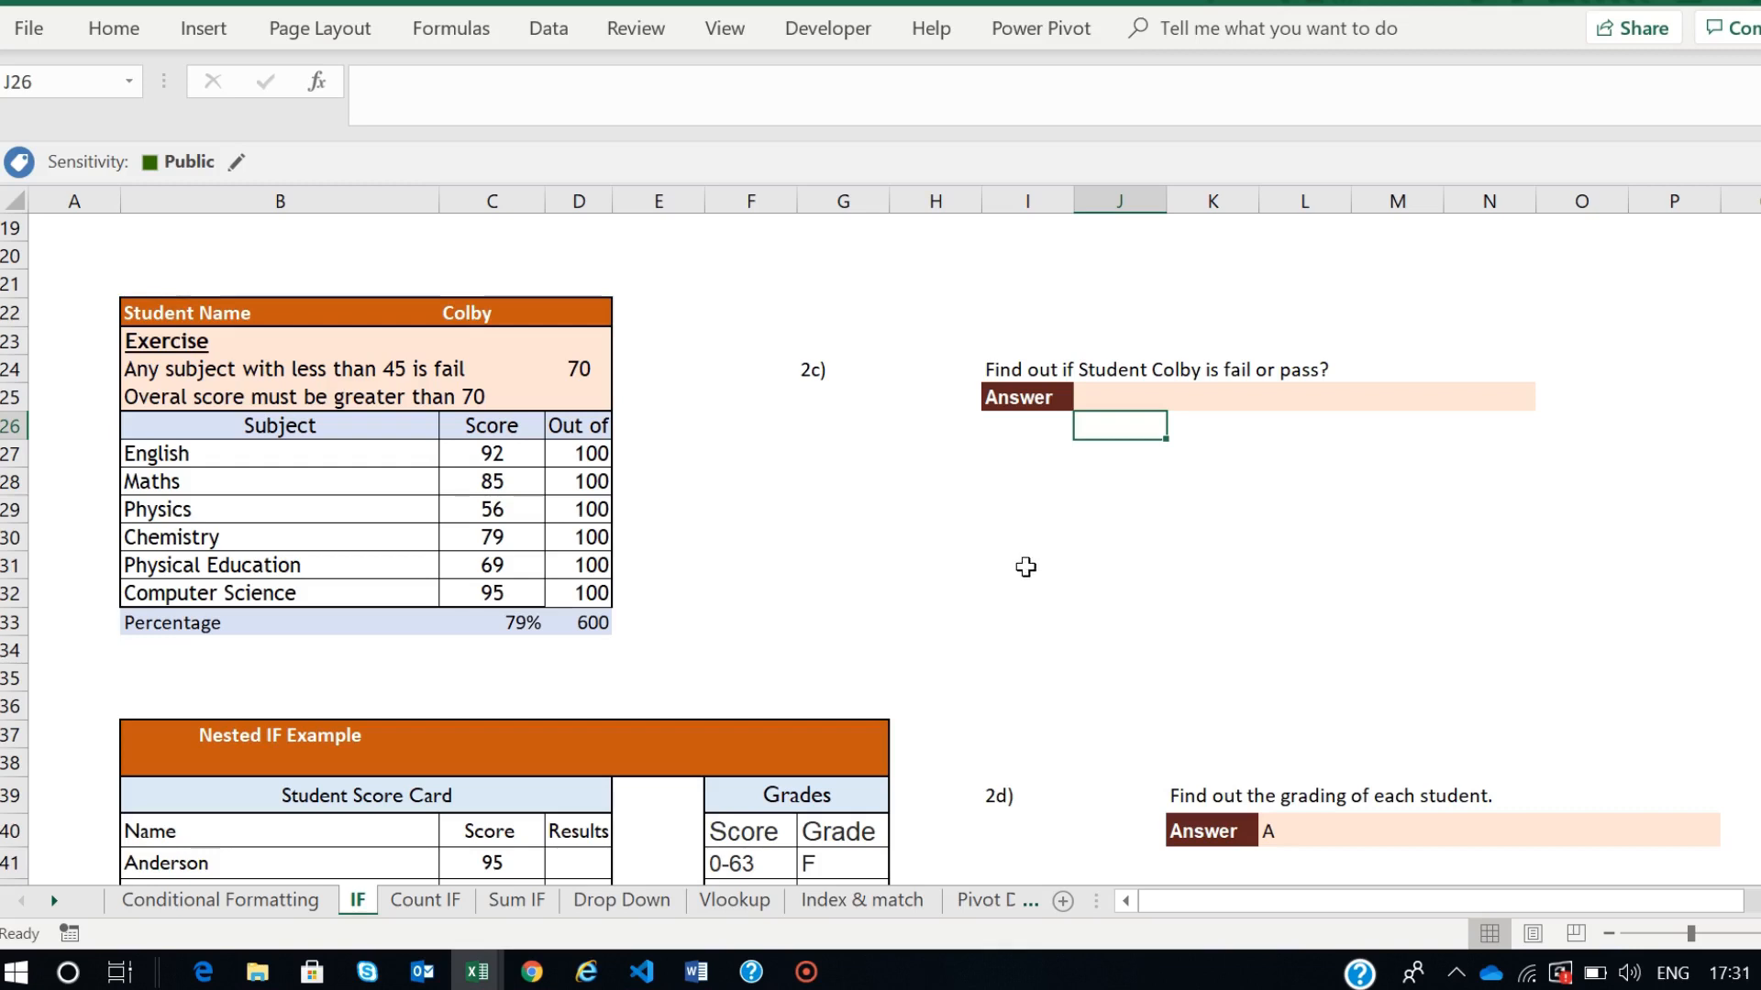
left_click(1113, 396)
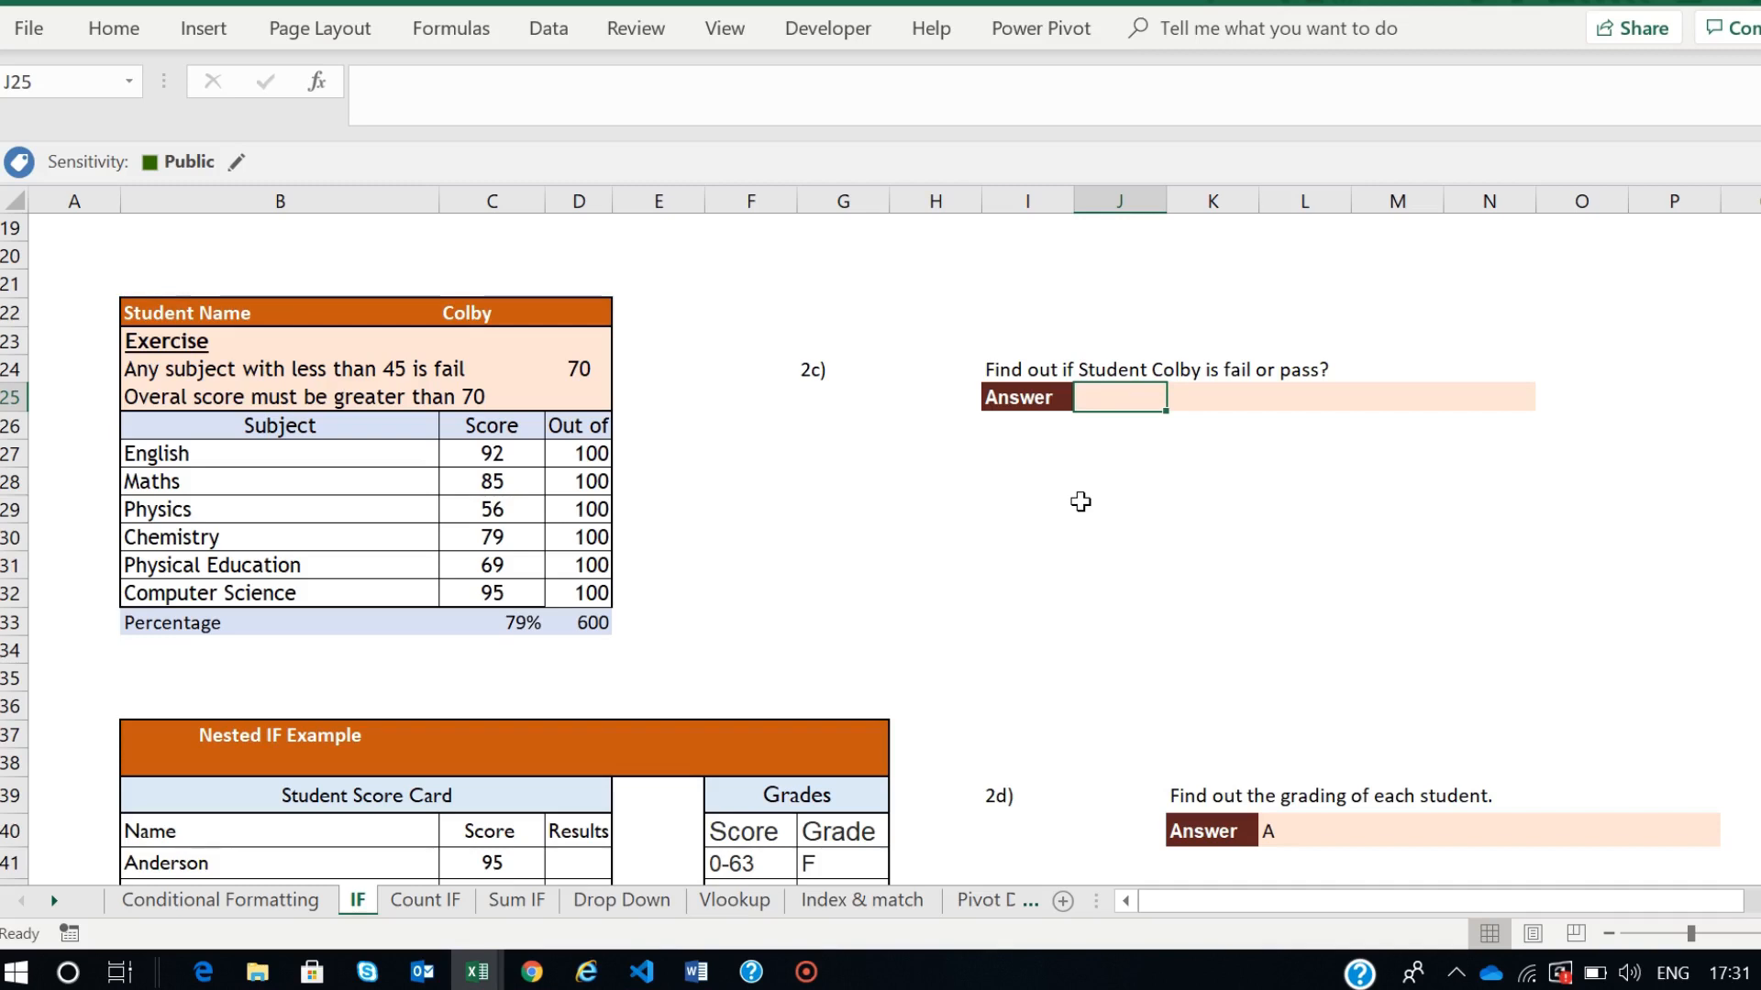
left_click_drag(752, 340, 1518, 610)
scroll(1069, 688, "down", 2)
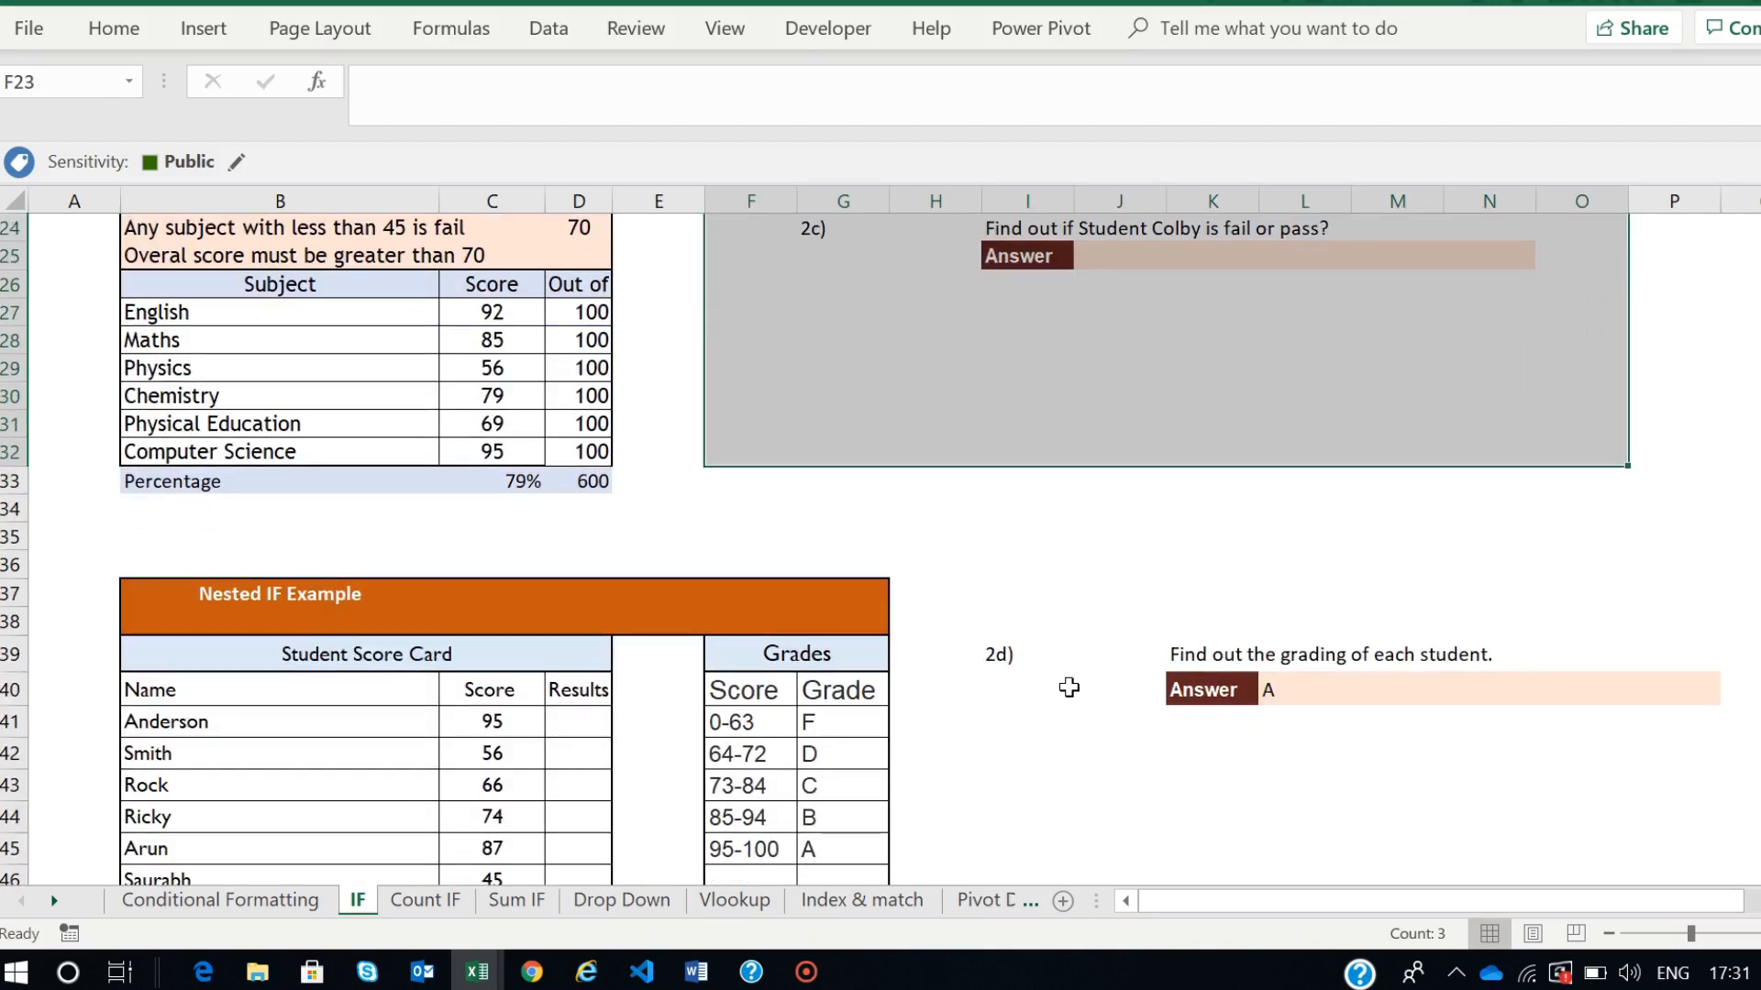
scroll(1071, 688, "up", 1)
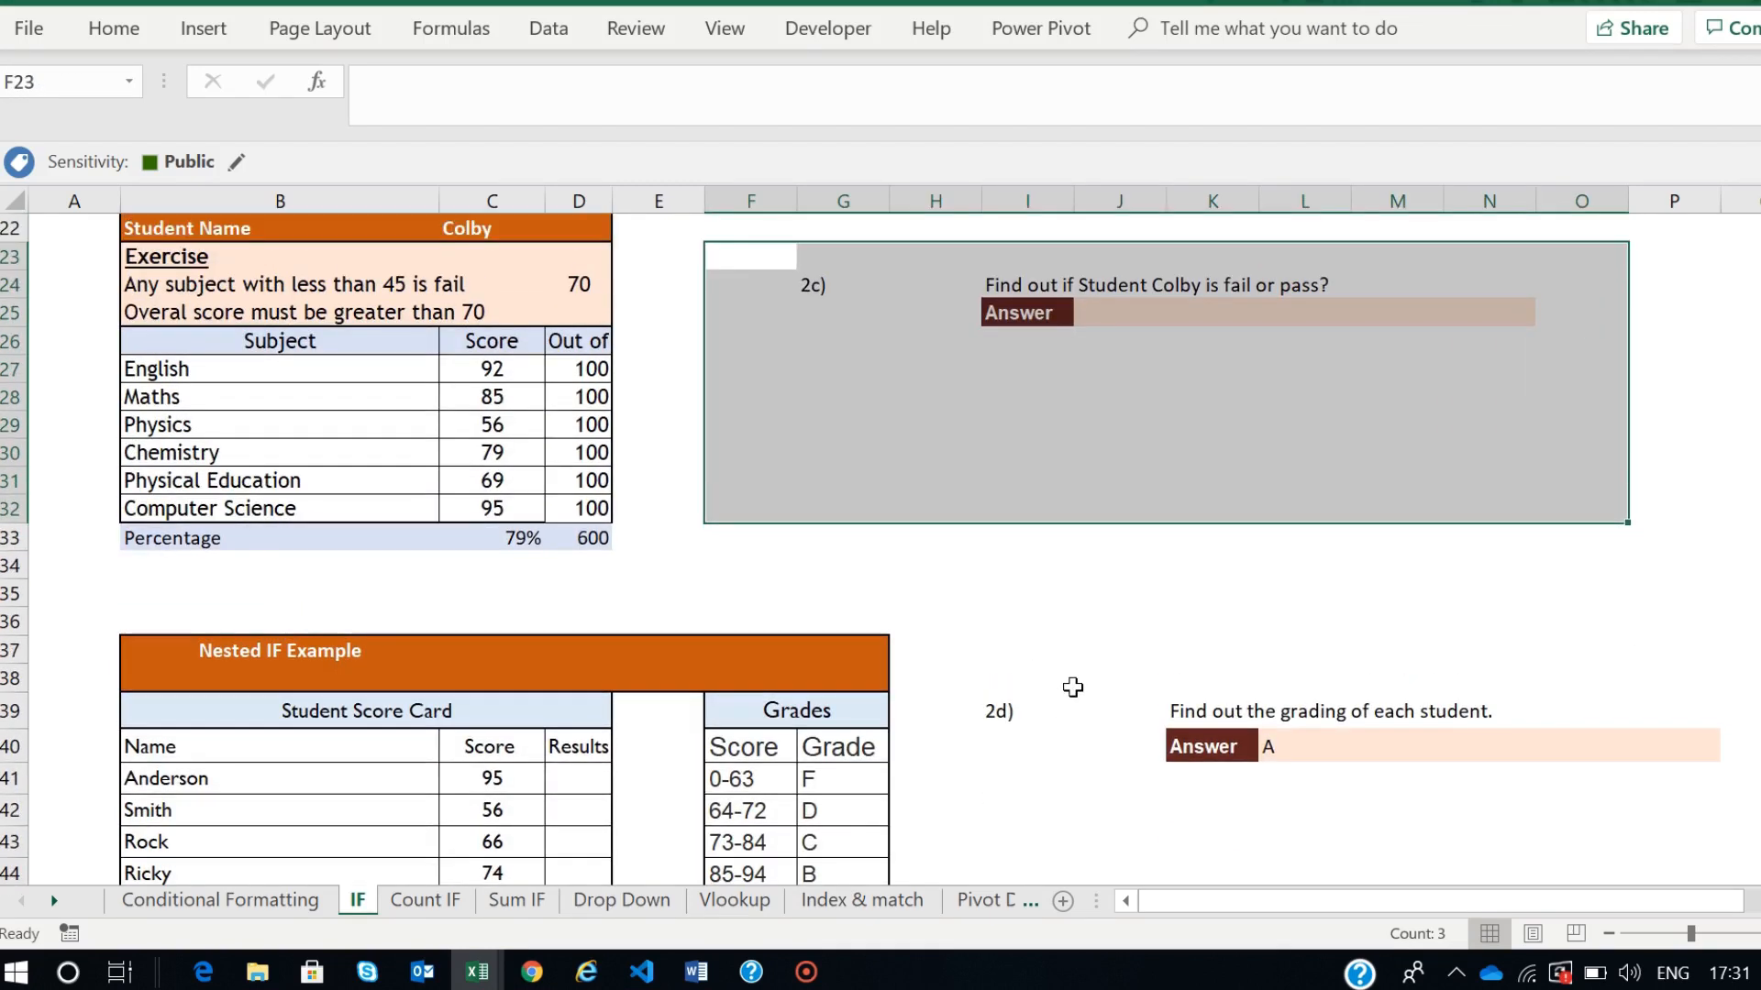
scroll(1064, 693, "down", 1)
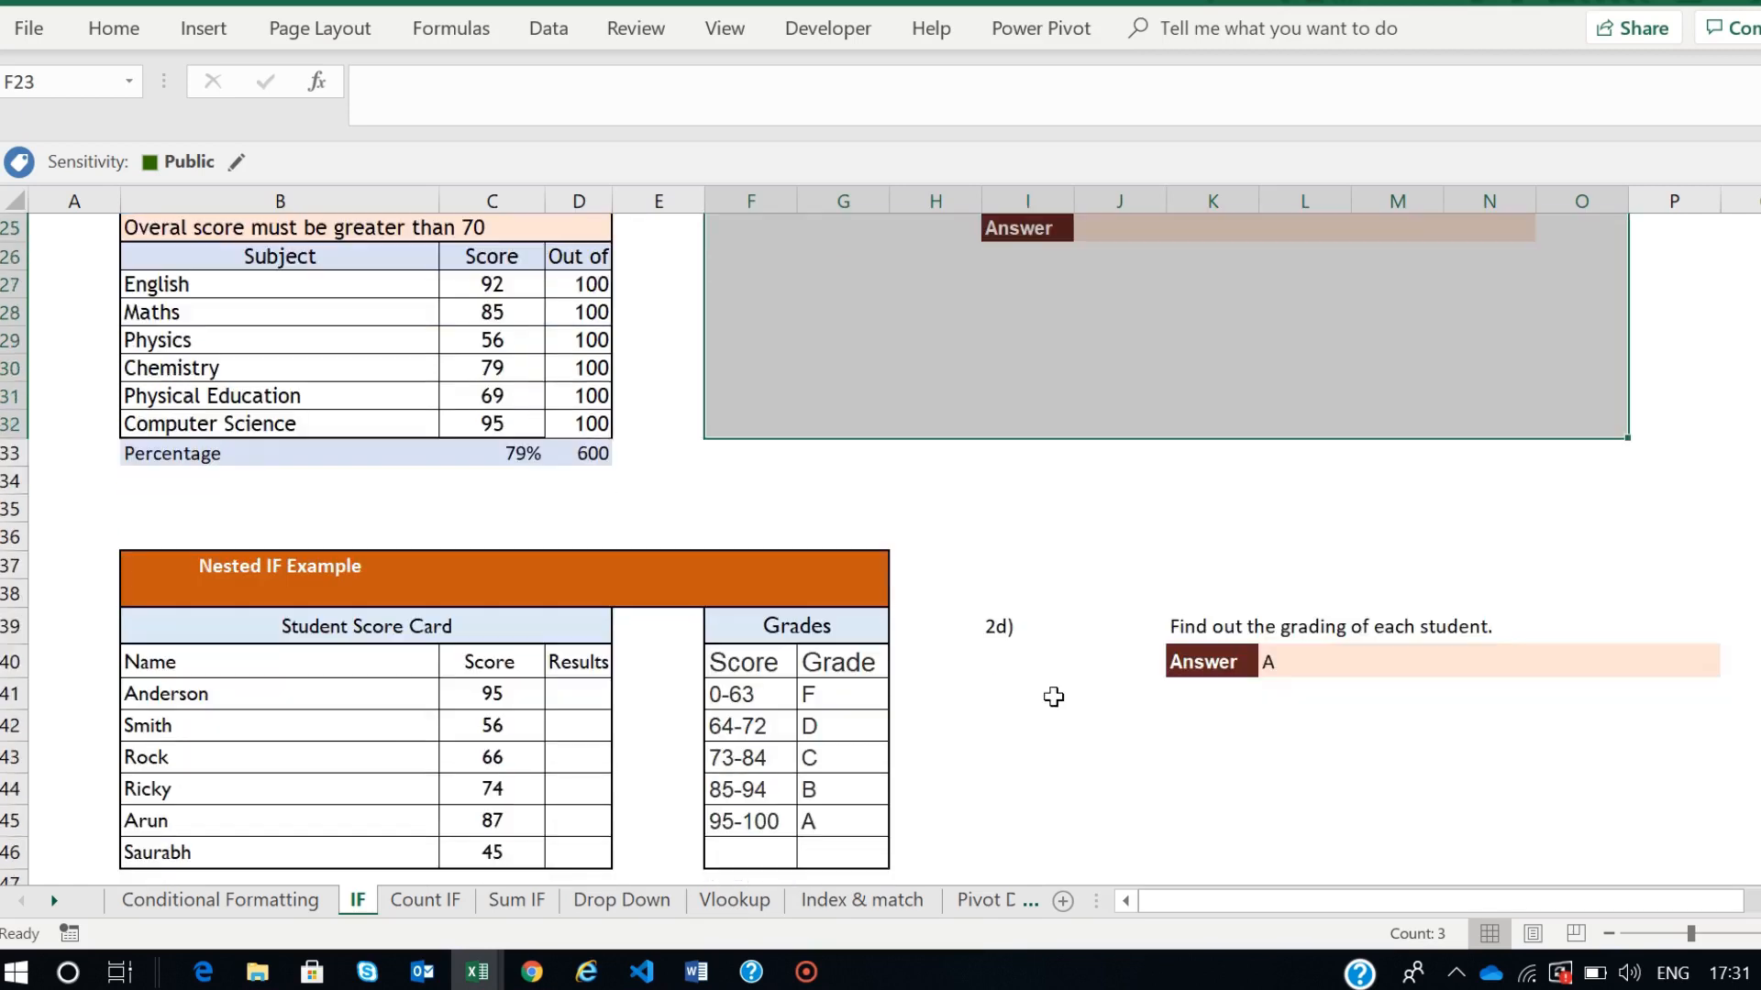
scroll(1053, 696, "down", 2)
left_click(1280, 603)
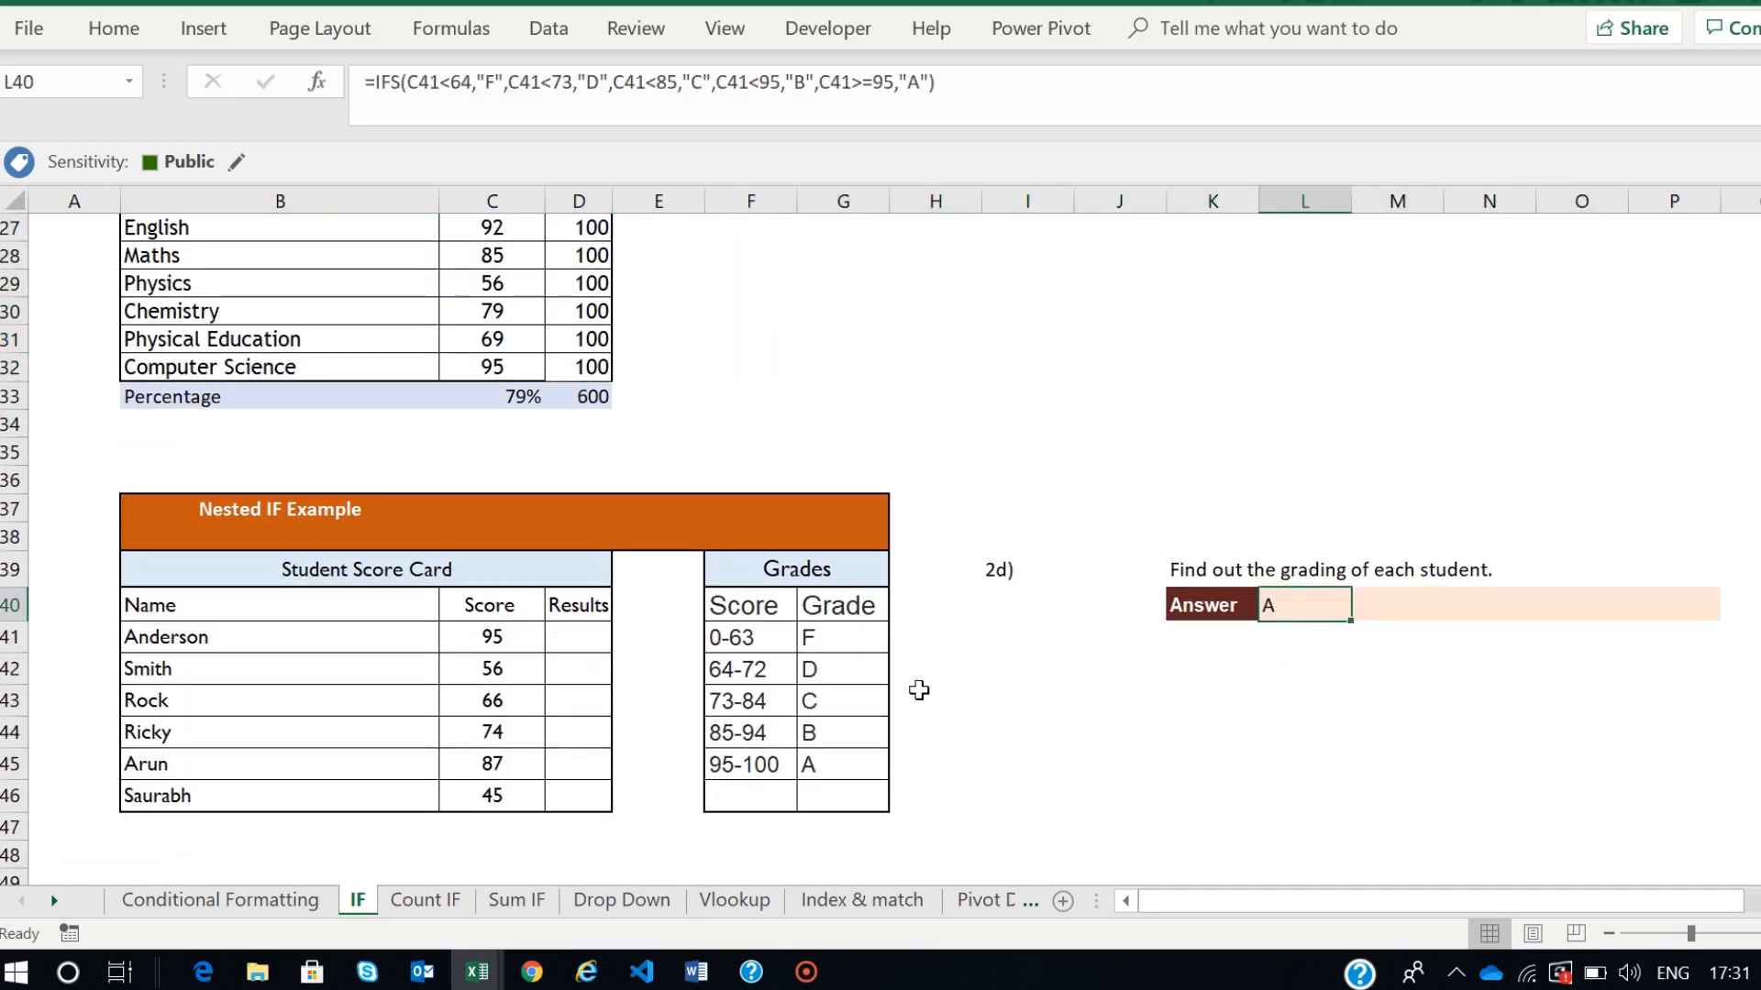
left_click(962, 666)
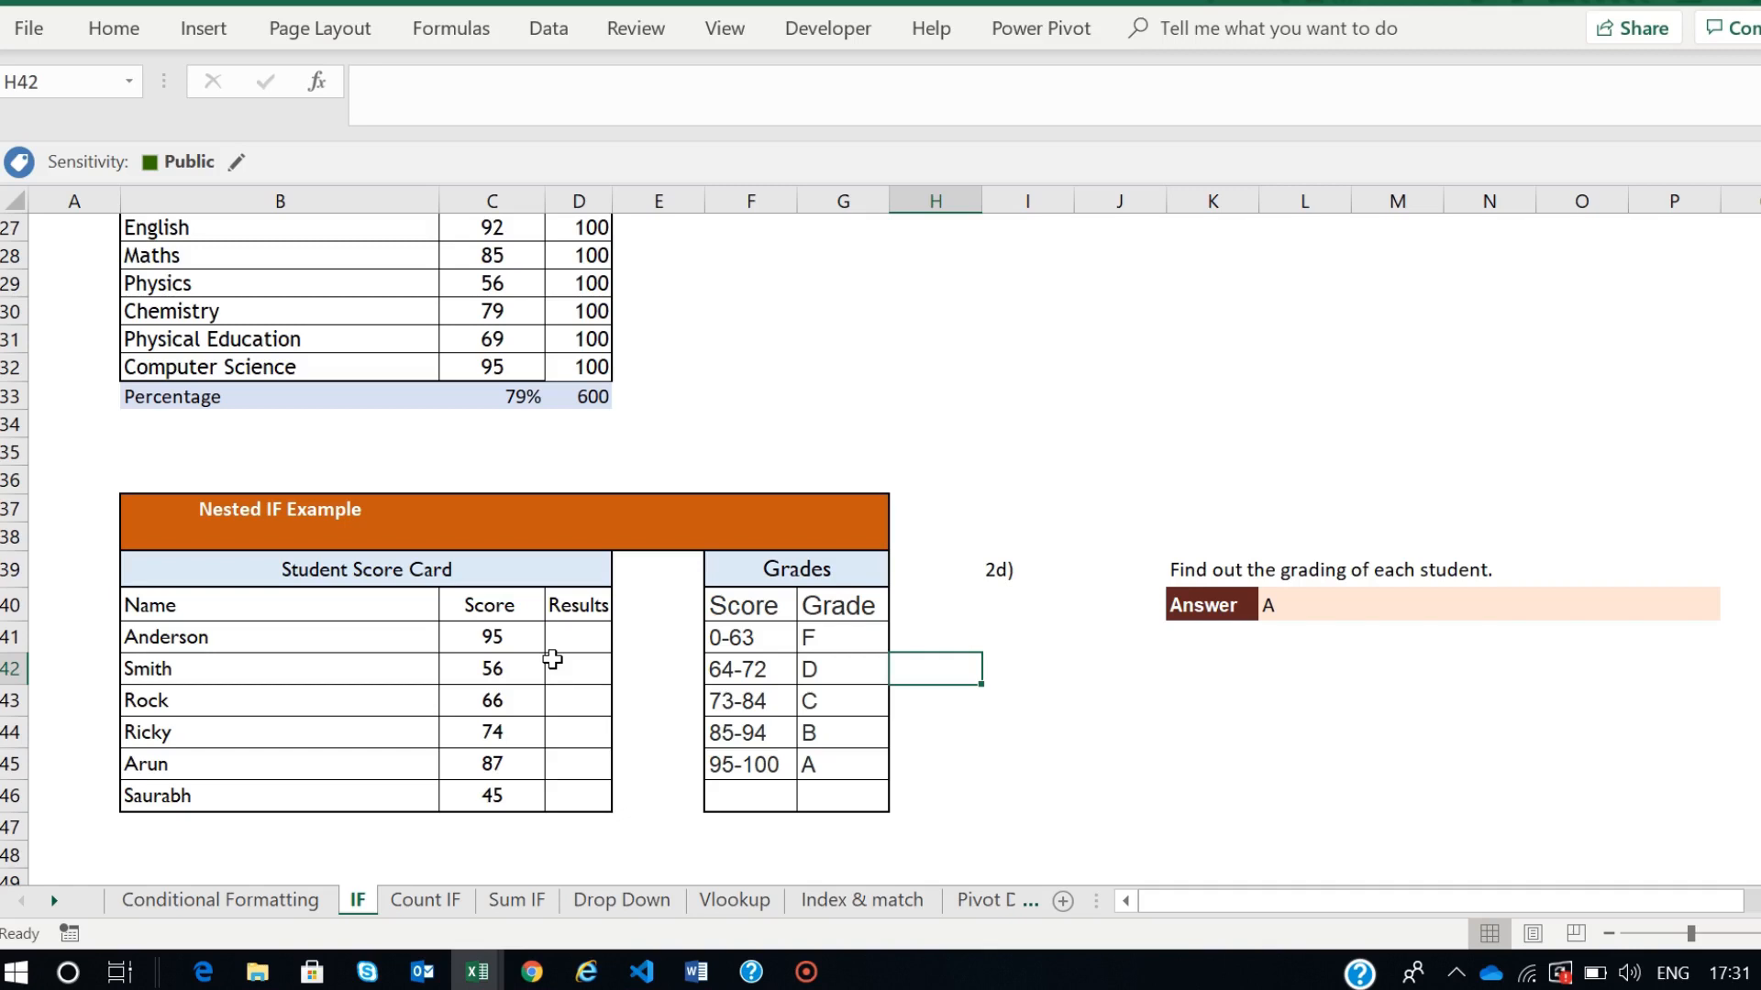
left_click(1270, 605)
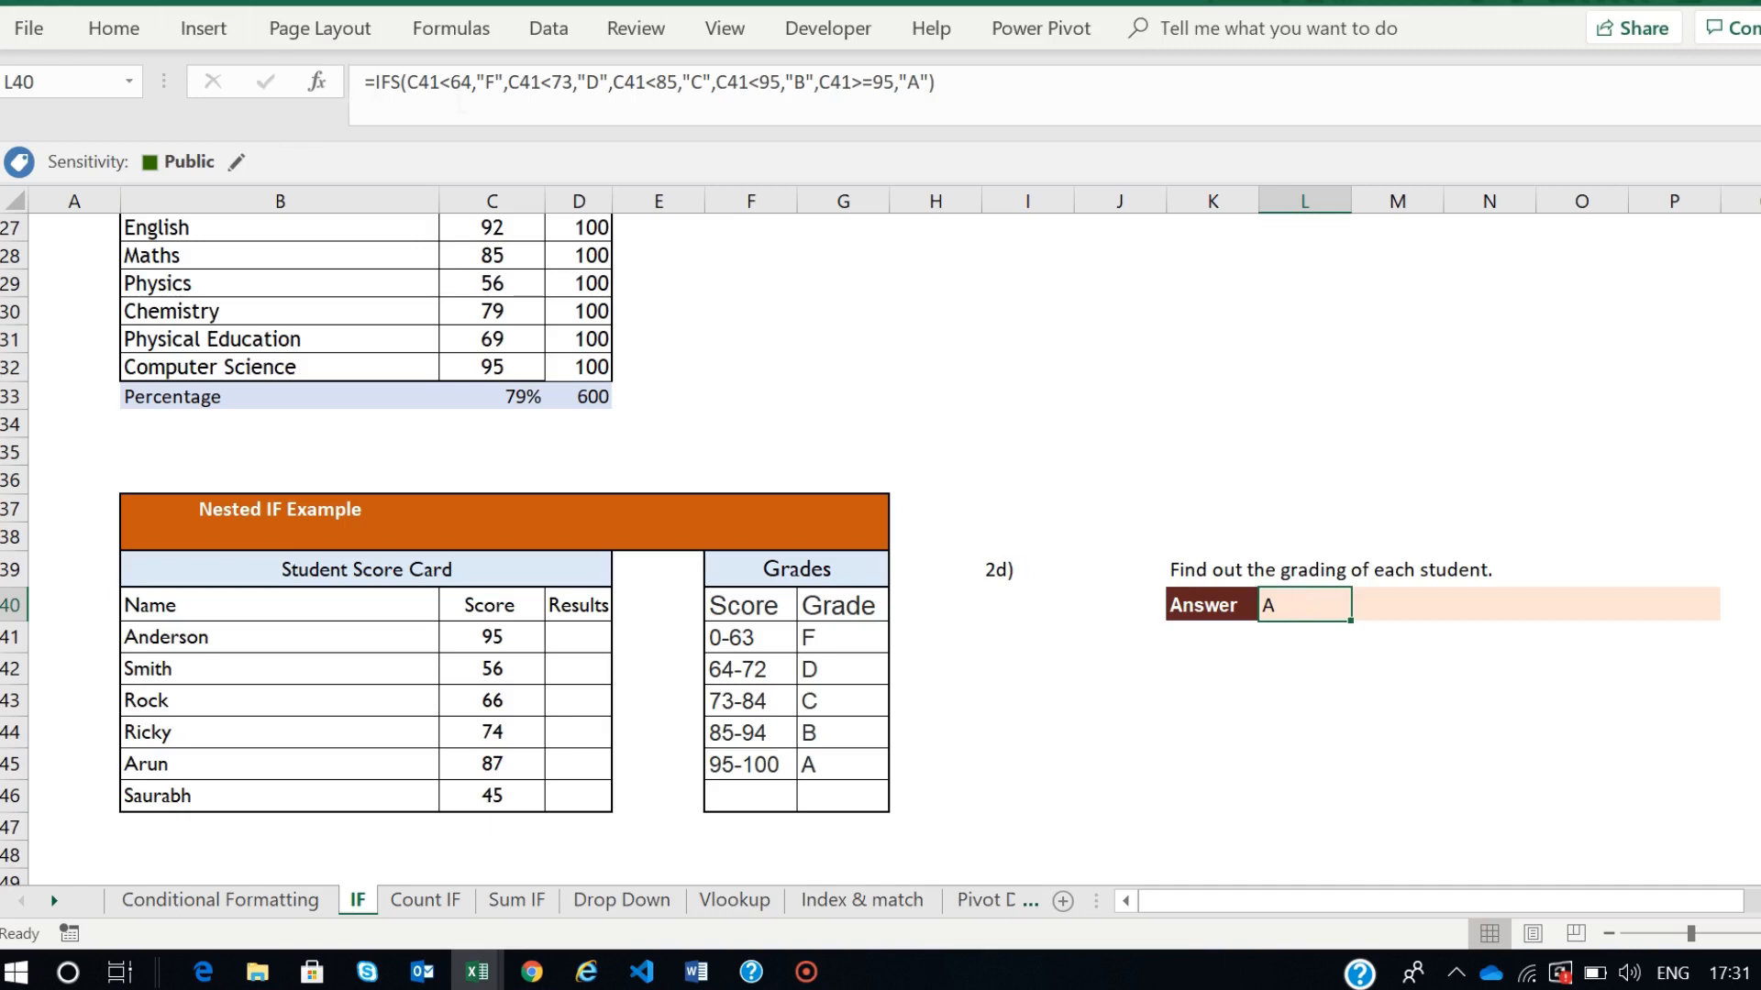
scroll(590, 266, "up", 2, "ctrl")
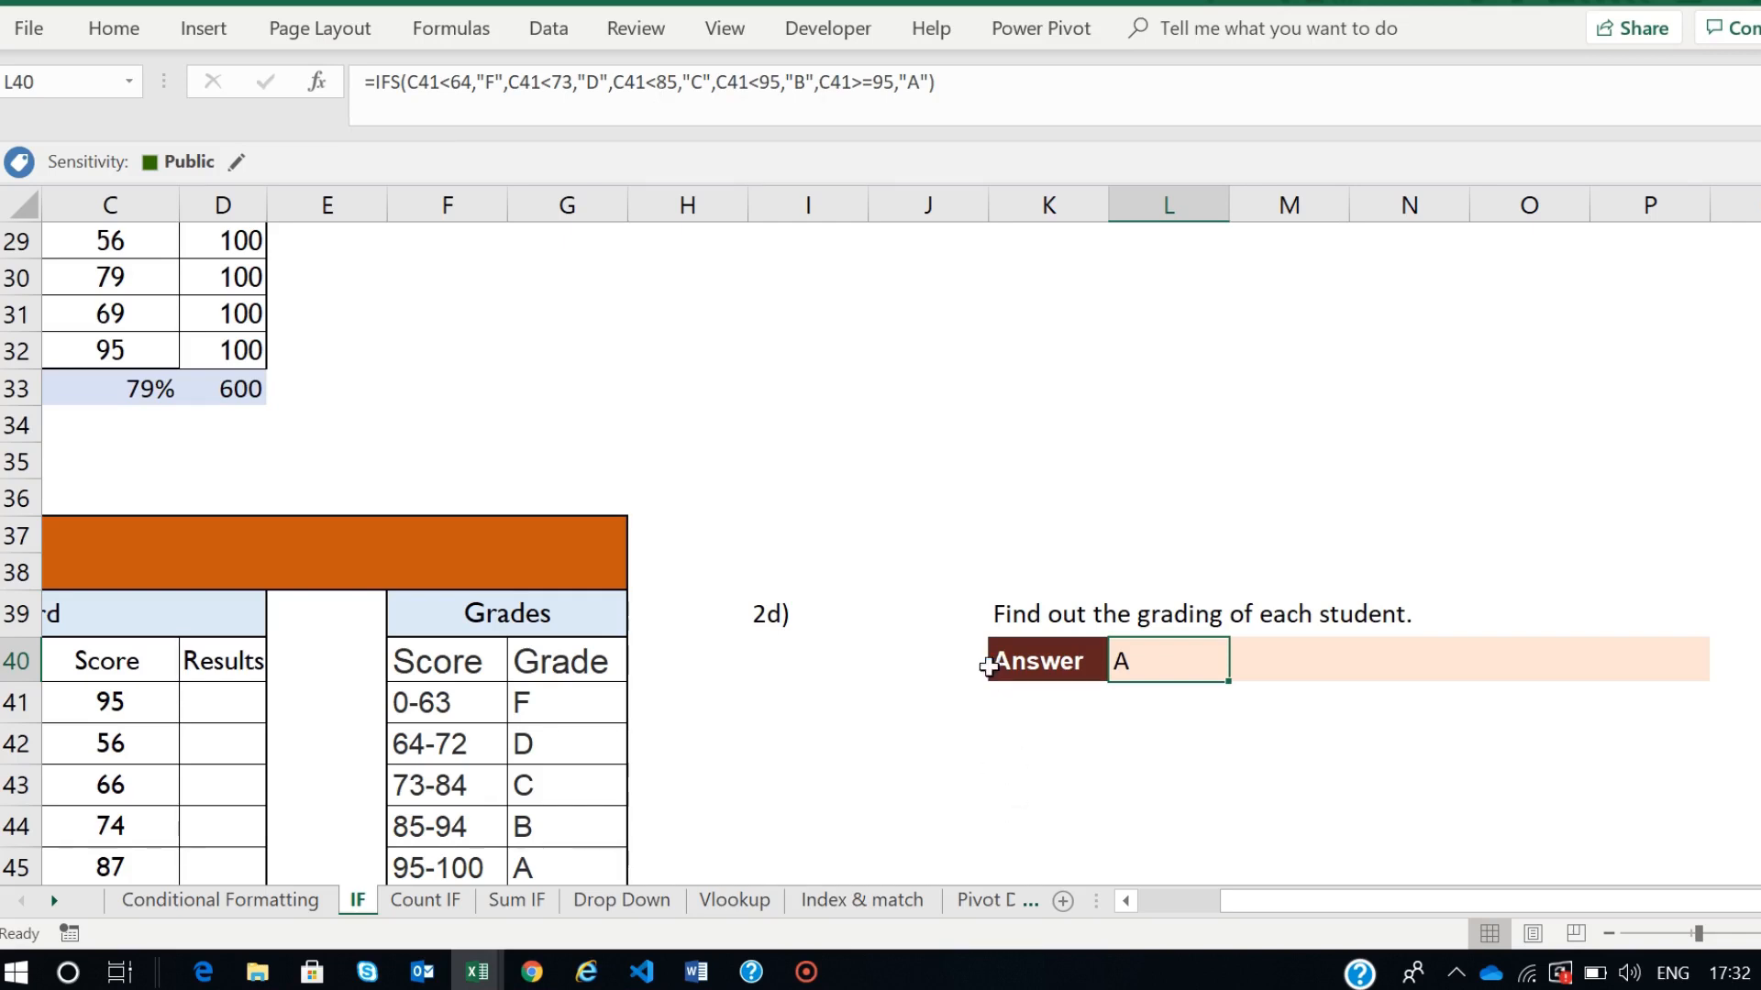
scroll(990, 662, "down", 1, "ctrl")
scroll(904, 680, "down", 1)
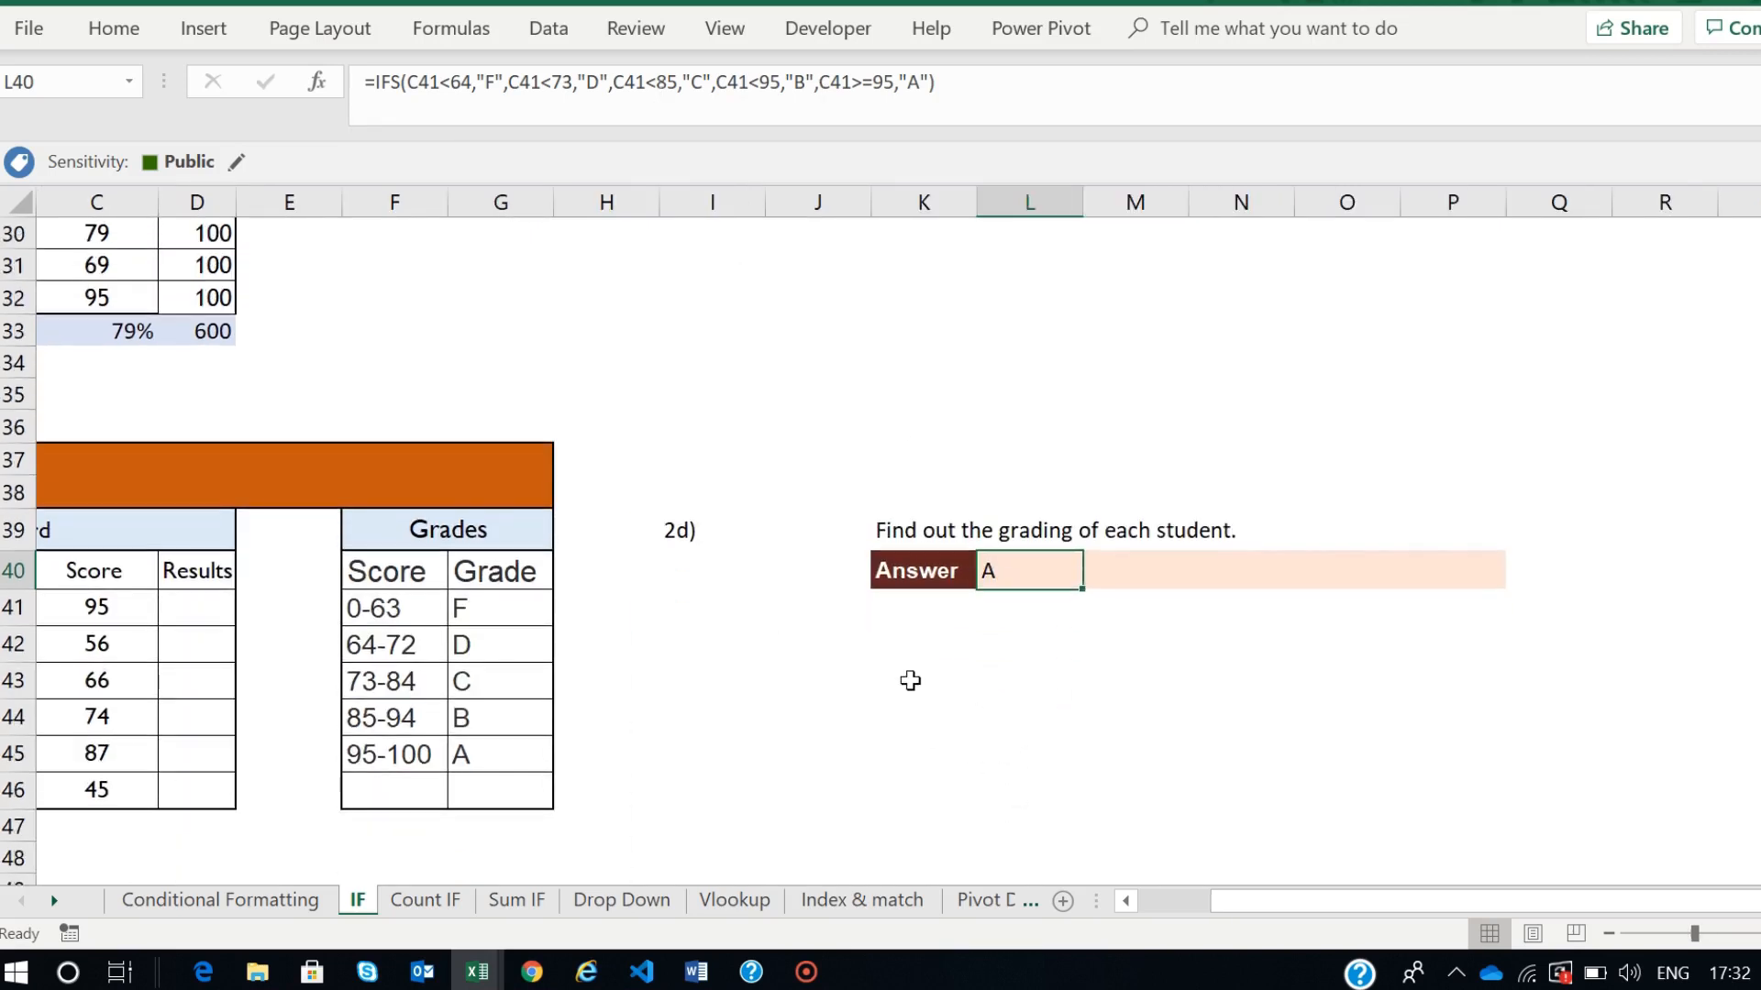
scroll(1000, 624, "down", 1, "ctrl")
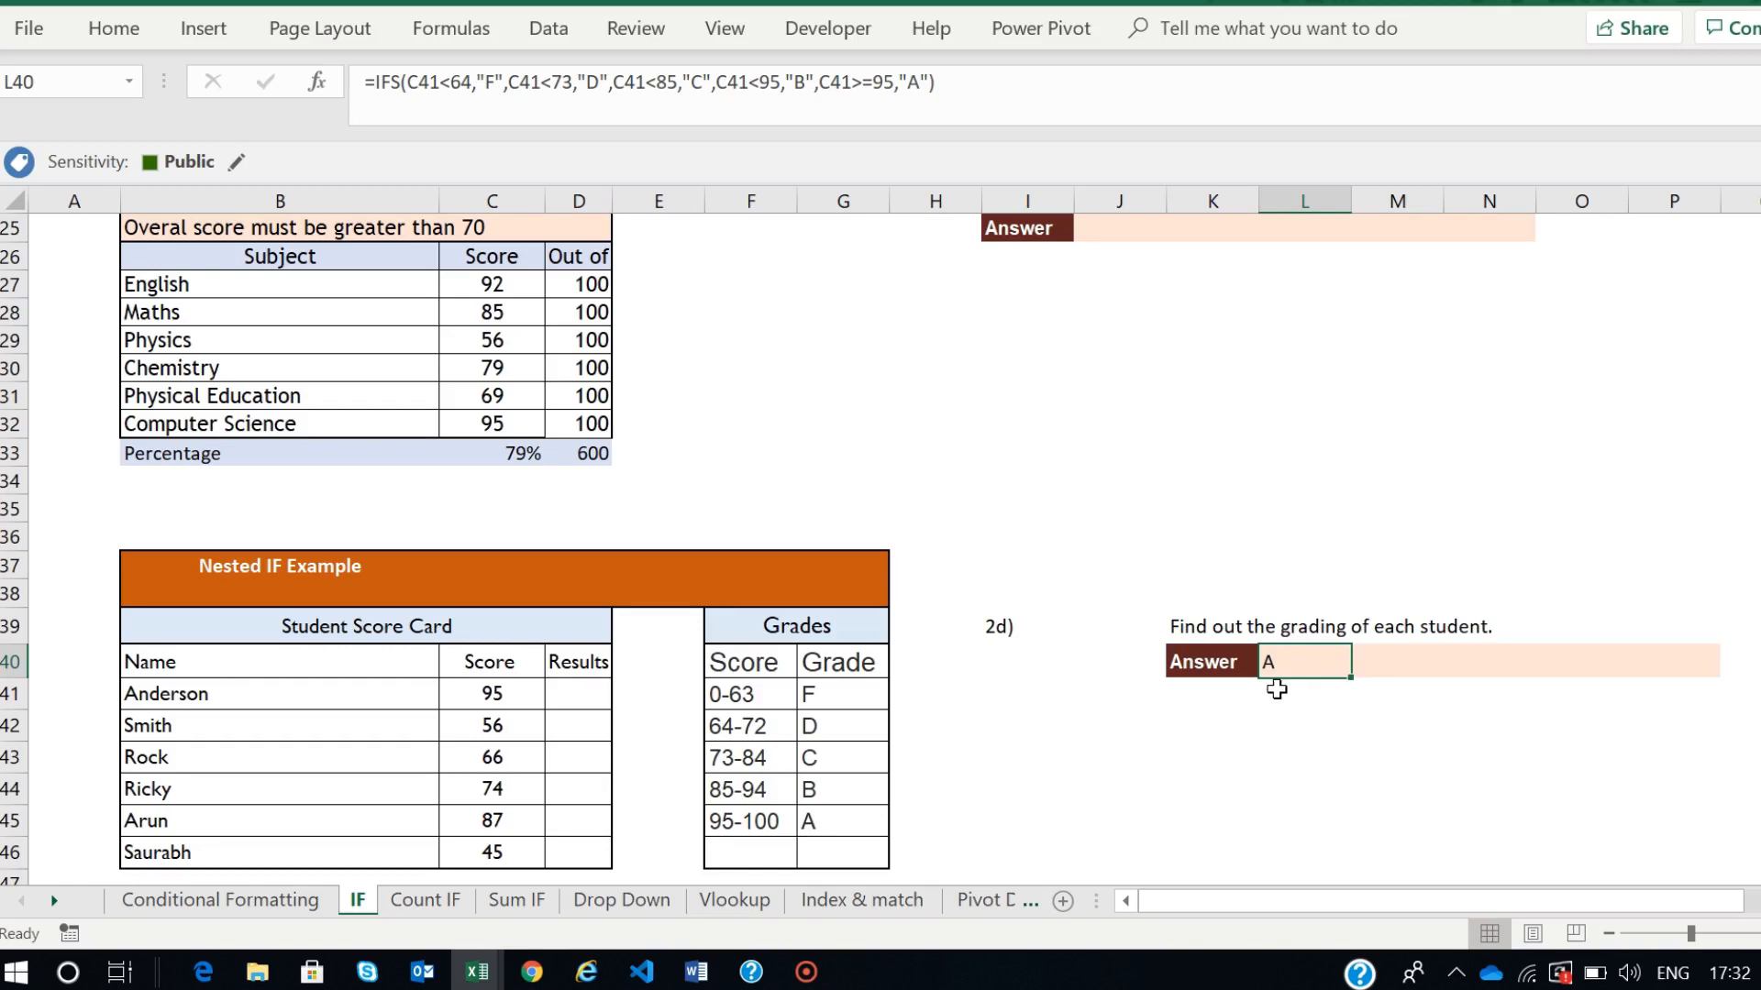
- In L41 begin =IFS with C41<64 returning "F" and C41<73 returning "D"
left_click(1284, 690)
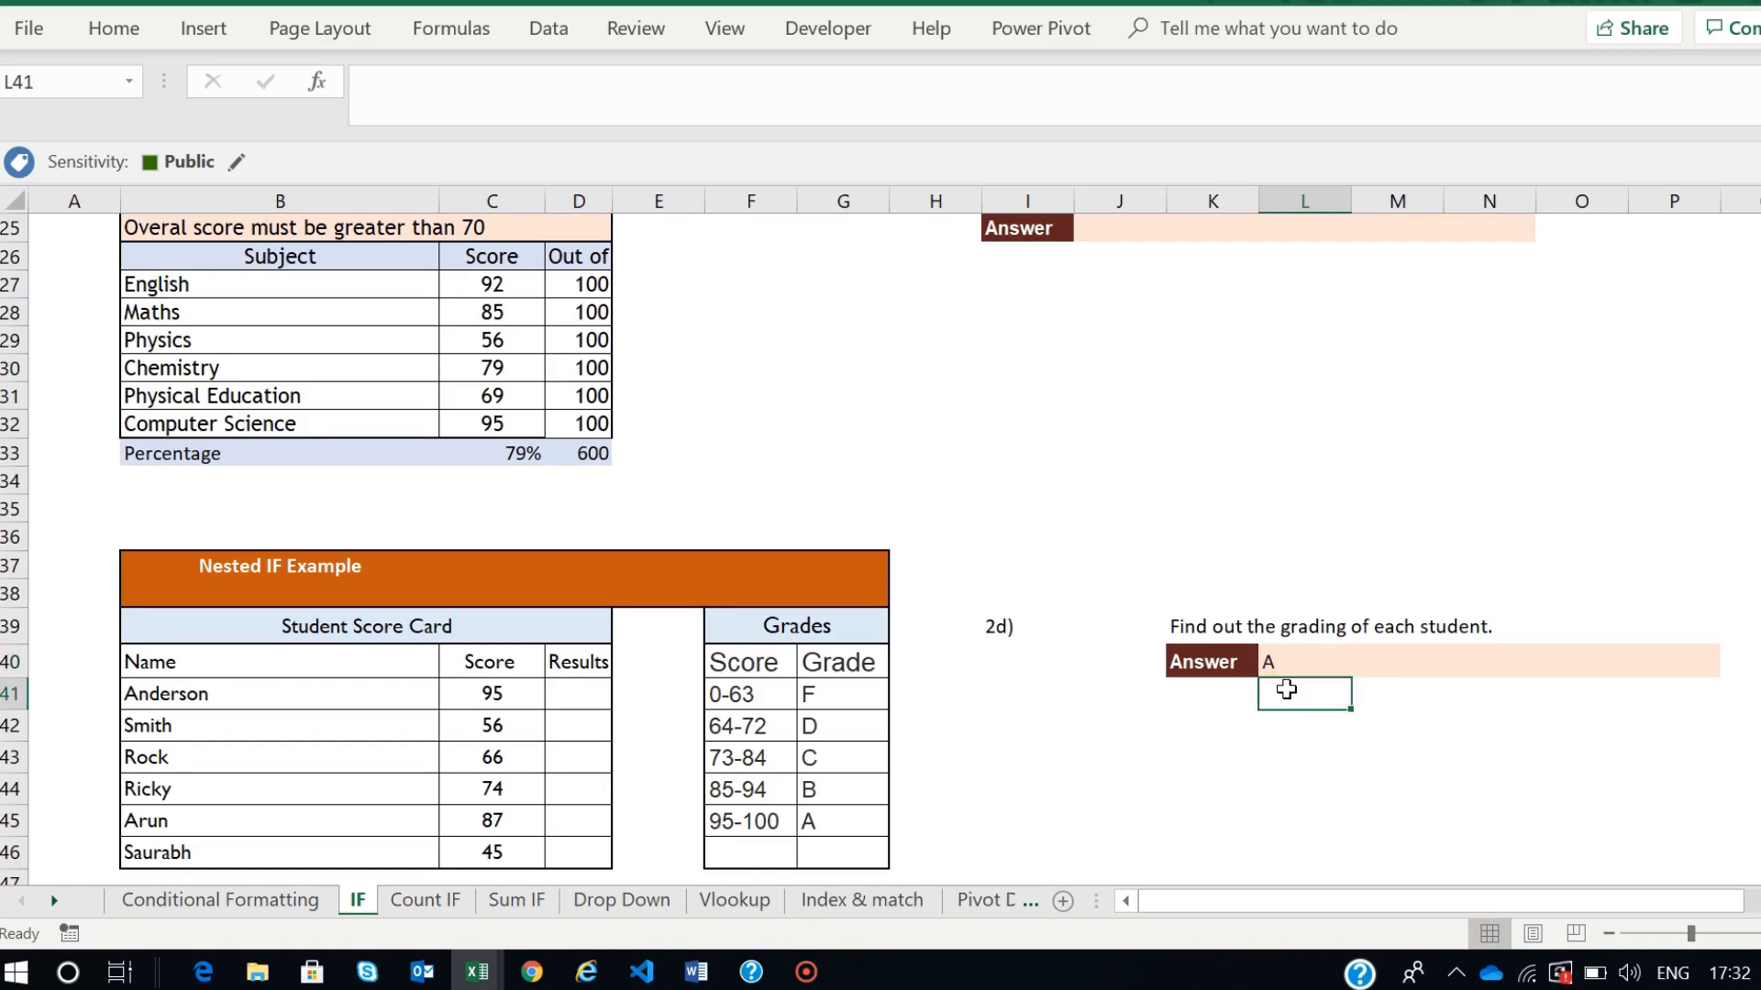
type("=if")
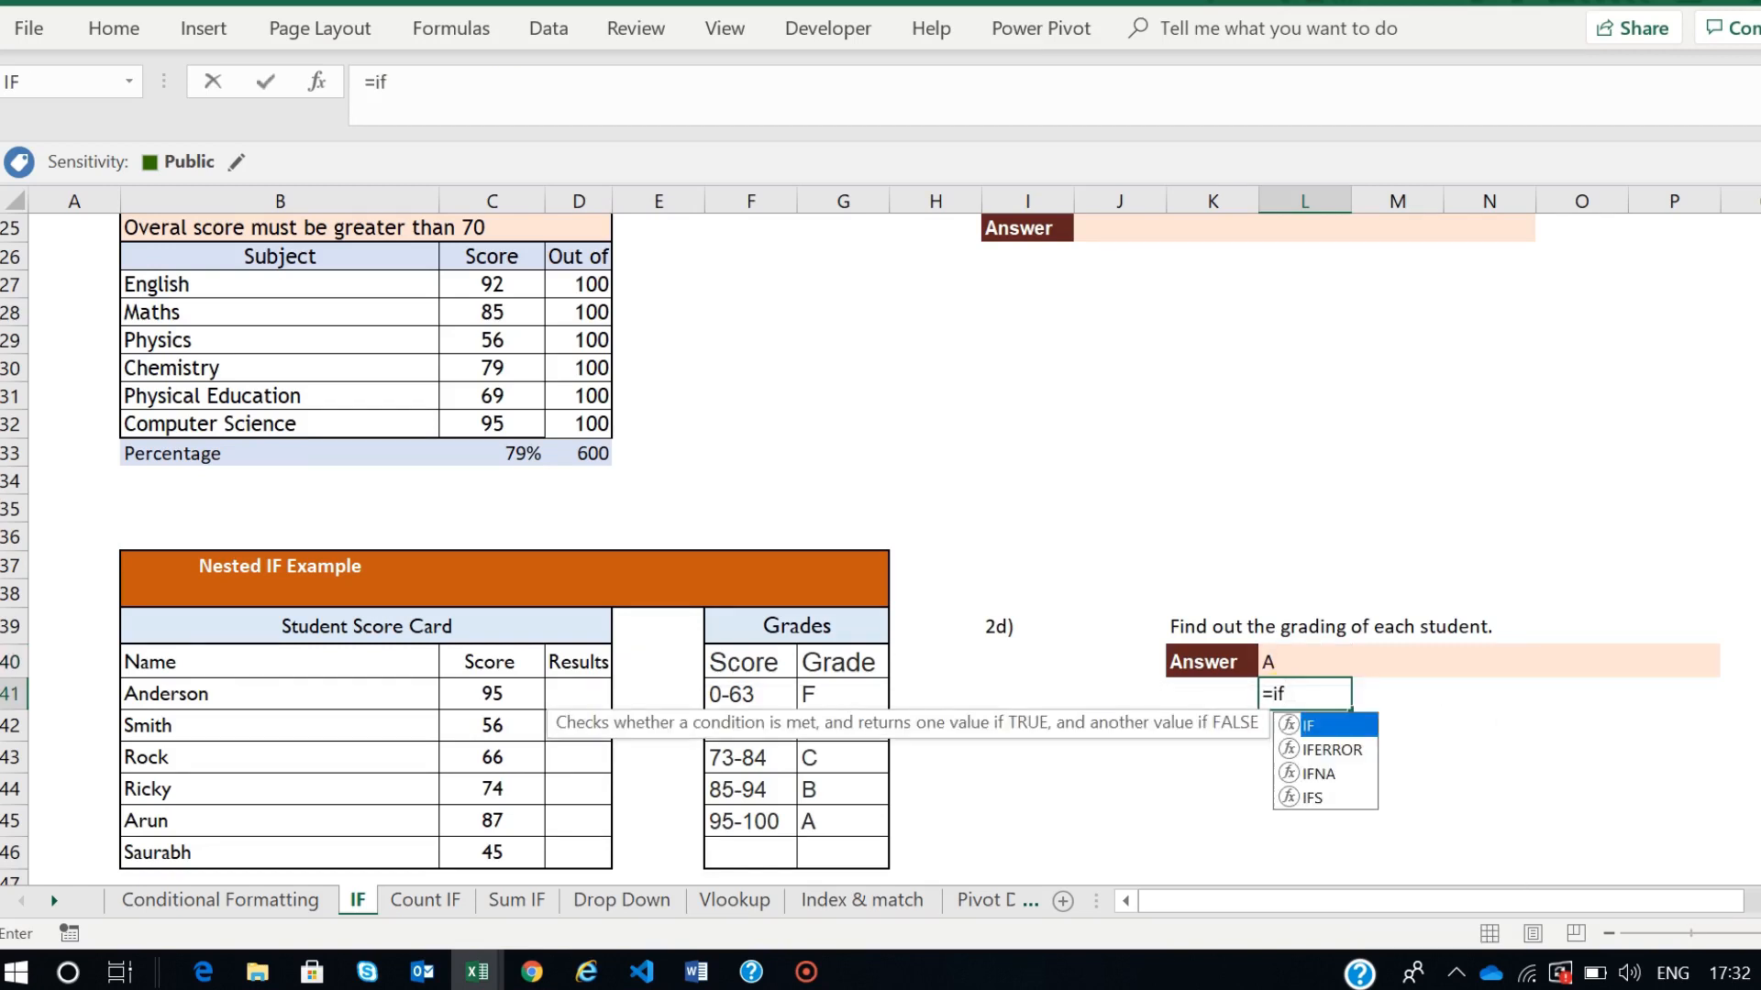
type("s(")
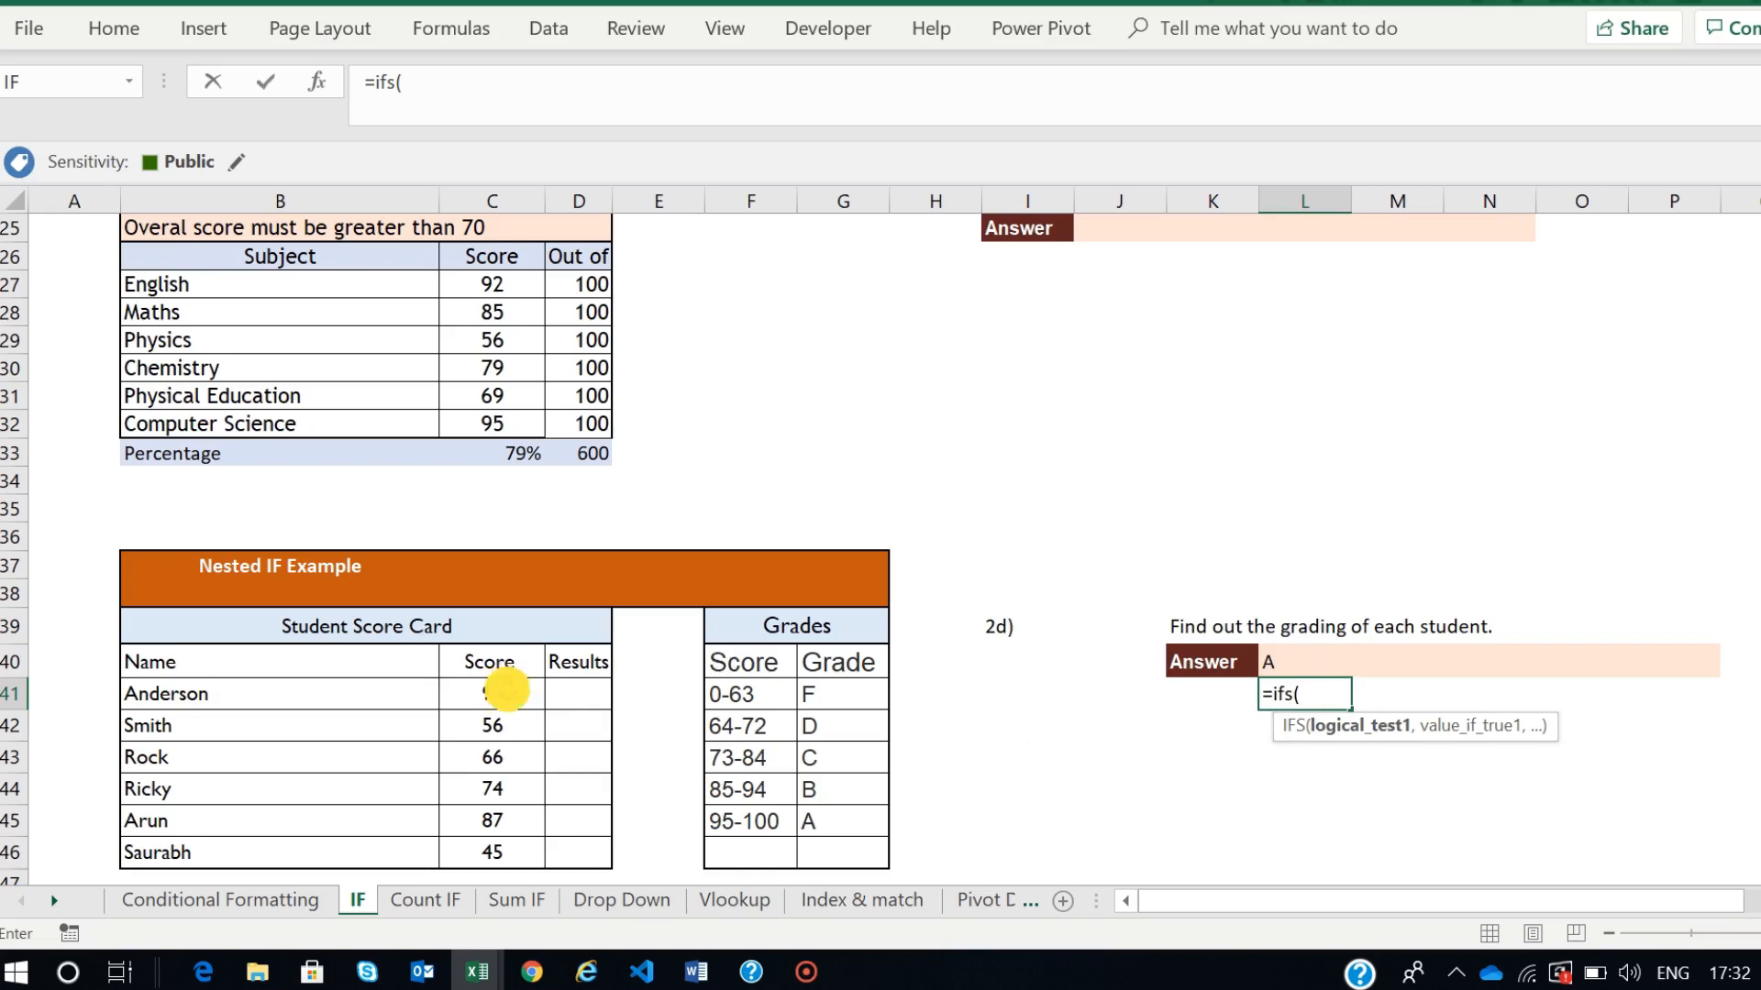
left_click(507, 690)
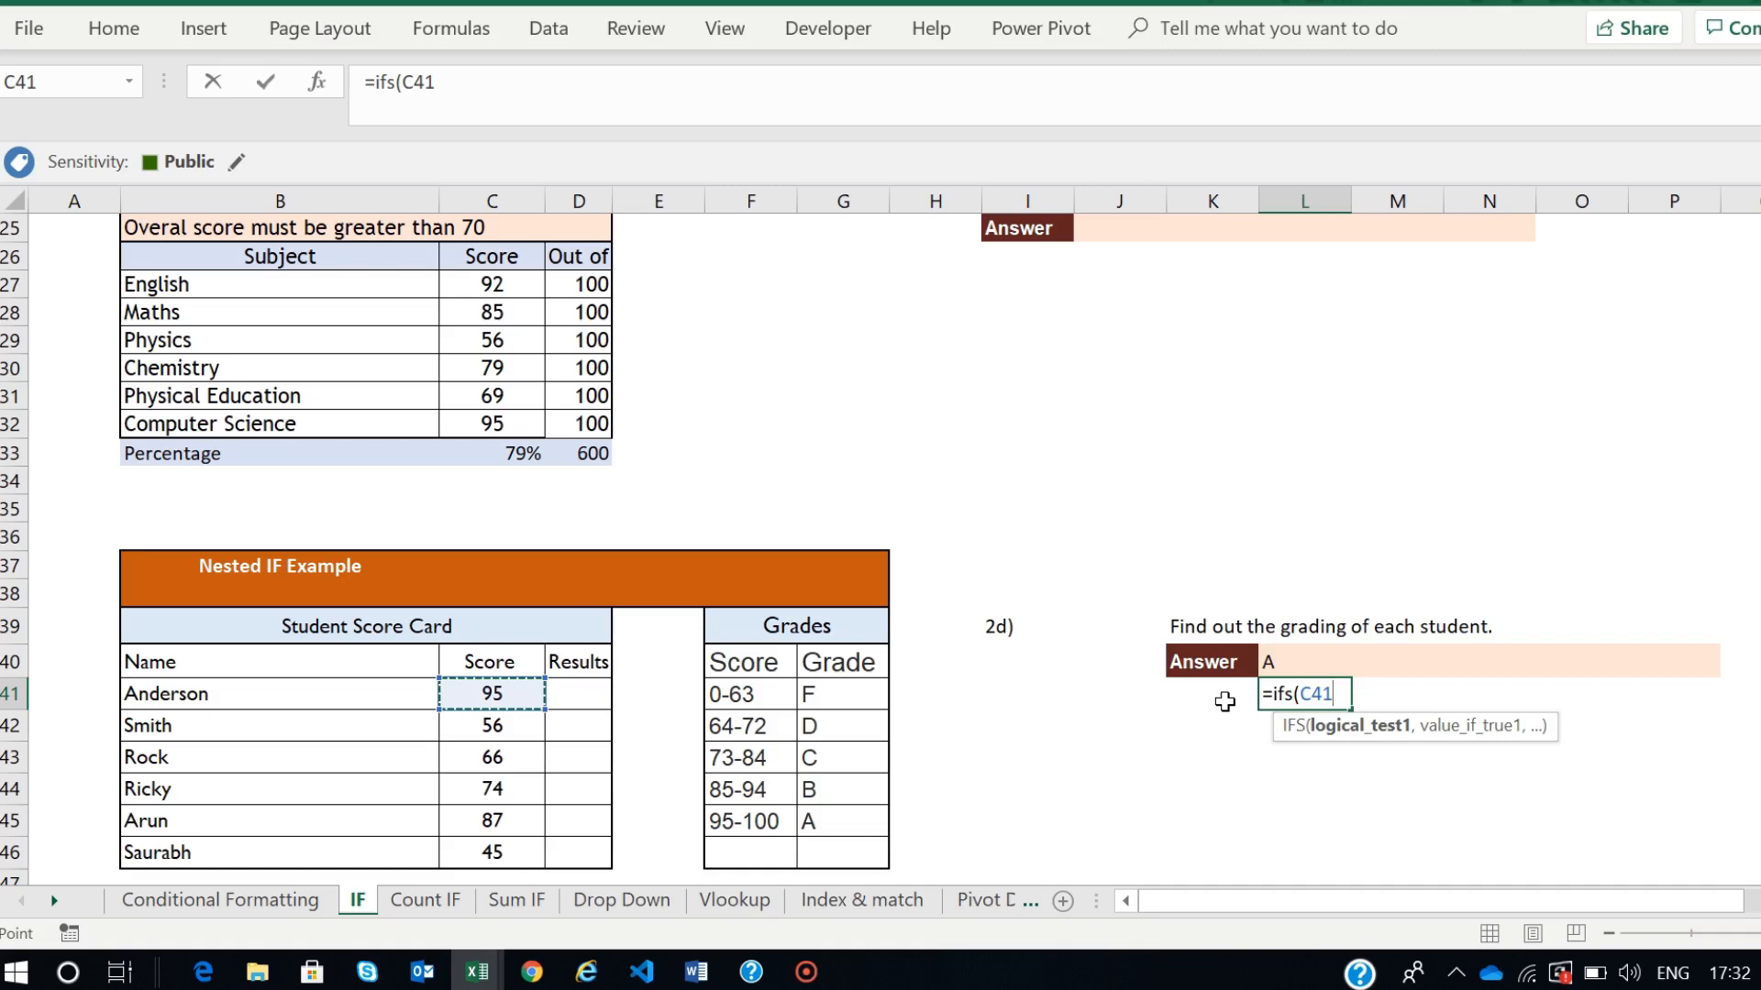
type("<64,")
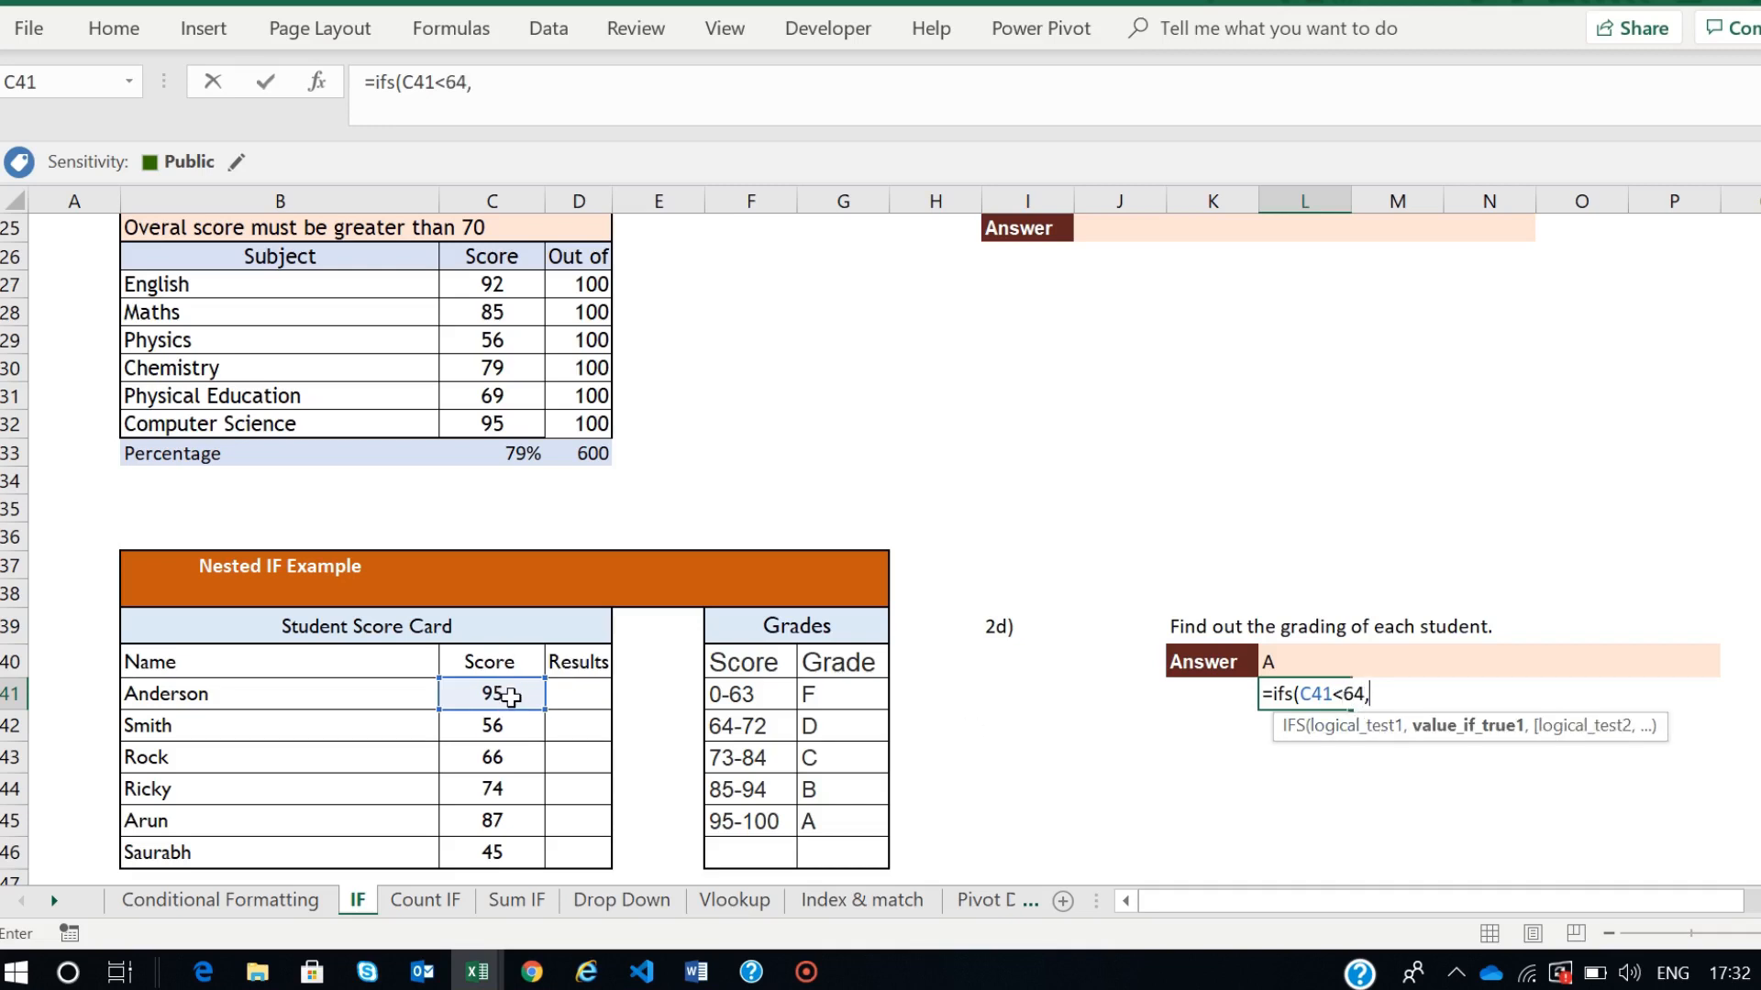
left_click(504, 697)
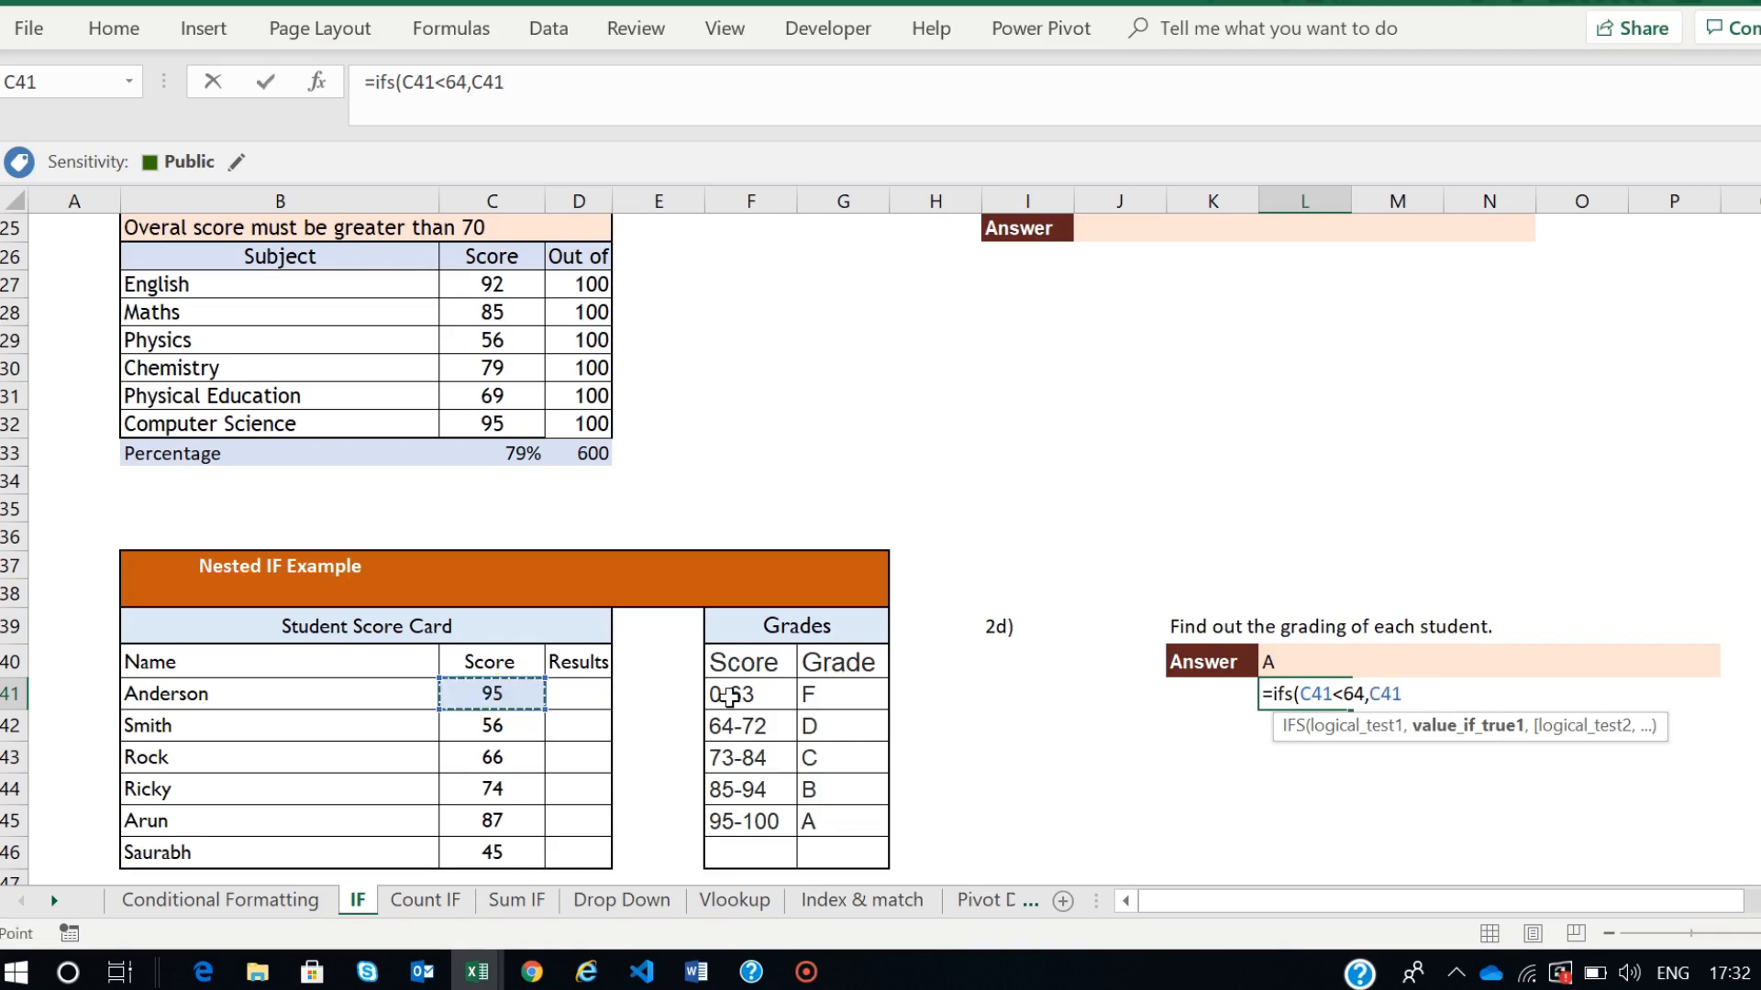
type("<")
left_click(1343, 695)
left_click(1364, 694)
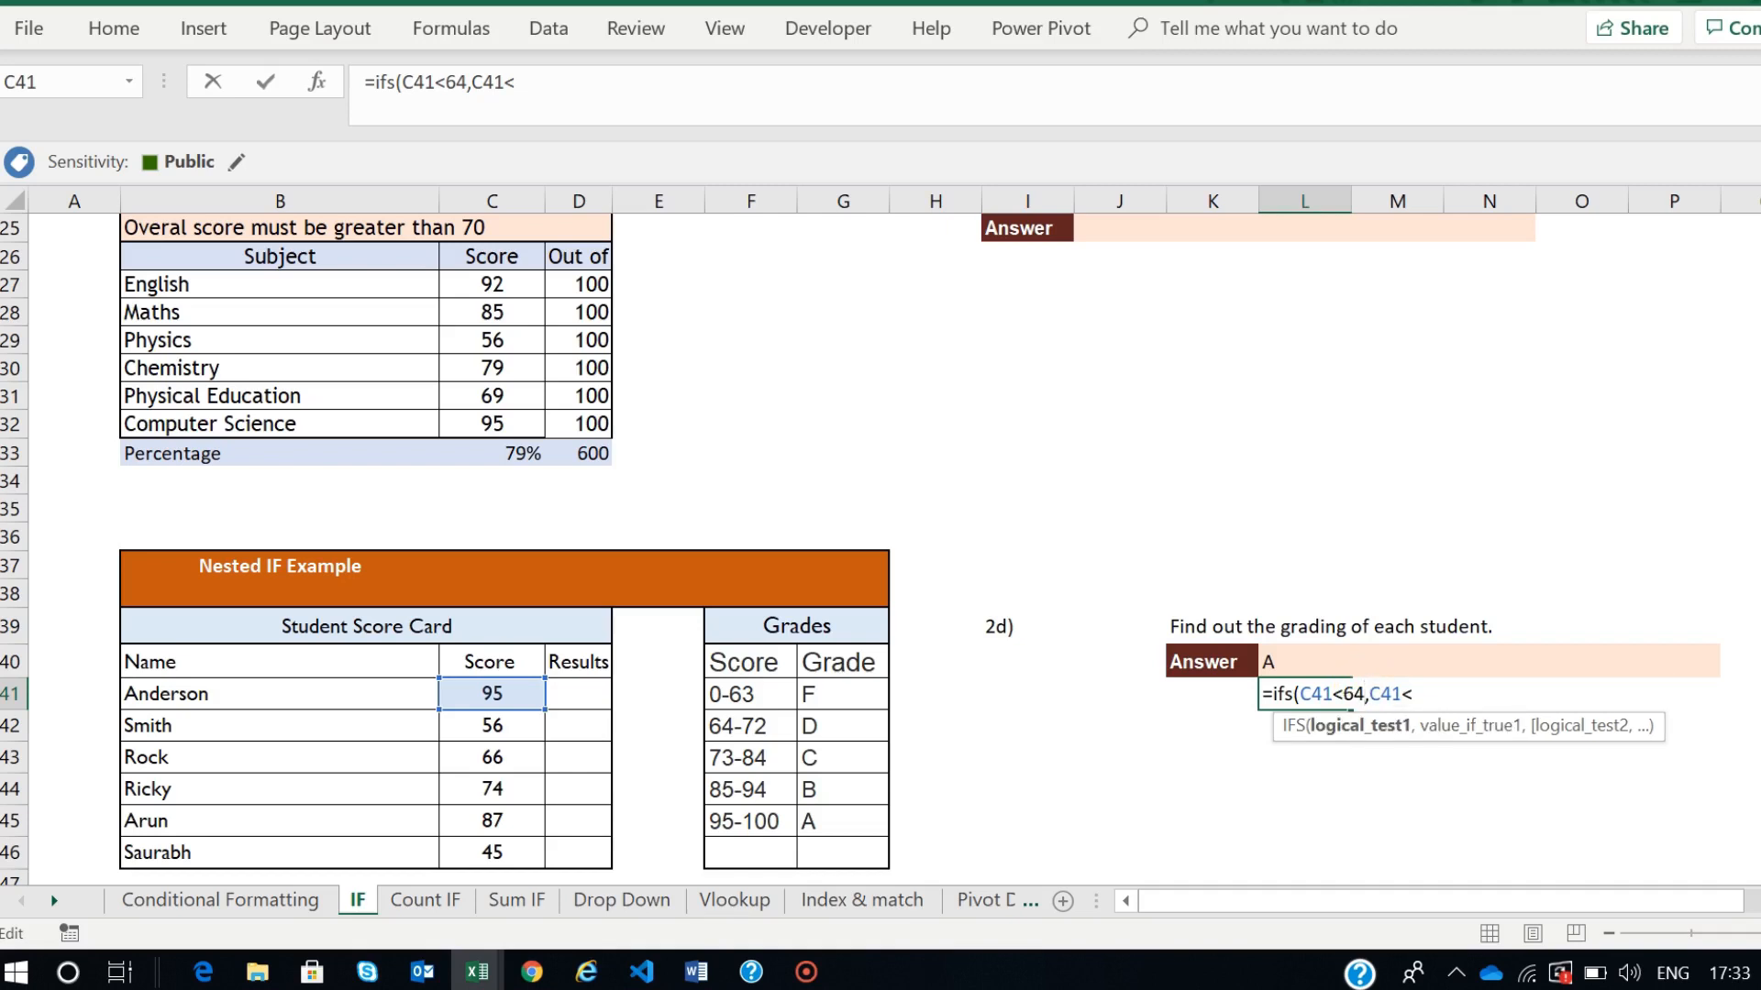
type(", \",")
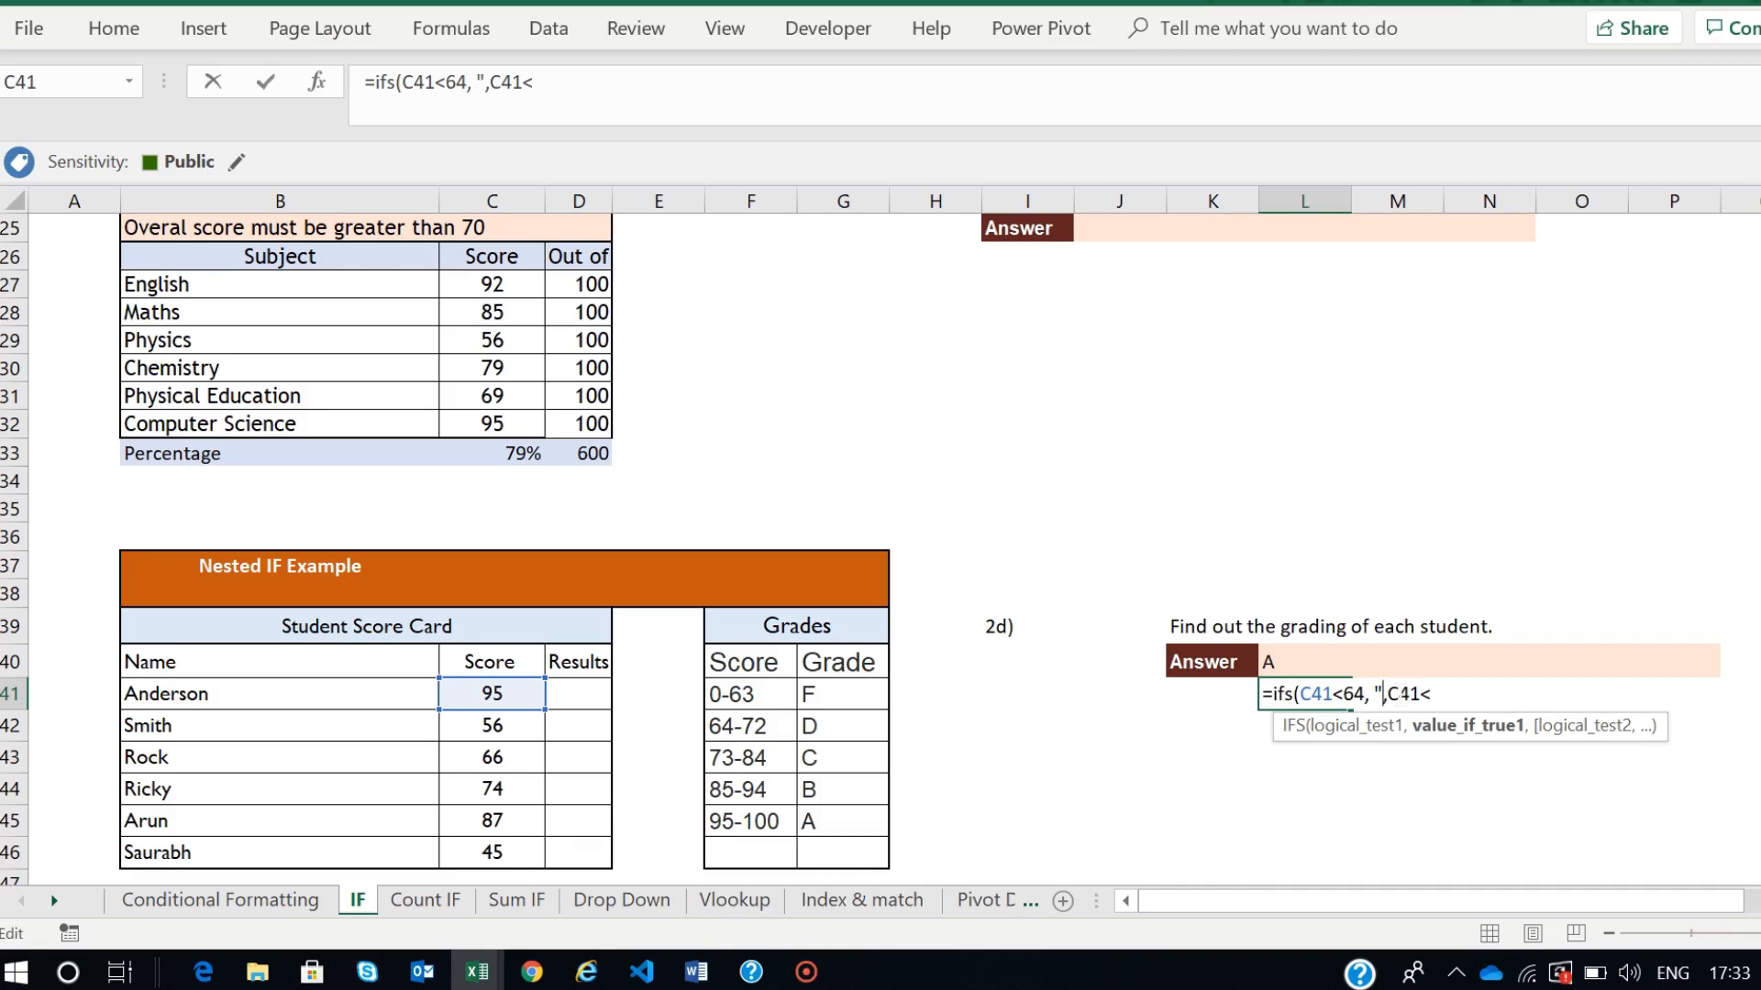
type("F\"")
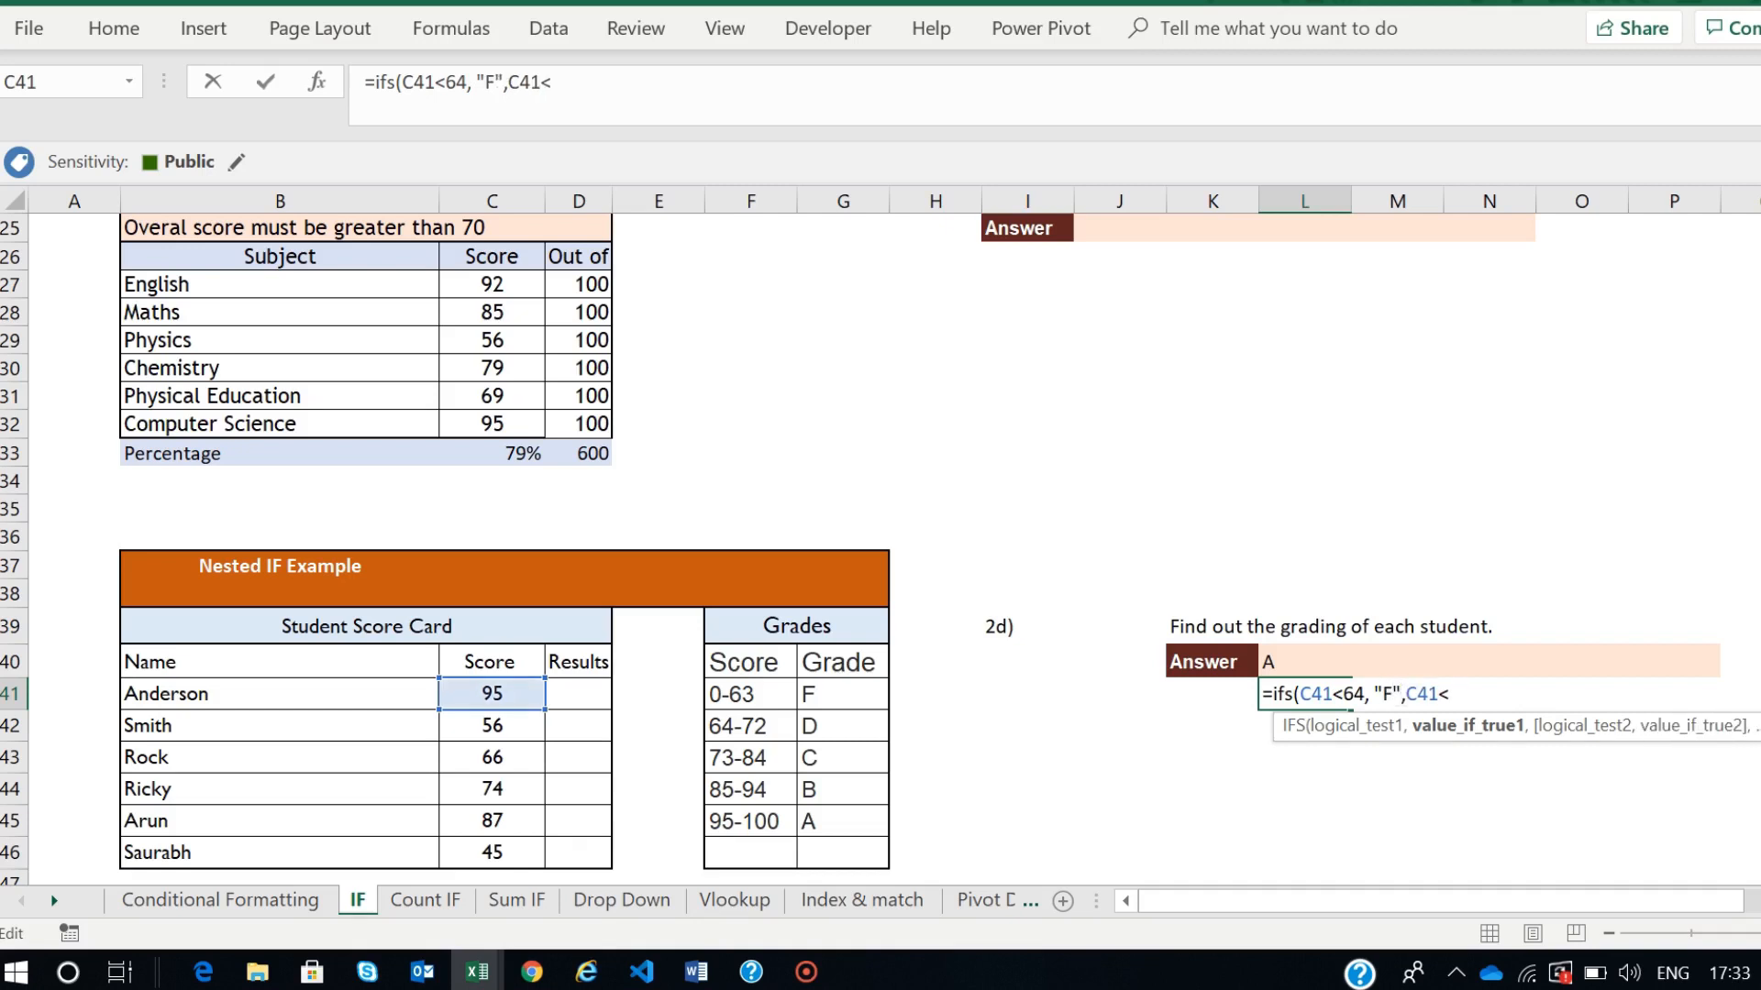
left_click(1473, 691)
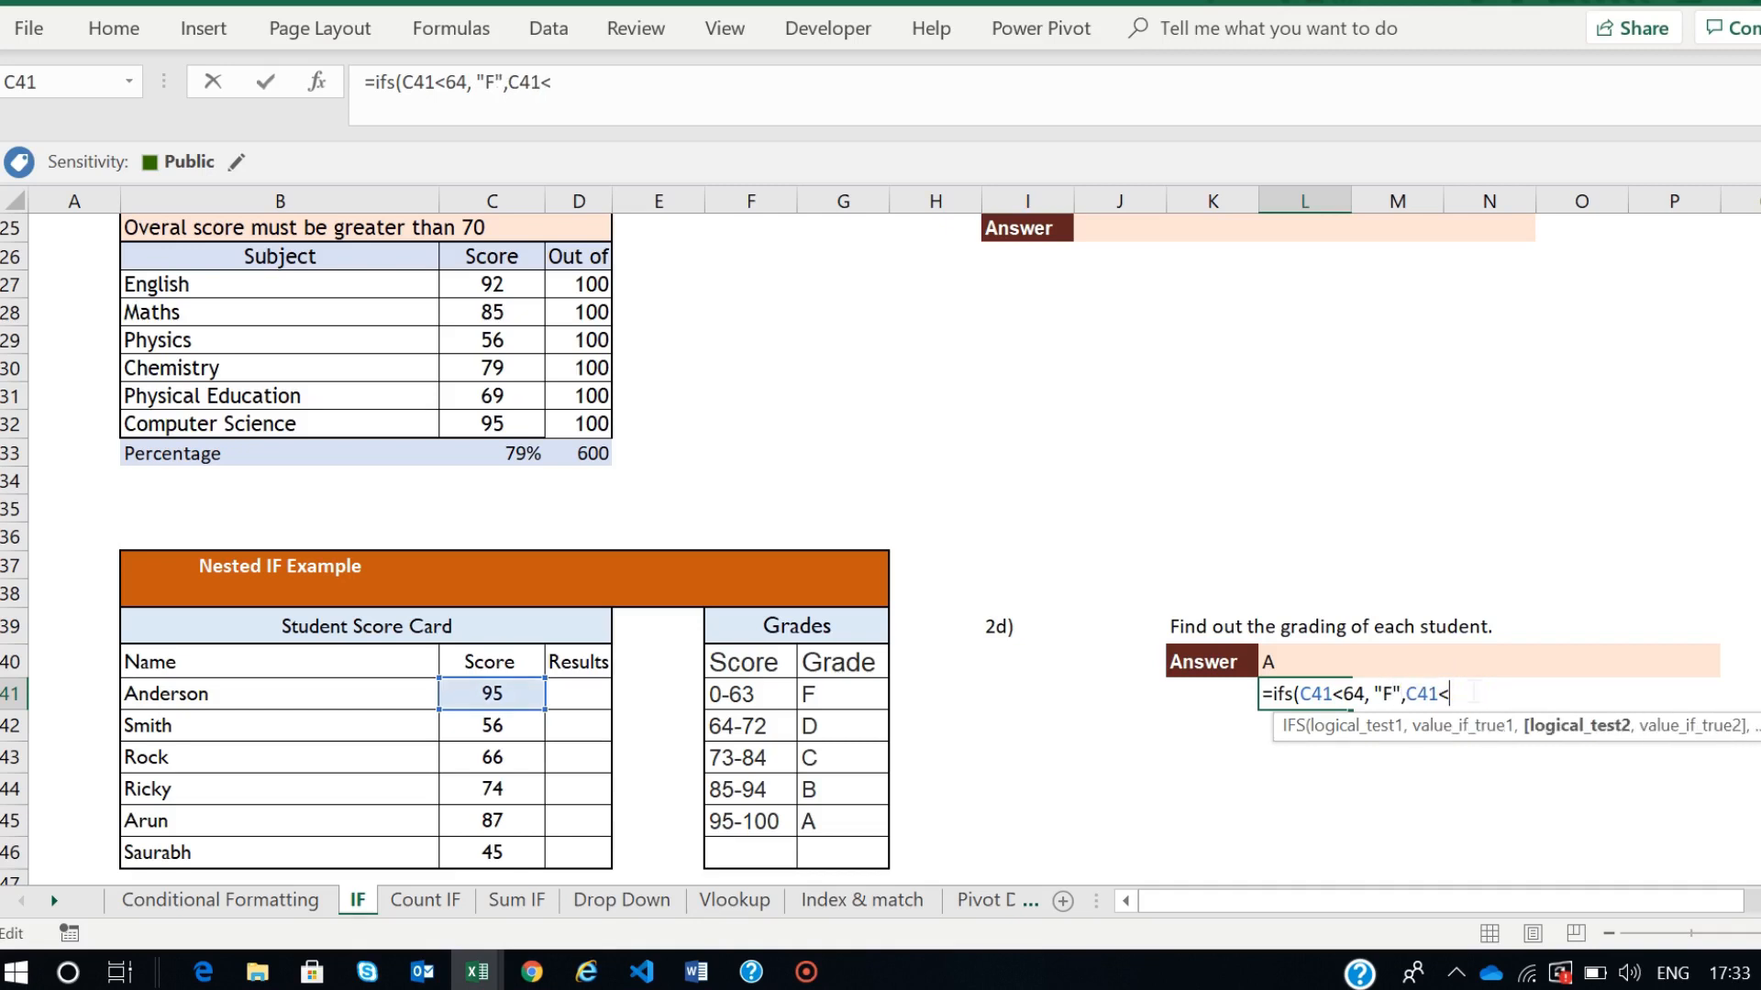
type("73,\"D")
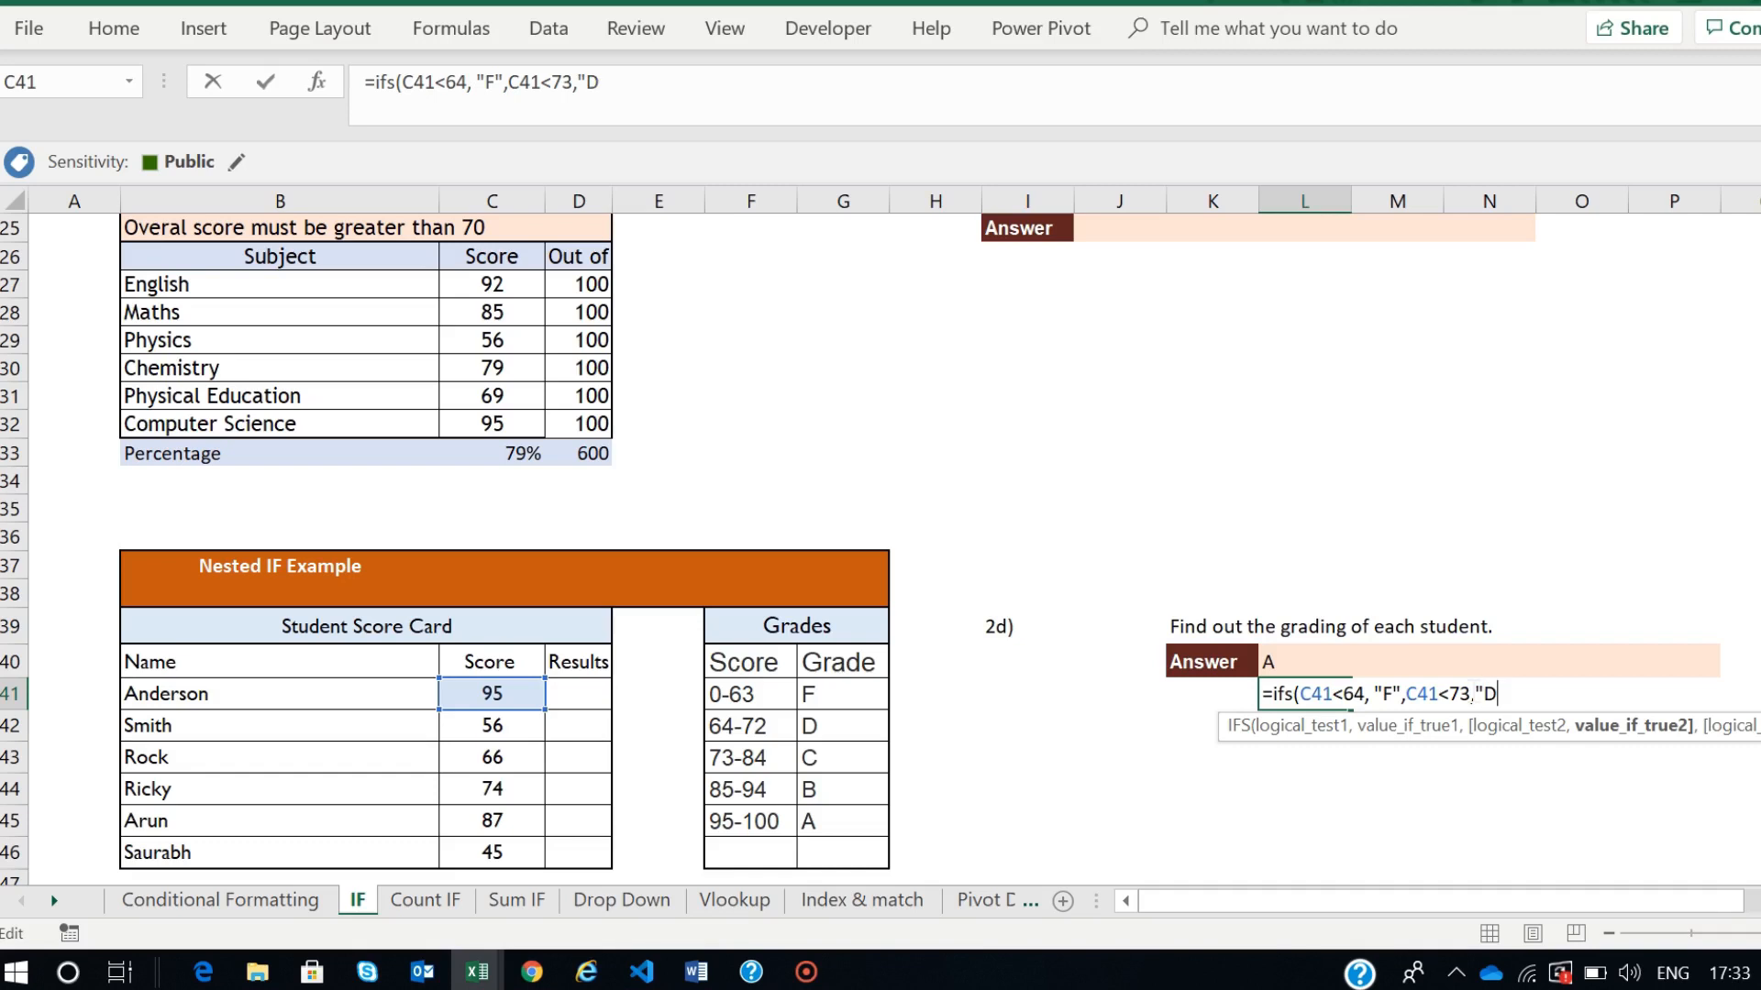
type("\",")
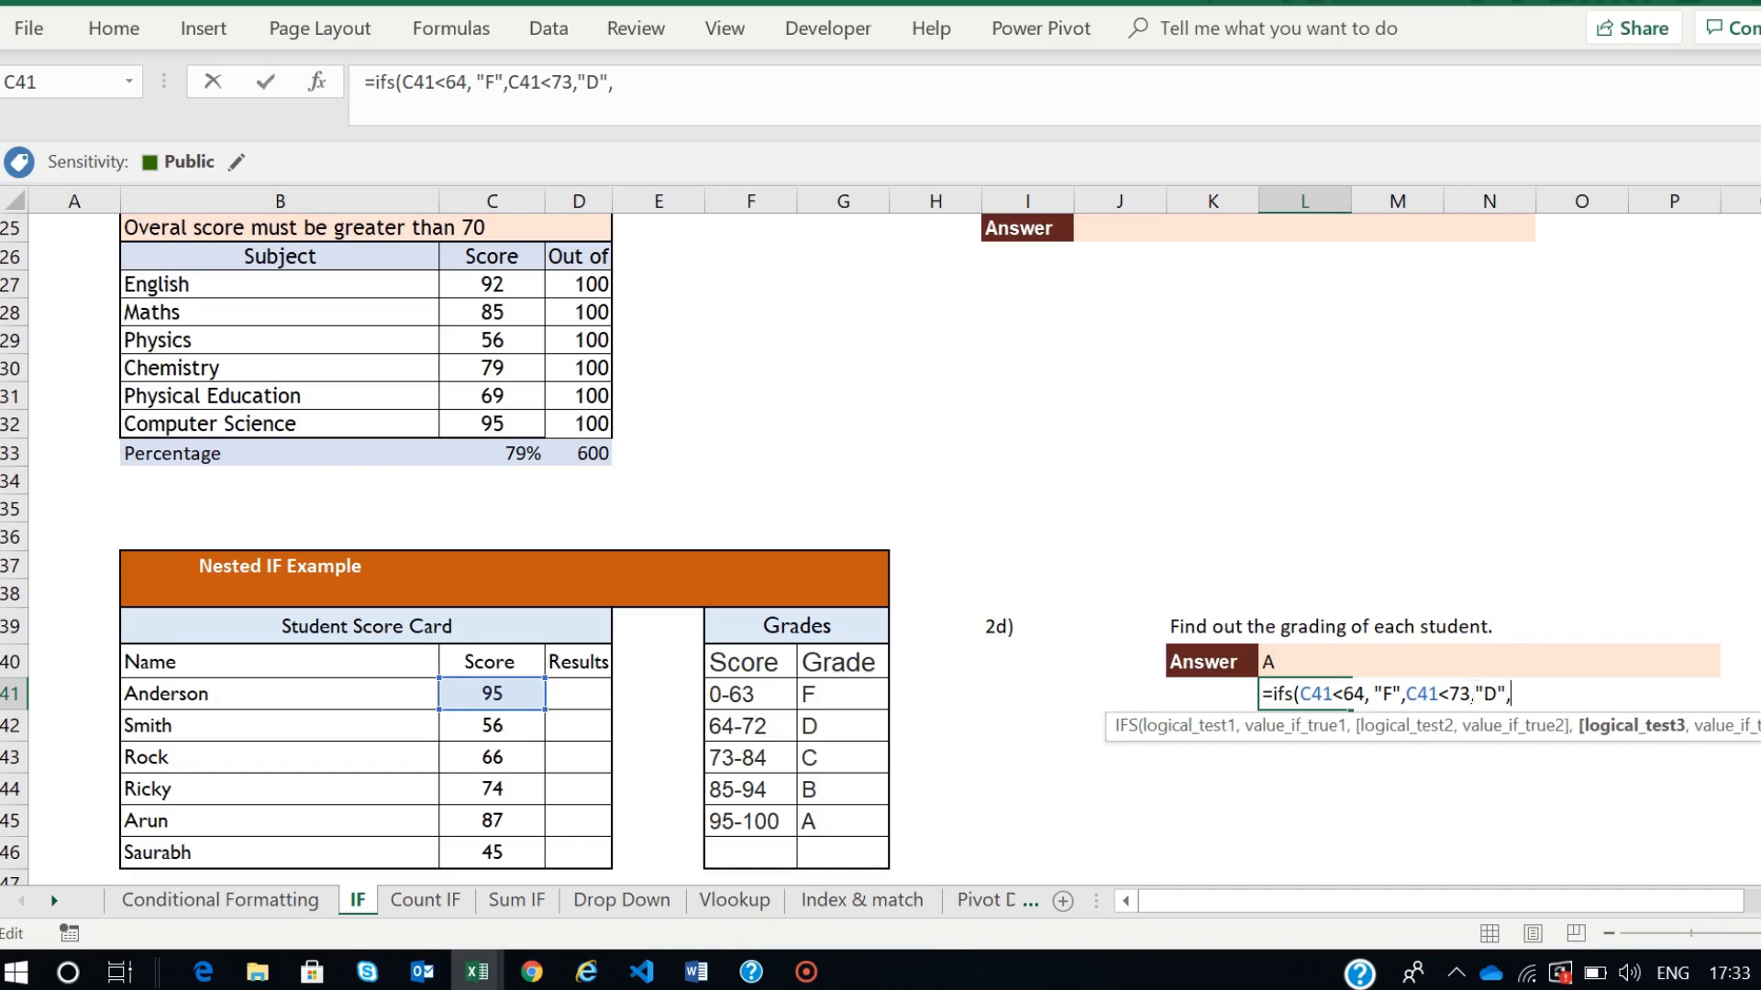
- Add C41<85 "C", C41<95 "B" and C41>94 "A", then enter the IFS formula
scroll(642, 551, "up", 1)
left_click(492, 721)
scroll(854, 755, "down", 1)
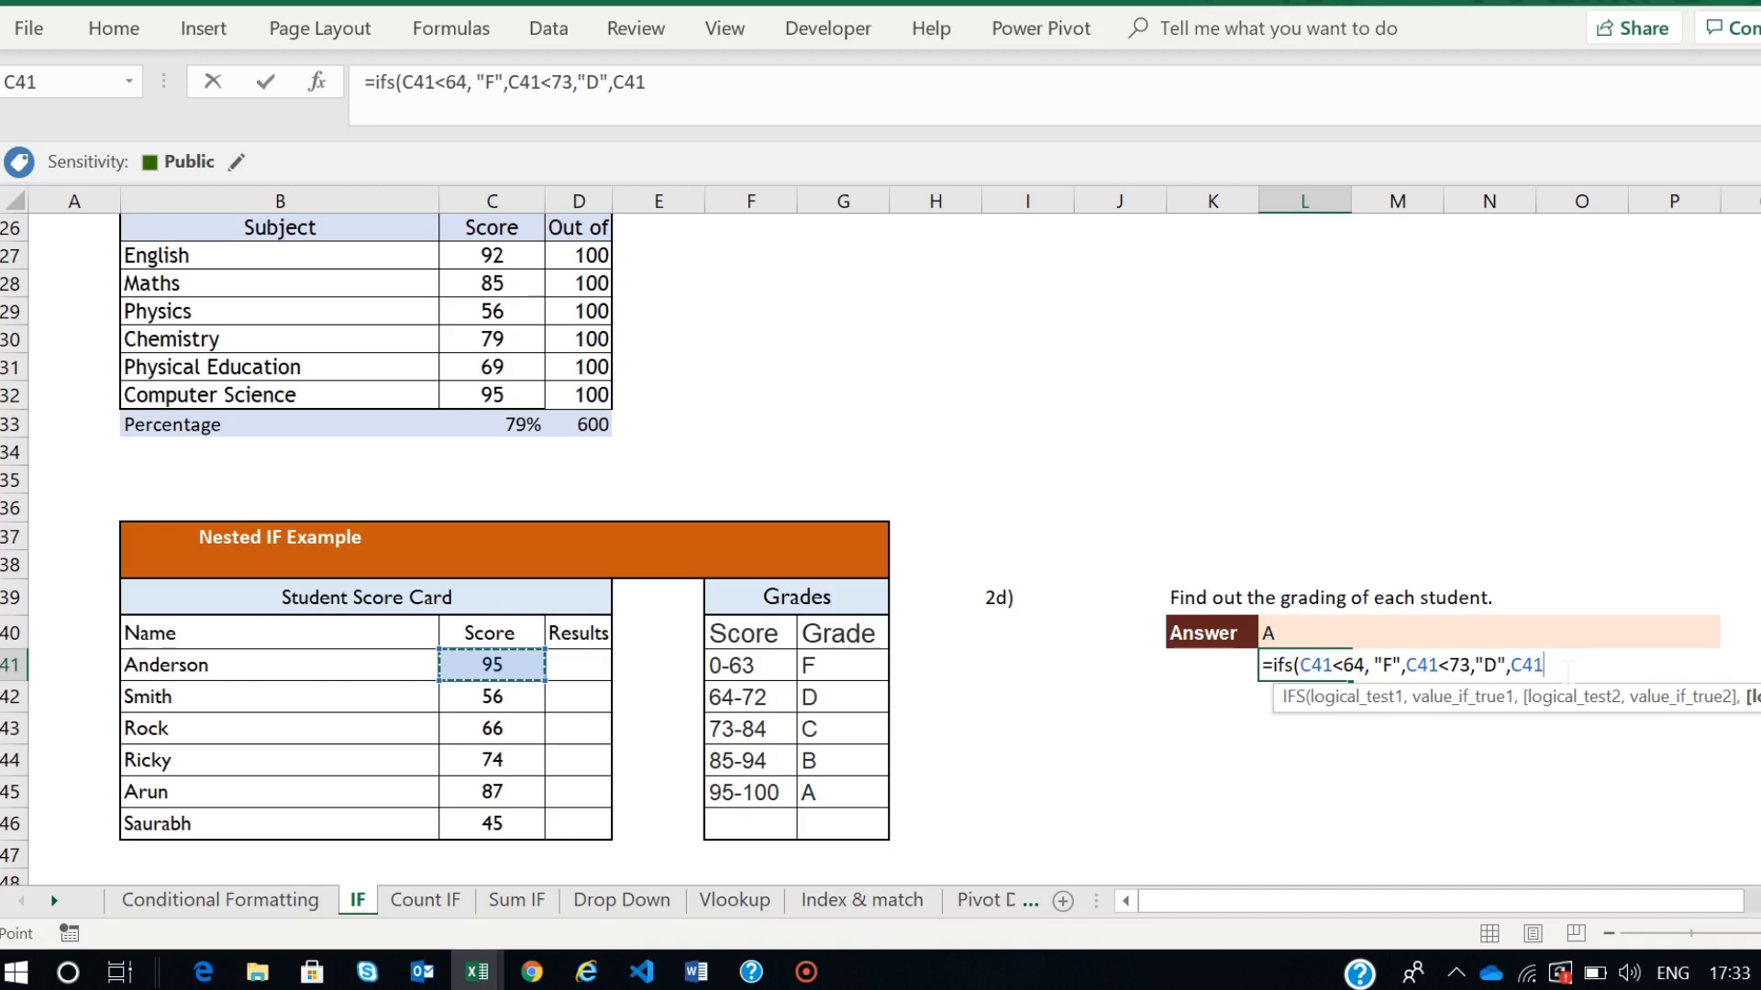
type("<")
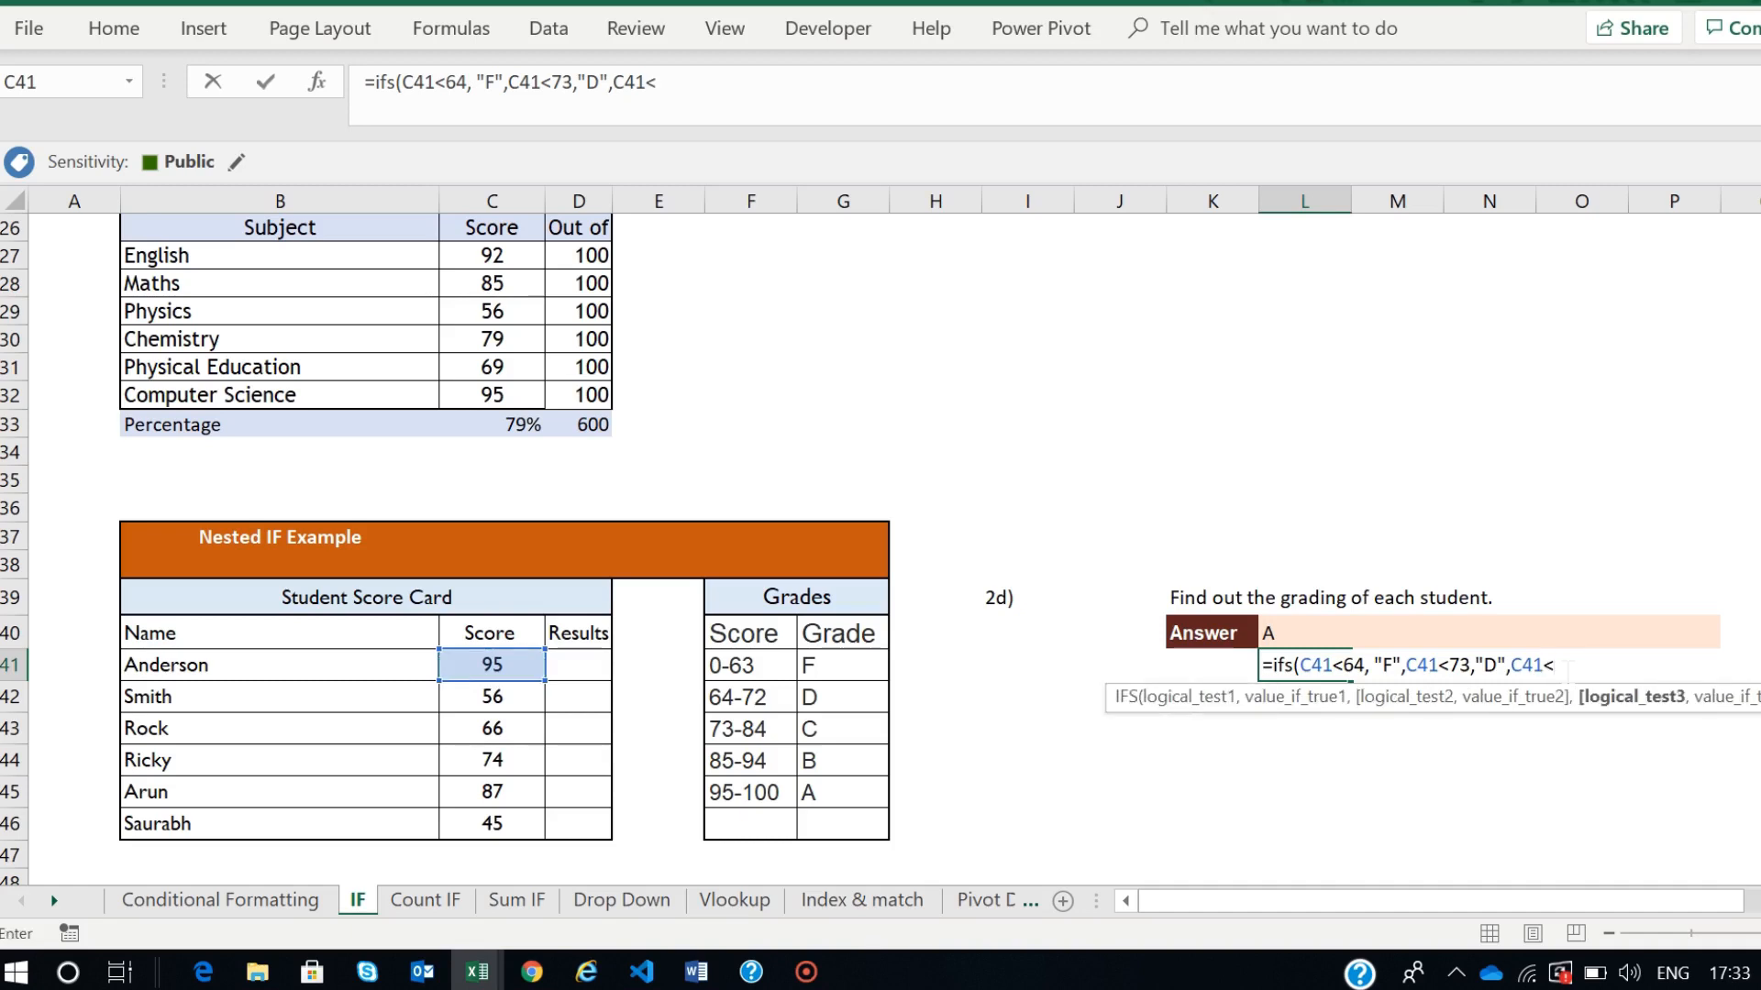
type("85,\"C\",")
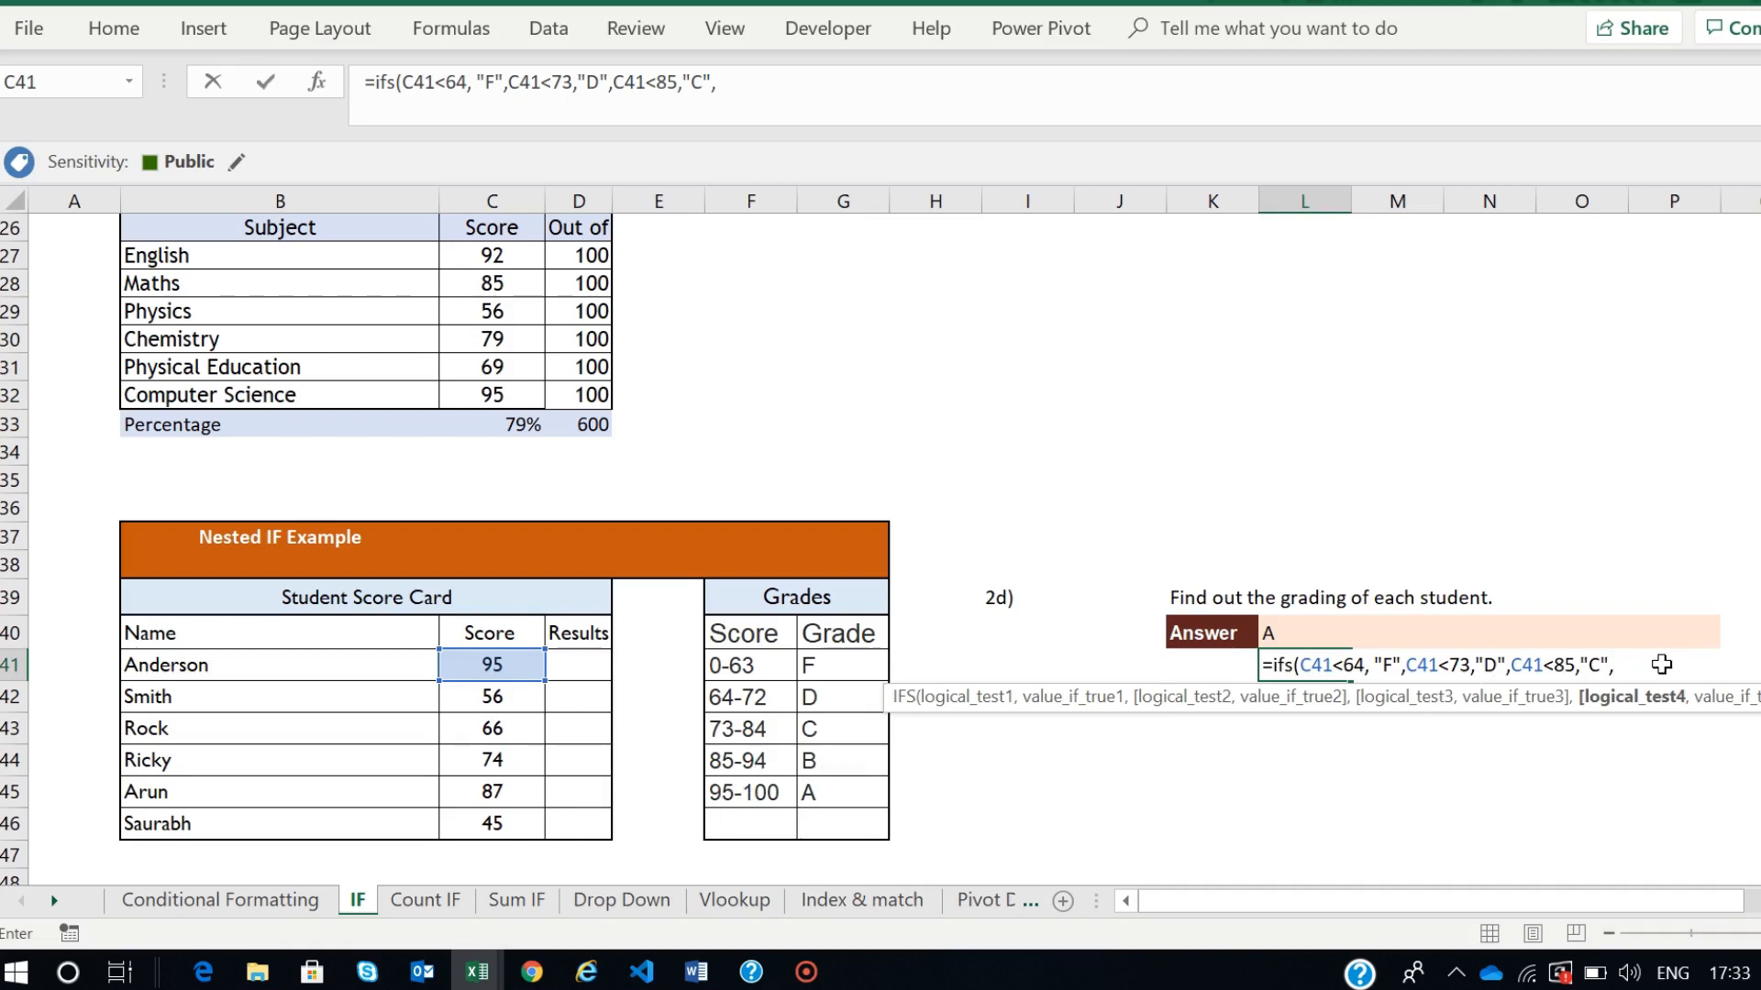
left_click(489, 666)
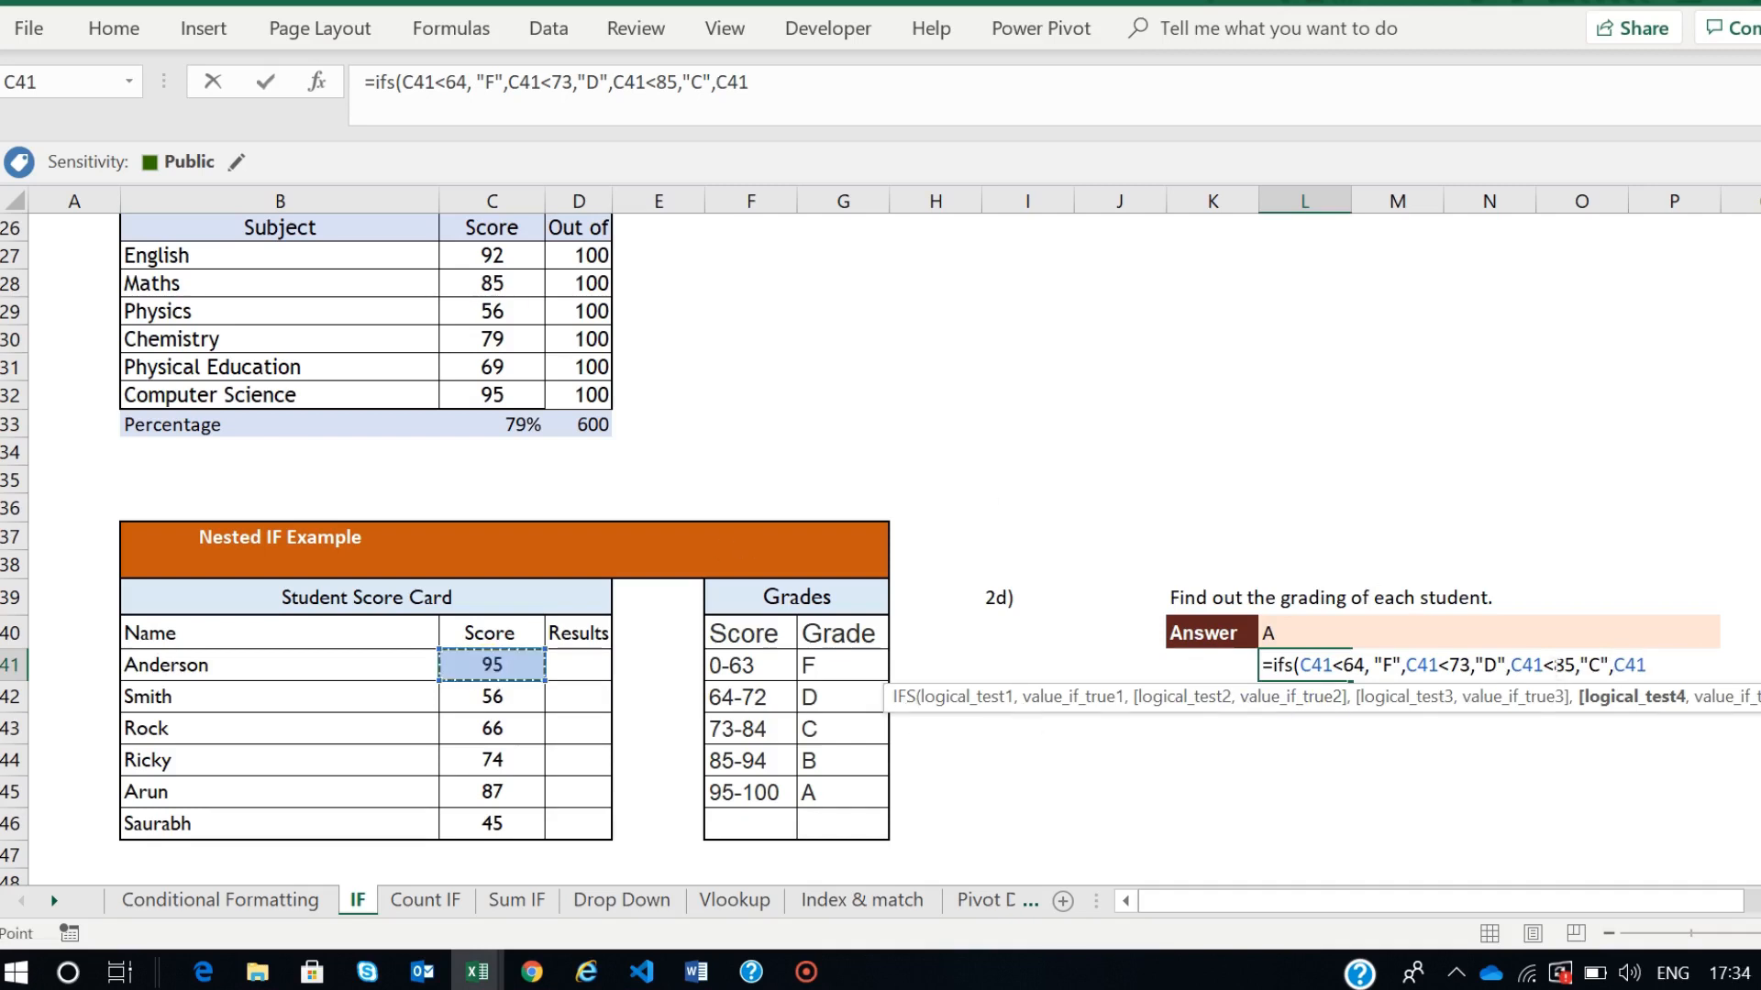
type("<95")
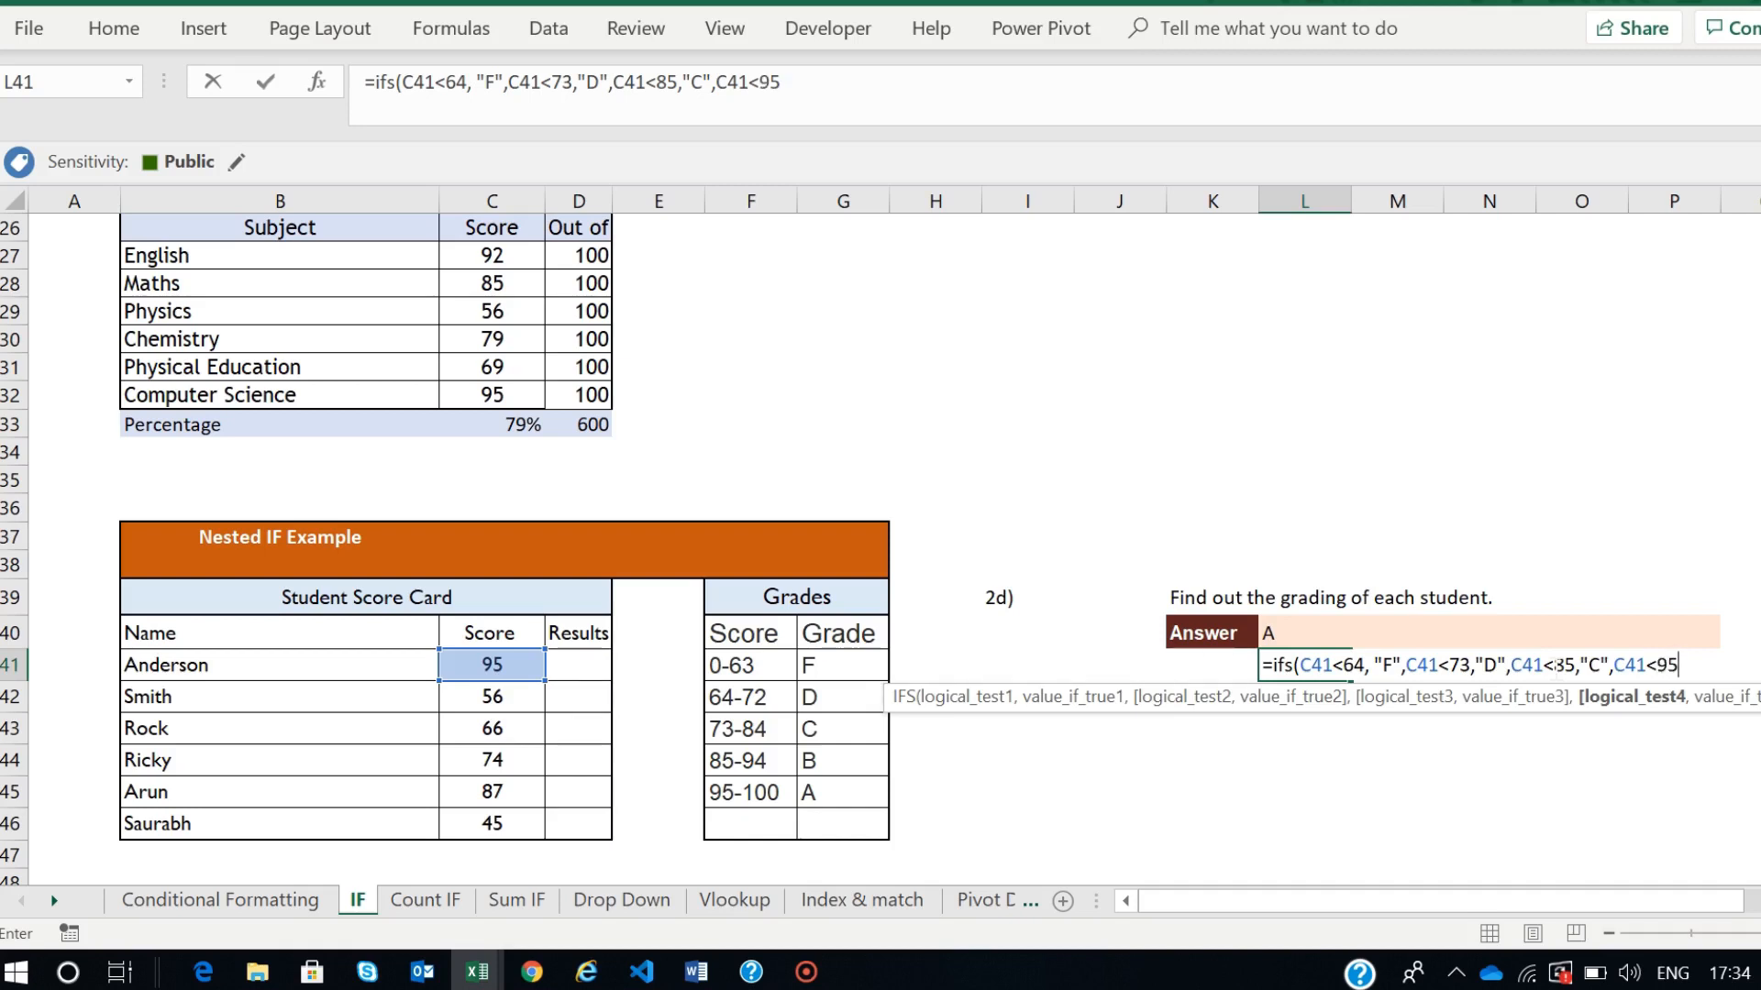
type(",\"B")
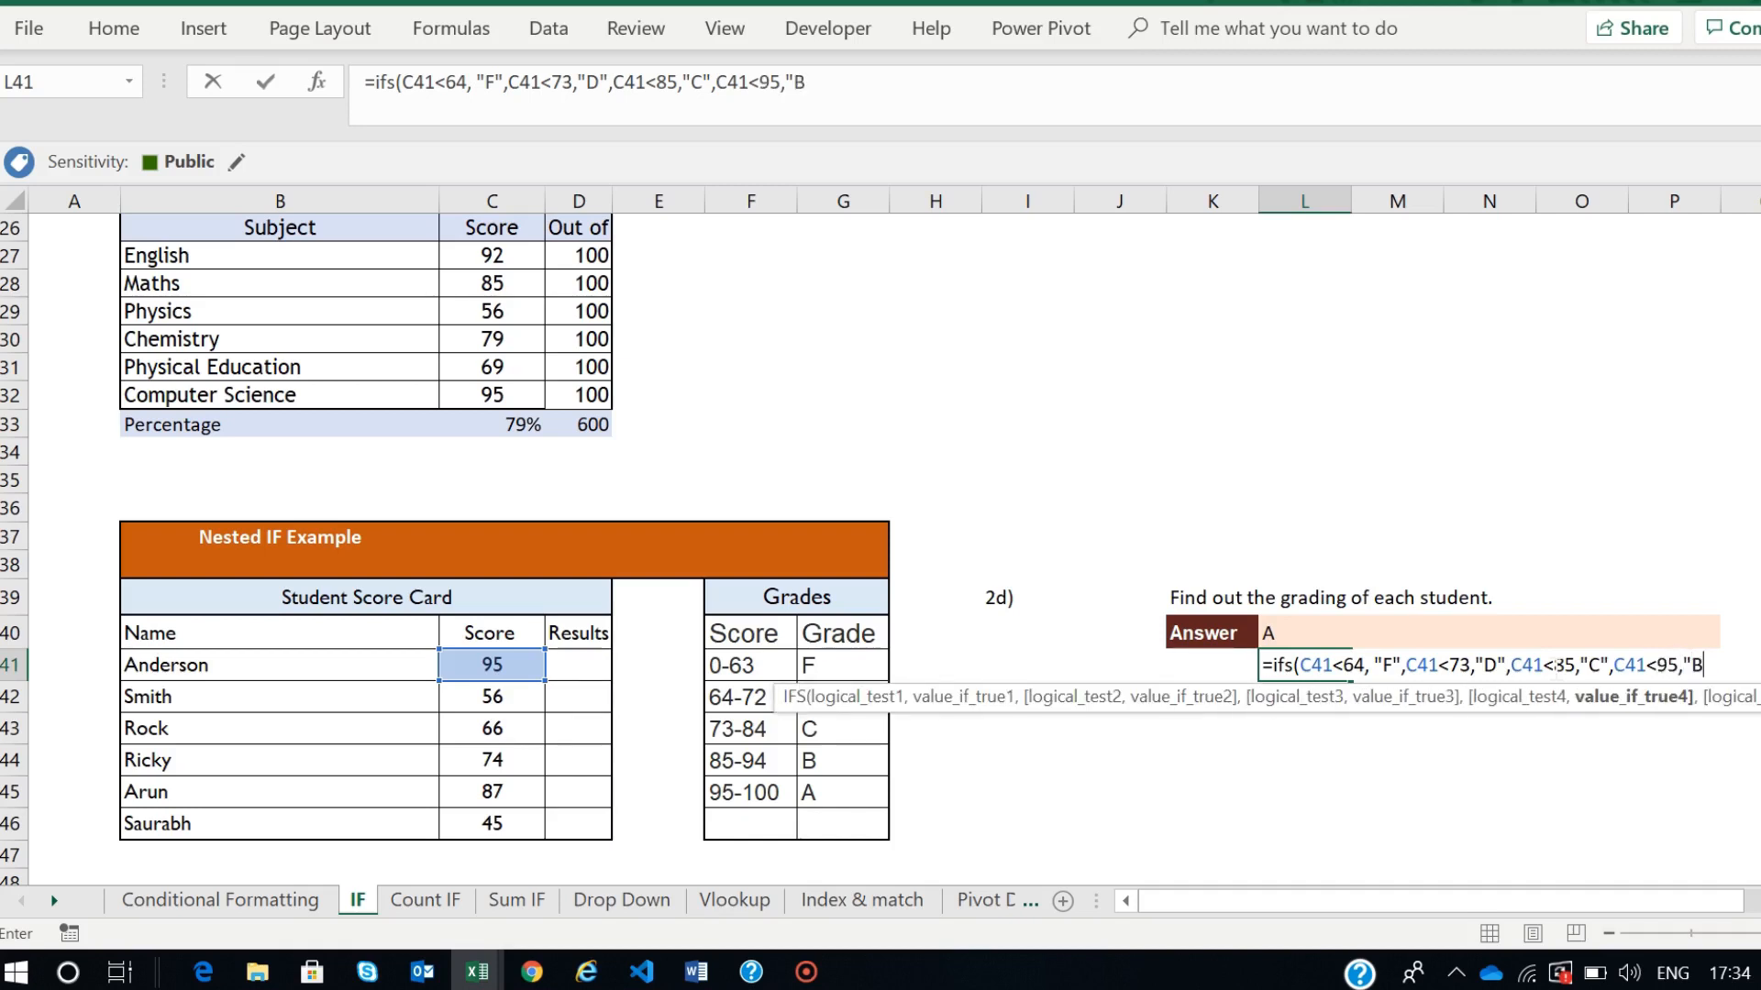
type("\",")
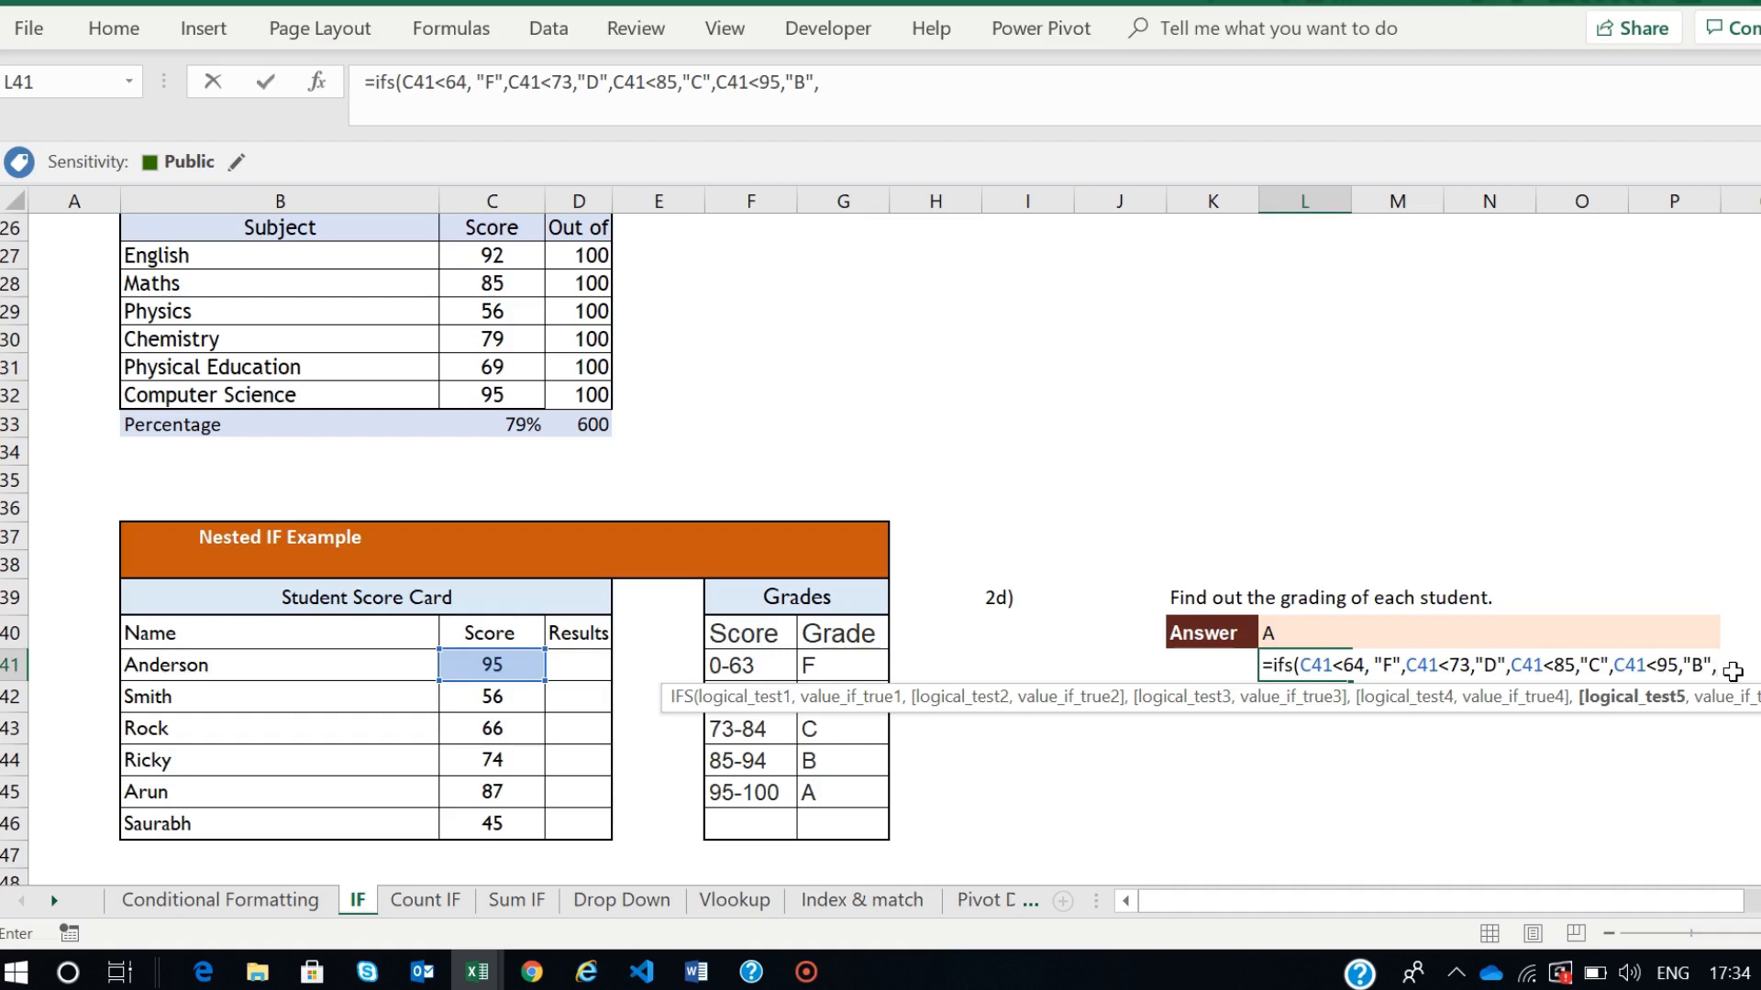
left_click(499, 666)
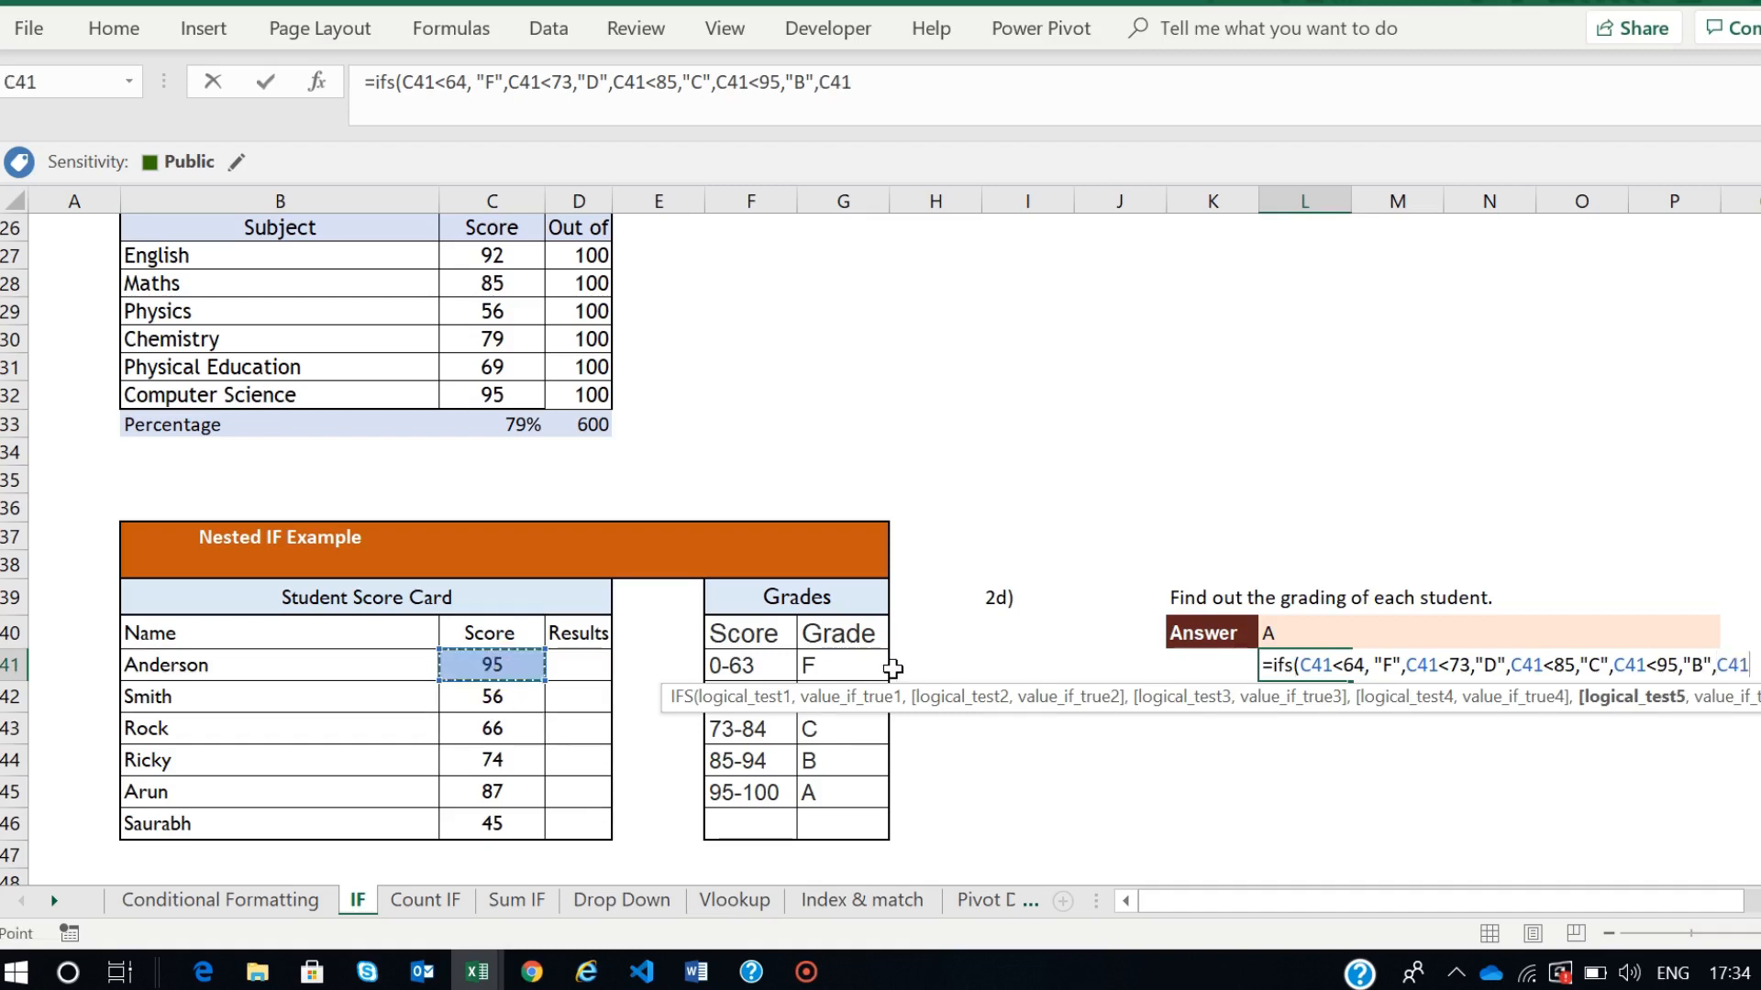
type(">")
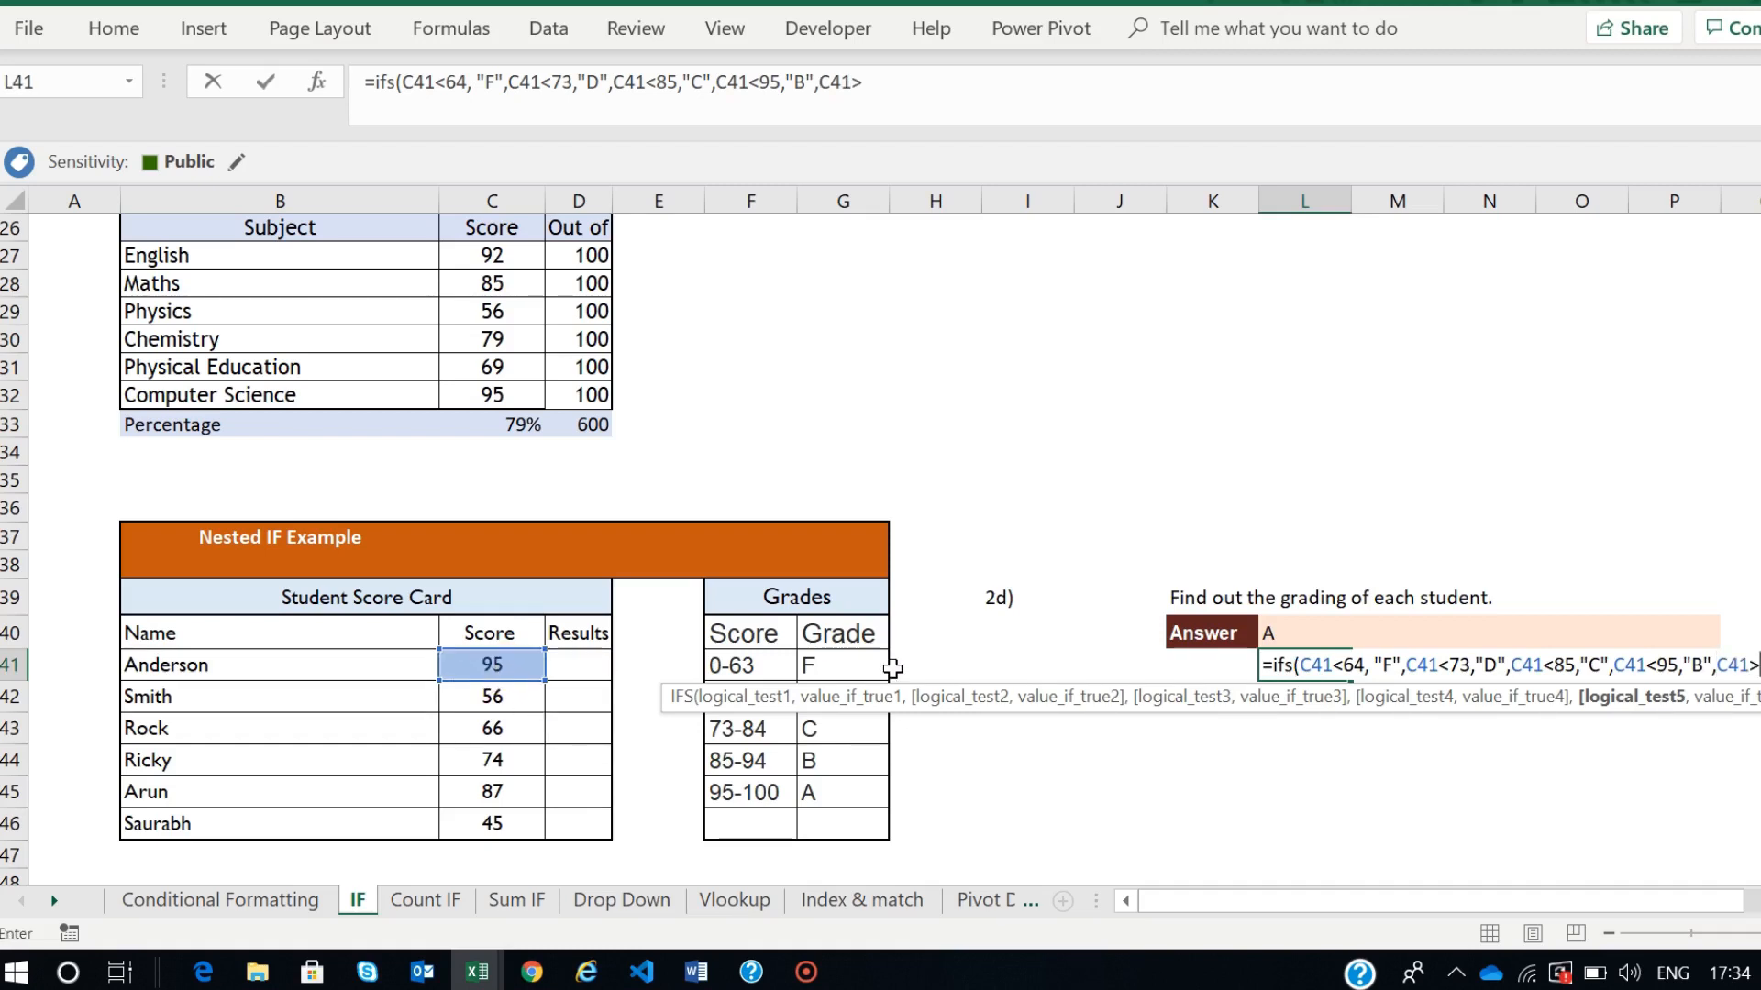
type("94, \"A\")")
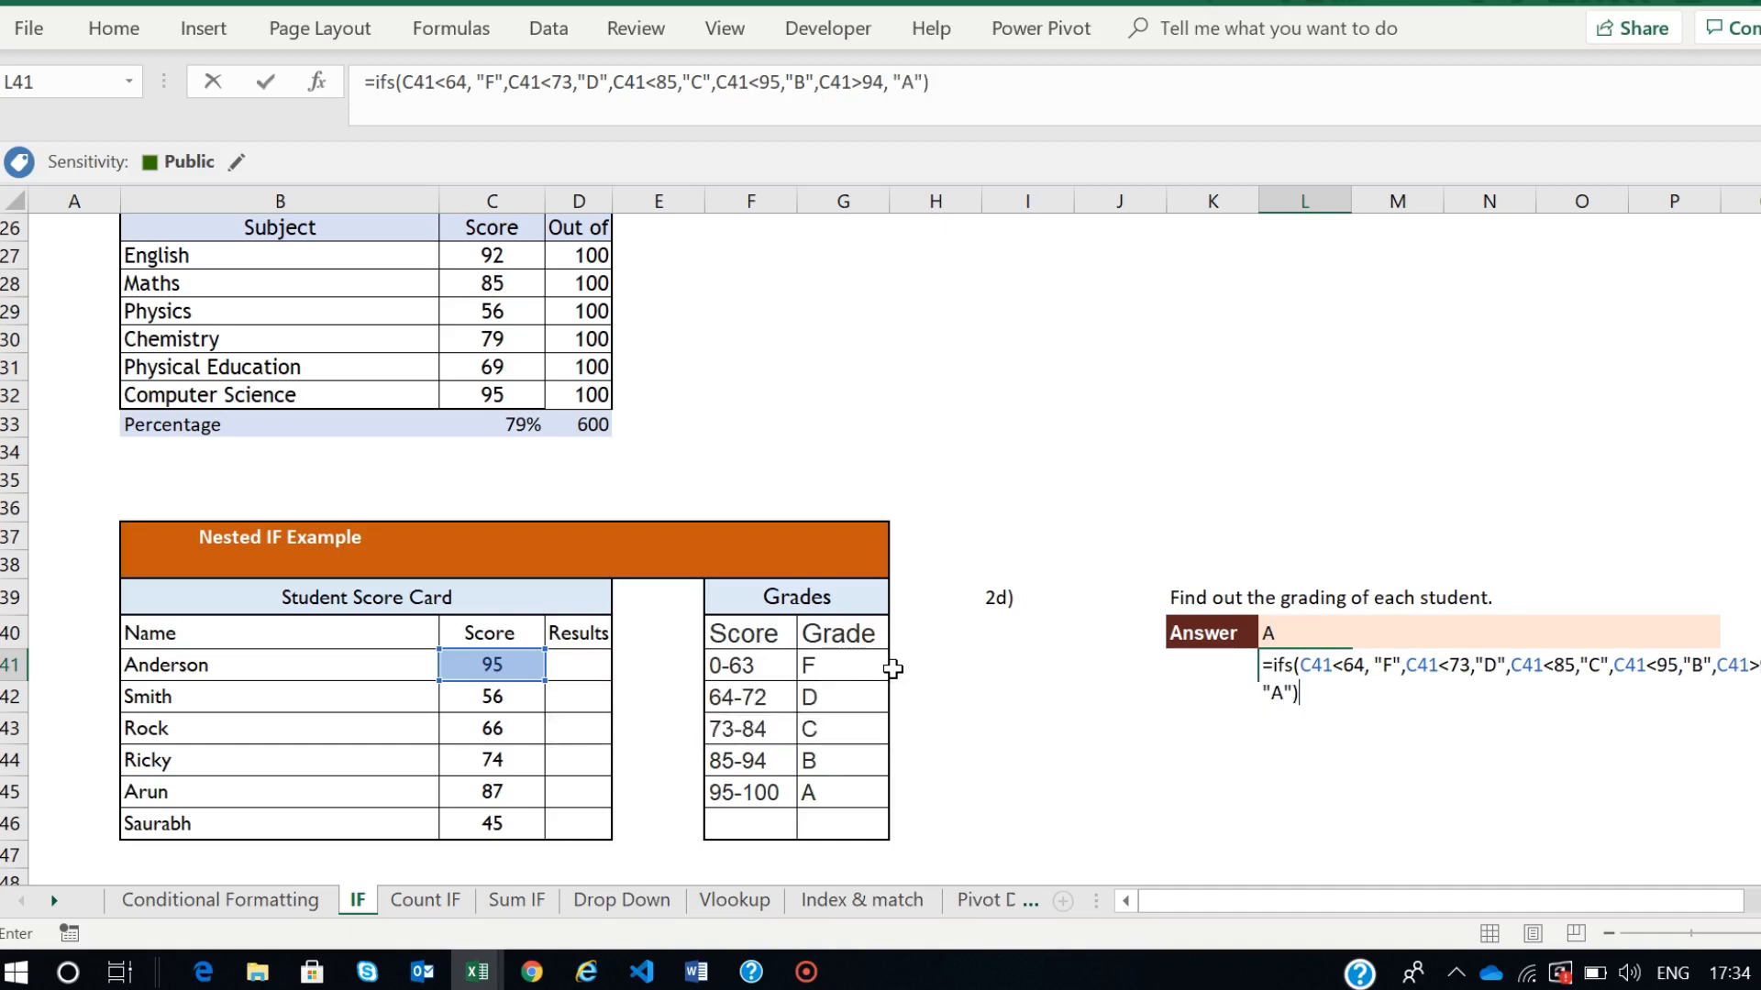
key("Return")
- Change Anderson's score in C41 to 62 and check L41's grade now reads F
left_click(1287, 664)
left_click(492, 662)
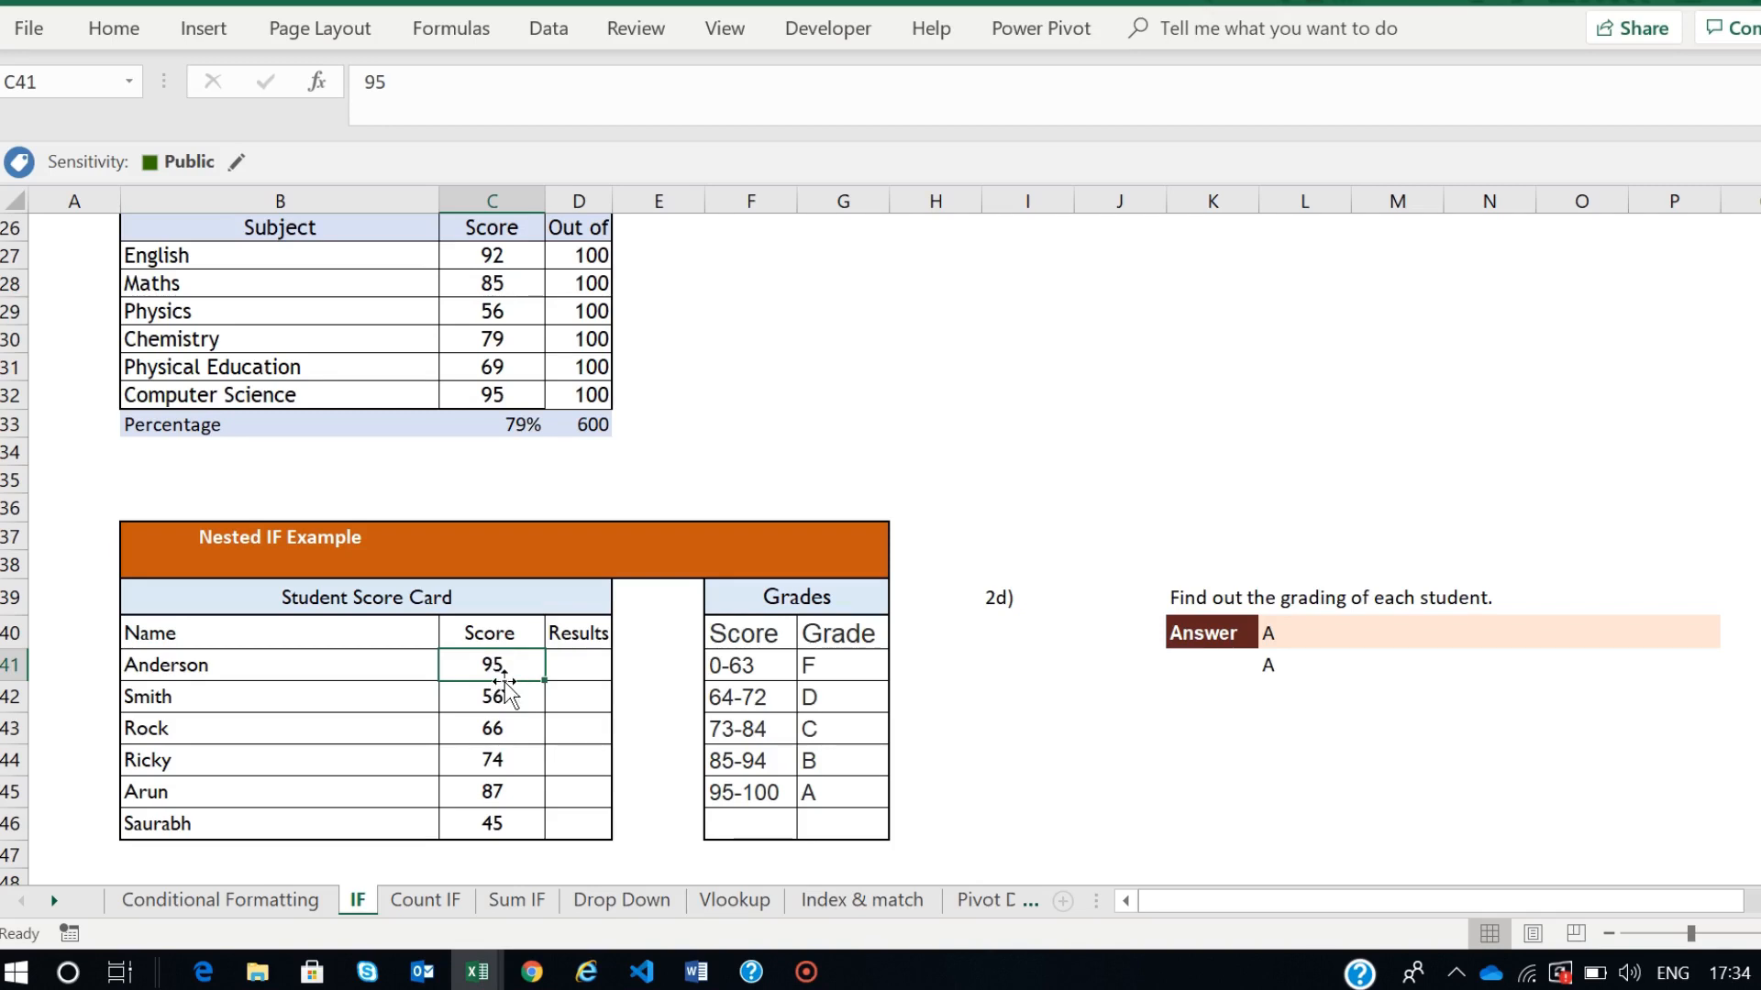
type("62")
key("Return")
left_click(1249, 664)
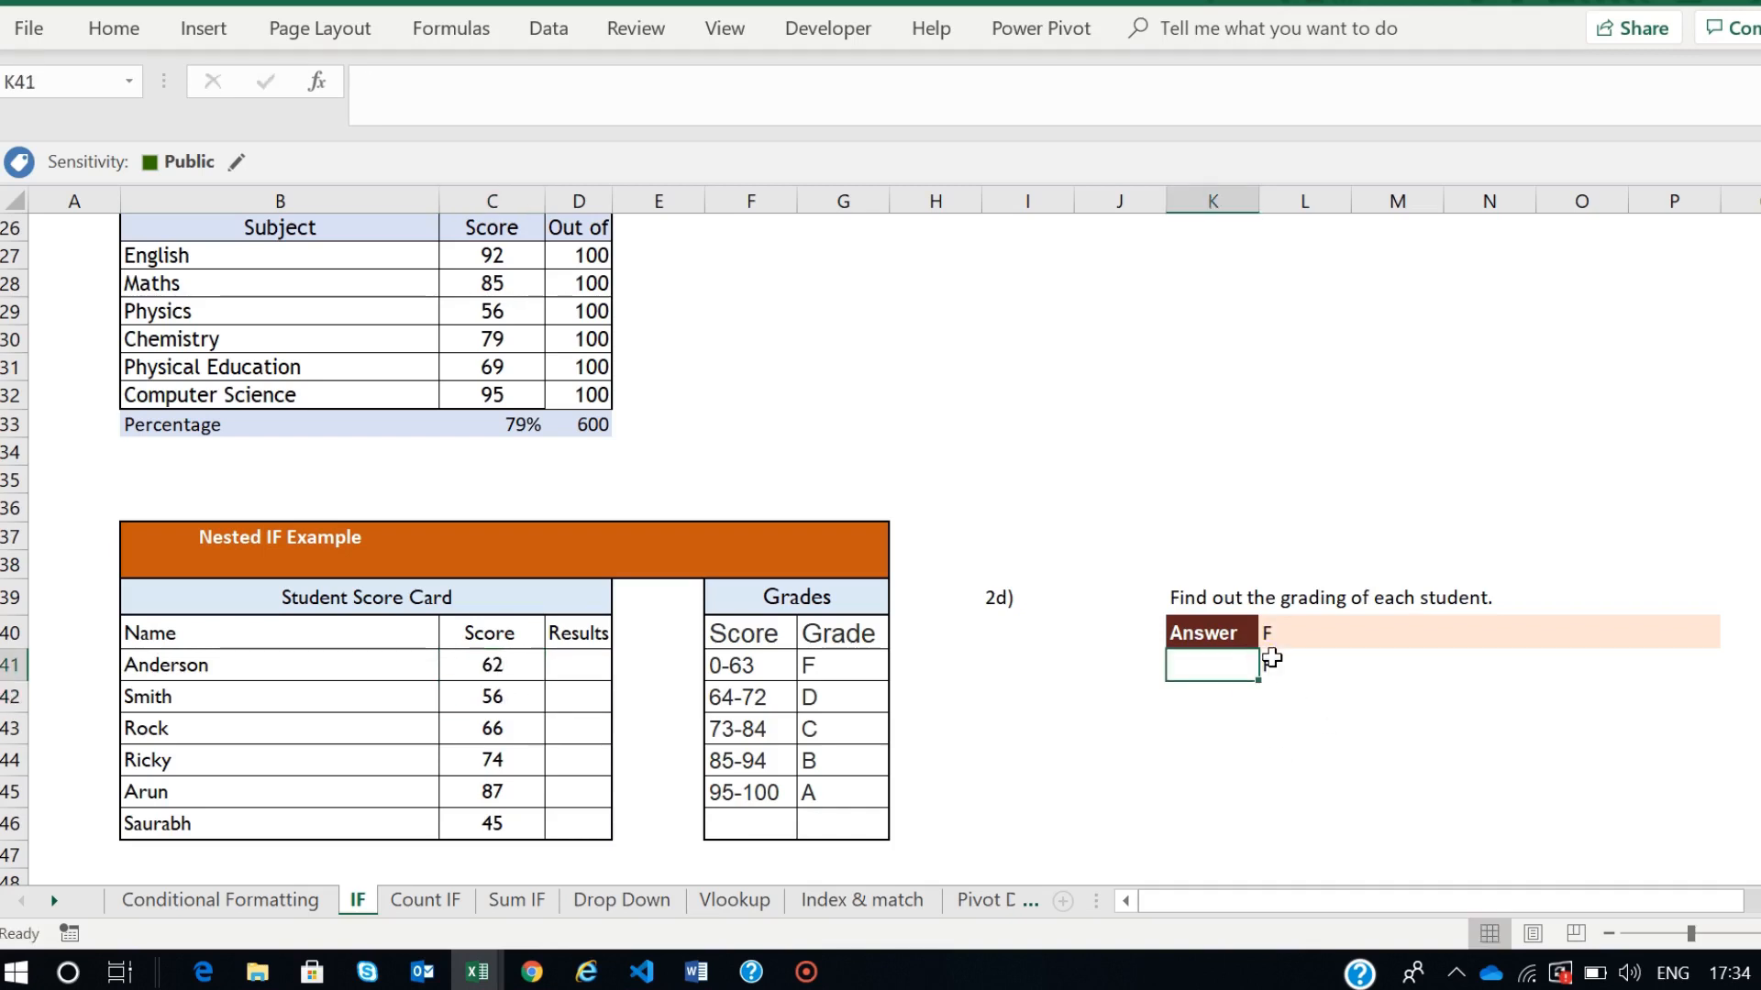
left_click(1272, 660)
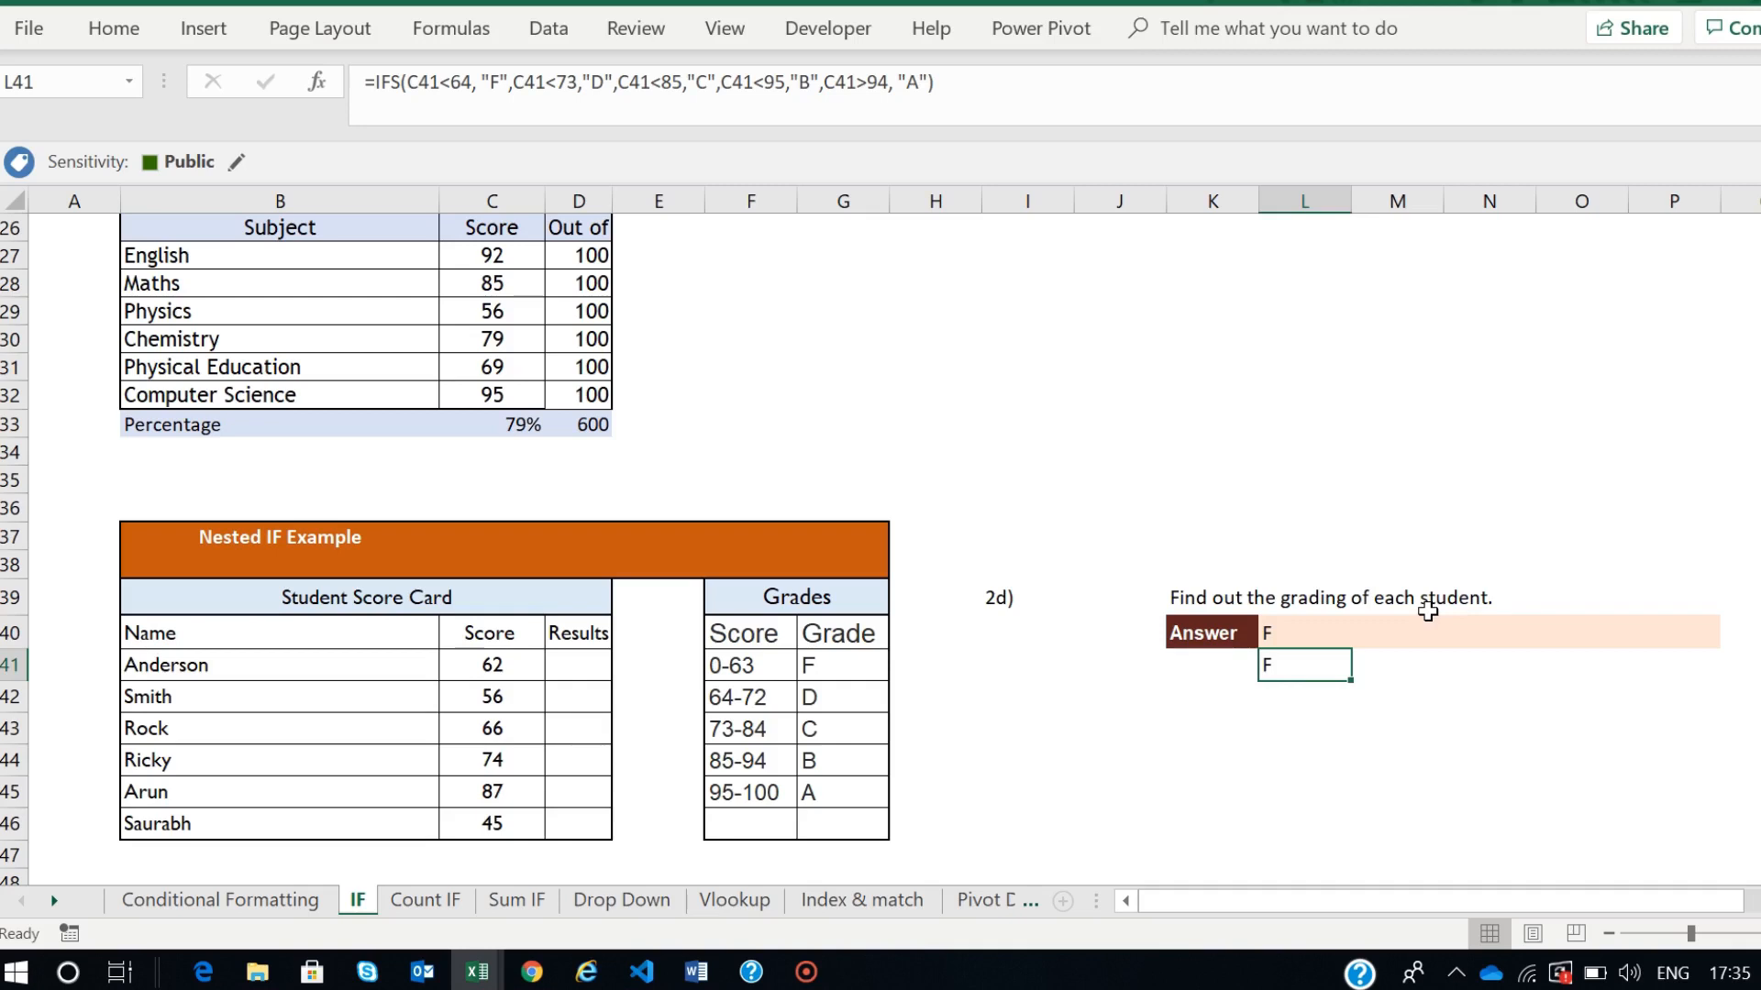
- Open L41's IFS grading formula inside the cell and scroll to review it in full
double_click(1298, 667)
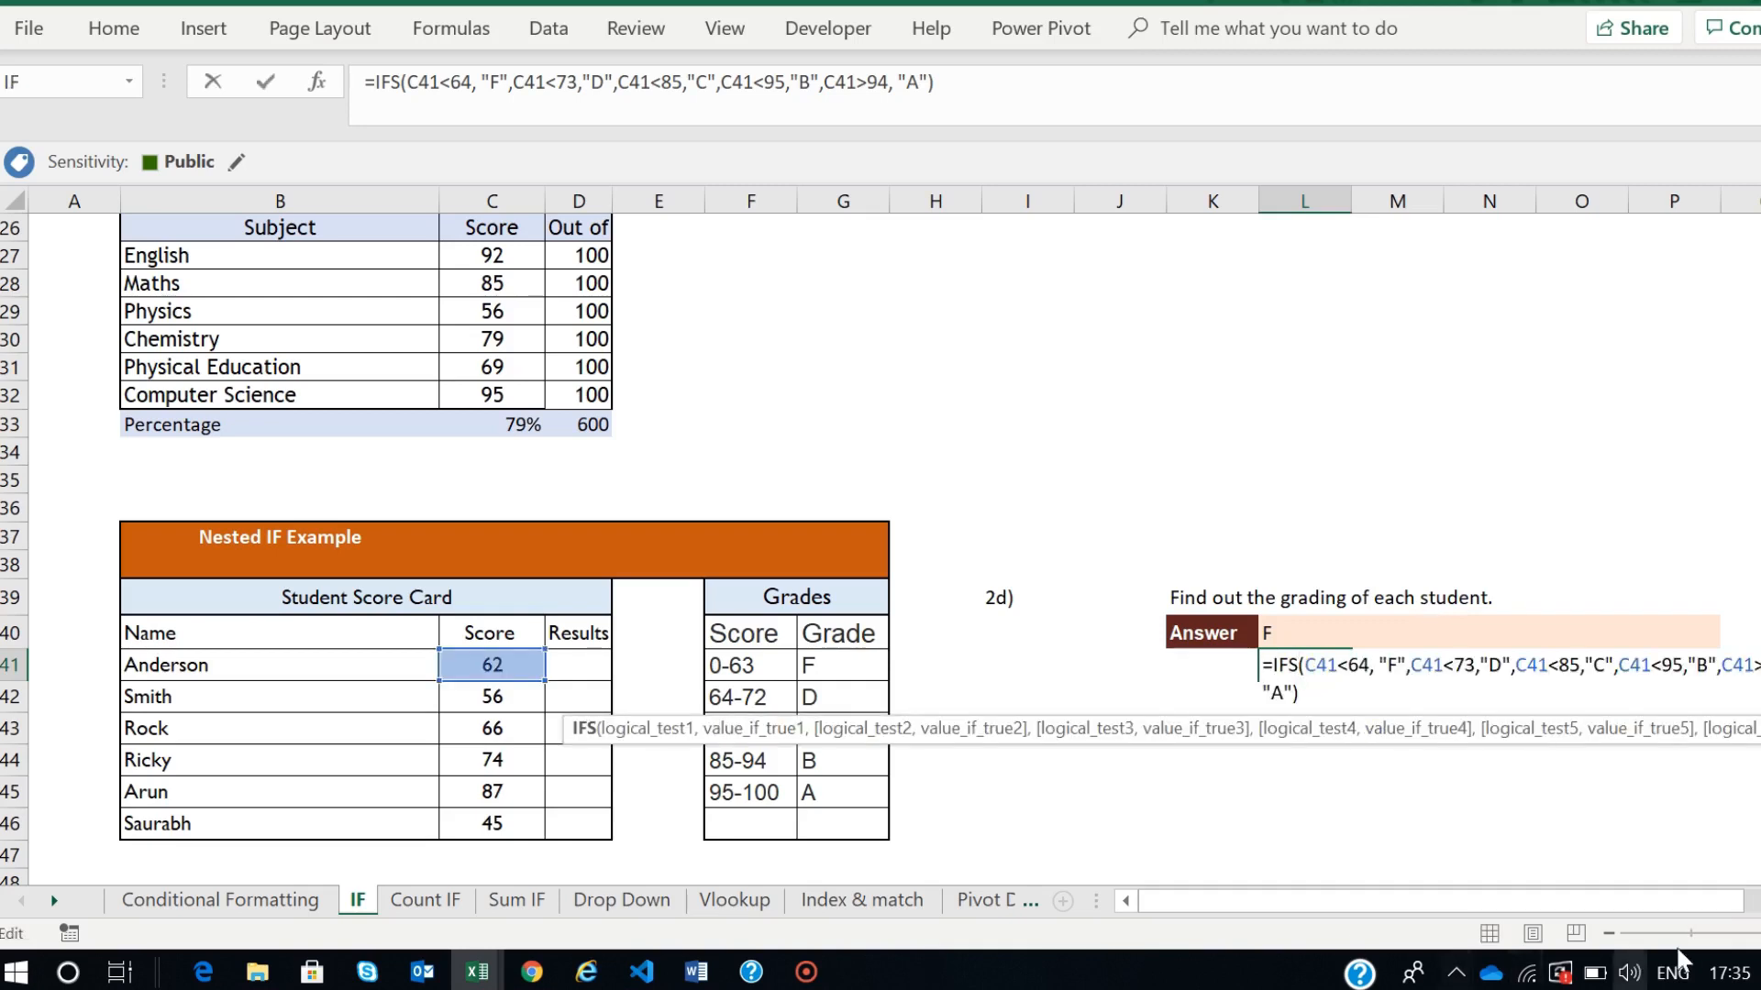
left_click(1758, 901)
left_click(1758, 901)
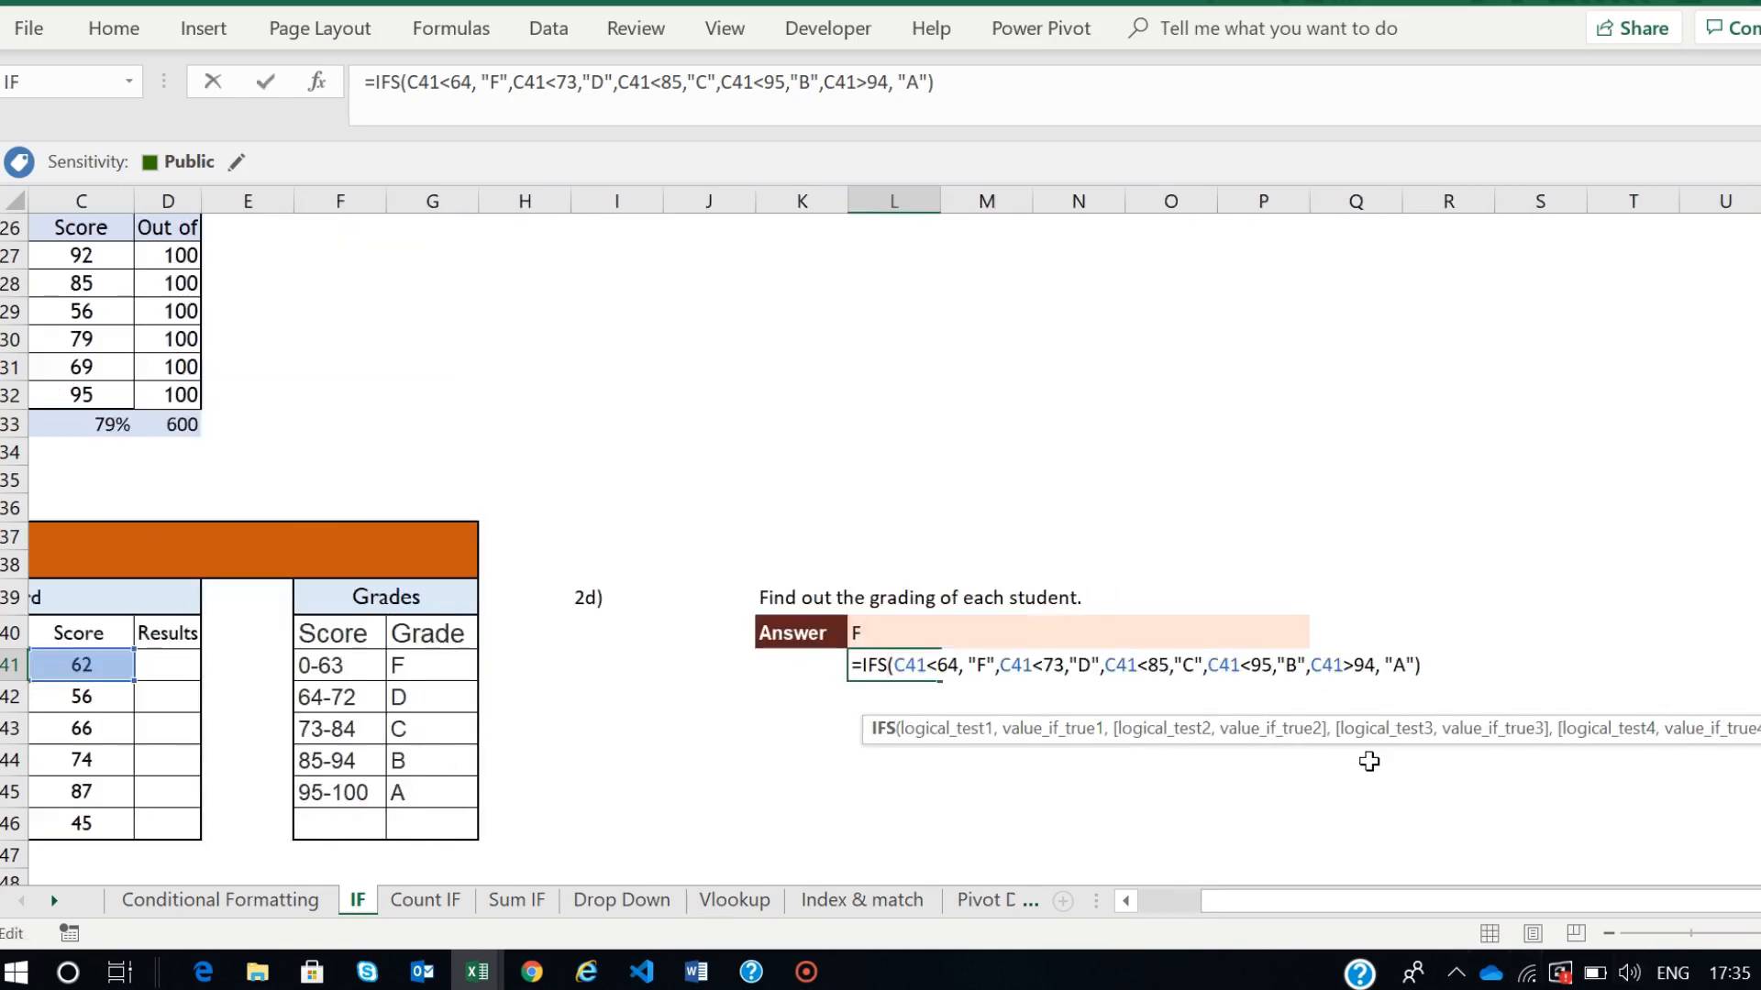
scroll(1451, 587, "down", 1)
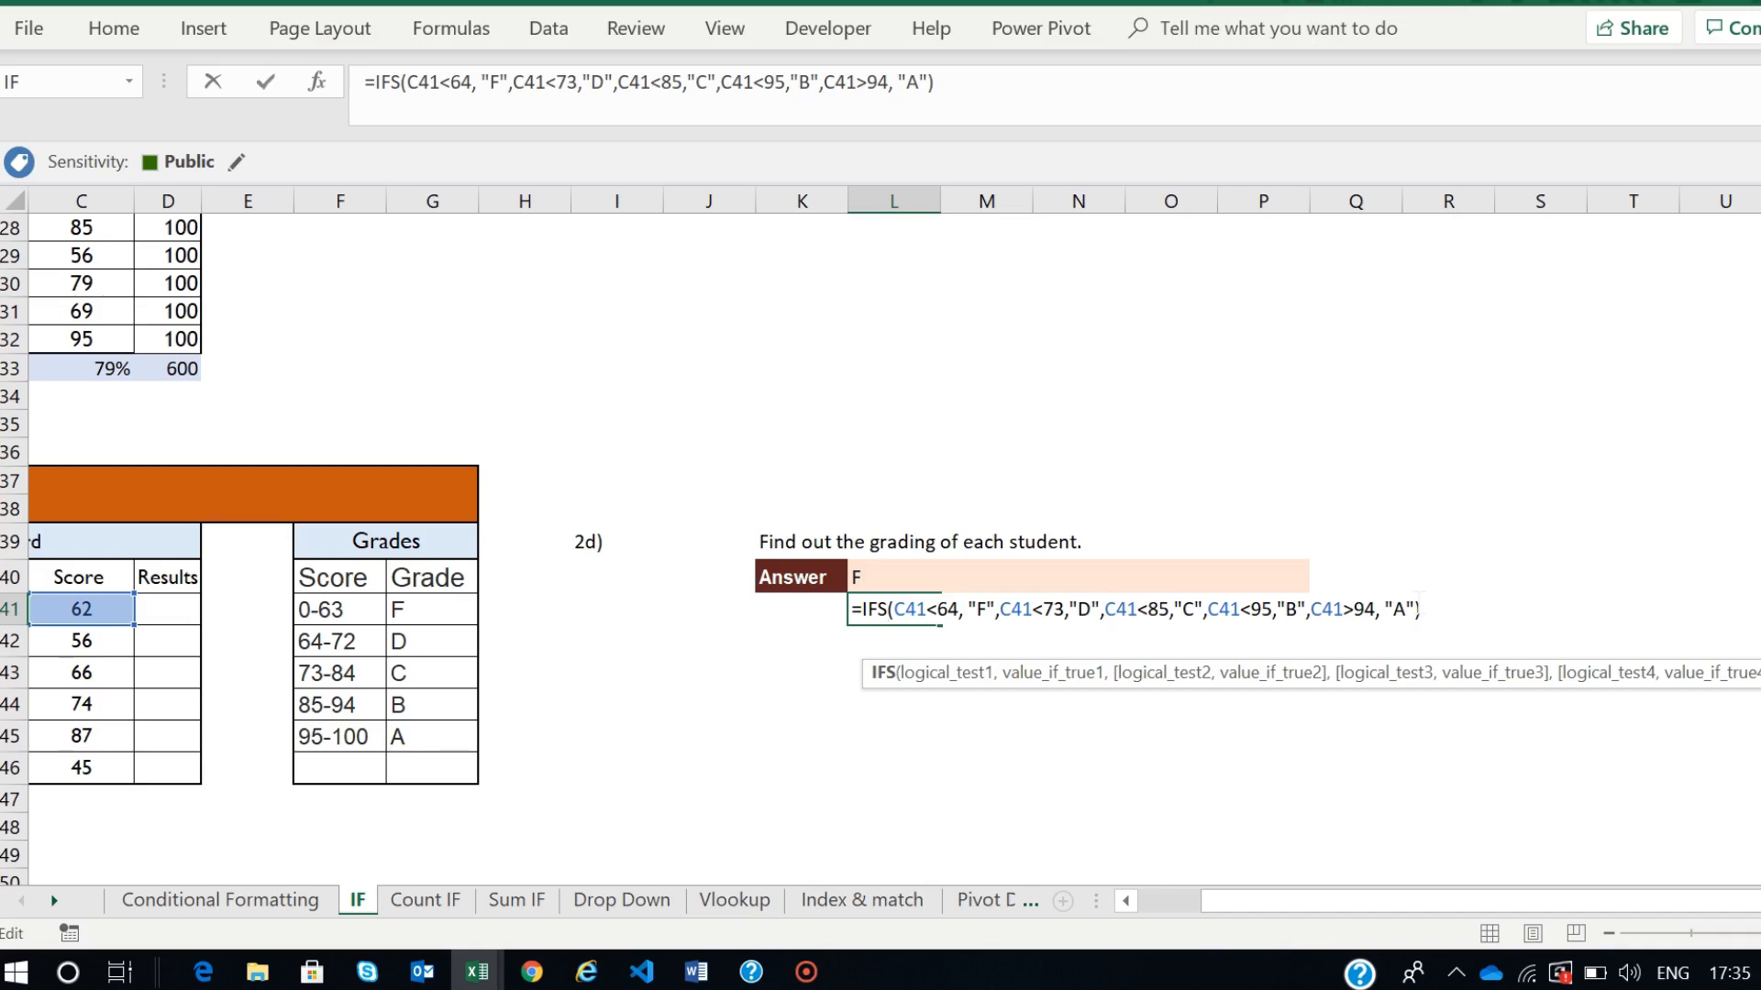
left_click(532, 972)
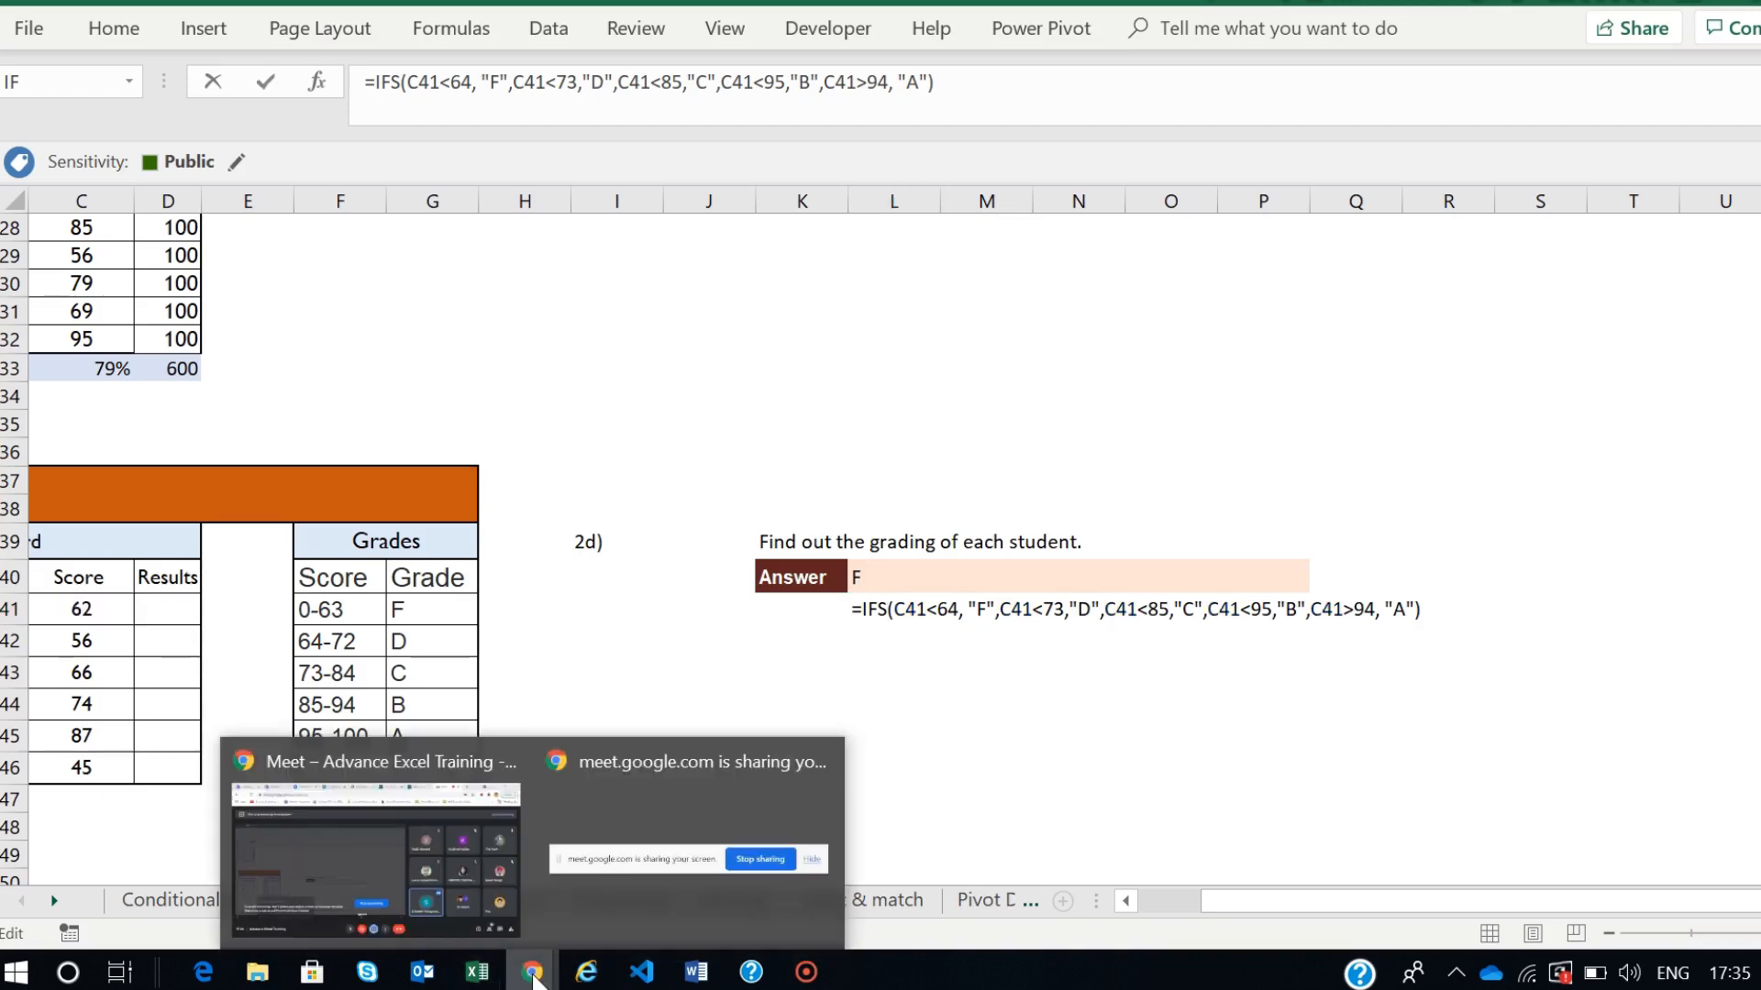
- Read the Google Meet in-call chat messages, then return to the Excel workbook
left_click(395, 759)
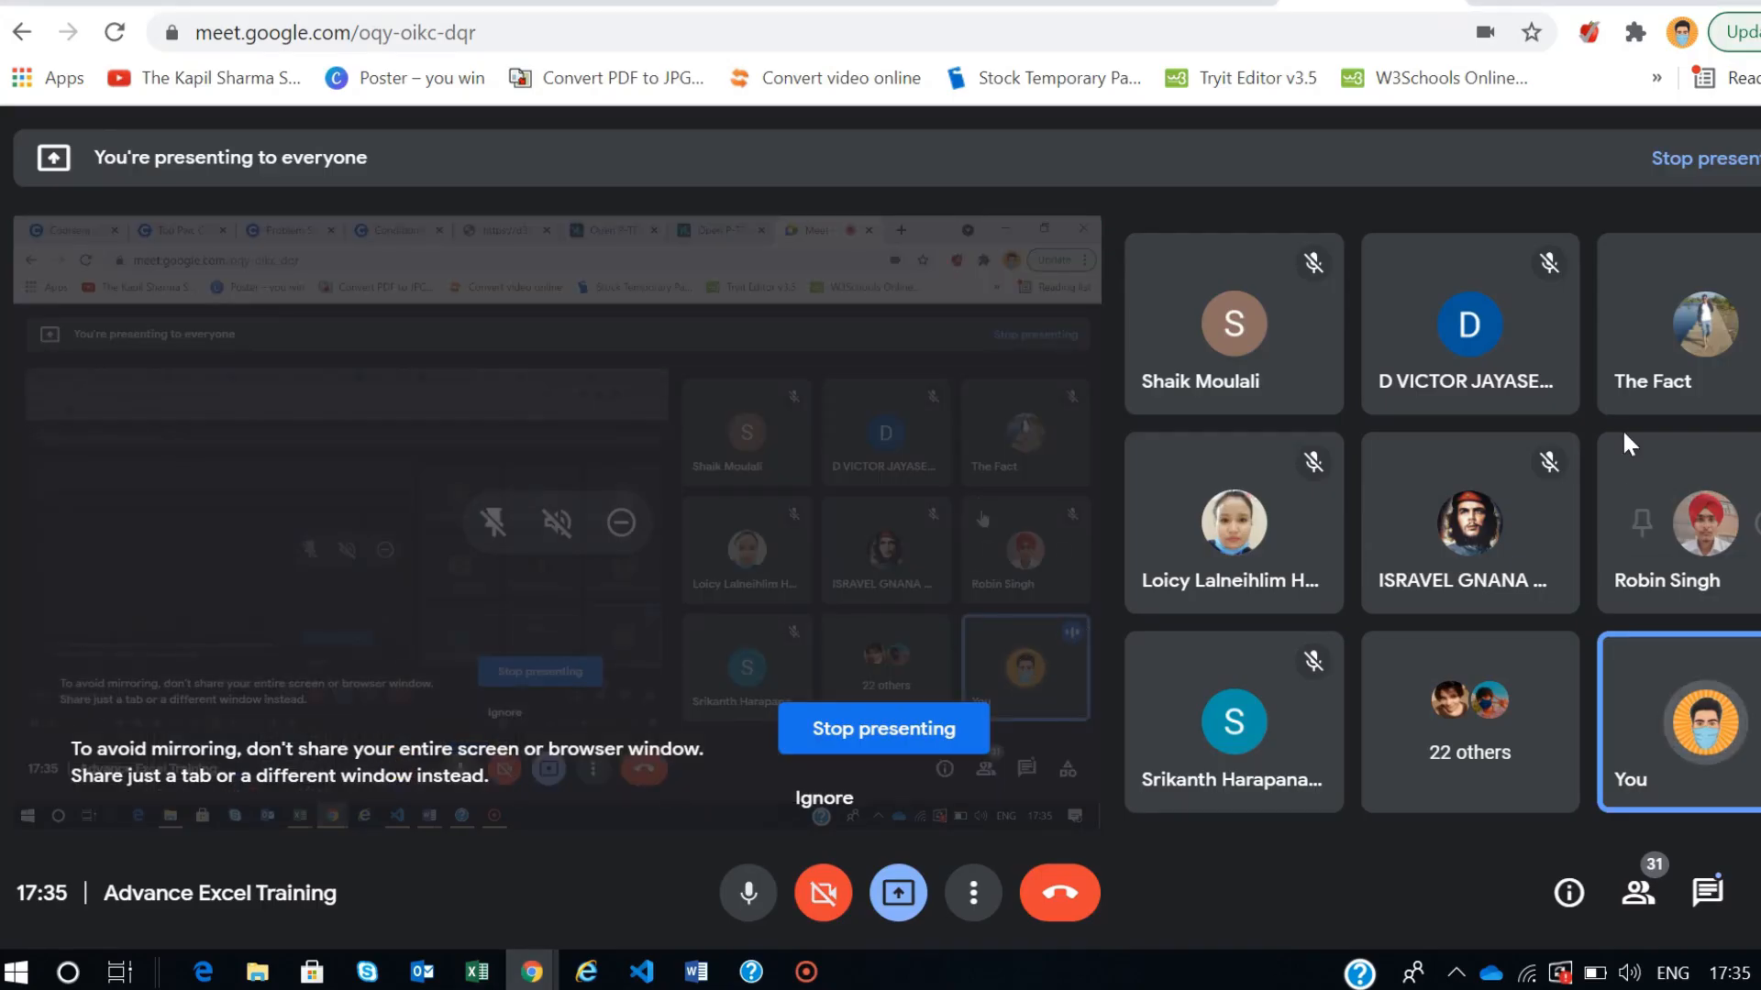
left_click(1707, 898)
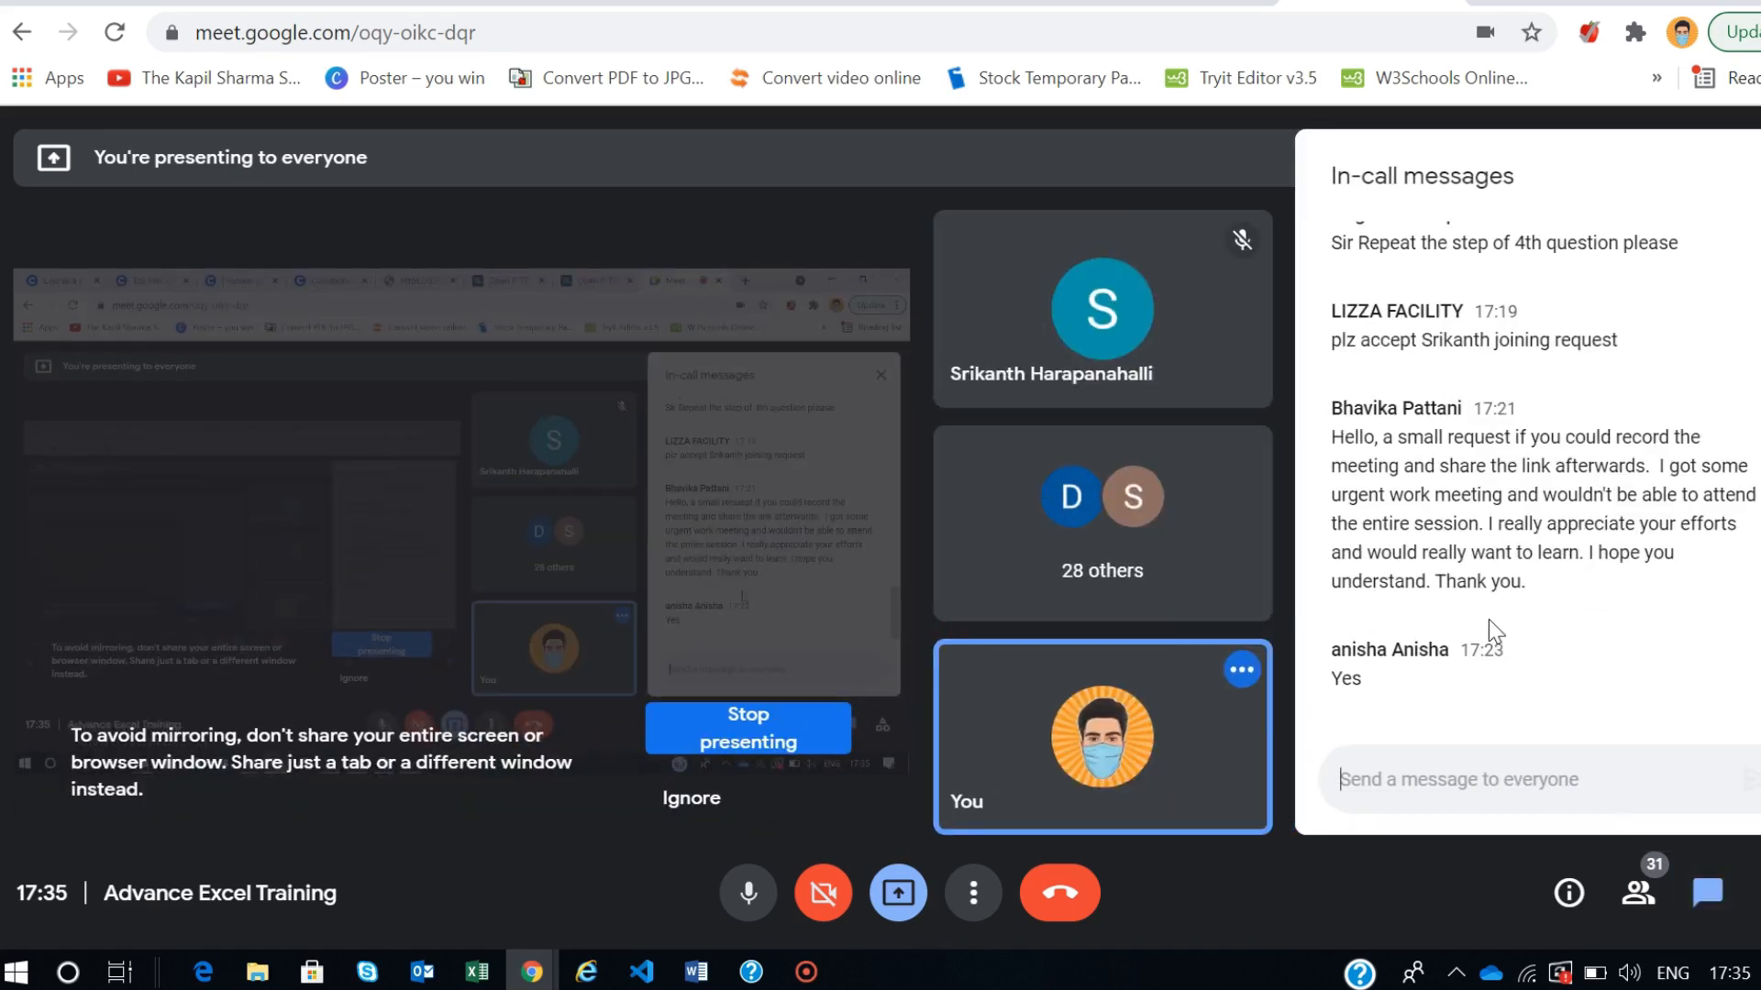
key("alt+Tab")
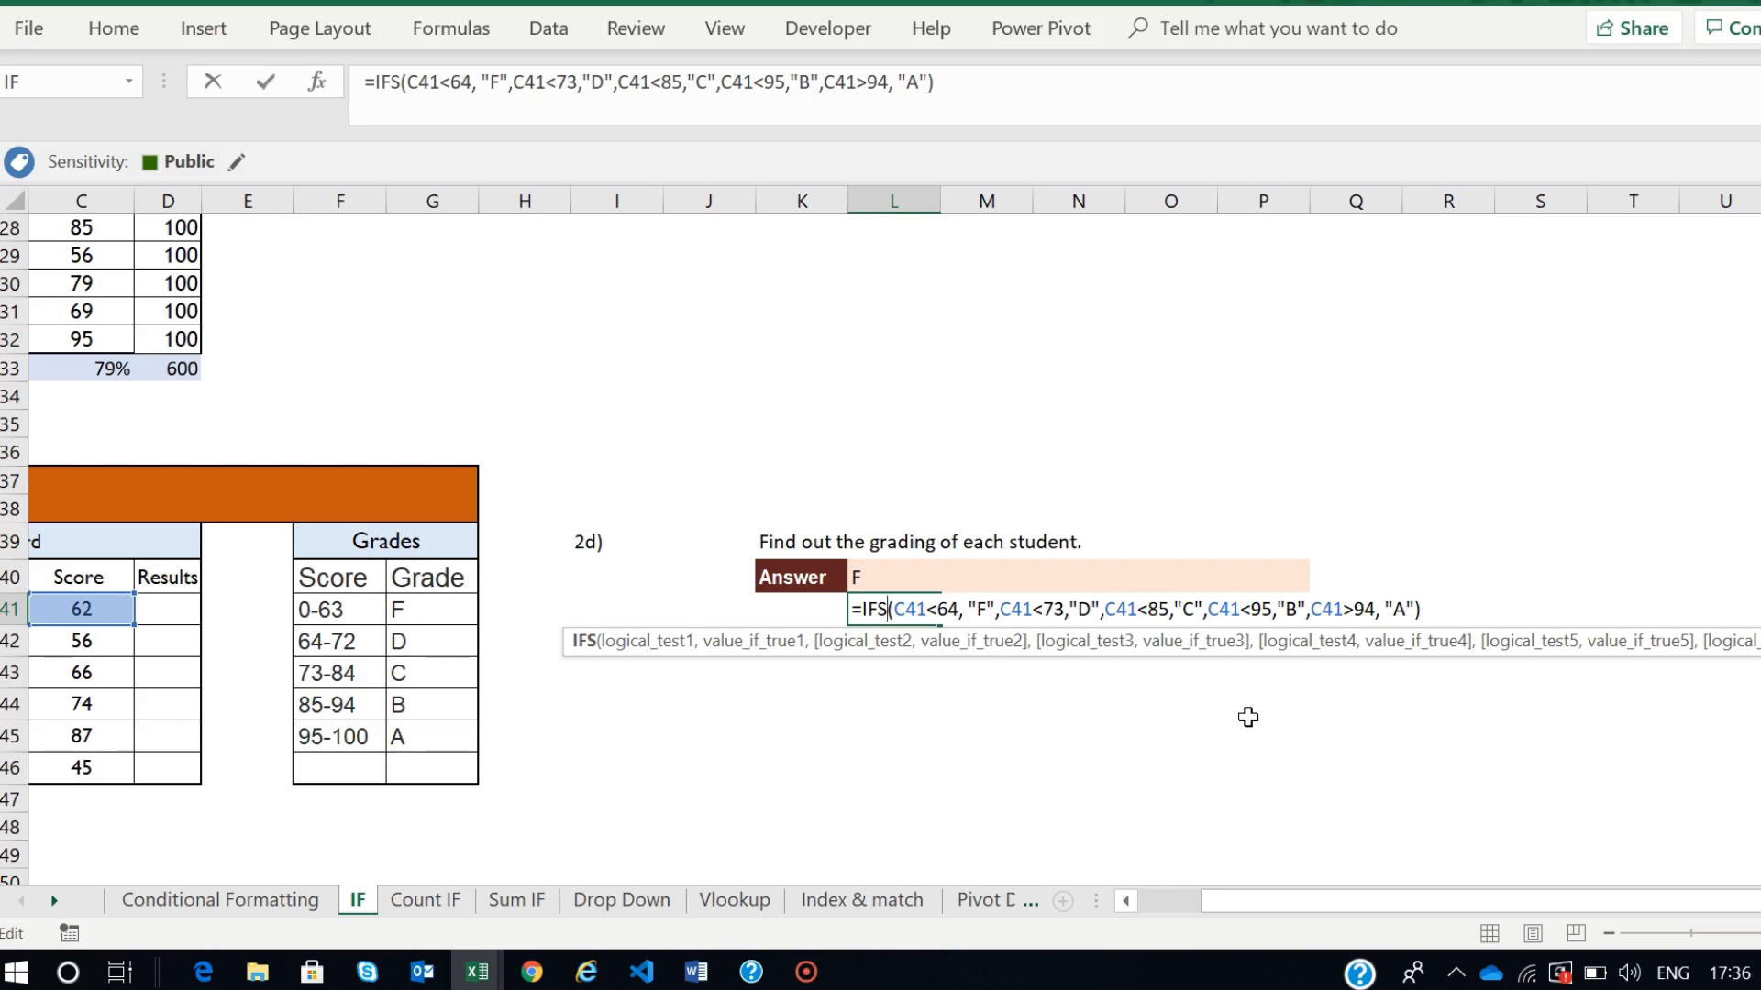
- Commit L41's IFS formula and scroll back to the Colby table
key("Return")
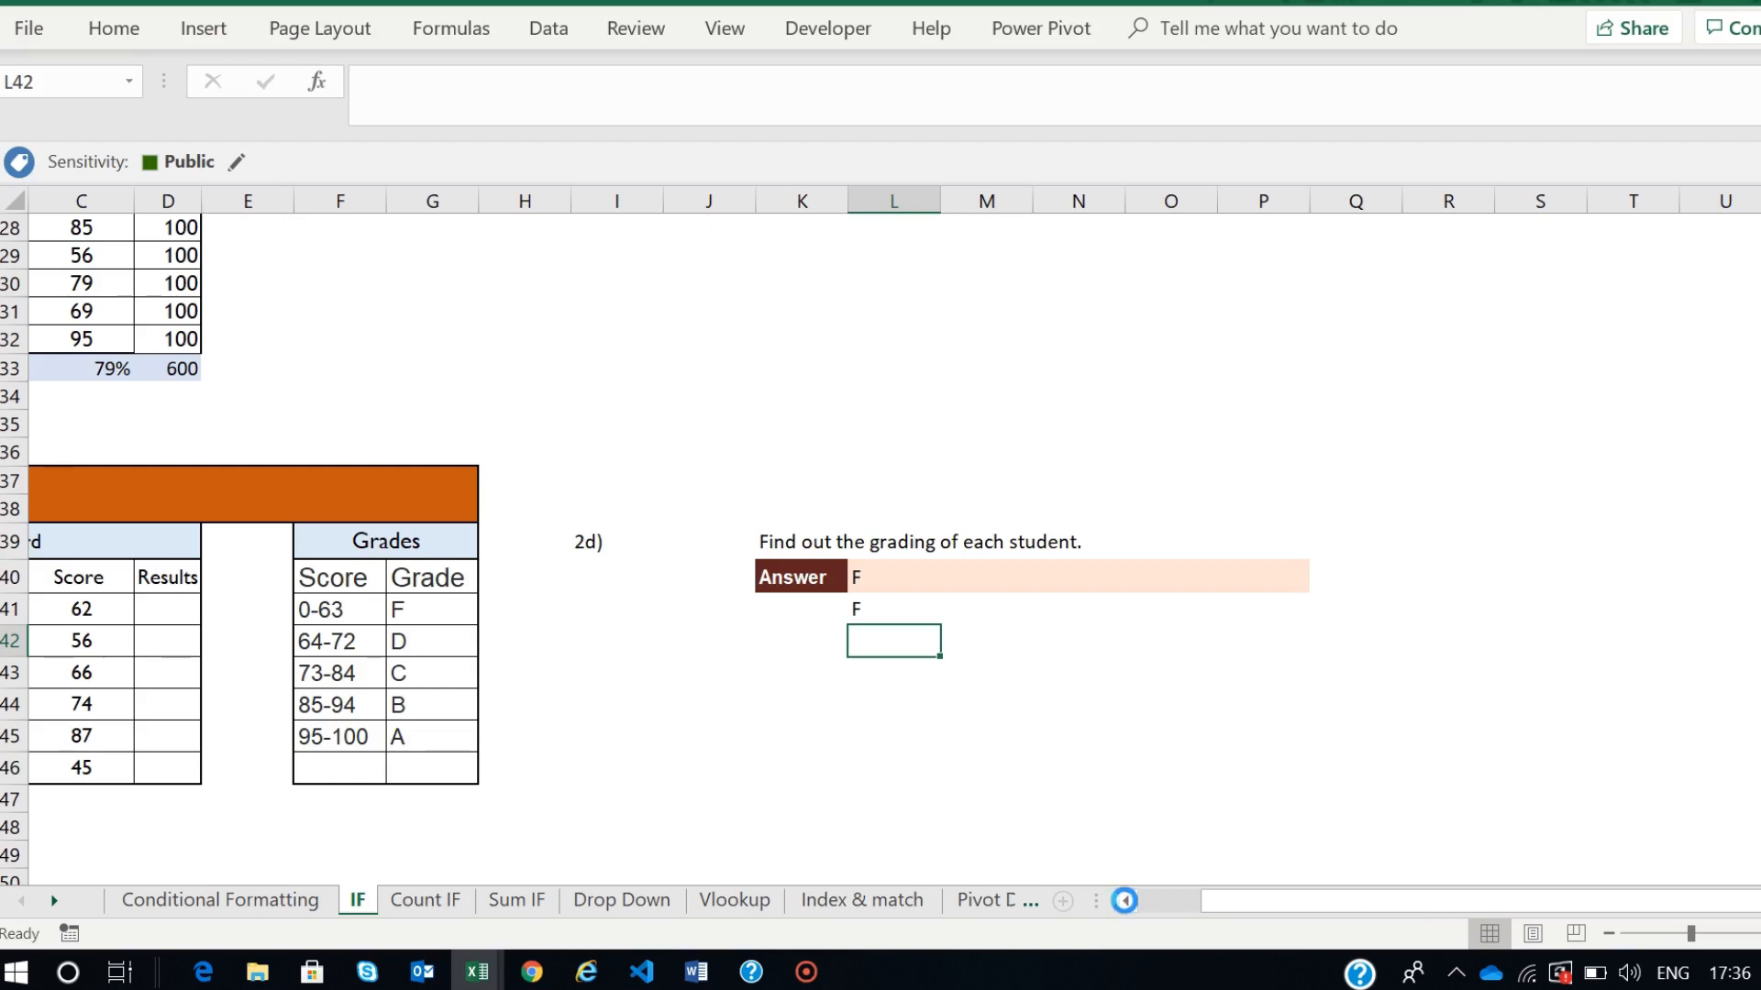
scroll(1126, 904, "up", 4)
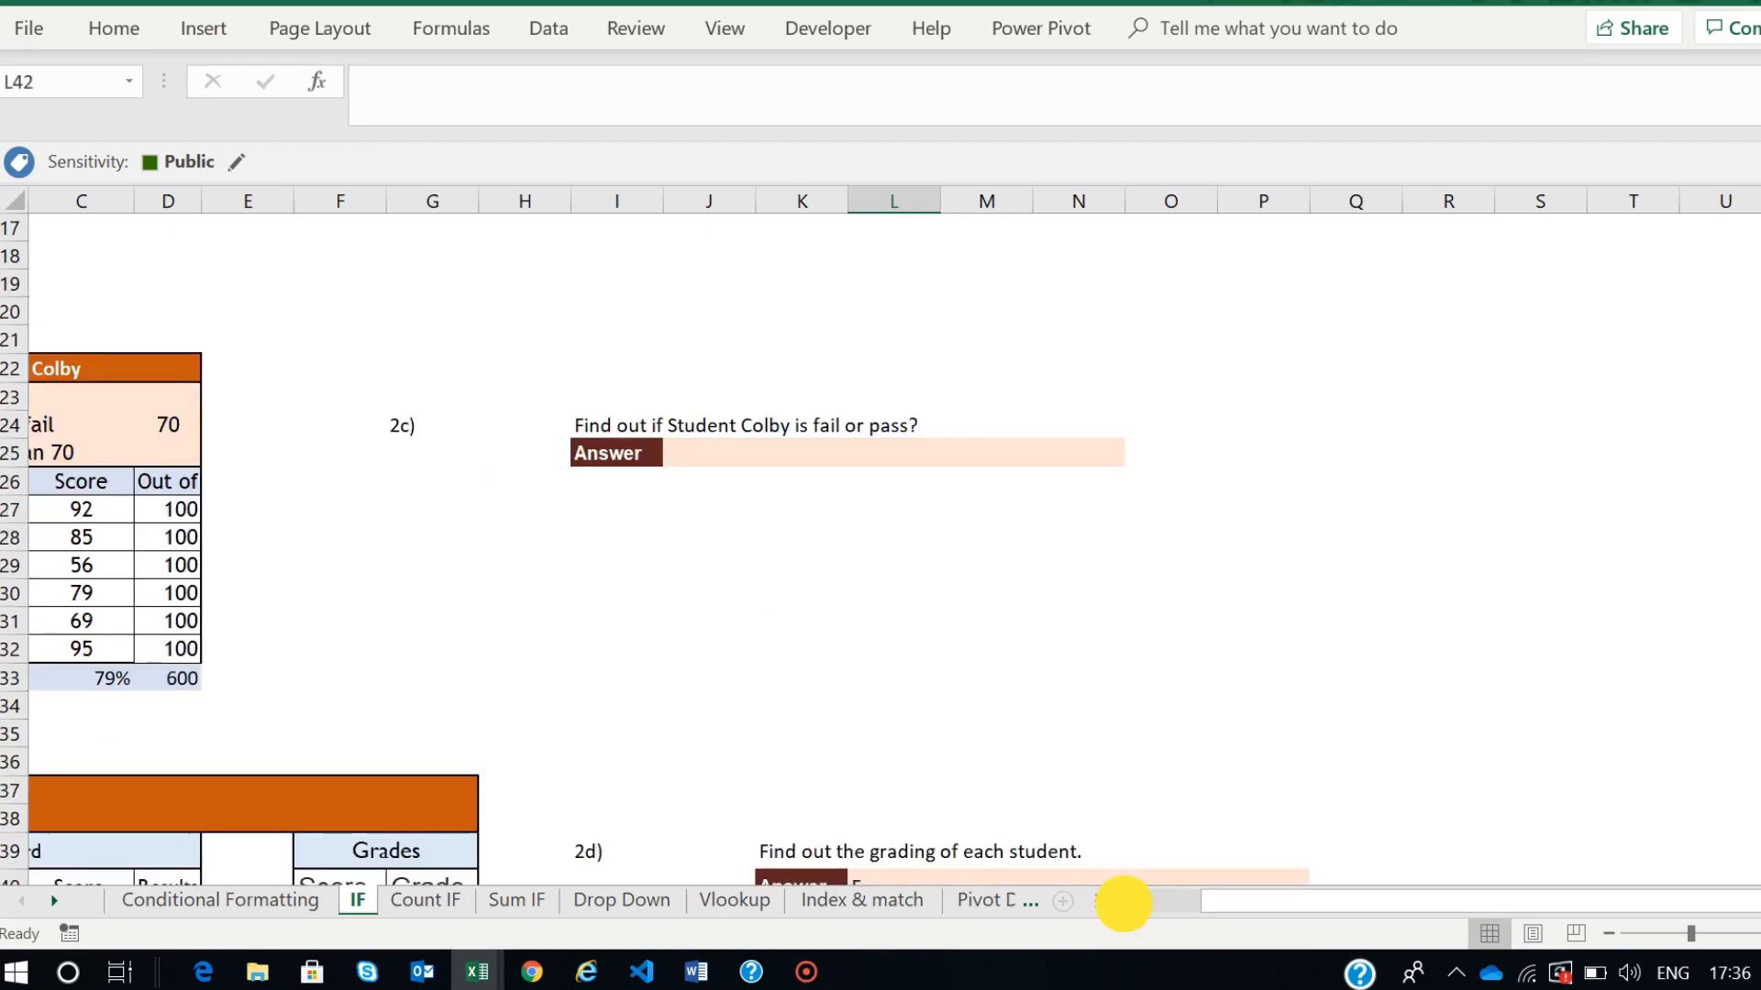
left_click(1125, 901)
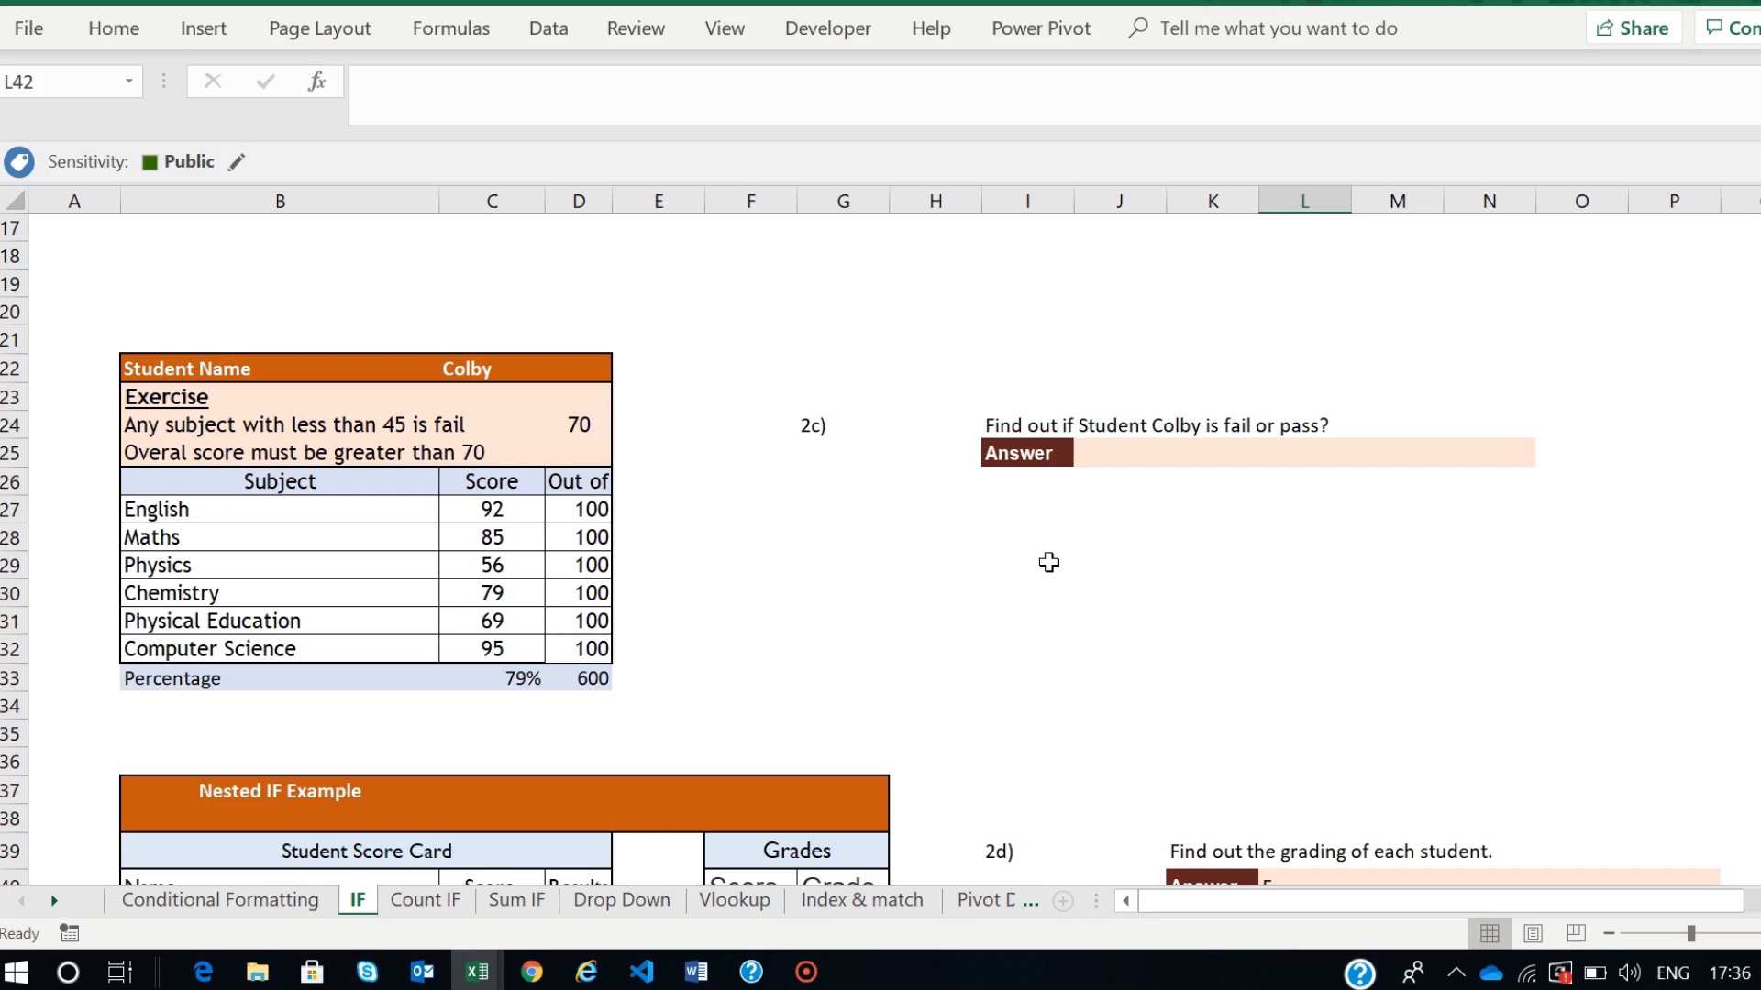
left_click(1046, 509)
- Start an =if(and( formula in Colby's answer cell I26, replacing an abandoned =and( entry
left_click(1110, 449)
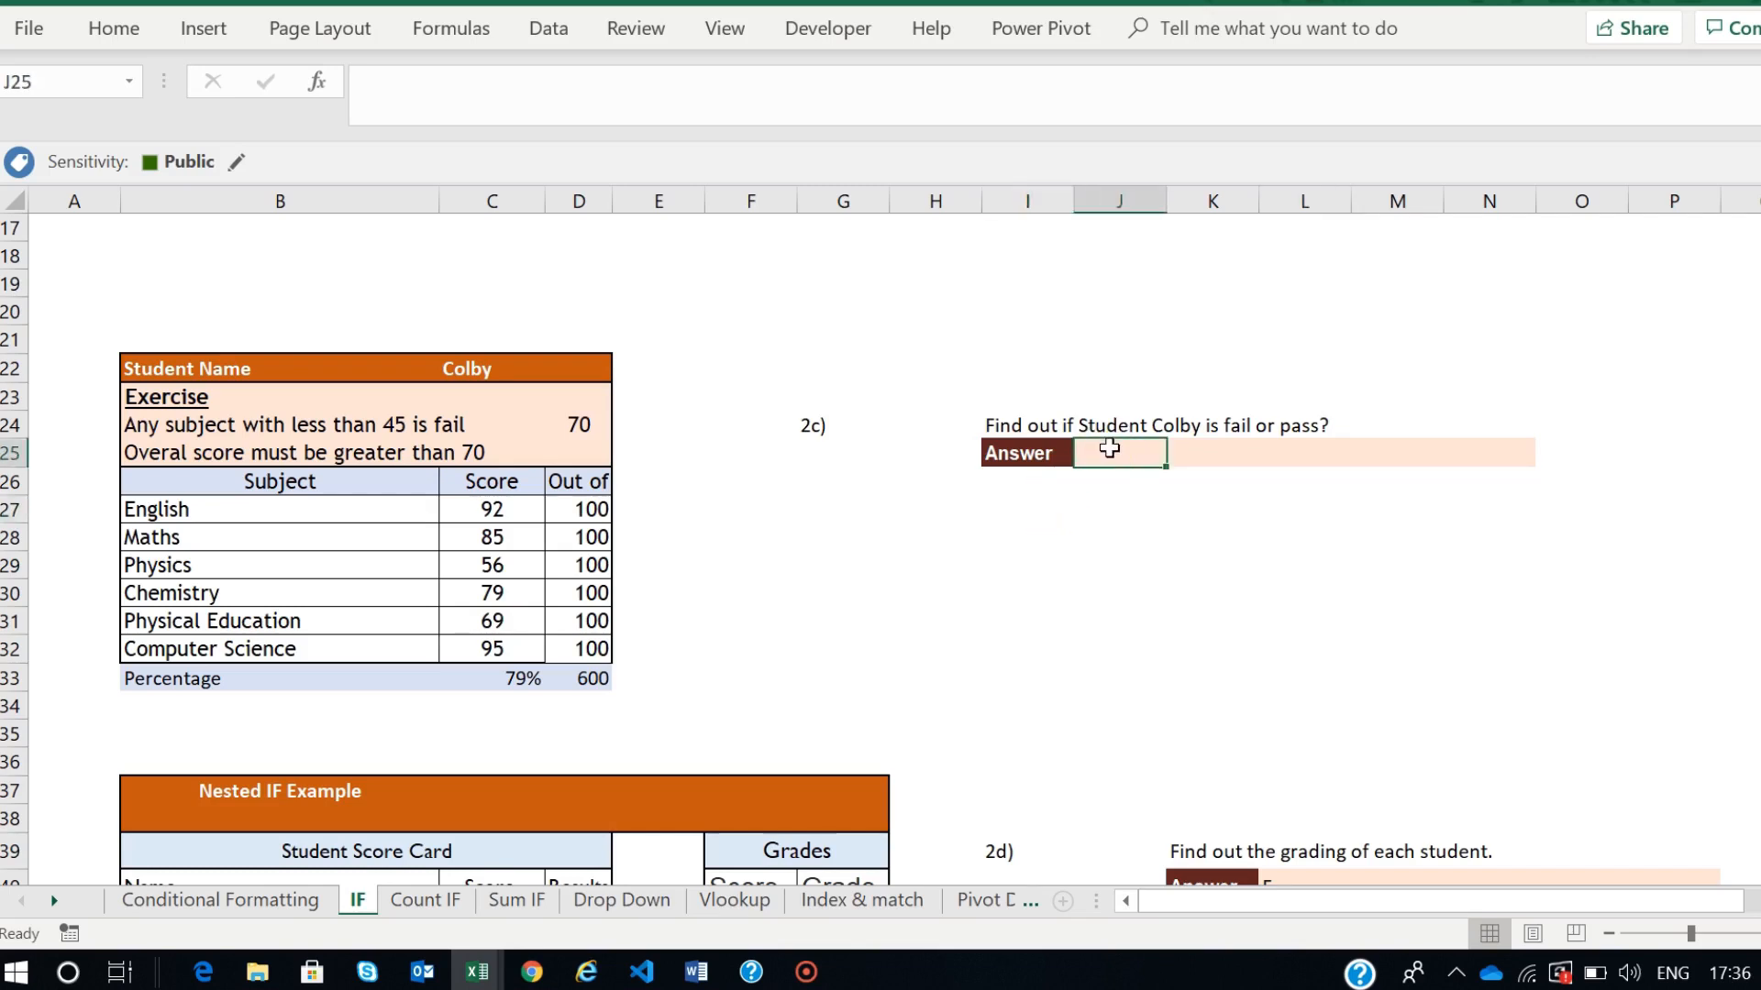
left_click(1039, 485)
type("=and")
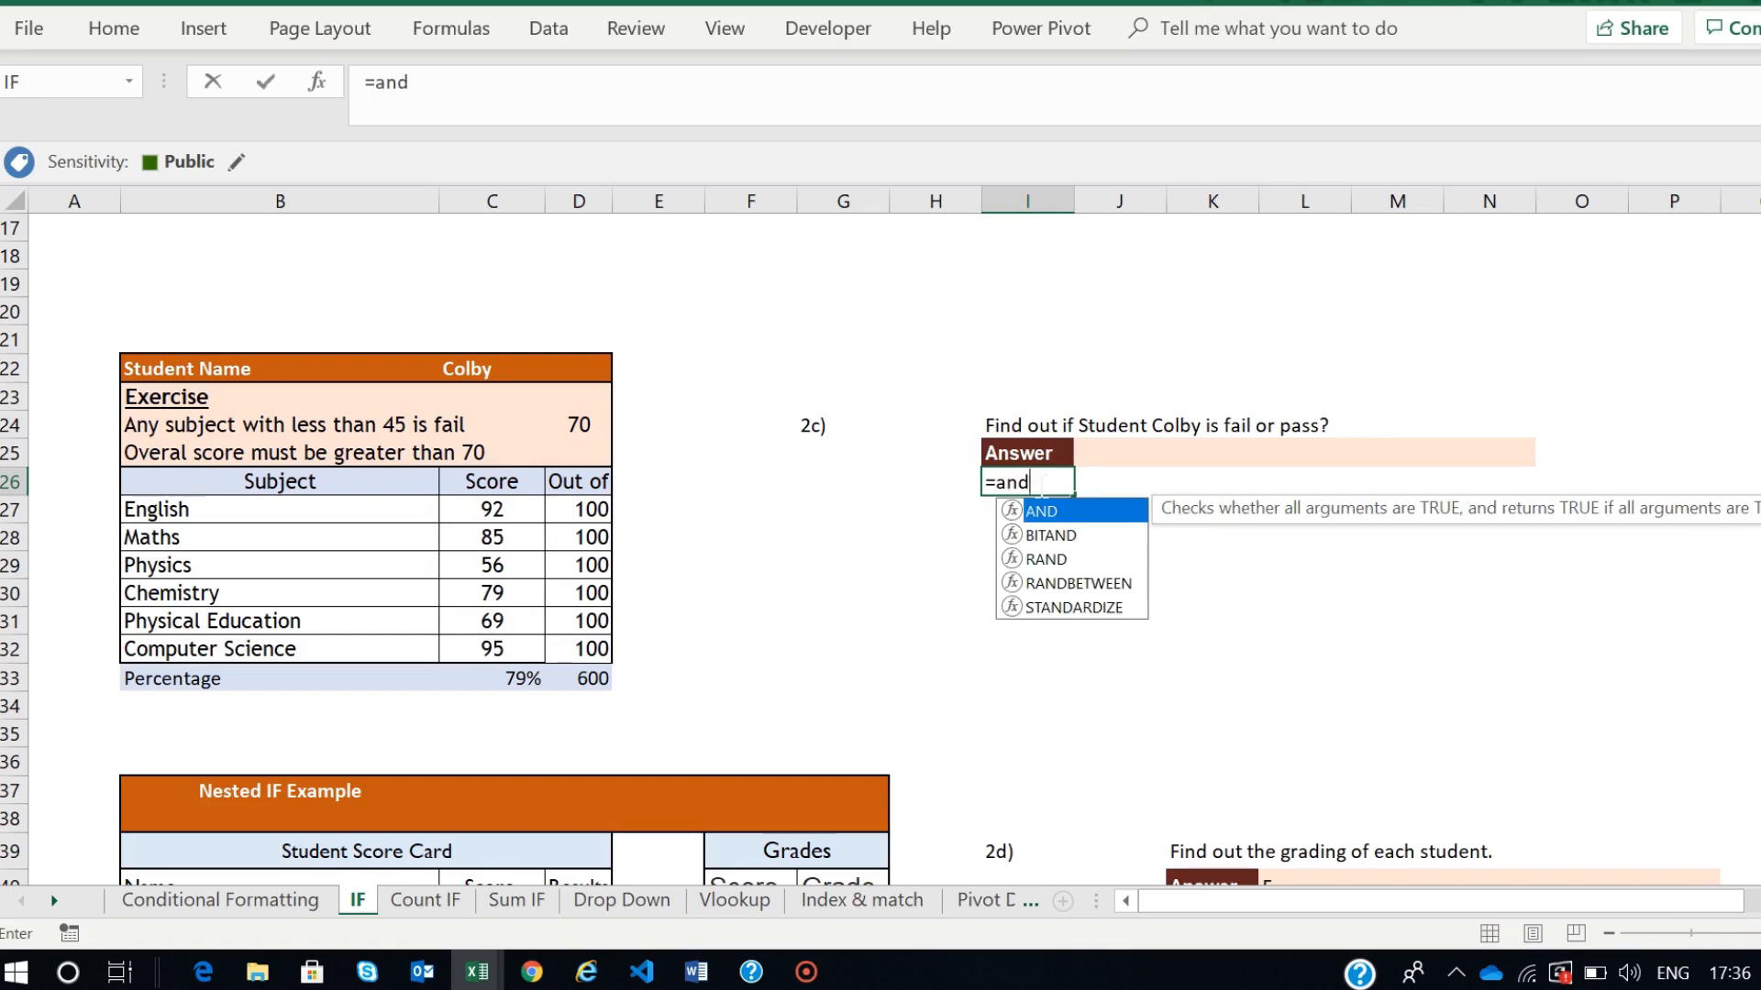
type("(")
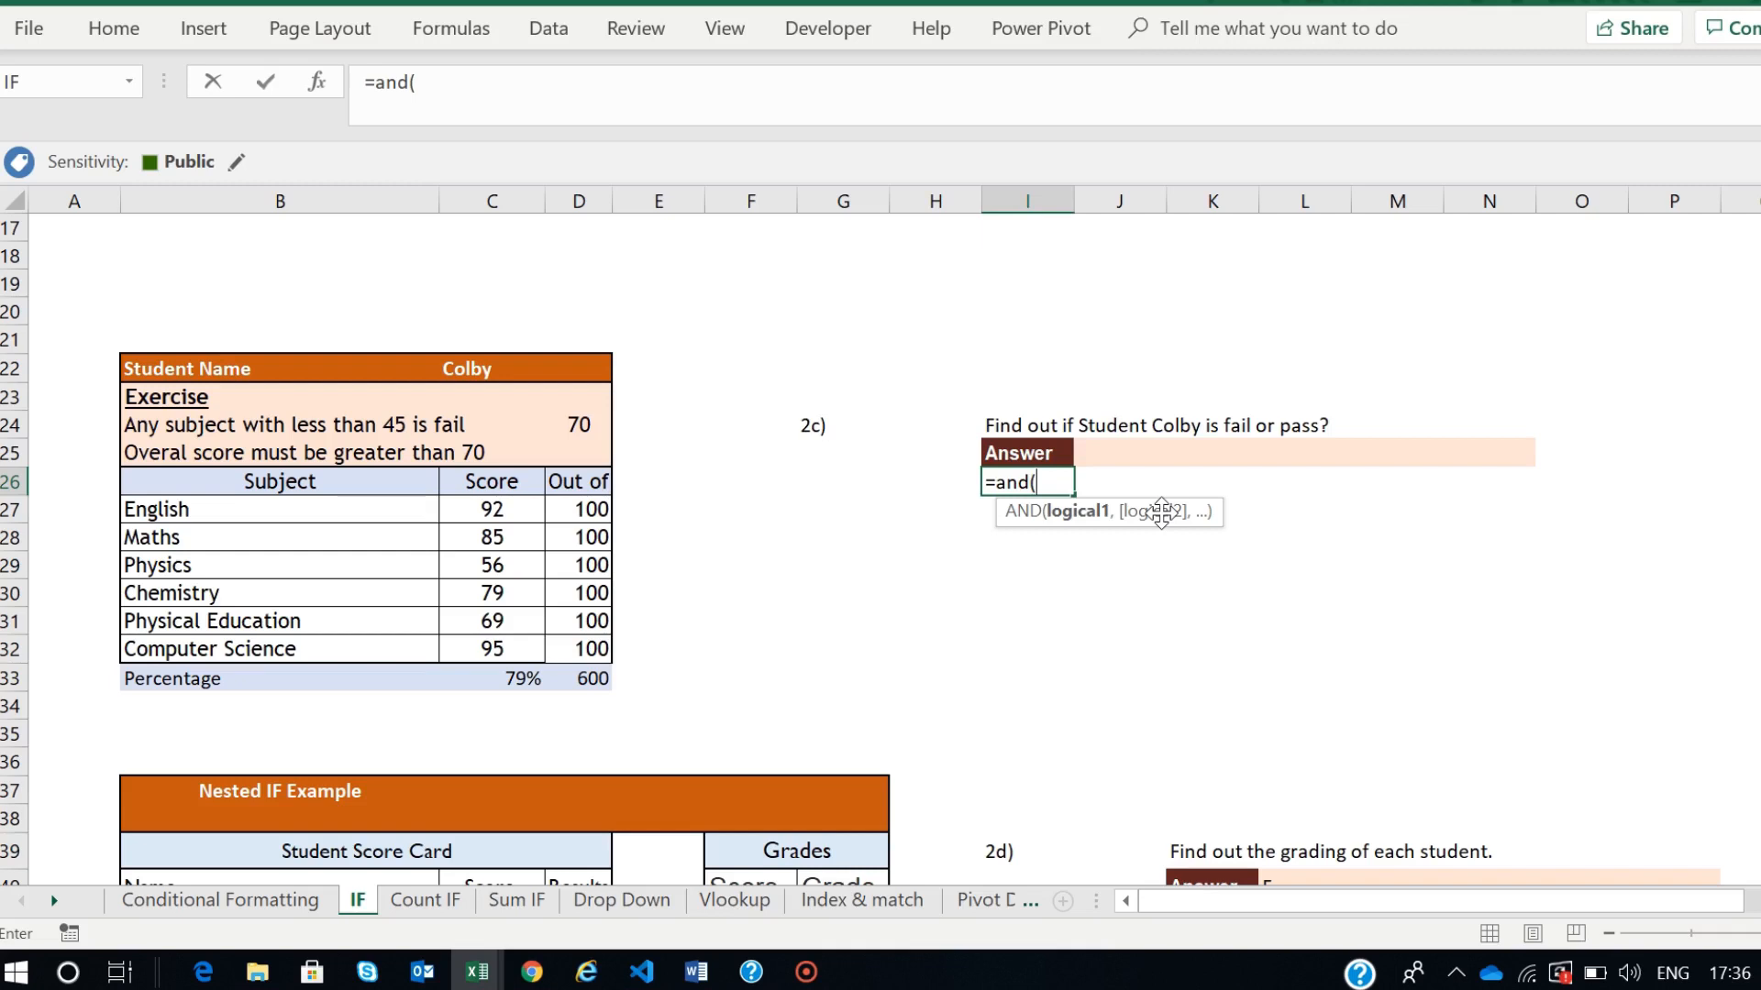
key("BackSpace")
key("BackSpace")
key("BackSpace")
key("BackSpace")
key("BackSpace")
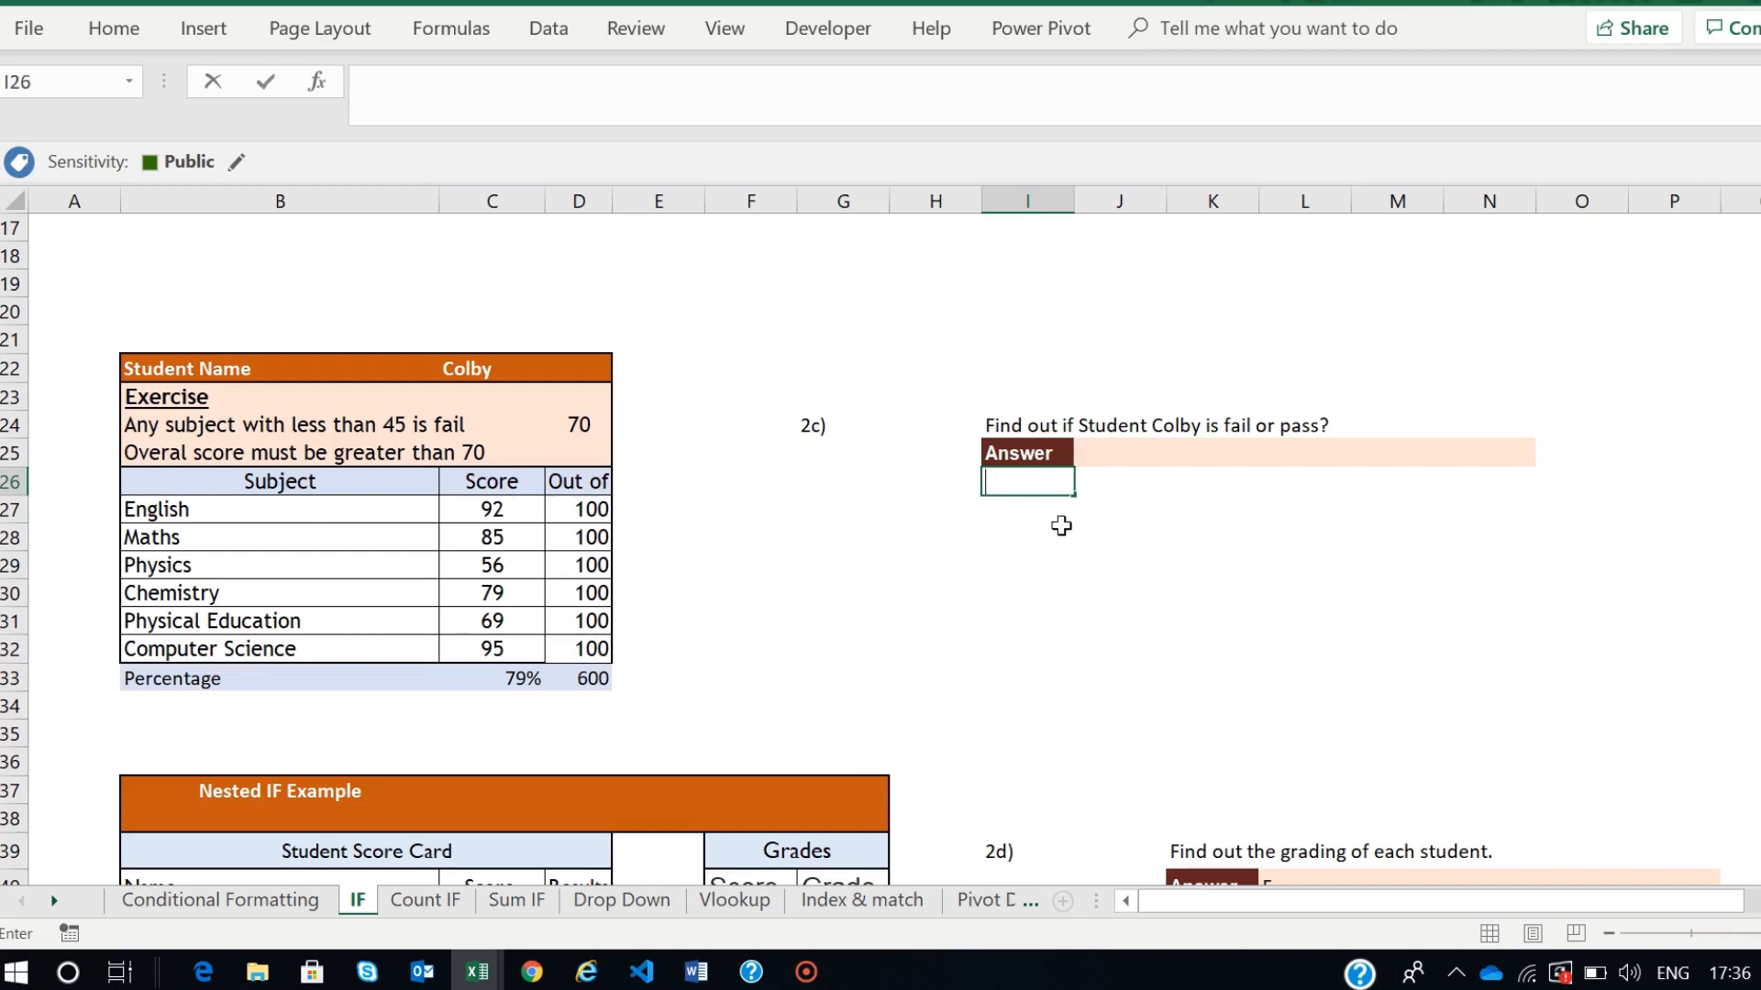
left_click(1034, 519)
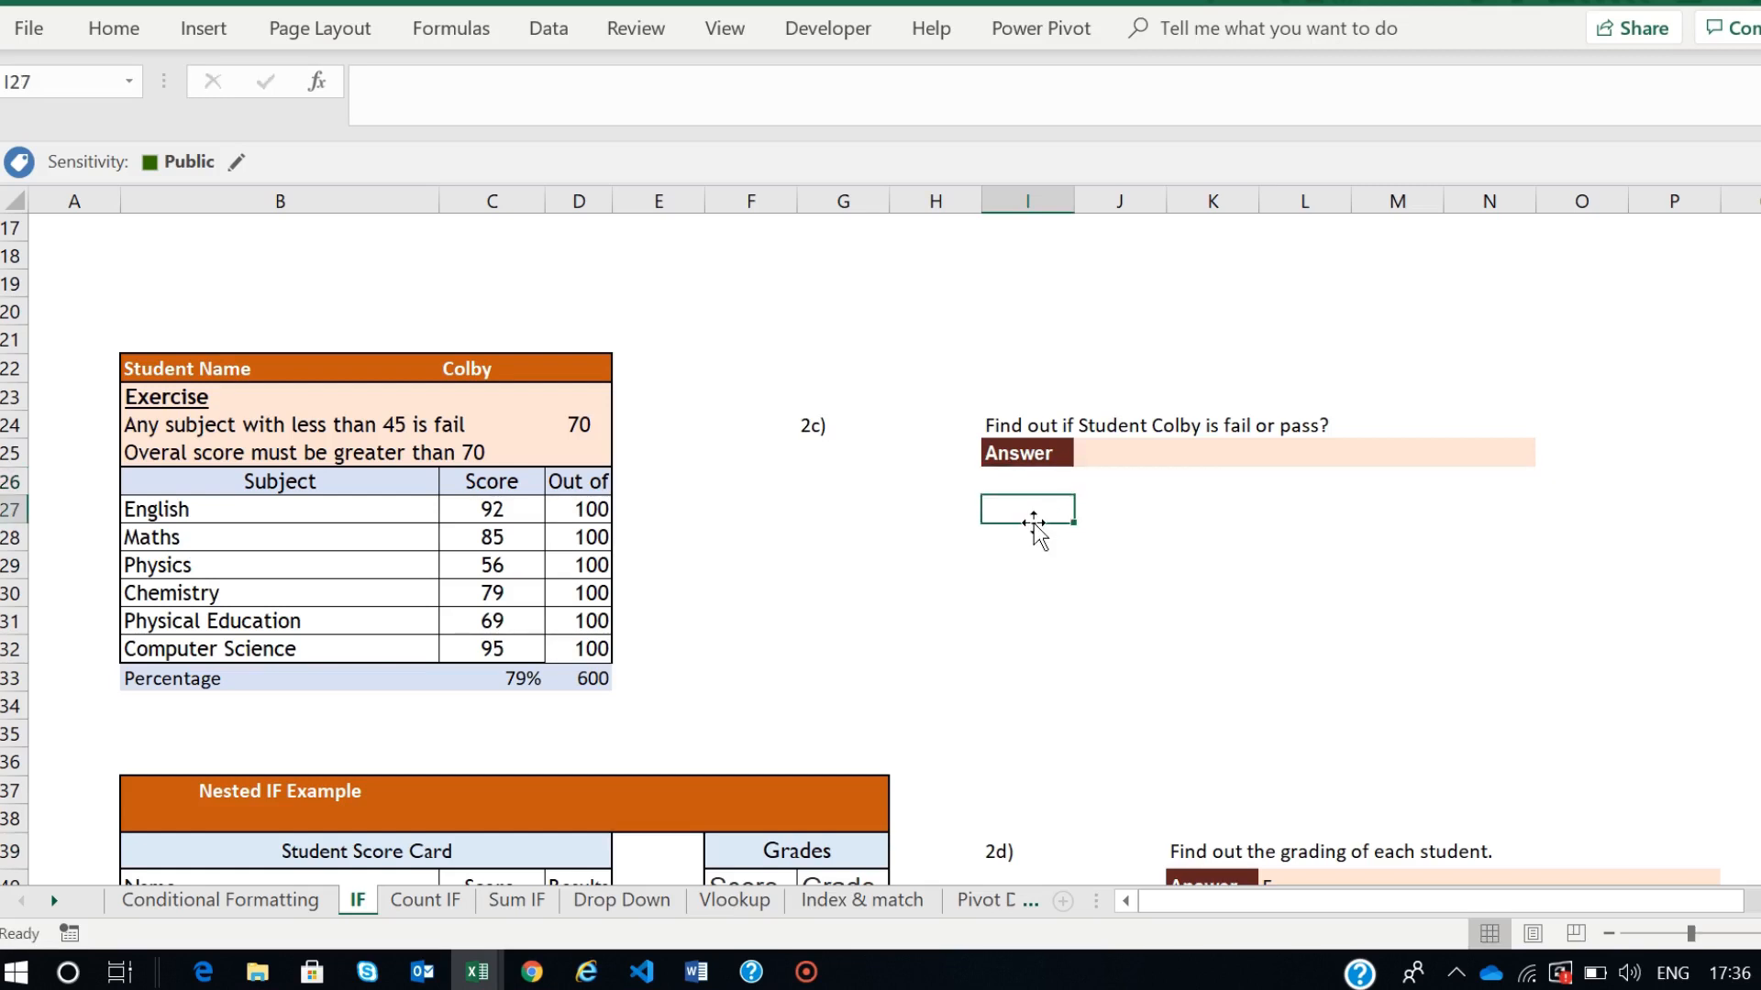
double_click(1025, 479)
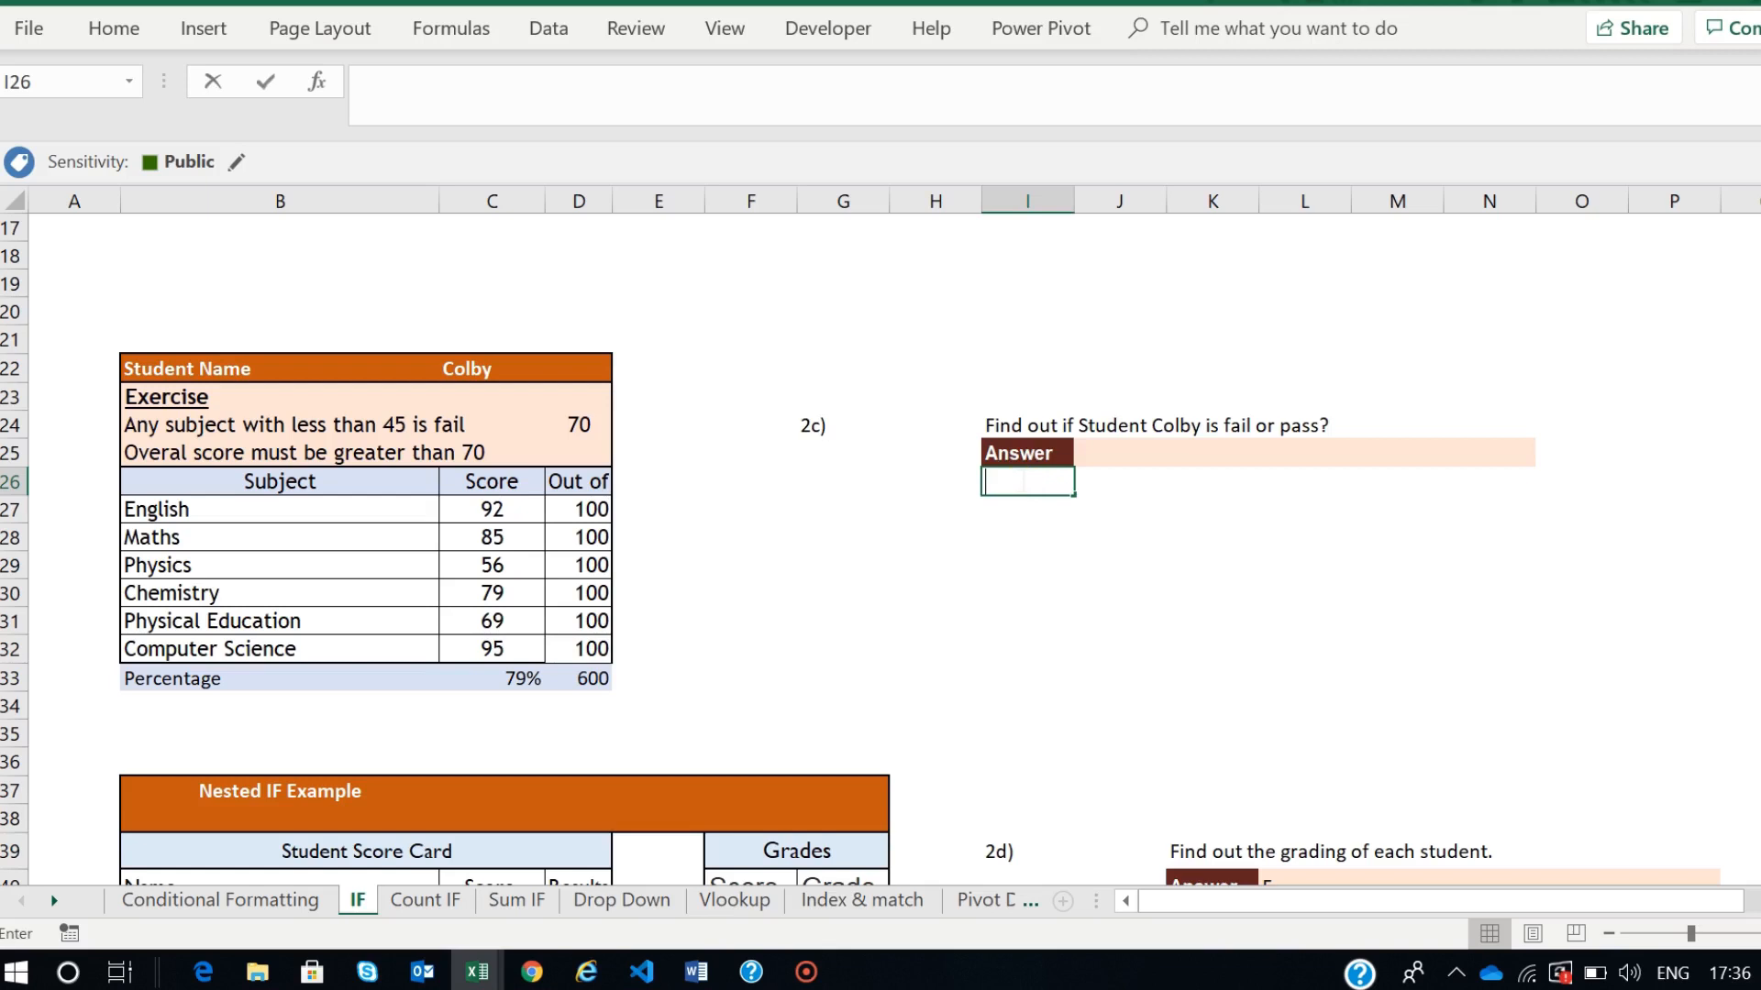
type("=if")
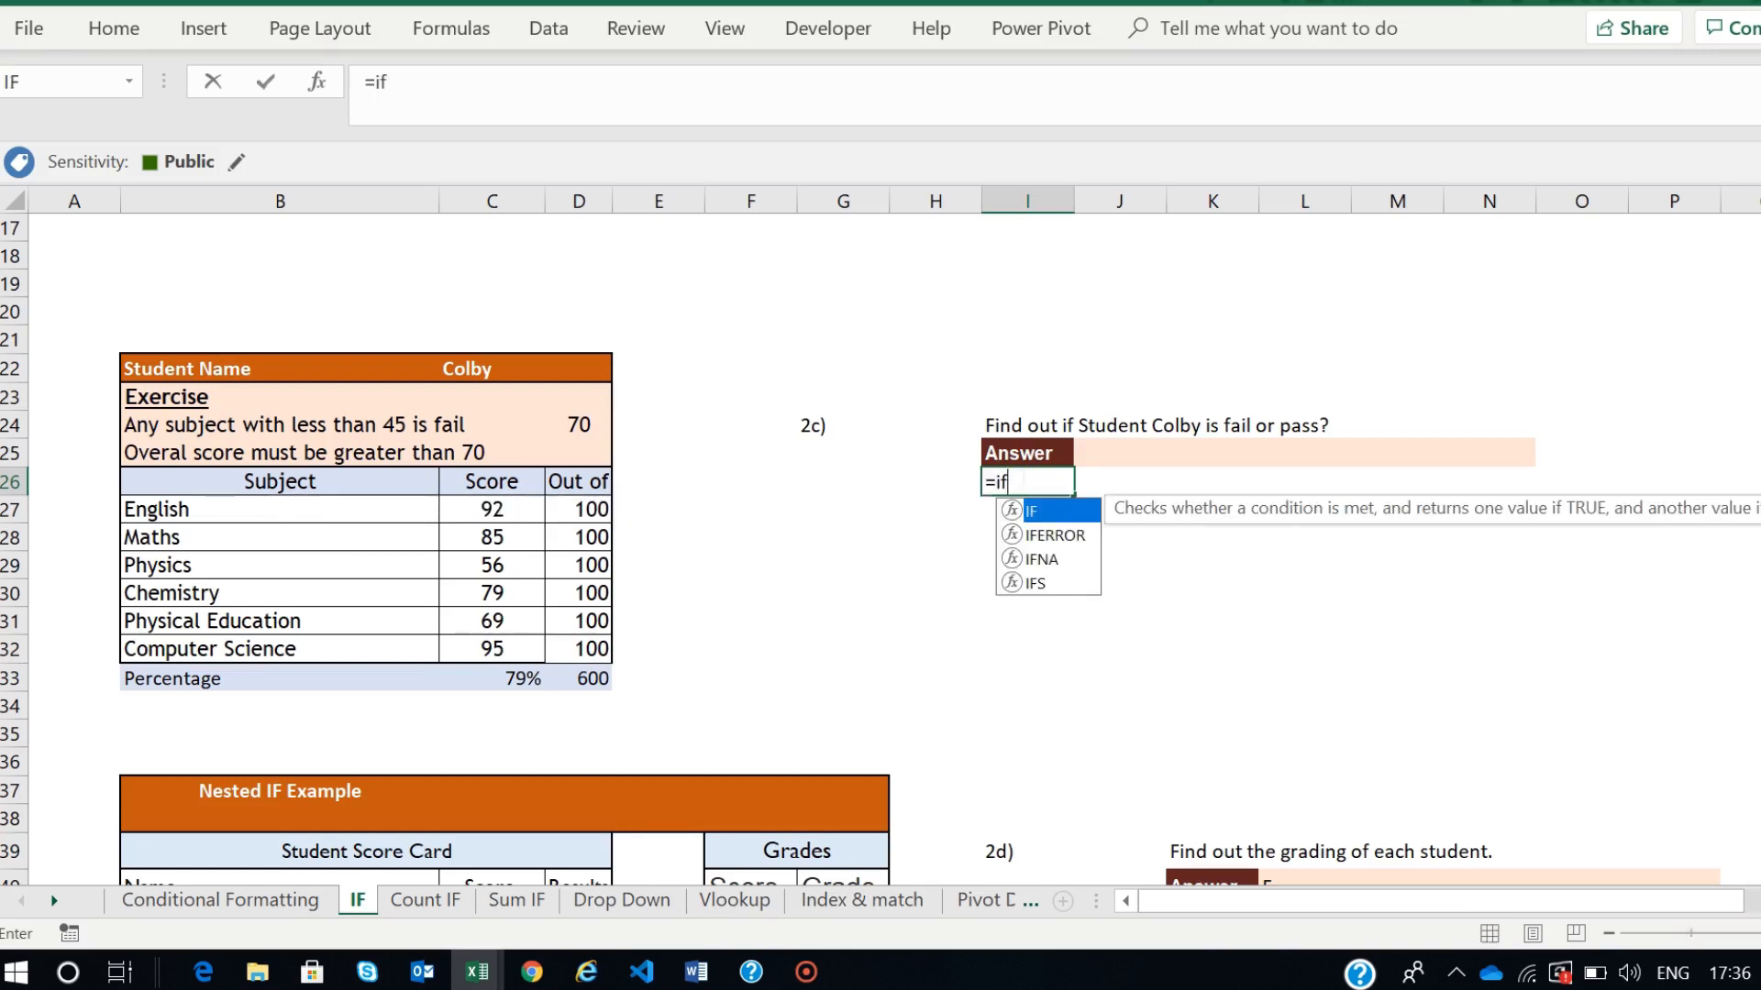
type("(and(")
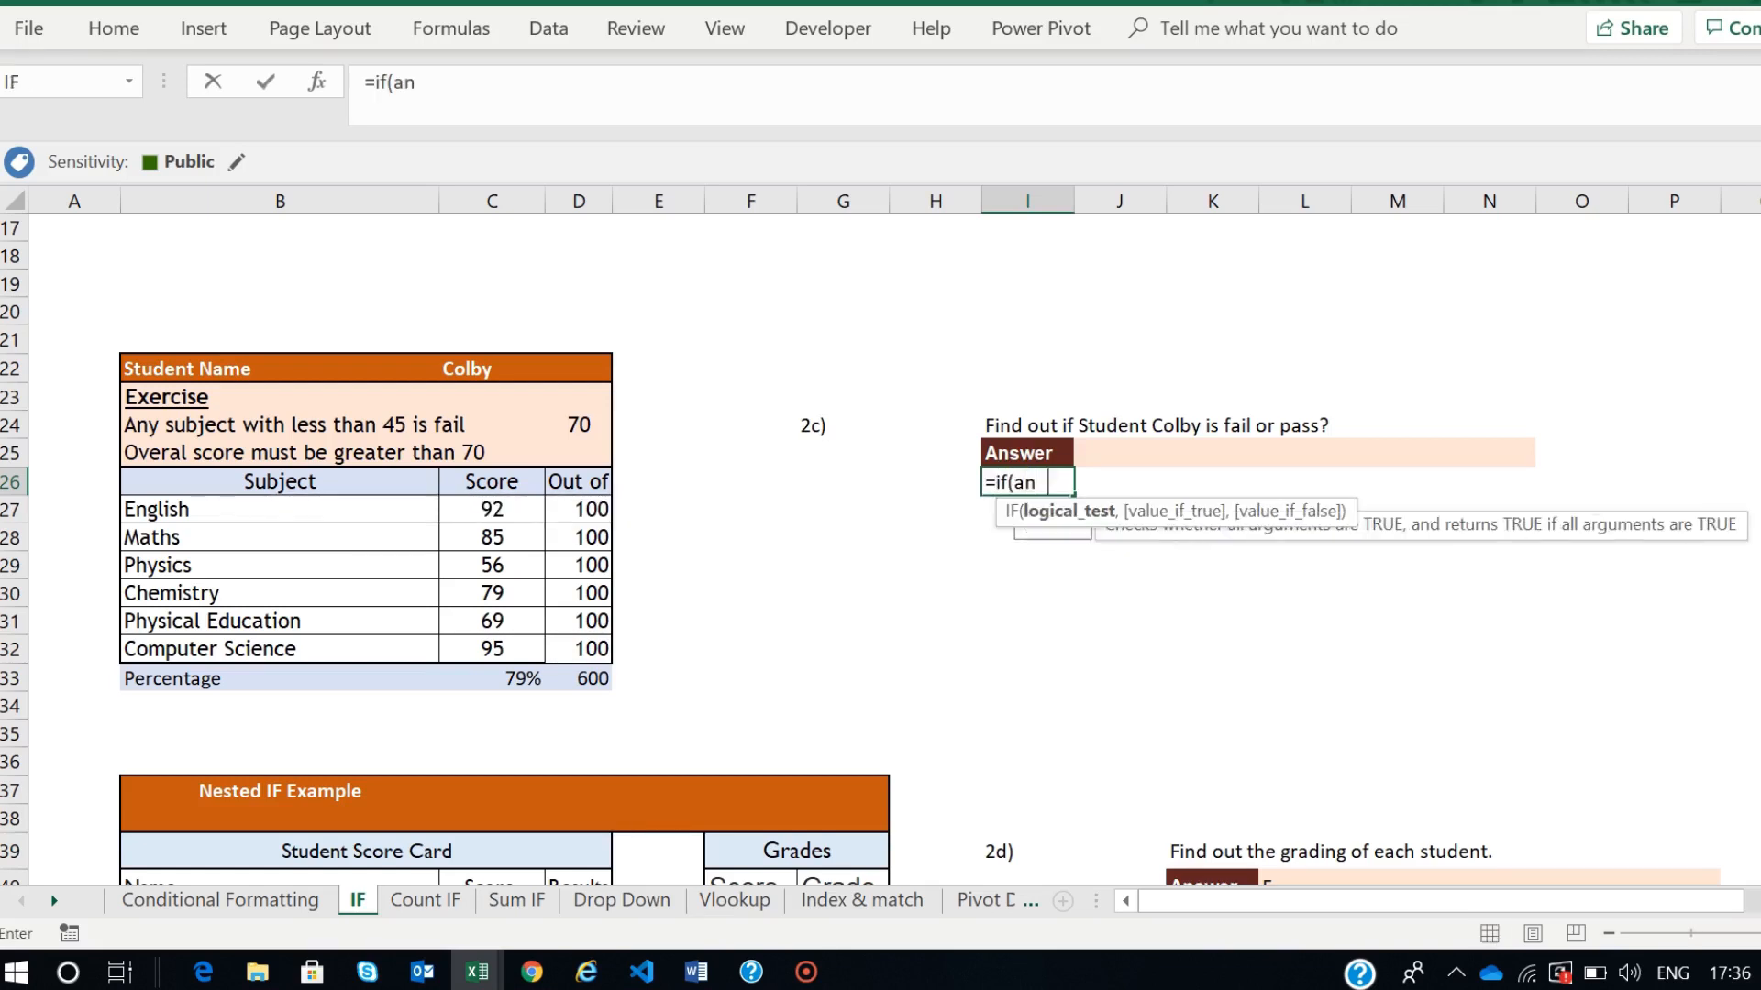
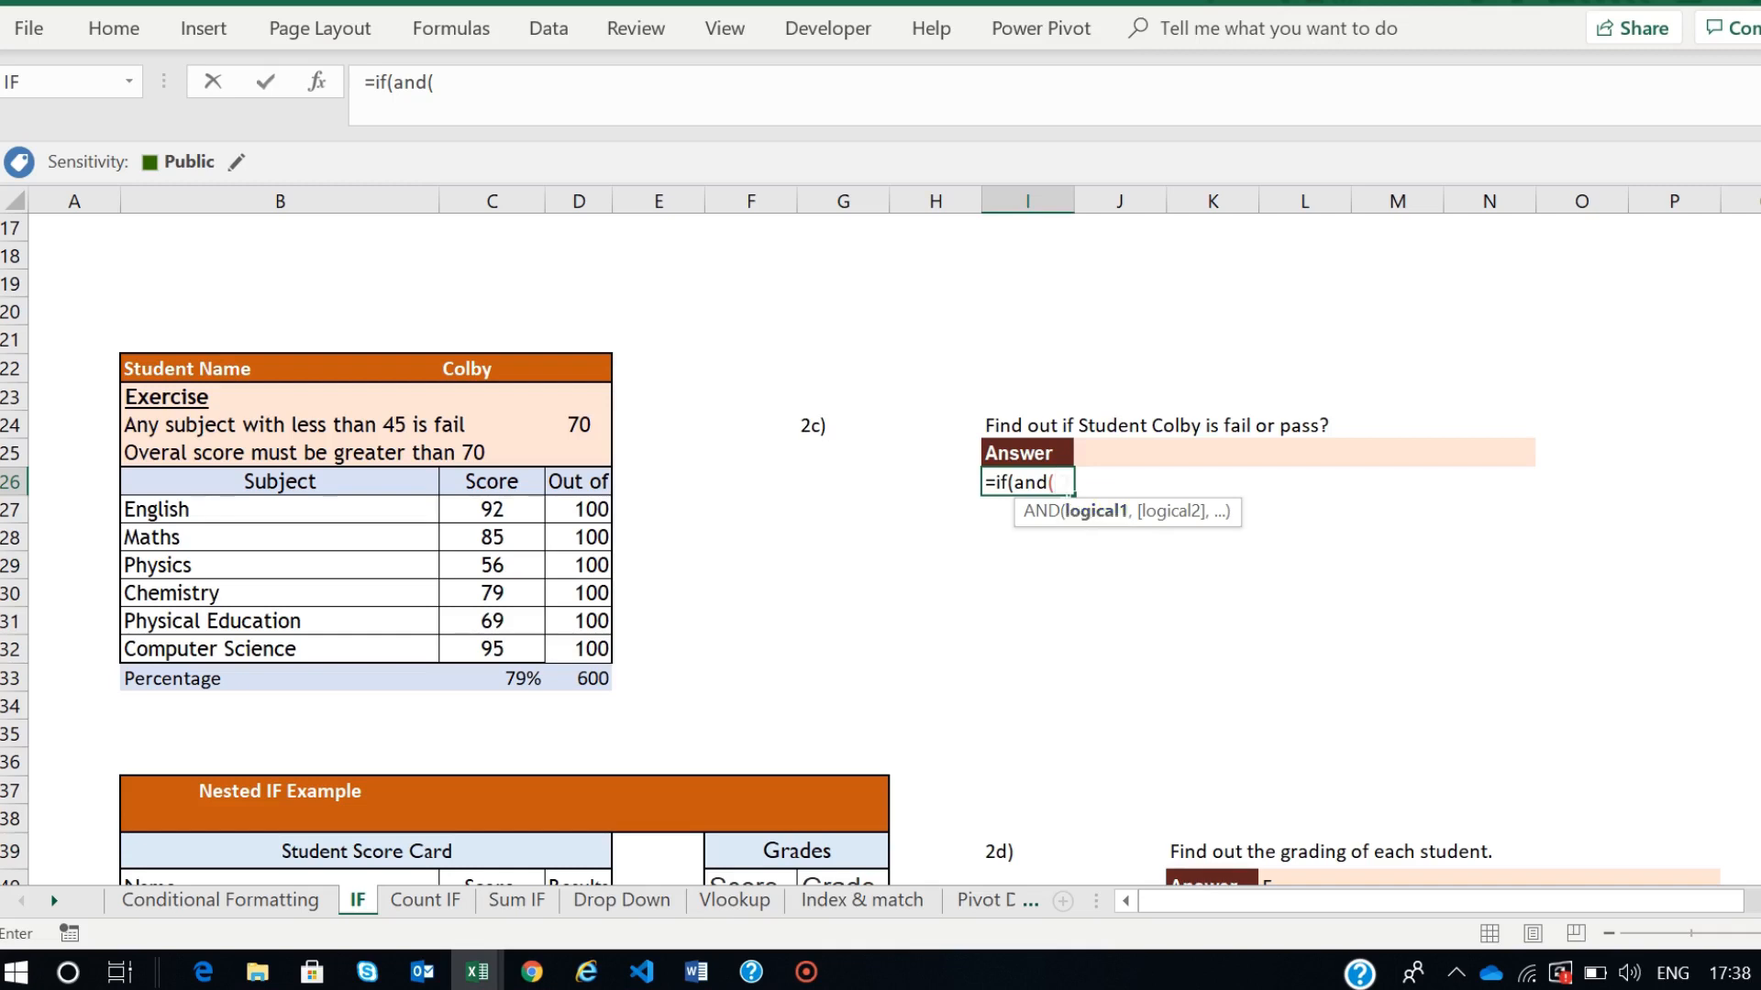
- Delete the unfinished =if(and( entry from cell I26 and reselect the empty cell
key("F2")
key("BackSpace")
key("BackSpace")
key("BackSpace")
key("BackSpace")
key("BackSpace")
key("BackSpace")
key("BackSpace")
key("BackSpace")
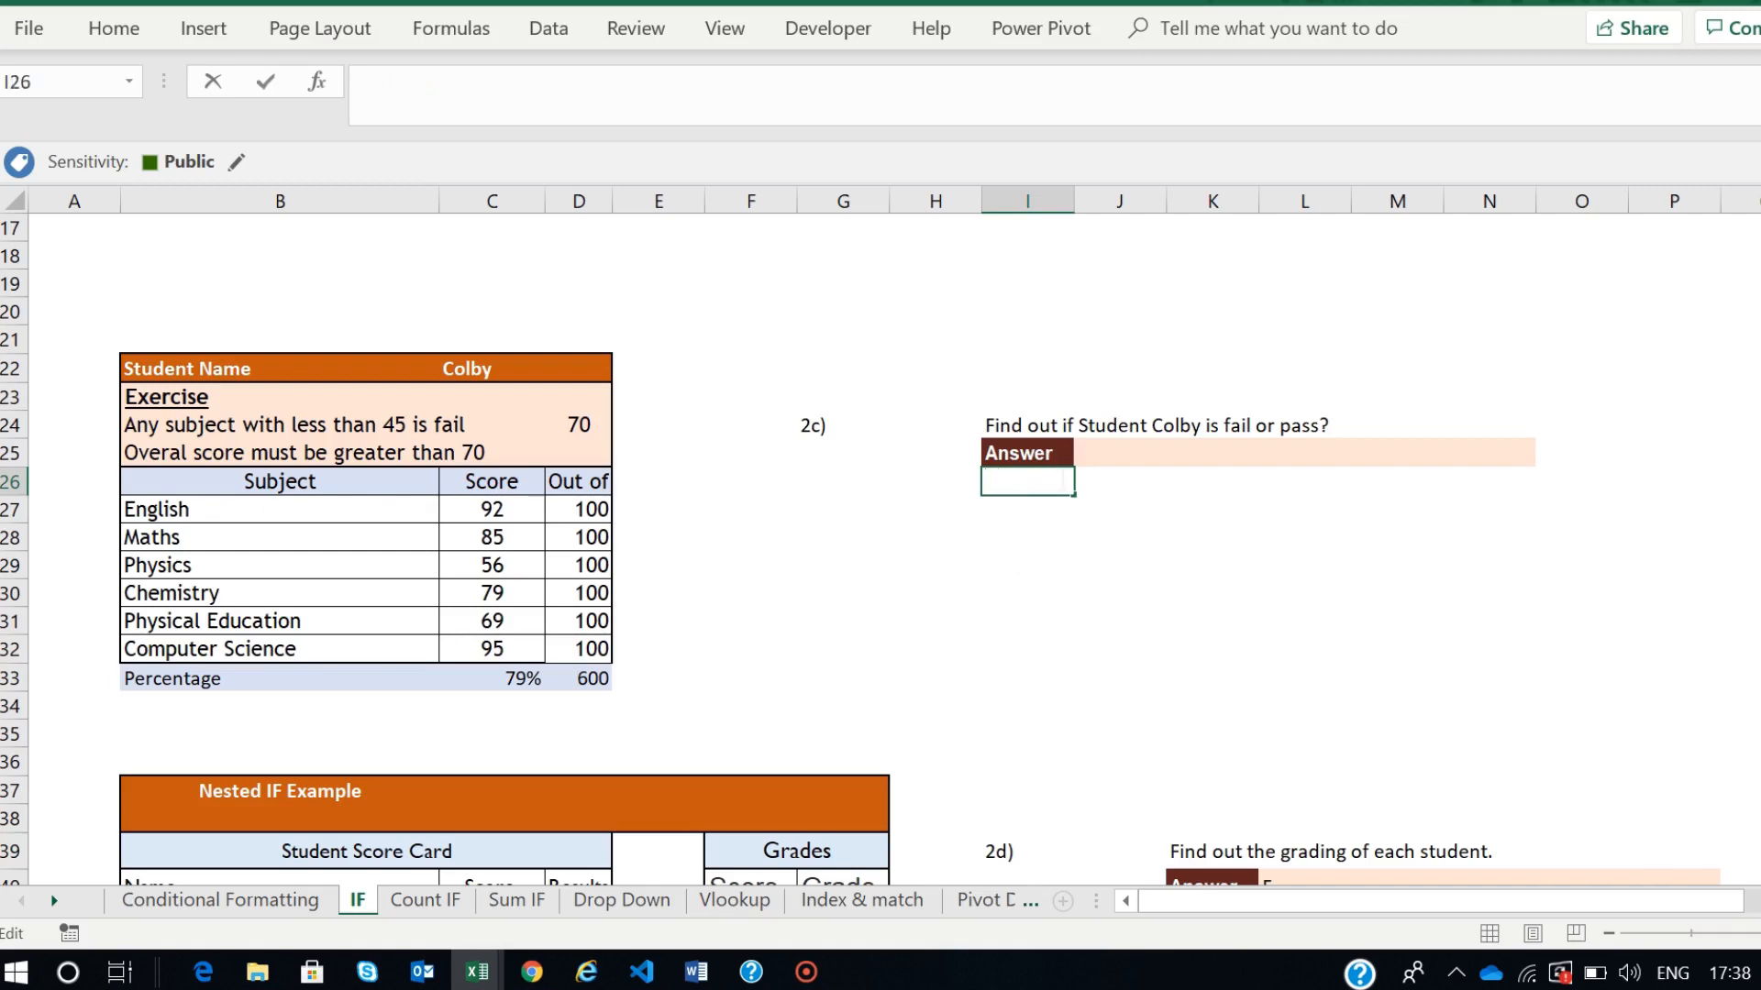
left_click(998, 539)
left_click(1002, 480)
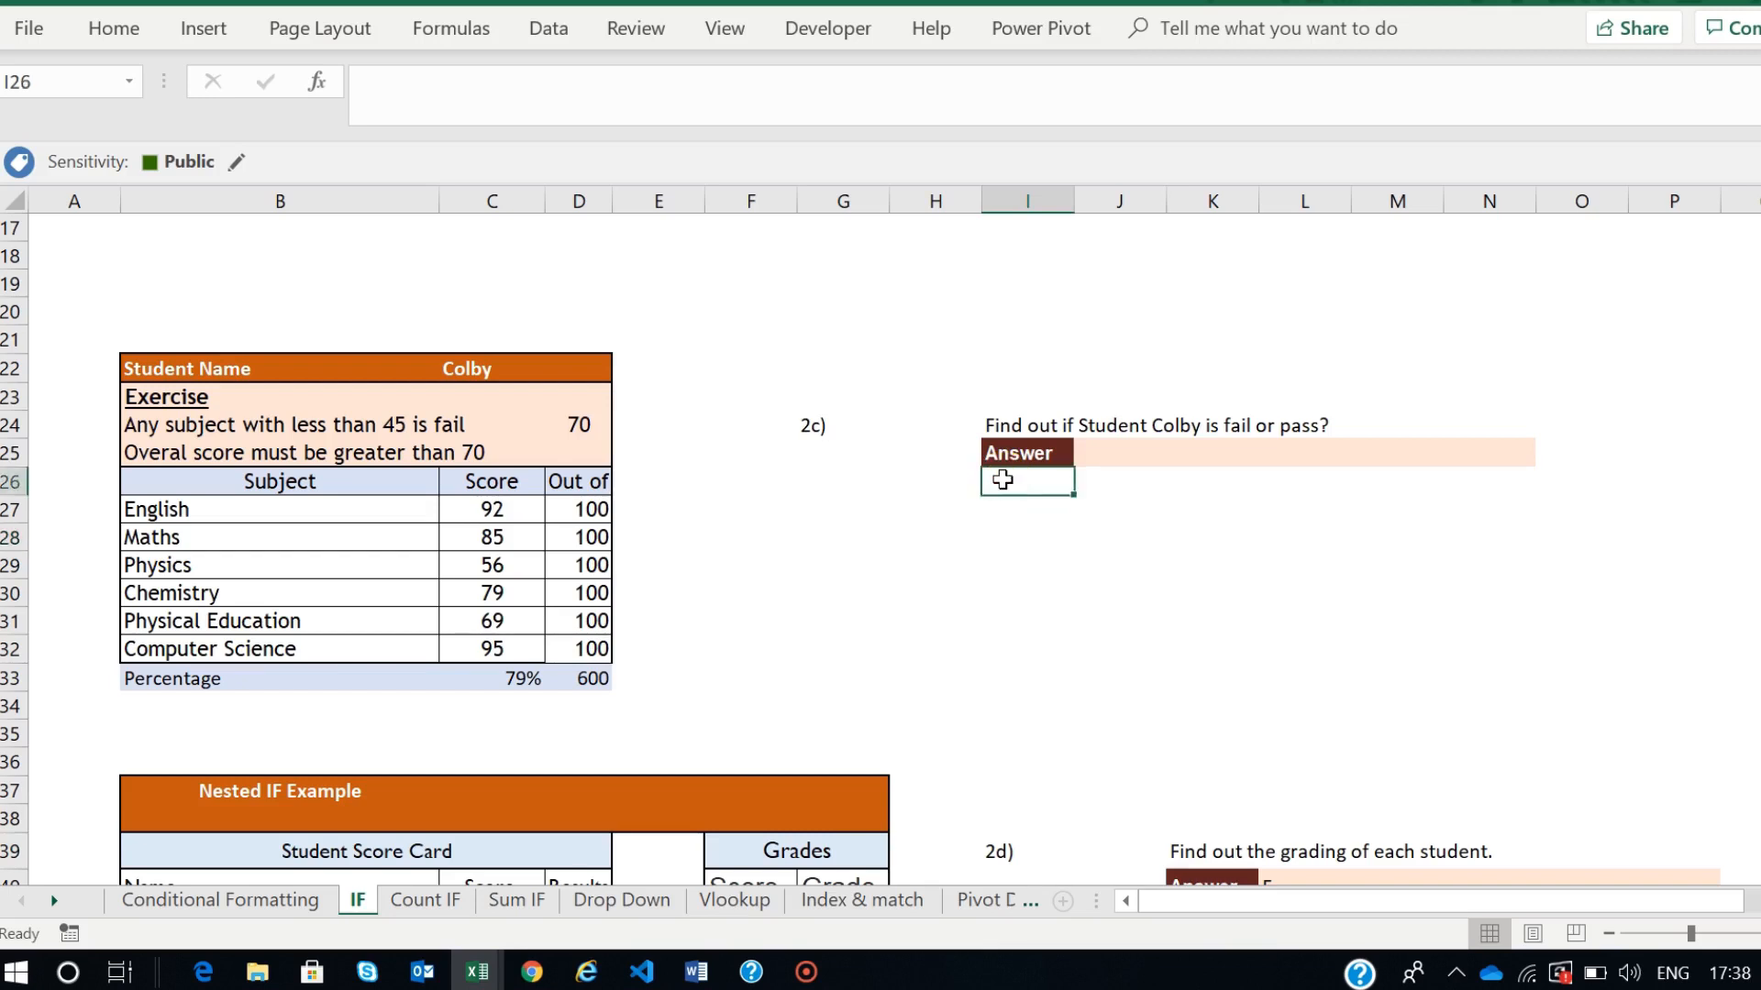
left_click(1110, 454)
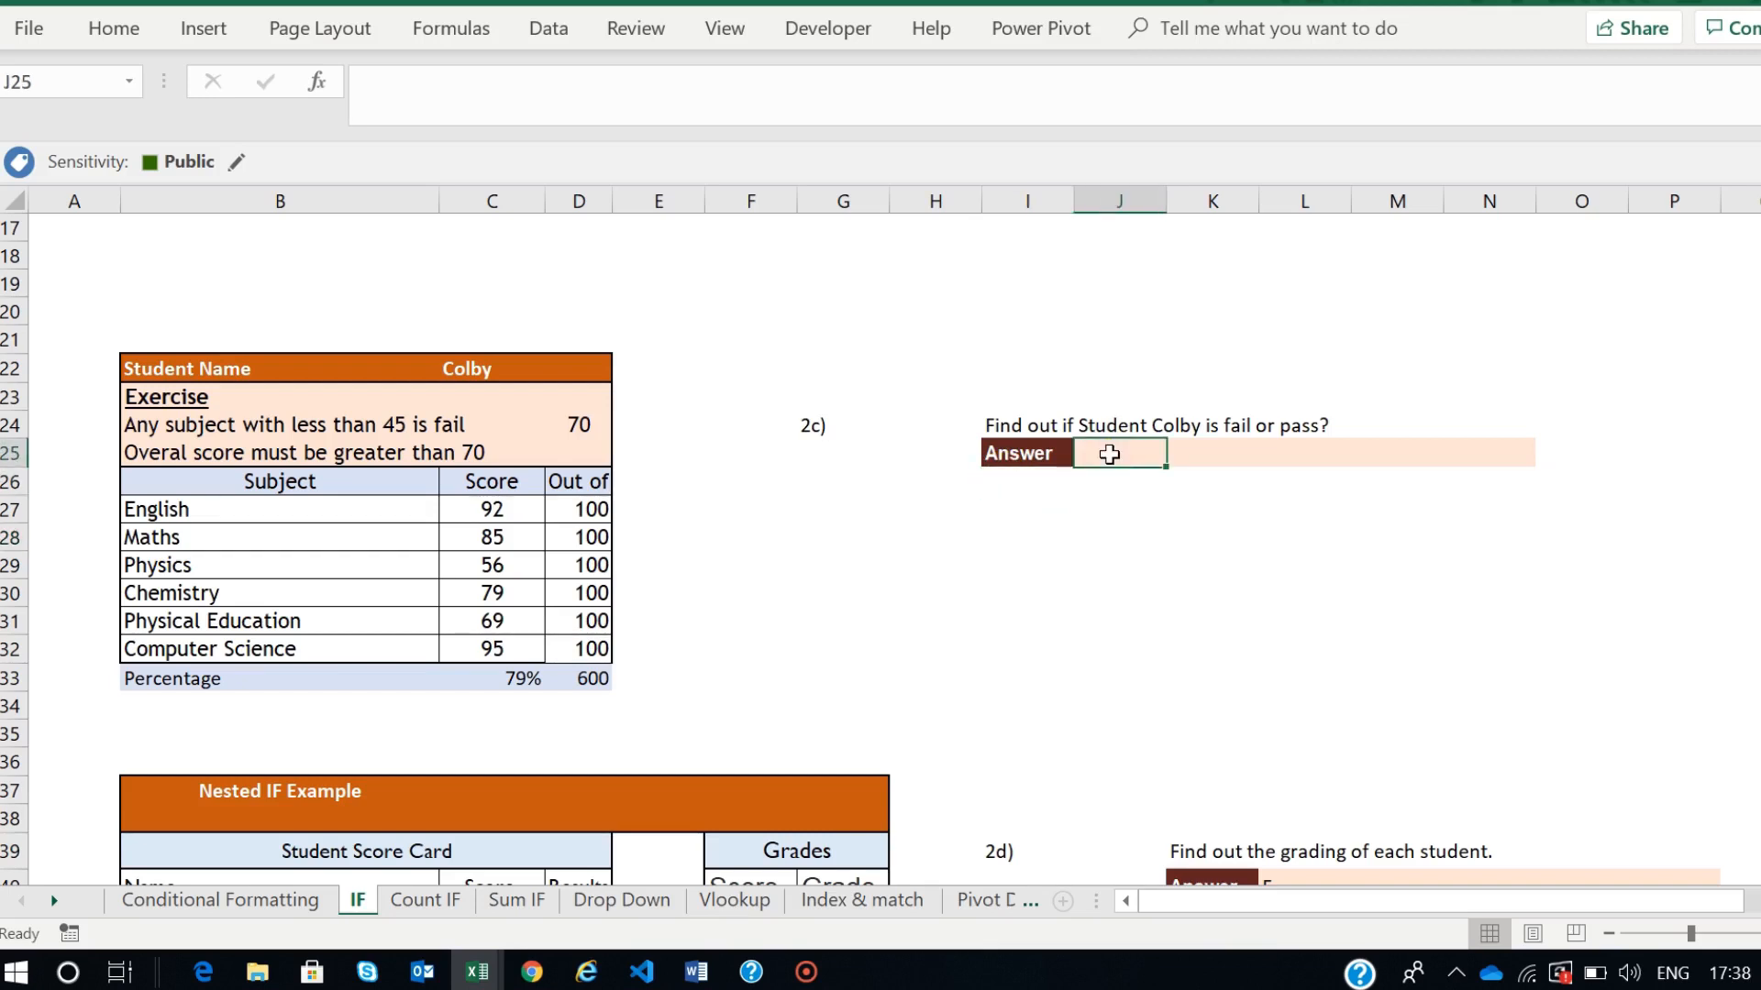
left_click(1016, 482)
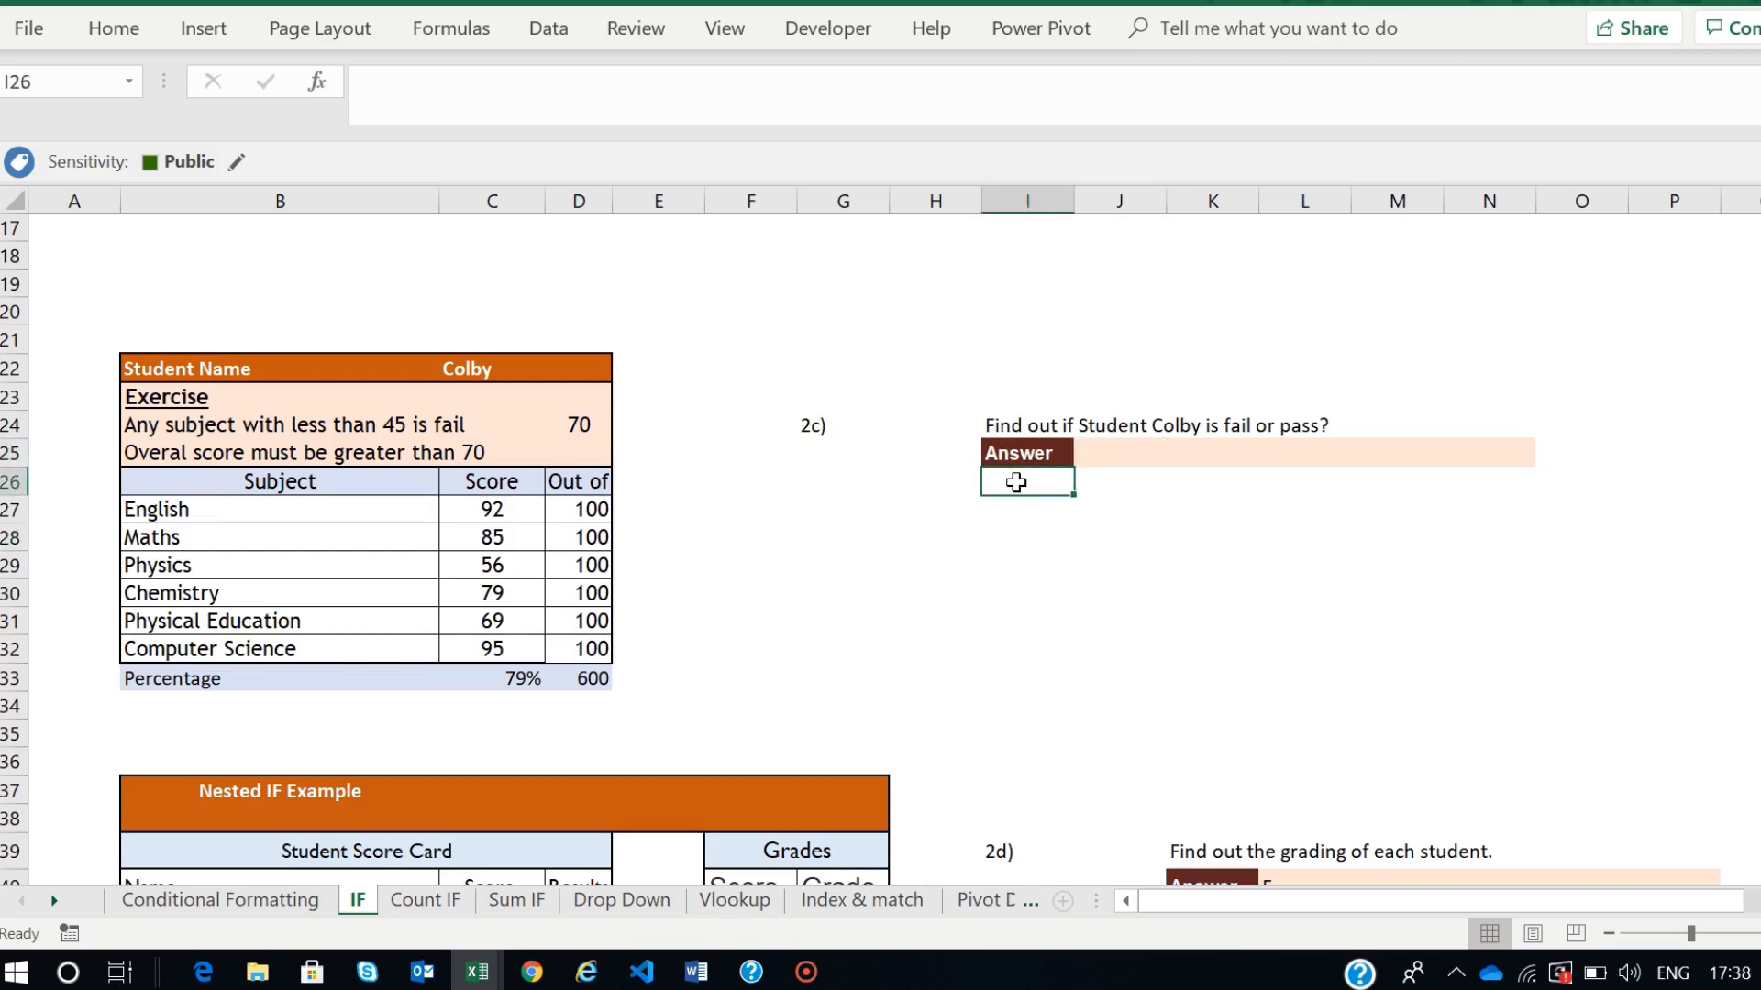
- Admit the waiting participant into the Google Meet call, then return to Excel
left_click(532, 972)
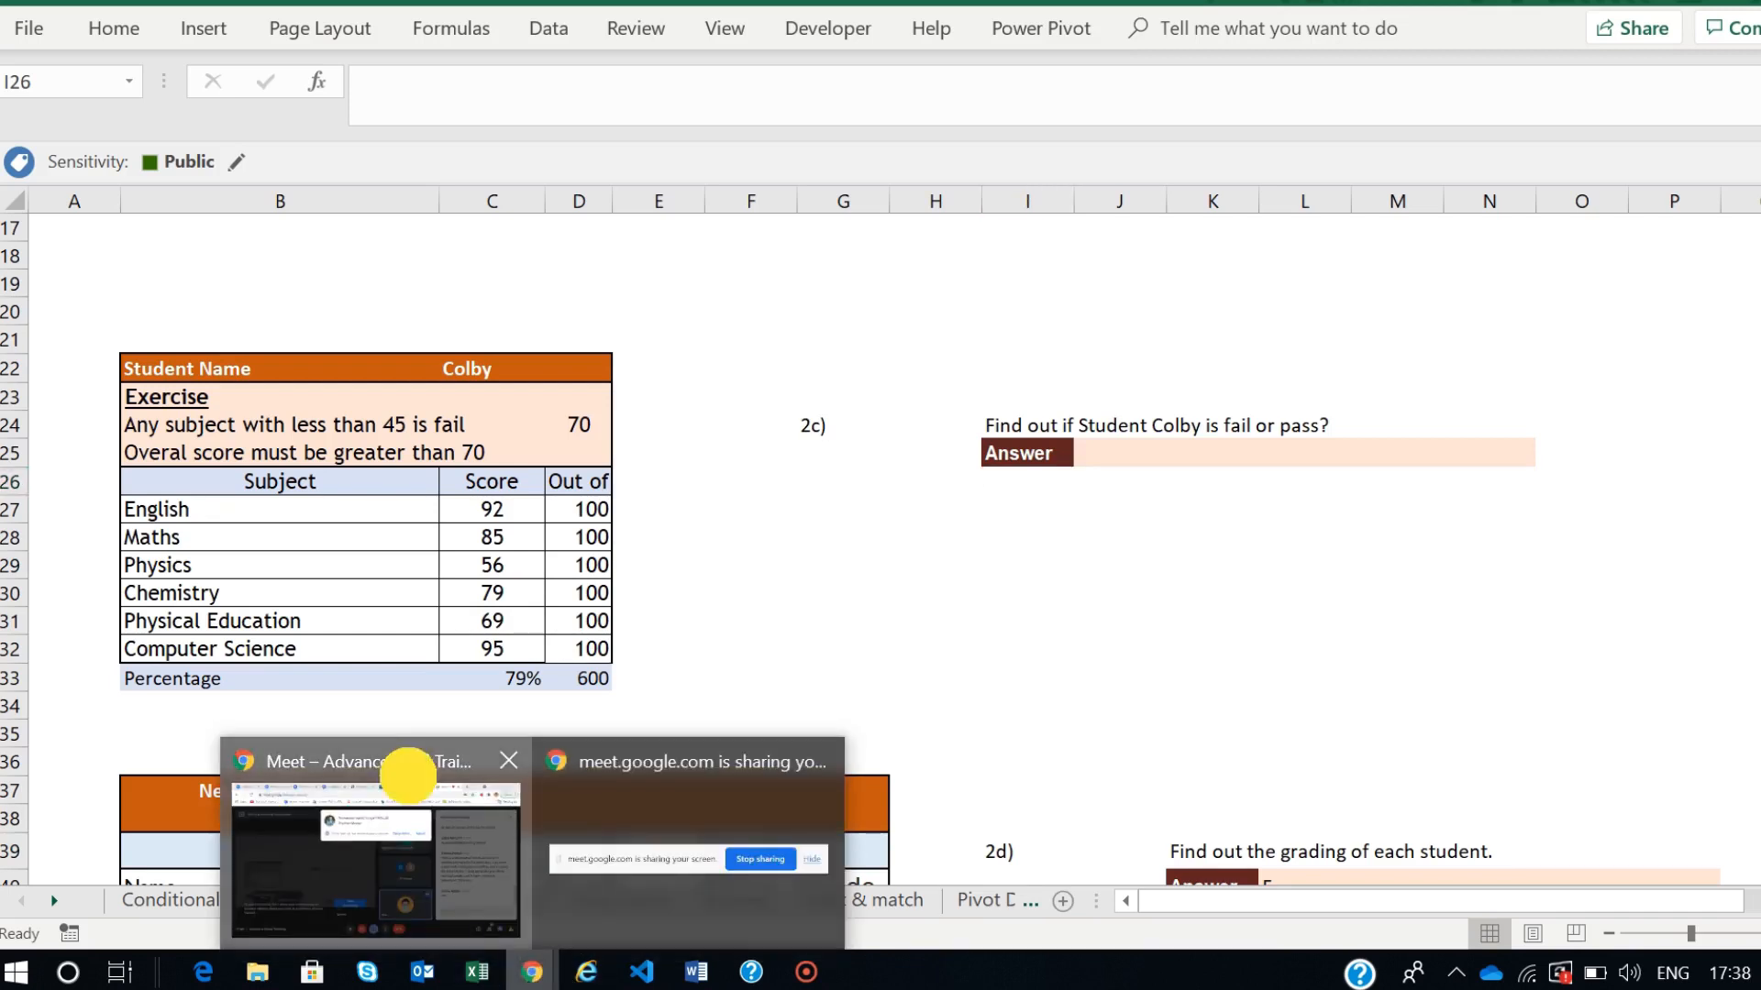
left_click(408, 775)
left_click(1199, 277)
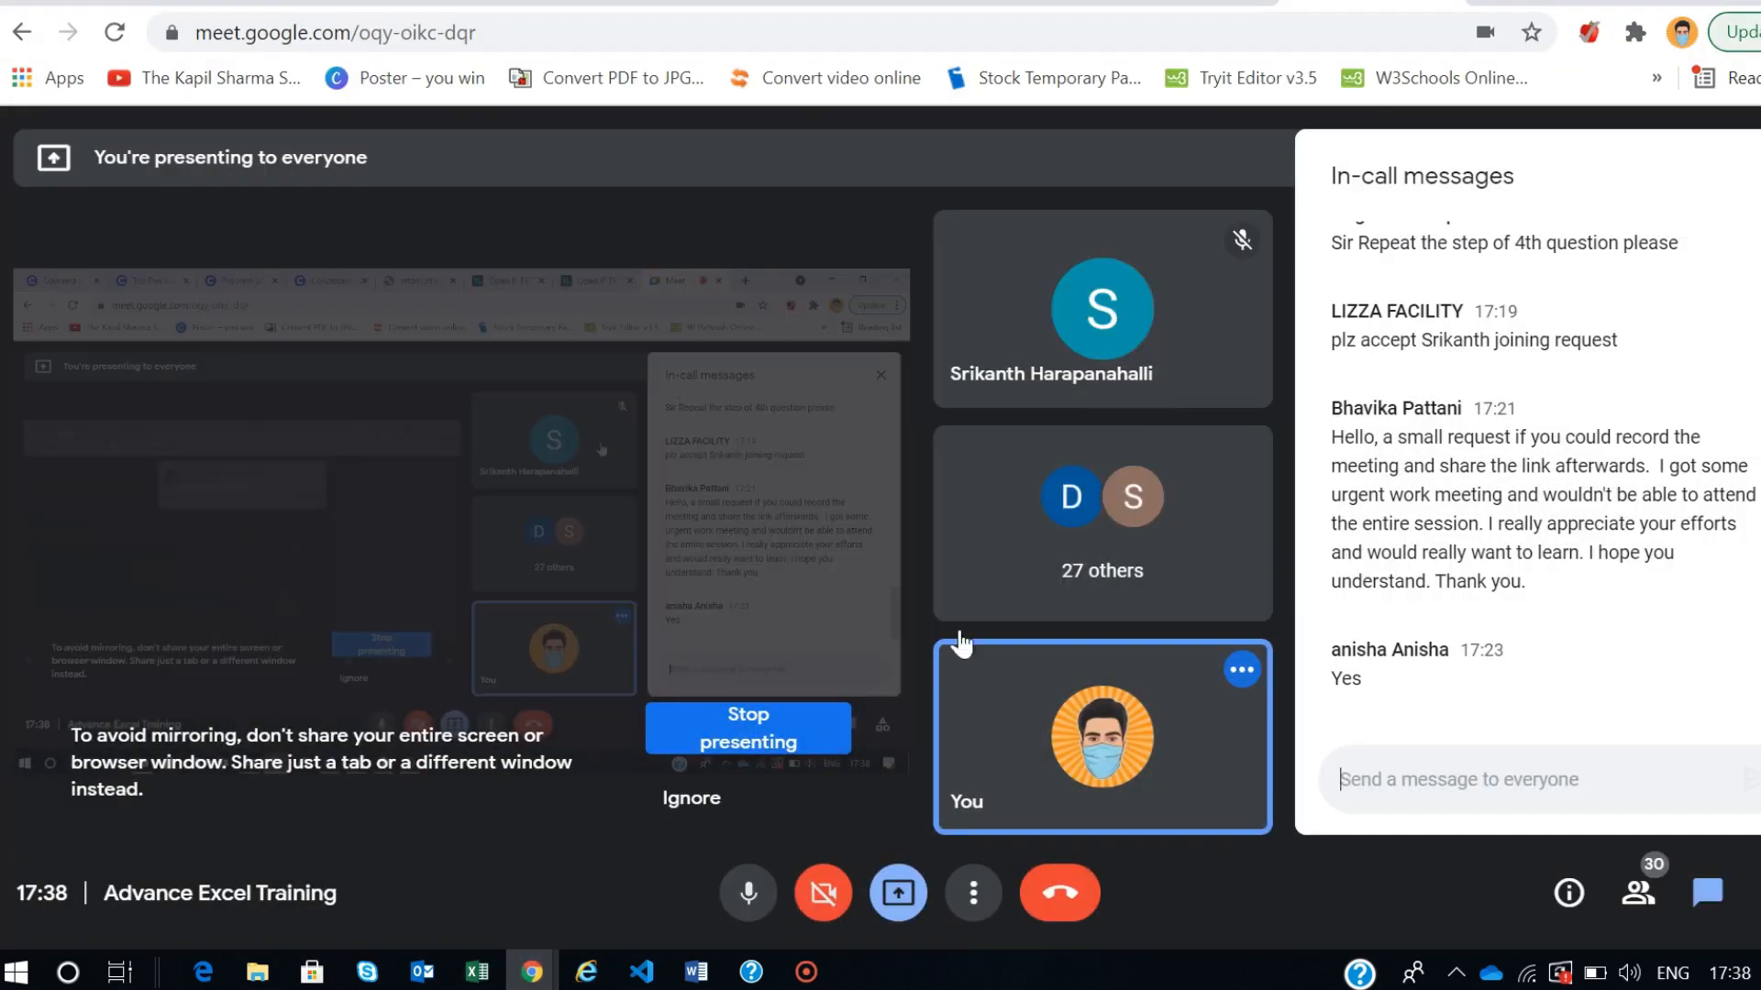
key("alt+Tab")
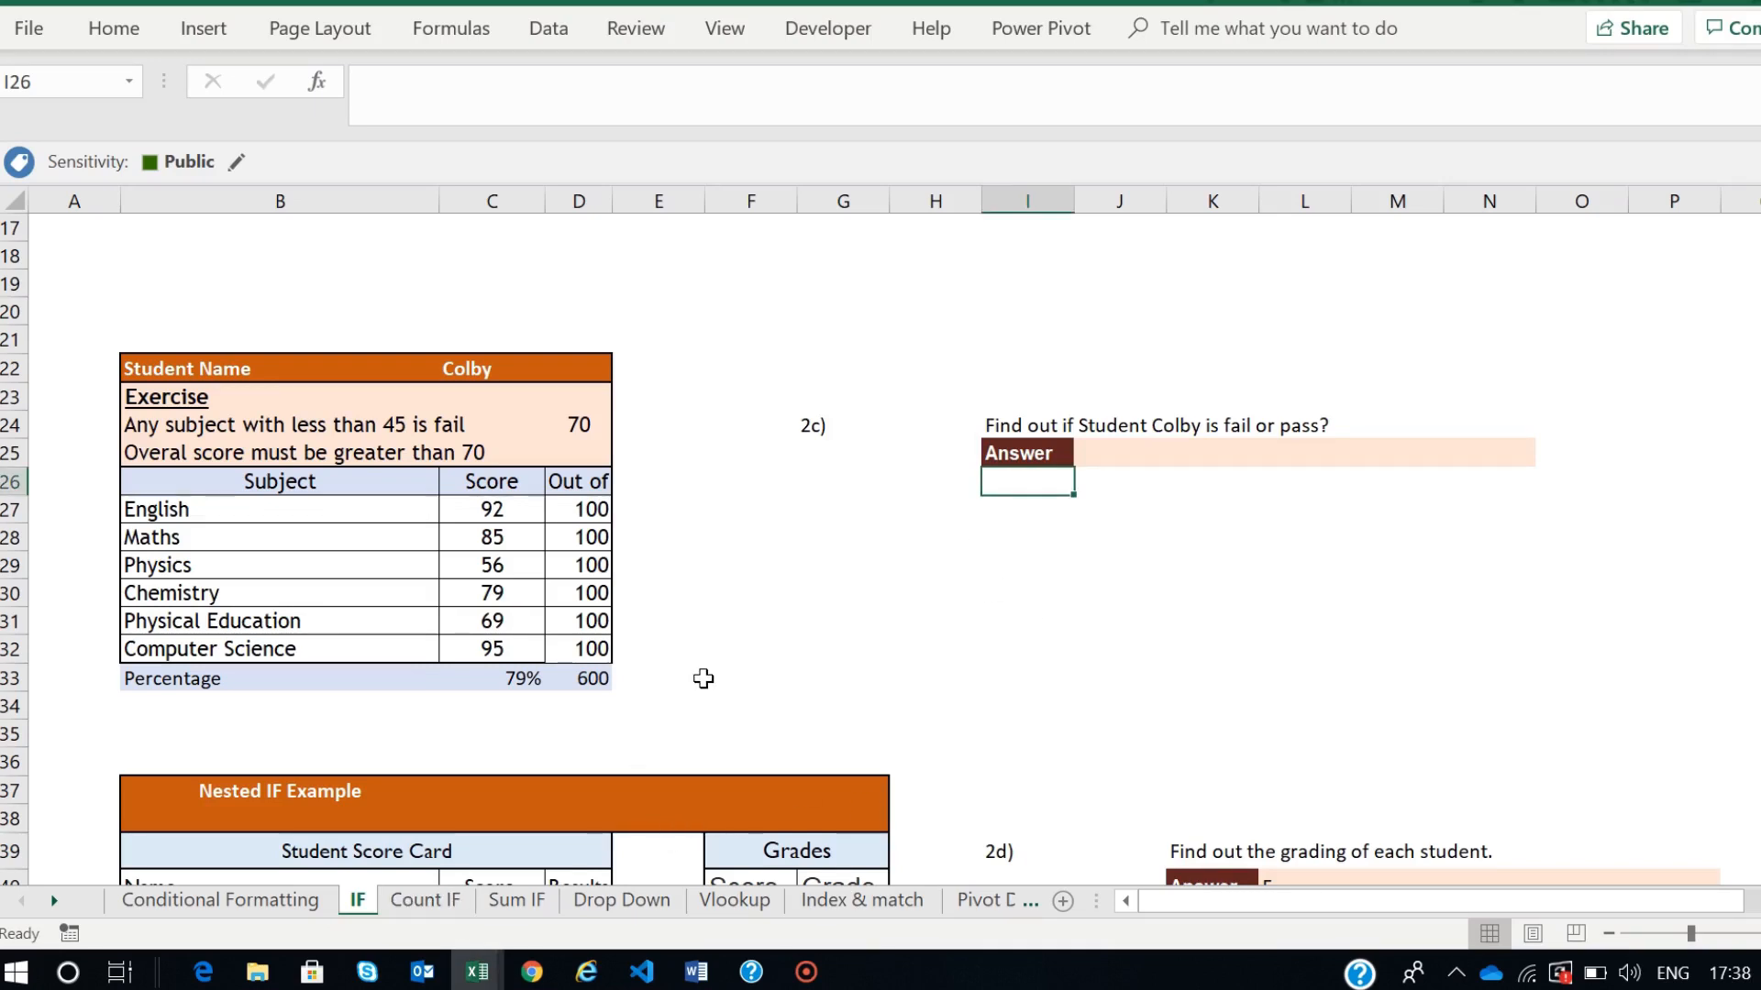
scroll(703, 678, "down", 2)
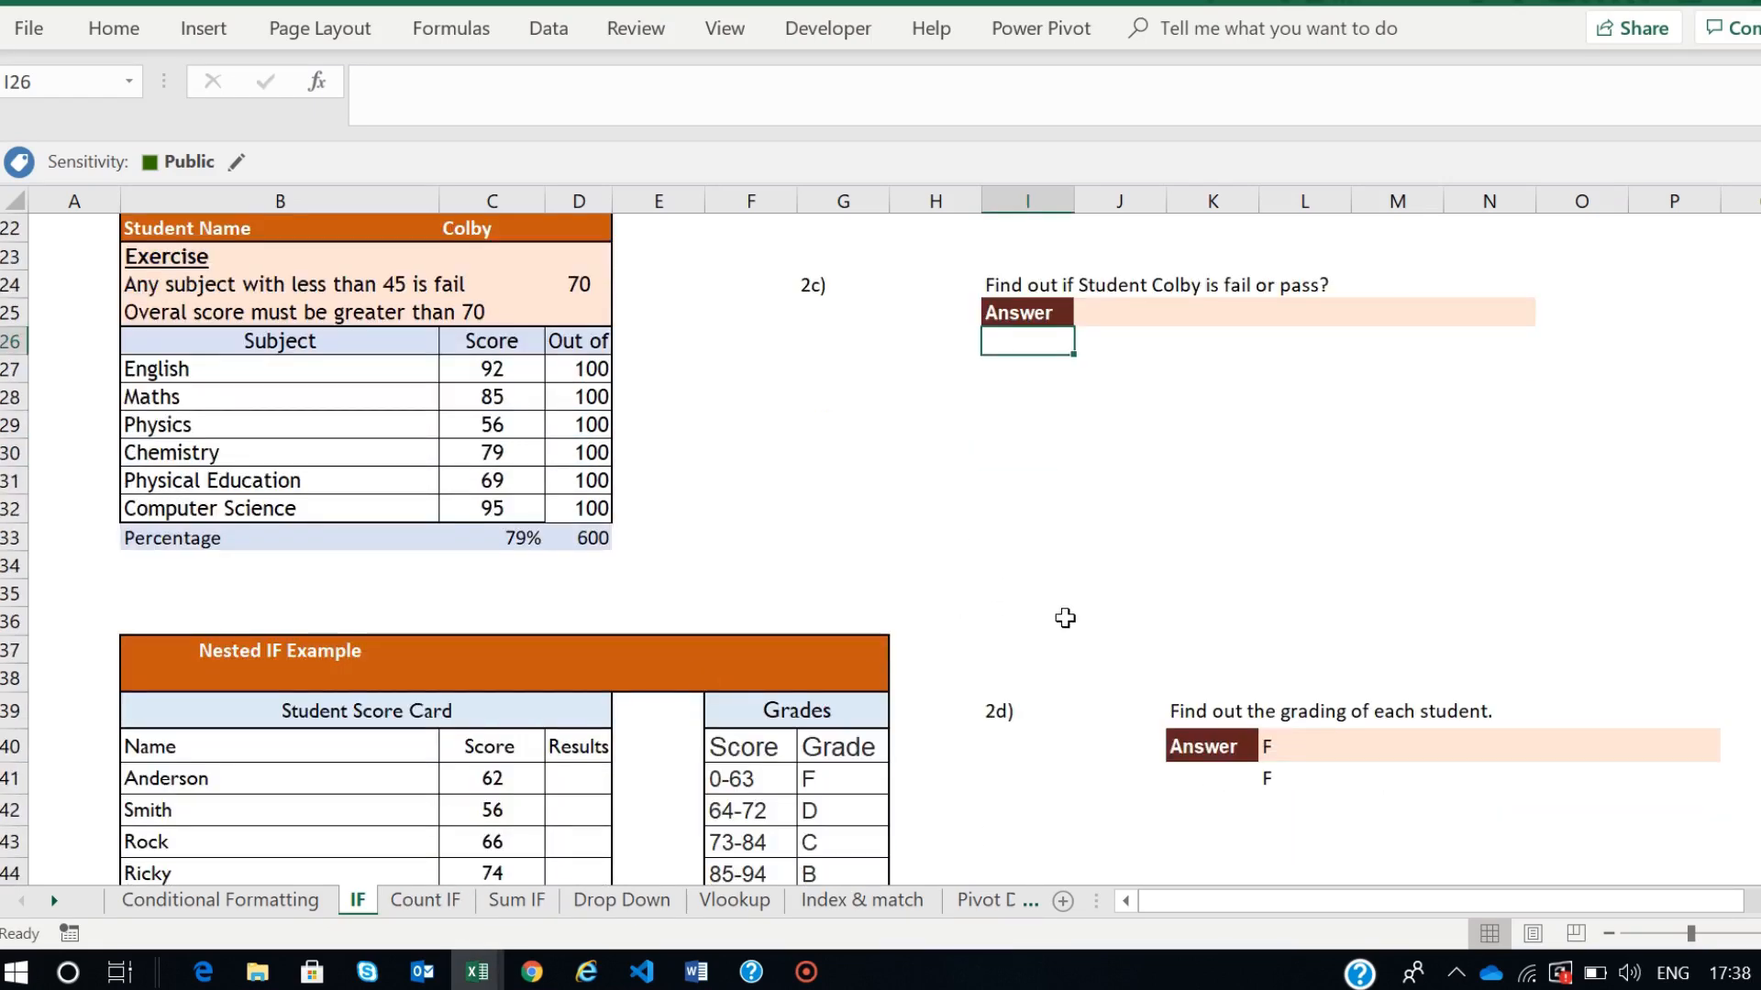
scroll(1065, 618, "up", 3)
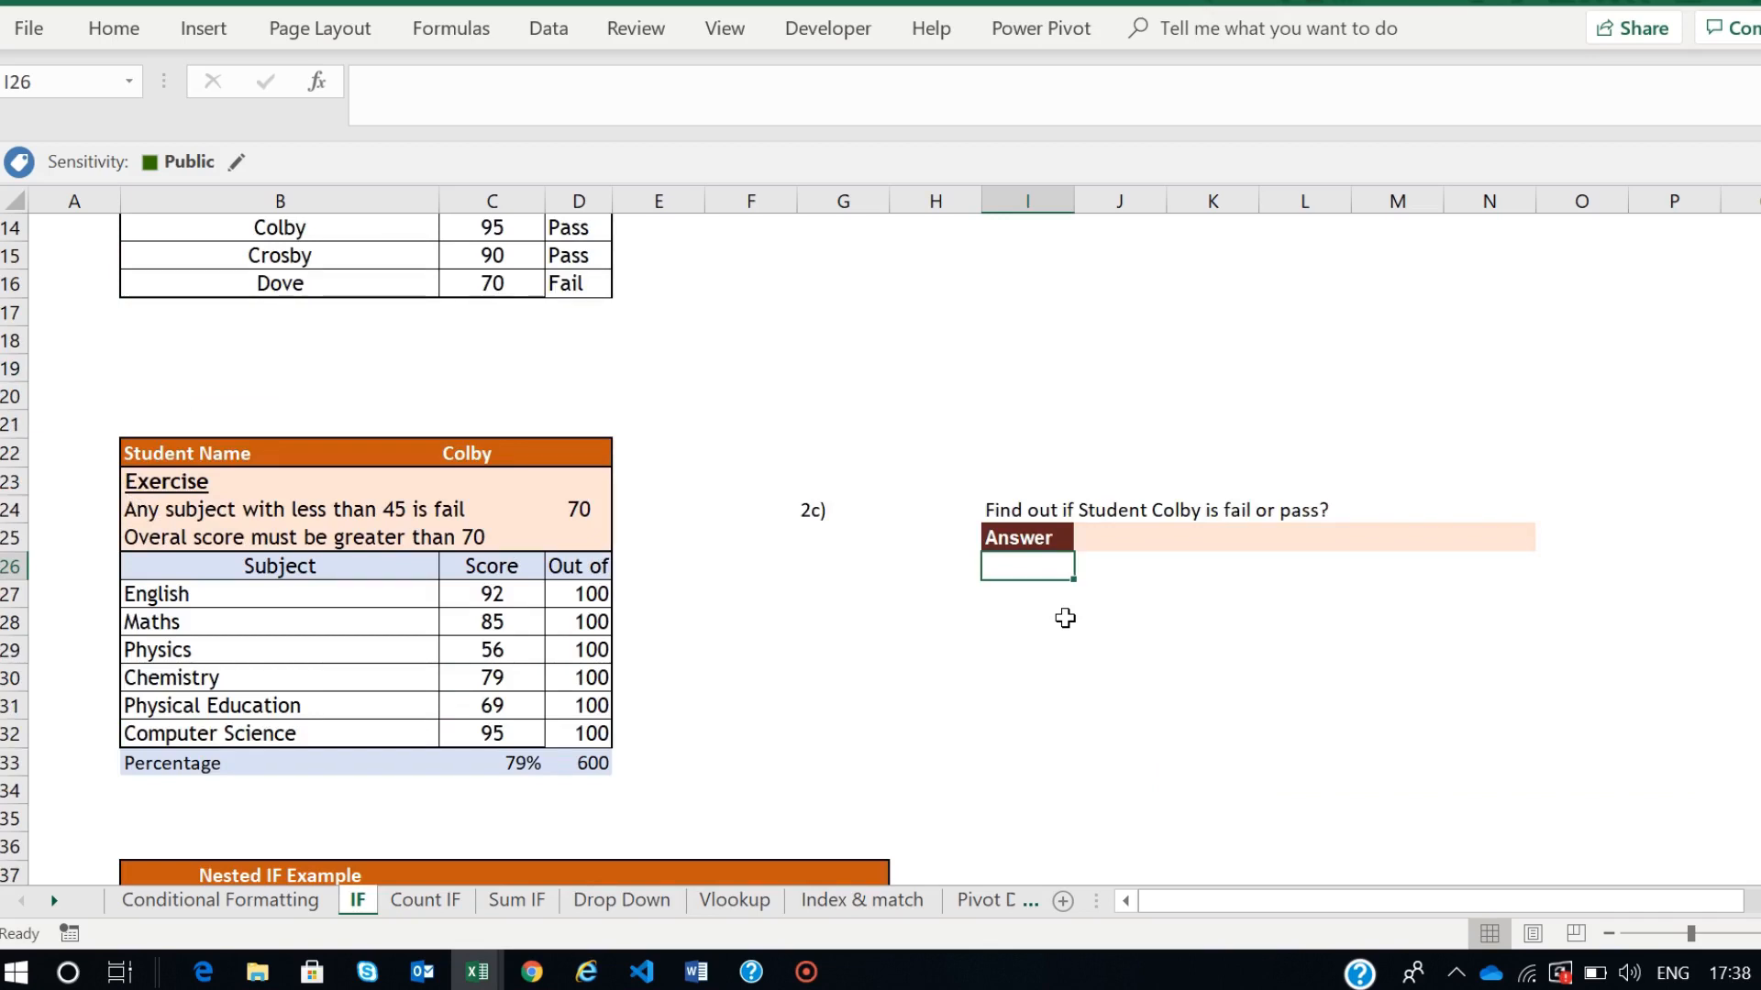
left_click(1108, 540)
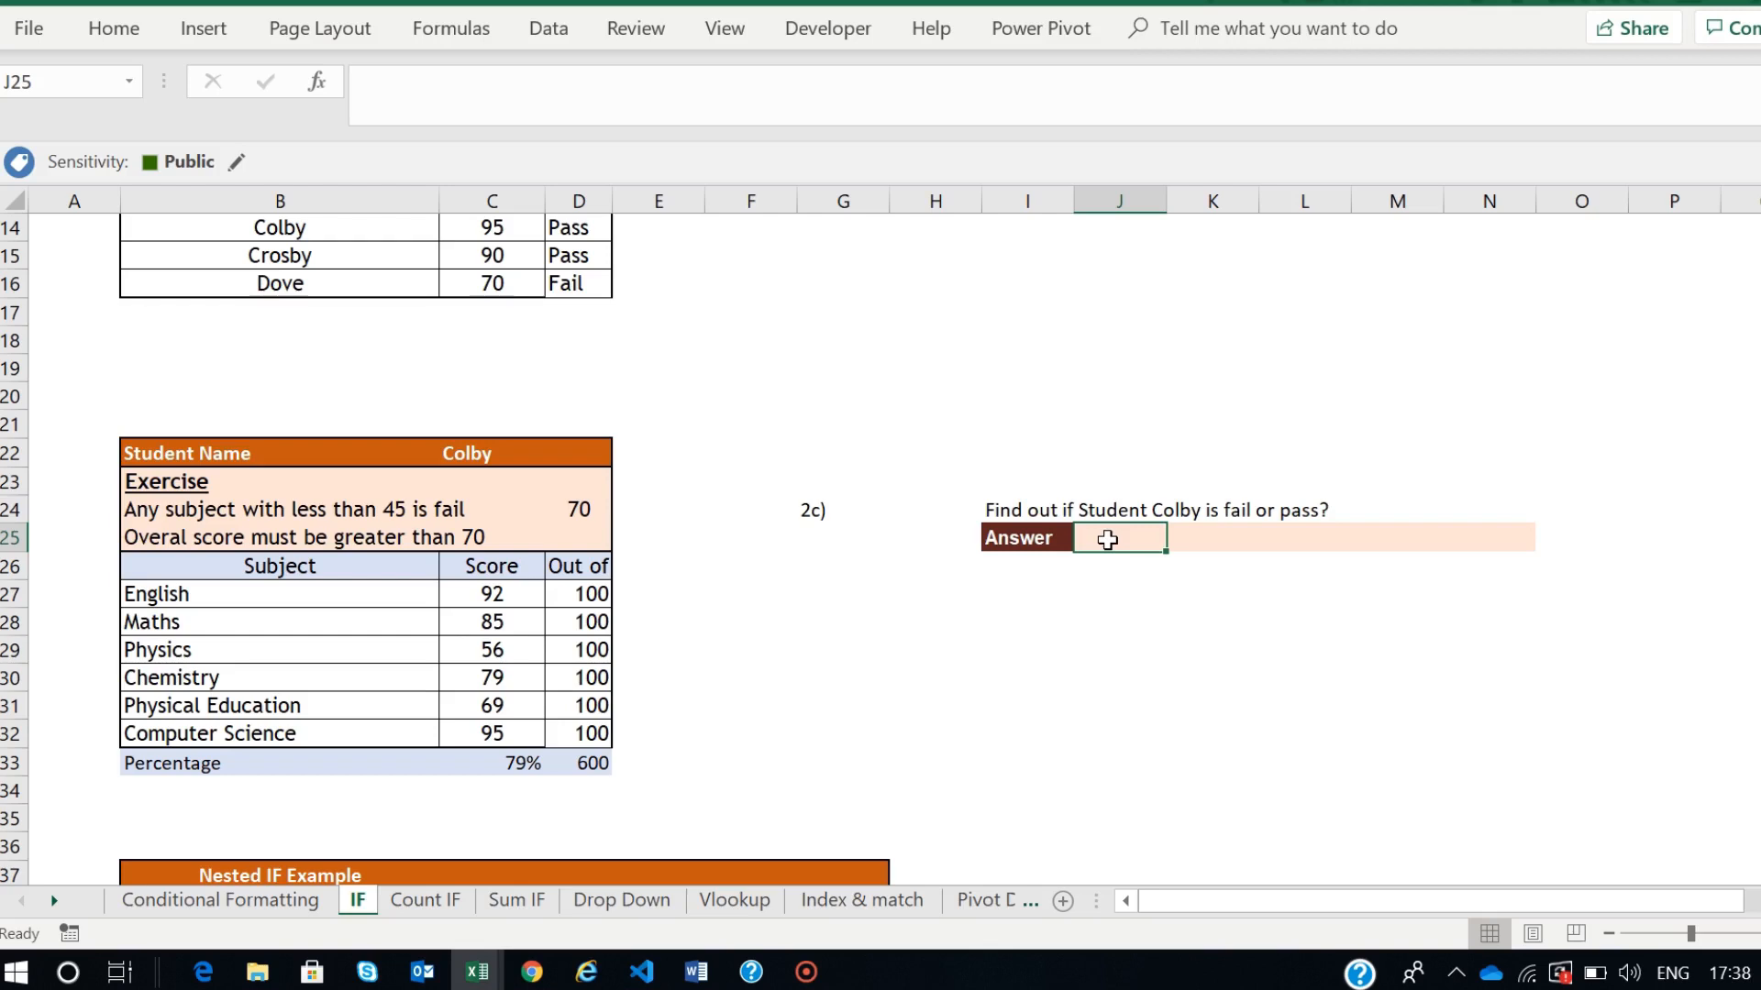
left_click(1039, 574)
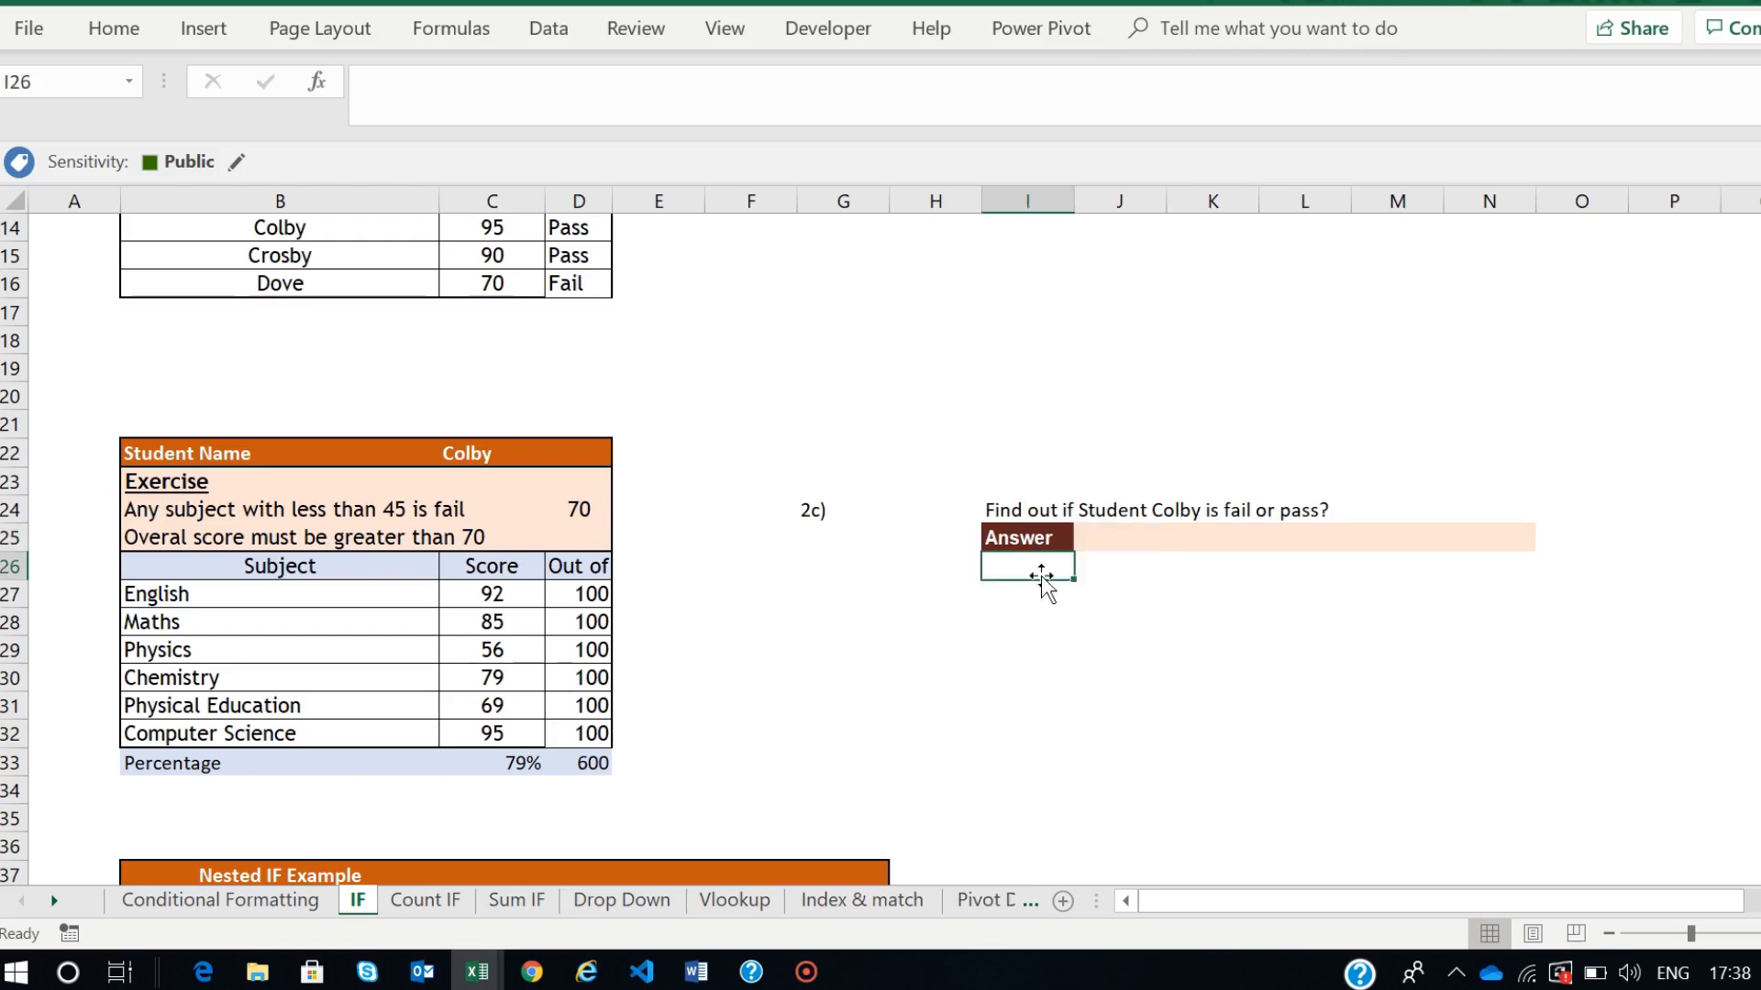
scroll(980, 609, "up", 2)
scroll(979, 609, "up", 1)
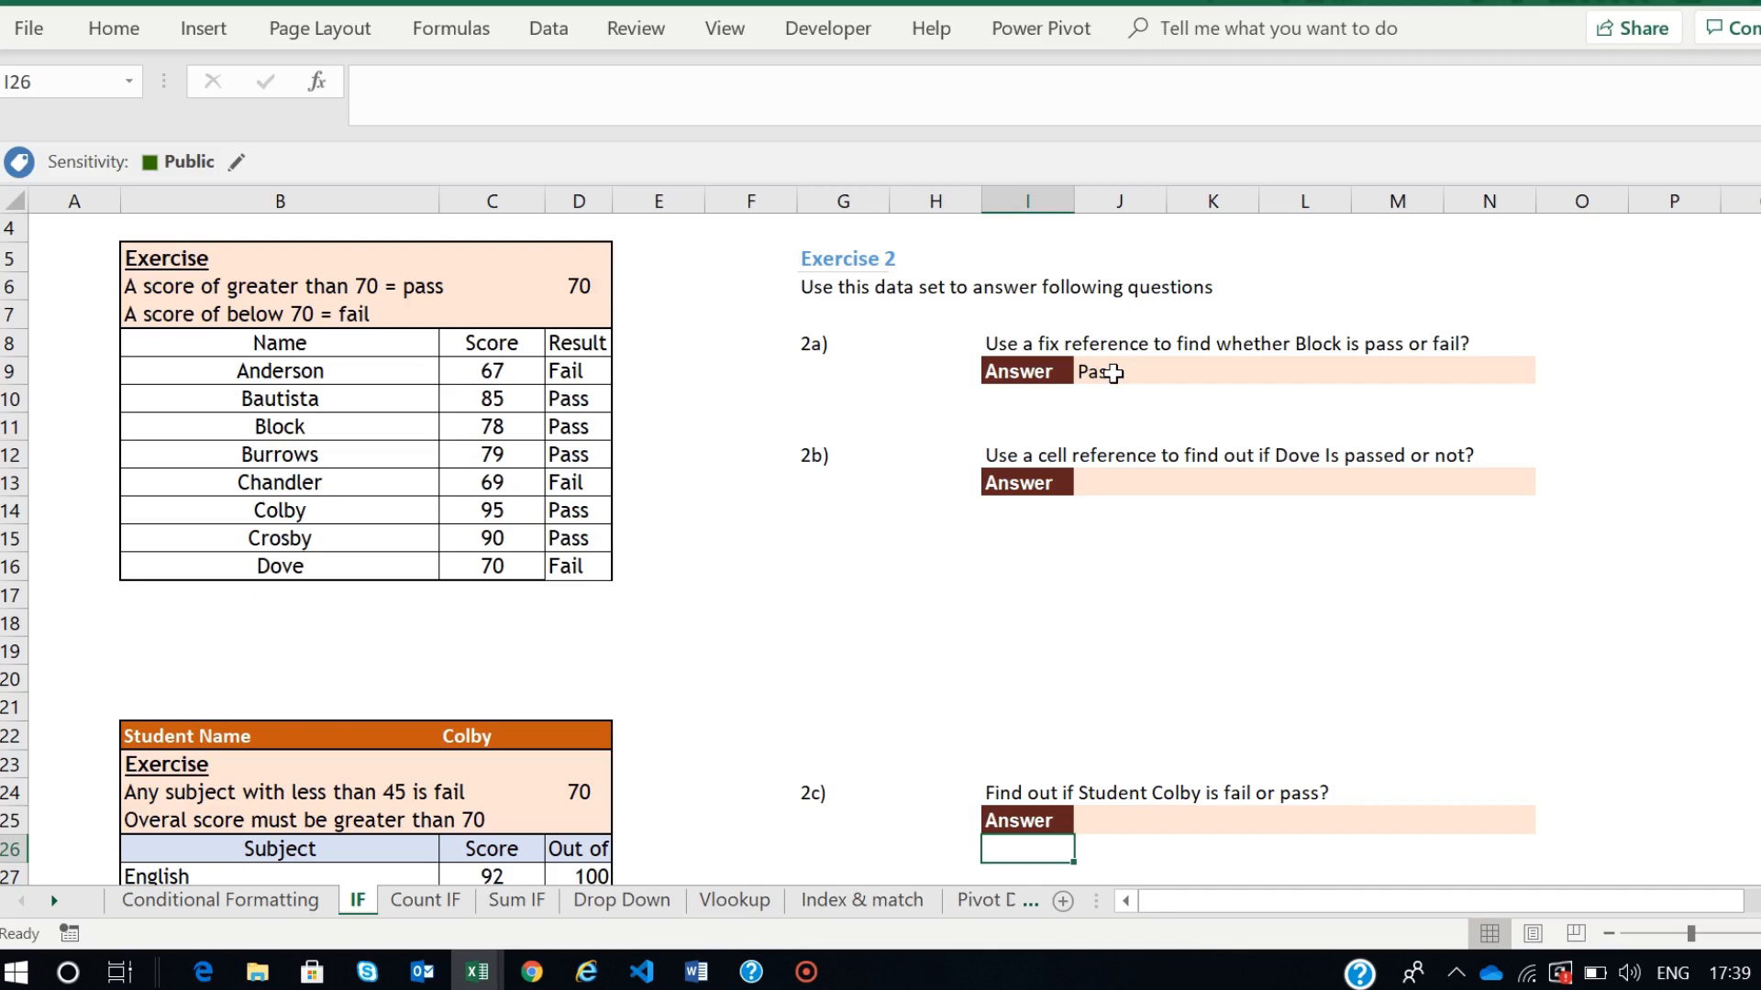
left_click(1096, 486)
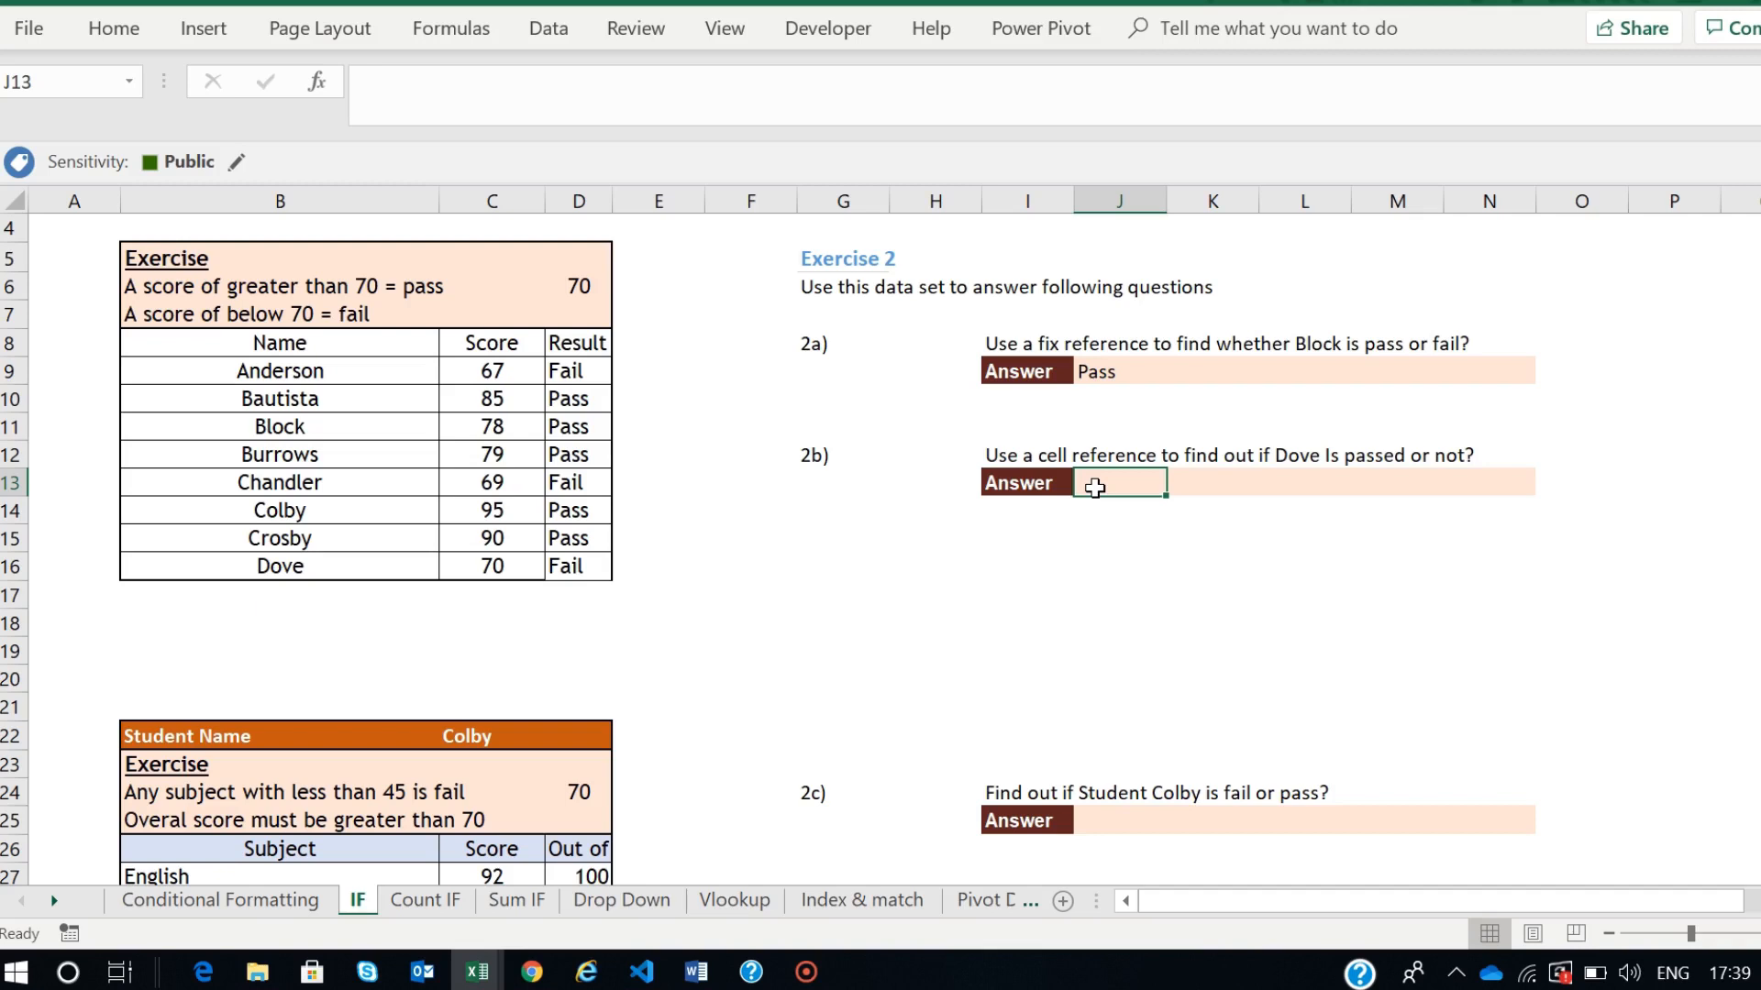
left_click(1095, 487)
- Open the Count IF sheet, select 3a answer cell N10, and bring the Order ID column back into view
left_click(427, 900)
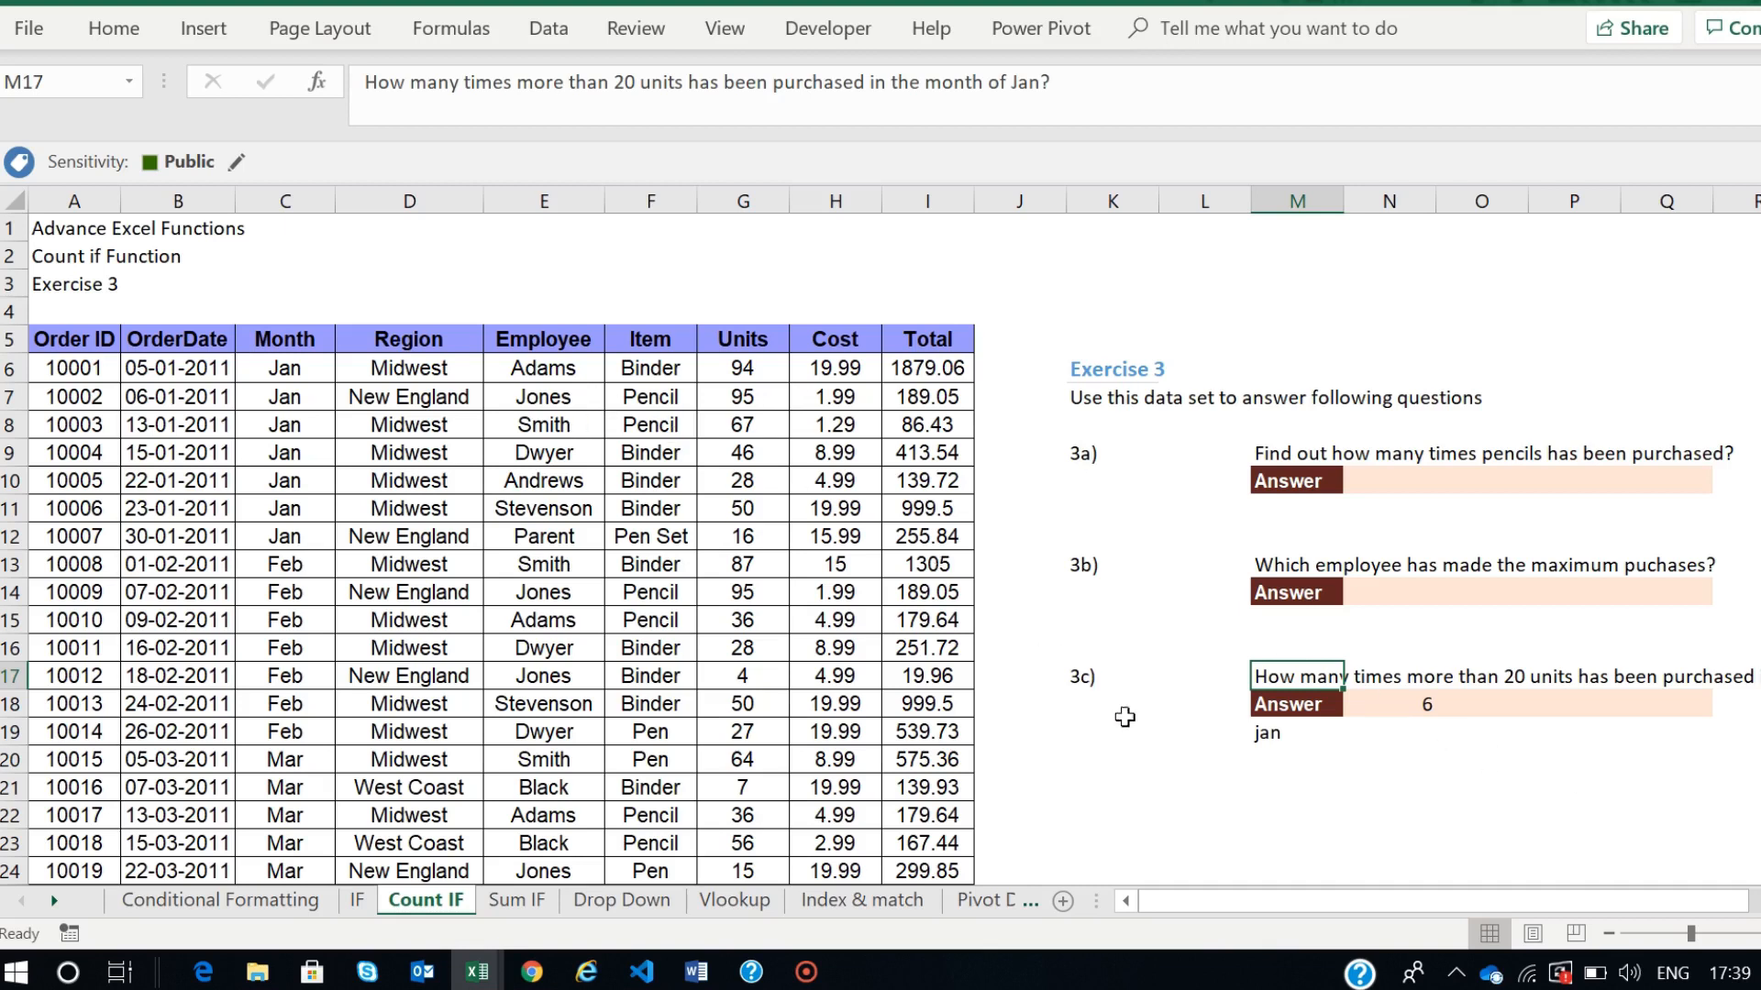
left_click(1162, 761)
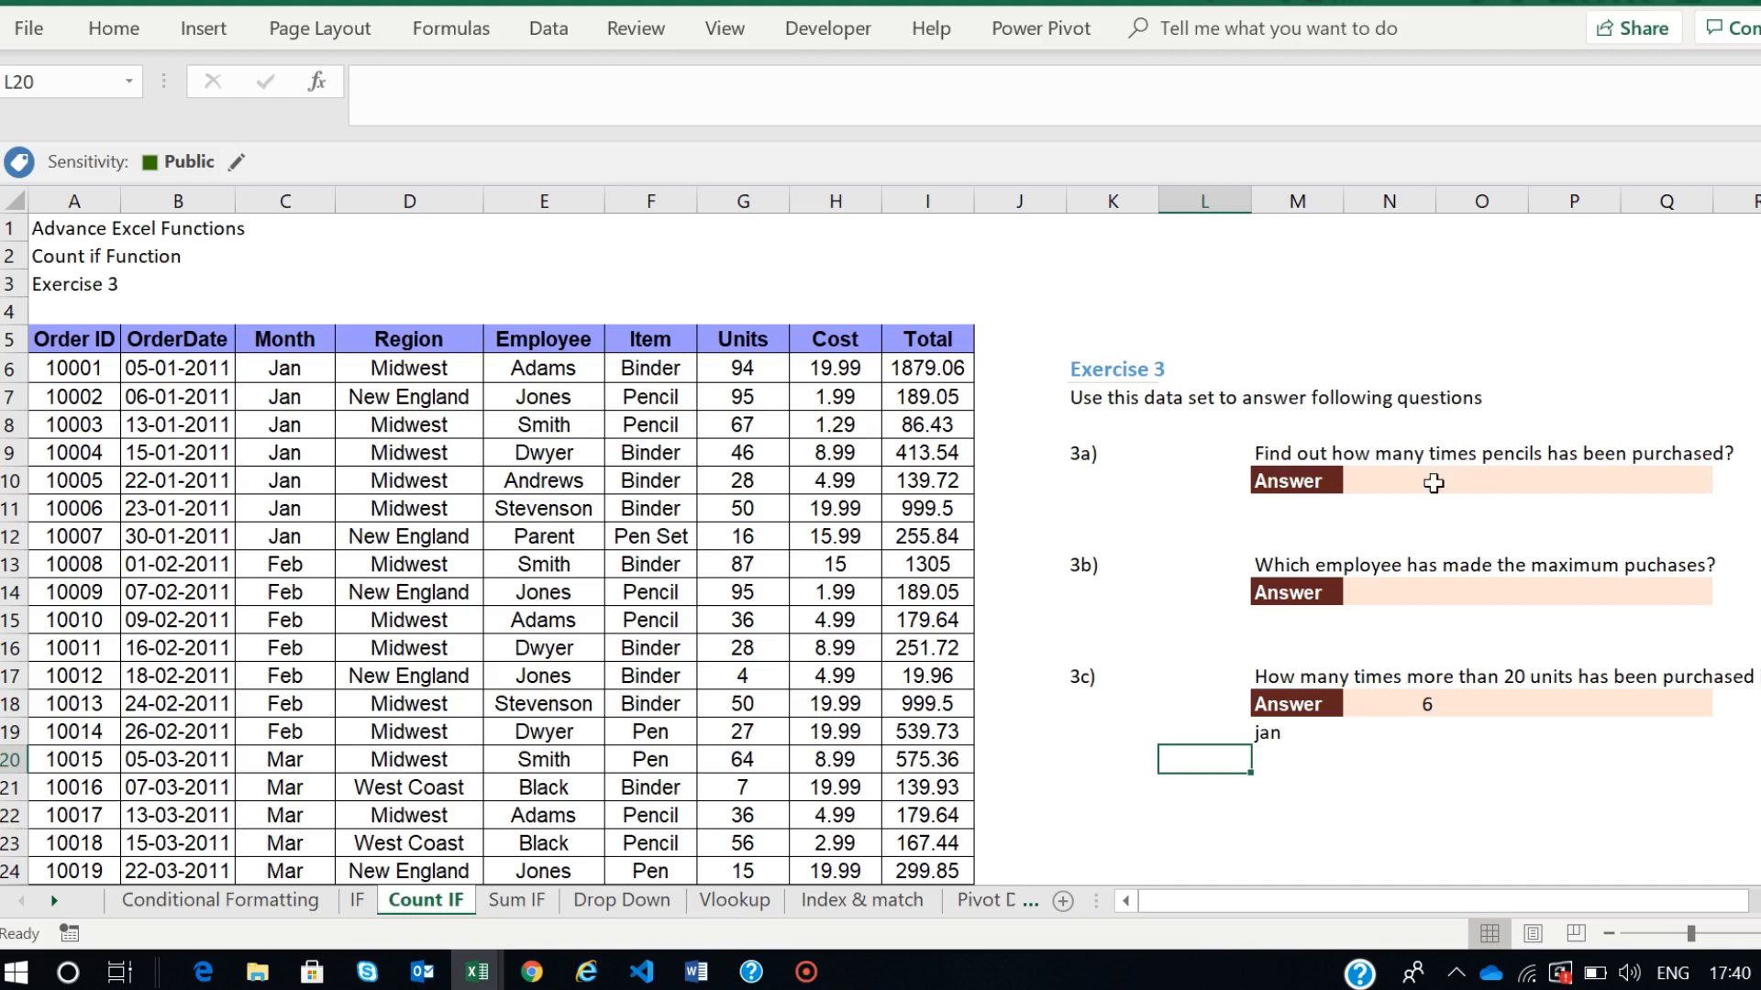
left_click(1357, 484)
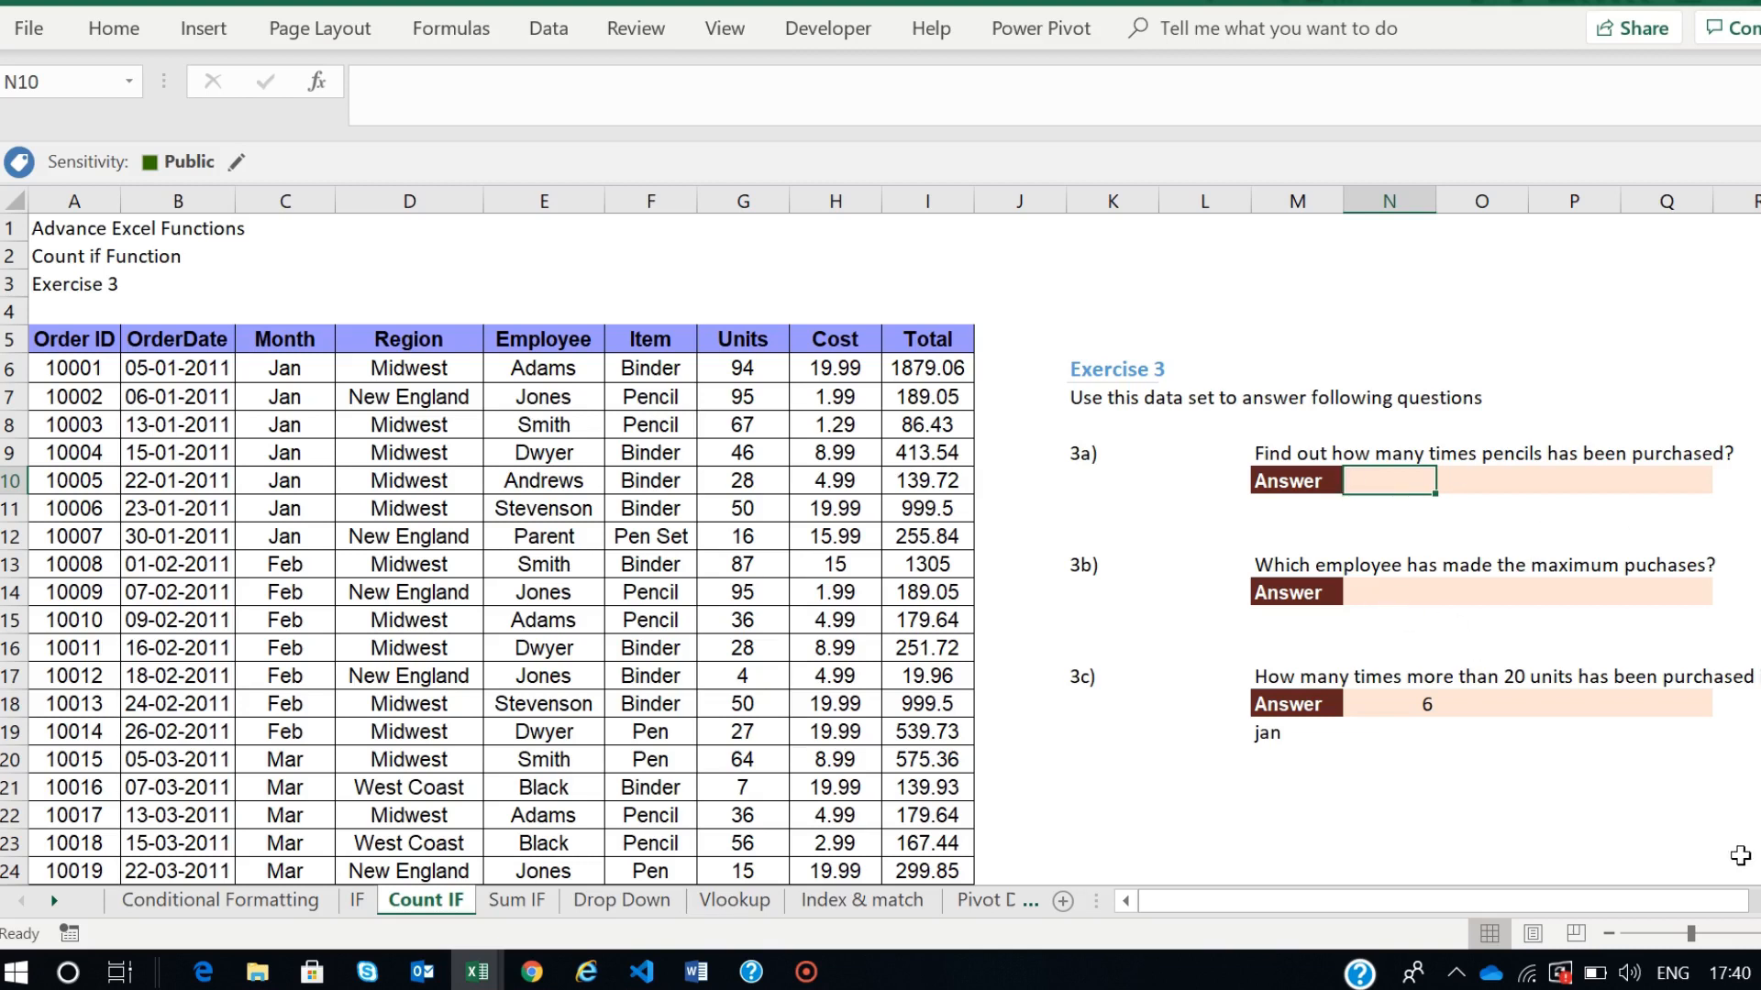
scroll(1247, 712, "right", 1)
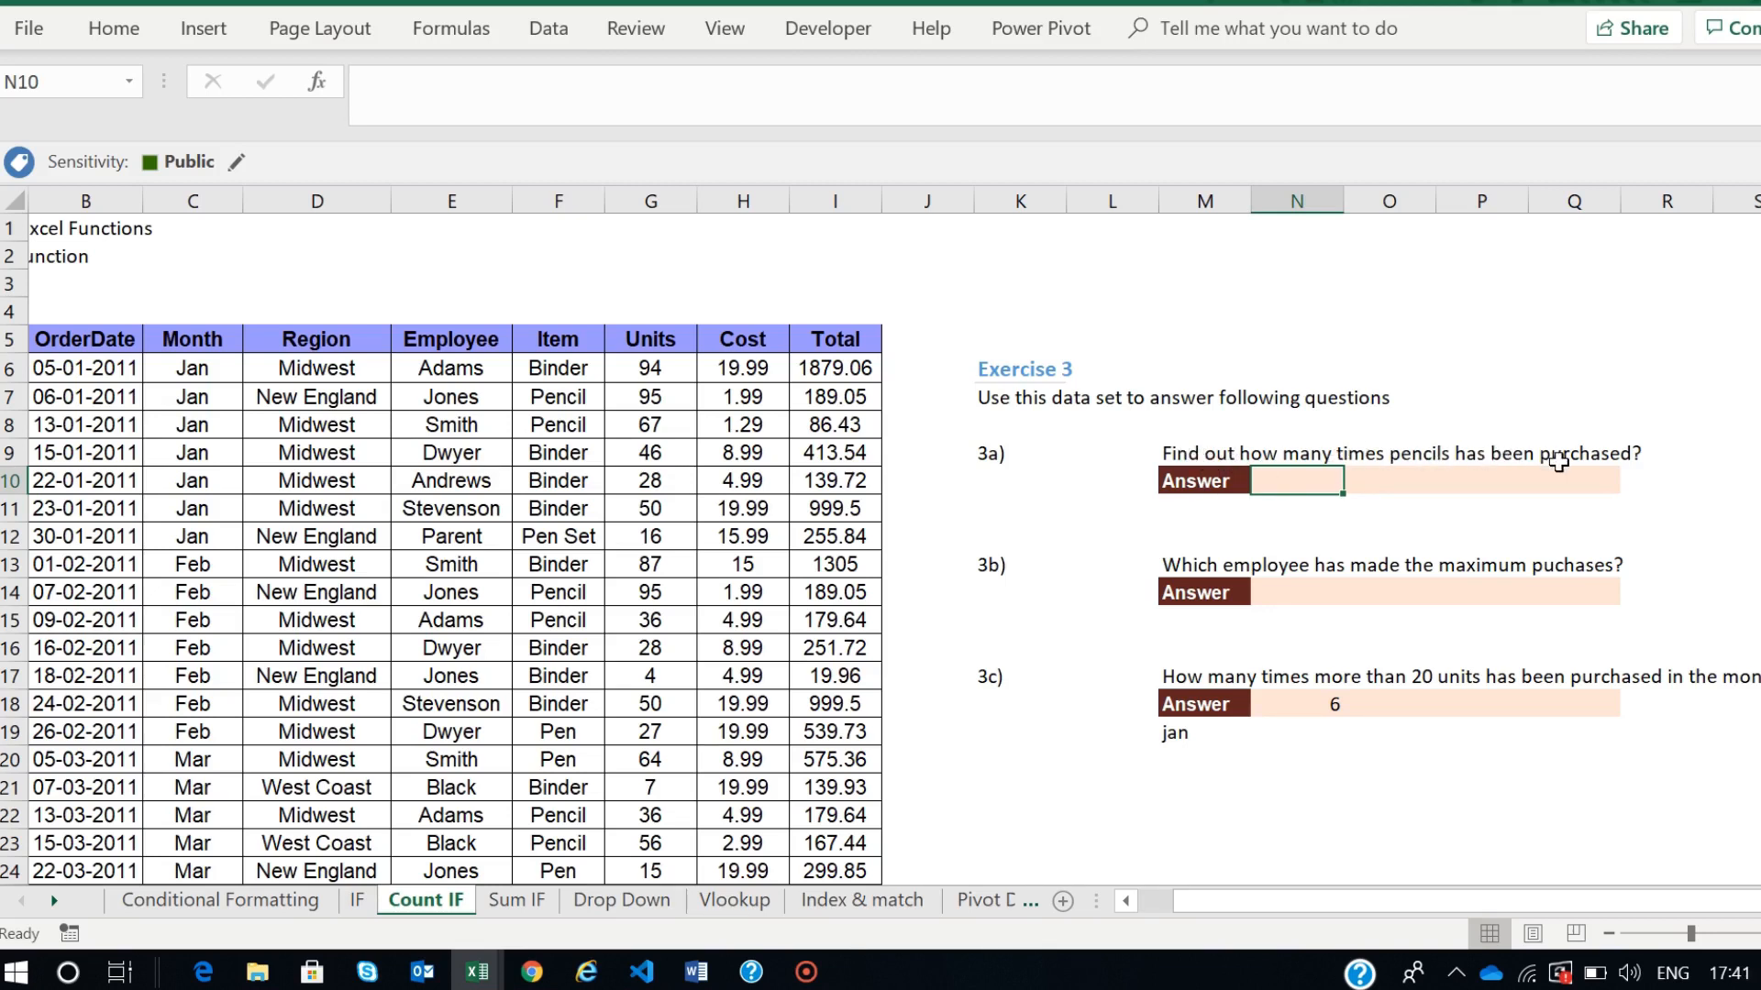
left_click(1135, 906)
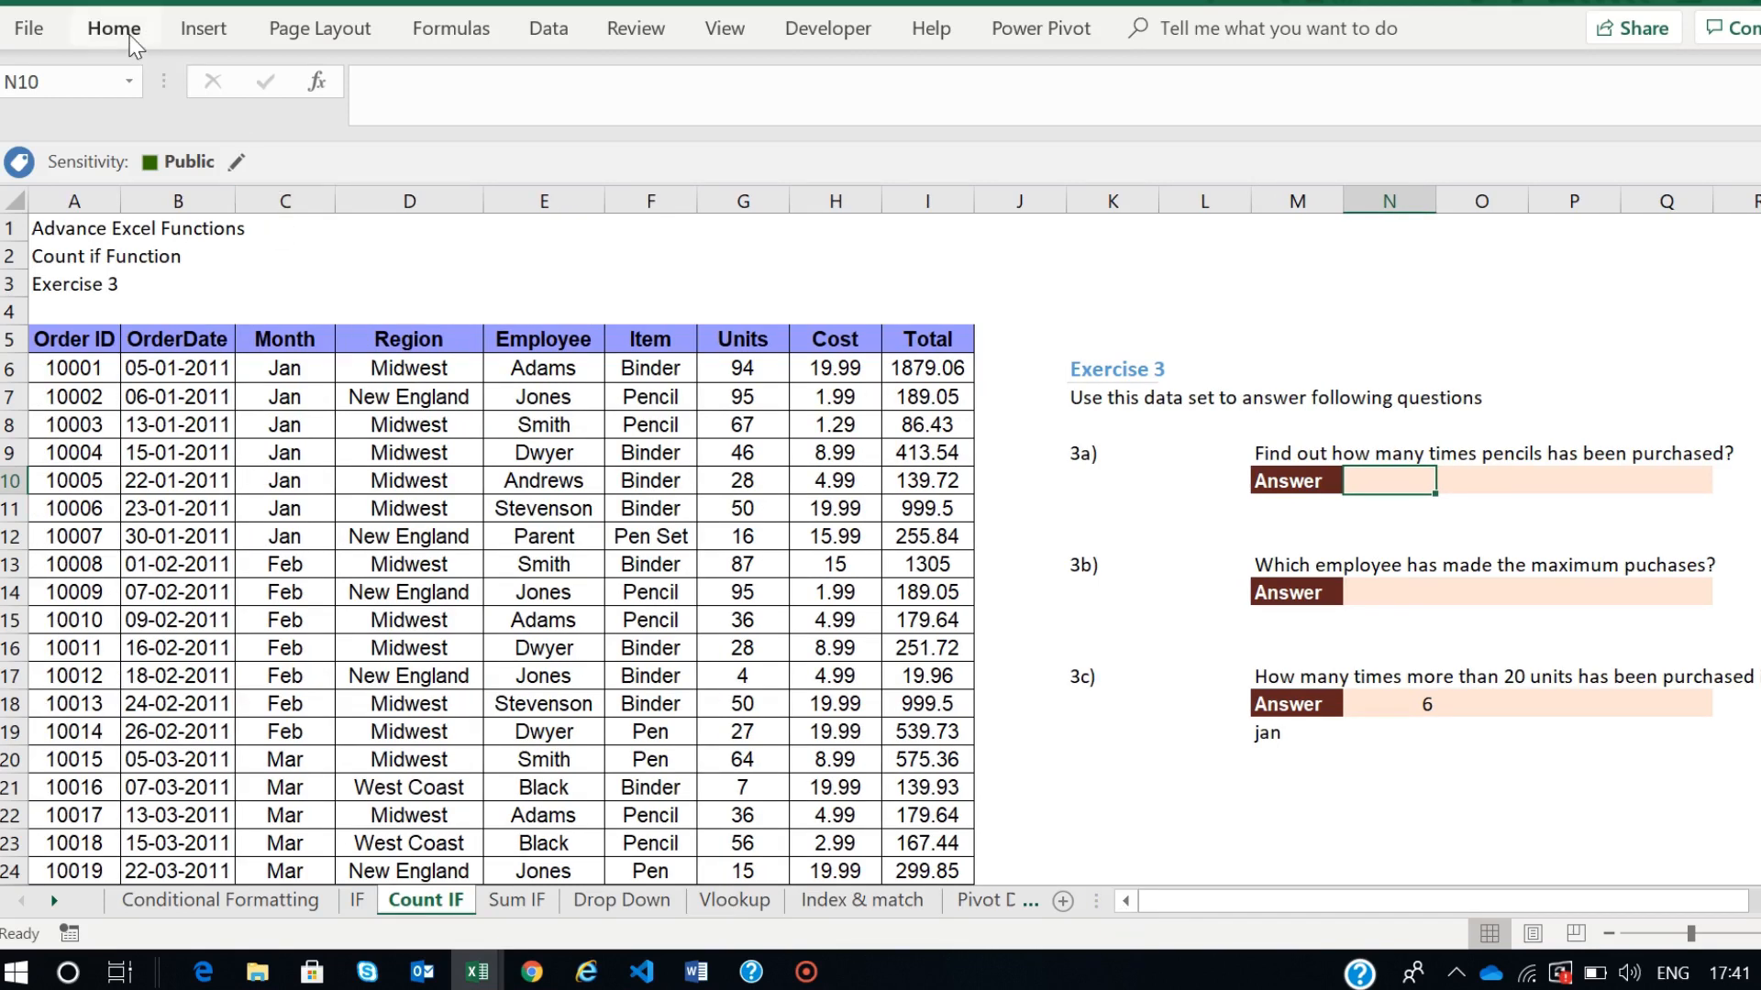
left_click(451, 29)
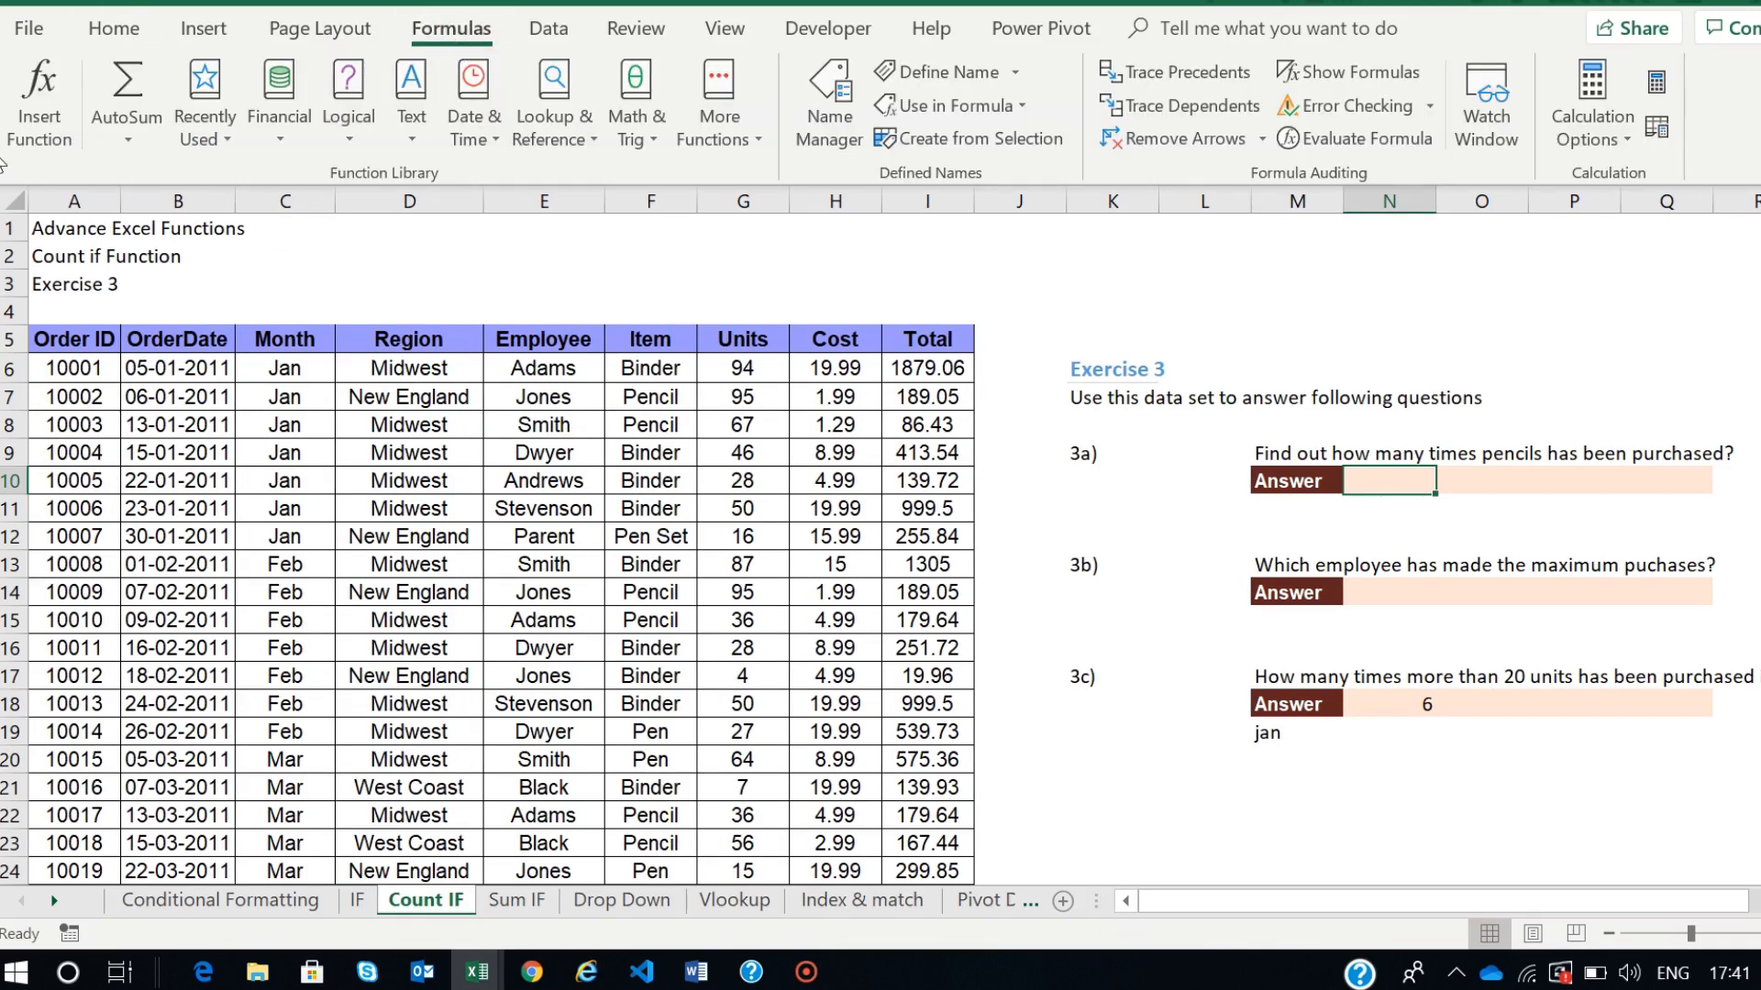
left_click(25, 121)
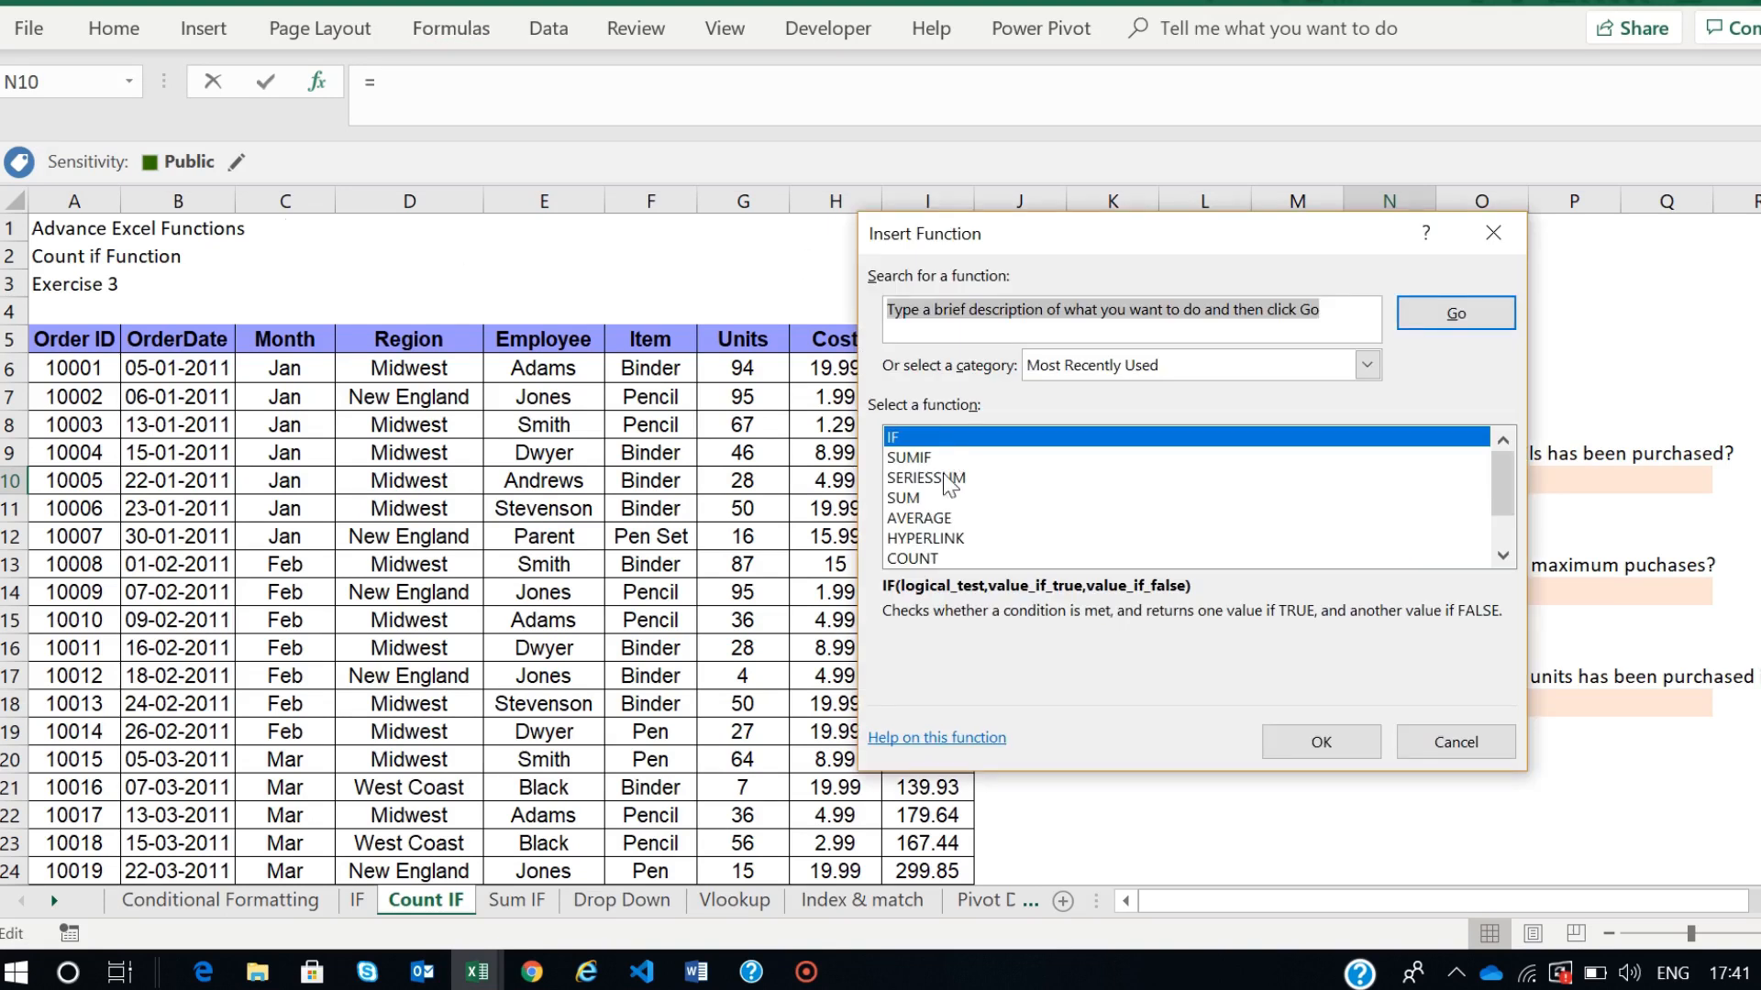
type("c")
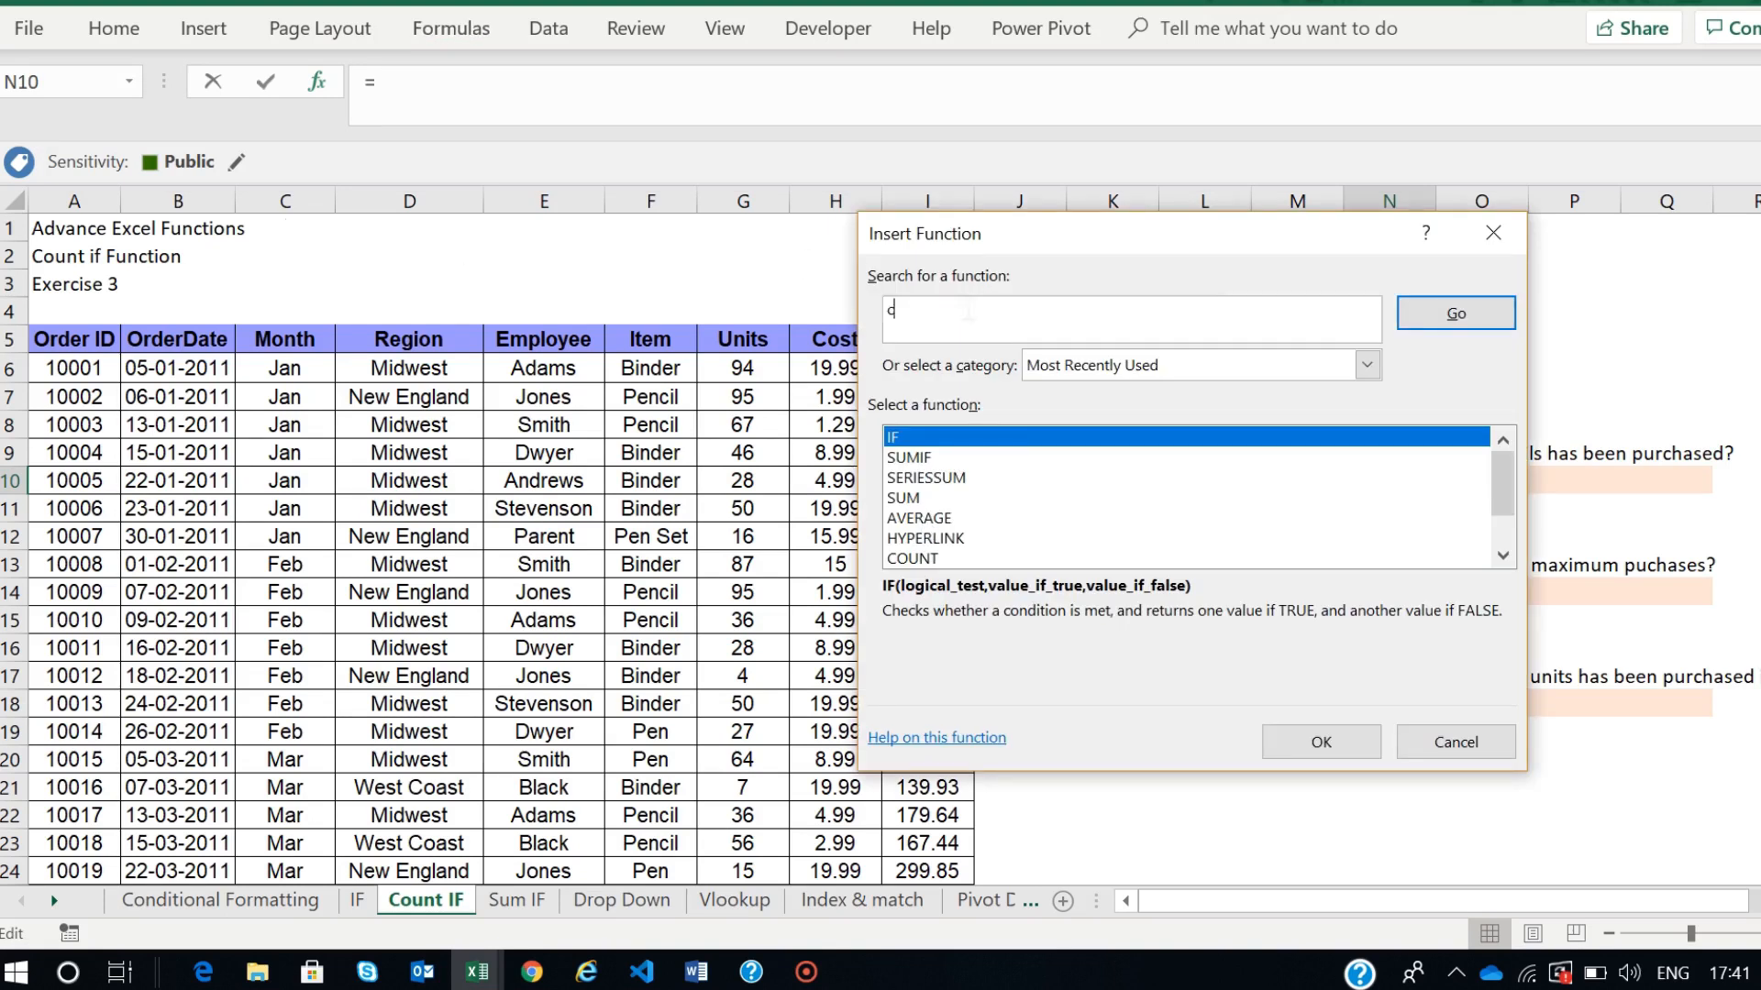
type("oiuntif")
left_click(1477, 315)
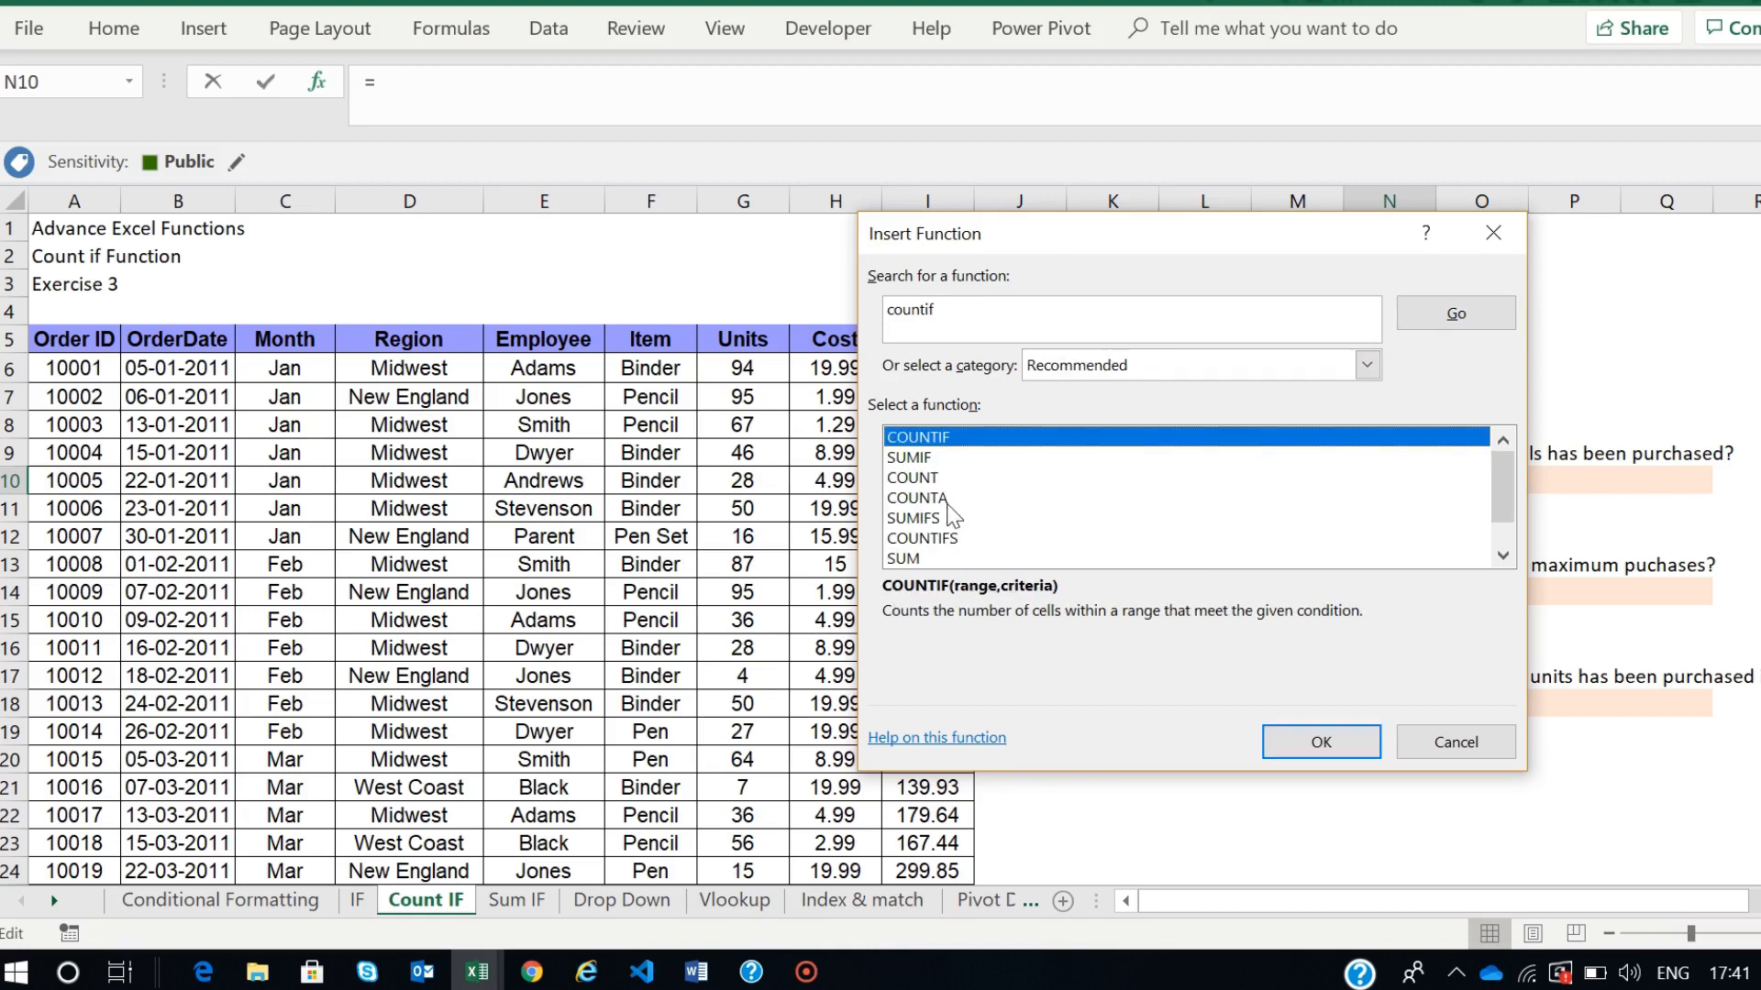
left_click(1311, 745)
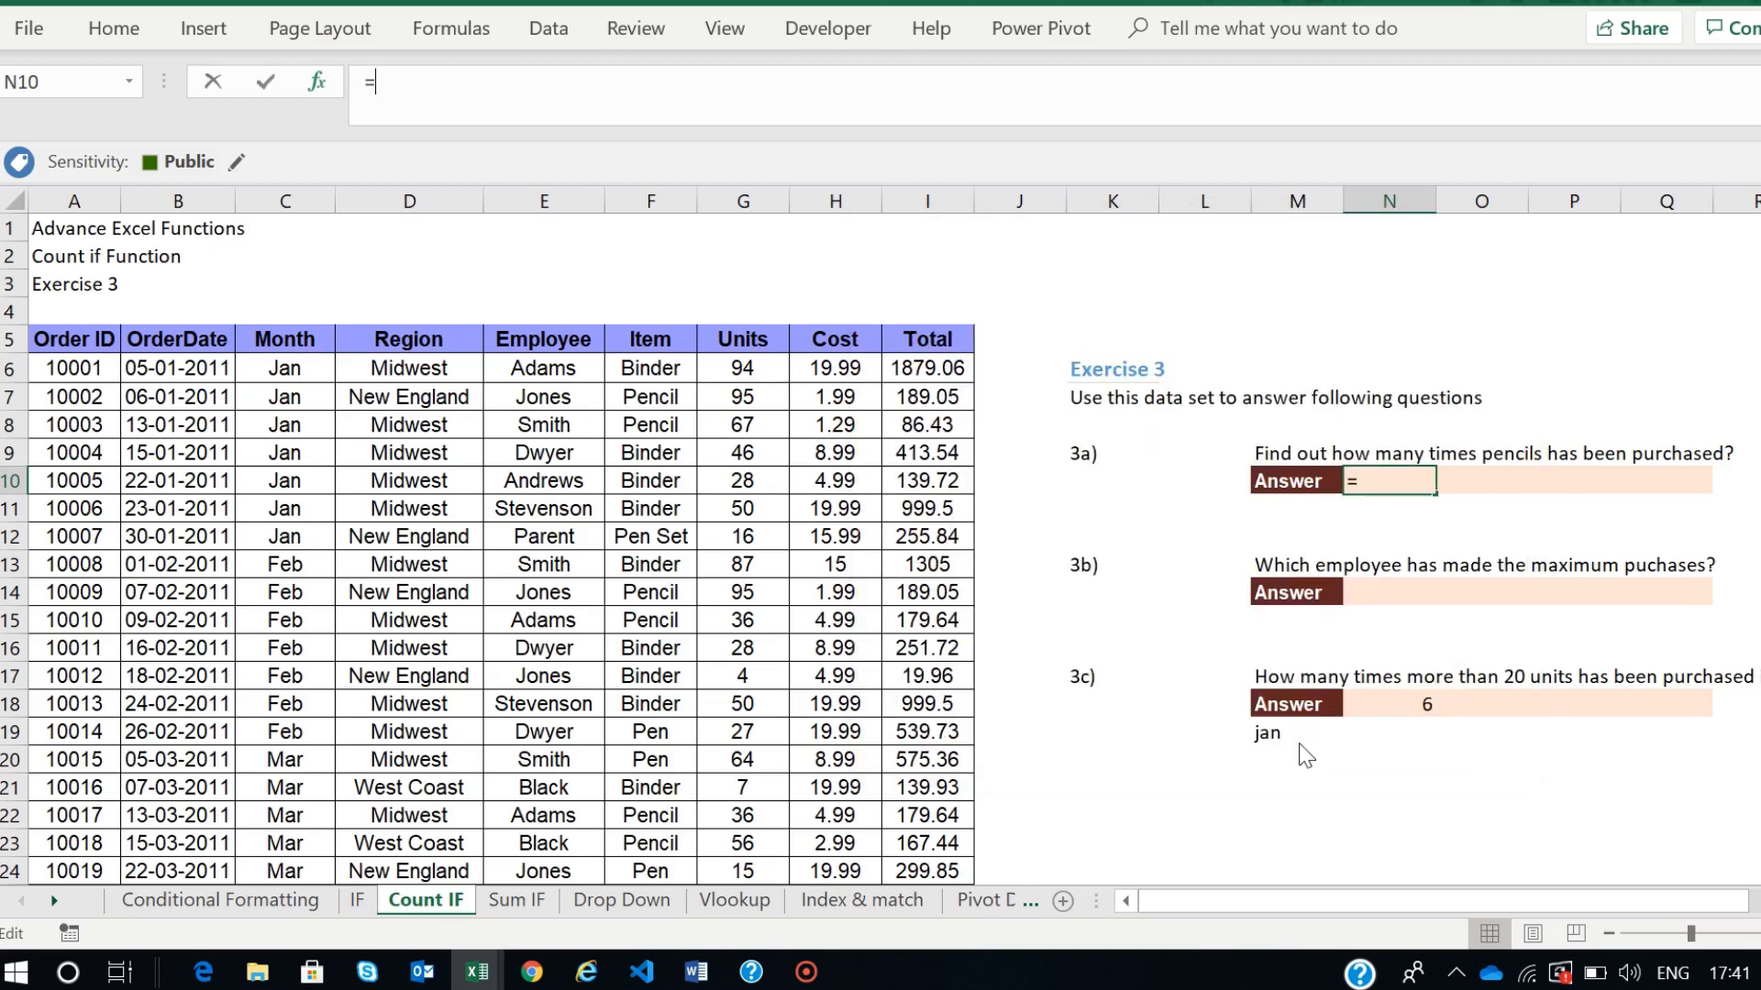
left_click_drag(1054, 318, 854, 293)
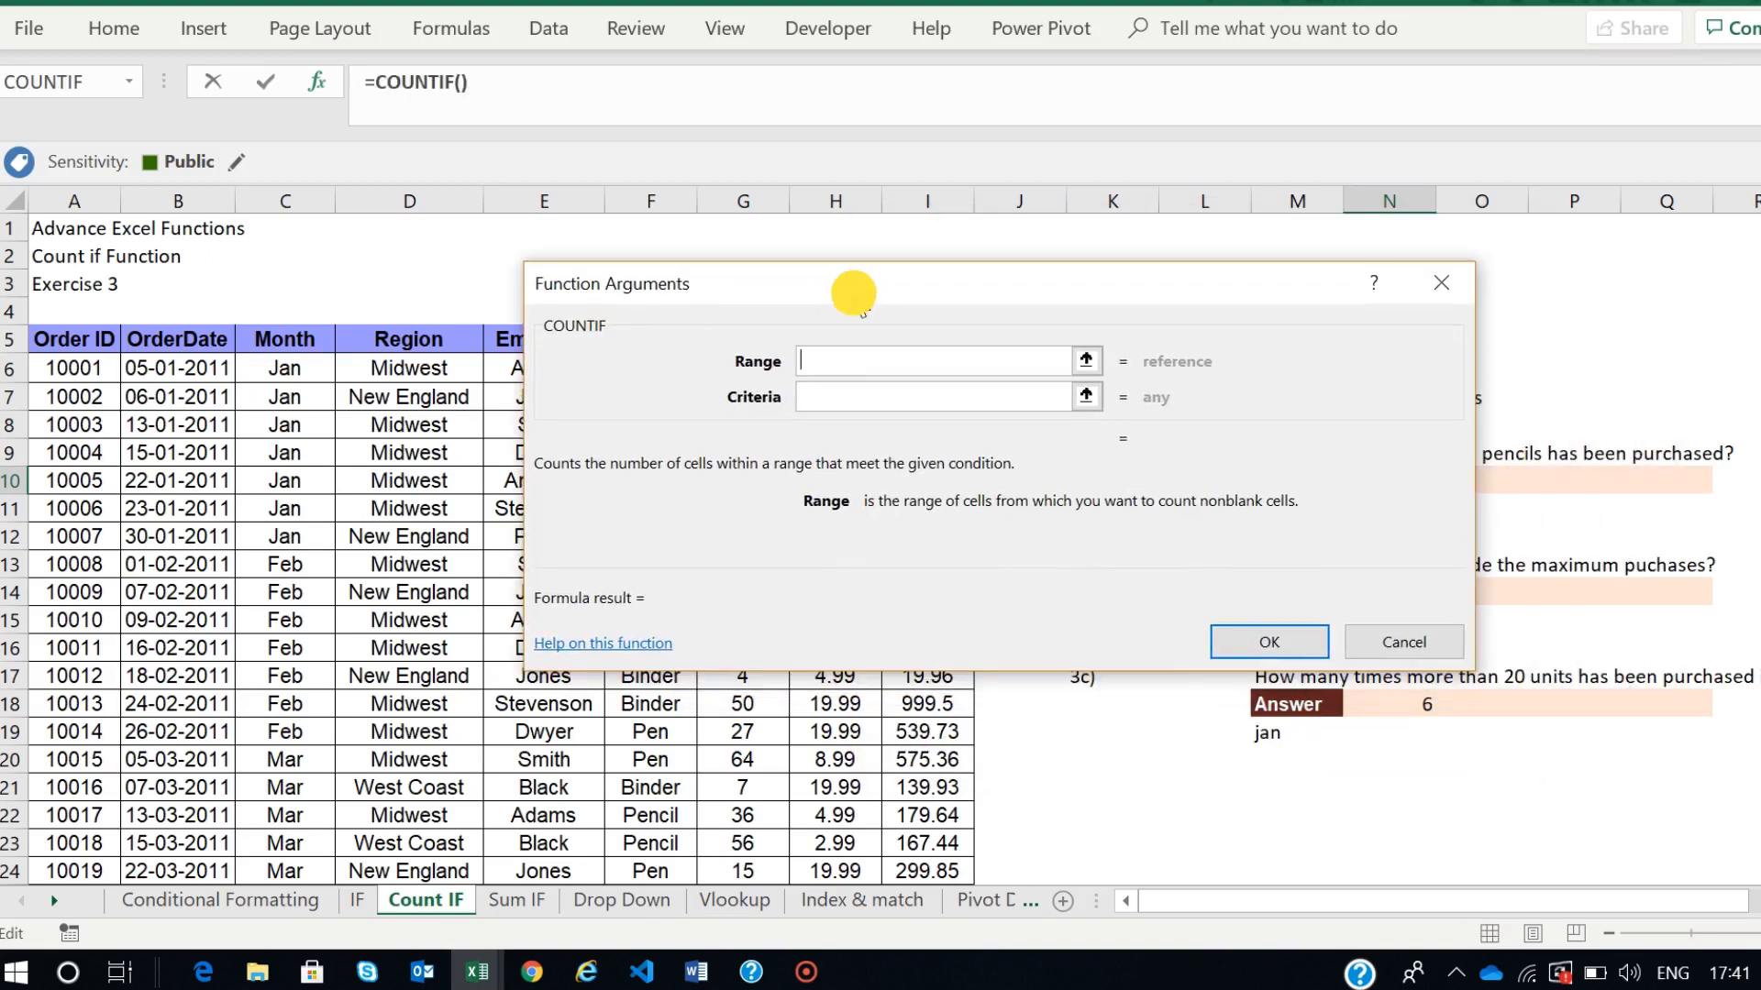
left_click(845, 359)
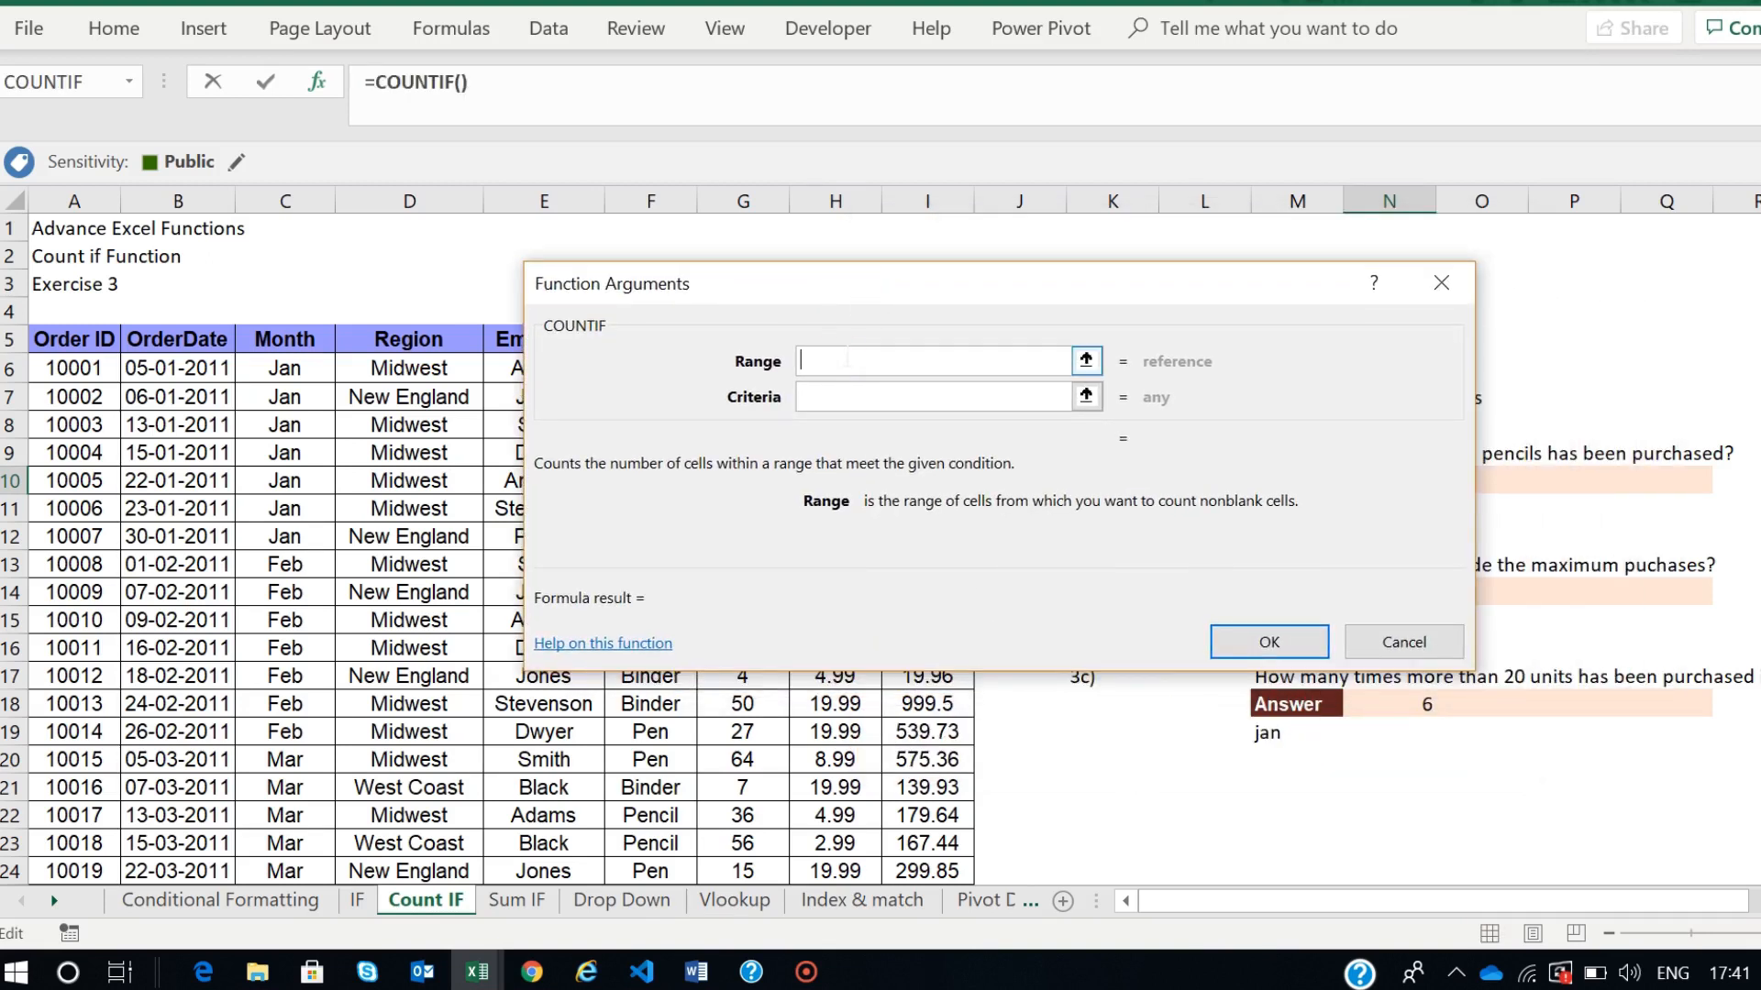
left_click_drag(786, 281, 1091, 281)
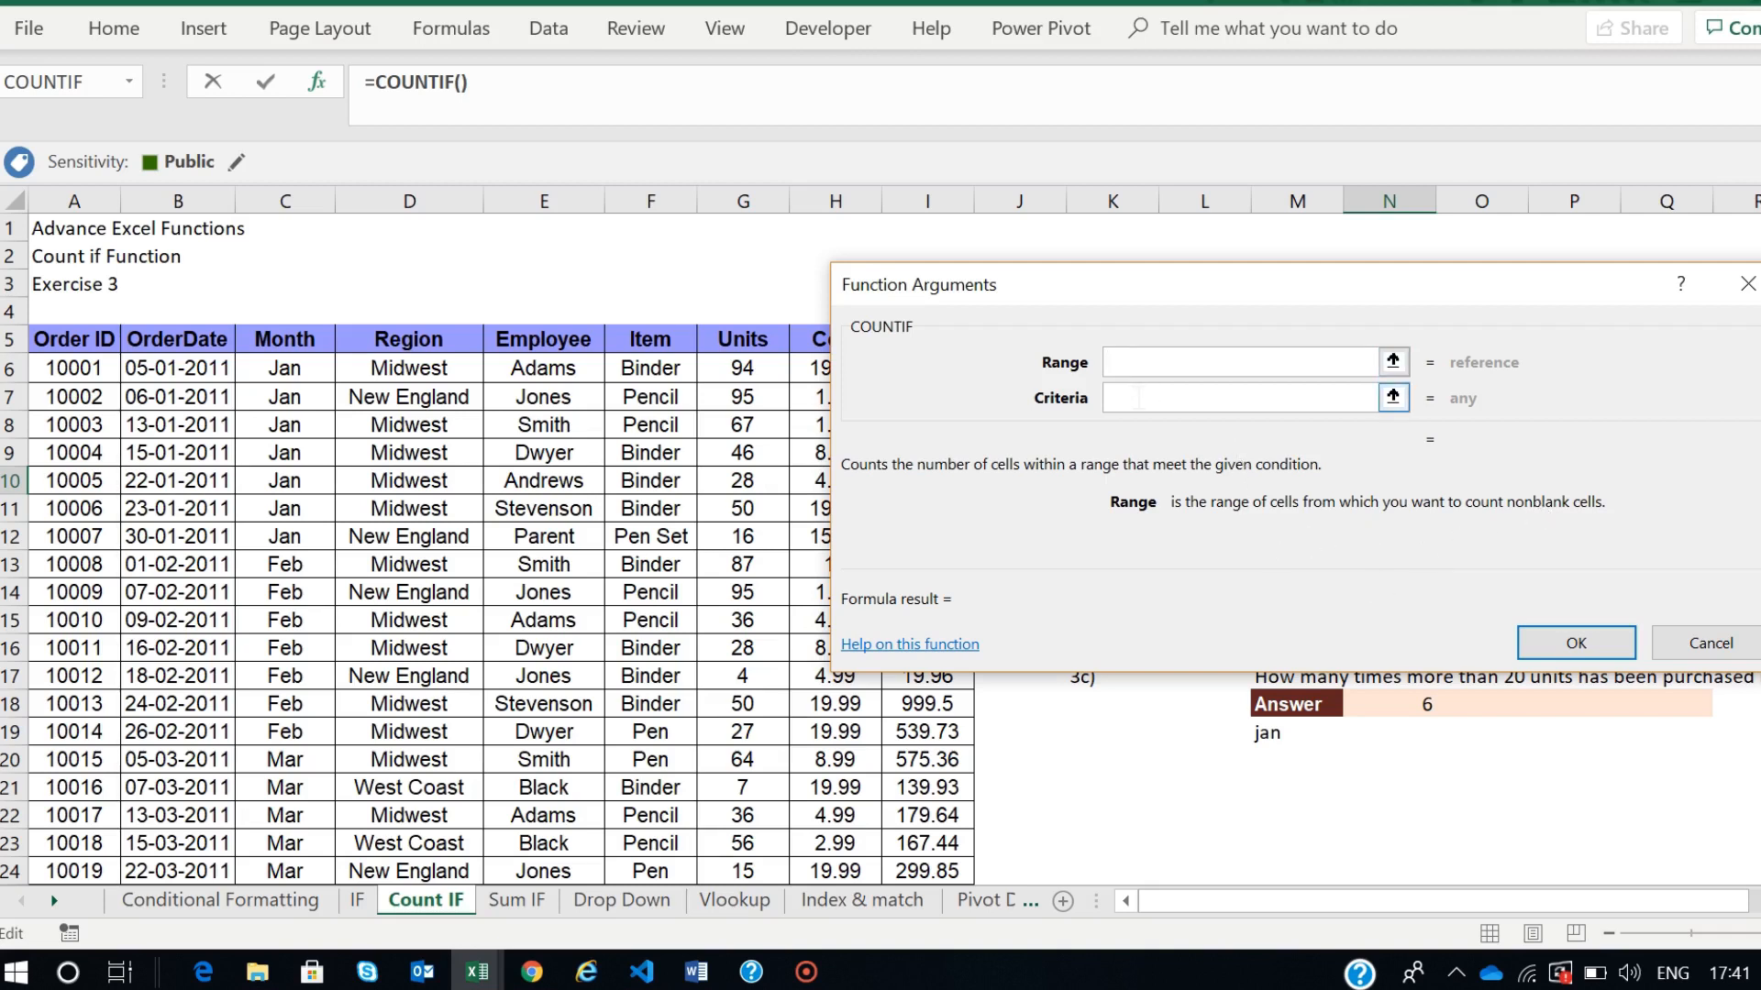
left_click(1137, 397)
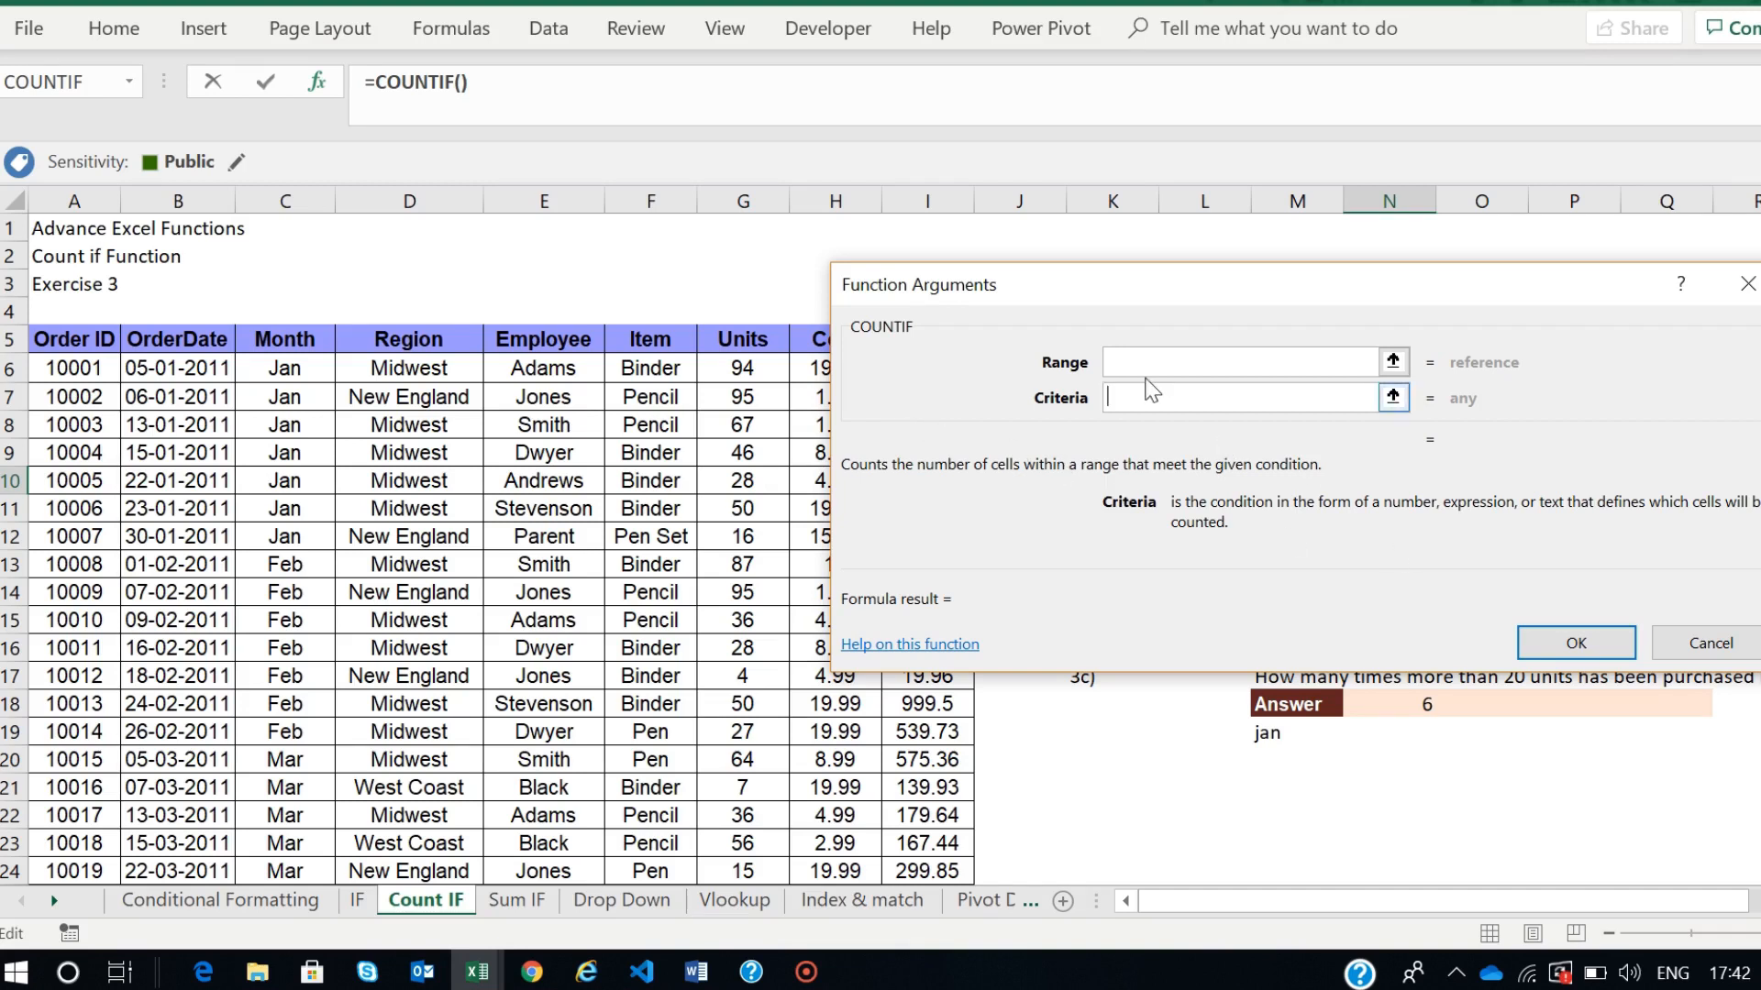
left_click(1115, 359)
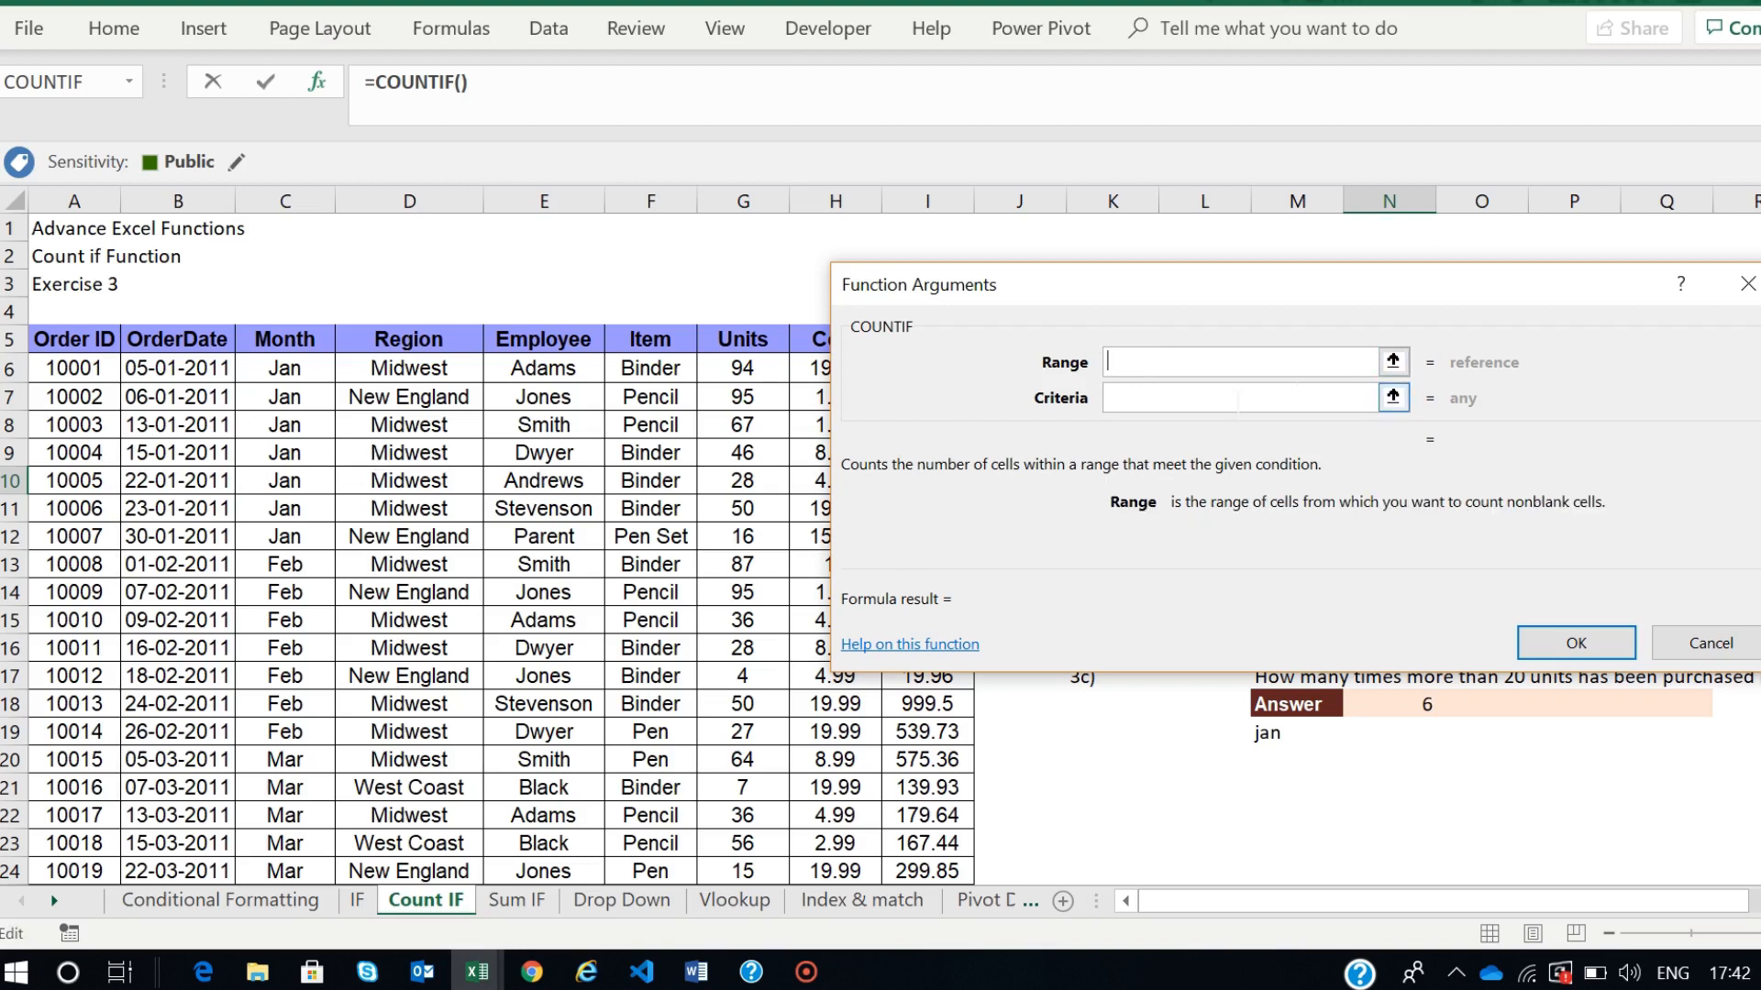
left_click(1238, 401)
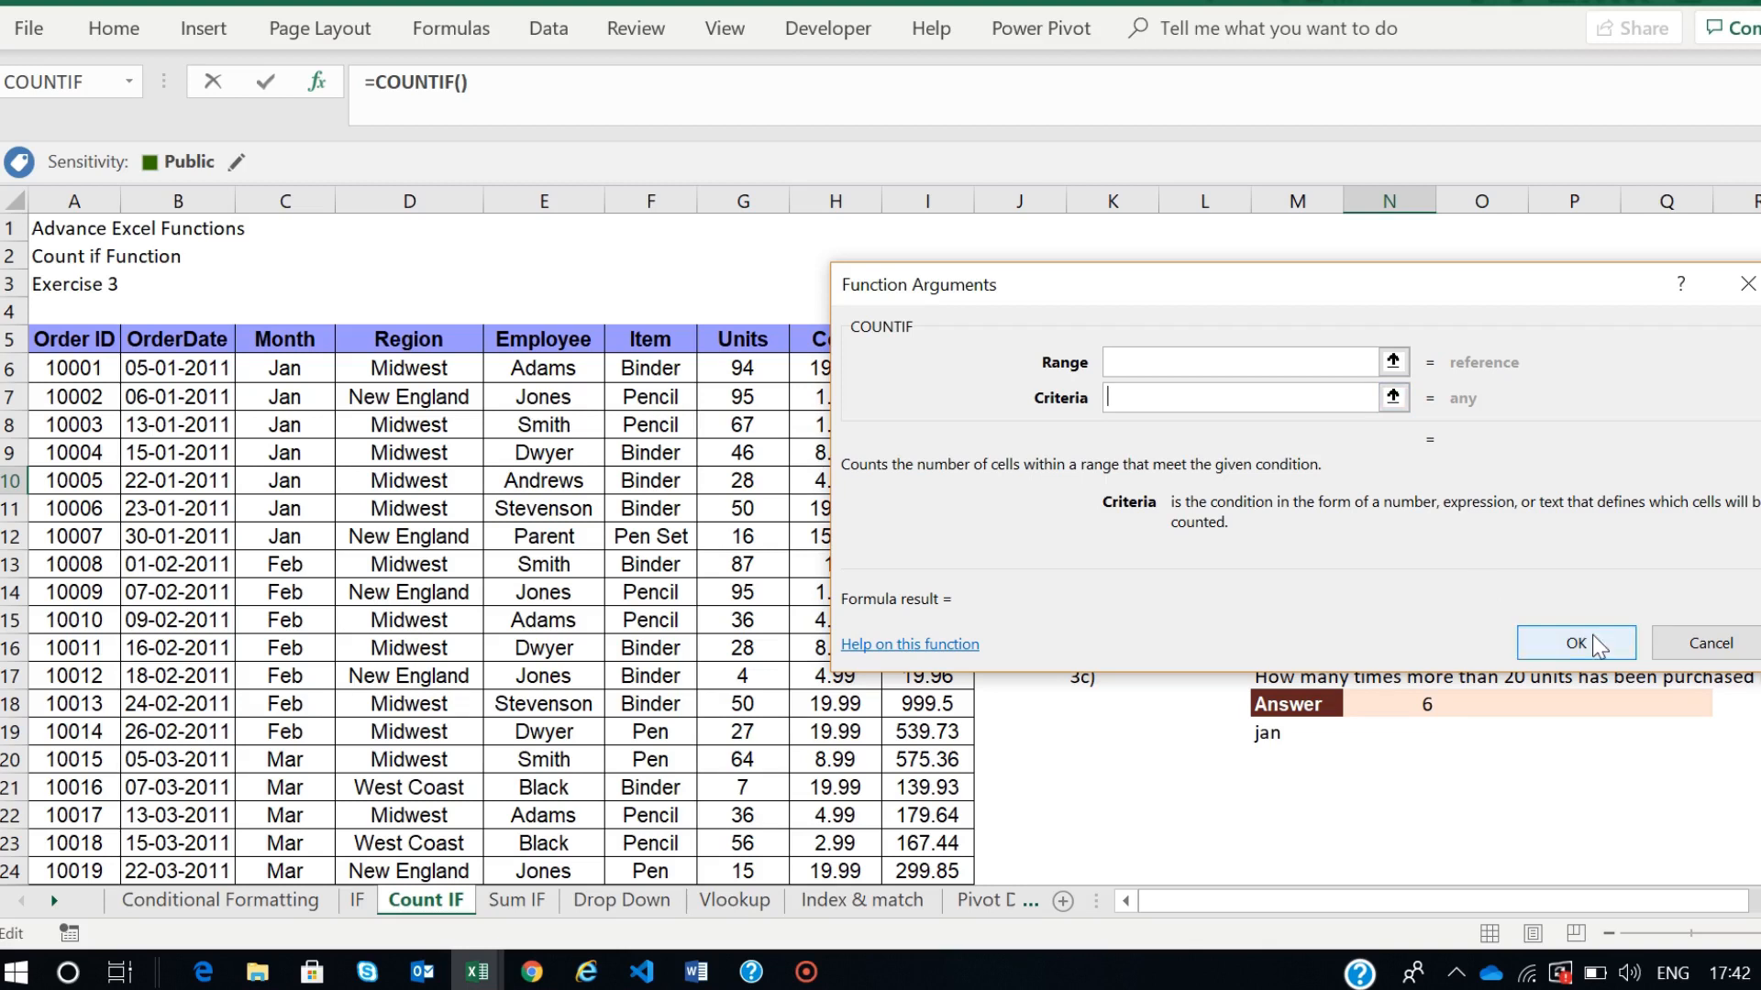
left_click(1692, 643)
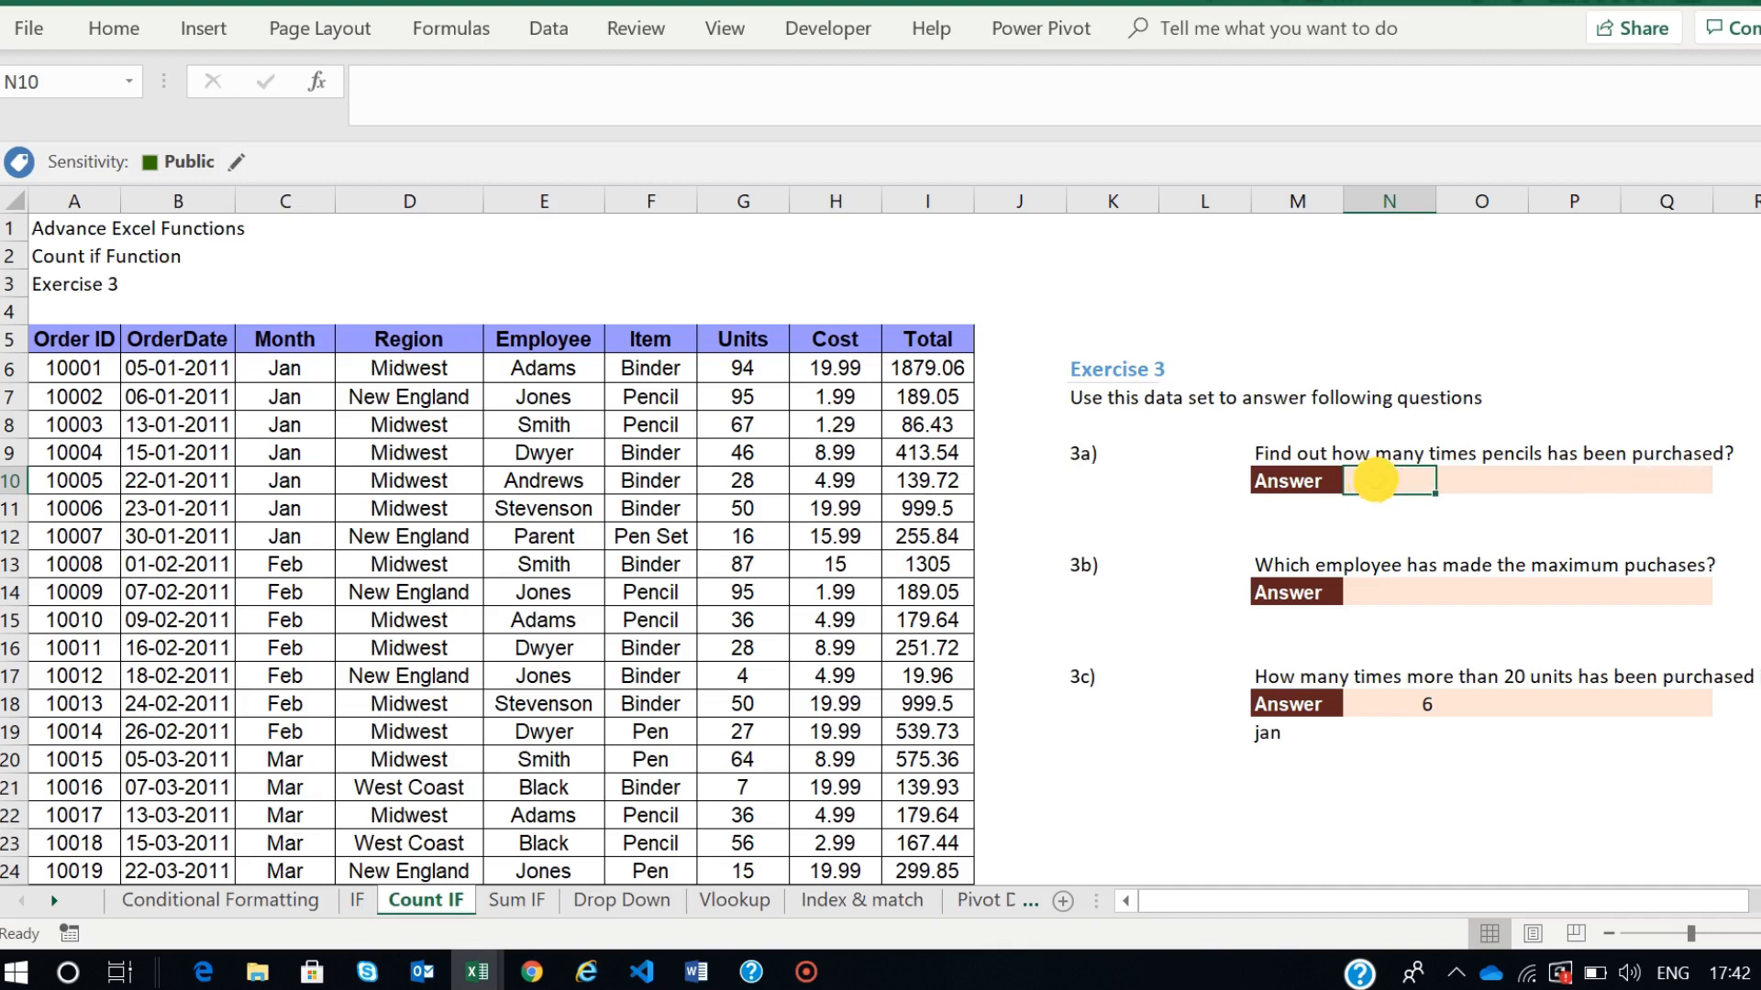
- Enter =COUNTIF(F5:F91,"pencils") in N10 to count pencil orders in the Item column
double_click(1379, 478)
type("=")
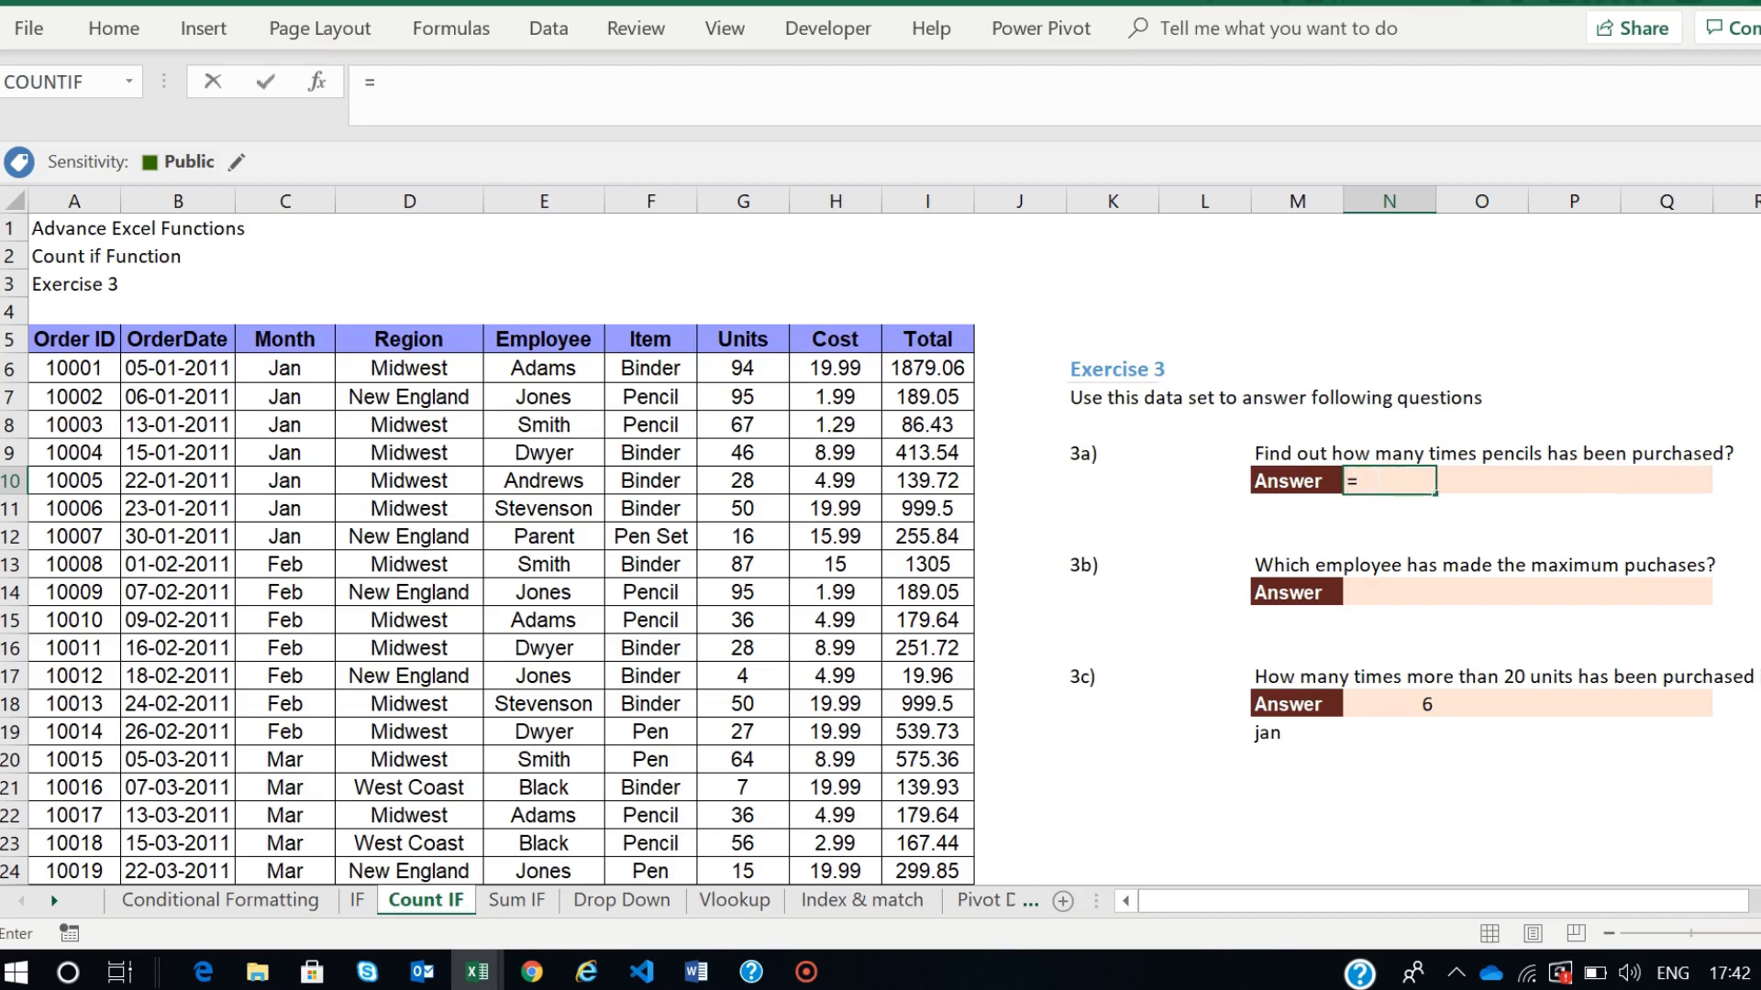
type("count")
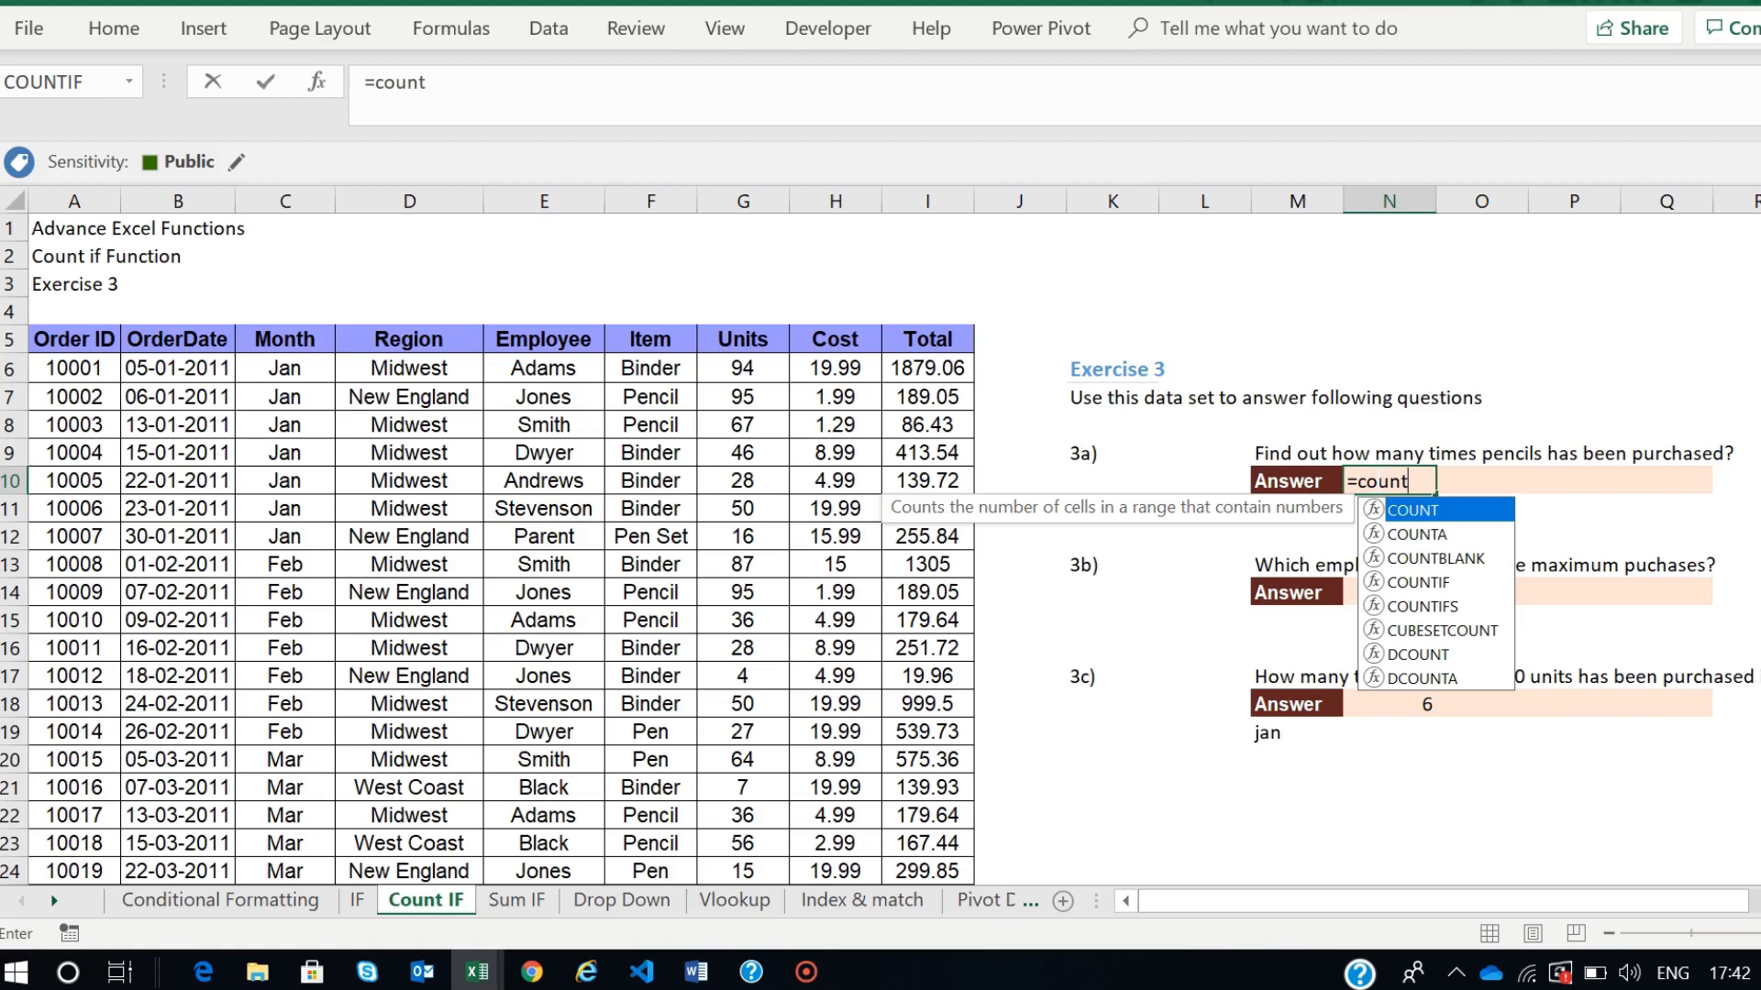
type("if")
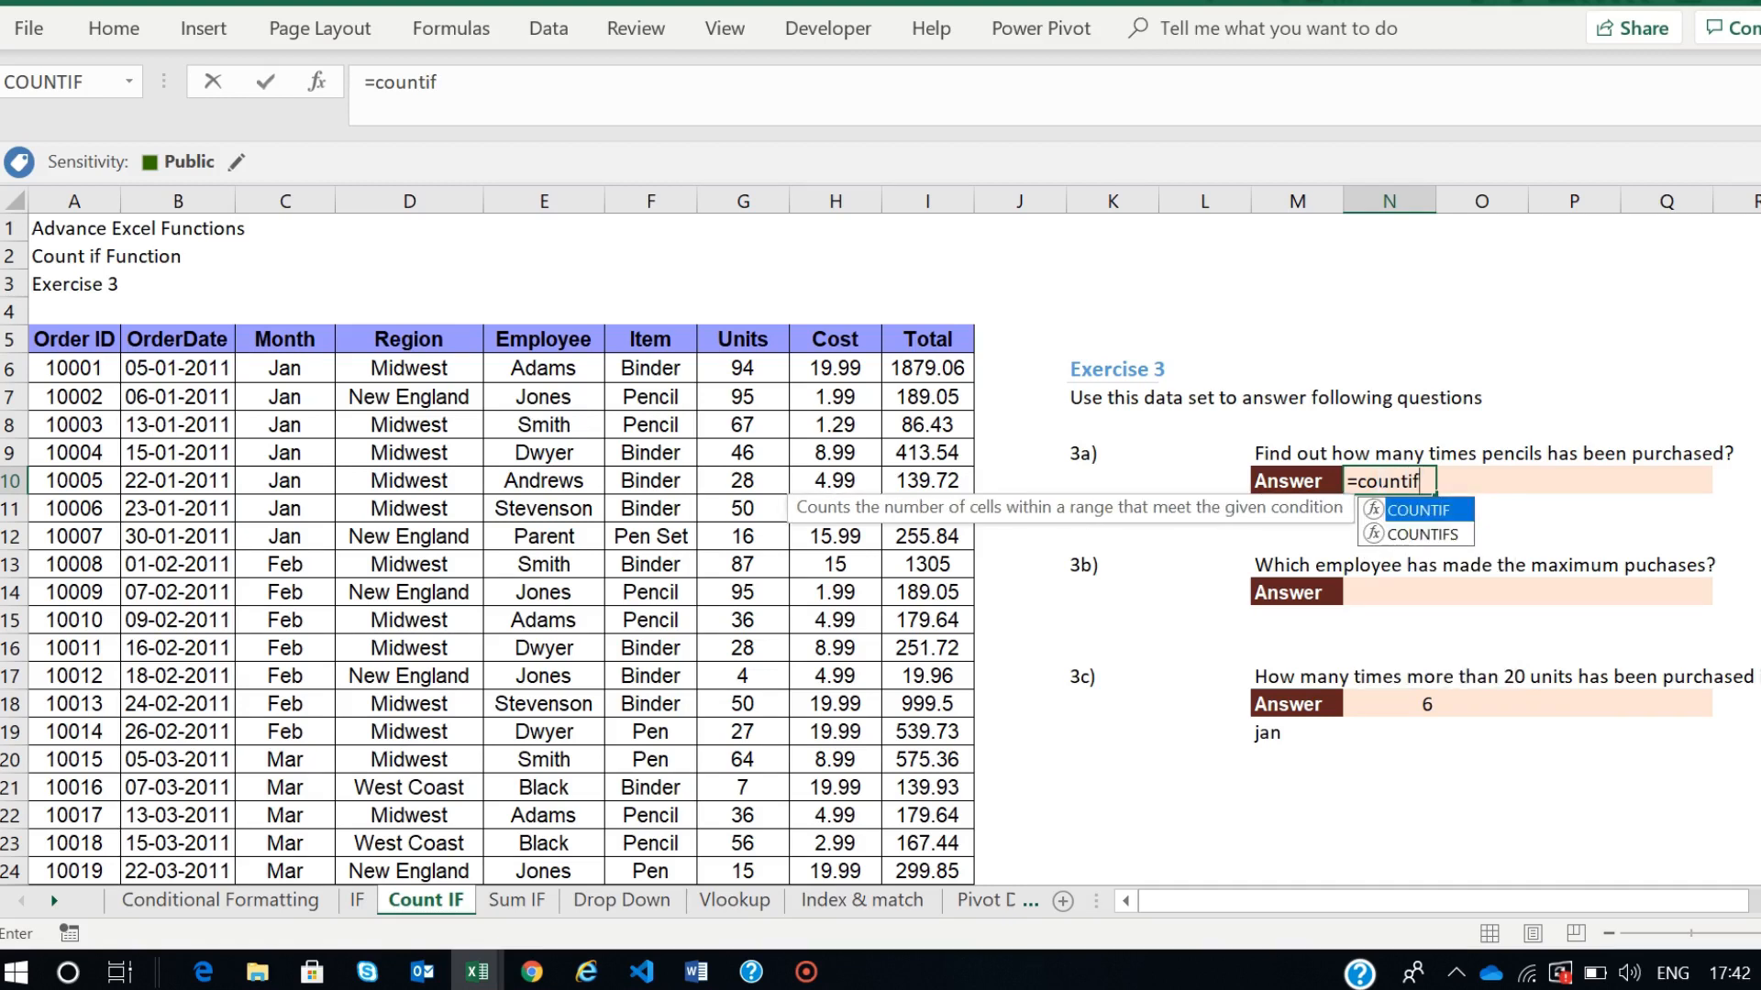
double_click(1427, 516)
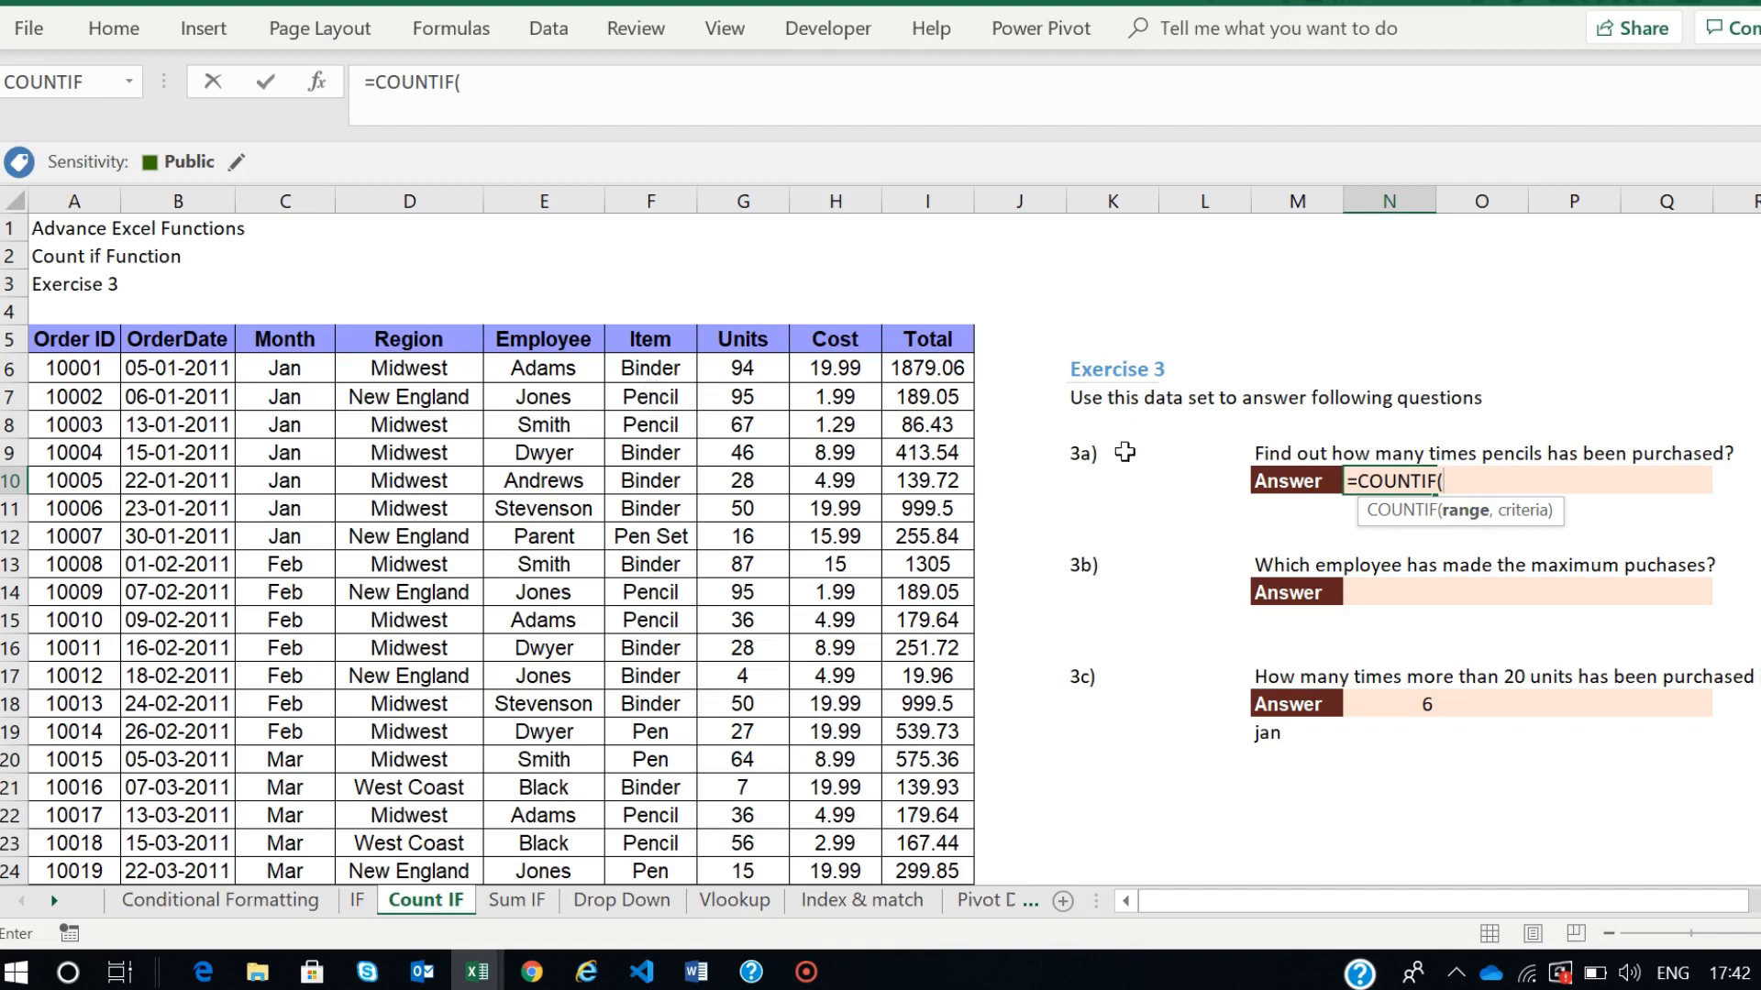
left_click(647, 339)
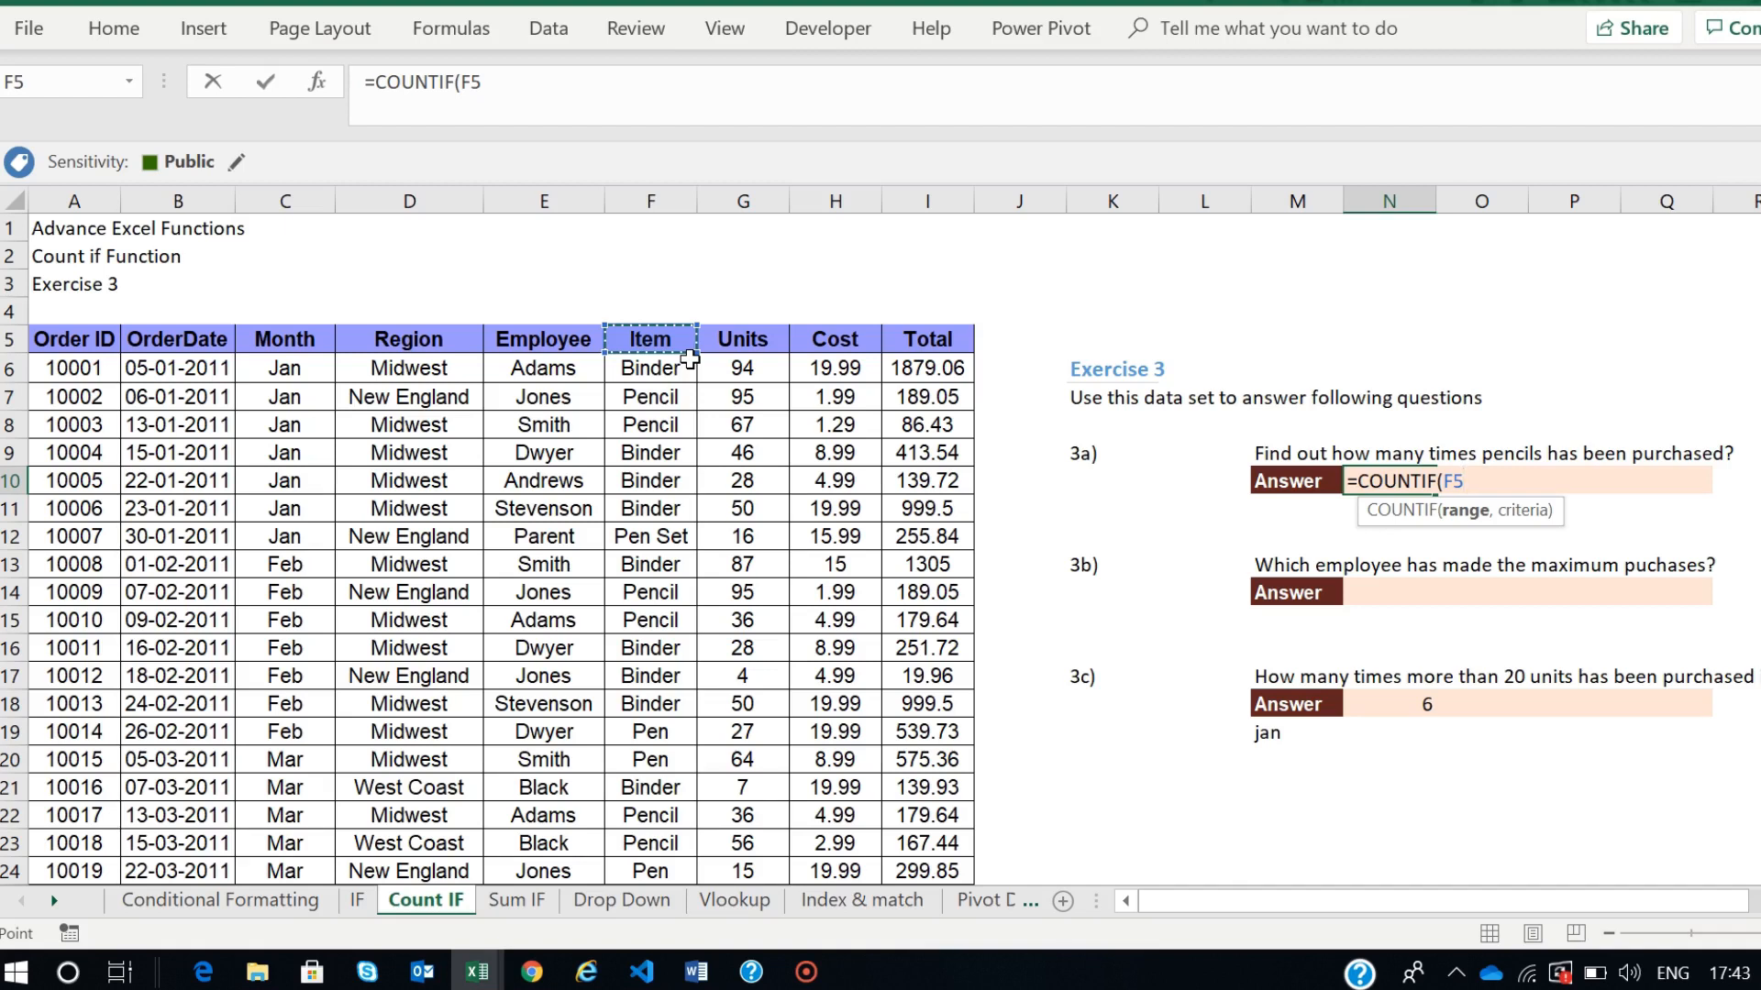
key("ctrl+shift+Down")
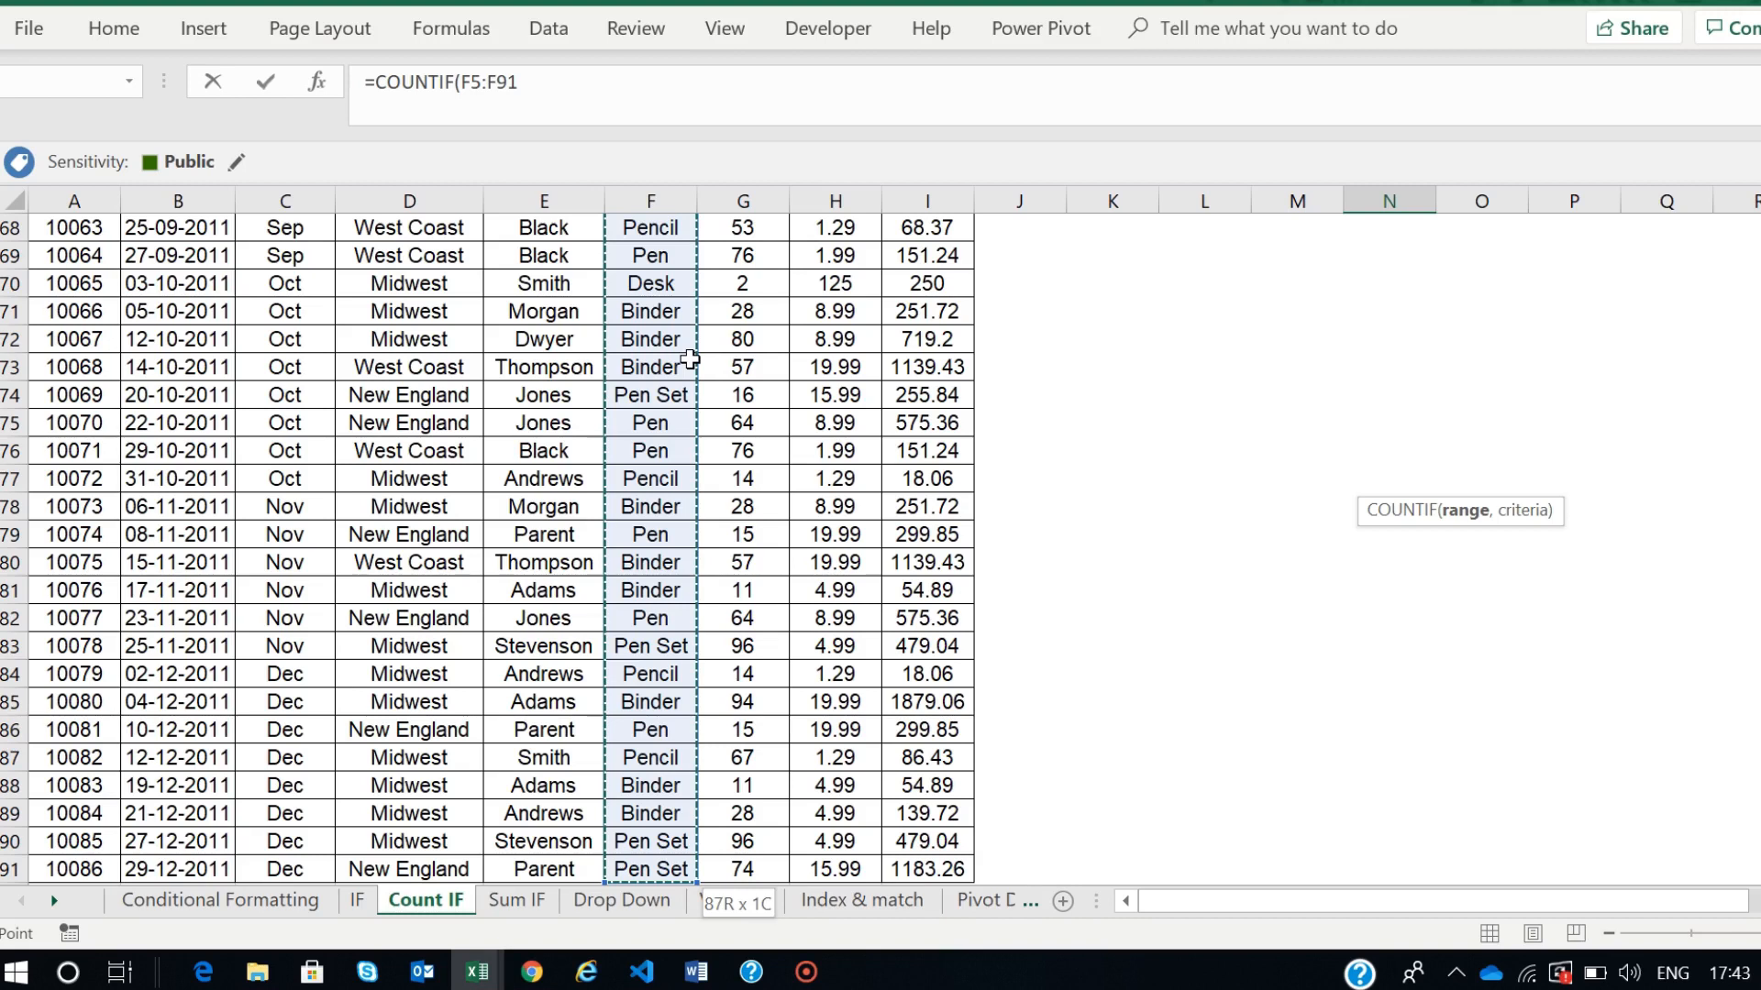
left_click_drag(1759, 733, 1759, 273)
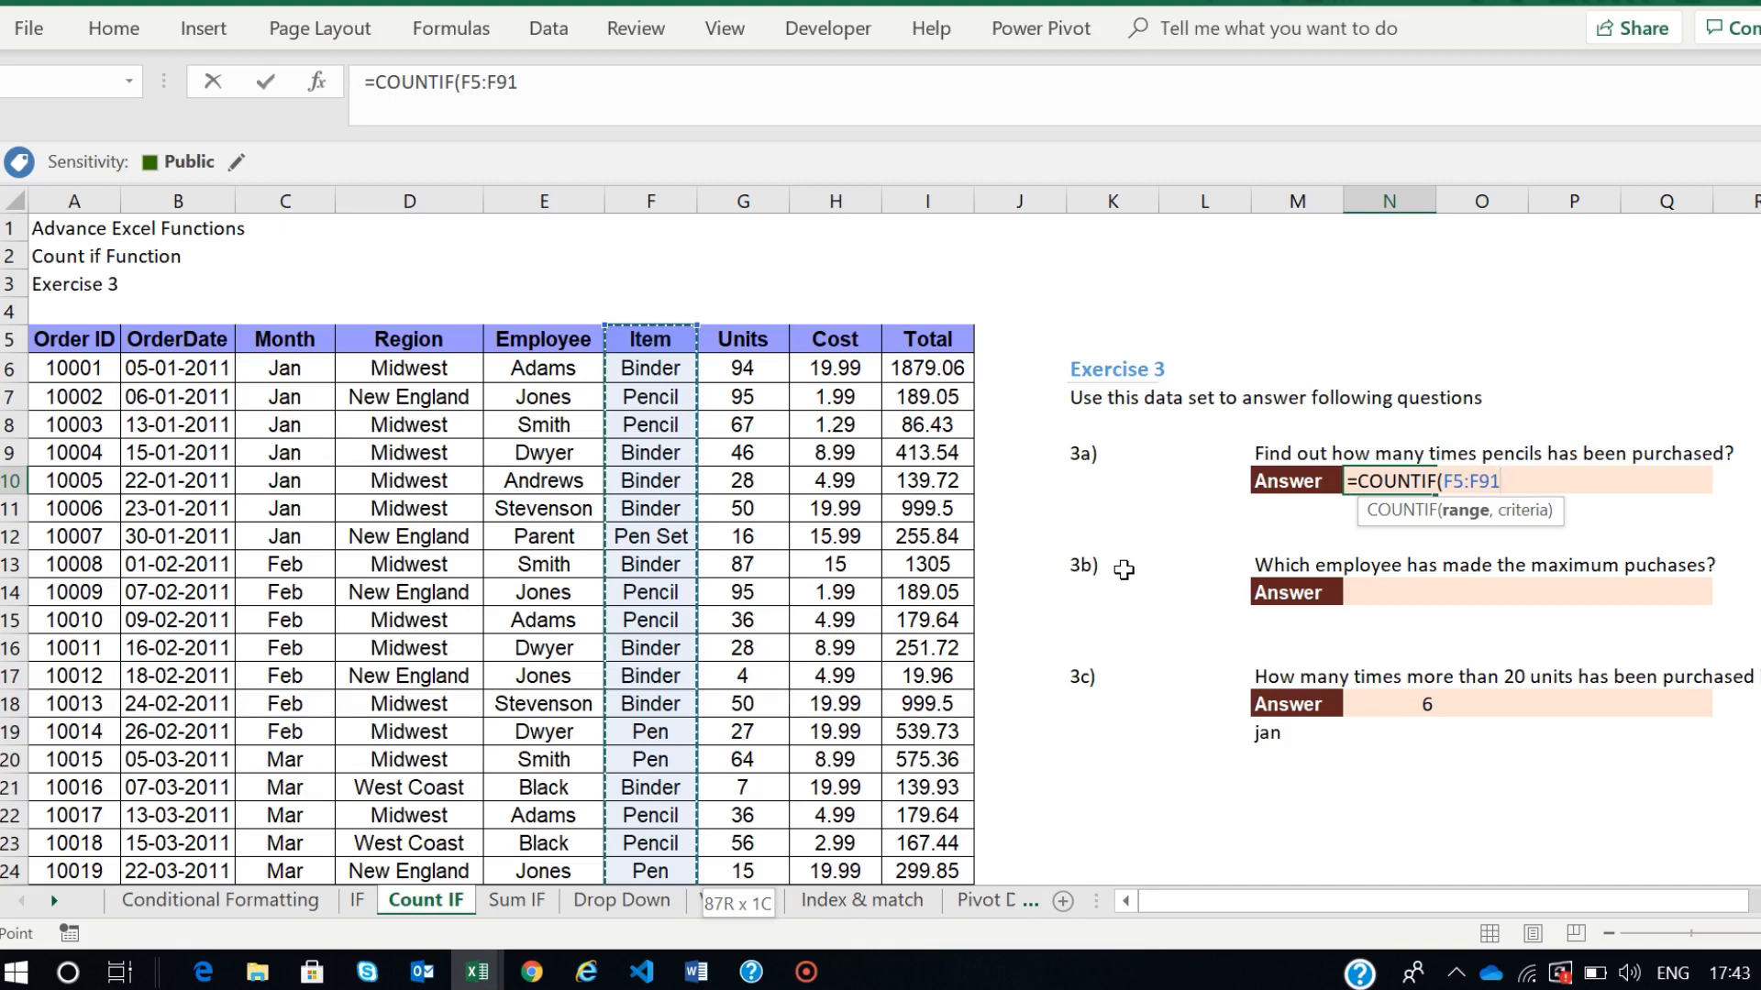
type(",")
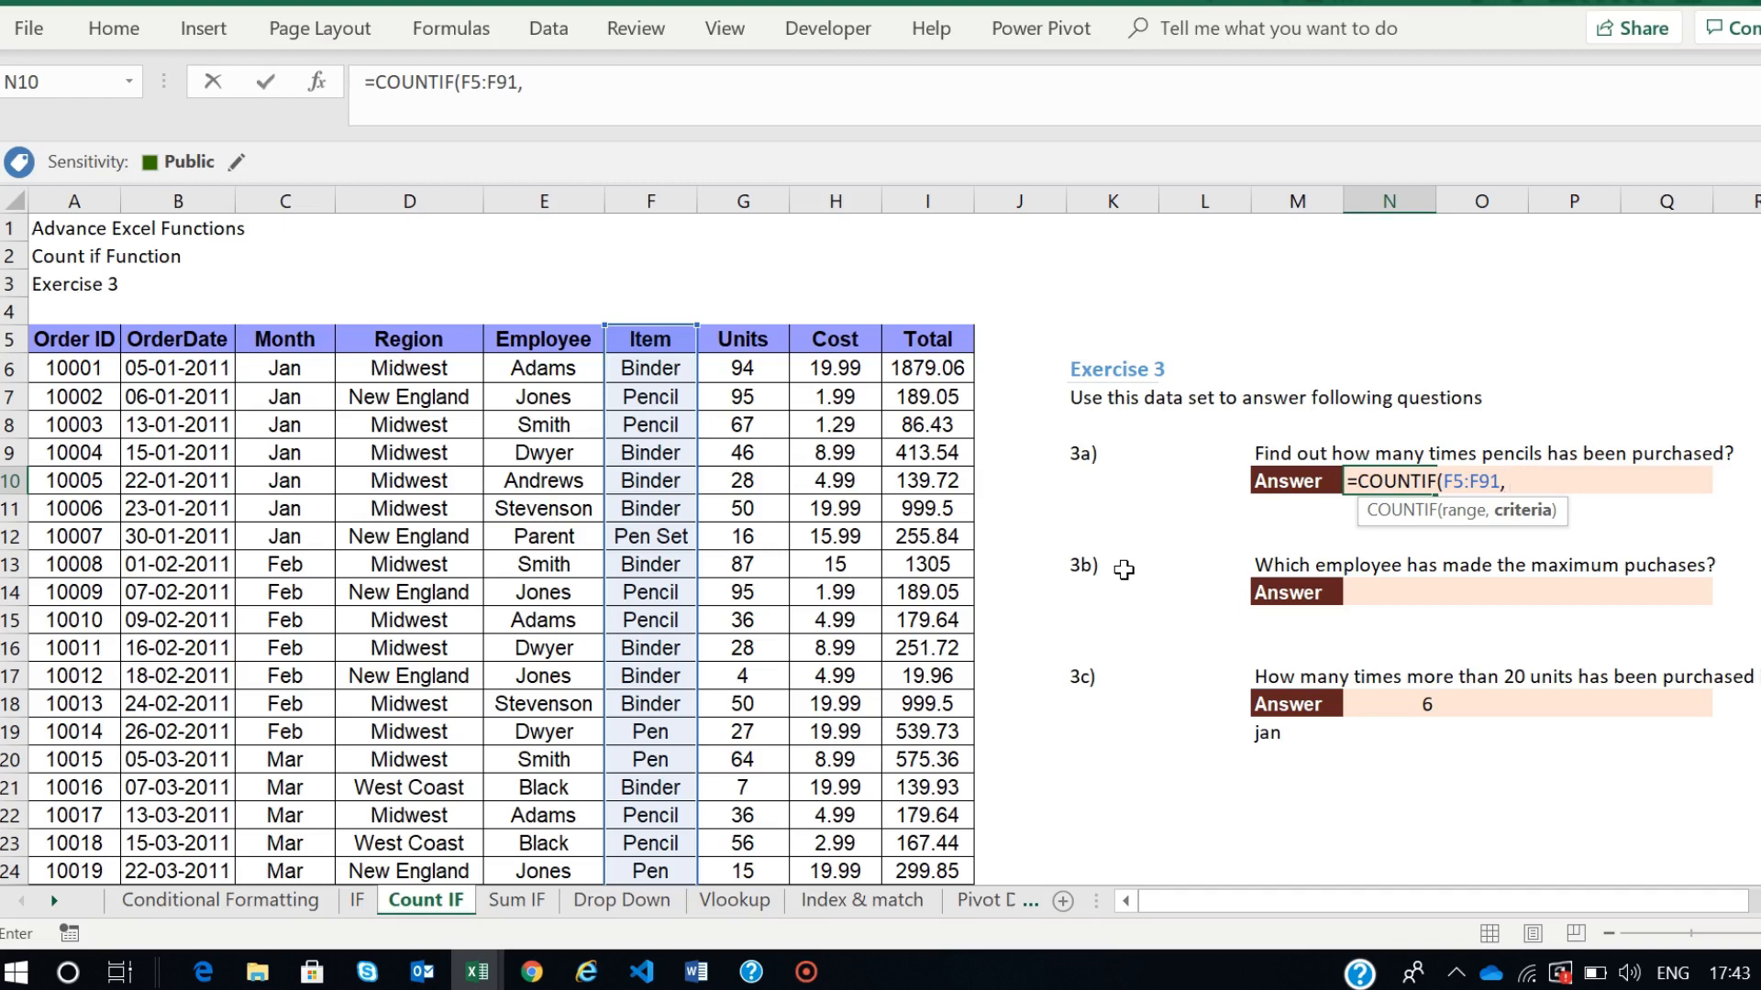
type("pencils")
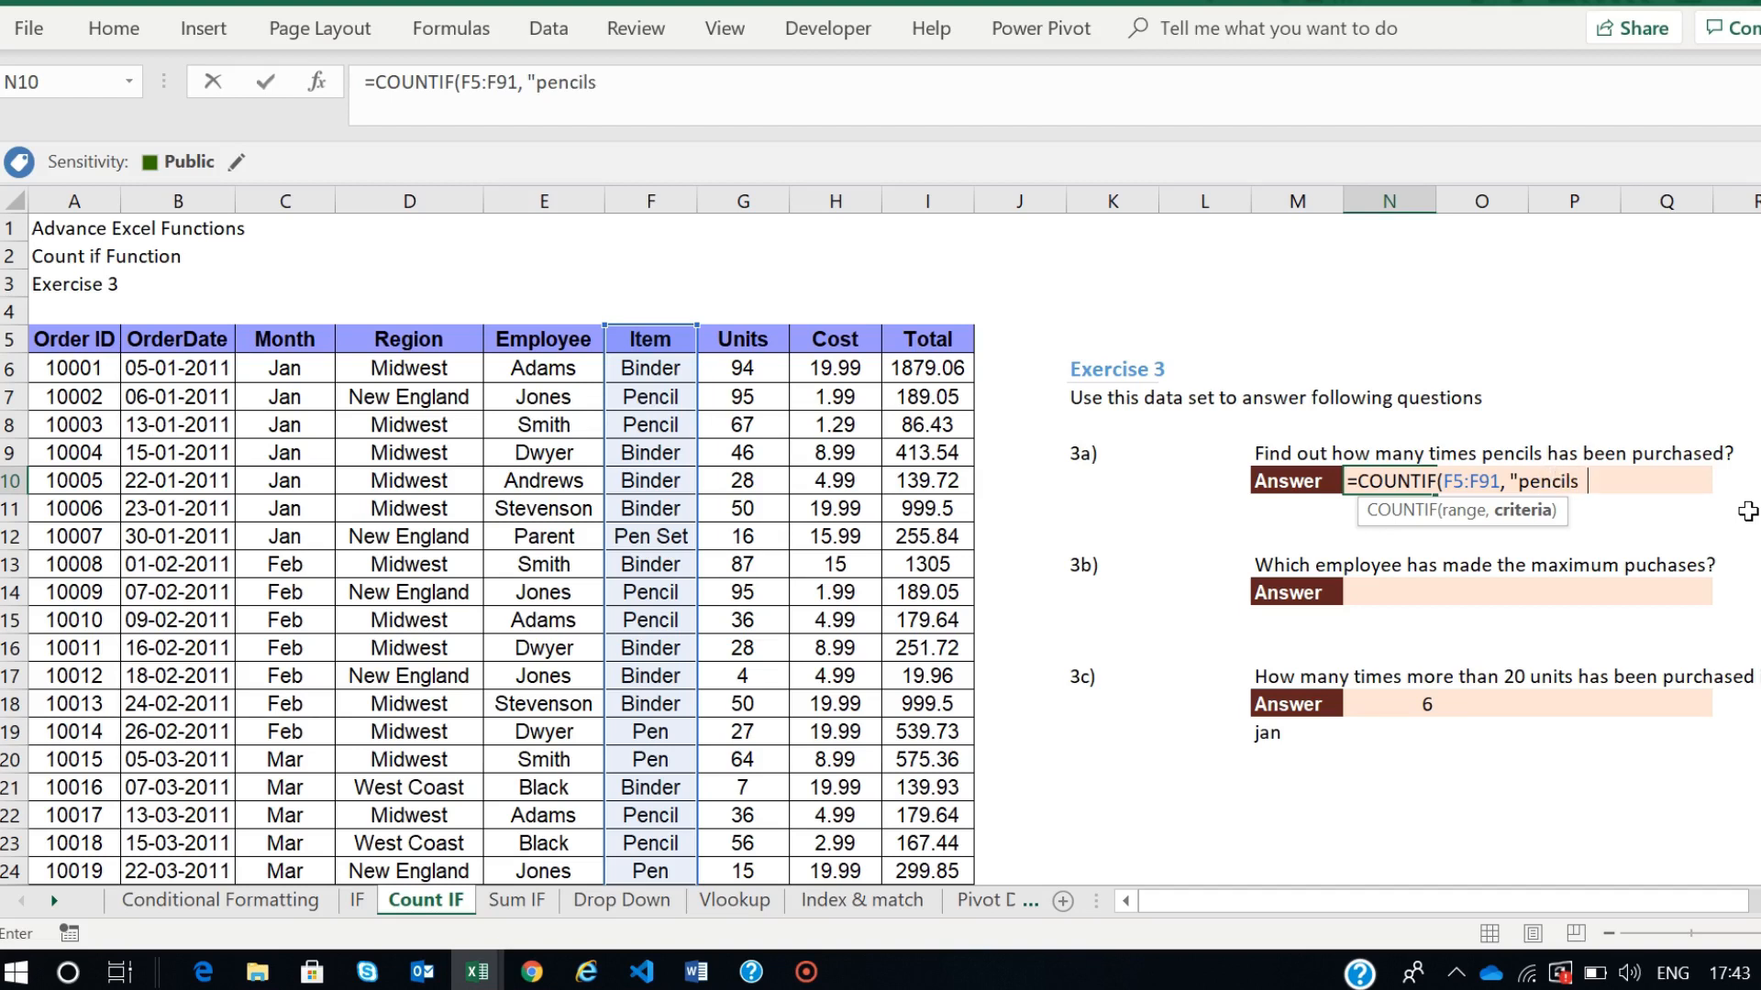
key("BackSpace")
type("\")")
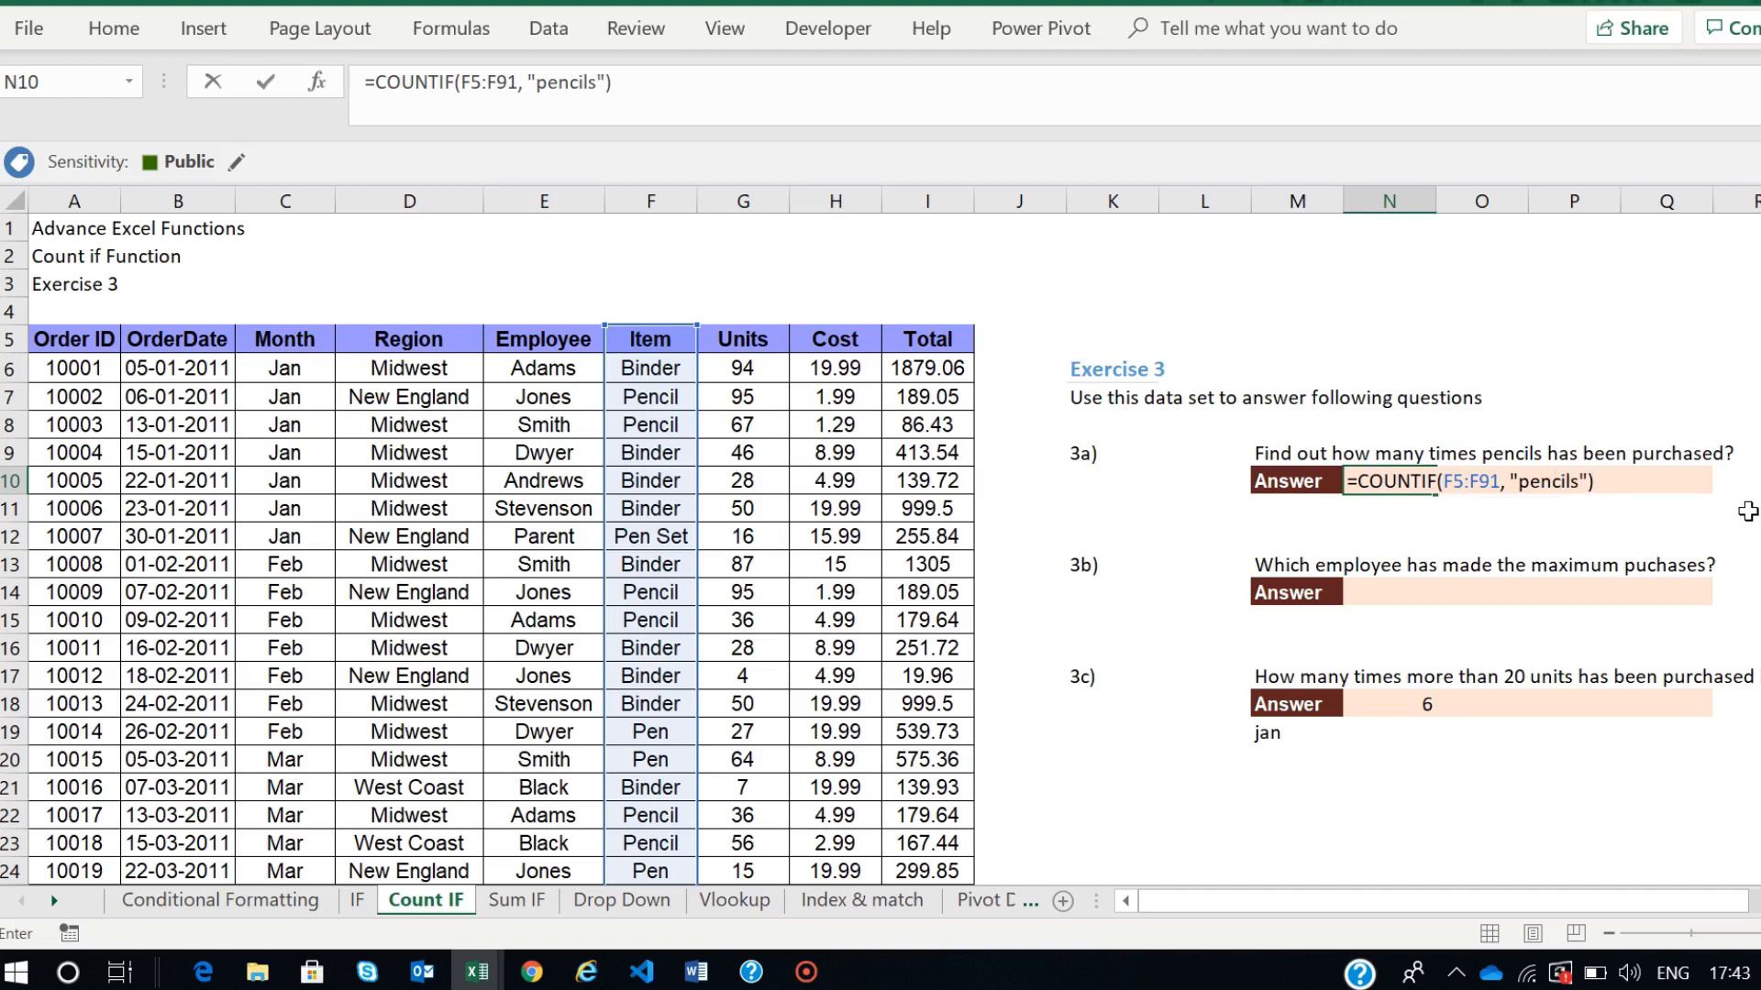
key("Return")
- Rework N10's criterion, trying an M10 reference before restoring "pencil", and reopen the formula
double_click(1420, 481)
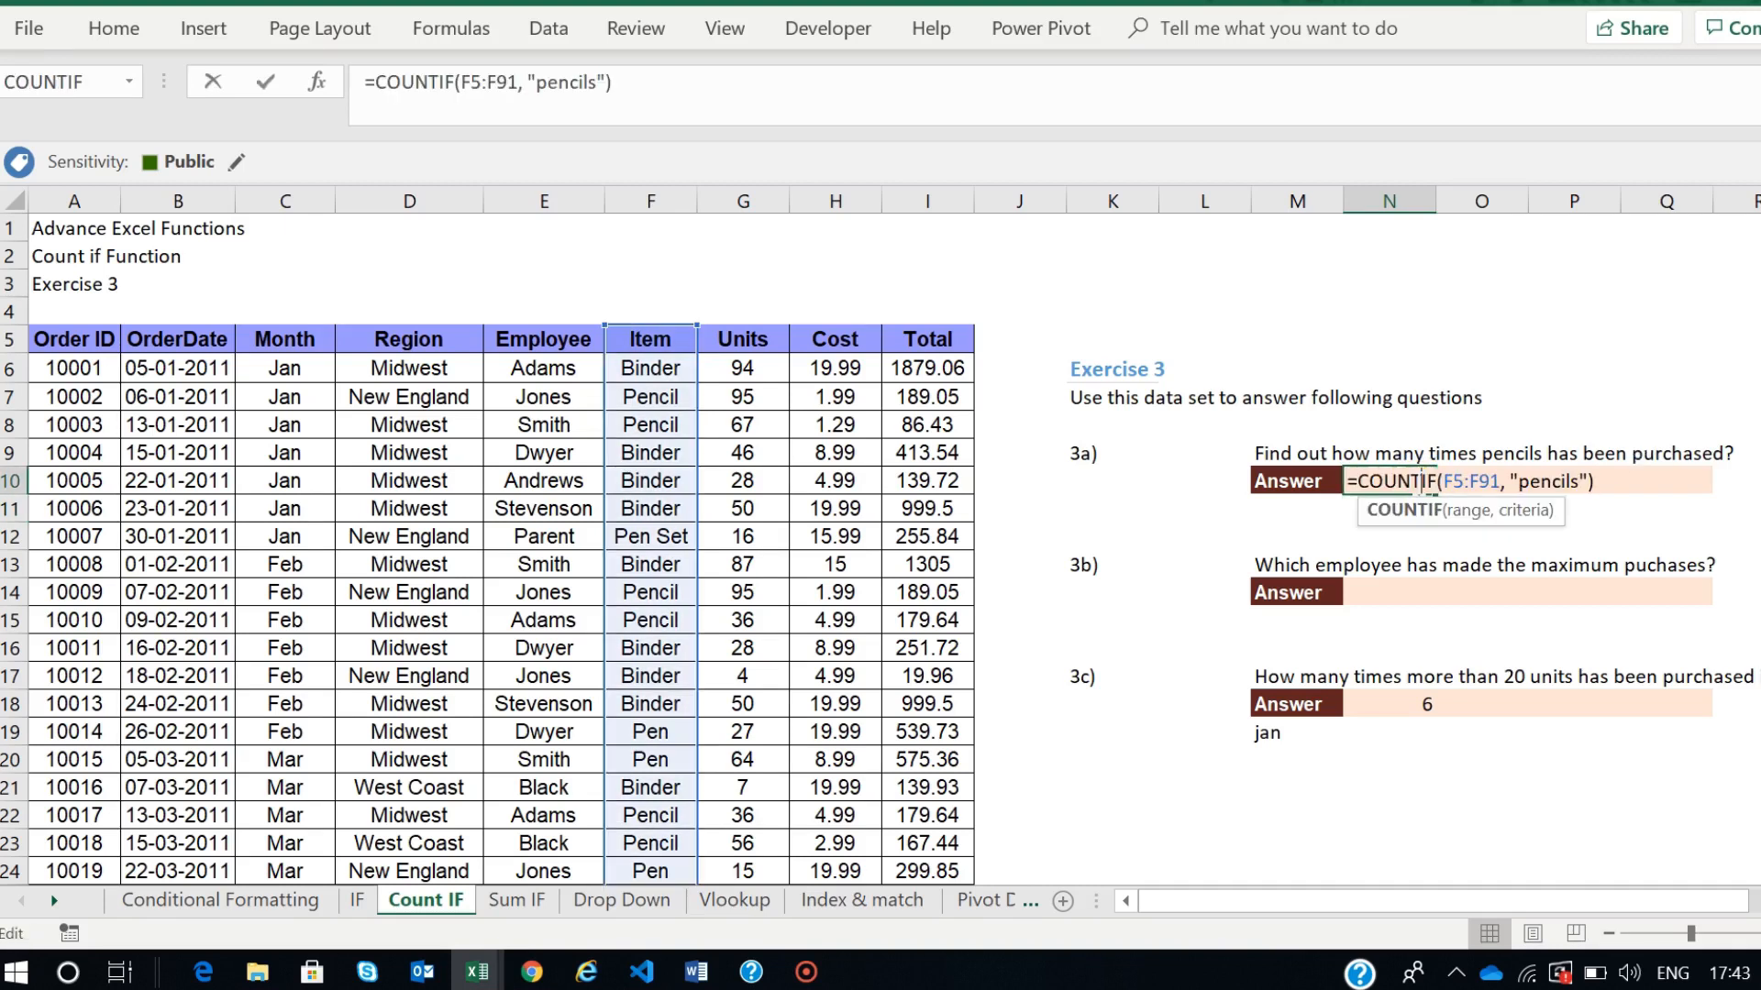
left_click(1512, 482)
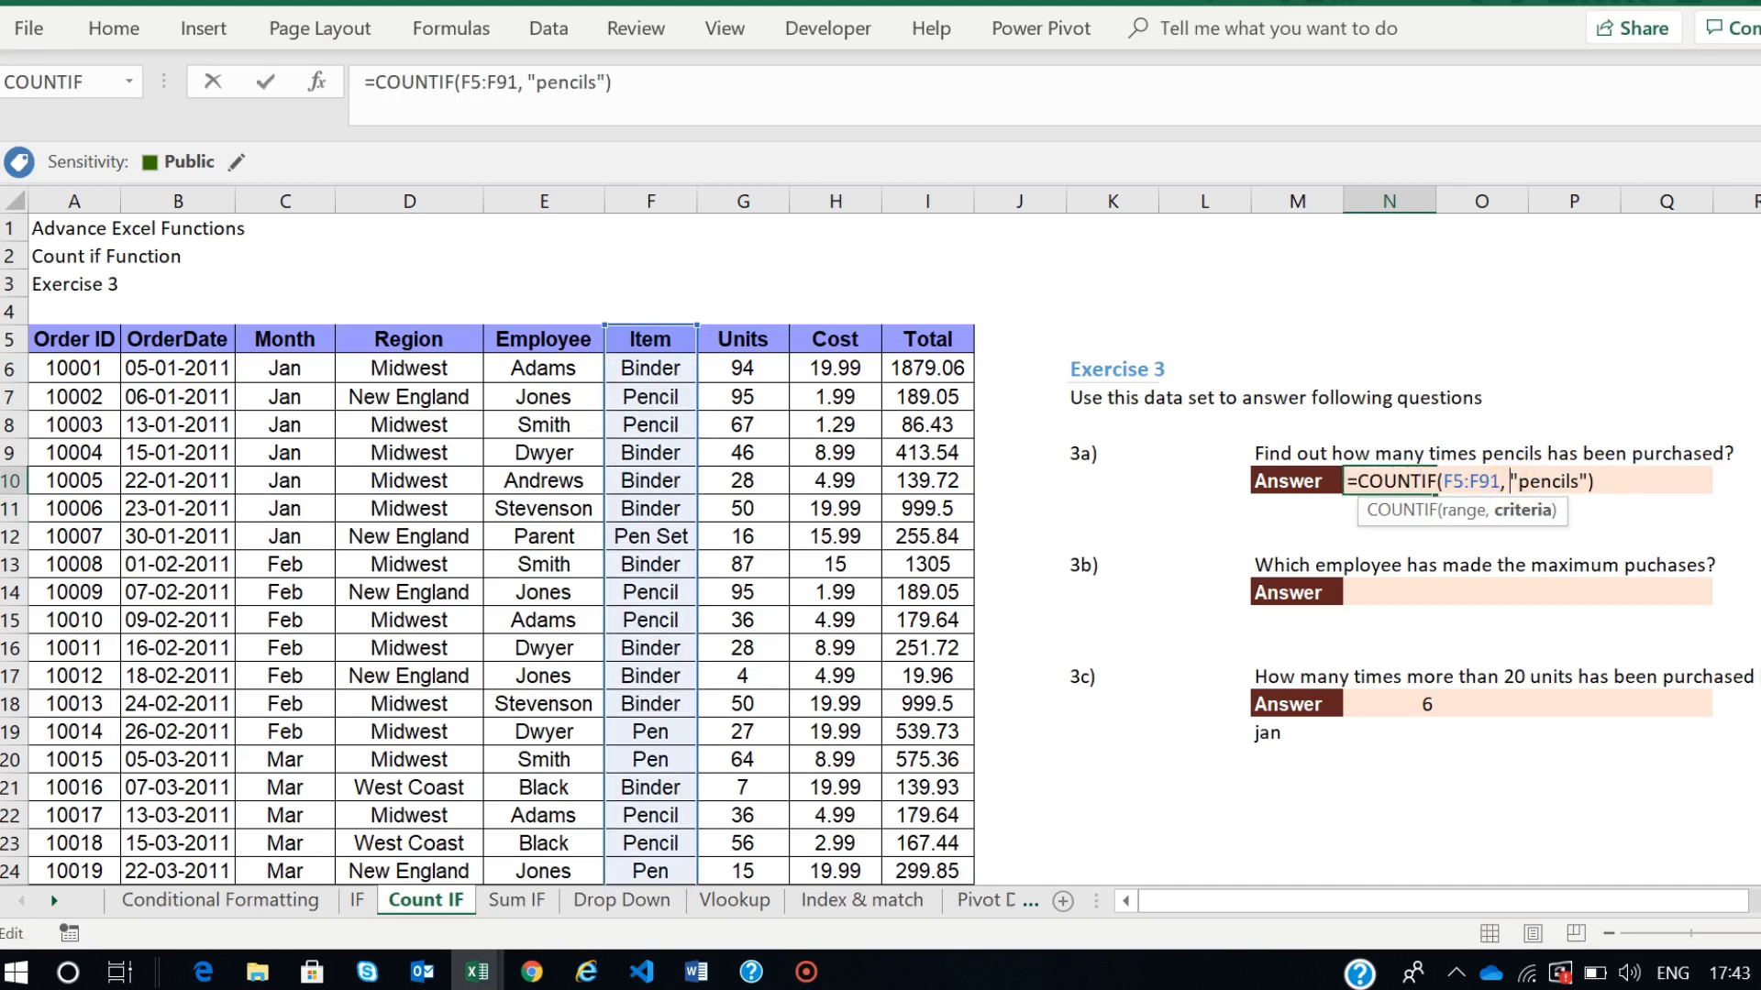
key("BackSpace")
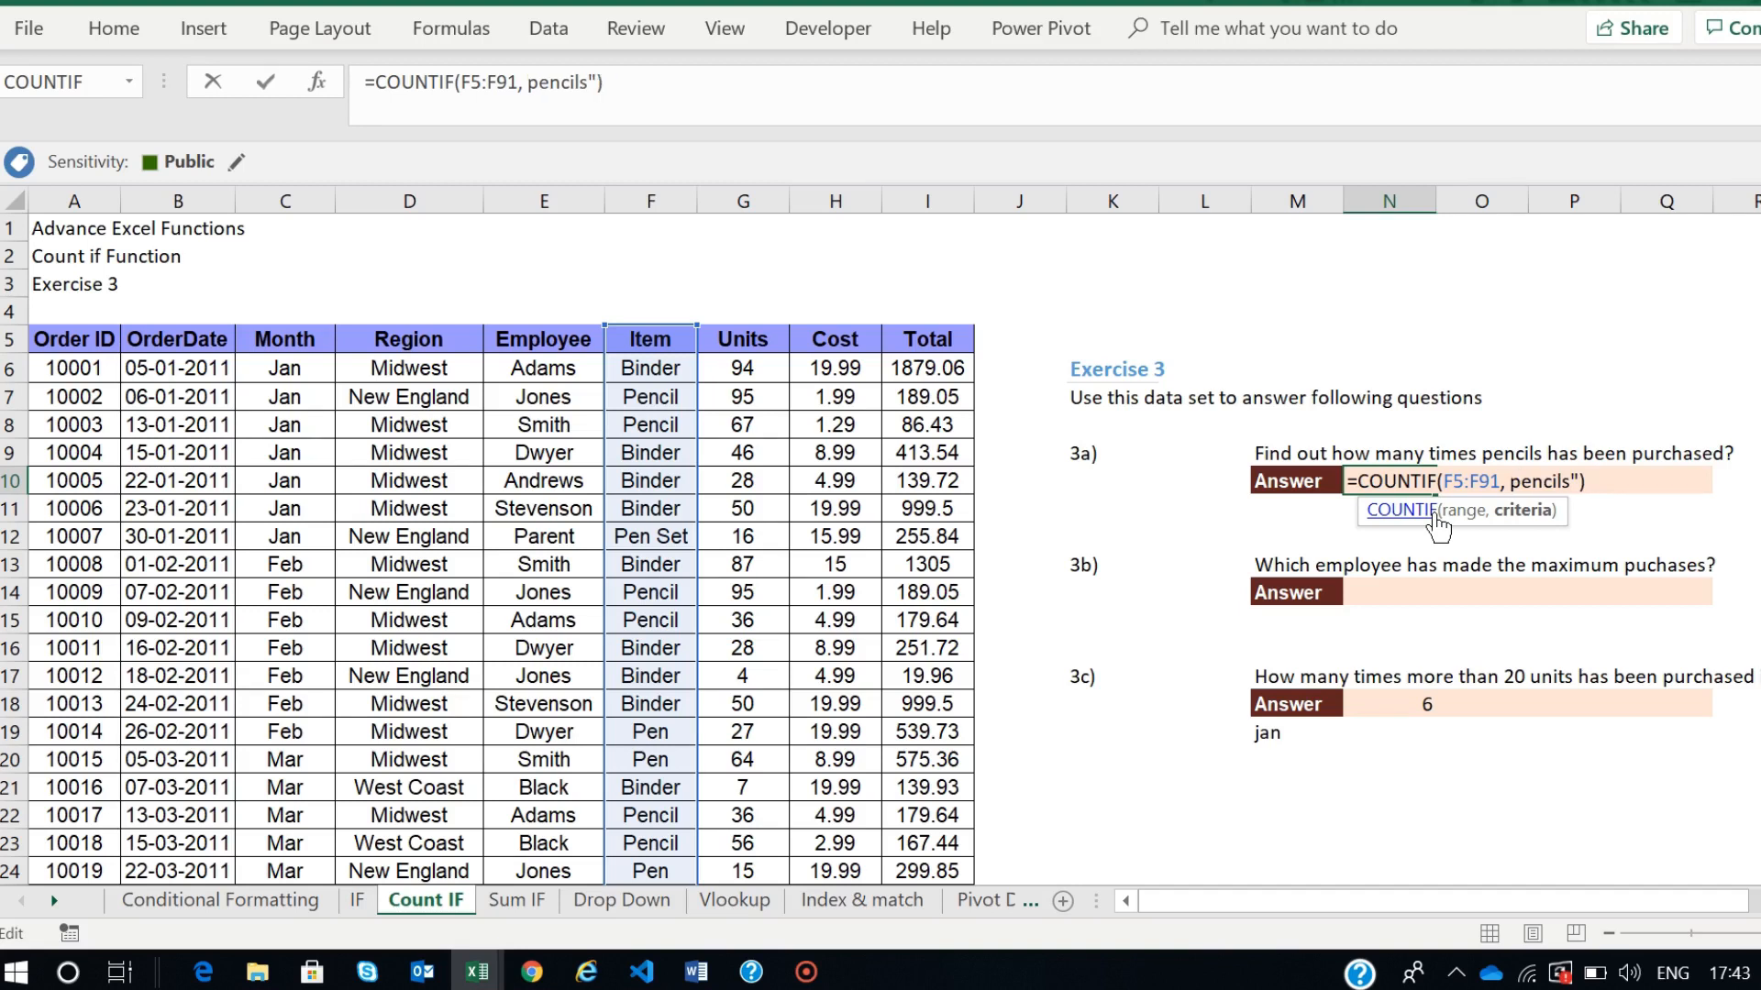
left_click(1274, 508)
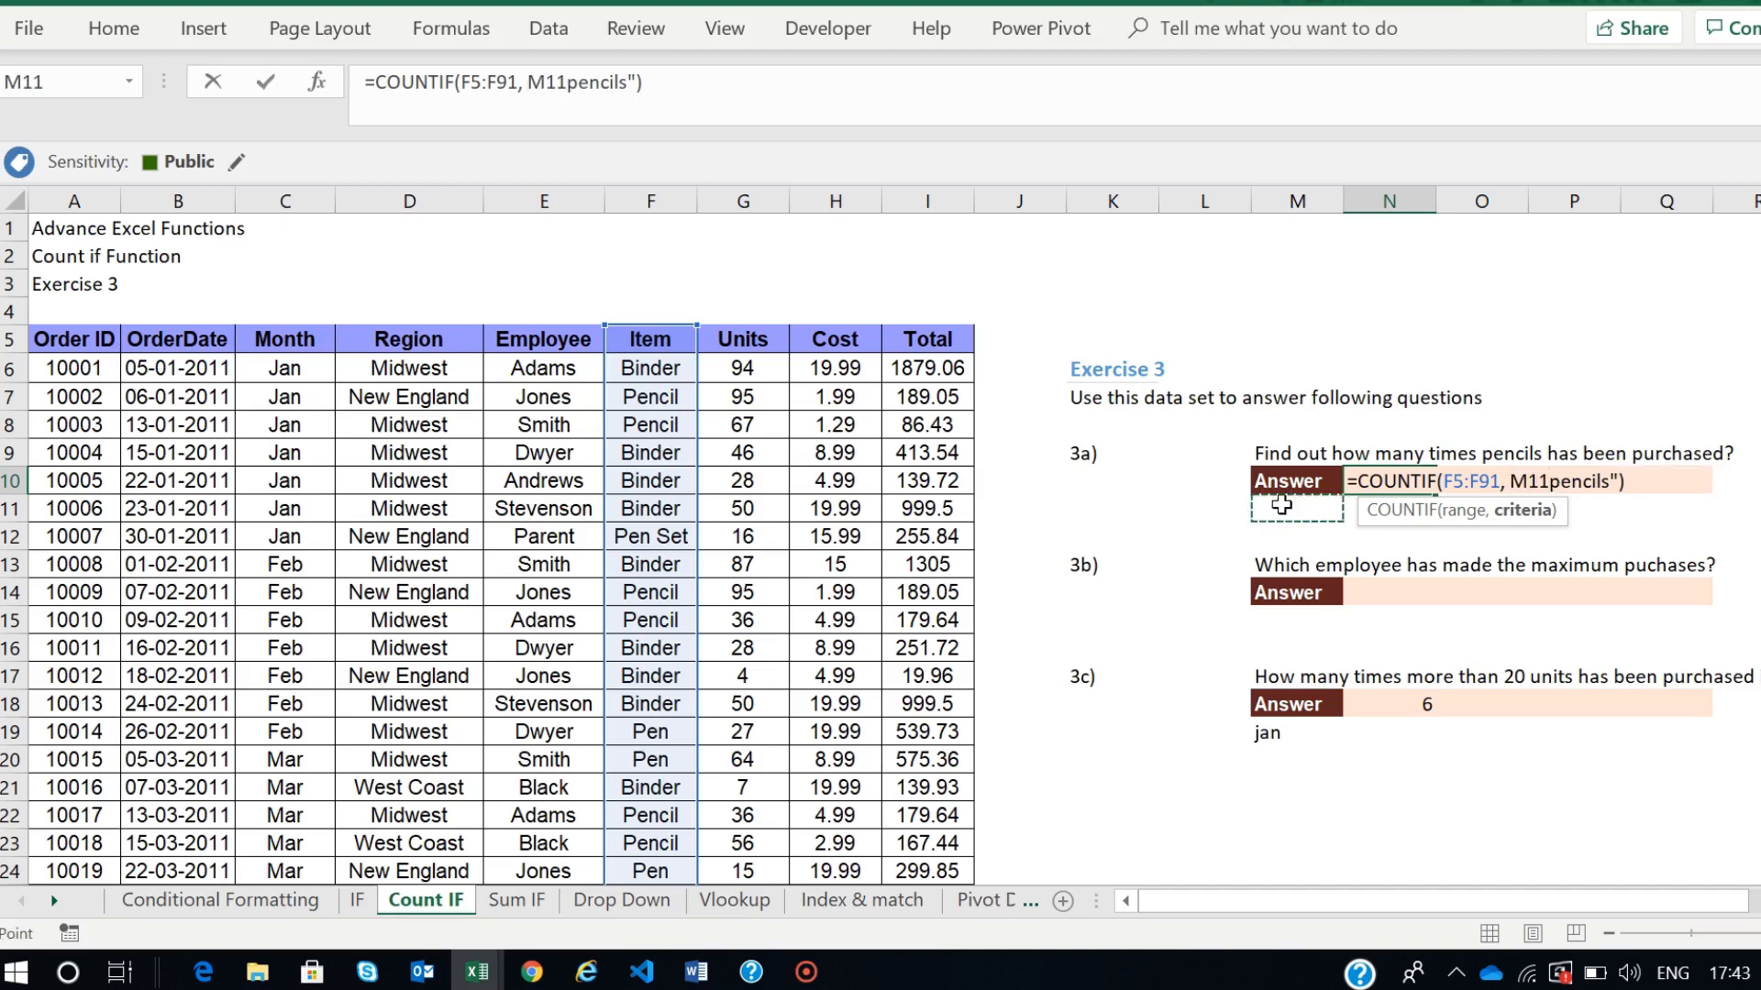
type("=")
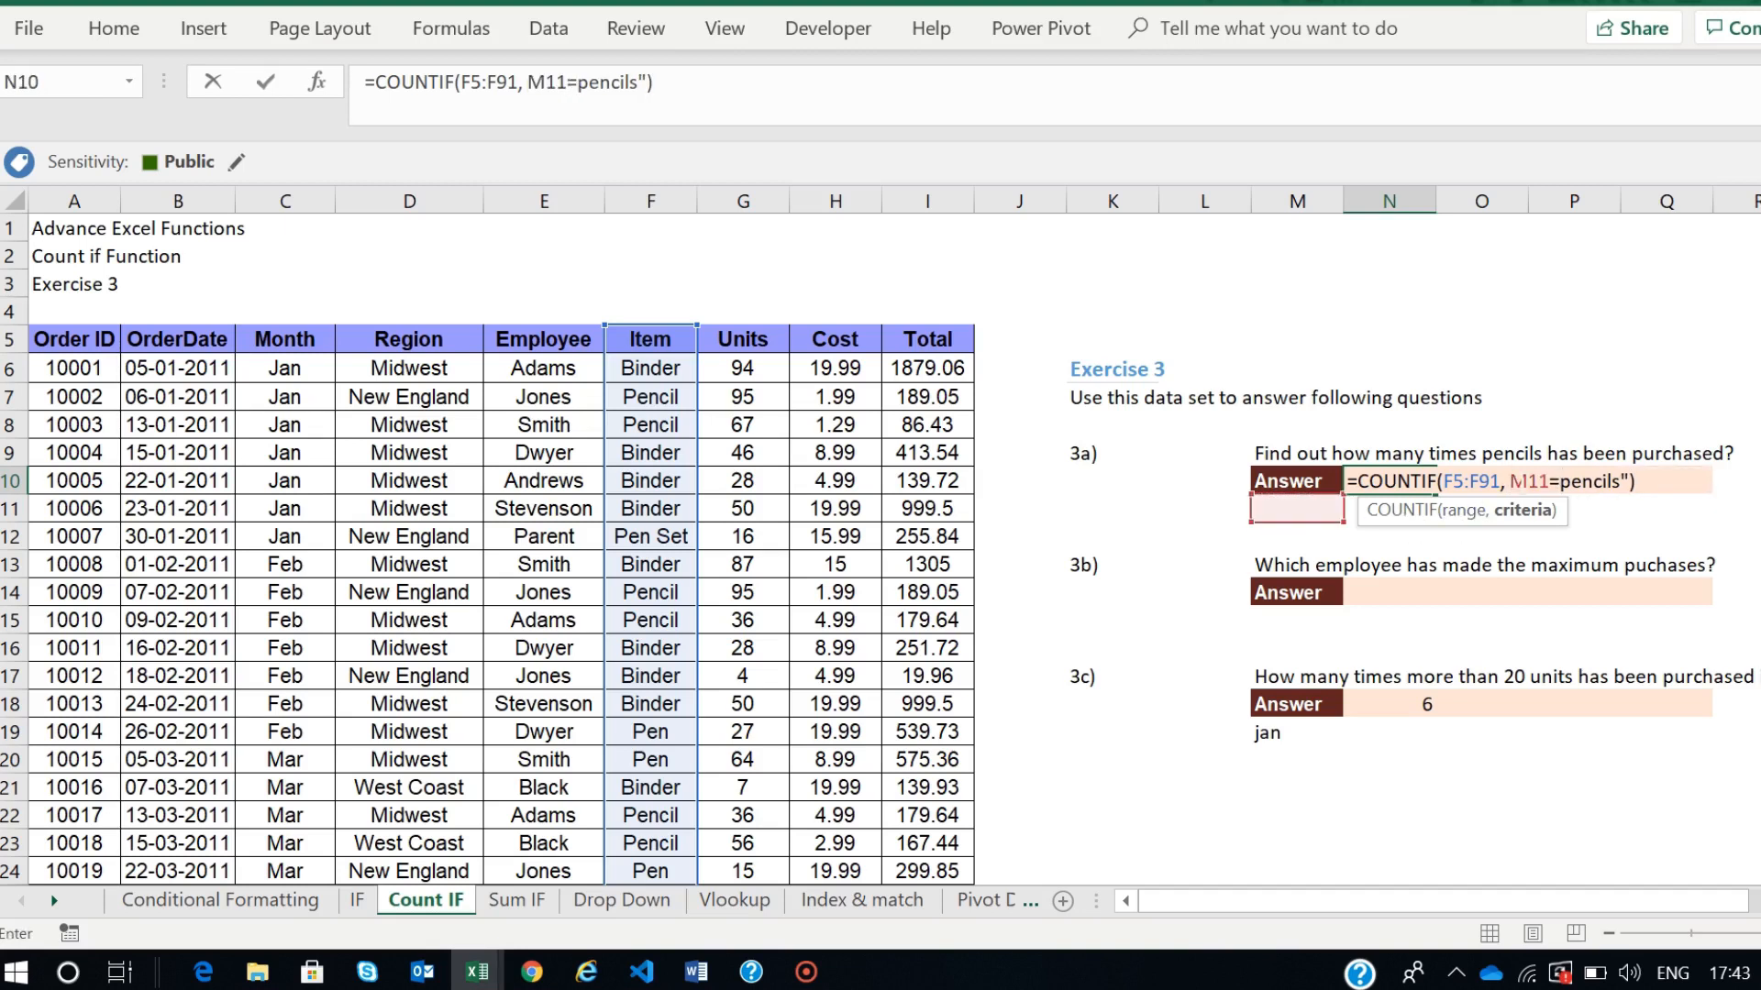
key("BackSpace")
key("BackSpace")
key("BackSpace")
key("BackSpace")
key("BackSpace")
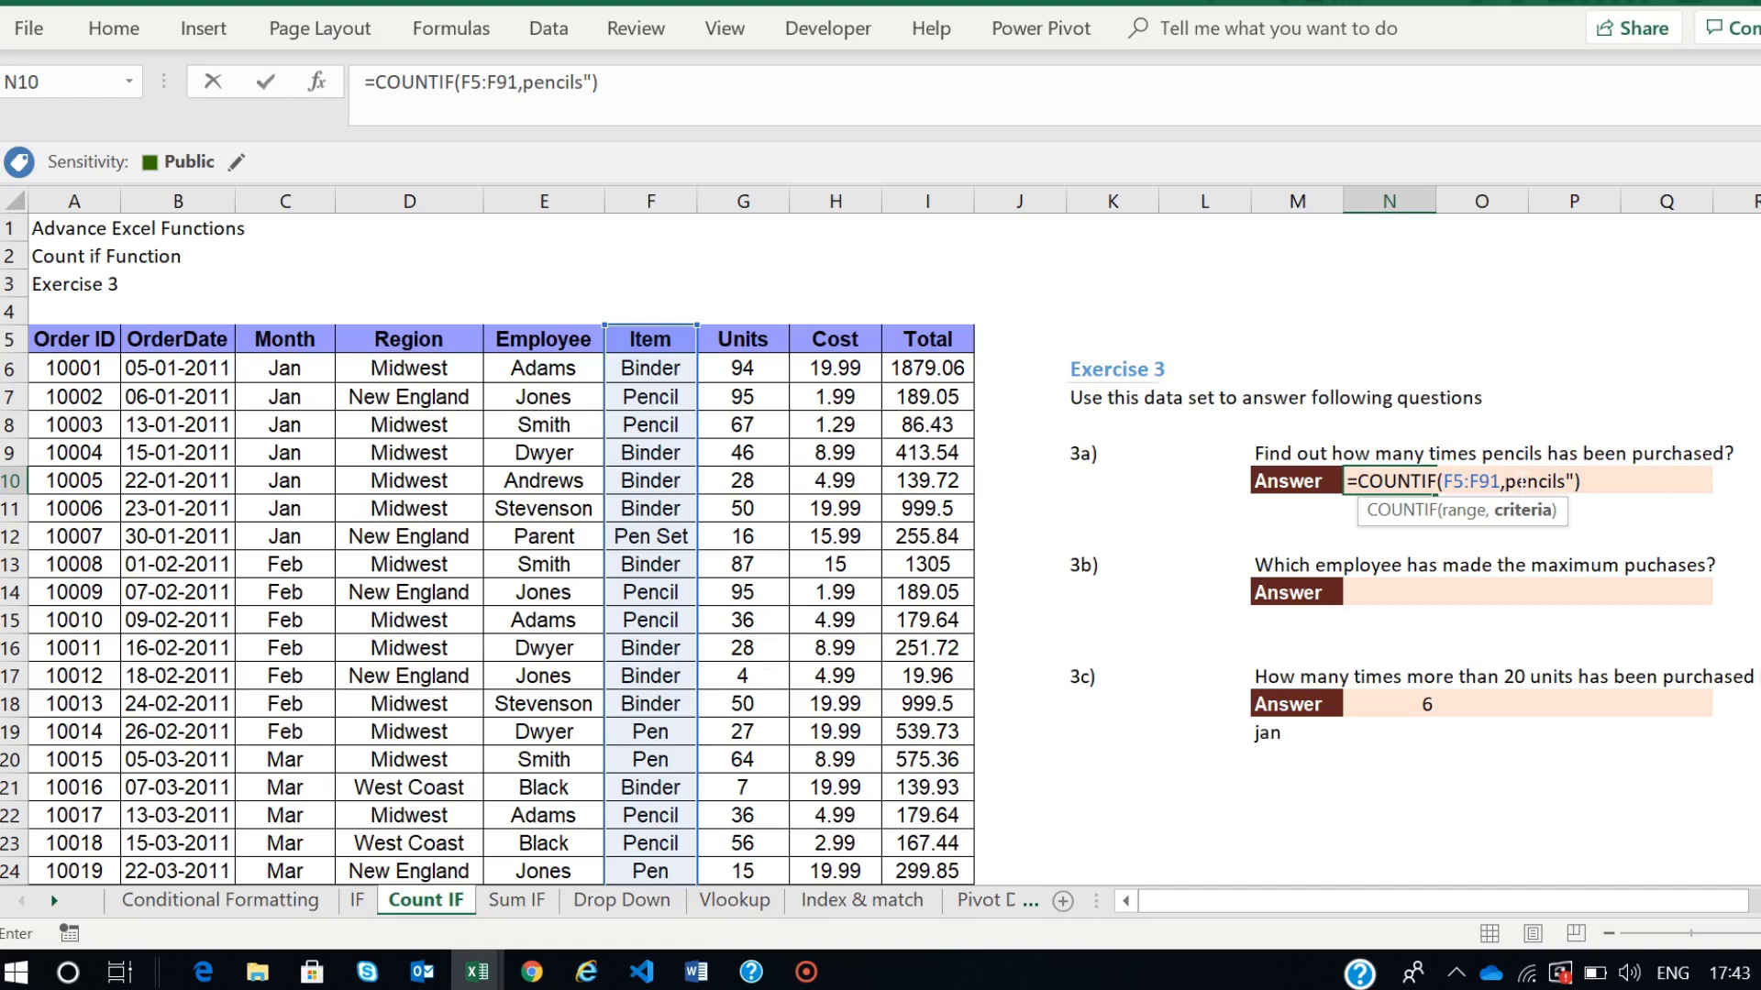
type("=M10\"")
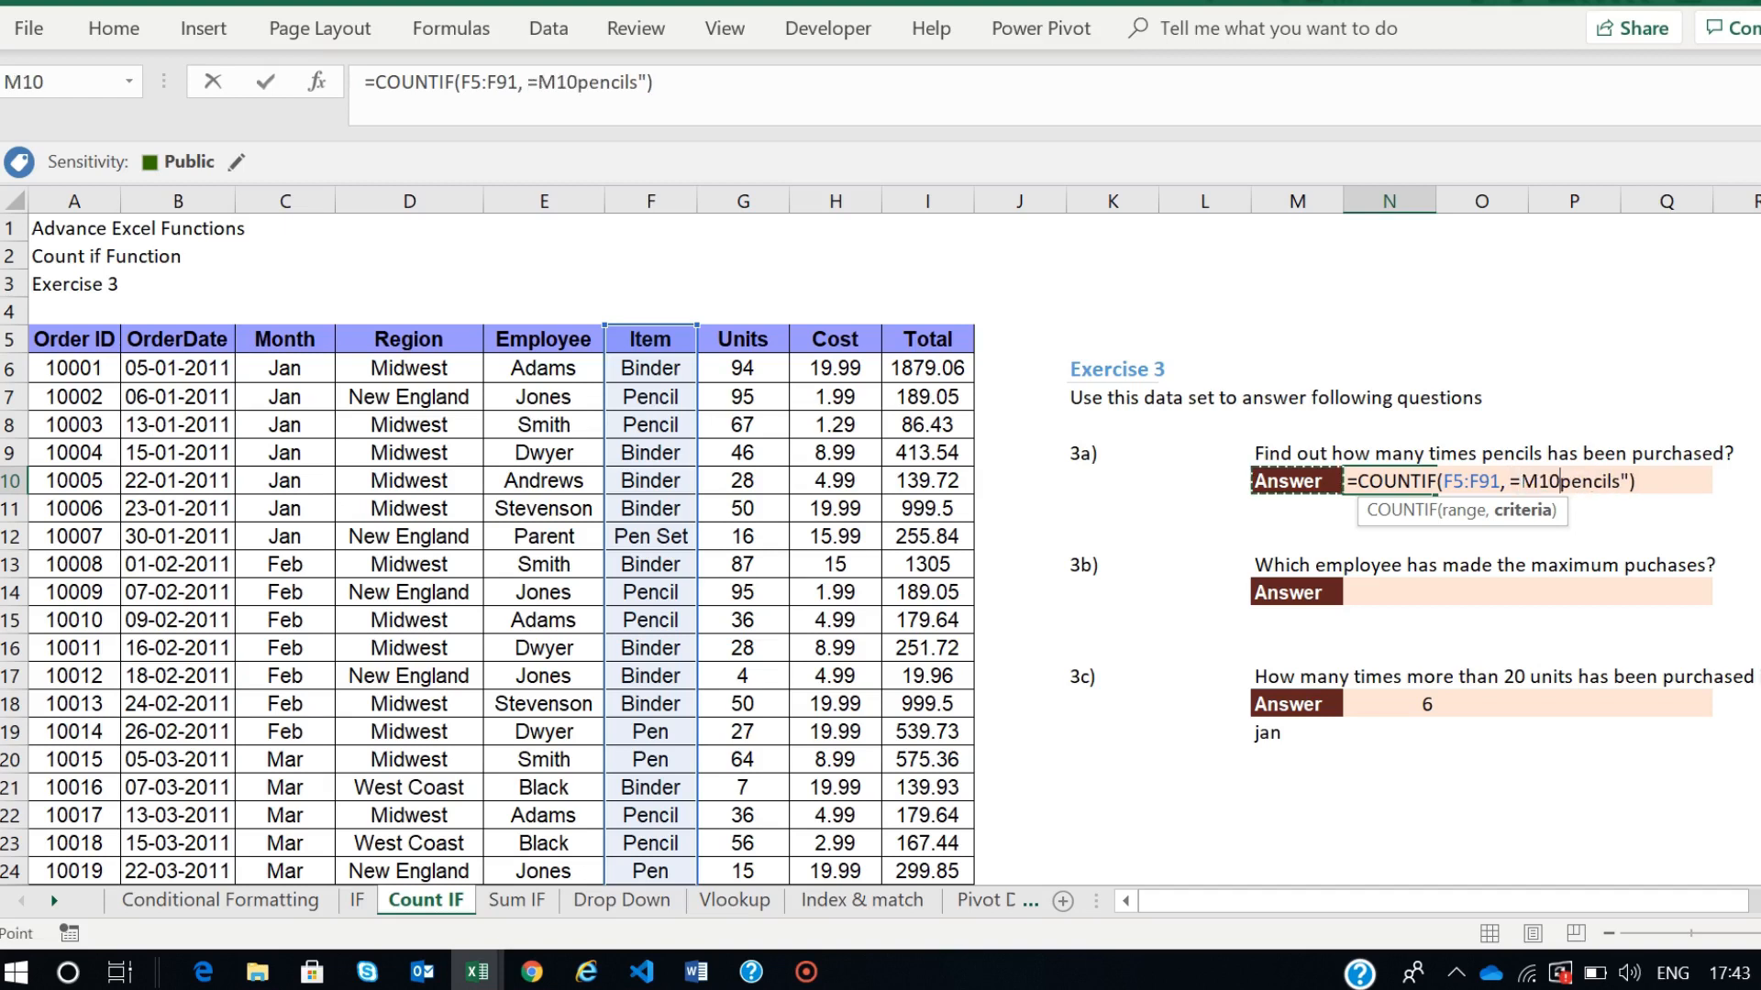
key("BackSpace")
key("BackSpace")
key("BackSpace")
key("BackSpace")
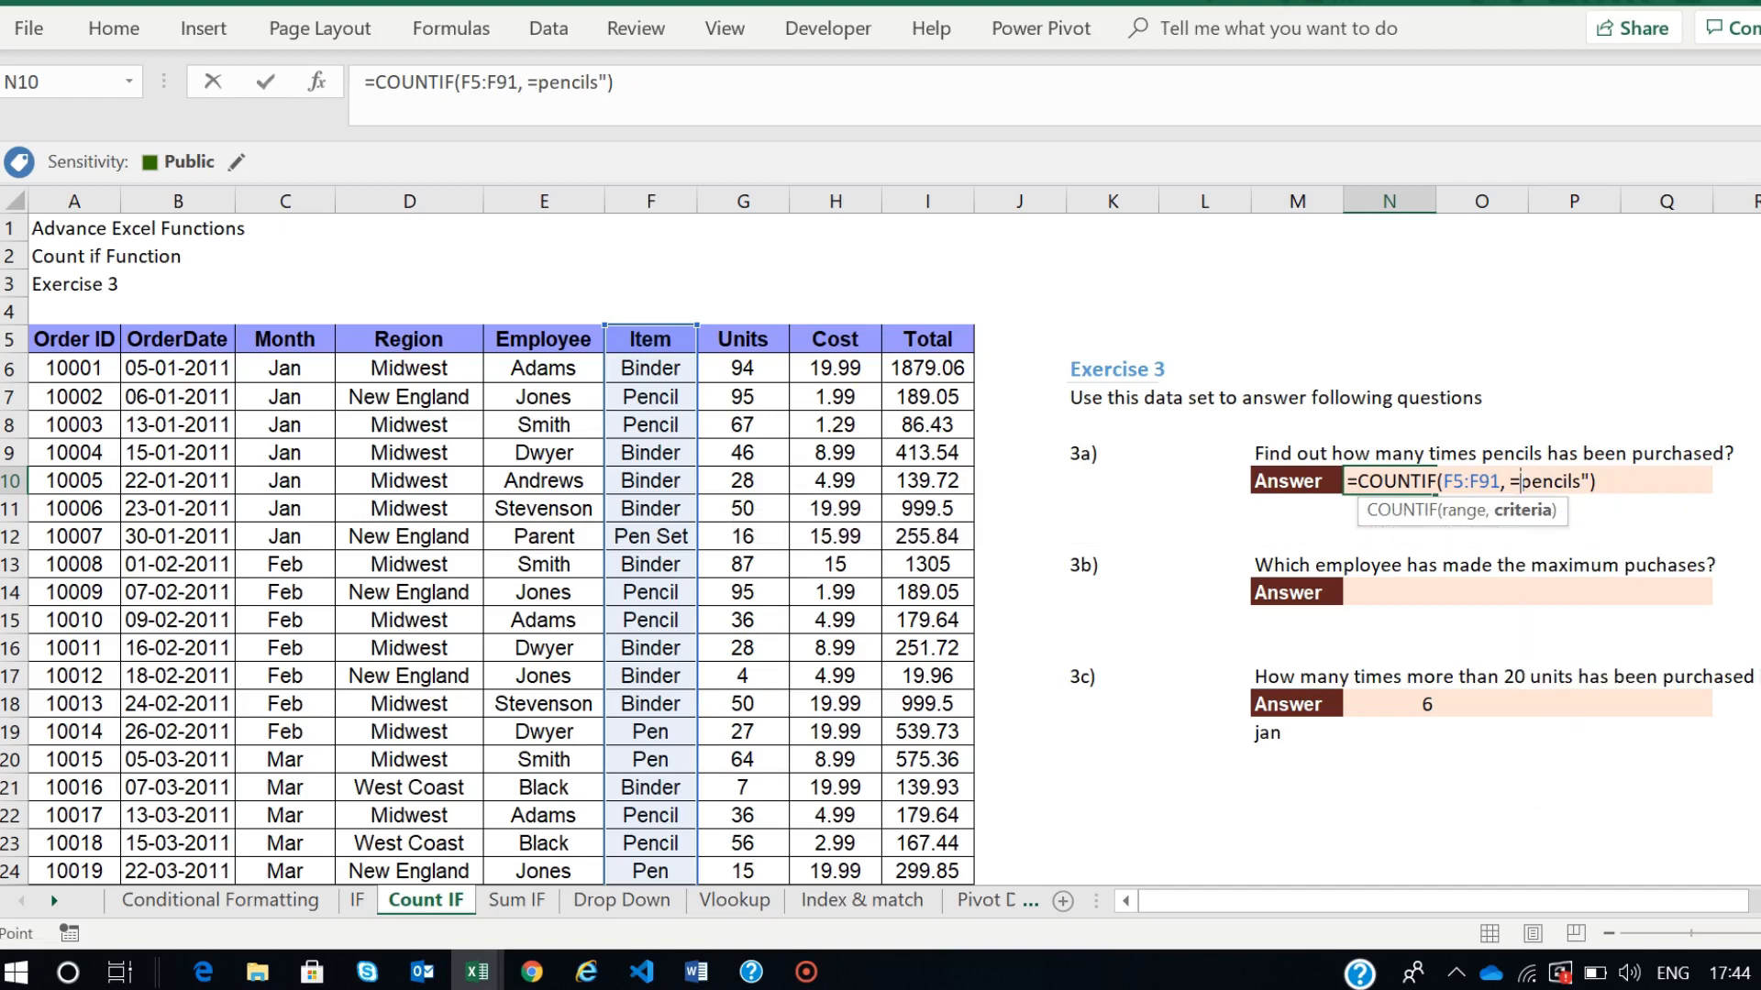
type("M10")
key("BackSpace")
key("BackSpace")
key("BackSpace")
left_click(1505, 480)
type("\"")
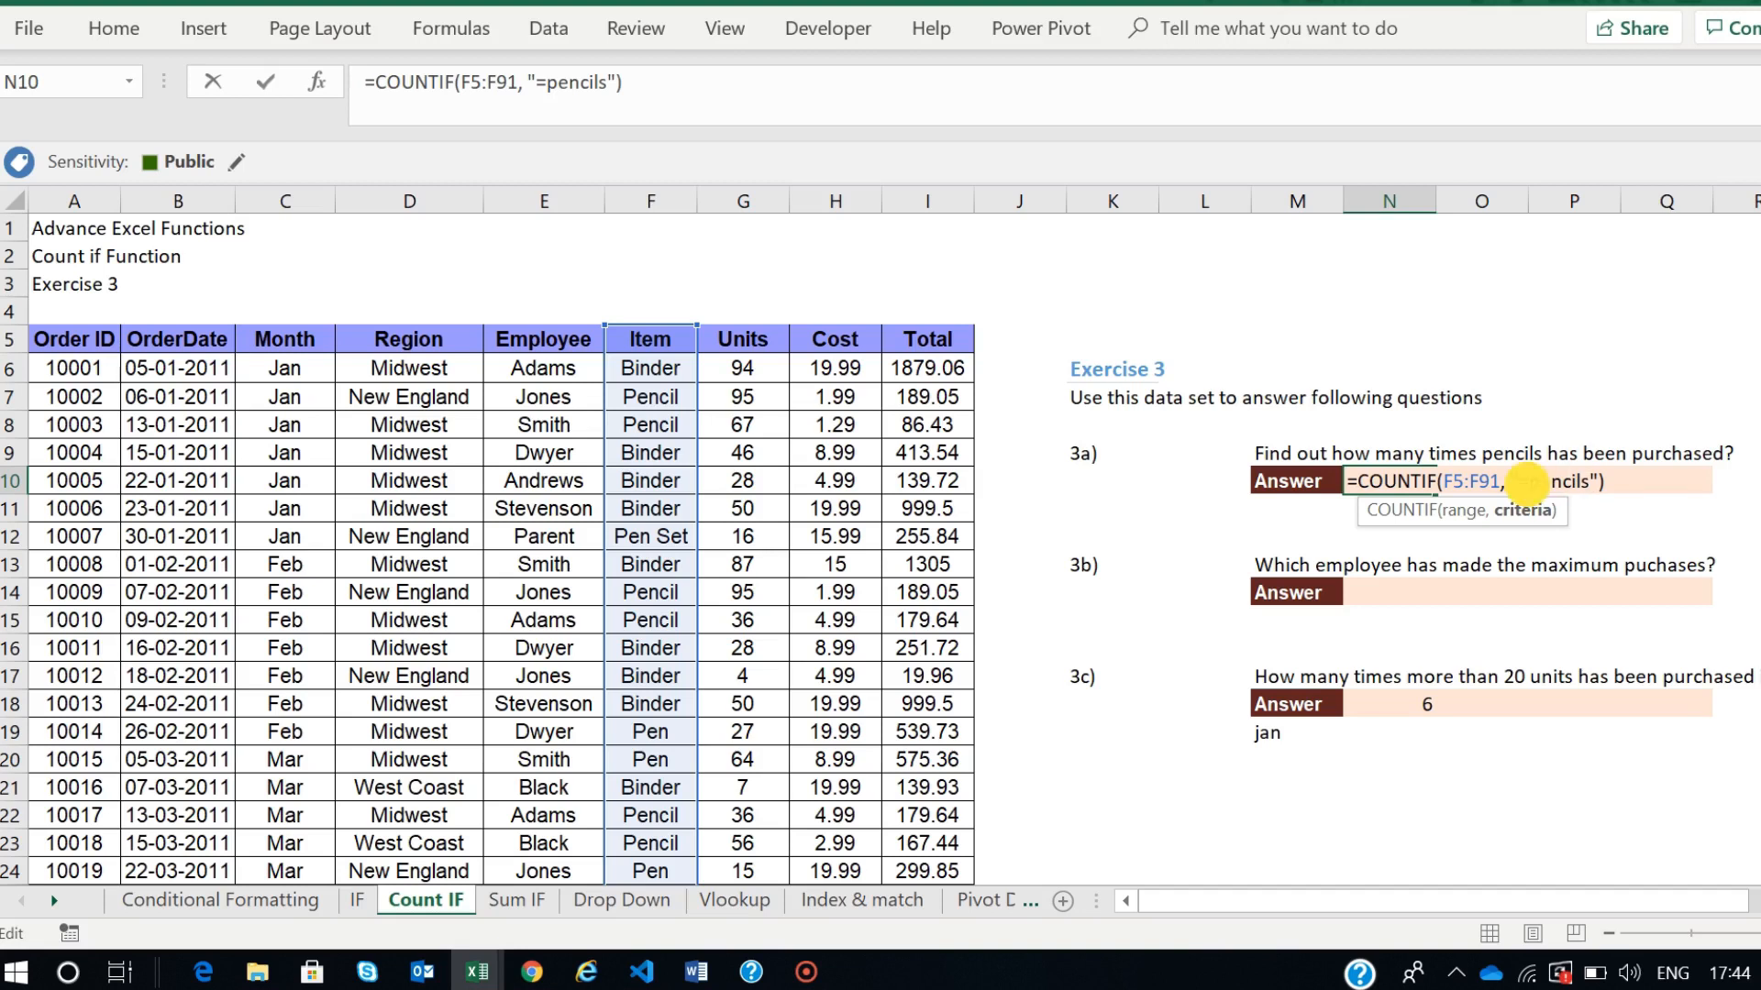
key("Delete")
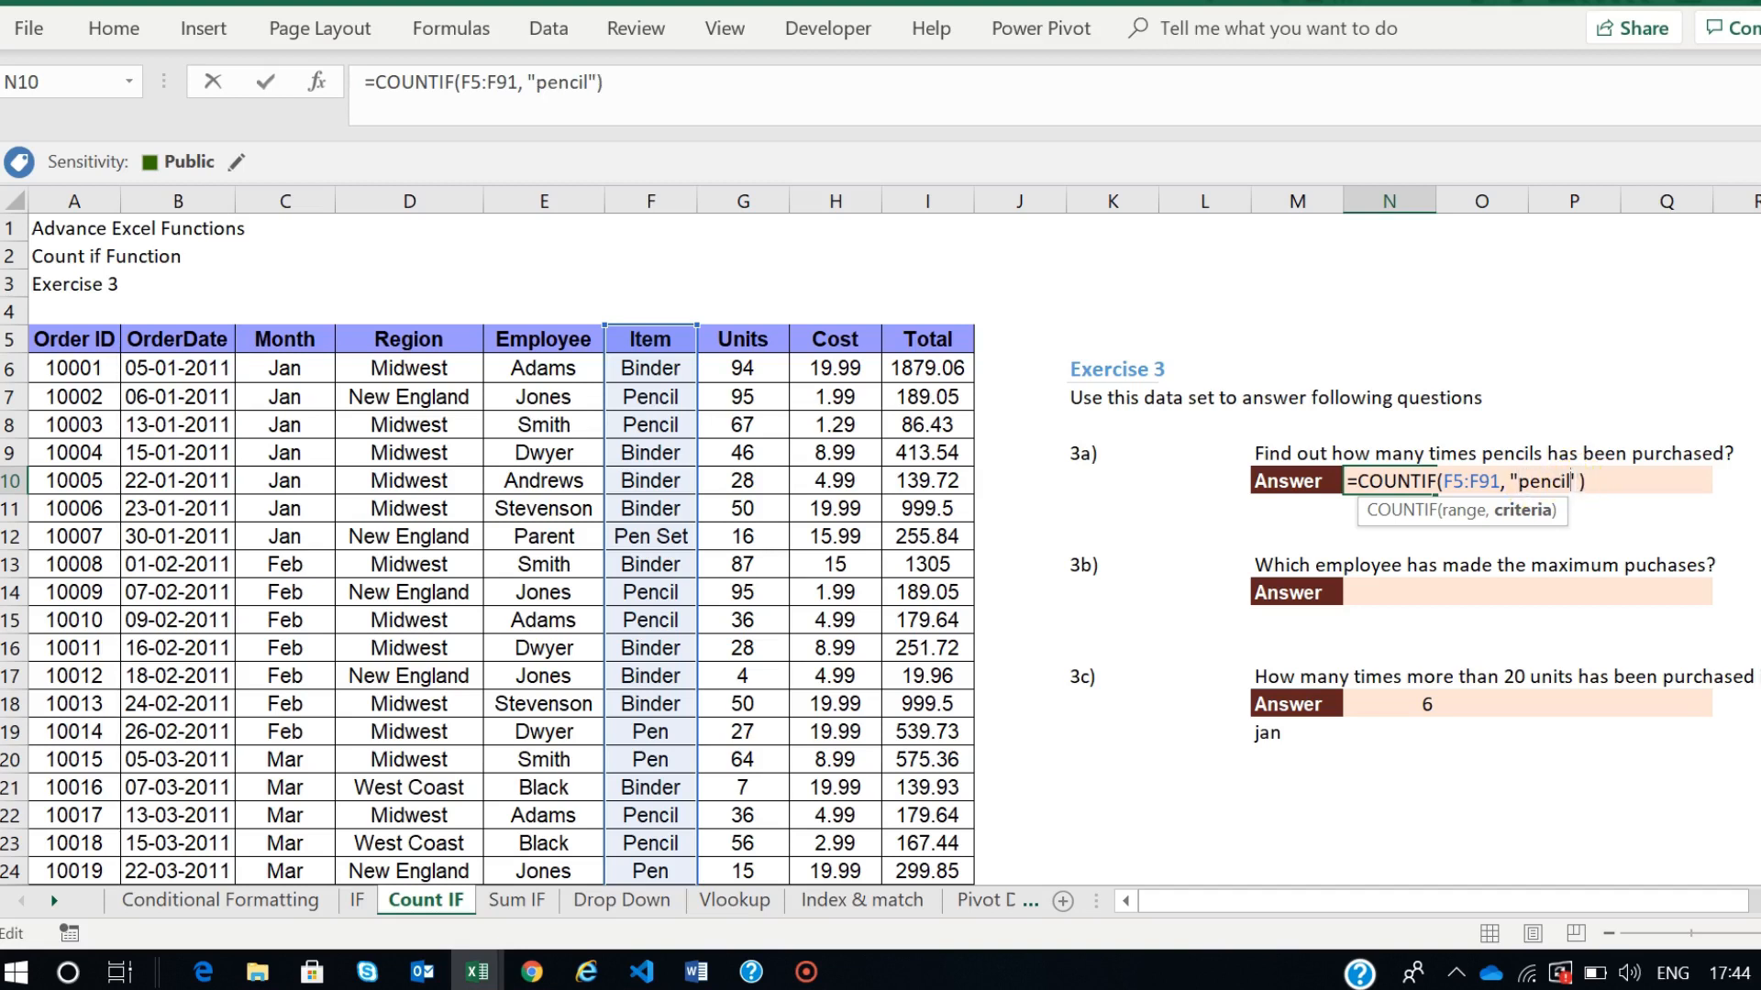
key("Return")
left_click(1378, 485)
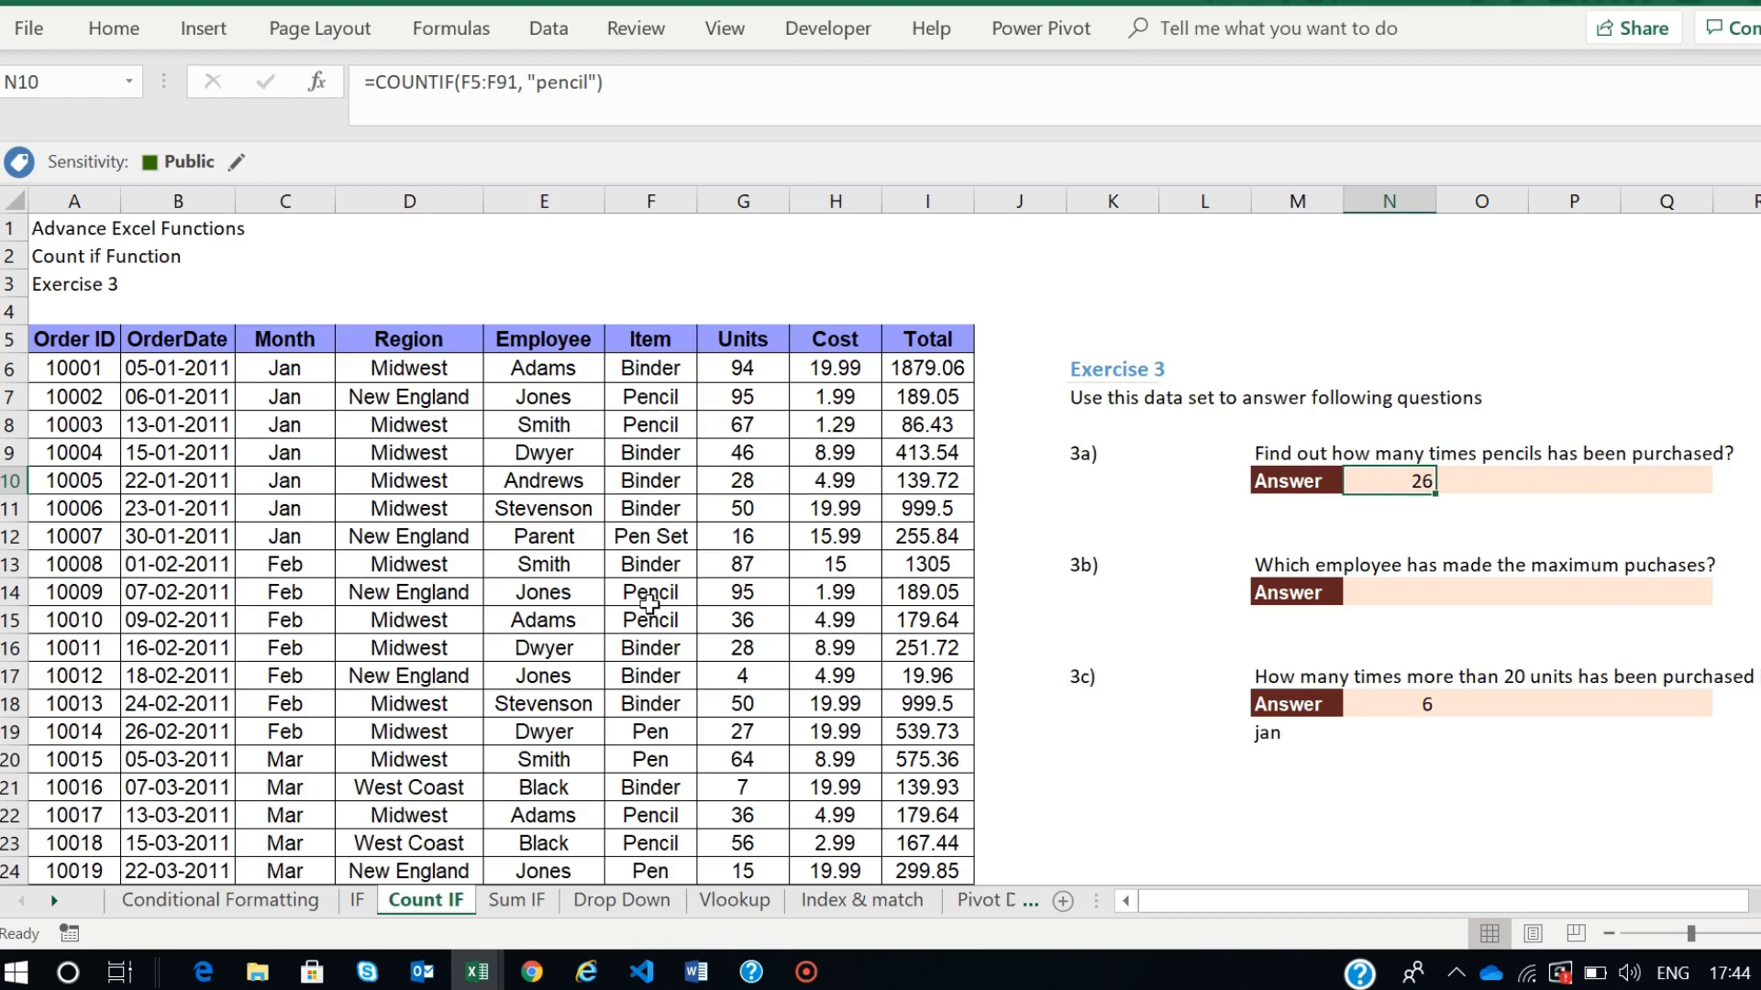
double_click(1394, 479)
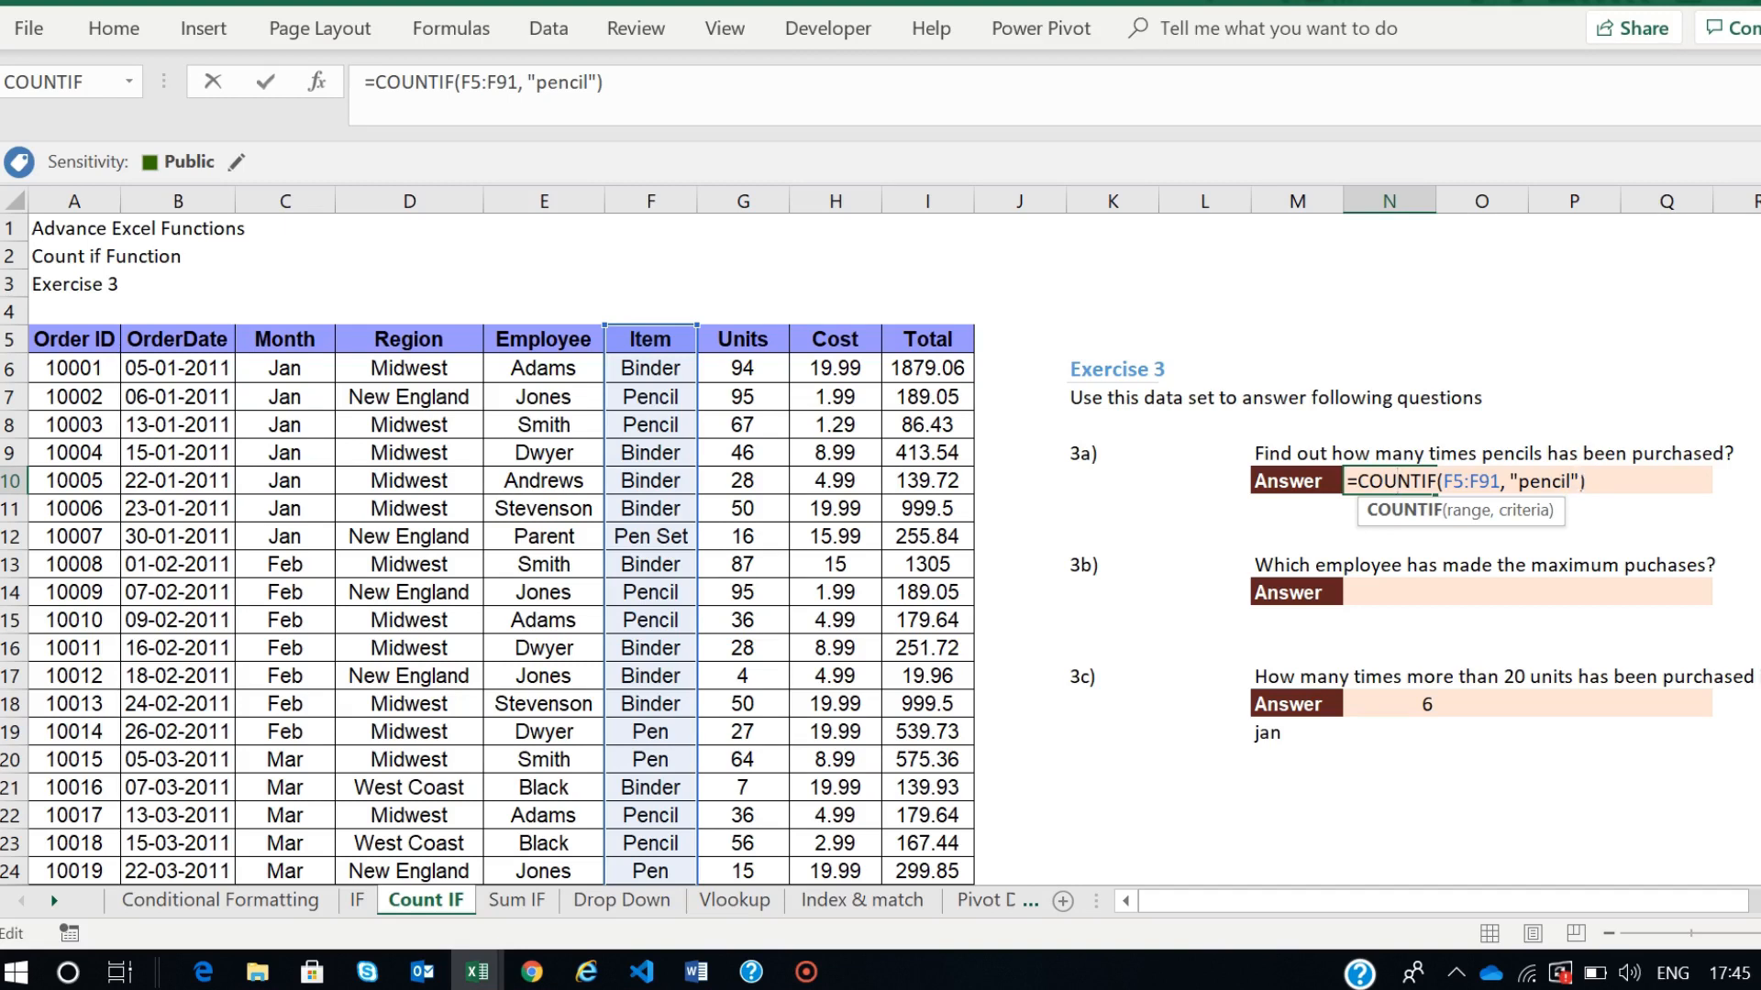
- Replace the pencil criterion in N10's COUNTIF with a reference to cell M11
left_click(1574, 482)
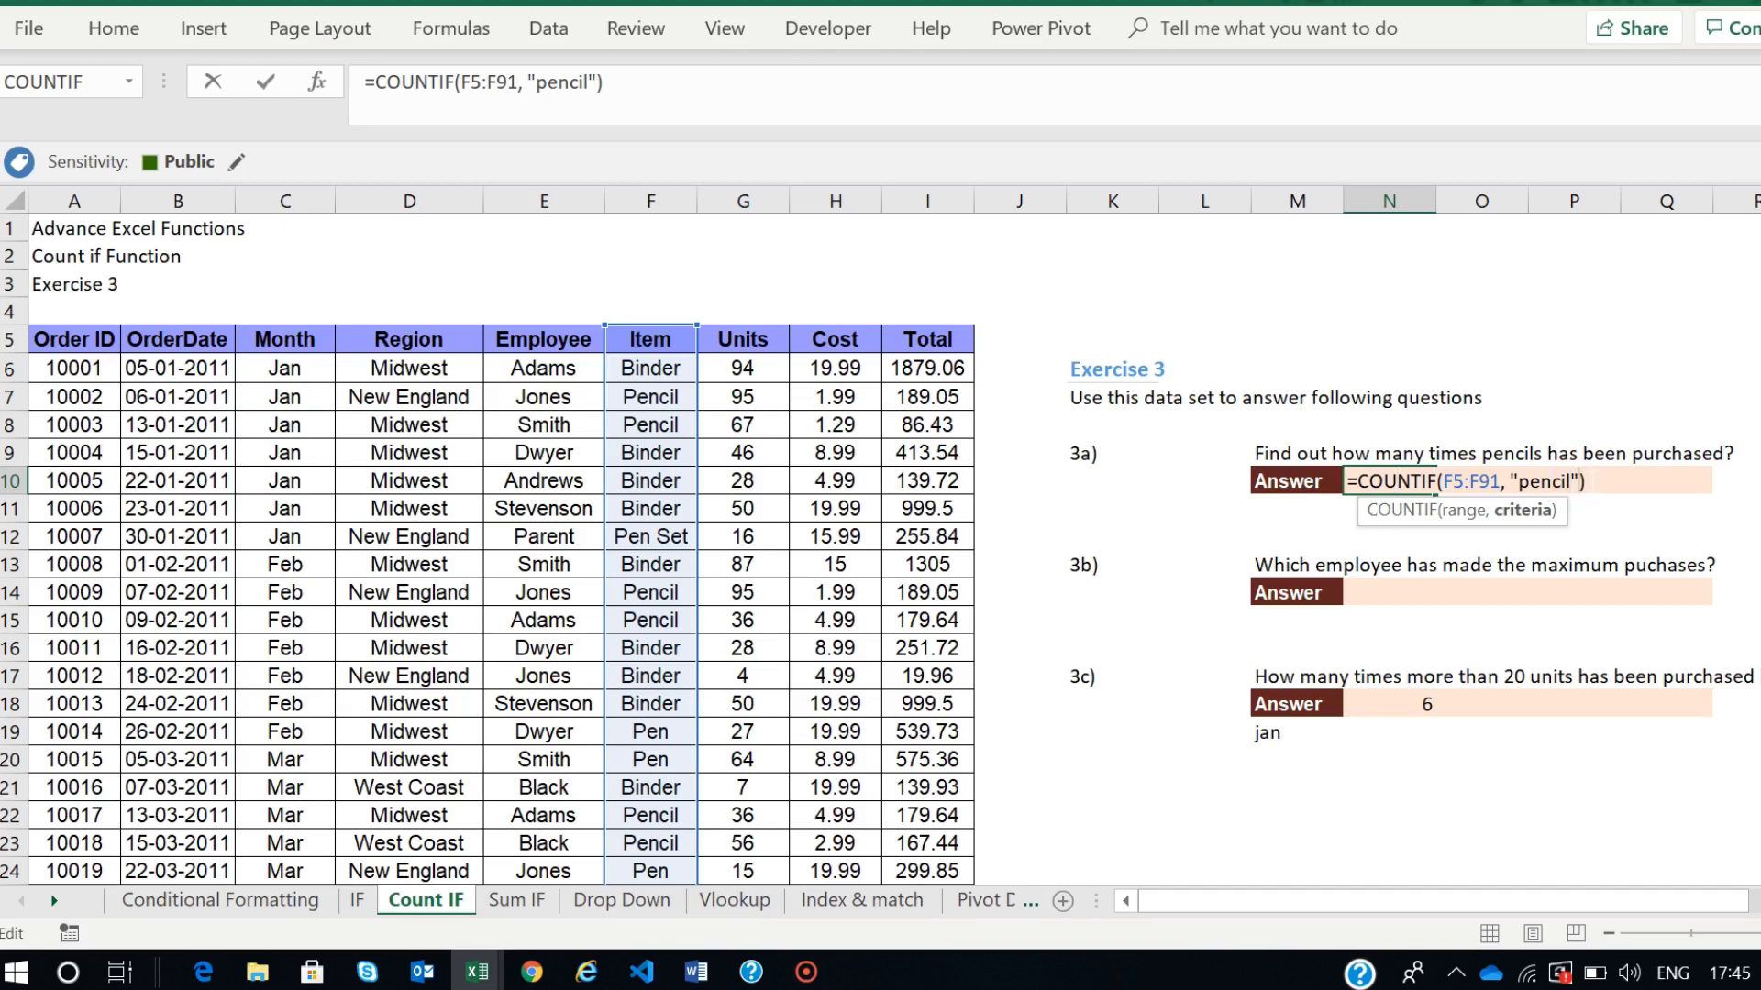
key("BackSpace")
key("BackSpace")
key("BackSpace")
key("BackSpace")
key("BackSpace")
key("BackSpace")
key("BackSpace")
key("BackSpace")
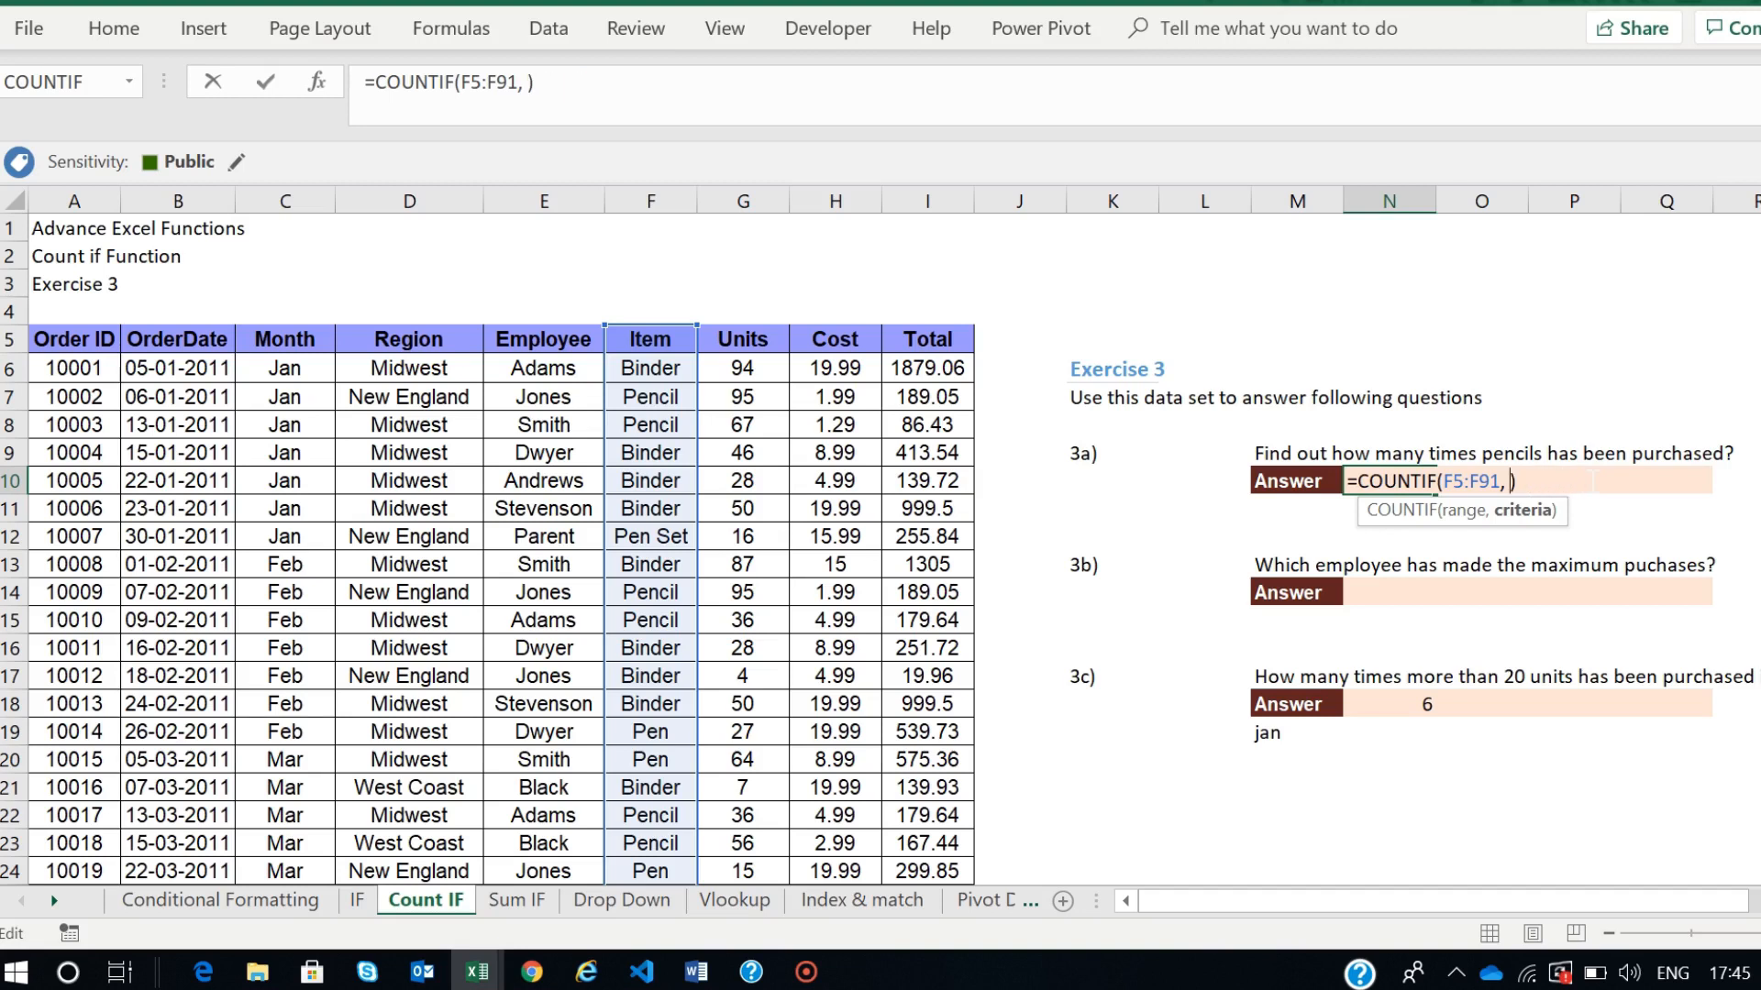
left_click(1291, 510)
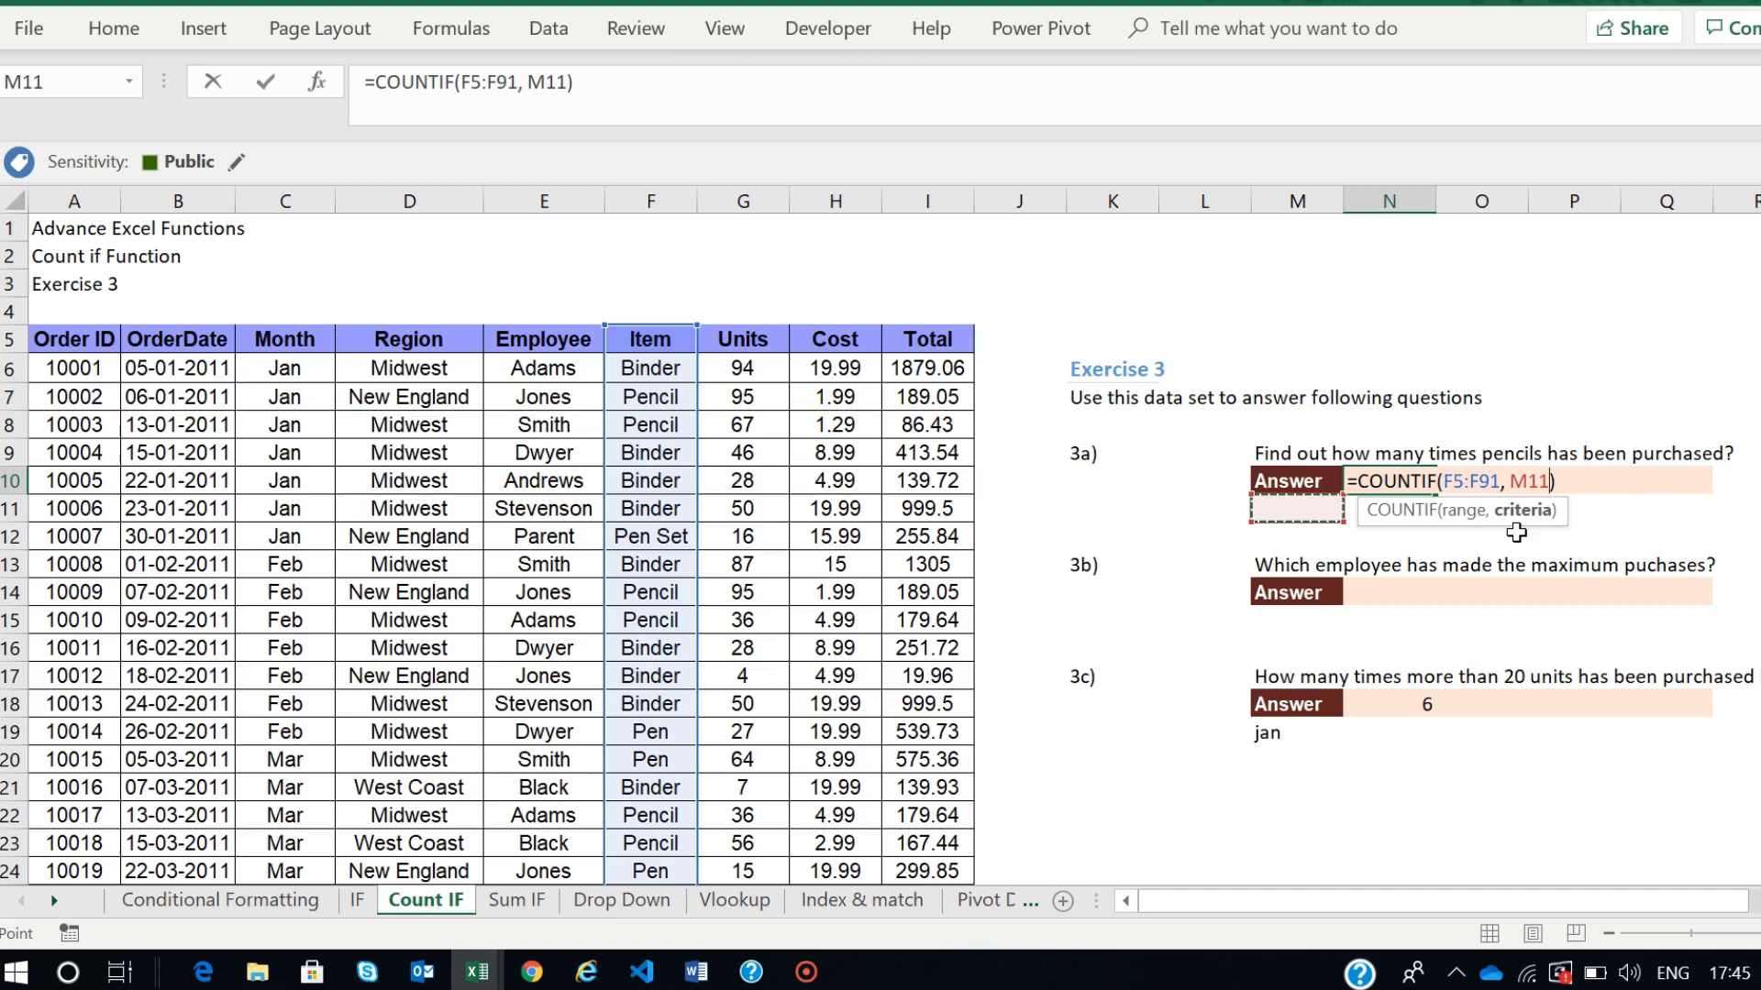
key("Return")
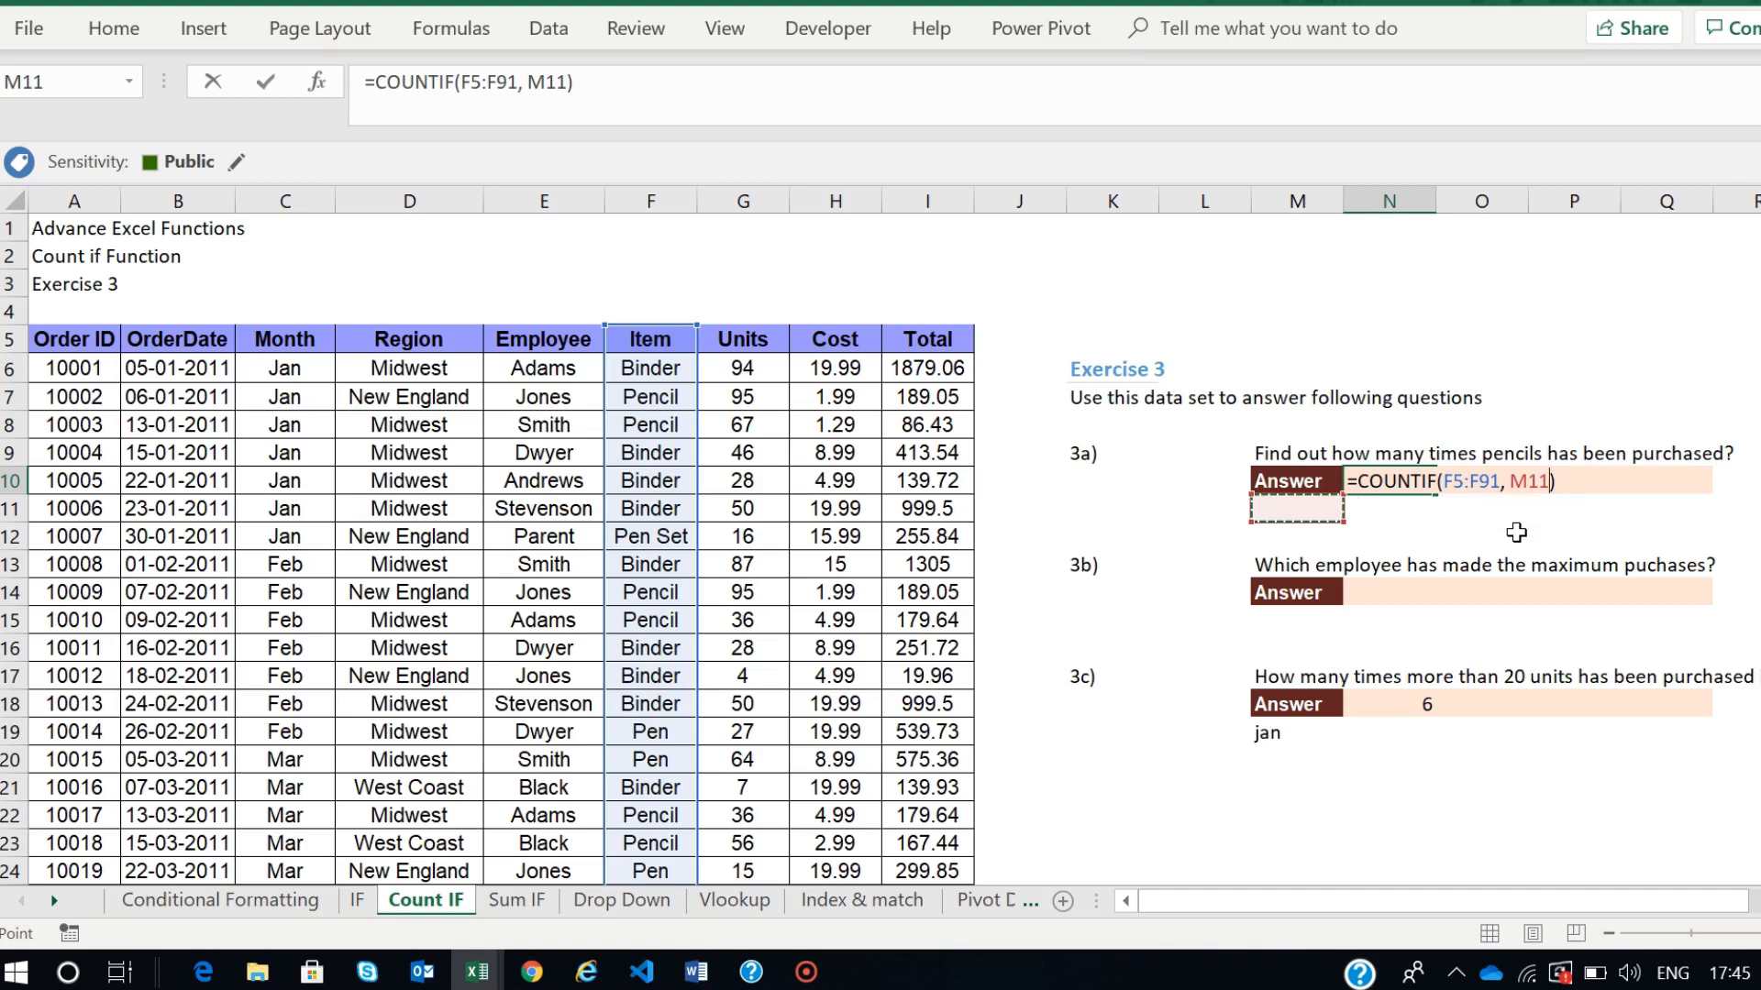
left_click(1397, 481)
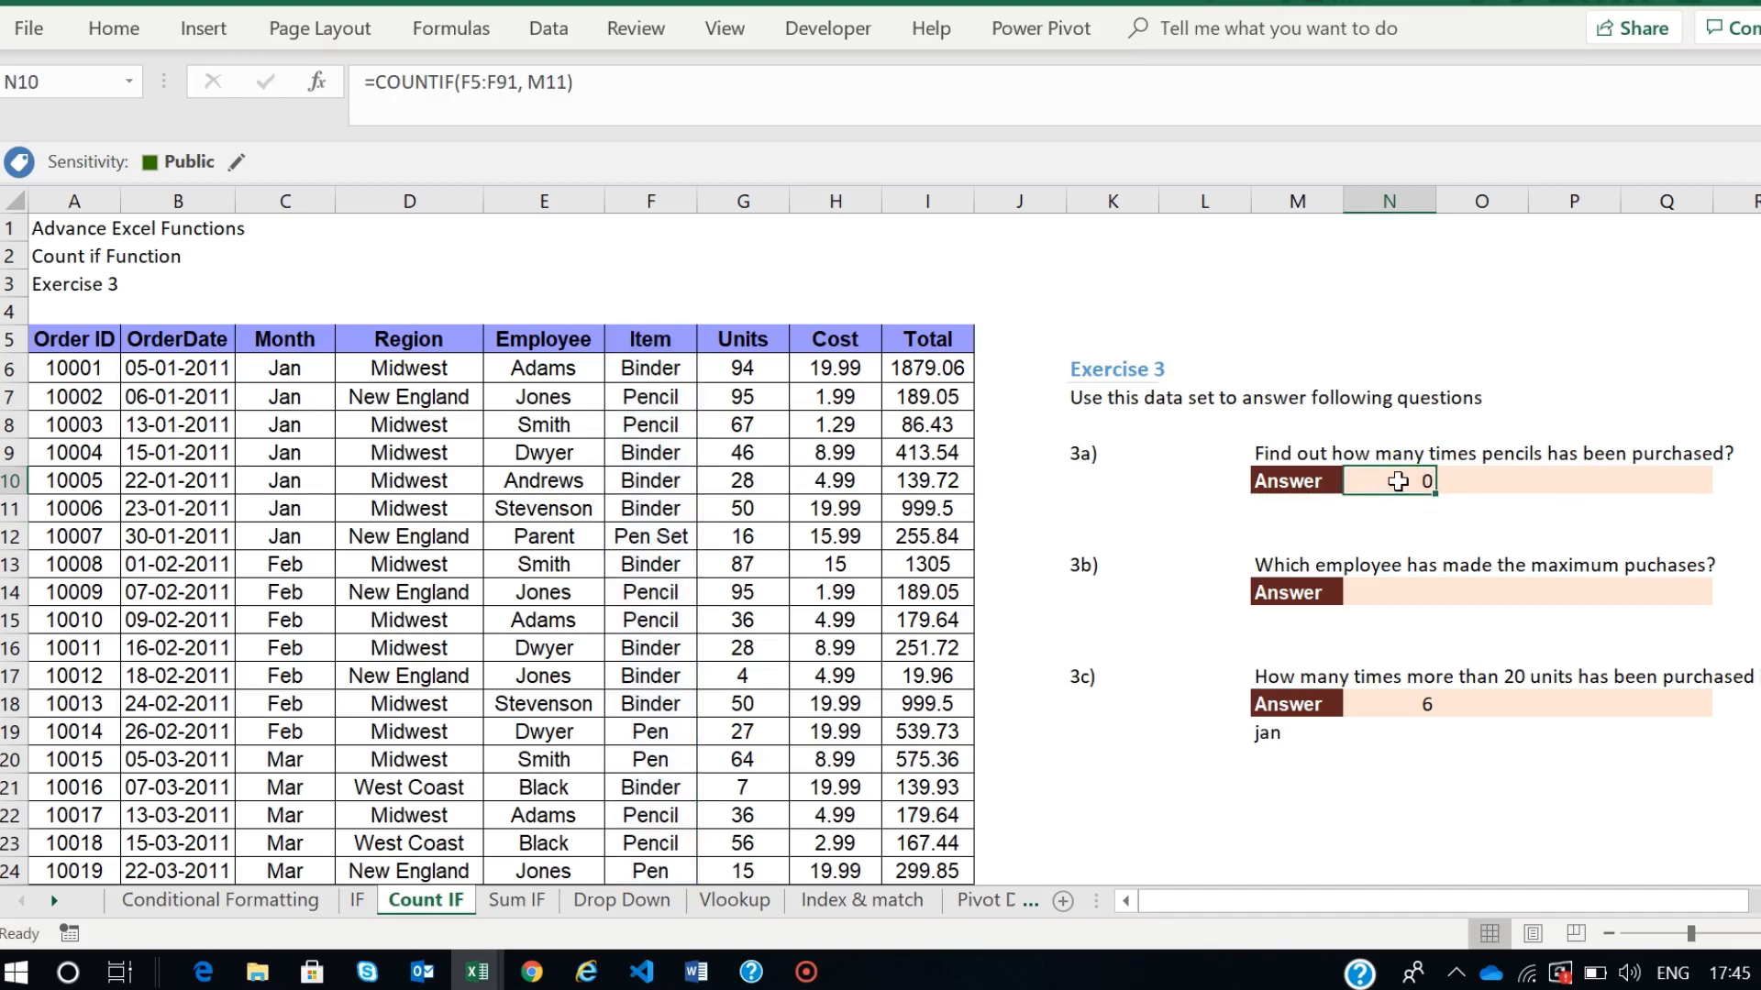
- Test the count by entering binder, then pen, as the criterion in M11
left_click(1275, 507)
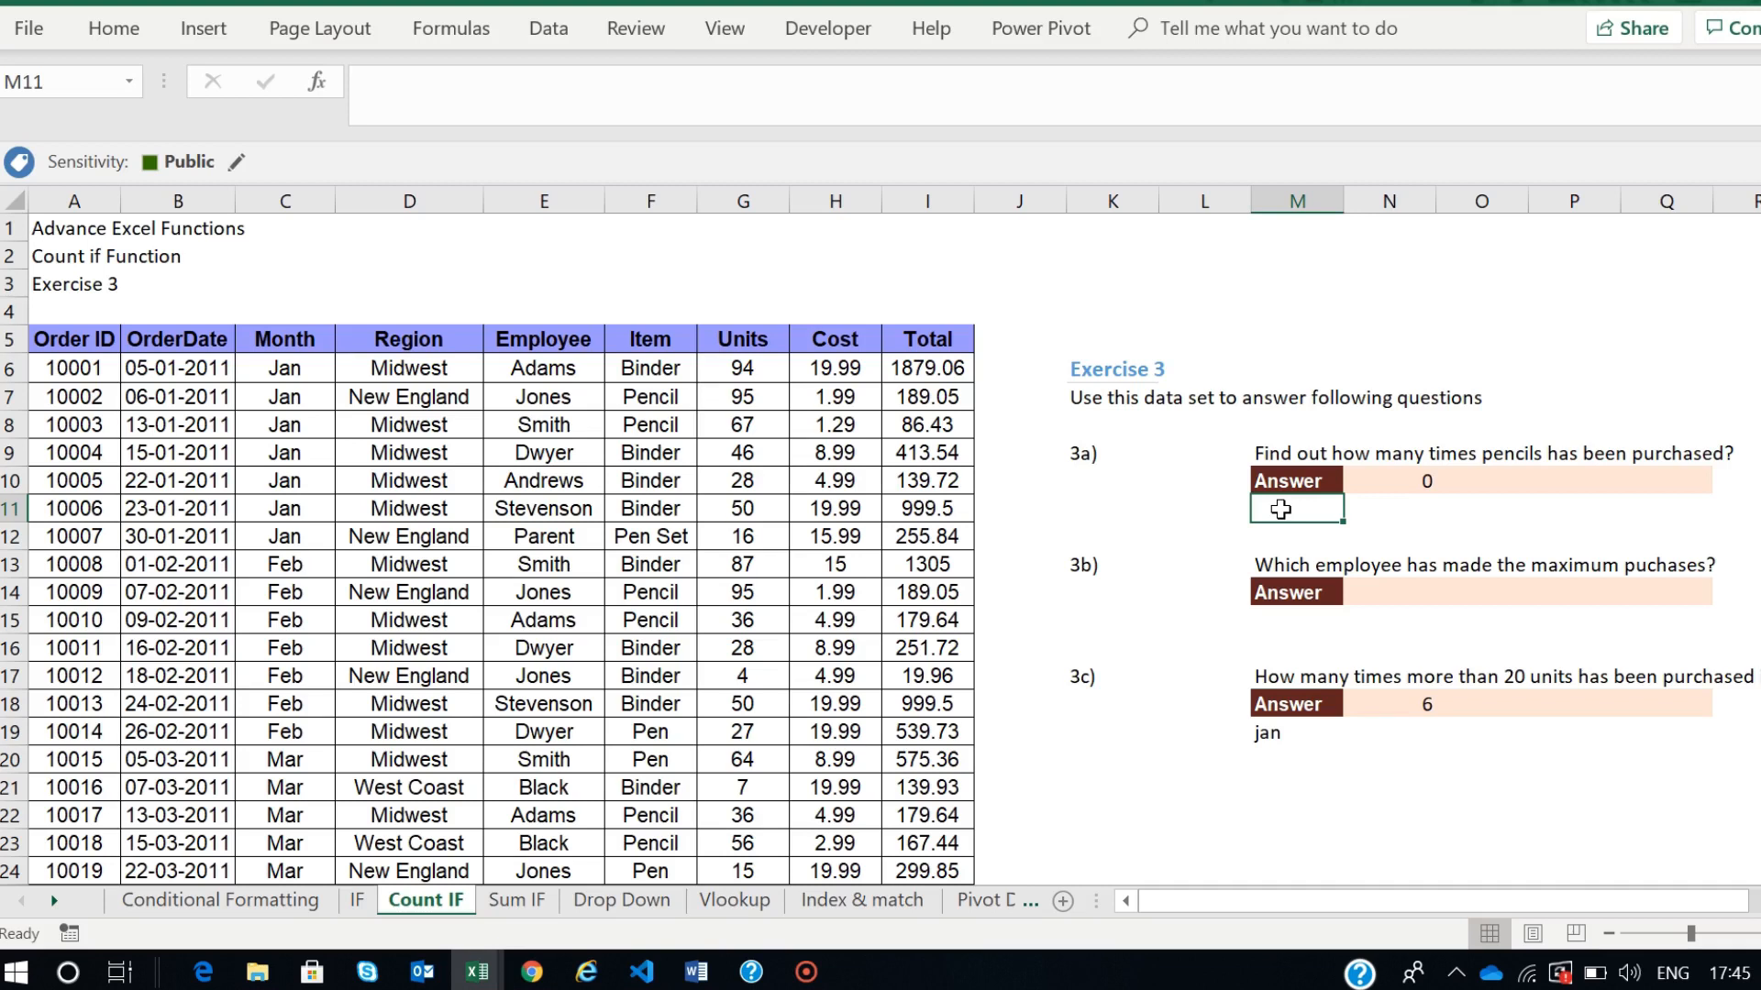
type("binder")
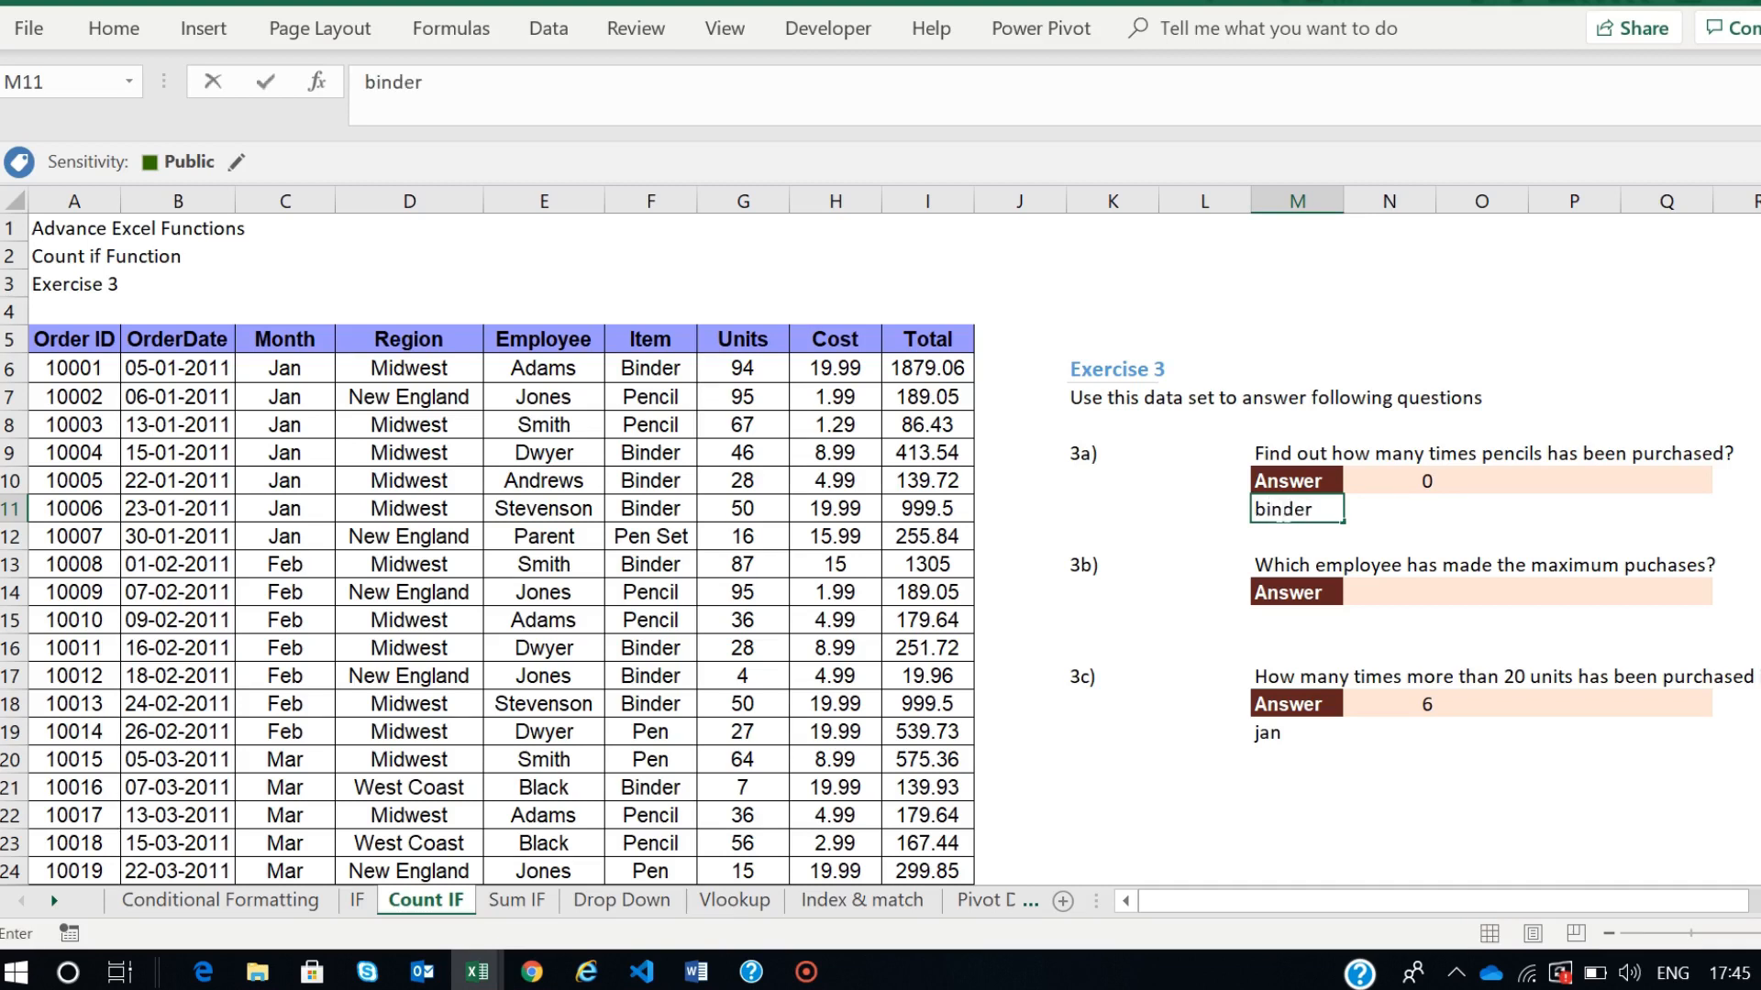
key("Return")
left_click(1370, 486)
left_click(1283, 512)
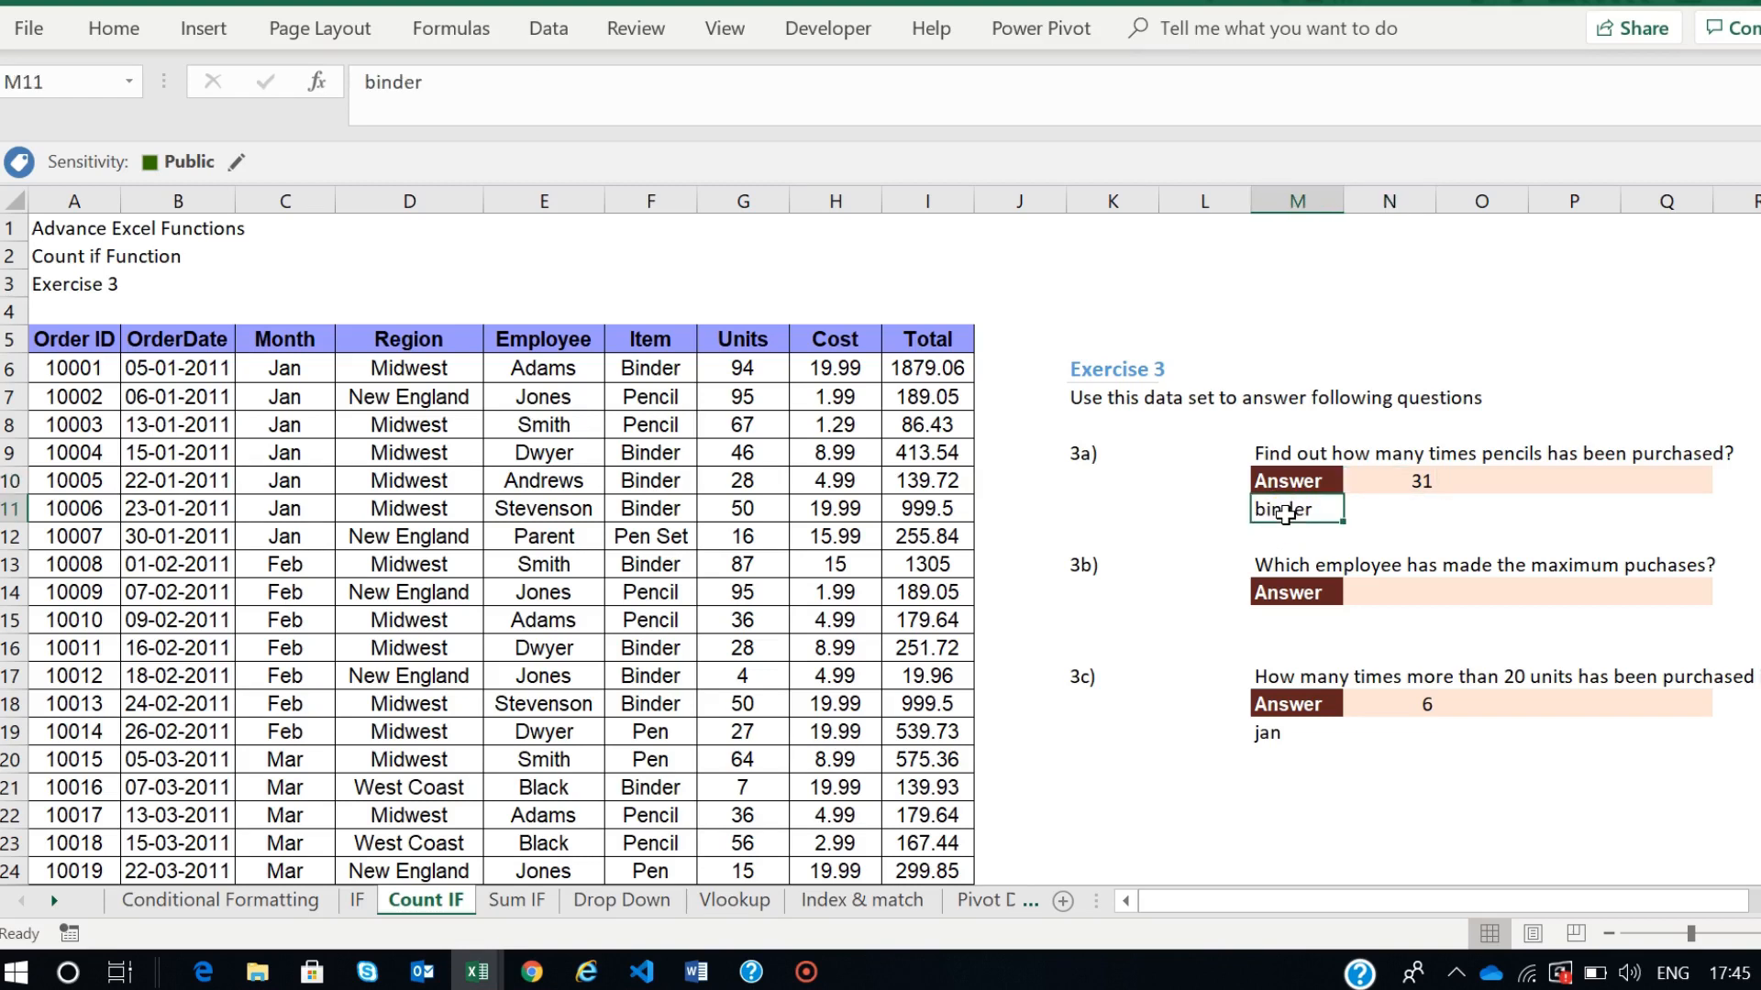
type("pen")
key("Return")
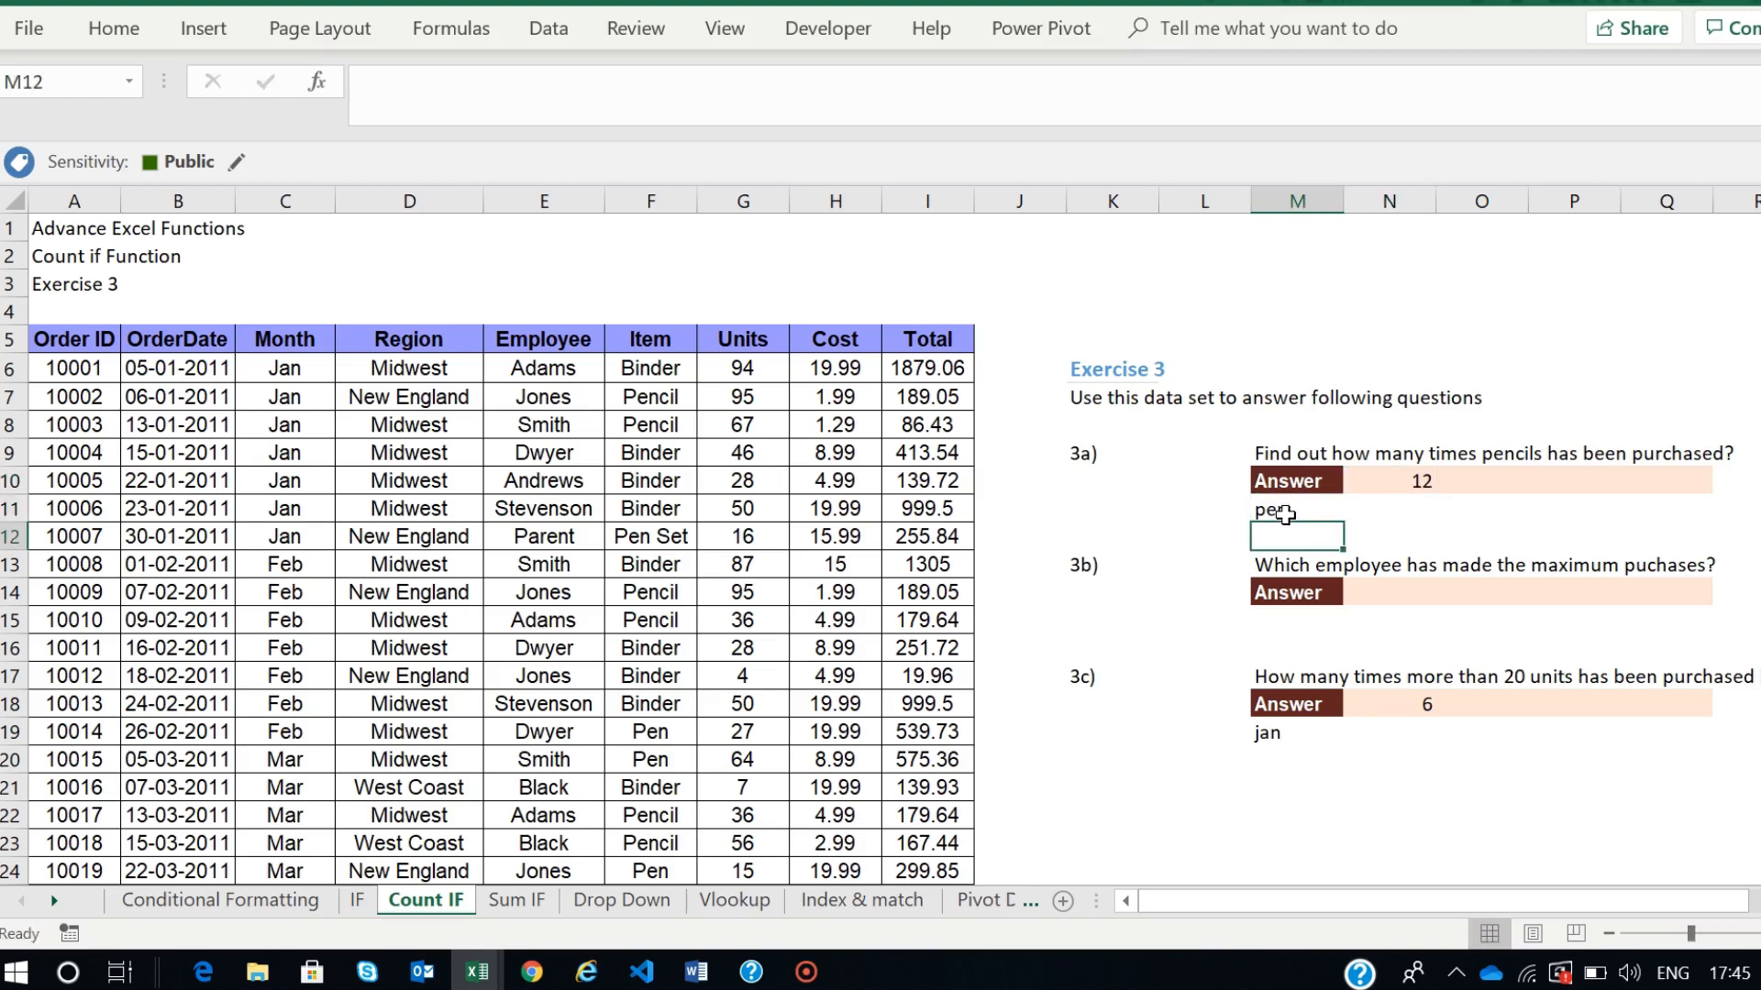
- Set M11 to pencil so N10 counts 26, then switch to the Meet call
double_click(1389, 480)
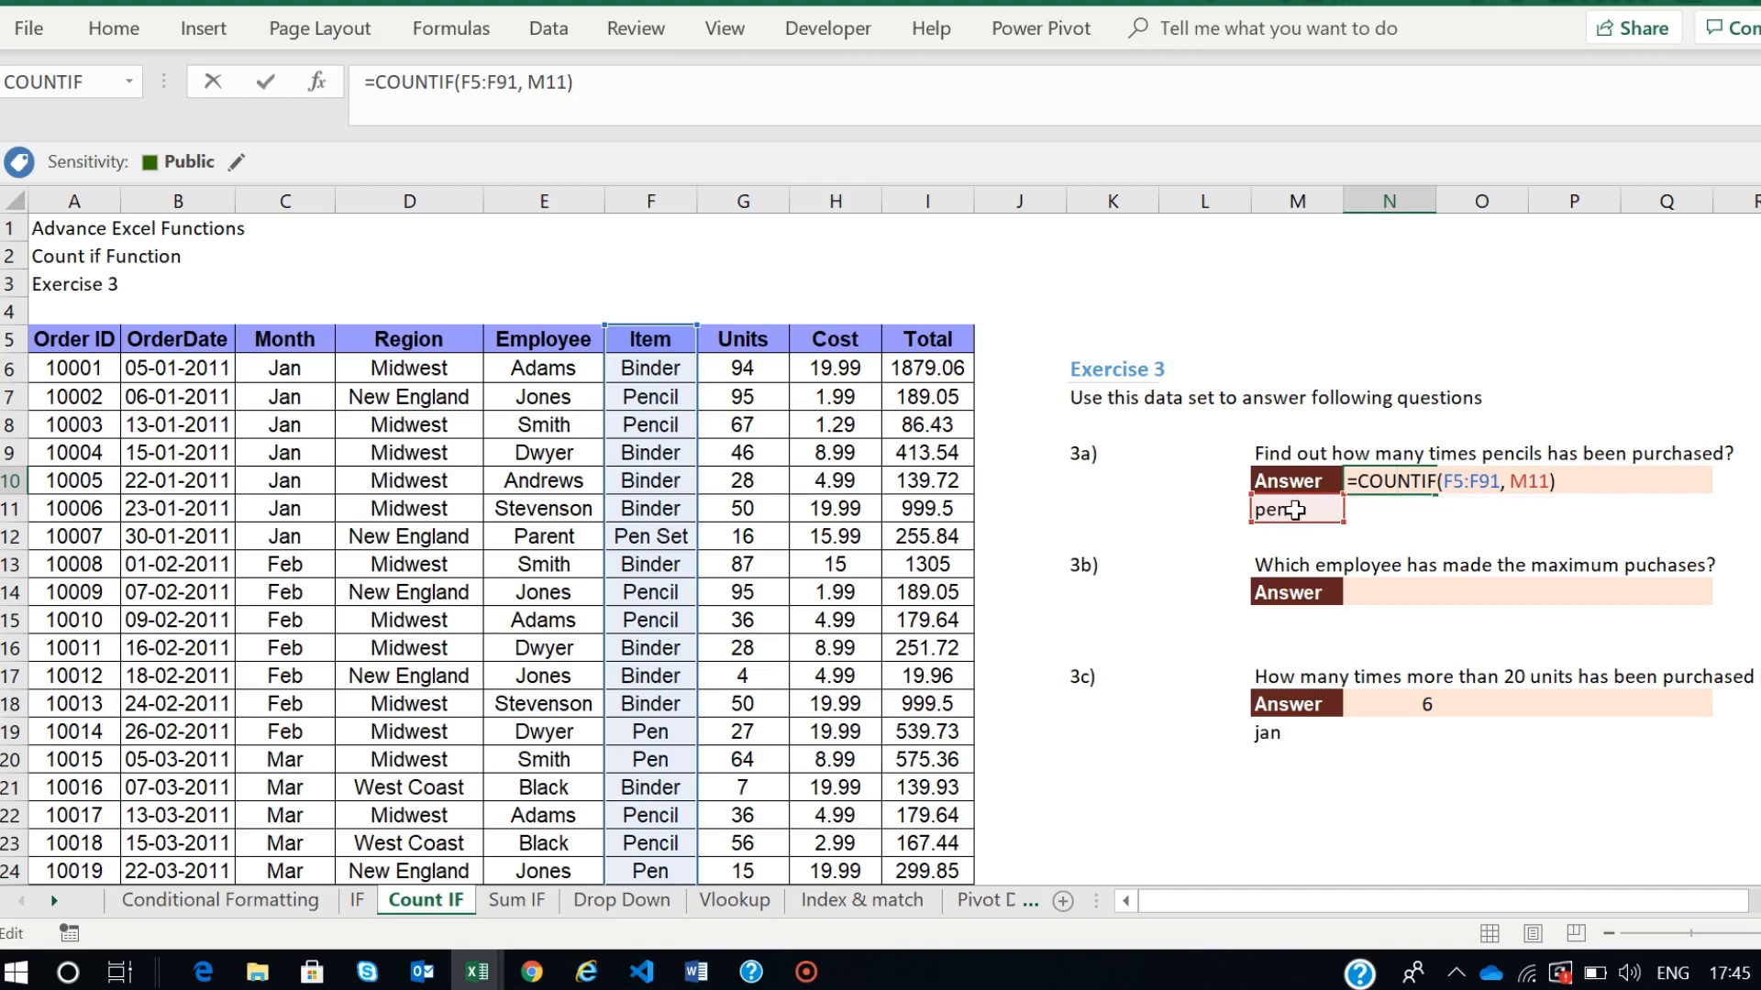
key("Return")
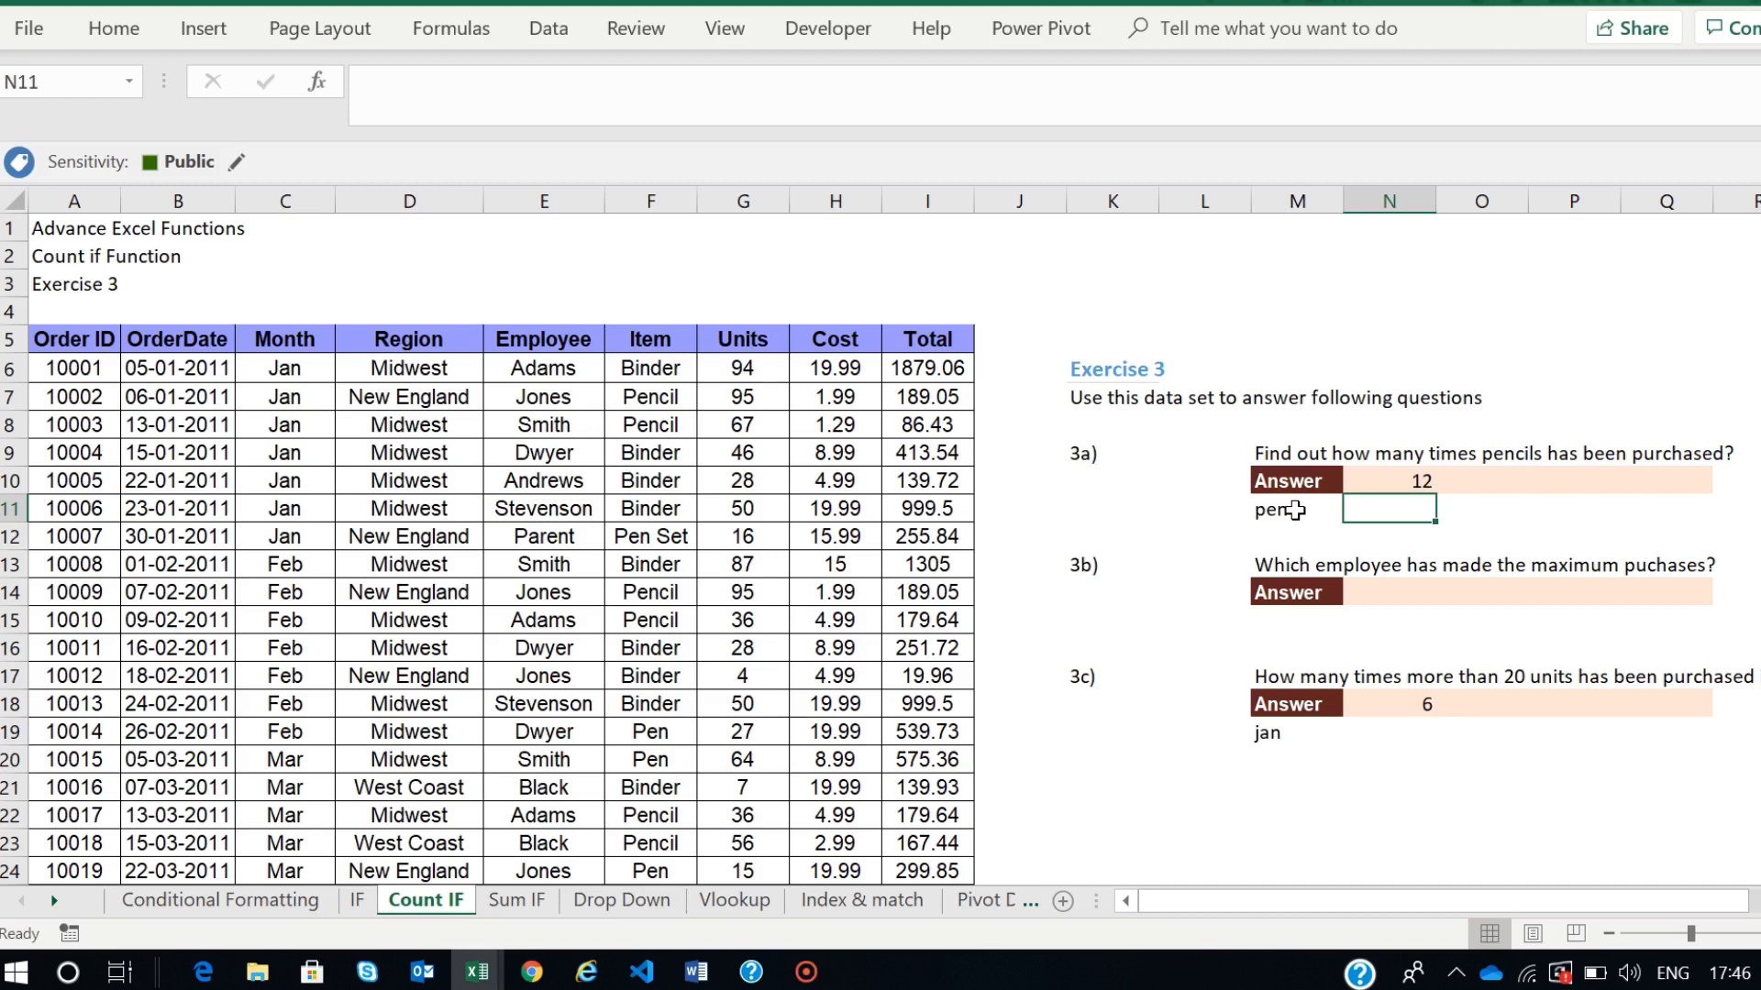
left_click(1294, 511)
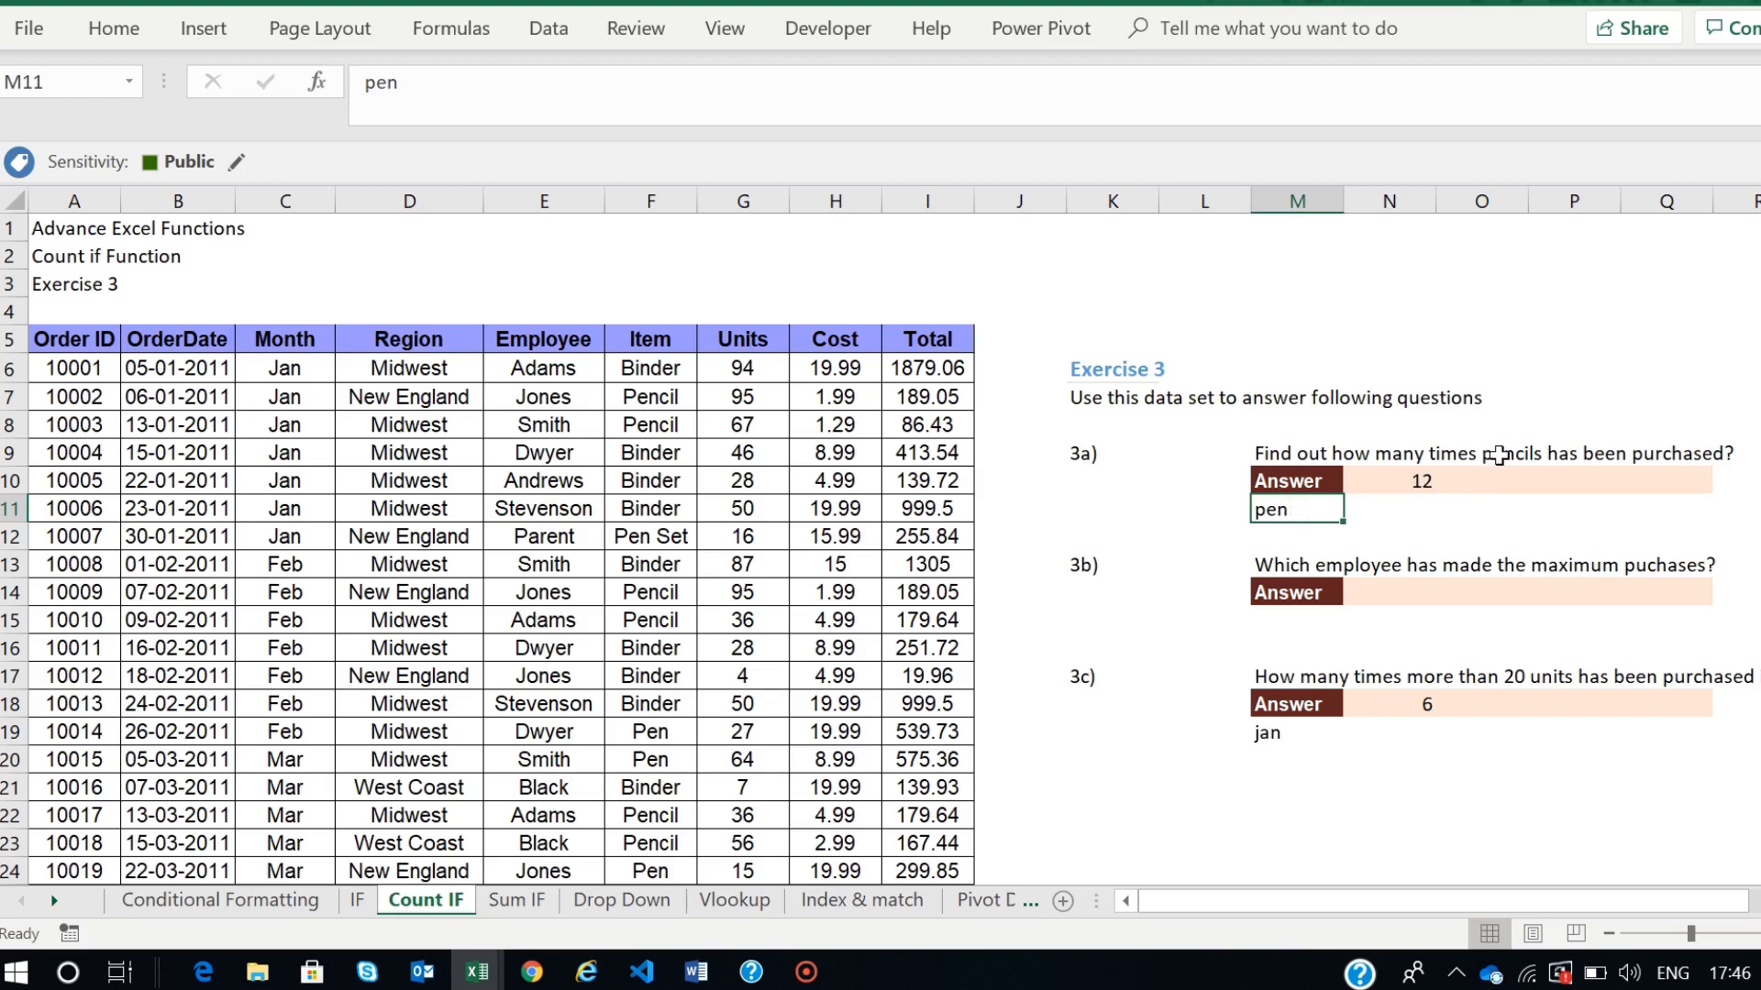
type("pencil")
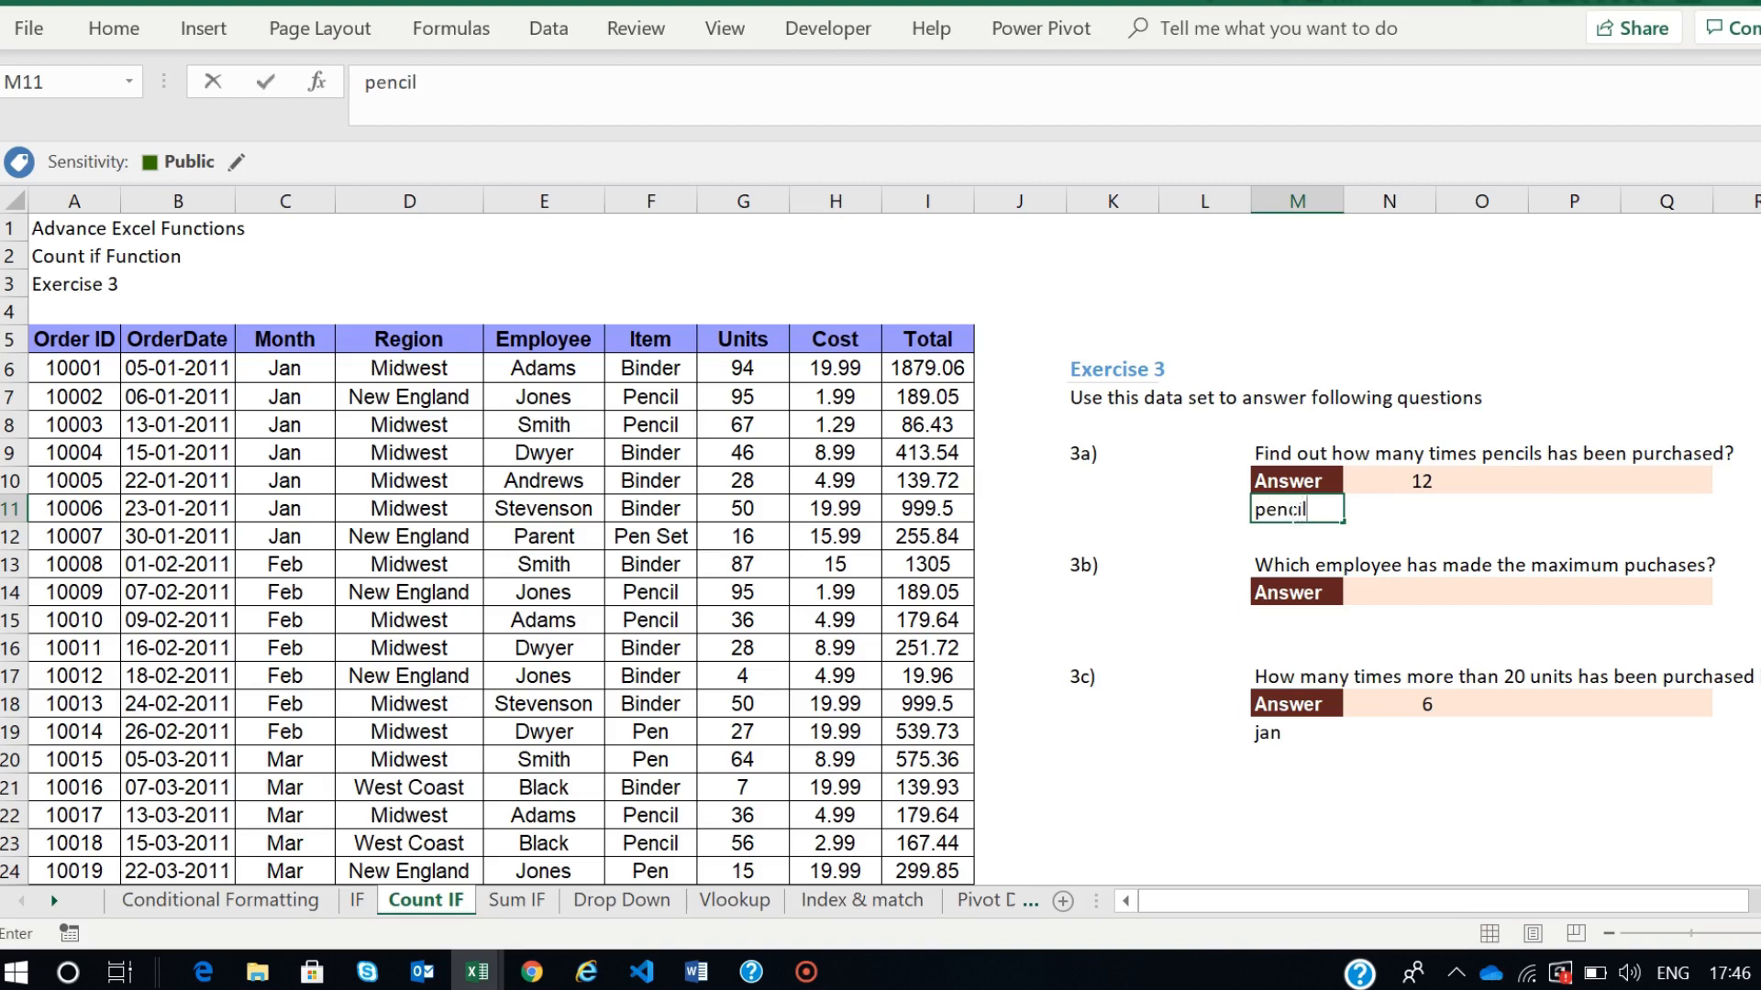
key("Return")
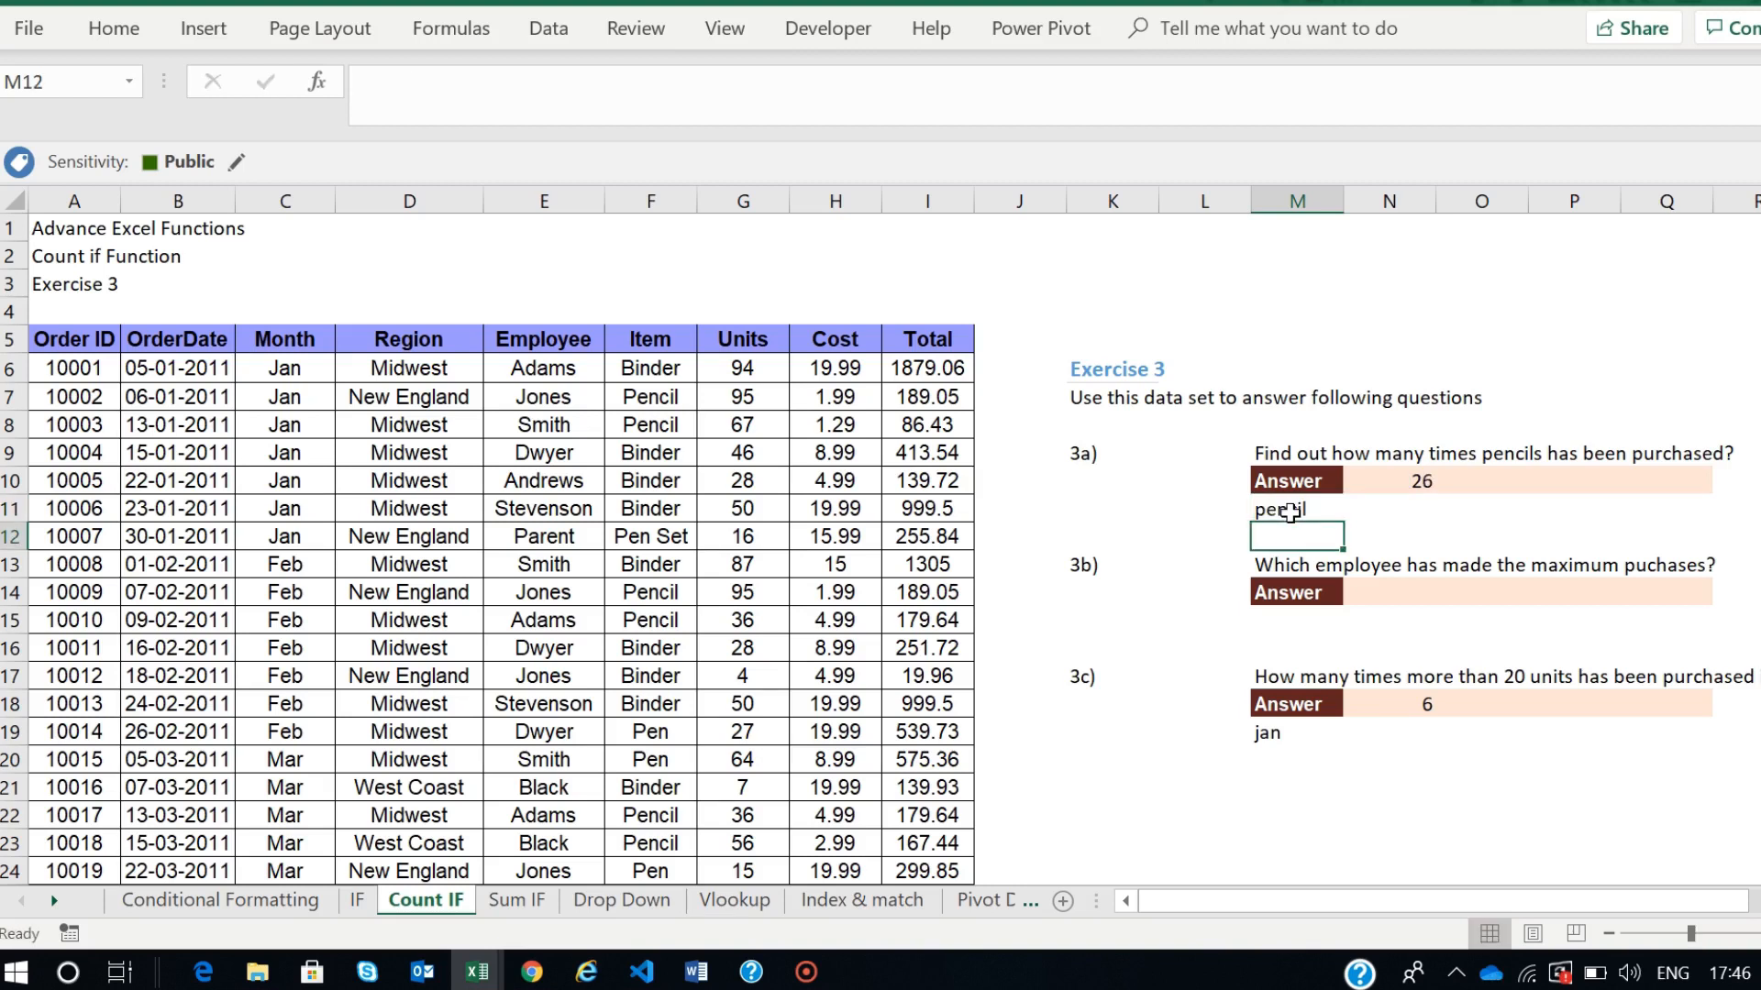
left_click(1408, 476)
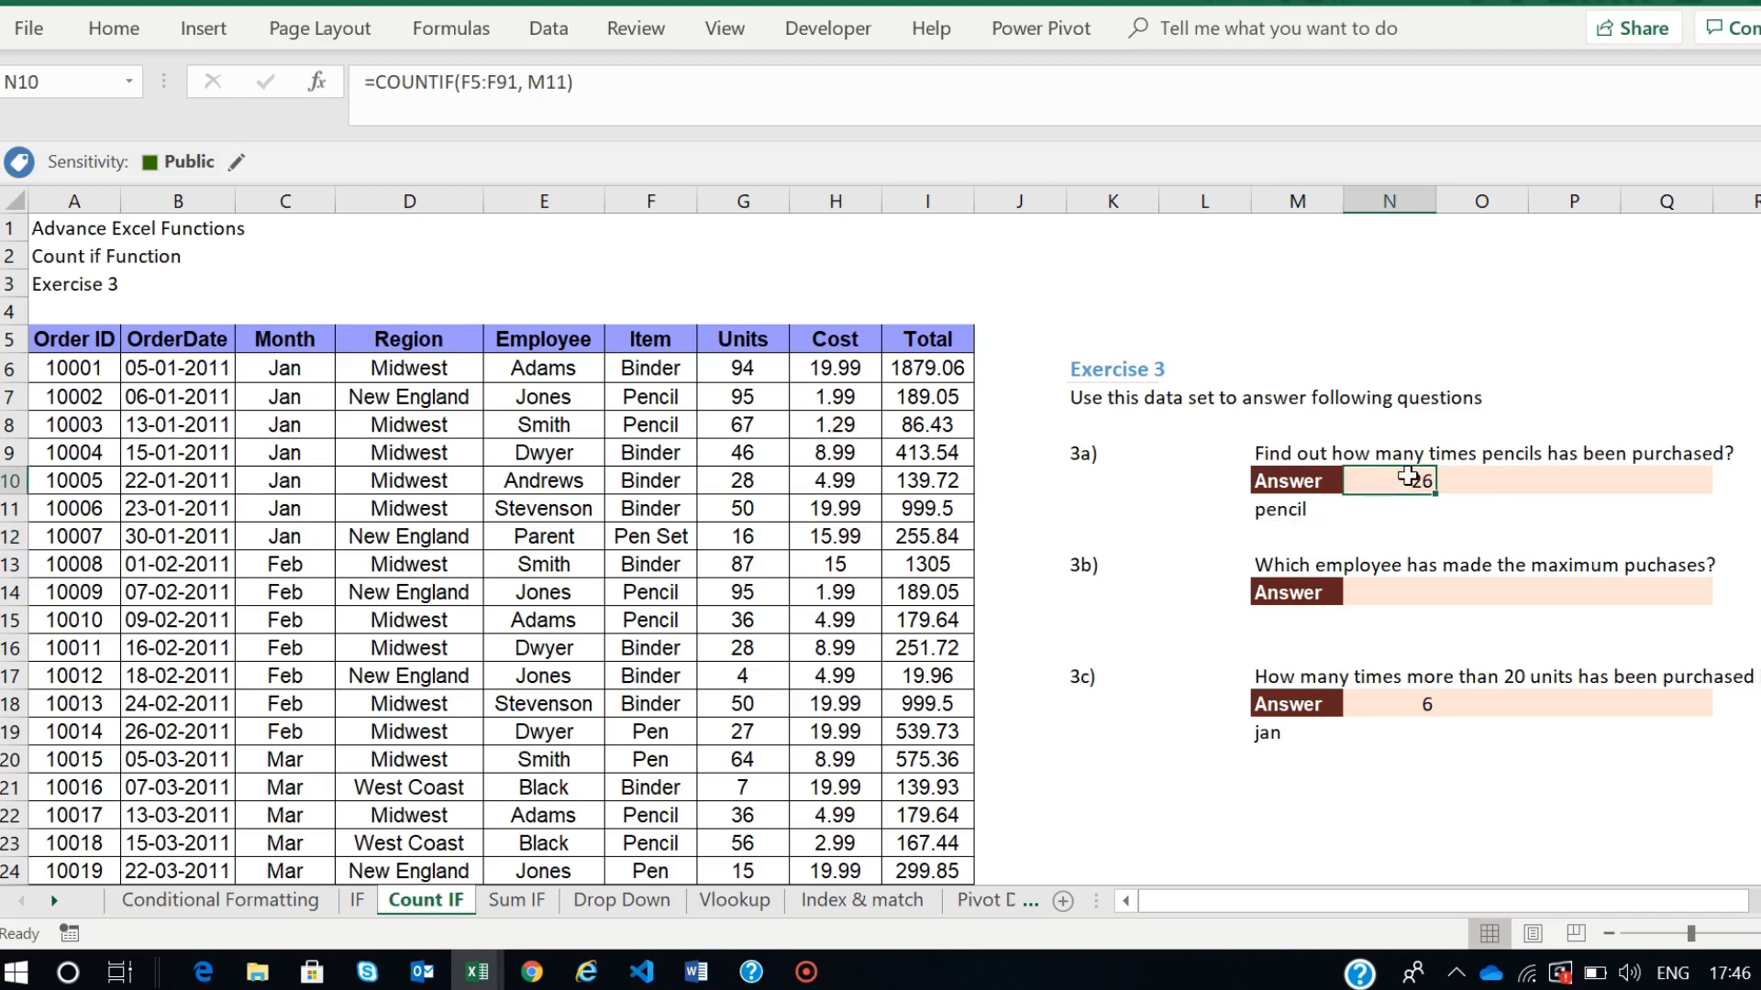
key("alt+Tab")
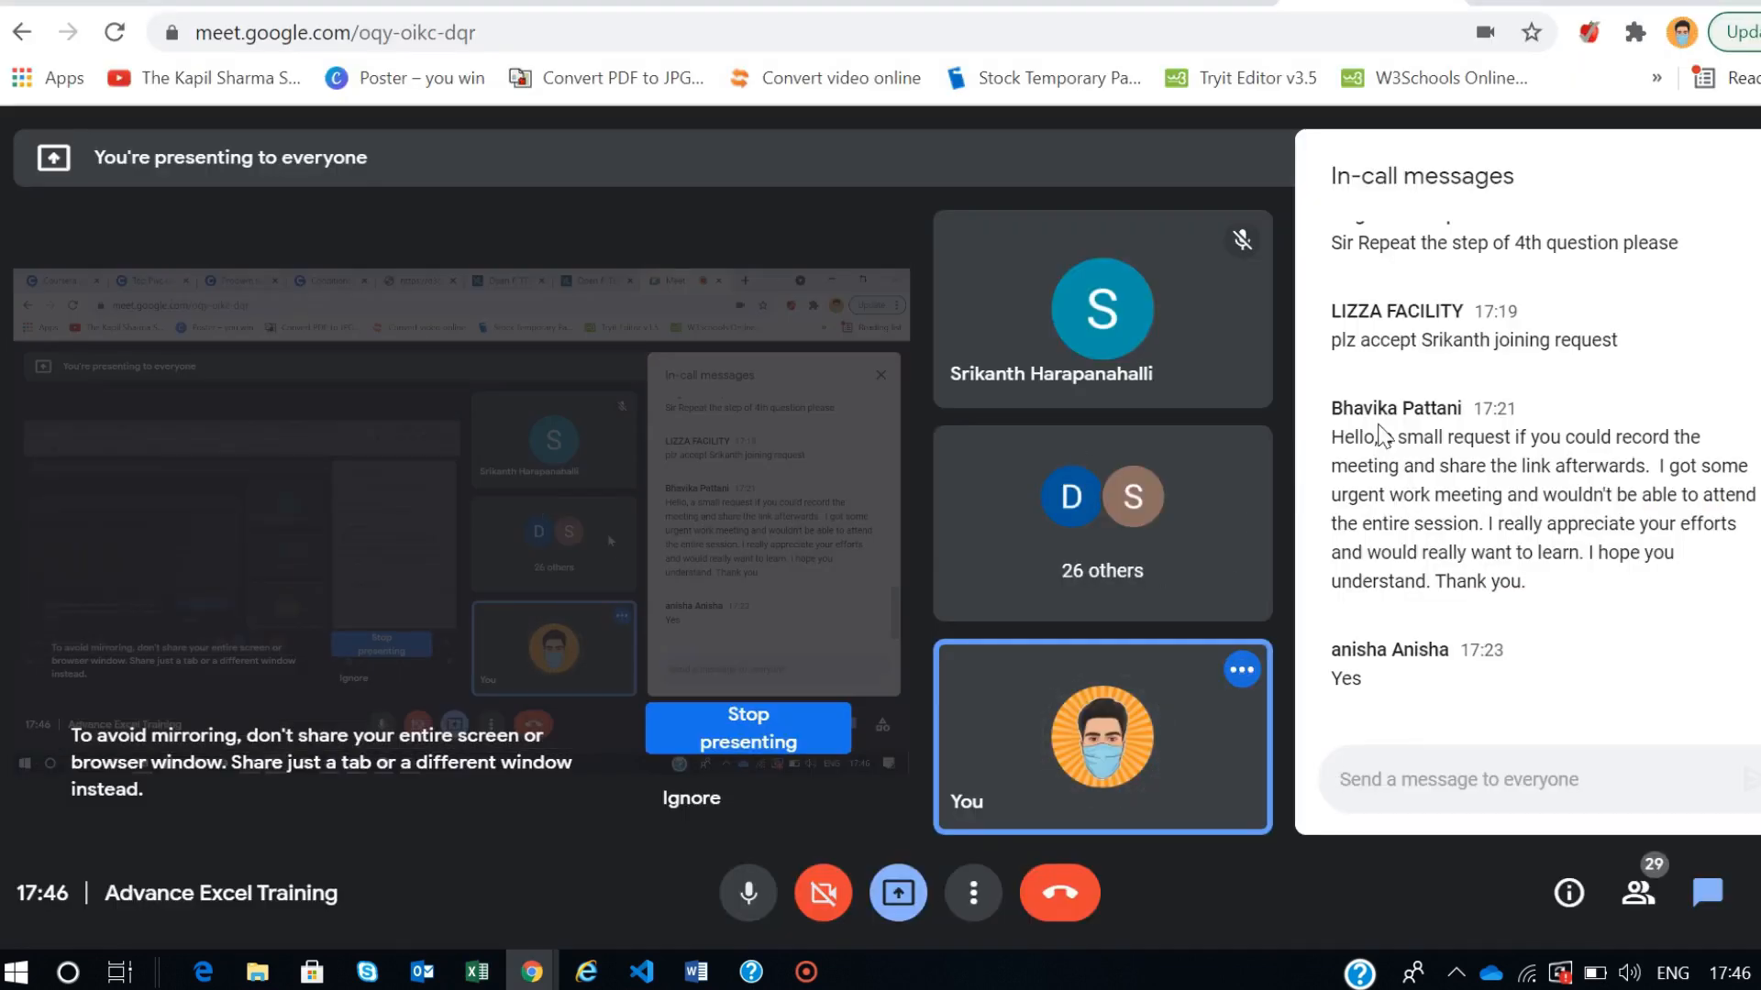
- Close Meet's in-call messages panel and return to the Excel workbook
left_click(1760, 176)
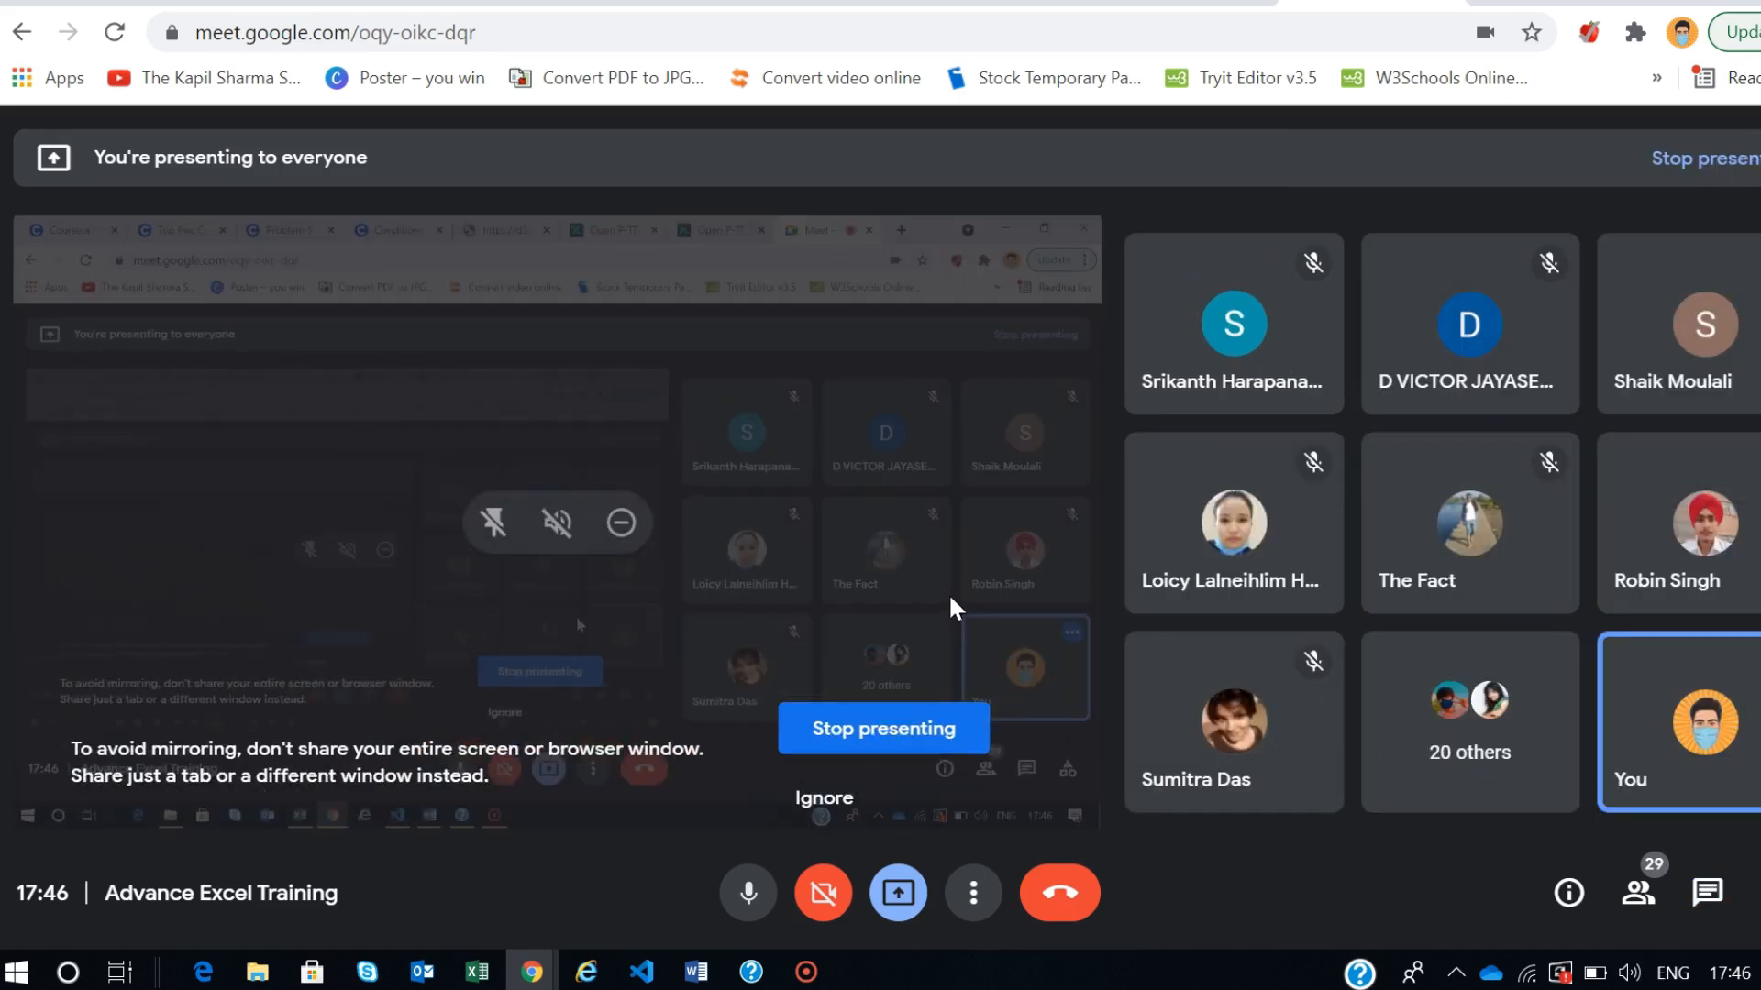
key("alt+Tab")
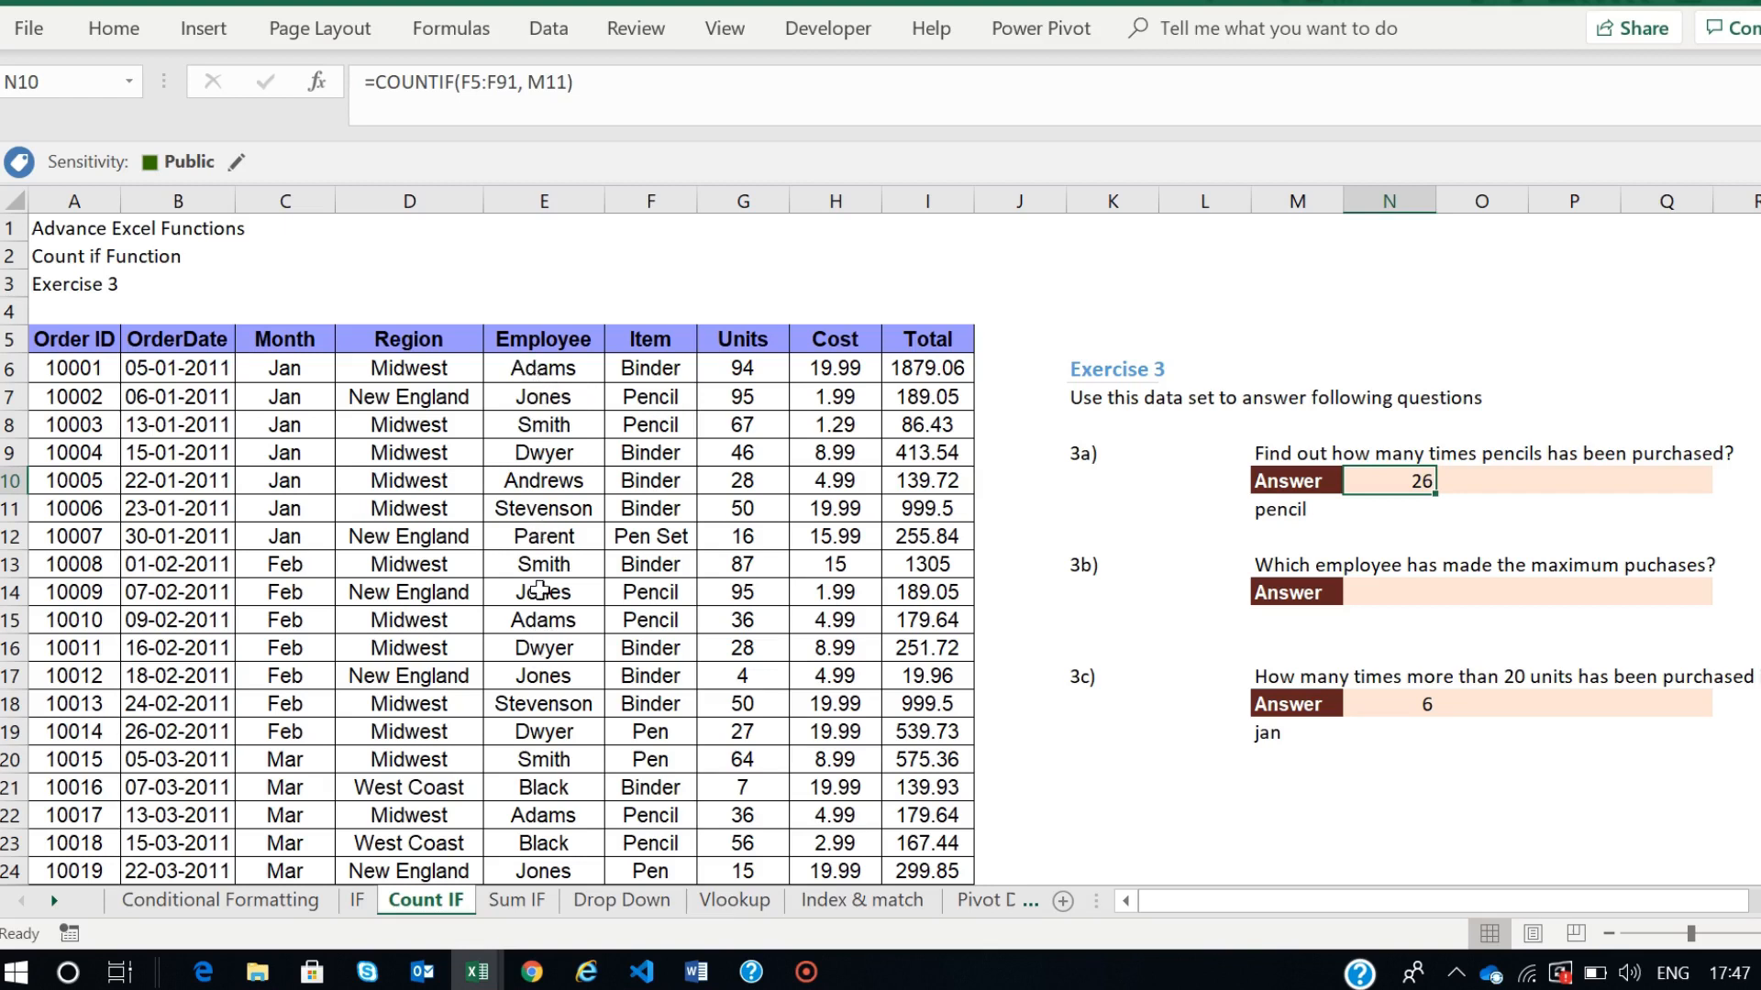
- Point out the repeated Adams entries in column E and the empty cell J6
left_click(542, 365)
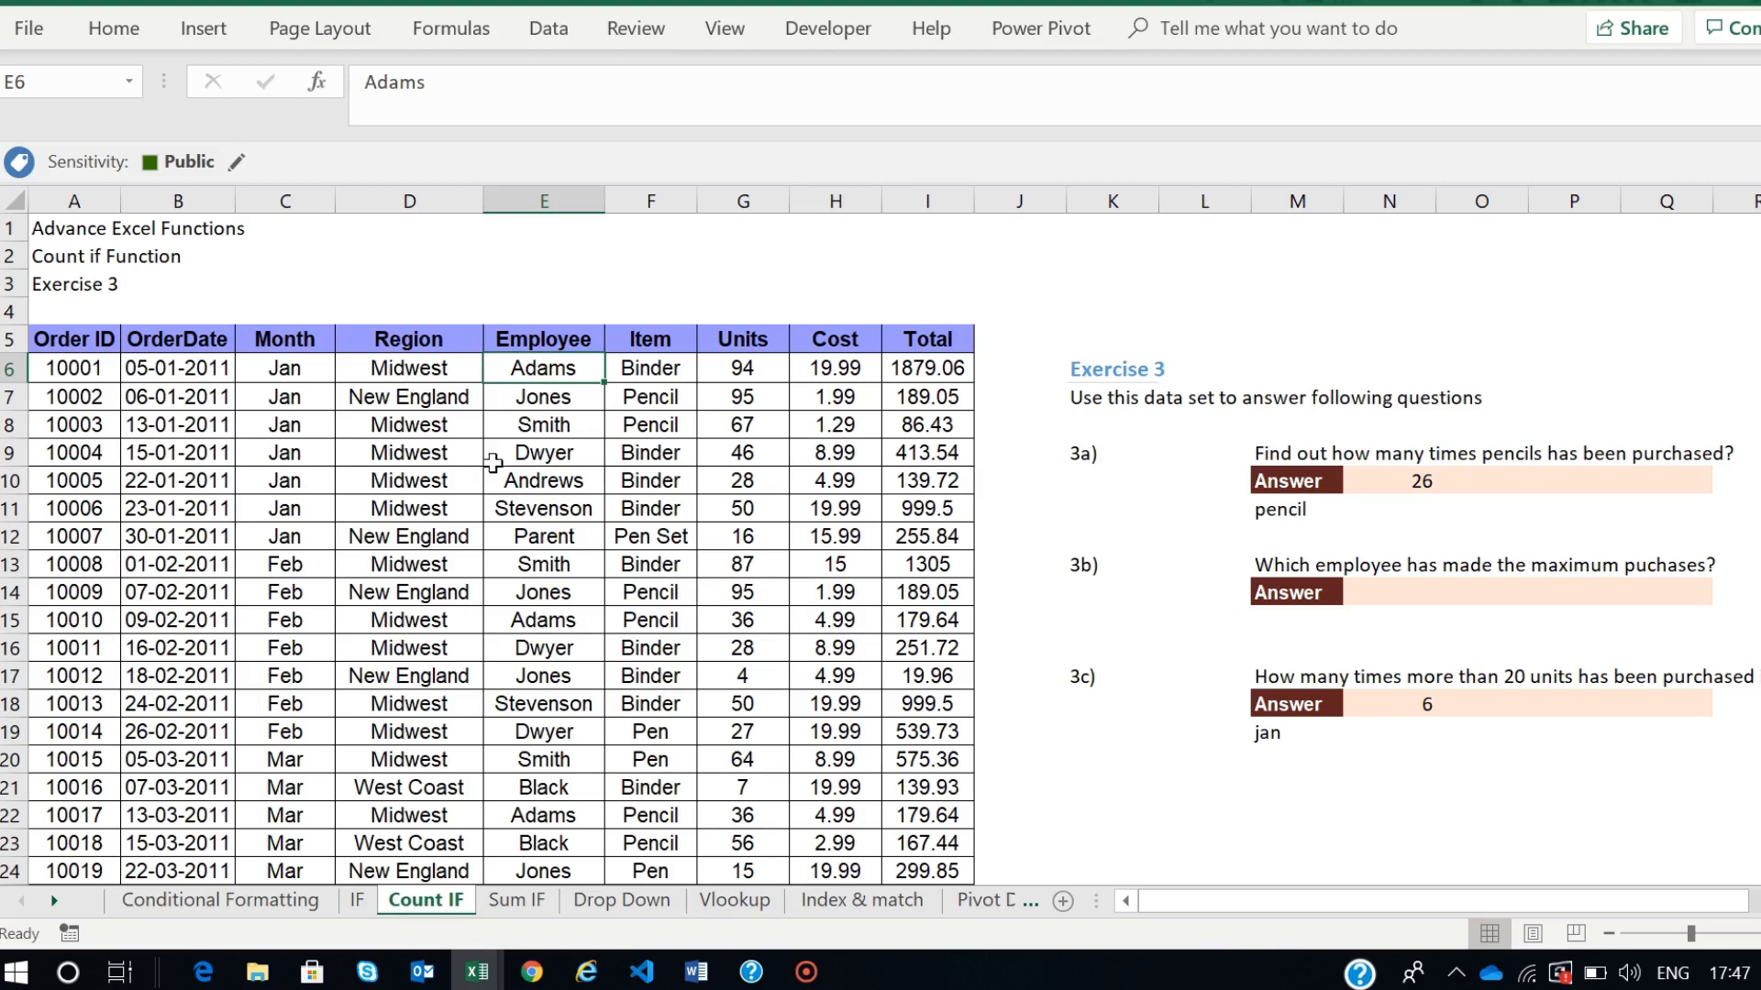
left_click(541, 623)
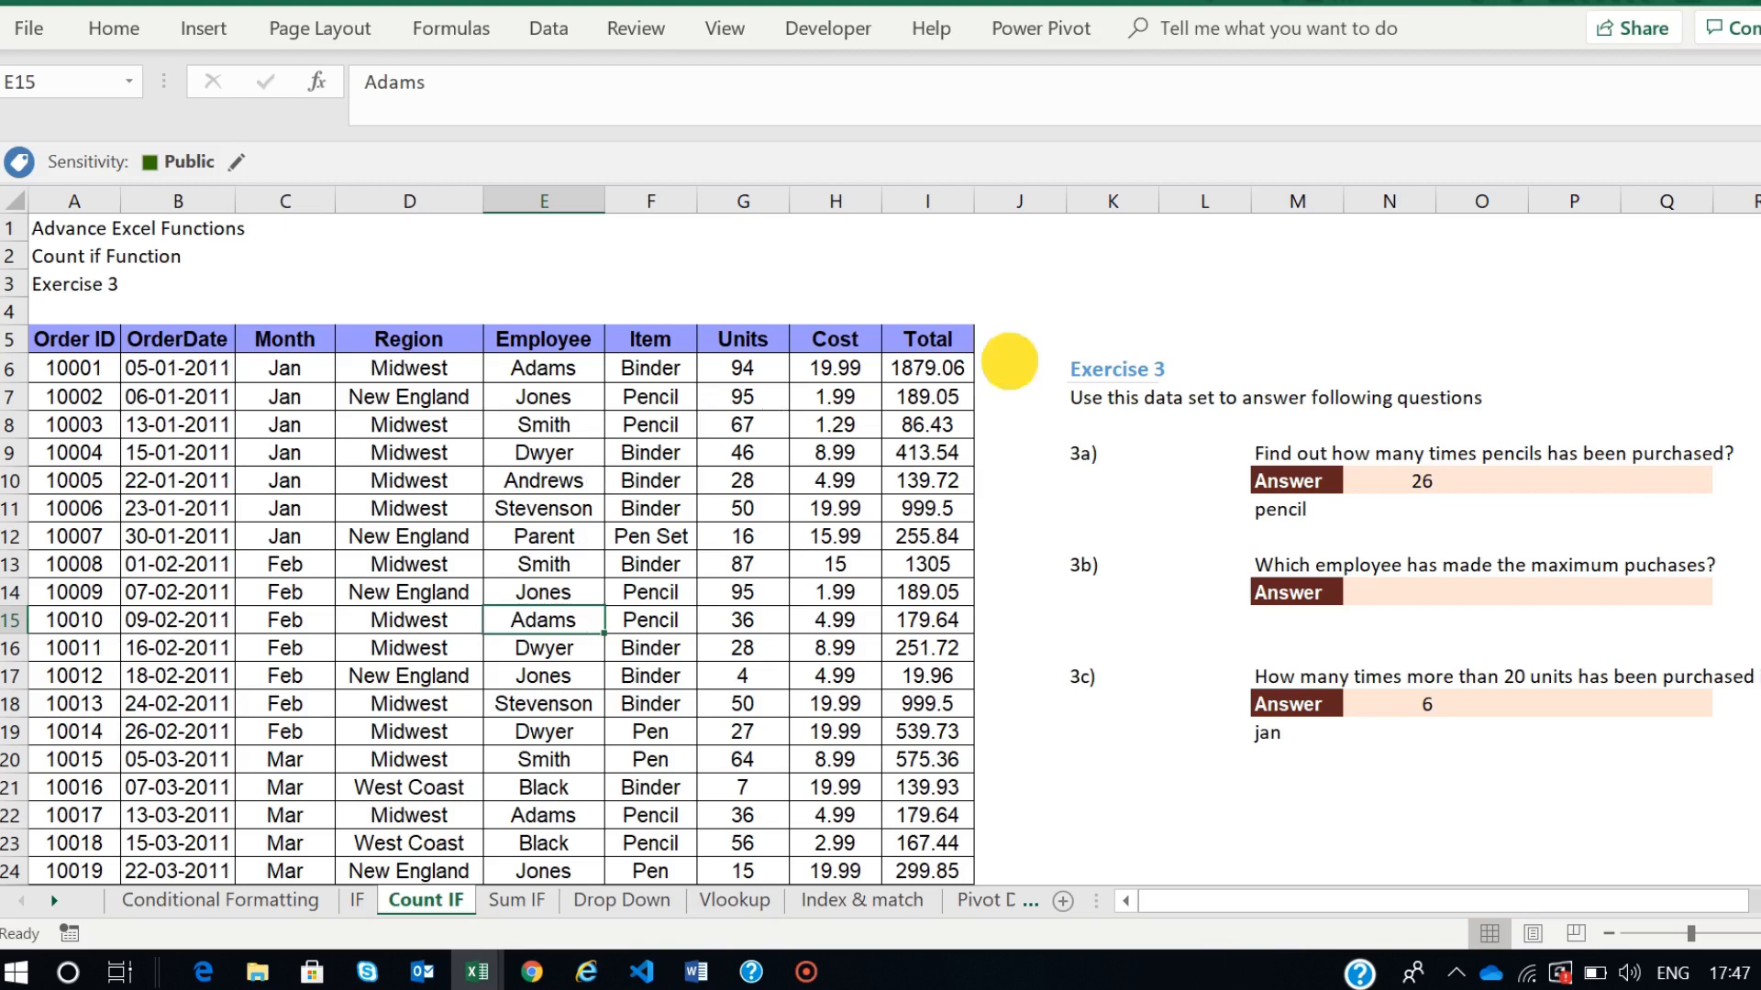
left_click(1009, 363)
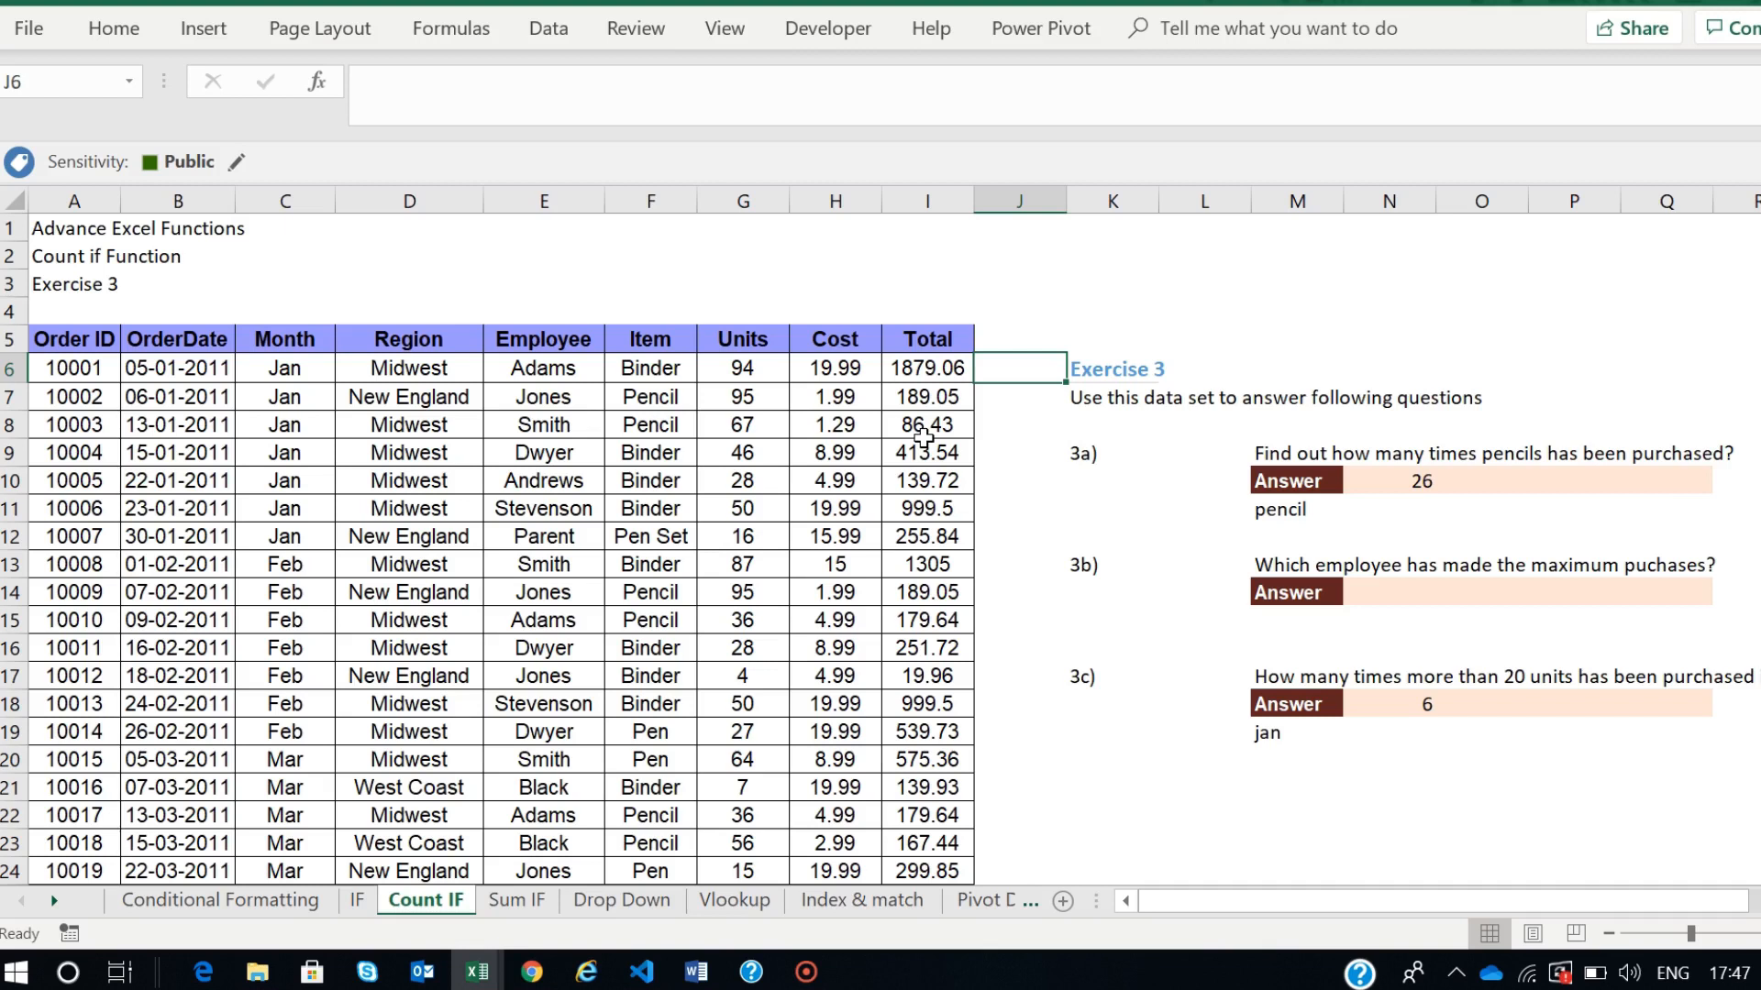
- Insert a blank column J, type the header Employees in J5, and widen the column to fit
left_click(1044, 197)
right_click(1044, 195)
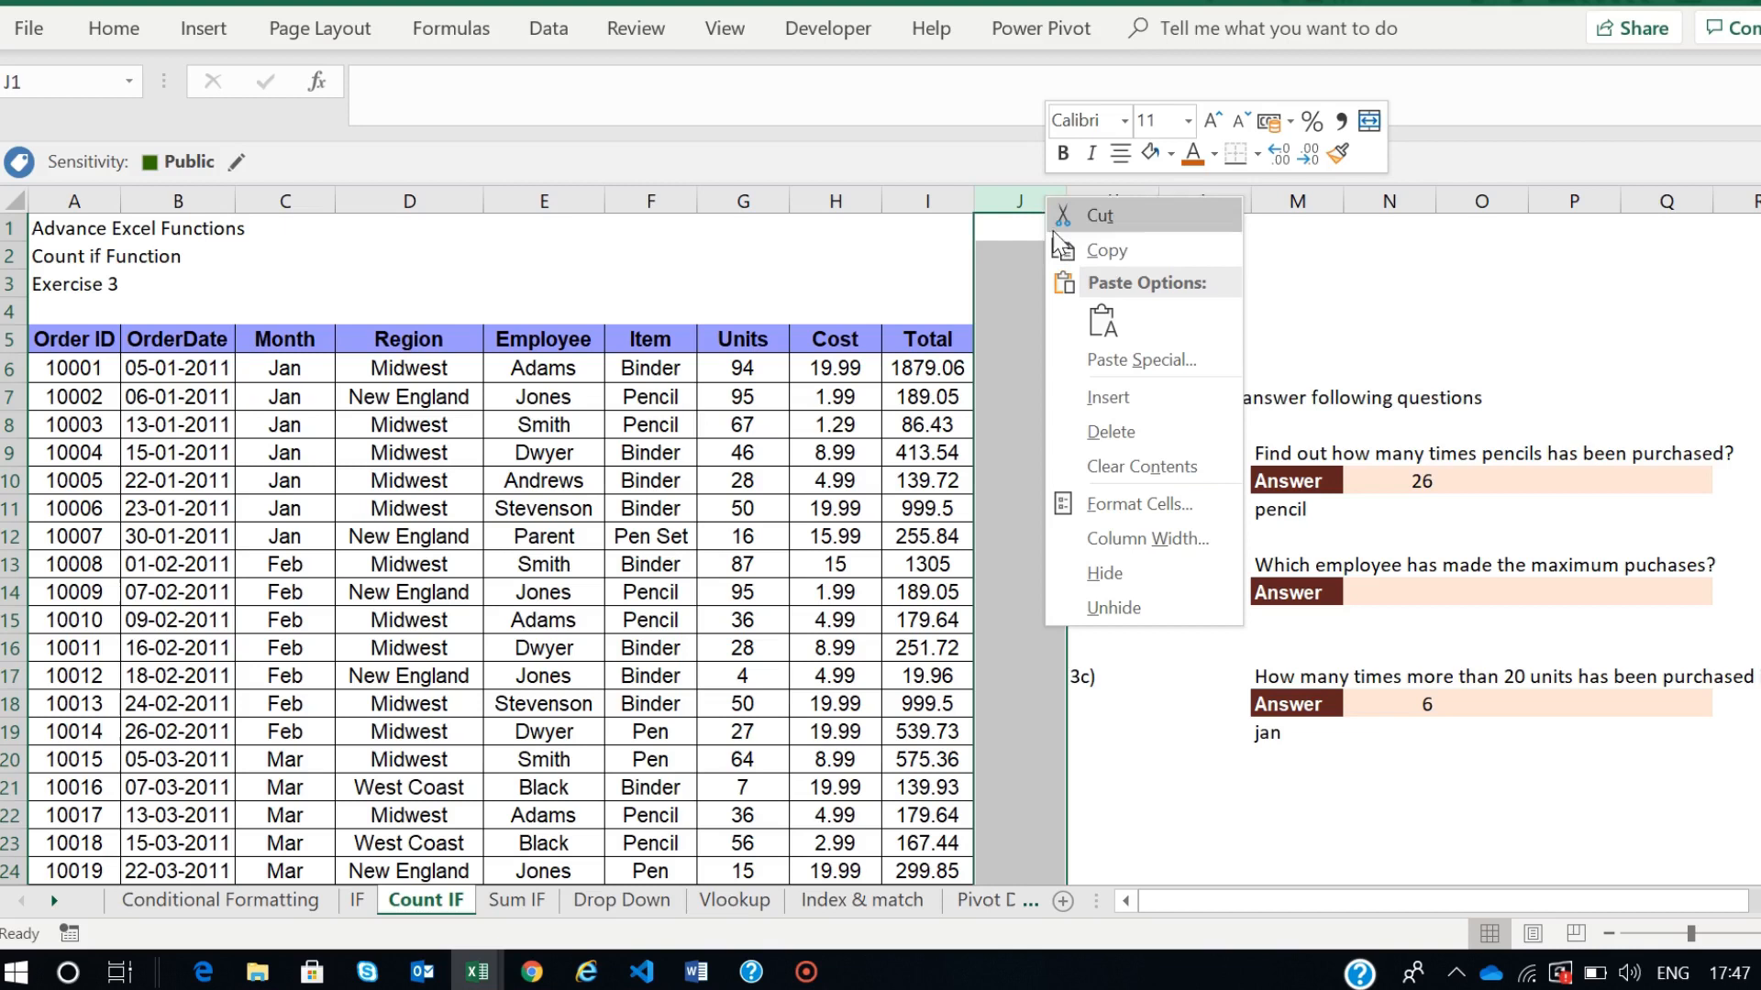
left_click(1015, 197)
left_click(117, 29)
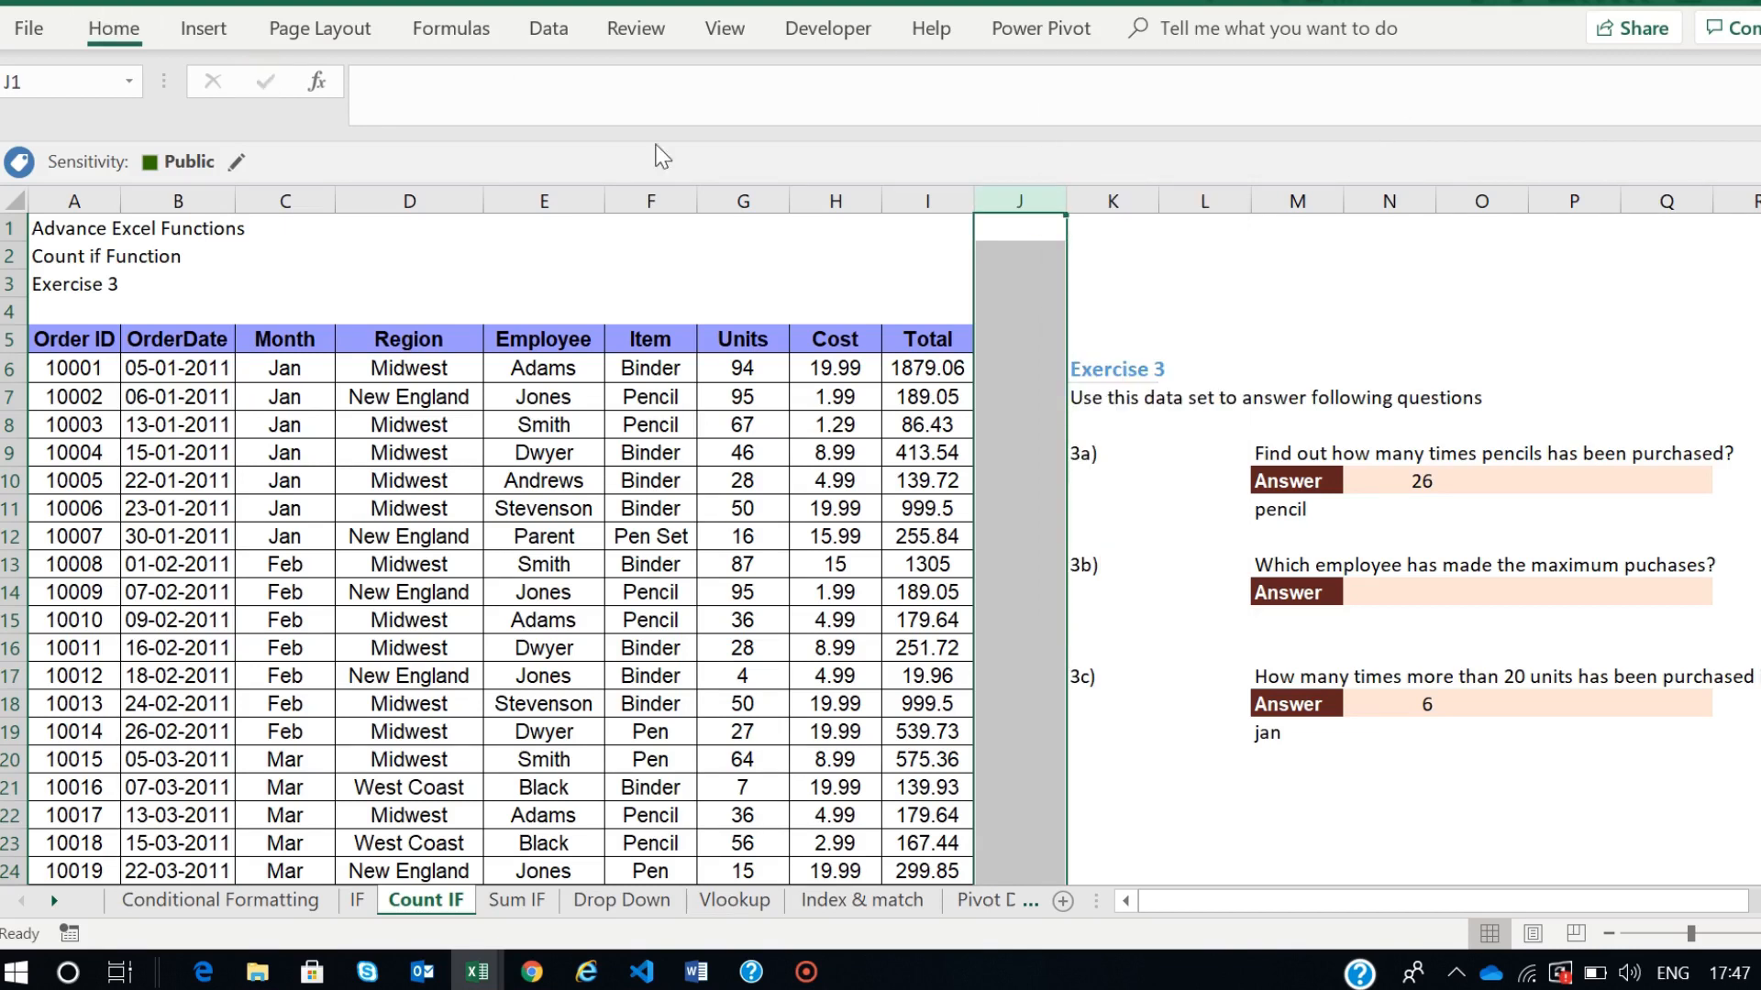
left_click(1460, 67)
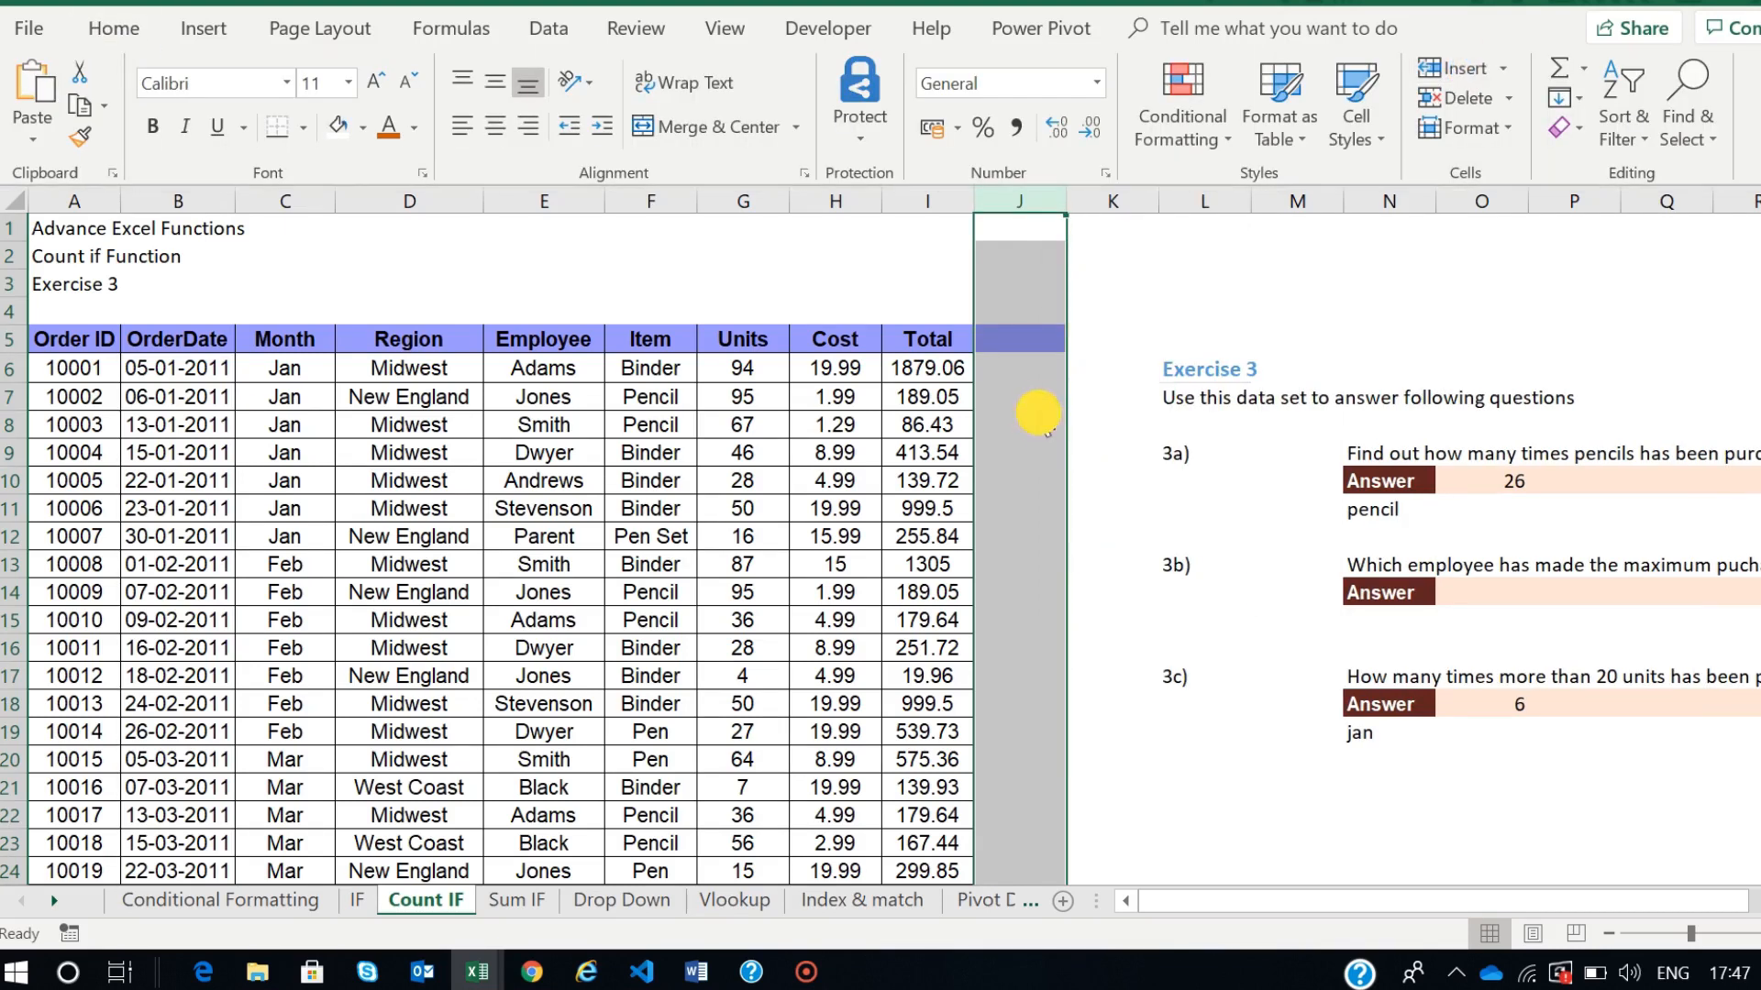
left_click(1032, 340)
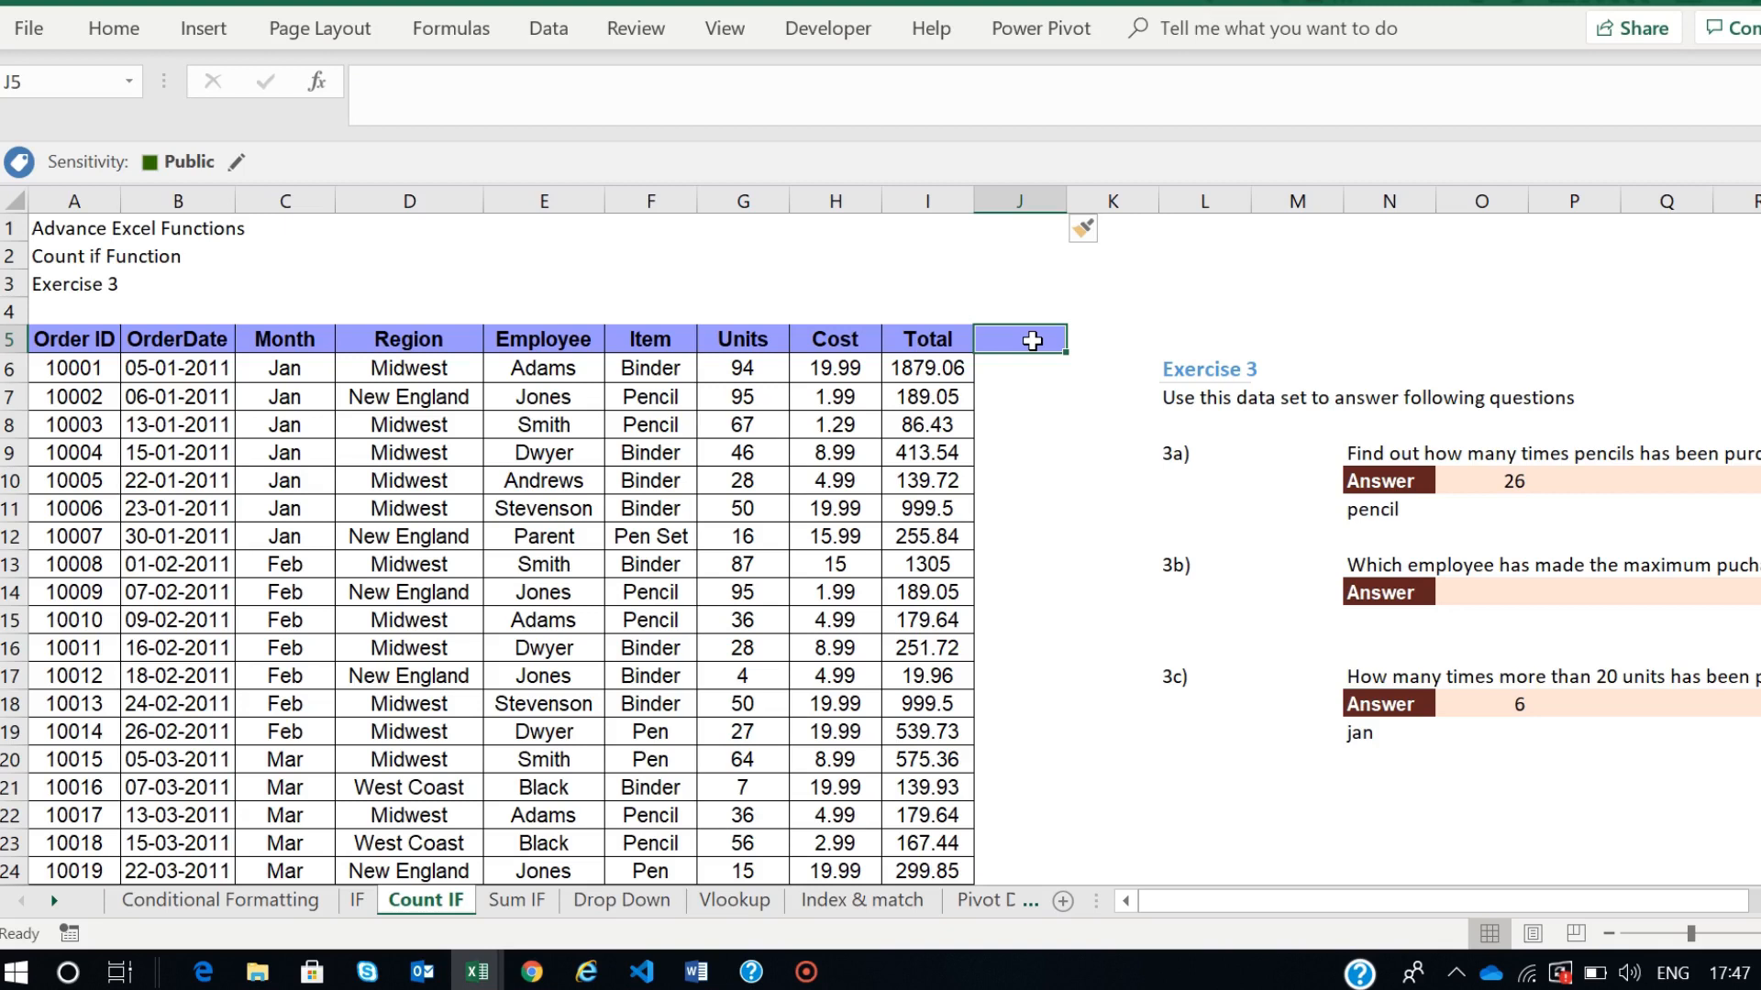
type("Empl")
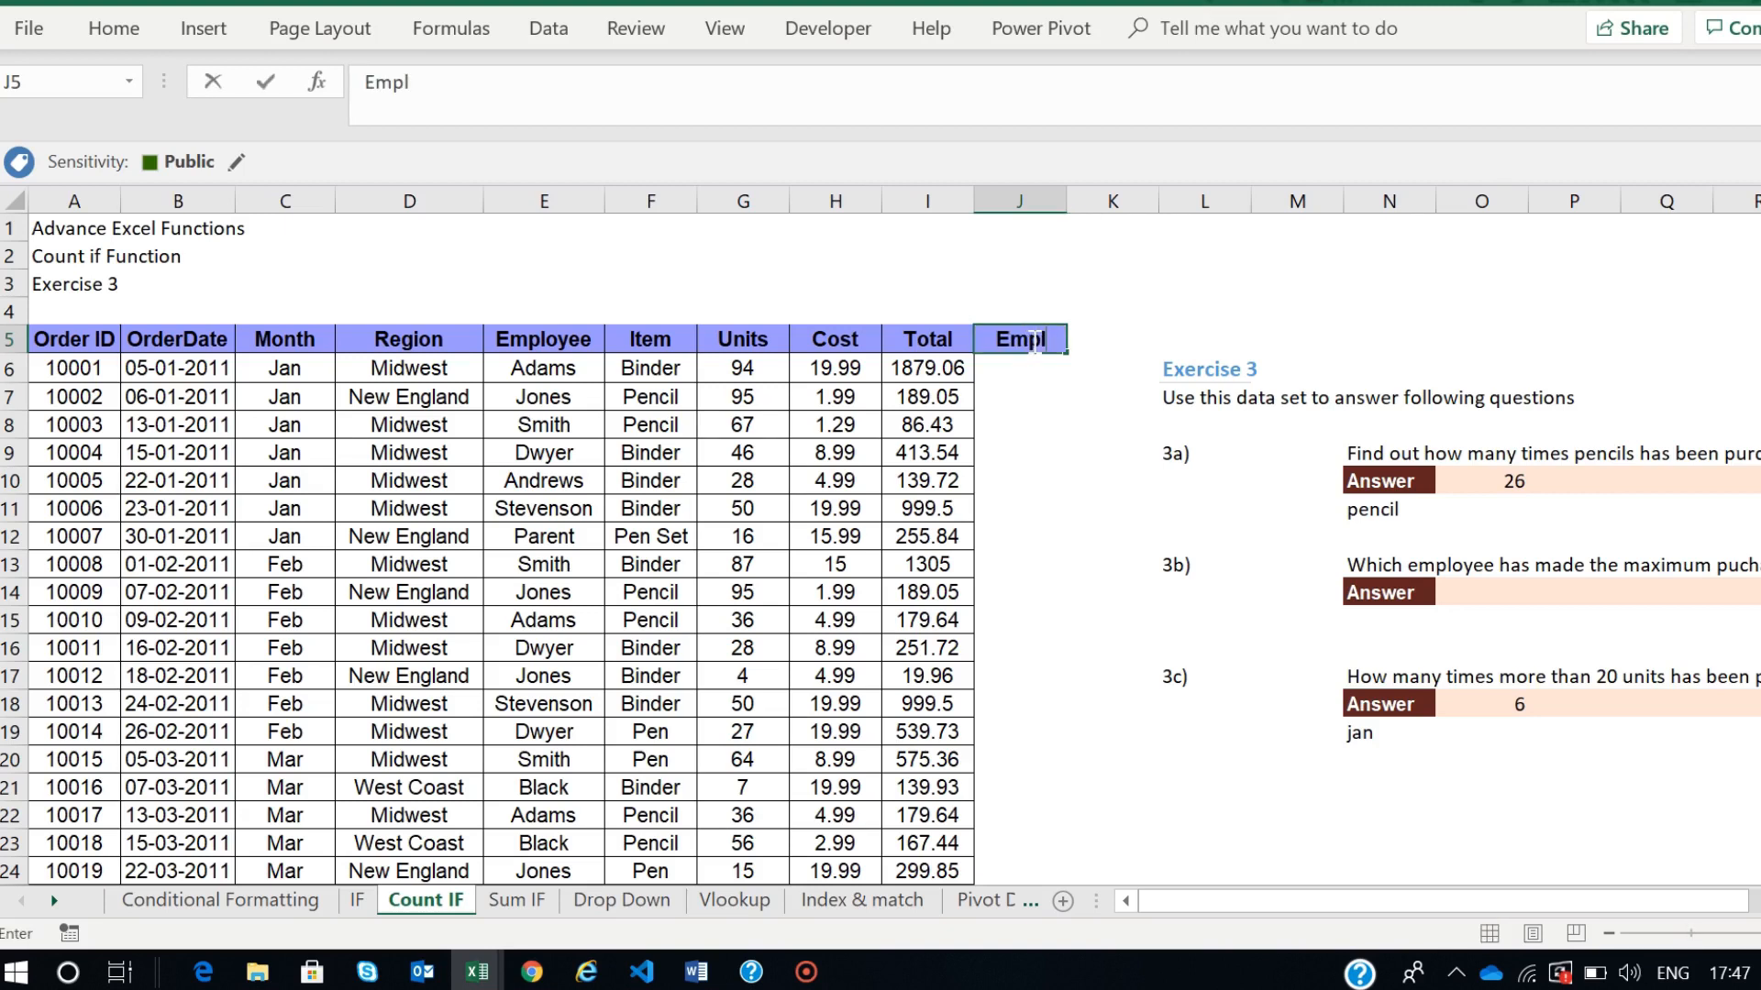
type("oyees")
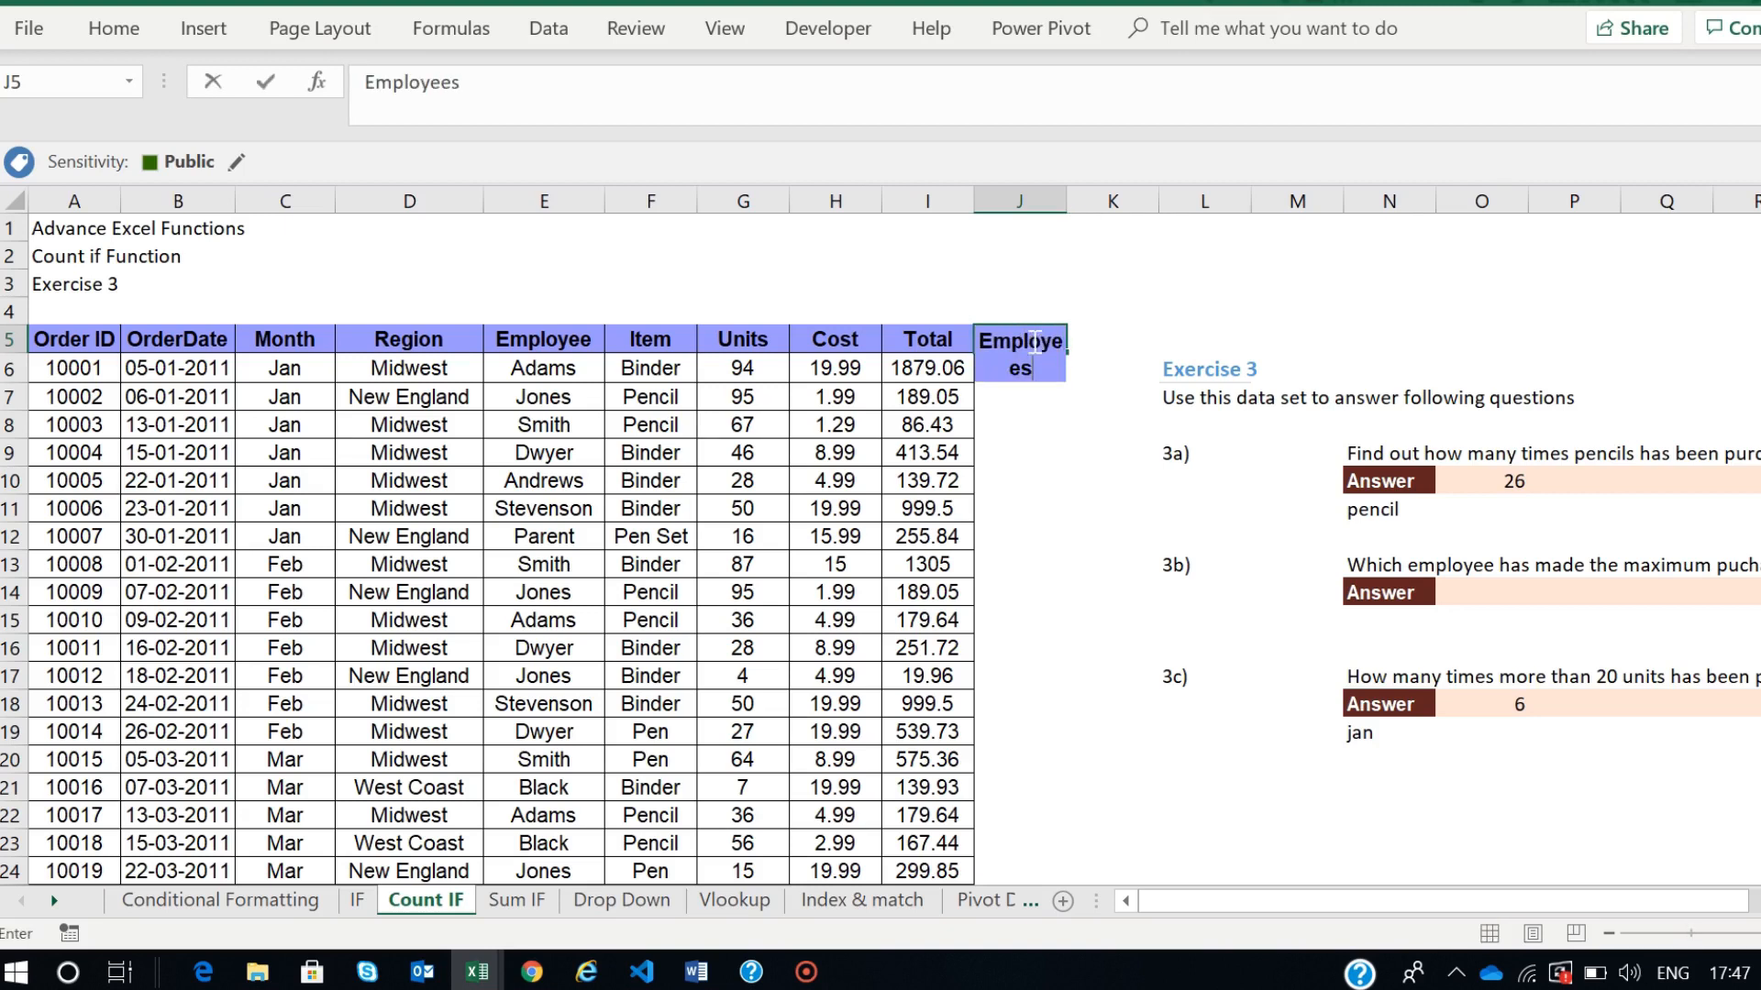
left_click_drag(1041, 424, 1041, 400)
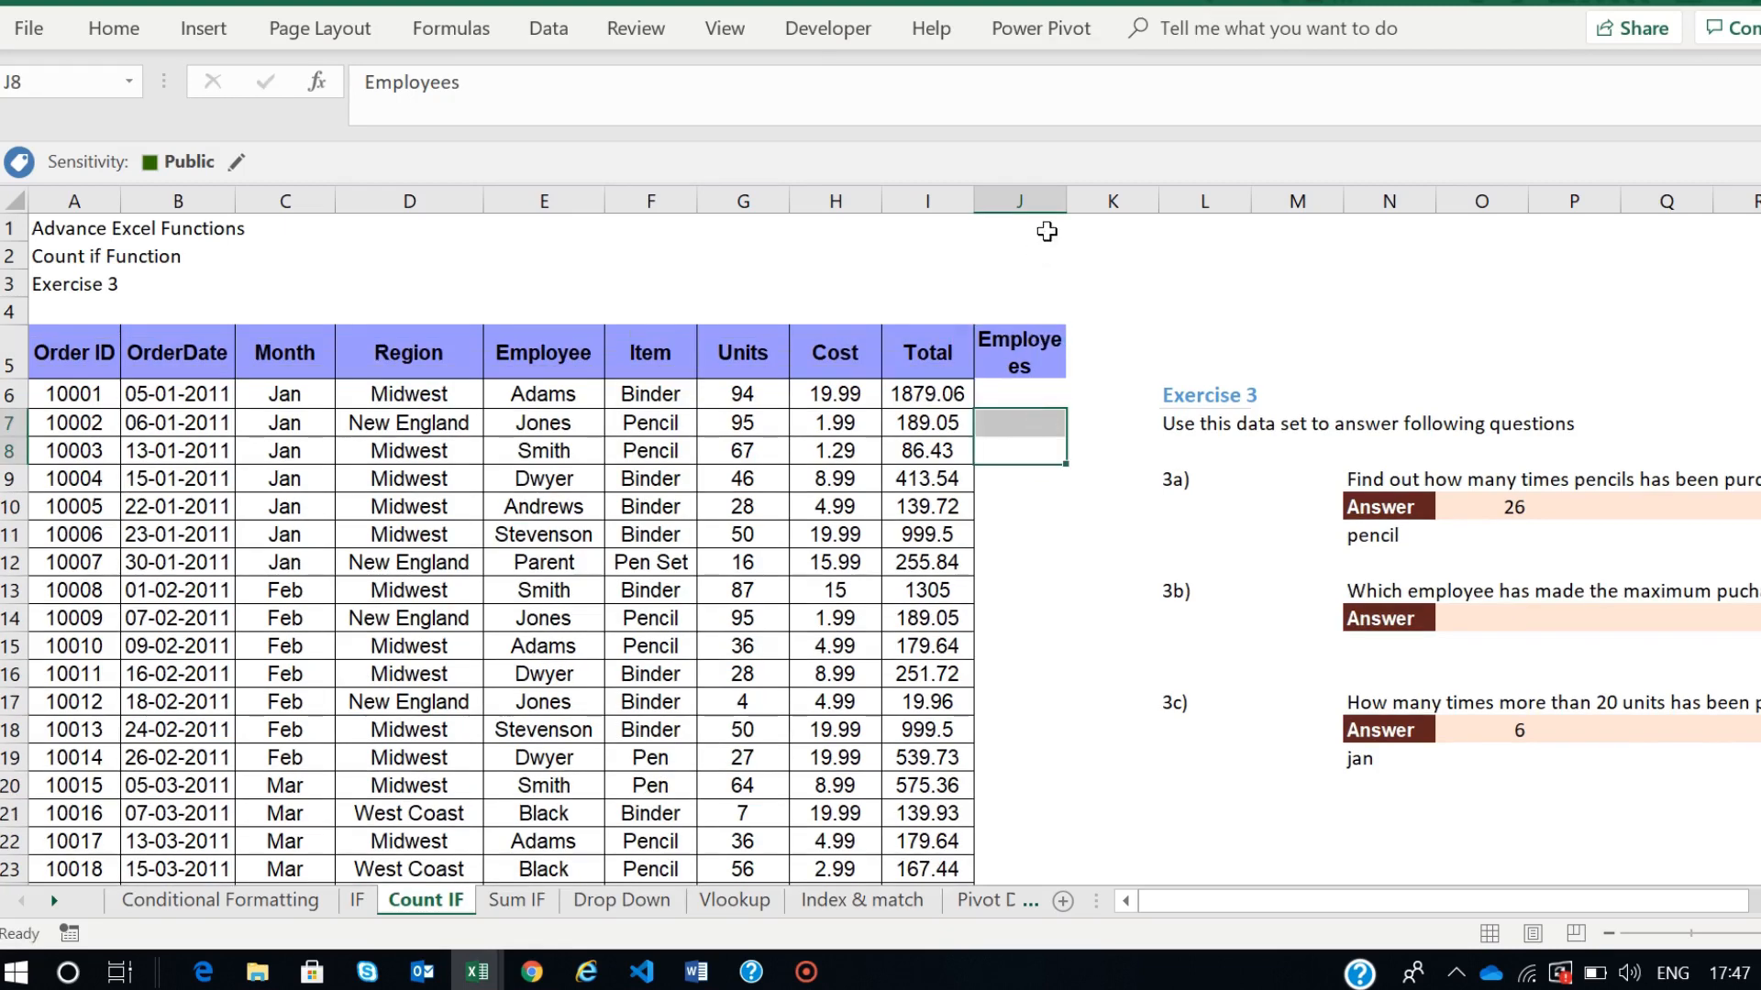
left_click_drag(1062, 204, 1100, 189)
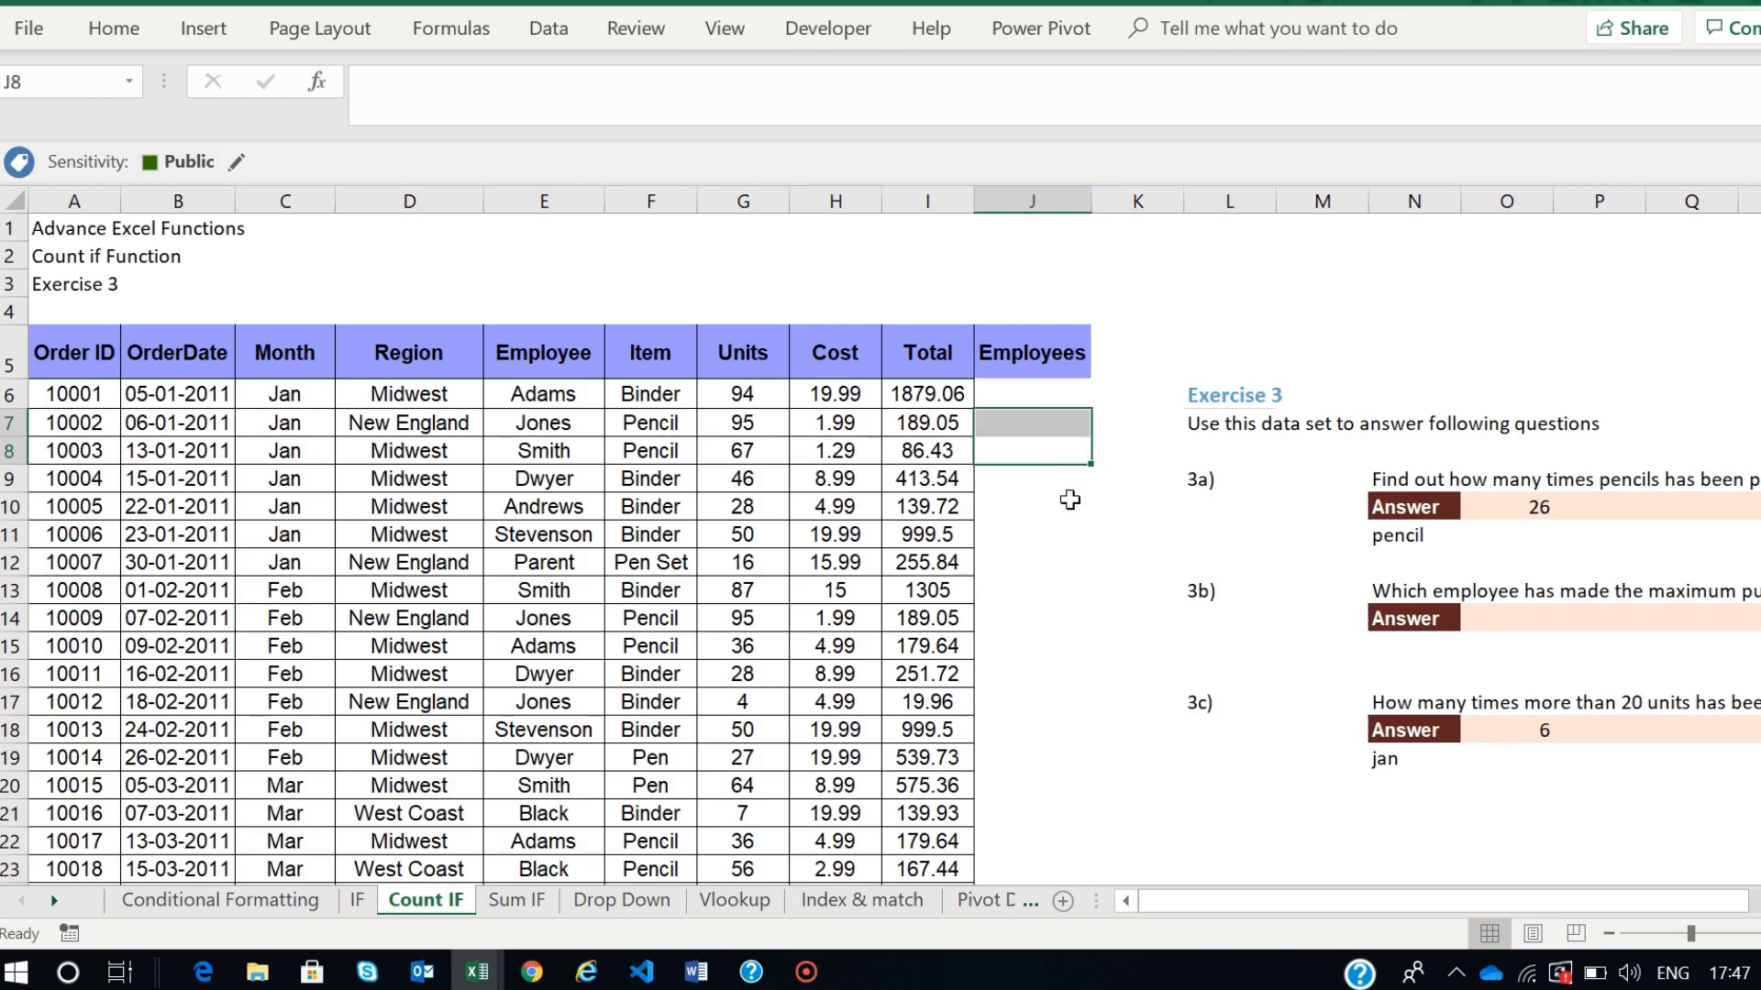
- Copy the employee names E6:E91 and paste them into column J starting at J6
left_click(544, 394)
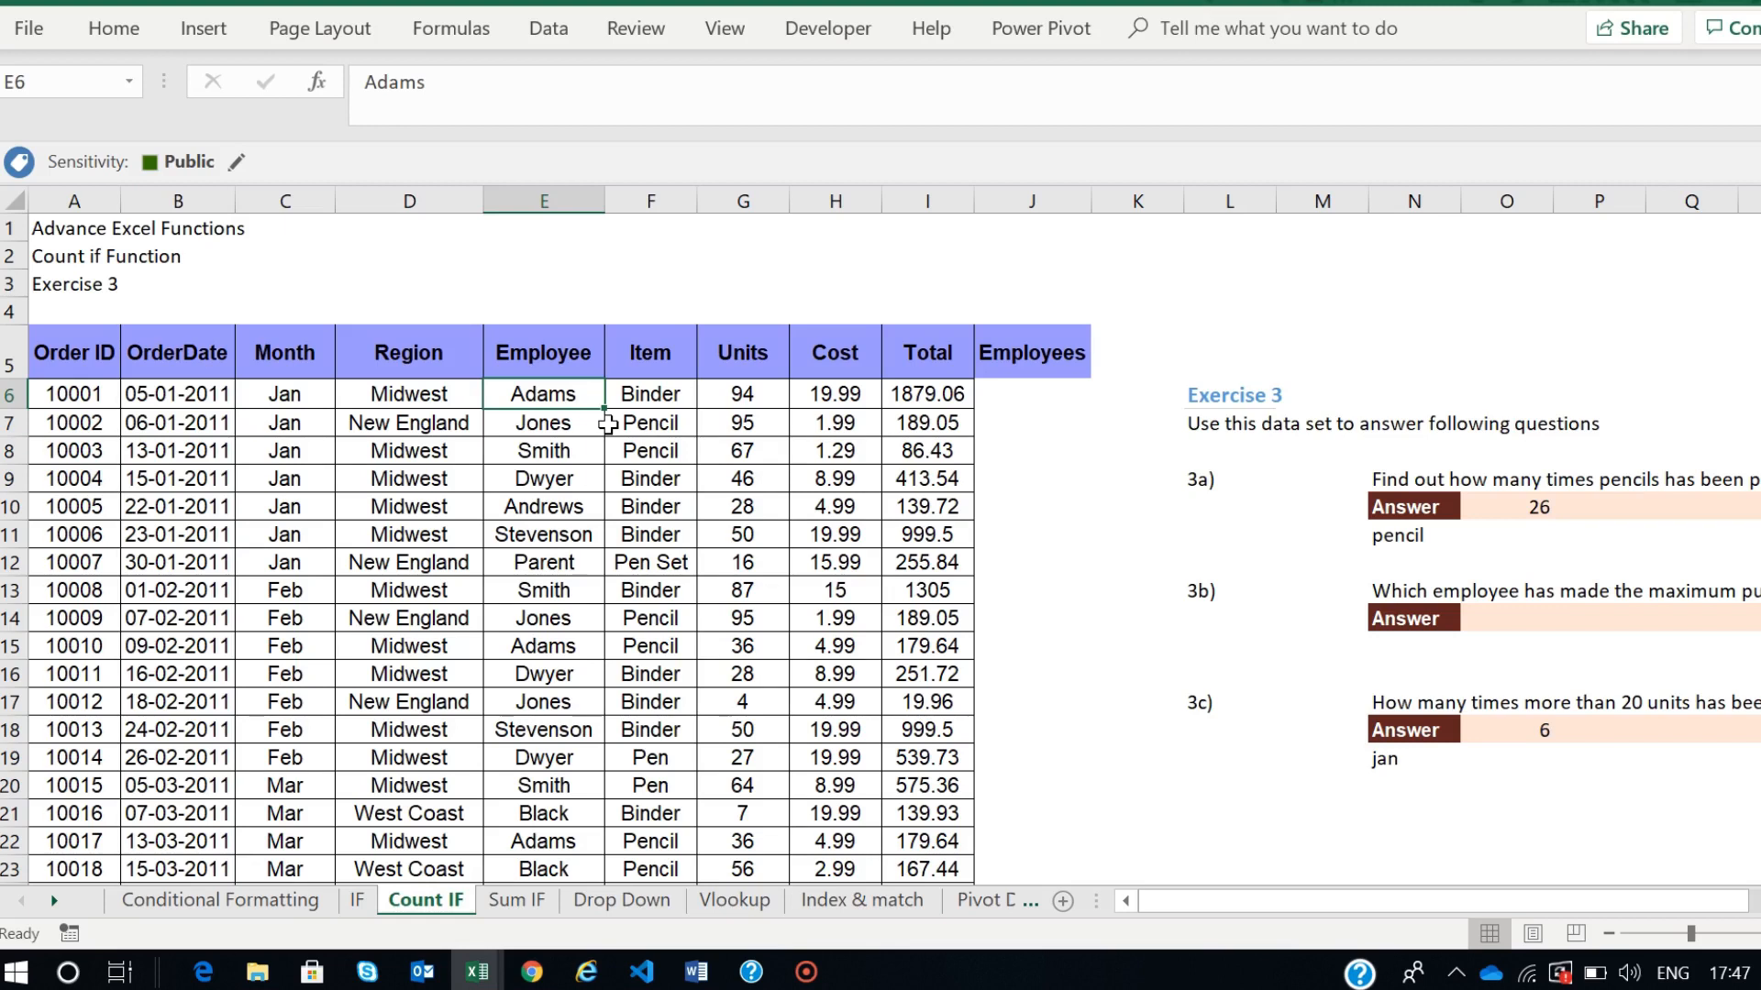
key("ctrl+shift+Down")
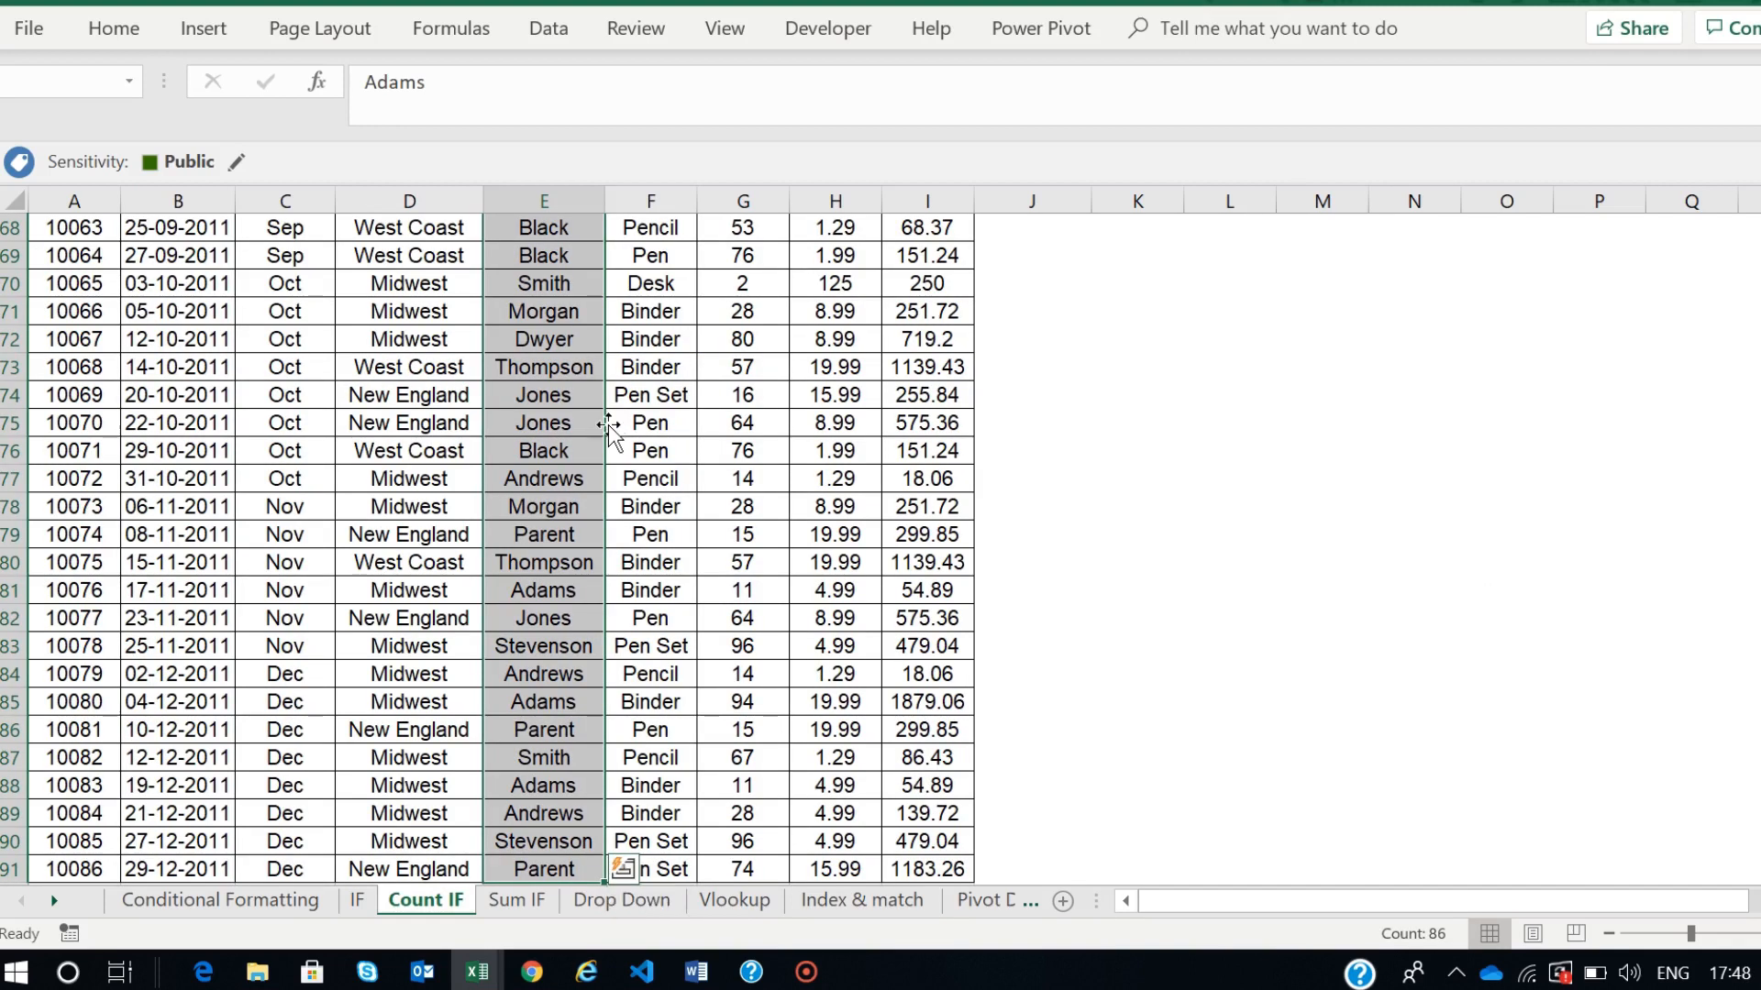
key("ctrl+c")
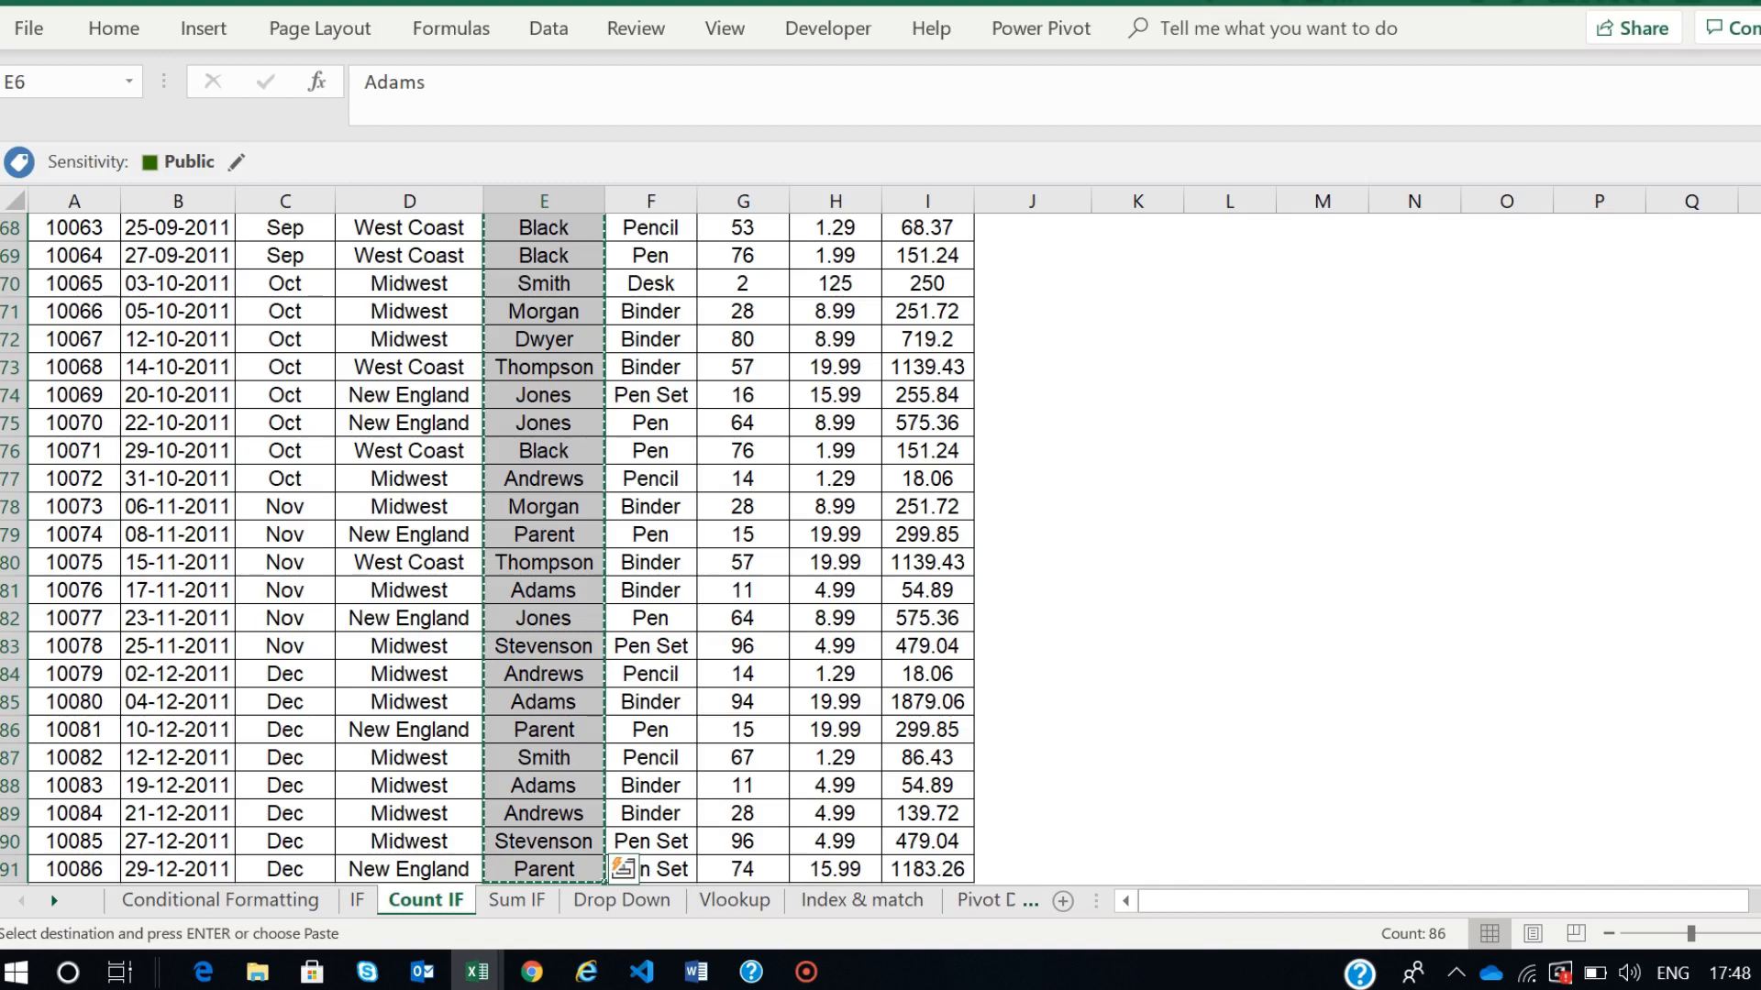
scroll(550, 360, "up", 20)
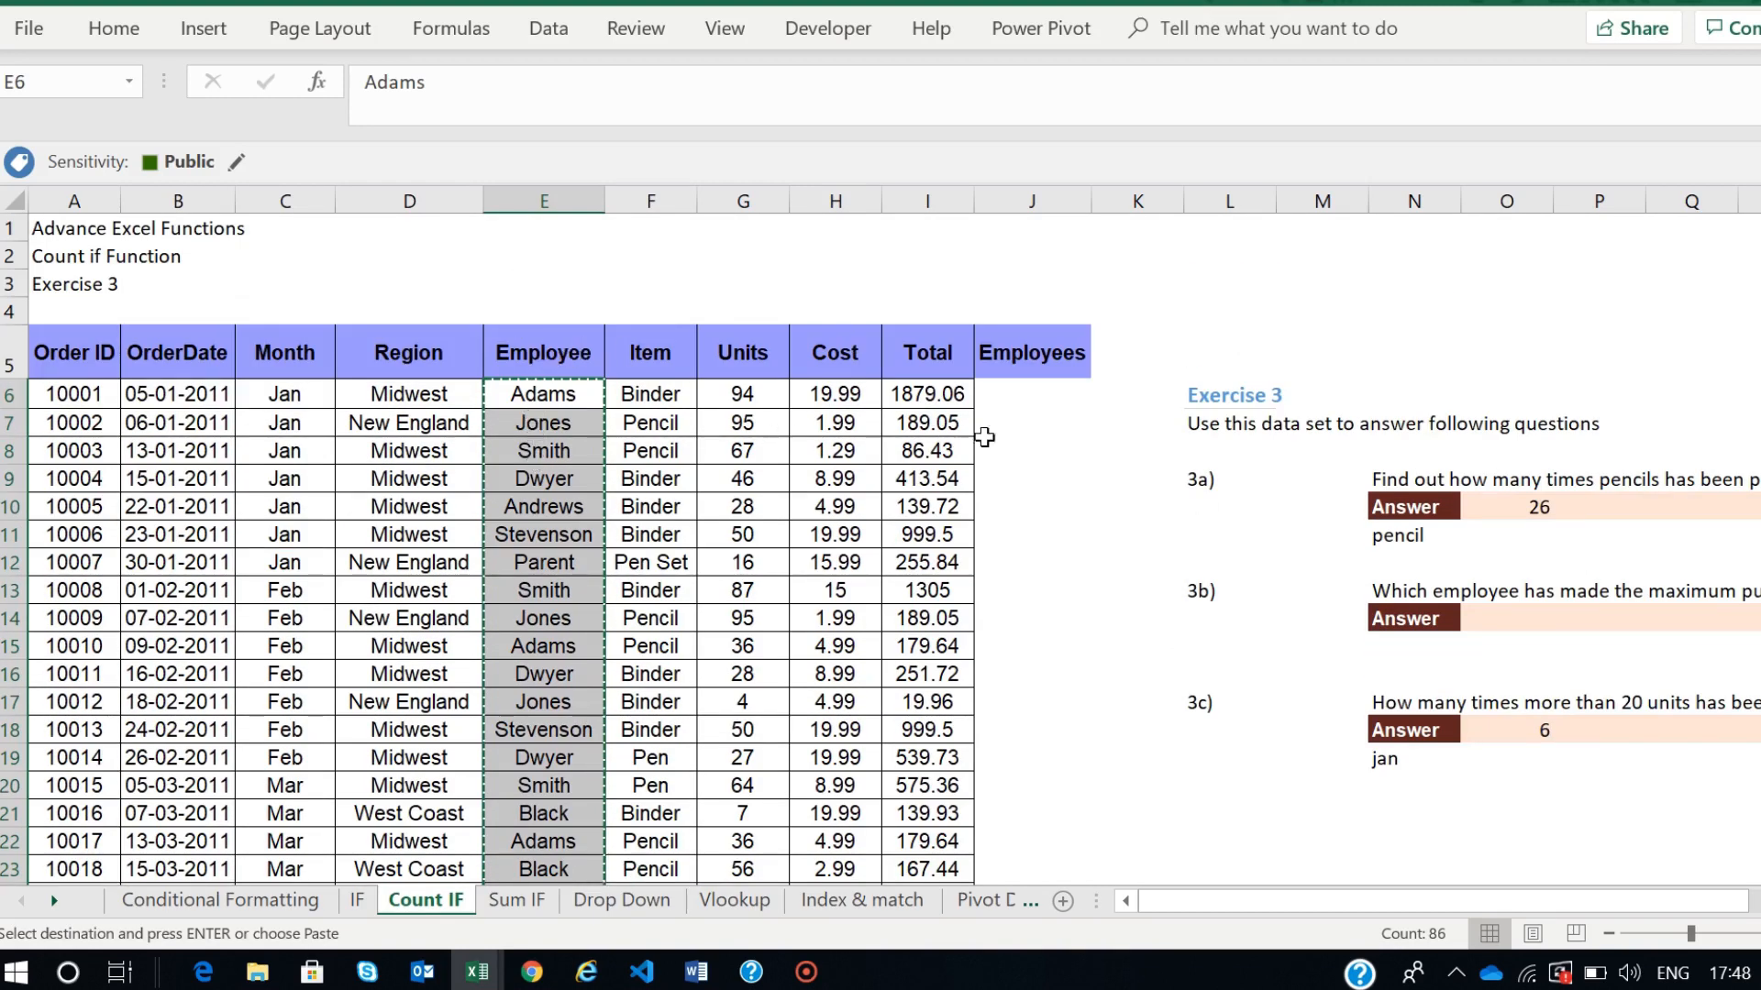
left_click(1013, 396)
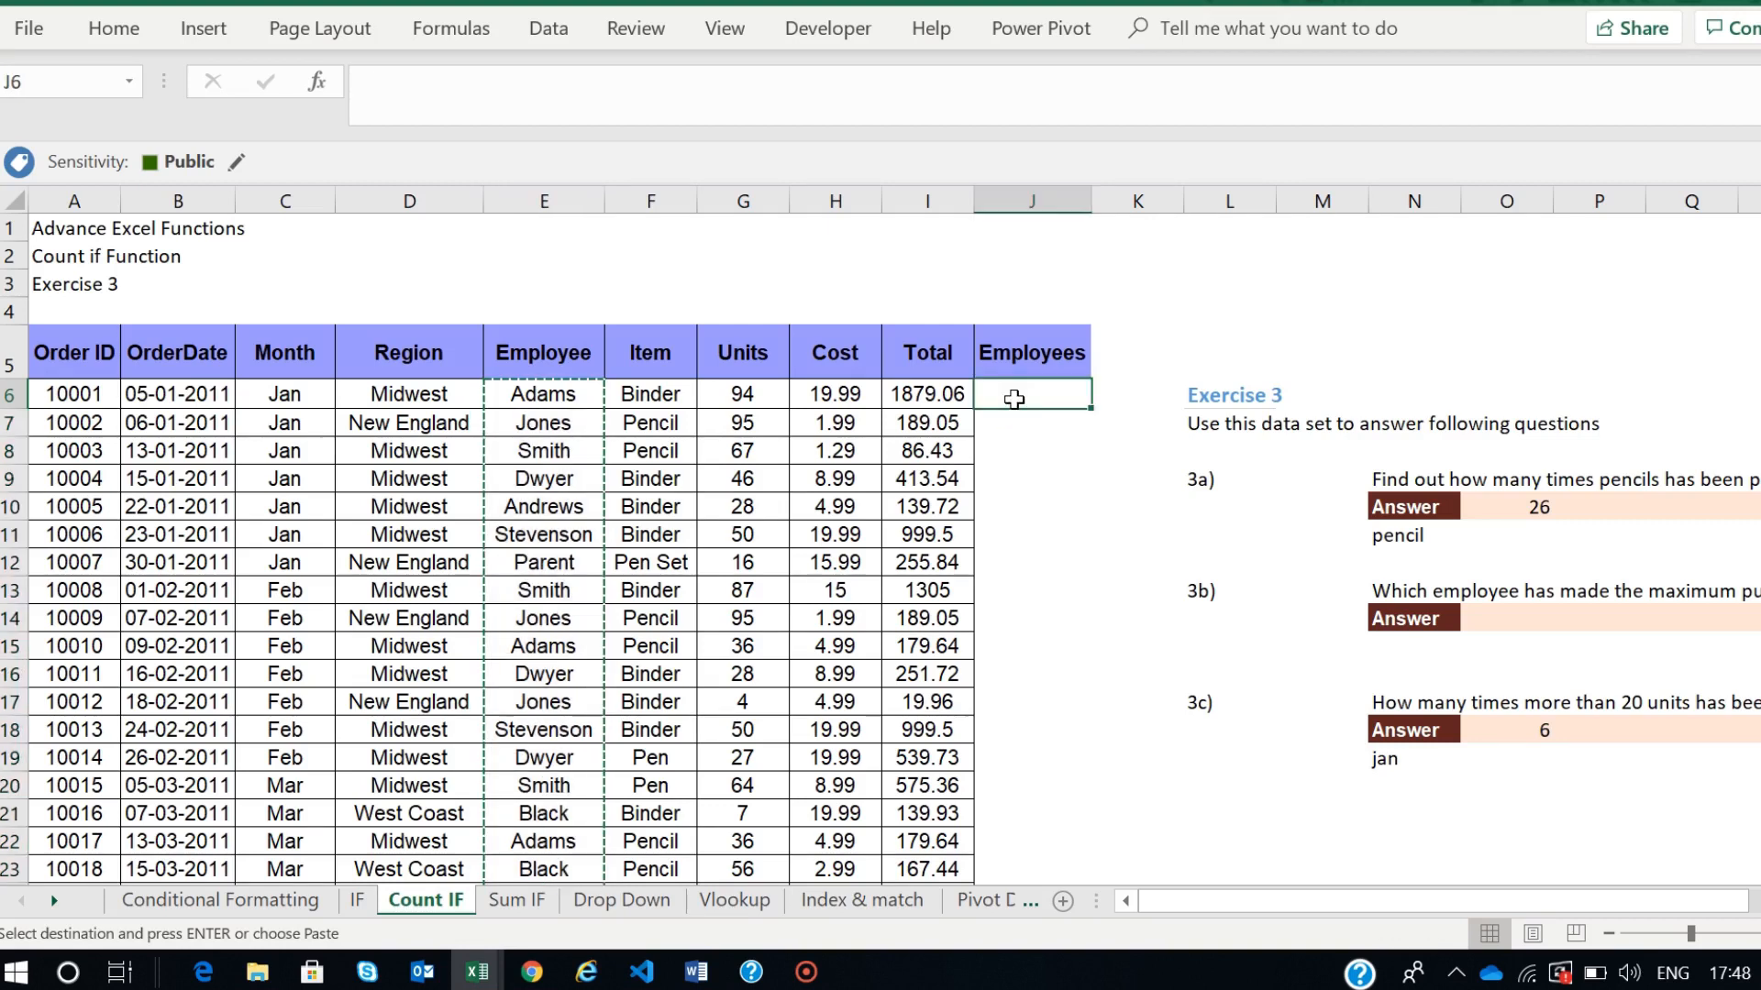
key("ctrl+v")
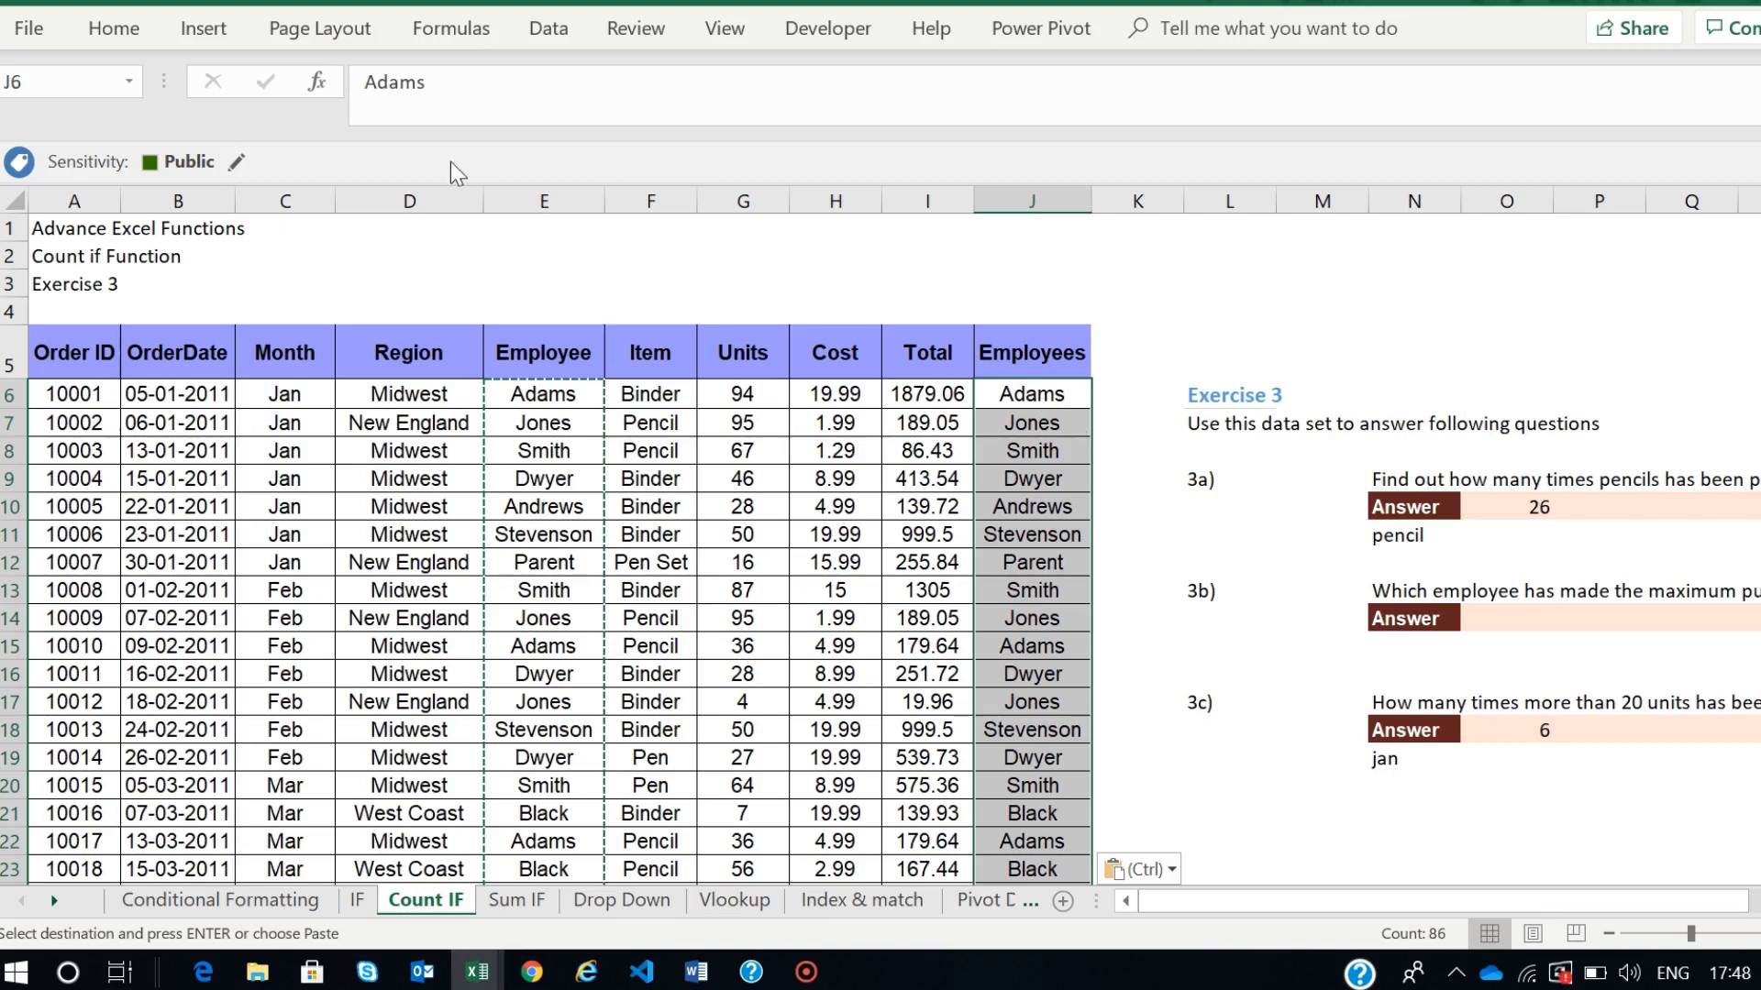
left_click(548, 29)
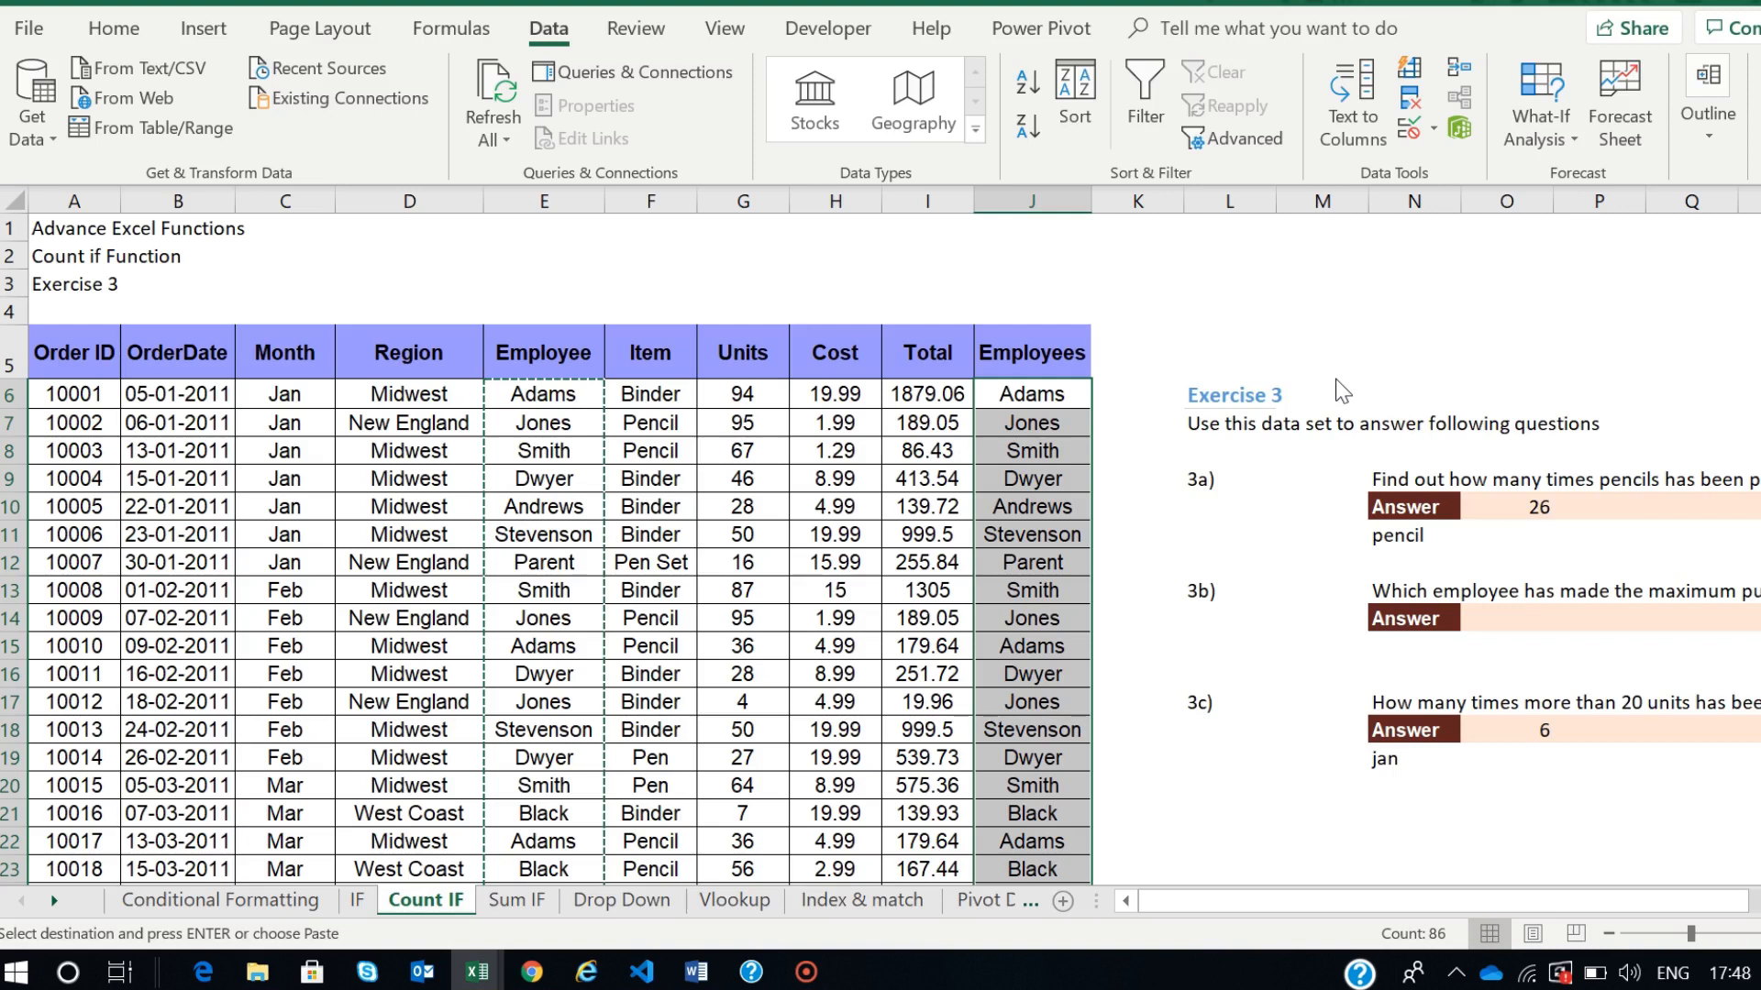
- Remove duplicates from column J only, leaving 11 unique names in J6:J16
left_click(1412, 95)
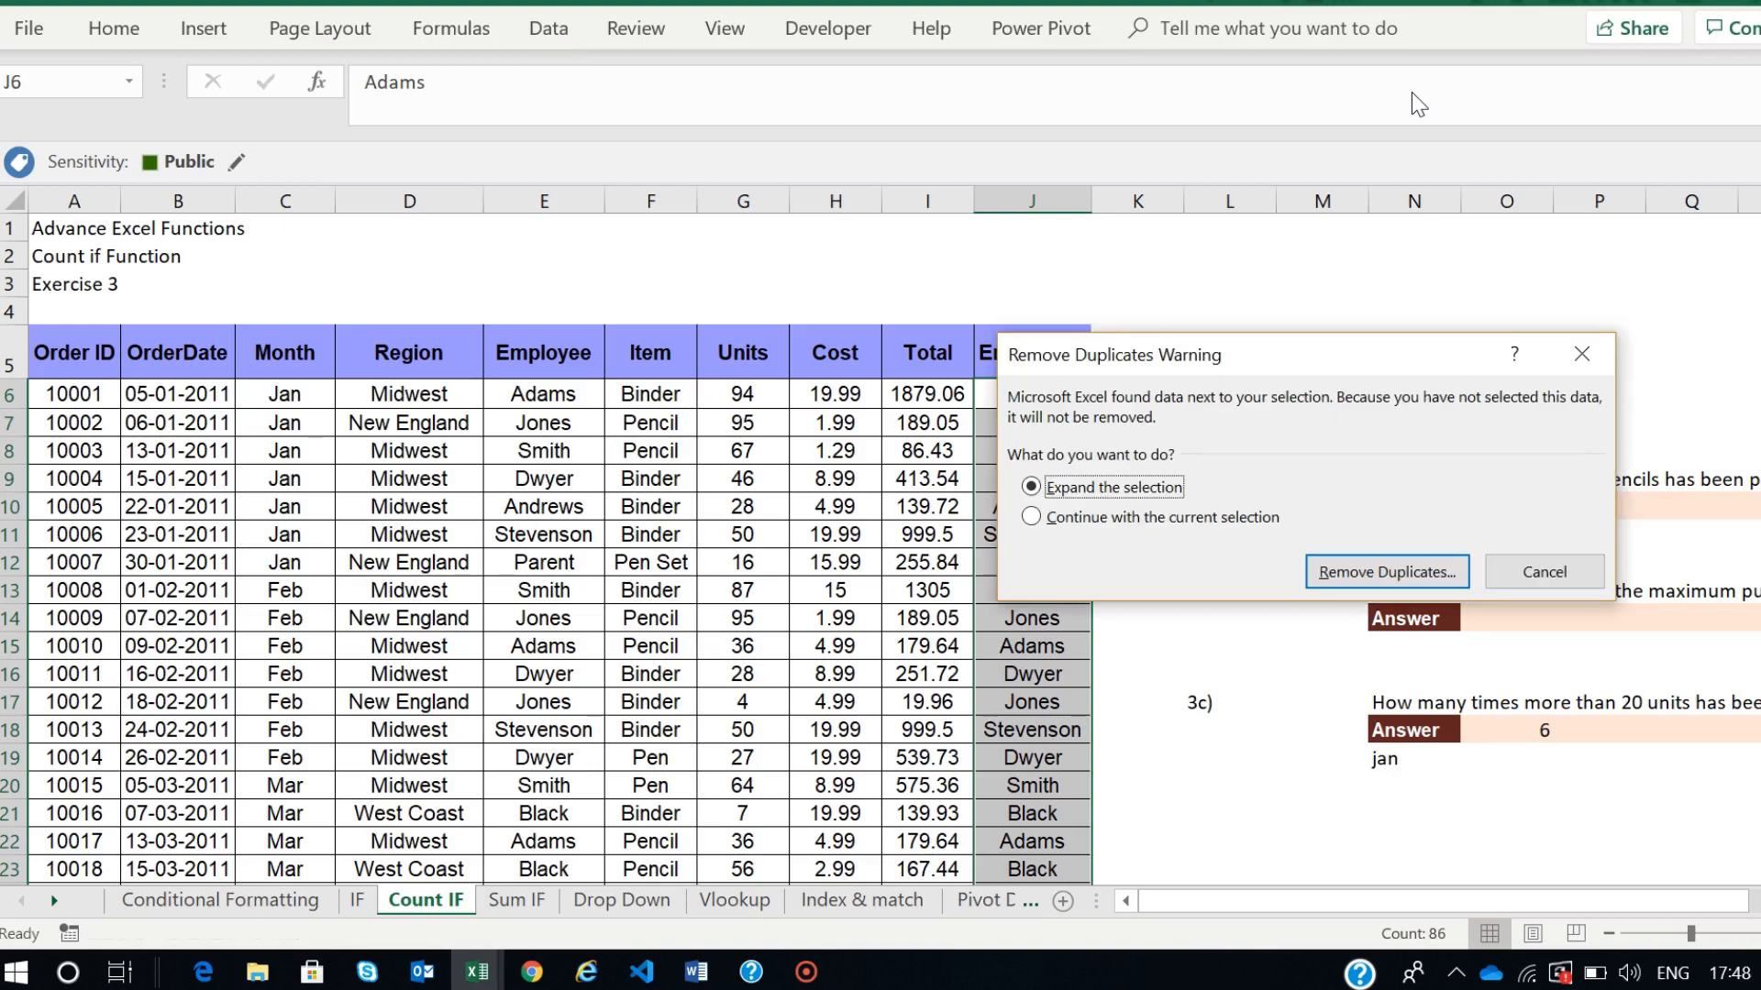
left_click(1099, 519)
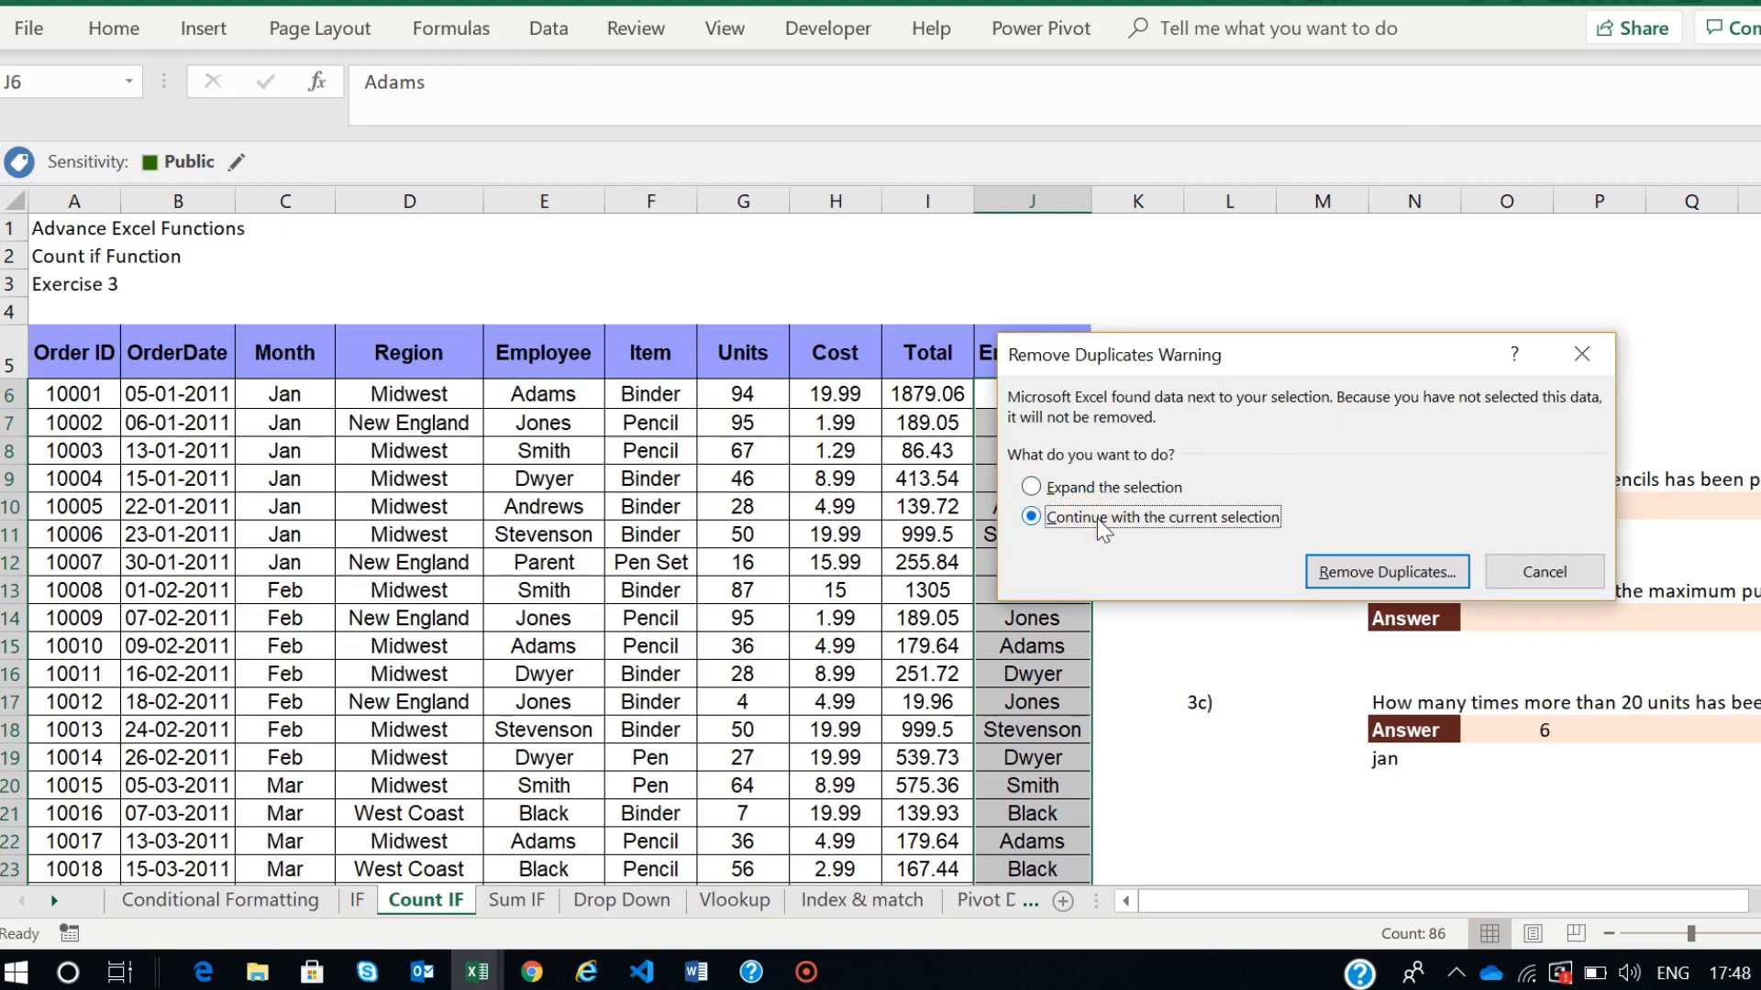
left_click(1353, 574)
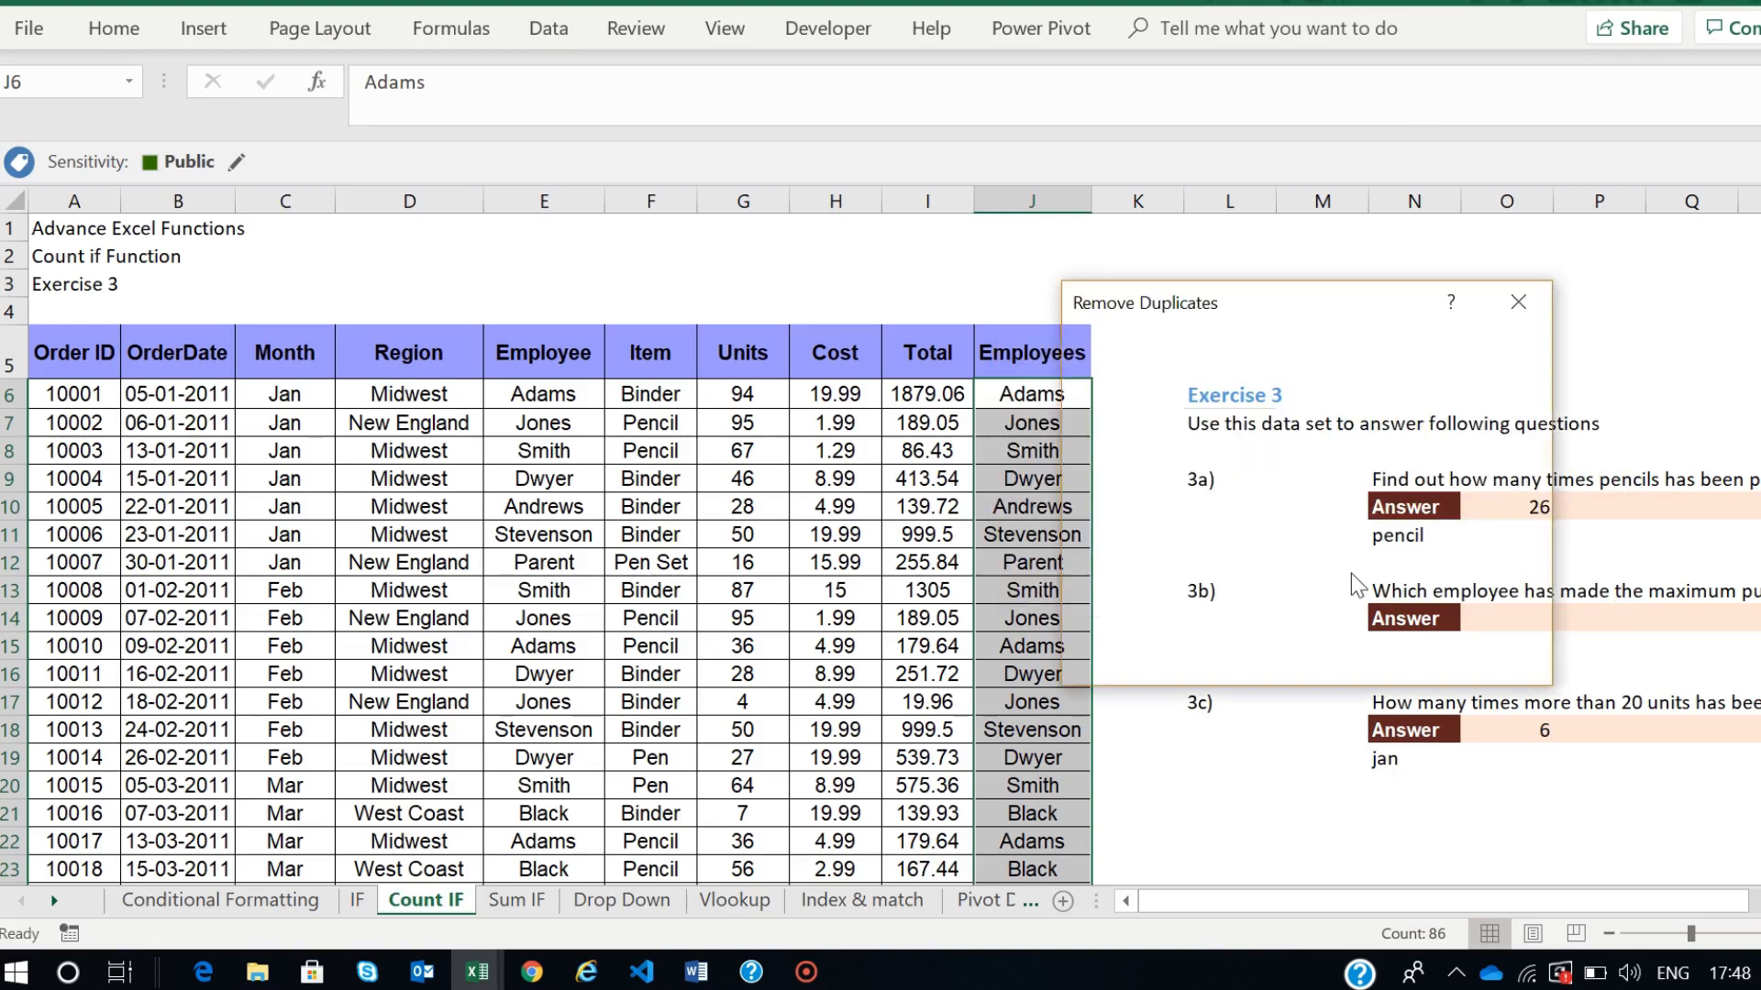
left_click(1352, 658)
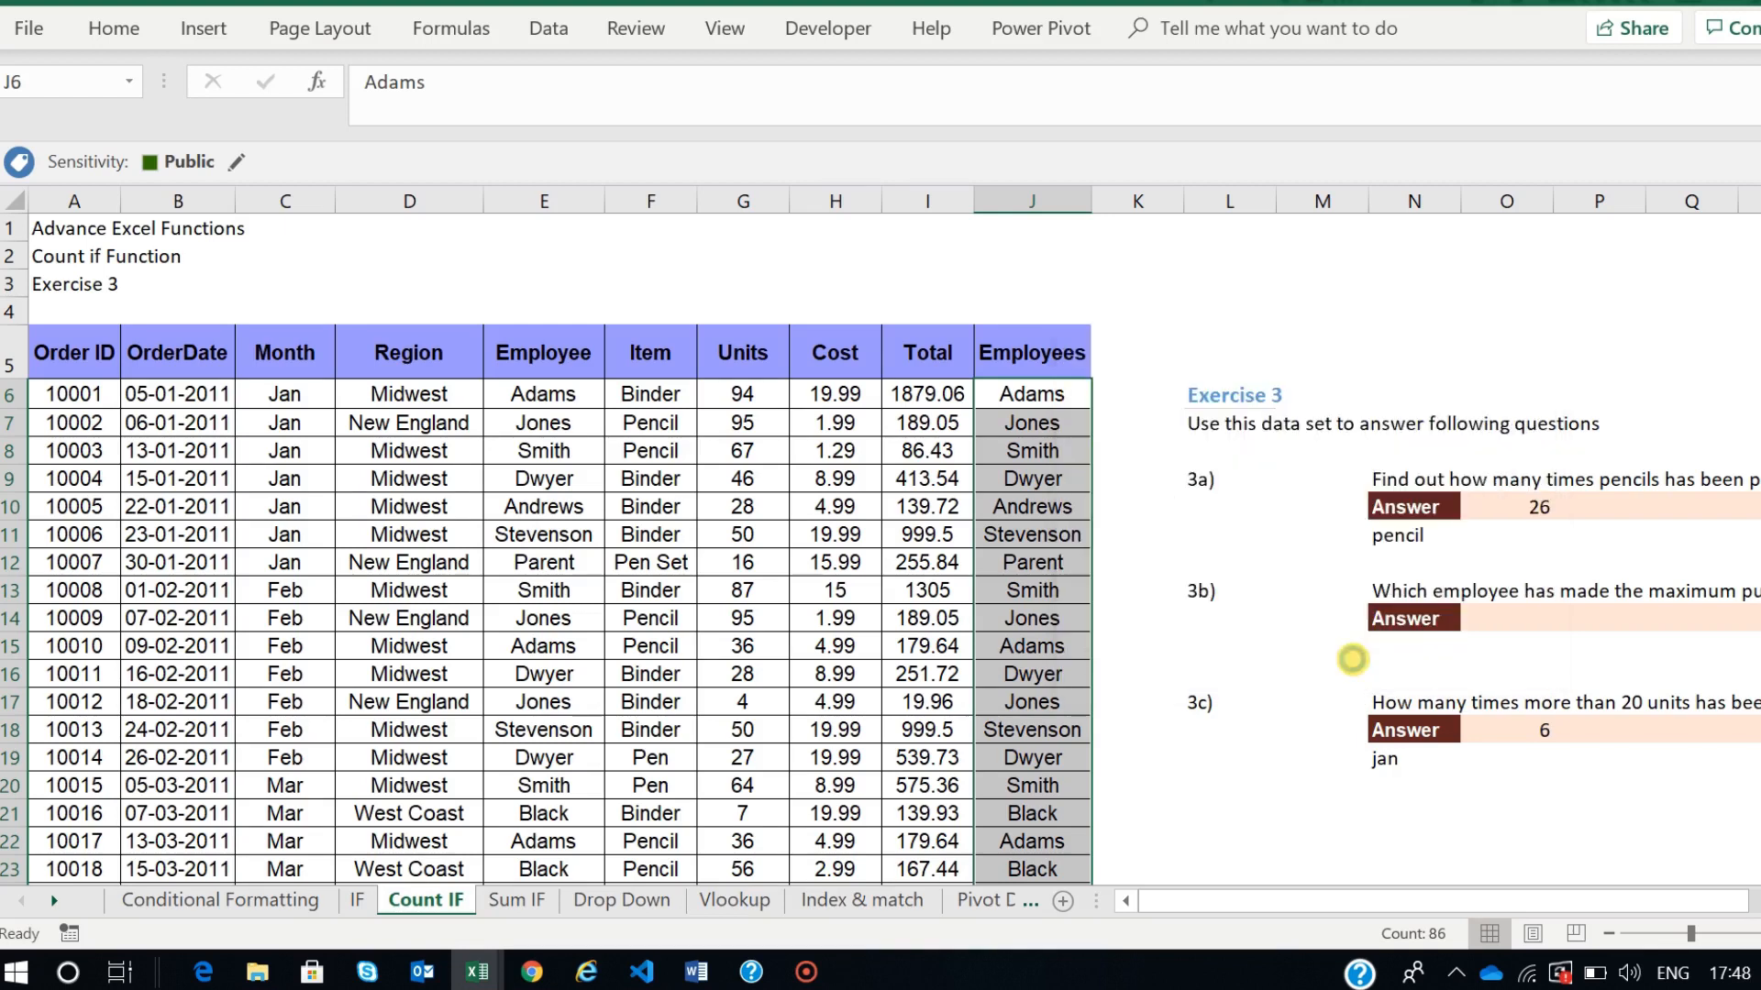
left_click(935, 555)
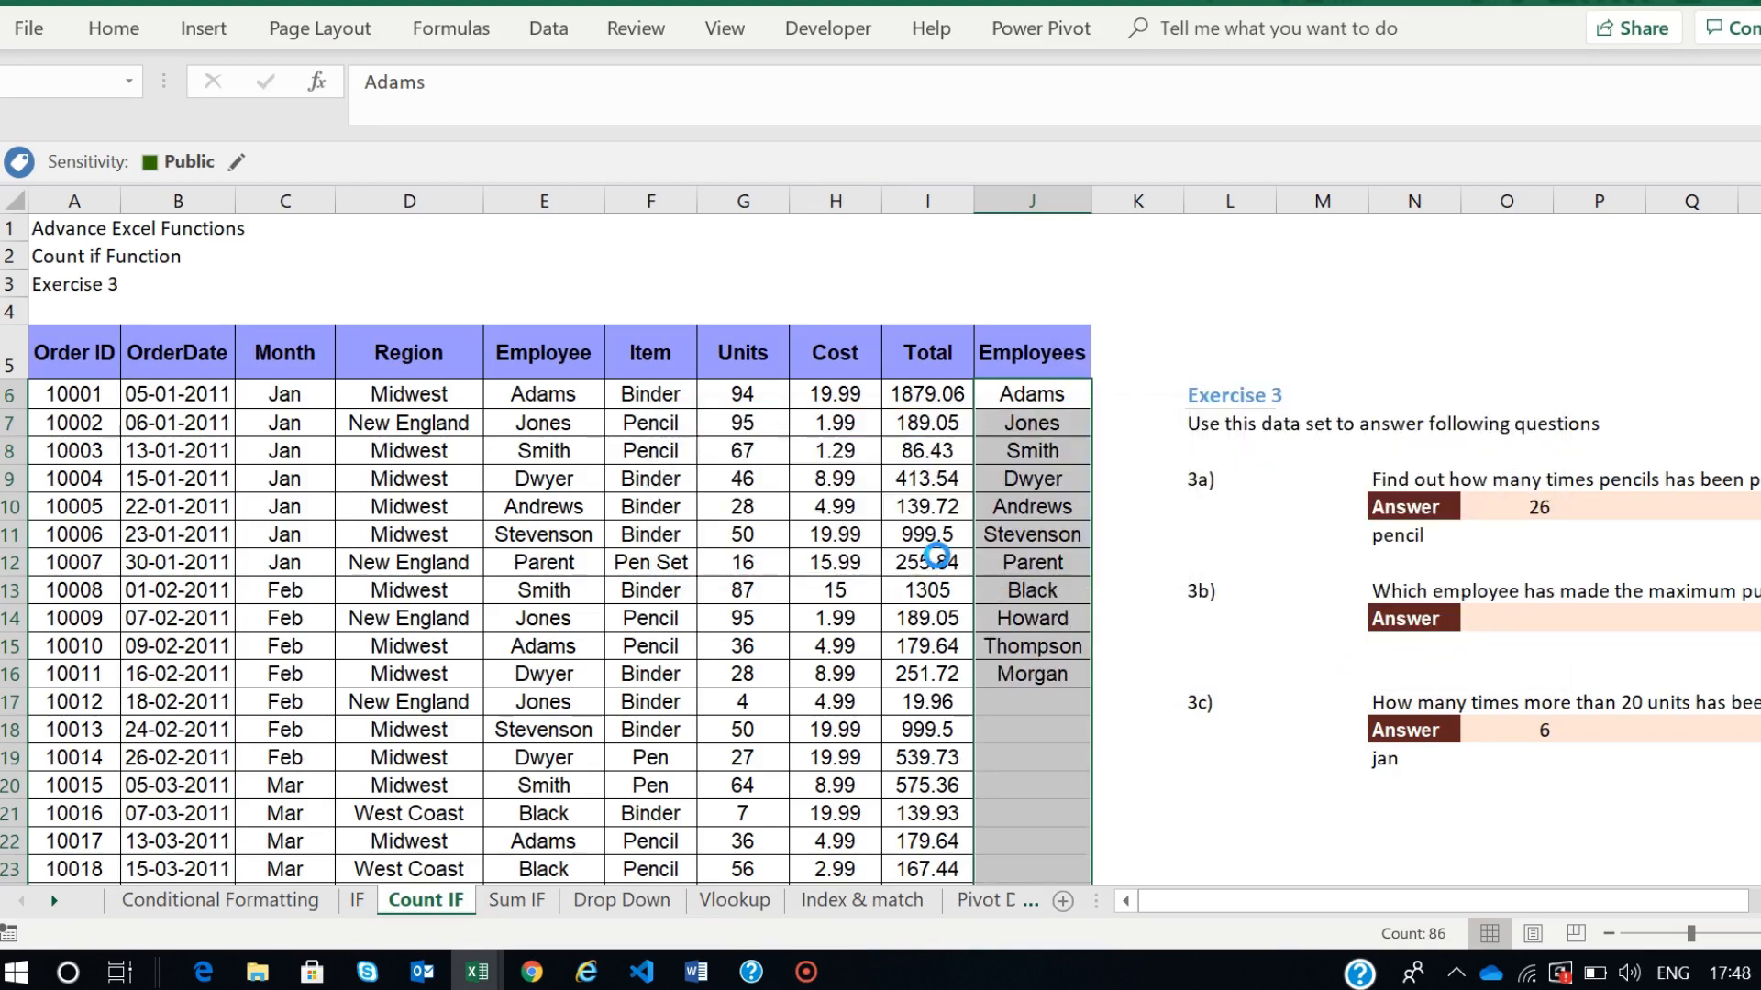
left_click(1122, 626)
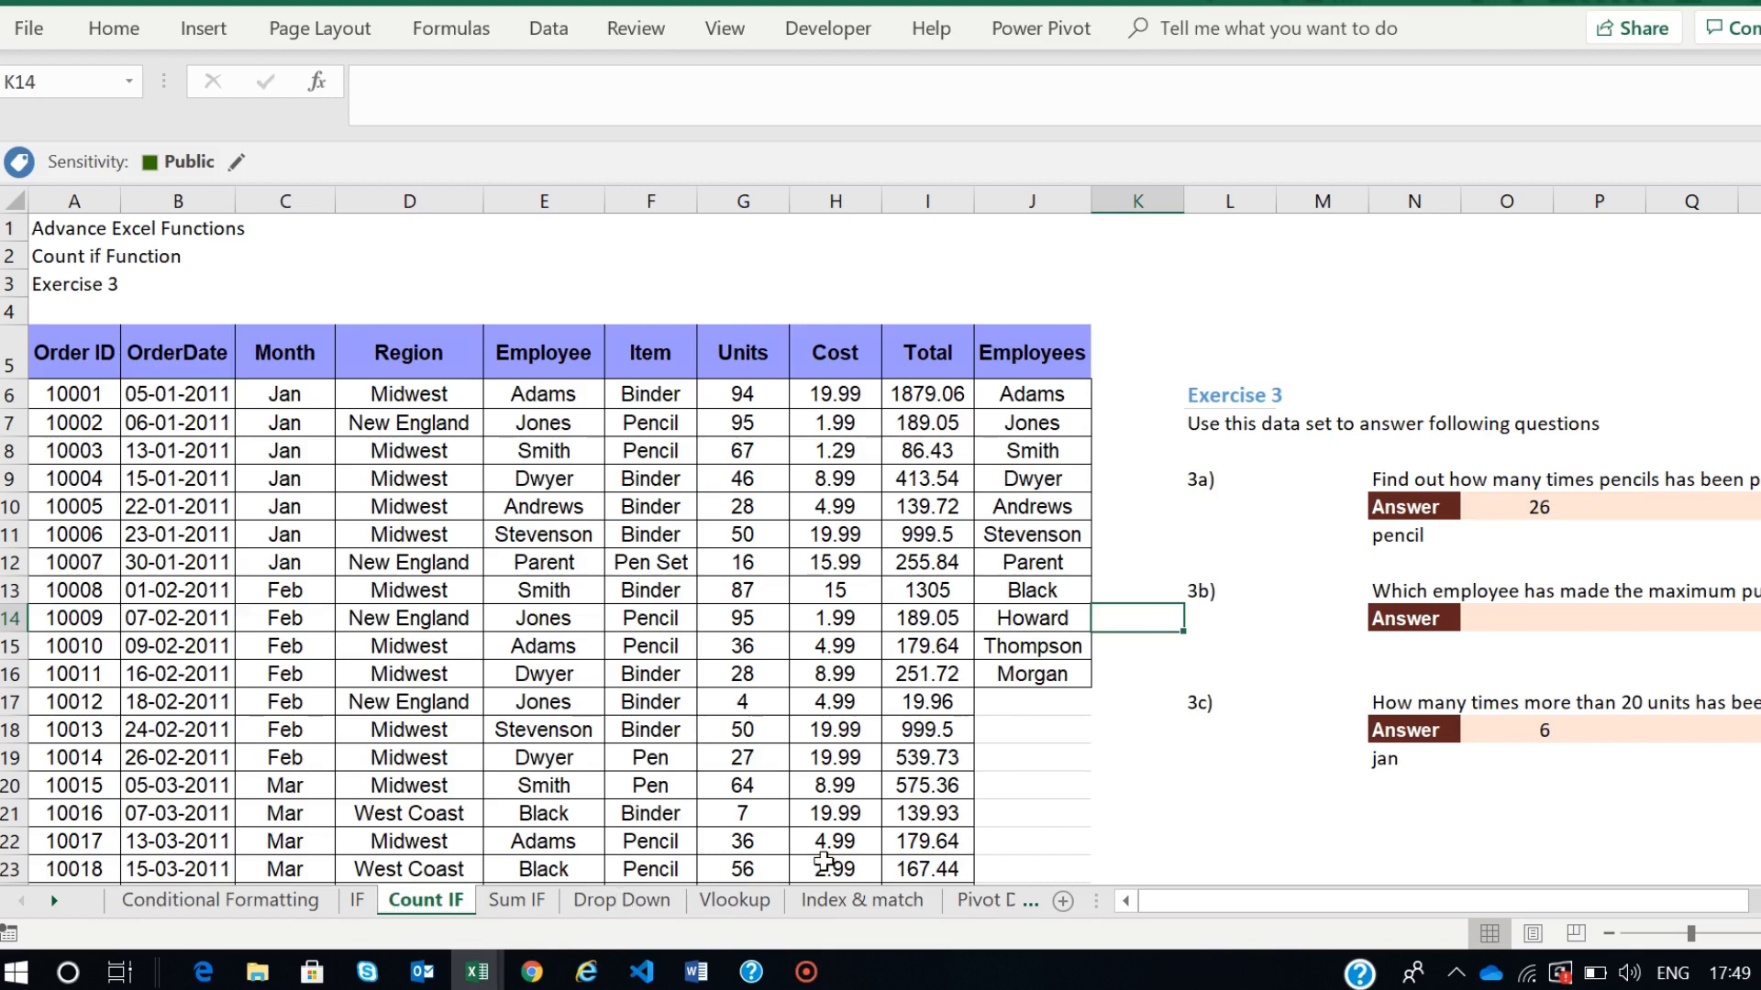
- Enter =COUNTIF(E6:E91,J6) in K6, giving Adams 10 orders, and centre the result
left_click(1134, 404)
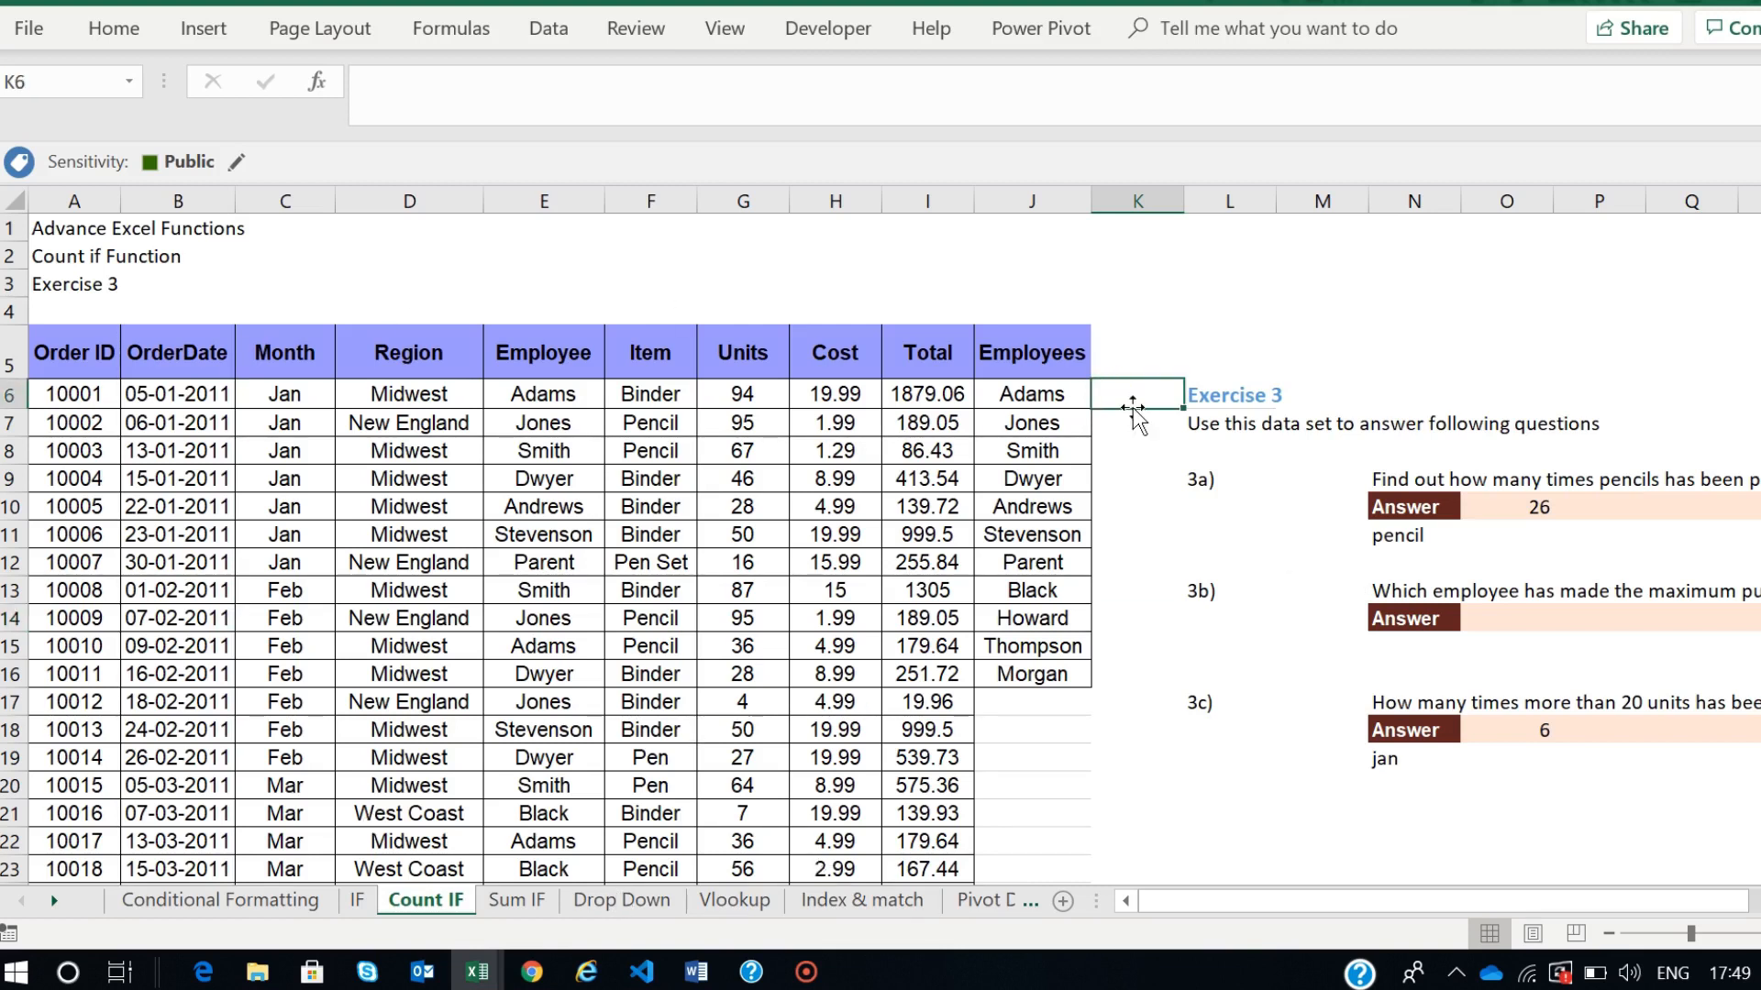
type("=co")
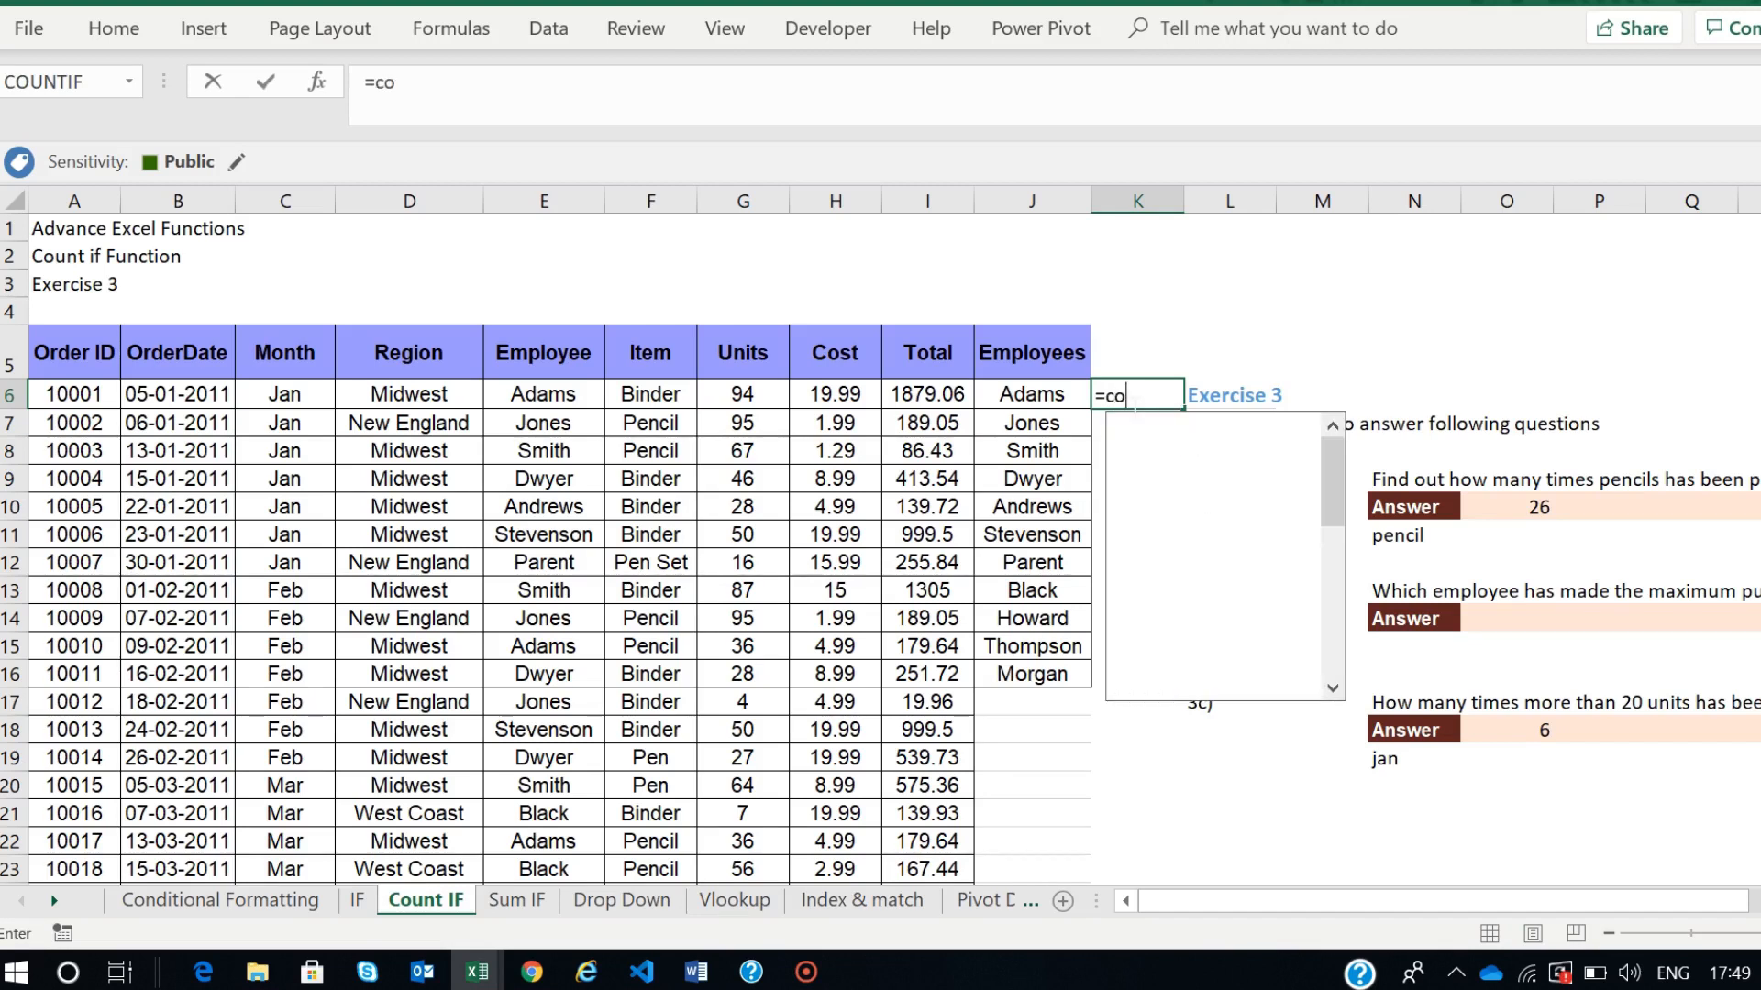
type("untif")
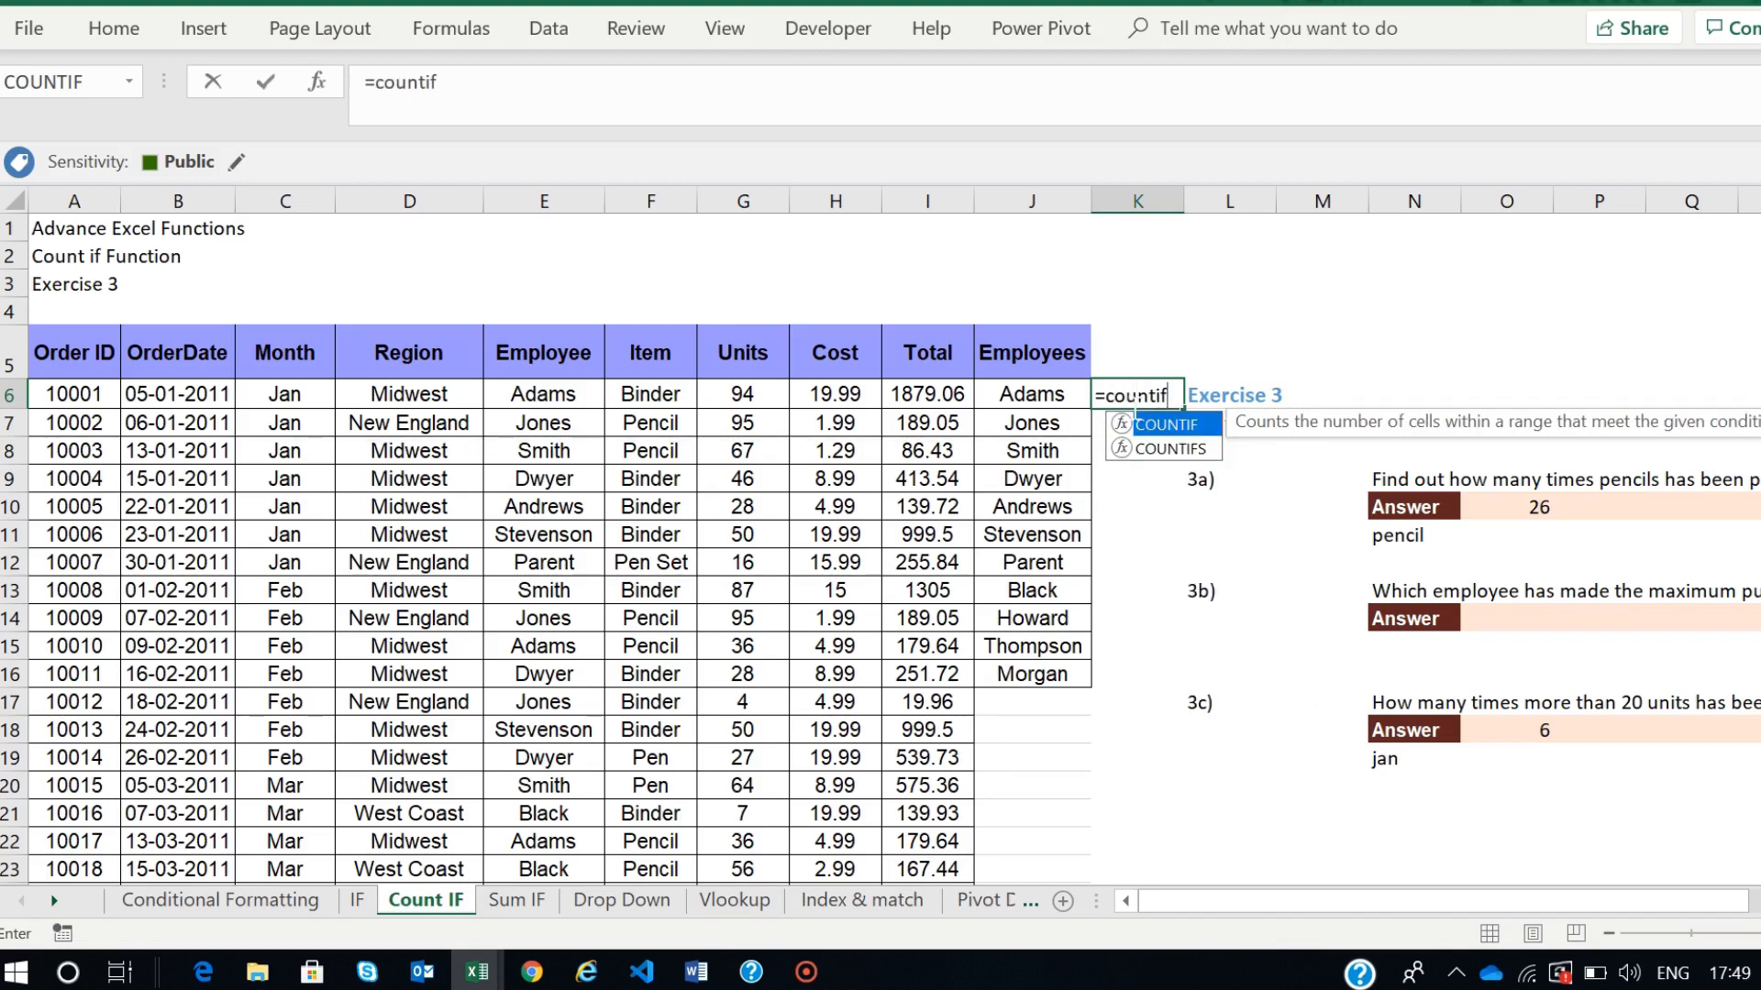
type("(")
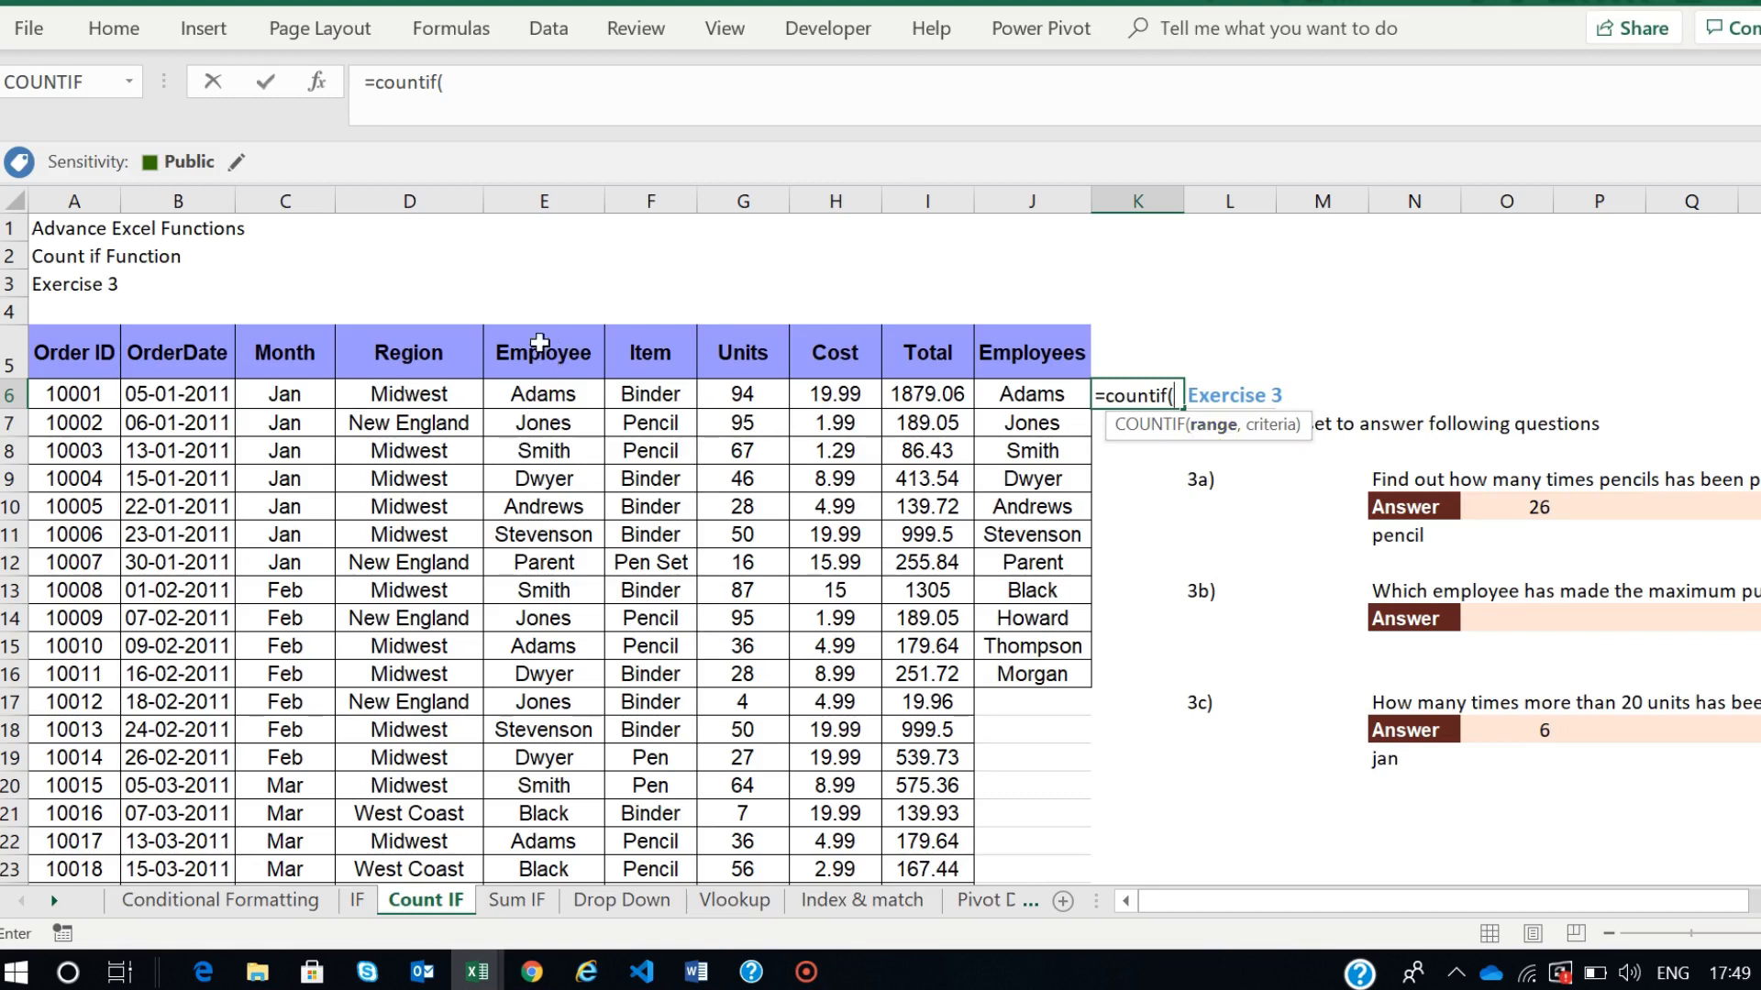
left_click(535, 396)
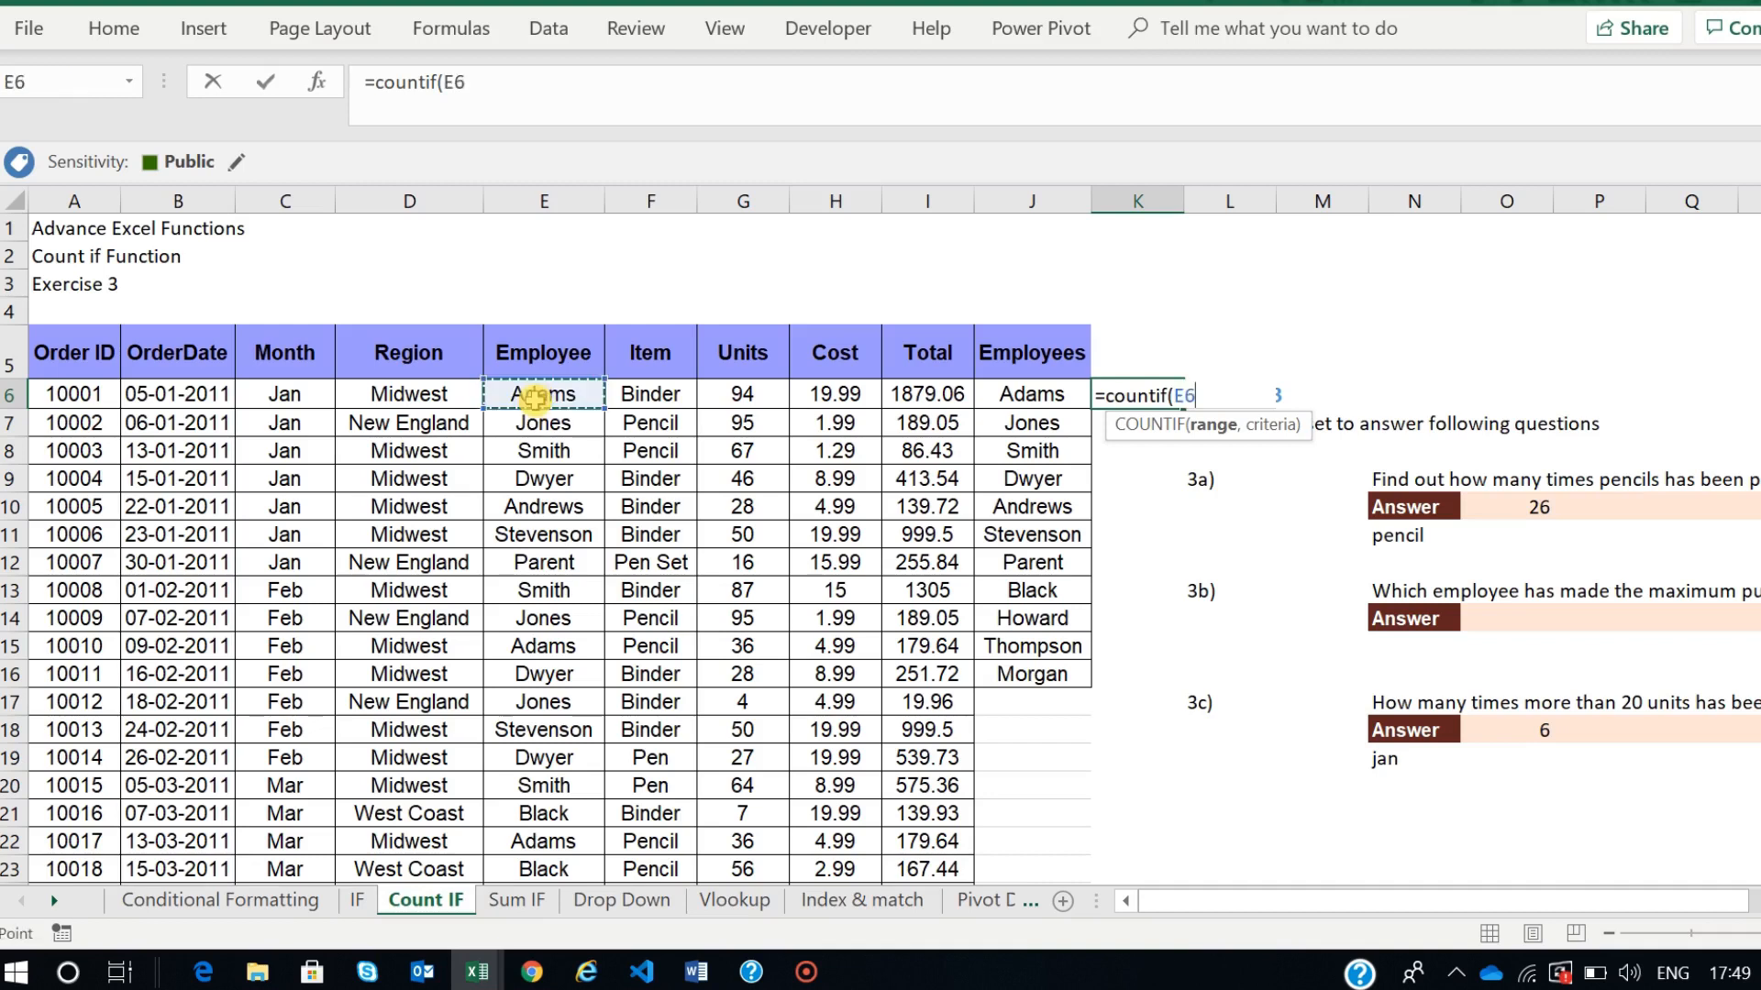
key("ctrl+shift+Down")
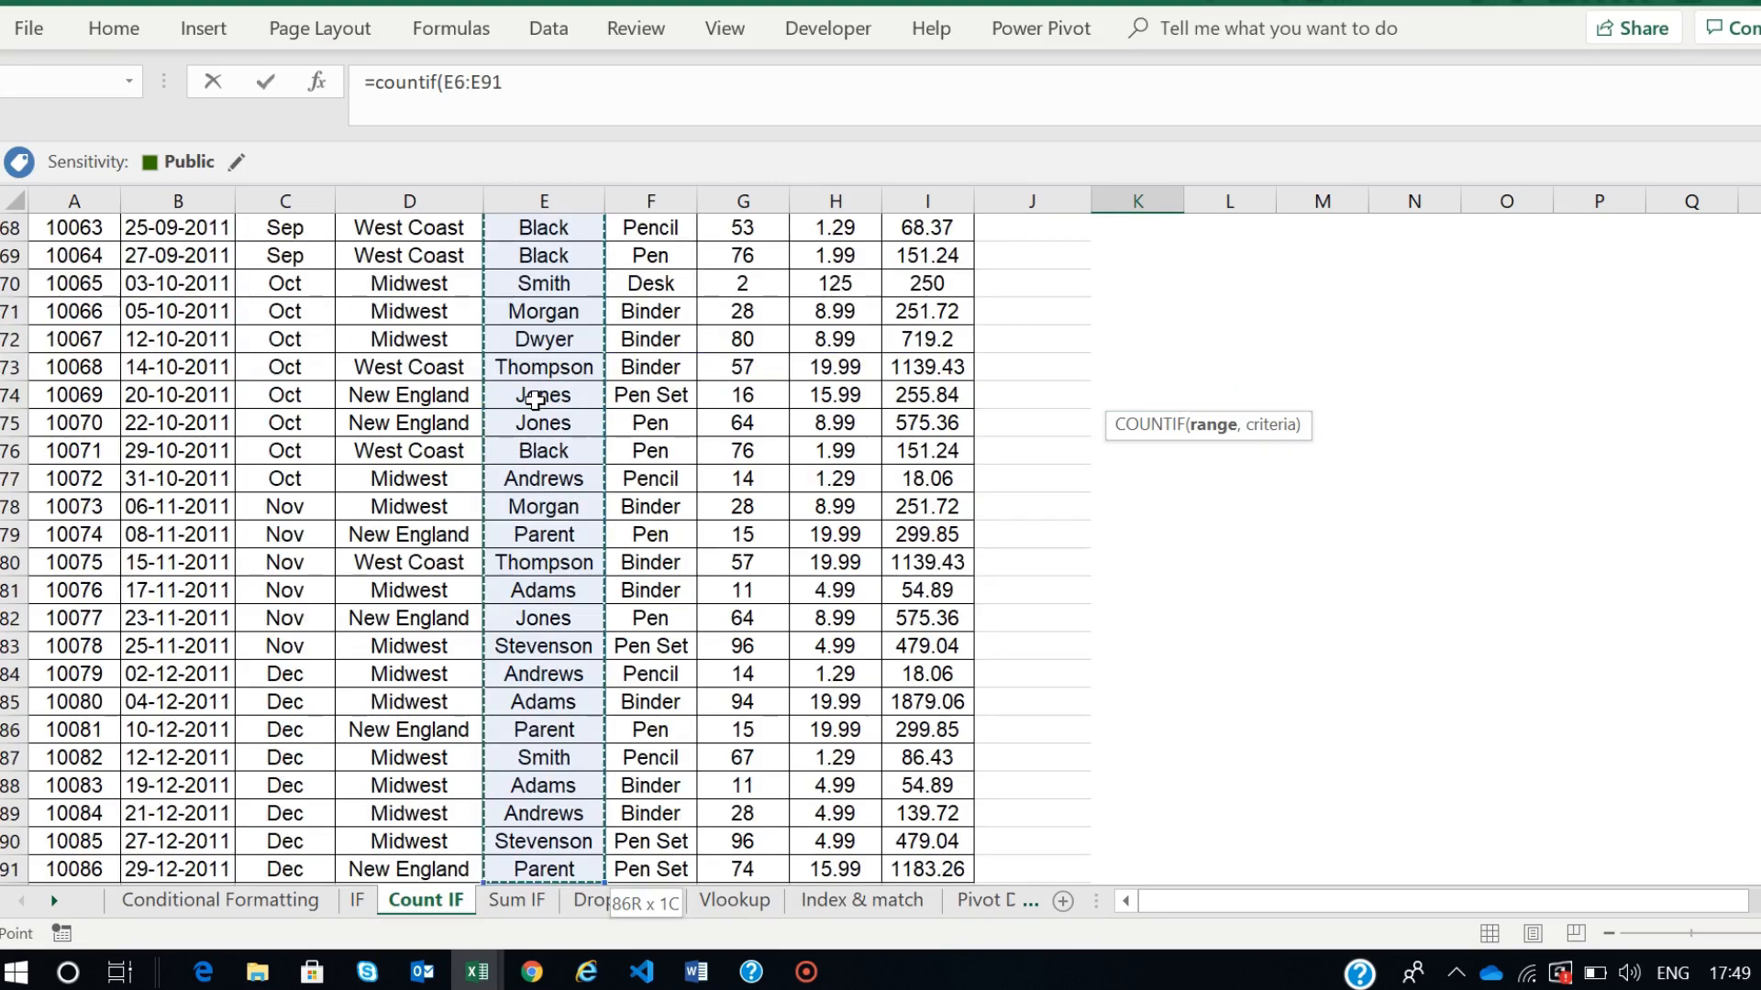
left_click_drag(1759, 750, 1759, 247)
type(",")
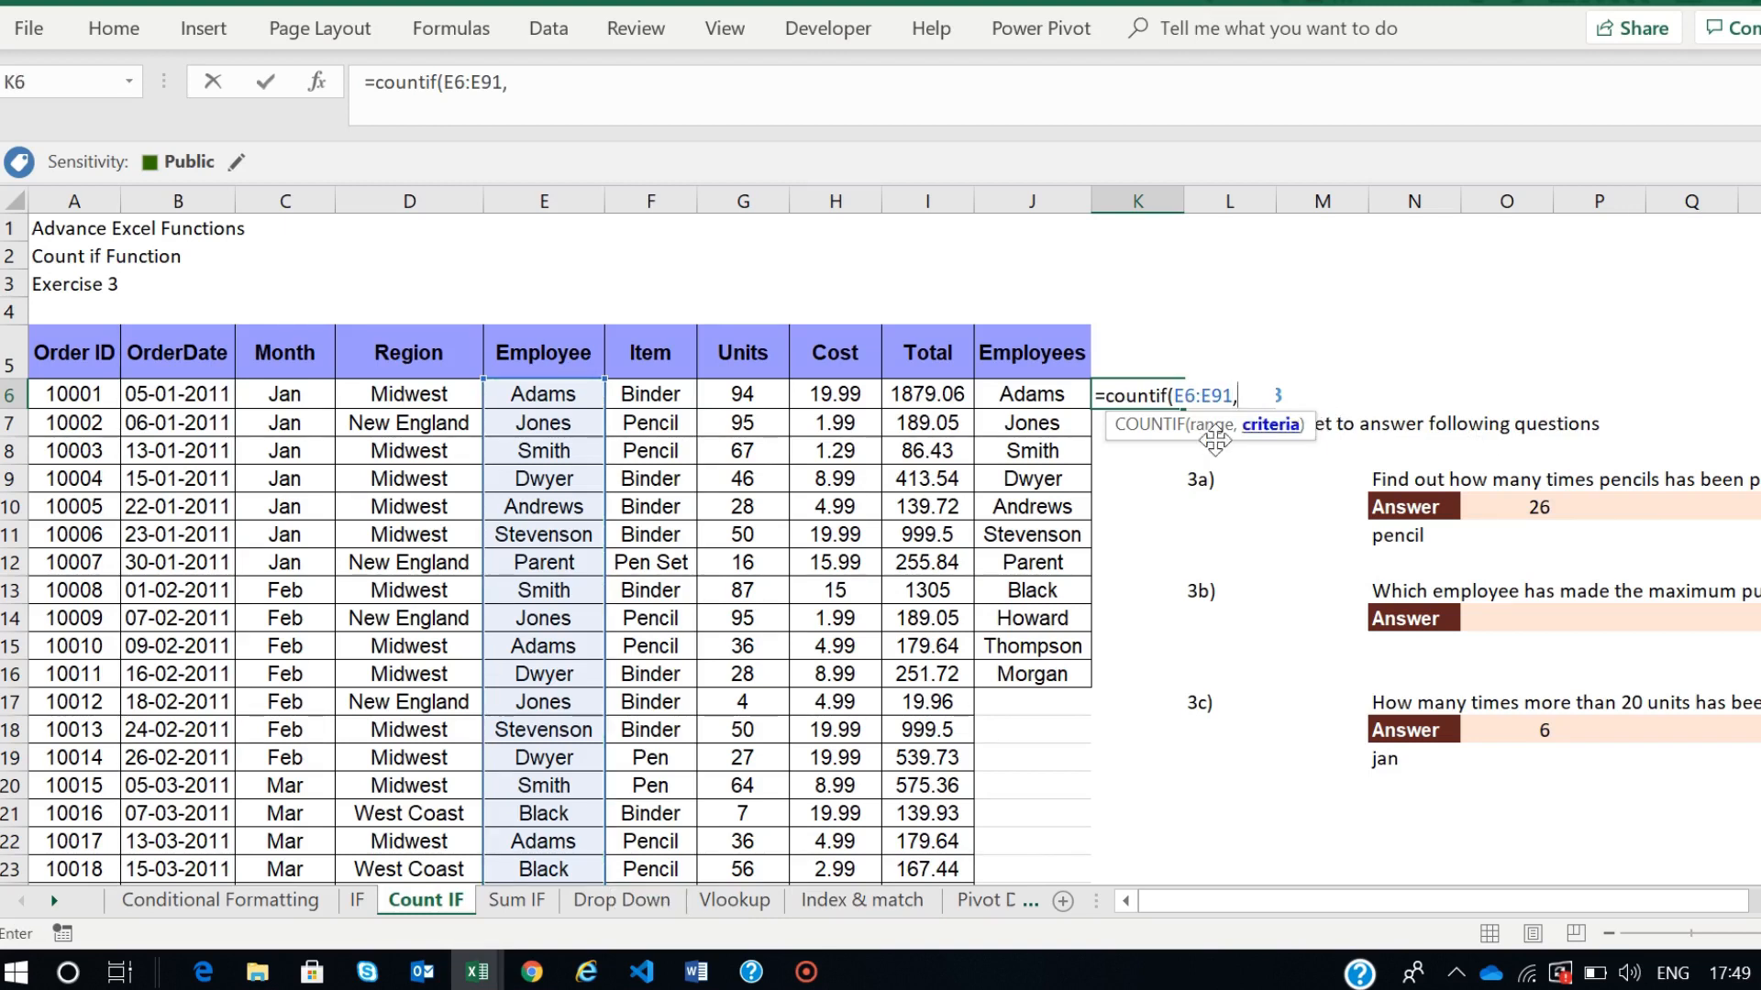
left_click(1044, 394)
type(")")
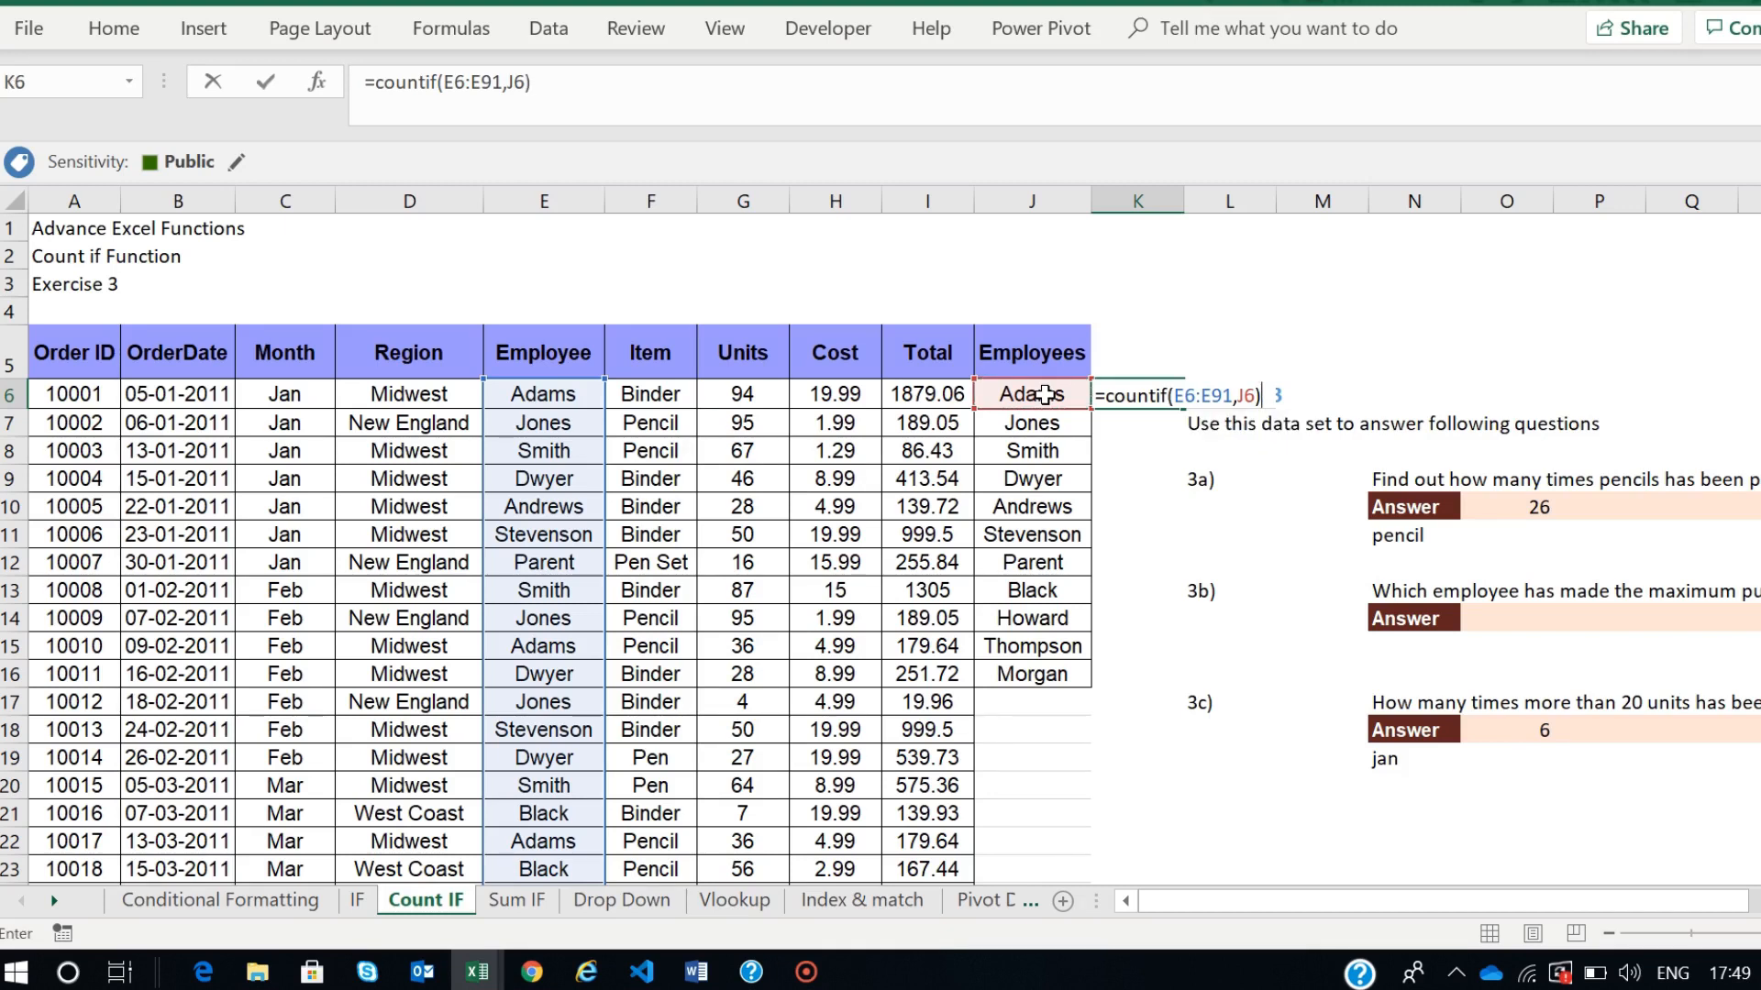
key("Return")
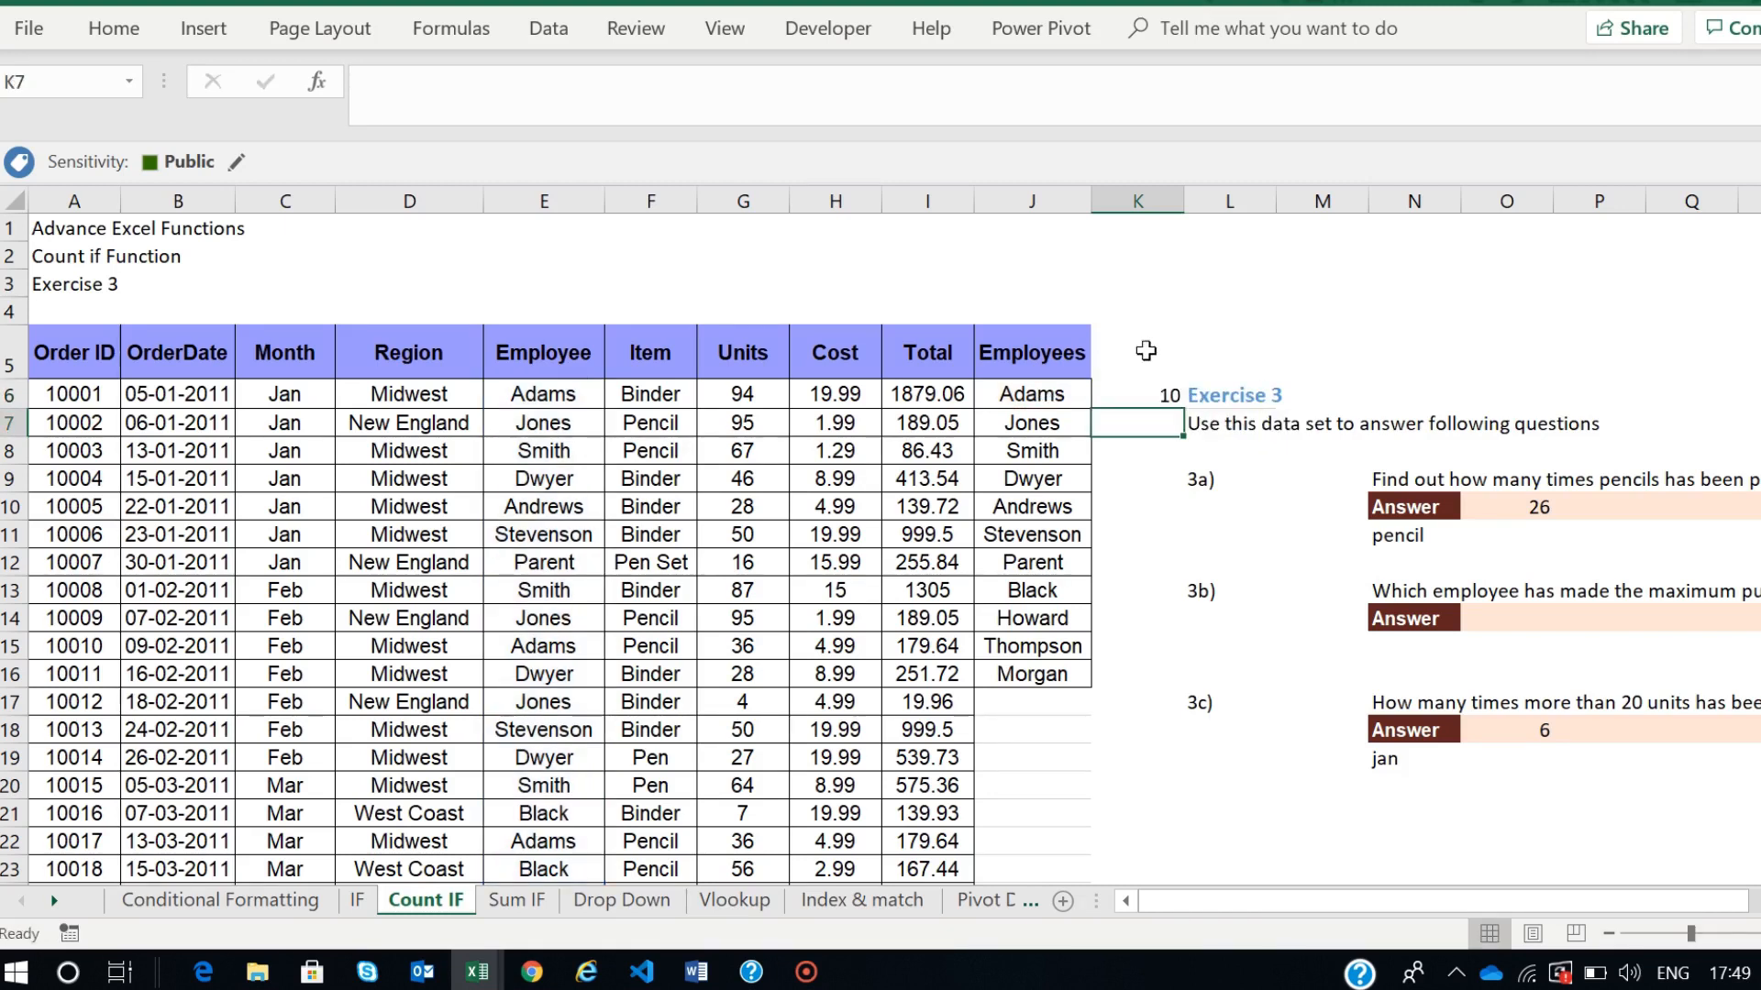
left_click(1146, 394)
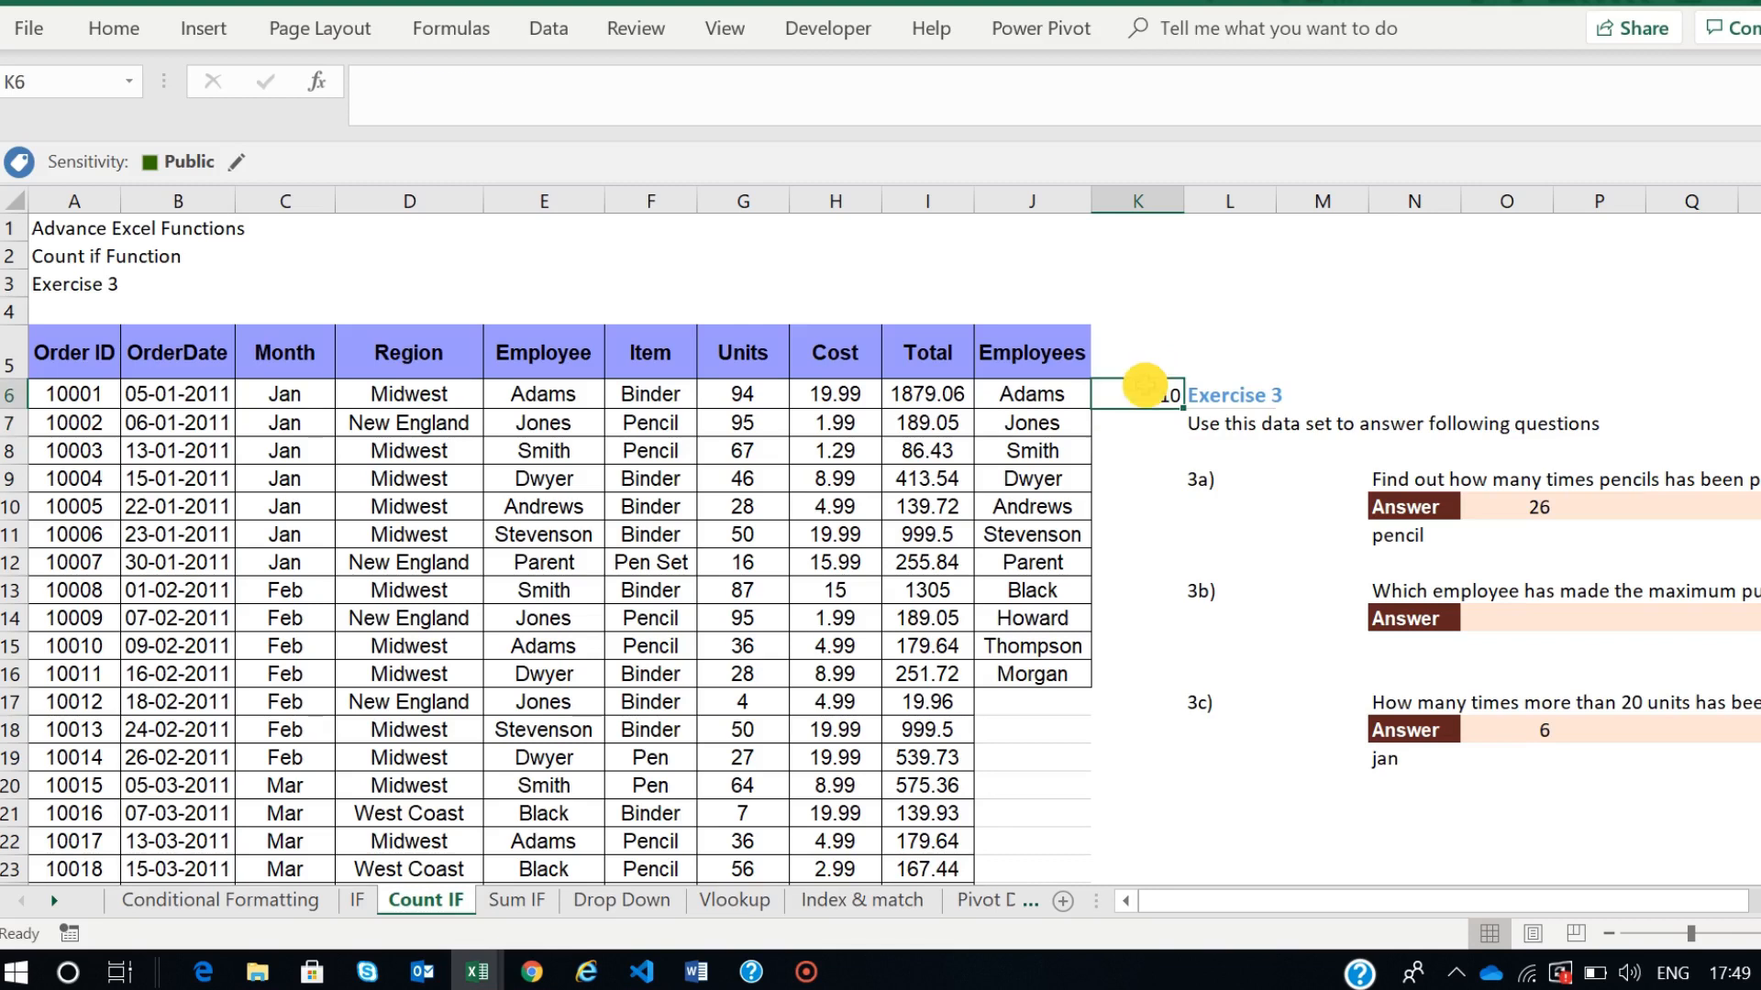
left_click(110, 27)
left_click(495, 126)
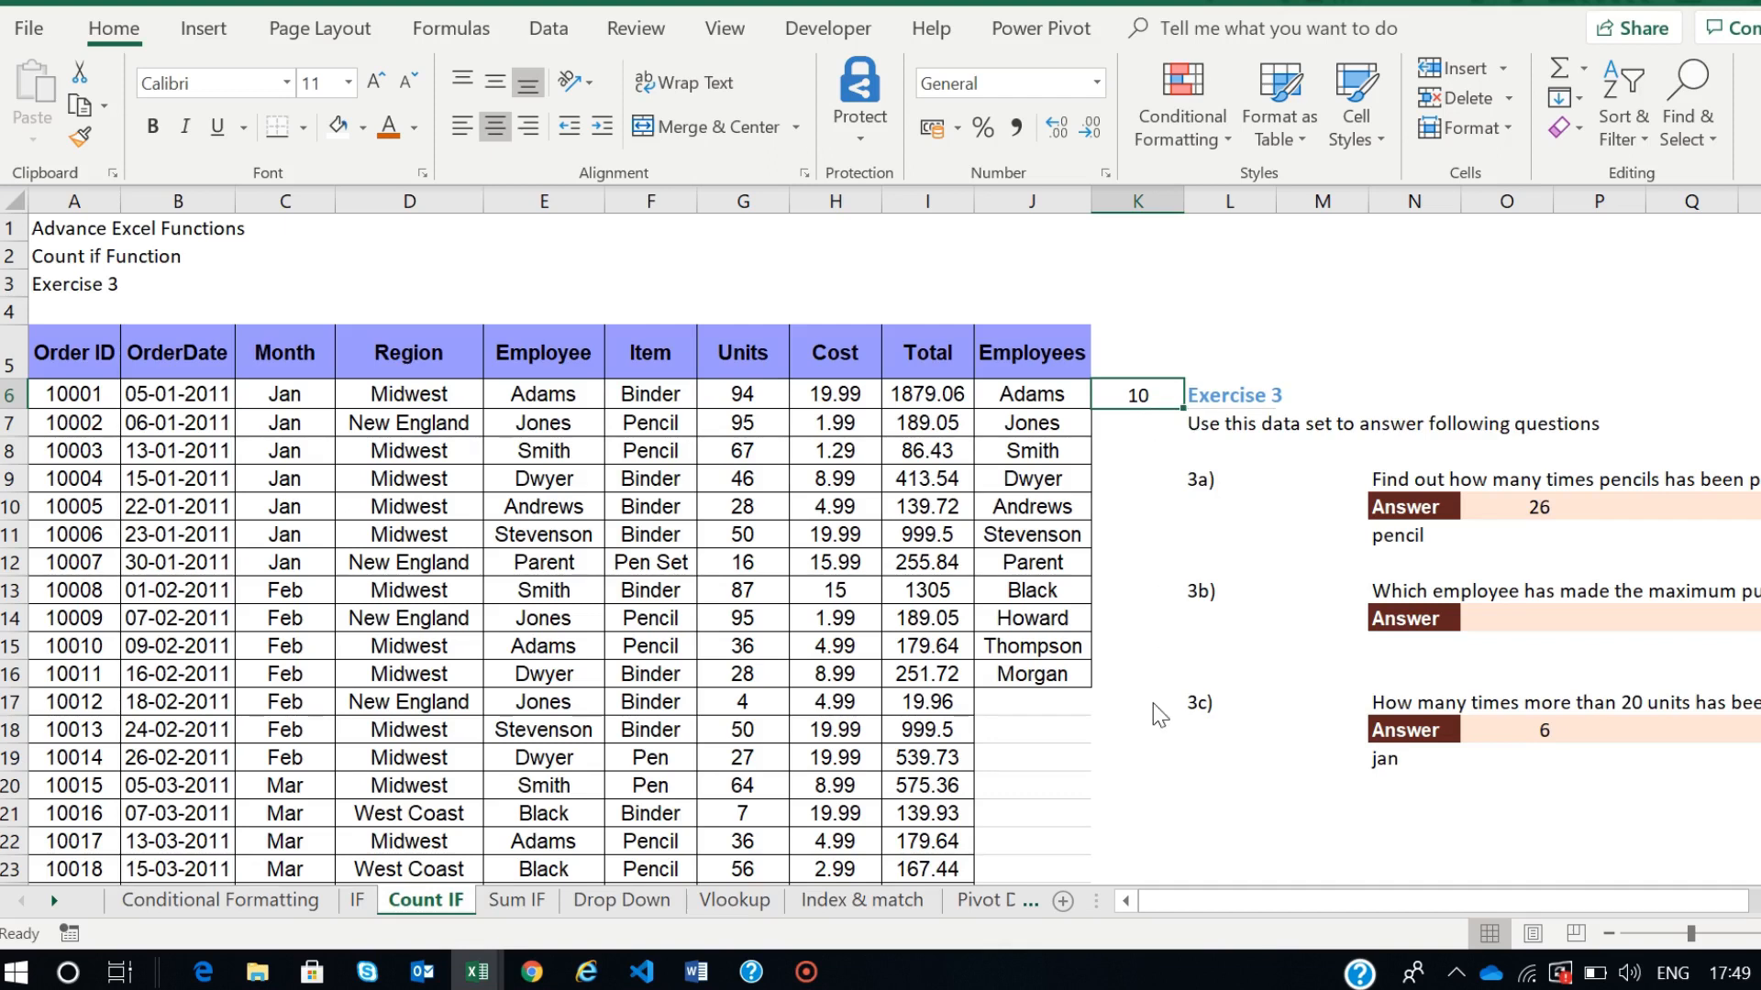
- Fill K6's COUNTIF down to K16 and compare the Adams and Jones formulas' ranges
left_click(1140, 398)
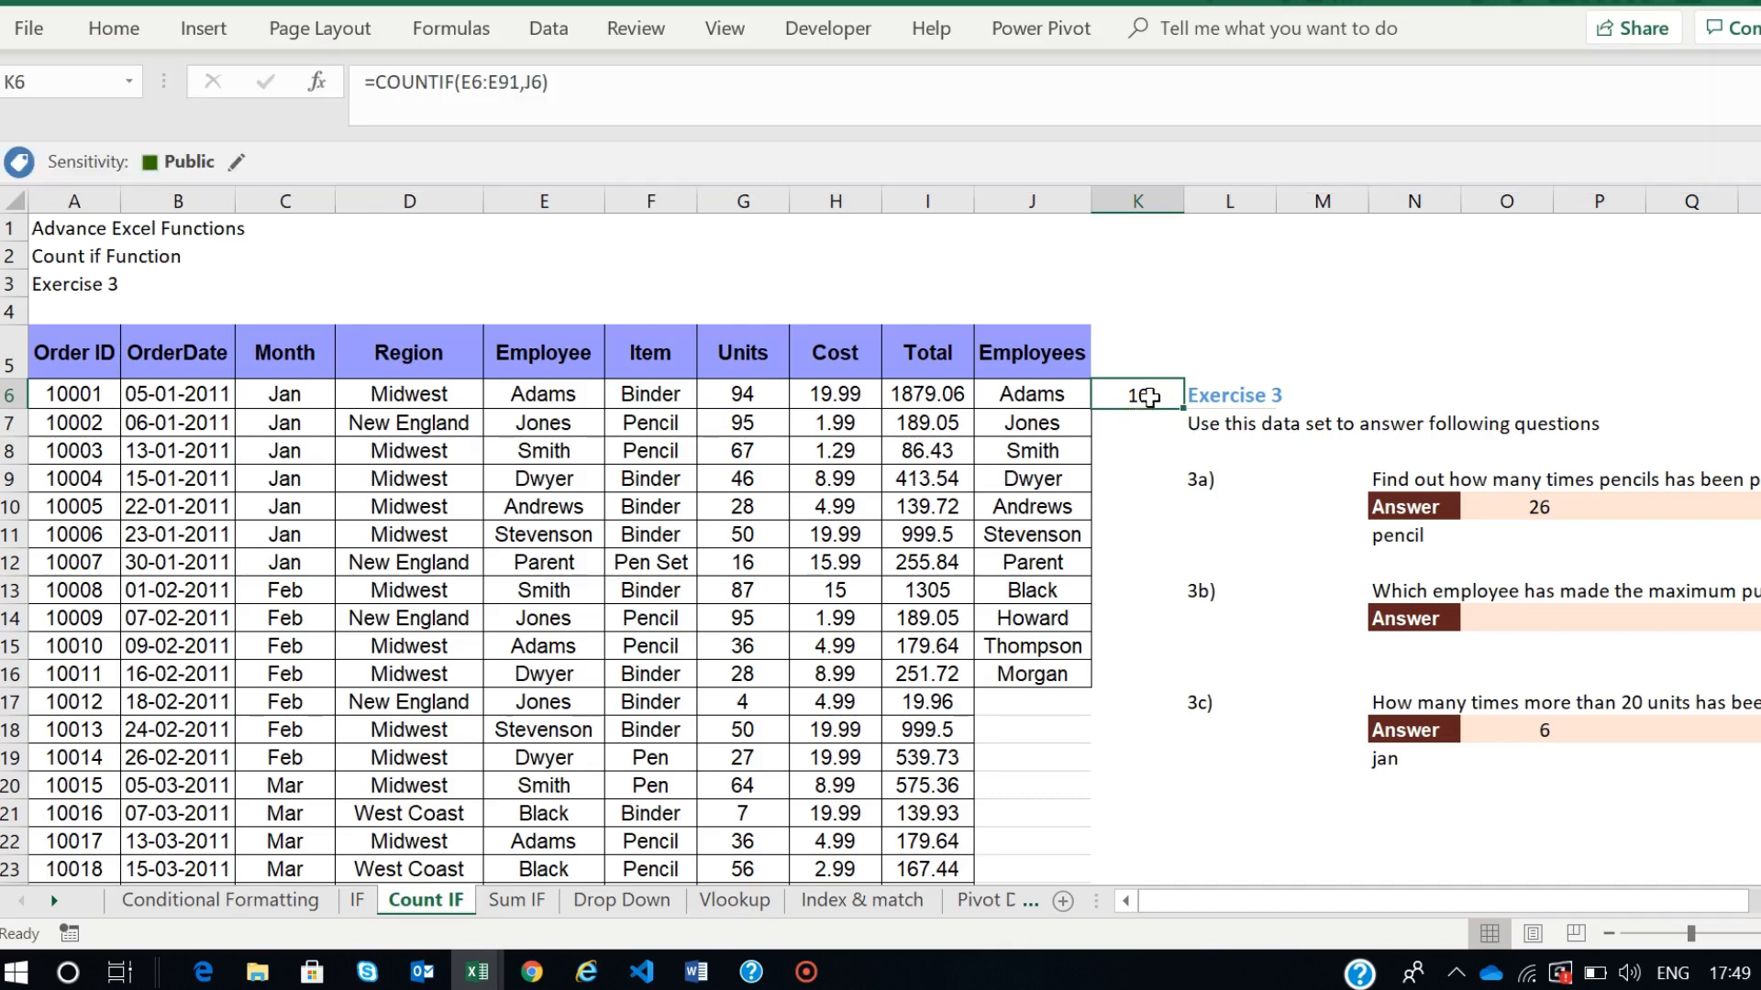
left_click_drag(1183, 409, 1172, 686)
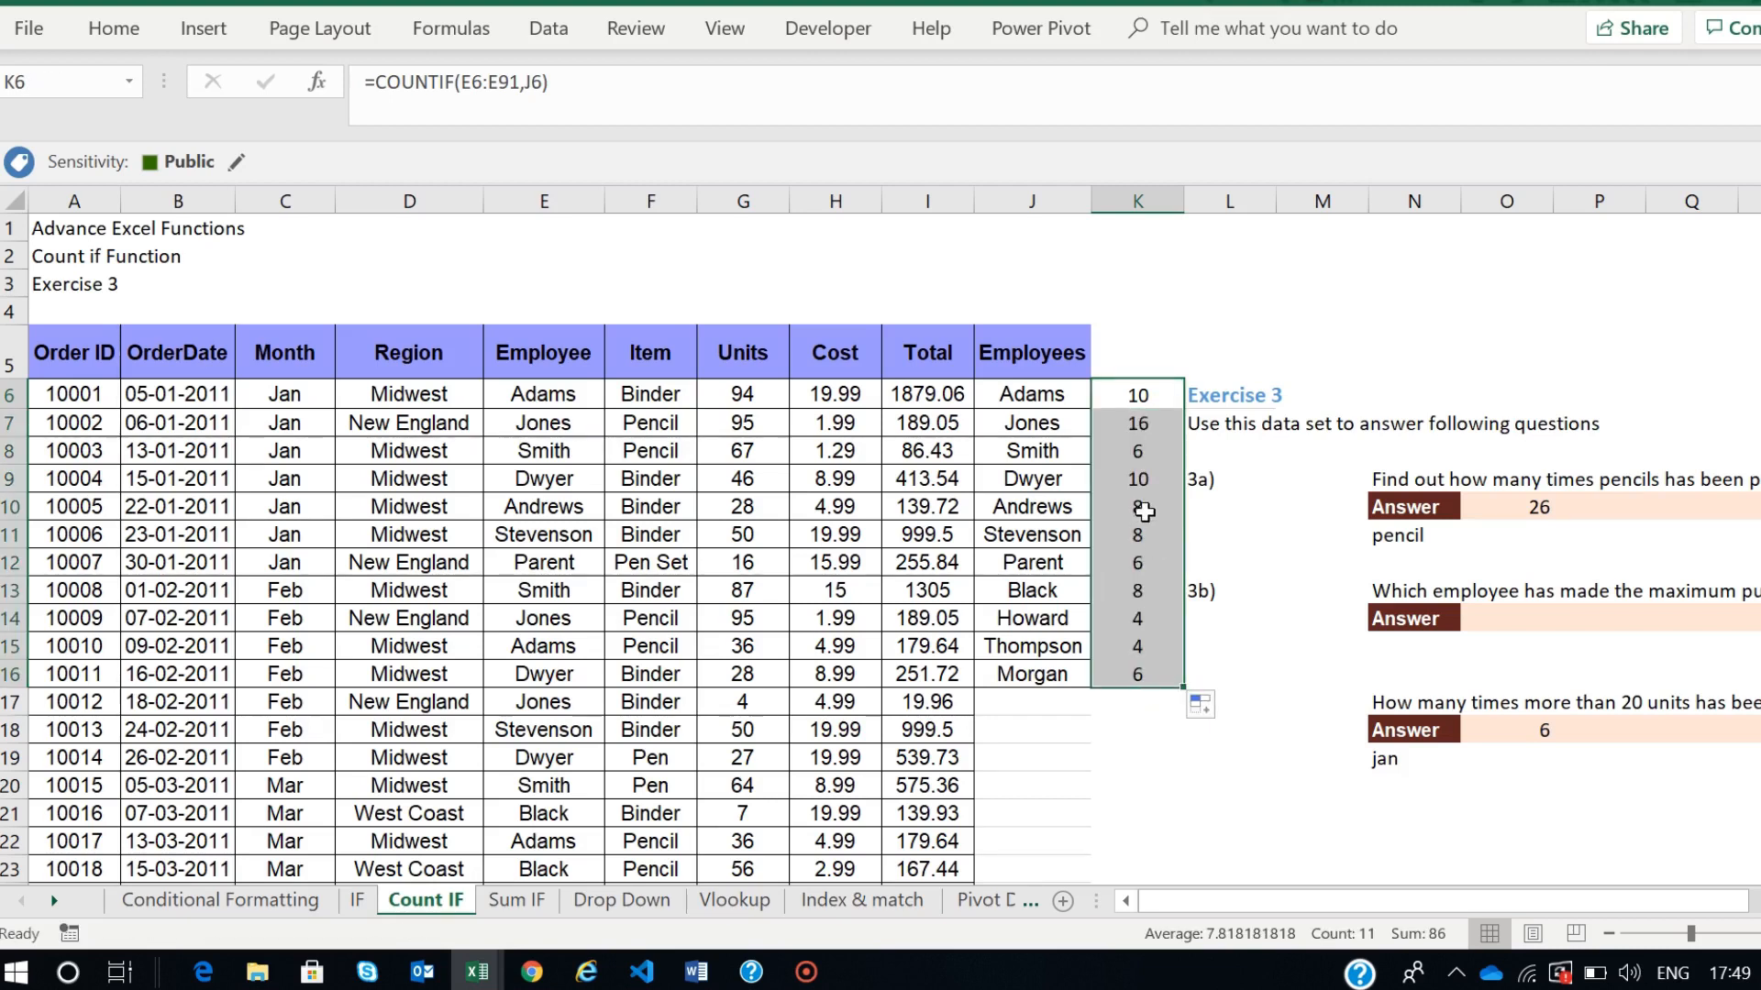
left_click(1138, 421)
left_click(1136, 453)
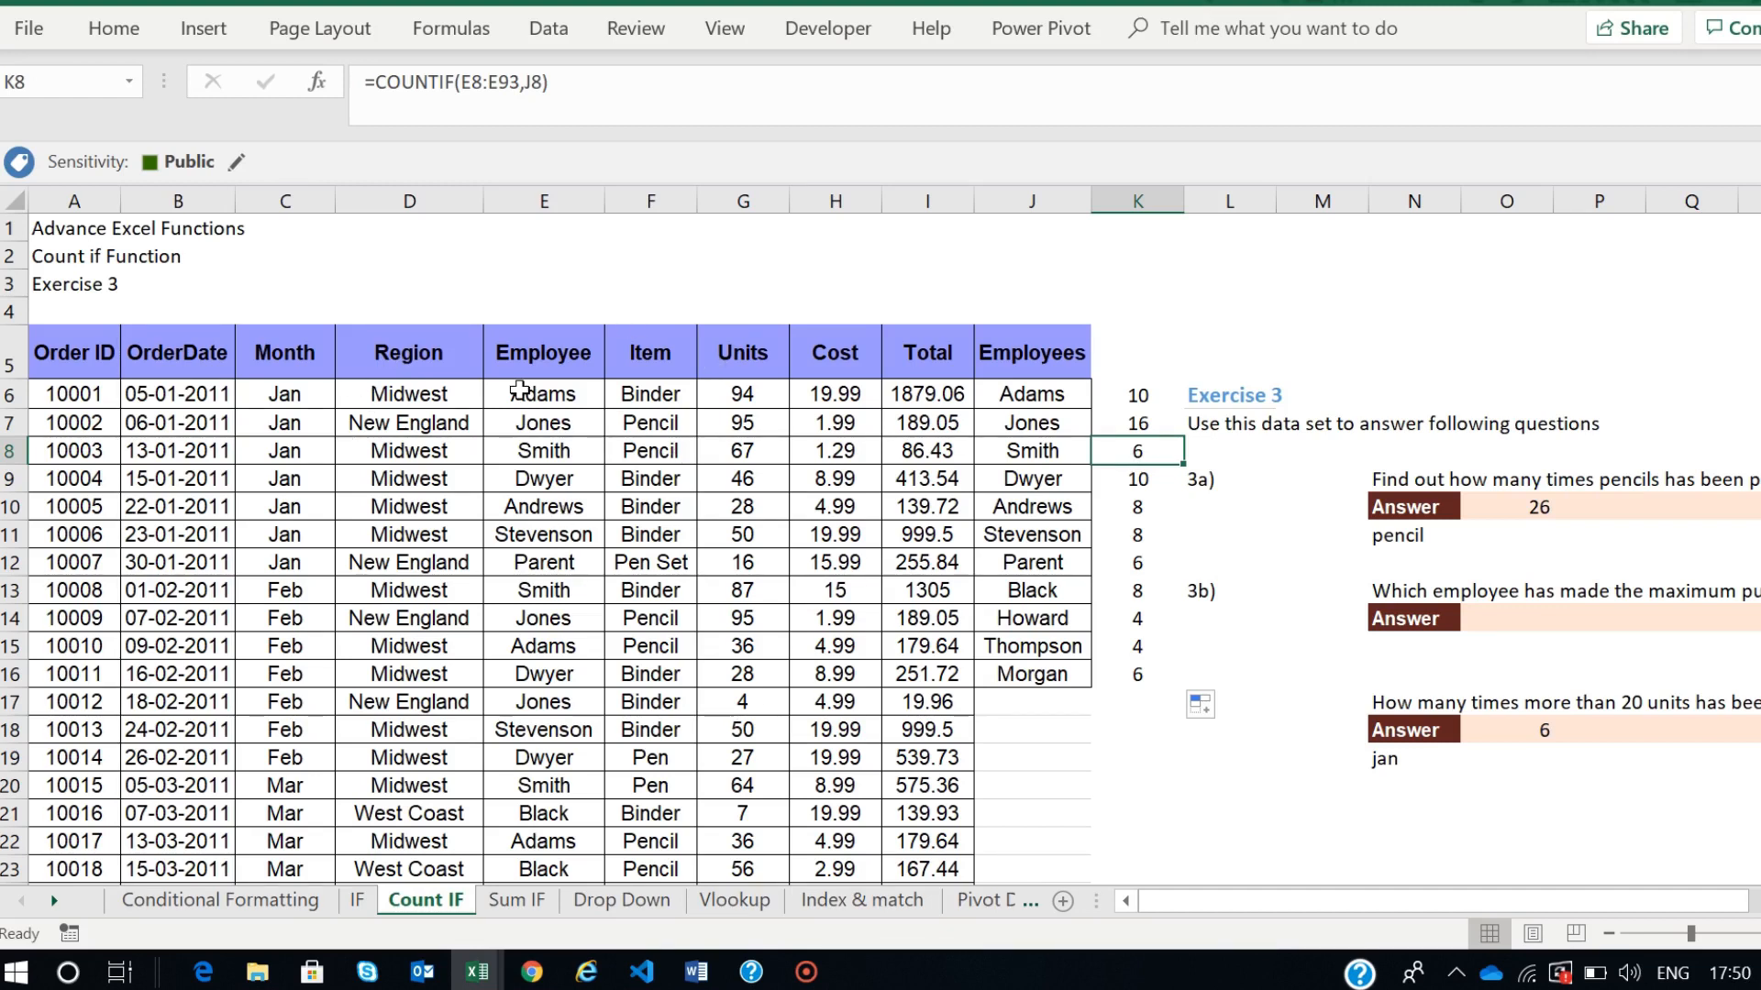
left_click(1122, 400)
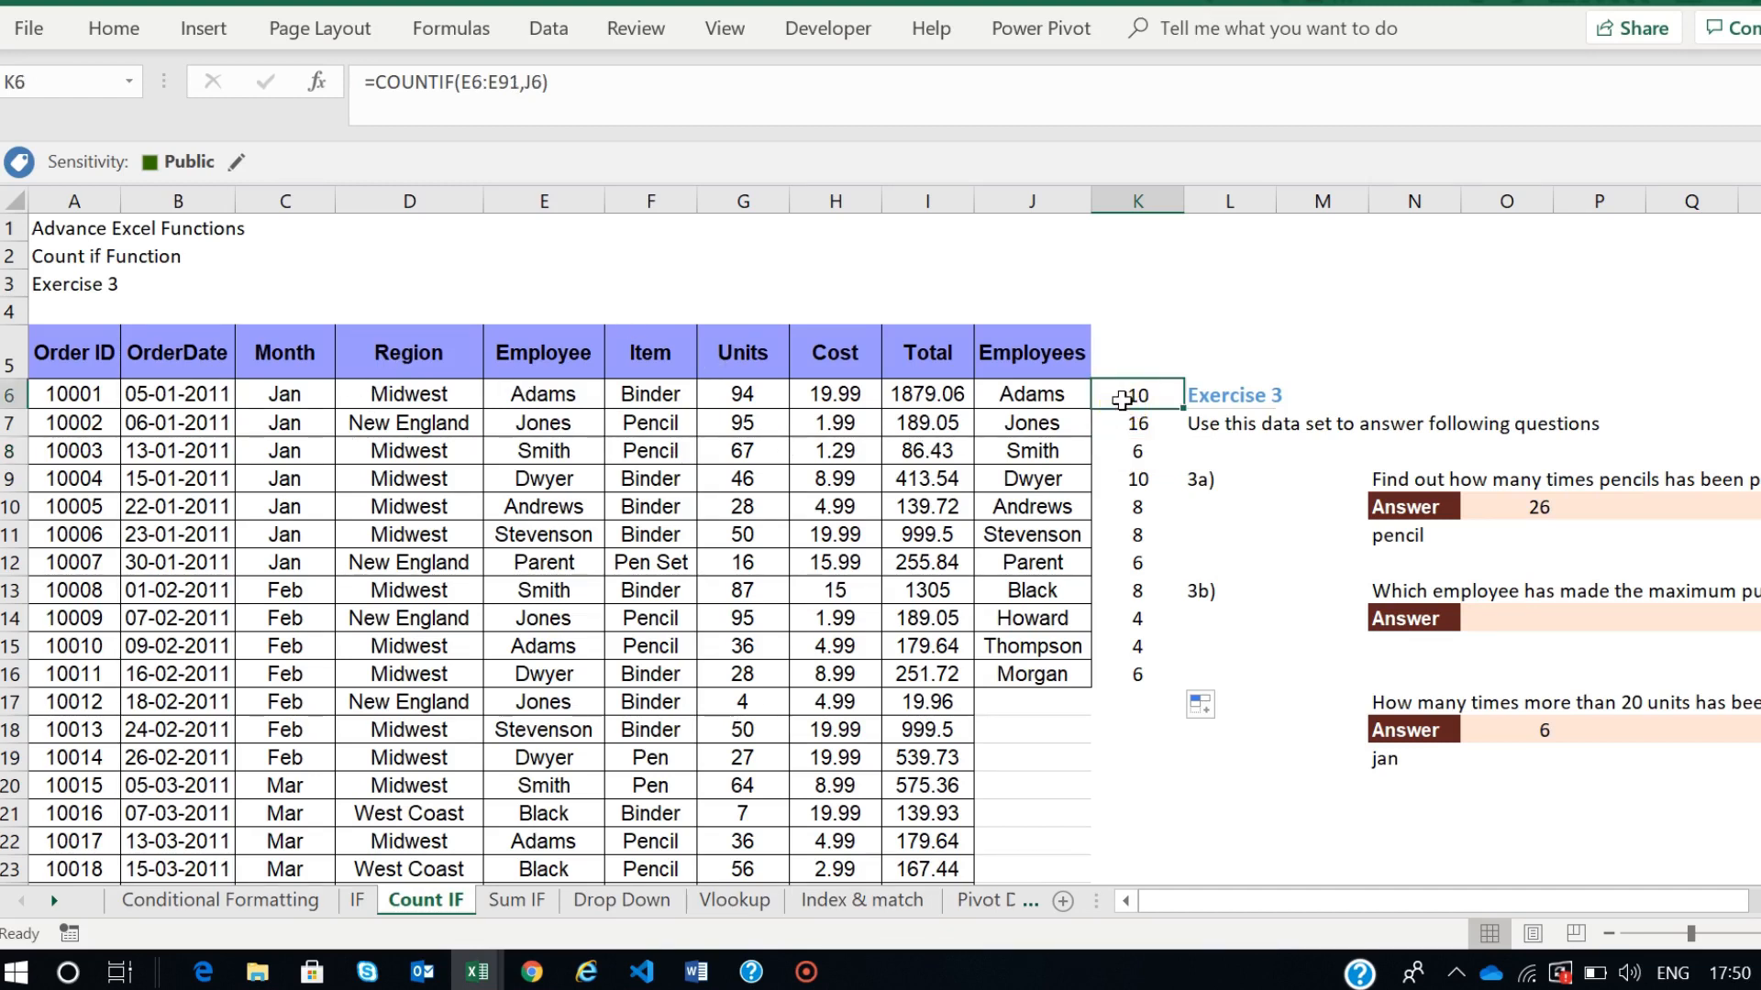
left_click(1134, 431)
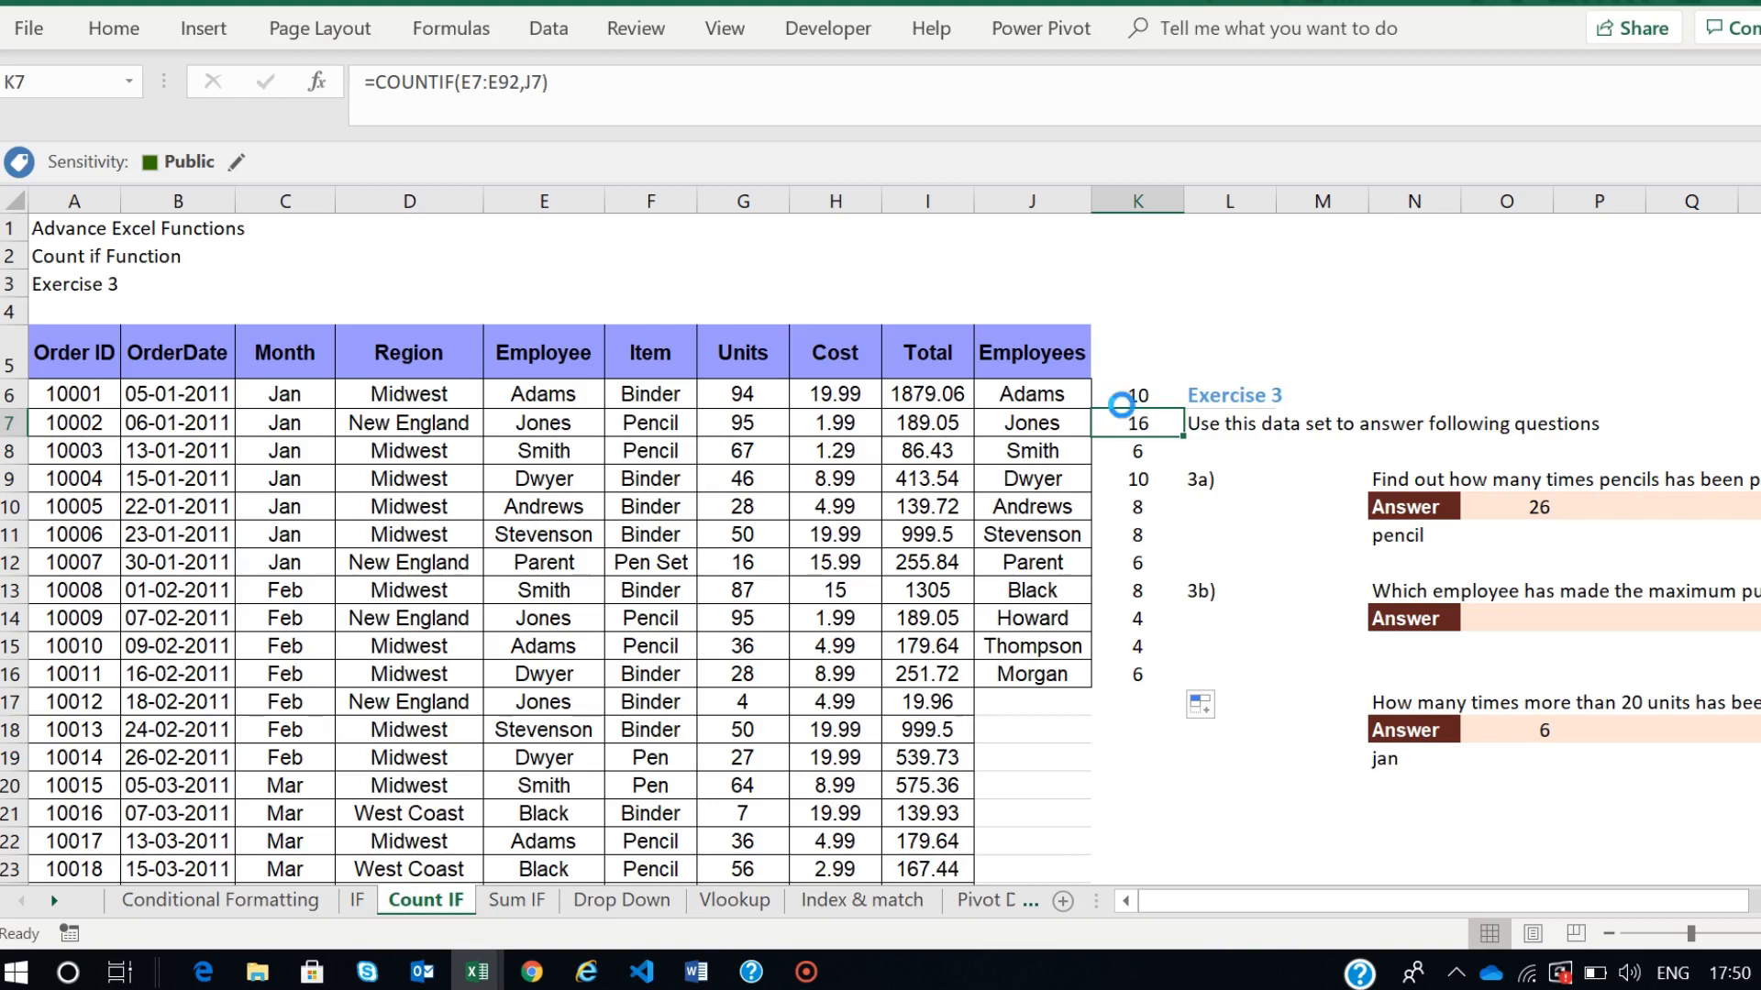
left_click(1117, 396)
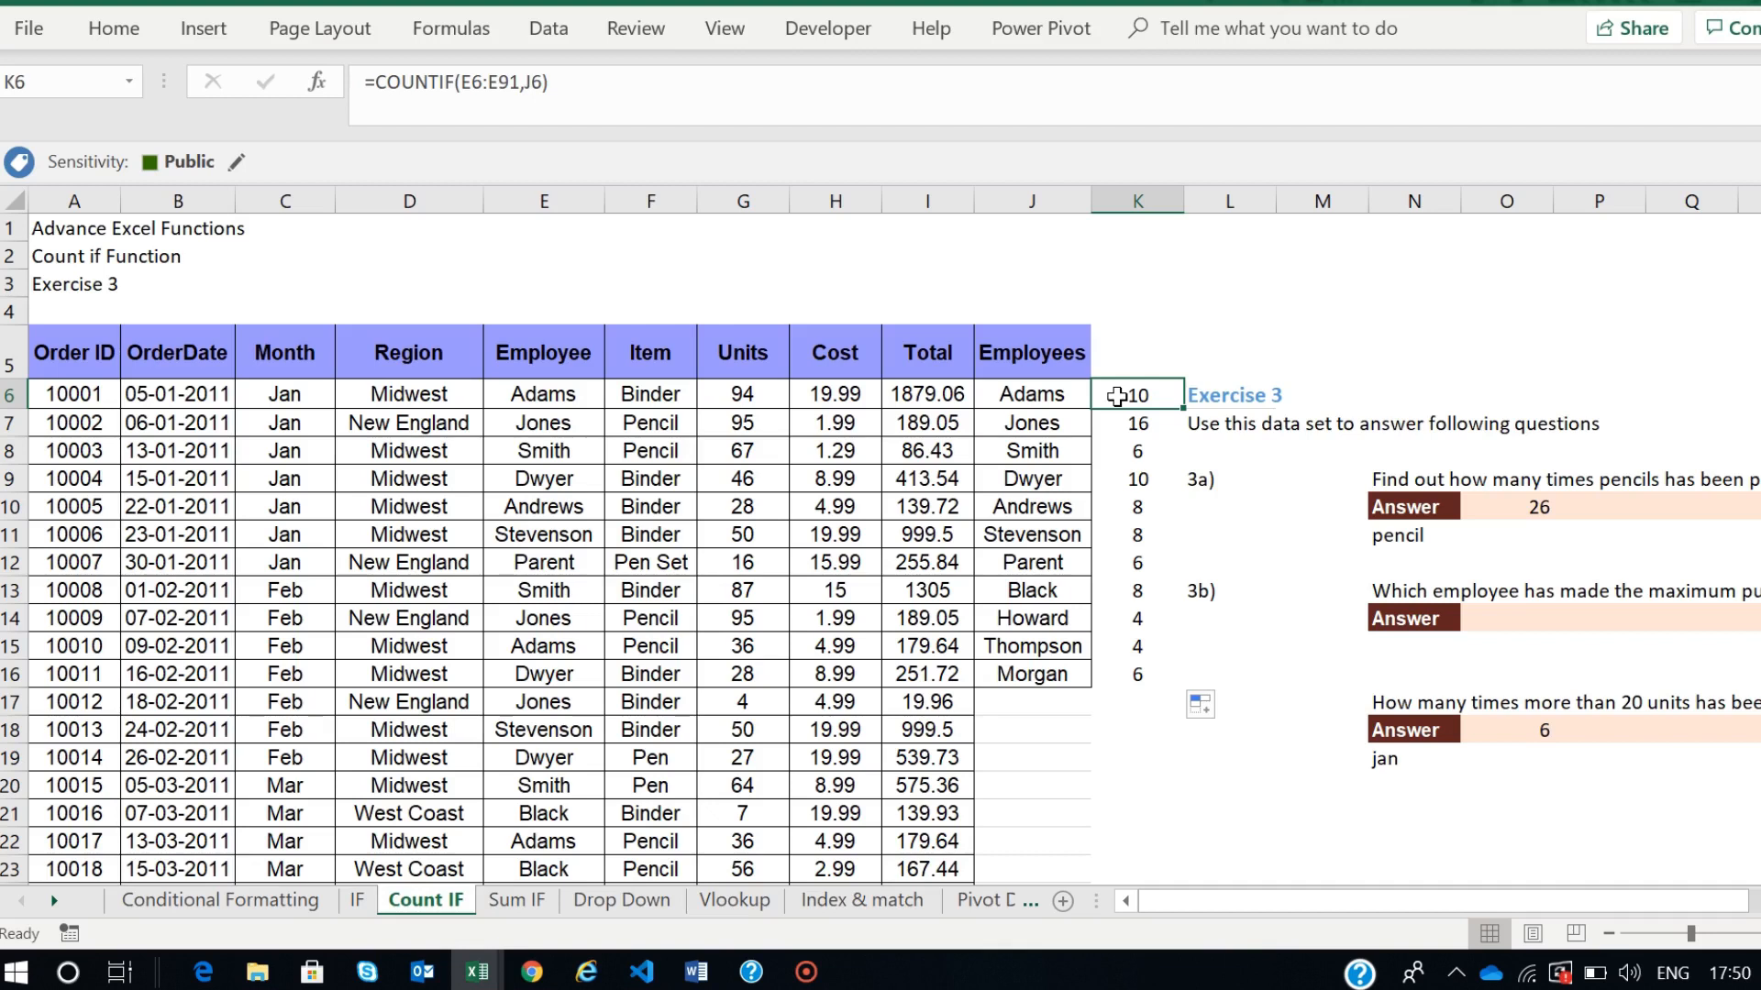
left_click(1146, 422)
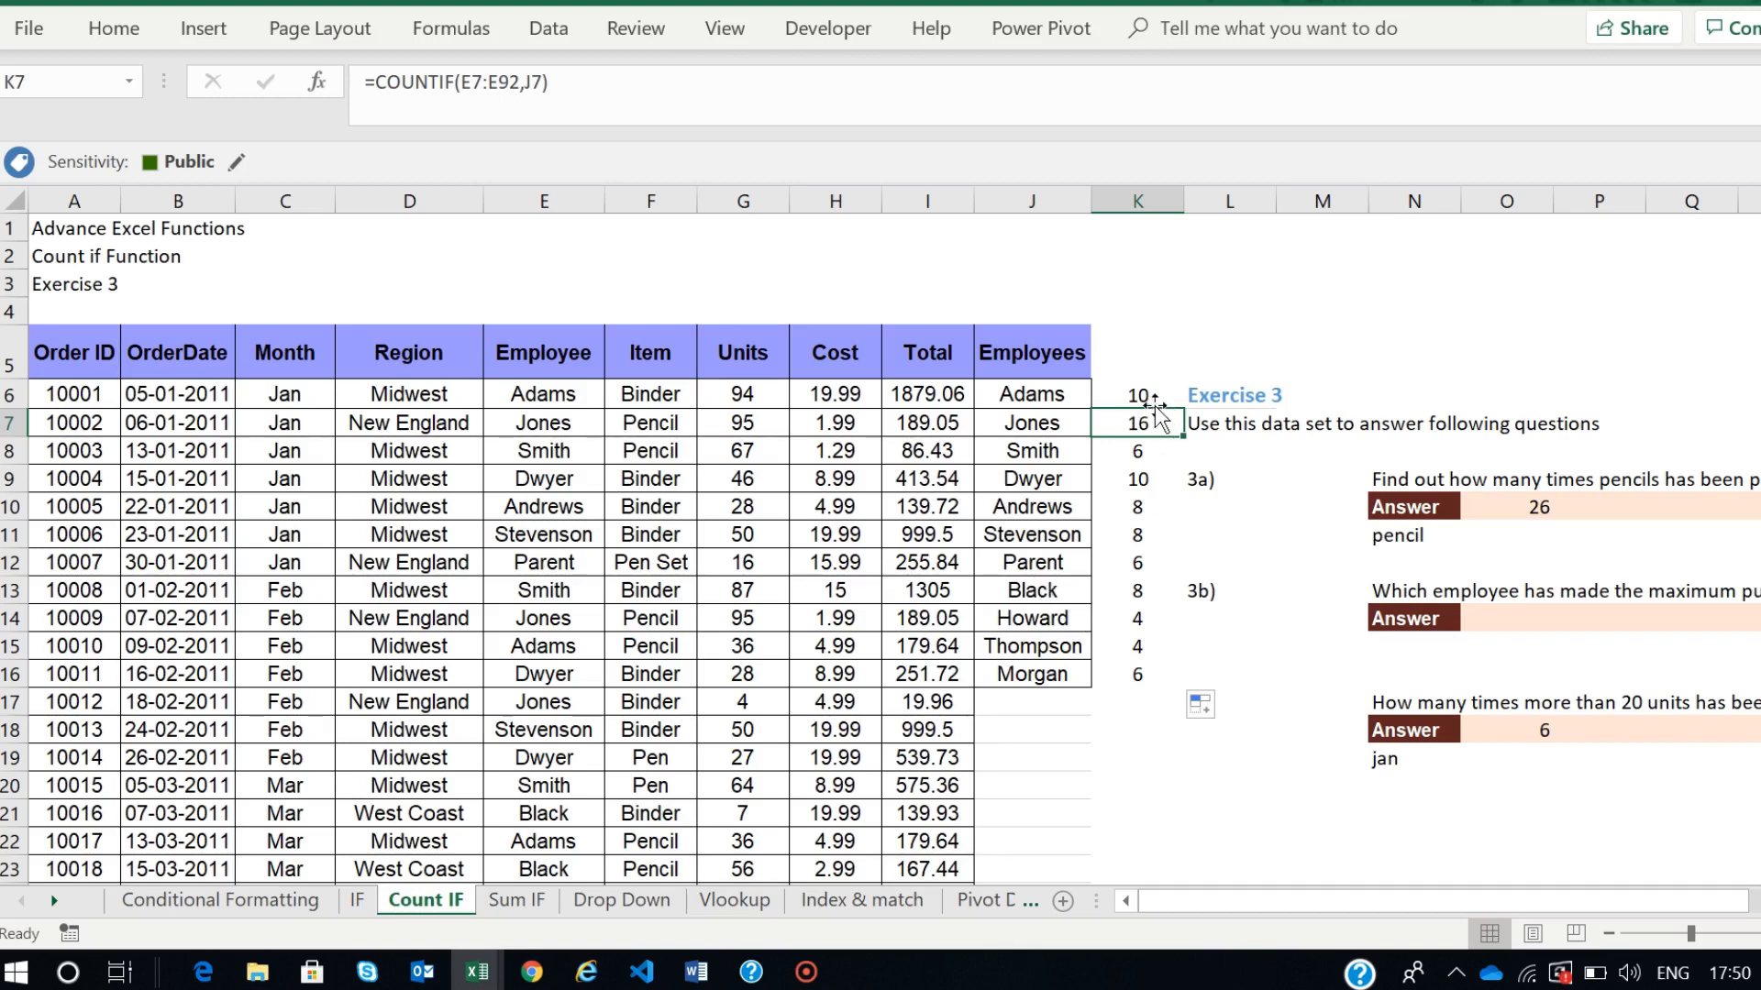
left_click(1142, 396)
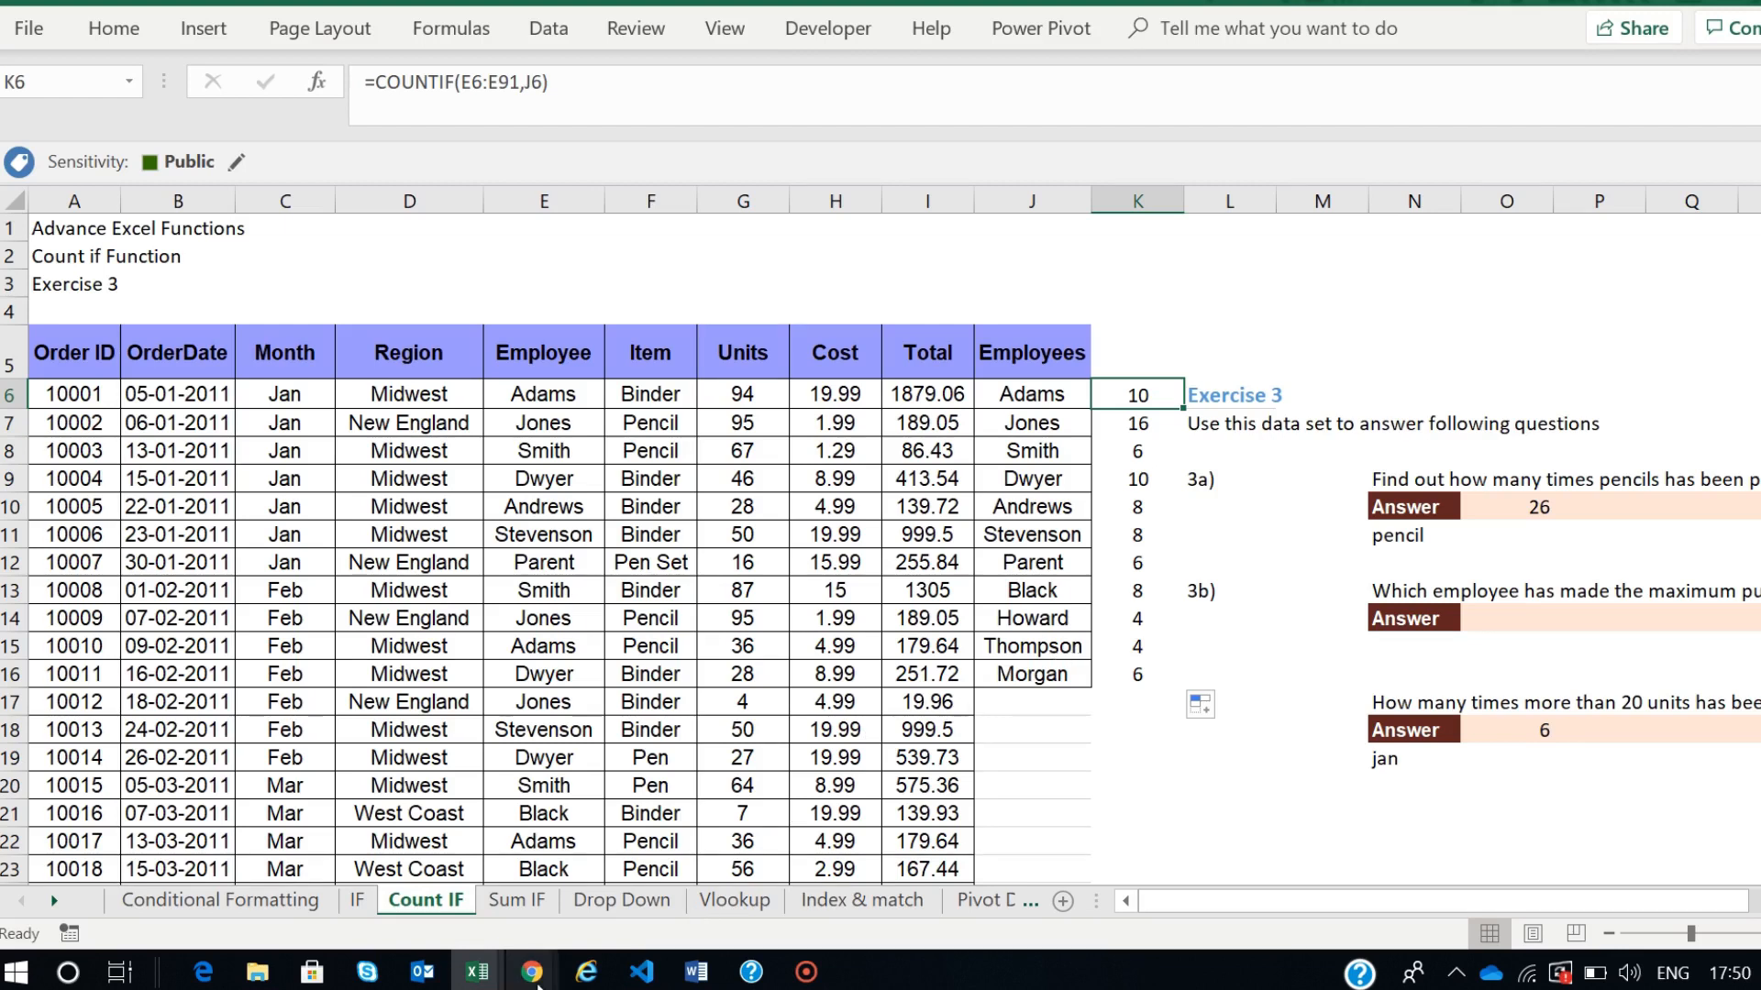
- Widen column K
mouse_move(539, 979)
mouse_move(411, 777)
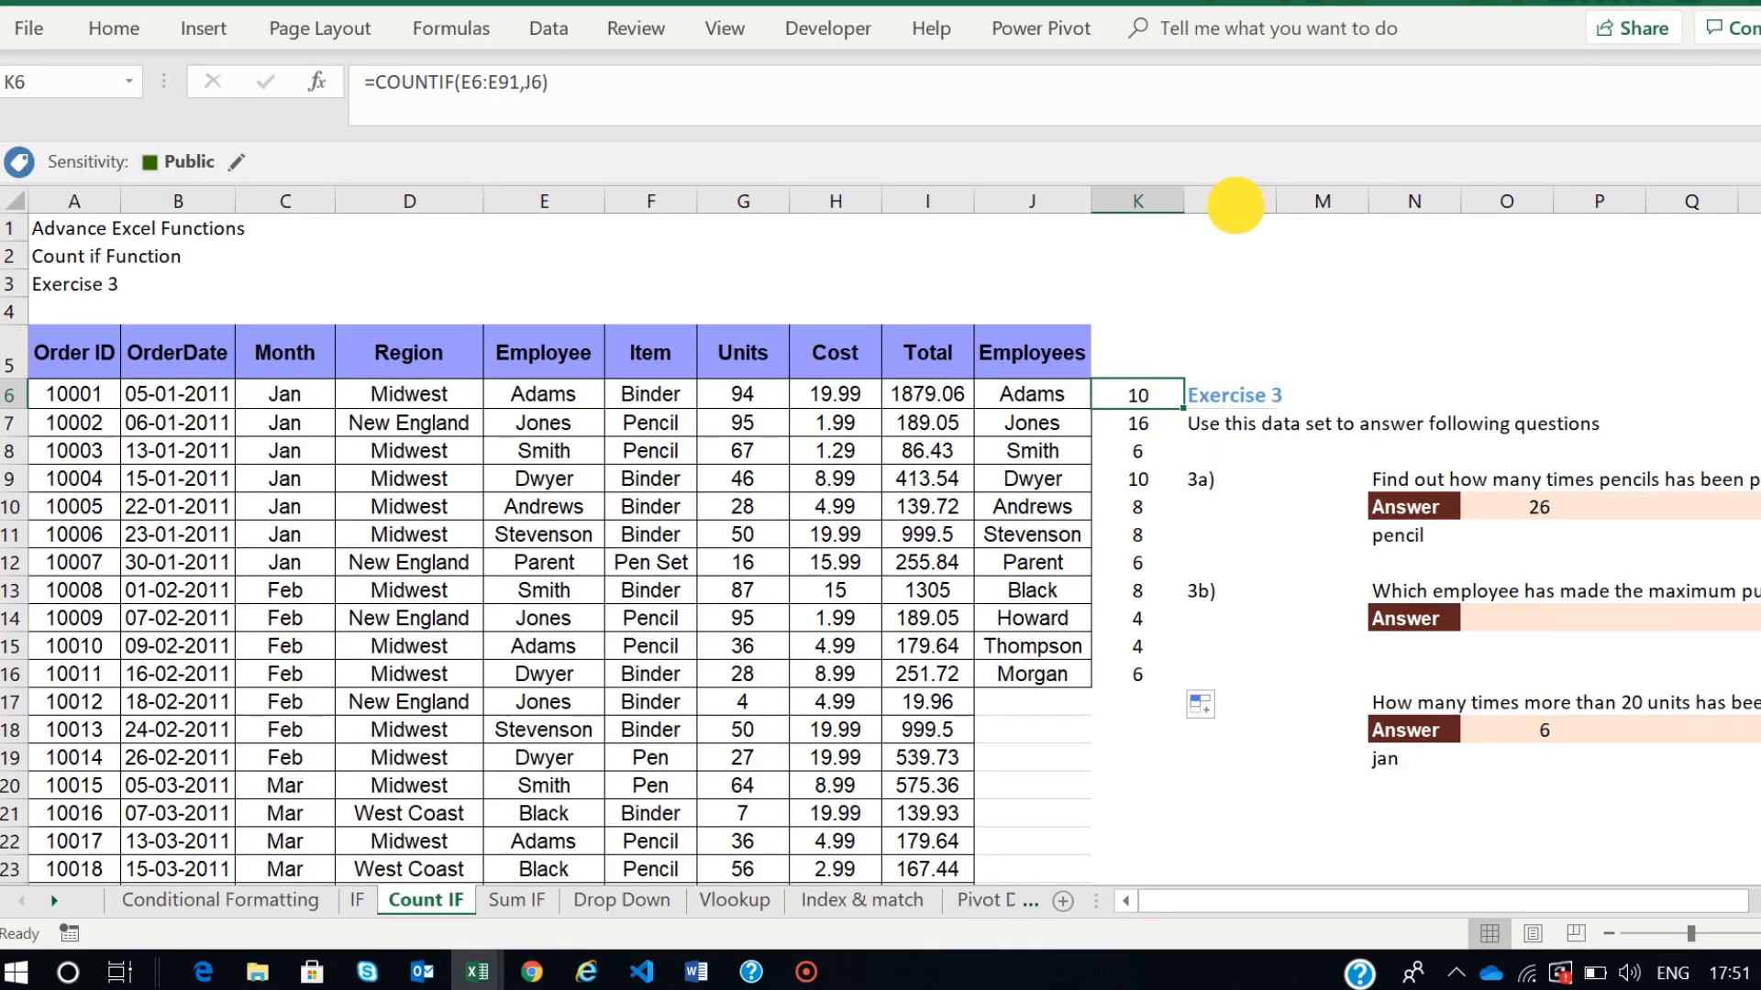
left_click_drag(1184, 201, 1249, 204)
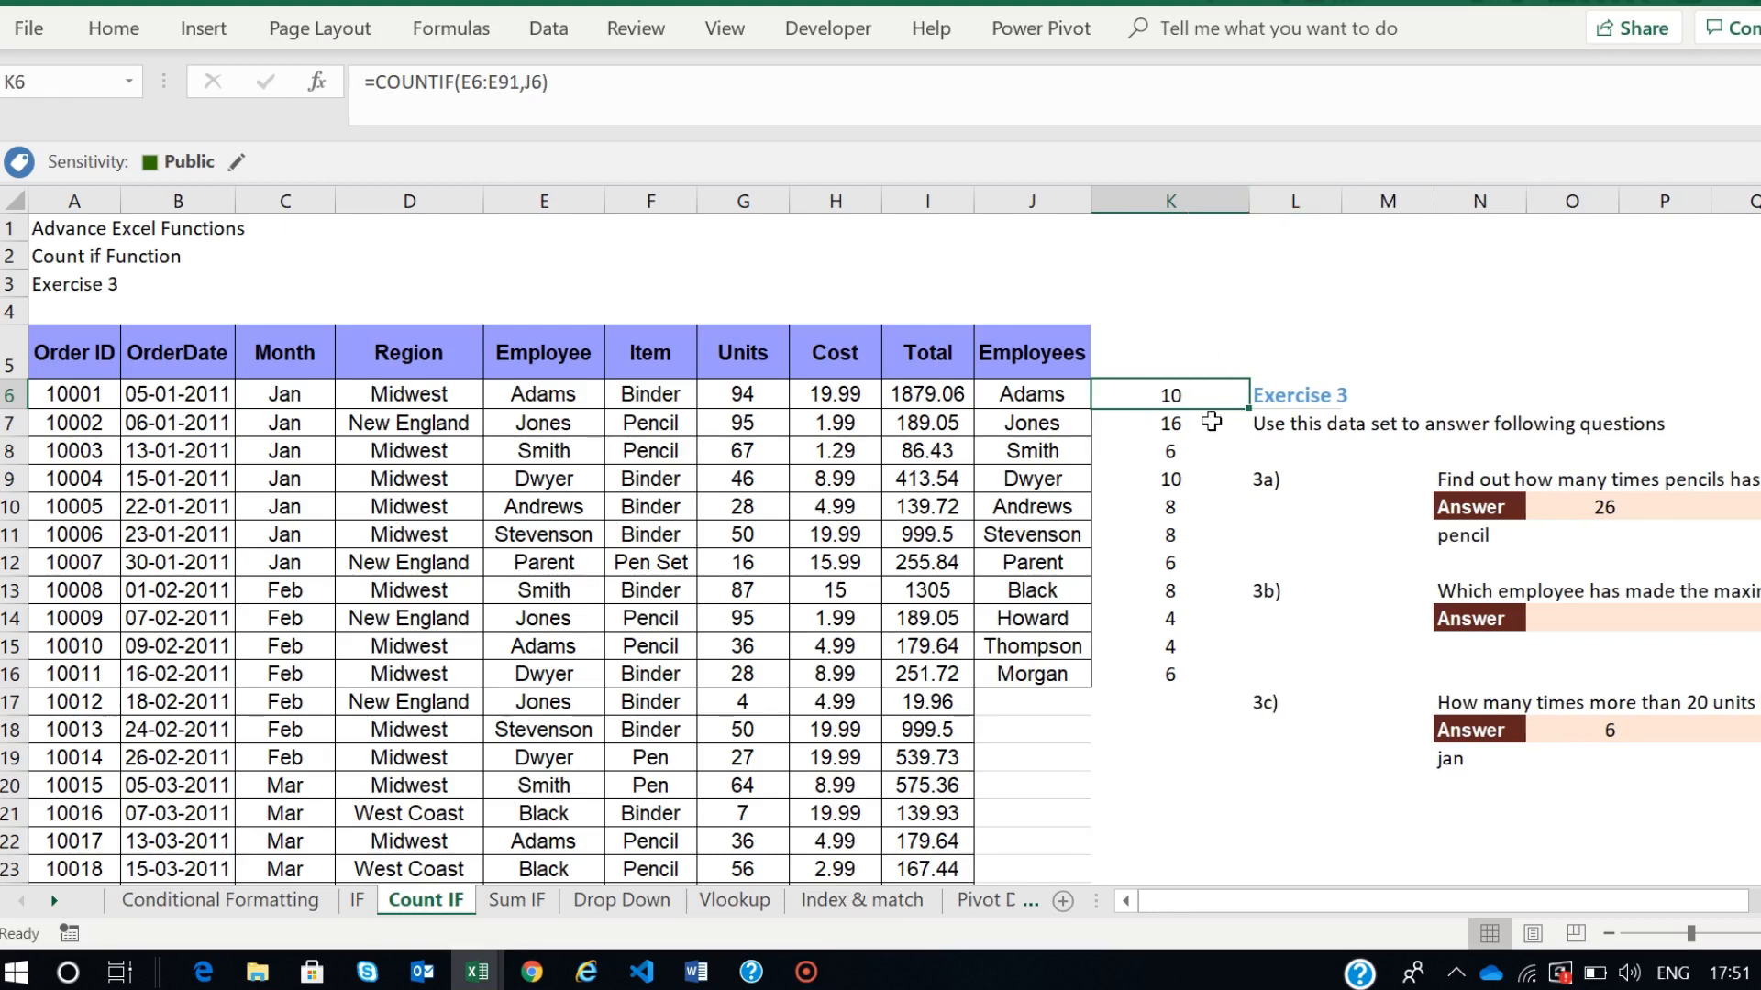
double_click(1119, 409)
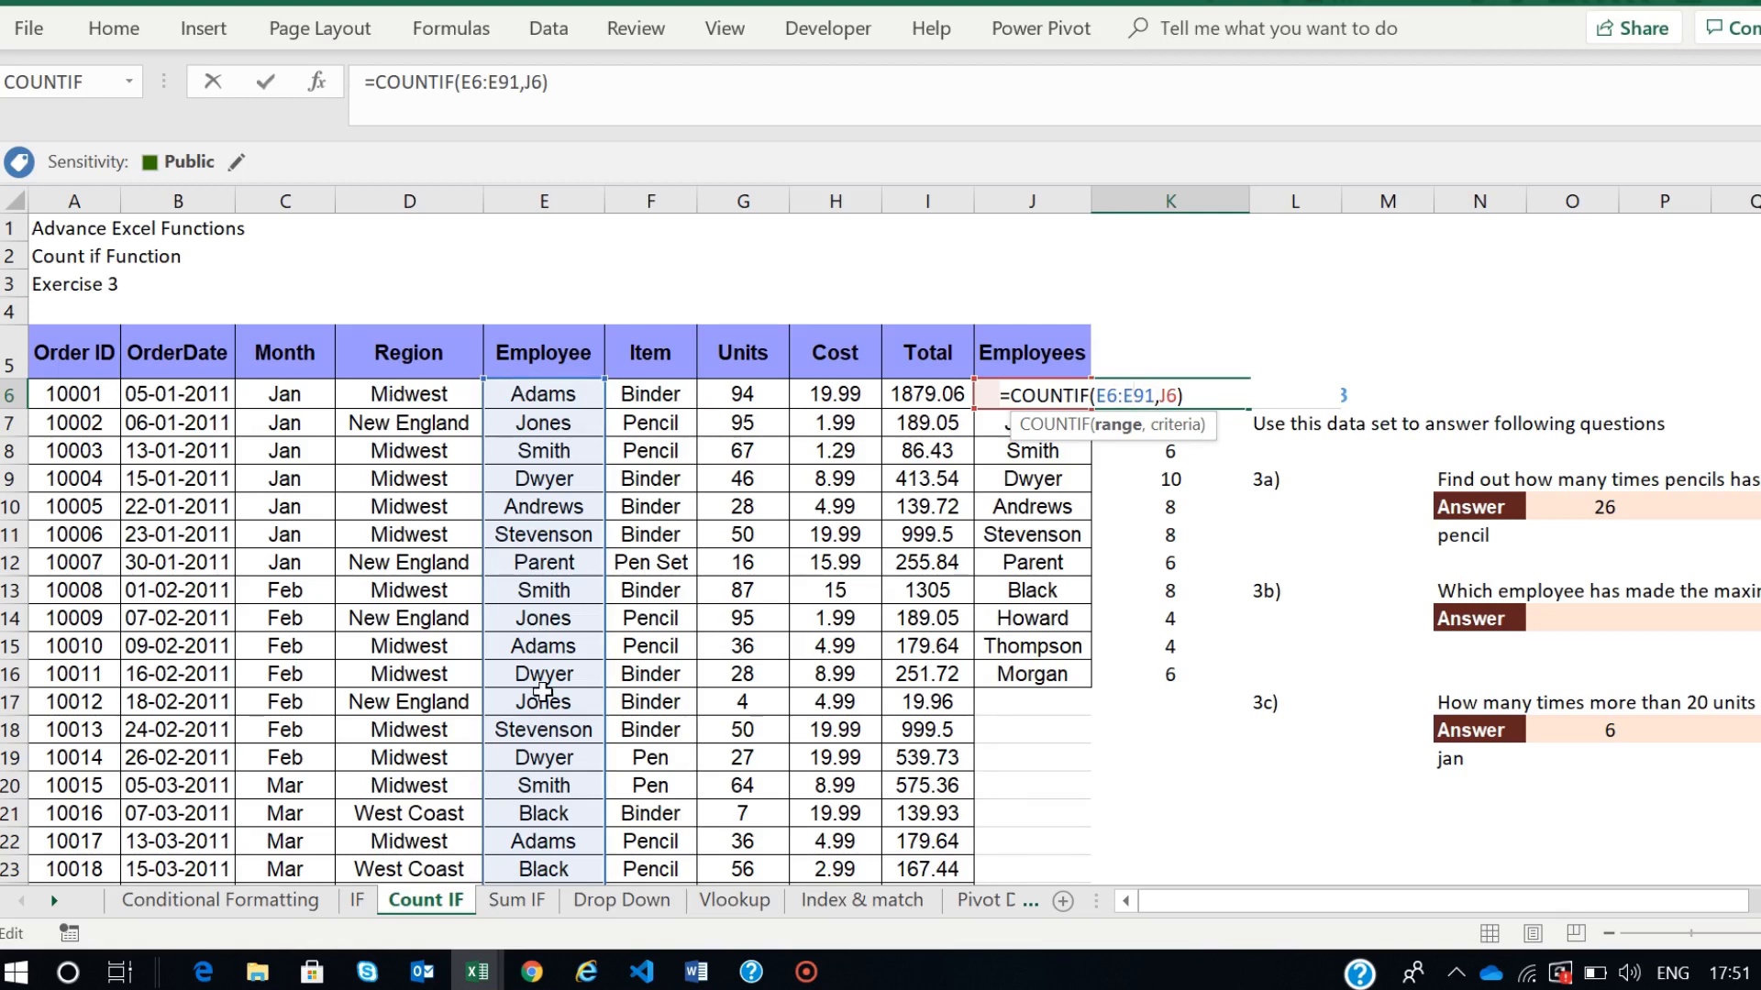
key("Return")
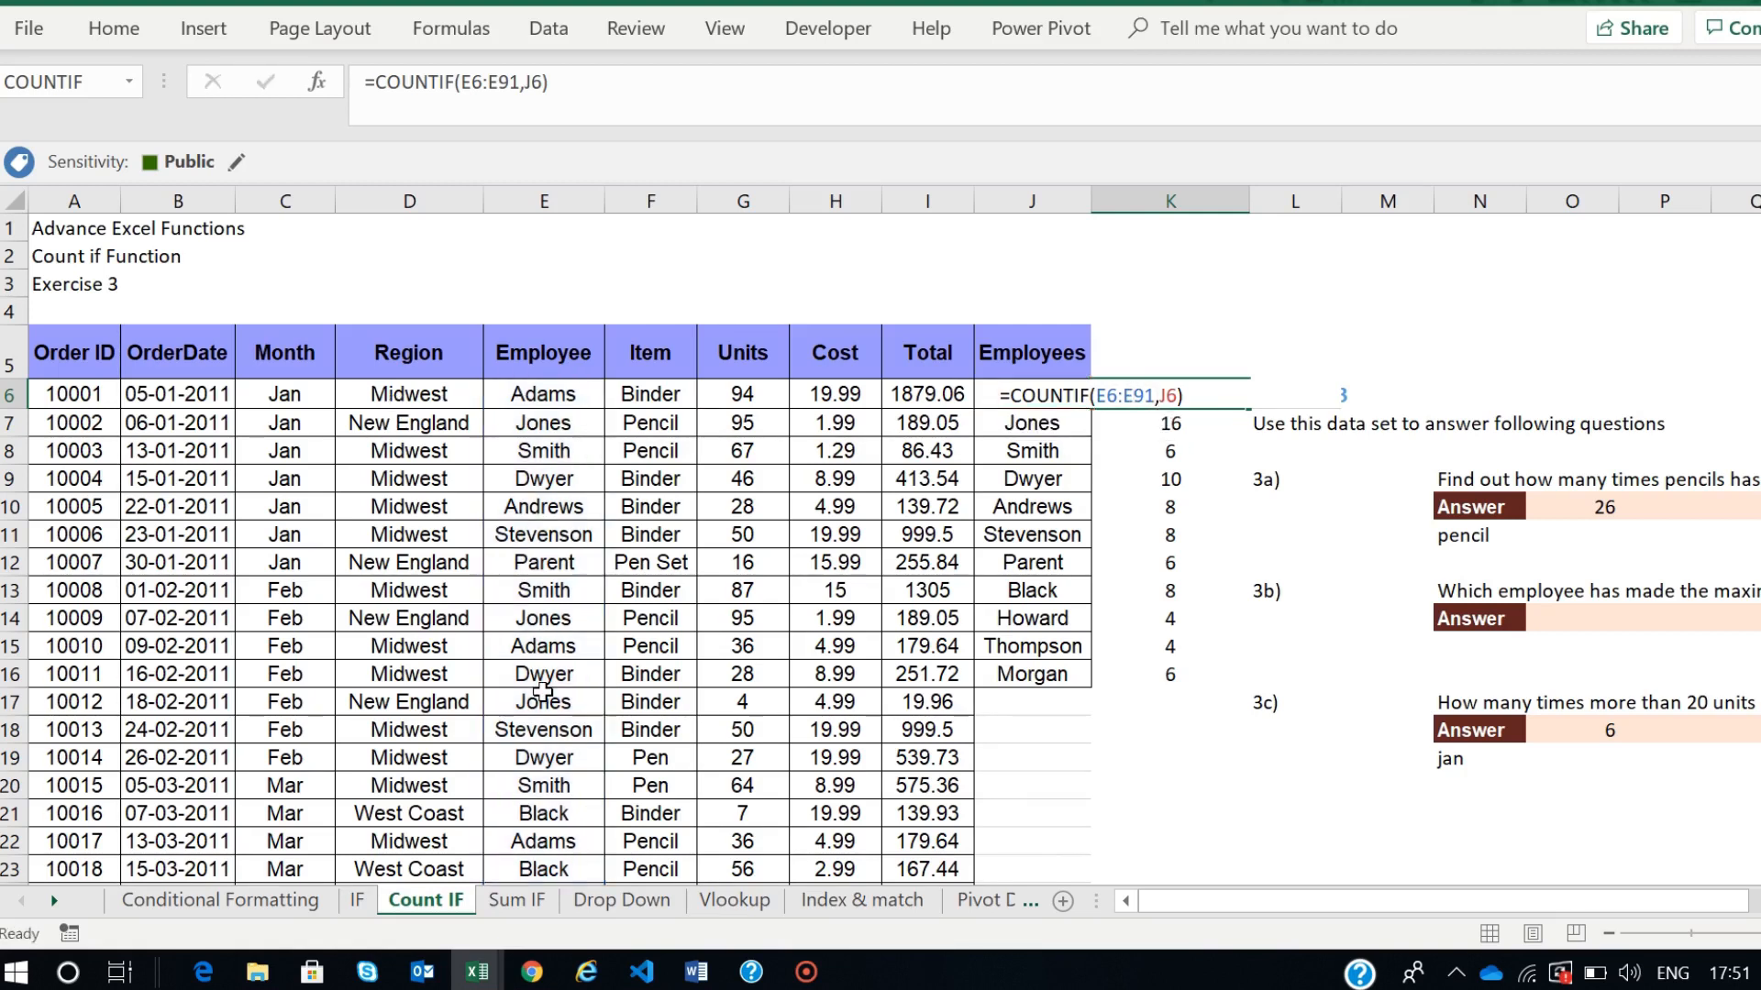
left_click(1119, 394)
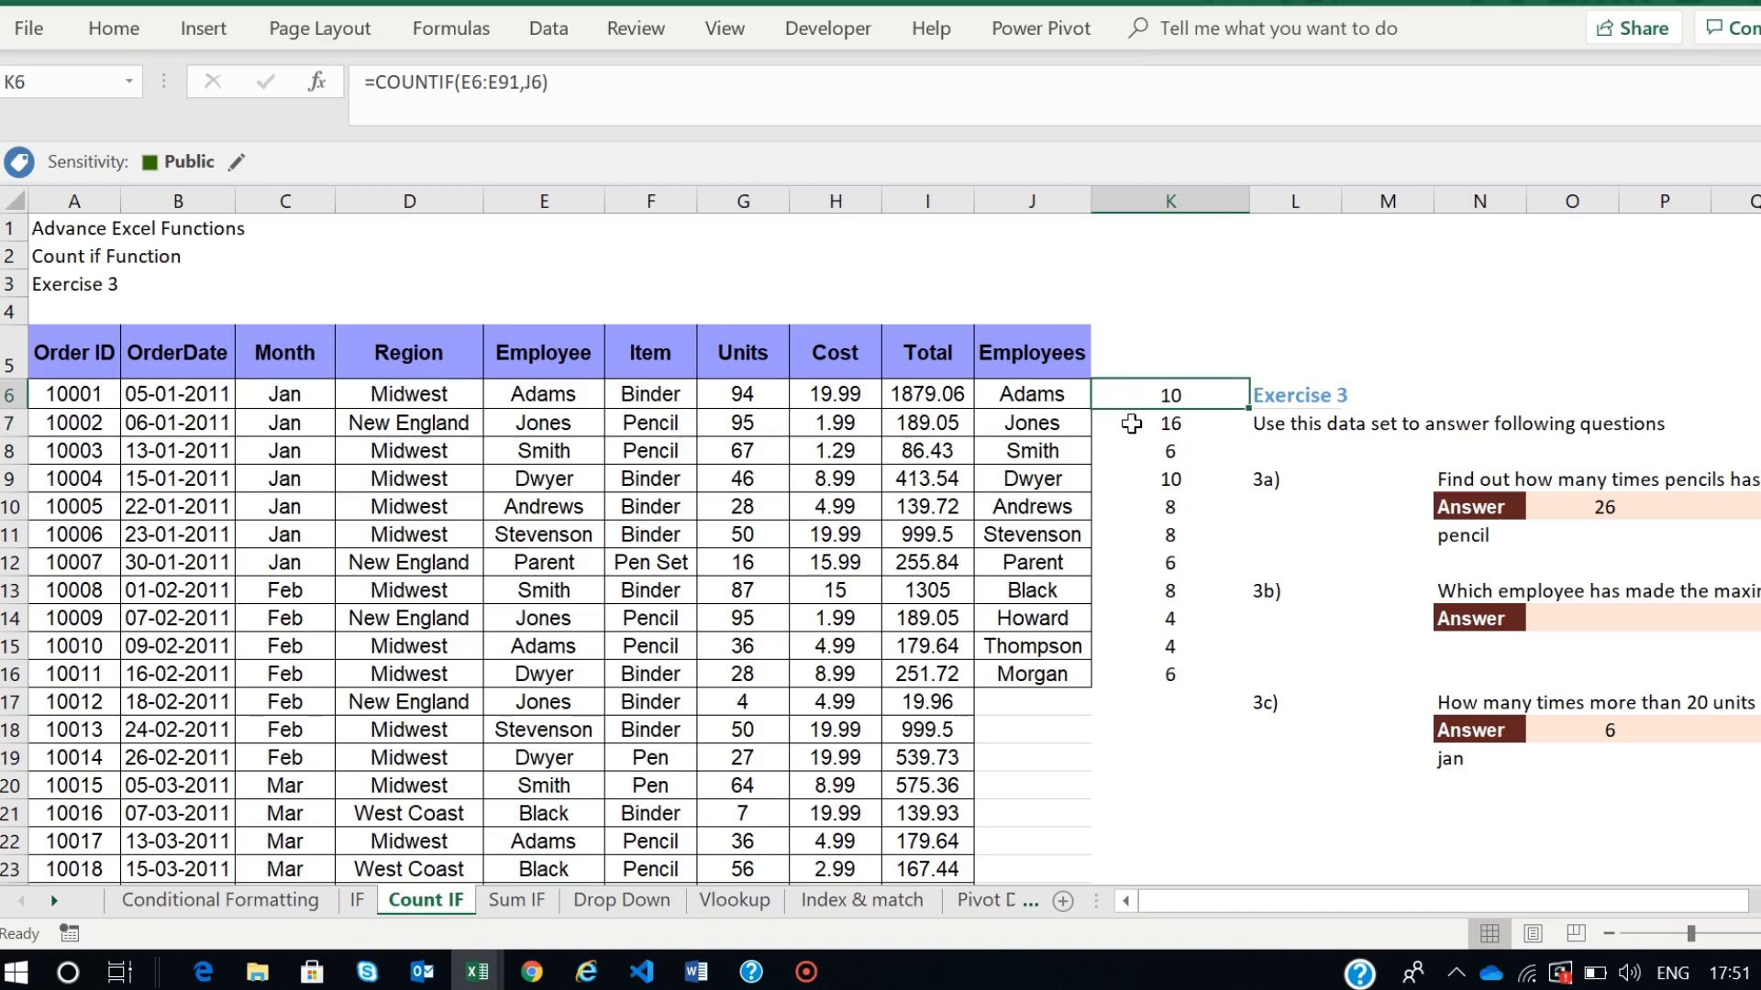
double_click(1130, 423)
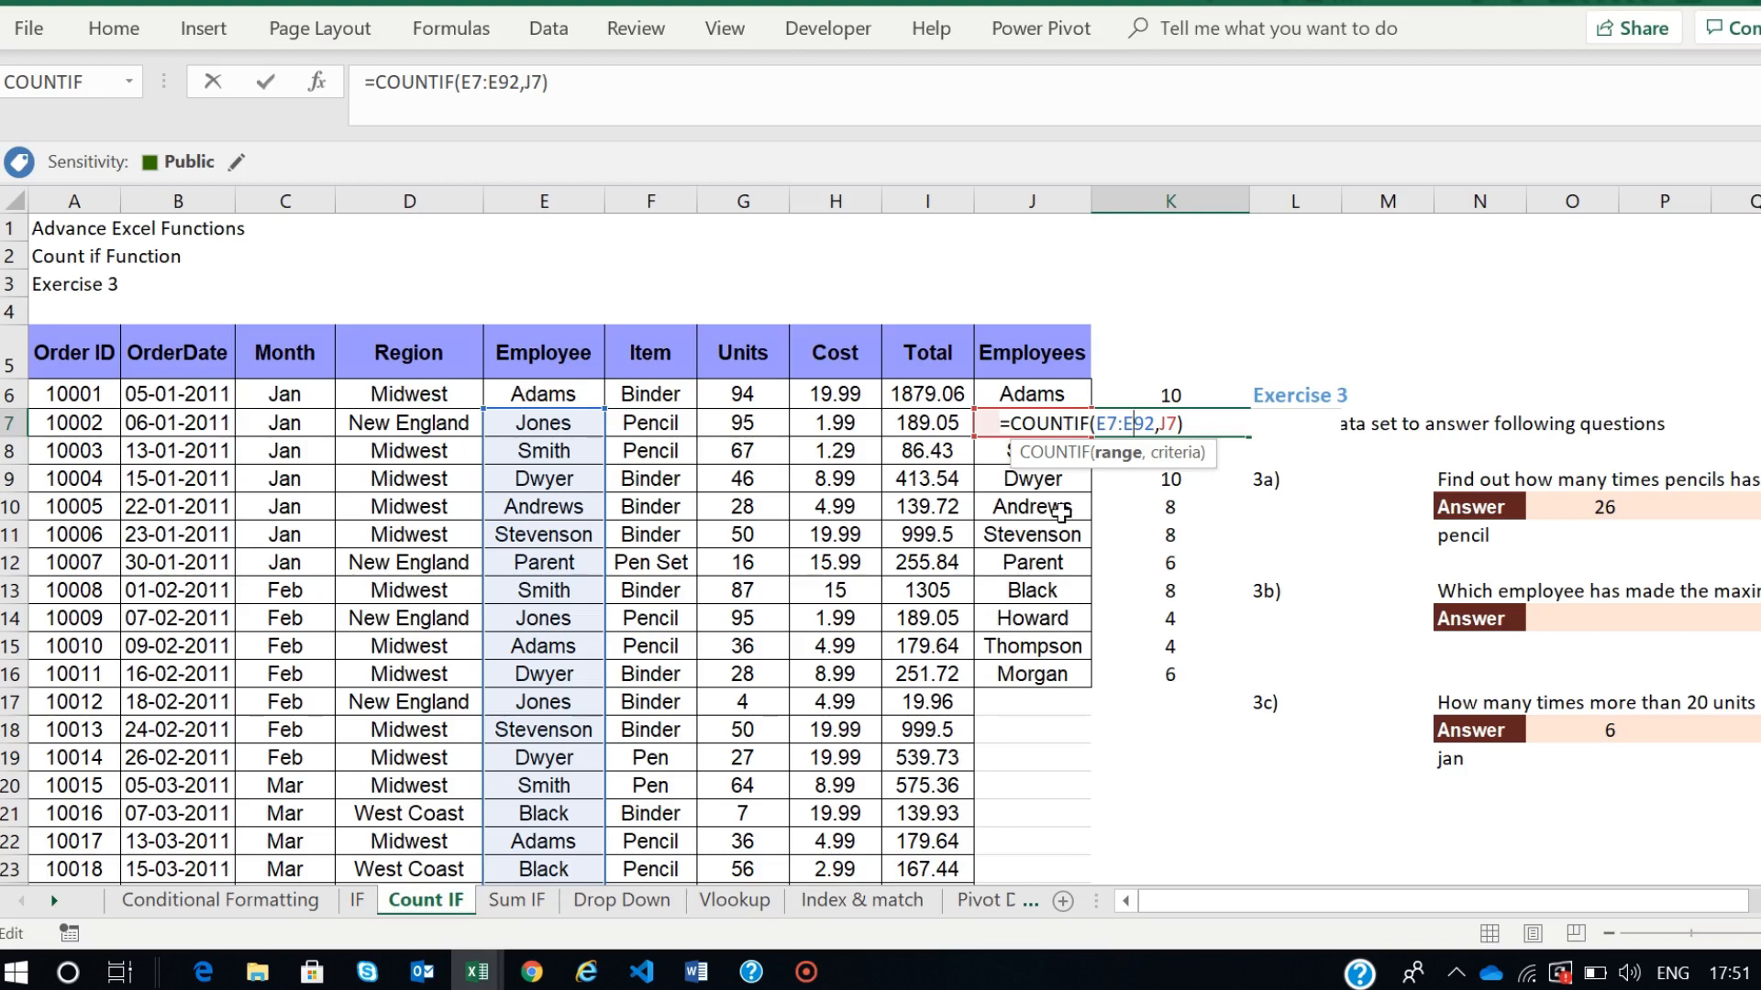
key("Return")
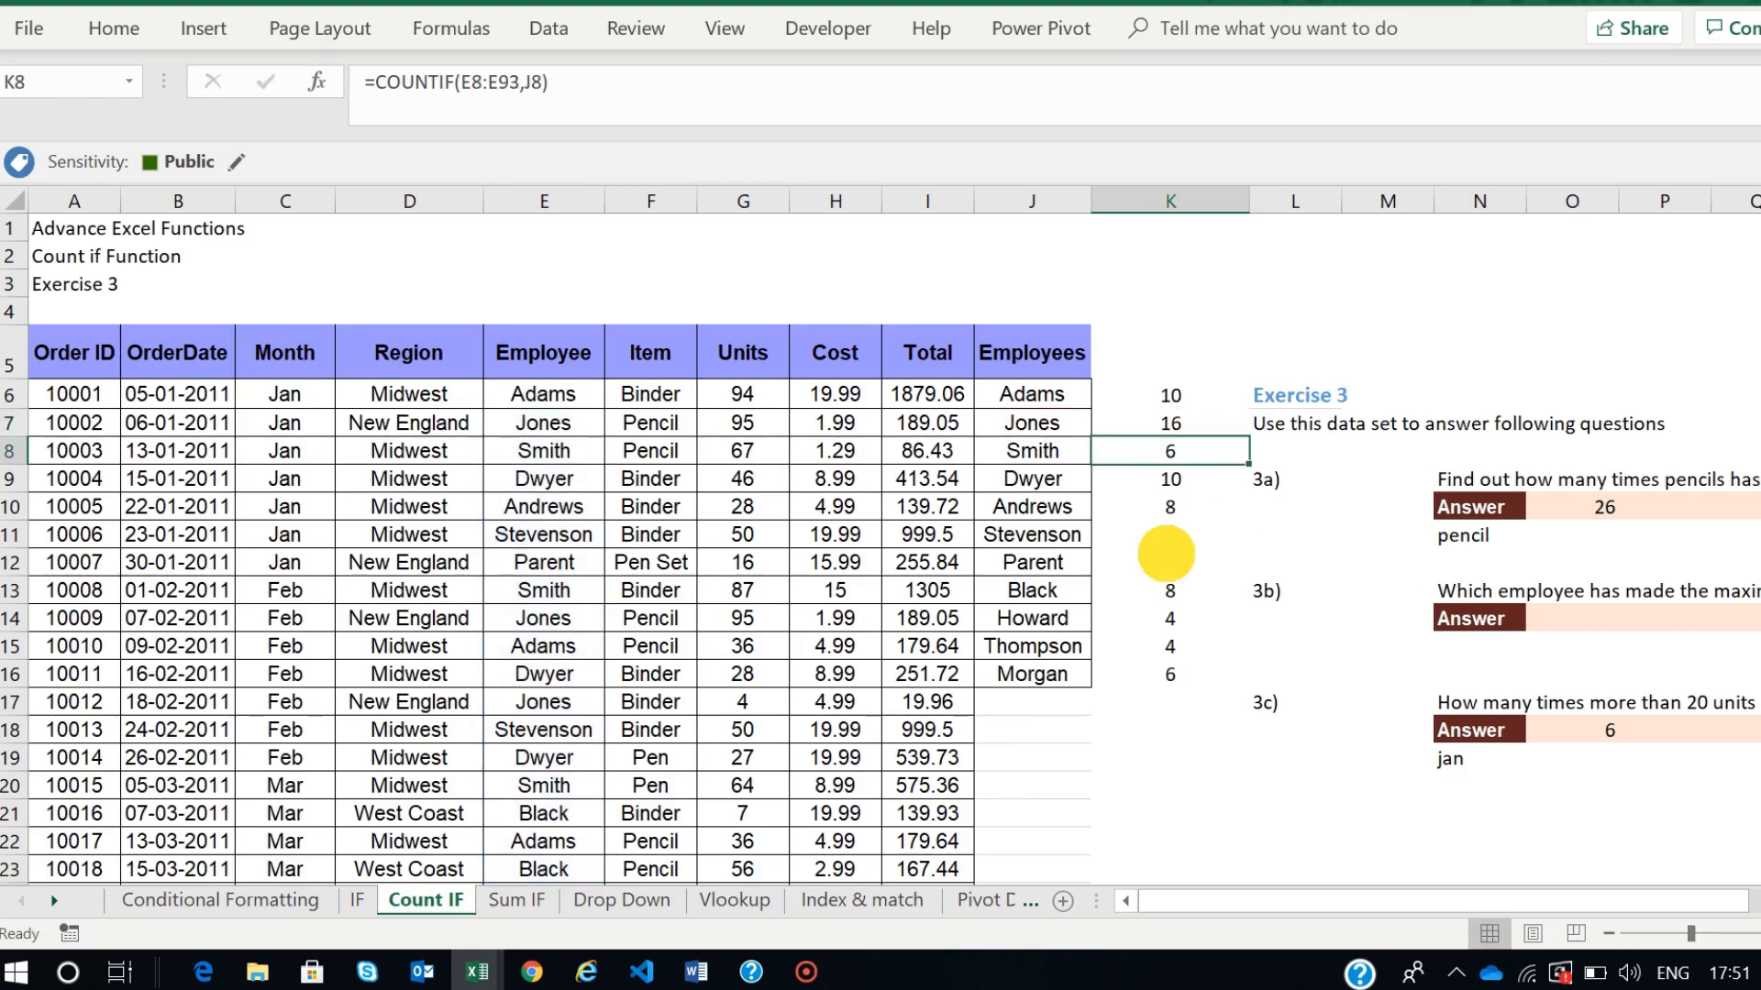
double_click(1165, 558)
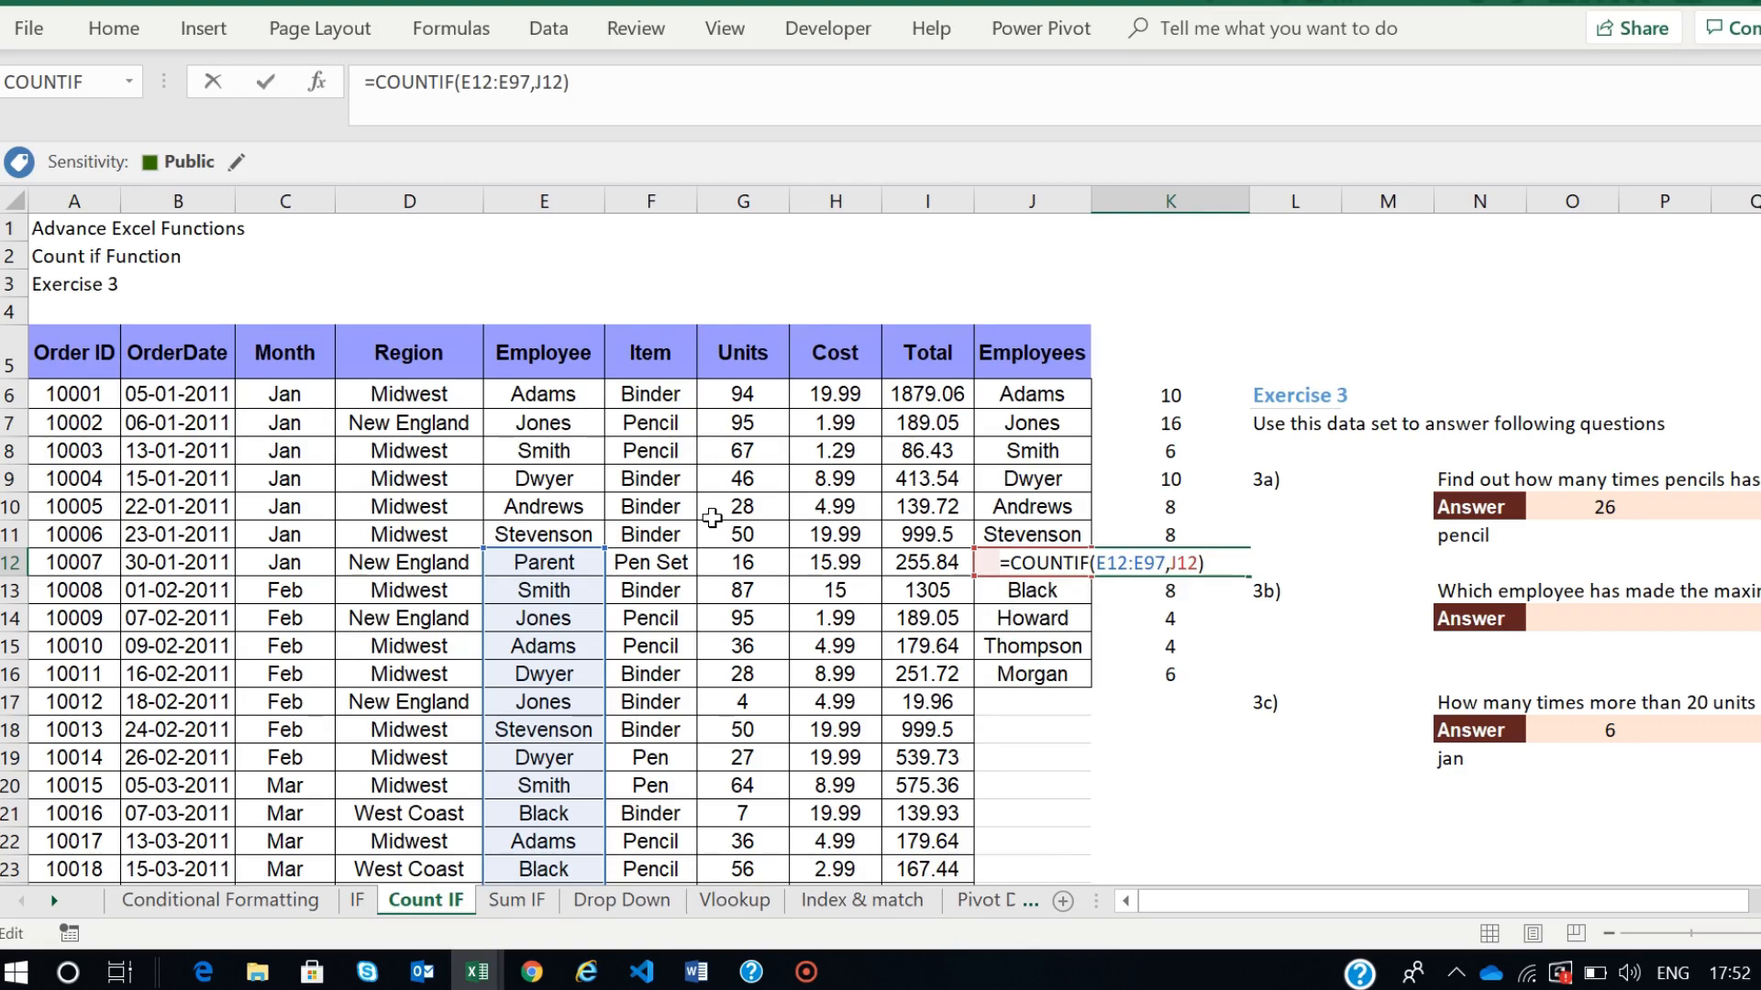
key("Return")
left_click(1169, 394)
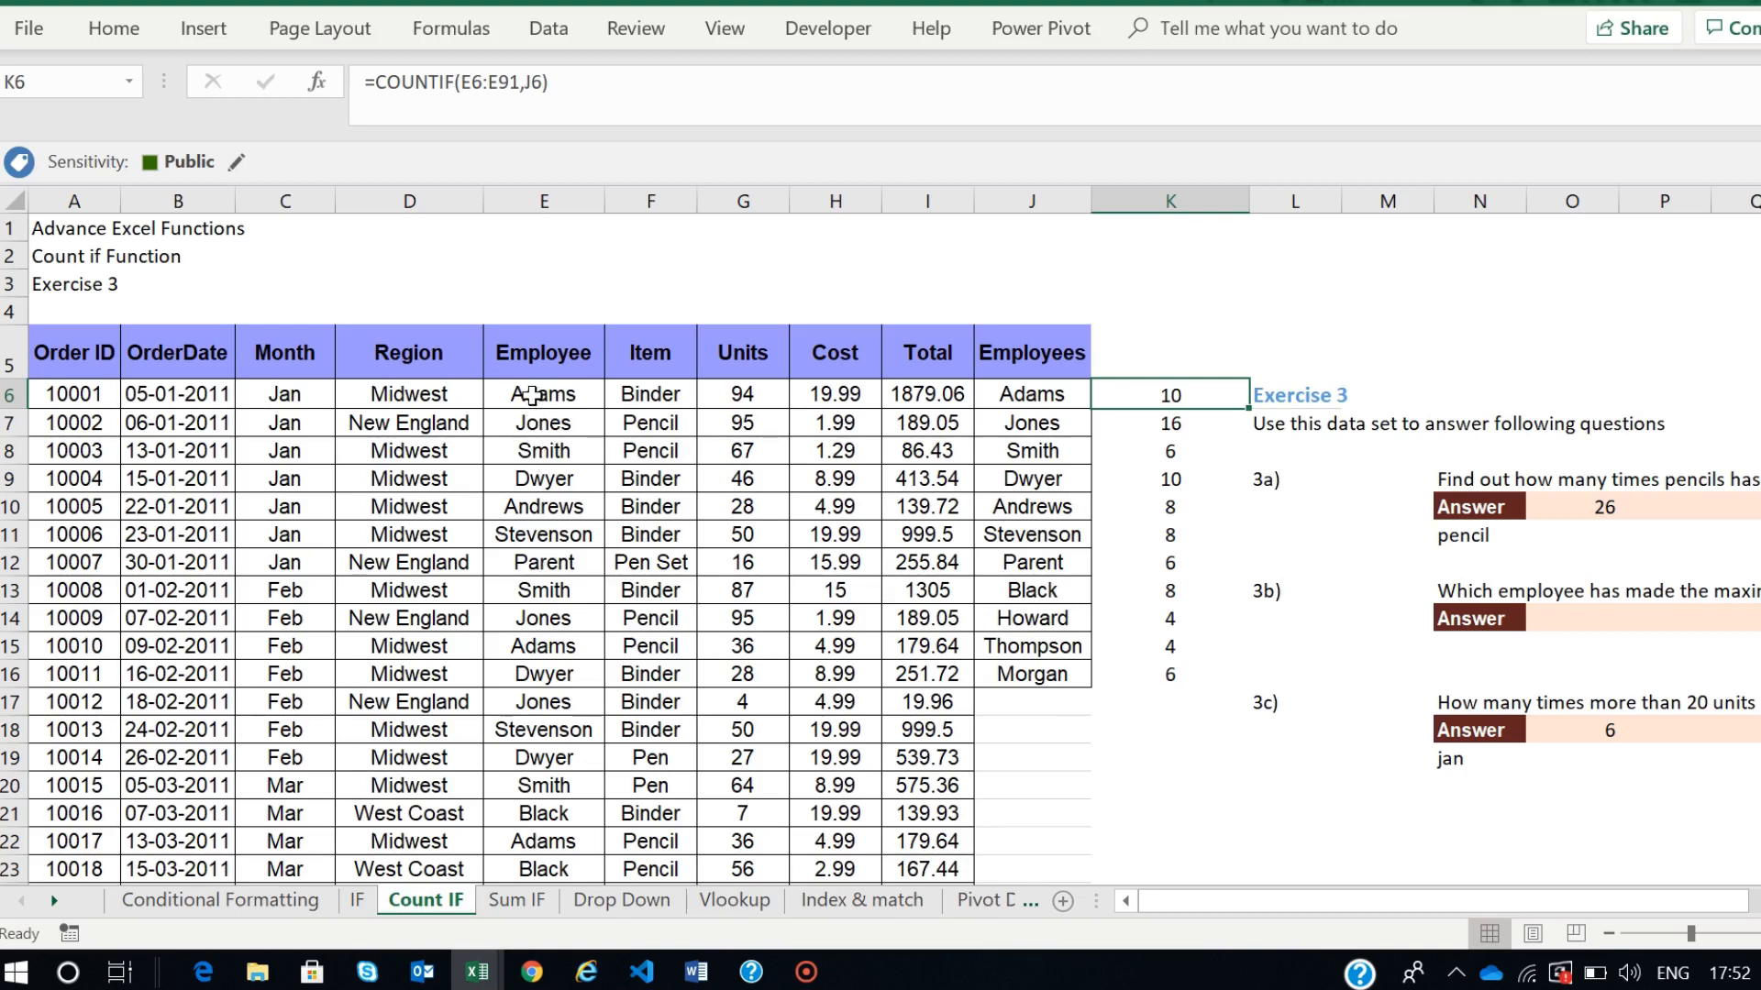
- Make K6's COUNTIF range absolute so it reads =COUNTIF($E$6:$E$91,J6)
double_click(1167, 396)
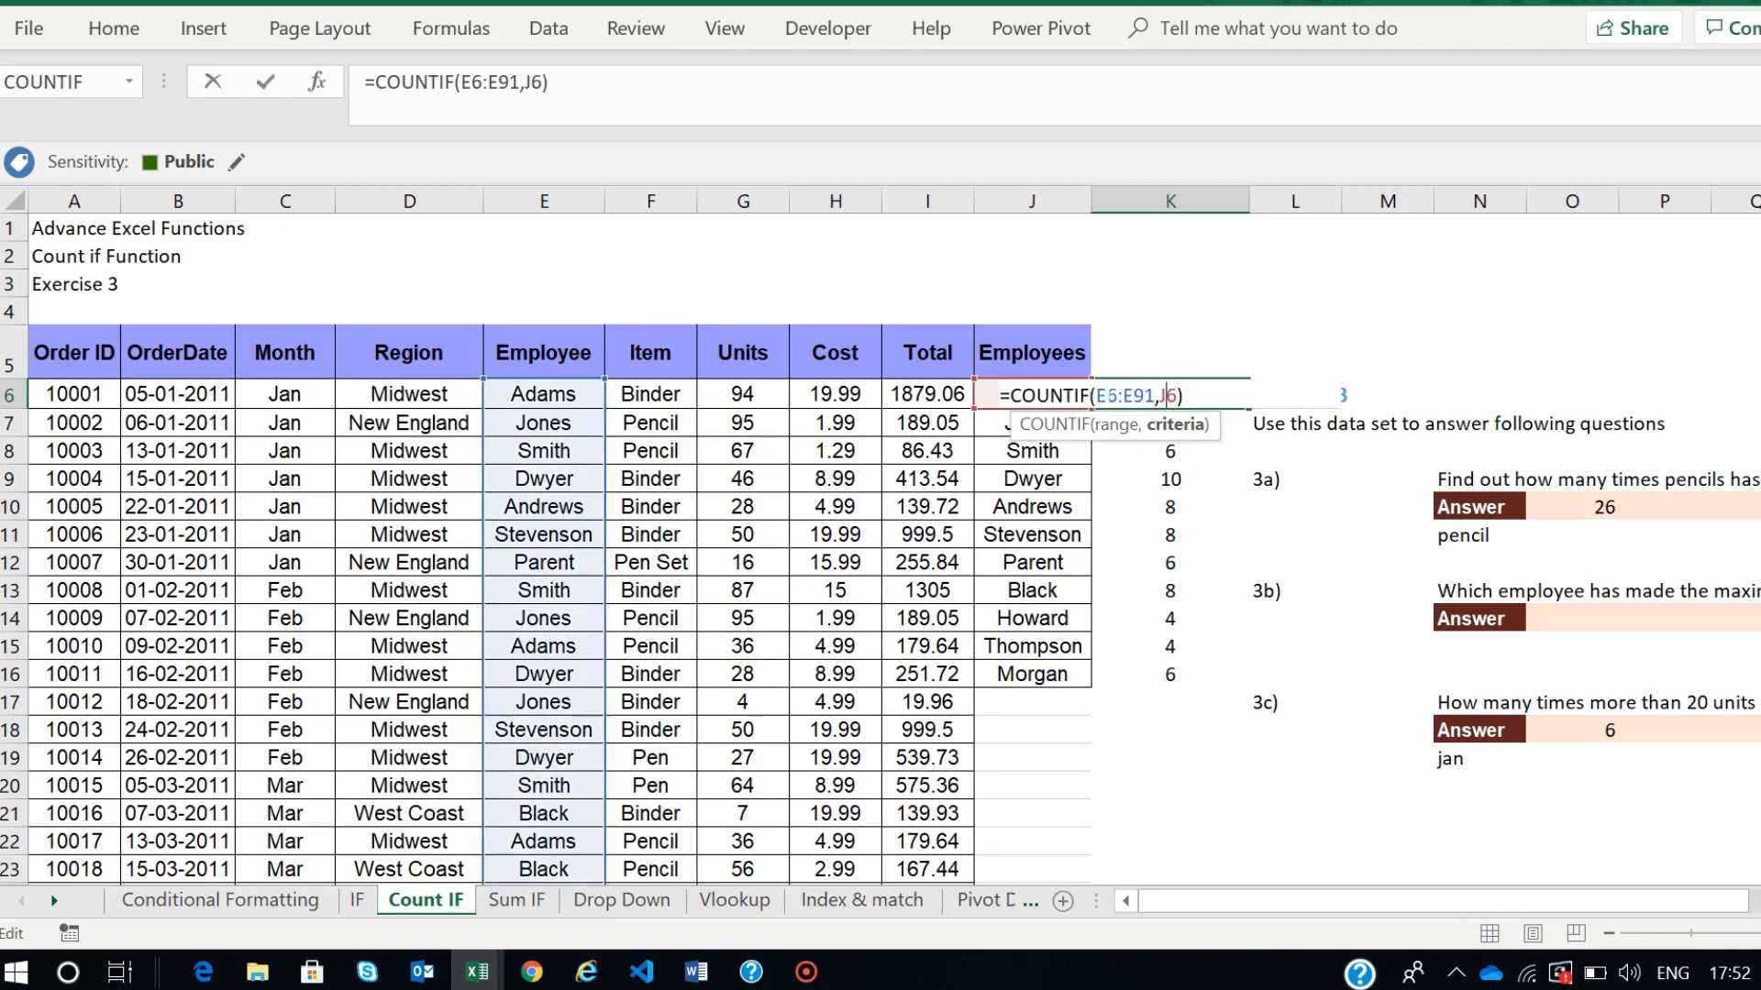
left_click(1106, 395)
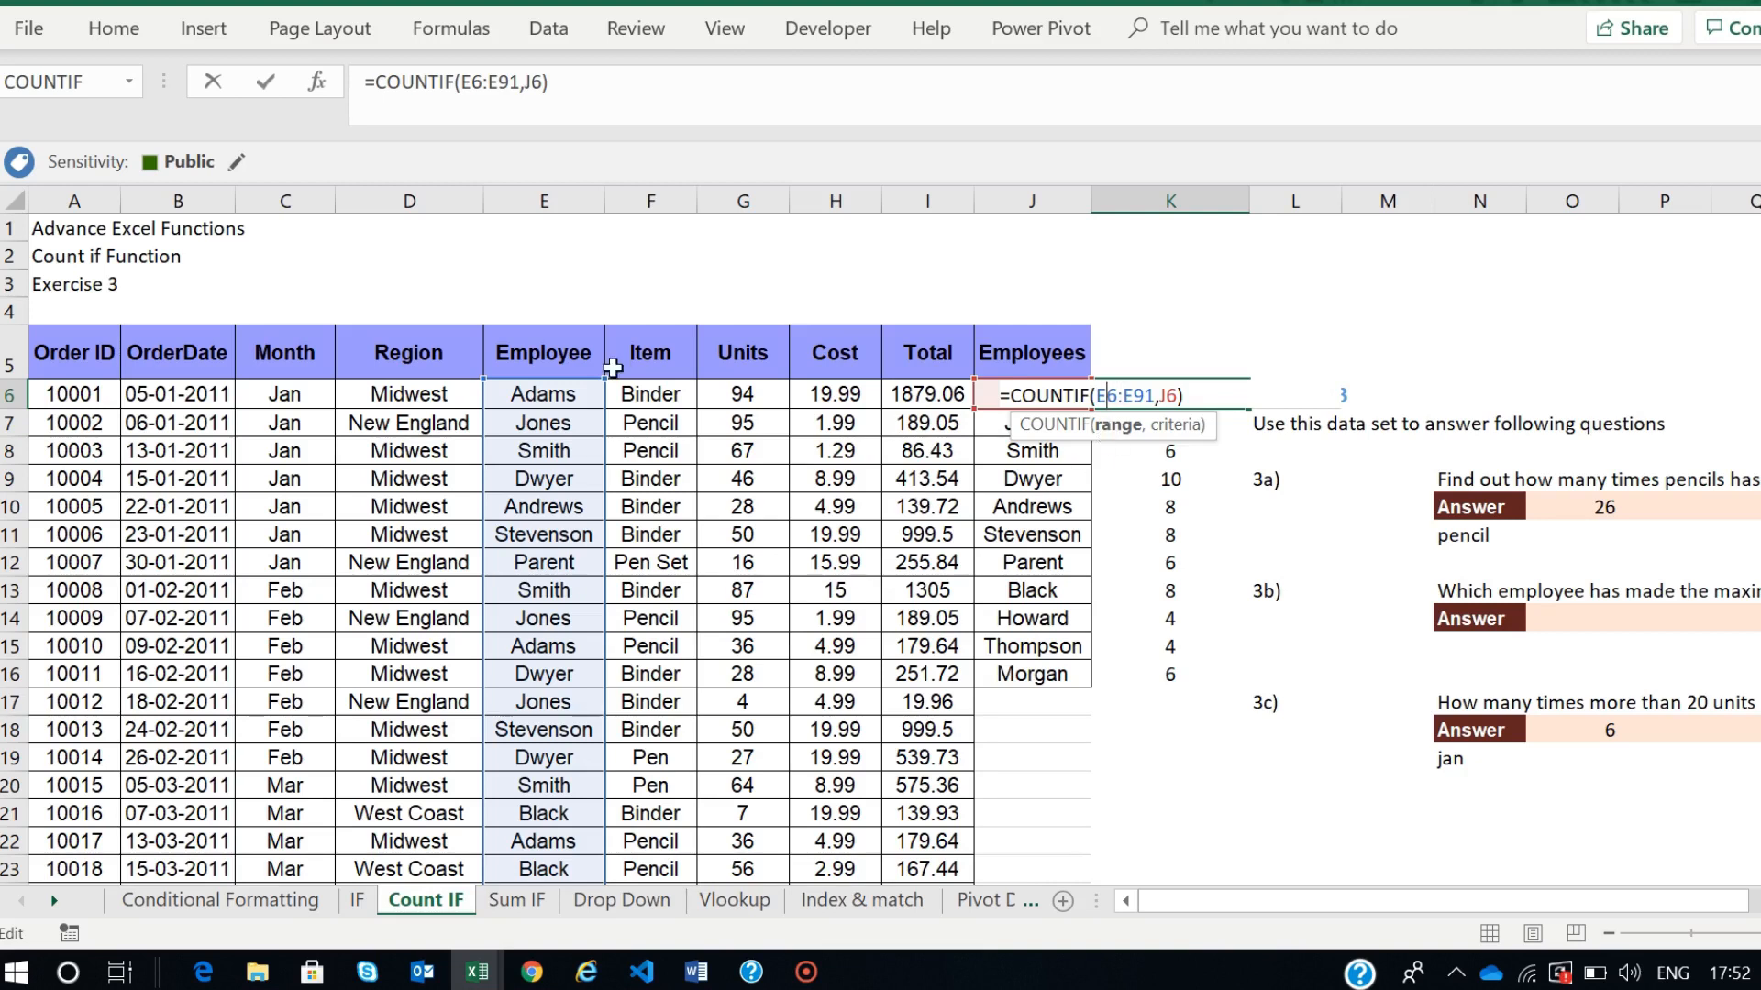
key("F4")
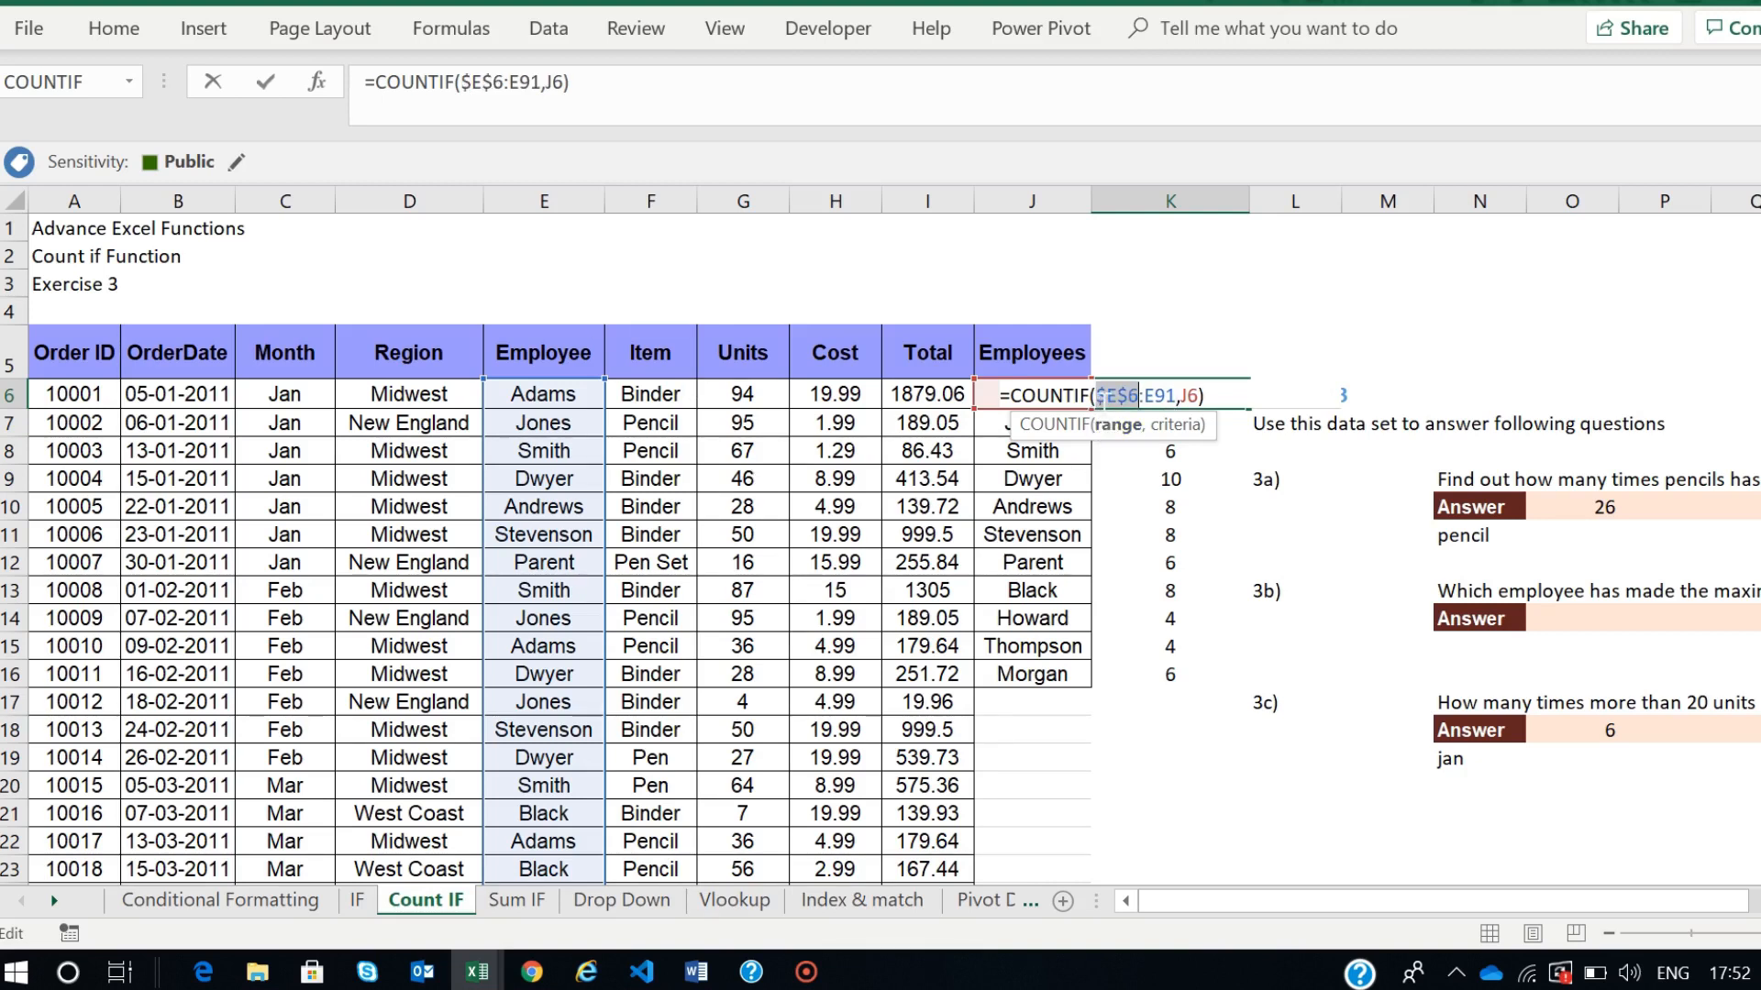
left_click(1157, 395)
key("F4")
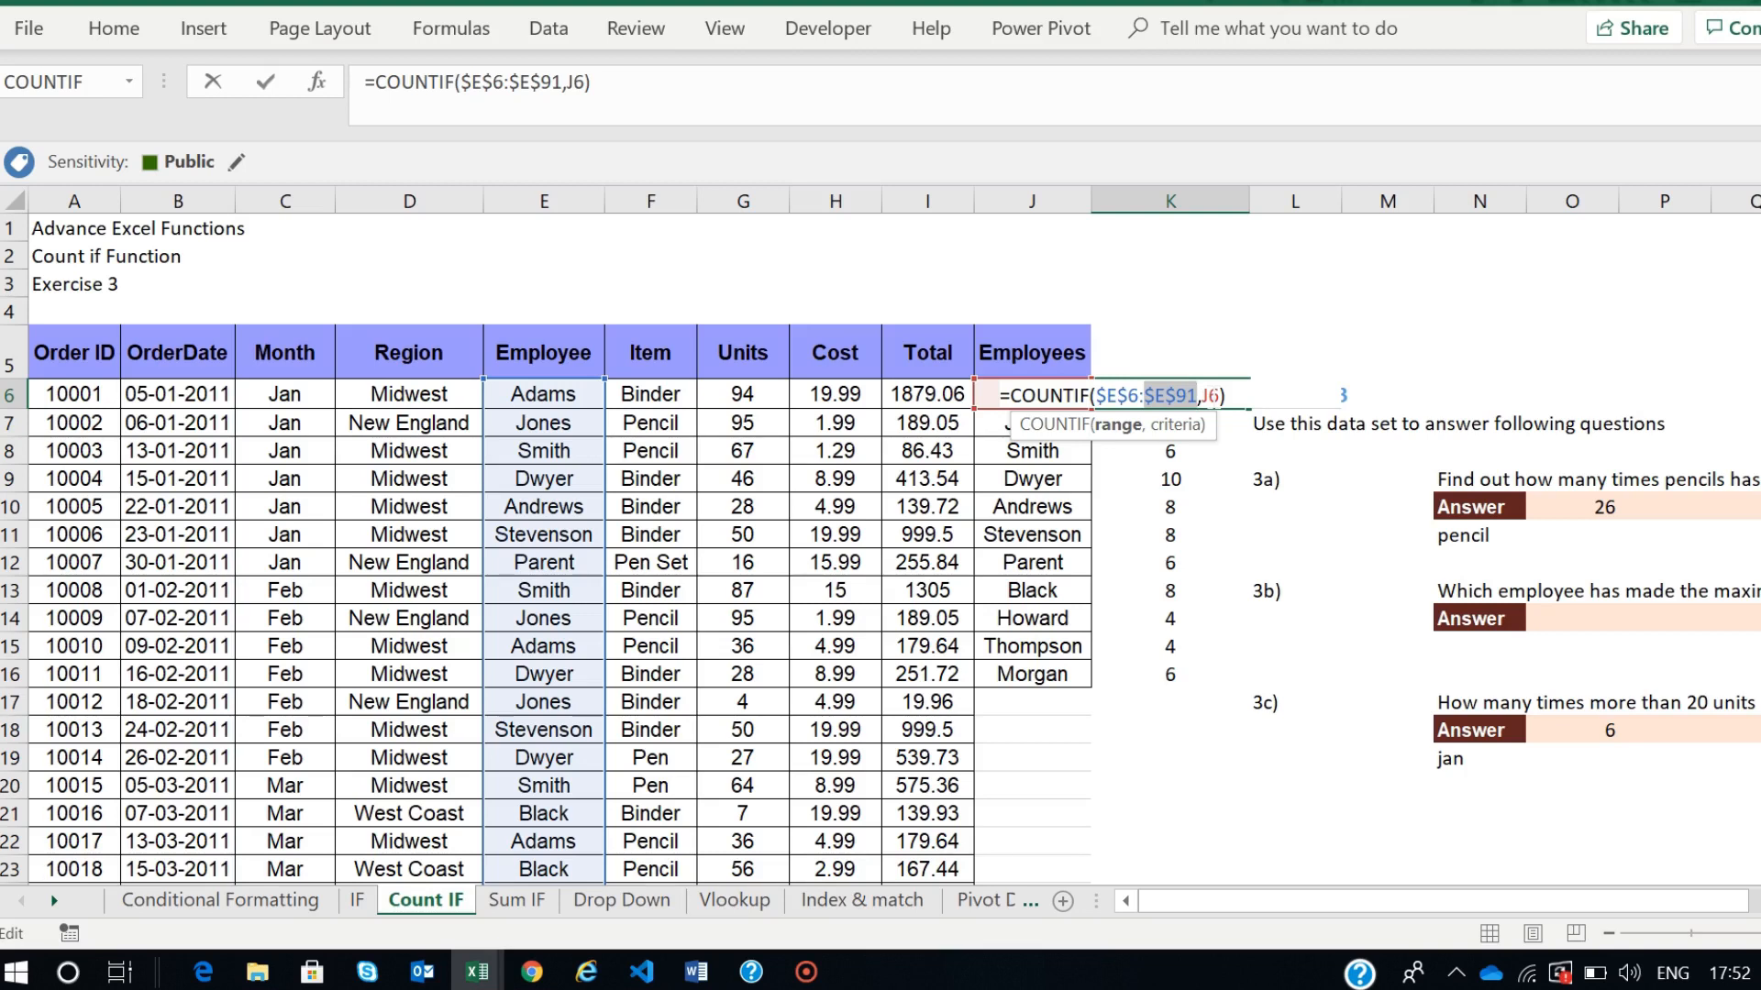
key("Return")
- Fill the K6 formula down through K16 and check that K7 uses the locked range
left_click(1220, 393)
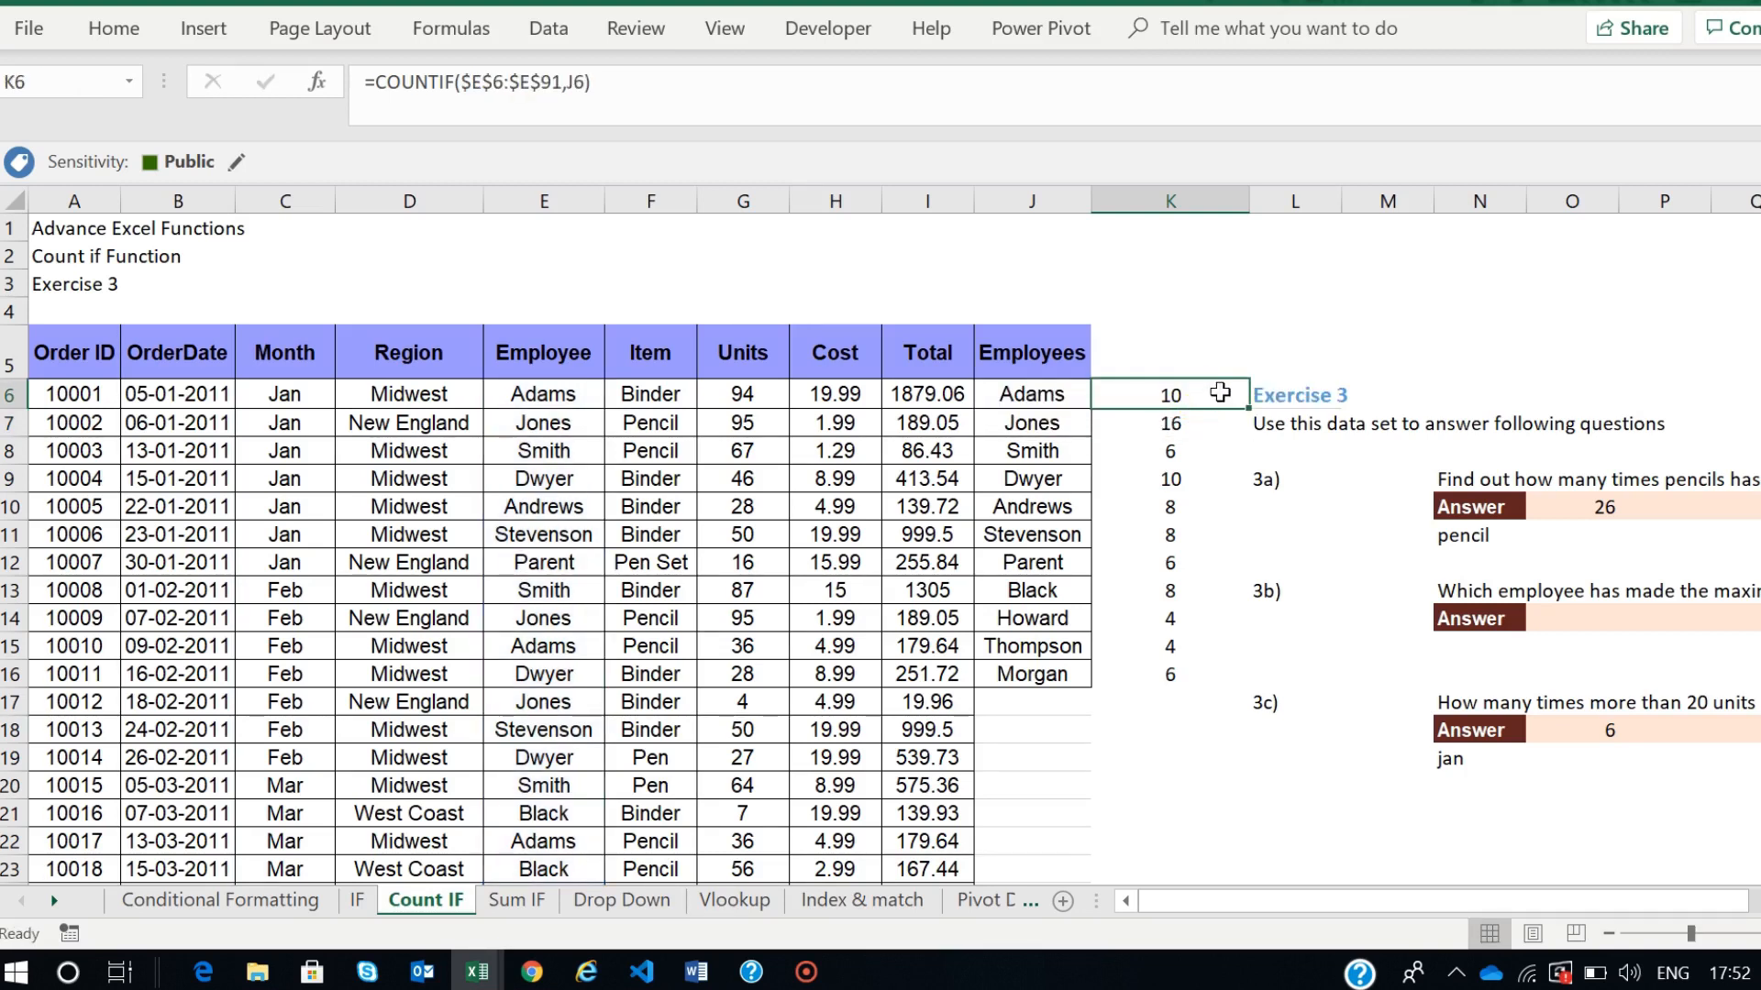
left_click_drag(1248, 408, 1227, 676)
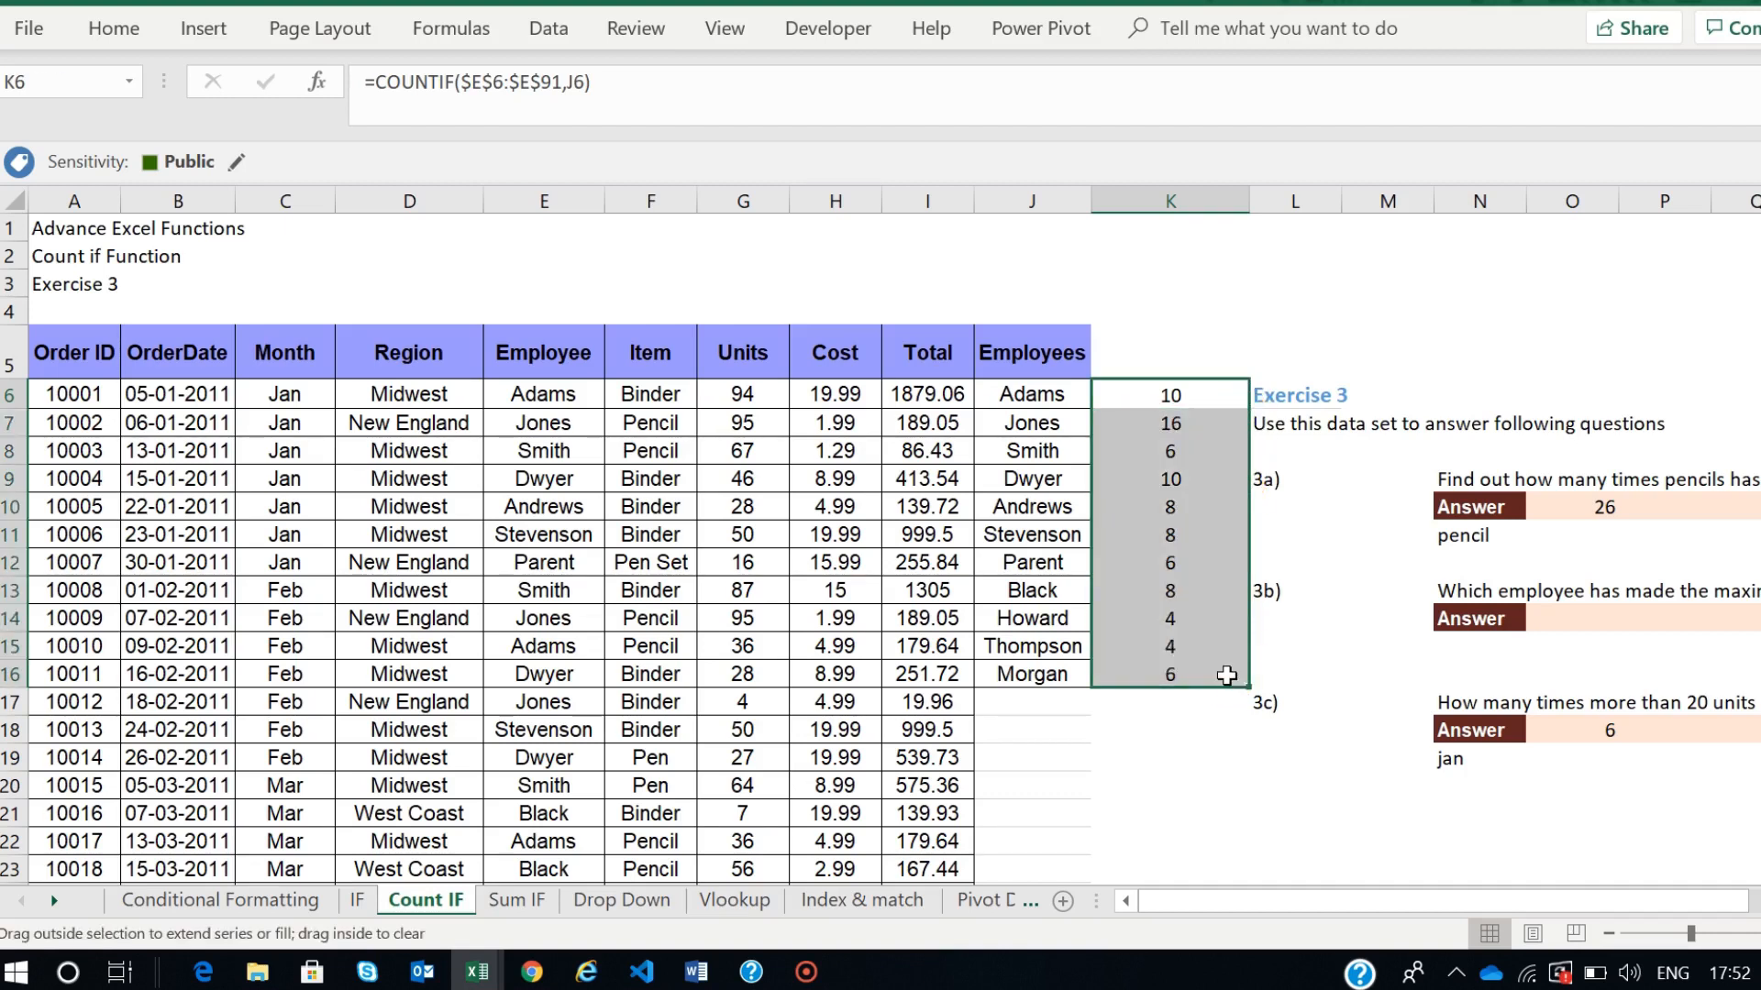
left_click(1191, 699)
double_click(1176, 423)
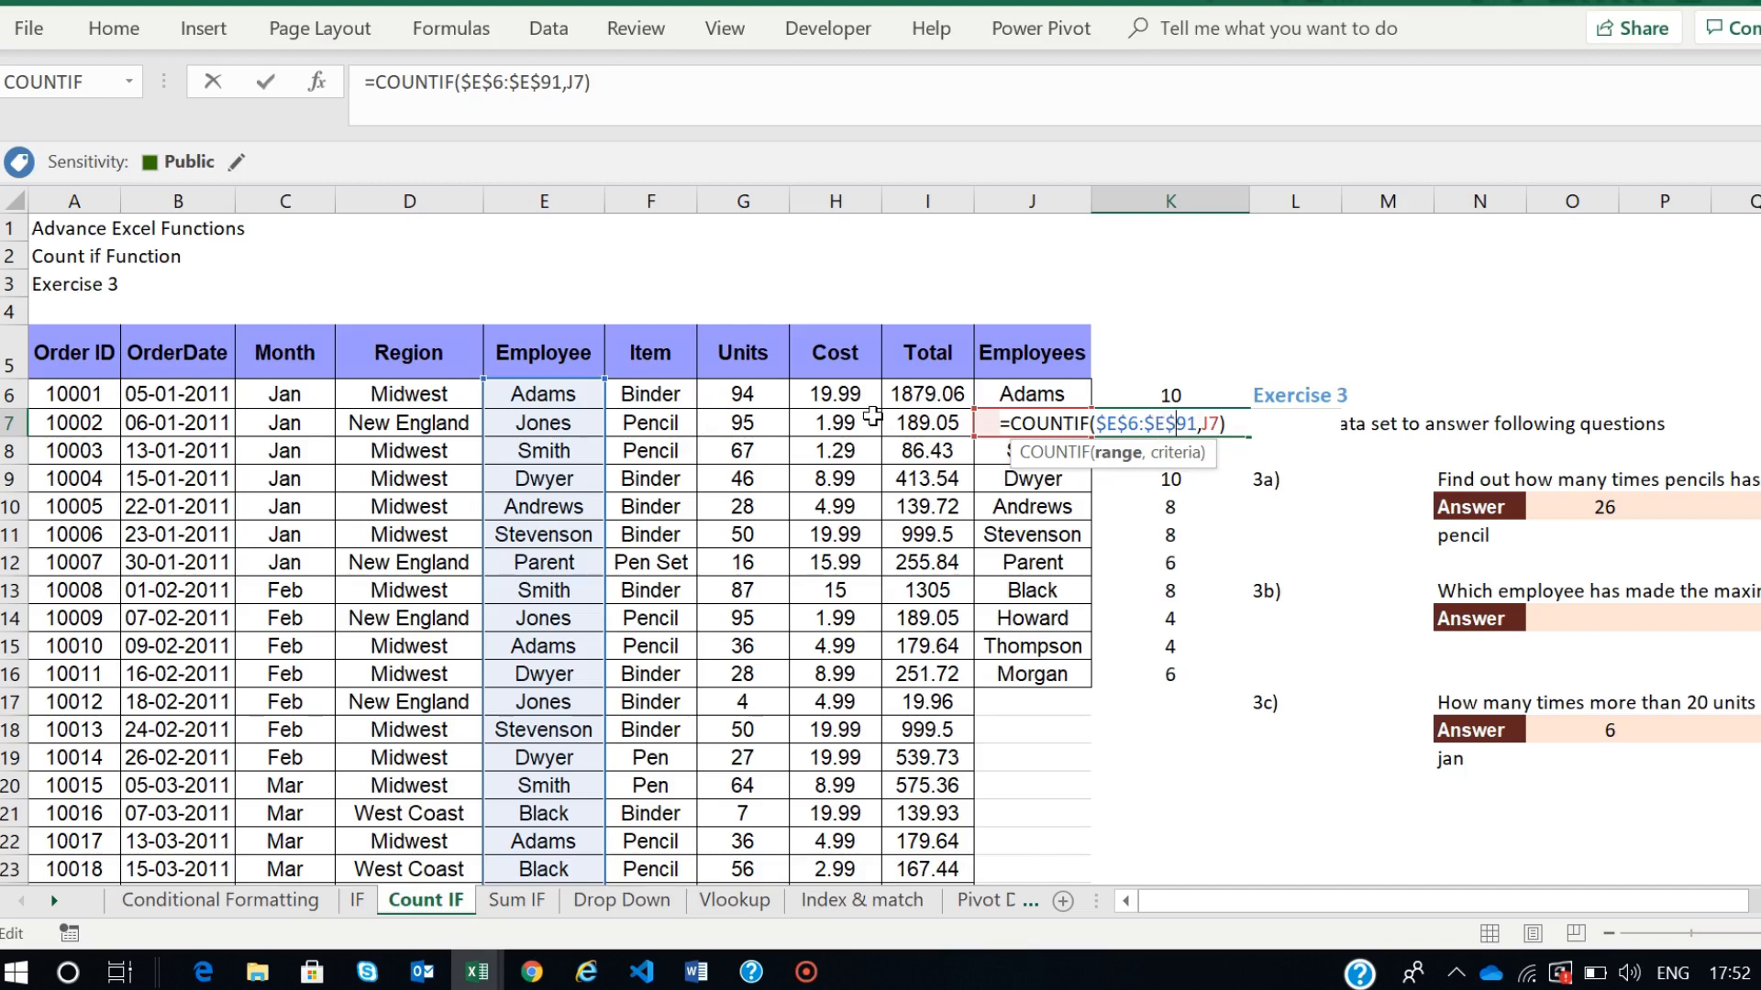
key("Return")
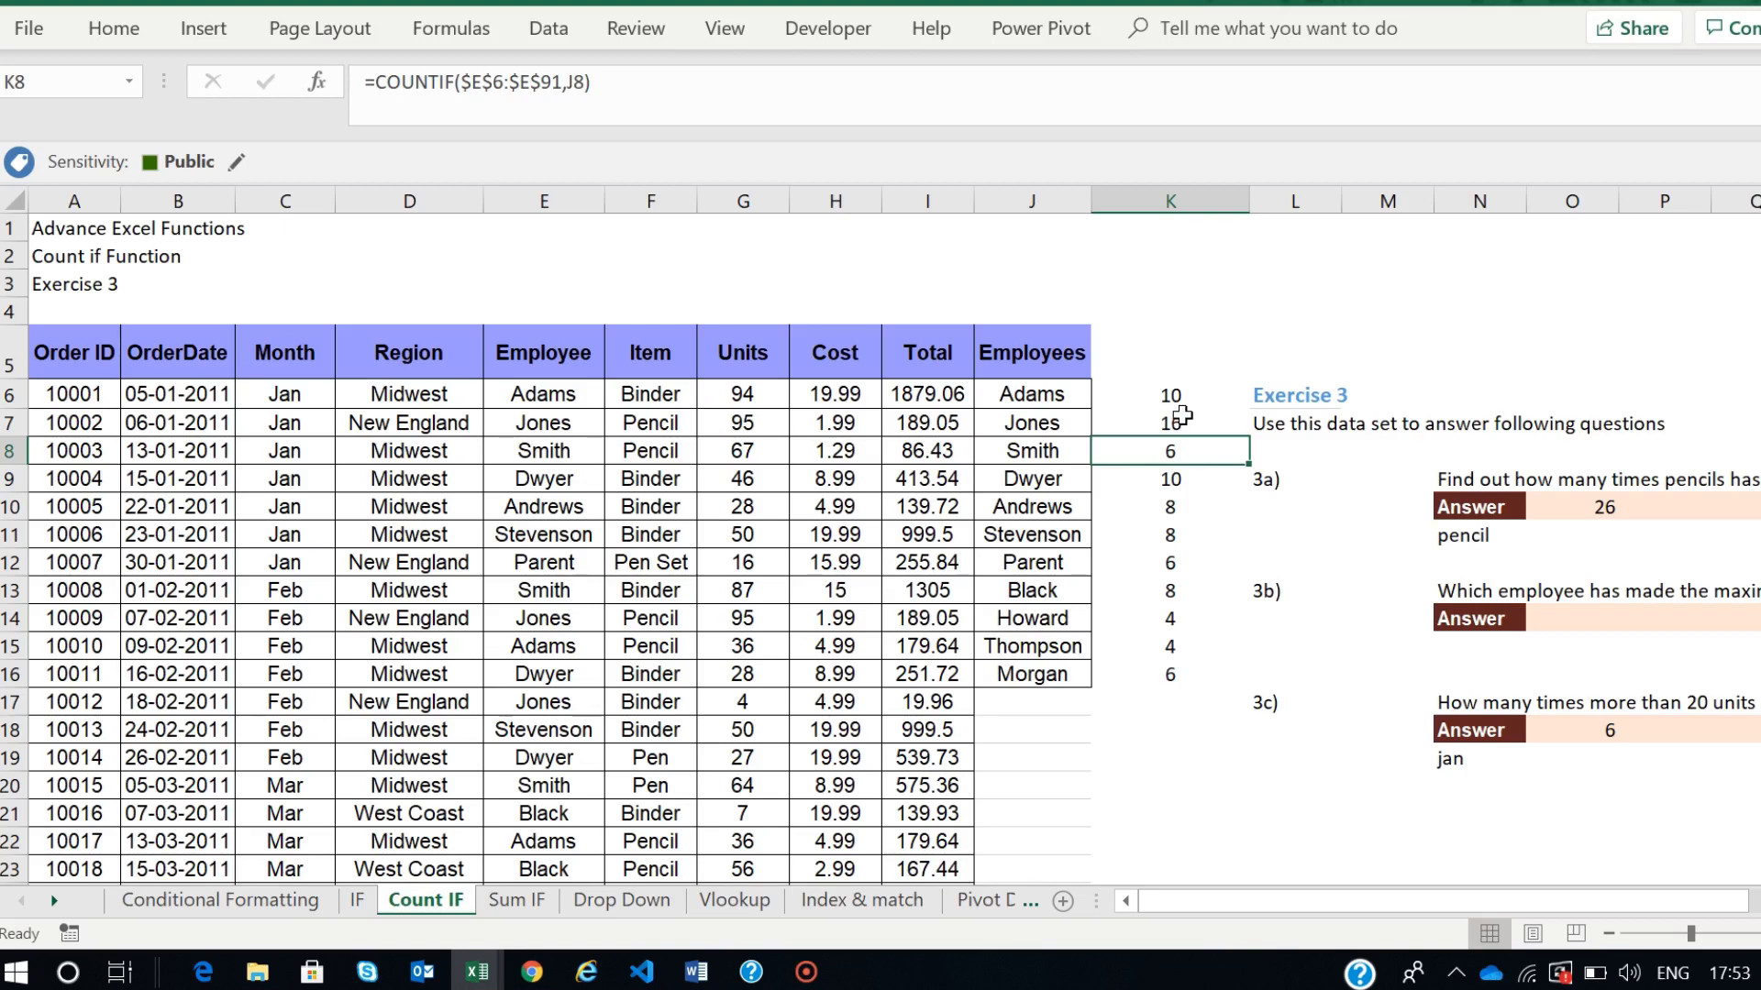
left_click(1181, 392)
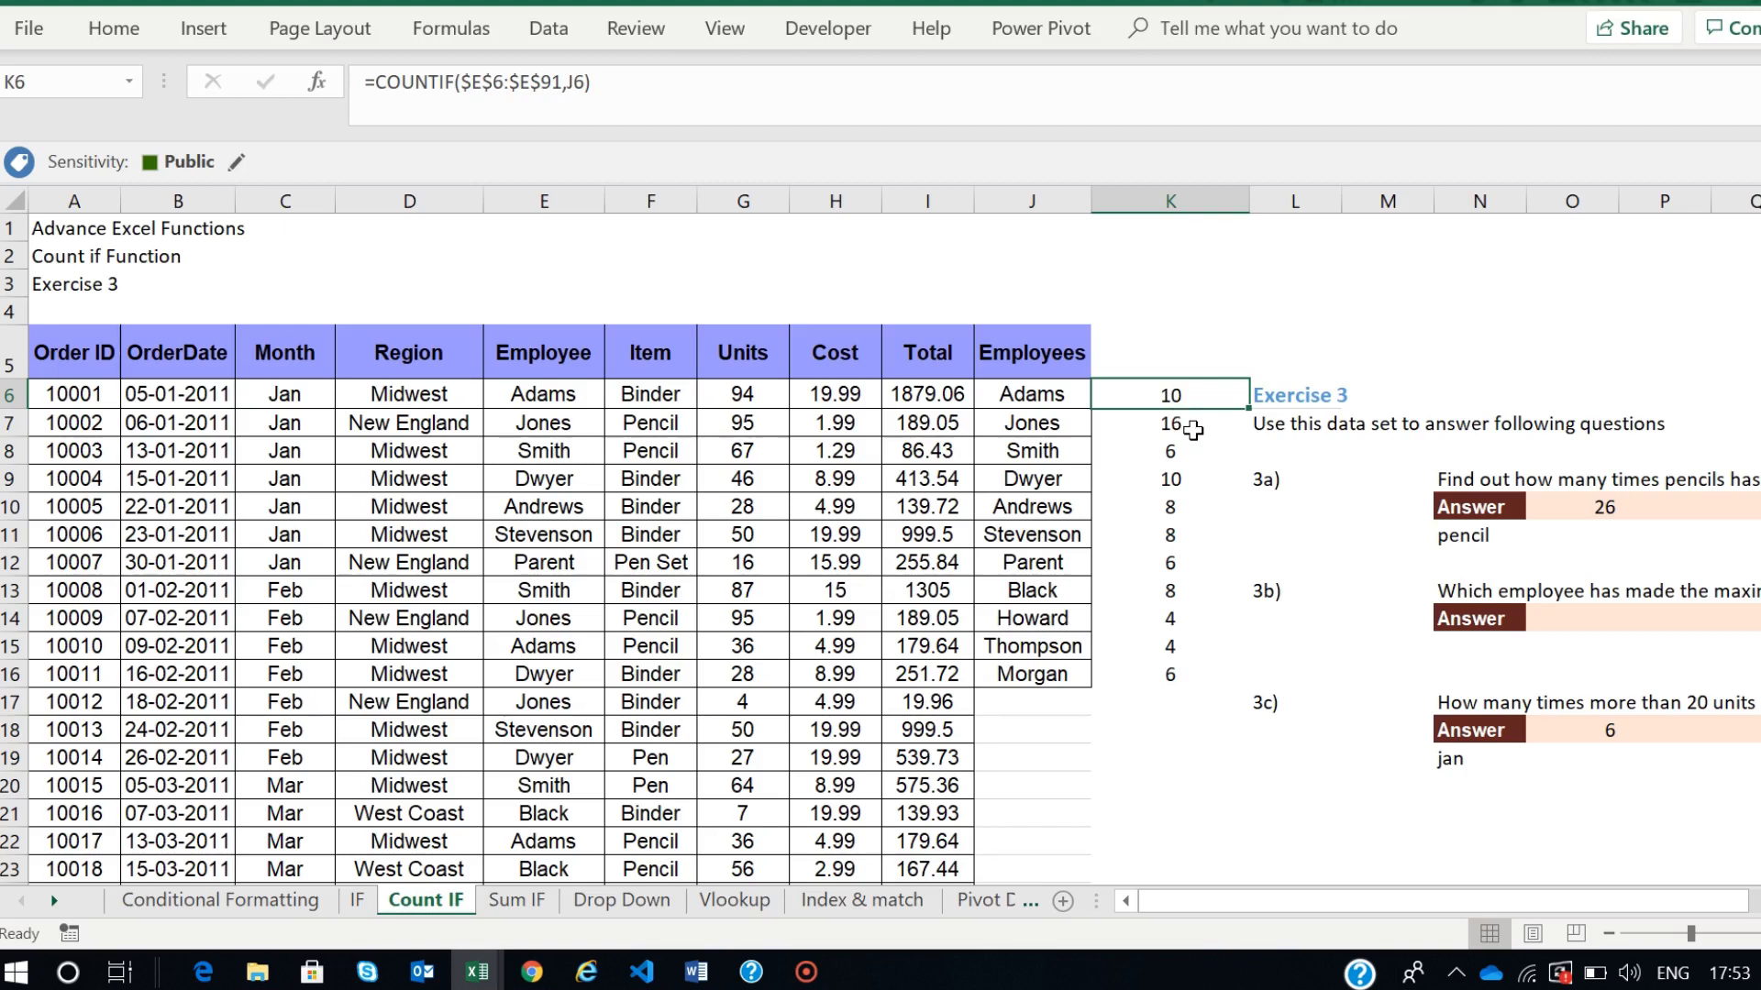
- View the Exercise 3 questions and select the 3b answer cell O14
scroll(880, 550, "right", 2)
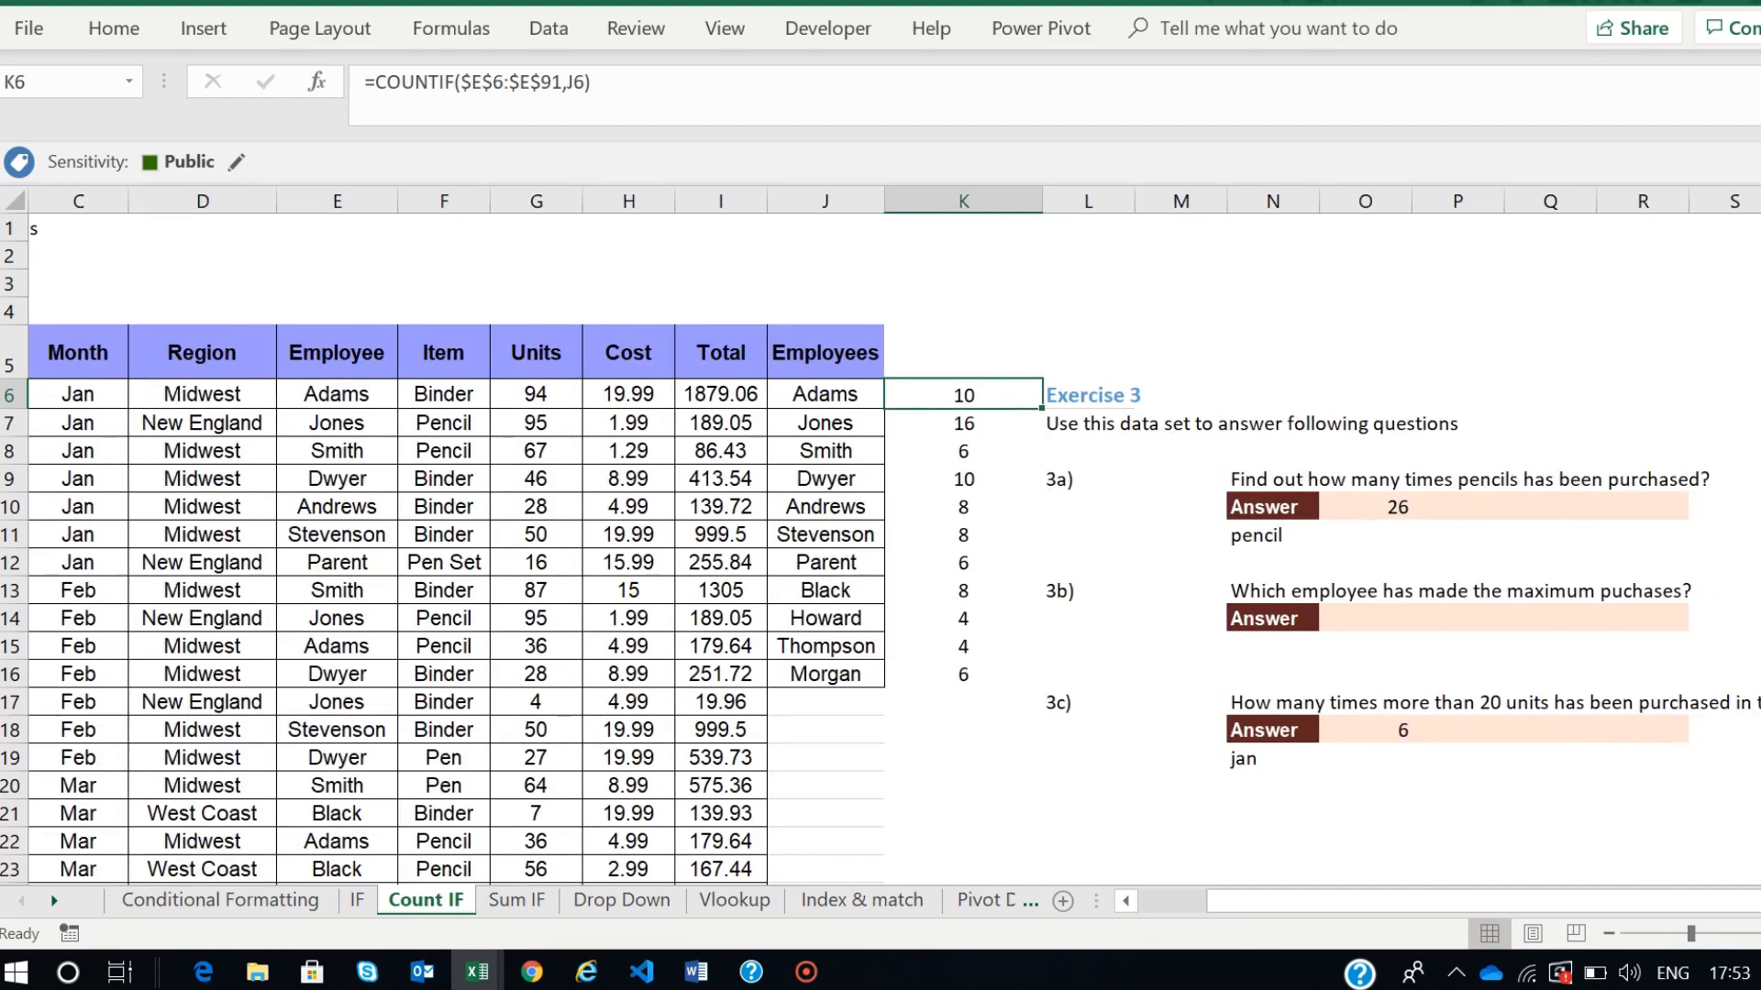
scroll(880, 550, "right", 3)
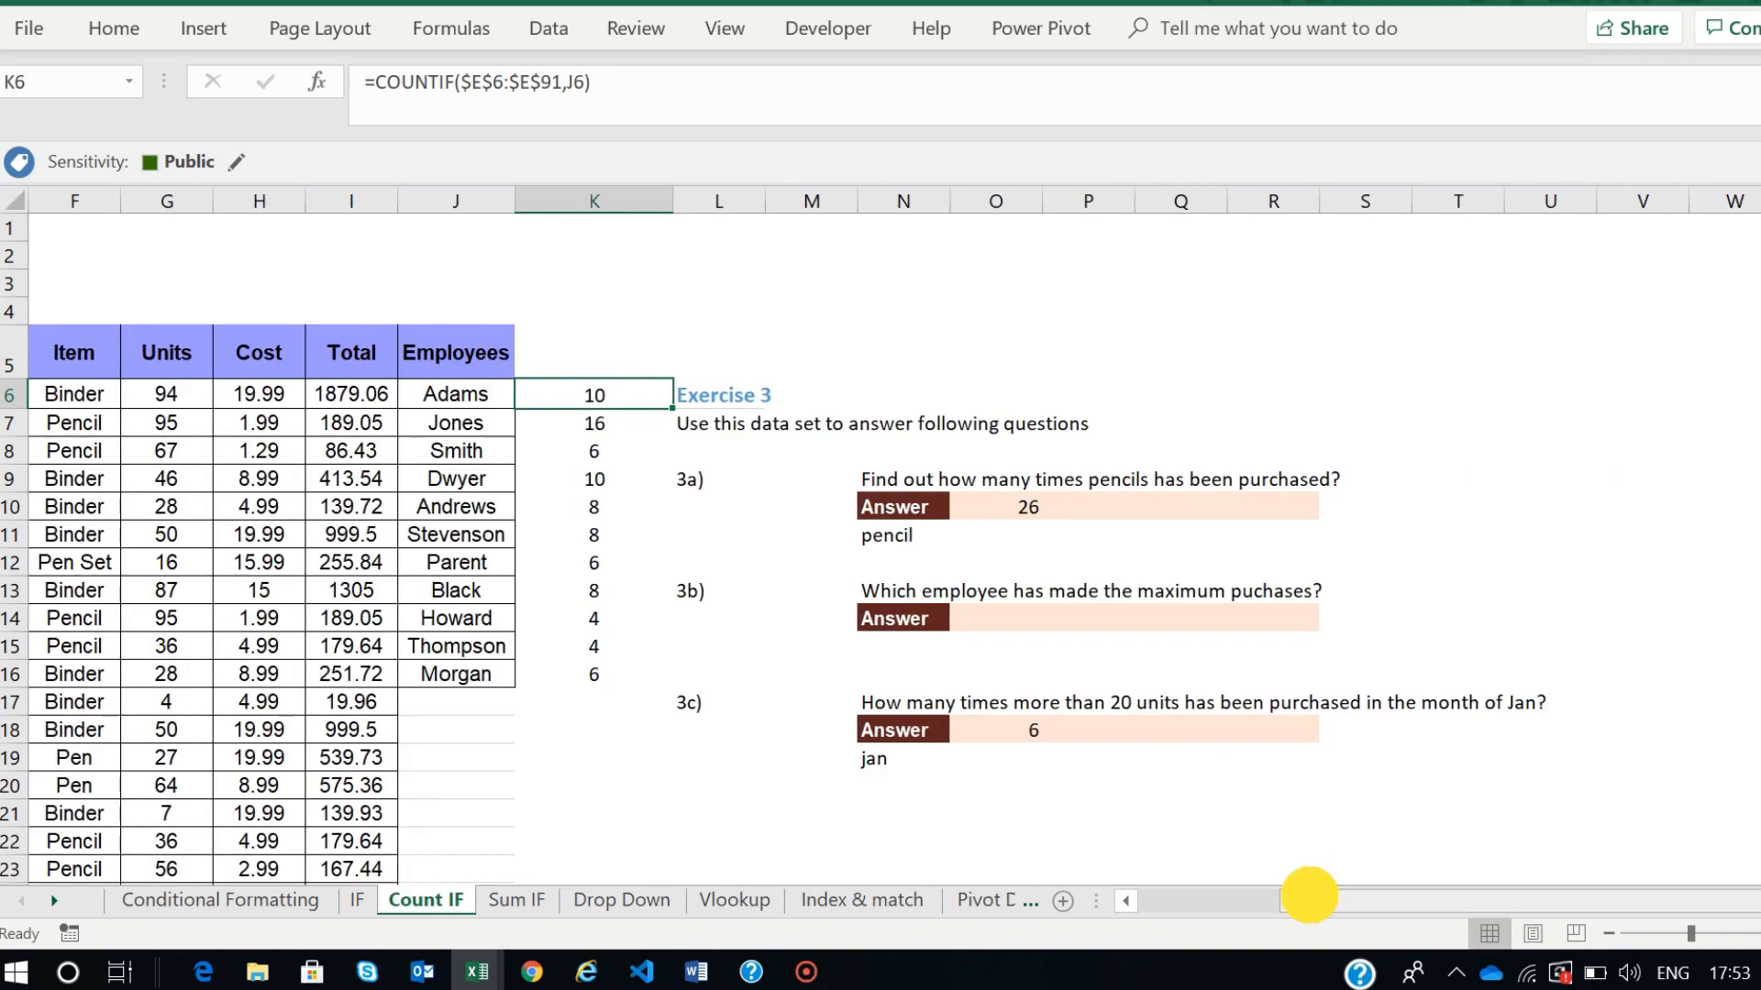
left_click(1014, 622)
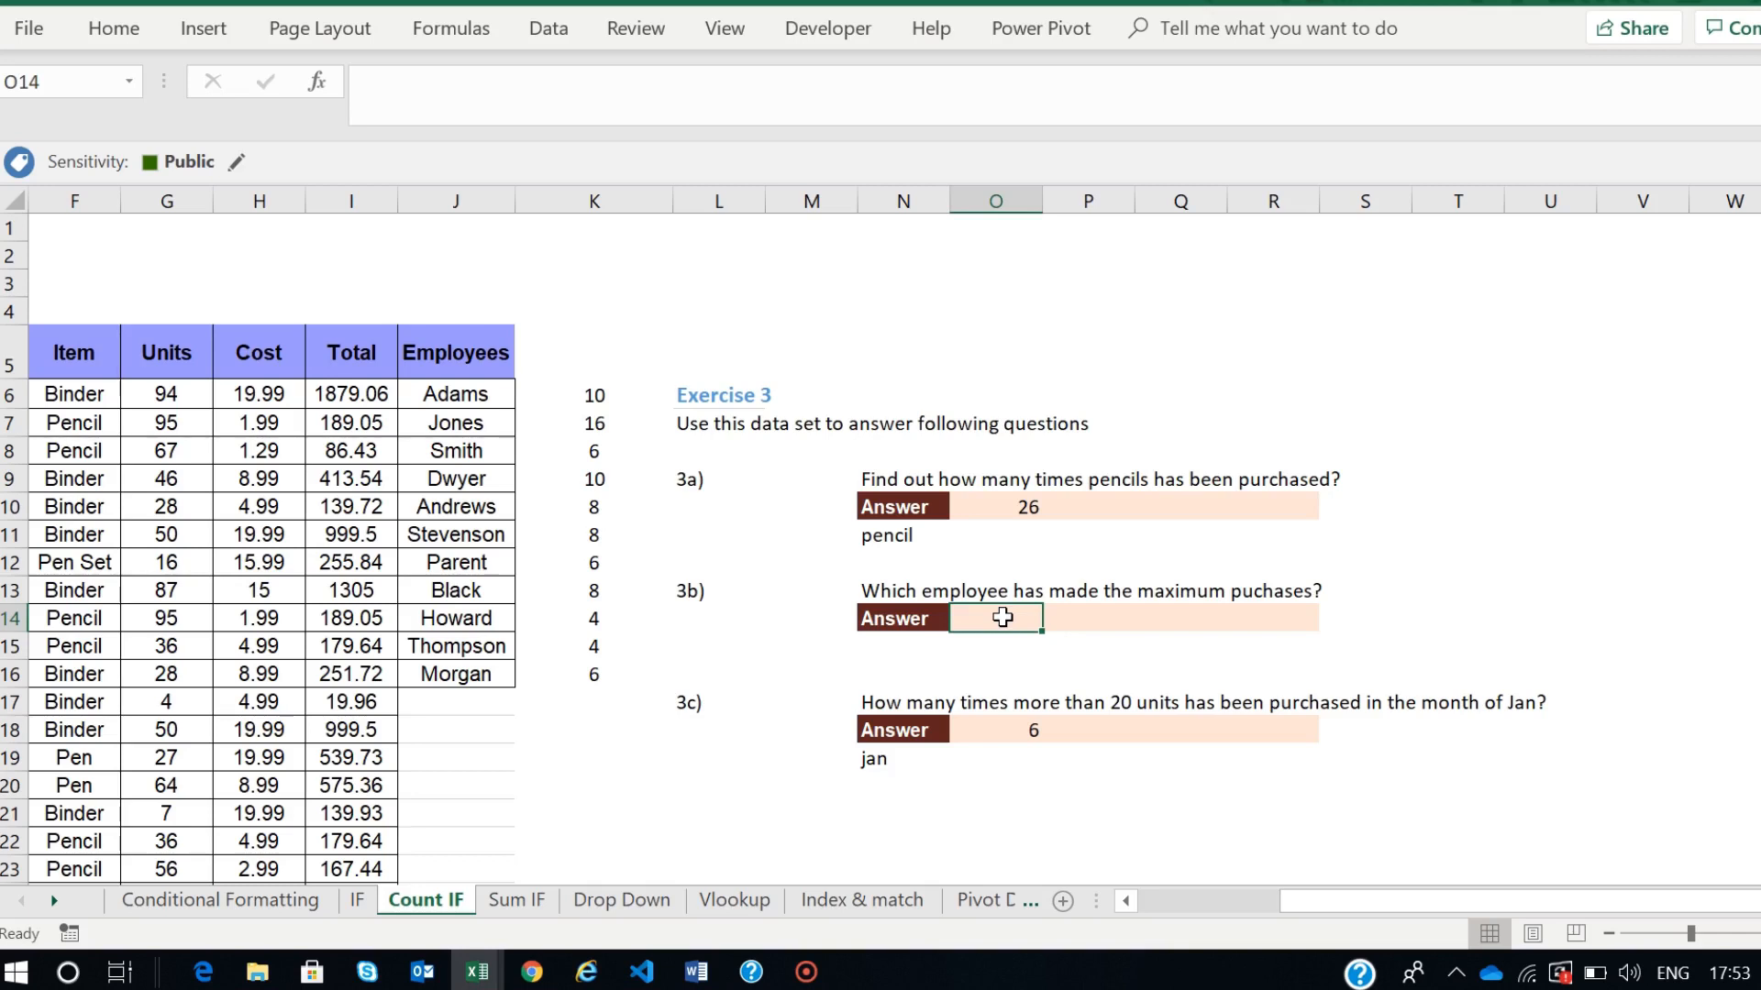
double_click(1126, 901)
left_click(1129, 904)
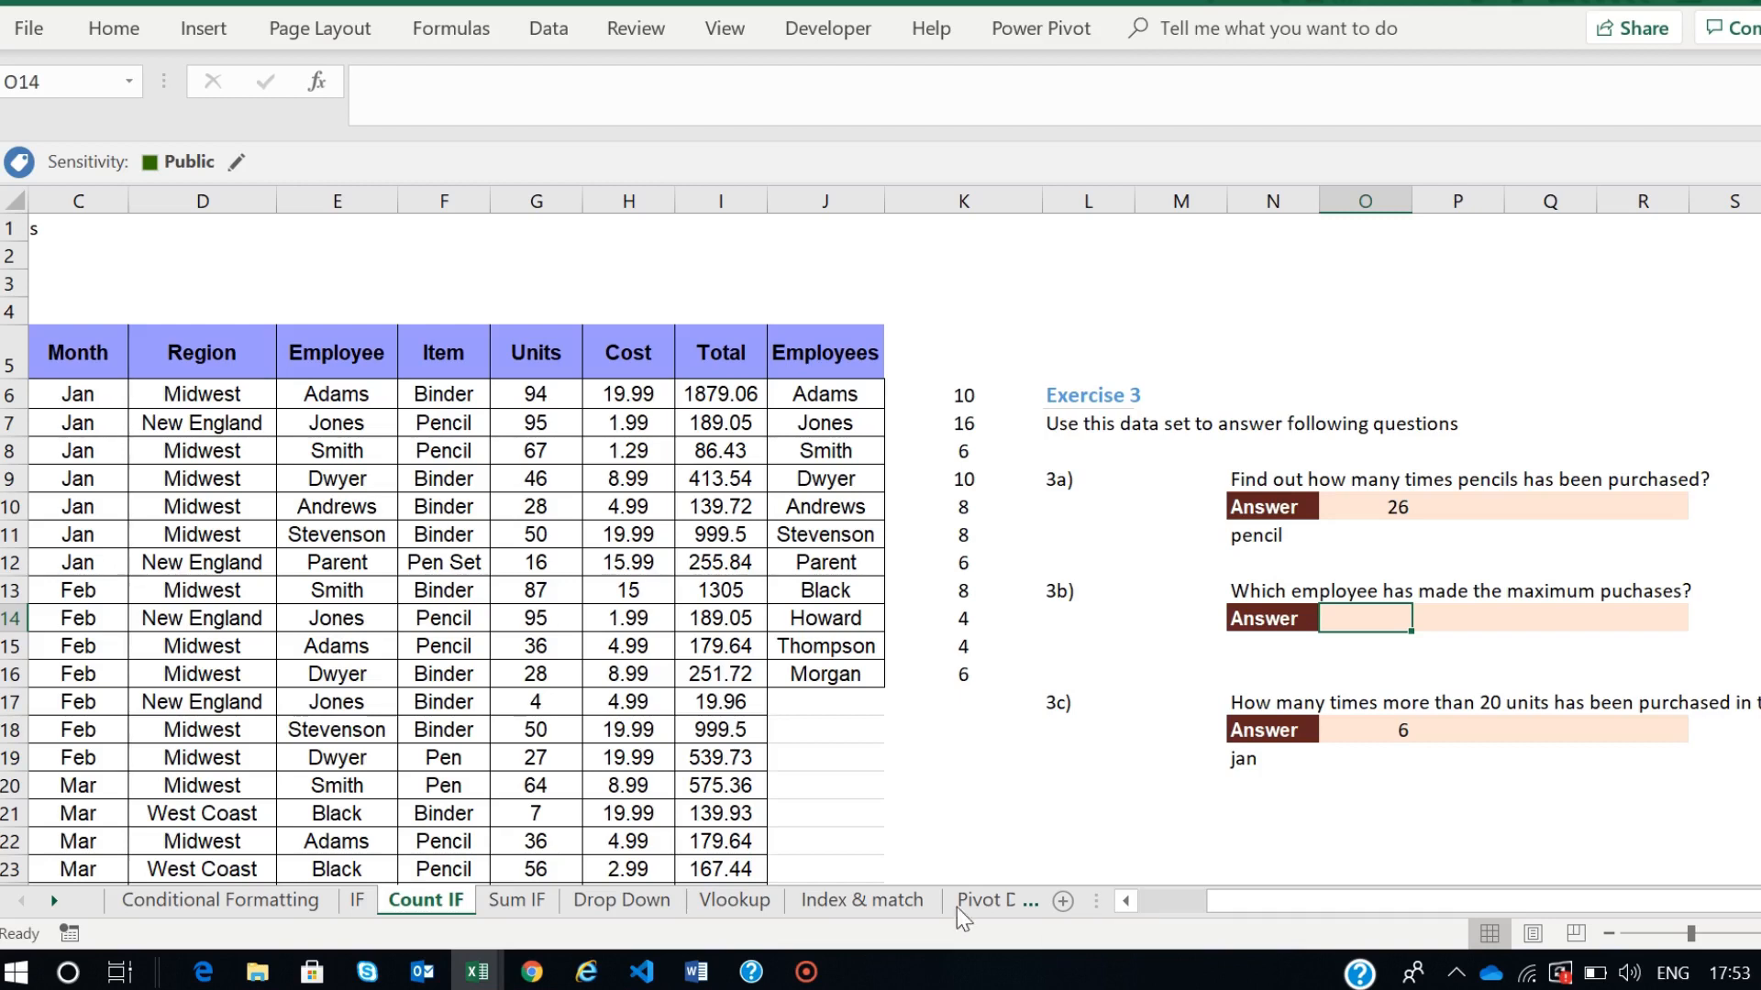
- Undo an accidental fill of Adams down the Employee cells from E6
left_click(366, 392)
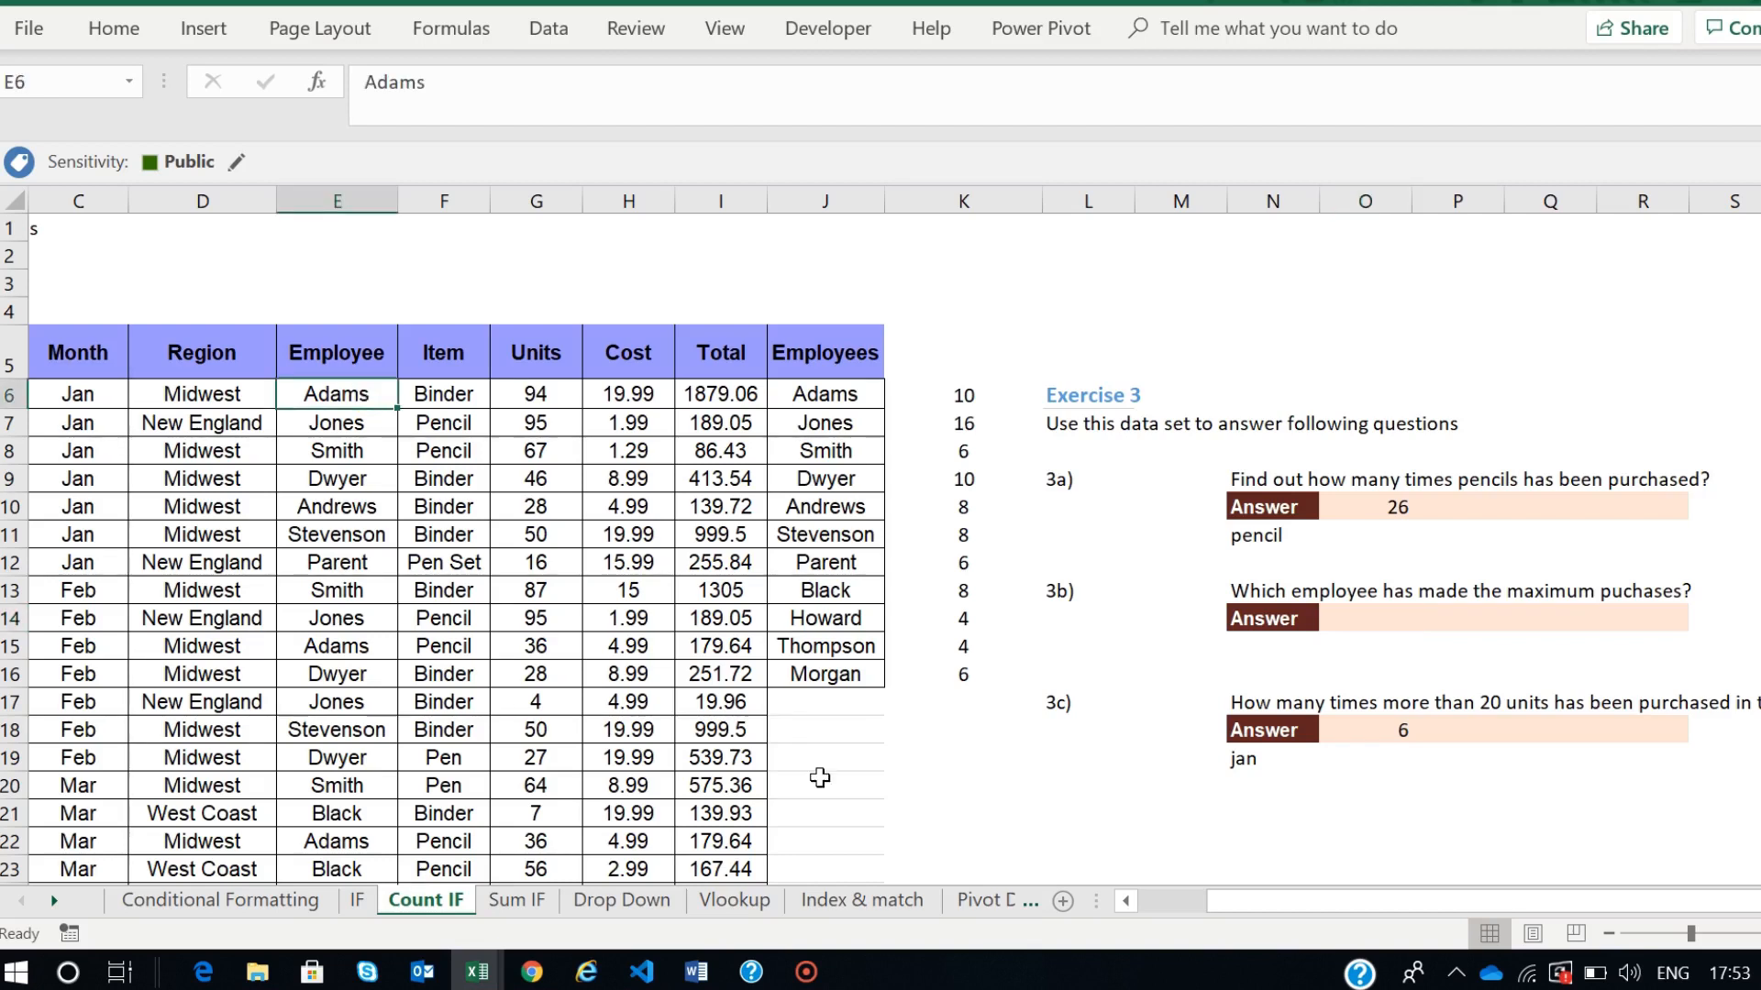
left_click_drag(1277, 905, 1192, 904)
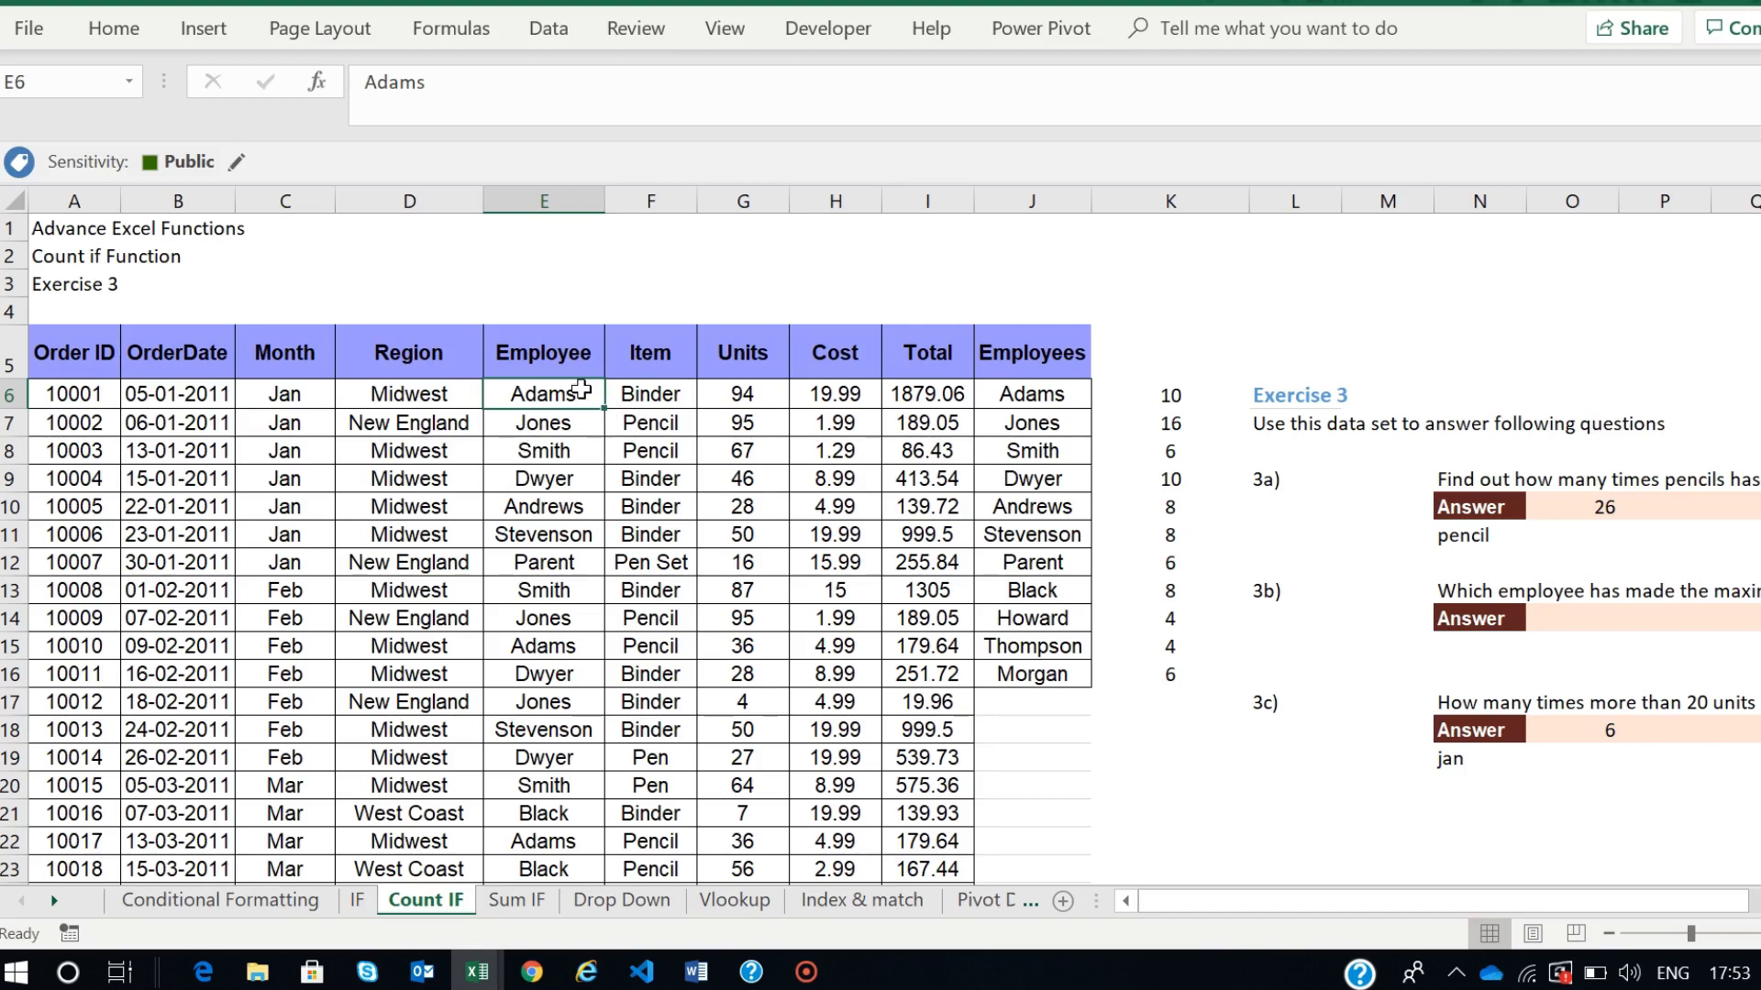
left_click_drag(604, 407, 550, 845)
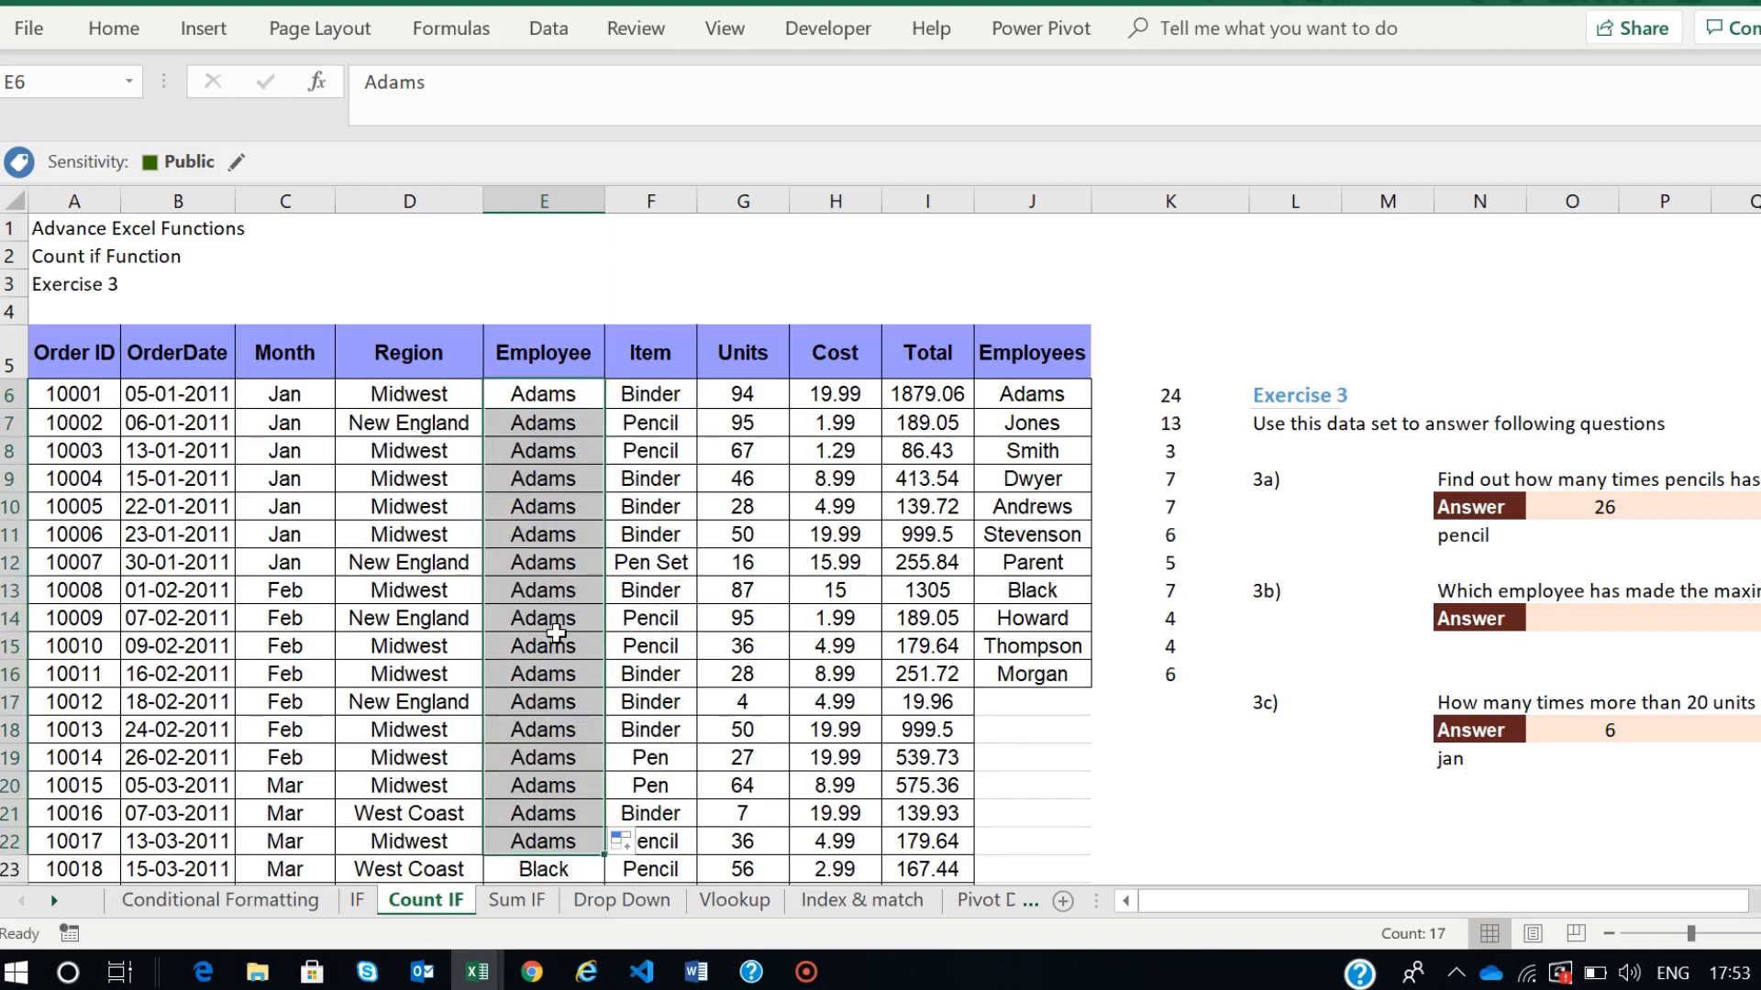
key("ctrl+z")
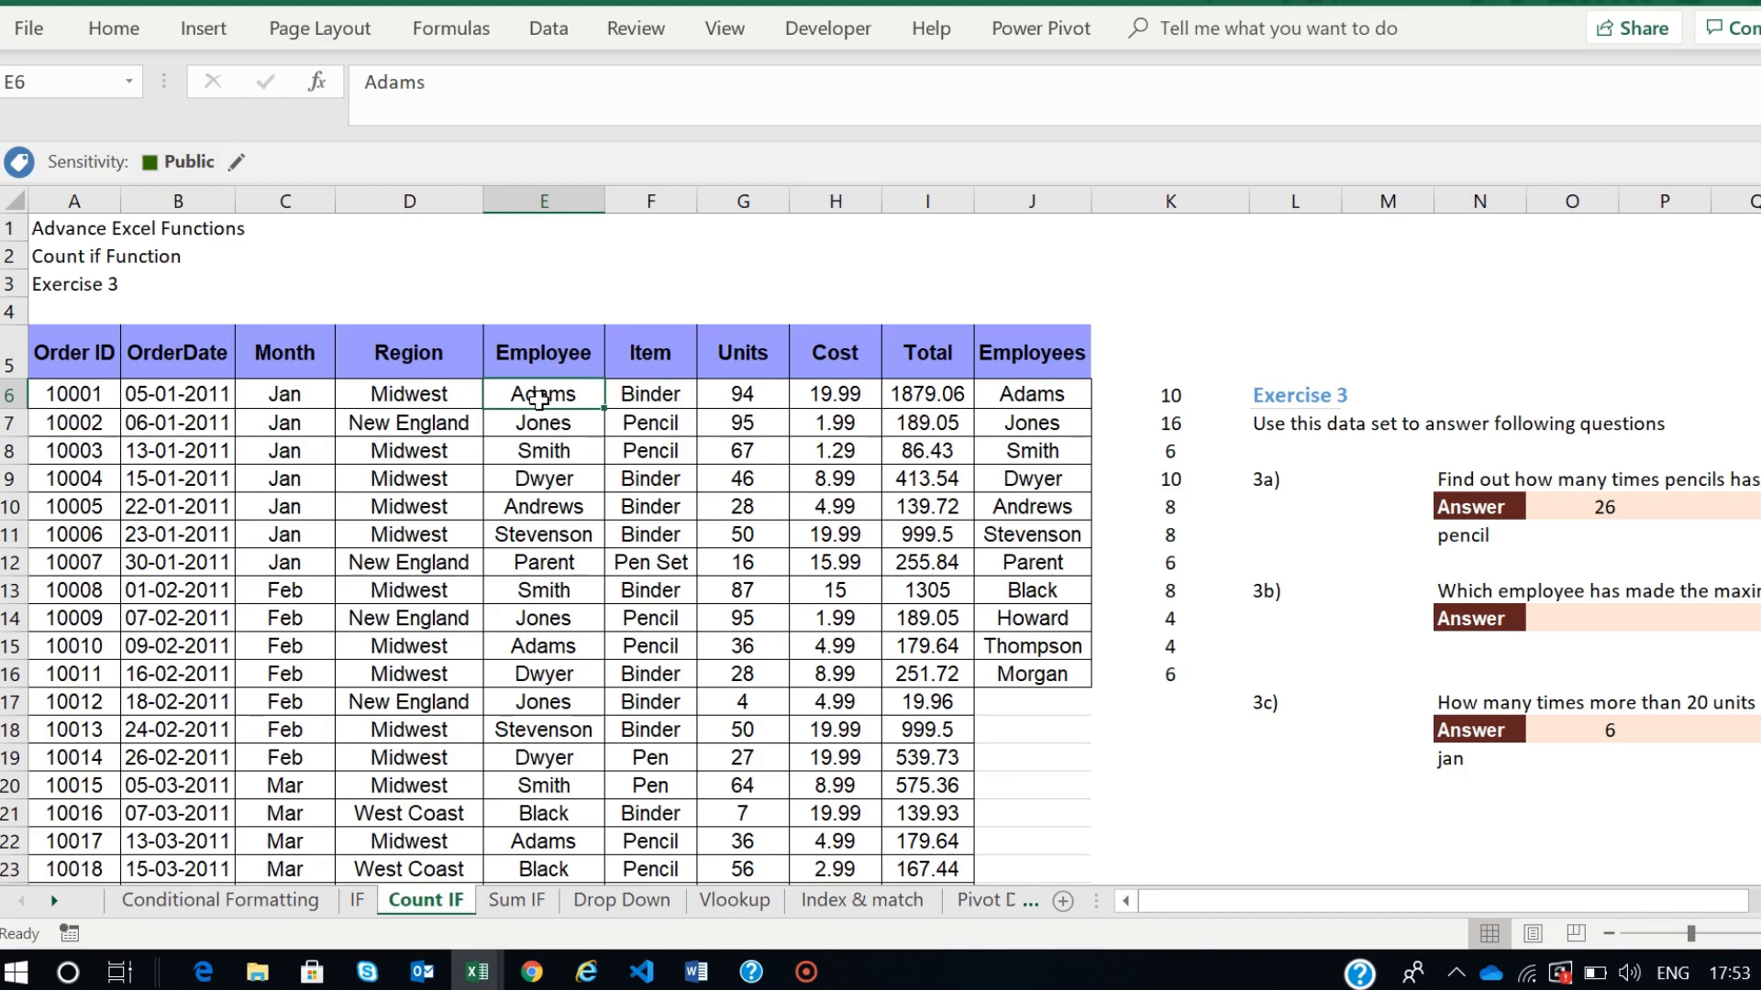
- Select the Employee column from header E5 down to the last data row 91
left_click(537, 348)
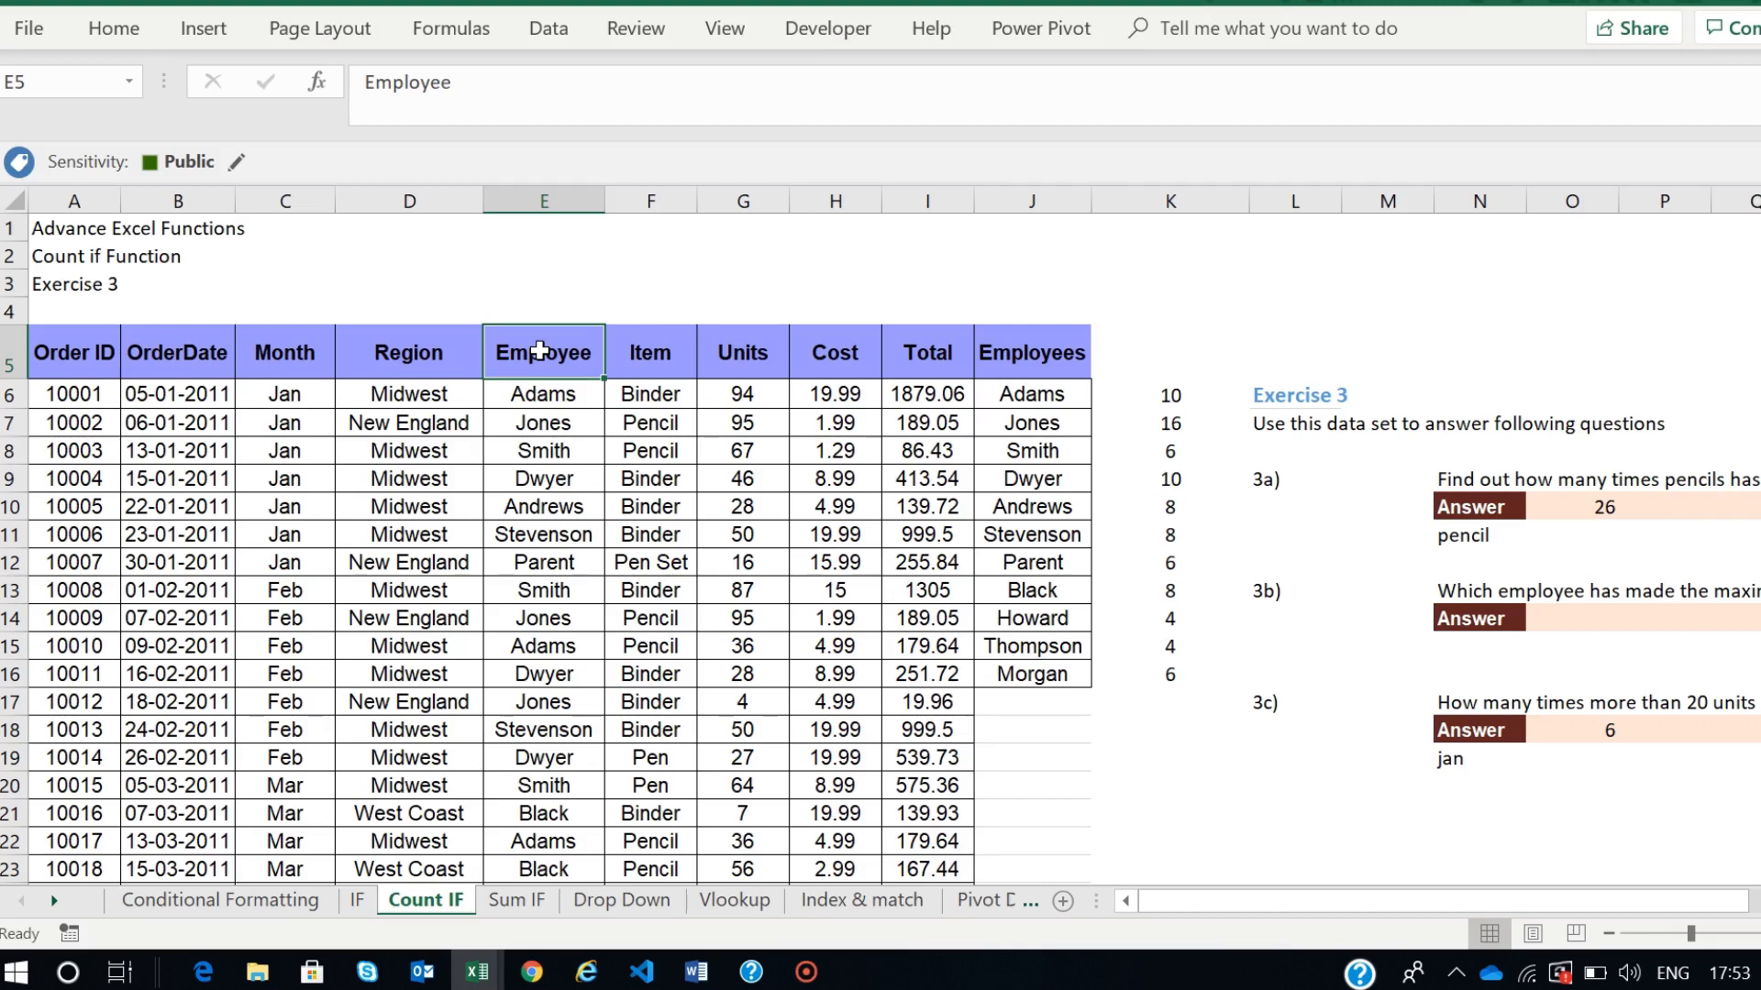
key("ctrl+shift+Down")
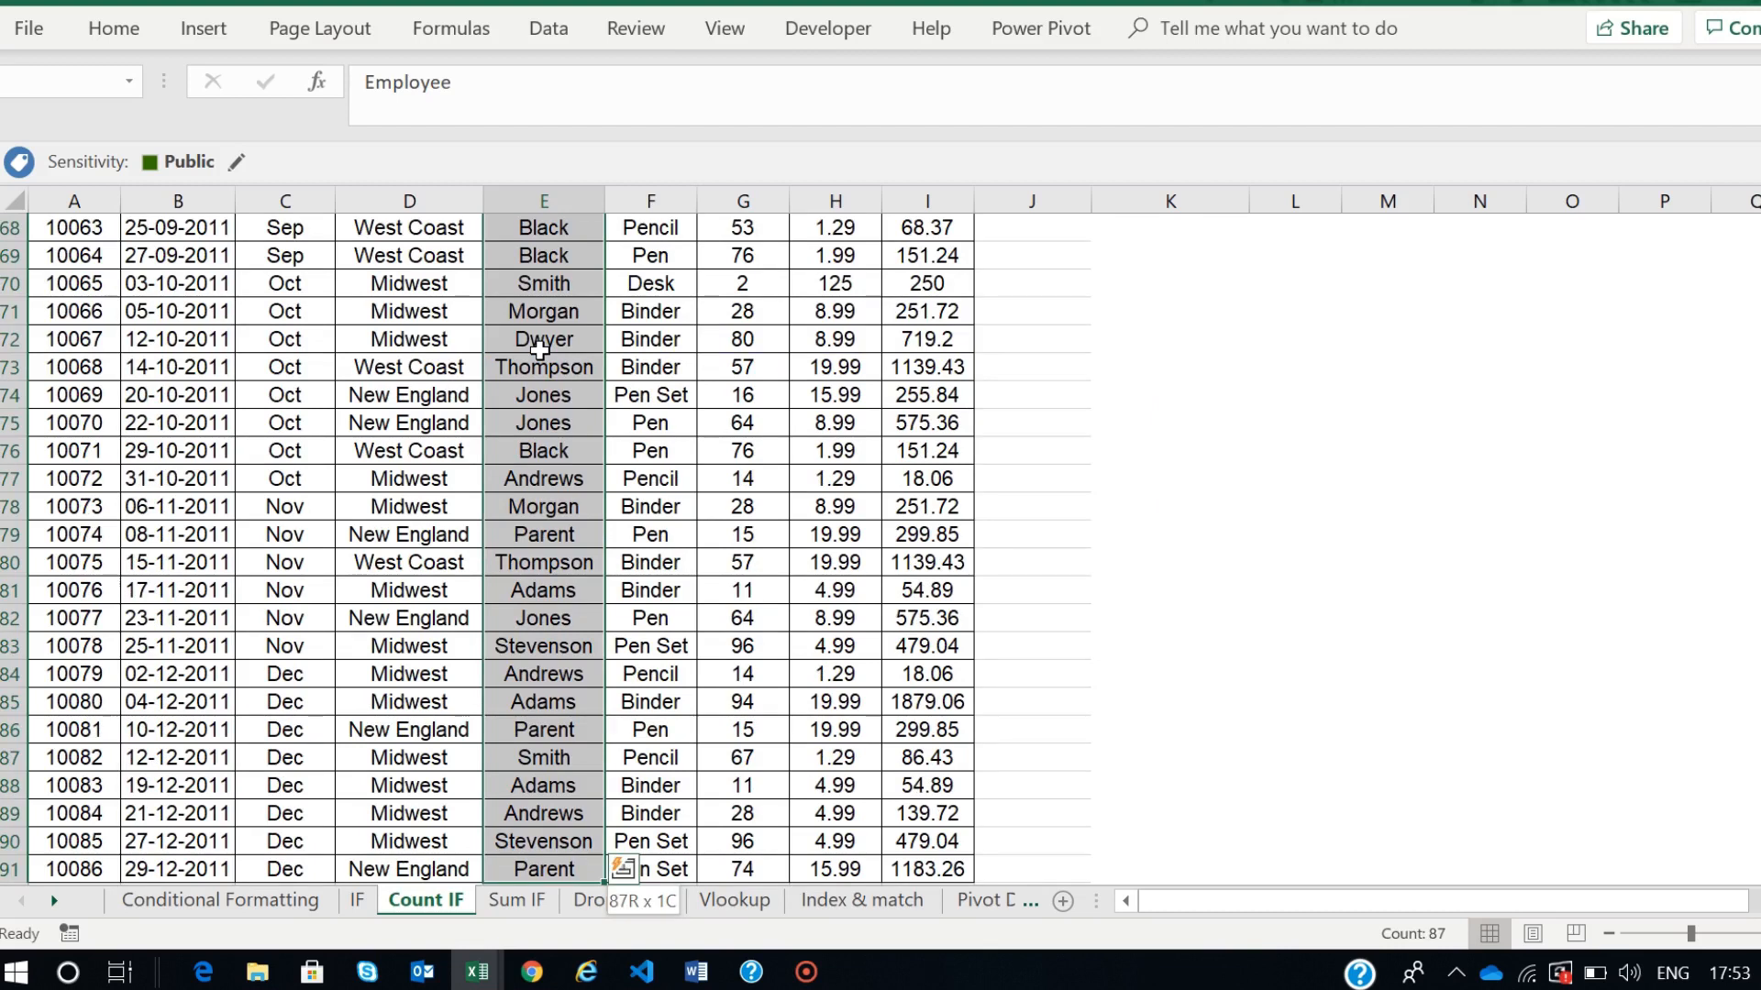
scroll(861, 601, "down", 1)
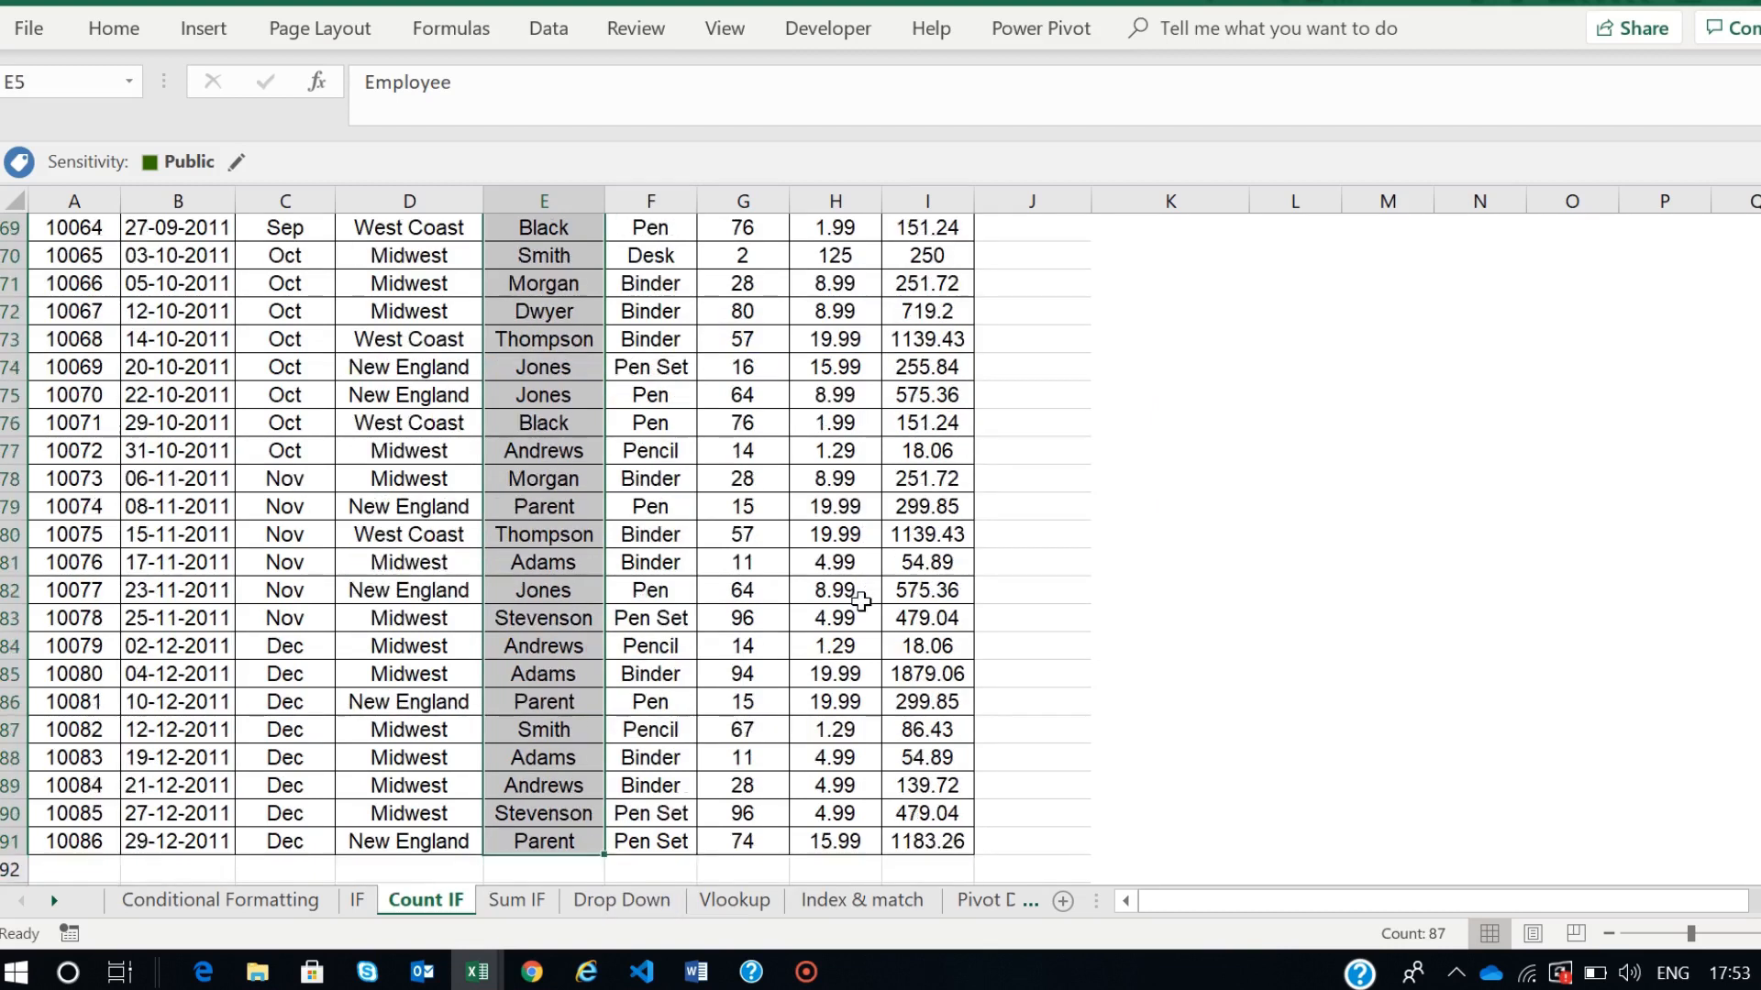
scroll(861, 601, "down", 2)
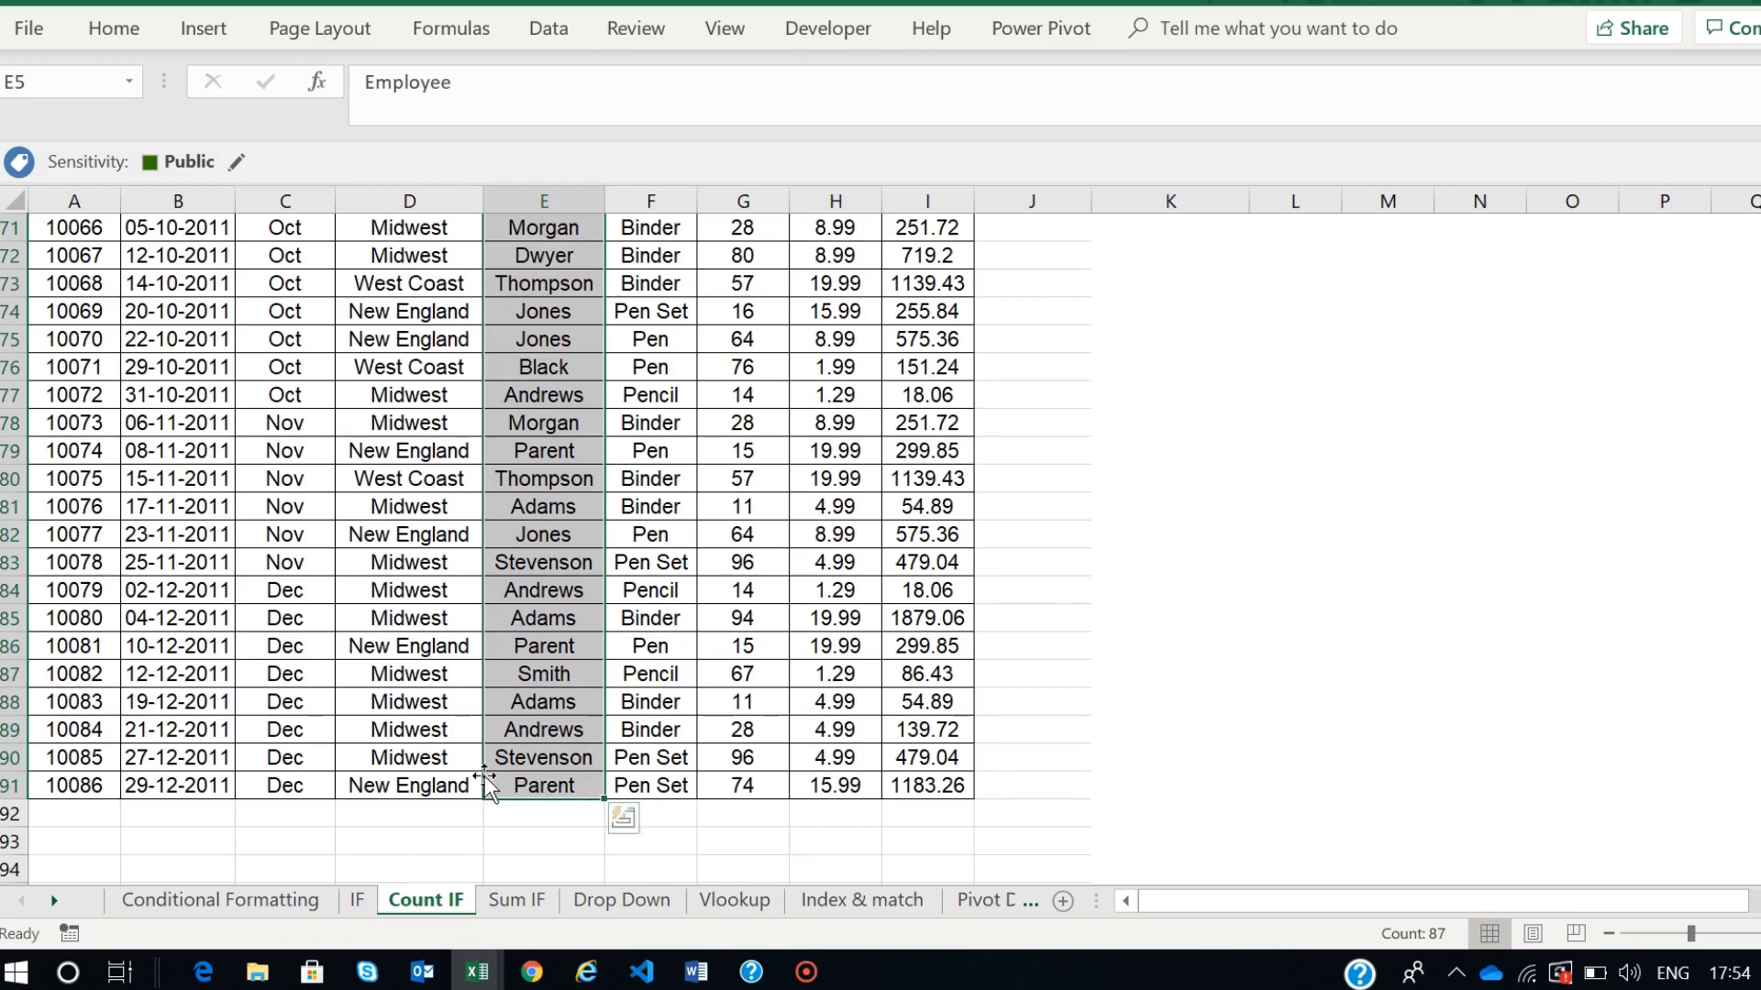
scroll(620, 557, "up", 20)
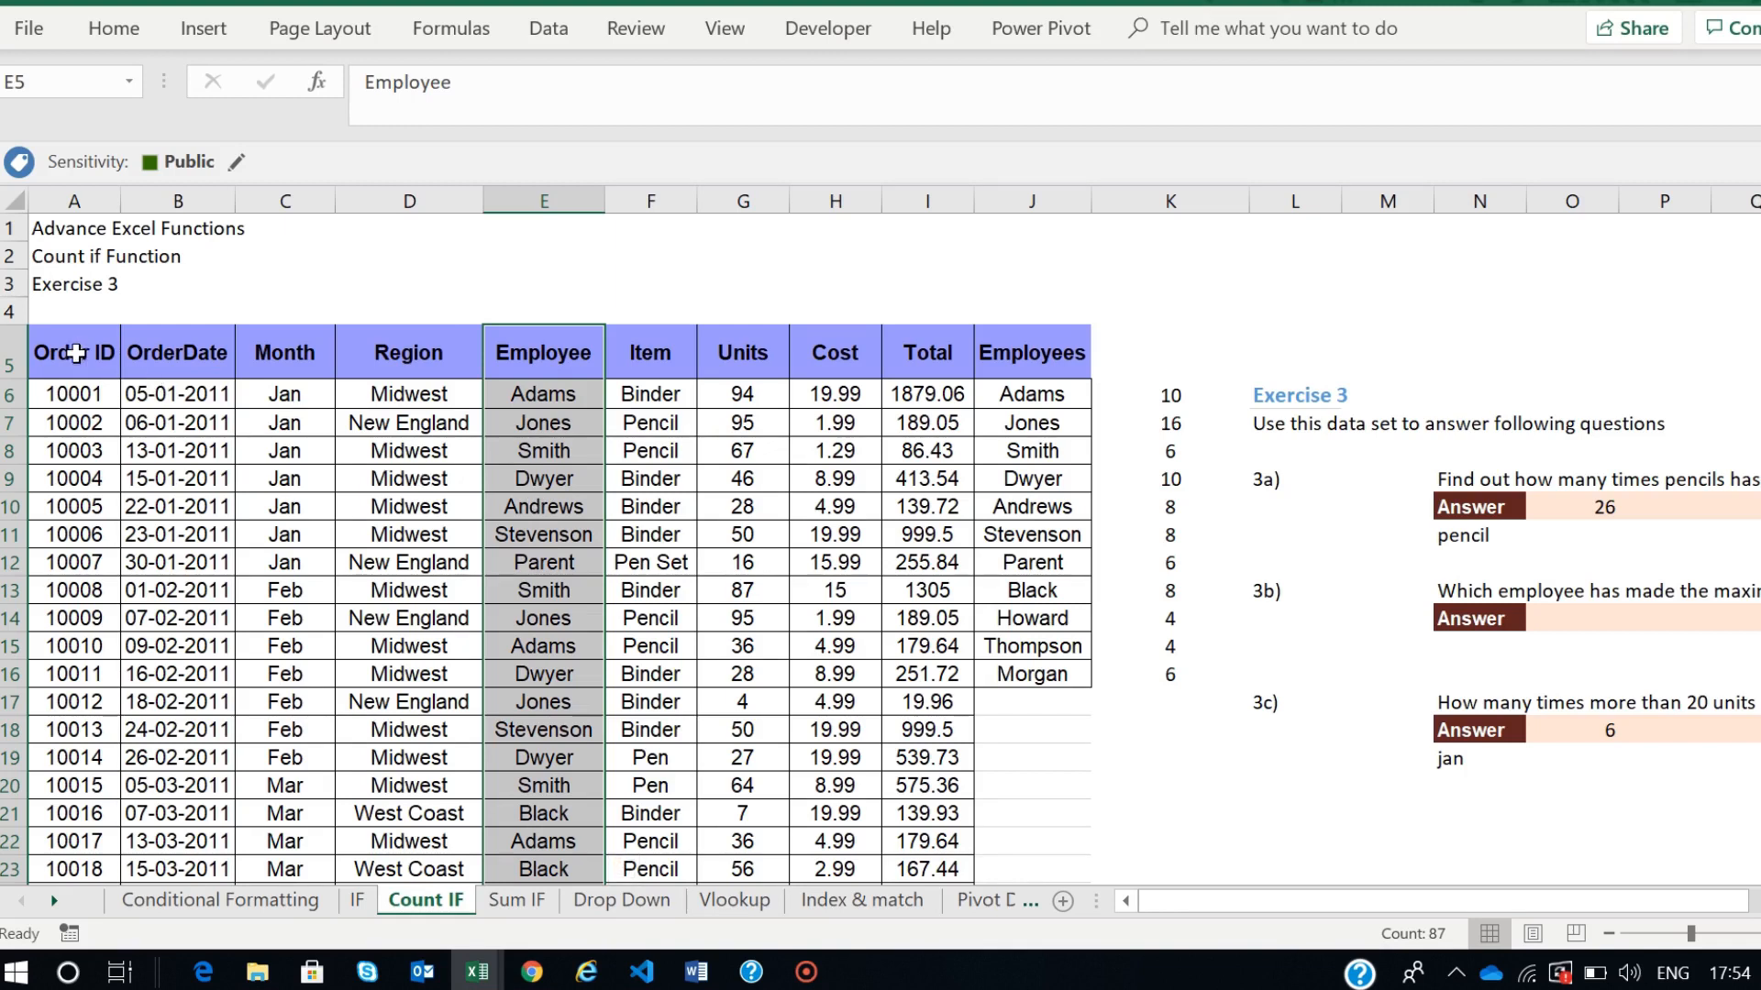
- Select the whole order table A5:J91, starting from the Order ID header
left_click(75, 353)
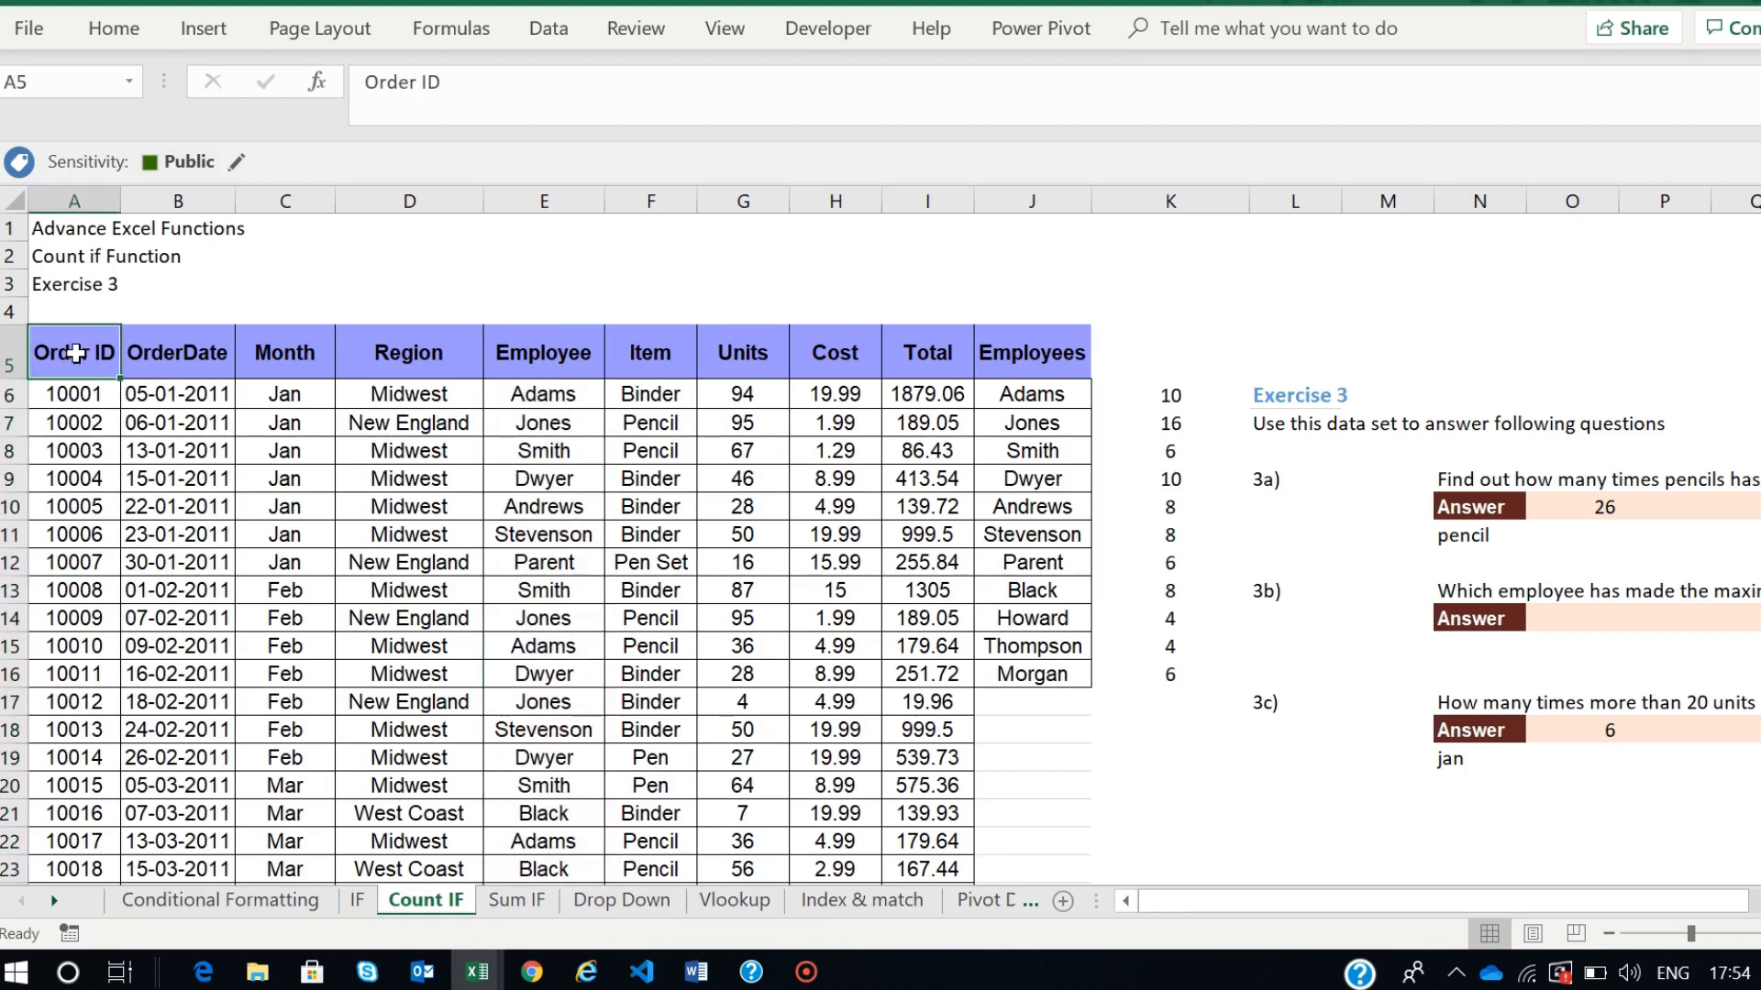
key("ctrl+shift+Down")
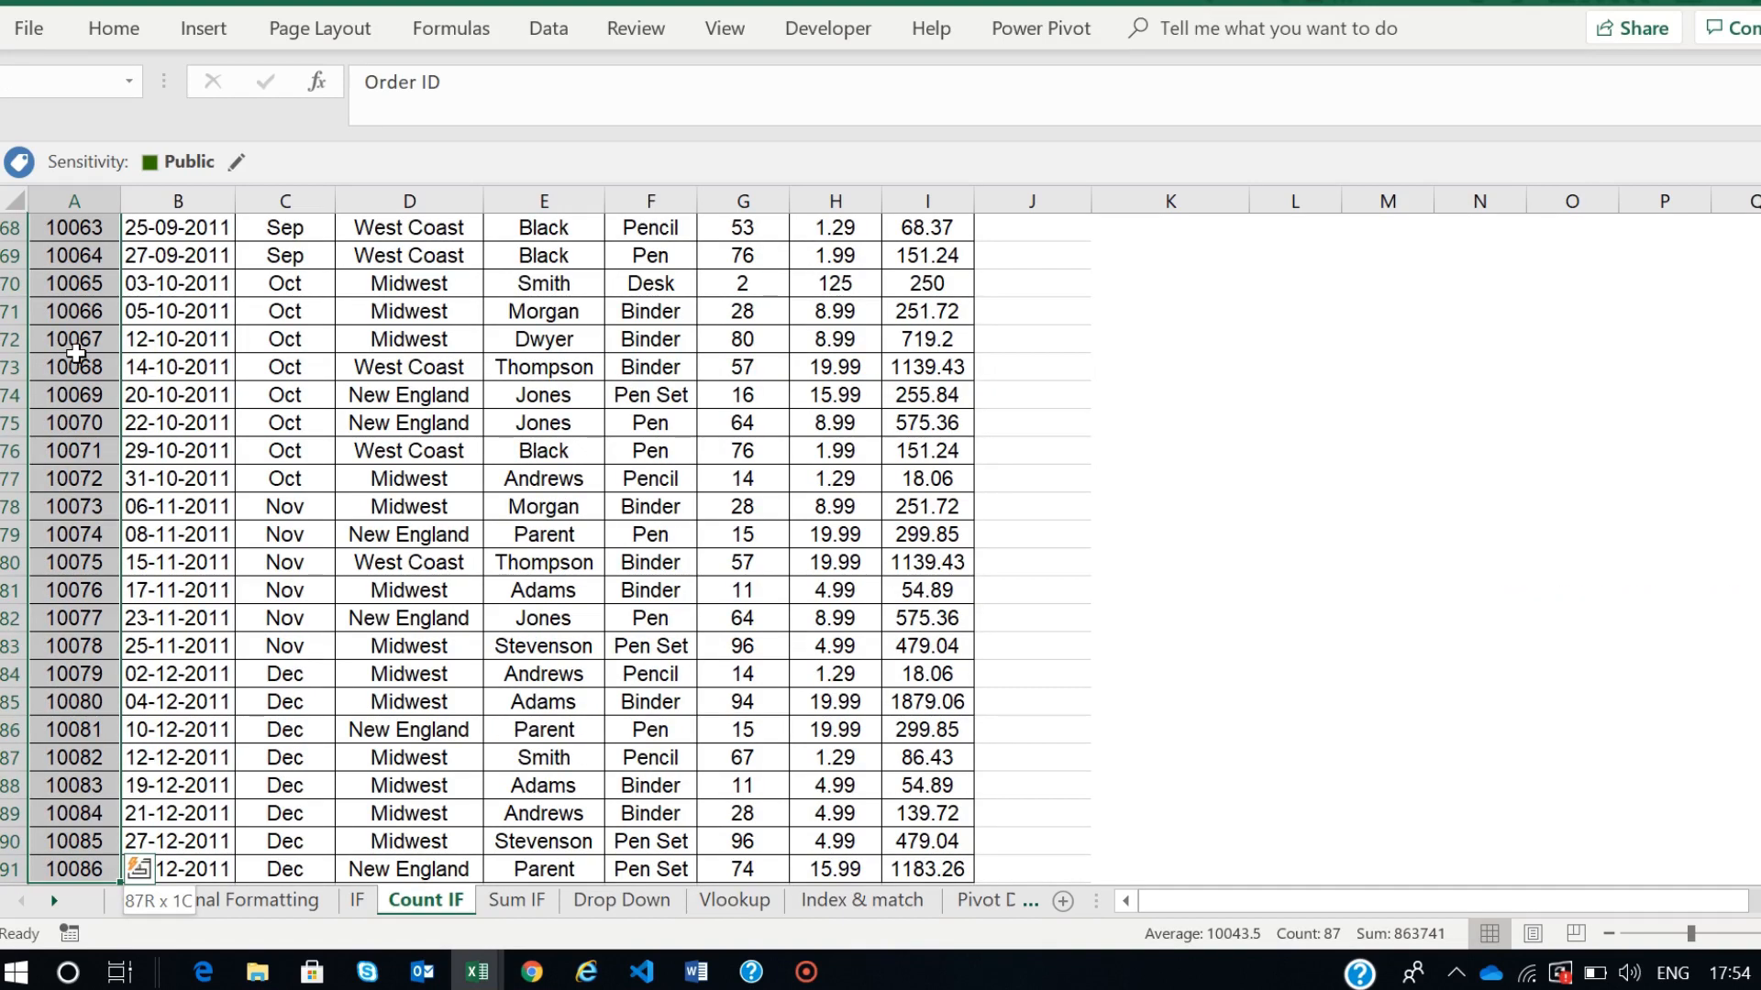
key("ctrl+shift+Right")
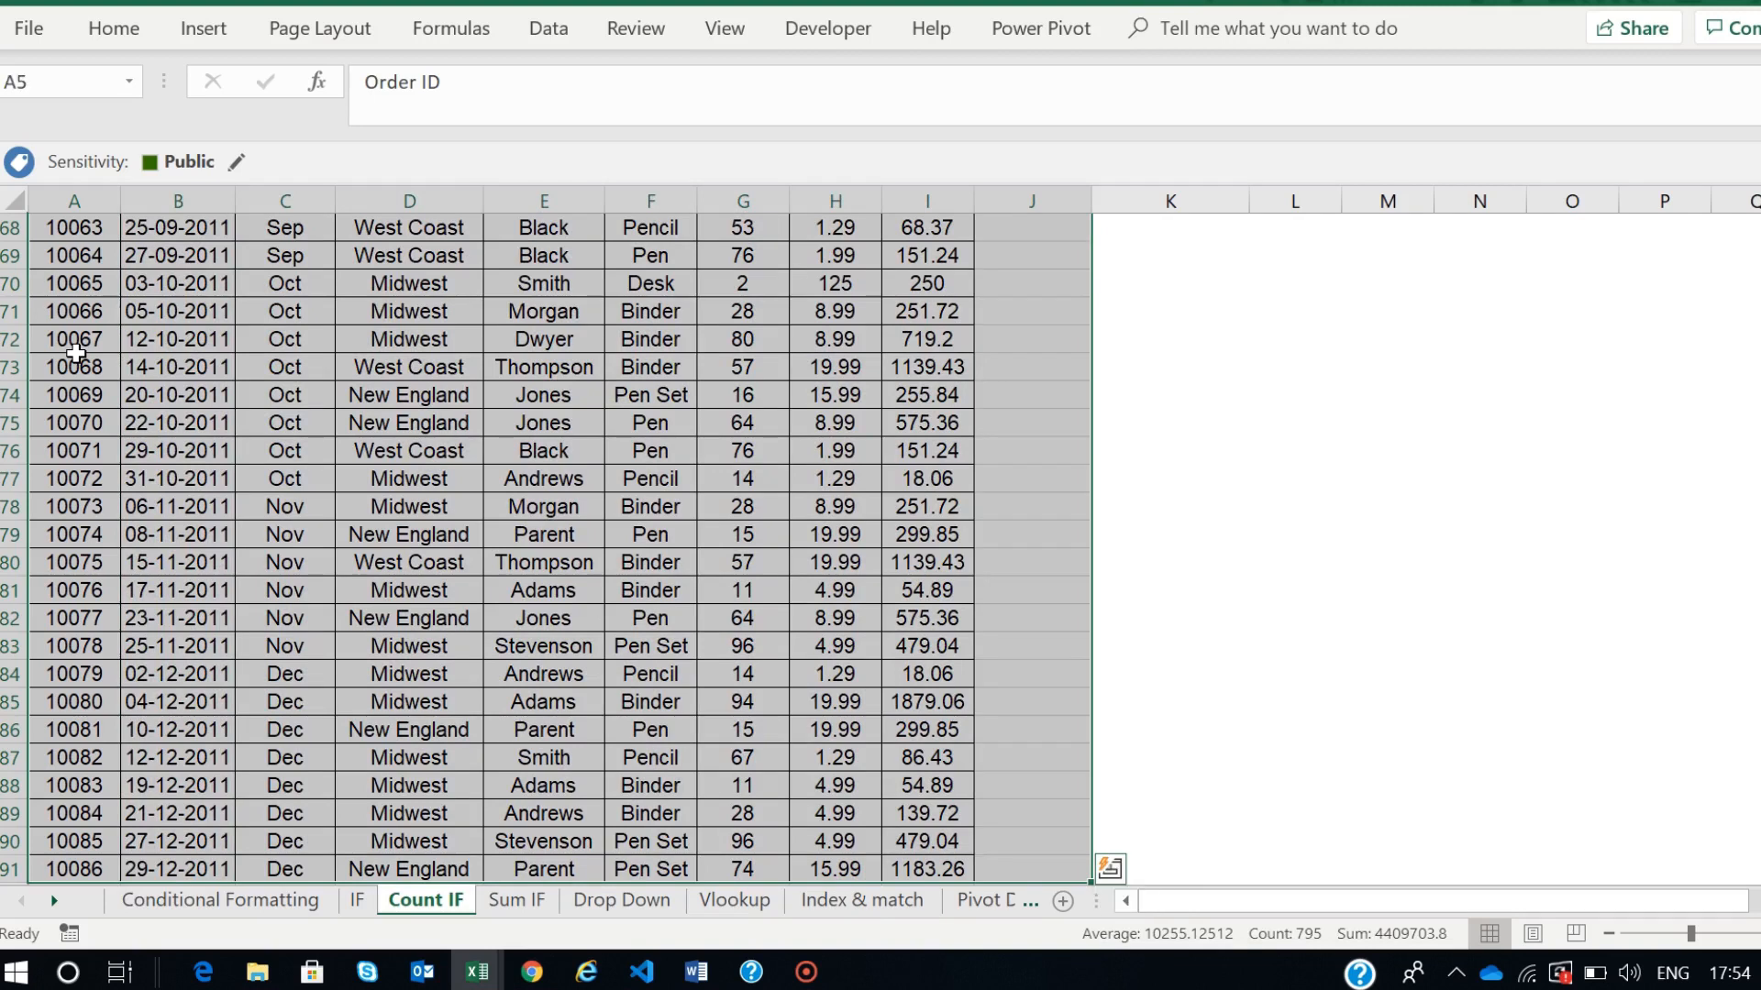
- Return to the top rows of the sheet and clear the table selection
scroll(1727, 679, "up", 20)
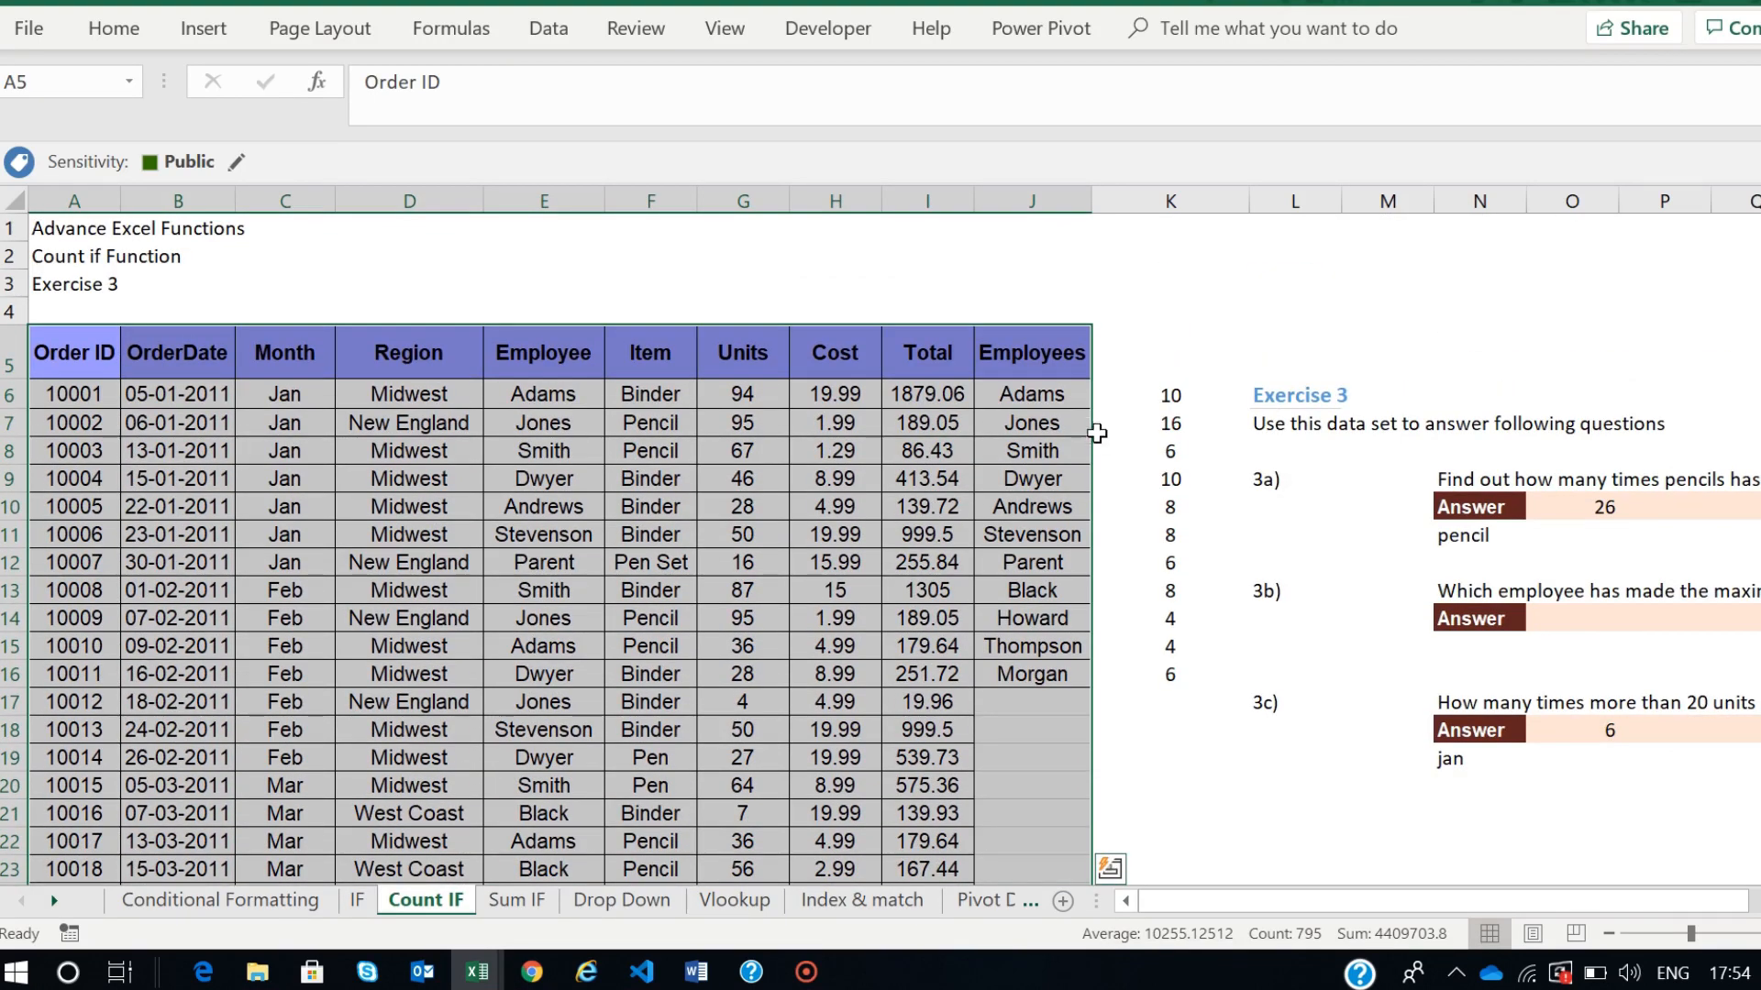
scroll(1050, 515, "down", 7)
scroll(1050, 516, "down", 15)
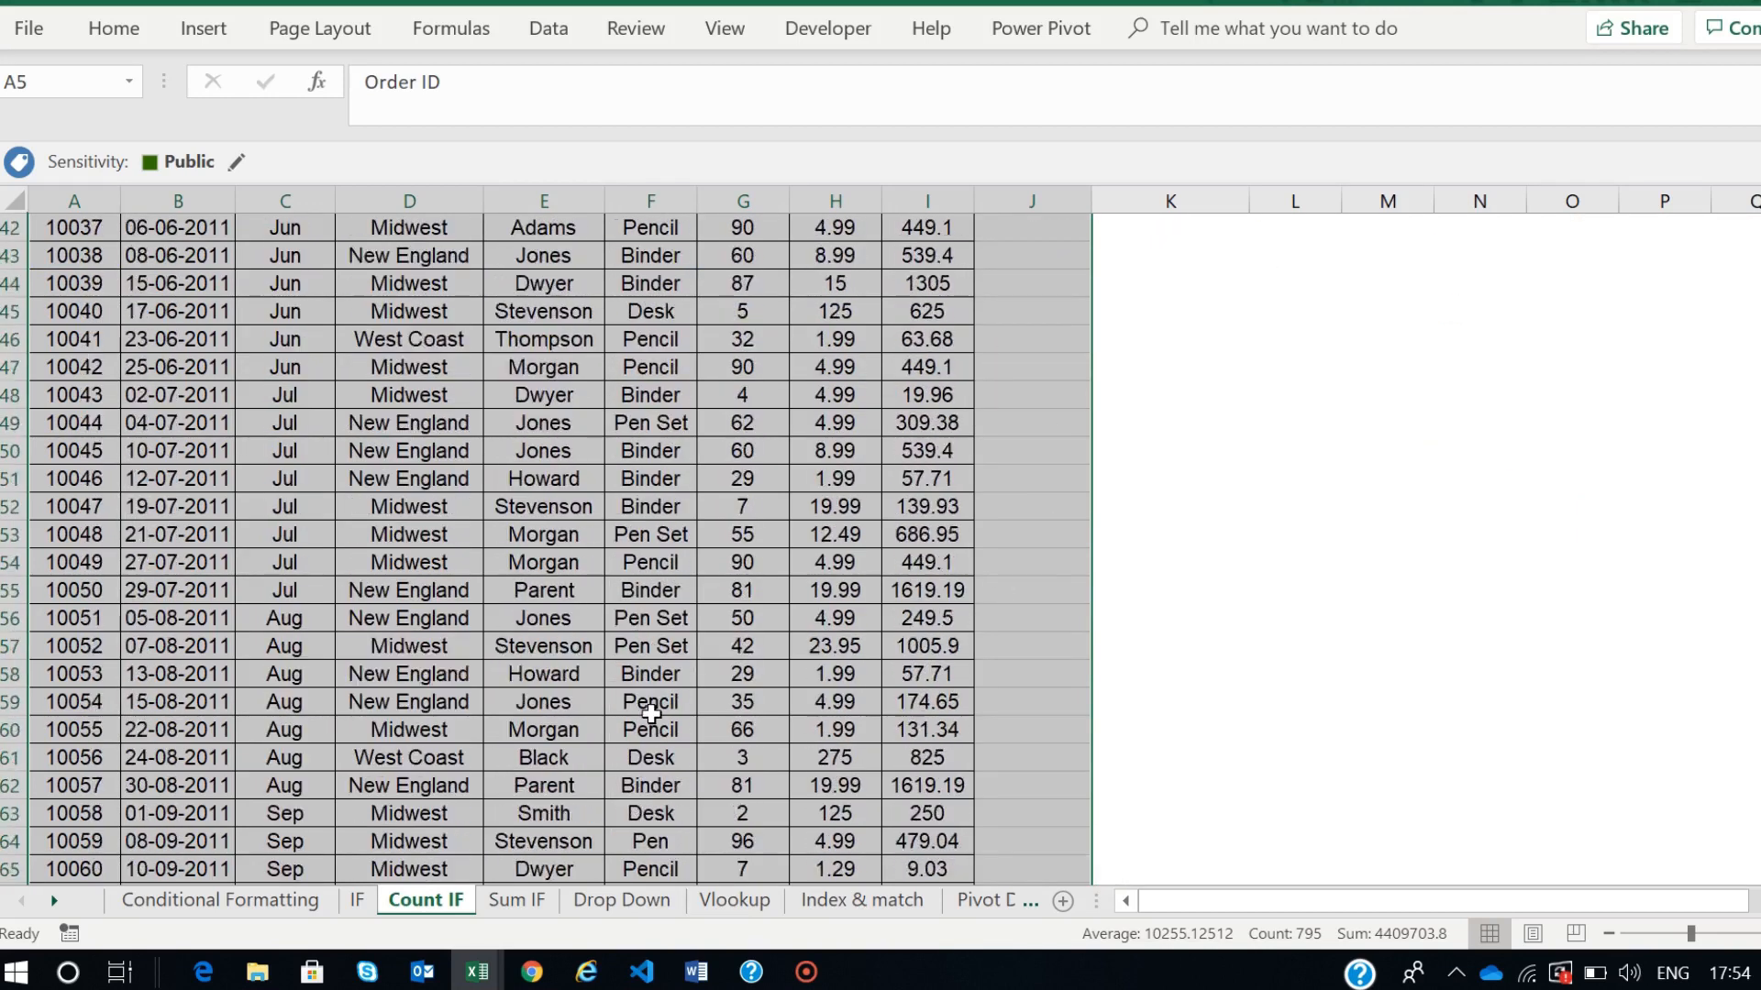
scroll(676, 720, "down", 4)
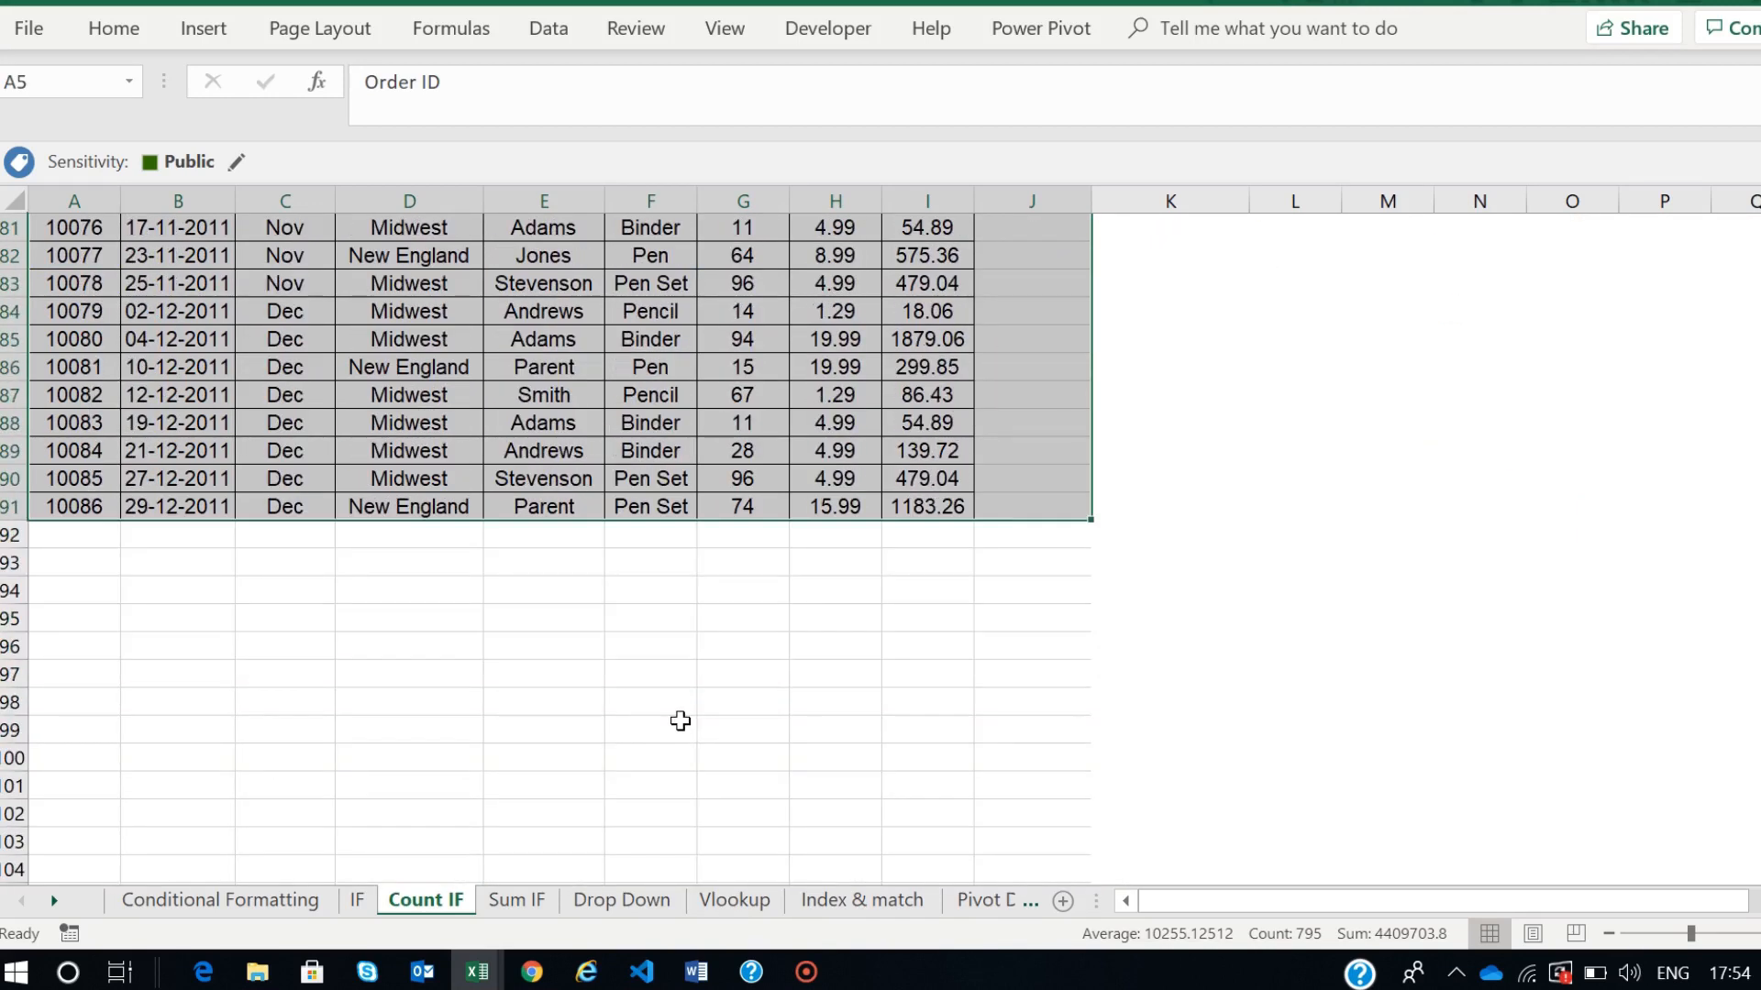
left_click_drag(1760, 820, 1760, 268)
left_click(951, 592)
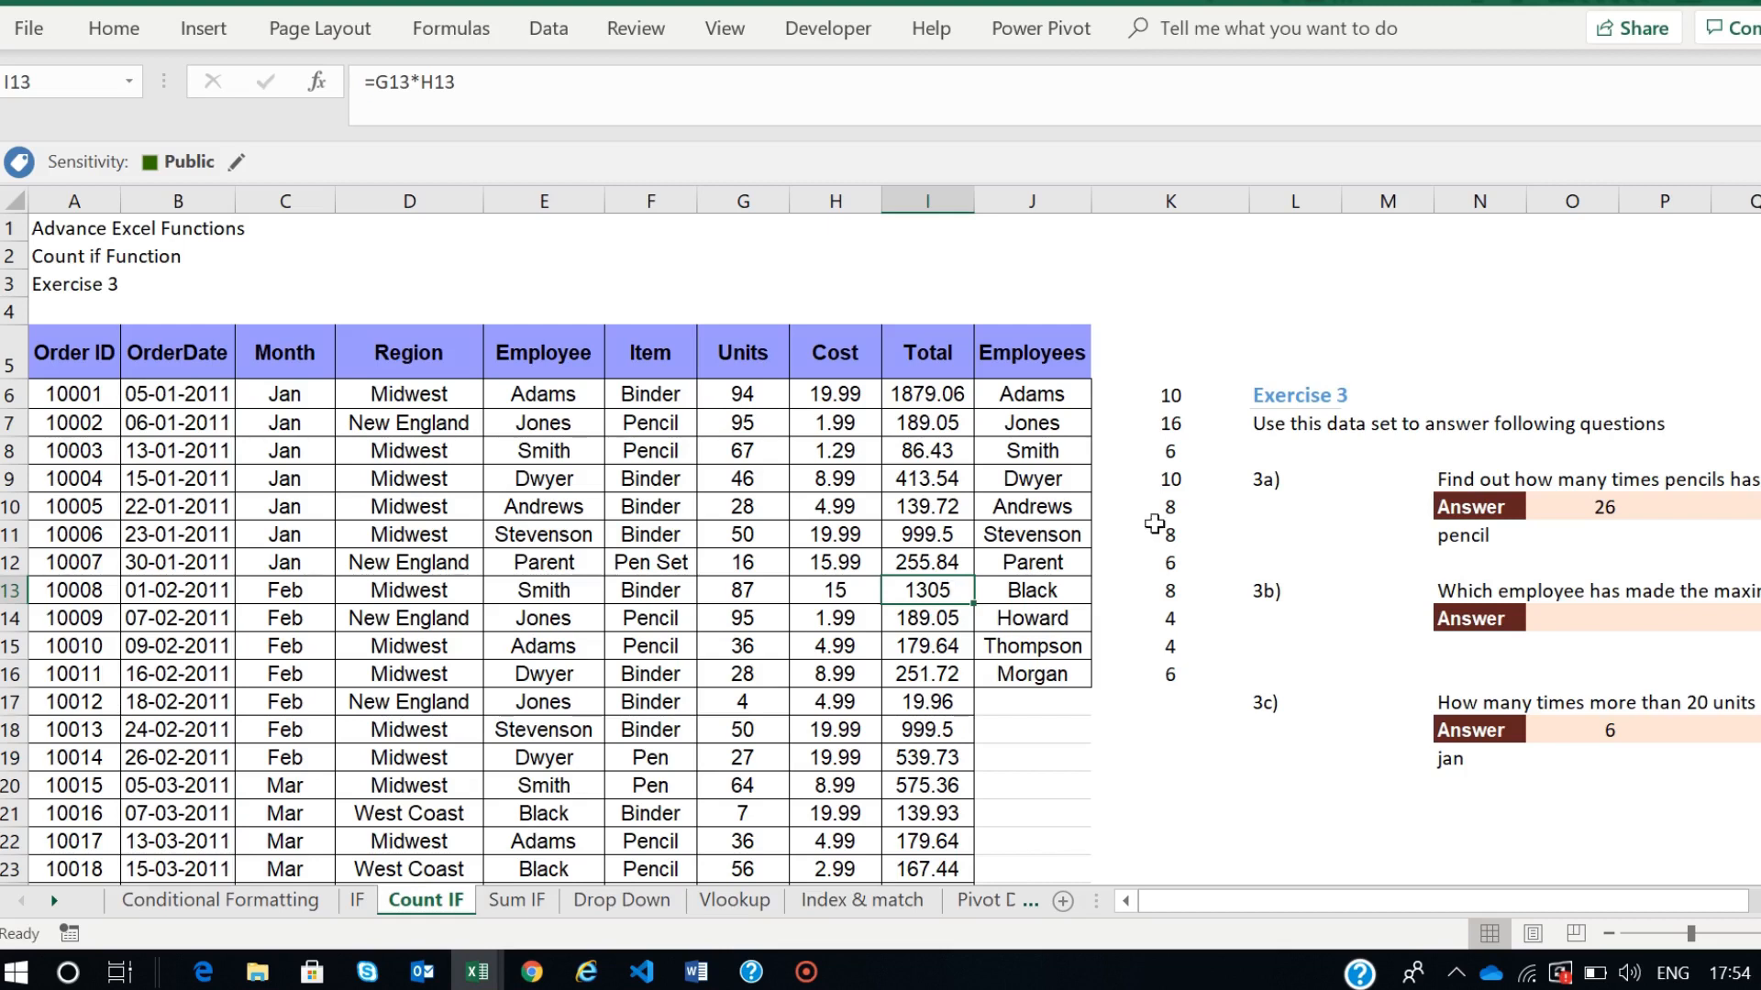
- Inspect the Adams count formula in K6 in the formula bar without changing it
scroll(881, 550, "right", 2)
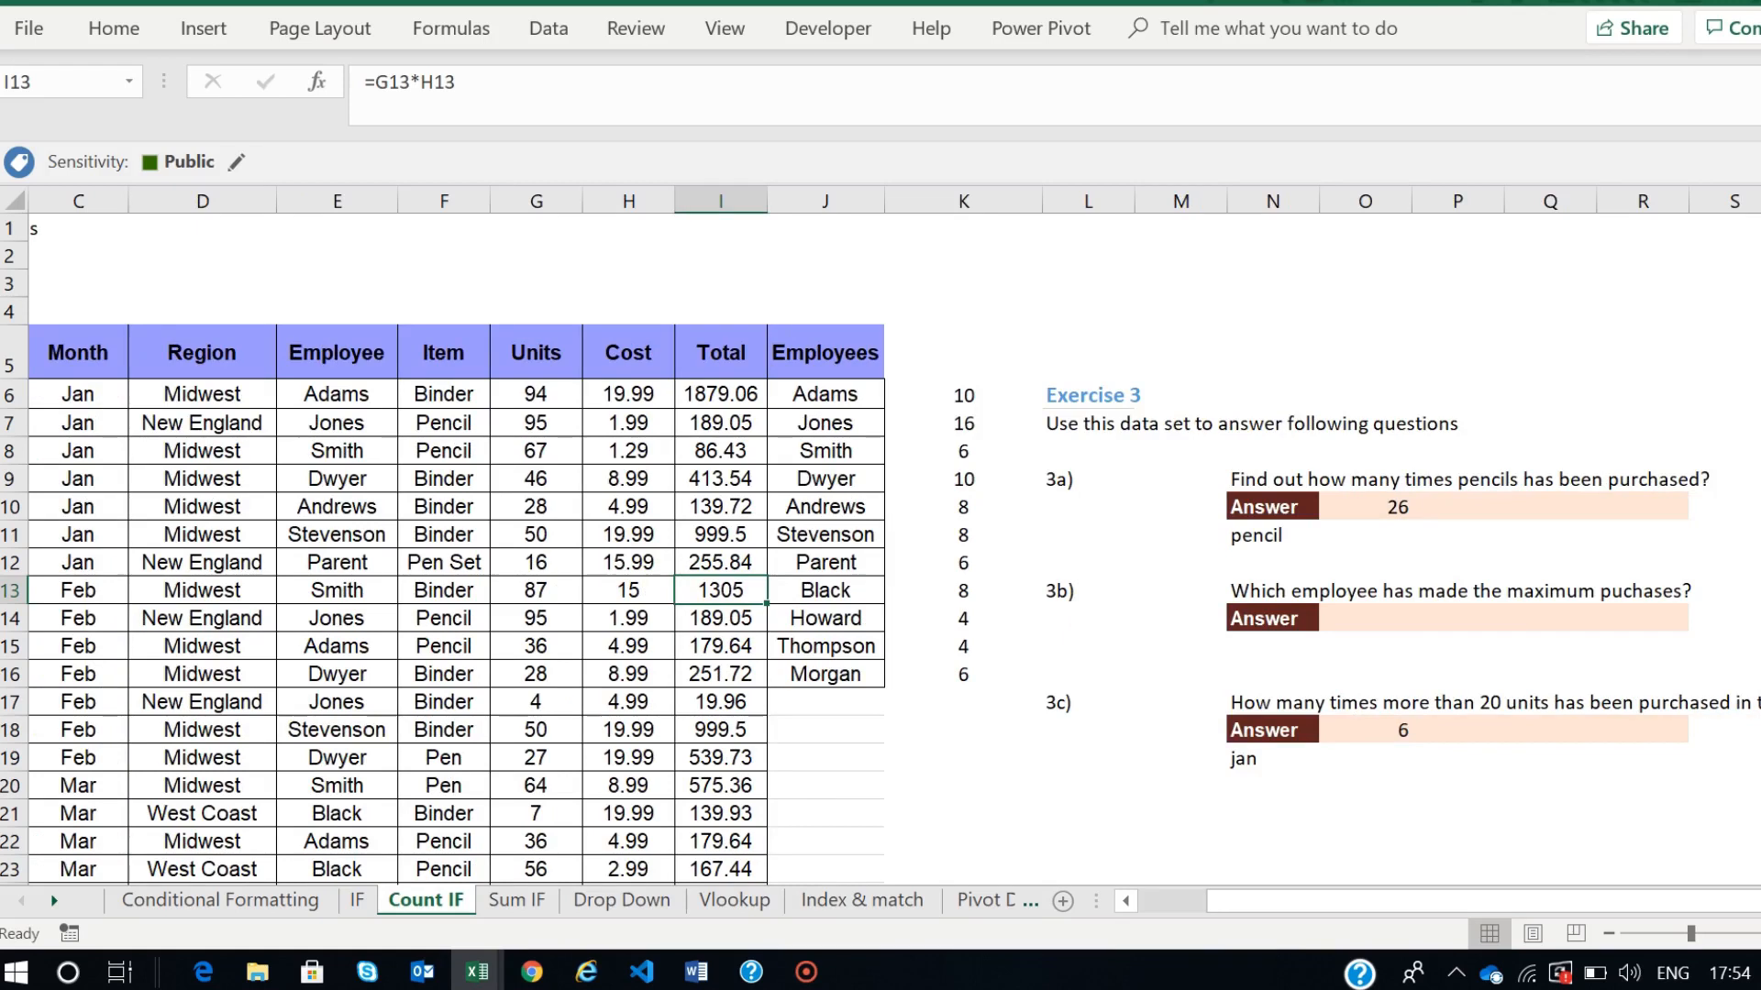
left_click(962, 396)
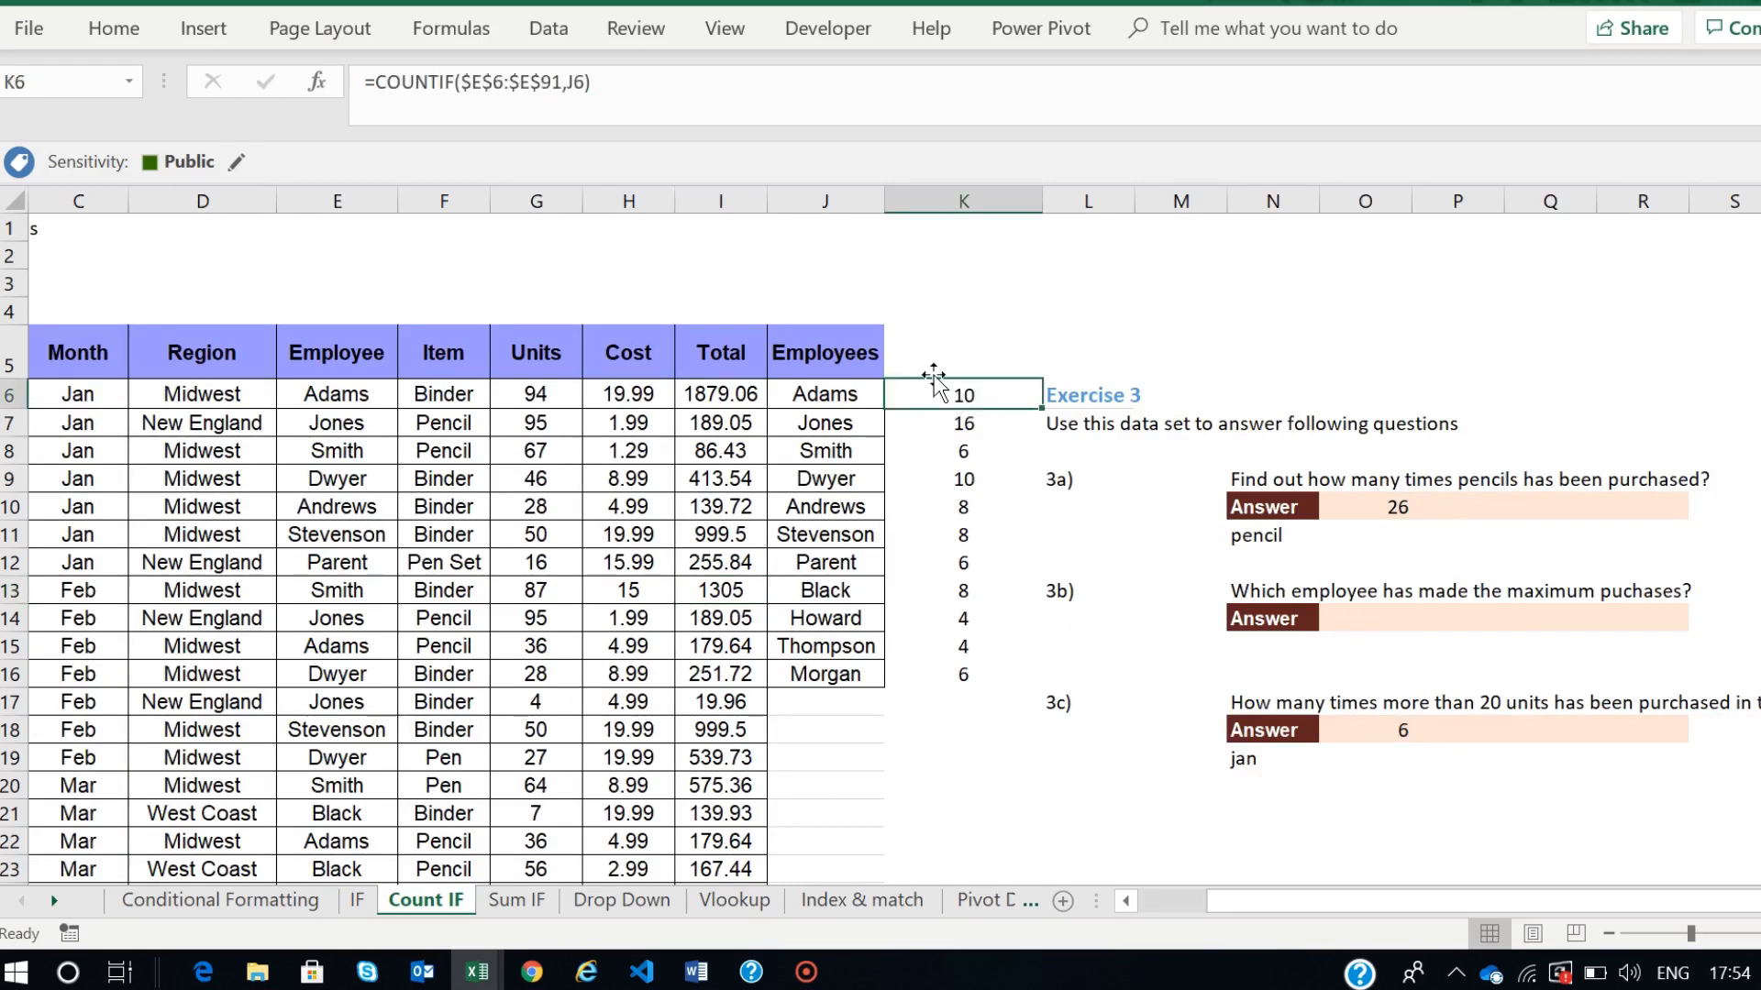
left_click(483, 81)
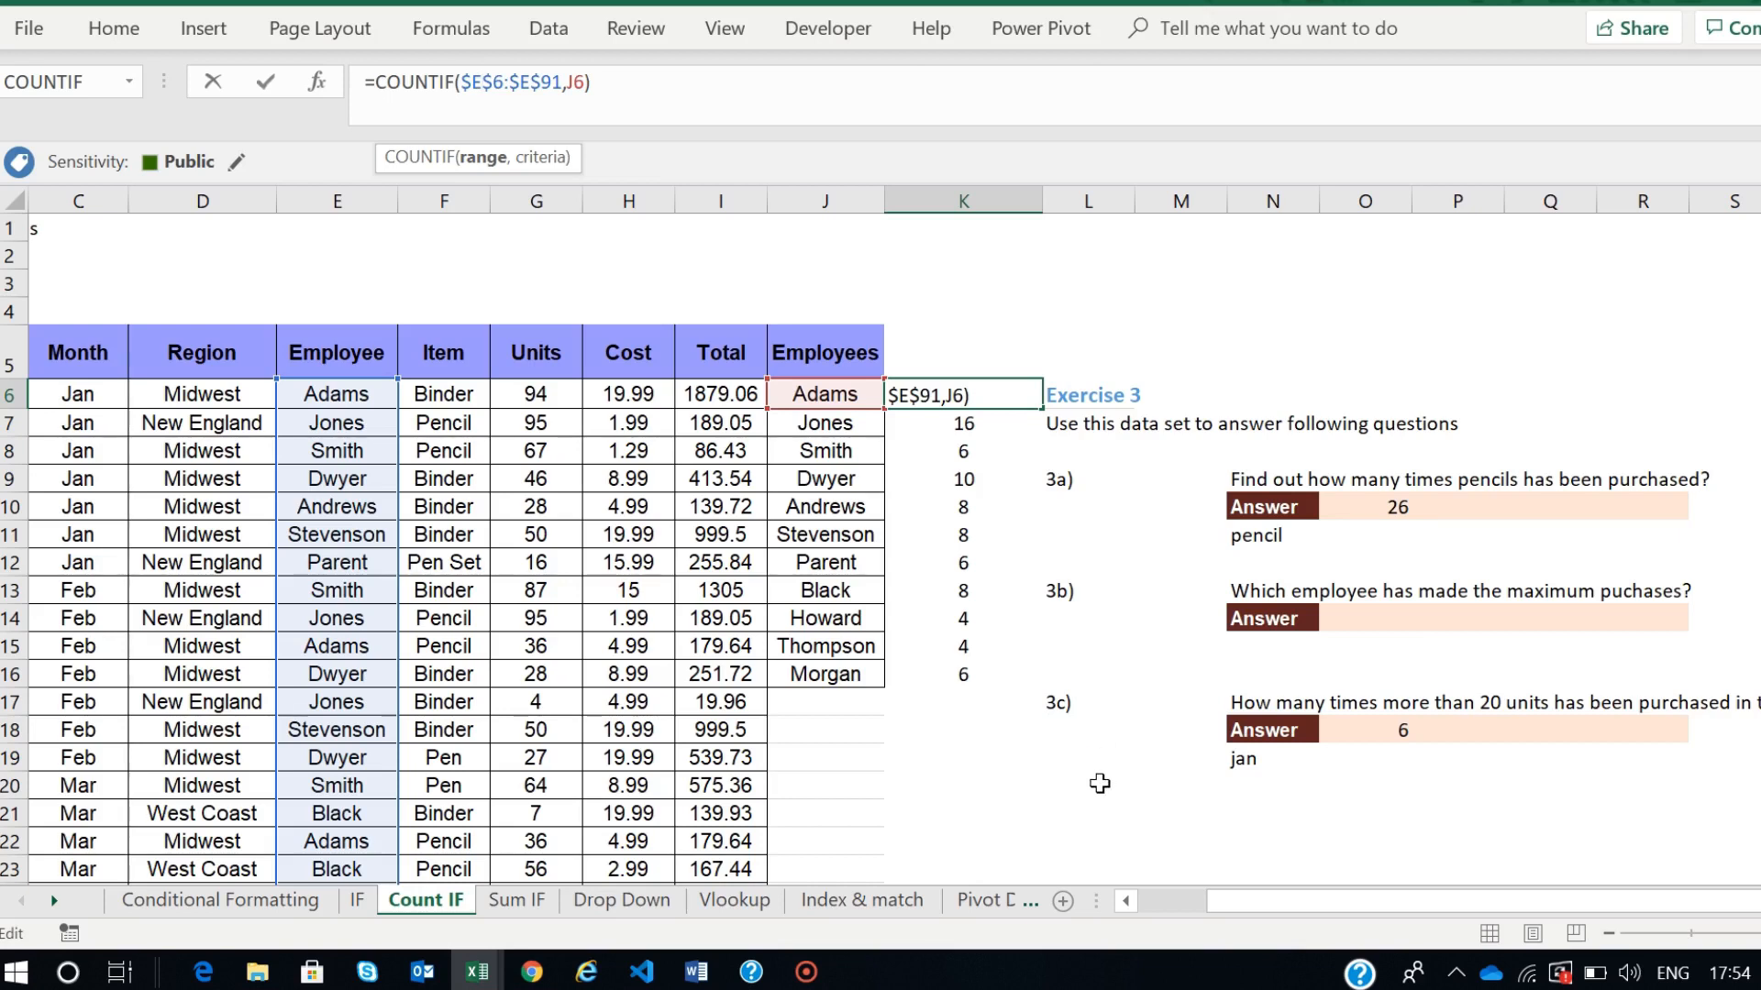
key("ctrl+Return")
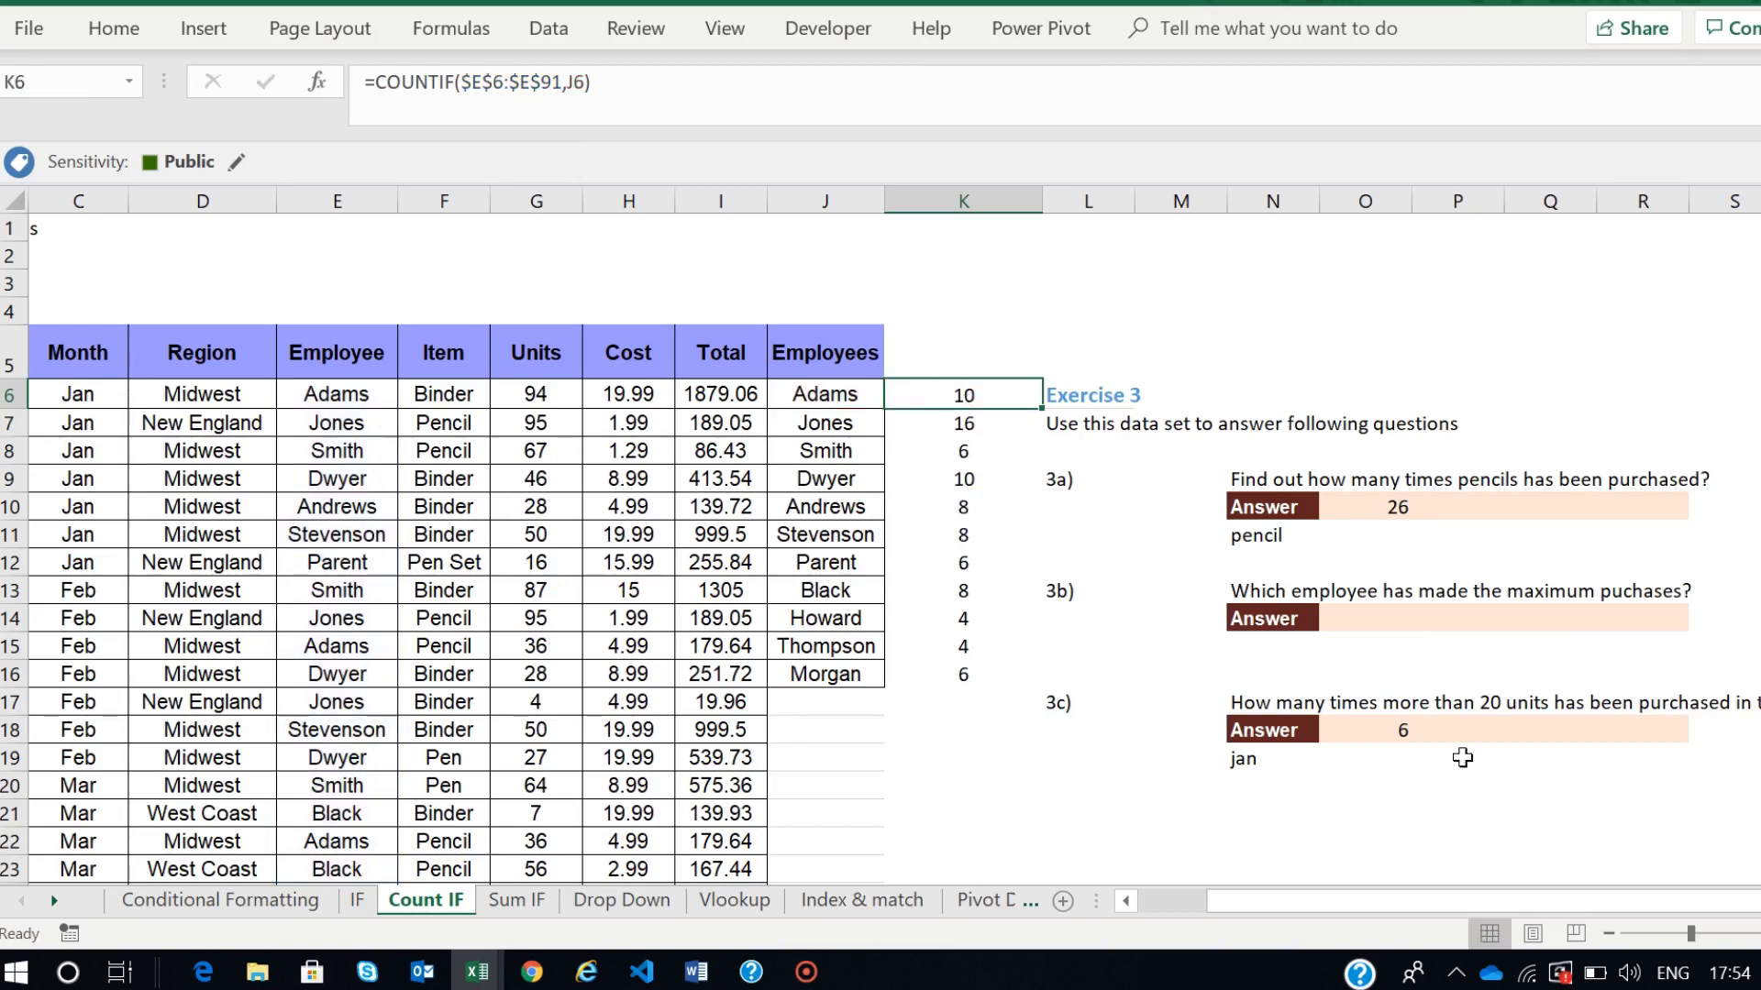
- Delete the Exercise 3c COUNTIFS answer of 6 in O18, leaving the cell empty
left_click(1378, 734)
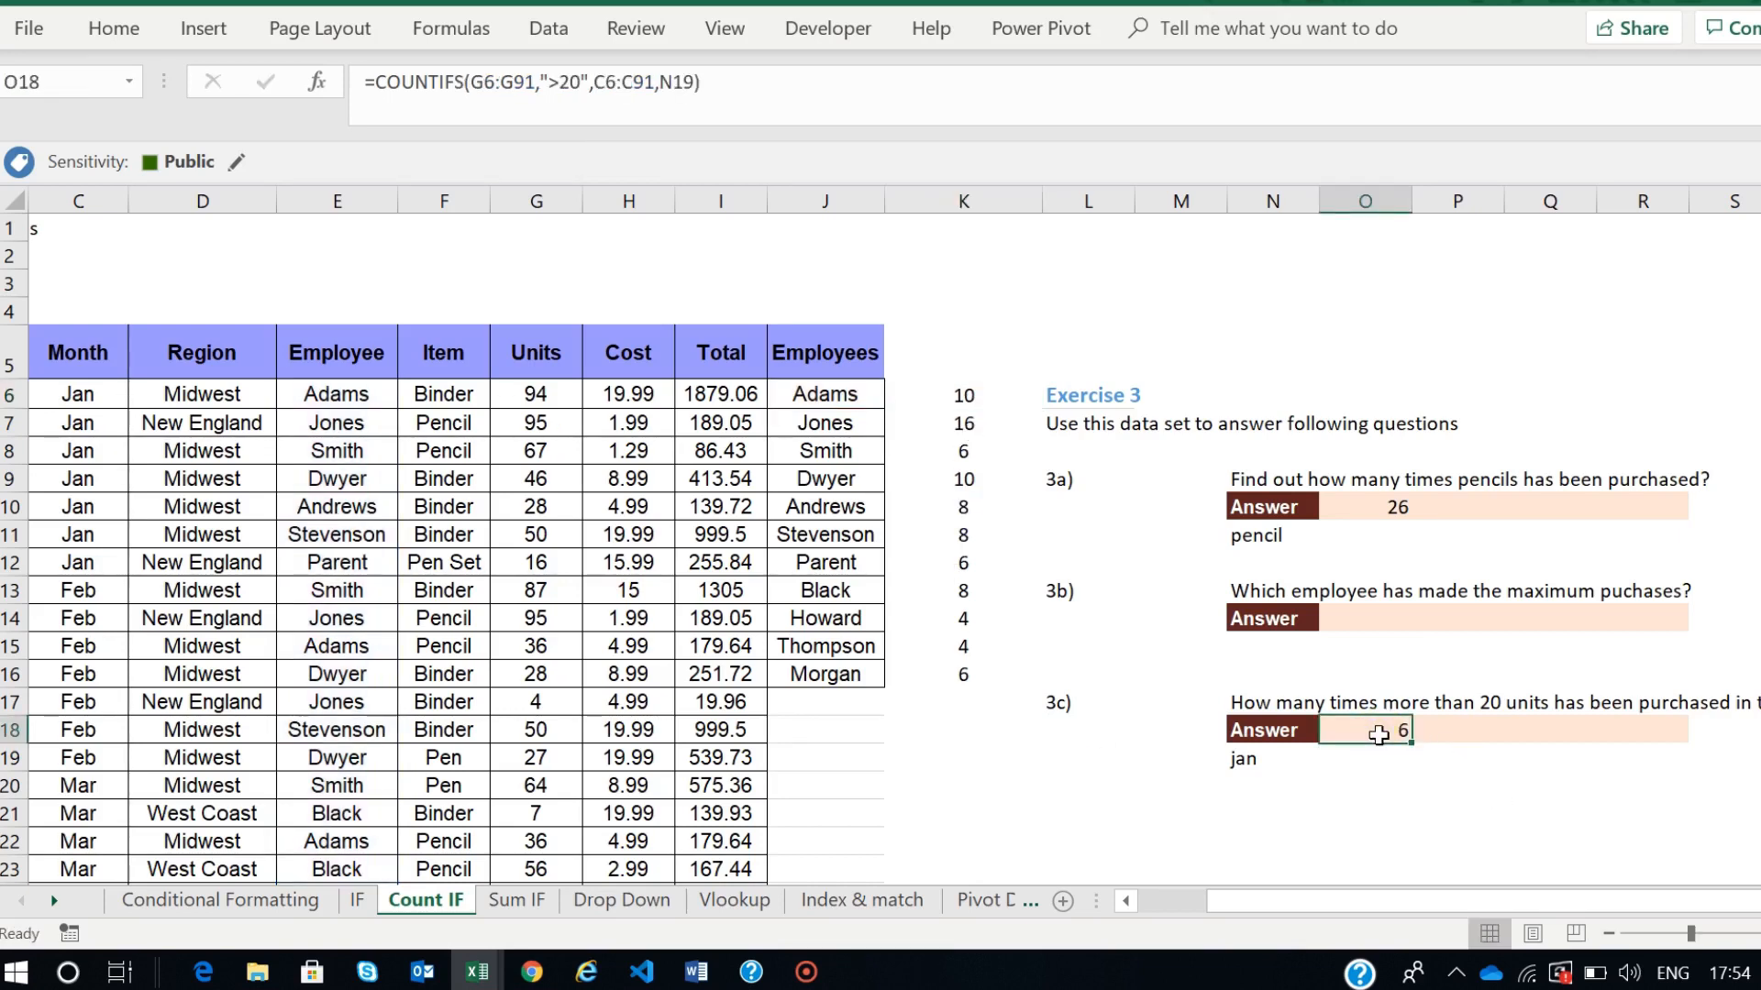
key("Delete")
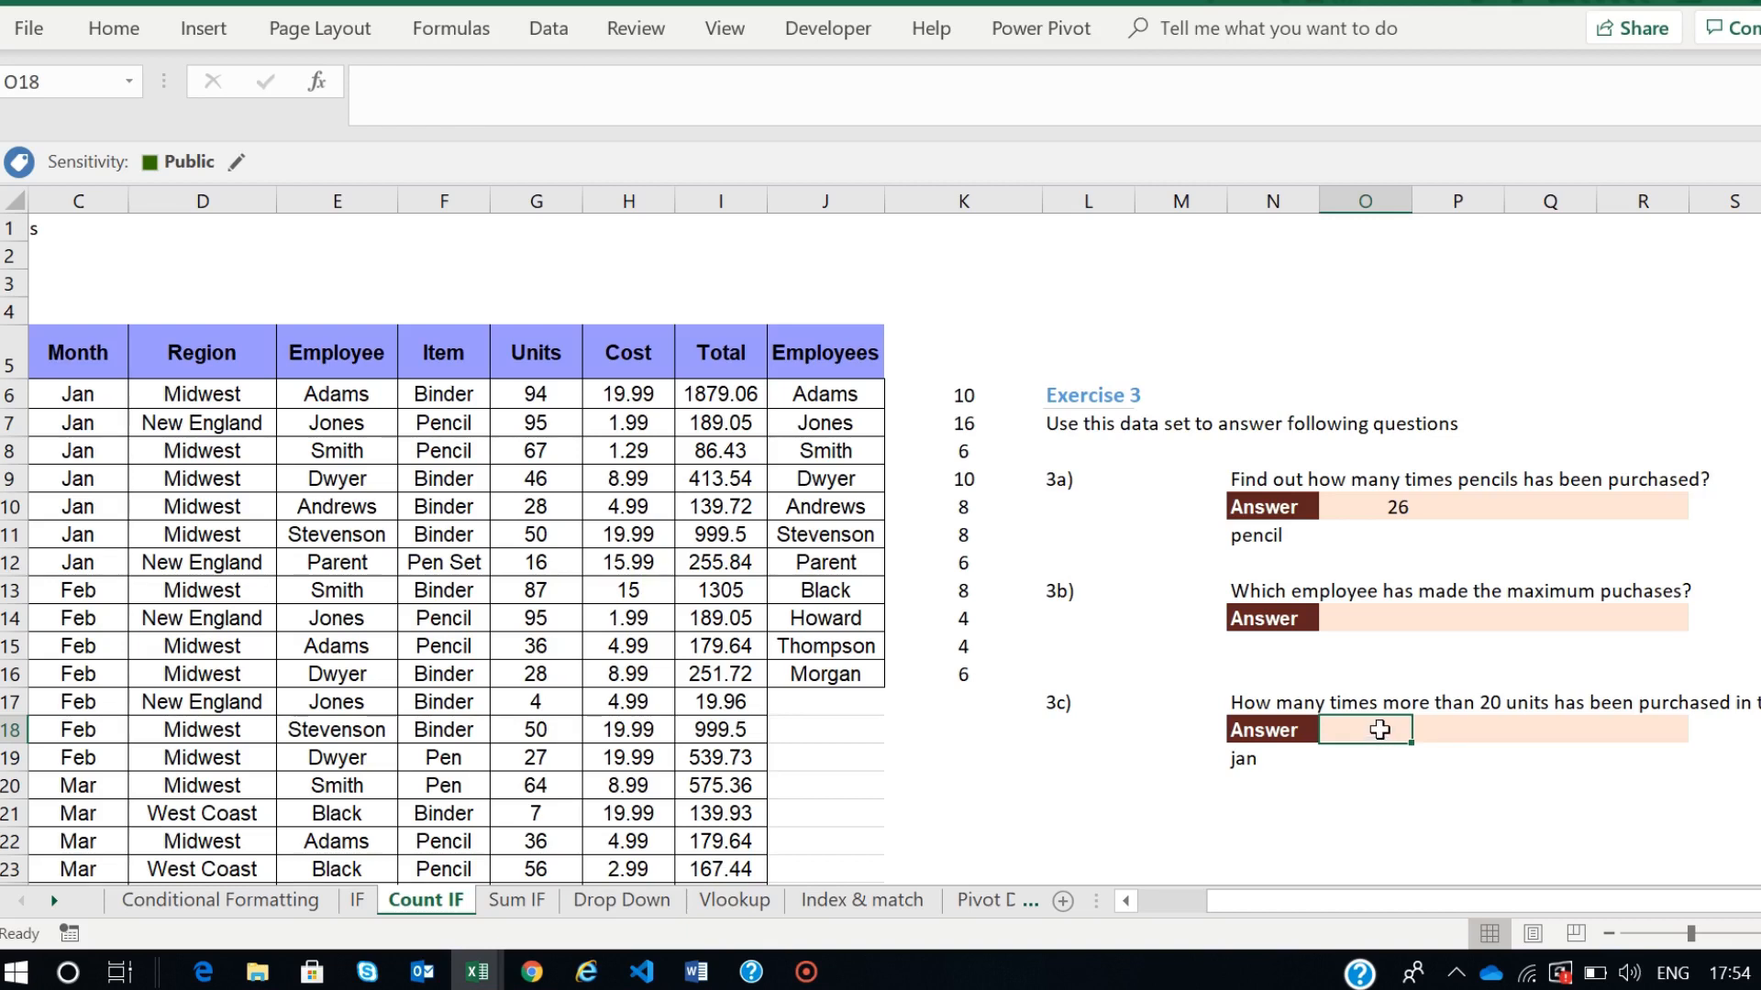
scroll(1454, 733, "right", 2)
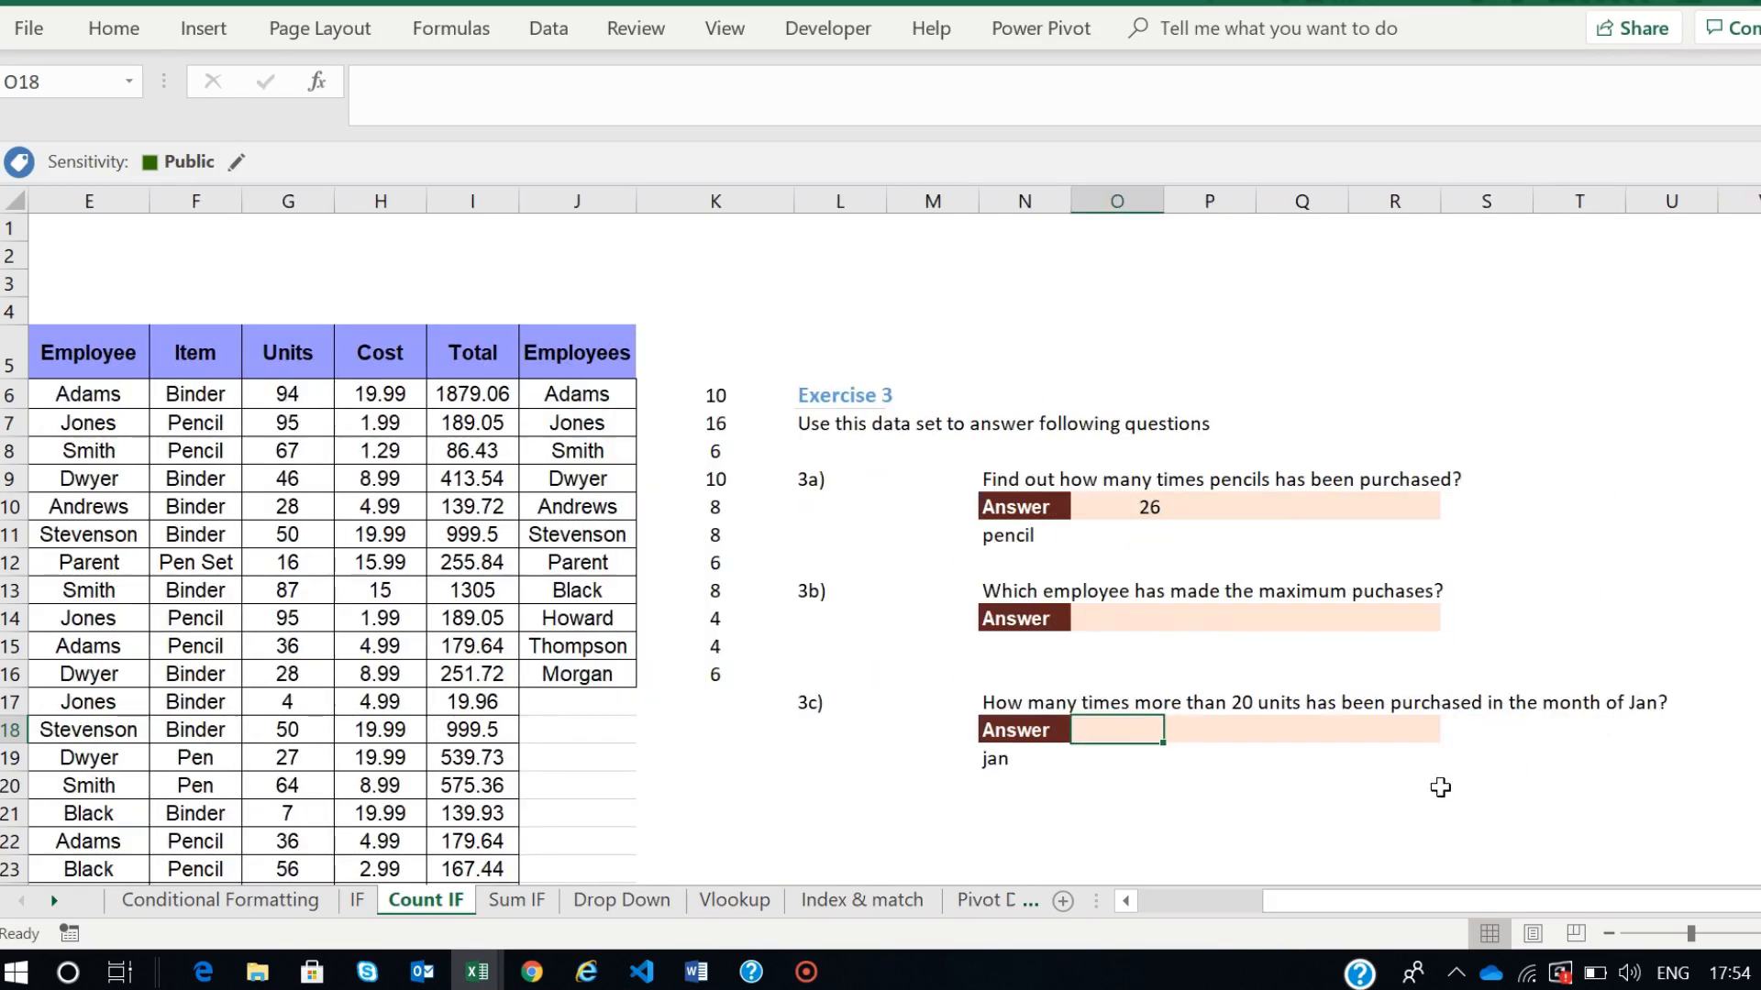
key("ctrl+z")
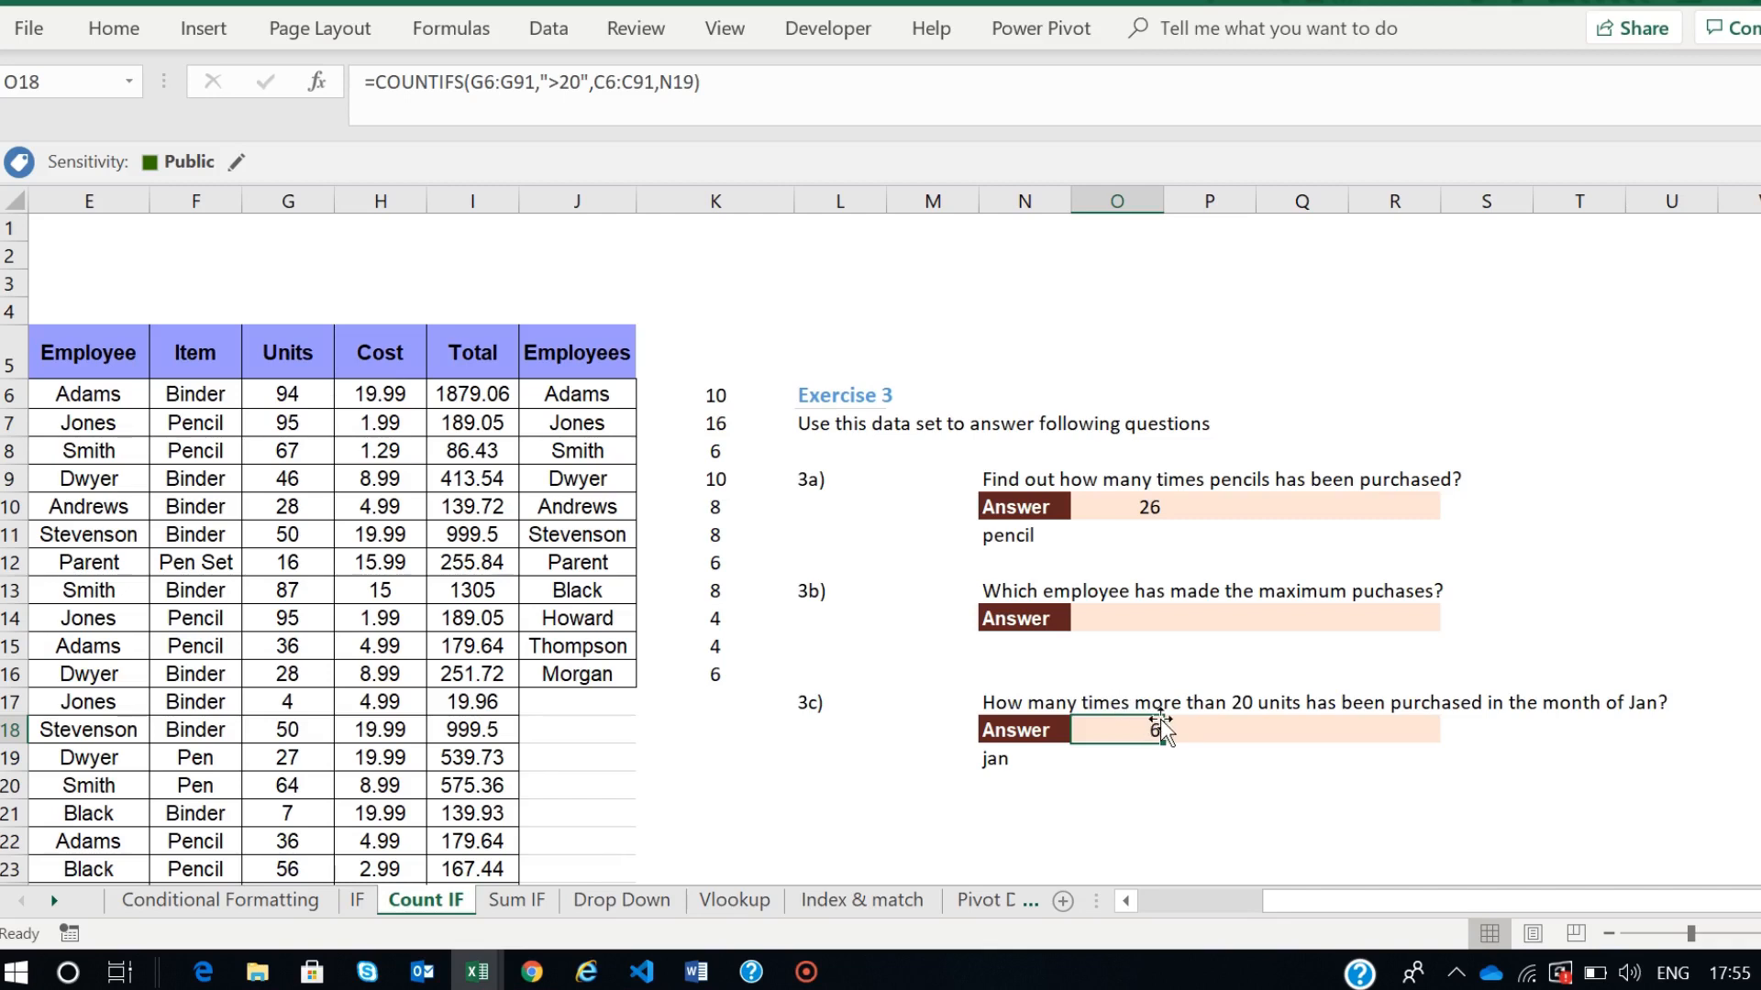
left_click(1125, 903)
left_click(1124, 903)
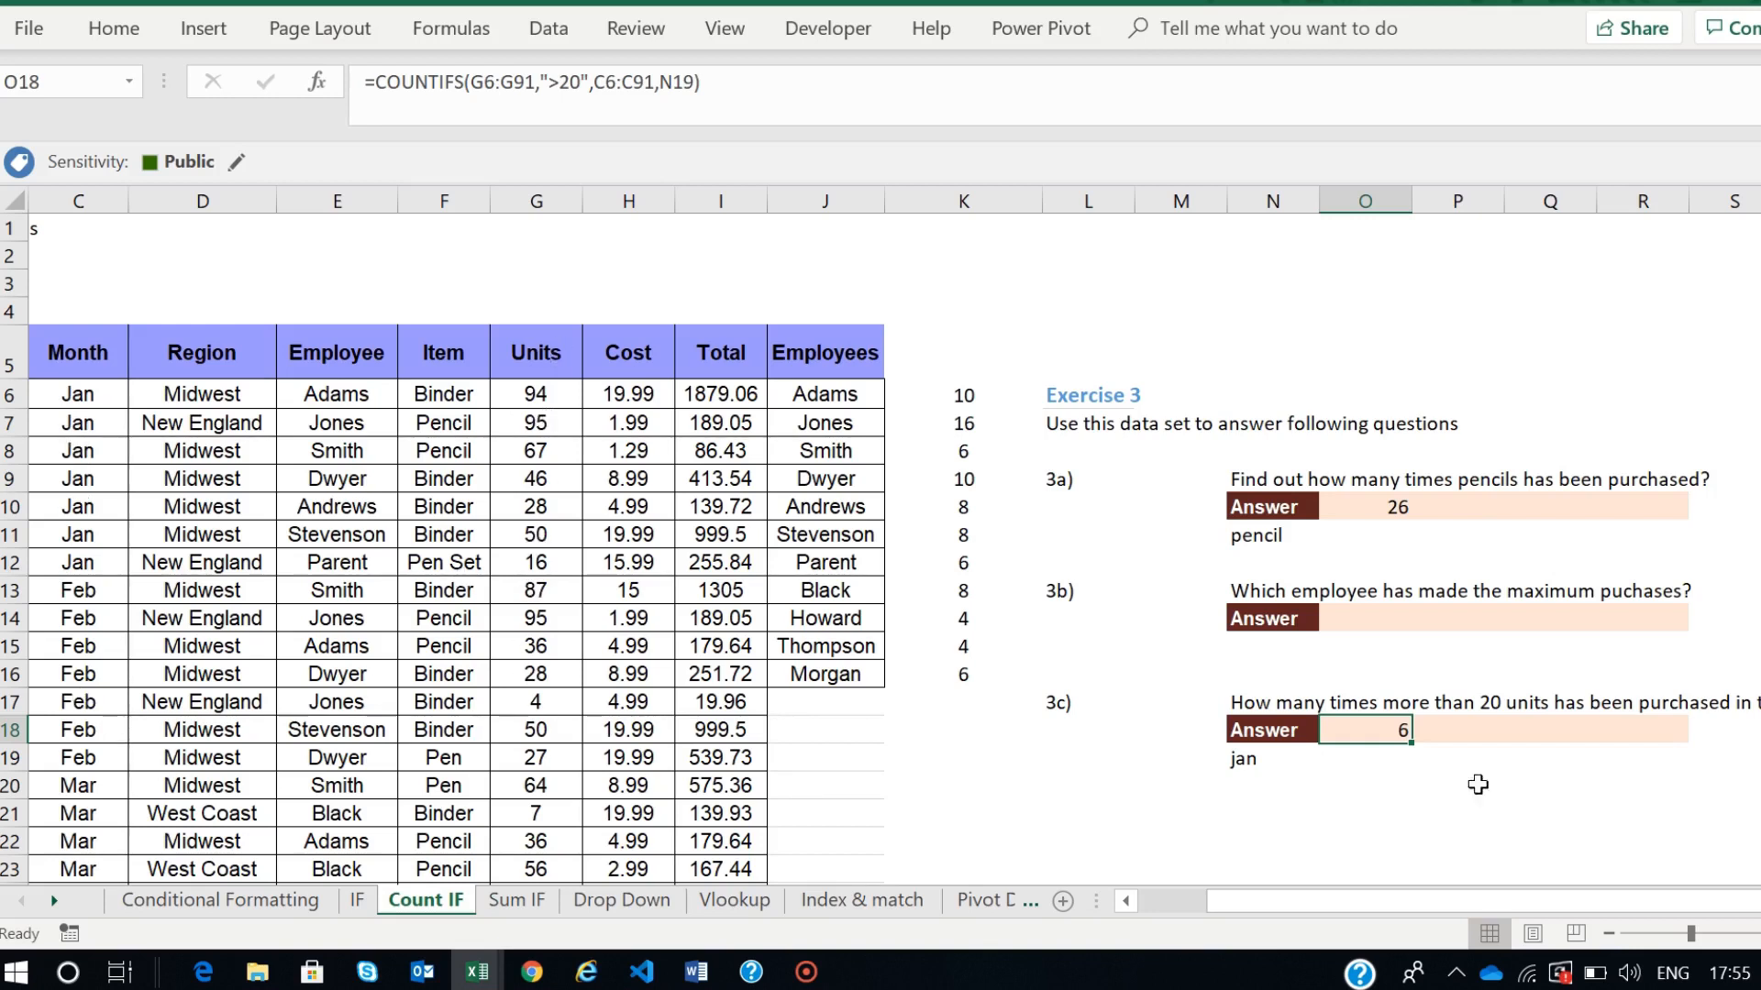
scroll(1498, 805, "right", 1)
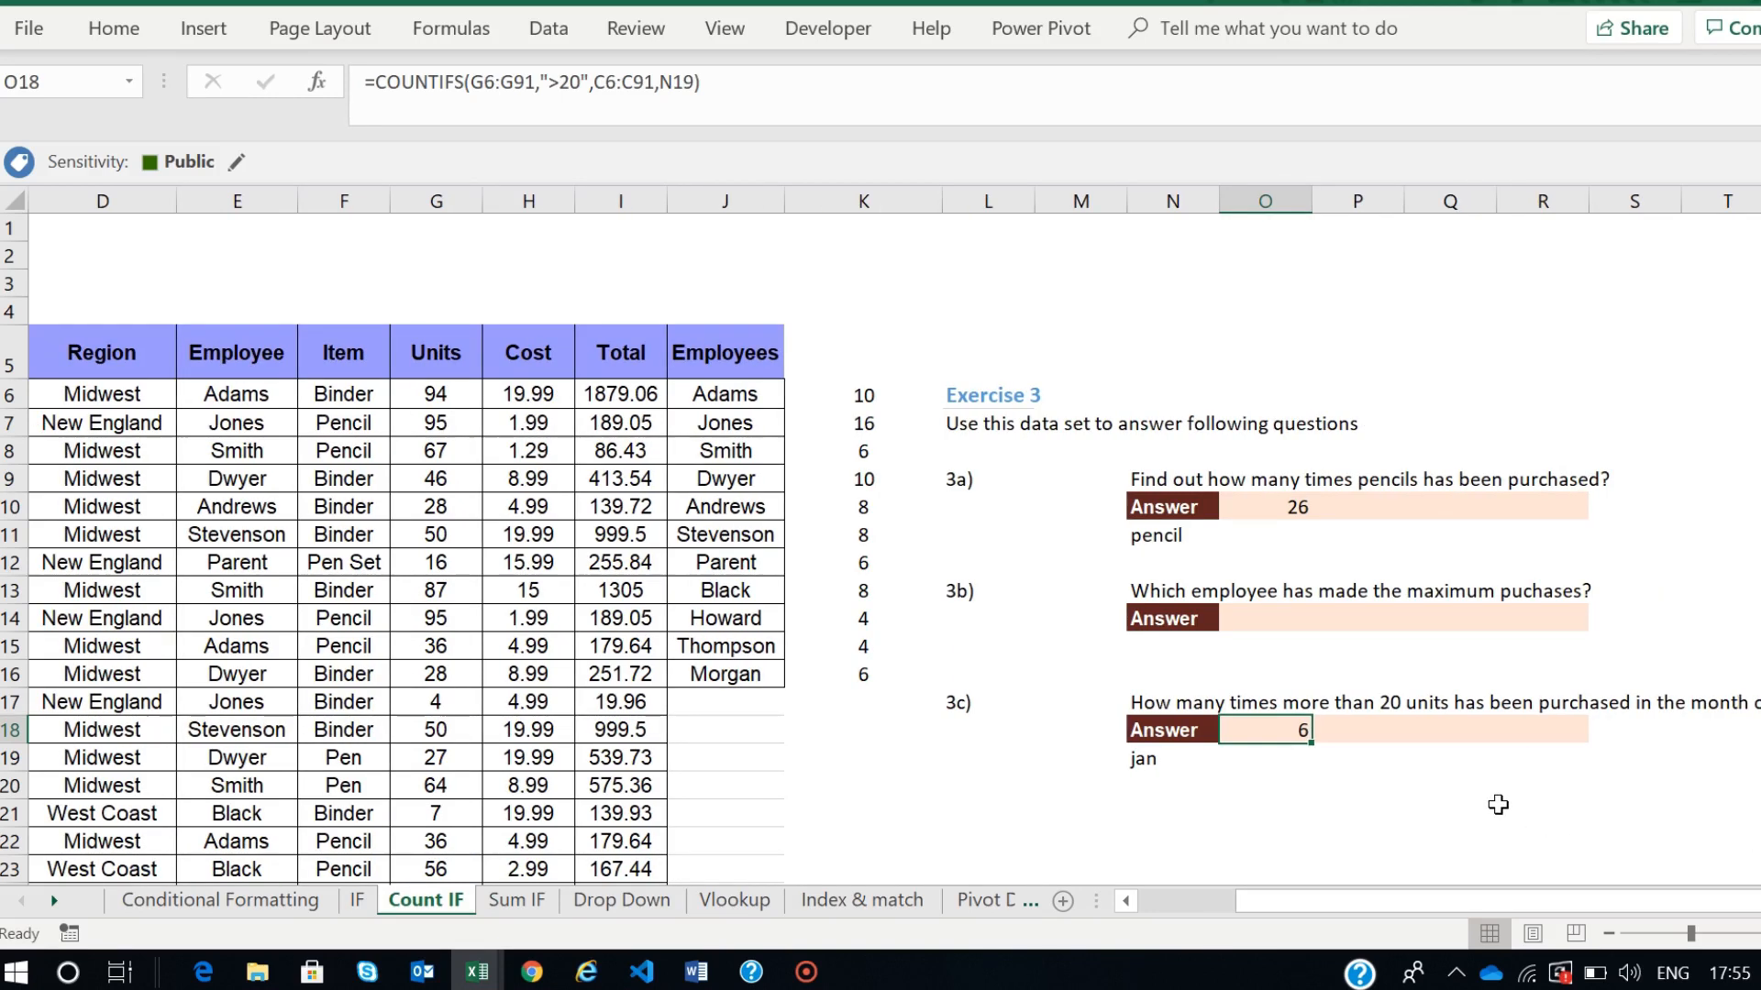
key("Delete")
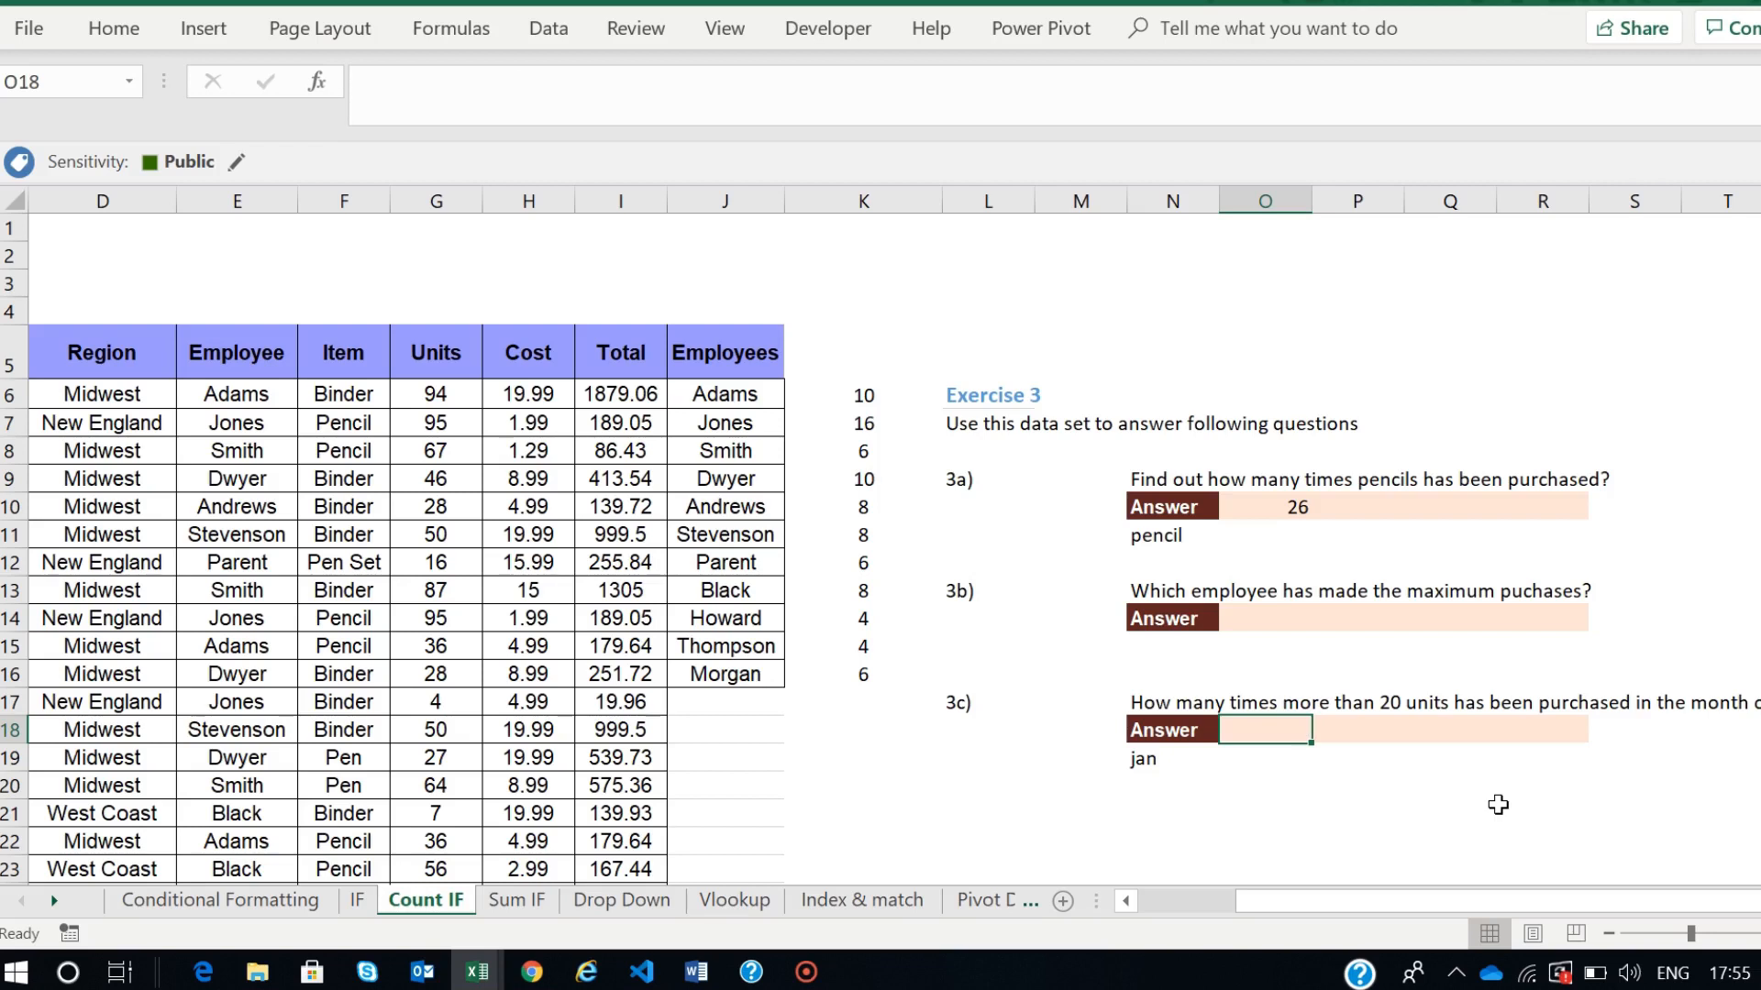
- Start a COUNTIFS in O18 using Units range G6:G91 with criterion ">20"
type("=")
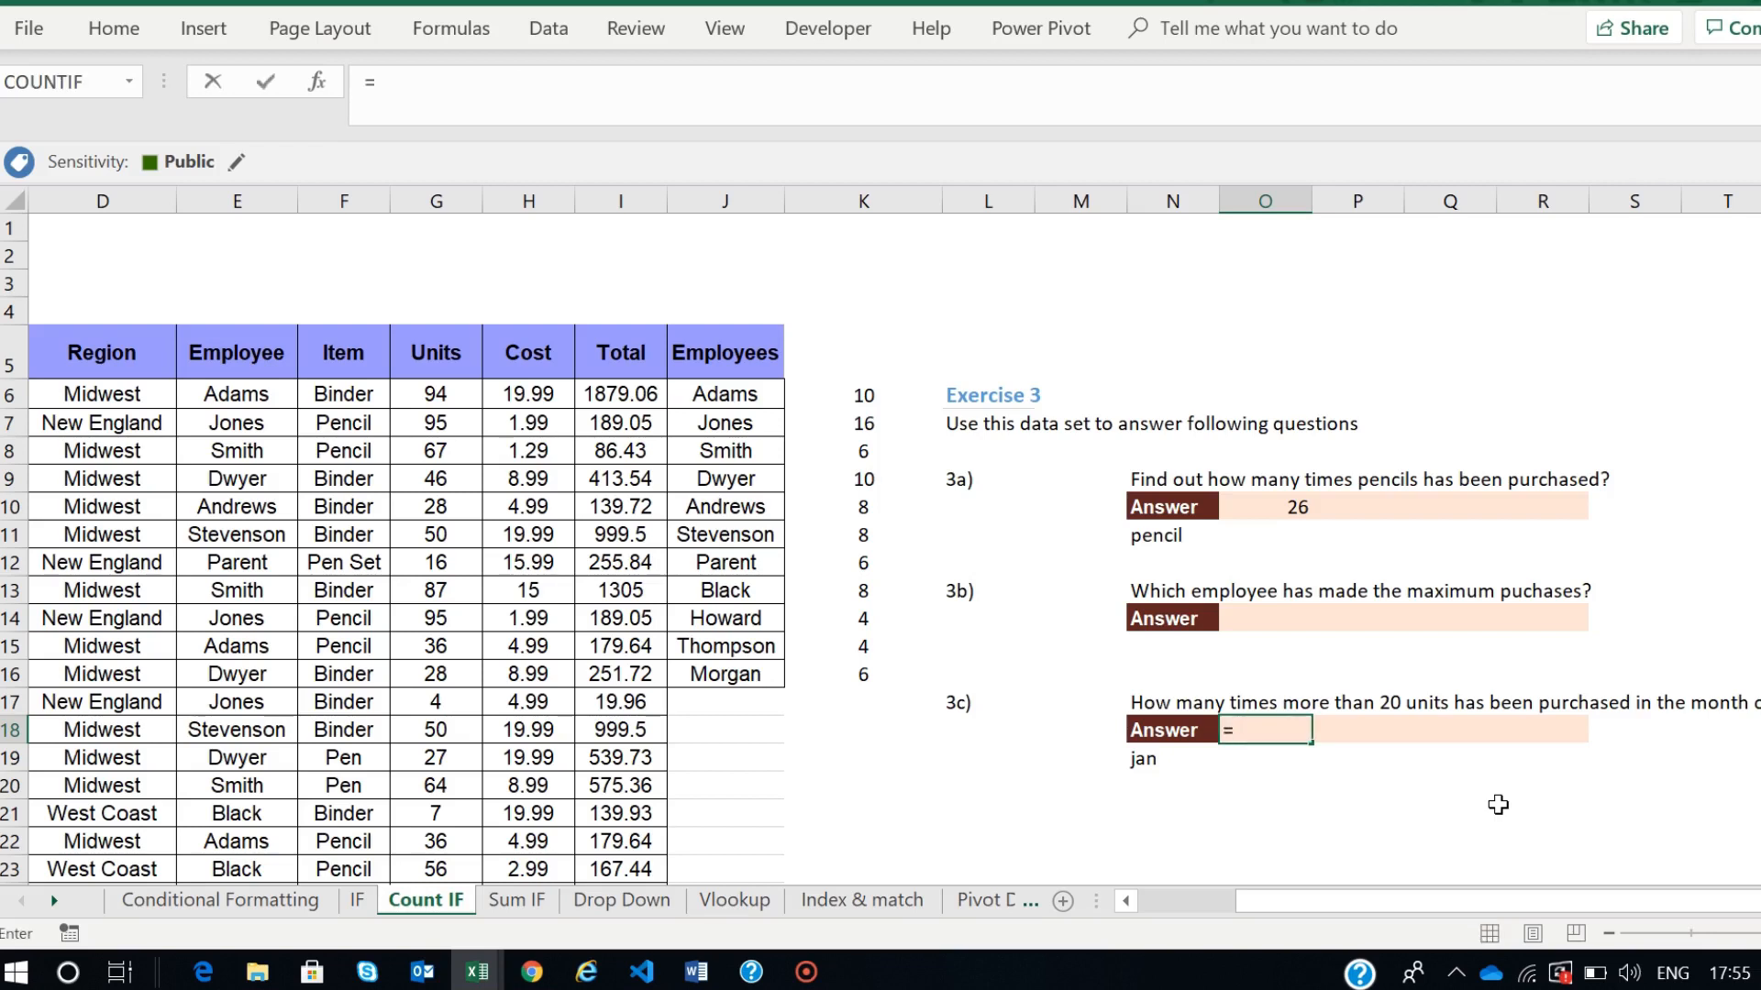
type("count")
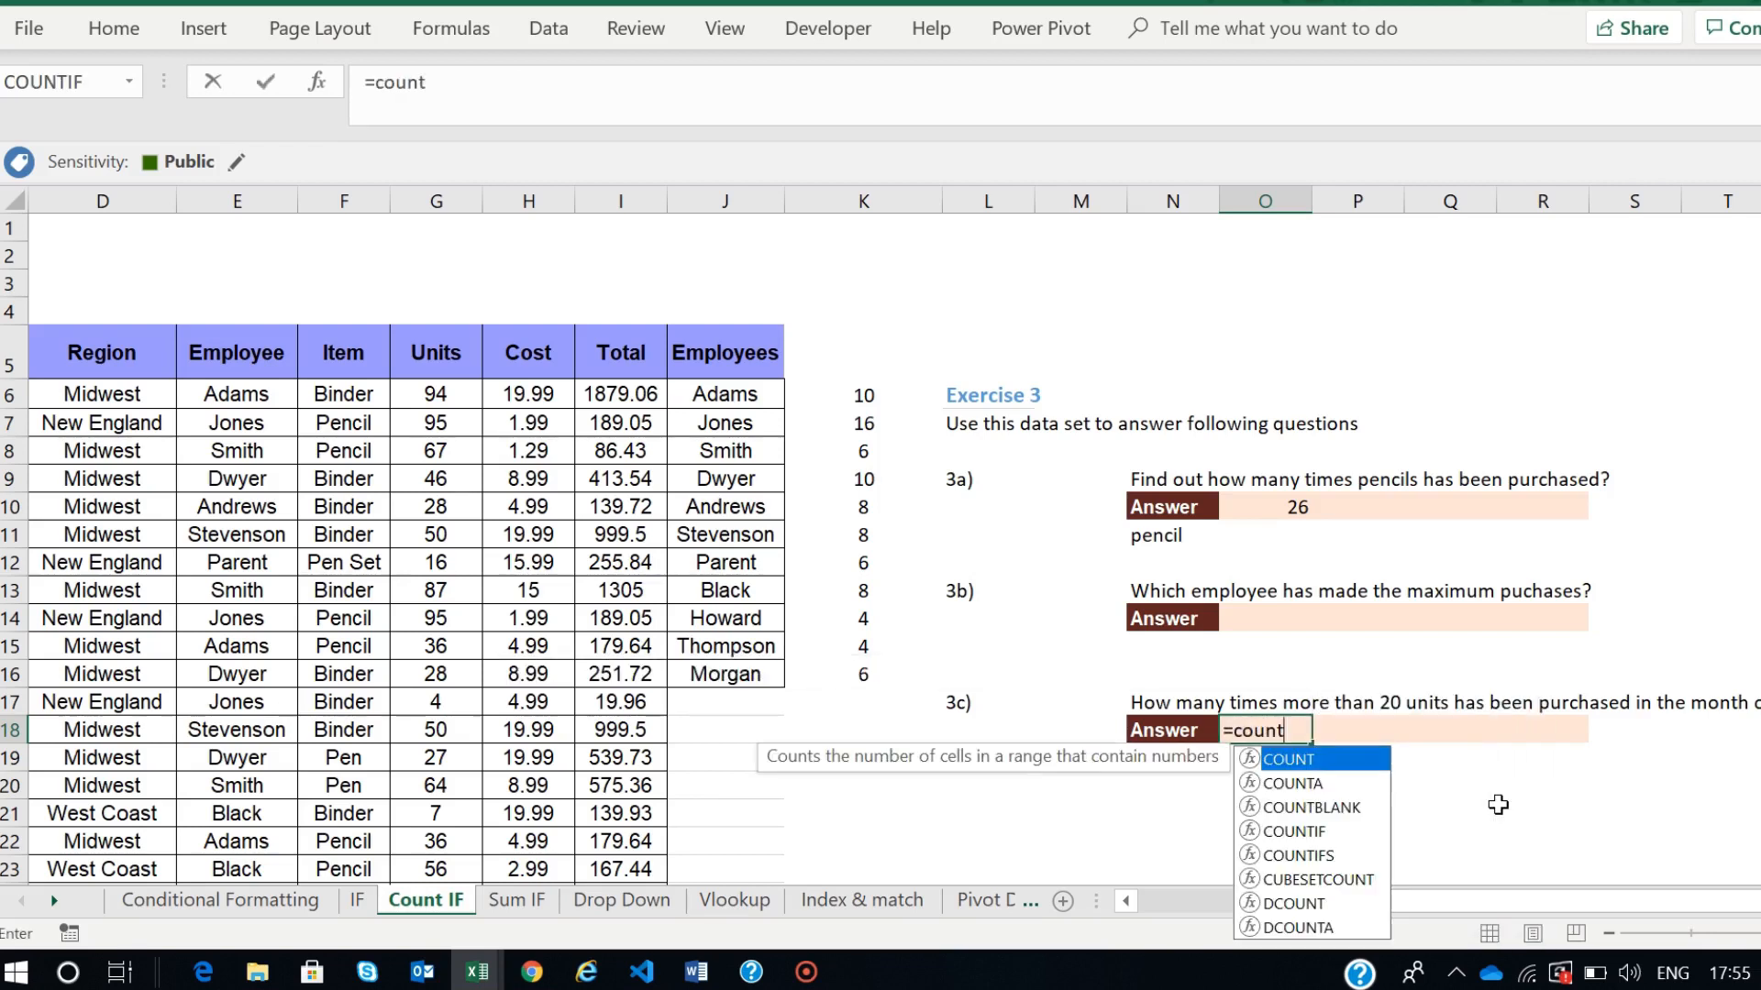
type("if")
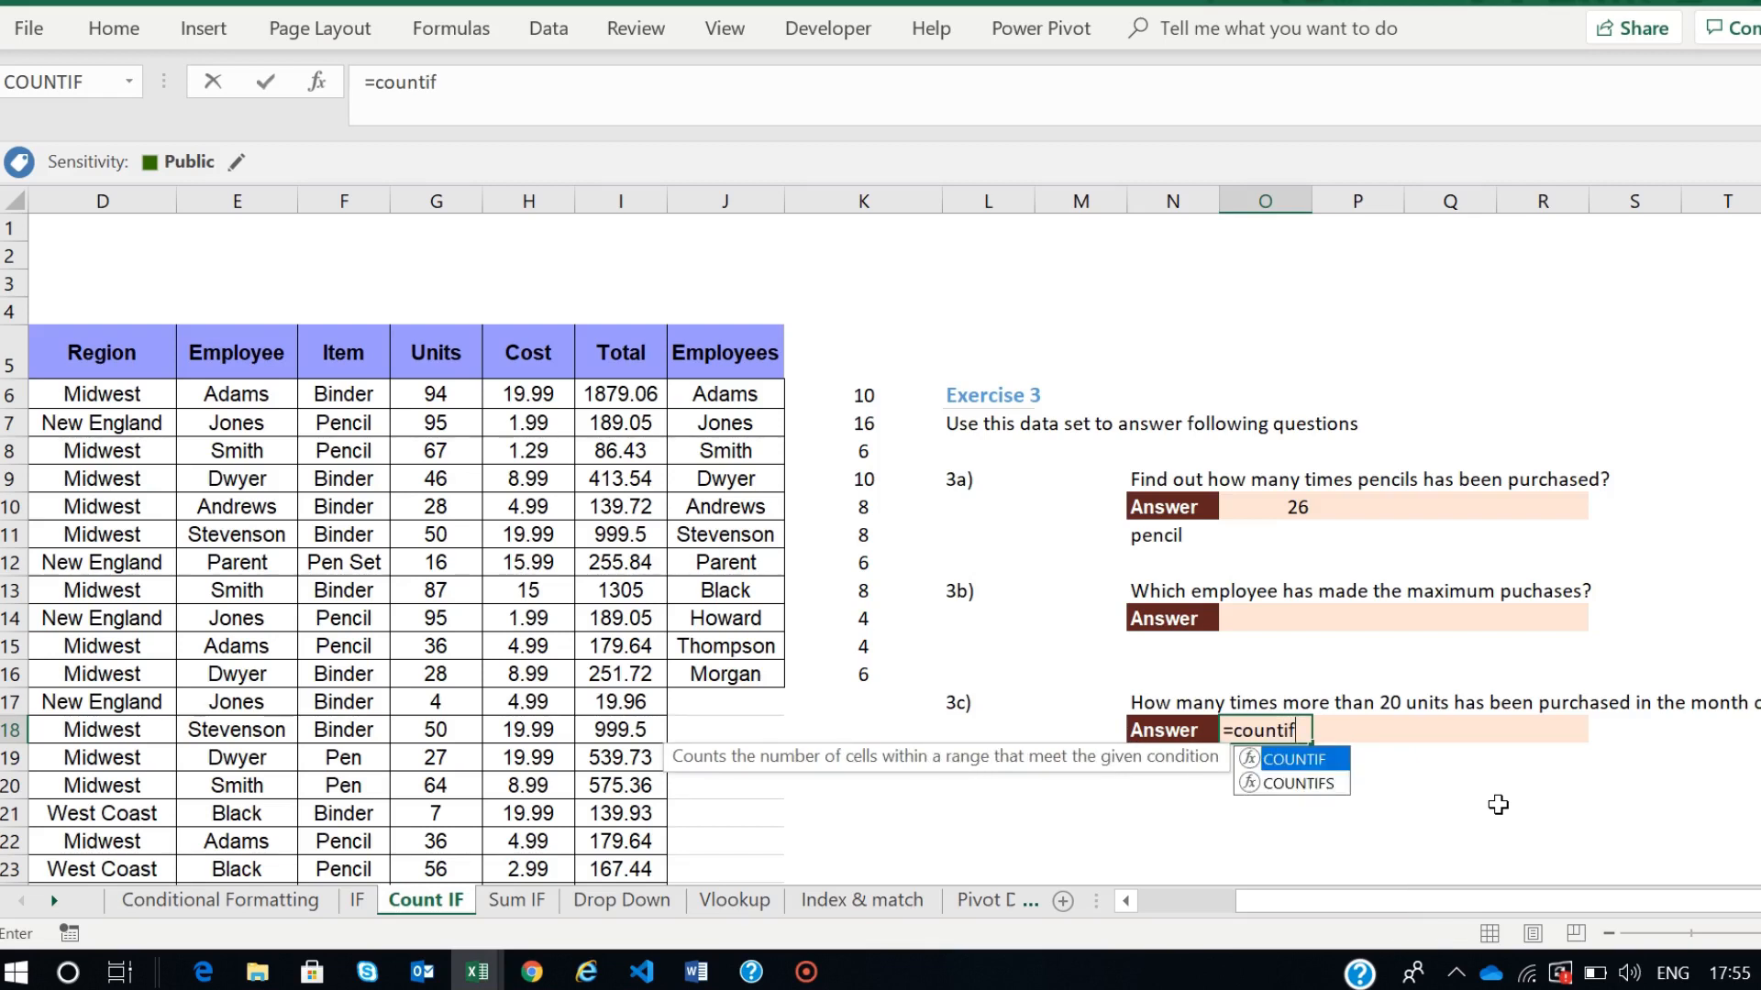
type("s(")
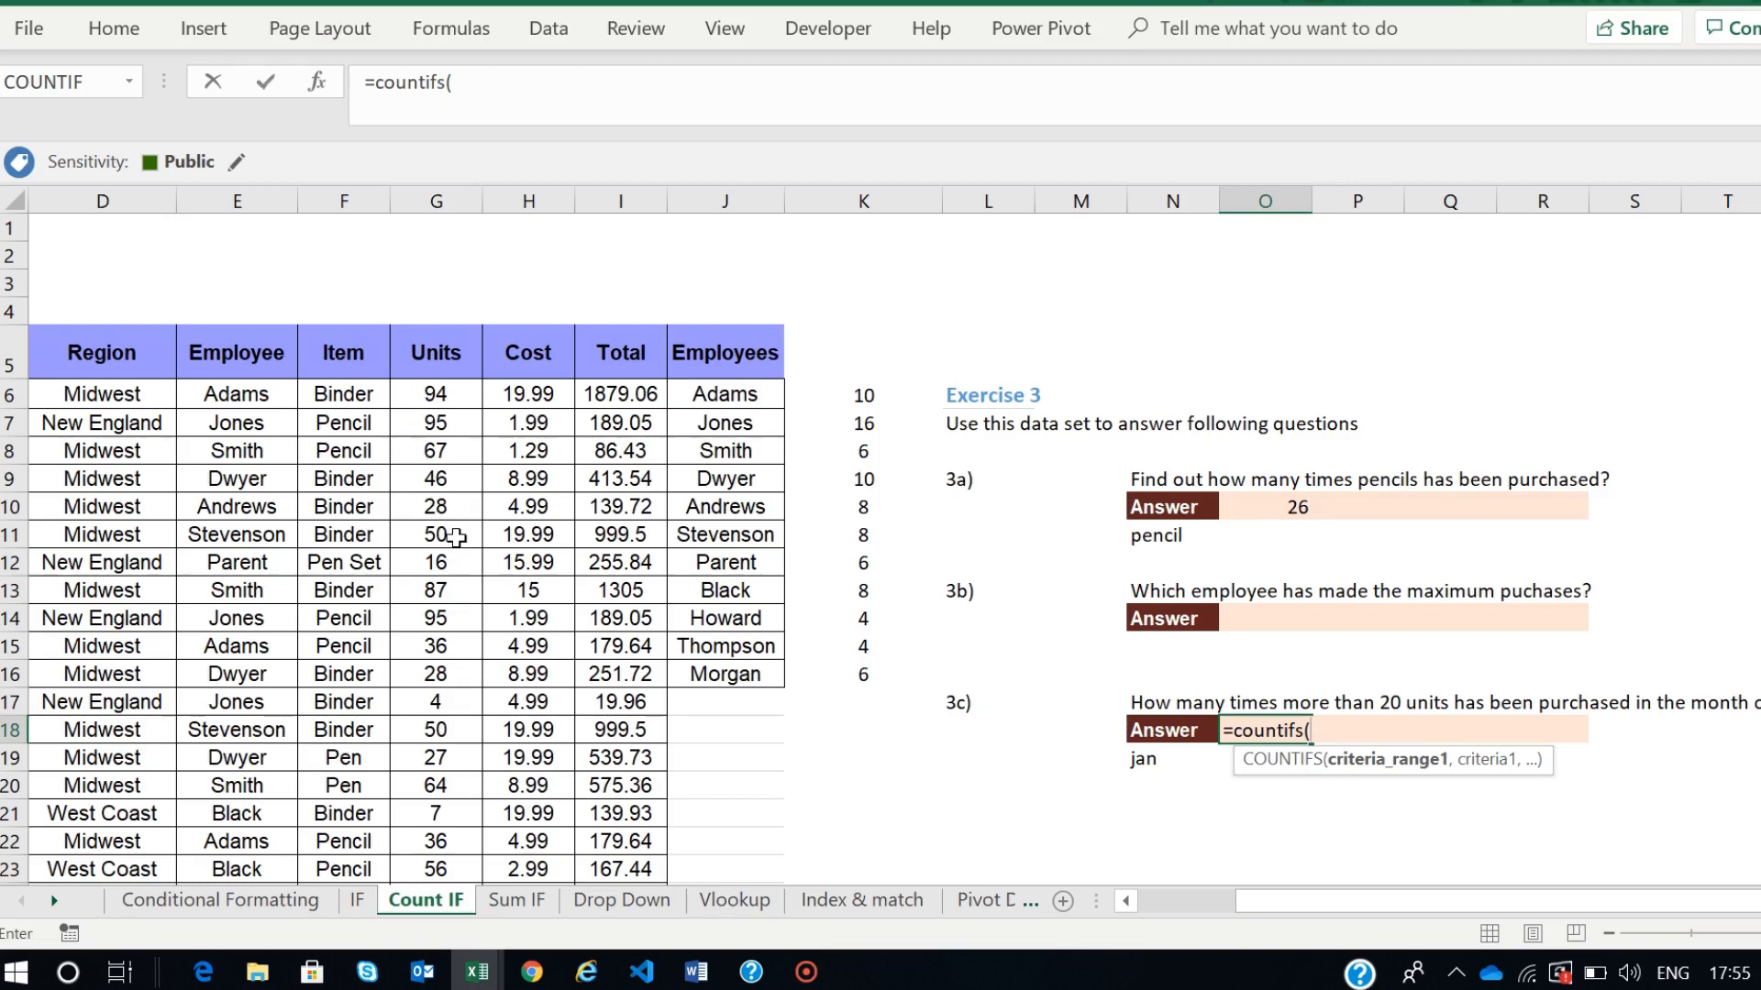
left_click(429, 397)
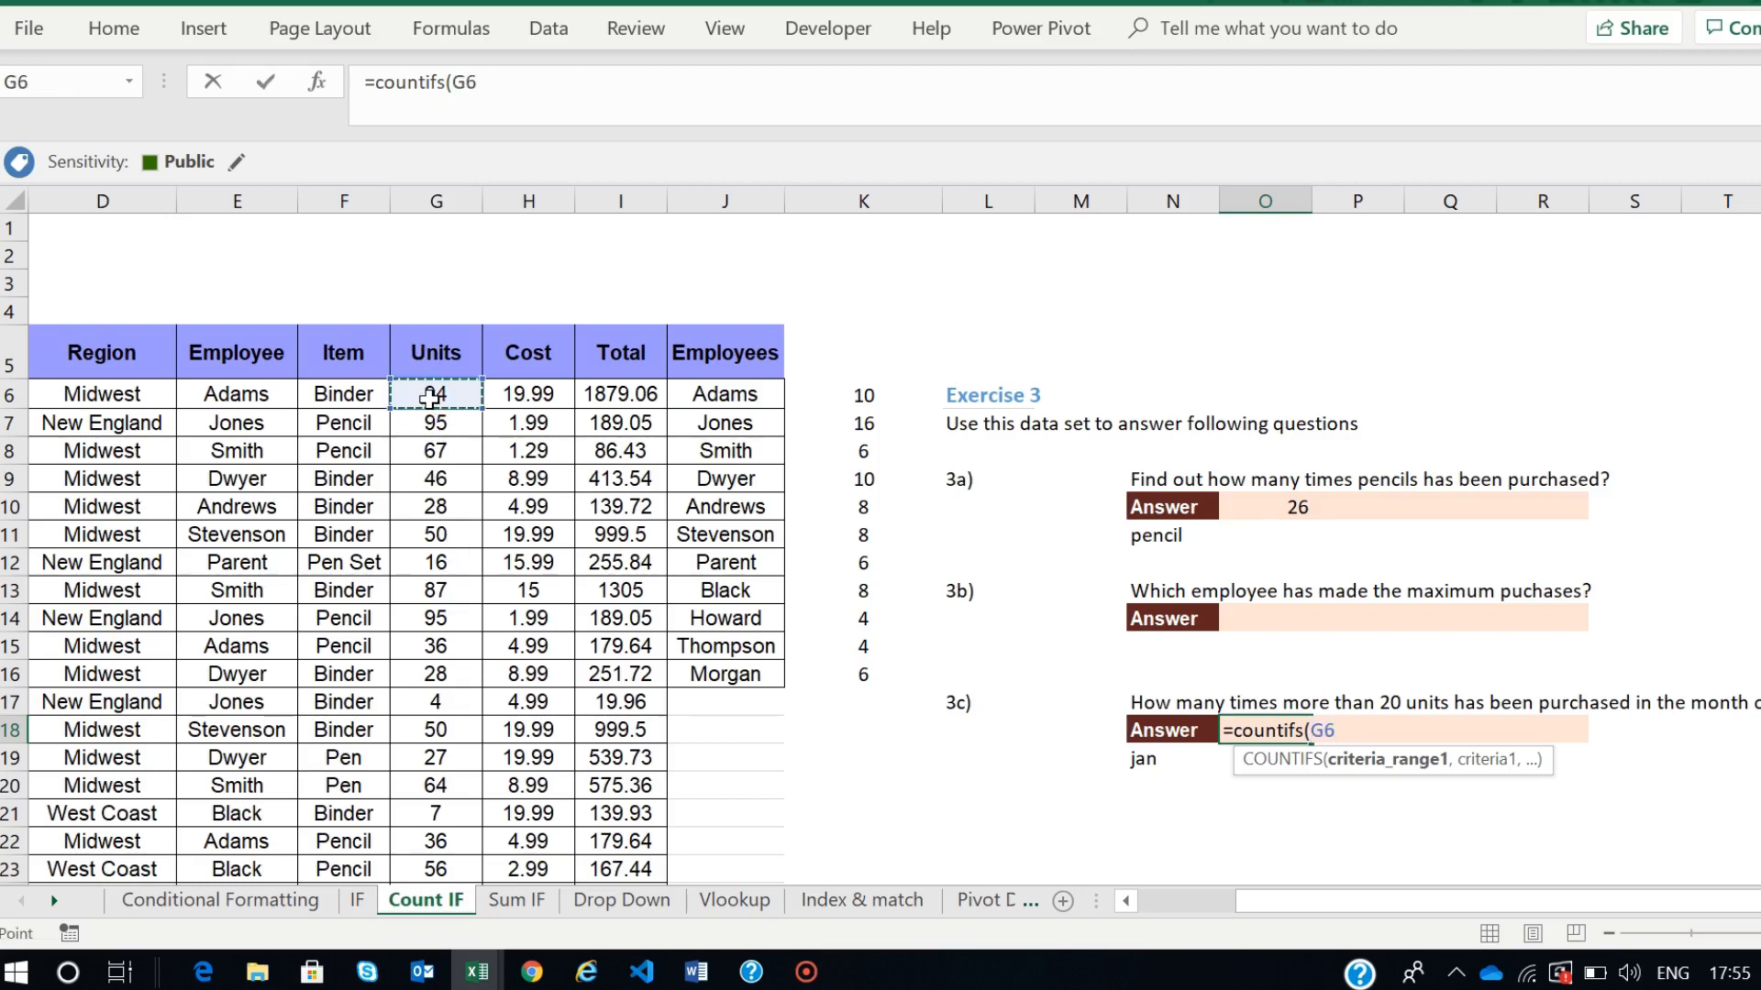
key("ctrl+shift+Down")
left_click_drag(1759, 757, 1760, 229)
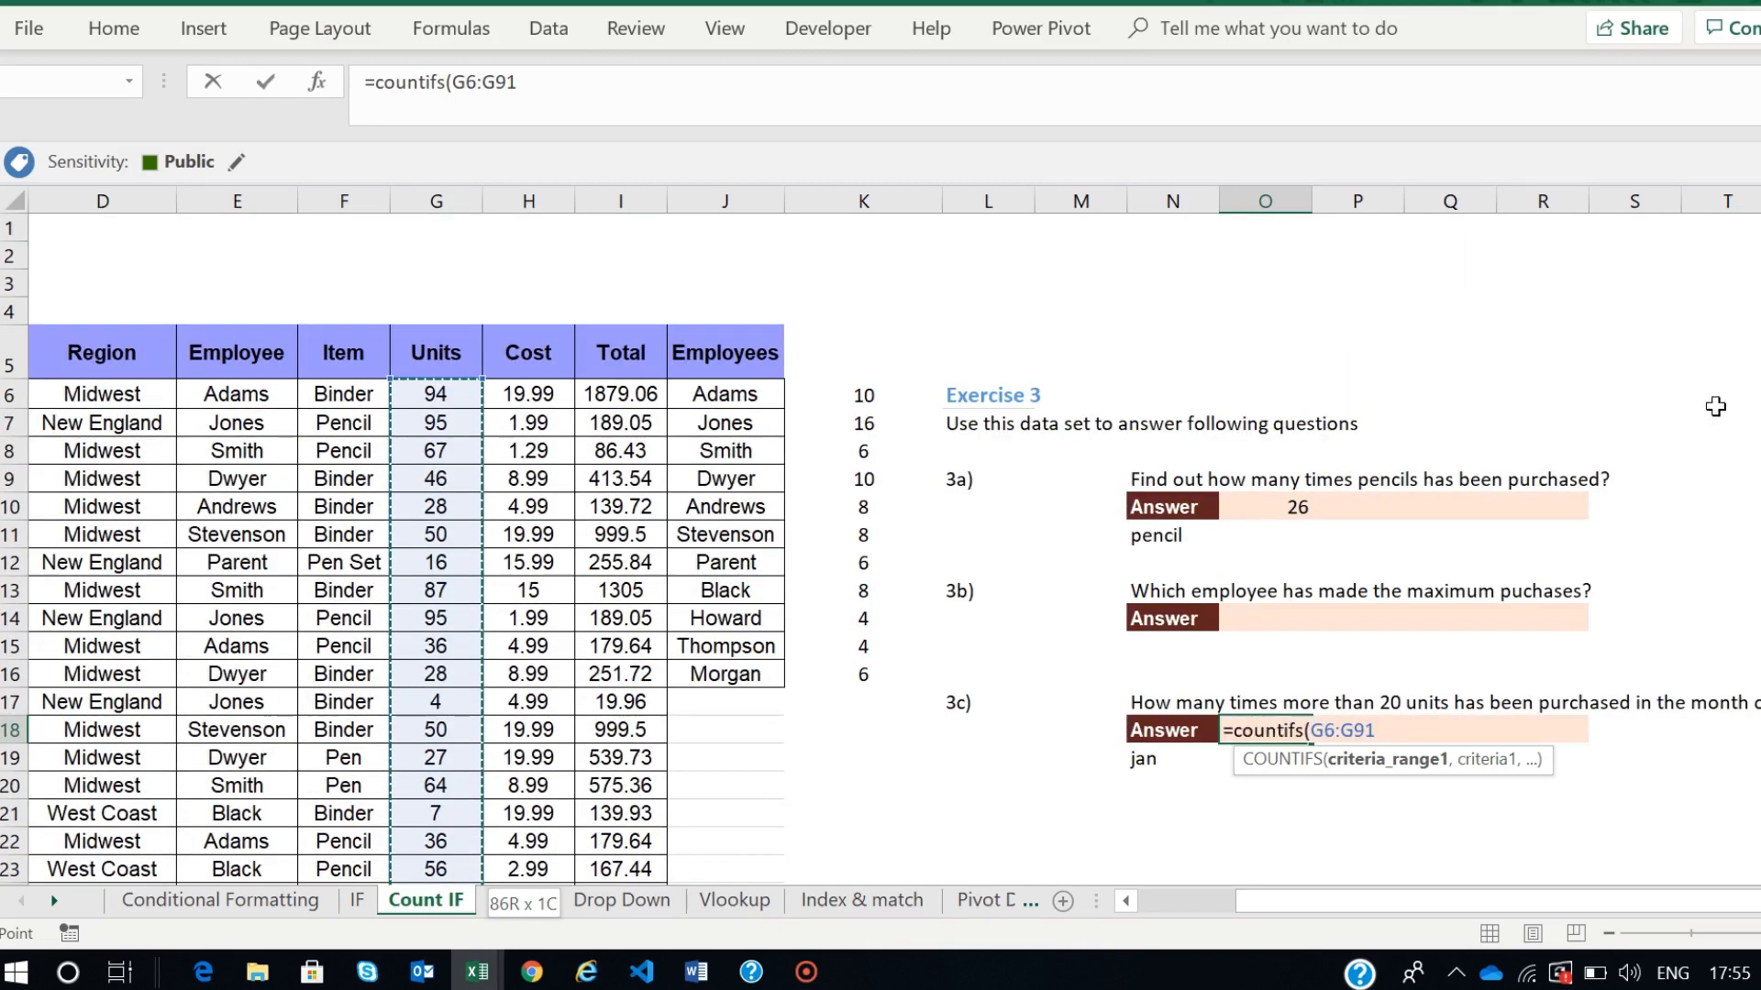
type(",")
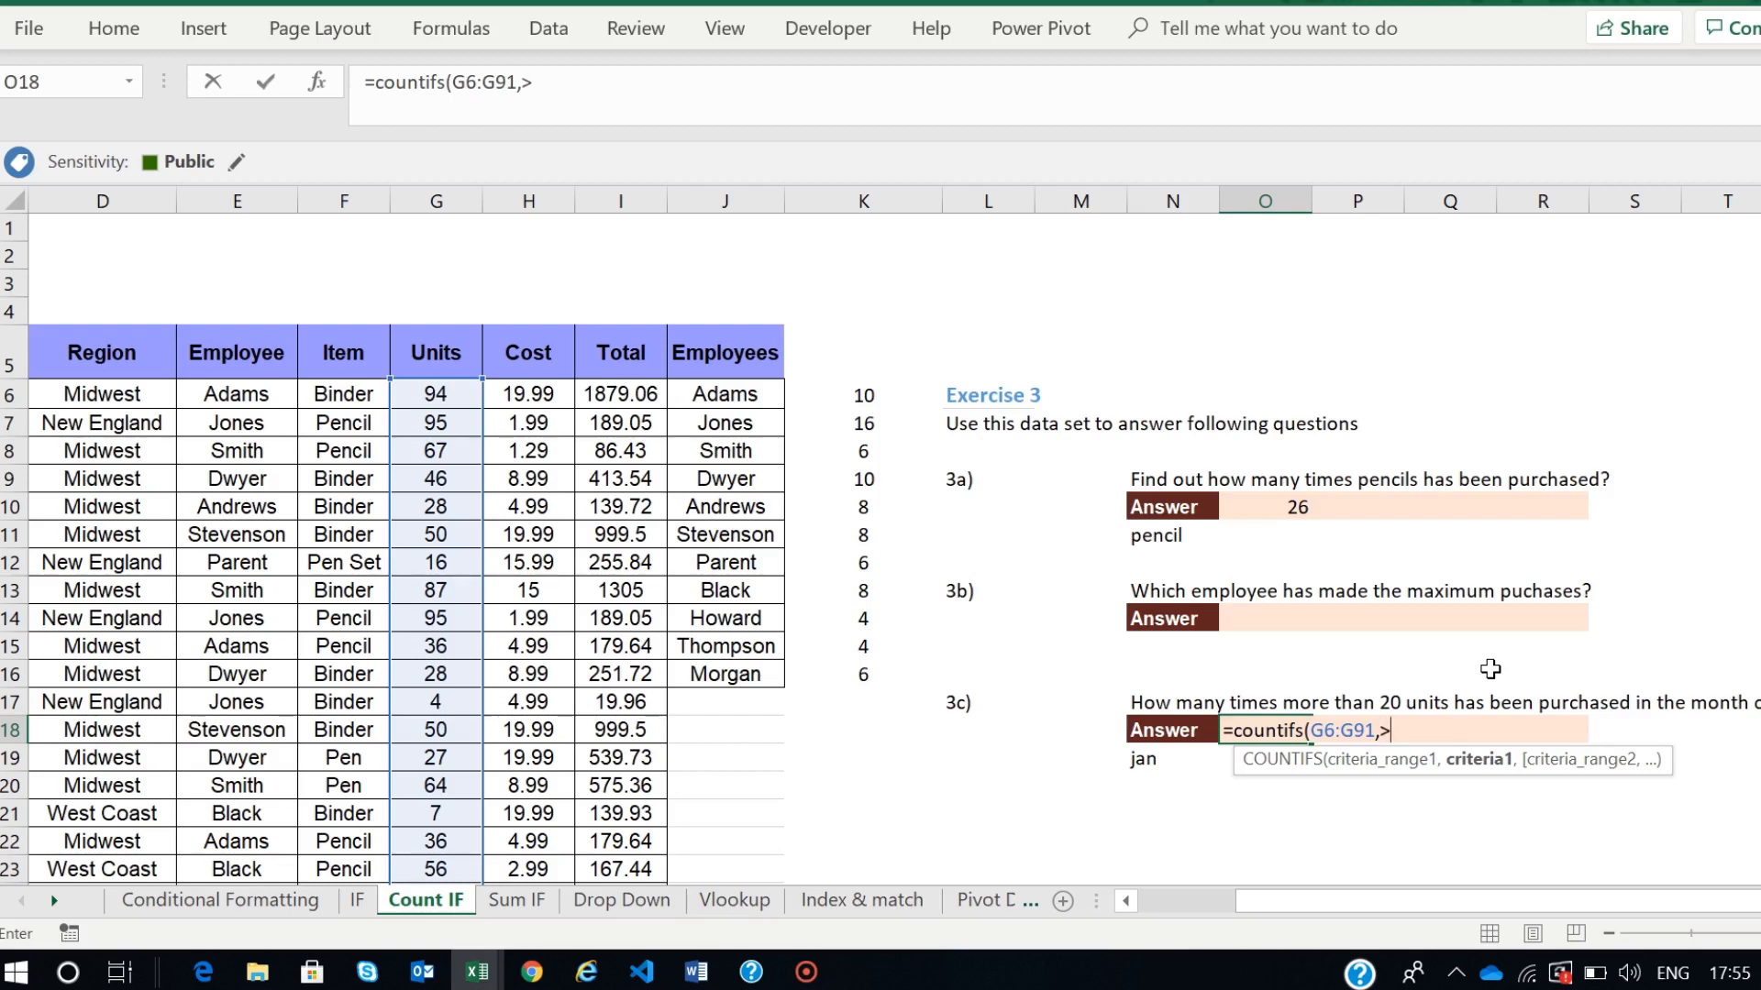
type("\">20\",")
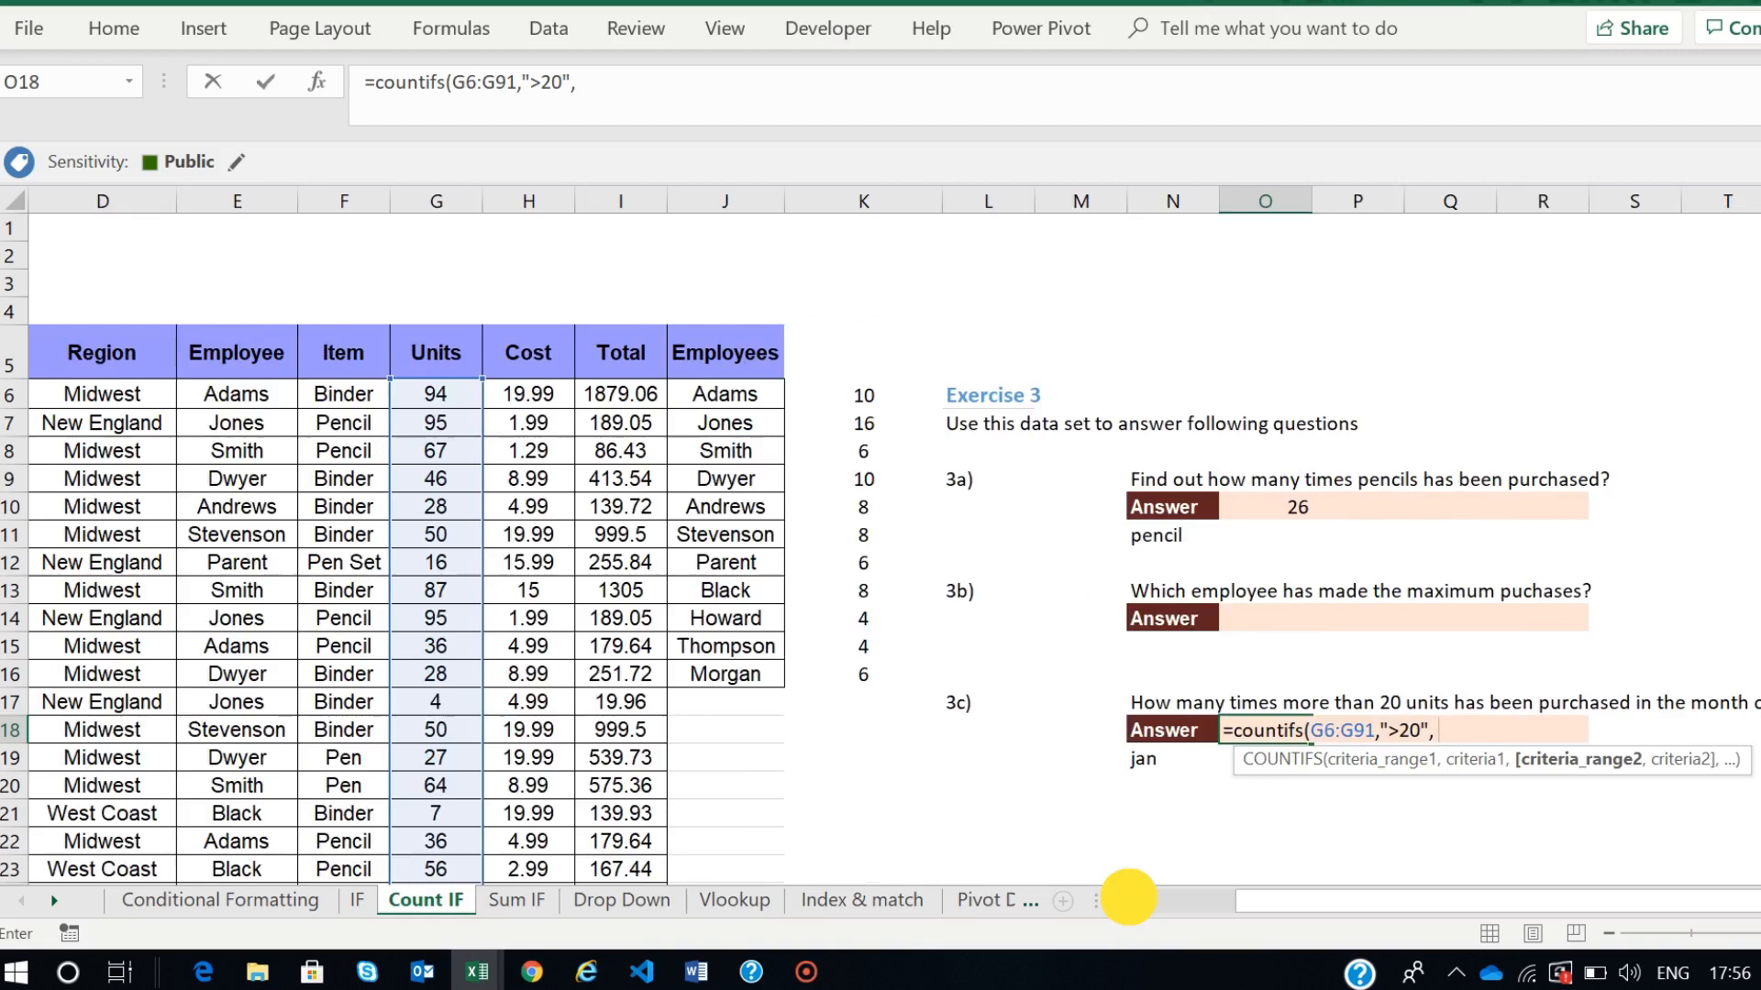
- Add Month range C6:C91 with criterion "jan" and enter the formula, returning 6
left_click(1126, 902)
left_click(185, 393)
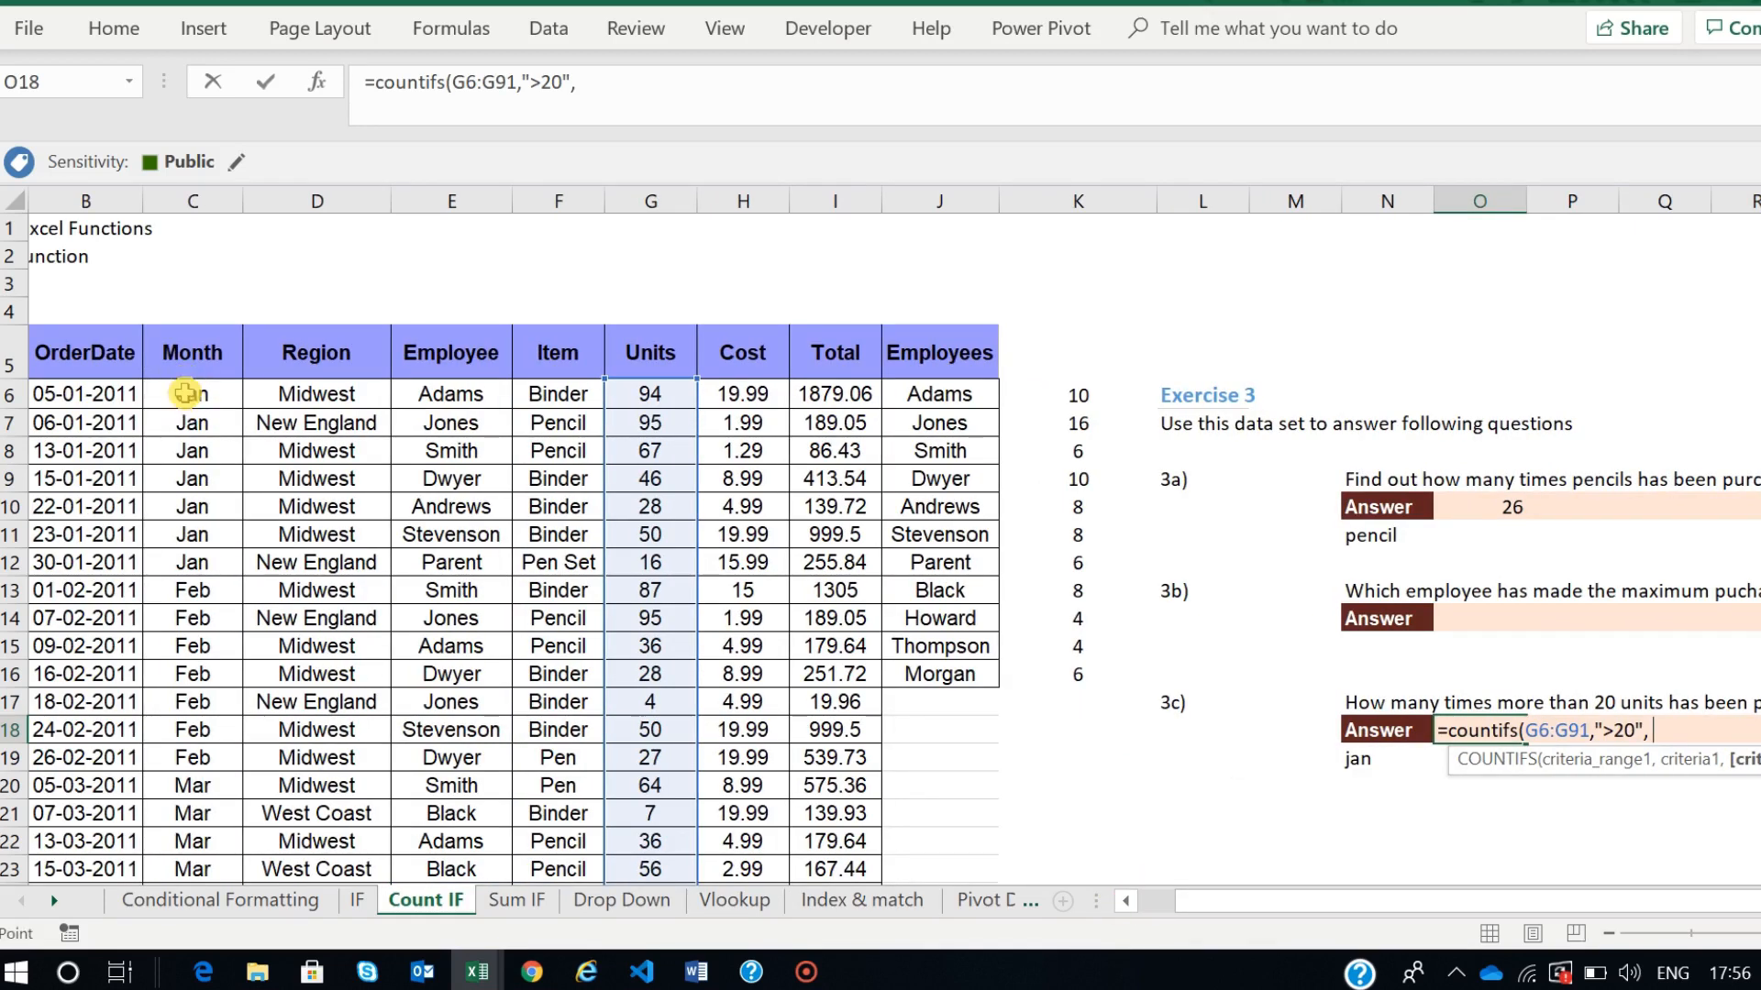
key("ctrl+shift+Down")
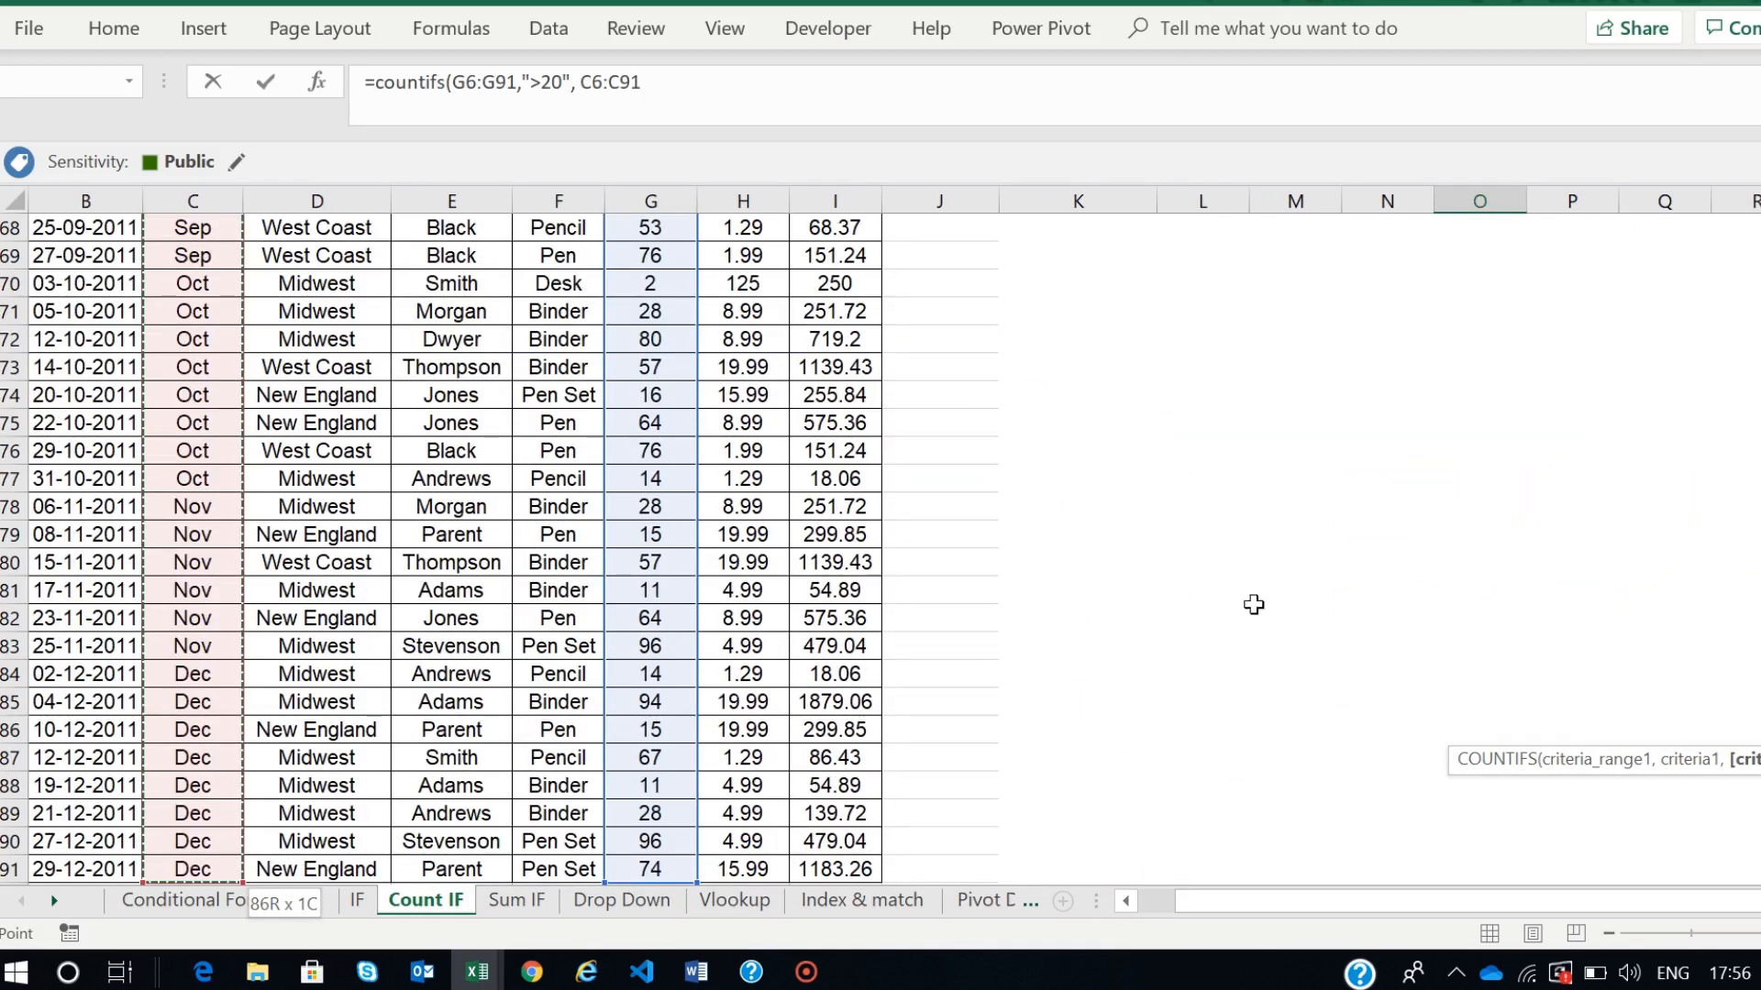
scroll(499, 548, "up", 20)
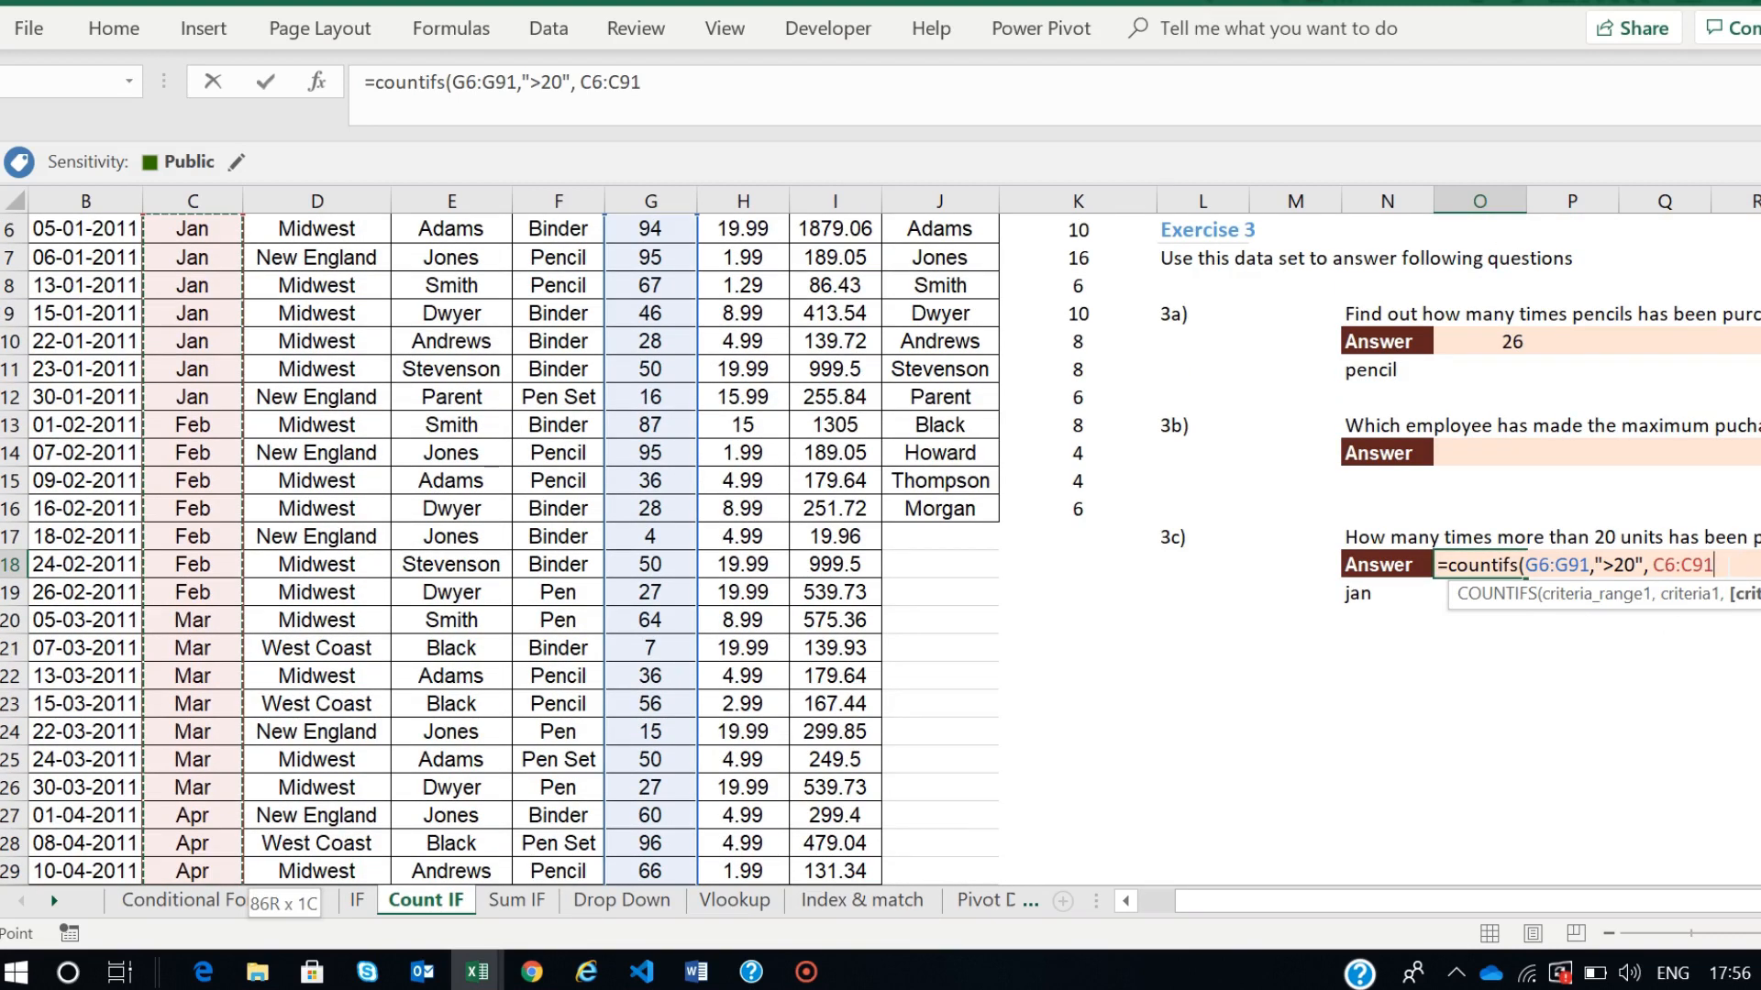
type(", \"jan\"")
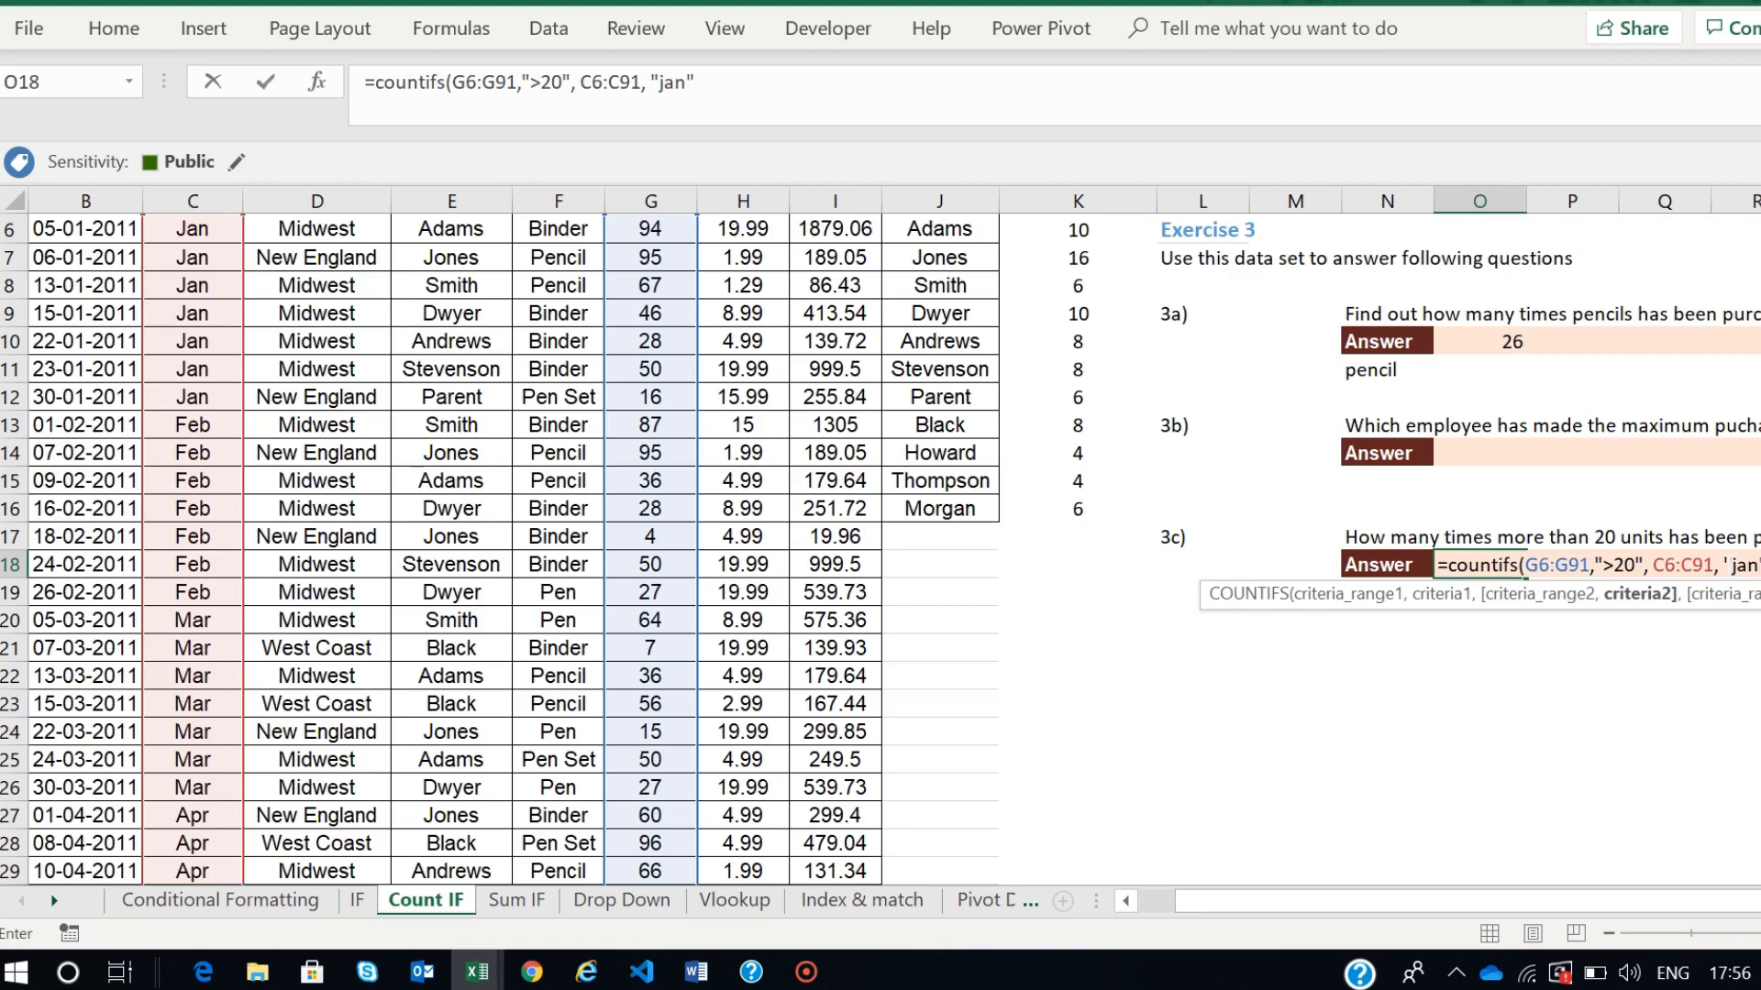
type(")")
key("Return")
left_click(1508, 566)
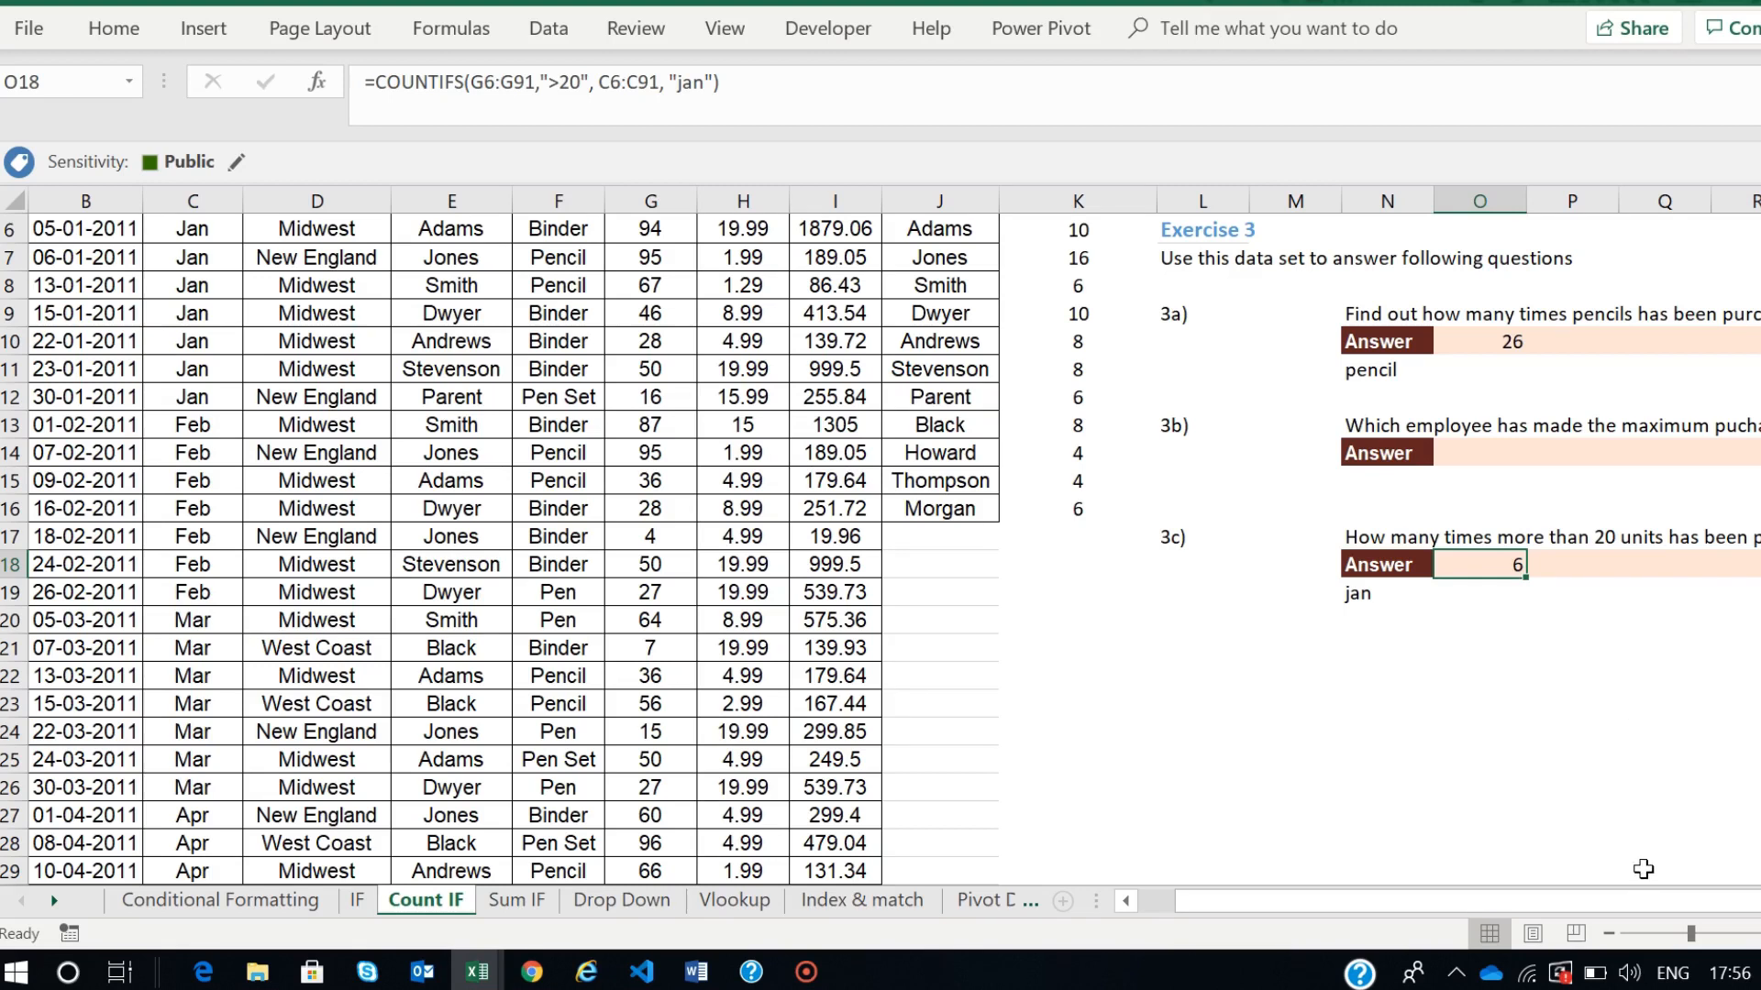
scroll(1643, 870, "right", 2)
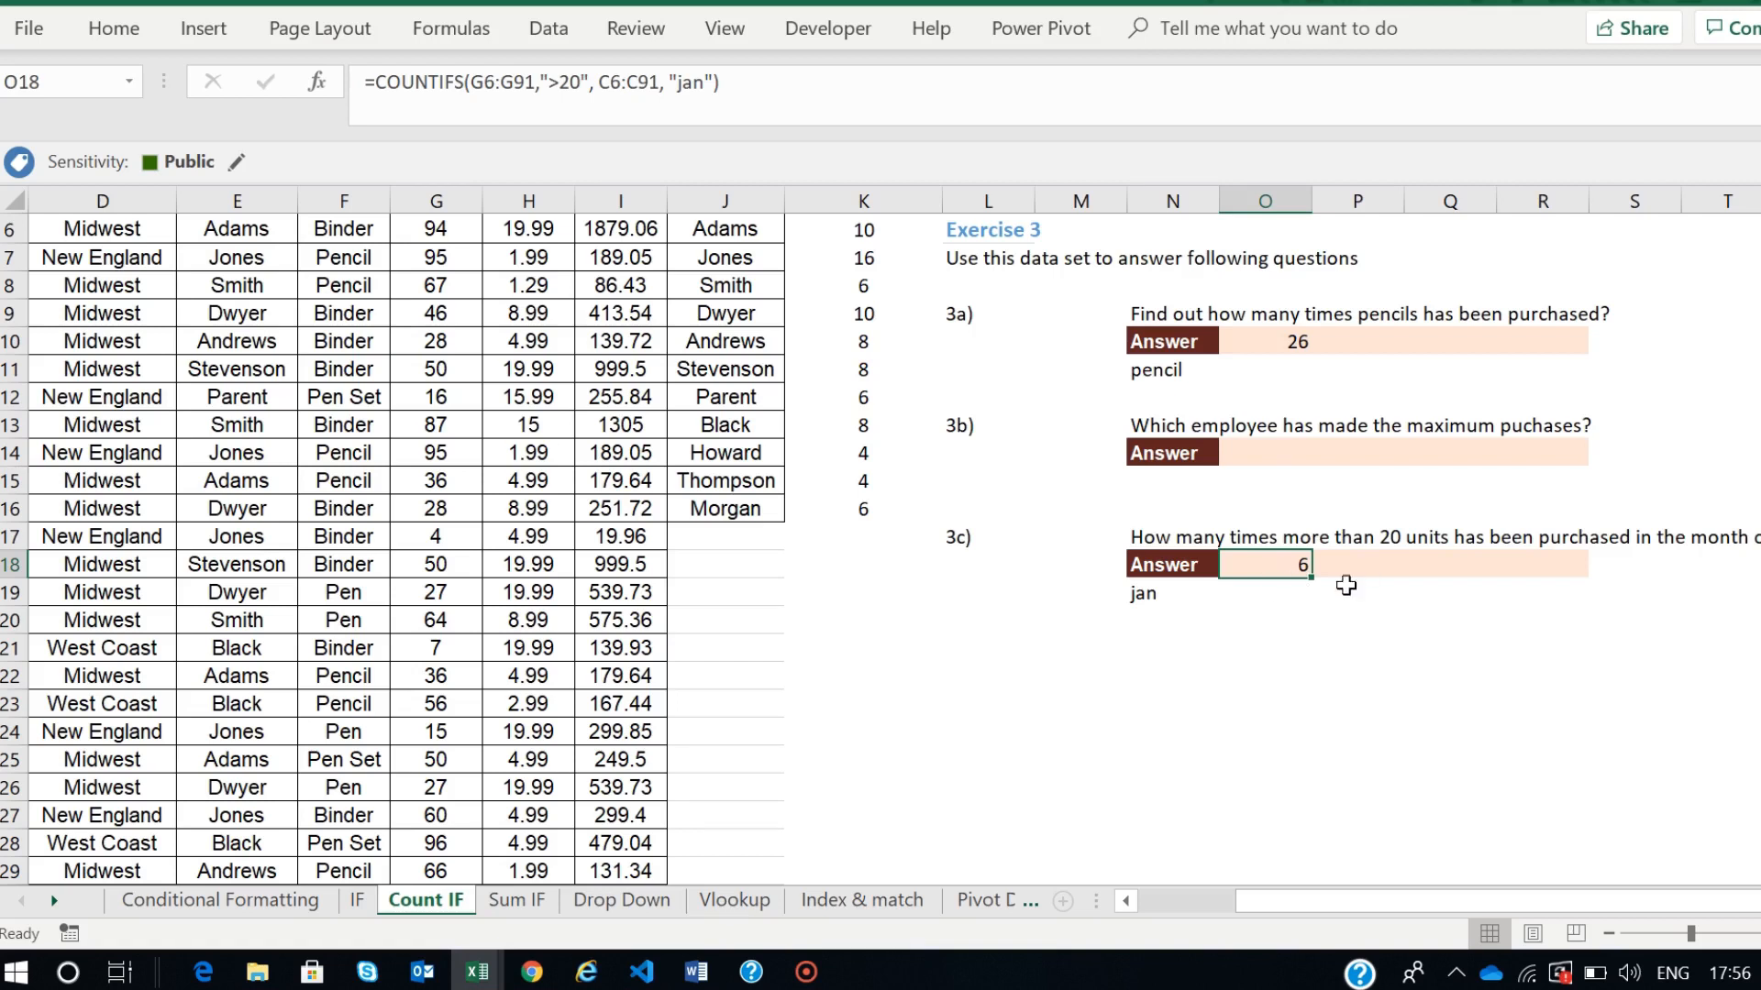
left_click(1258, 668)
left_click(1293, 563)
left_click_drag(1307, 904, 1147, 908)
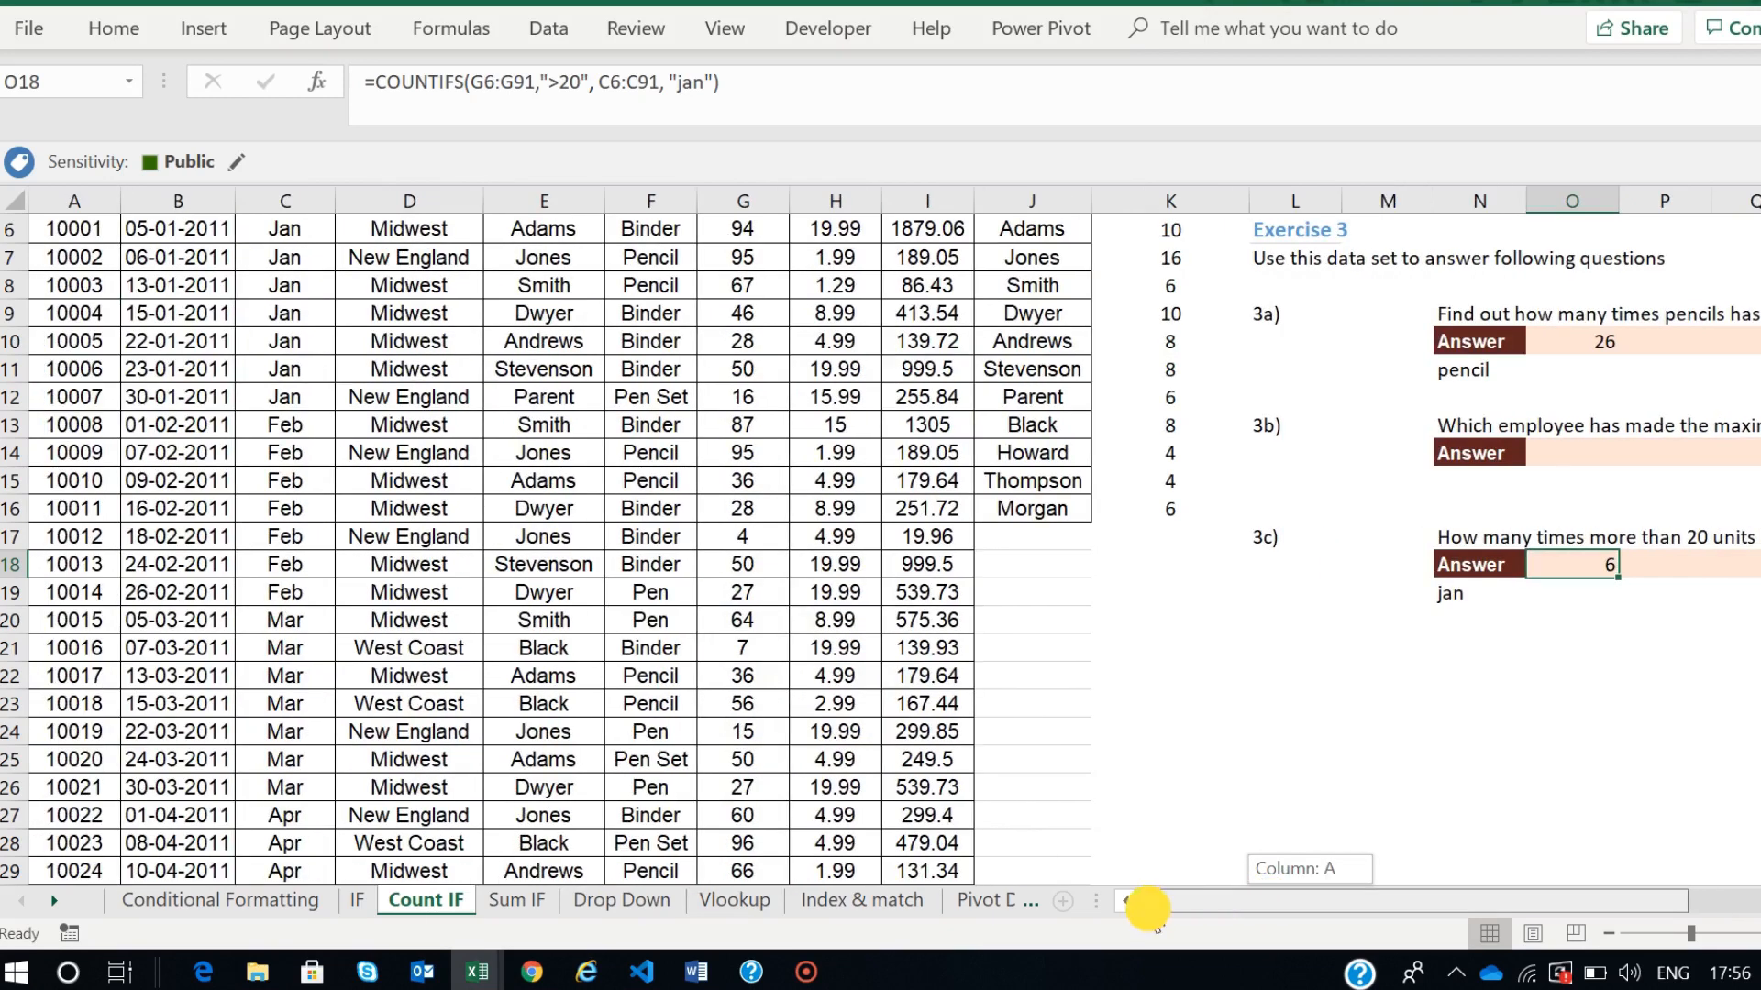
scroll(209, 589, "up", 2)
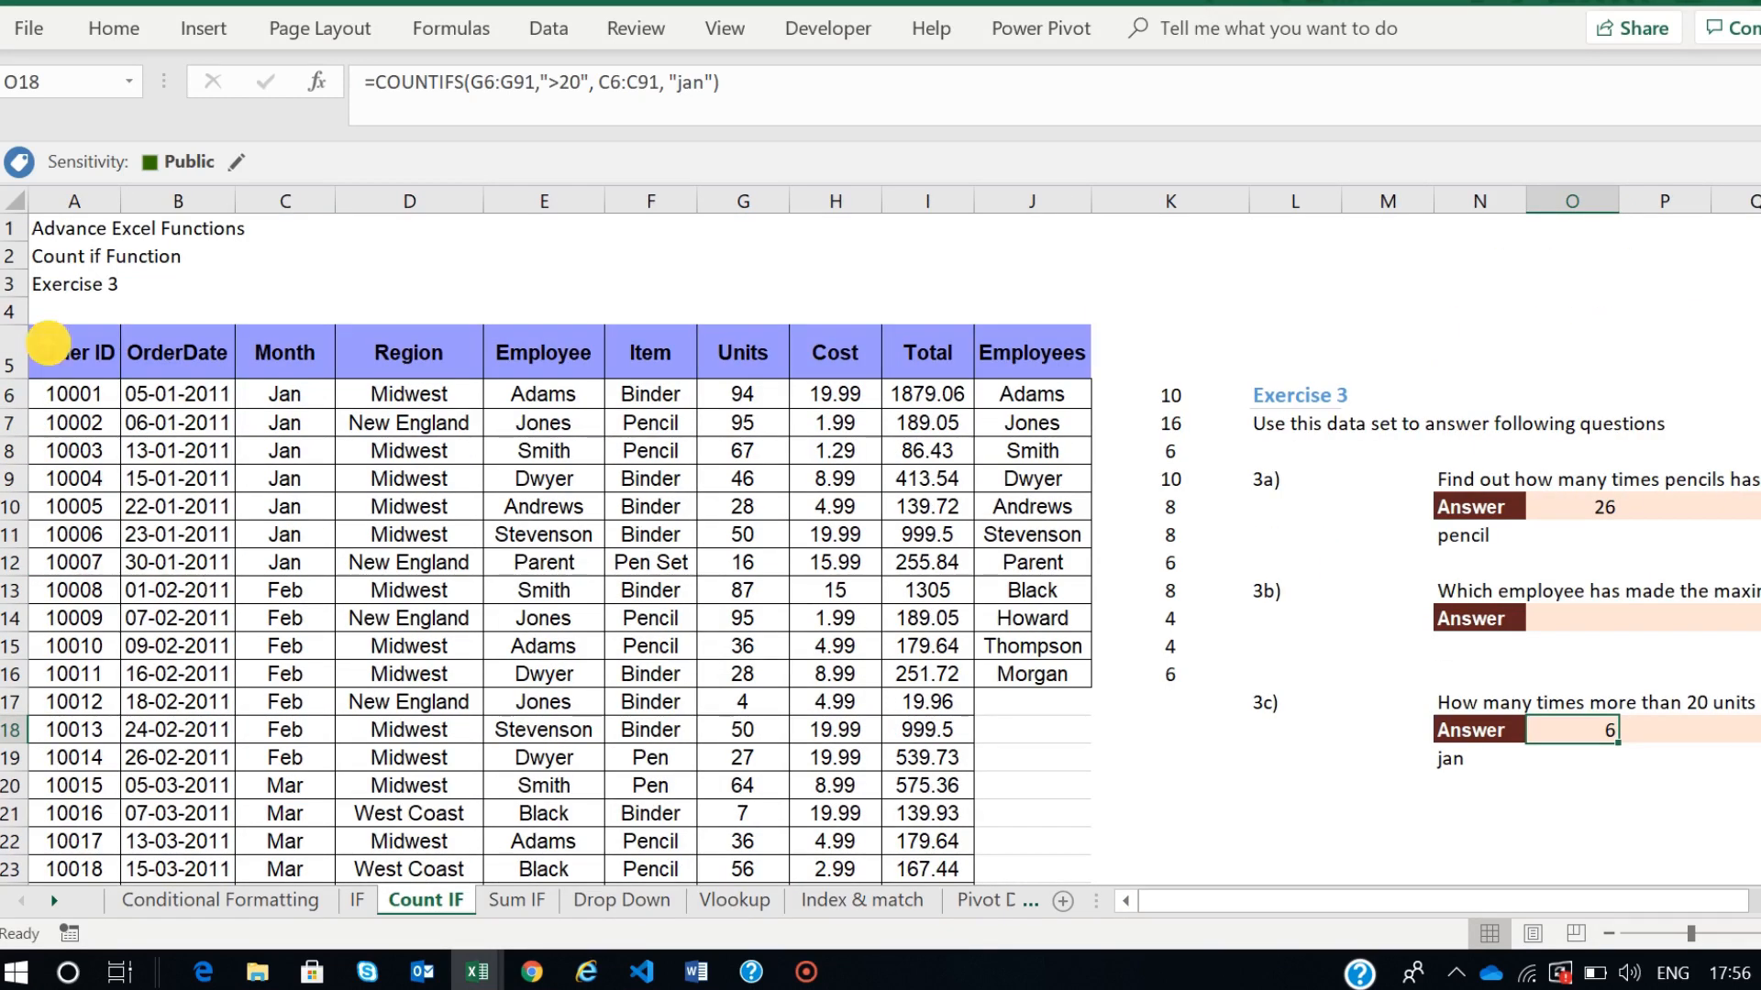
left_click(48, 343)
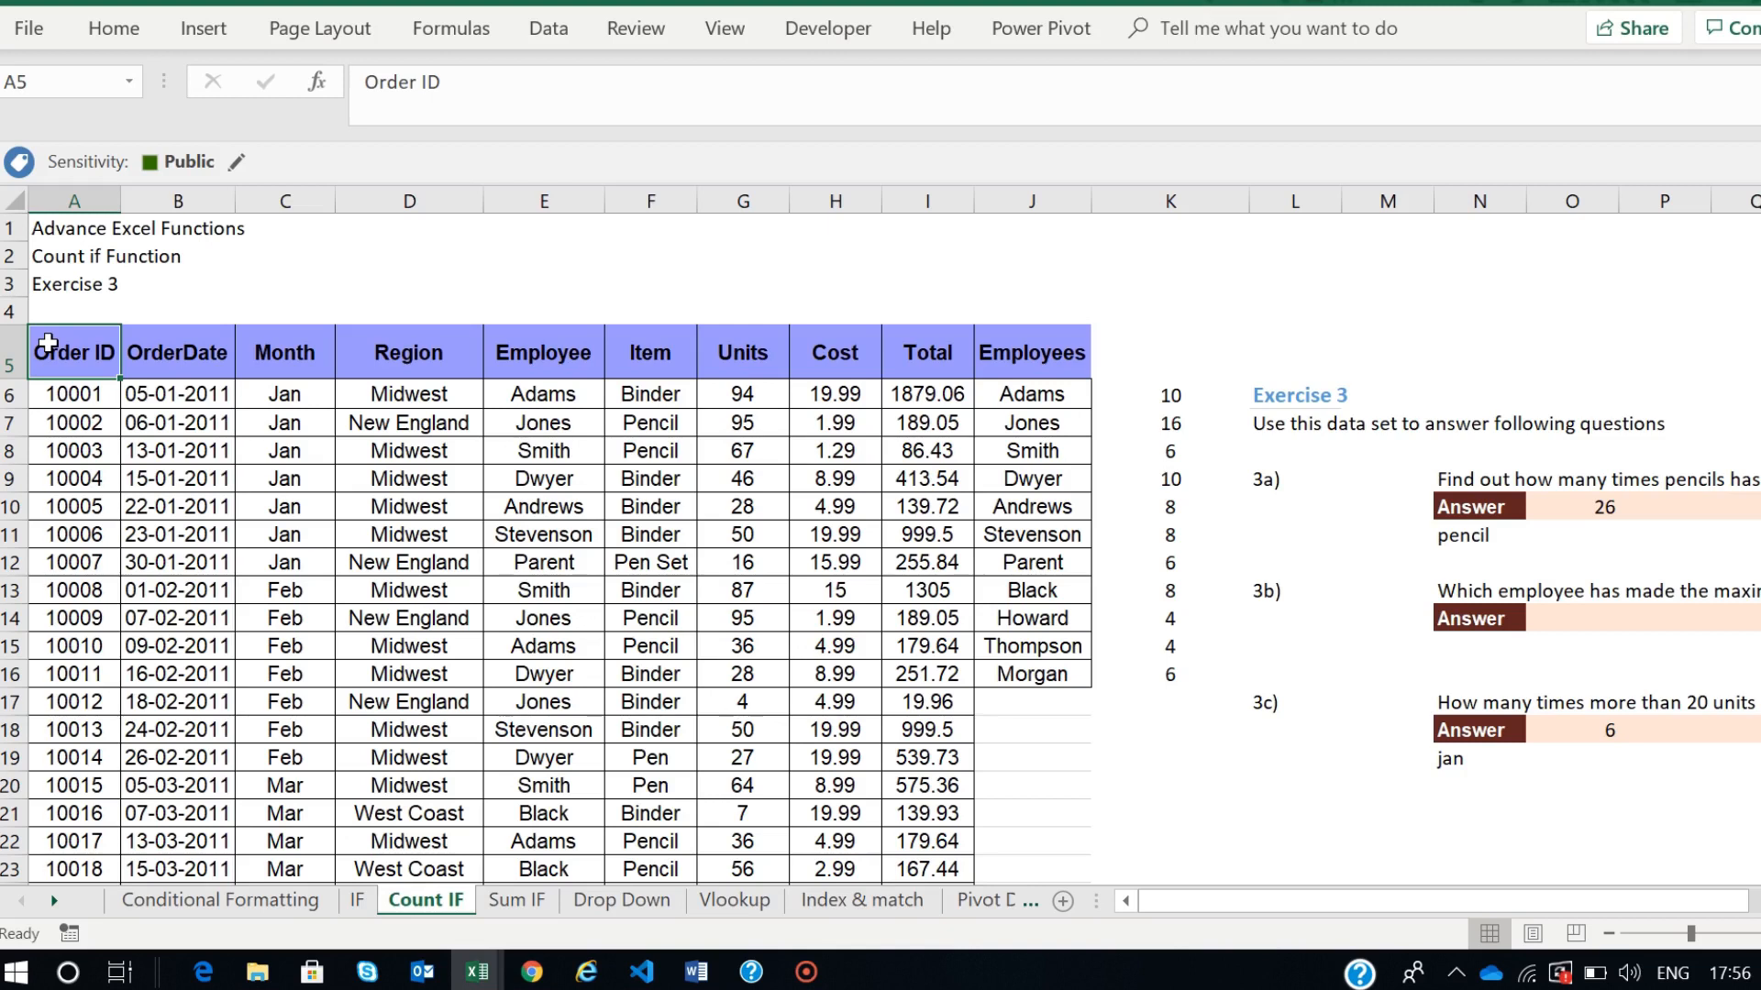
key("ctrl+shift+l")
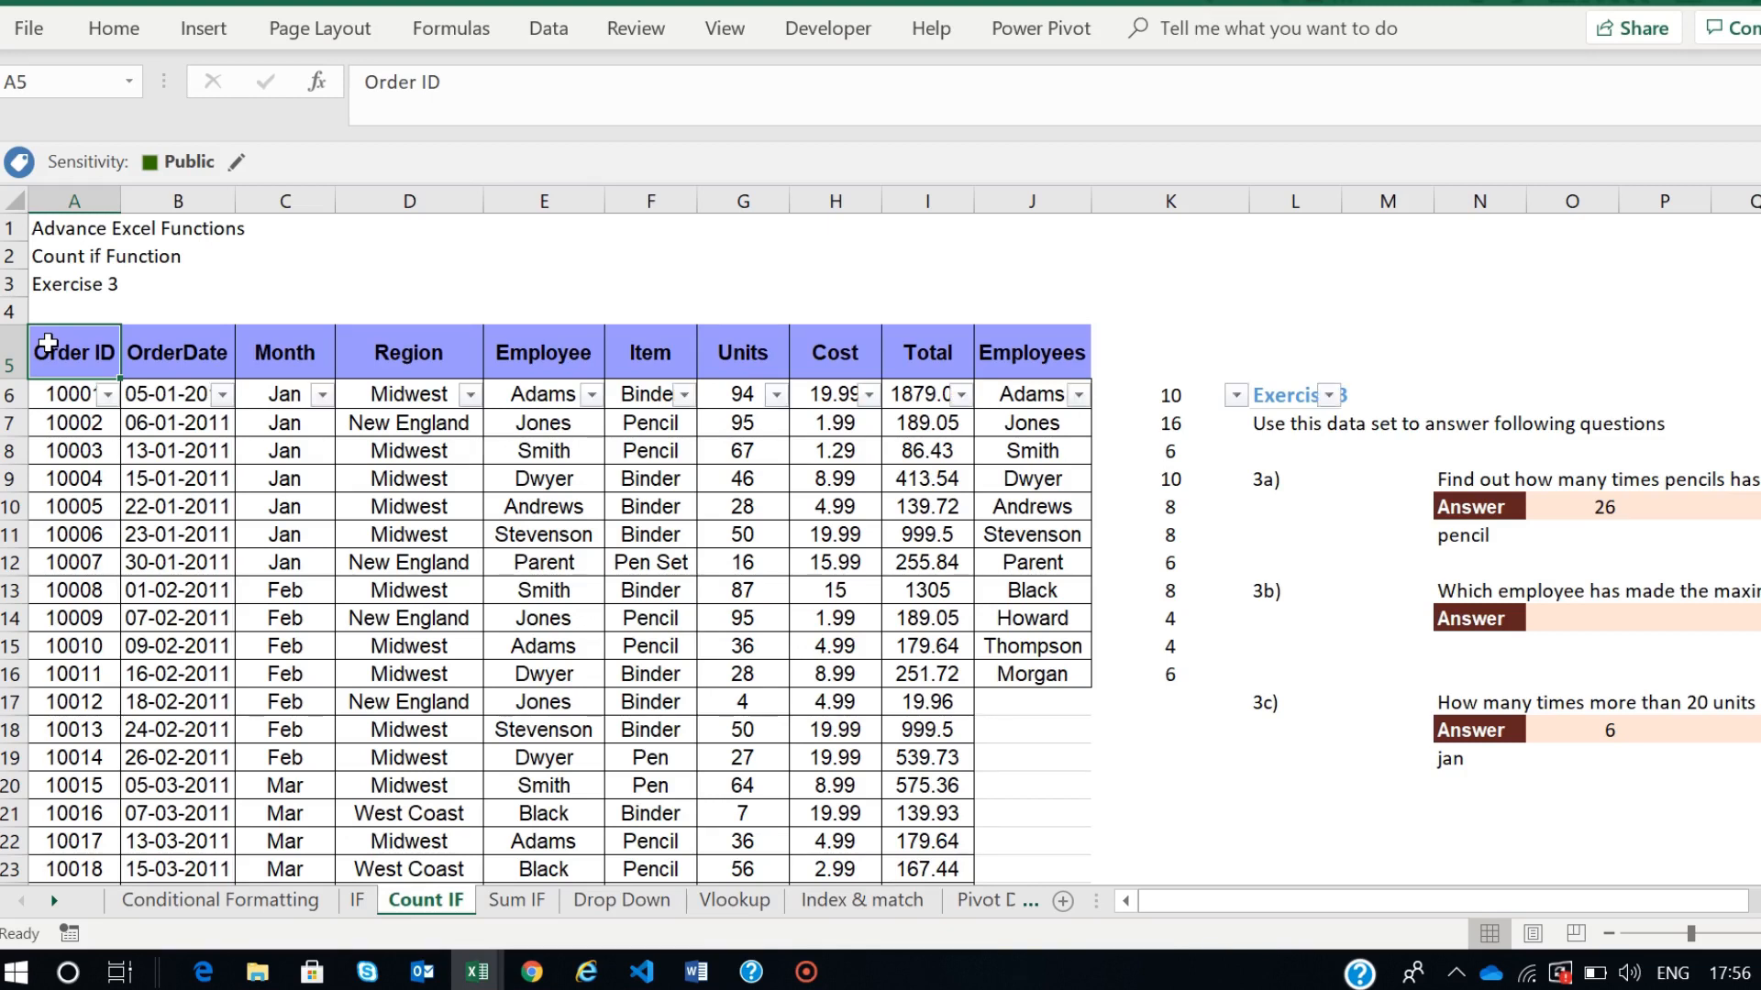
key("ctrl+shift+l")
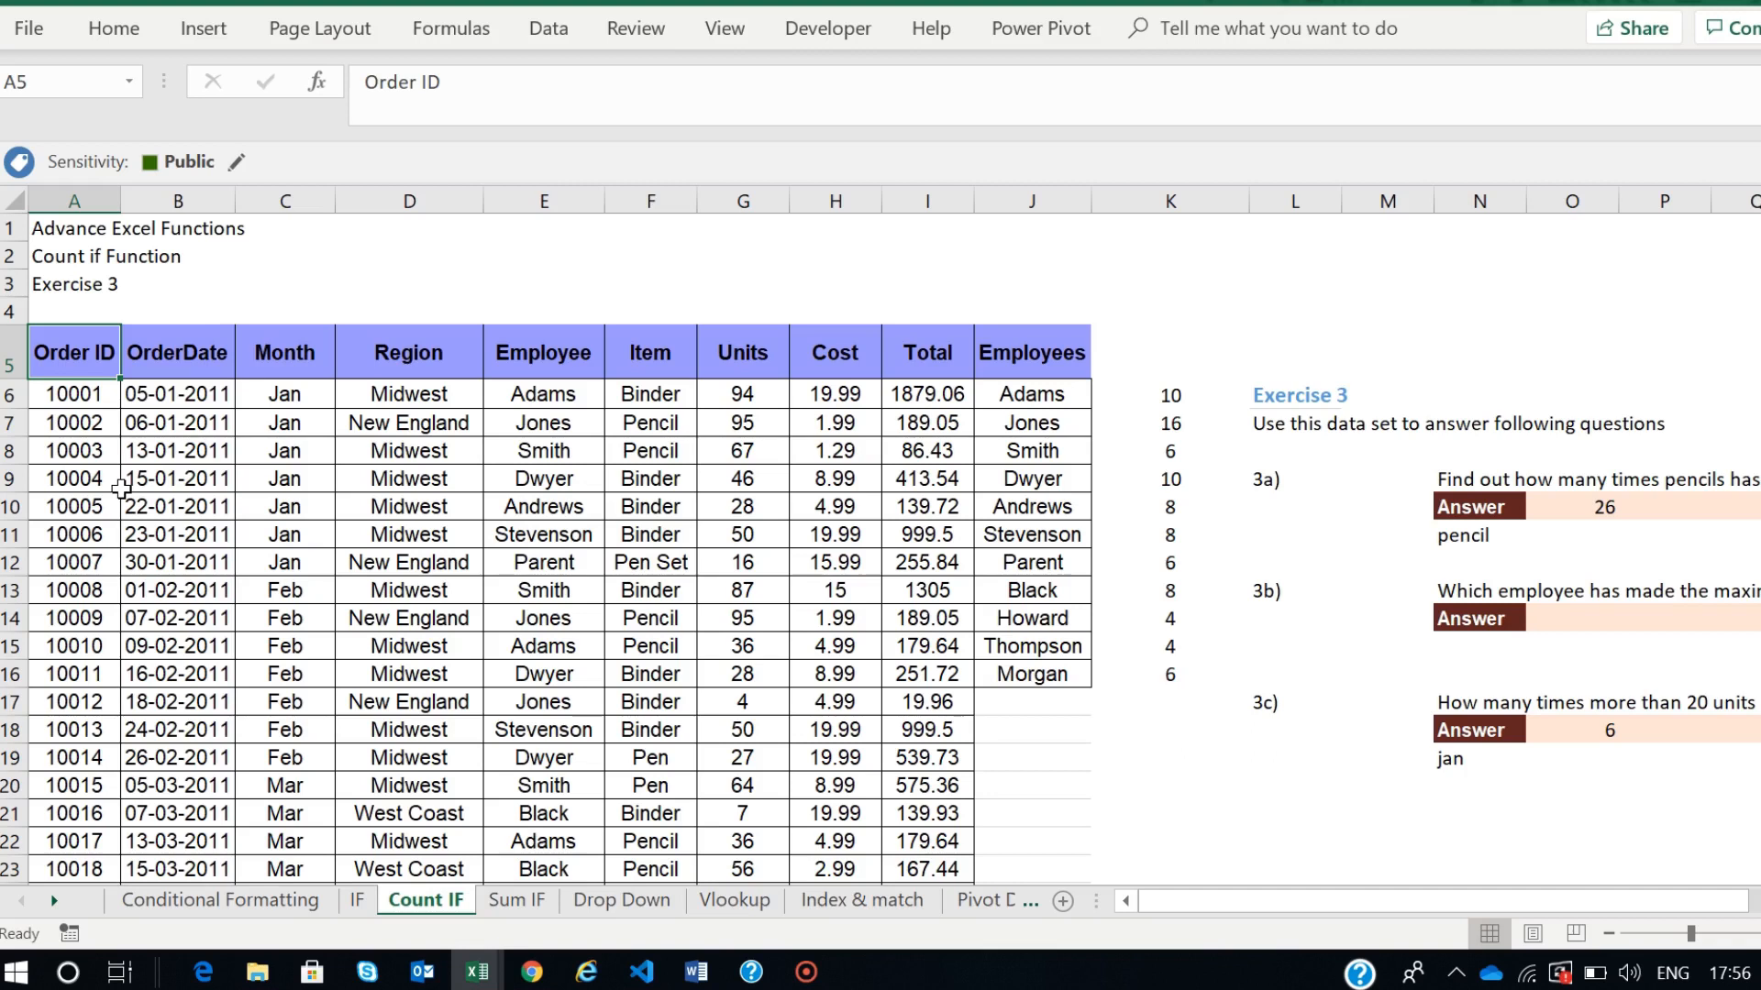
key("shift+space")
key("ctrl+shift+l")
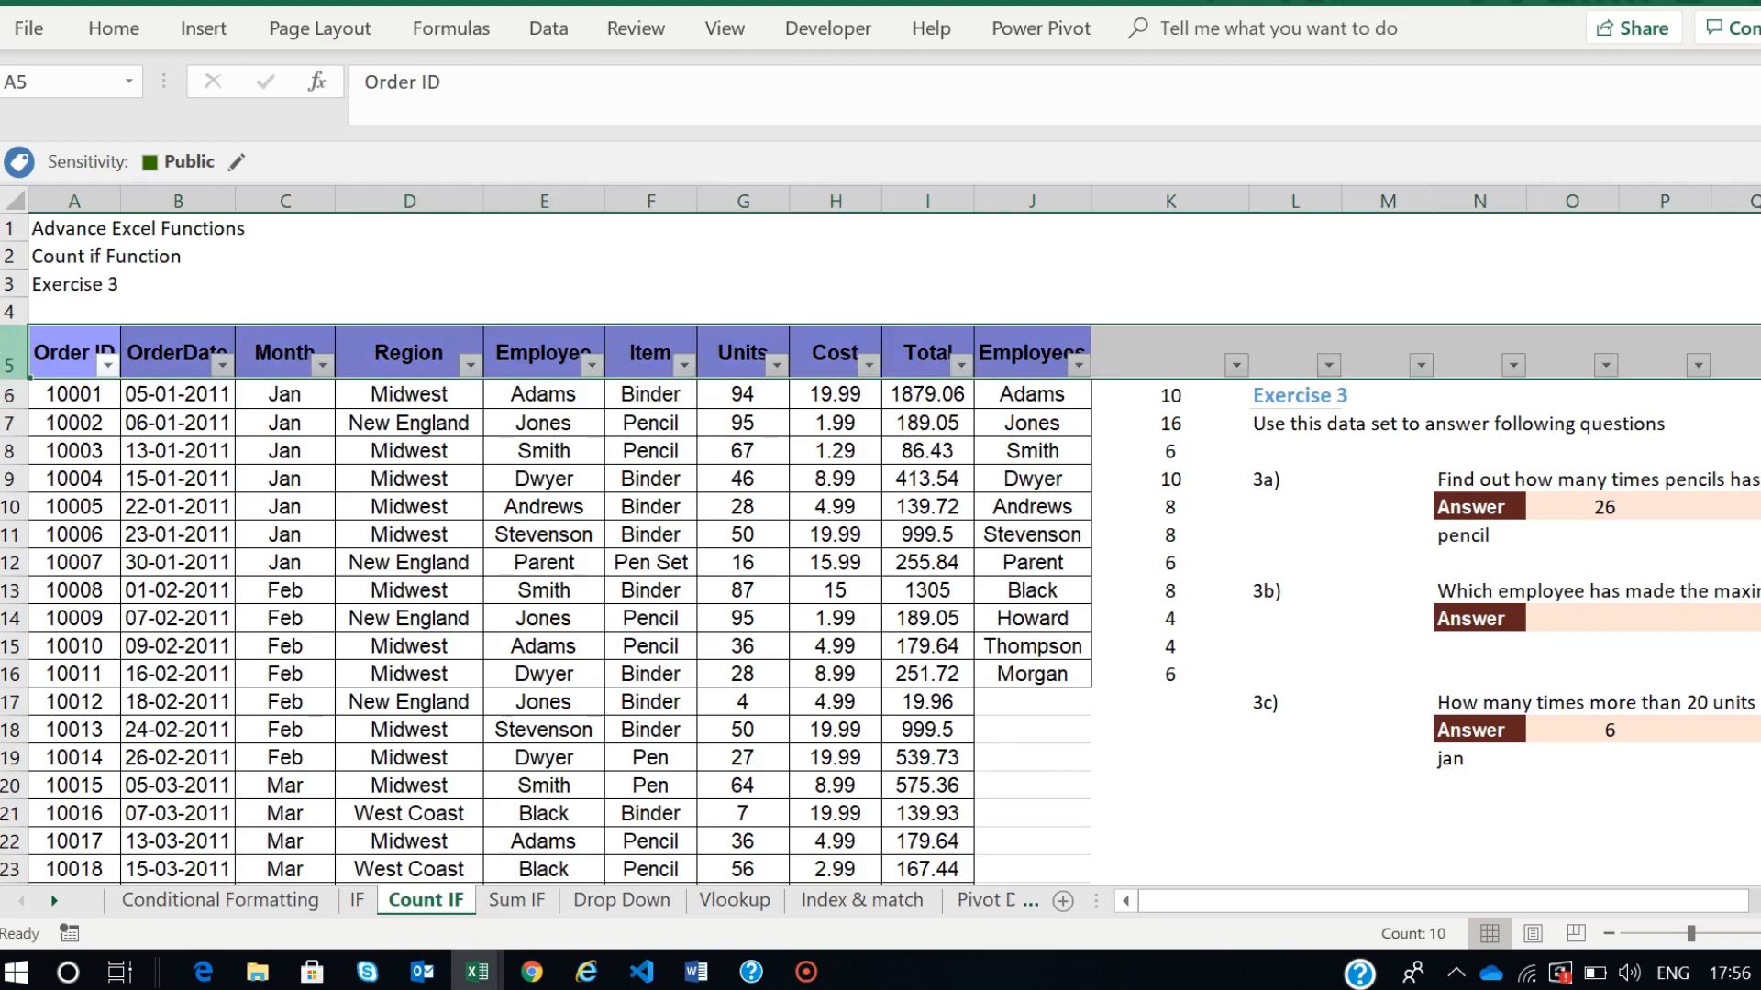
left_click(811, 622)
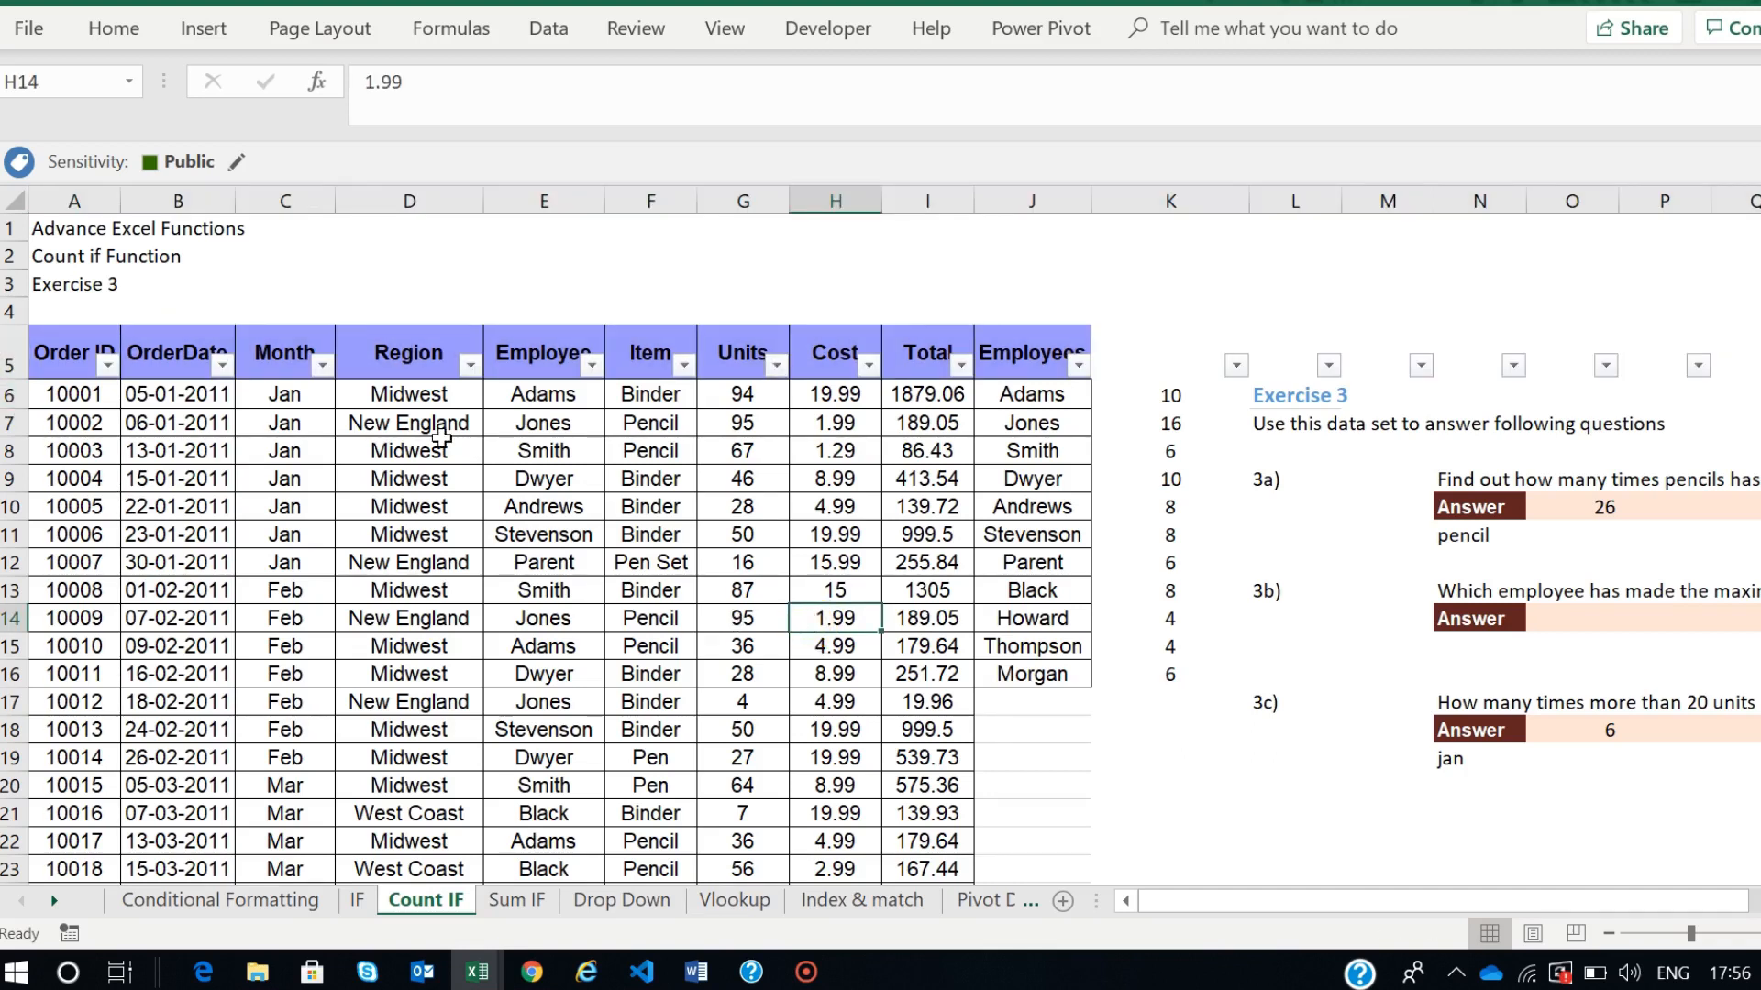
key("ctrl+z")
left_click_drag(71, 349, 1019, 364)
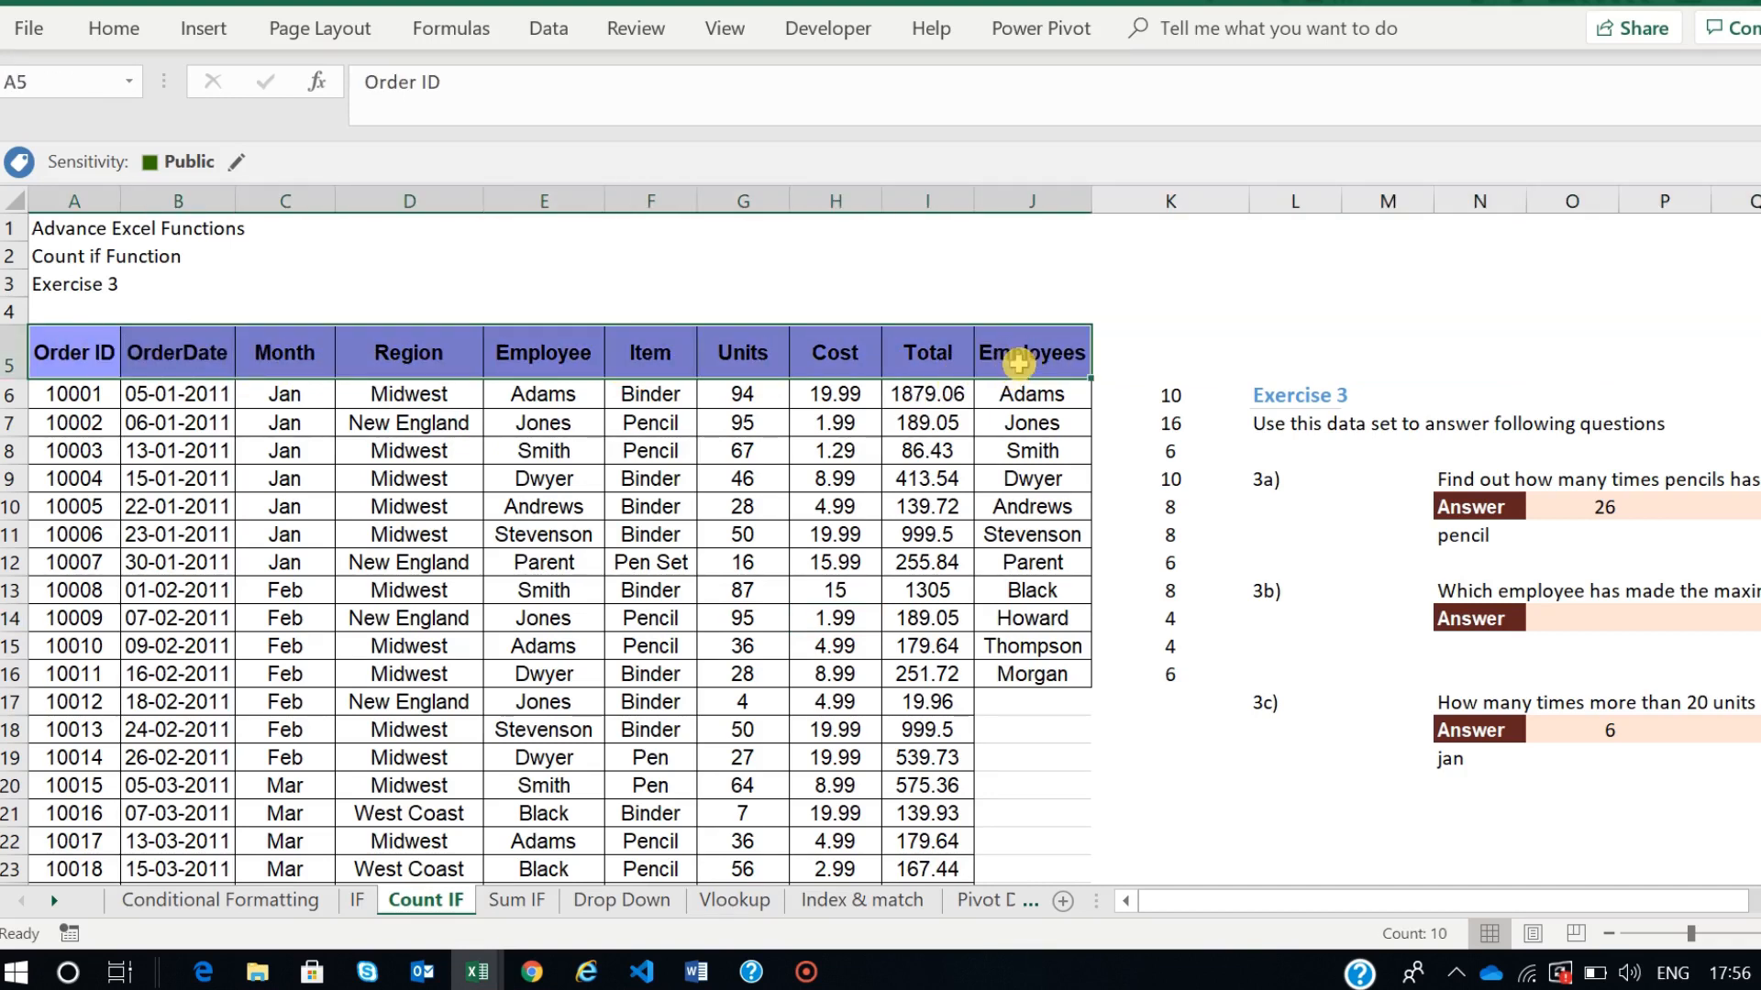
key("ctrl+shift+l")
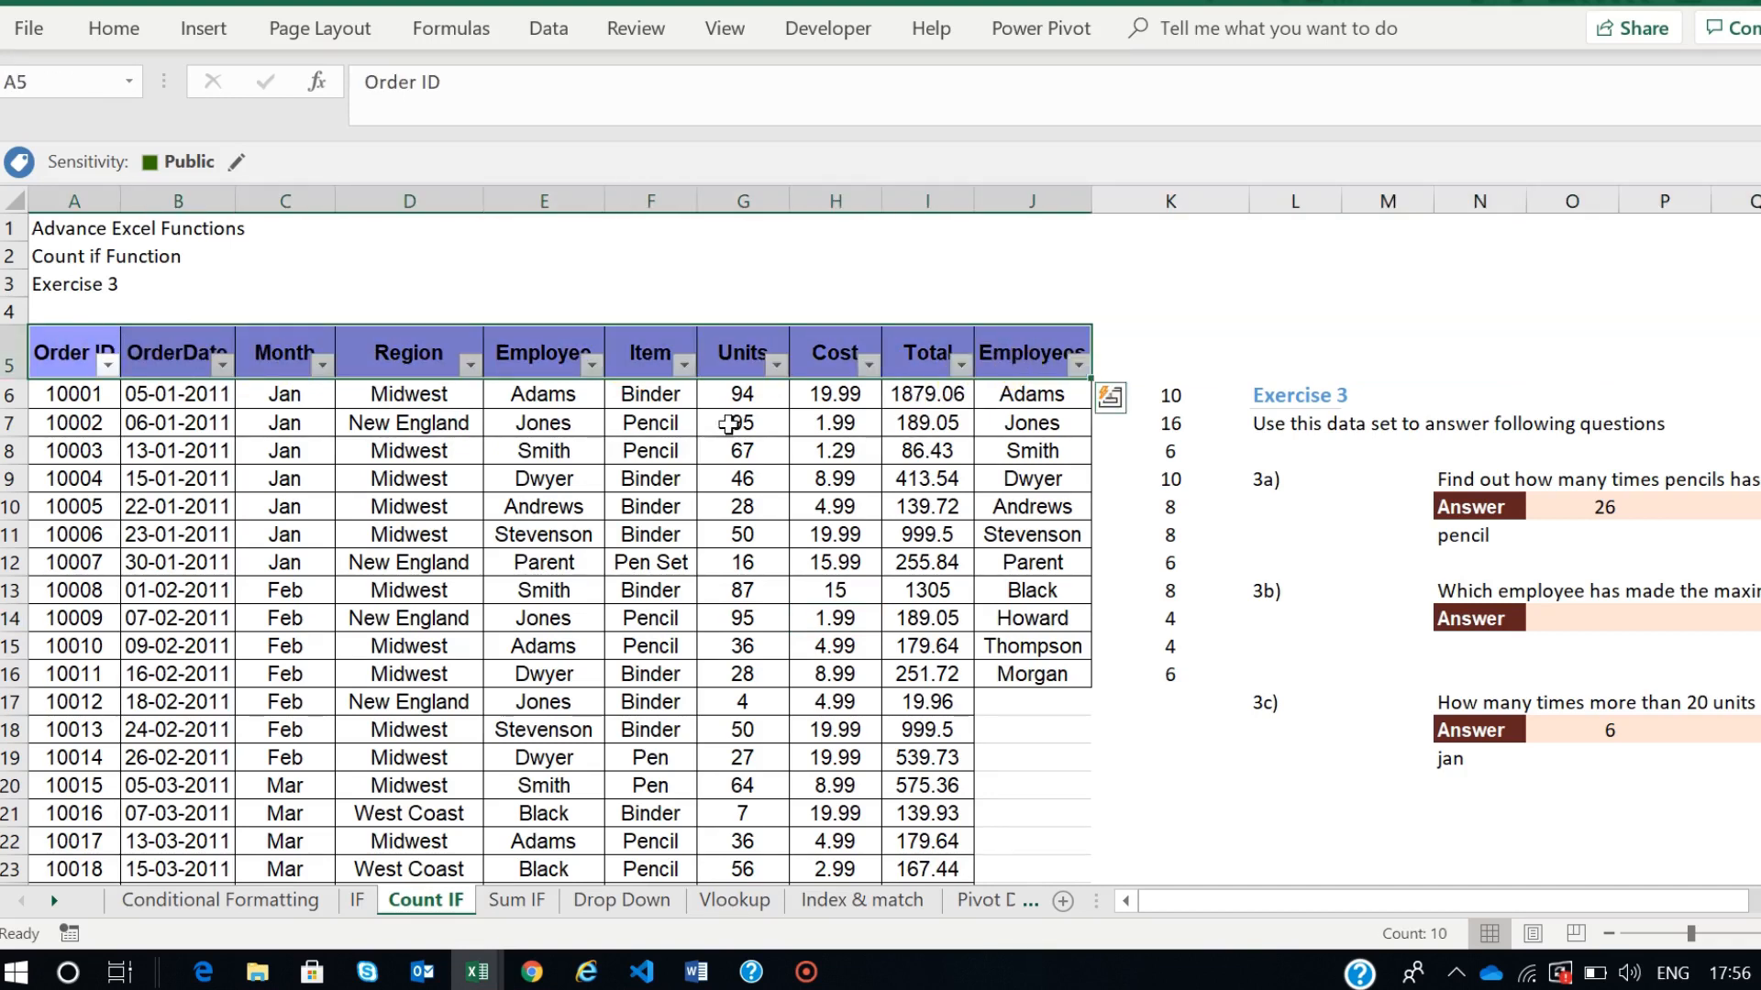
left_click(690, 450)
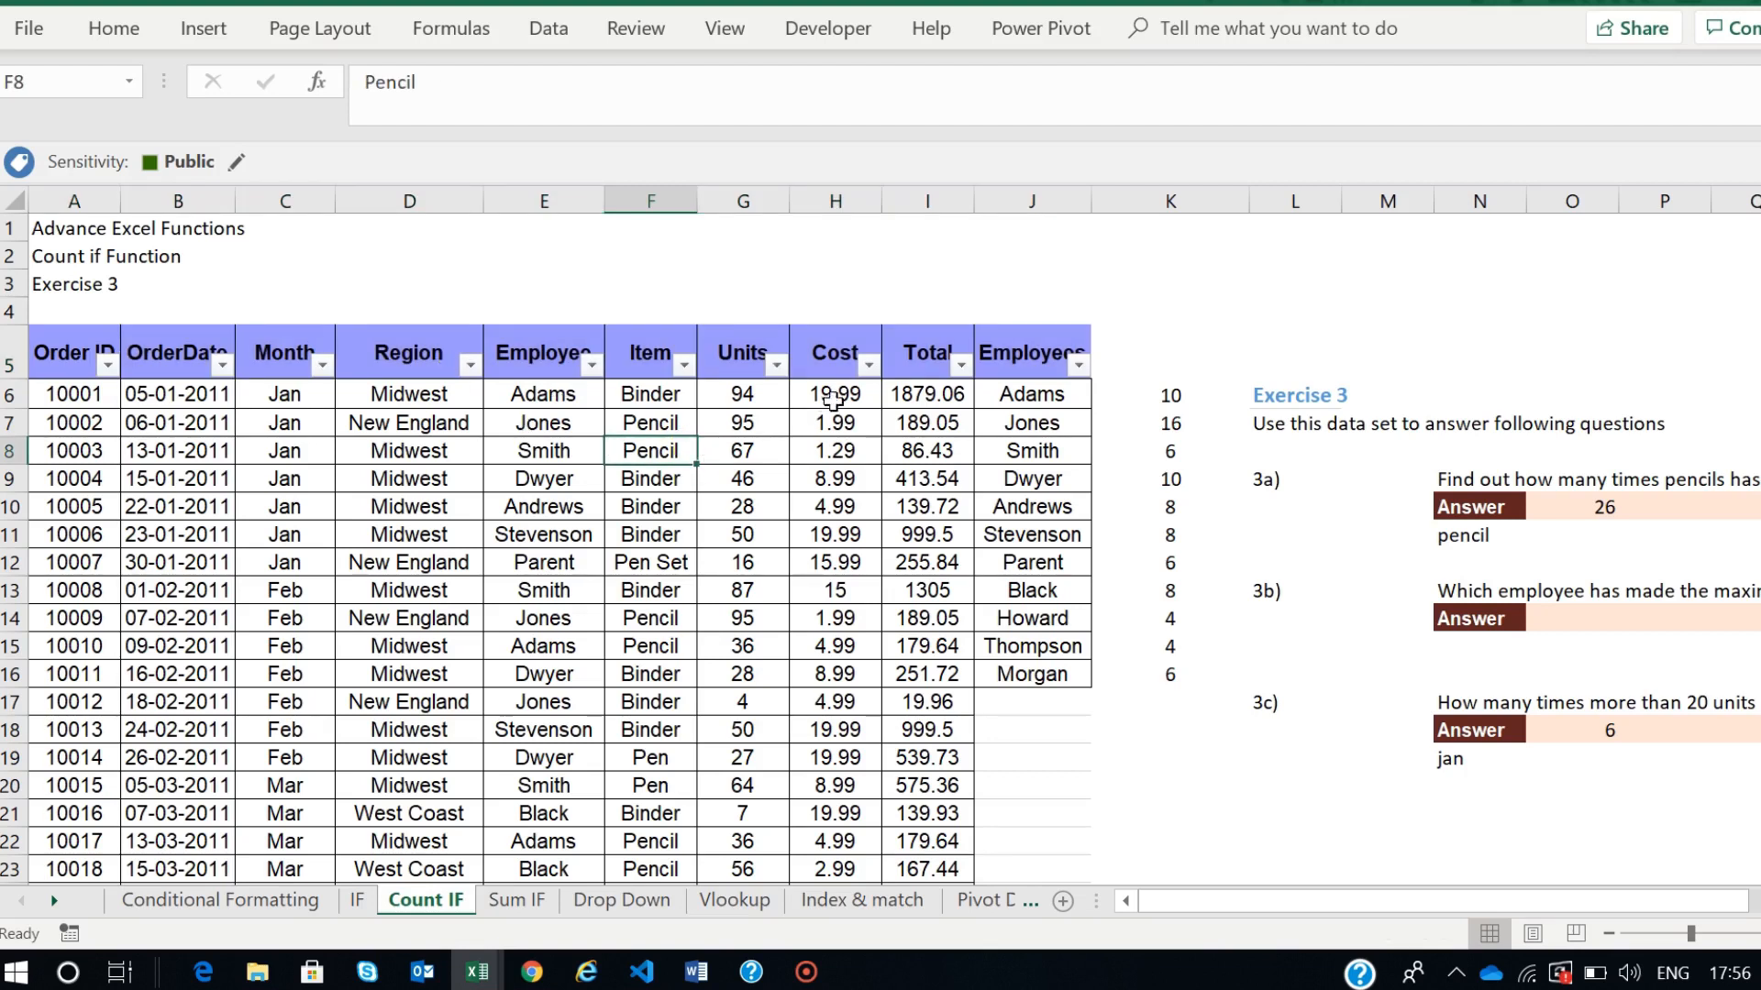
left_click(323, 367)
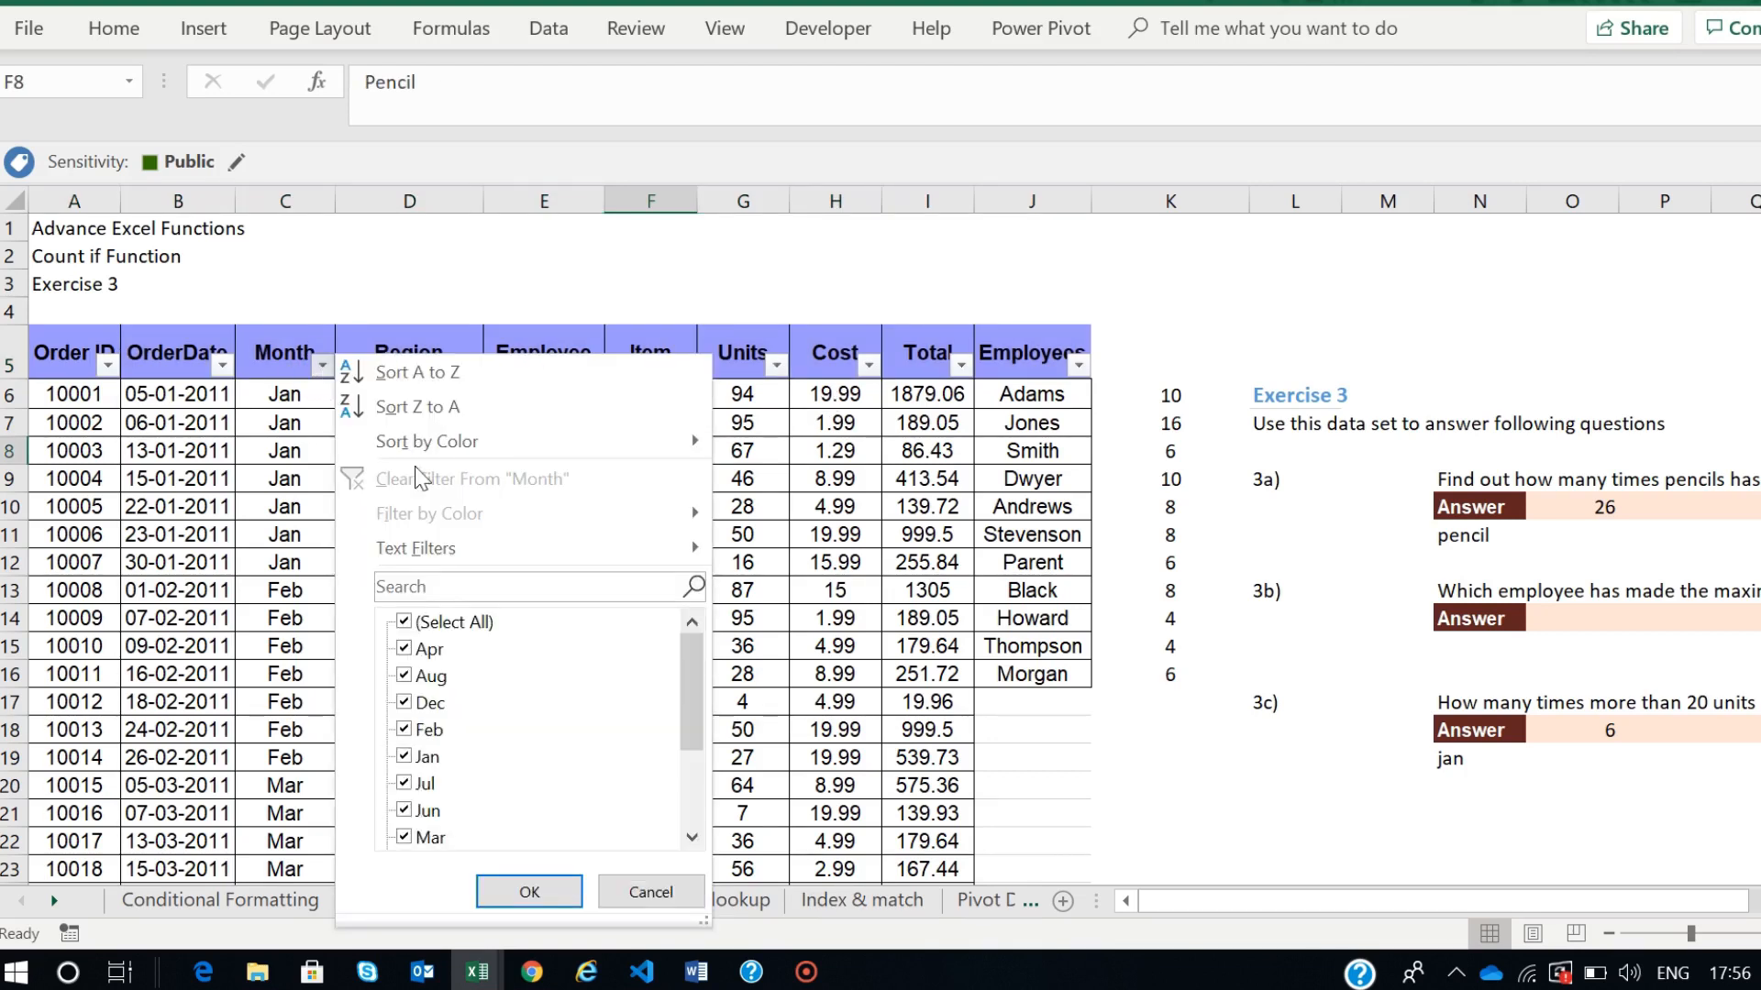
left_click(405, 626)
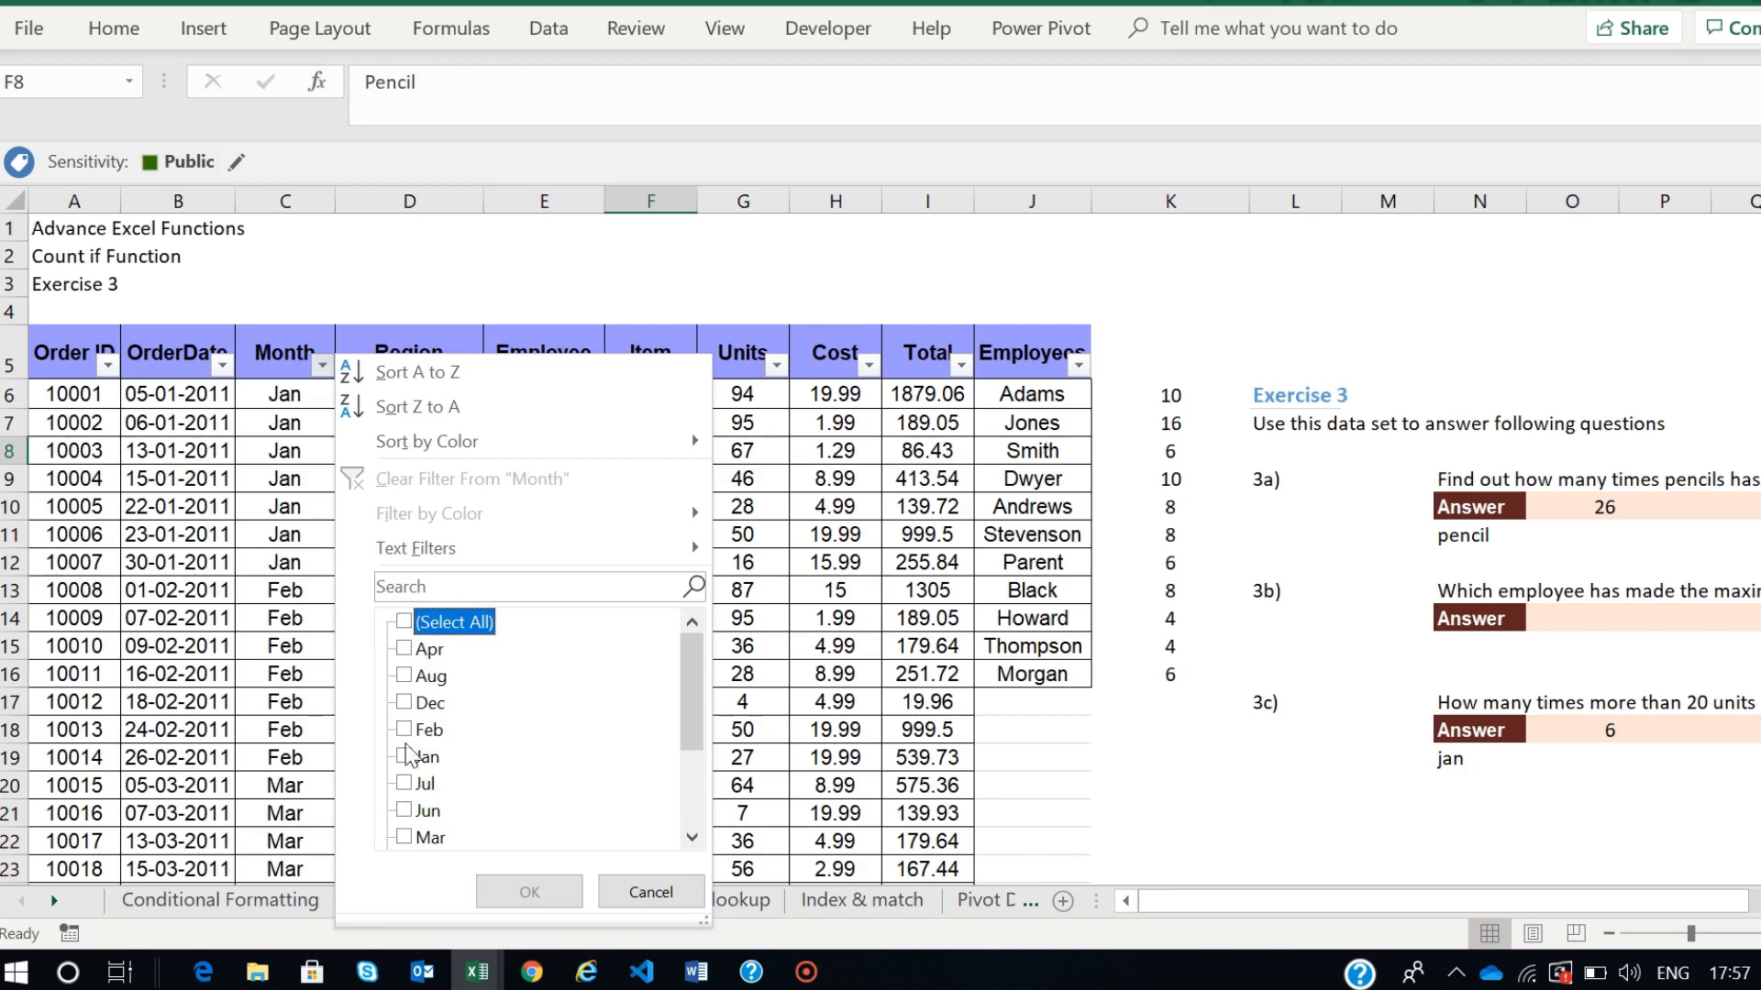
left_click(404, 756)
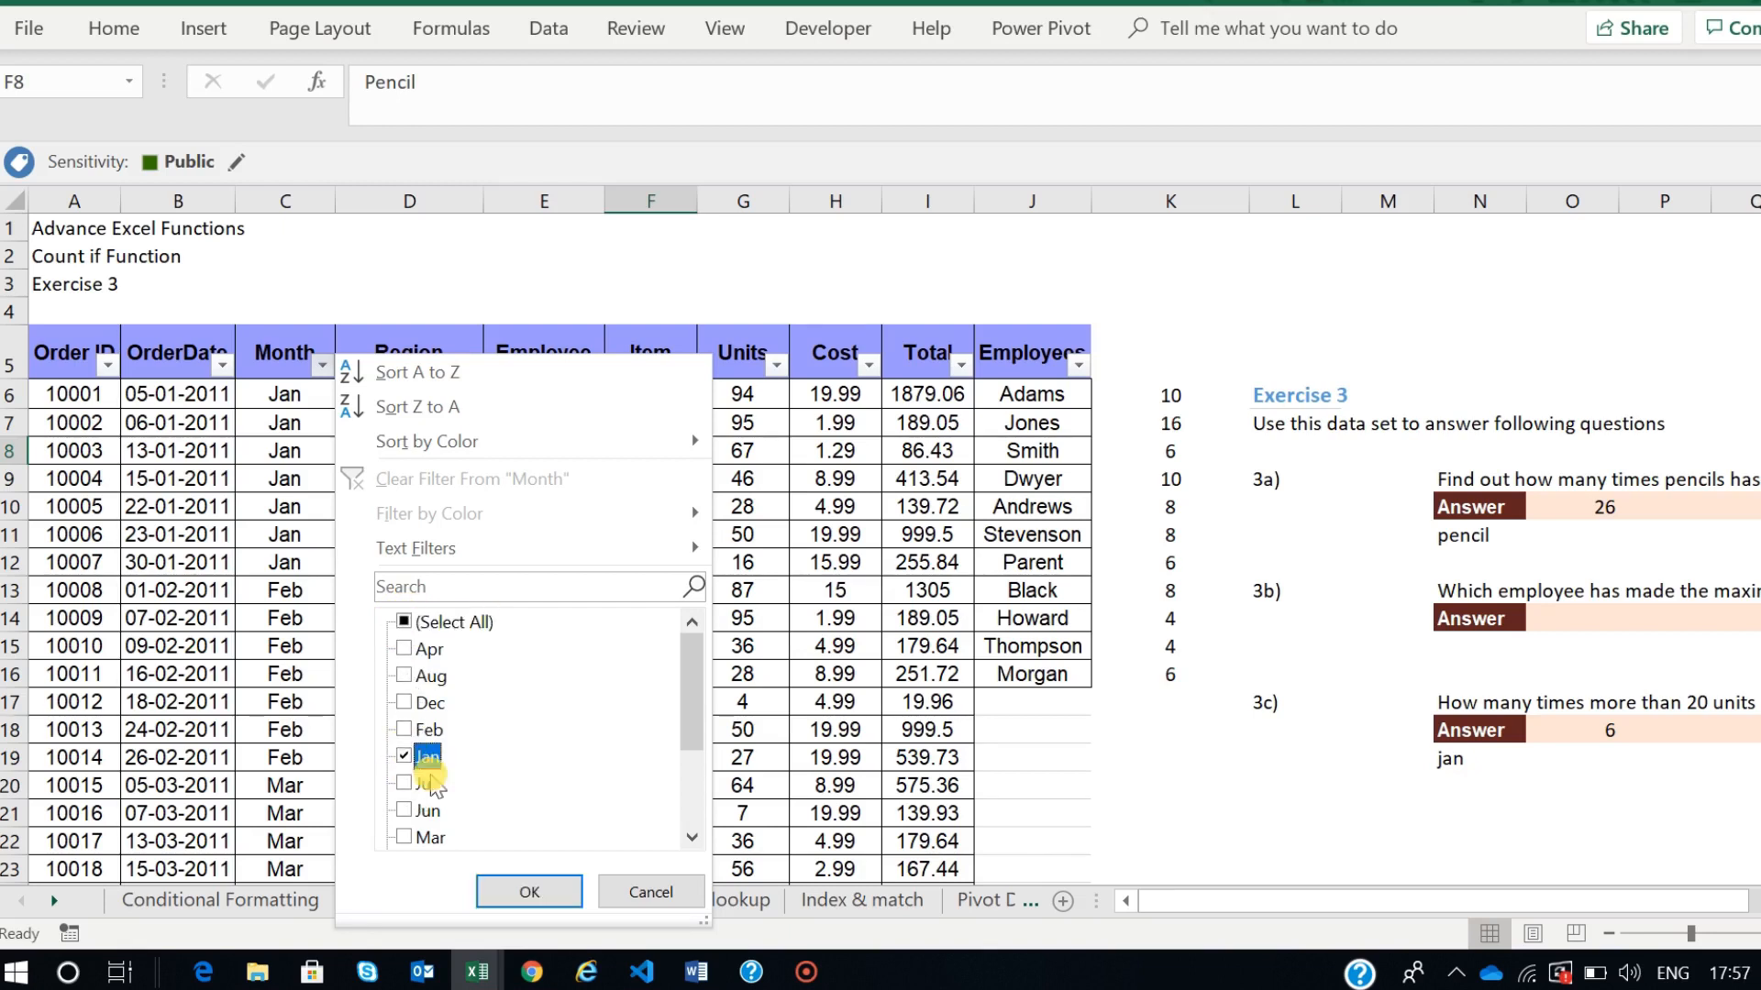
left_click(529, 891)
left_click(738, 727)
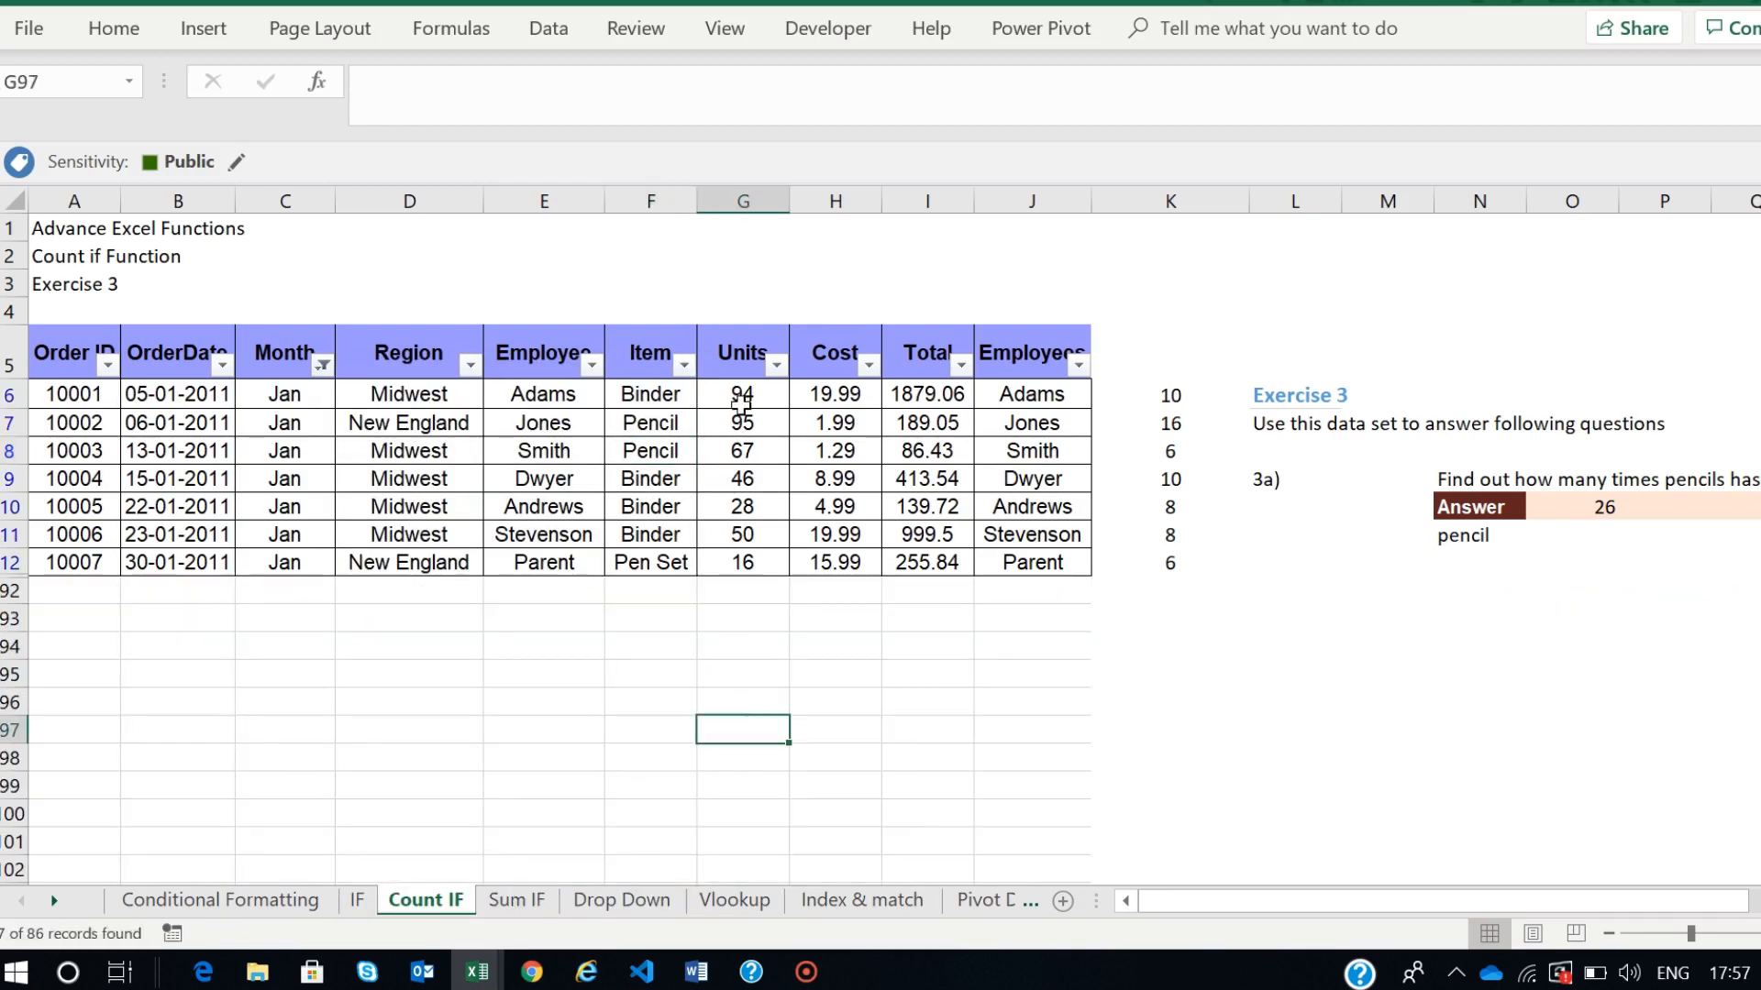
left_click_drag(745, 392, 743, 562)
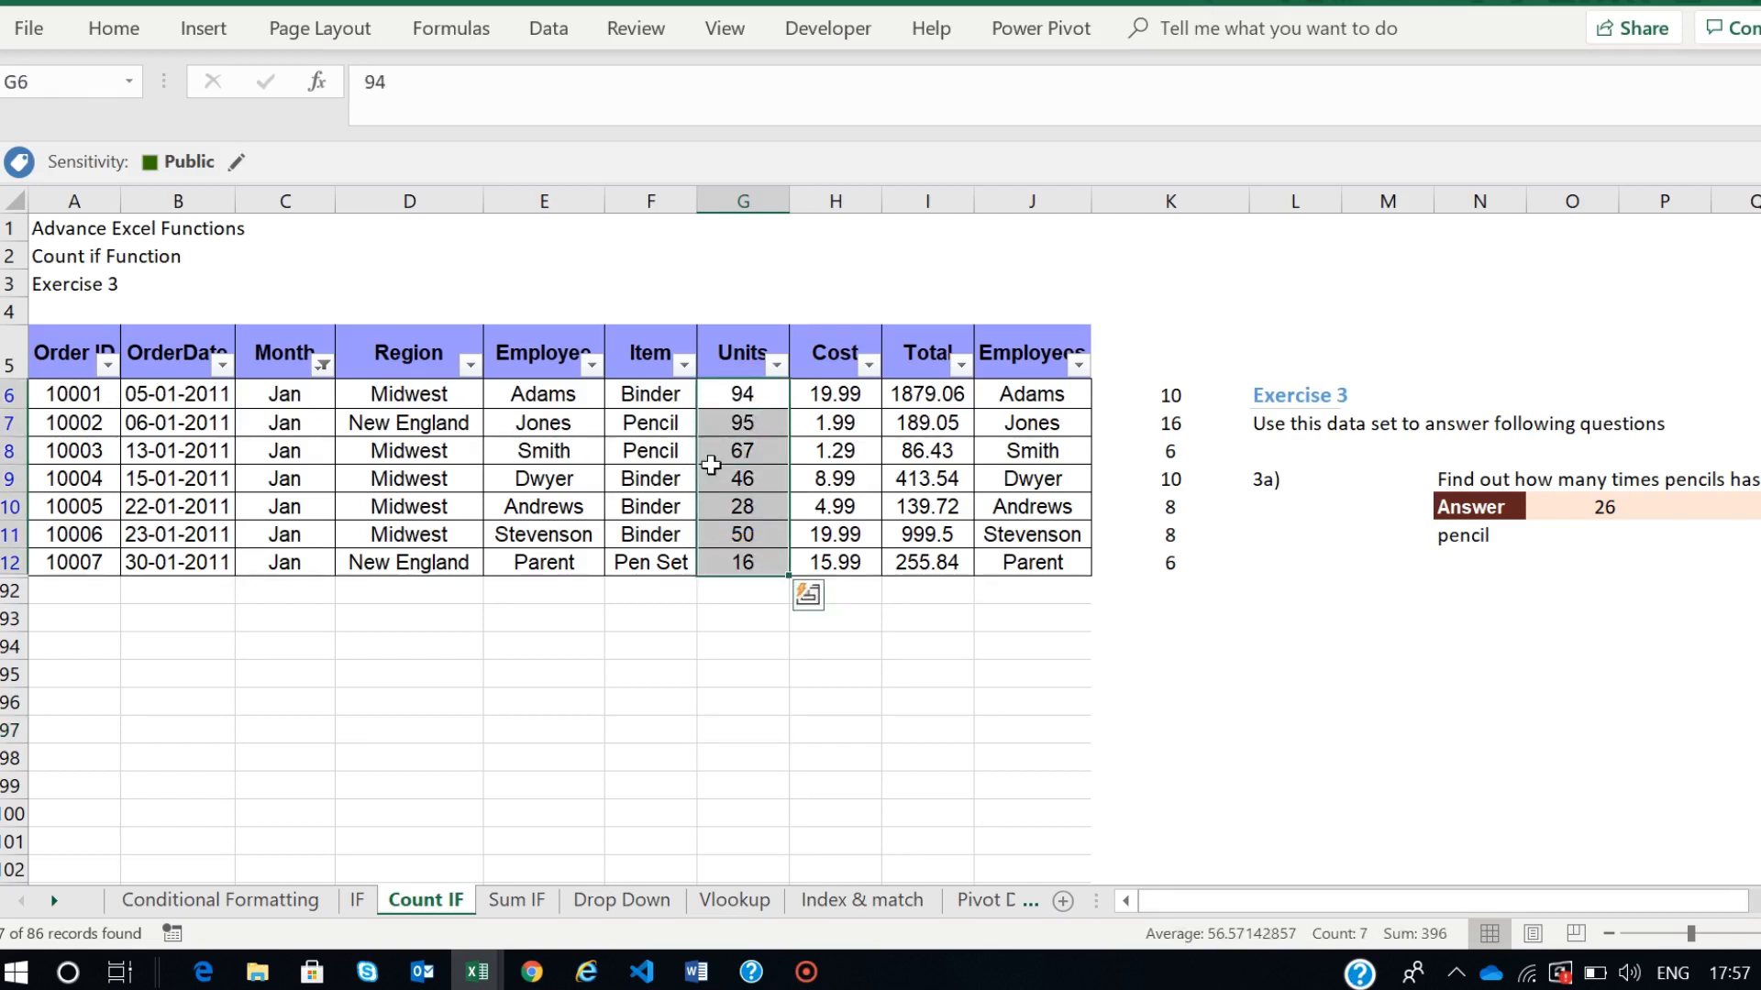
left_click(759, 600)
left_click(738, 563)
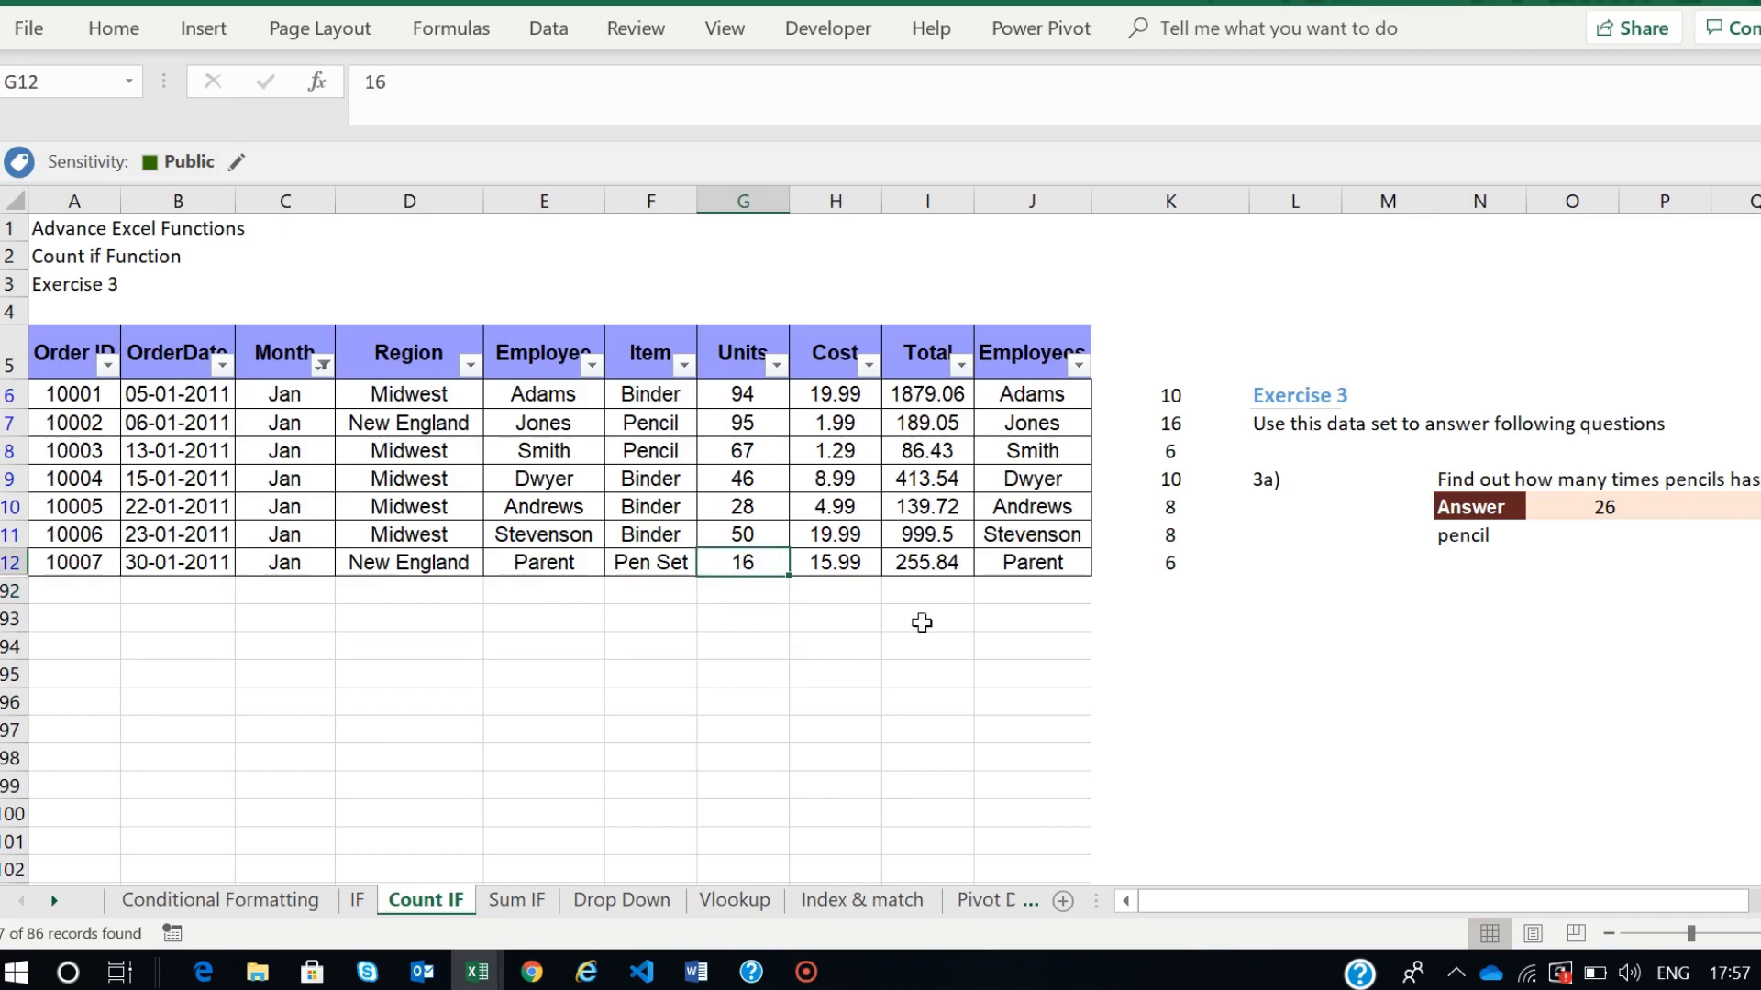
left_click(57, 348)
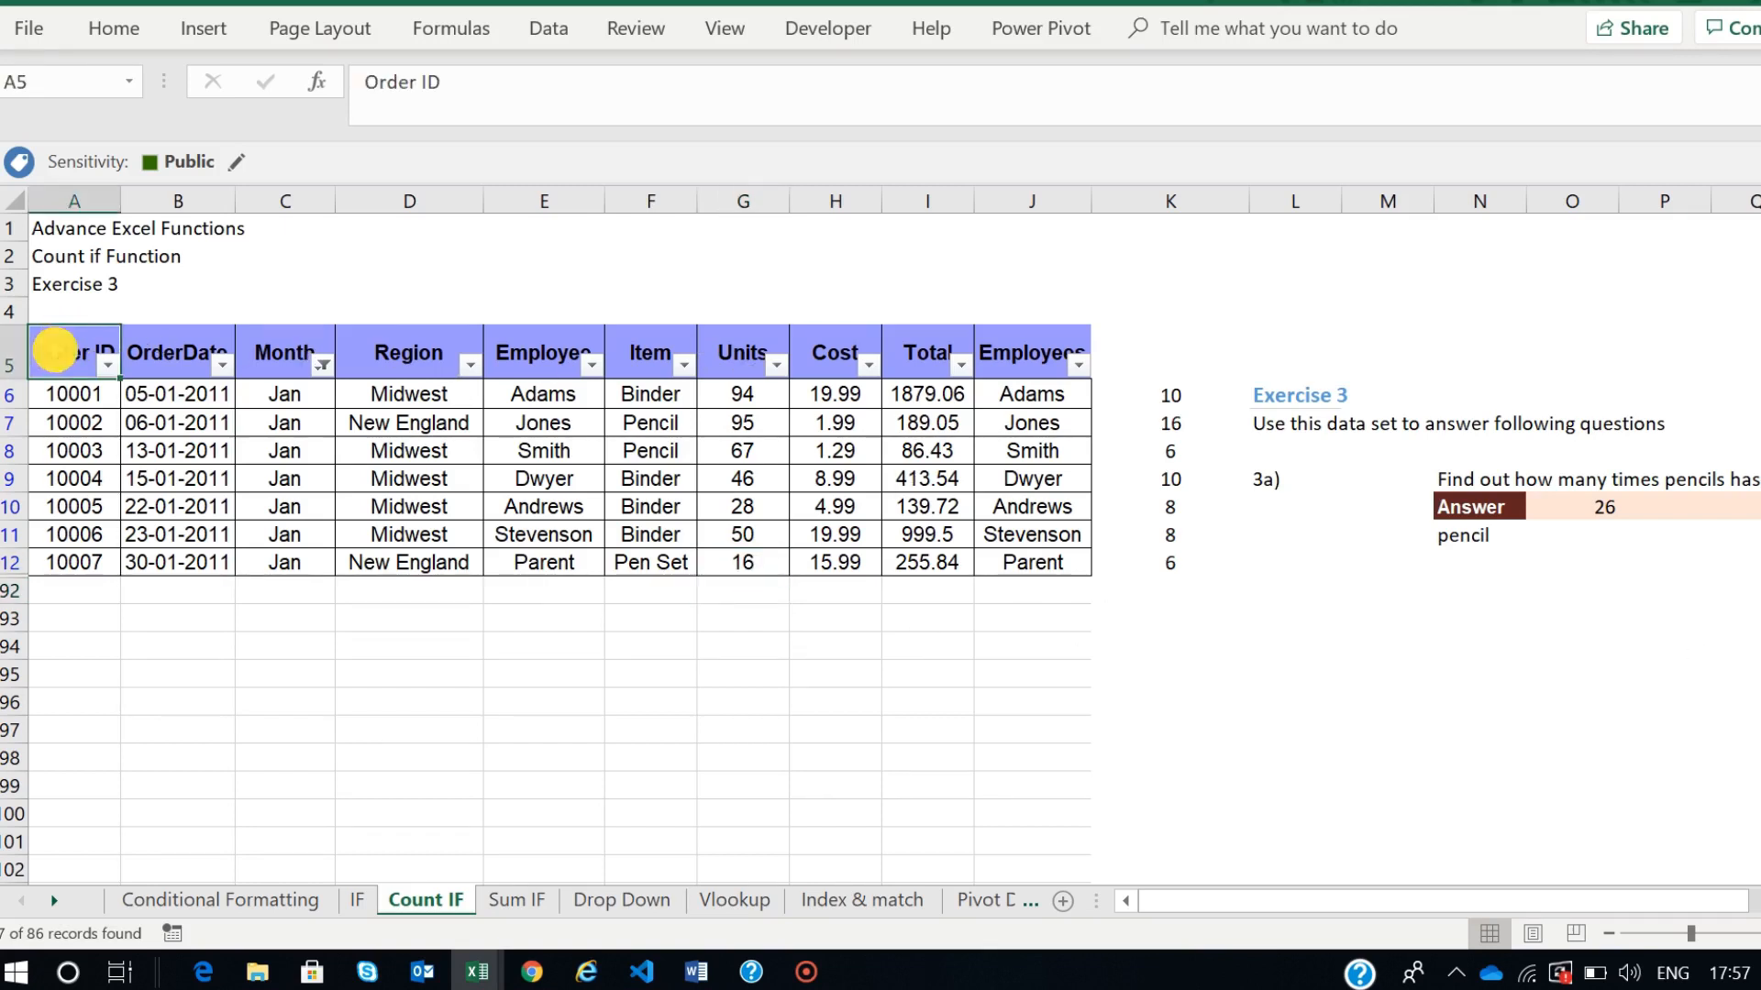
key("ctrl+shift+Right")
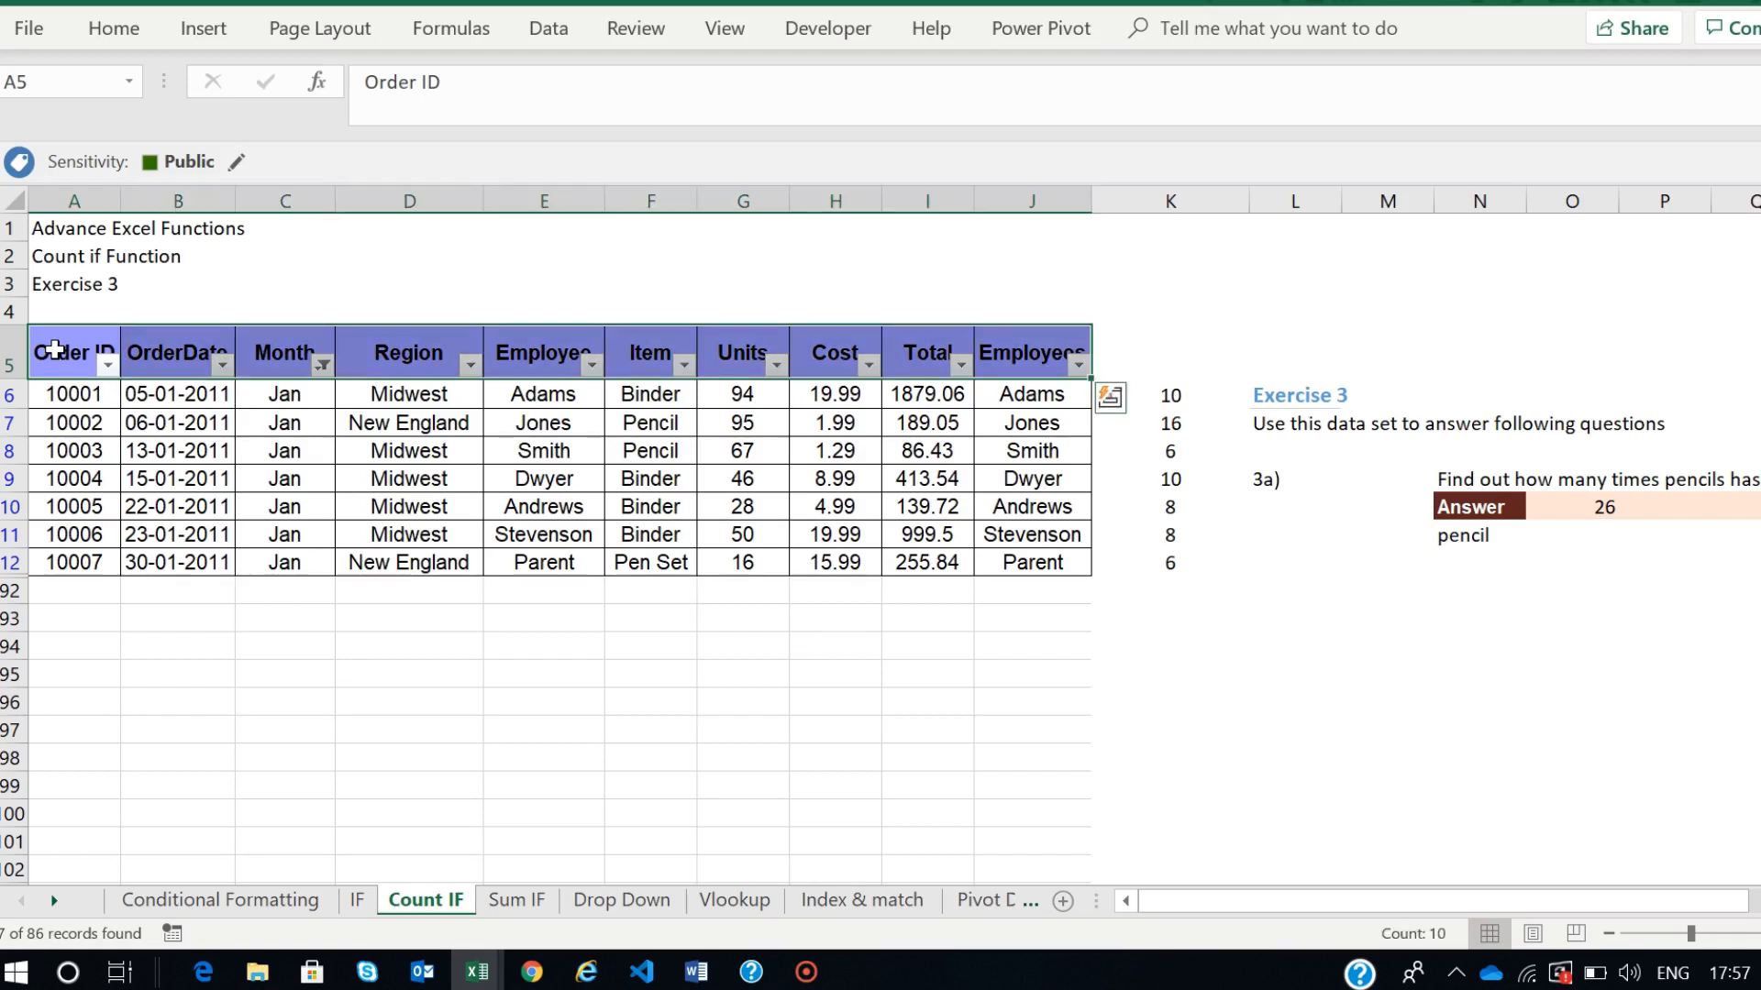
key("ctrl+shift+l")
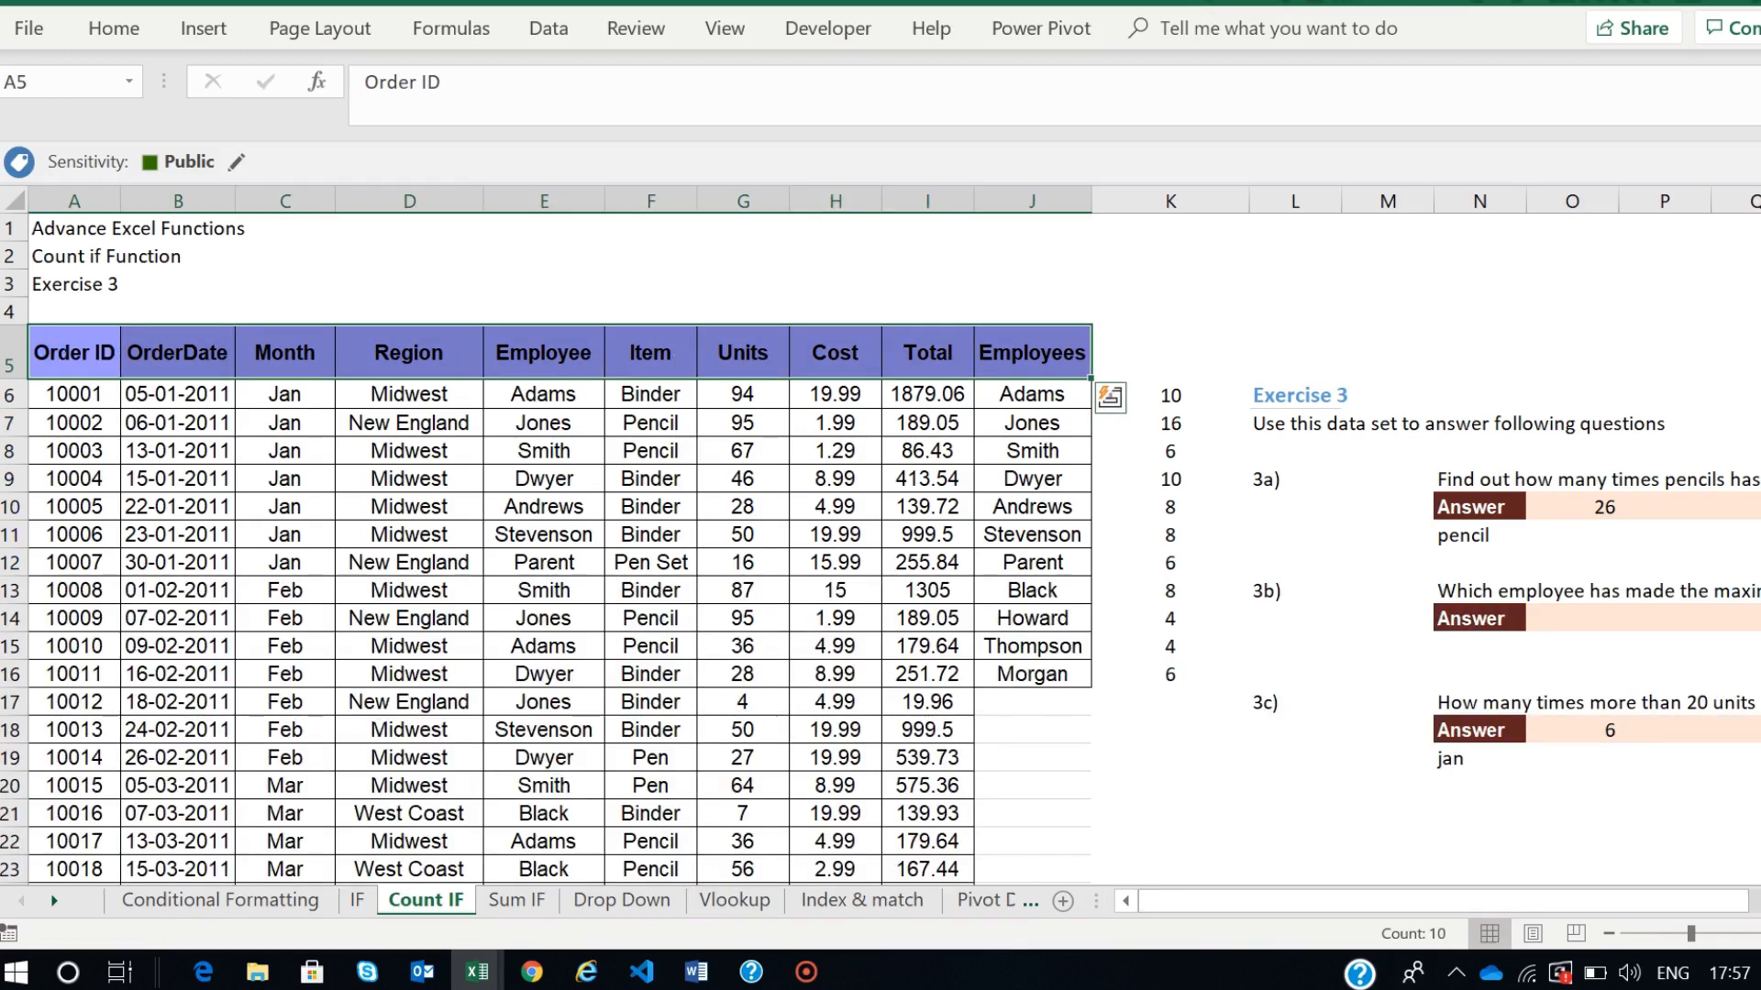
scroll(1667, 870, "right", 3)
- Append the criterion E6:E91 equal to "adams" to O18's COUNTIFS, giving 1
left_click(1320, 730)
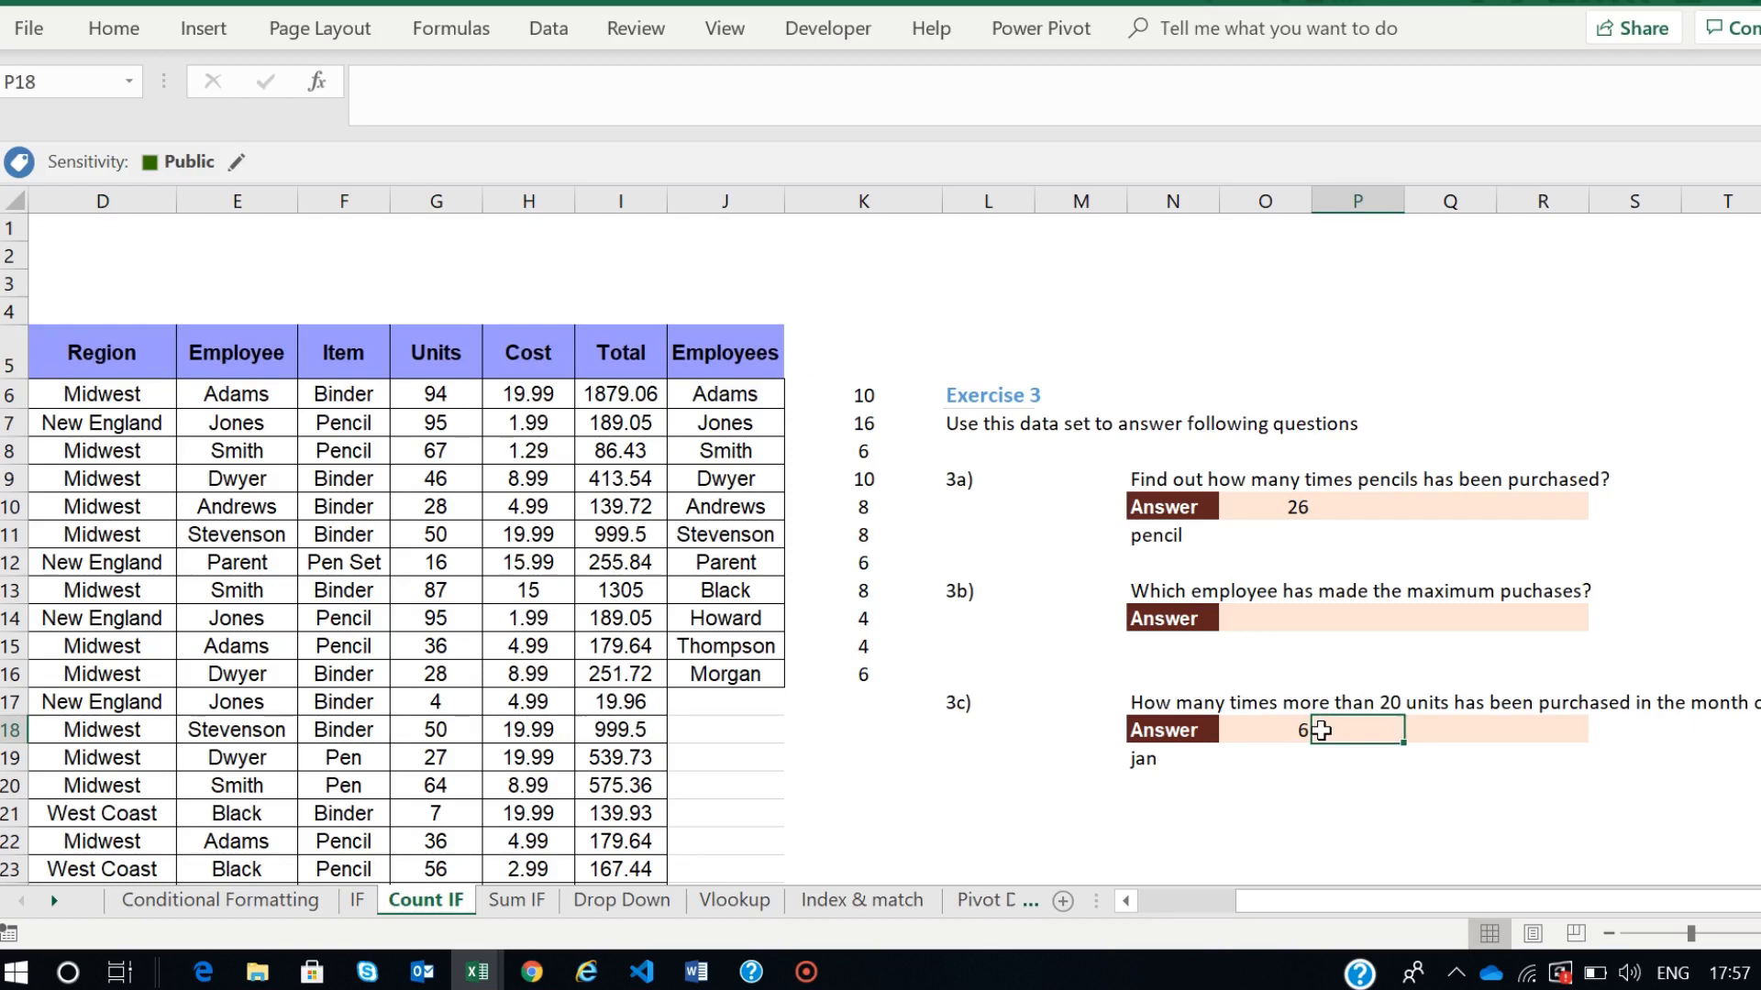
double_click(1260, 731)
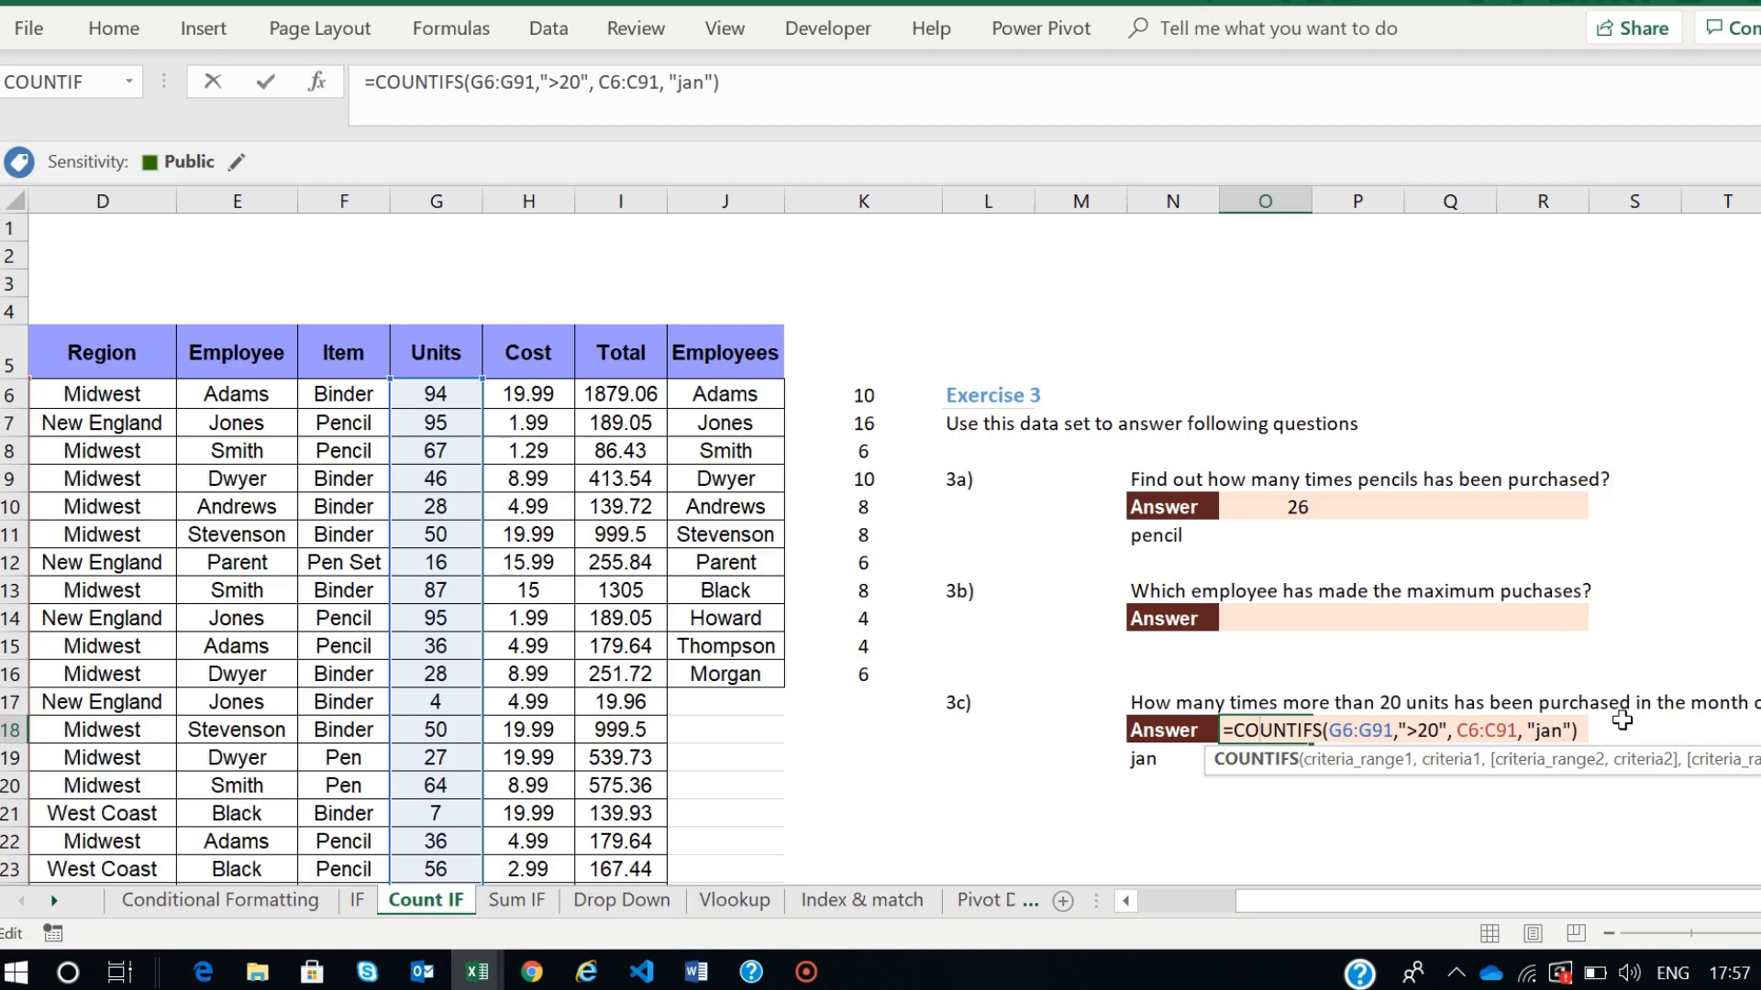
left_click(1572, 730)
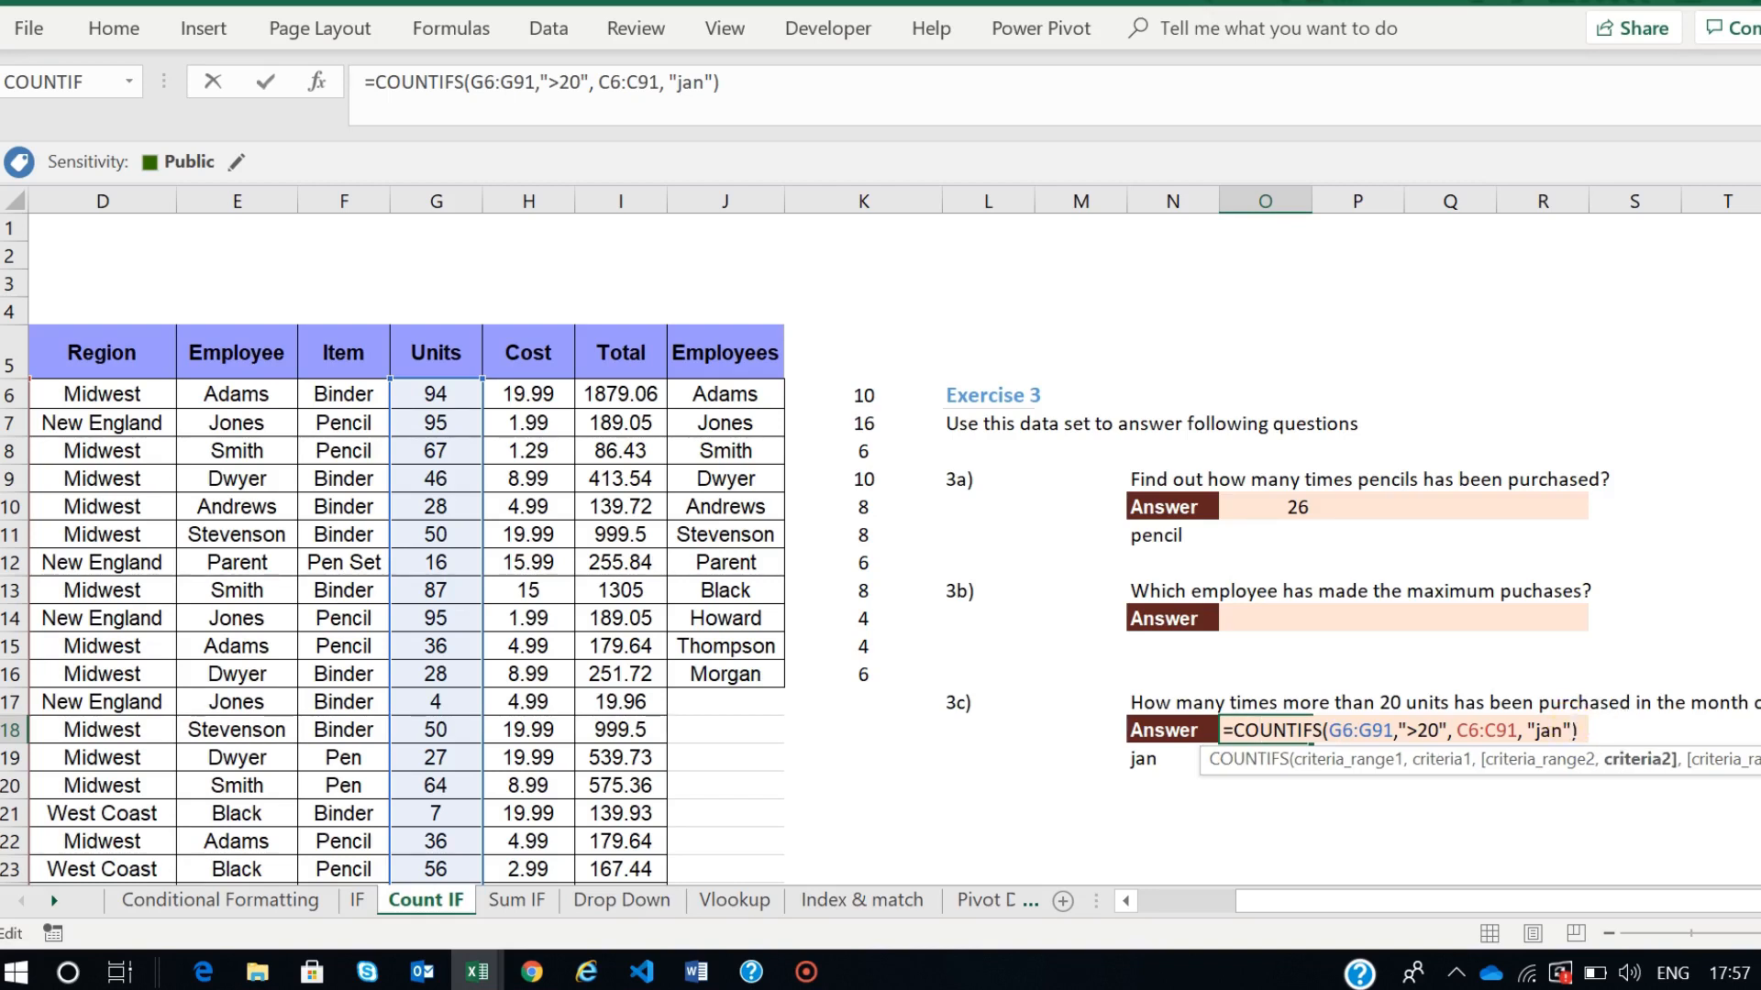
type(",")
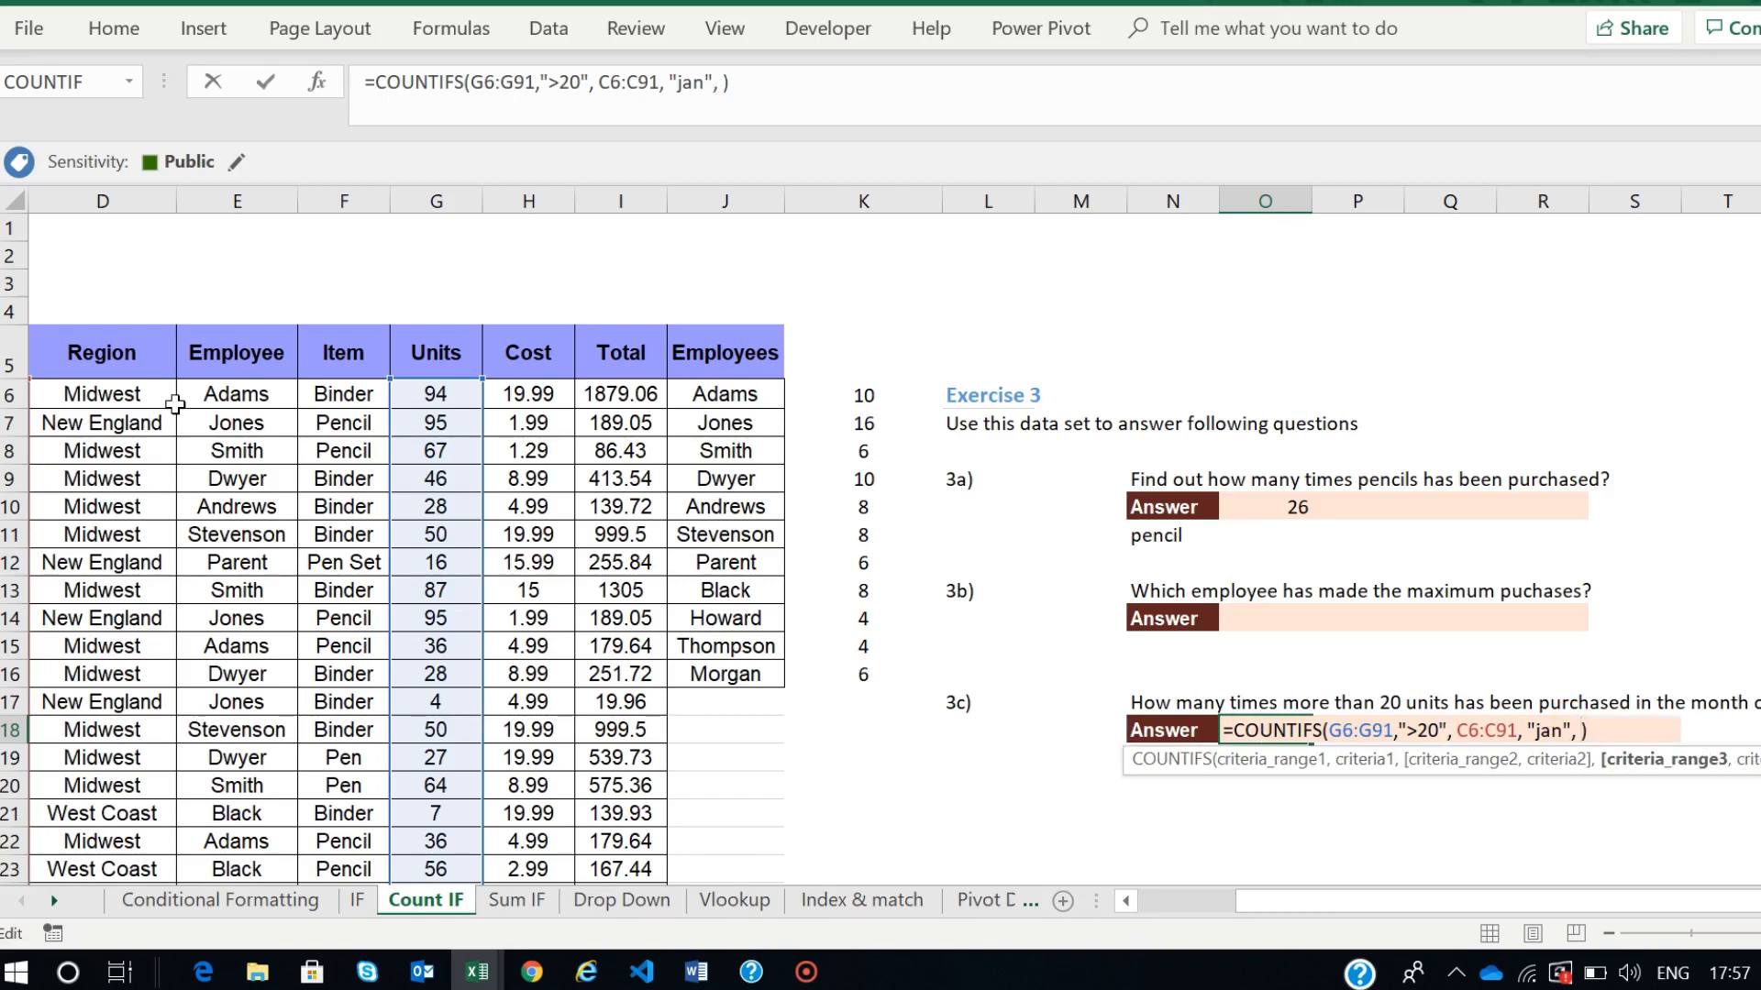
left_click(238, 394)
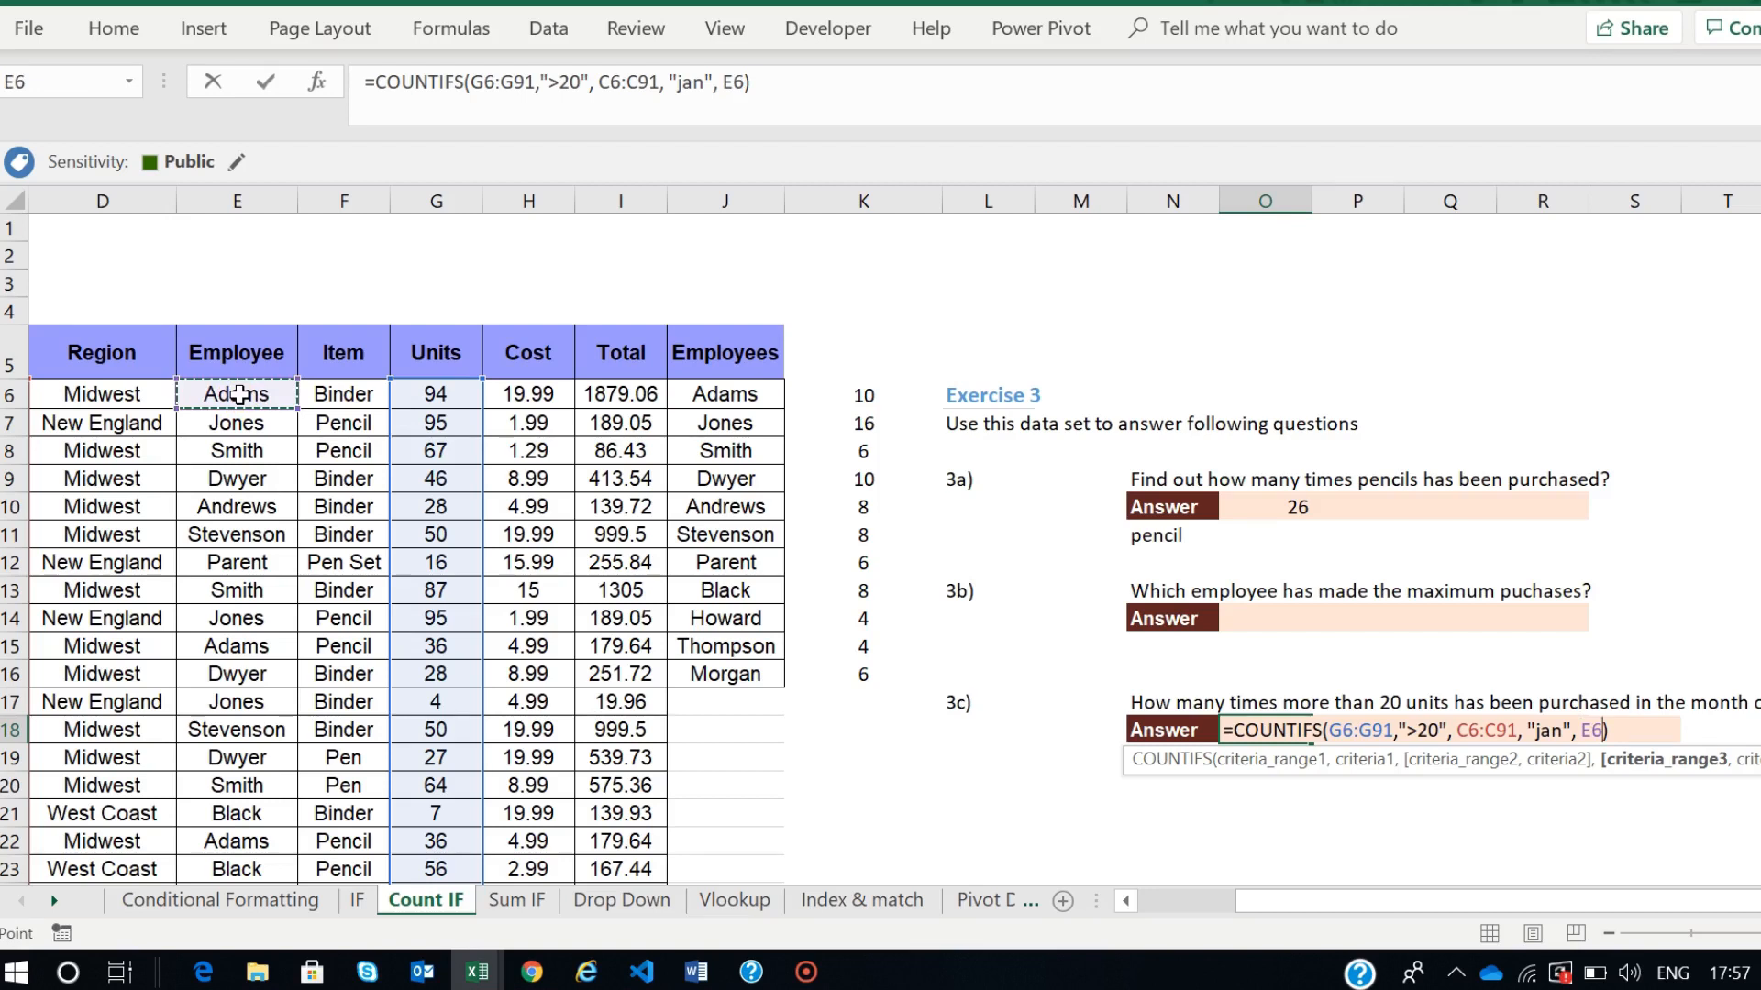
key("ctrl+shift+Down")
scroll(1698, 800, "up", 20)
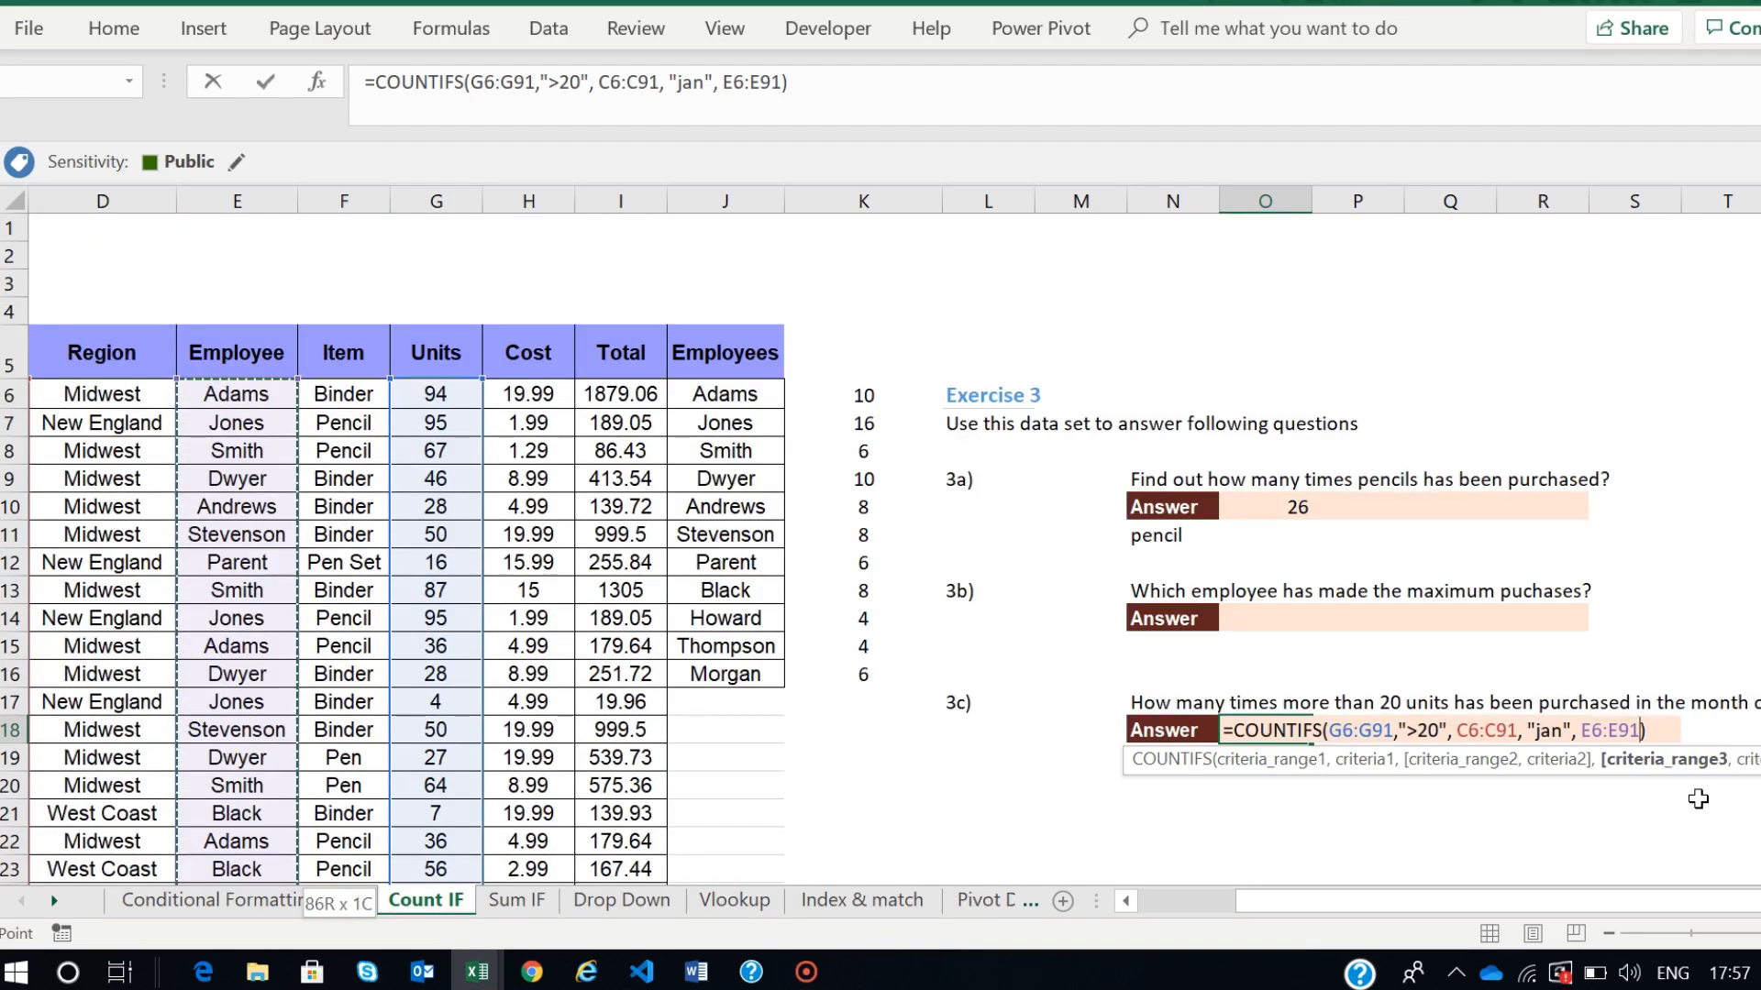
type(", \"a")
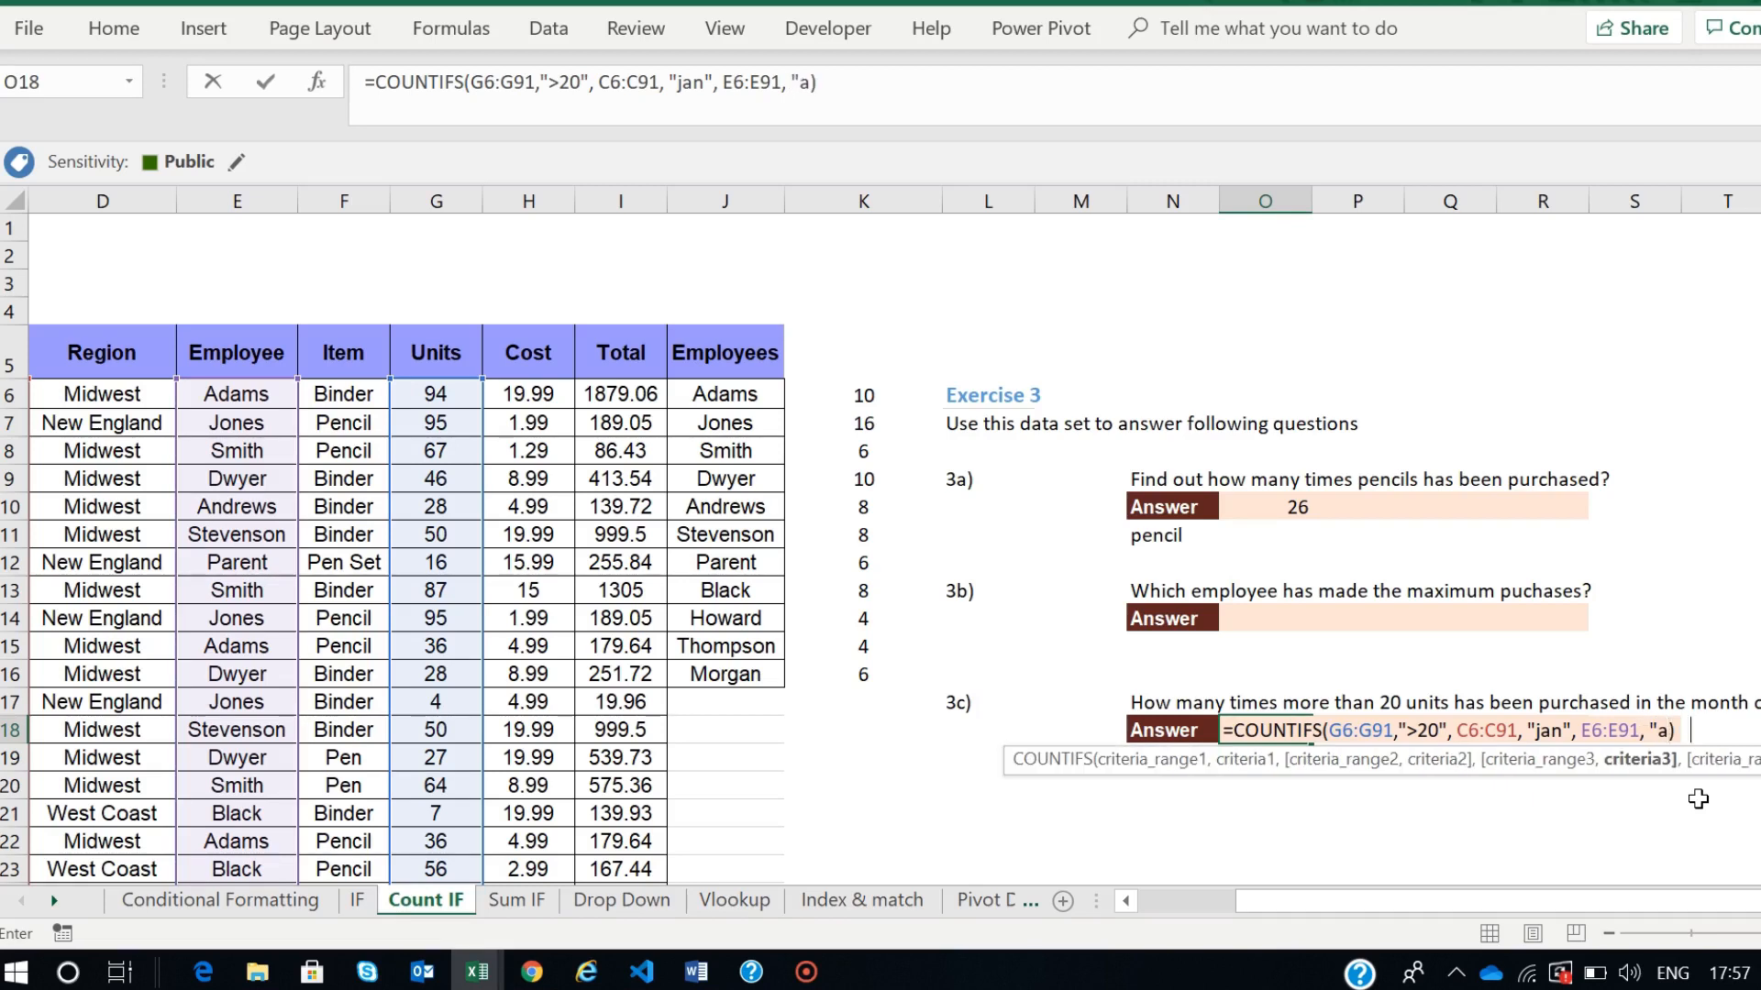
type("dams")
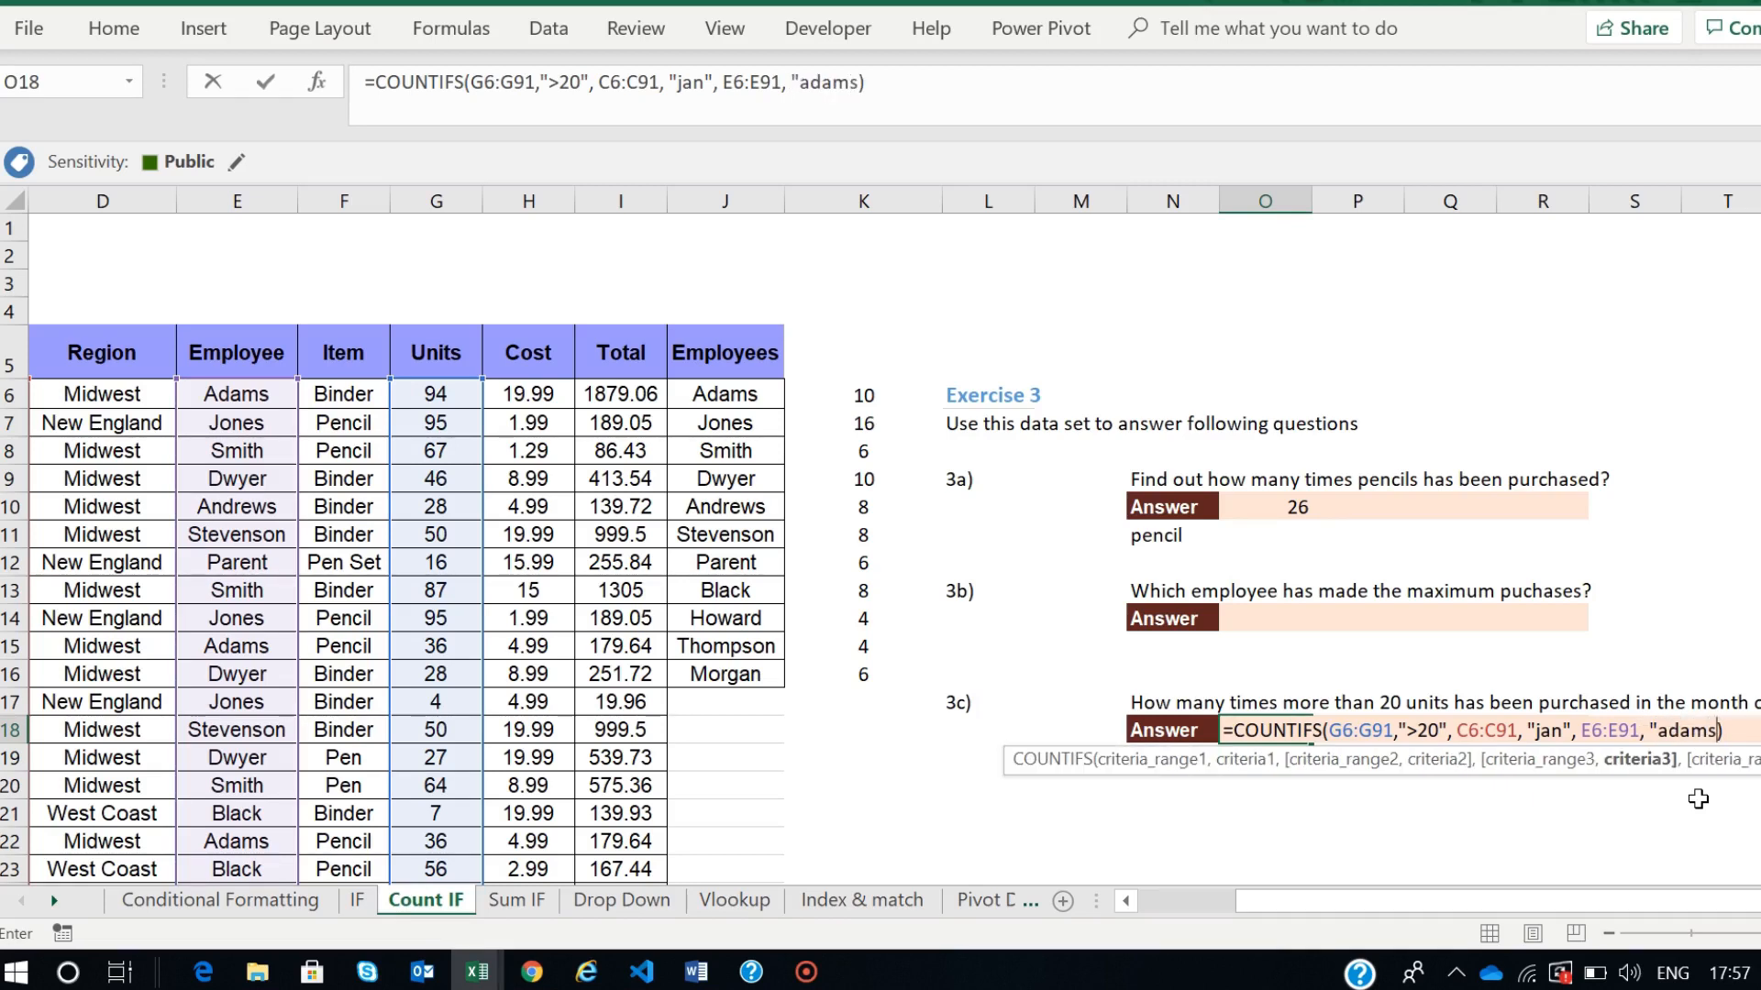
type("\"")
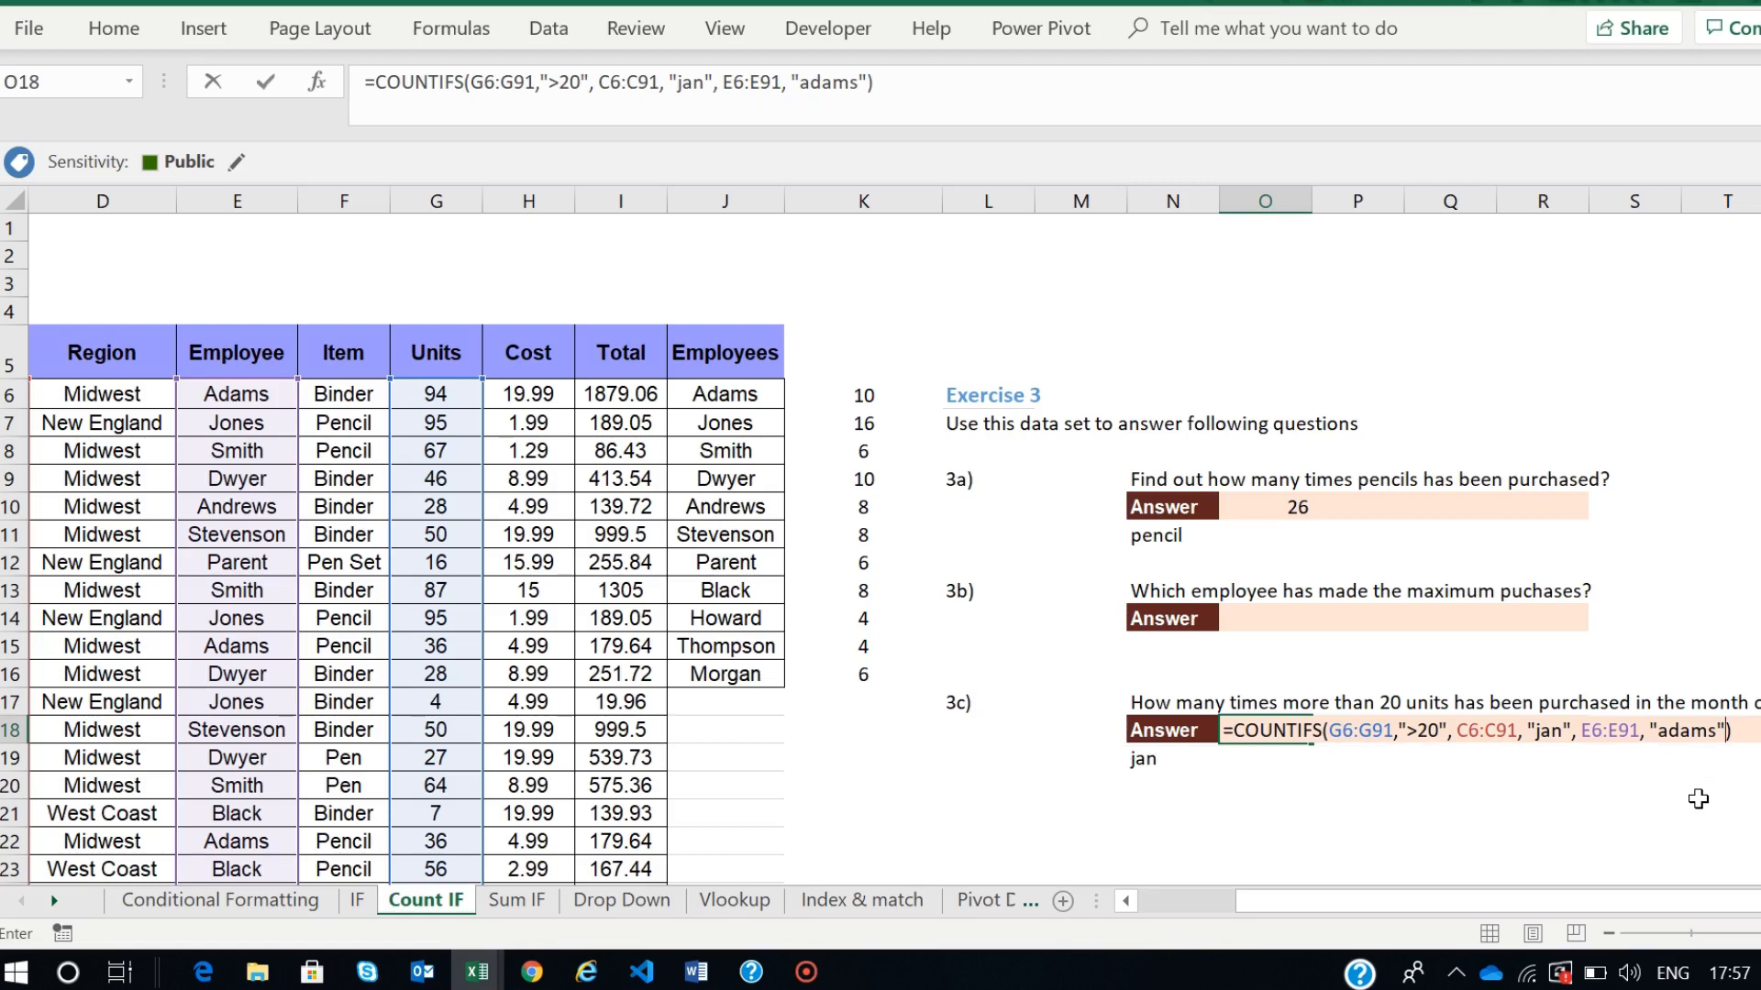
key("Return")
left_click(1293, 730)
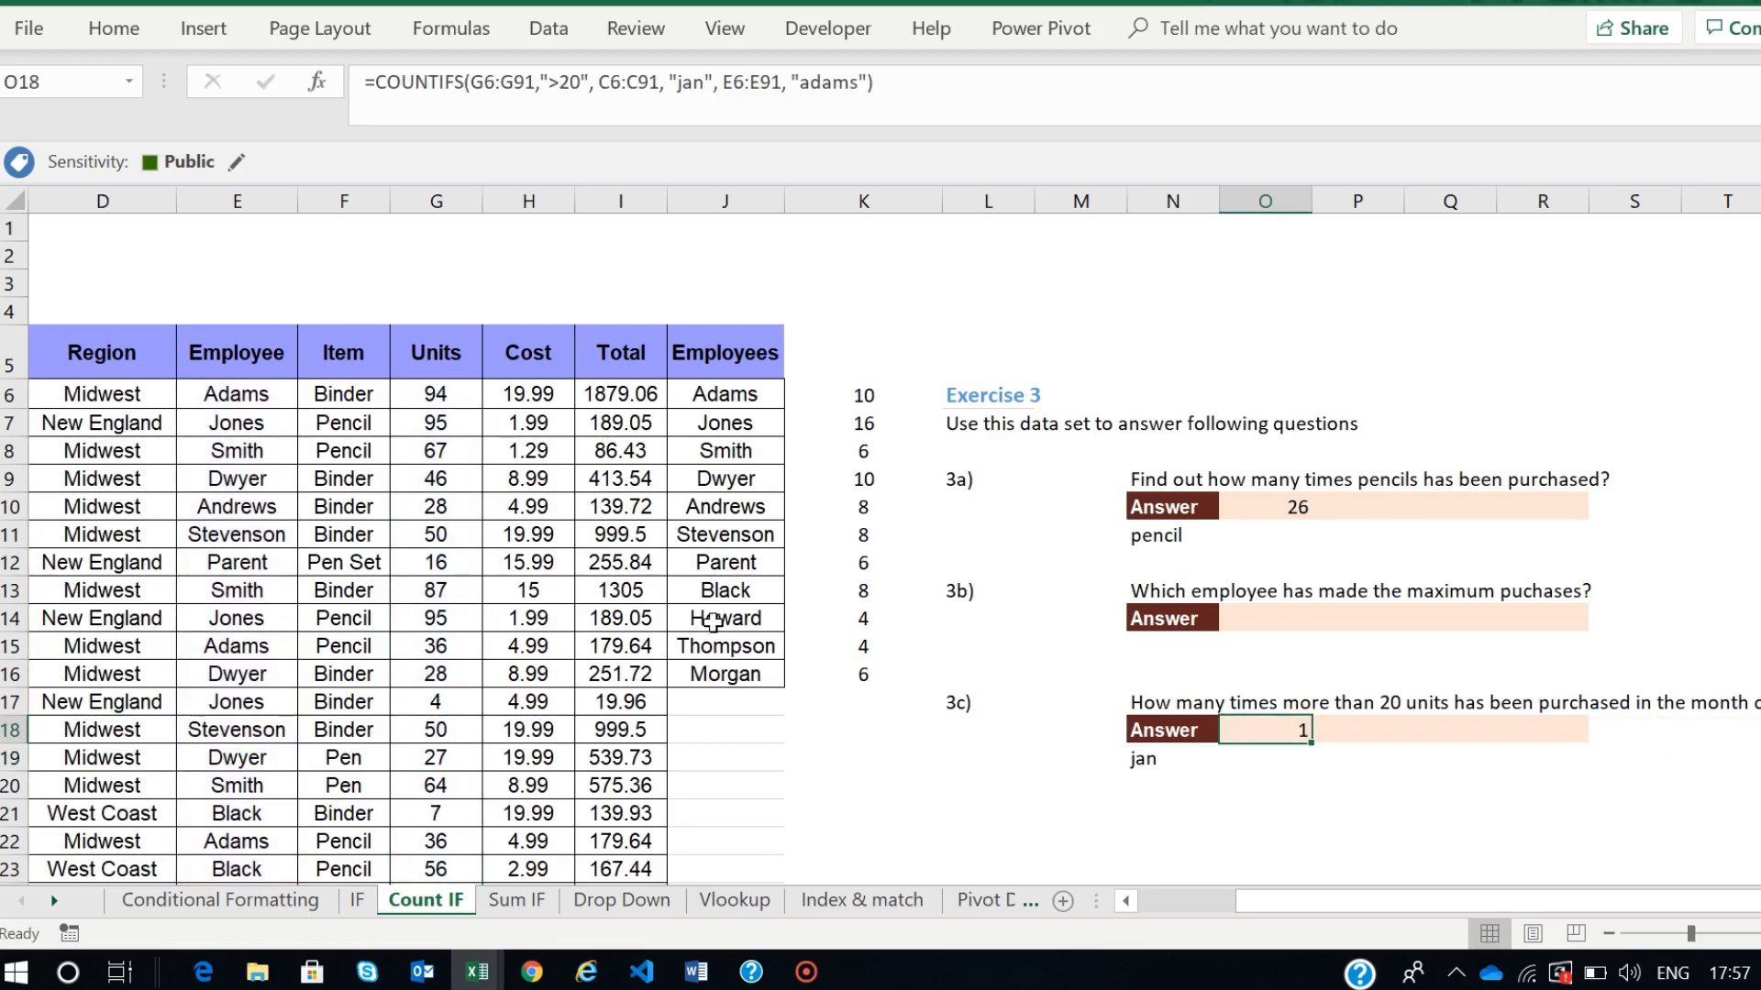
left_click(1259, 730)
left_click(533, 970)
left_click(376, 825)
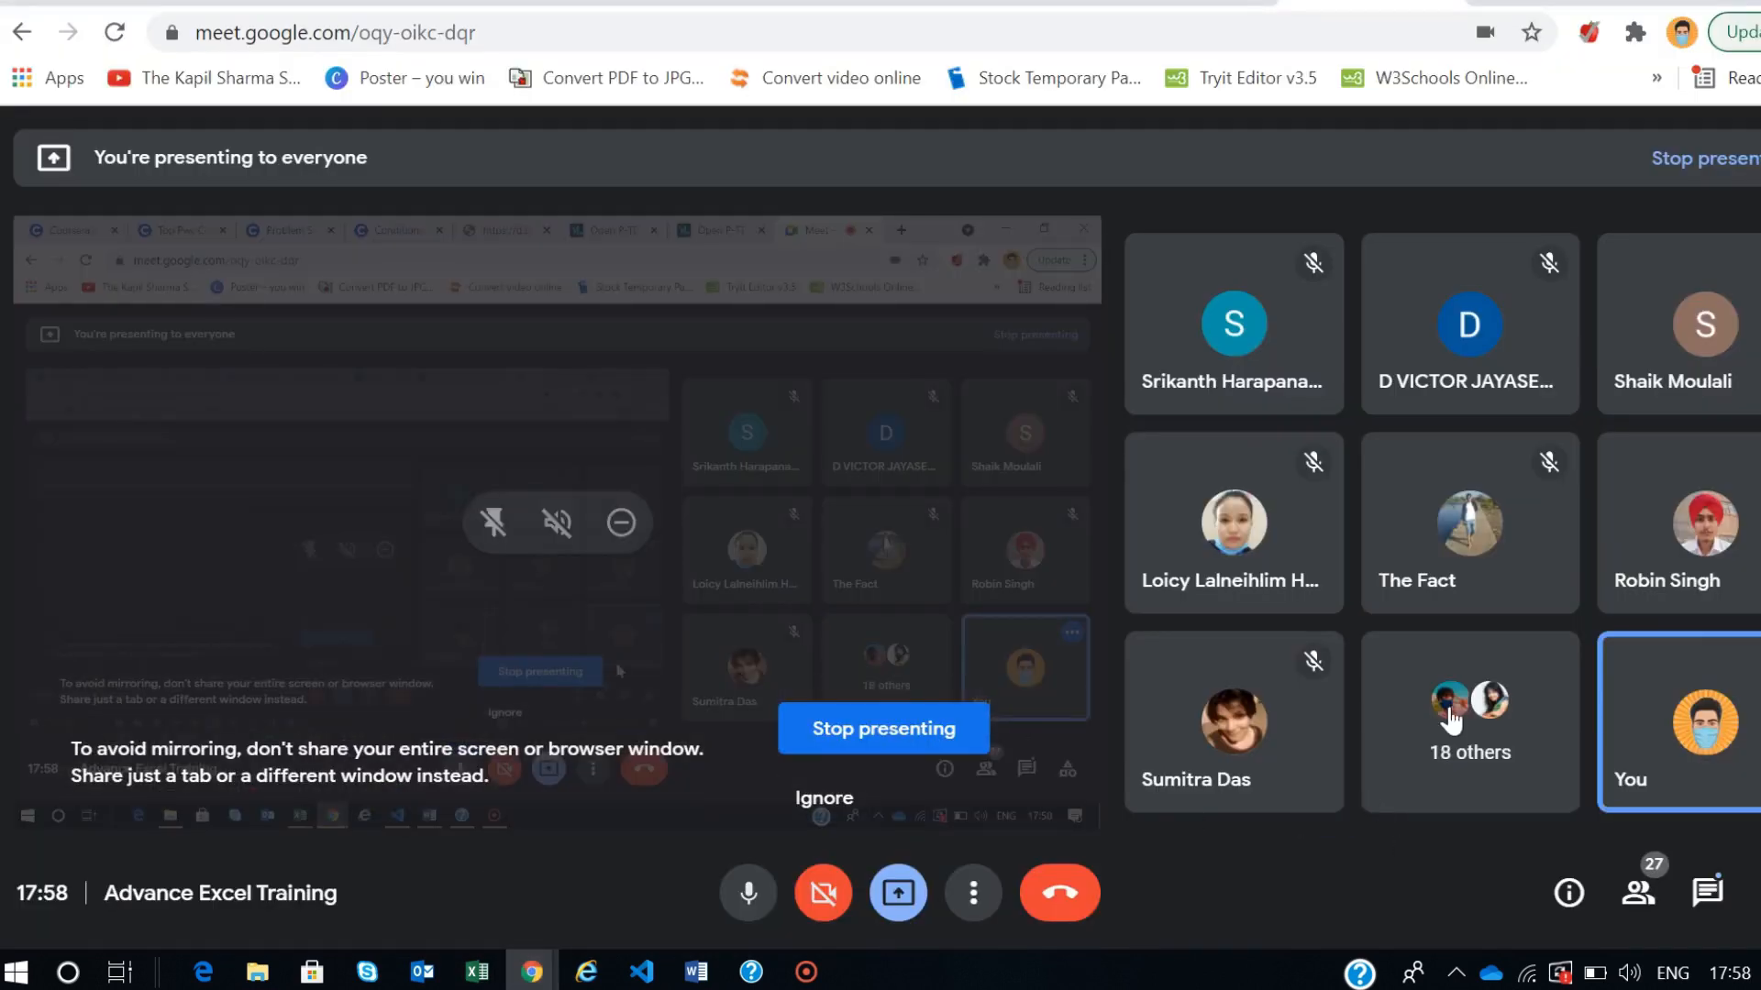
left_click(1707, 894)
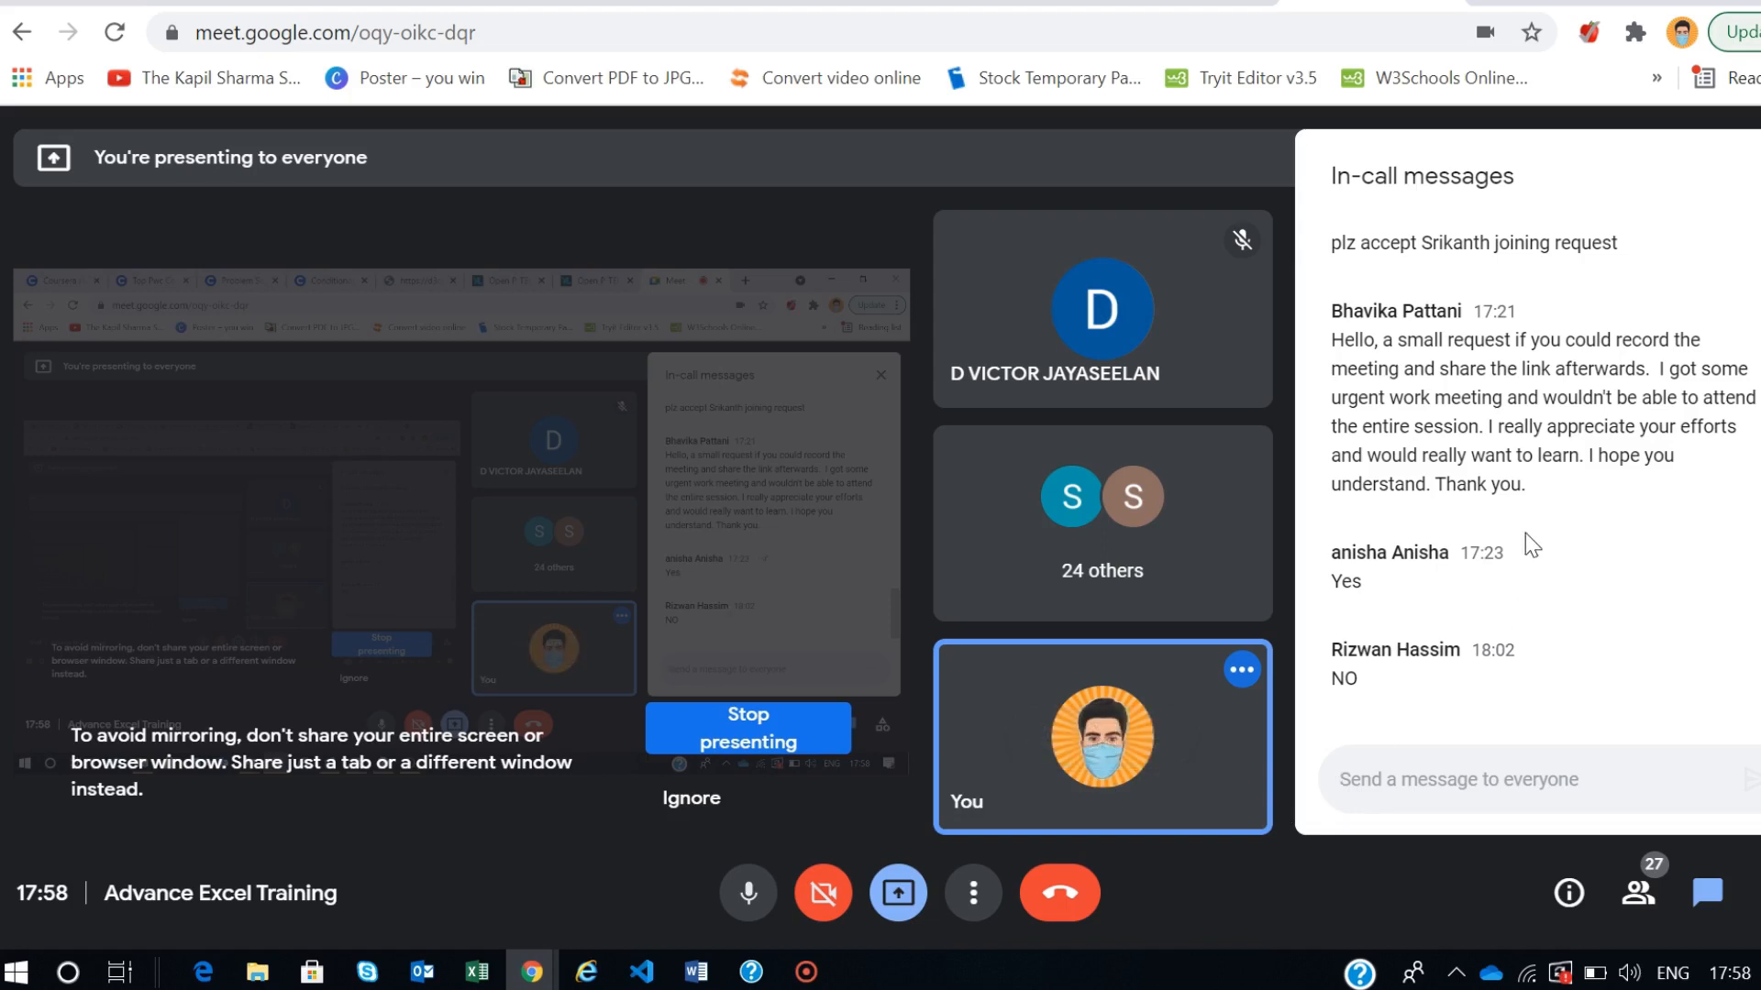
key("alt+Tab")
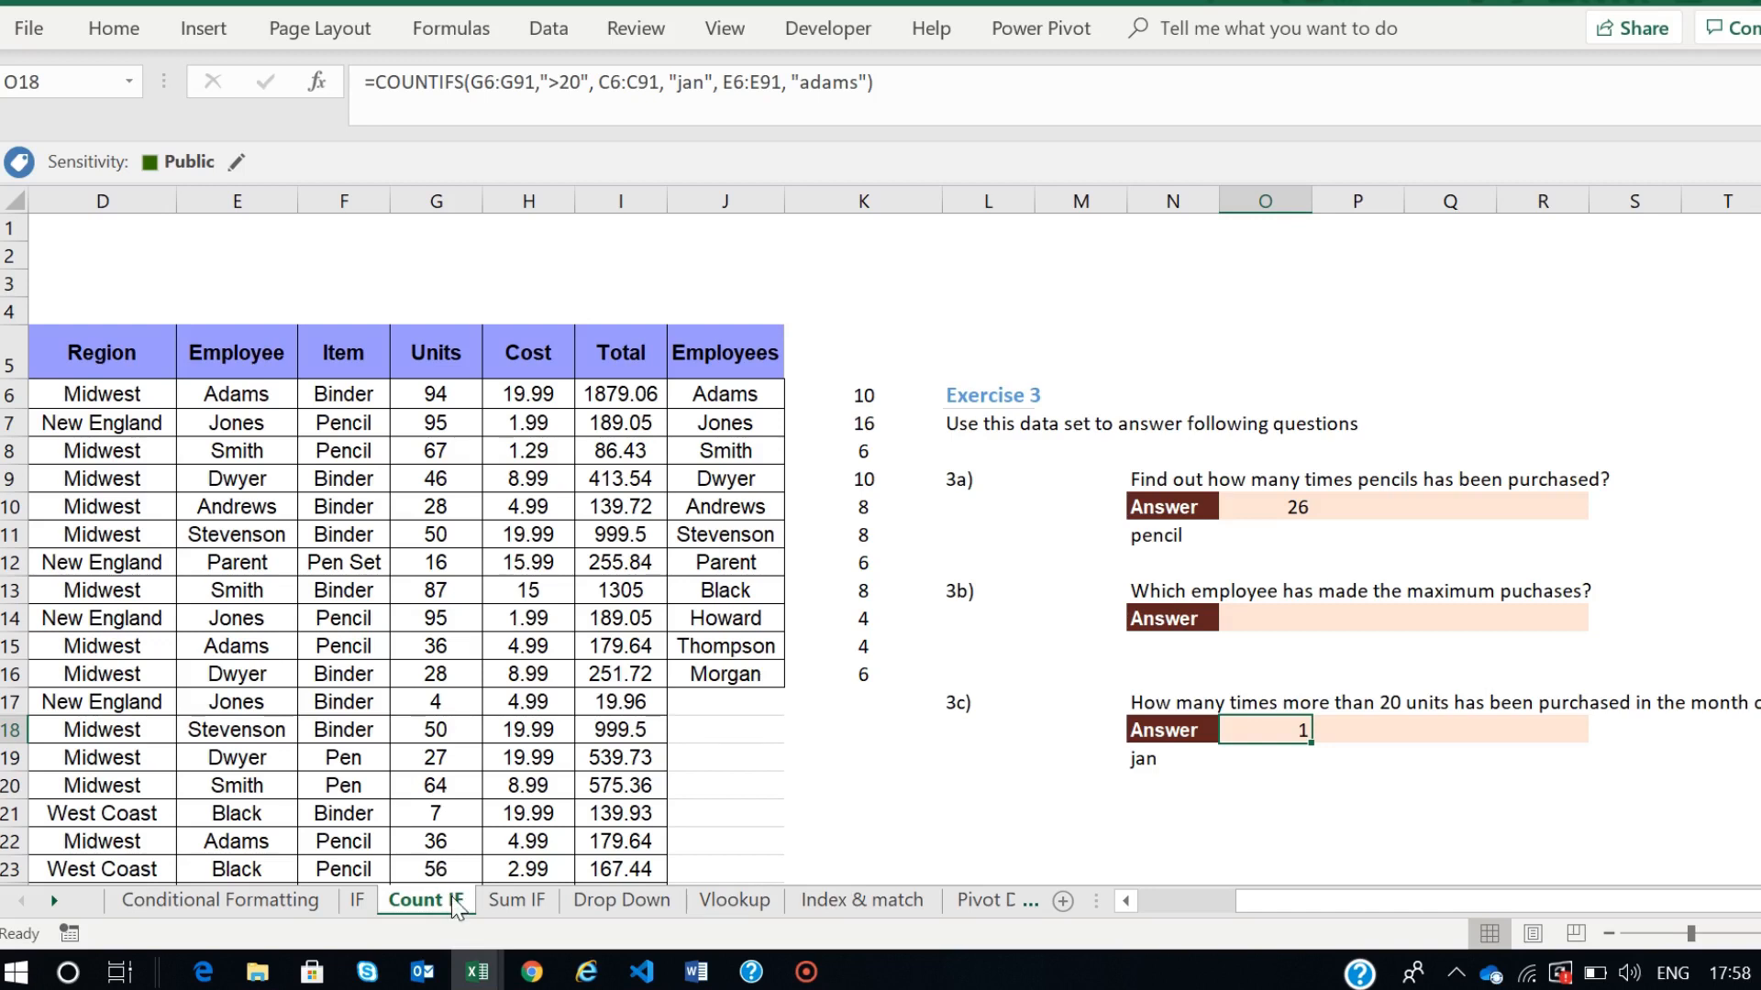
left_click(517, 900)
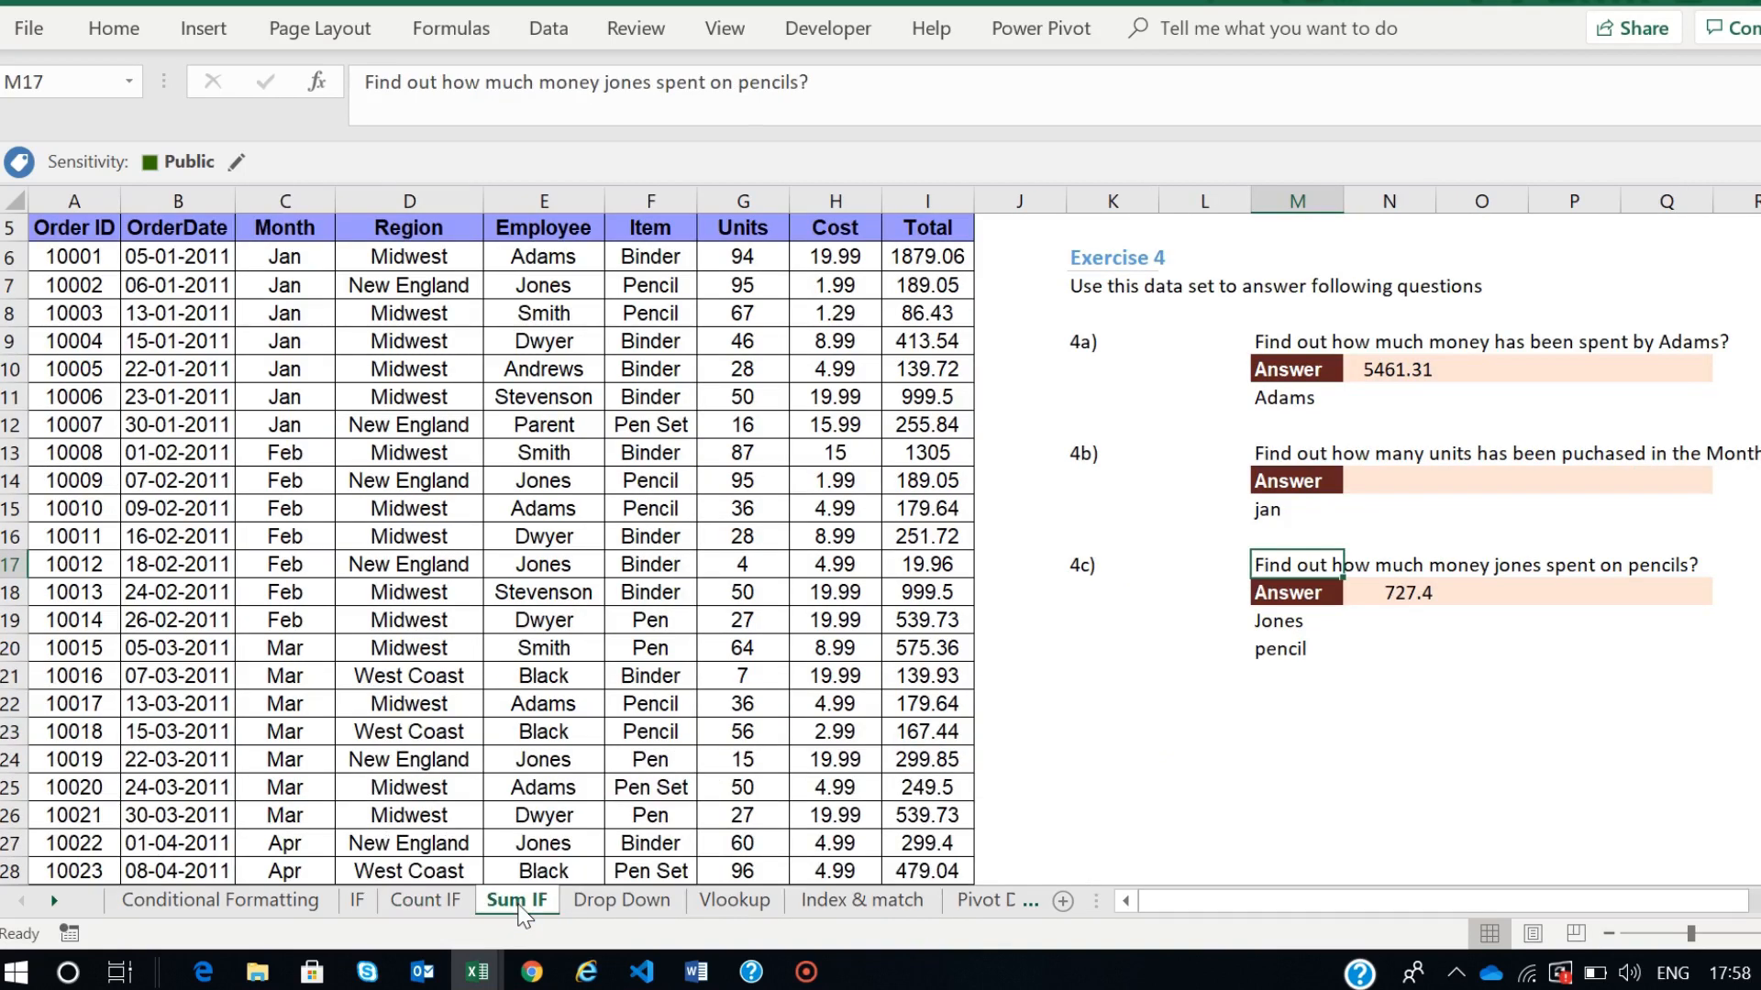
scroll(789, 734, "up", 2)
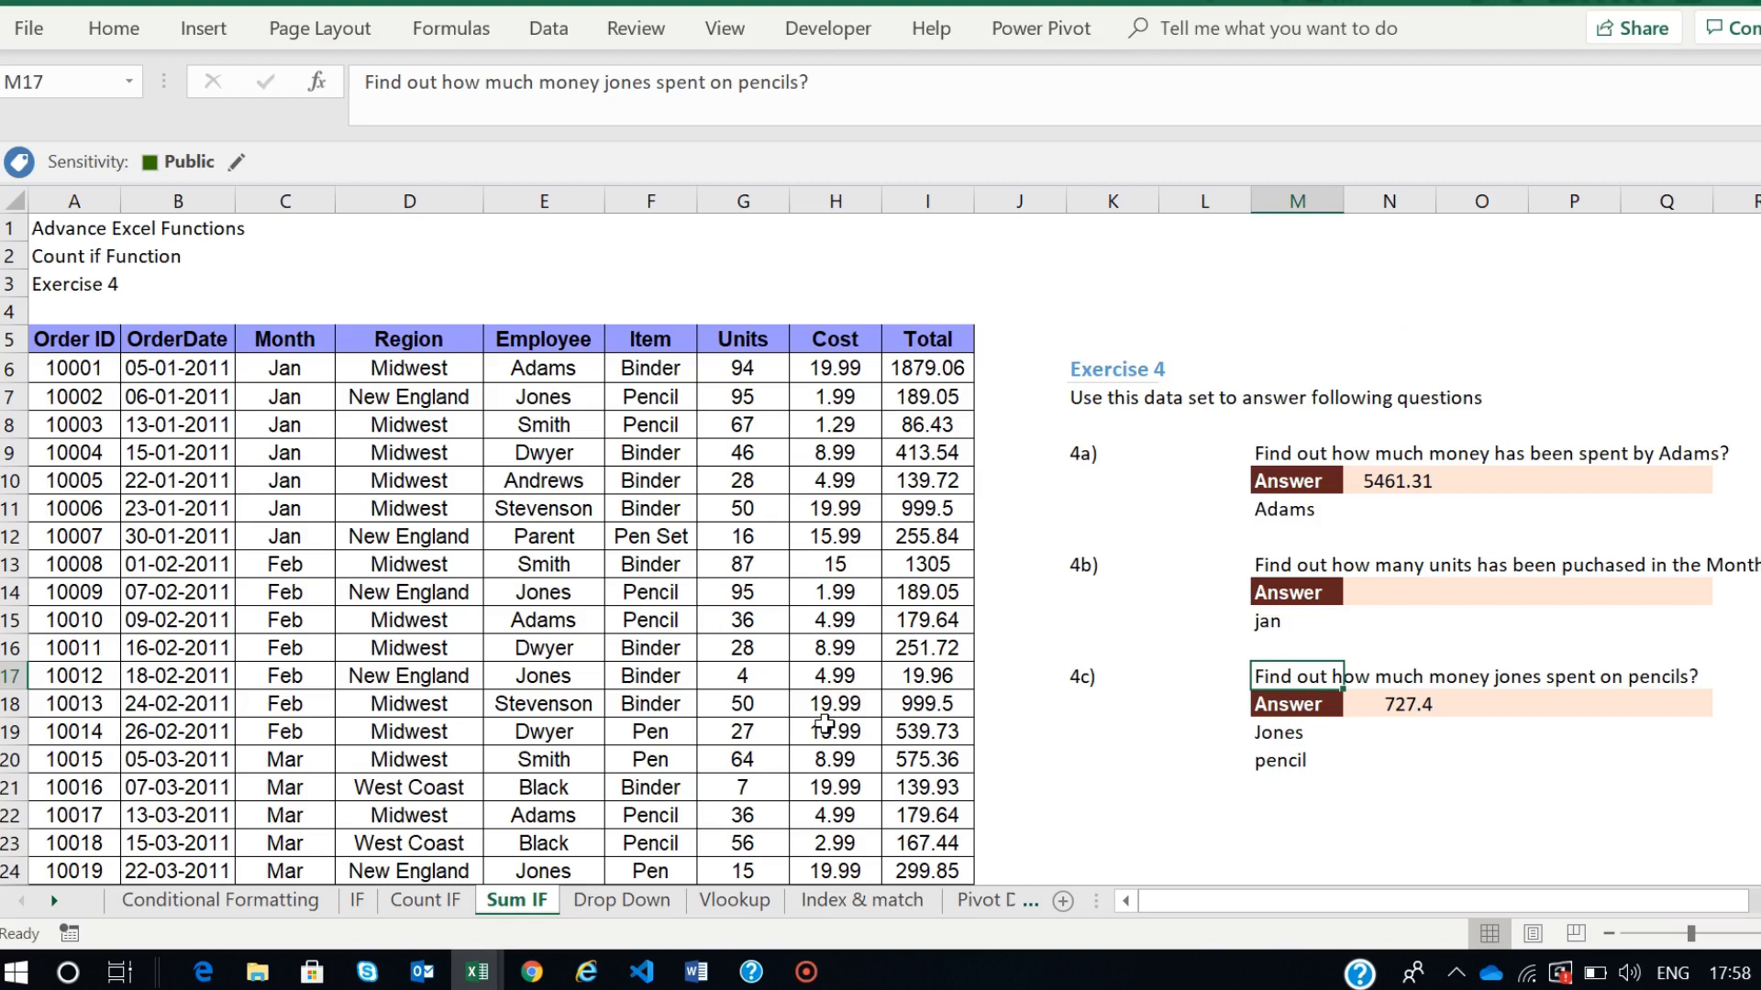
left_click(450, 901)
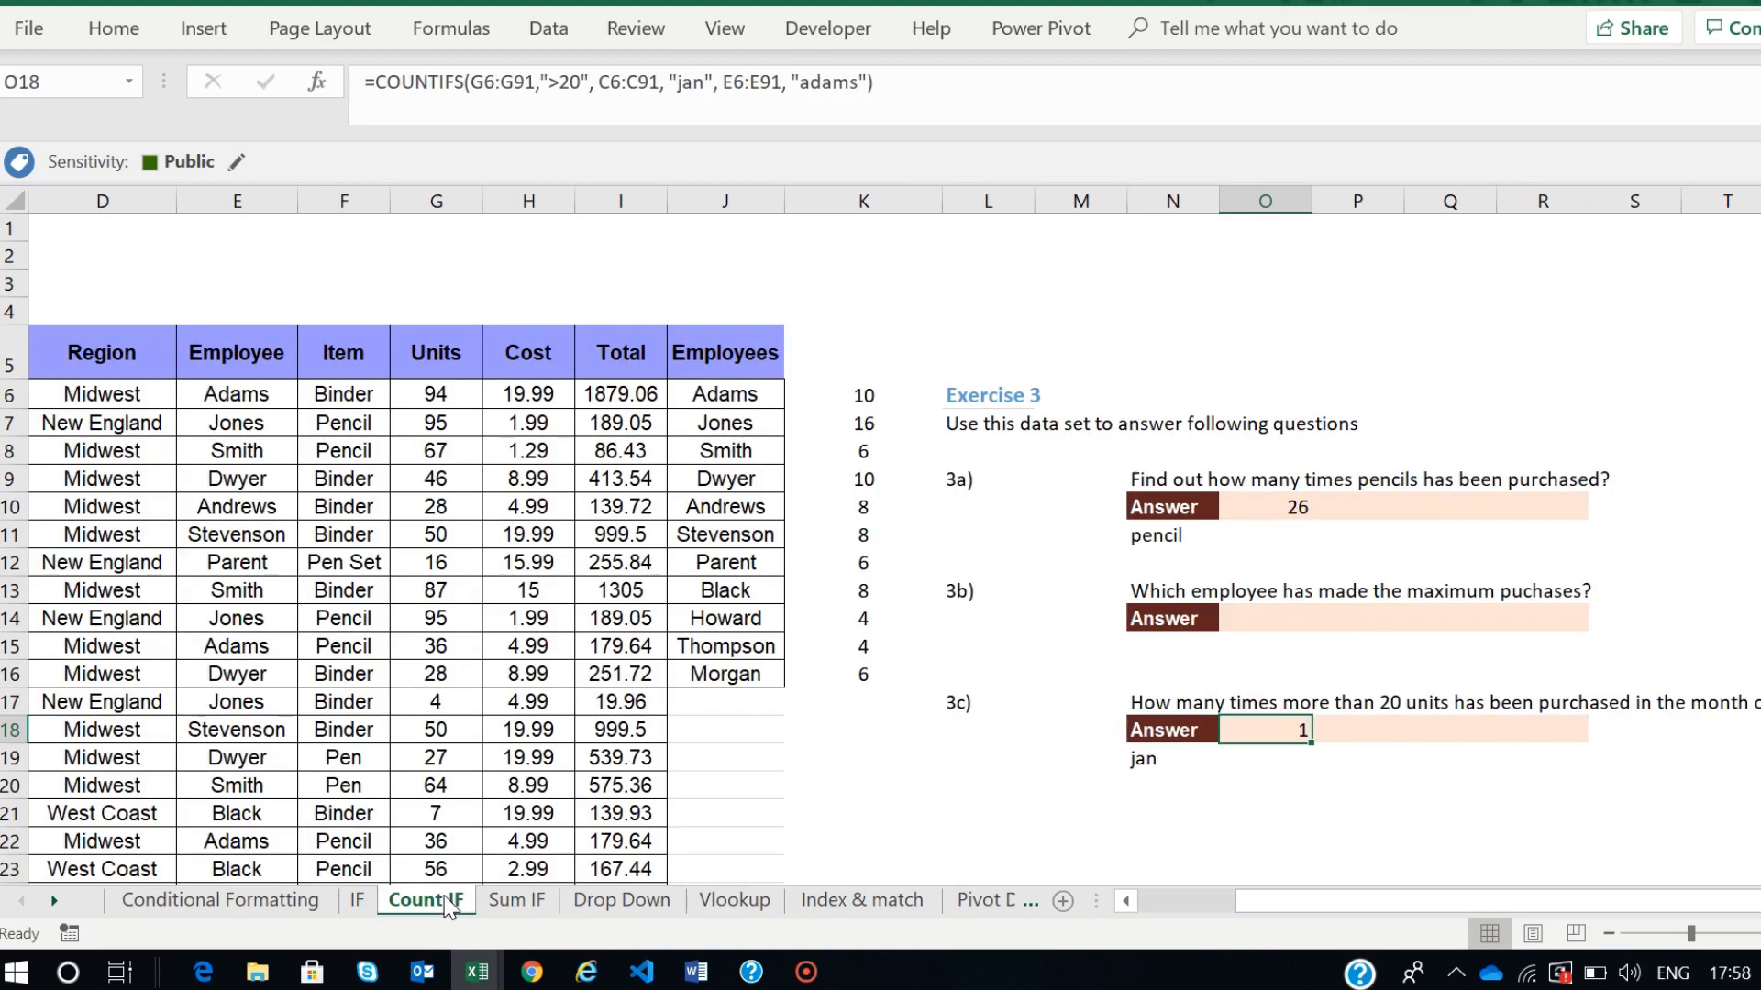
left_click(347, 420)
left_click(347, 450)
left_click(358, 479)
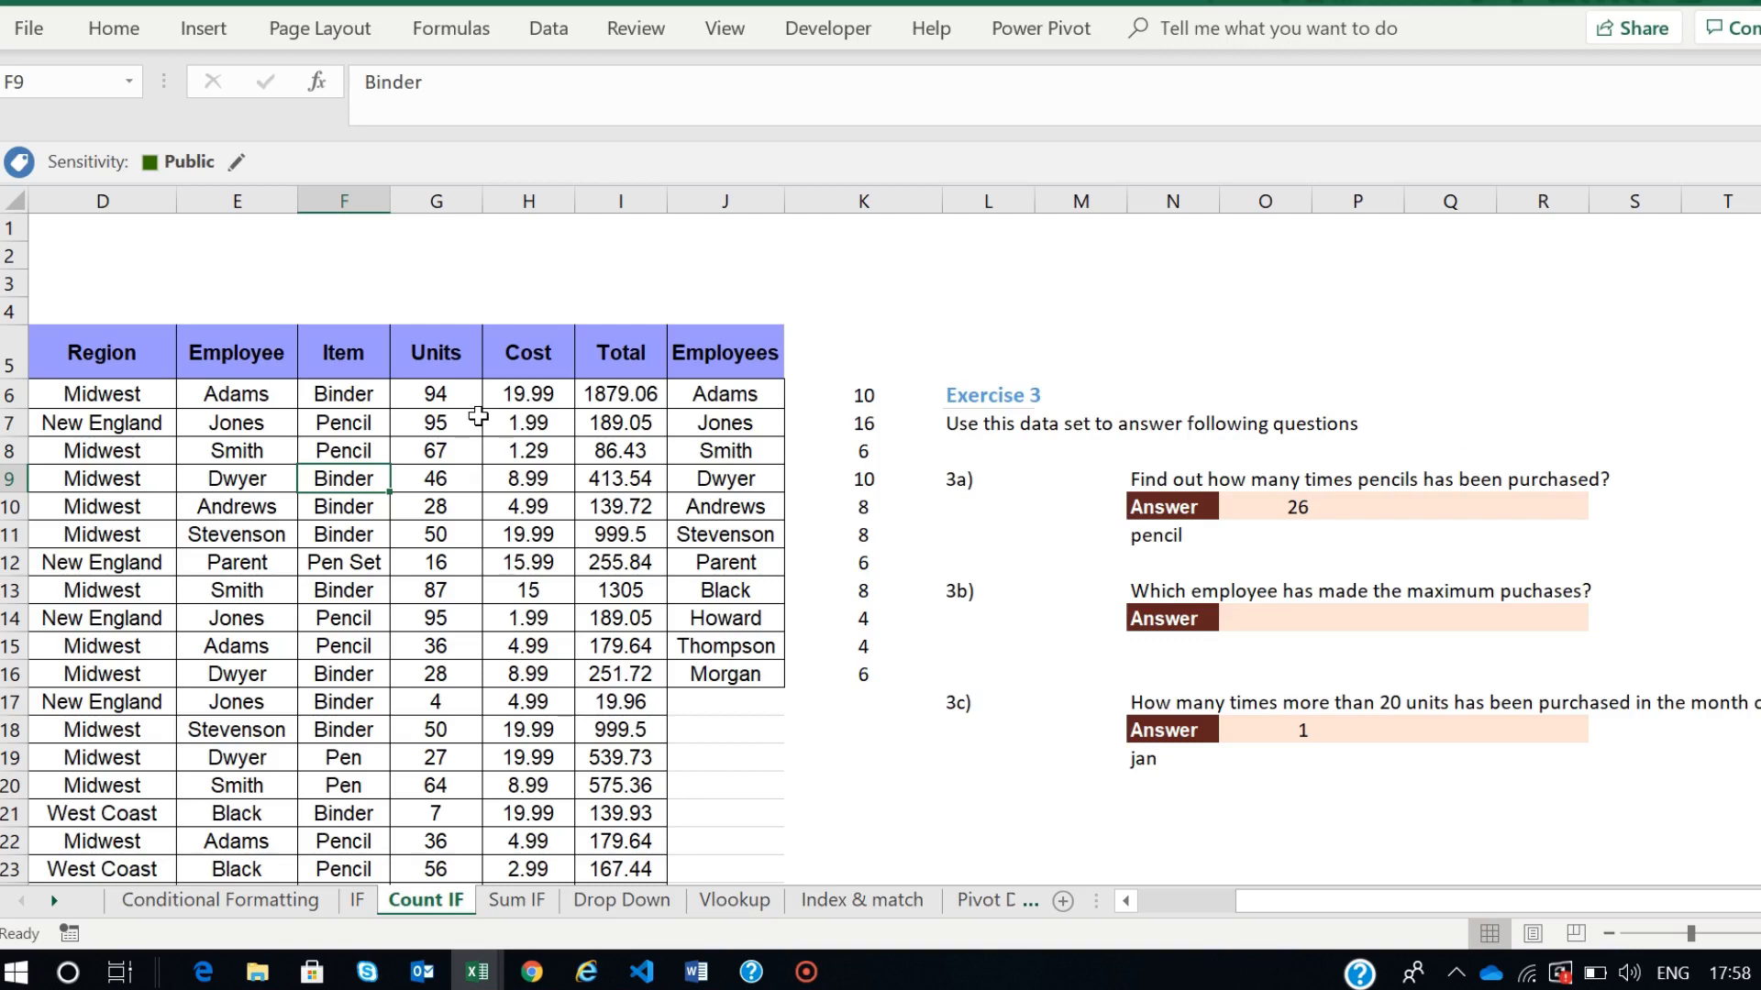
left_click(436, 392)
left_click(439, 419)
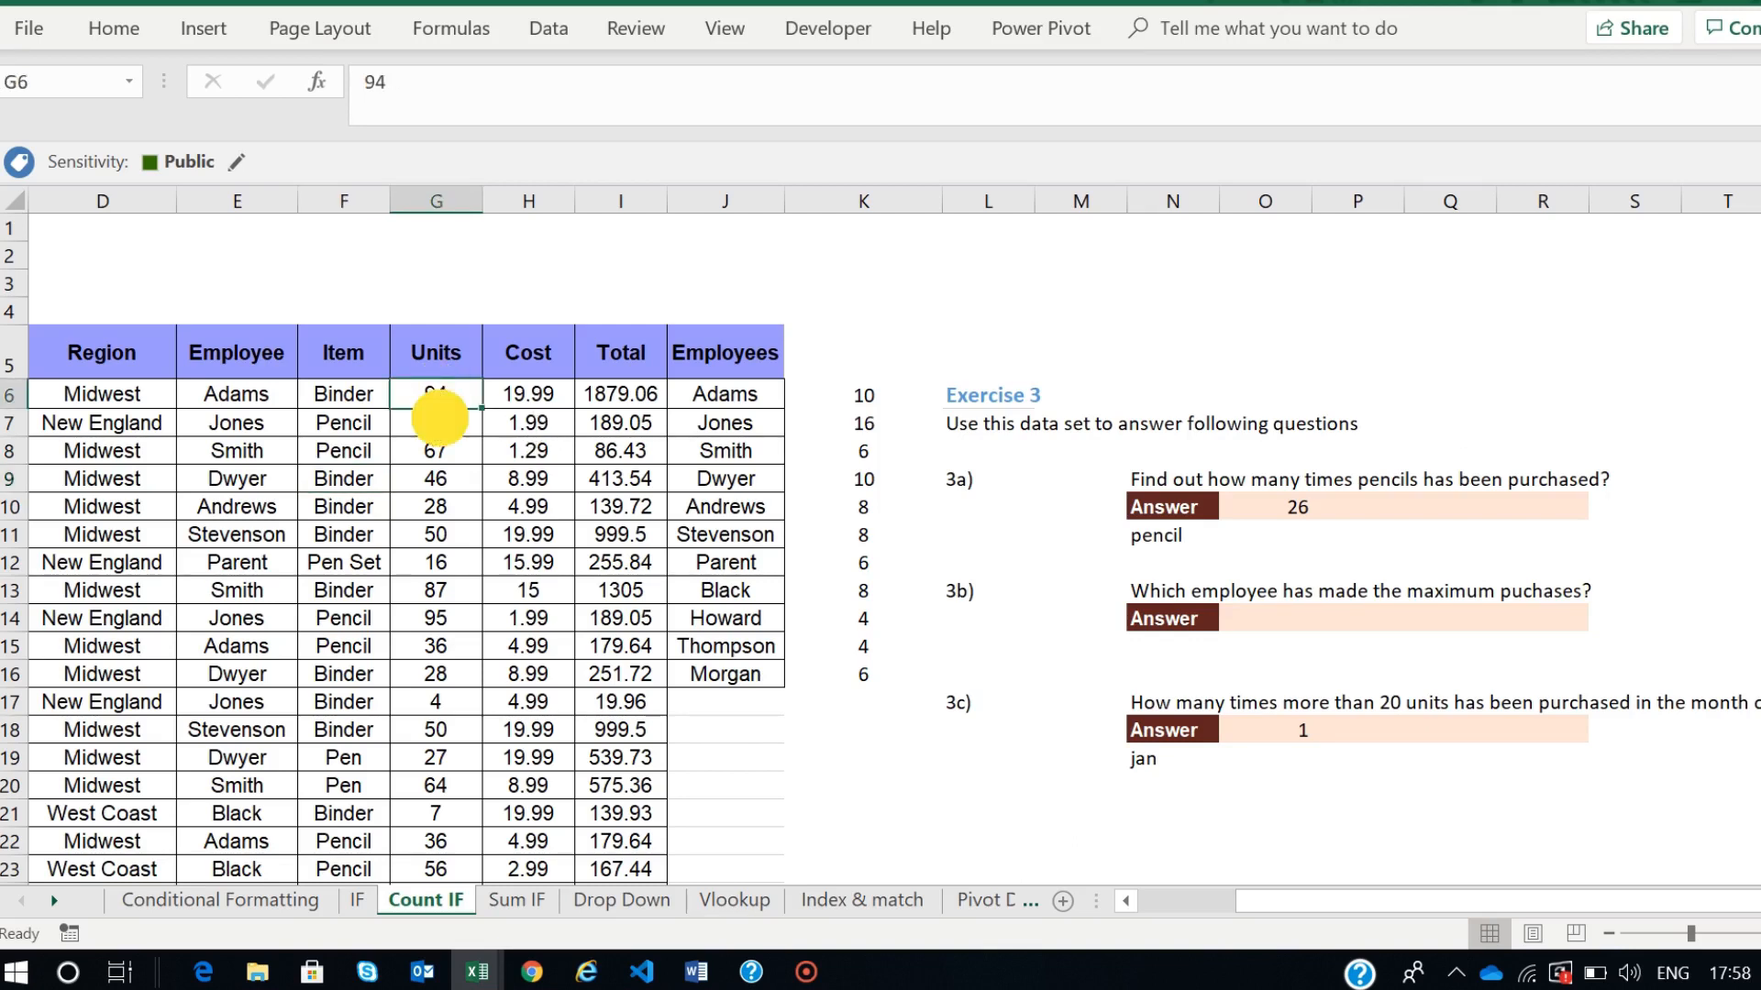
left_click(445, 452)
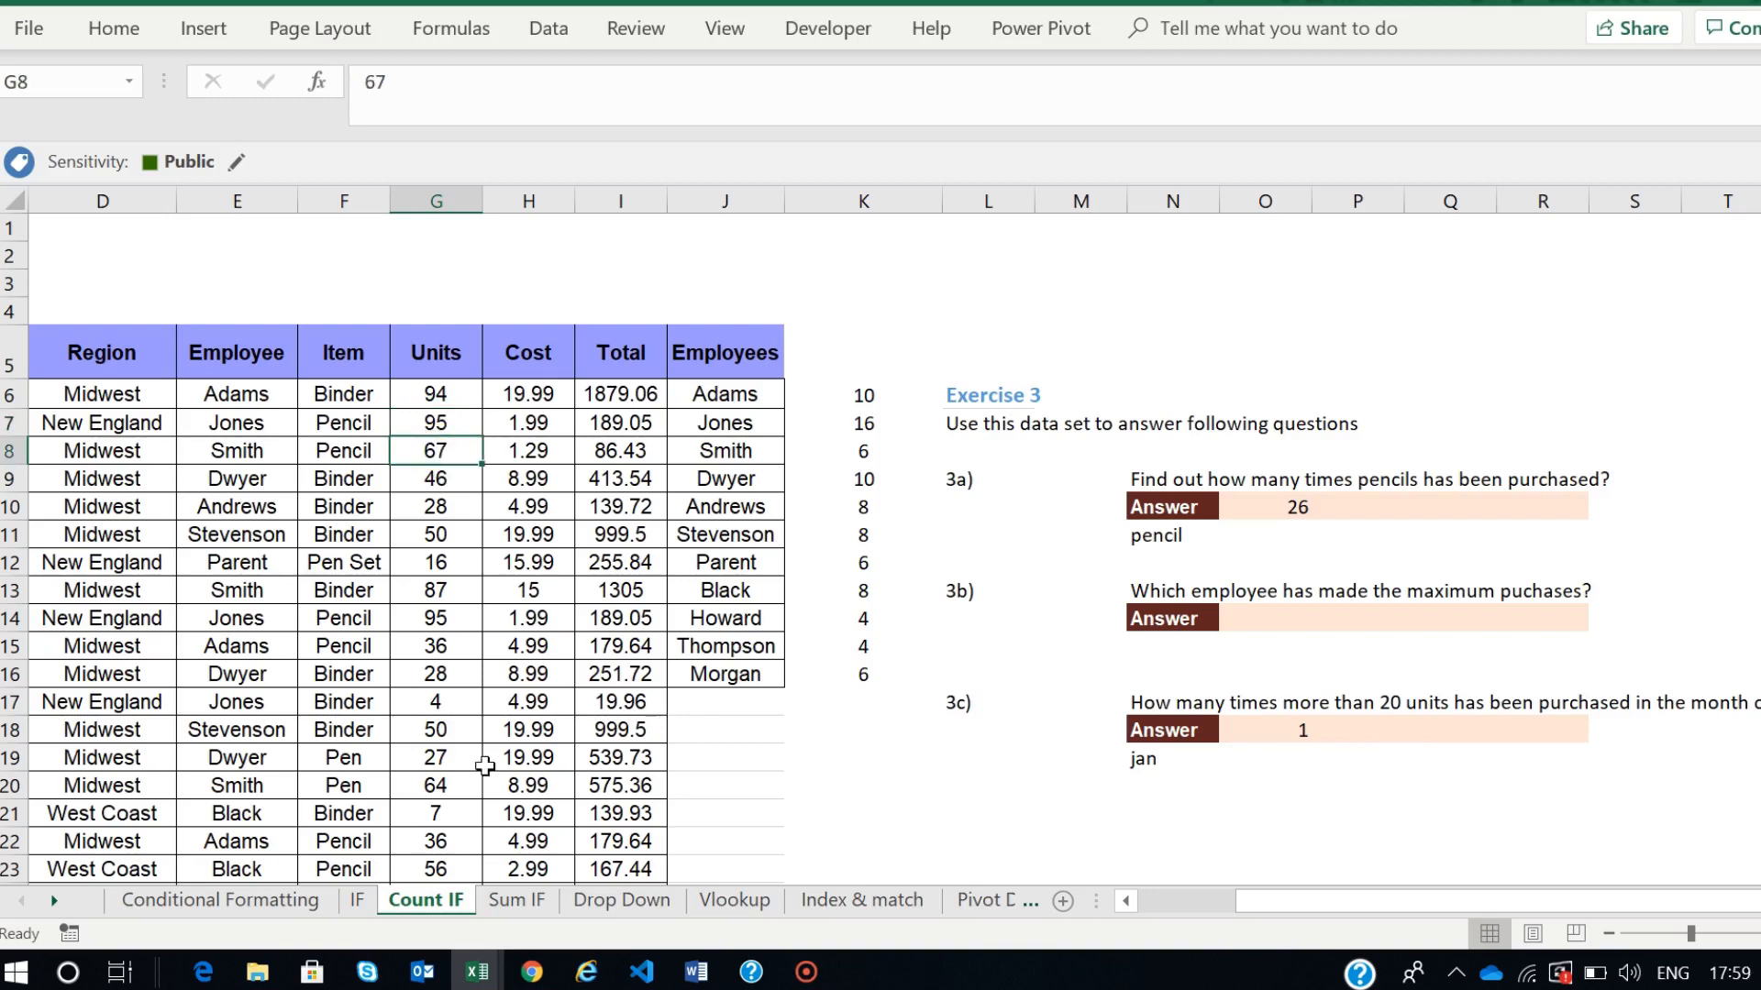
left_click(504, 902)
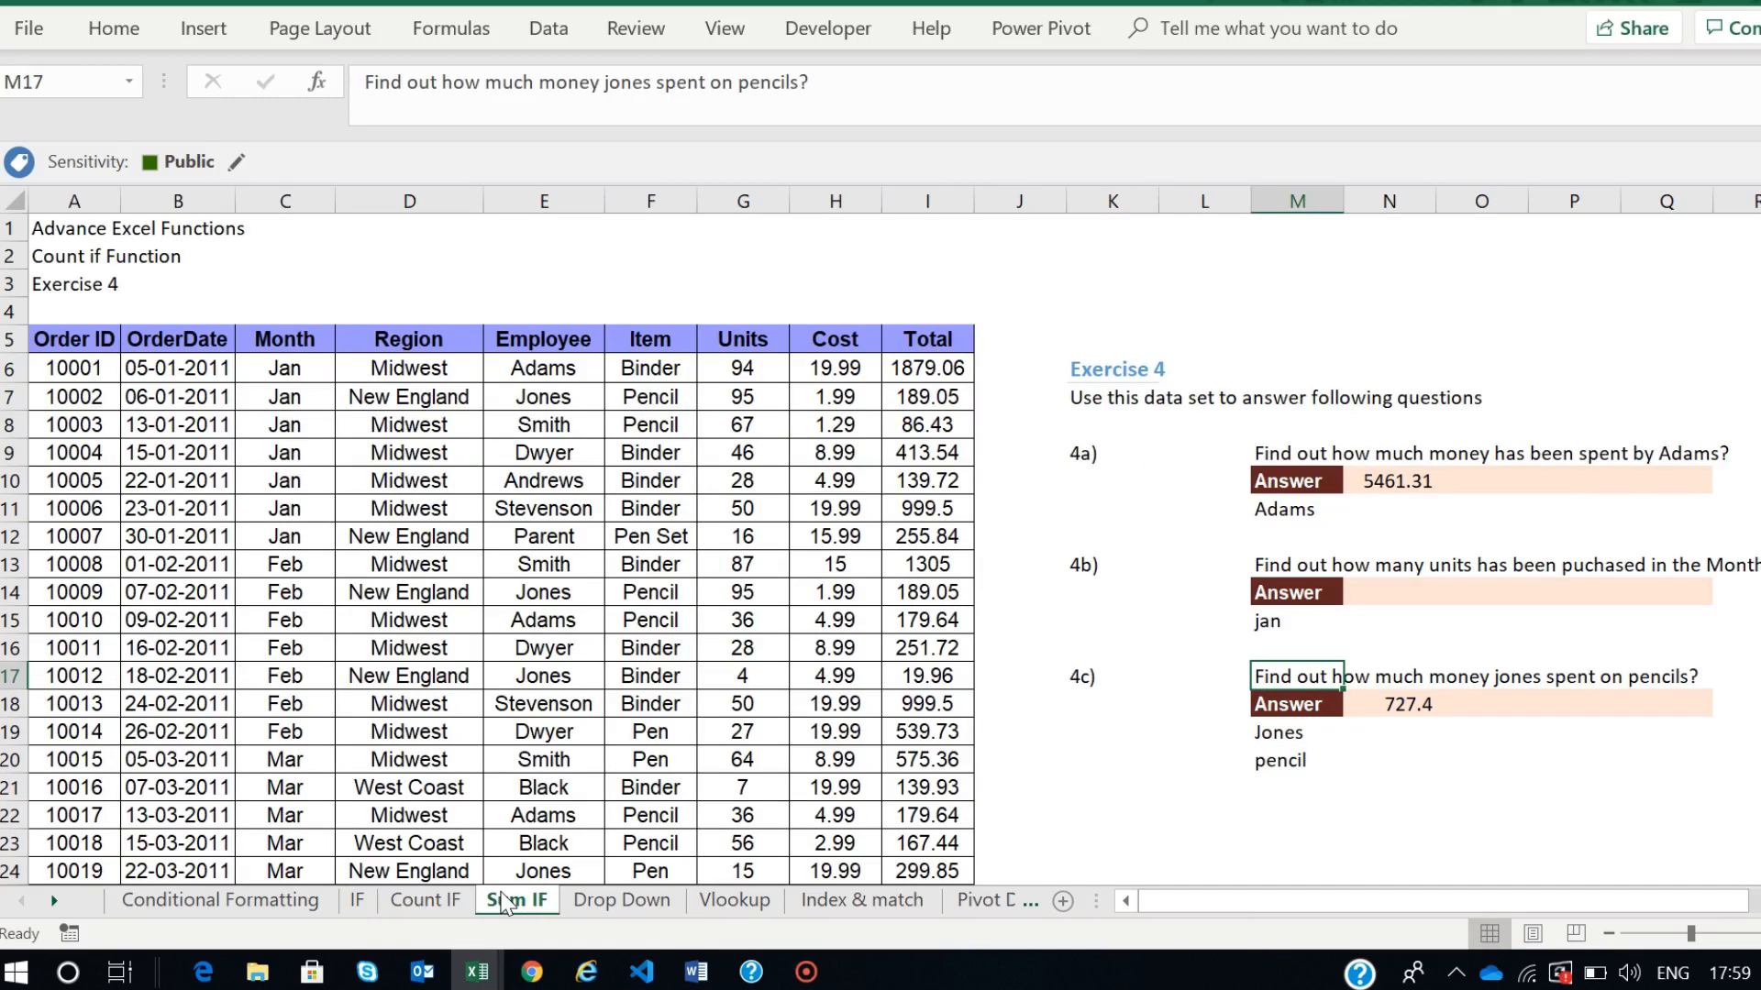
left_click(1378, 484)
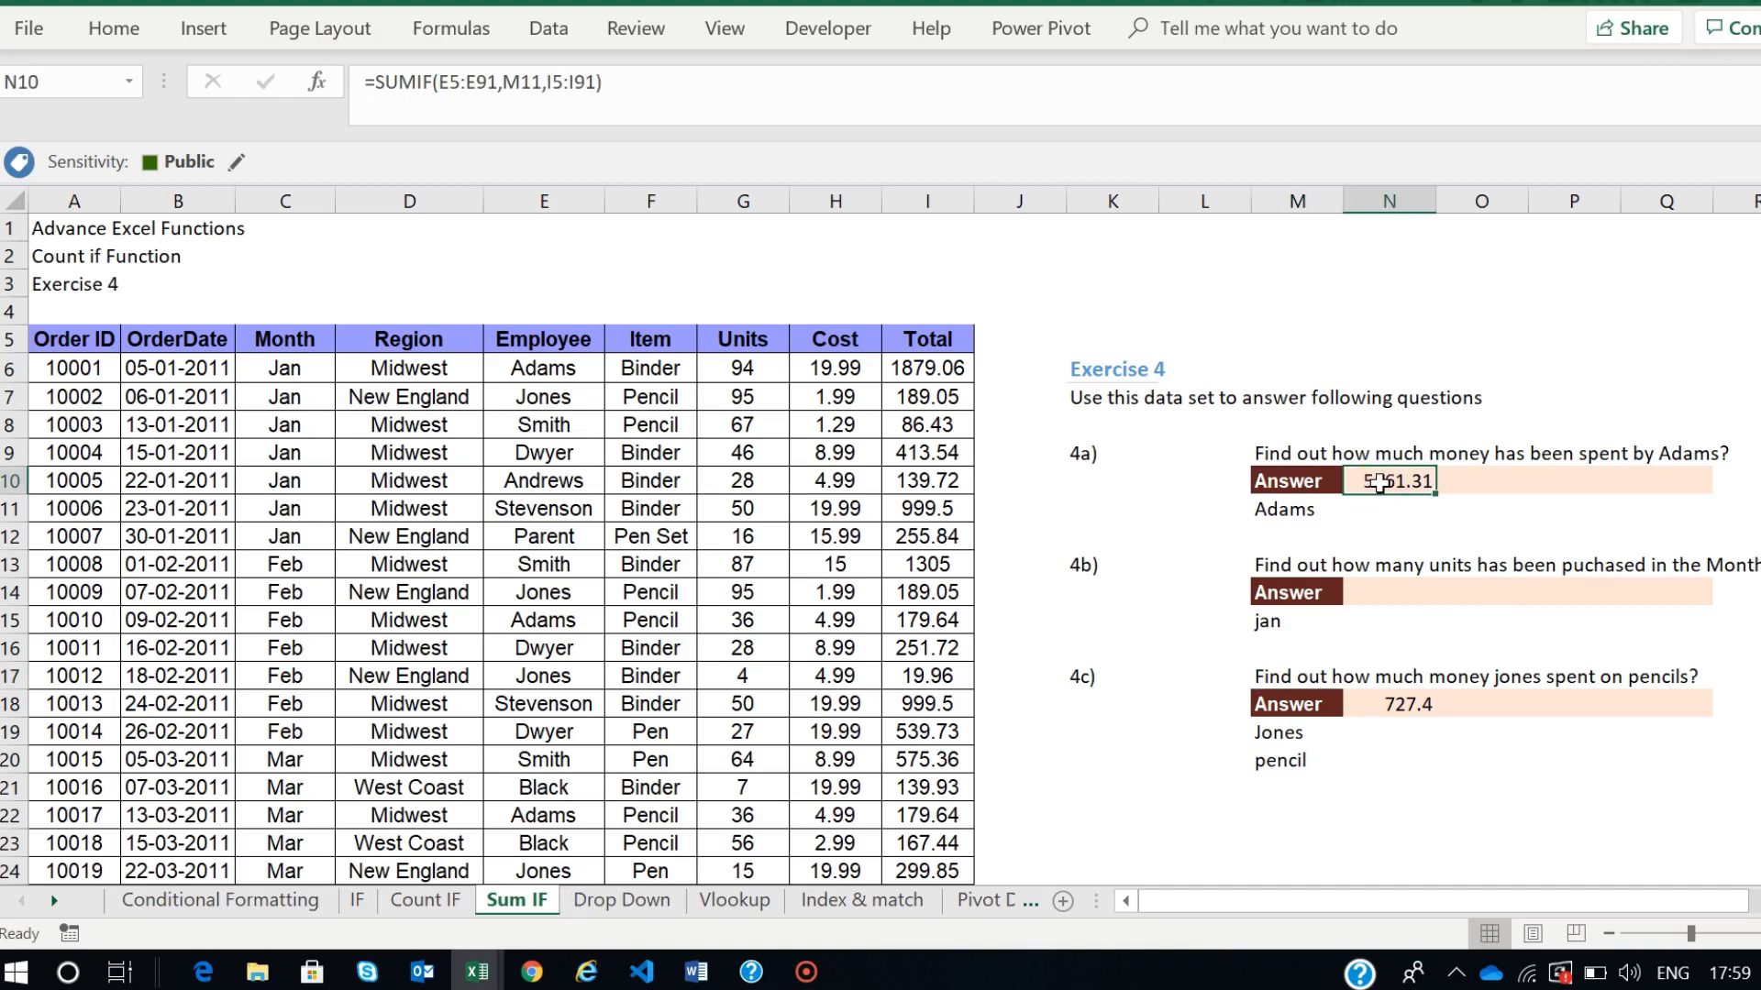
key("Delete")
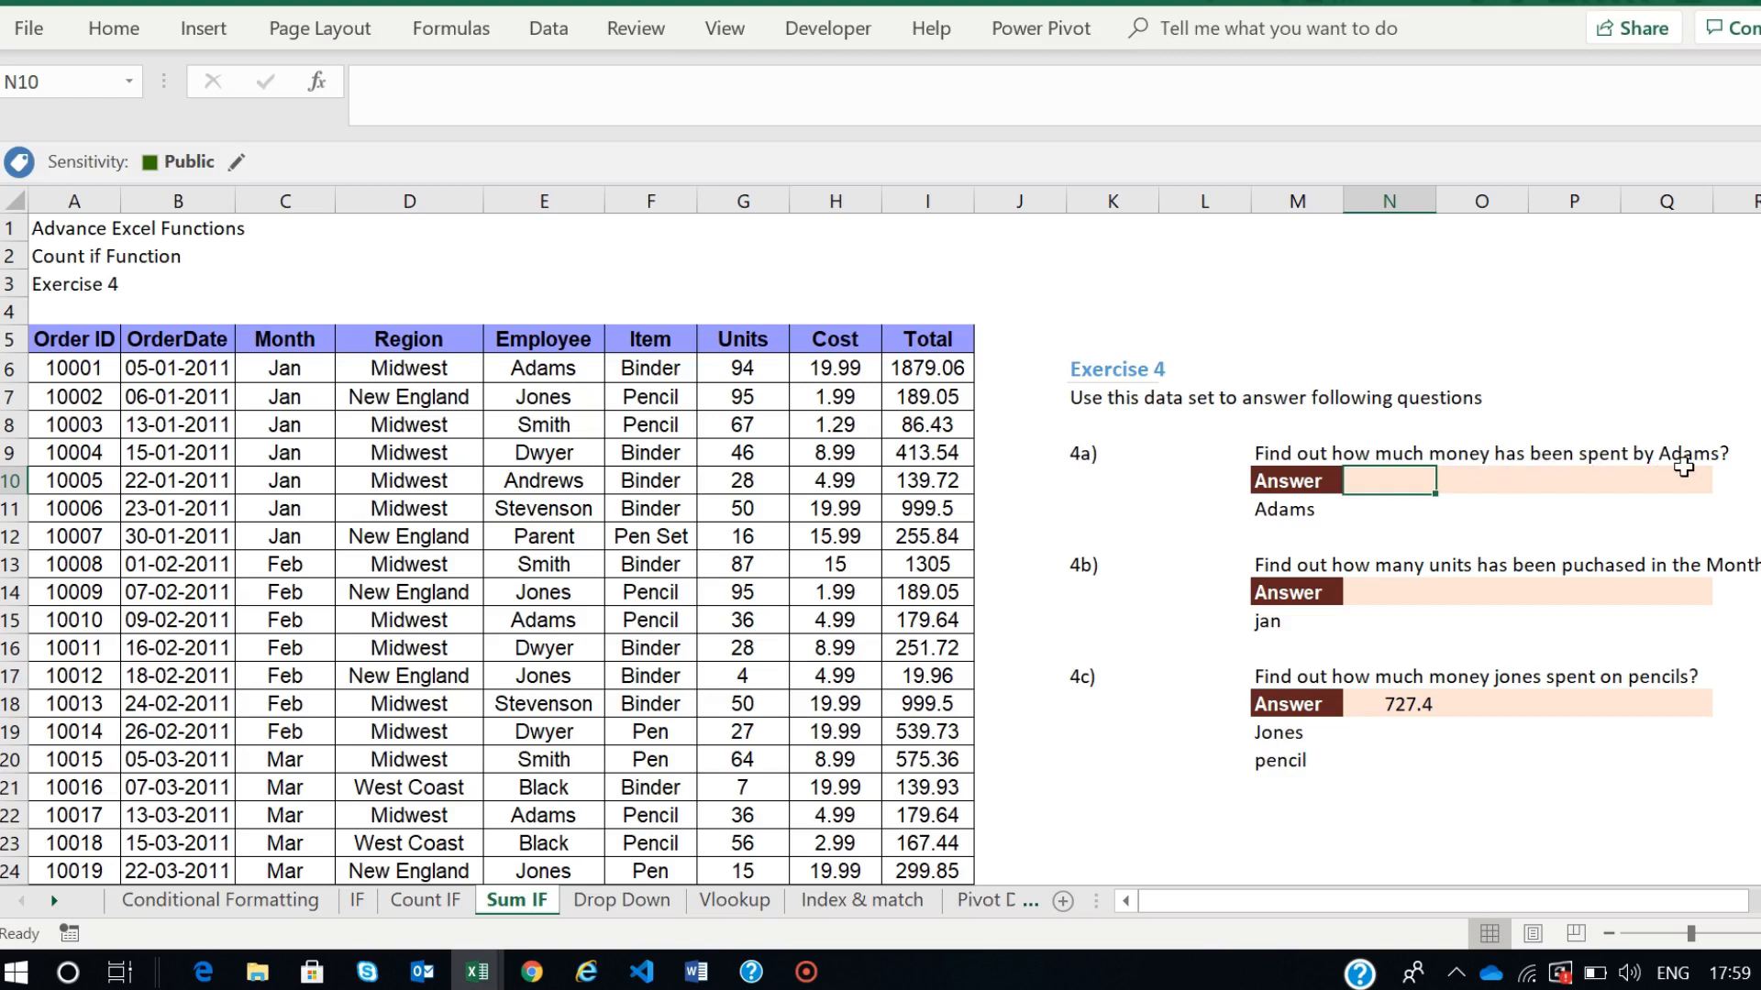
left_click(931, 368)
left_click(932, 396)
left_click(935, 425)
left_click(939, 453)
left_click(942, 477)
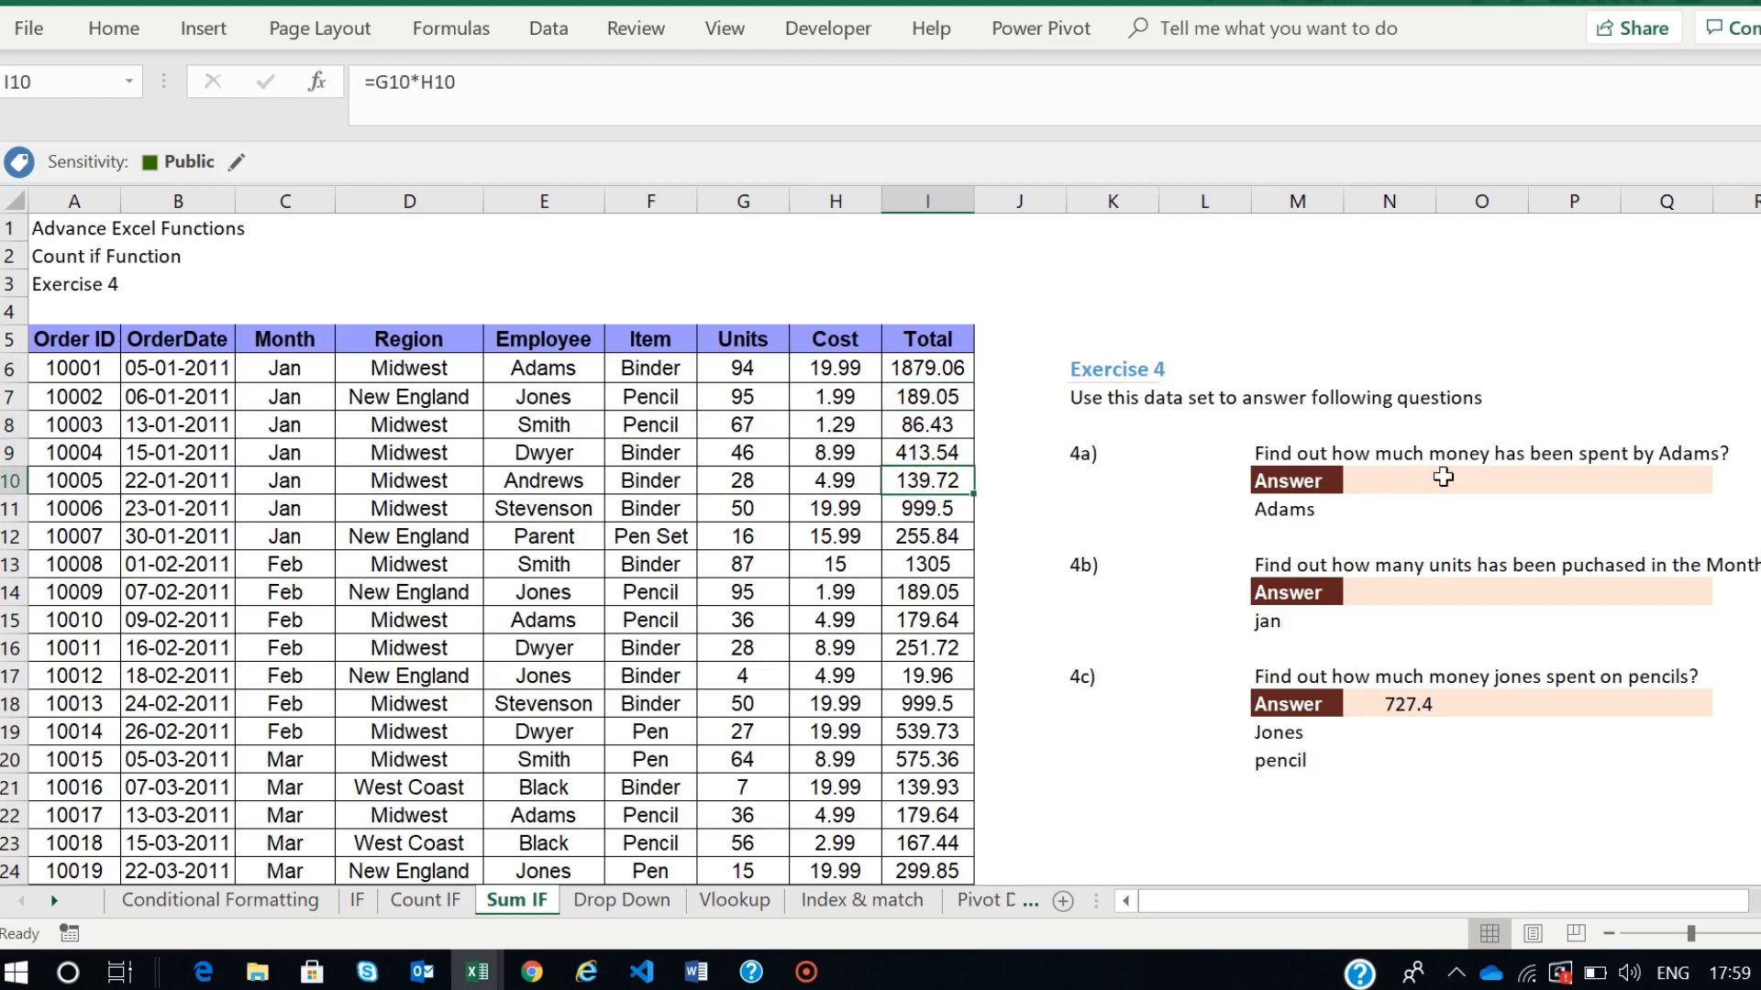
left_click(1202, 511)
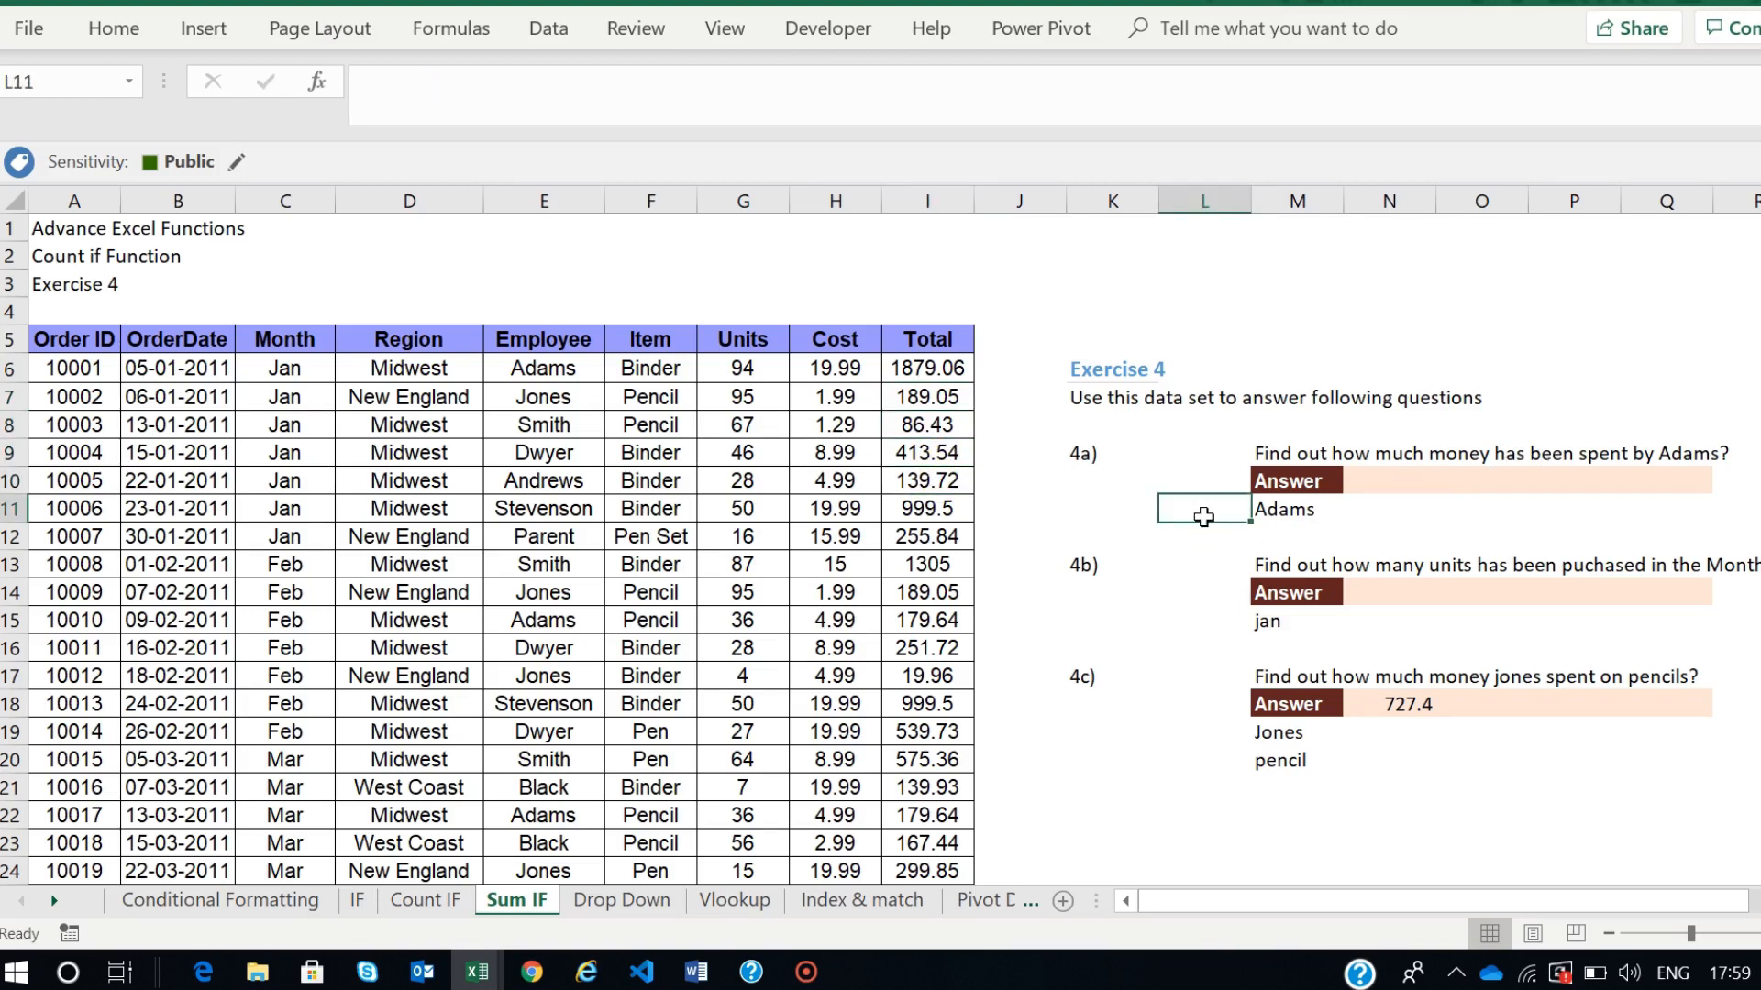
left_click(1408, 486)
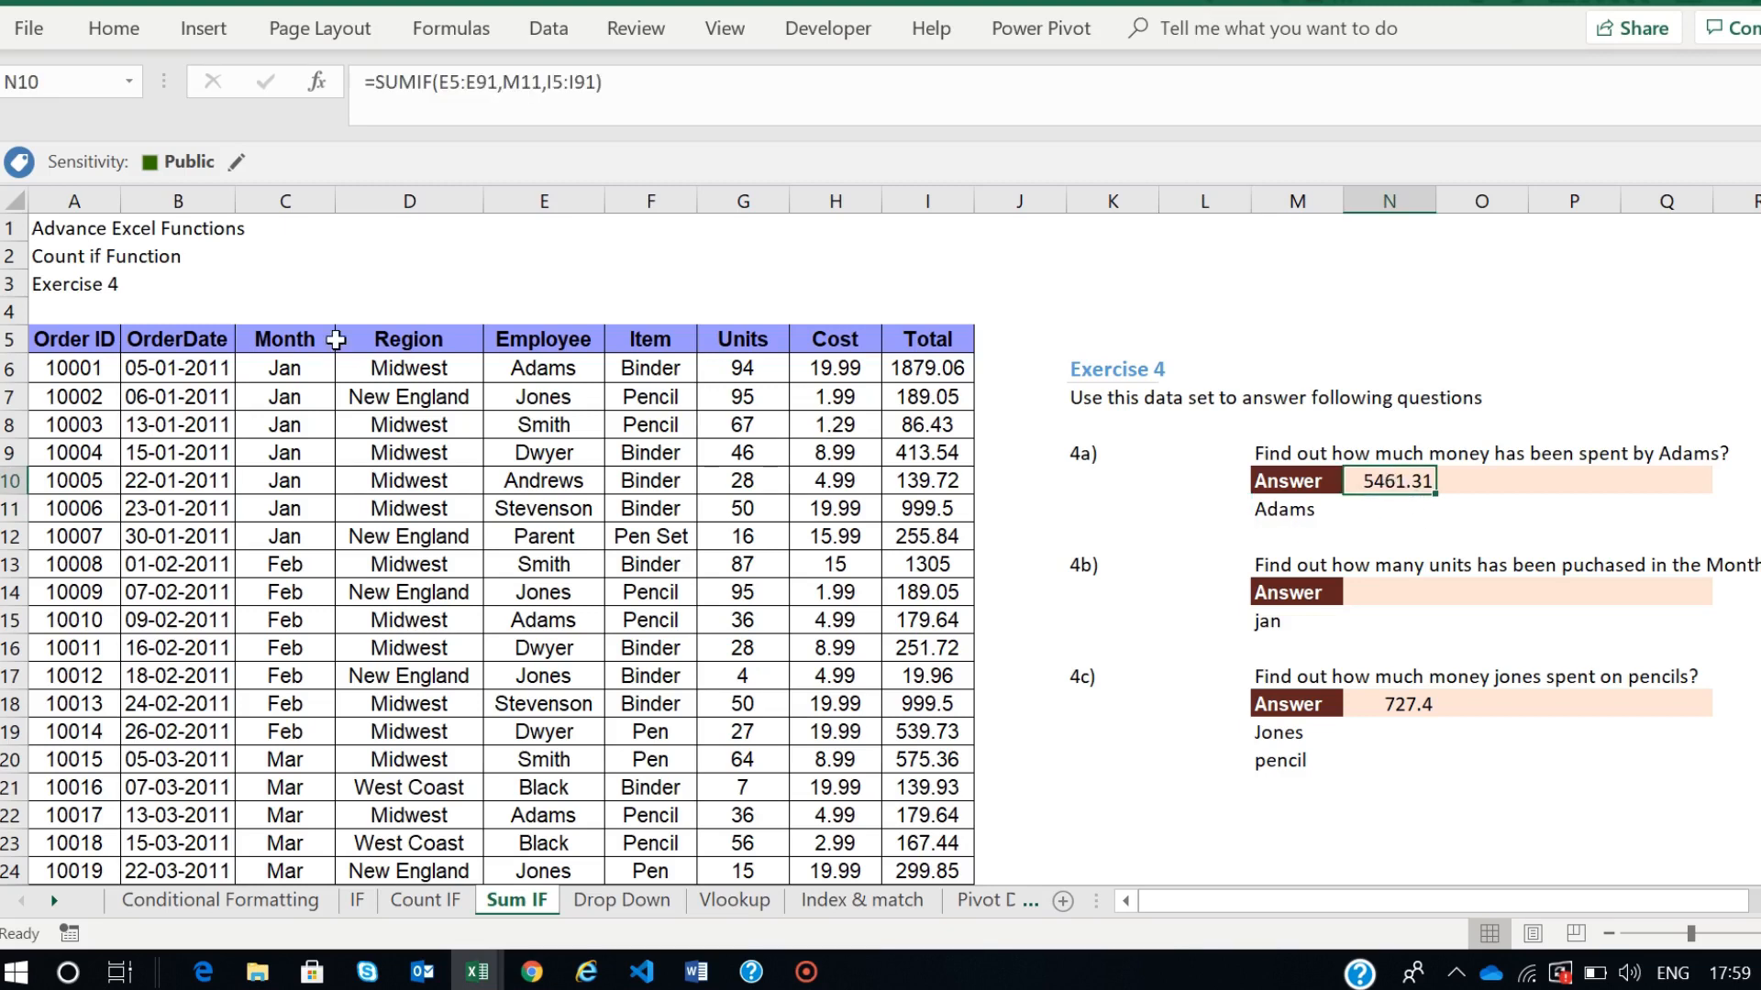
left_click(1291, 481)
left_click(451, 29)
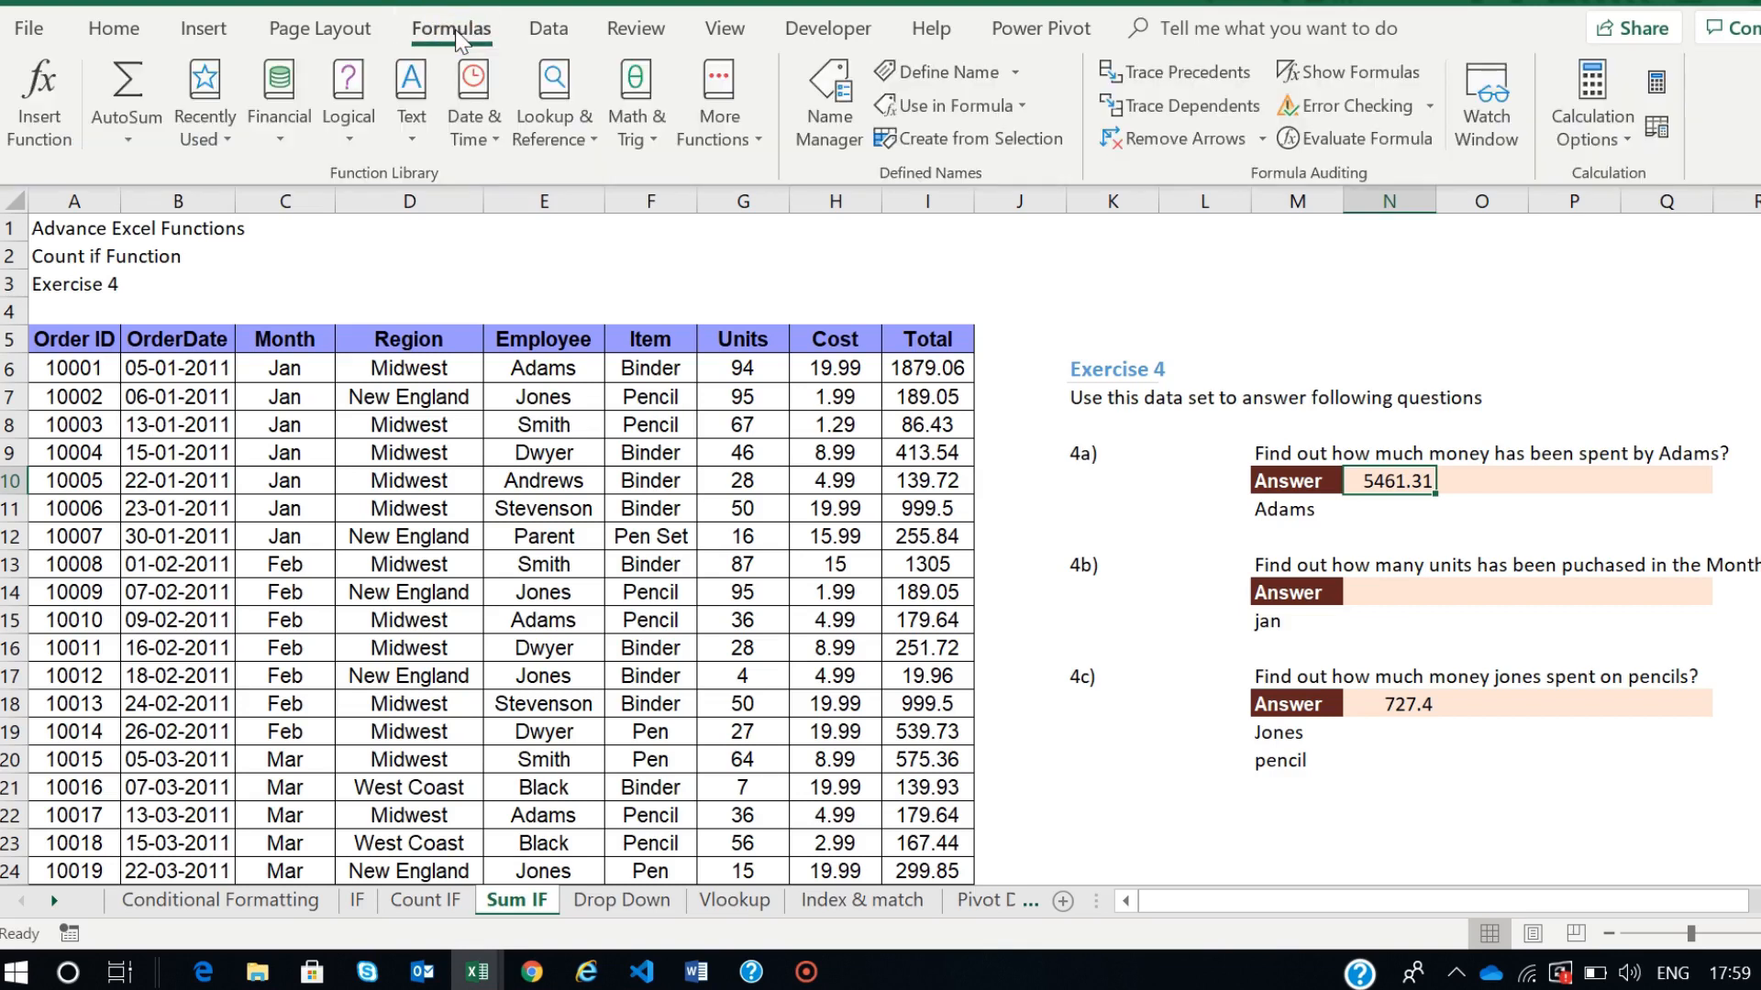
left_click(51, 128)
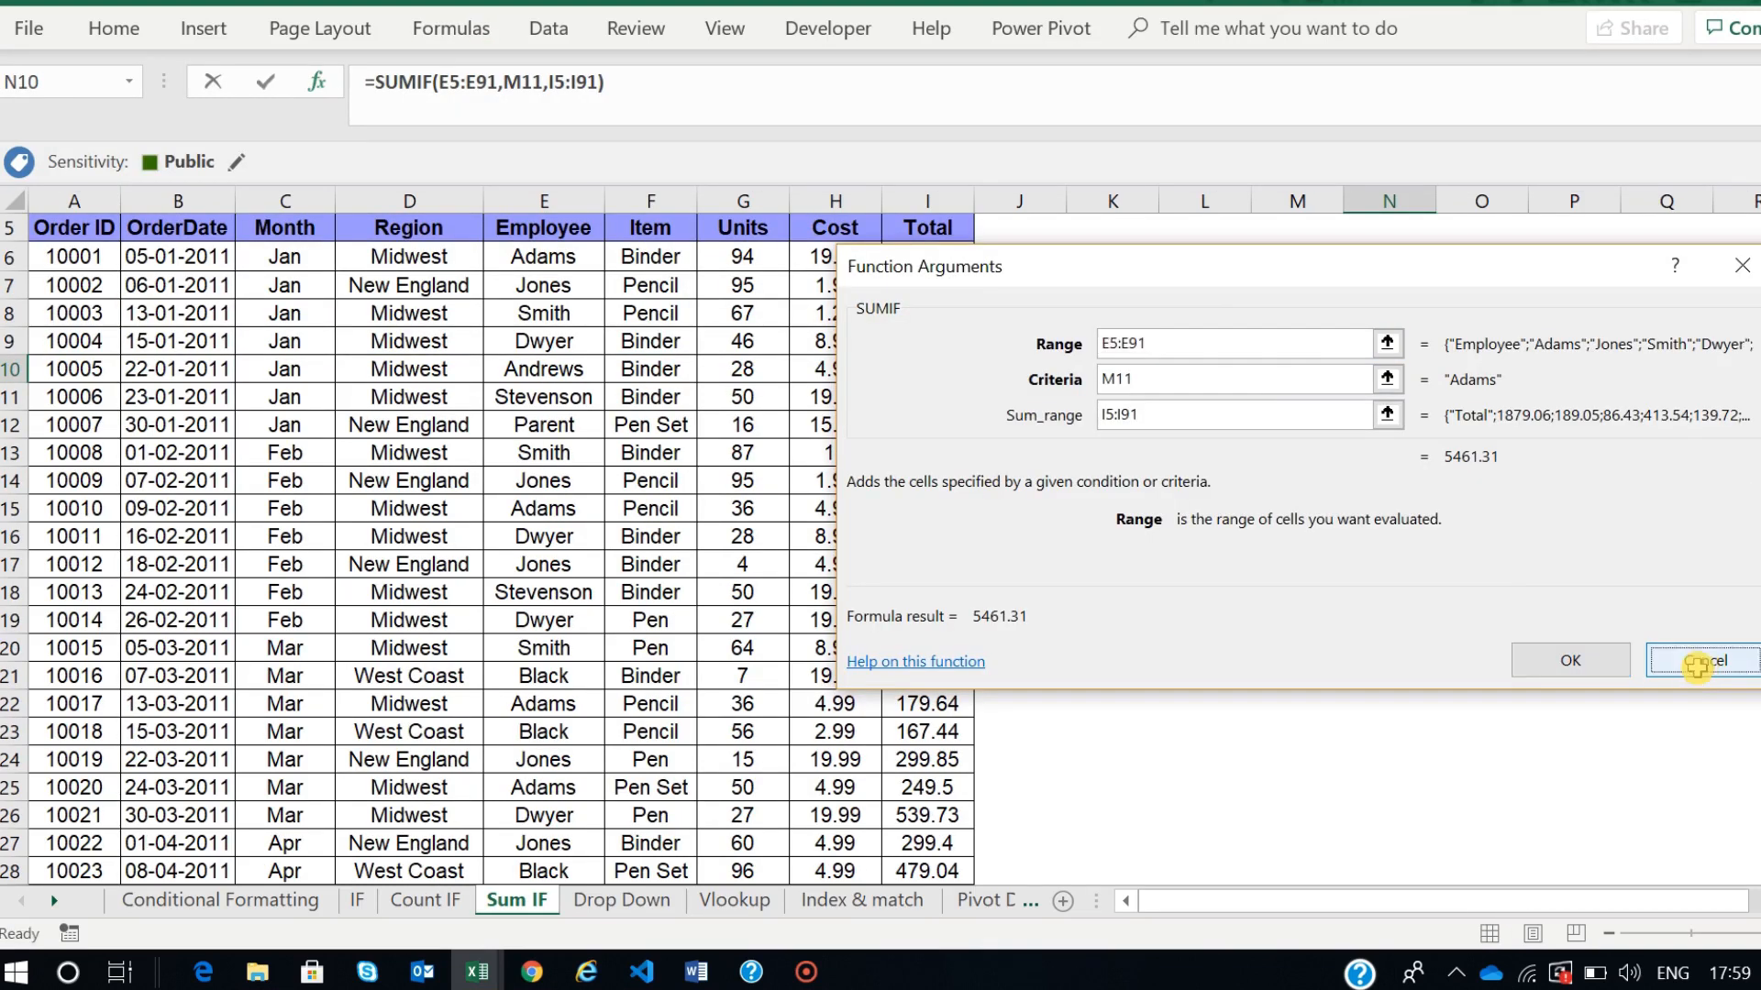
left_click(1704, 661)
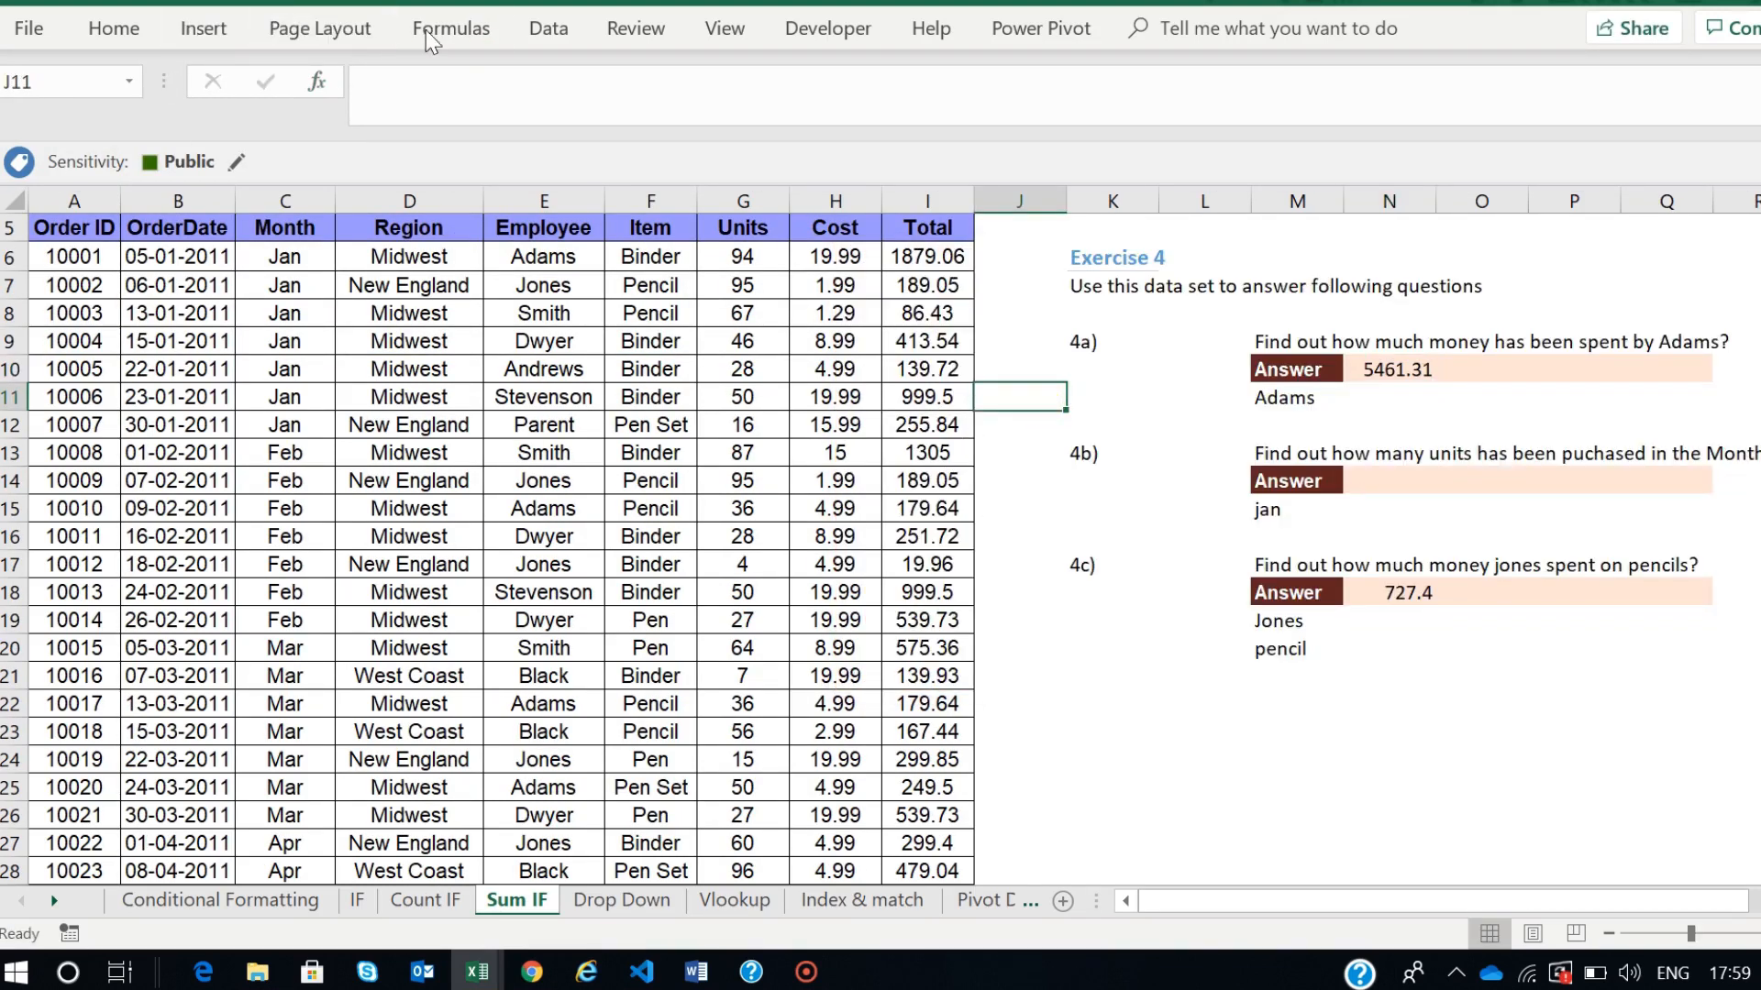
left_click(452, 27)
left_click(33, 115)
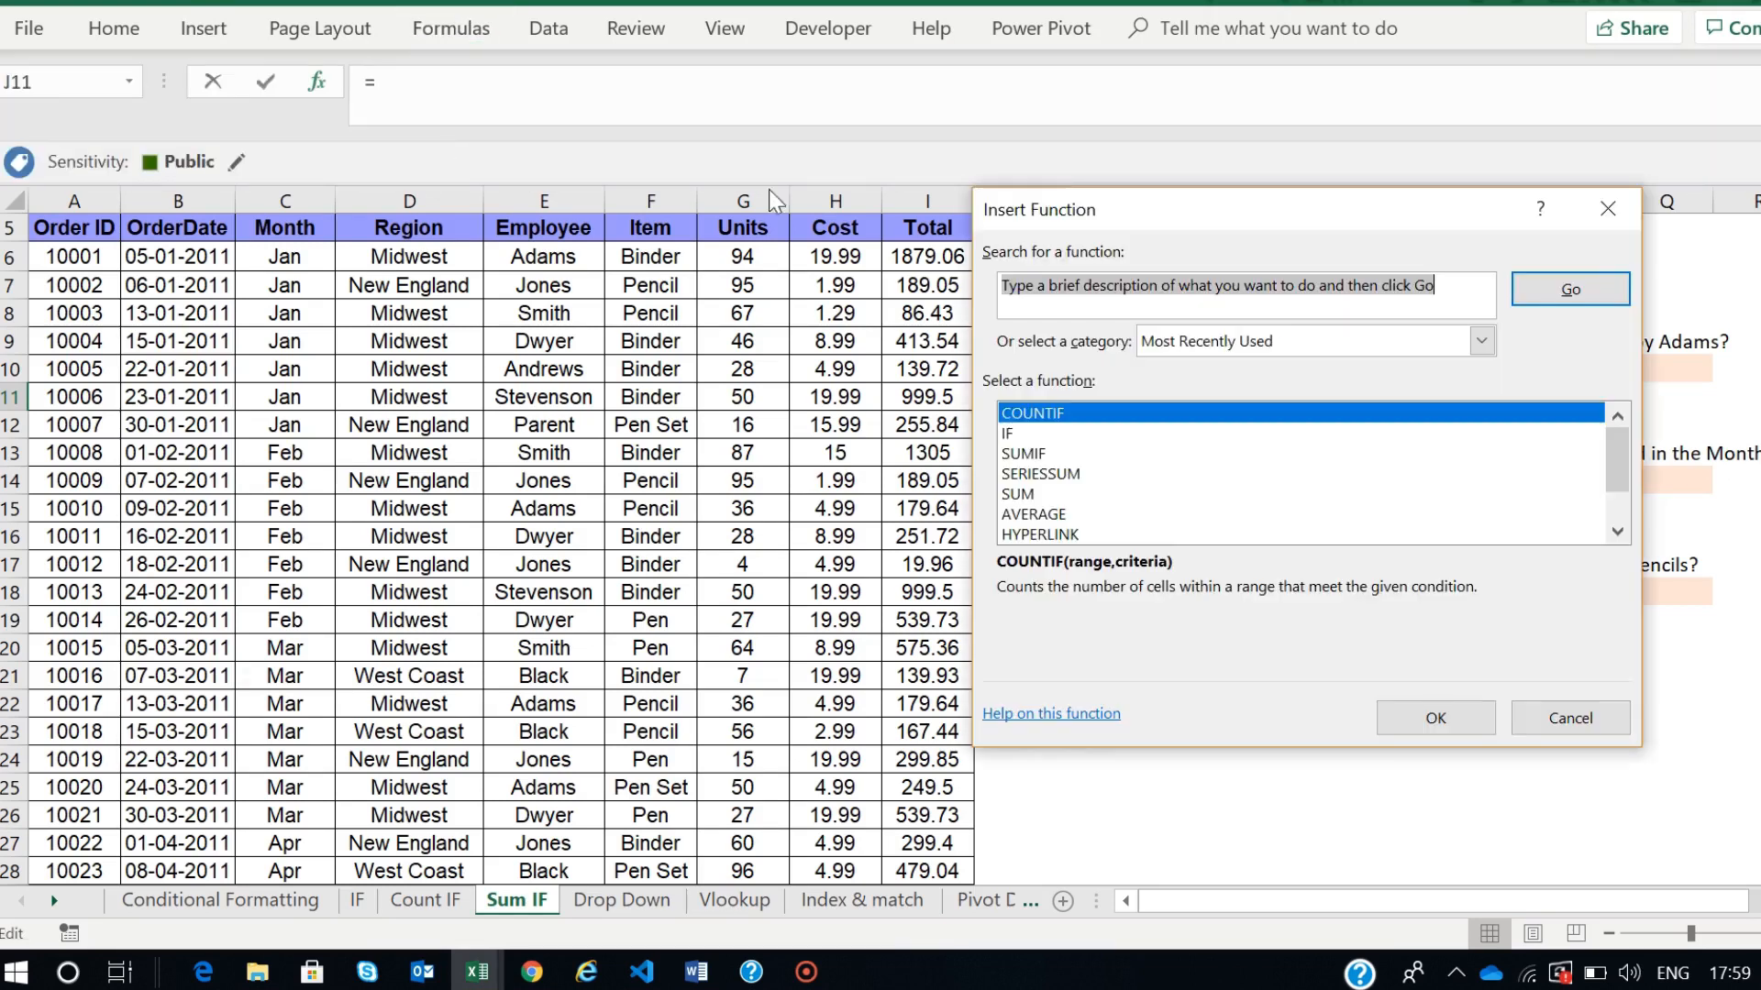
left_click(1026, 454)
left_click(1426, 718)
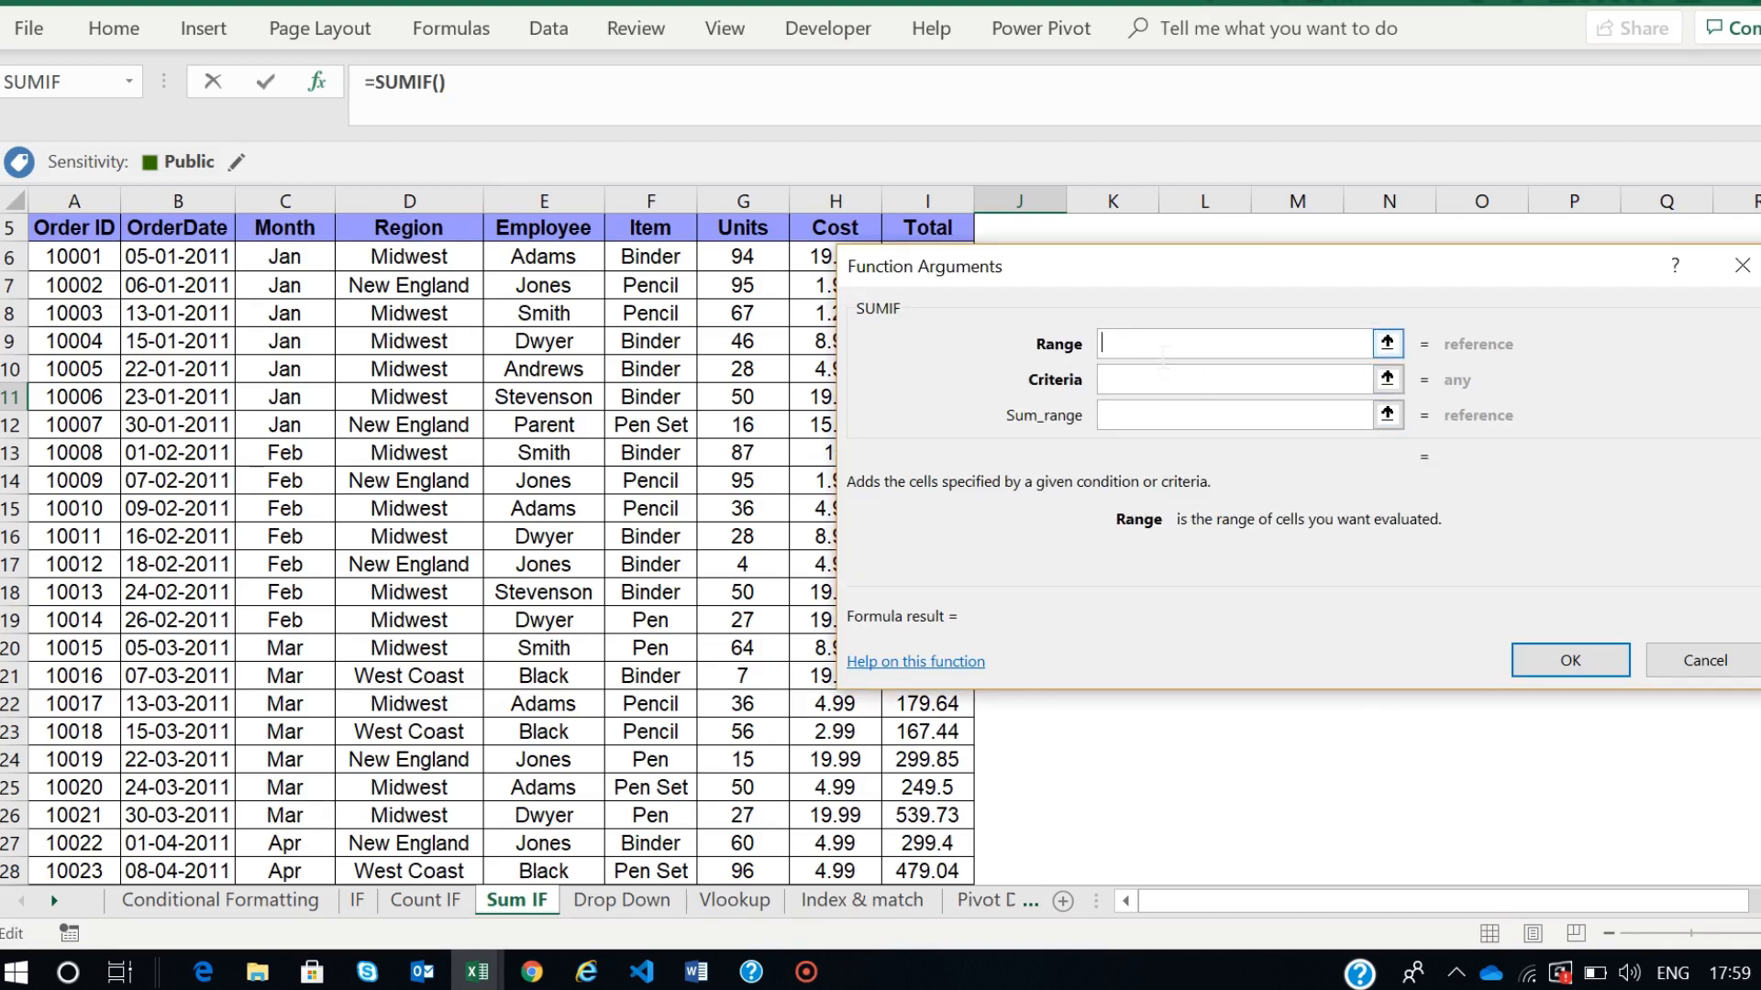
left_click_drag(1116, 261, 1214, 253)
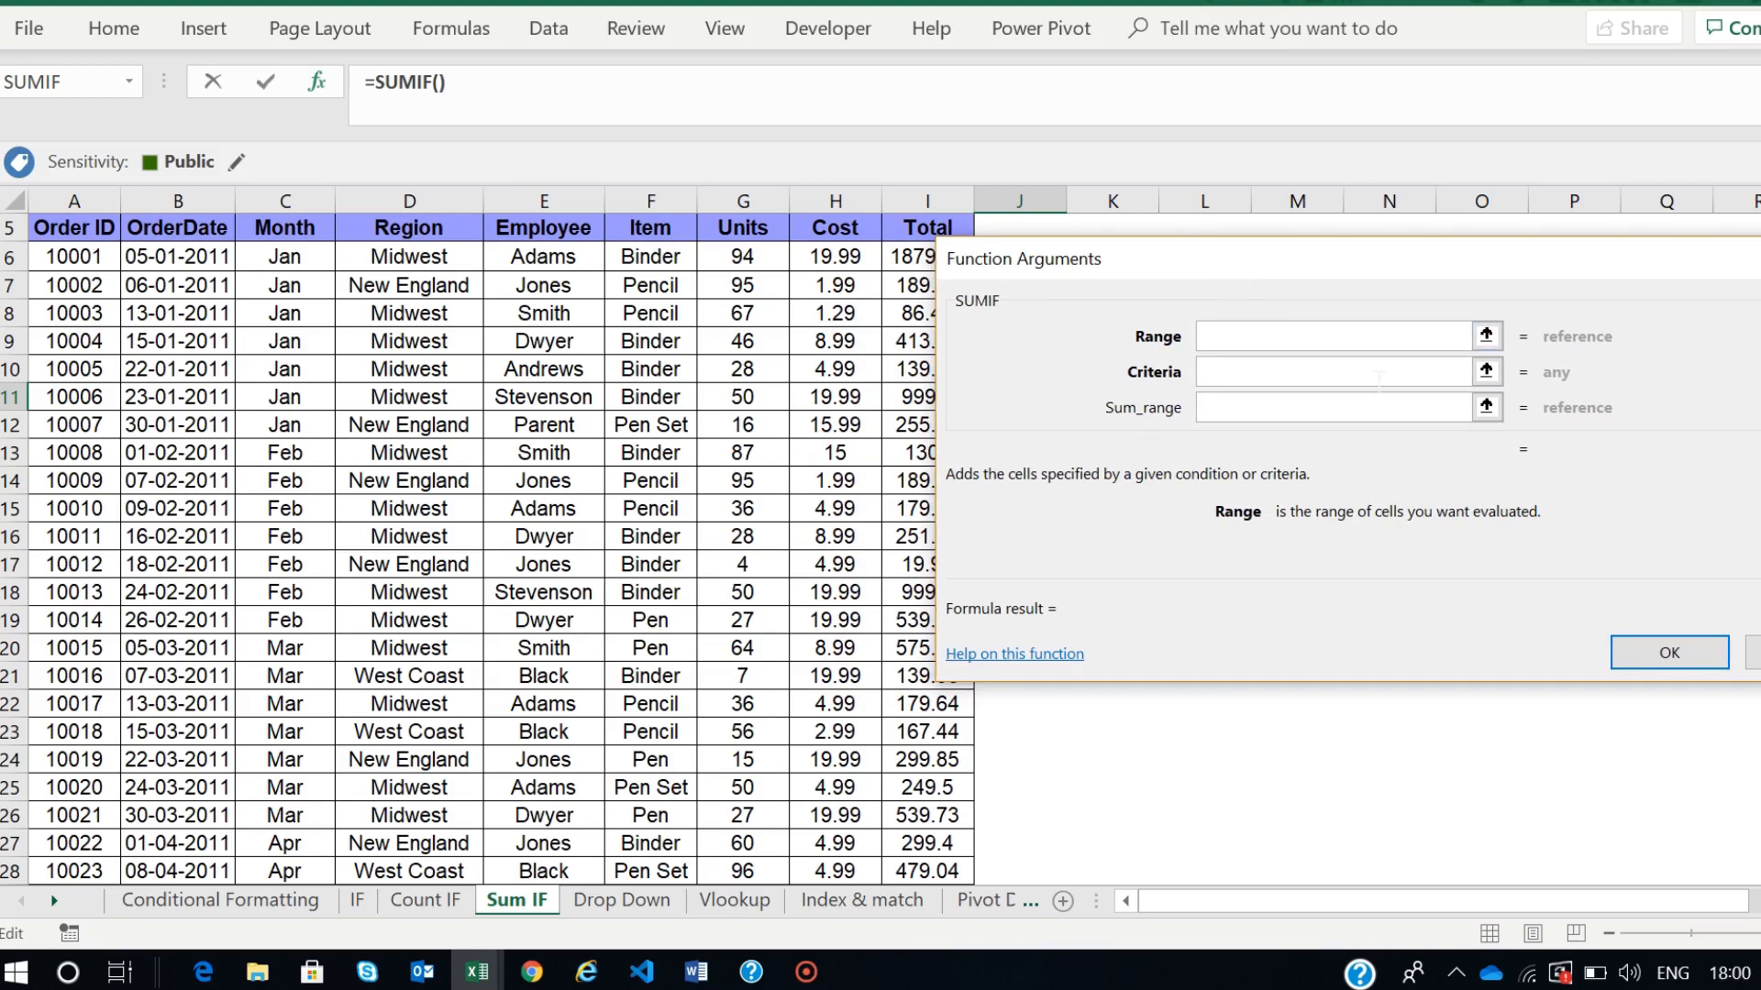
left_click_drag(1324, 255, 841, 446)
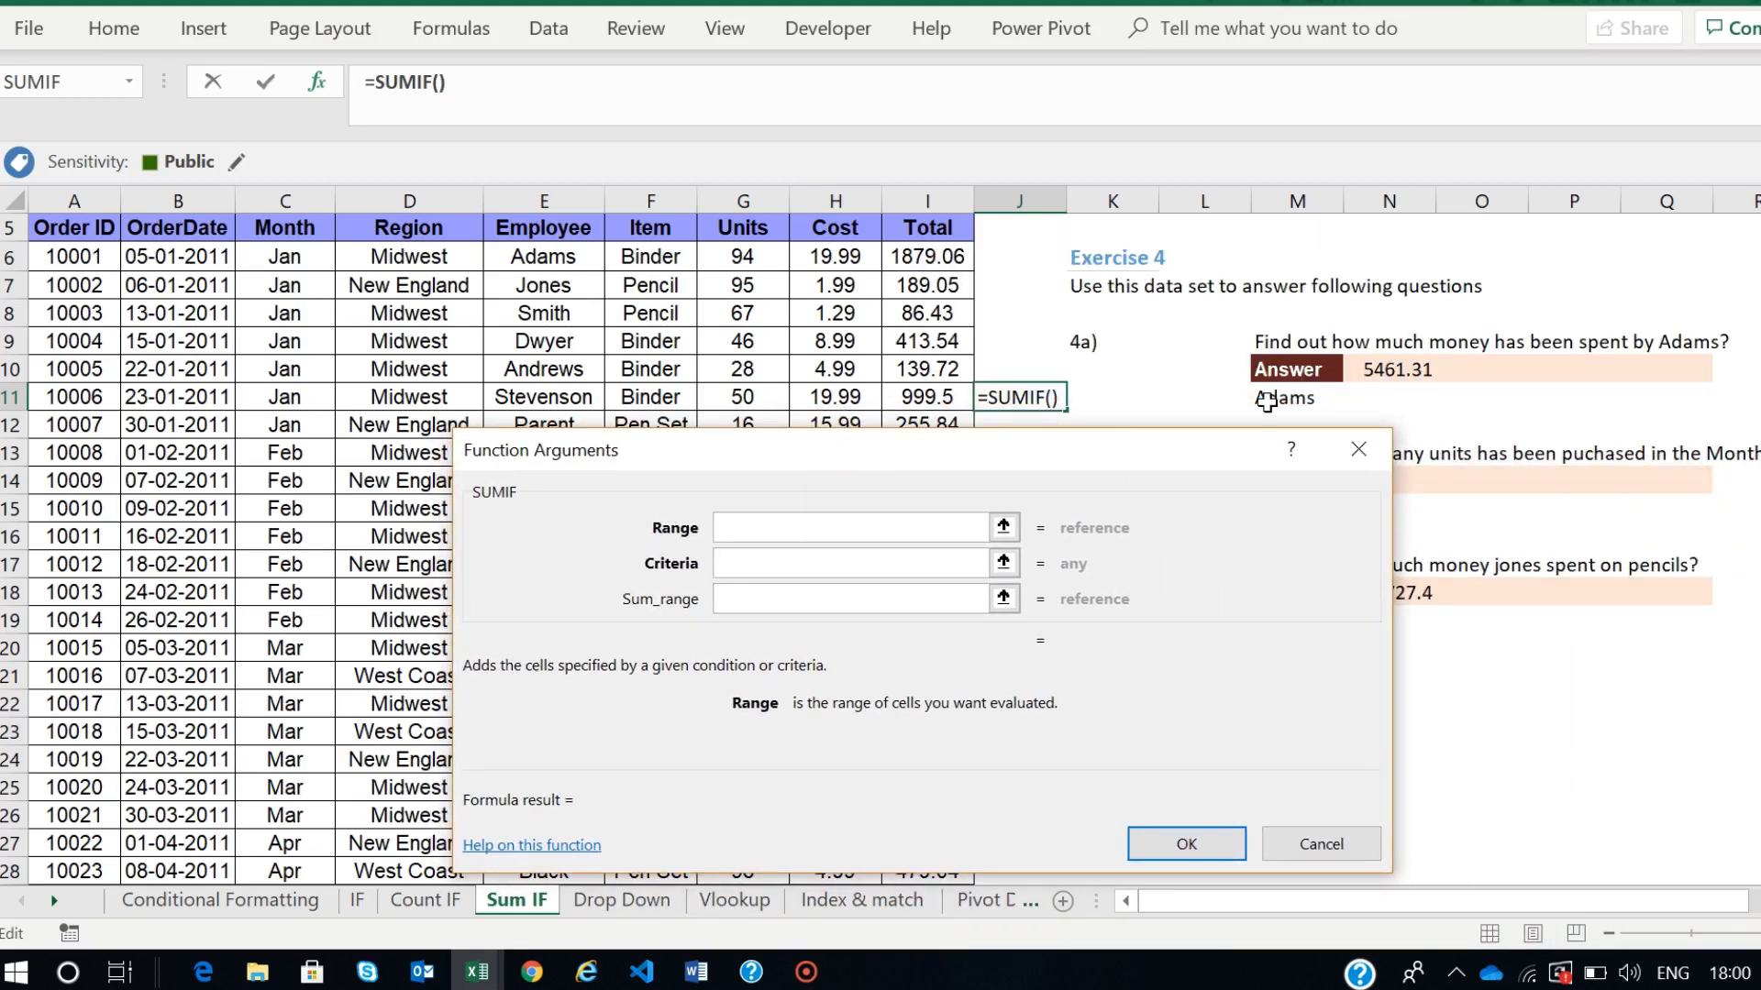
left_click_drag(1112, 454, 1360, 454)
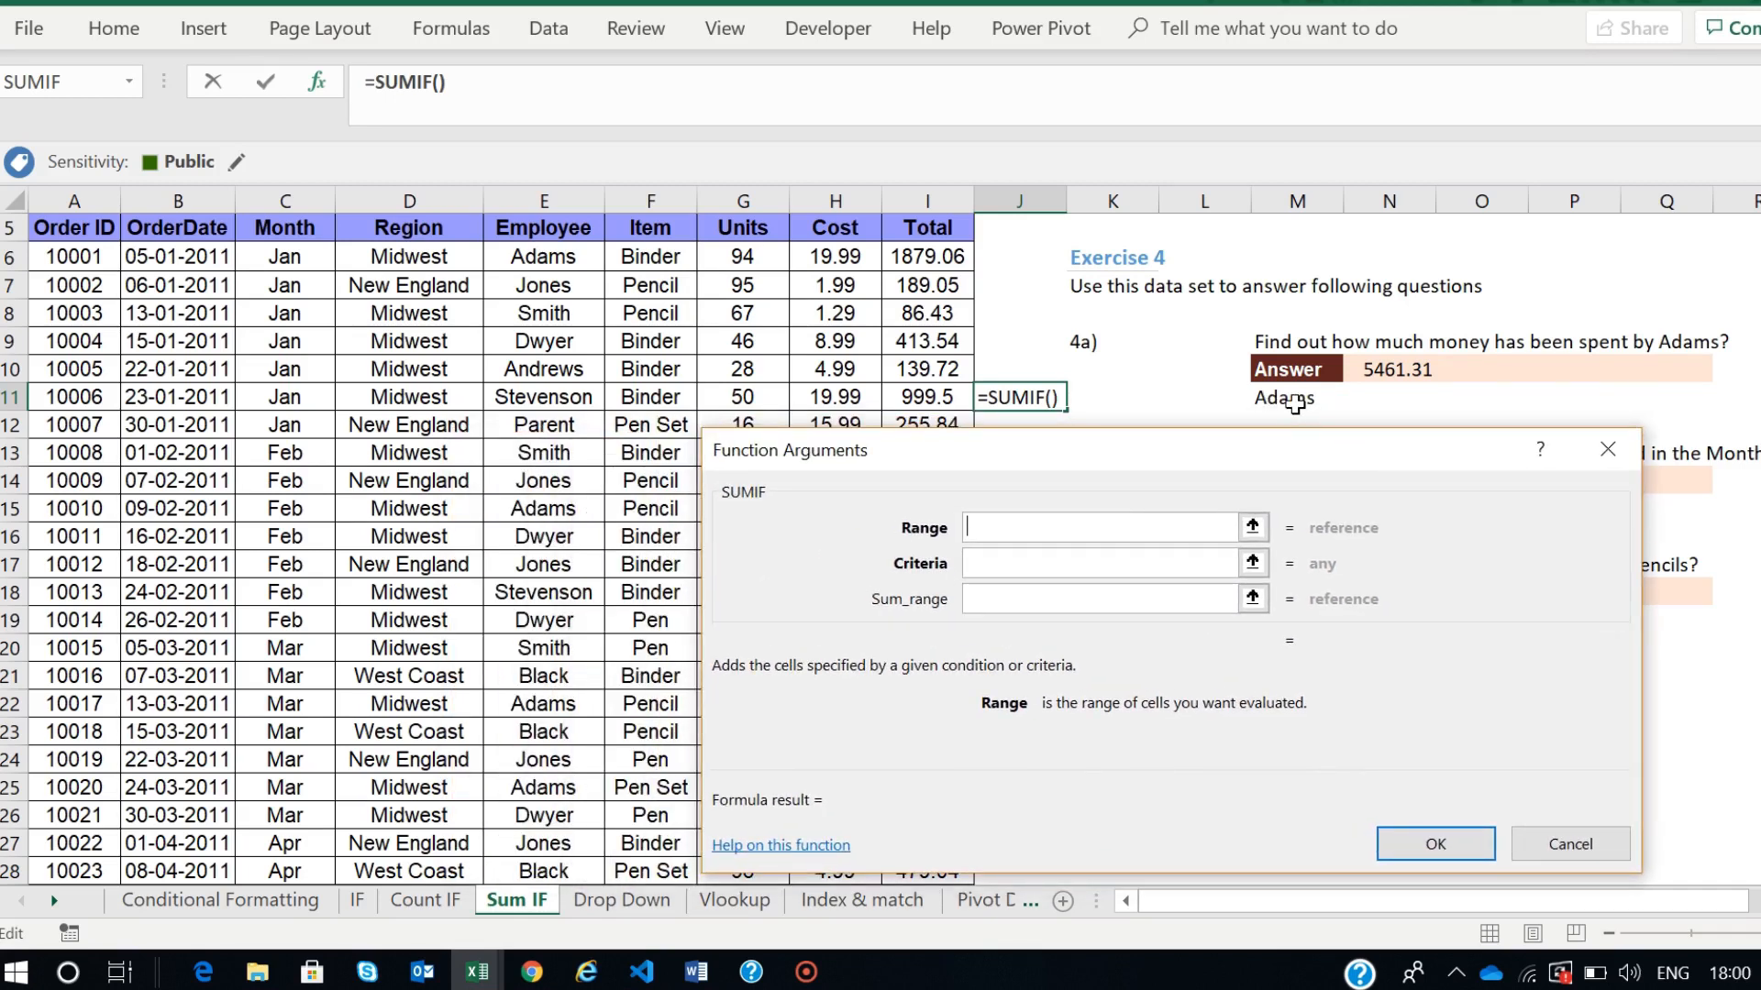
left_click(1066, 598)
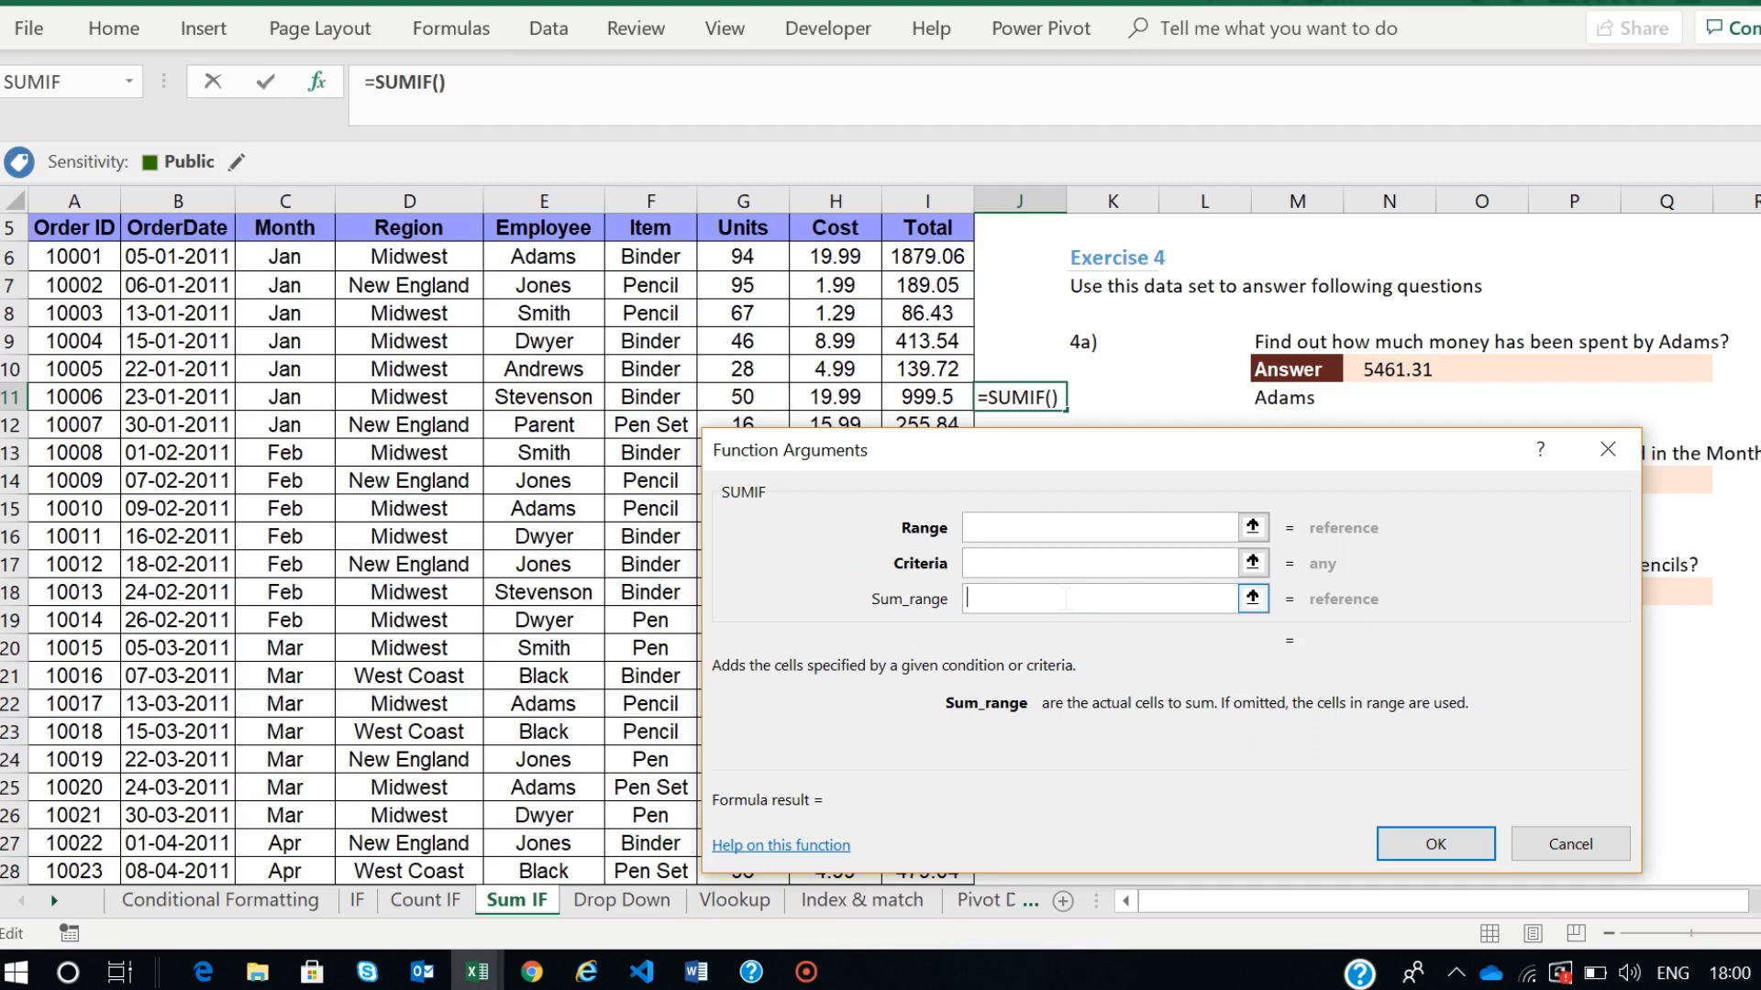
left_click(1002, 527)
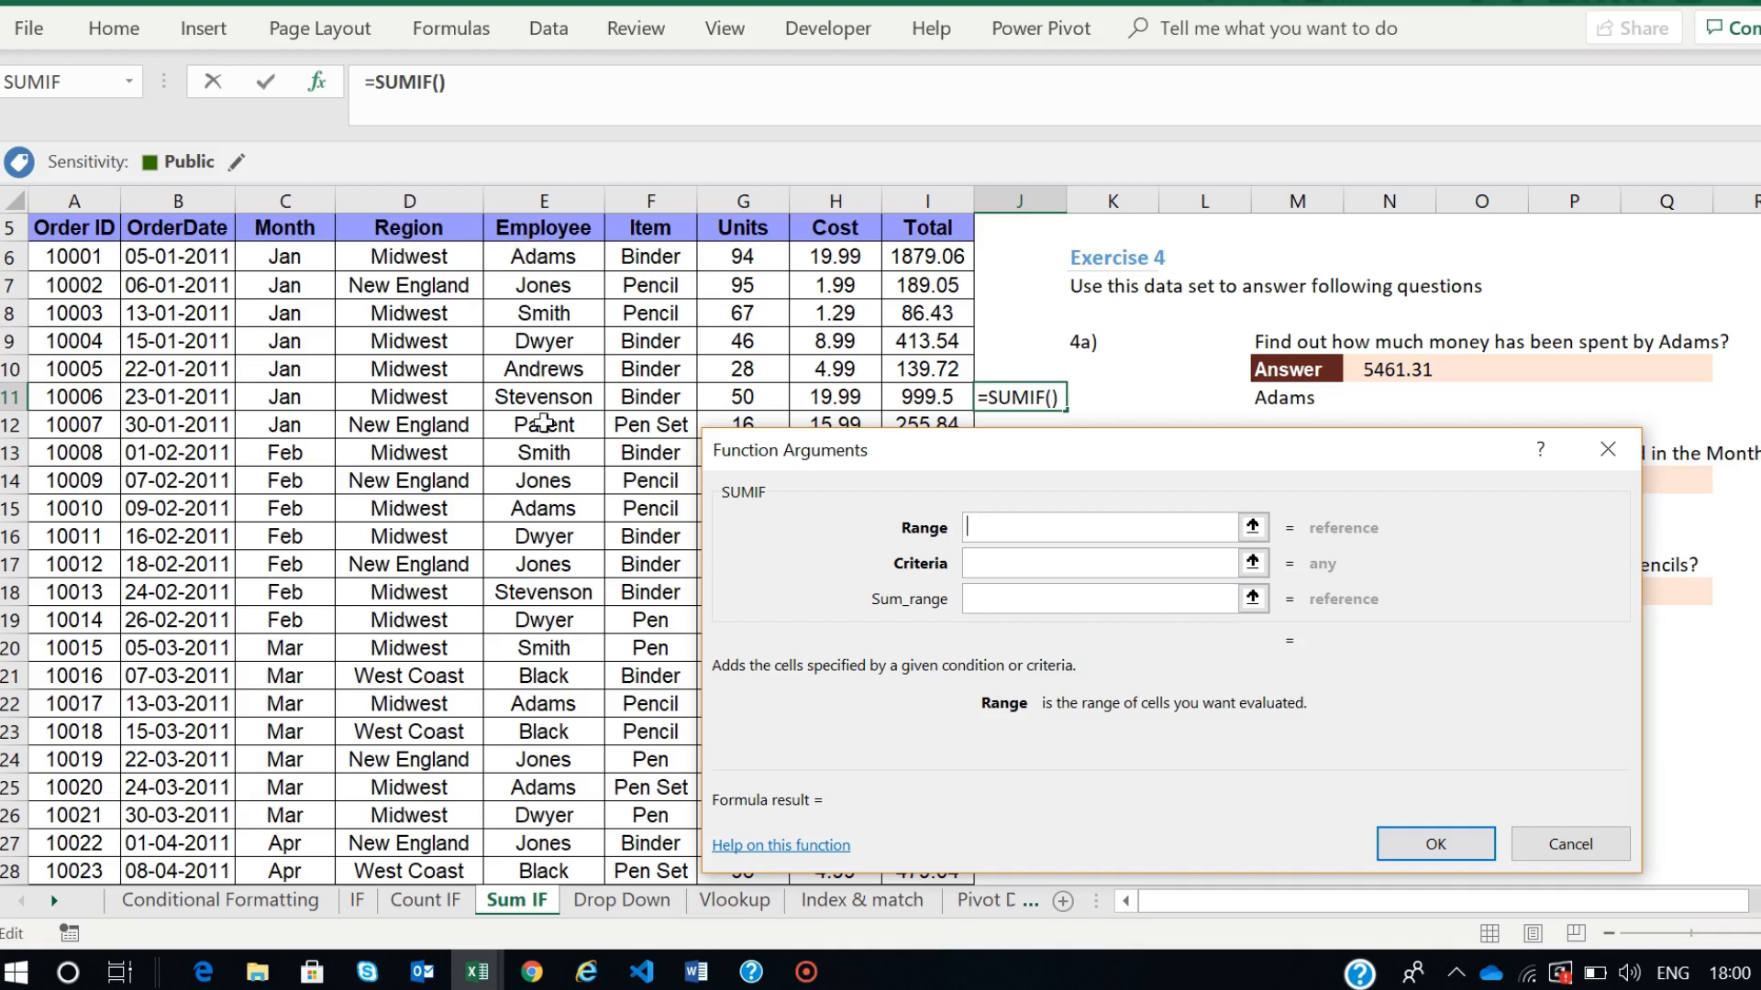
left_click(994, 563)
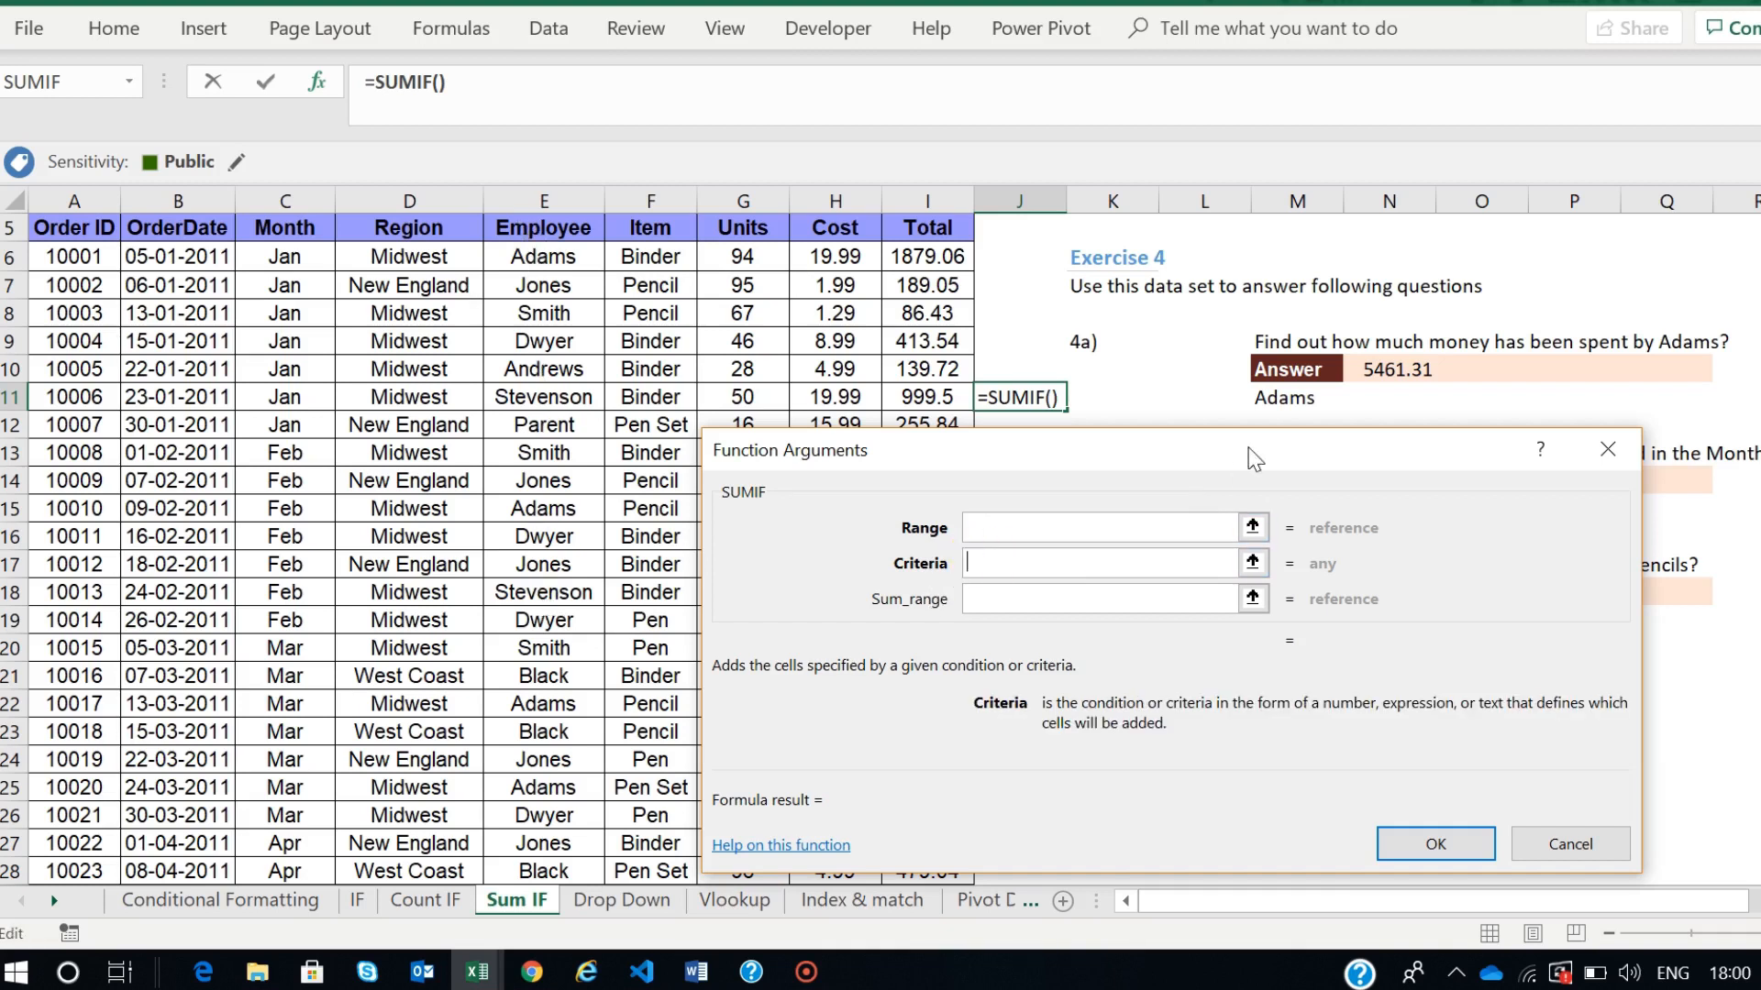
left_click(1000, 599)
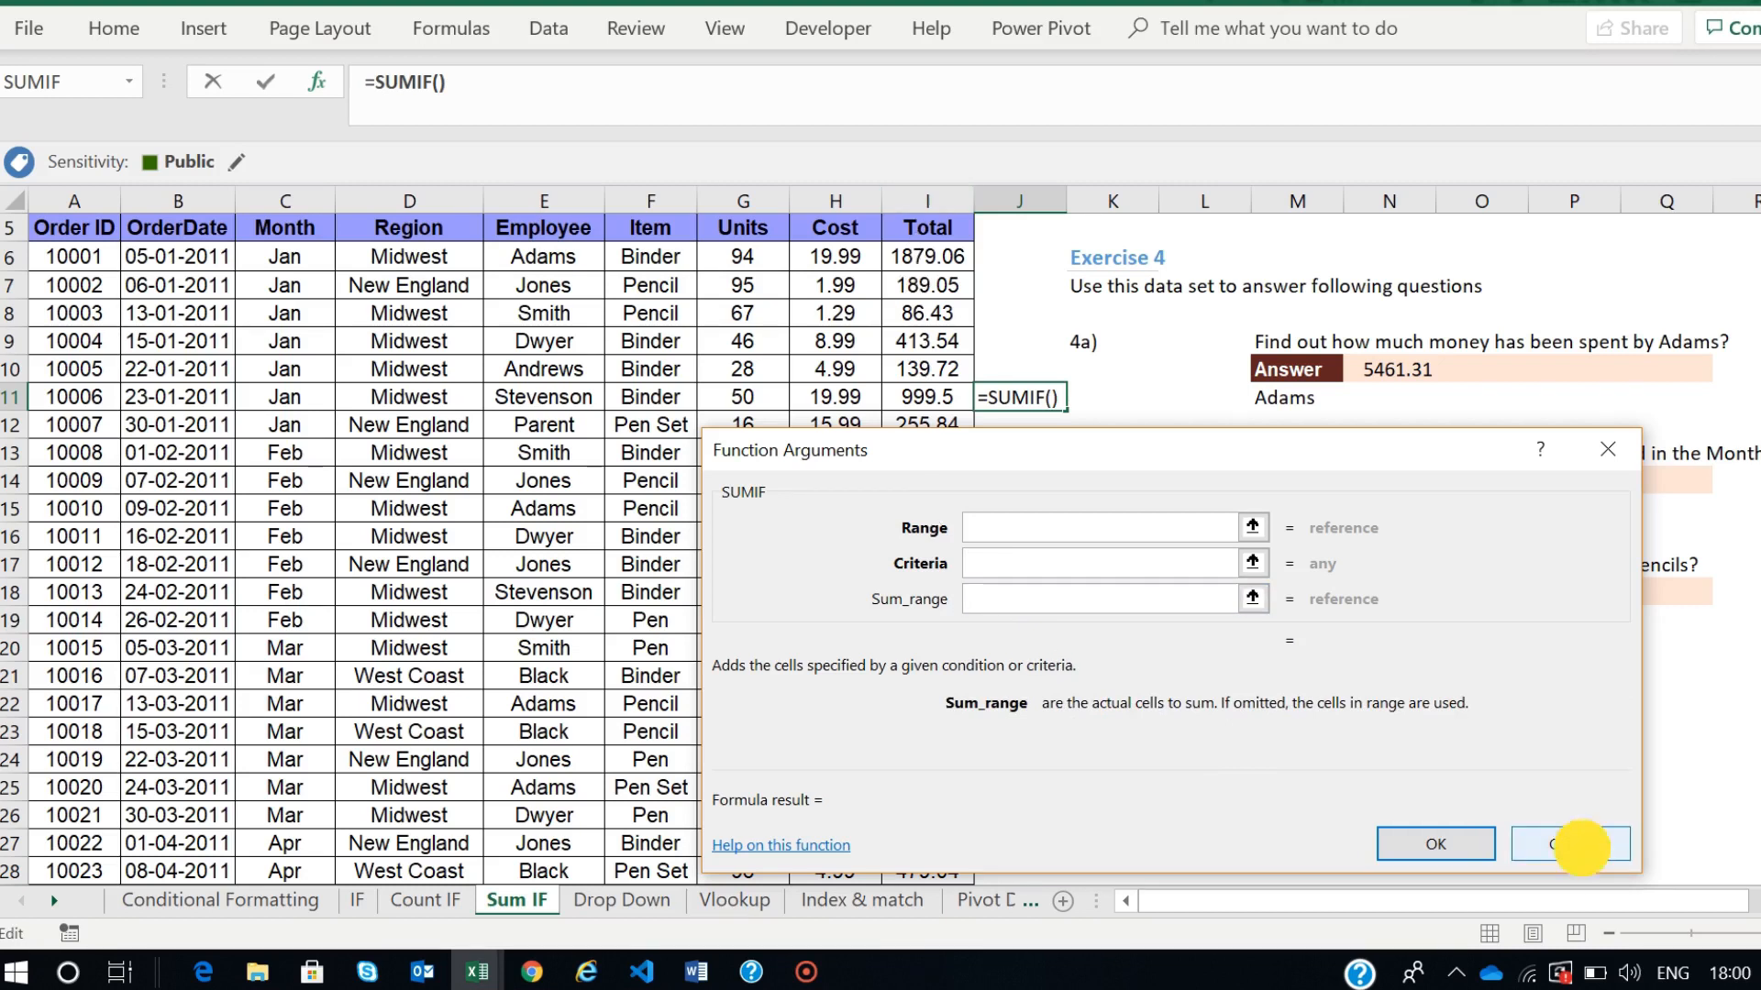
left_click(1570, 845)
left_click(1380, 367)
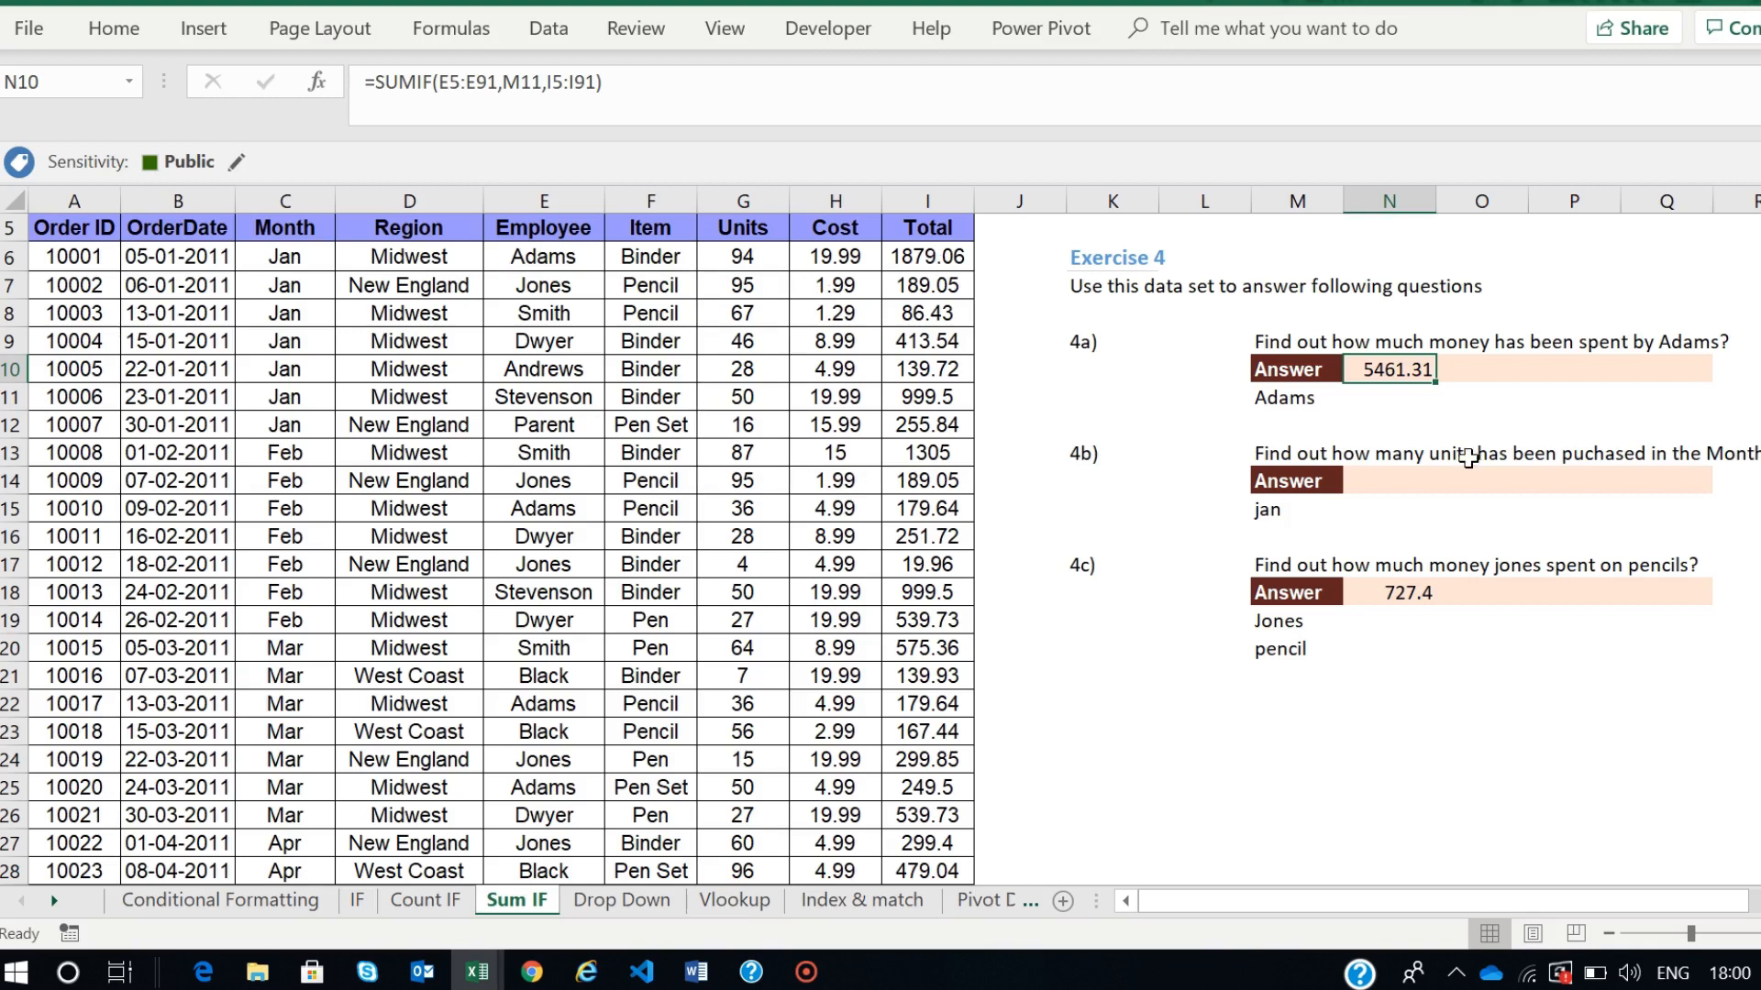
- Start =SUMIF in N10 with the Employee range E6:E91
type("=sum")
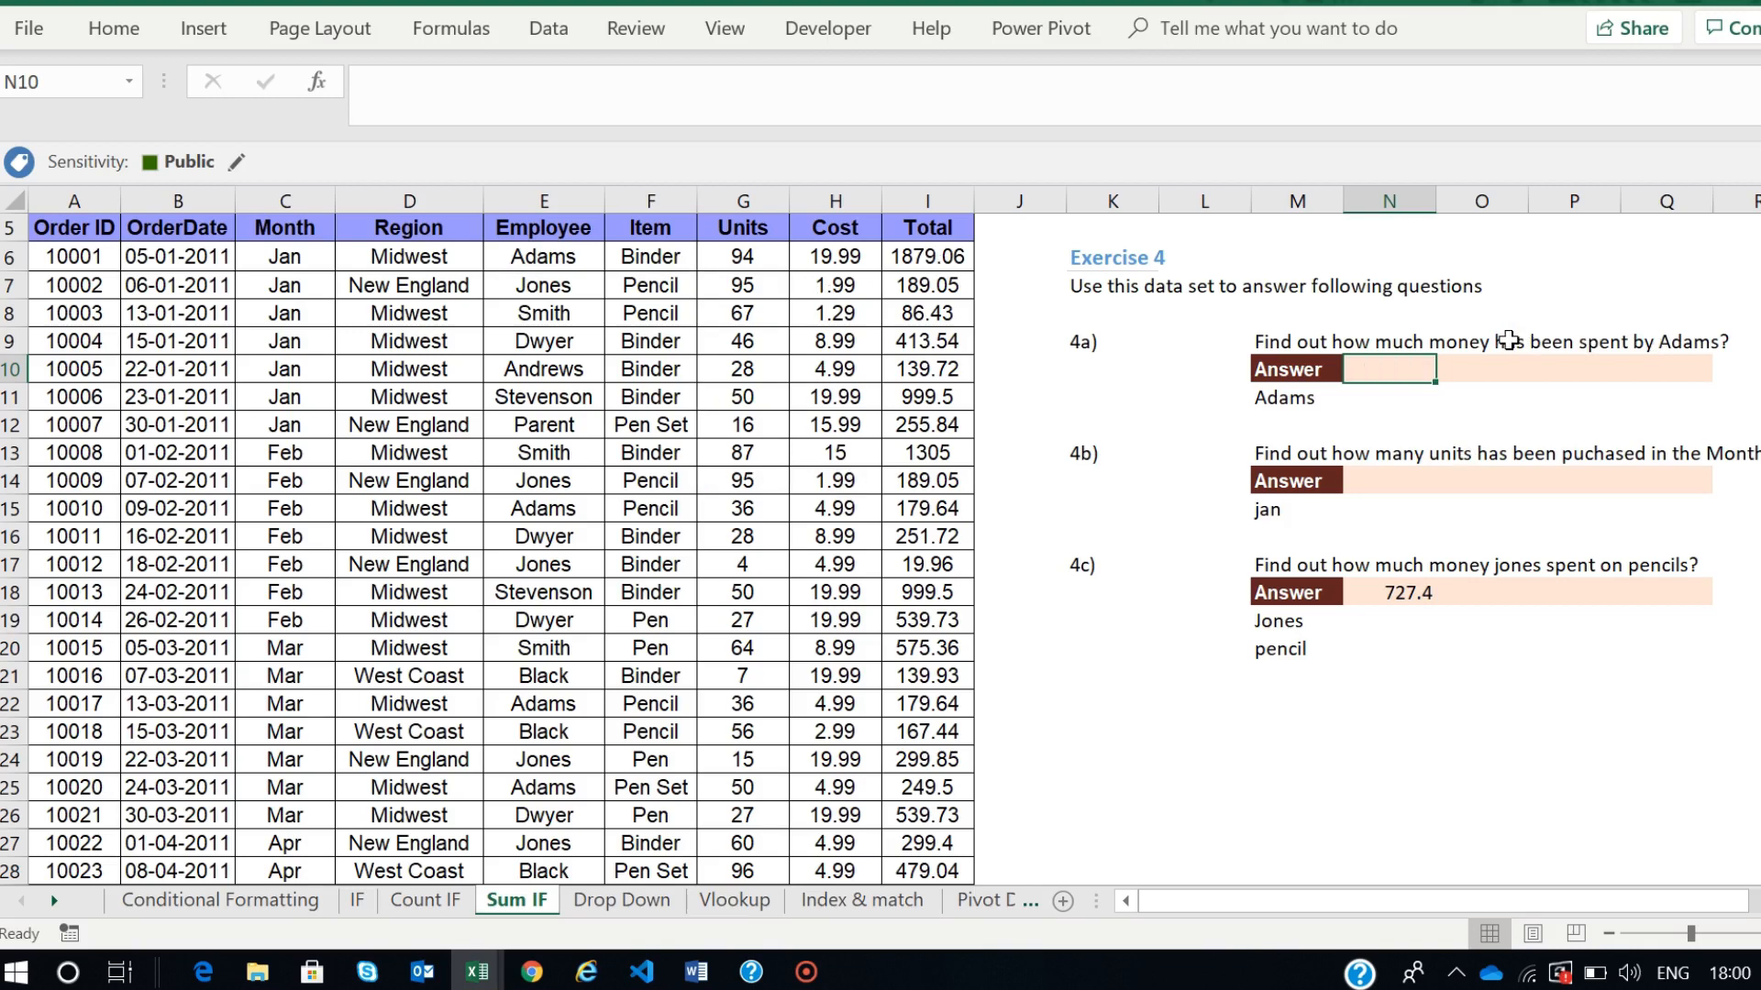
type("if")
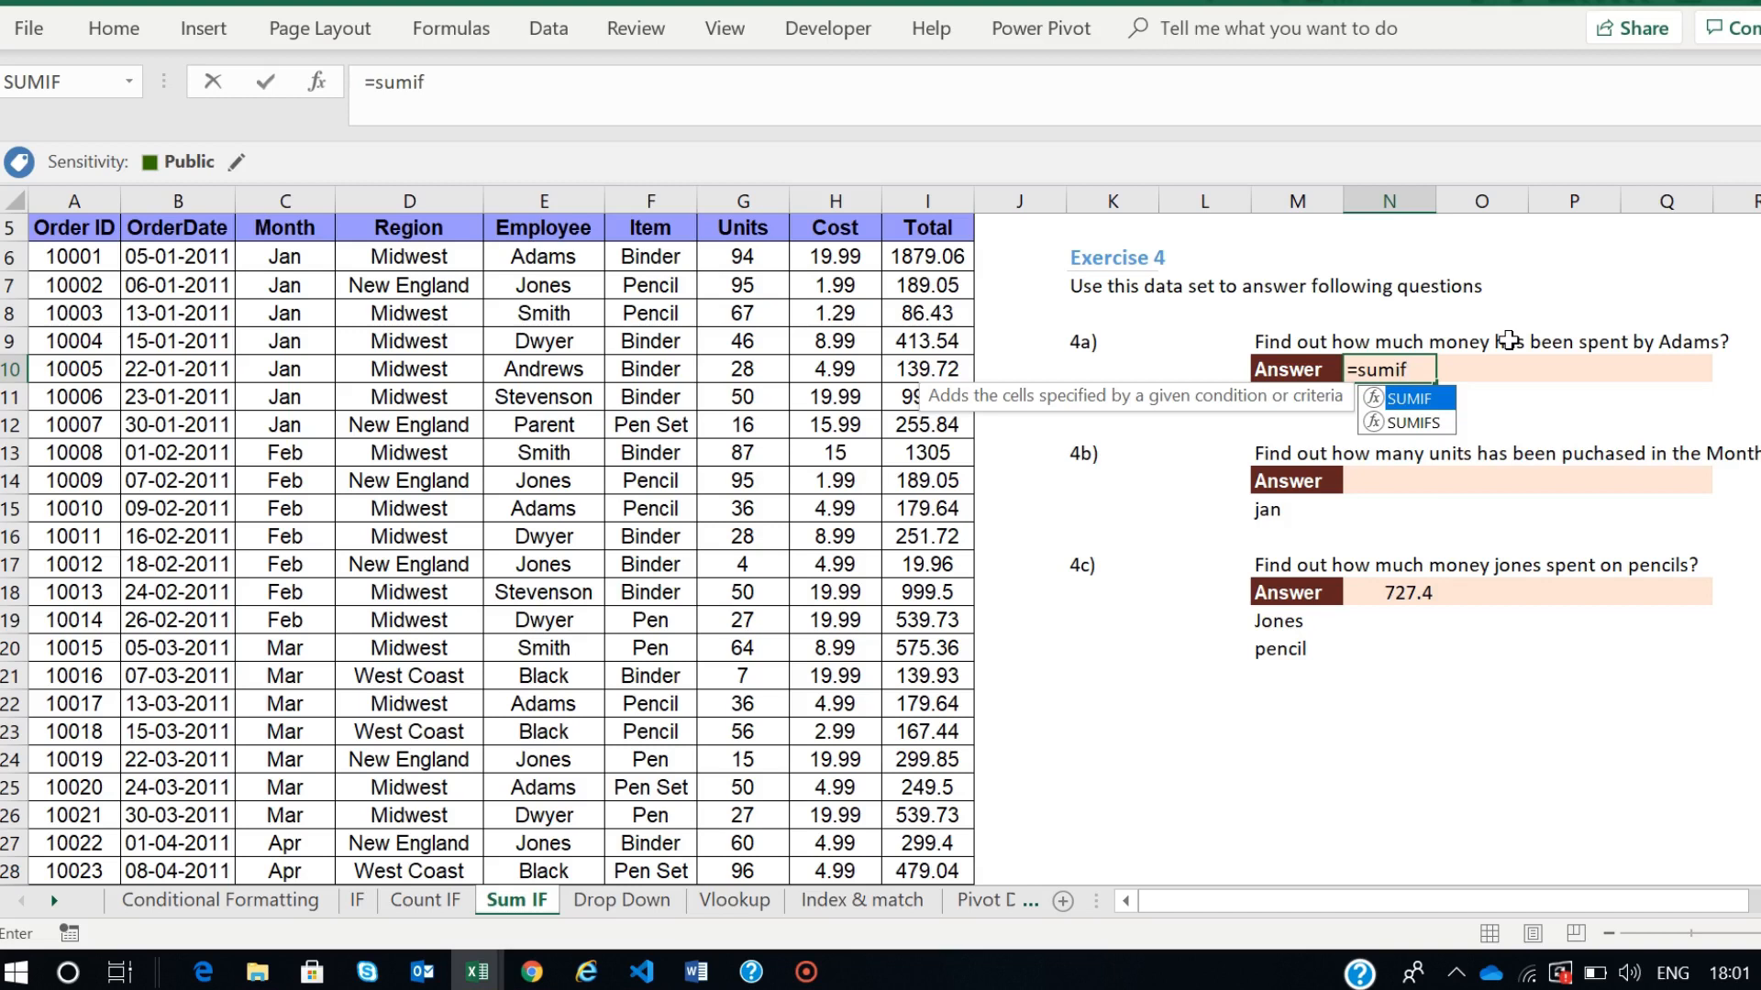
type("(")
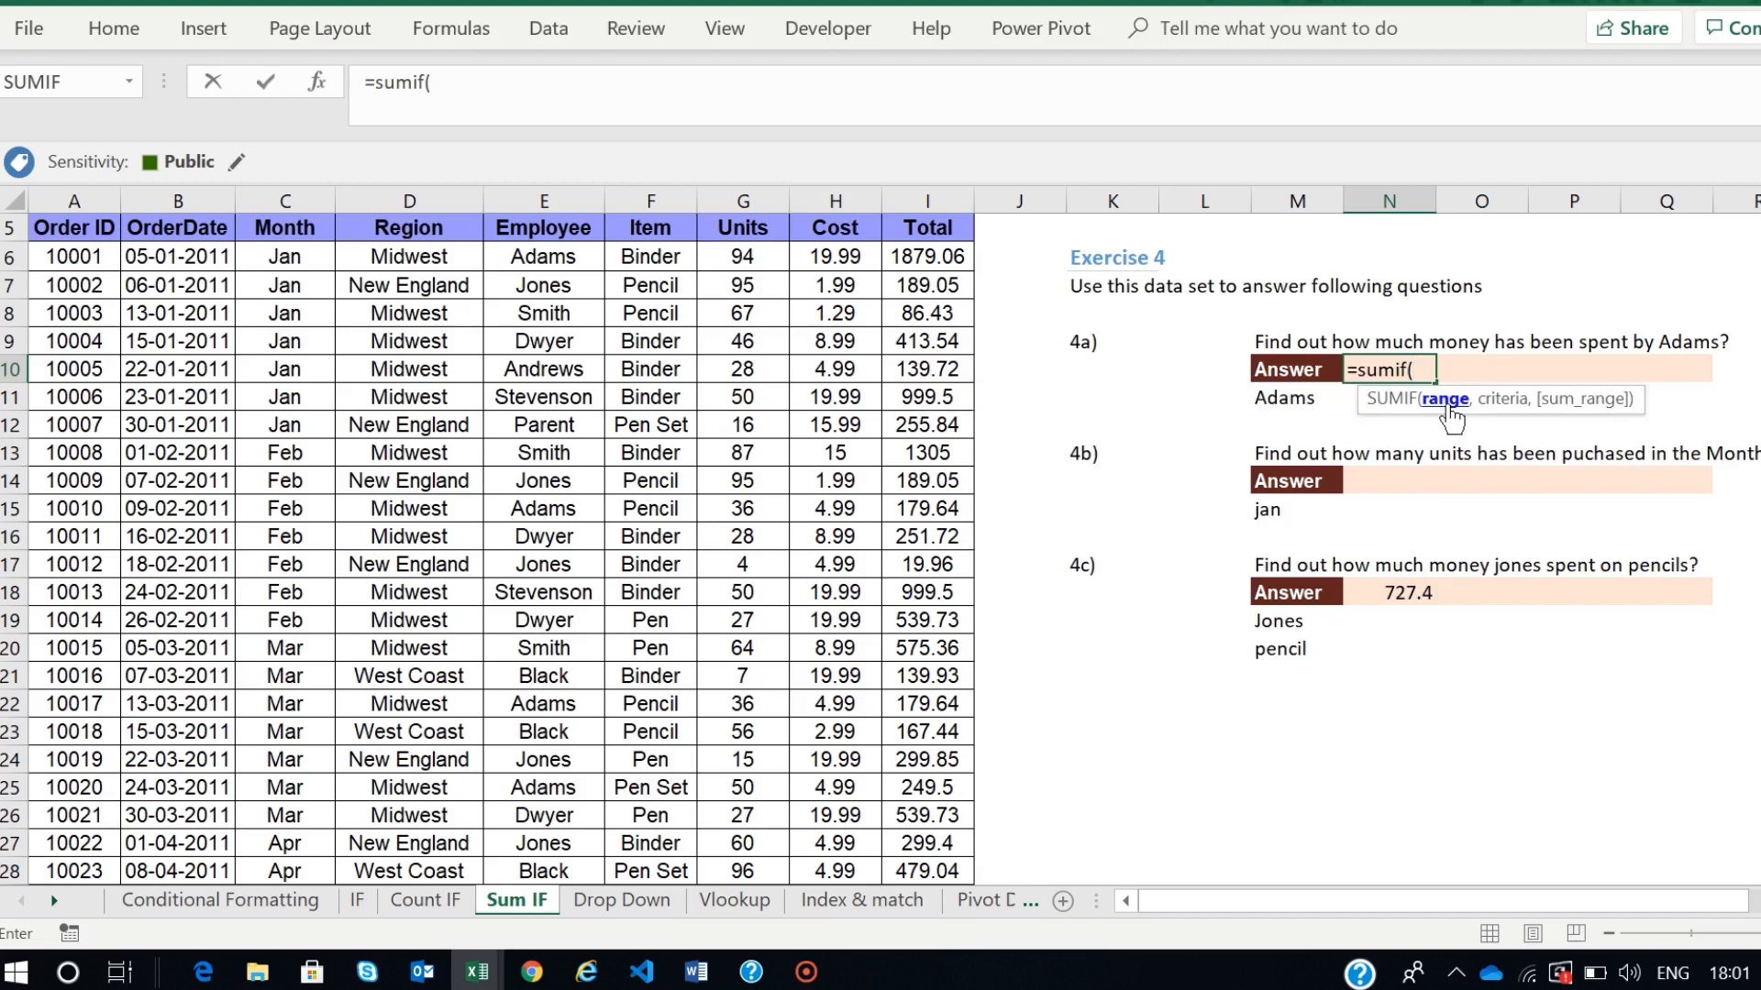
scroll(559, 266, "up", 2)
scroll(550, 266, "down", 2)
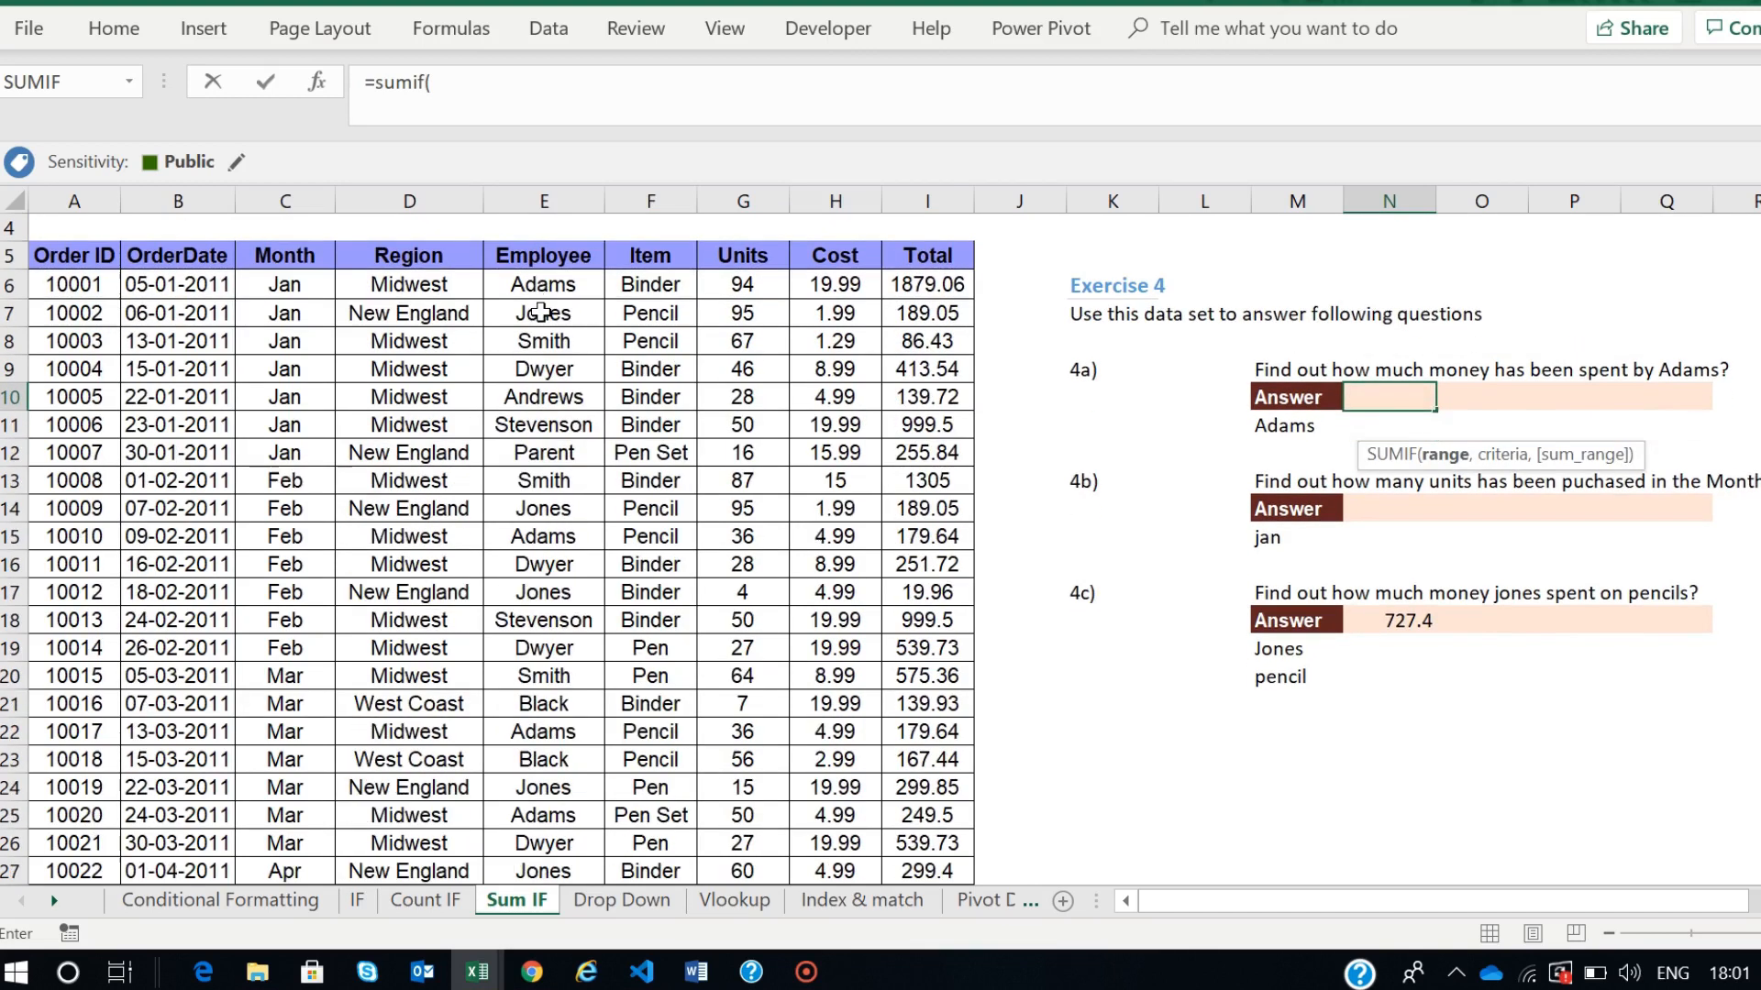
scroll(548, 263, "up", 1)
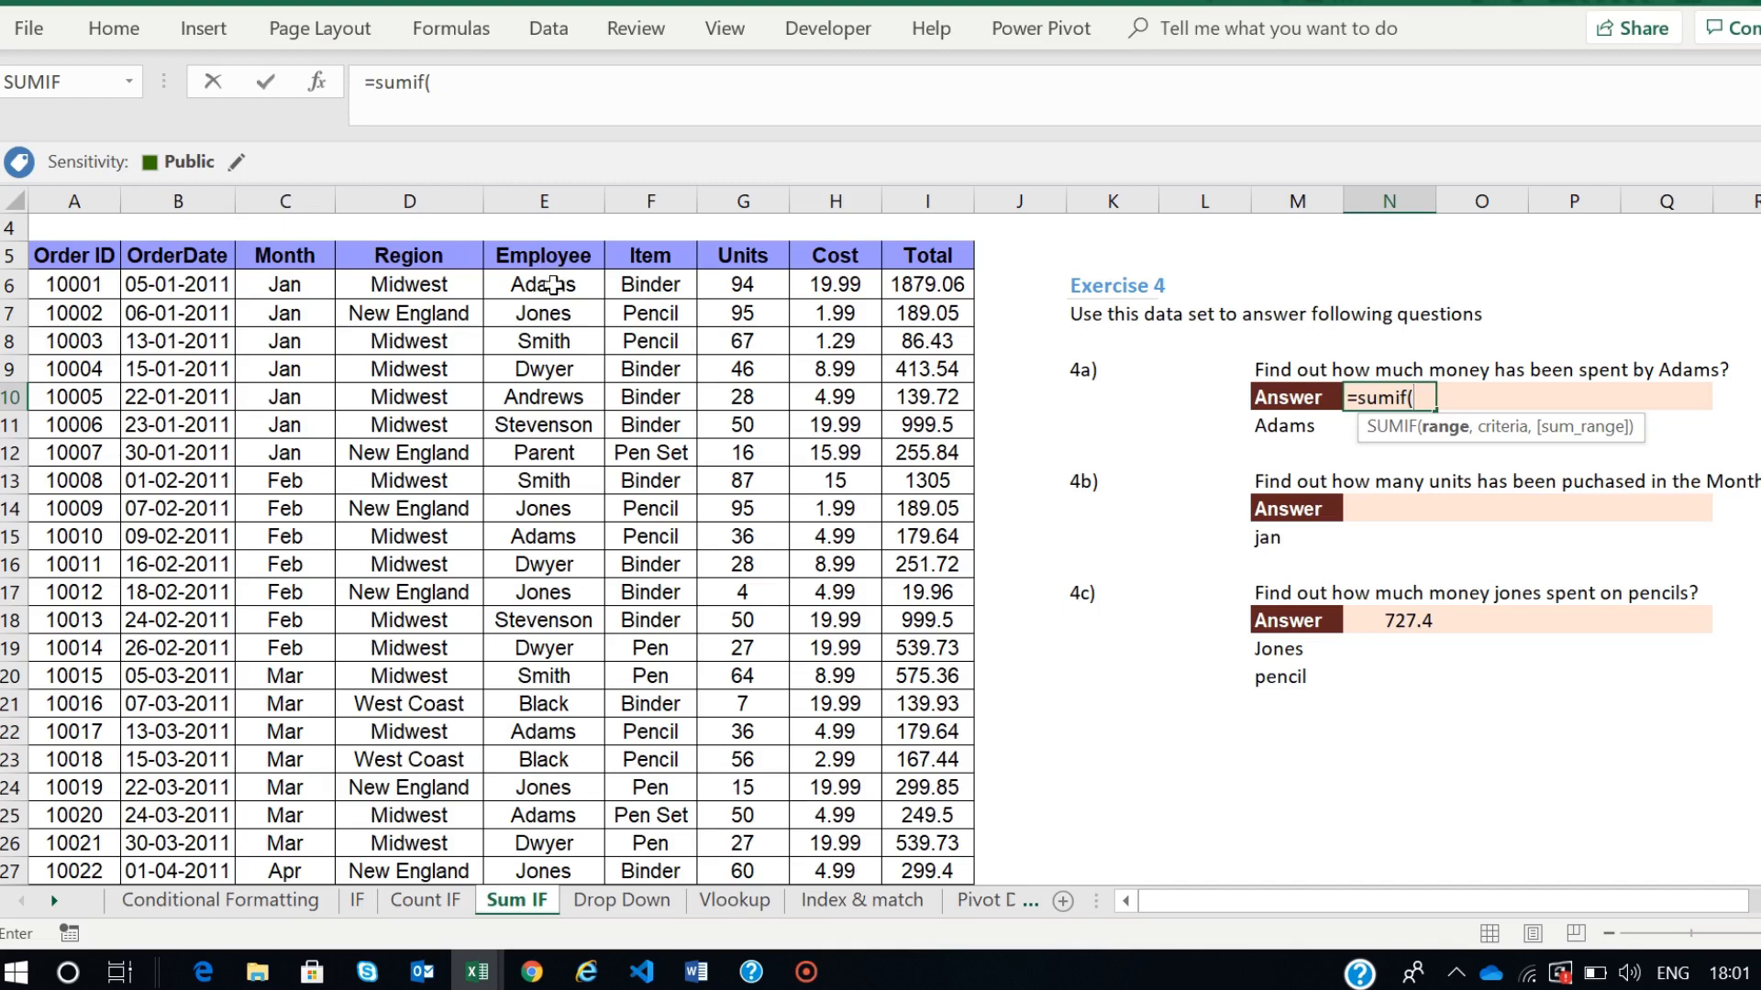
left_click(553, 285)
key("ctrl+shift+Down")
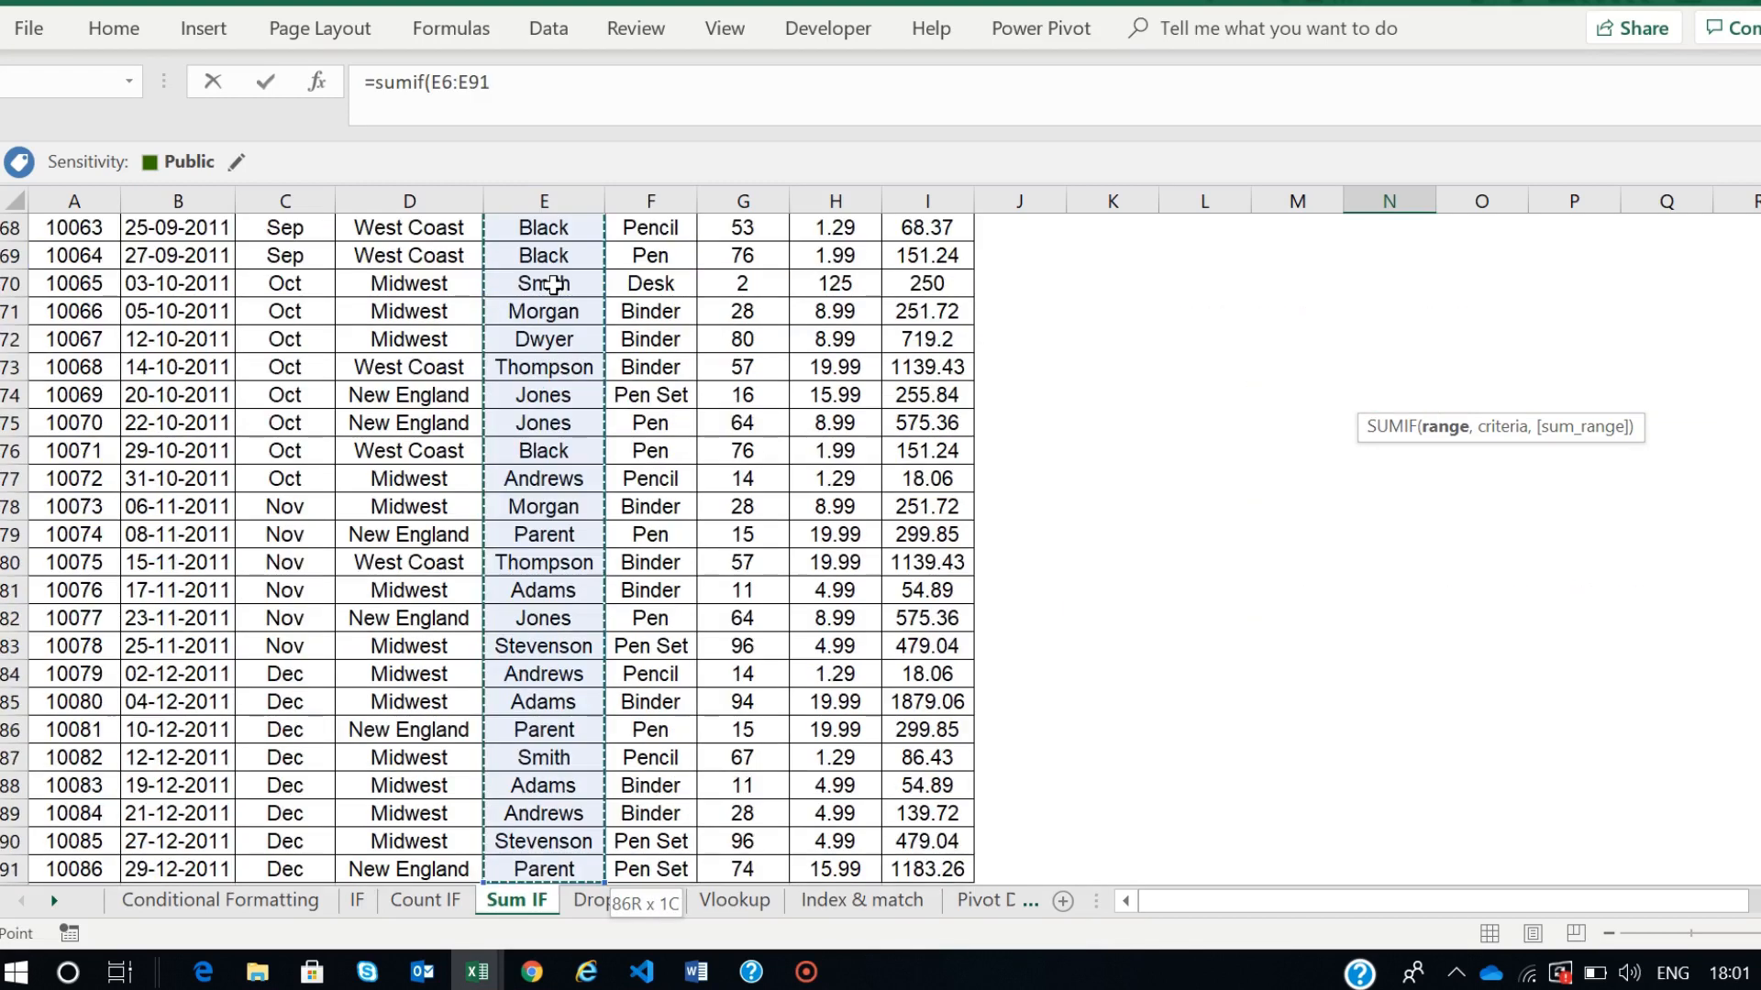
scroll(486, 550, "up", 20)
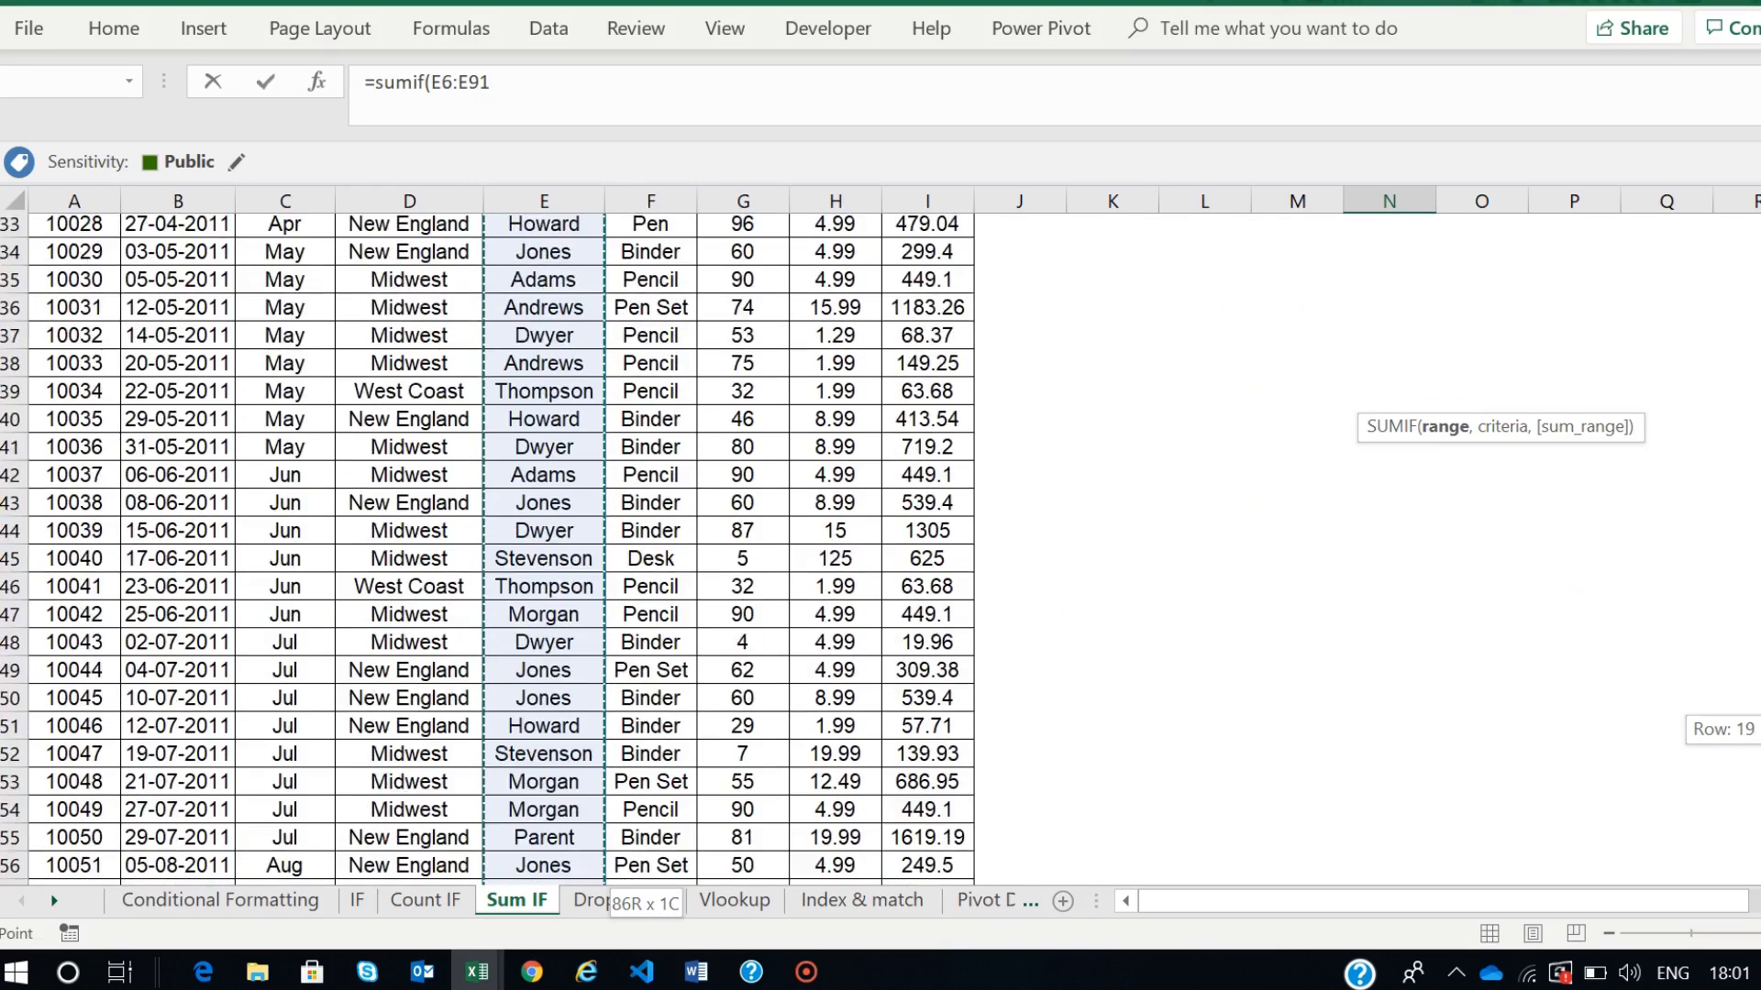
type(",")
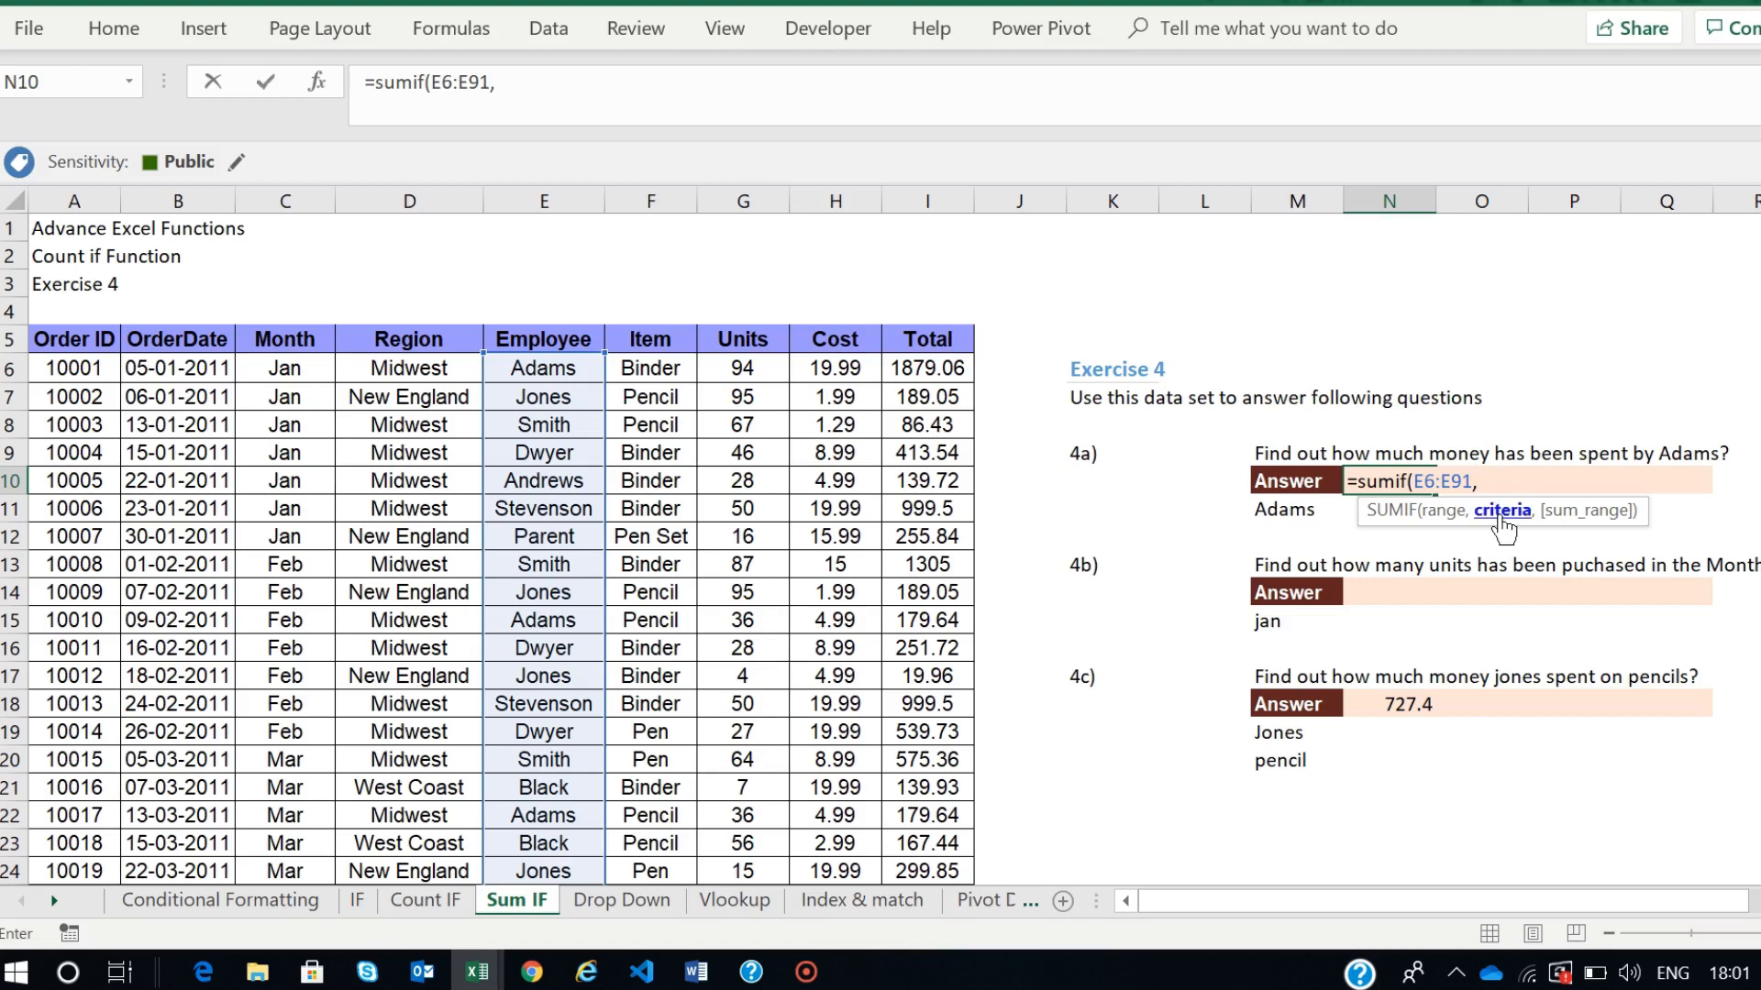
- Add criteria cell M11 and sum range I6:I91, totalling 5461.31 for Adams
left_click(1286, 515)
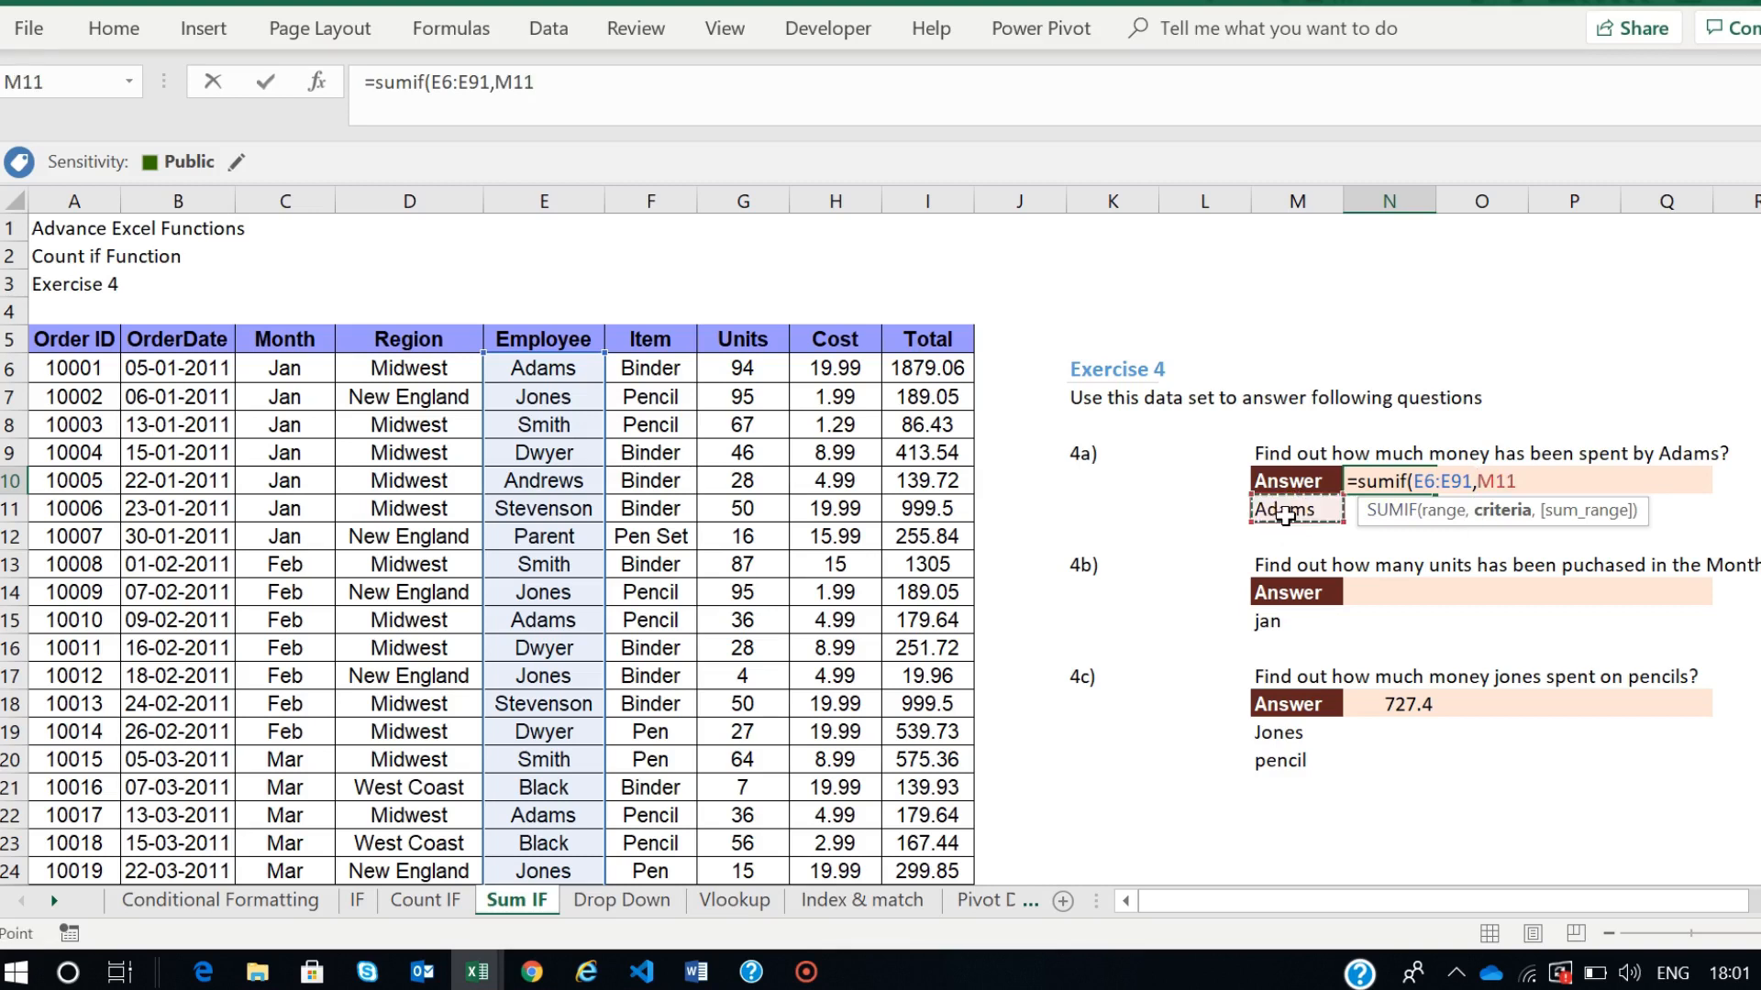
type(",")
left_click(924, 370)
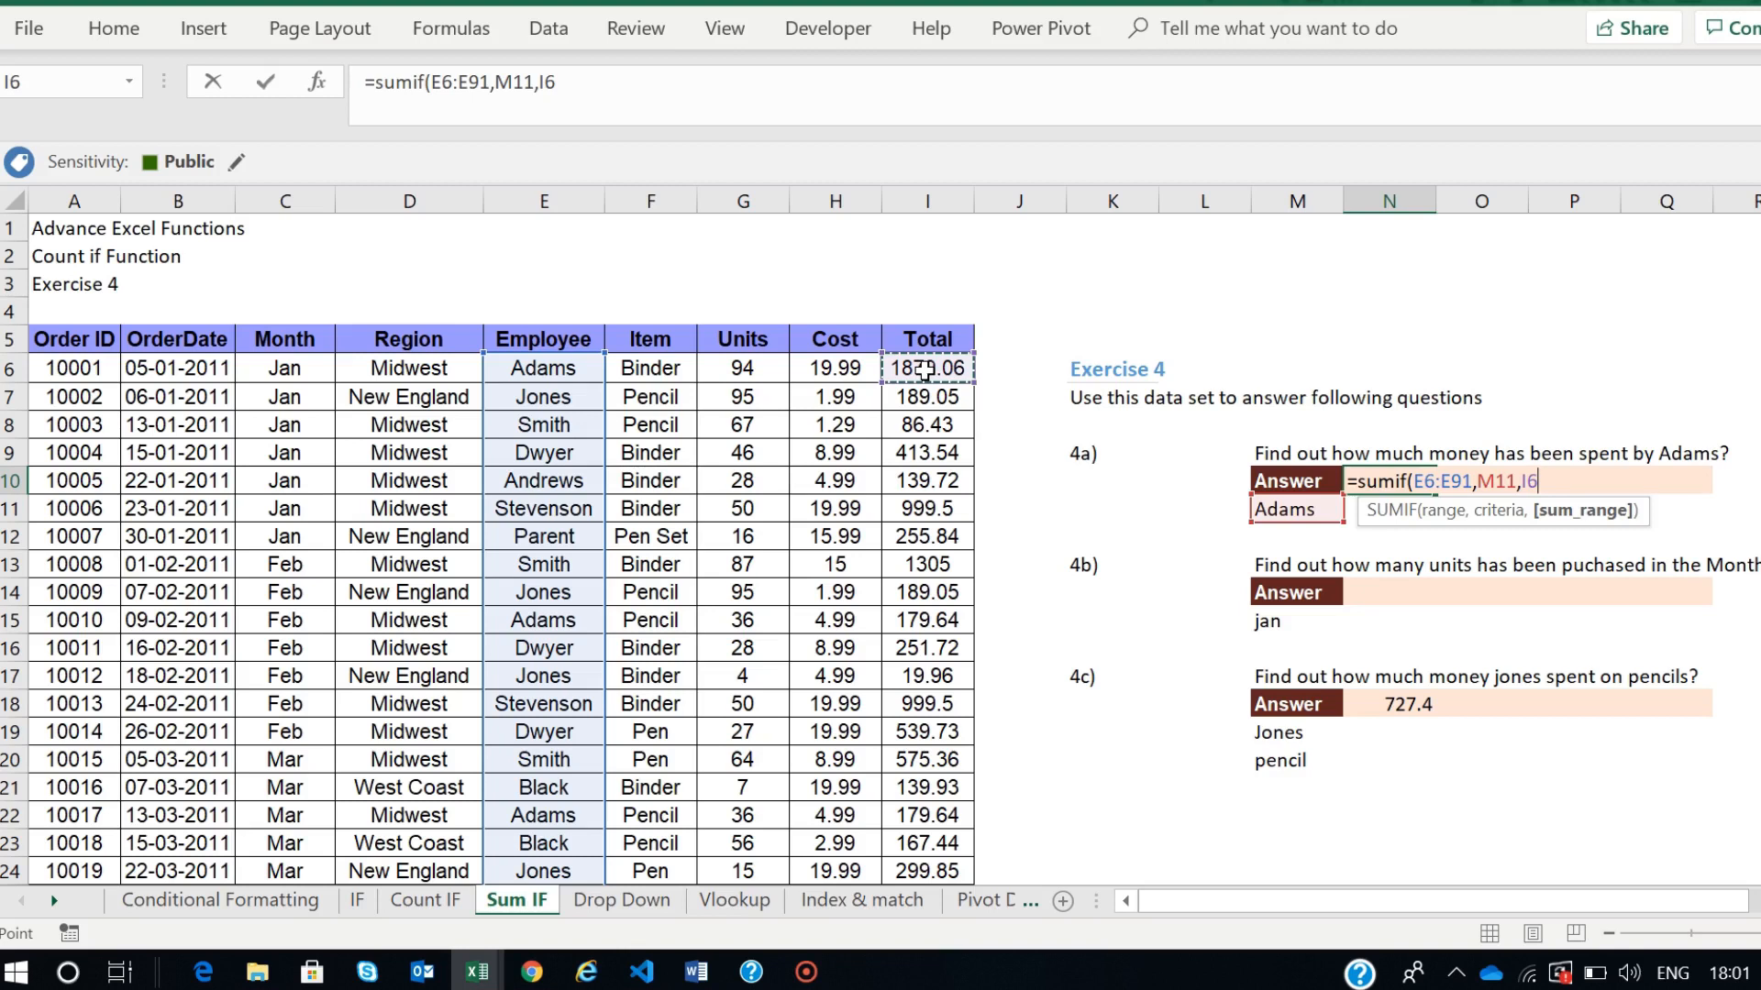
key("ctrl+shift+Down")
scroll(1743, 731, "up", 20)
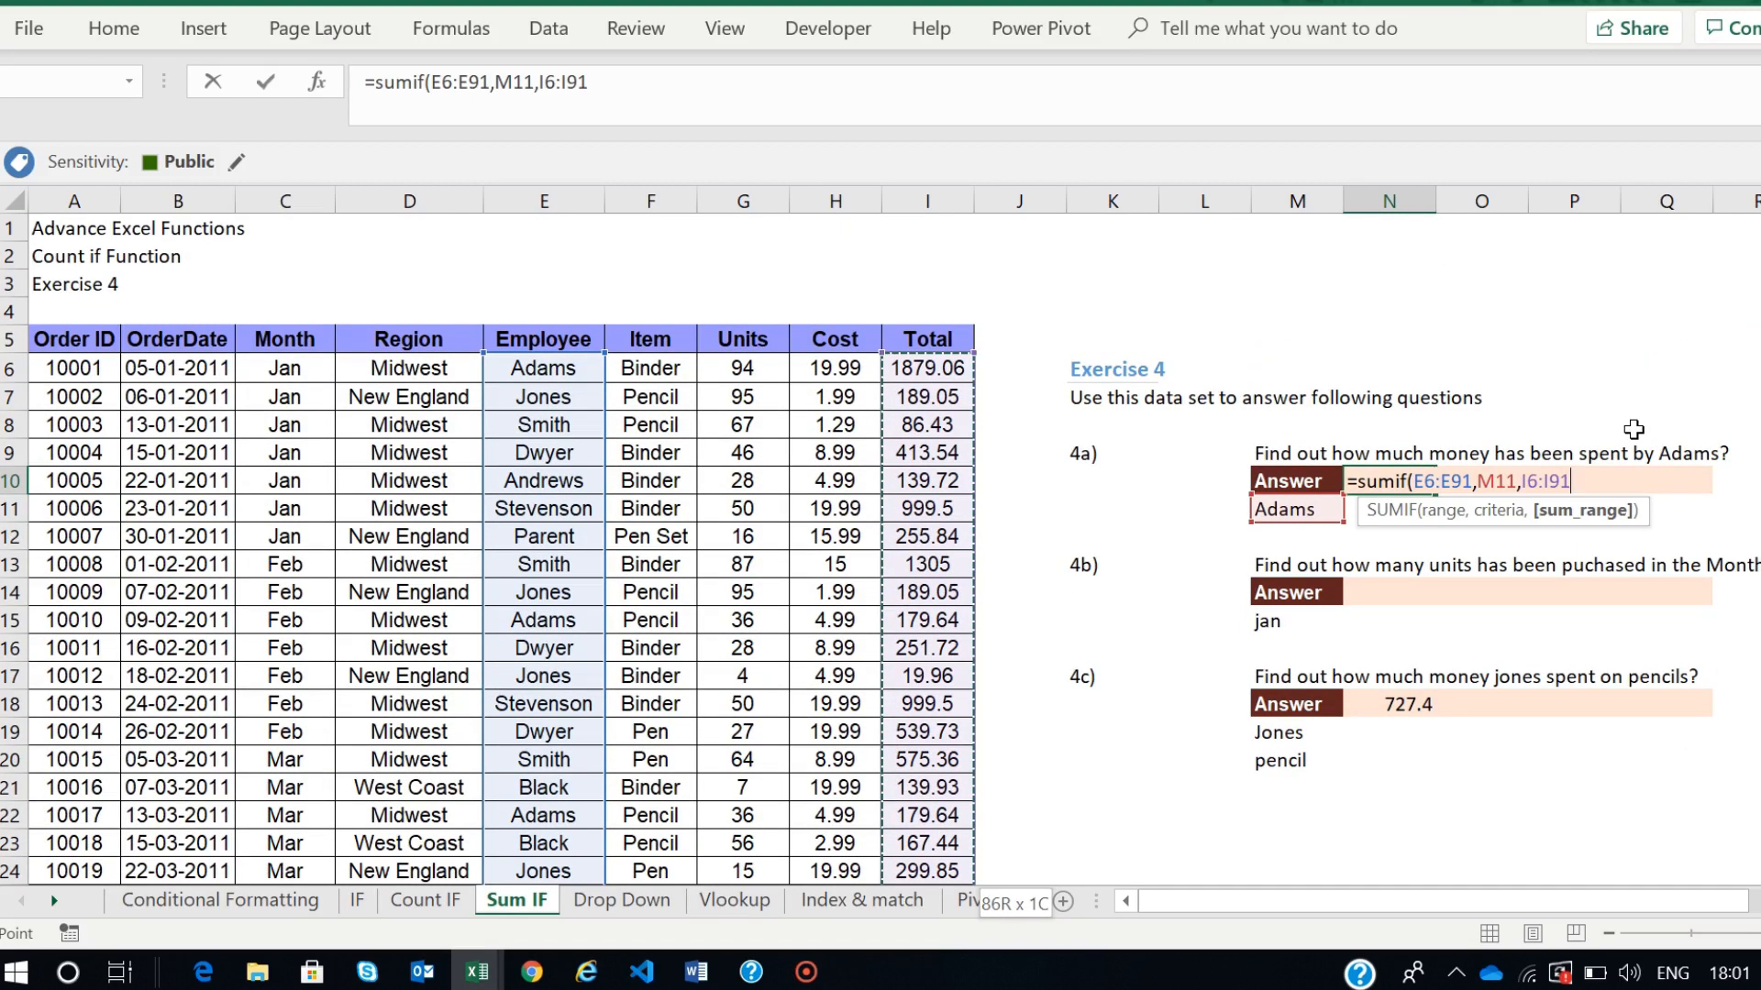
type(")")
key("Return")
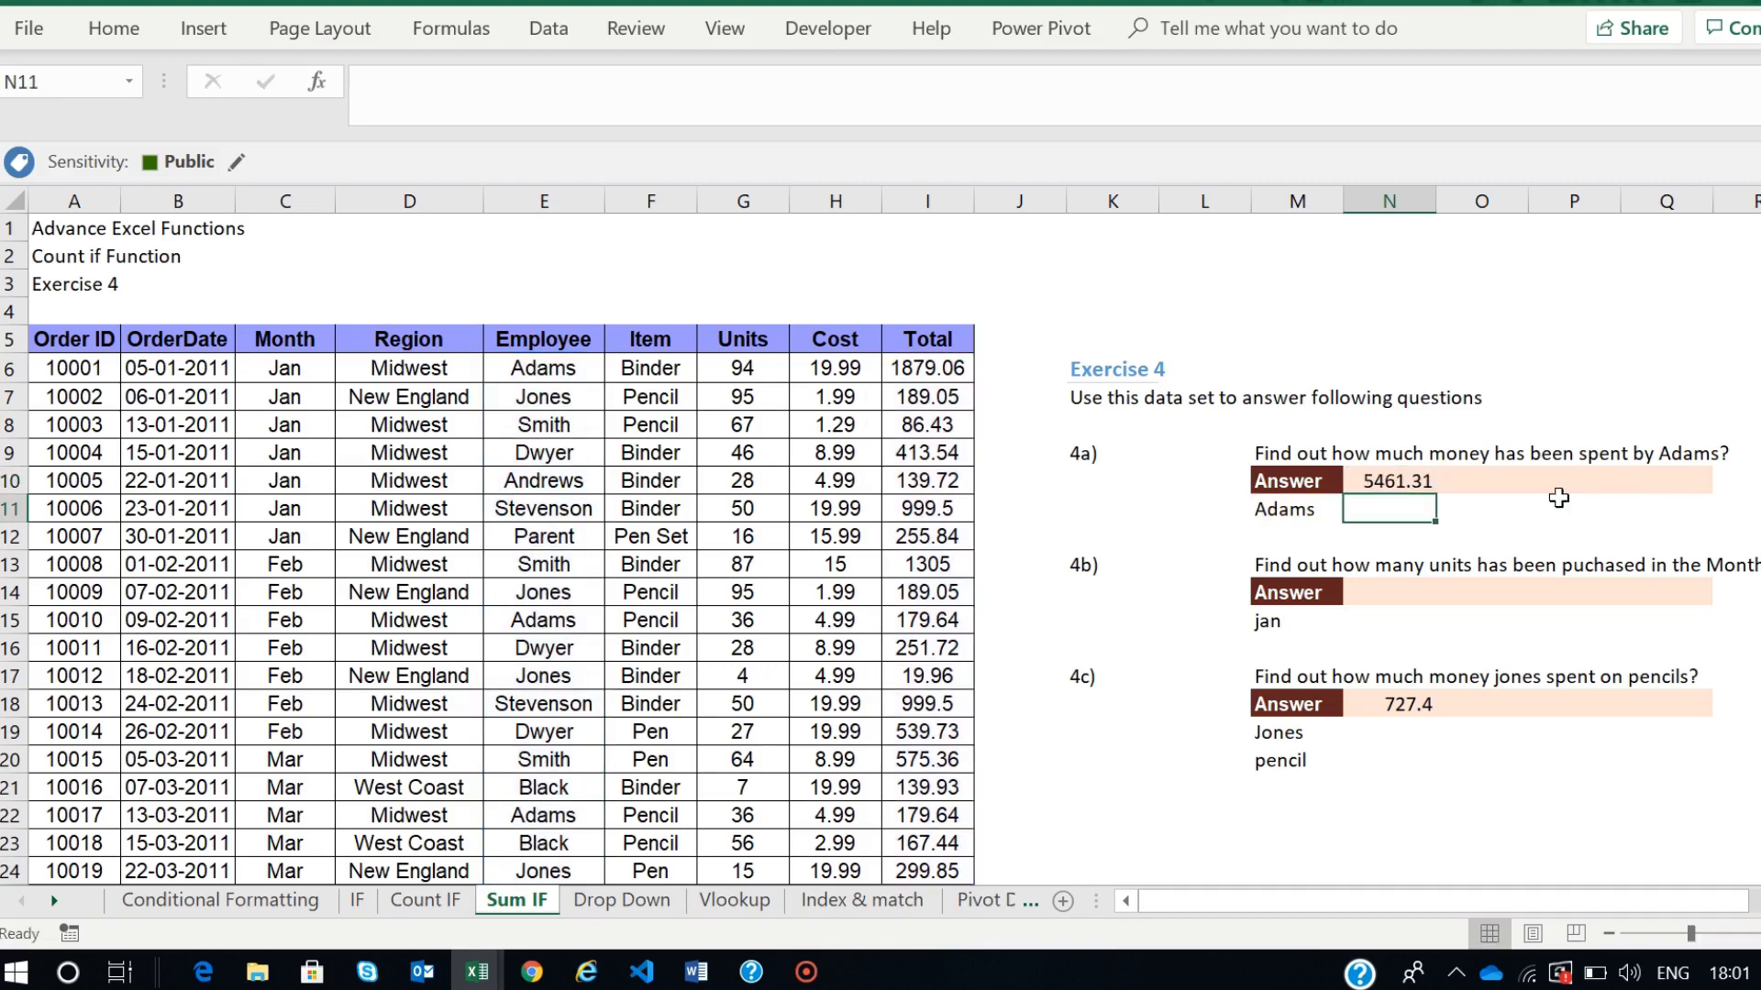
left_click(1396, 481)
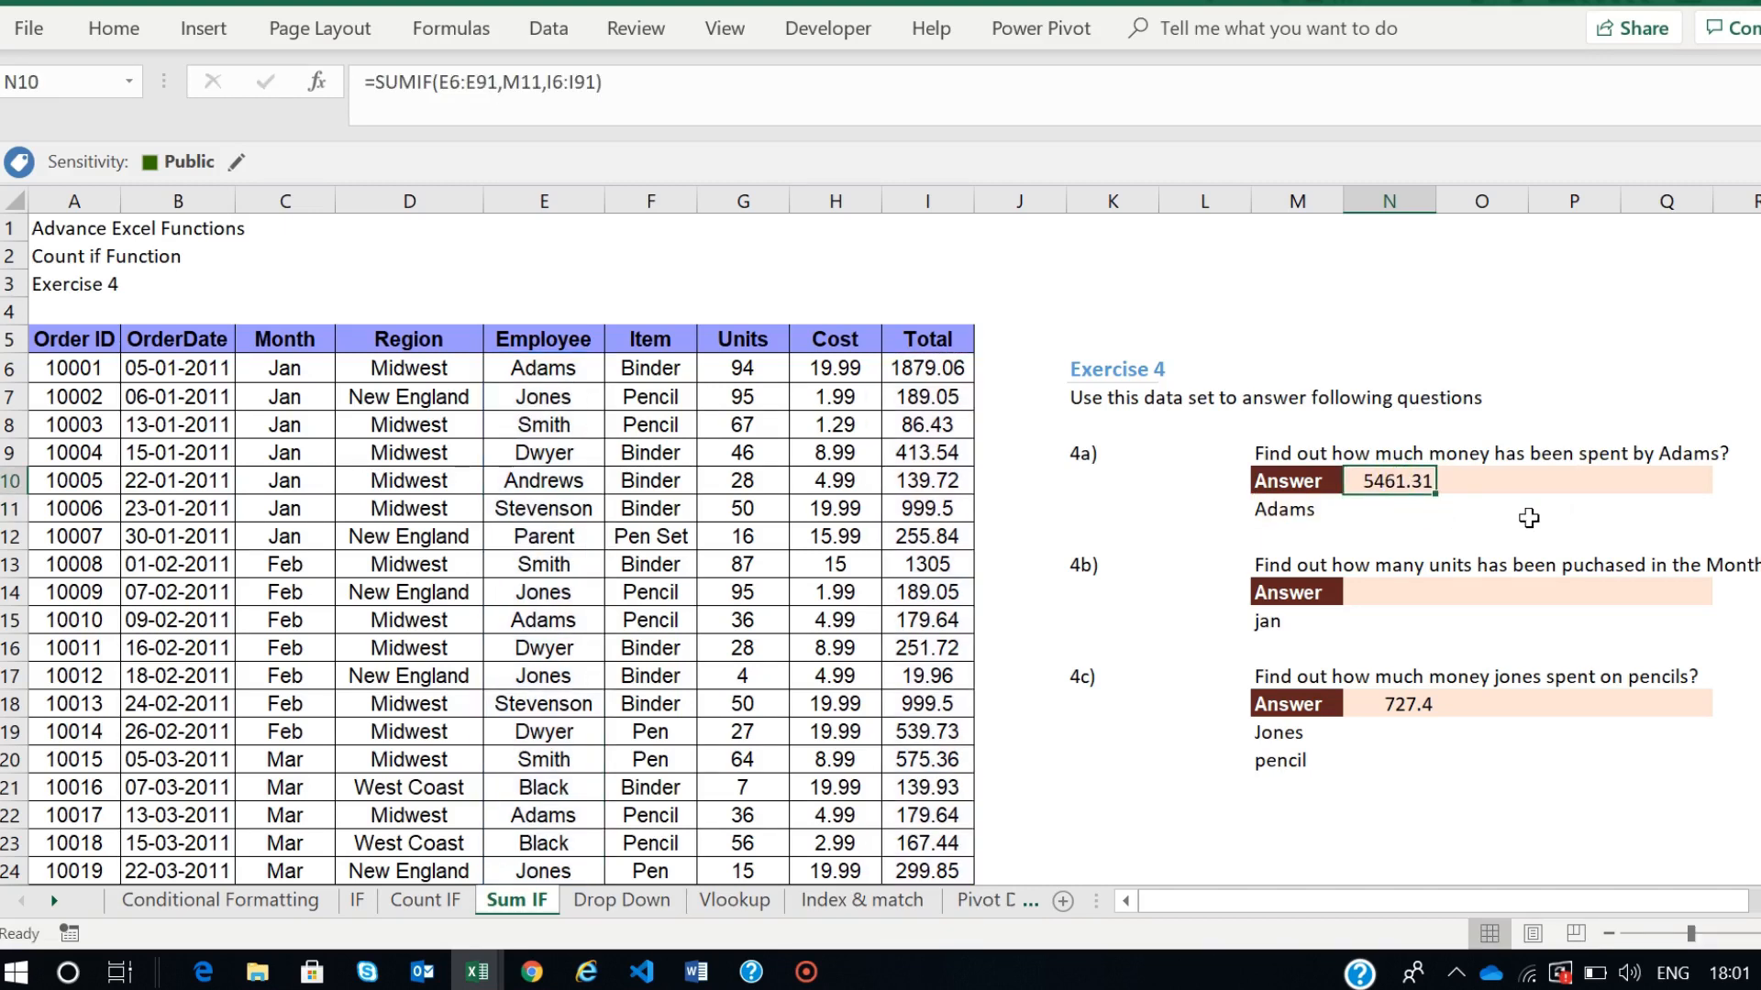
left_click(96, 340)
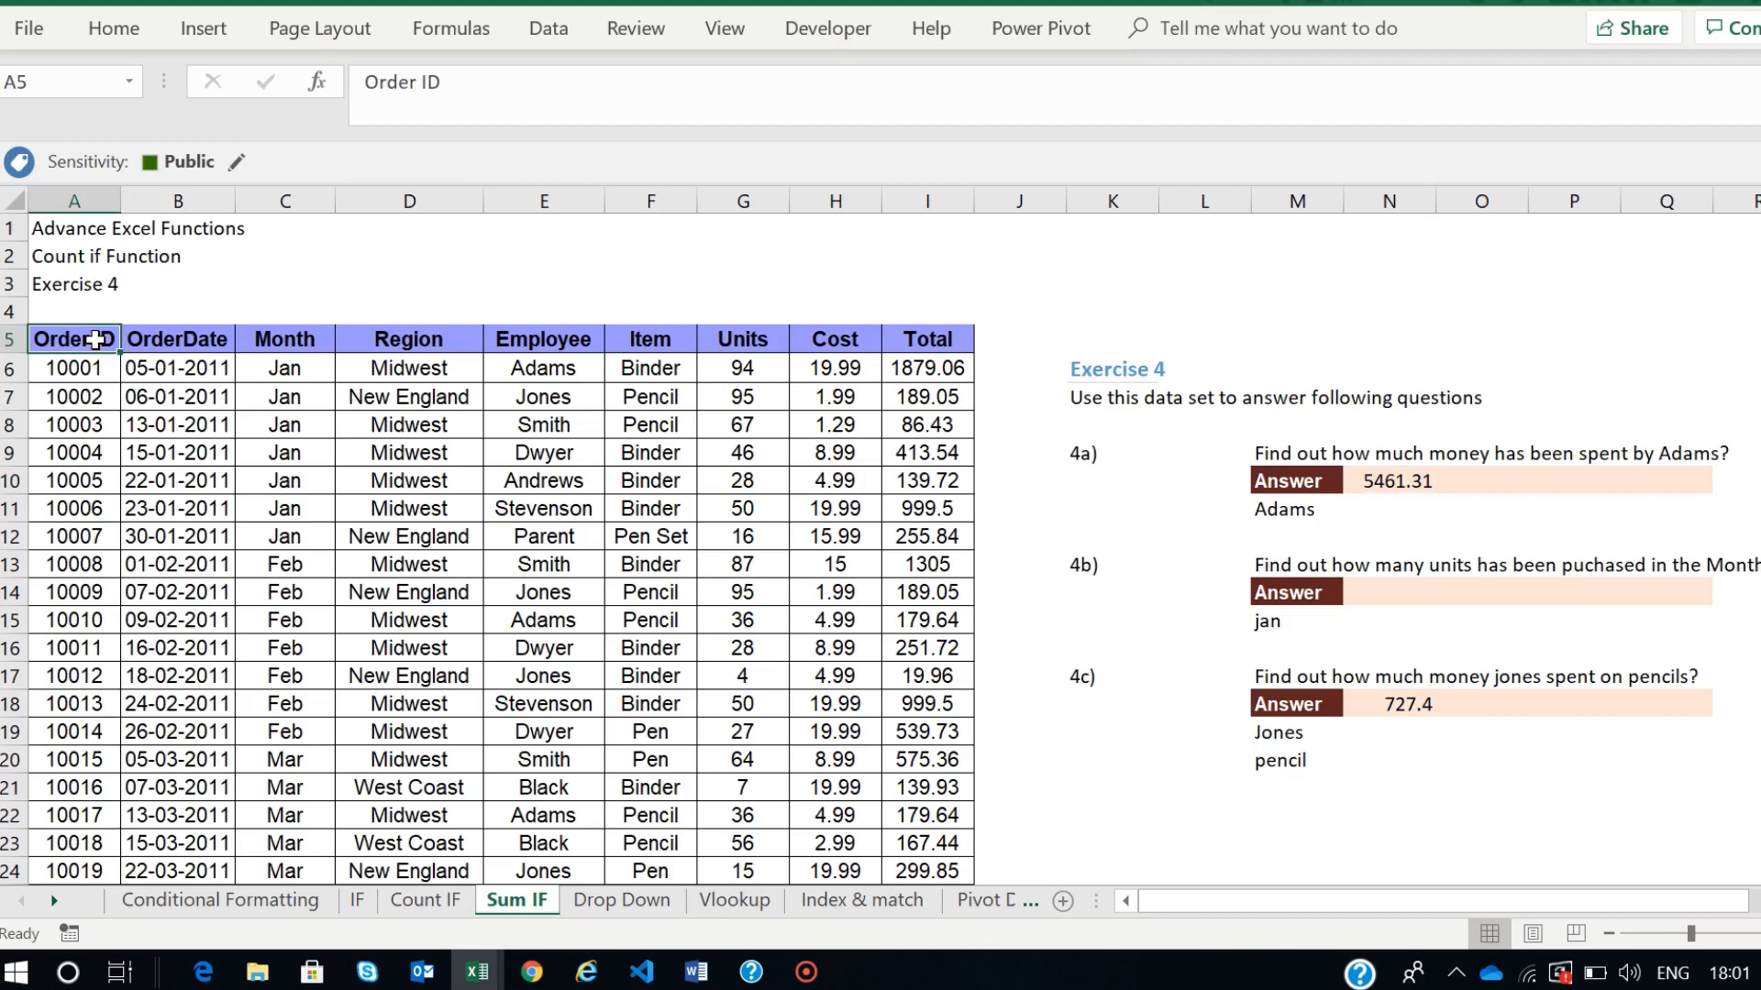
key("ctrl+shift+Right")
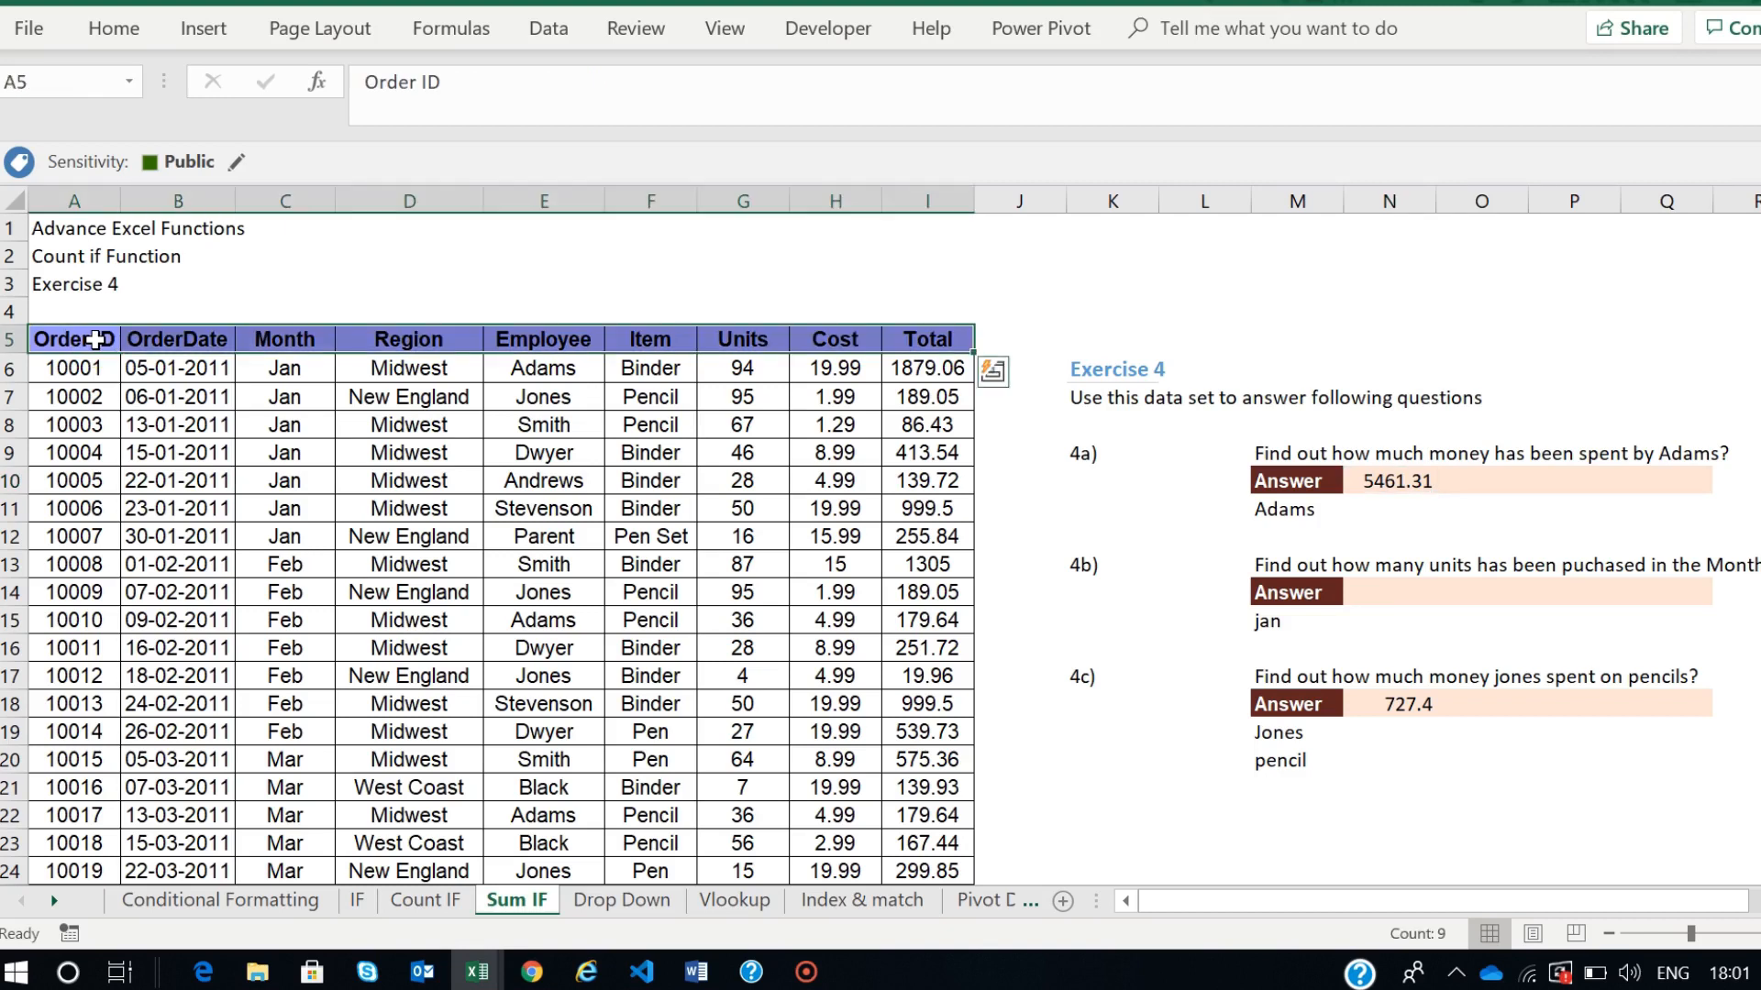
key("ctrl+shift+l")
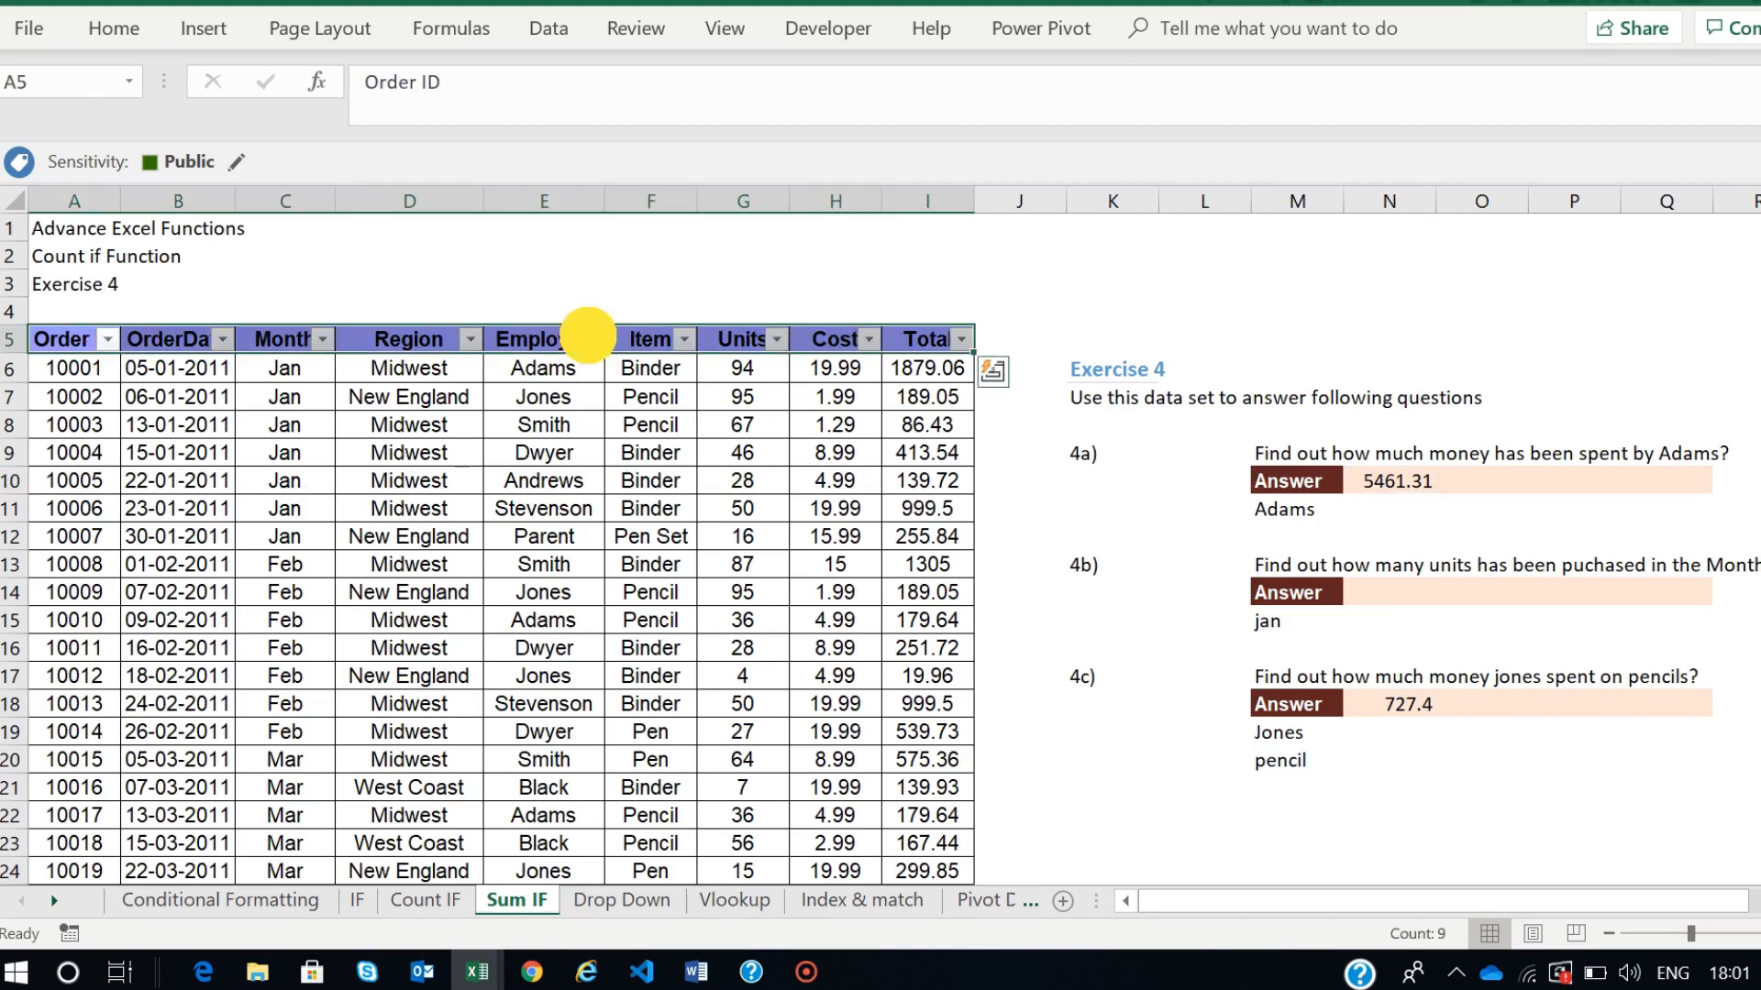
left_click(591, 340)
left_click(295, 620)
left_click(295, 646)
left_click(420, 889)
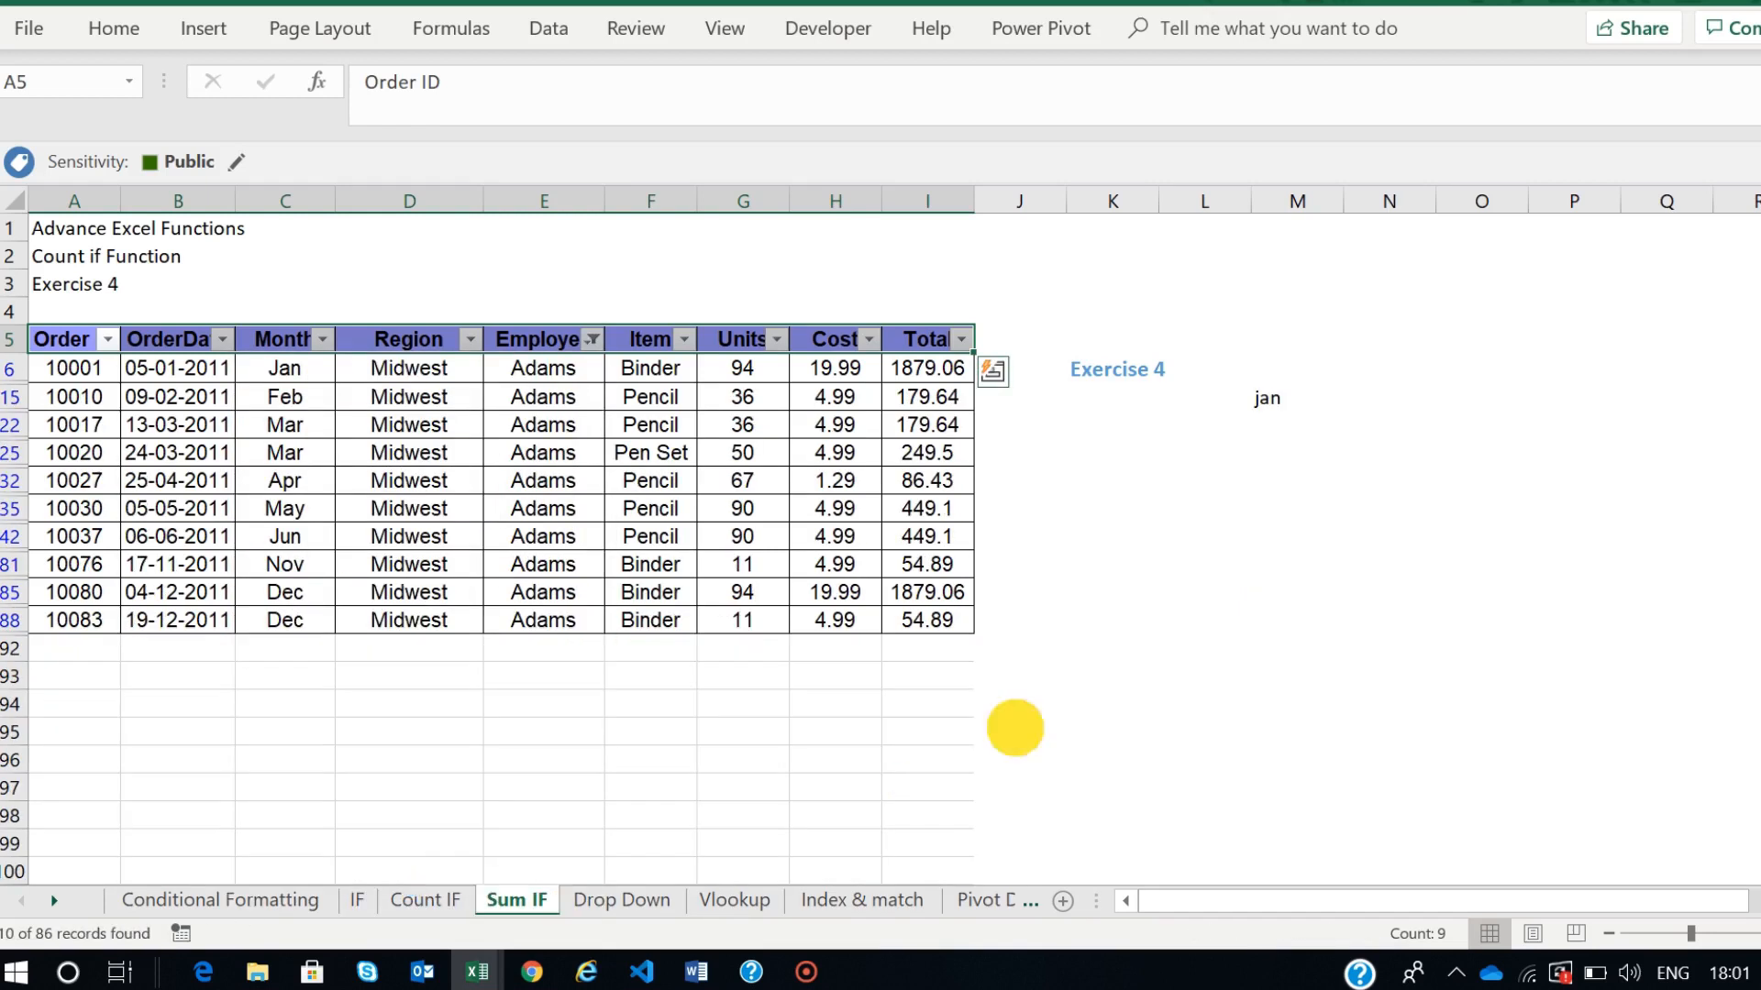
left_click_drag(928, 368, 928, 620)
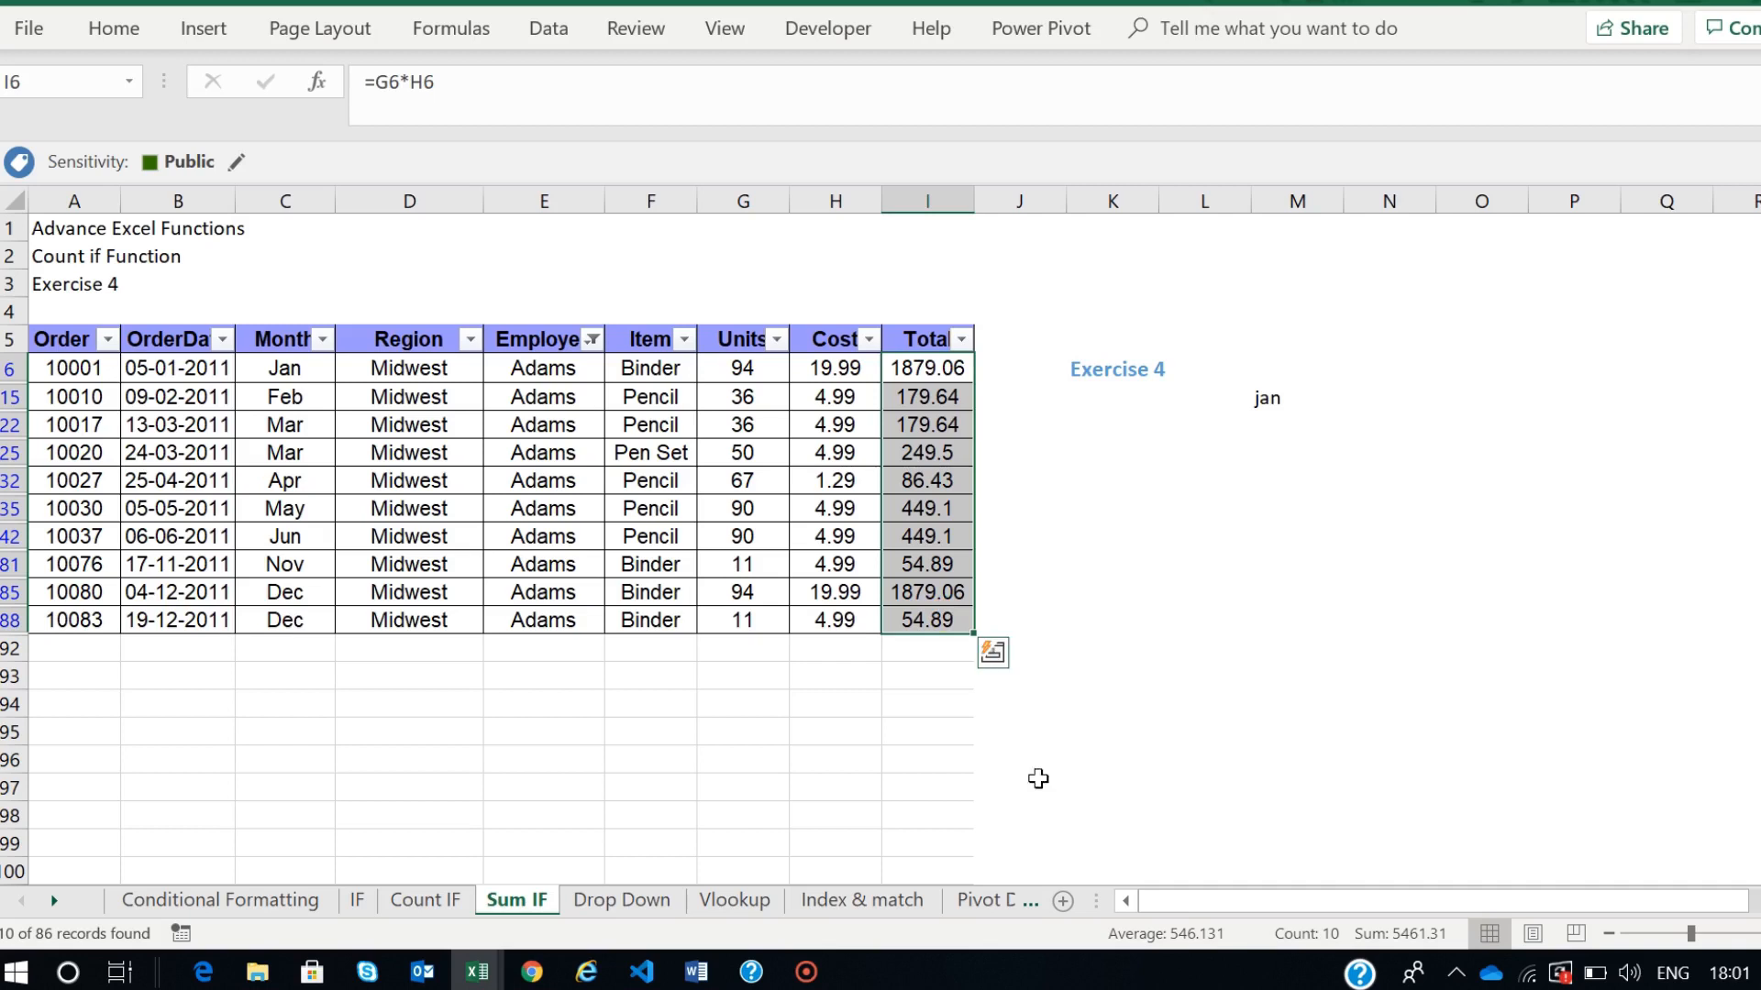
left_click(1144, 620)
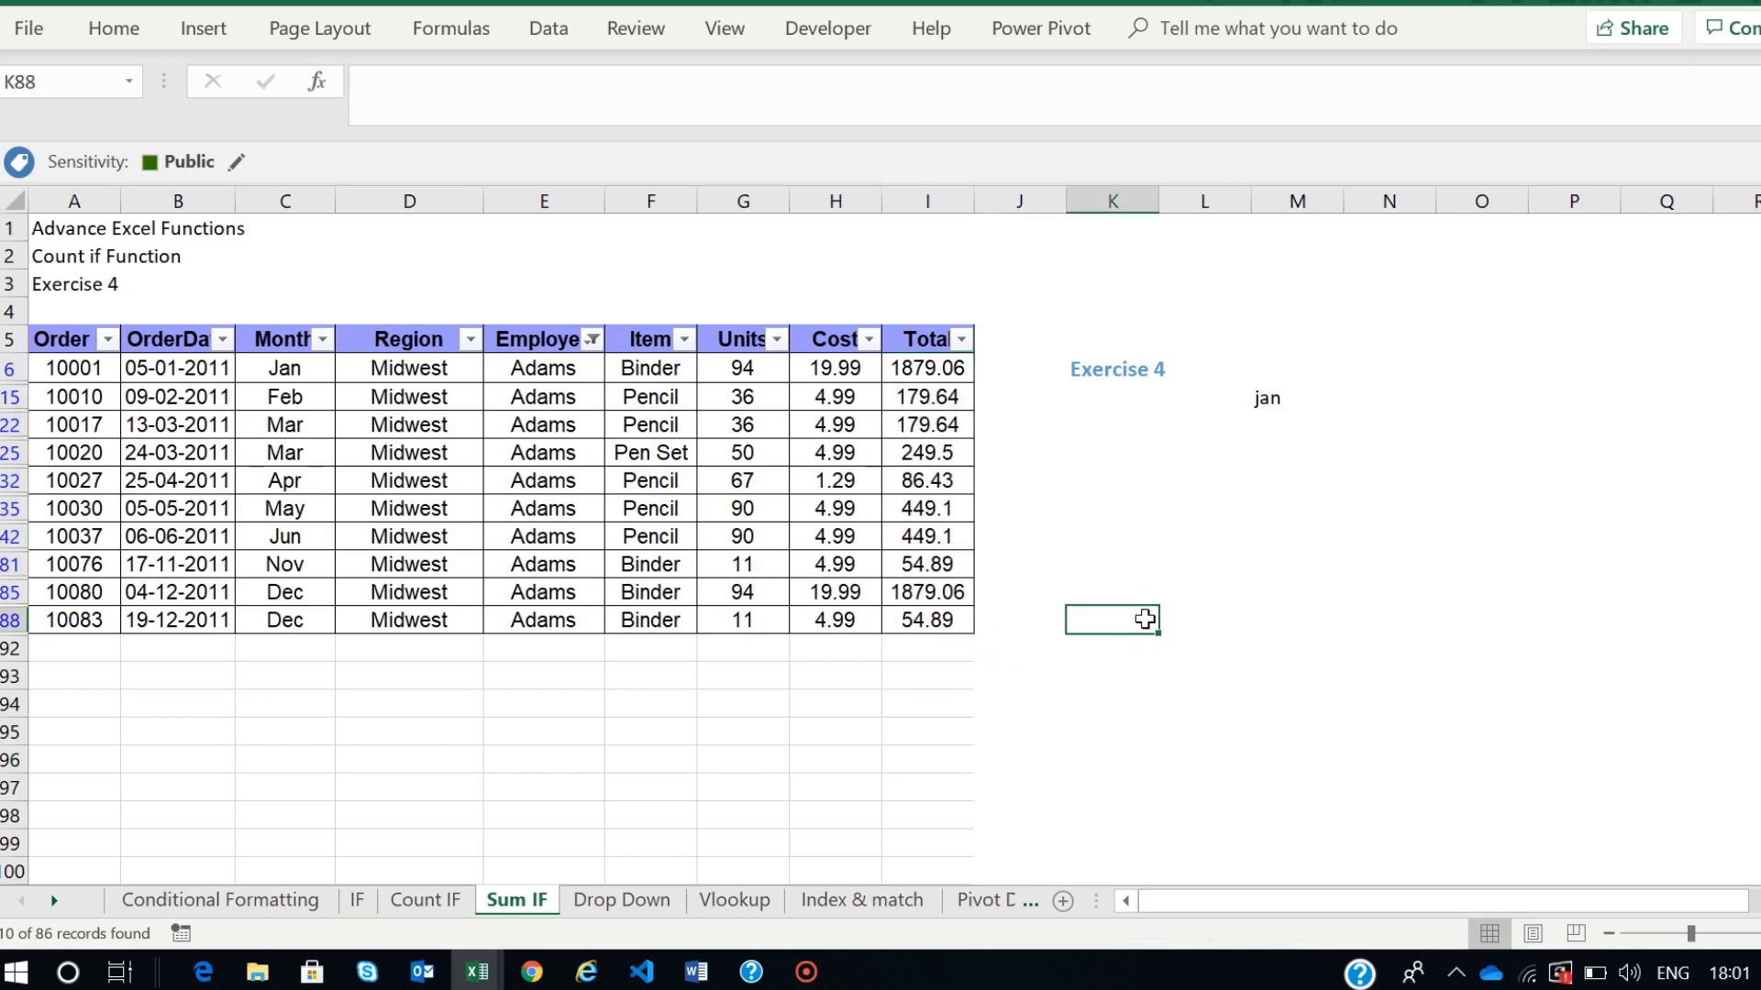
left_click(55, 346)
key("ctrl+shift+Right")
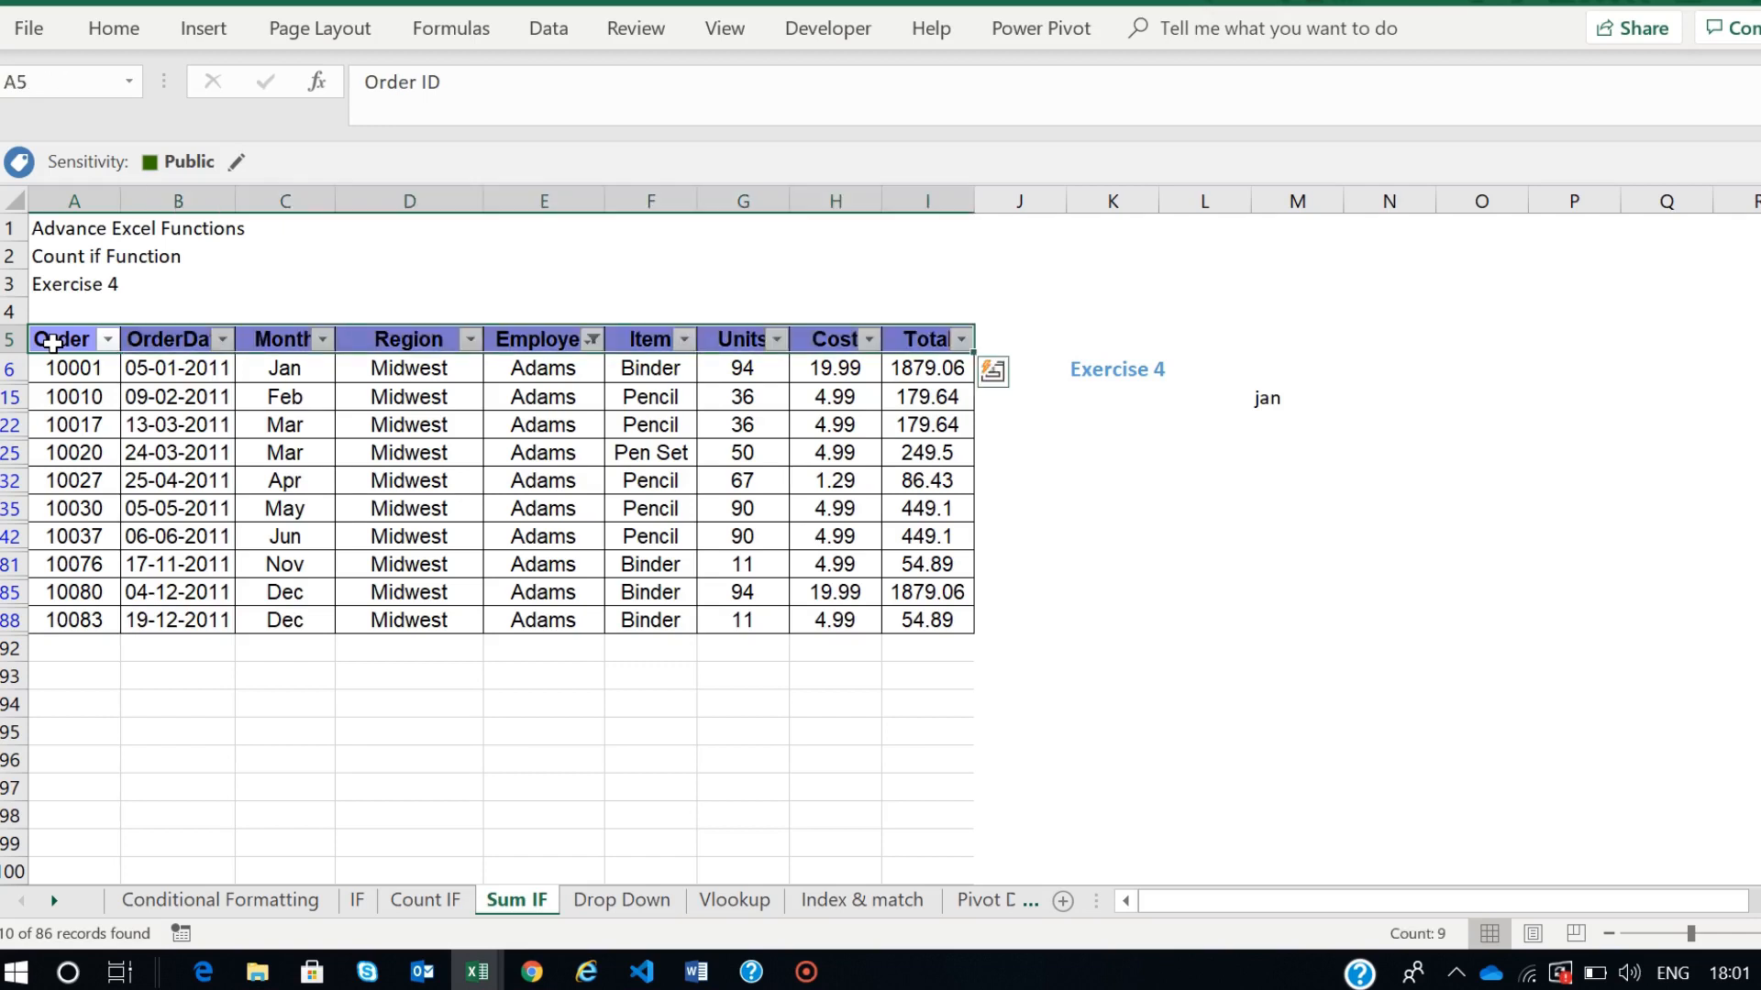
key("ctrl+shift+l")
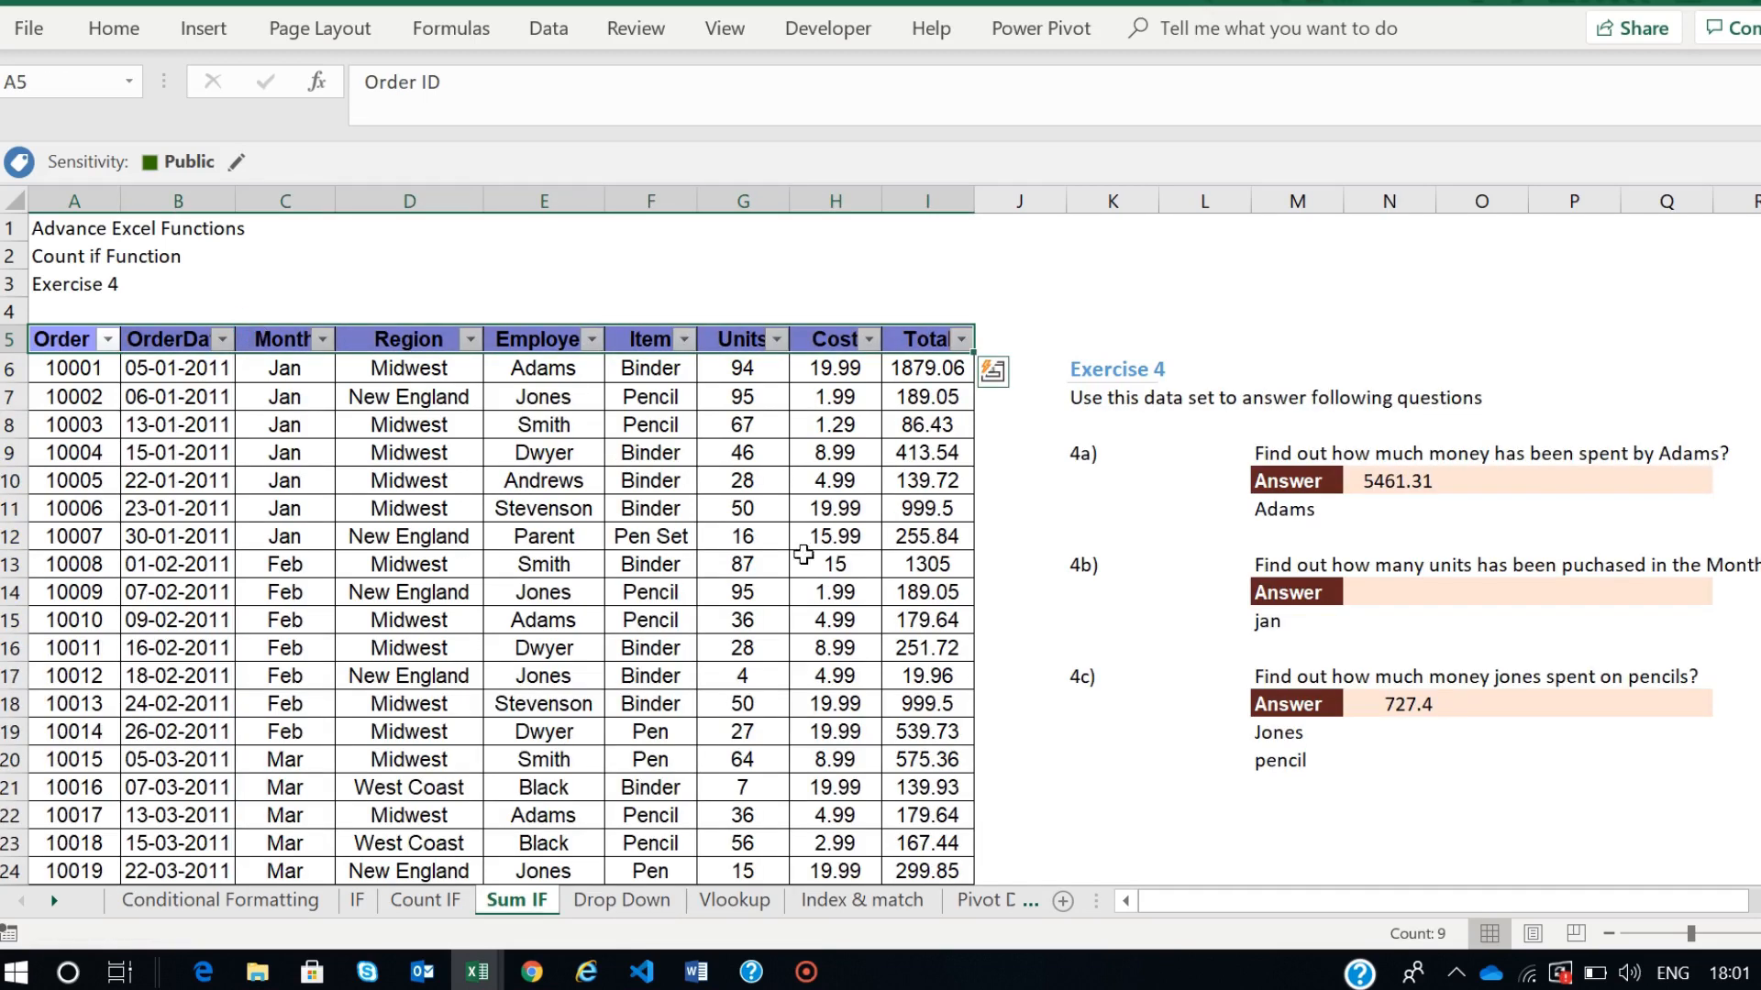
left_click(1174, 532)
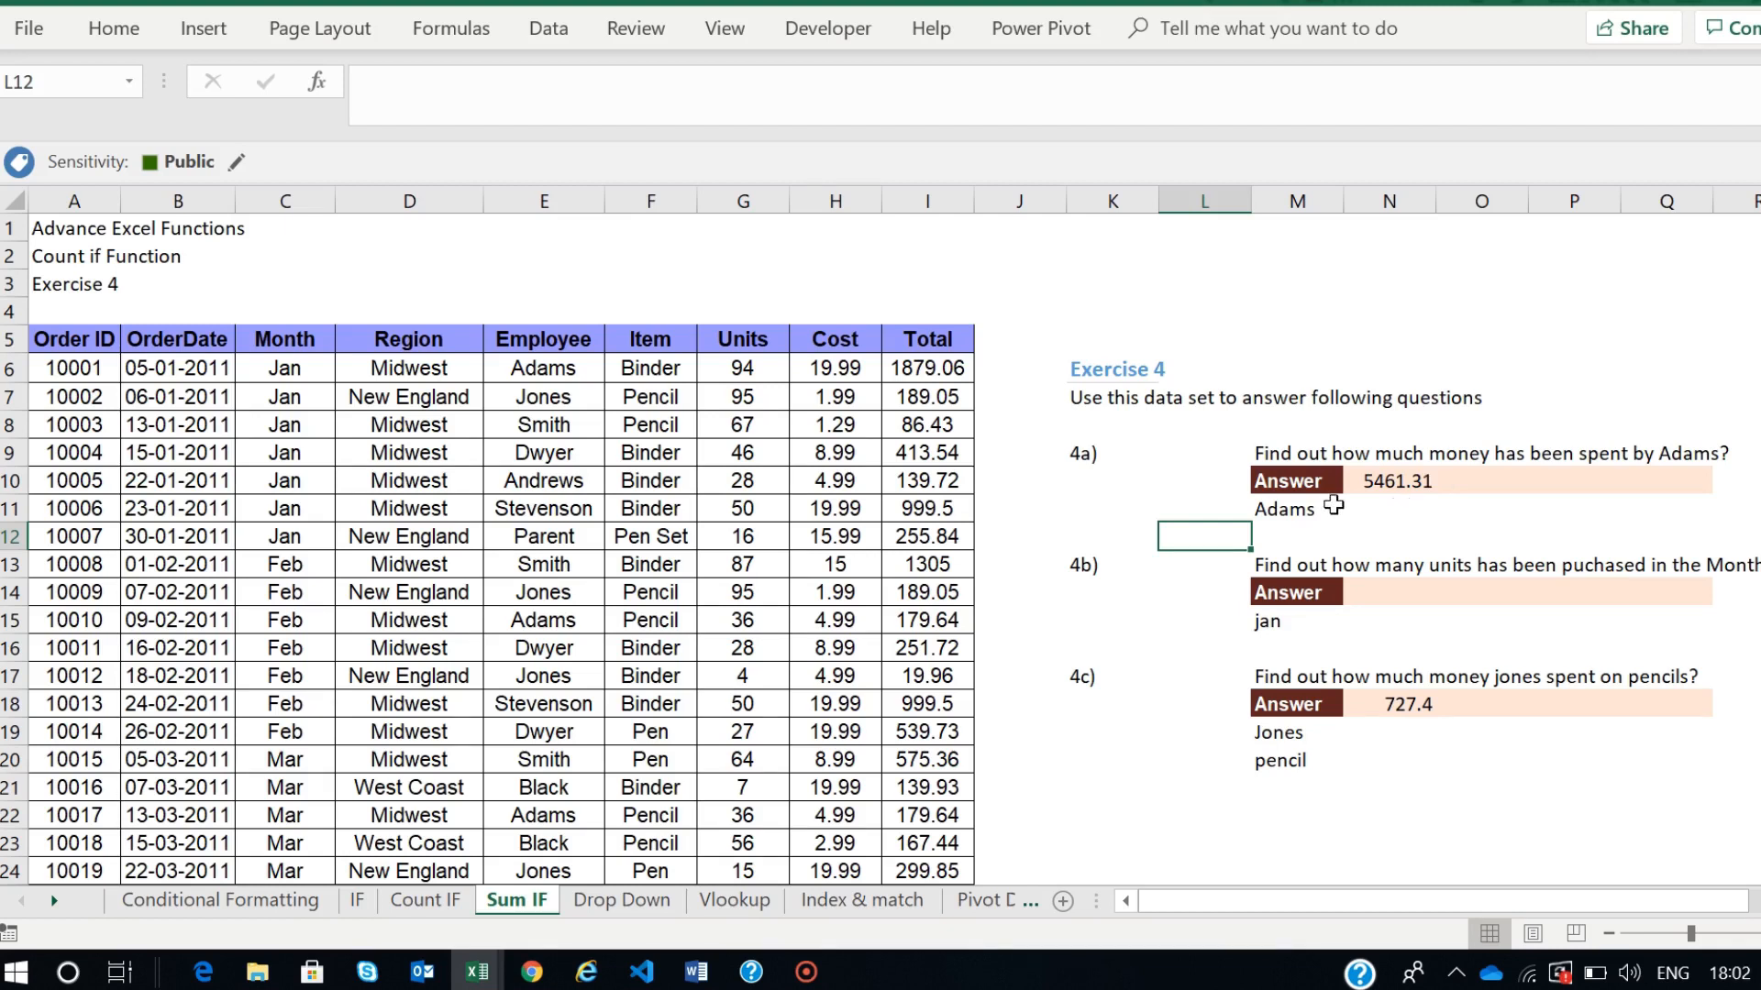
- Change criteria M11 to smith so 4a totals 2553.22, then select the 4b criteria cell
left_click(1292, 510)
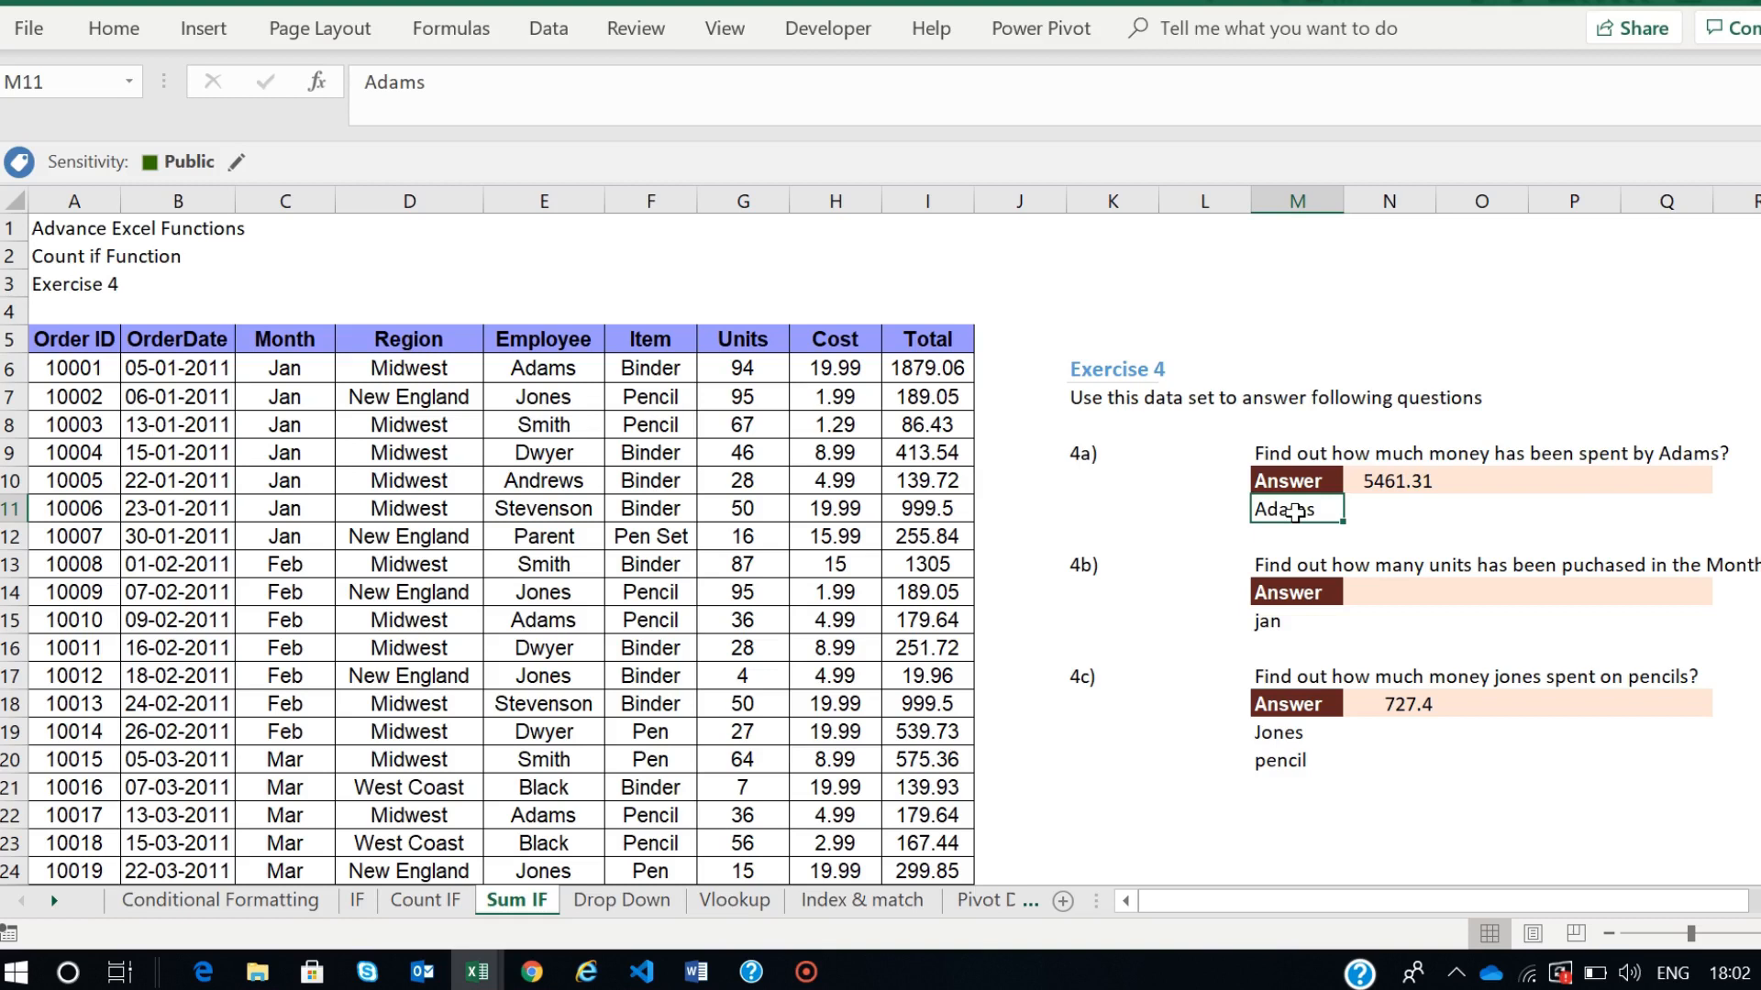
type("s,")
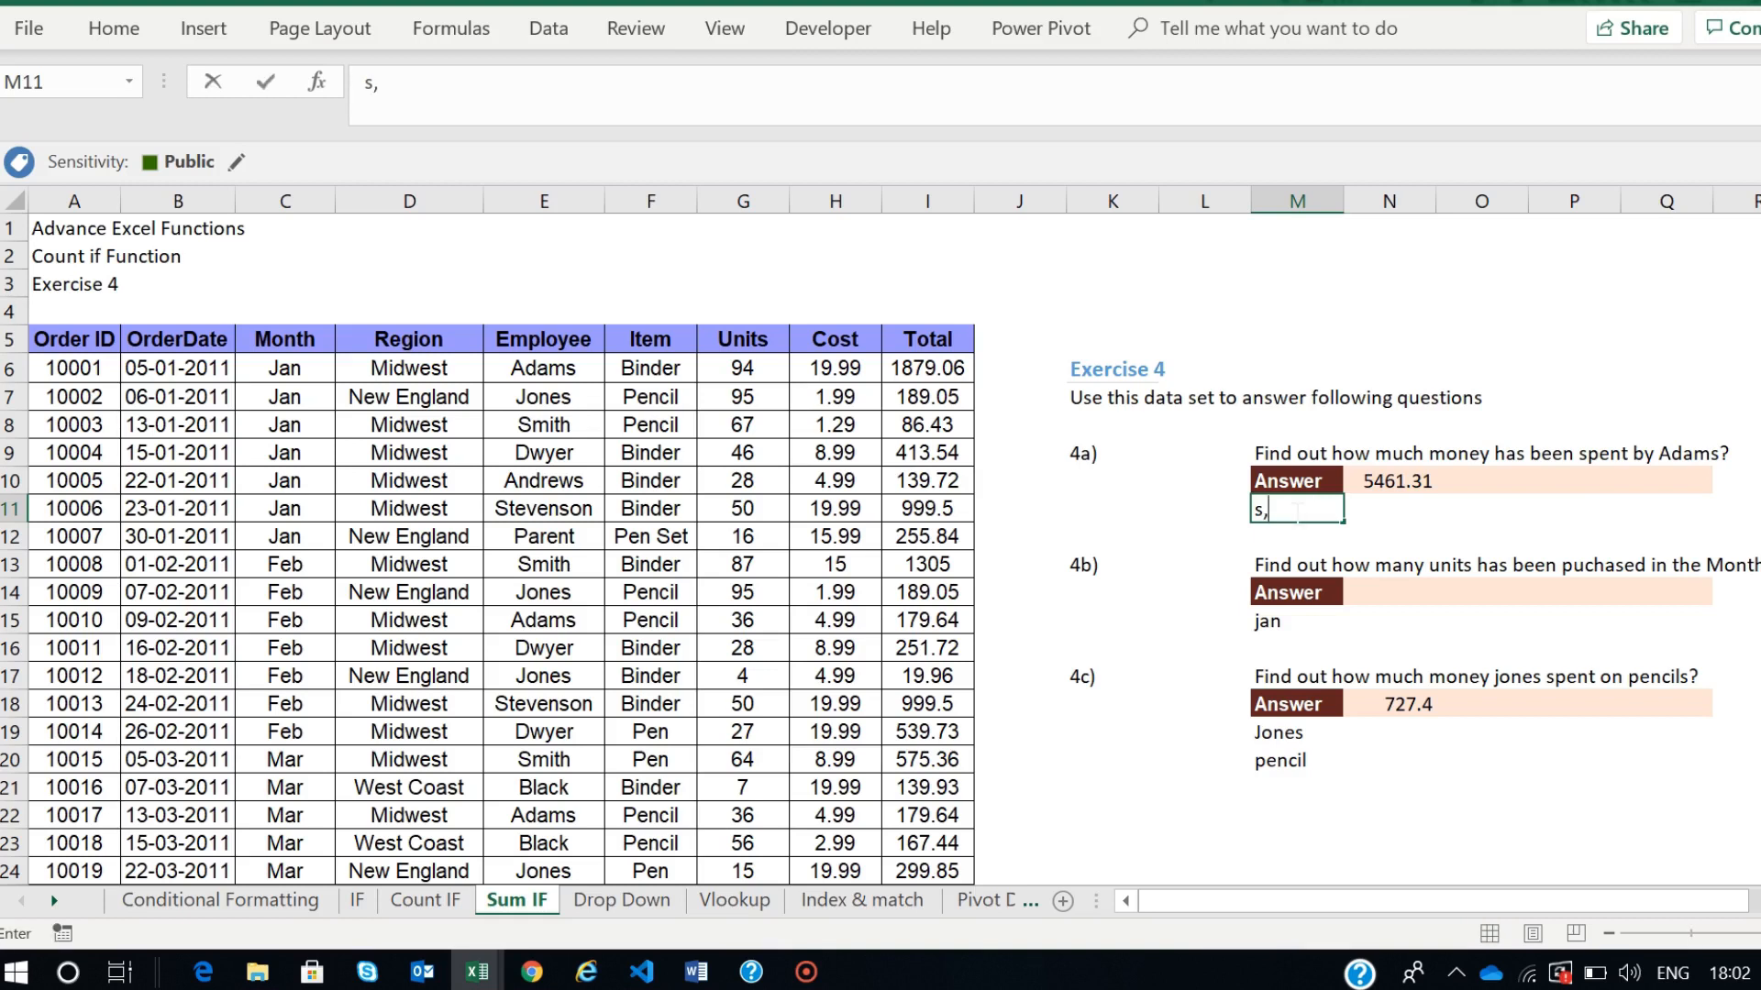
type("mith")
key("Return")
left_click(1303, 507)
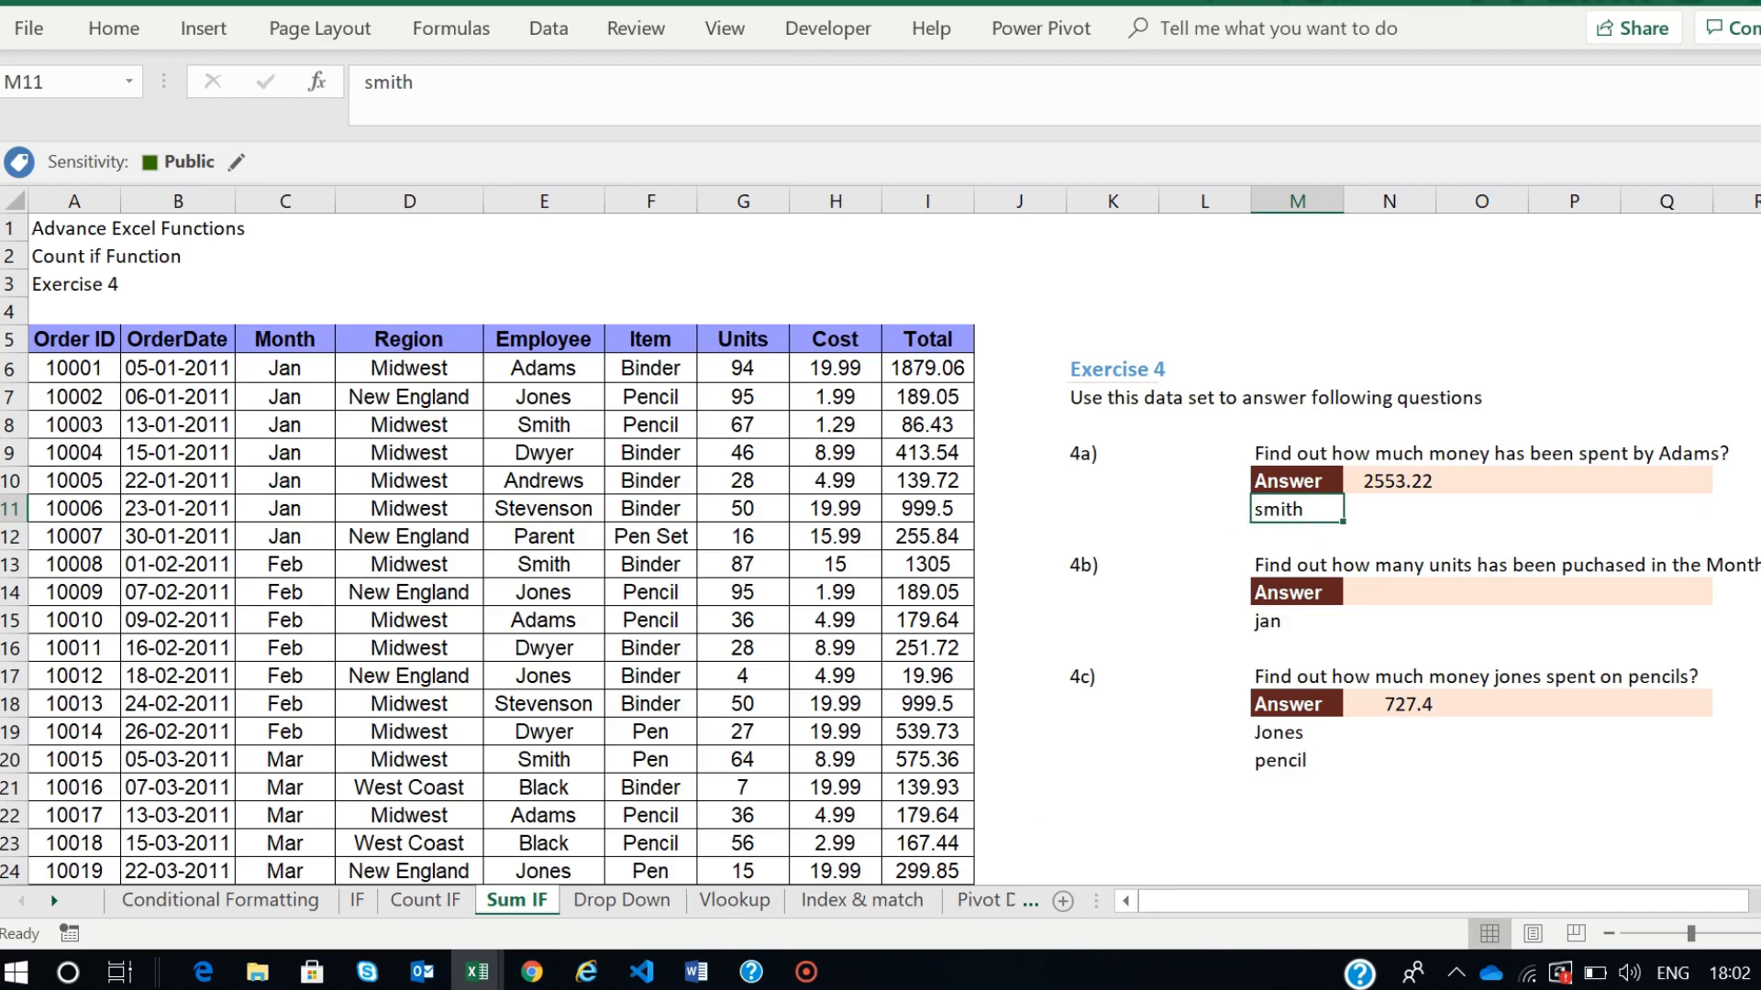
scroll(1194, 649, "right", 2)
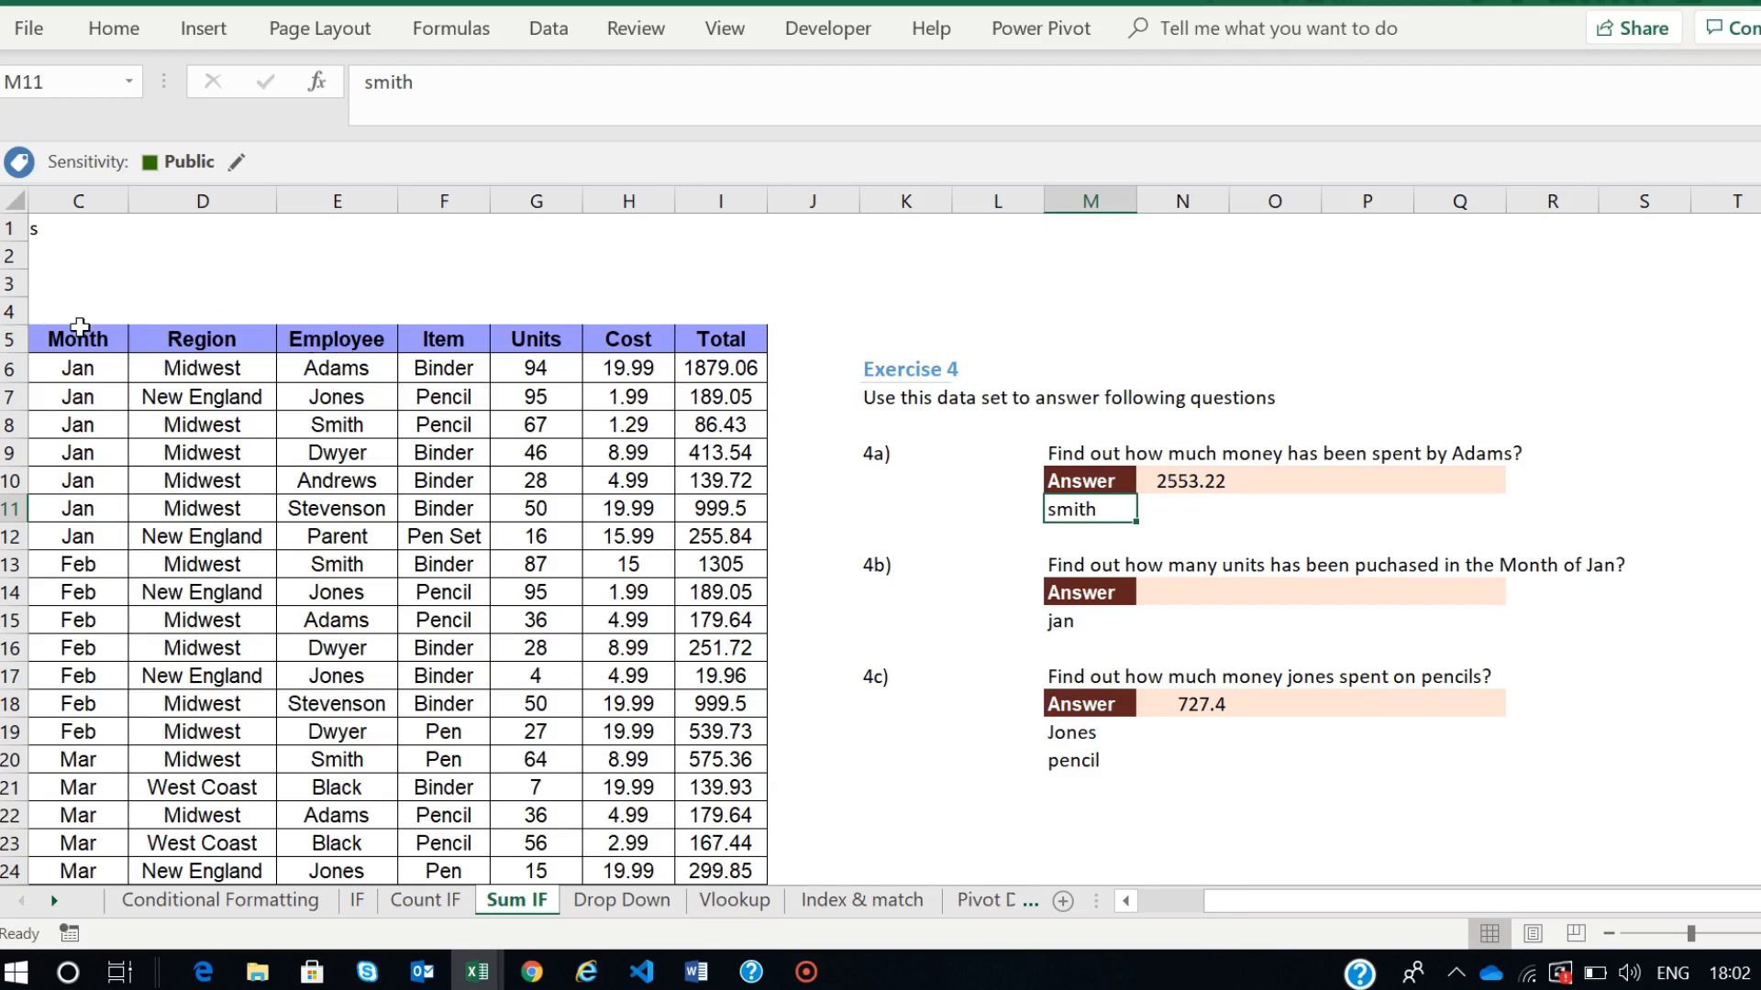
left_click(1065, 622)
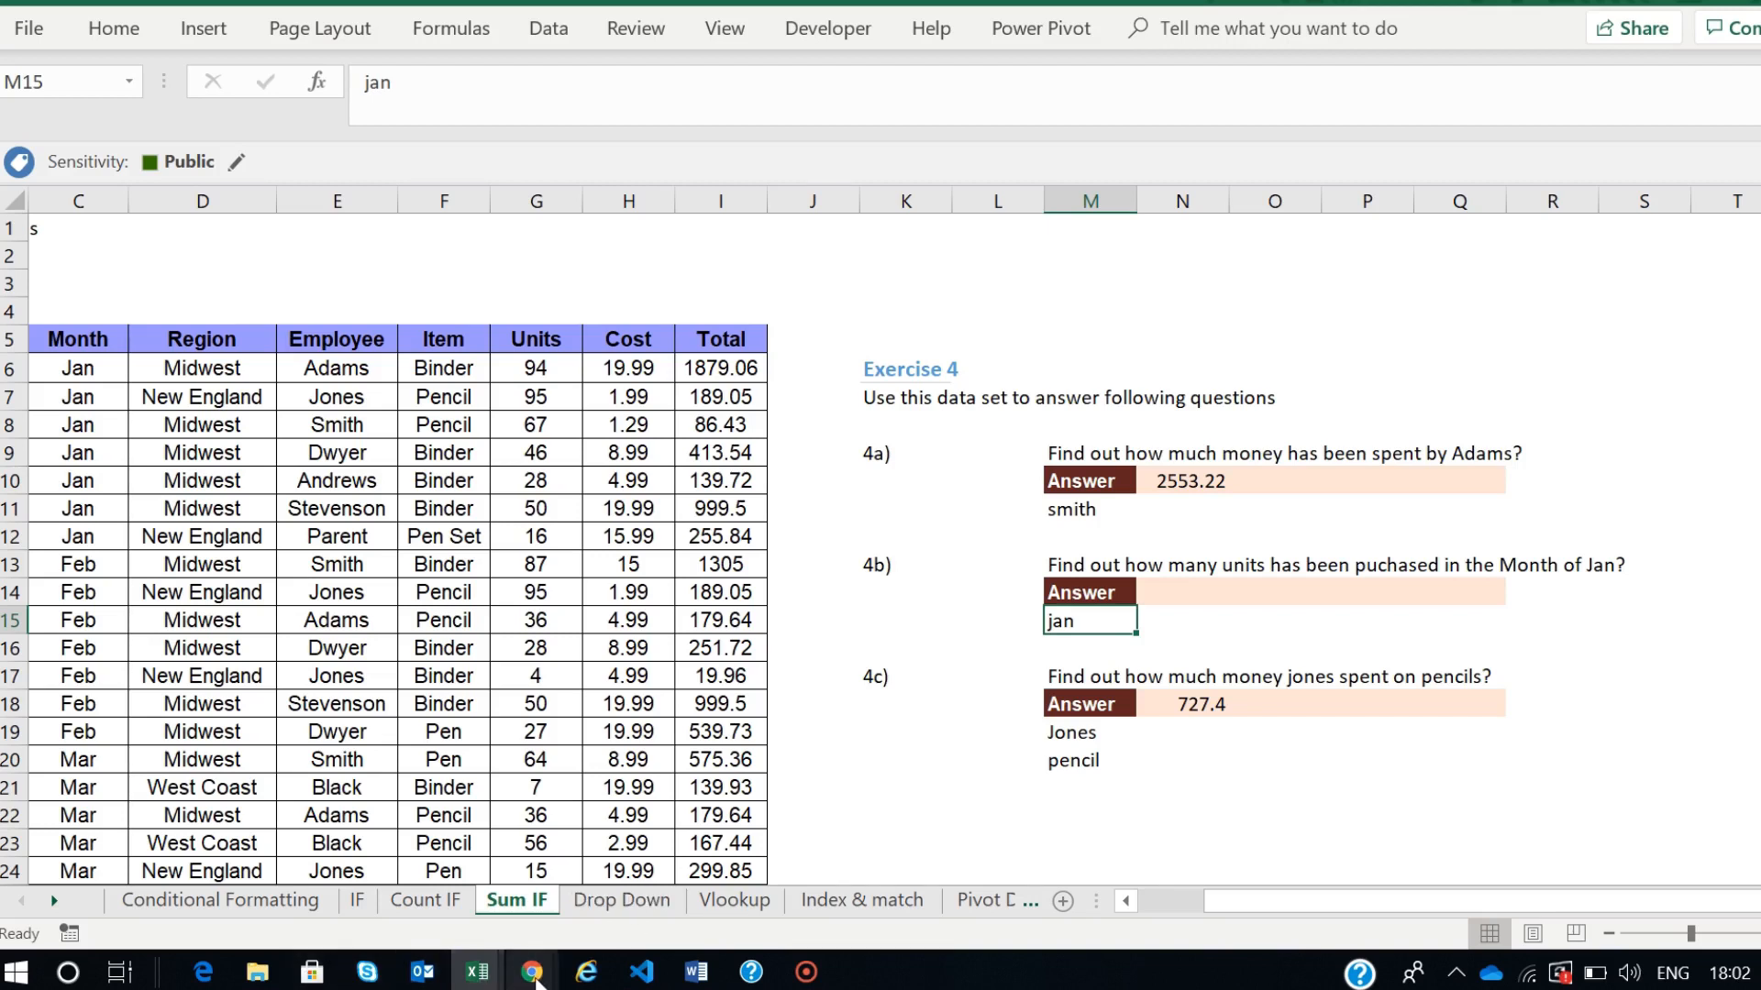
mouse_move(534, 974)
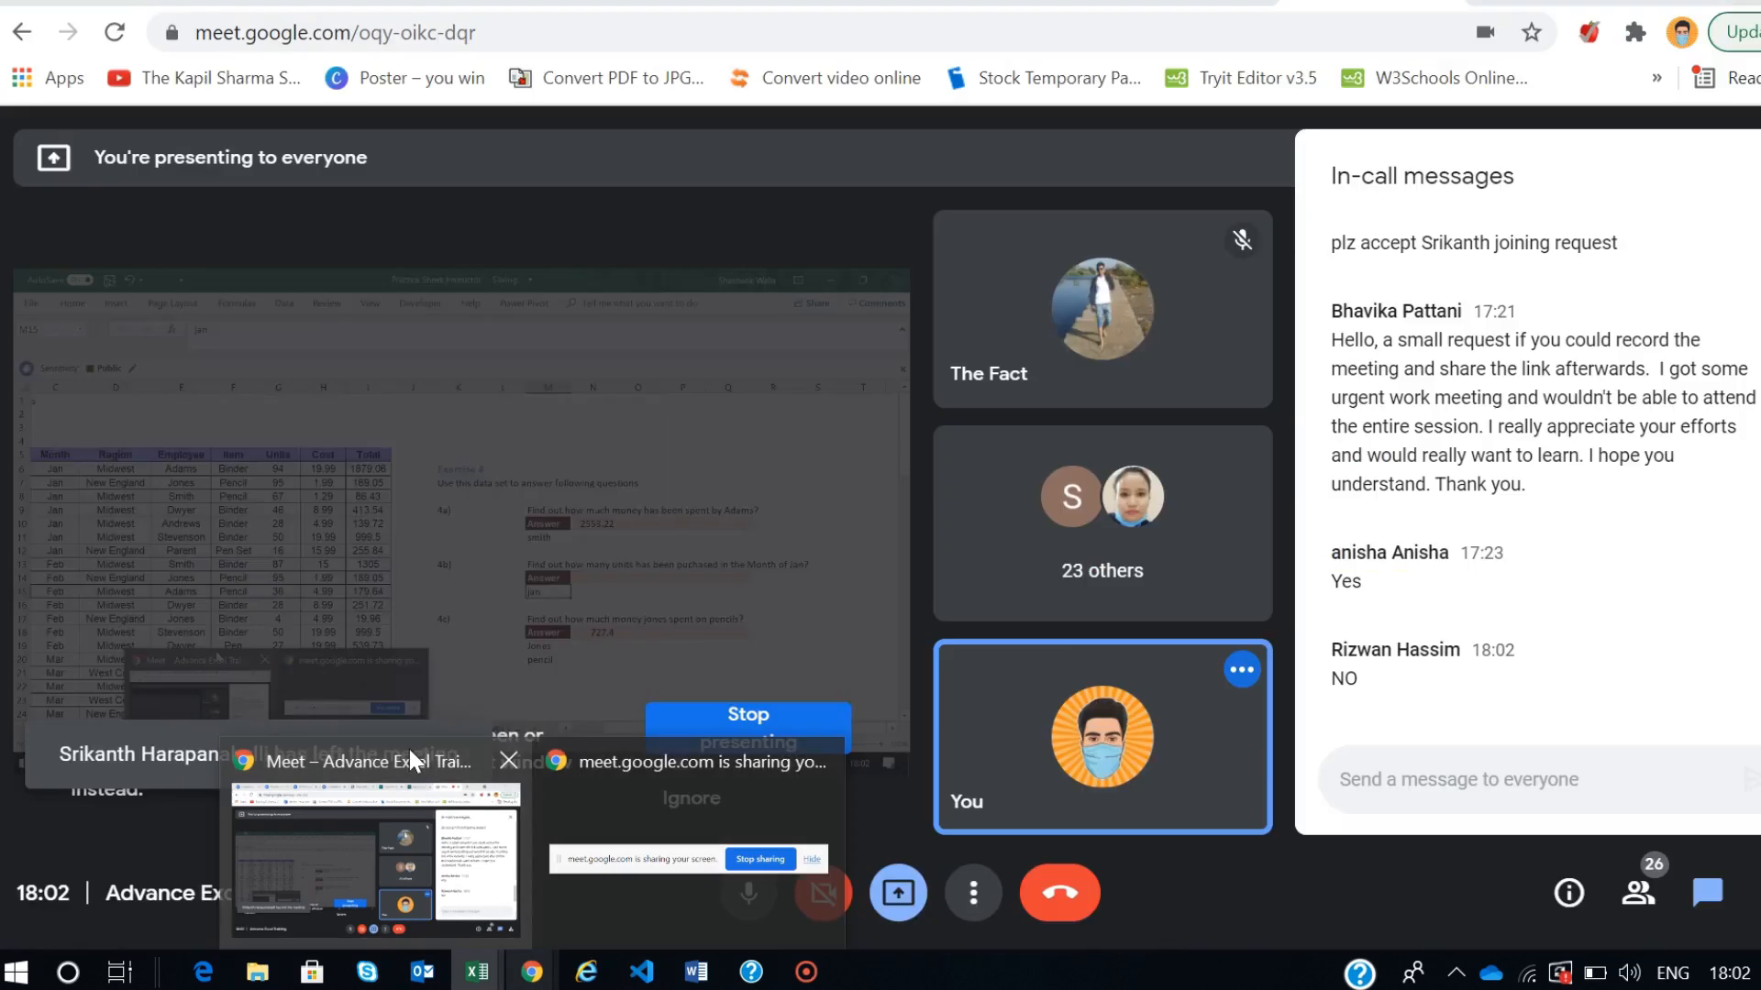
left_click(414, 758)
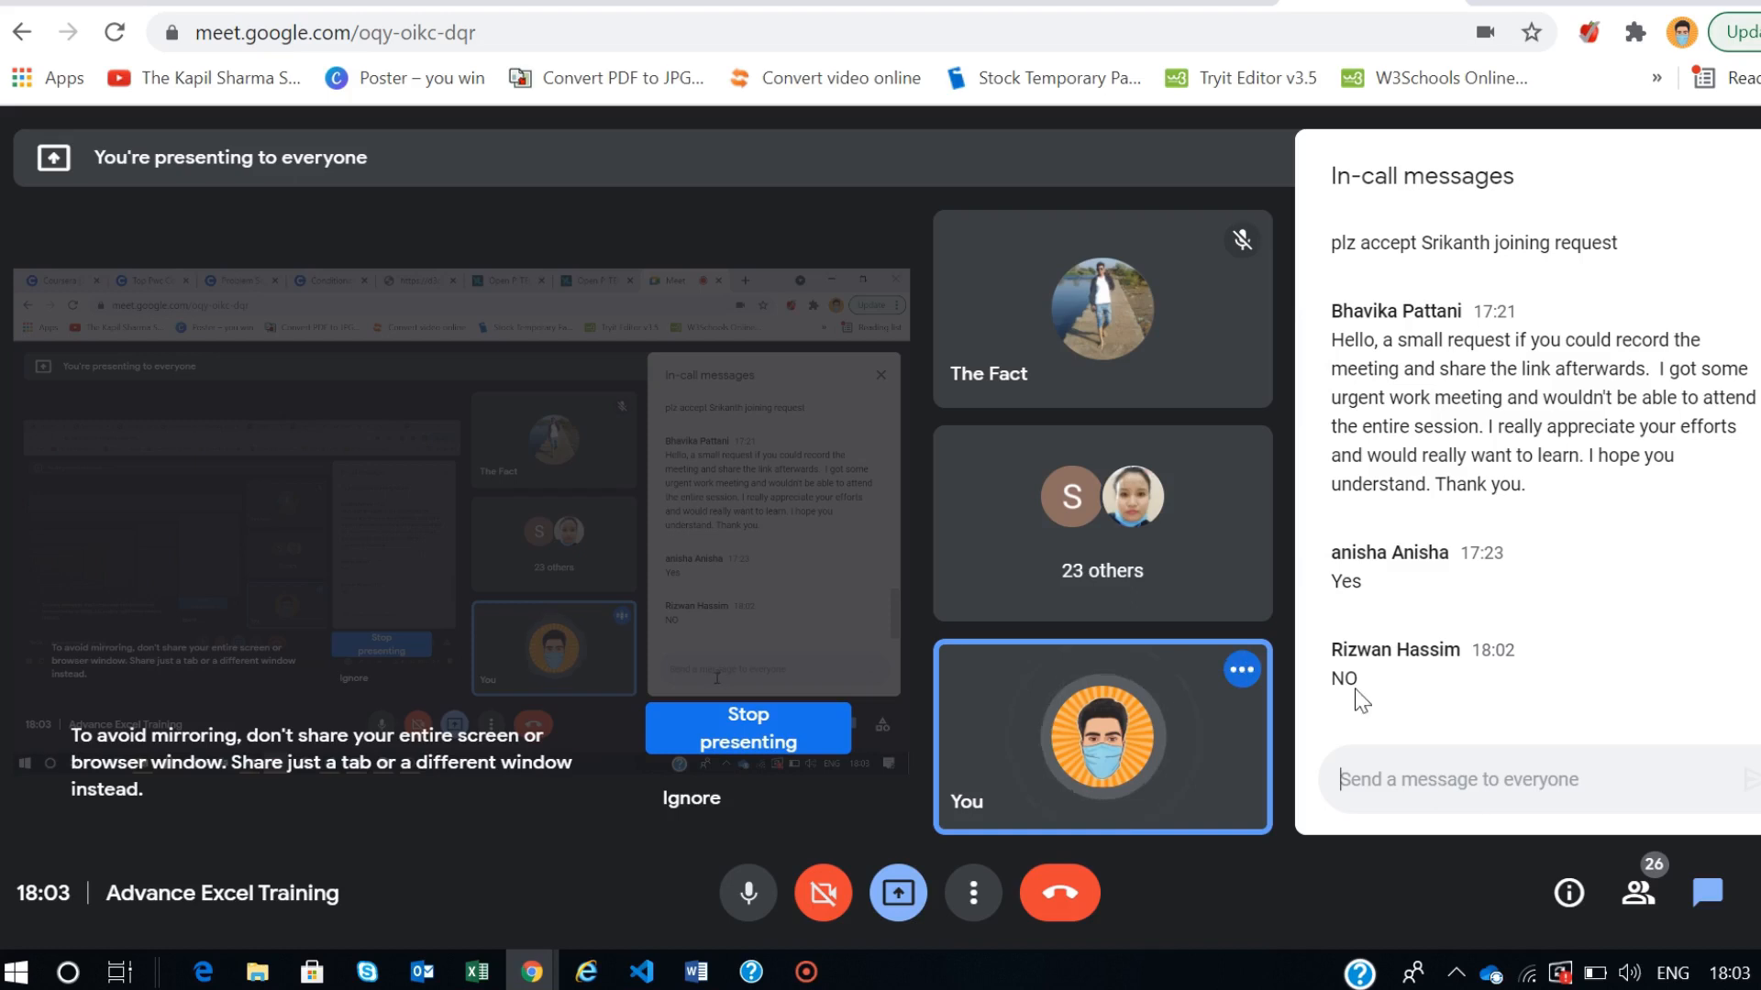
key("alt+Tab")
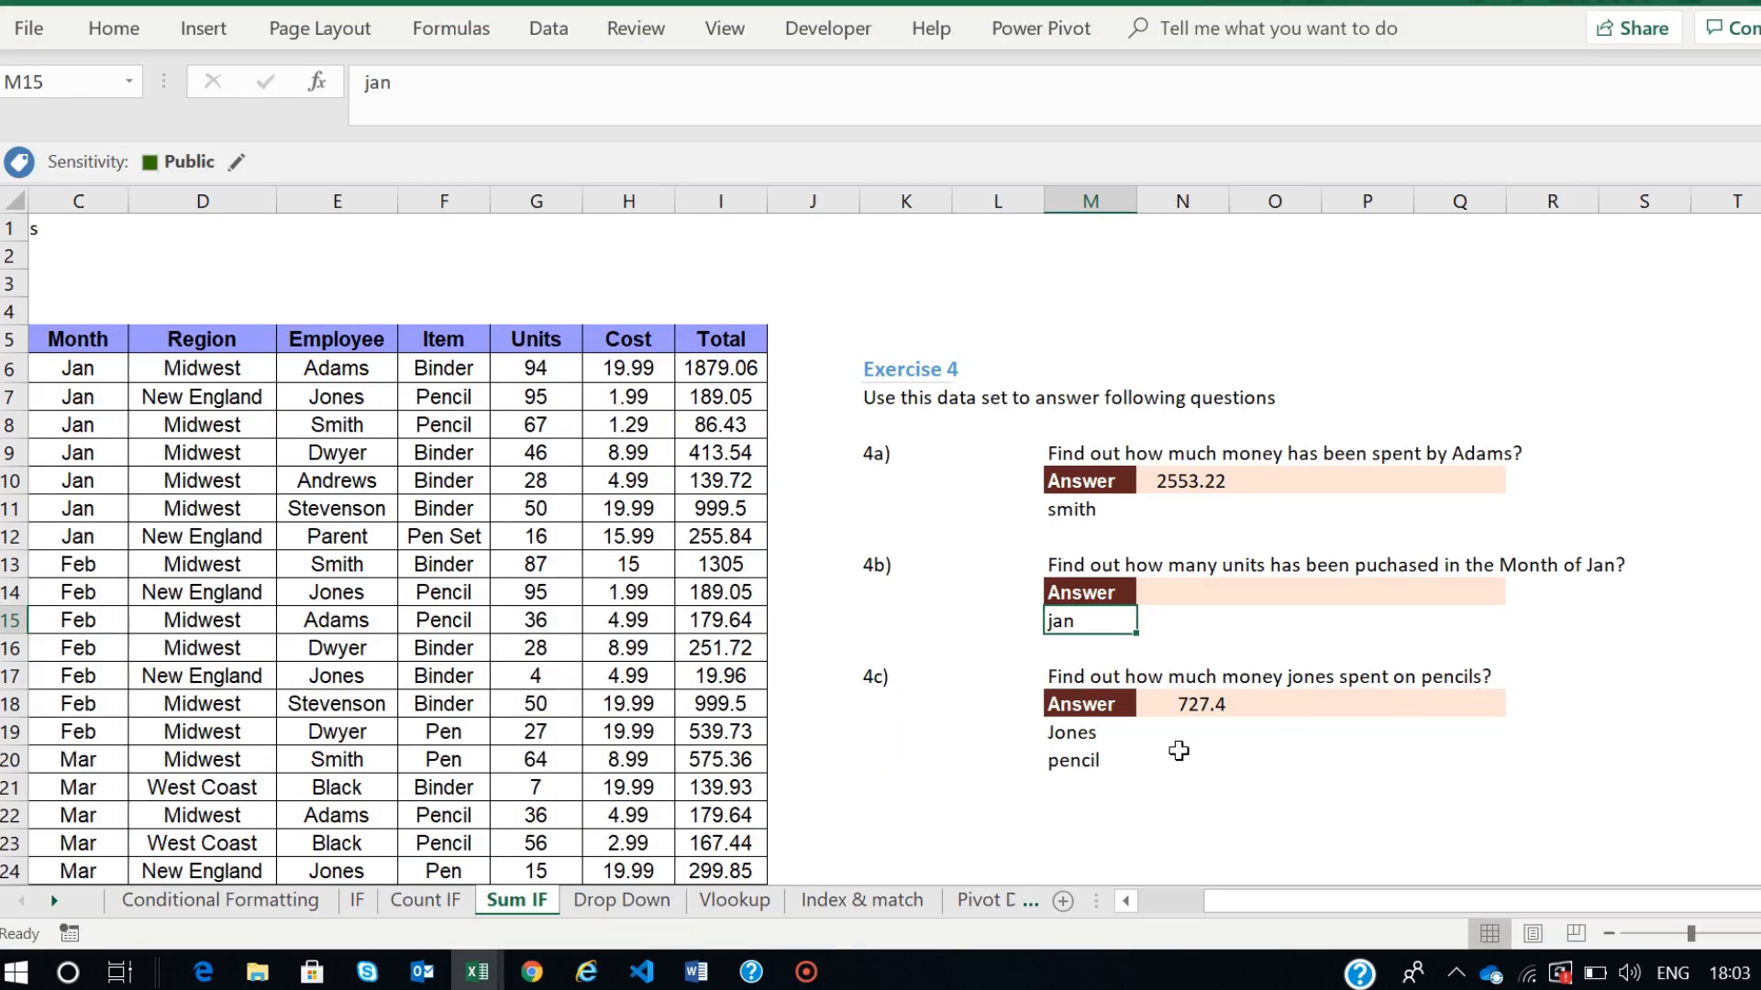
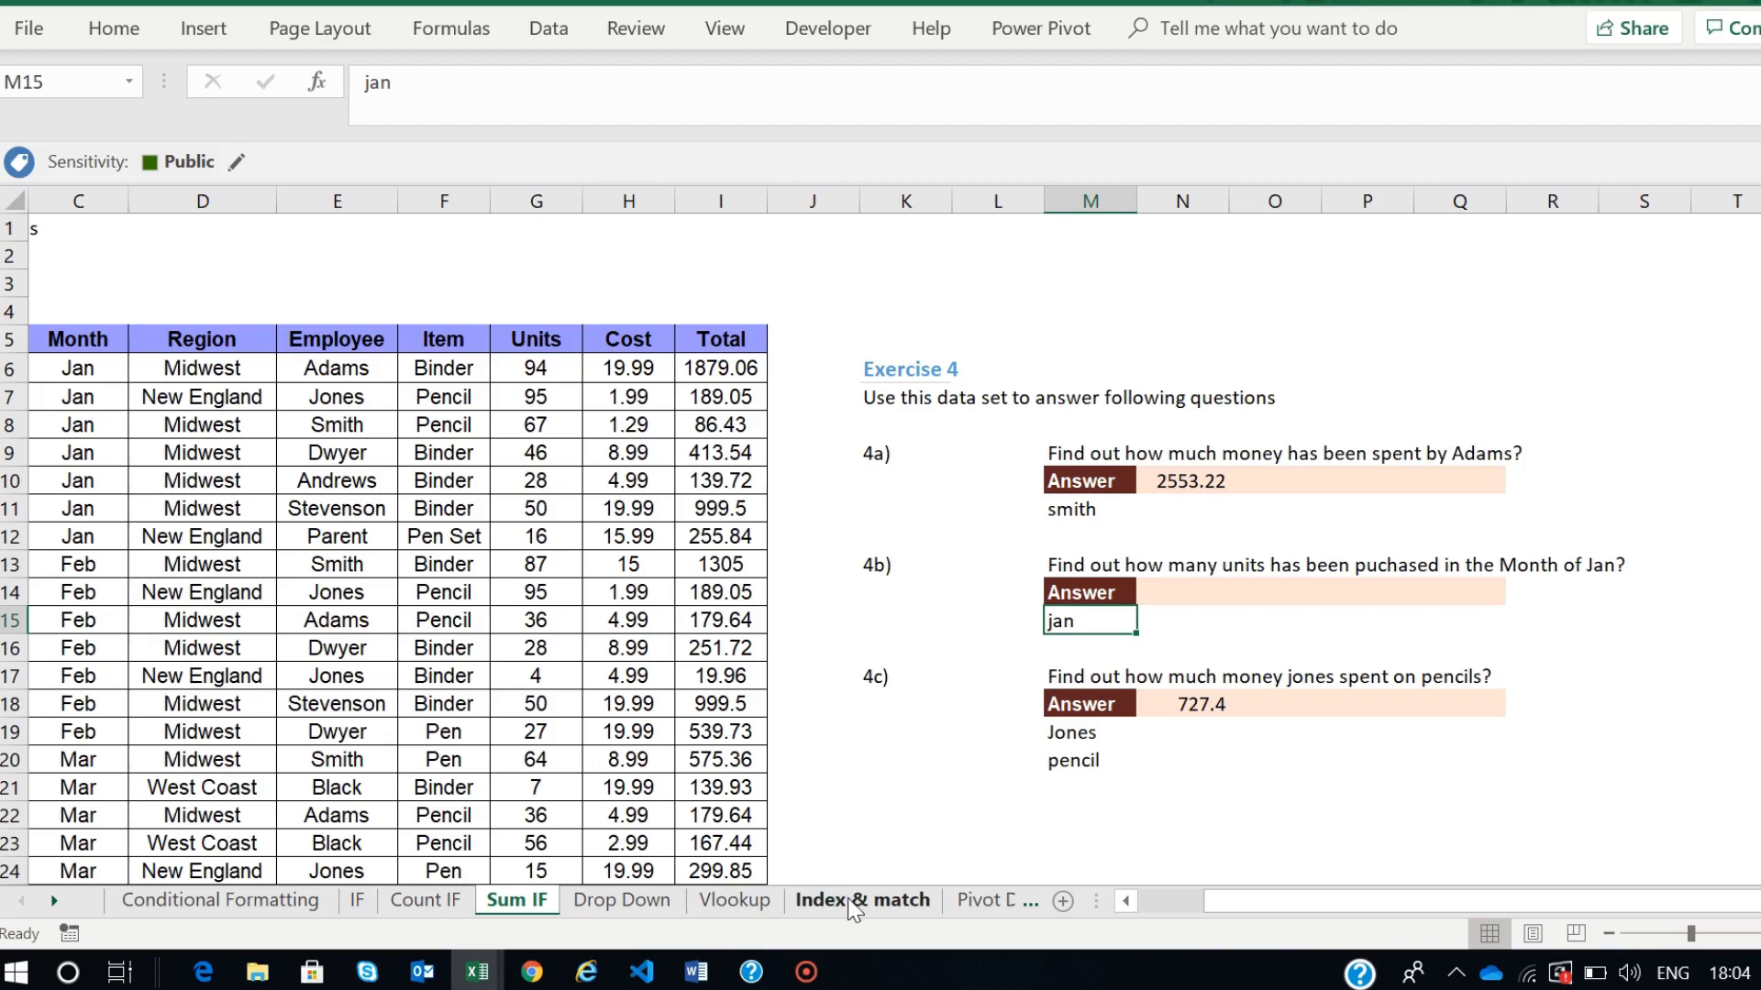
- Return to the 'Advance Excel Training' Meet call and close the In-call messages panel
left_click(530, 974)
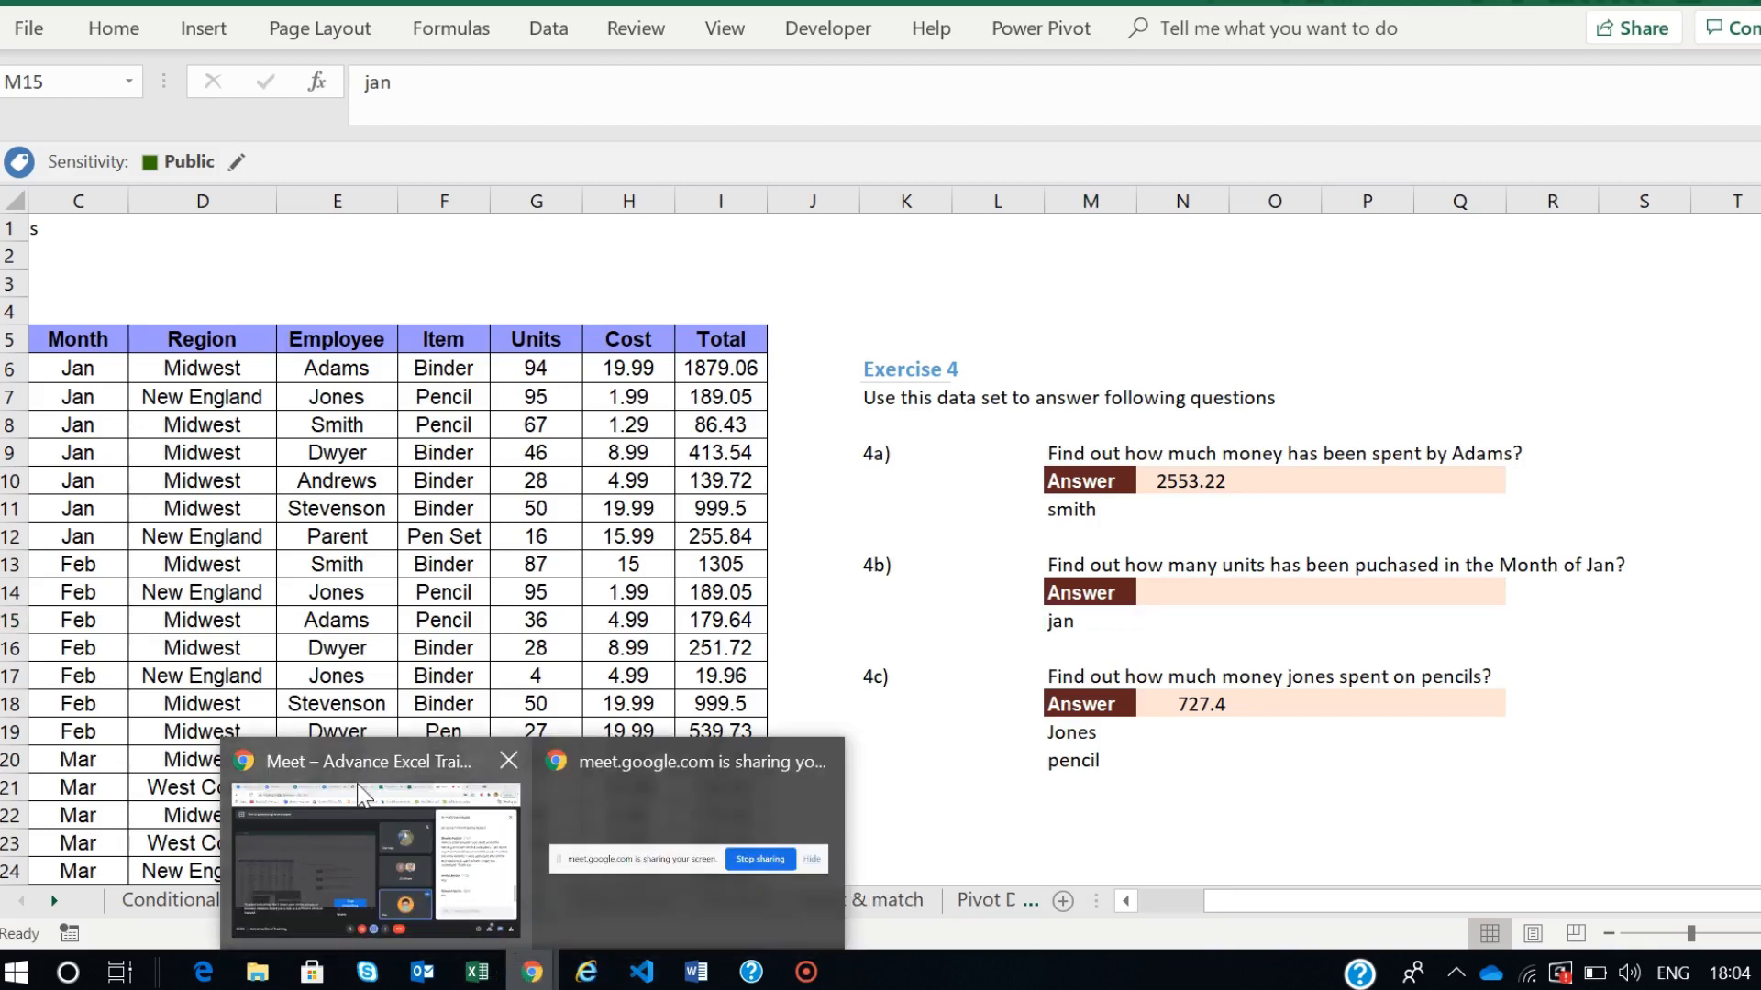
left_click(367, 852)
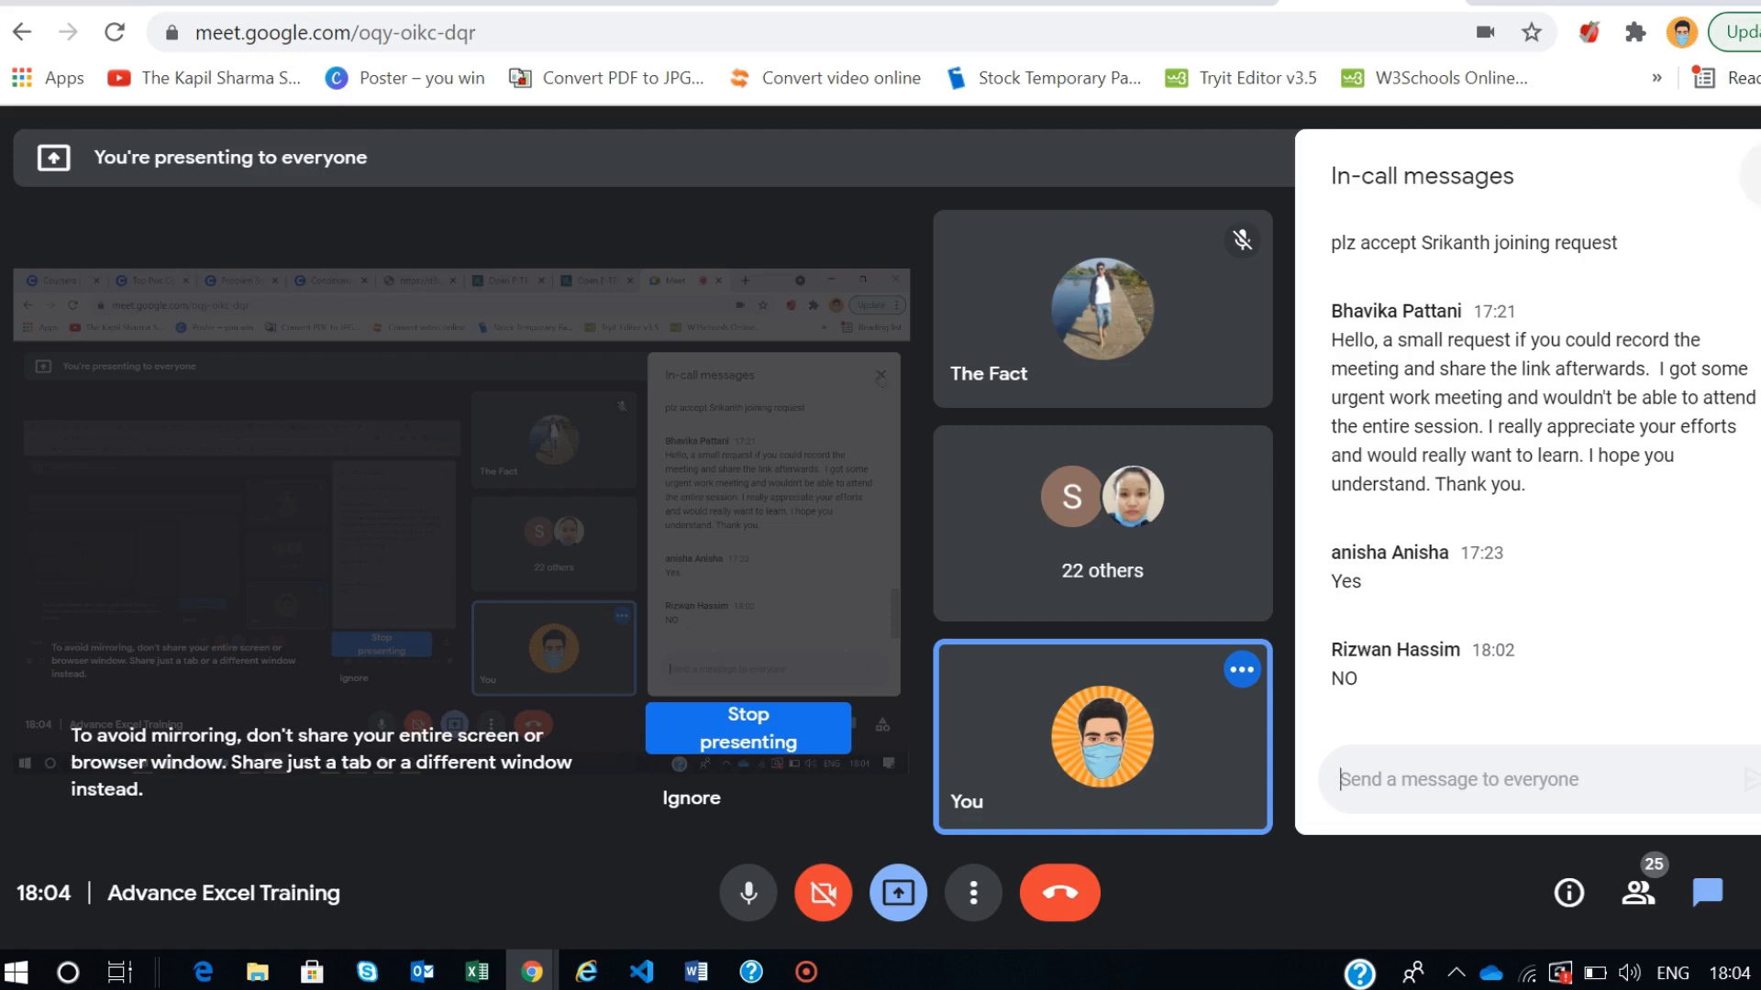
left_click(1748, 176)
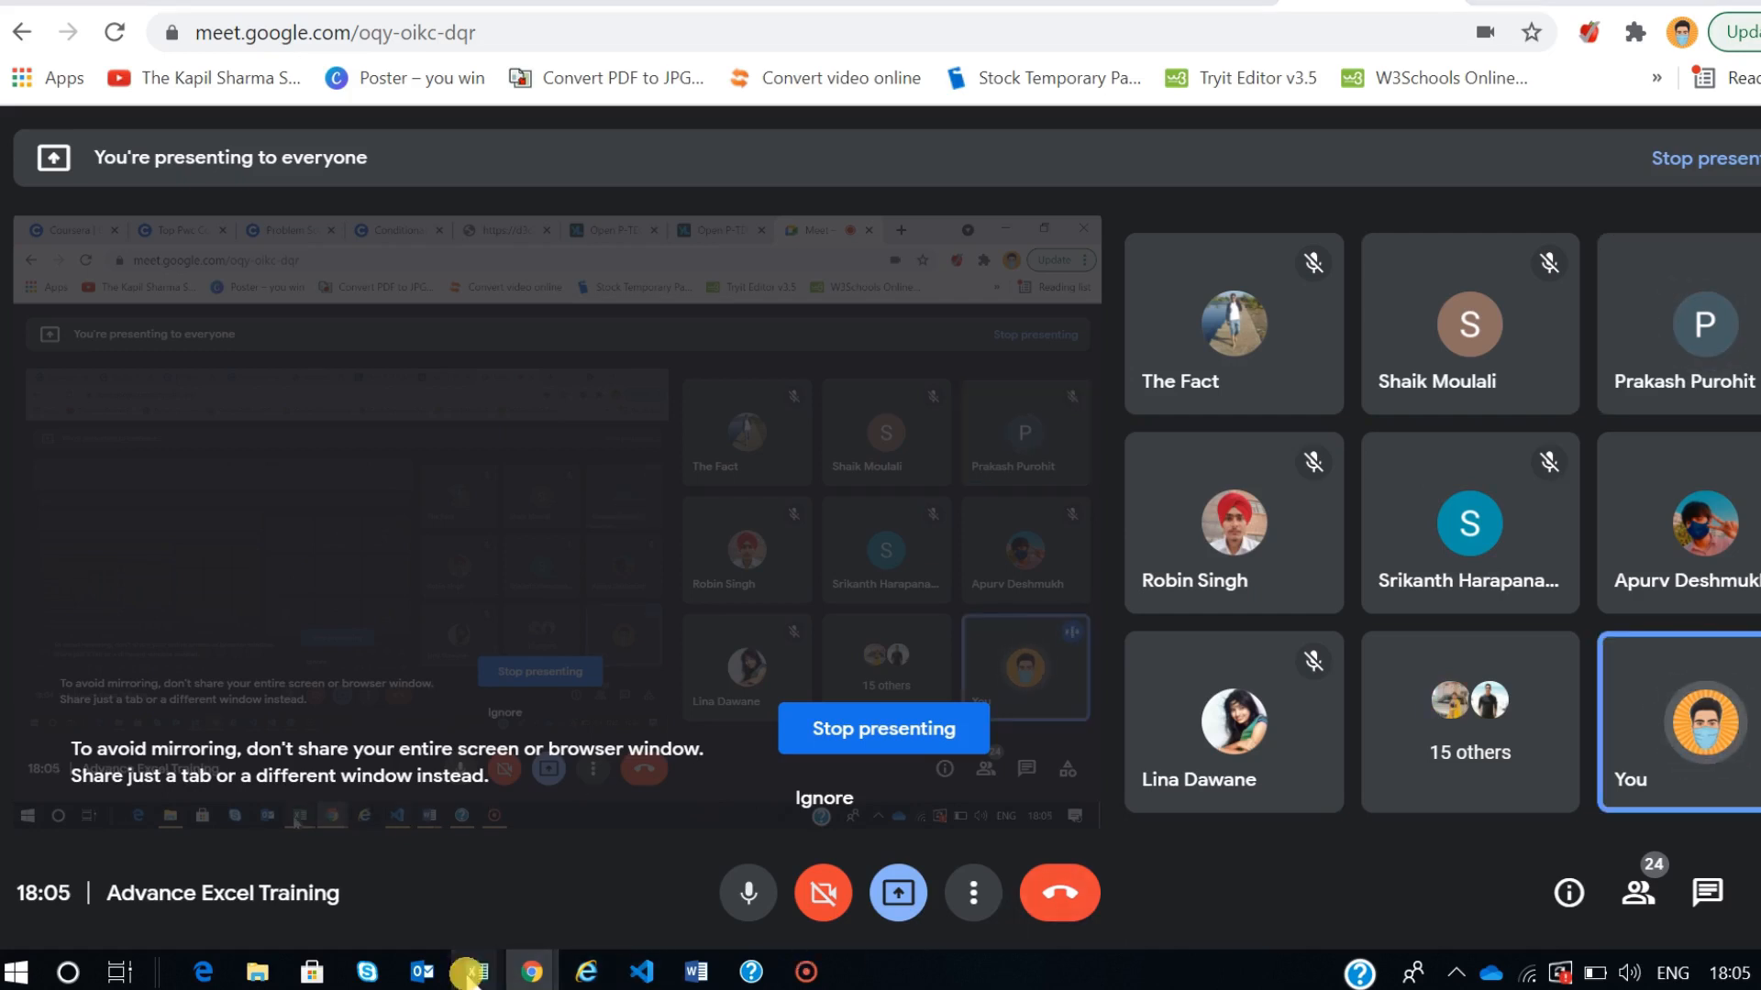
mouse_move(473, 977)
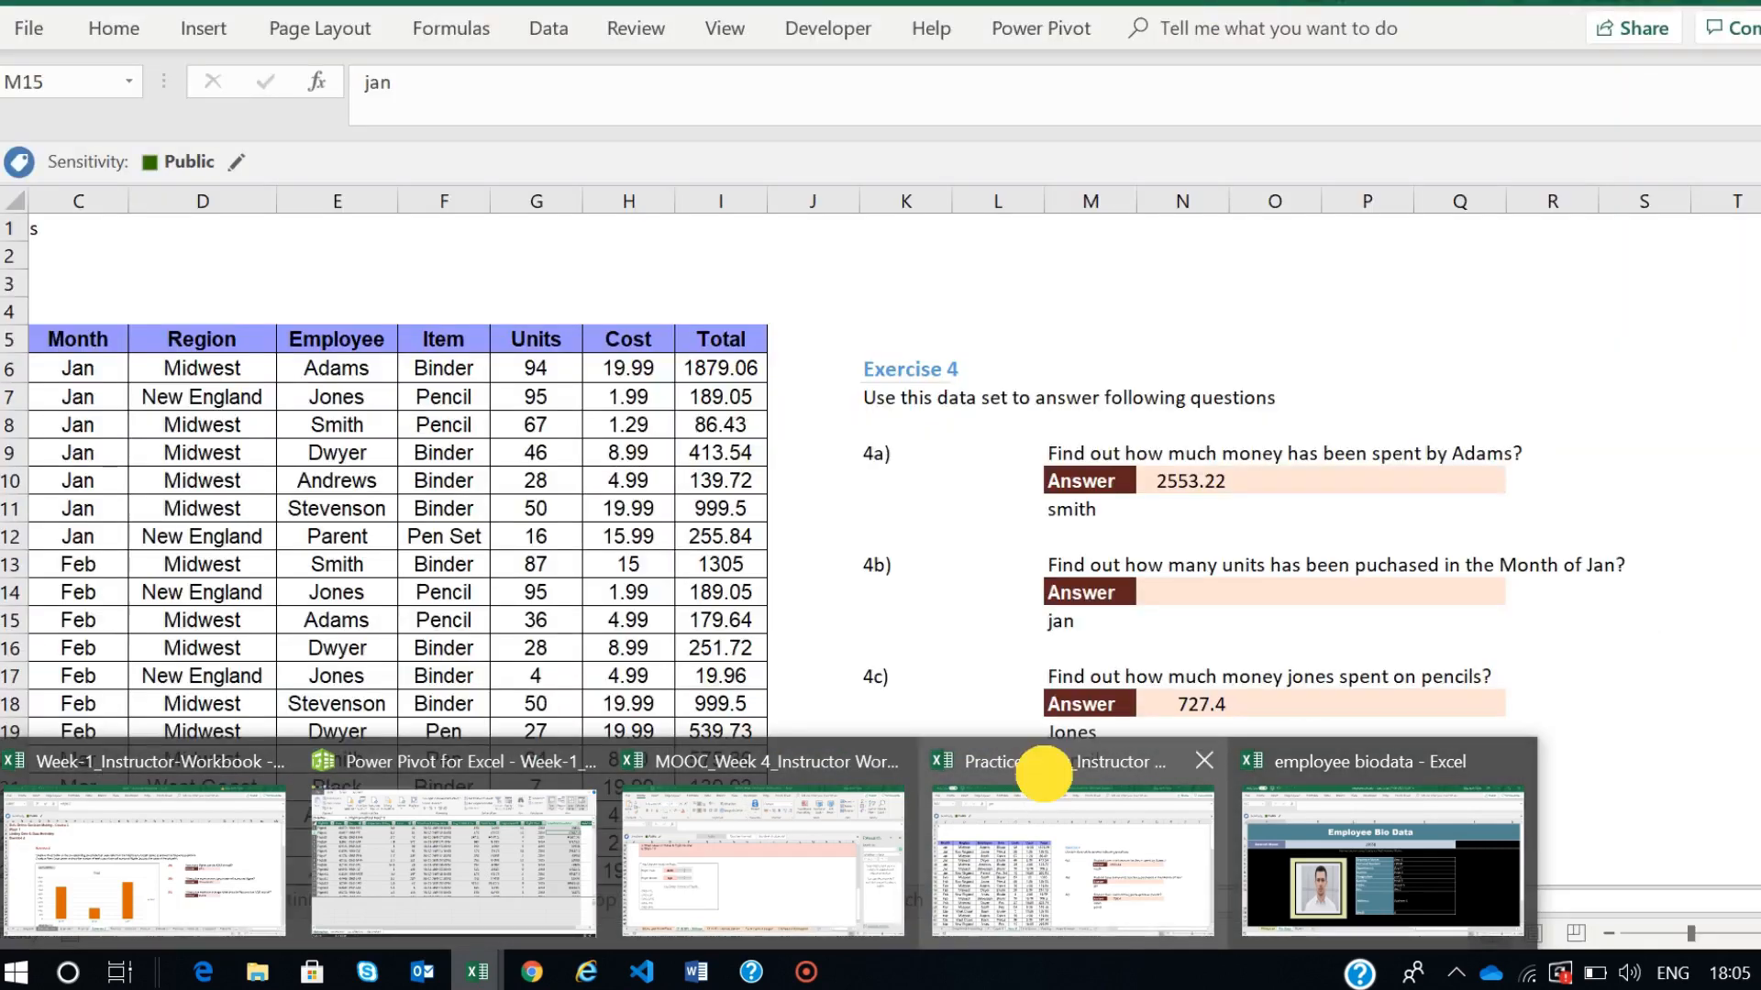
- Open the Practice Sheet_Instructor Drop Down sheet, highlight the Fruits list B7:B12, then select K11
left_click(1014, 779)
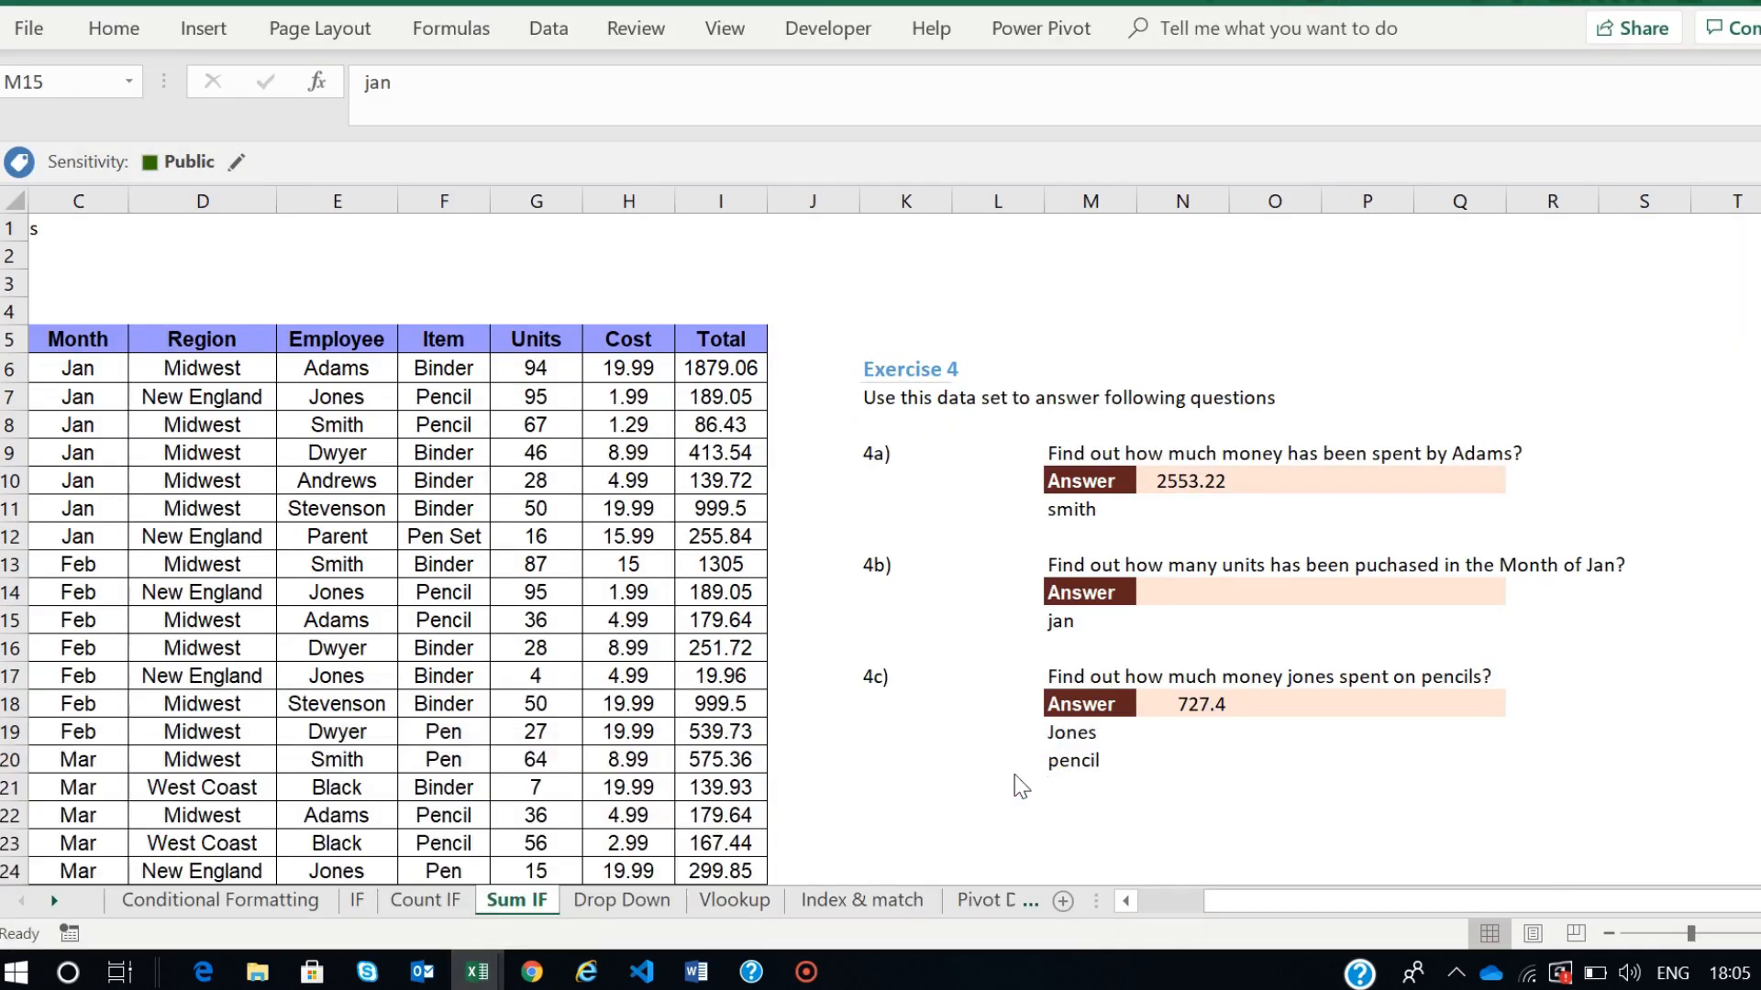
left_click(607, 904)
left_click(735, 742)
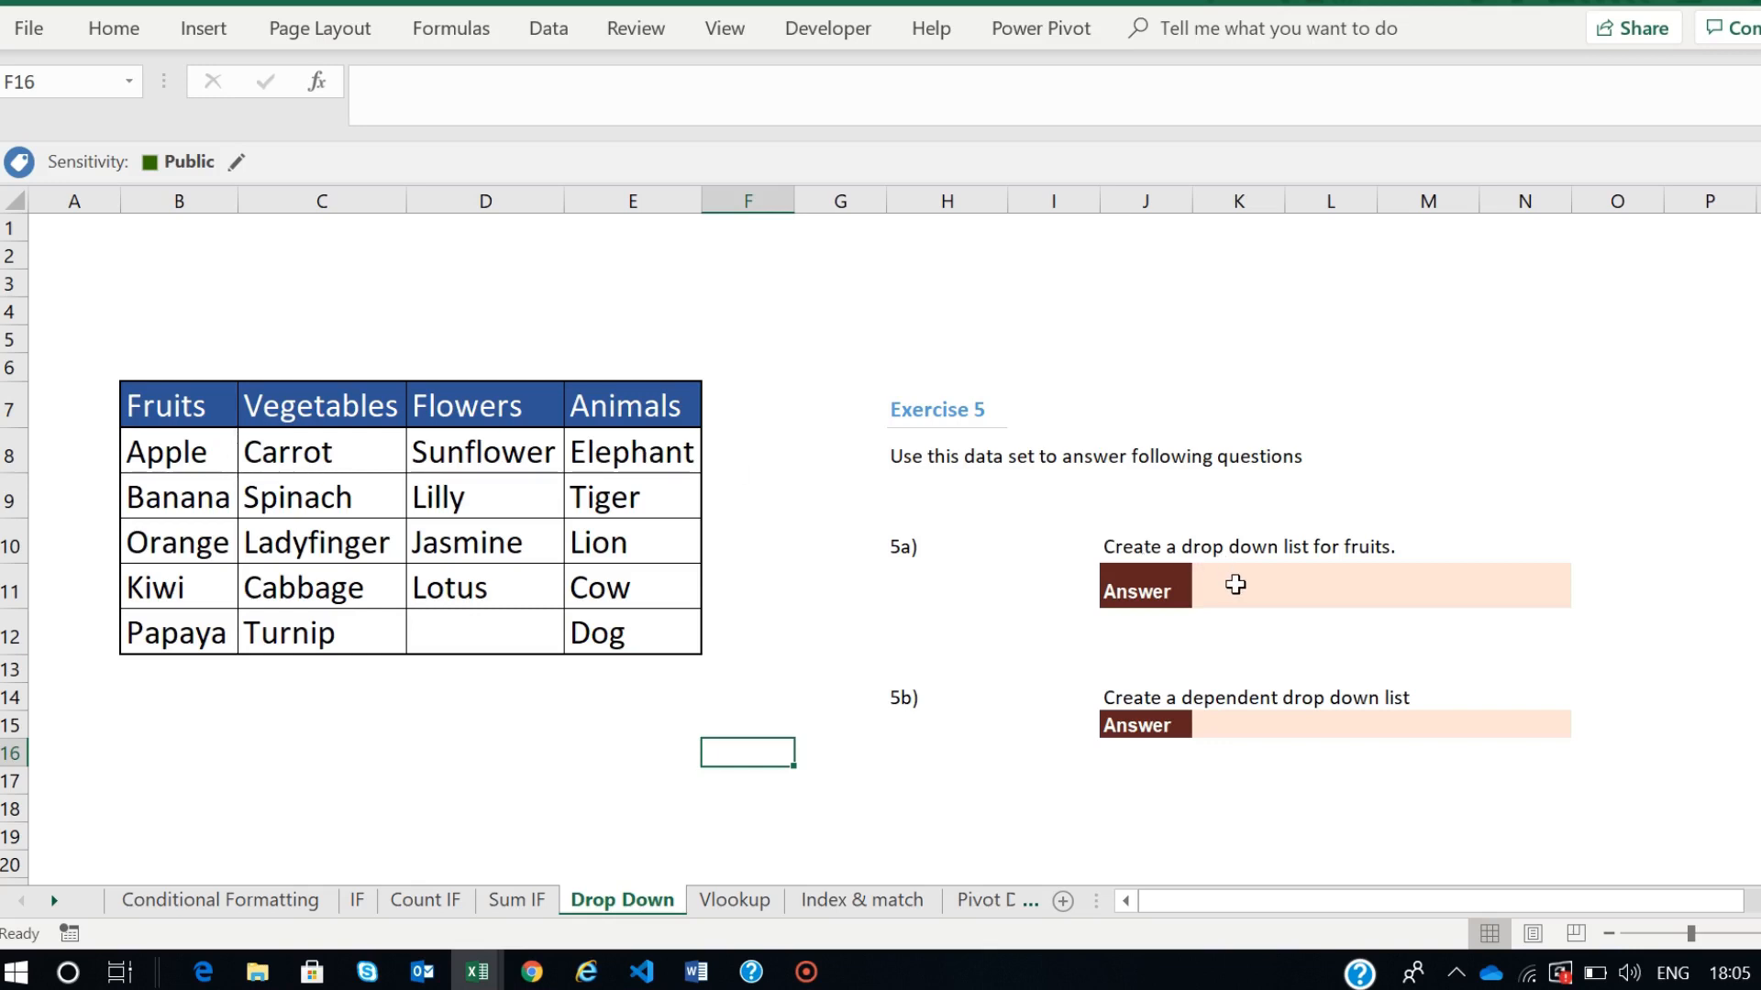
left_click(186, 407)
left_click_drag(191, 454, 183, 634)
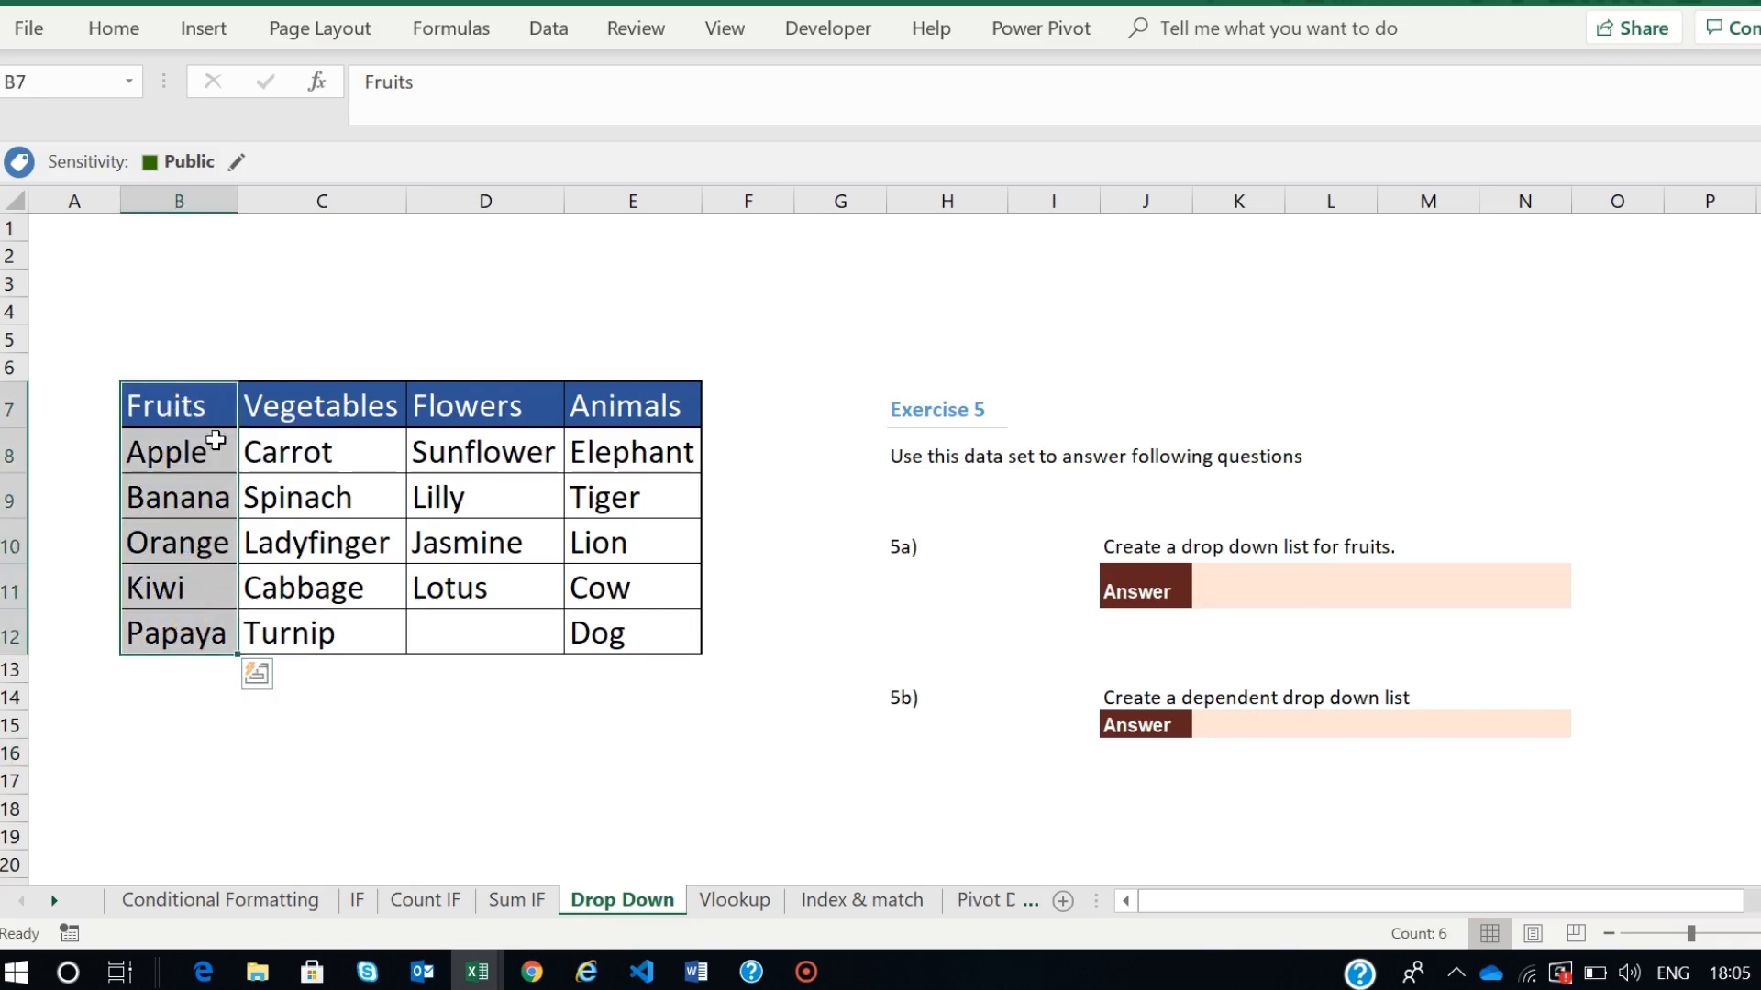
left_click(1232, 586)
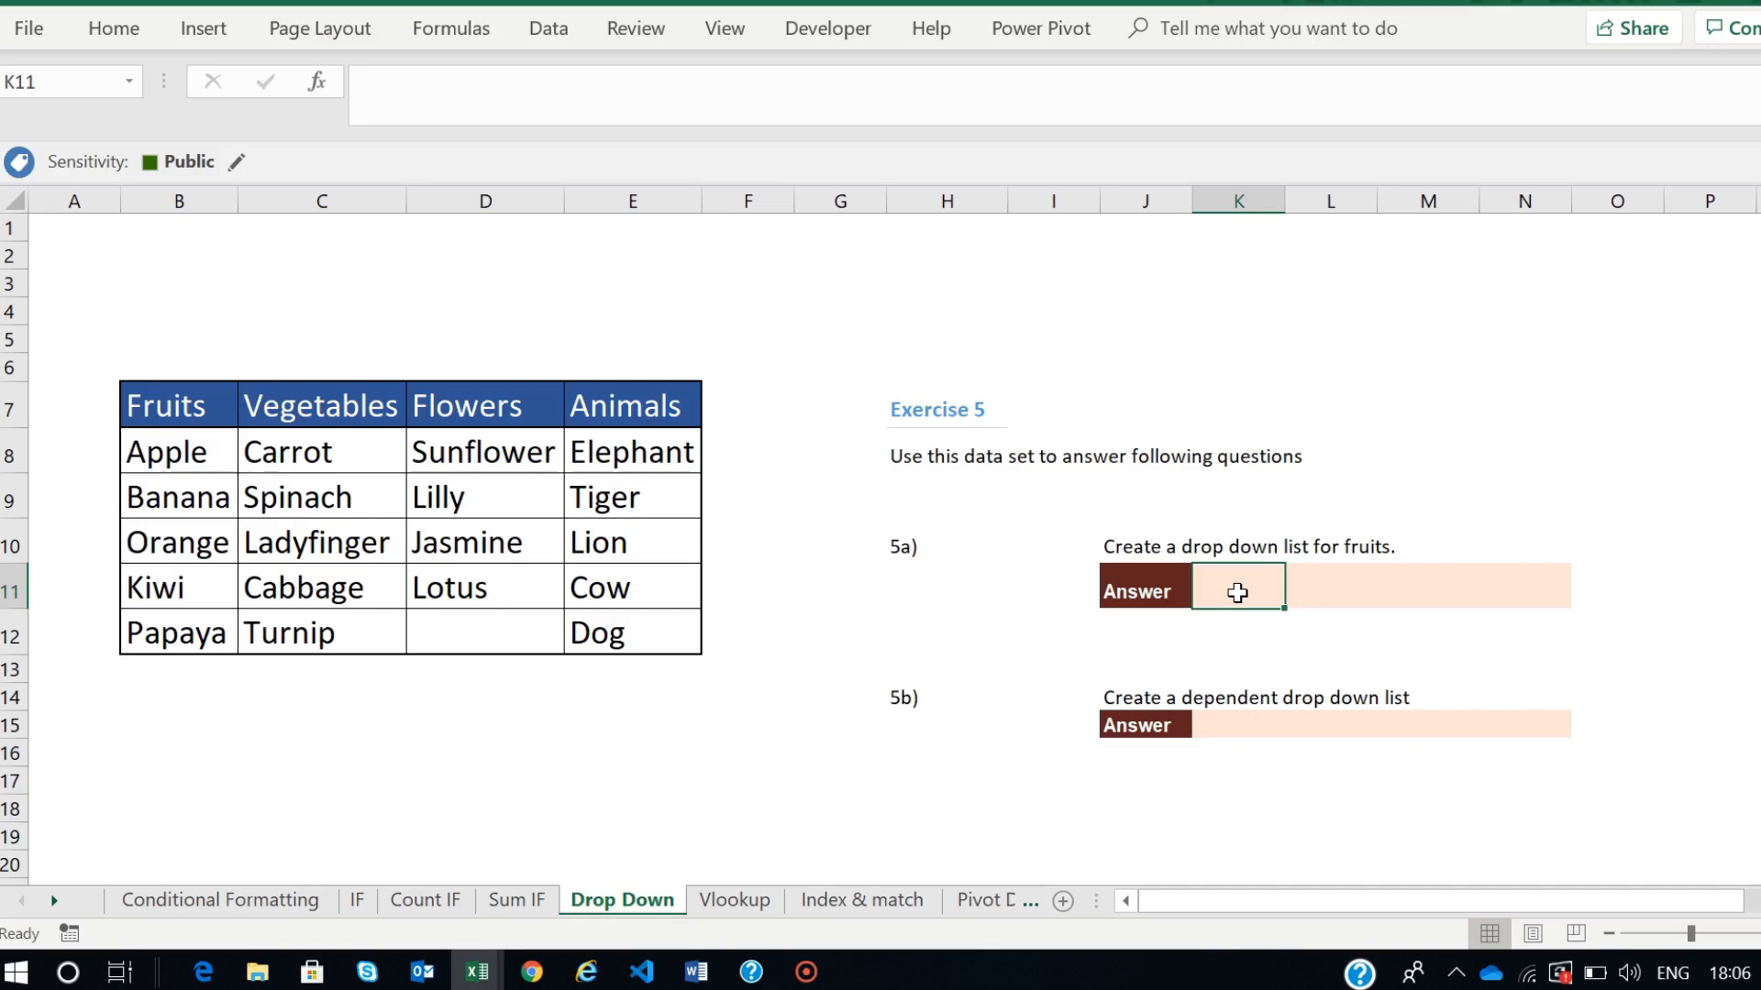
- Add List data validation to K11 with source =$B$8:$B$12
left_click(549, 29)
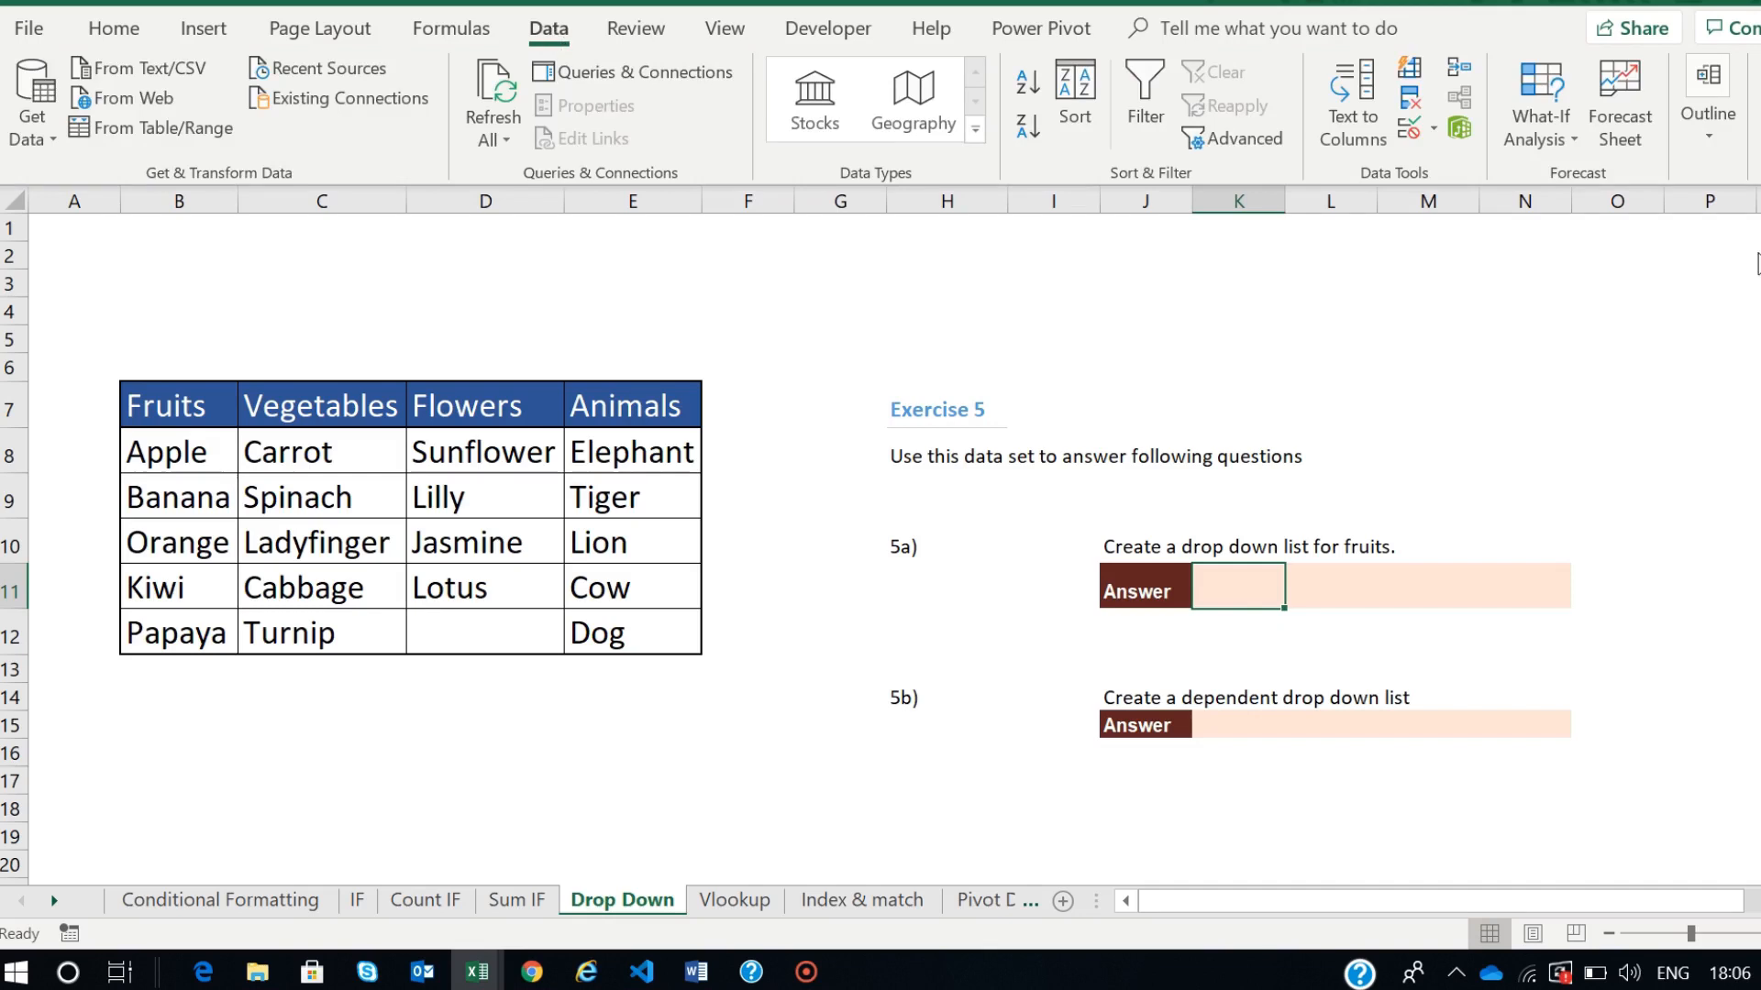
left_click(1433, 128)
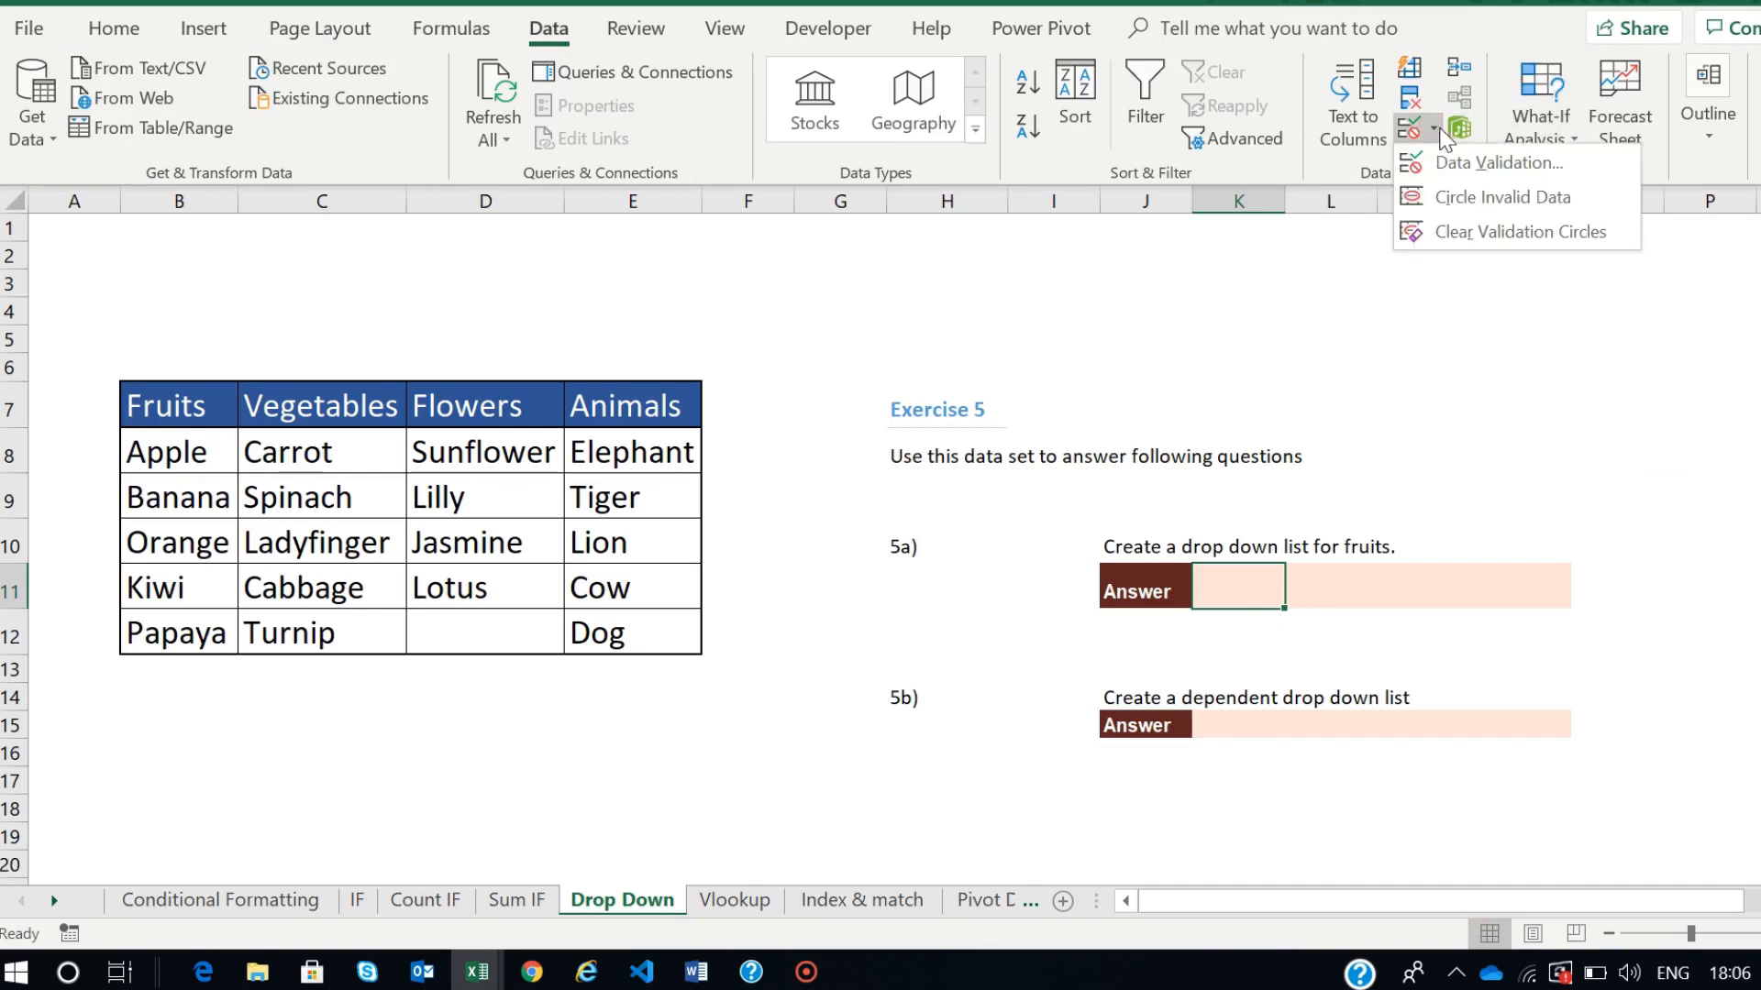
left_click(1456, 165)
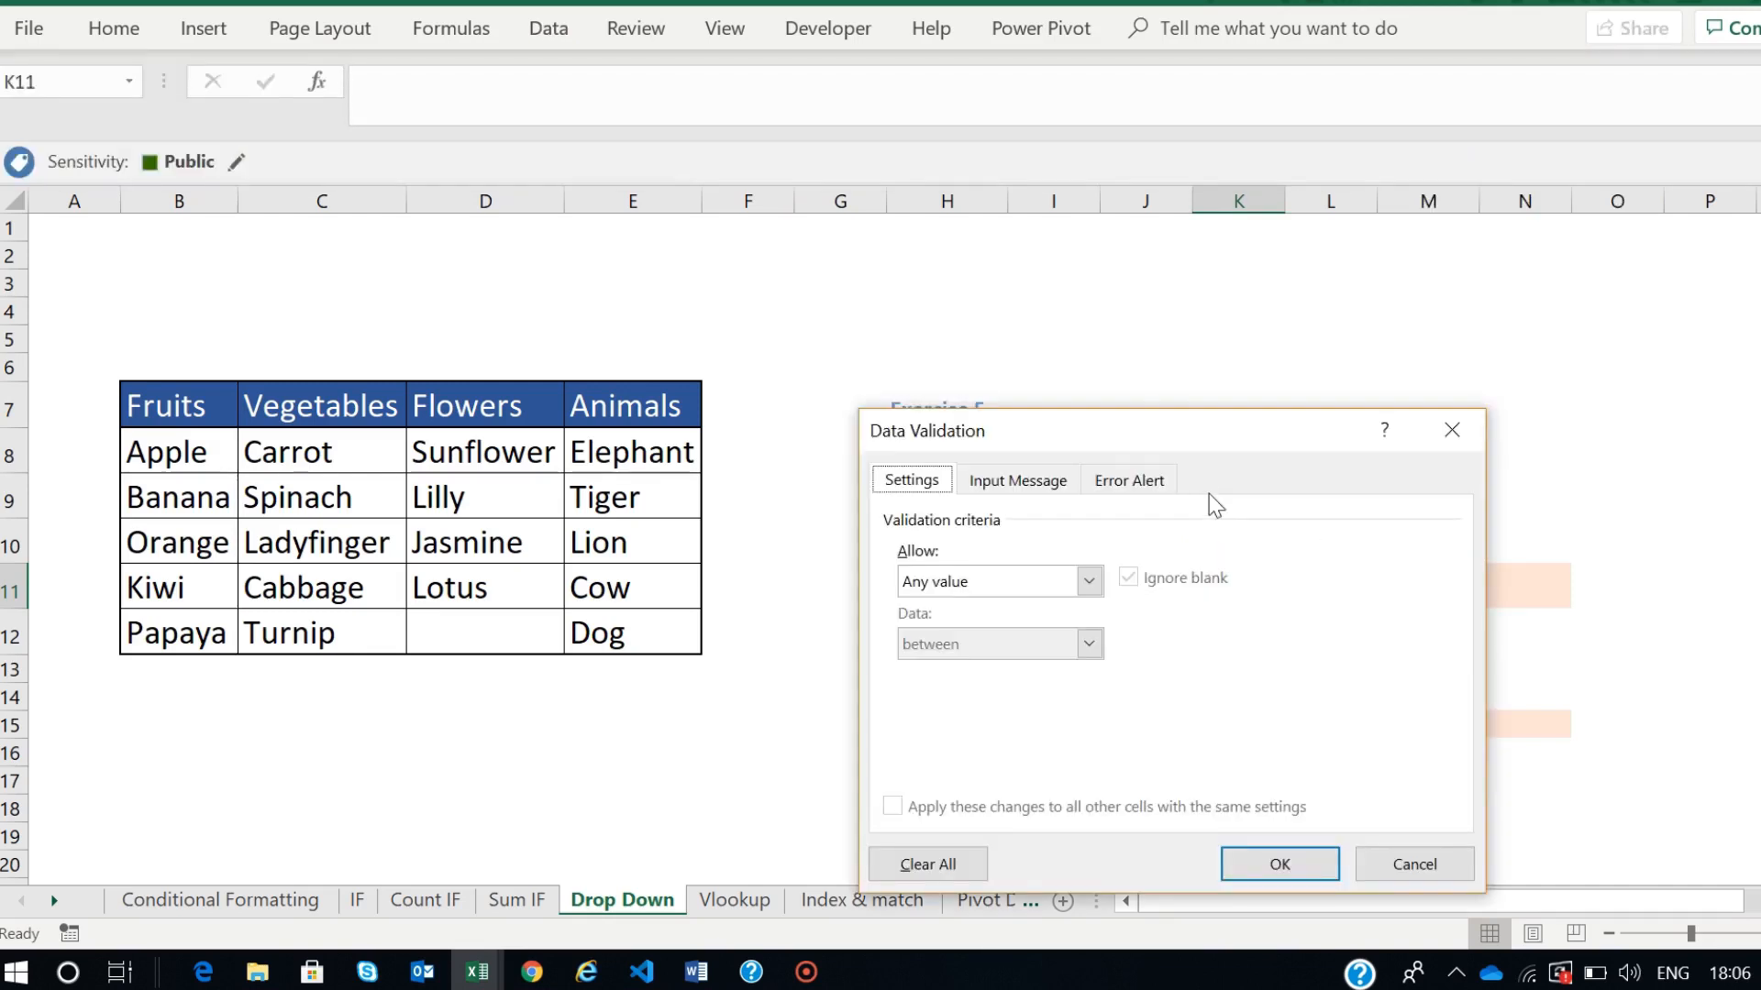
left_click_drag(1166, 428, 1231, 217)
left_click(1157, 371)
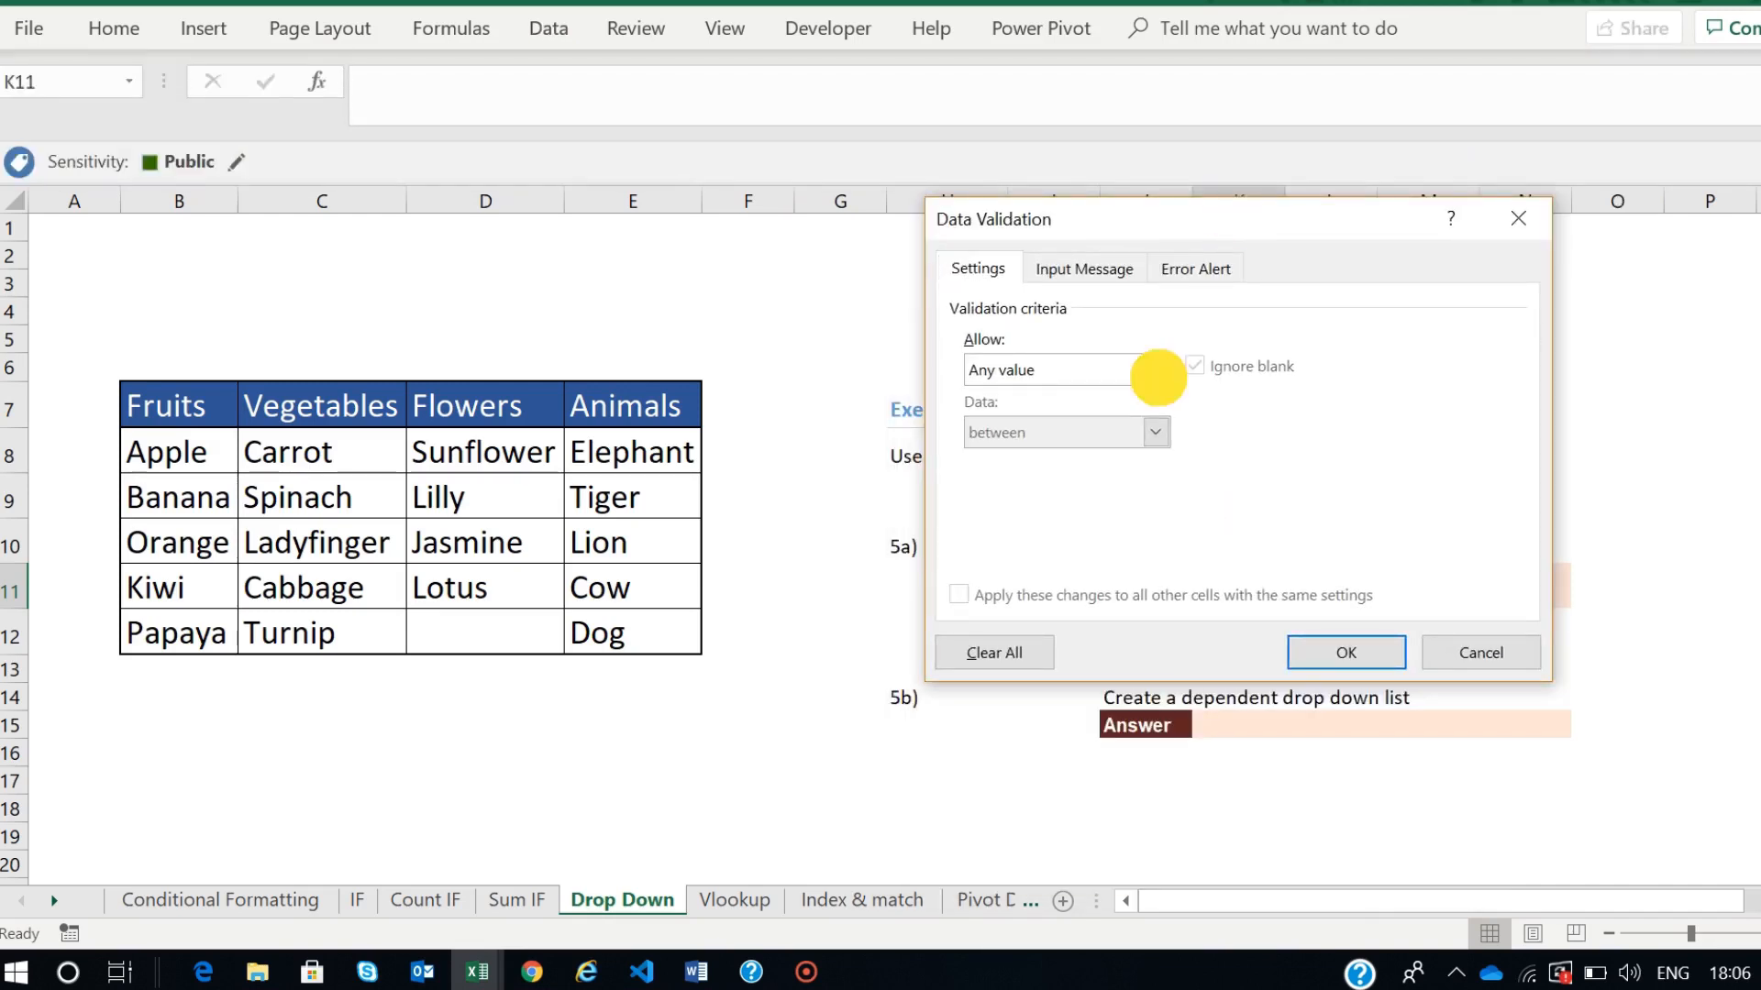
left_click(1002, 458)
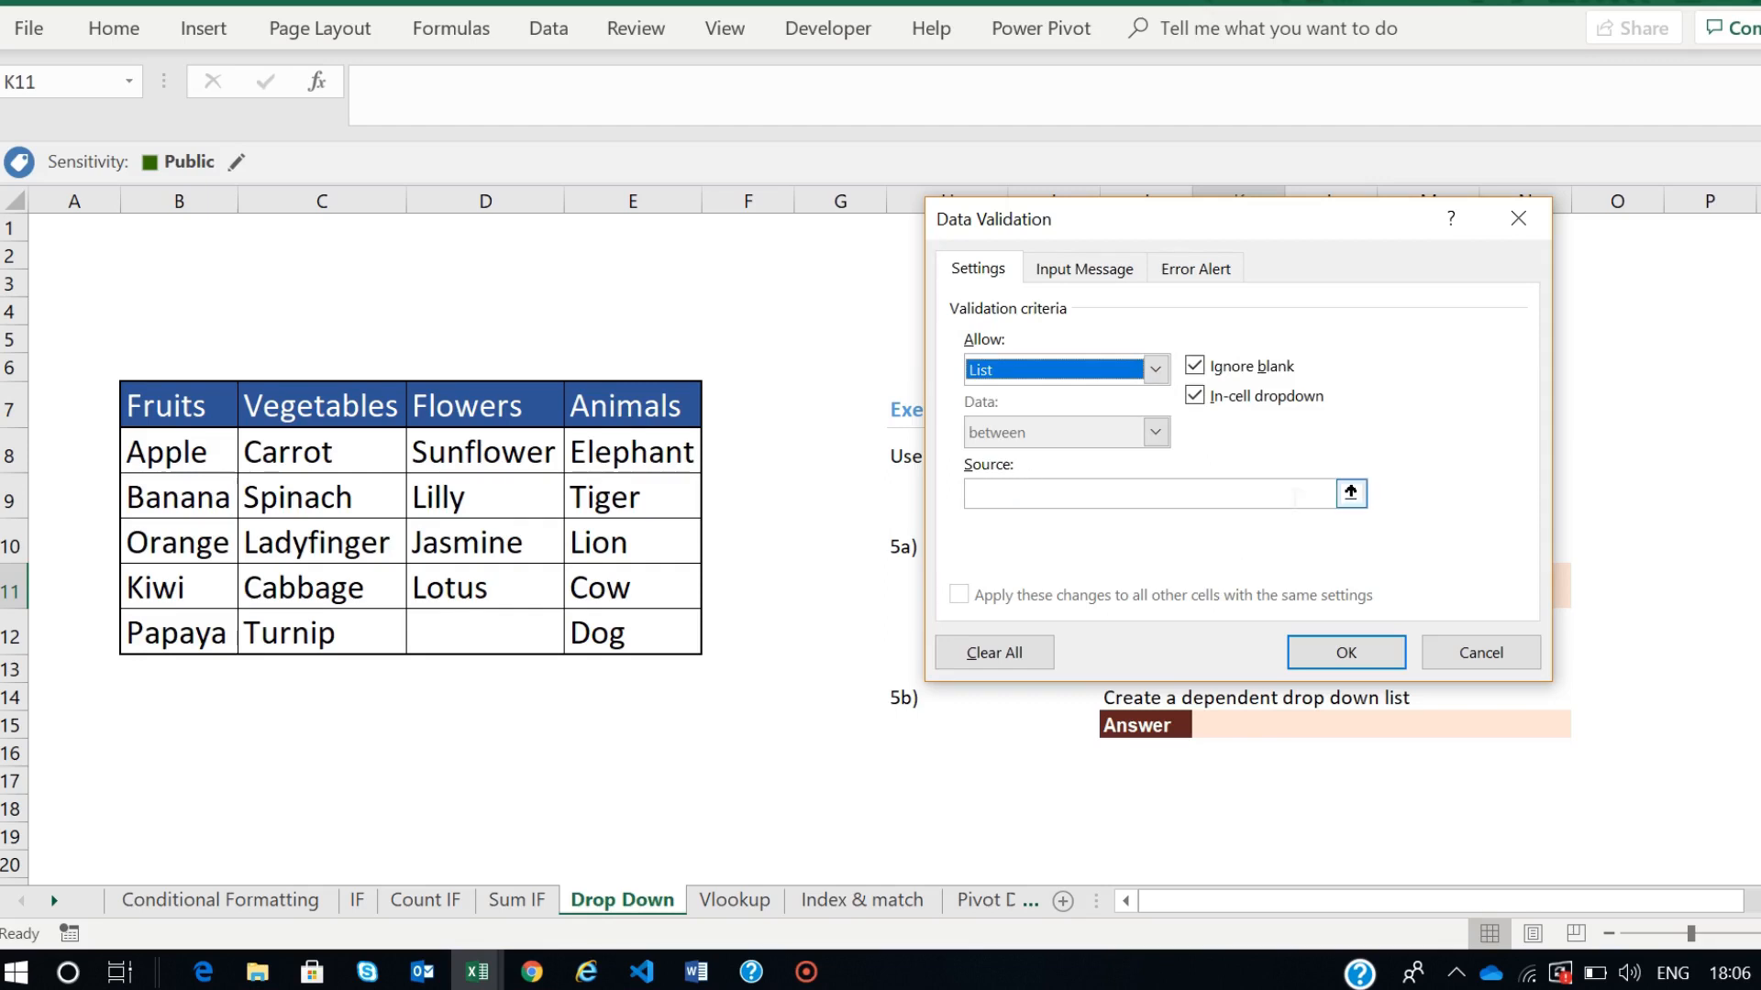
left_click(1284, 497)
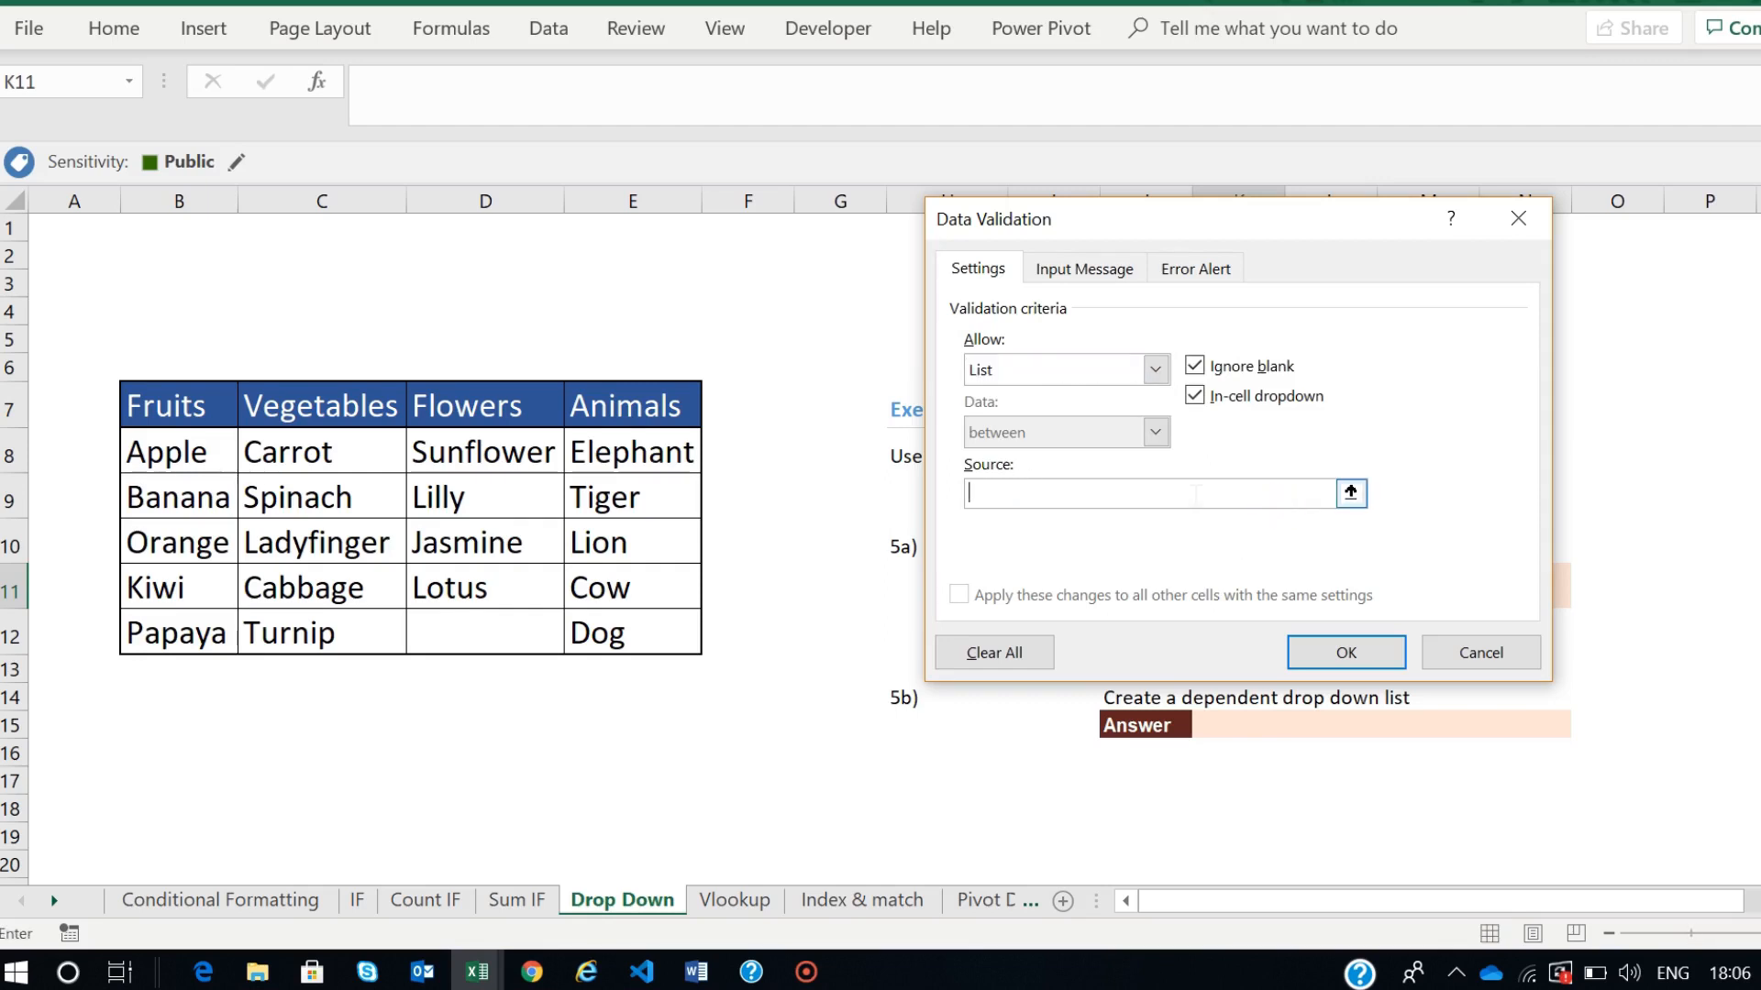
left_click(1350, 494)
left_click_drag(183, 442, 175, 629)
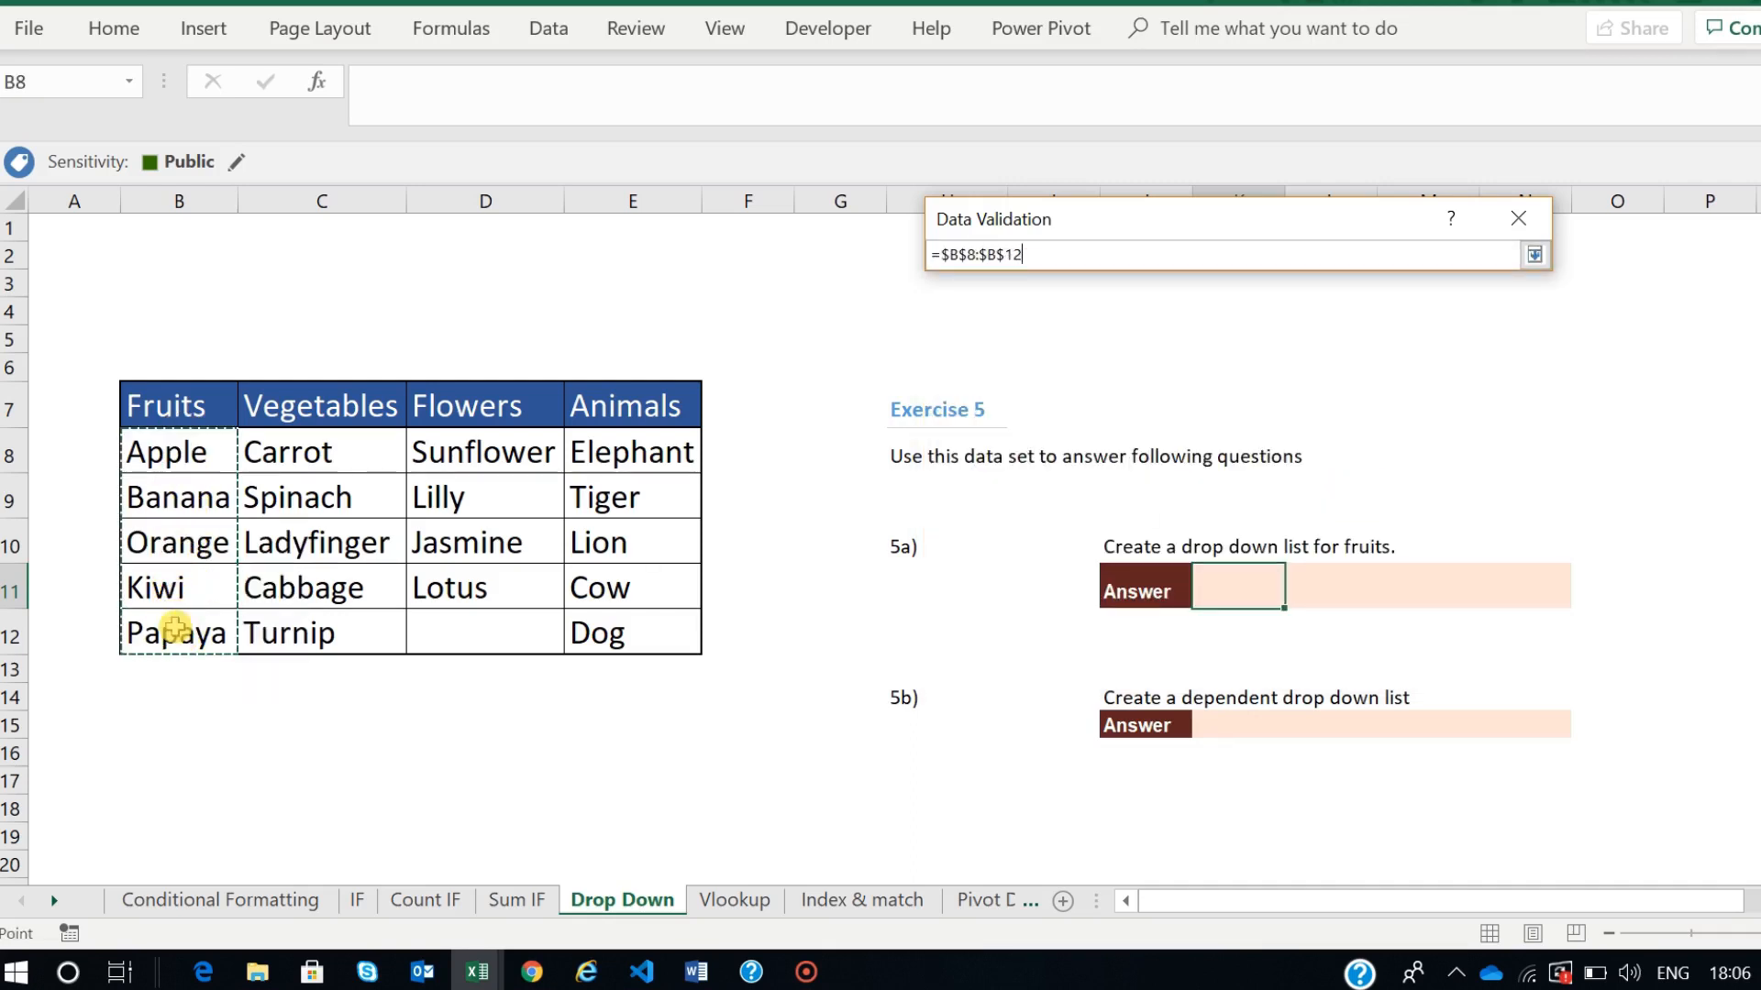
left_click(1534, 256)
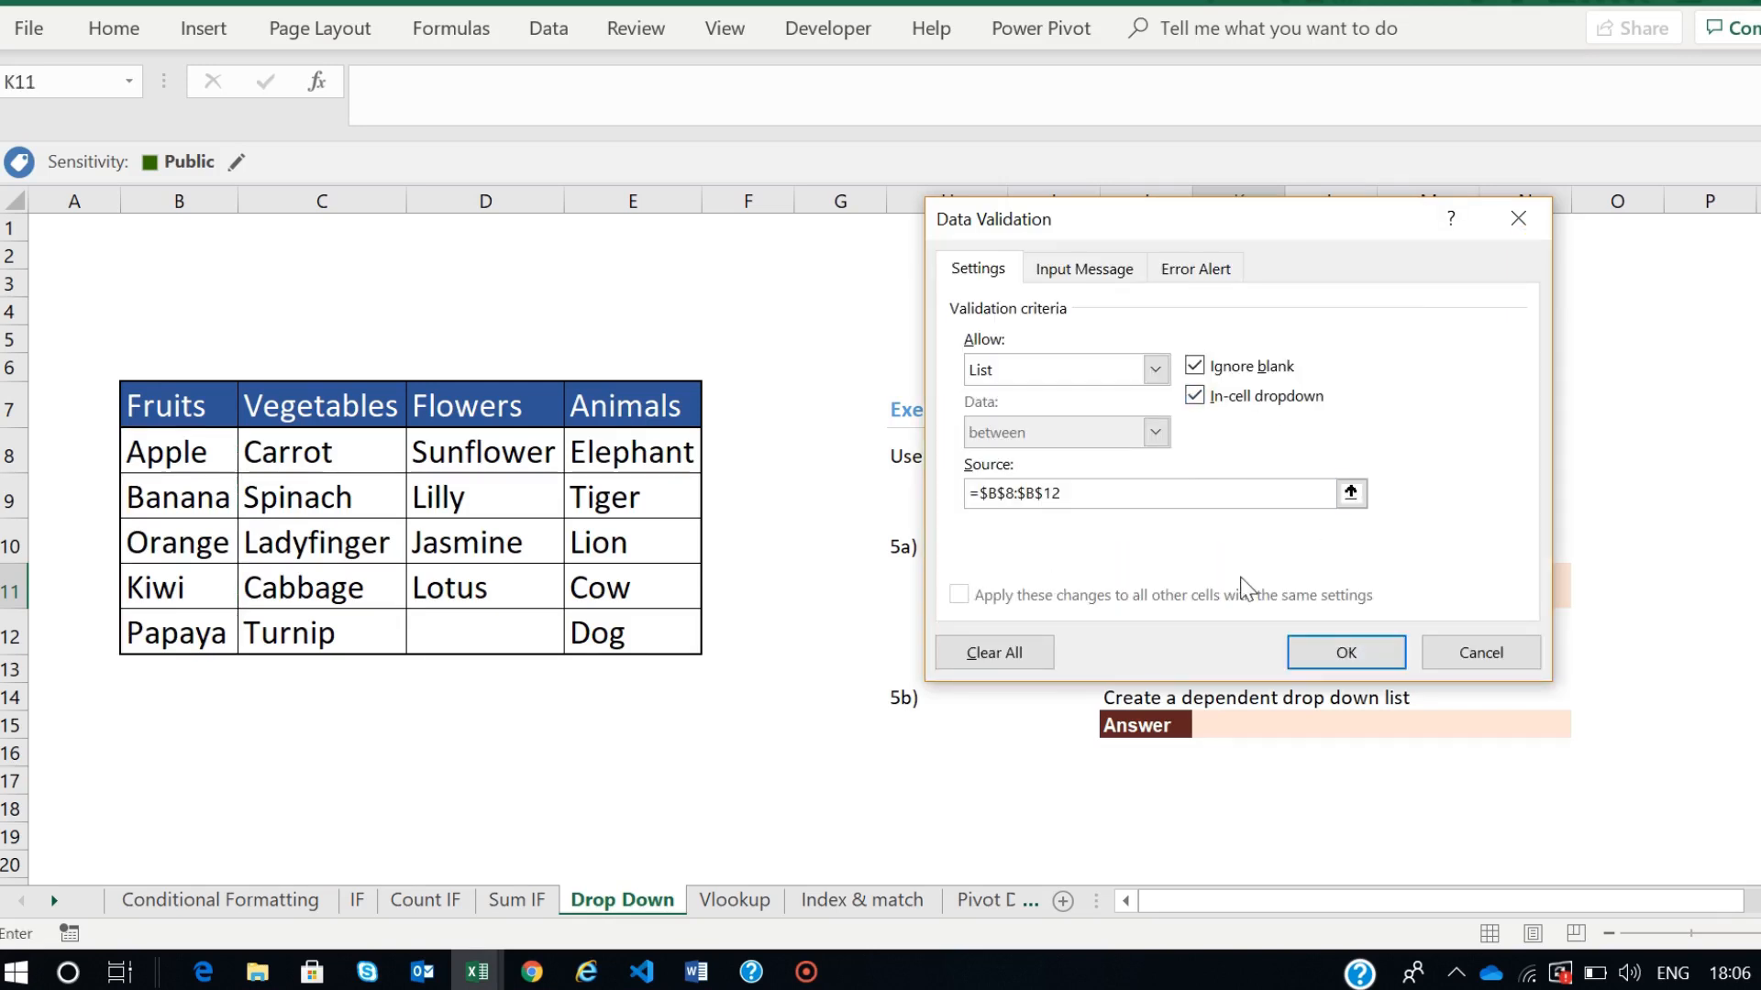
left_click(1325, 662)
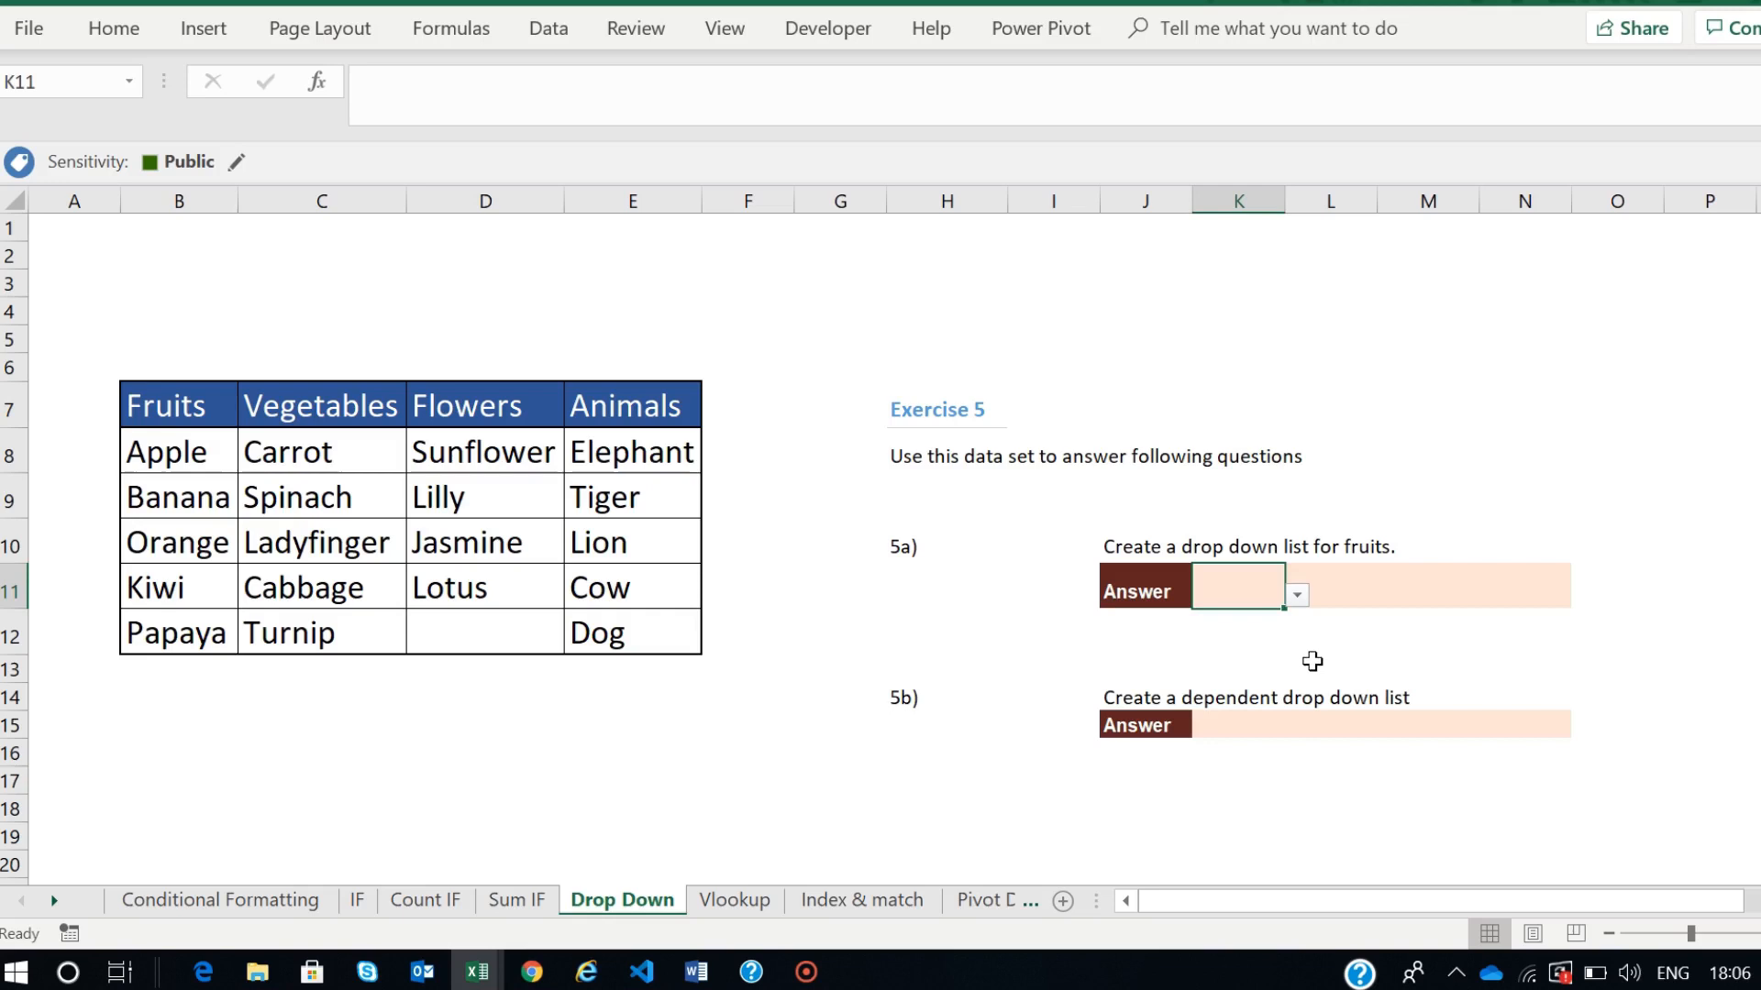
- Try Apple and Banana from K11's dropdown, leaving Orange selected
left_click(1296, 595)
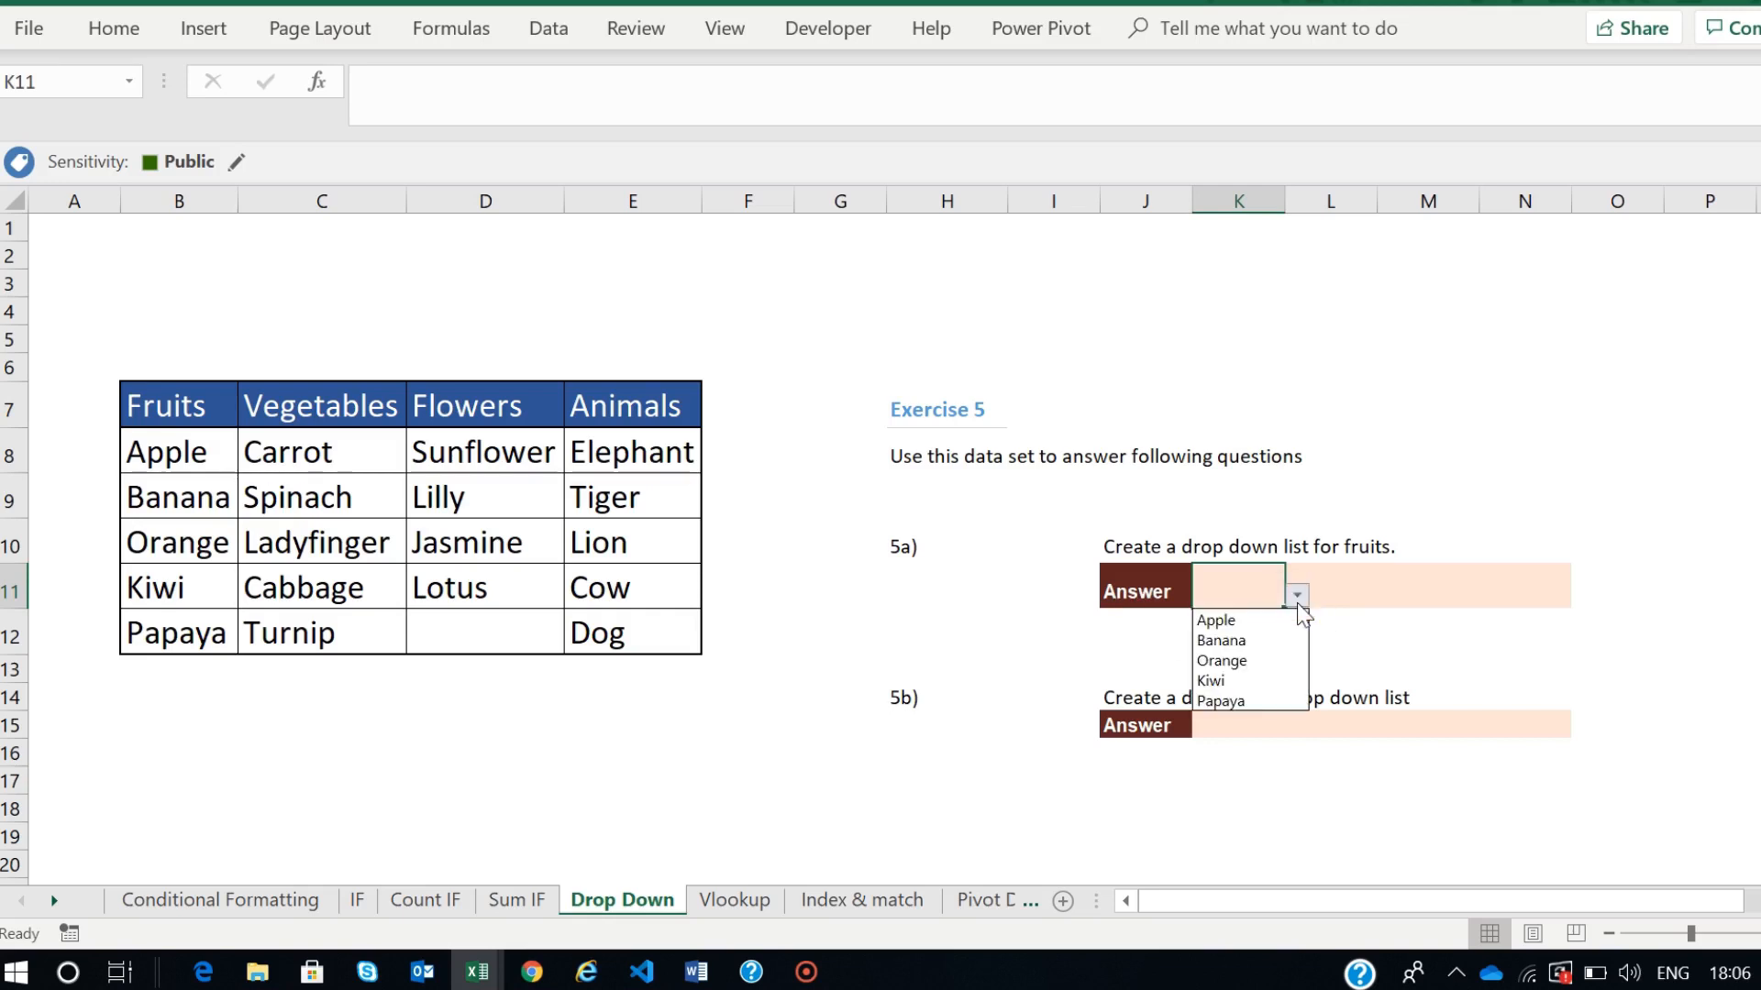
left_click(1219, 617)
left_click(1296, 595)
left_click(1220, 640)
left_click(1297, 595)
left_click(1224, 661)
left_click(1373, 644)
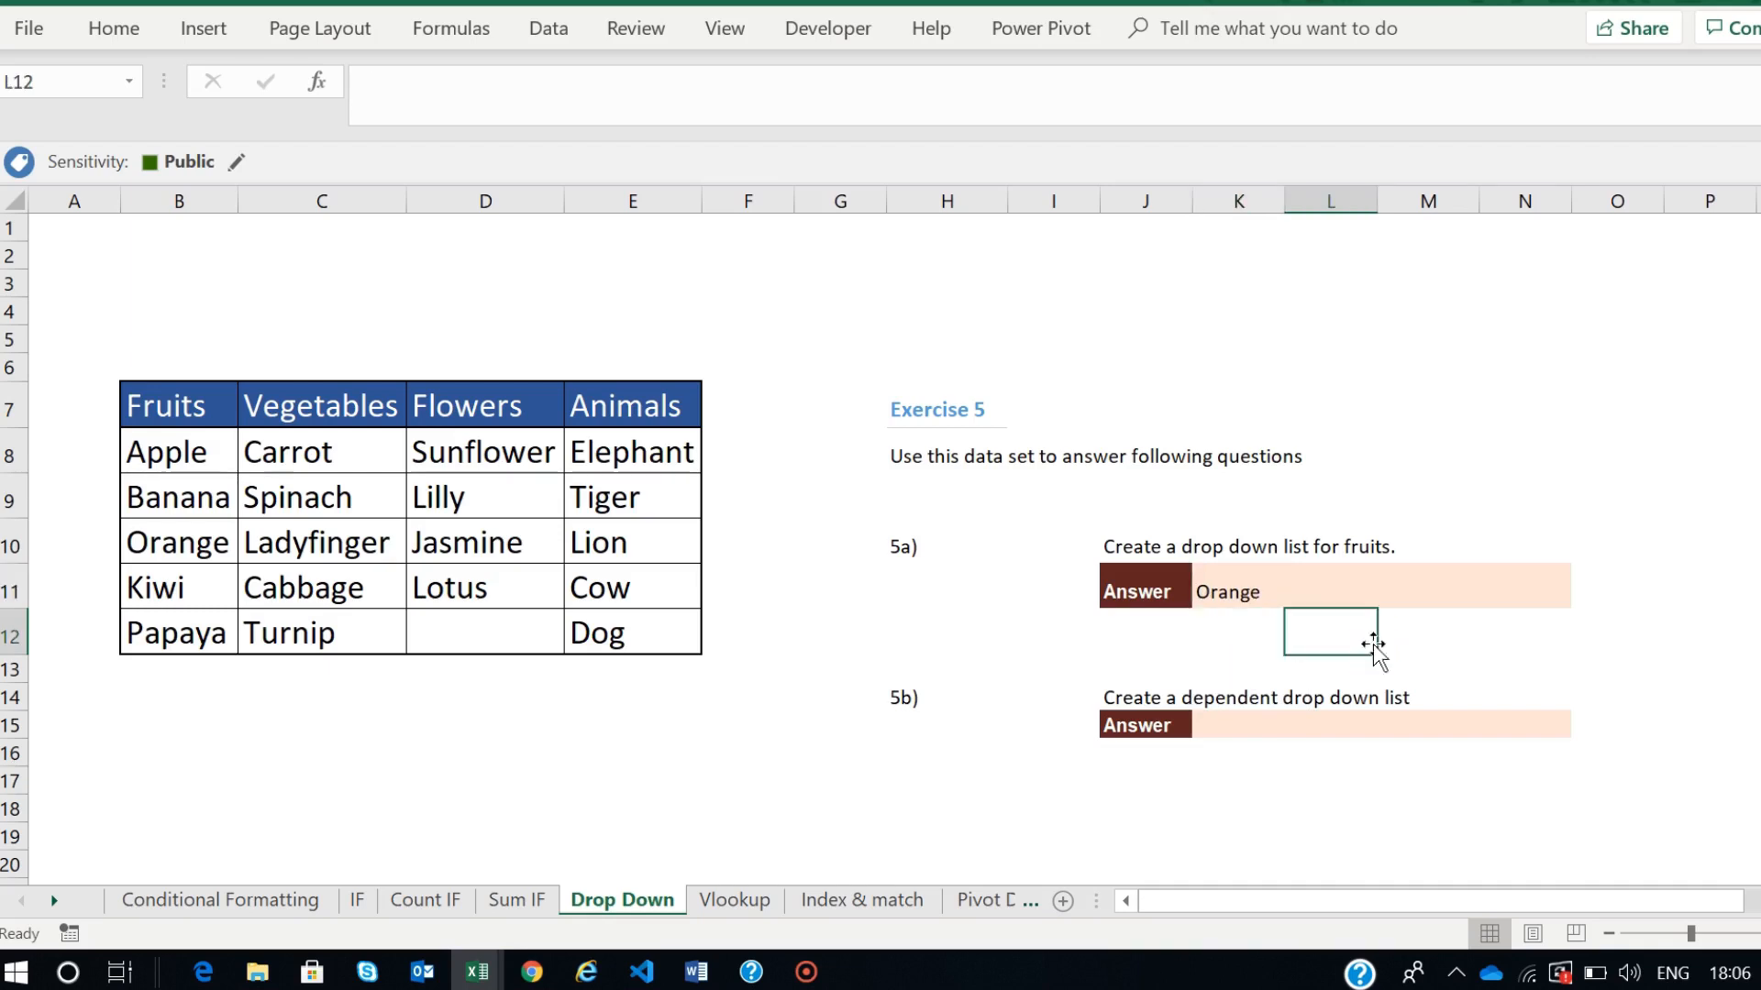
- Enter a misspelled fruit in K11 and dismiss the validation error
double_click(1235, 591)
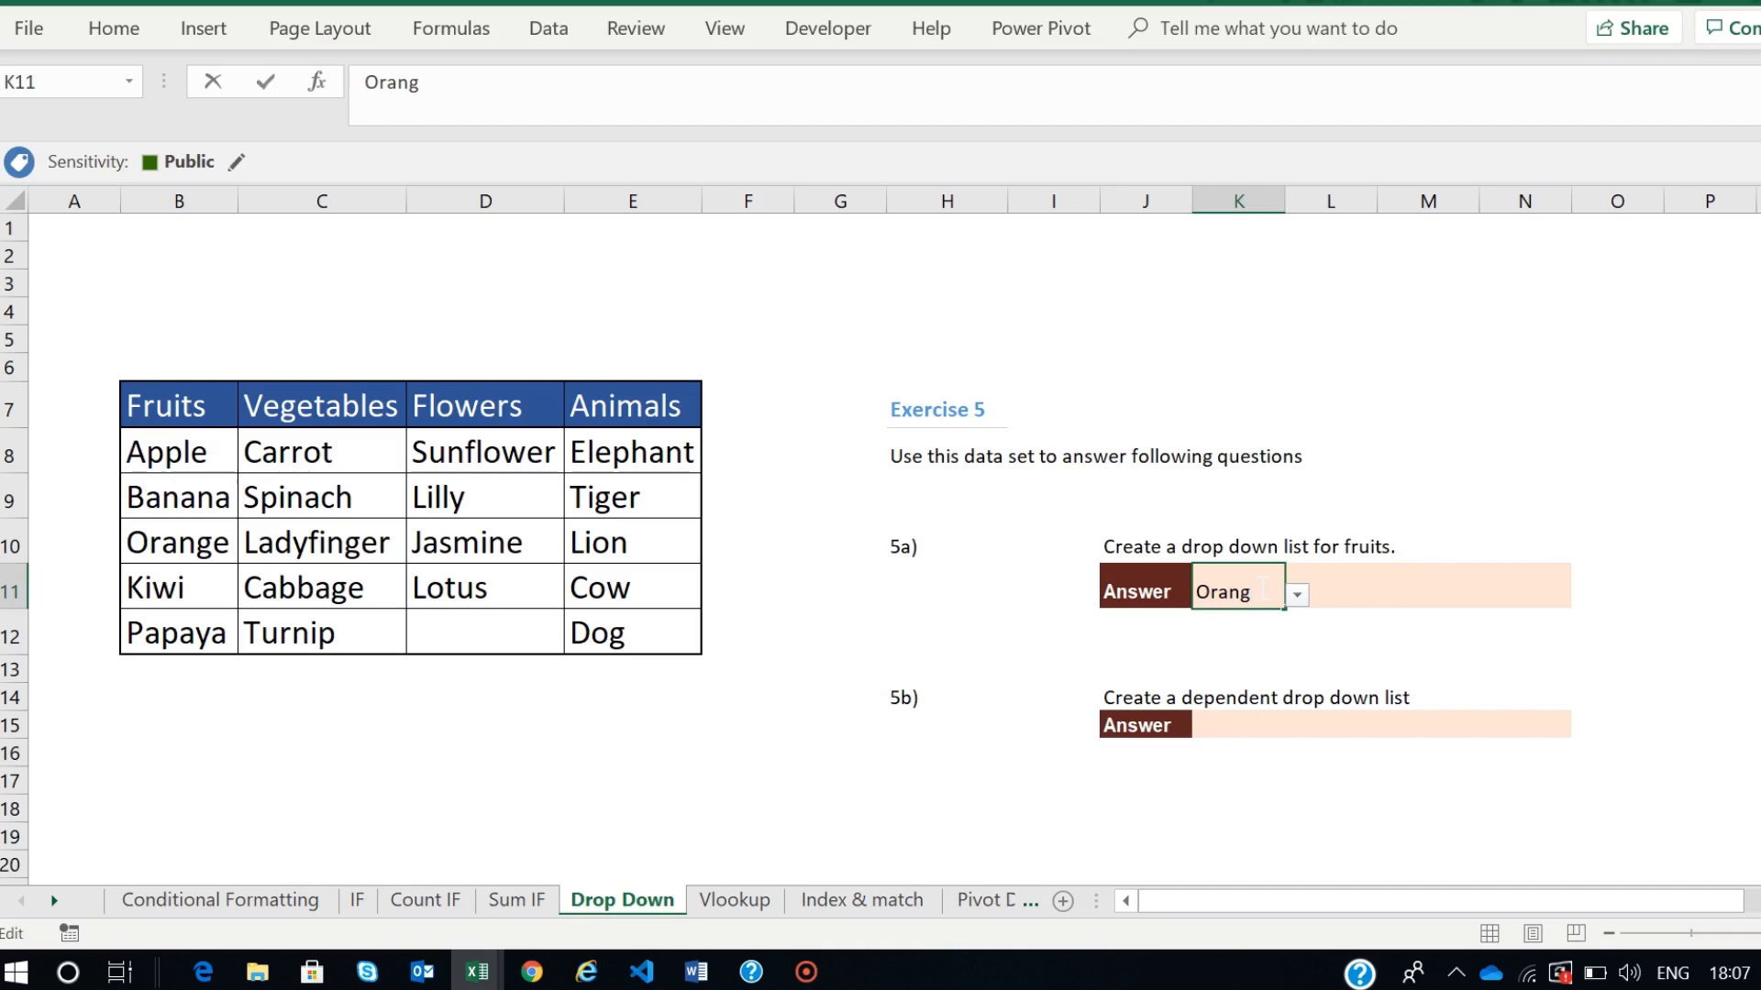
key("Return")
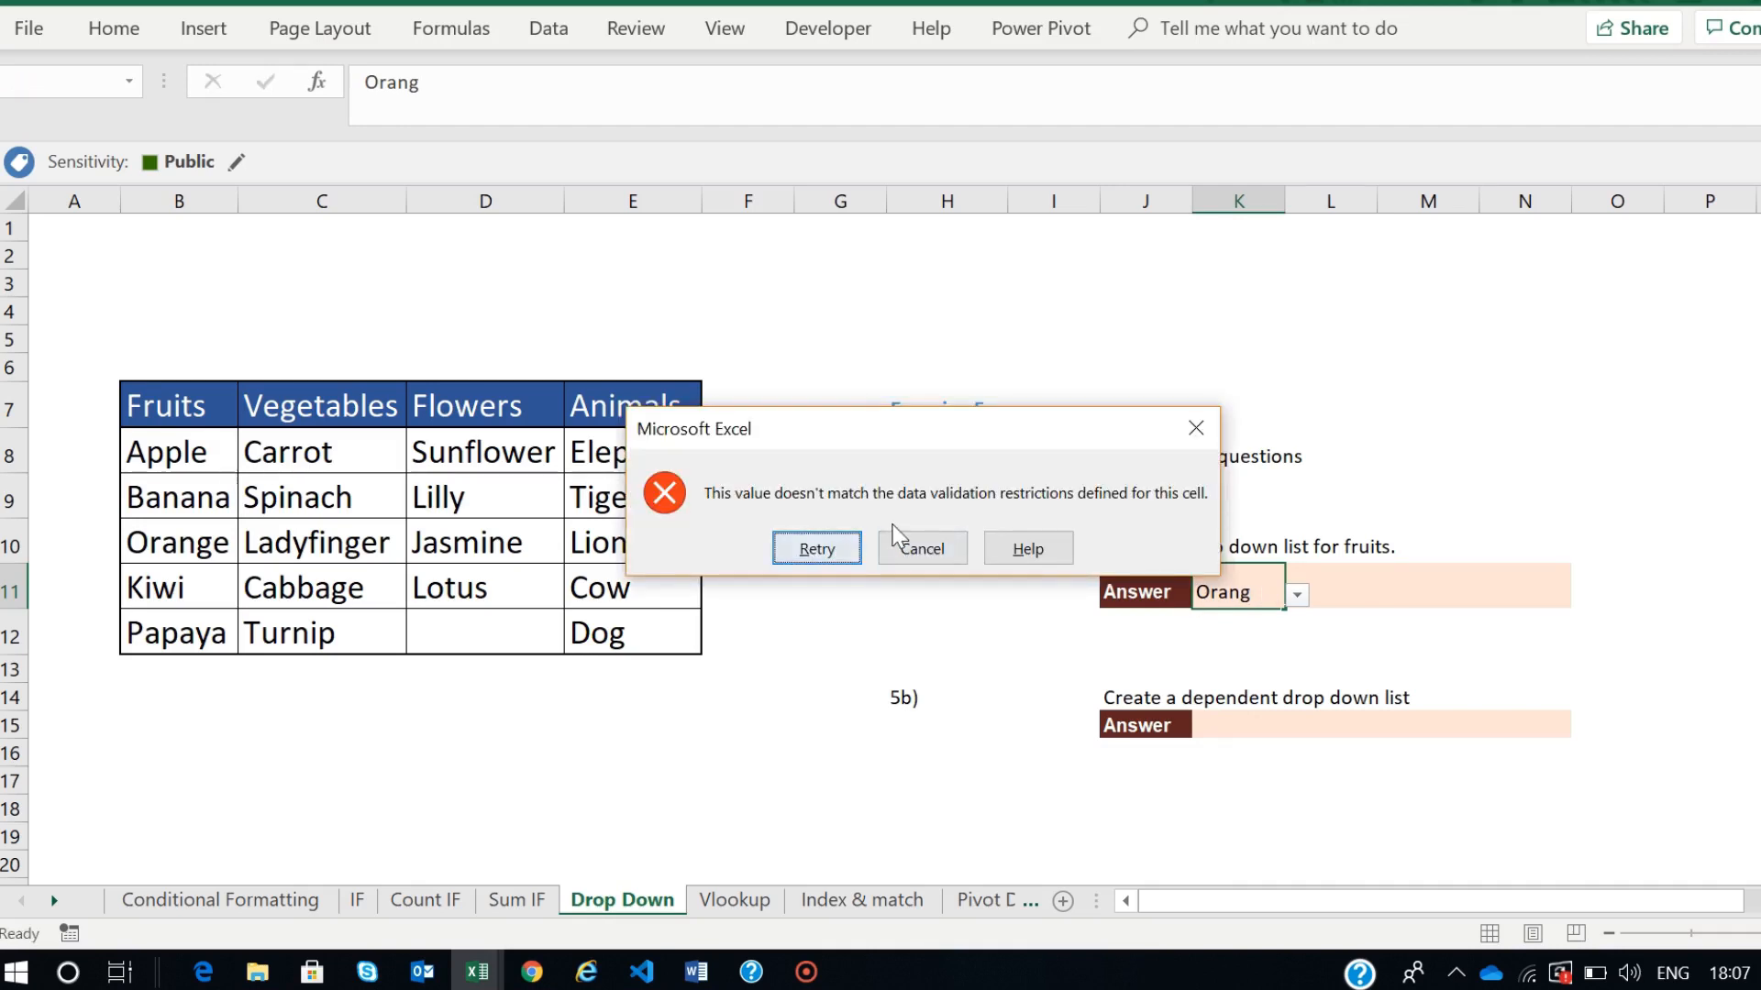
left_click(1197, 438)
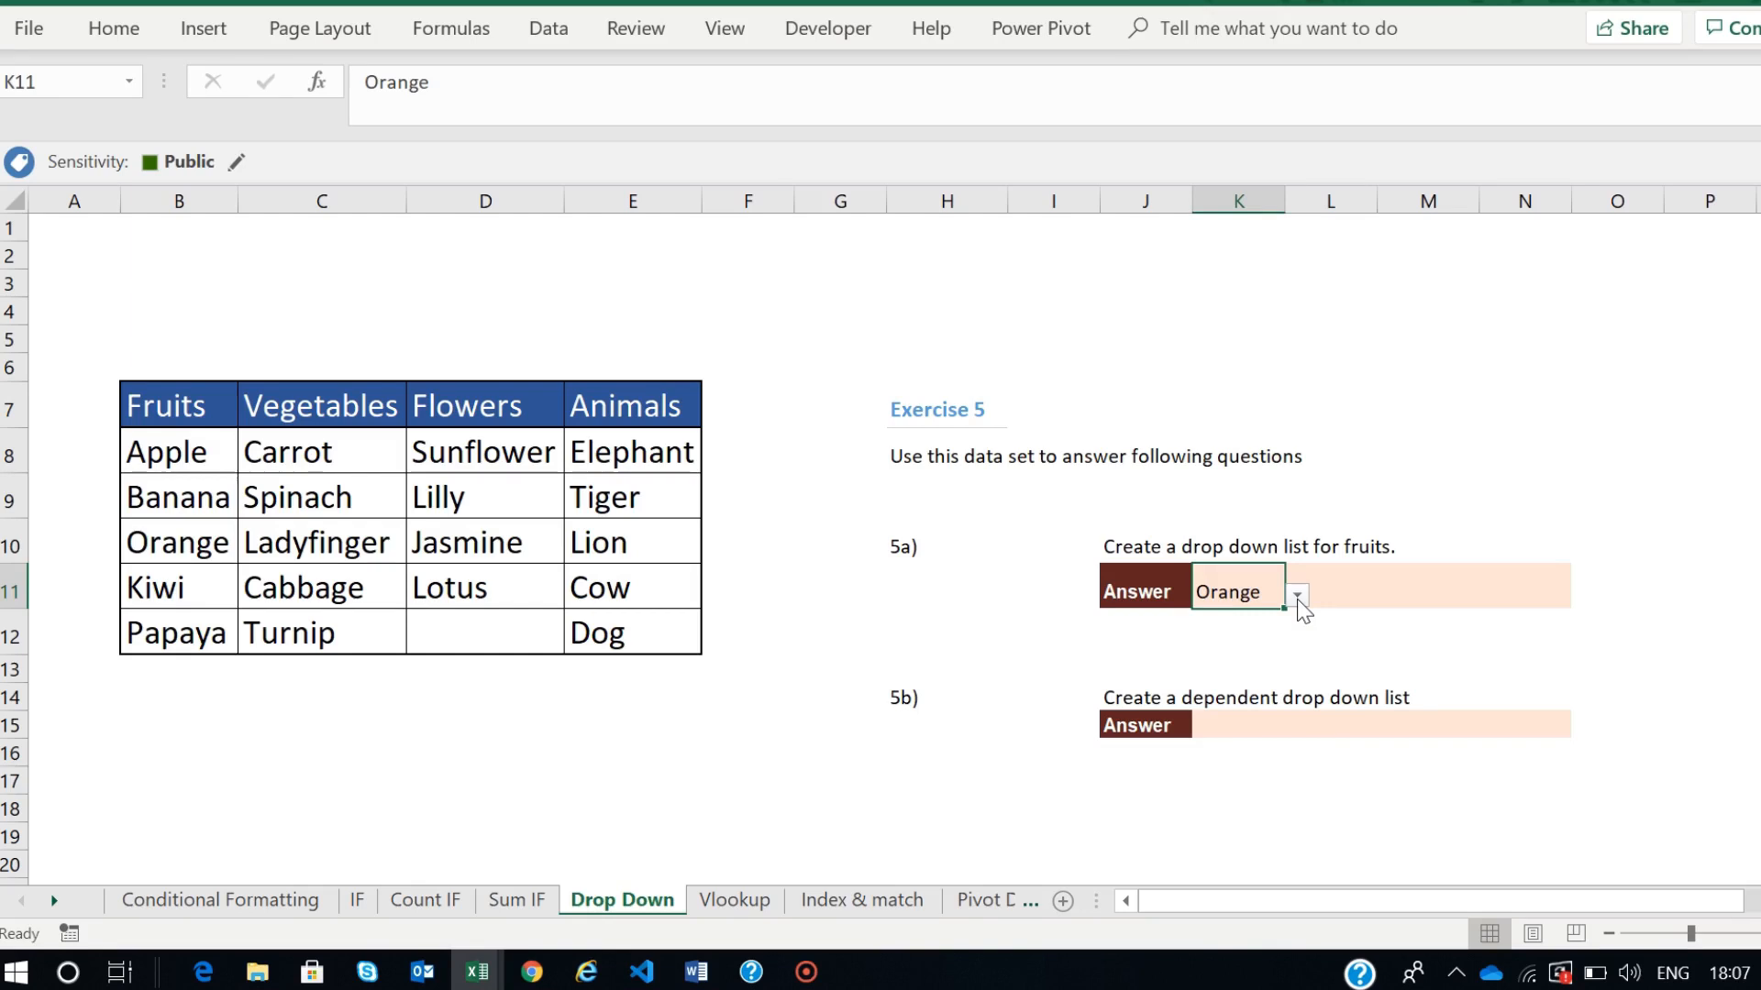
left_click(1043, 617)
left_click(1266, 594)
- Give K11 a Stop error alert 'Choose the correct value' and retest with 'Orane'
left_click(548, 29)
left_click(1434, 130)
left_click(1477, 162)
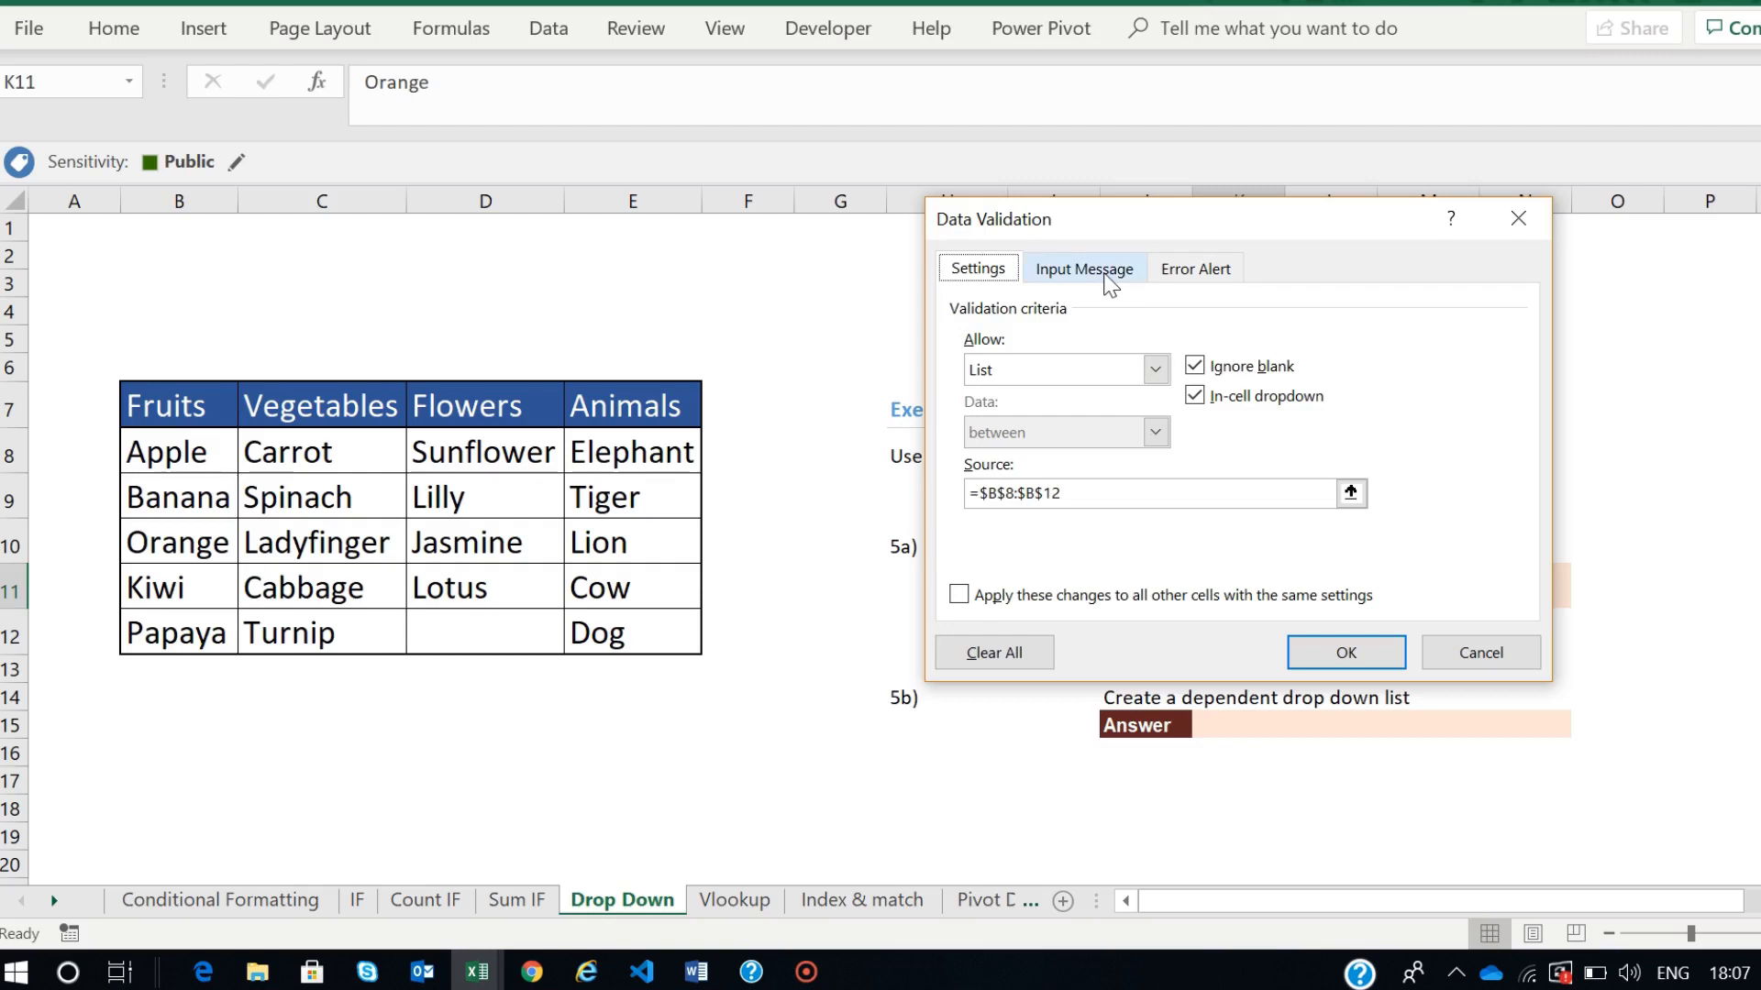
left_click(1192, 271)
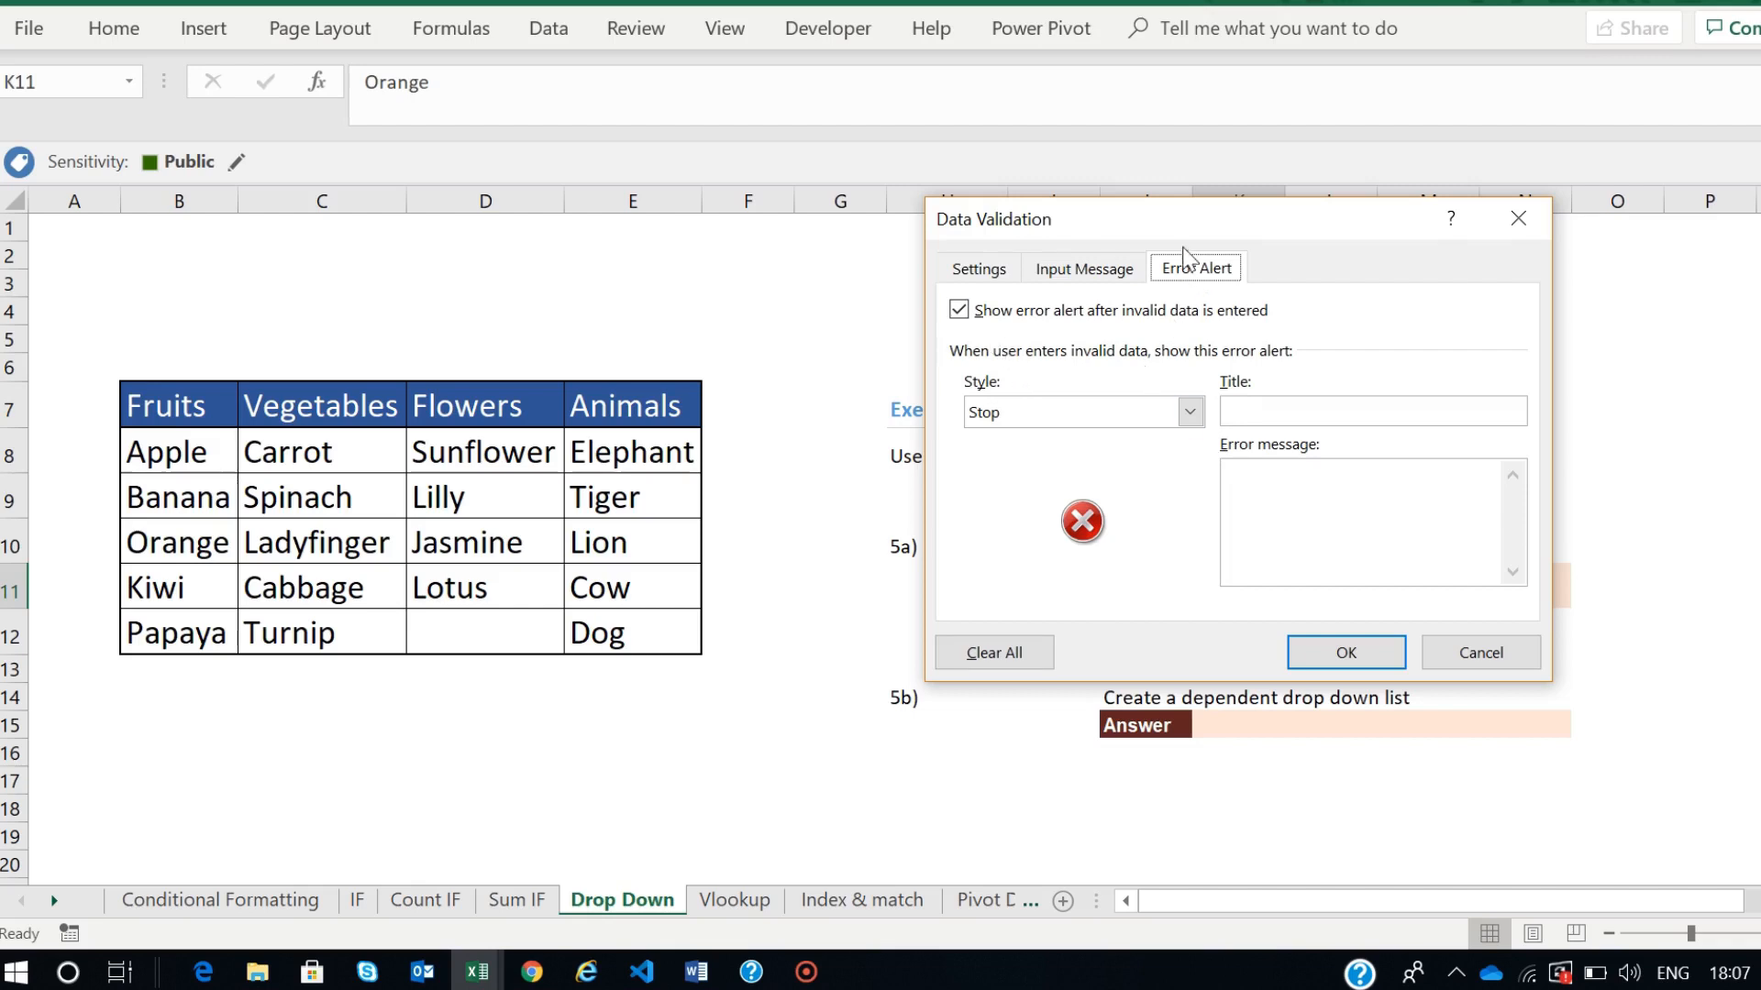
left_click(1257, 407)
left_click(1261, 487)
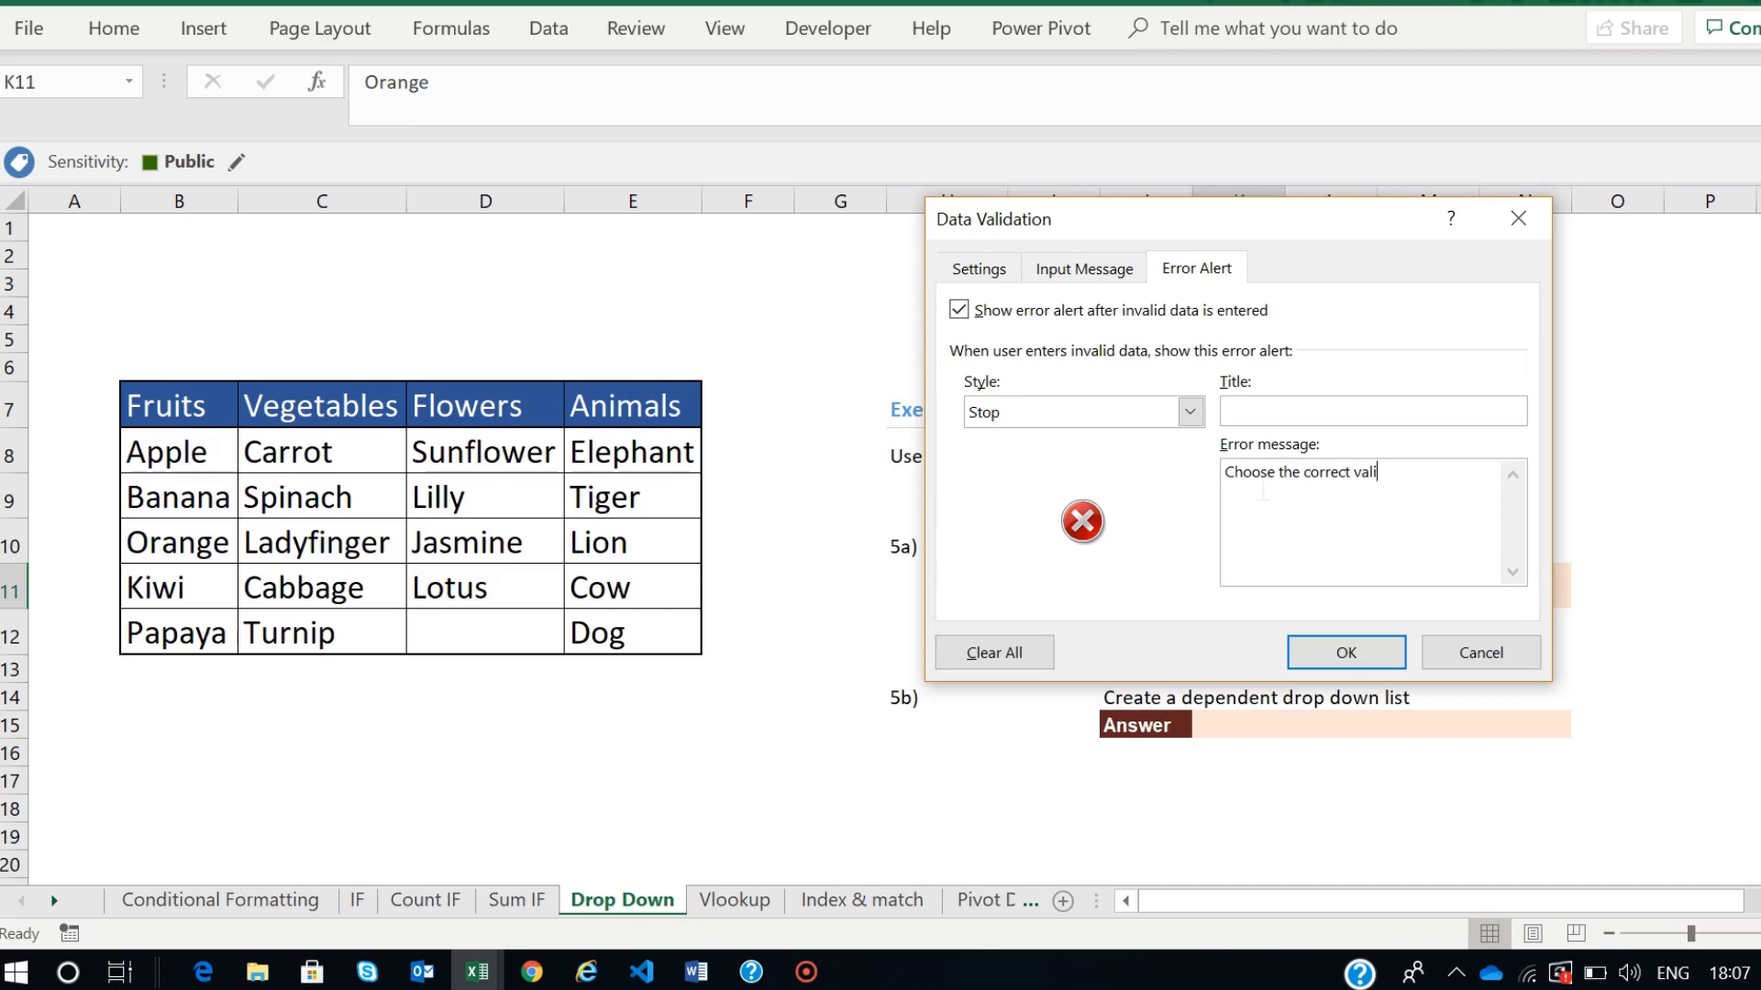
left_click(1188, 412)
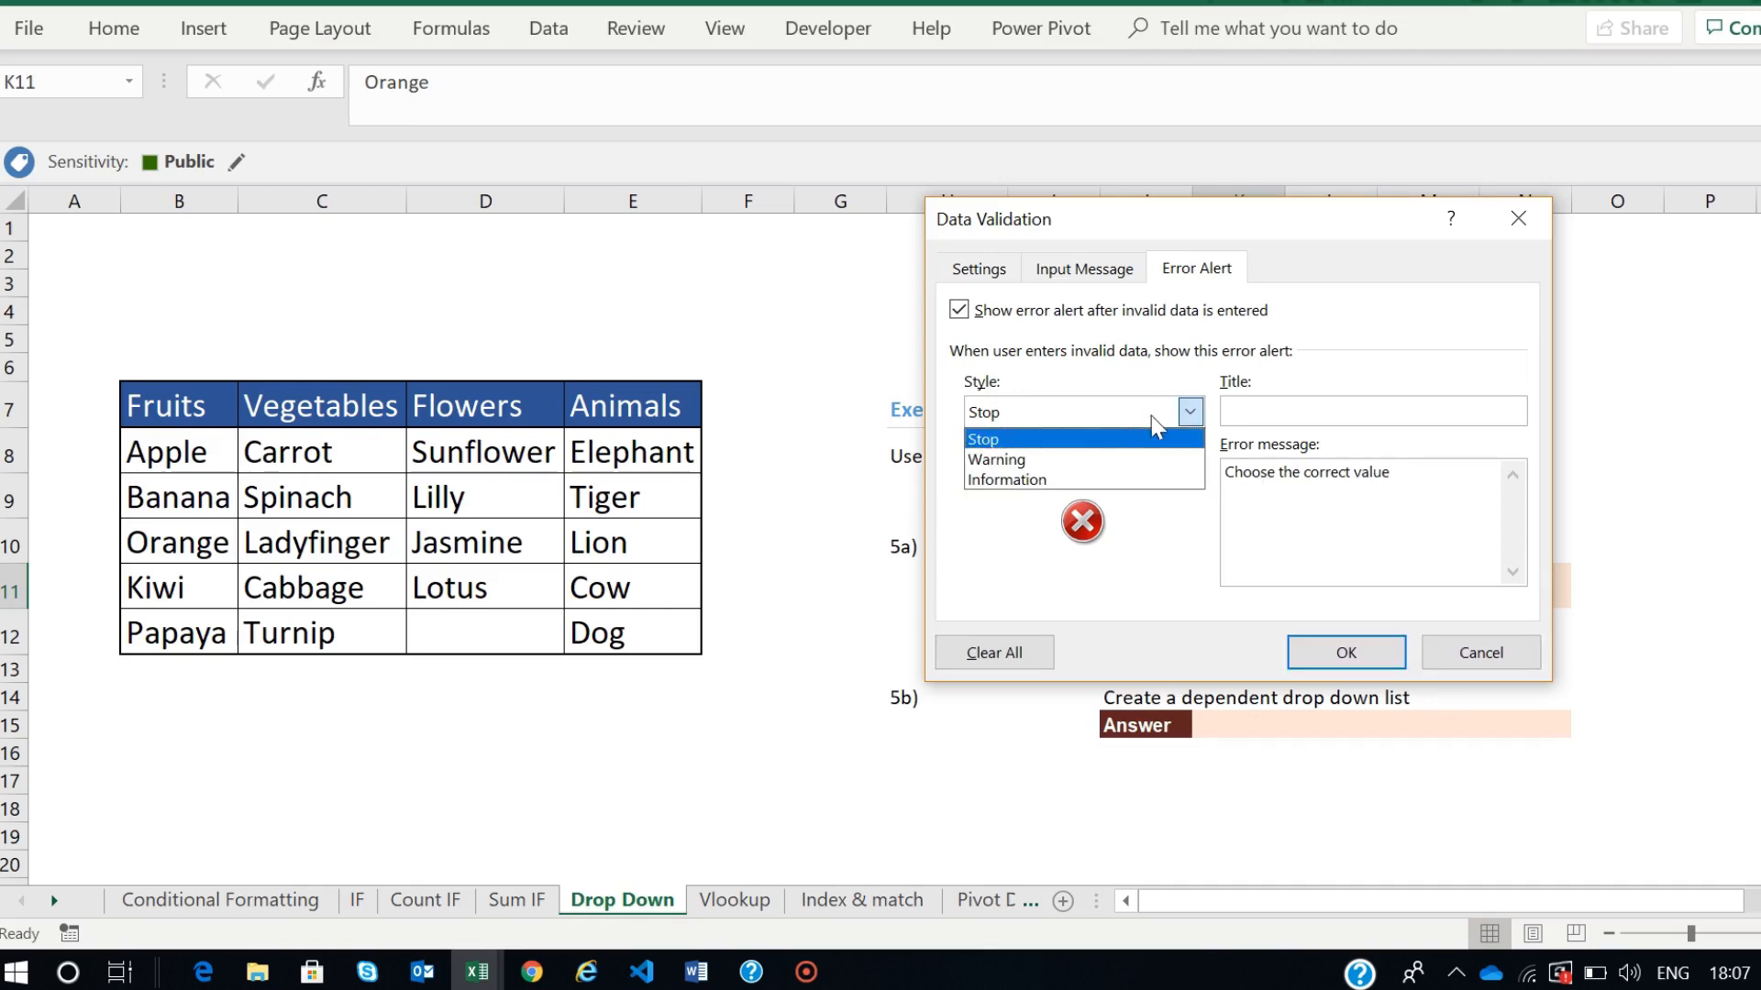
left_click(1164, 410)
left_click(1339, 650)
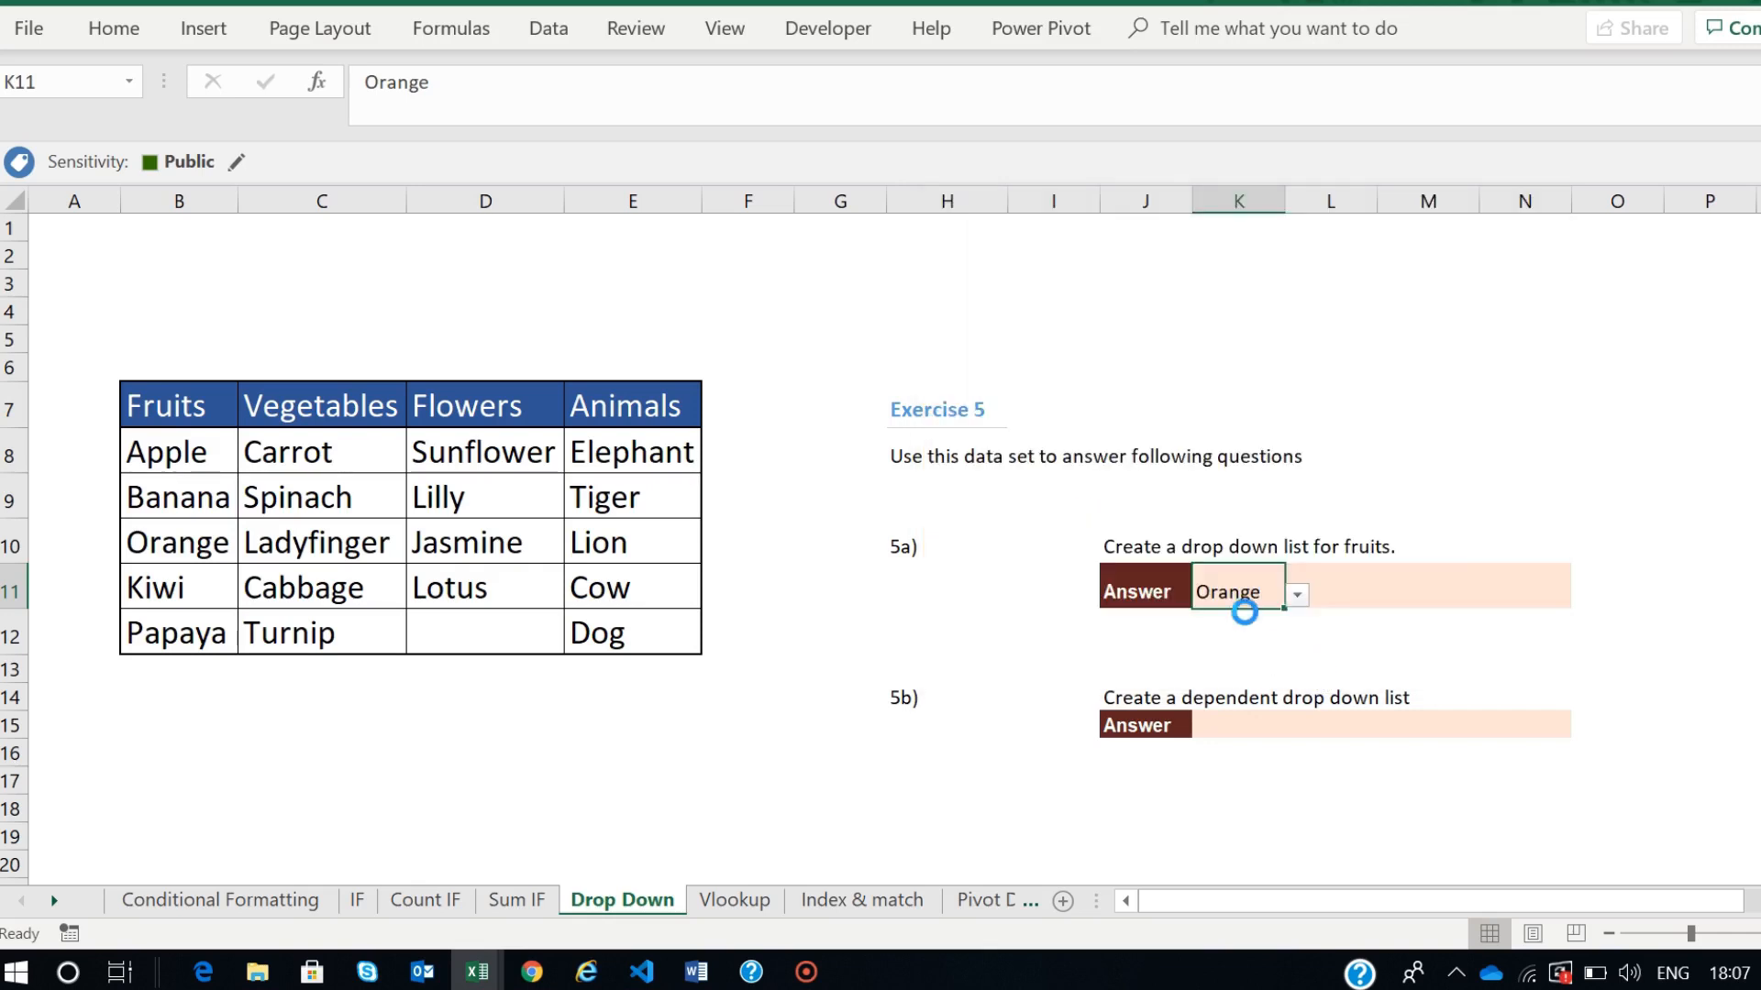
double_click(1252, 595)
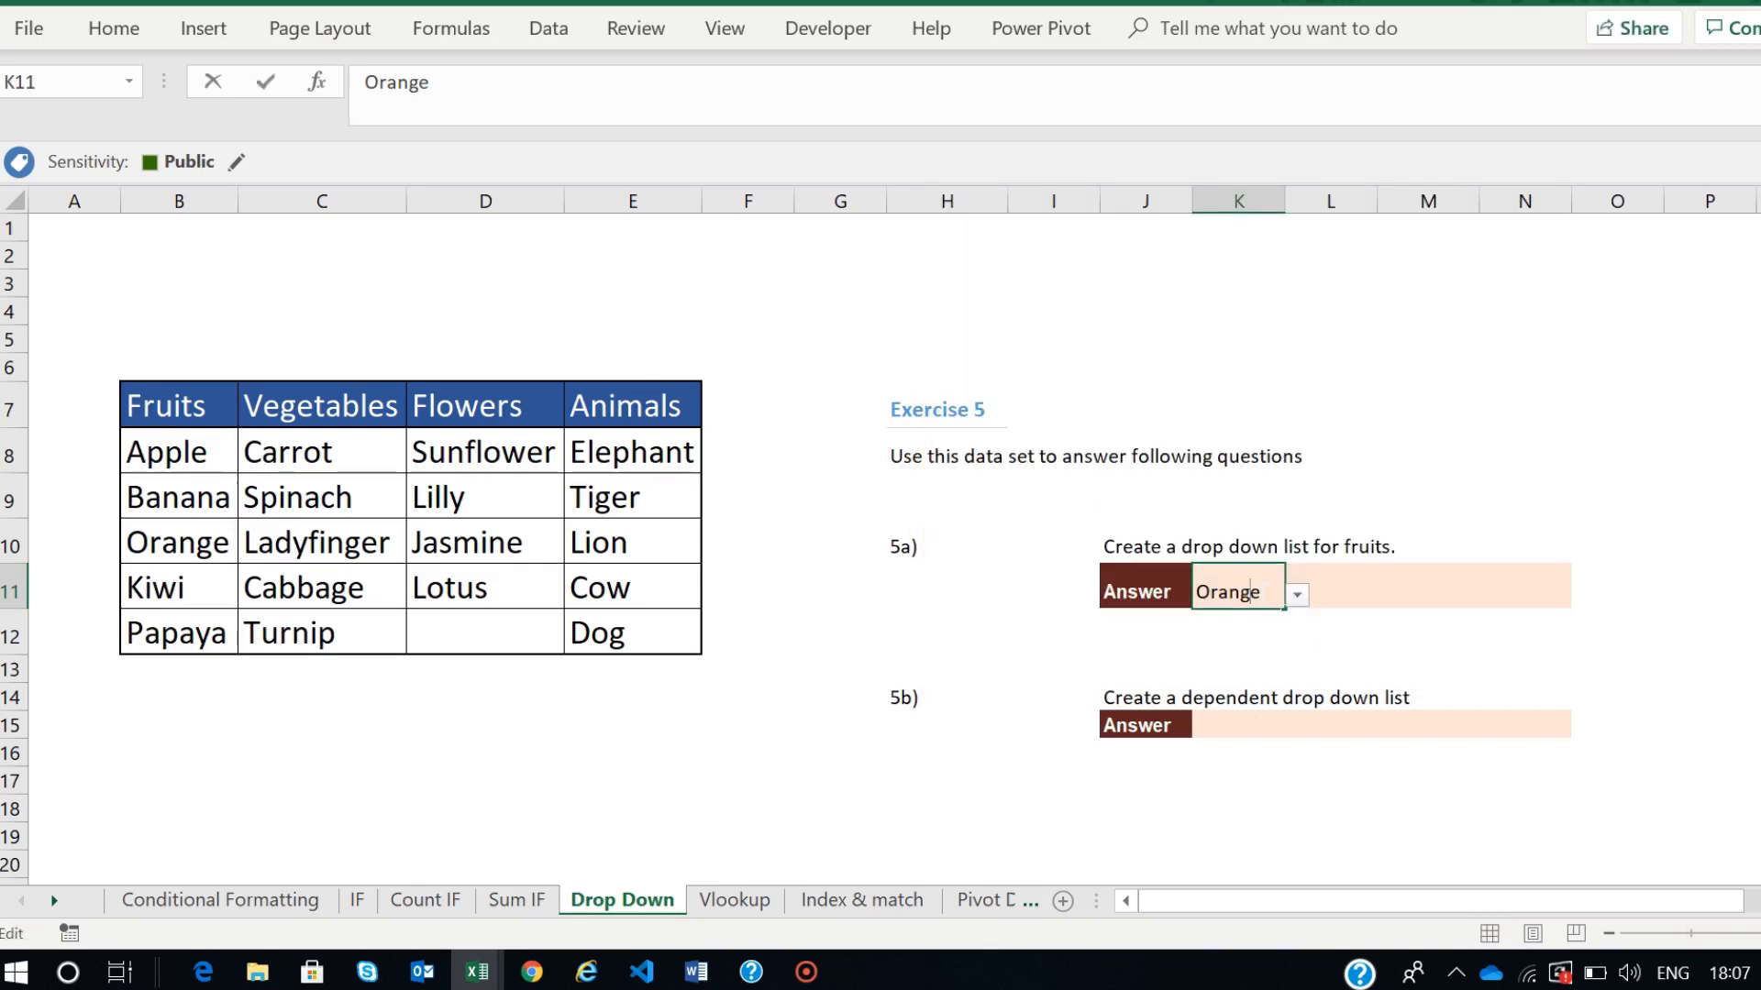
key("Return")
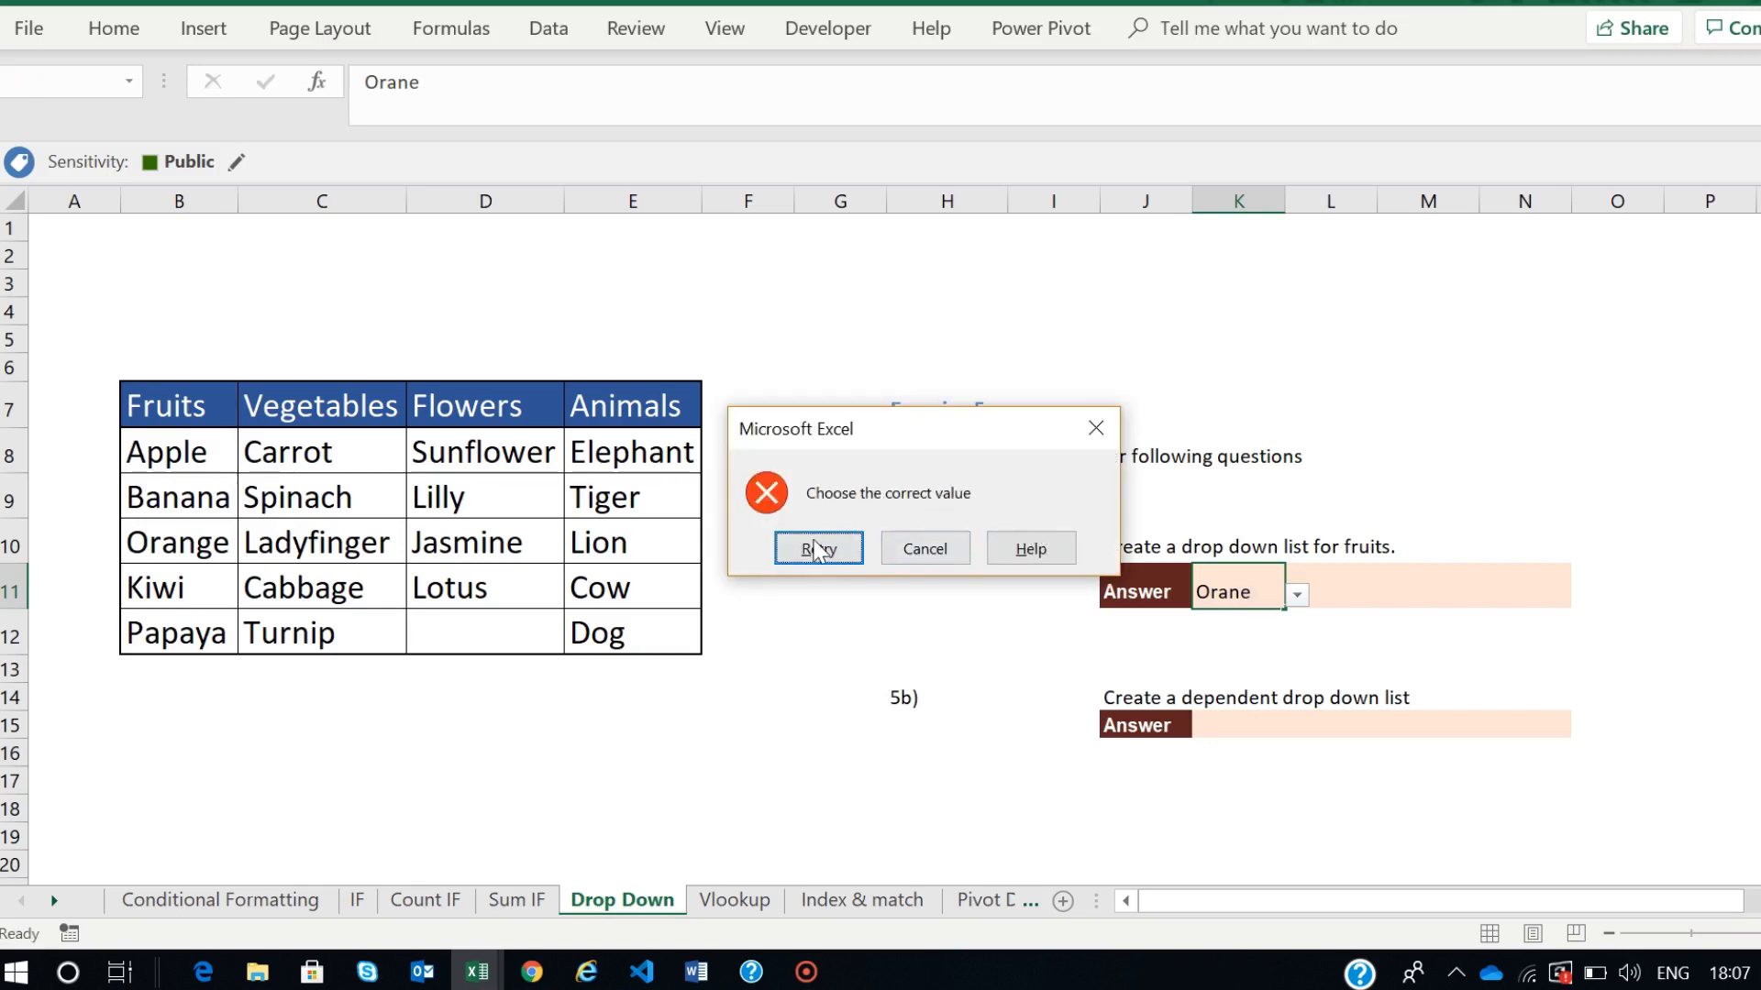
left_click(1096, 429)
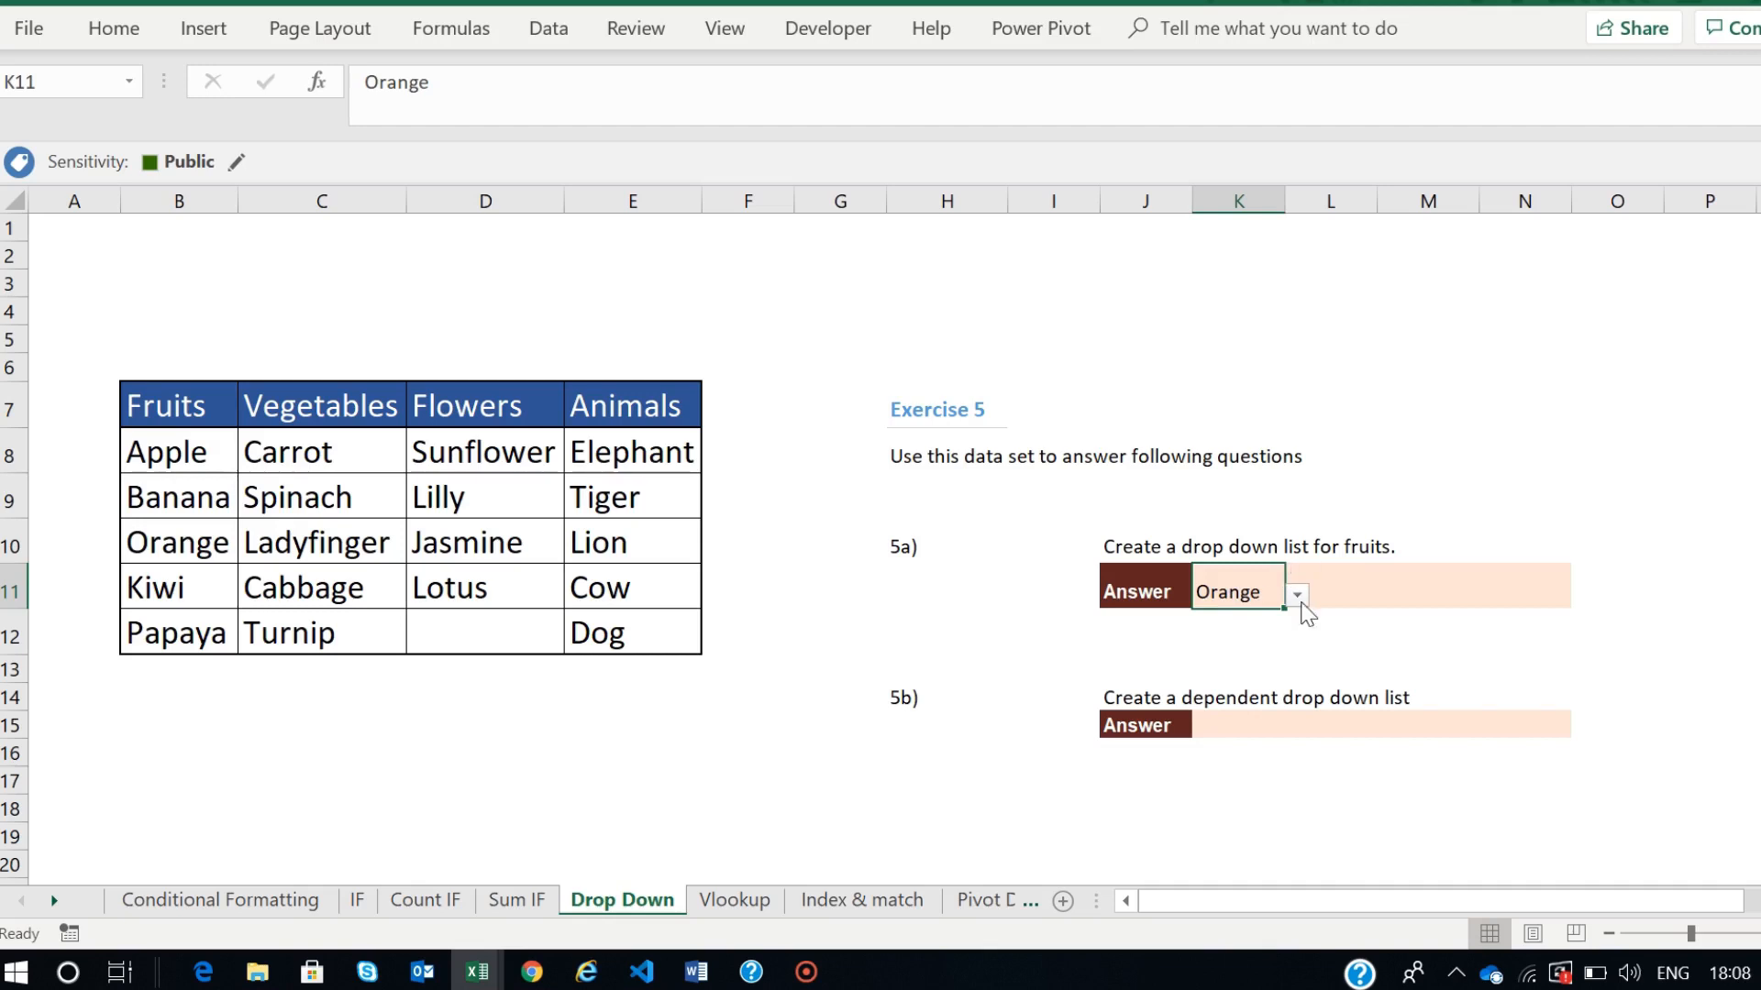
left_click(1219, 726)
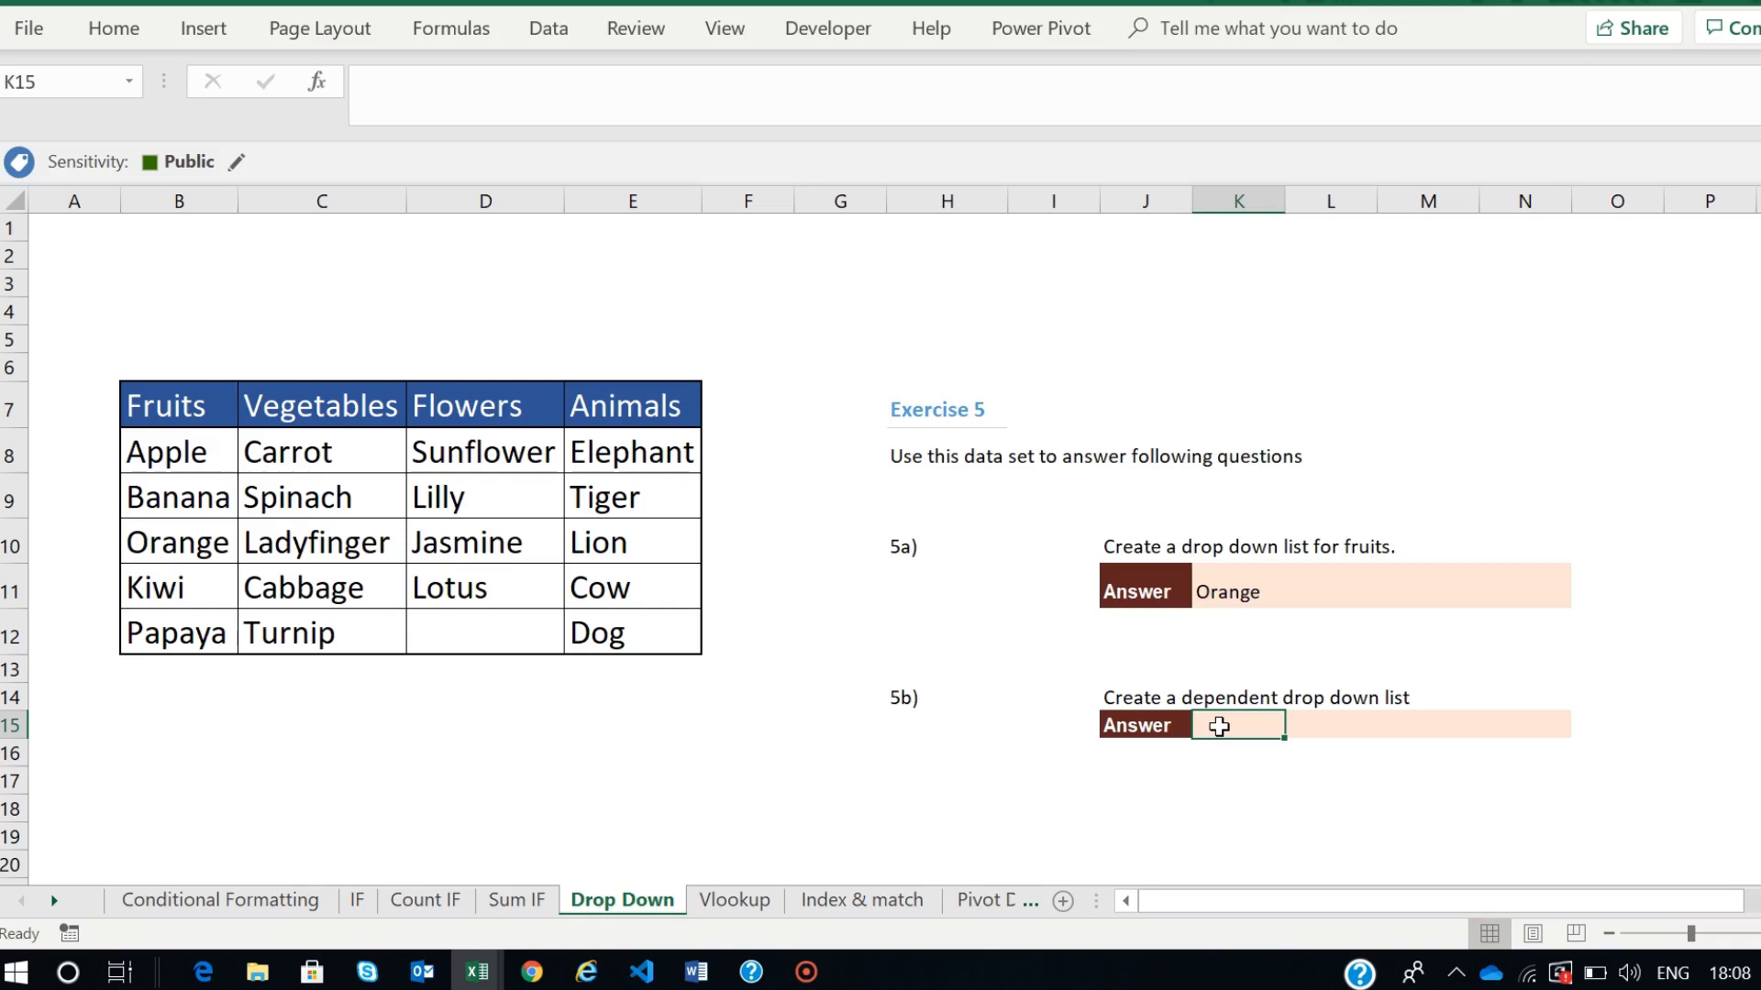
left_click(1147, 756)
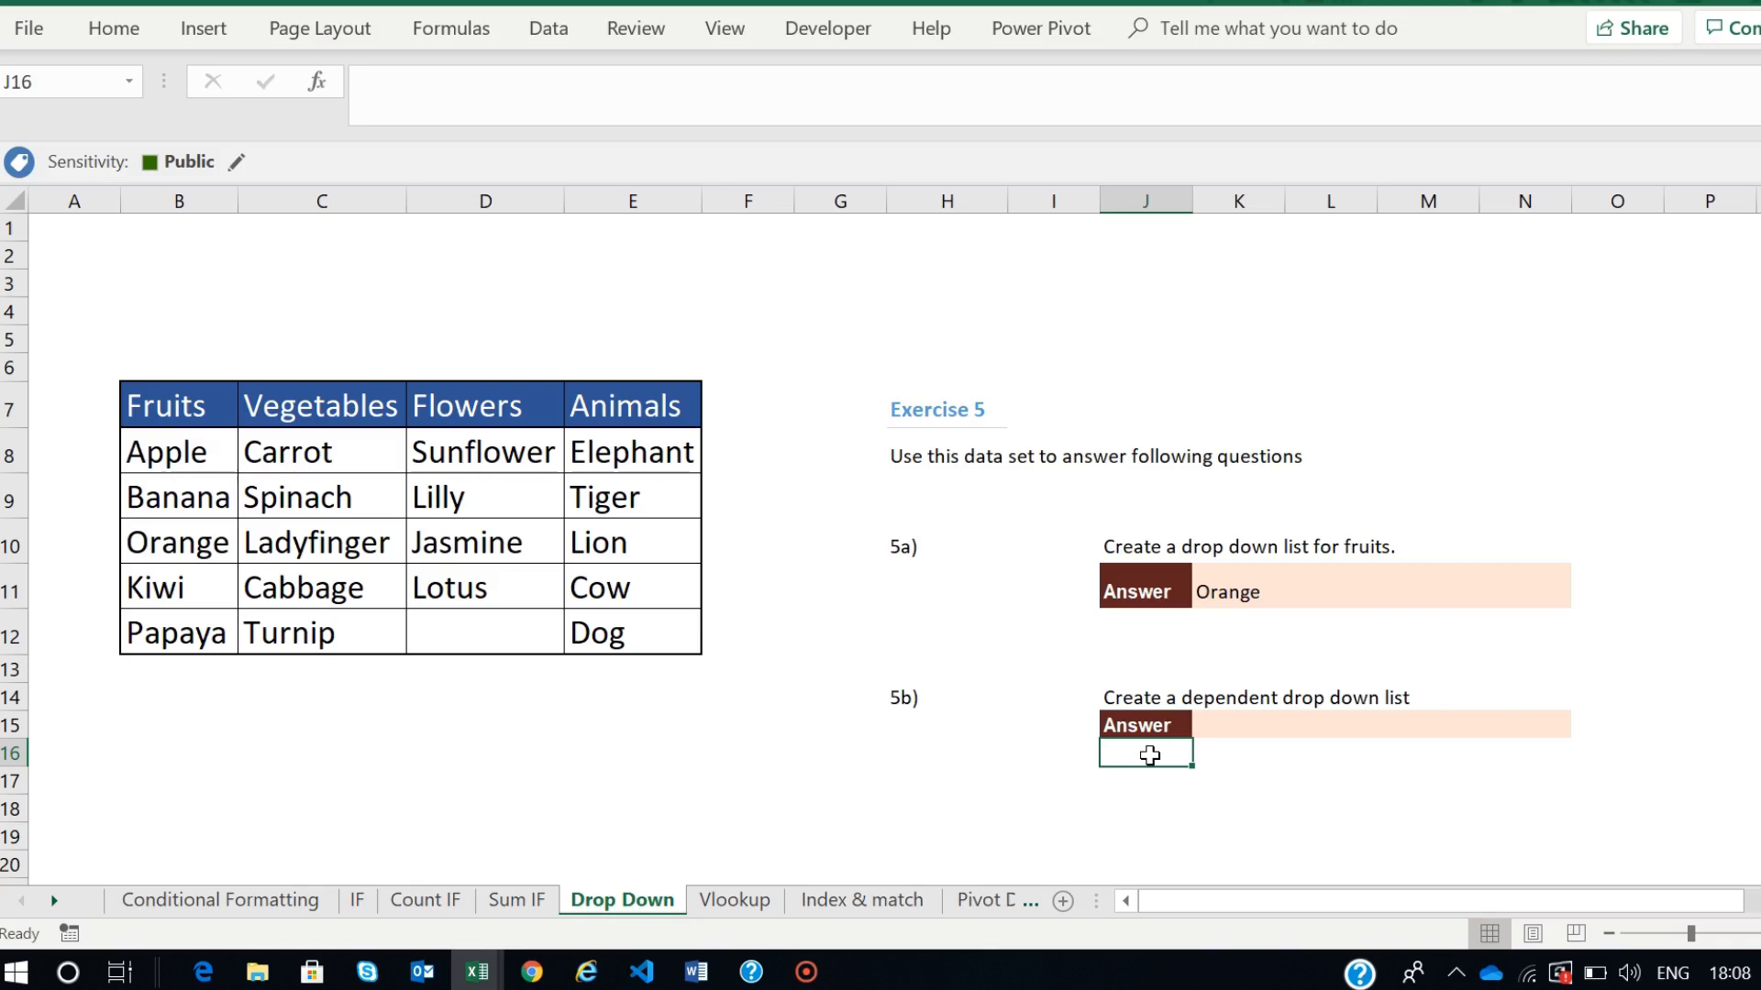
left_click(1224, 755)
left_click(1162, 751)
left_click_drag(145, 399, 615, 397)
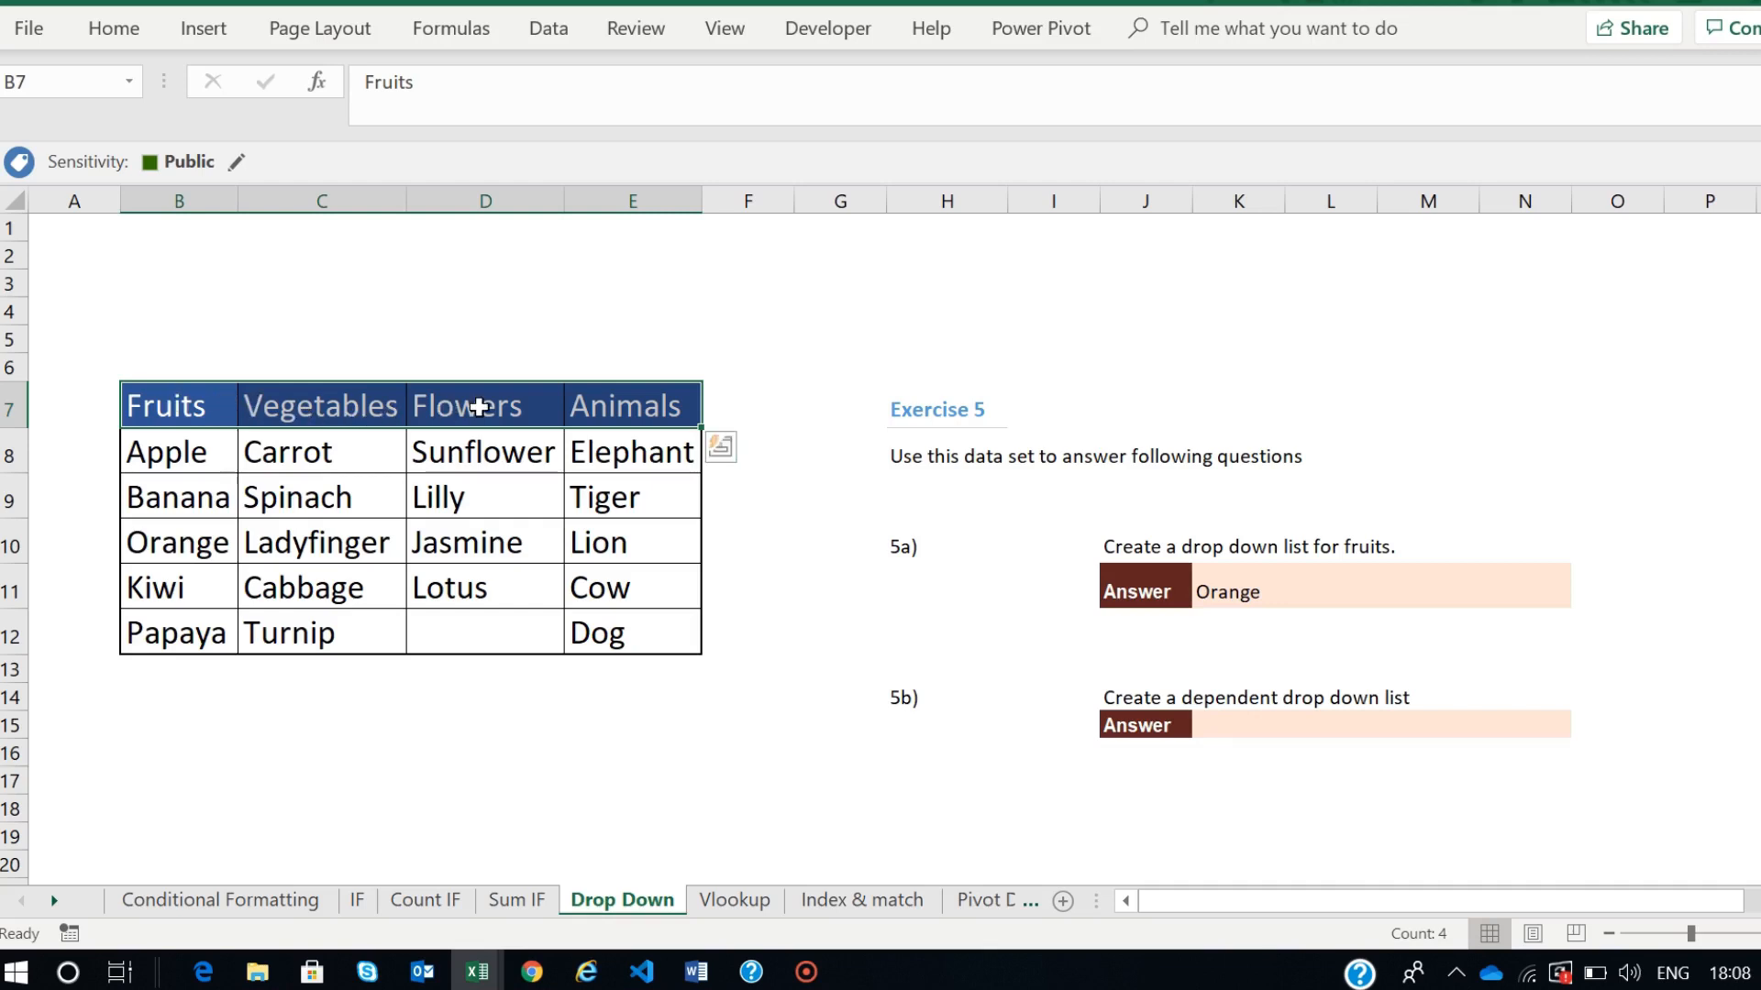
left_click(1128, 754)
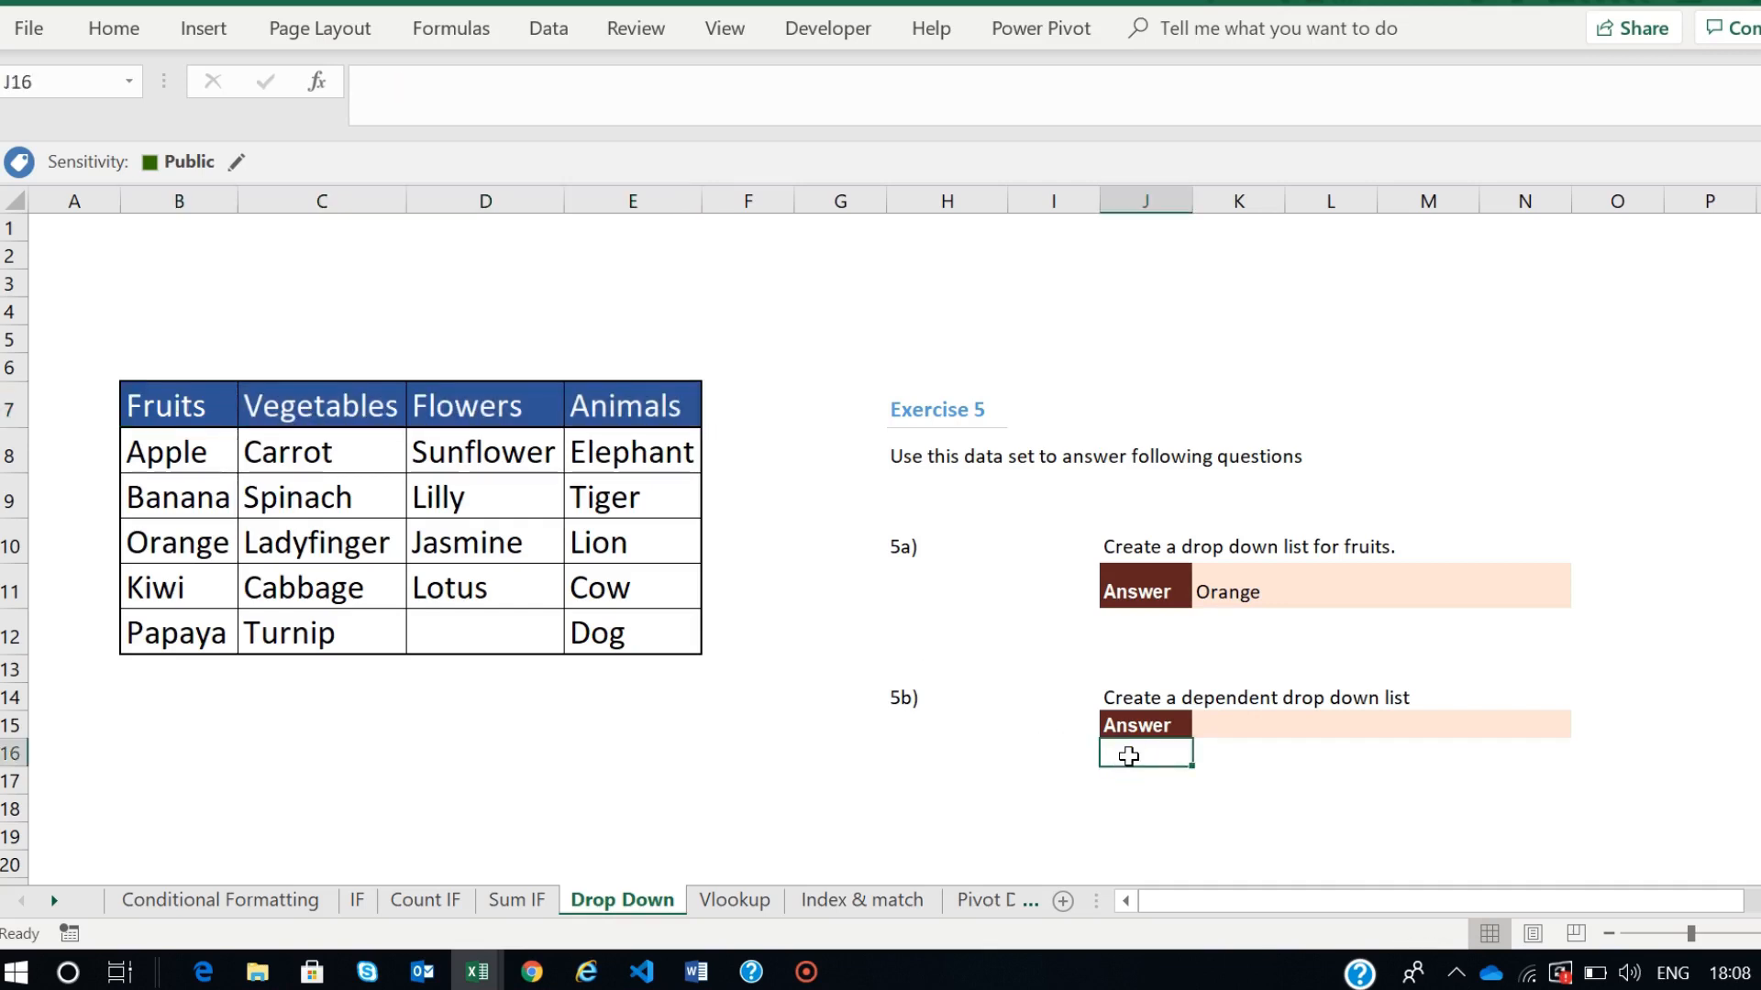
left_click(195, 406)
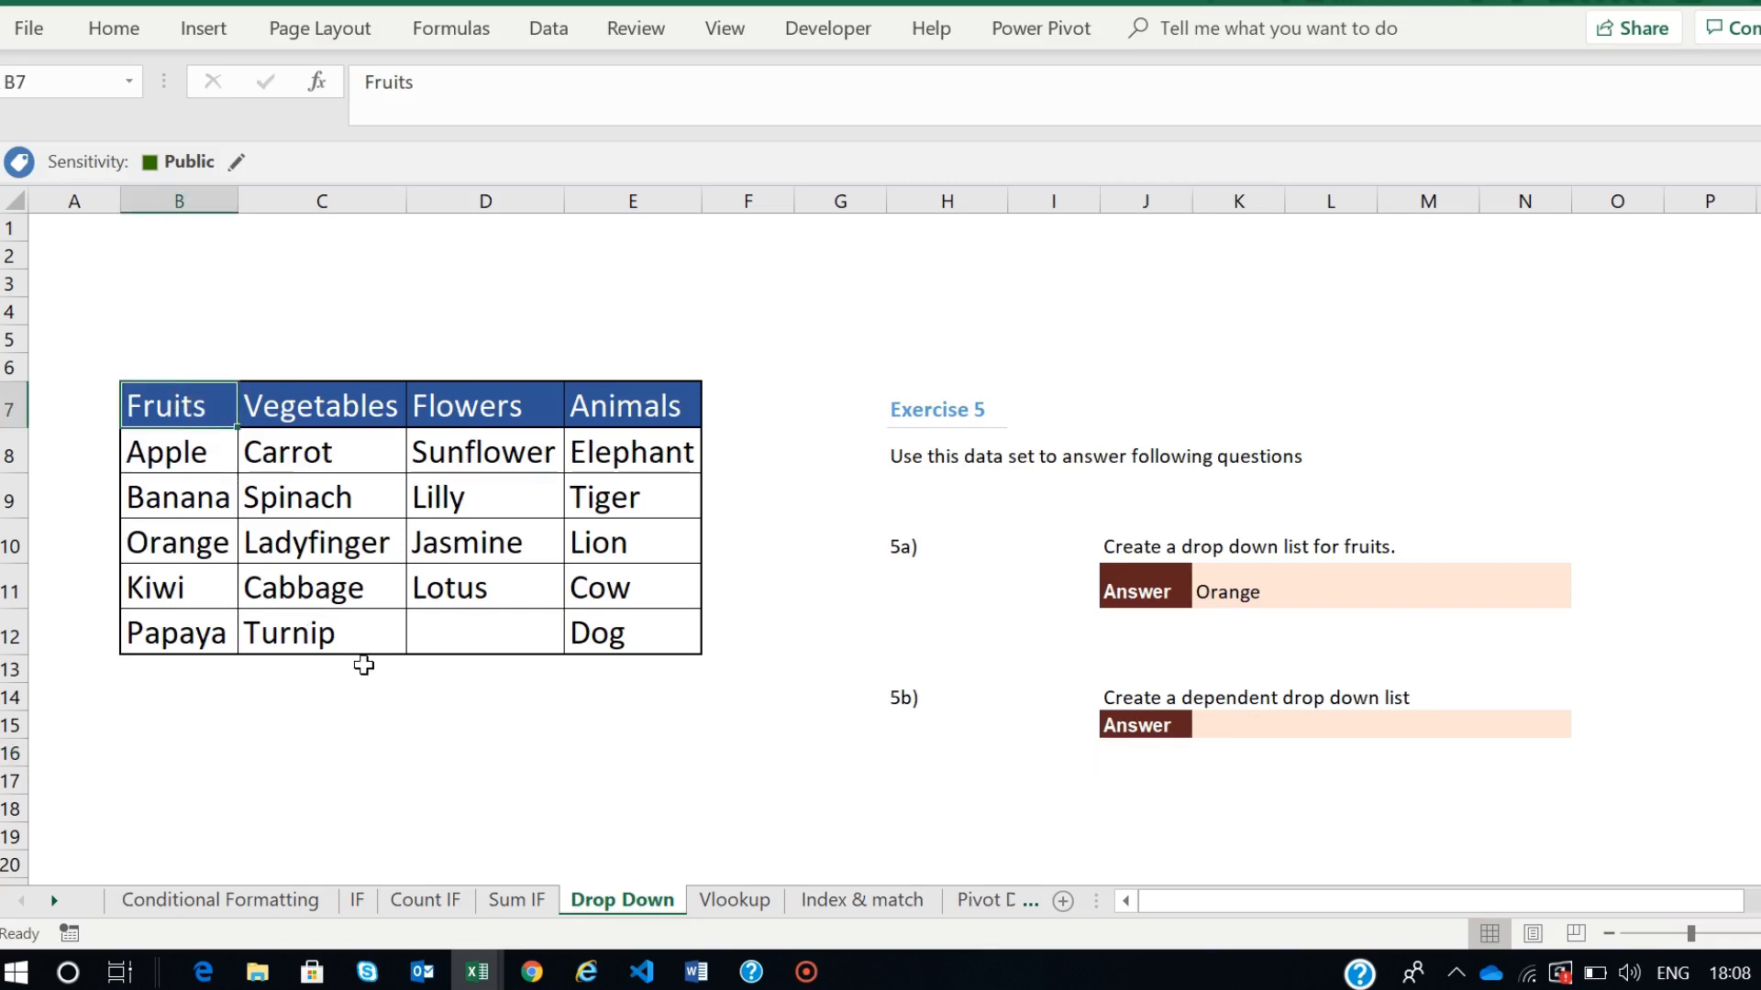
left_click(1241, 756)
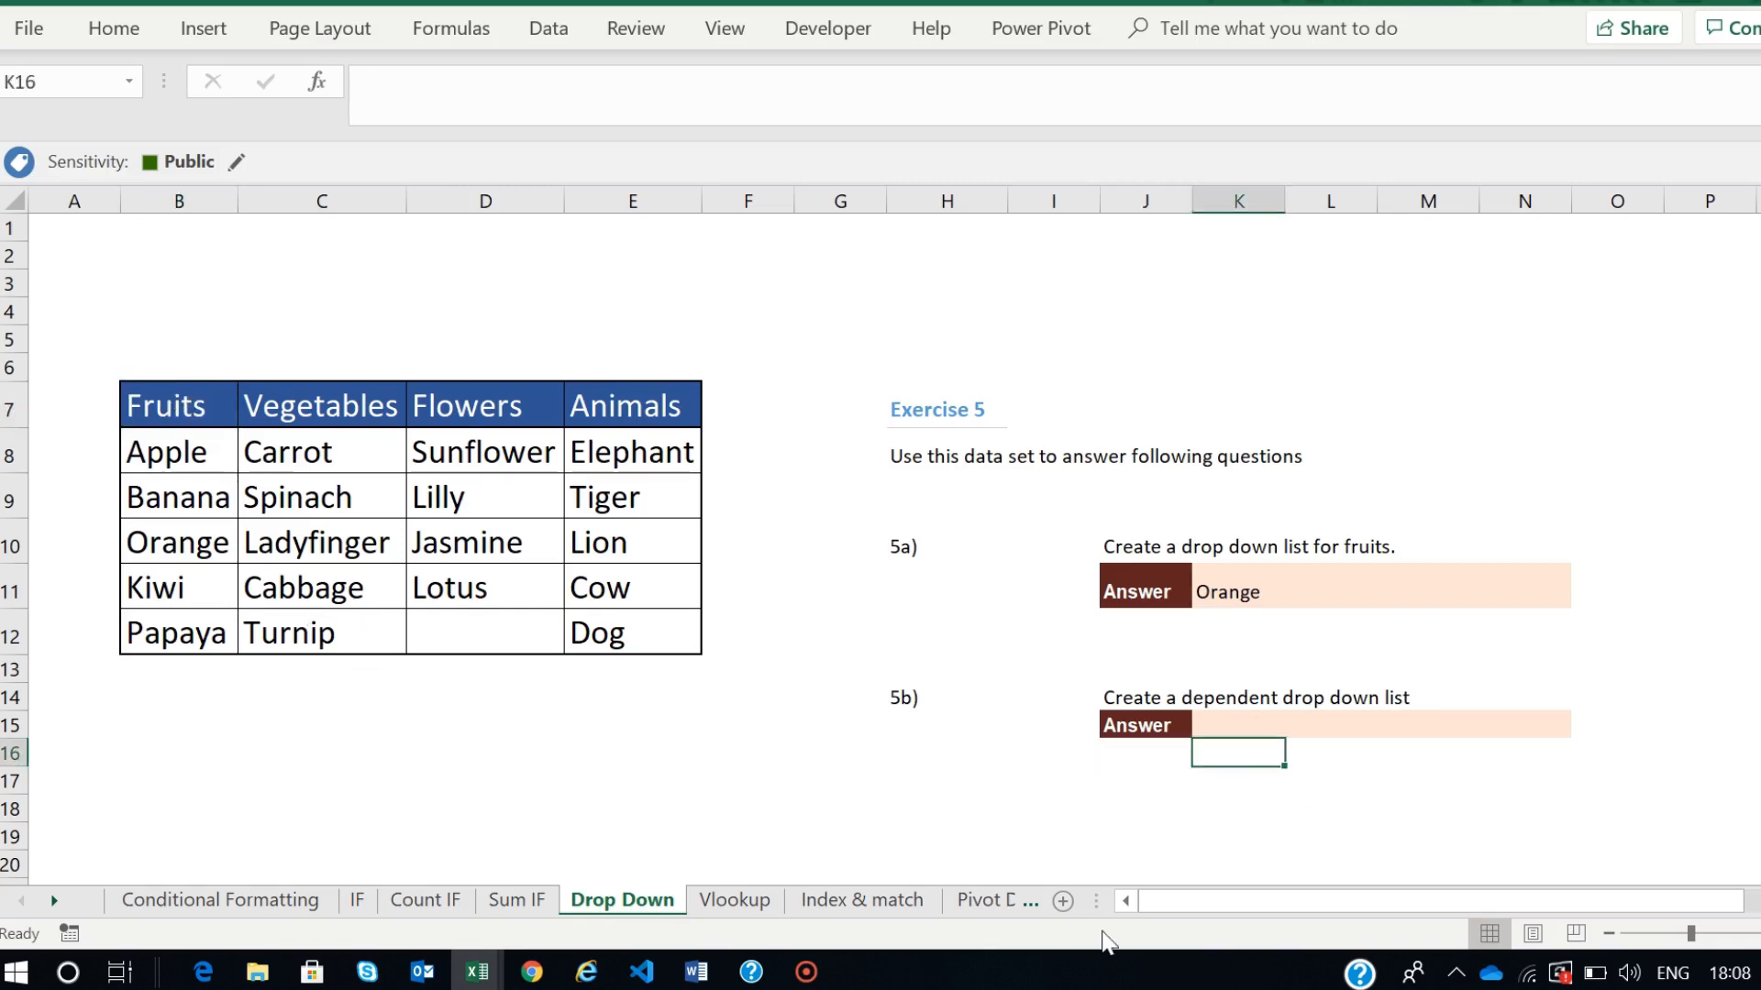
left_click_drag(147, 451, 174, 635)
left_click(298, 461)
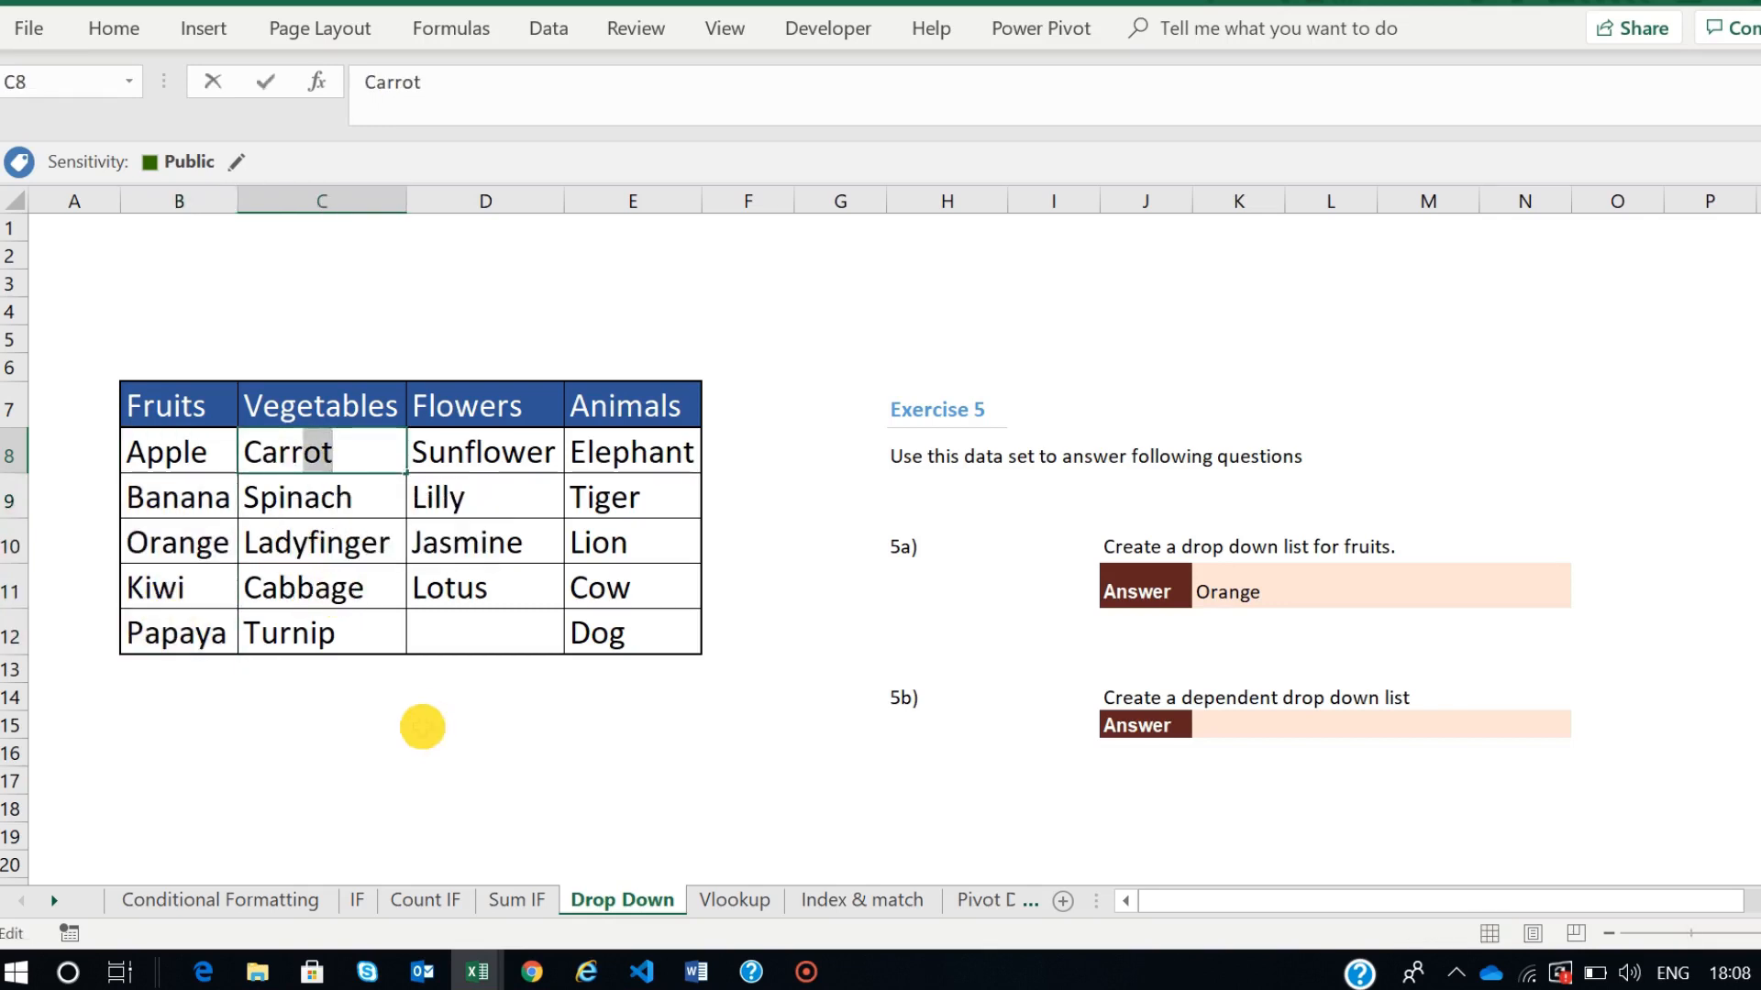
left_click(421, 724)
left_click(1142, 756)
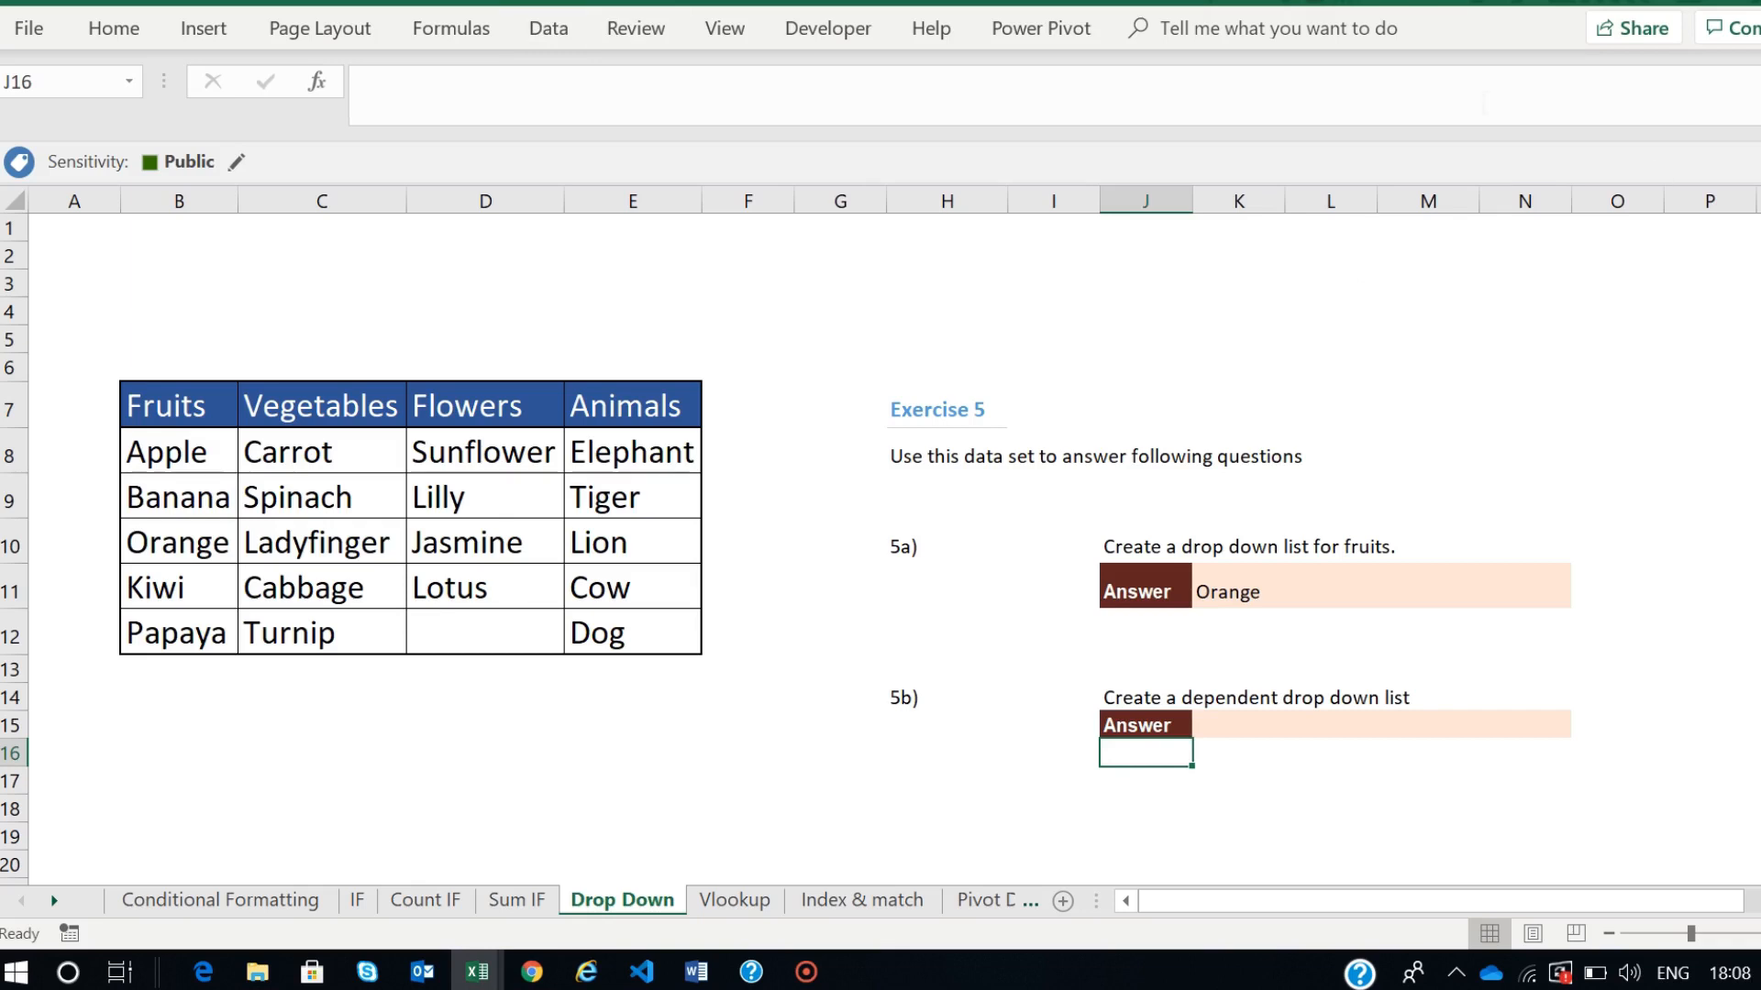
- Add List data validation to J16 with source =$B$7:$E$7
left_click(567, 33)
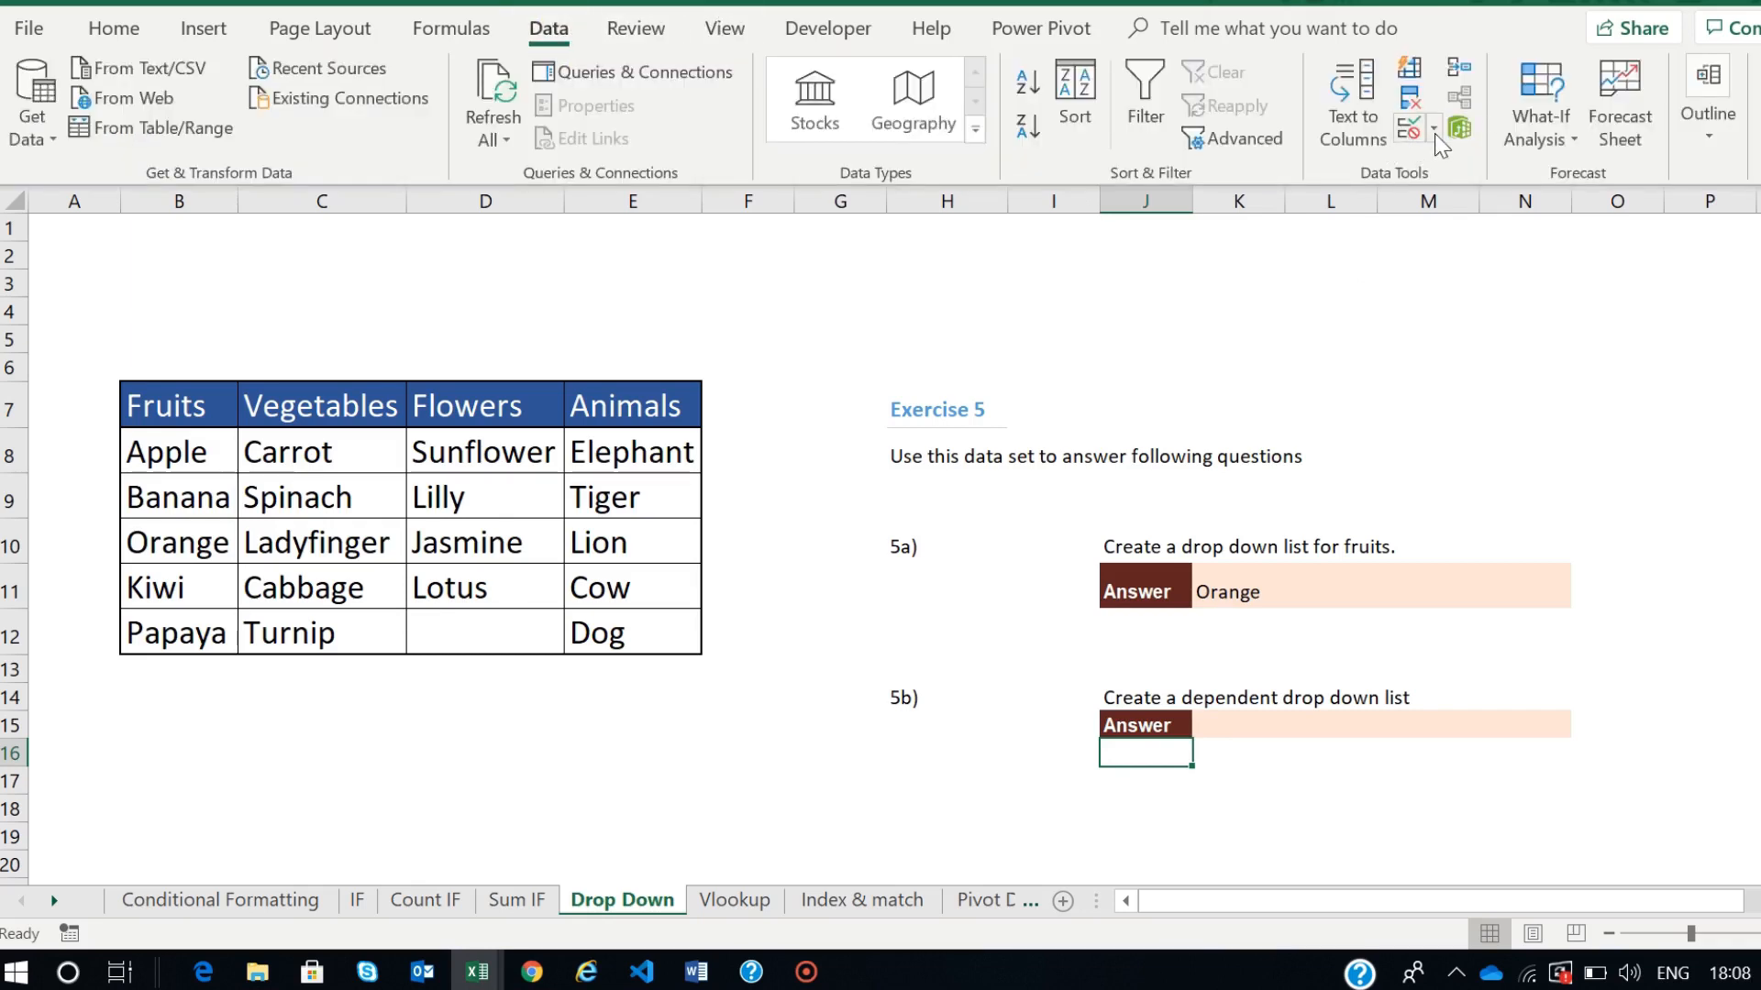
left_click(1434, 134)
left_click(1460, 157)
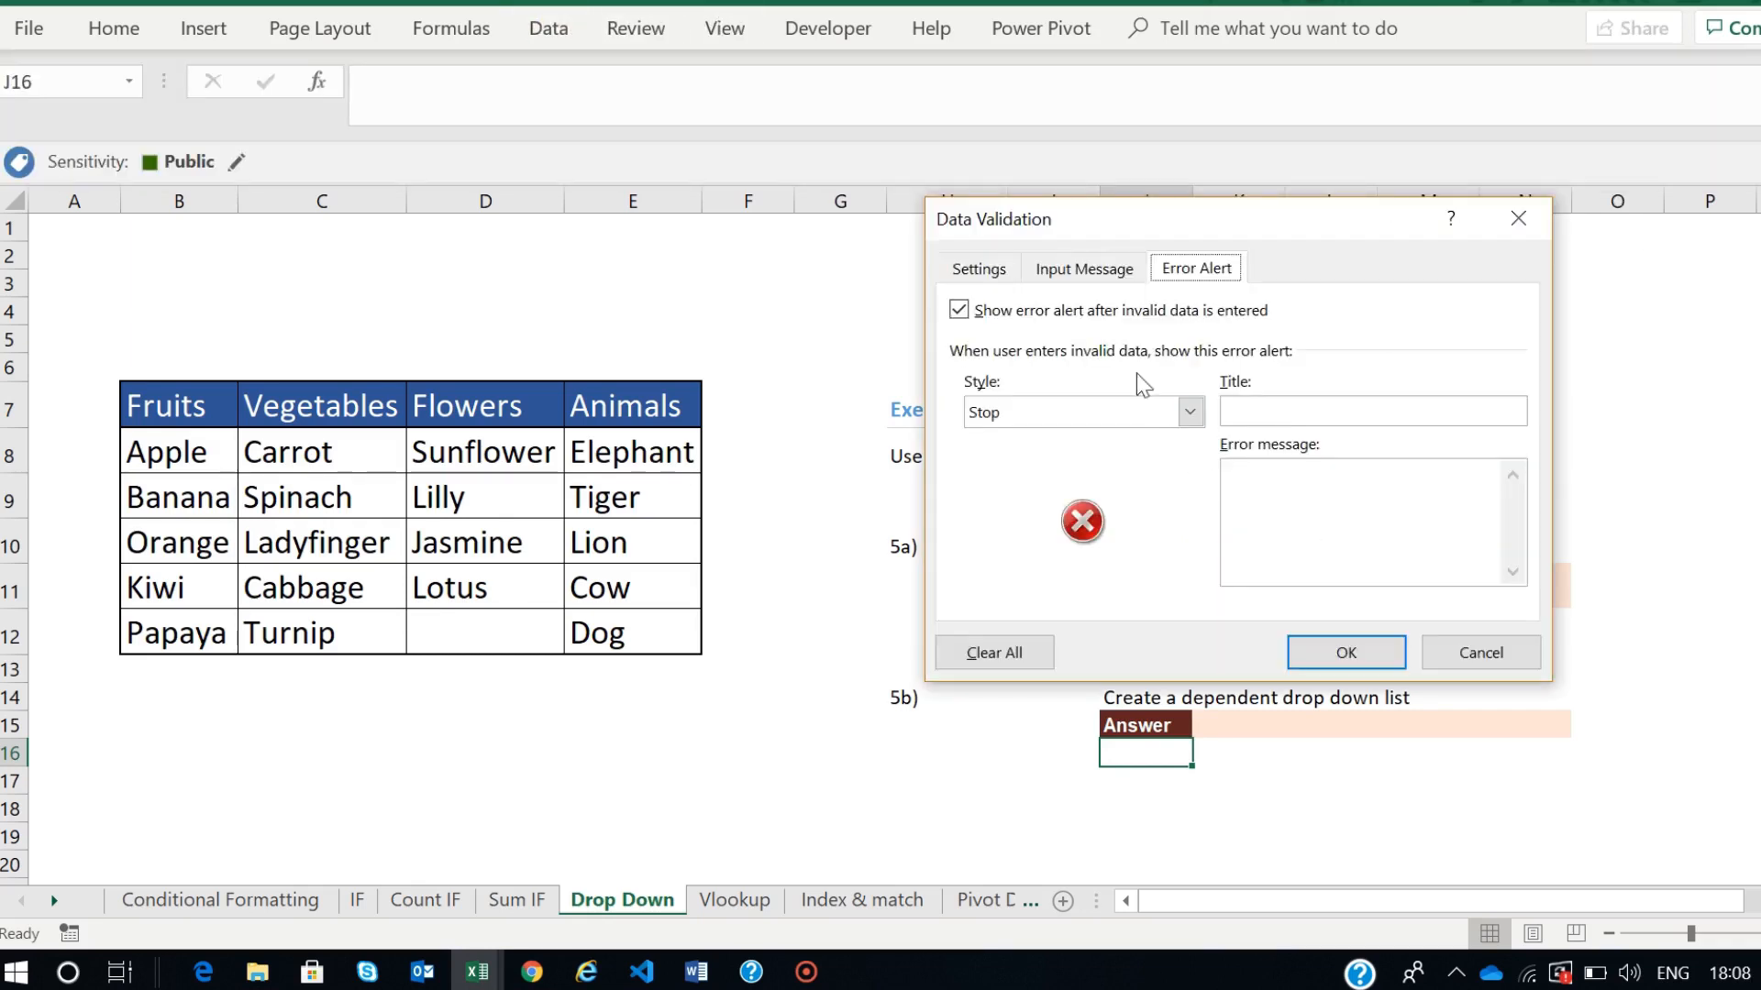
left_click(978, 268)
left_click(1154, 369)
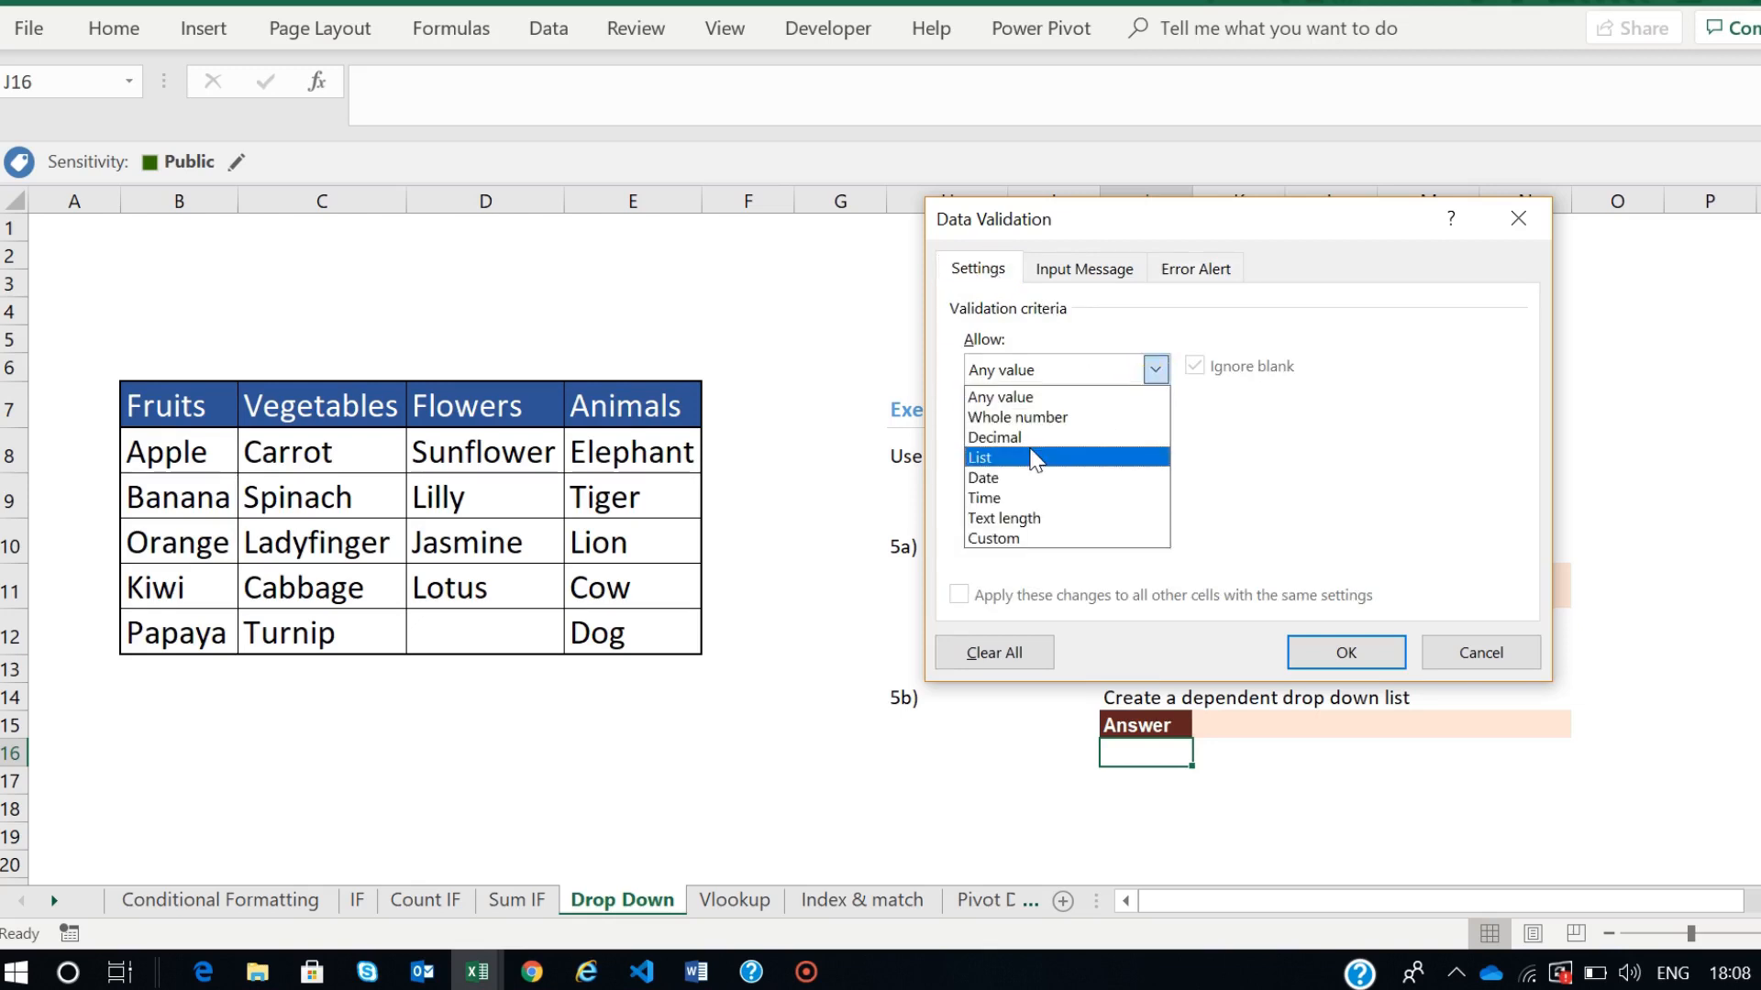
left_click(1018, 456)
left_click(1339, 492)
left_click(1346, 493)
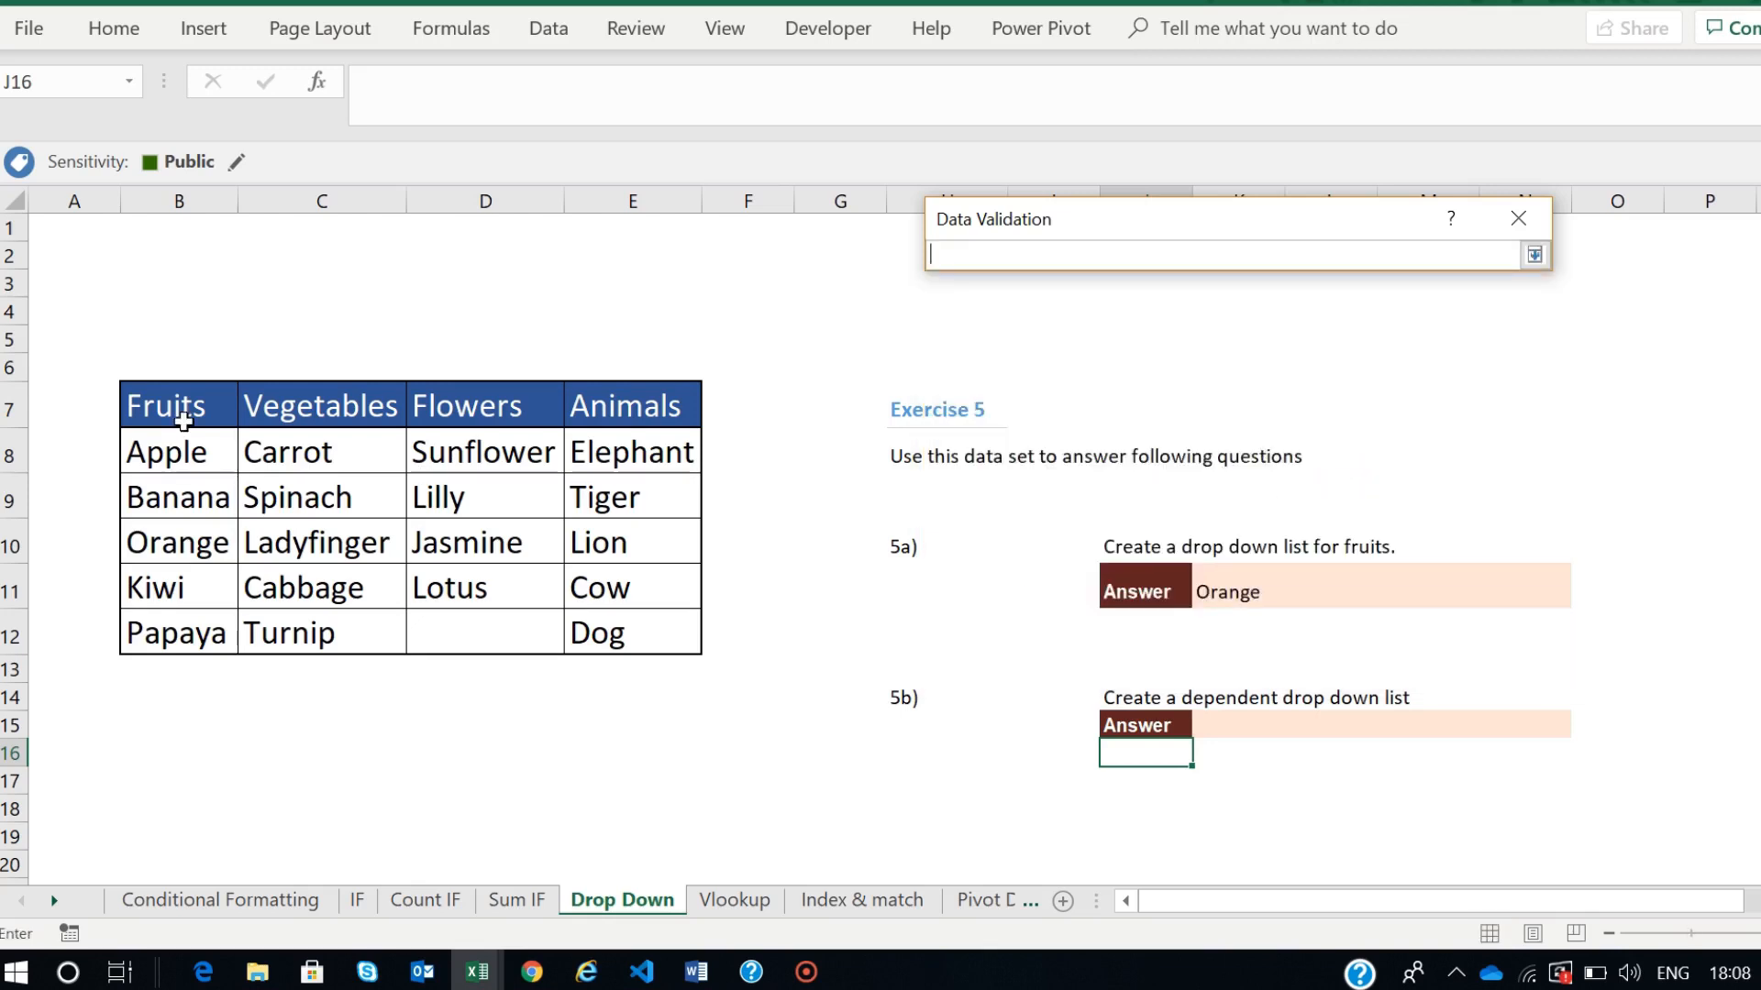
left_click_drag(145, 397, 596, 407)
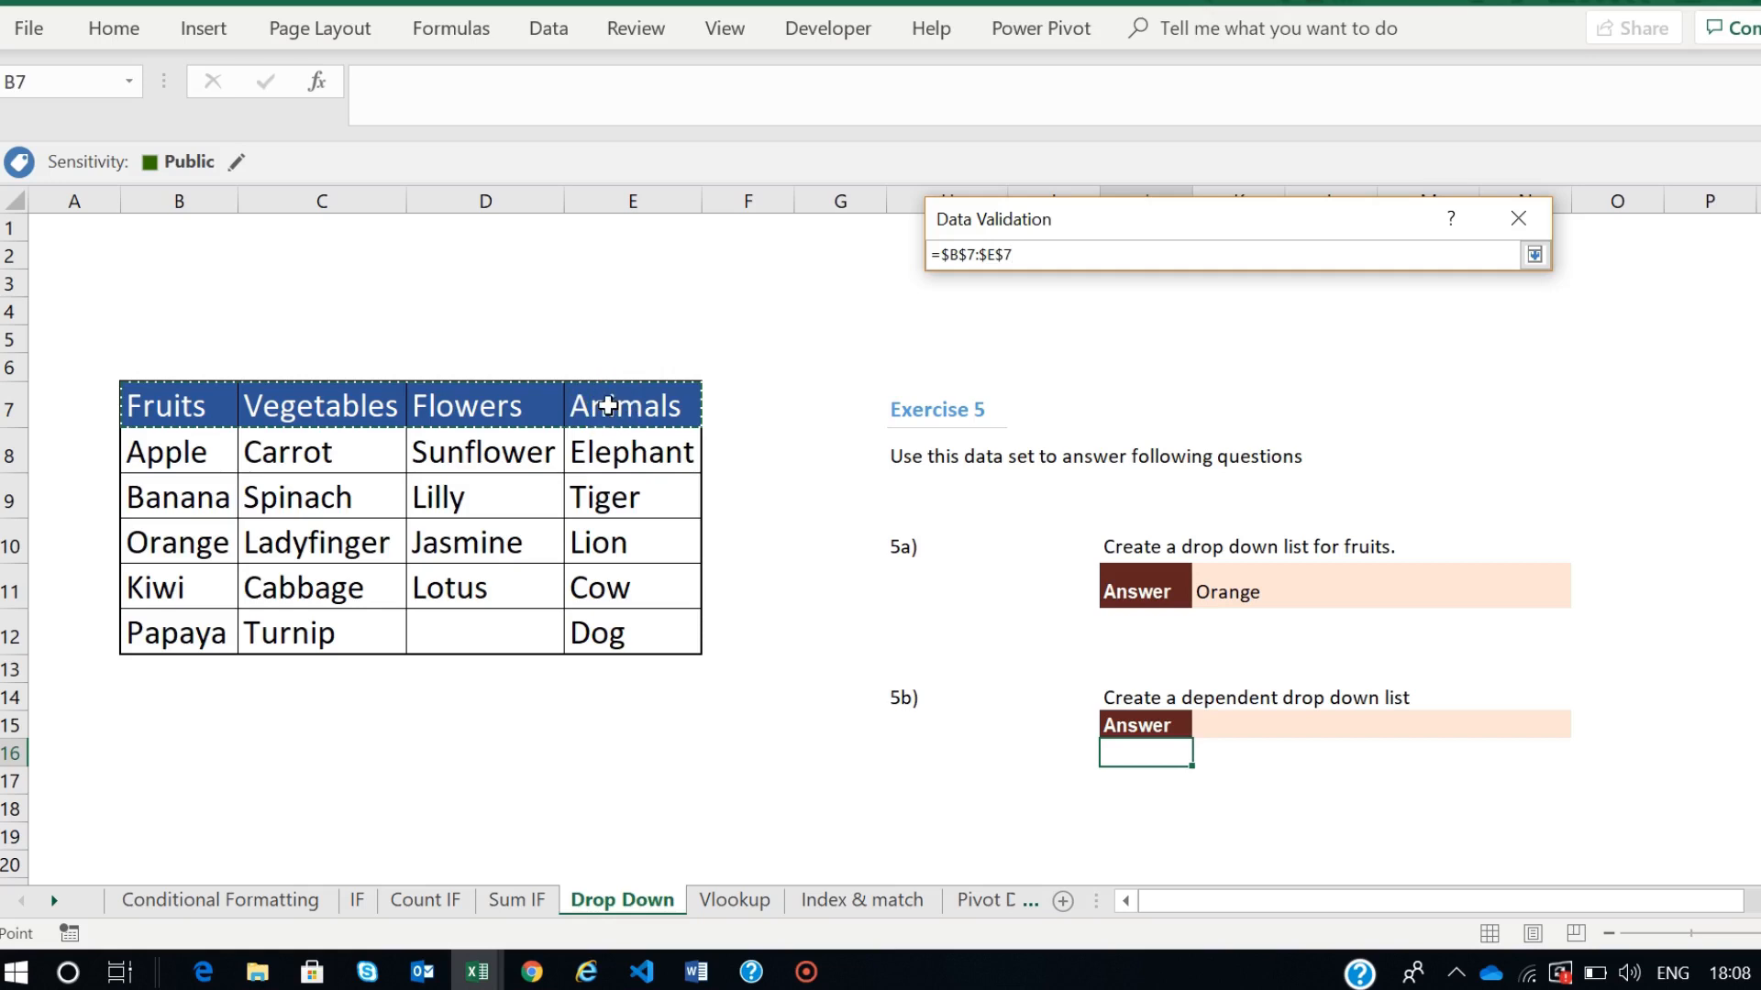
left_click(1534, 254)
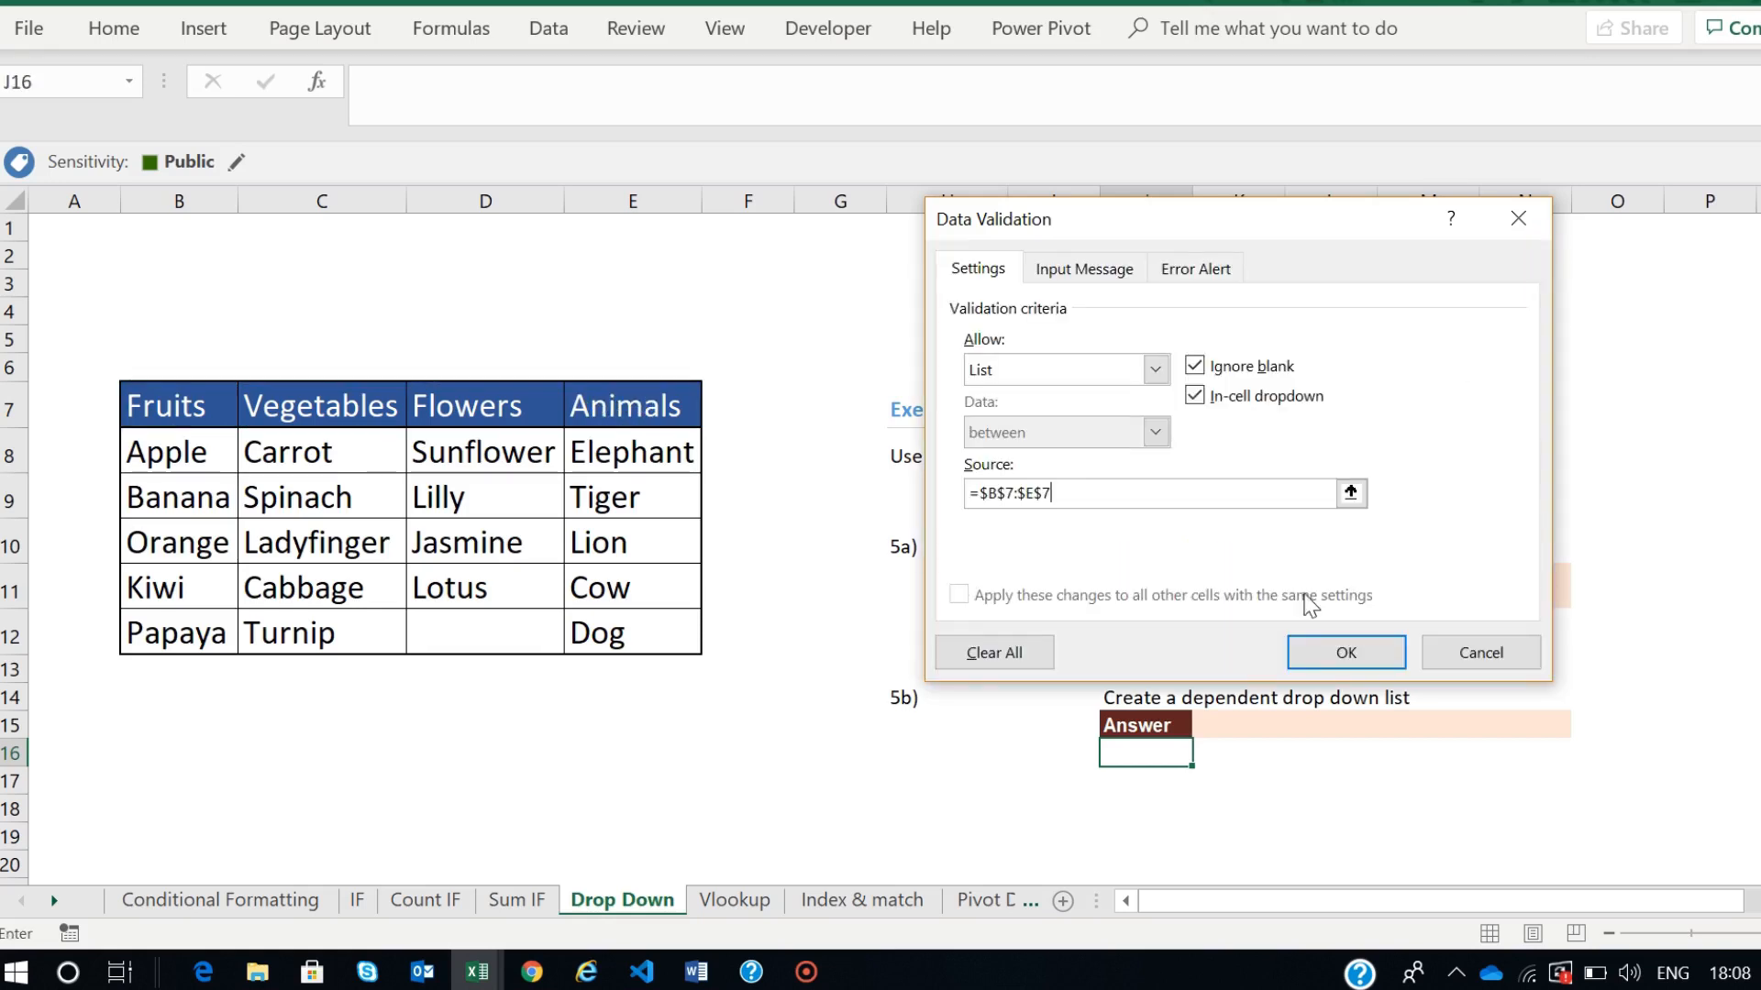
left_click(1341, 655)
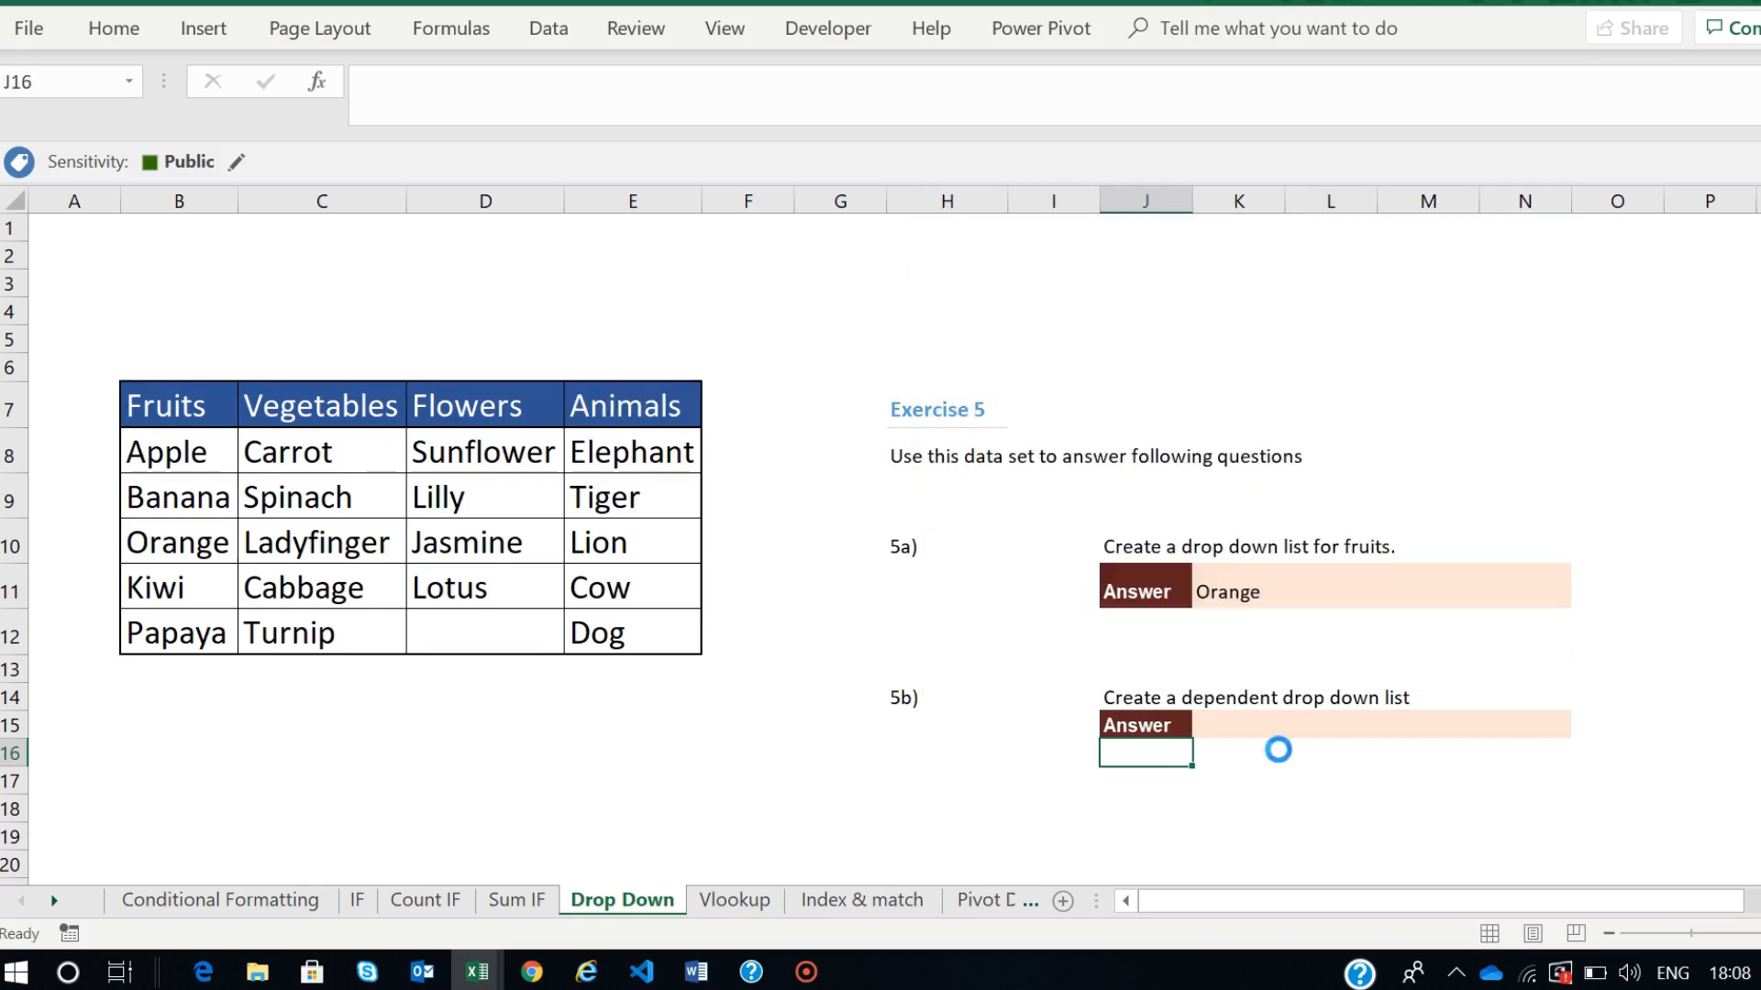
- Check J16's dropdown of Fruits, Vegetables, Flowers and Animals, then select K16
left_click(1204, 753)
left_click(1244, 757)
left_click(1244, 753)
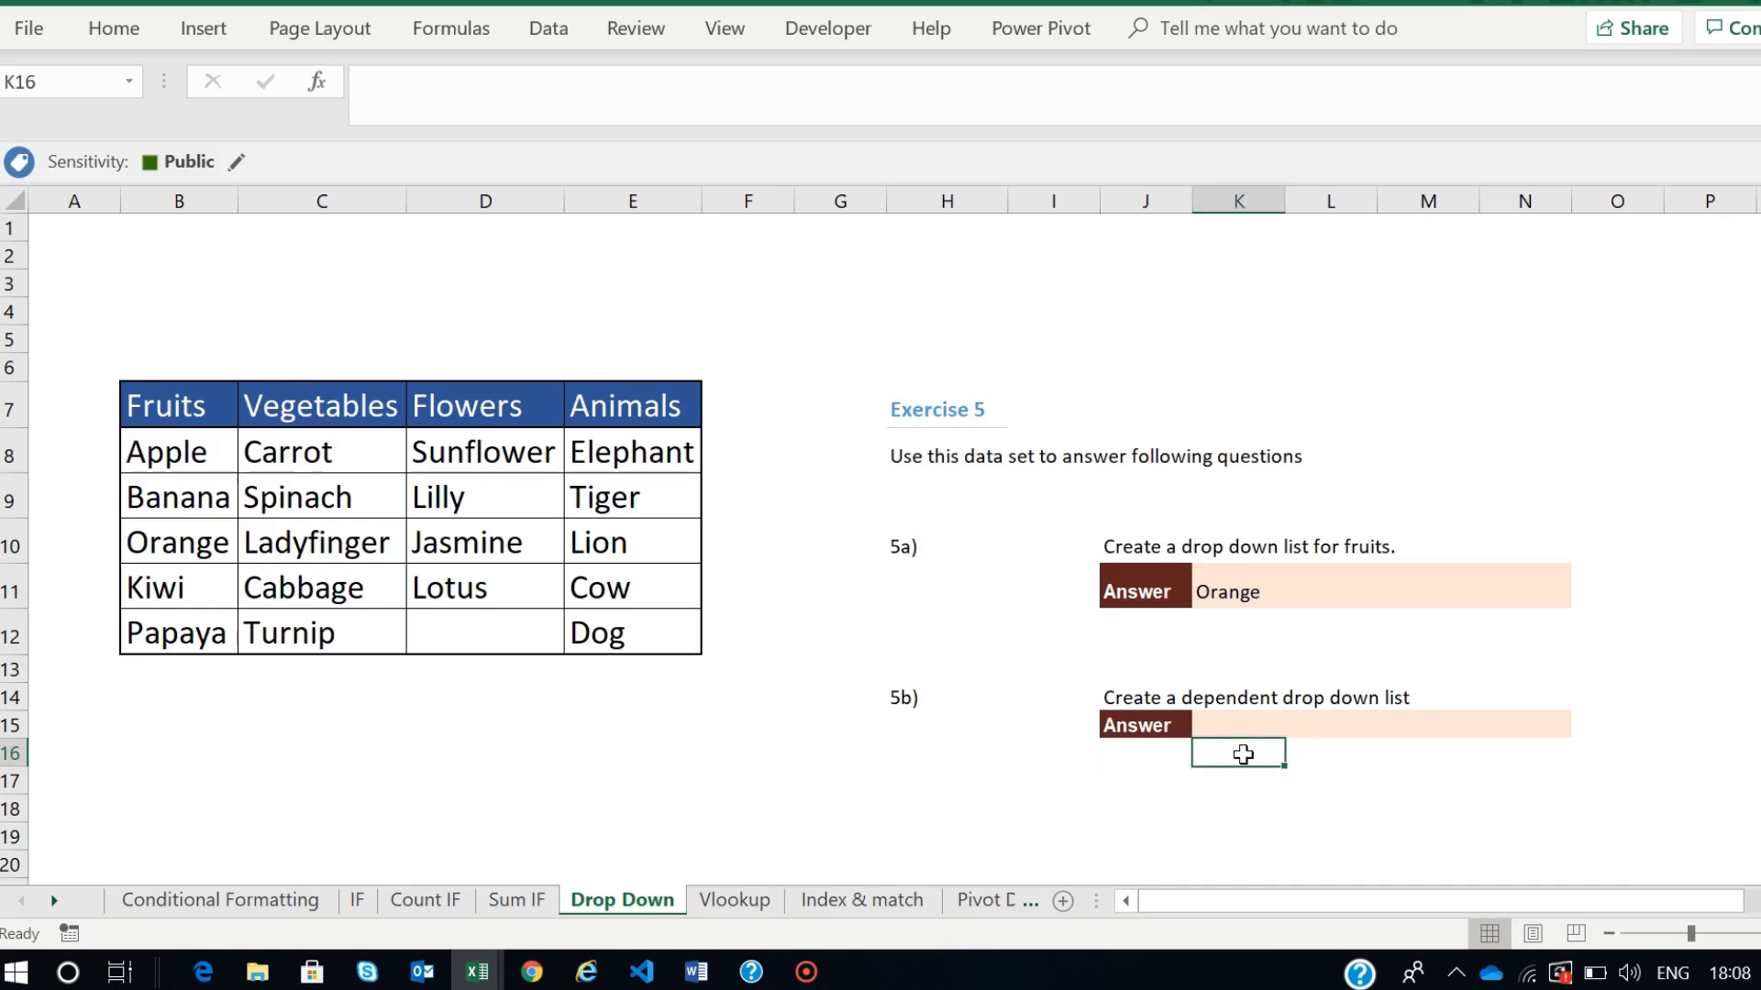
left_click(547, 27)
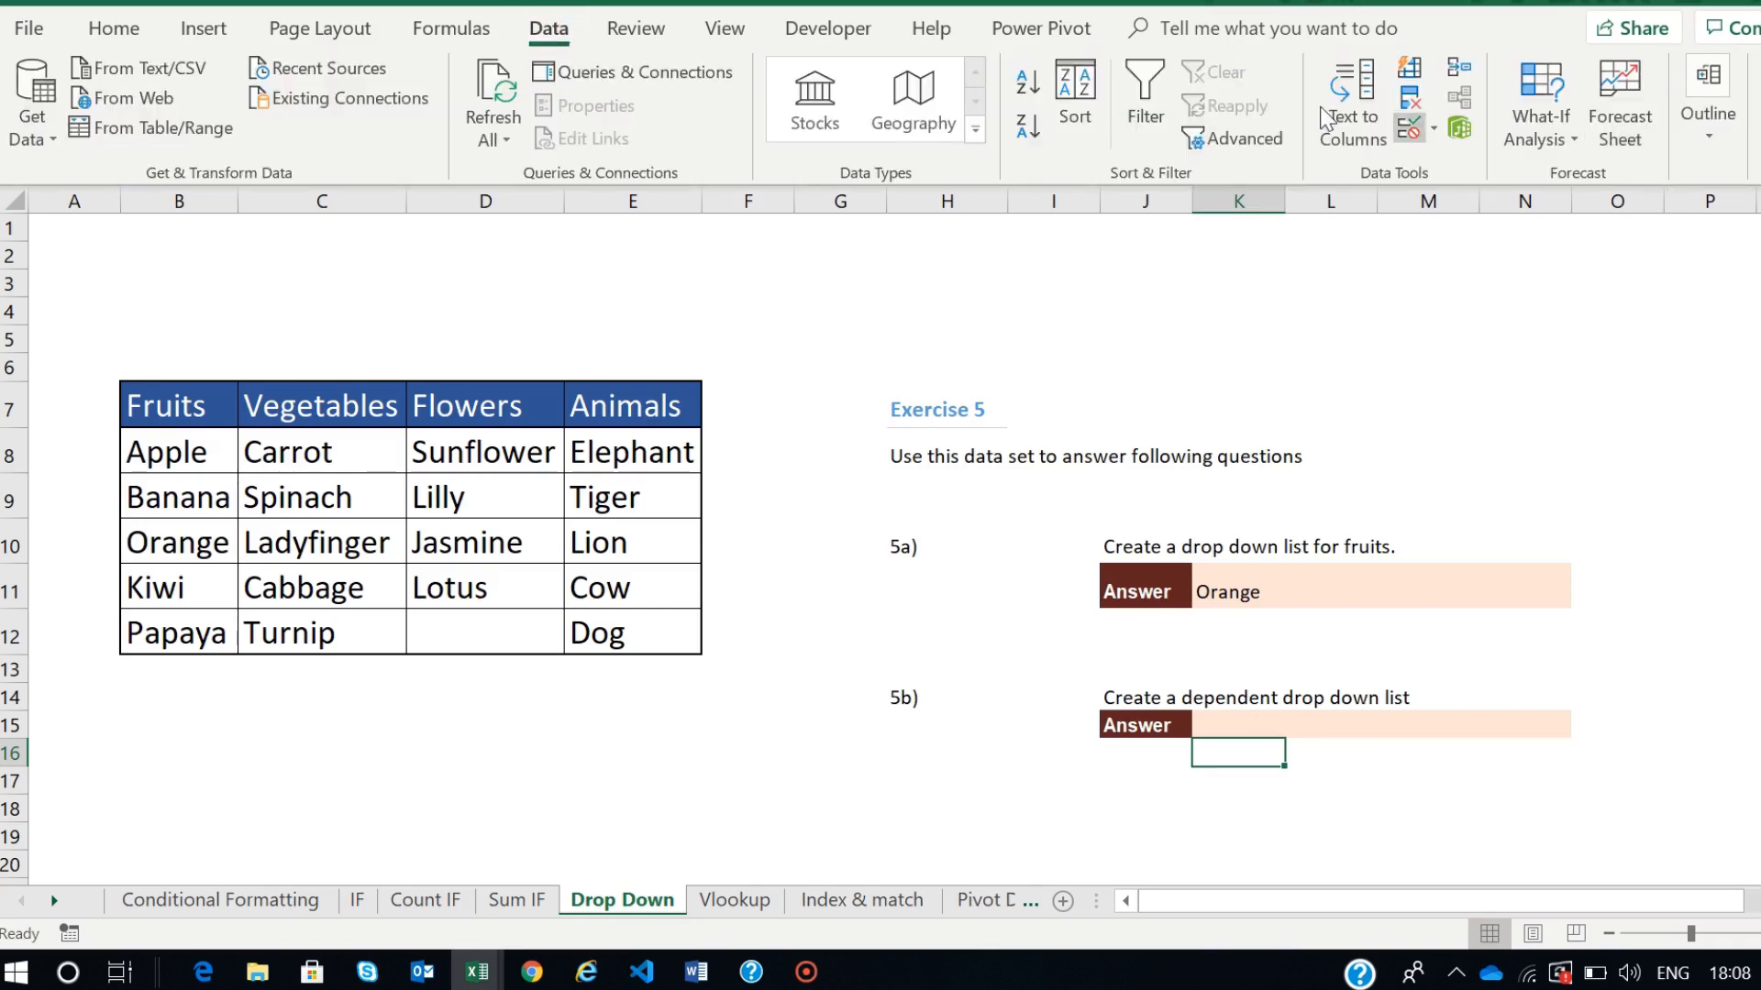
left_click(1152, 747)
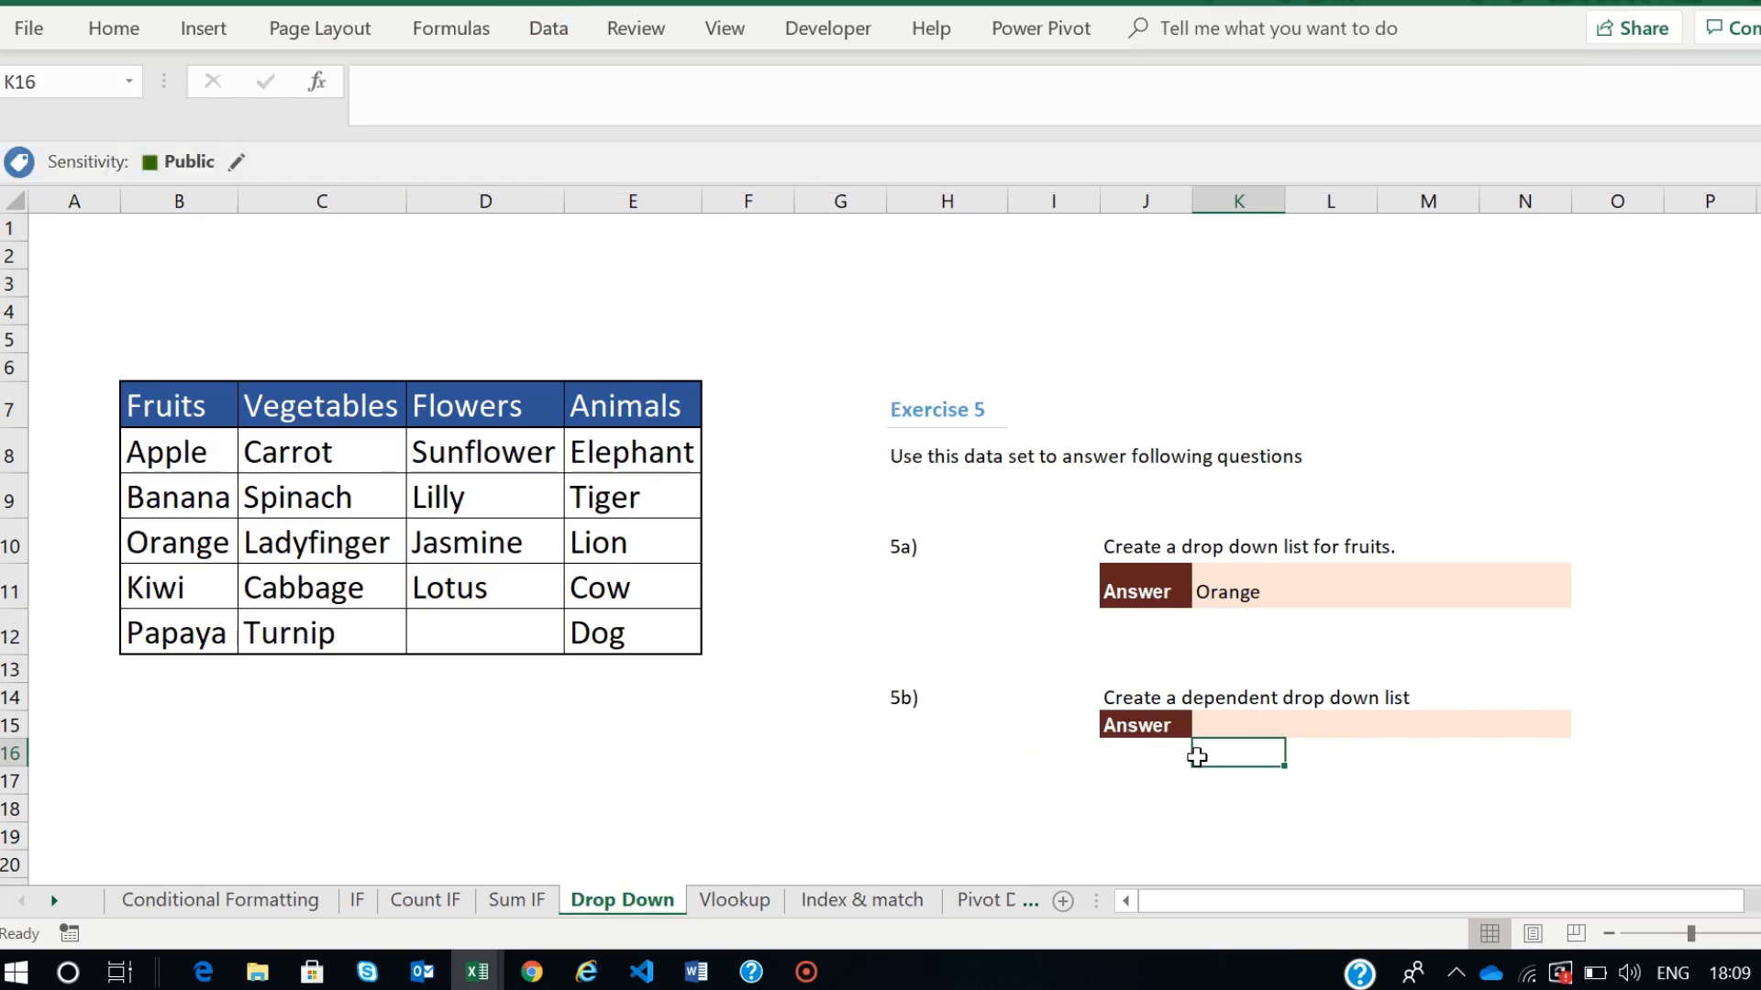
- Create names Fruits, Vegetables, Flowers and Animals from B7:E12 using top row and left column
left_click_drag(146, 403, 661, 635)
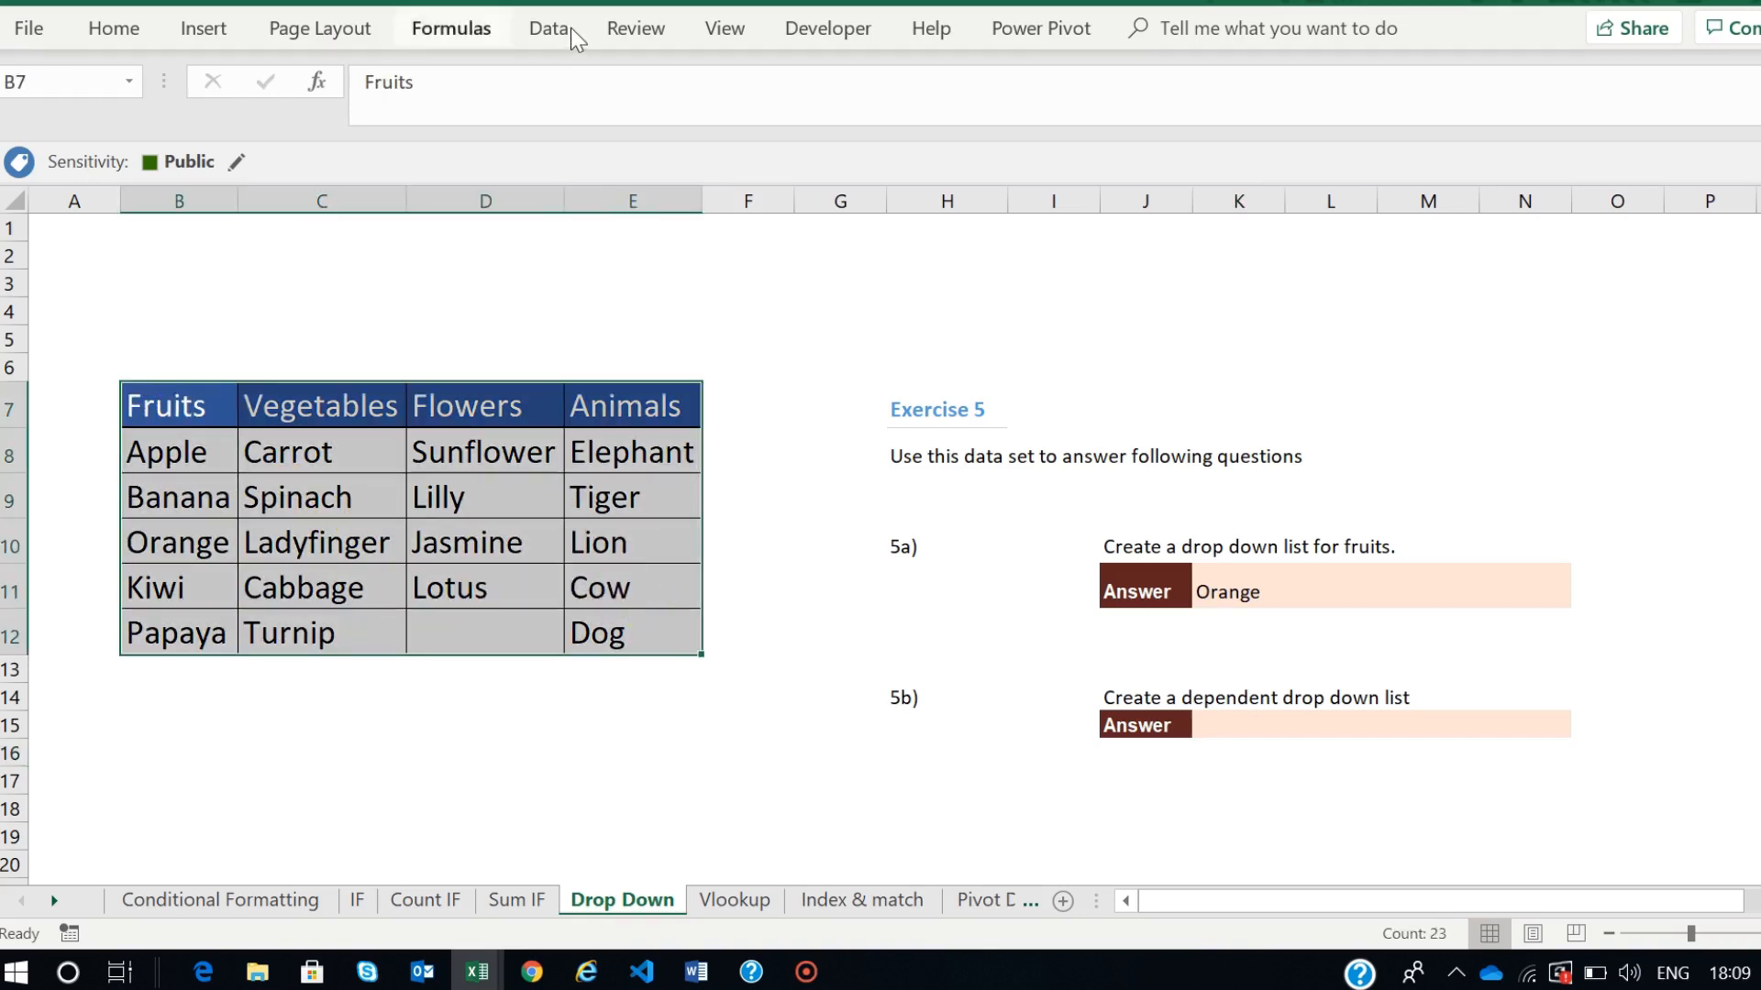
left_click(471, 29)
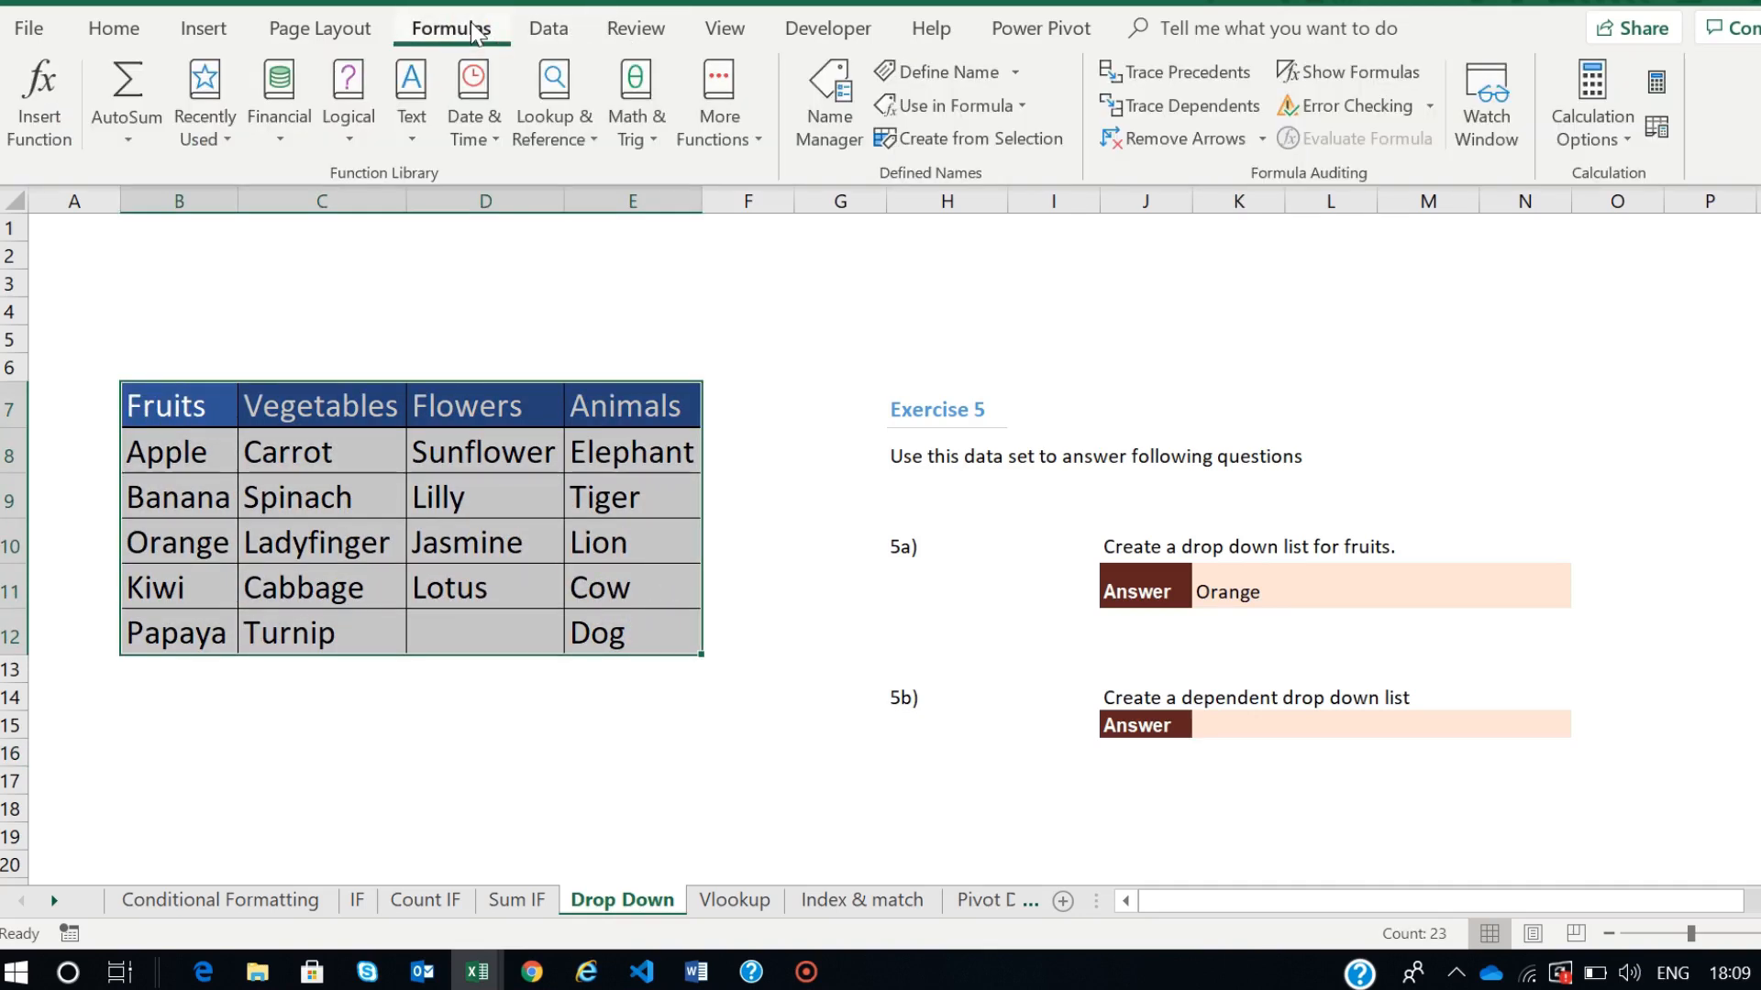
left_click(797, 591)
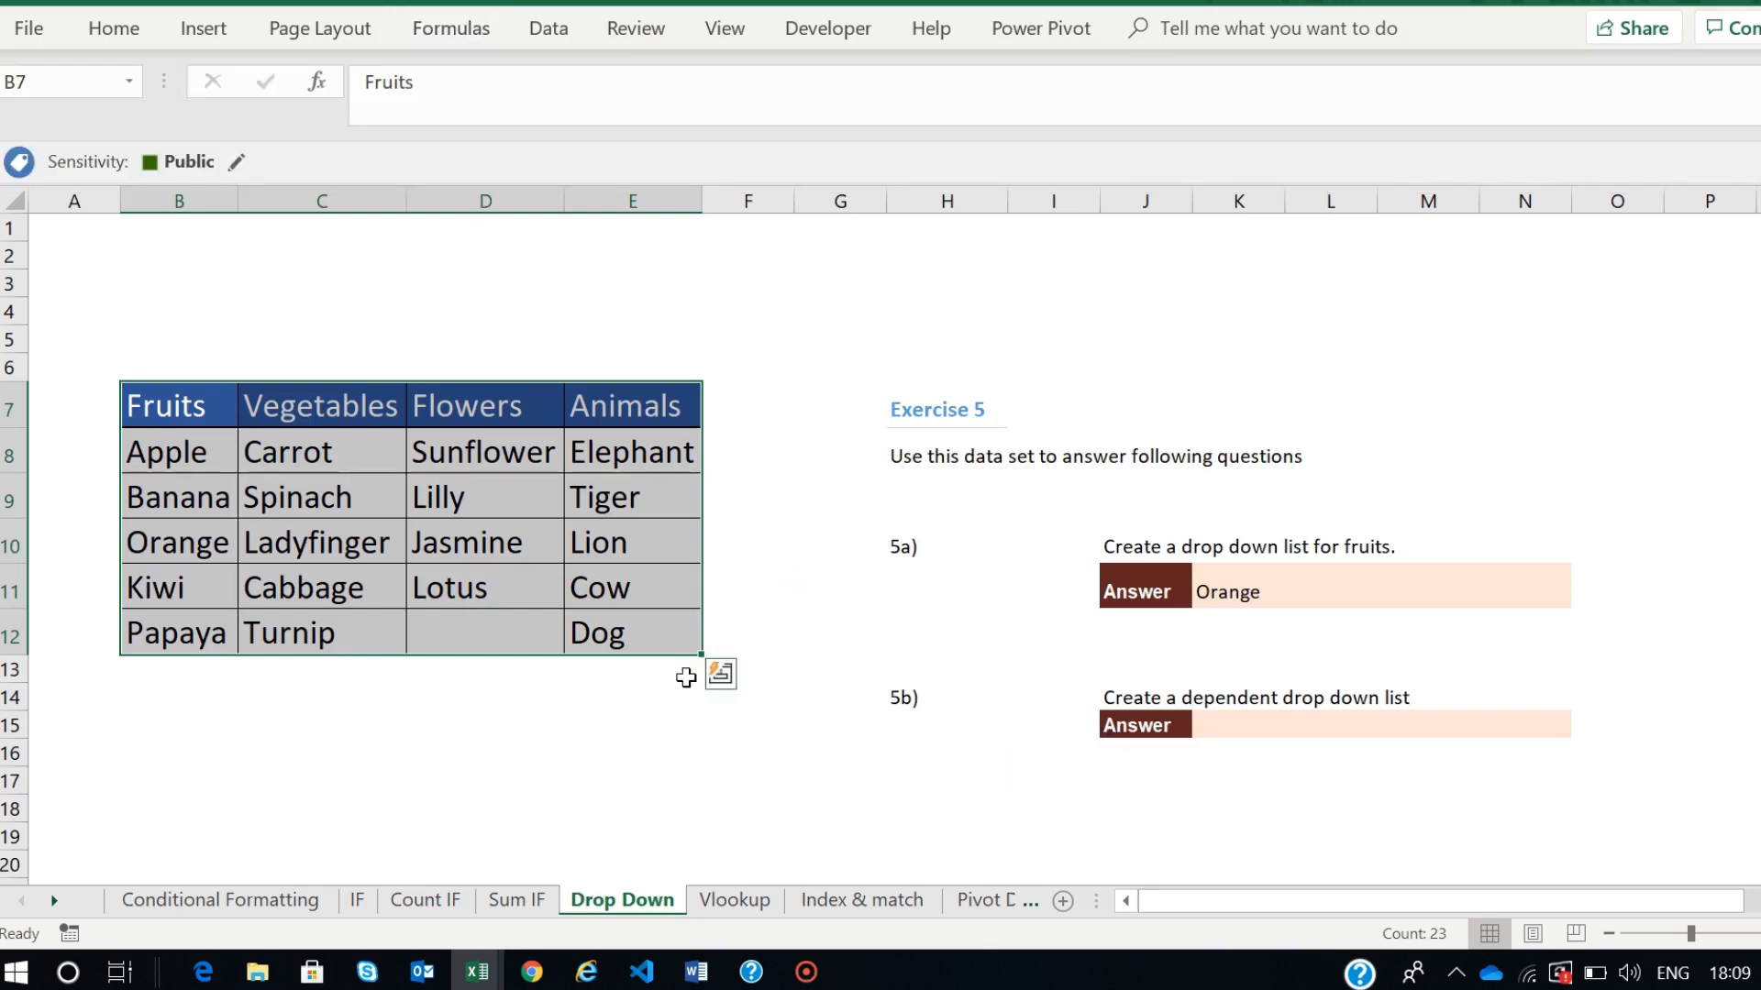
left_click(686, 677)
left_click(1154, 755)
left_click_drag(190, 407, 617, 630)
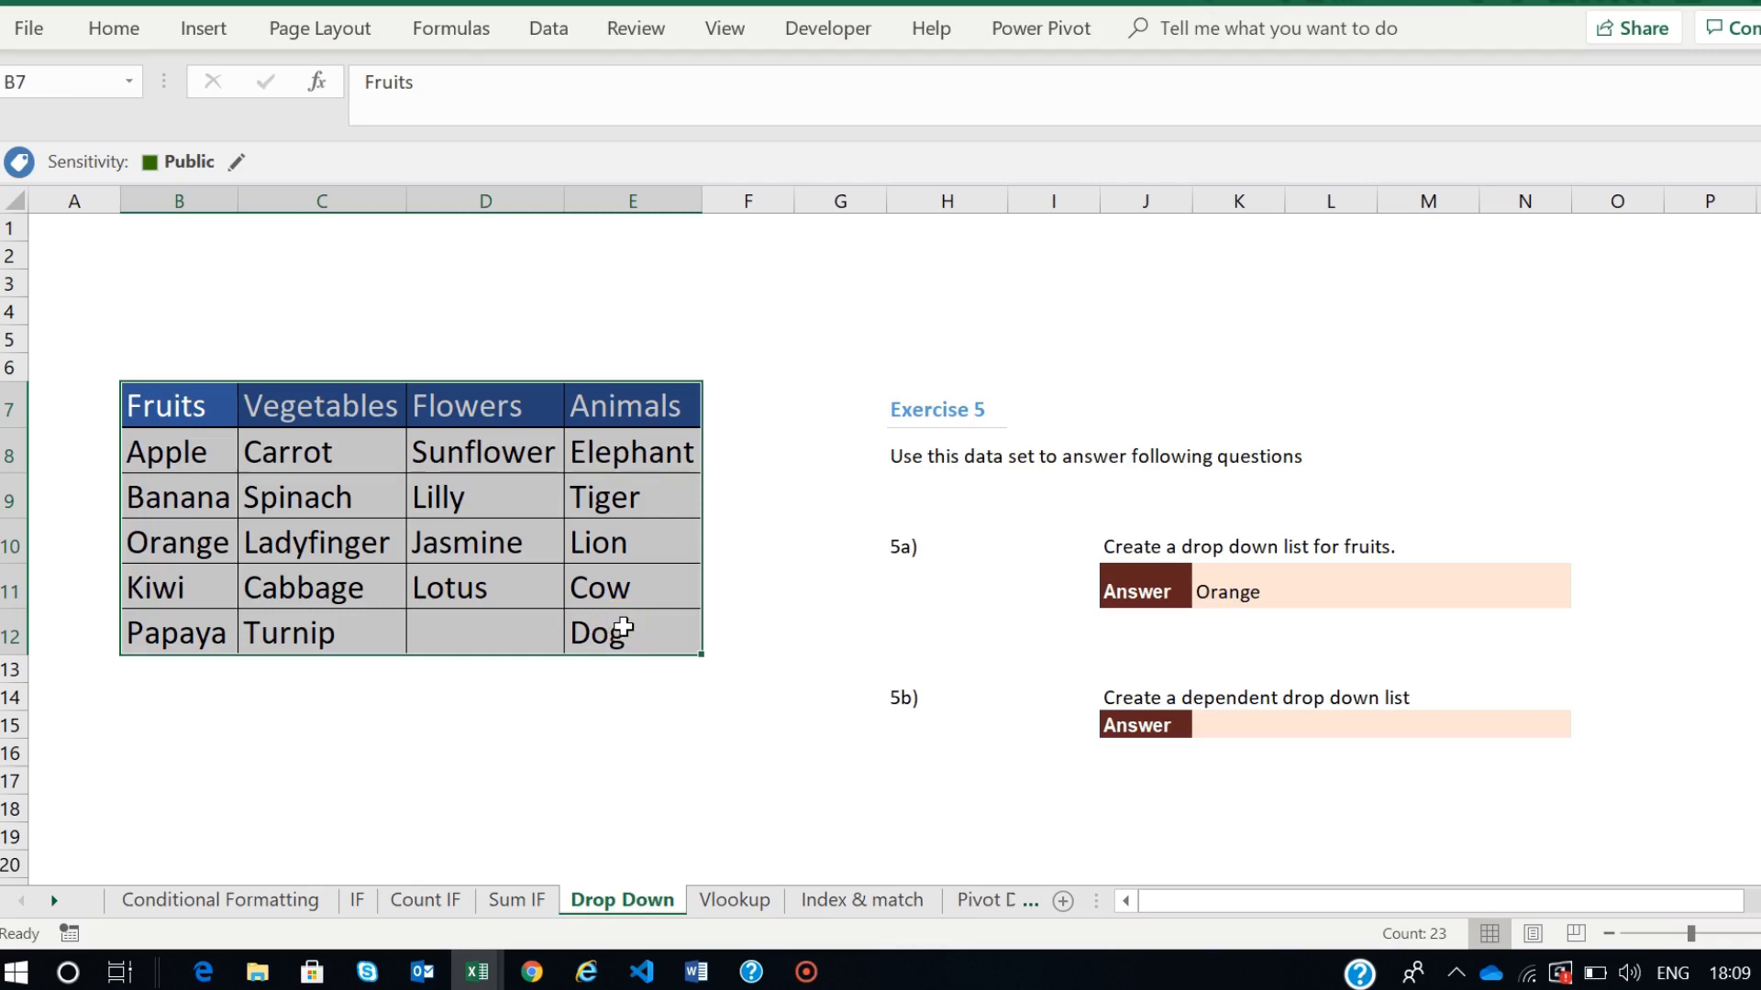
left_click(548, 27)
left_click(465, 28)
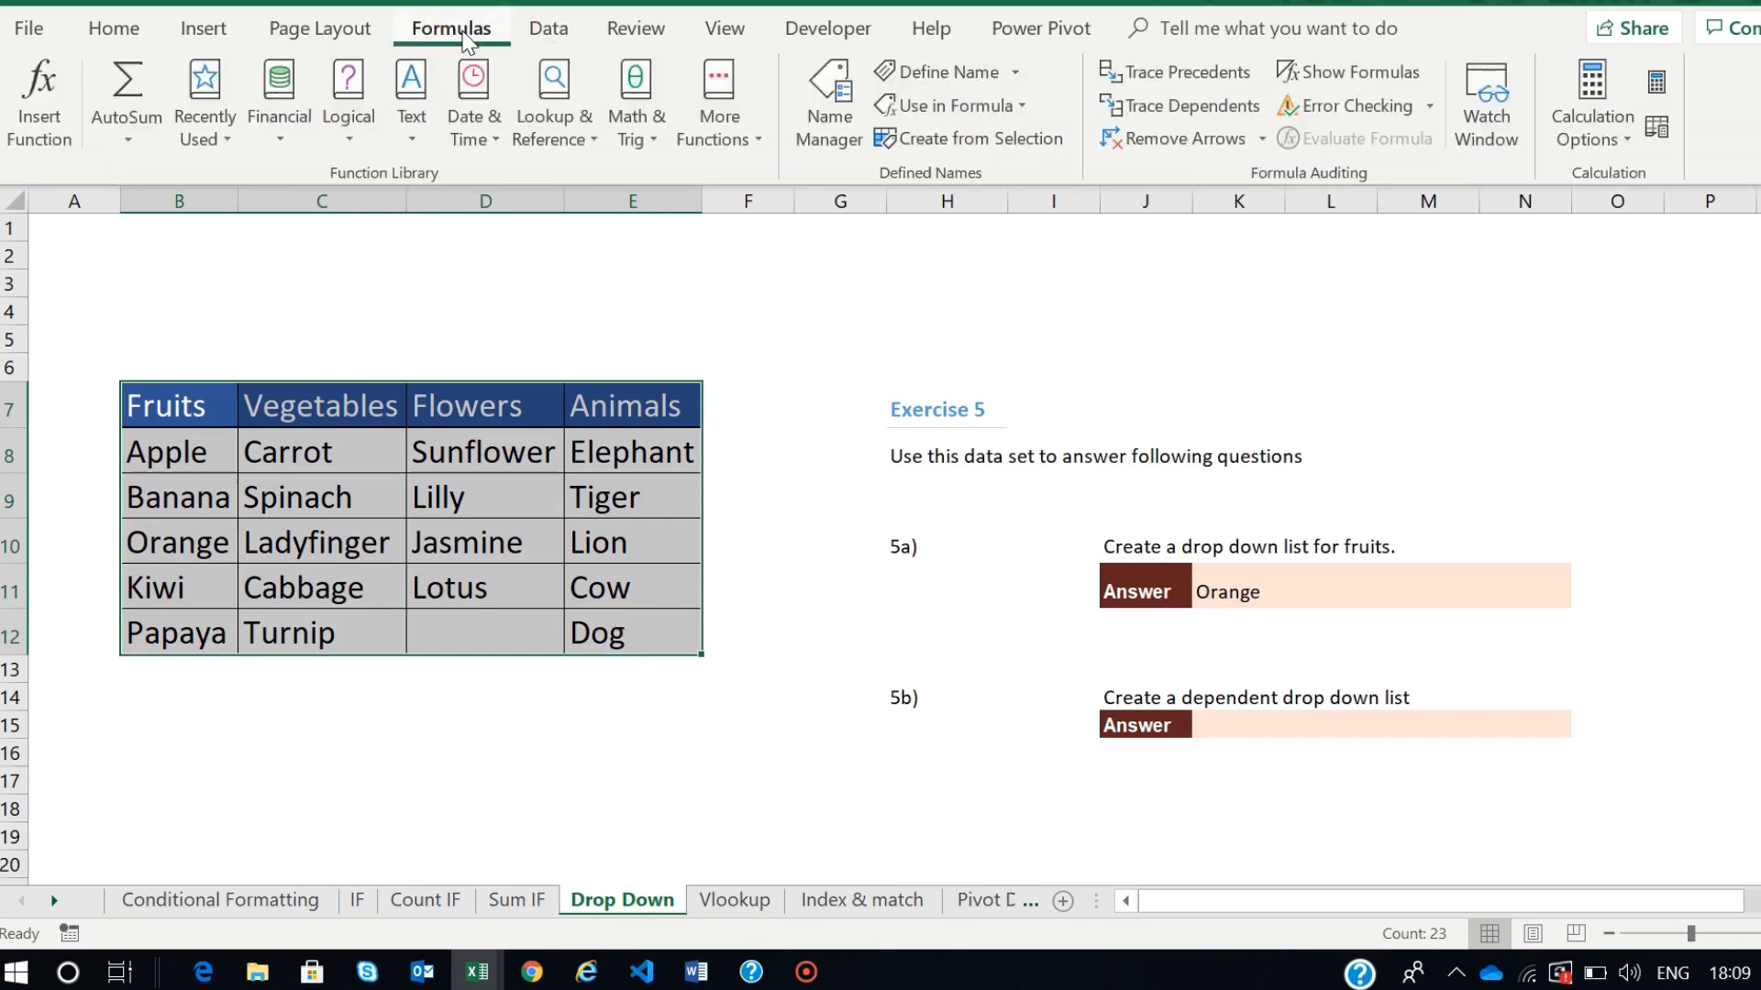
left_click(955, 139)
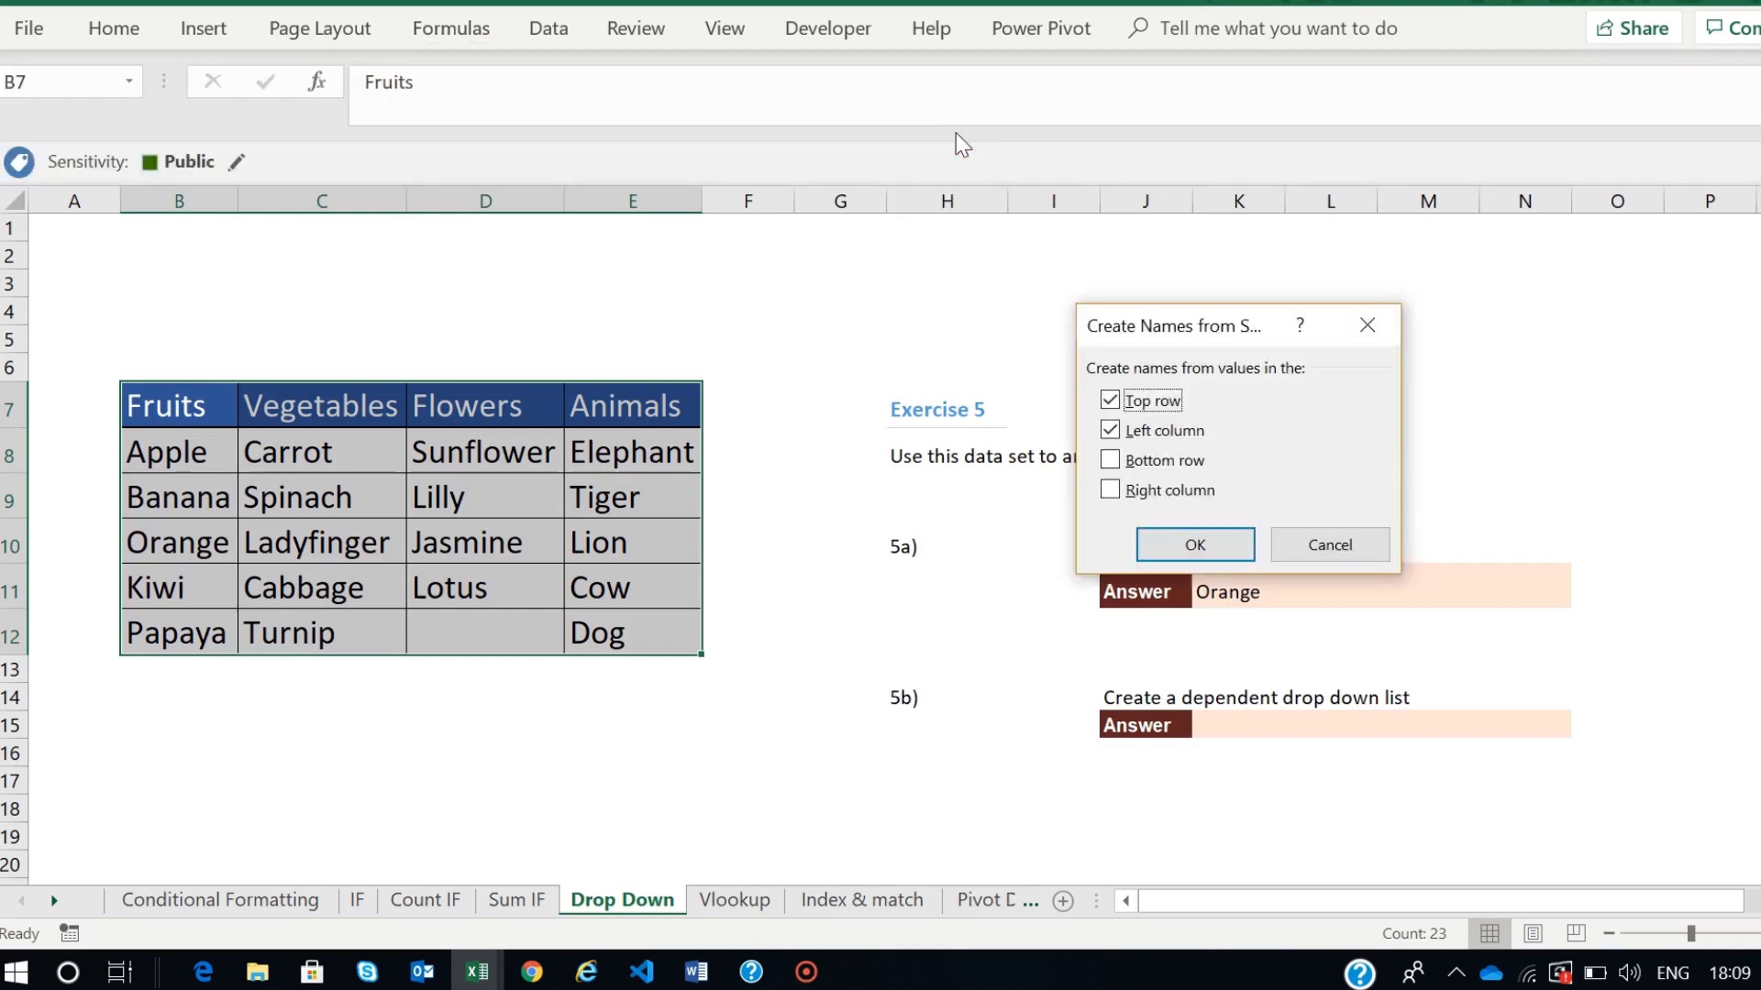
left_click(1111, 427)
left_click(1185, 547)
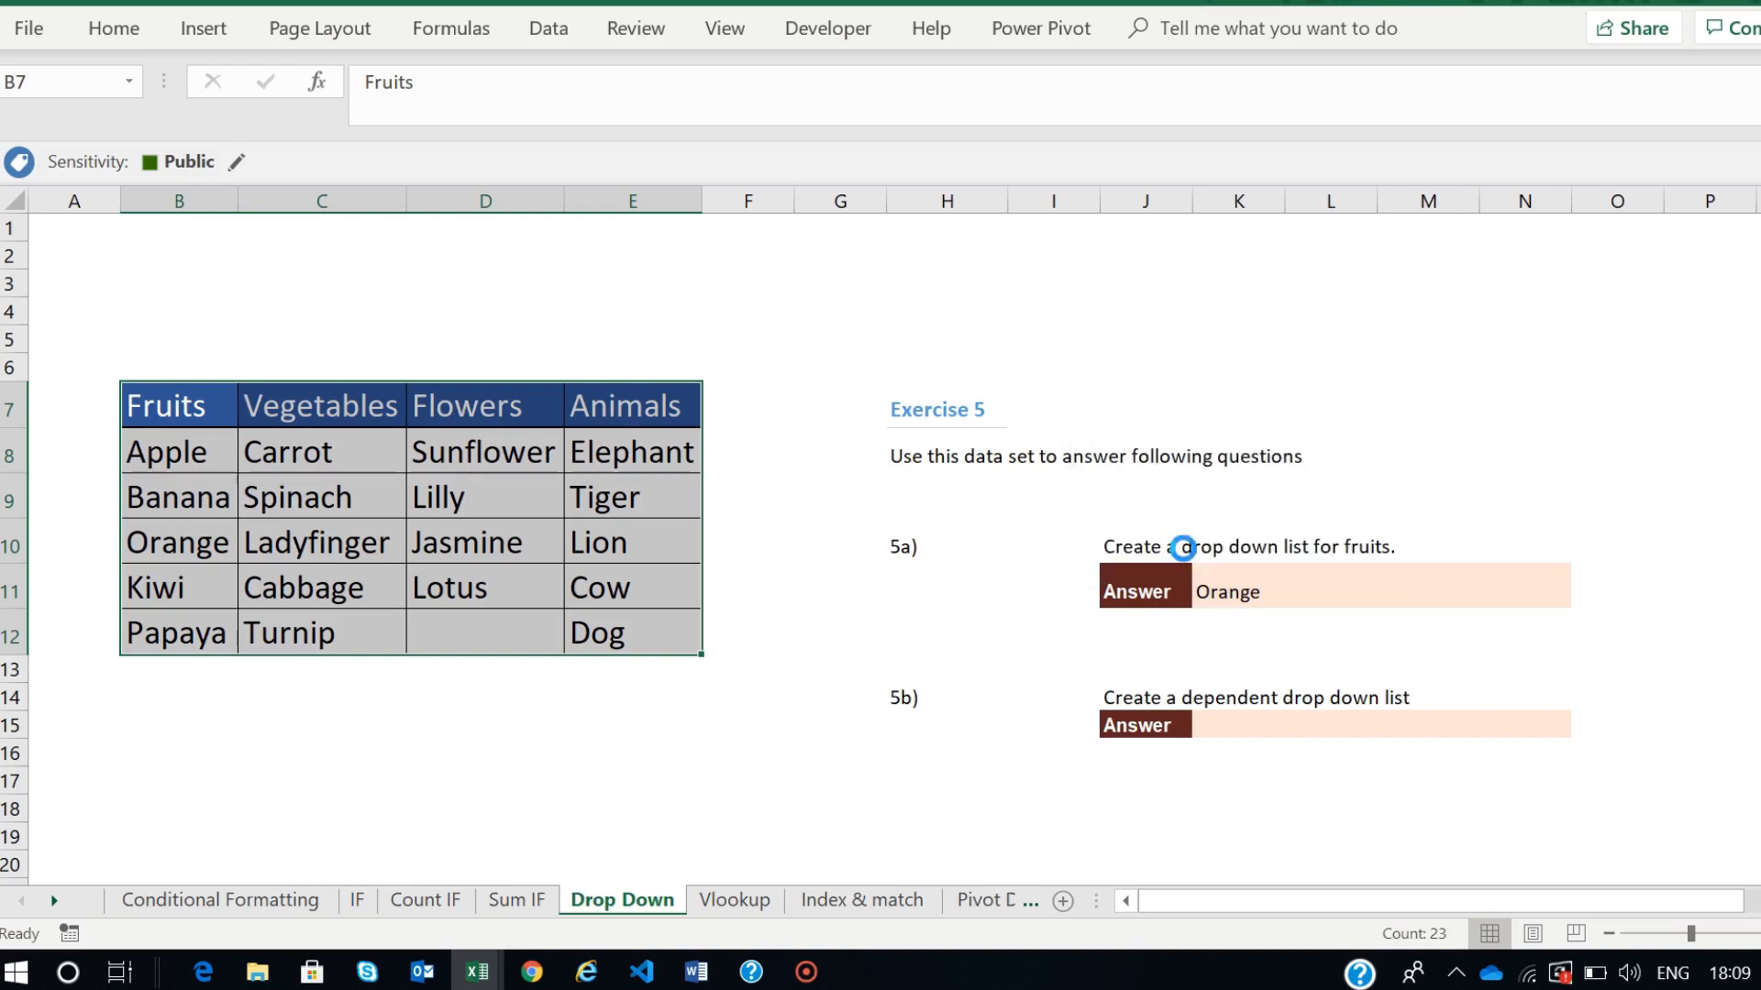
left_click(1234, 757)
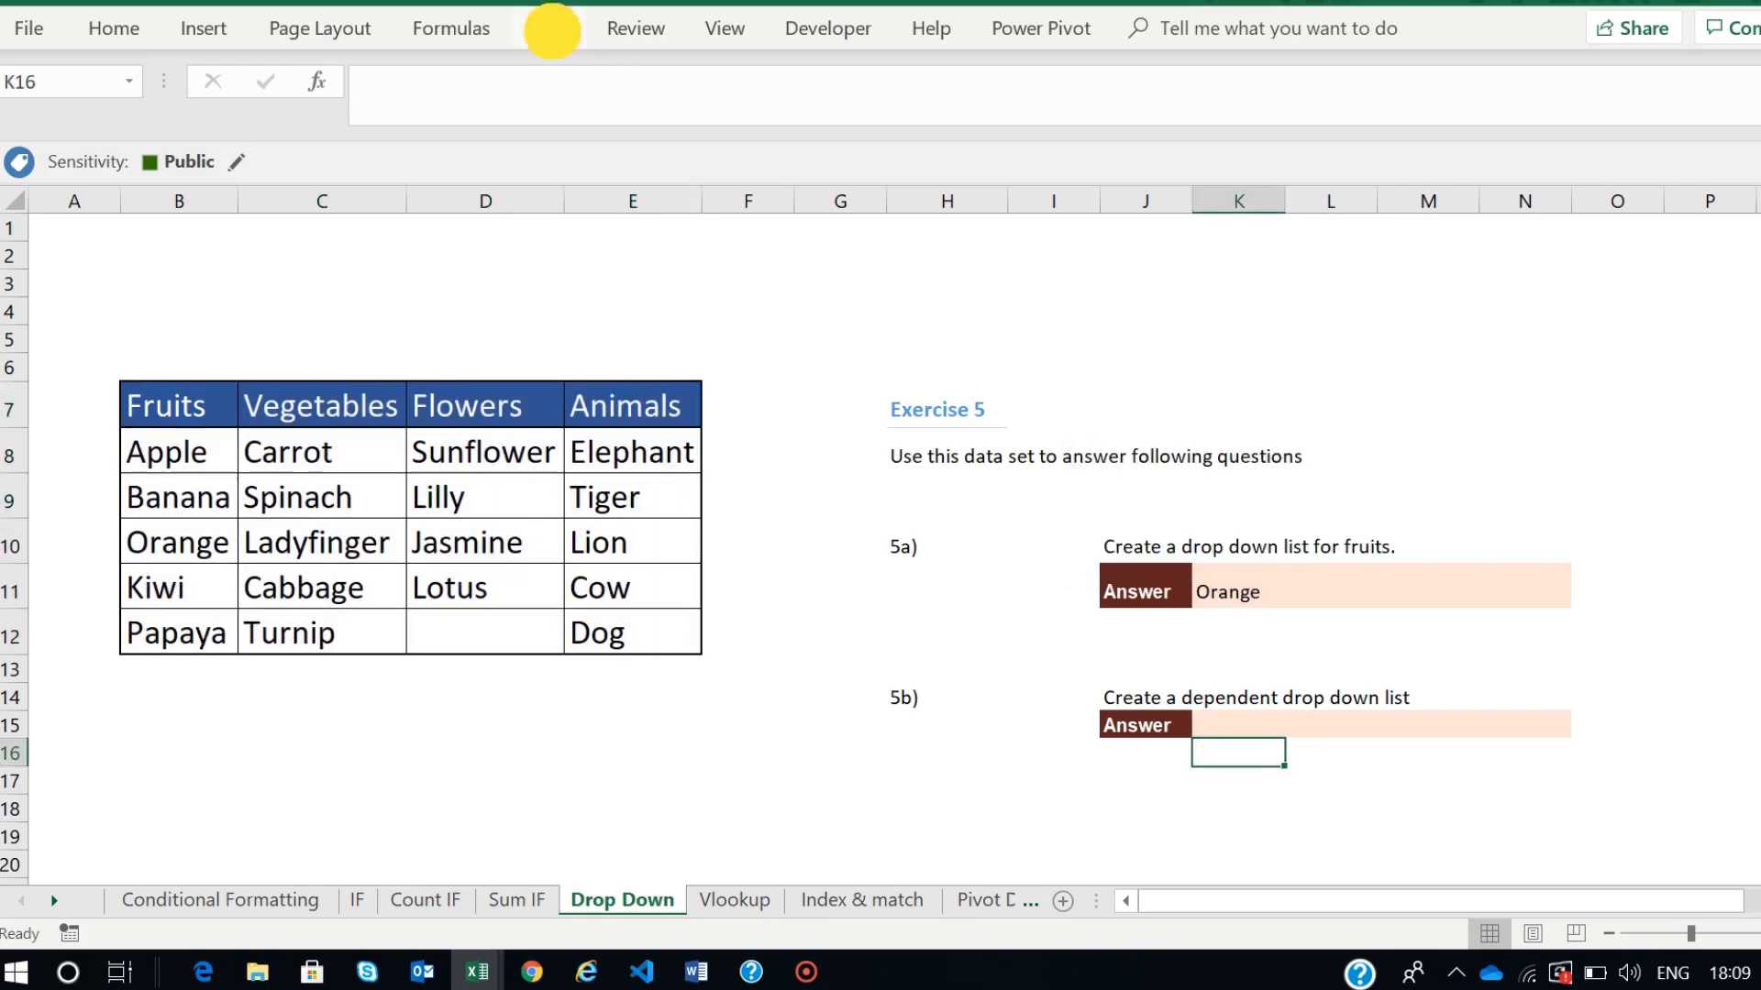
- Set K16's validation to a List with source =indirect($J$16), accepting the source warning
left_click(550, 29)
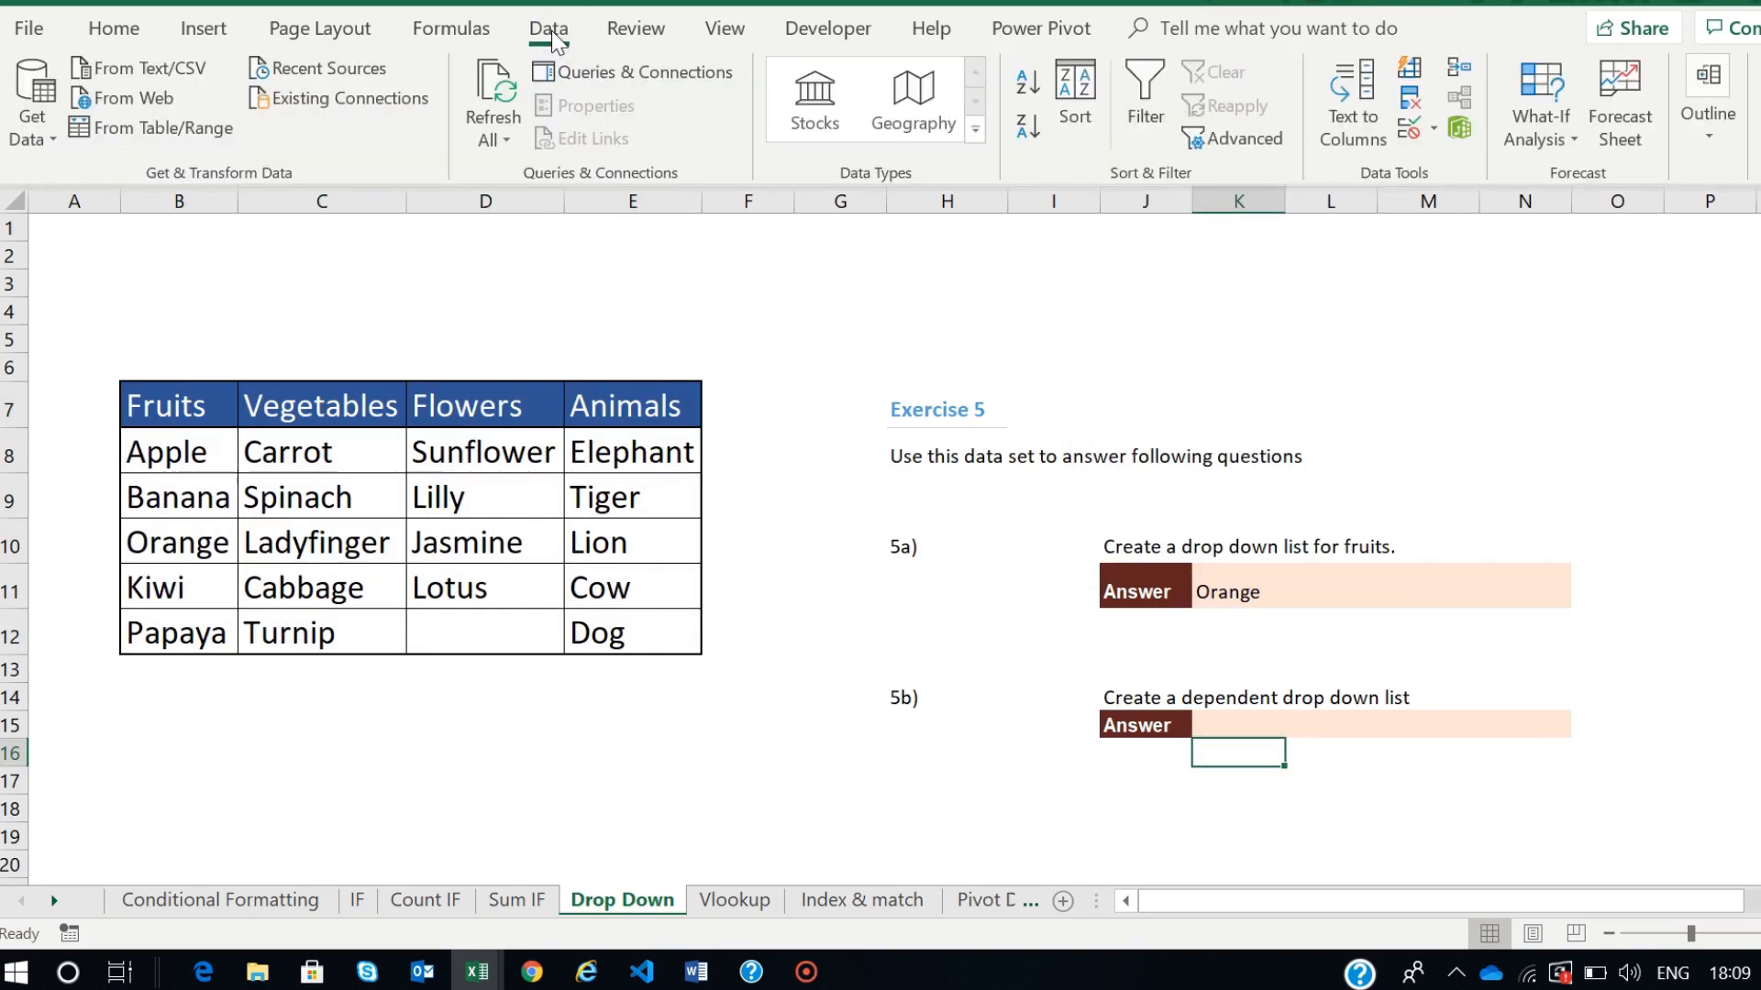
left_click(1433, 126)
left_click(1463, 217)
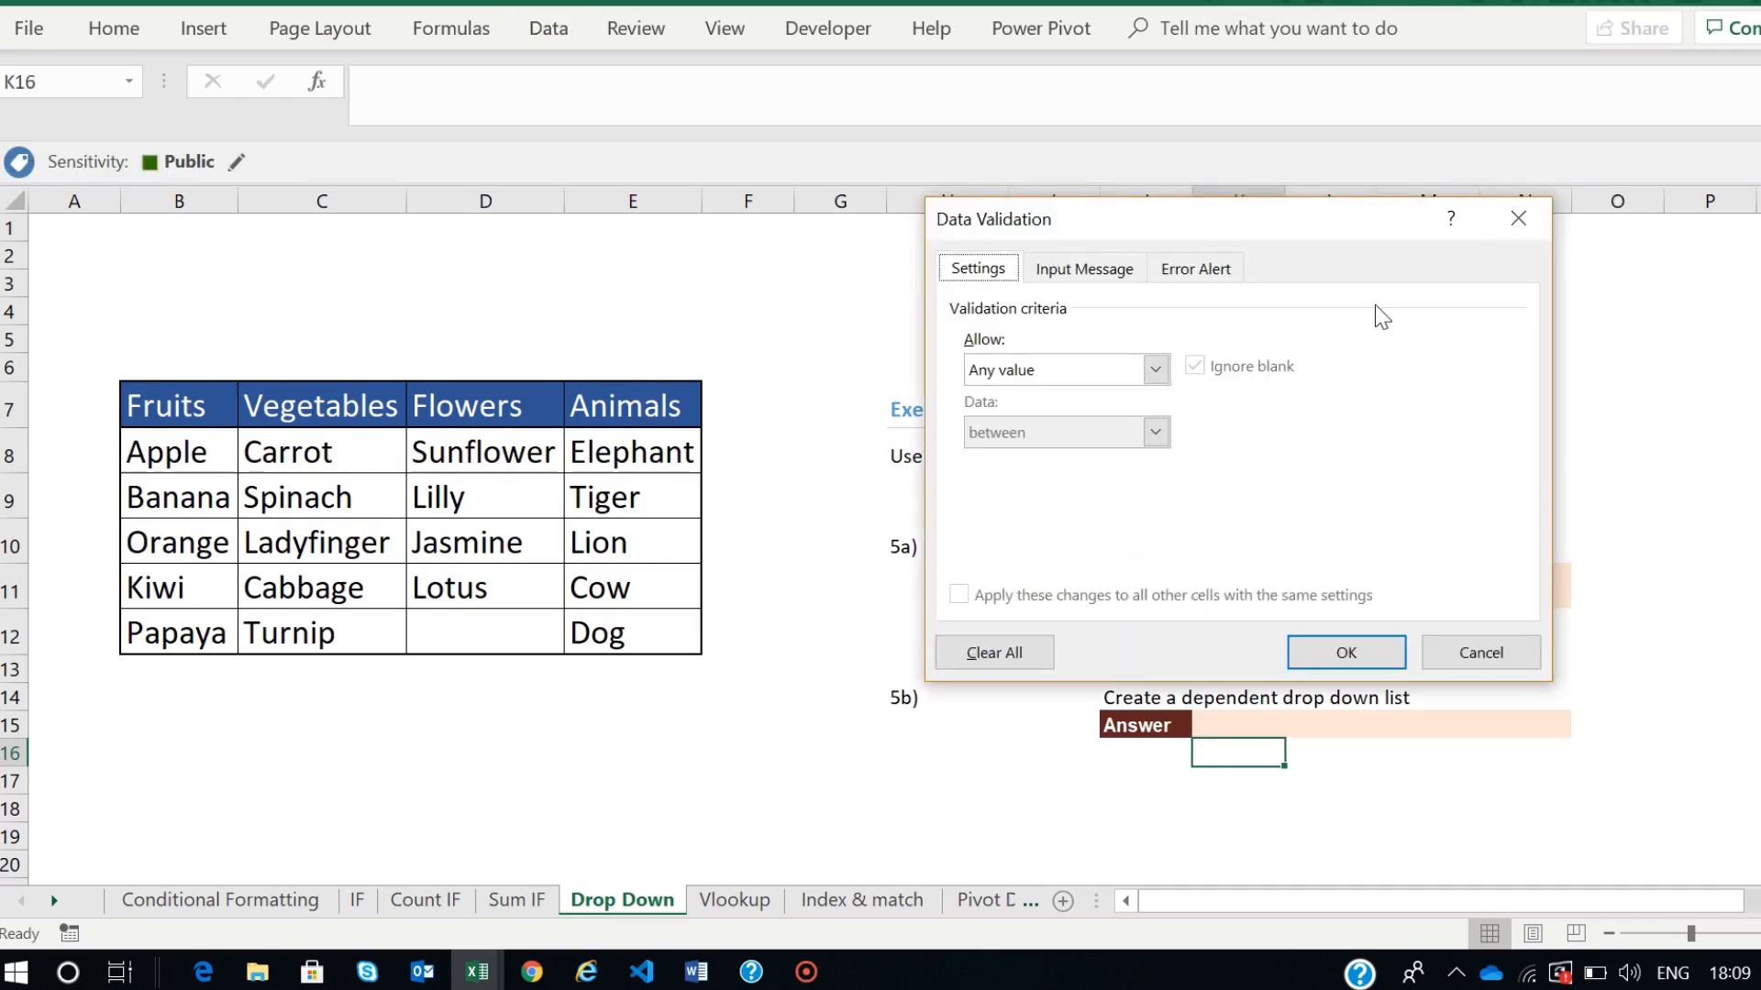
left_click(1162, 370)
left_click(995, 449)
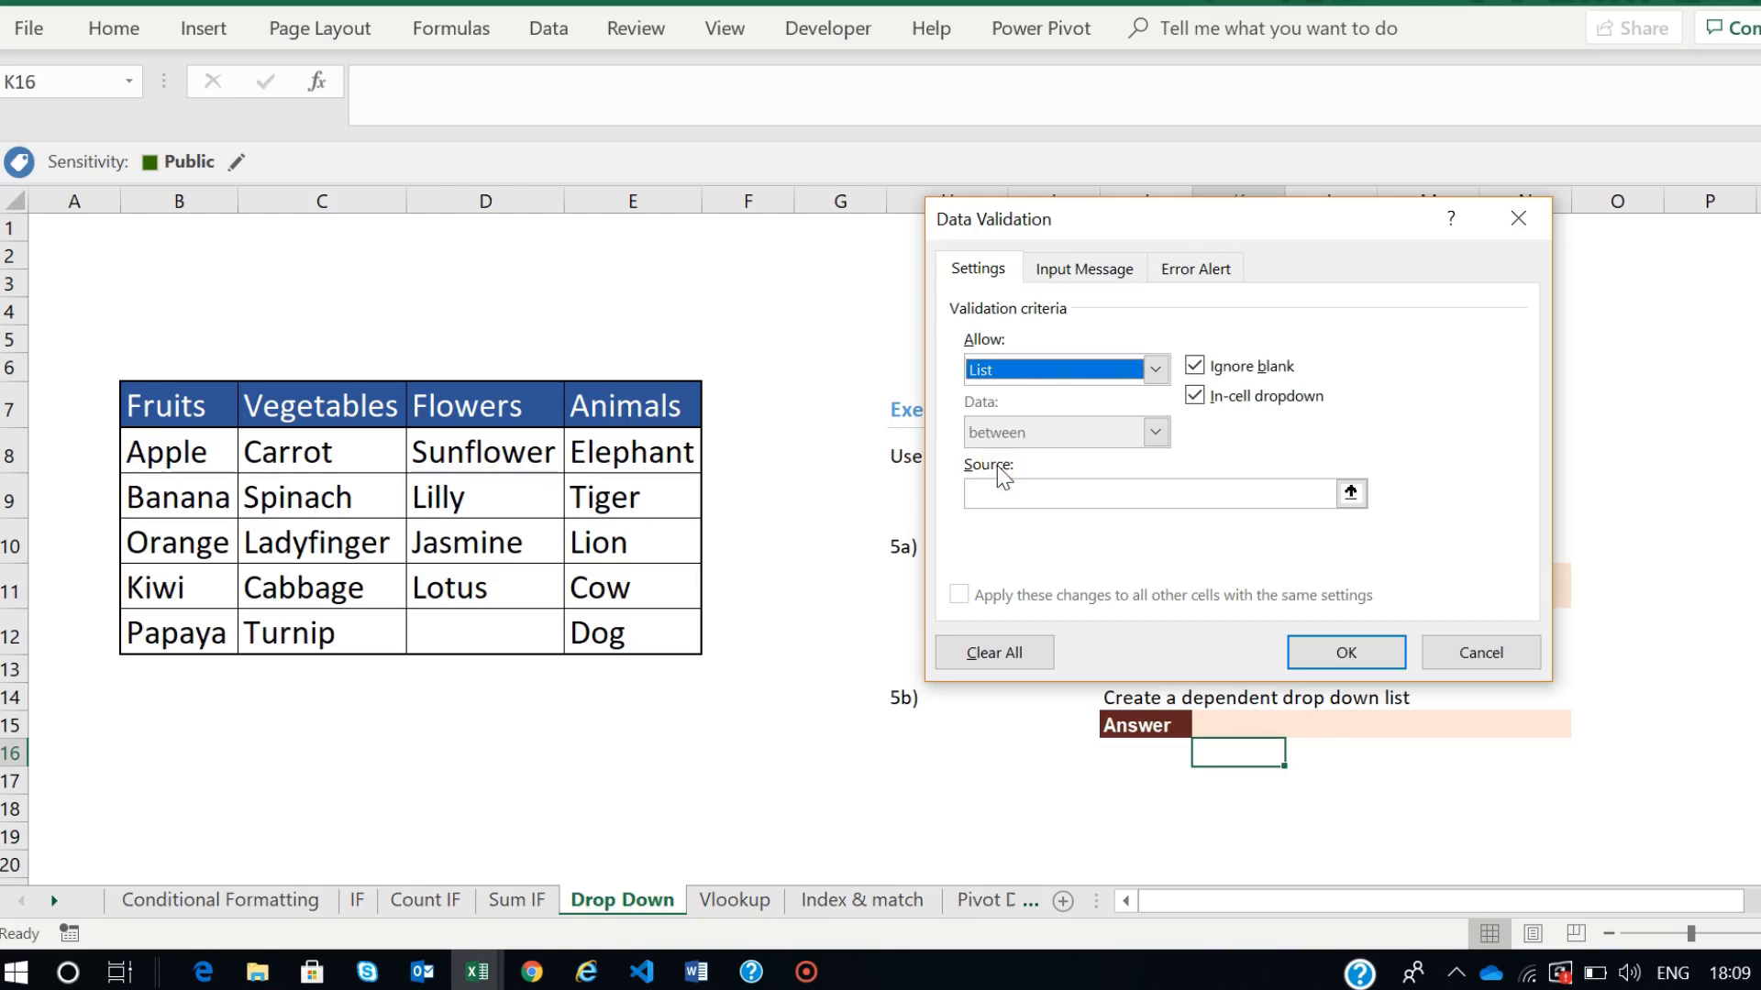
left_click(1090, 488)
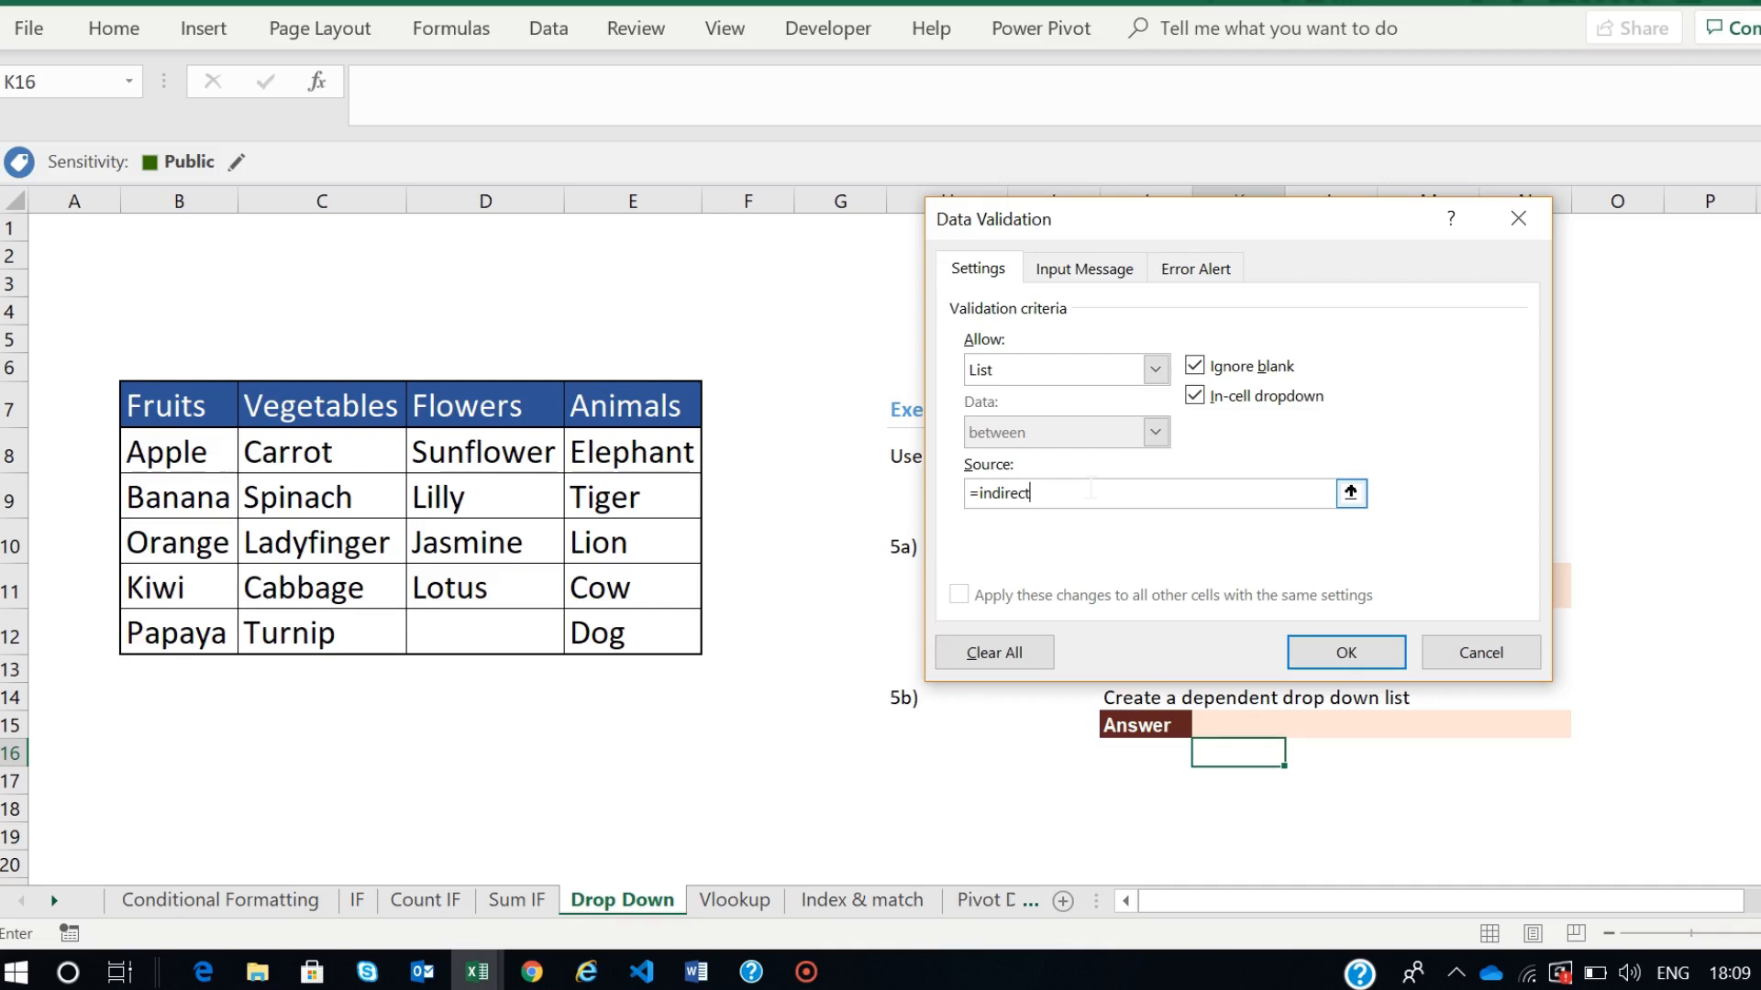
left_click_drag(1160, 226, 617, 220)
left_click(1138, 761)
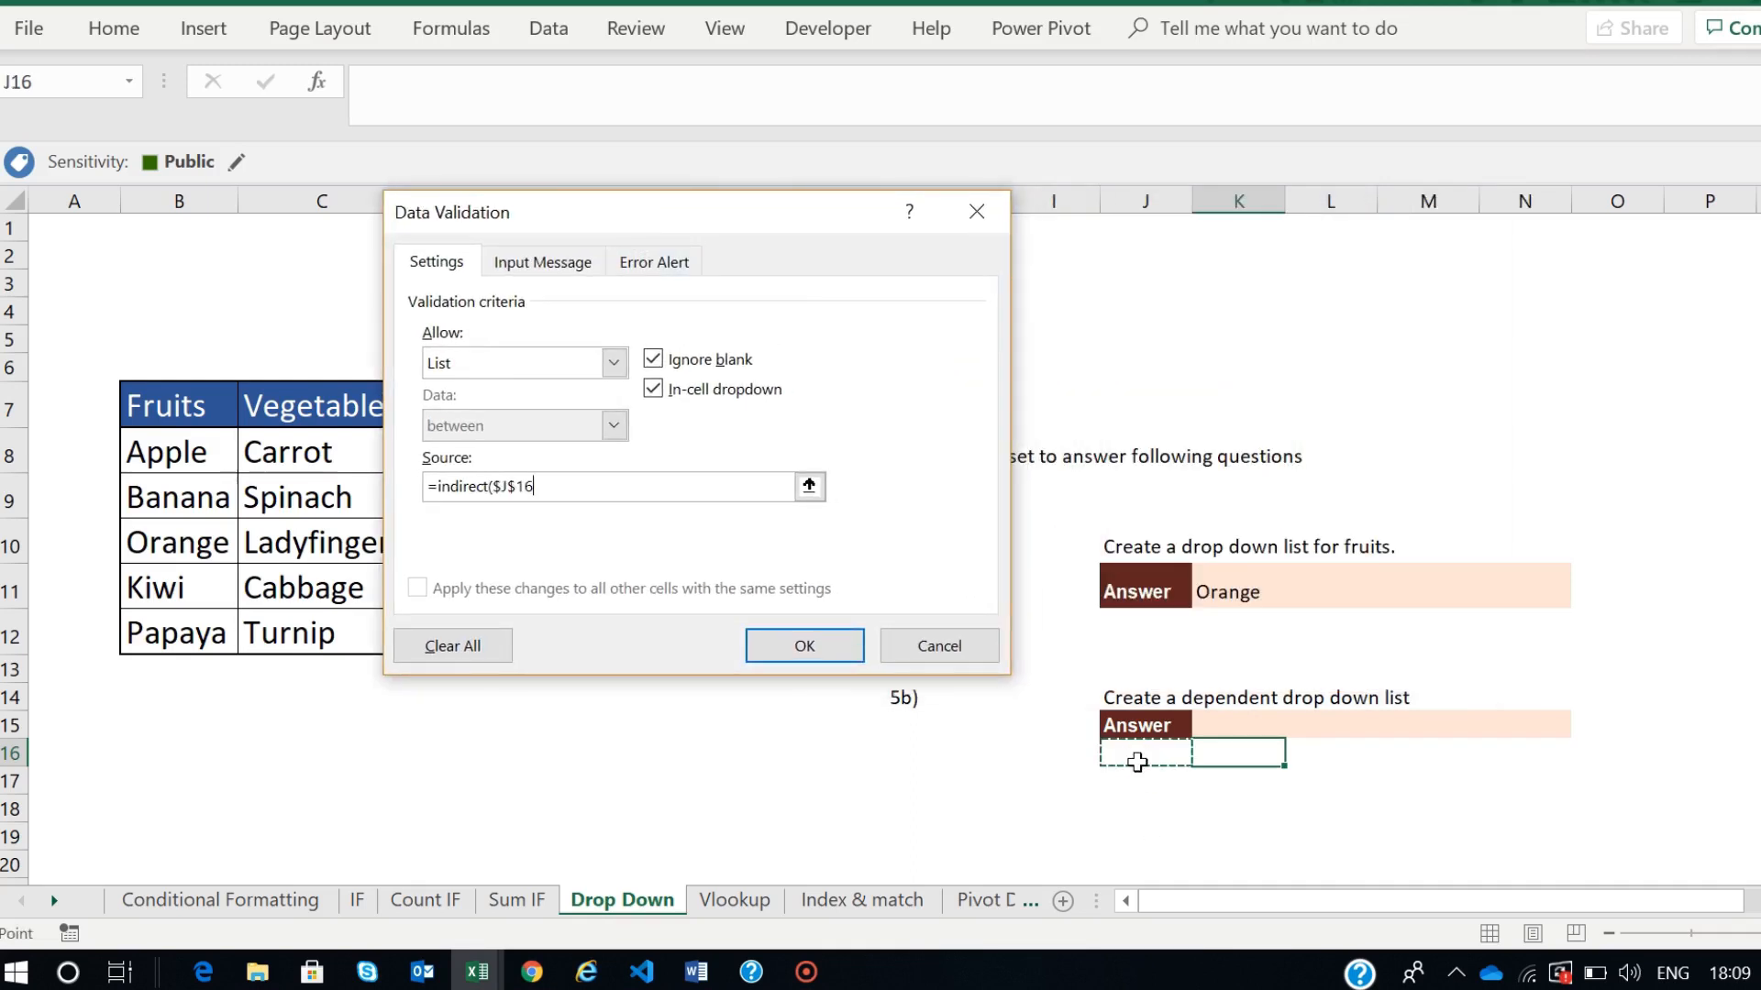
type(")")
left_click(827, 638)
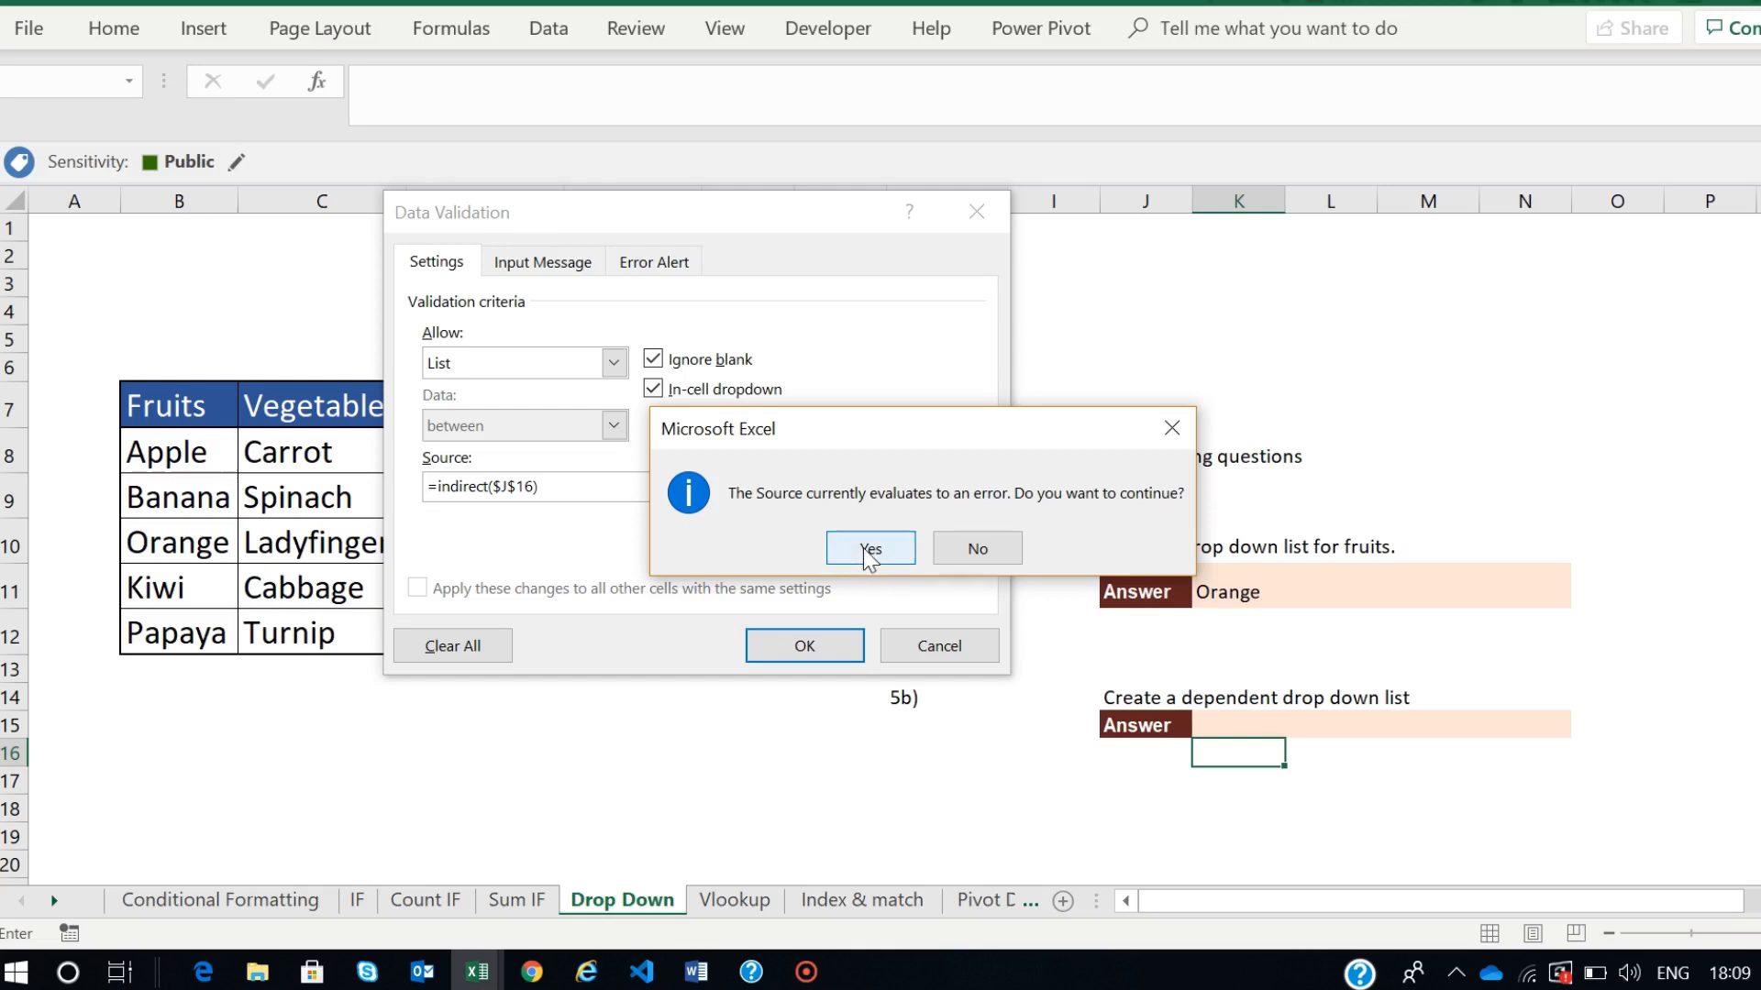
left_click(870, 551)
left_click_drag(1202, 765, 1117, 763)
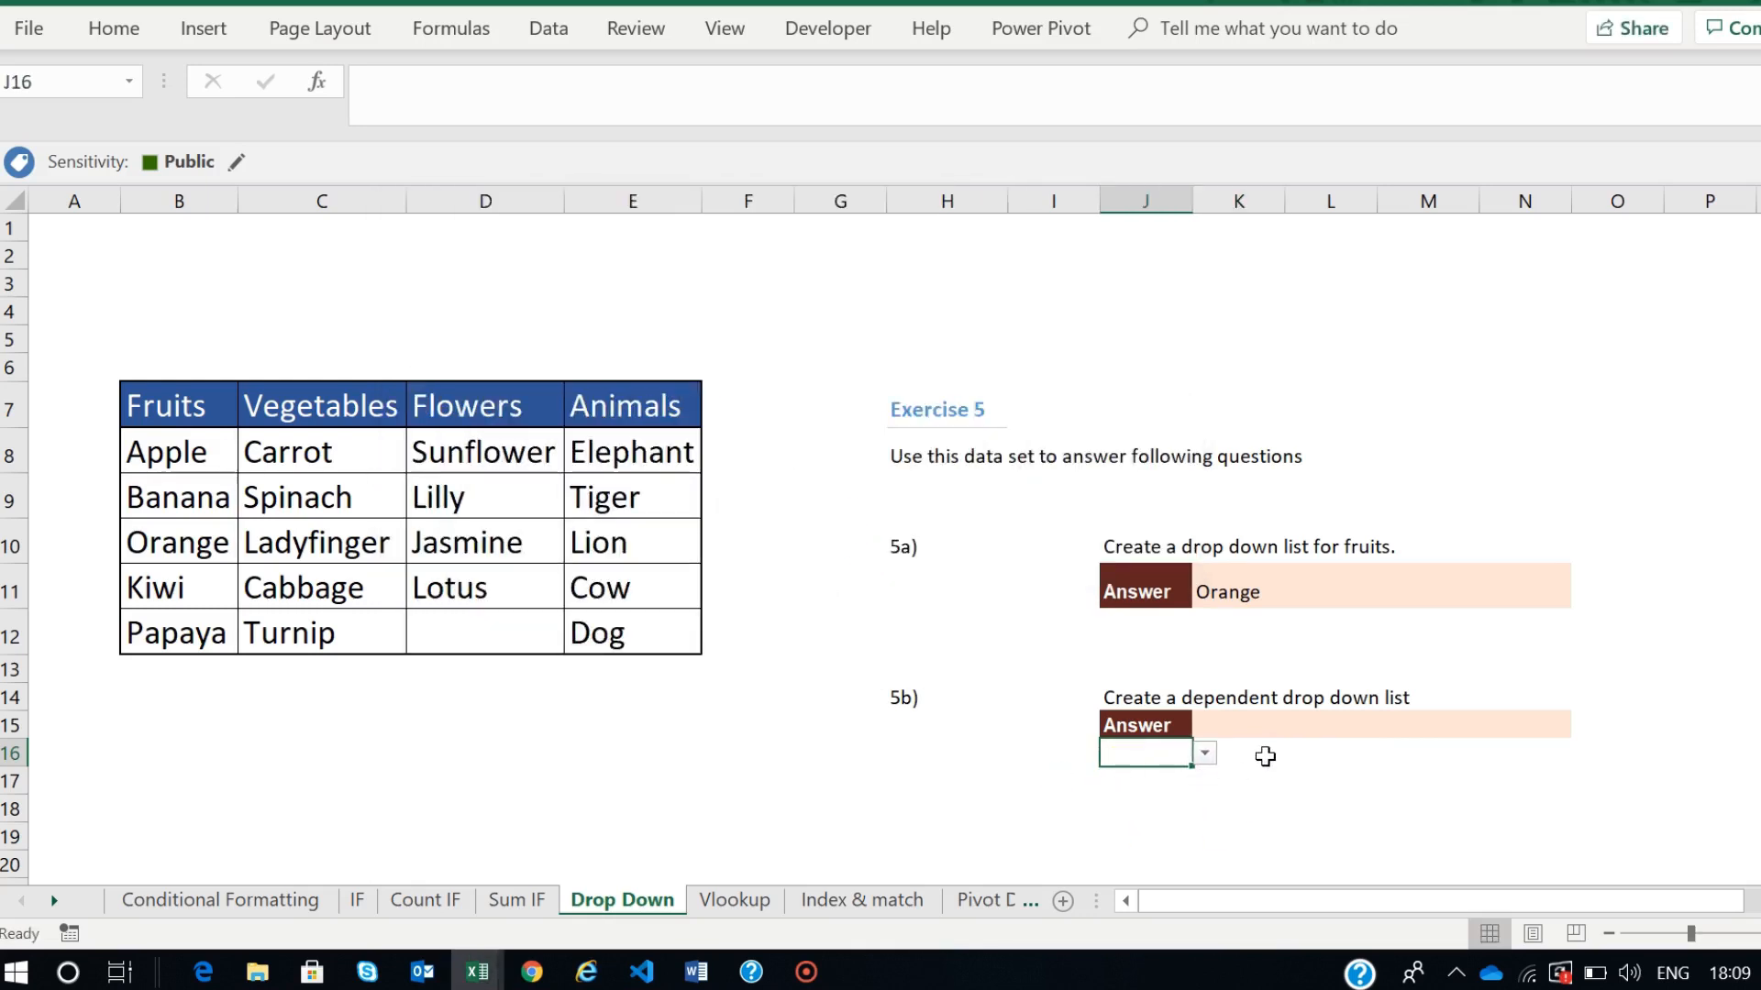
- Pick Fruits in J16 with Orange in K16, then Vegetables with Spinach
left_click(1205, 754)
left_click(1134, 779)
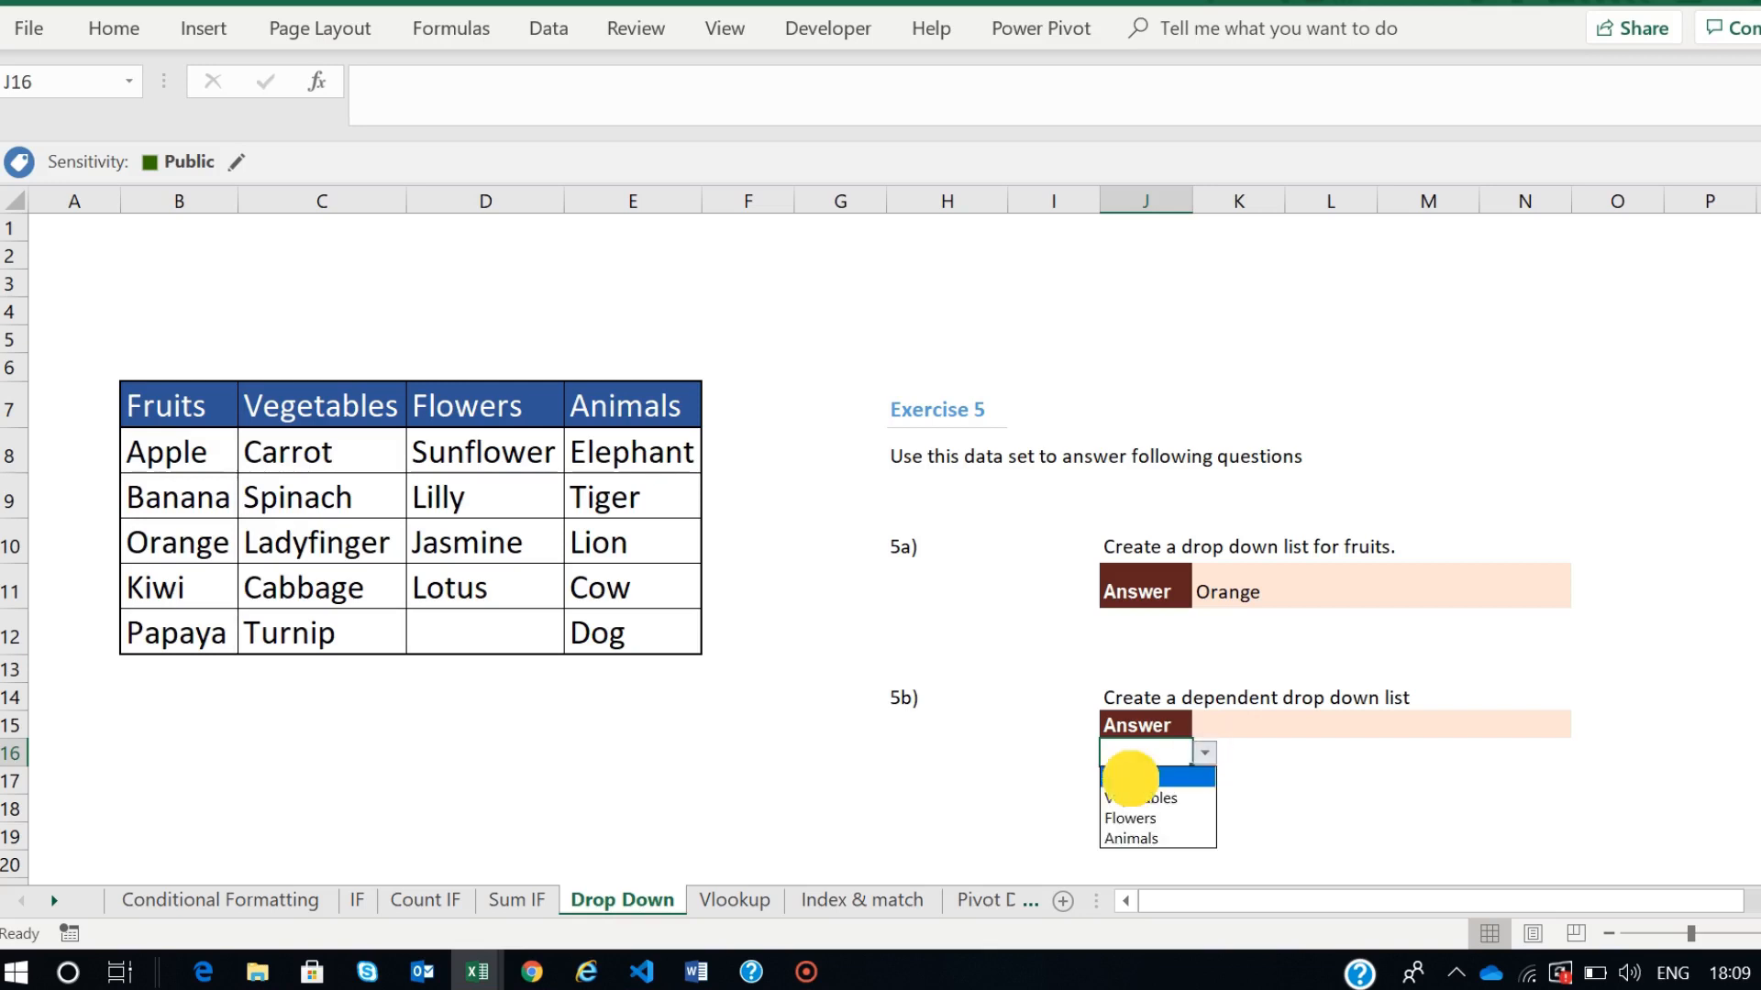
left_click(1257, 752)
left_click(1296, 754)
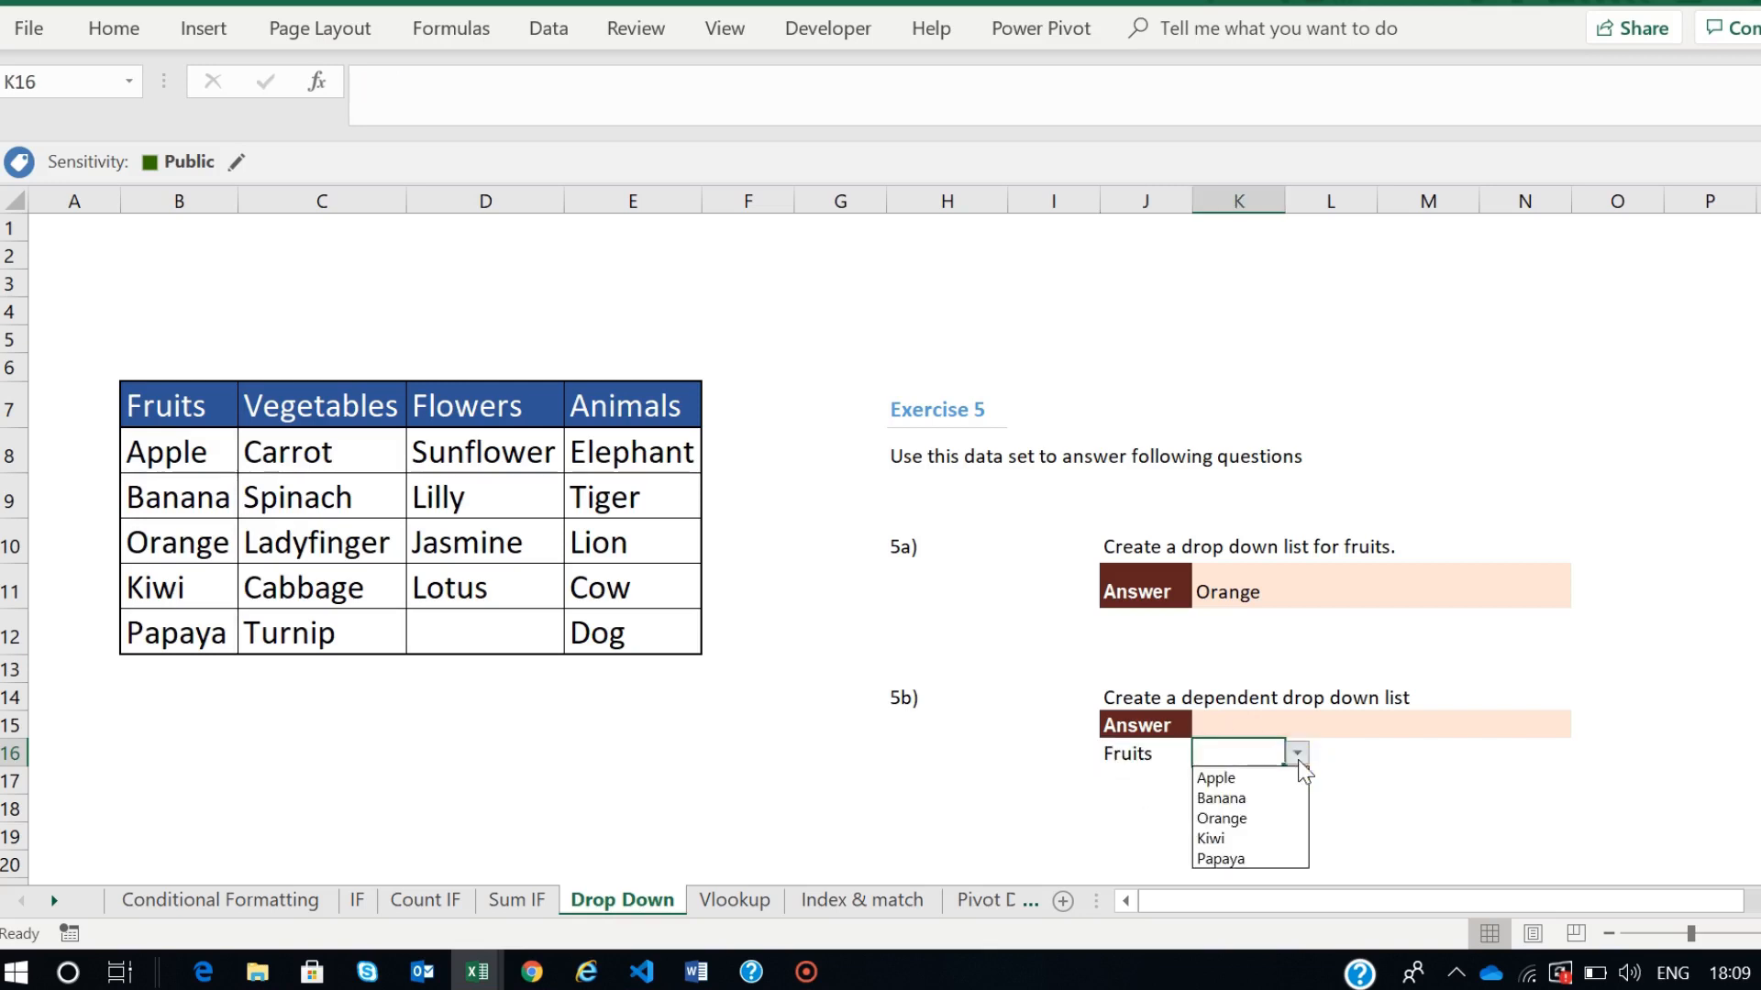
left_click(1233, 817)
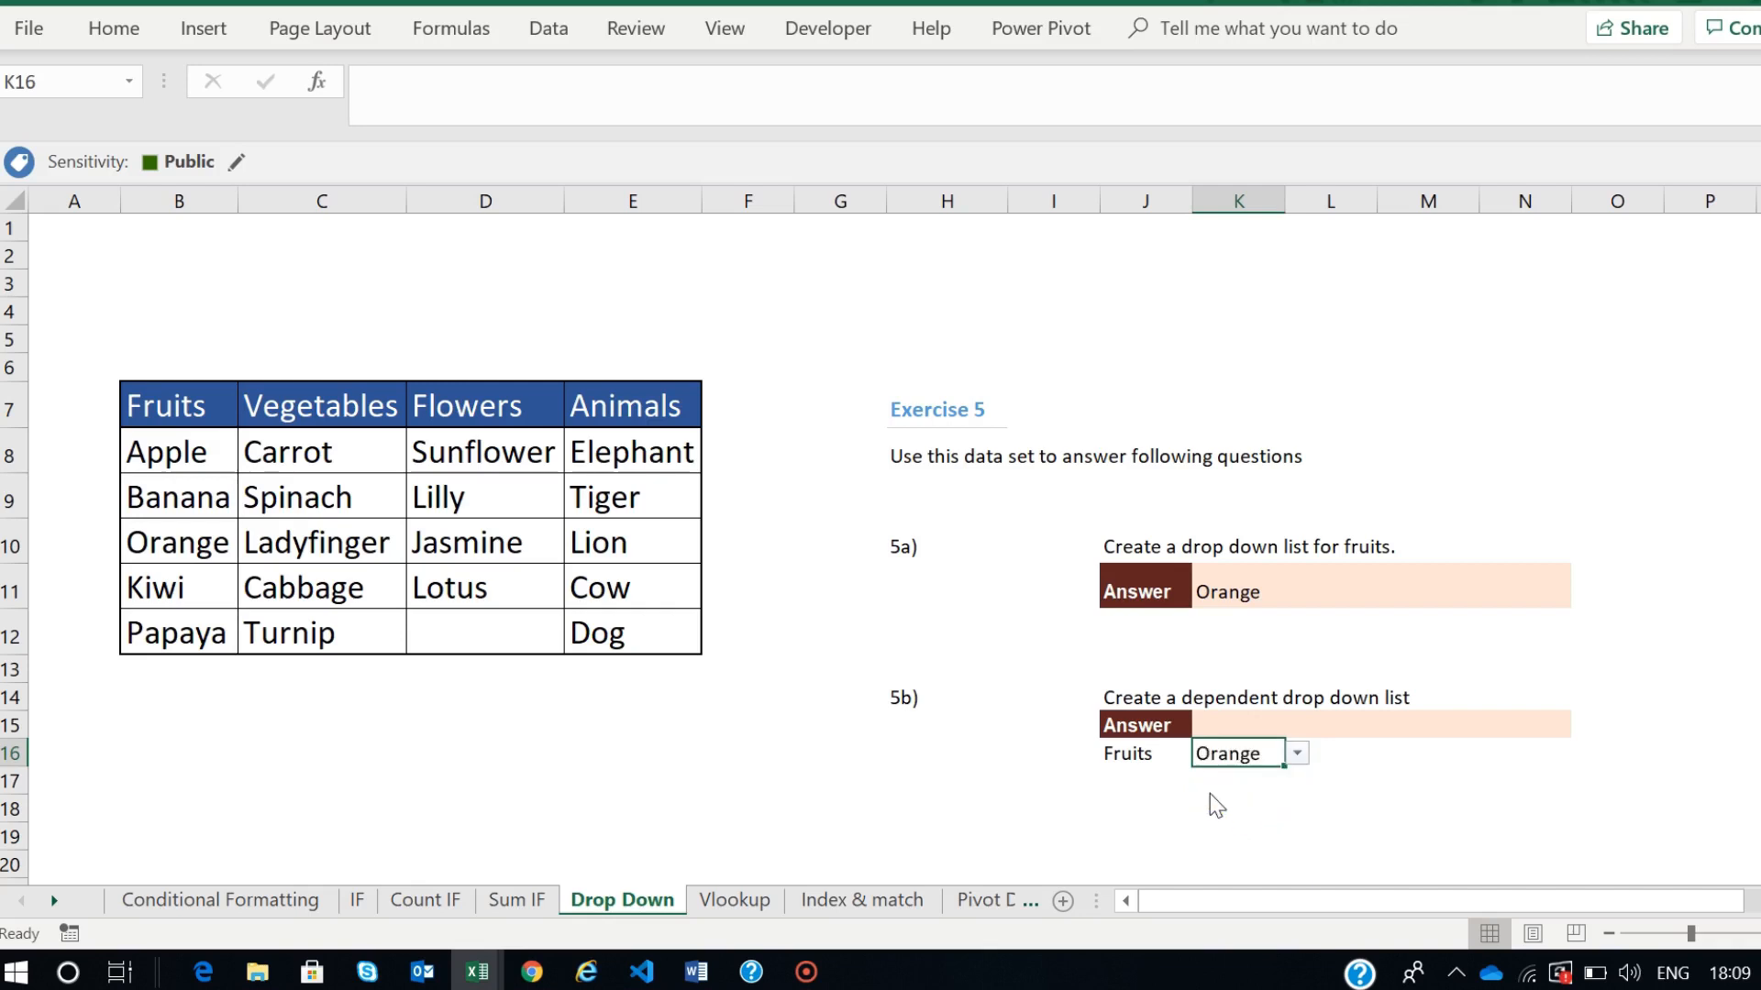
left_click(1178, 757)
left_click(1204, 754)
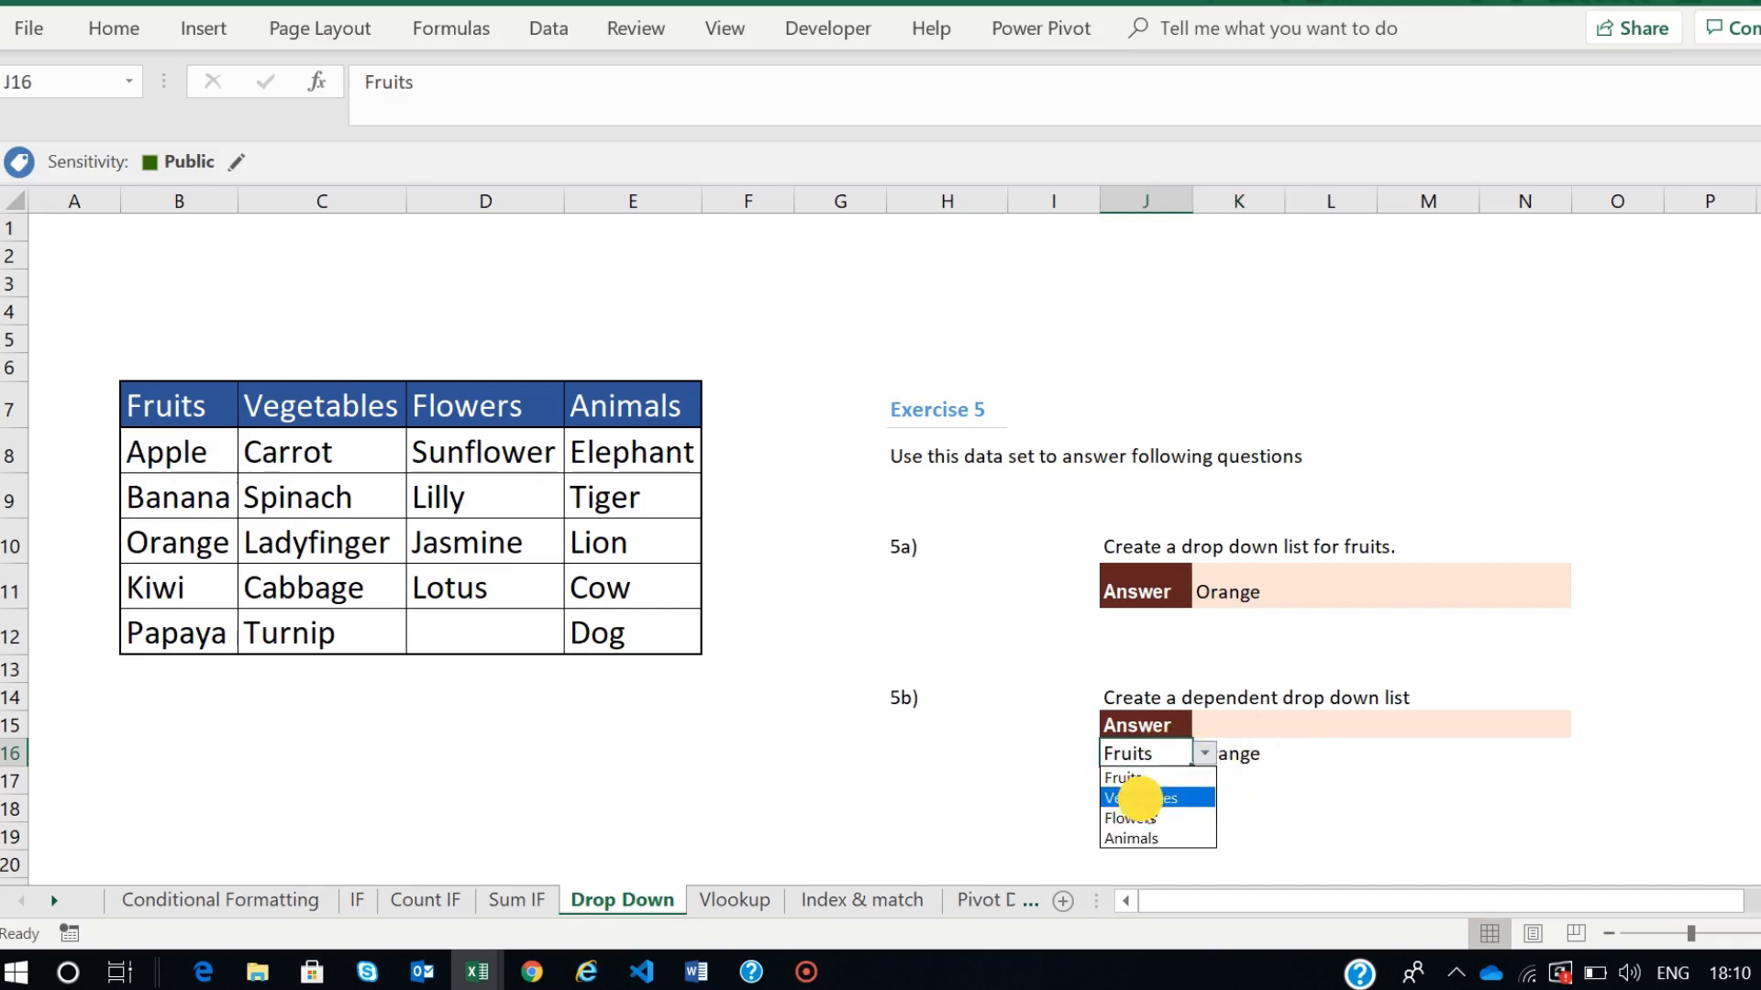
left_click(1140, 795)
left_click(1252, 755)
left_click(1294, 759)
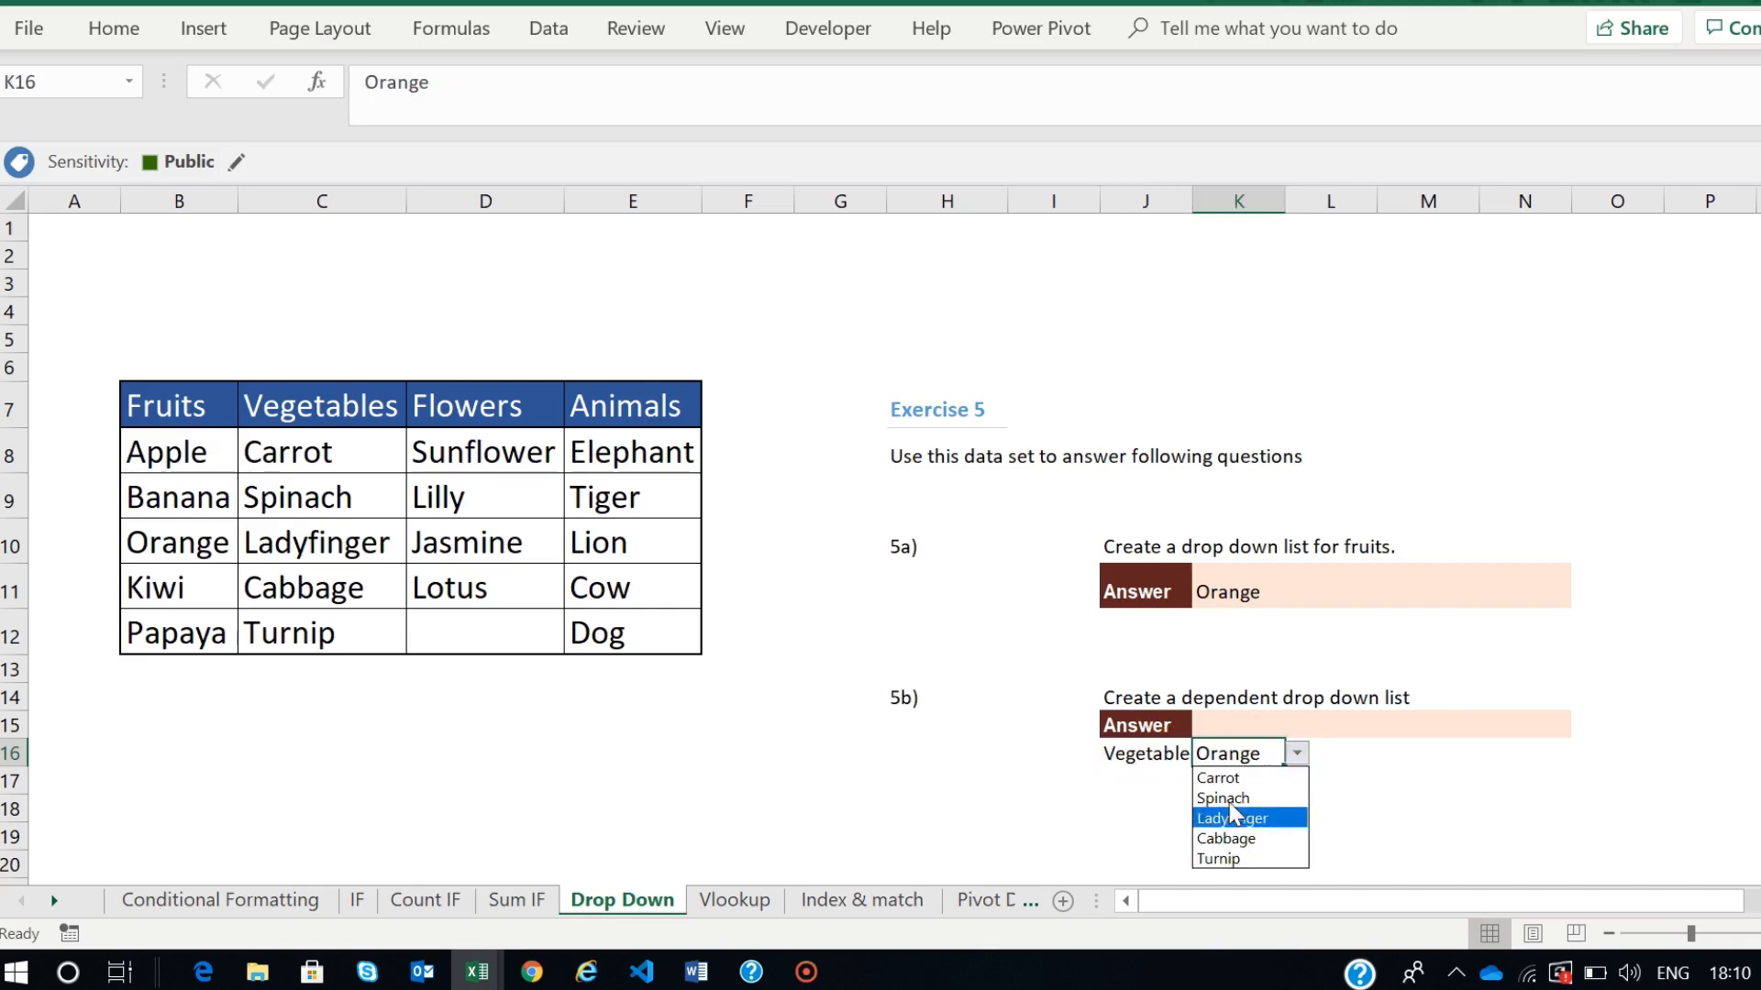
left_click(1233, 801)
- Pick Flowers with Jasmine, then Animals in J16 with Cow in K16
left_click(1177, 758)
left_click(1204, 754)
left_click(1171, 816)
left_click(1247, 752)
left_click(1295, 754)
left_click(1233, 813)
left_click(1152, 751)
left_click(1203, 754)
left_click(1154, 835)
left_click(1235, 752)
left_click(1297, 754)
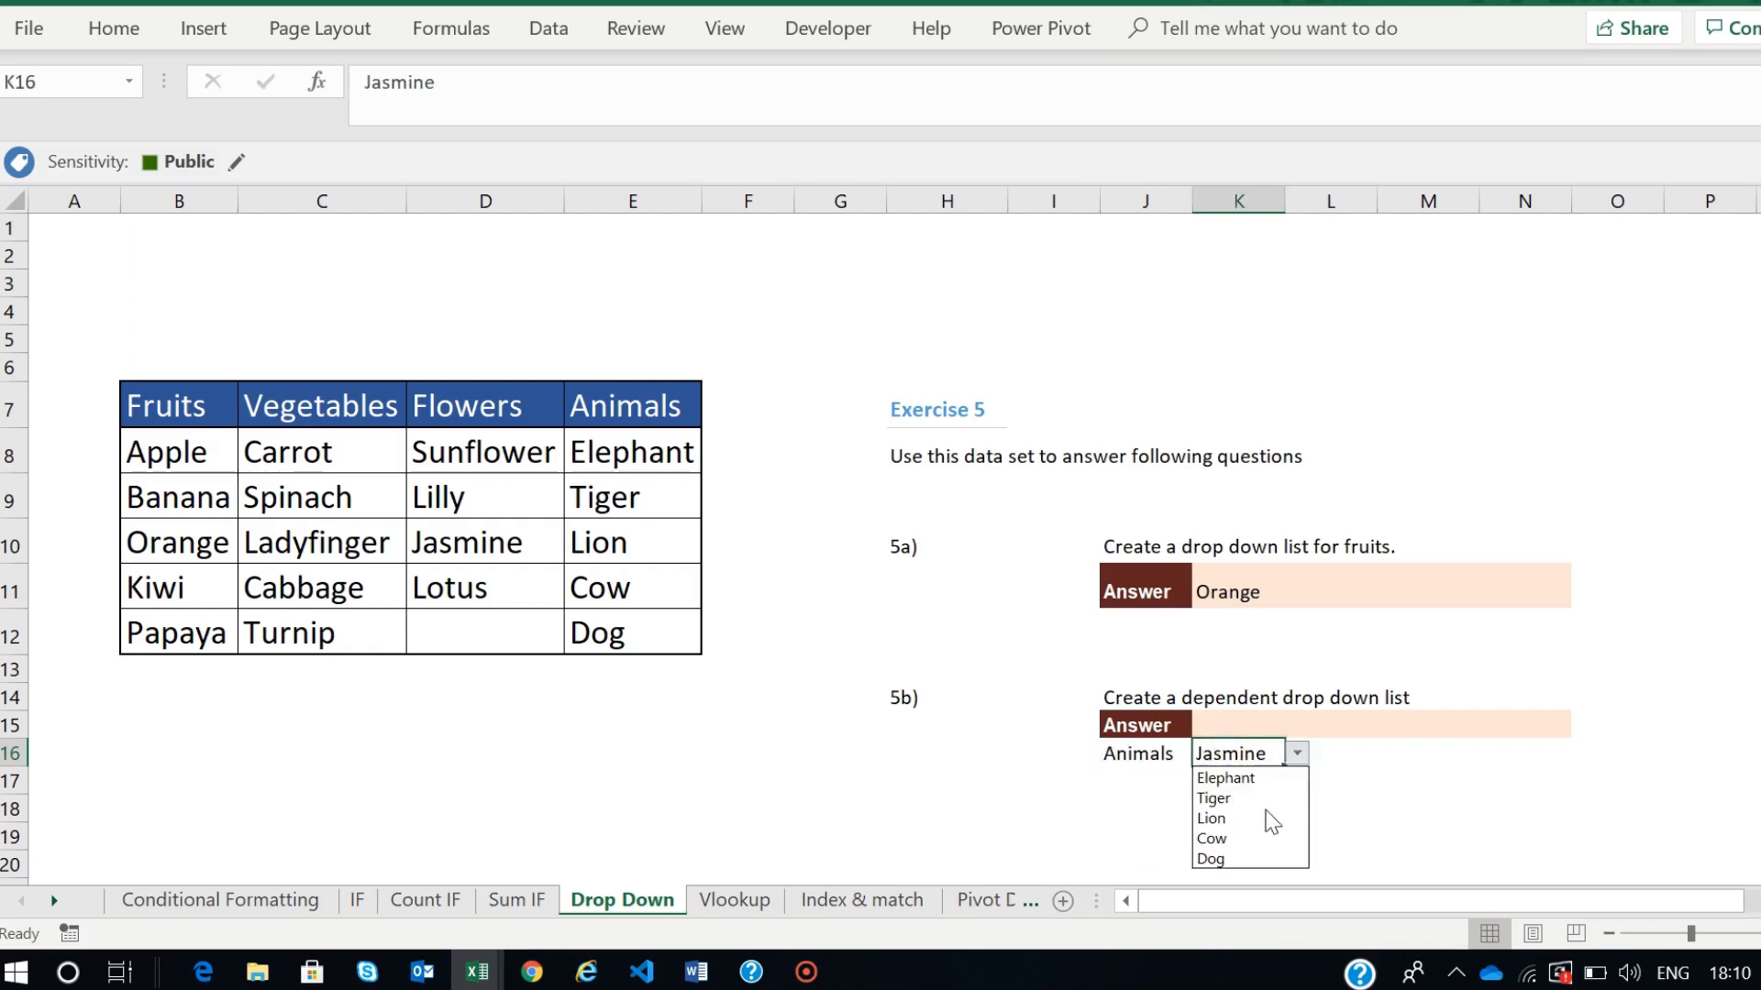
left_click(1219, 833)
left_click(1356, 782)
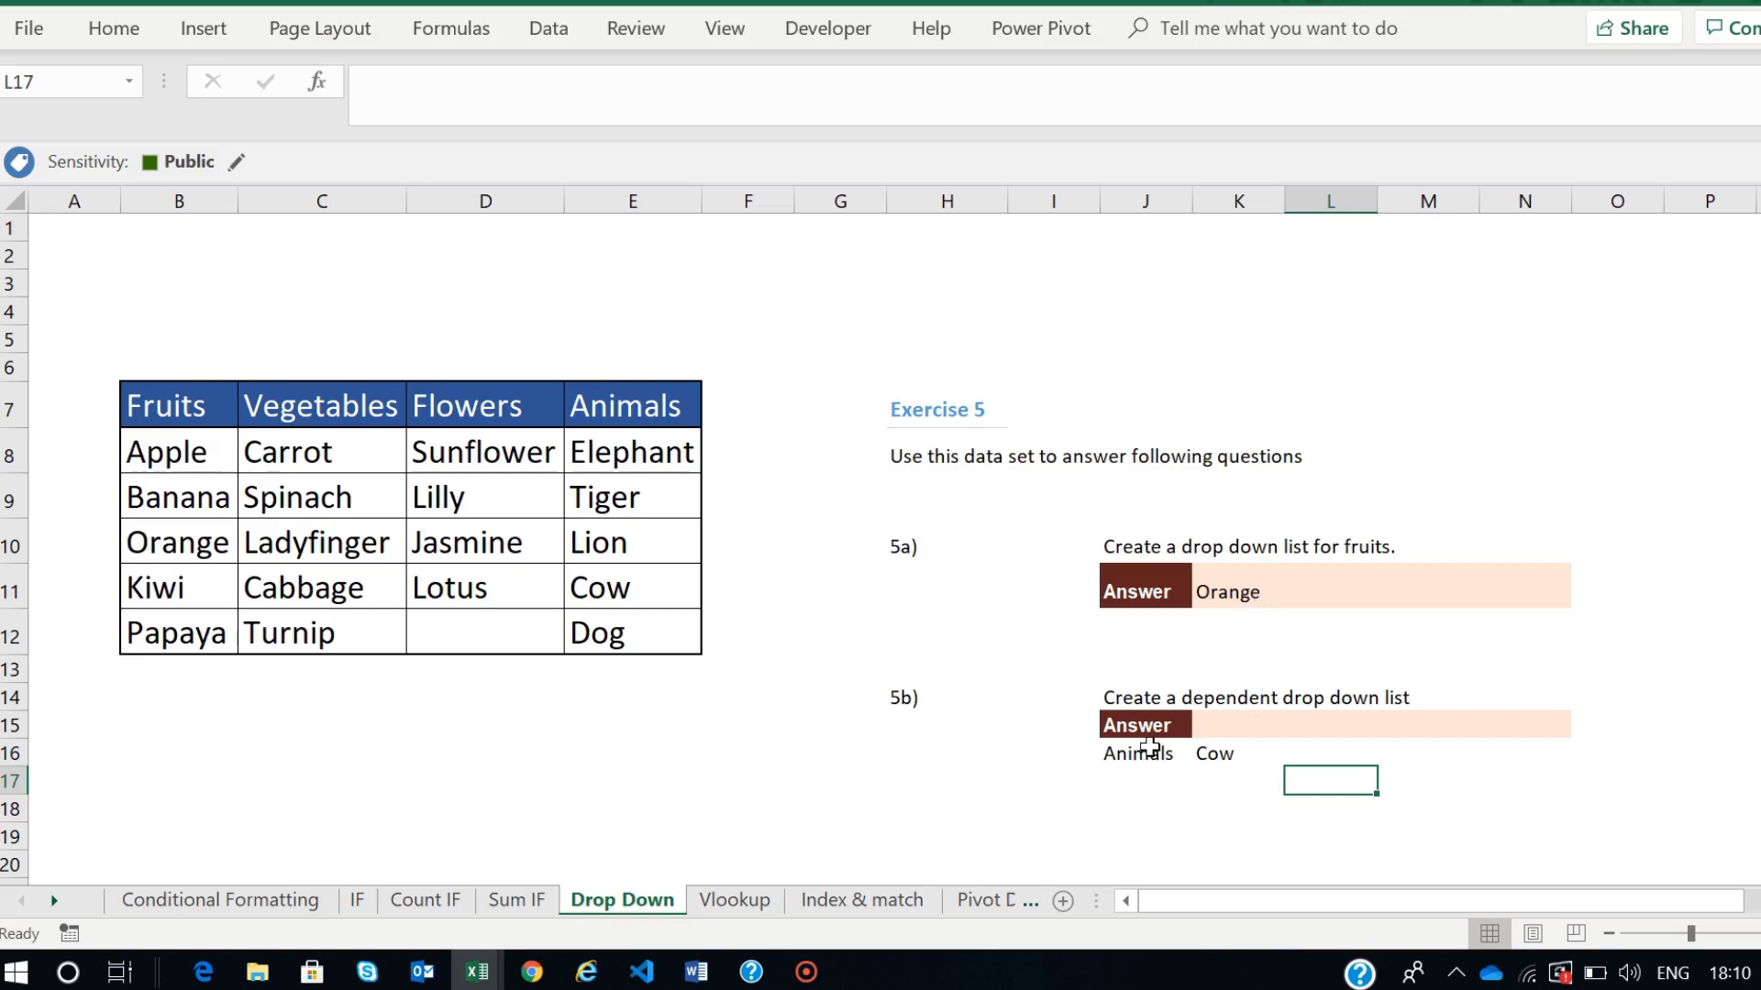
left_click(1232, 757)
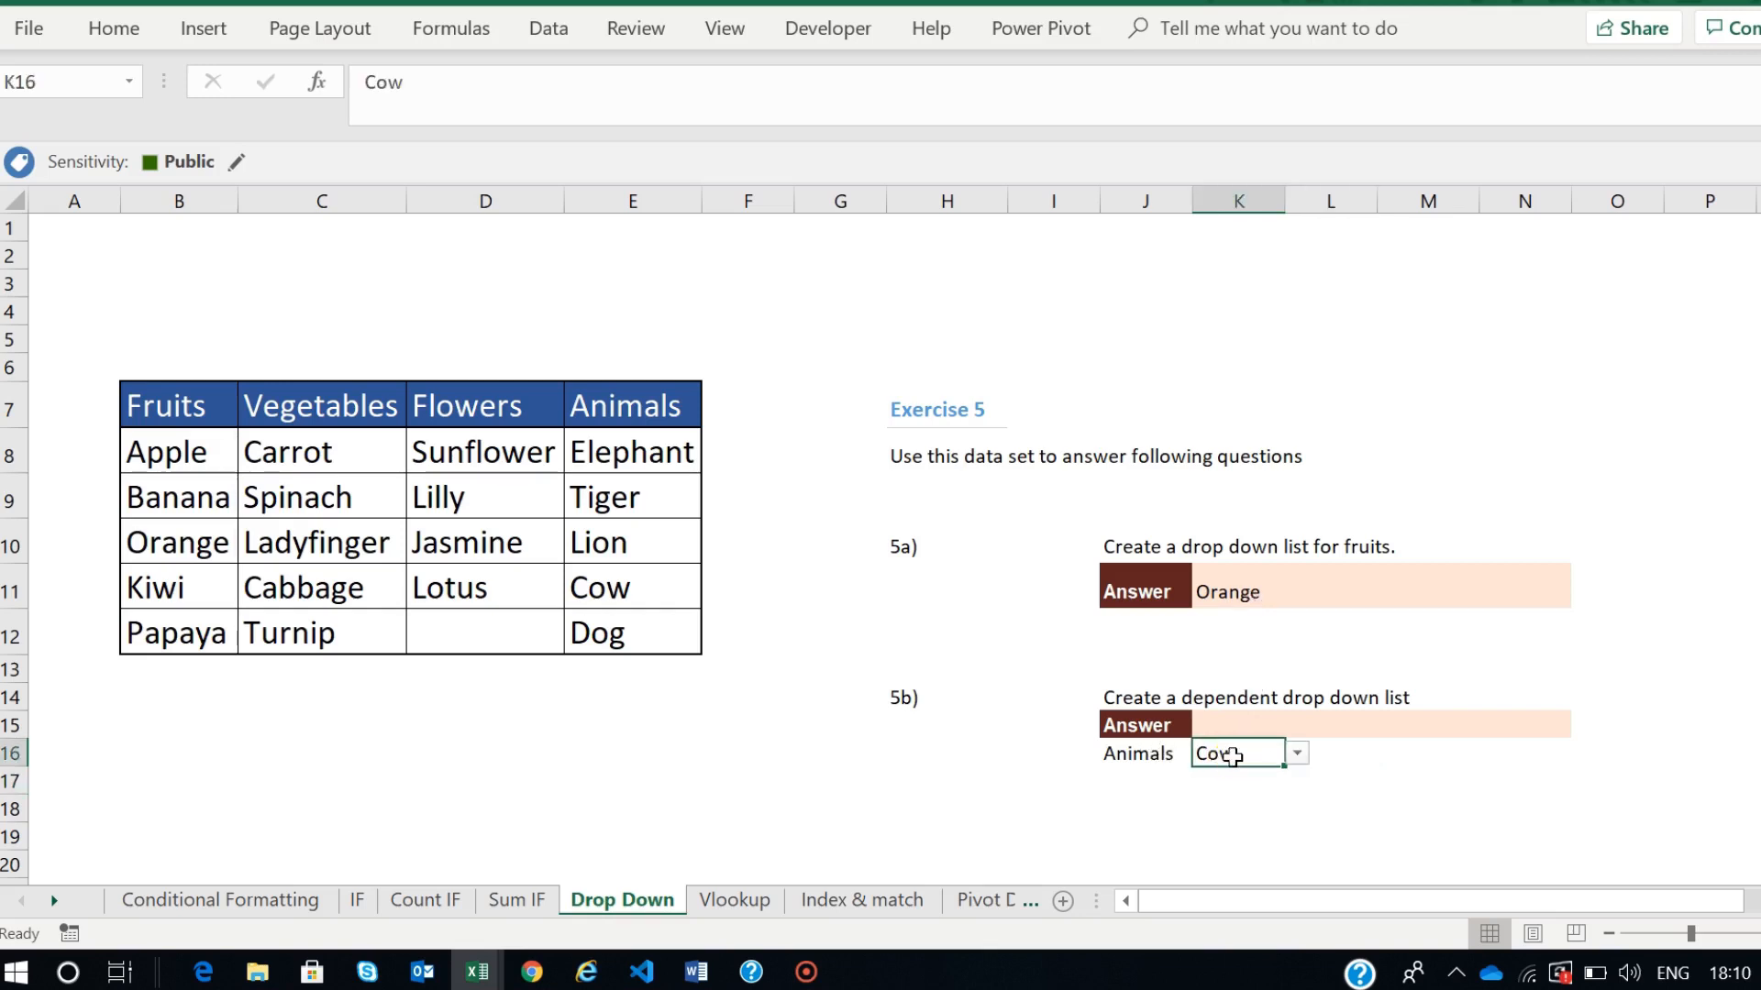
left_click_drag(170, 408, 641, 403)
left_click(1144, 758)
left_click(683, 830)
left_click_drag(231, 413, 666, 634)
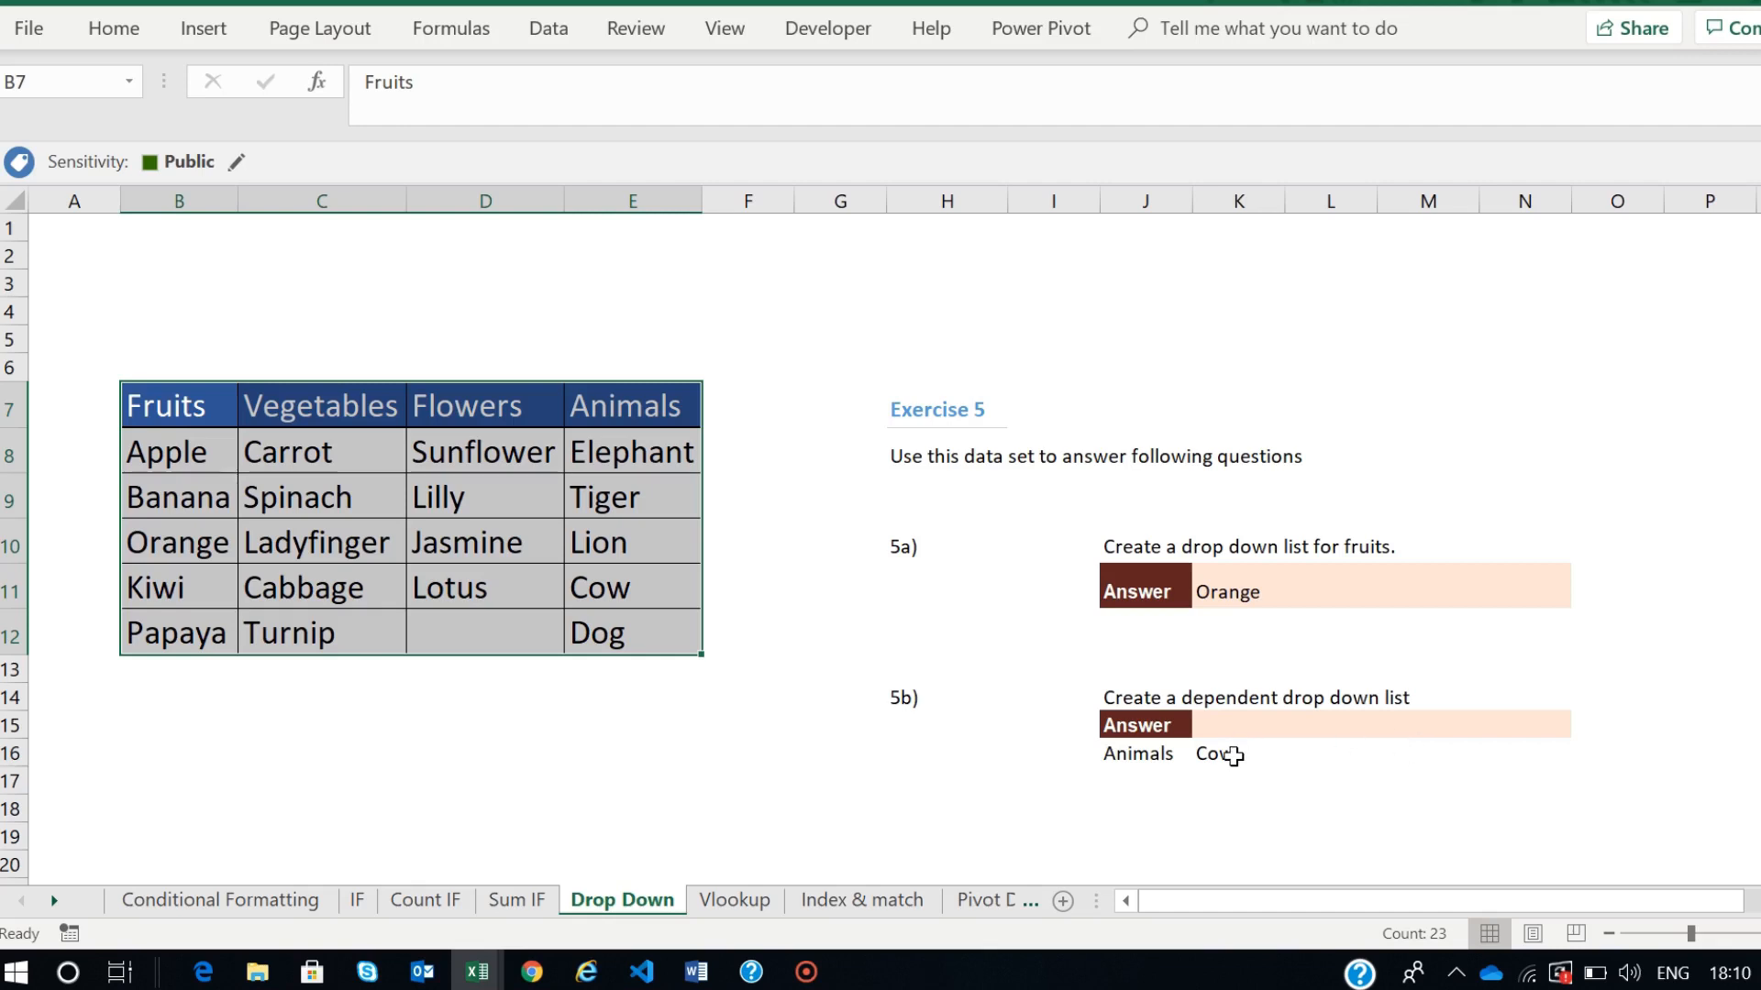
left_click(436, 31)
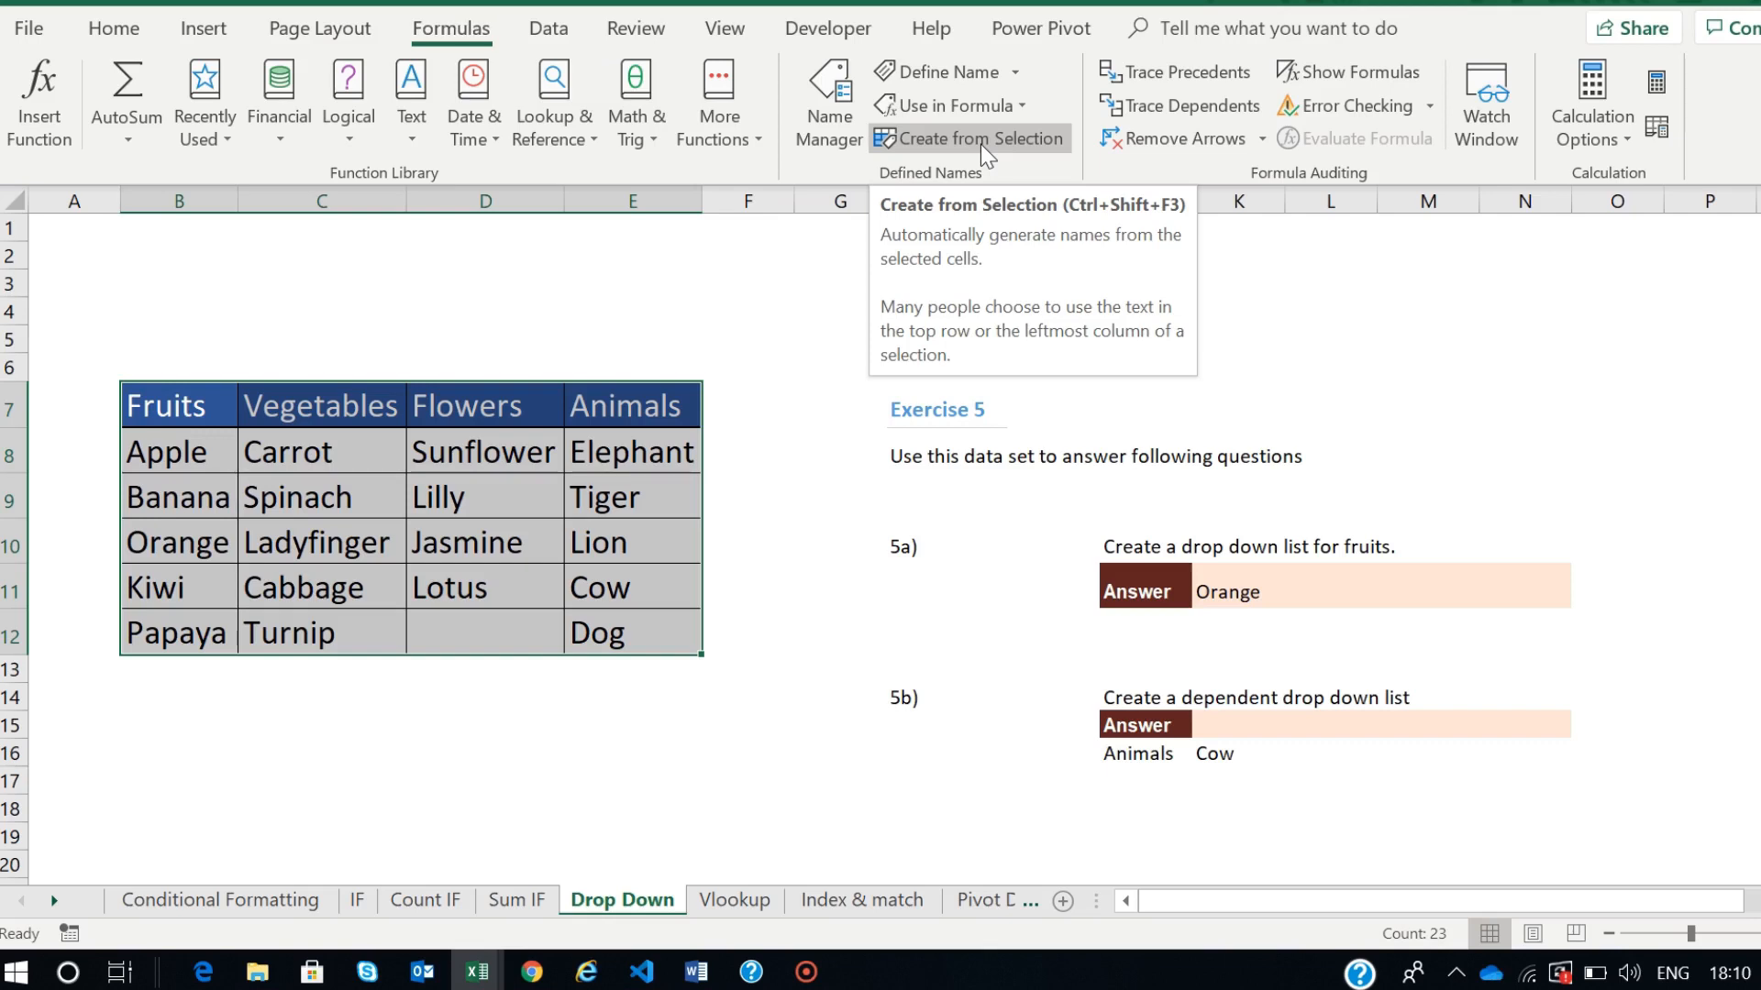
left_click(981, 143)
left_click_drag(686, 327, 1080, 223)
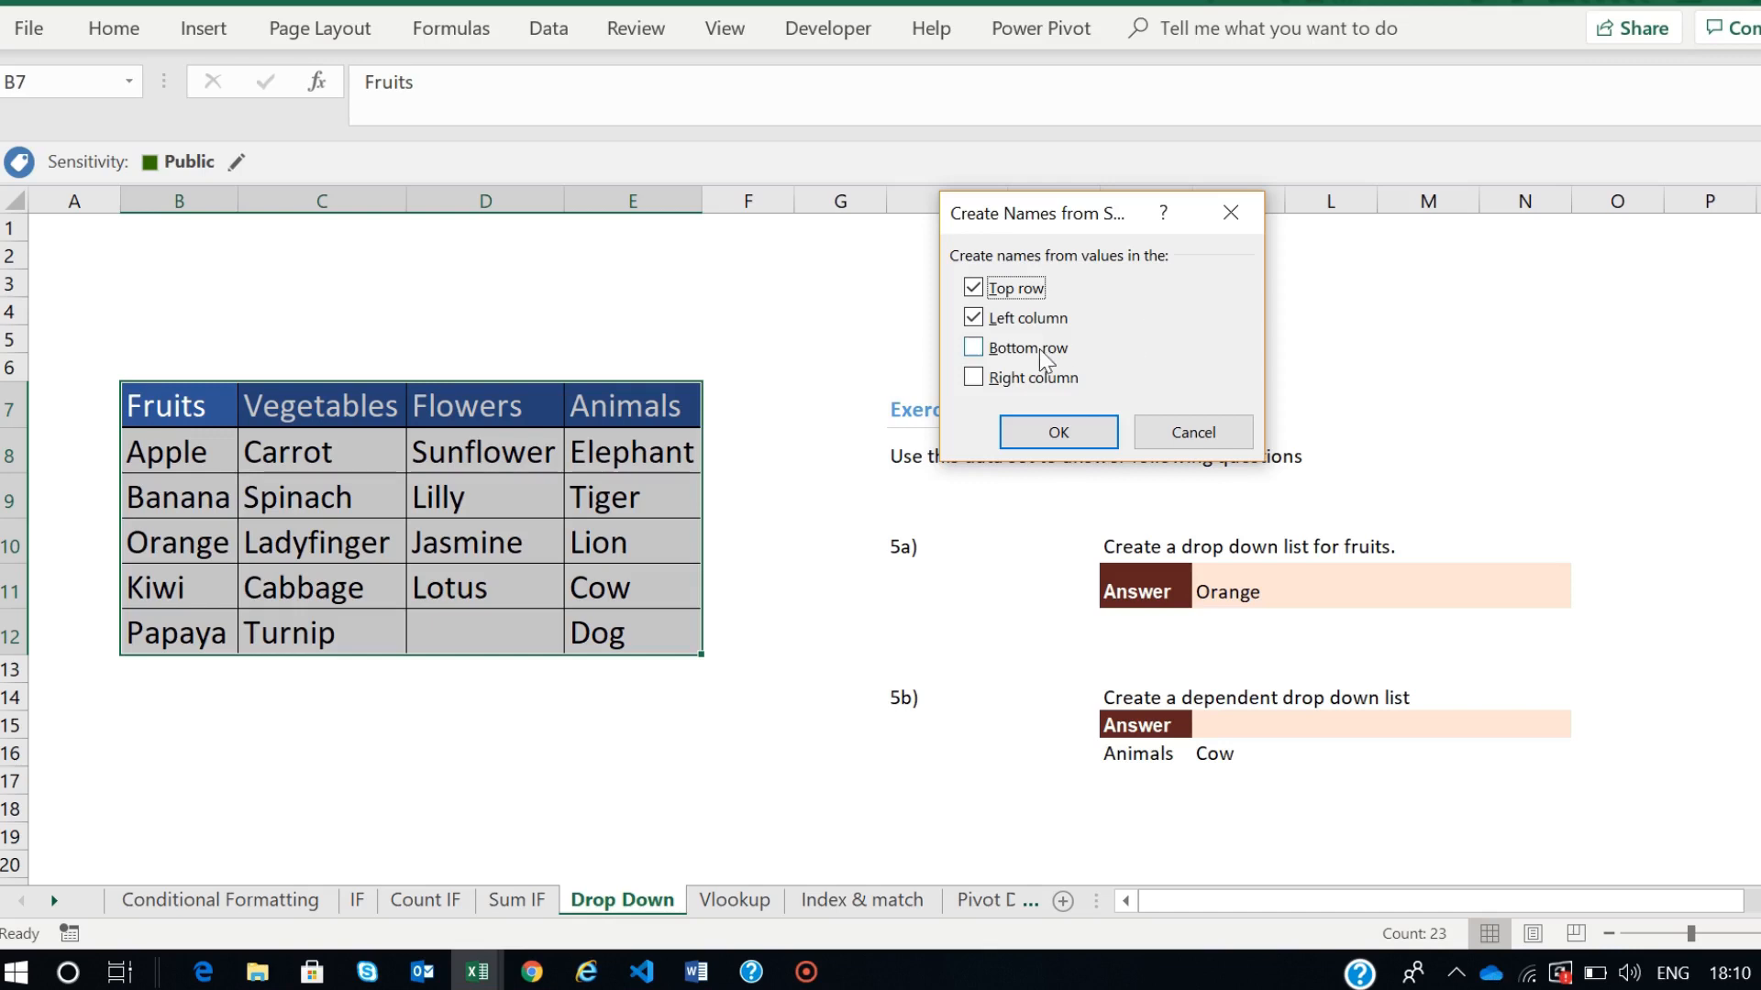
left_click(1002, 319)
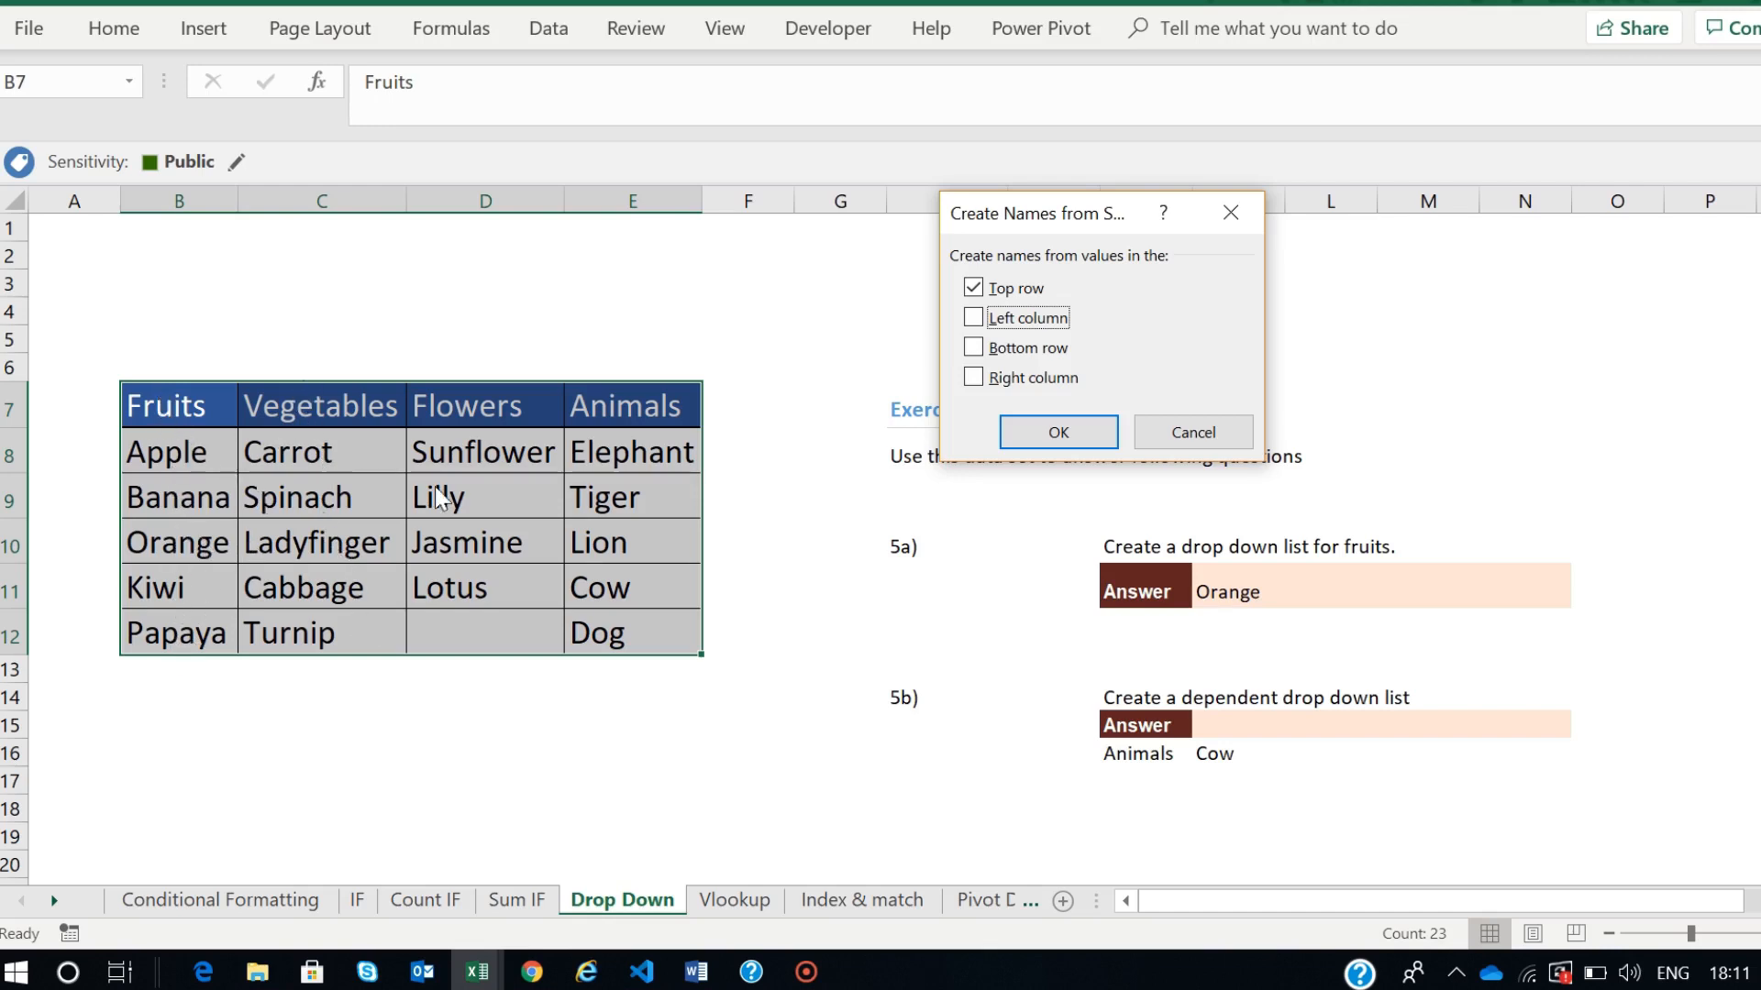
left_click(1166, 444)
left_click(1147, 754)
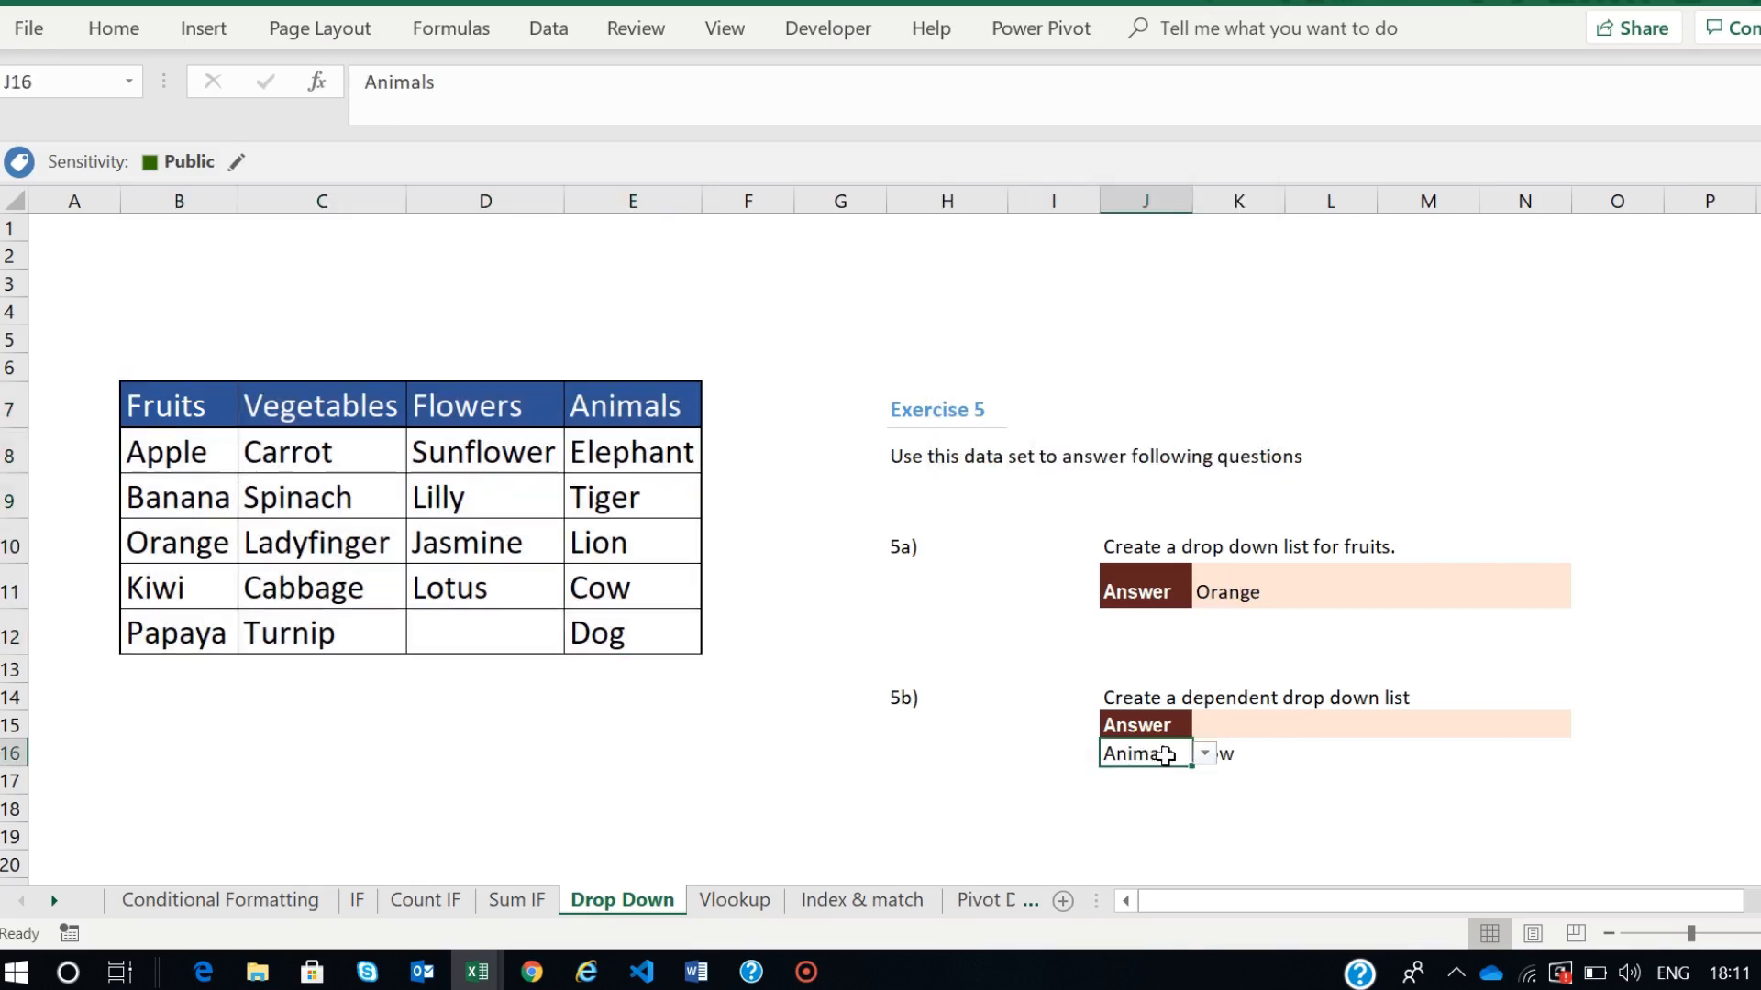
left_click(1203, 757)
left_click(942, 797)
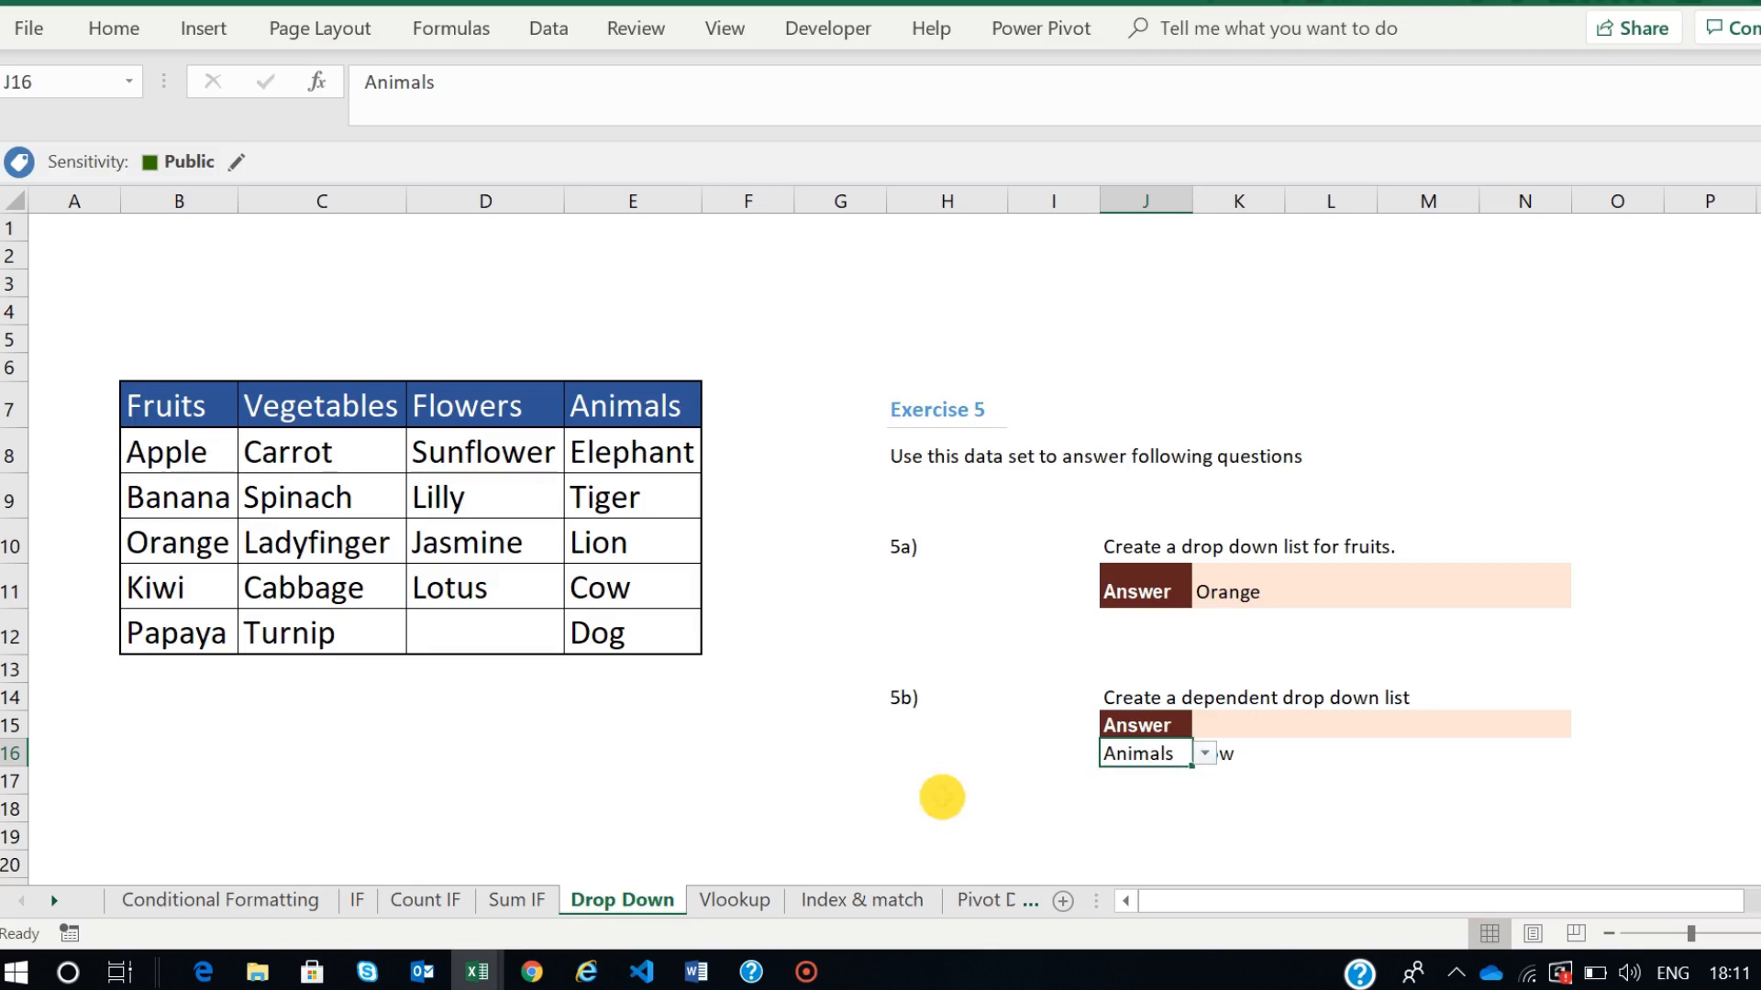
left_click(1220, 756)
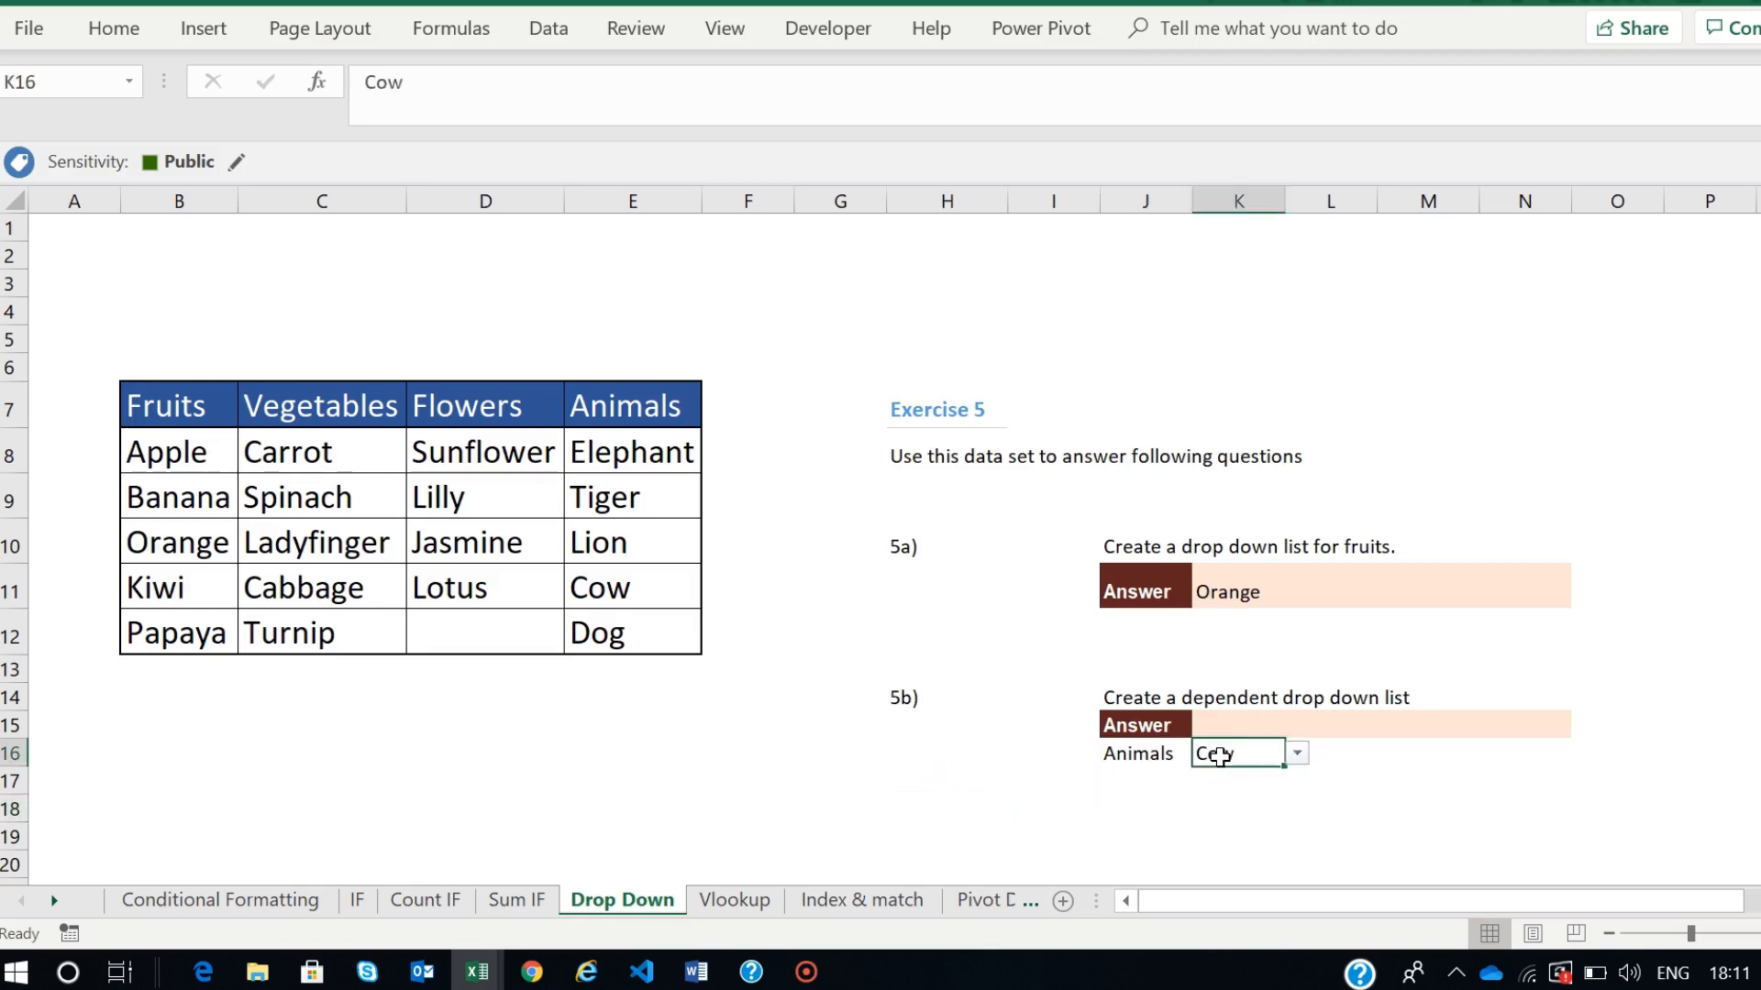
- Review K16's source =INDIRECT($J$16) without changes, then pick Elephant from its list
left_click(548, 28)
left_click(1433, 129)
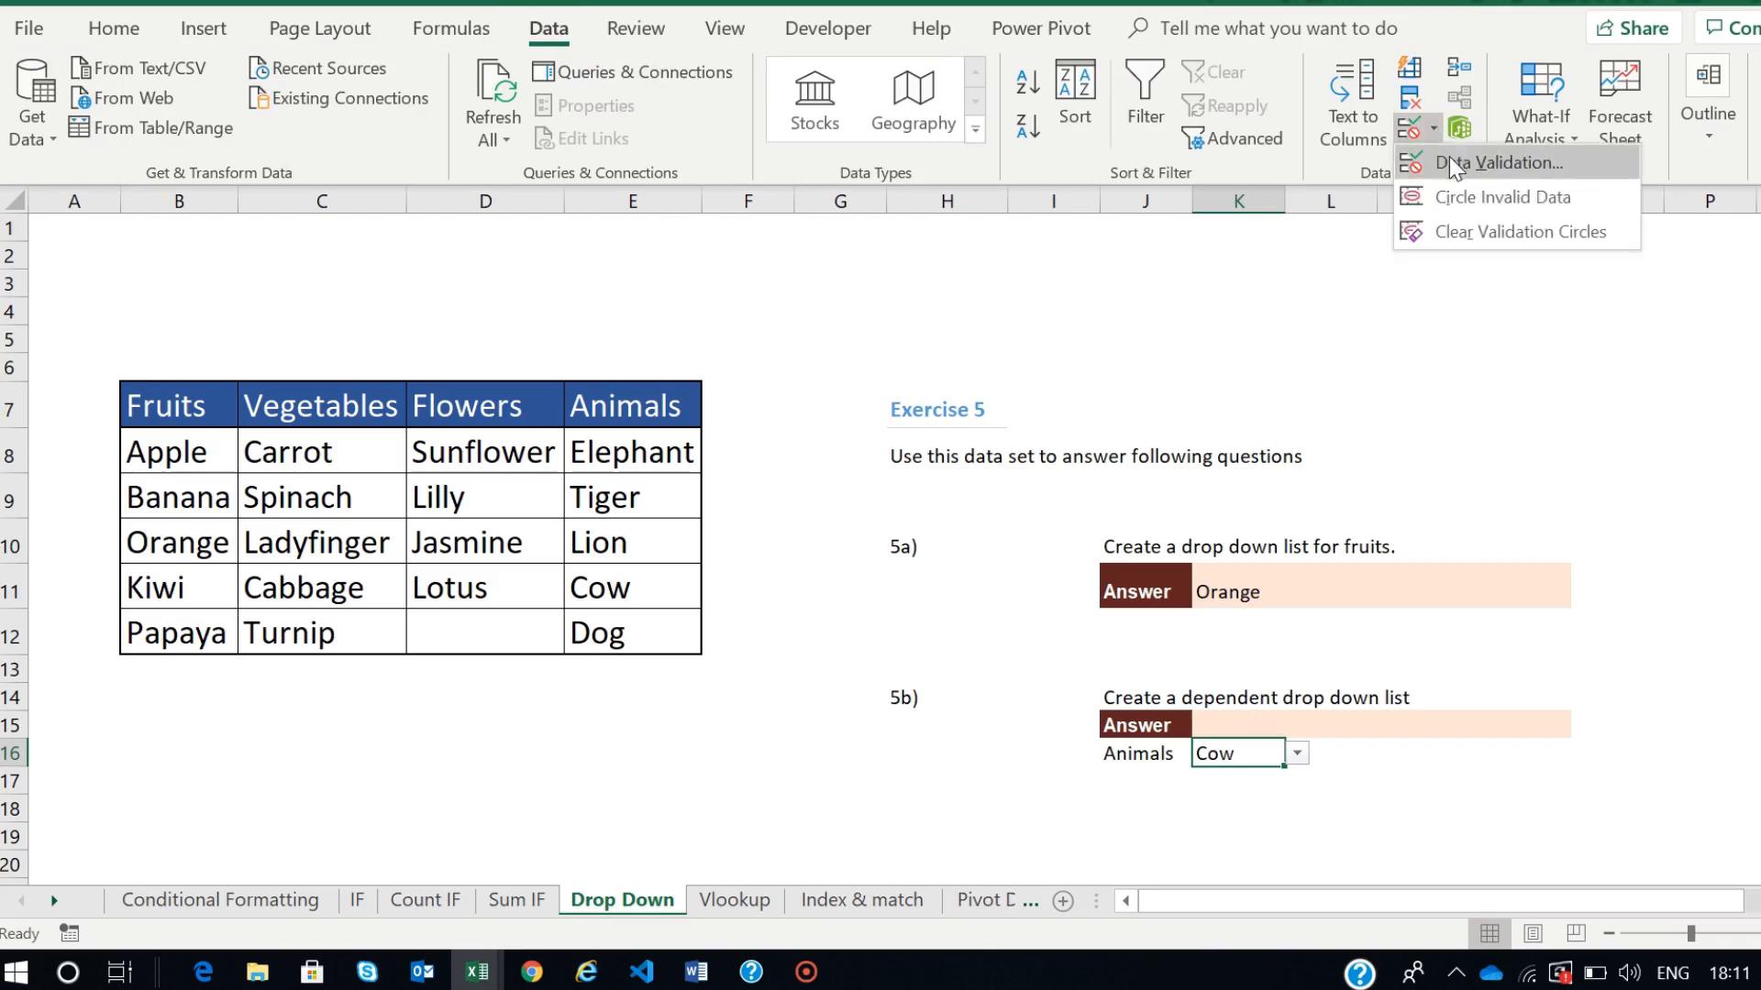
left_click(1447, 147)
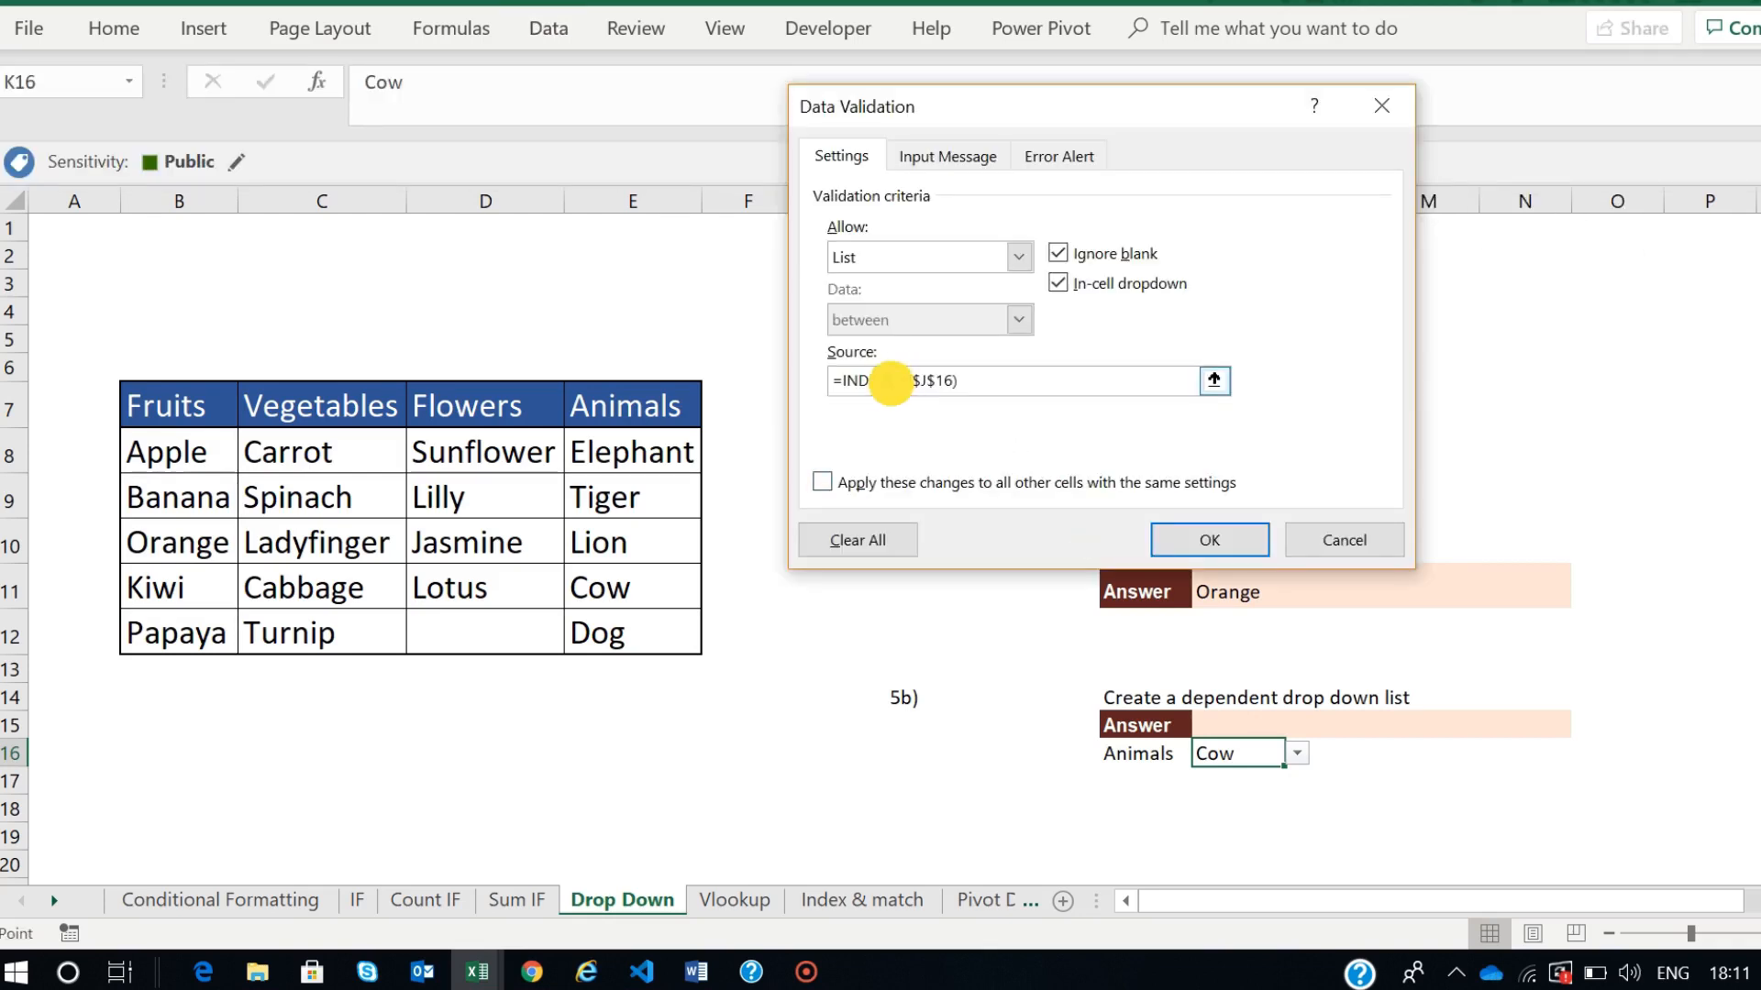
left_click(894, 381)
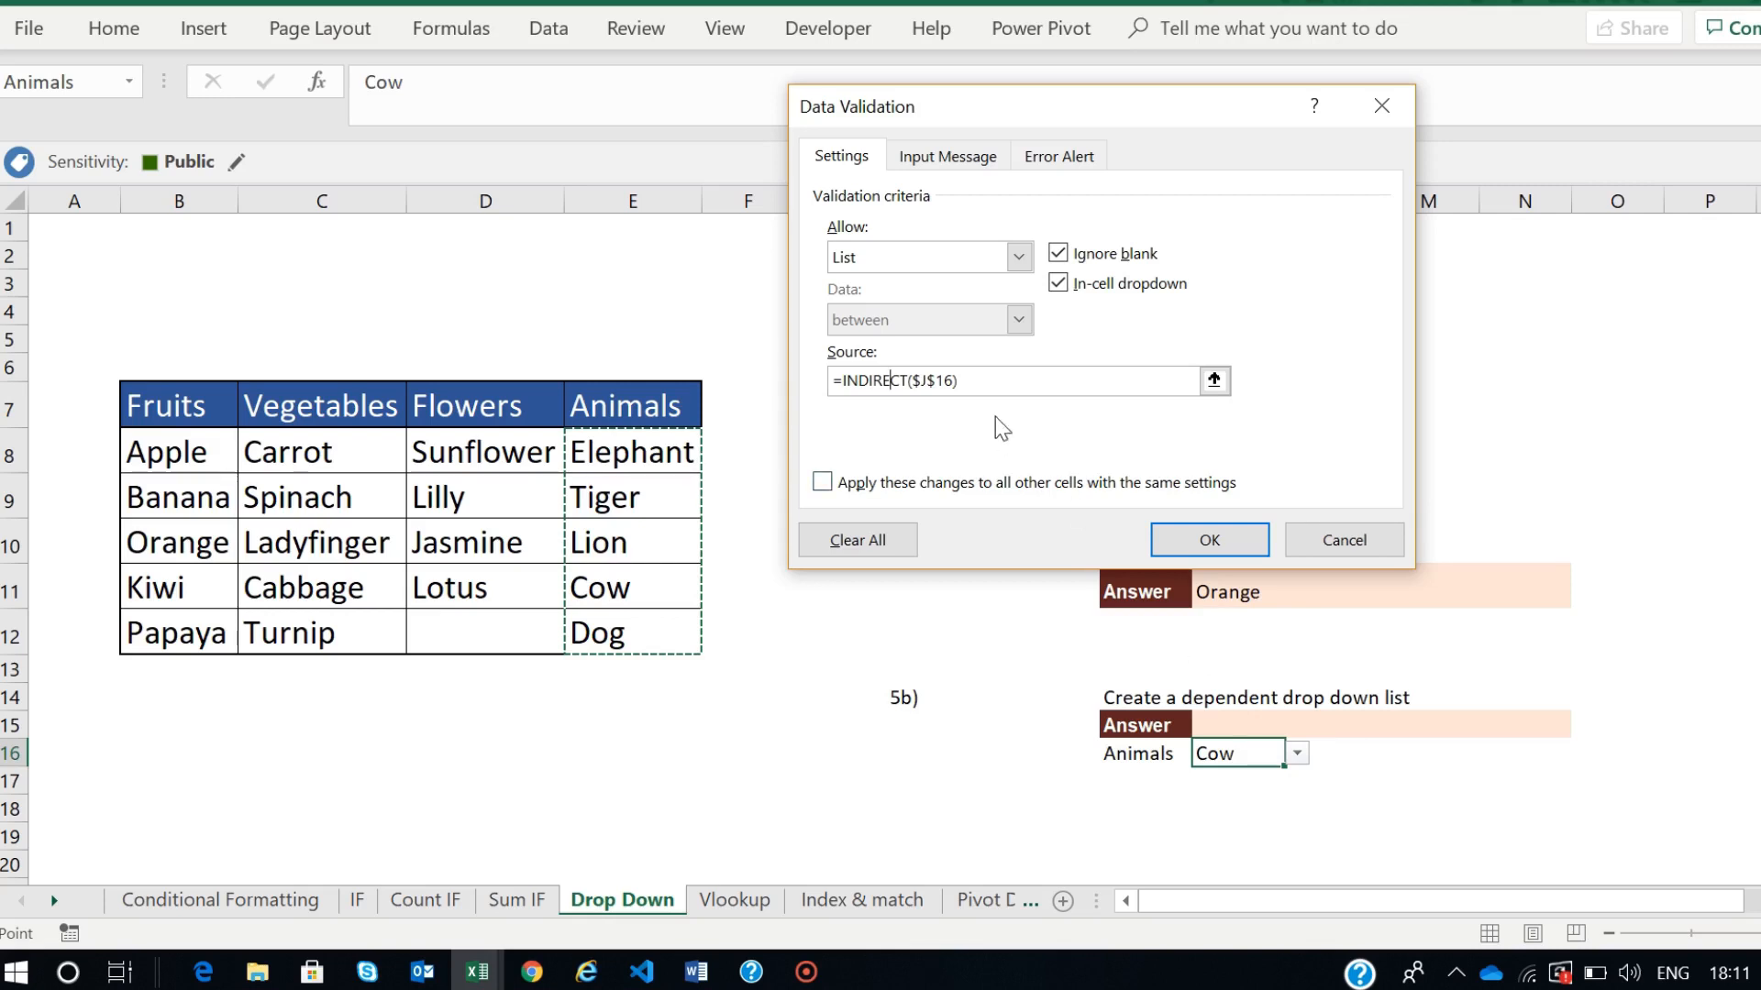
left_click(888, 382)
left_click(1208, 548)
left_click(1297, 754)
left_click(1234, 775)
left_click(1414, 800)
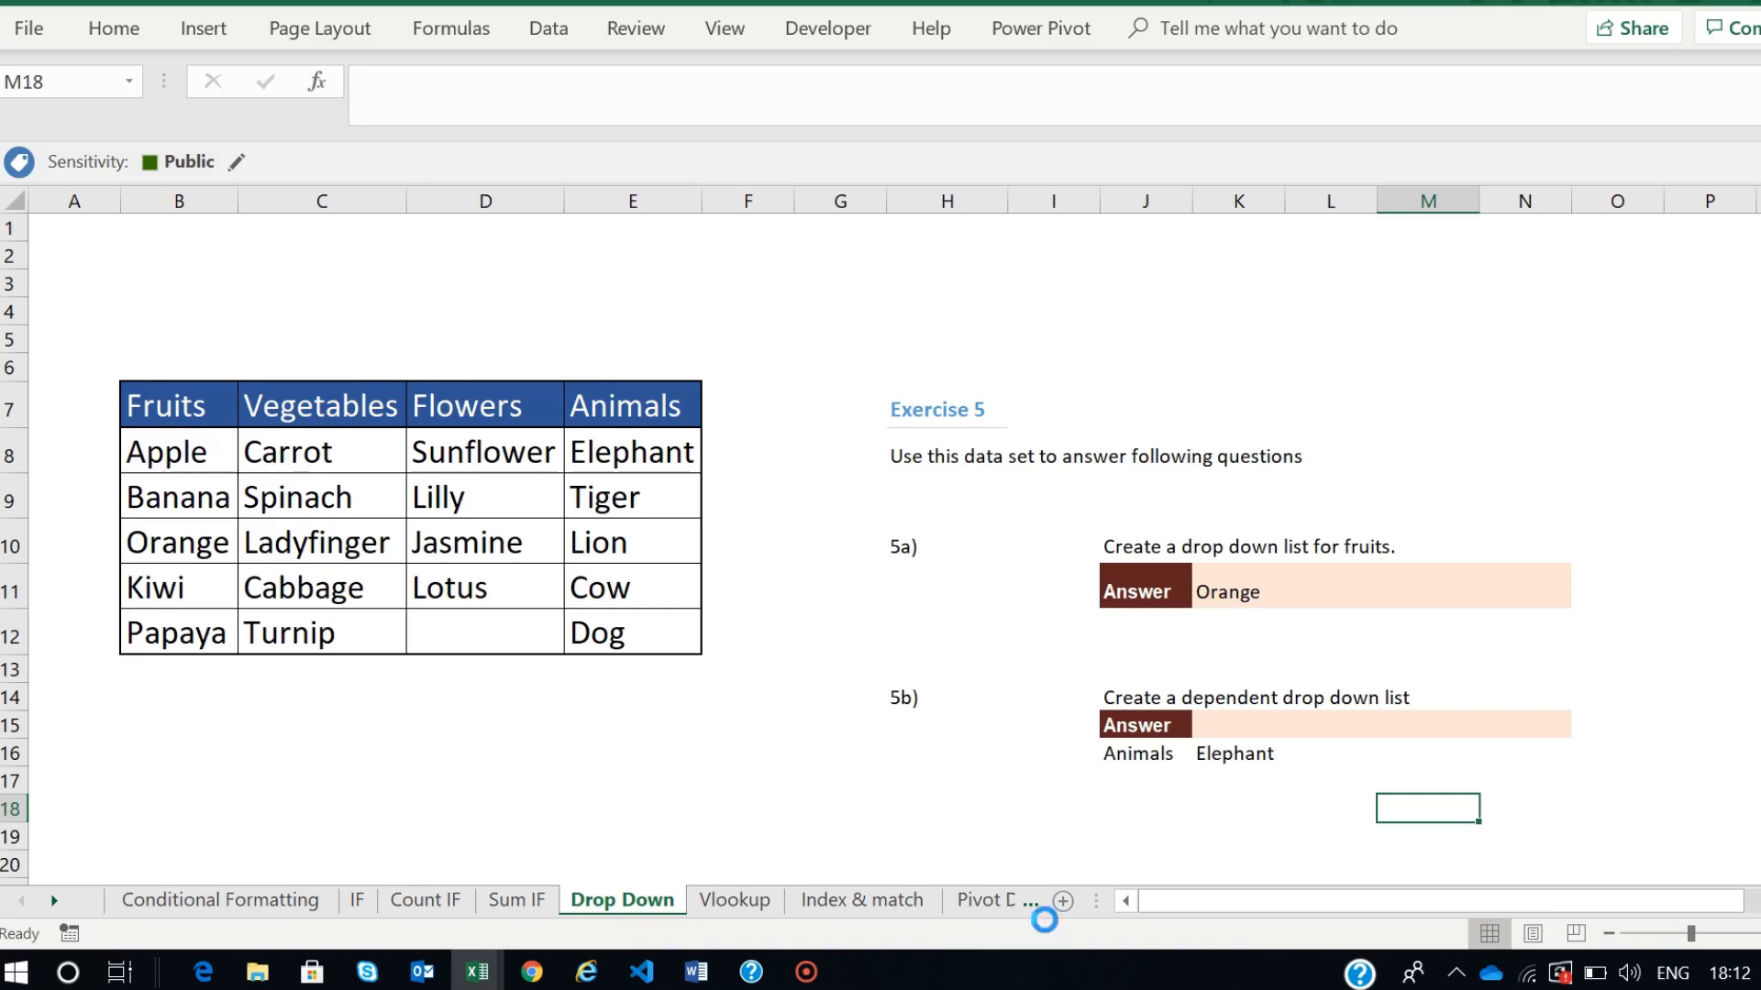
- Open the Vlookup sheet with the employee table and Exercise 6 questions
left_click(737, 901)
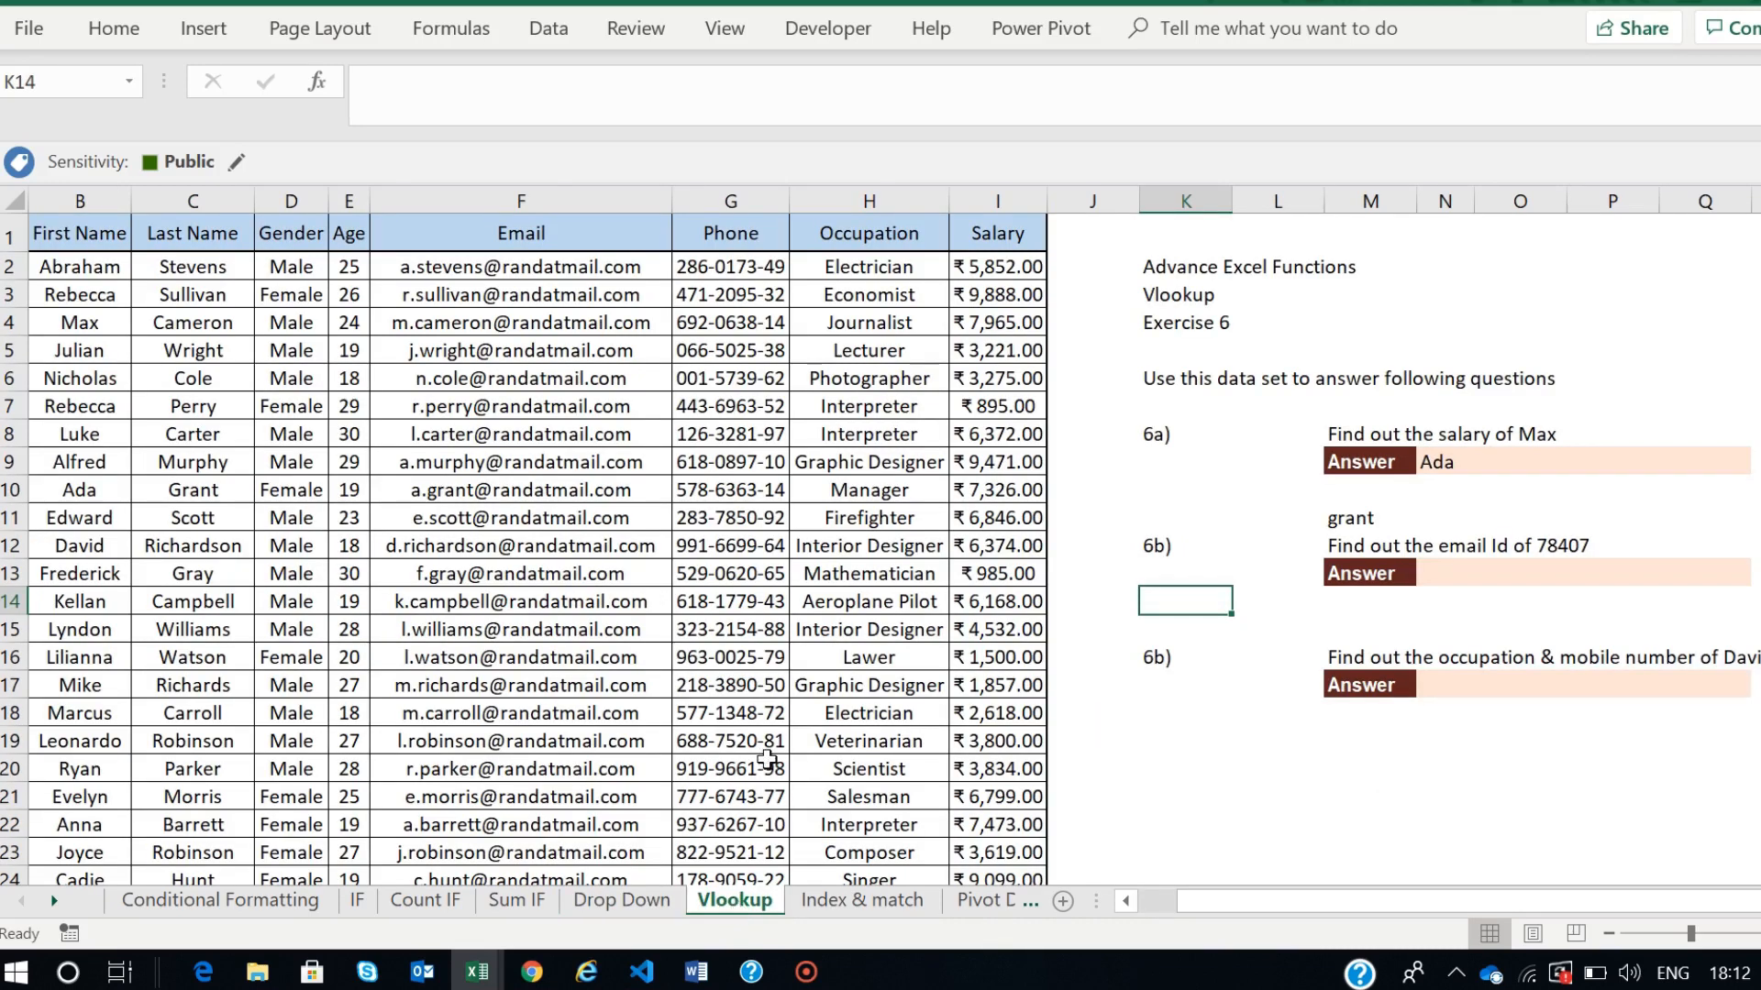
left_click_drag(1201, 902, 1120, 917)
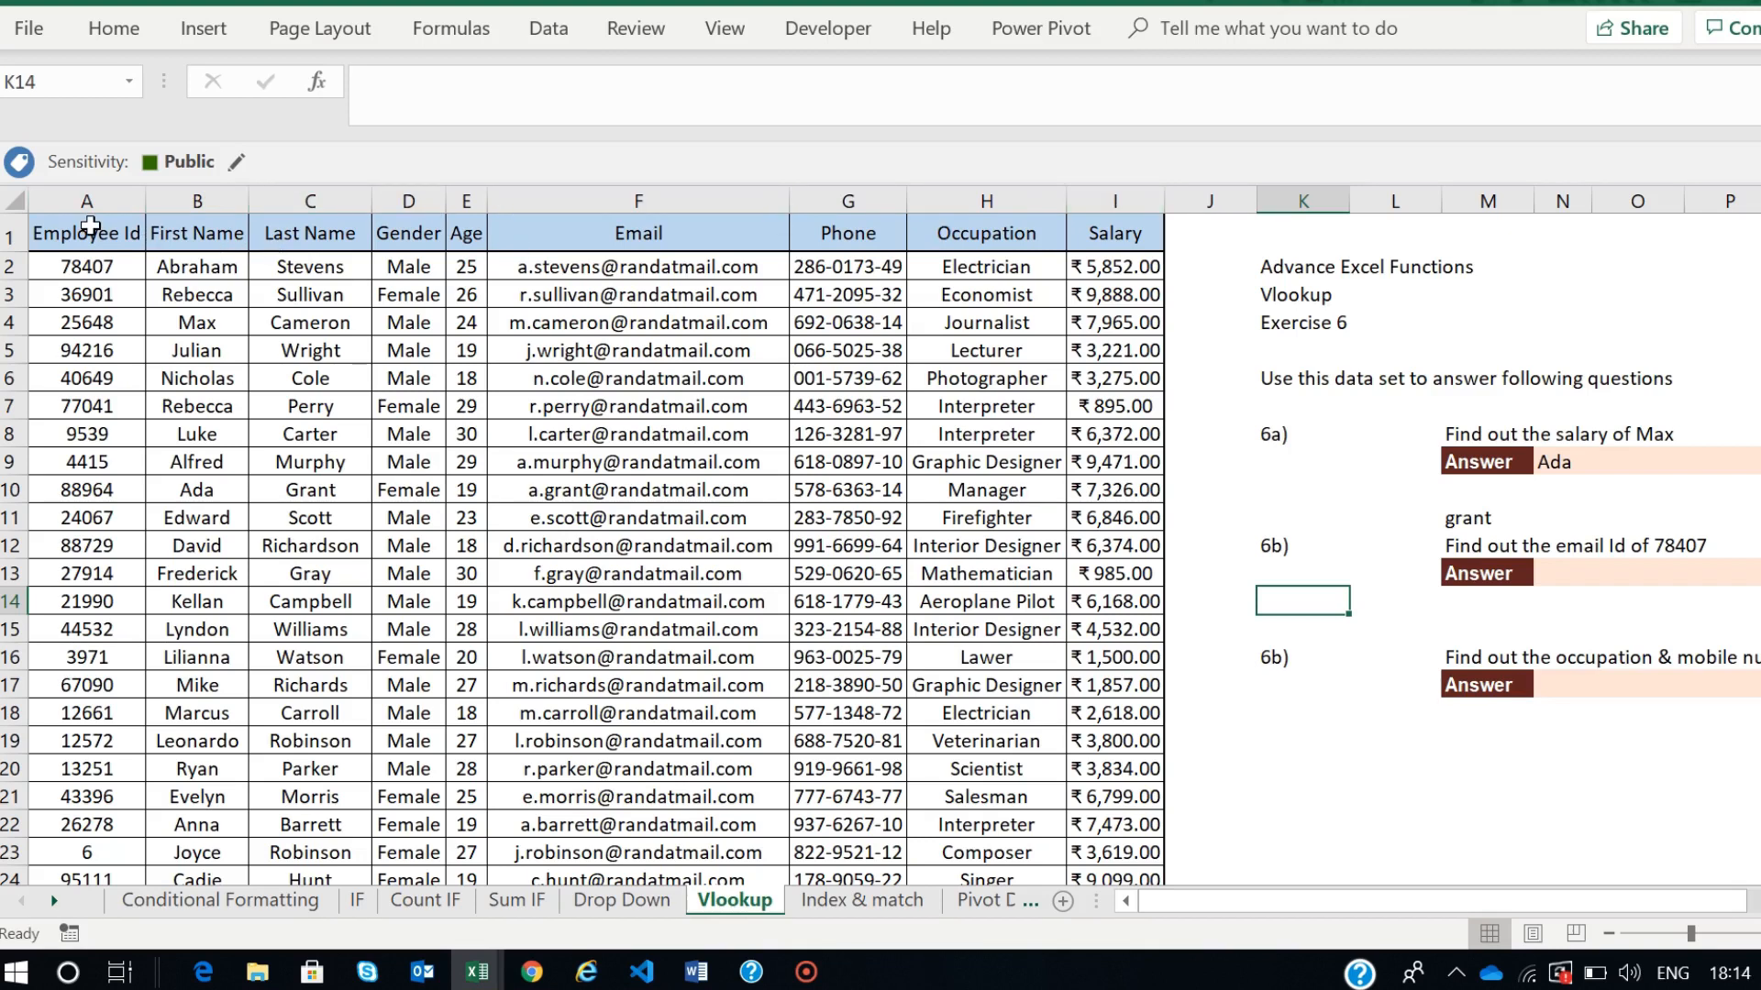
- Review the employee records by selecting the First Name–Salary and Gender–Salary blocks
left_click_drag(231, 234, 1134, 516)
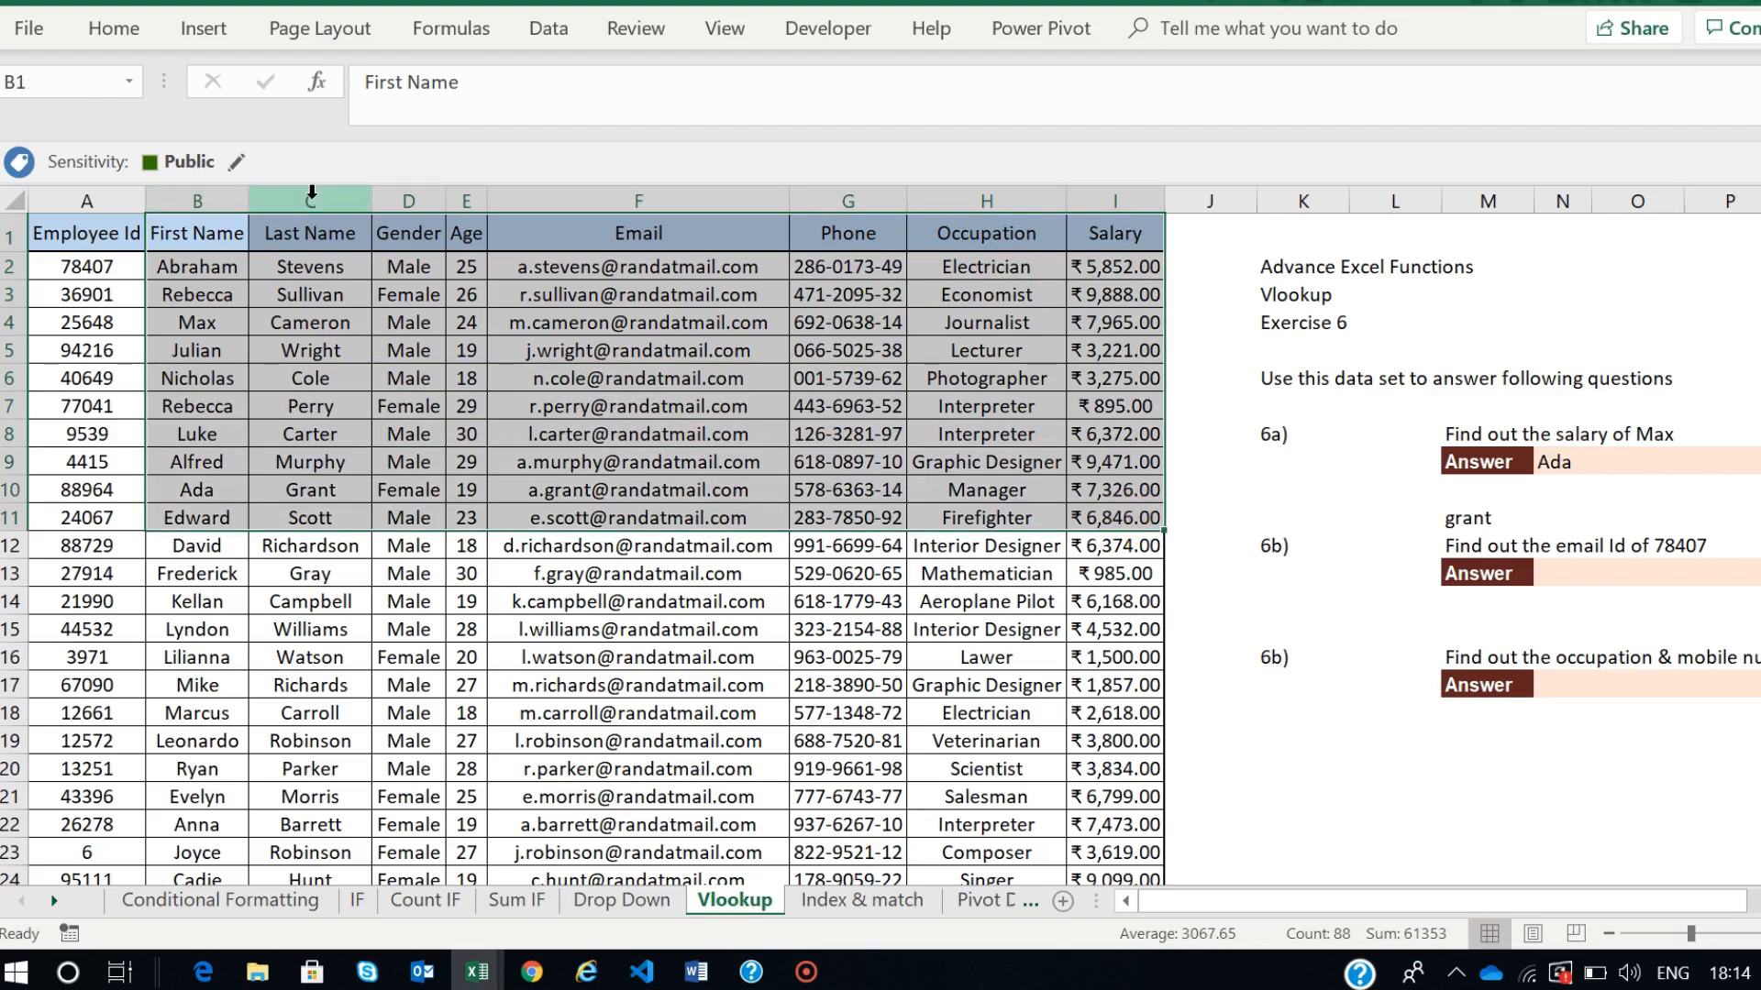
left_click(1212, 345)
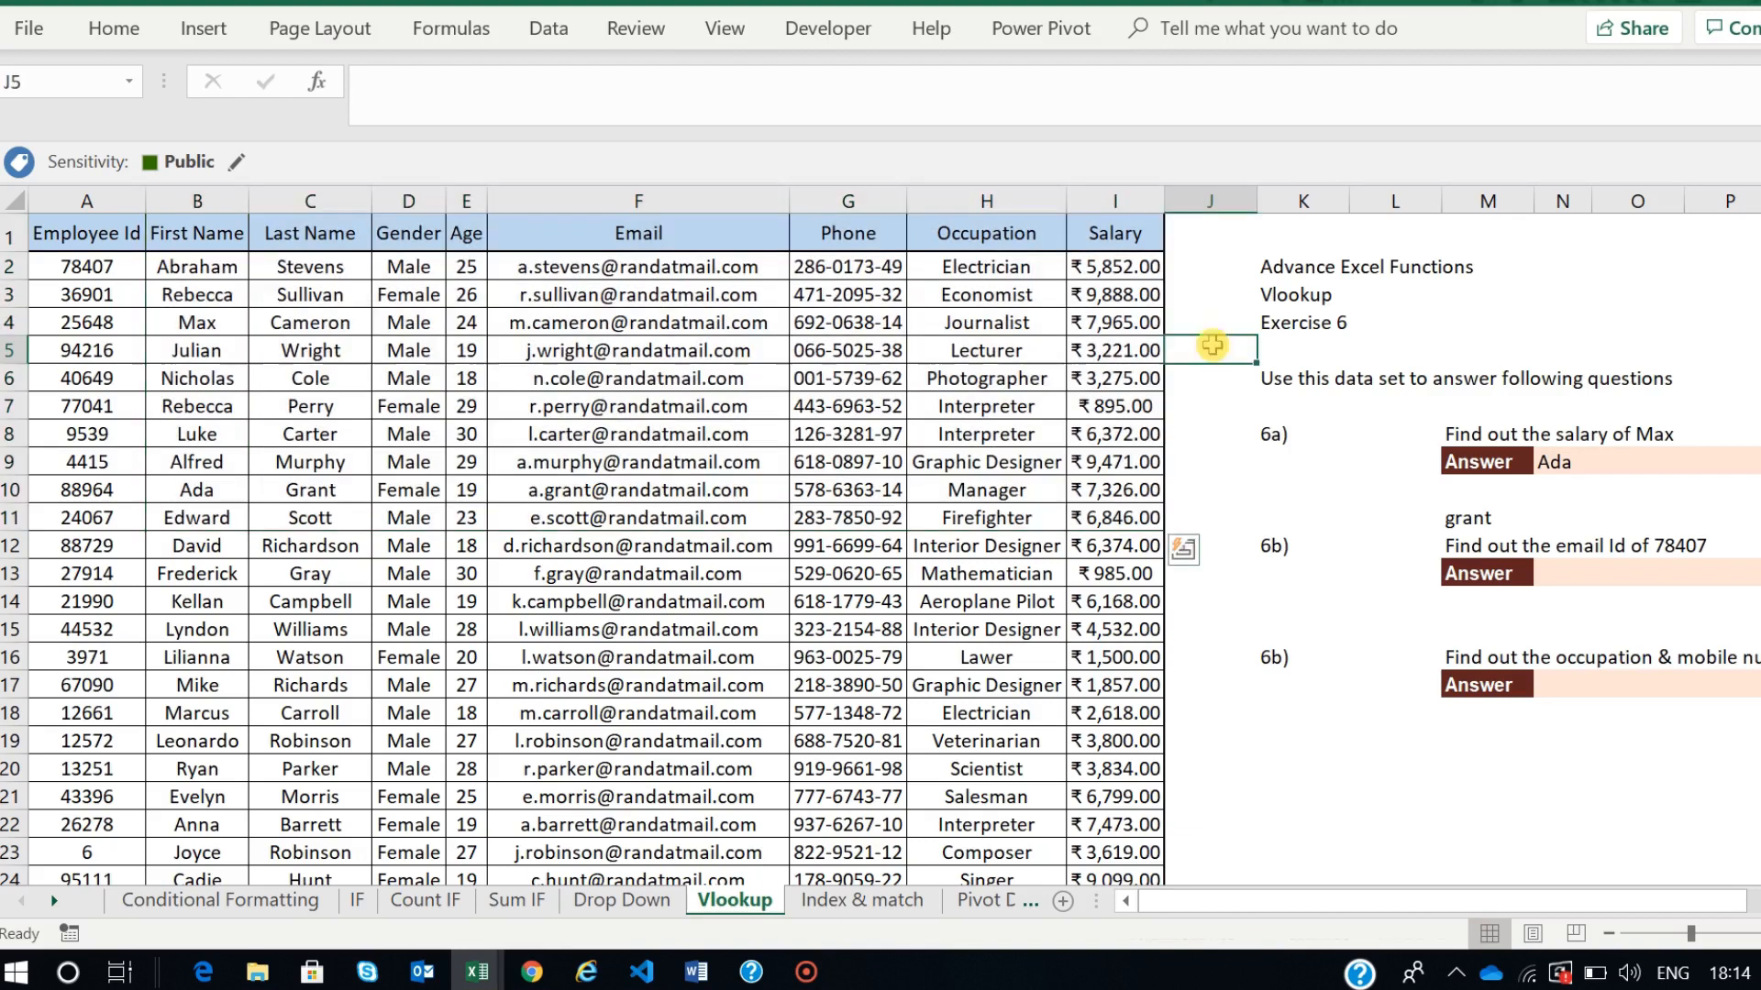
left_click_drag(403, 197, 528, 344)
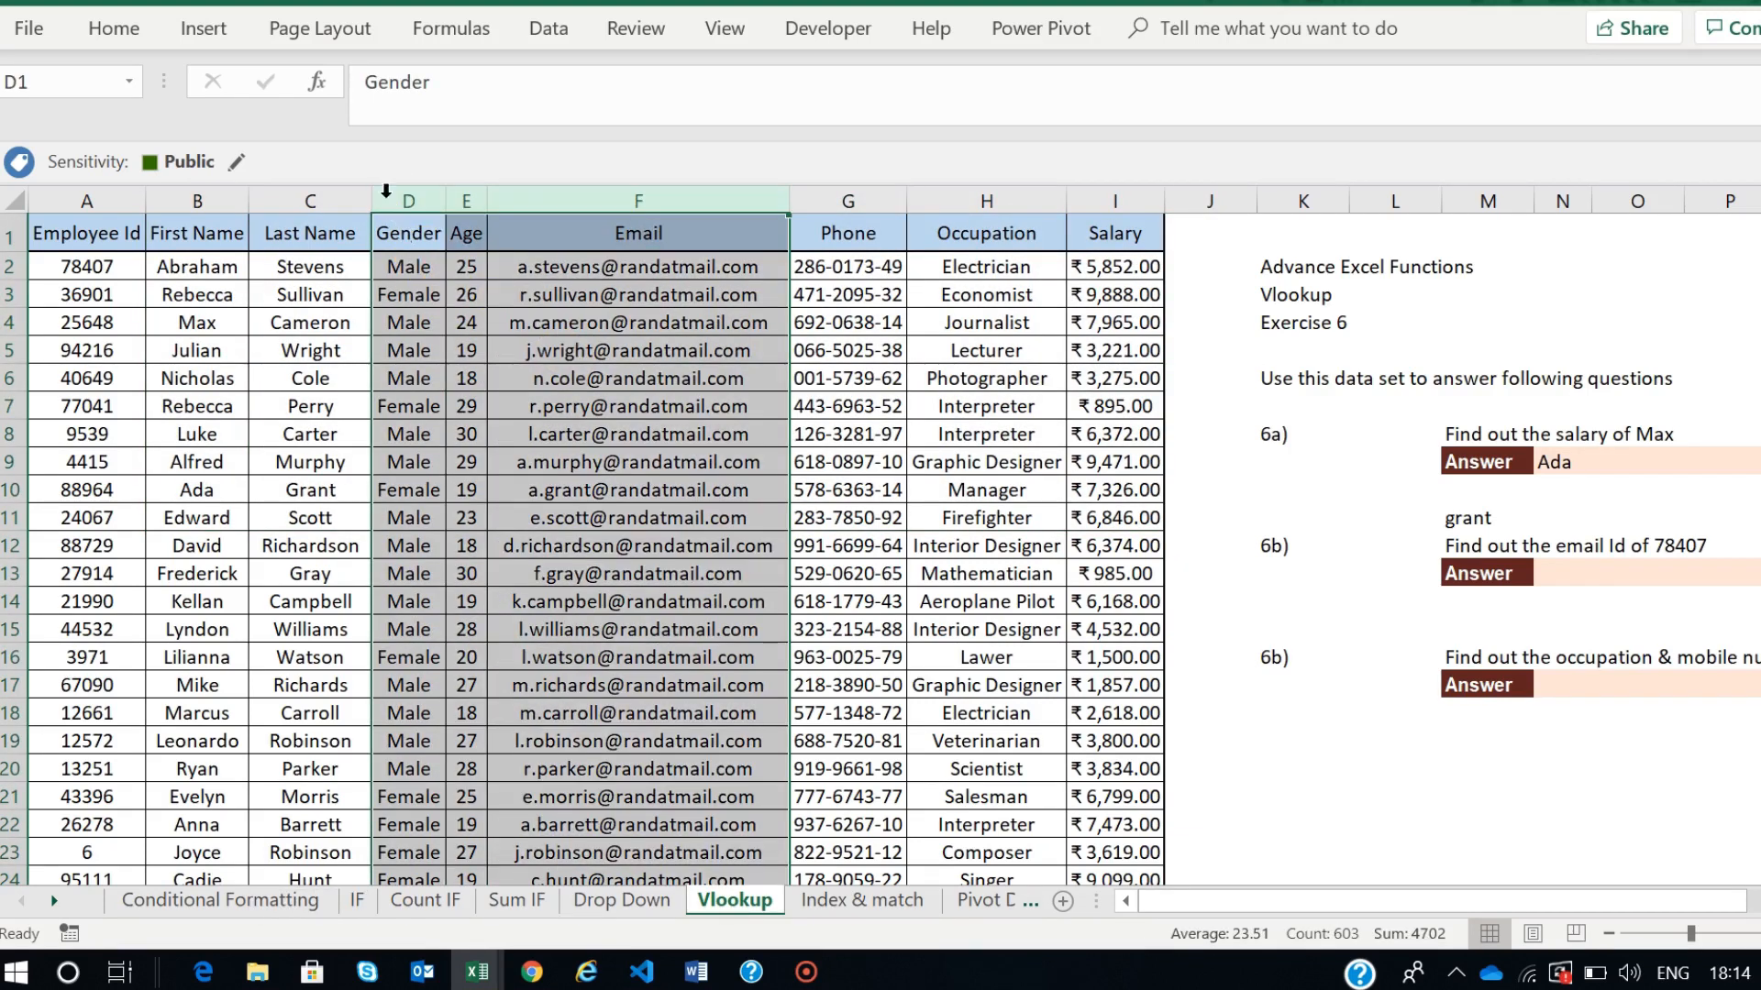
left_click_drag(408, 233, 1117, 491)
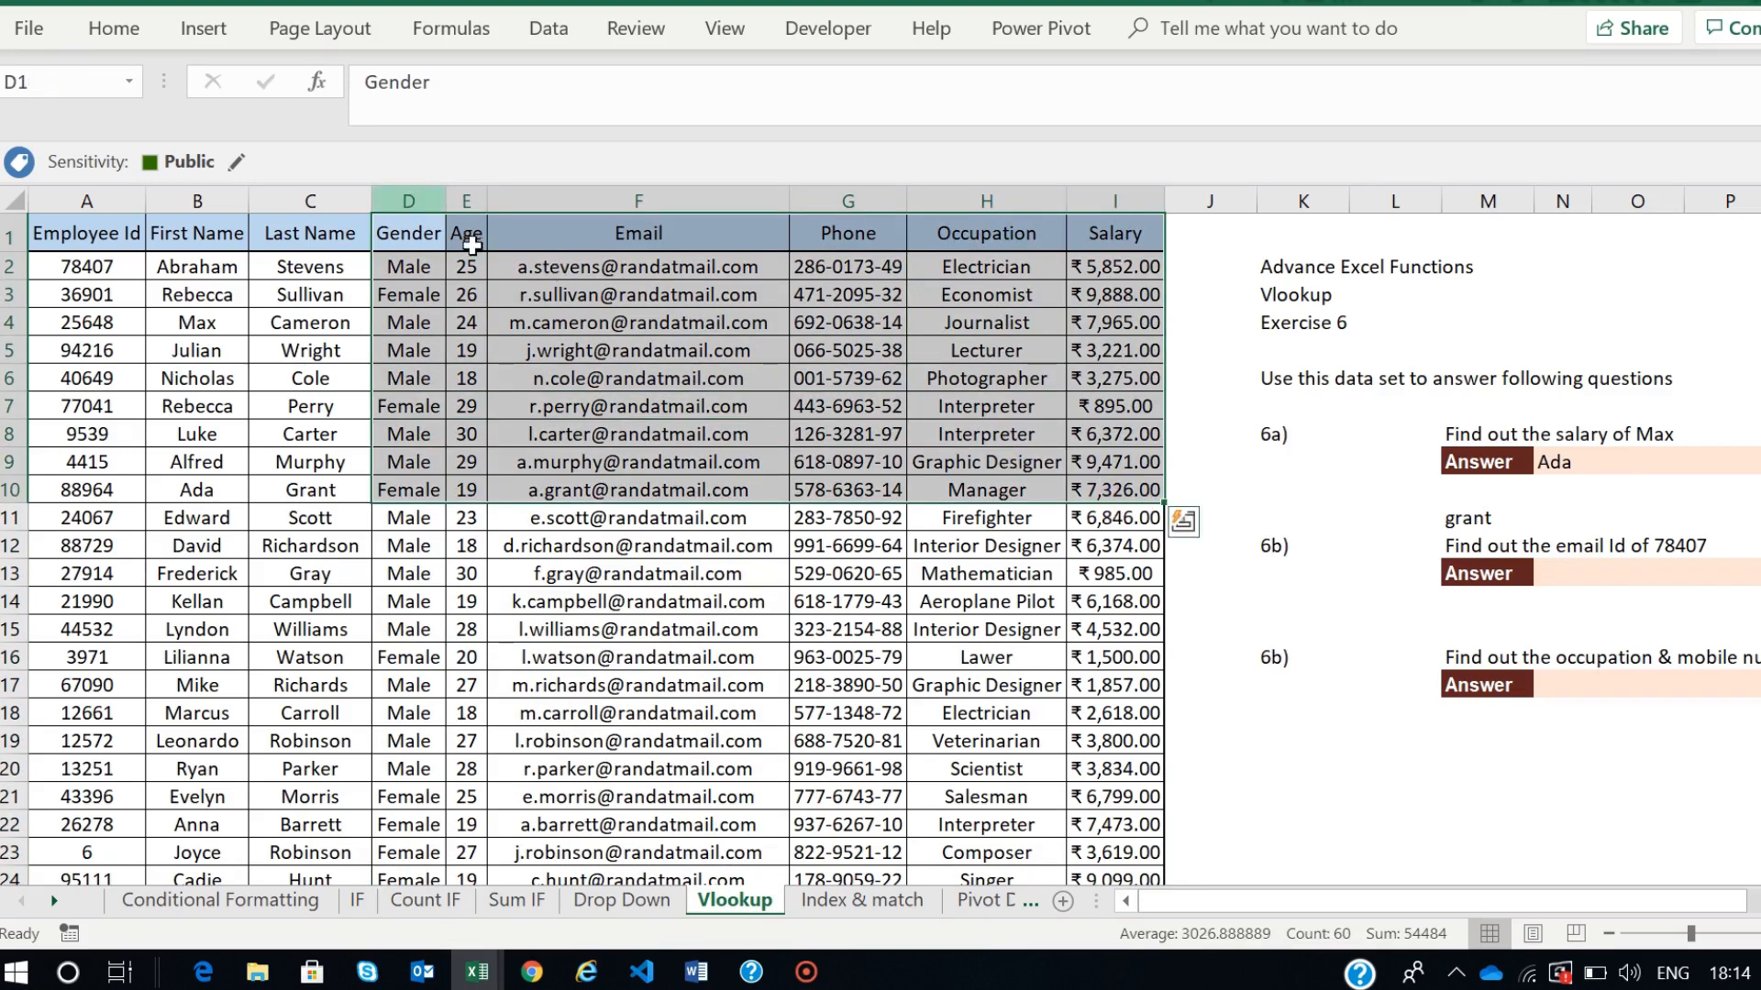
left_click(541, 351)
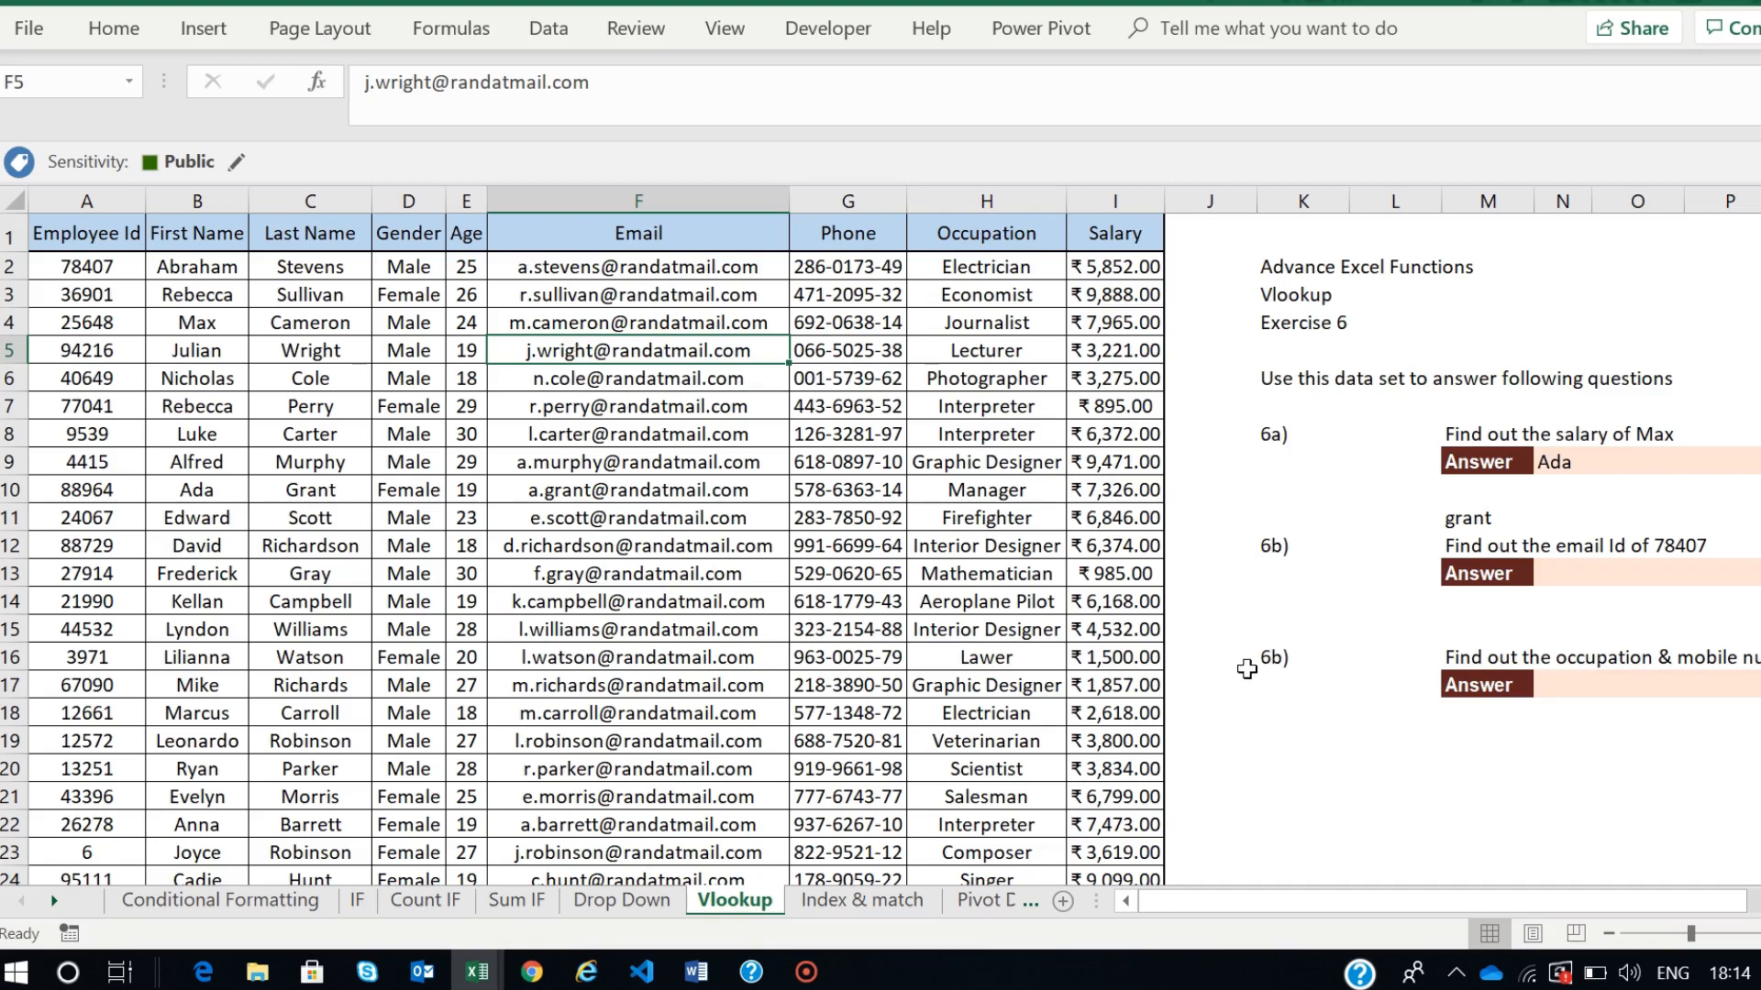
- Select the empty cell K11 below the 6a) answer and show the Formulas ribbon
left_click(1263, 557)
left_click(1284, 516)
left_click(447, 32)
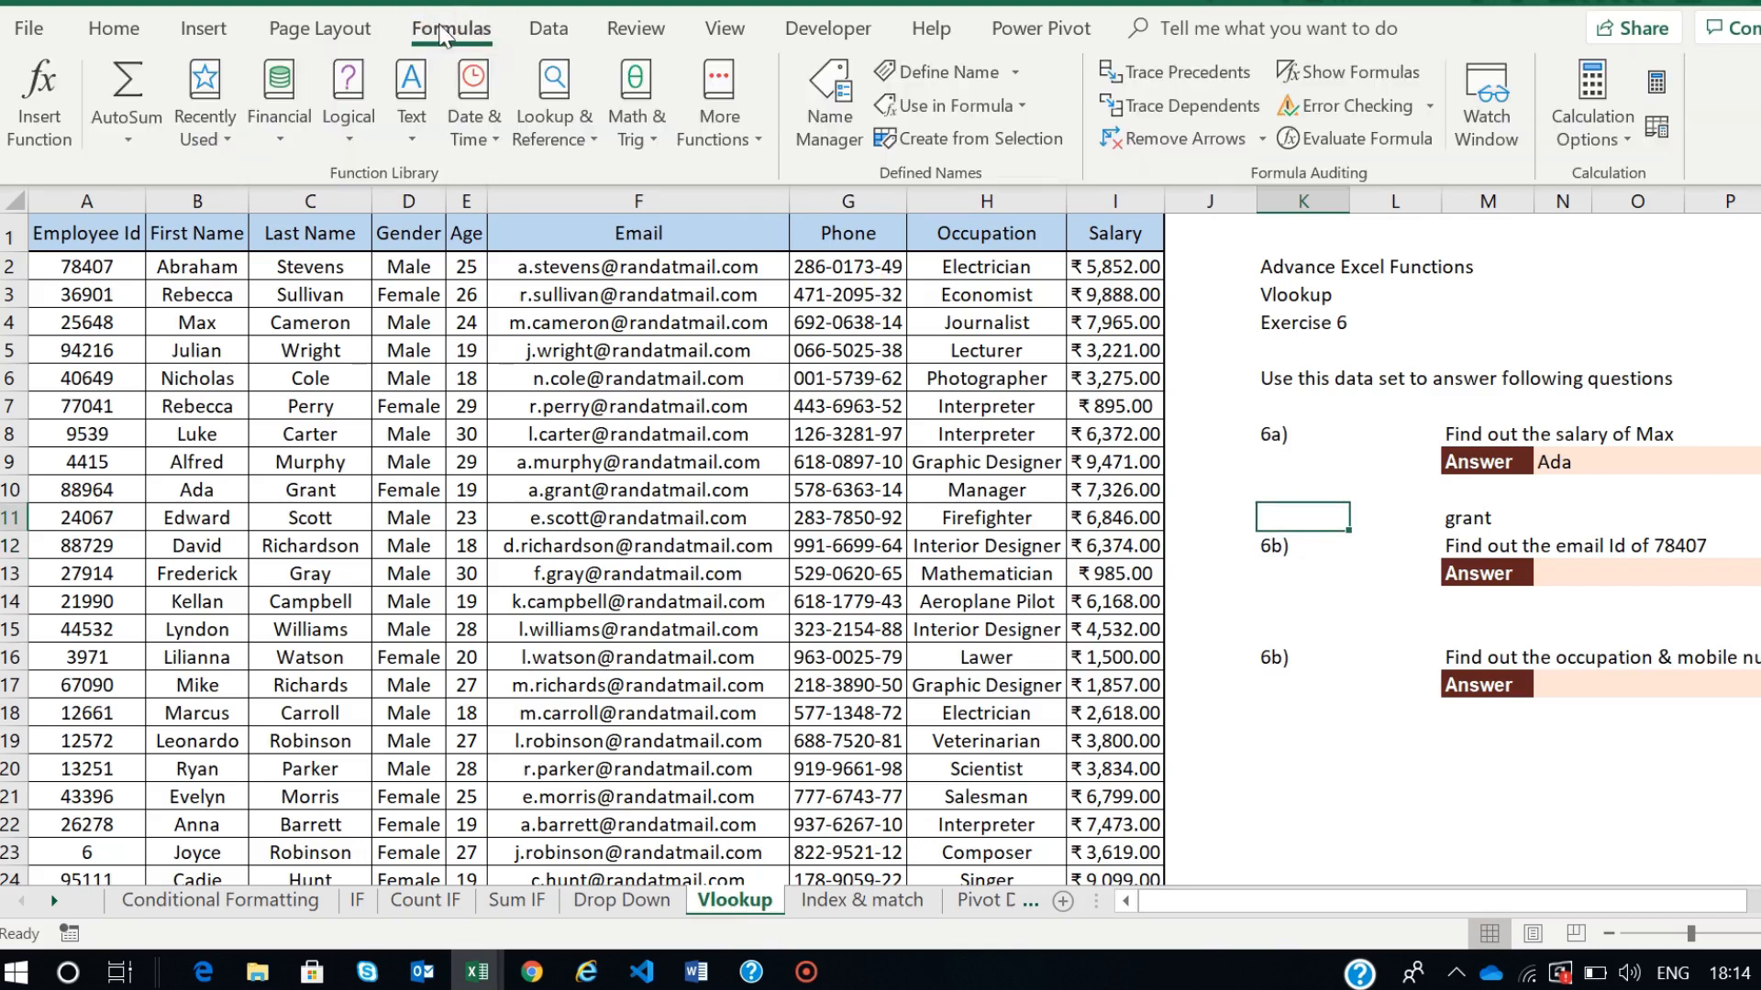
- Insert a VLOOKUP function by searching 'vlookup' in Insert Function
left_click(24, 94)
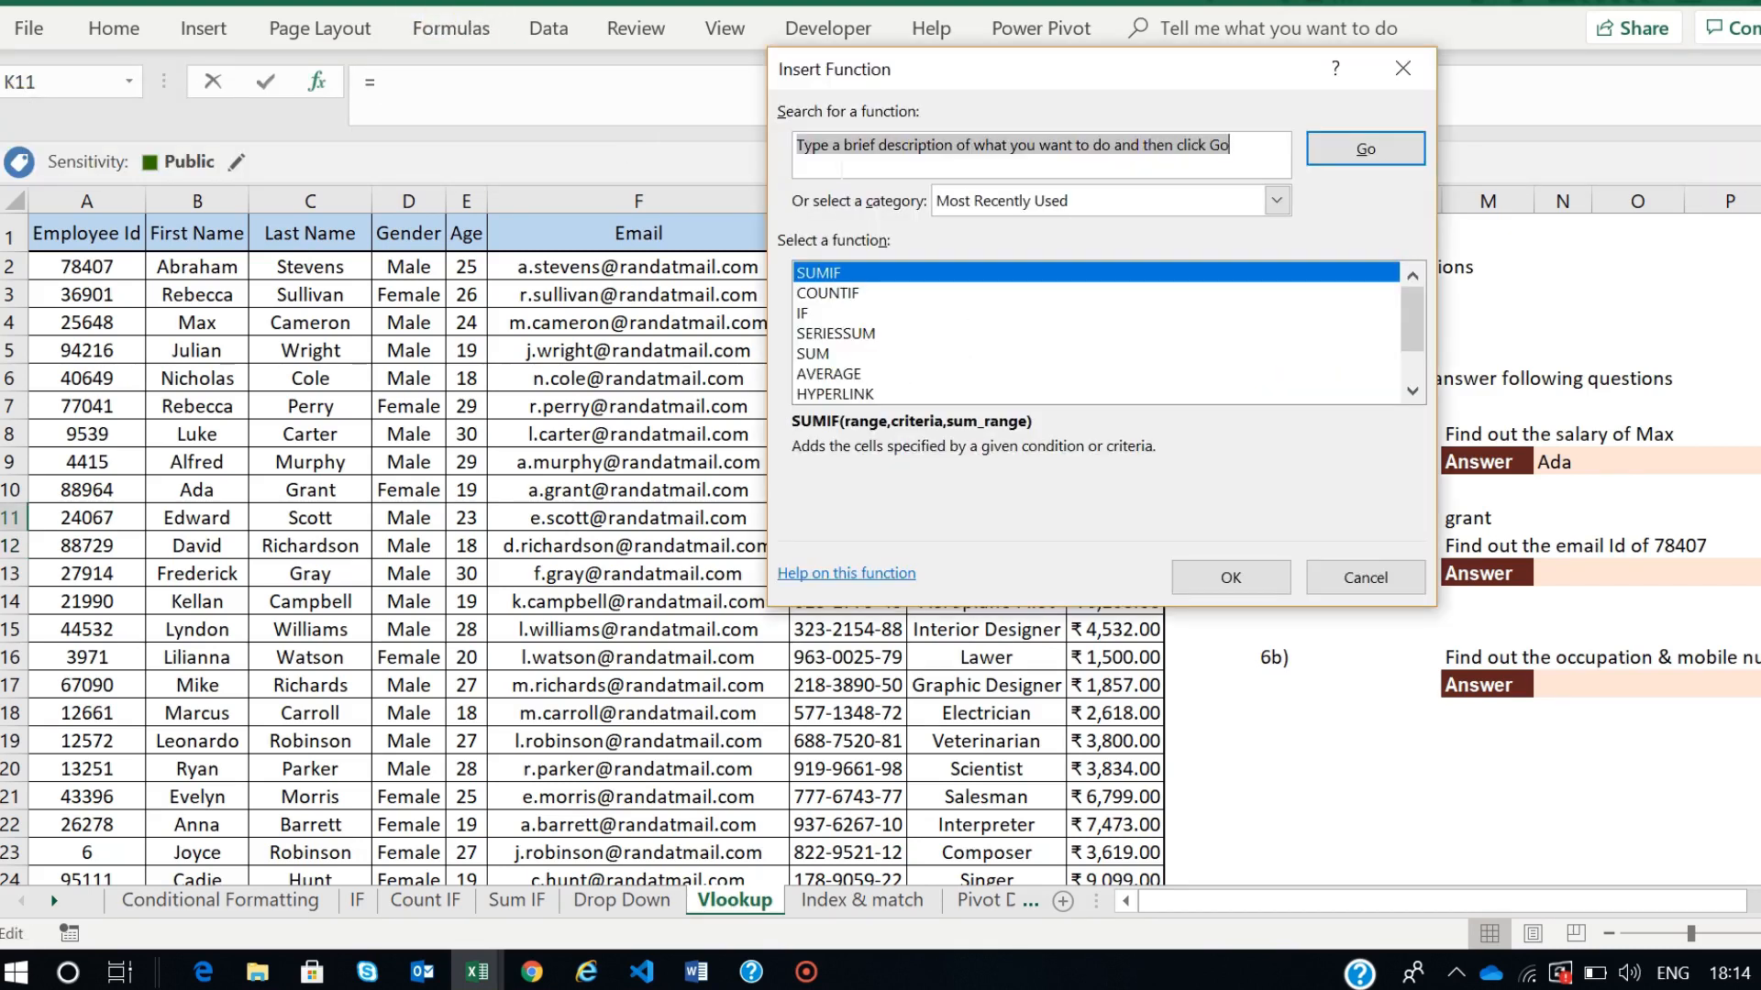
type("vlookup")
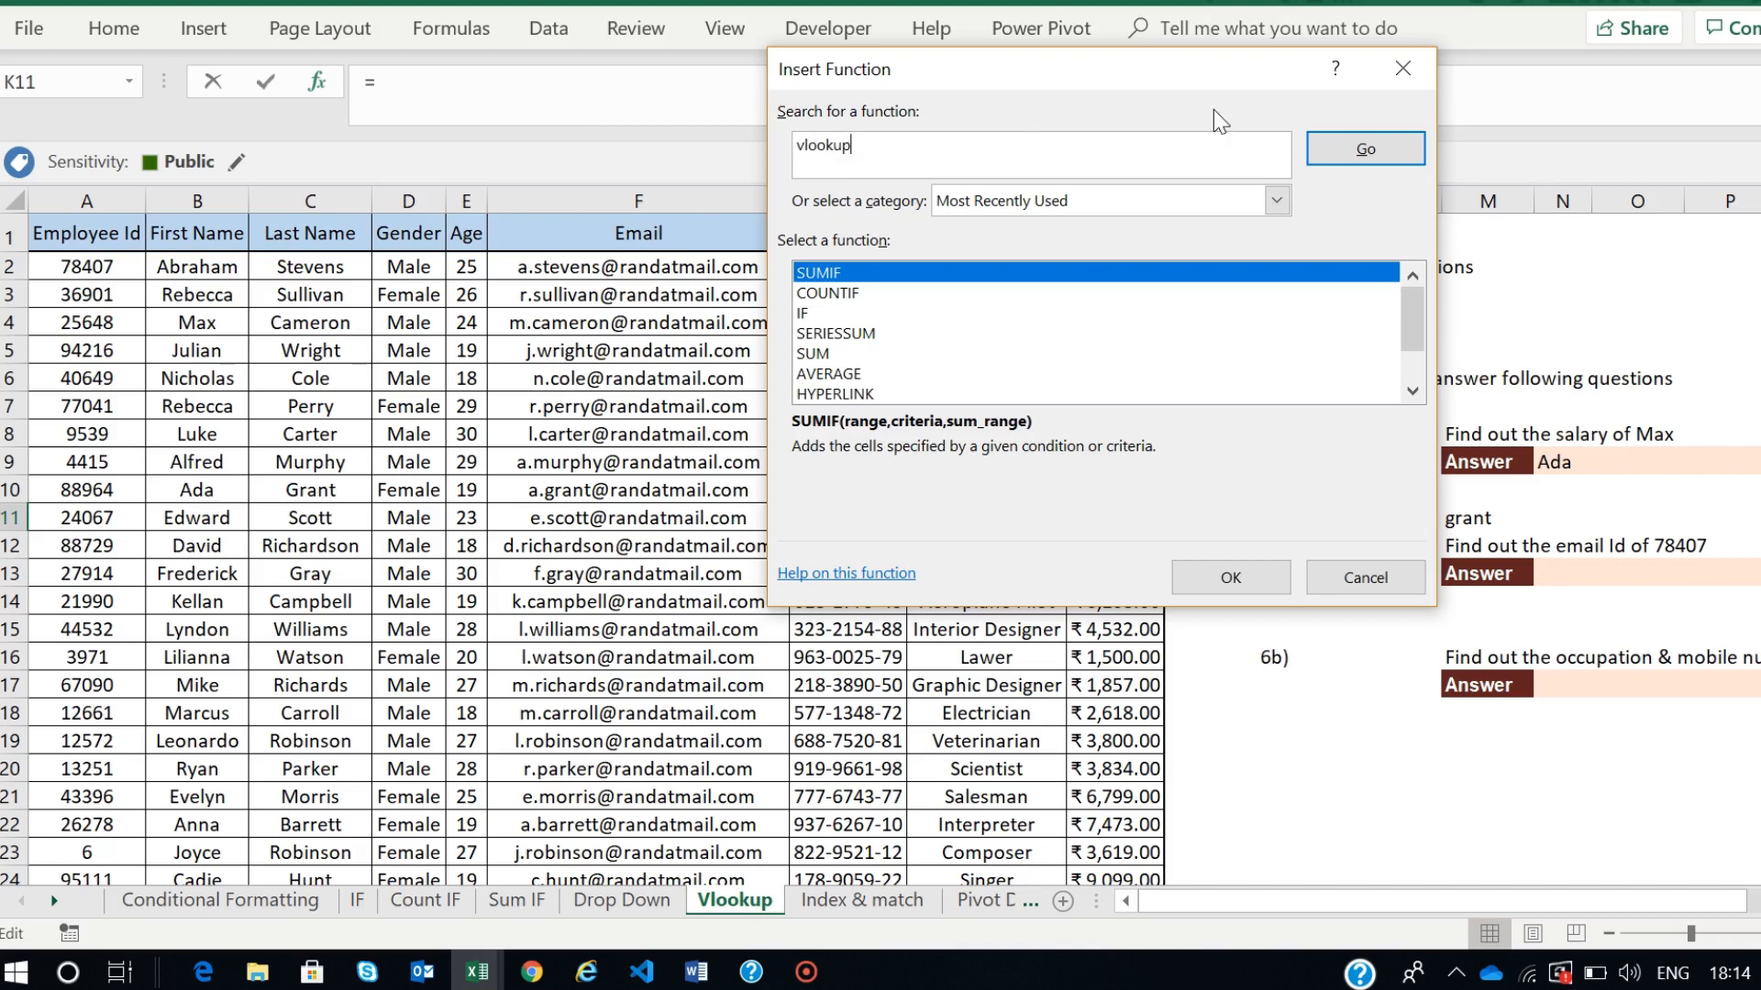
left_click(1357, 146)
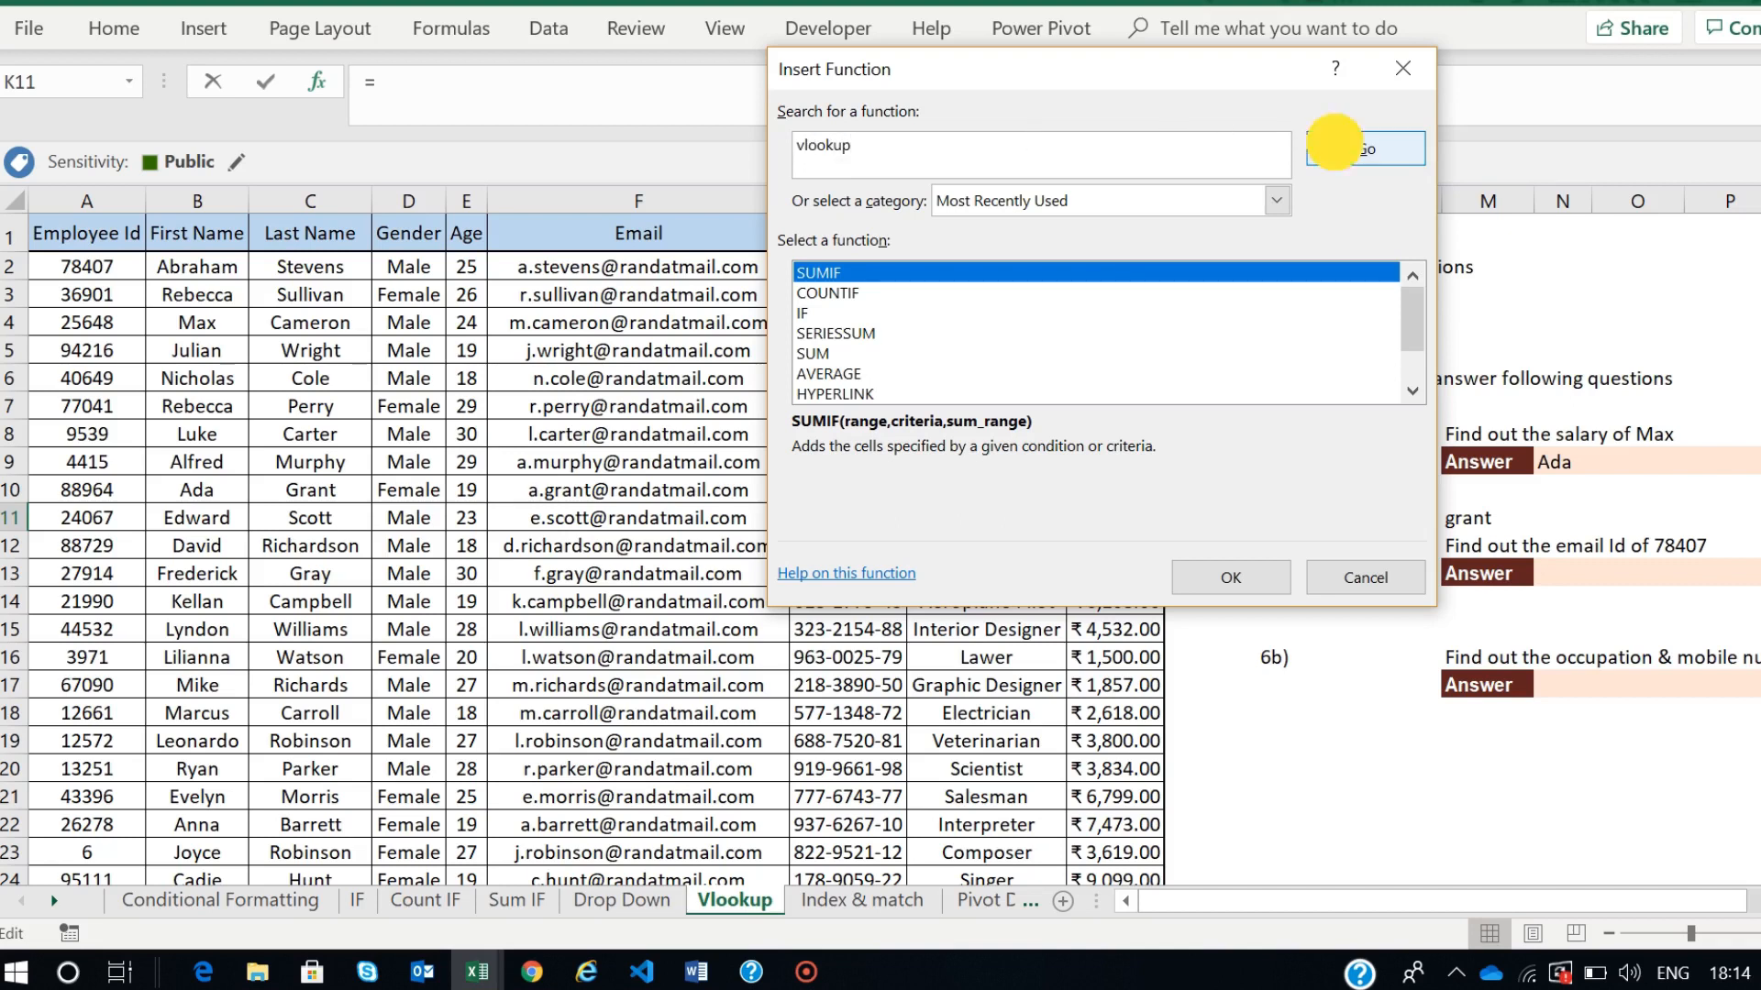
left_click(1234, 577)
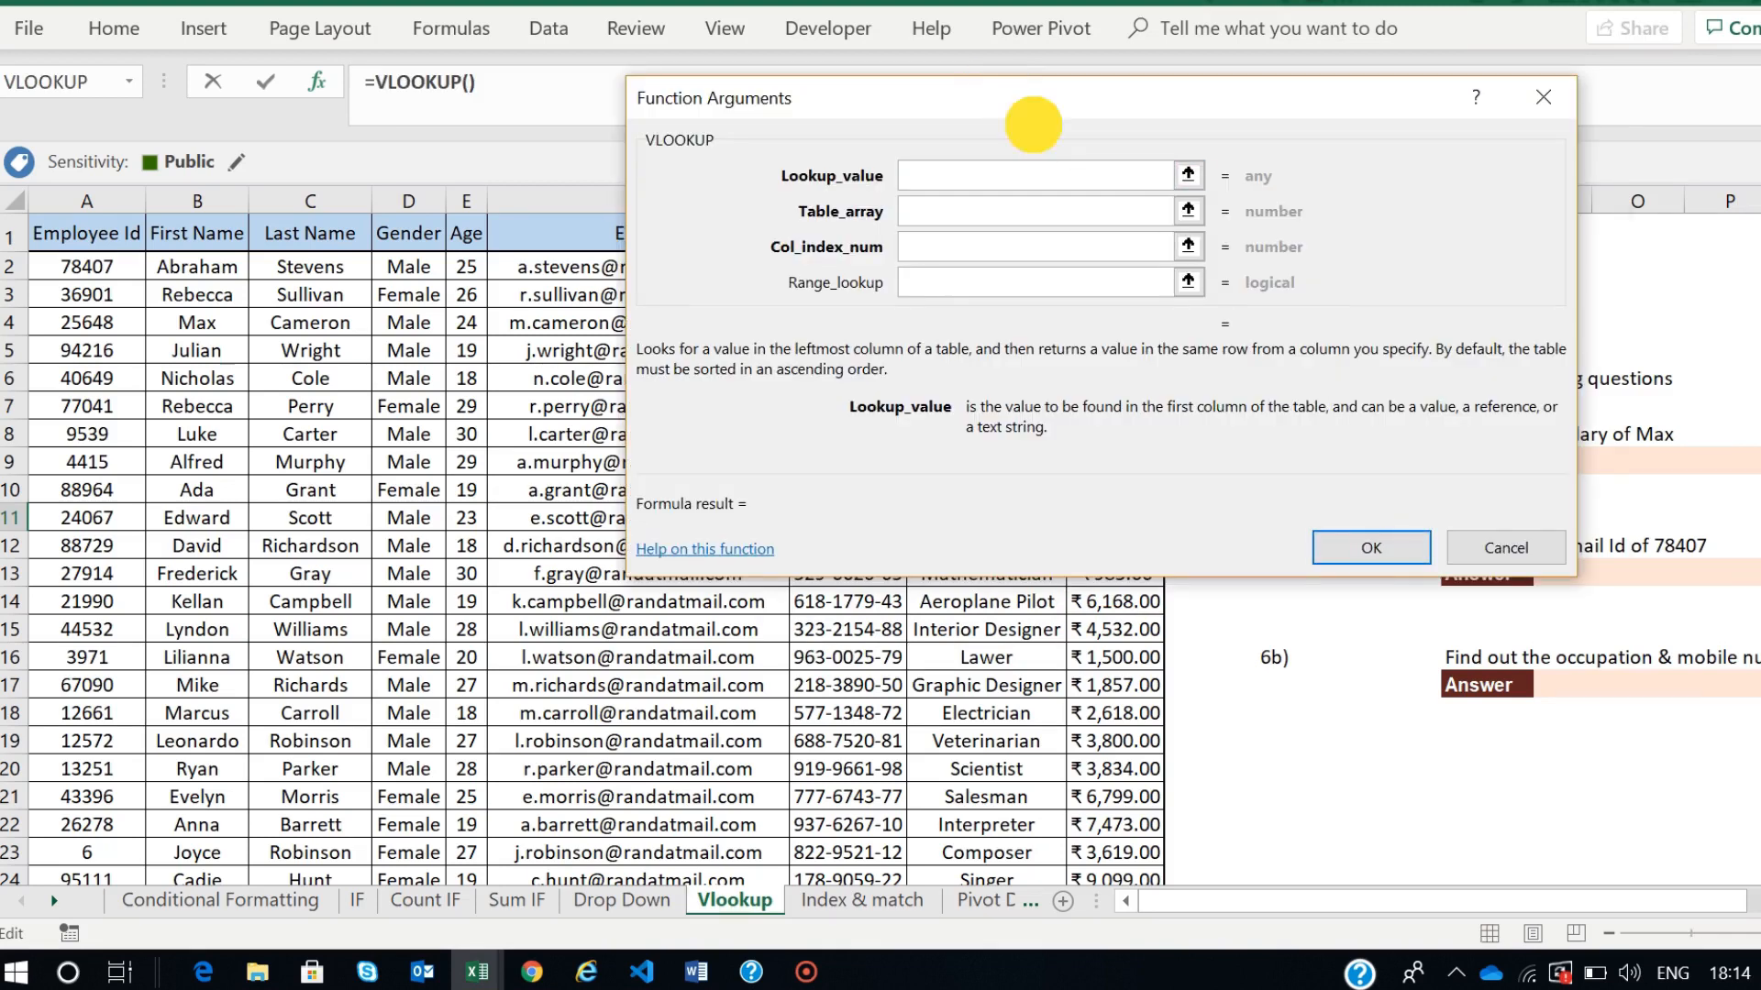
- Move the Function Arguments dialog aside and read the Table_array, Lookup_value and Col_index_num explanations
left_click_drag(1008, 110, 1141, 247)
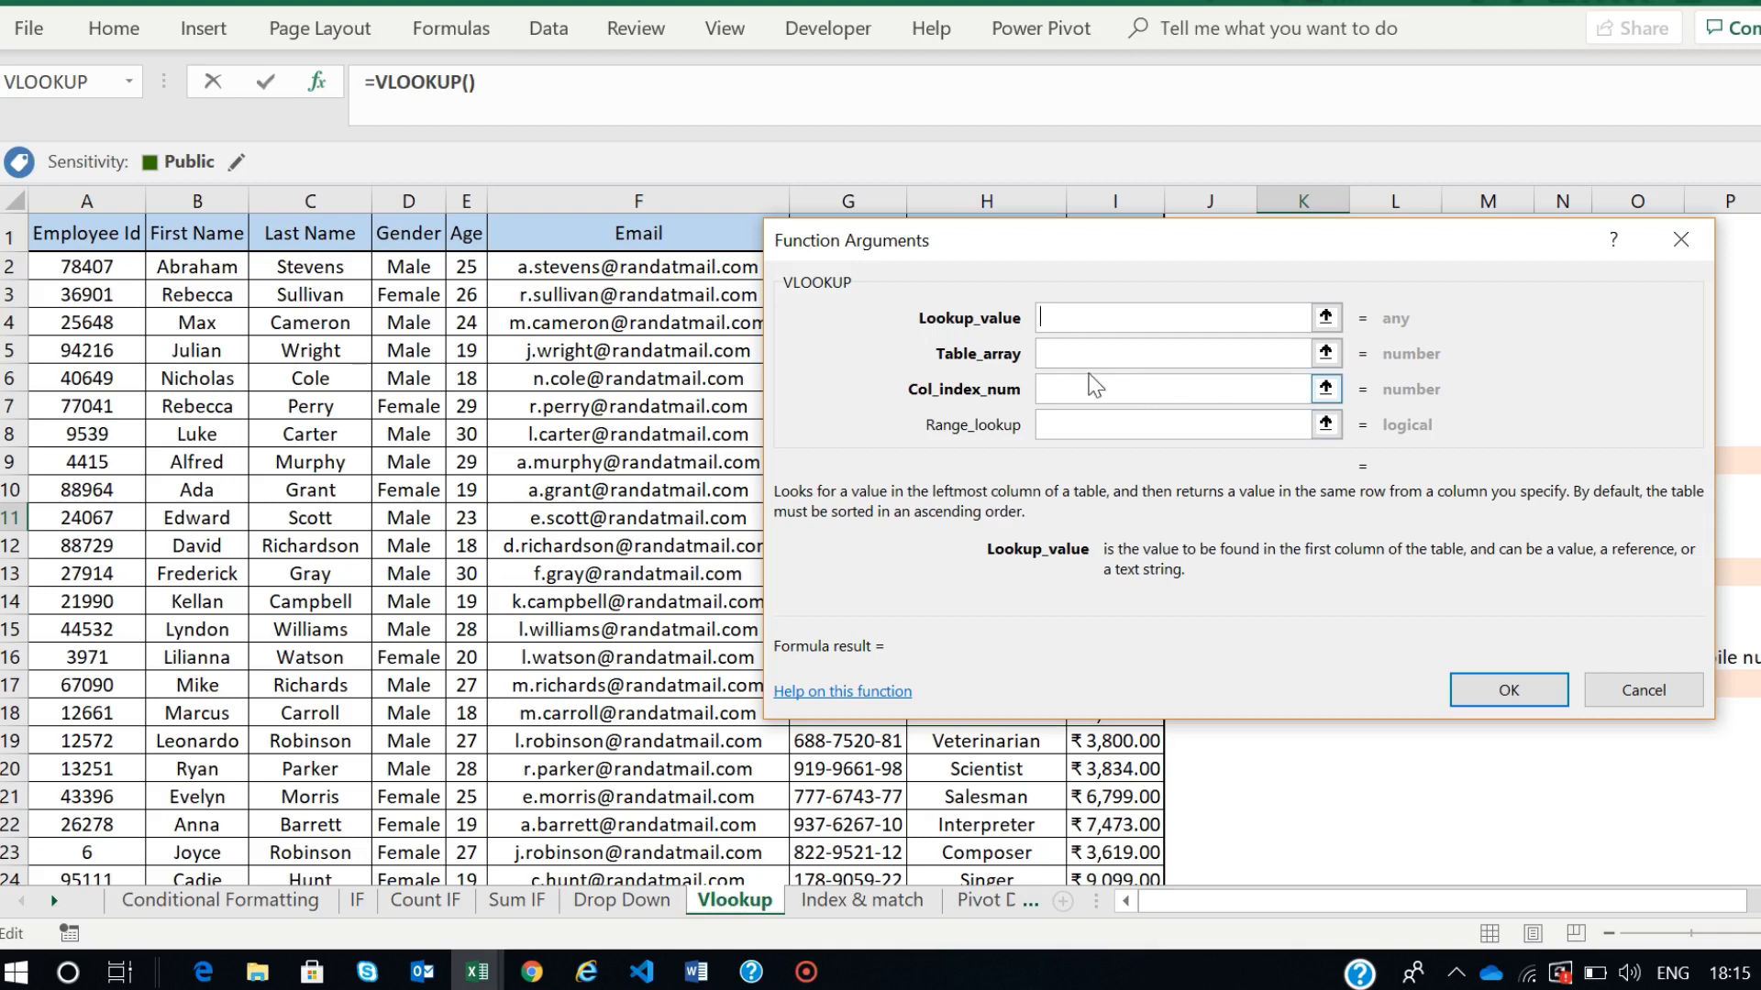
left_click(1064, 355)
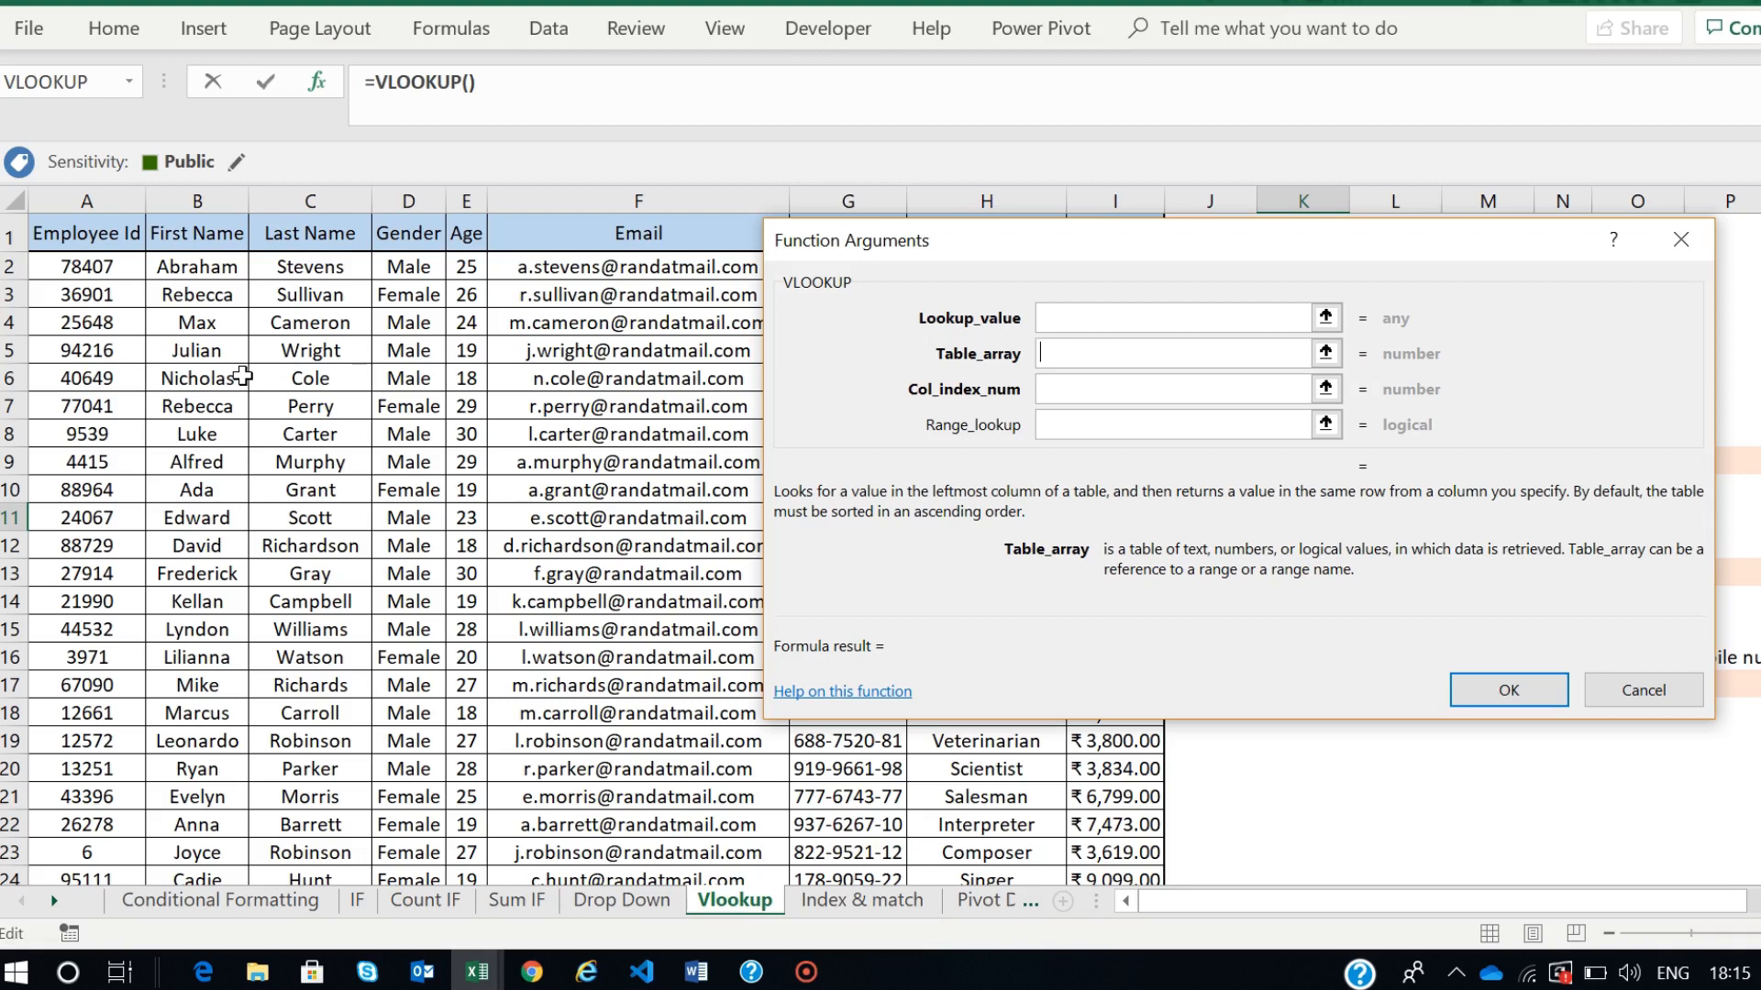
left_click(1068, 318)
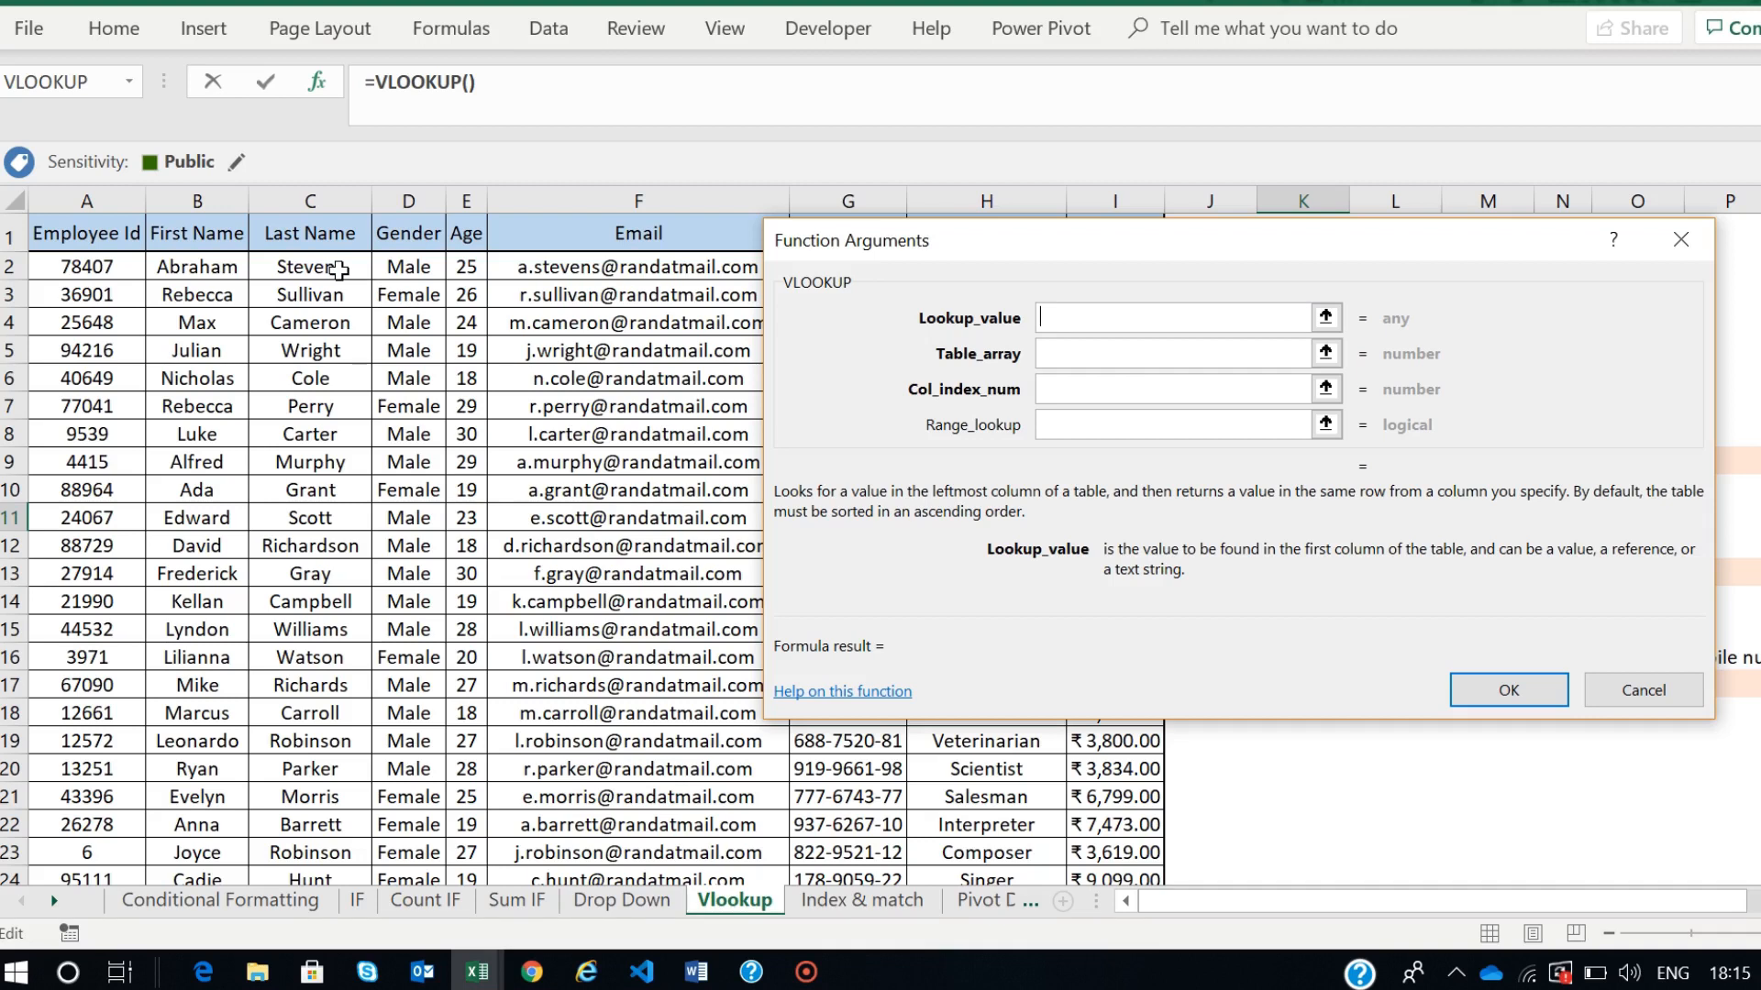
left_click(1092, 391)
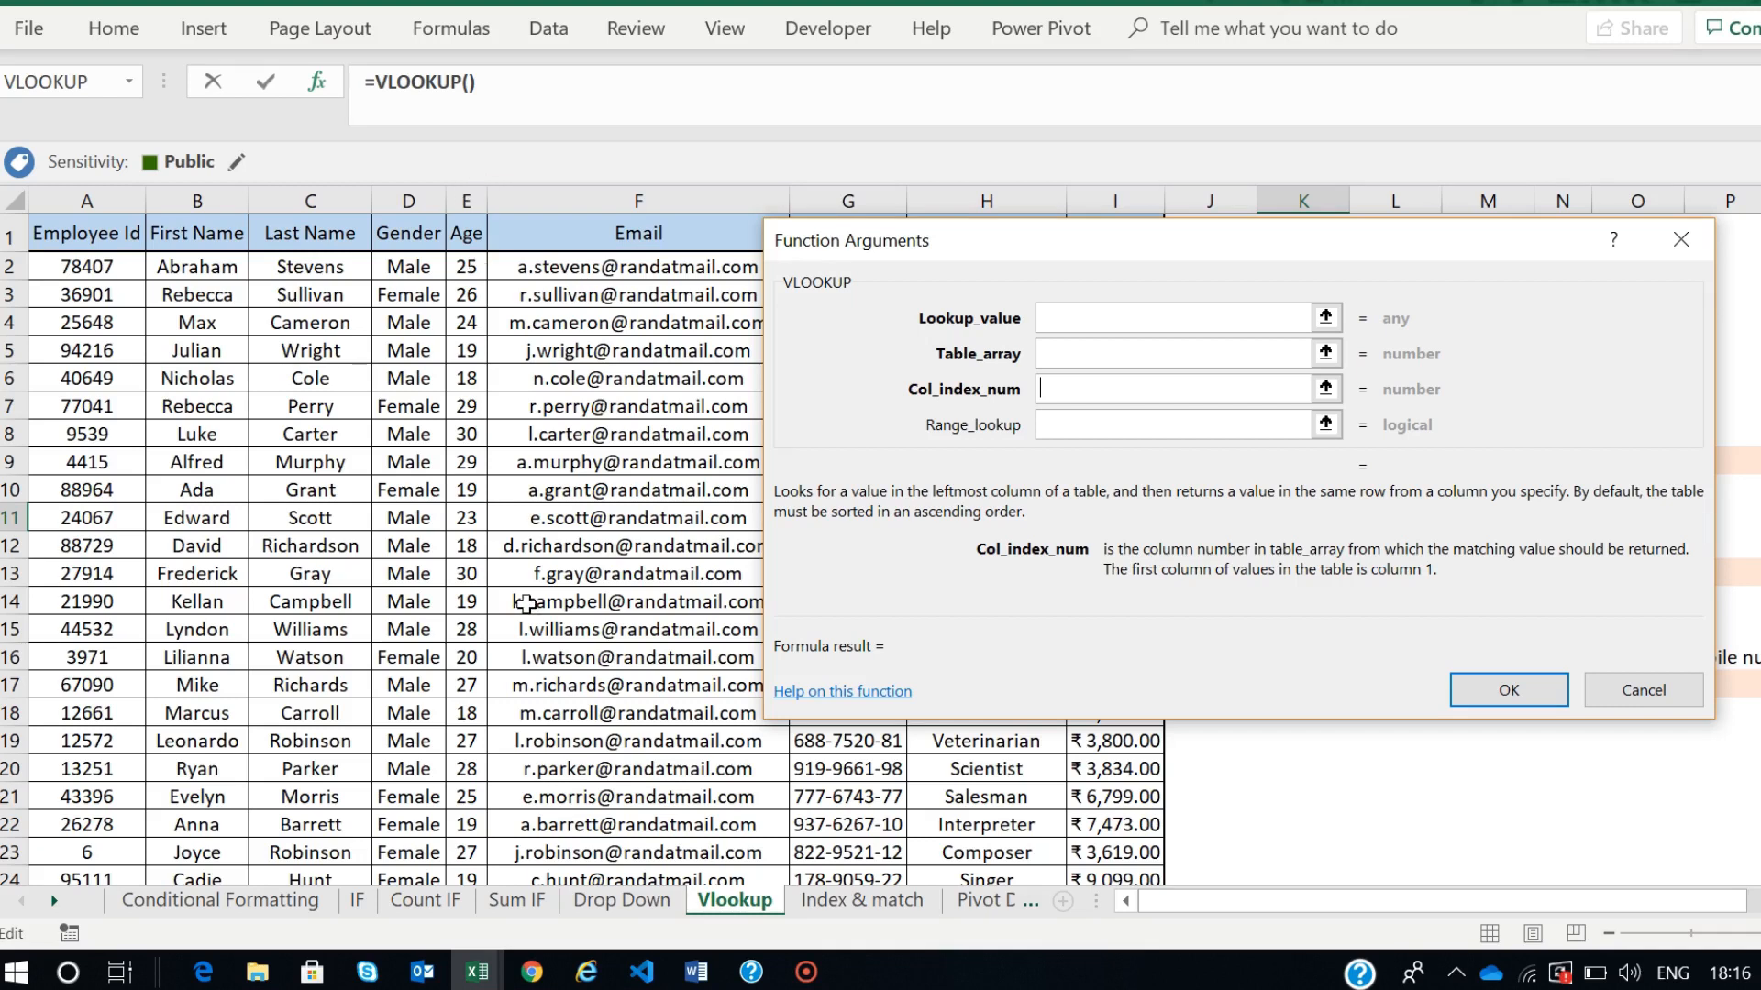
left_click(1055, 318)
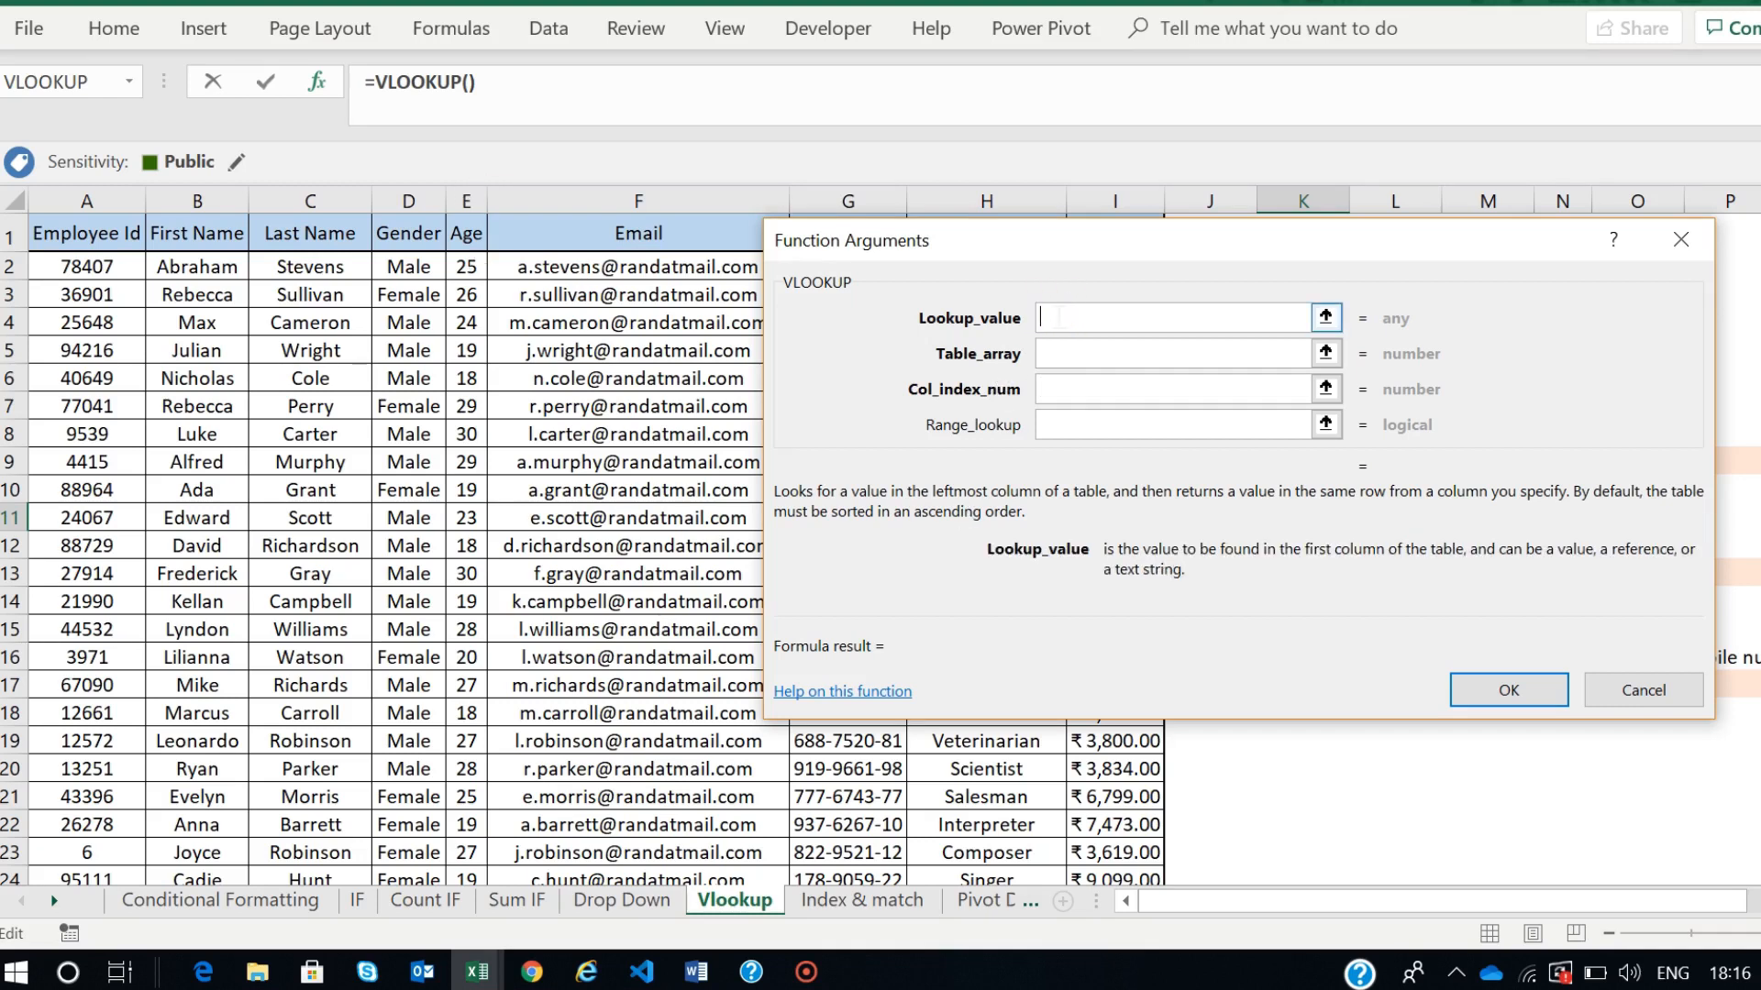
left_click(1061, 355)
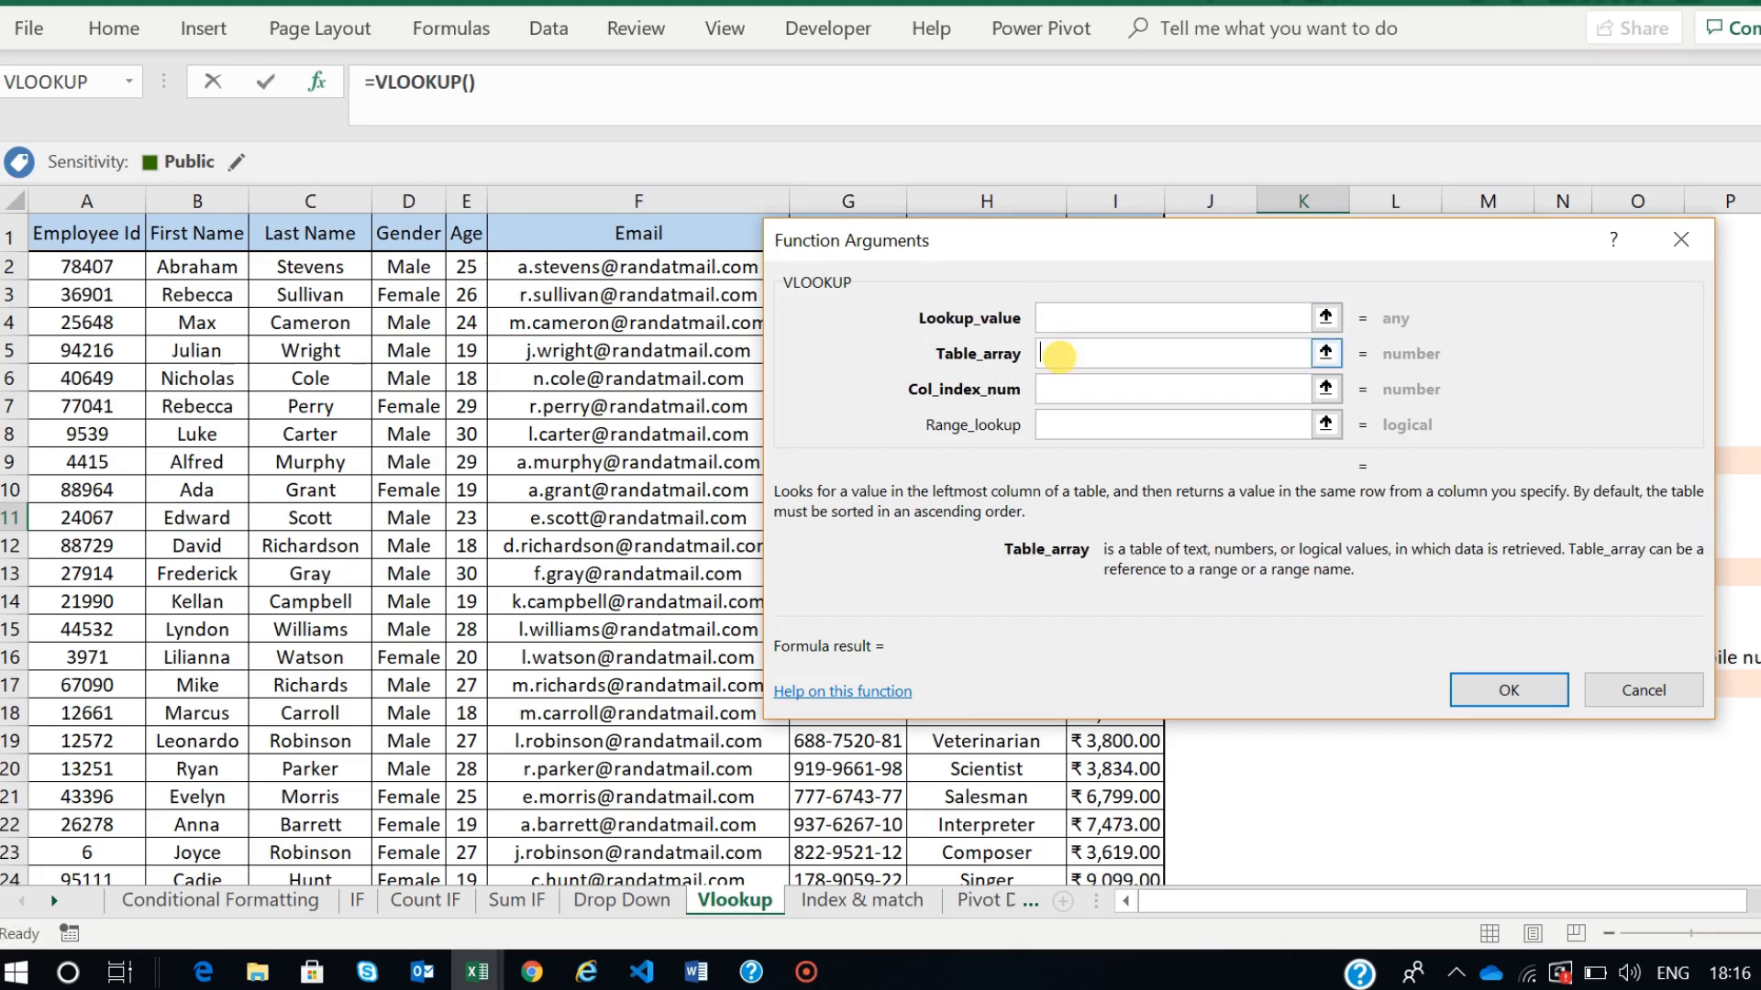
left_click(1062, 389)
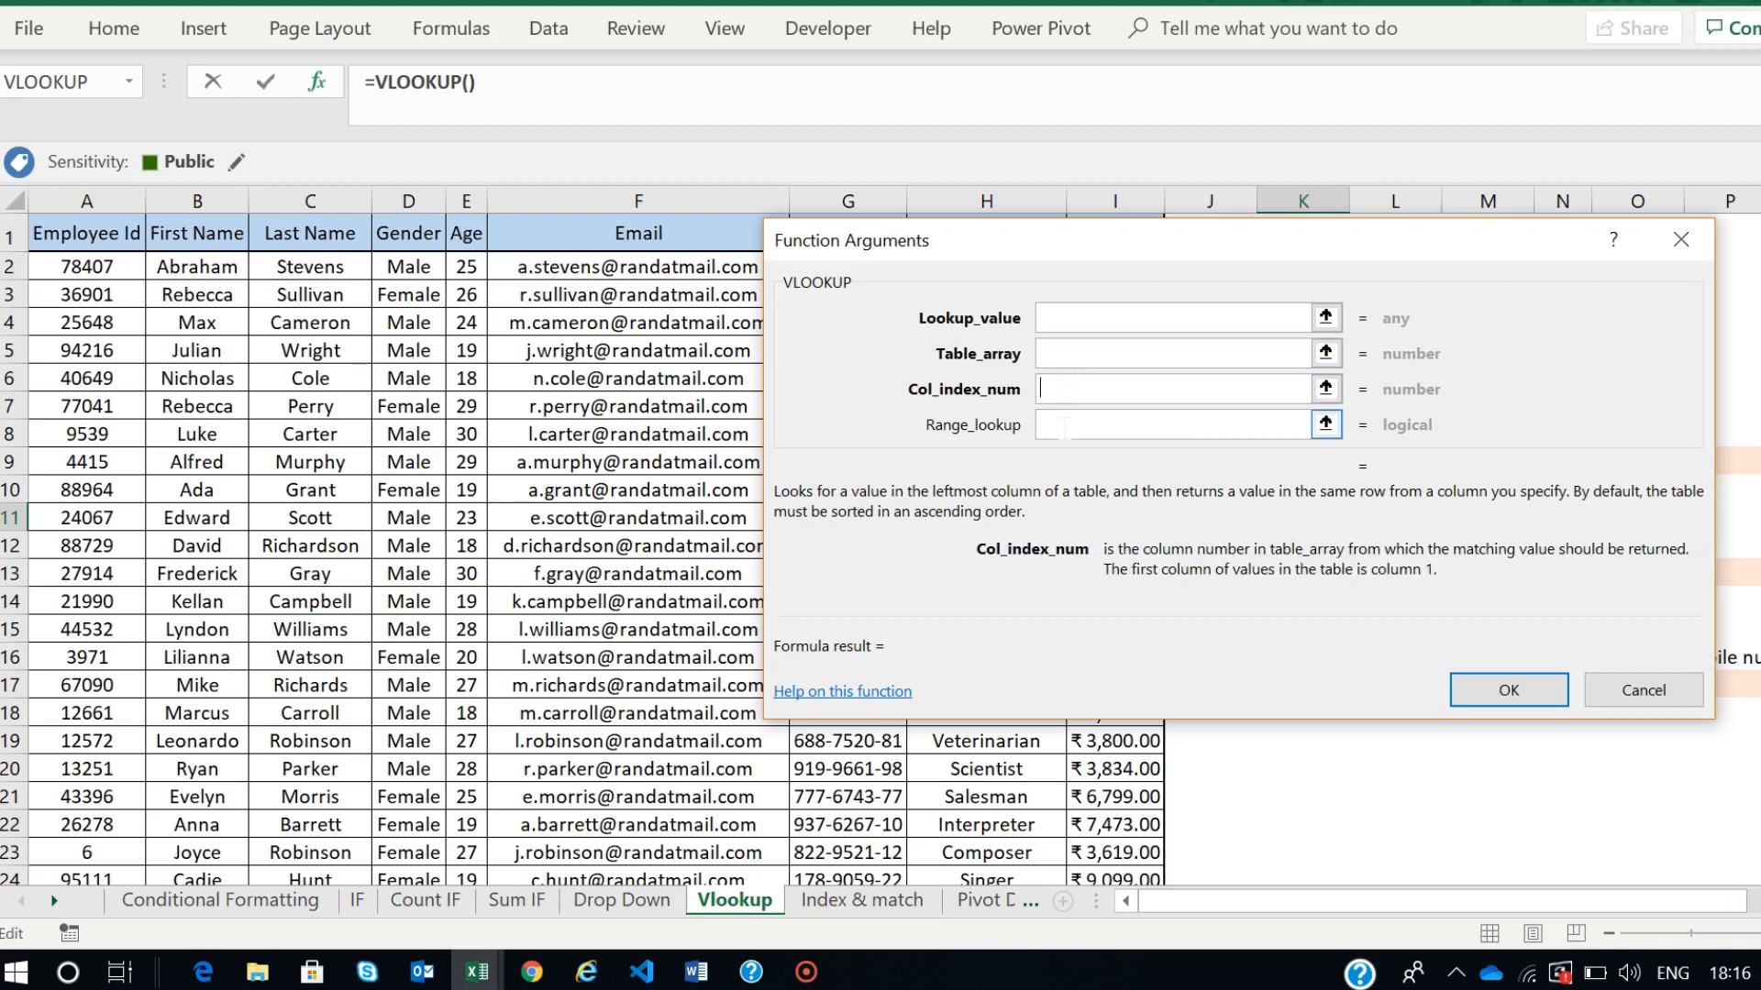
left_click(1063, 425)
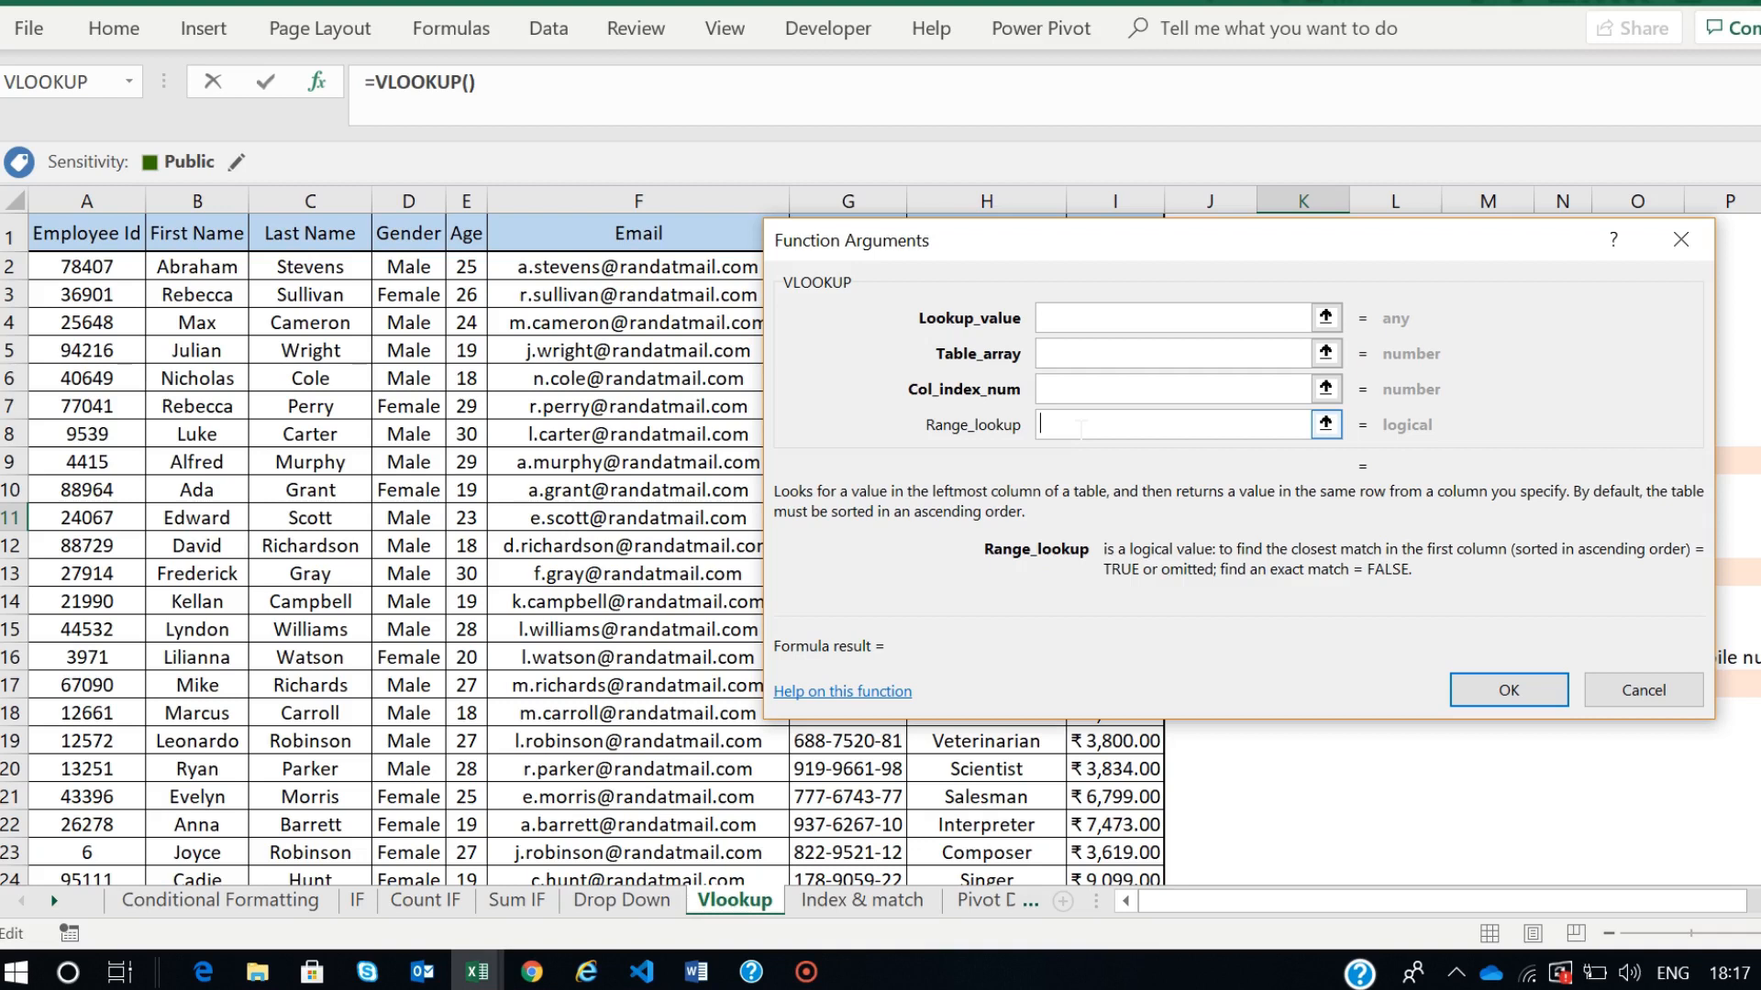
left_click(1139, 319)
- Cancel the argument form, clear N9's INDEX/MATCH answer and start typing =vlookup( there
left_click(1627, 689)
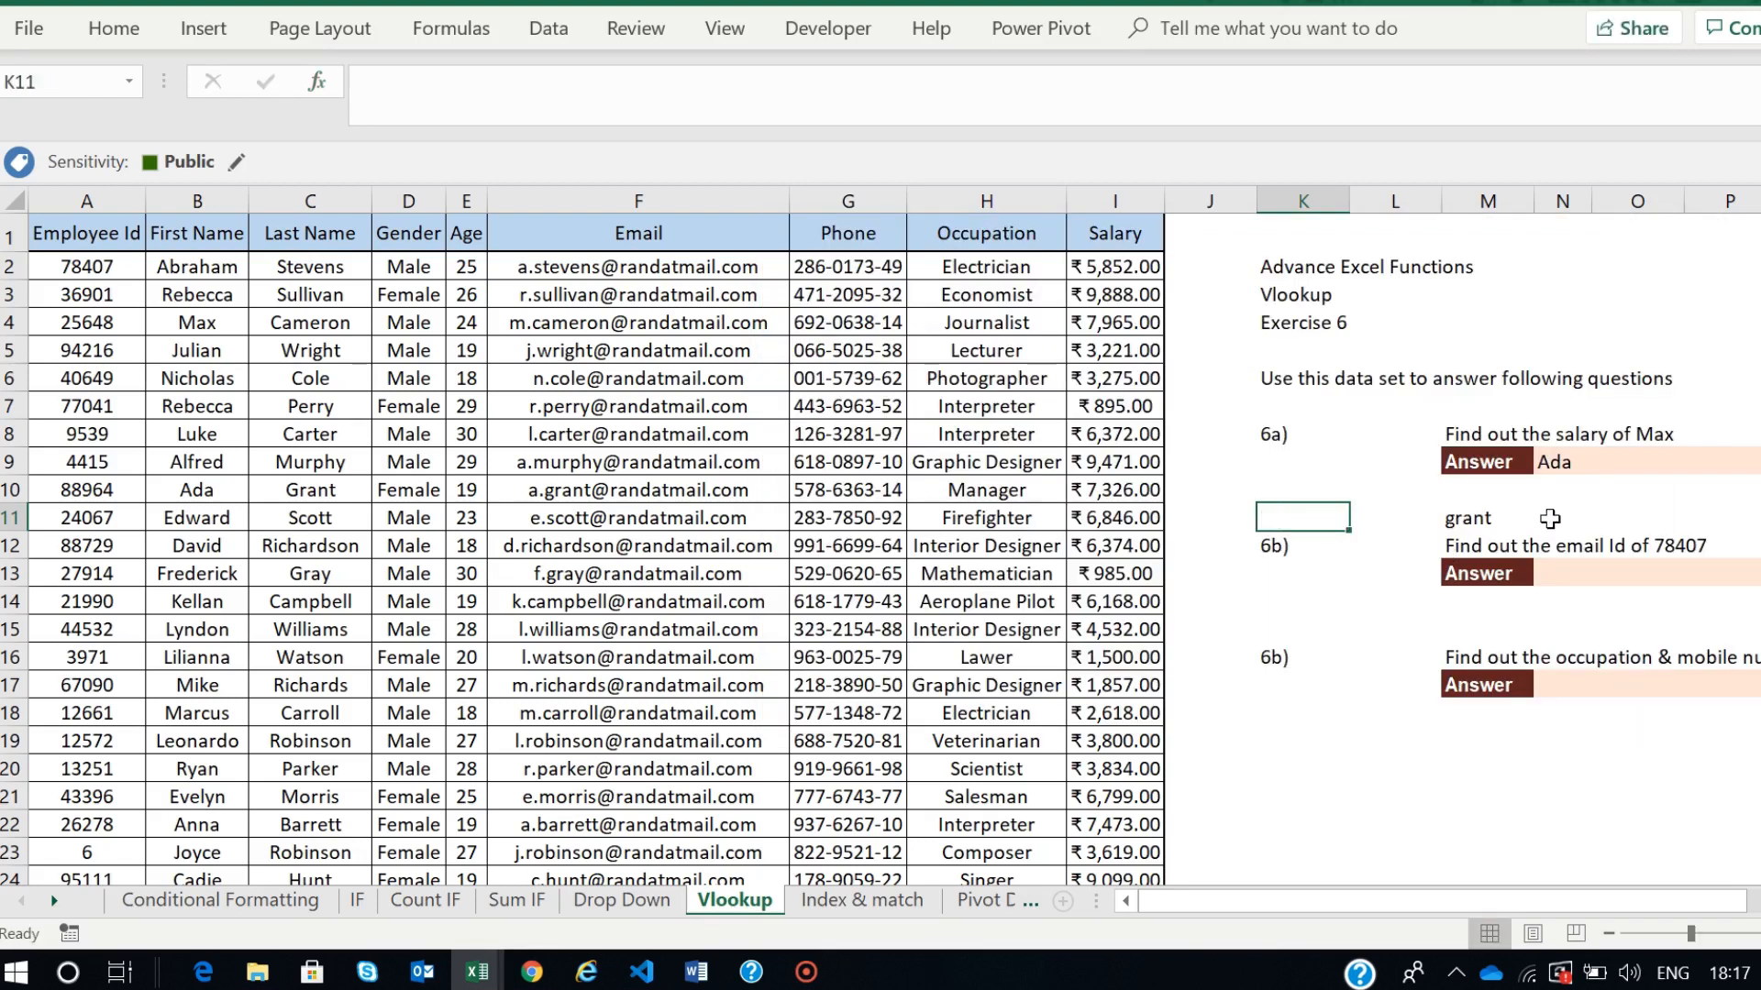
scroll(1550, 518, "right", 1)
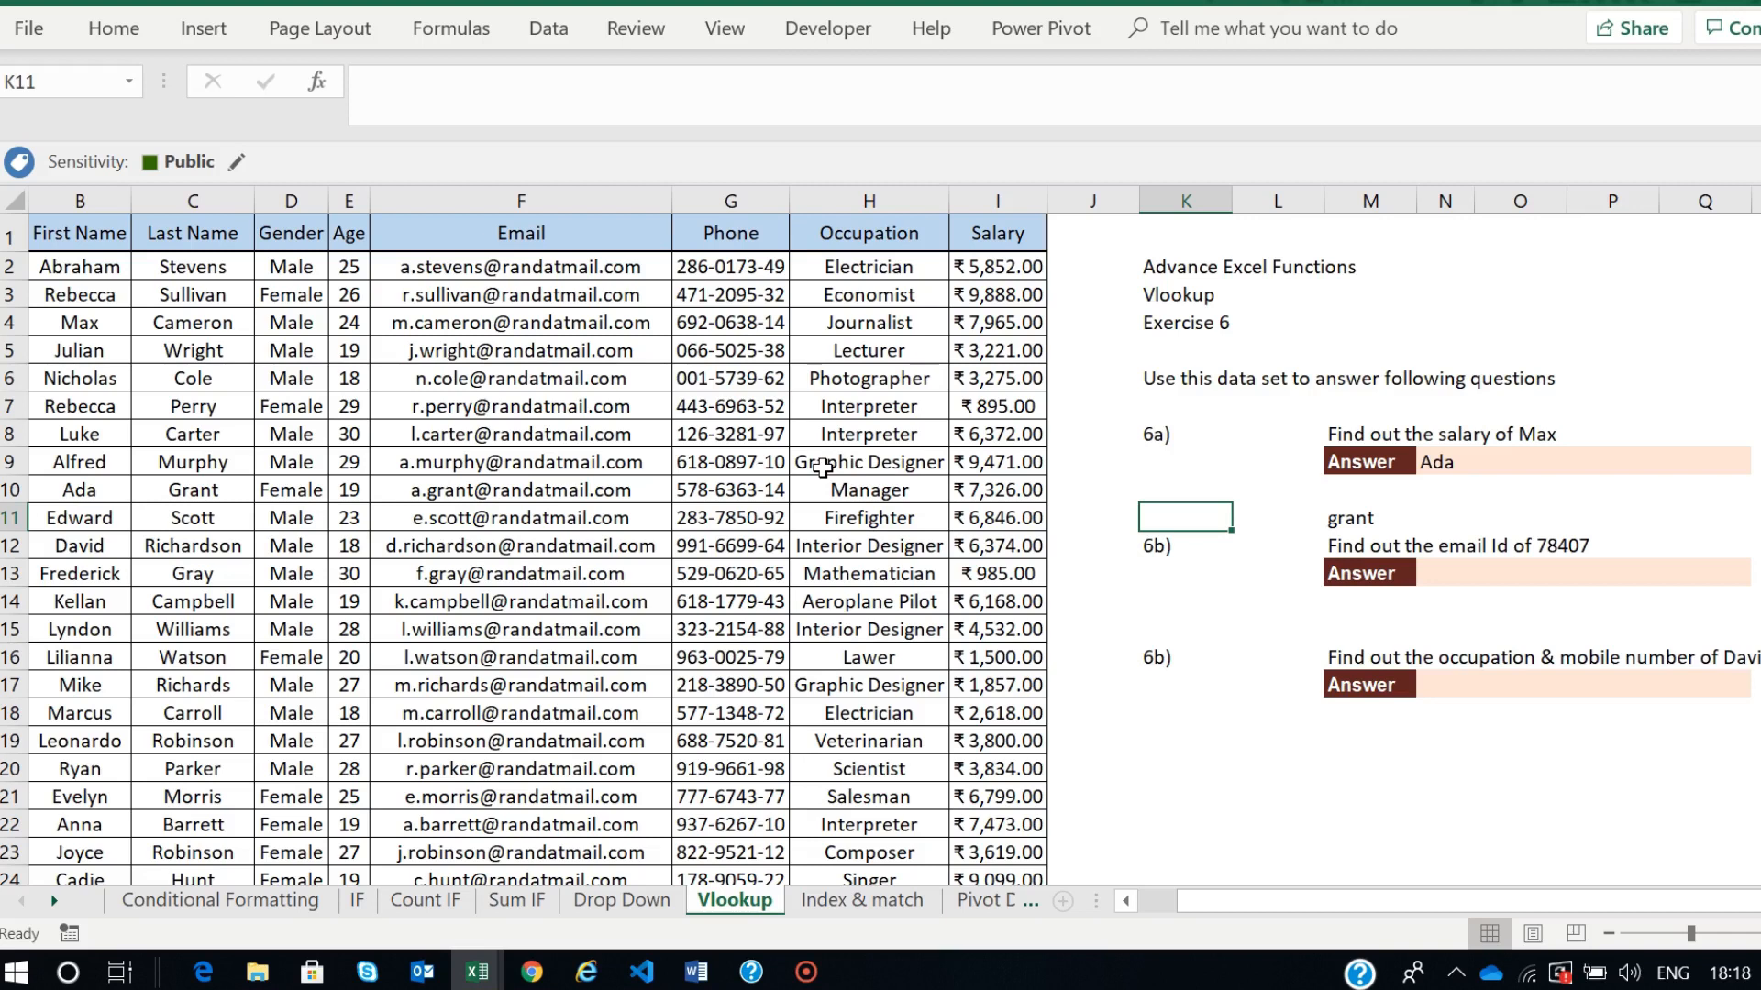
scroll(243, 402, "left", 1)
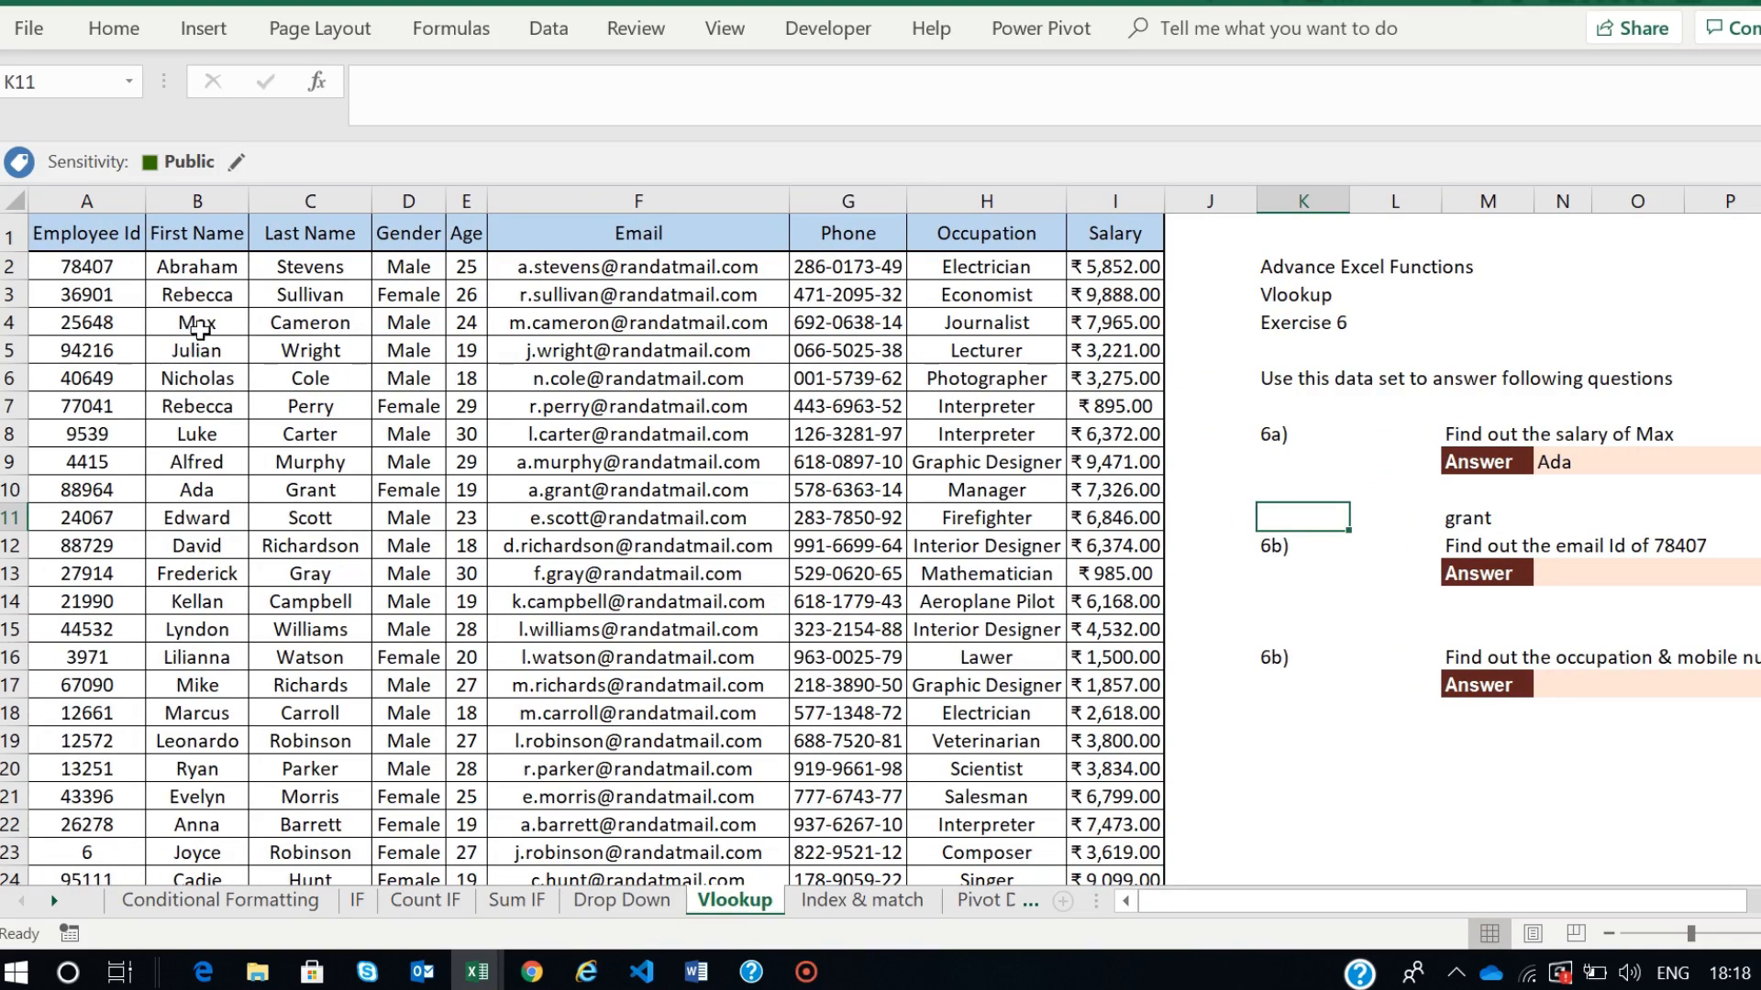
left_click(1559, 462)
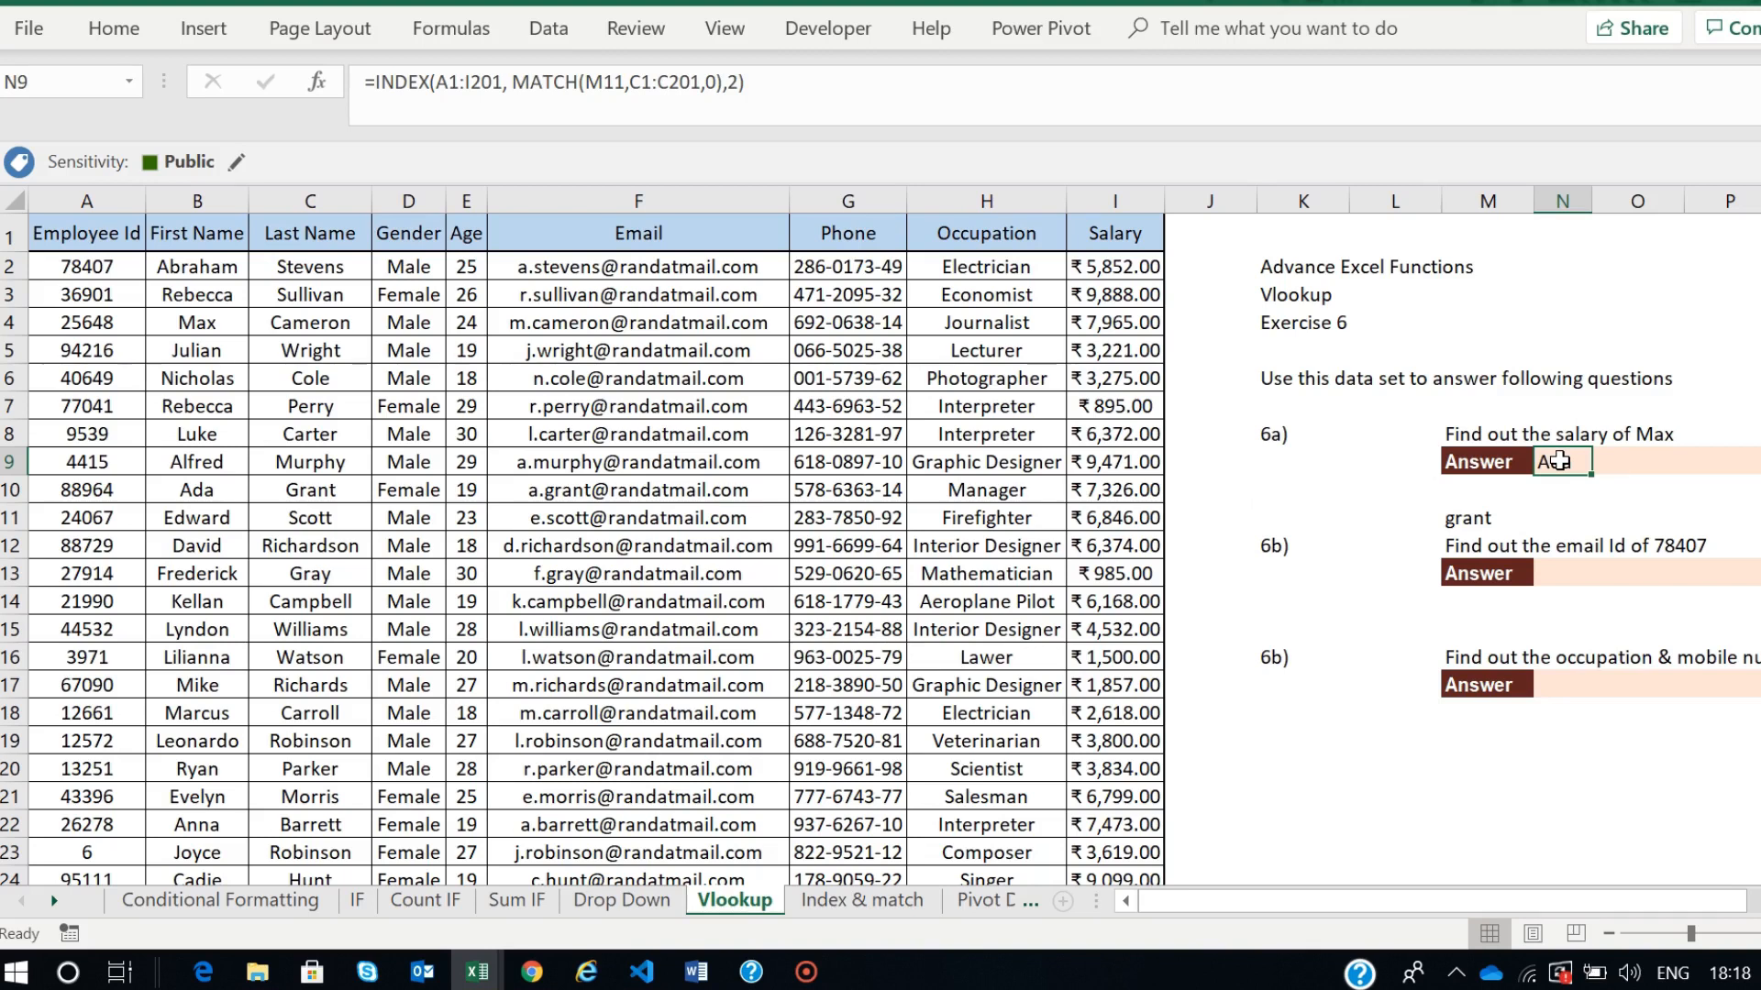
key("Delete")
scroll(1559, 461, "right", 1)
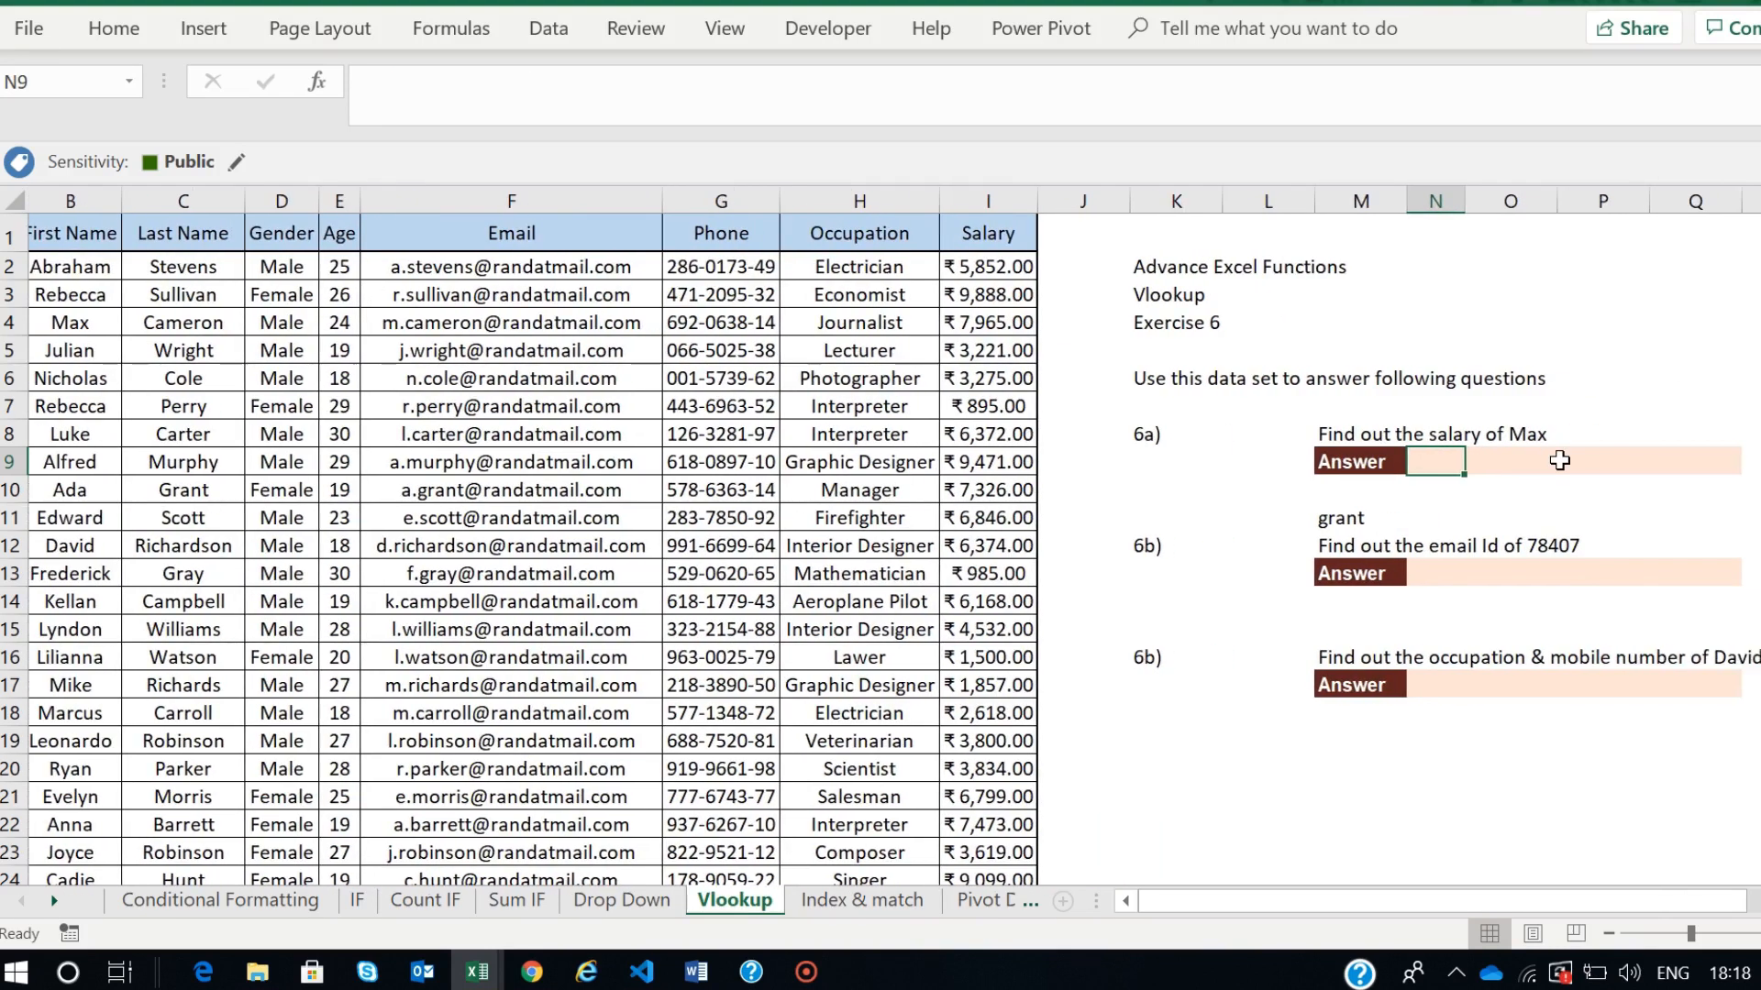
type("=vlook")
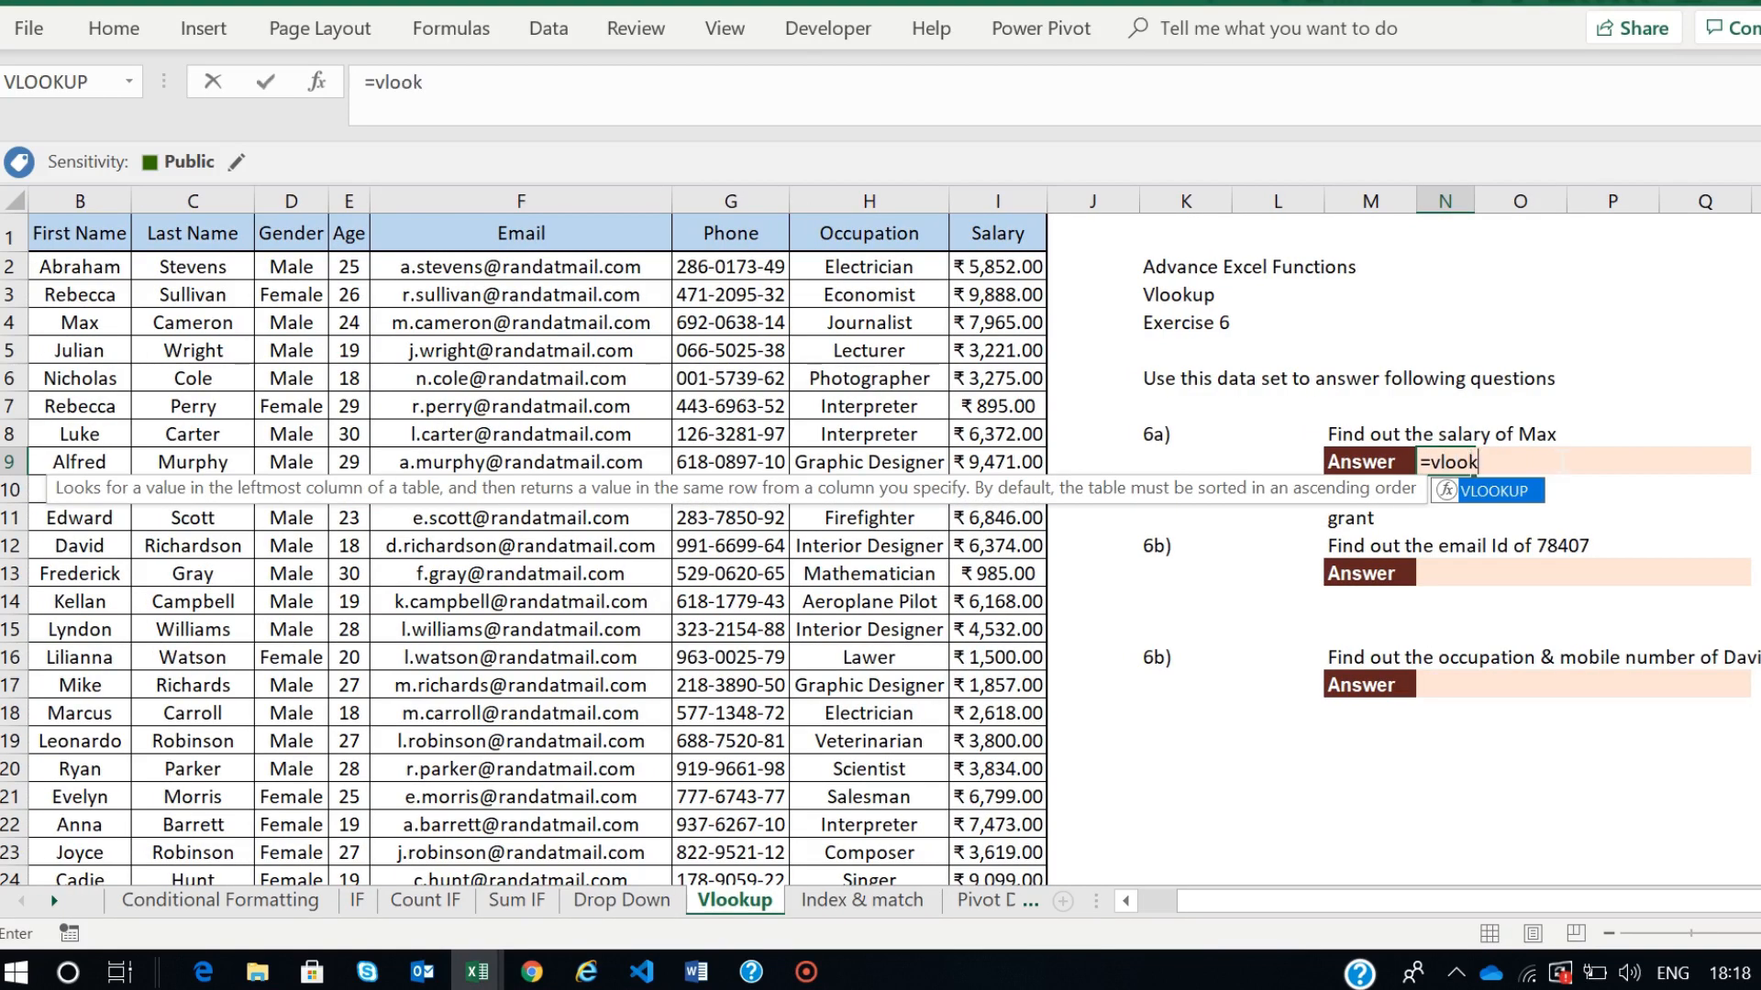
type("up(")
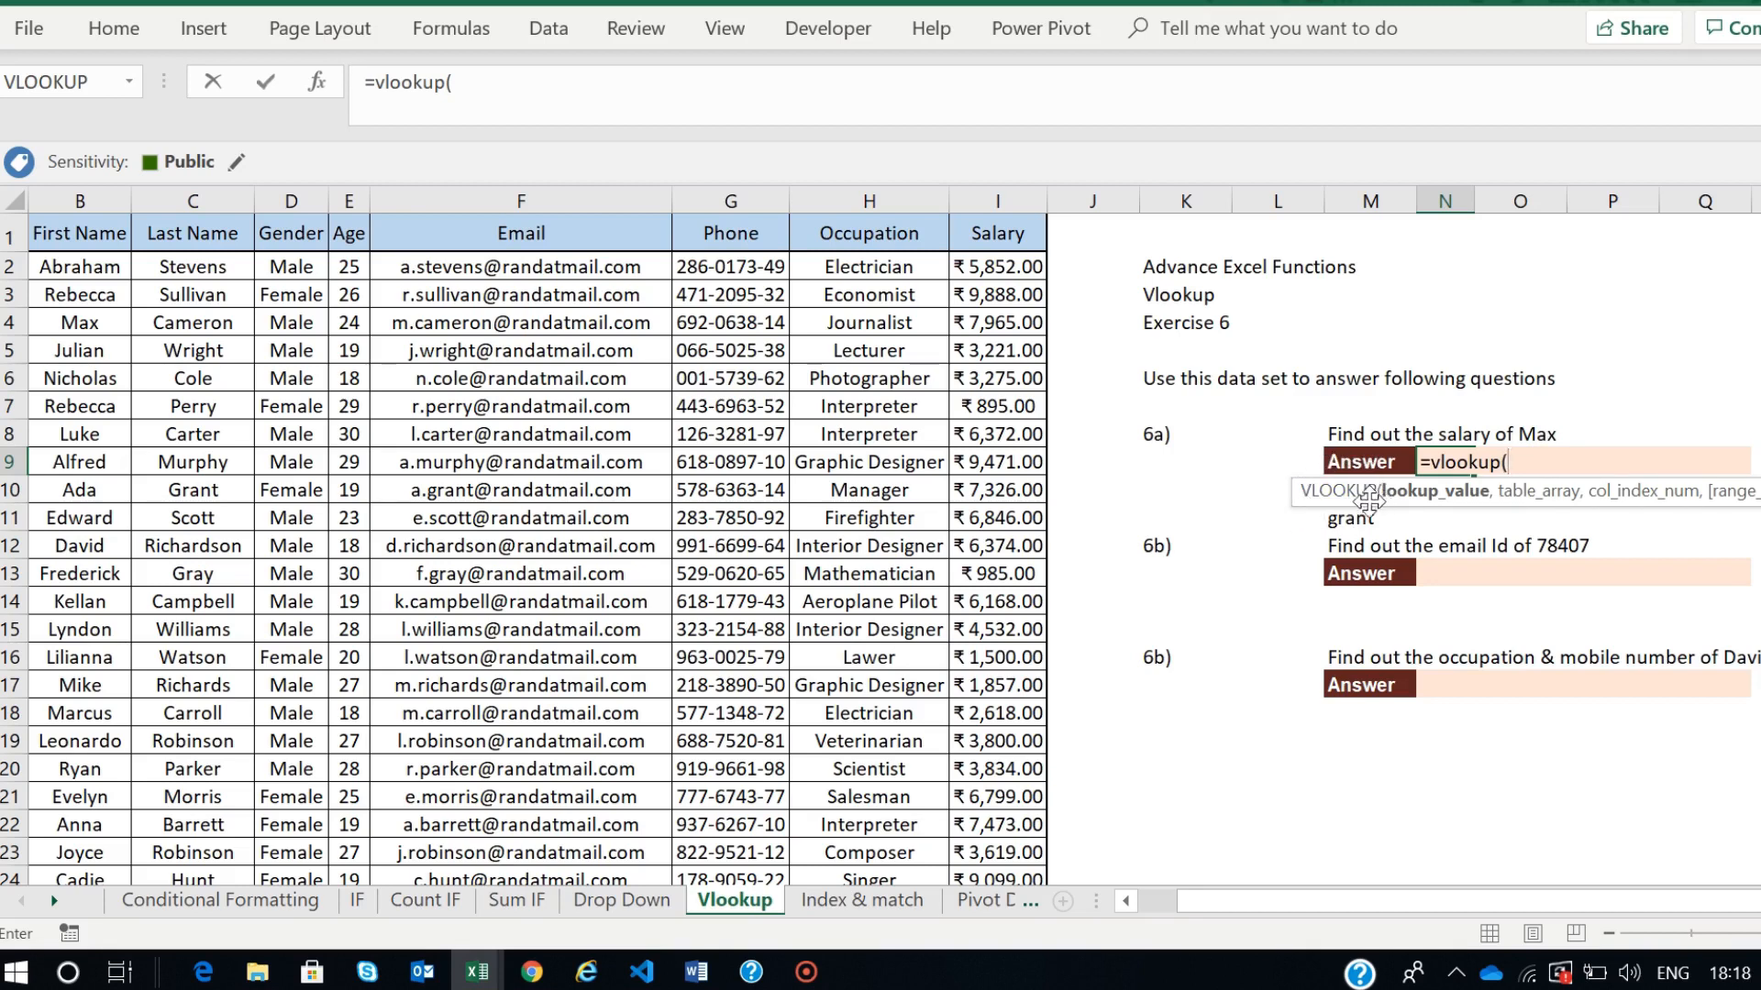
- Fill in L9 as lookup value, the B1:I201 table range, column 9 and exact match 0
left_click(1293, 465)
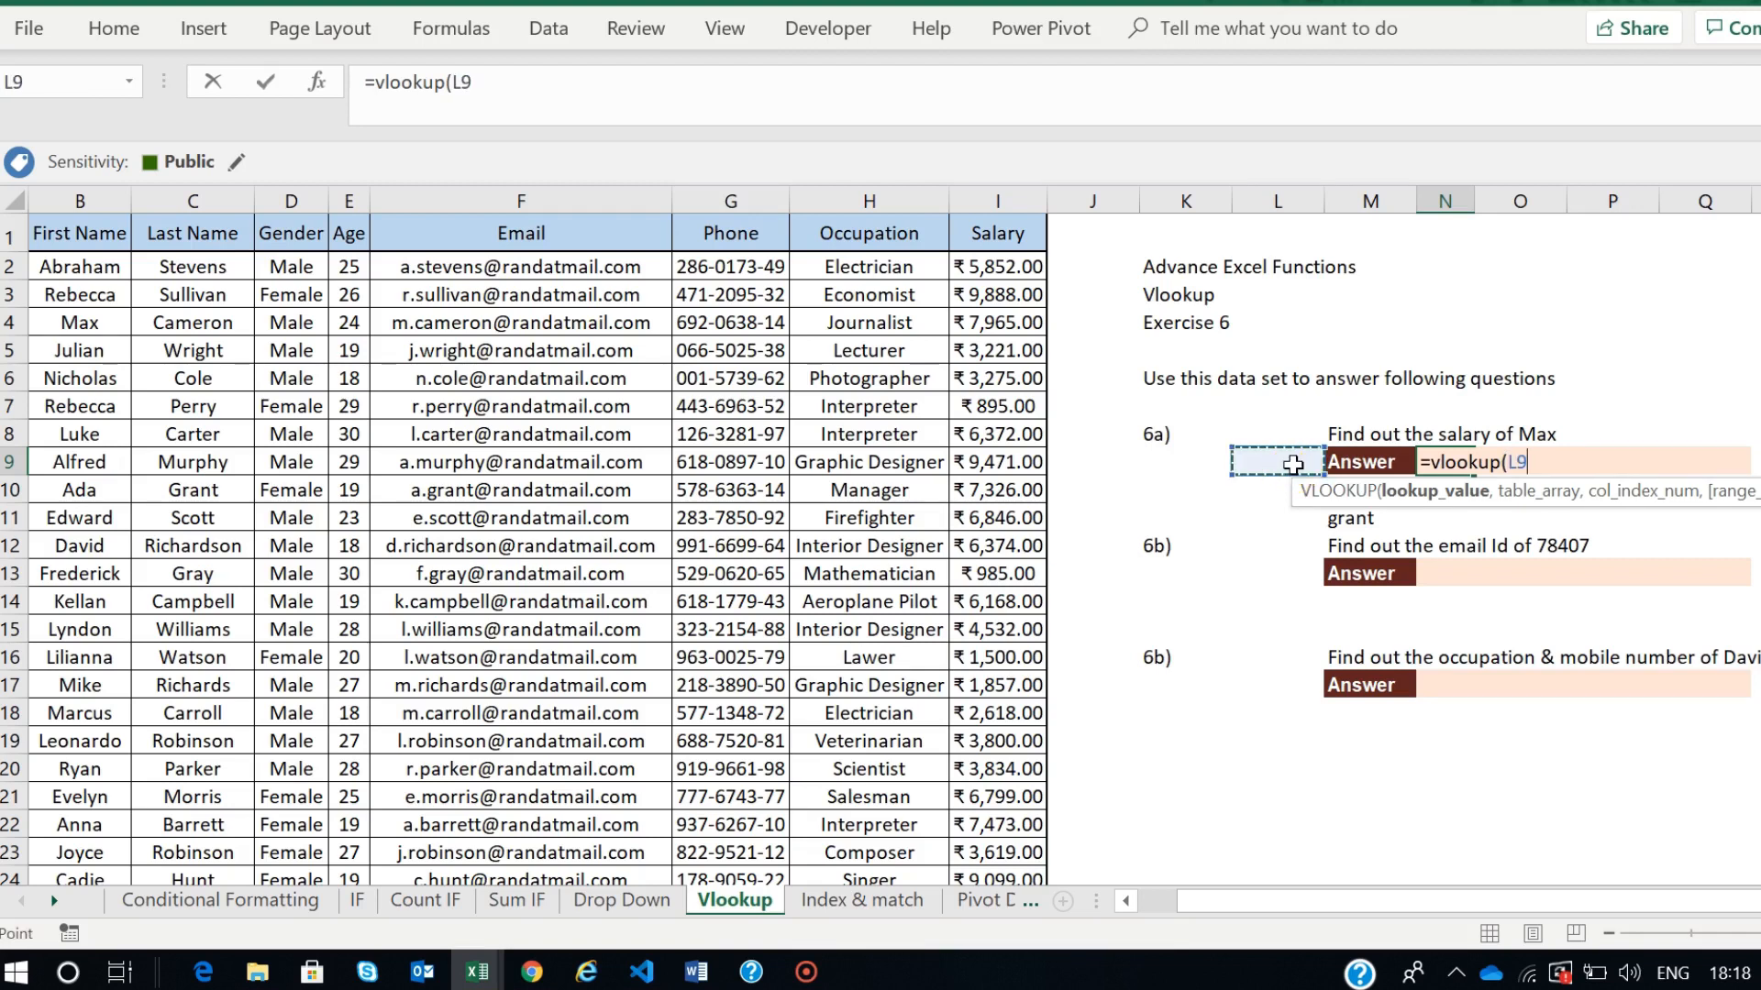
type(",")
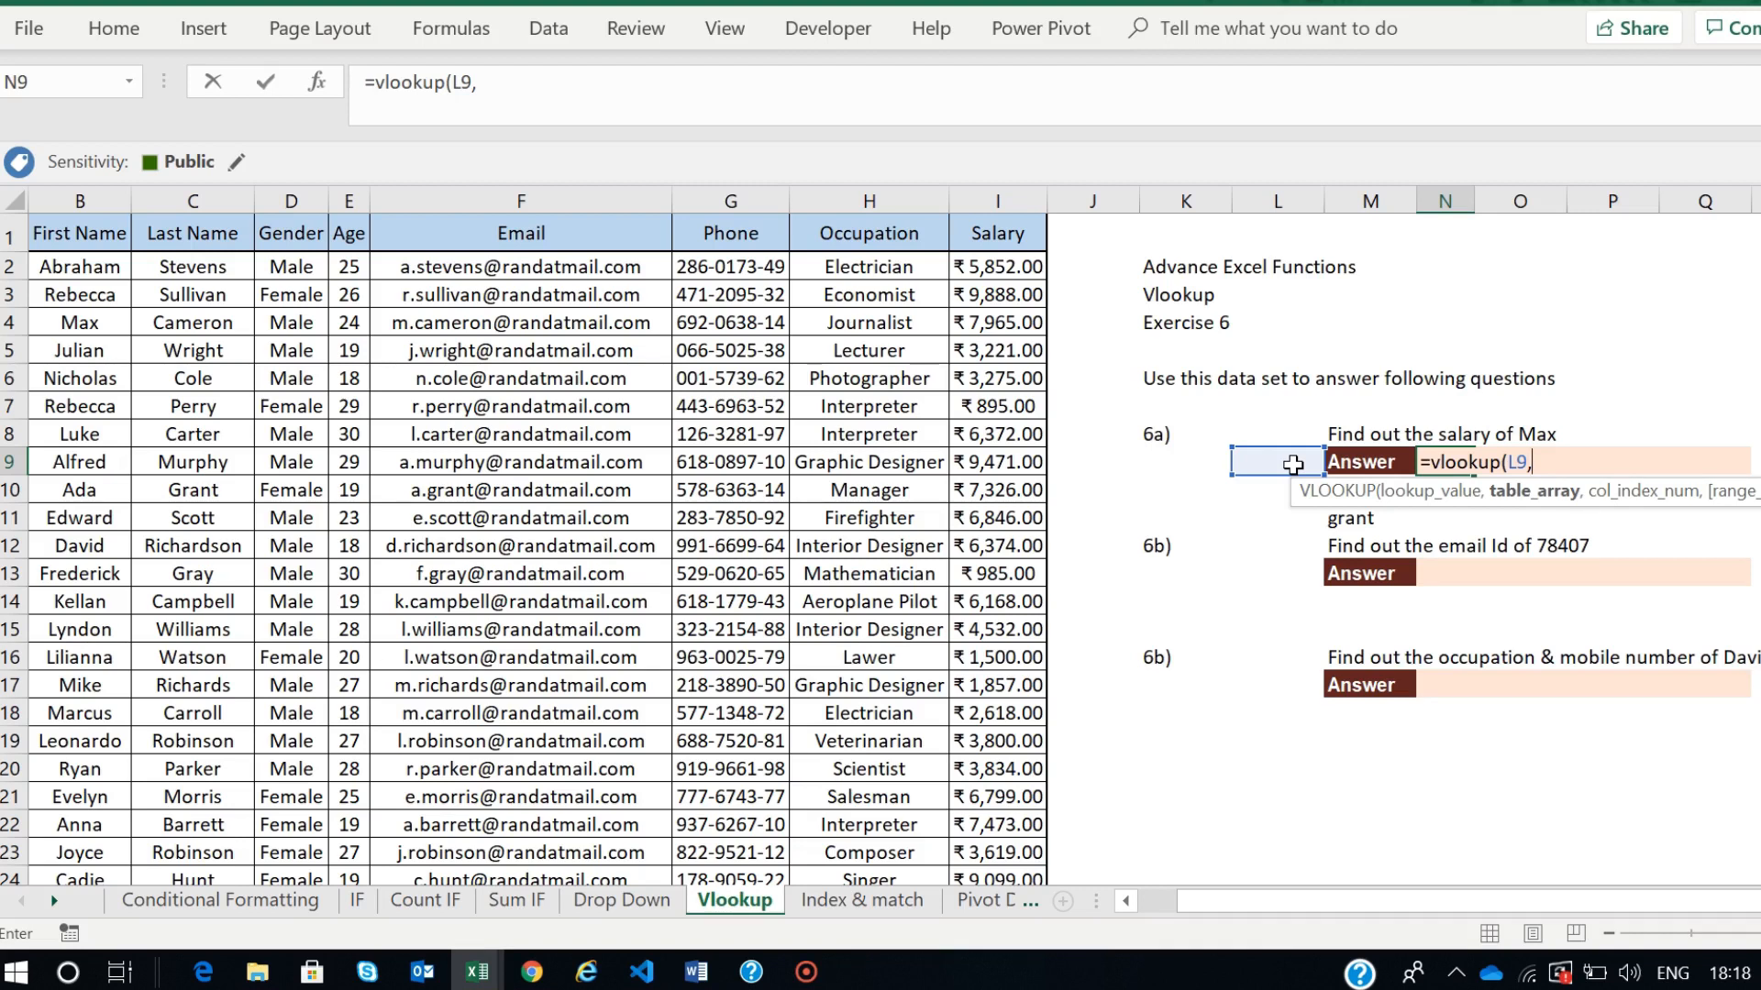
left_click(56, 224)
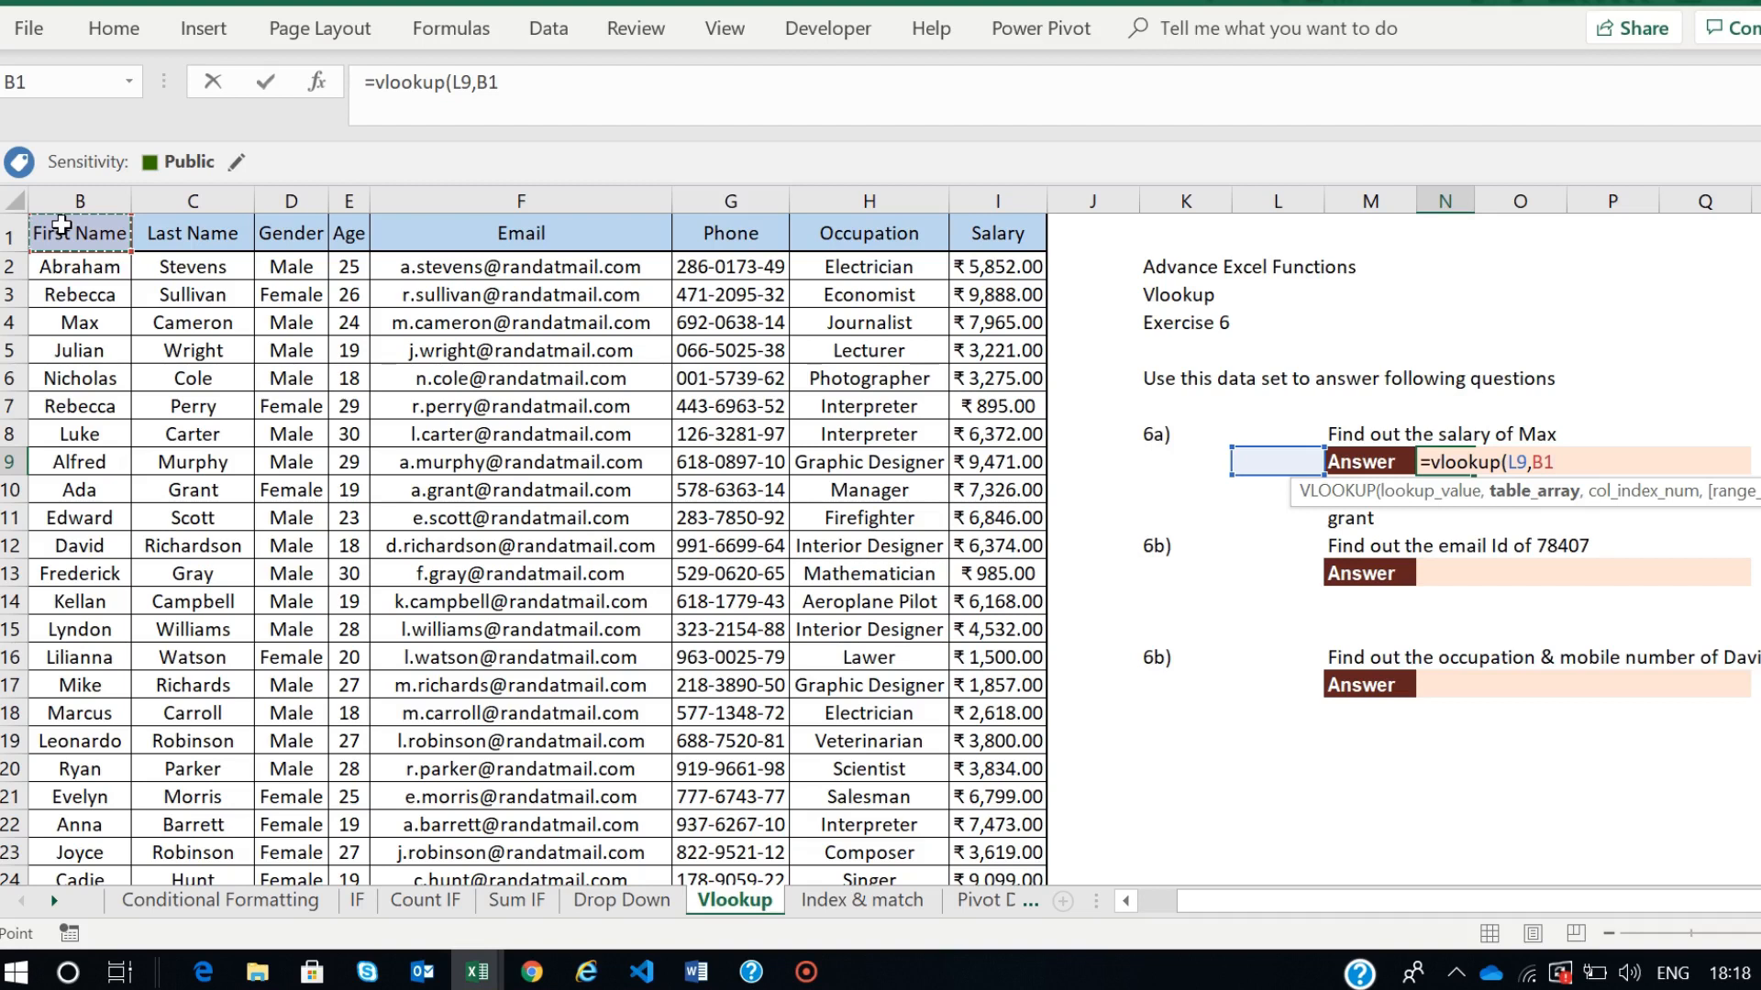
key("ctrl+shift+Down")
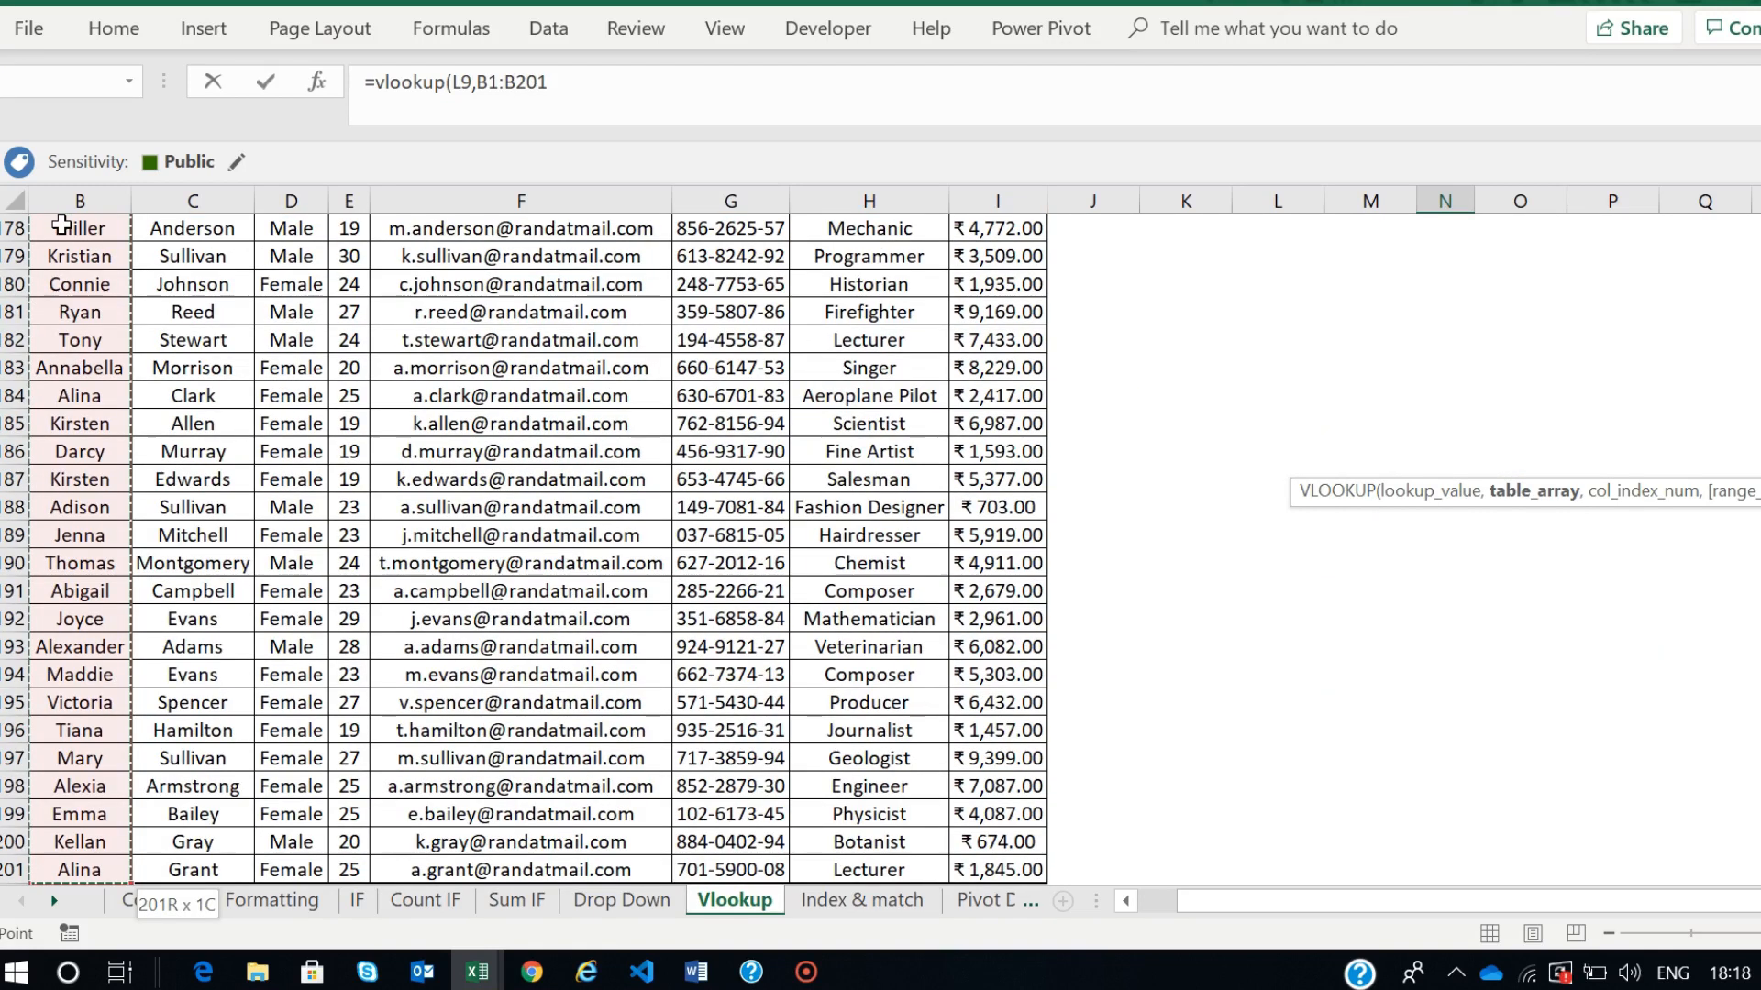
key("ctrl+shift+Right")
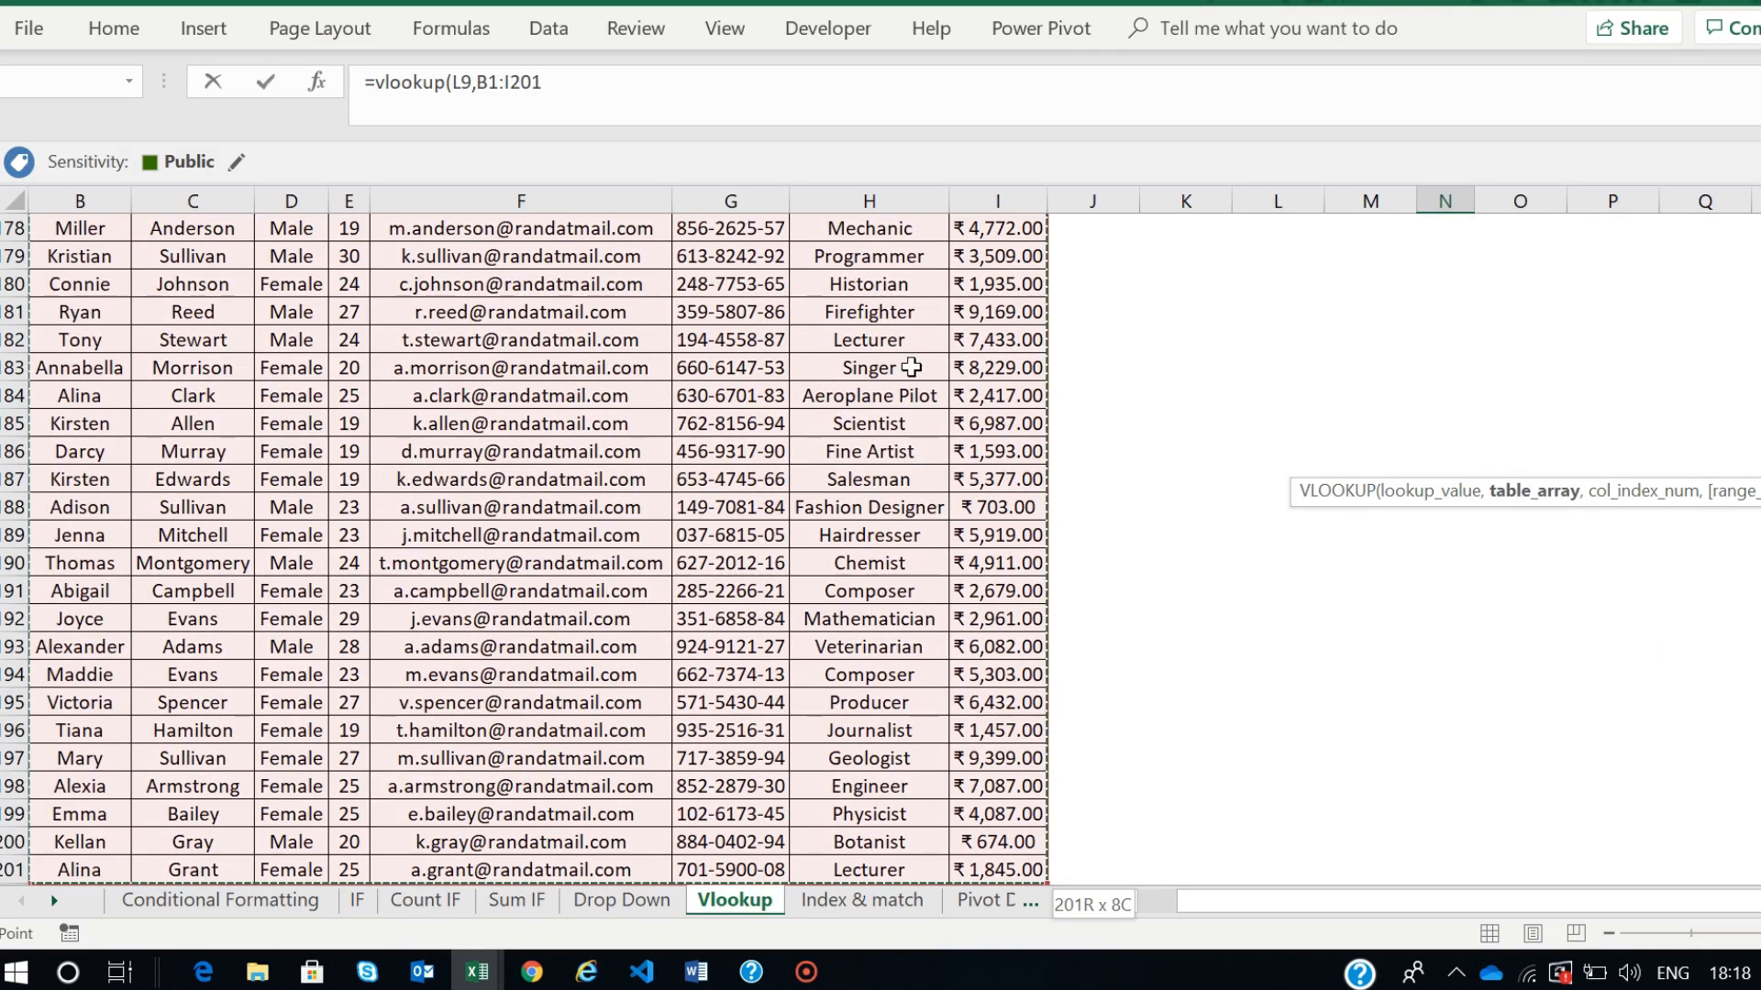
scroll(910, 367, "up", 15)
scroll(911, 367, "up", 20)
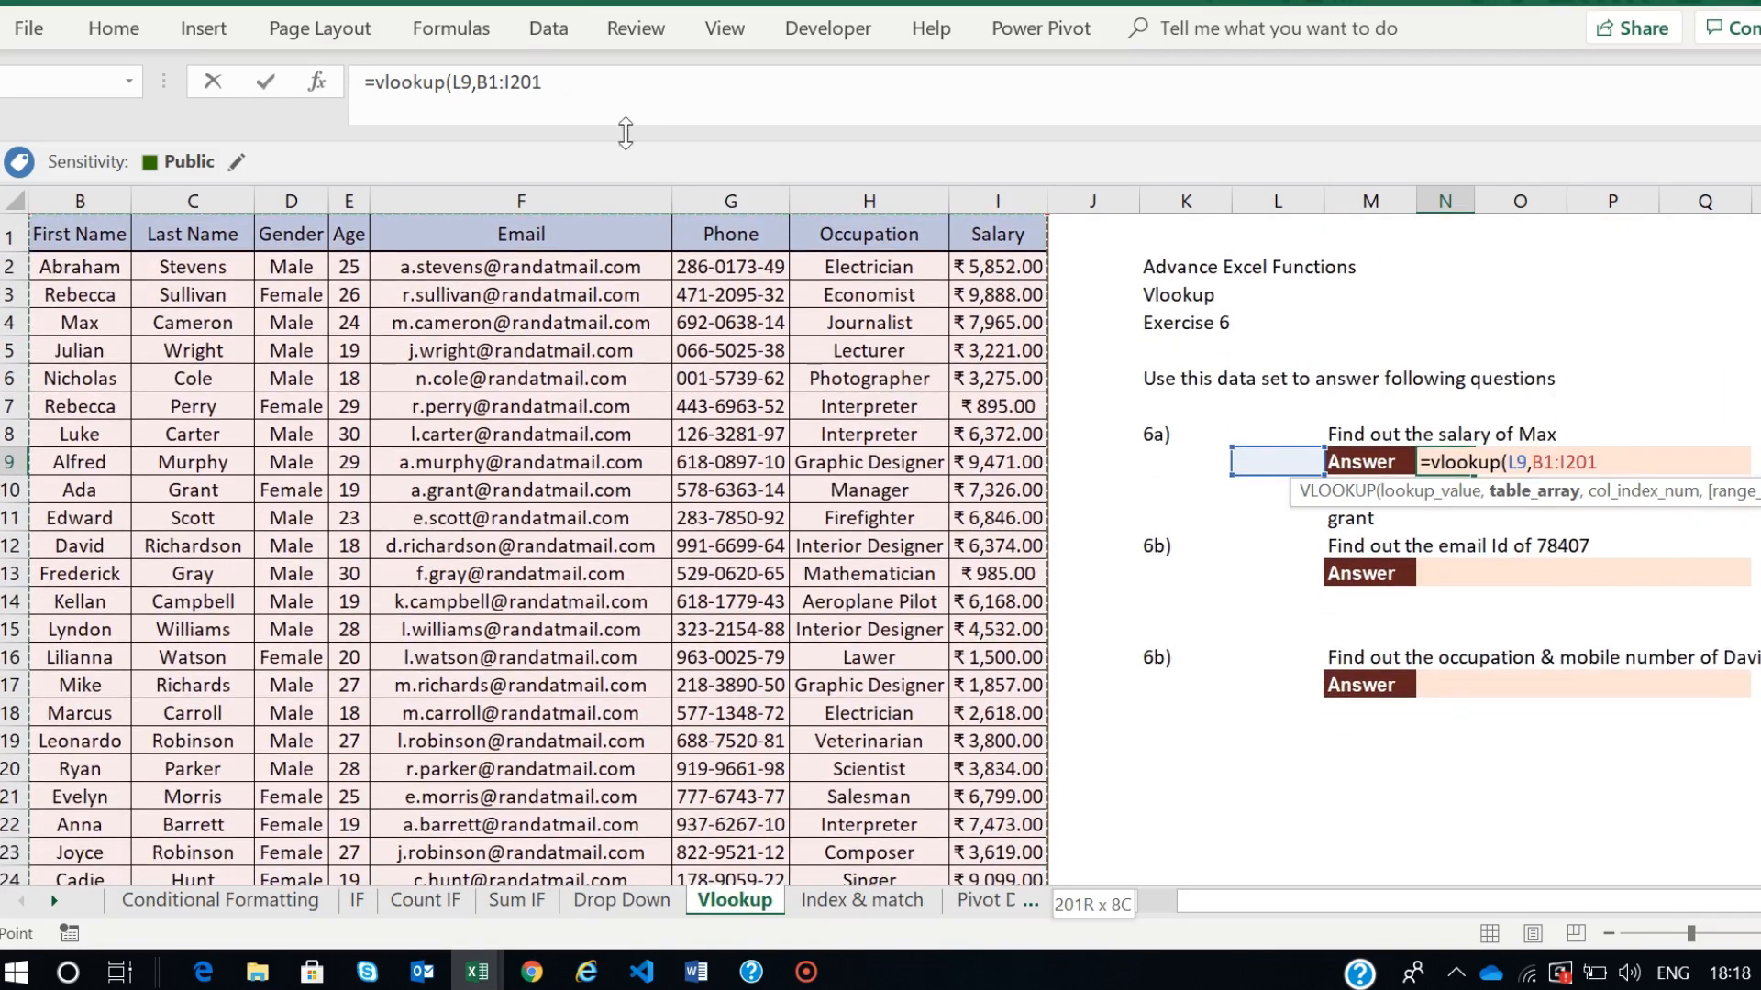
left_click(571, 89)
type(",")
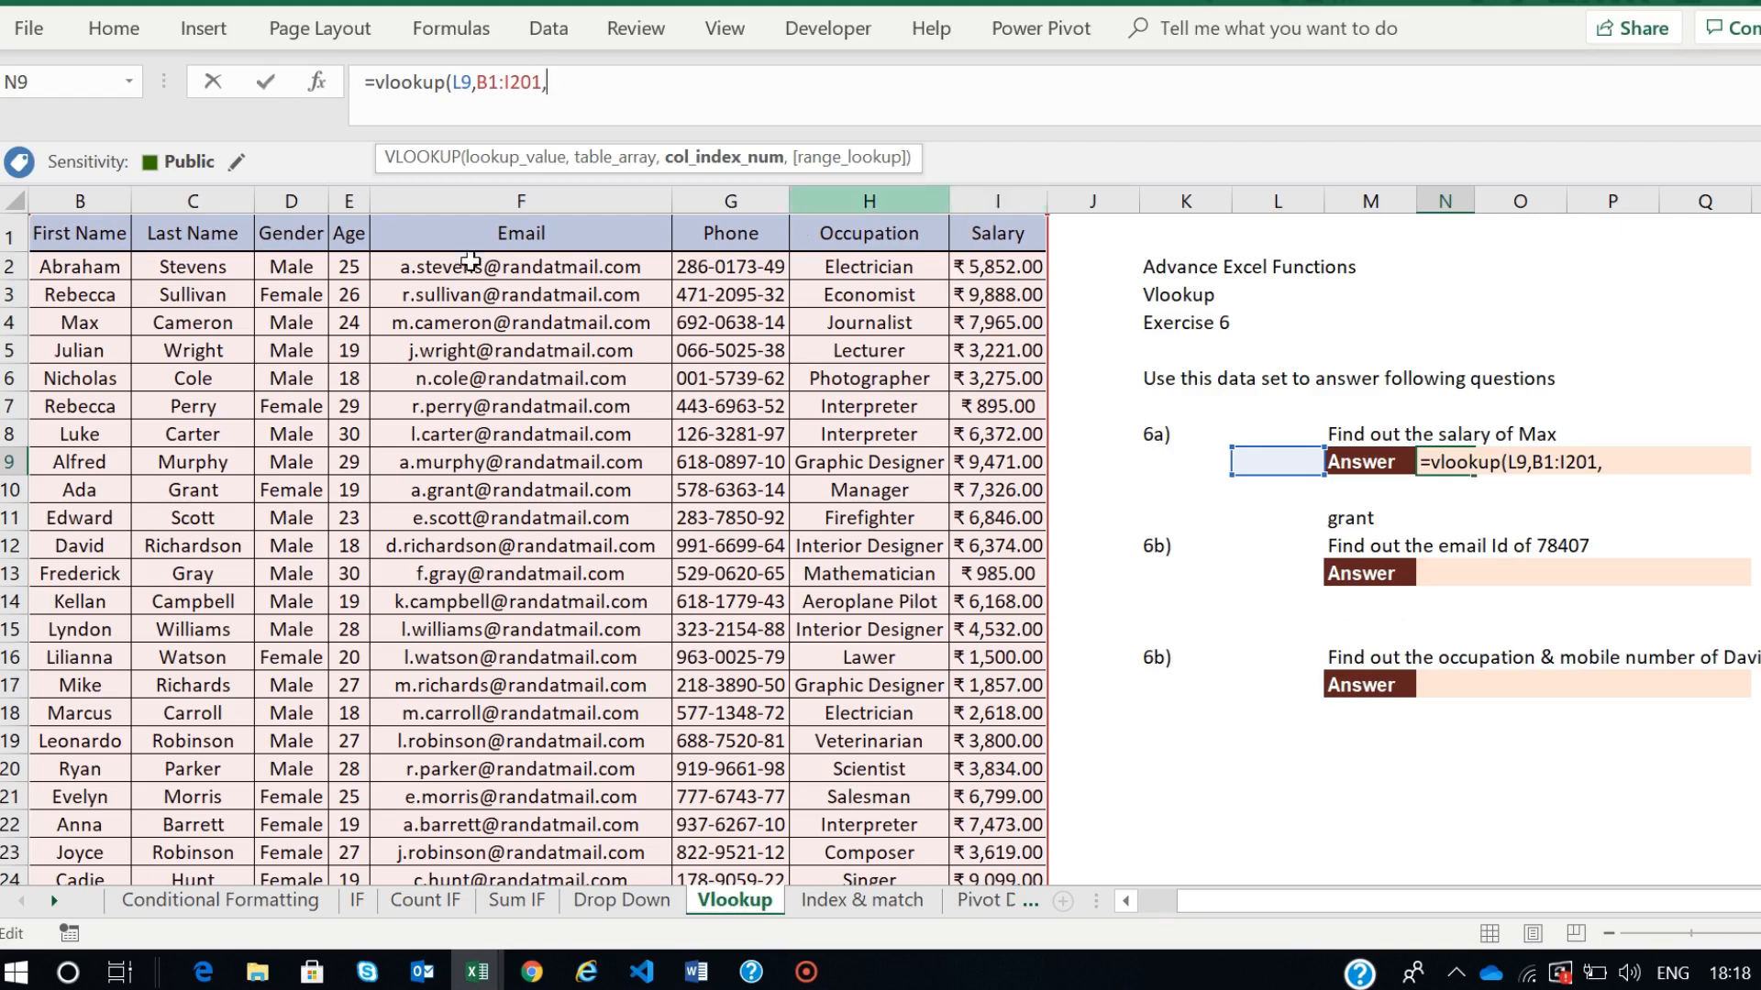
scroll(393, 259, "left", 1)
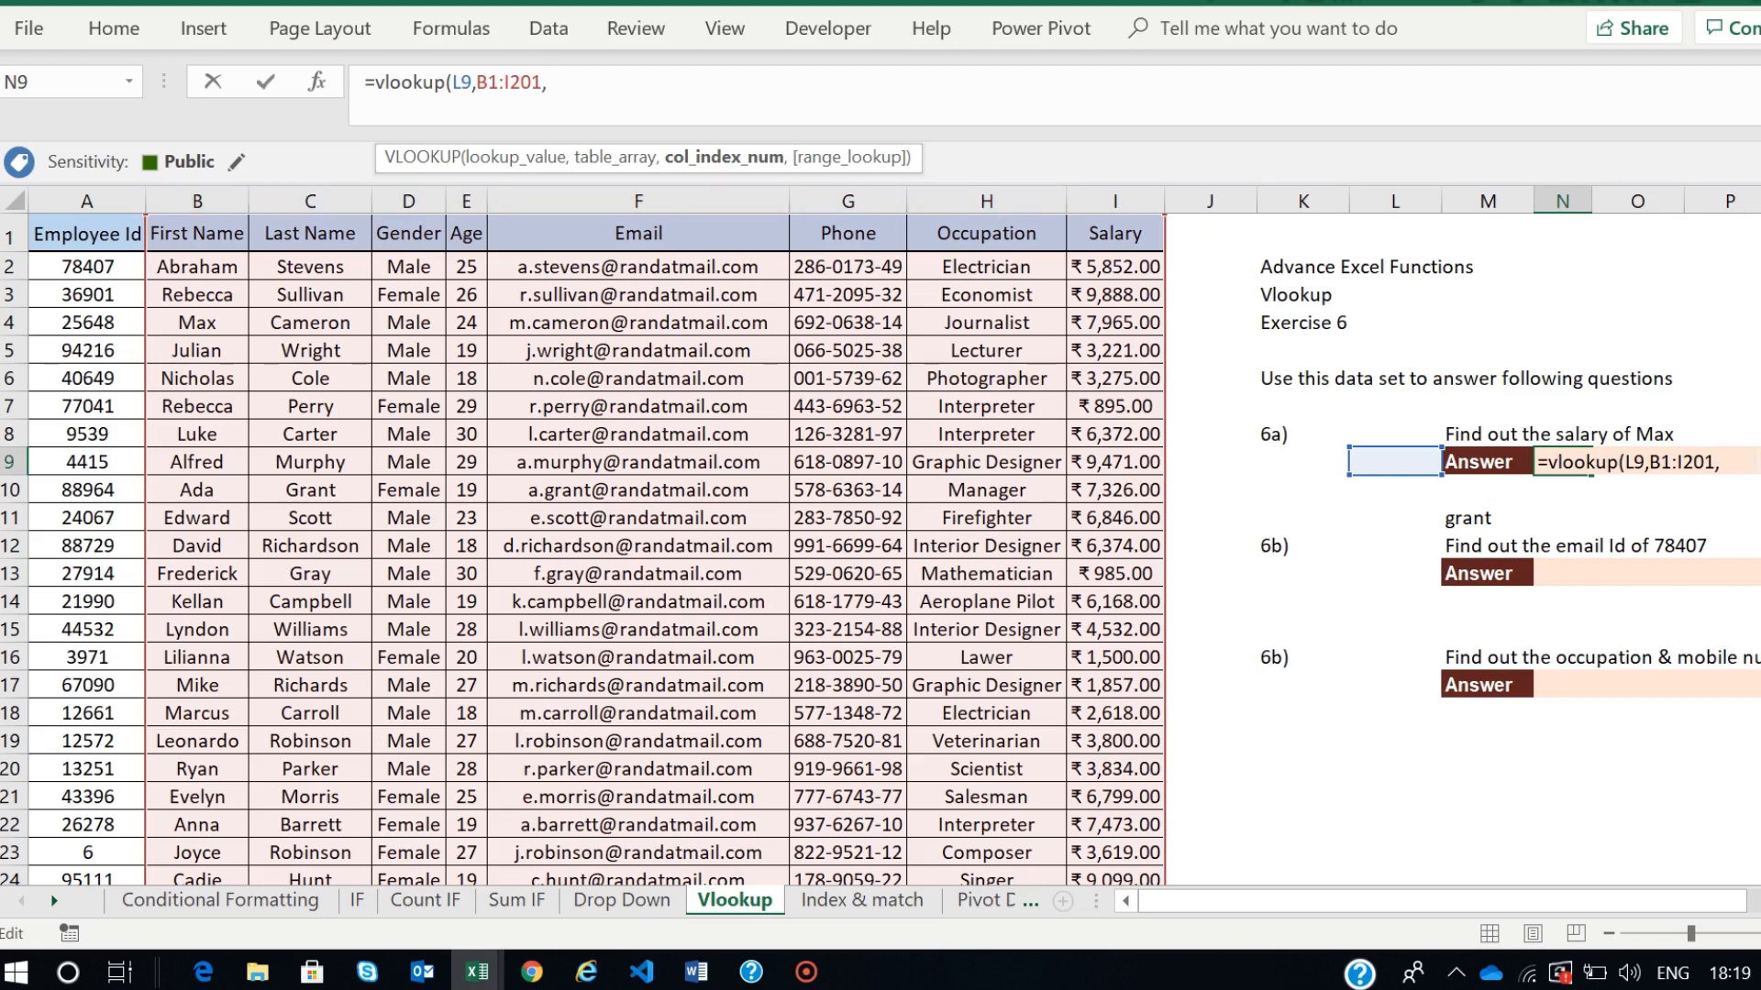
left_click(1736, 453)
type("9")
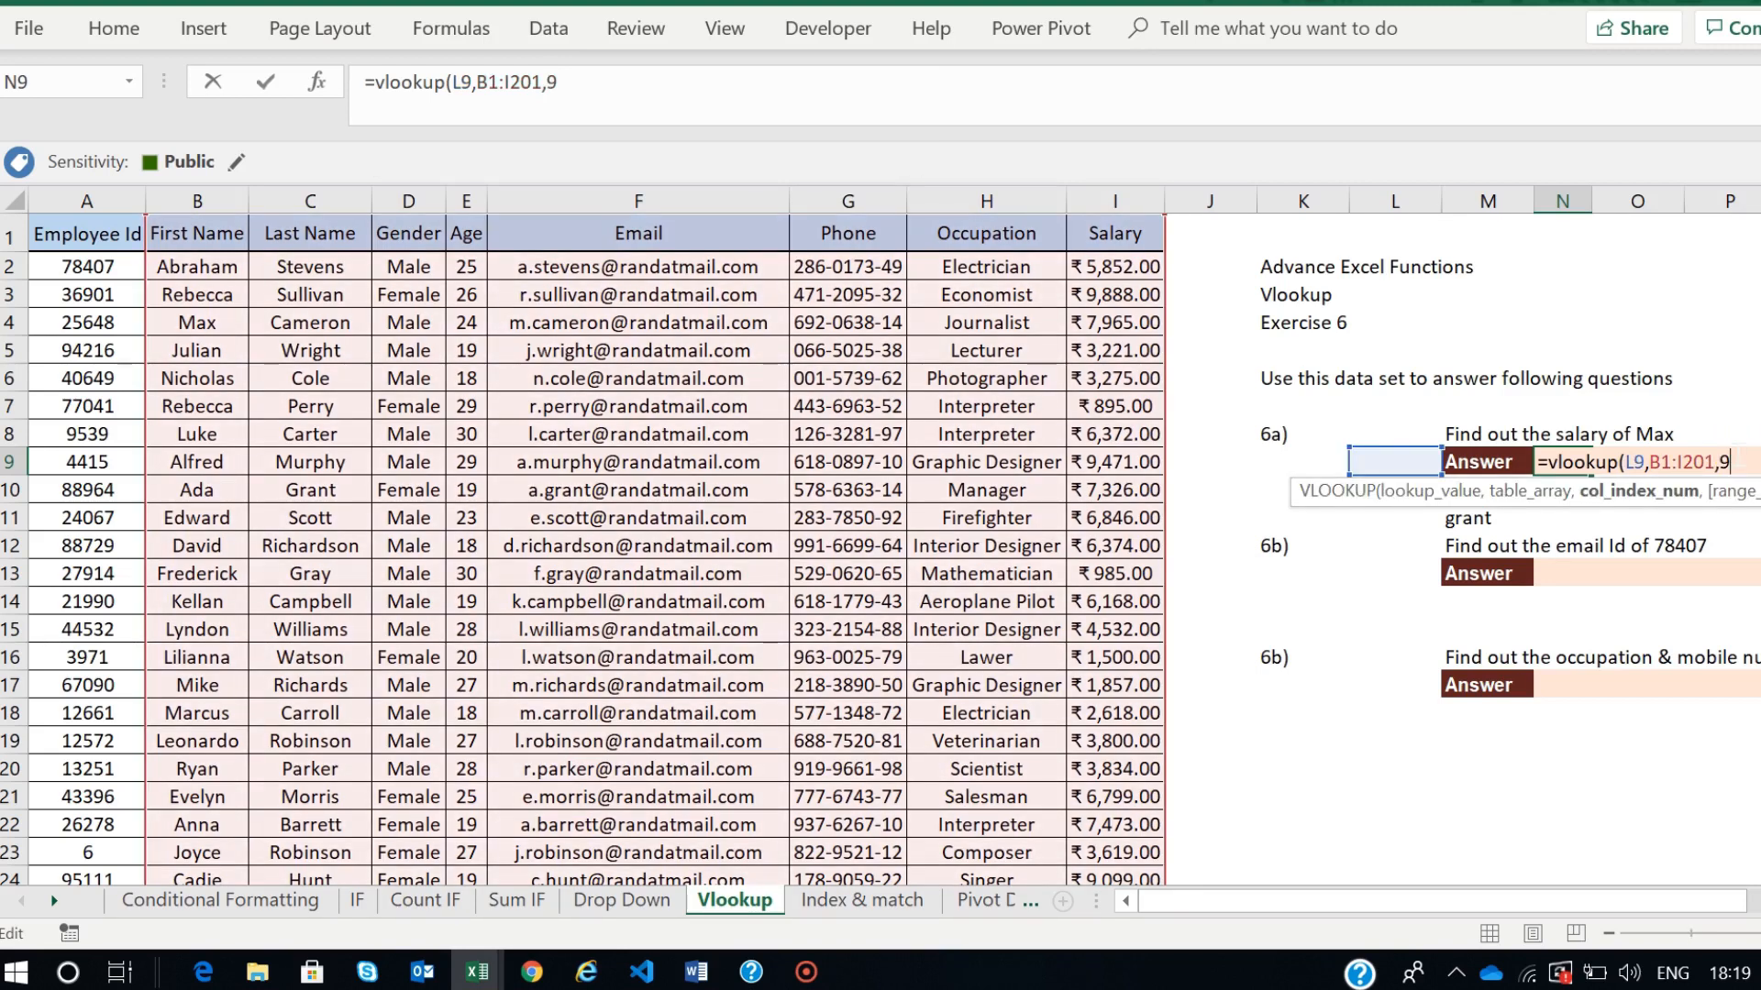
type(",0")
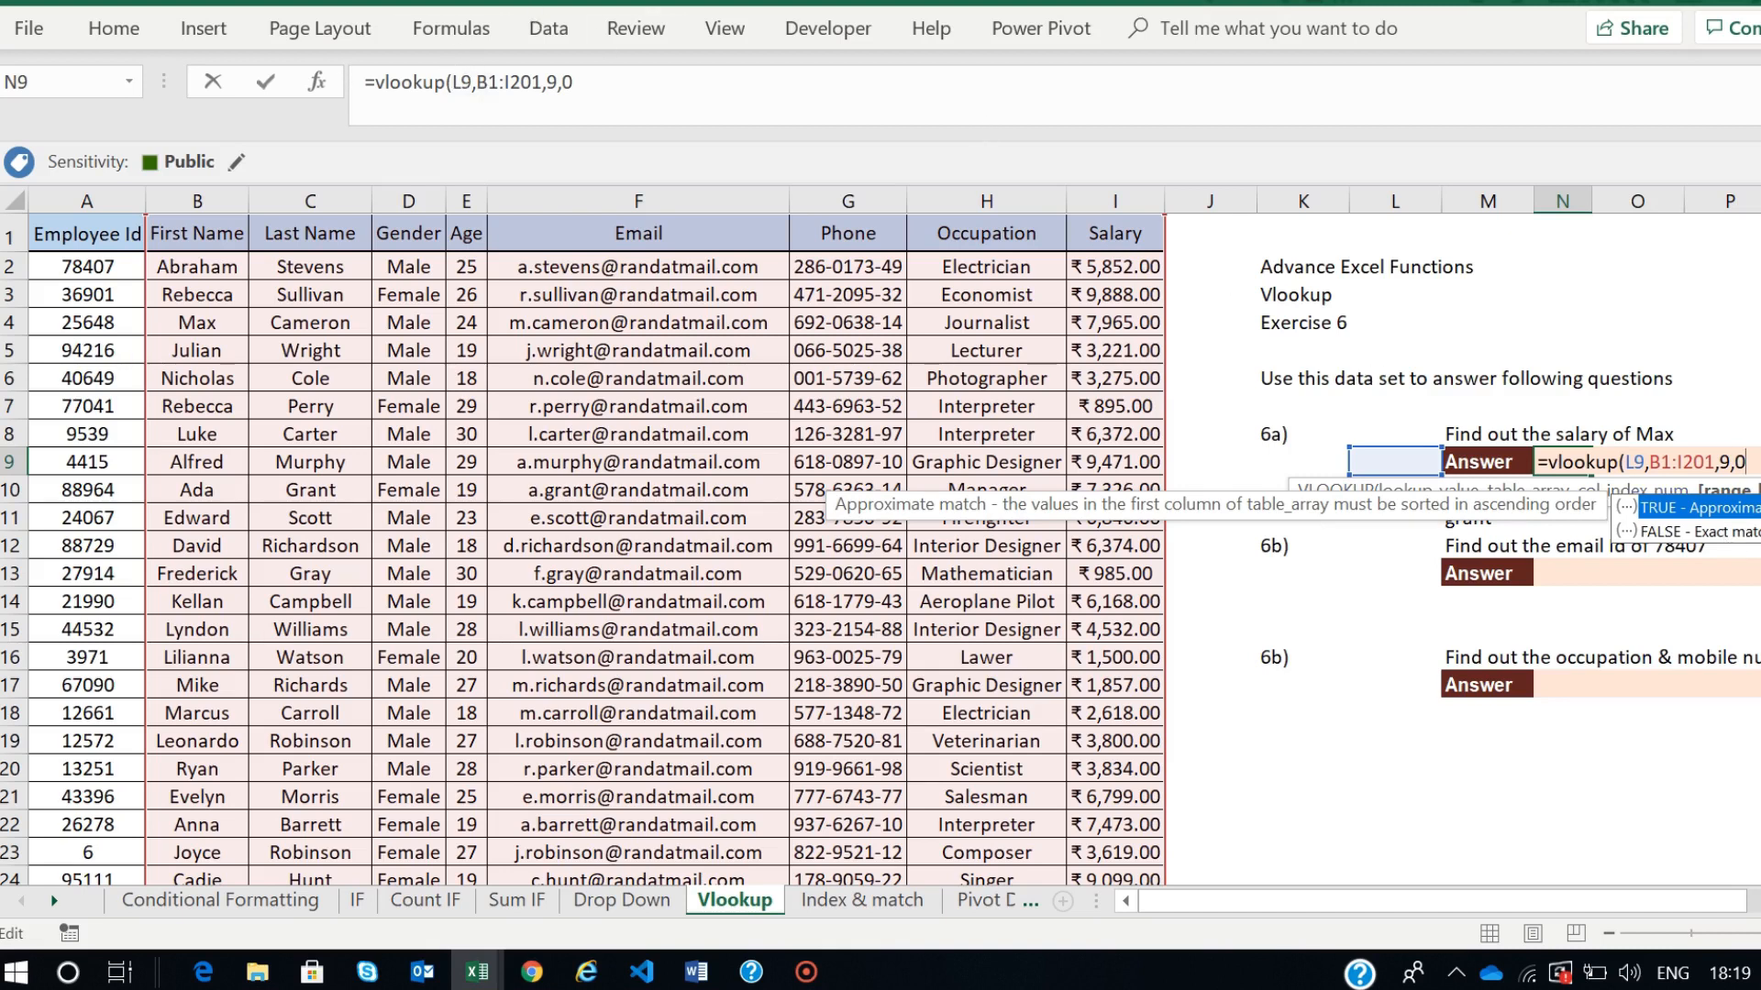
- Change the range start from B1 to A1, close the parenthesis and enter the formula
left_click(487, 82)
key("BackSpace")
type("A")
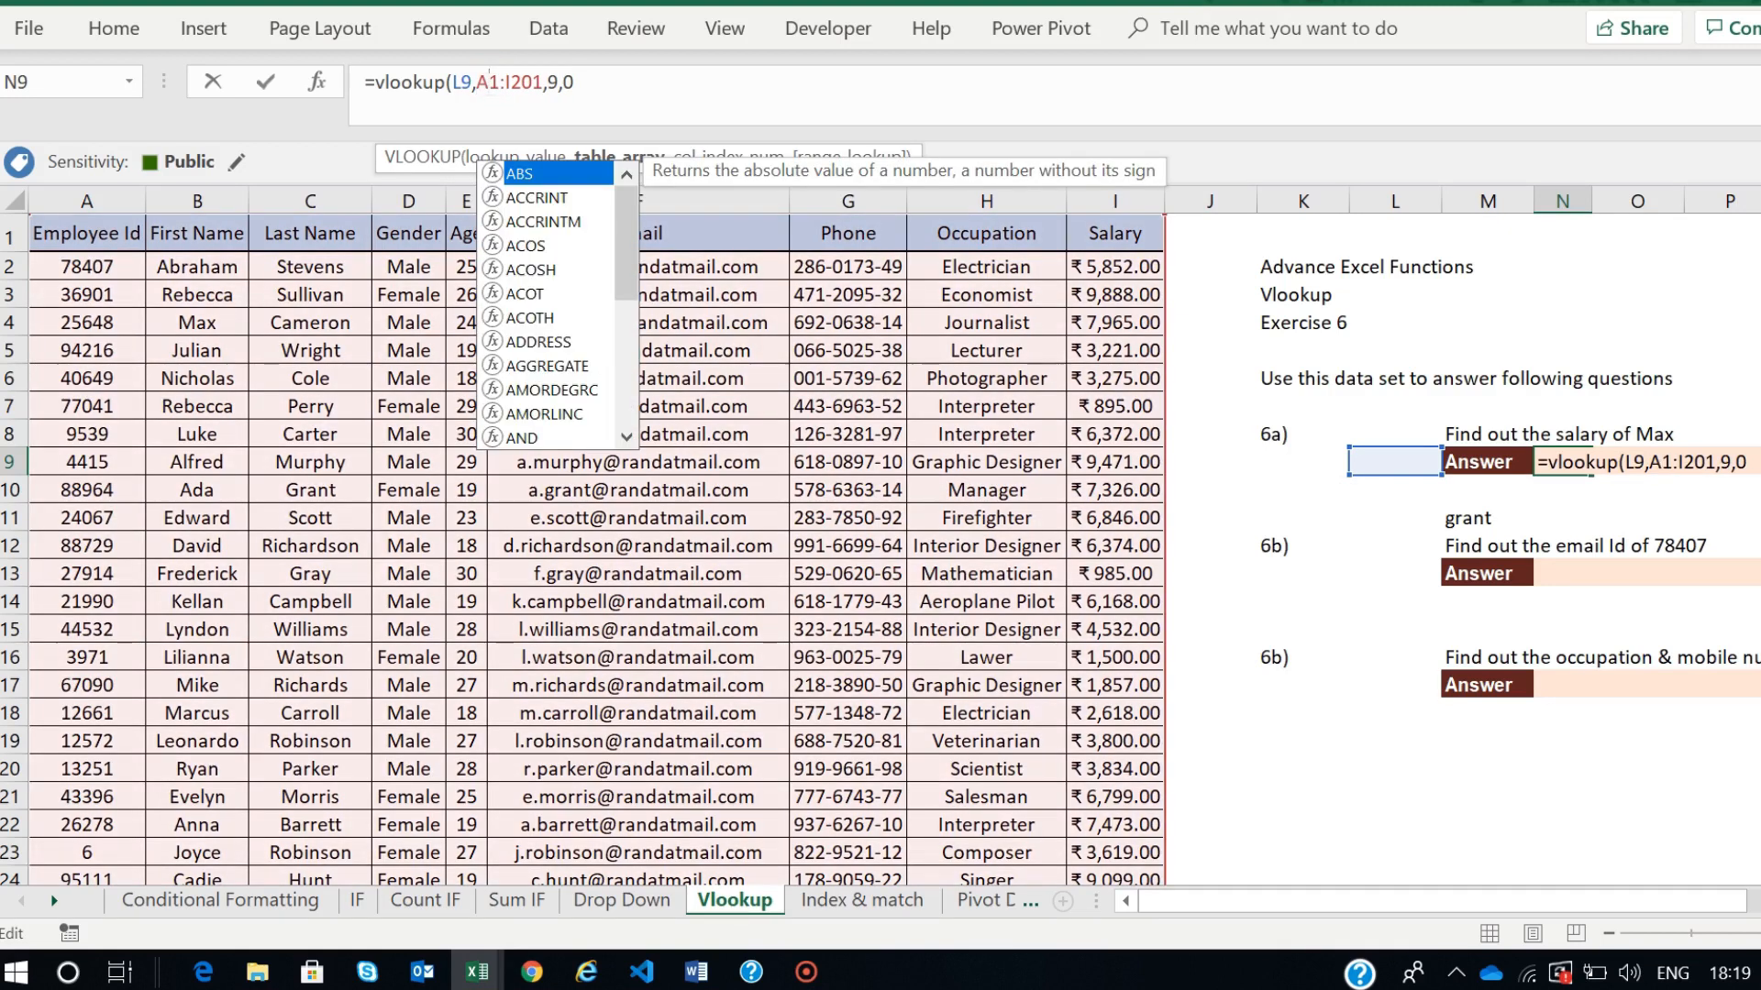
left_click(629, 86)
type(")")
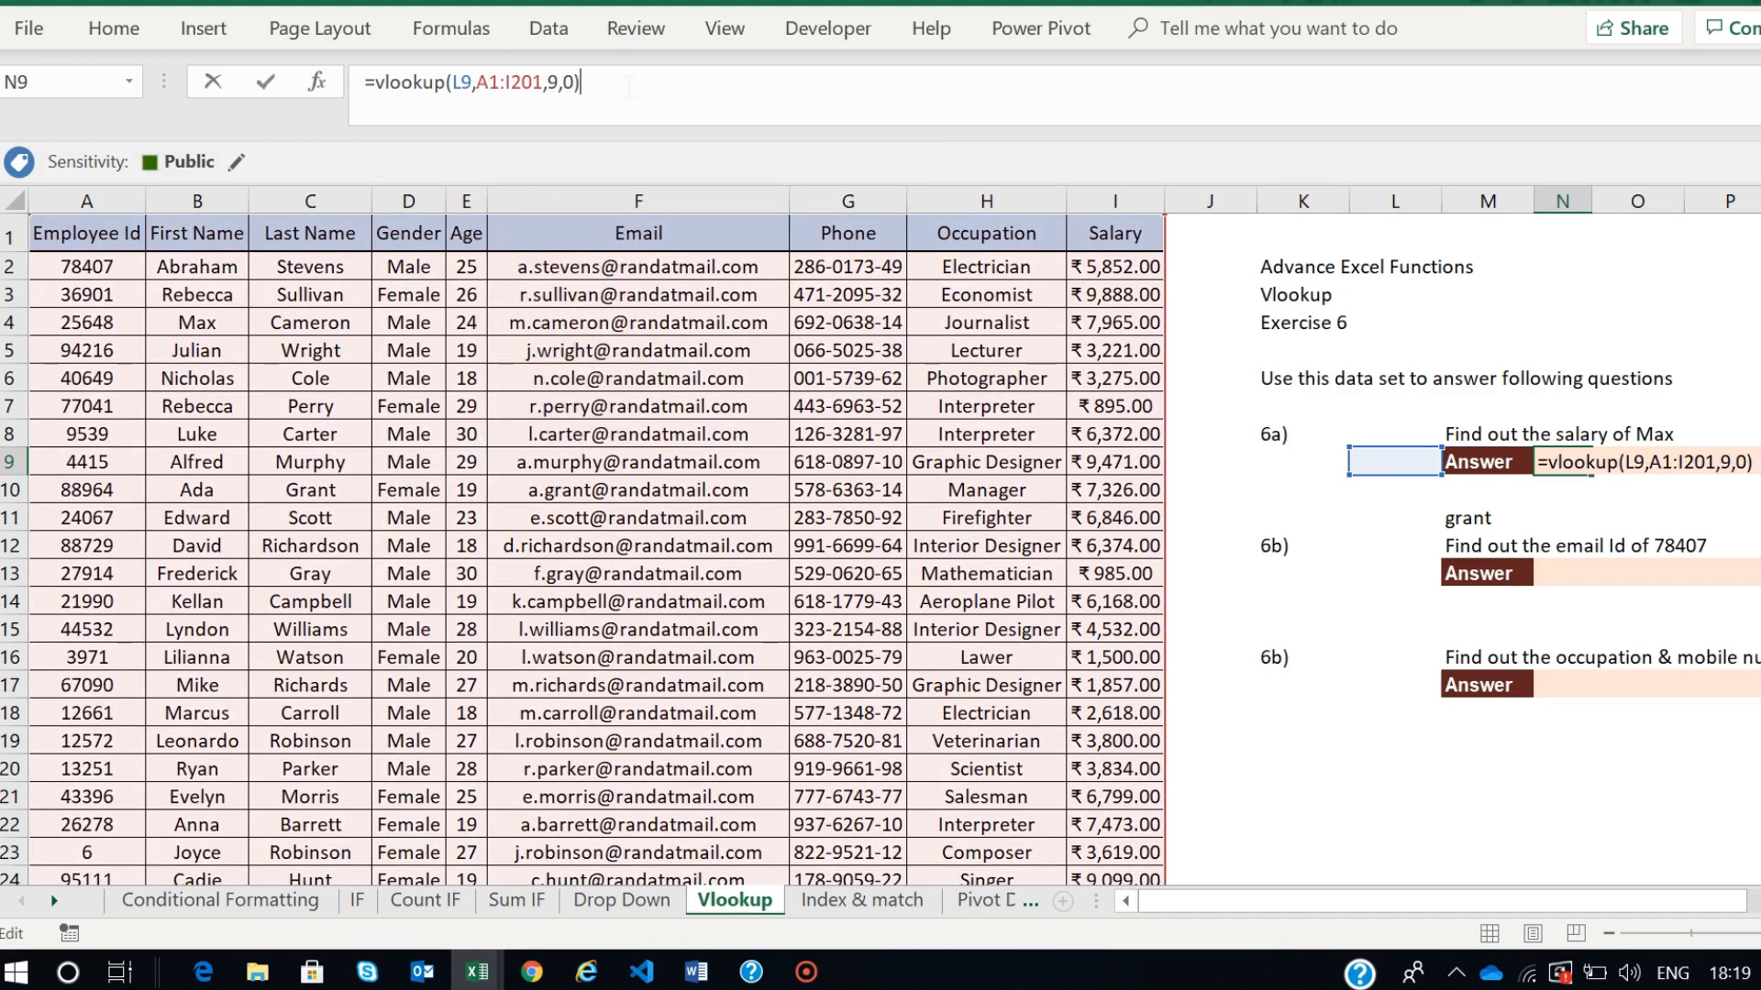
key("Return")
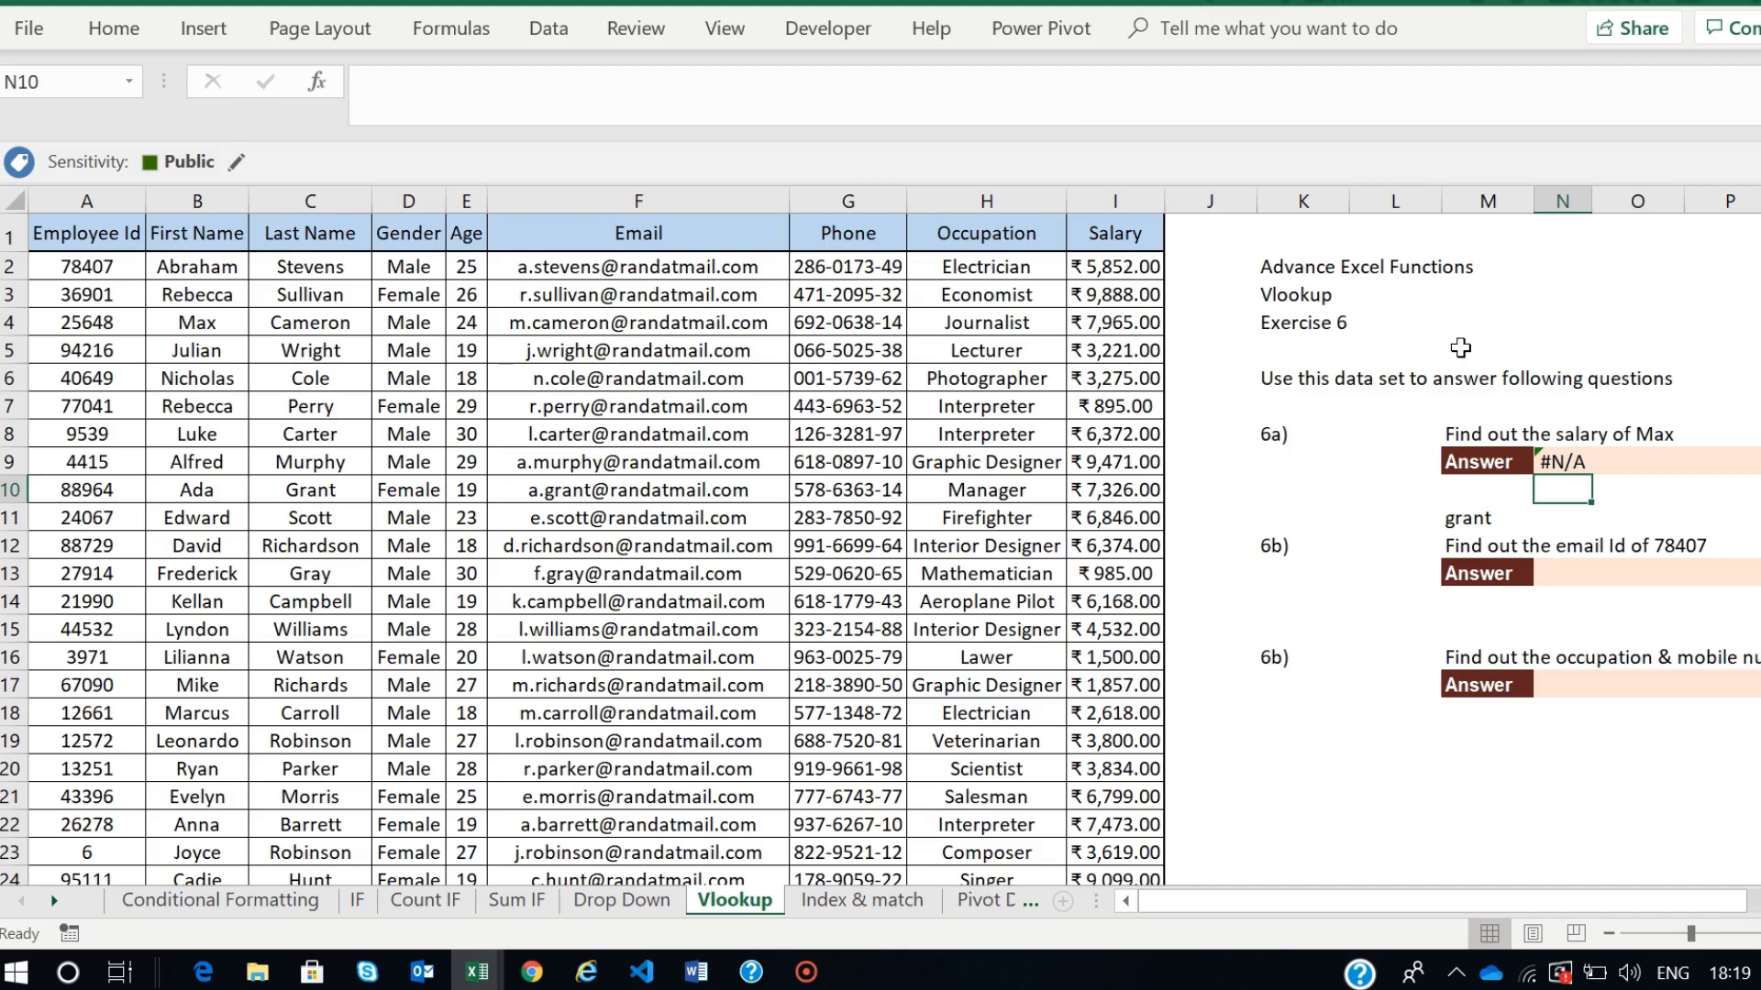
- Inspect the salary VLOOKUP formula in N9 that shows #N/A
left_click(1581, 464)
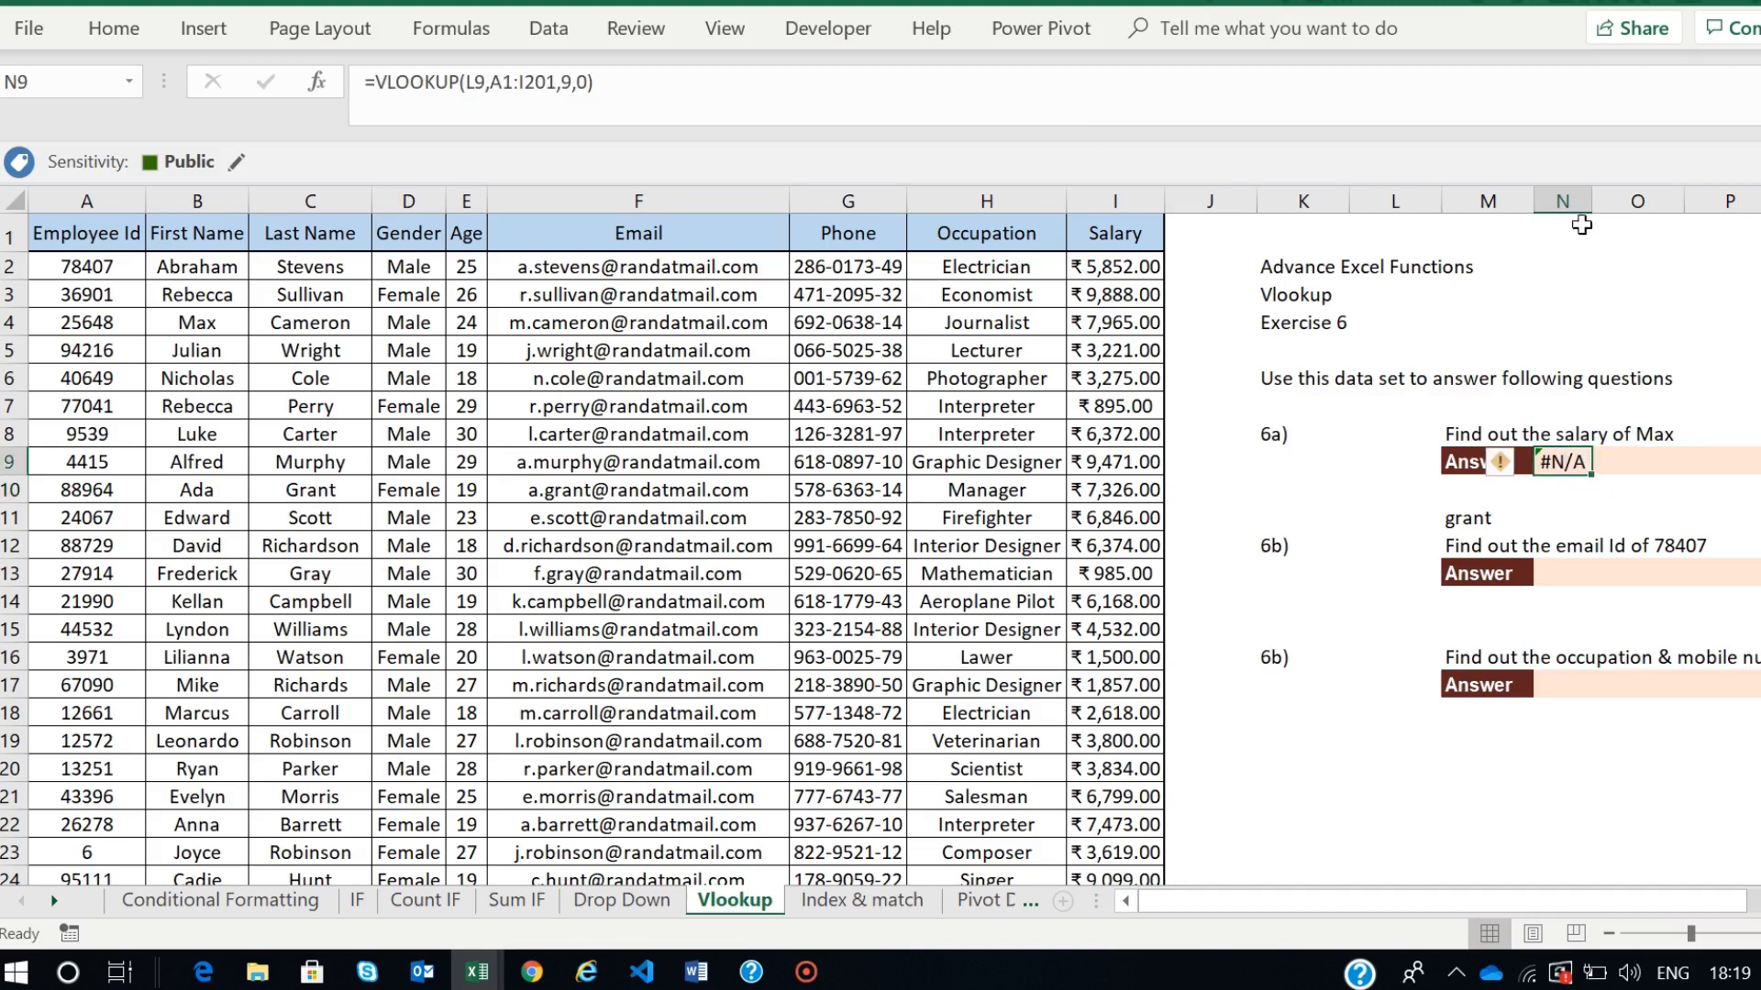
left_click_drag(1591, 201, 1621, 202)
left_click(1403, 439)
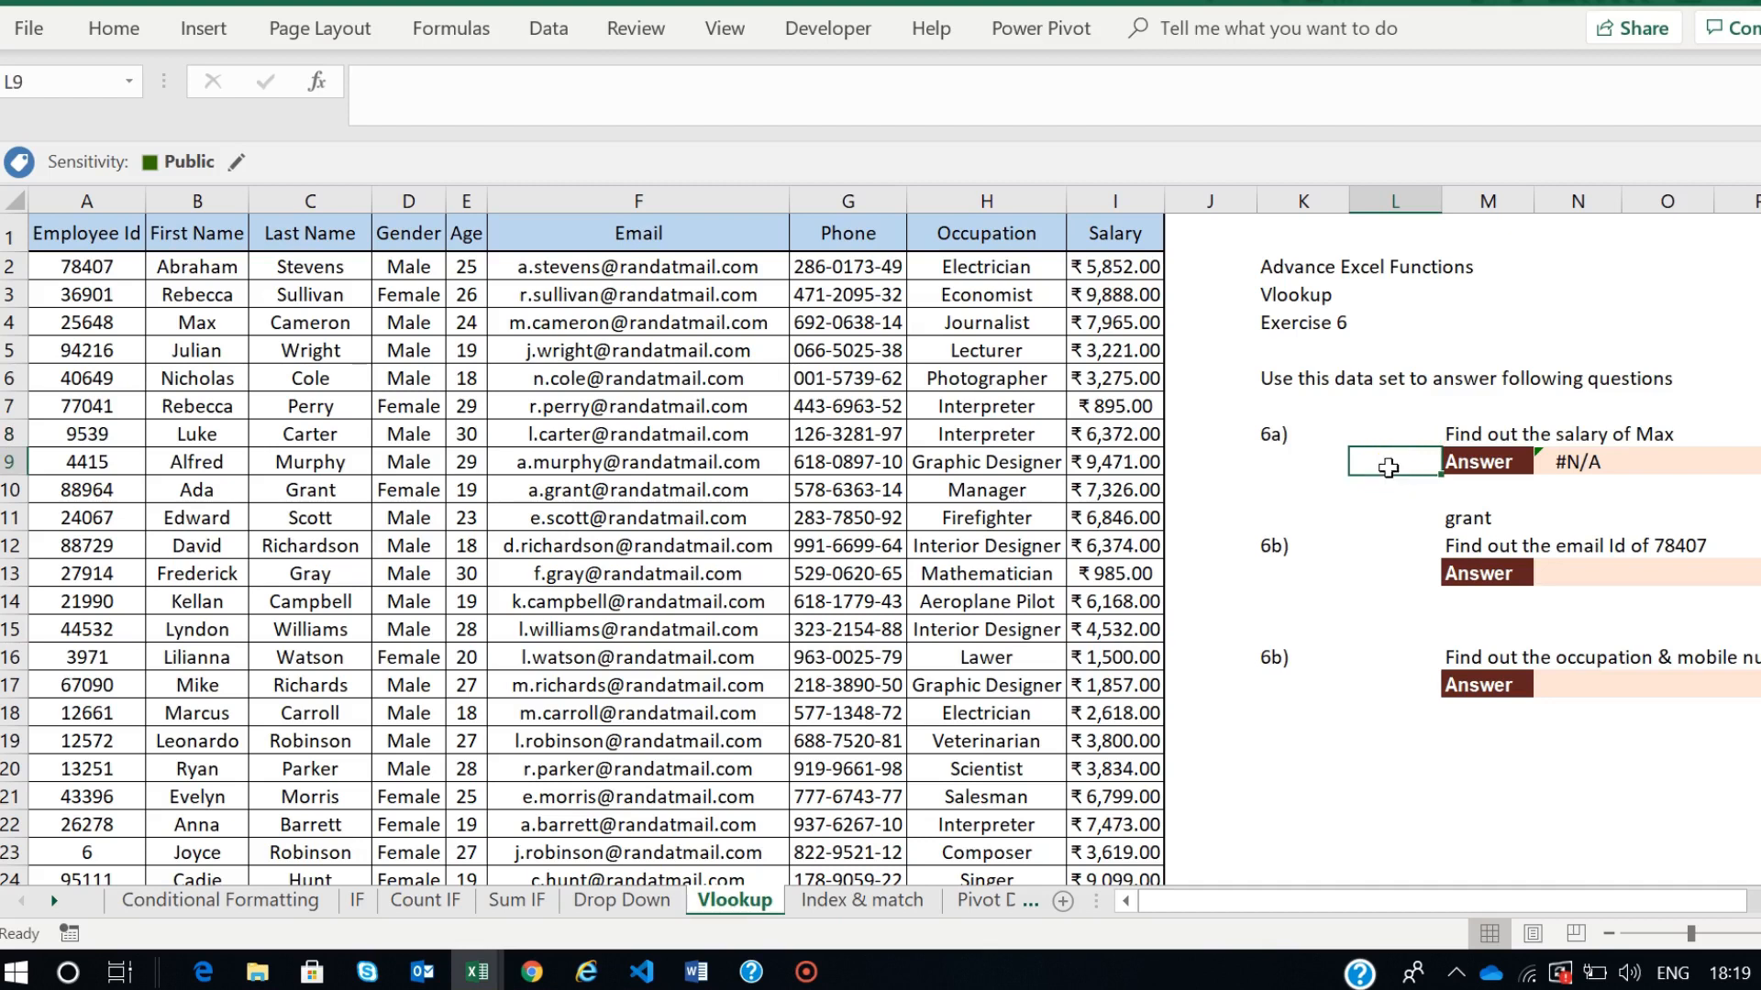
left_click(1568, 461)
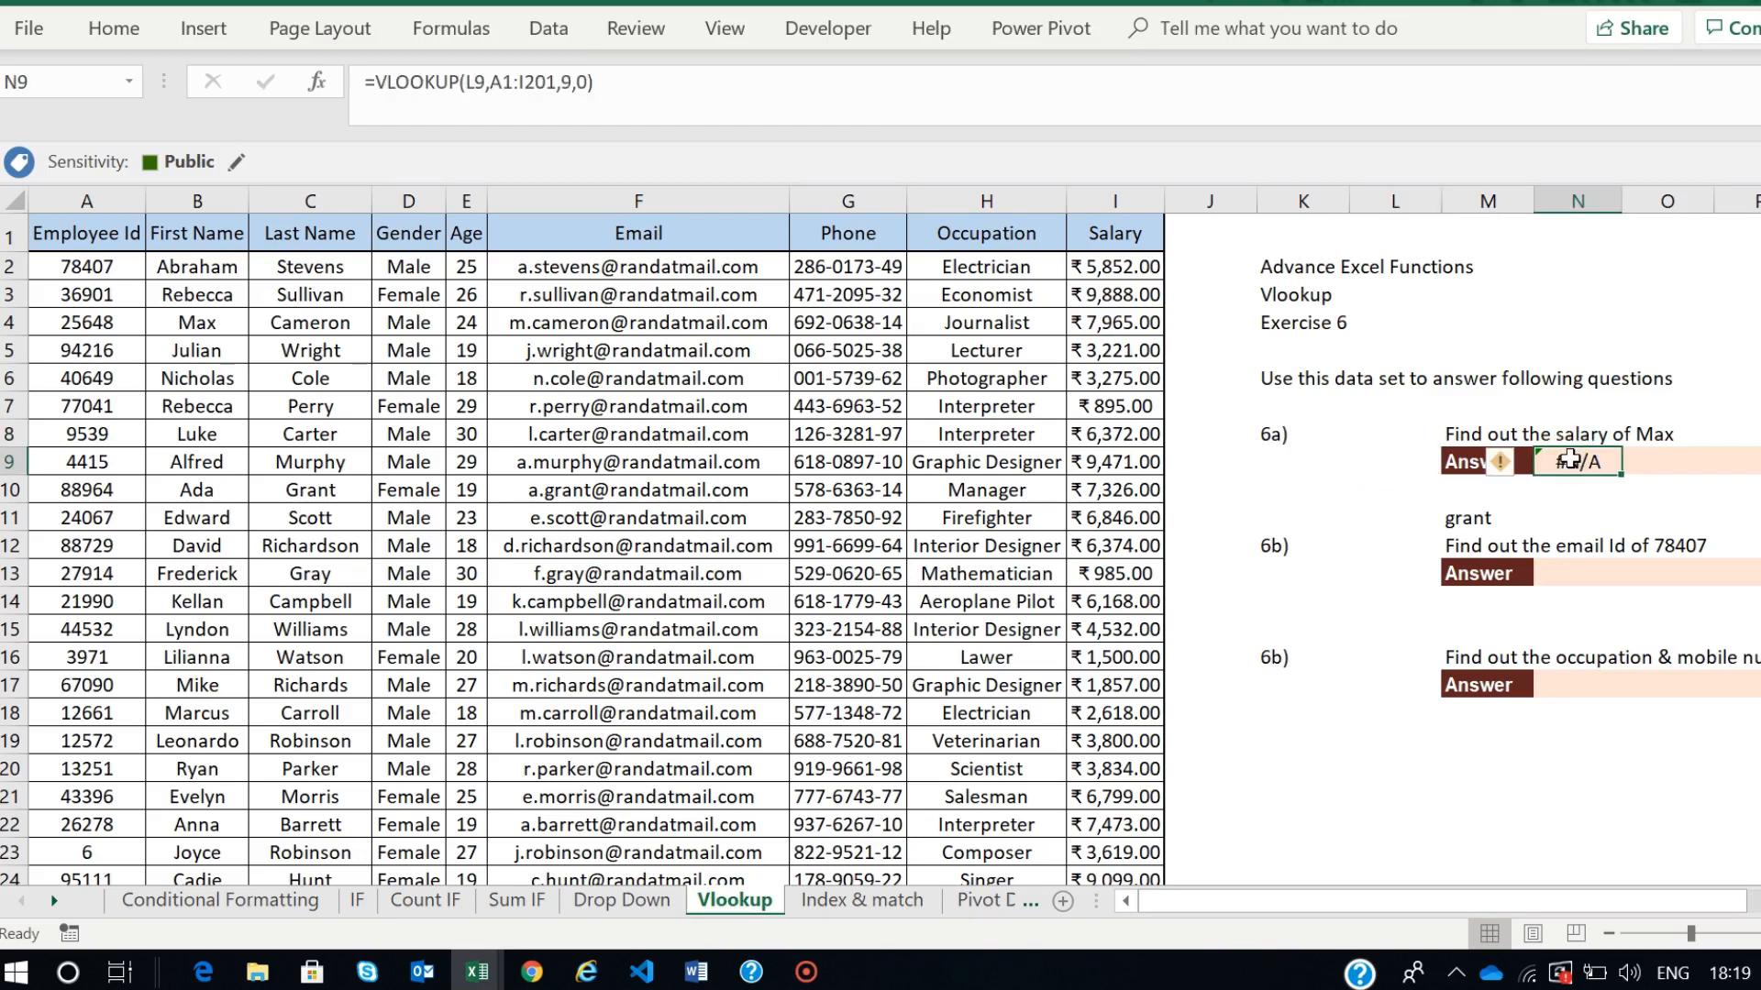
- Enter max as the lookup name in L9 and recheck N9's formula
left_click(1394, 462)
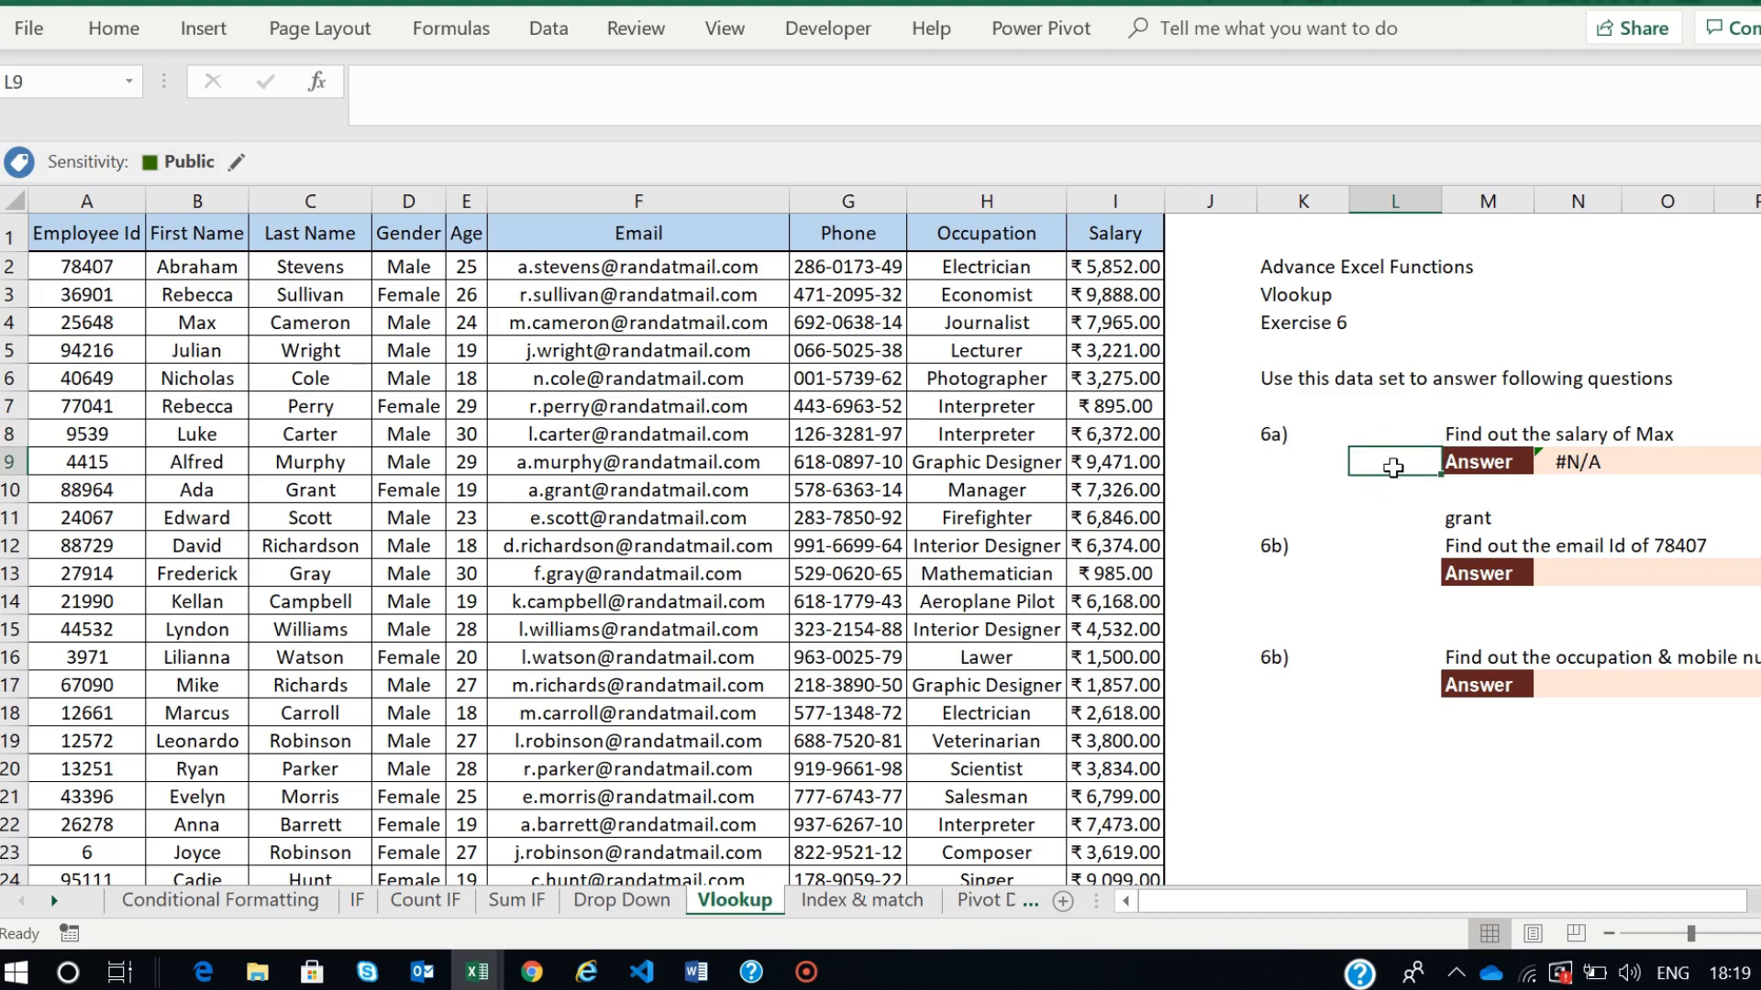
type("max")
key("Return")
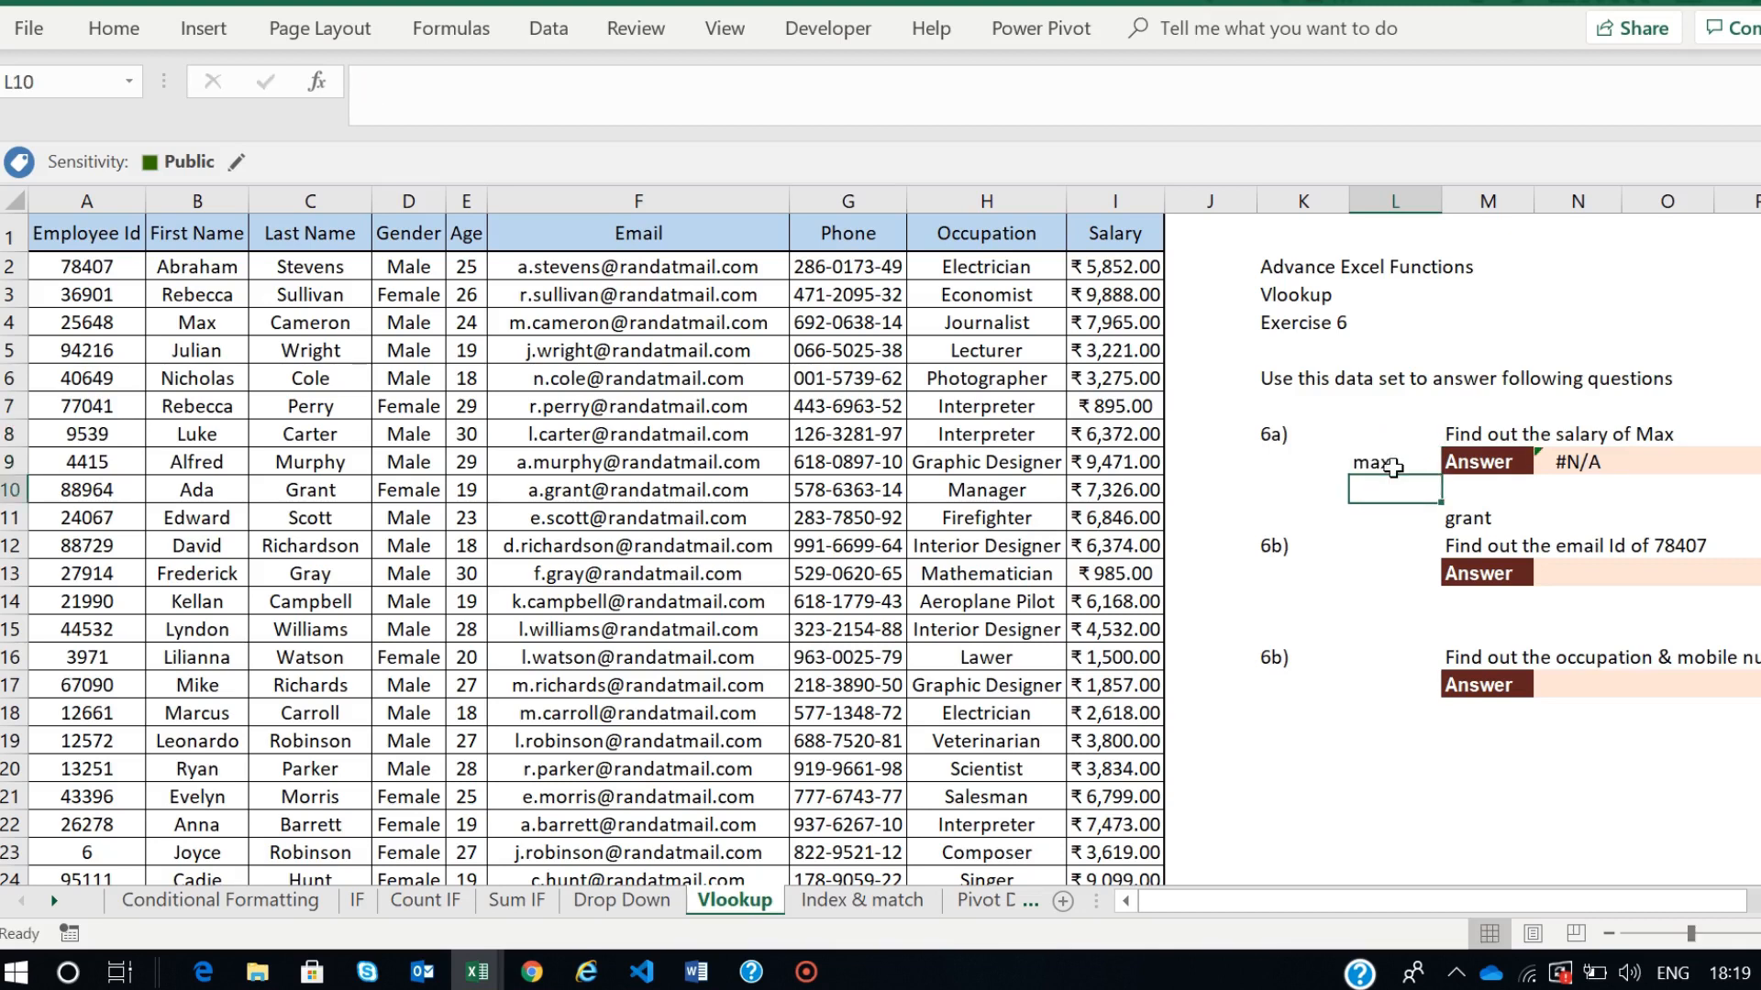
left_click(1424, 465)
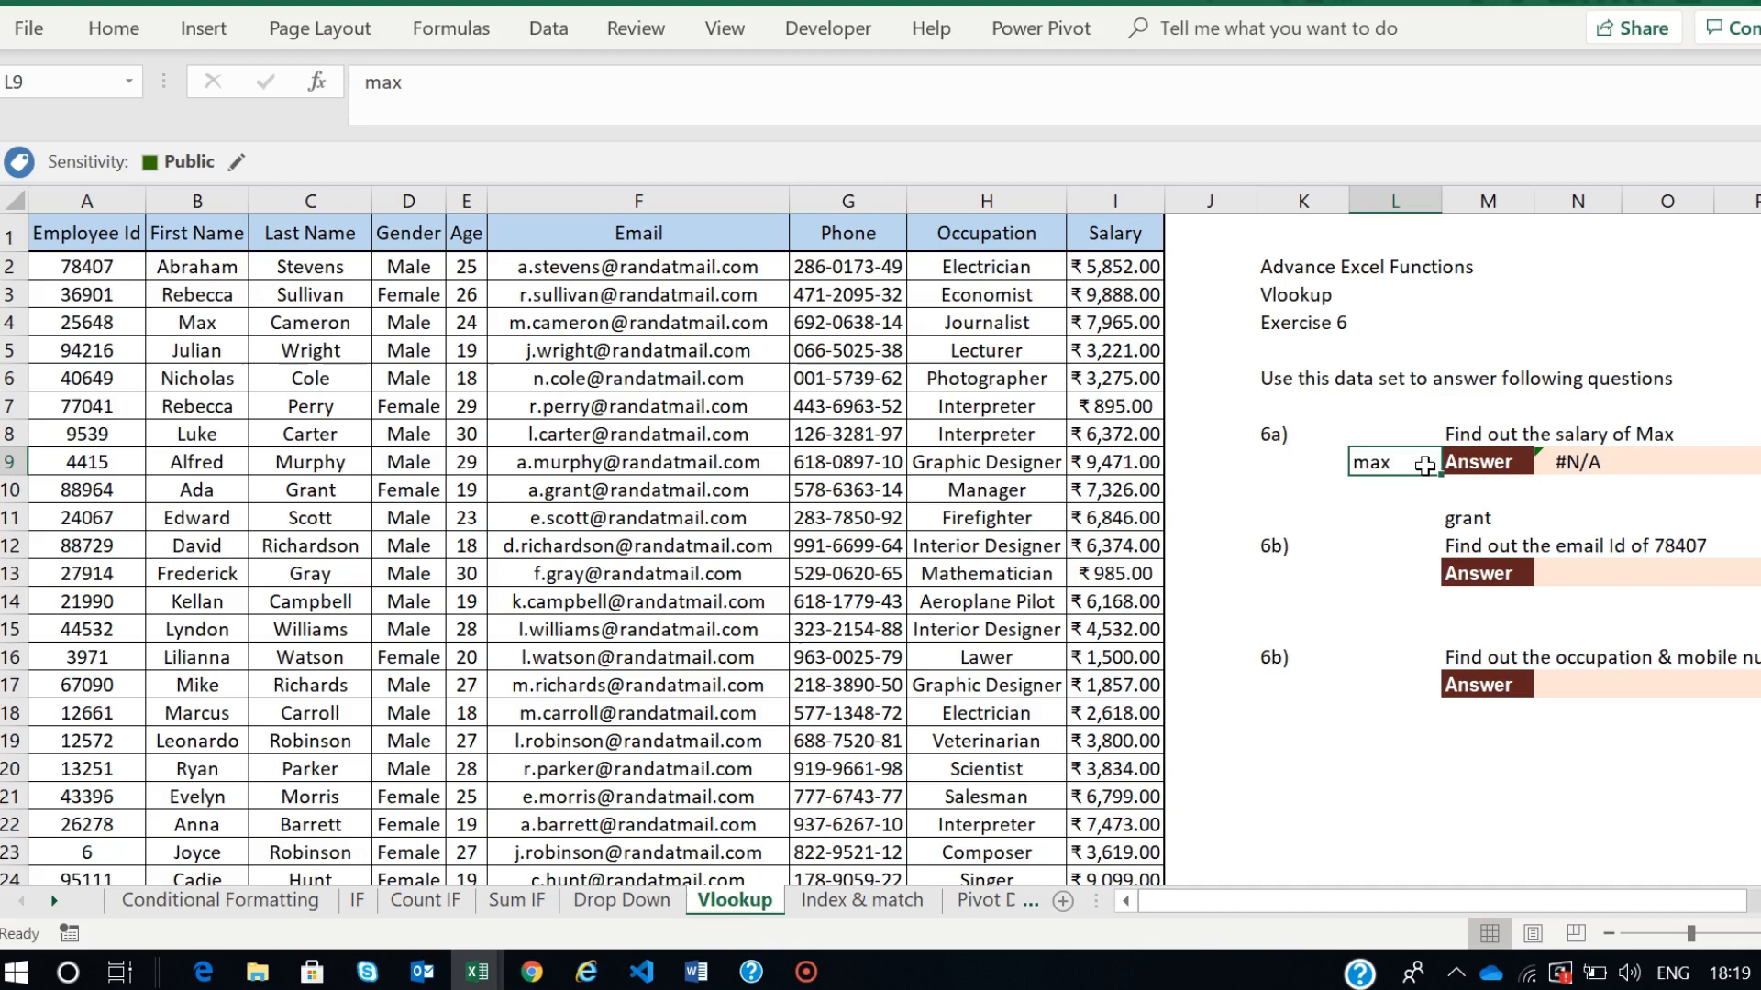
left_click(1556, 473)
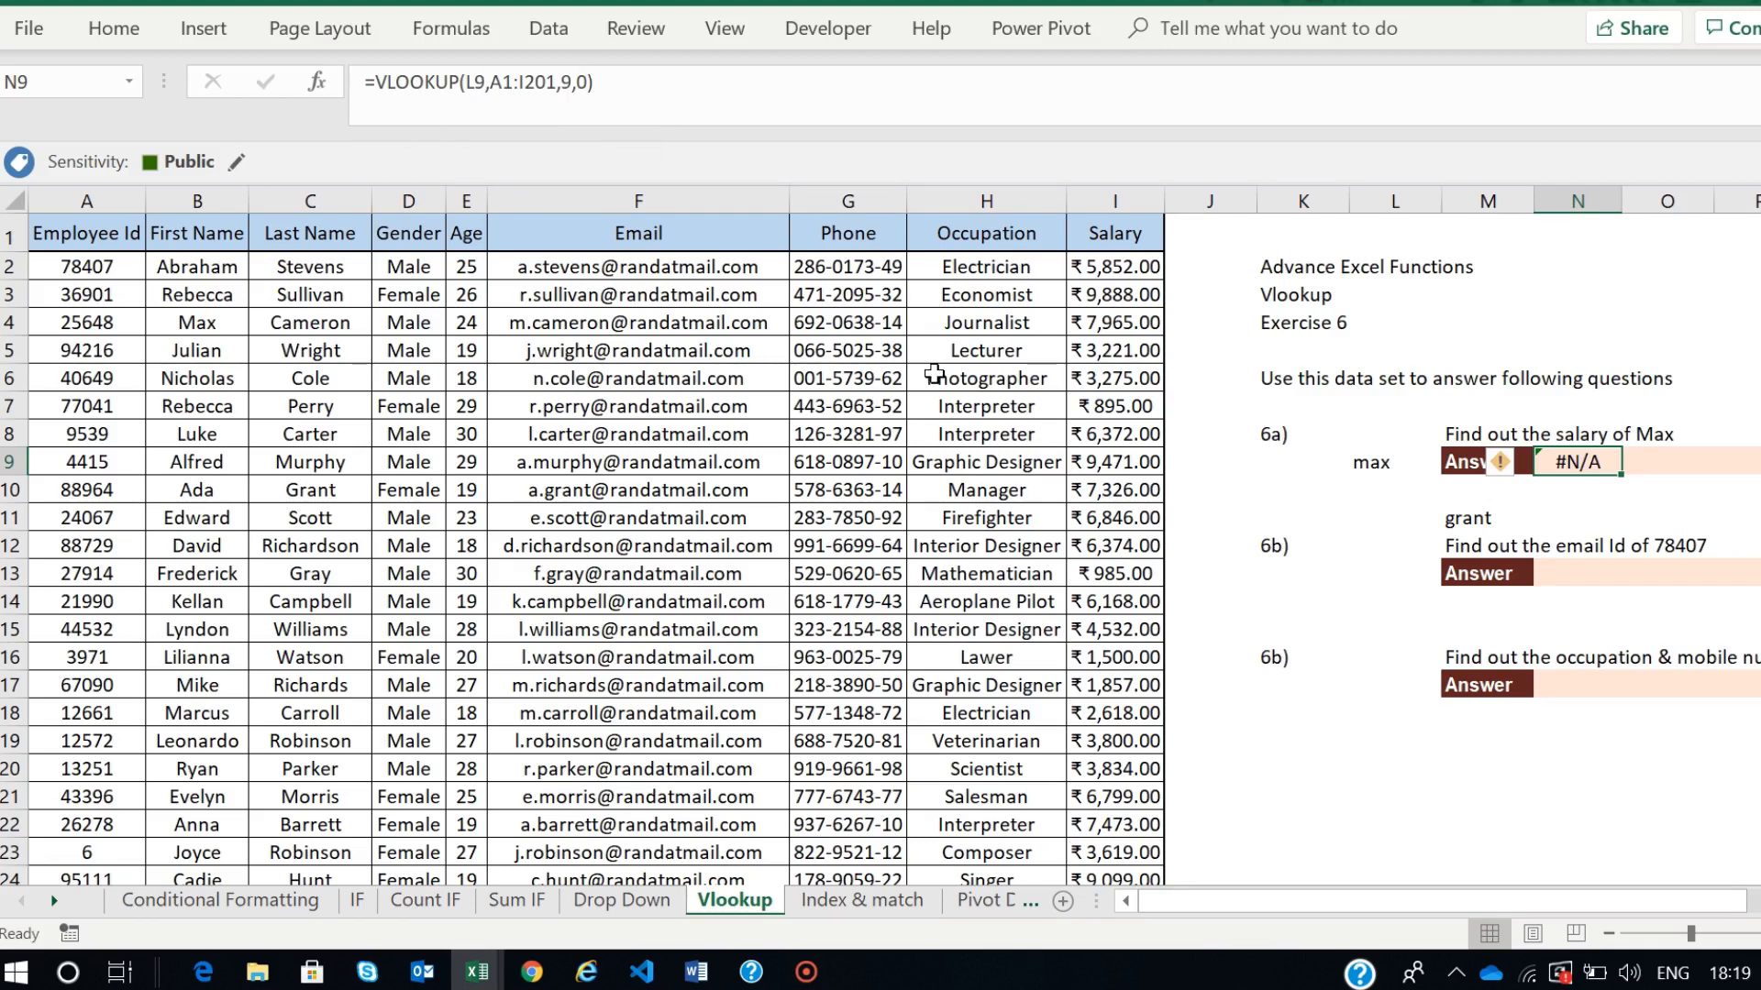
- Edit N9's VLOOKUP range from A1:I201 to B1:I201 with column 9, returning 7965
double_click(1566, 458)
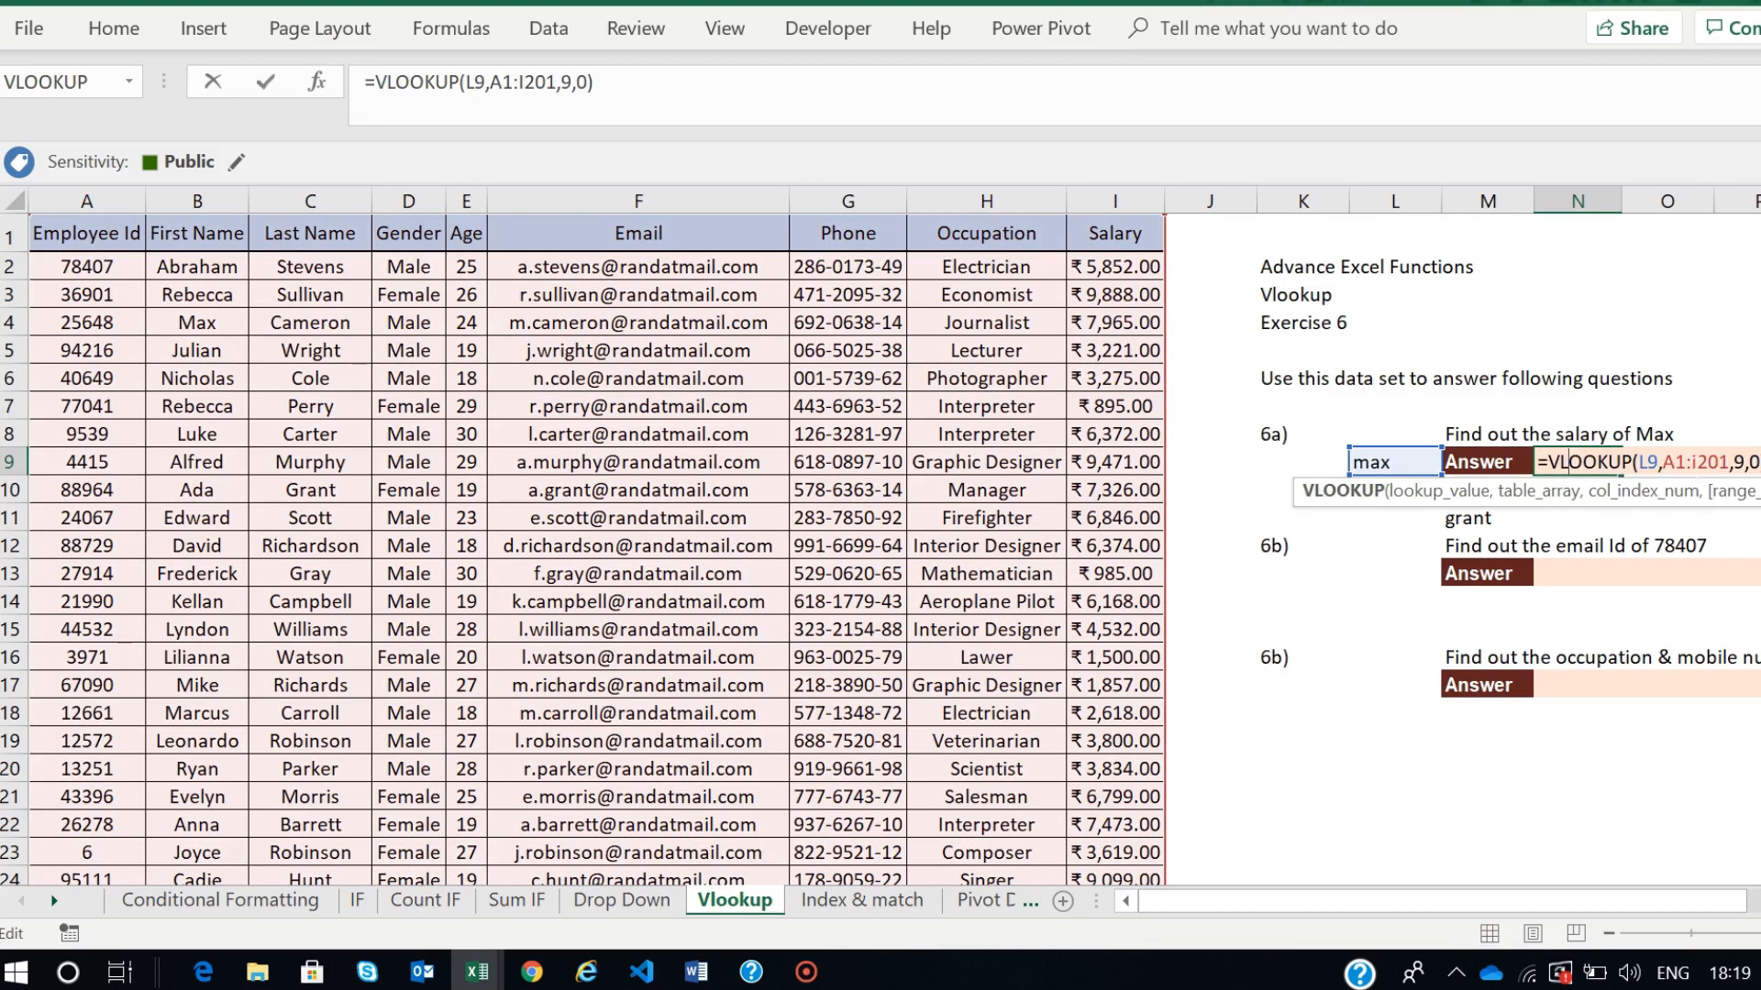
left_click(1686, 461)
left_click(1673, 461)
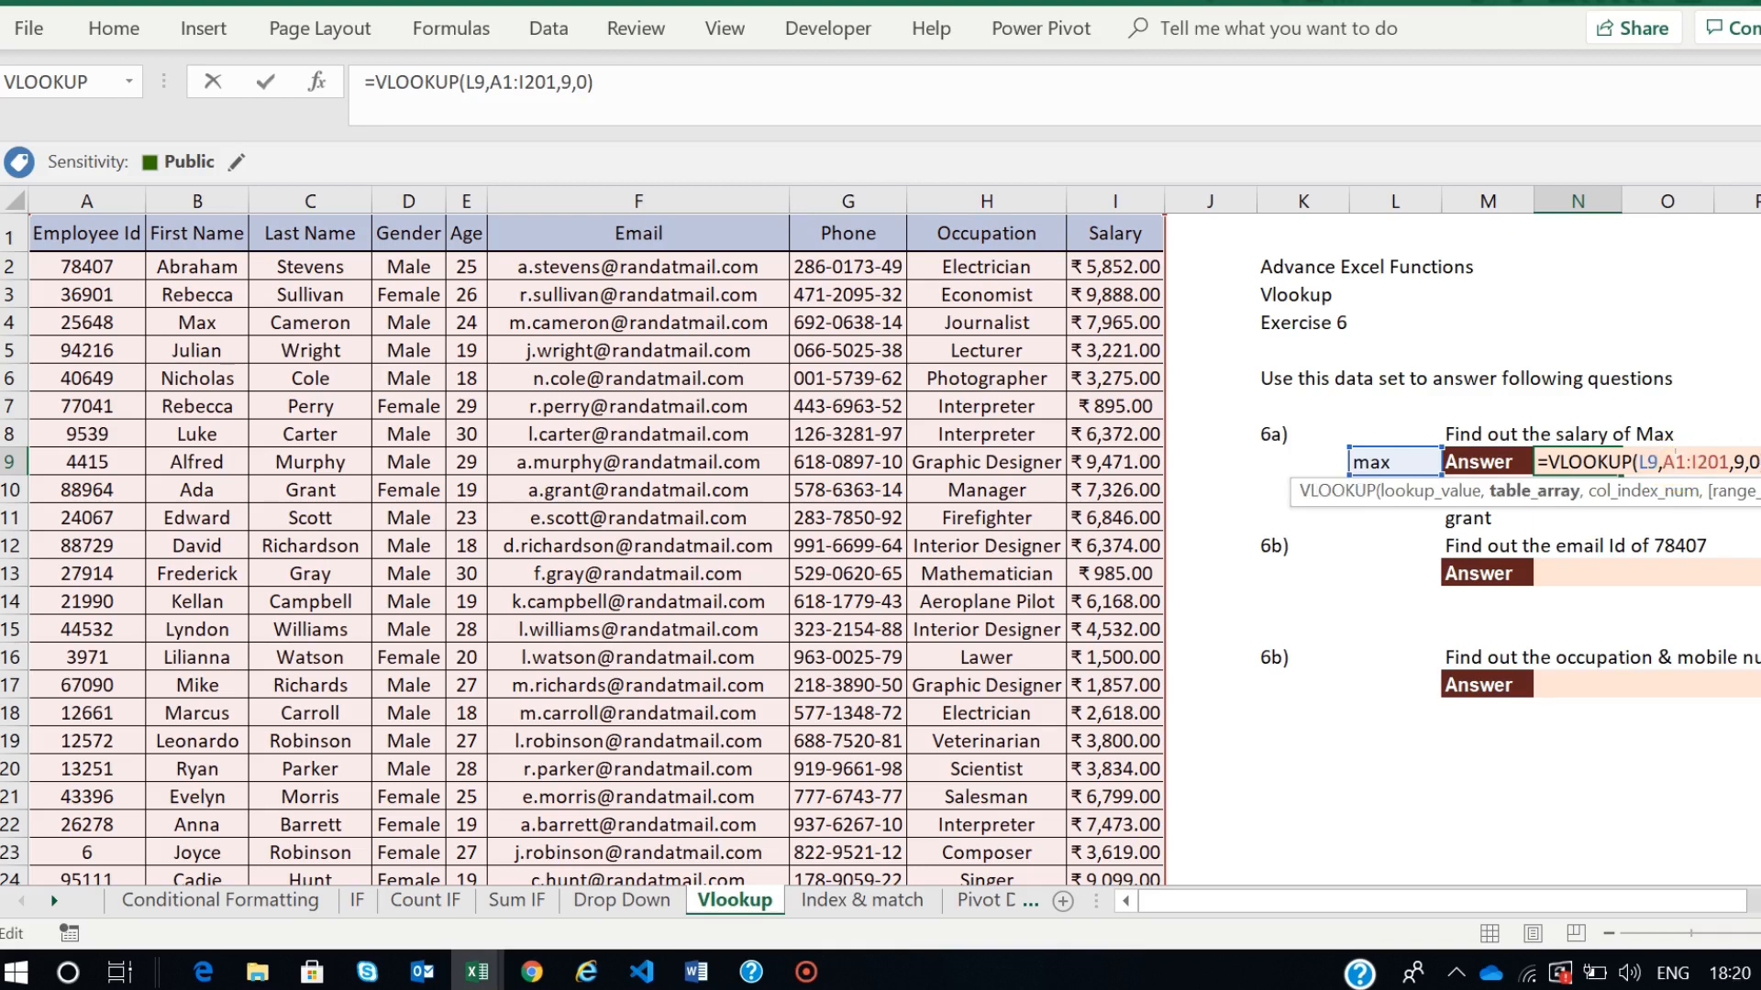
key("BackSpace")
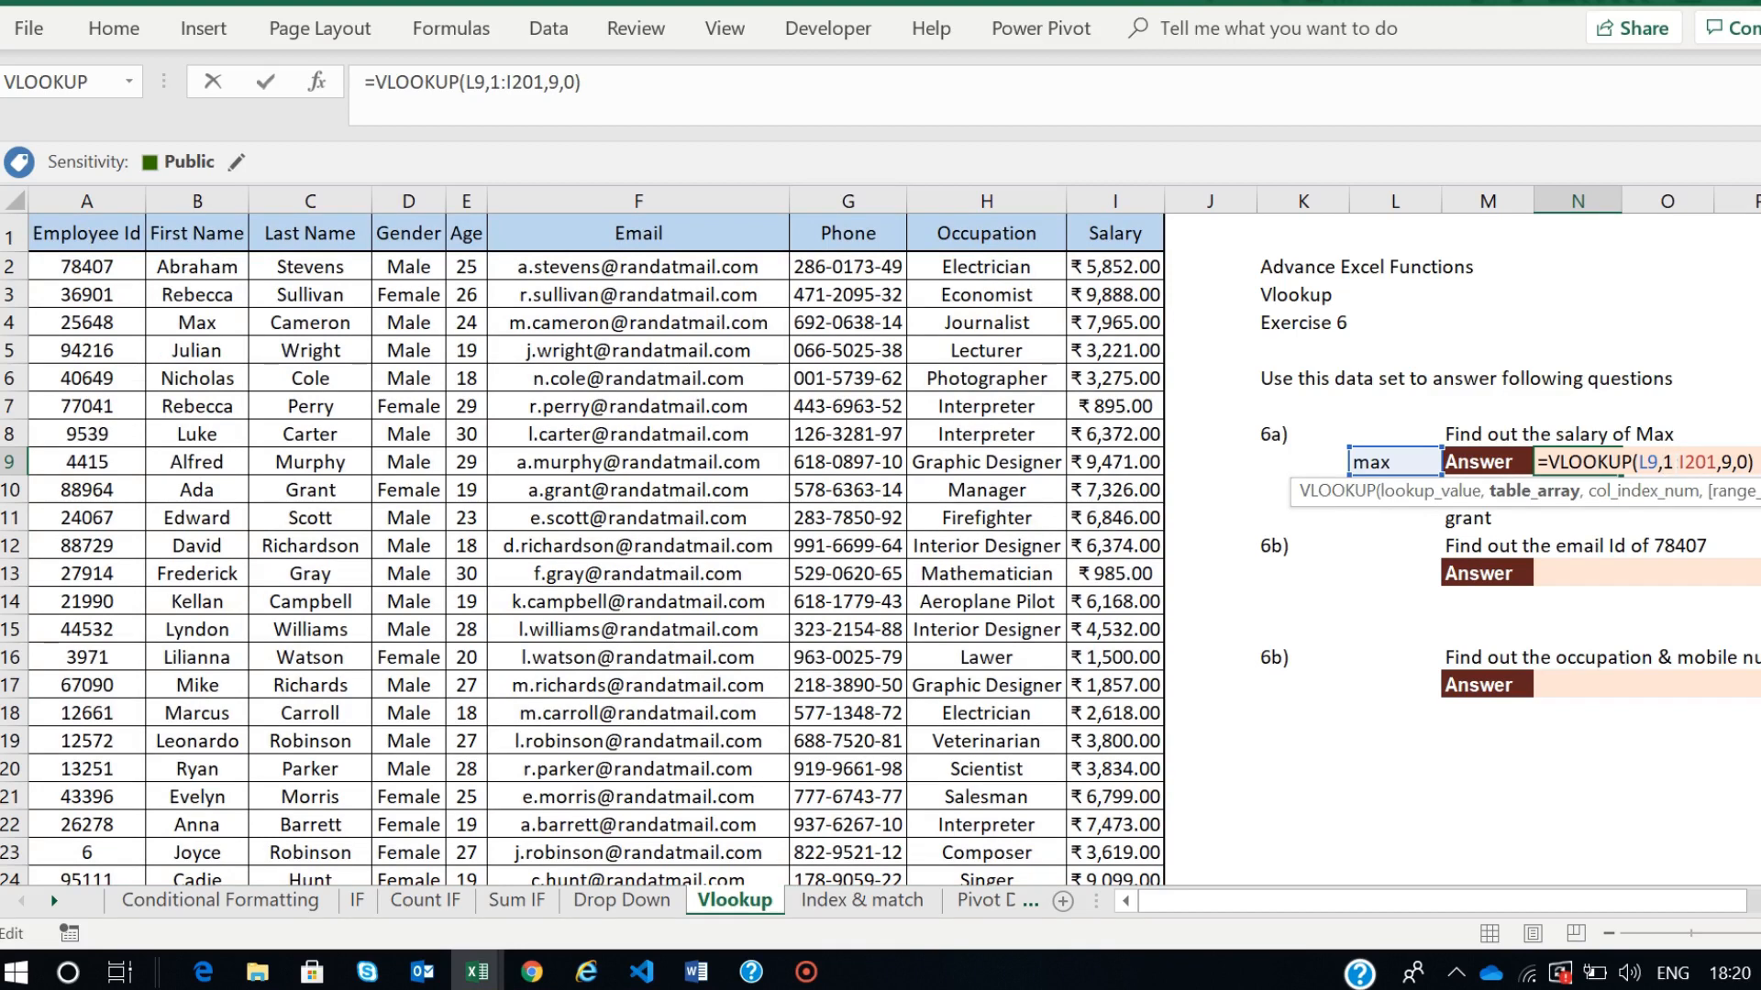
type("B")
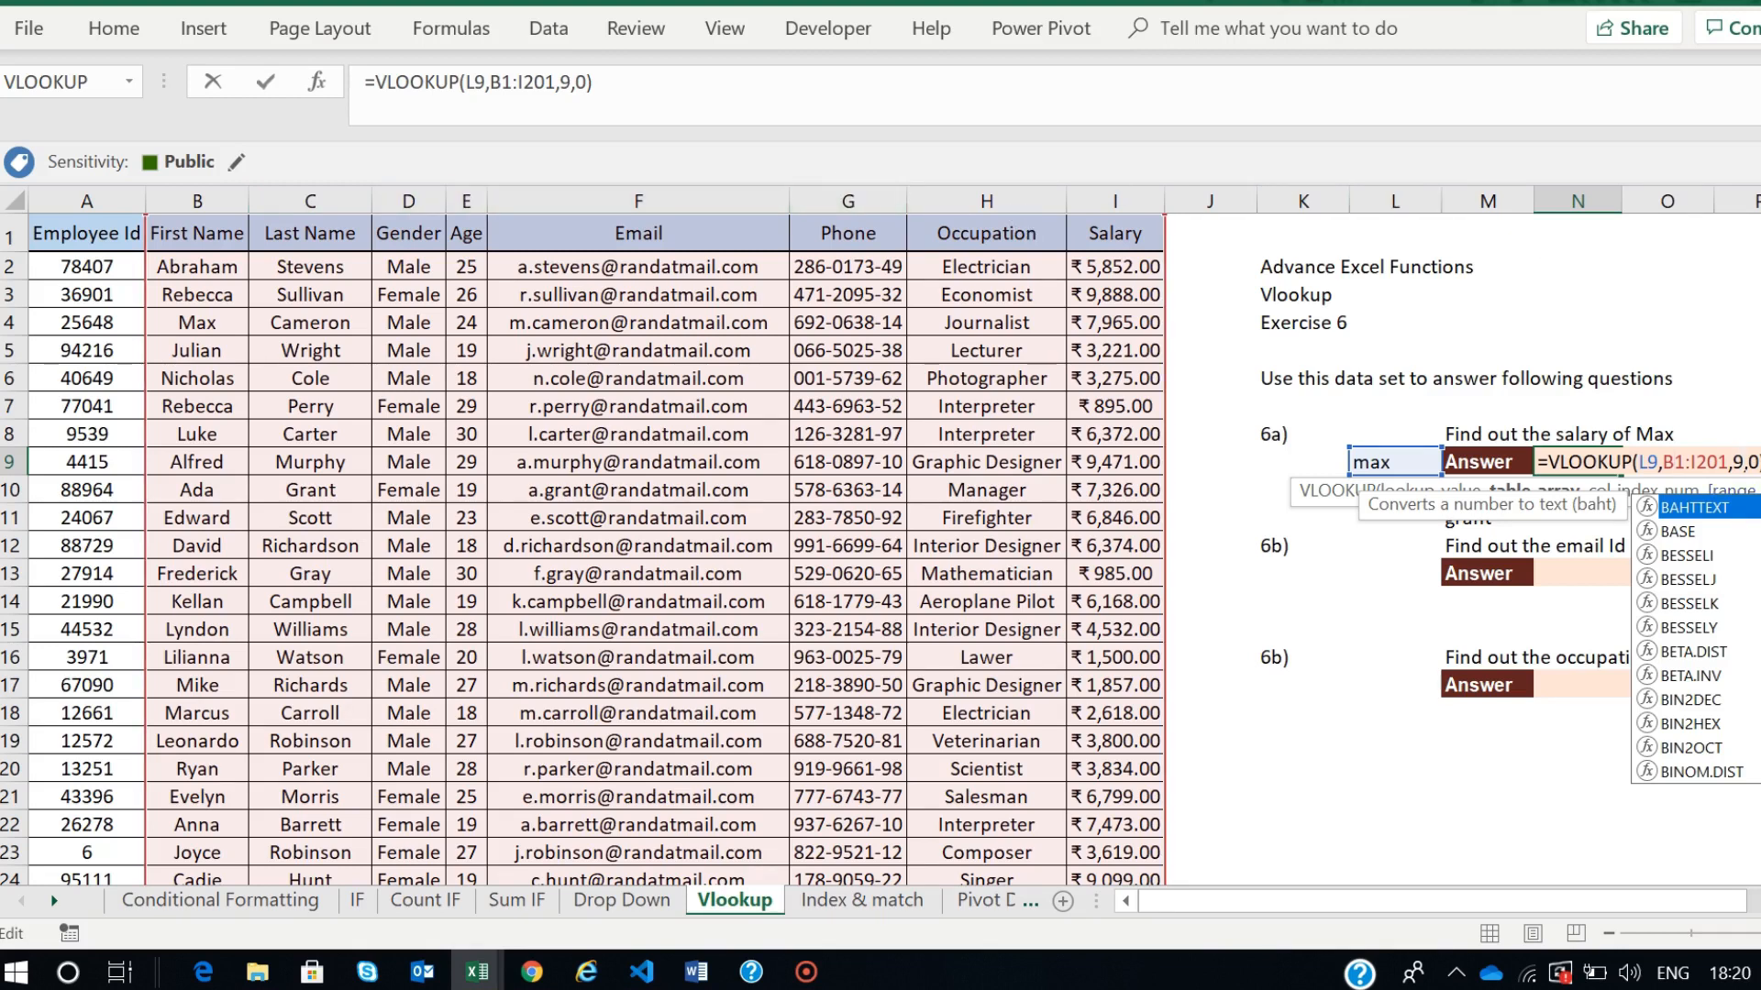
left_click(1745, 464)
key("BackSpace")
type("9")
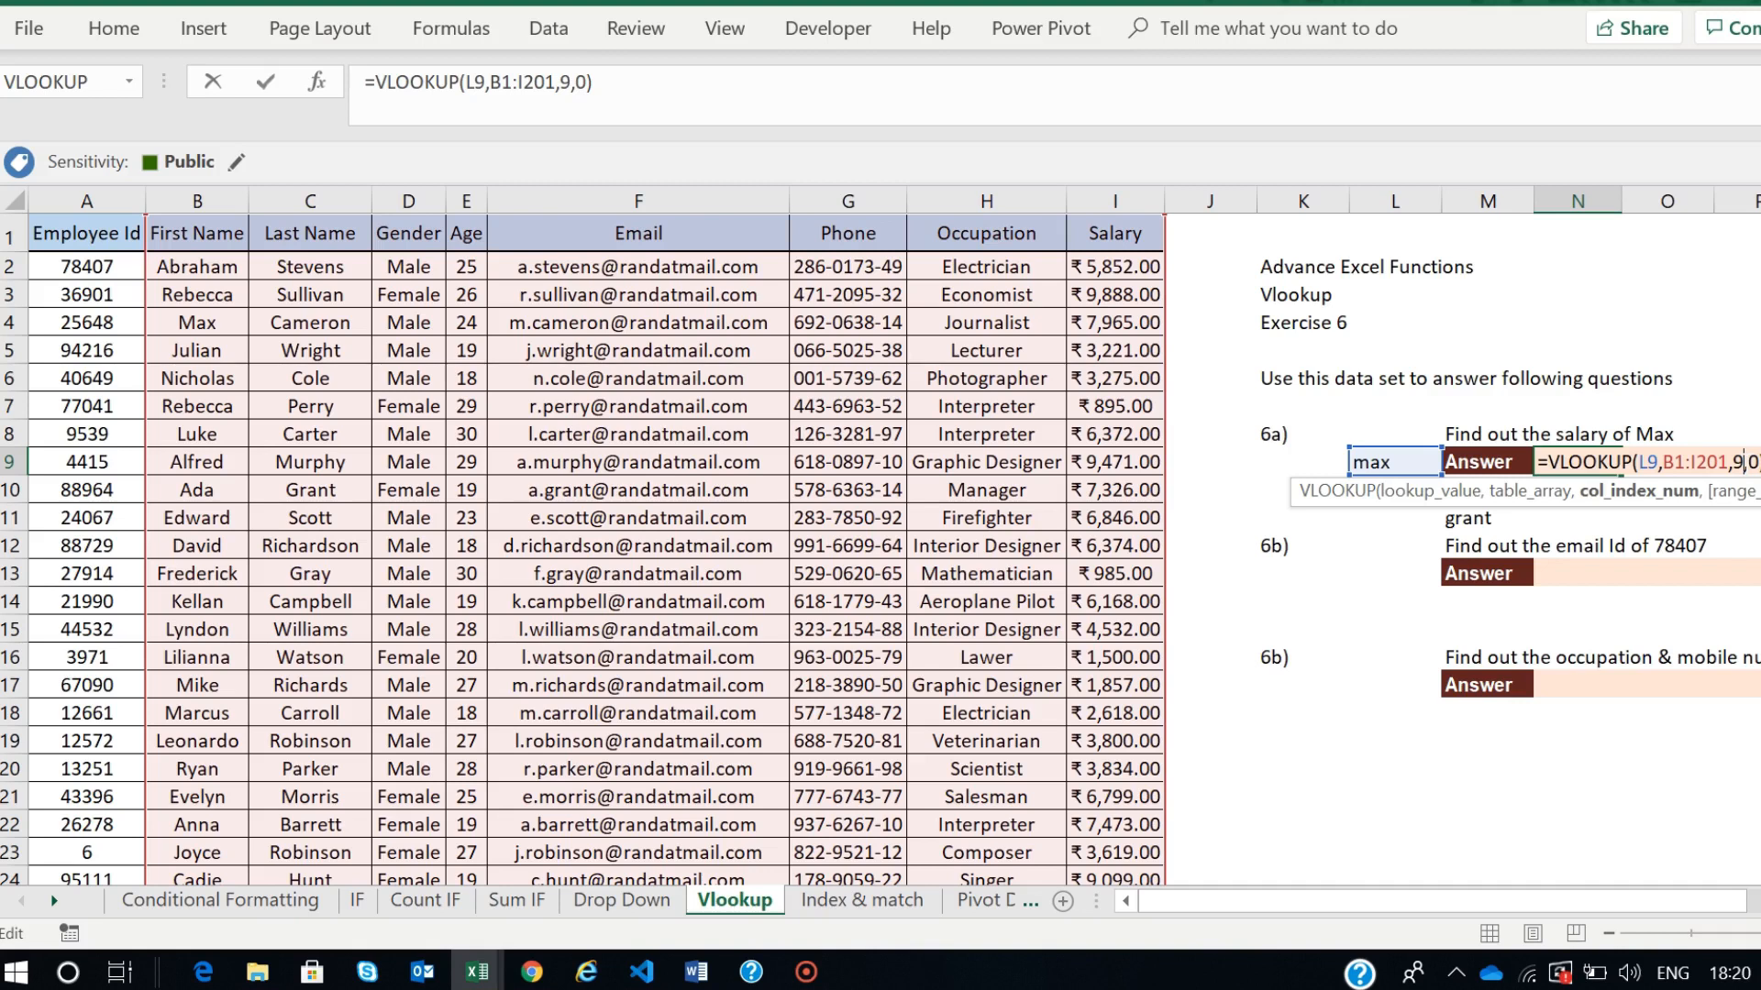
key("Return")
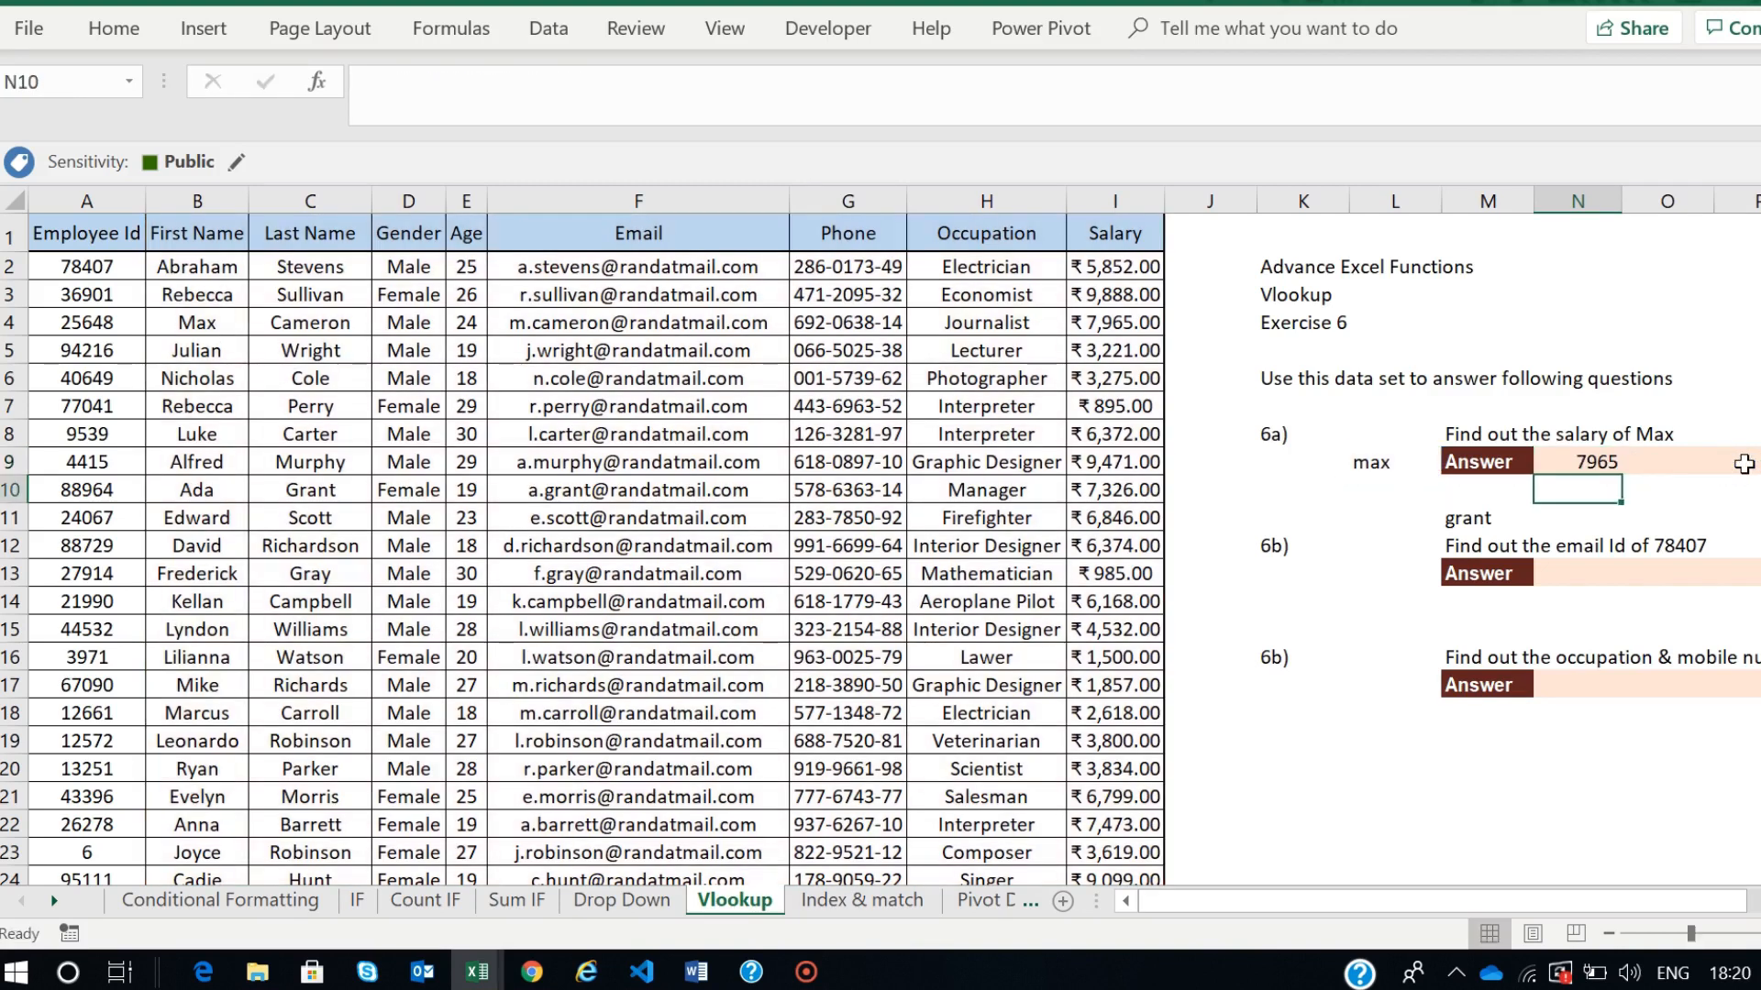
- Replace max with julian in L9 so N9's salary lookup shows 3221
left_click(1579, 459)
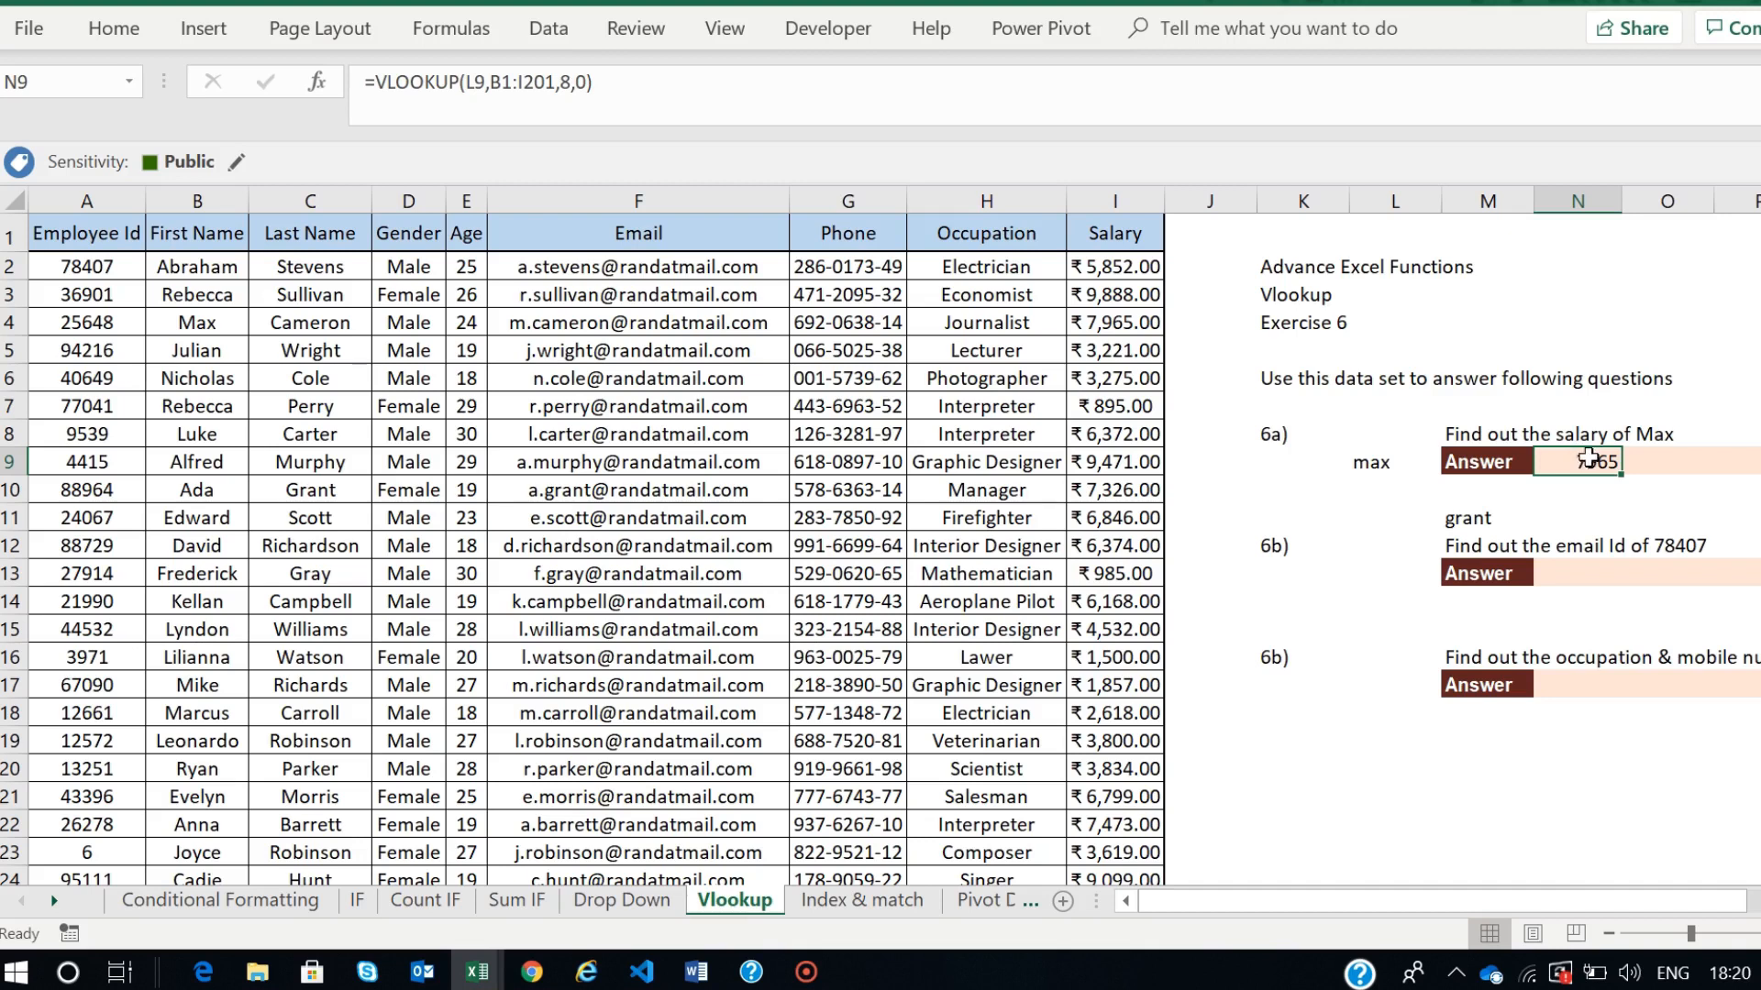
left_click(1357, 466)
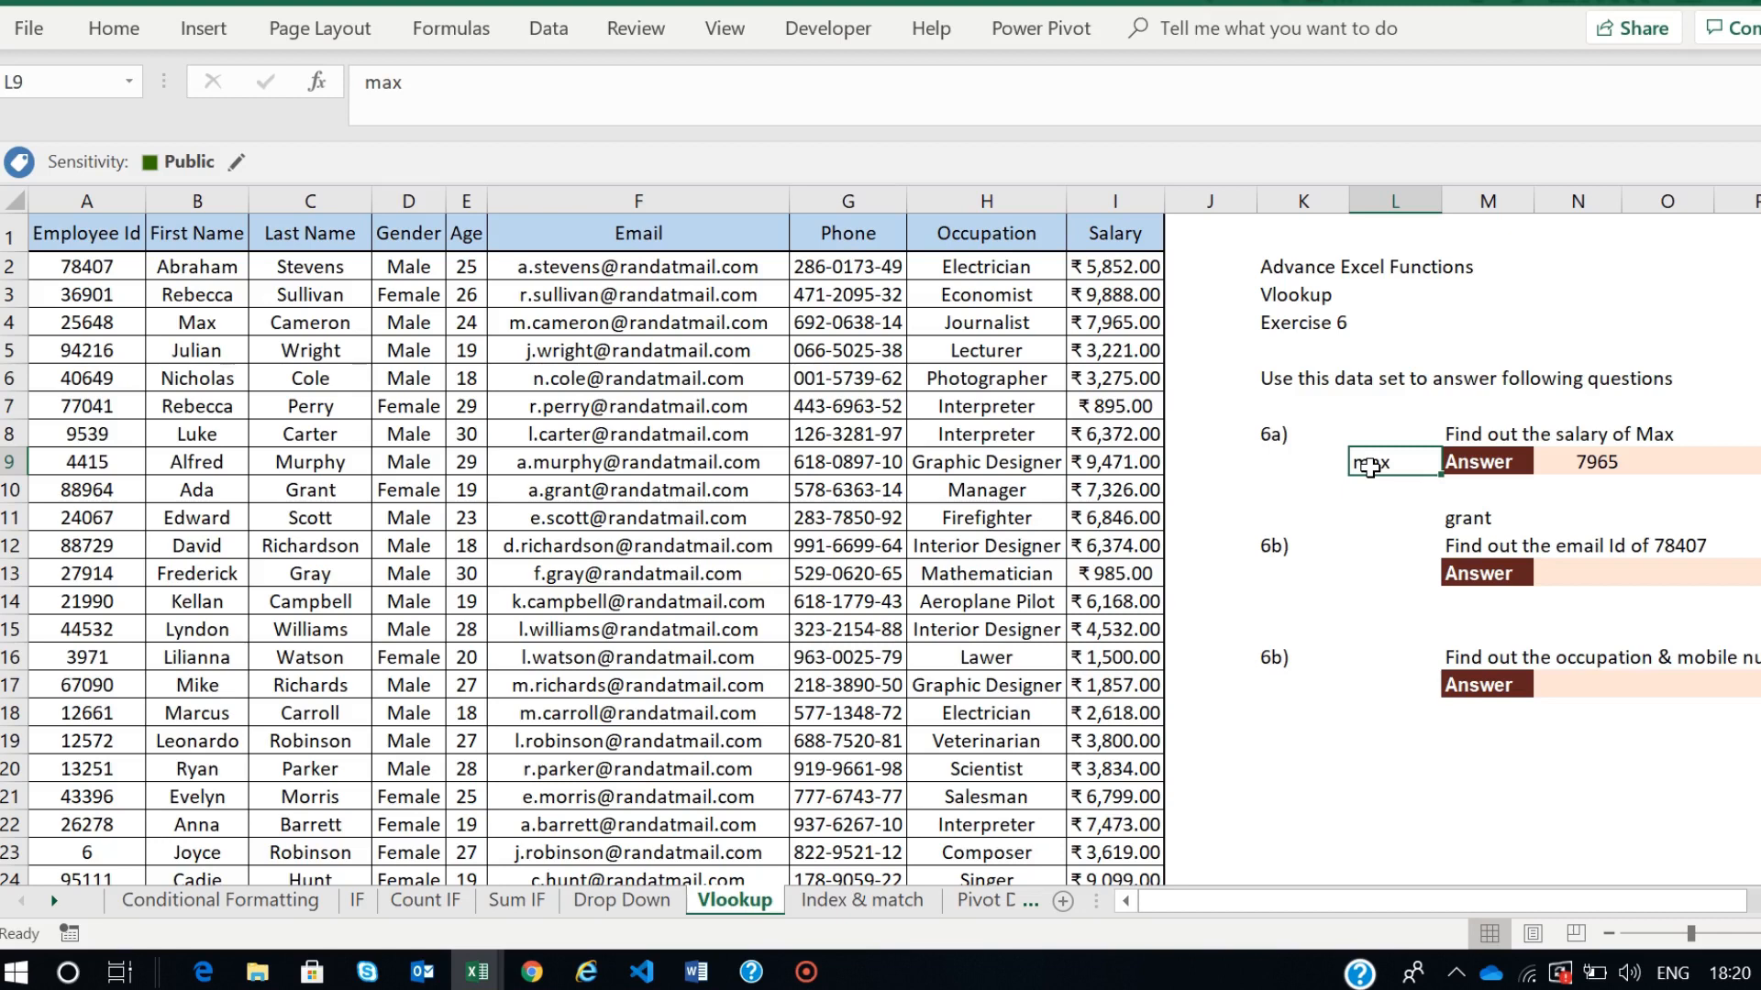
type("julian")
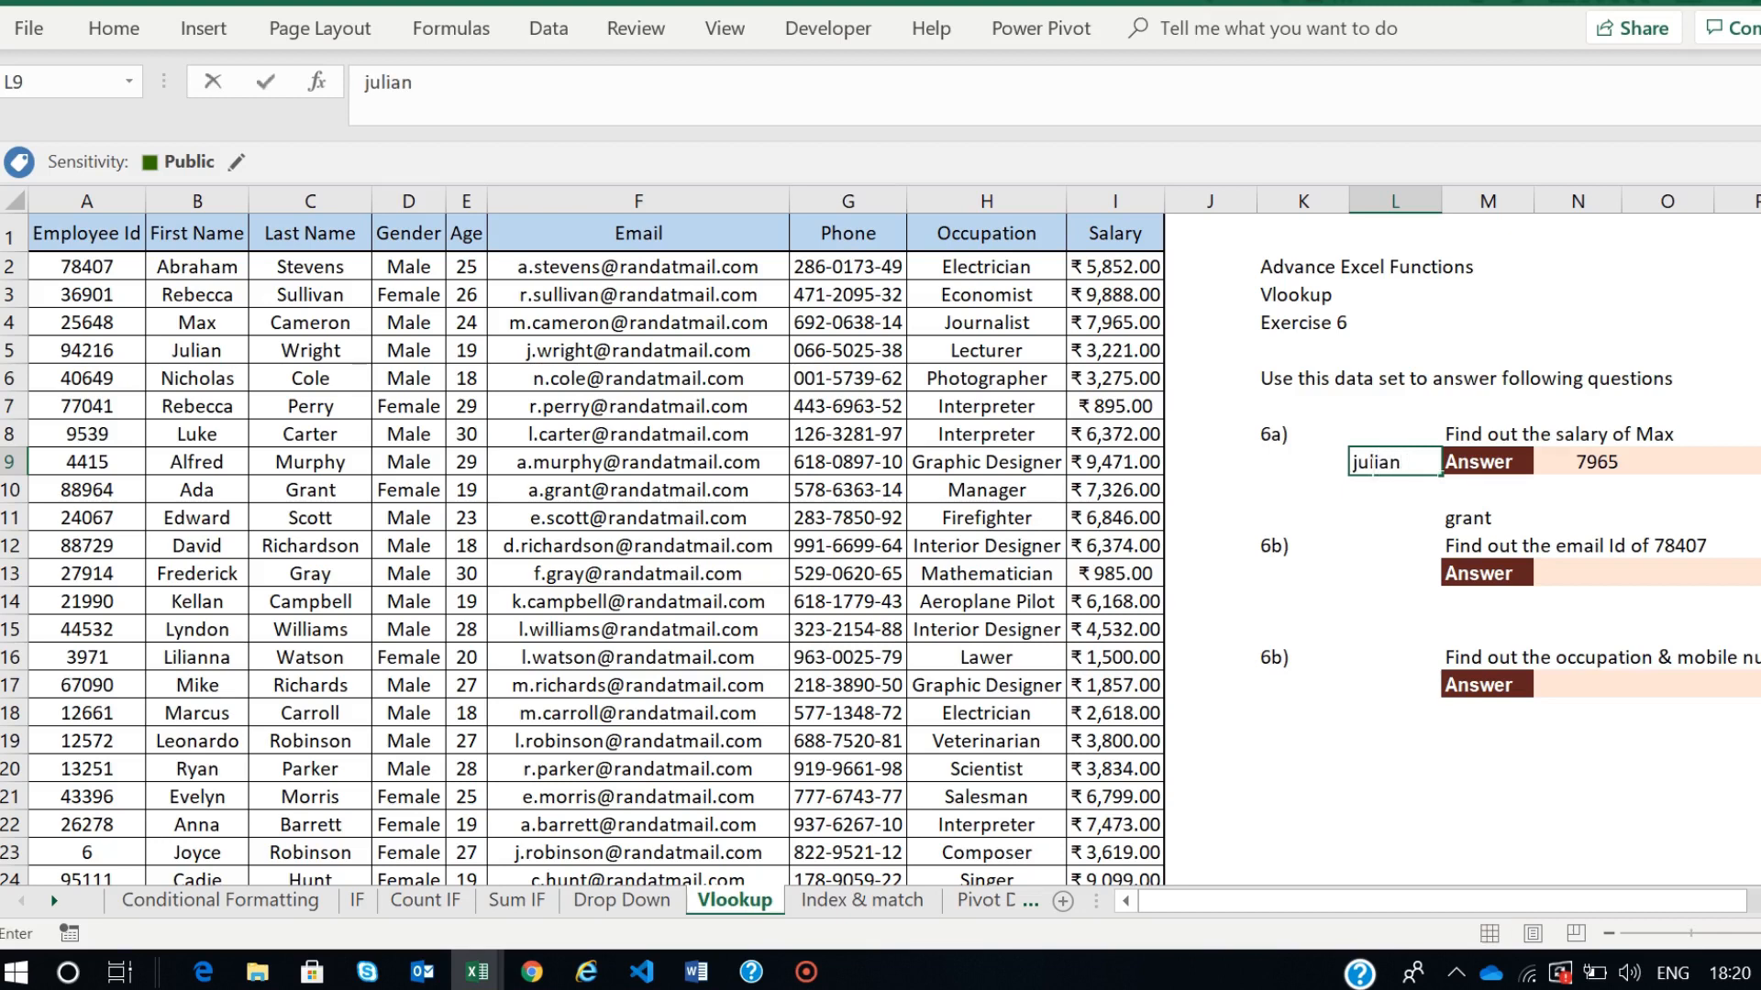
key("Return")
left_click(1628, 464)
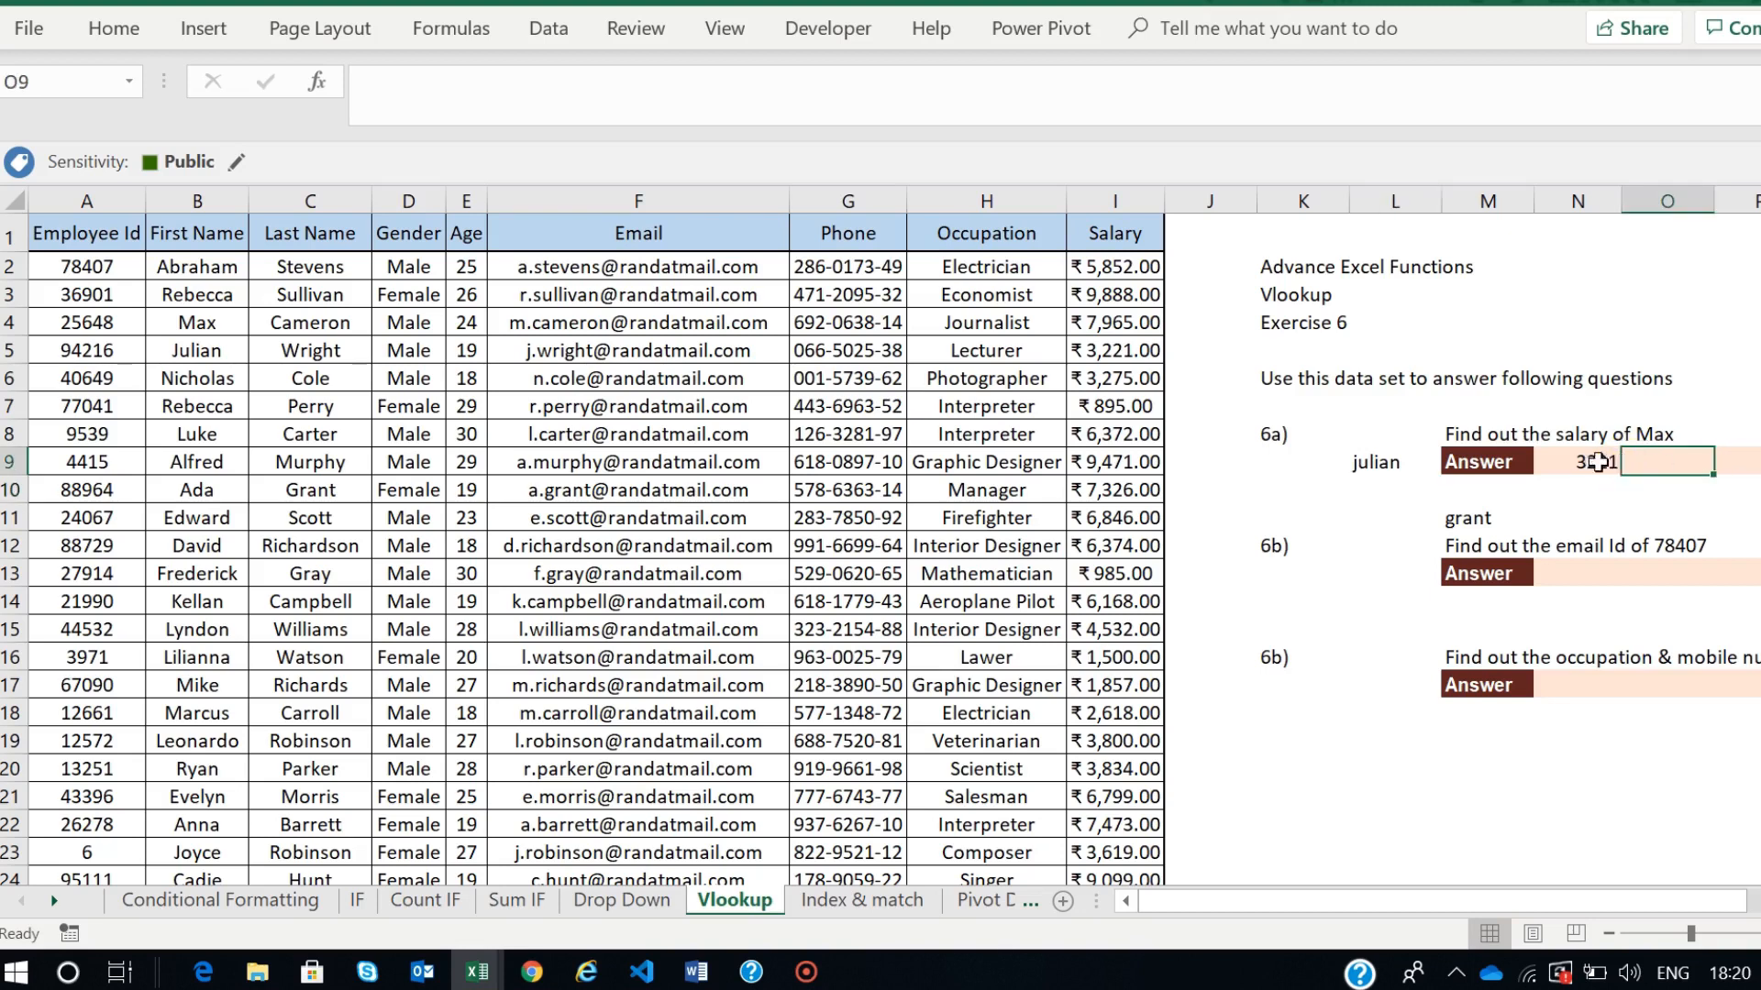
left_click(1597, 463)
- Reselect L9 and look at the first Employee Id, 78407, in A2
left_click(1373, 460)
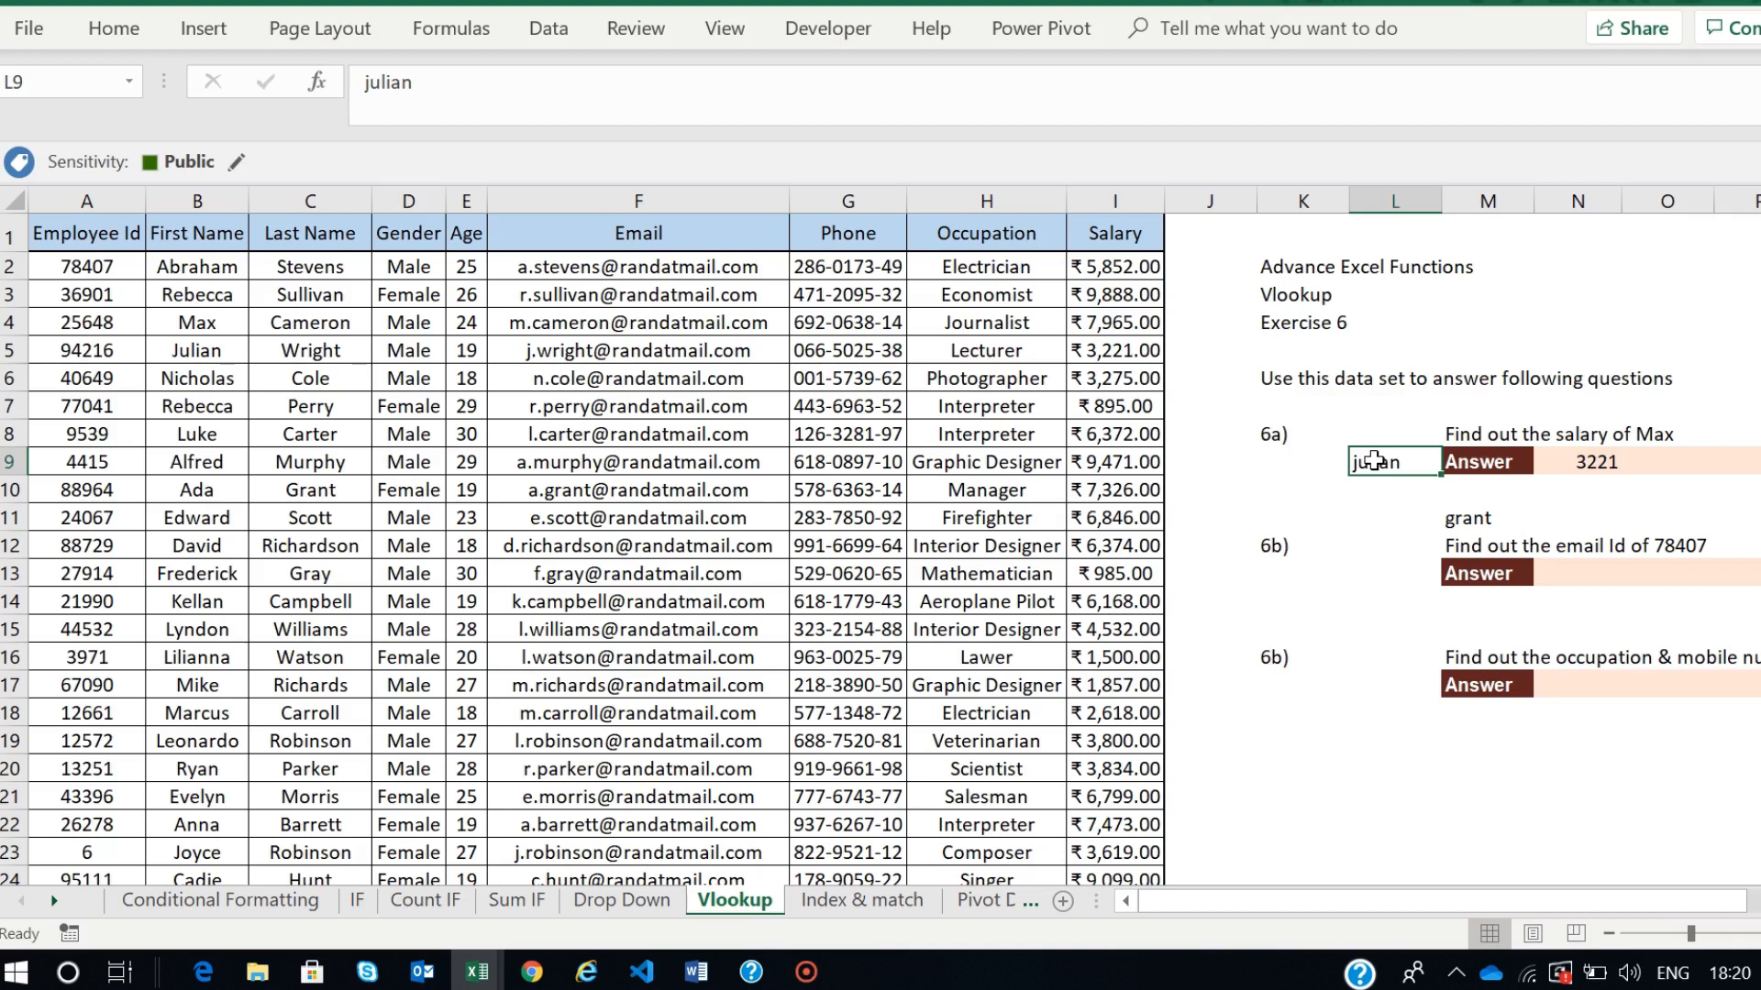
scroll(1468, 486, "right", 1)
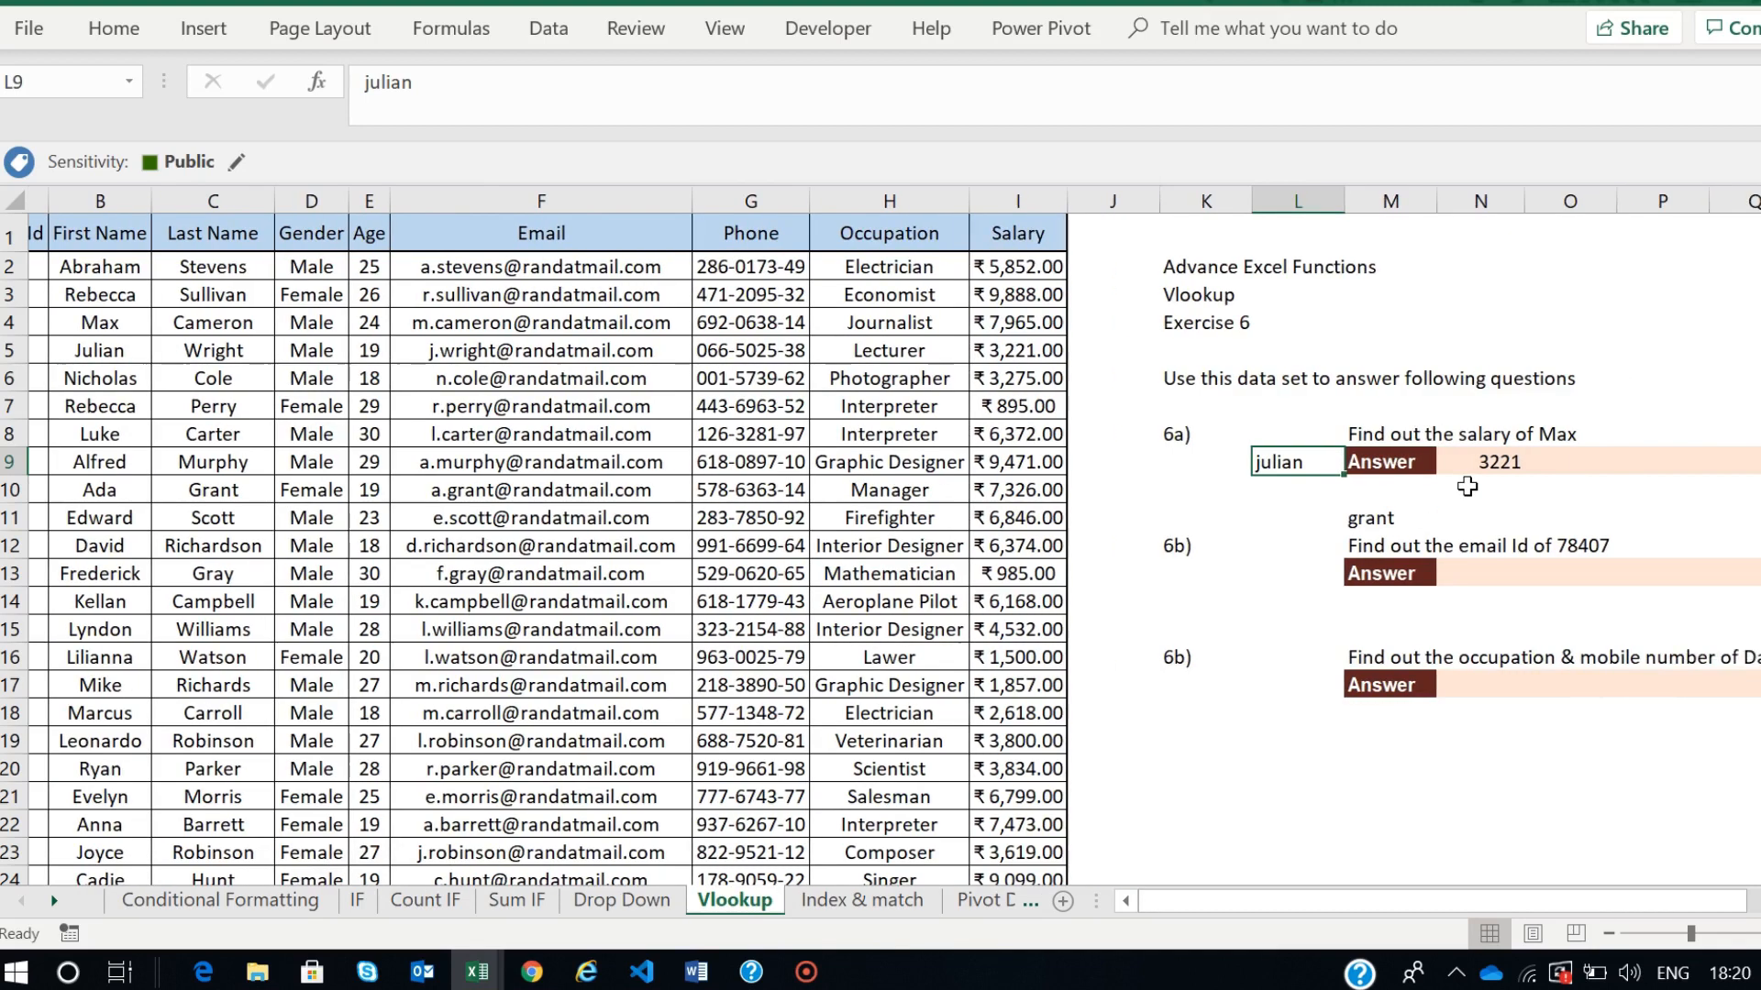
scroll(1375, 499, "left", 1)
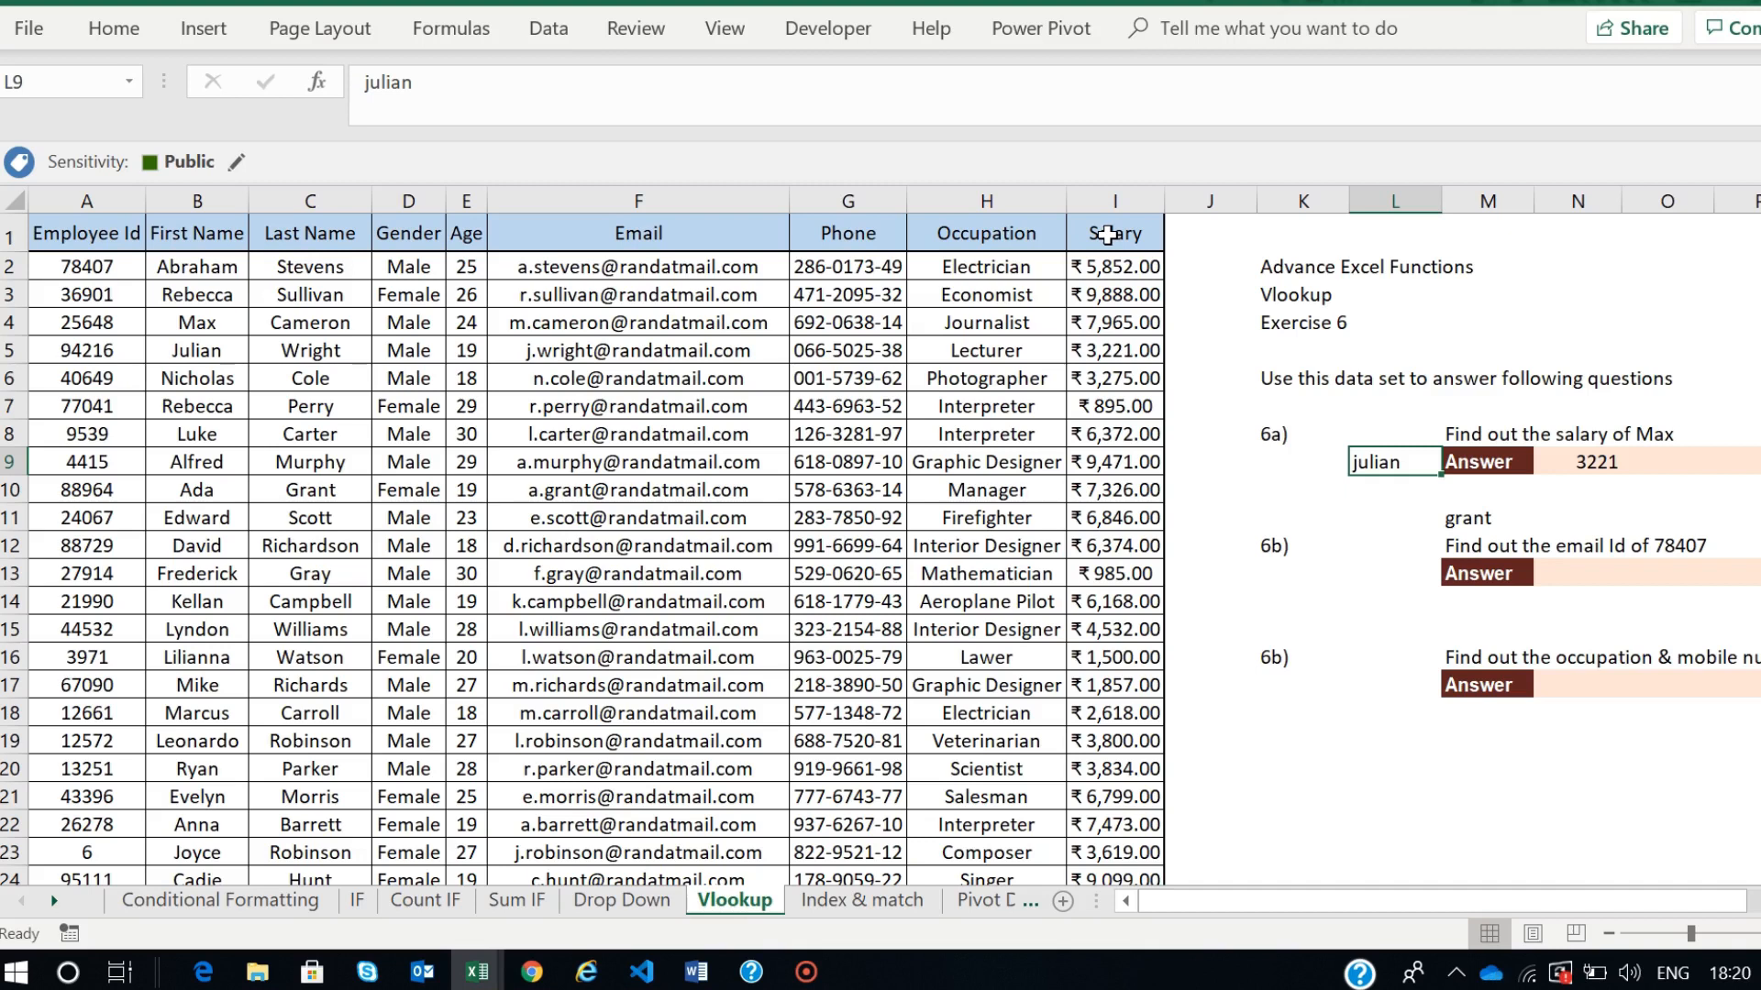
left_click(105, 268)
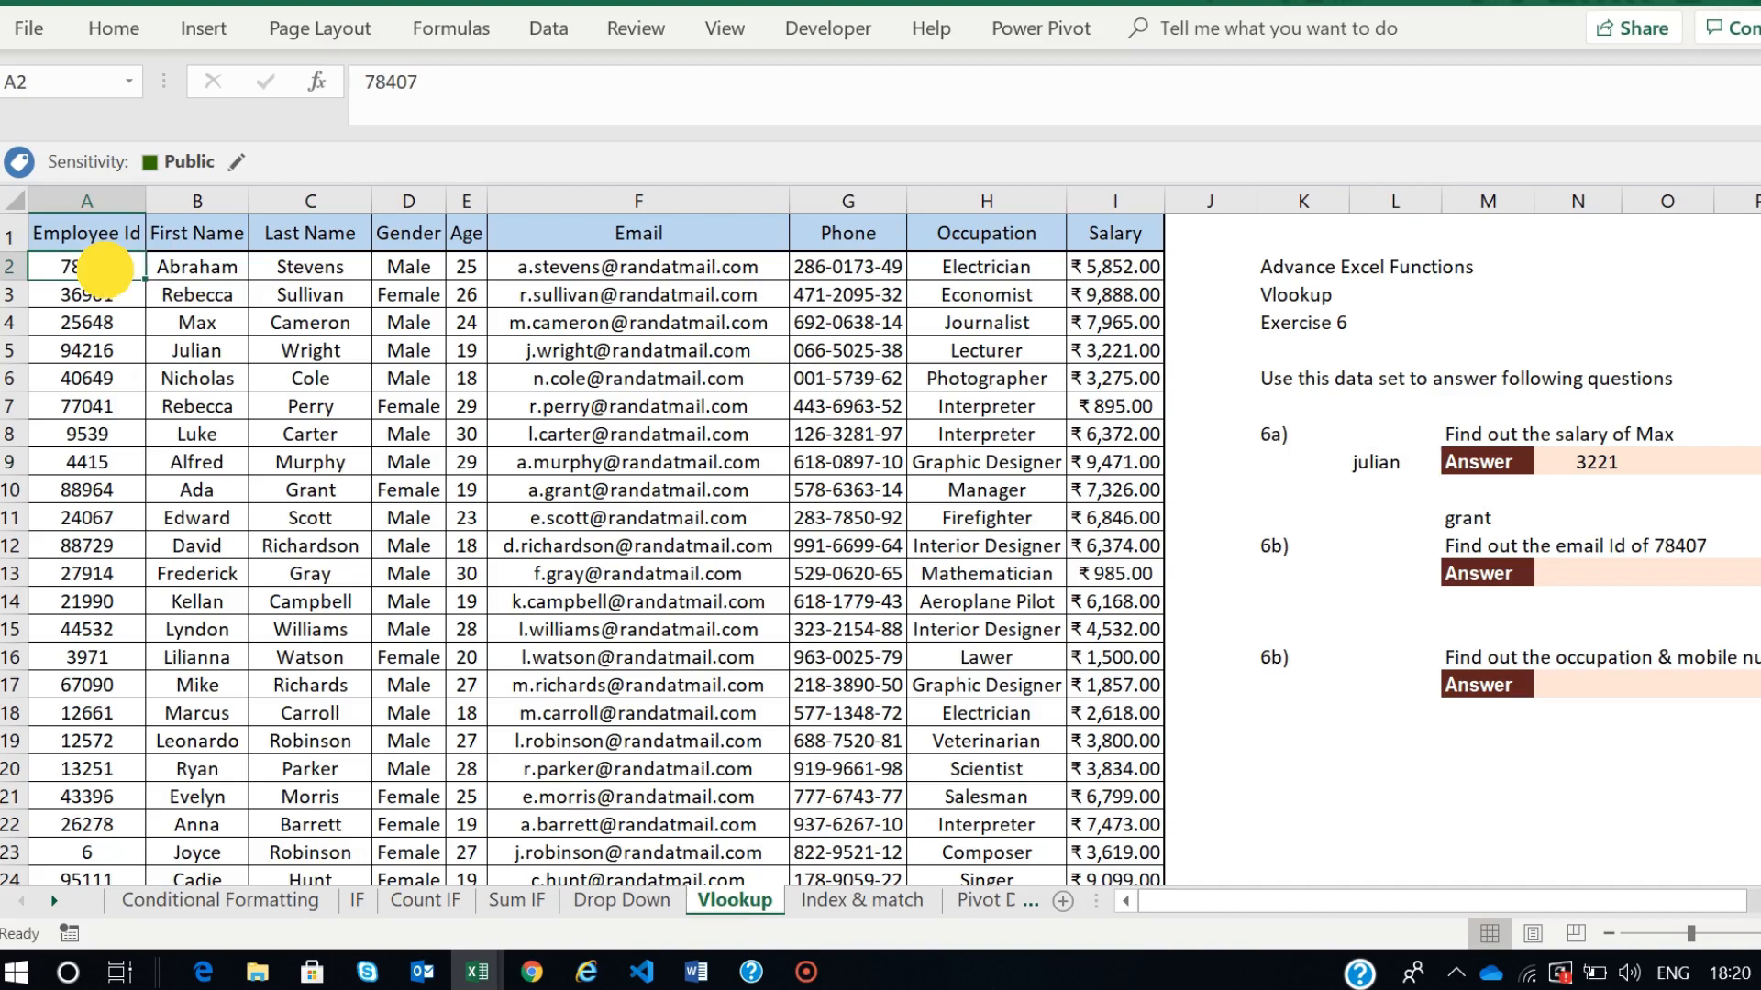
- Review the Employee Id and First Name columns and the first employee's row 2 record
left_click(91, 190)
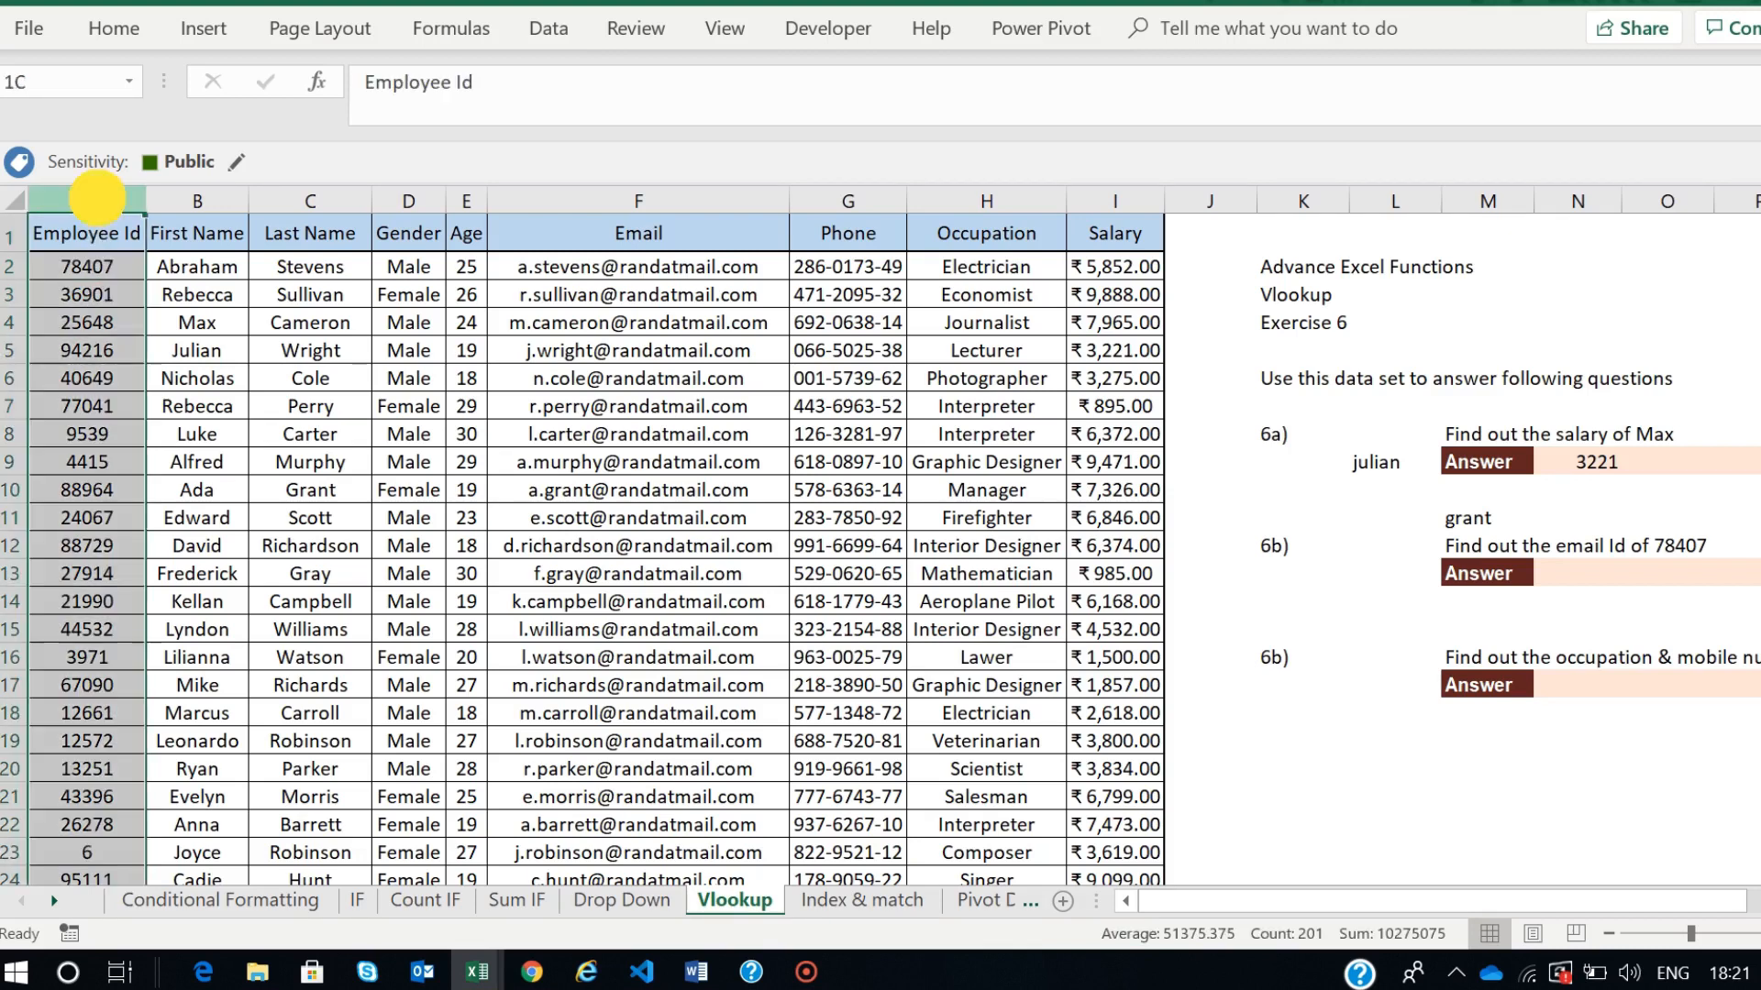
left_click(193, 285)
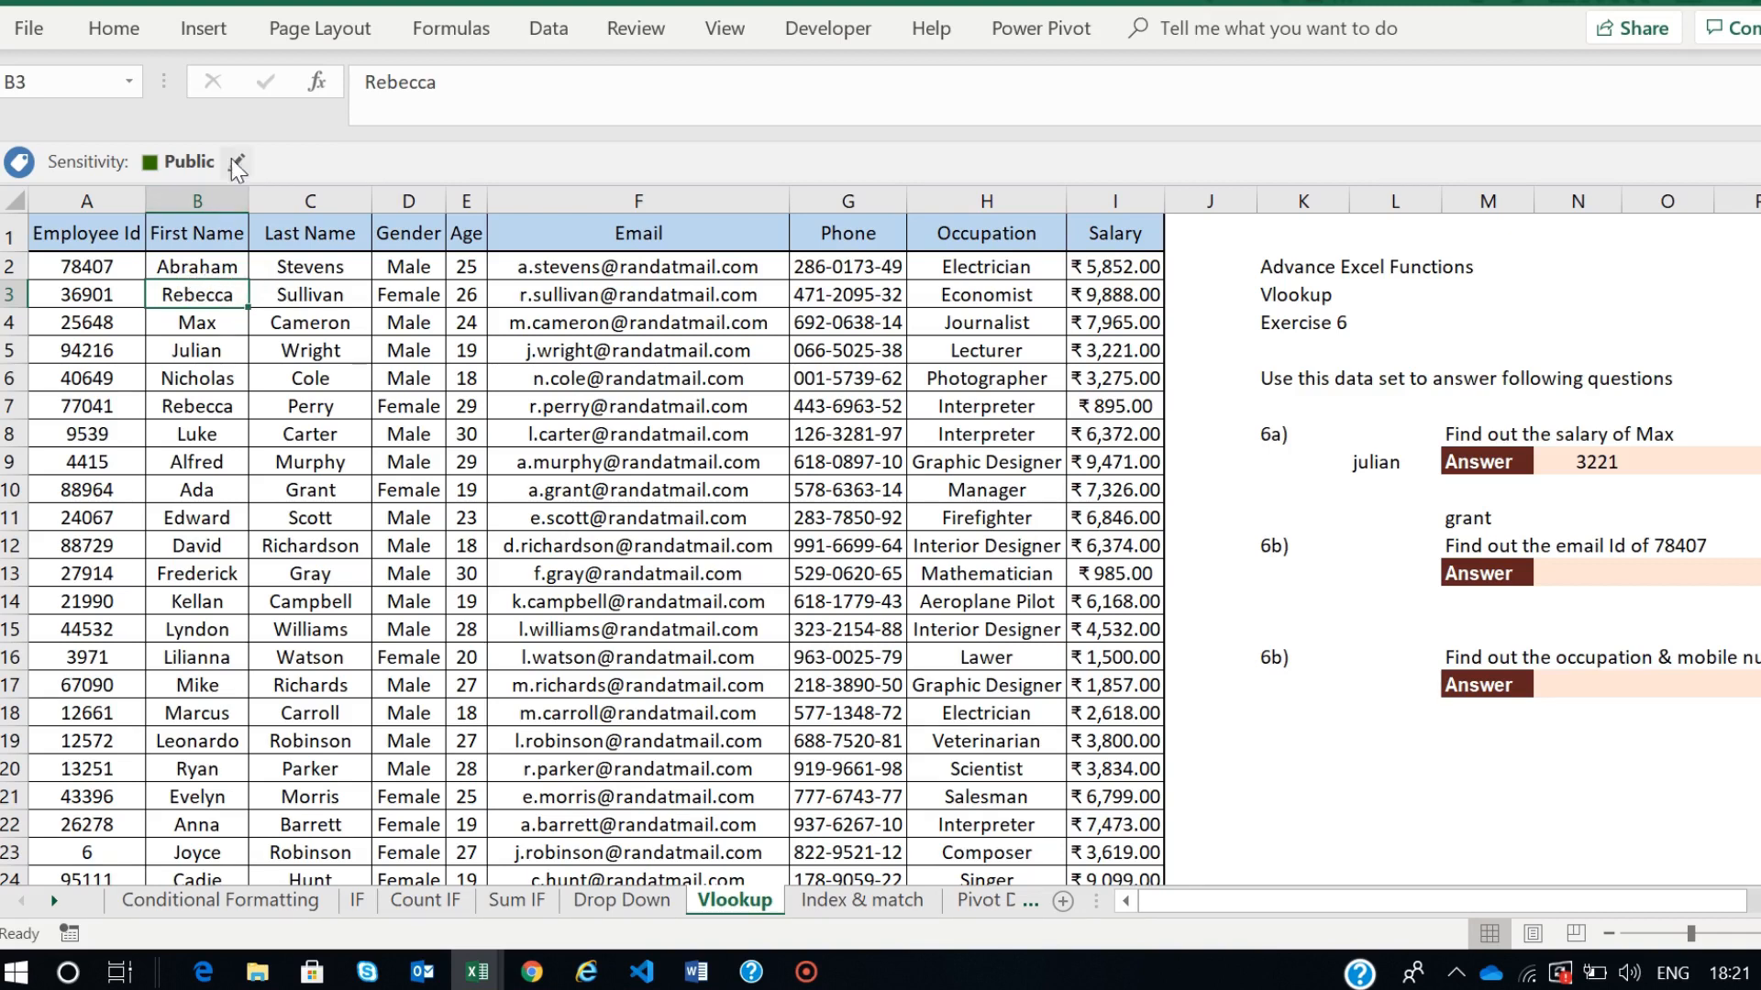
left_click(212, 200)
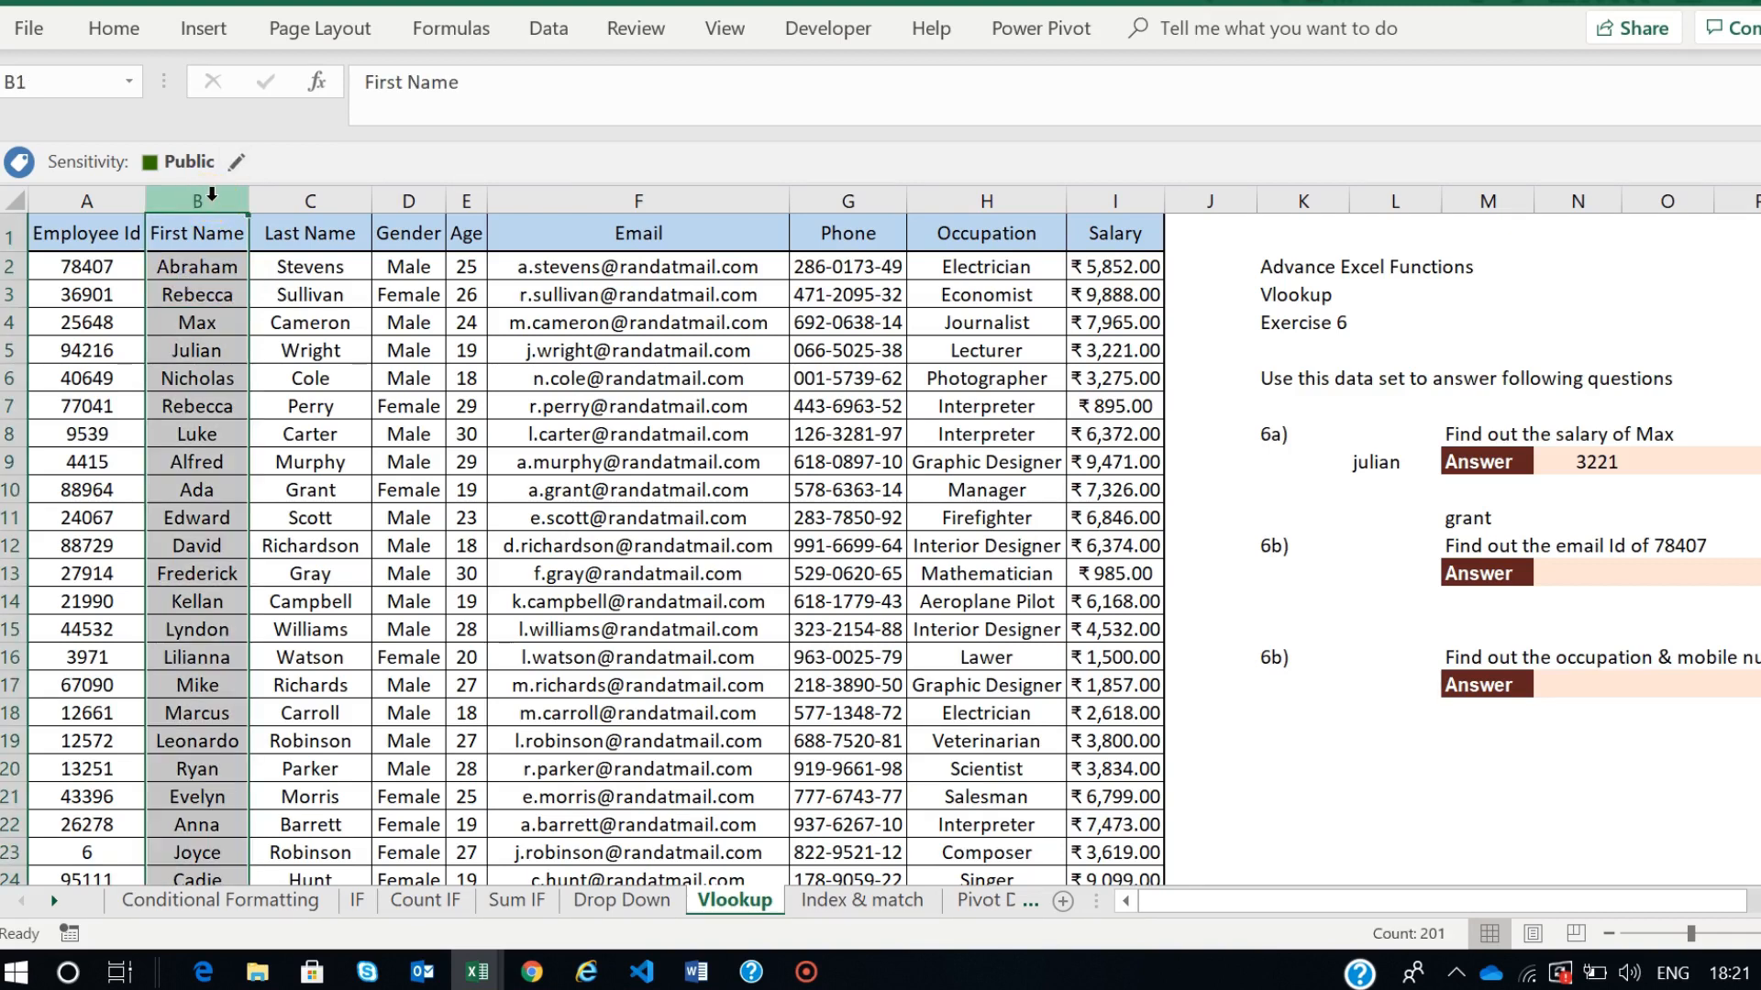
left_click(217, 271)
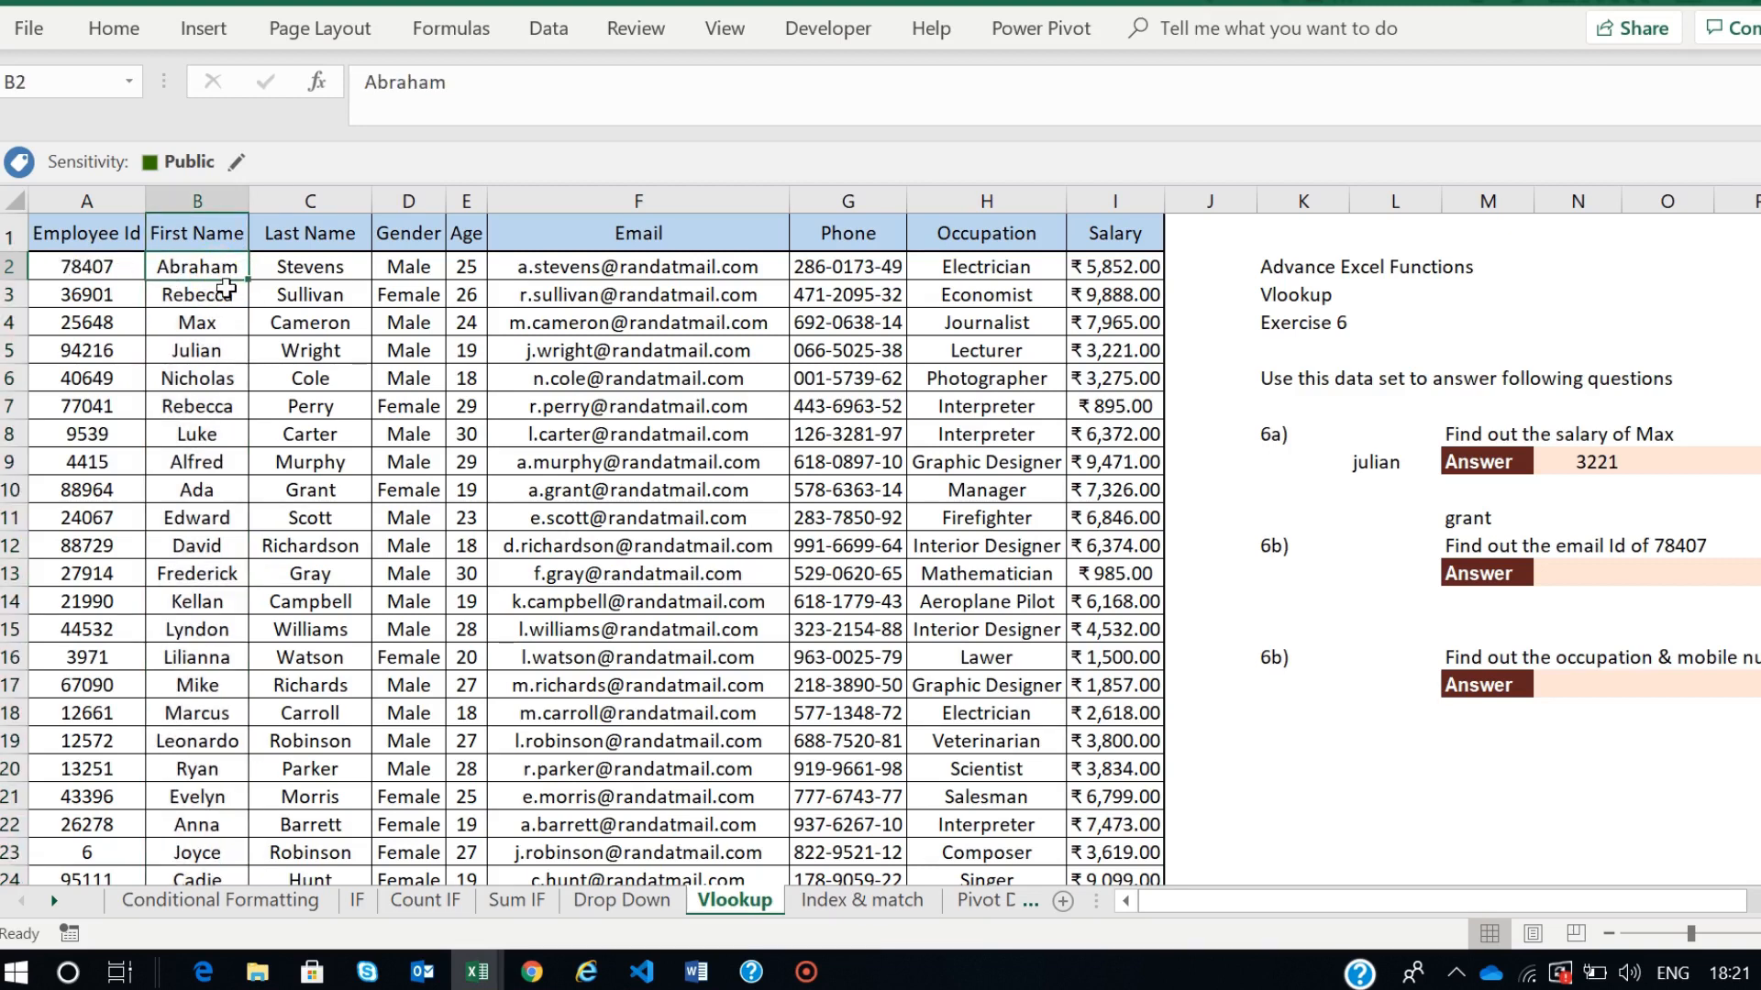
left_click(92, 269)
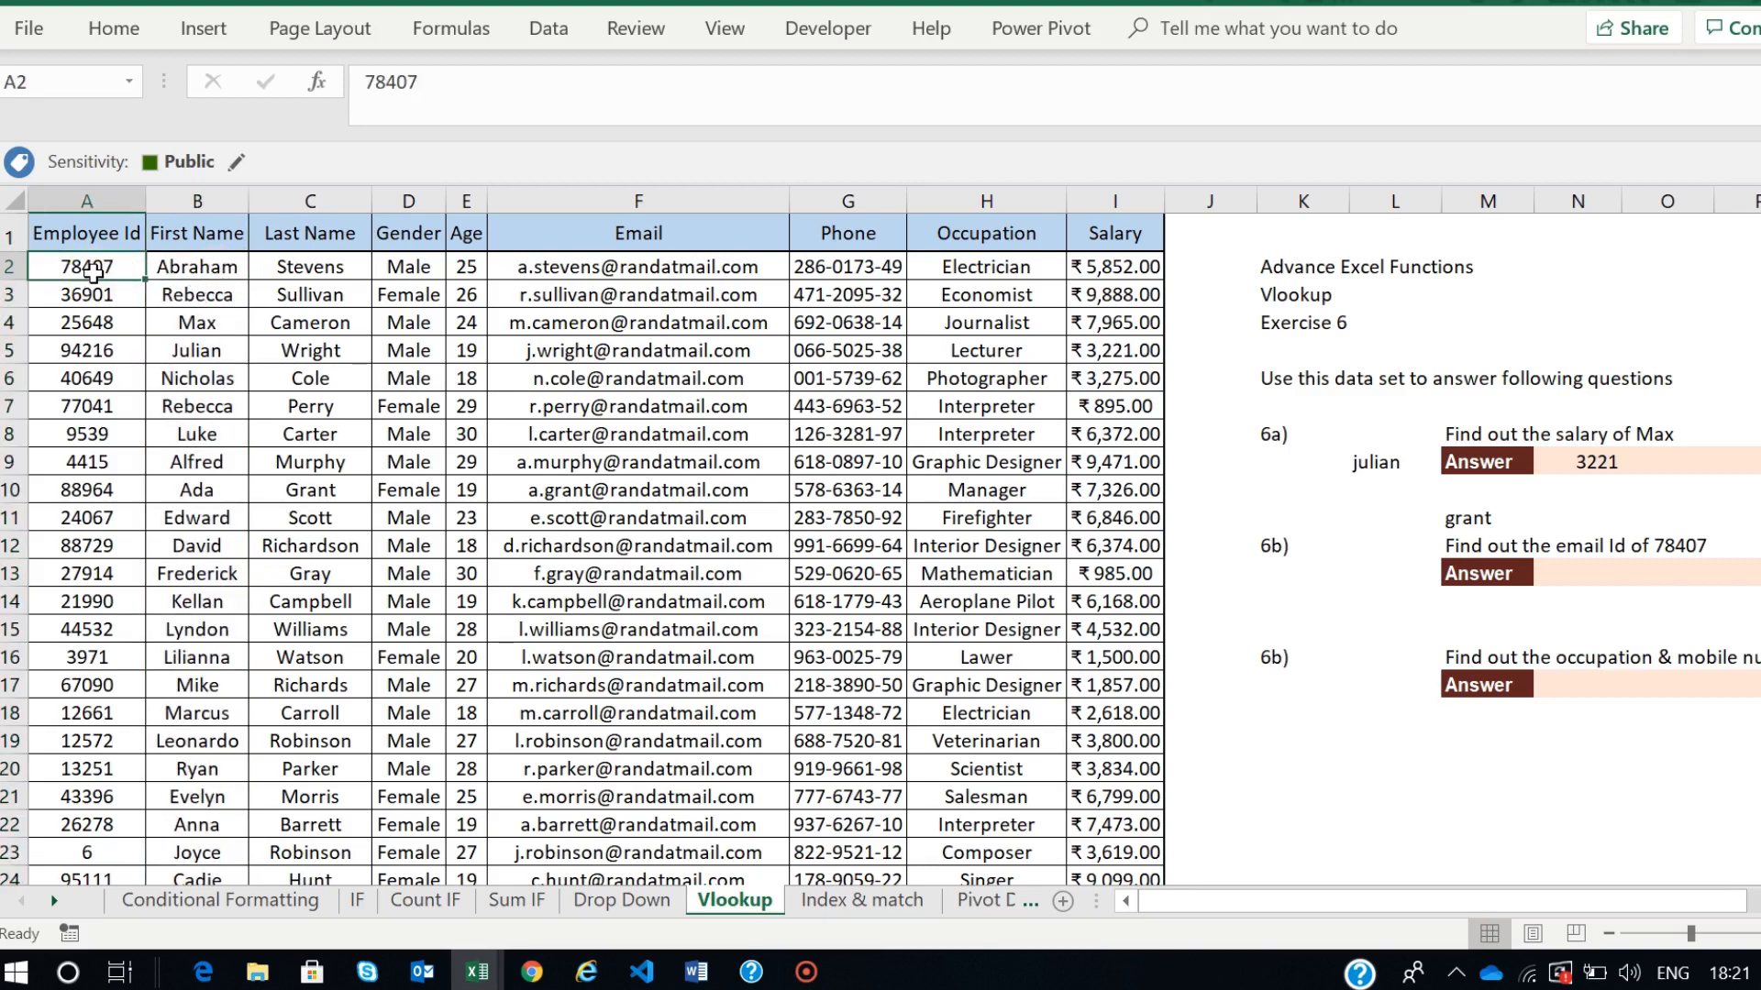
left_click(222, 273)
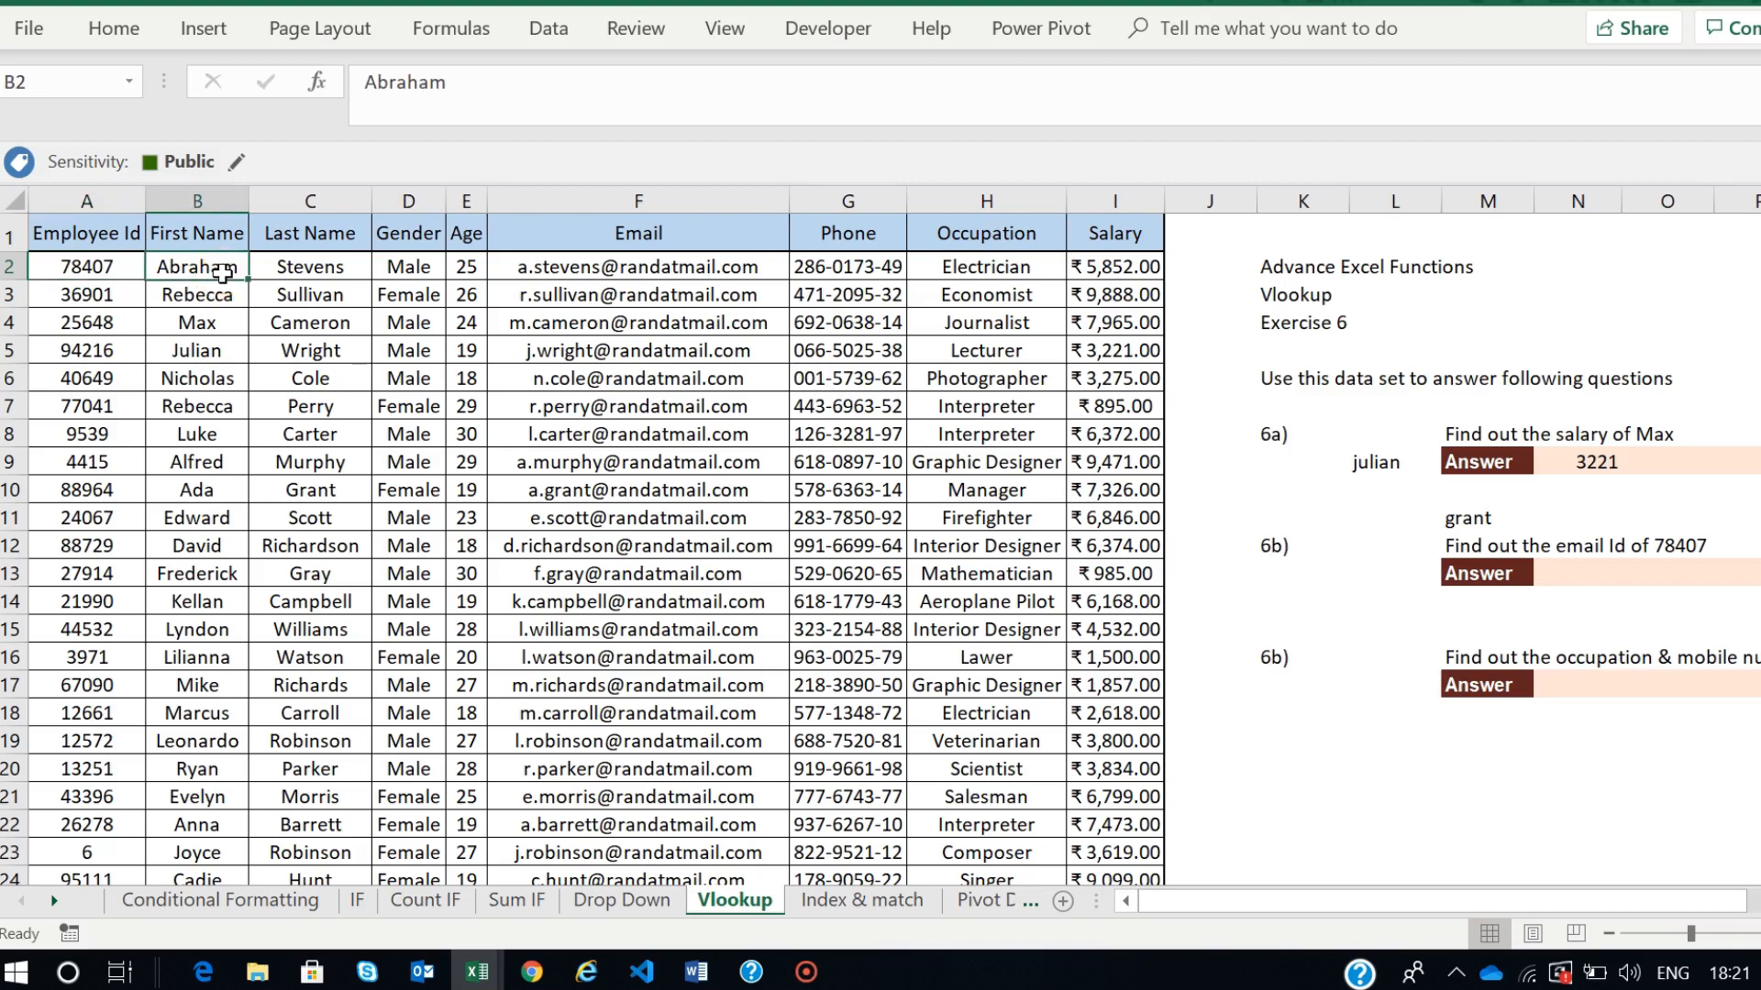
left_click(80, 267)
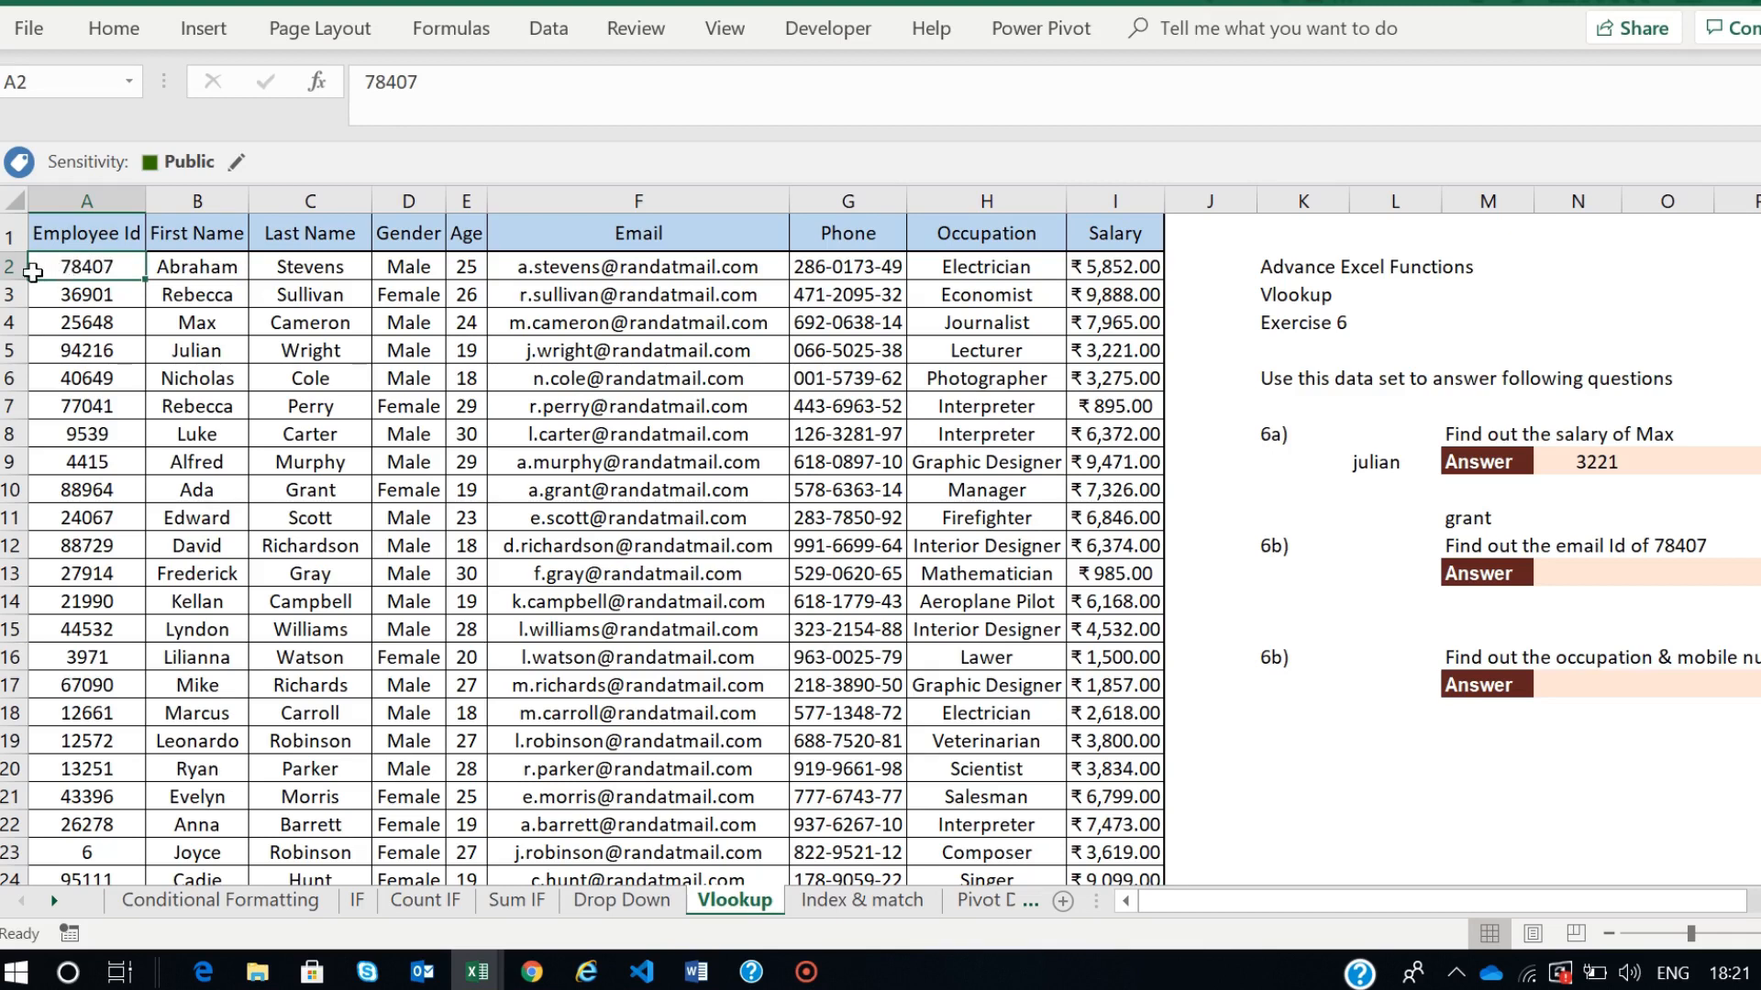
left_click_drag(61, 267, 1078, 266)
- Re-commit the email addresses in F2 and F3 so they become hyperlinks
left_click(720, 264)
left_click_drag(720, 264, 137, 244)
left_click(518, 371)
left_click(505, 294)
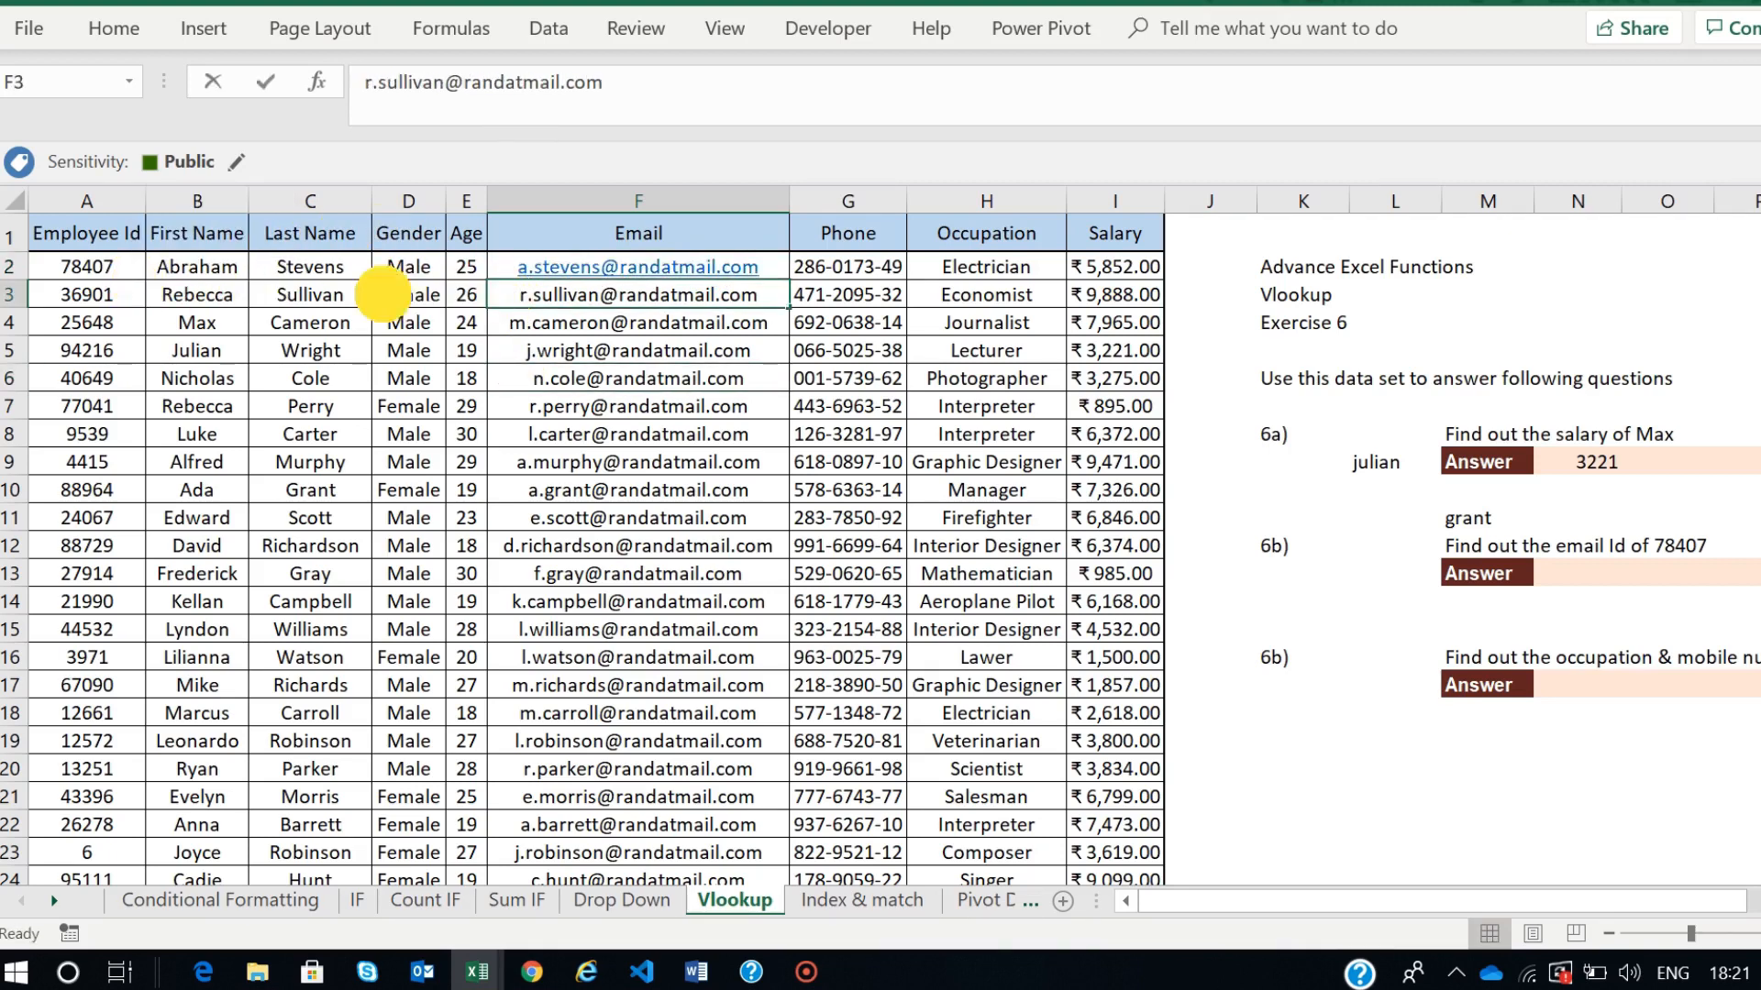
left_click(197, 294)
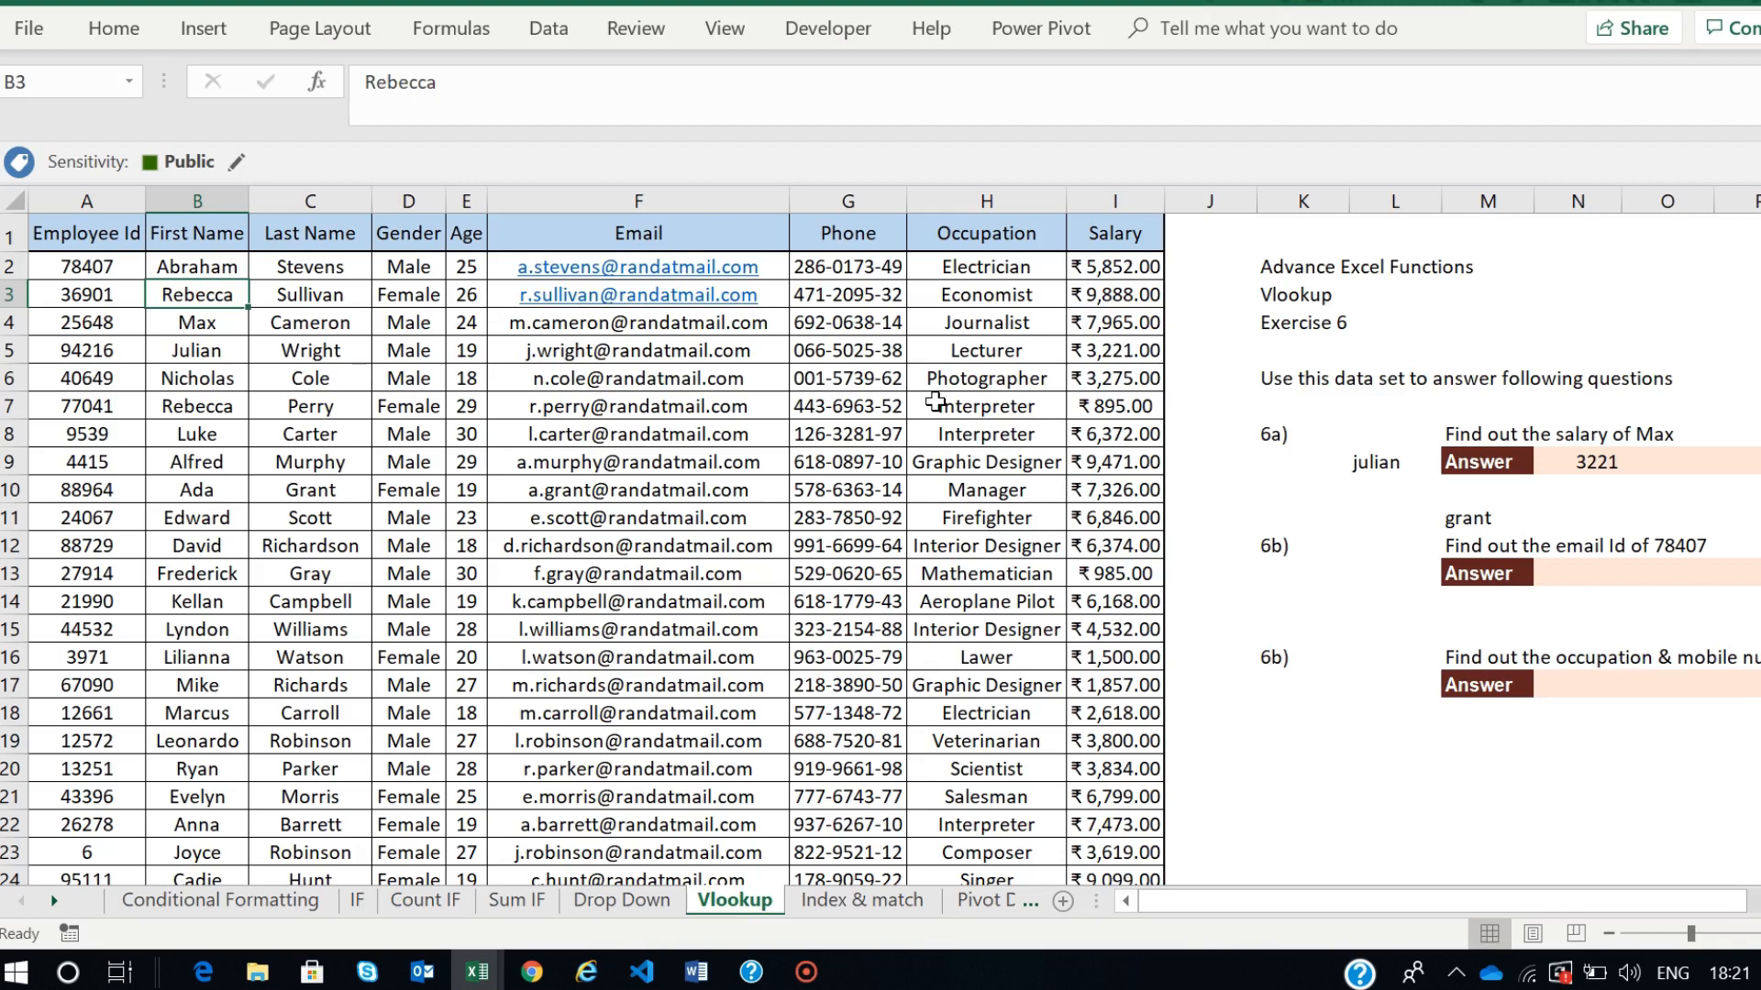
scroll(1544, 674, "right", 1)
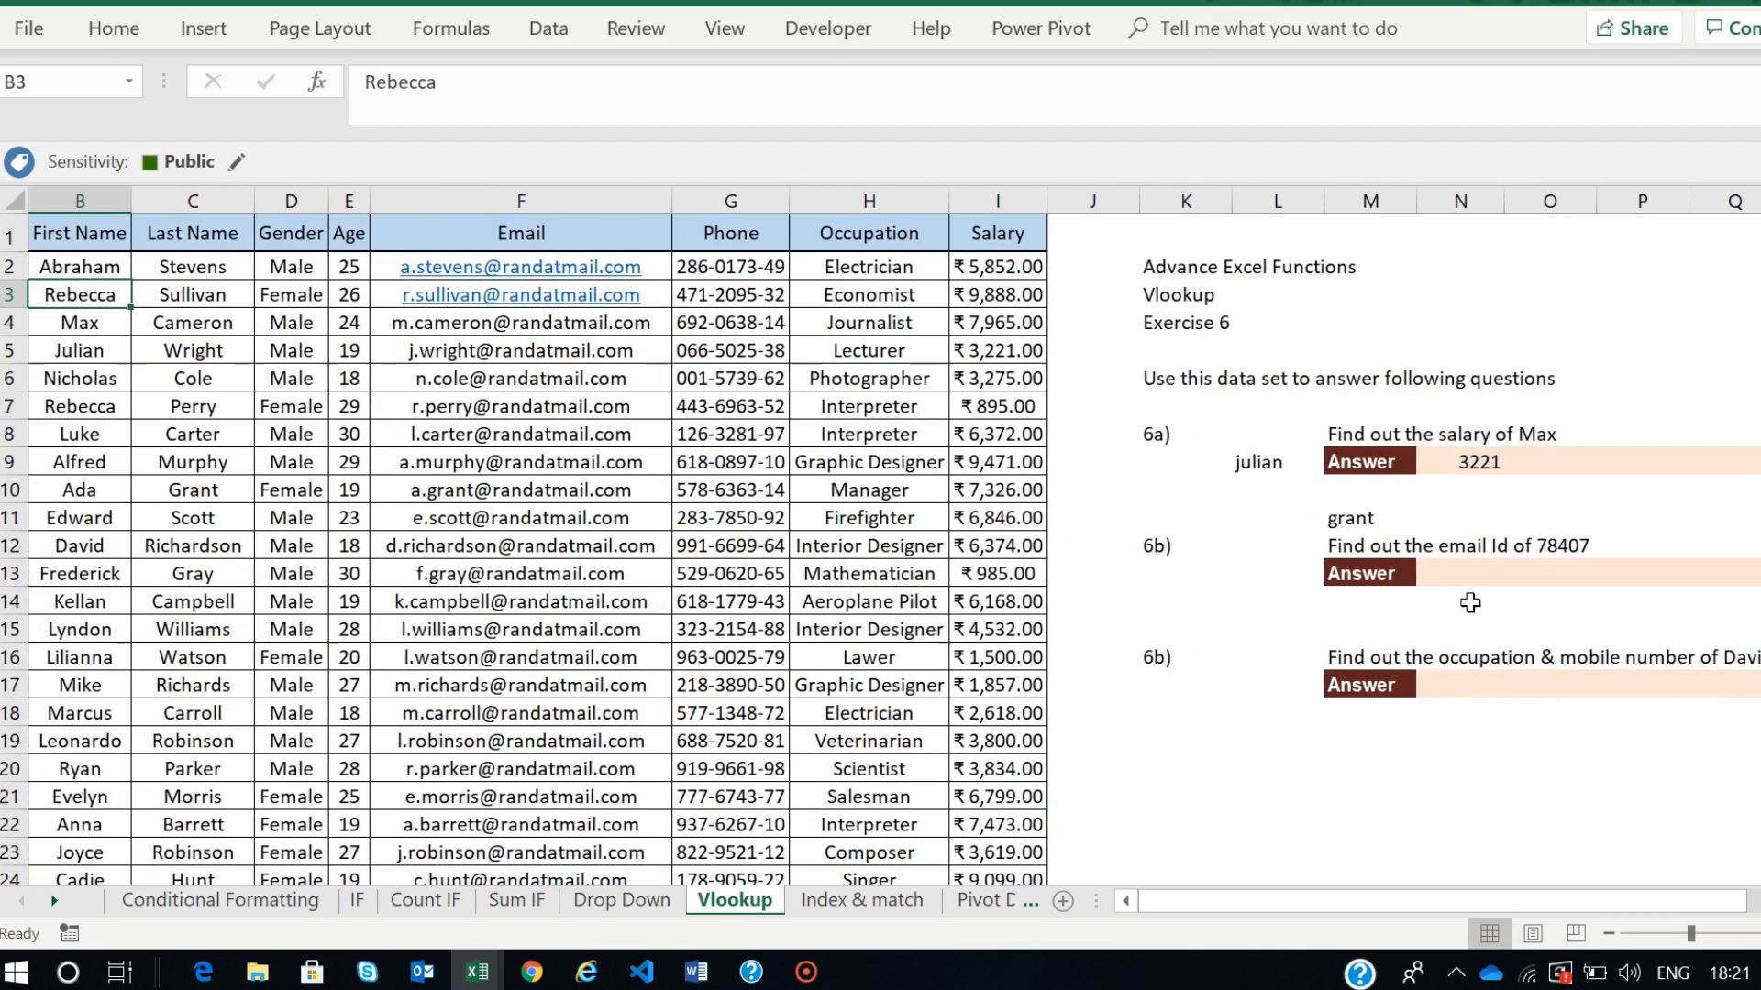
left_click(1446, 576)
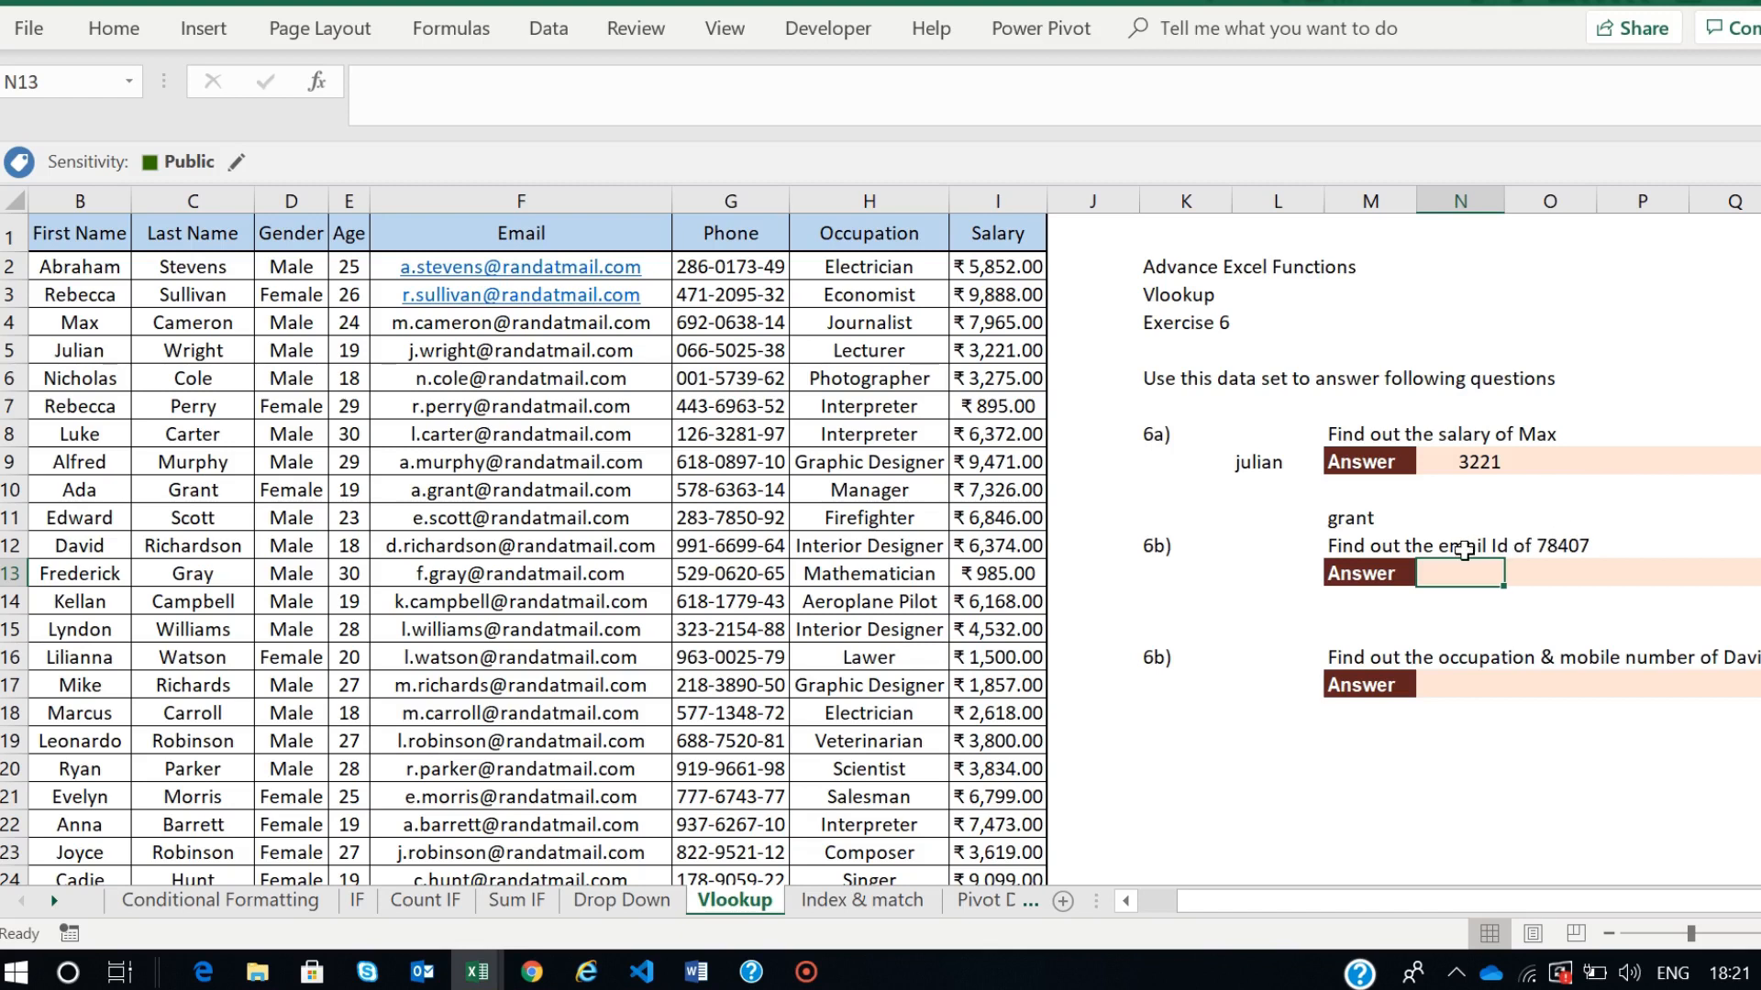
scroll(1464, 550, "left", 1)
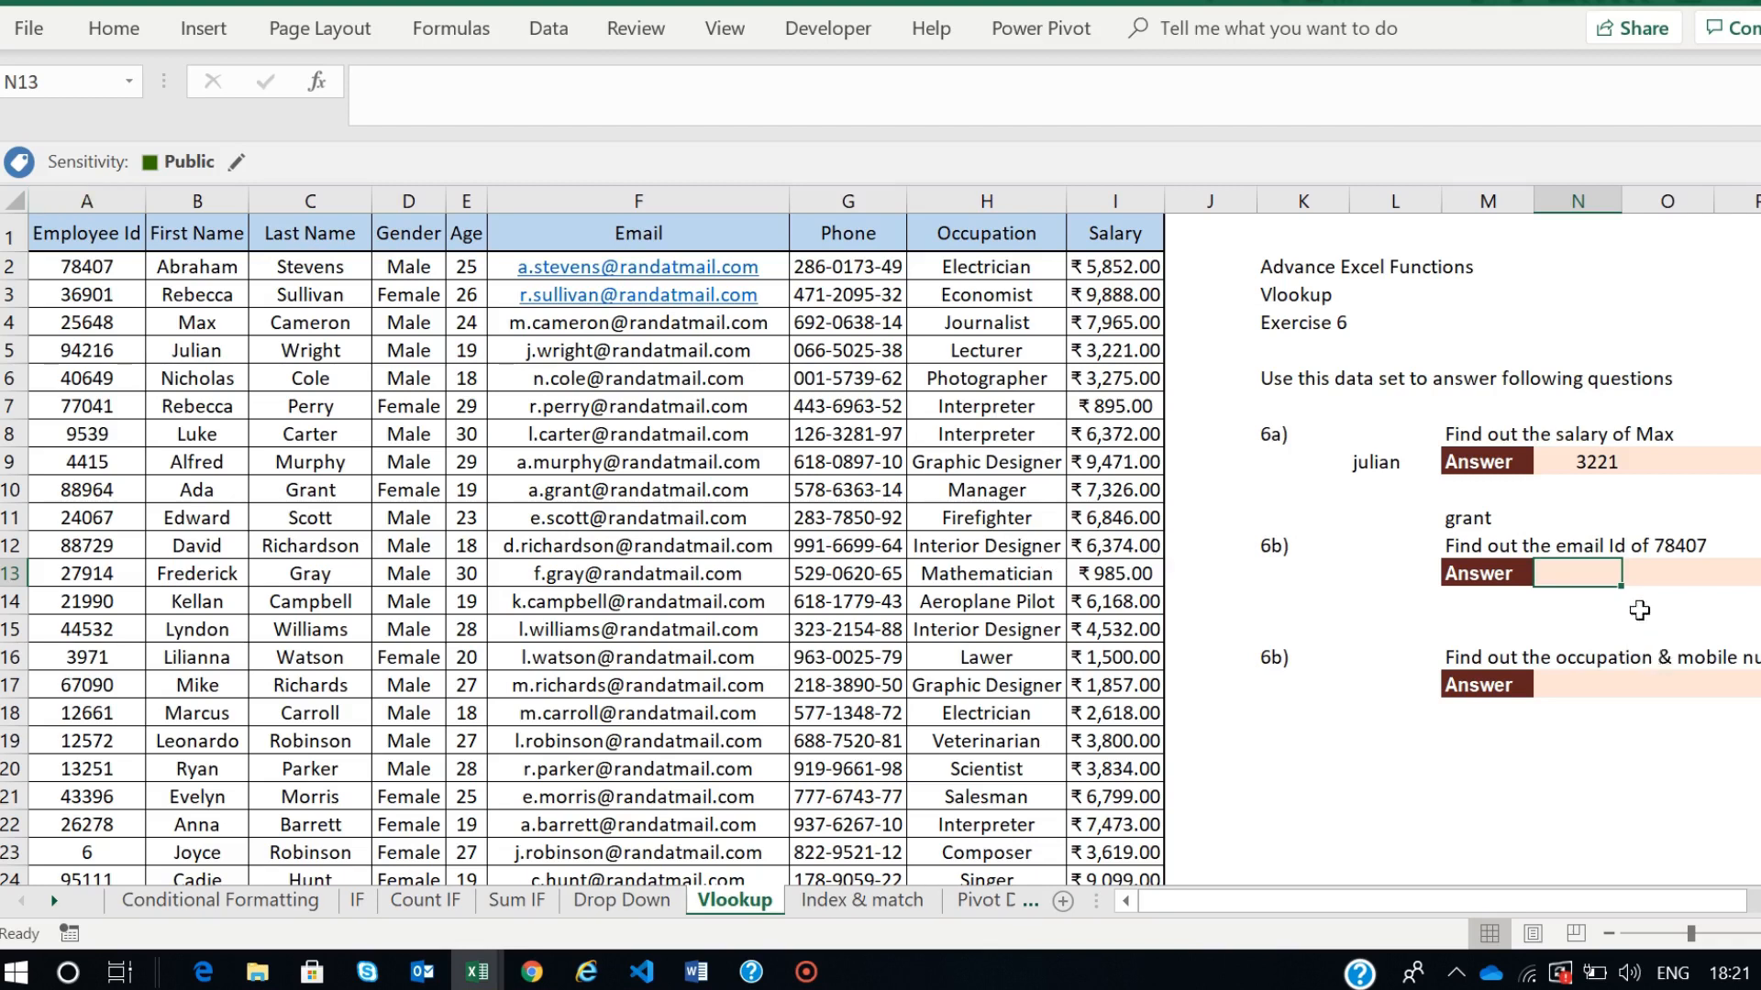
left_click(1387, 569)
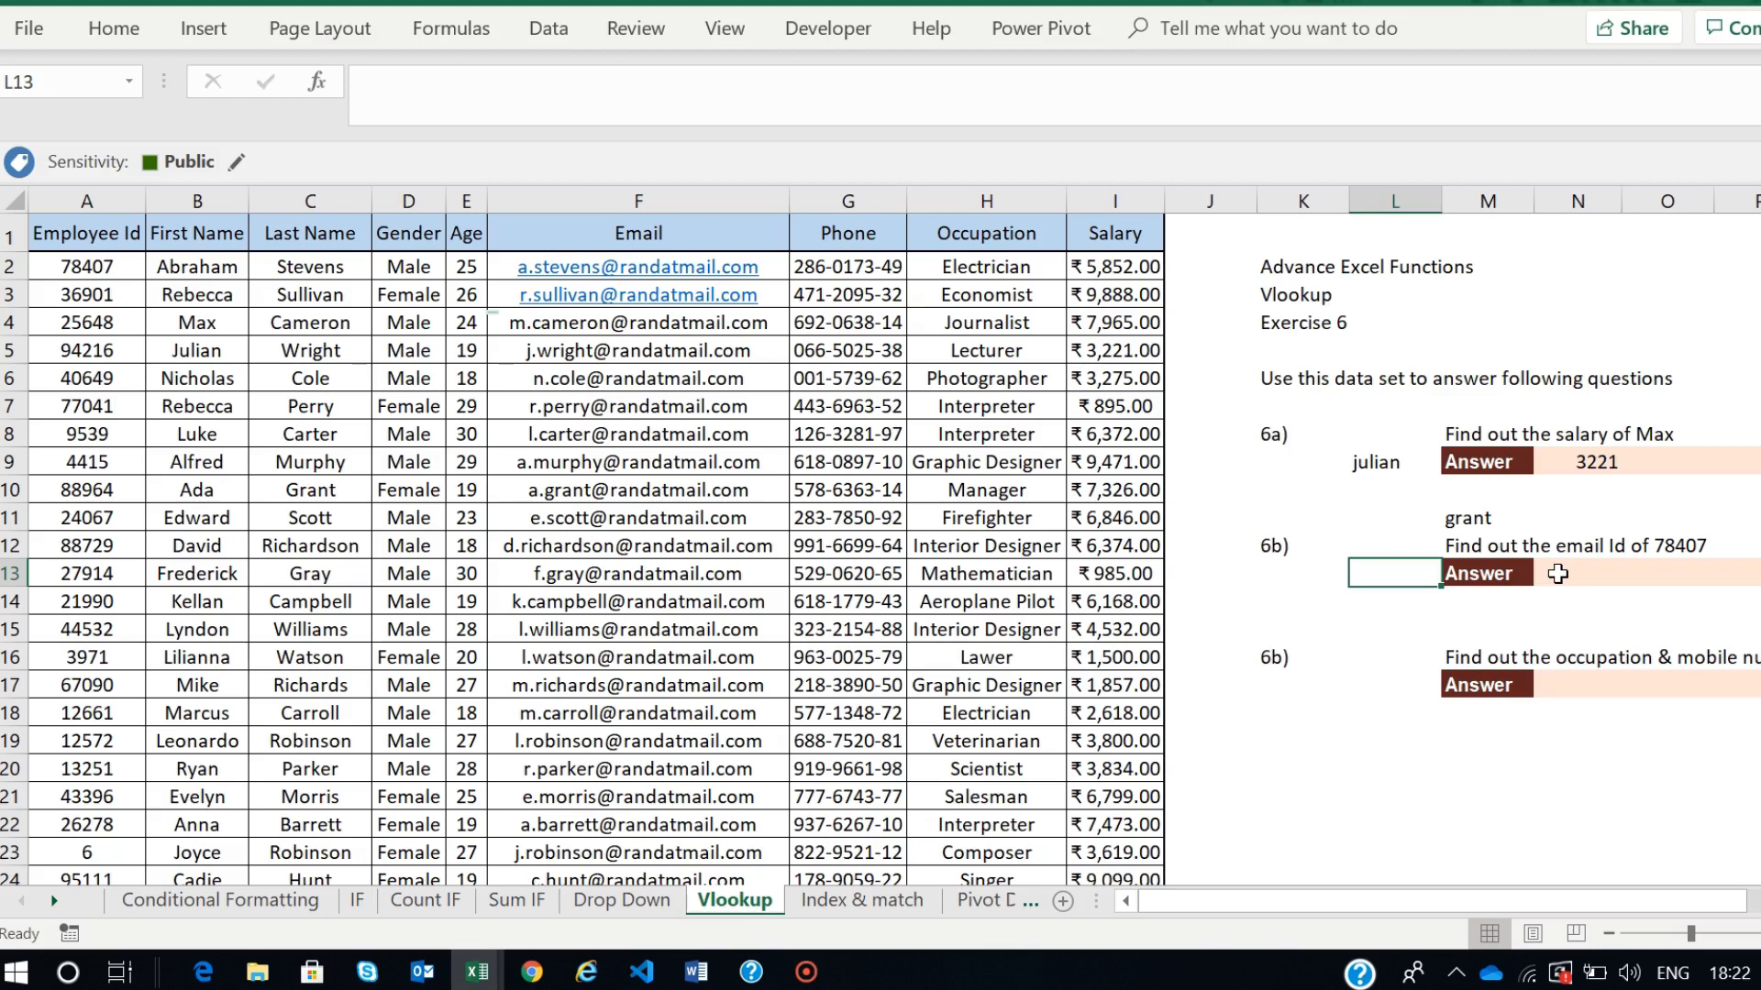
scroll(1558, 573, "right", 1)
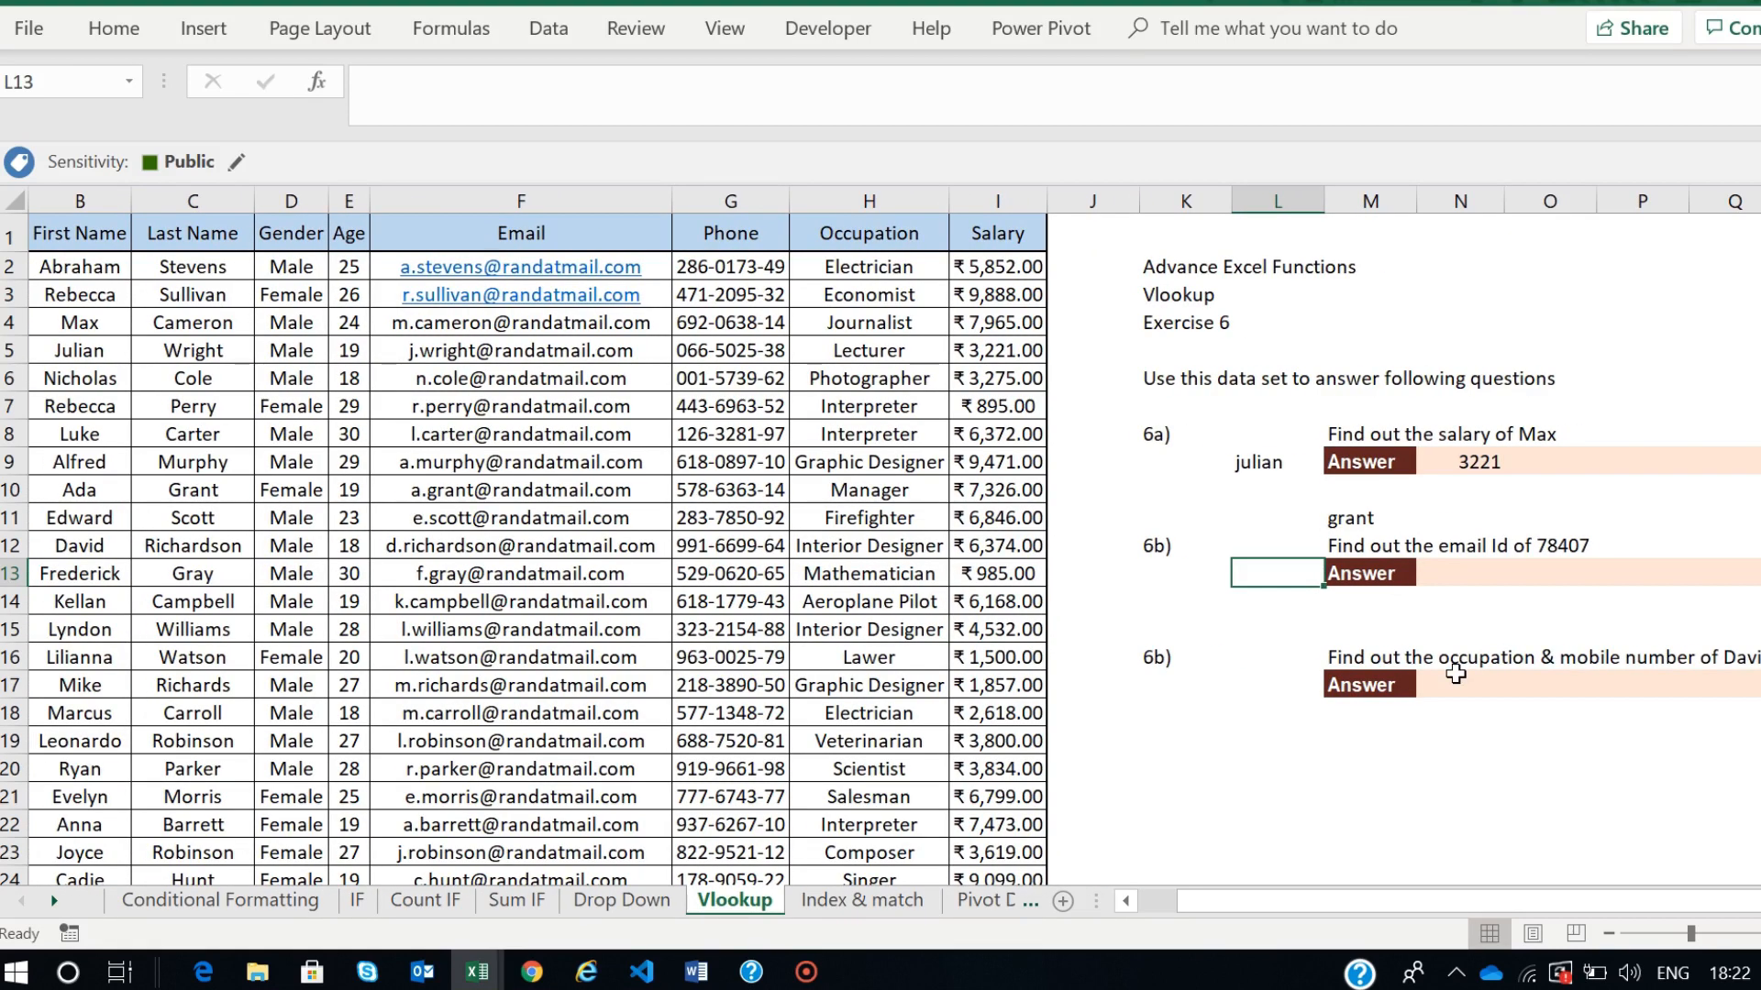
left_click(1433, 688)
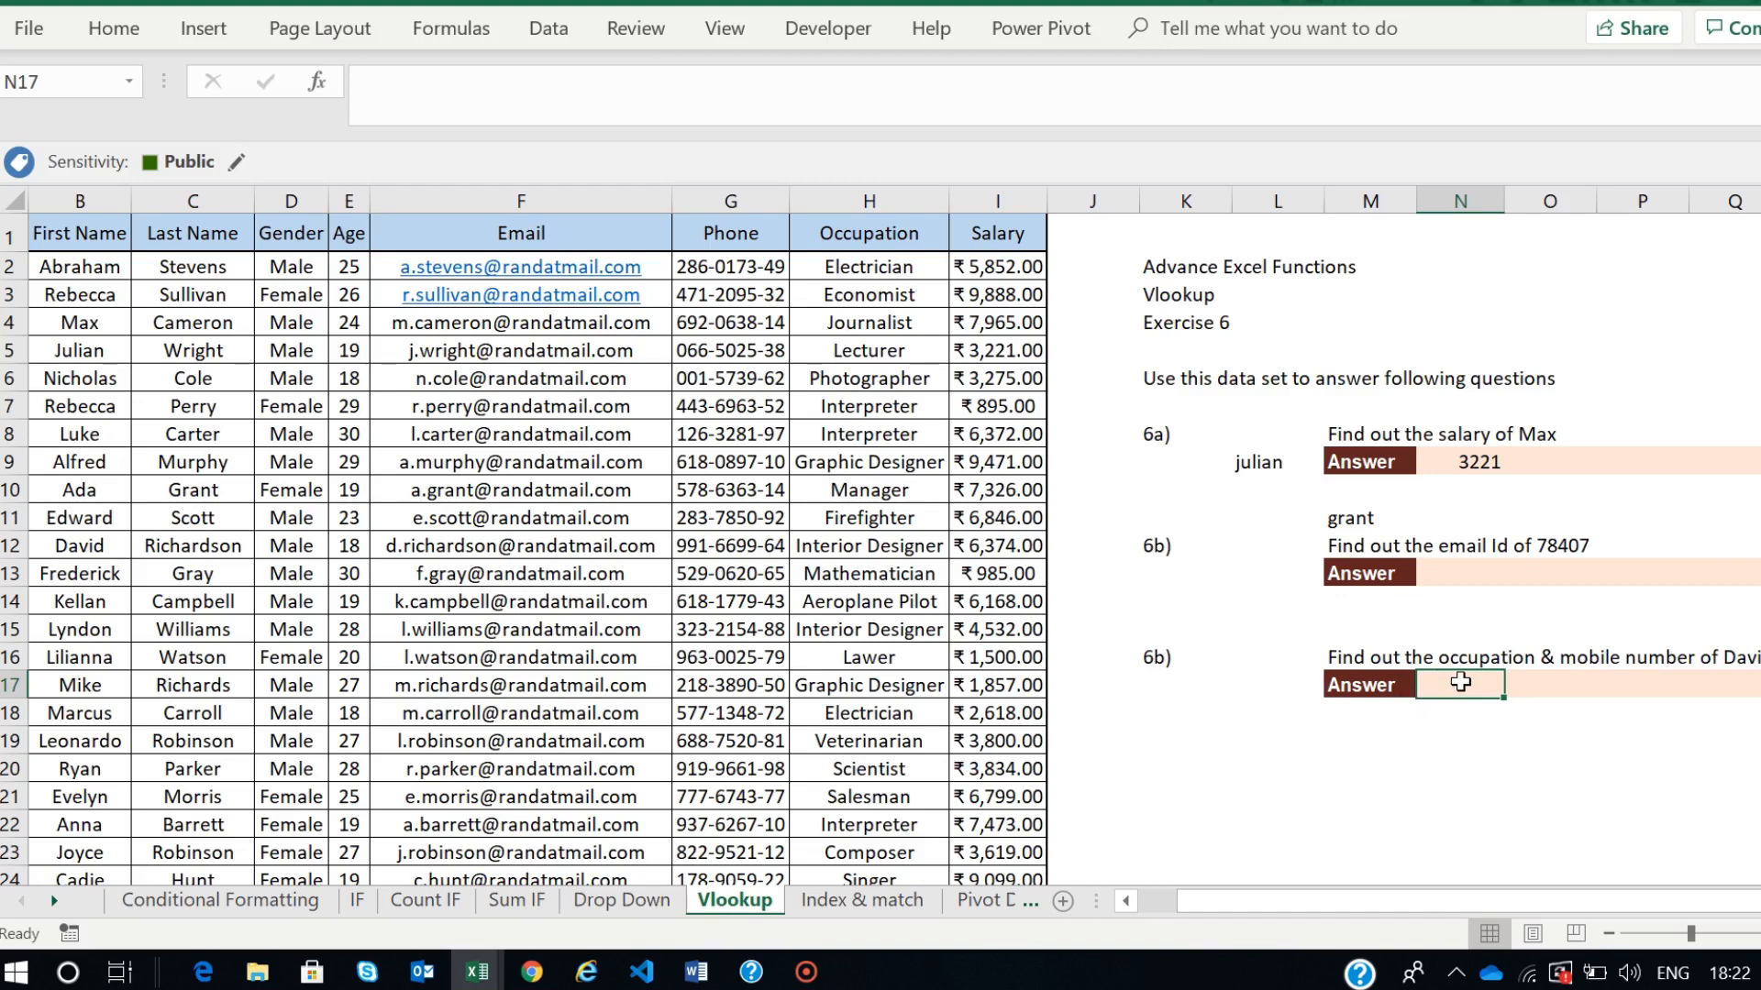
left_click(1362, 712)
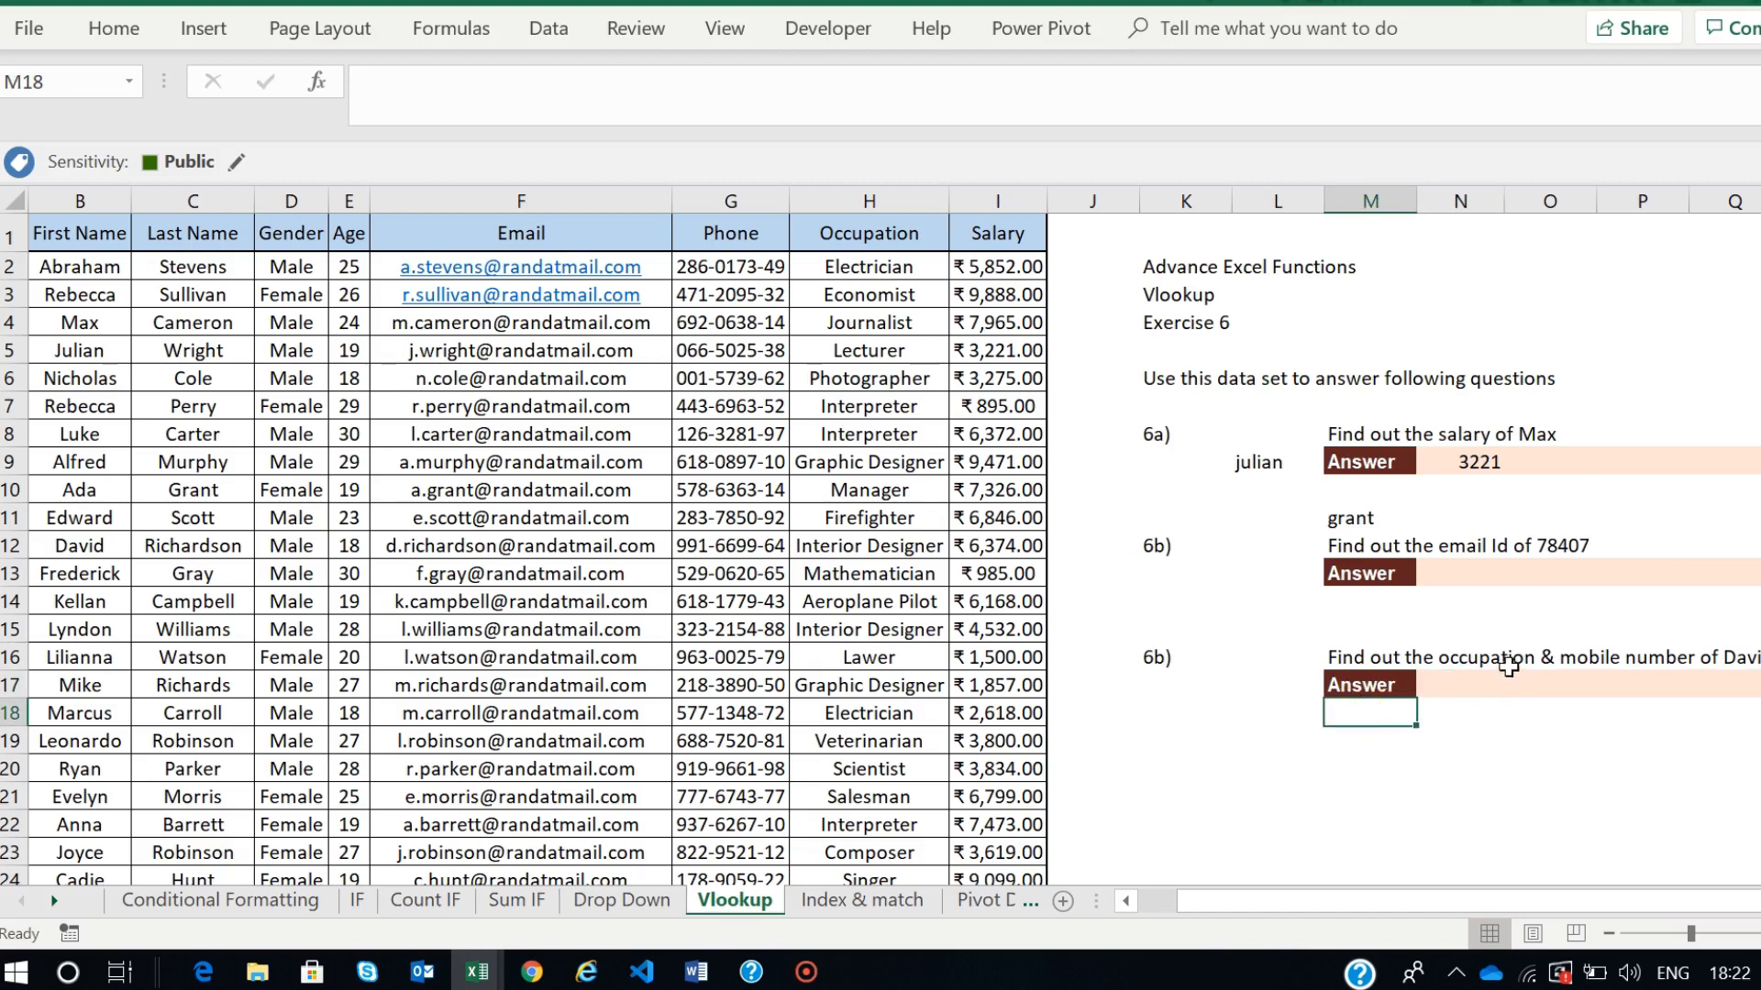
scroll(815, 662, "left", 2)
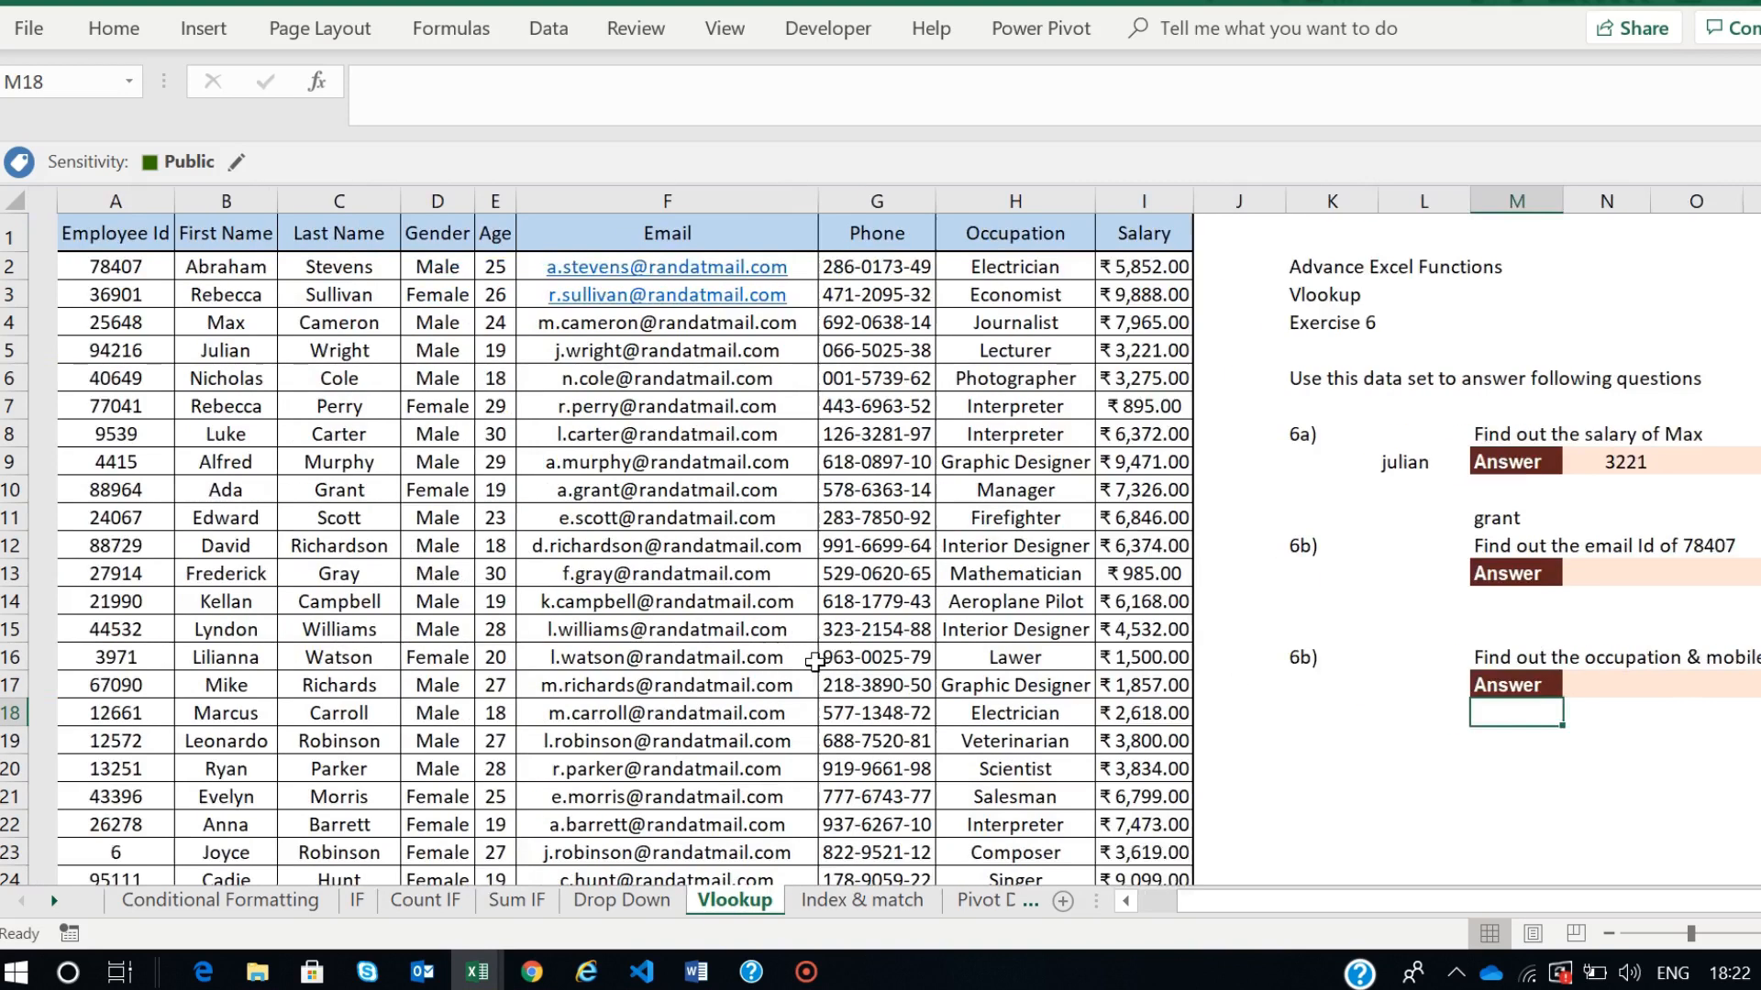
scroll(815, 662, "right", 1)
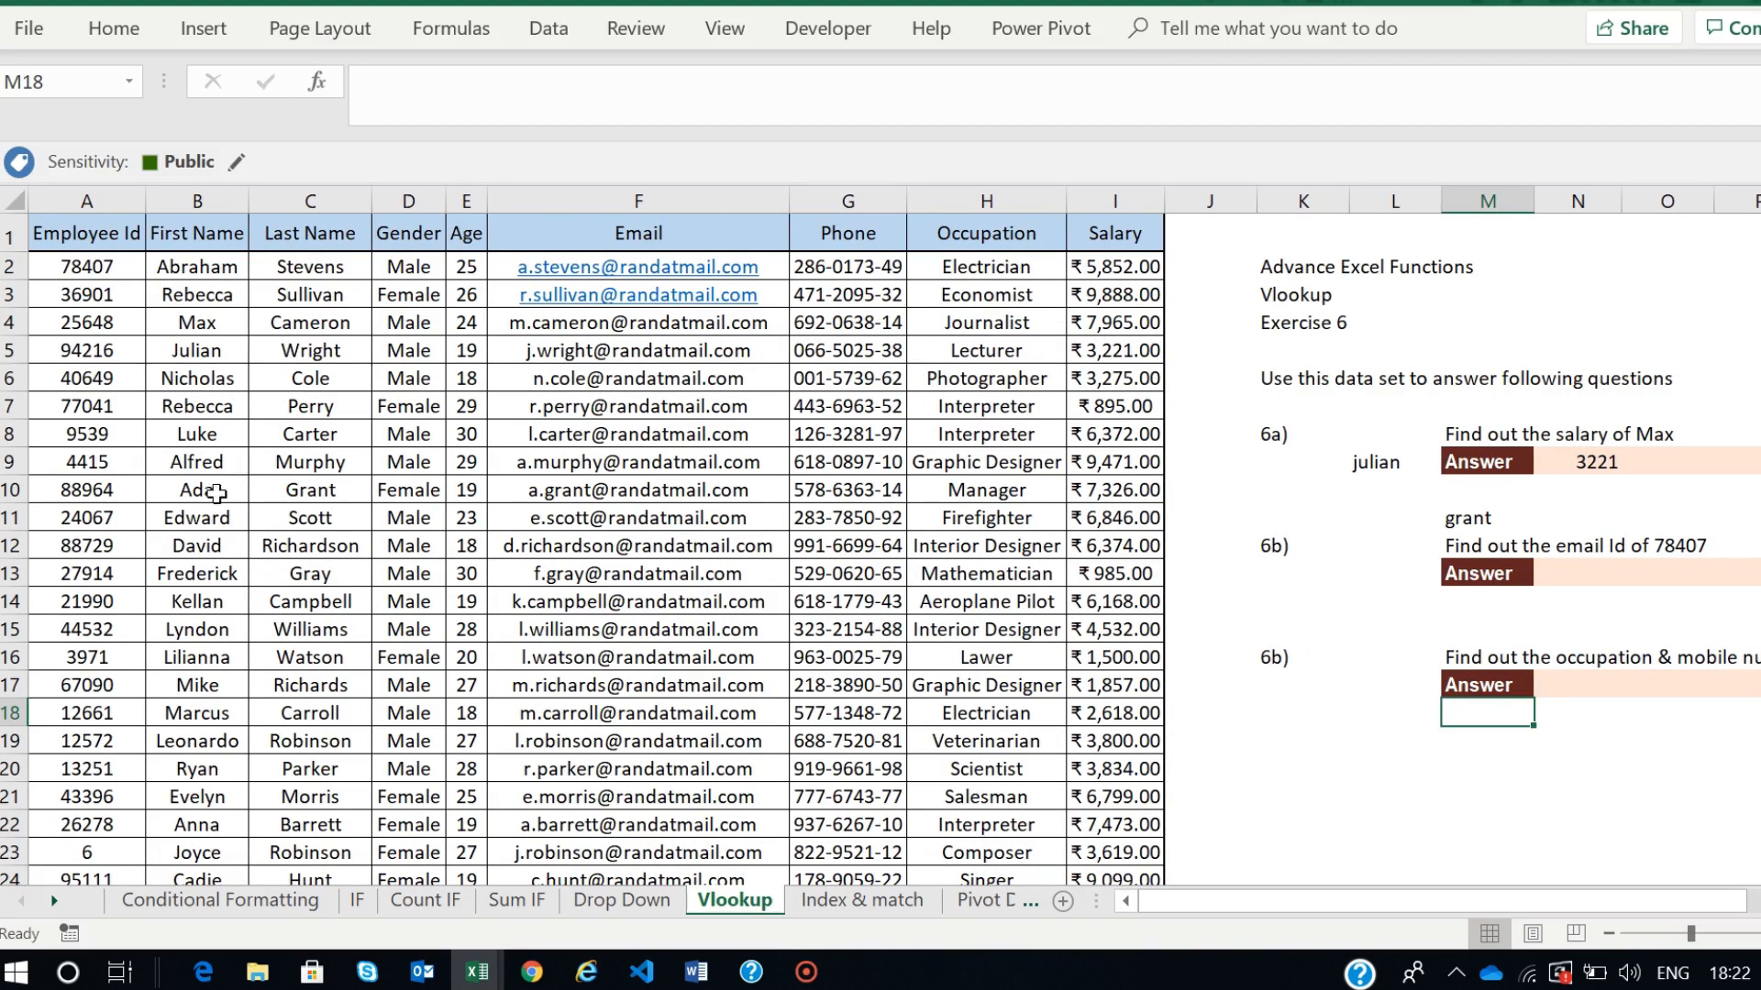
left_click(201, 547)
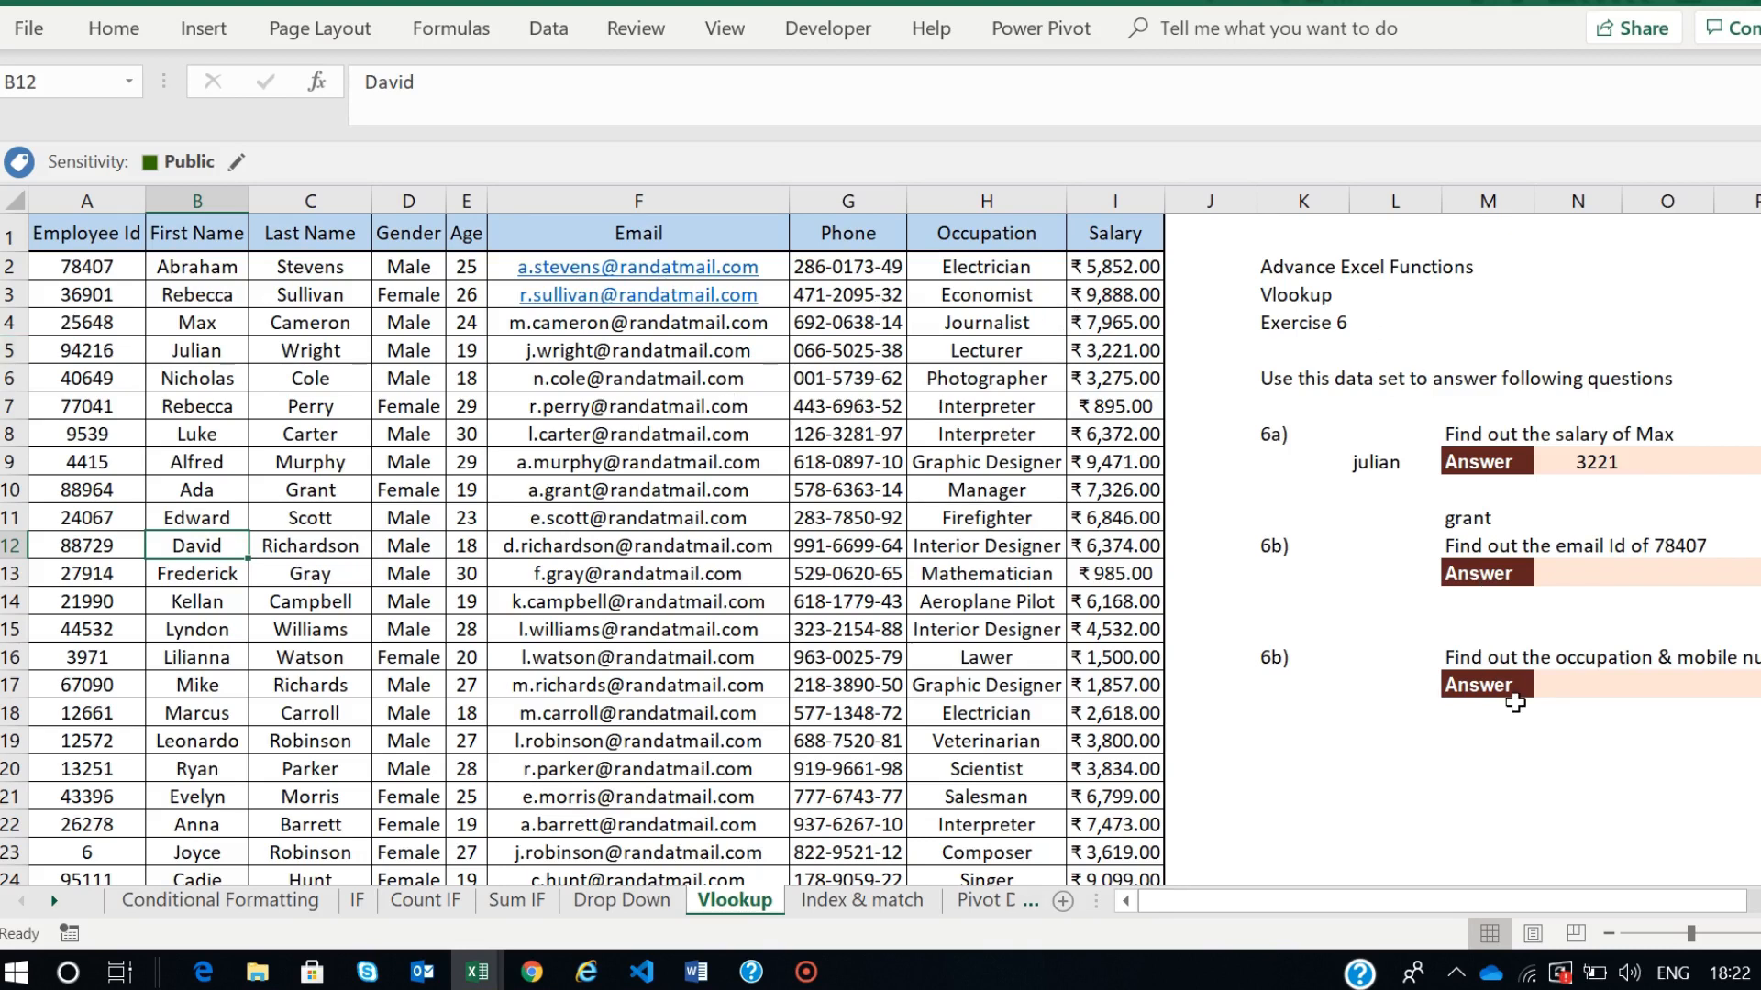
scroll(1467, 693, "right", 1)
left_click(1387, 712)
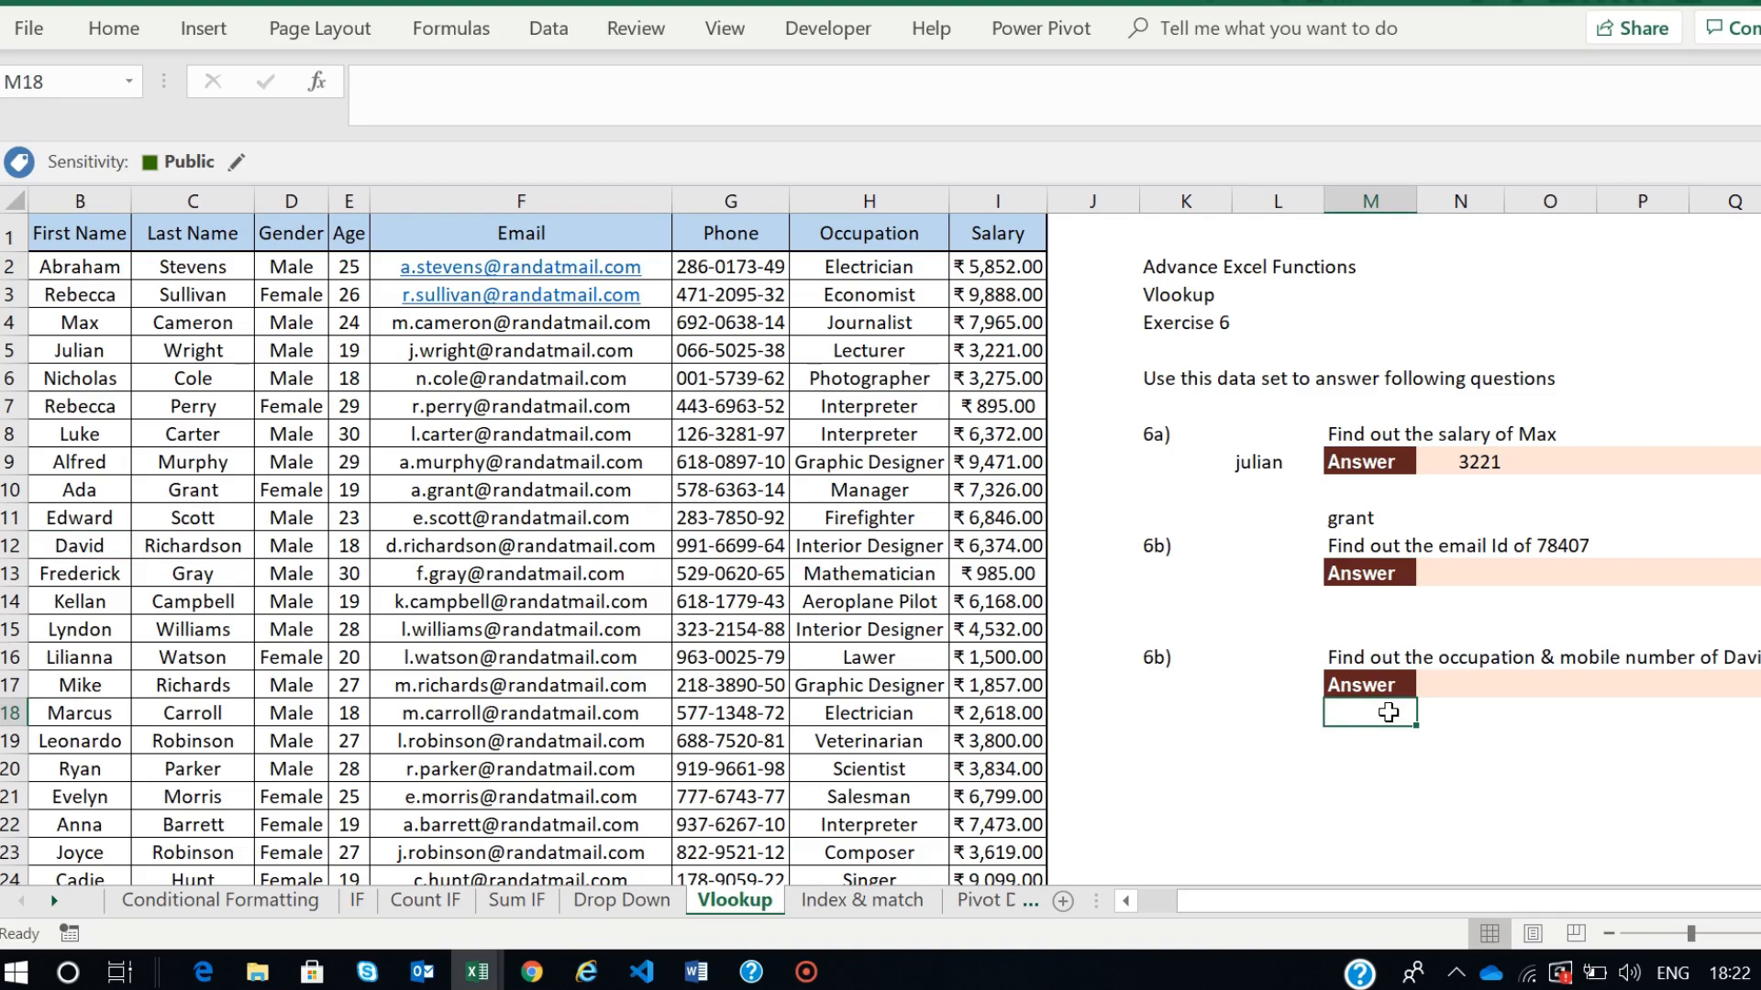
- Type the labels Occupation in M18 and Mobile No in M19
type("Occupation")
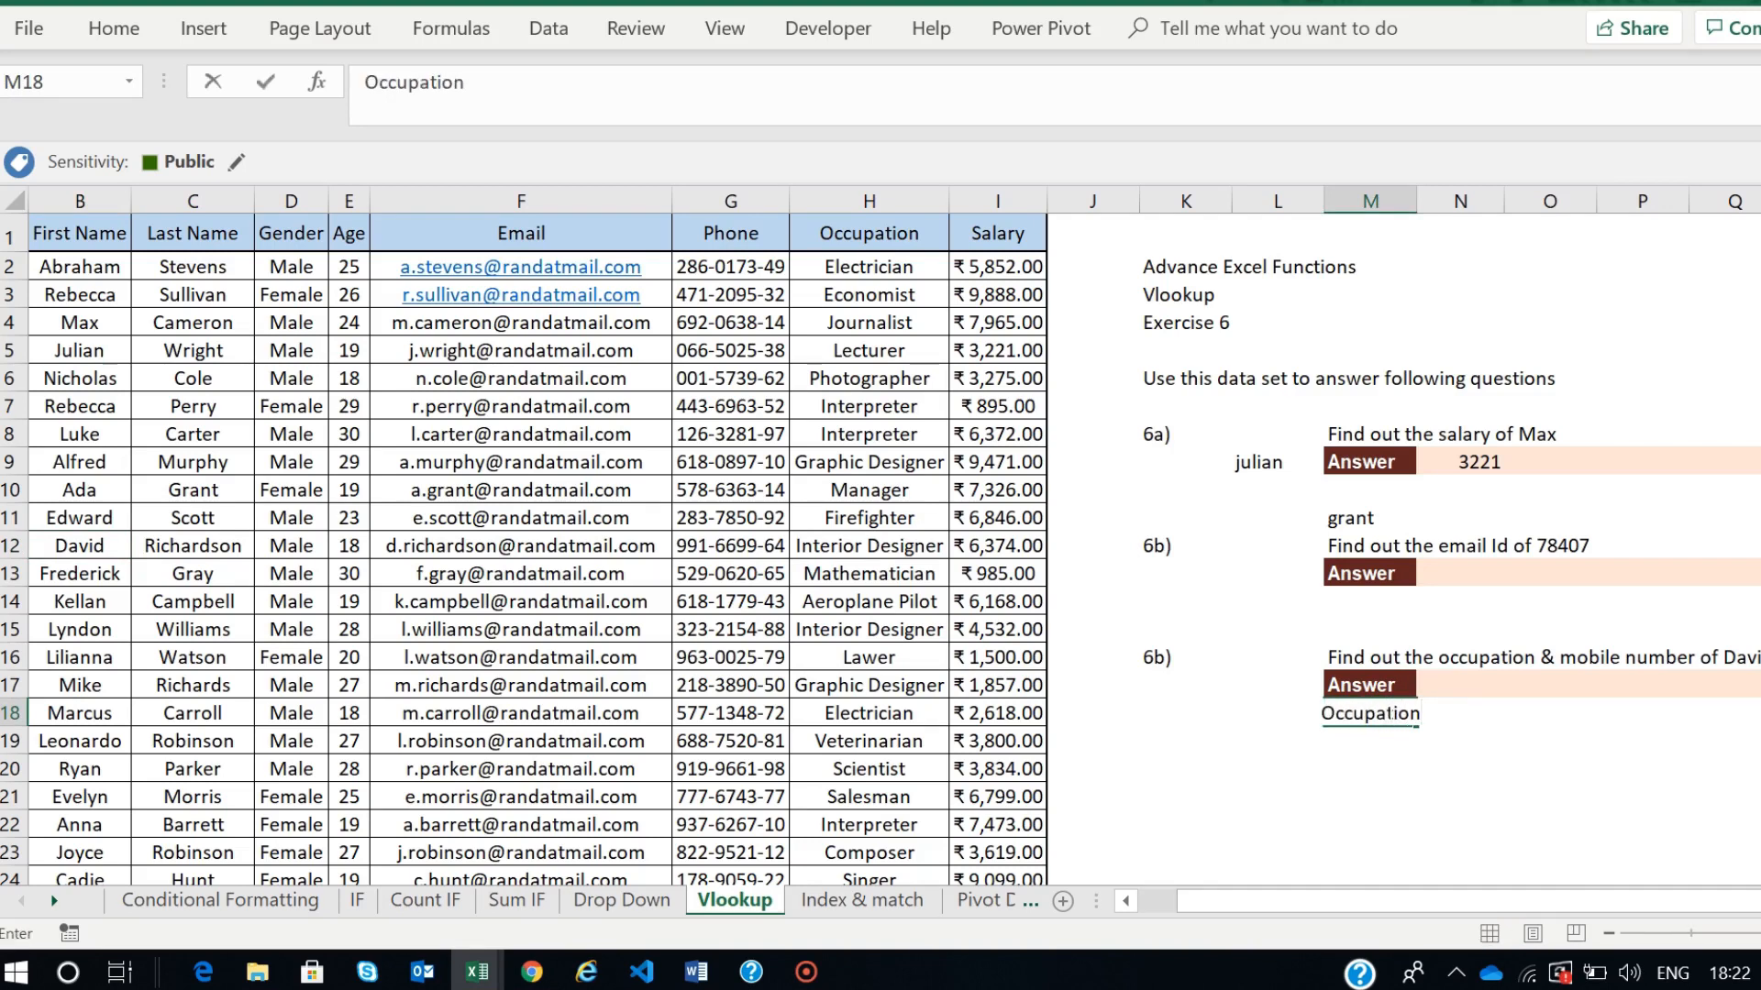
key("Return")
type("N")
type("Mob")
type("ile No")
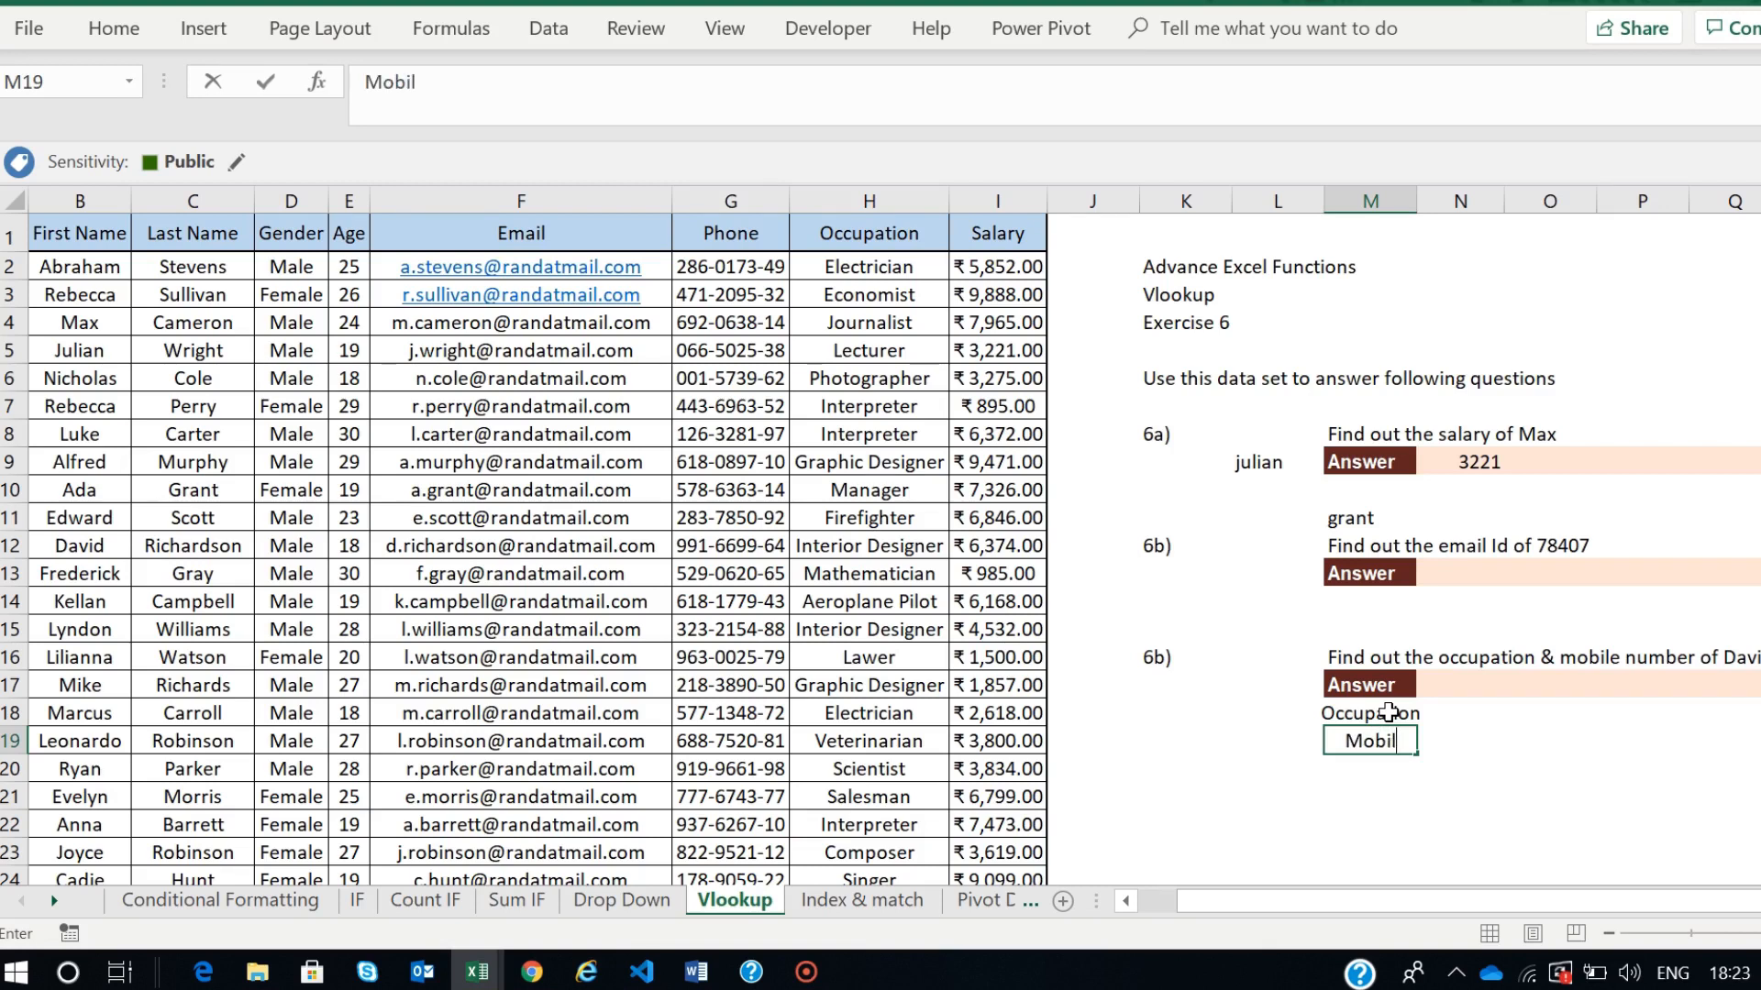
- Enter =VLOOKUP(N17,A1:I201,8,0) in N18, selecting the range with Ctrl+Shift+arrows
left_click(1456, 715)
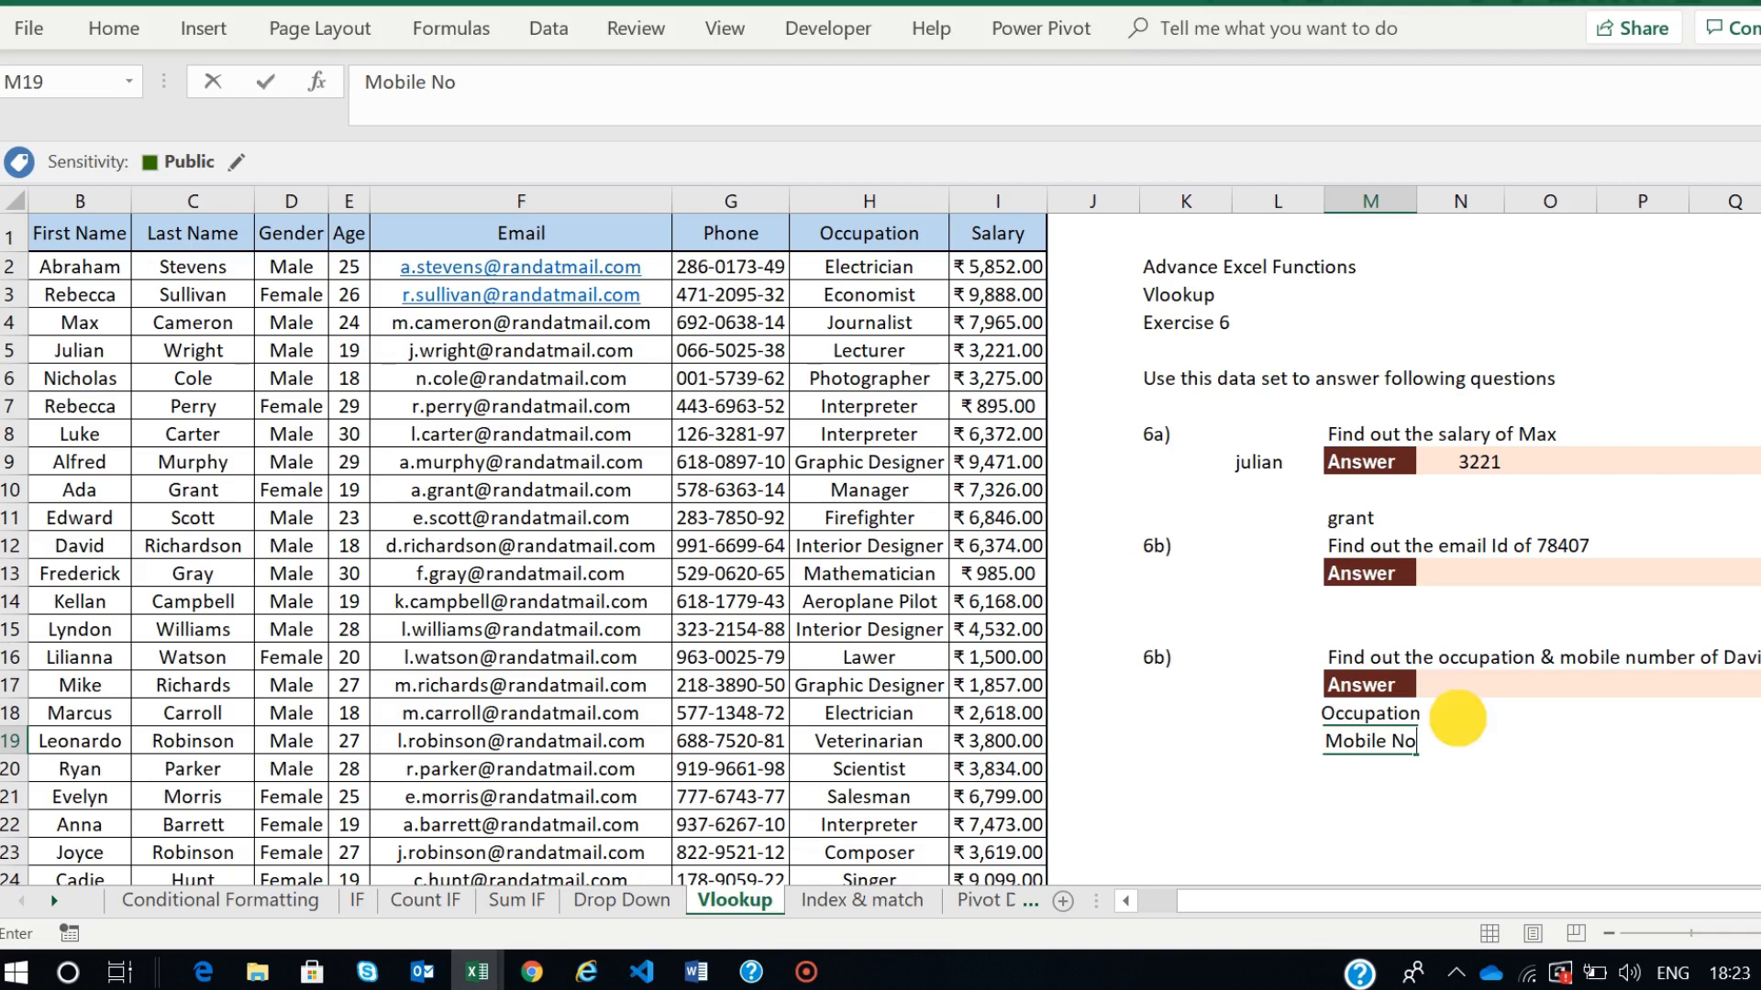
type("=")
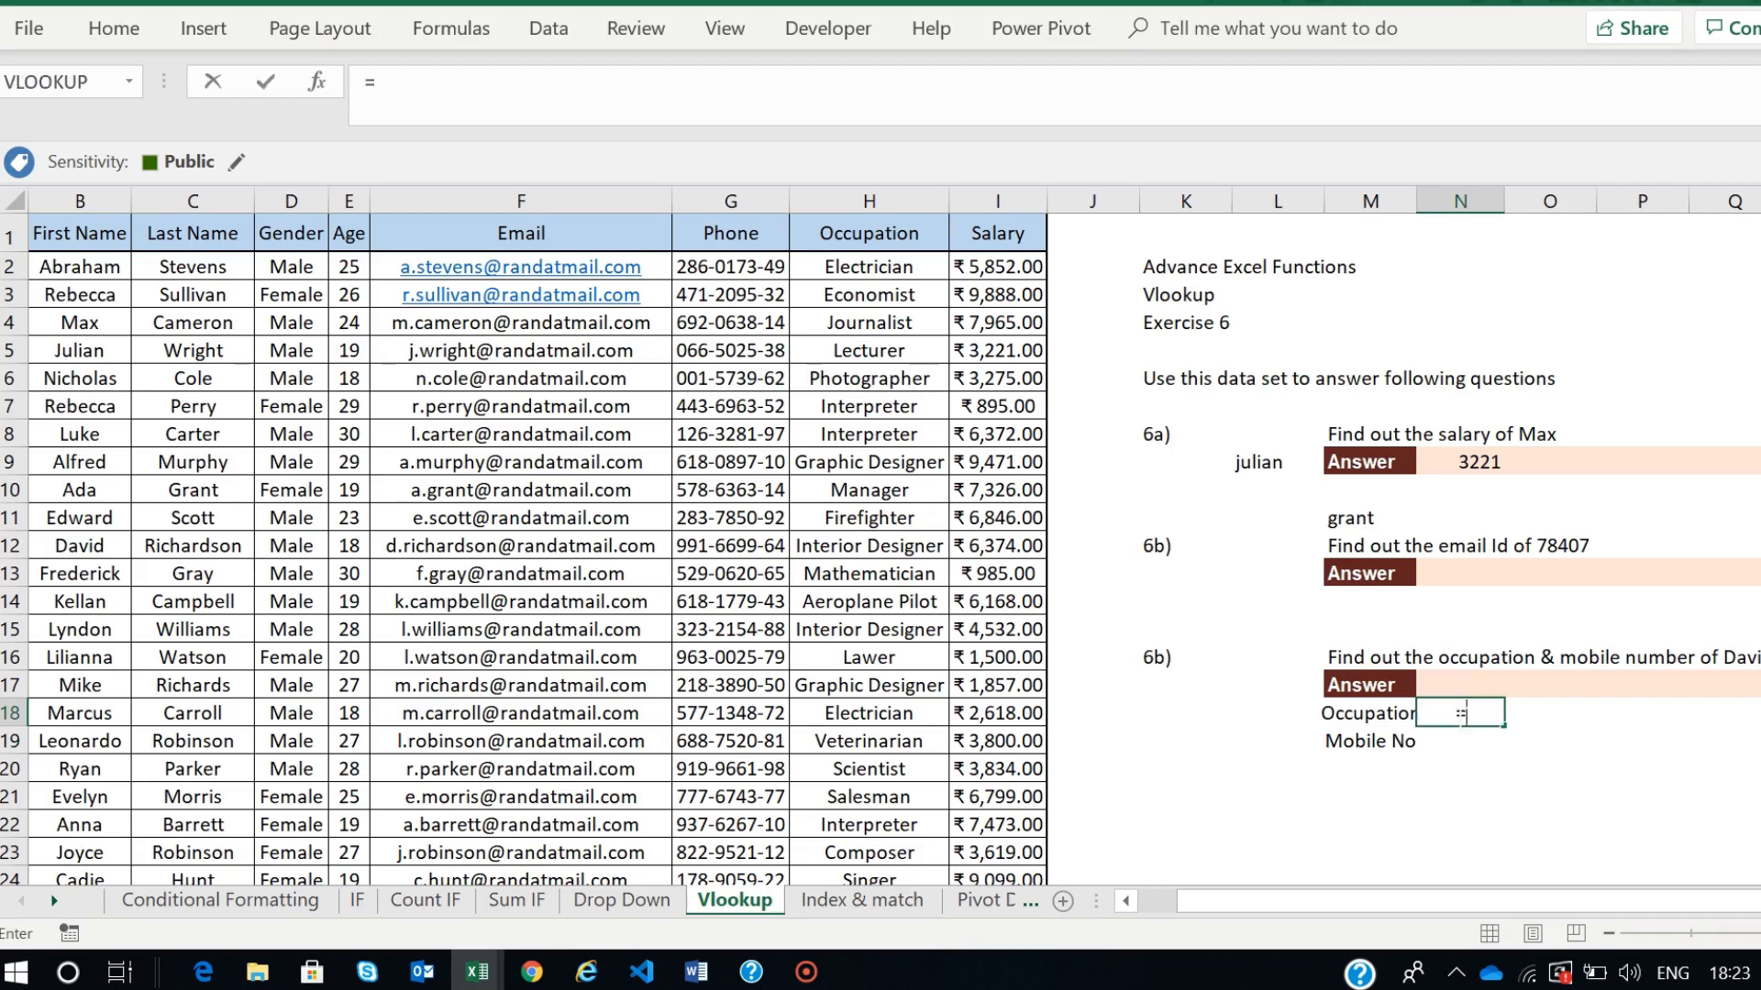
type("vlooku")
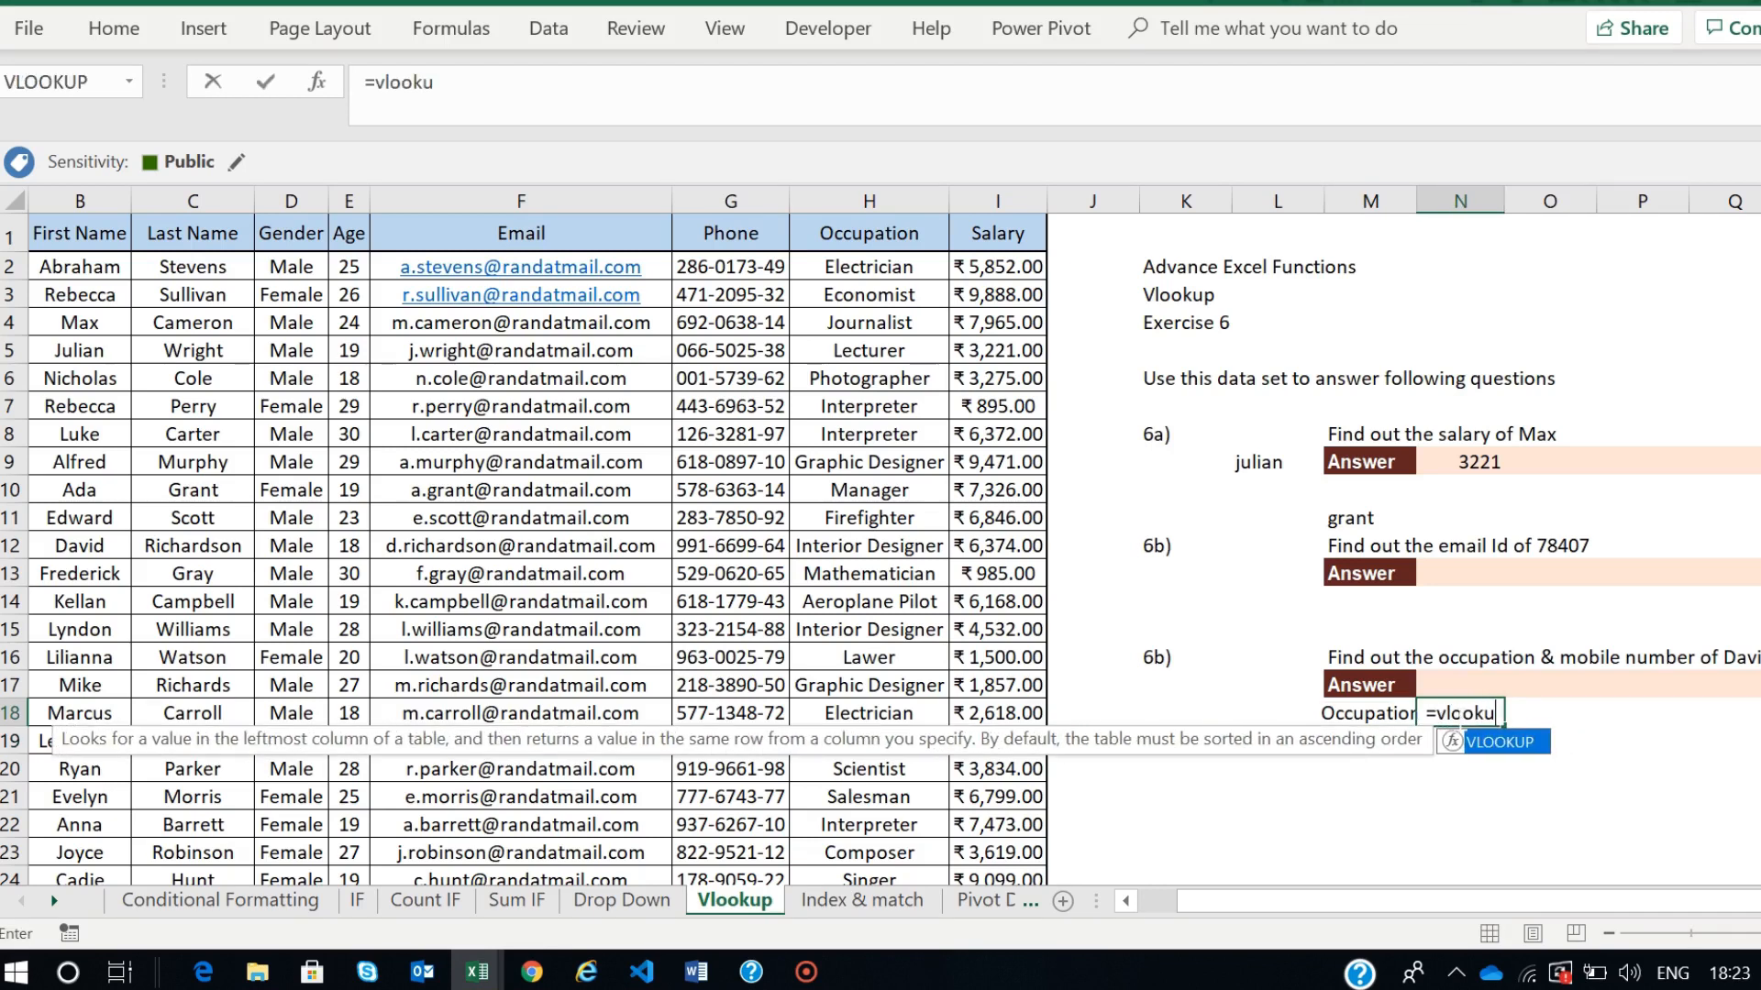
type("p(")
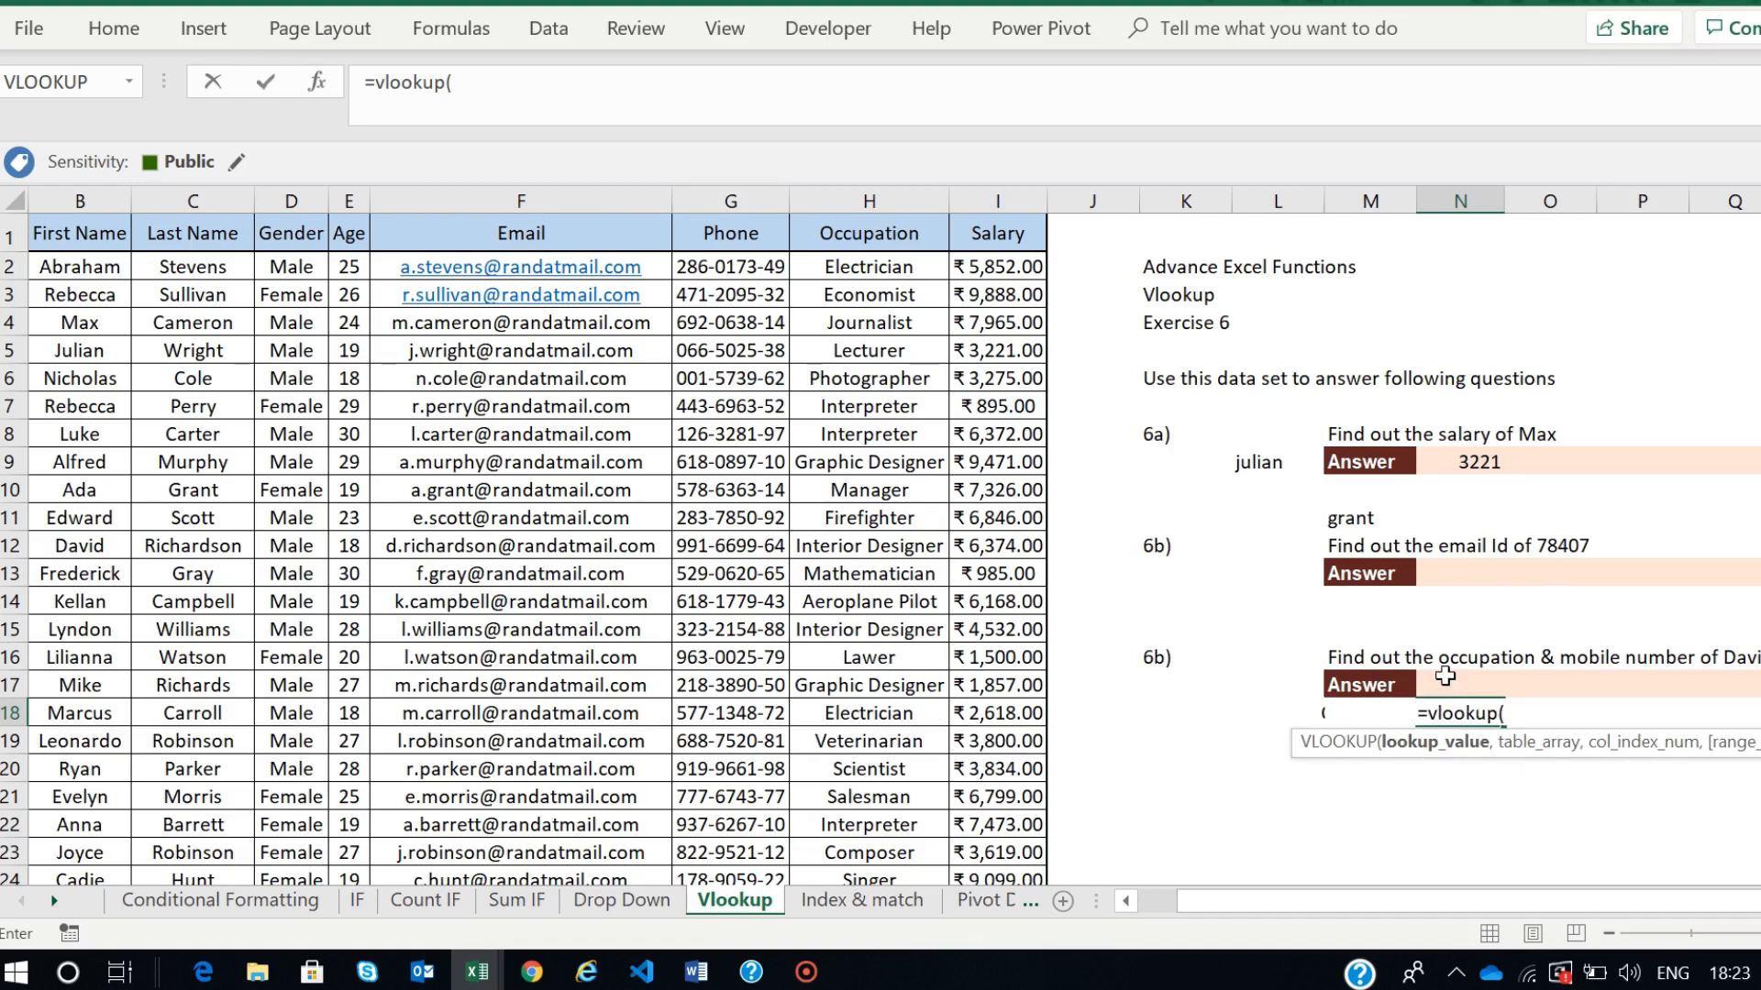
left_click(1445, 675)
type(",")
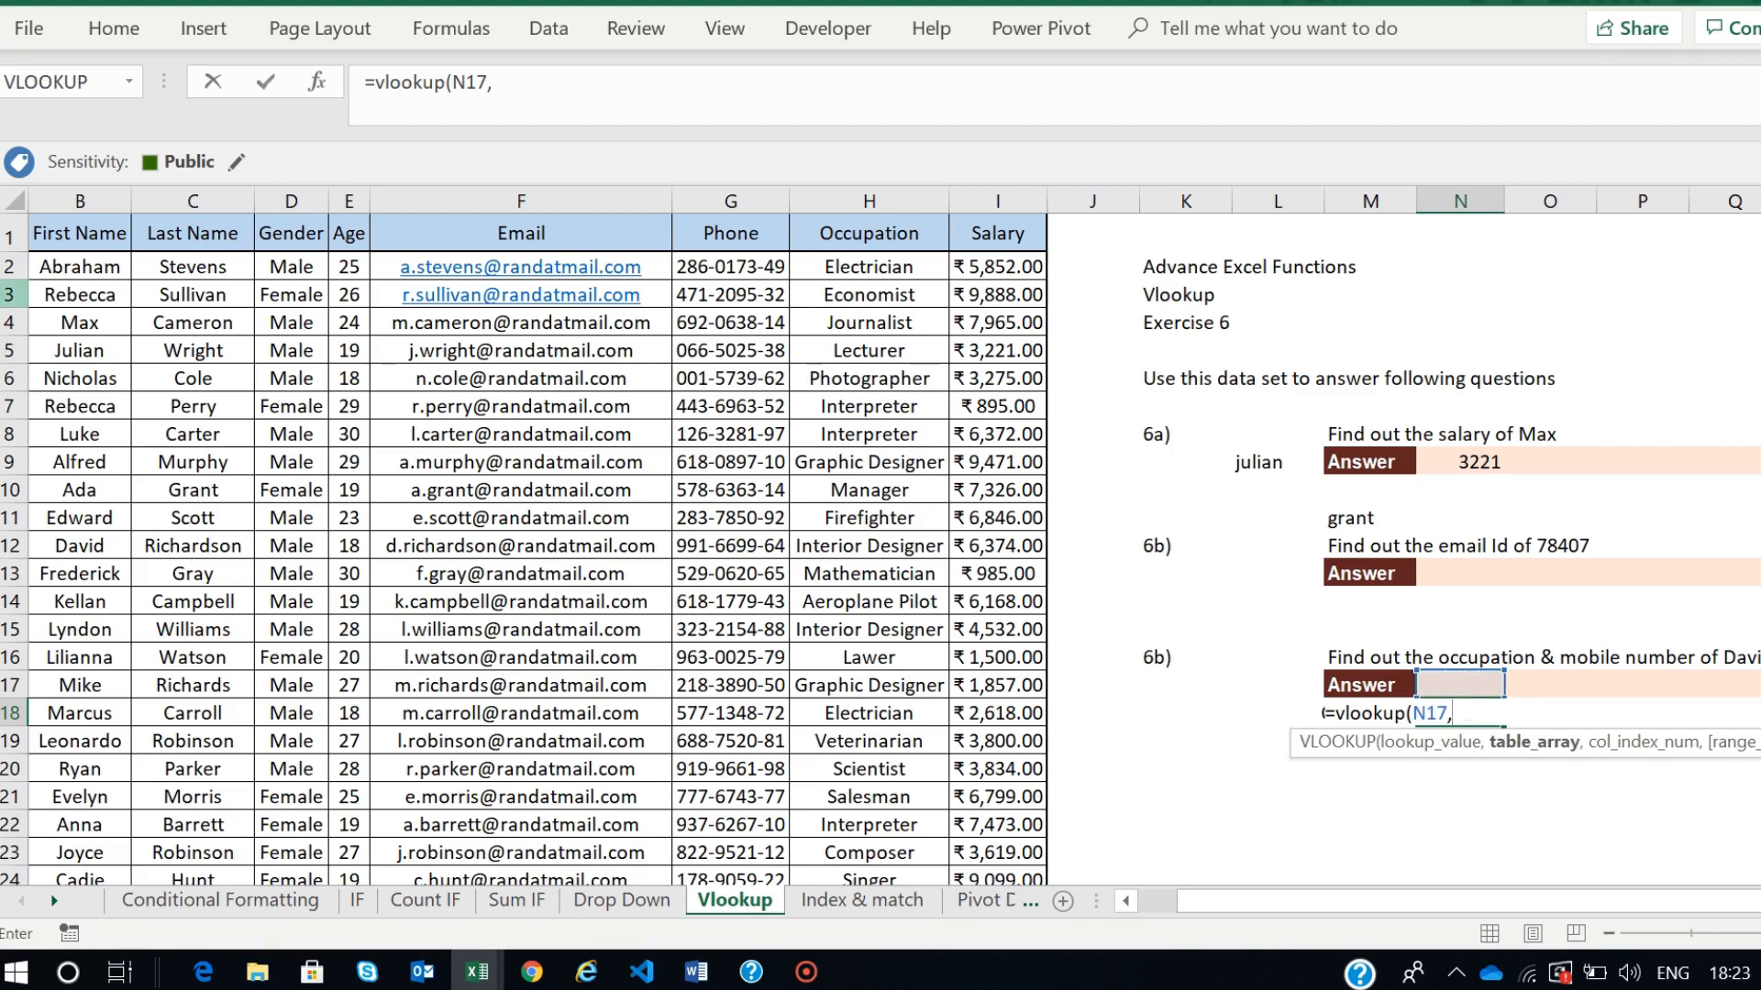
scroll(73, 247, "left", 1)
left_click(67, 240)
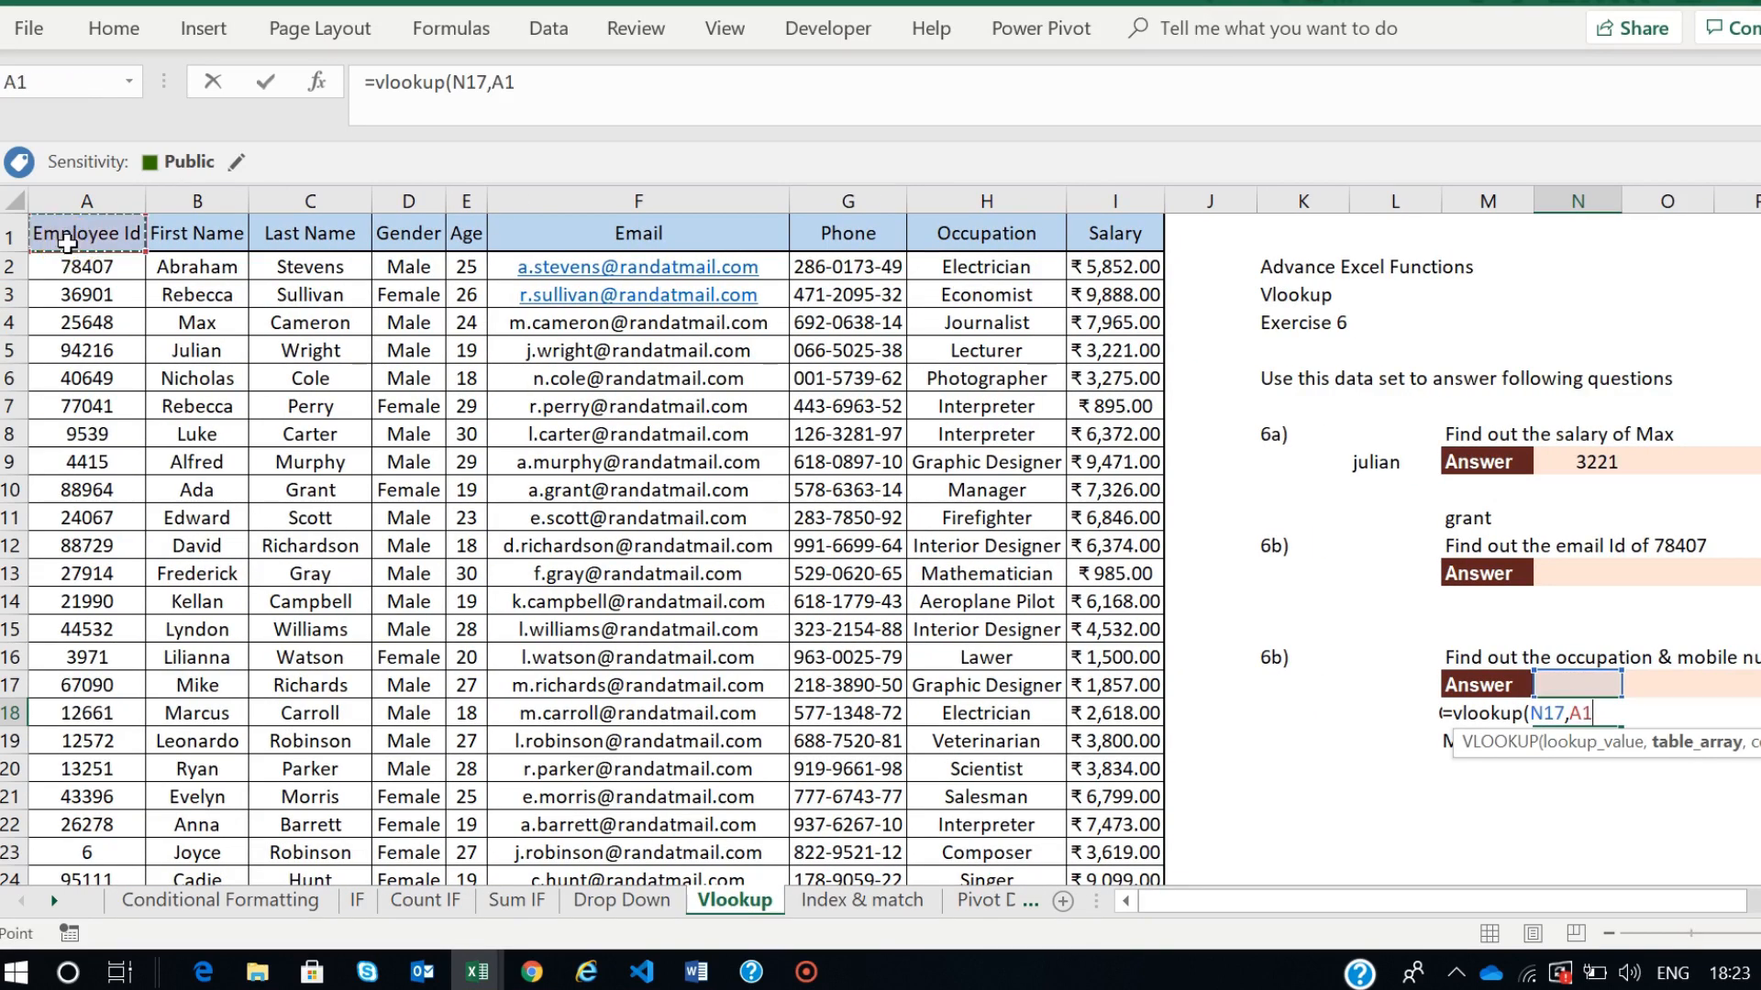
key("ctrl+shift+Down")
key("ctrl+shift+Right")
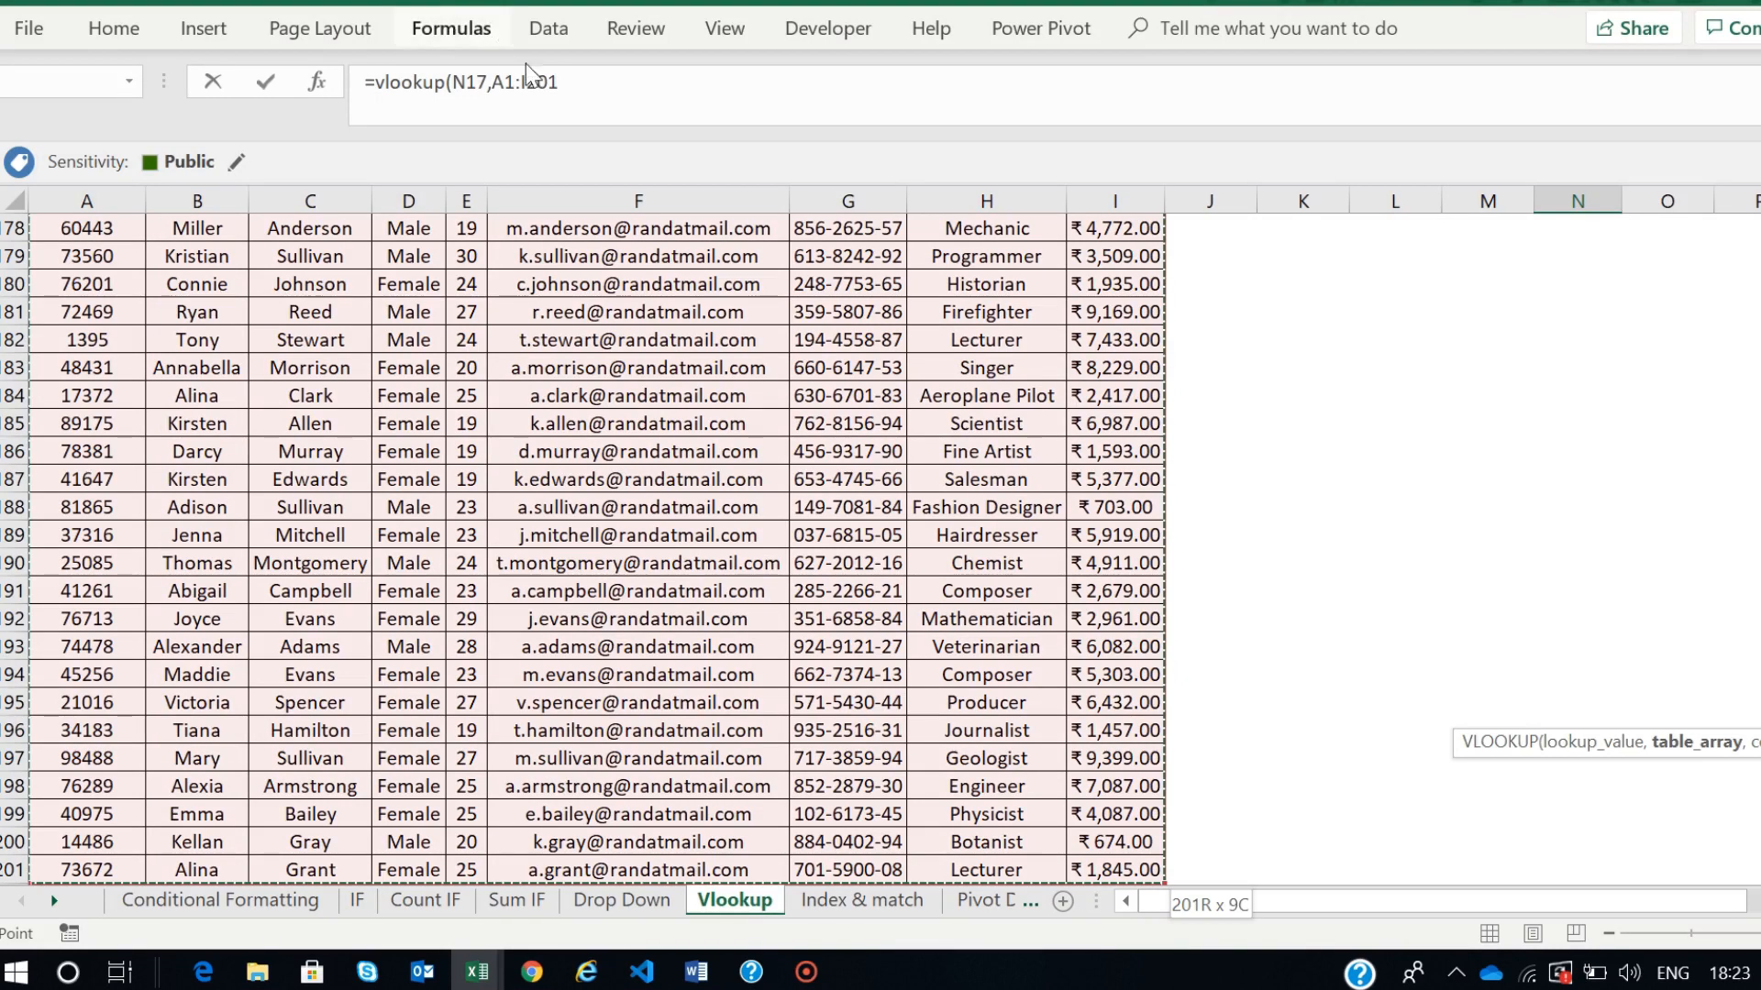
left_click(584, 95)
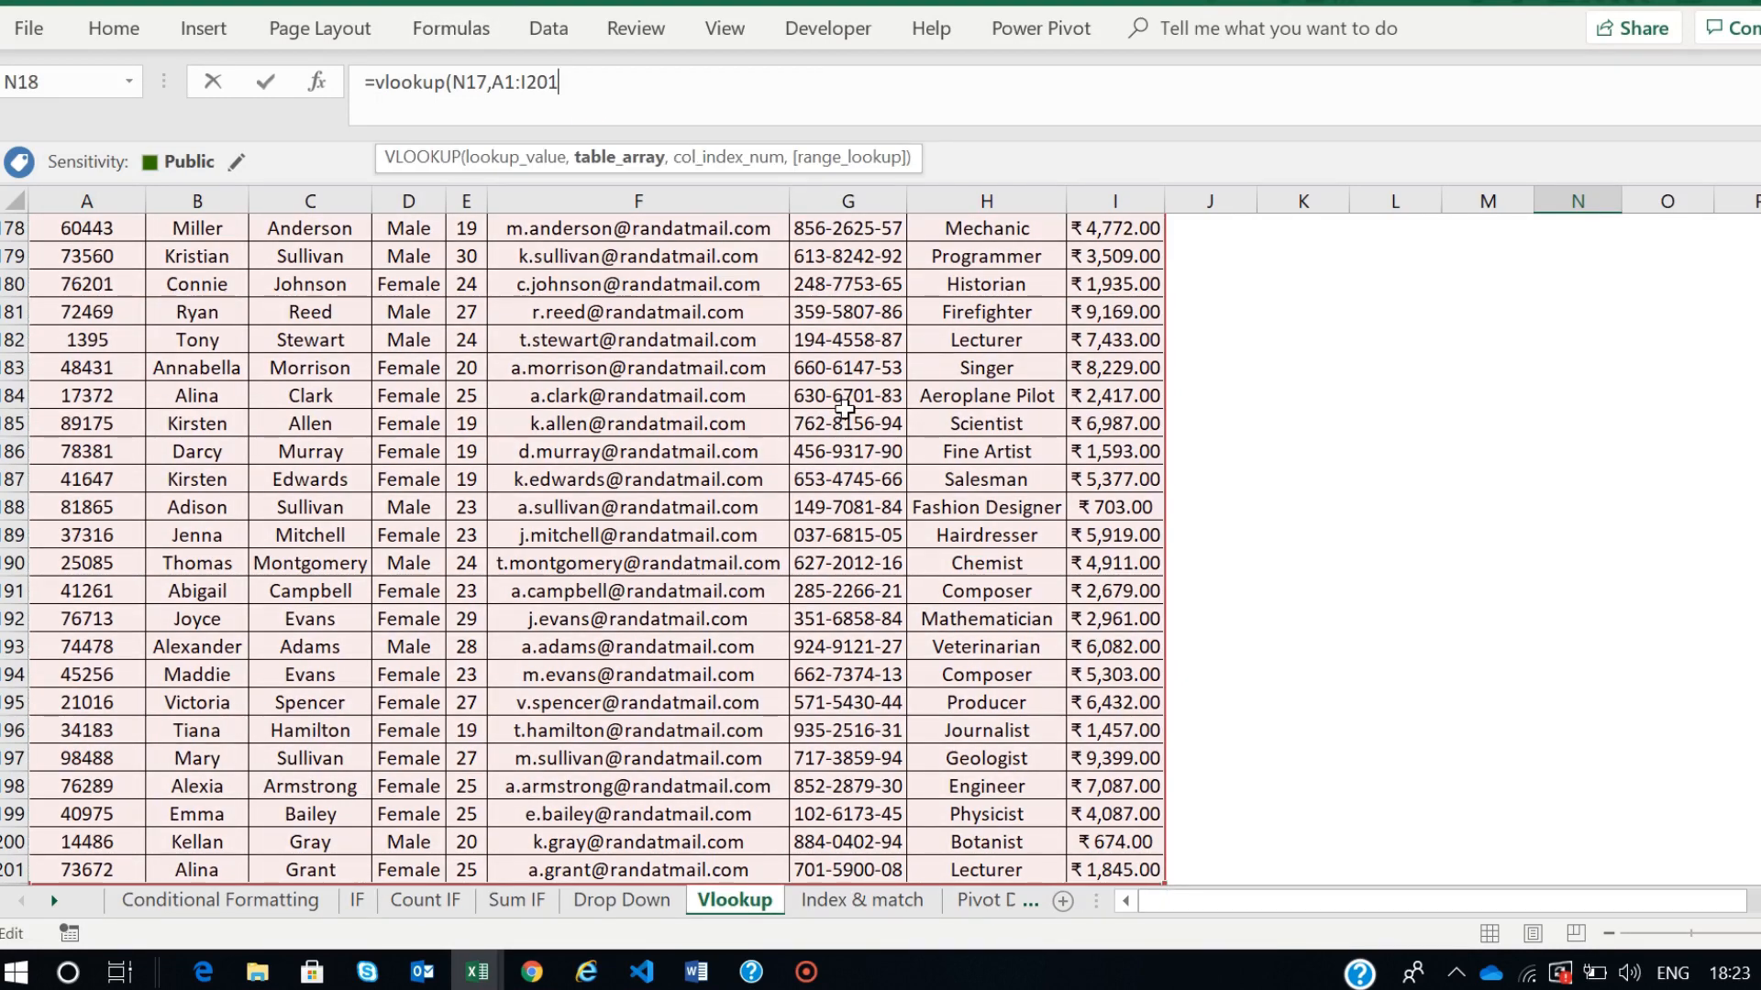
scroll(844, 409, "up", 20)
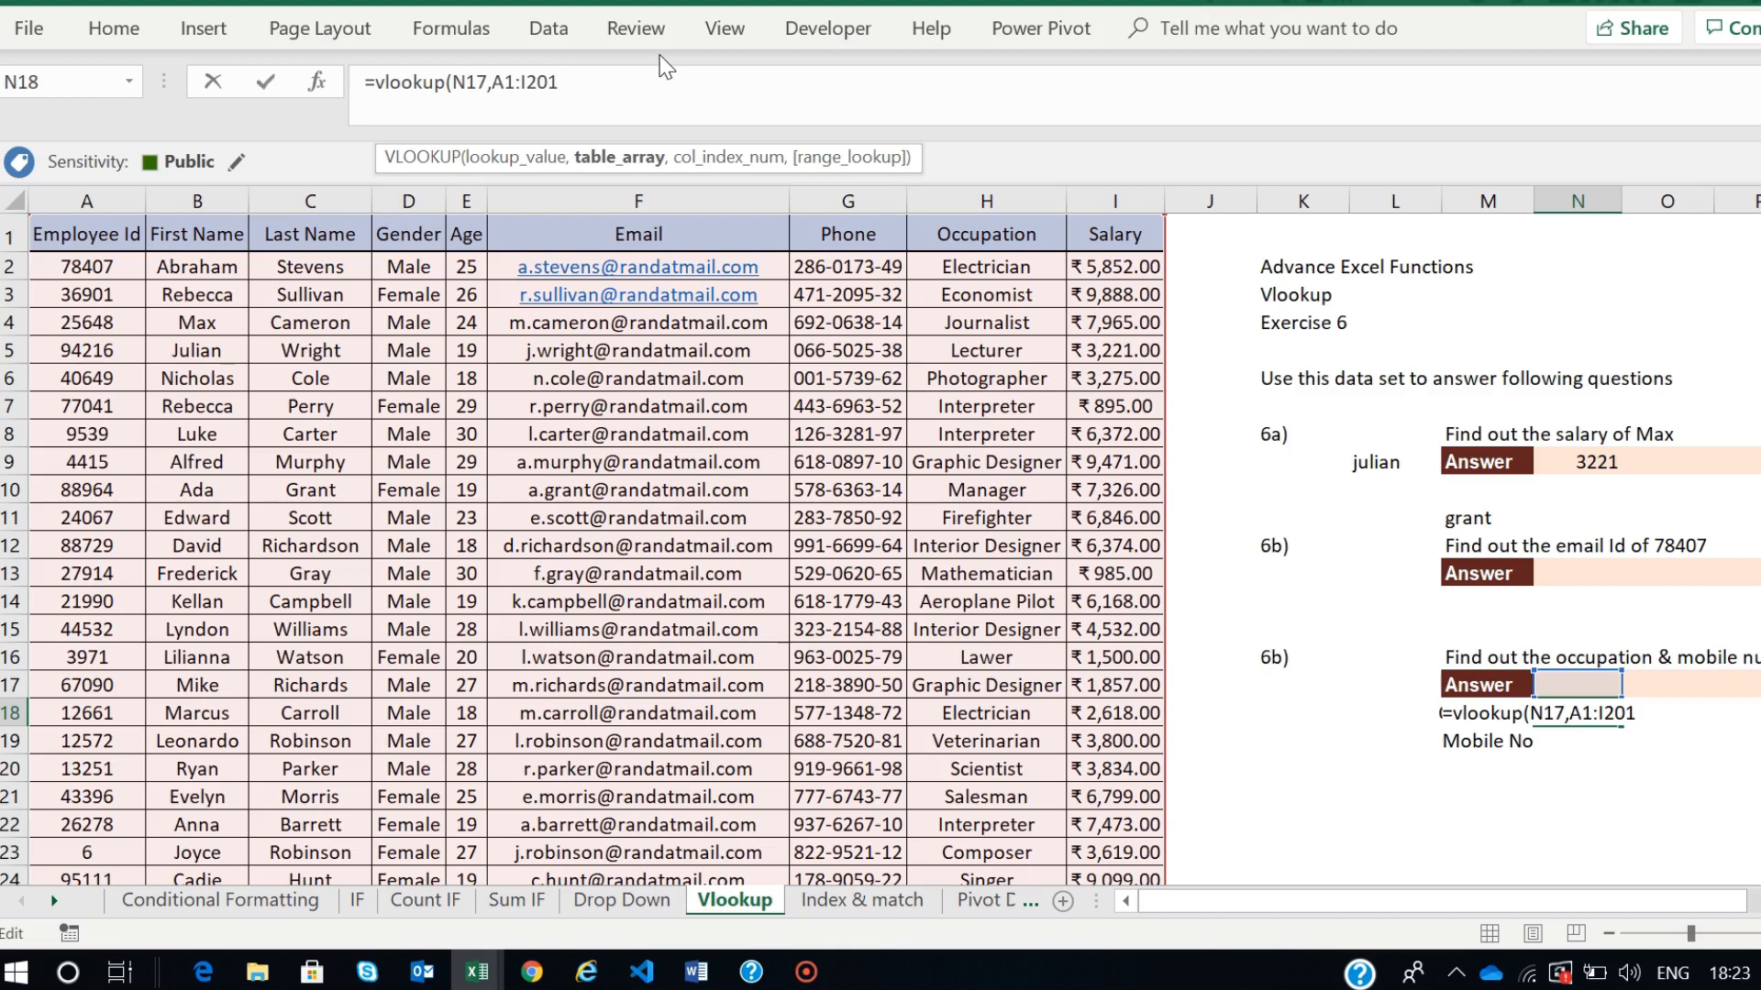
type(",")
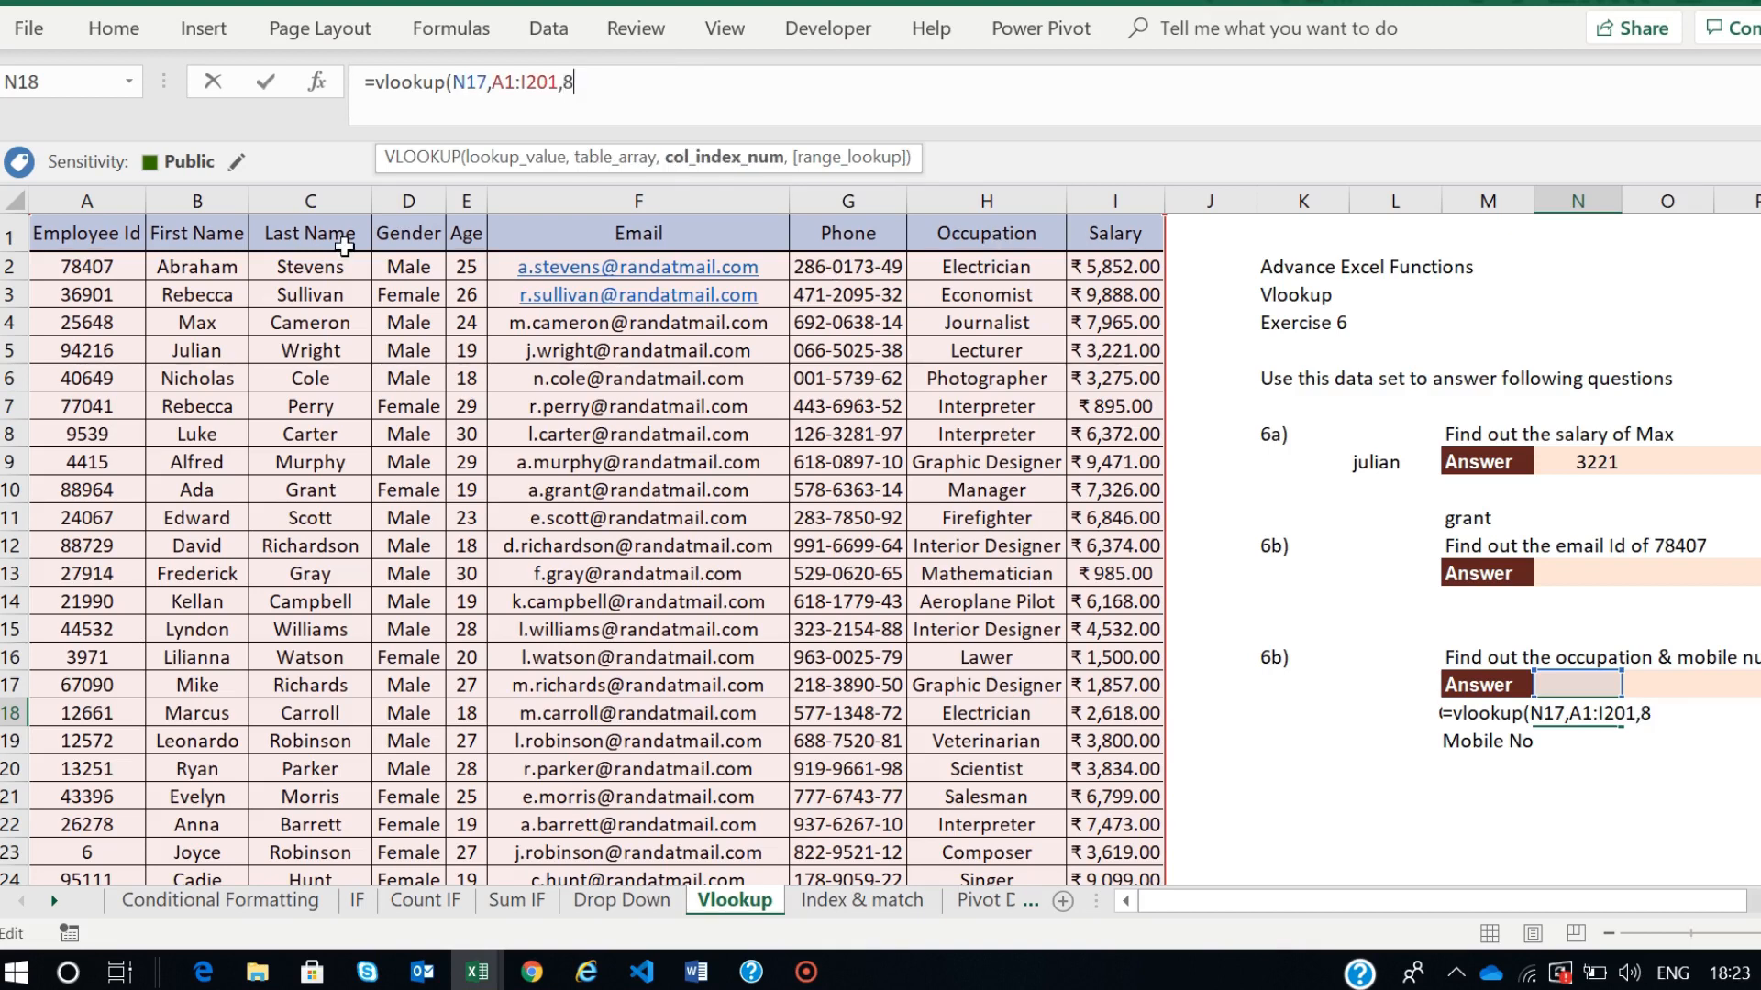
type("8,0)")
key("Return")
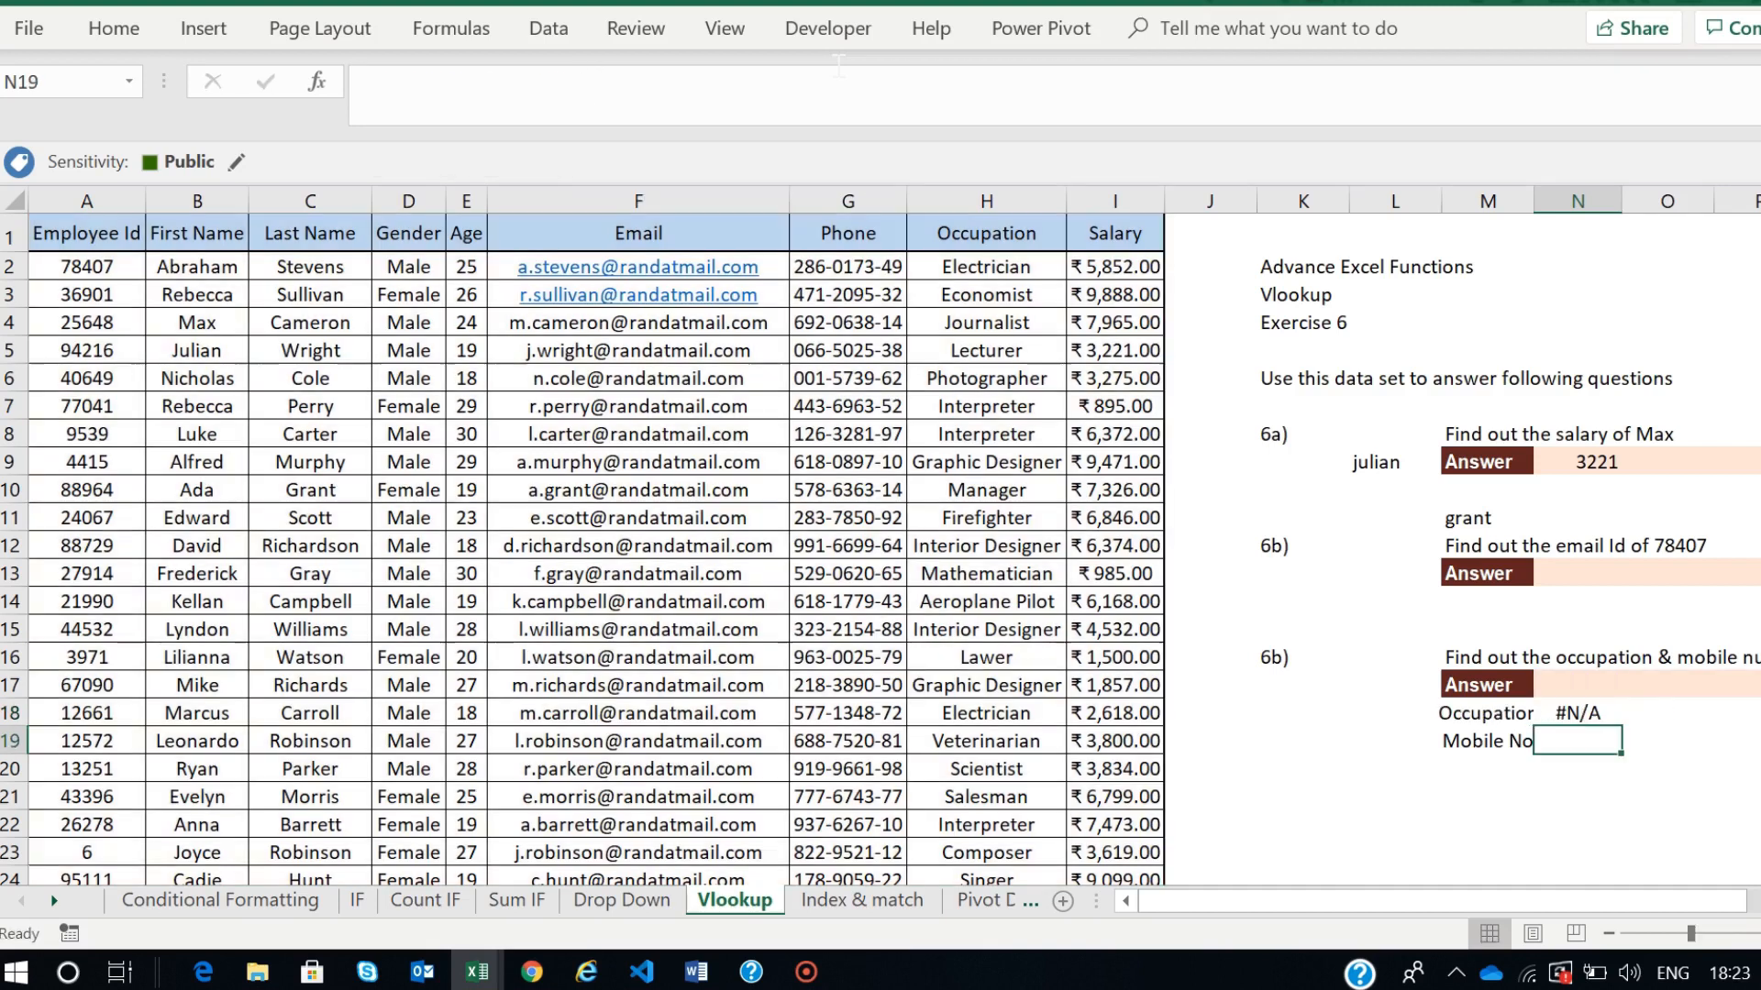
- Enter david as the lookup name in N17
left_click(1564, 684)
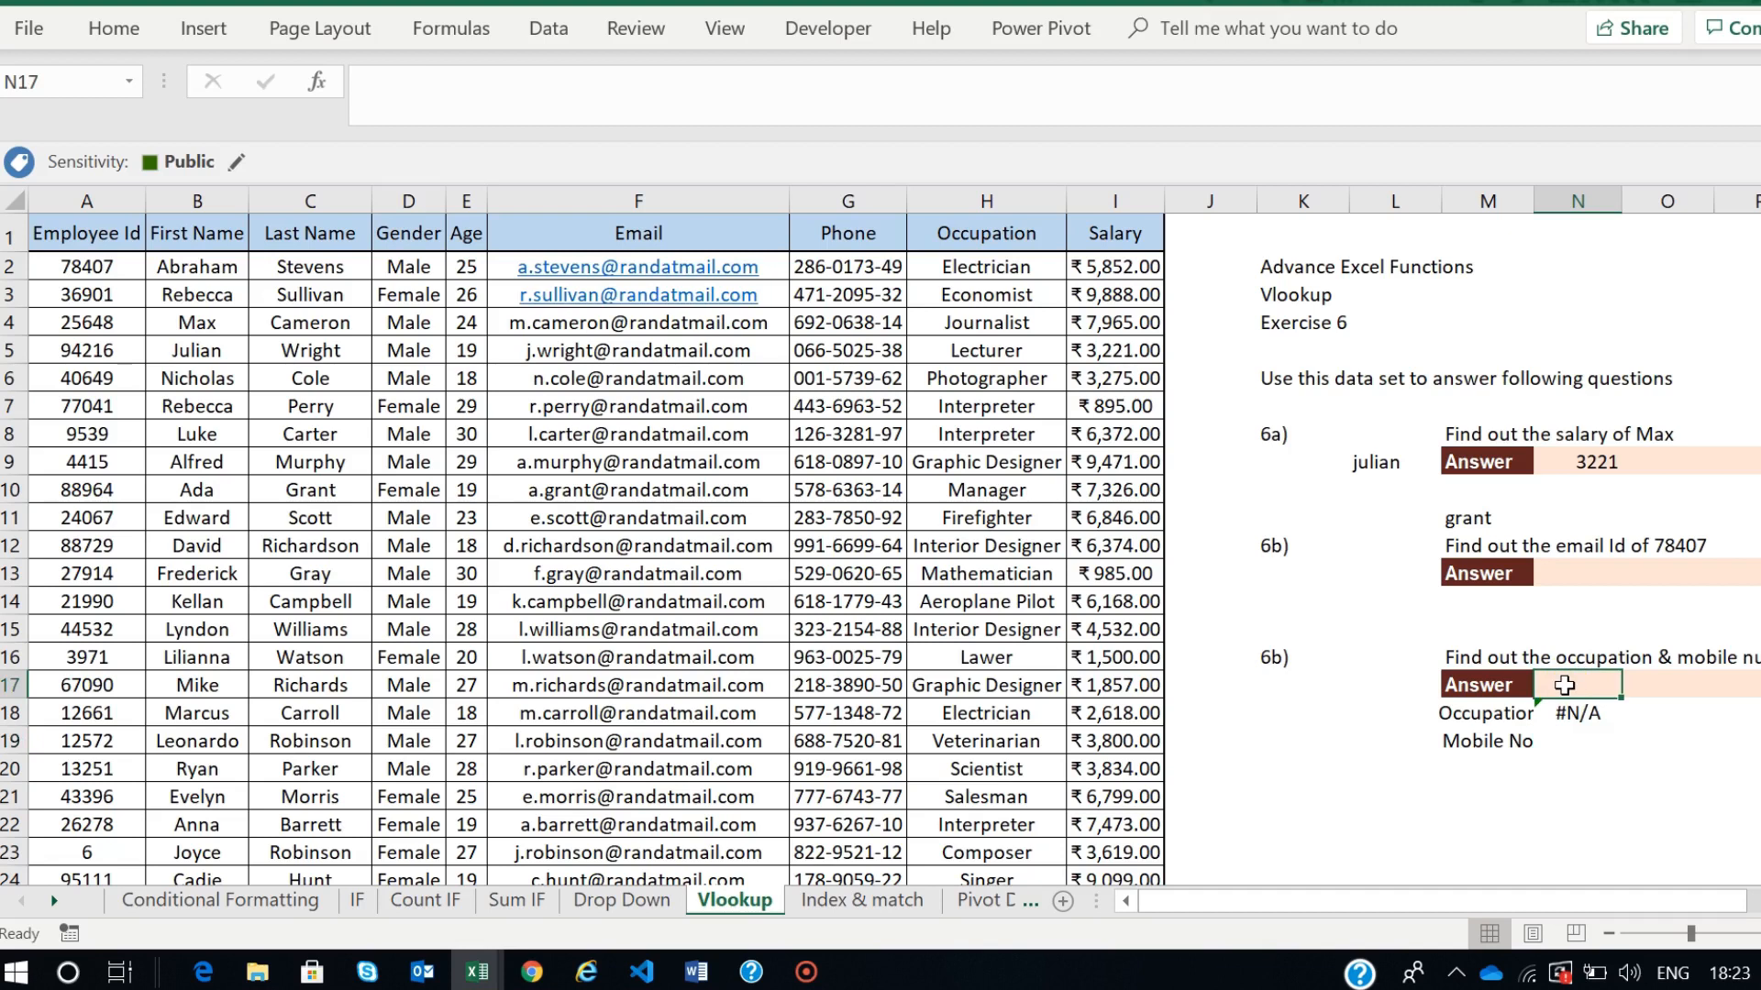
scroll(1563, 684, "right", 2)
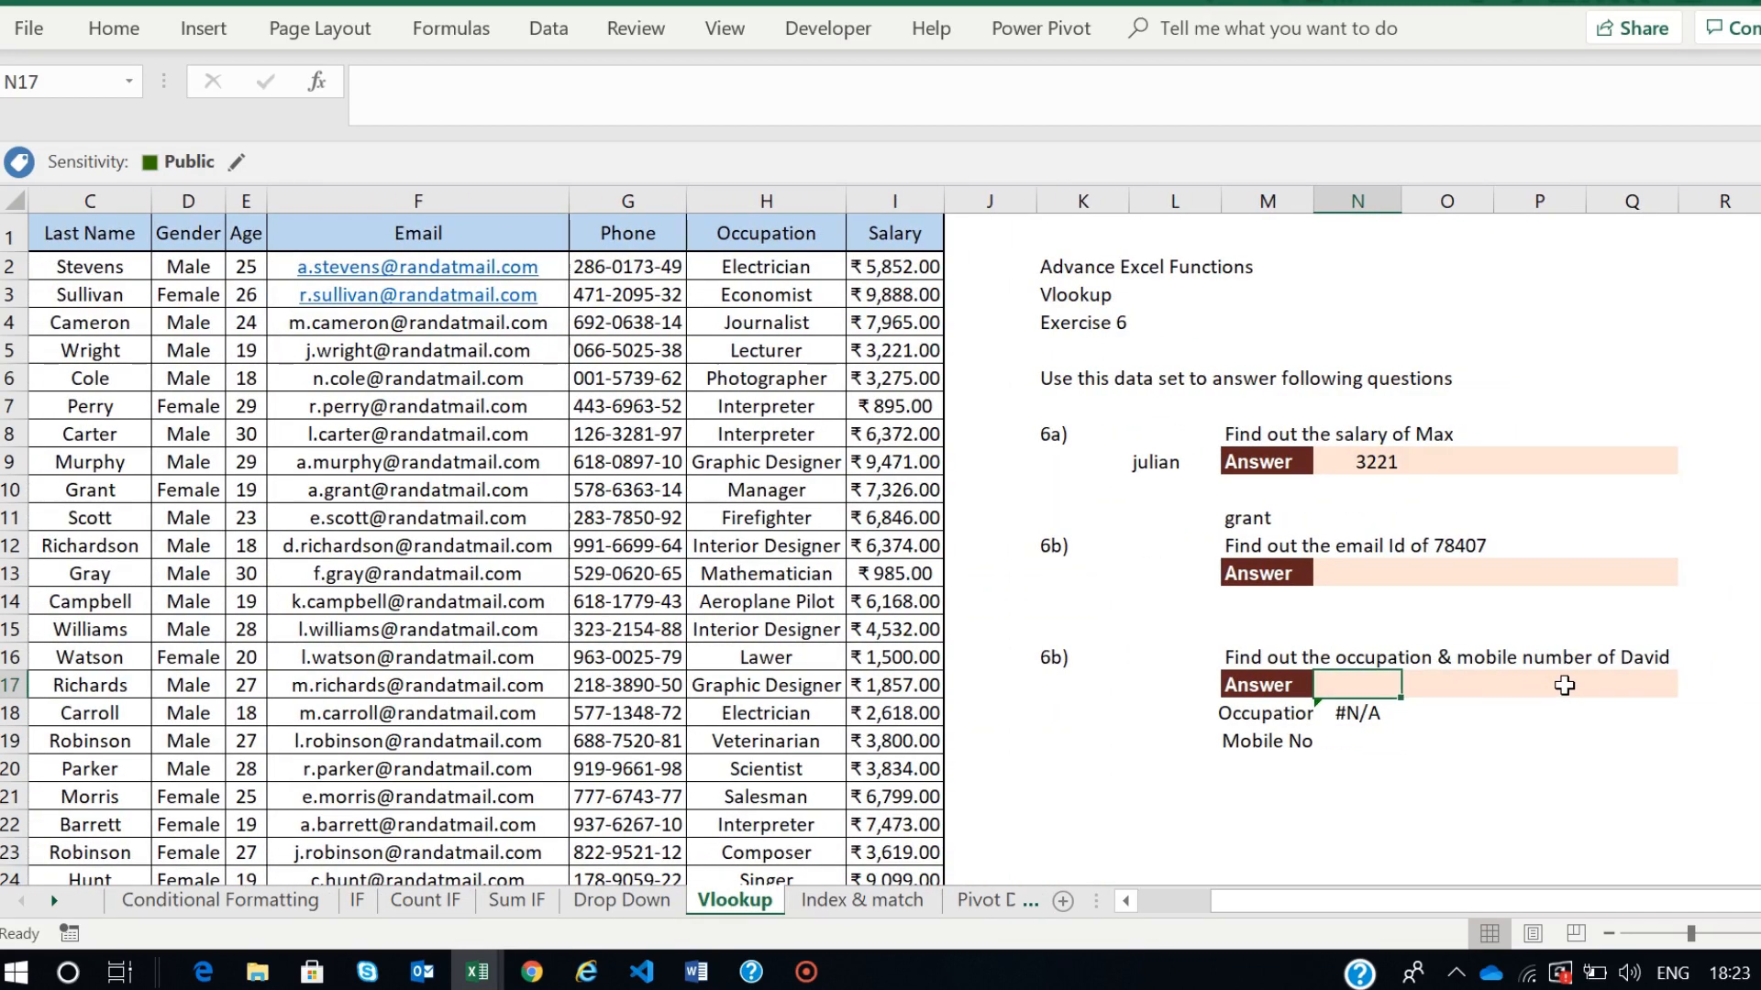
type("david")
key("Return")
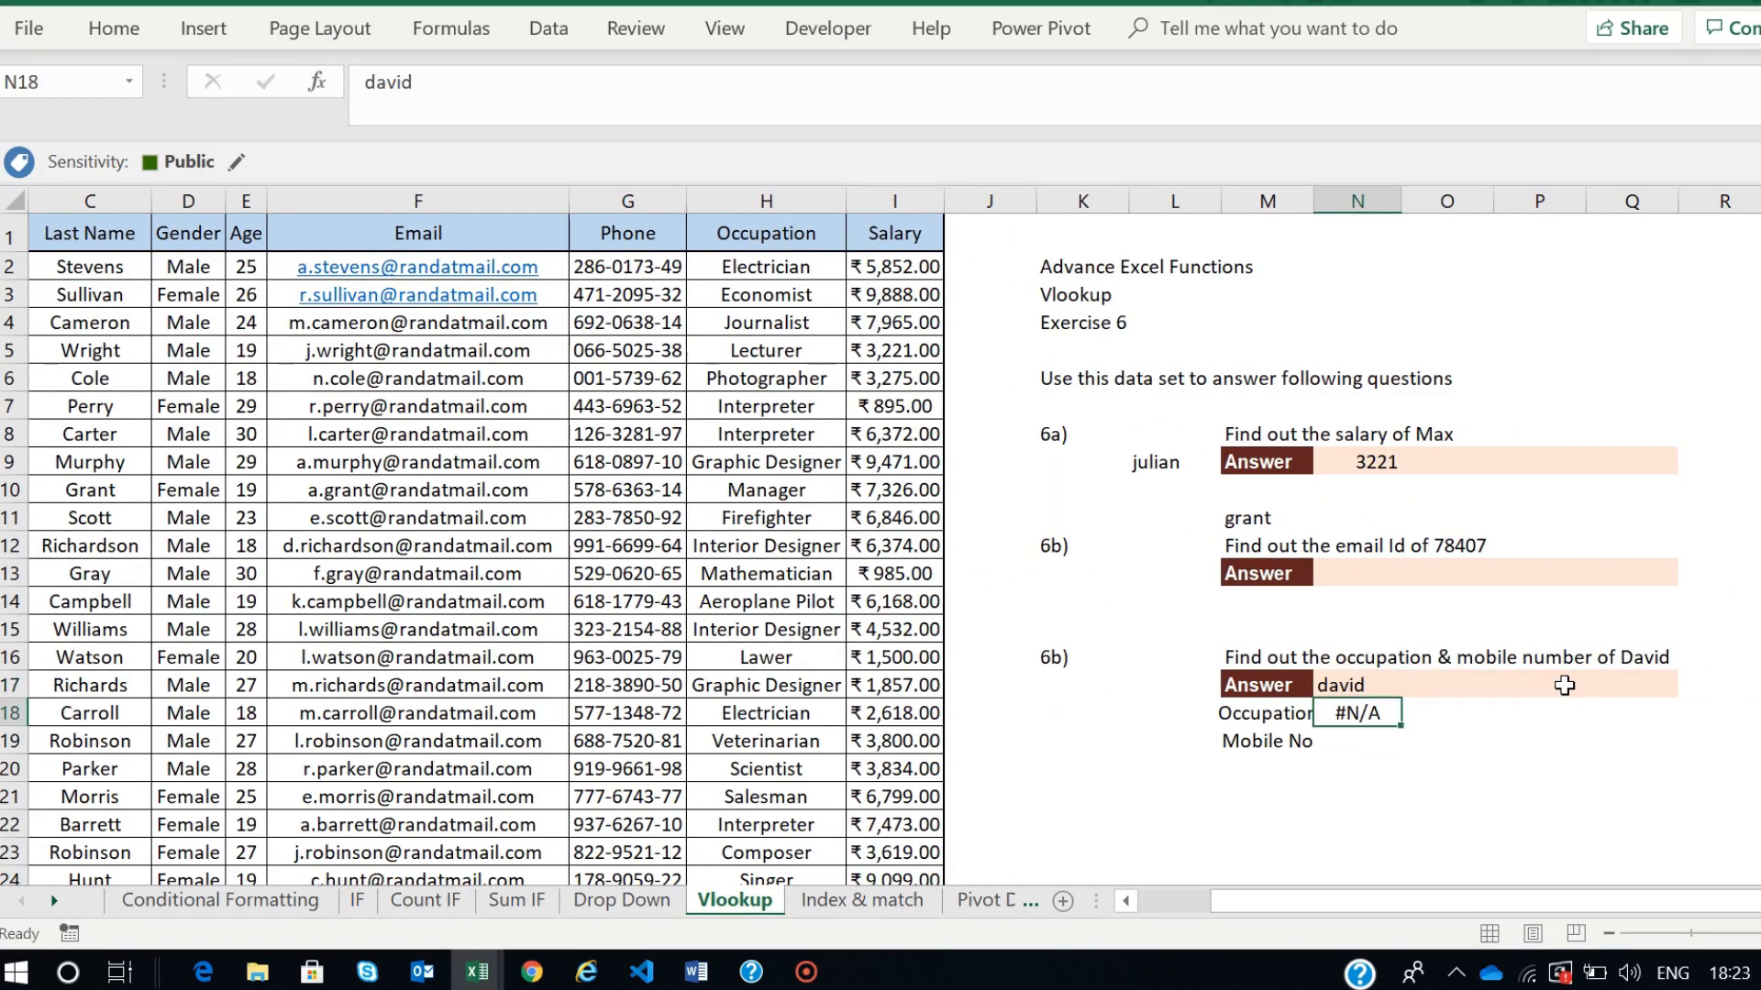
- Change N18's range to B1:I201 and column to 7, then autofit column N for Interior Designer
left_click(1357, 715)
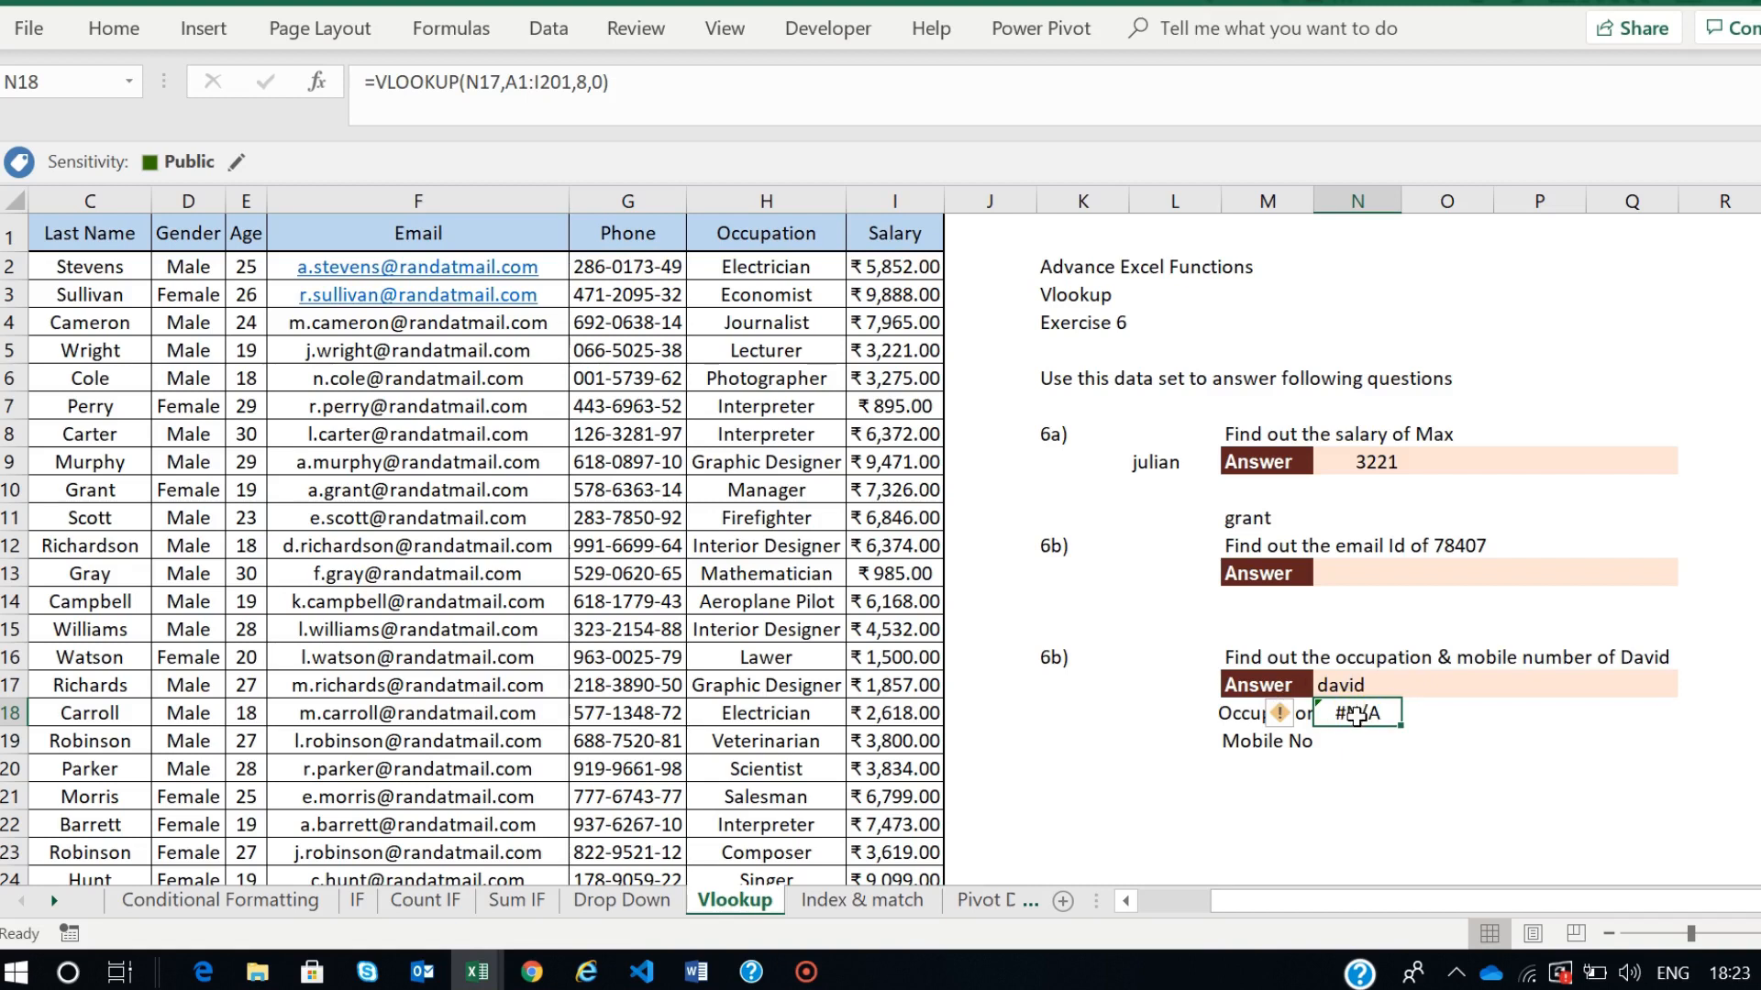
left_click(523, 82)
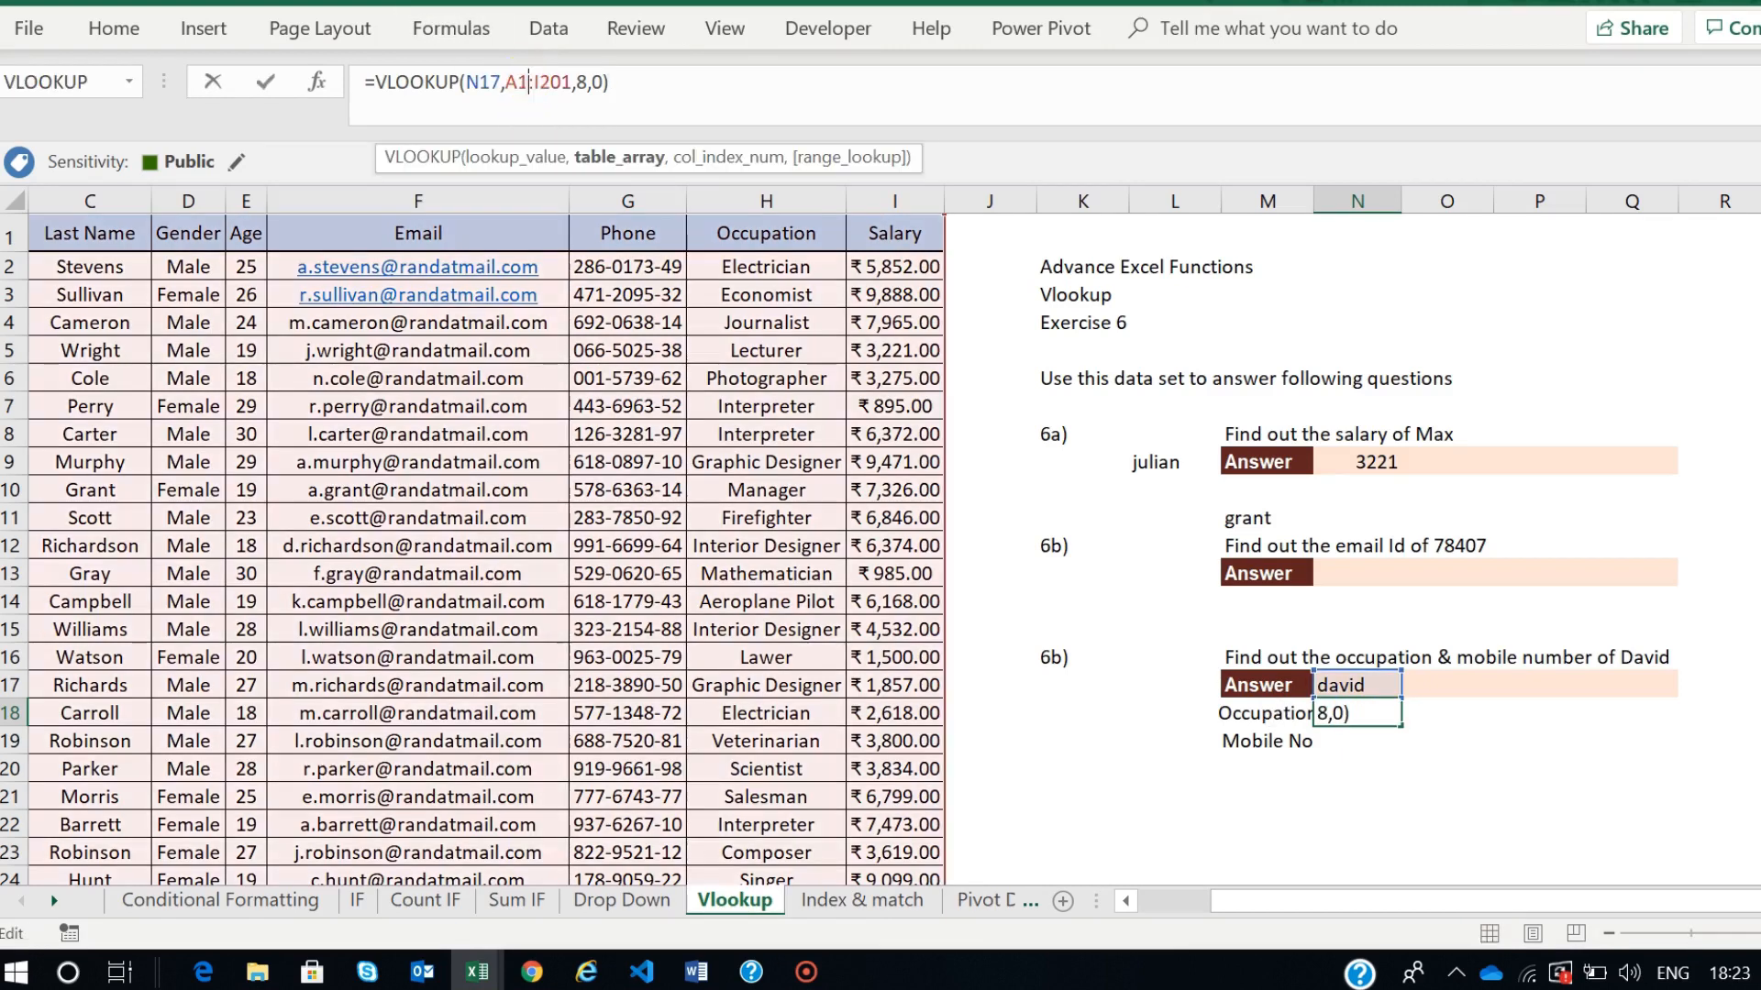
key("BackSpace")
type("B")
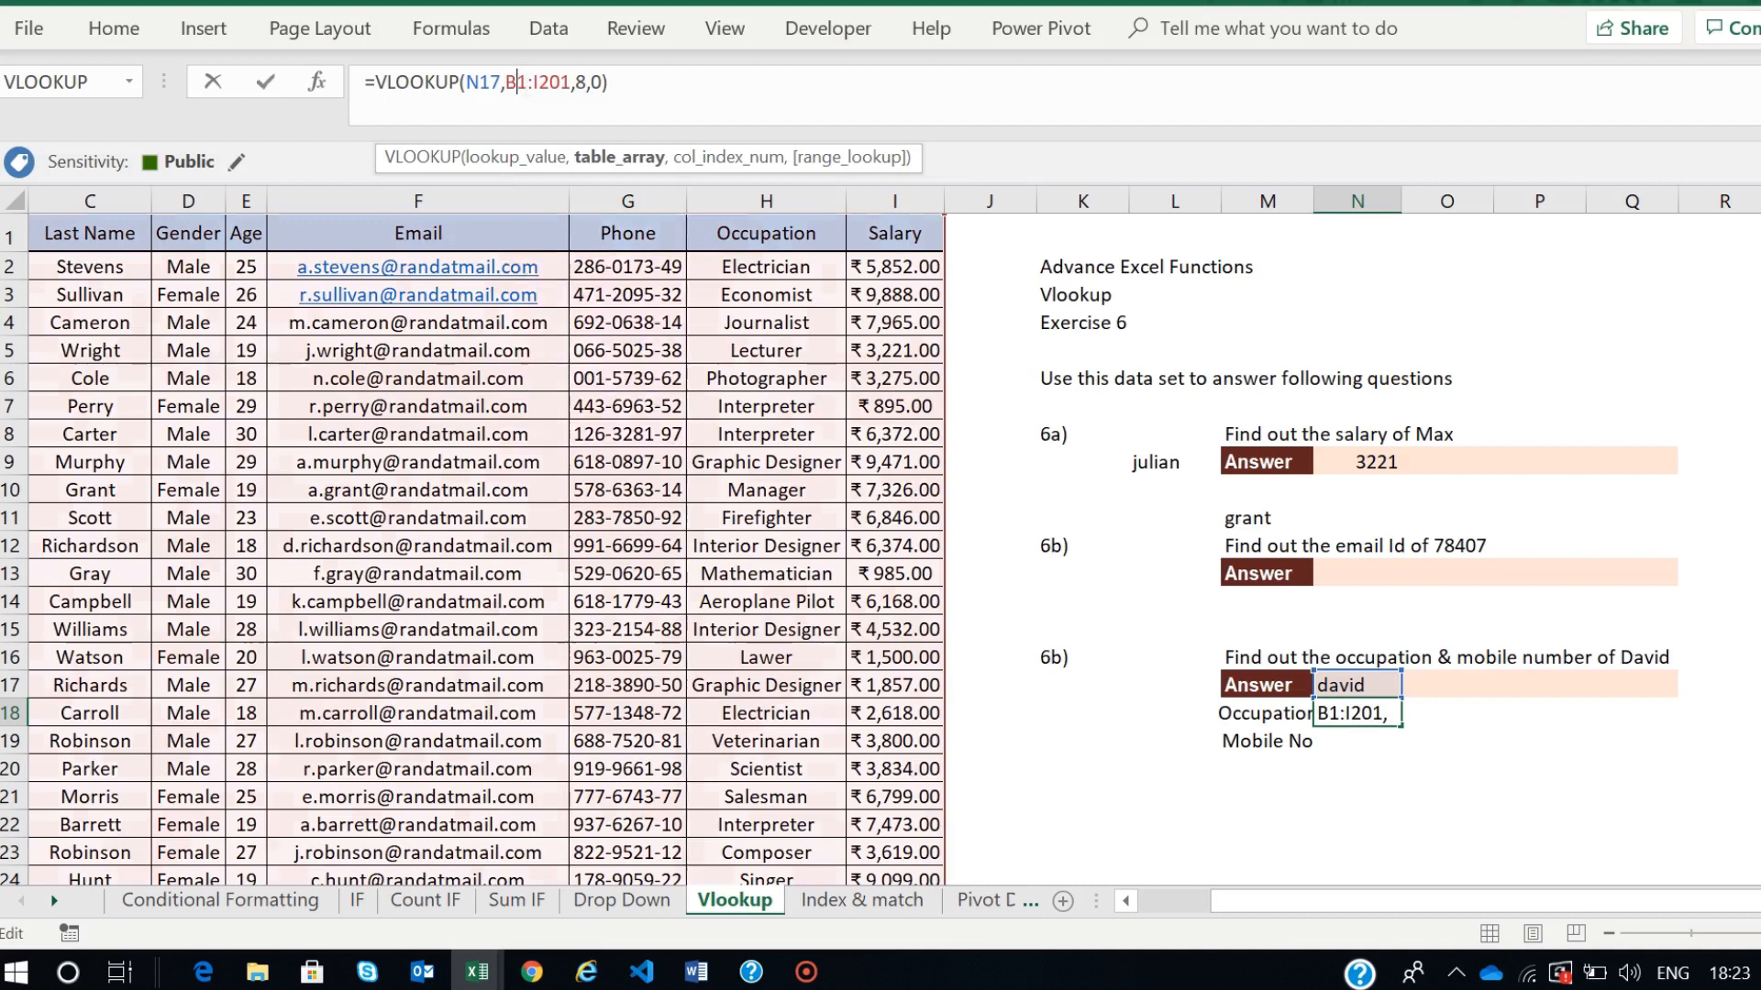
left_click(586, 82)
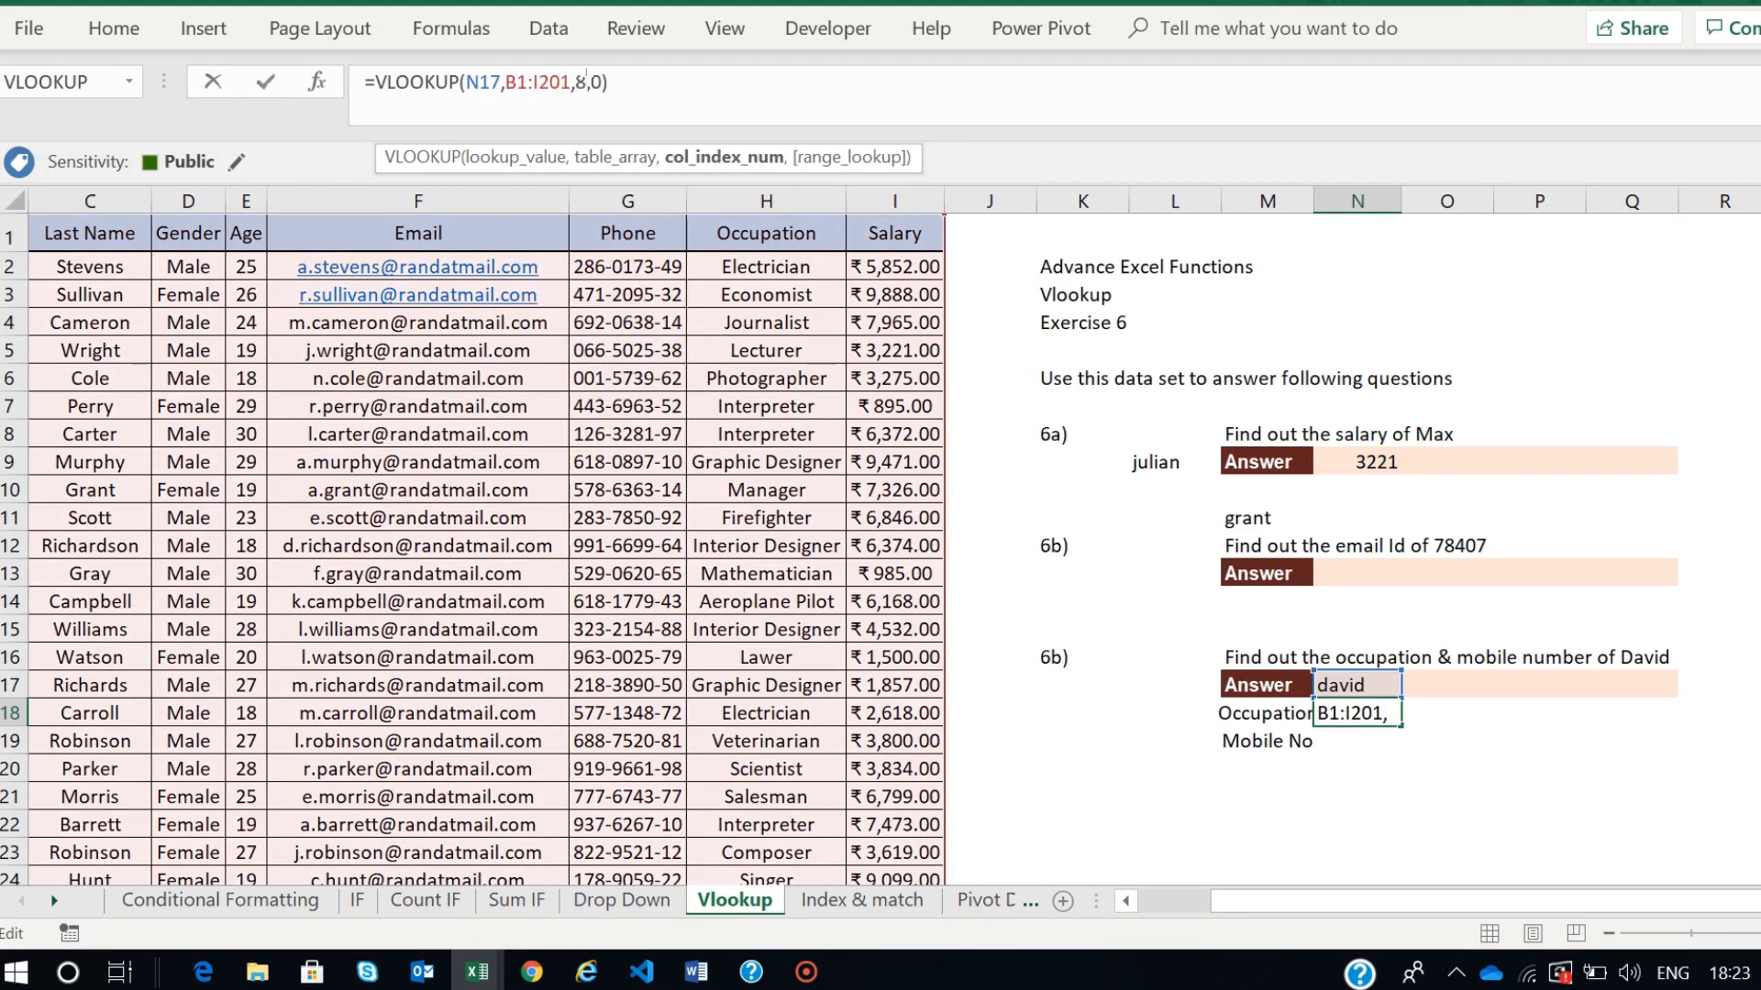
type("7")
key("Return")
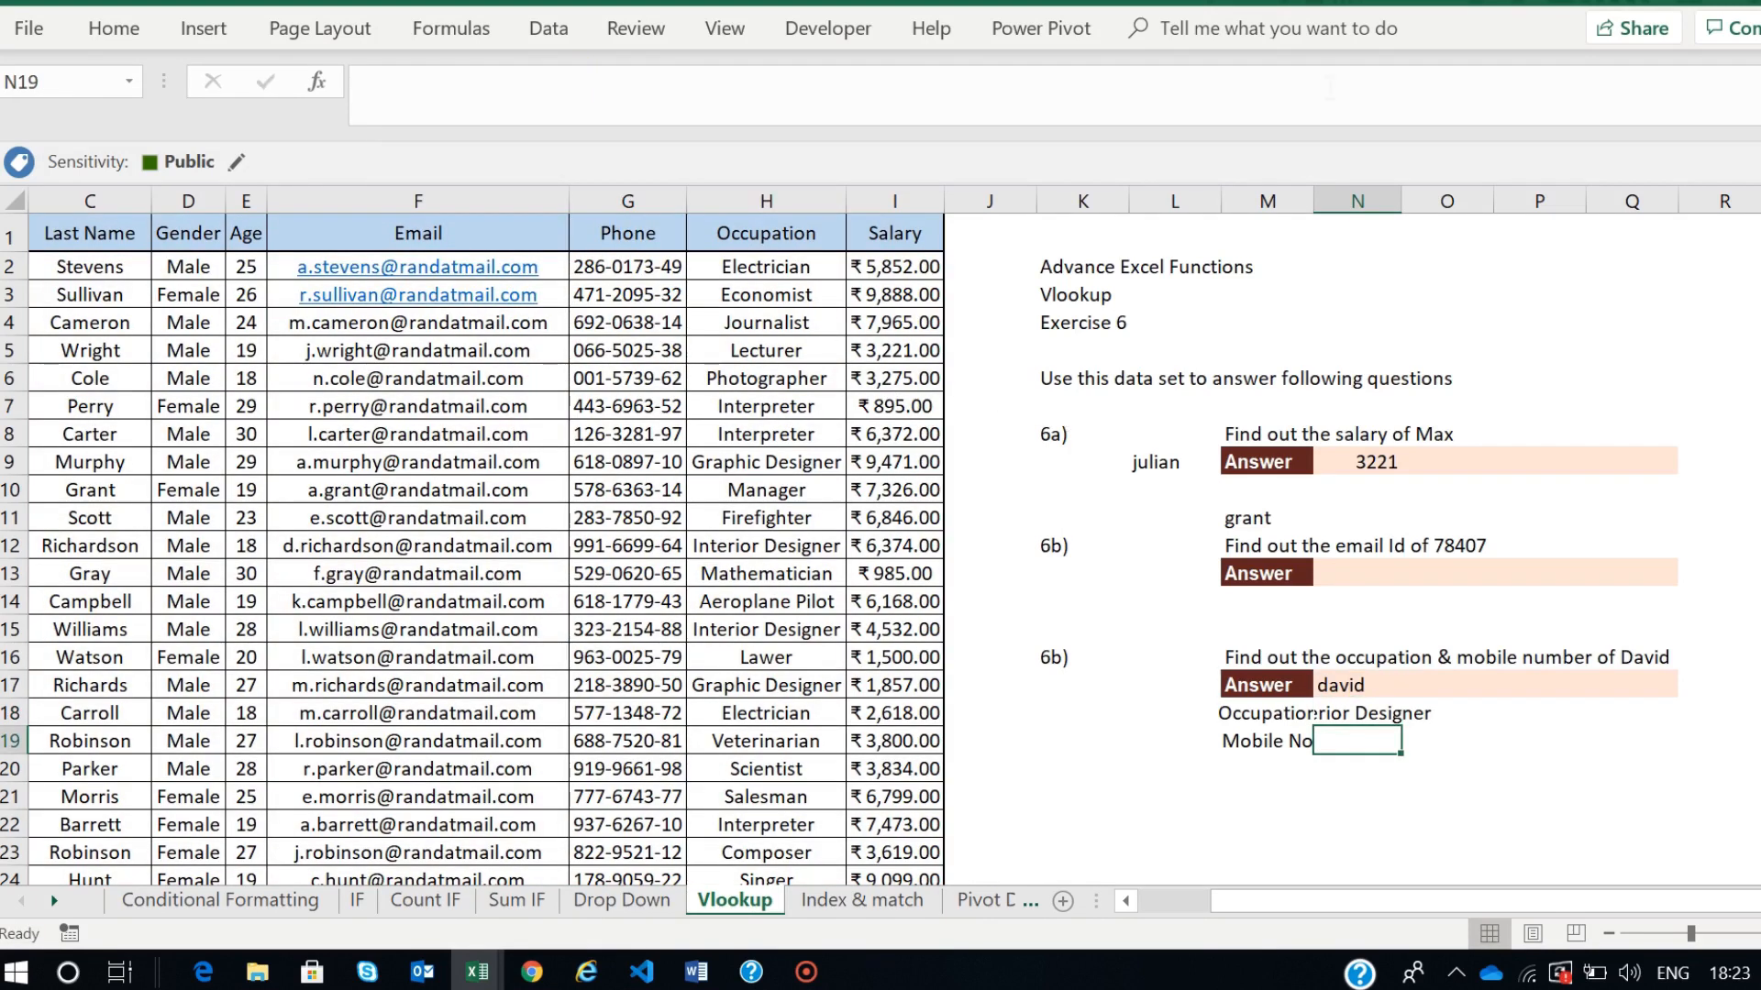
double_click(1401, 201)
- Lock N18's formula references as $N$17 and $B$1:$I$201 using F4
left_click(1371, 713)
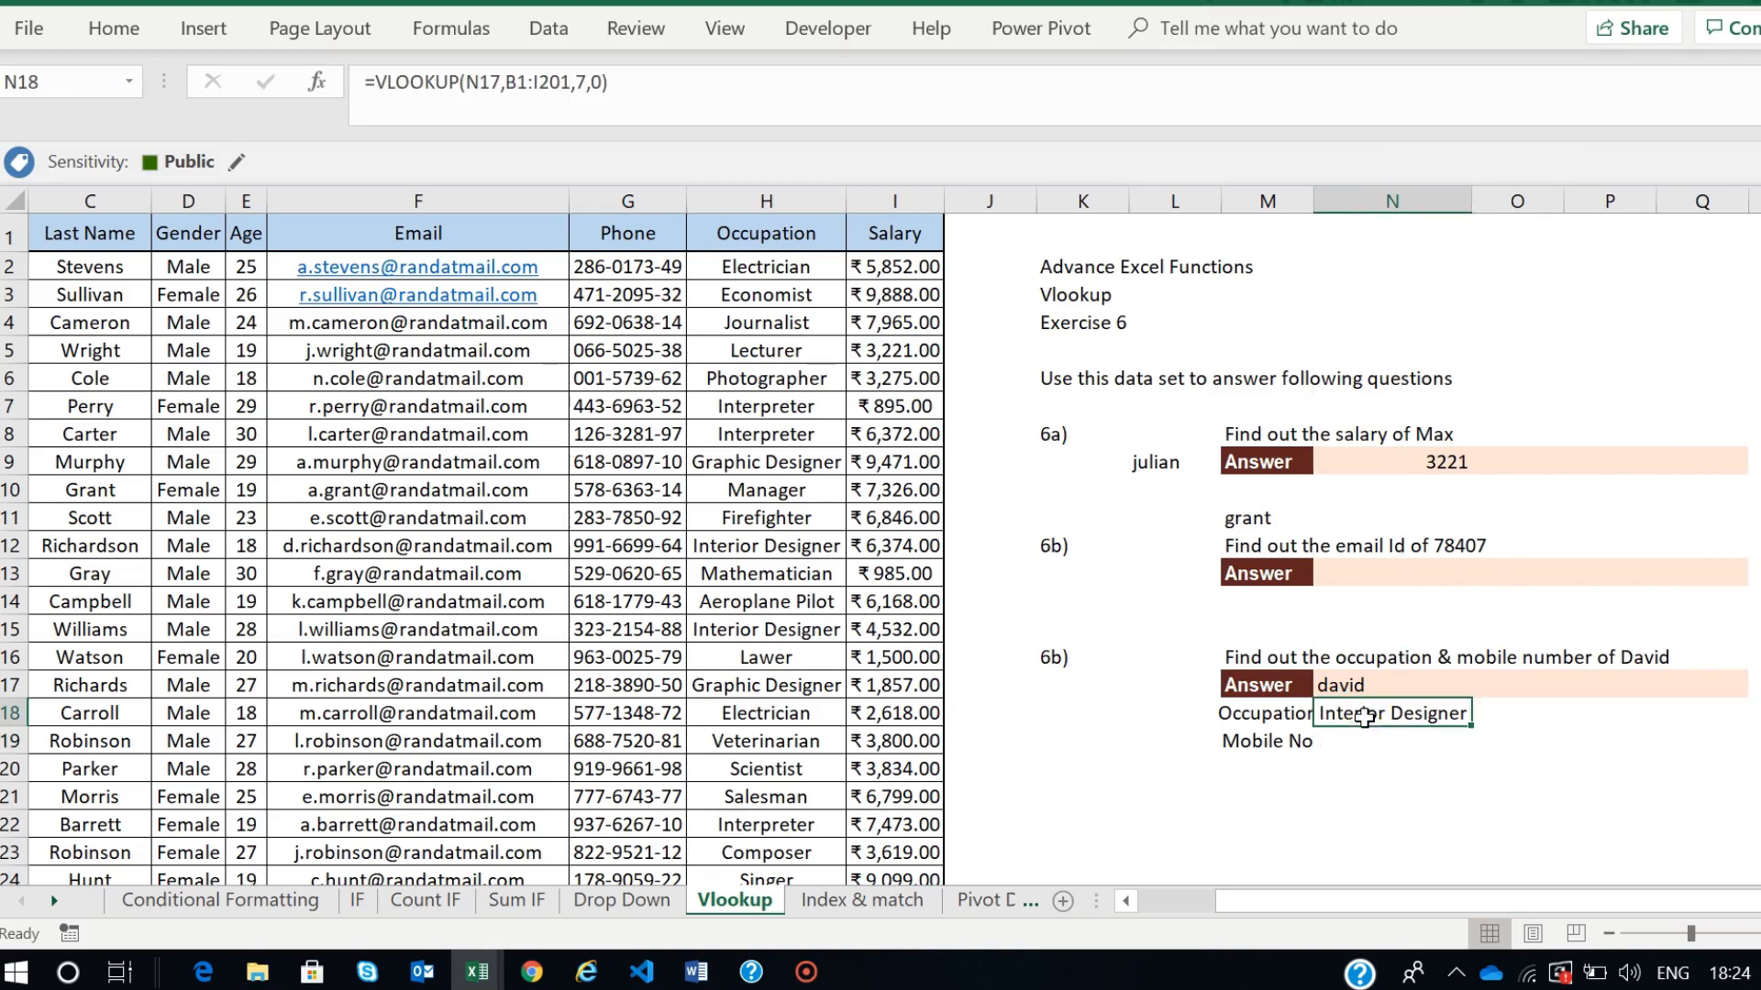
left_click(1350, 739)
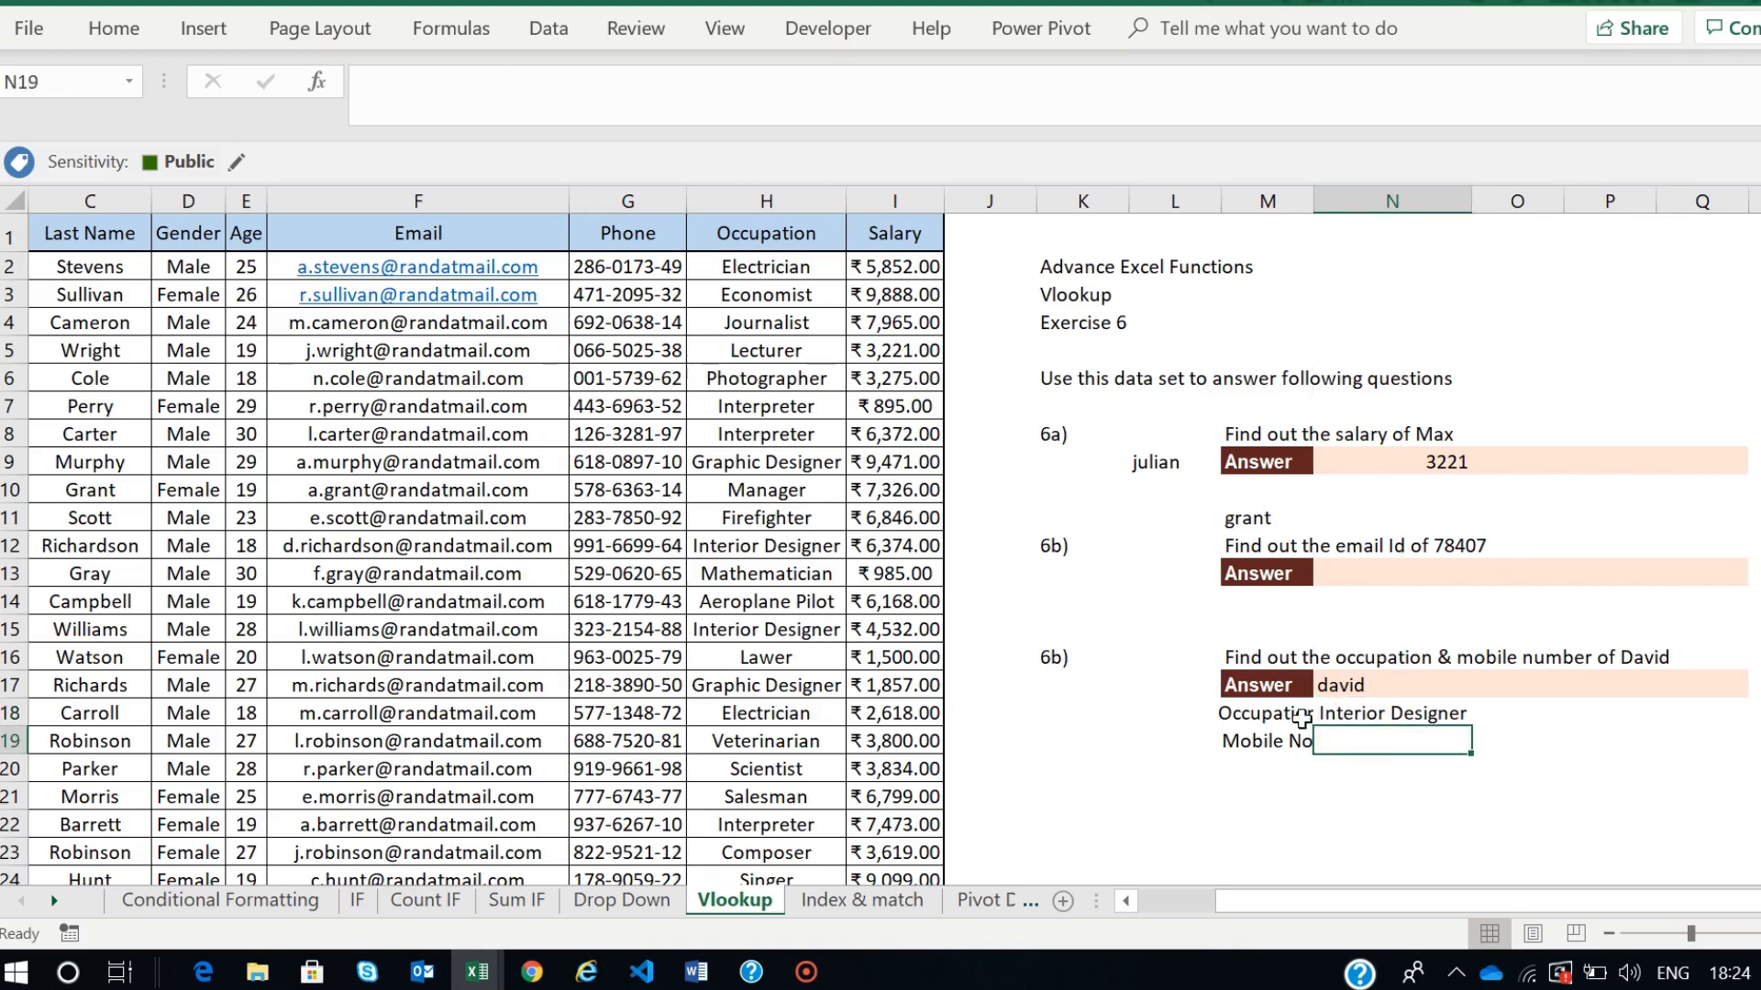
left_click(1355, 717)
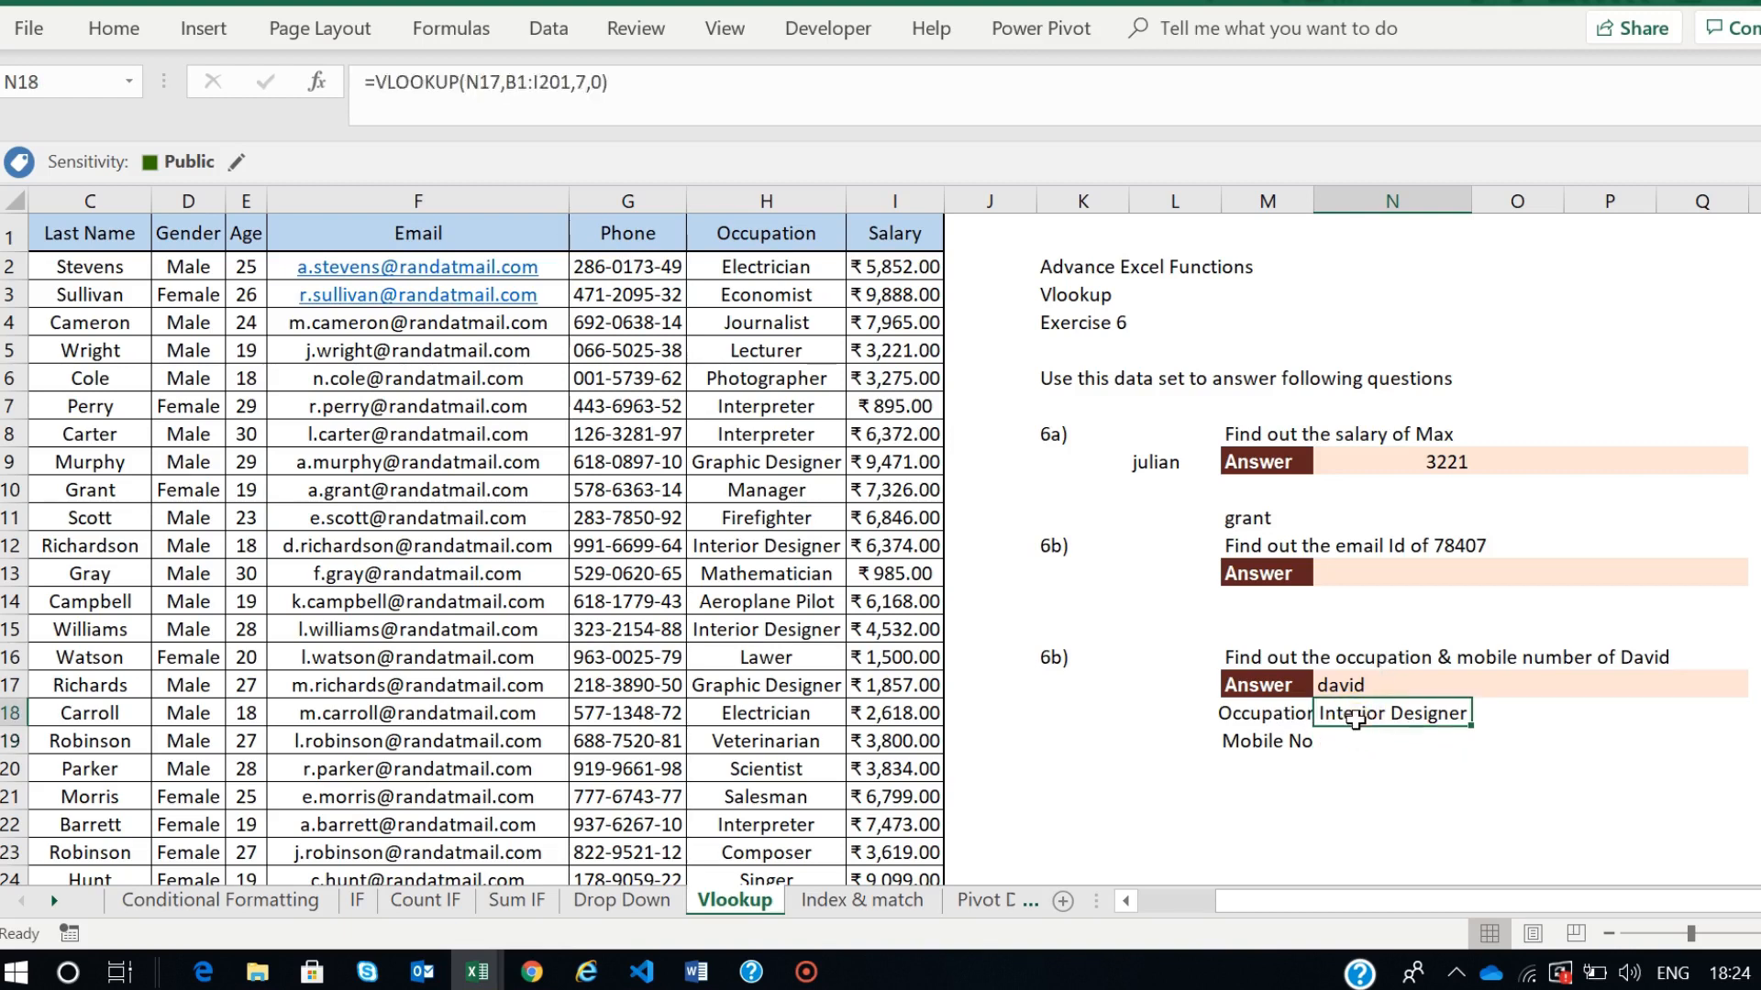
left_click(1348, 741)
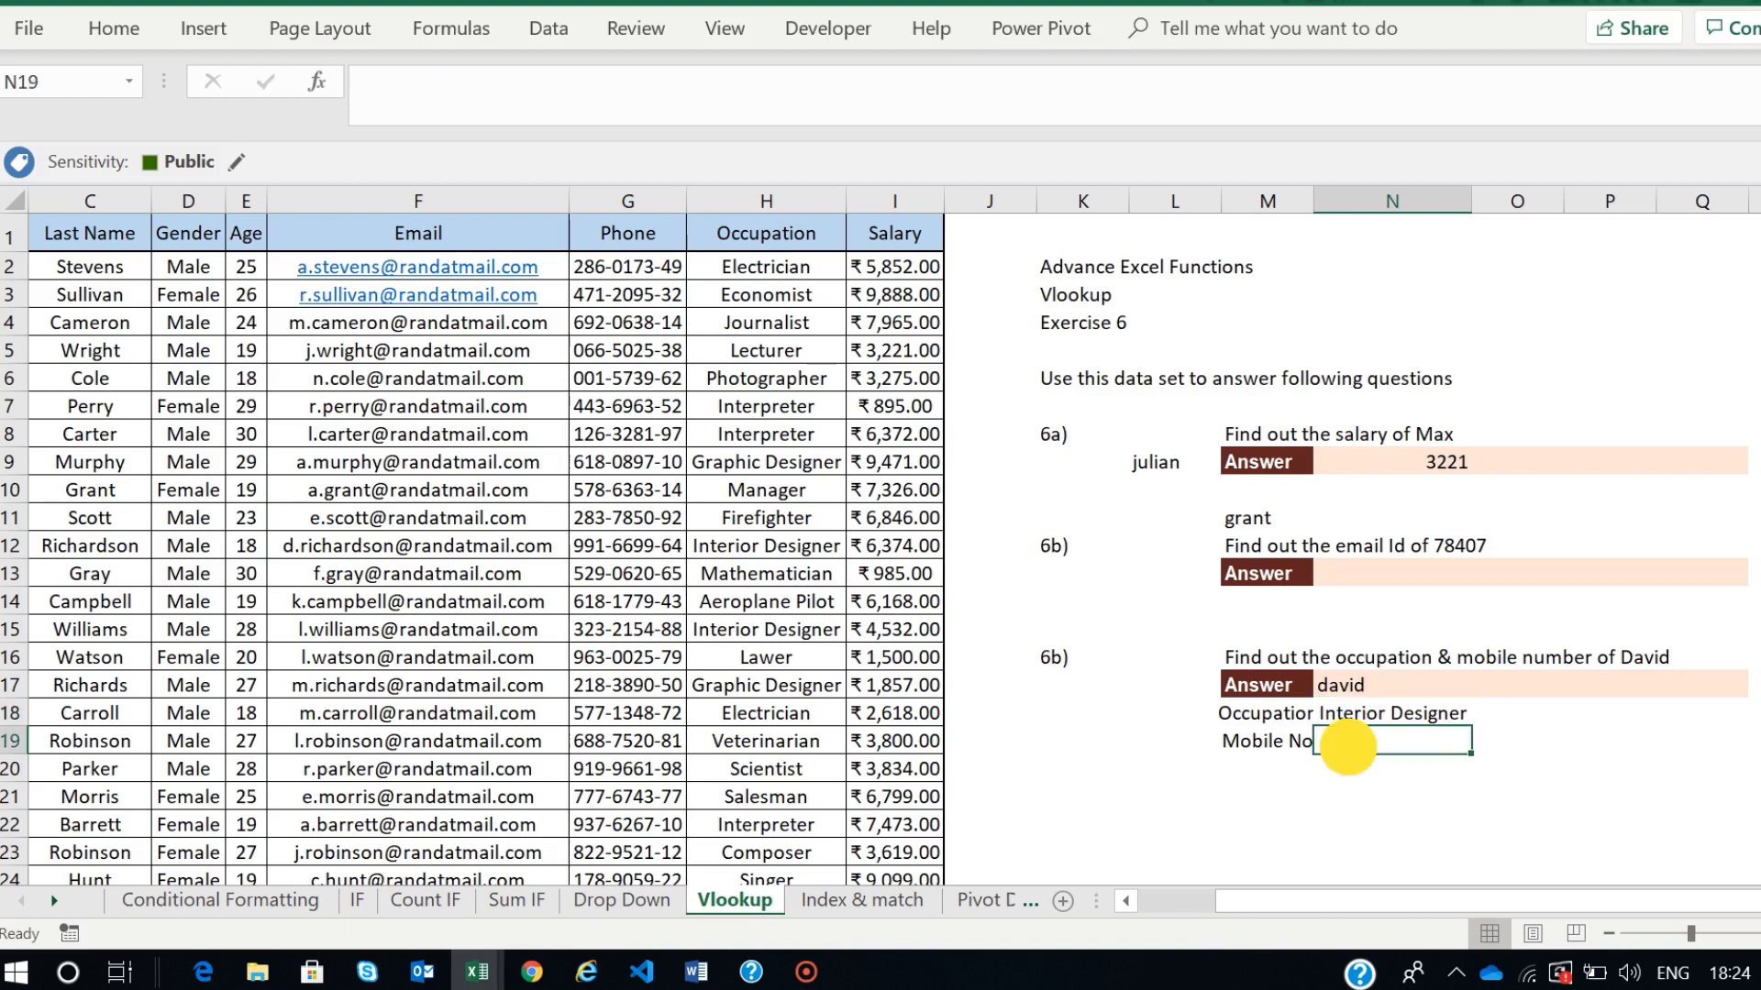
left_click(1373, 713)
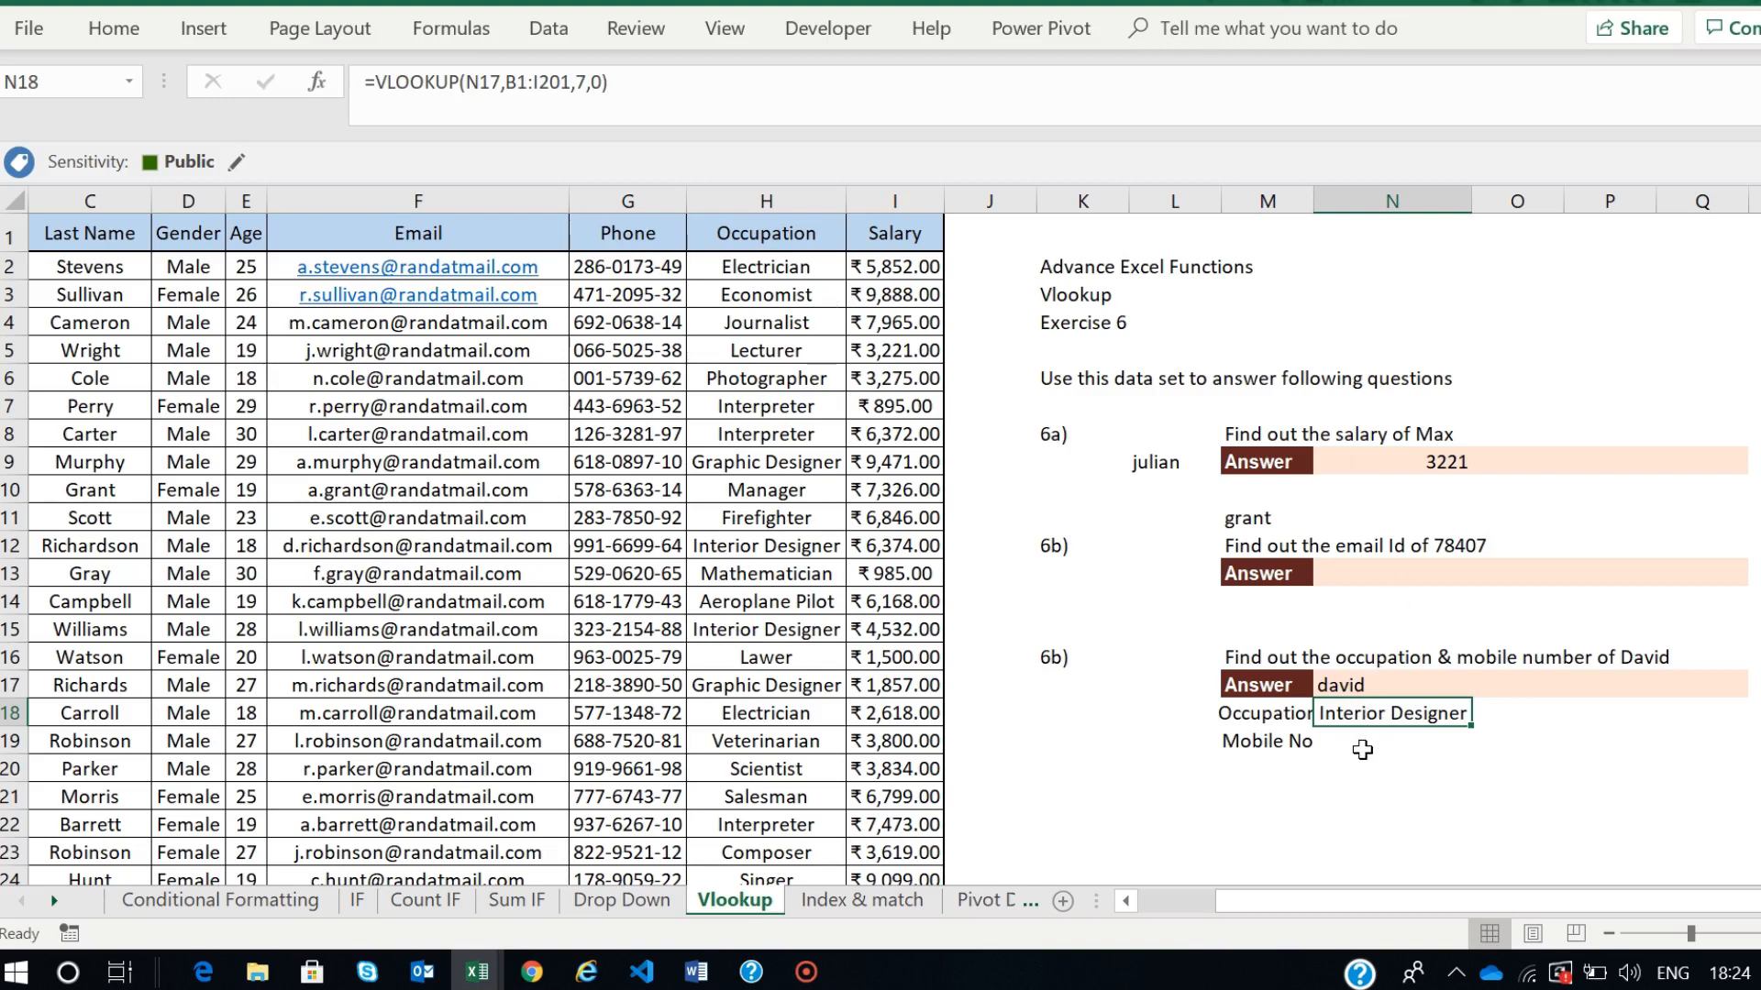
left_click(479, 82)
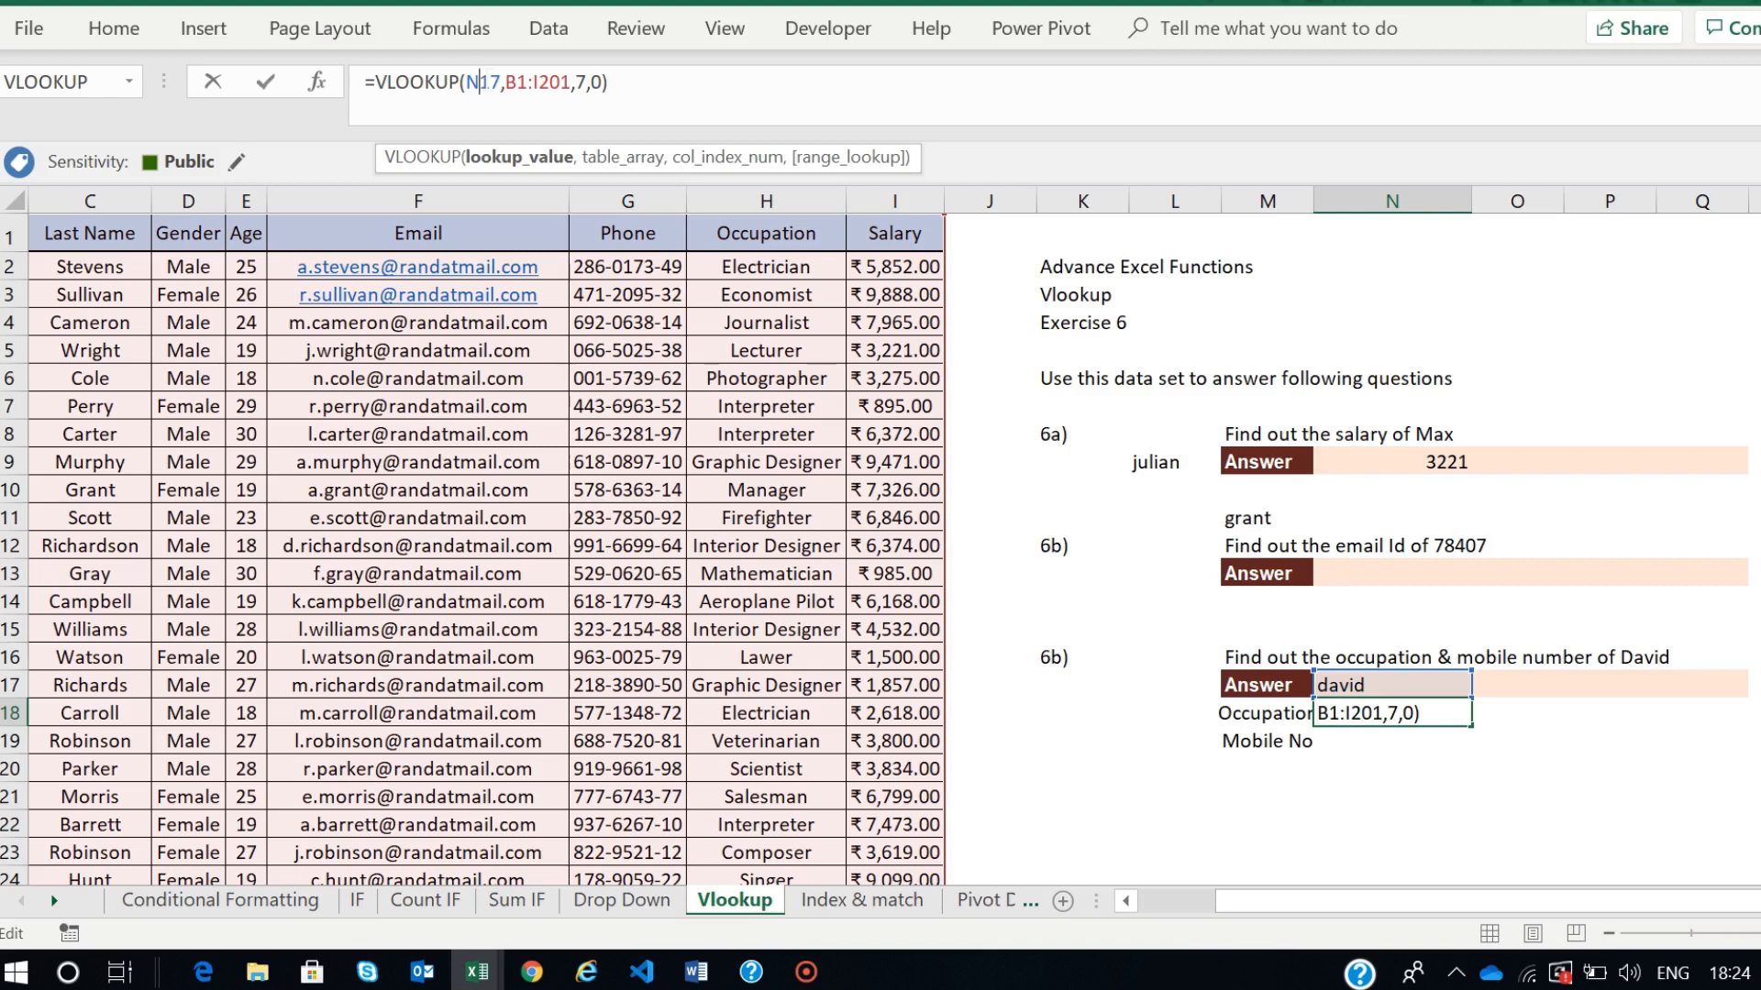
key("F4")
left_click(541, 82)
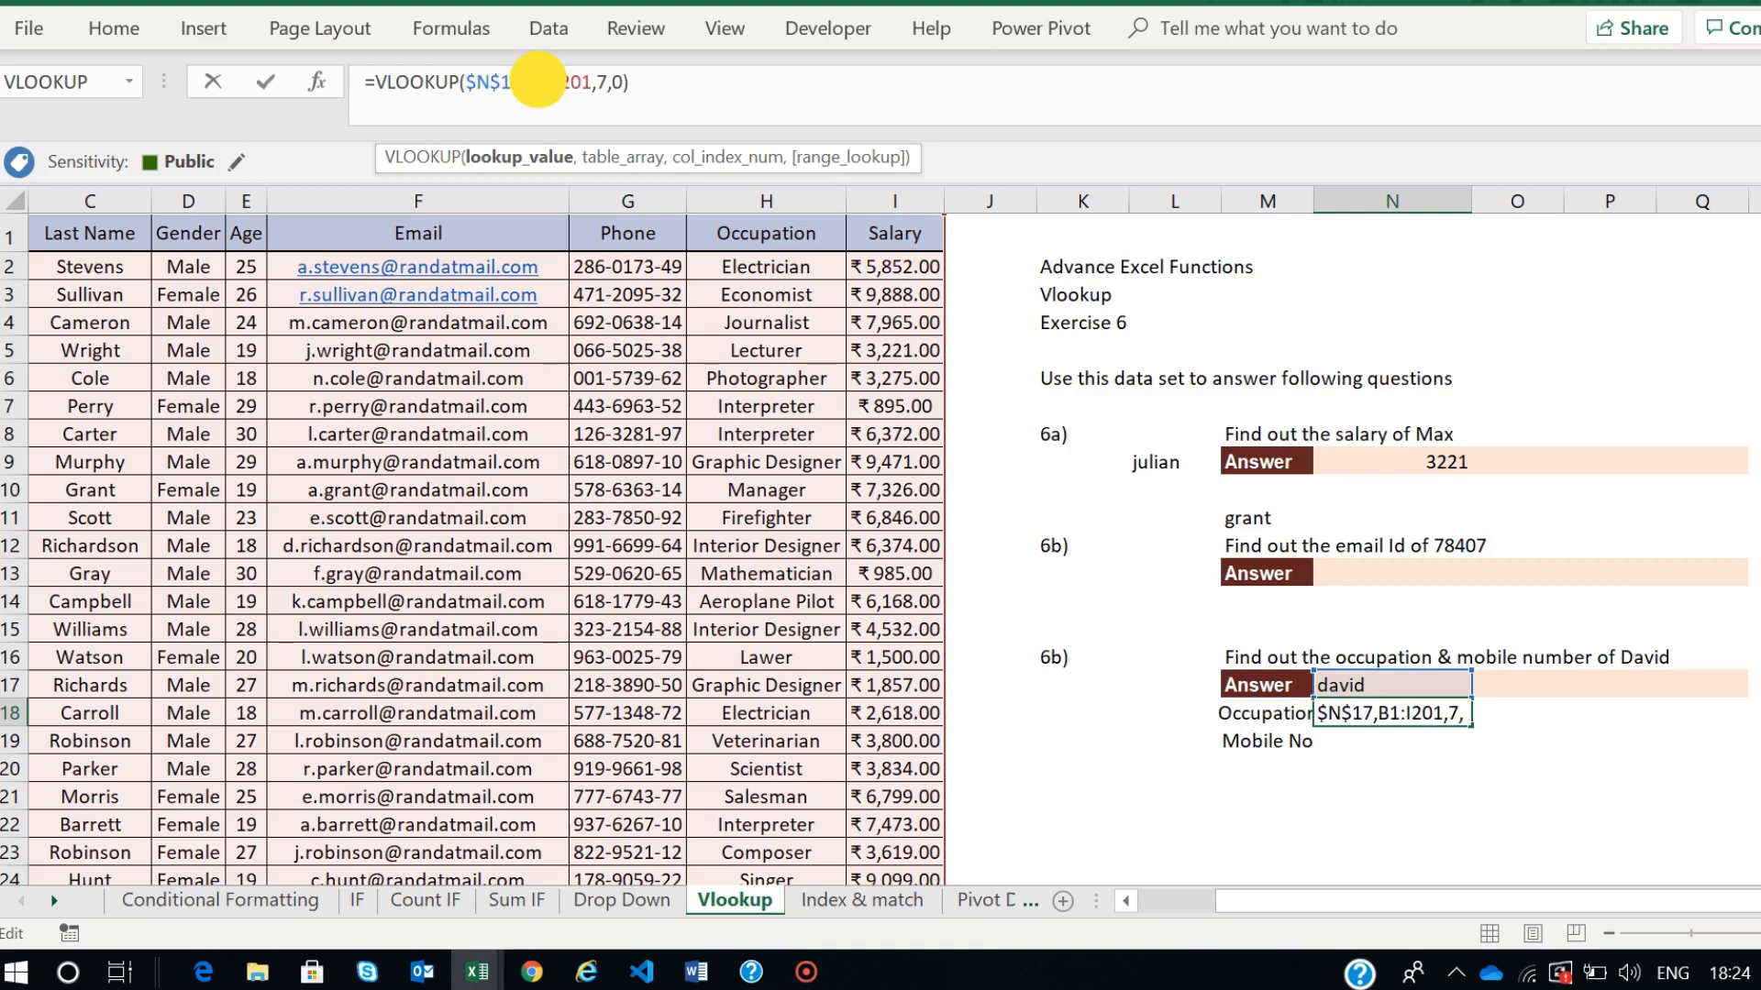
key("F4")
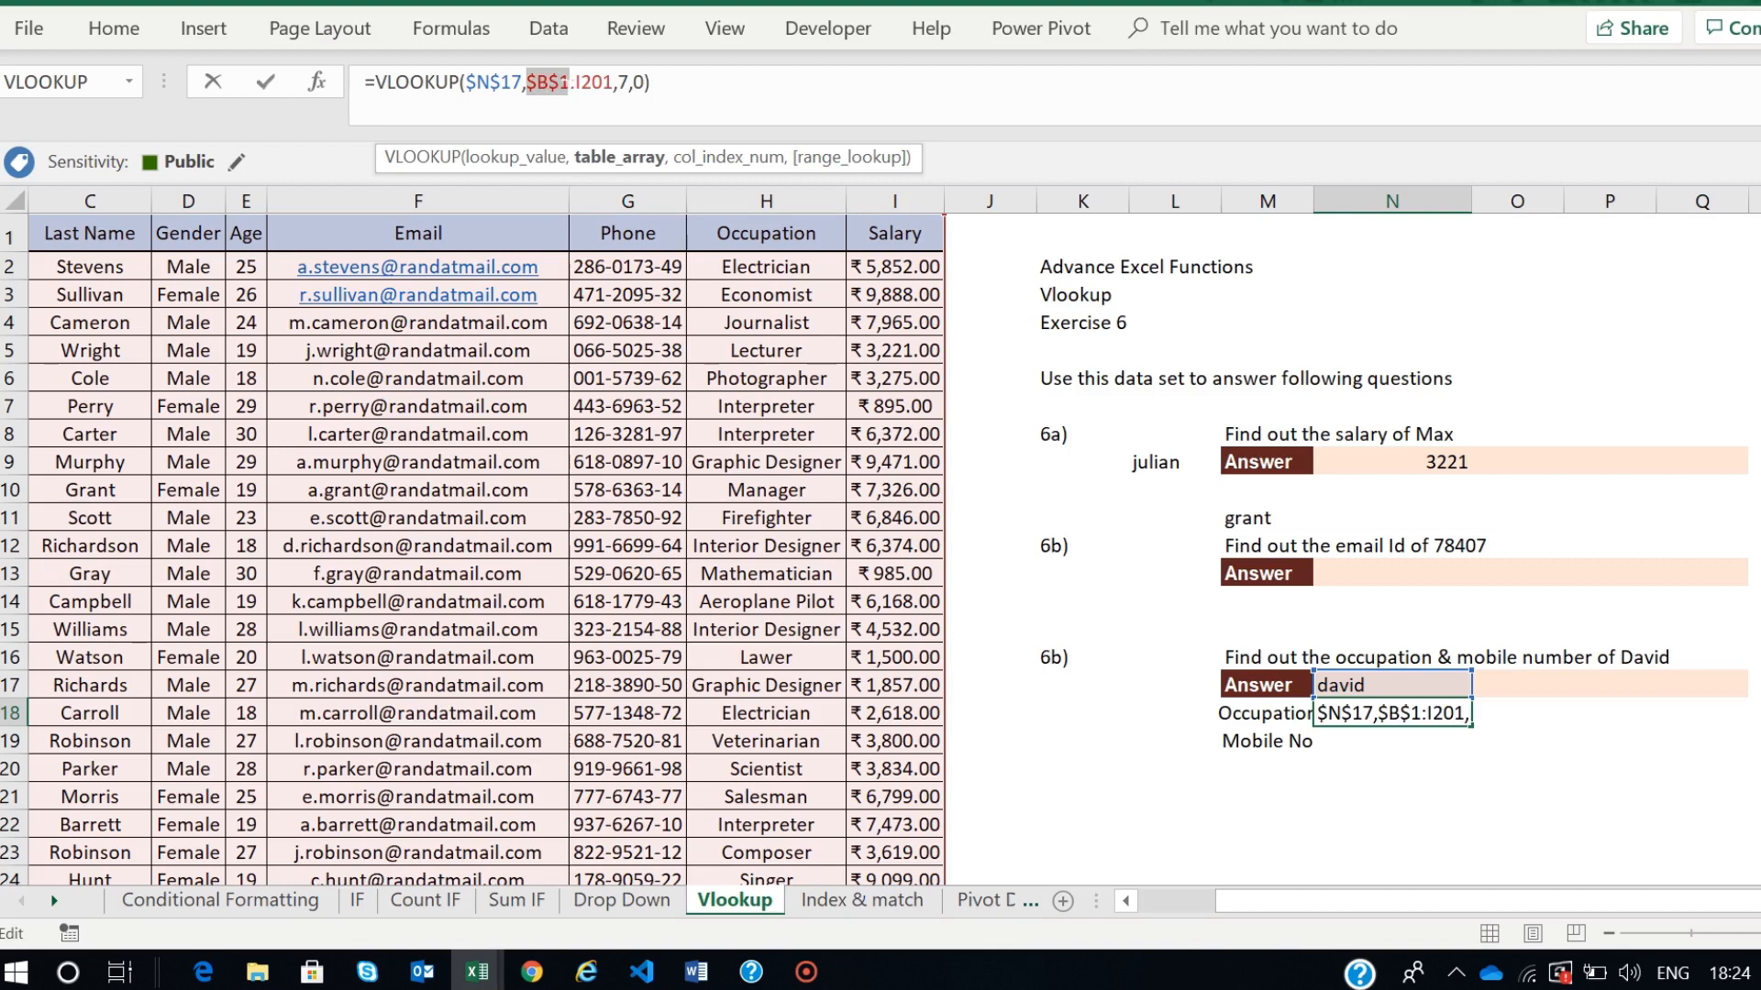
left_click(598, 82)
key("F4")
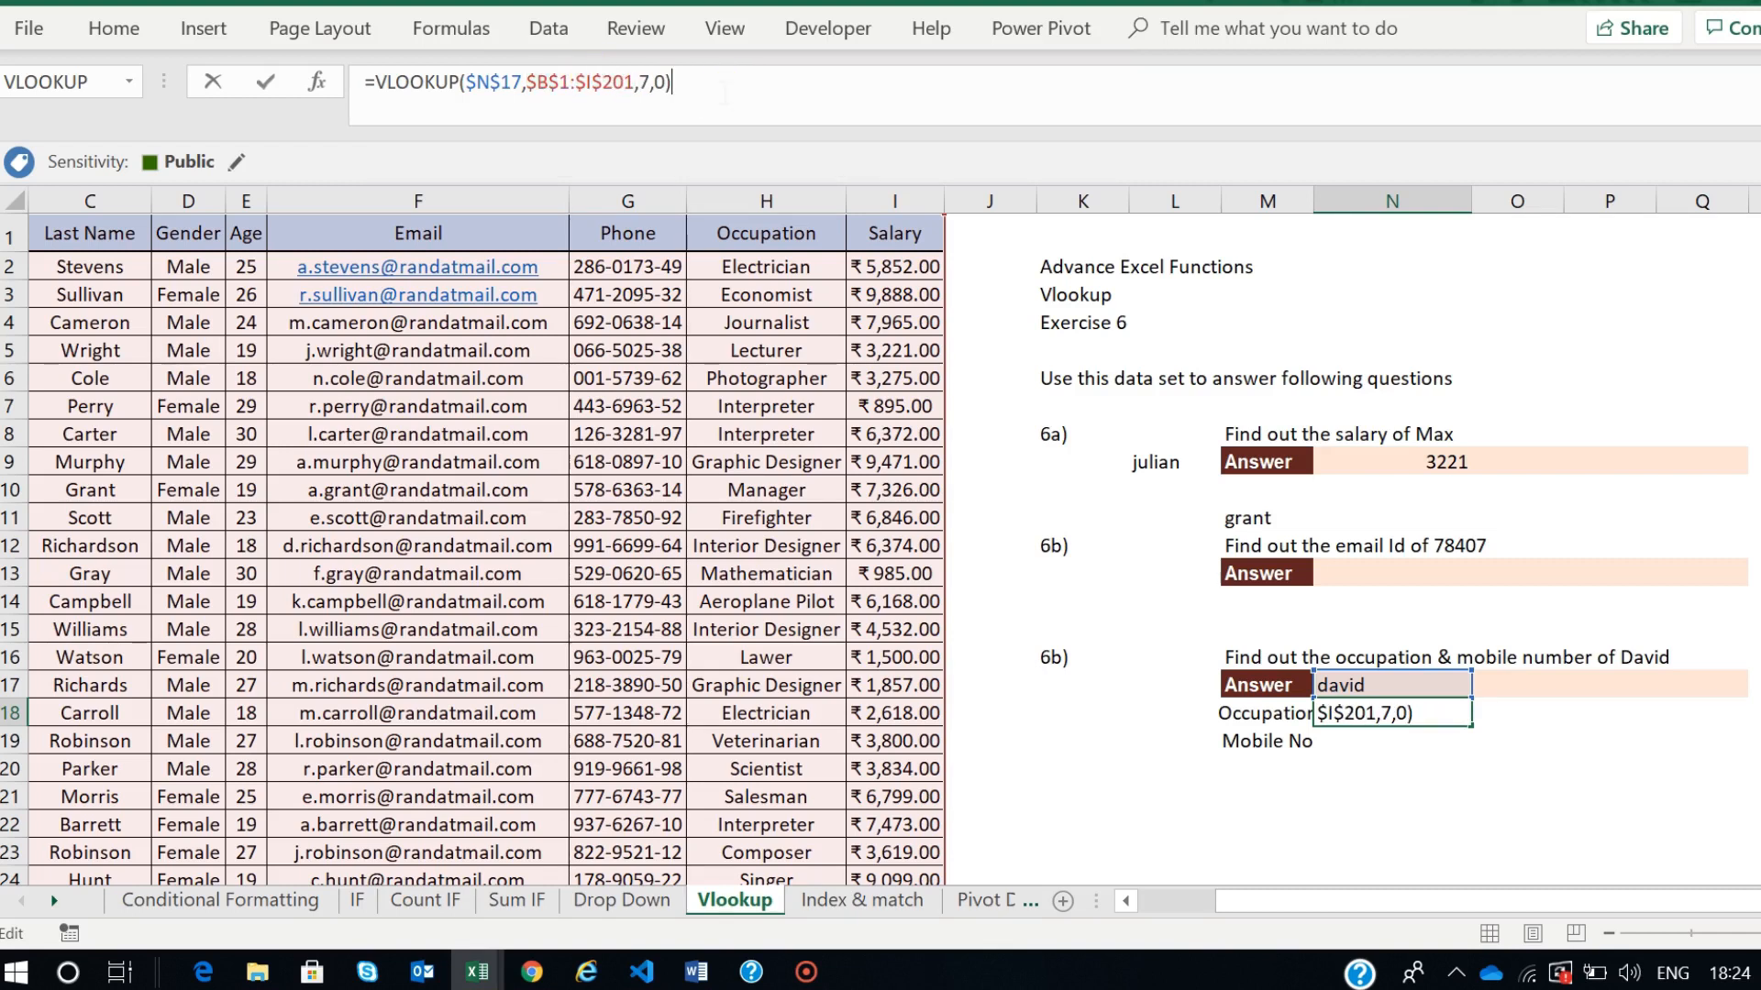
key("Return")
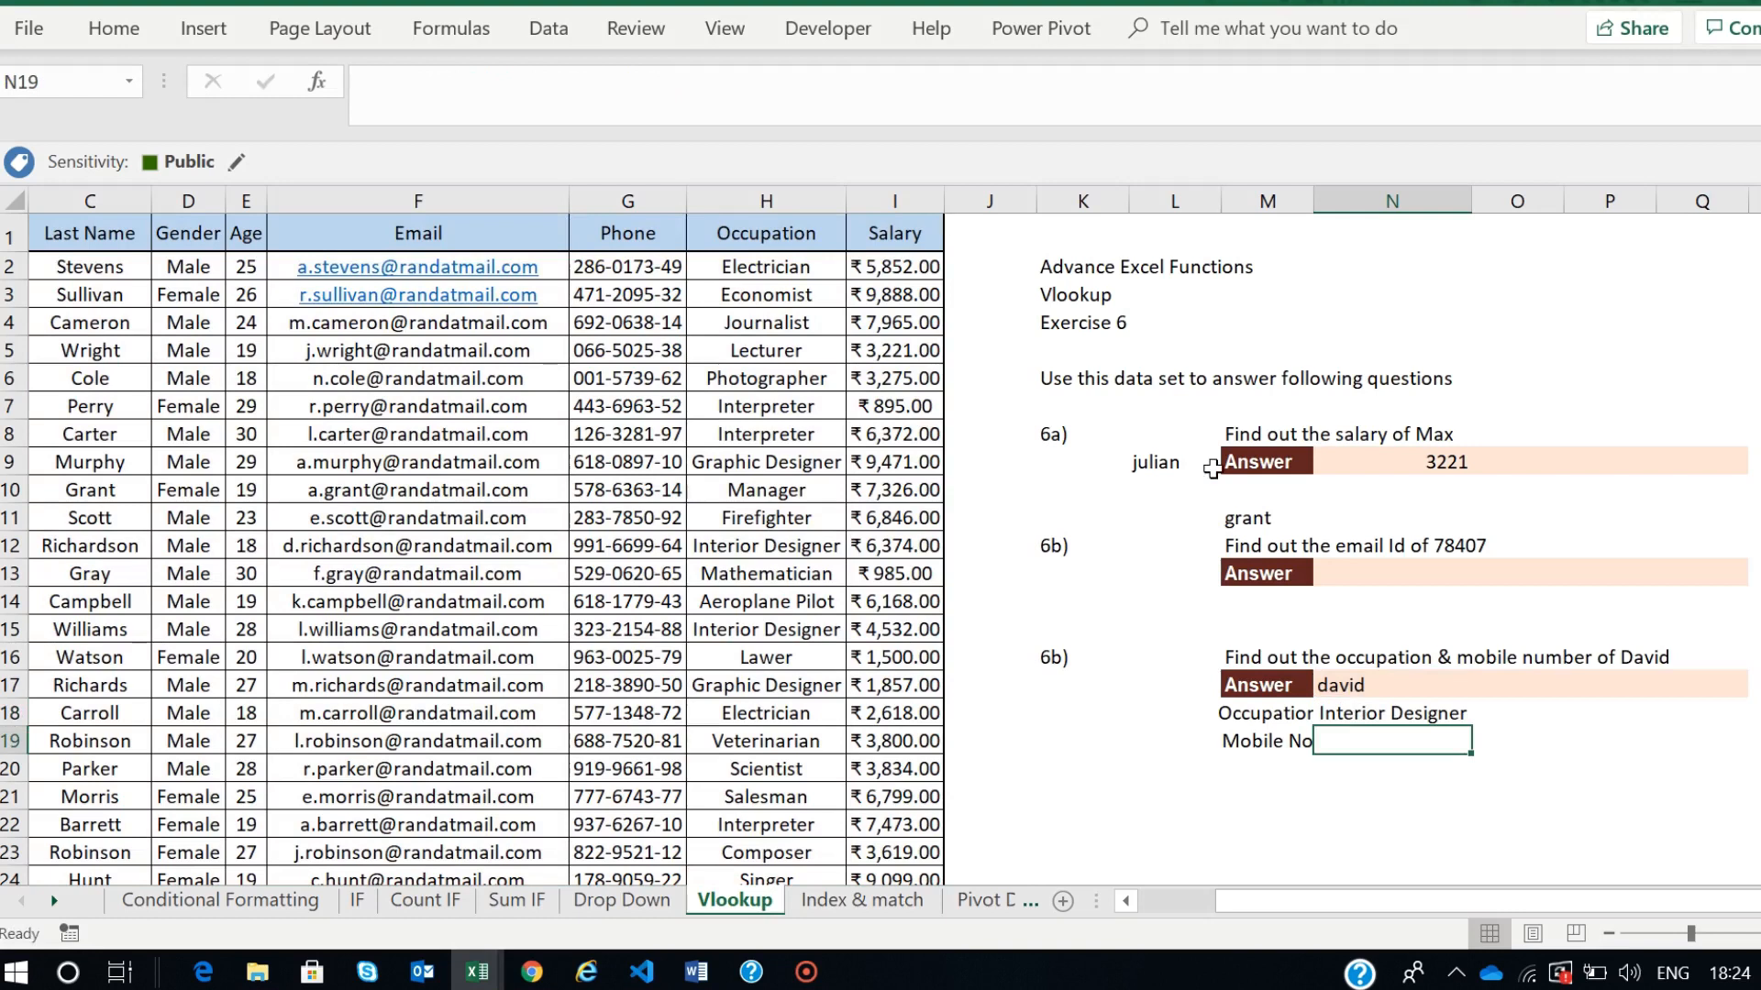
left_click(1438, 712)
- Fill N18's occupation formula down into N19 and resize column M
left_click_drag(1471, 722, 1477, 753)
left_click(1394, 738)
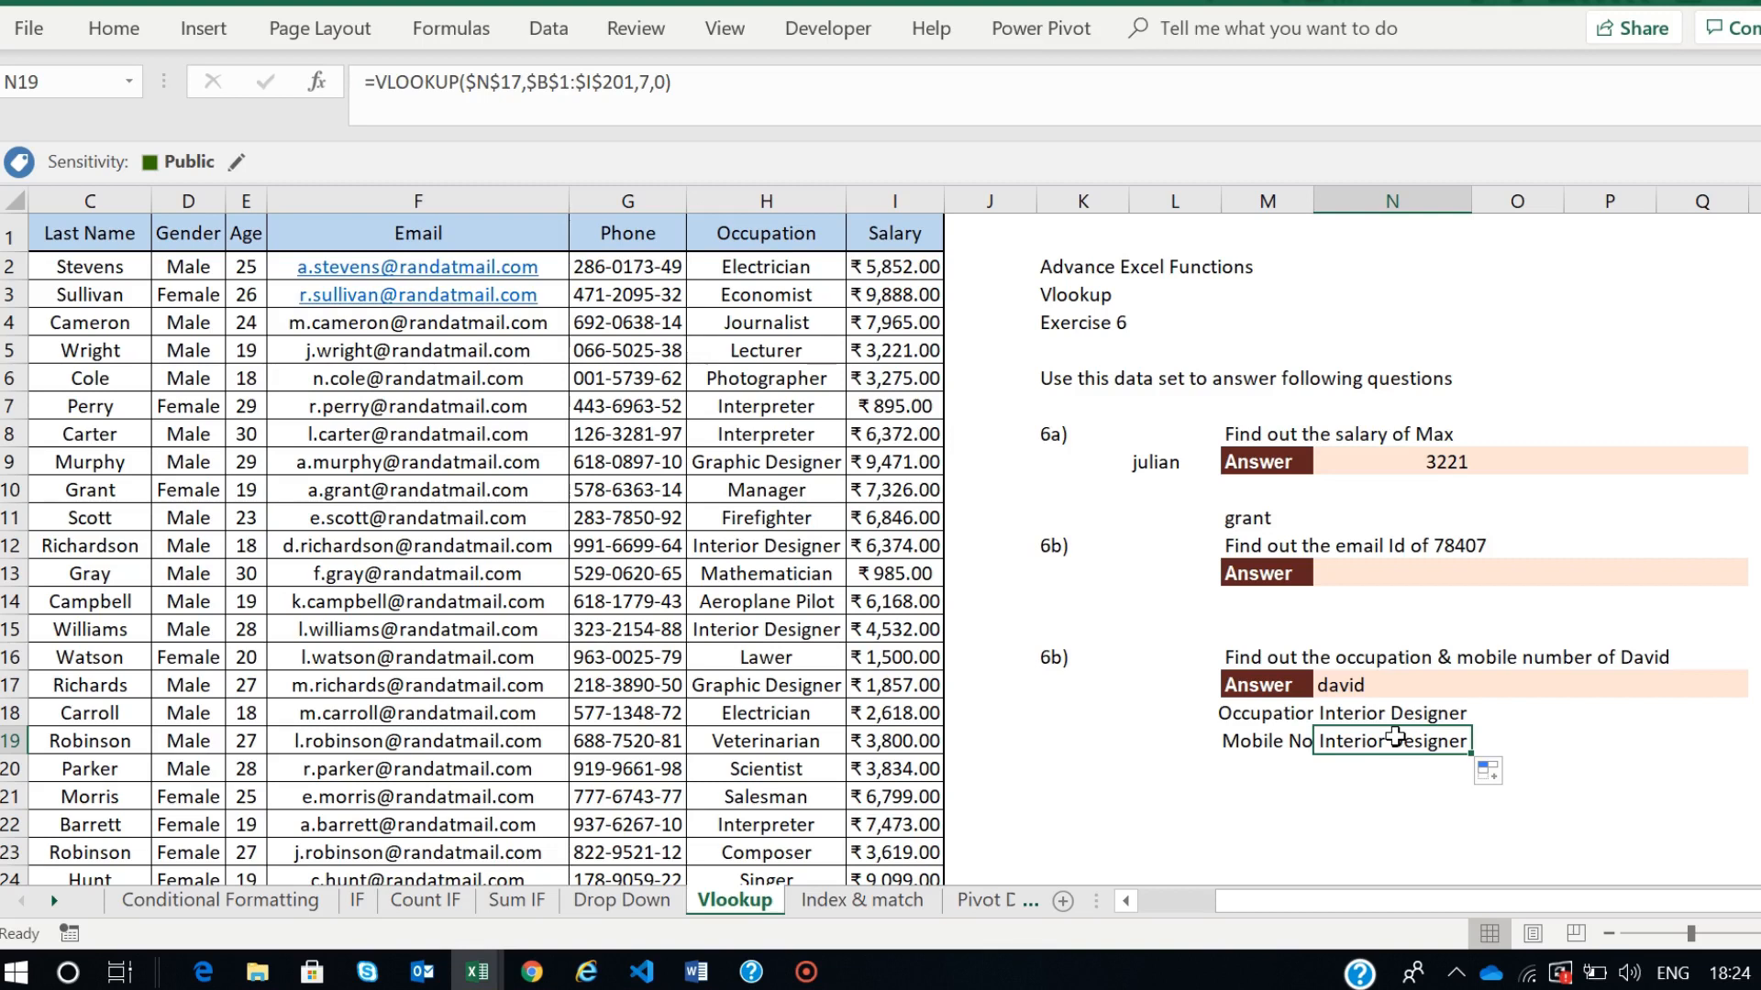
double_click(1322, 203)
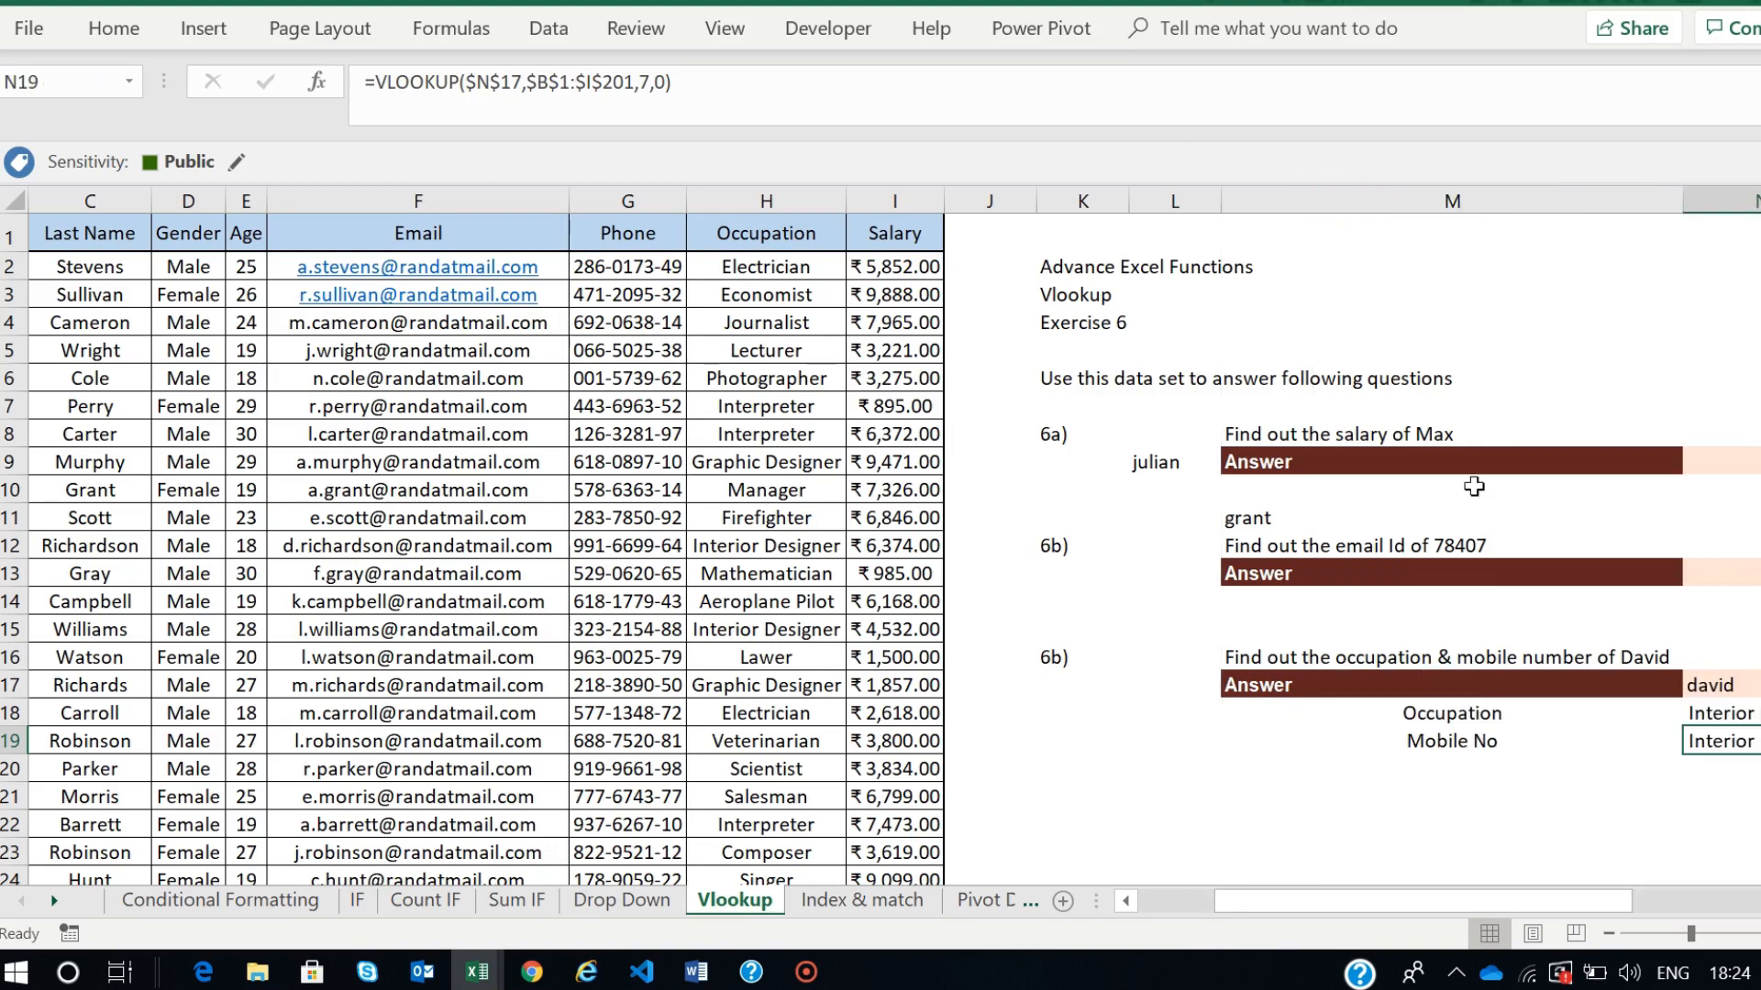
left_click_drag(1420, 903, 1573, 904)
left_click_drag(1146, 213, 860, 224)
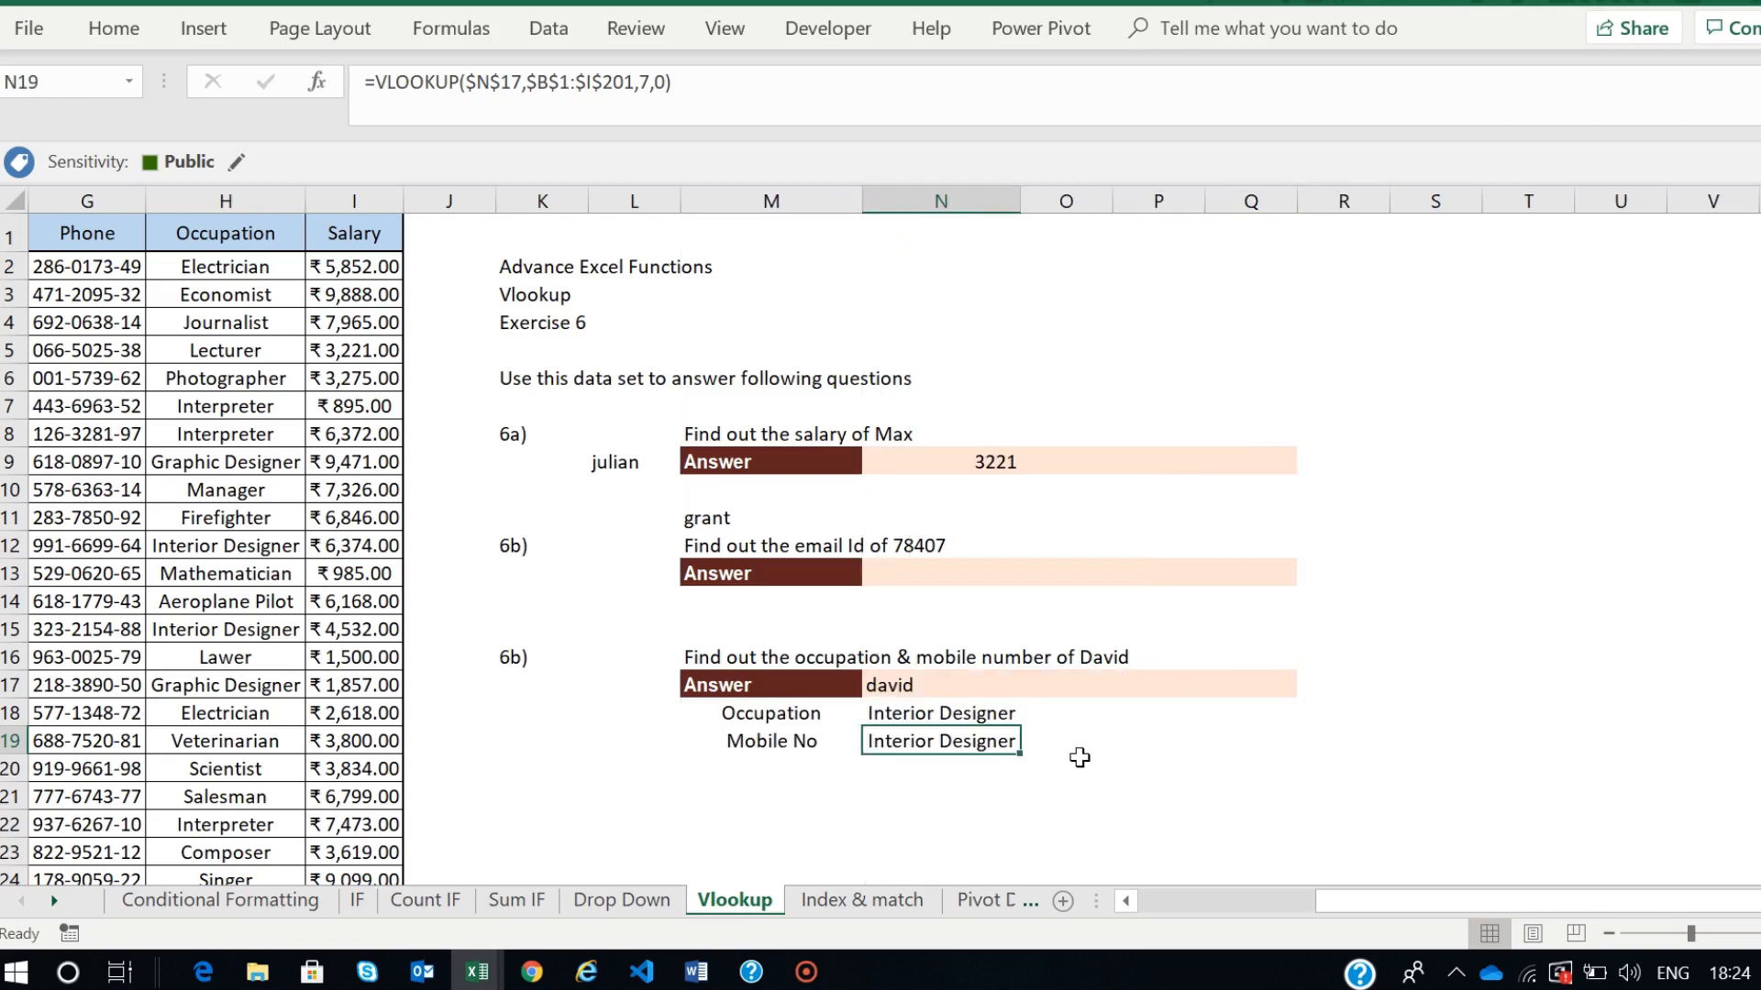
scroll(1079, 758, "left", 3)
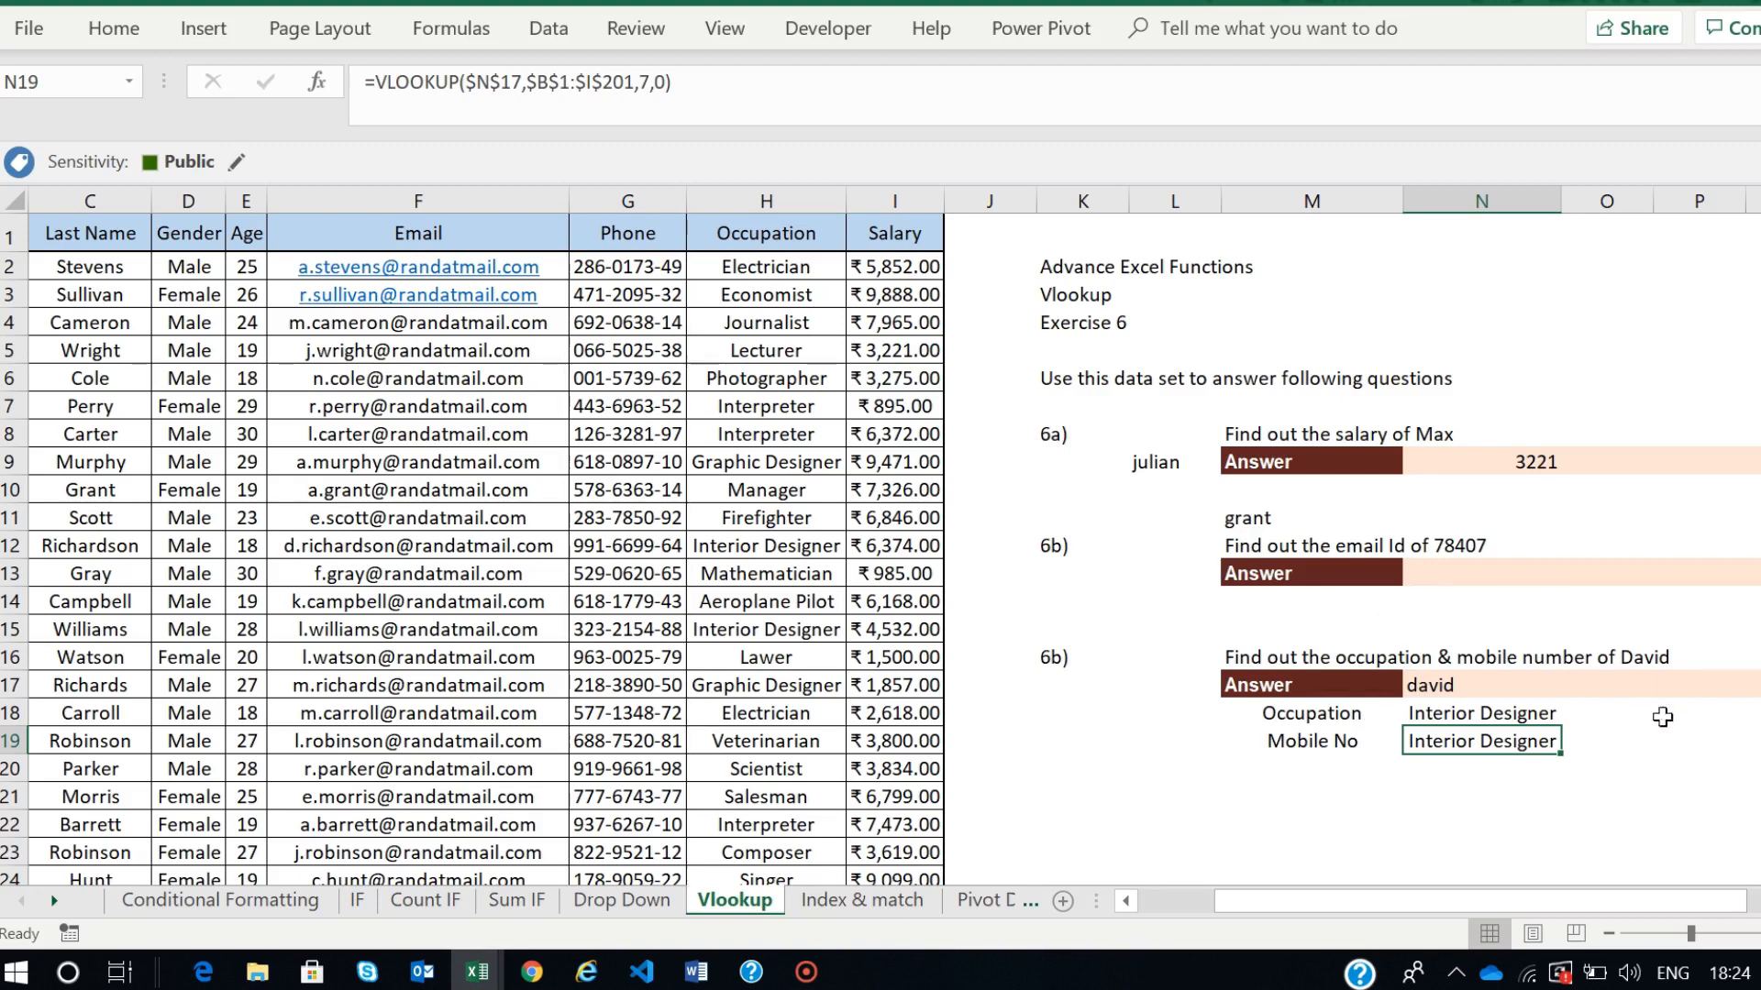
- Change N19's column index from 7 to 6 so it returns 991-6699-64
double_click(1534, 741)
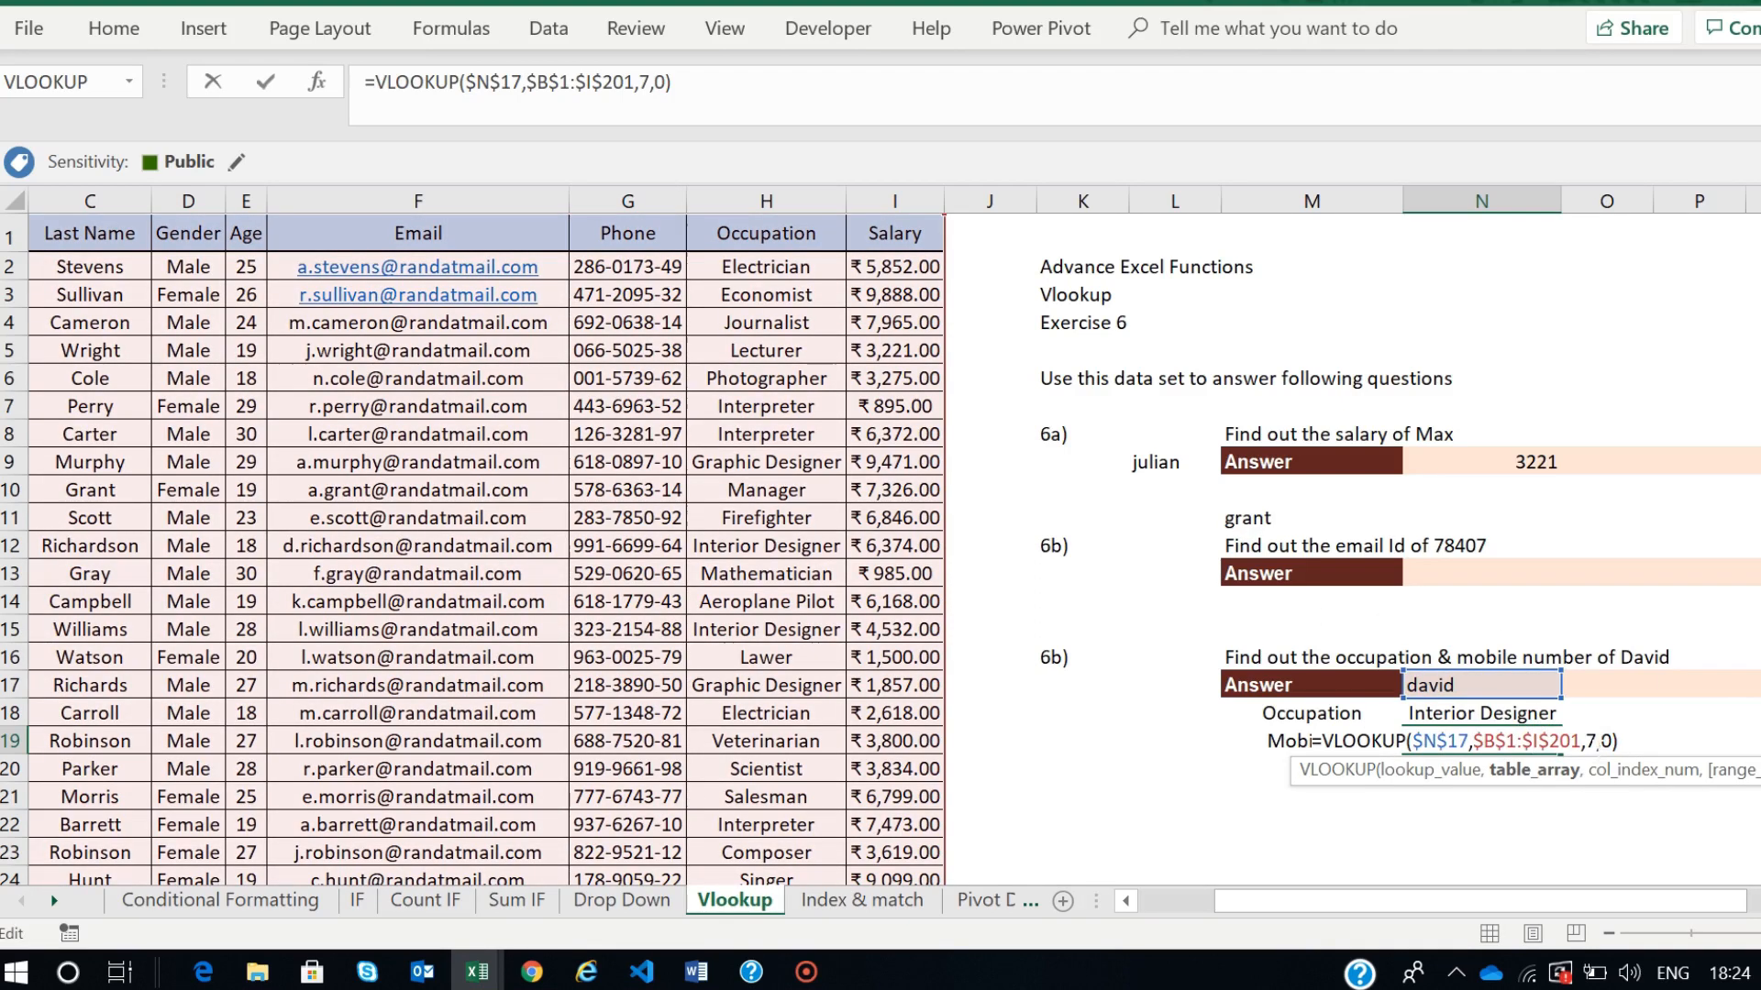
scroll(407, 613, "left", 2)
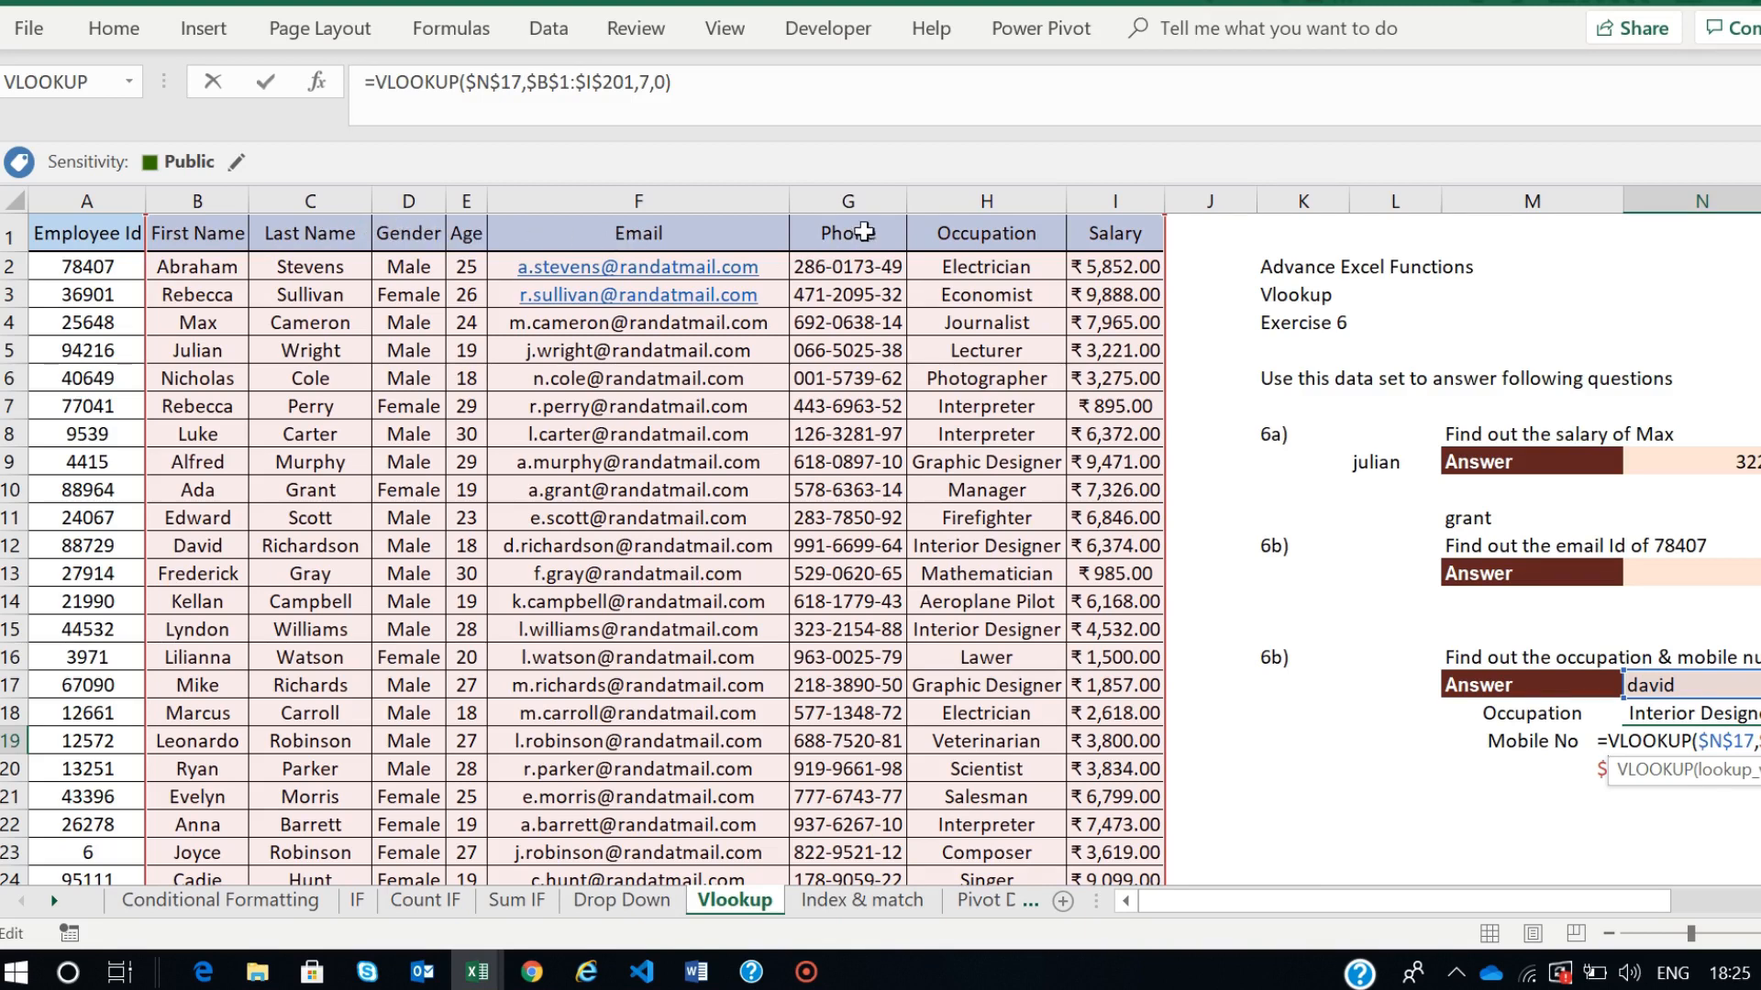
scroll(1754, 709, "right", 2)
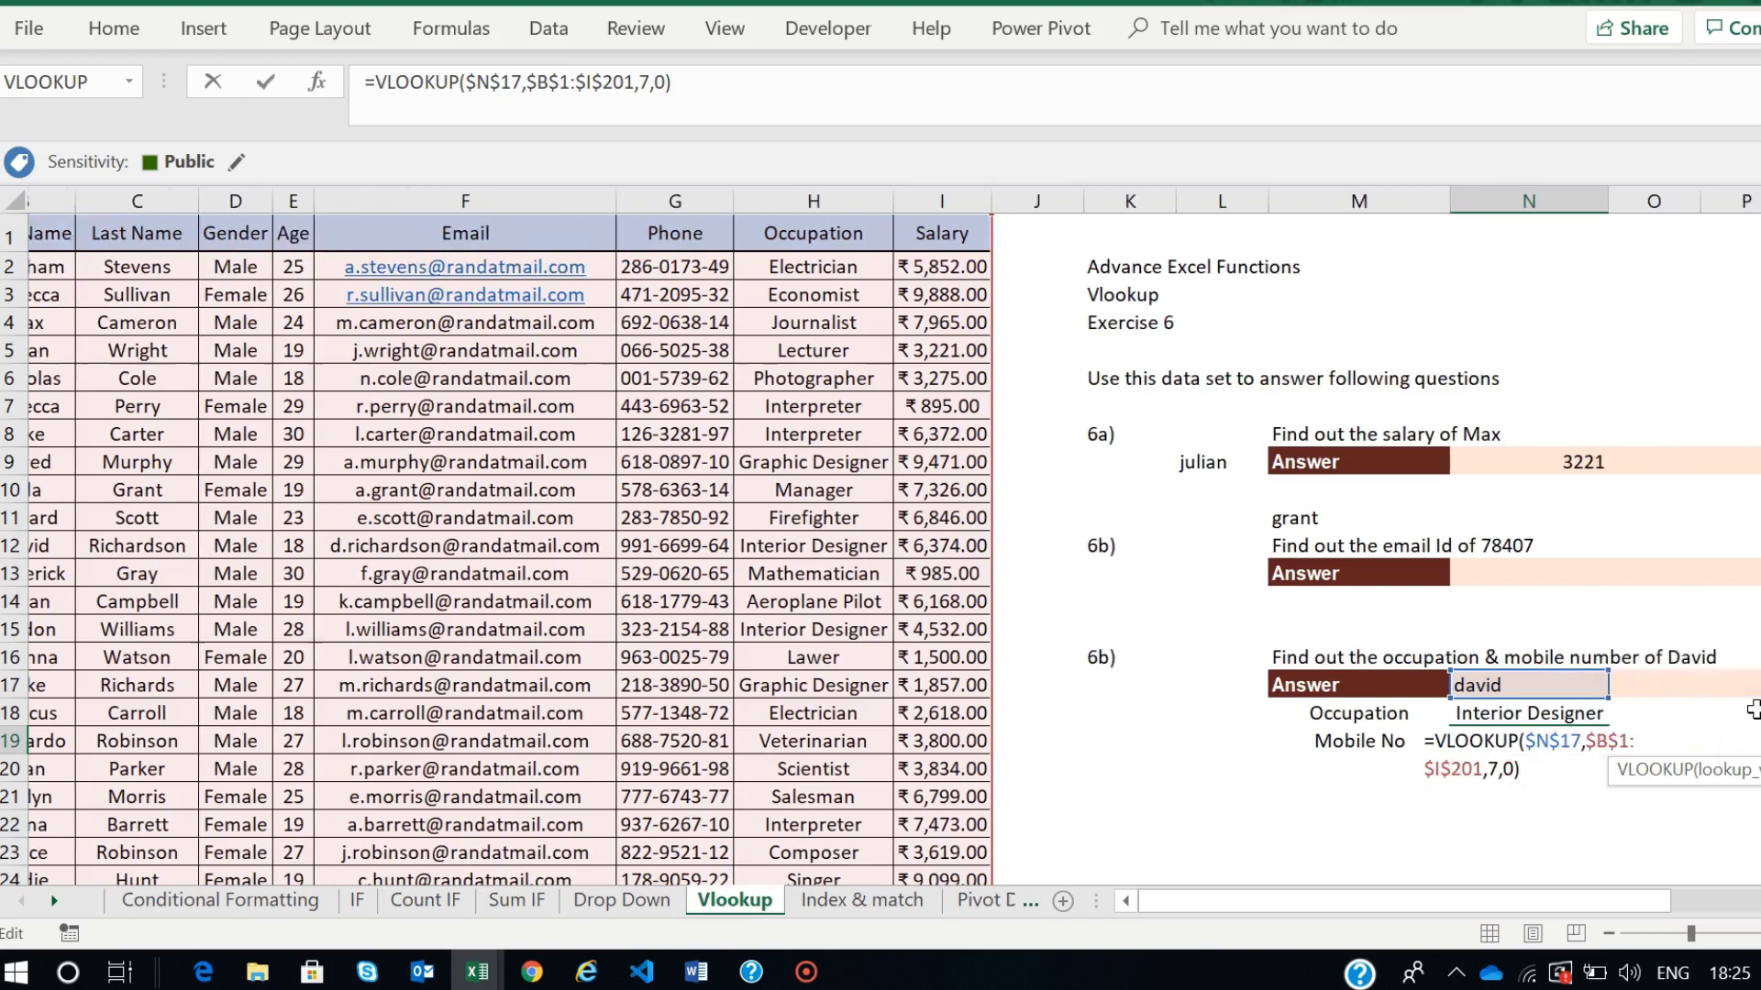
scroll(1754, 709, "right", 2)
left_click(1471, 741)
key("BackSpace")
type("6")
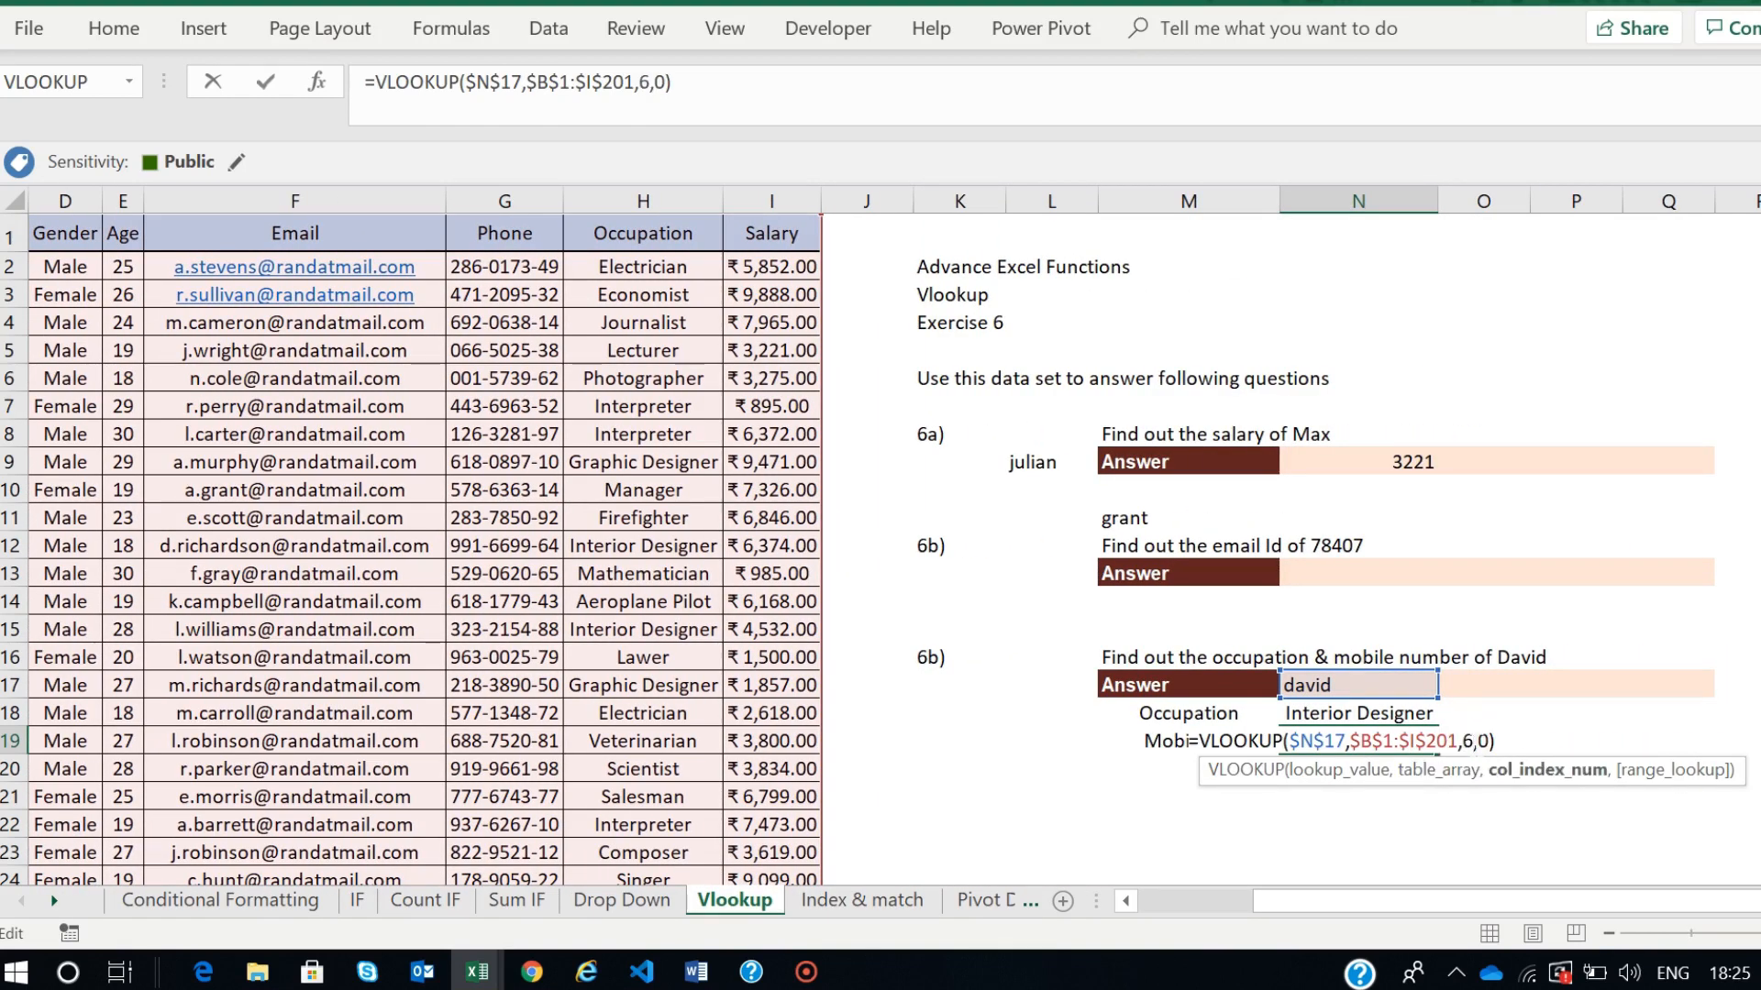
key("Return")
left_click(1367, 741)
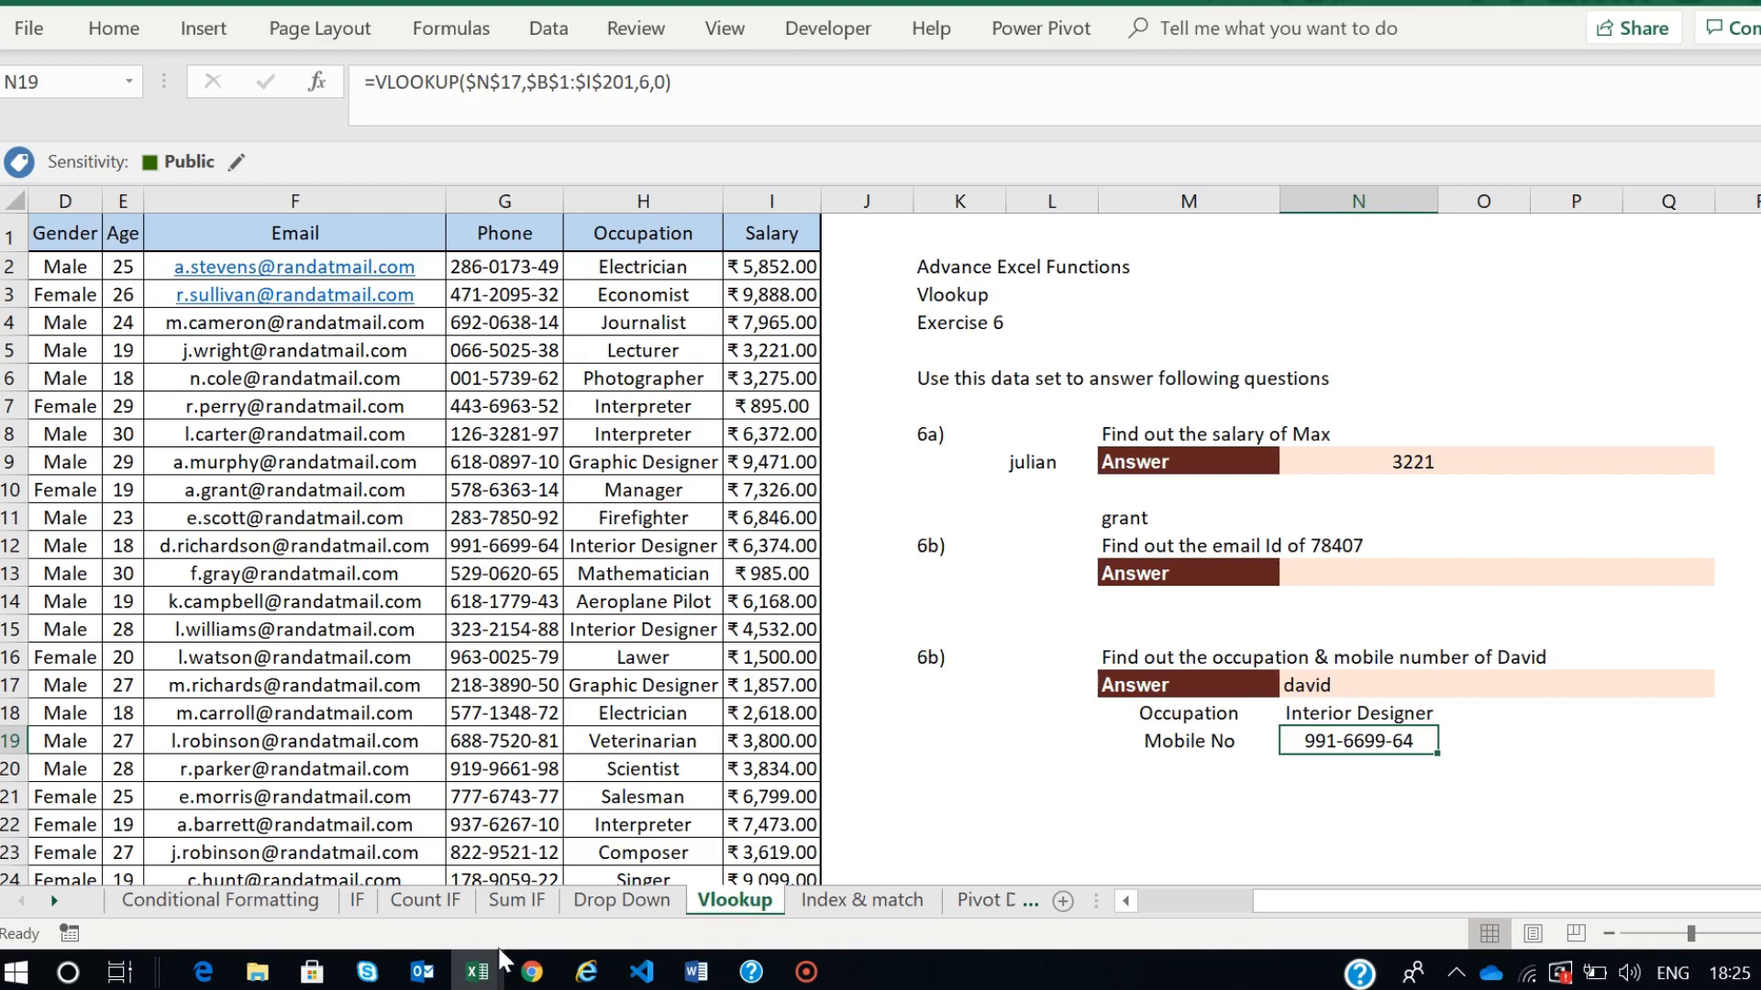
- Check the Bio Data search value 19658, then browse the Phone List employee table
mouse_move(483, 983)
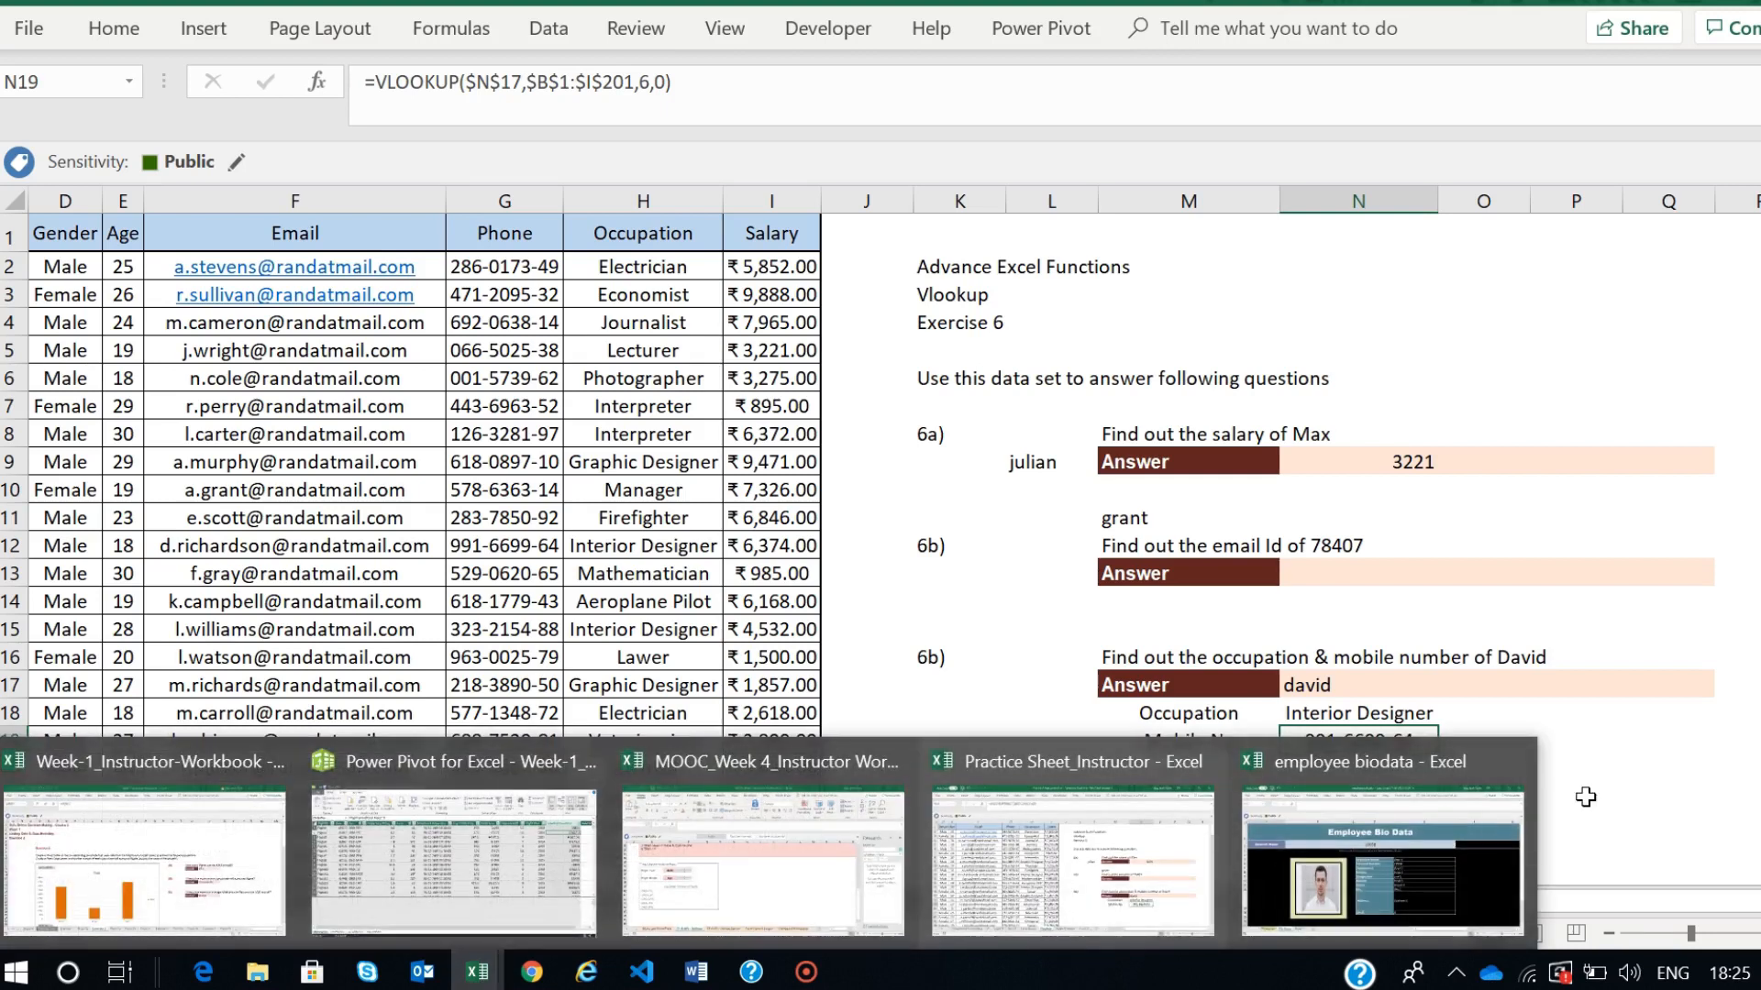
left_click(1369, 796)
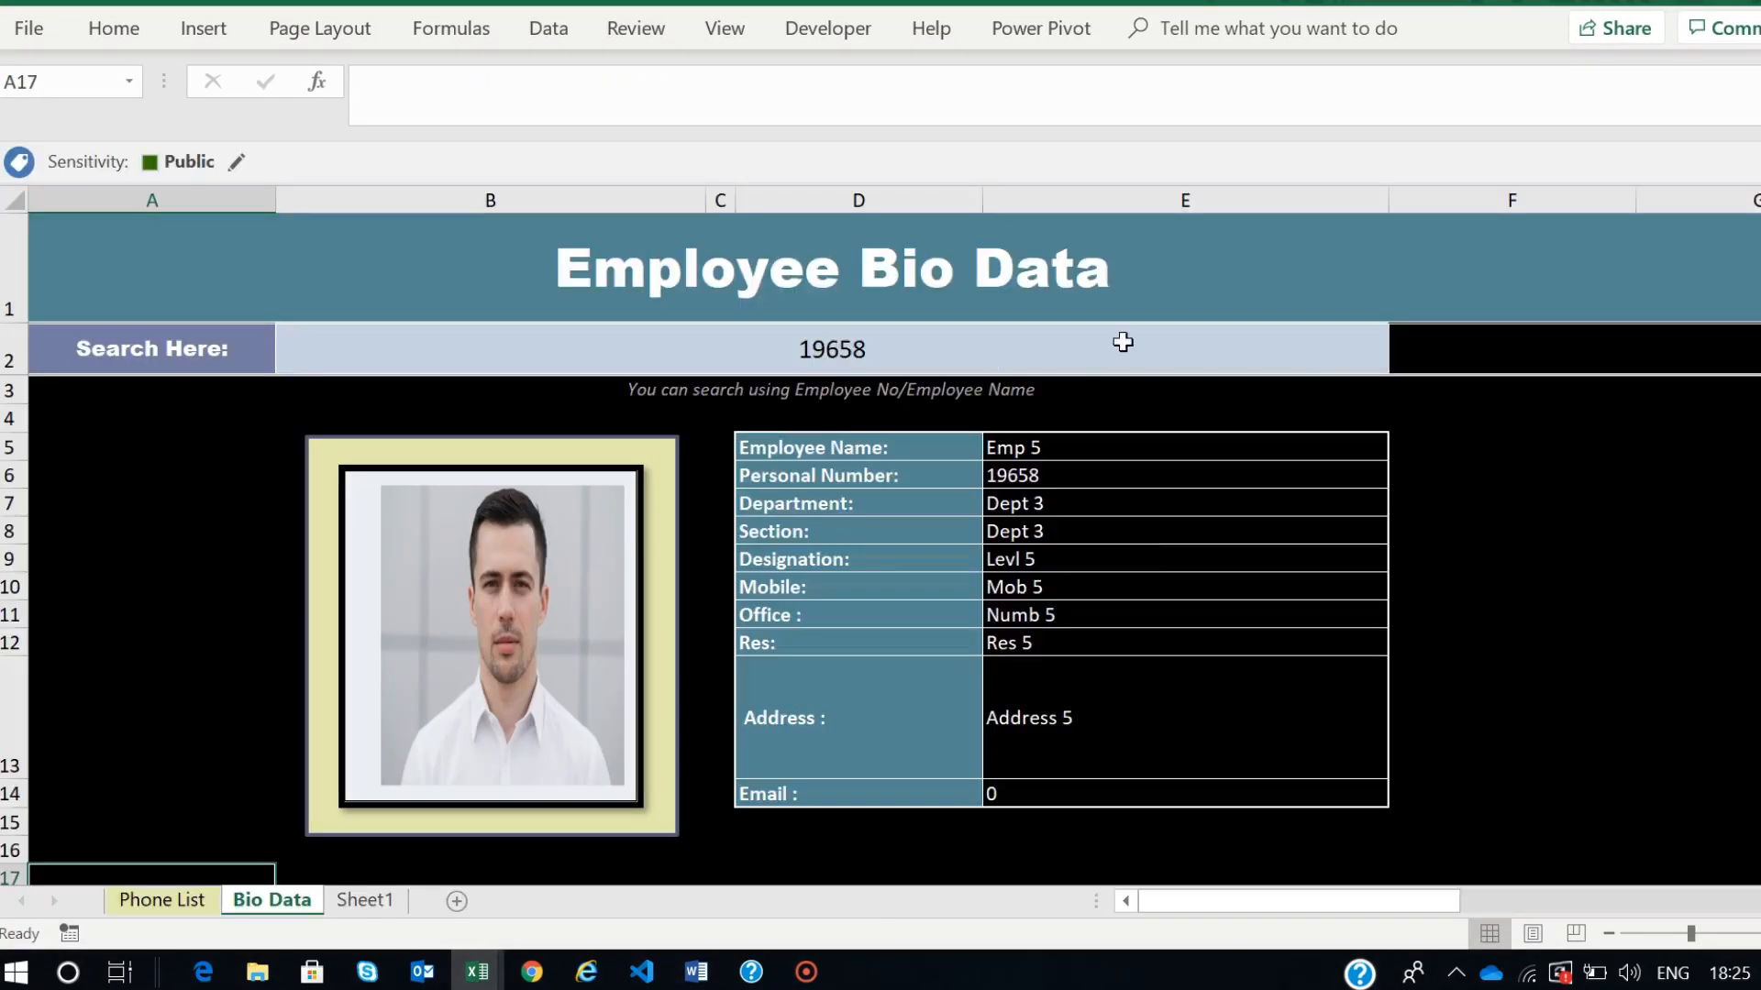
left_click(926, 356)
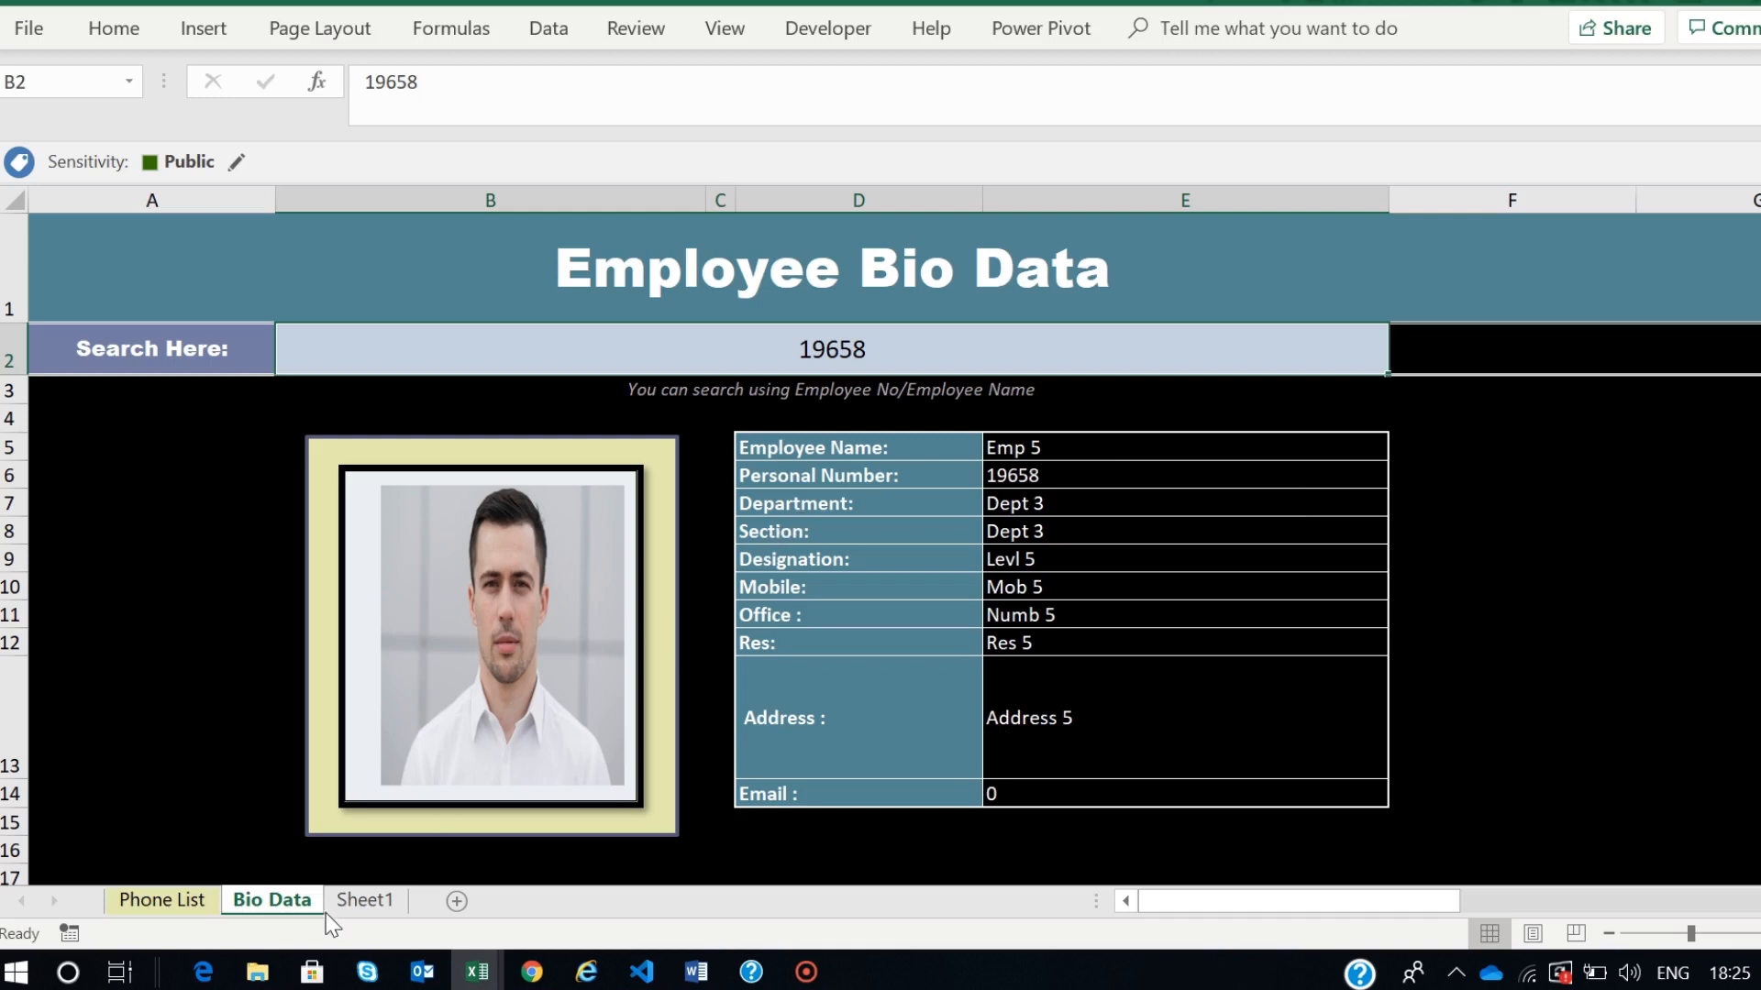
left_click(186, 906)
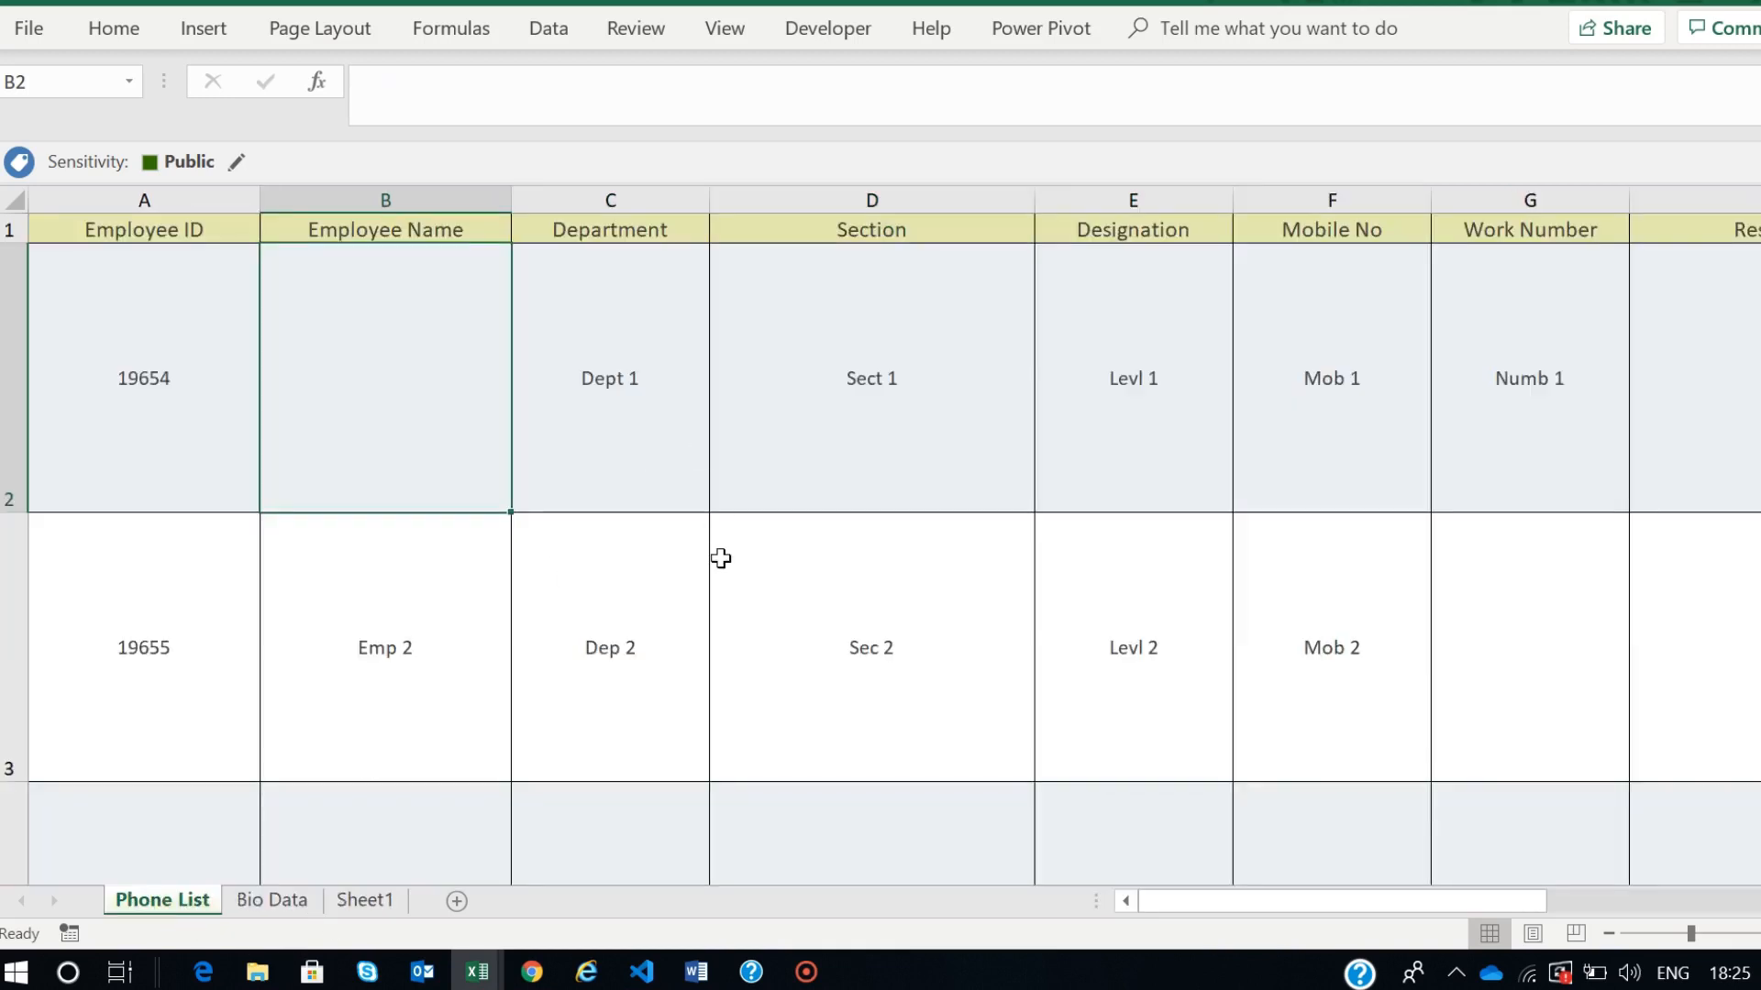
scroll(720, 557, "down", 3)
scroll(720, 557, "down", 1)
scroll(719, 558, "left", 1)
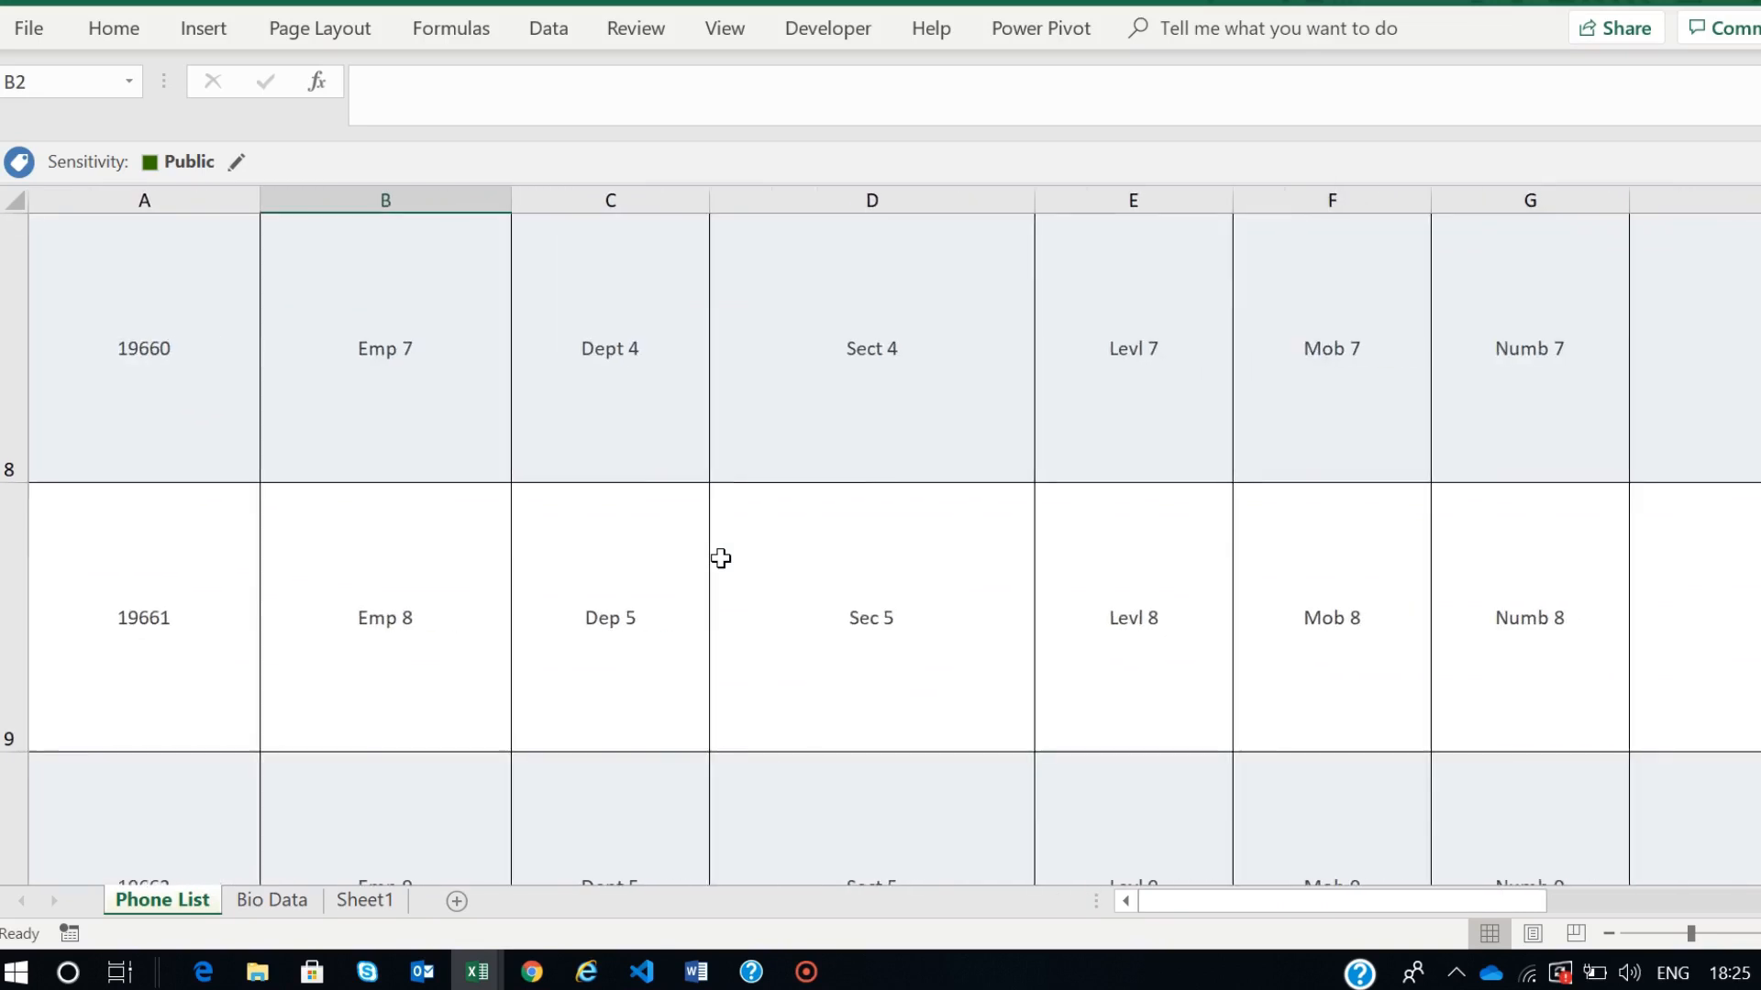
scroll(719, 557, "up", 7)
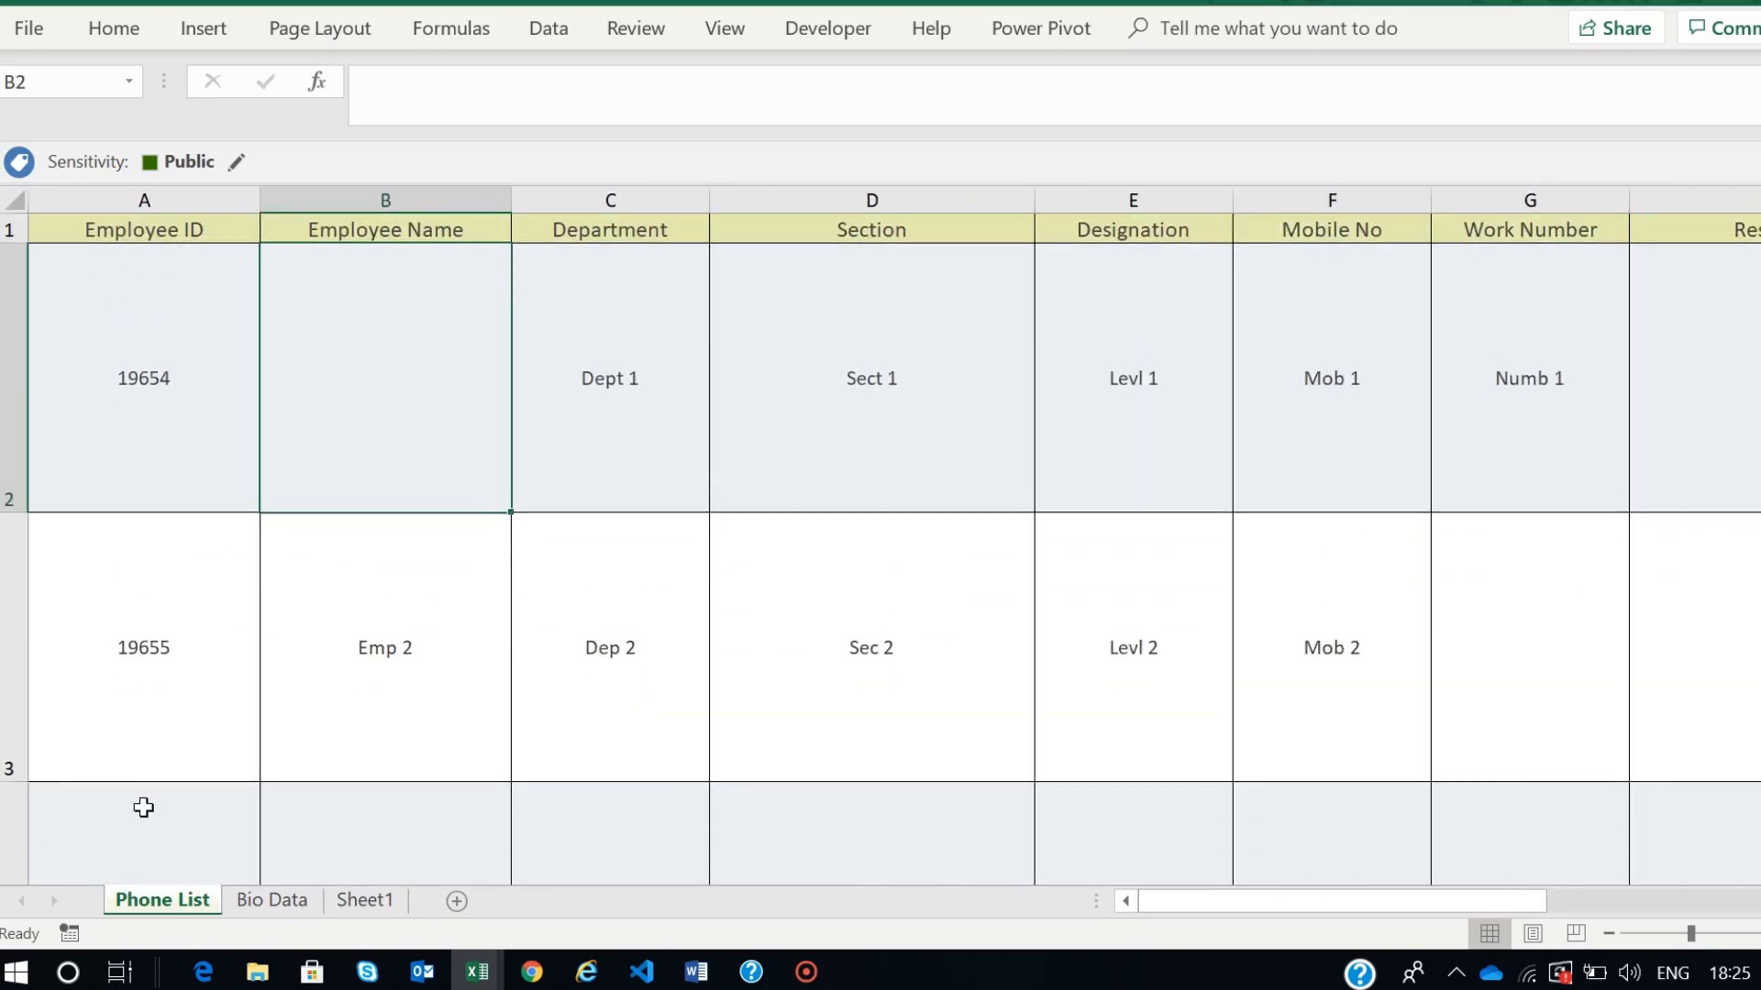
- Search the Bio Data form for the employee's full name, which returns Not Available everywhere
left_click(273, 903)
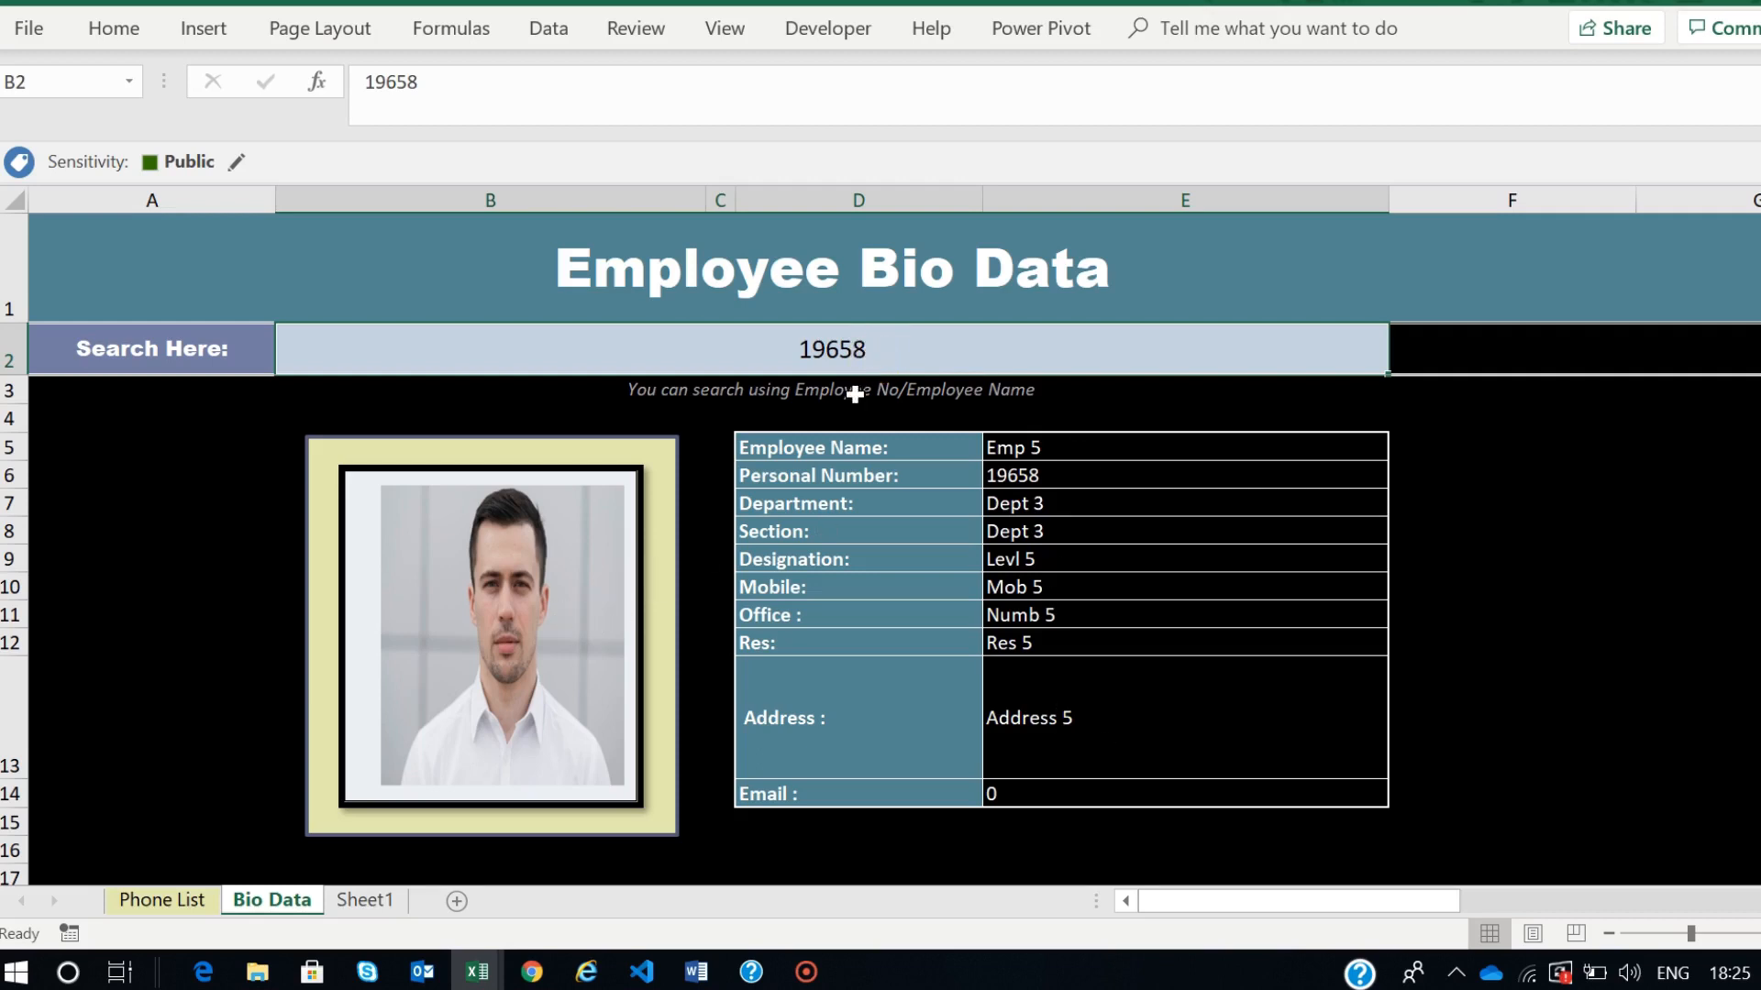
left_click(885, 357)
key("BackSpace")
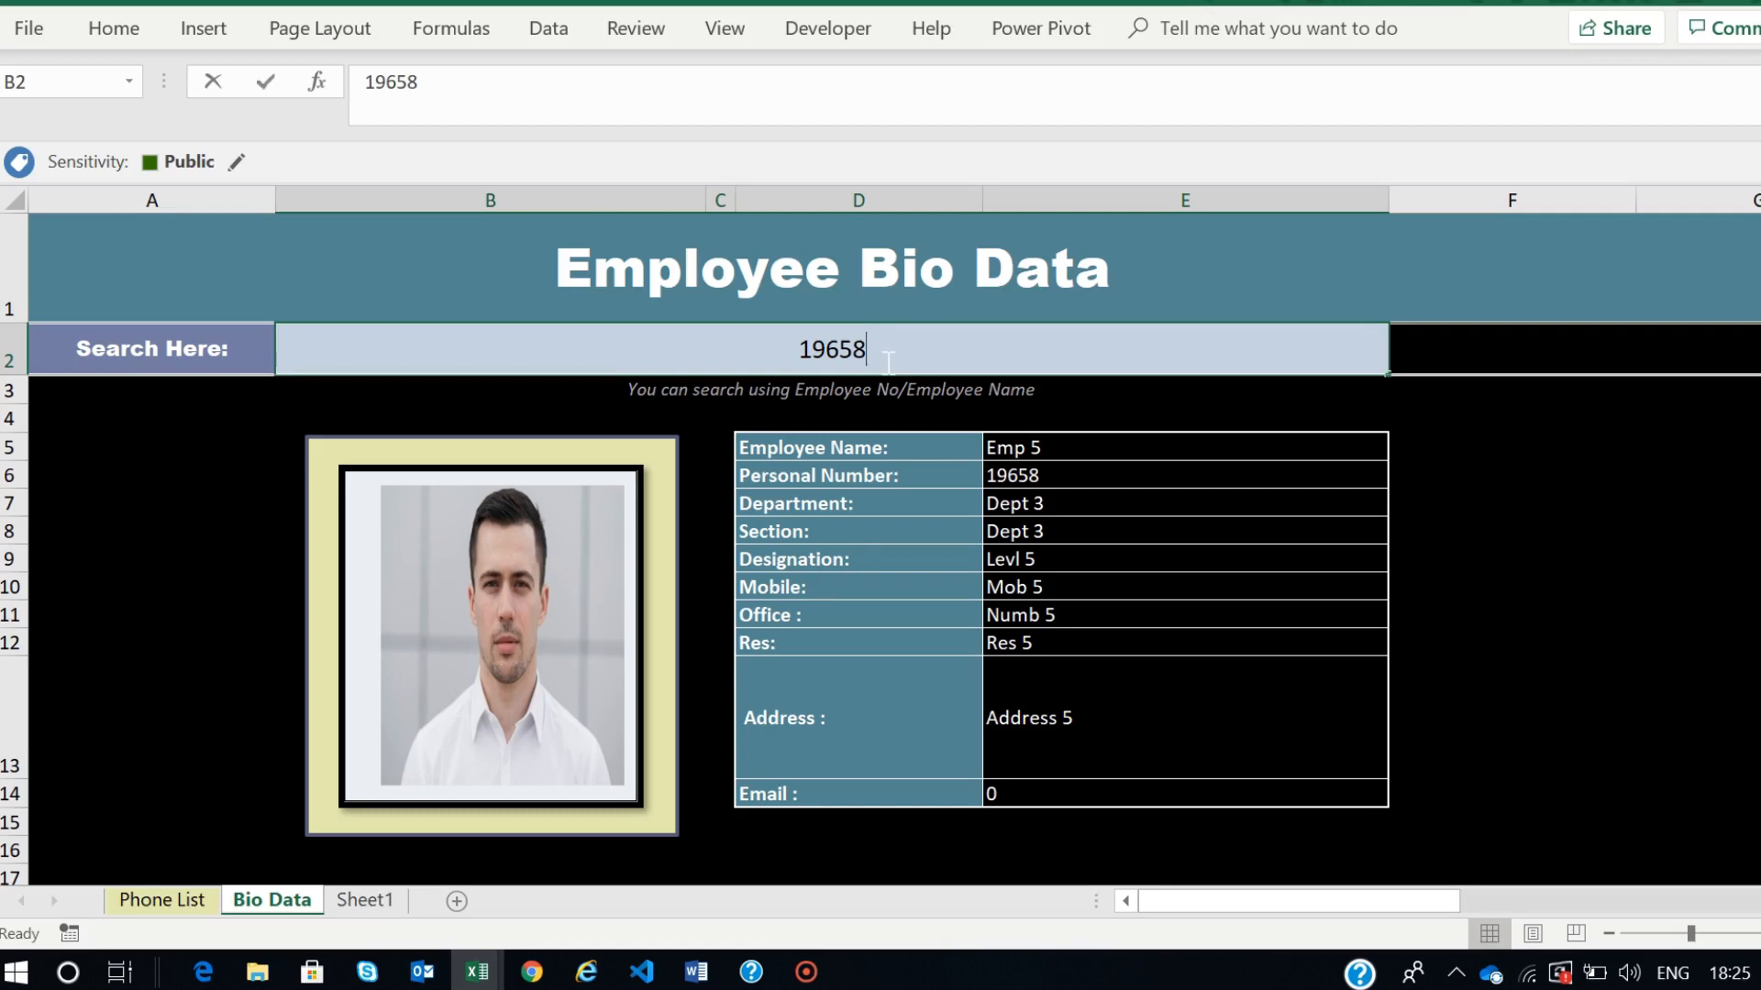
type("shashank")
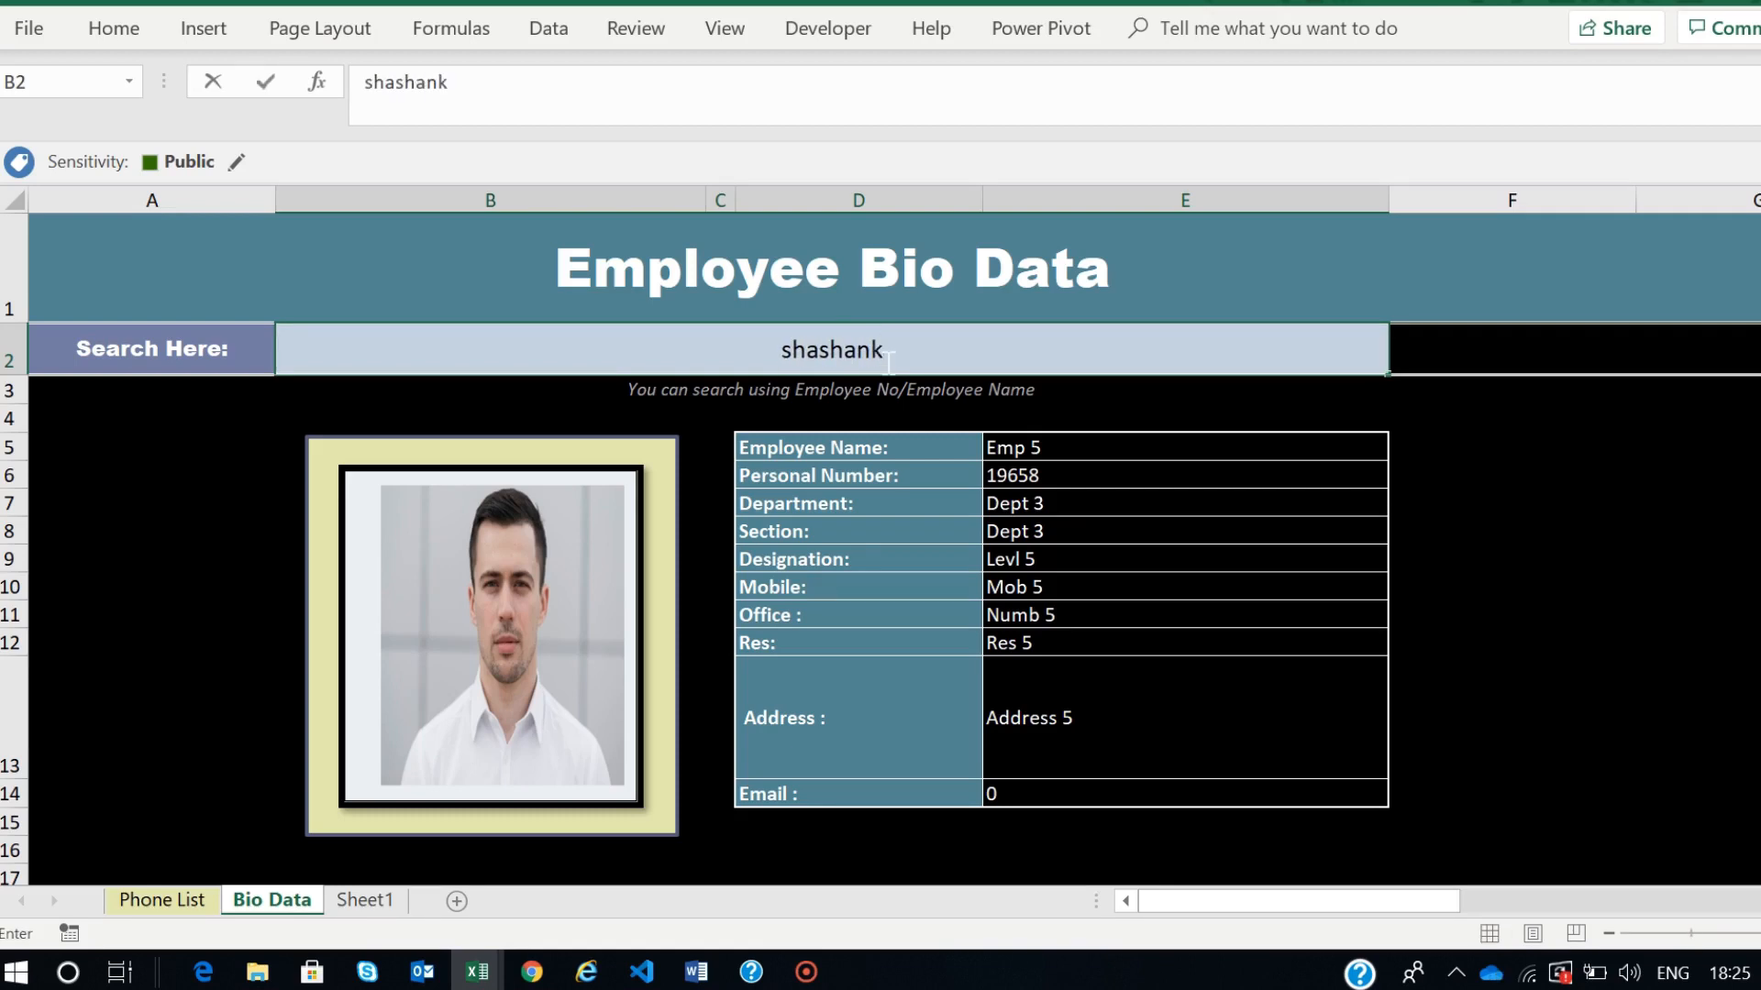
key("Return")
left_click(916, 350)
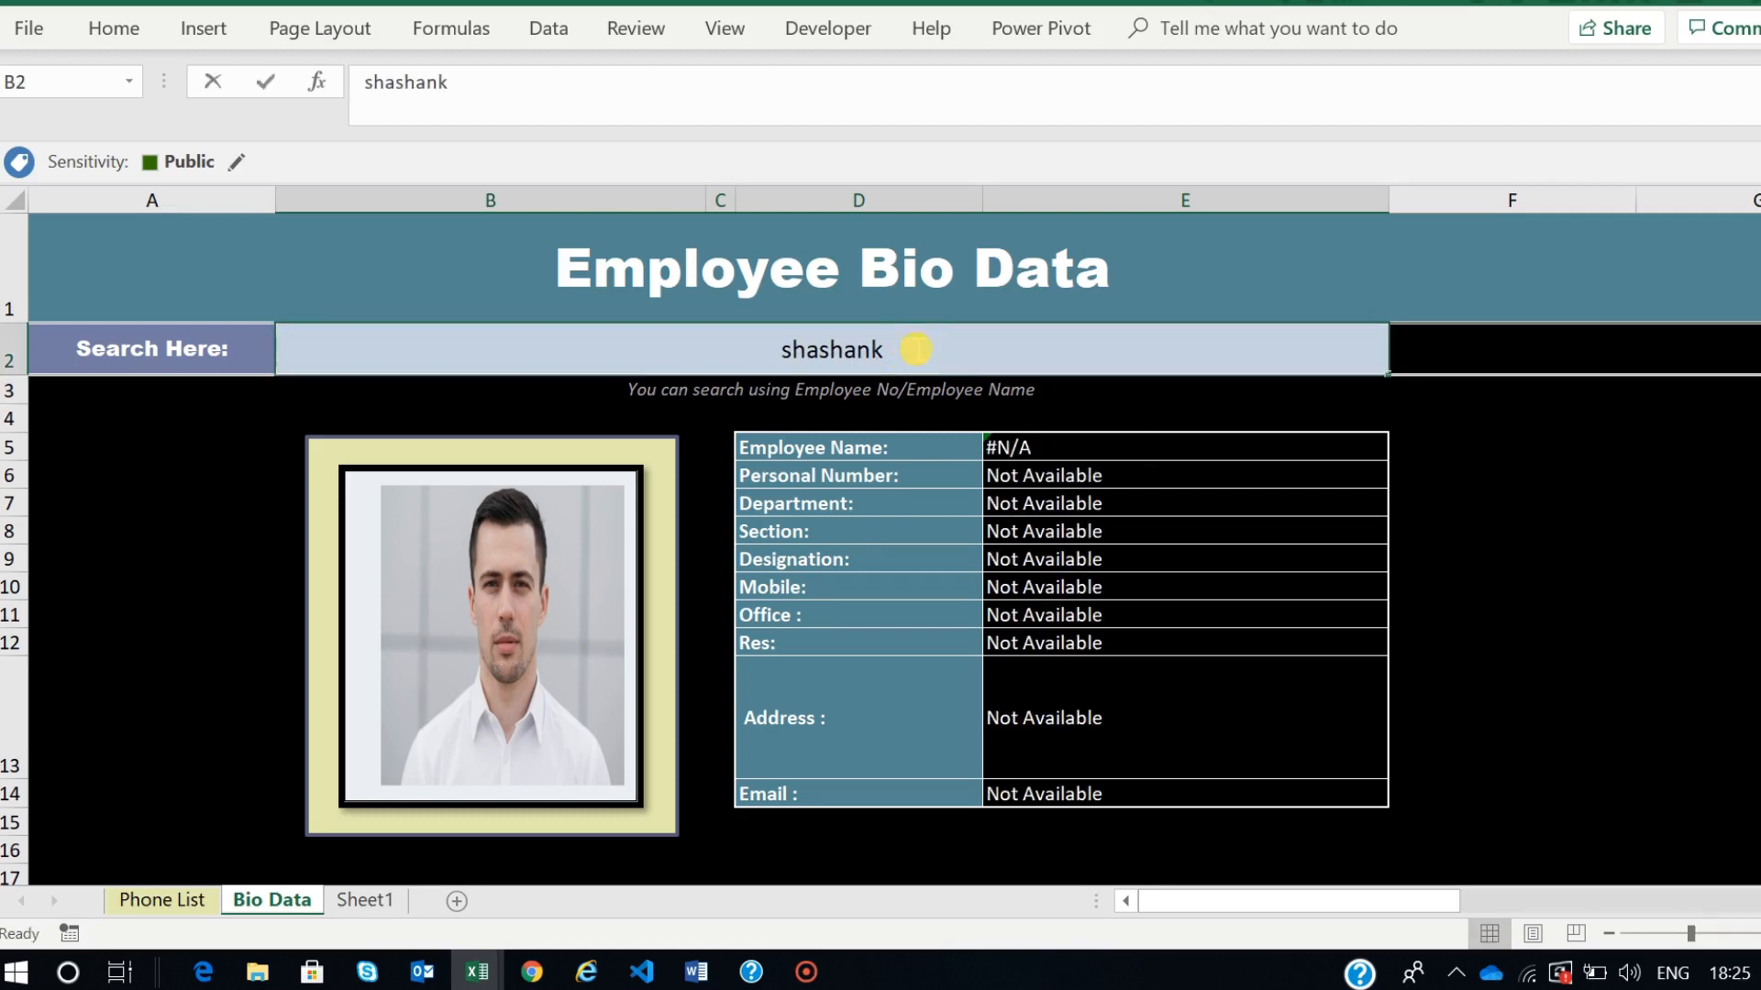
double_click(916, 350)
type("walia")
key("Return")
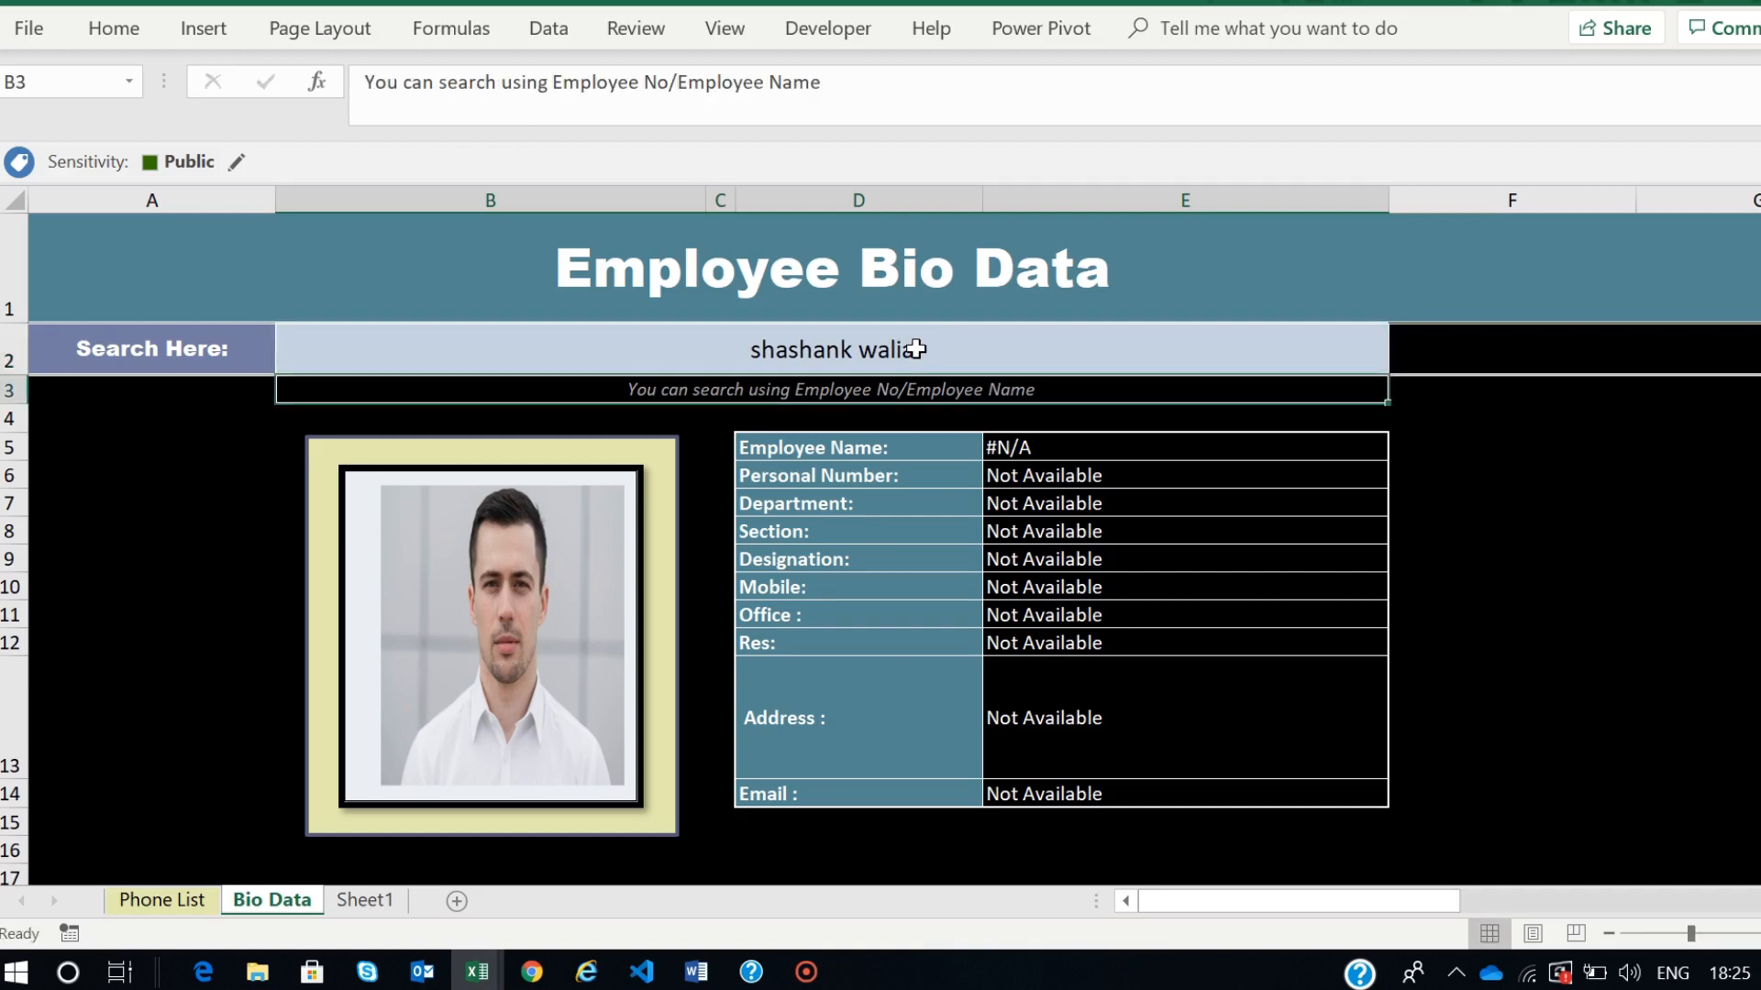
left_click(918, 346)
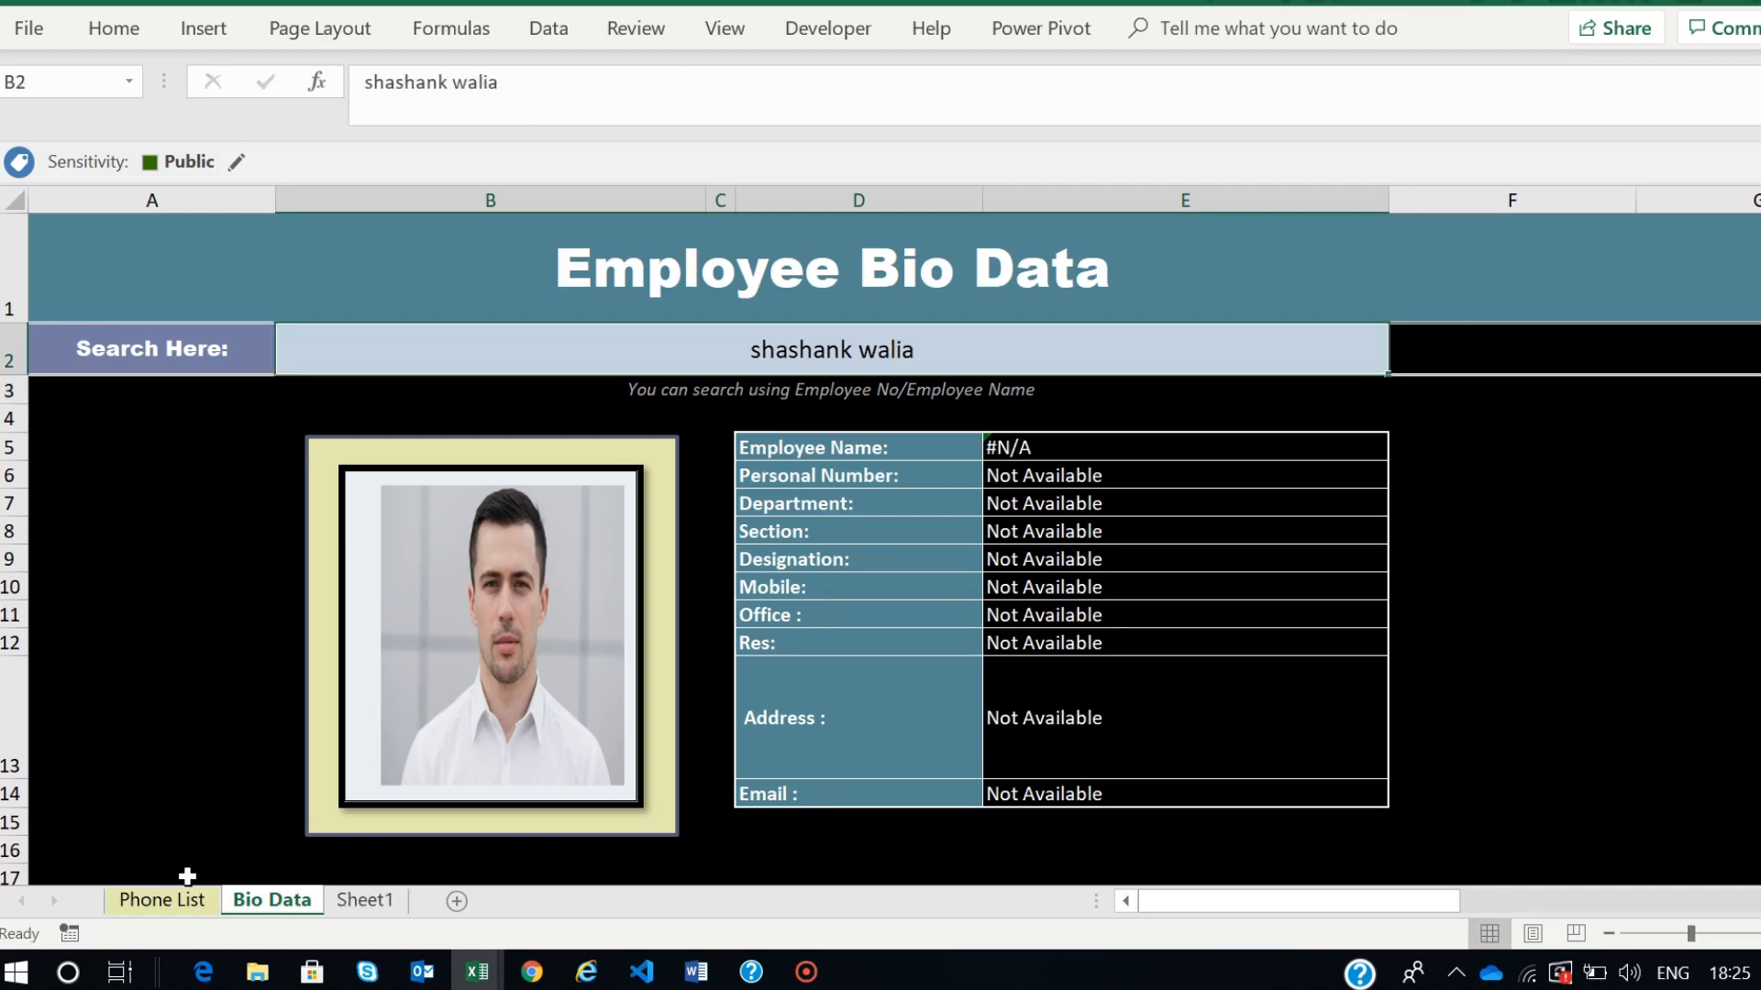
left_click(178, 902)
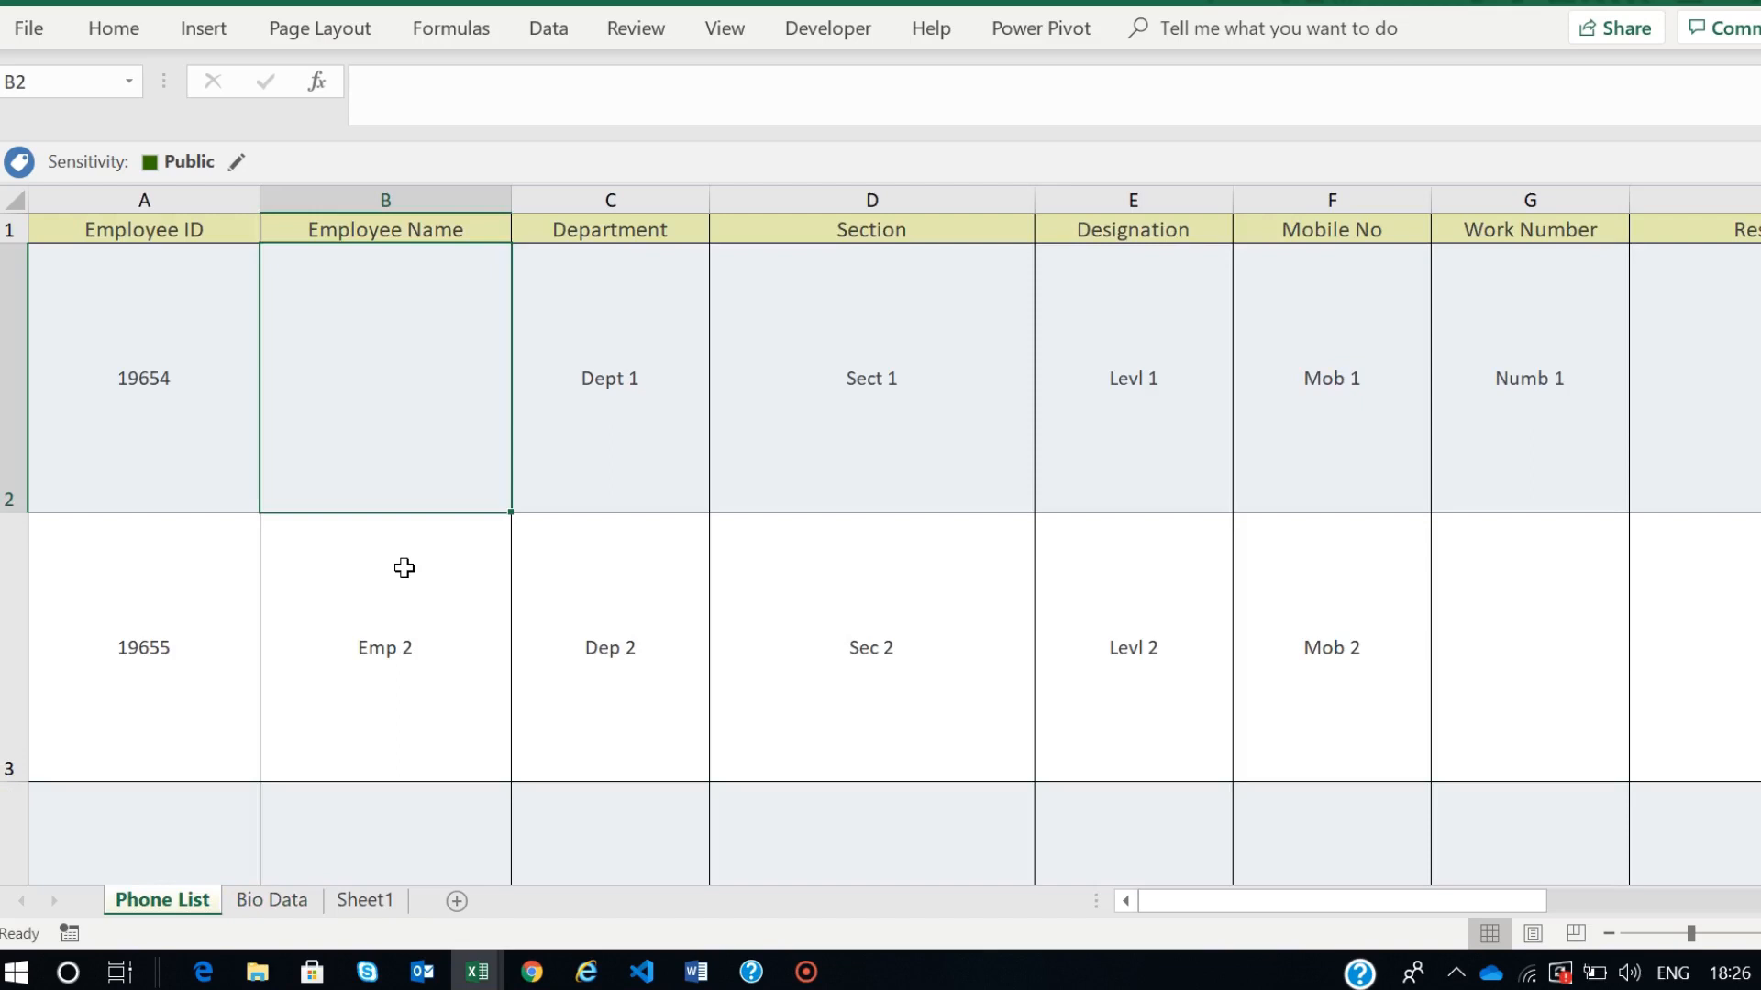
- Enter employee 19654's full name in Phone List B2 and verify the Bio Data lookups now fill in
type("shashank walia")
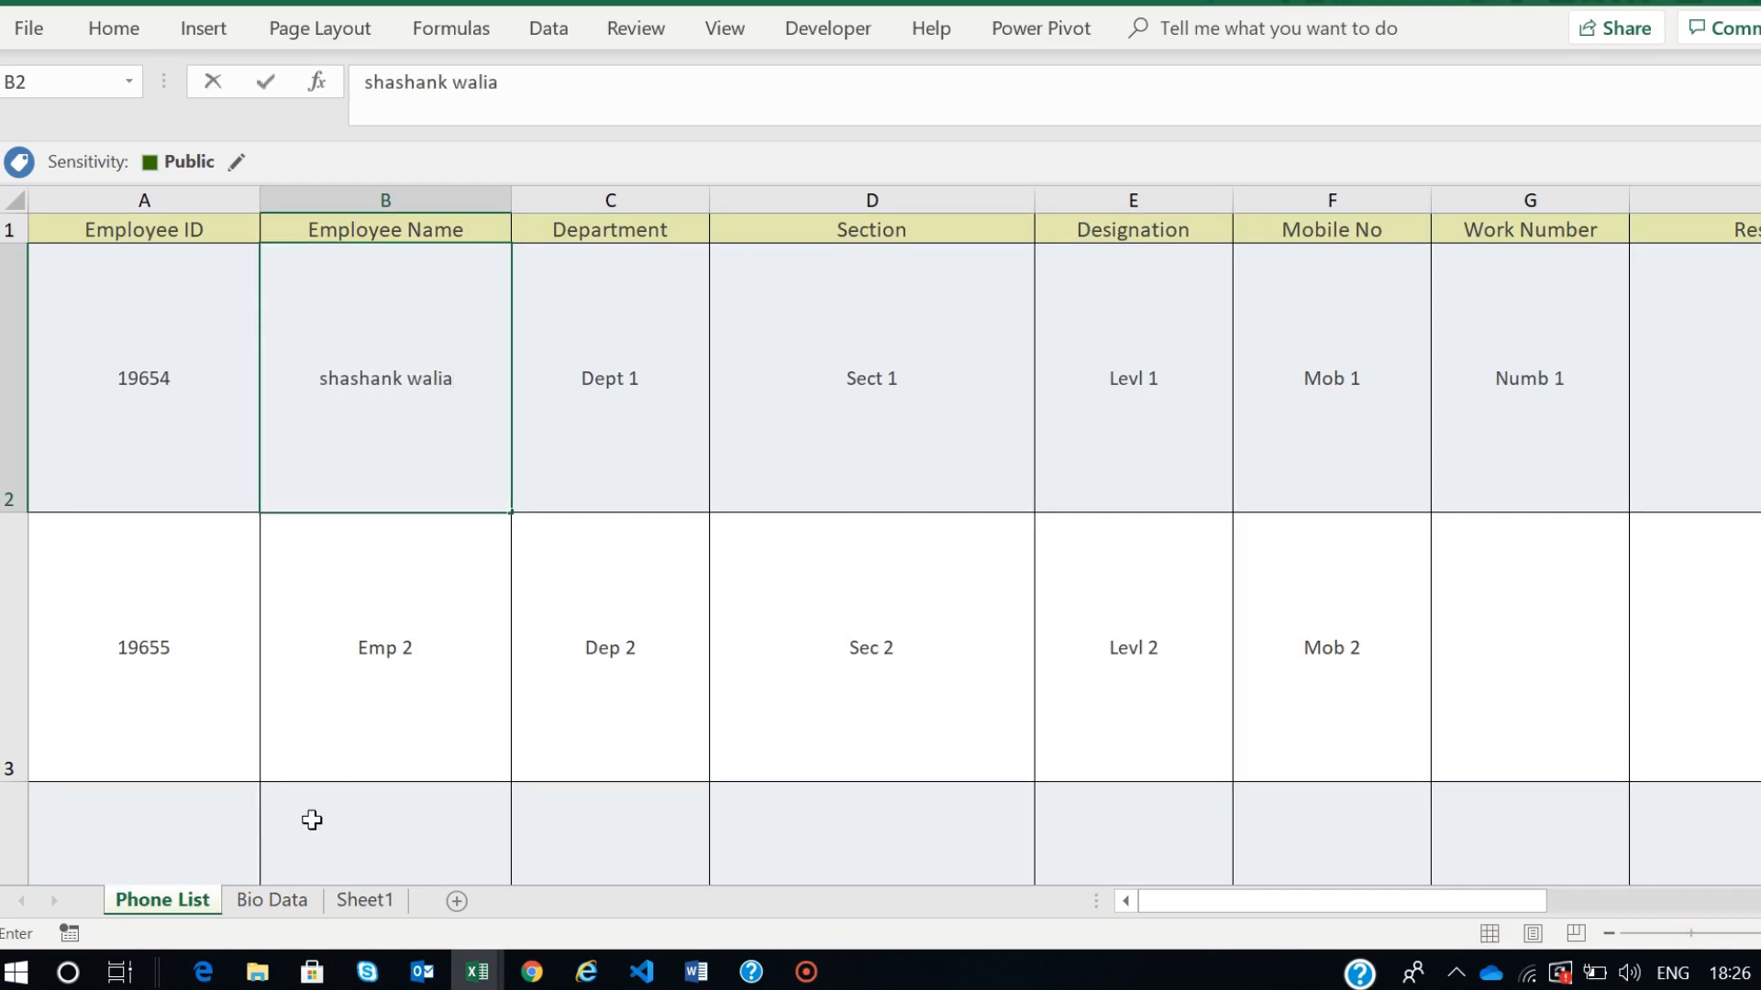
left_click(268, 901)
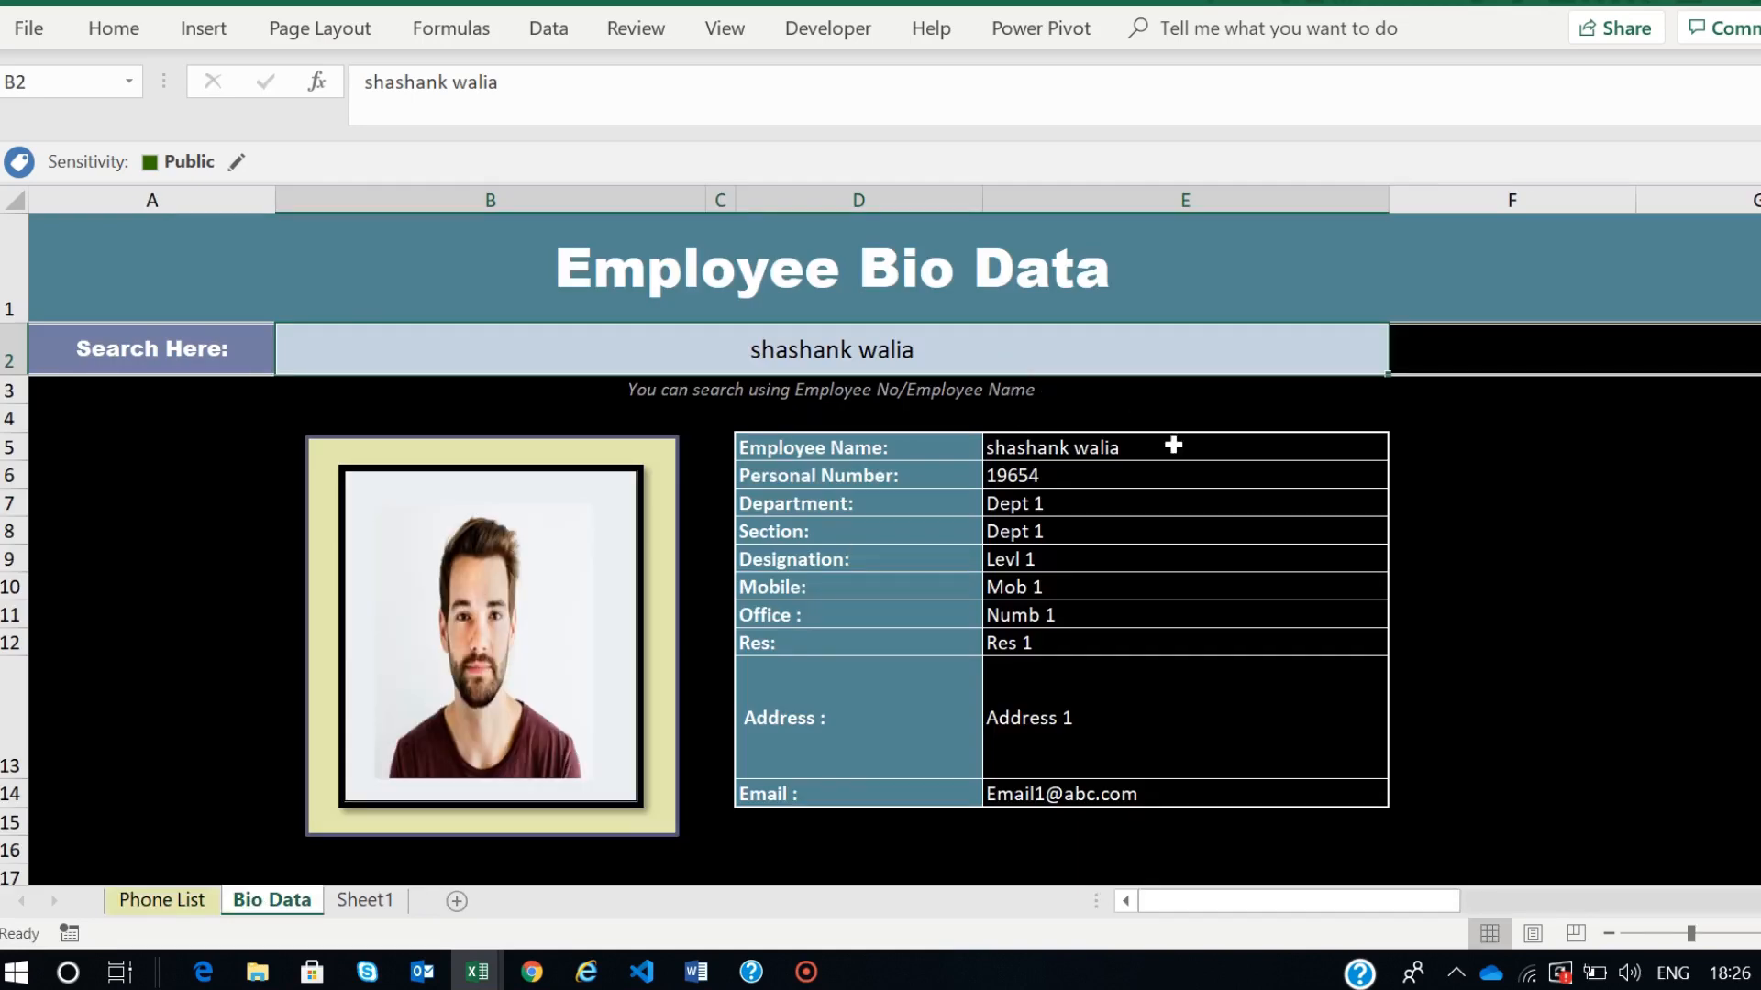
left_click(1357, 529)
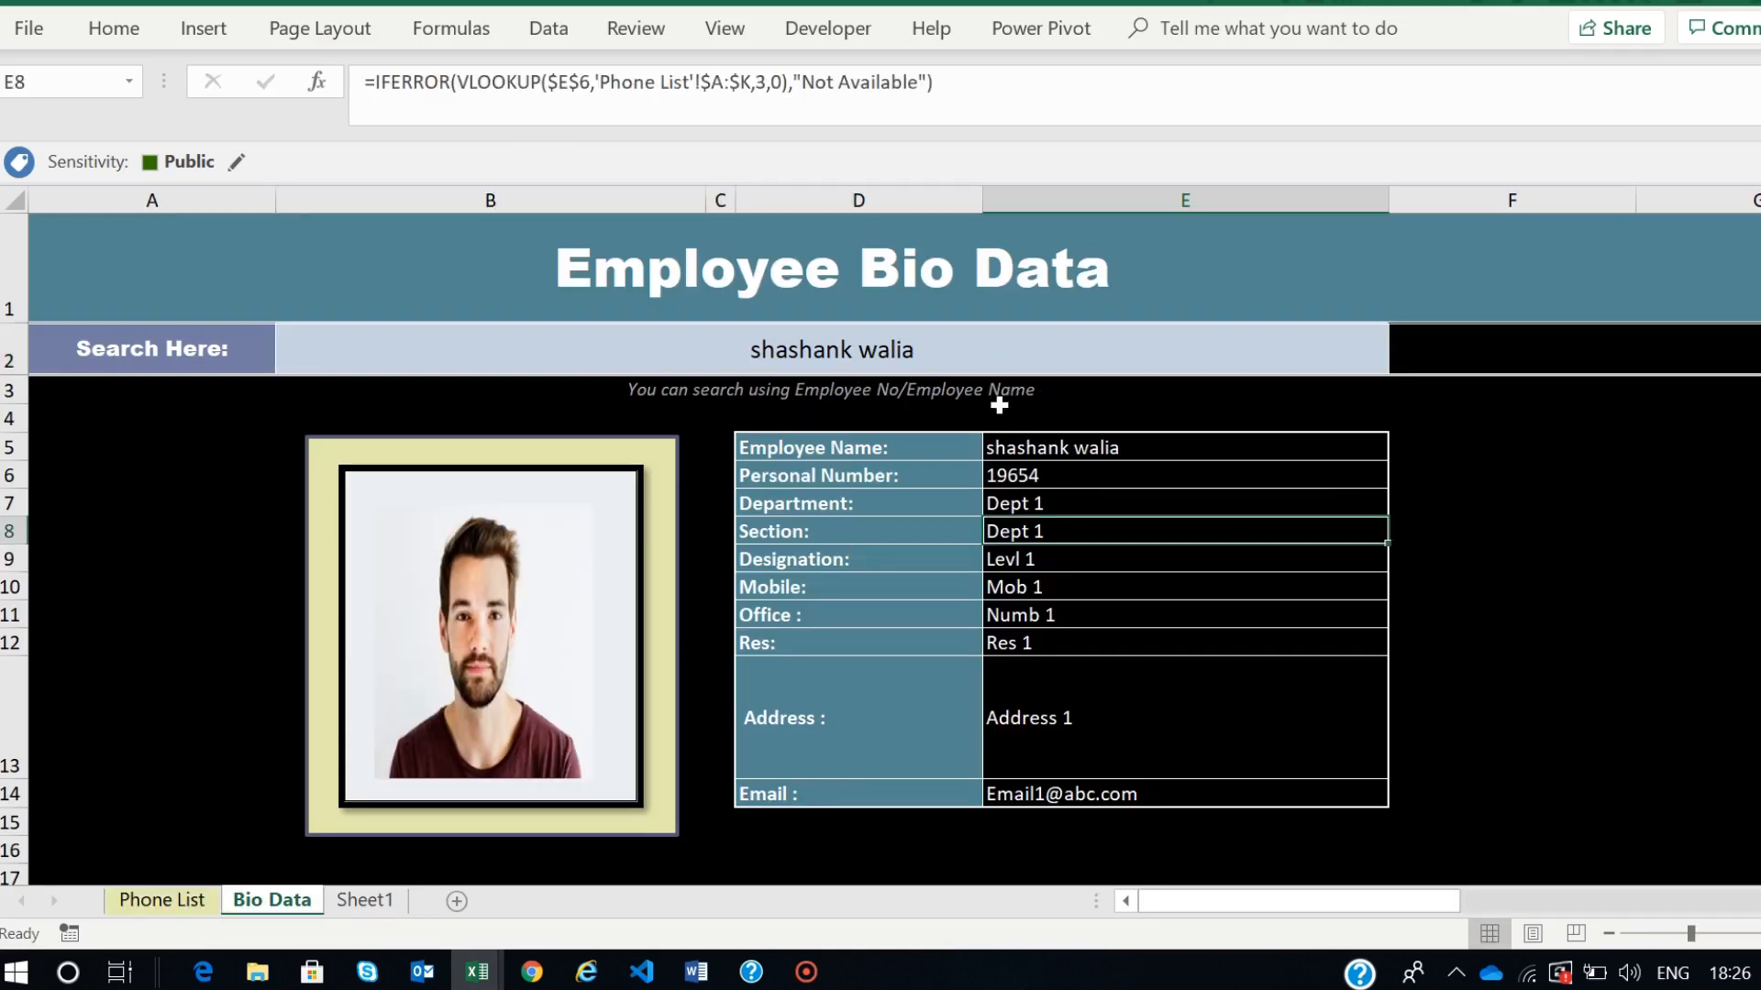
left_click(1579, 447)
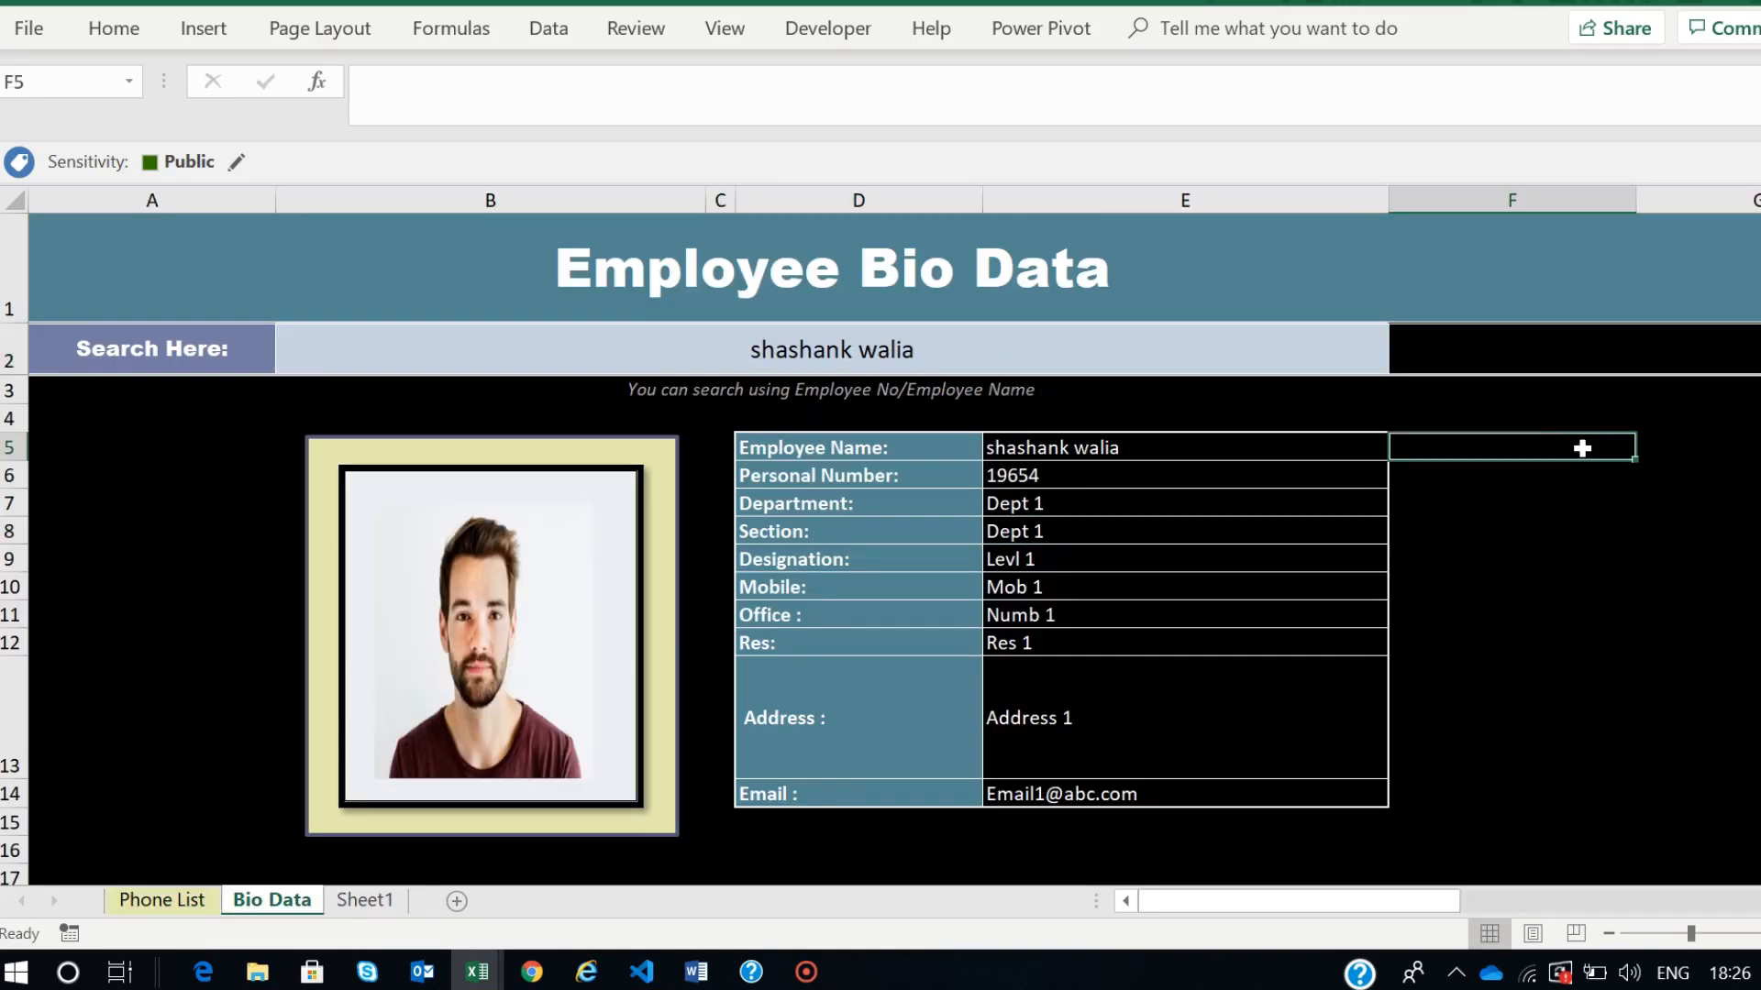
left_click(888, 360)
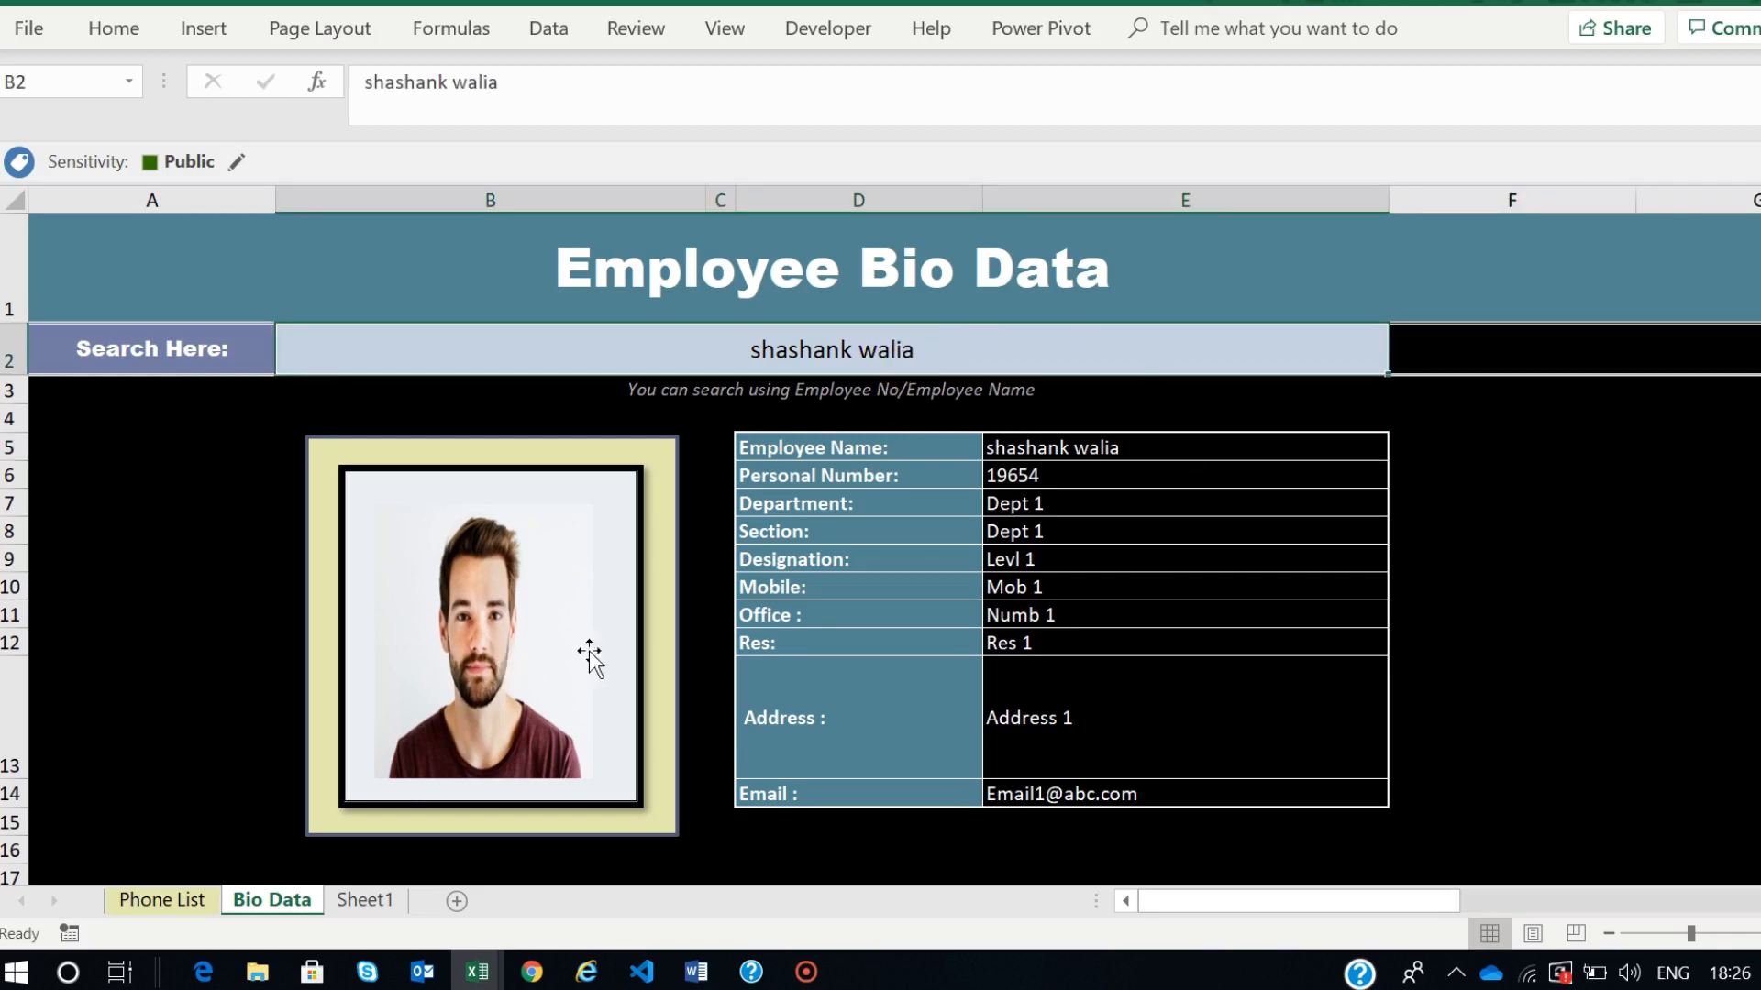
left_click(1123, 454)
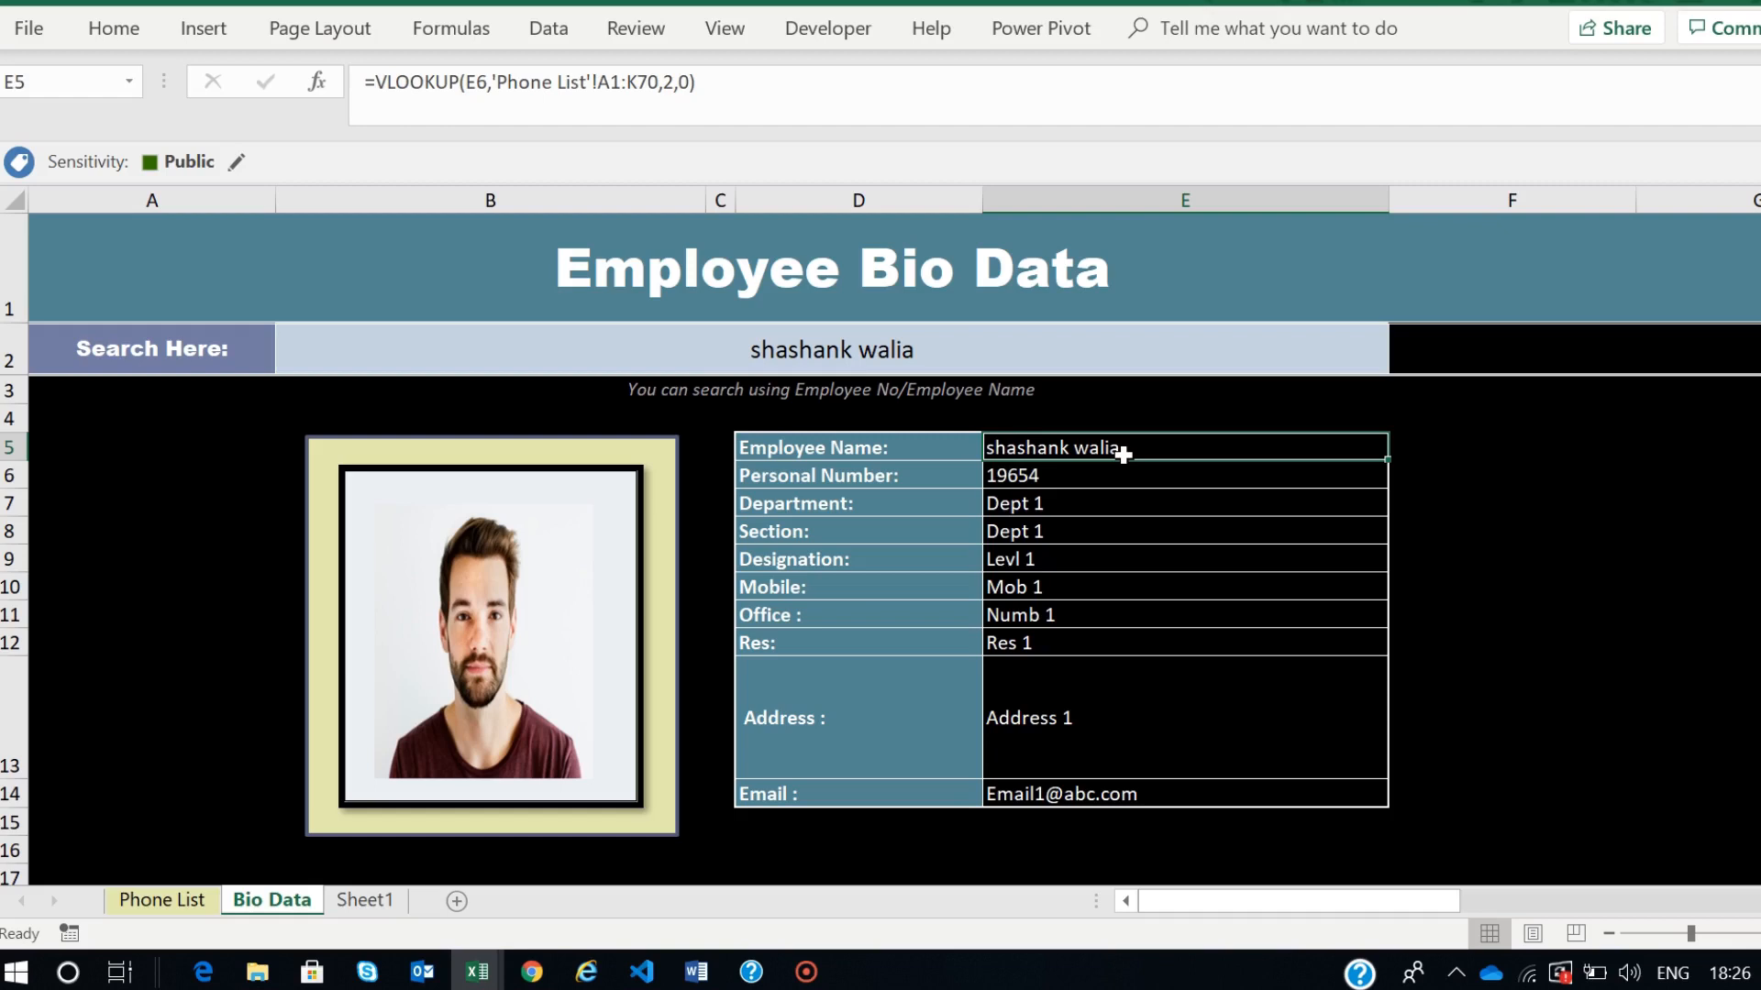
key("alt+Tab")
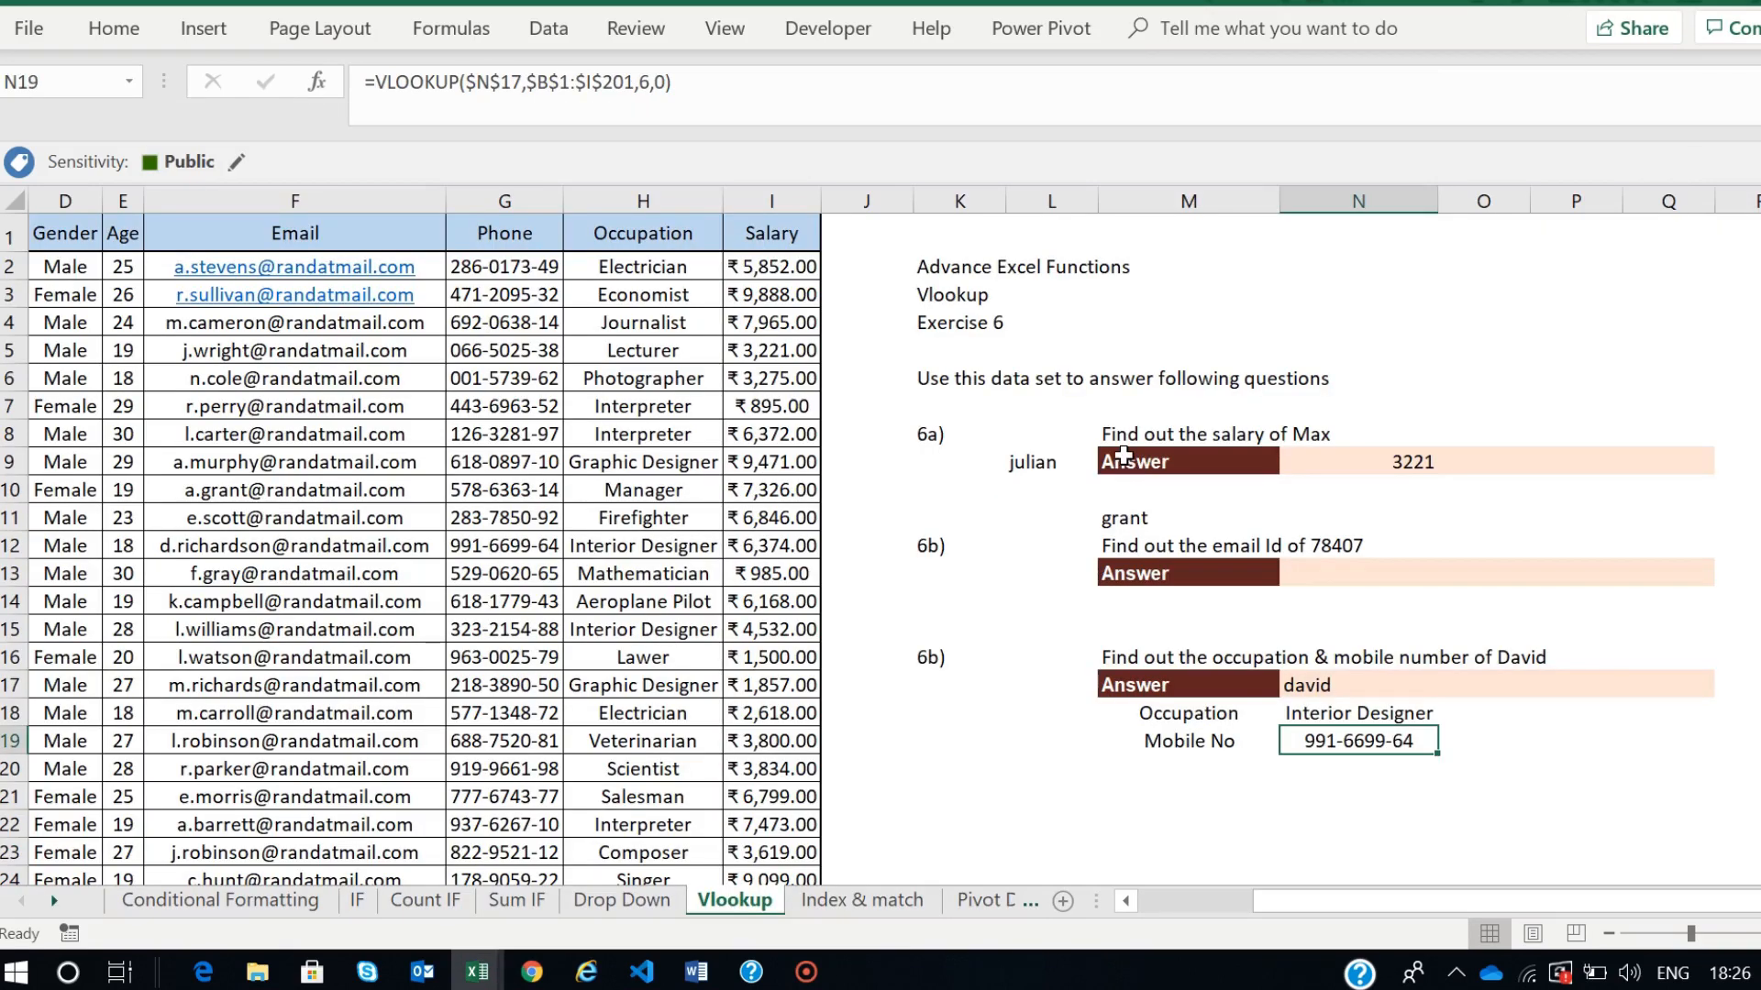
- Move off the mobile number answer to L19 and bring the 'Advance Excel Training' Meet call forward
left_click(1012, 750)
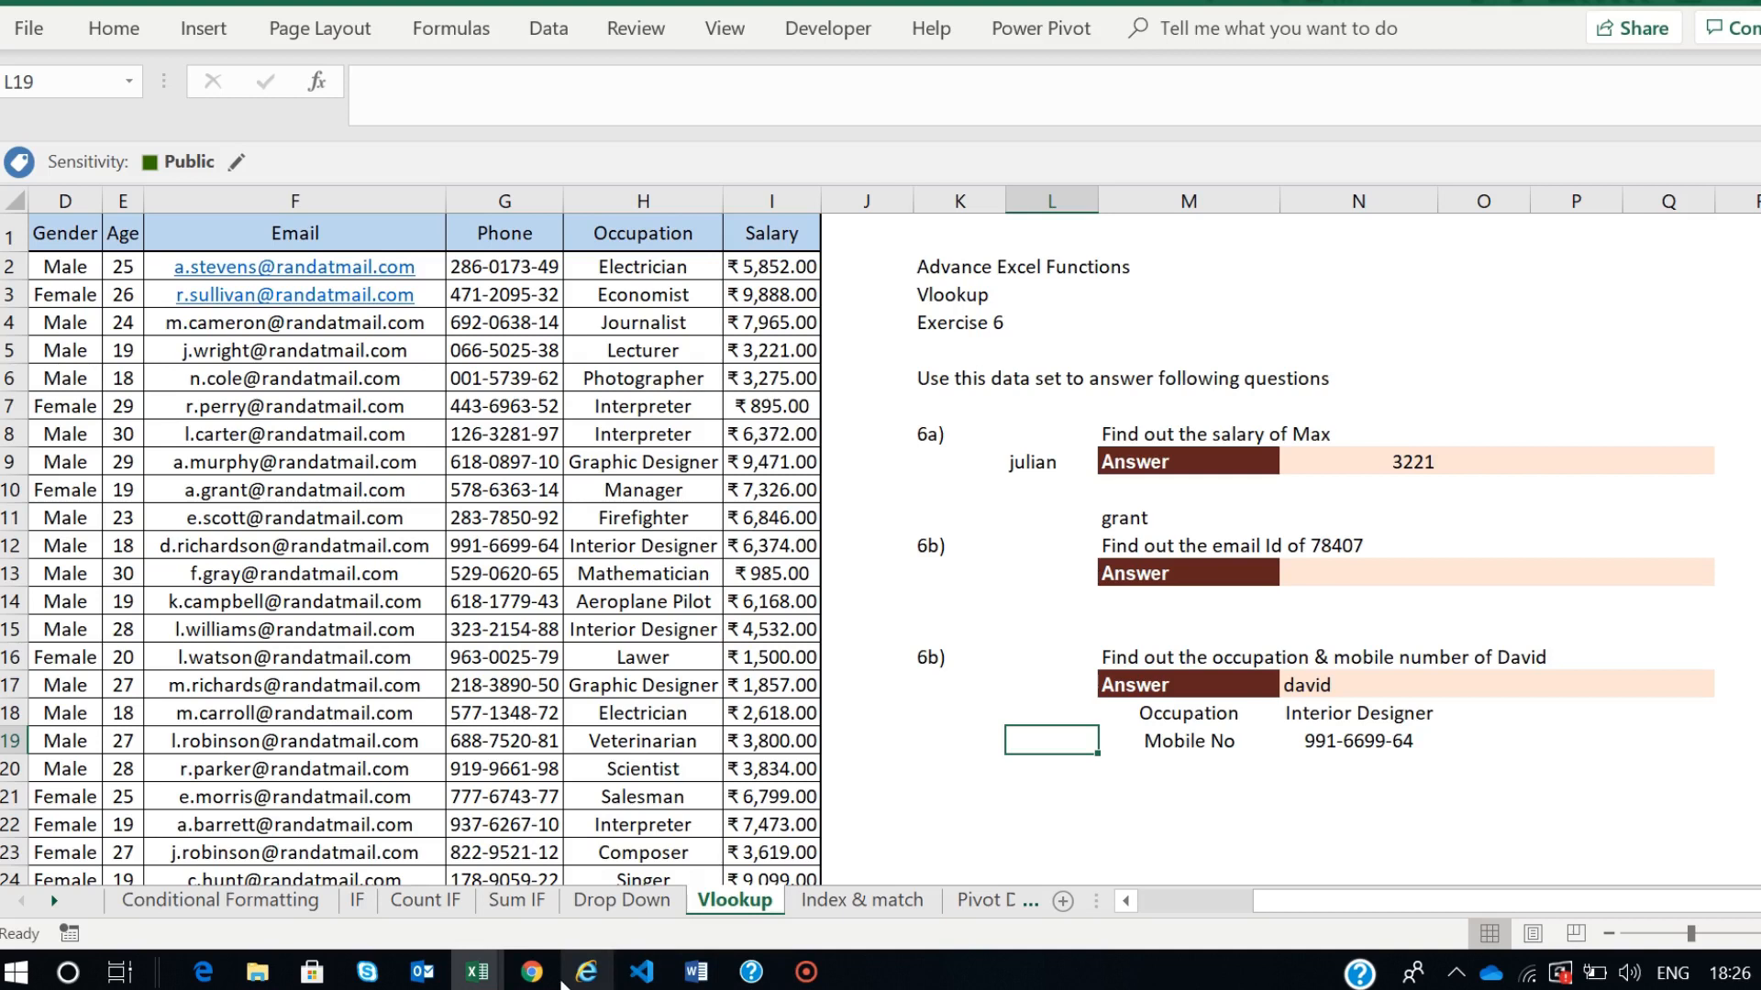
mouse_move(538, 981)
left_click(414, 776)
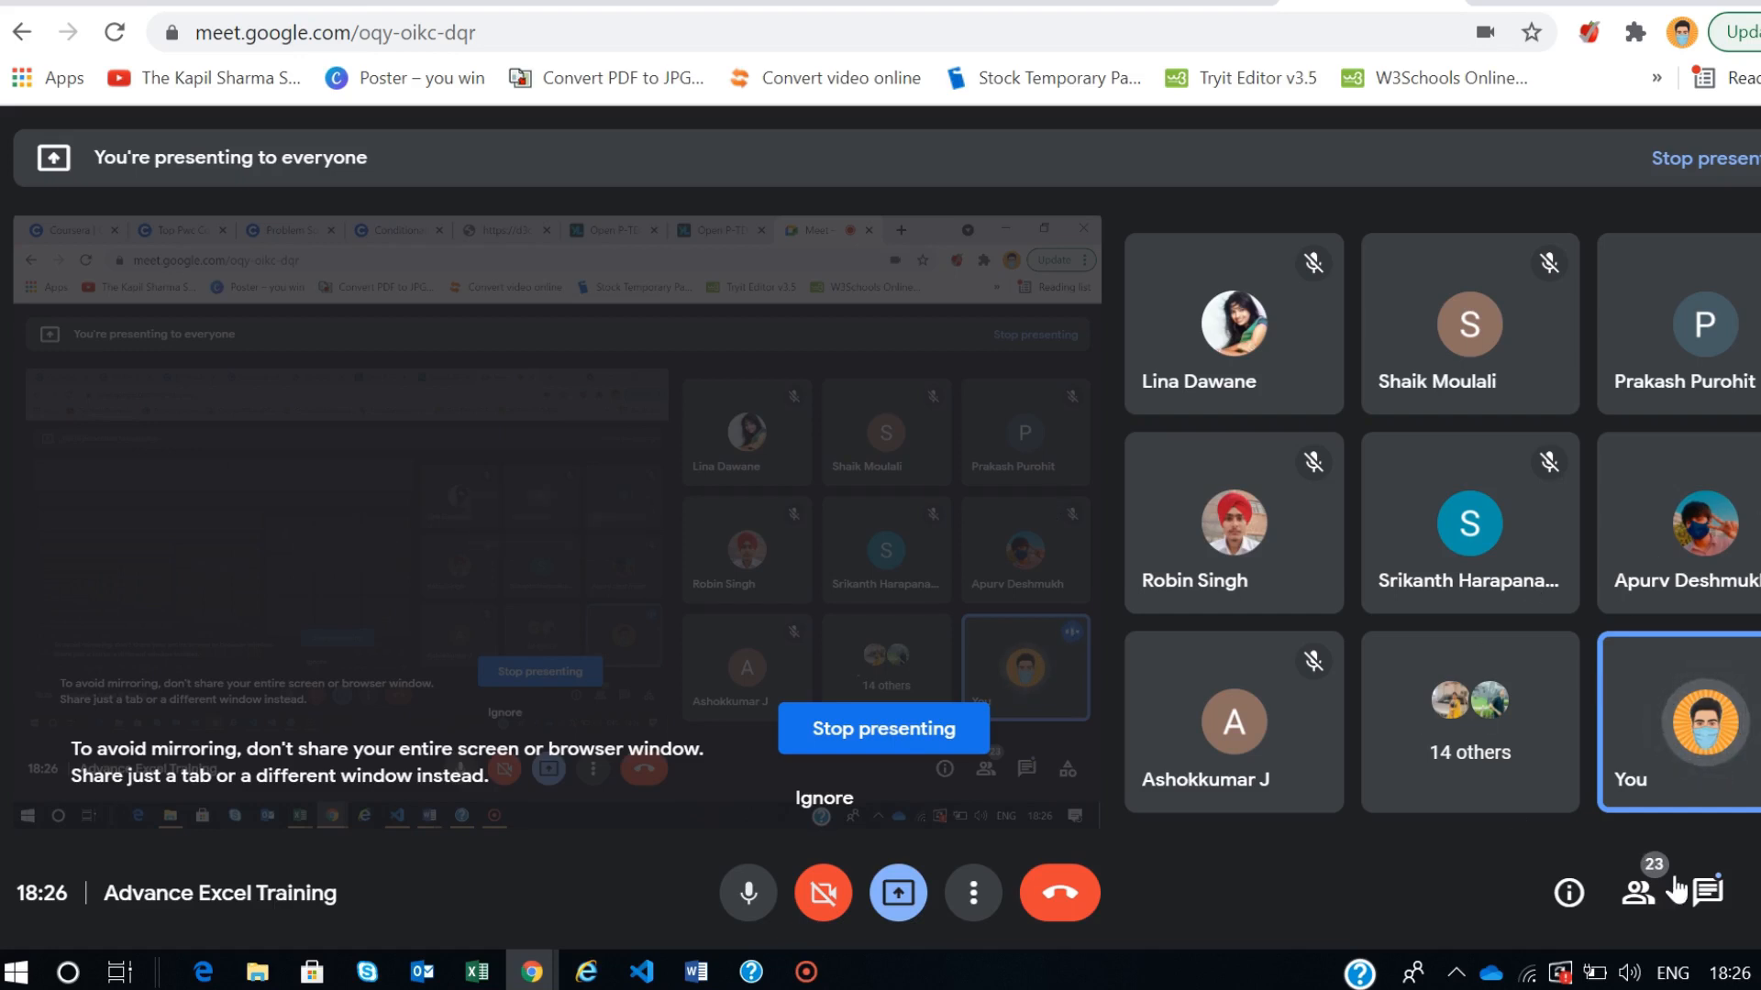
- Read through the Google Meet in-call messages, close the chat panel, and return to Excel
left_click(1706, 892)
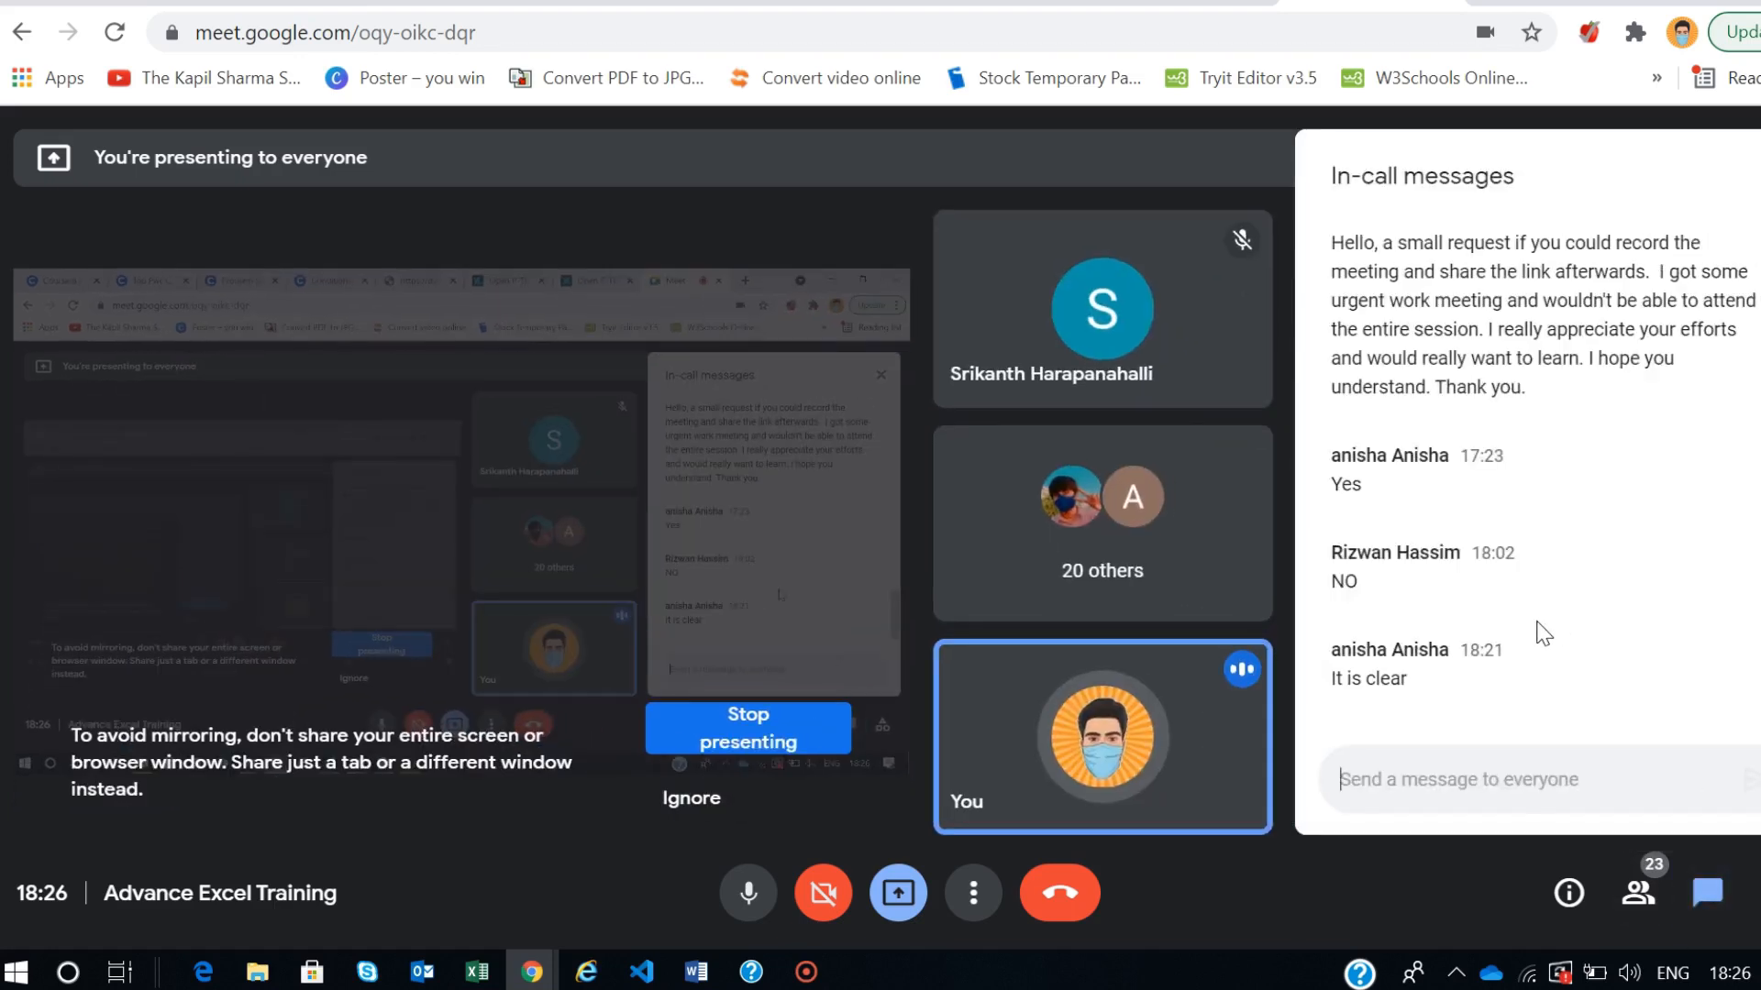
scroll(1543, 632, "up", 5)
scroll(1532, 629, "down", 5)
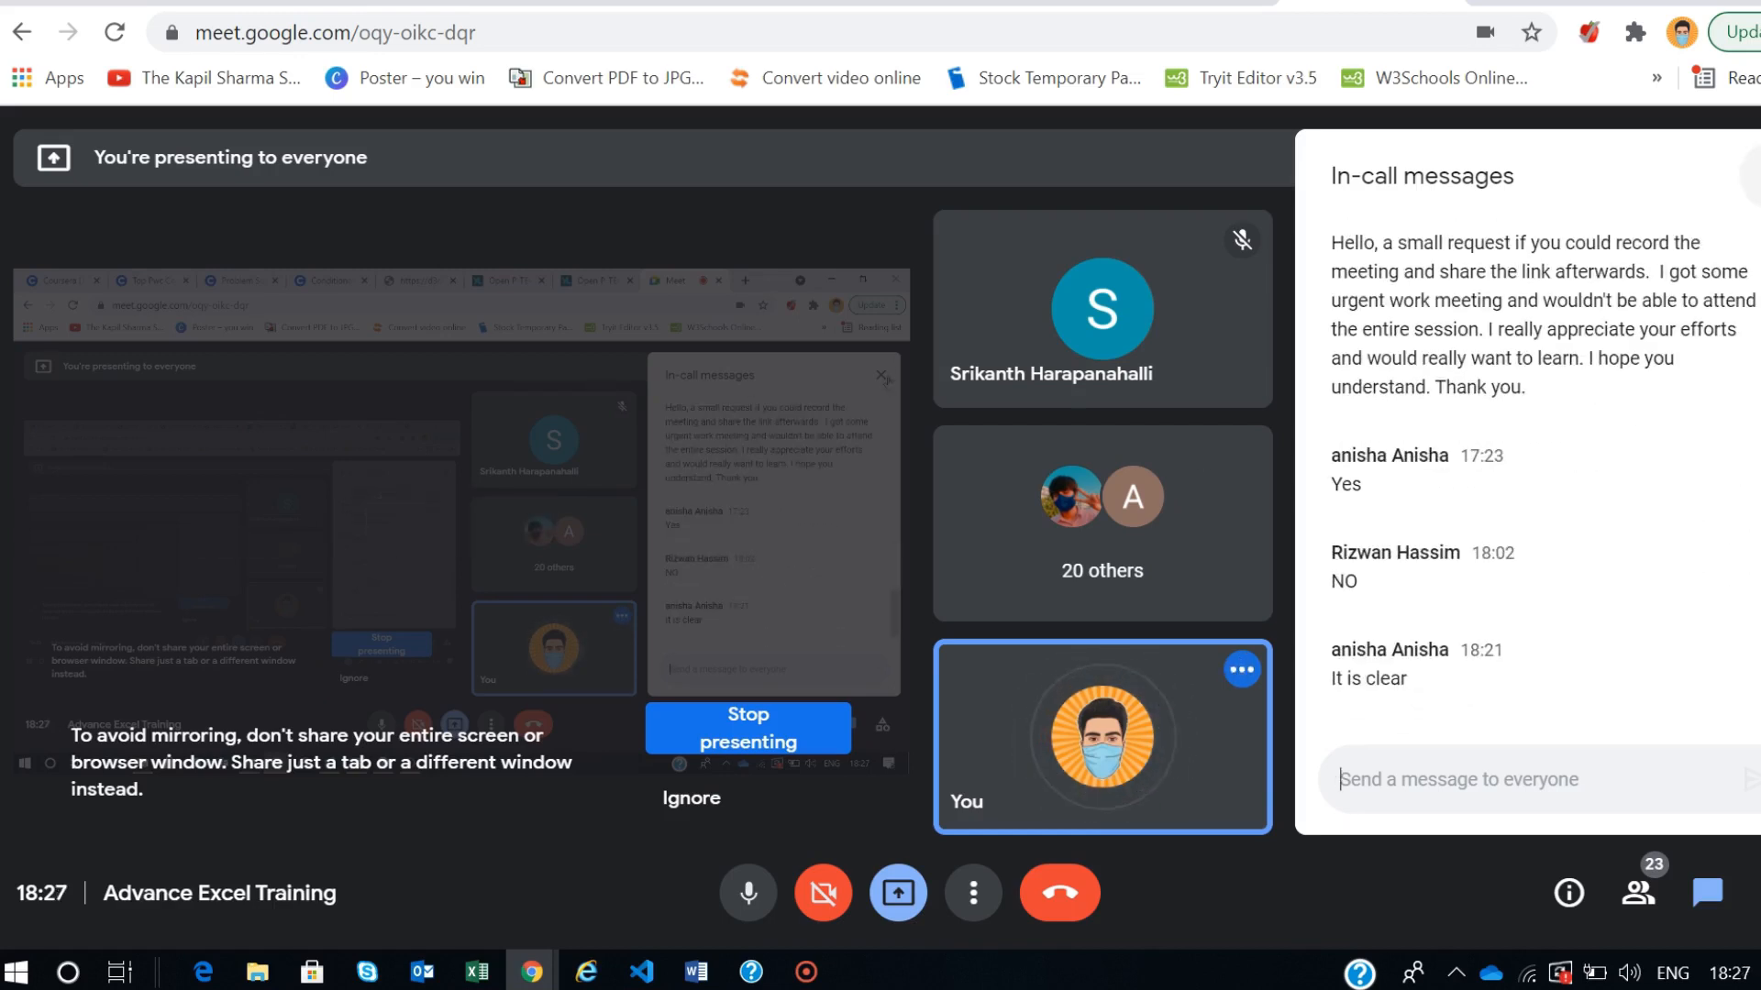
left_click(1752, 176)
mouse_move(1480, 519)
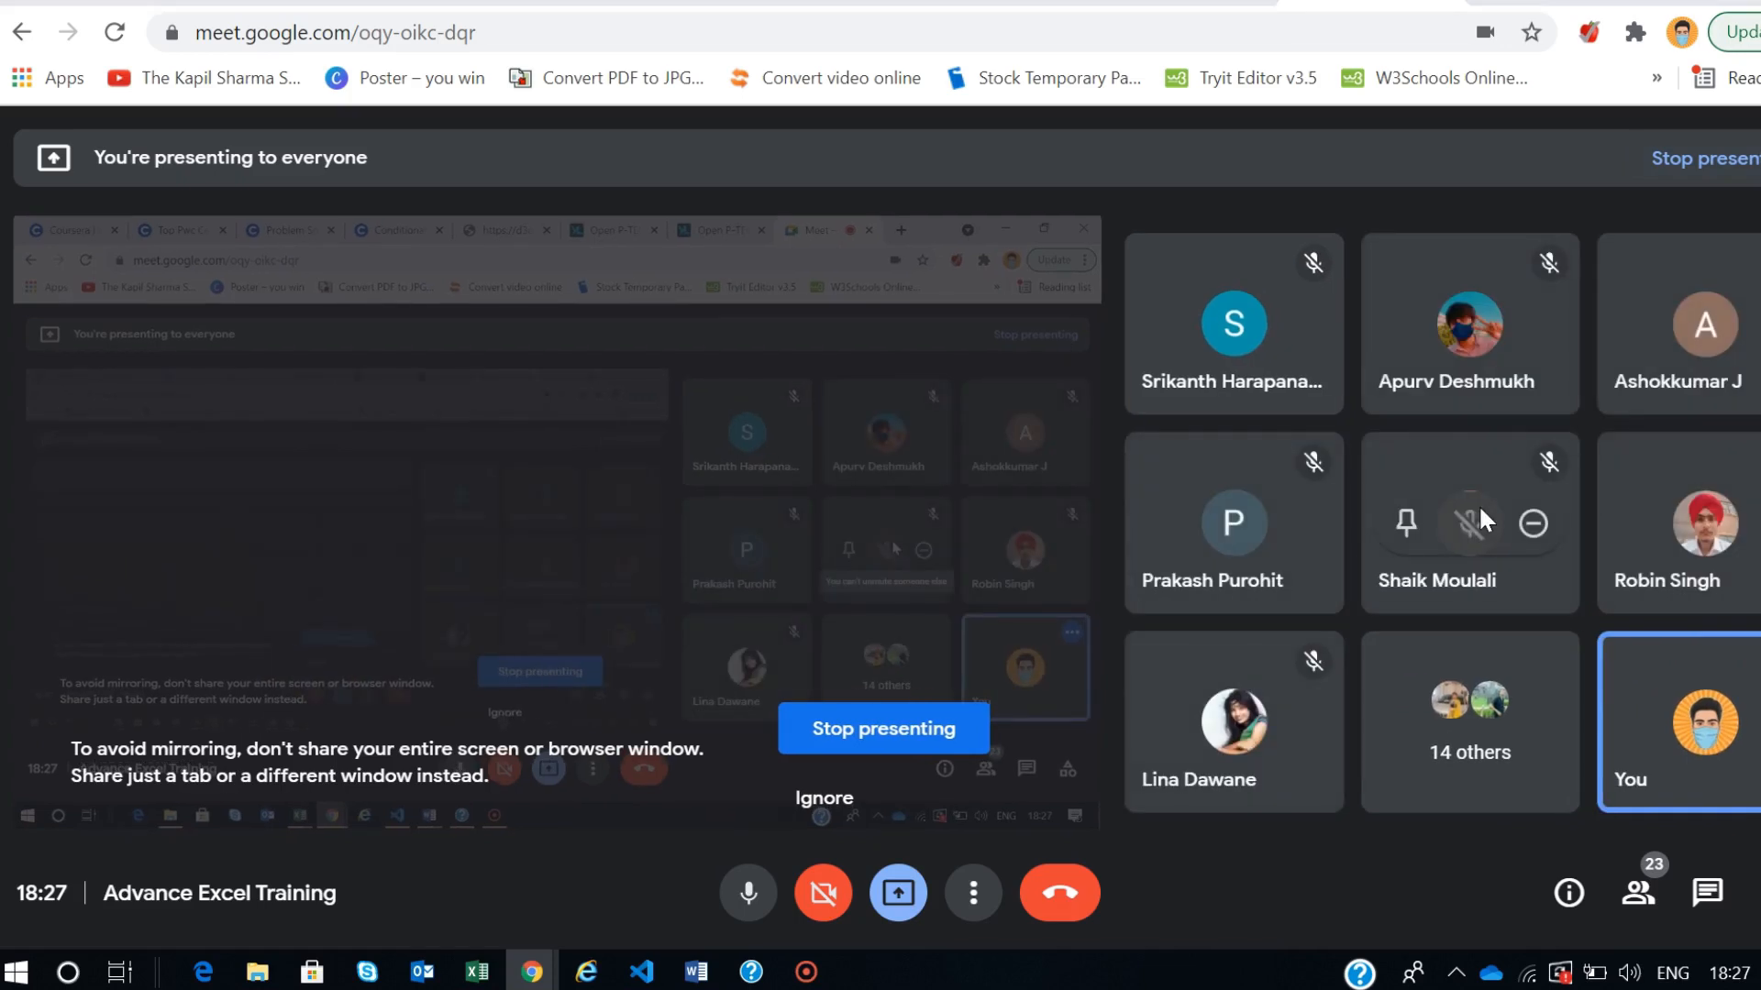
key("alt+Tab")
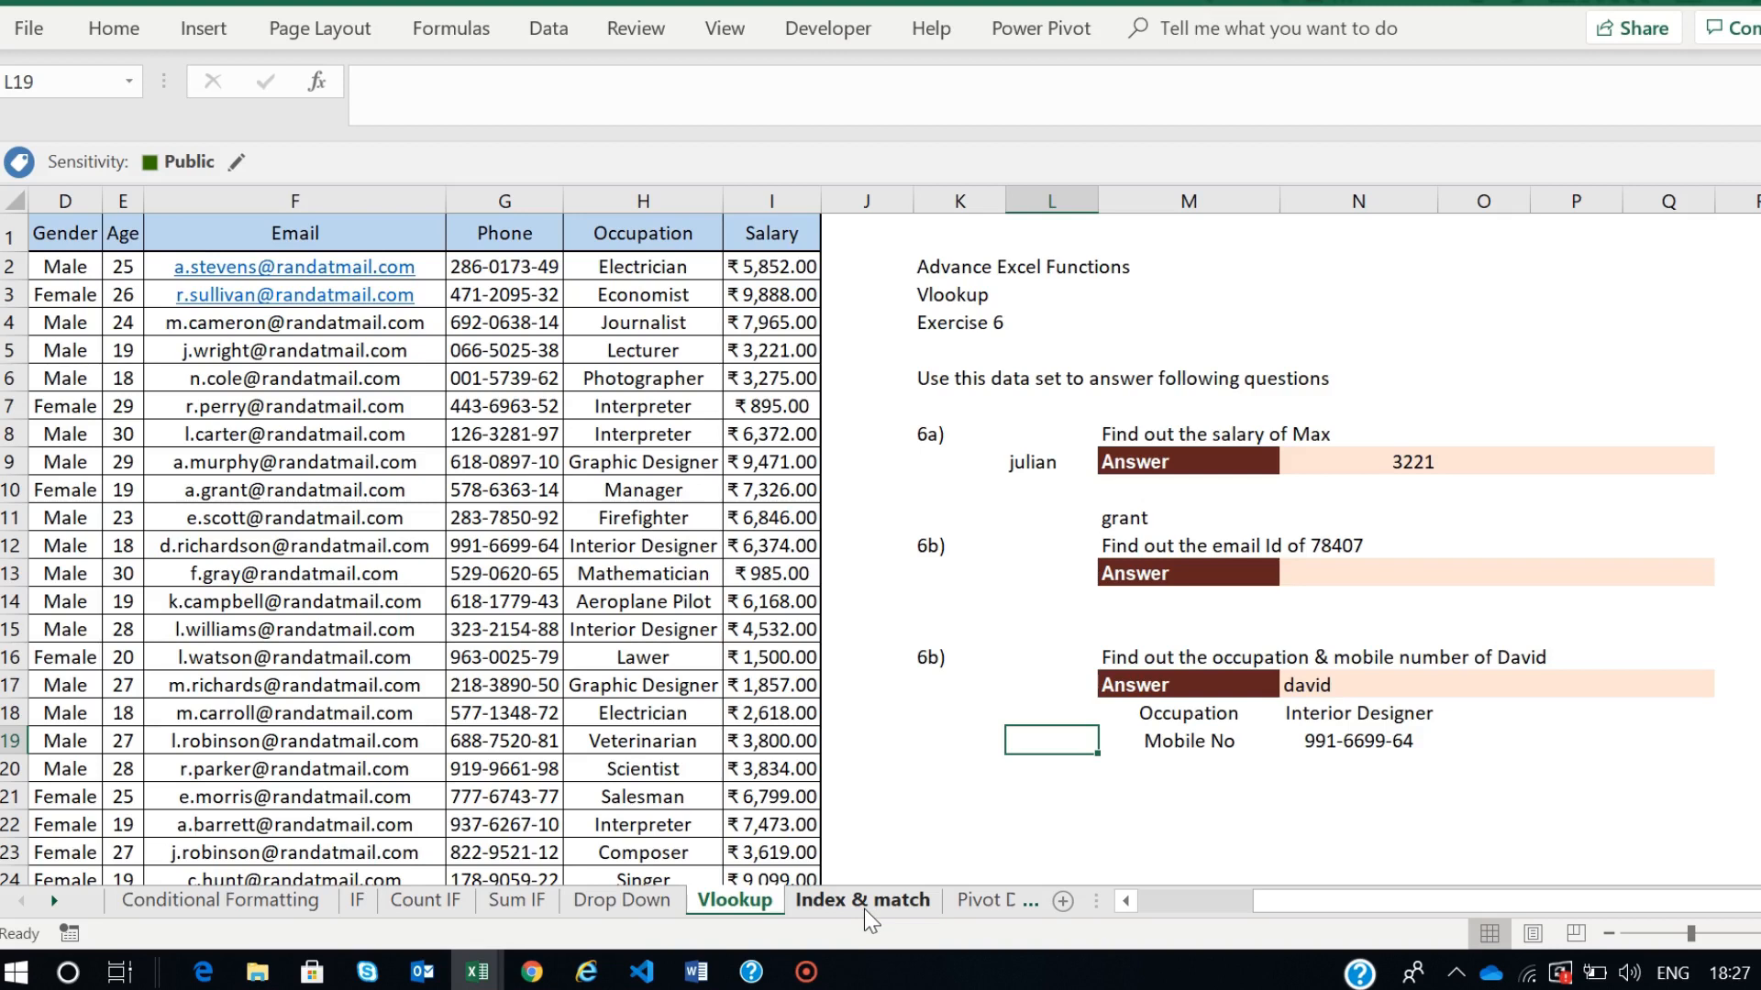
- Open the Index & match sheet and inspect the 7a answer formula =INDEX(A2:I201,4,2)
scroll(1527, 518, "left", 3)
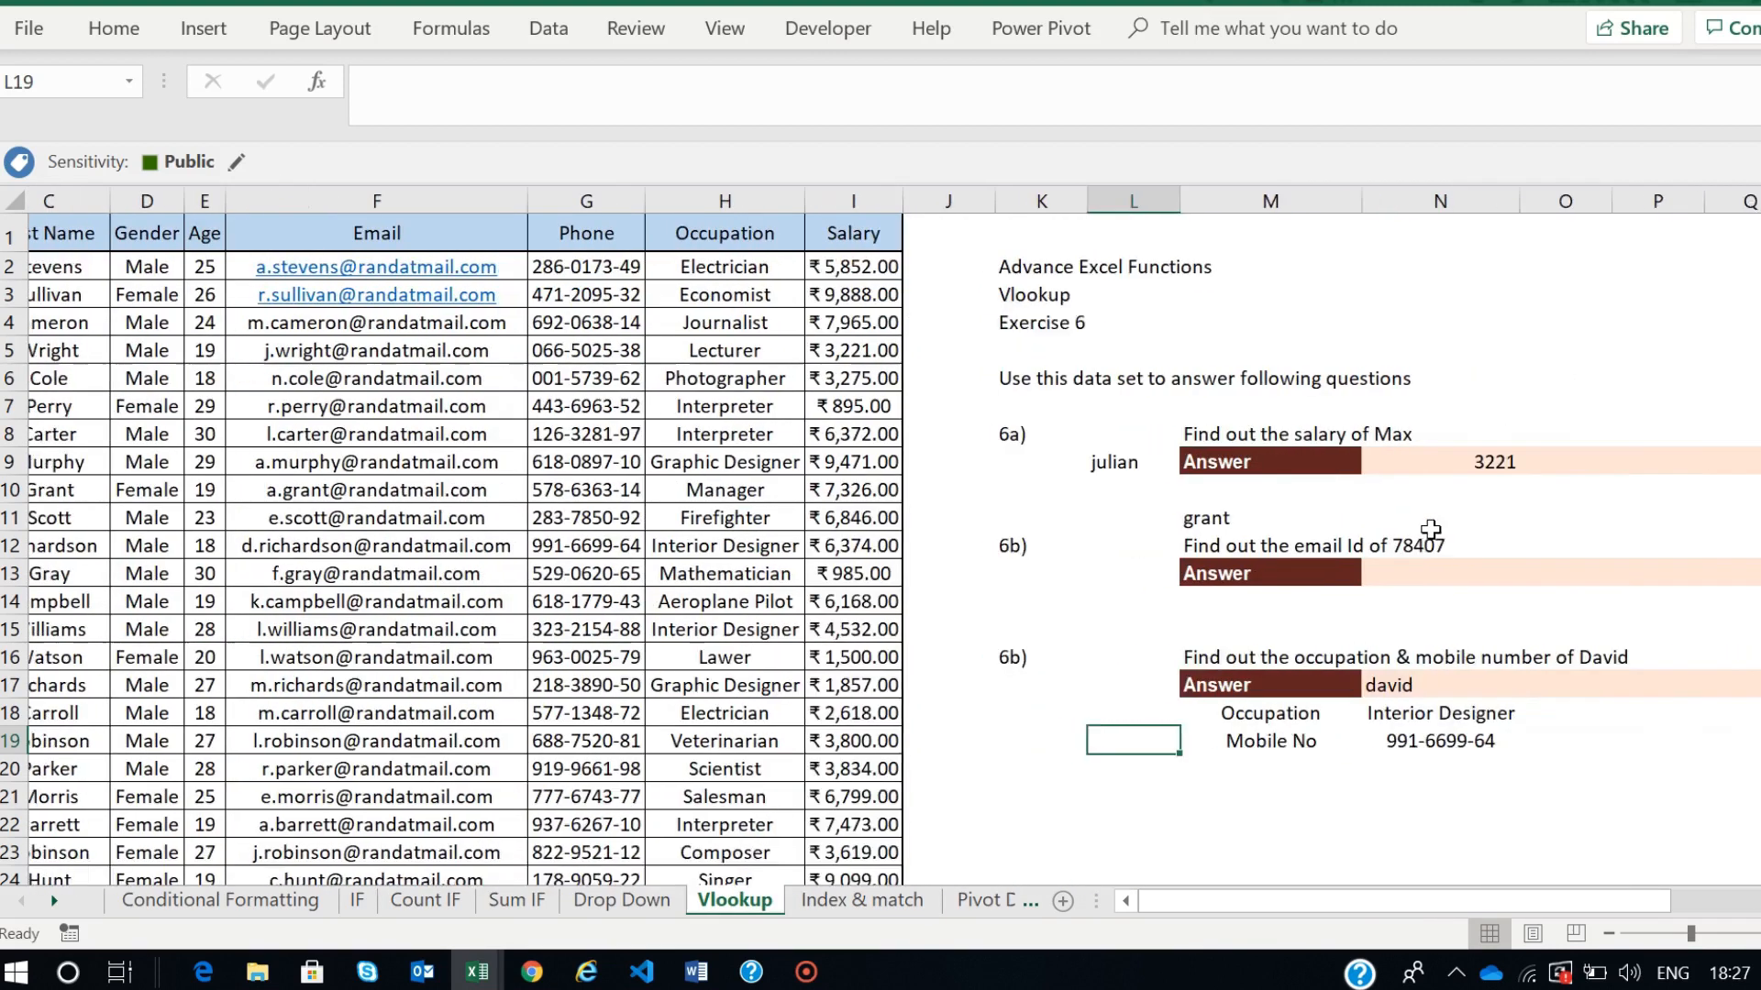
scroll(1467, 522, "right", 3)
left_click(1307, 570)
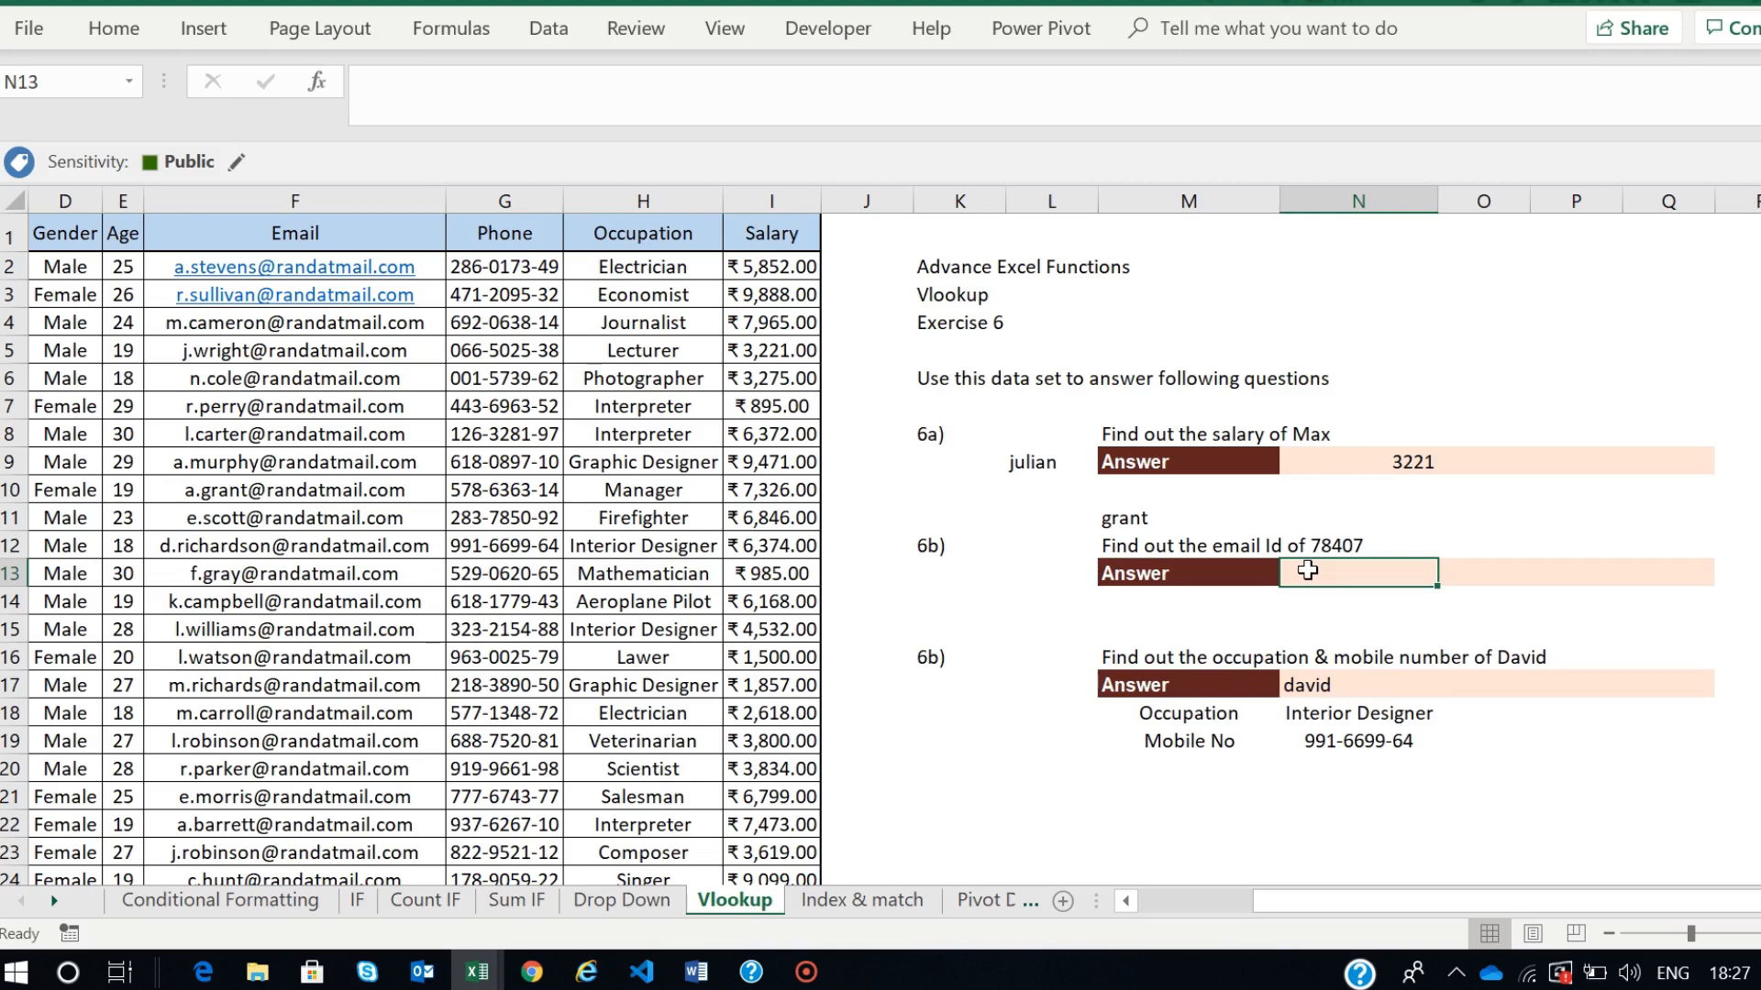
key("alt+Tab")
key("alt+Tab")
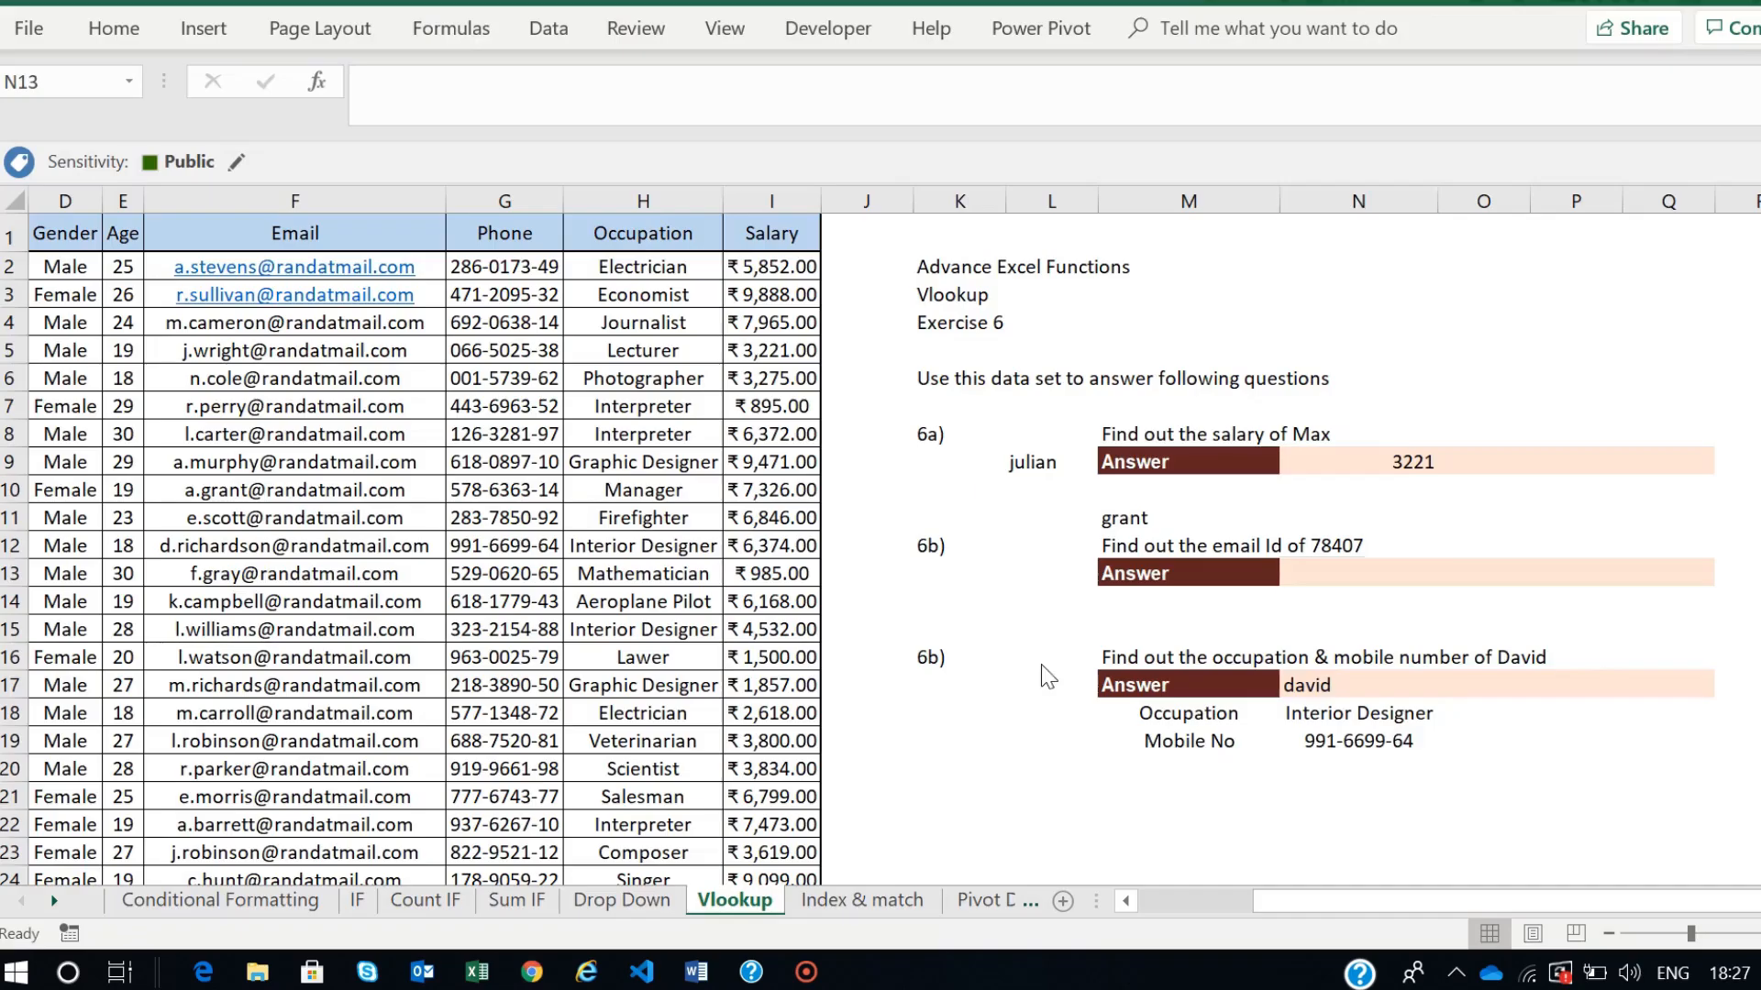
left_click(860, 900)
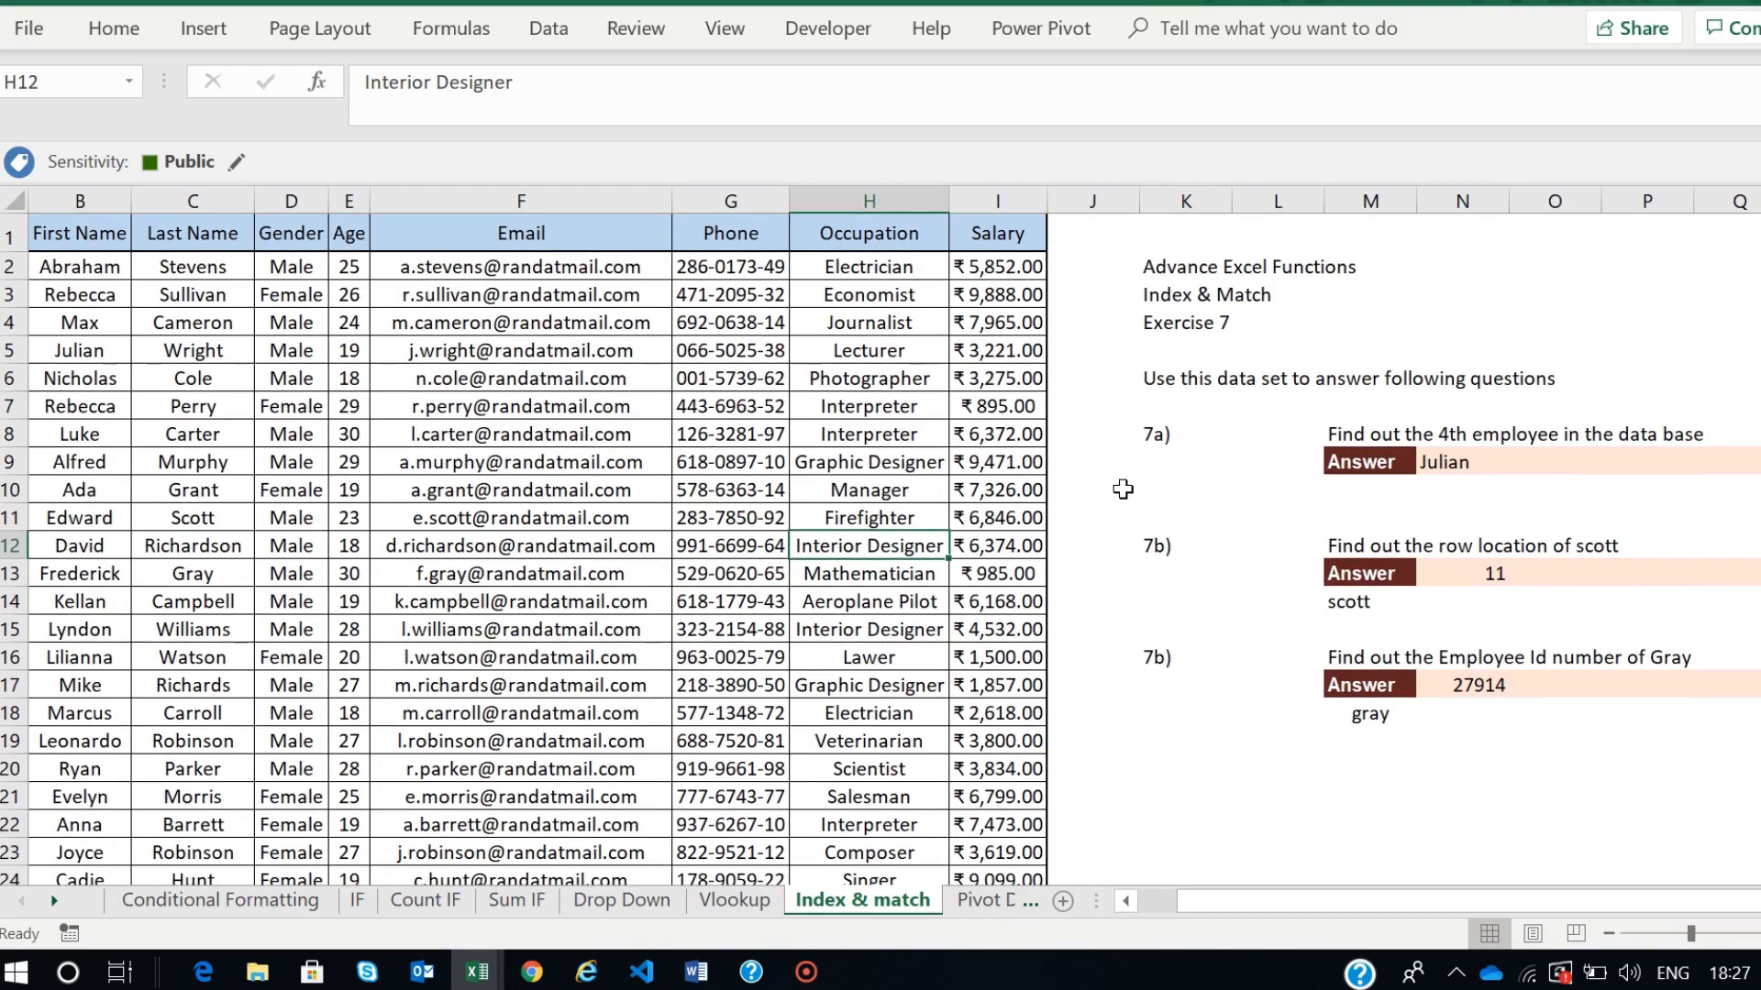
scroll(1123, 489, "right", 3)
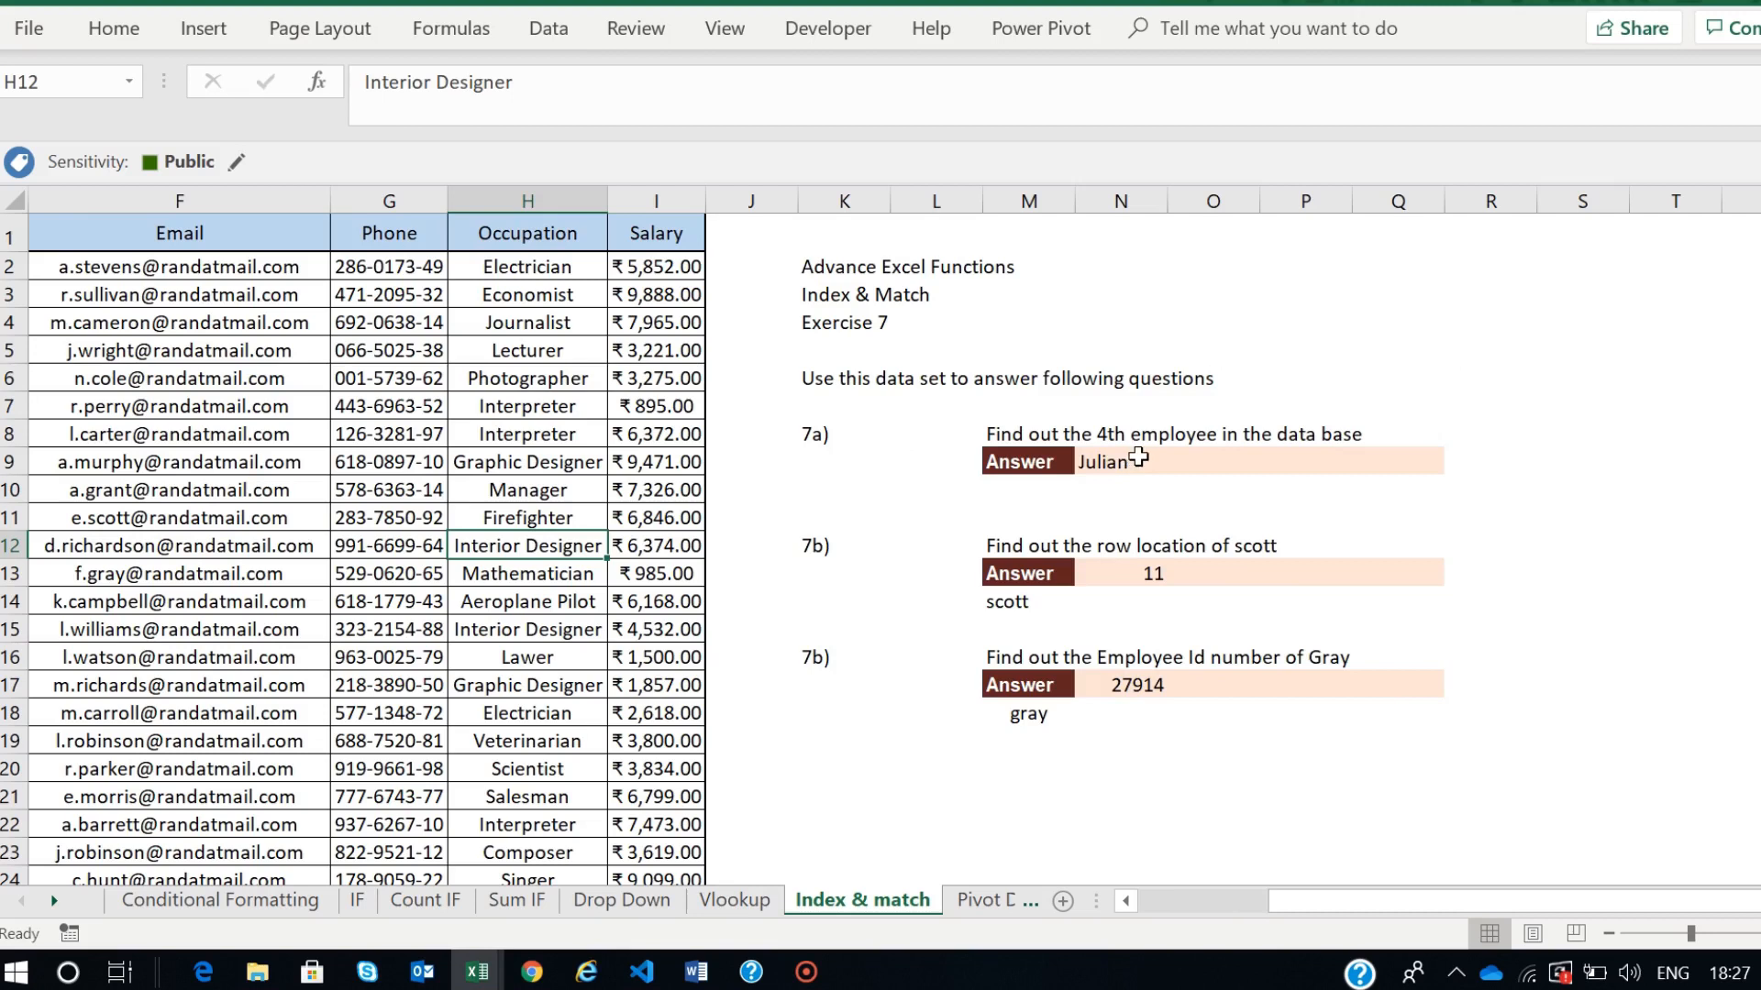
left_click(1138, 456)
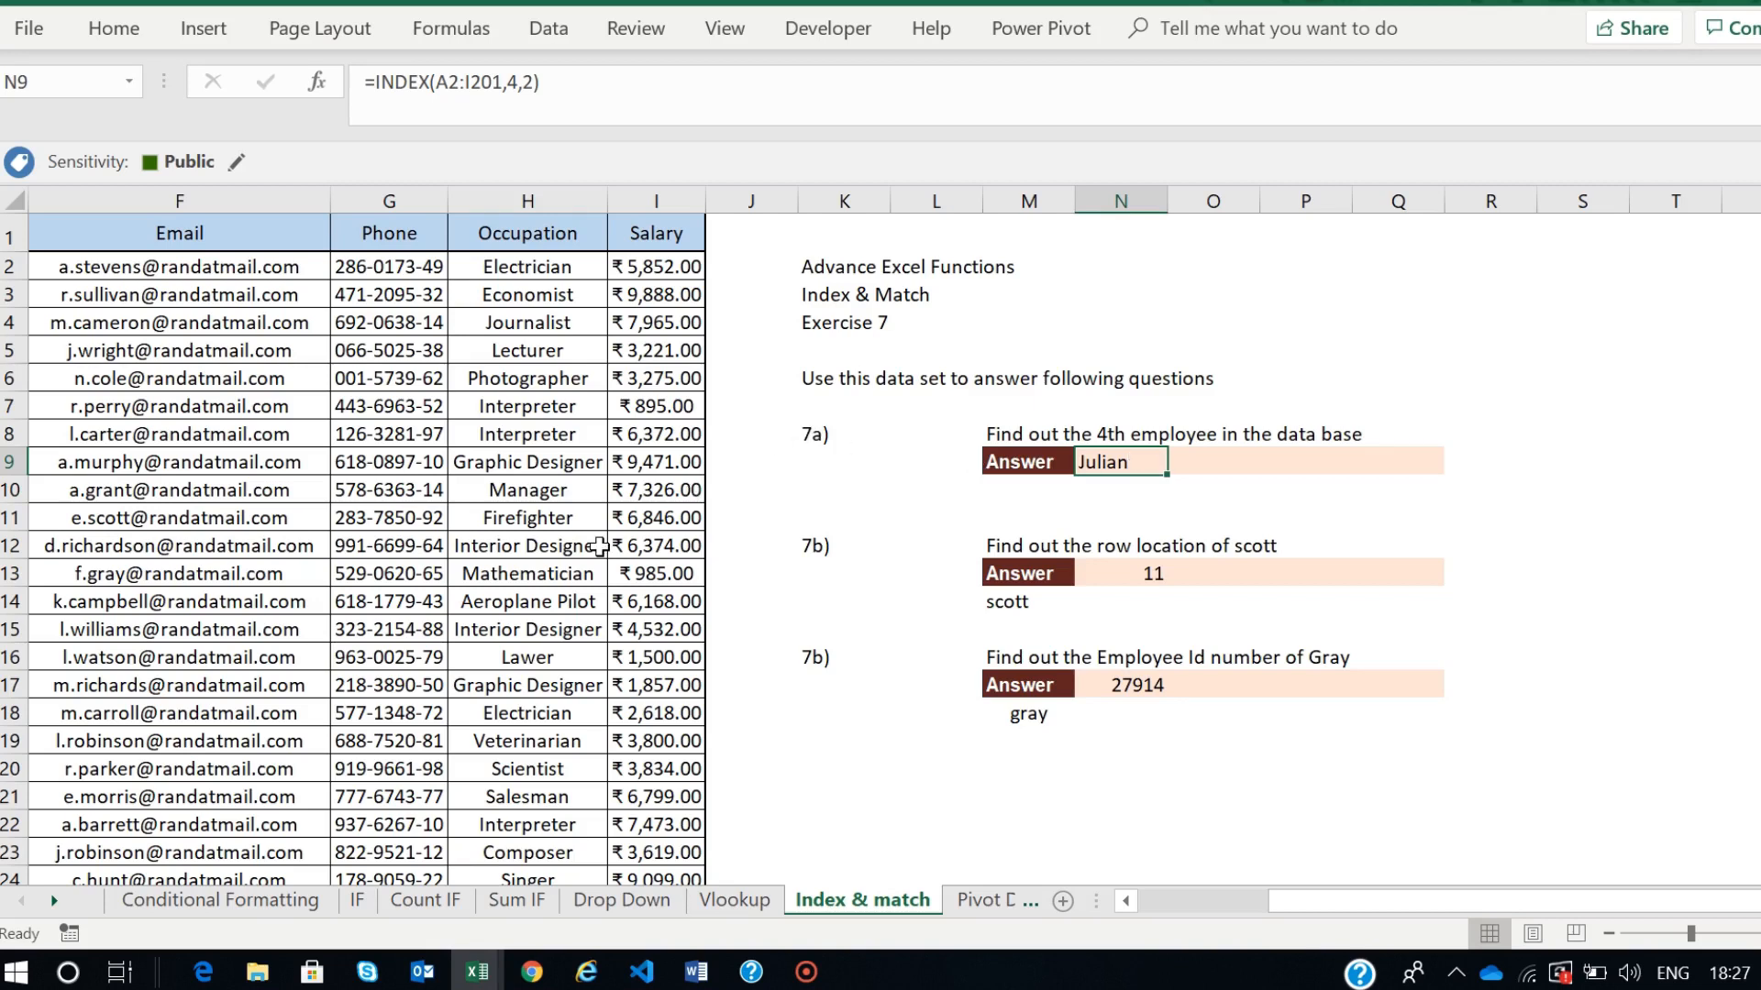
scroll(599, 547, "left", 3)
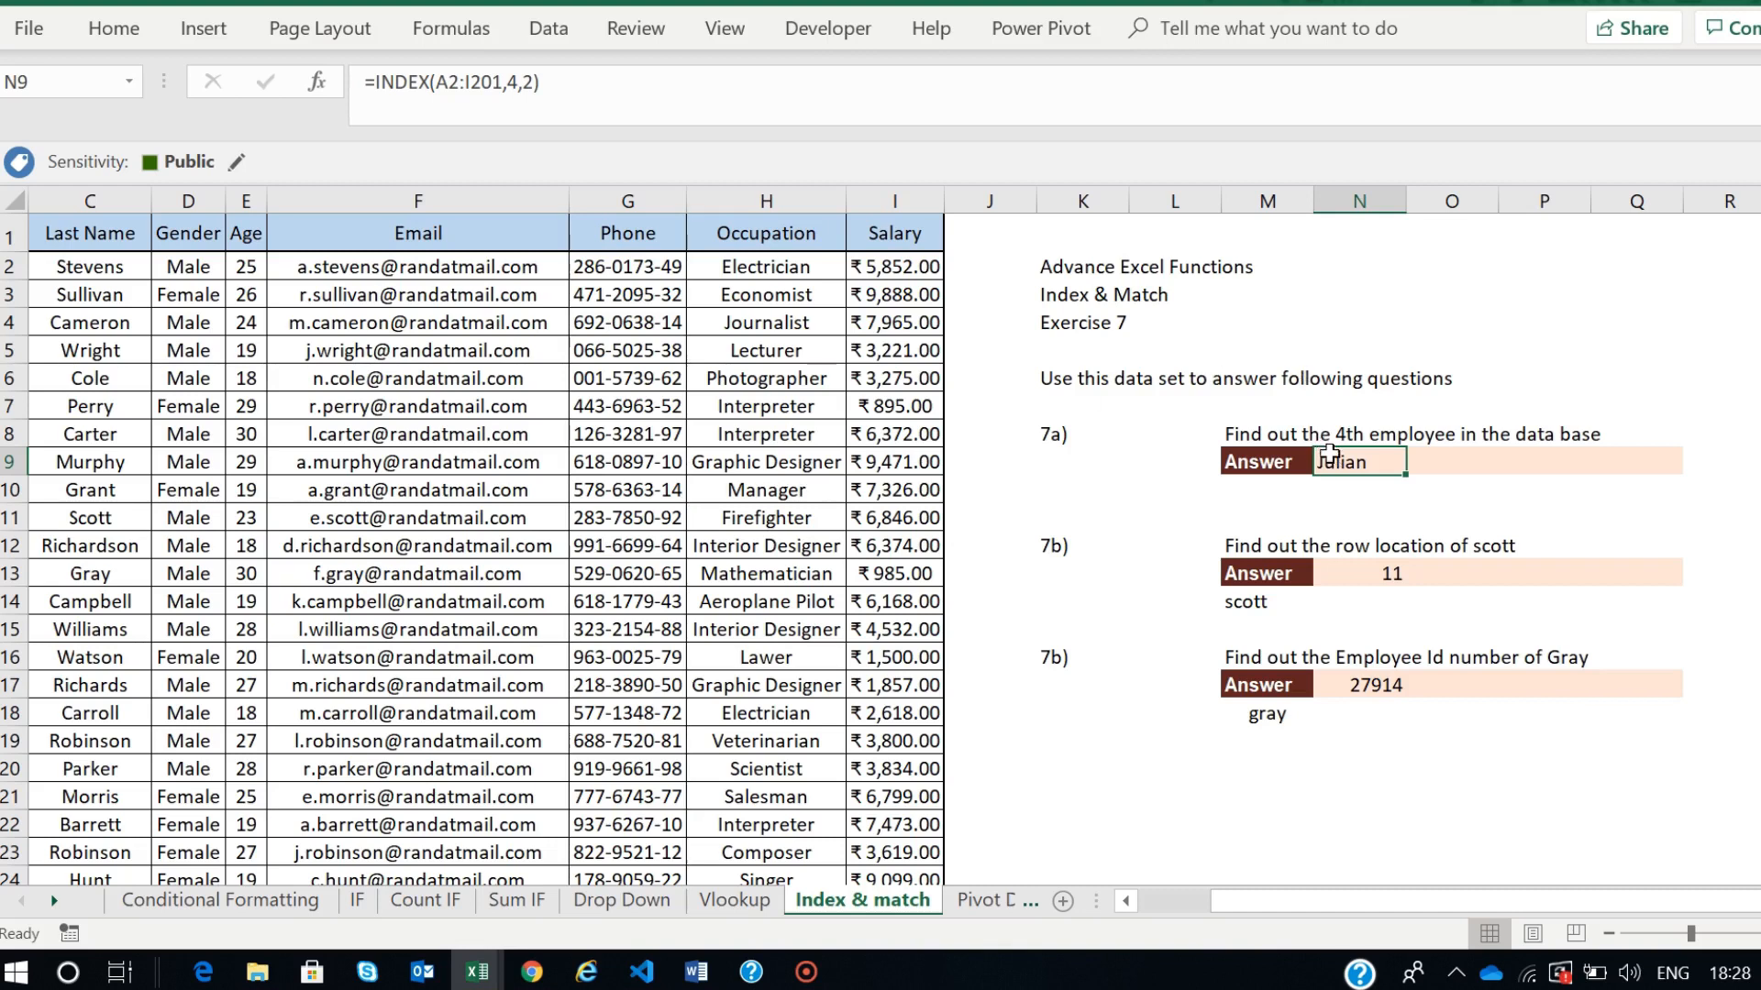
- Delete the =INDEX(A2:I201,4,2) formula from the 7a answer cell N9
left_click(1358, 458)
key("Delete")
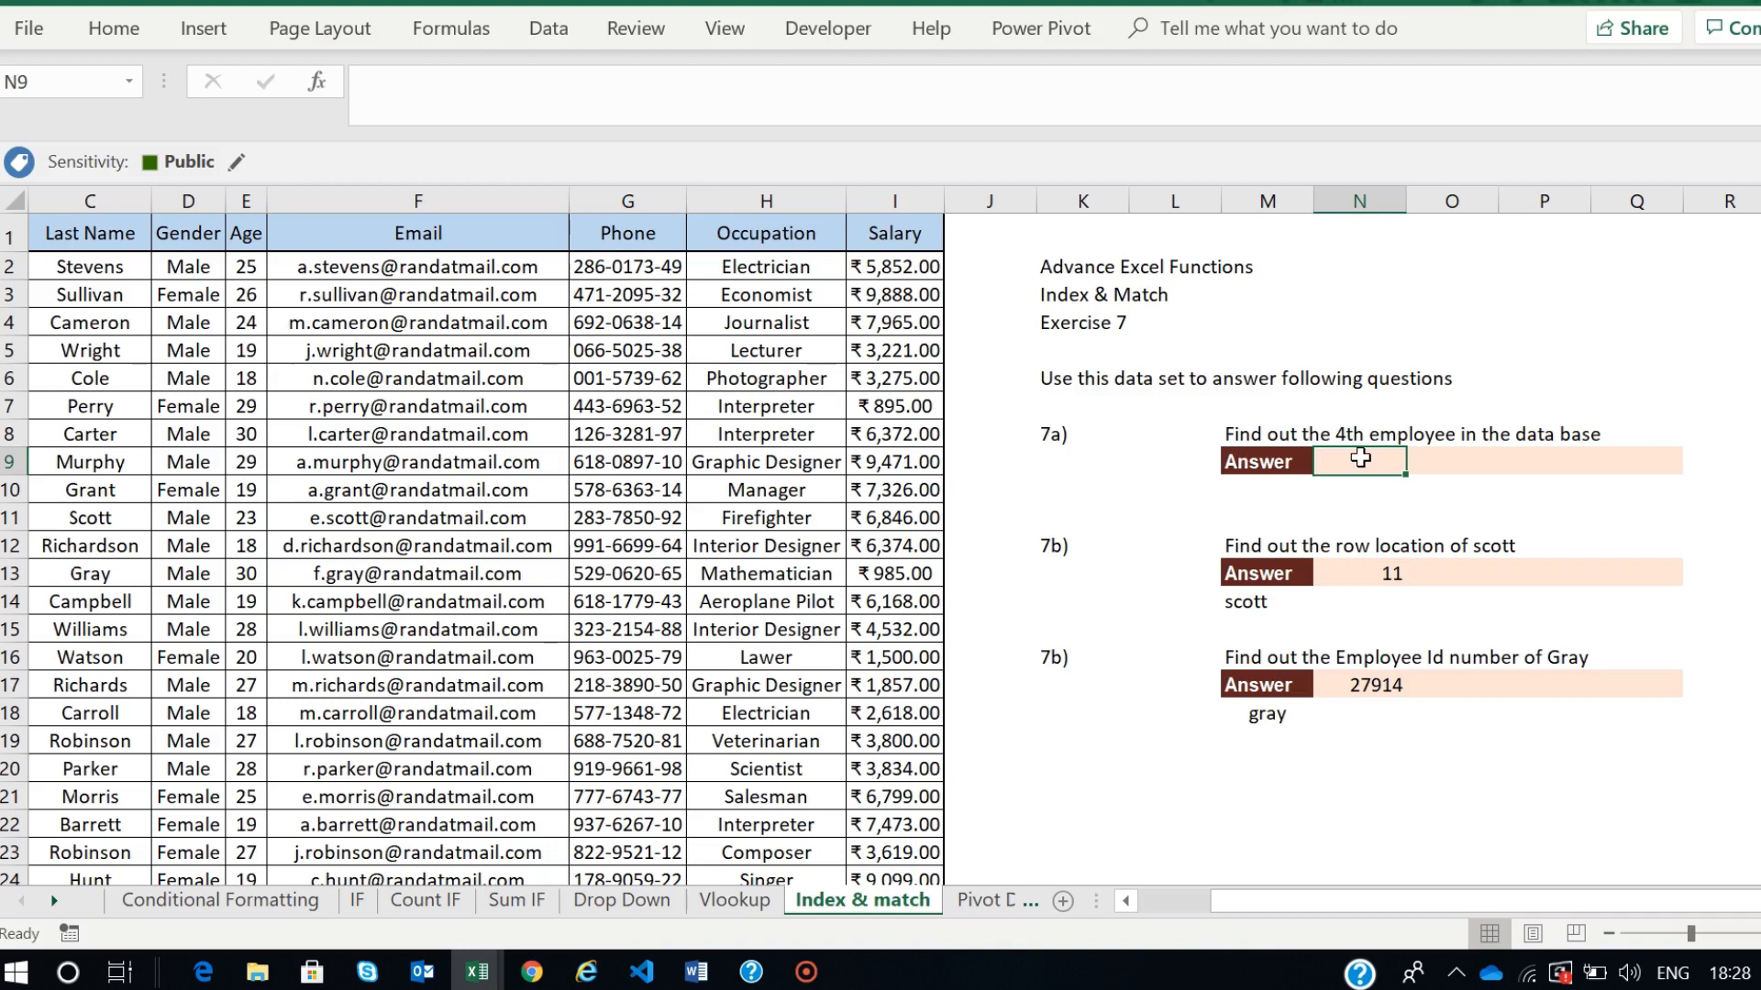
left_click(451, 33)
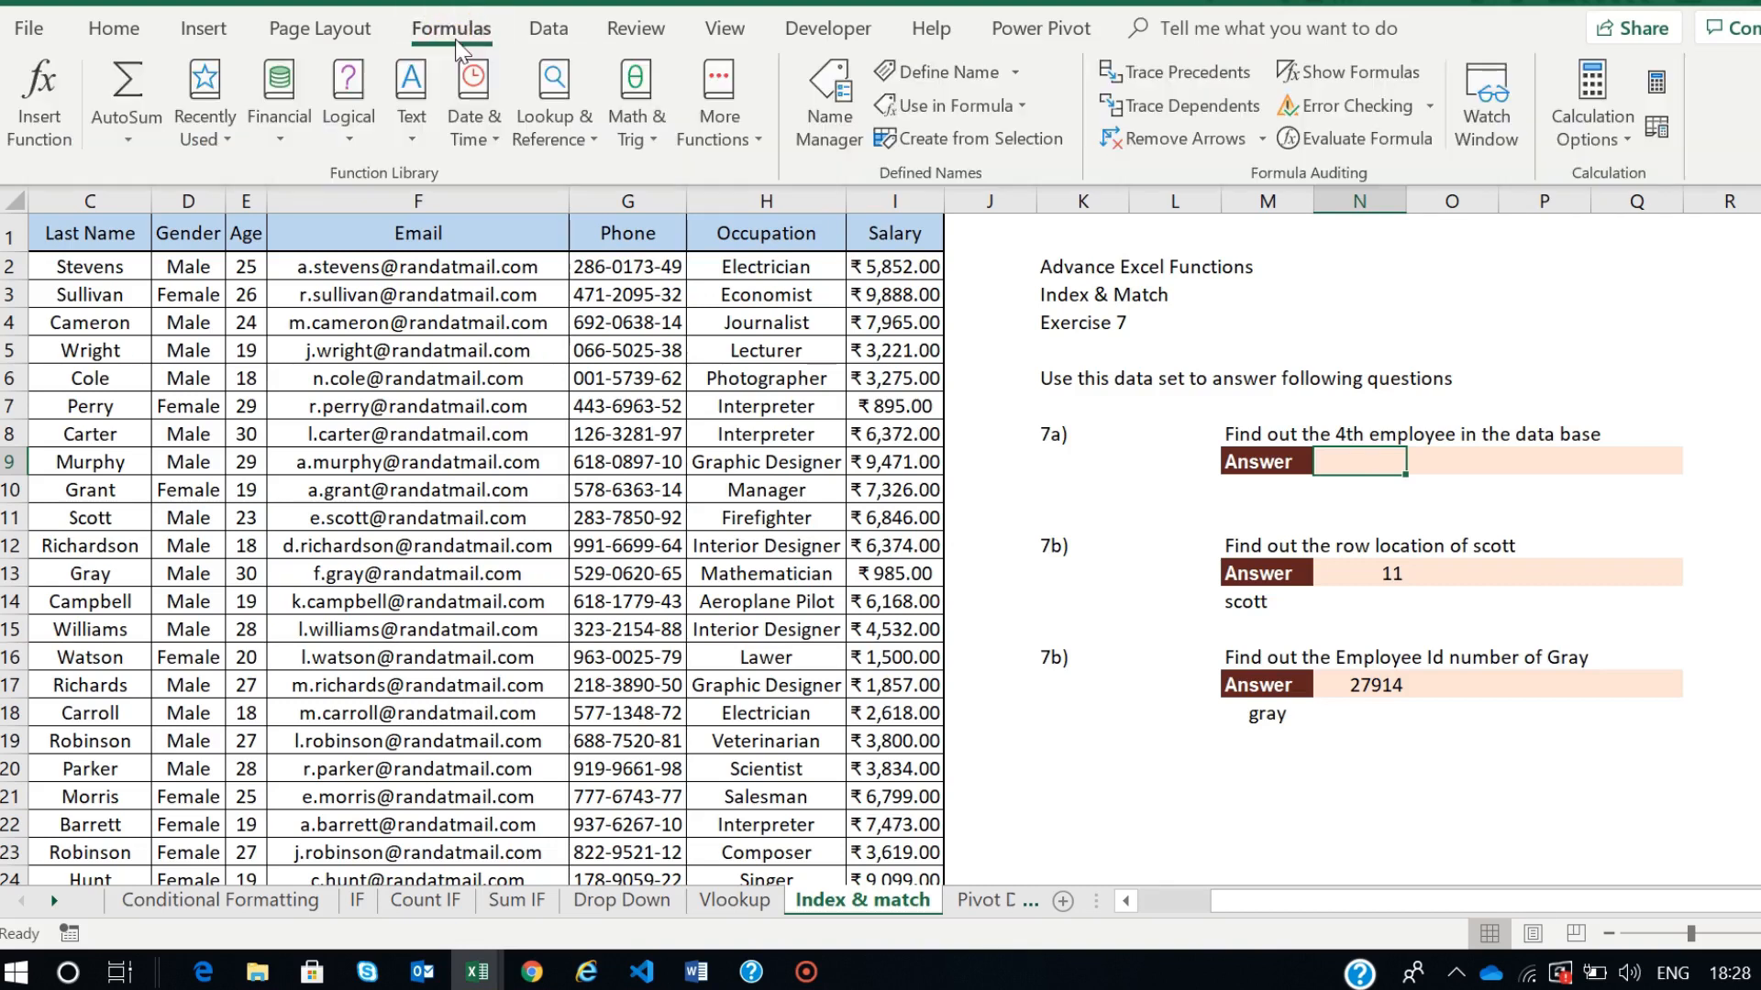
left_click(35, 129)
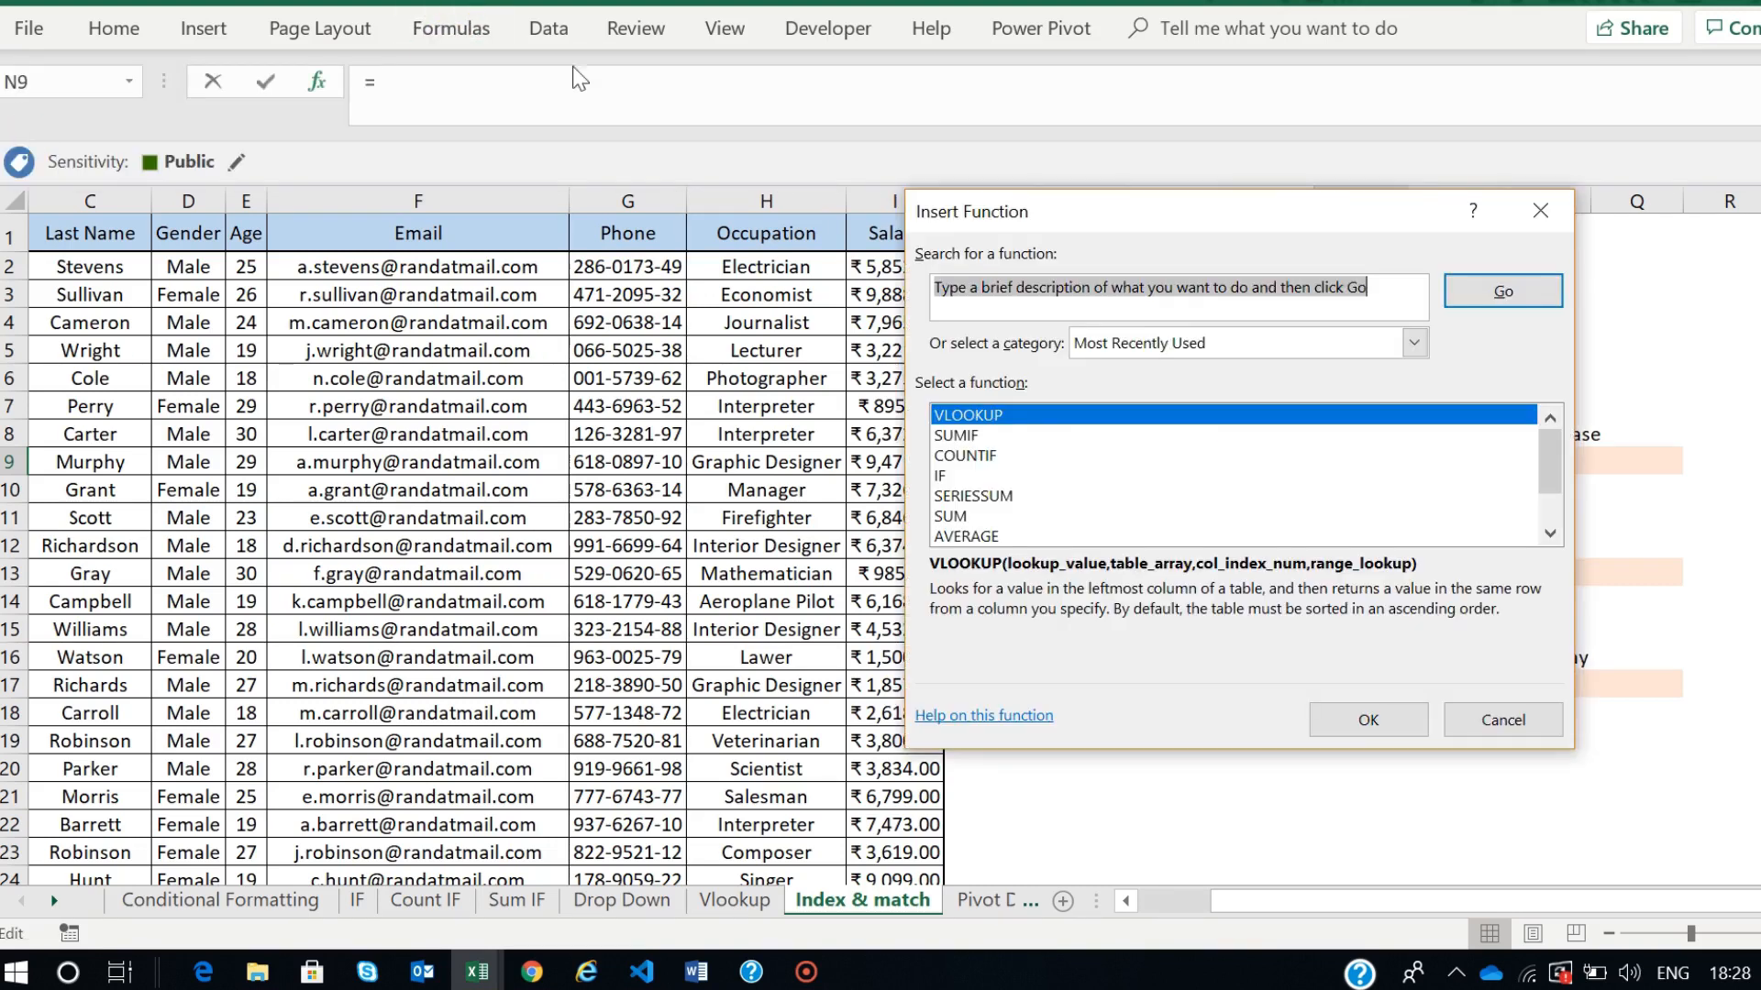
type("index")
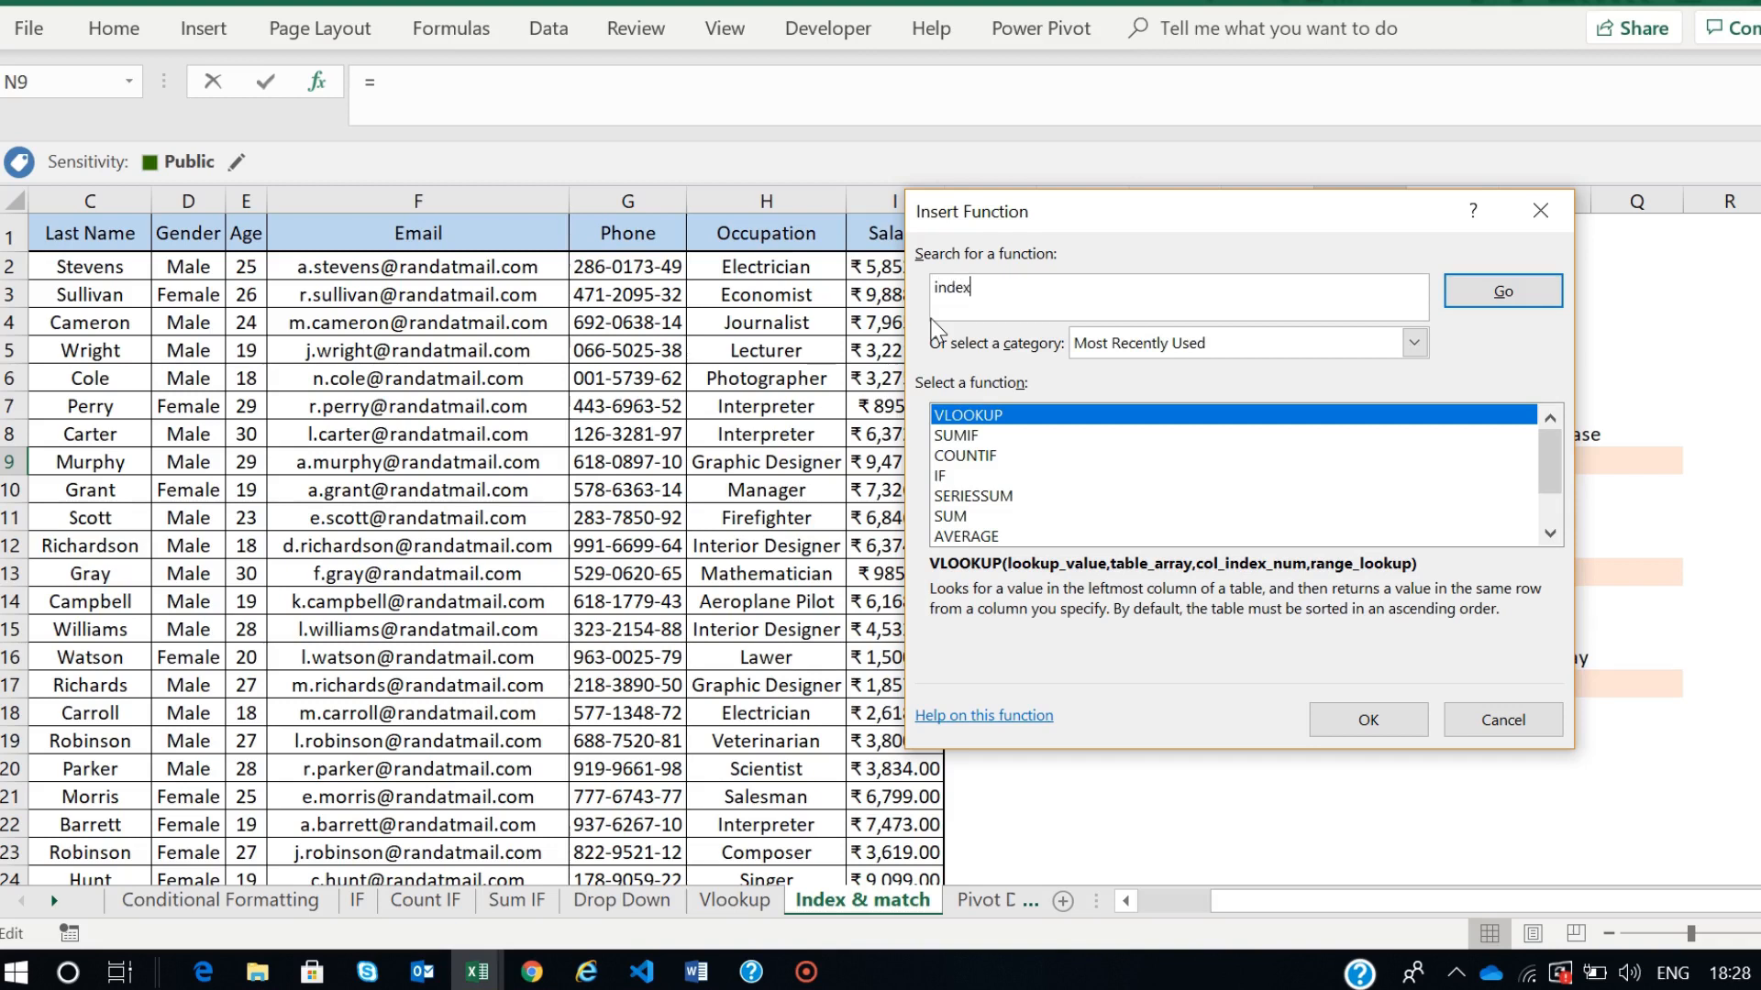
left_click(1524, 287)
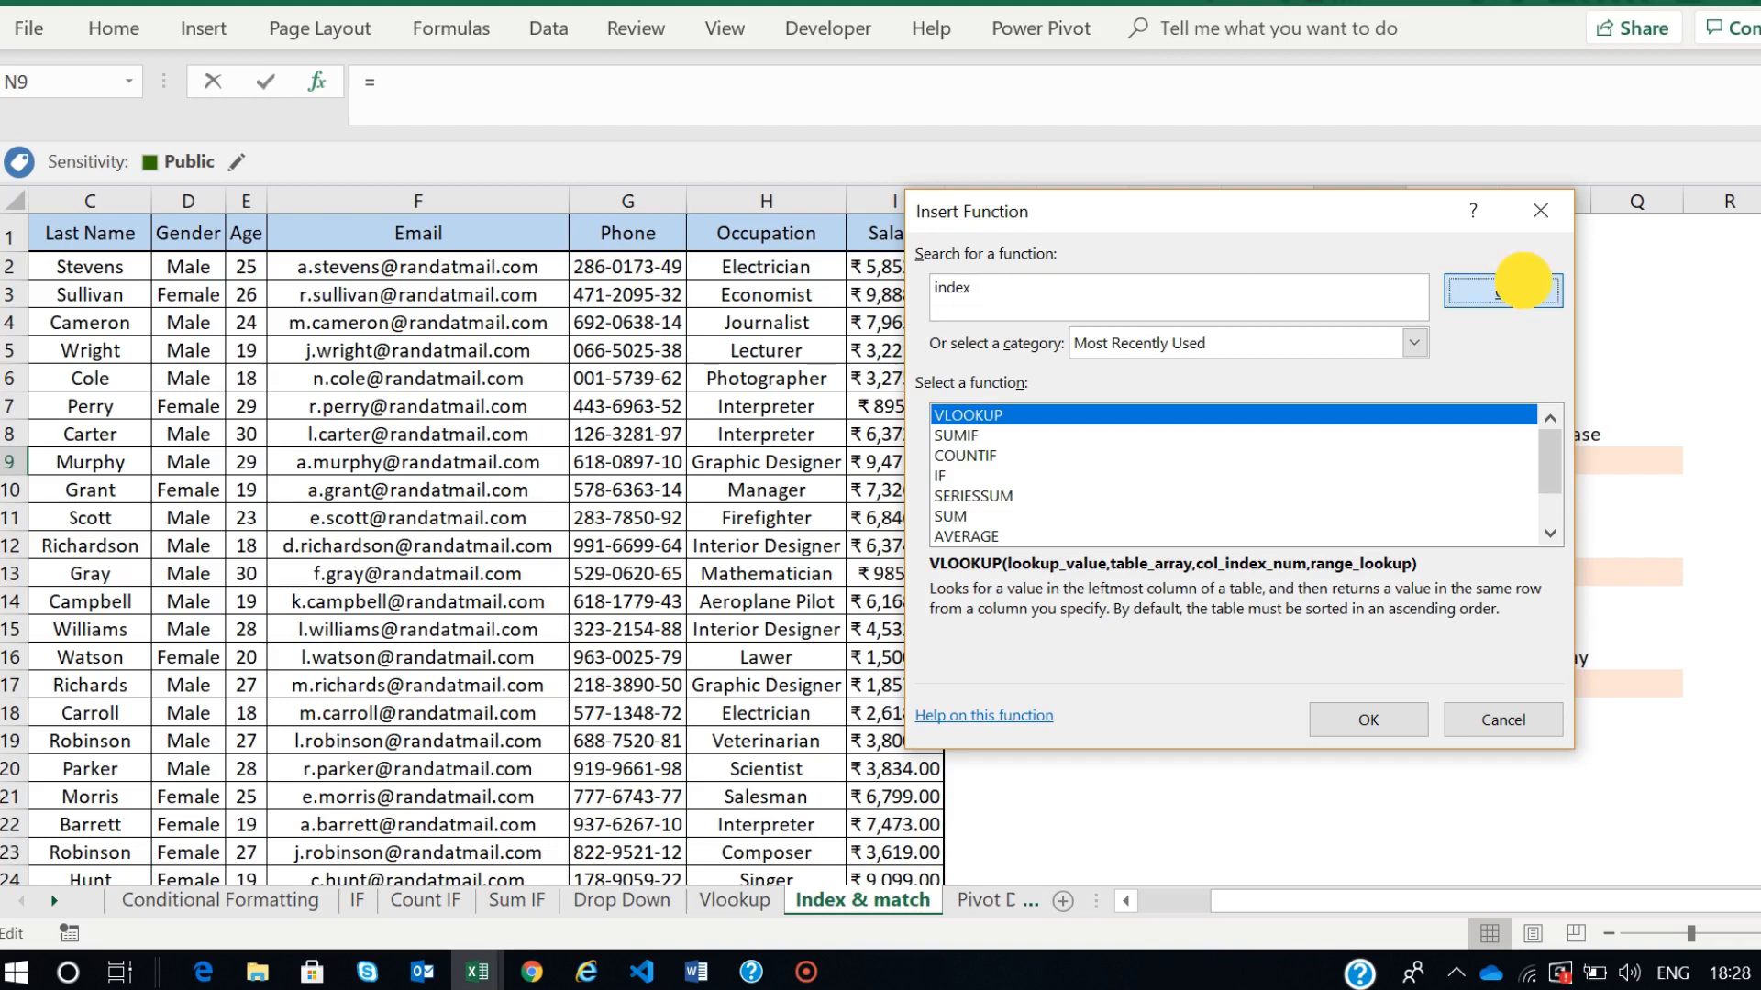
left_click(1359, 717)
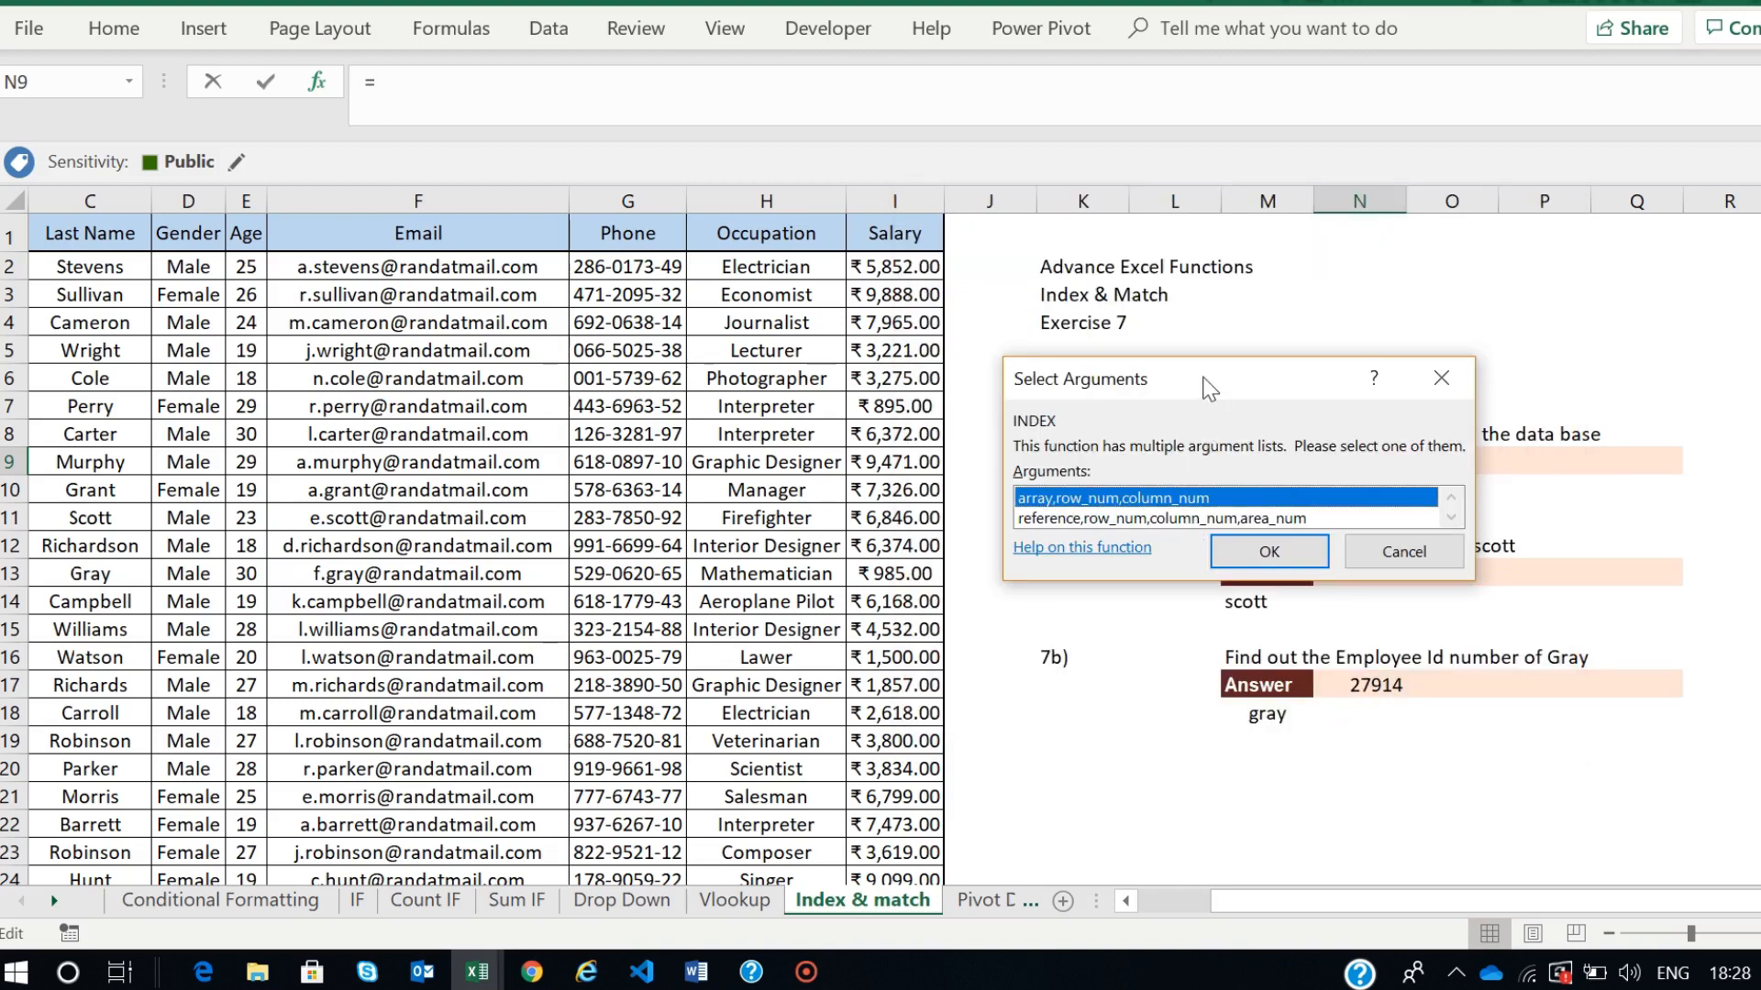
left_click_drag(1087, 275, 1015, 145)
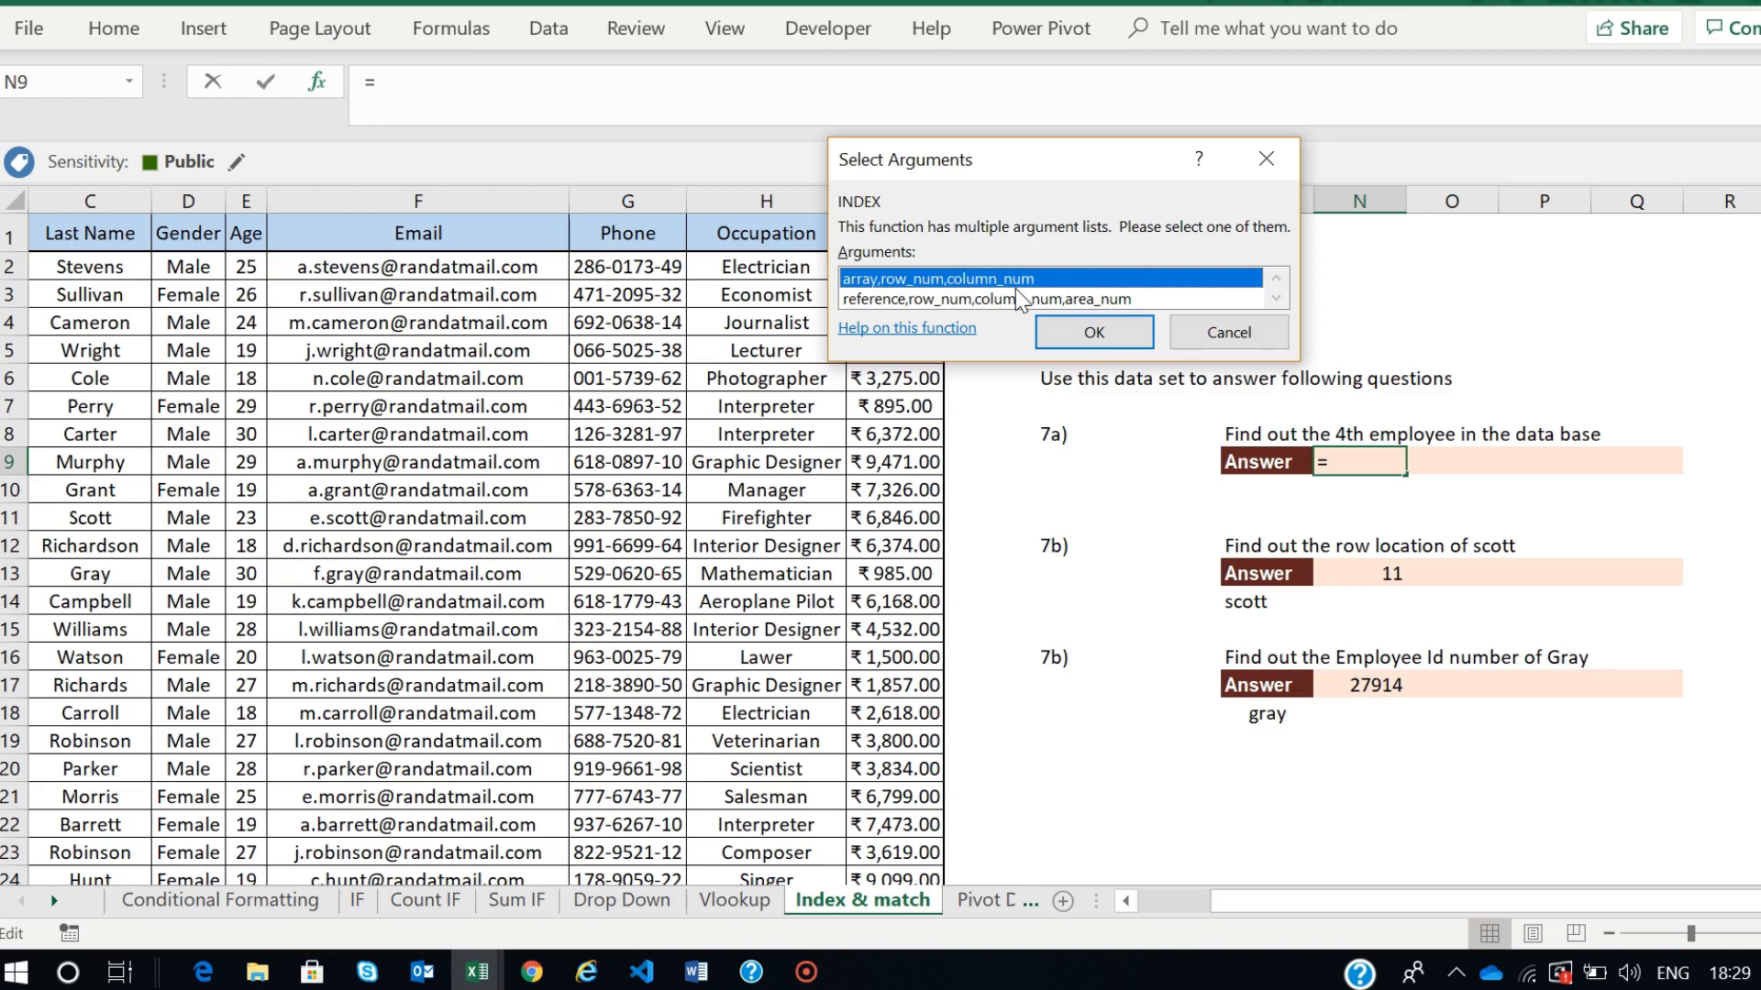
left_click(1262, 343)
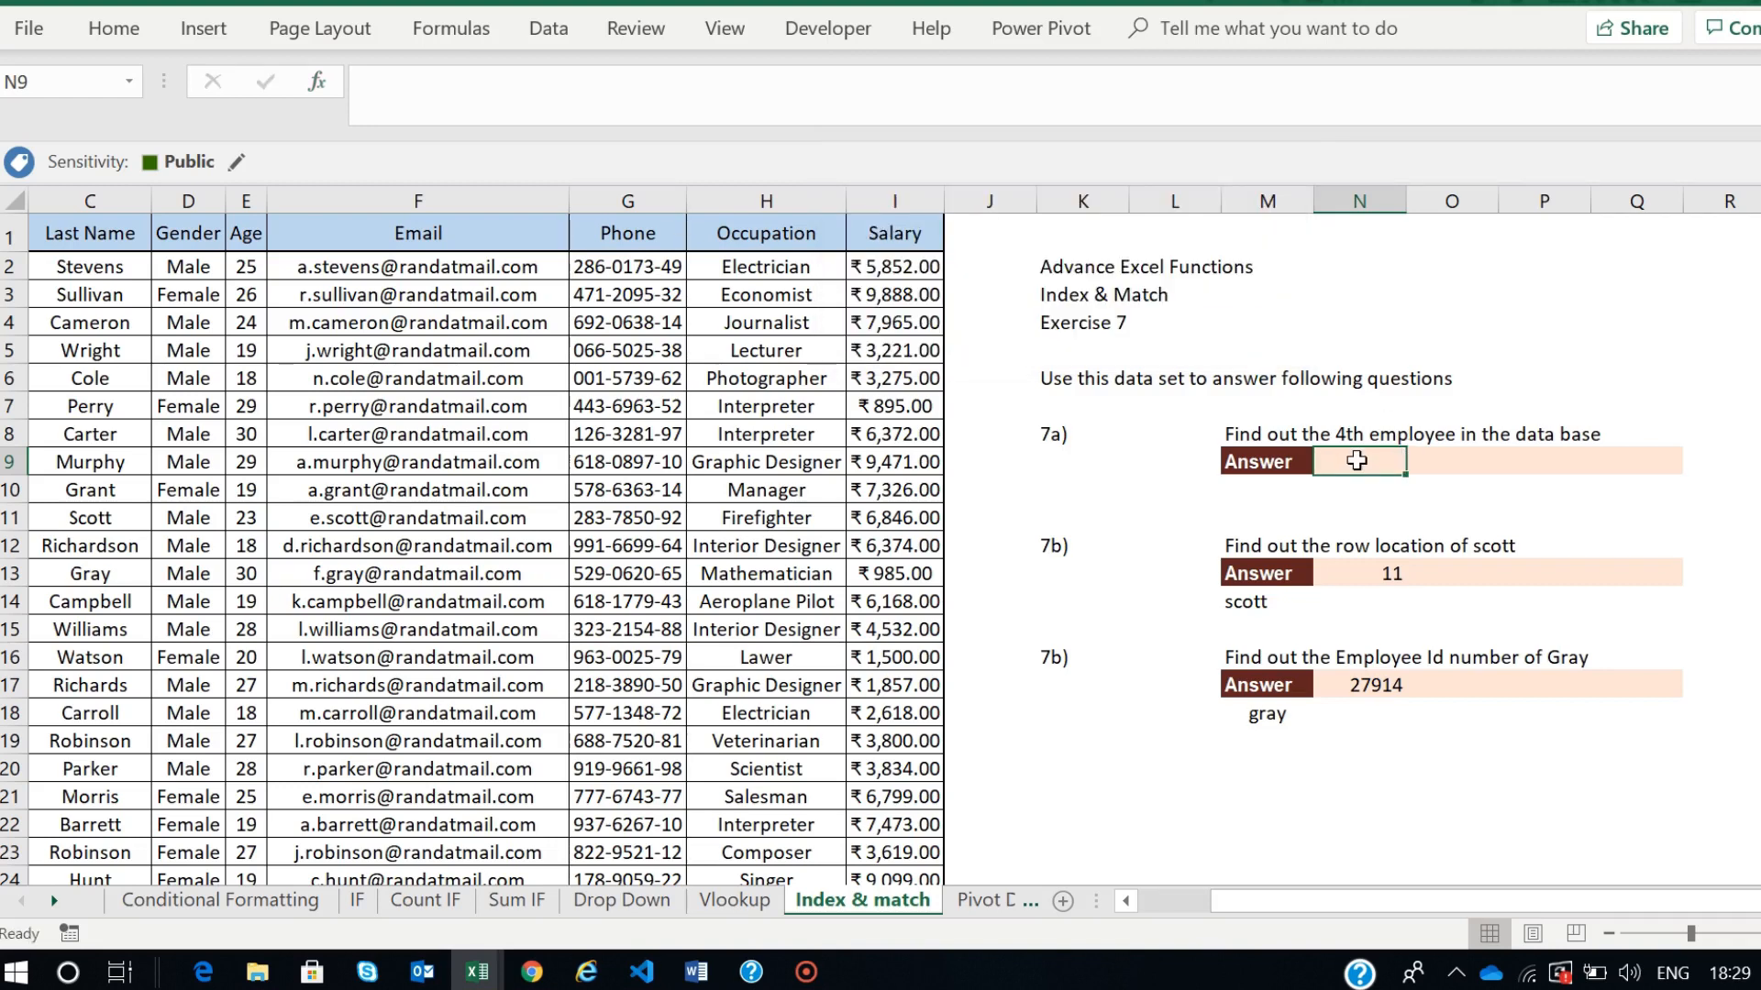
- Enter =INDEX(A1:I201,5,2) in N9 so it returns Julian, the 4th employee's first name
type("=index")
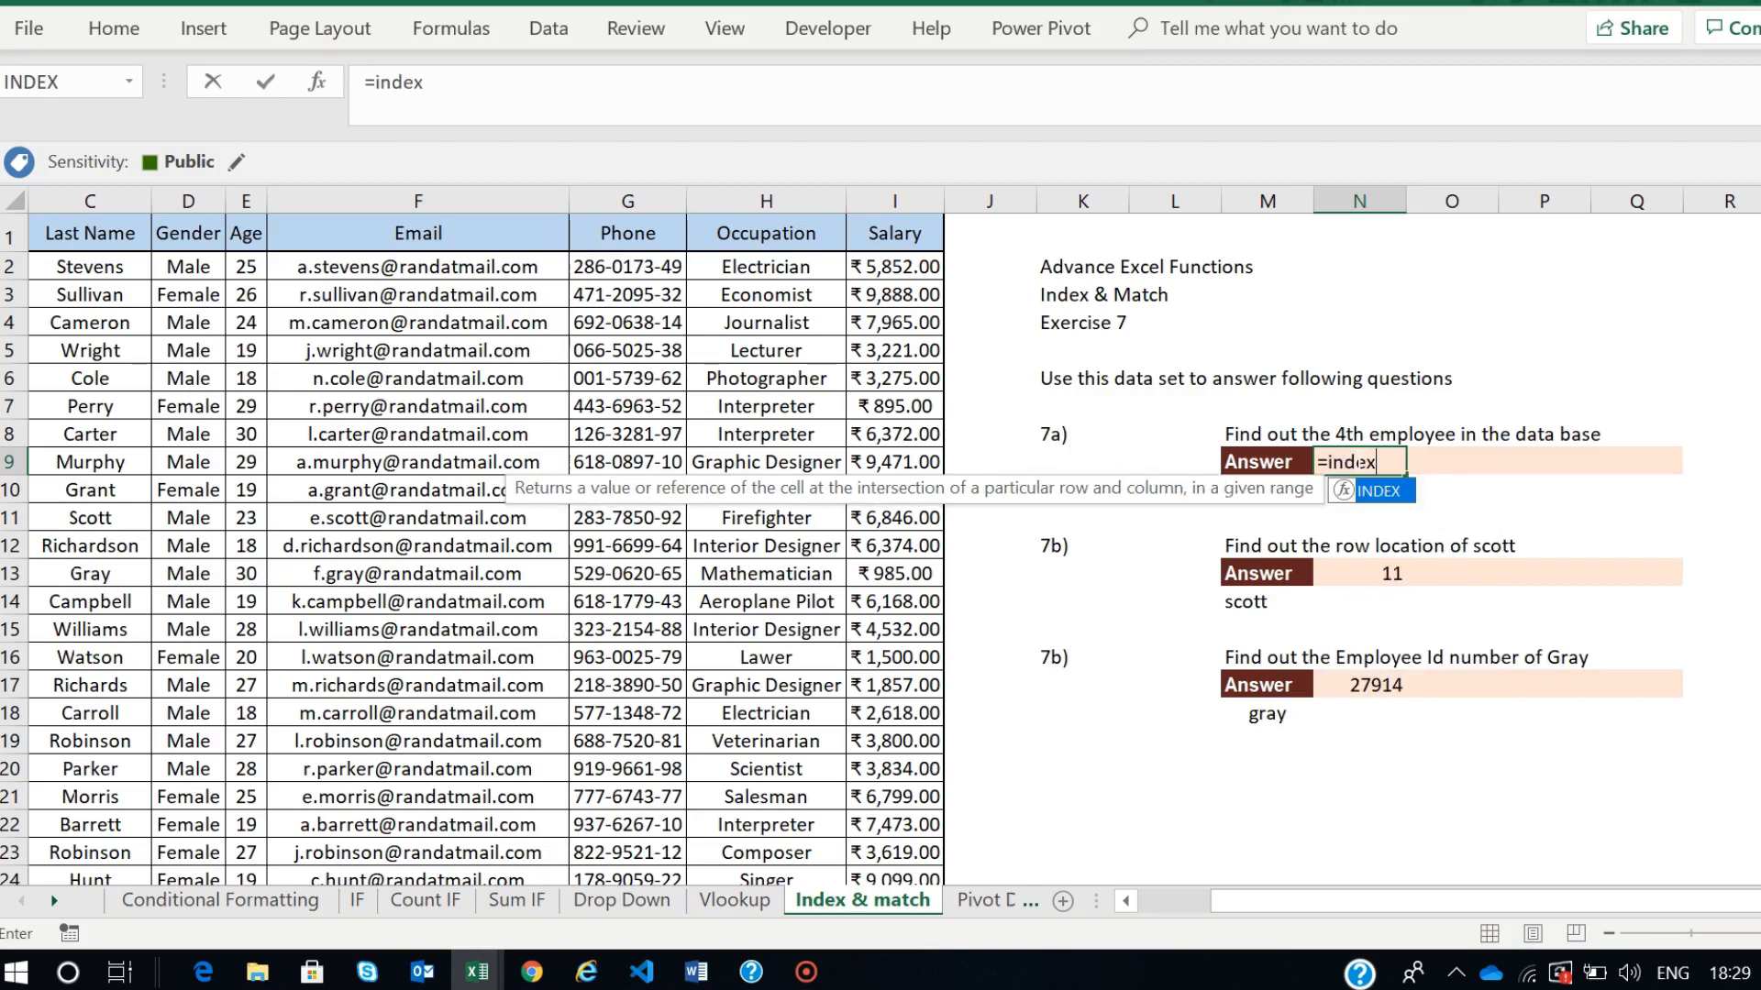
type("(")
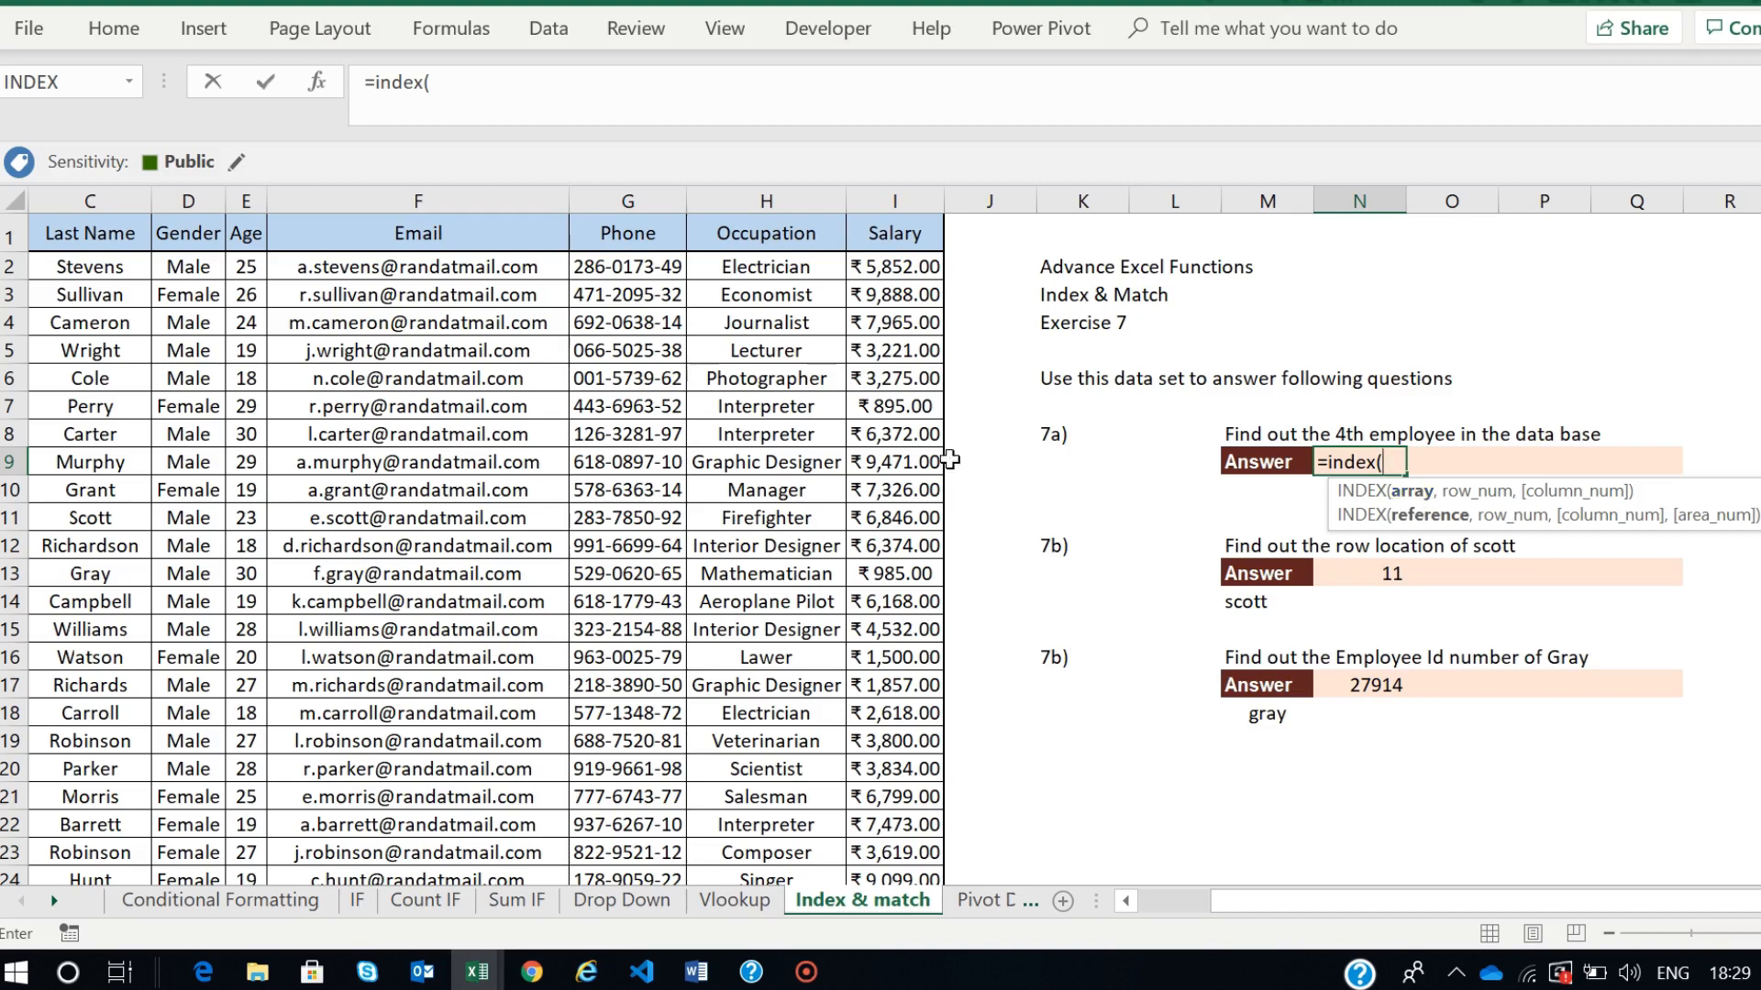
scroll(133, 284, "left", 2)
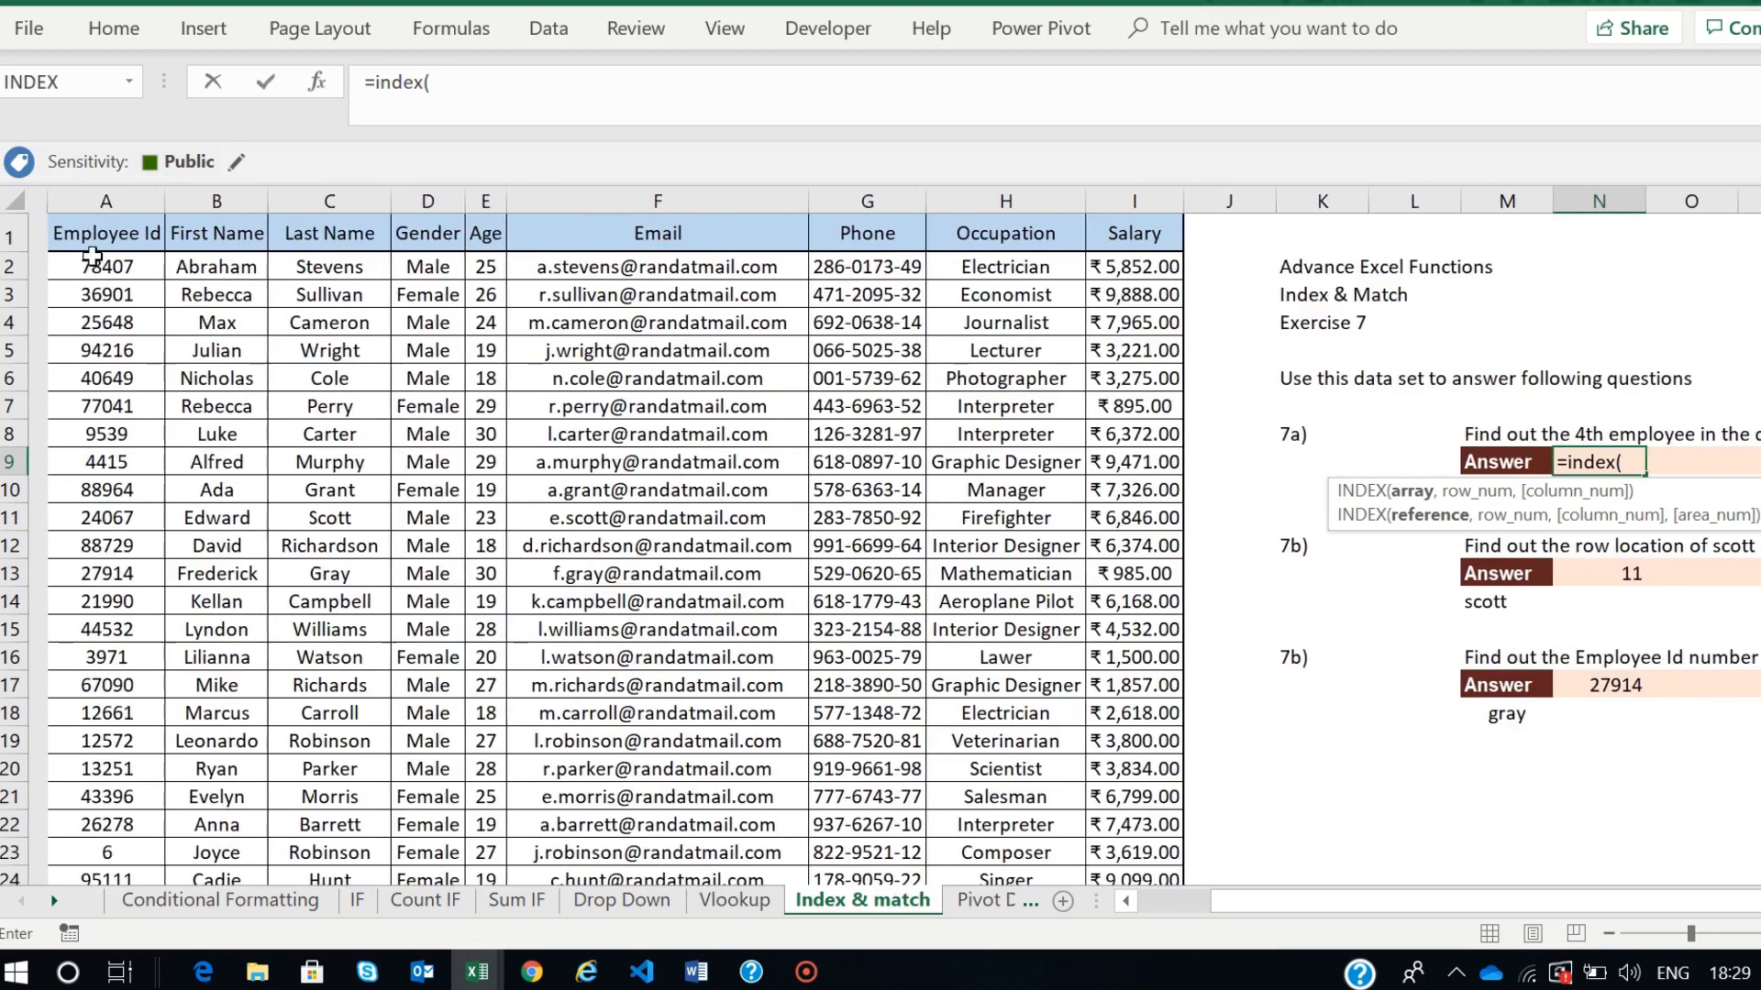
left_click(92, 238)
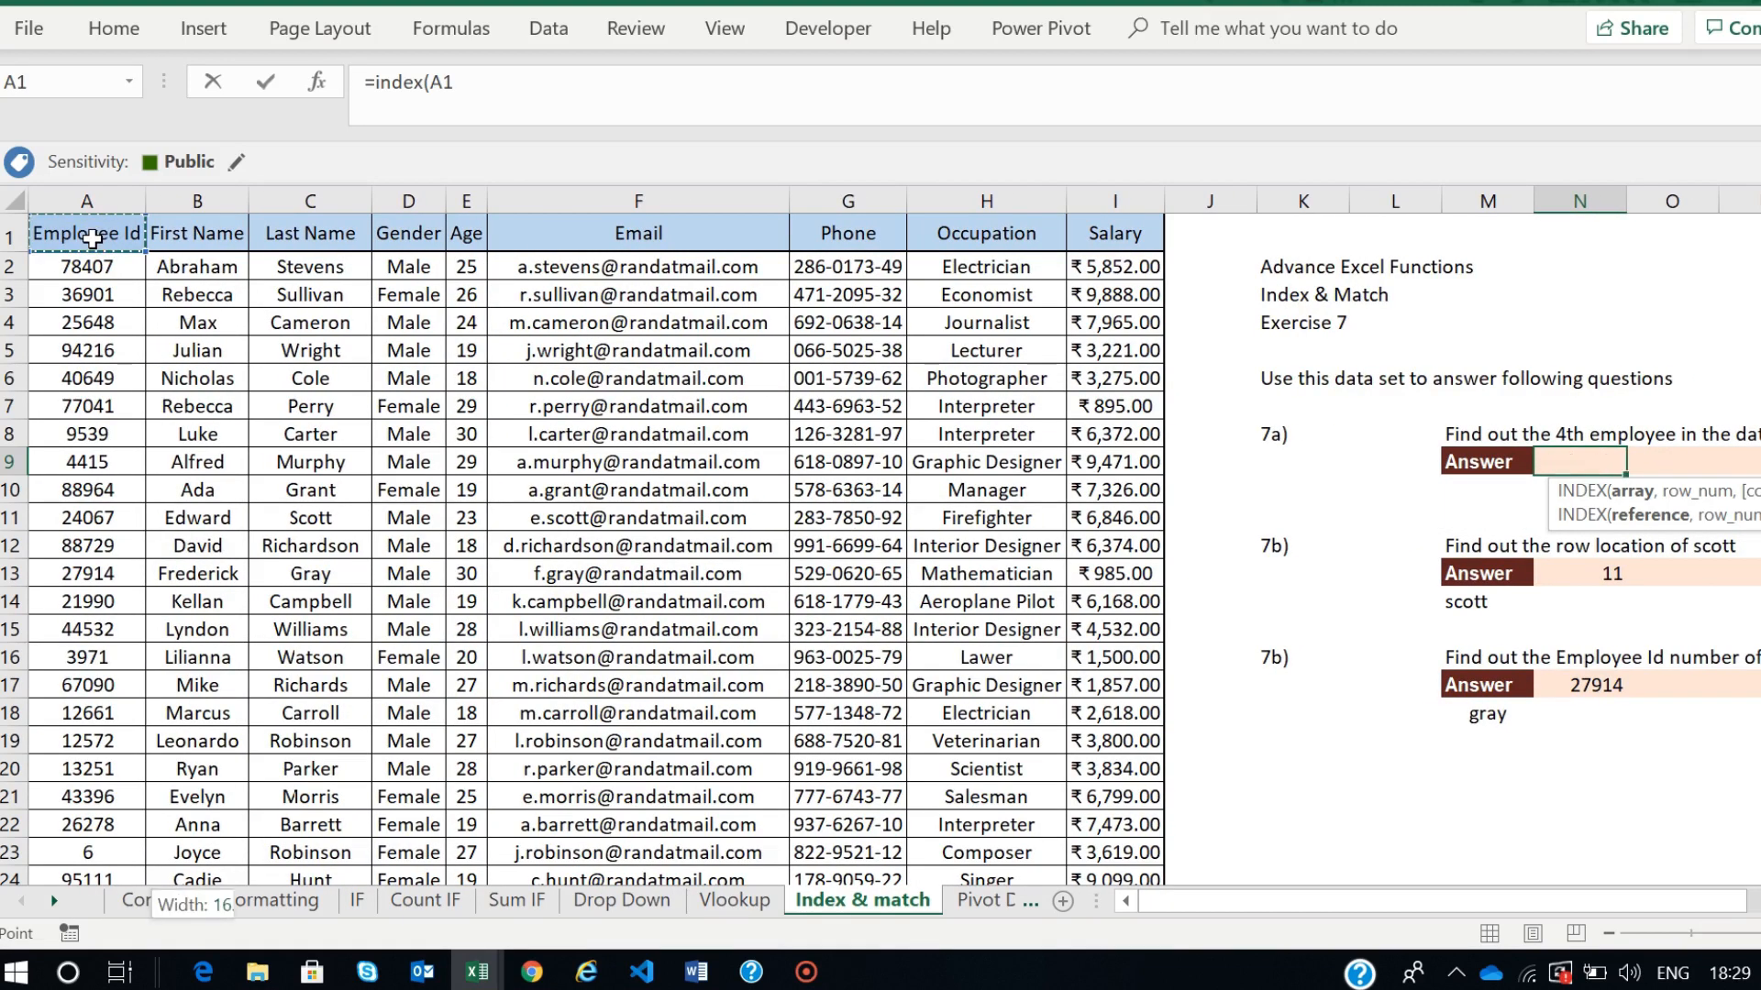
key("ctrl+shift+Down")
key("ctrl+shift+Right")
scroll(676, 452, "up", 20)
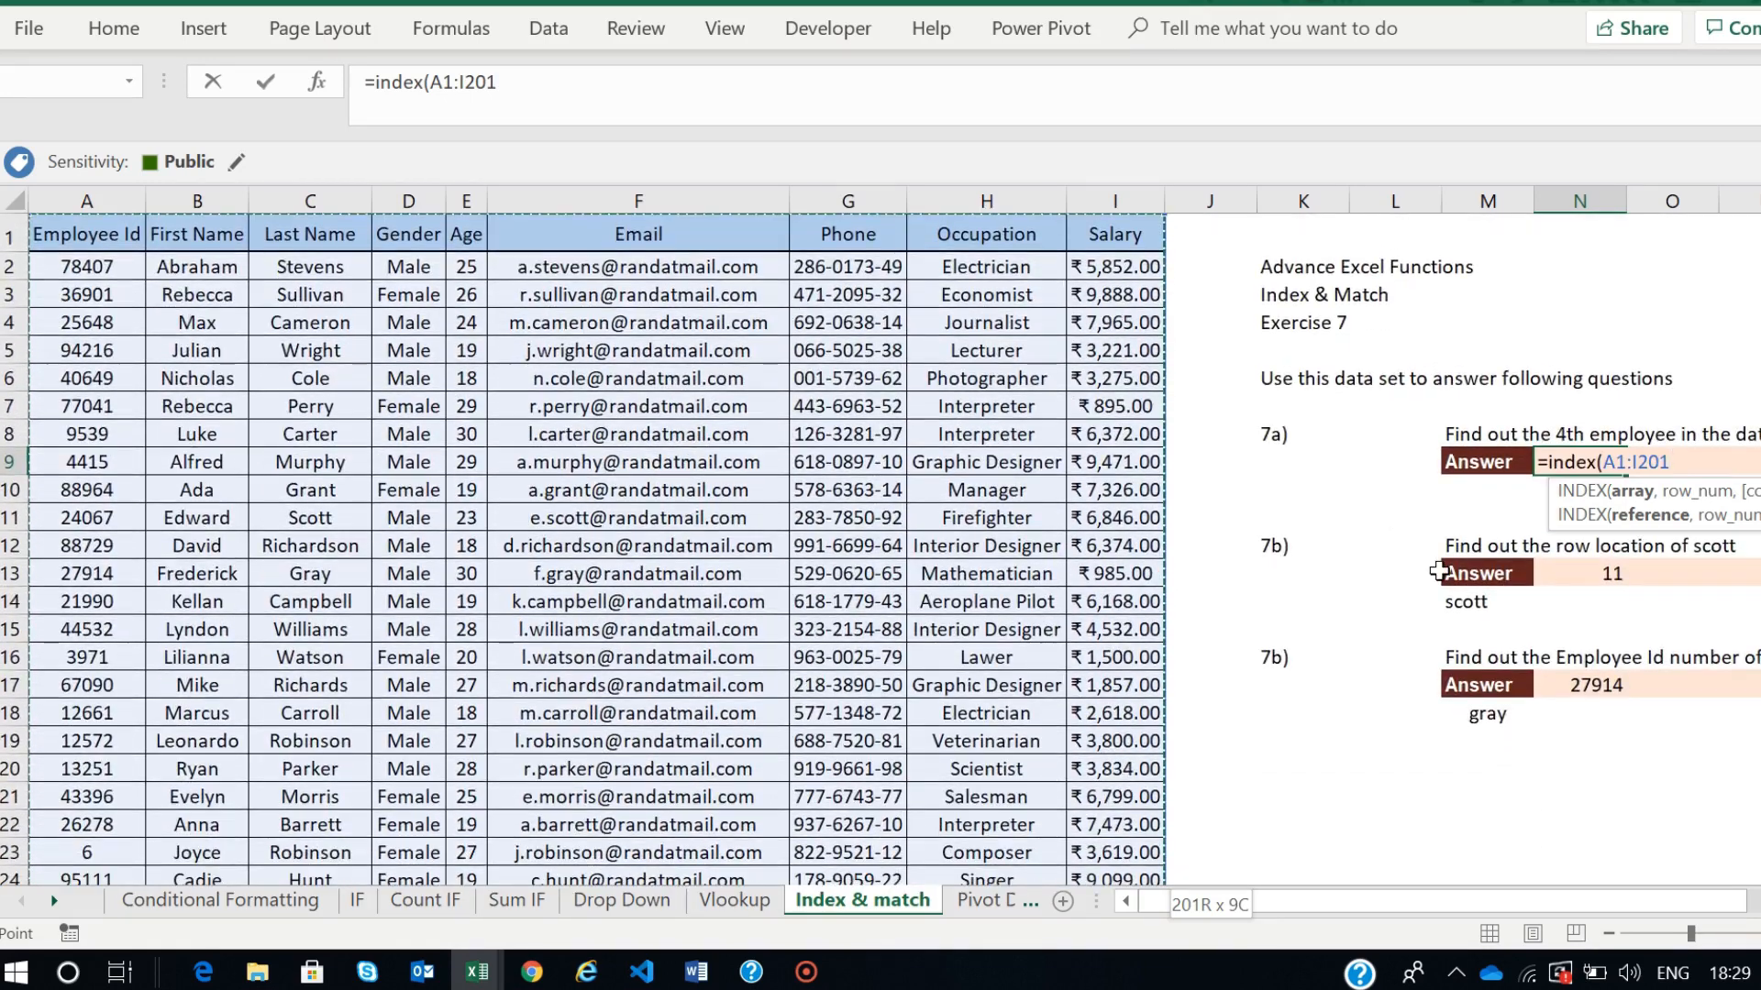
scroll(1440, 572, "right", 2)
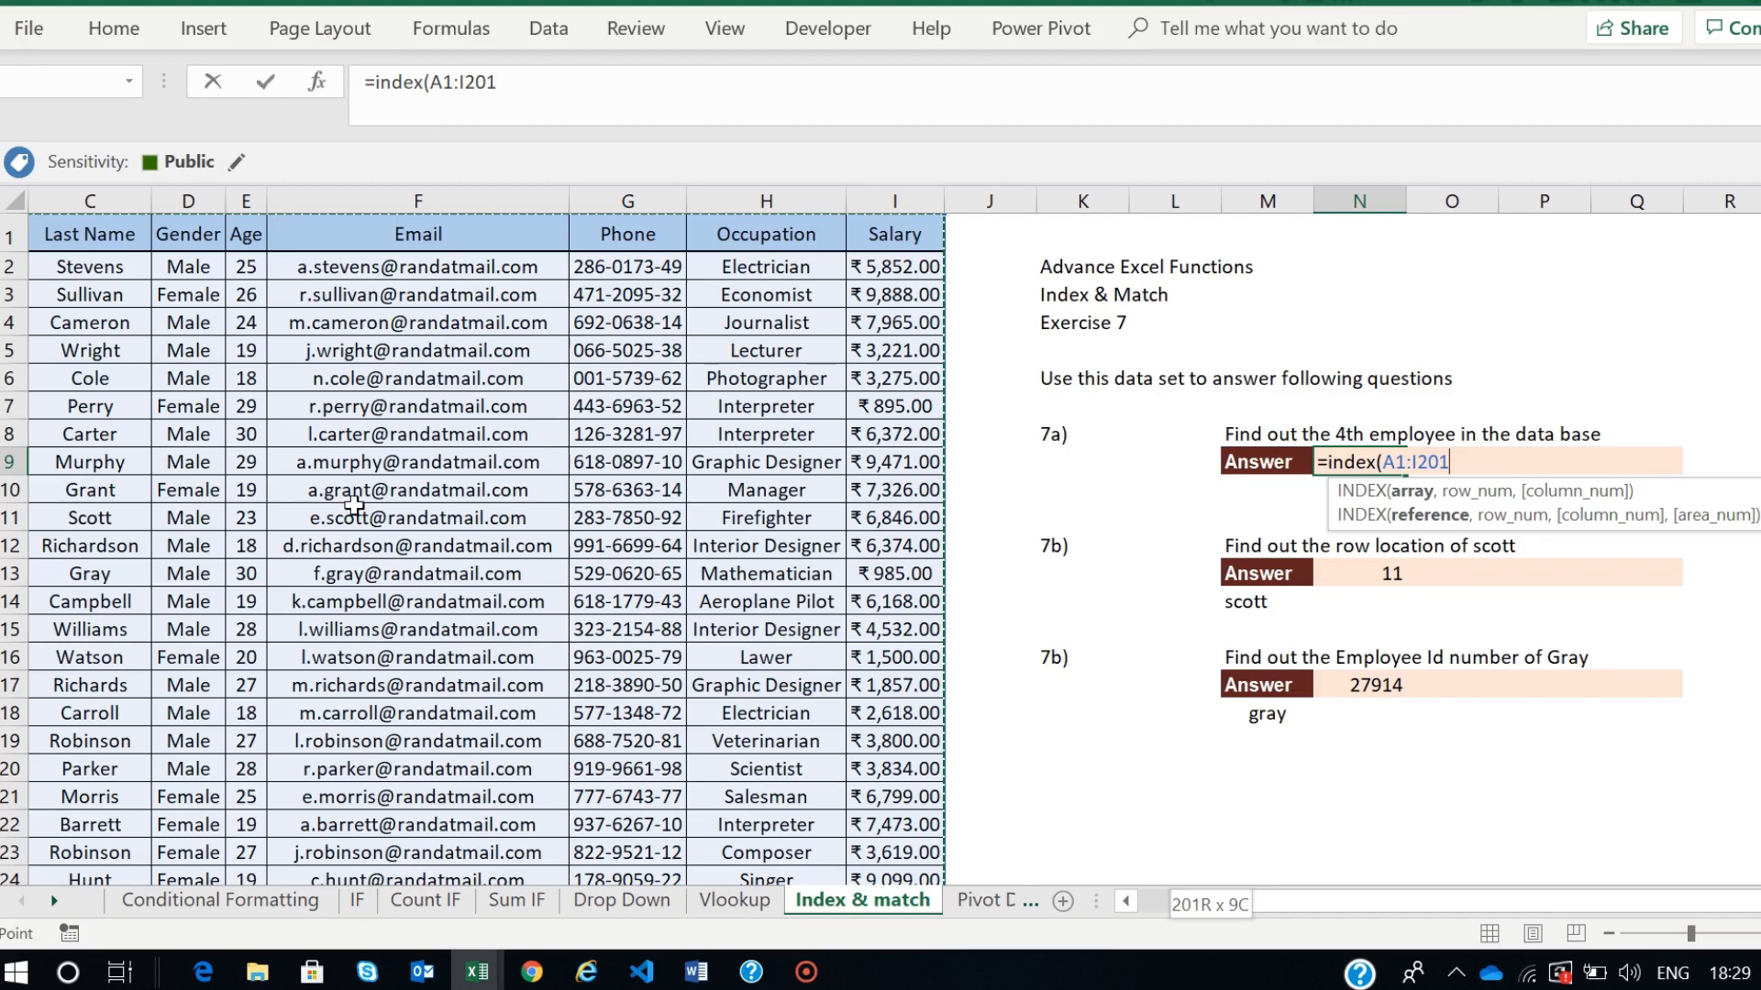
scroll(286, 360, "left", 2)
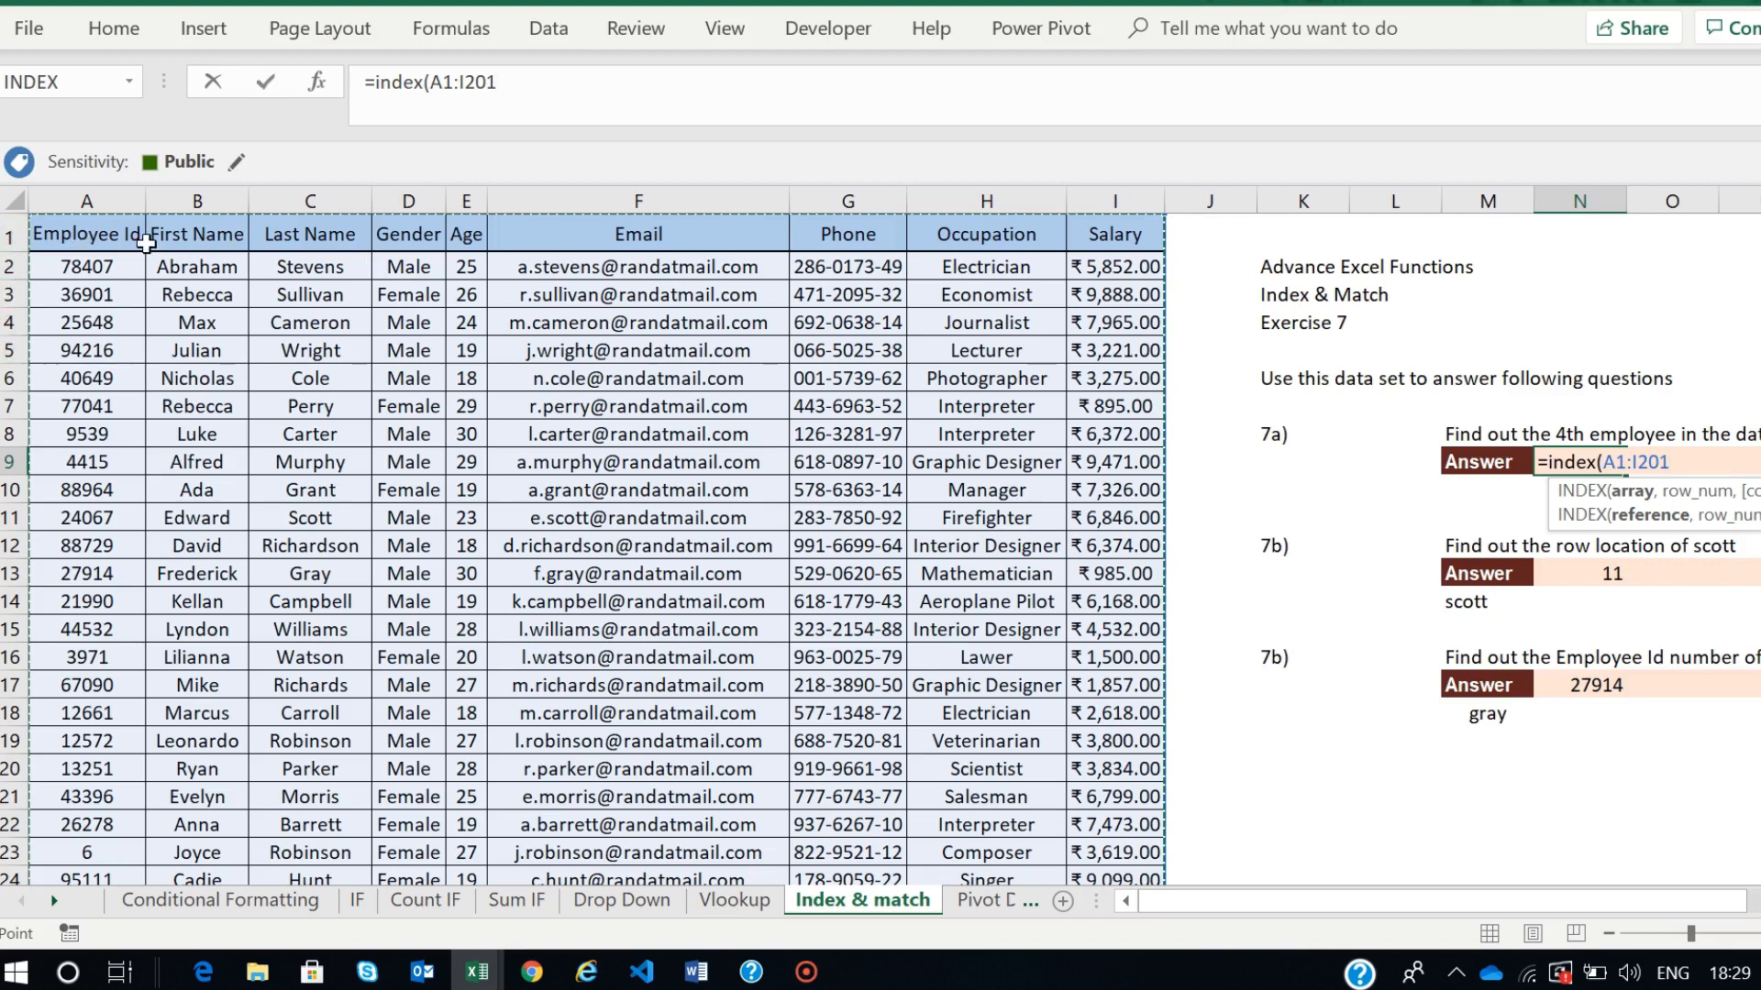
left_click(518, 89)
type(",5")
type(",")
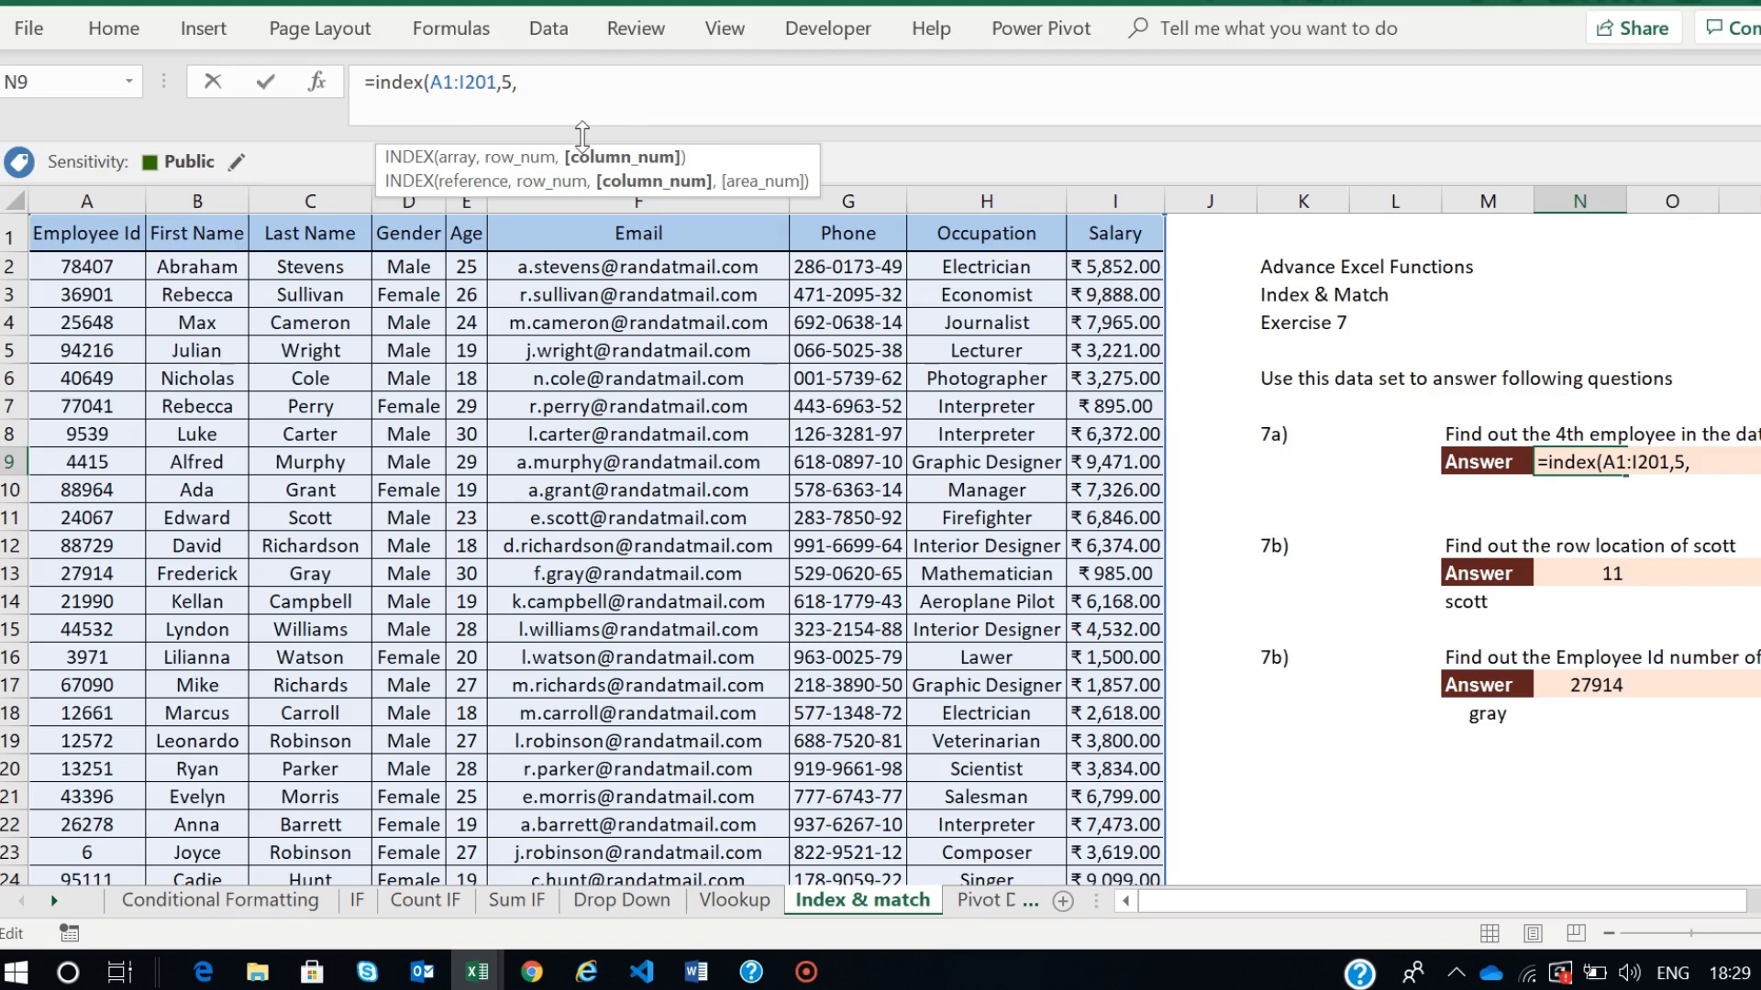
type("2)")
key("Return")
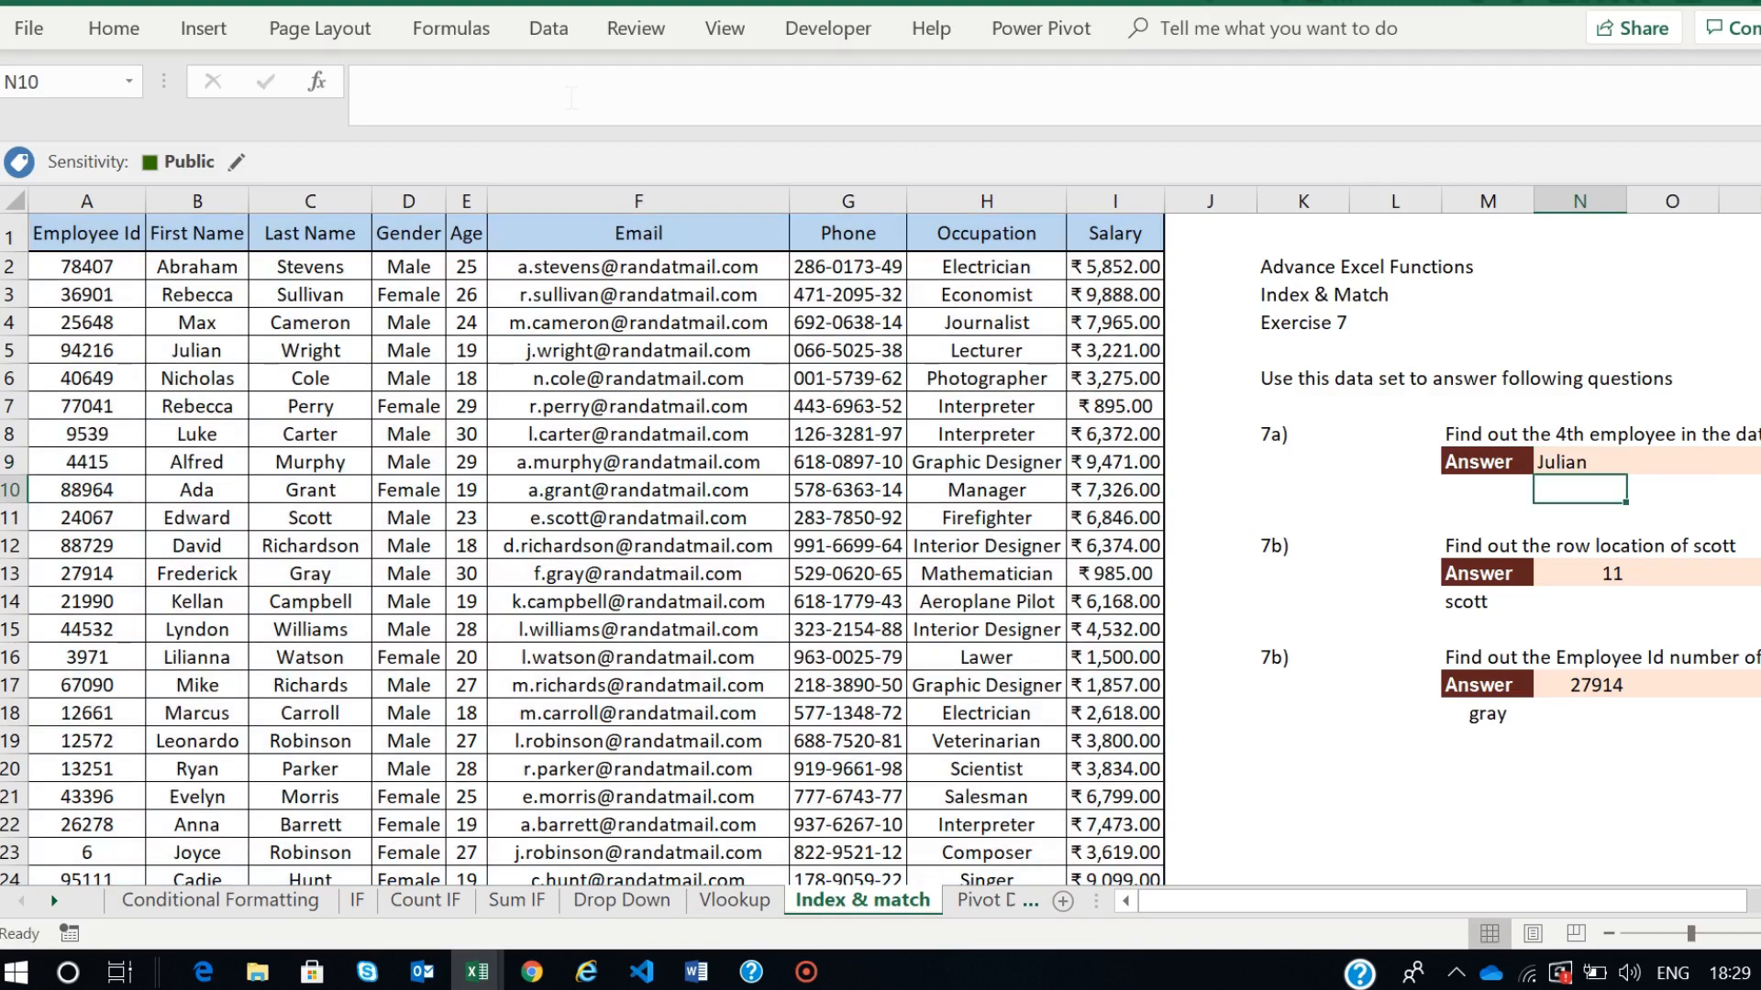
- Check N9's result against the 4th employee's first name, last name Wright and gender
left_click(1570, 461)
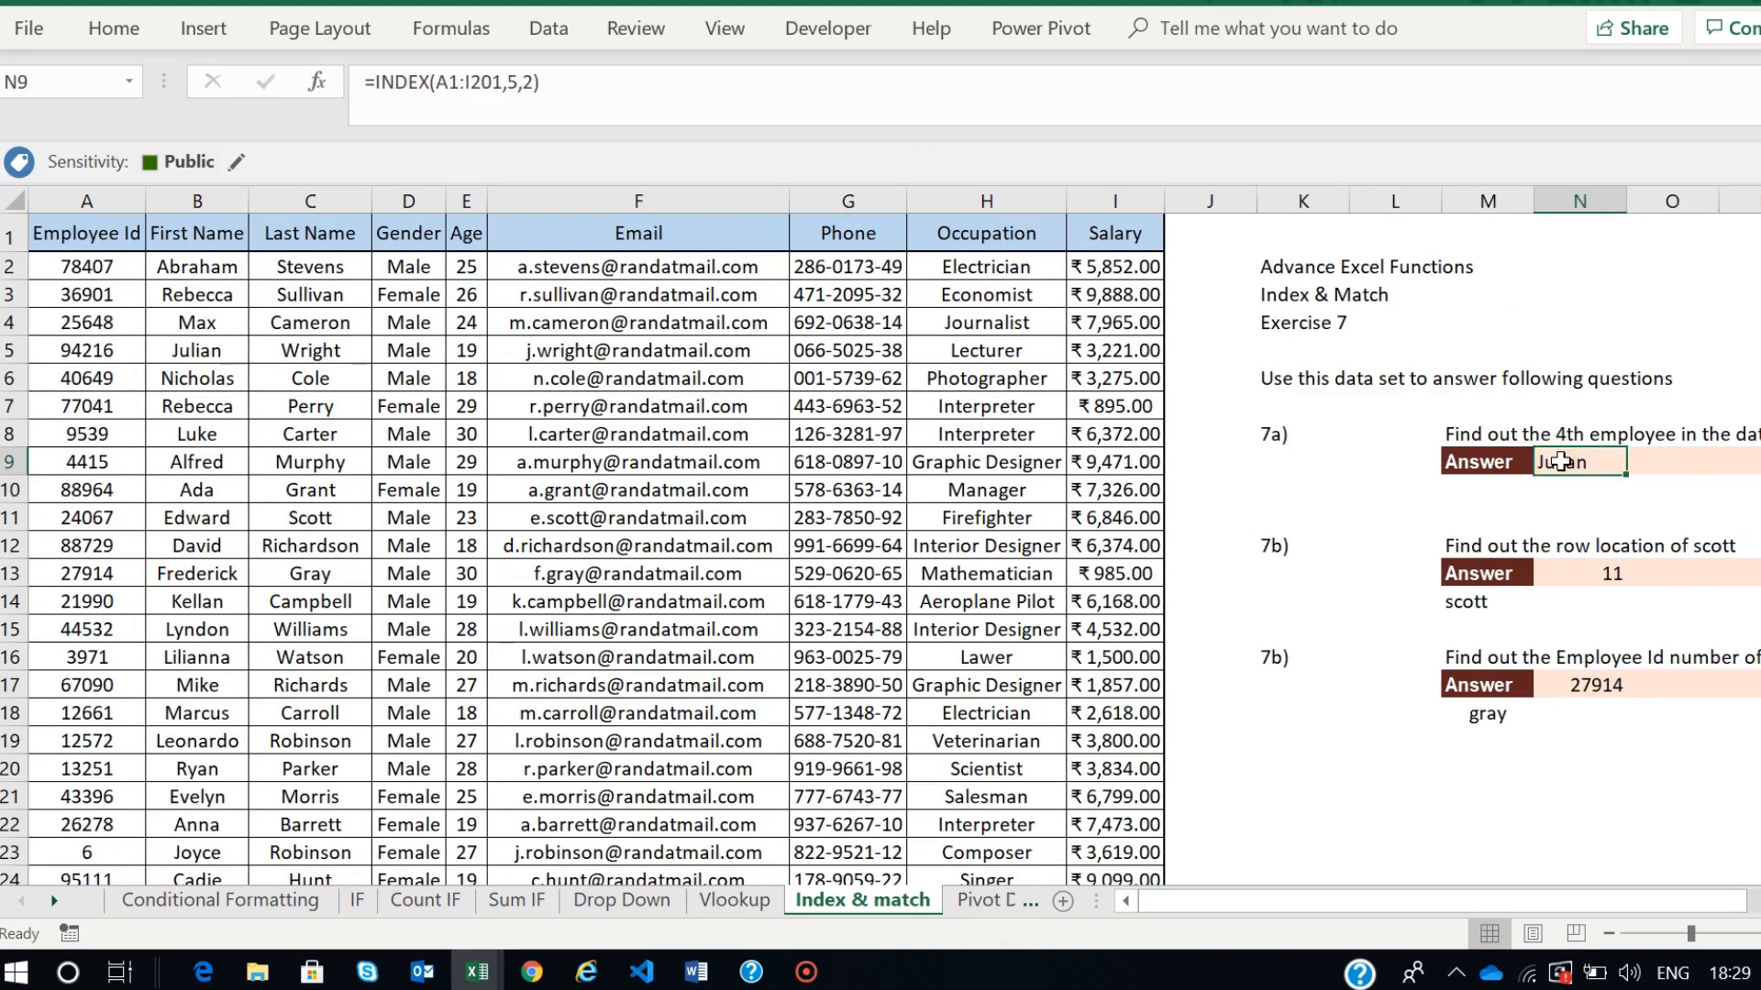
left_click(188, 350)
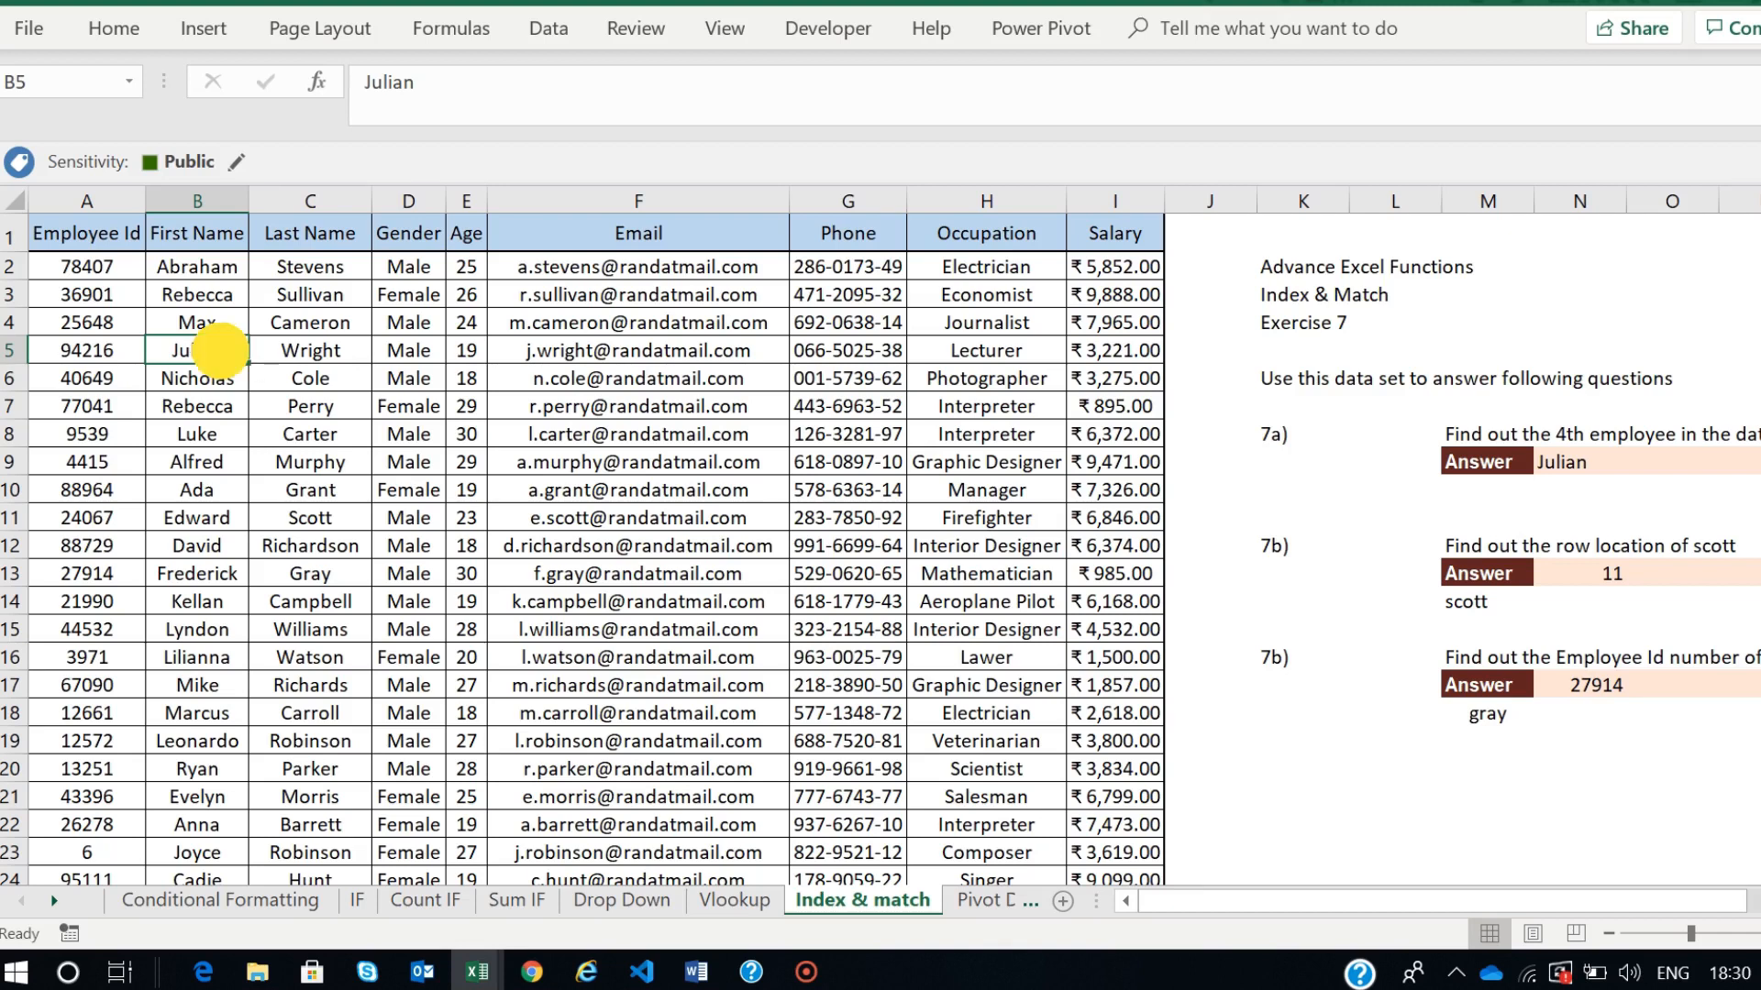
left_click(323, 353)
left_click(406, 348)
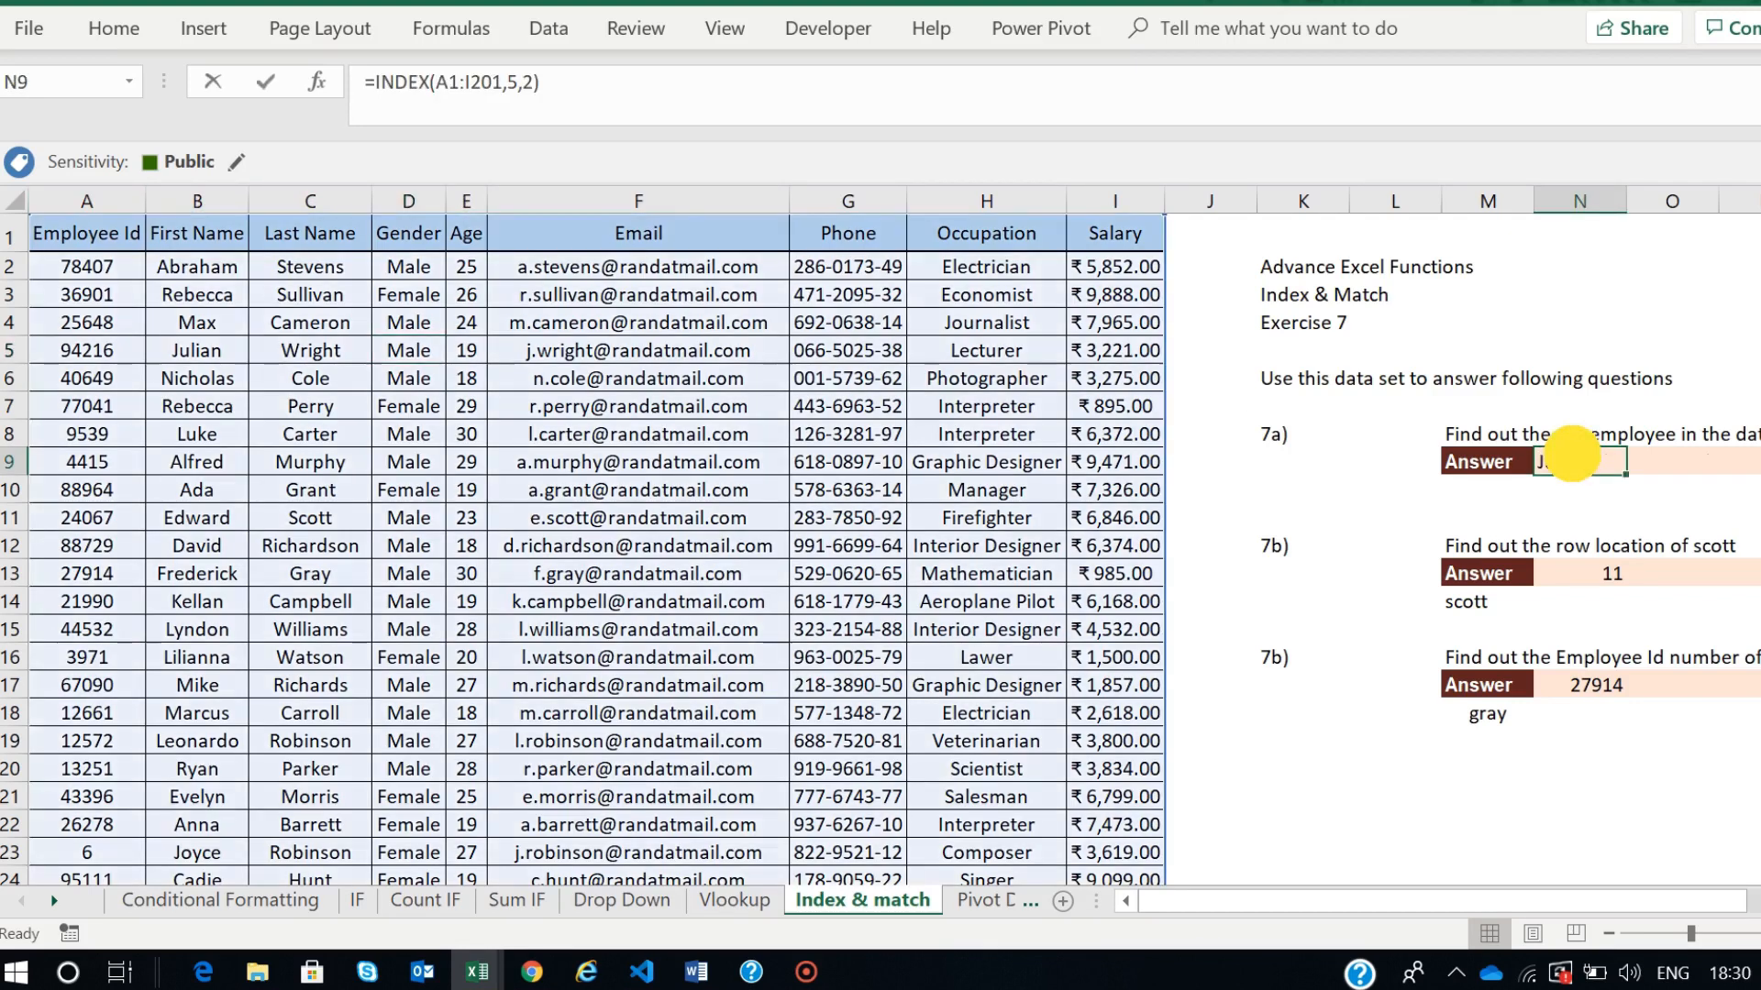
- Change N9's column argument from 2 to 6 to return the e-mail, then review the MATCH answer
double_click(1572, 453)
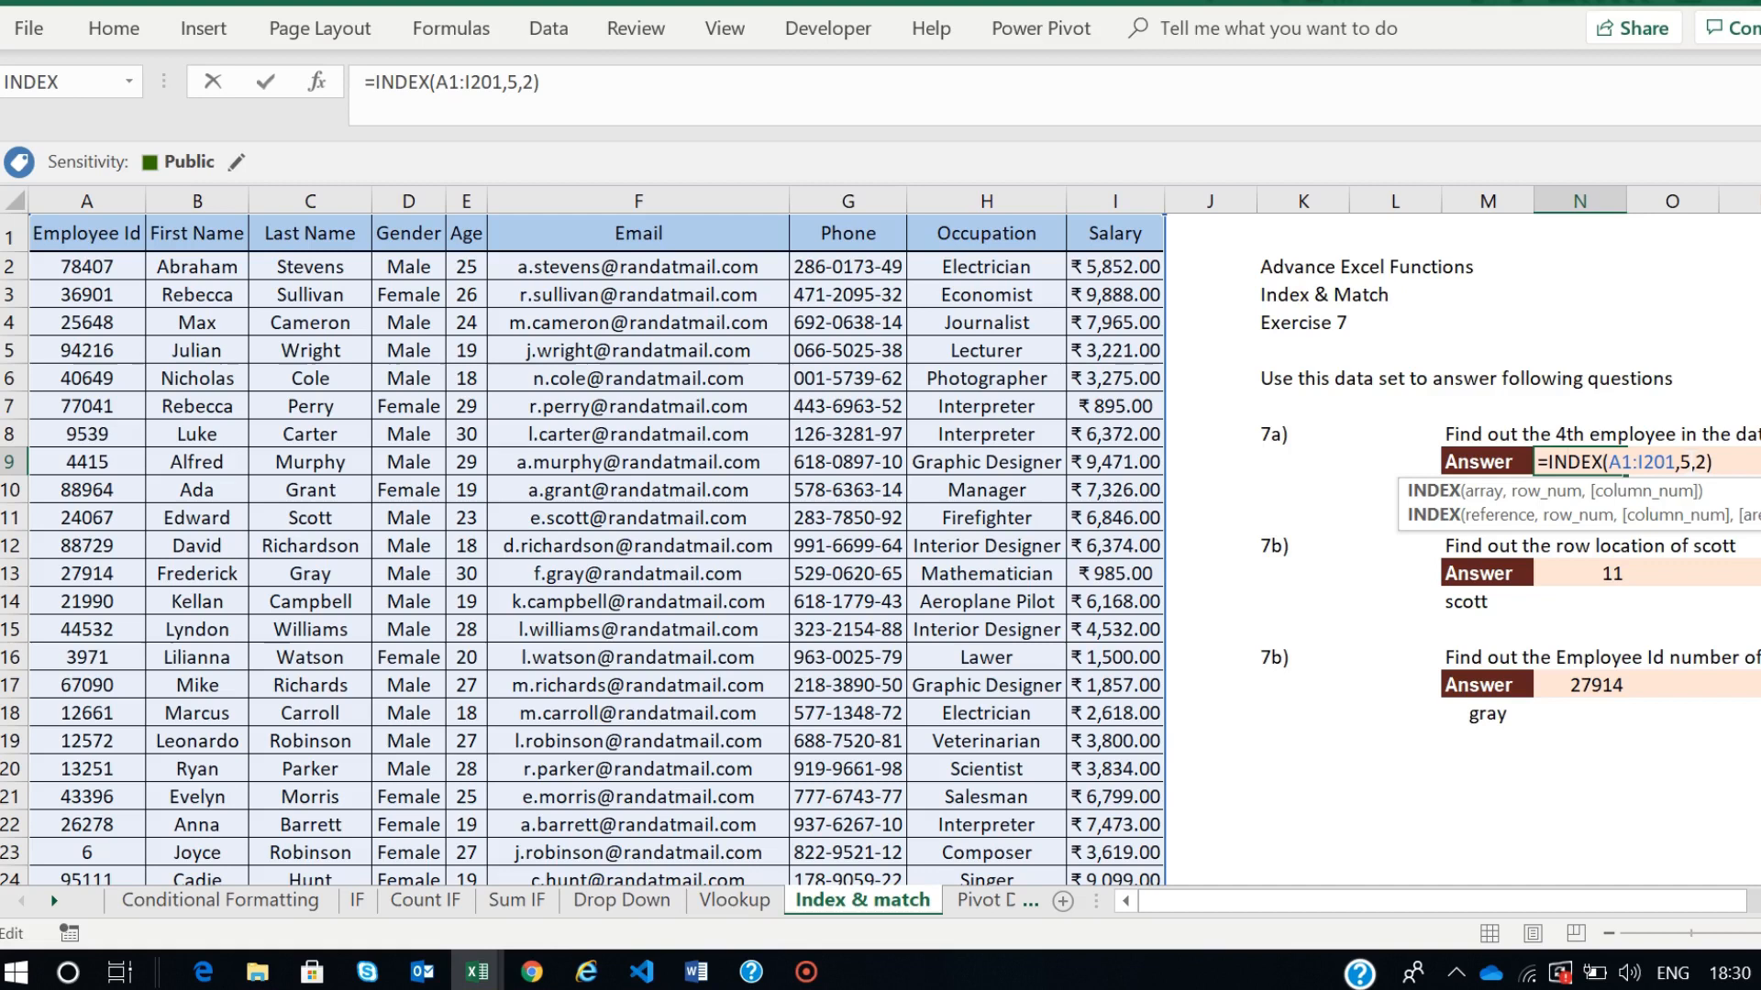
left_click(1681, 461)
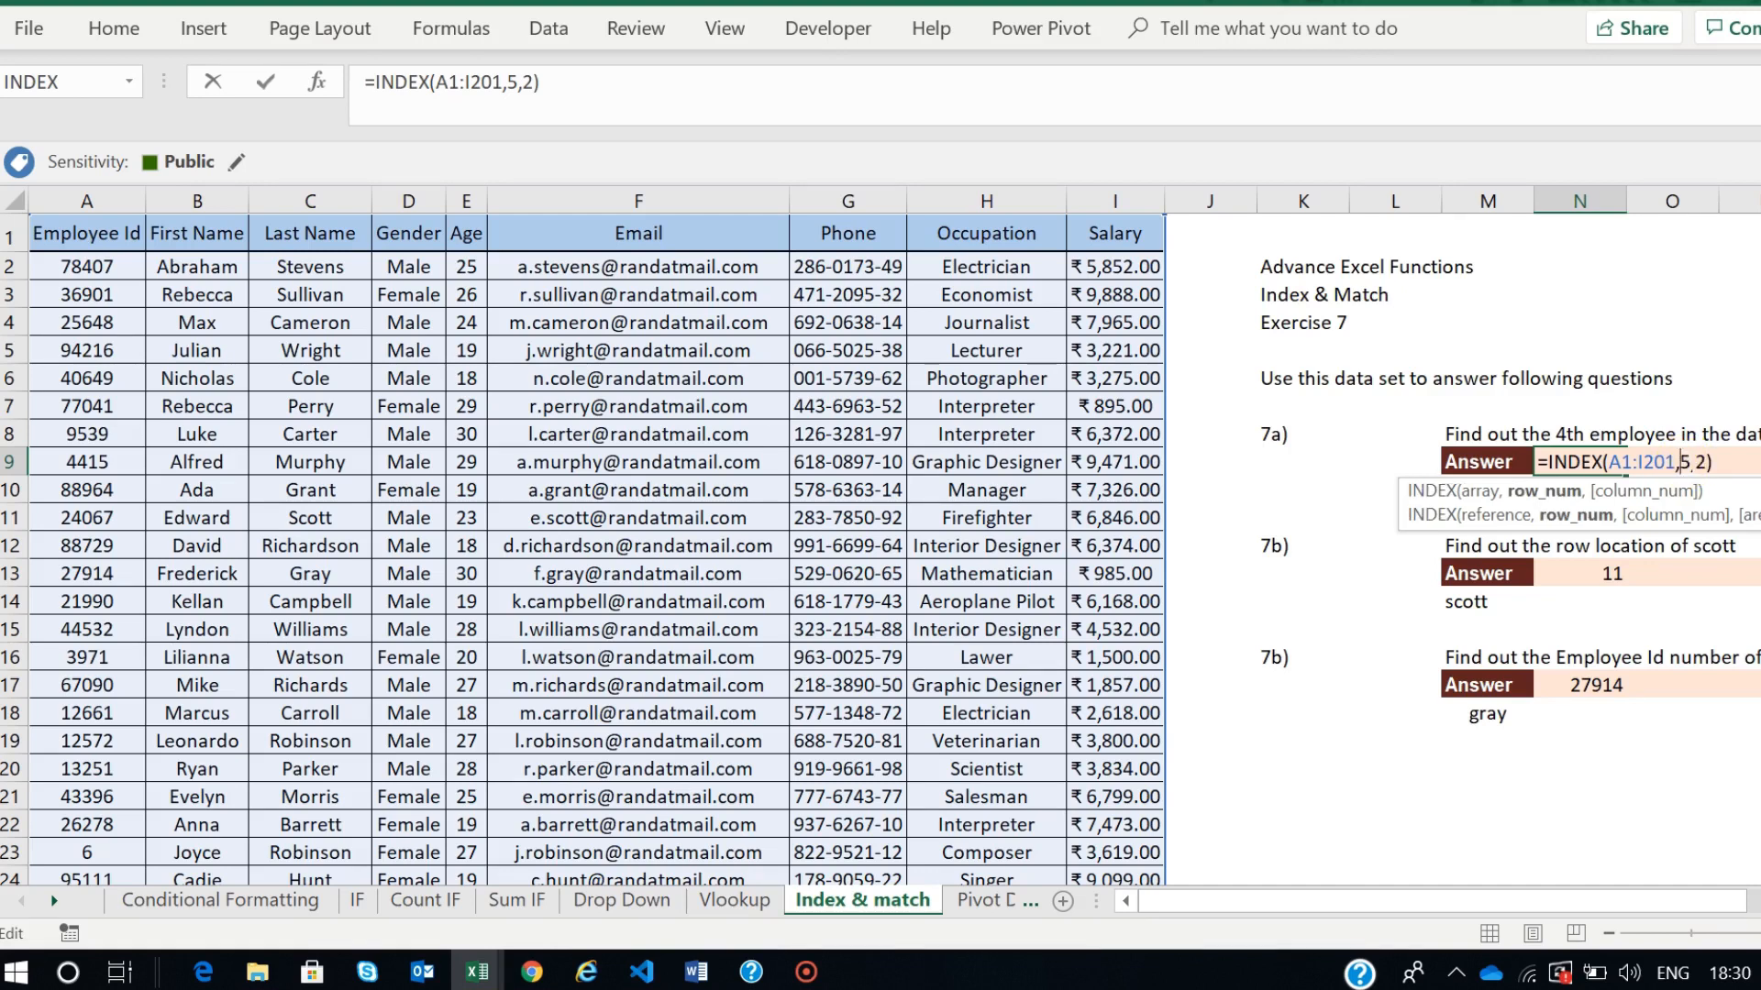
left_click(1697, 461)
key("BackSpace")
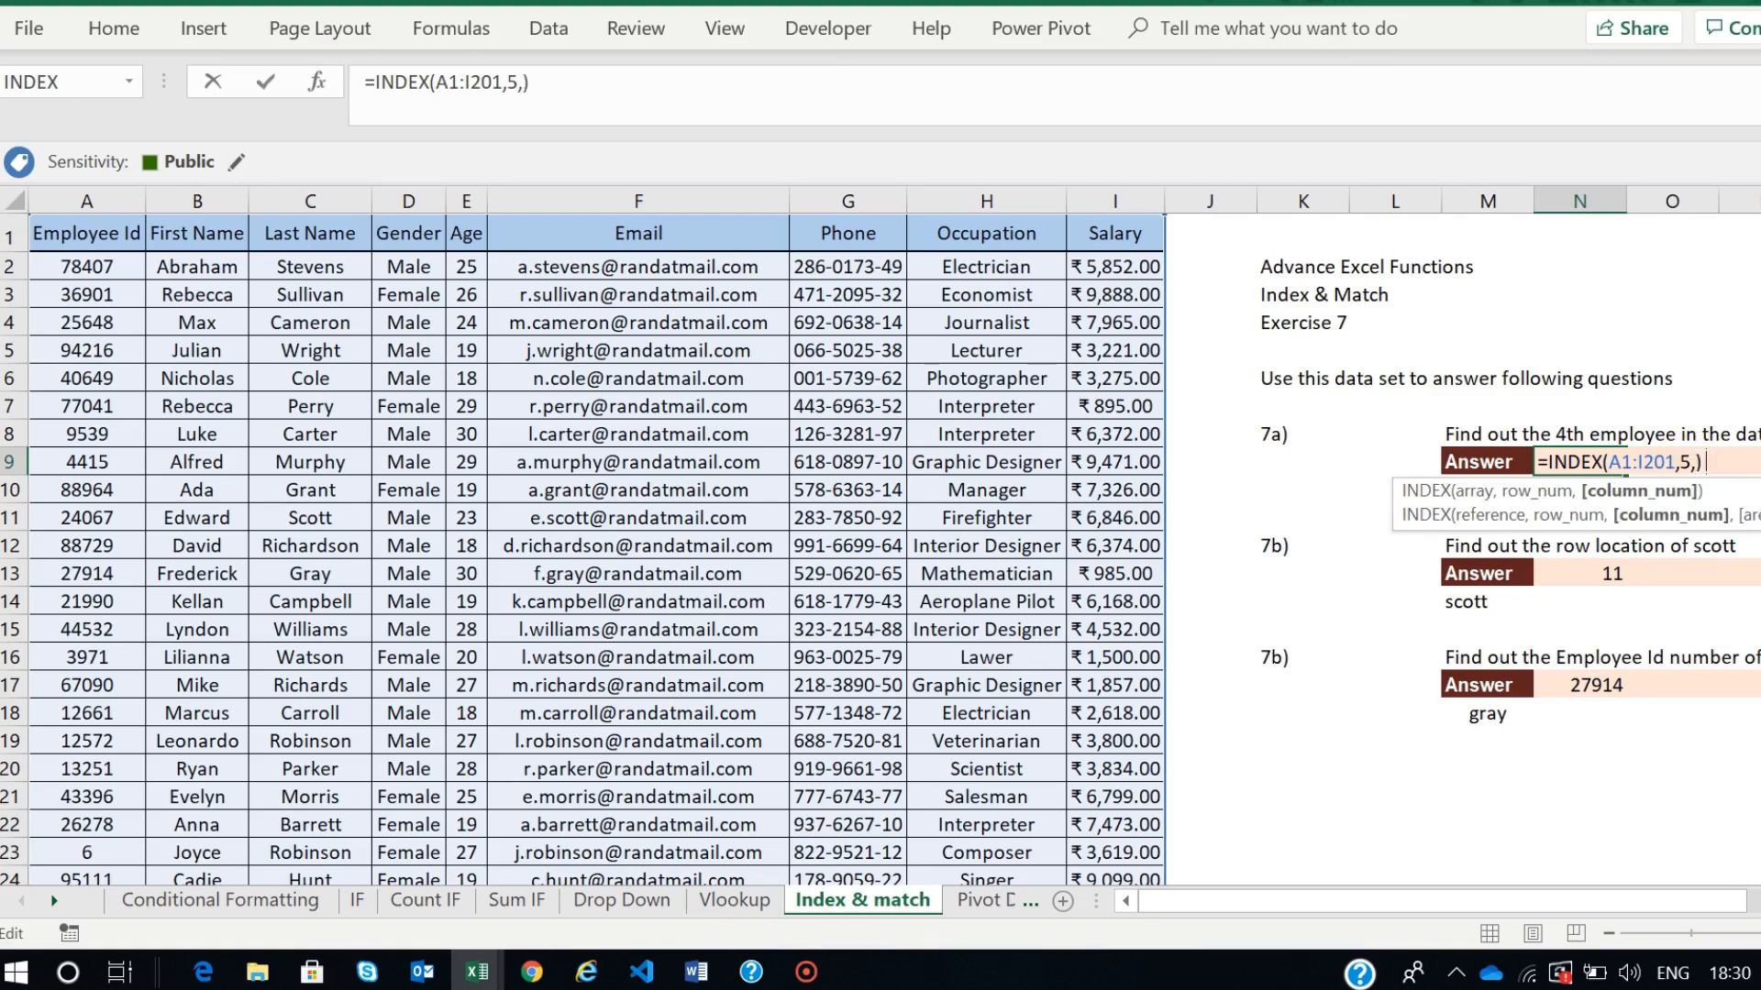
type("6")
key("Return")
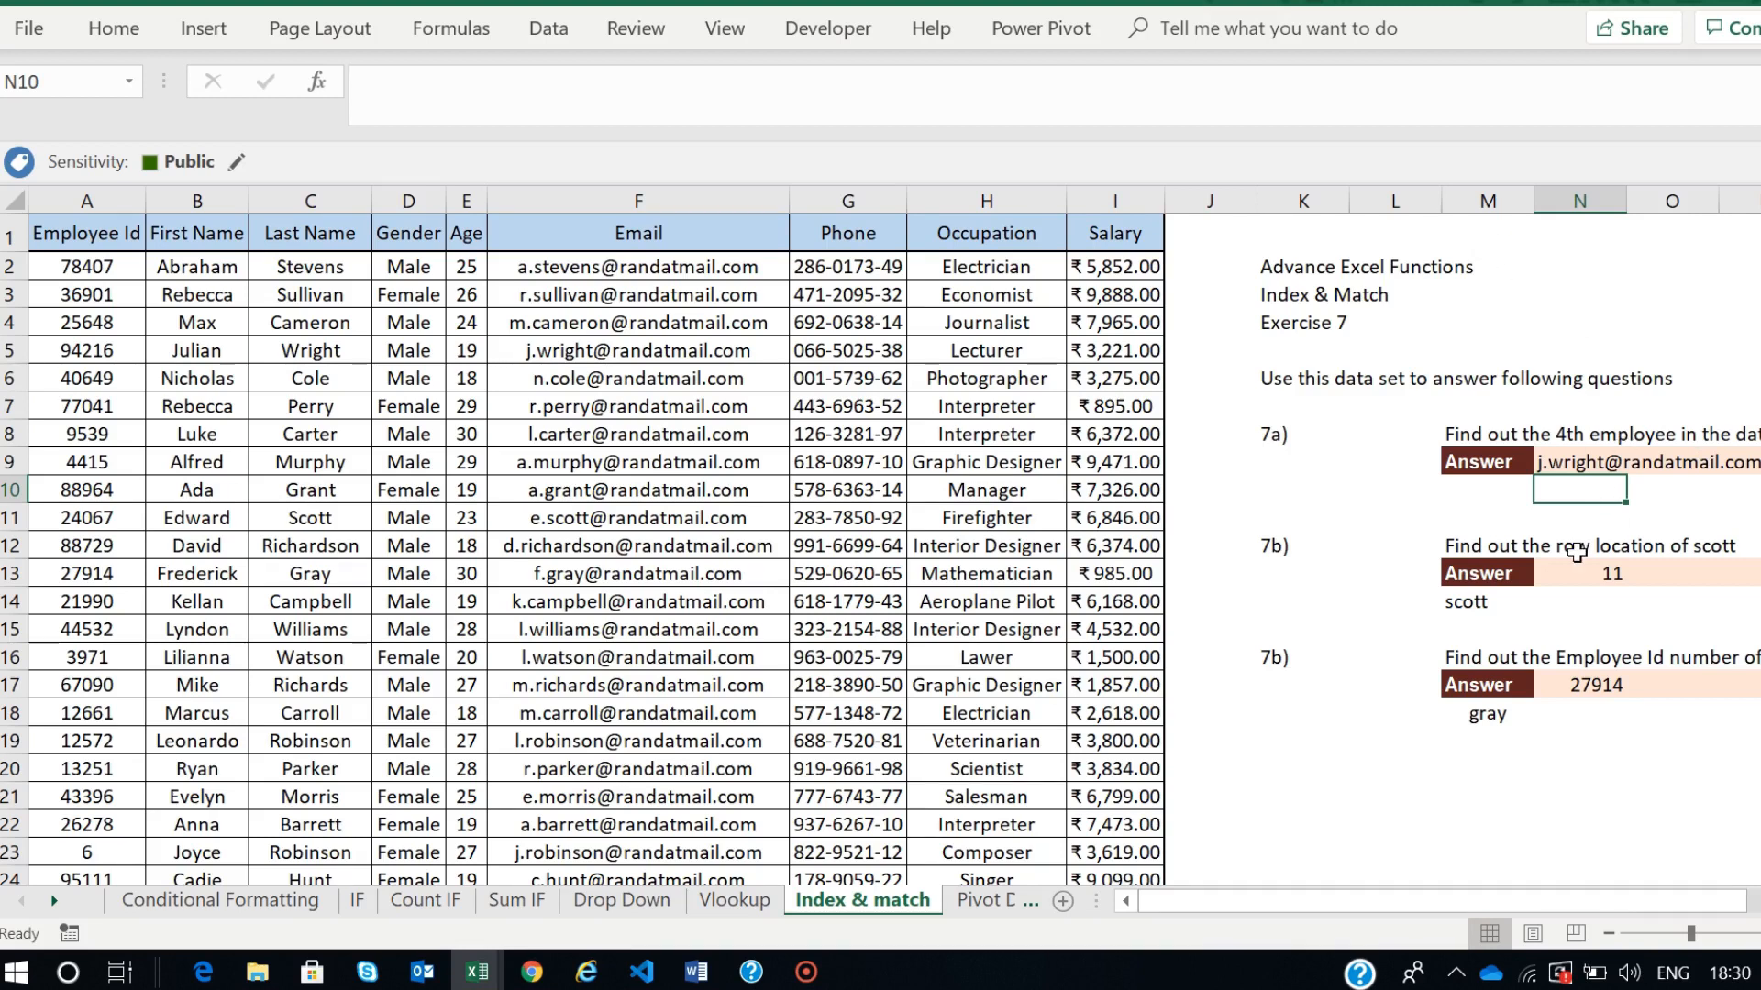
scroll(1576, 553, "right", 2)
scroll(1576, 553, "left", 2)
left_click(1584, 463)
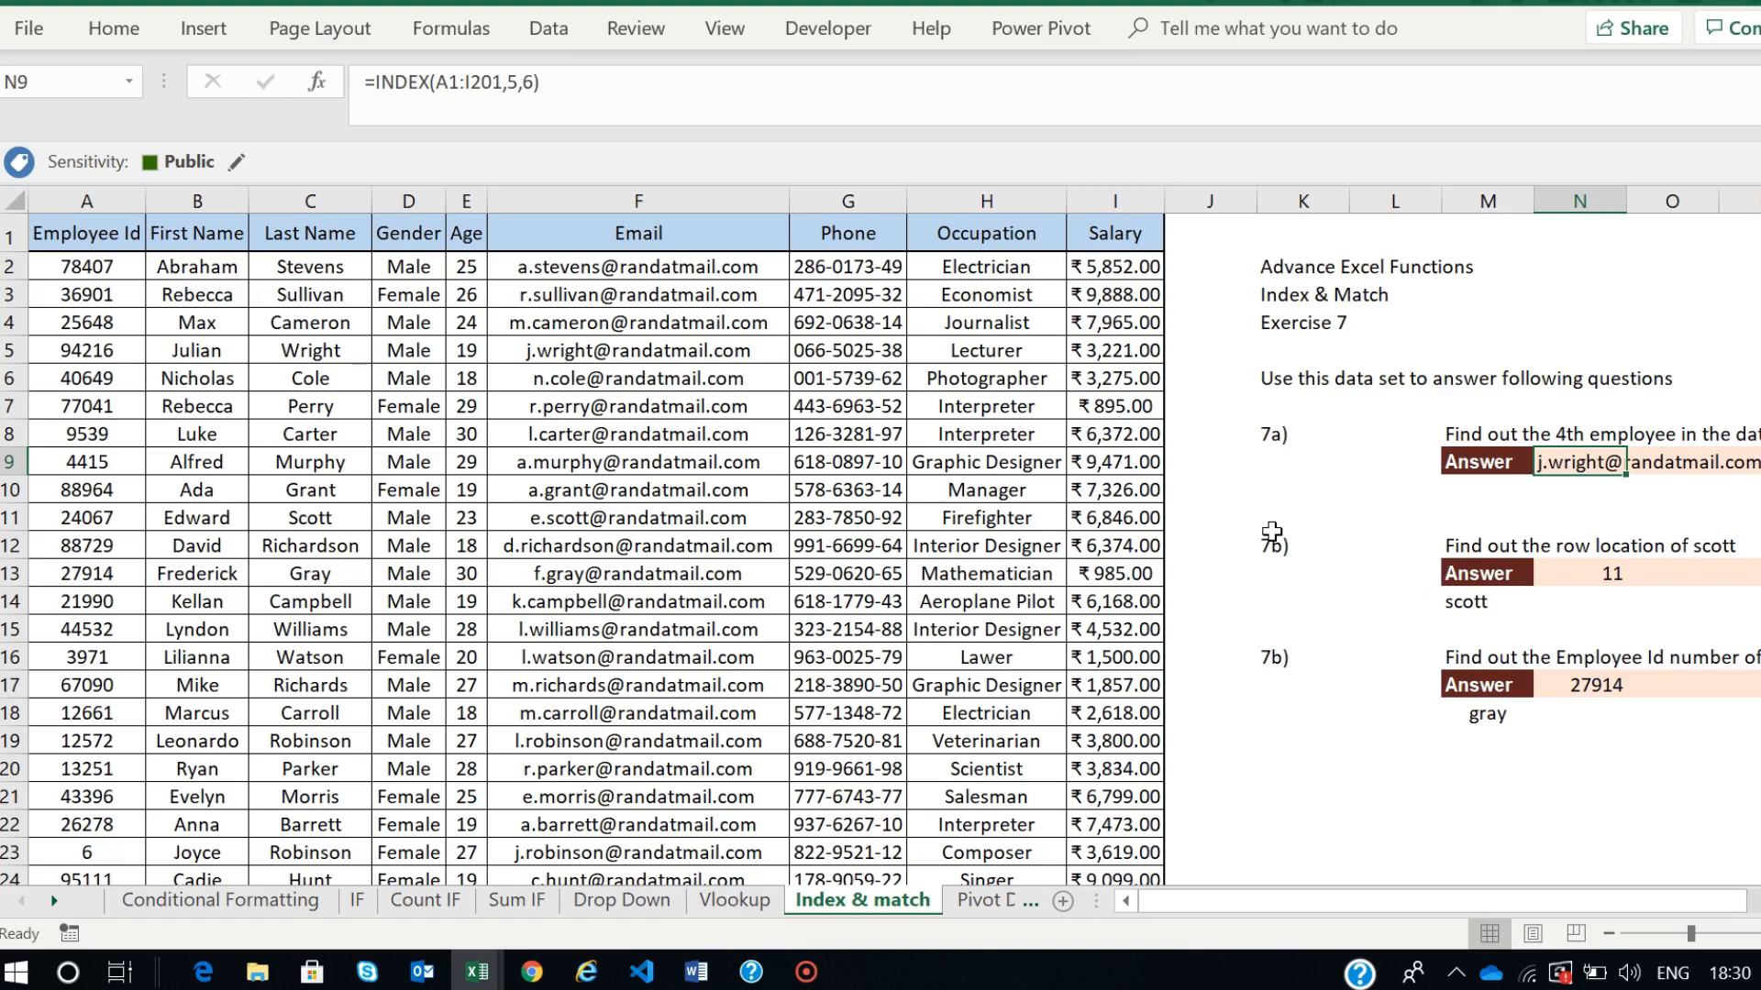
left_click(1580, 568)
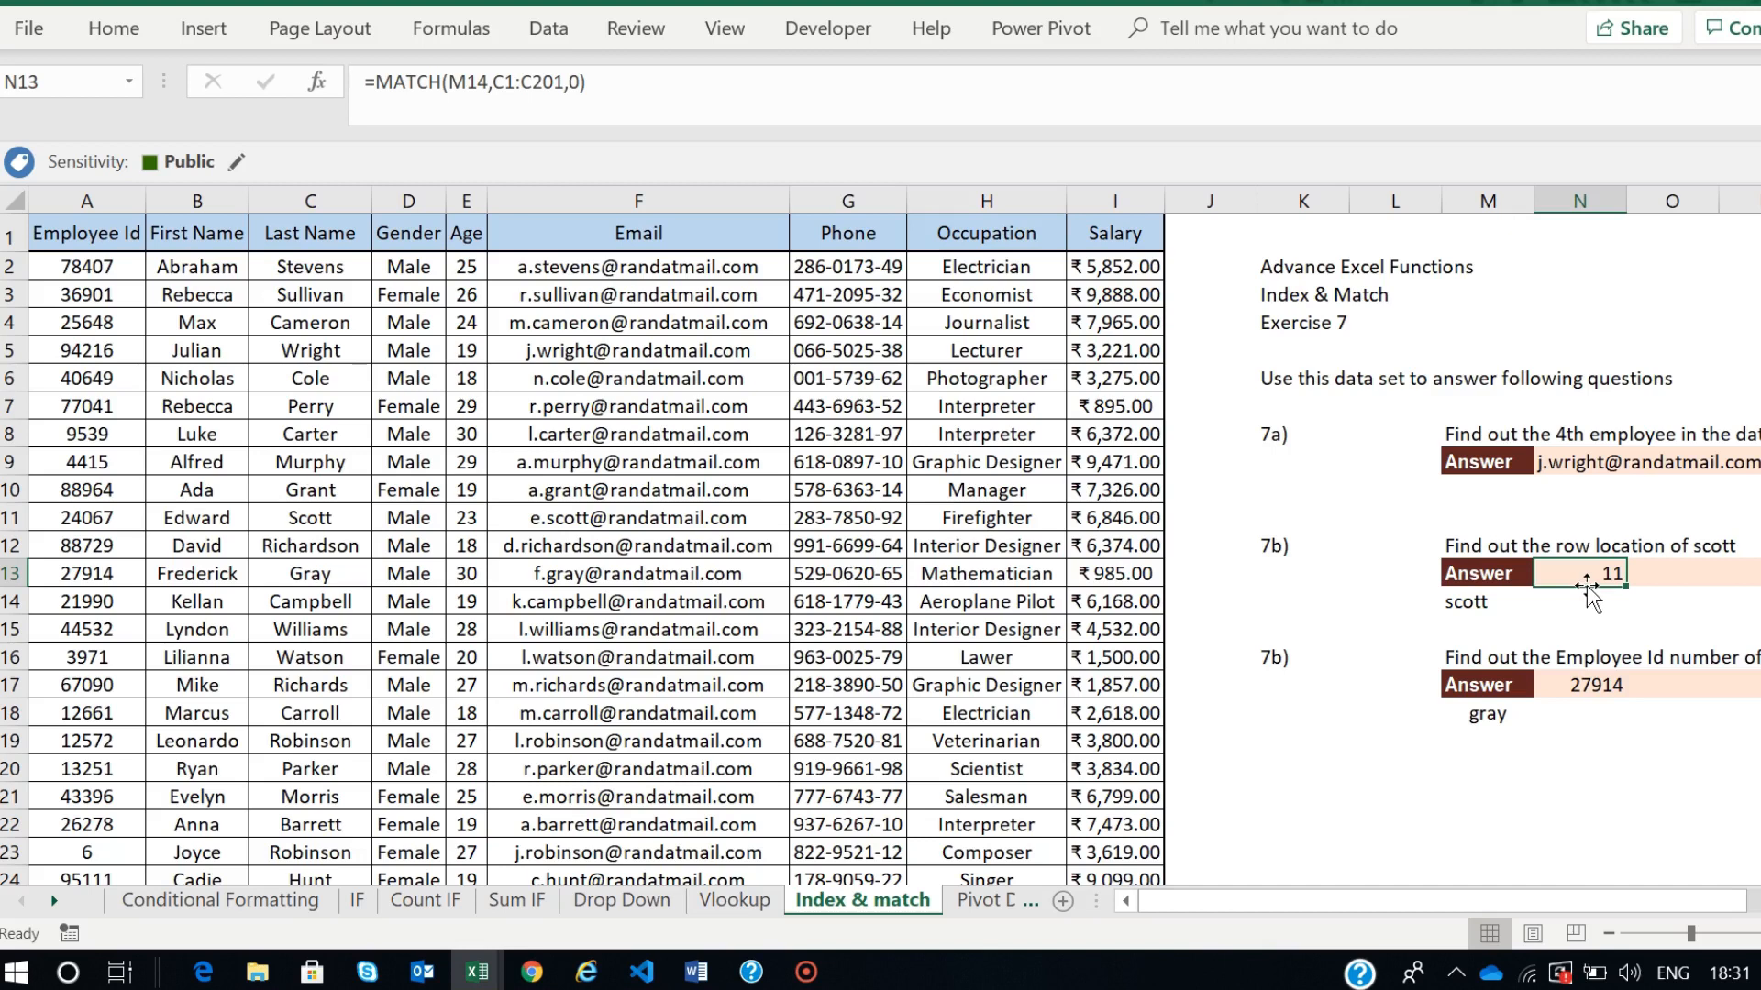
- Check the lookup name scott in M14 and clear the MATCH formula from N13
left_click(1501, 605)
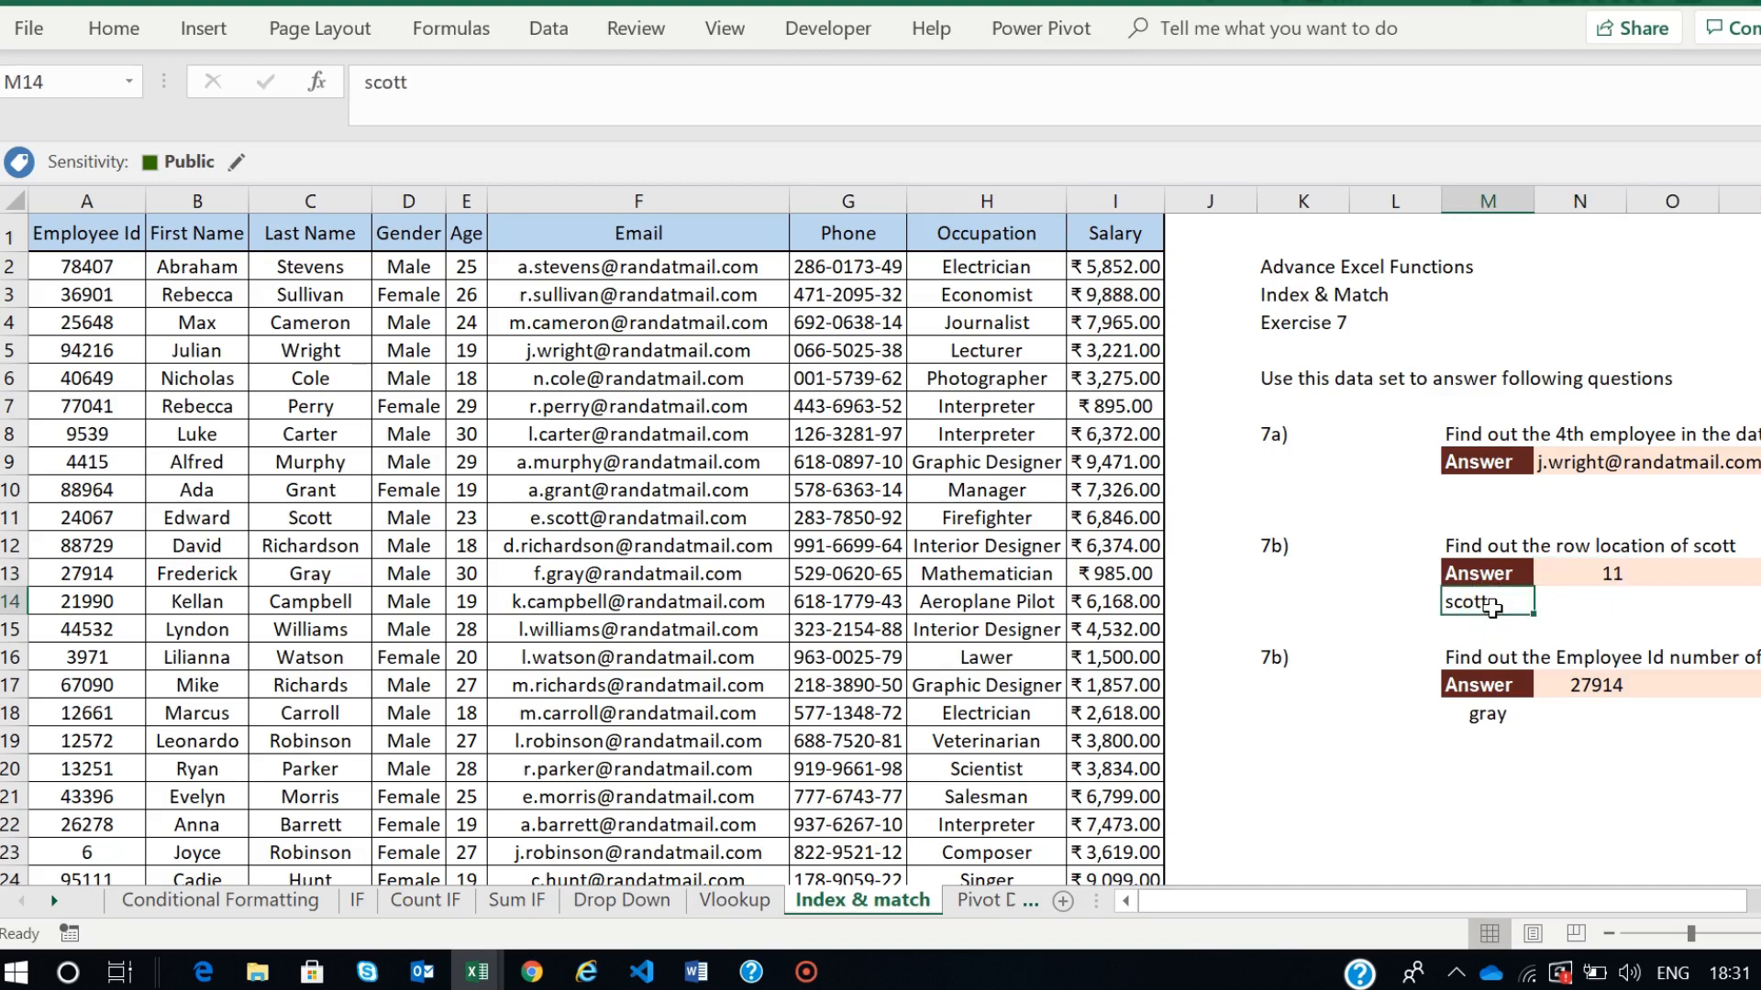
left_click(1608, 596)
left_click(1608, 574)
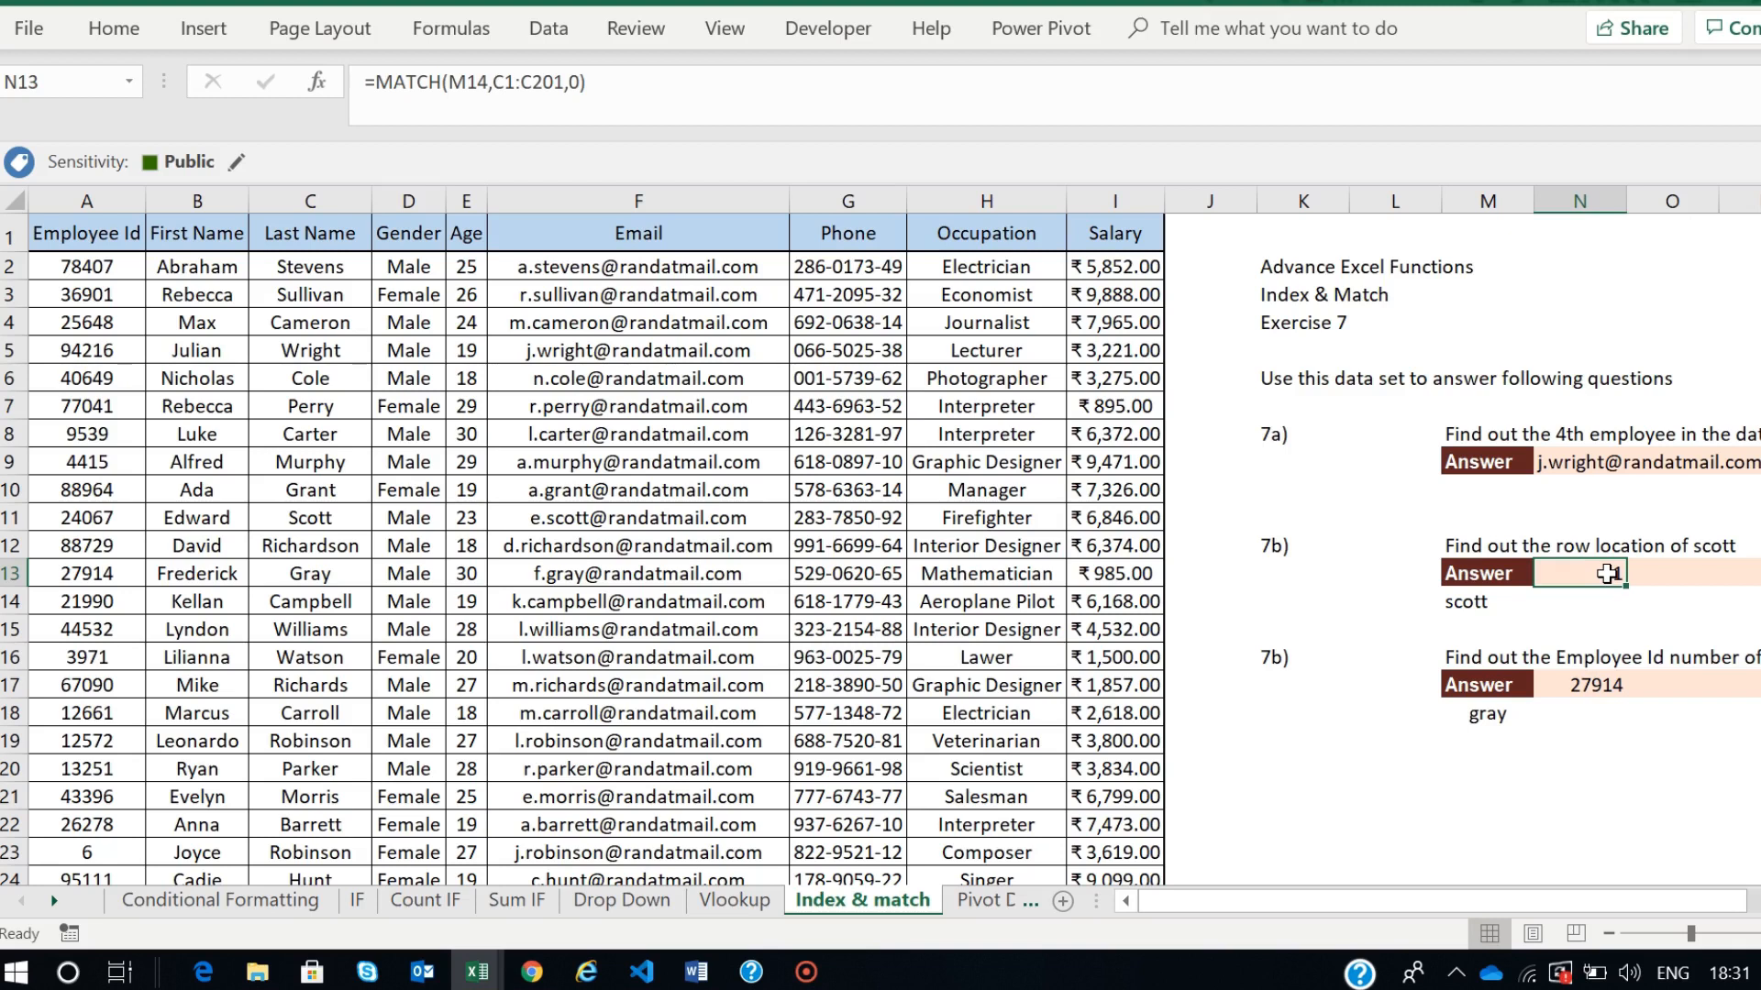
key("Delete")
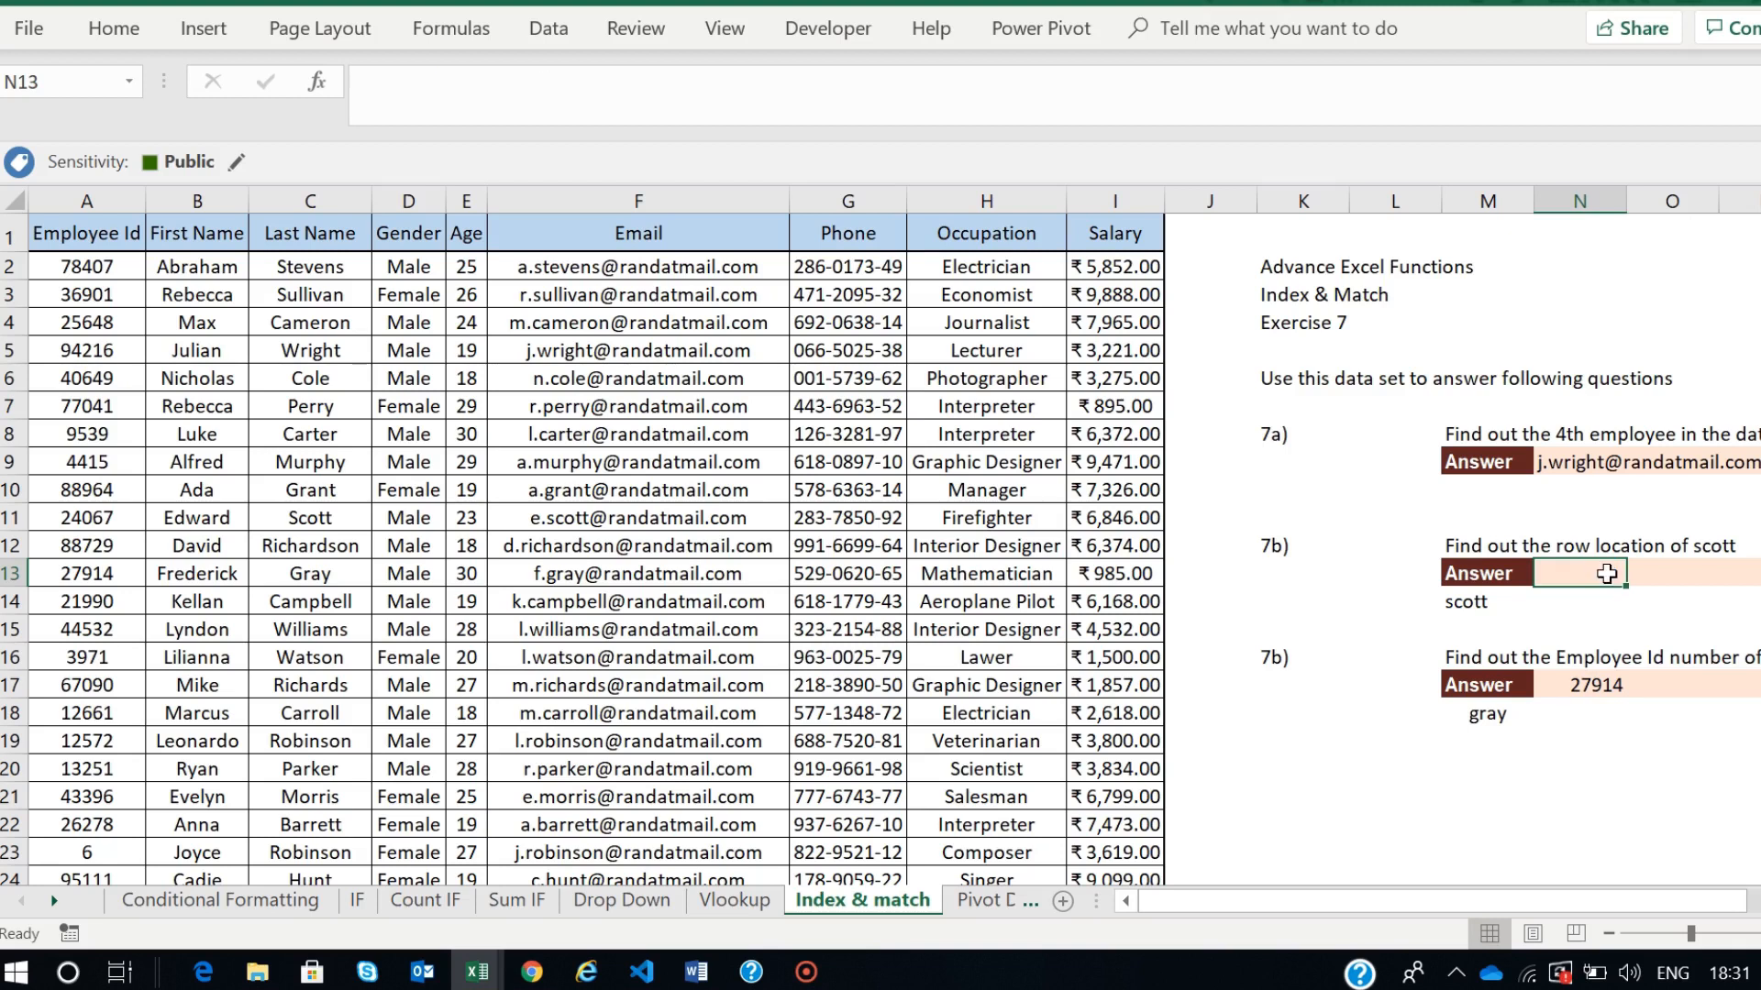
- Review the MATCH function's arguments via Insert Function, cancel, and undo to restore N13's formula
left_click(453, 27)
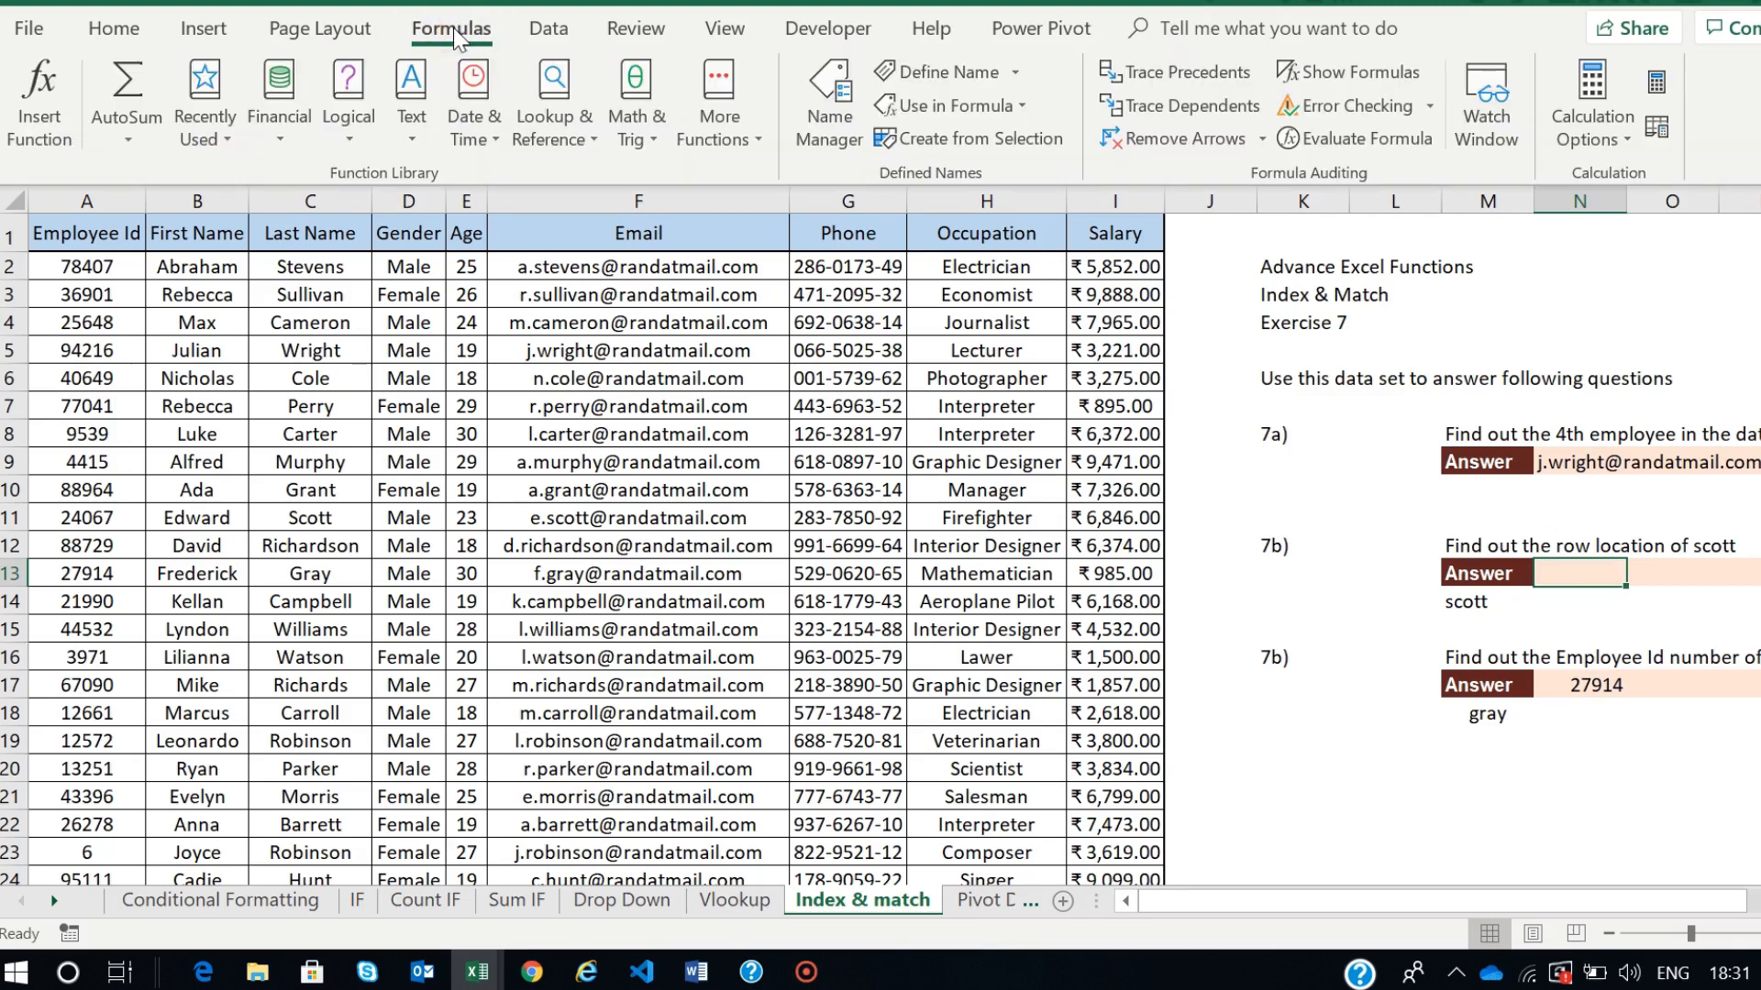
left_click(19, 118)
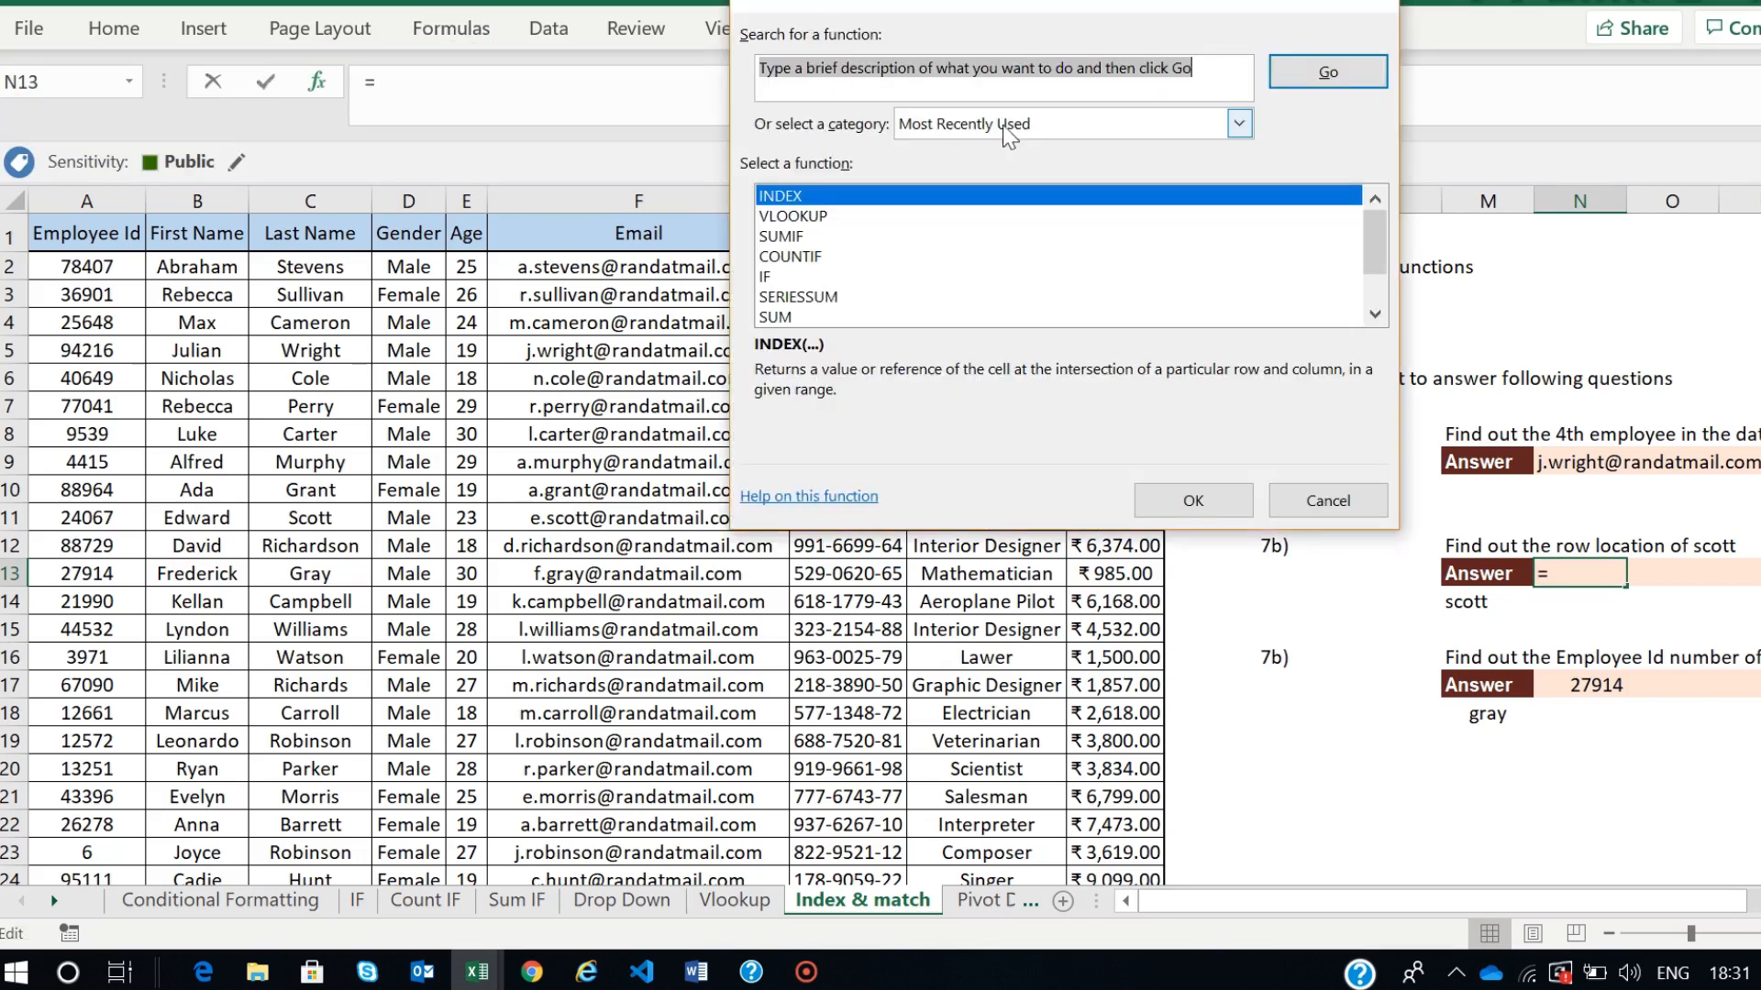
type("match")
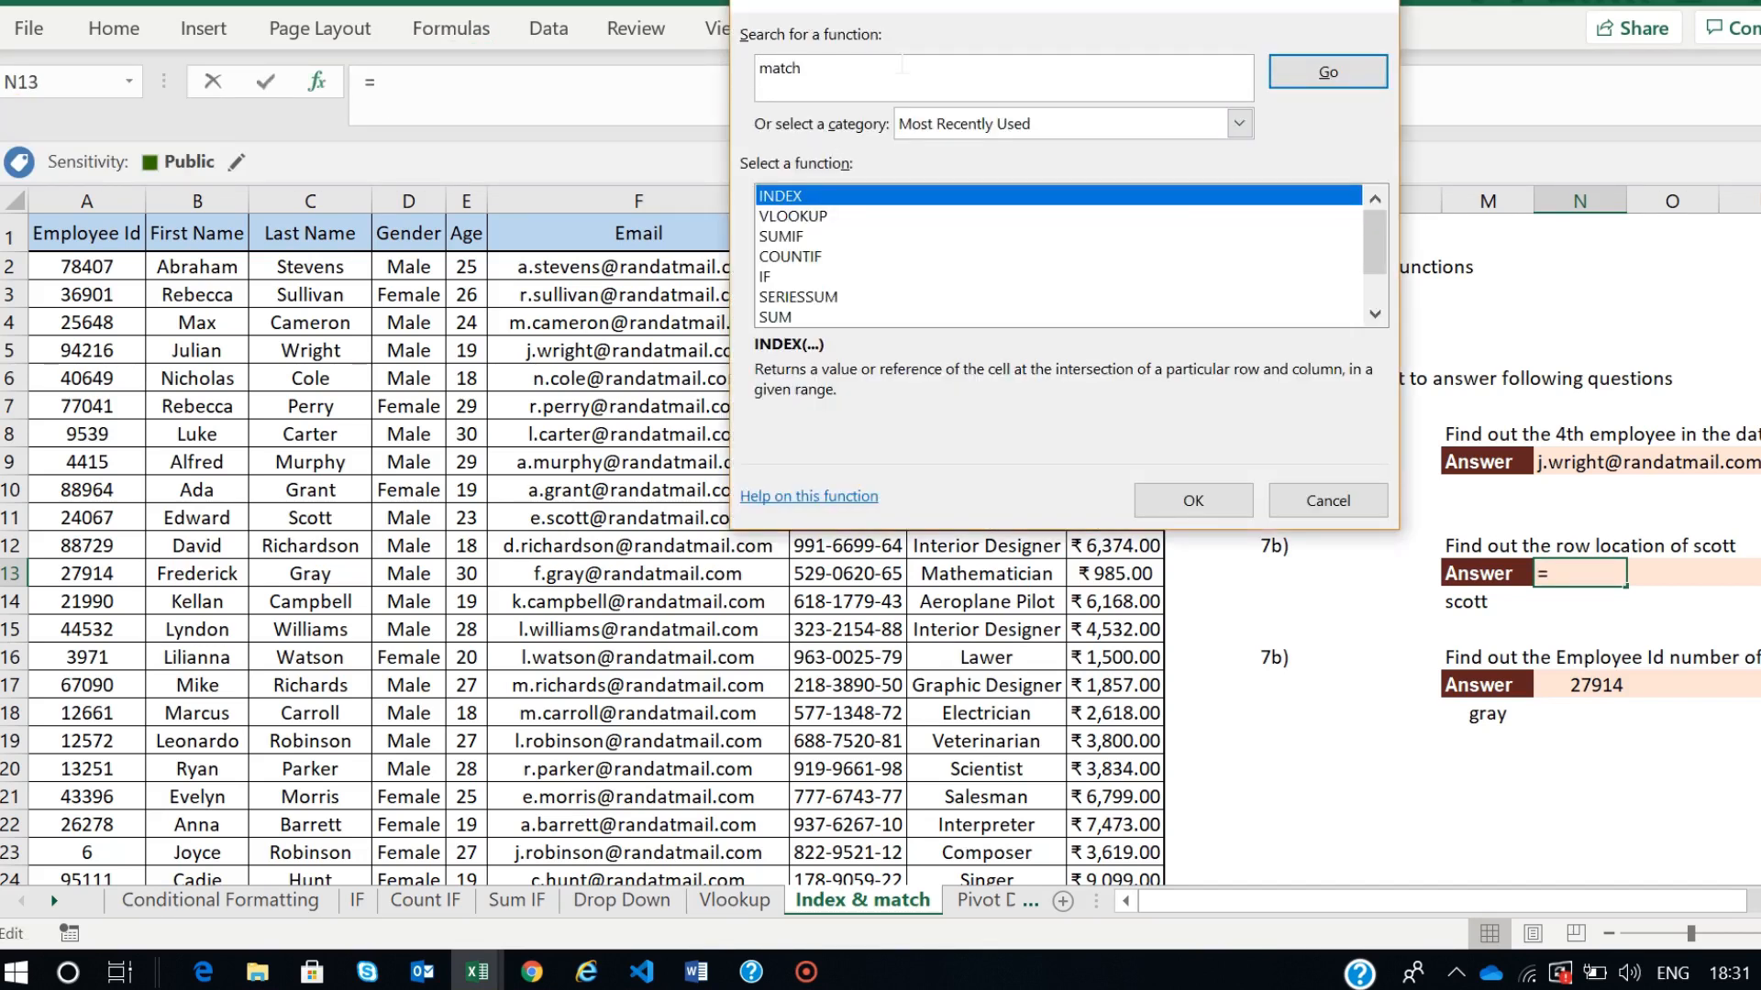
left_click(1341, 80)
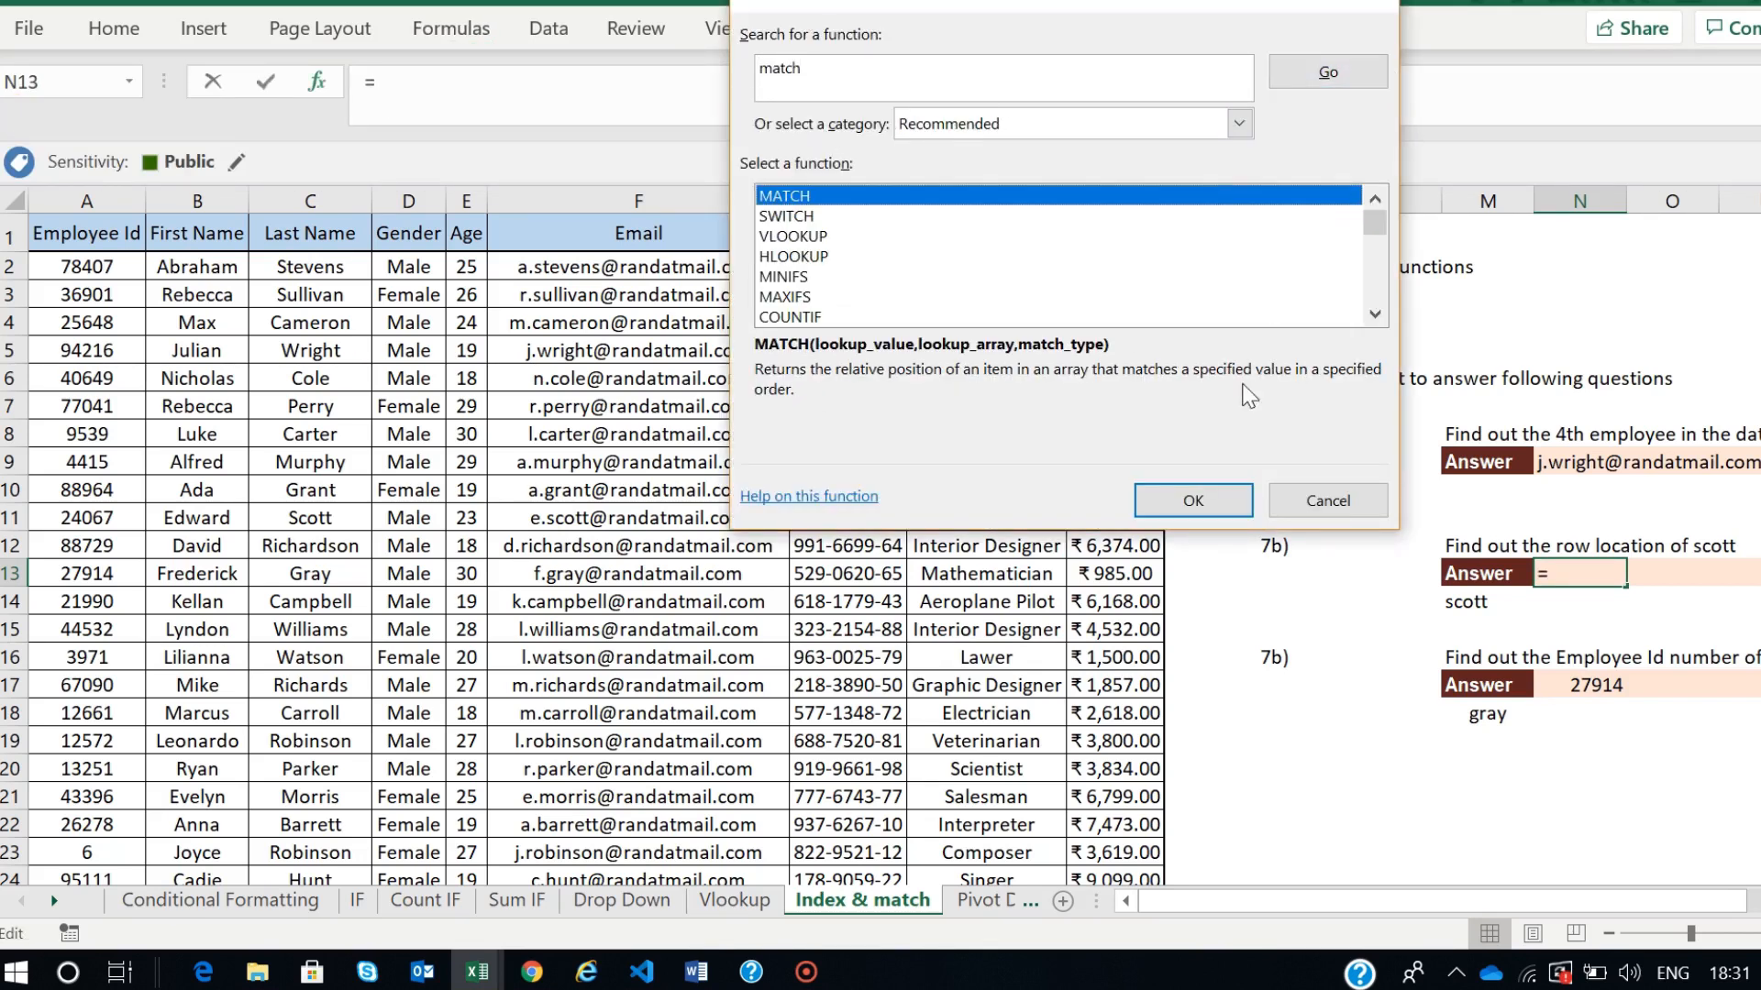
left_click(1193, 503)
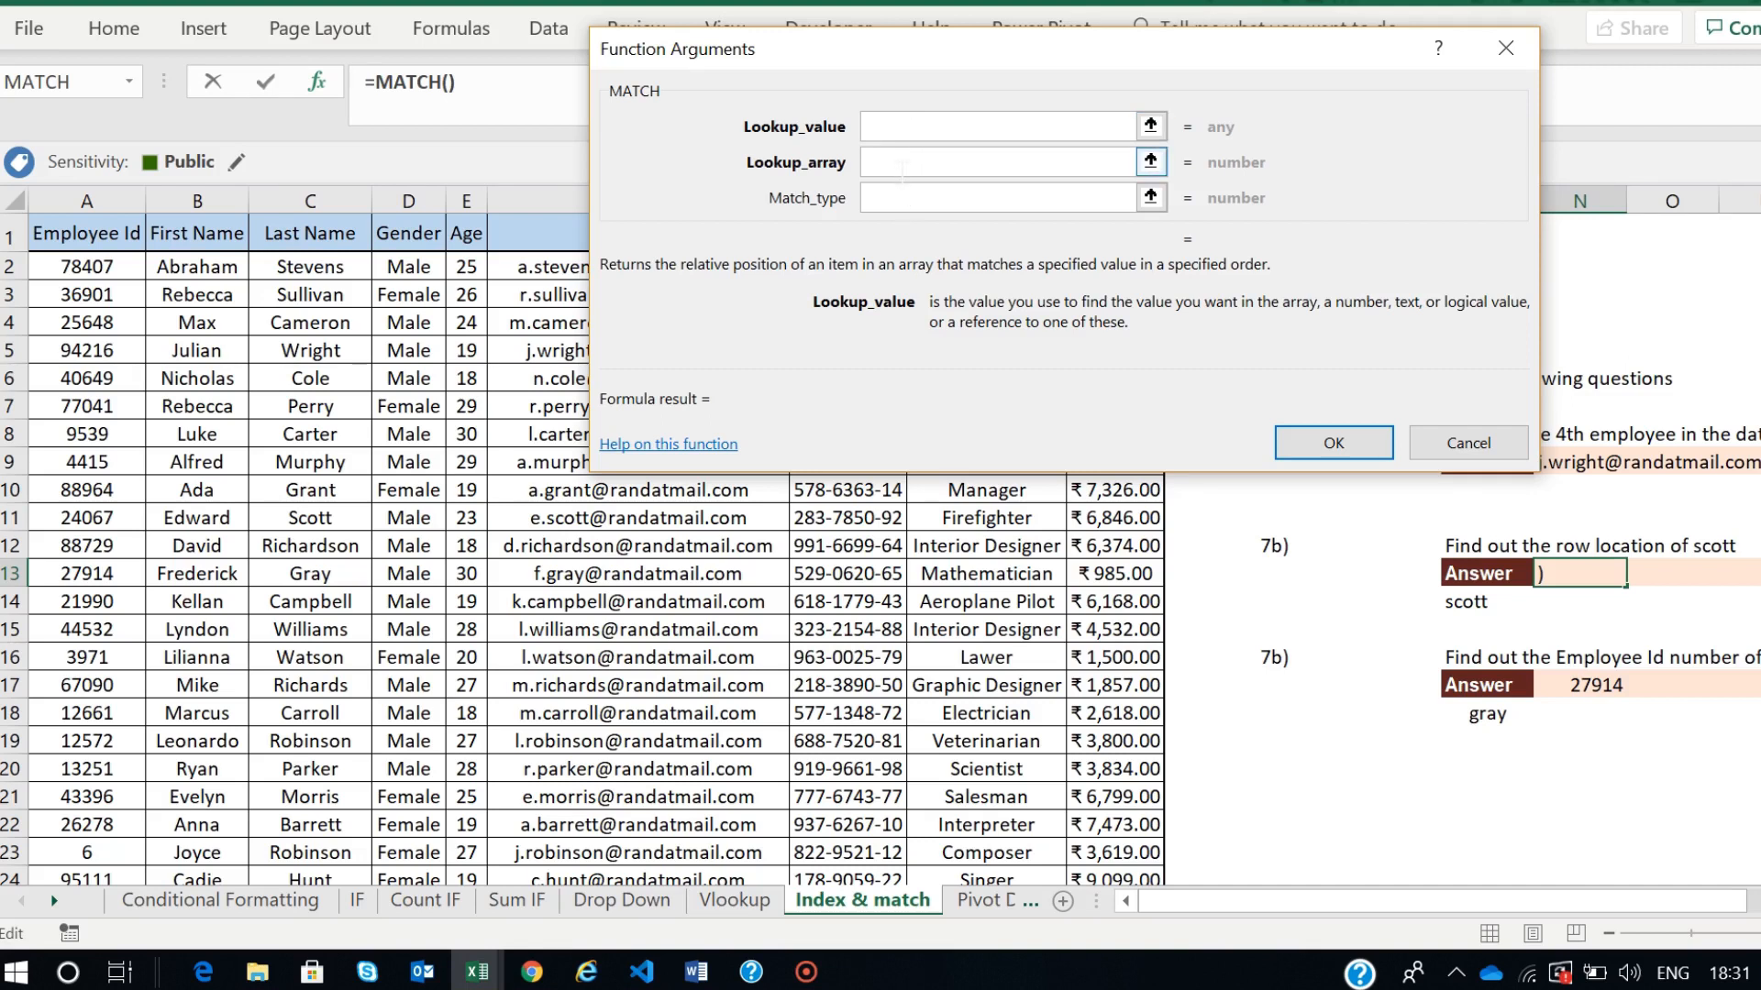
left_click(903, 165)
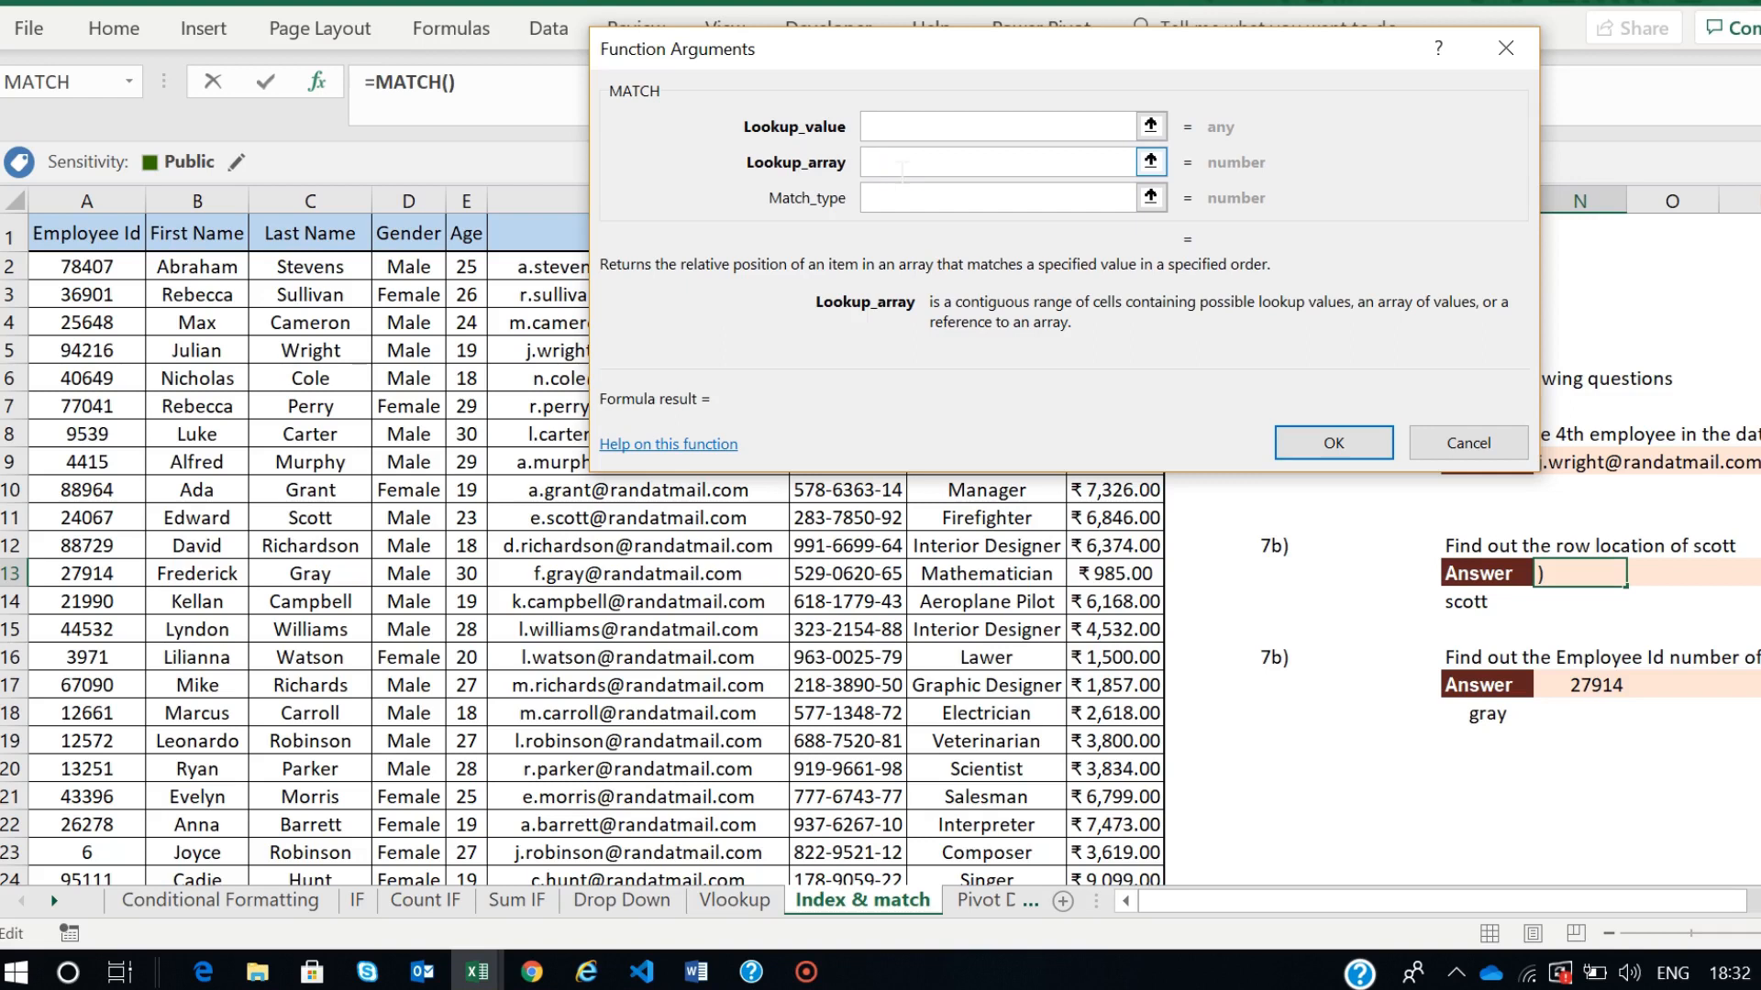
left_click(918, 202)
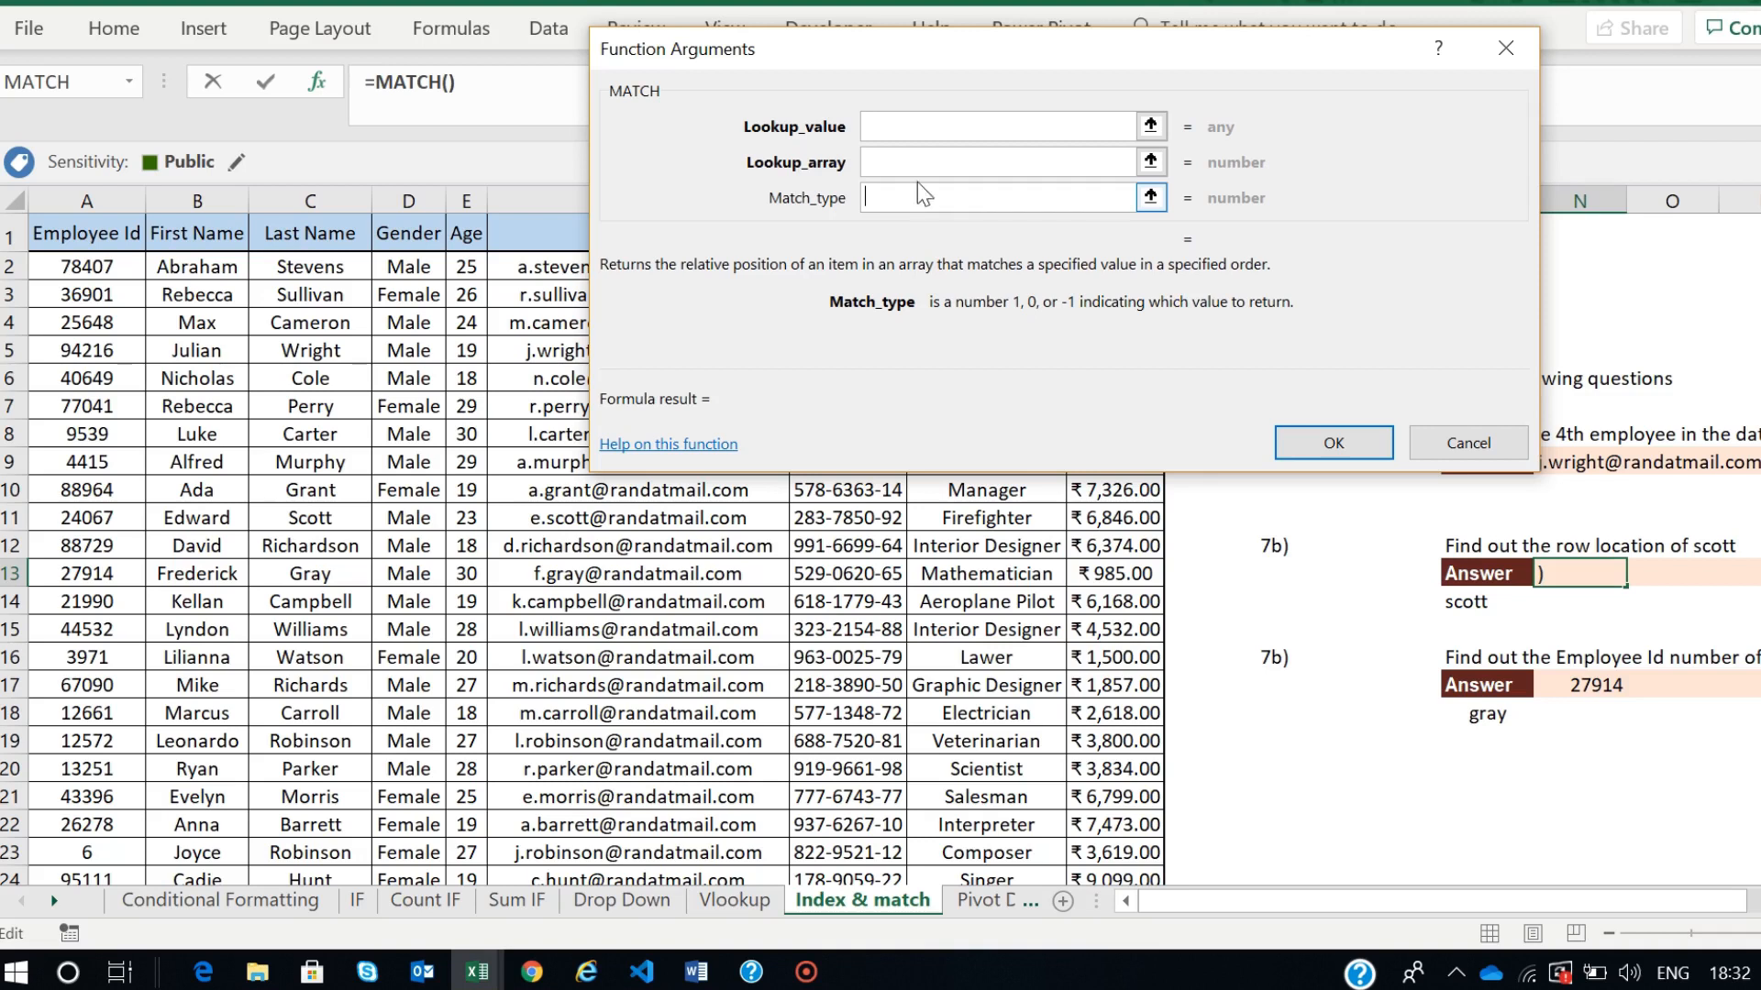
left_click(915, 163)
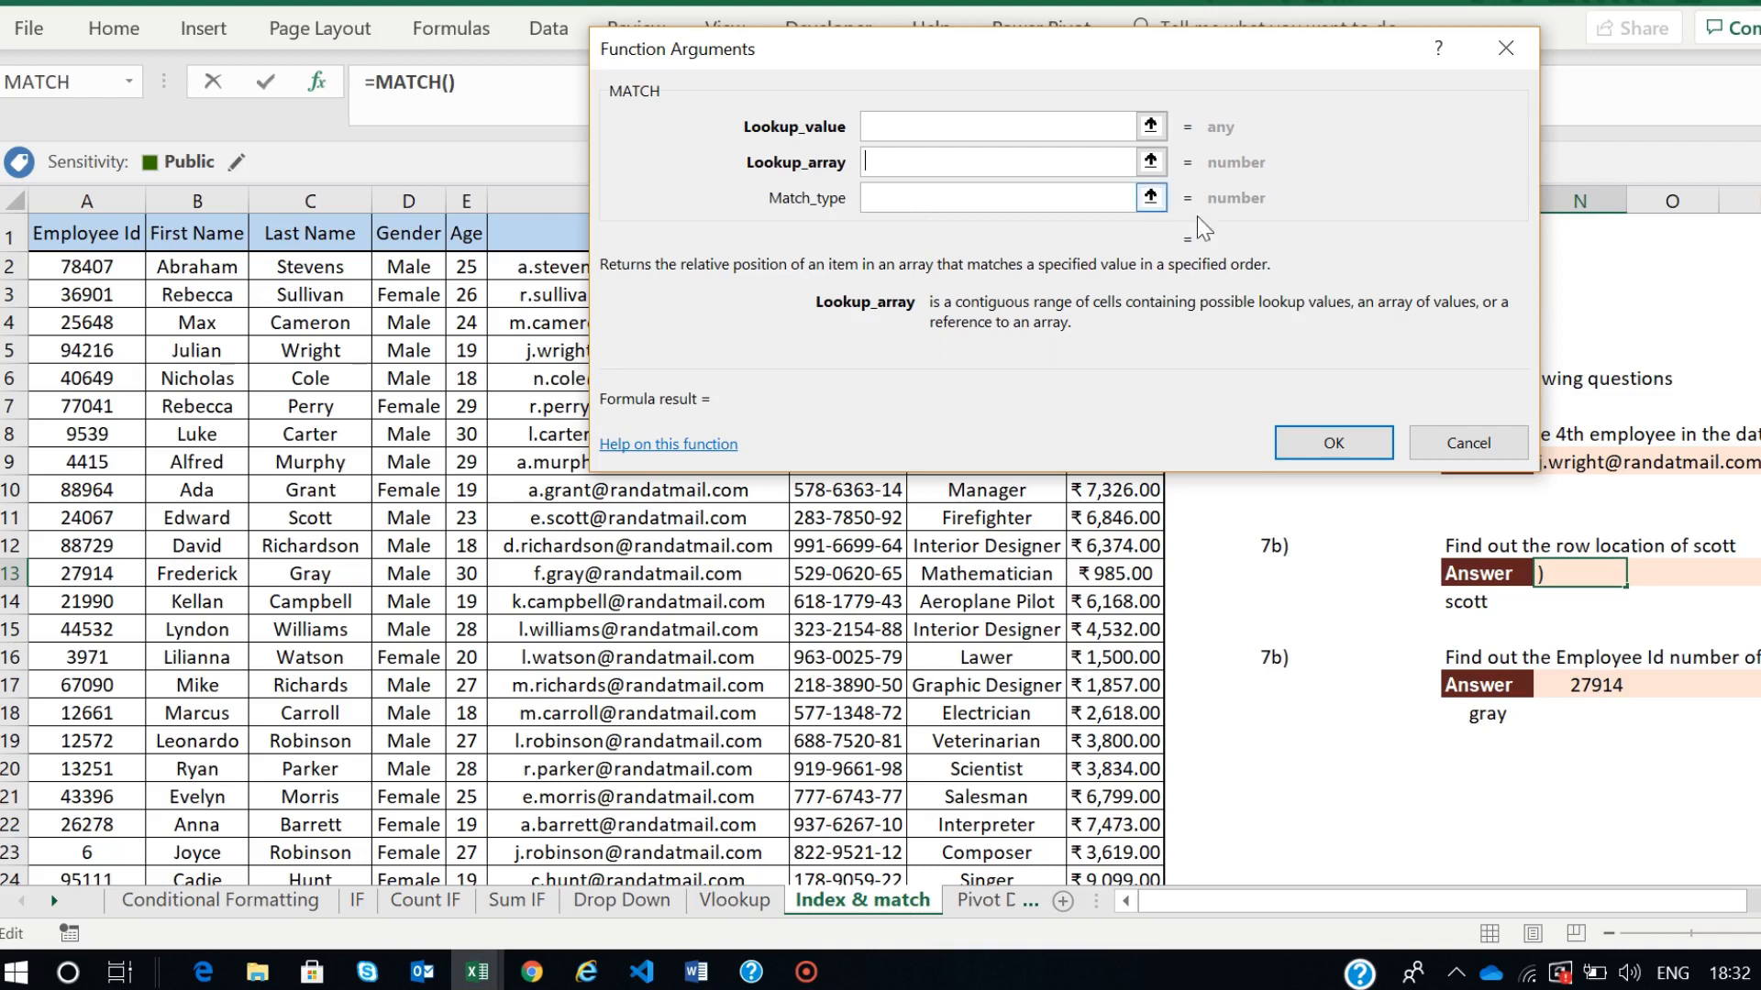
left_click(908, 128)
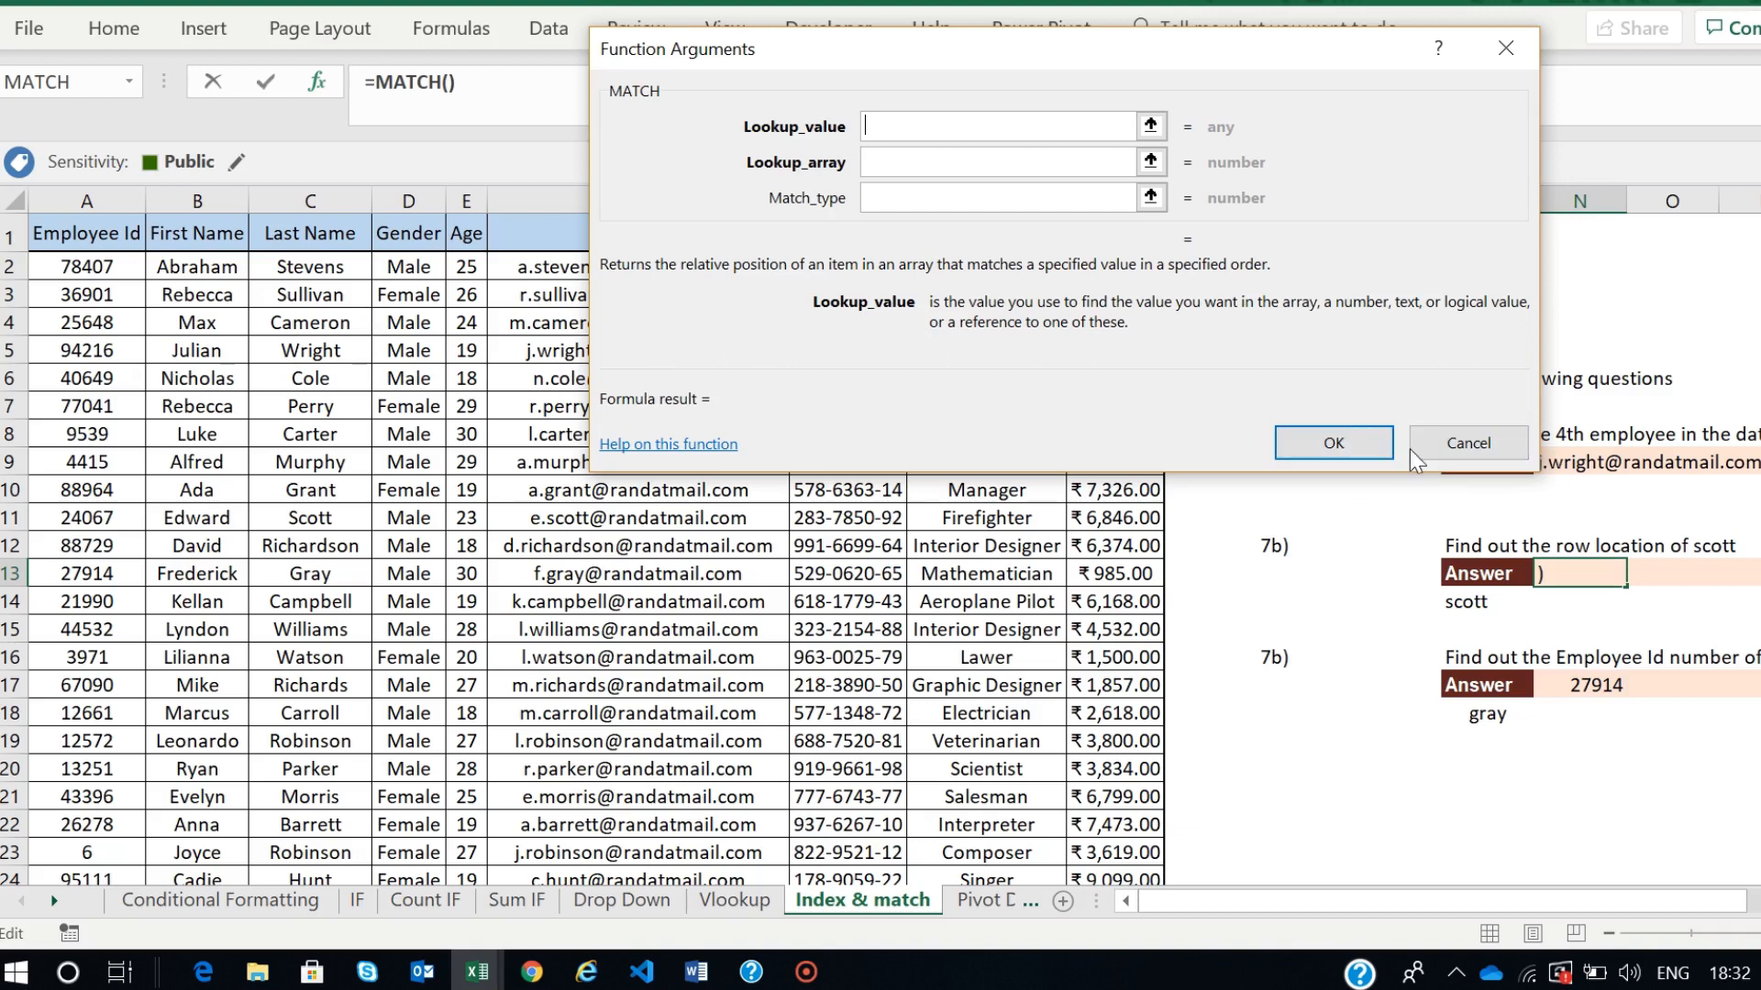
left_click(1467, 443)
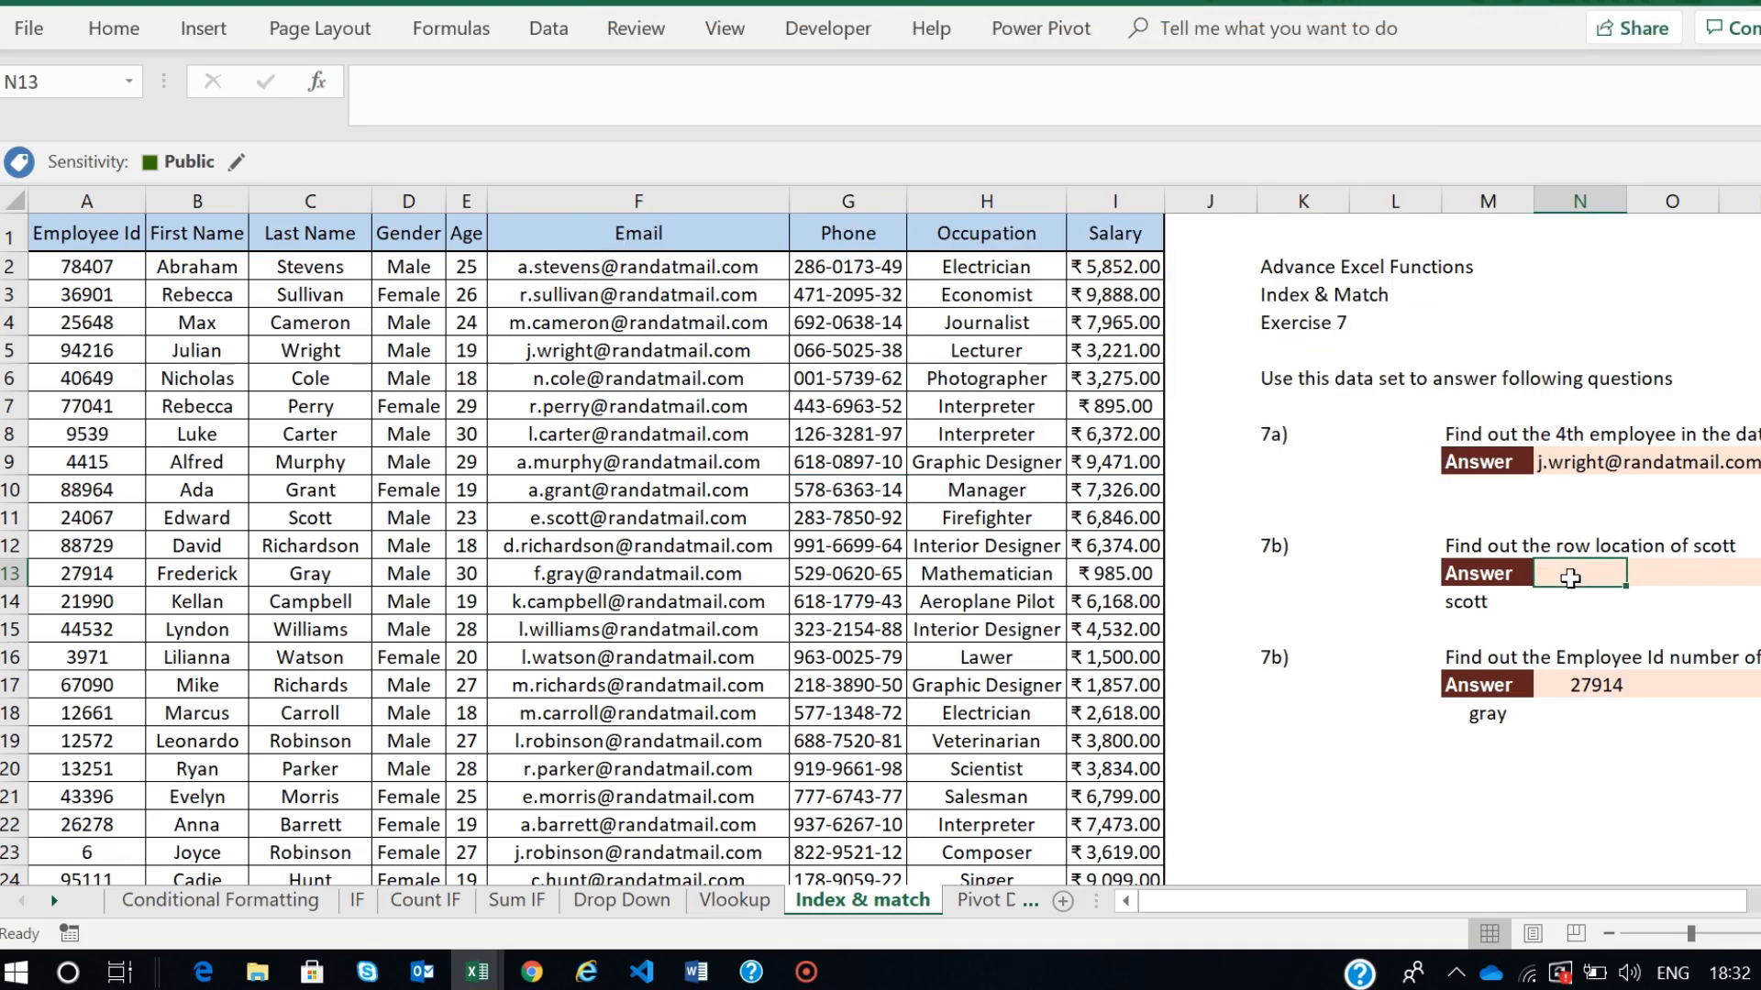
key("ctrl+z")
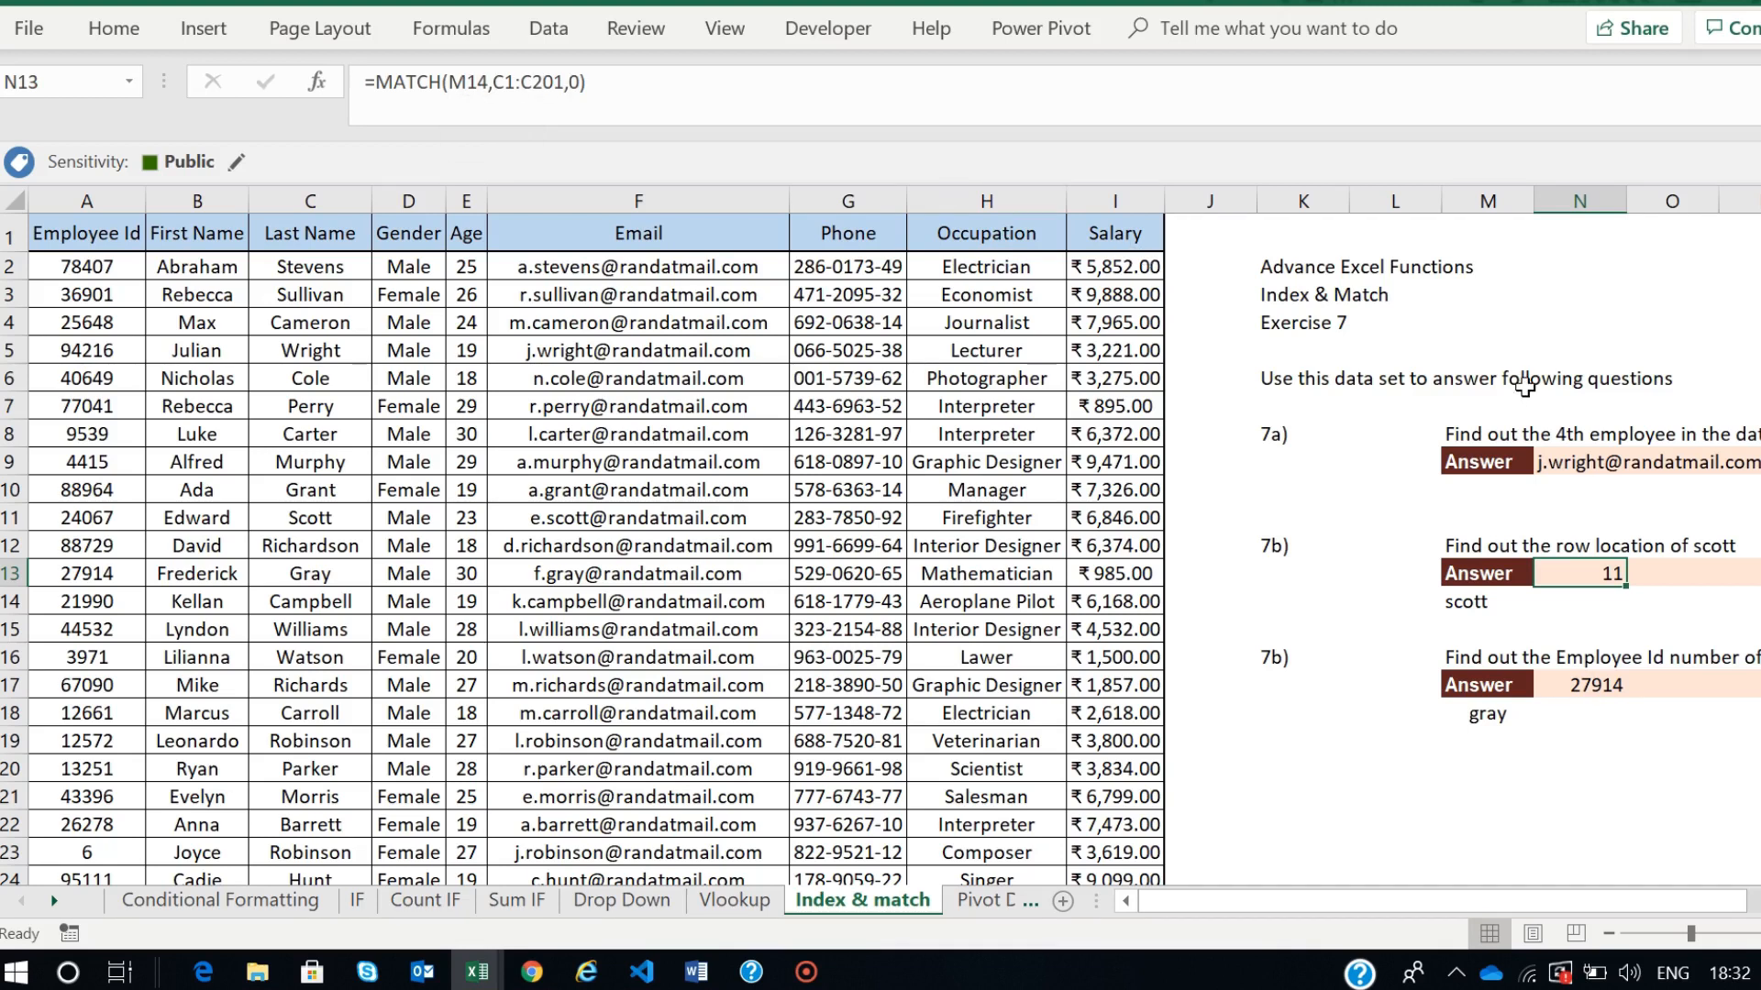
- Type =MATCH(M14,C1:C201,0) into N13 so scott's row location shows 11
type("=")
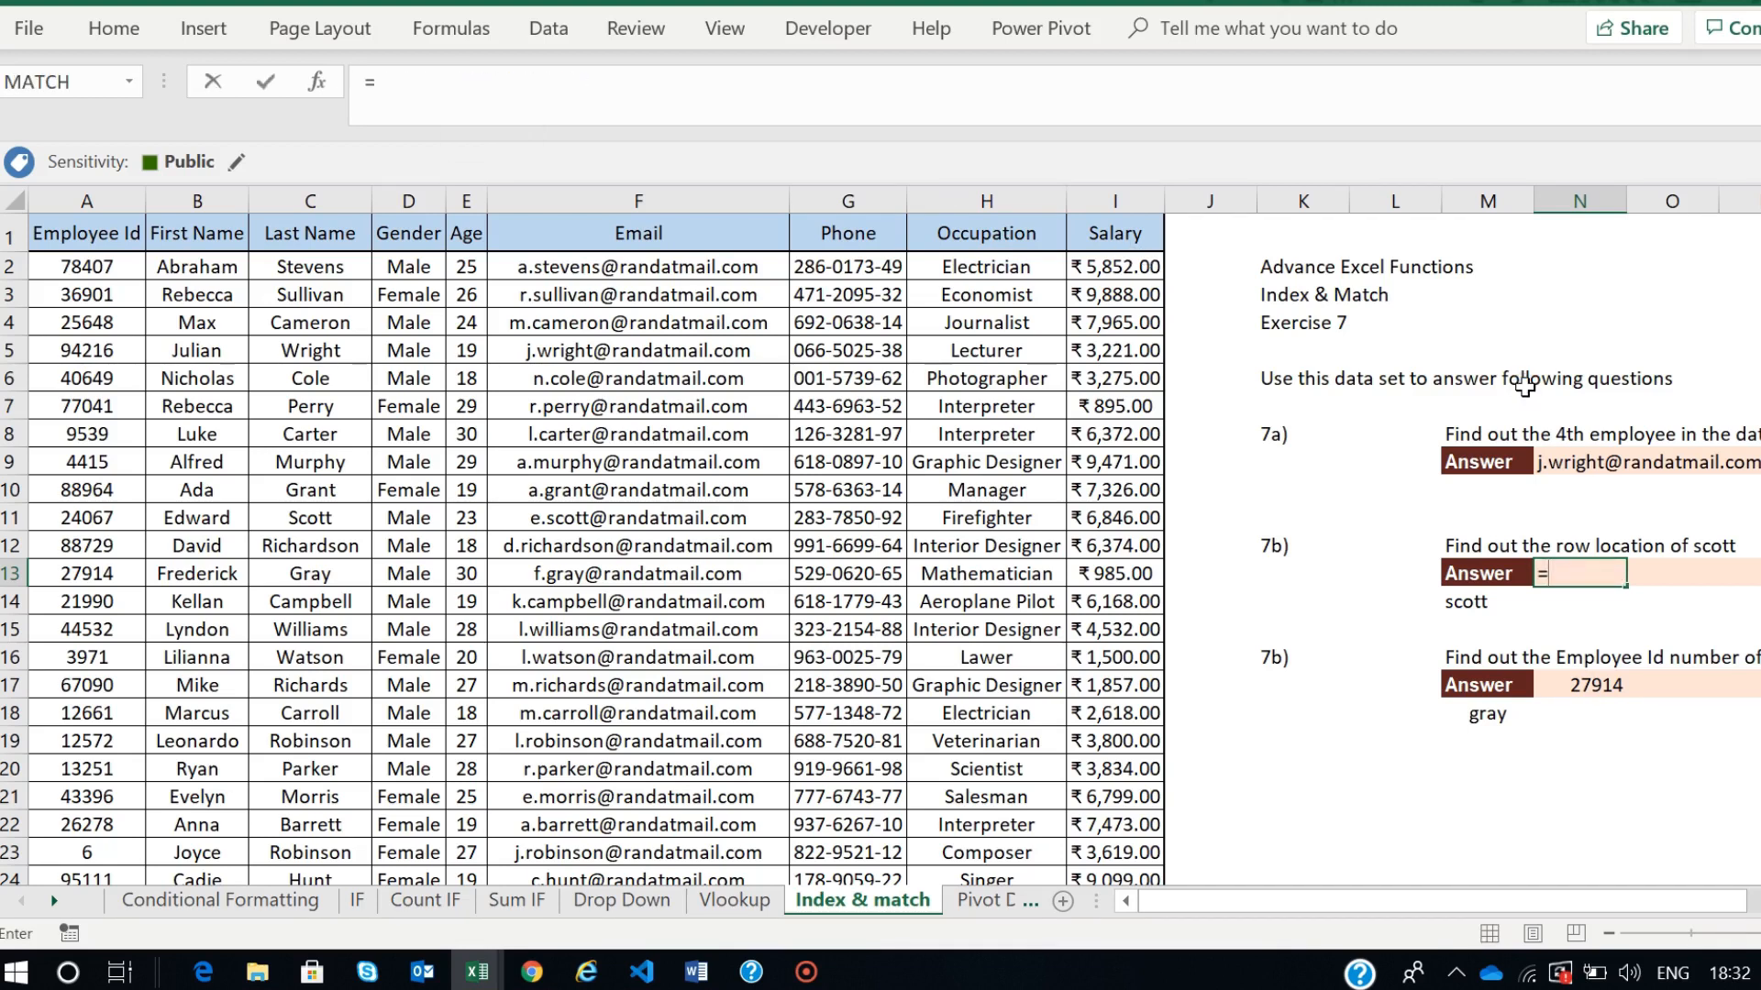
type("match(")
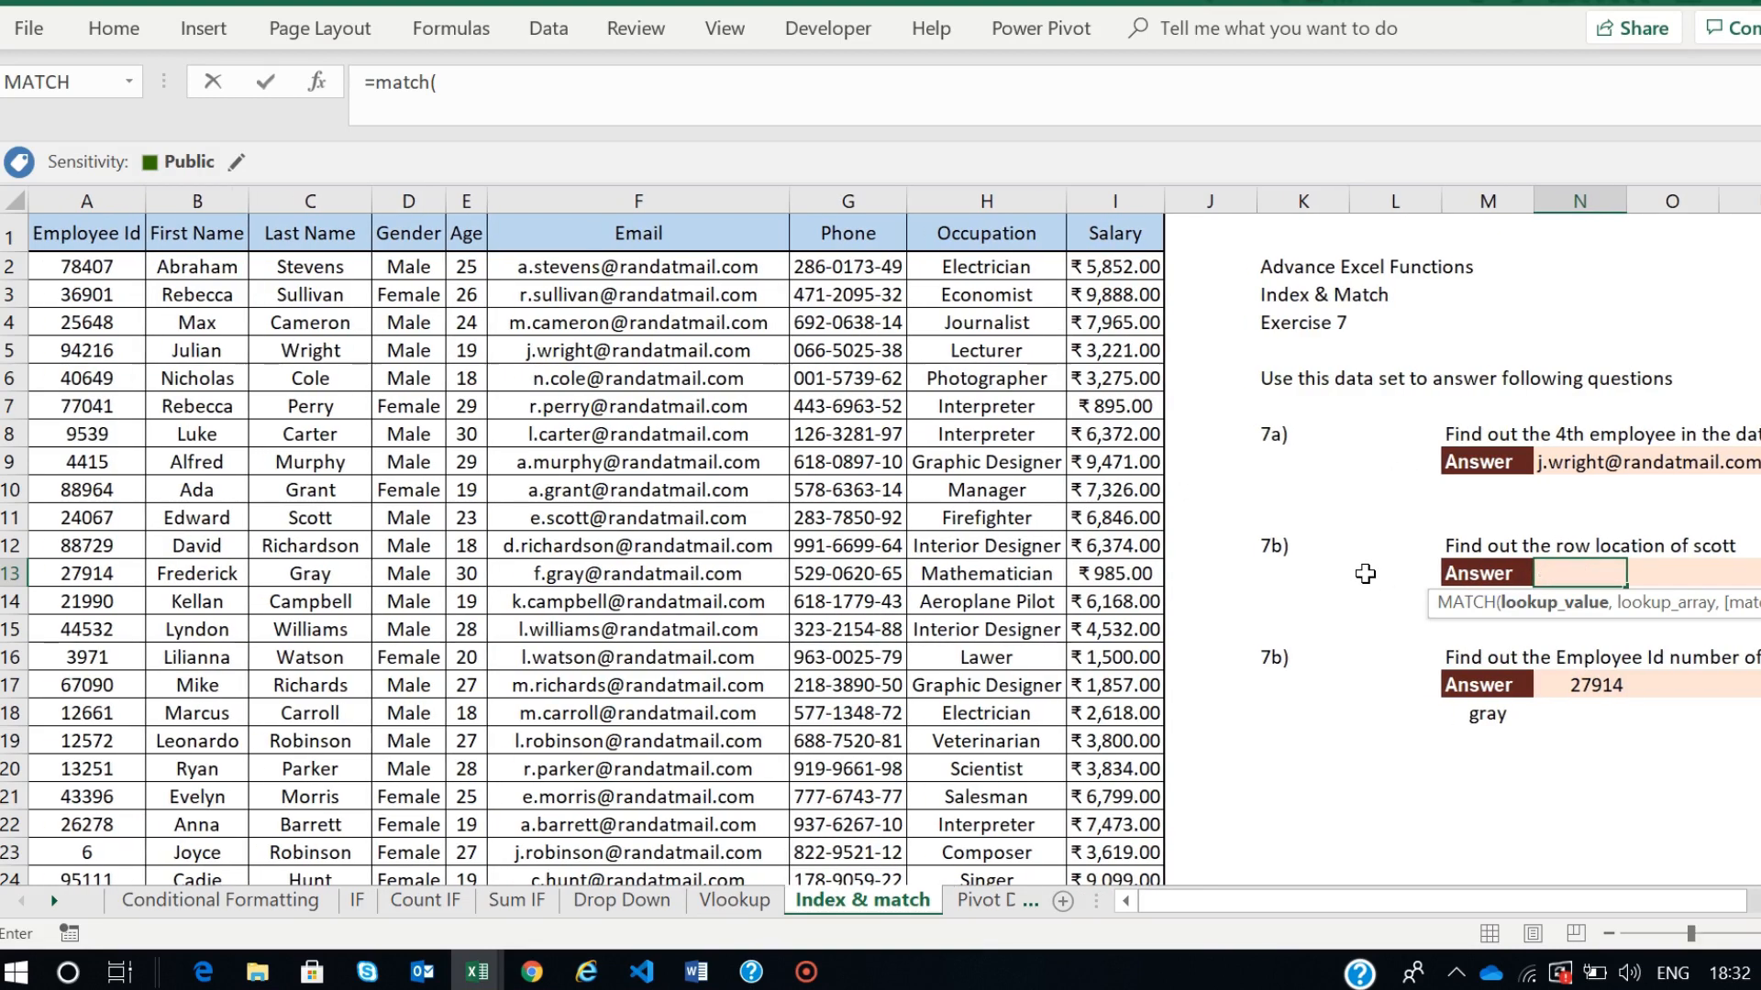
scroll(1376, 605, "right", 2)
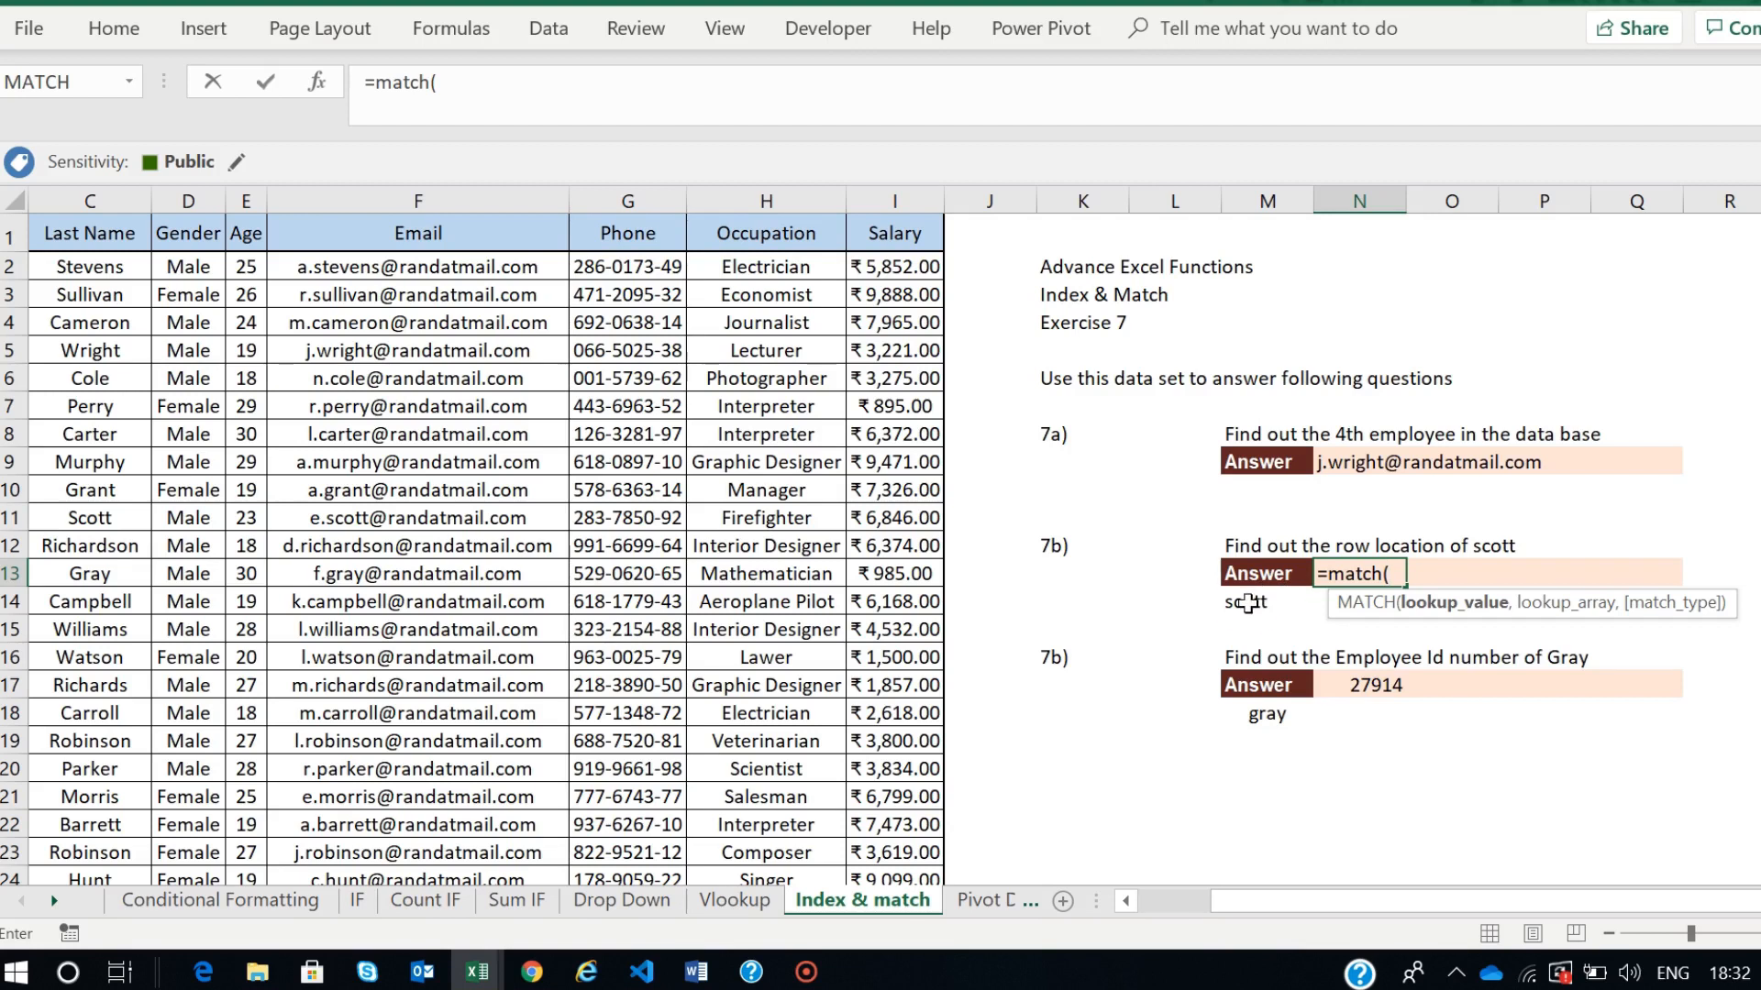
left_click(1249, 602)
type(",")
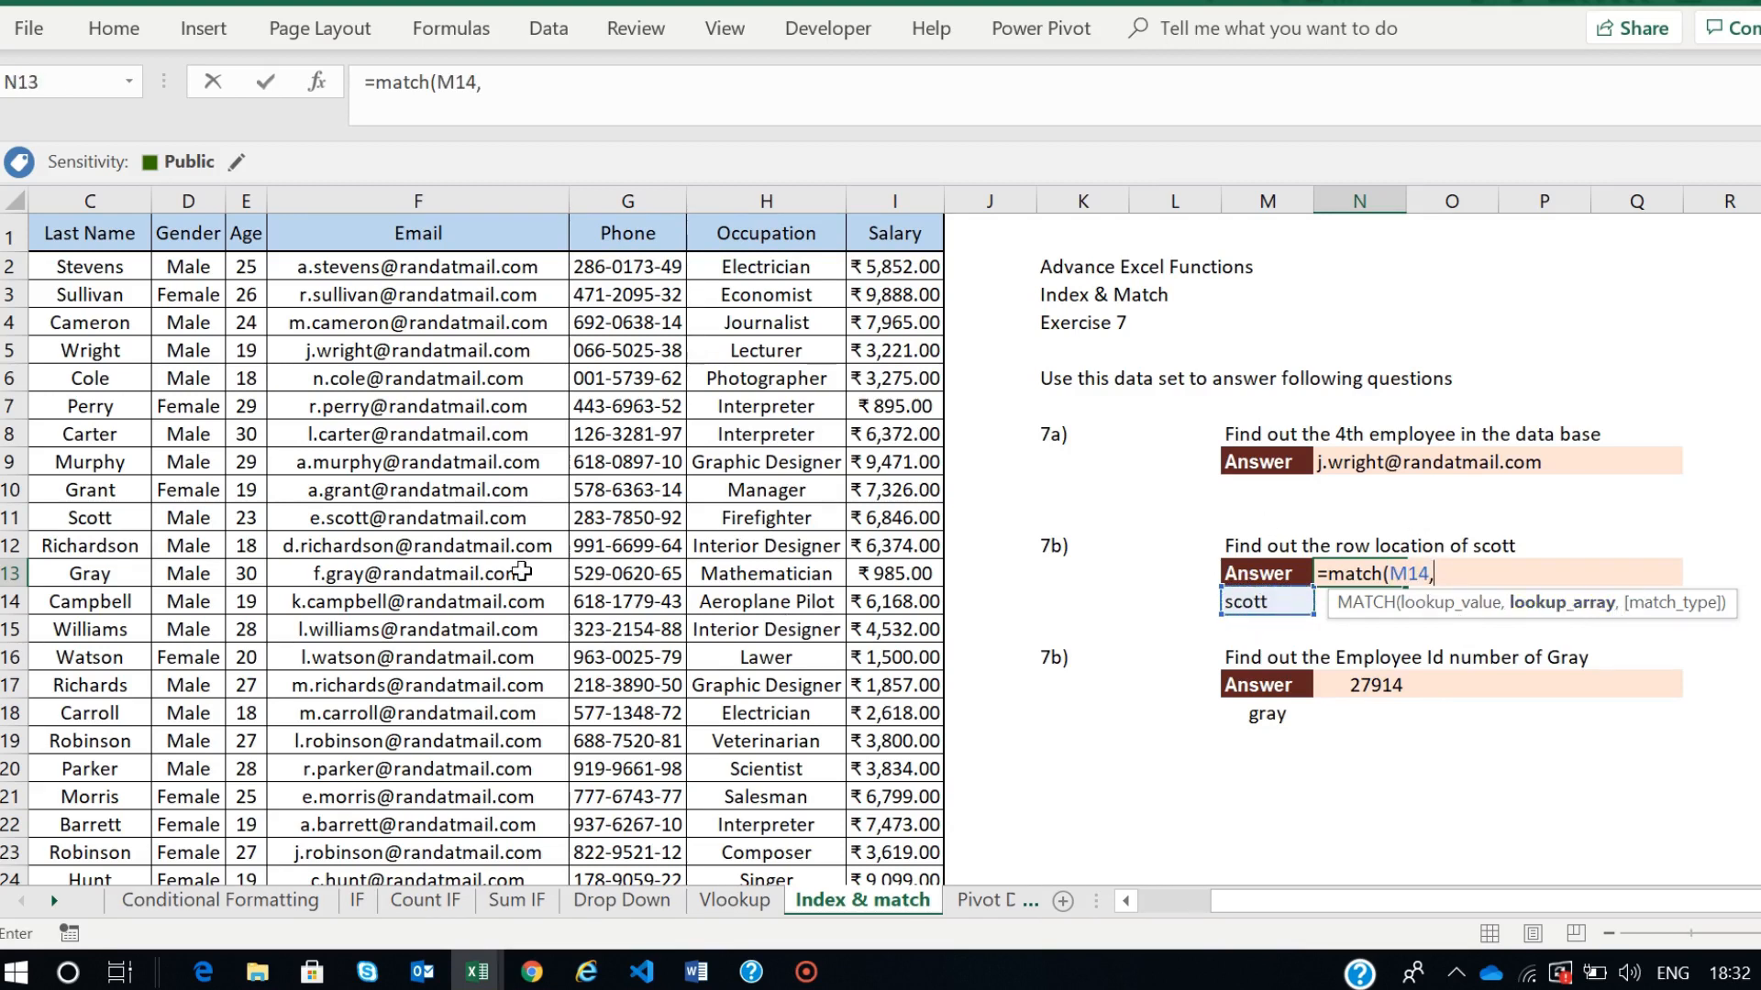
scroll(523, 570, "left", 2)
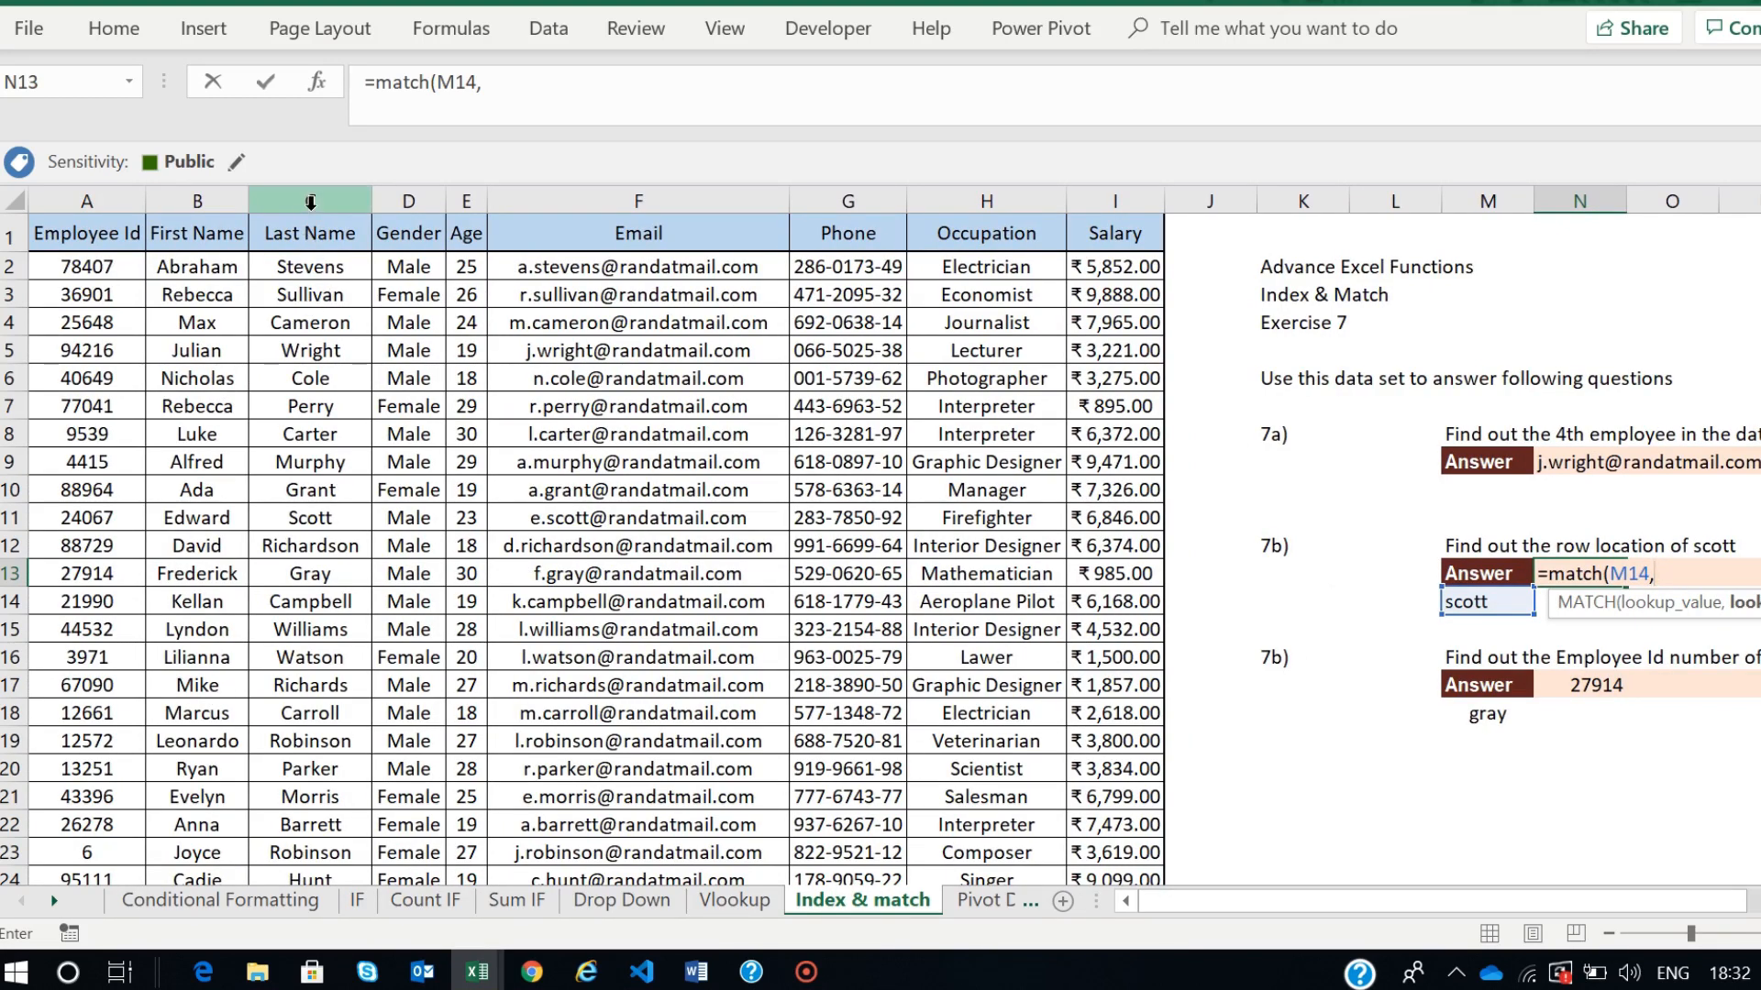
left_click(301, 264)
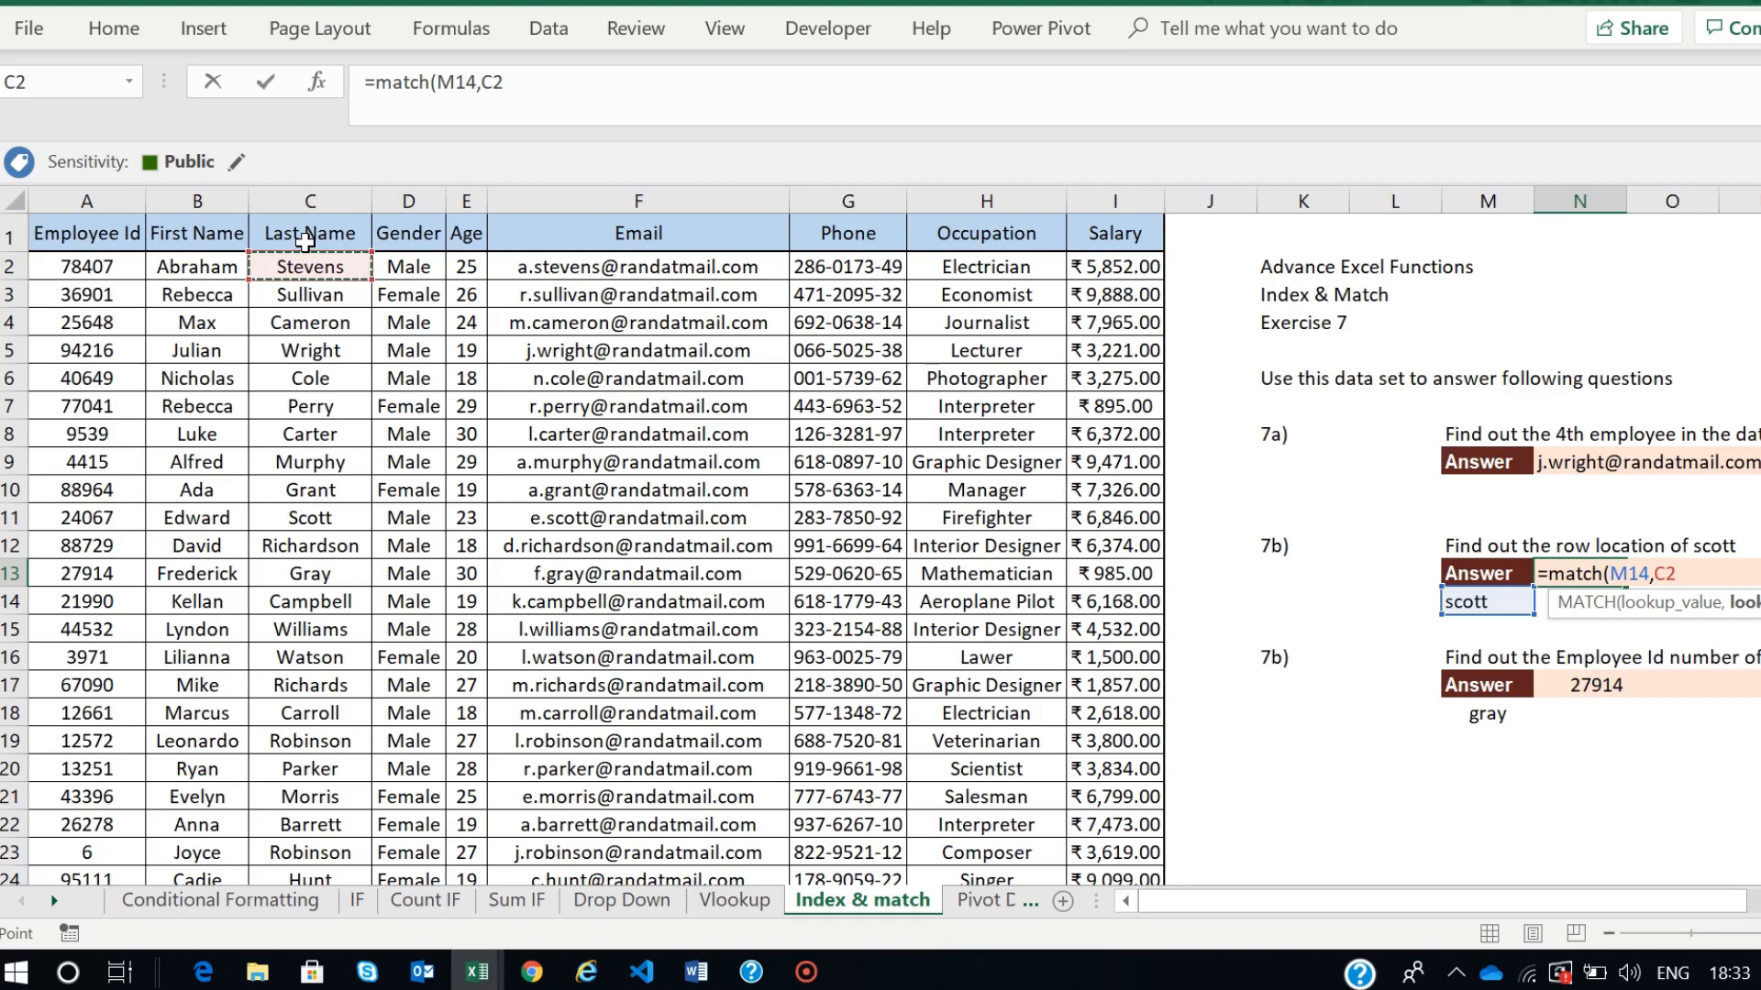
left_click(306, 240)
key("ctrl+shift+Down")
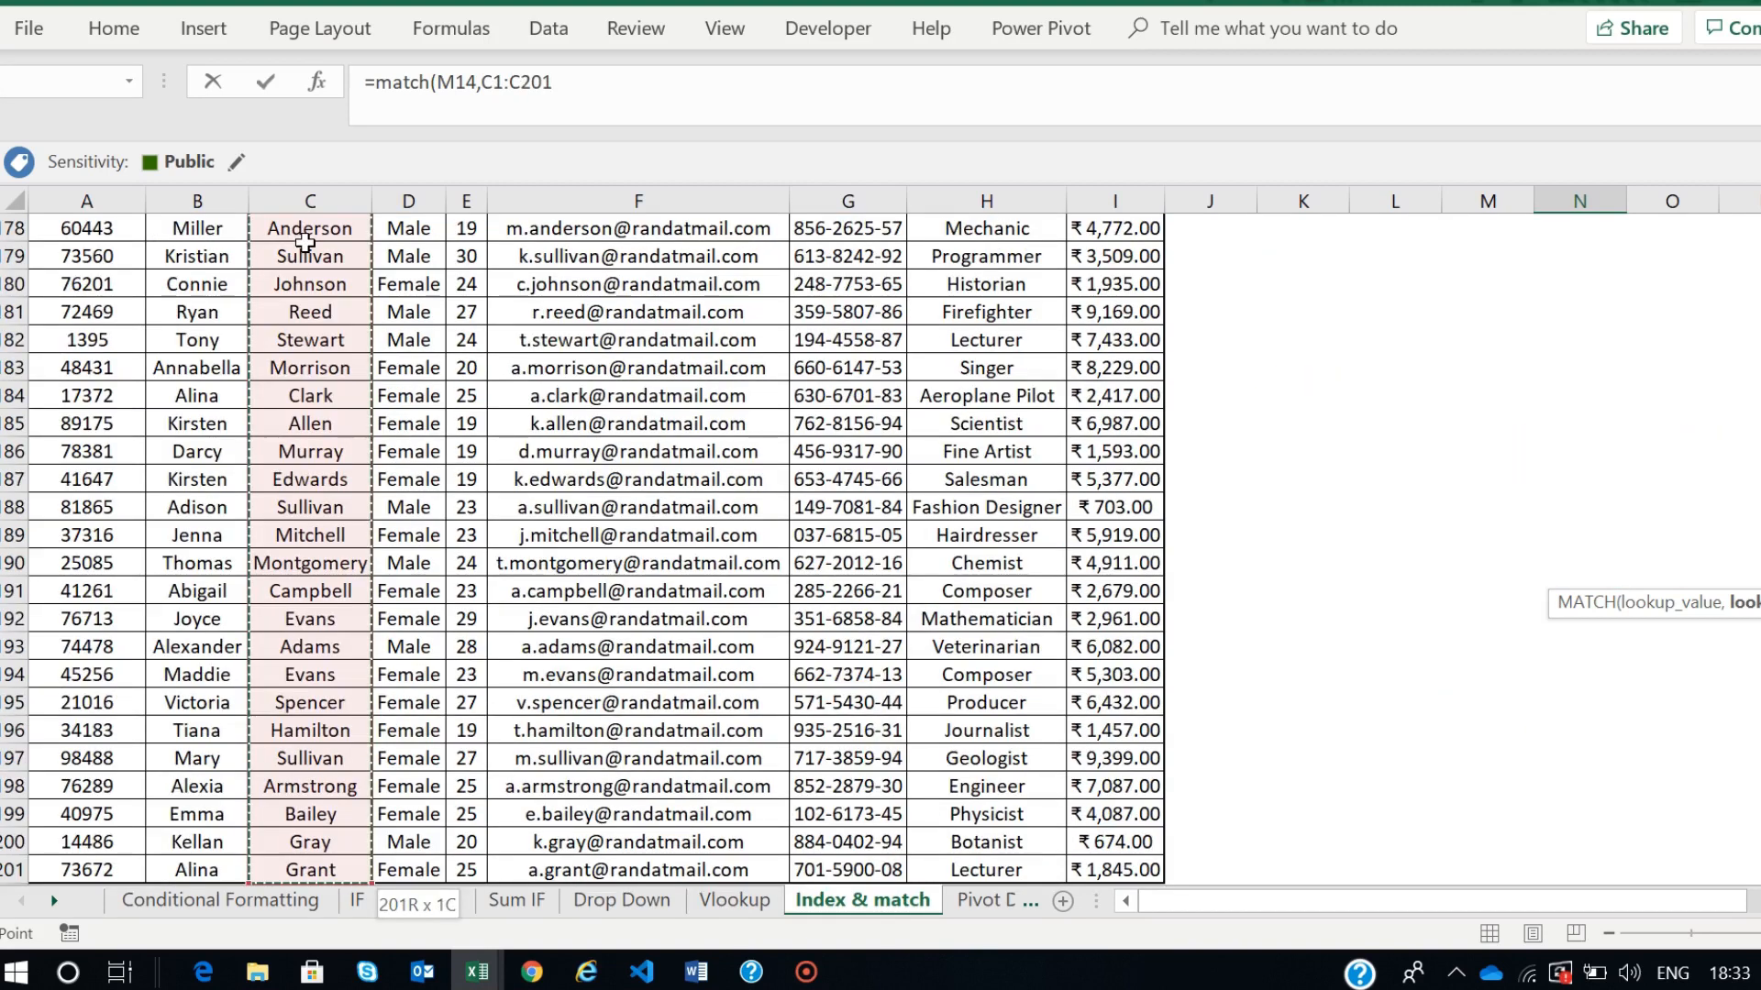
left_click(581, 89)
type(",")
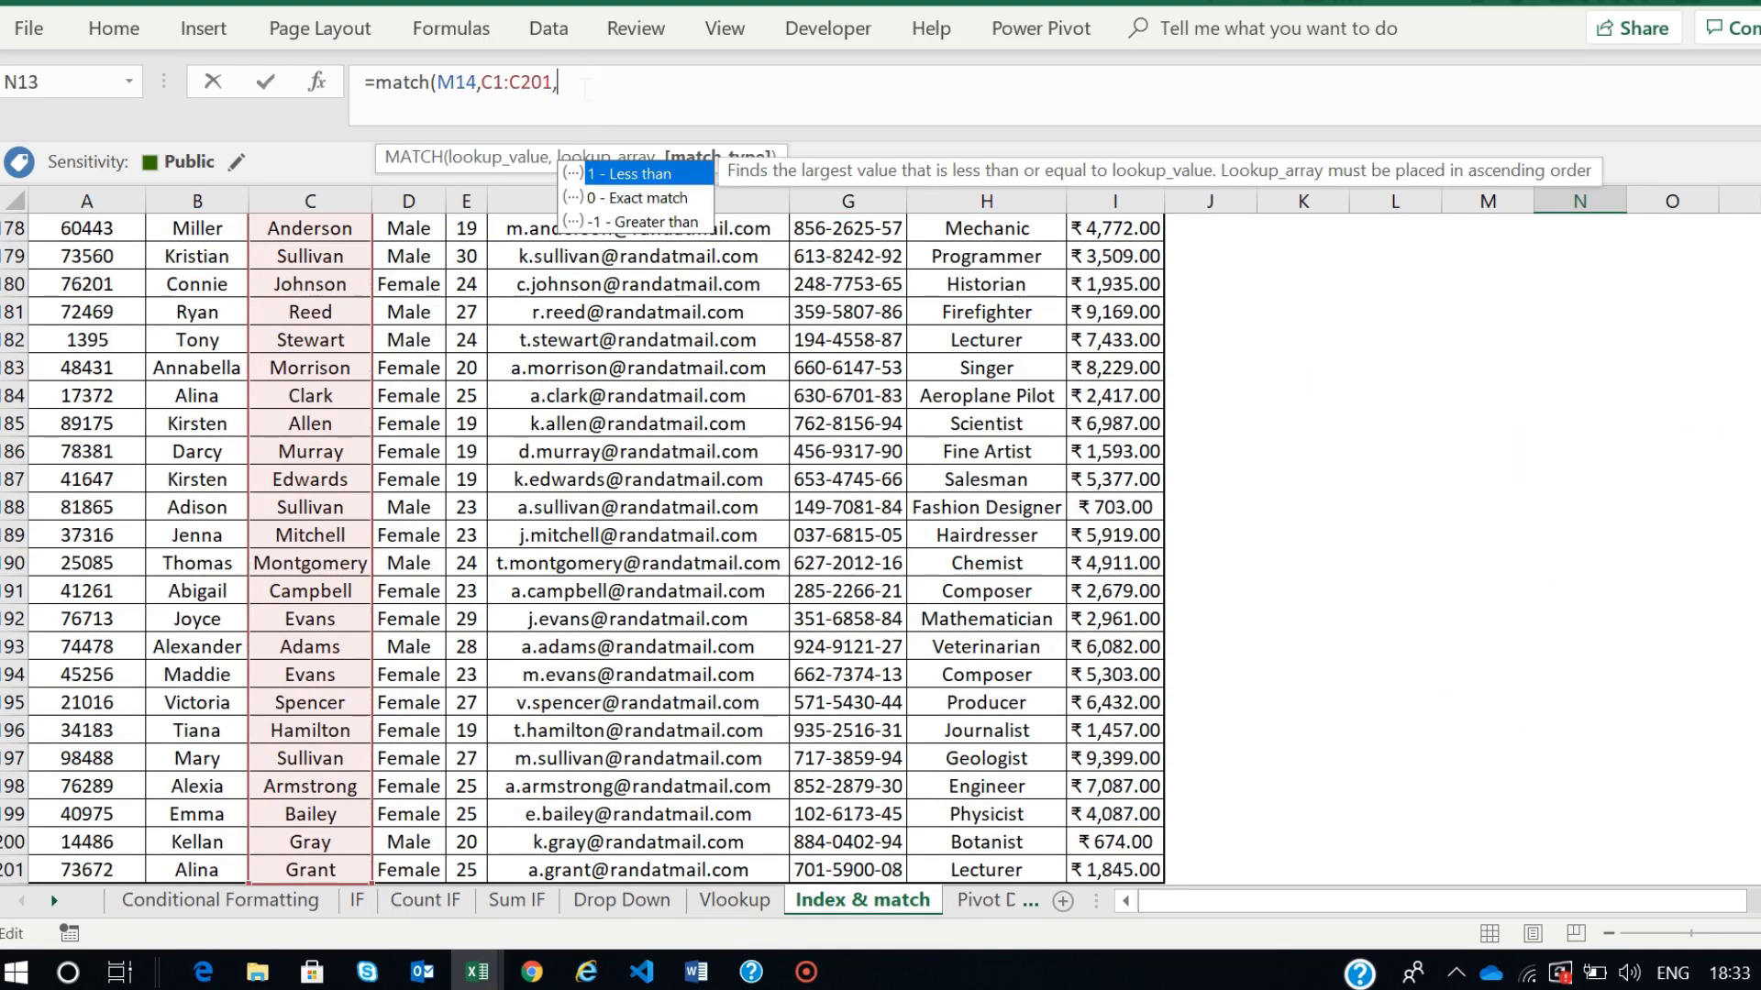
type("0)")
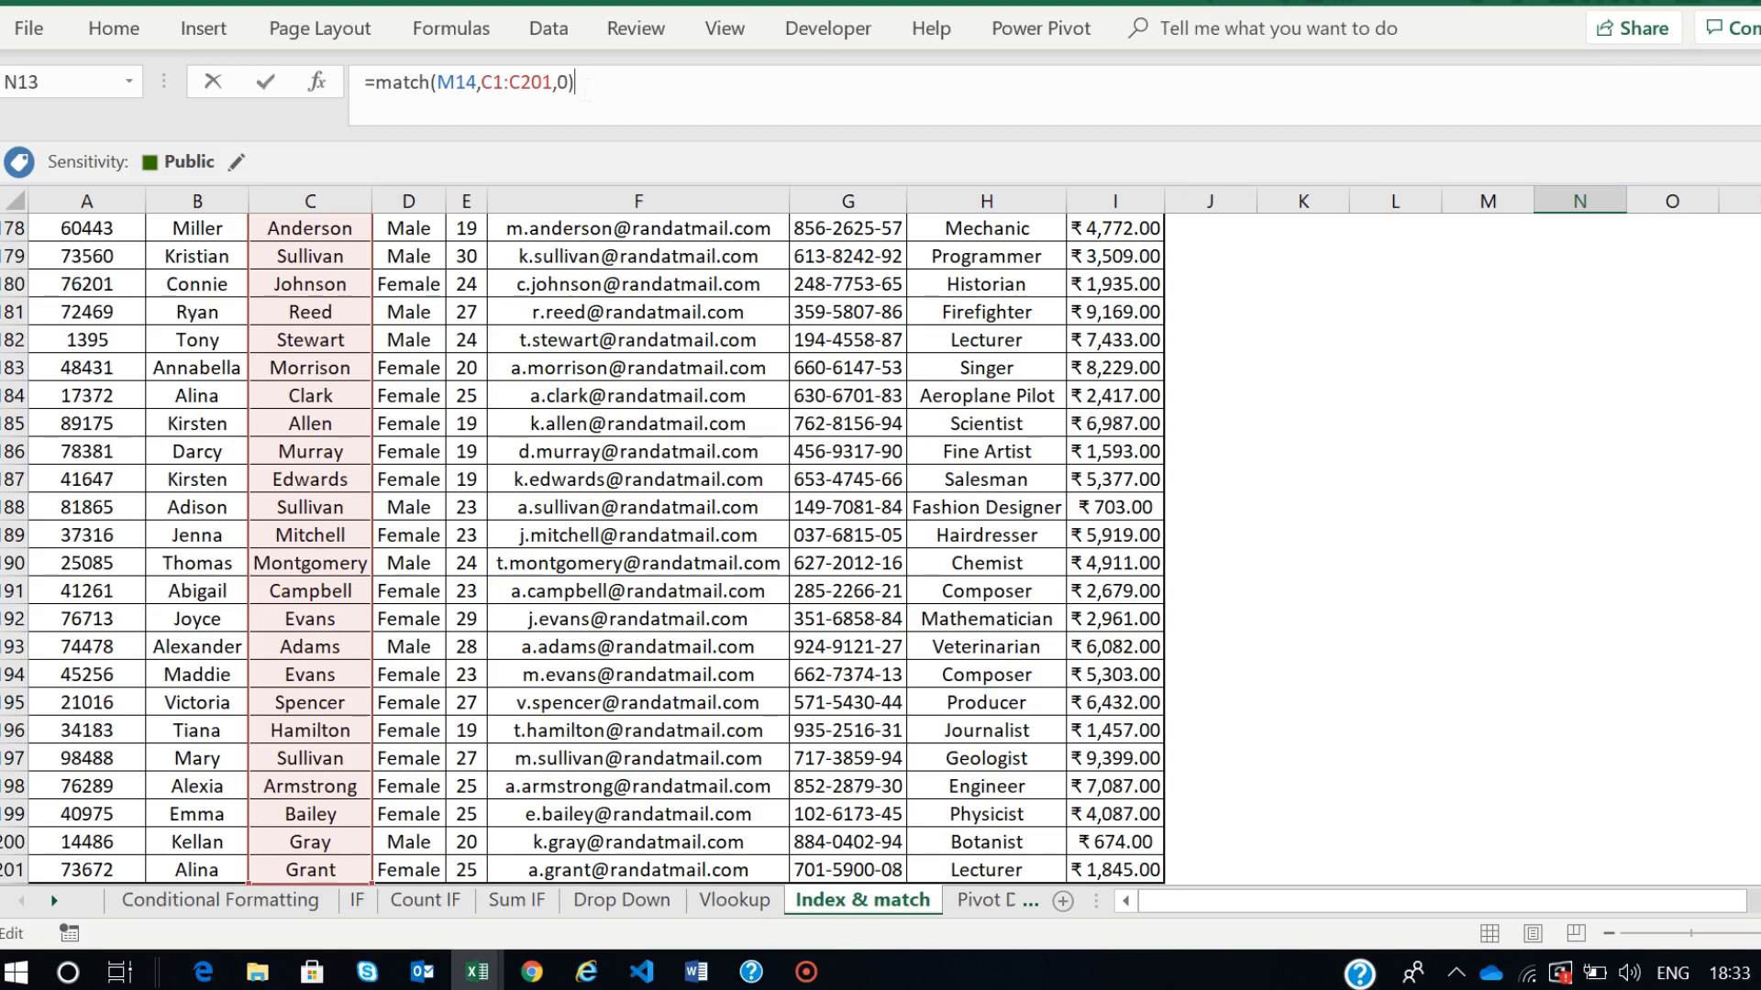
key("Return")
scroll(1619, 413, "up", 4)
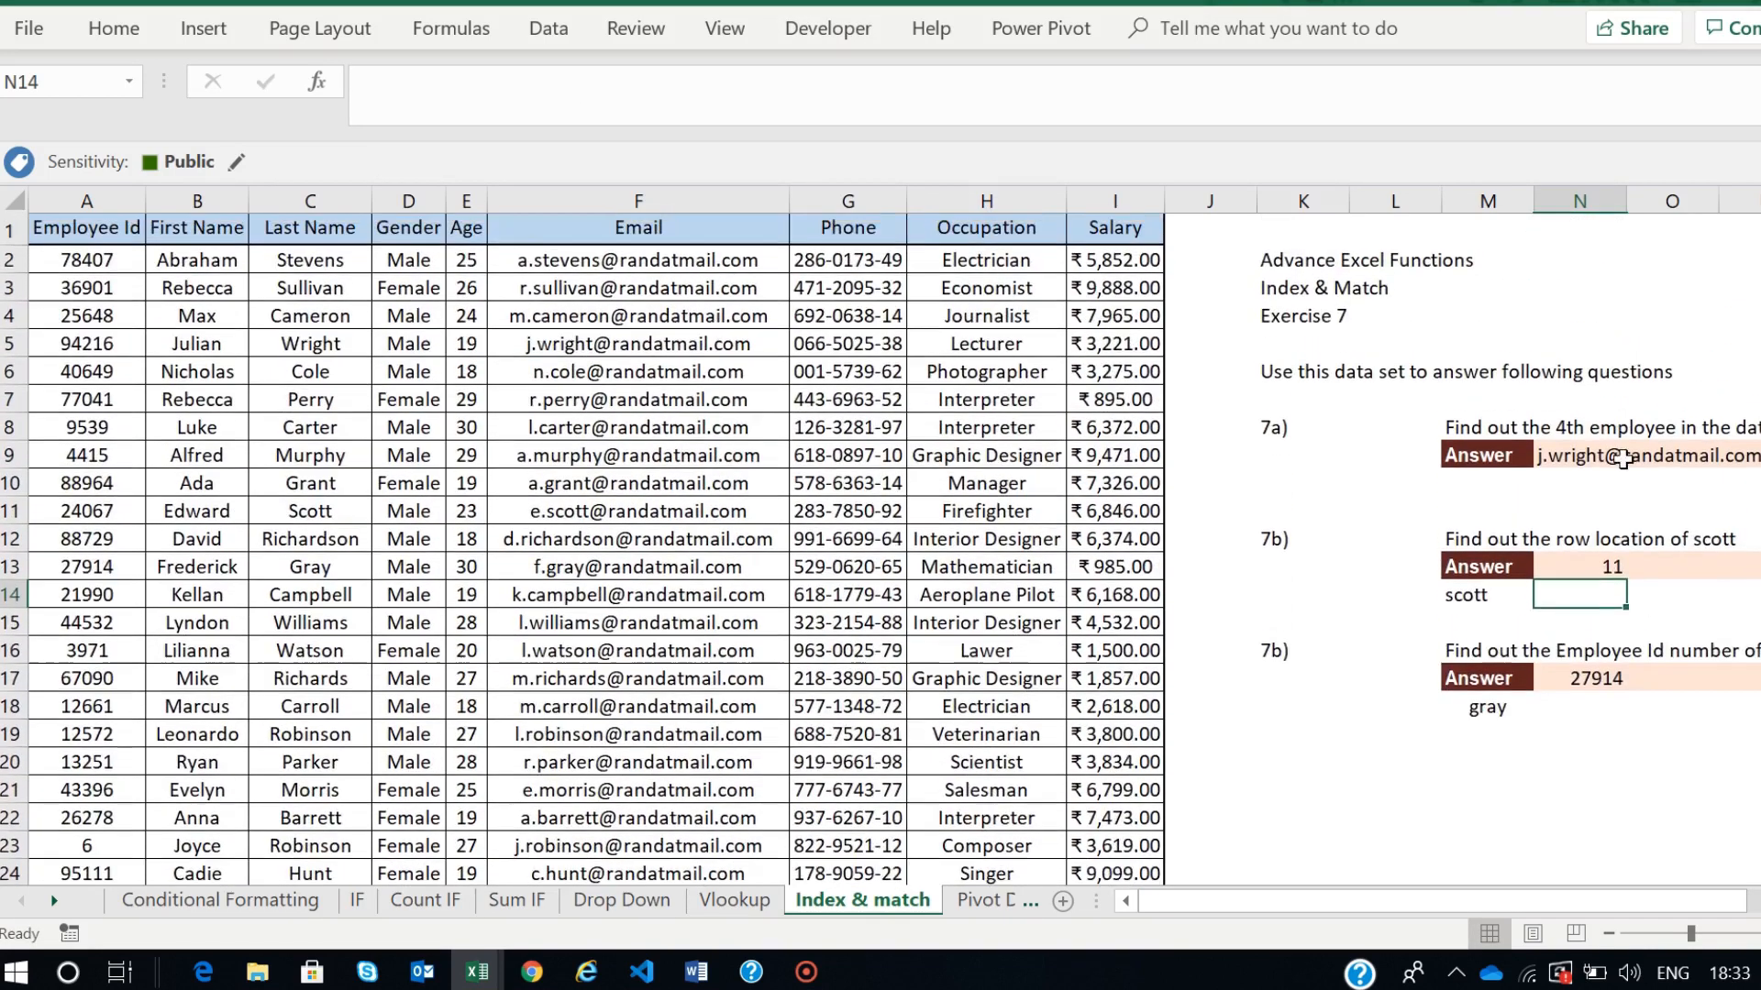
- Highlight scott's record, A11 through I11, with a gold fill
left_click(1610, 570)
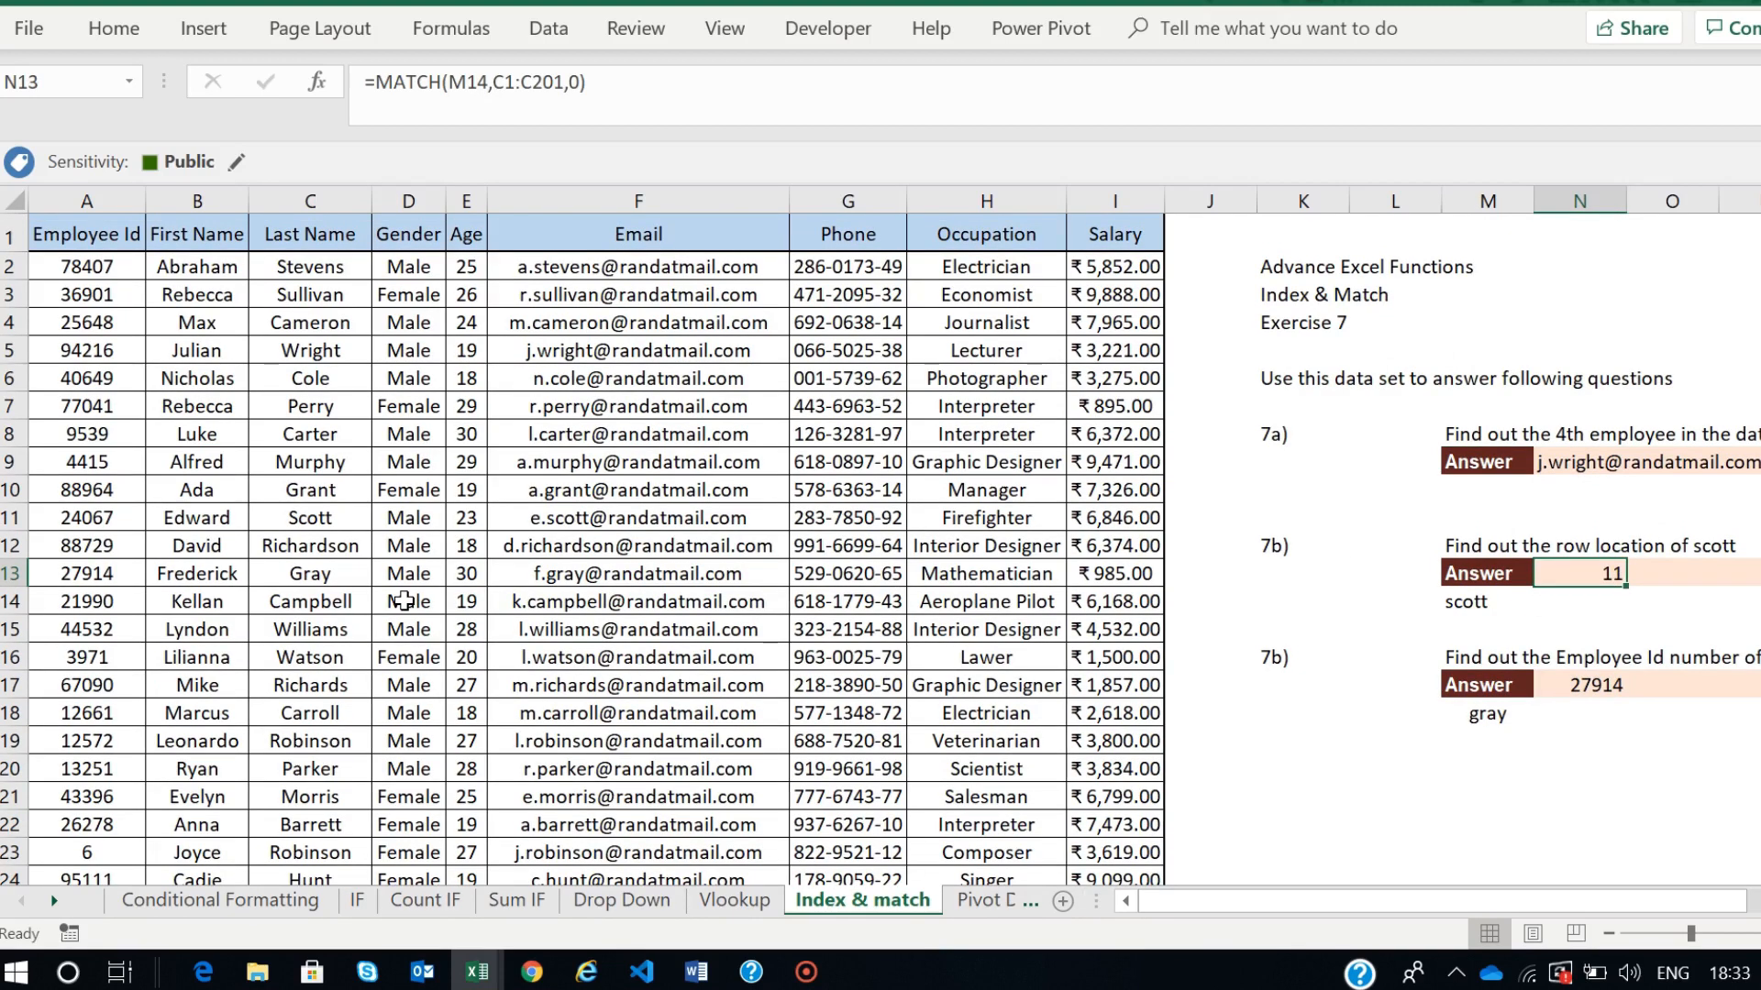
left_click(11, 517)
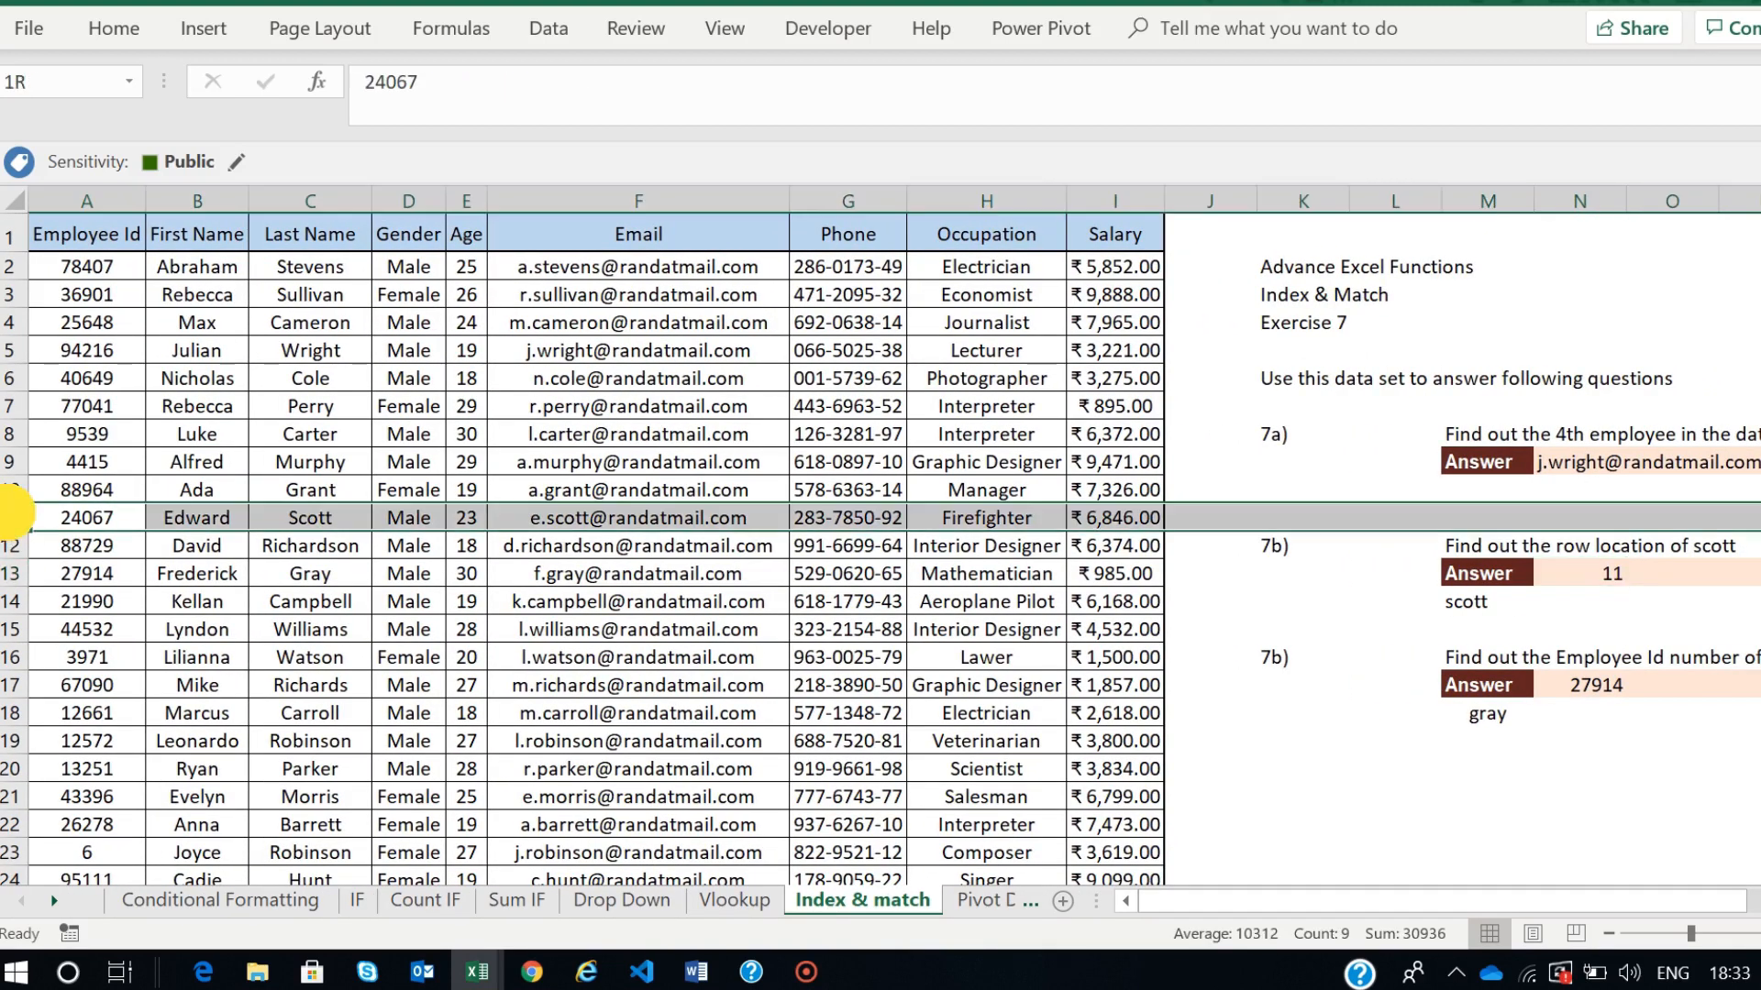
left_click(327, 515)
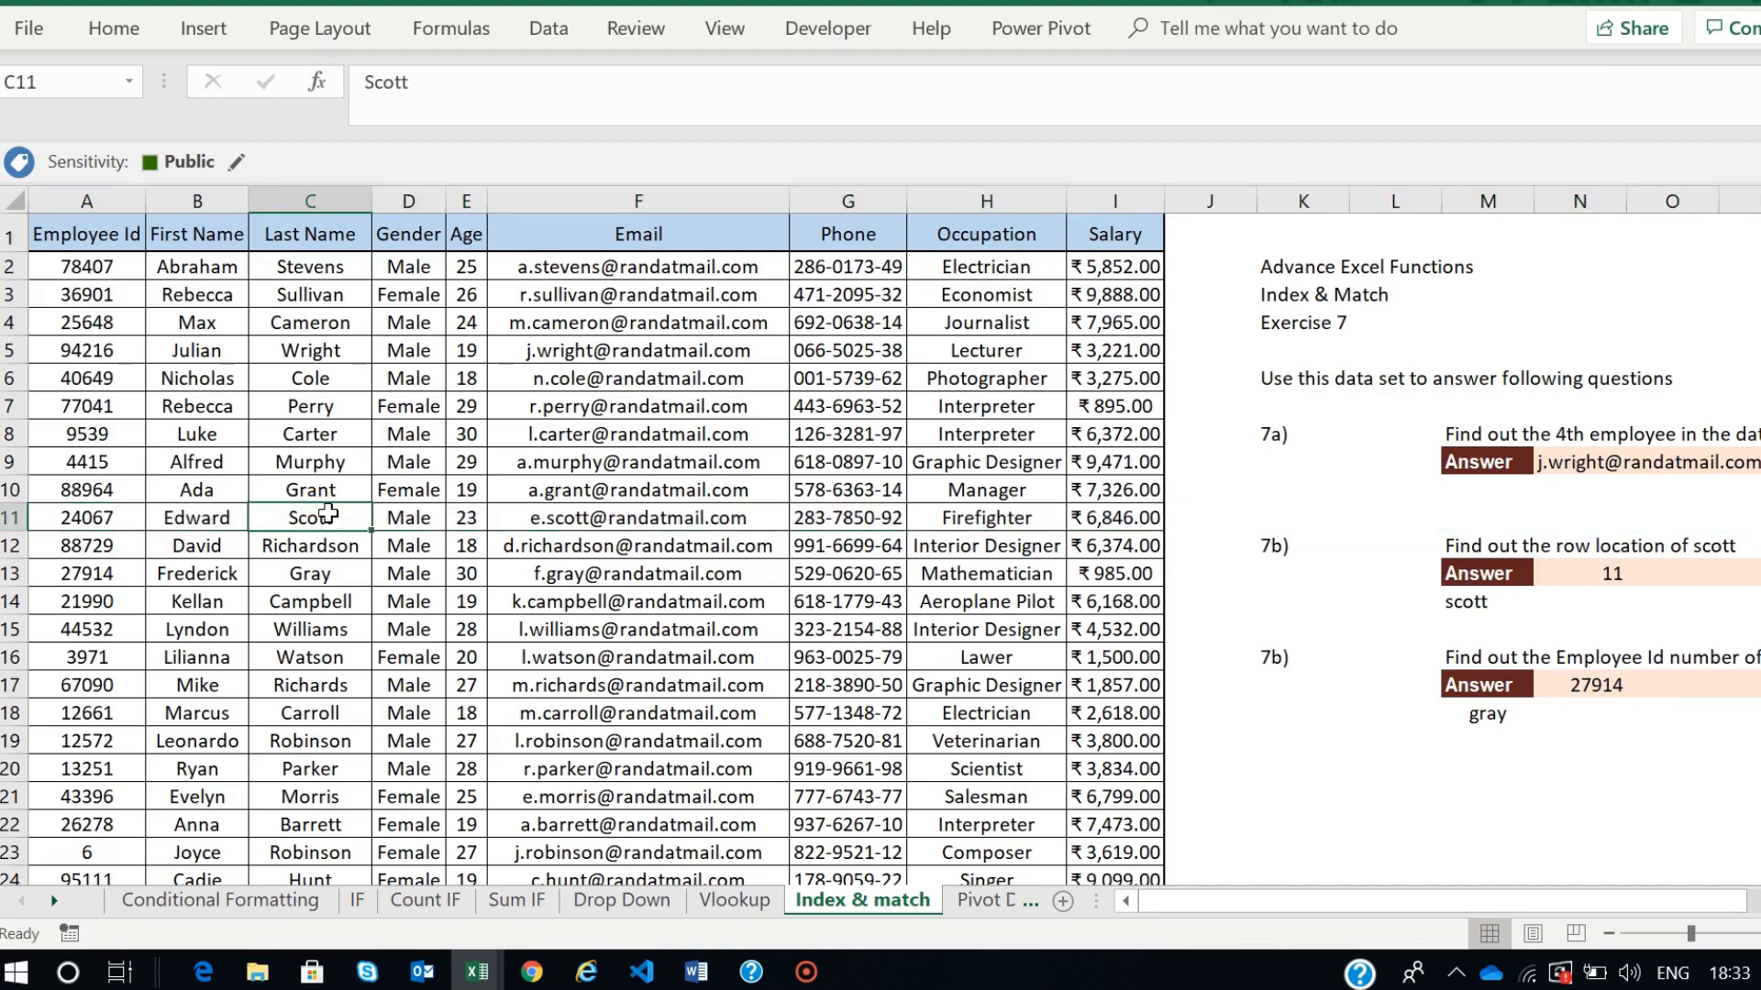
left_click(11, 517)
left_click_drag(78, 514, 1132, 517)
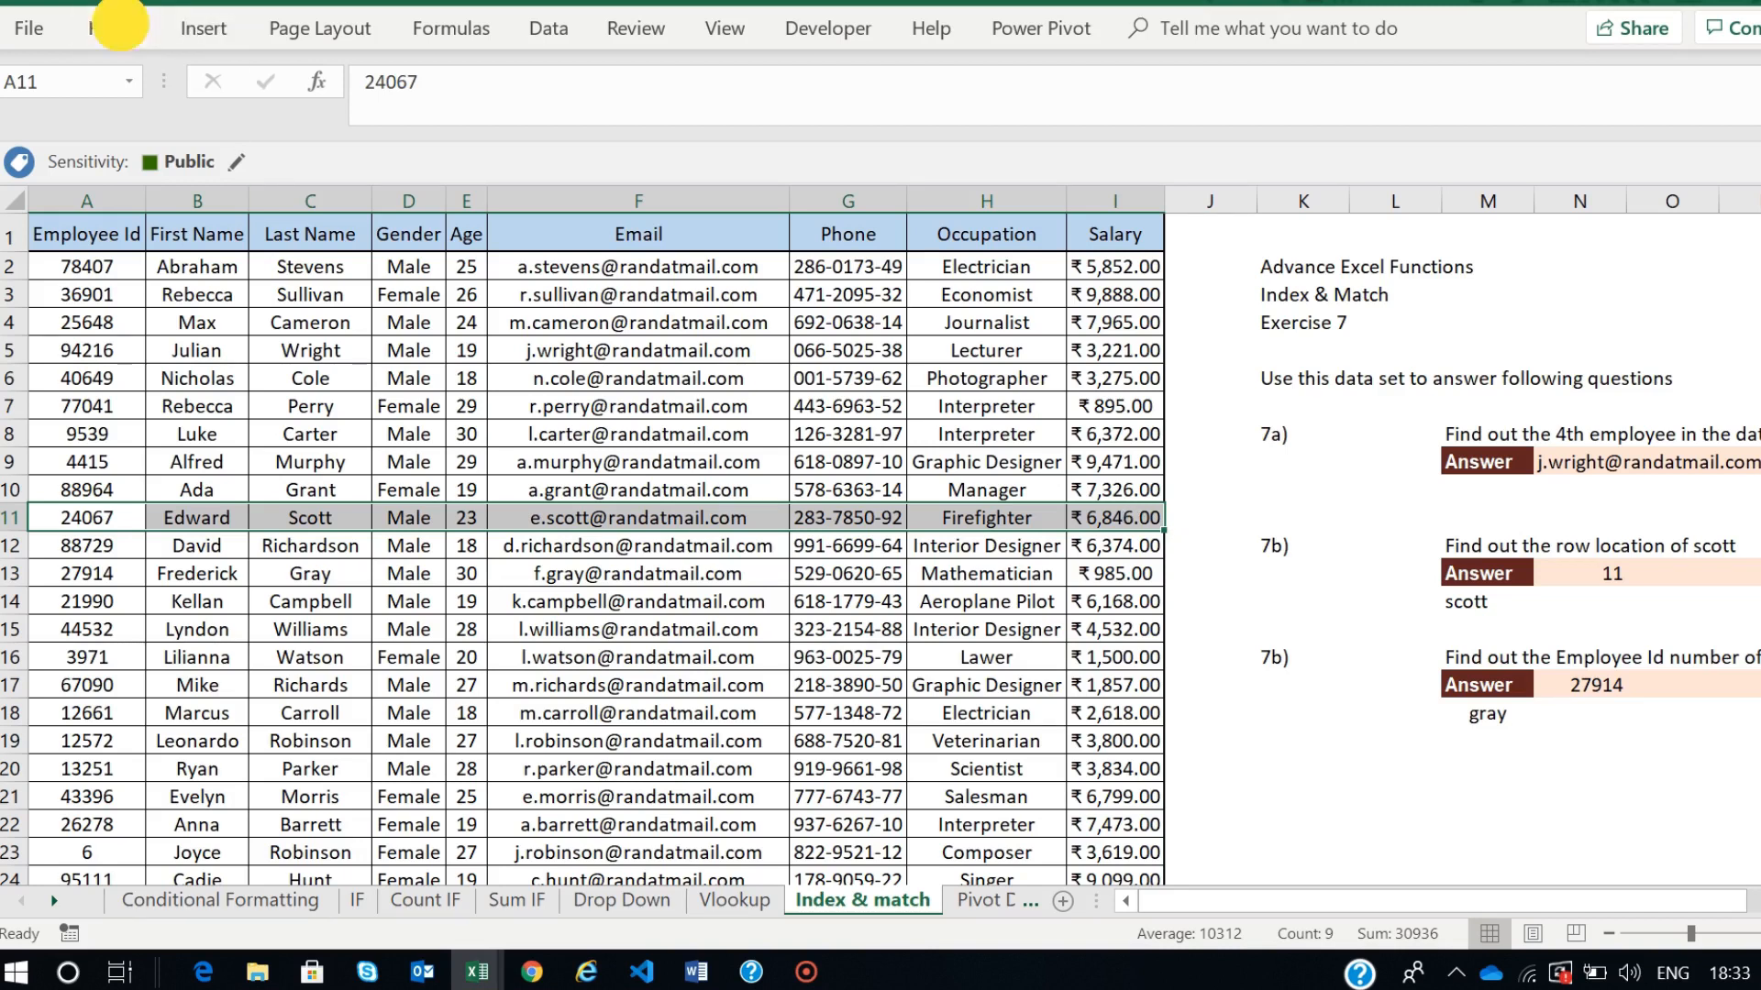
left_click(114, 27)
left_click(358, 129)
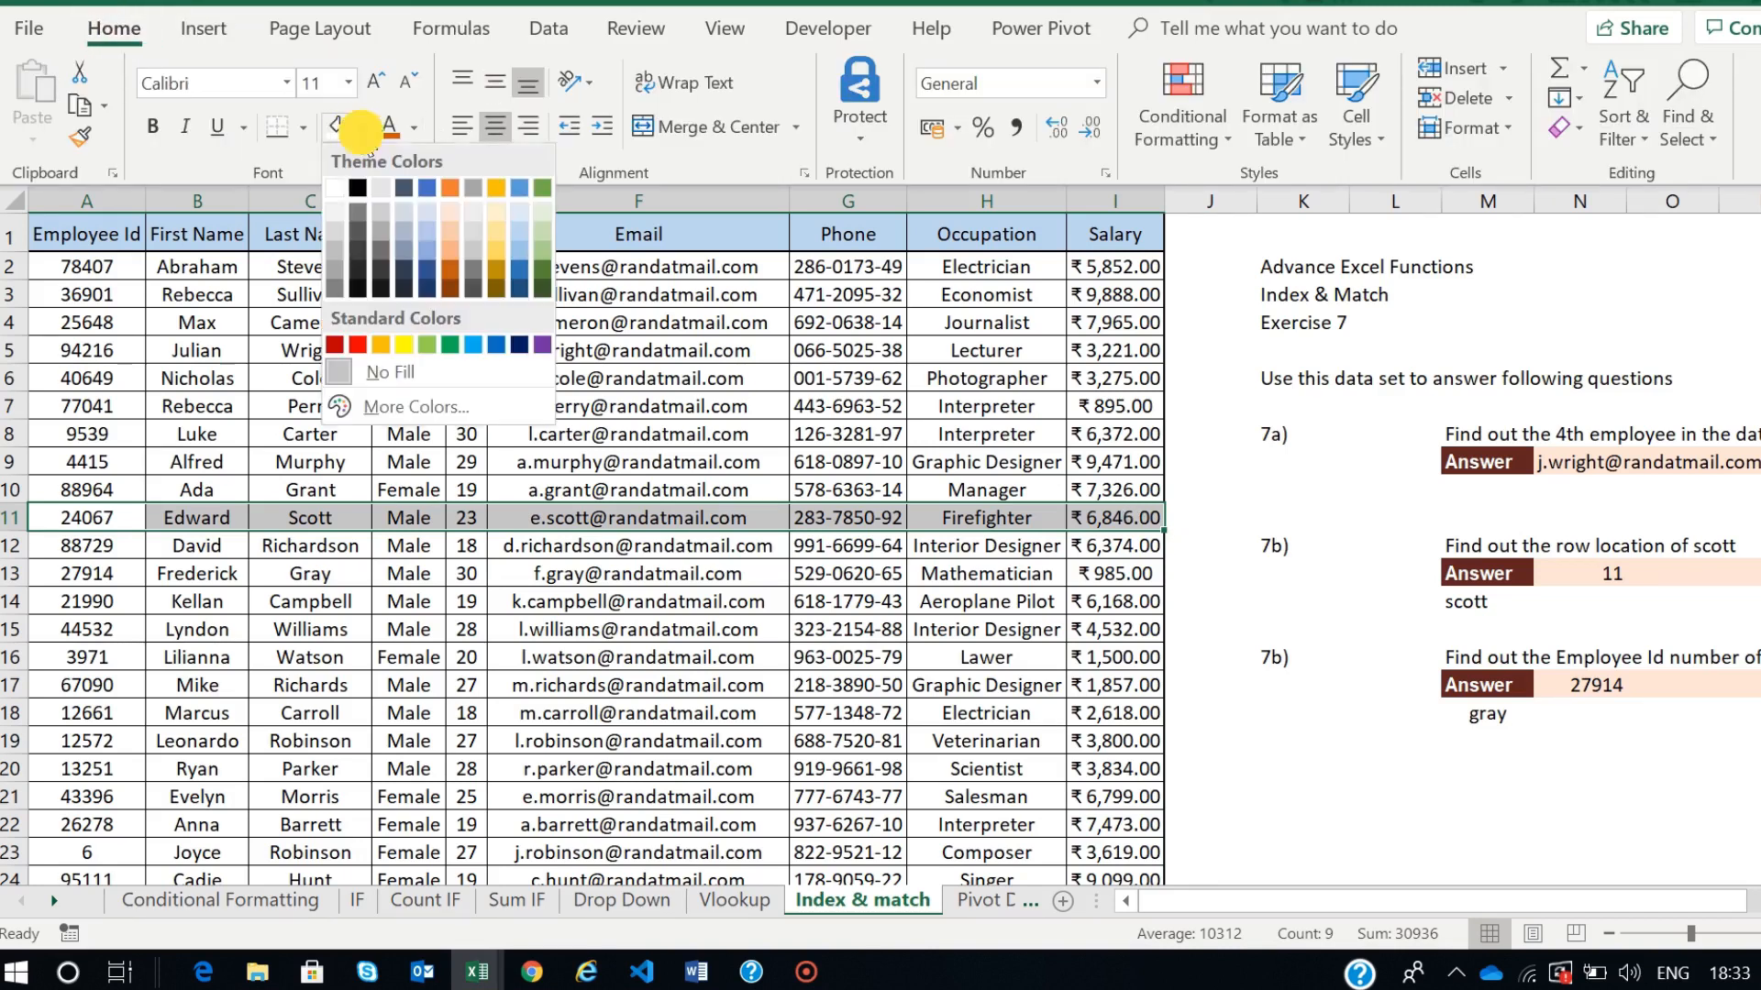
left_click(496, 248)
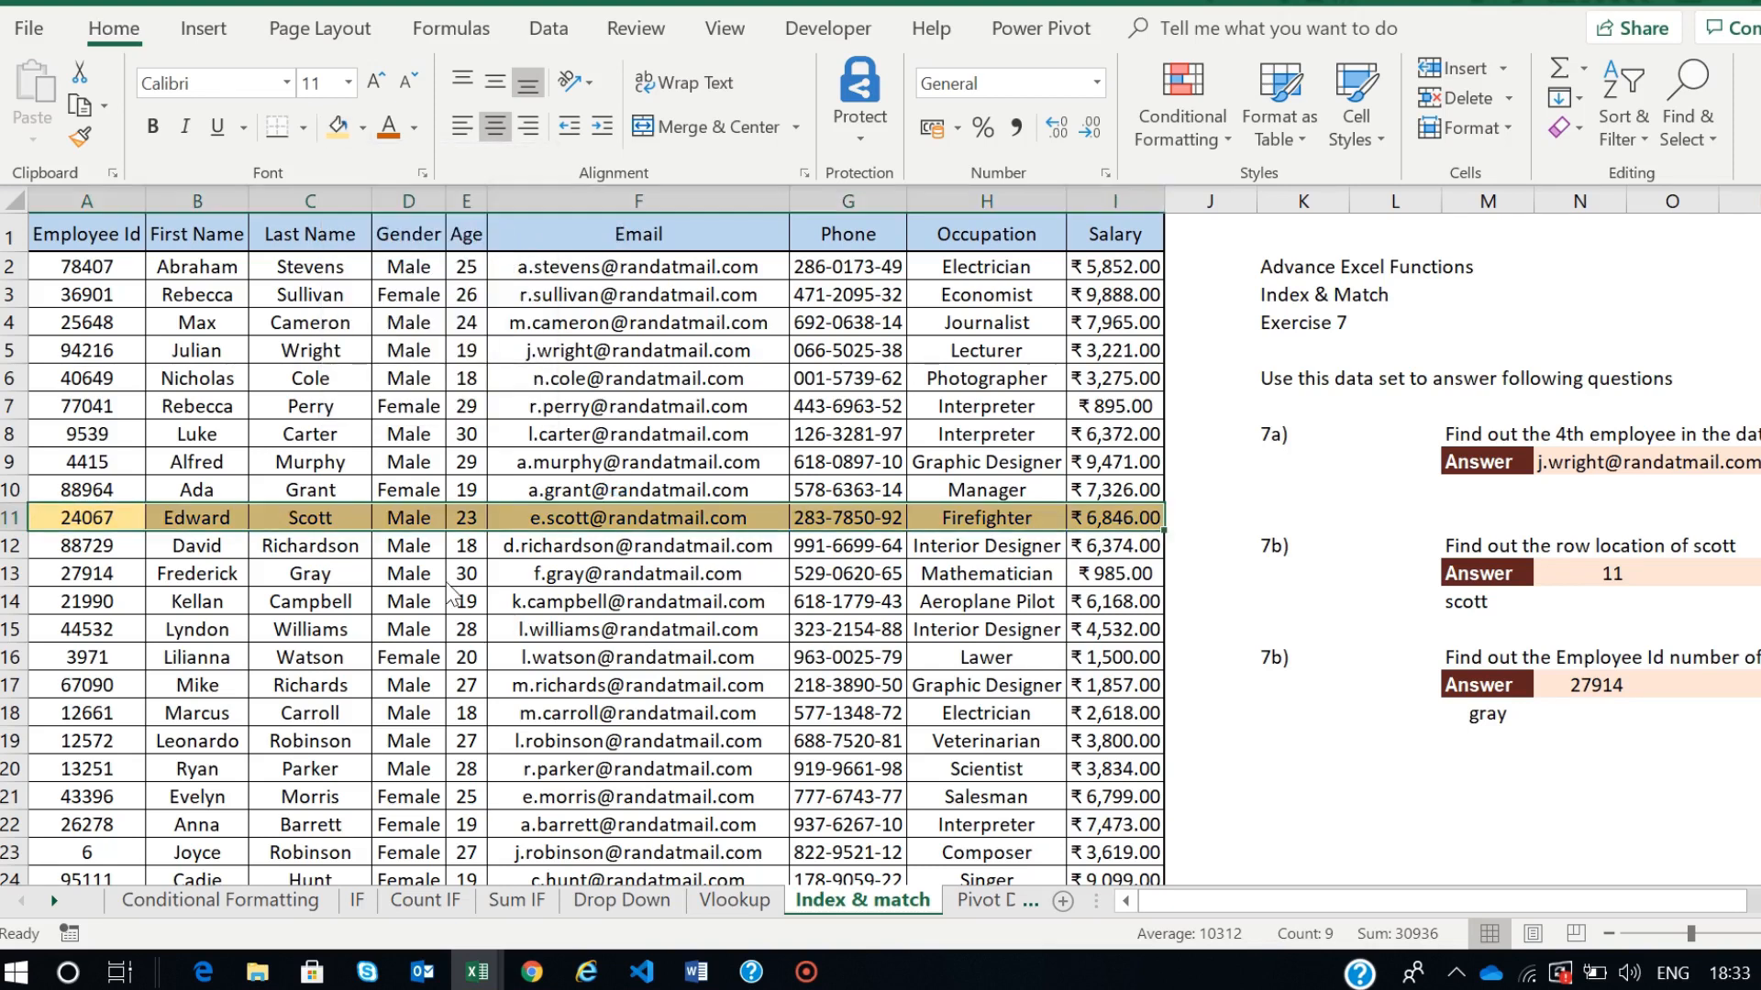
left_click(994, 406)
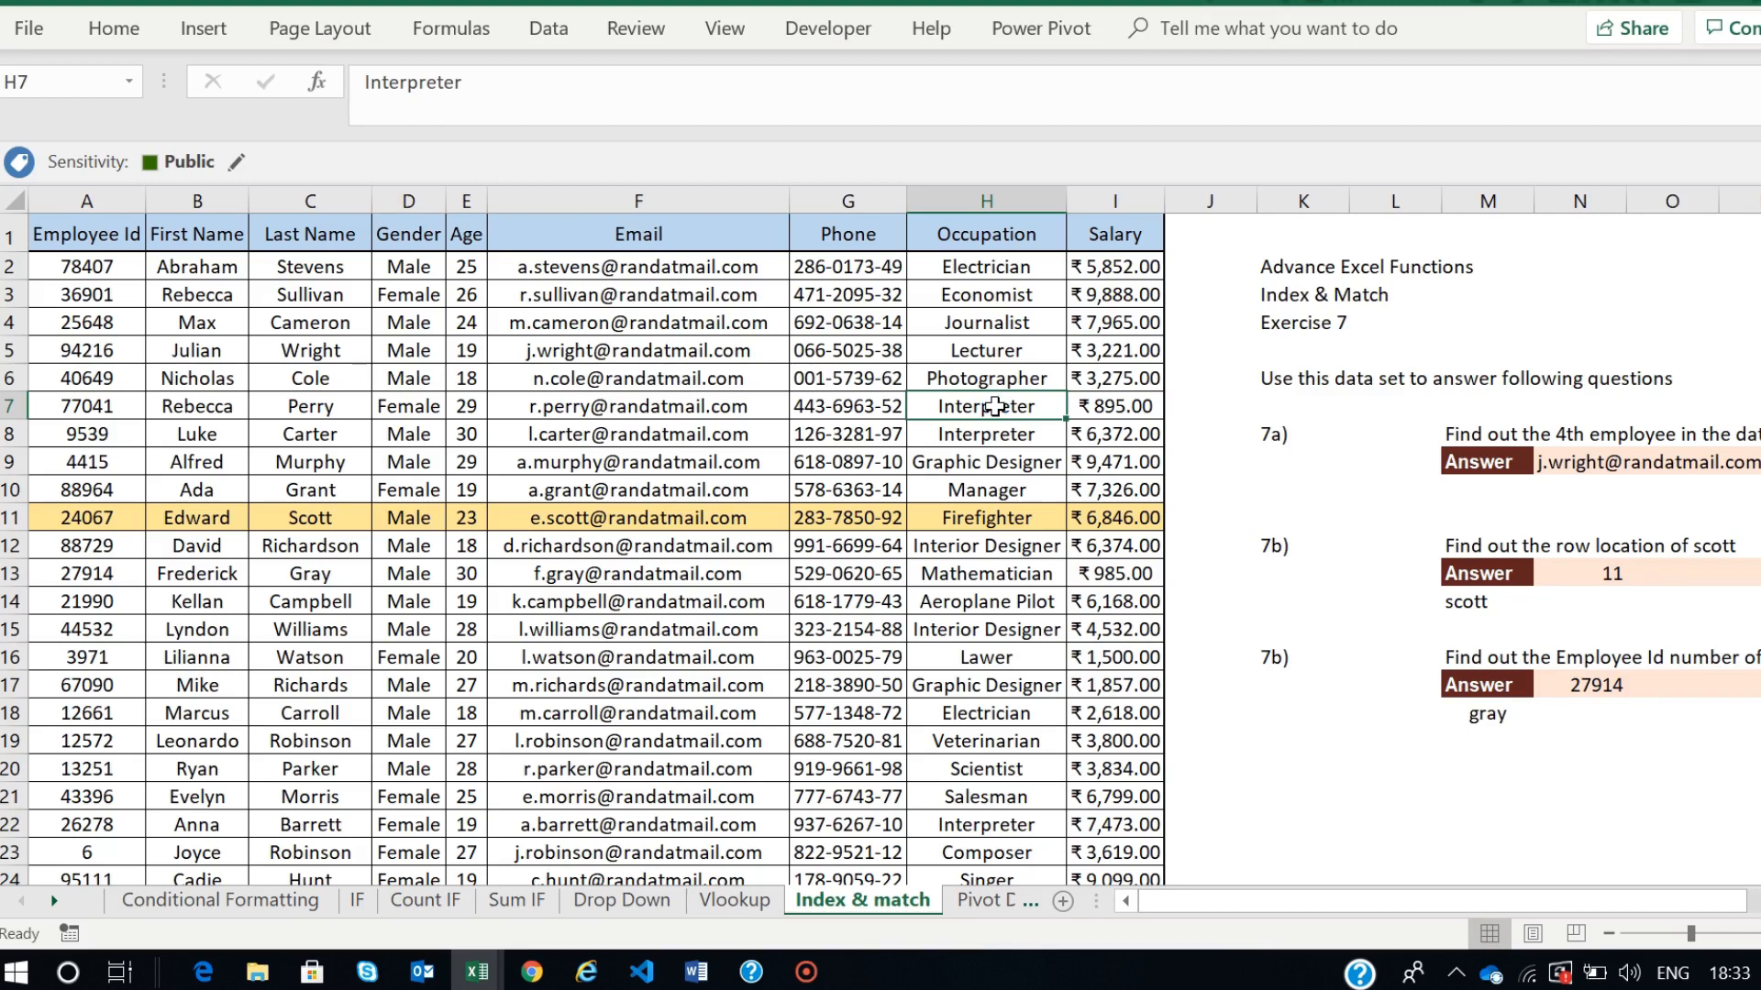
- Switch to the Google Meet call and open its in-call chat messages
key("alt+Tab")
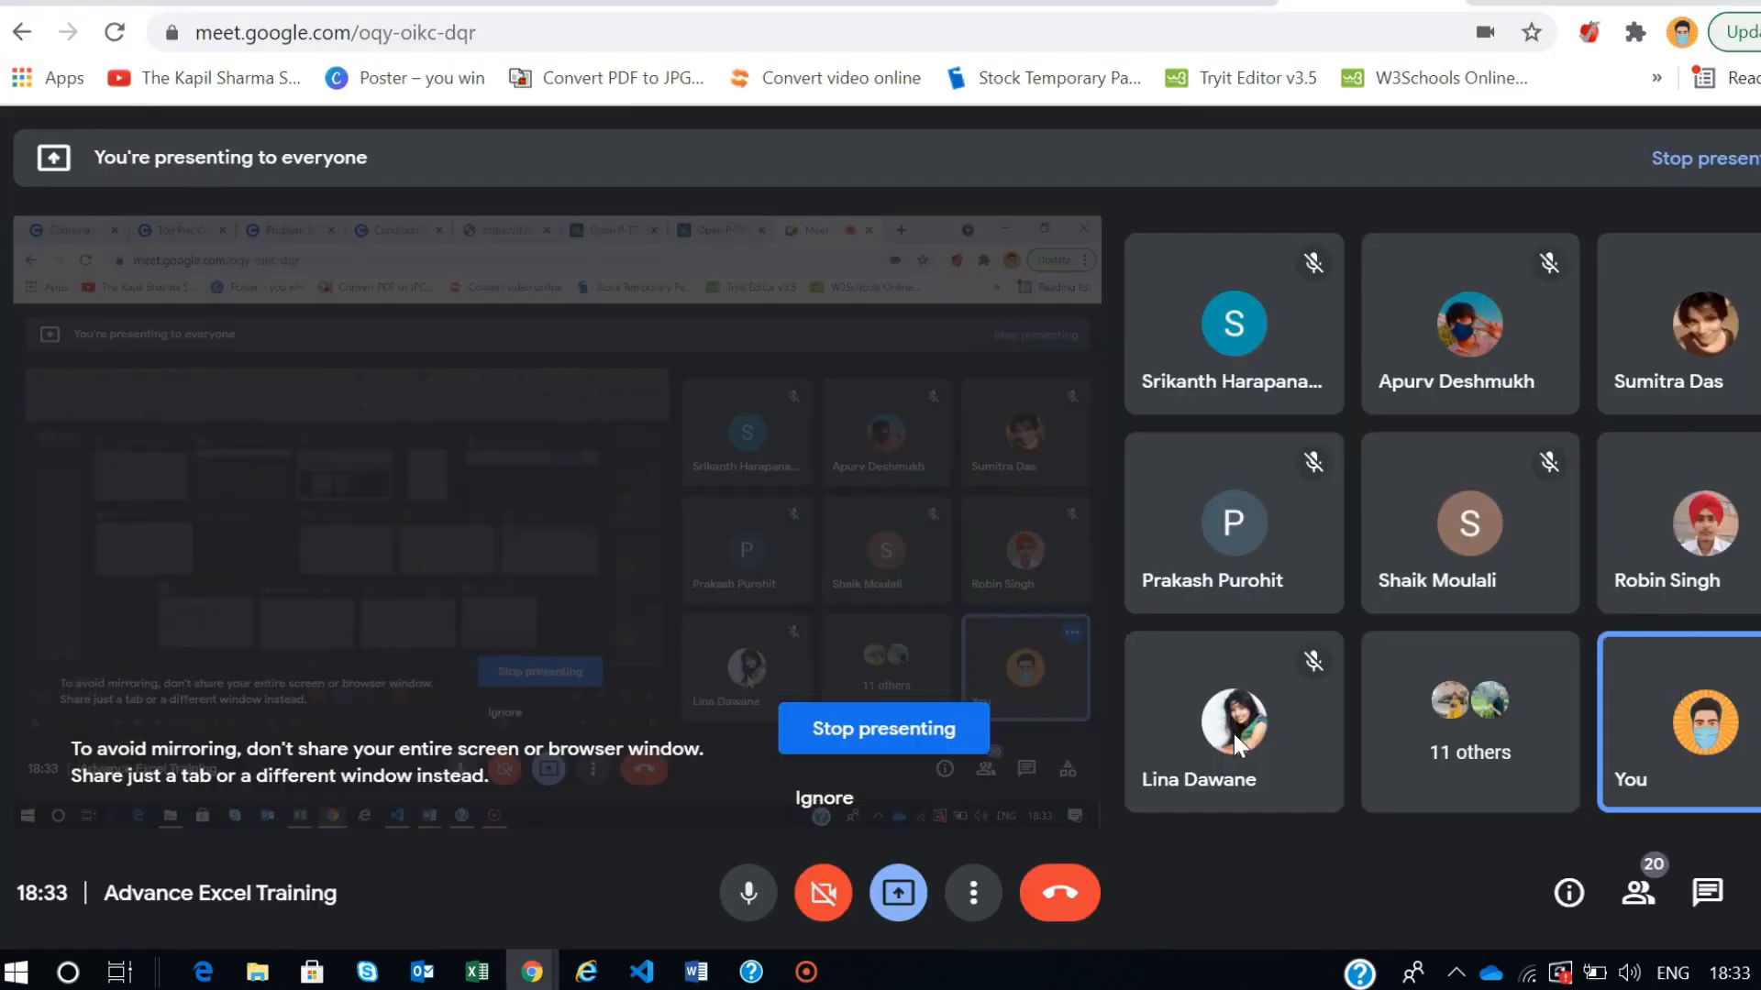
left_click(1704, 908)
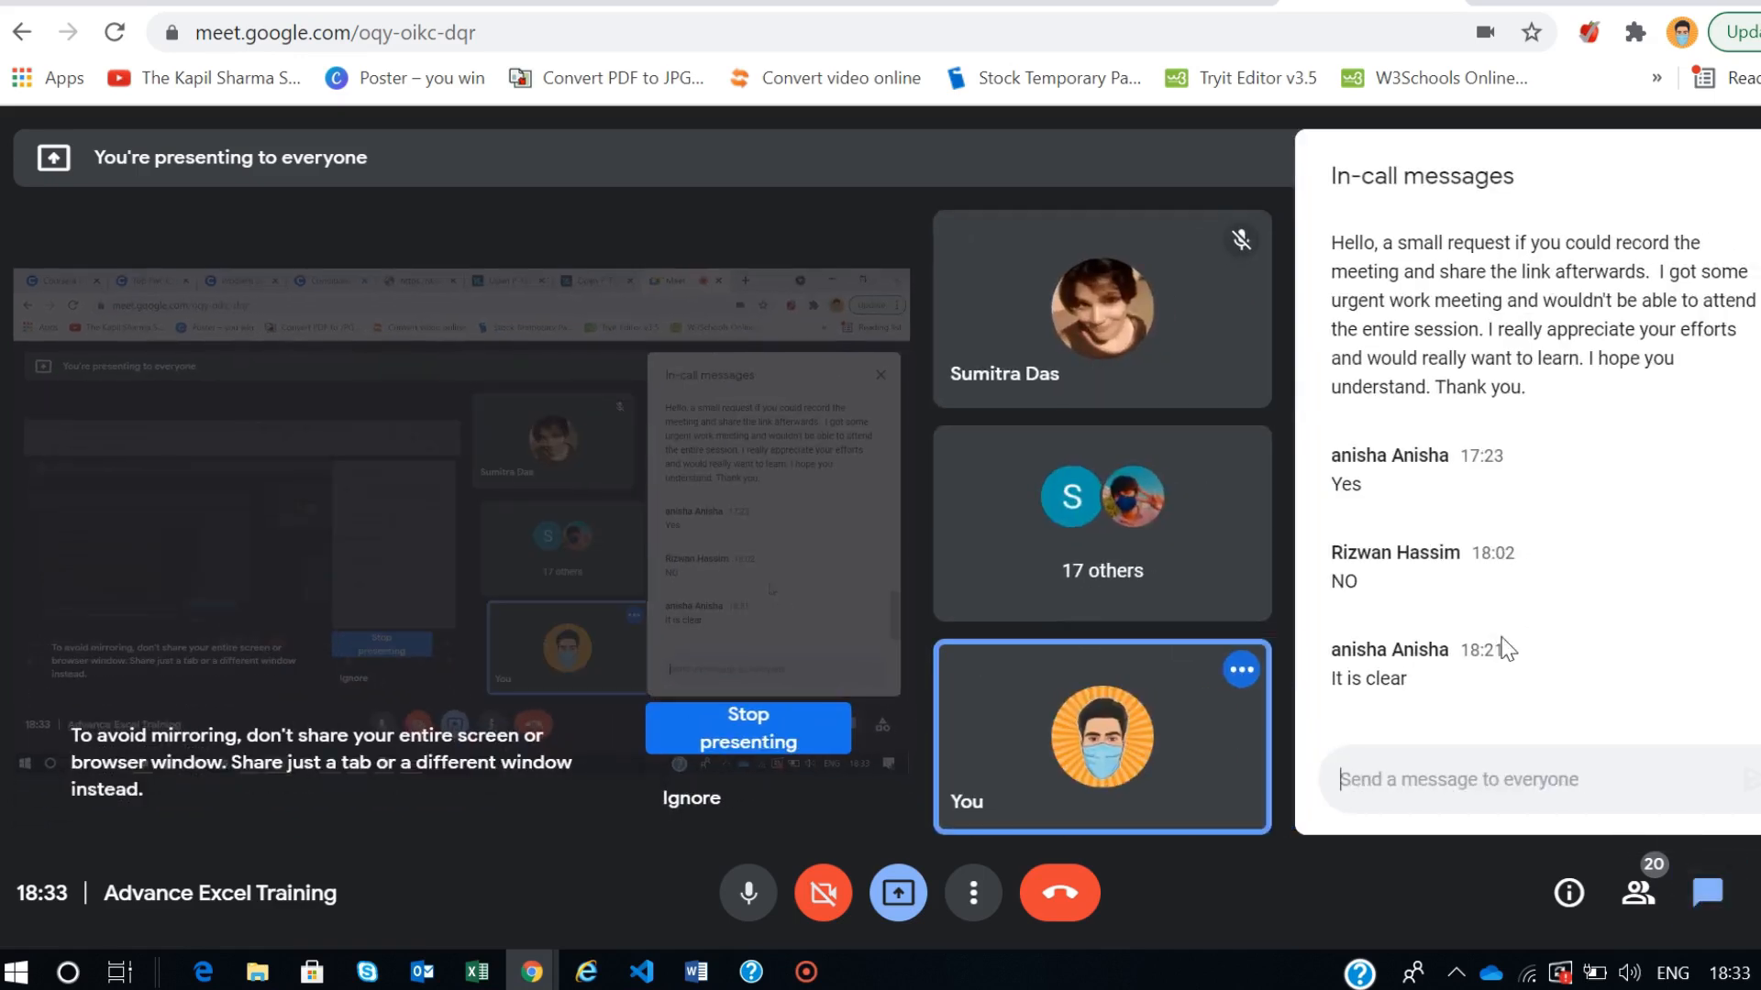
left_click(1403, 779)
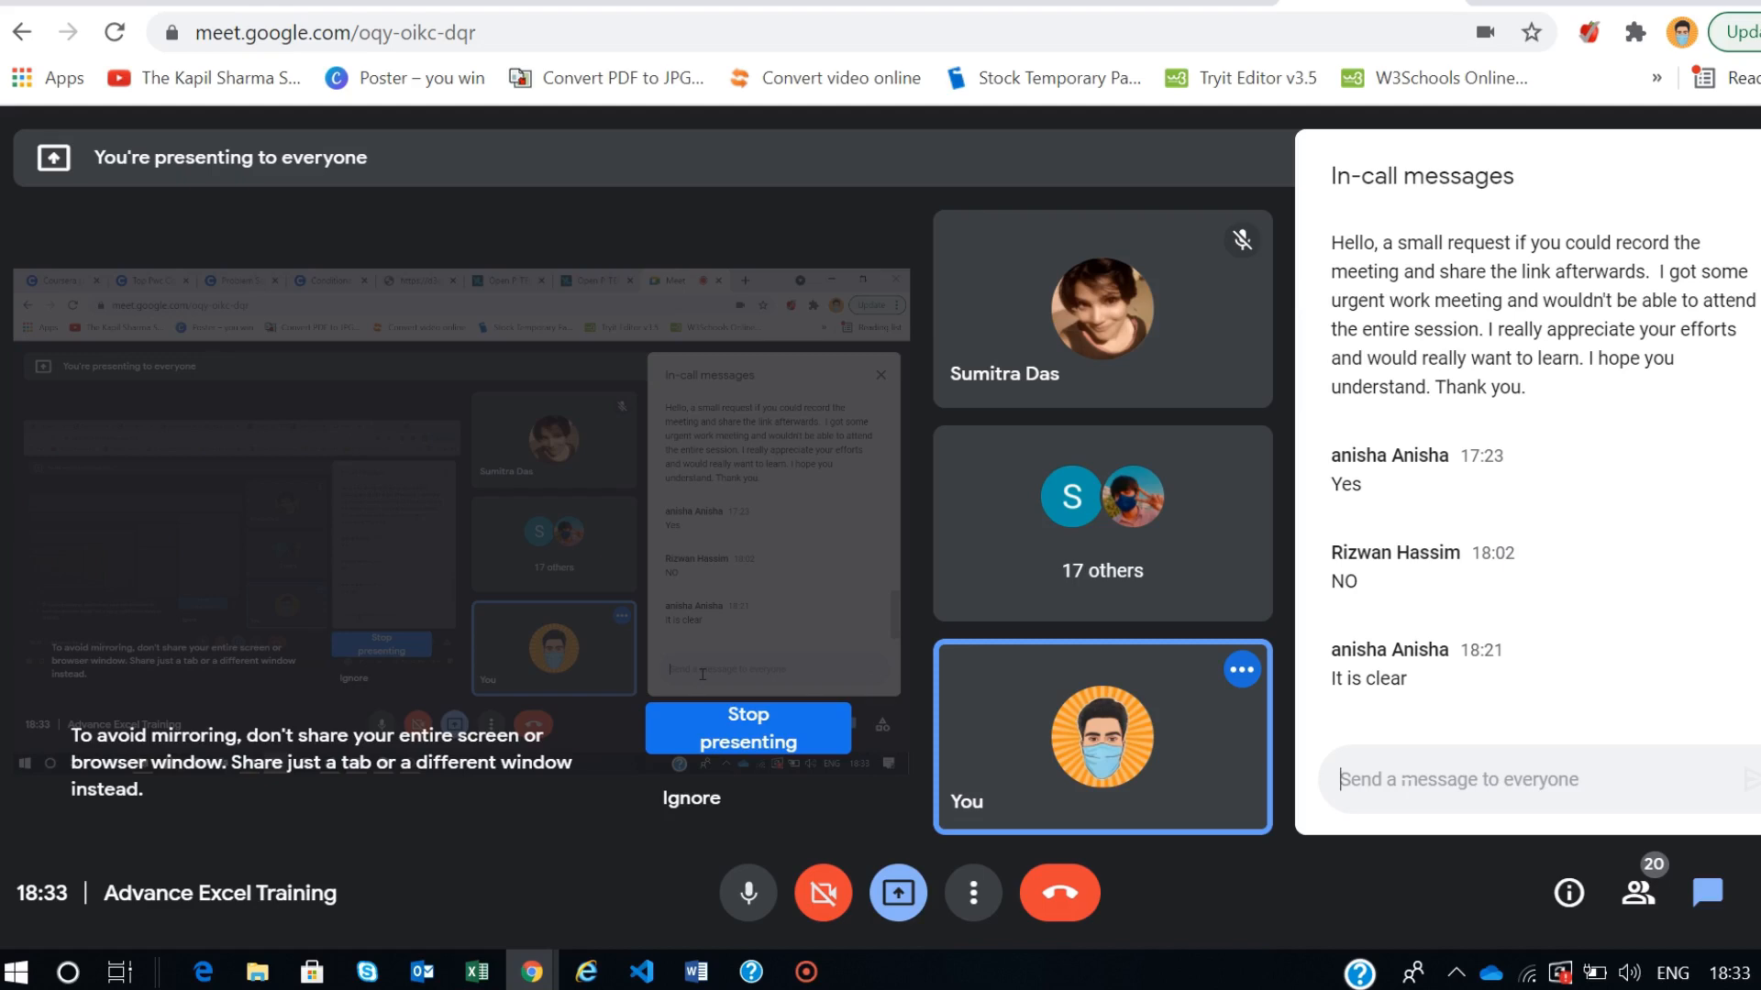
key("alt+Tab")
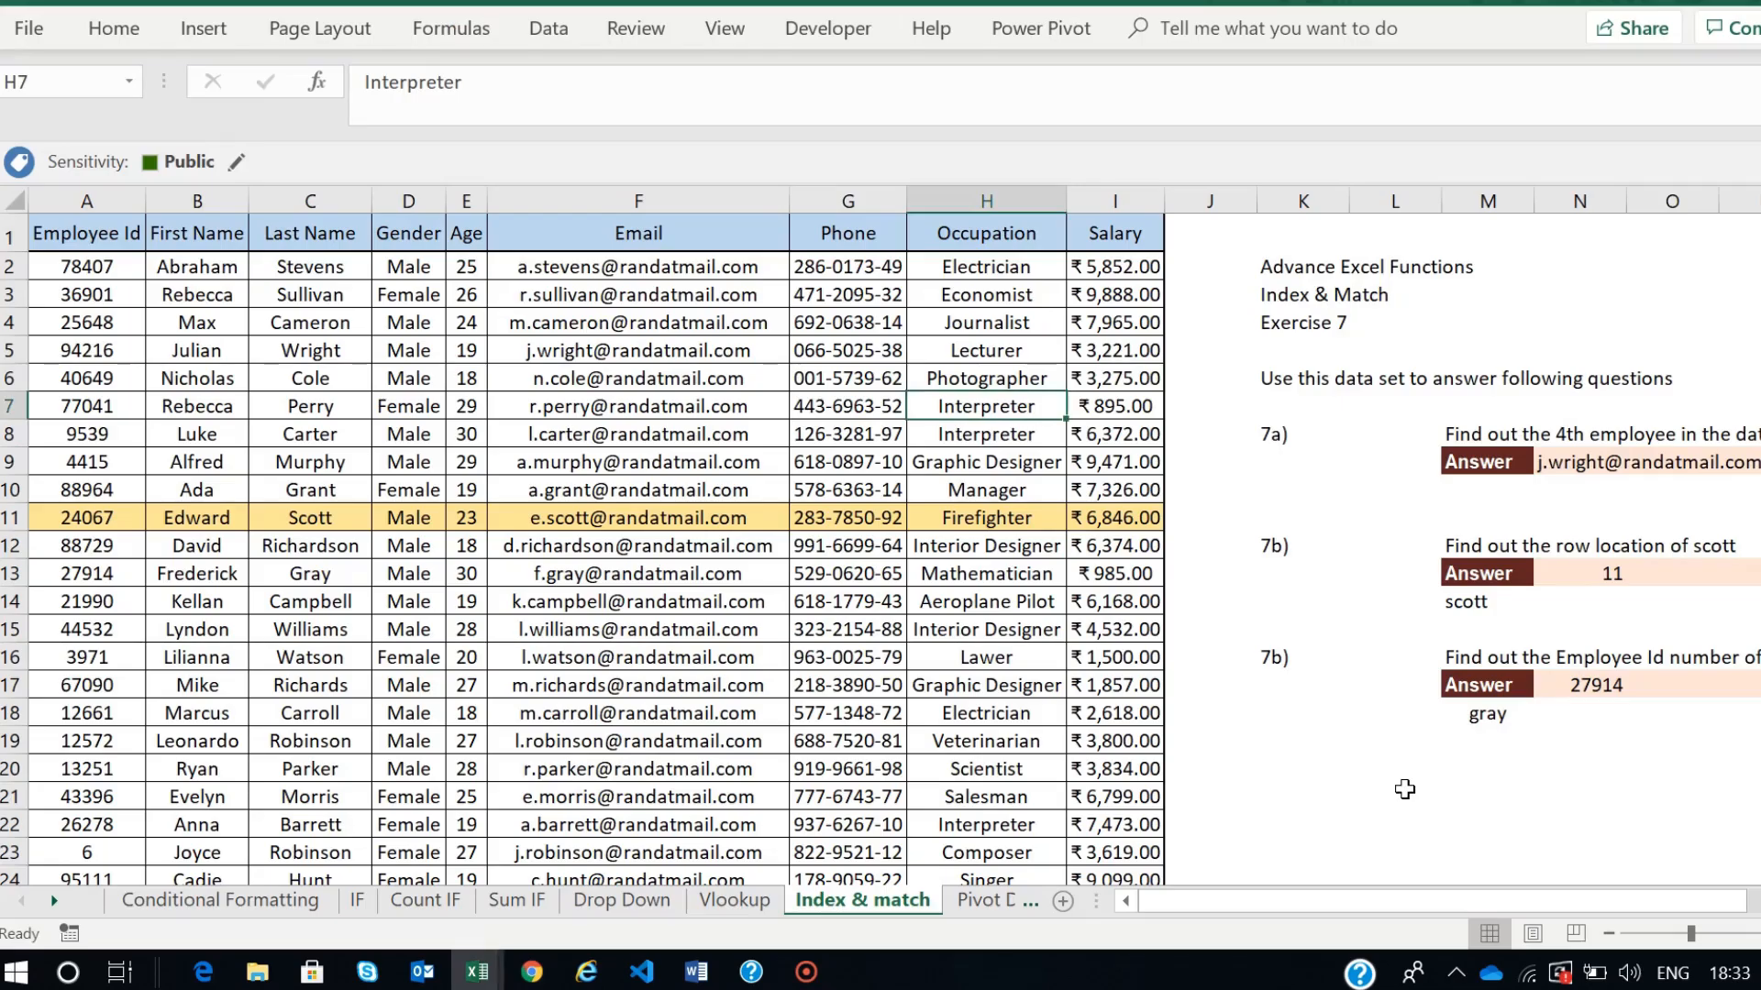
left_click(1341, 767)
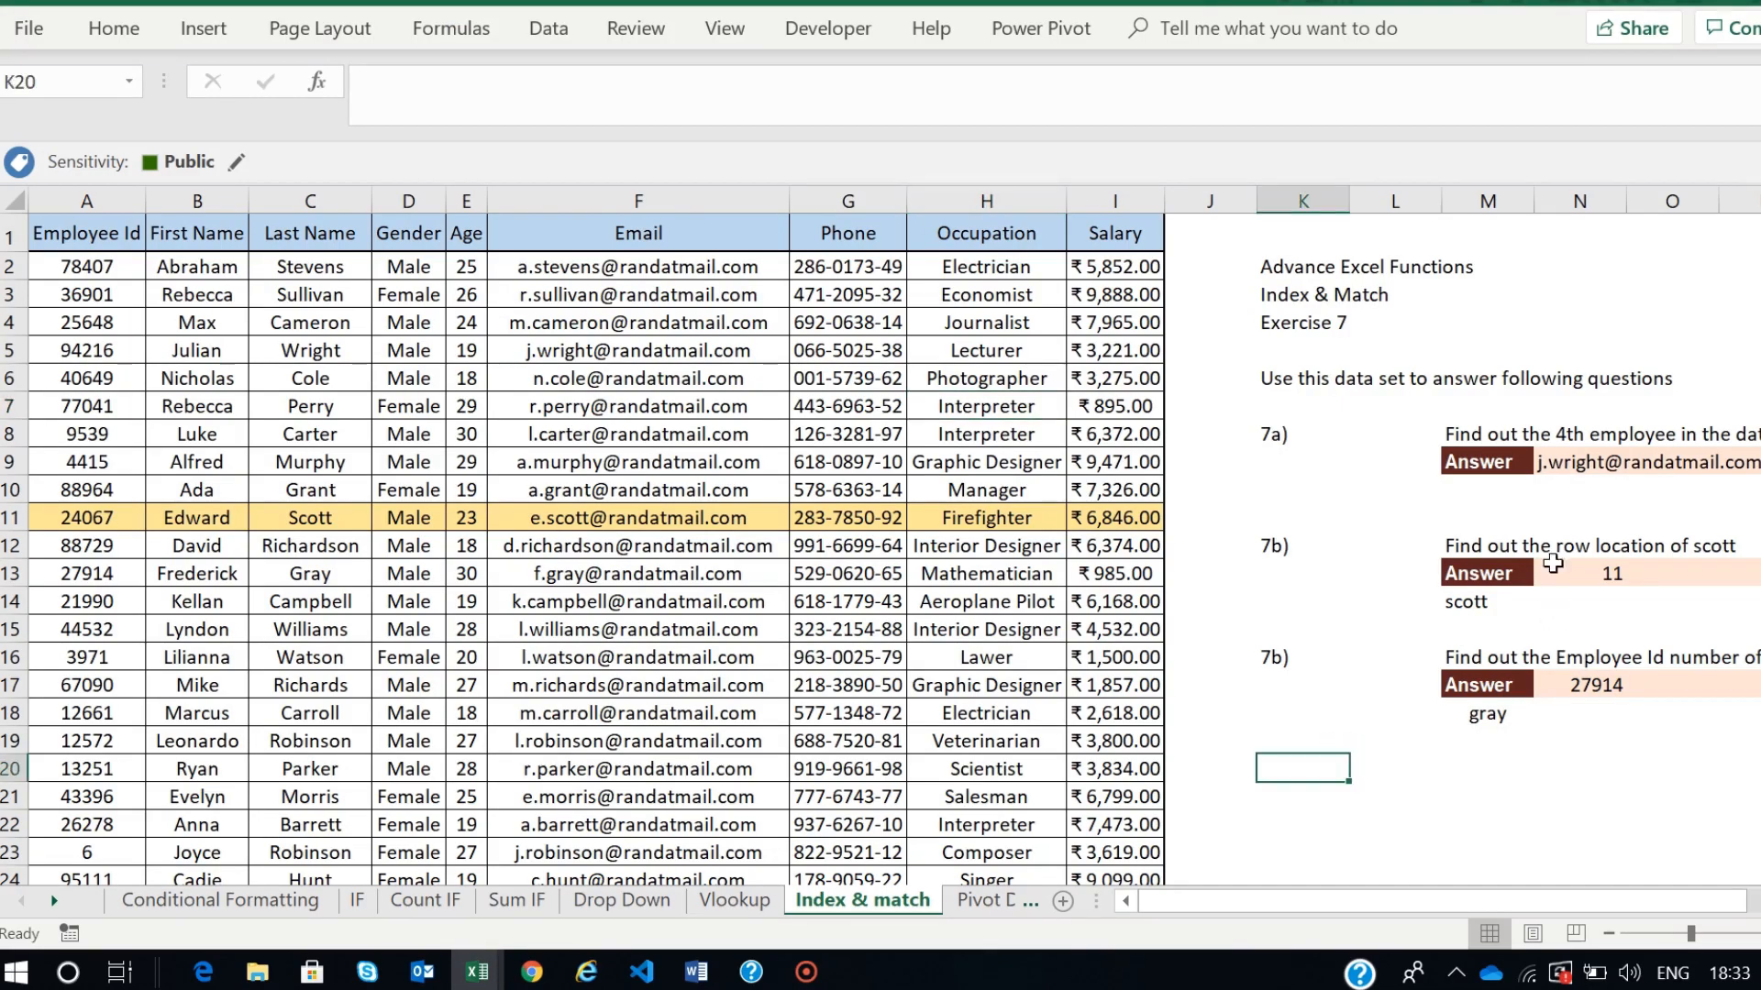
scroll(1467, 485, "right", 2)
scroll(1467, 486, "right", 1)
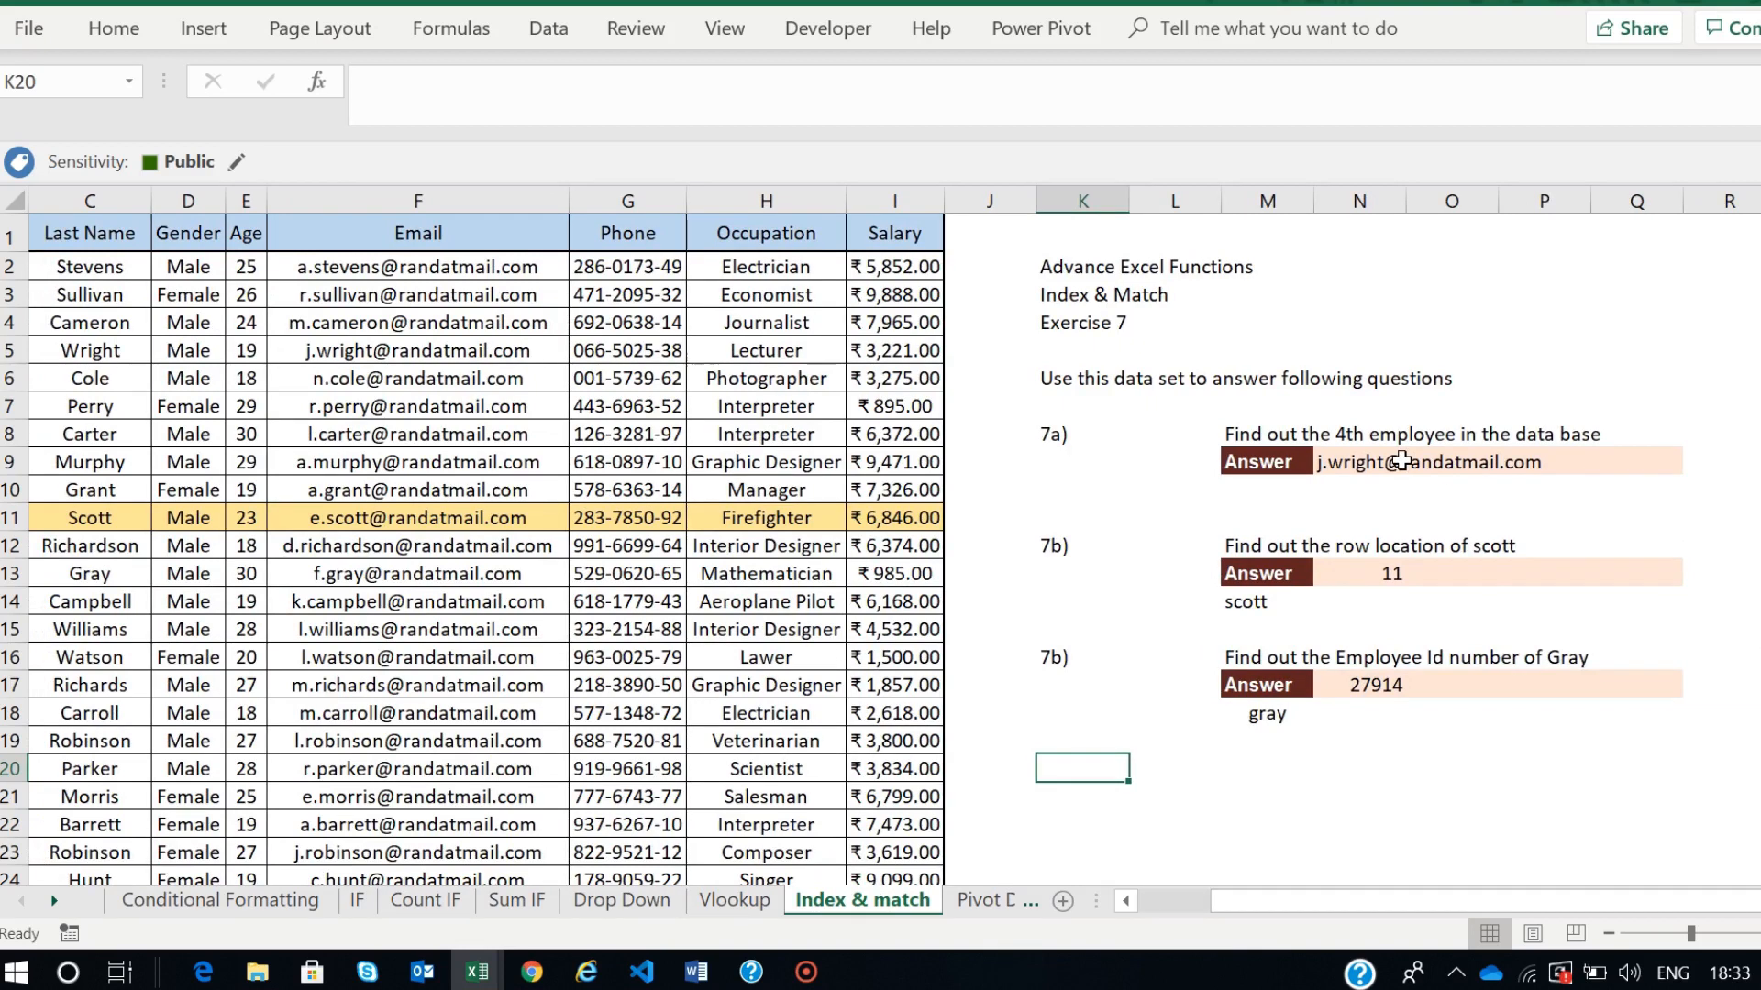
left_click(1401, 462)
left_click(1358, 571)
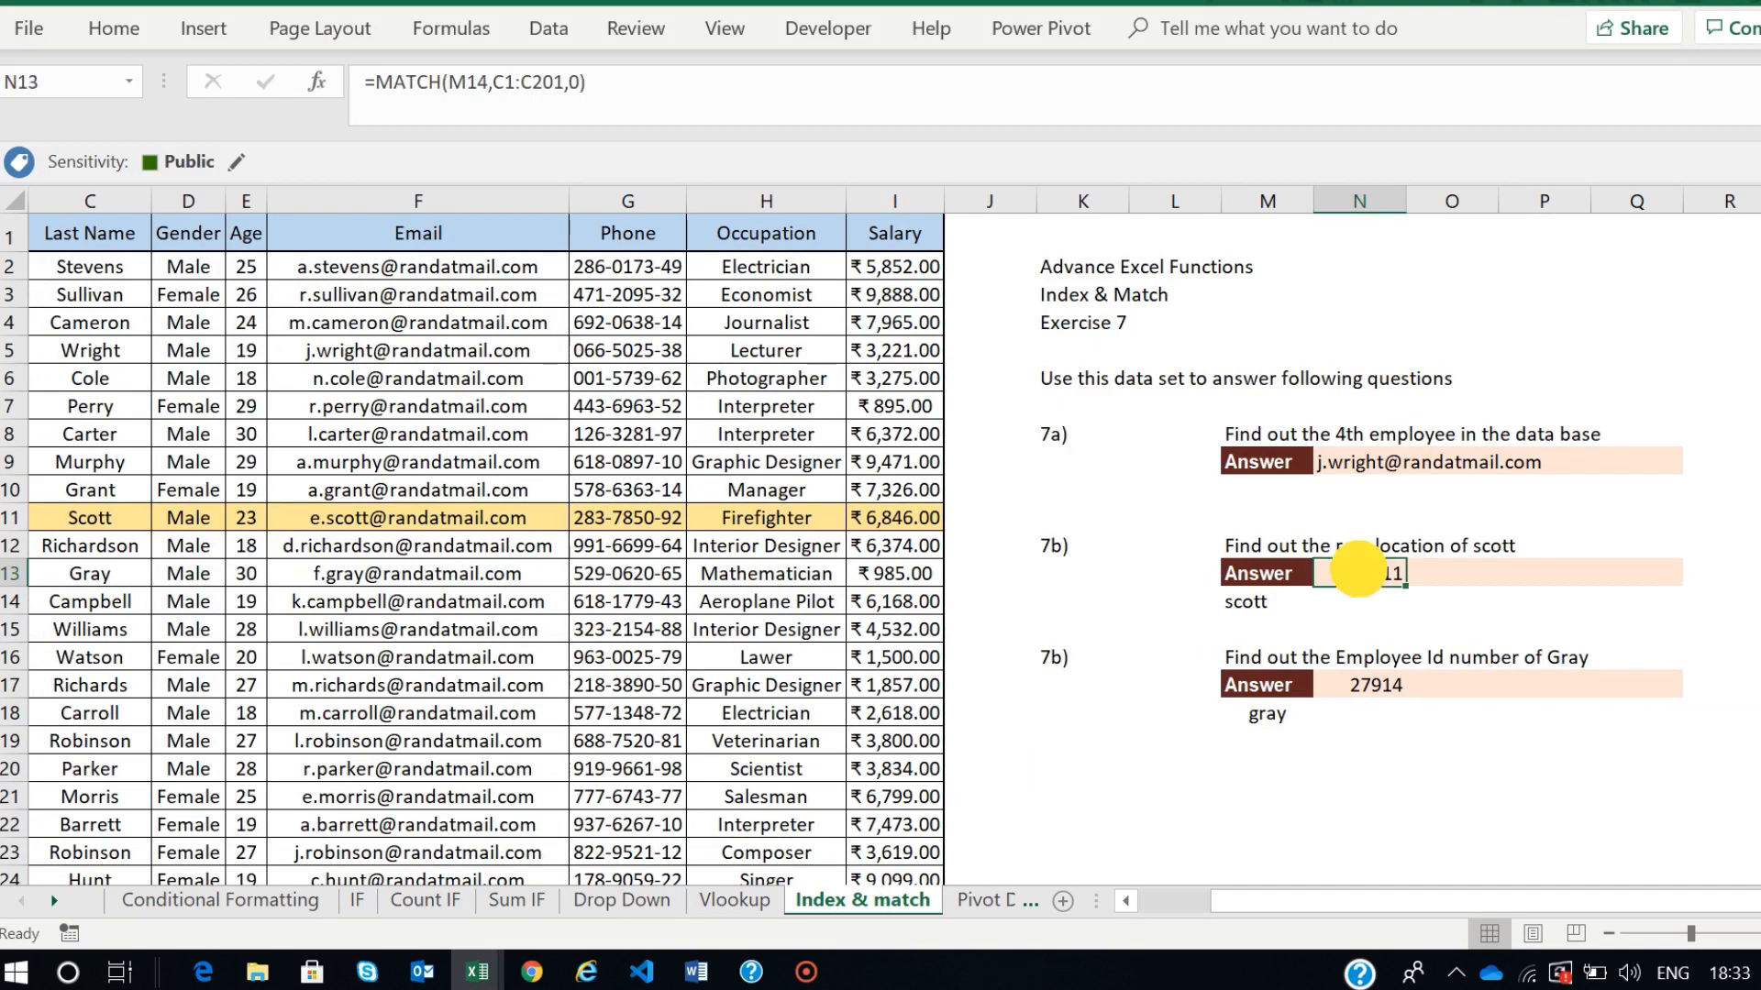
scroll(848, 587, "left", 2)
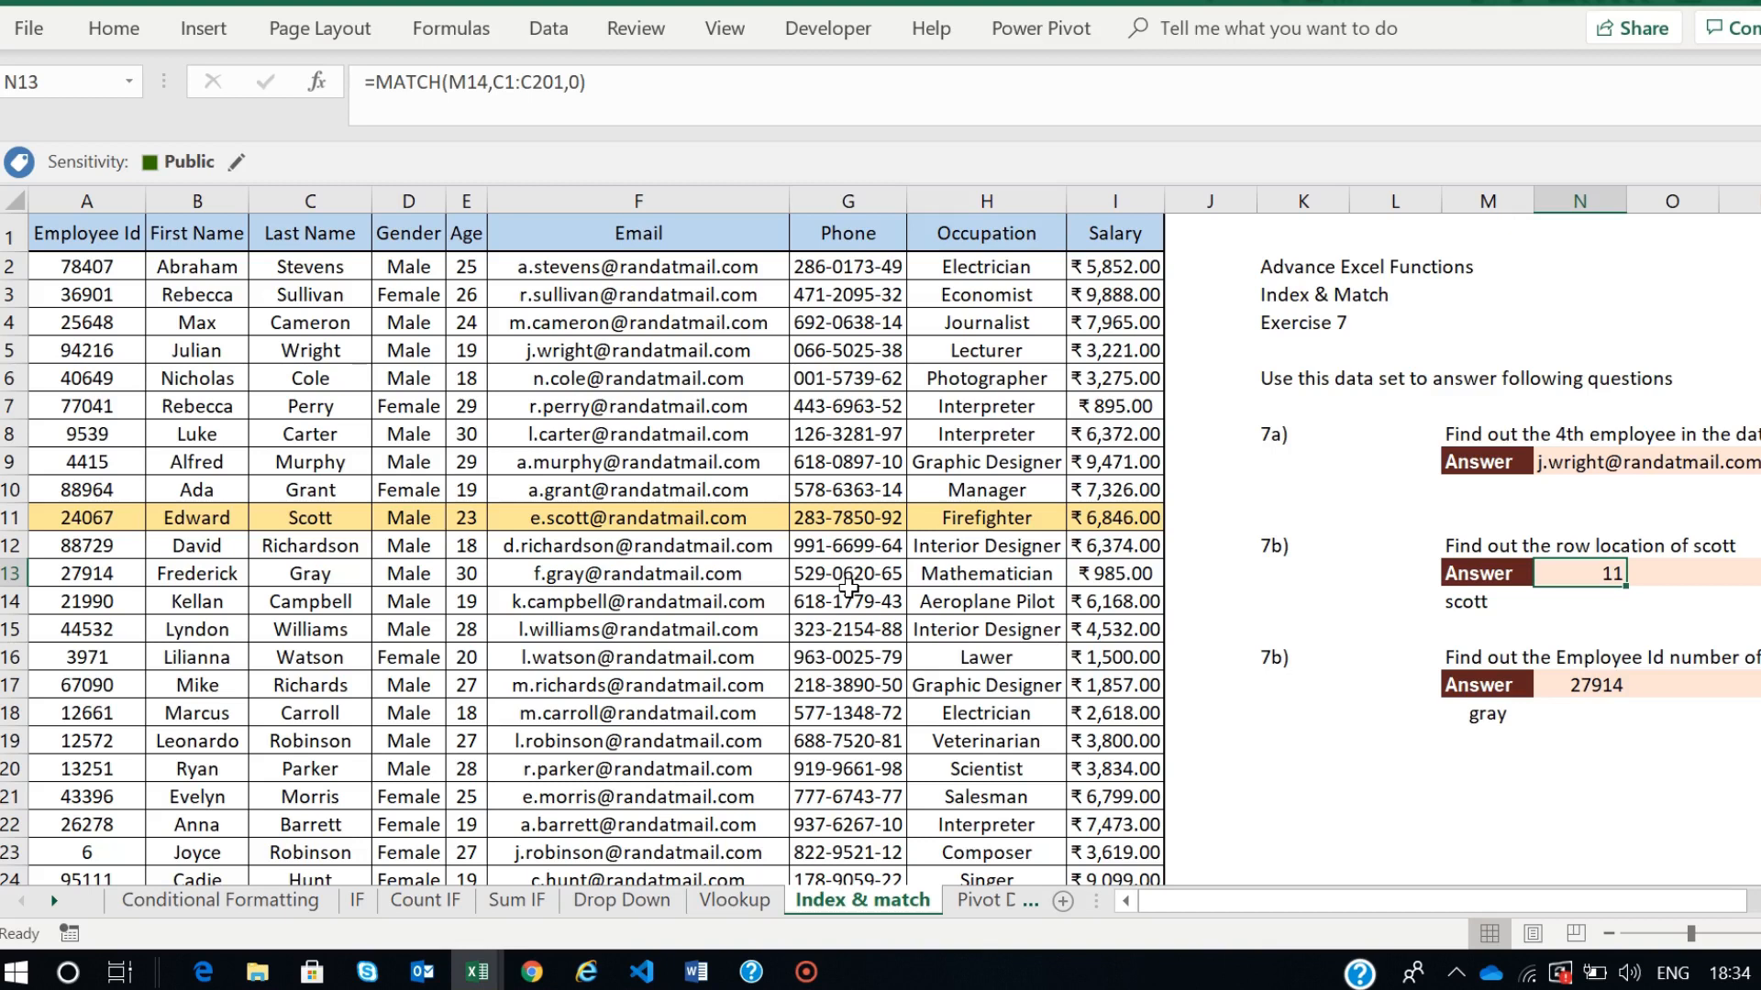
left_click(1586, 688)
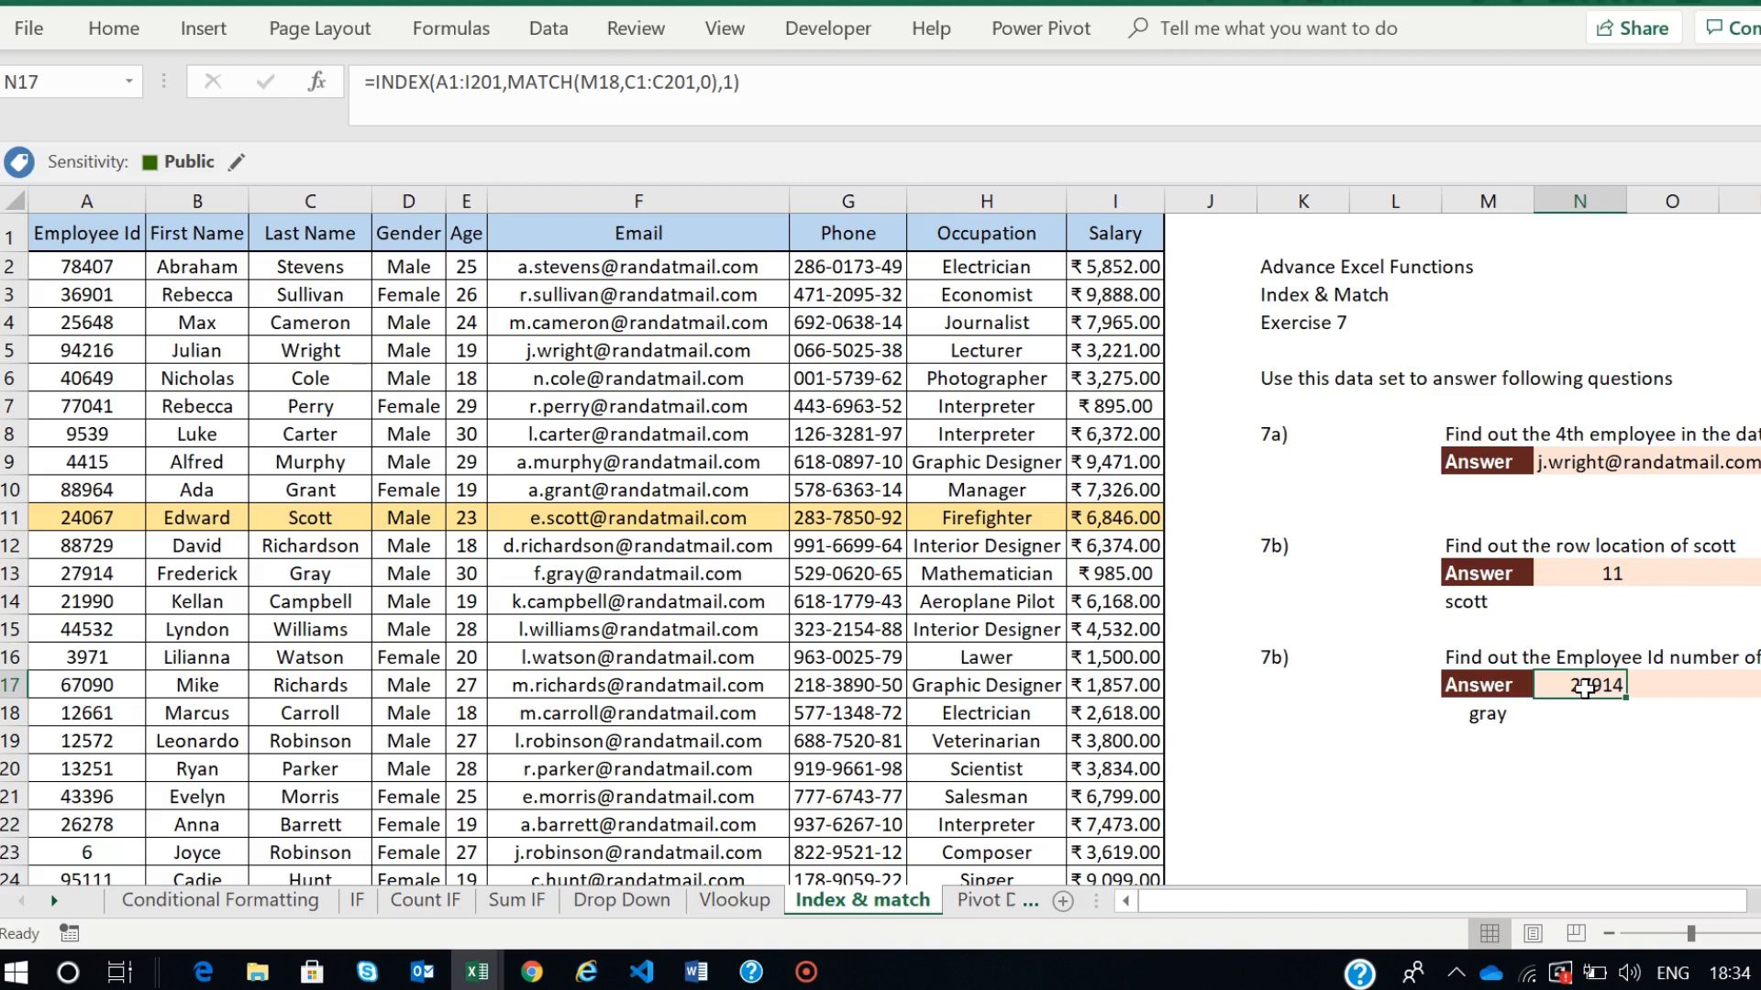
left_click(650, 266)
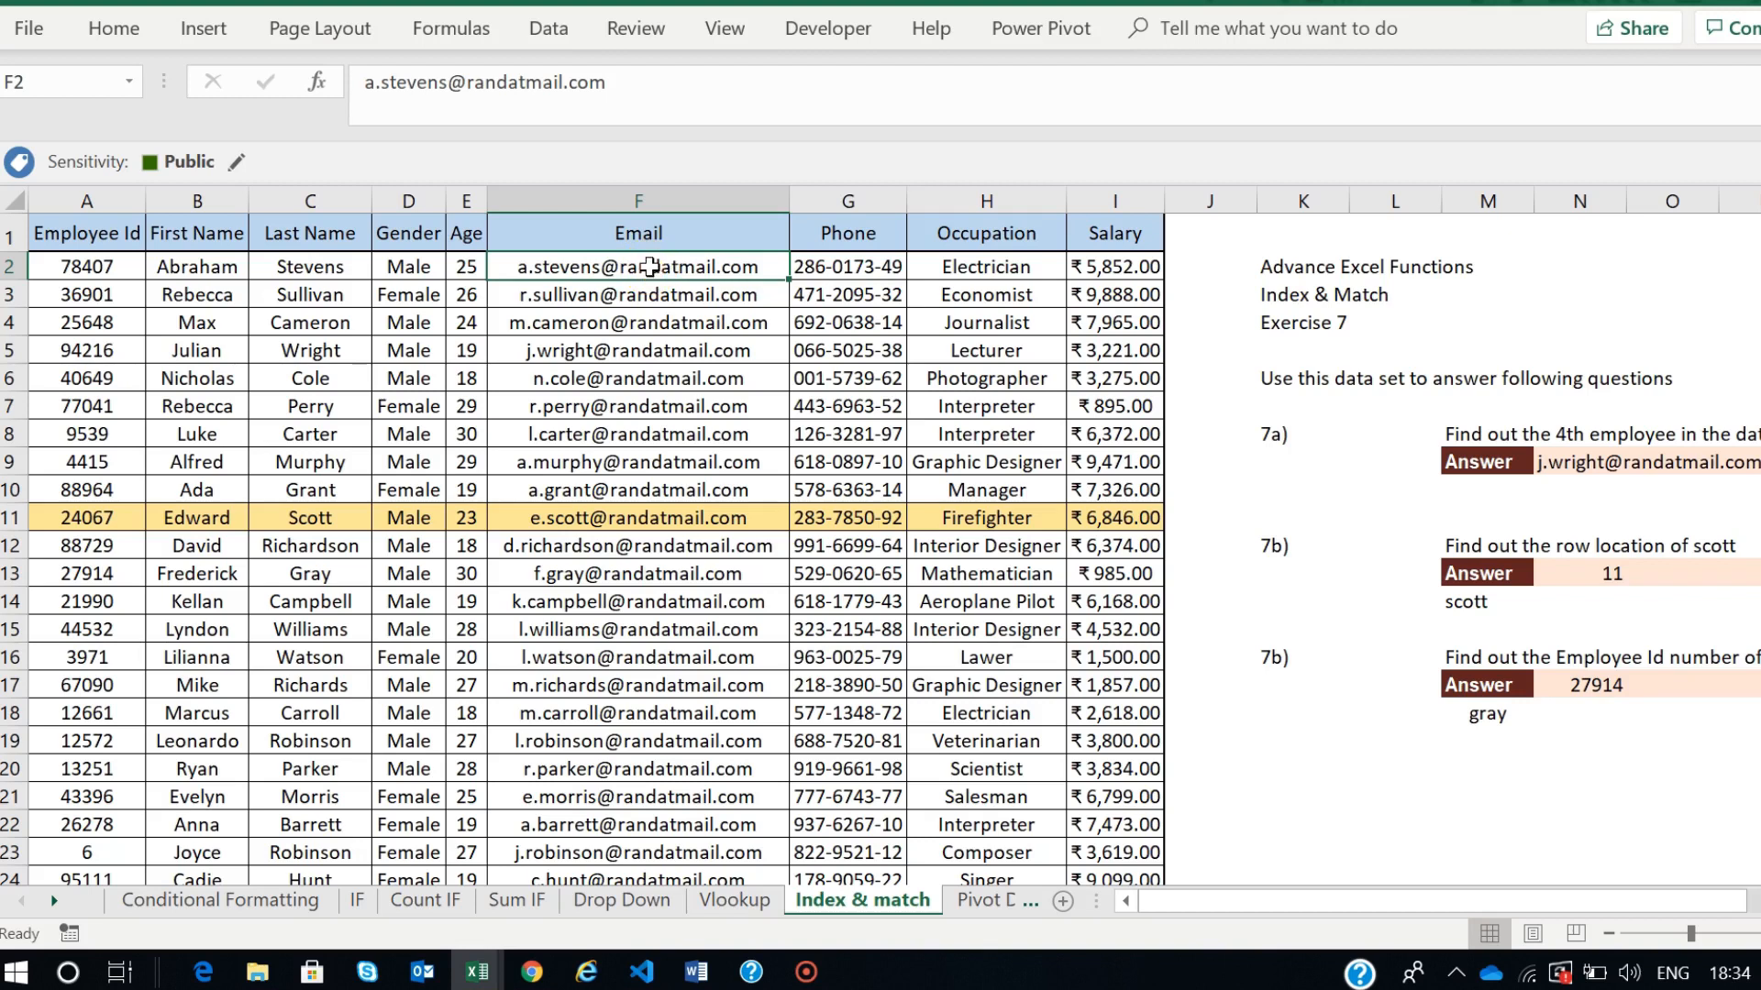
left_click(88, 267)
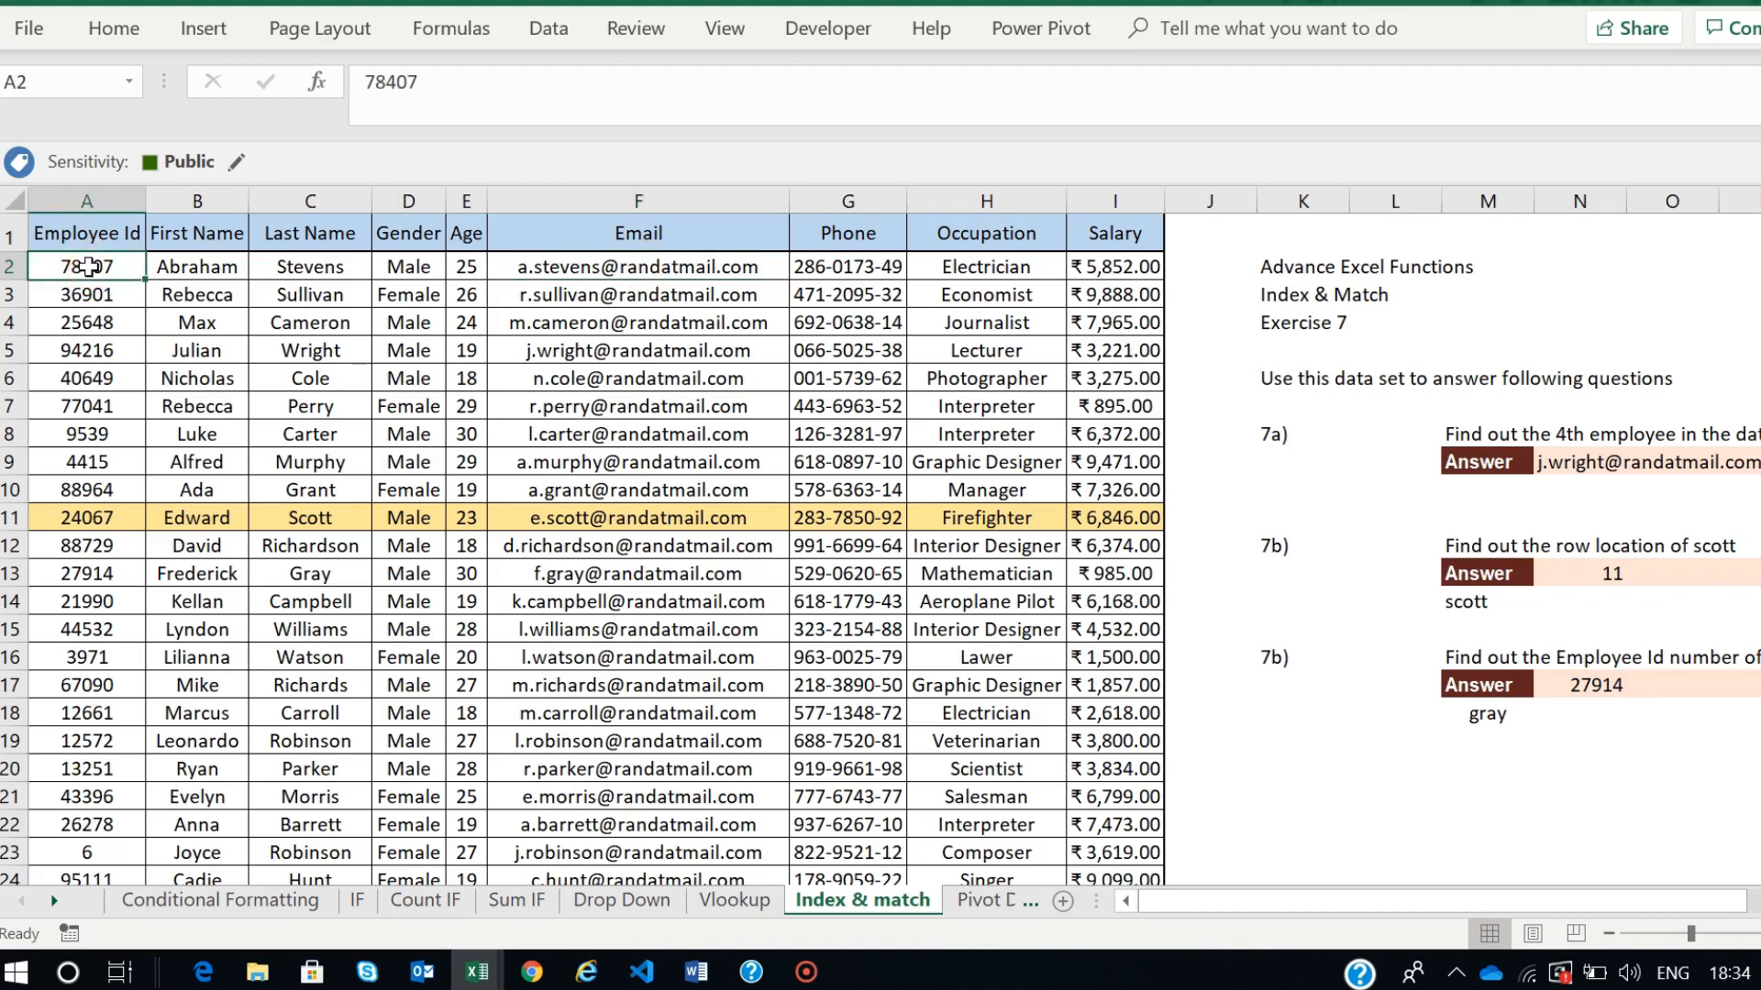
left_click(570, 268)
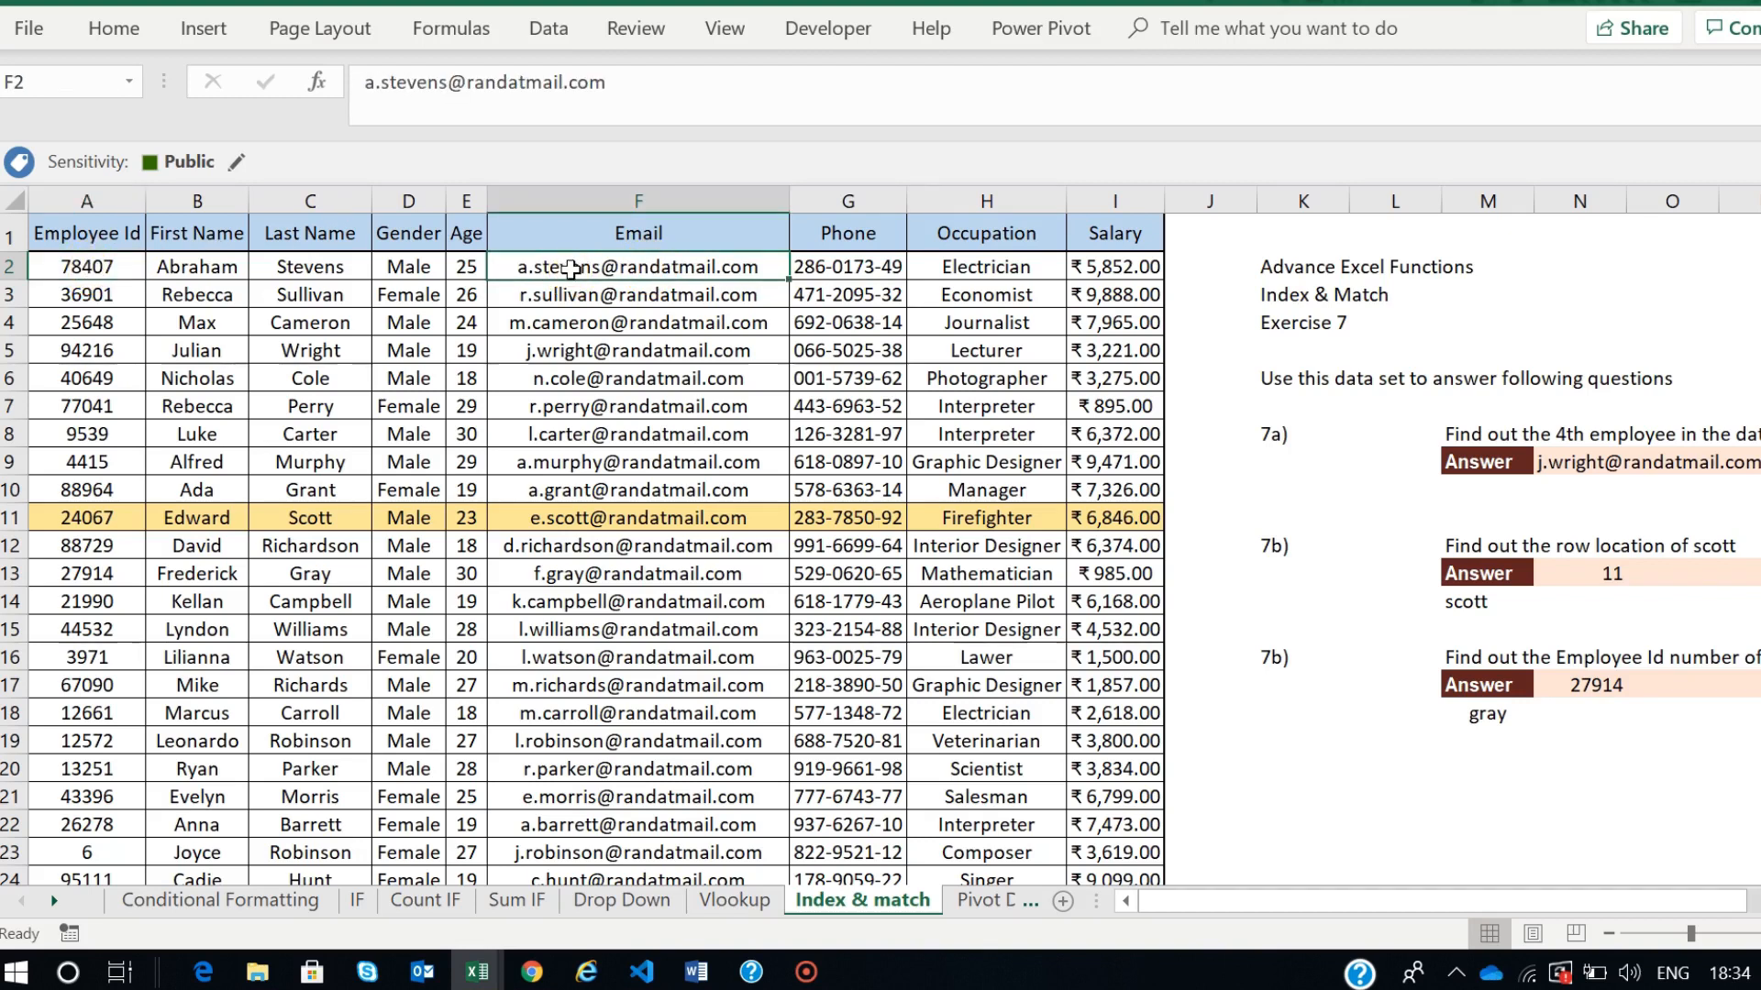
left_click(60, 269)
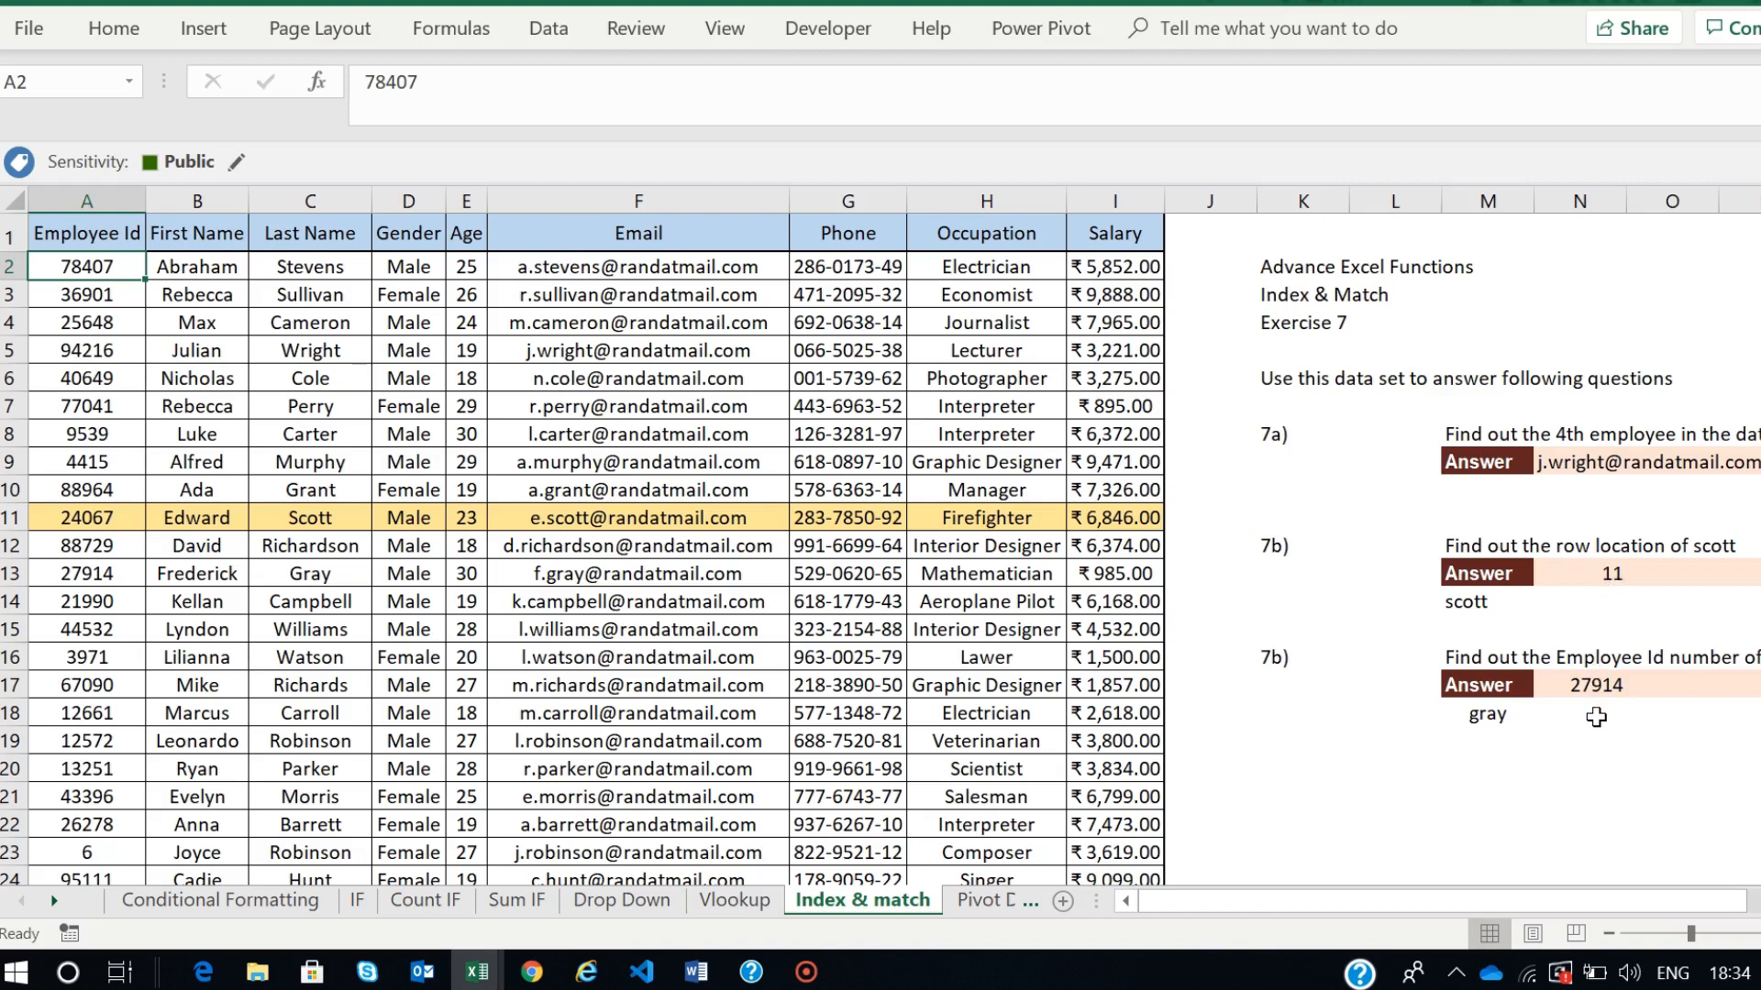
left_click(1577, 688)
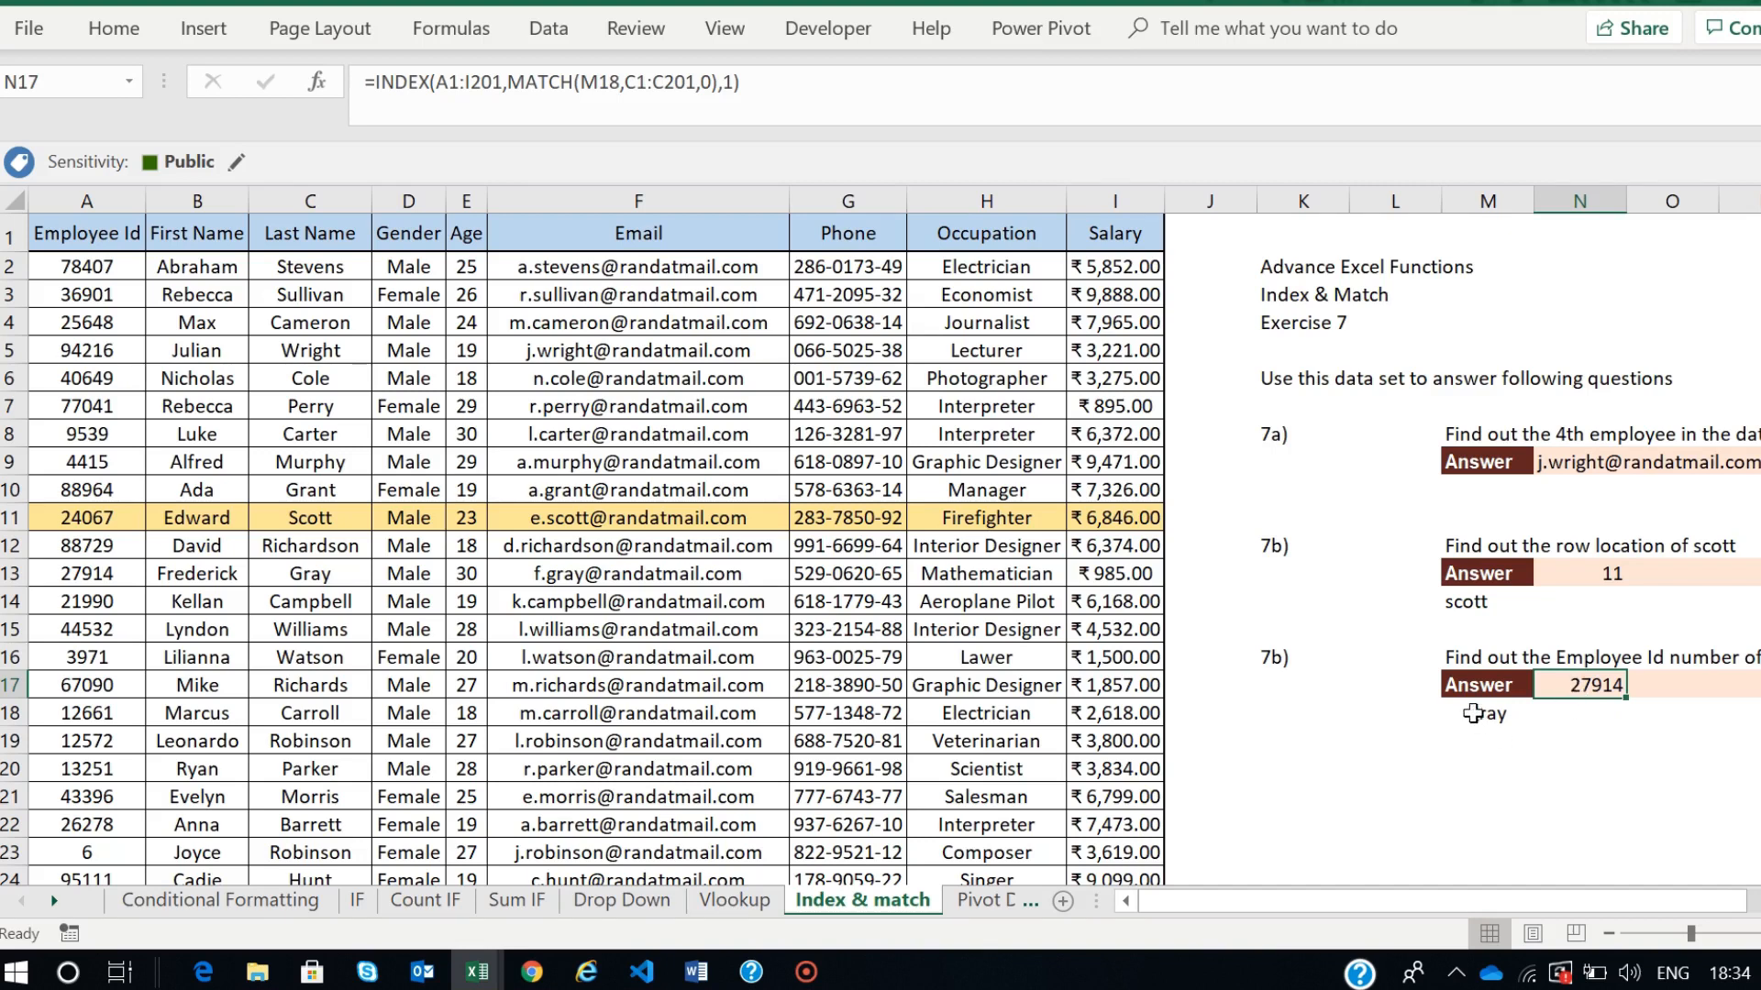
scroll(1471, 755, "right", 2)
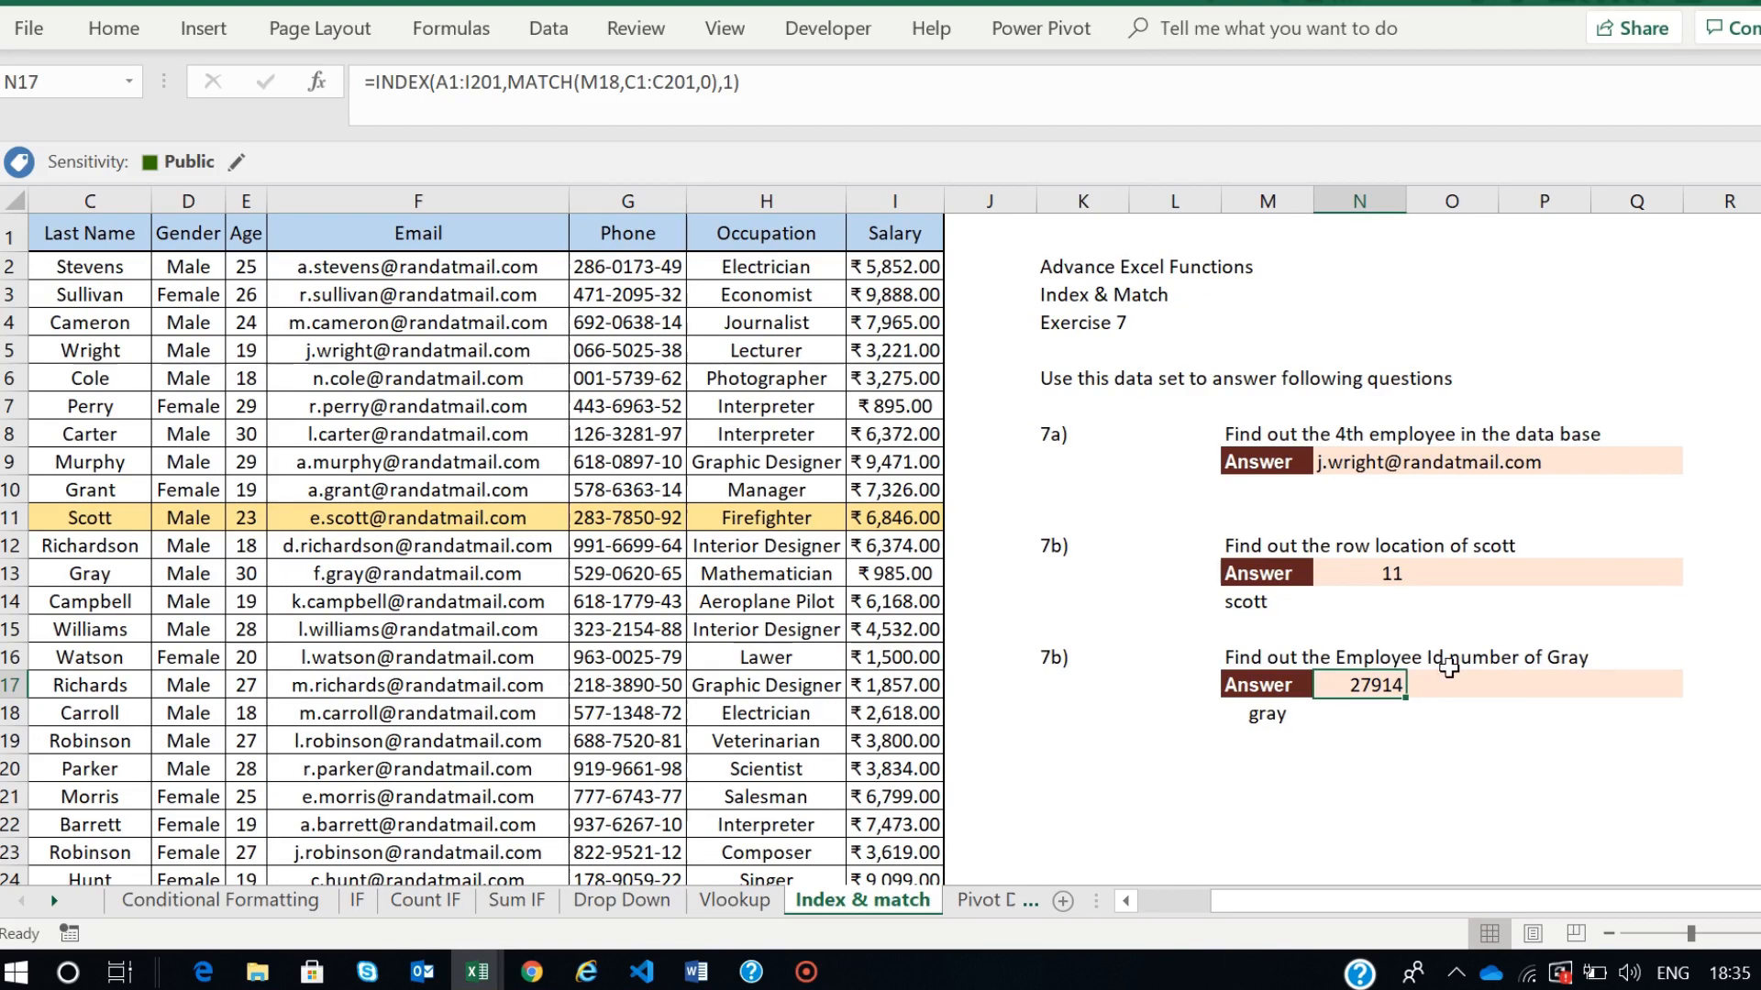
scroll(983, 620, "left", 2)
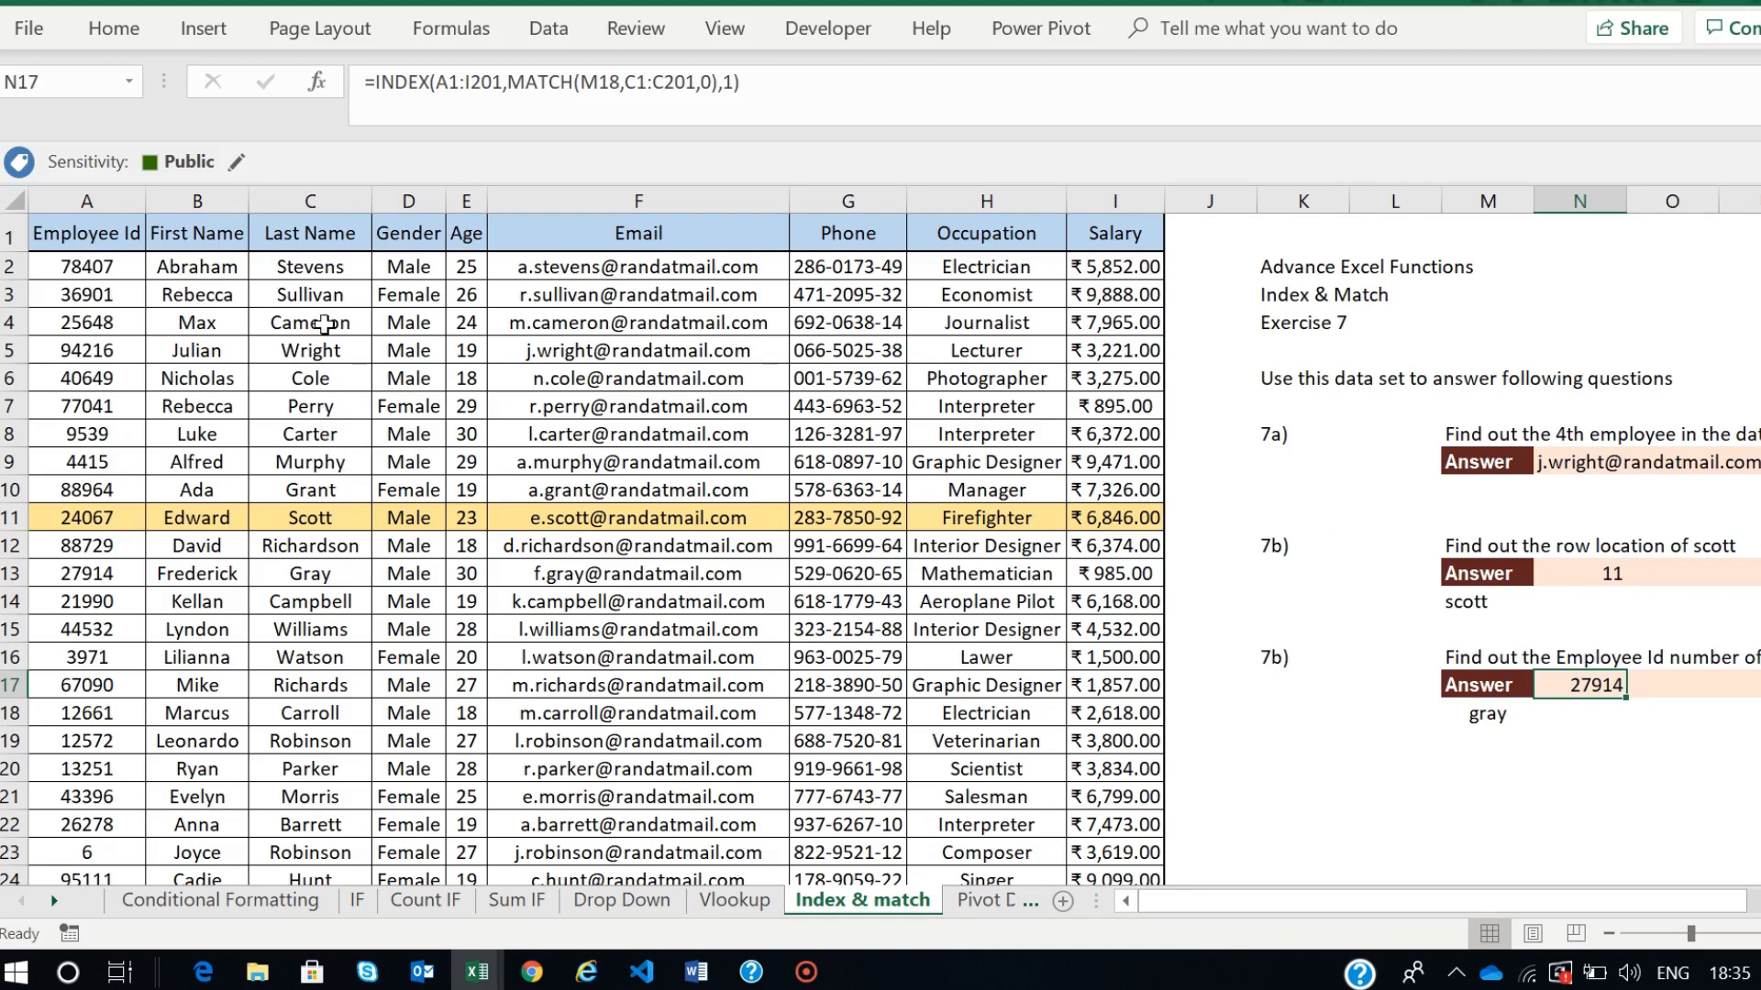
left_click(311, 573)
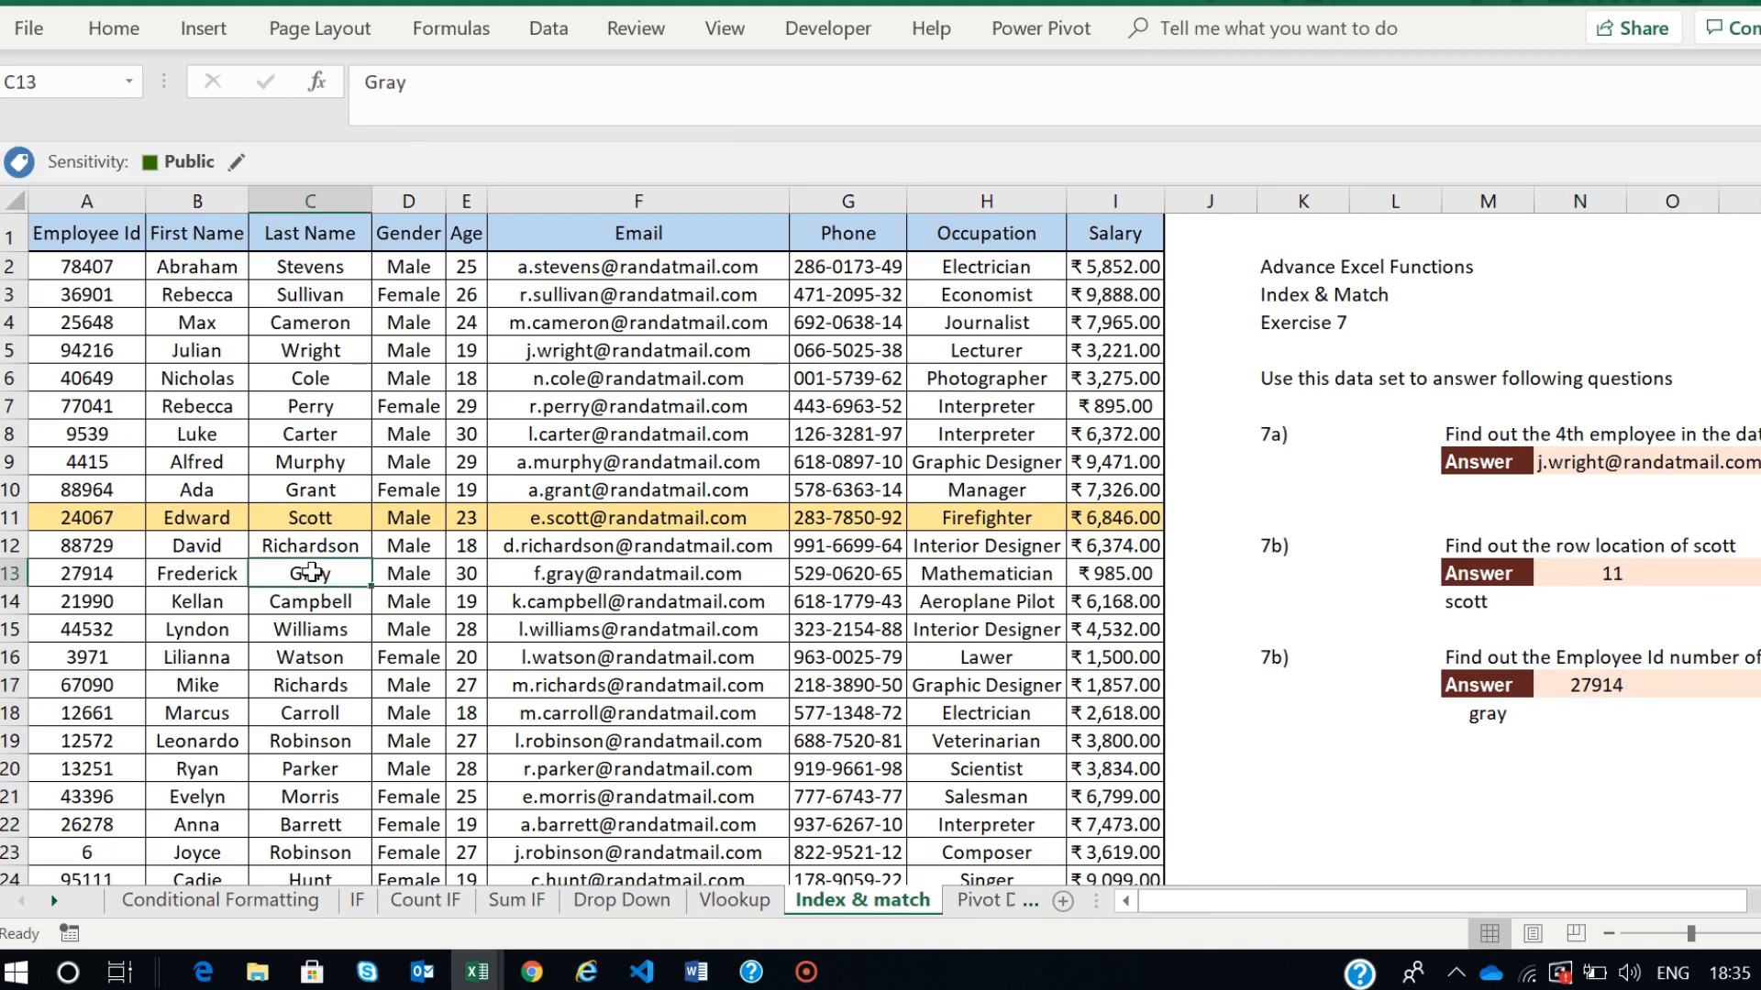
left_click(335, 181)
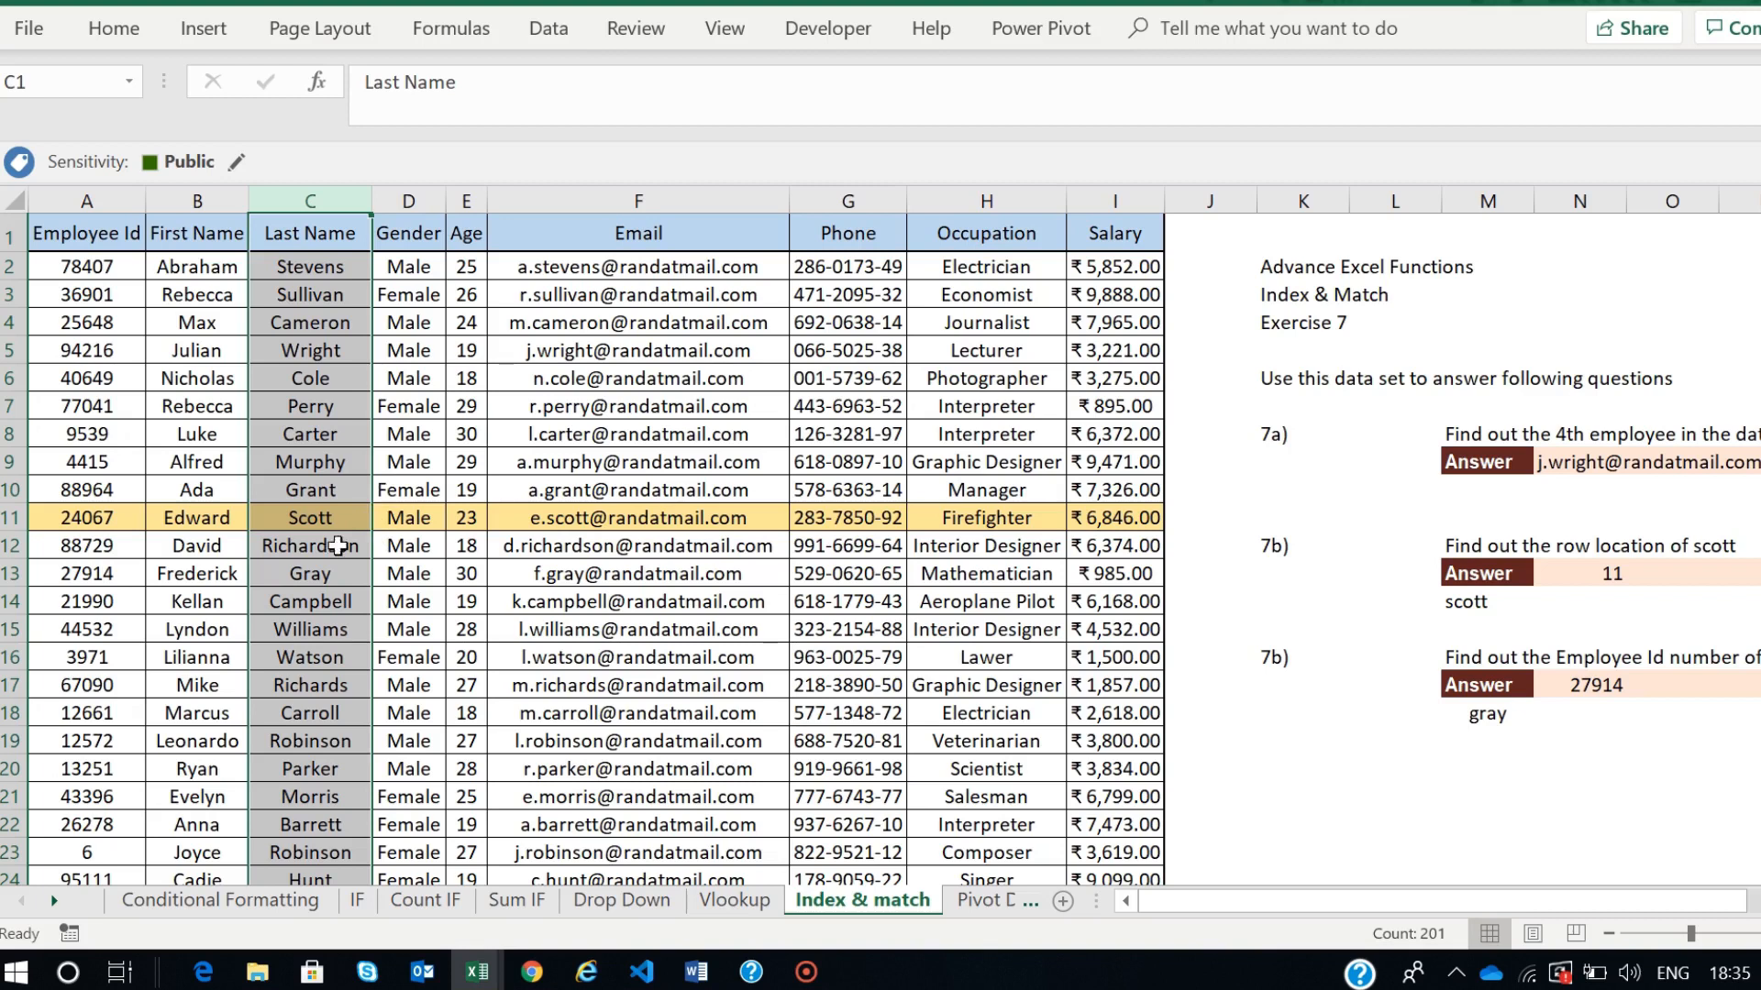
left_click(313, 568)
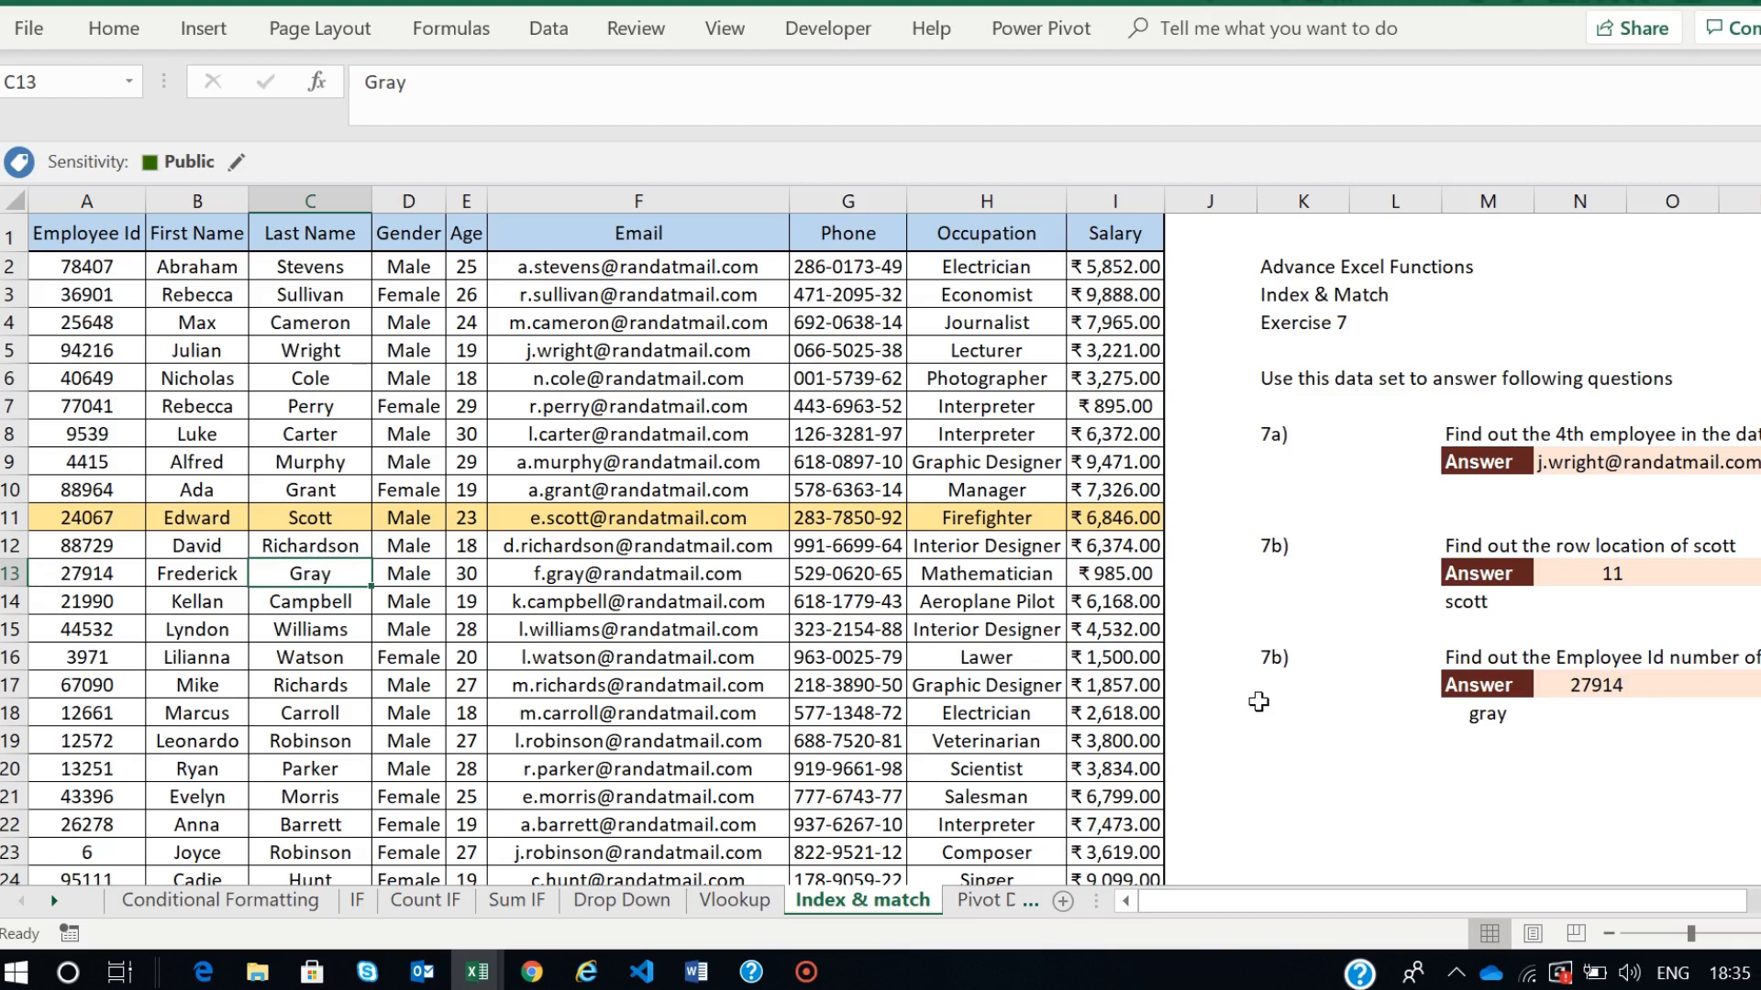
scroll(1284, 660, "right", 3)
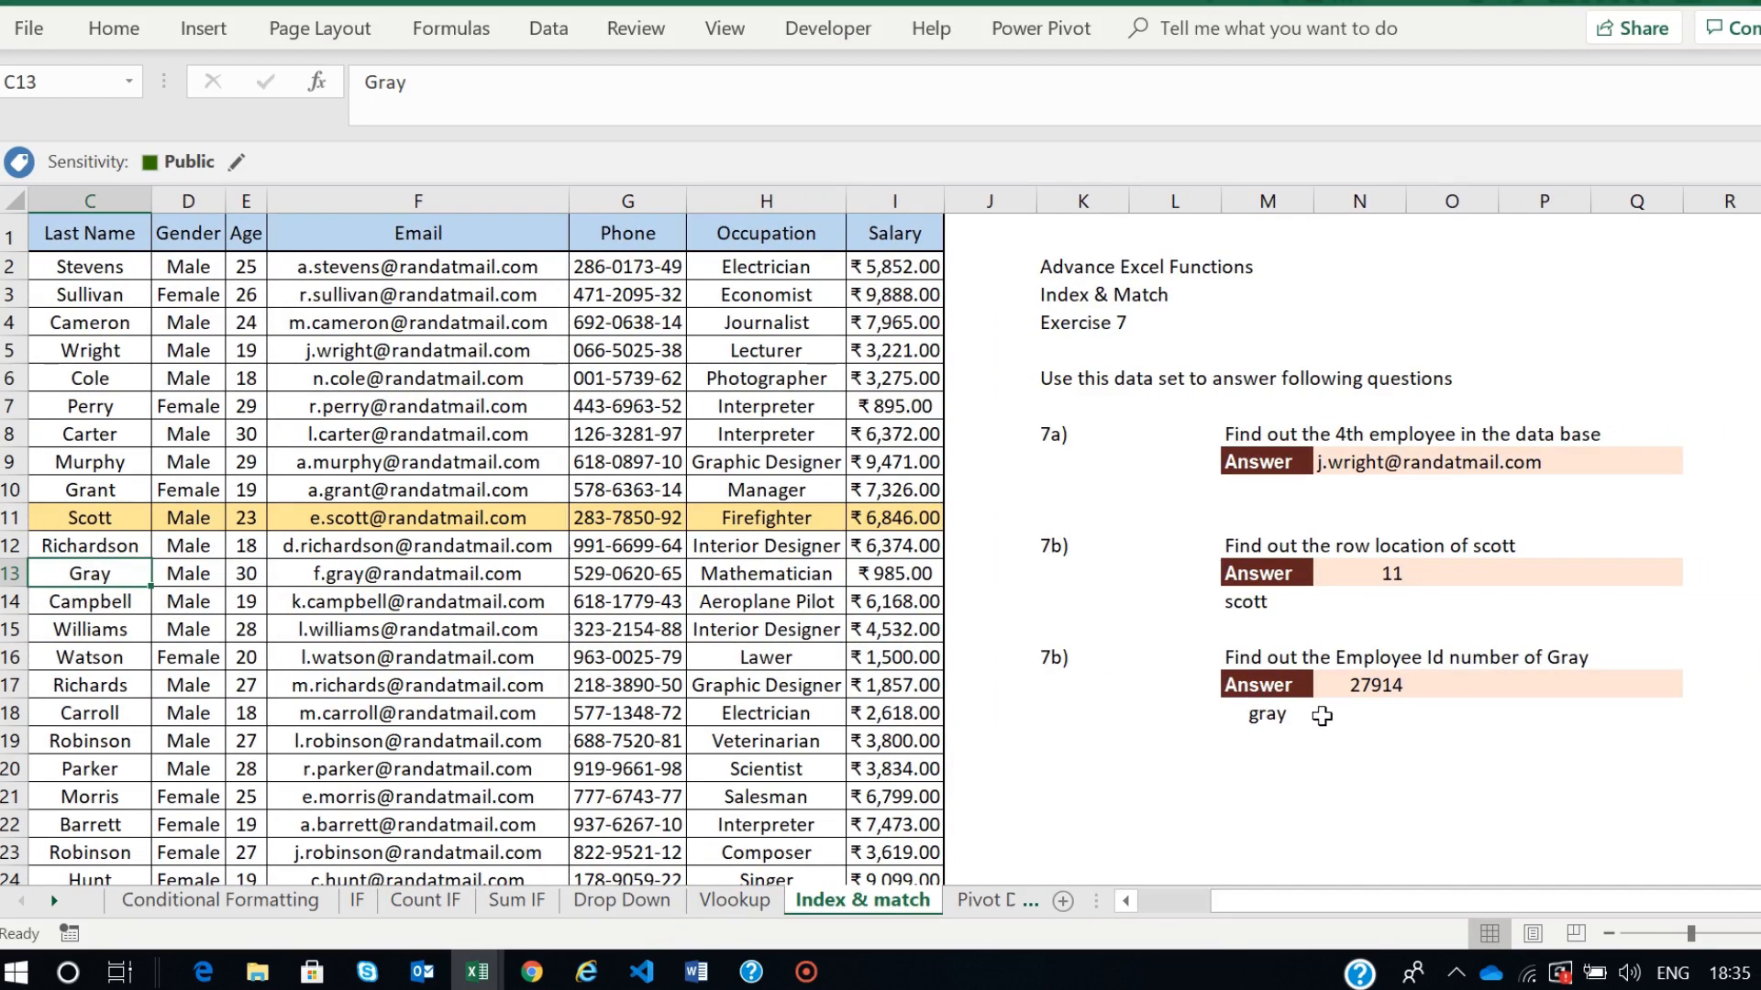
- Start an =INDEX(A1:I201, formula in M19 covering the whole employee table
left_click(1264, 743)
type("=index")
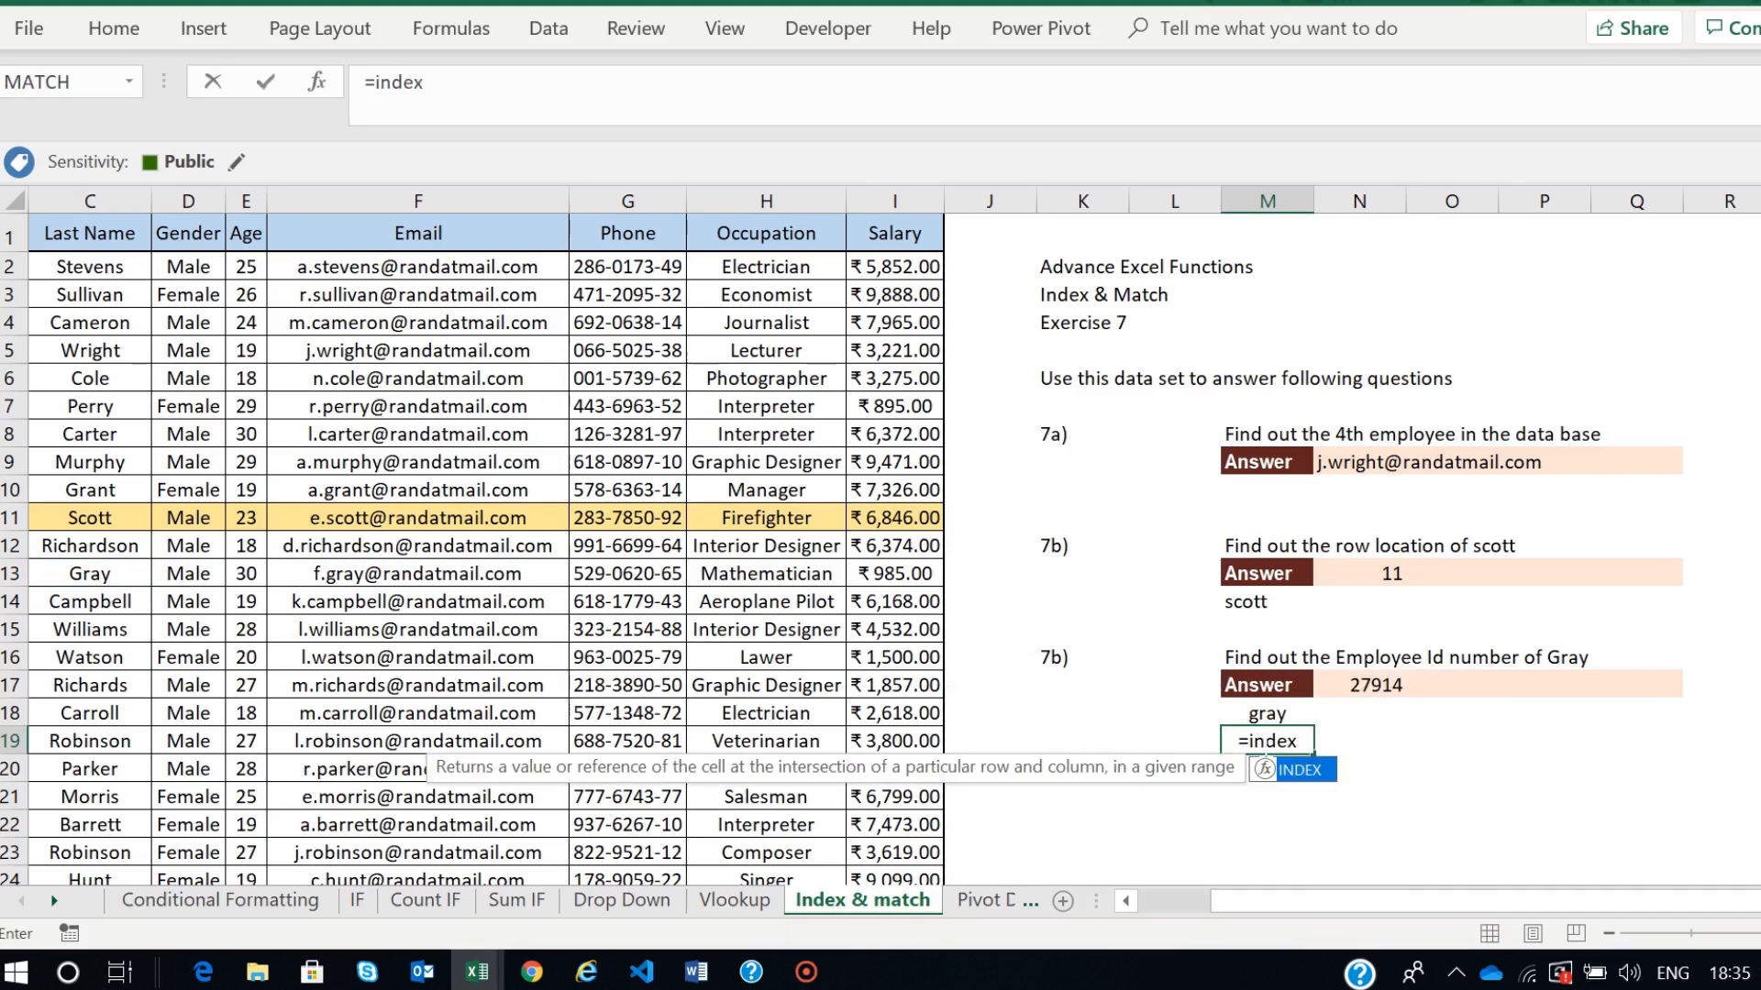
type("(")
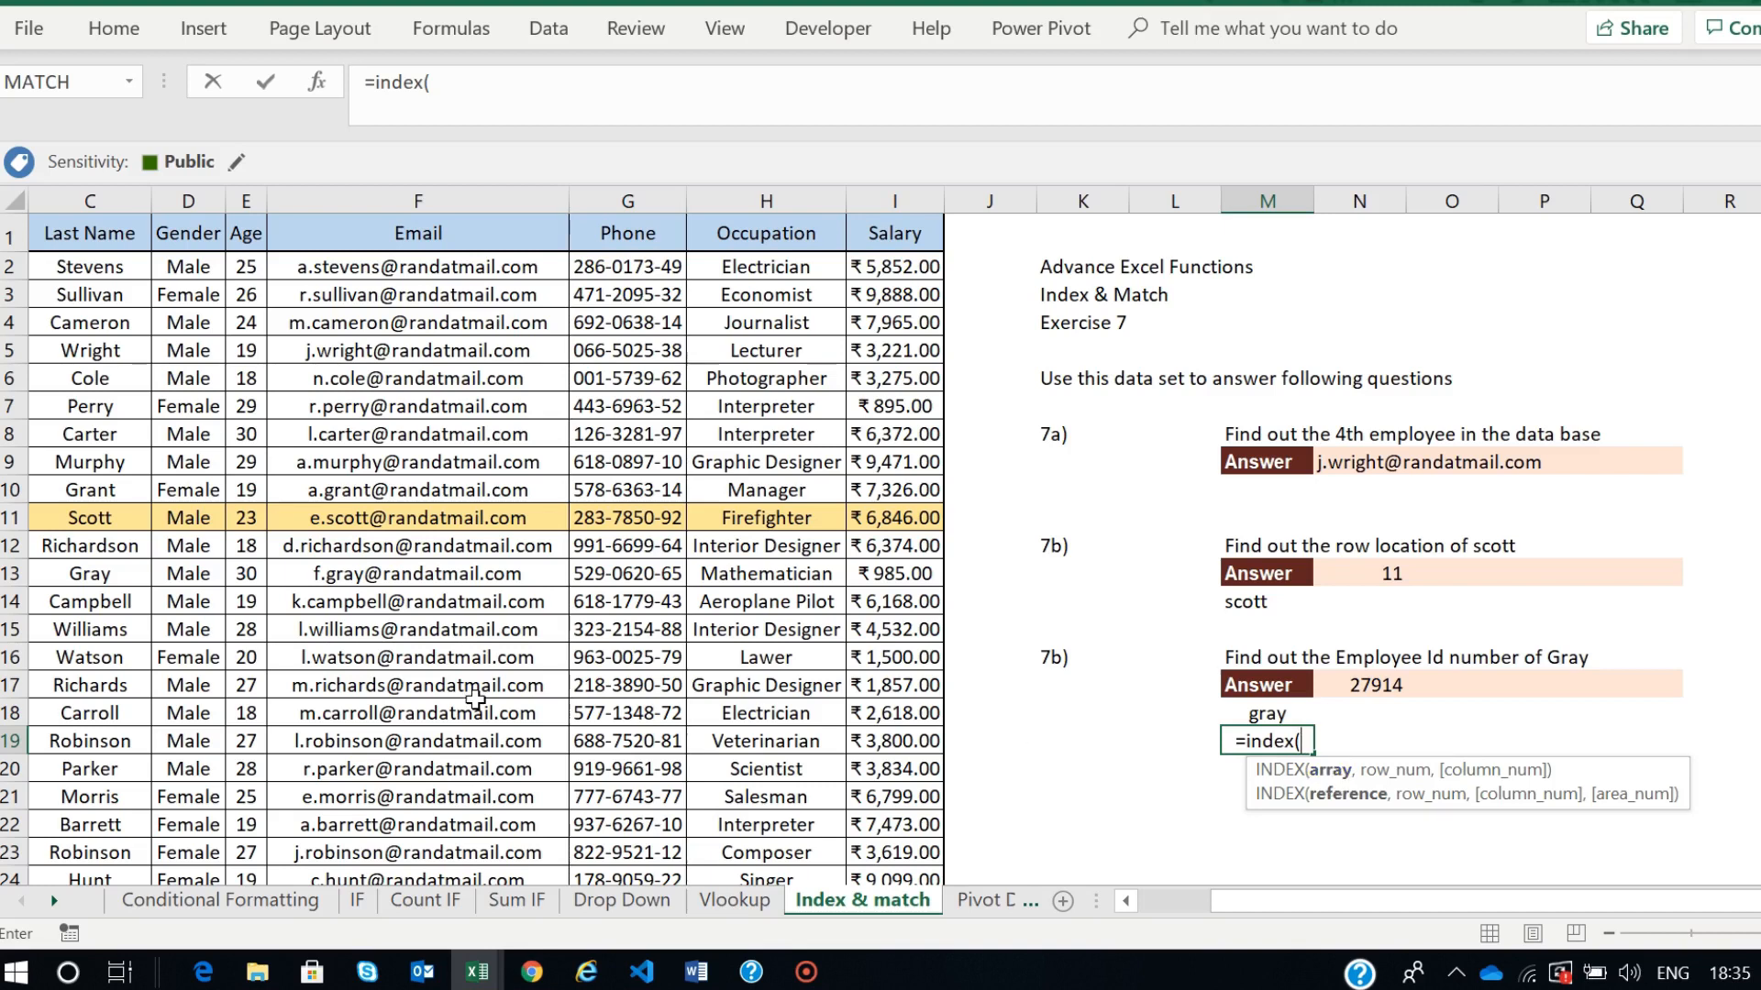
scroll(459, 660, "left", 2)
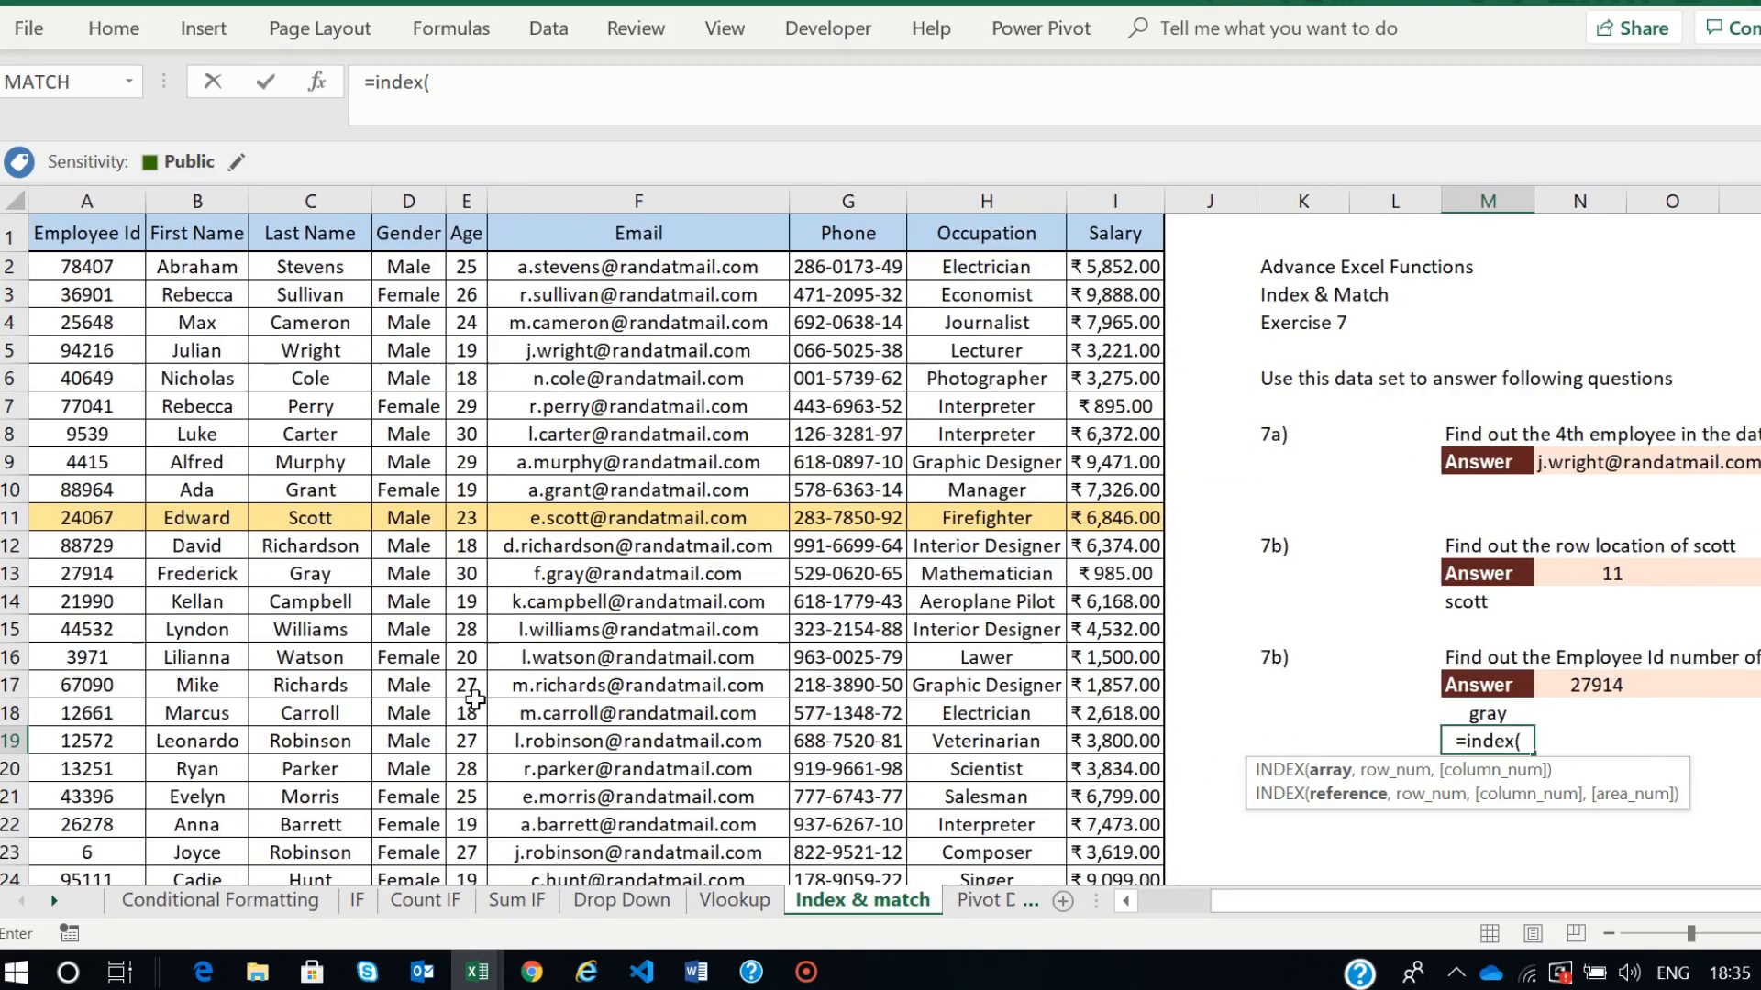
left_click(74, 232)
key("ctrl+shift+Down")
key("ctrl+shift+Right")
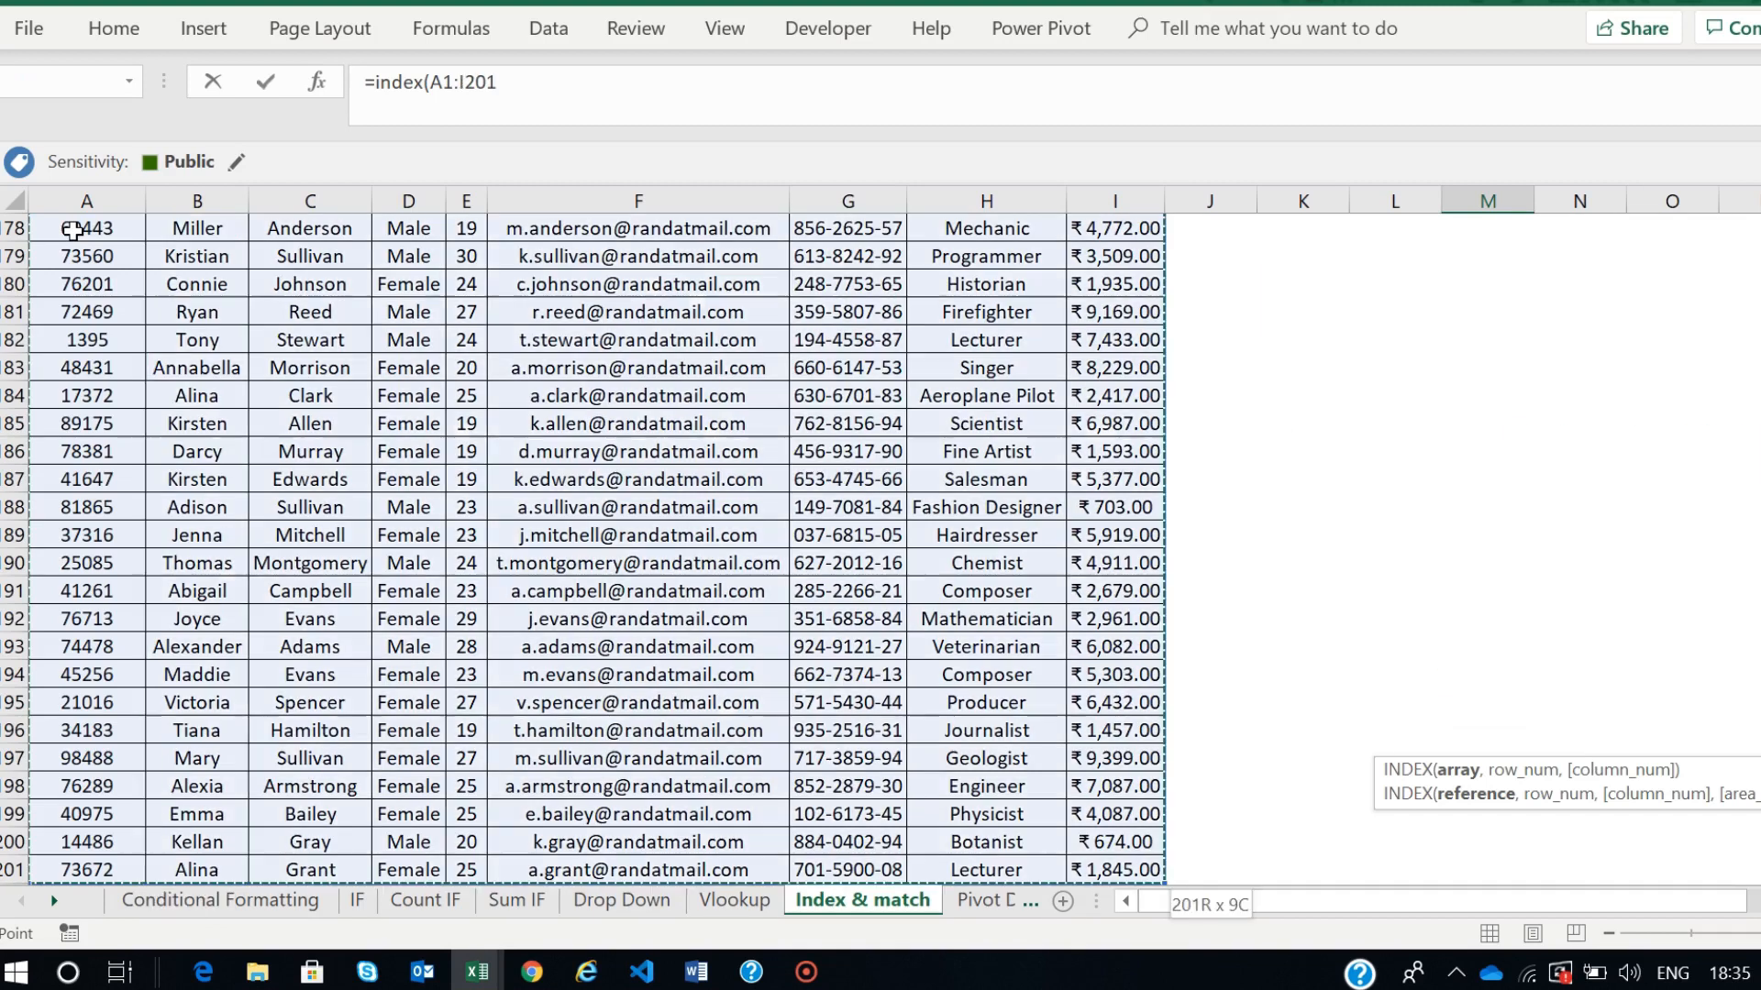
type(",")
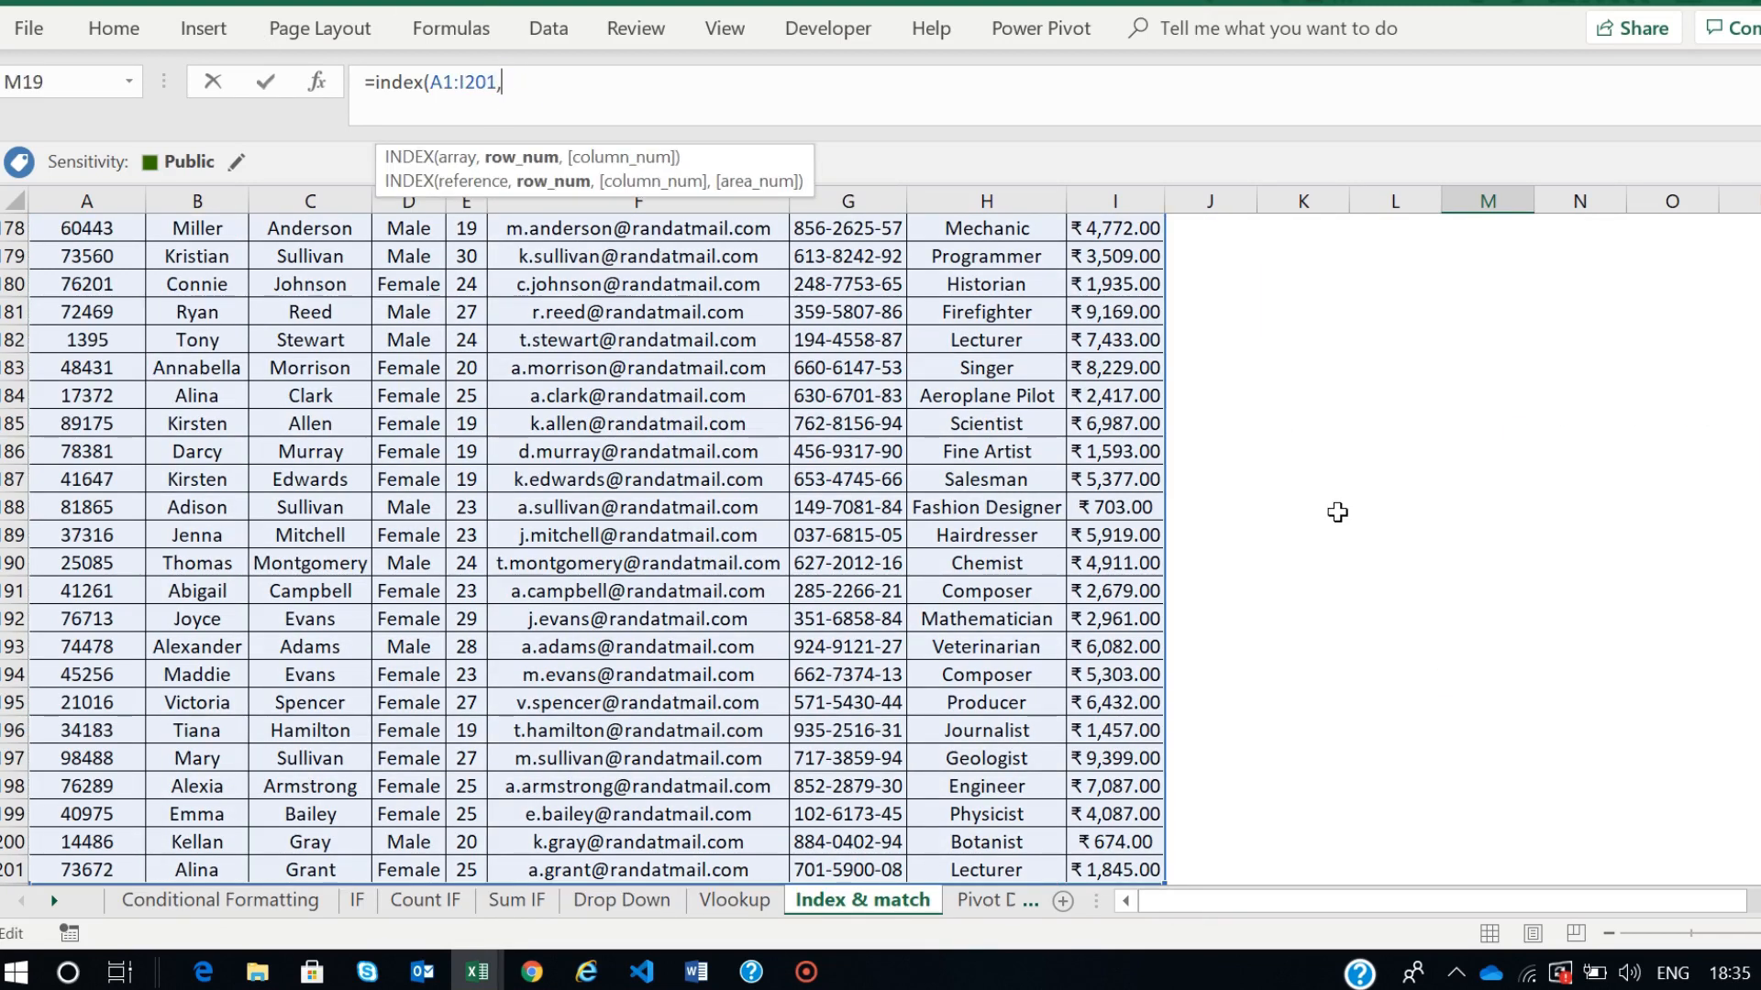
scroll(1337, 512, "up", 20)
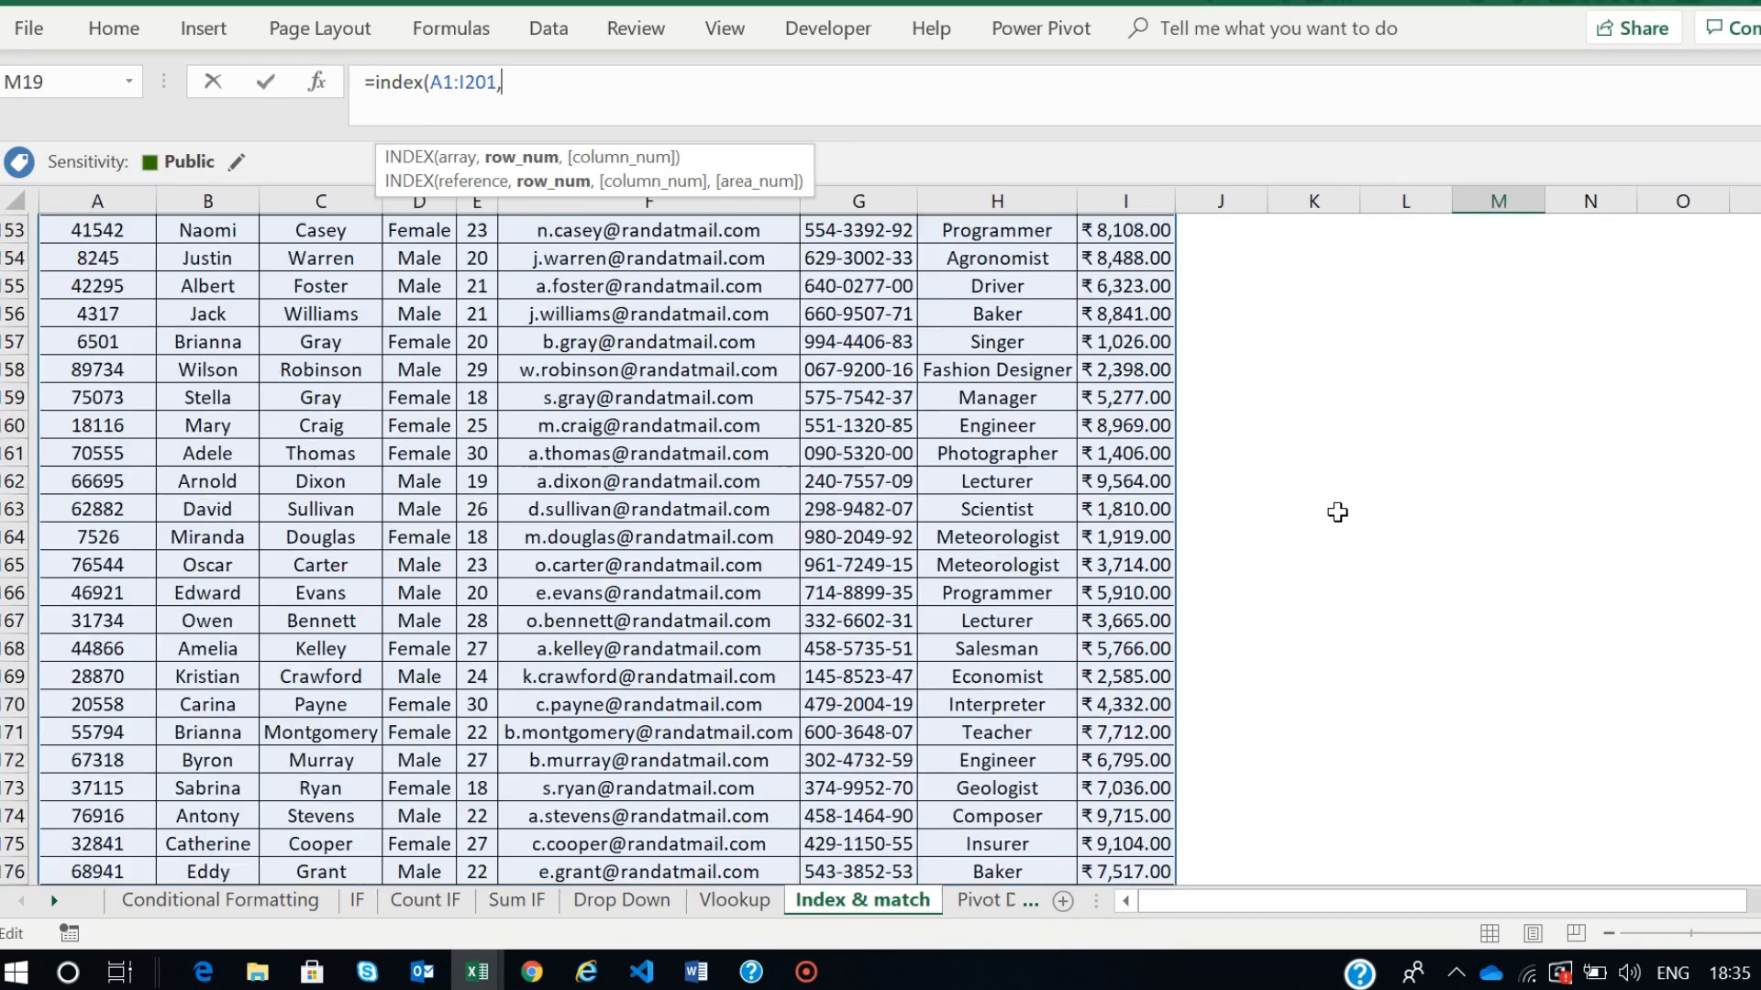
scroll(1338, 511, "up", 13)
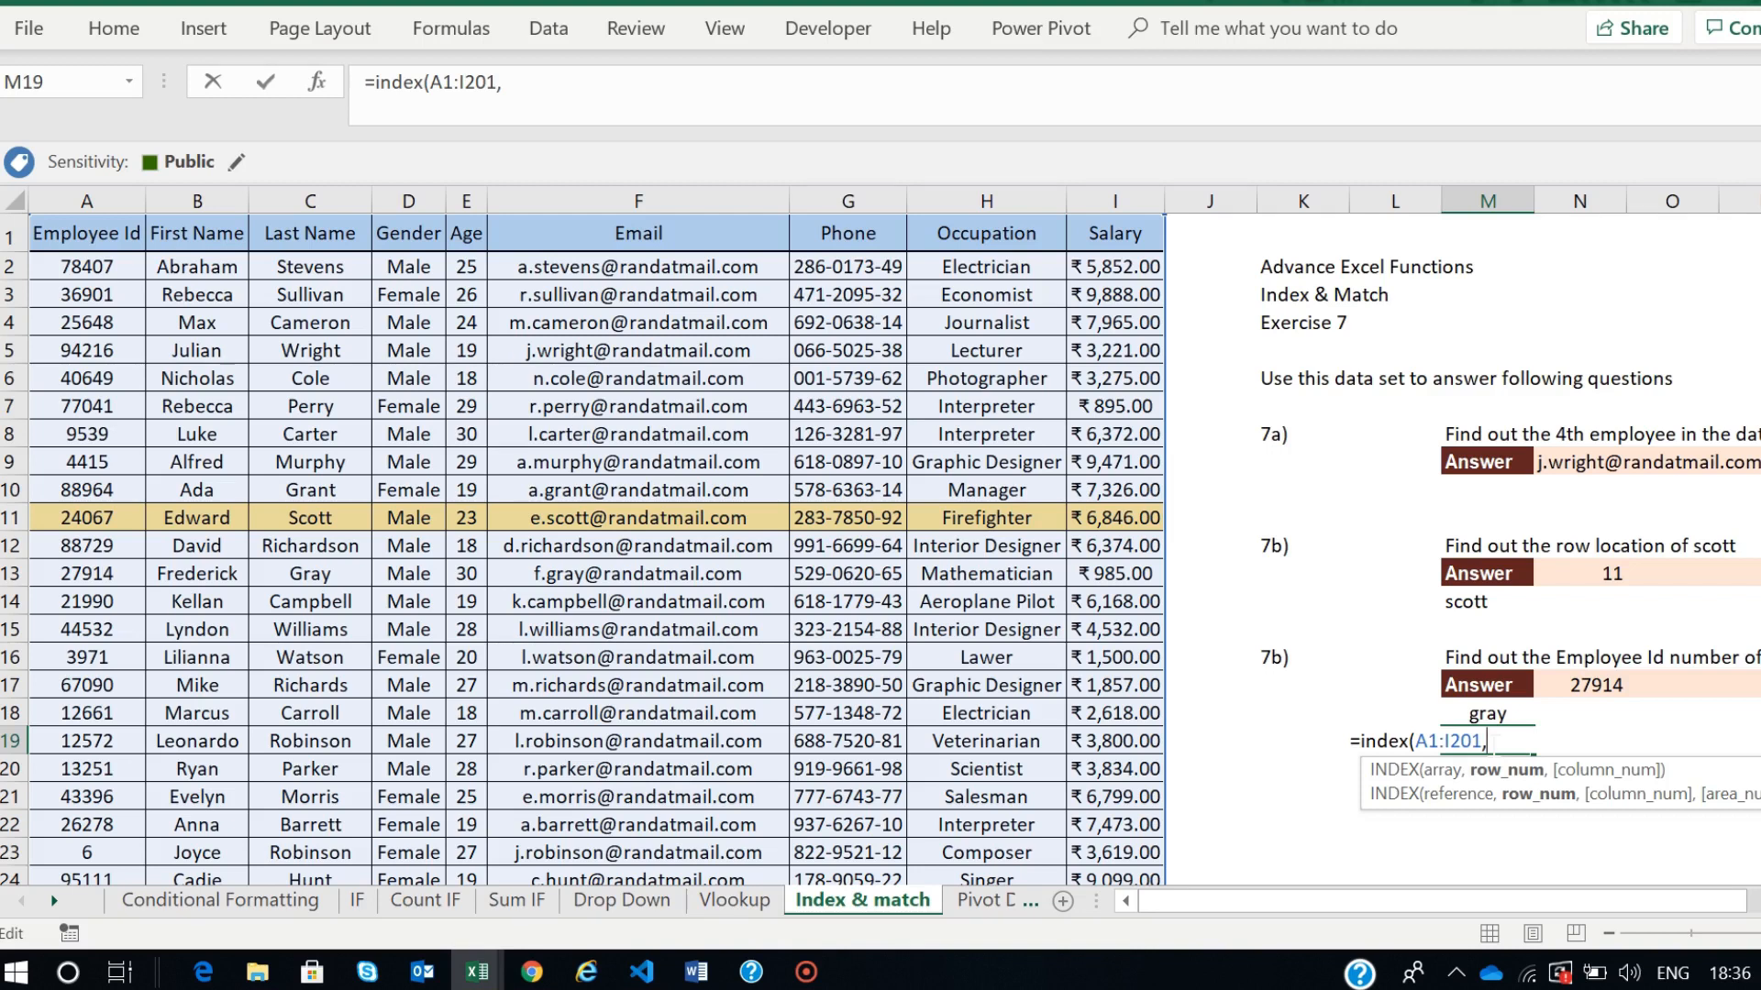
- Nest MATCH(M18,C1:C201,0) as the row and 1 as the column, then commit
type("match")
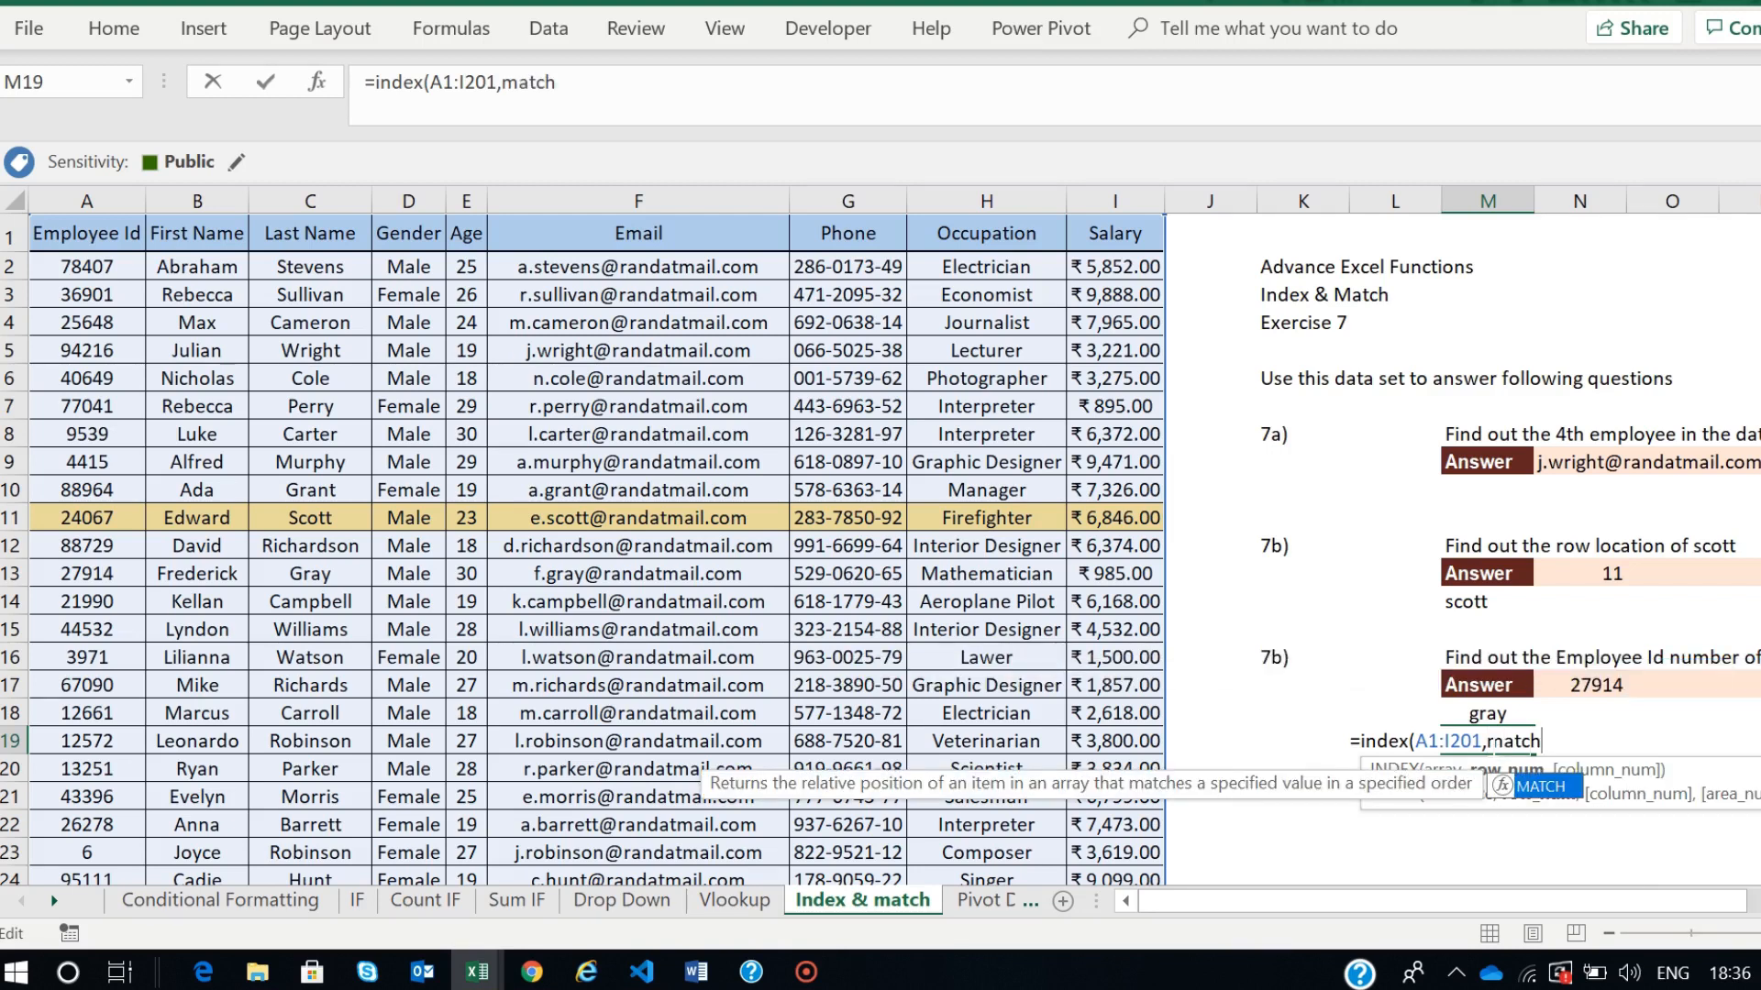
type("(")
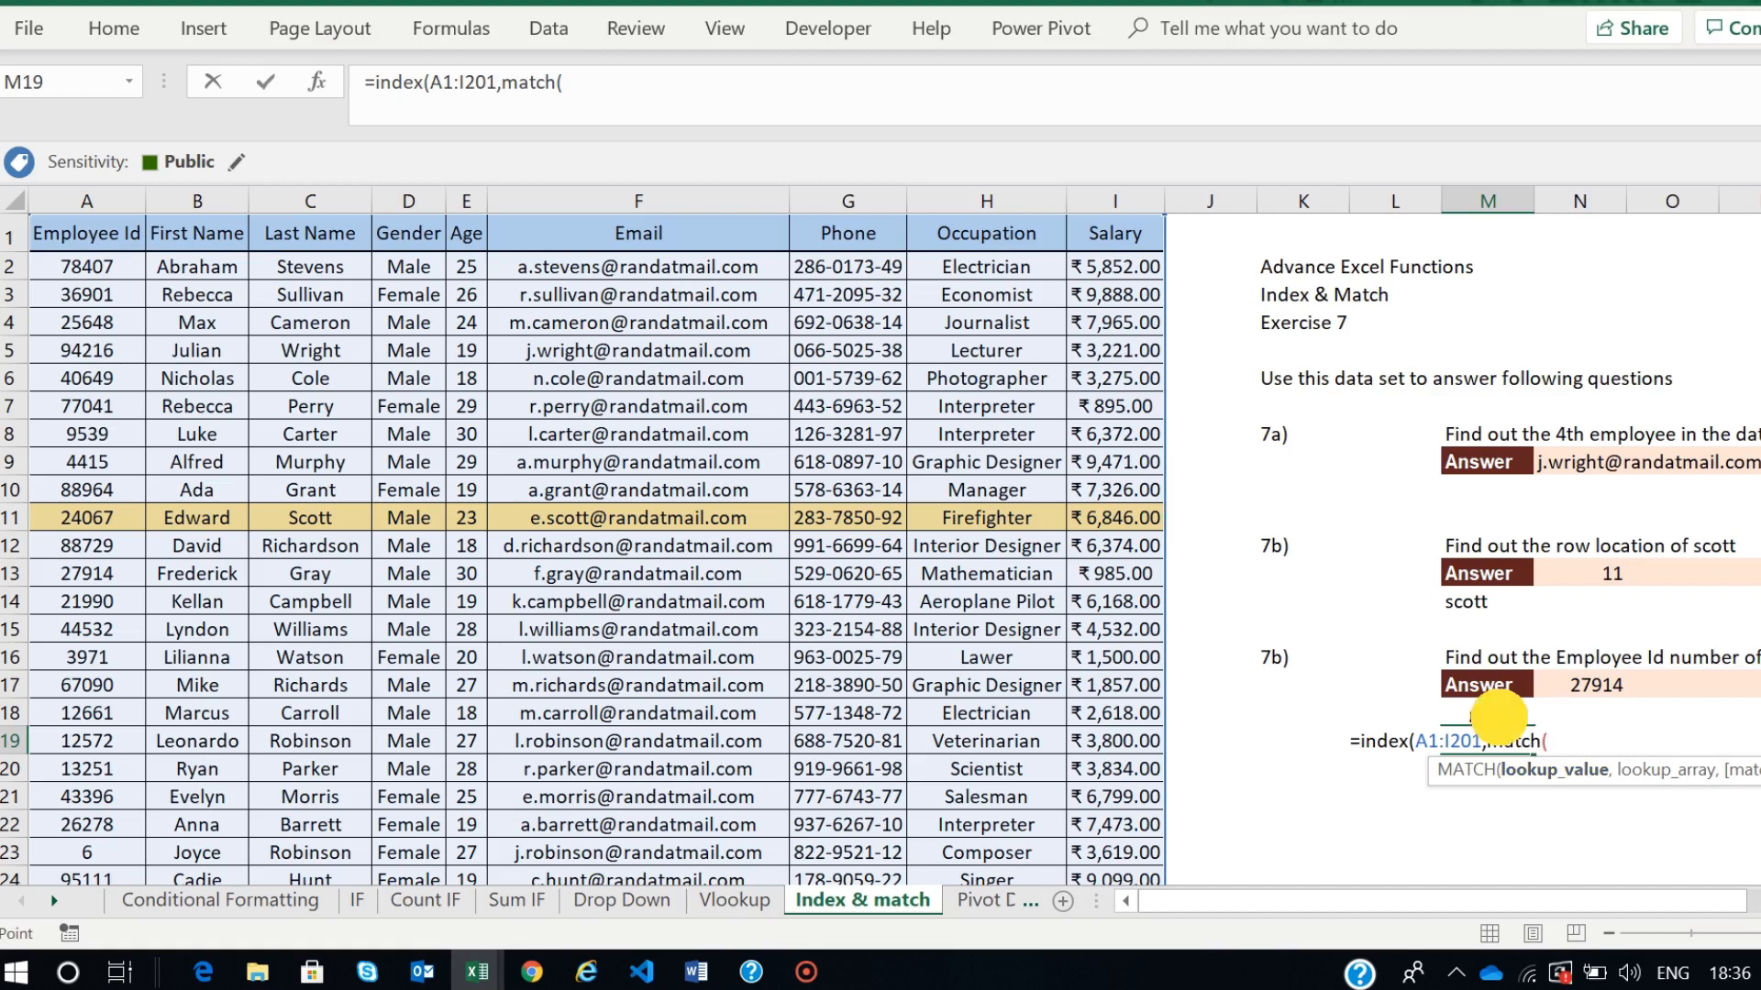
left_click(1498, 714)
type(",")
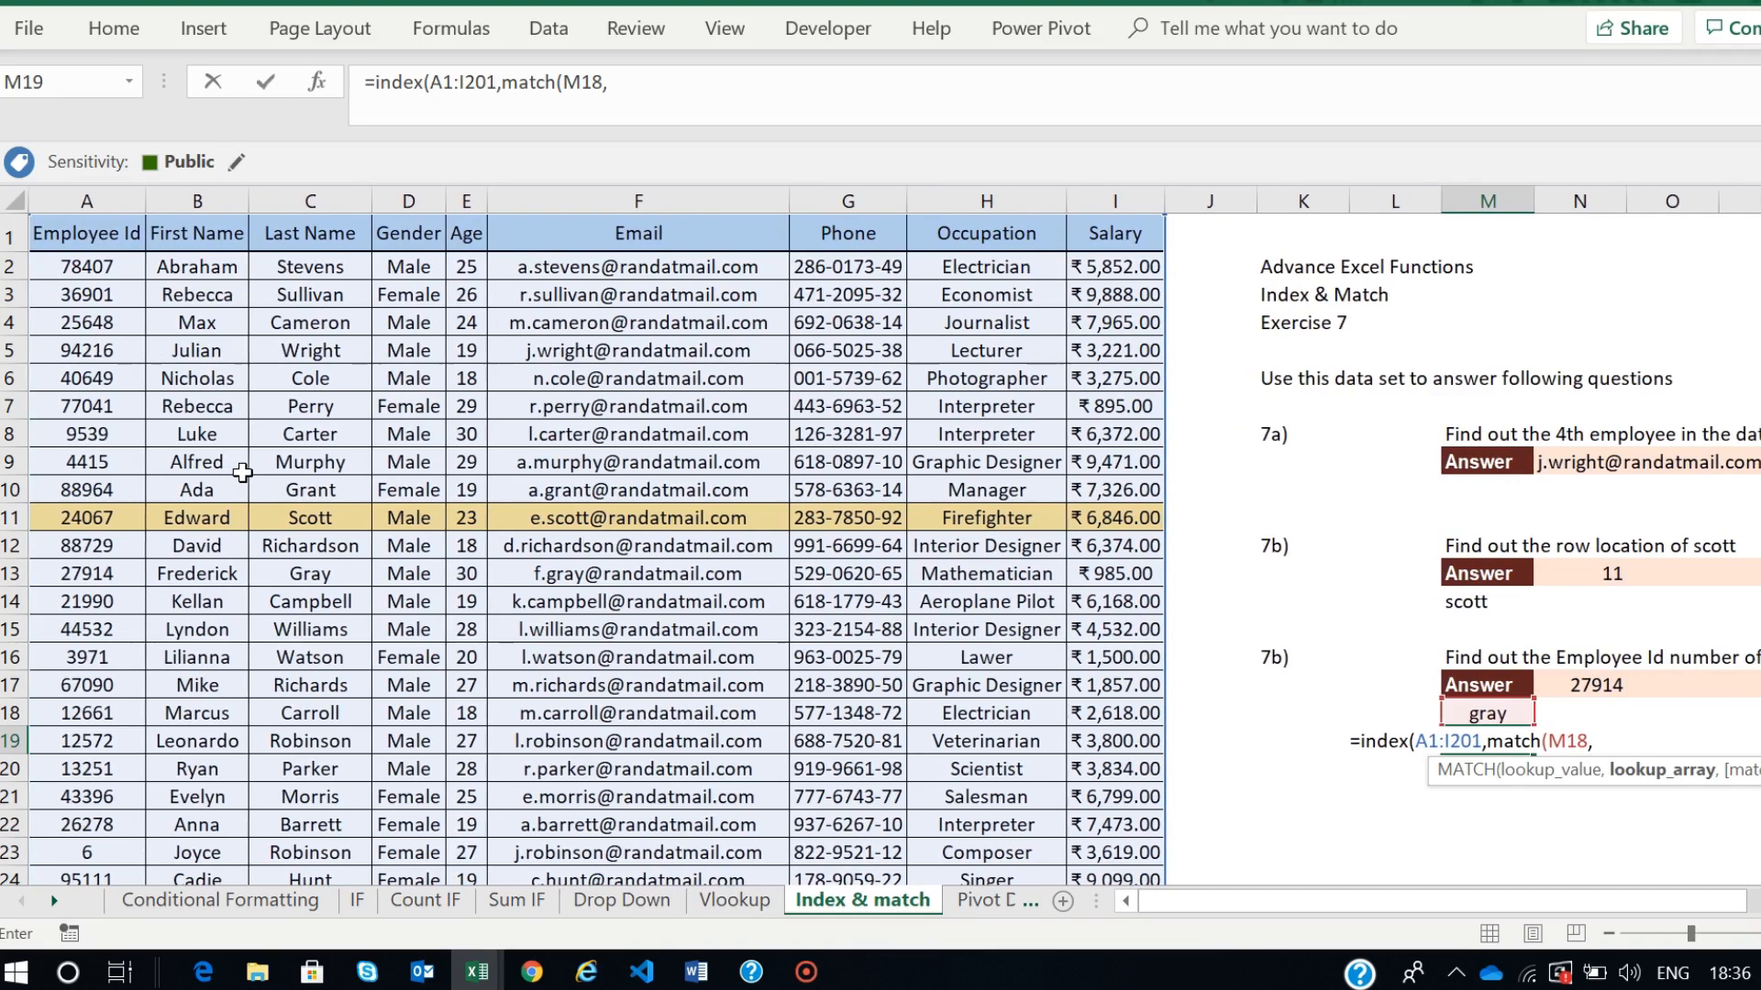
left_click(314, 228)
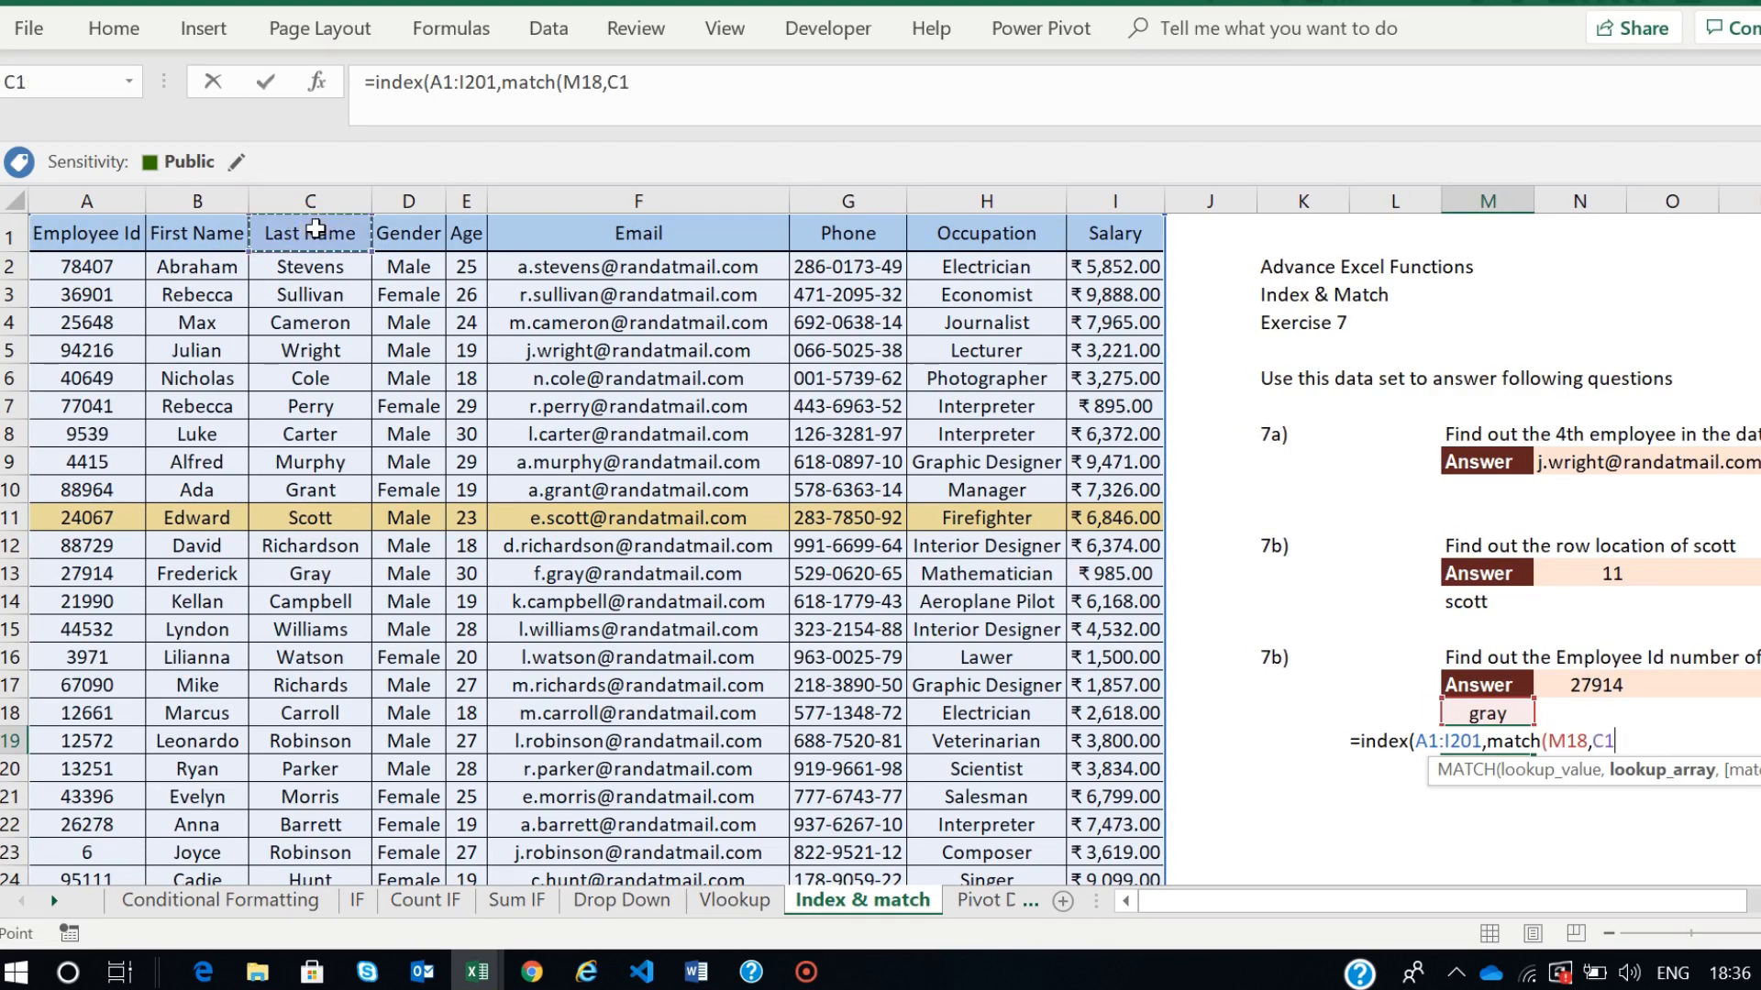
key("ctrl+shift+Down")
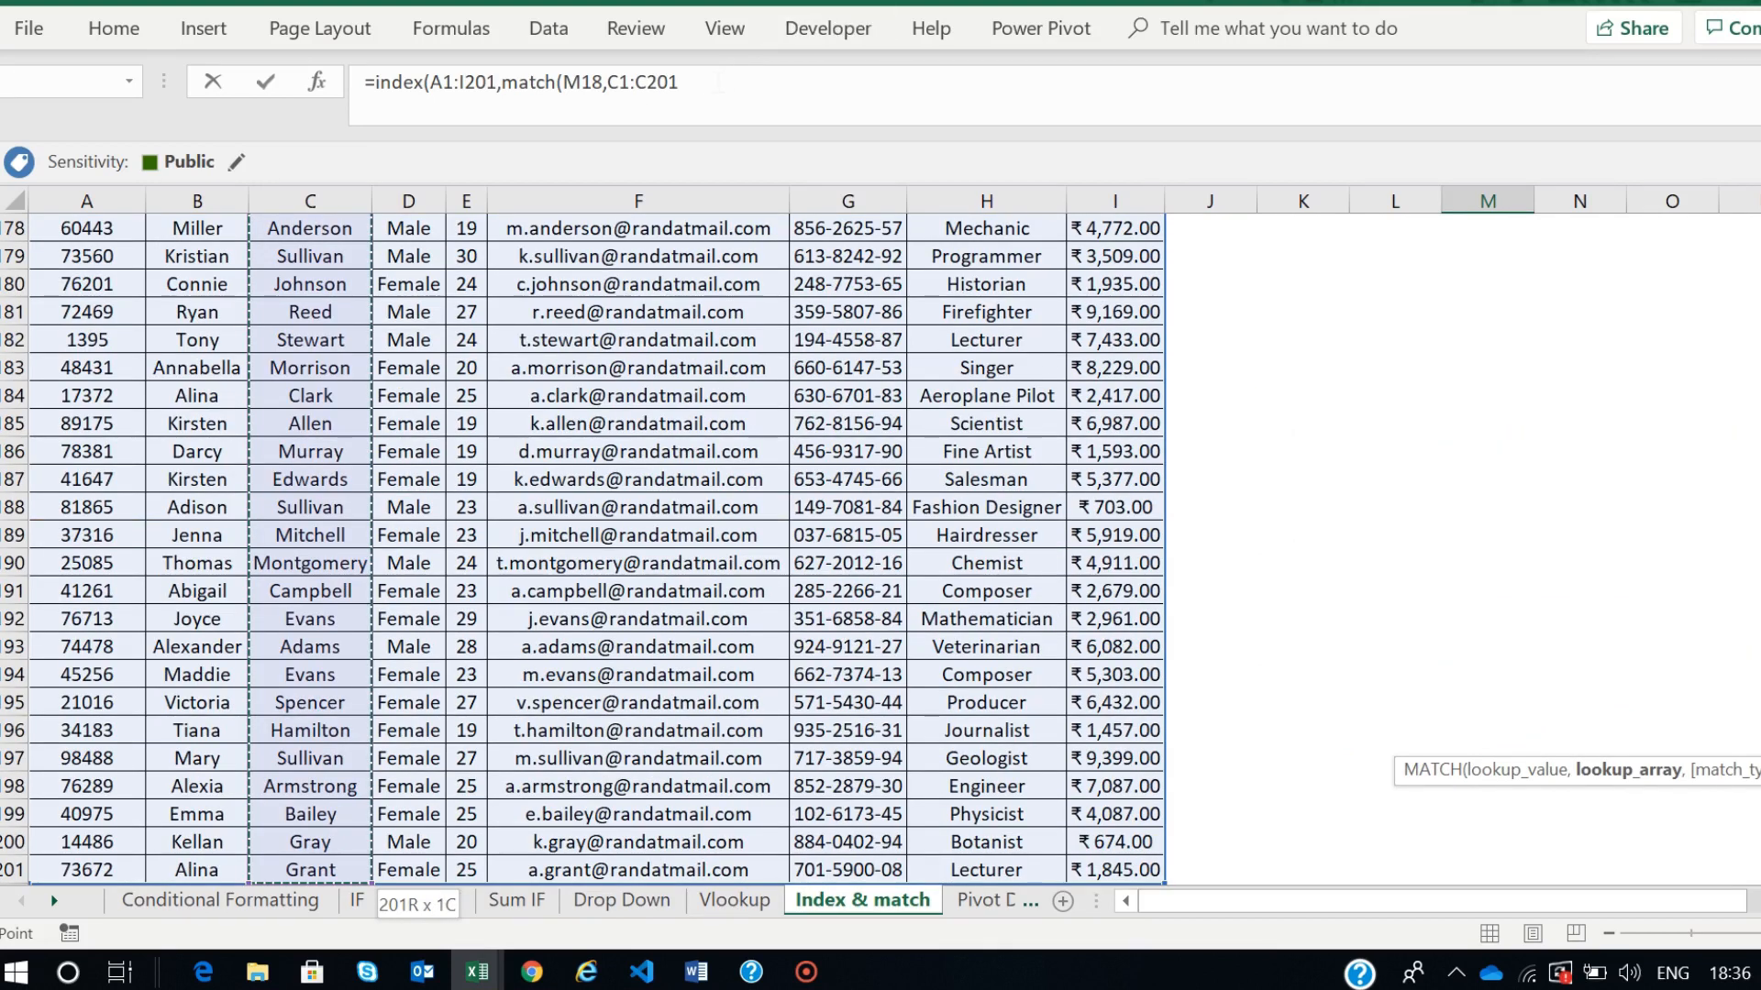
left_click(717, 82)
type(",0")
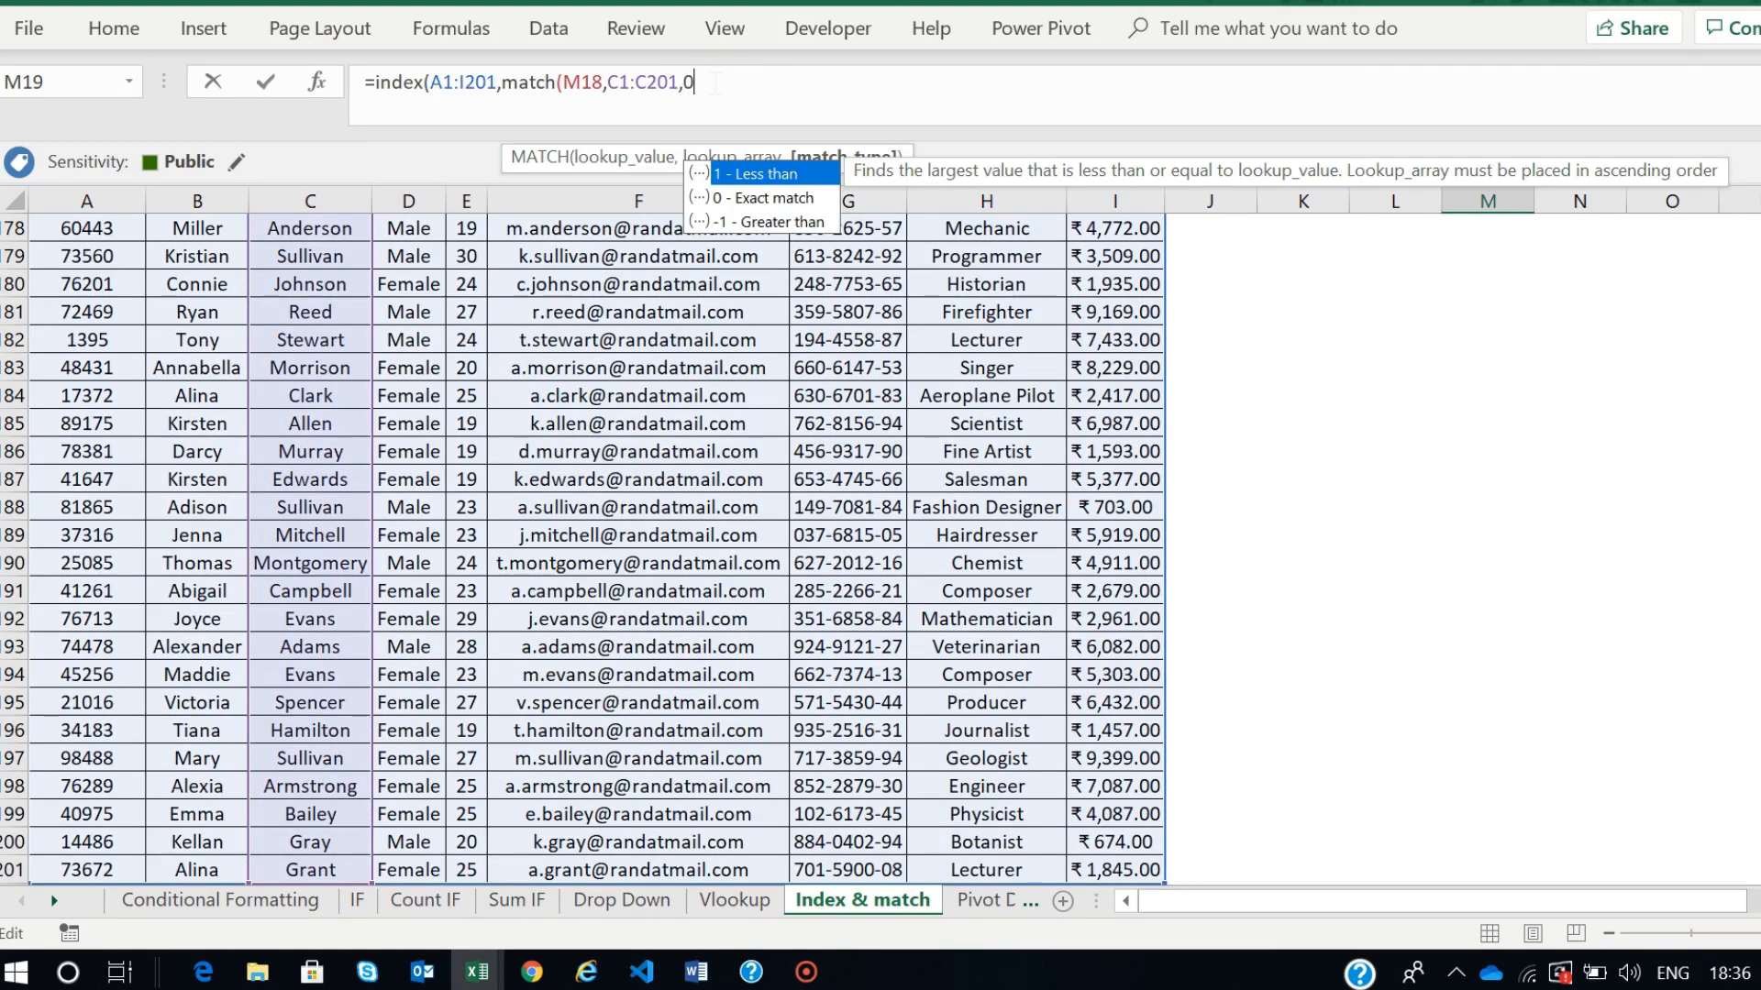
type(")")
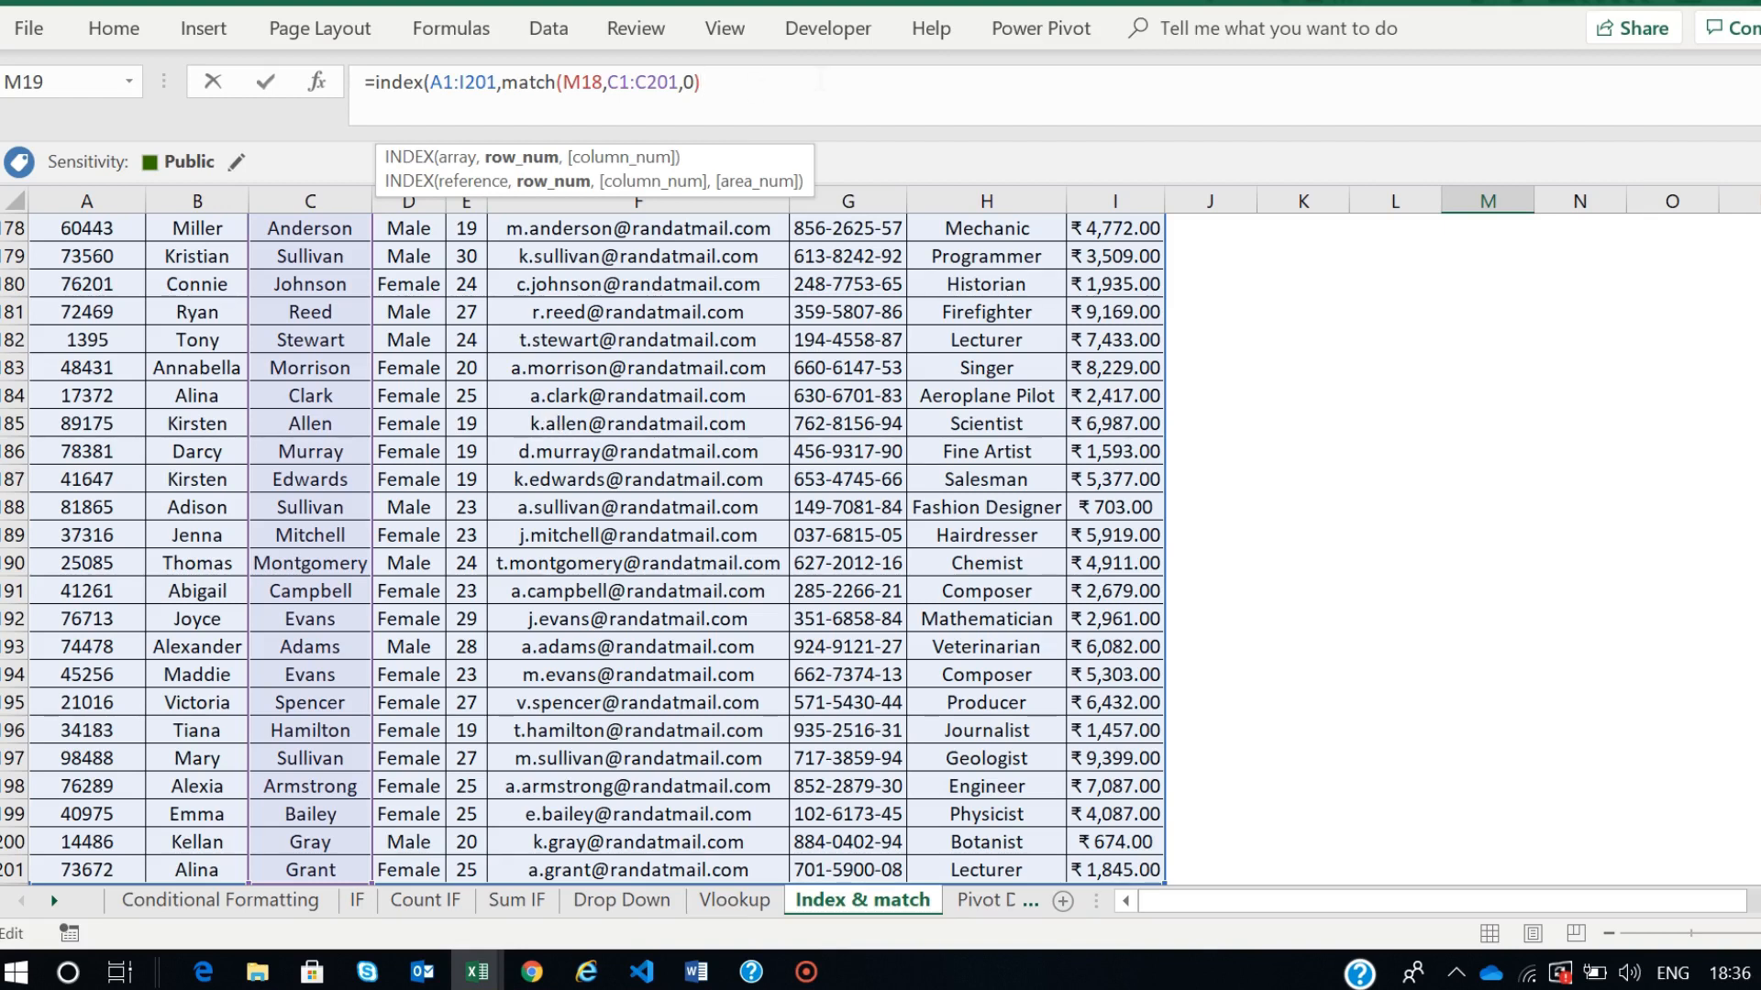
type(",1")
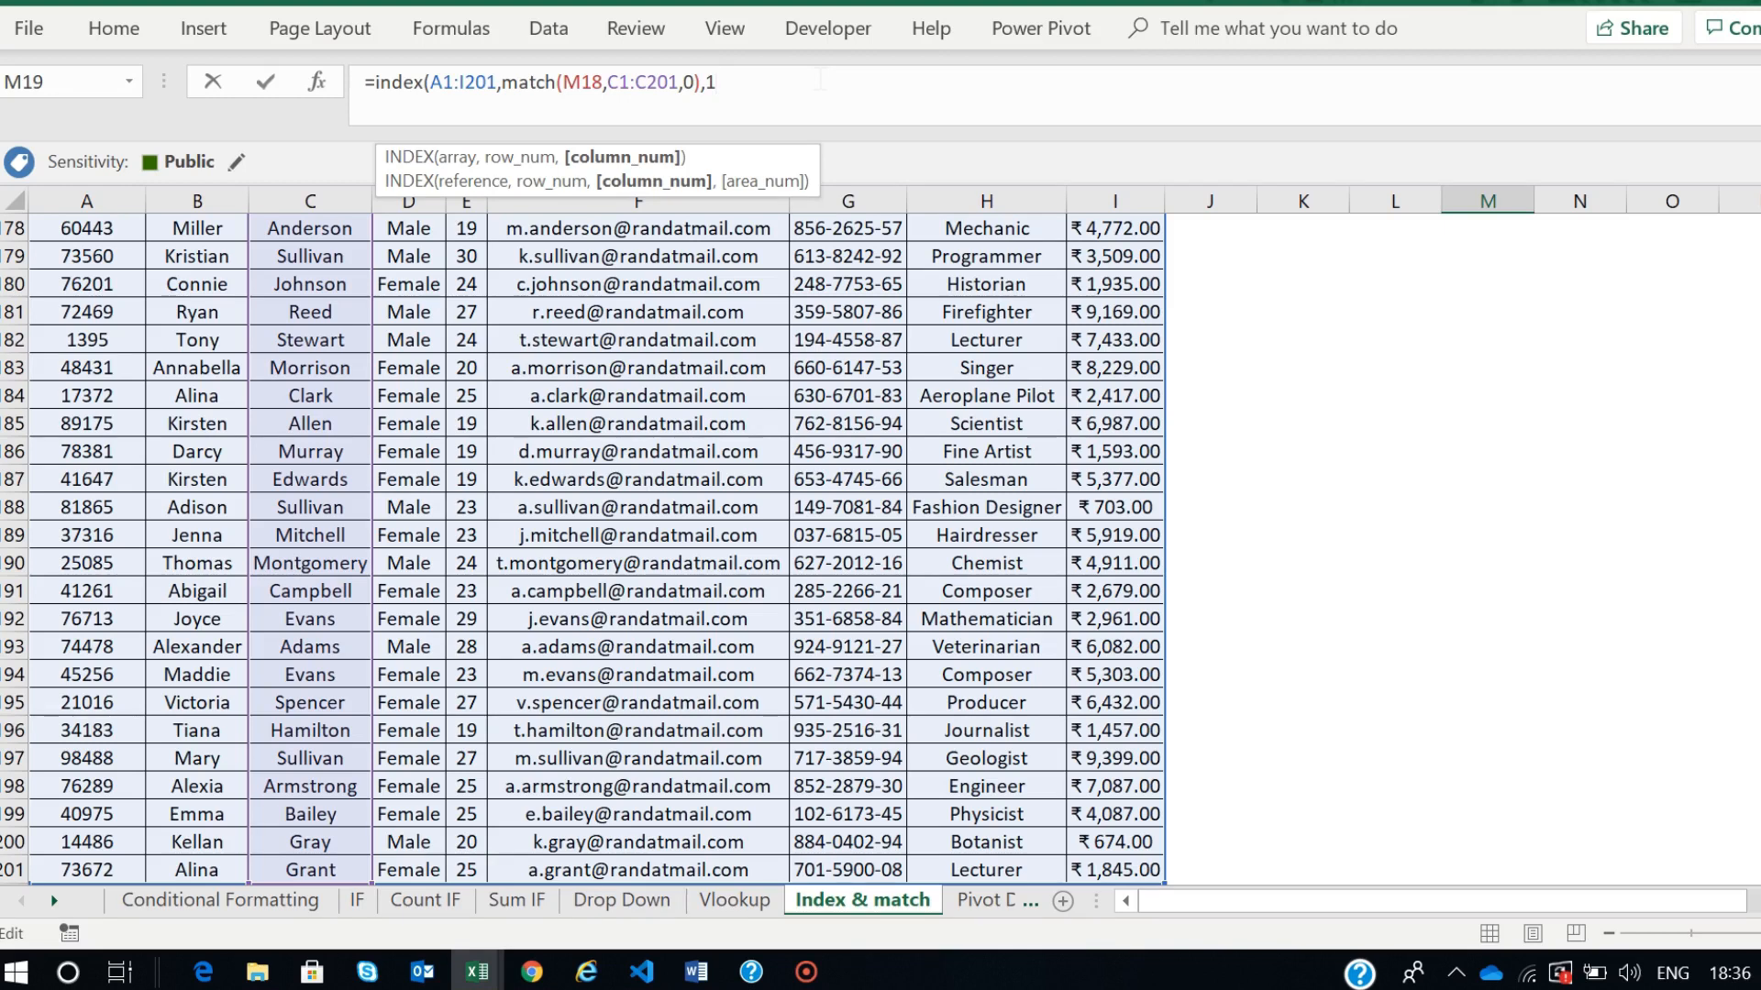
type(")")
key("Return")
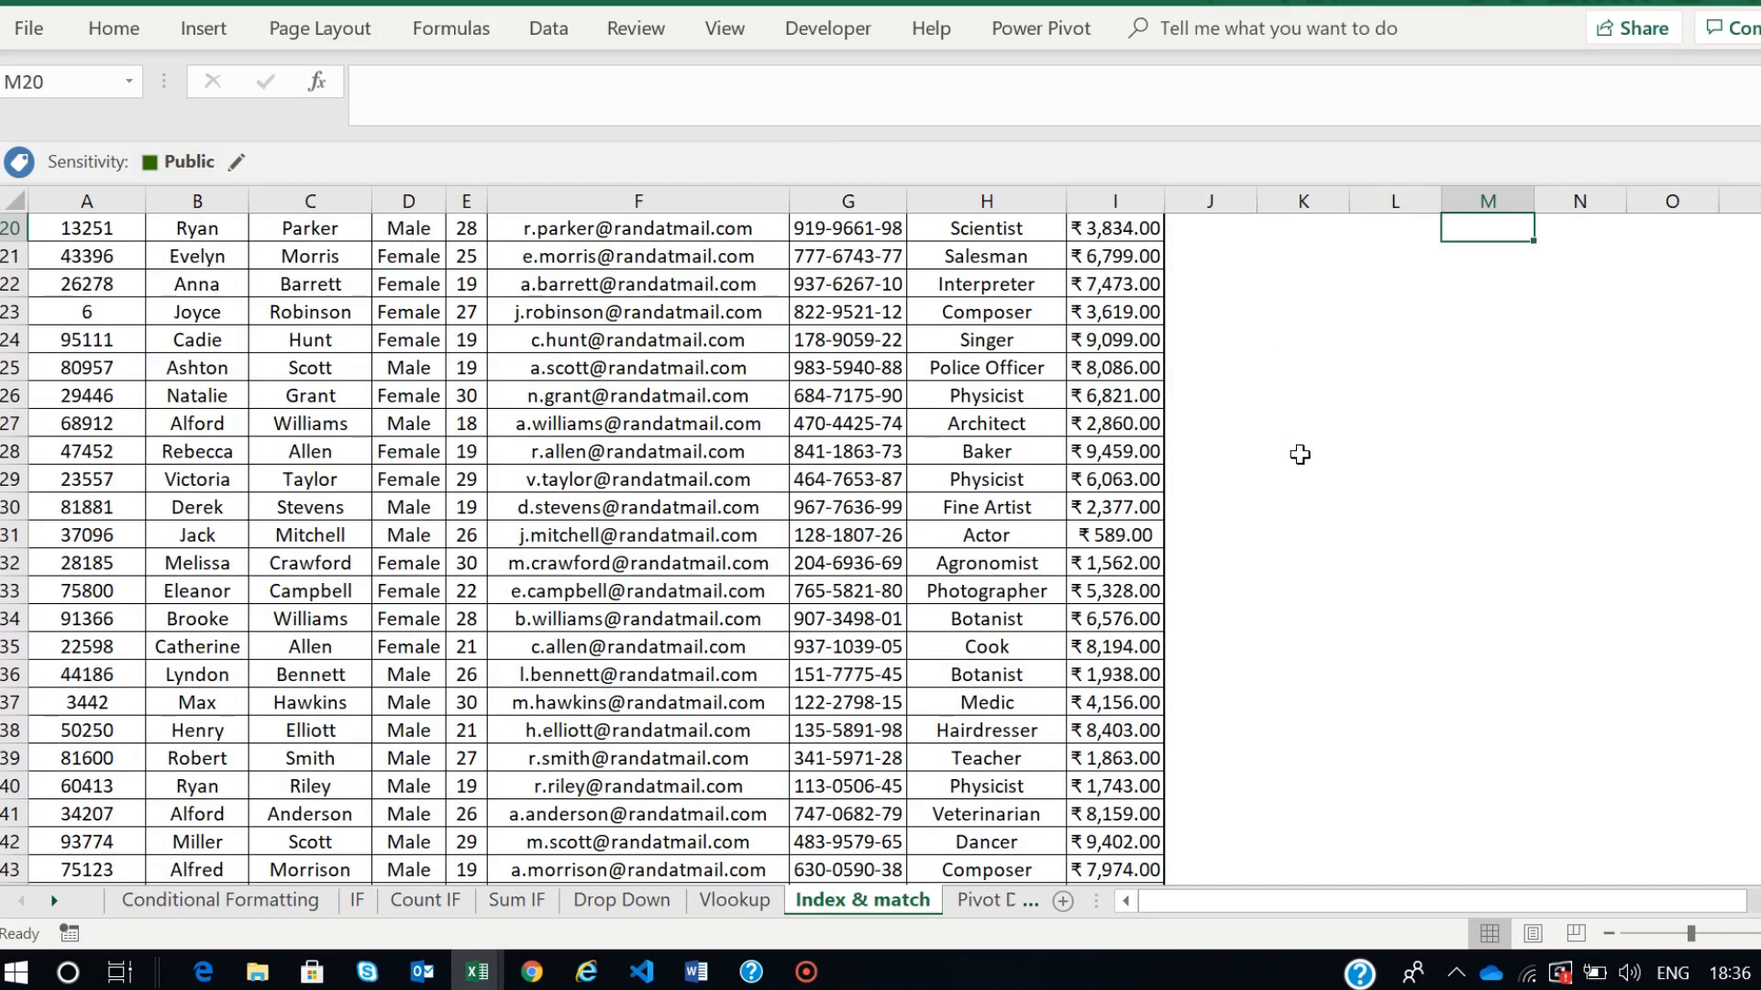
scroll(1300, 452, "up", 7)
scroll(1467, 708, "right", 3)
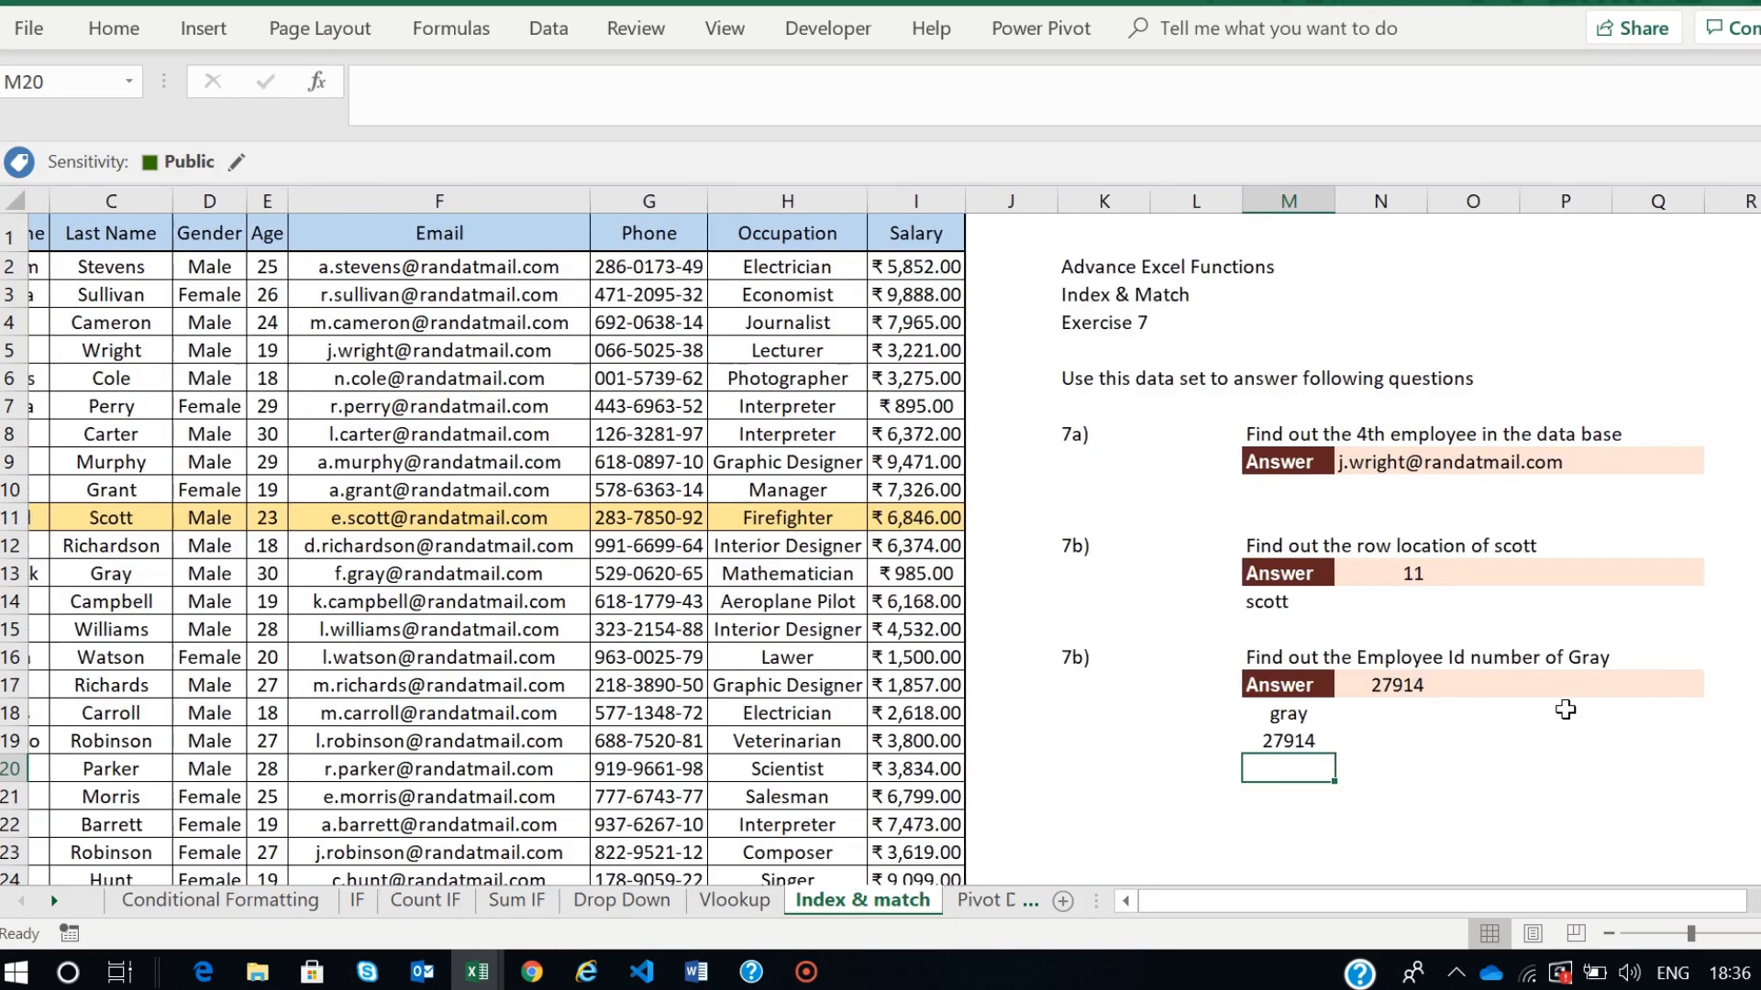
left_click(1266, 741)
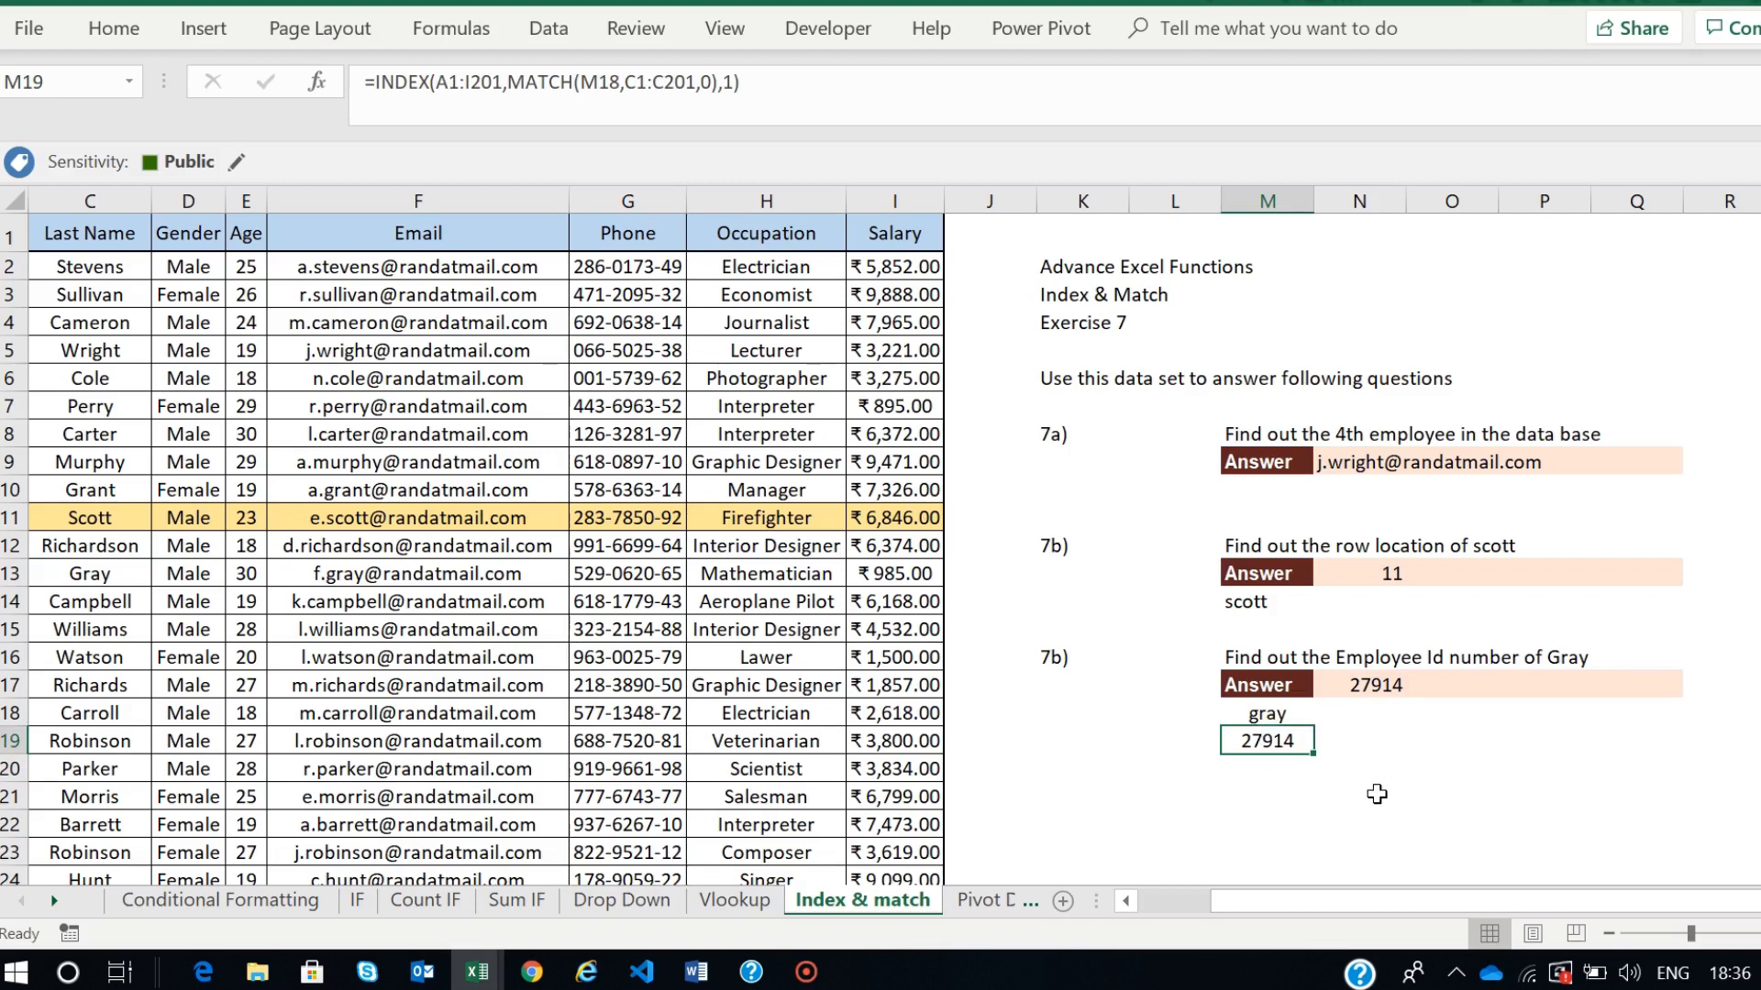
left_click(1279, 713)
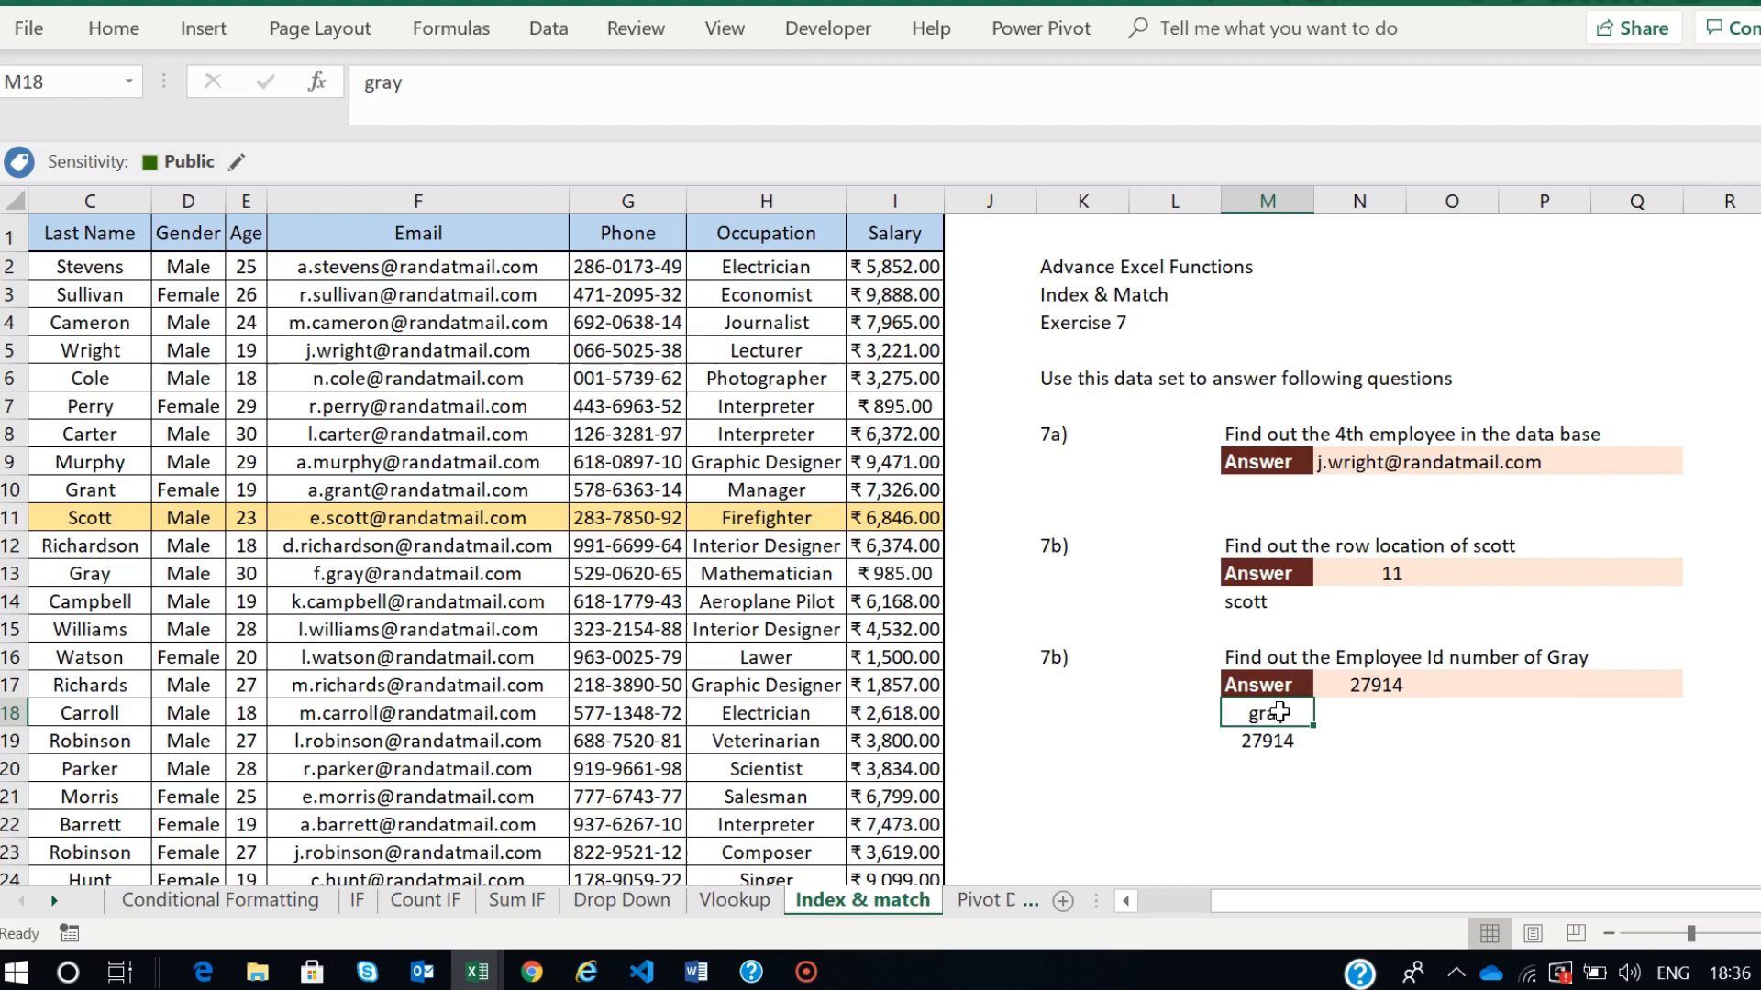
type("scott")
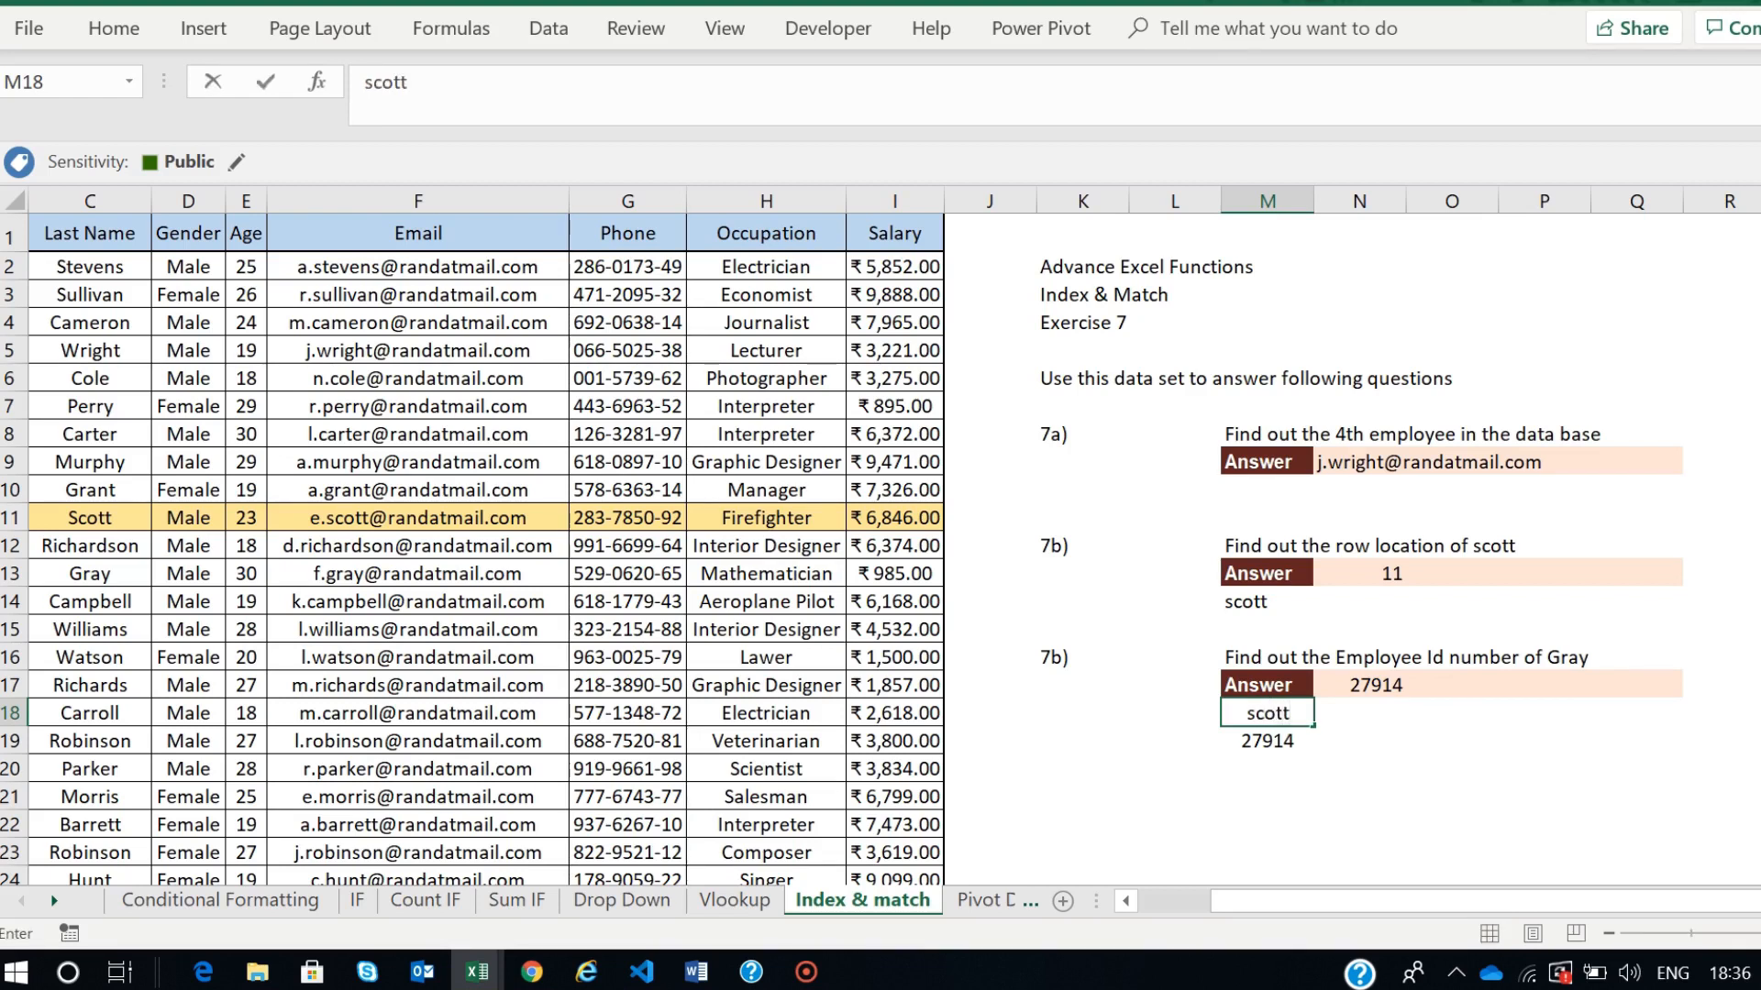
key("Return")
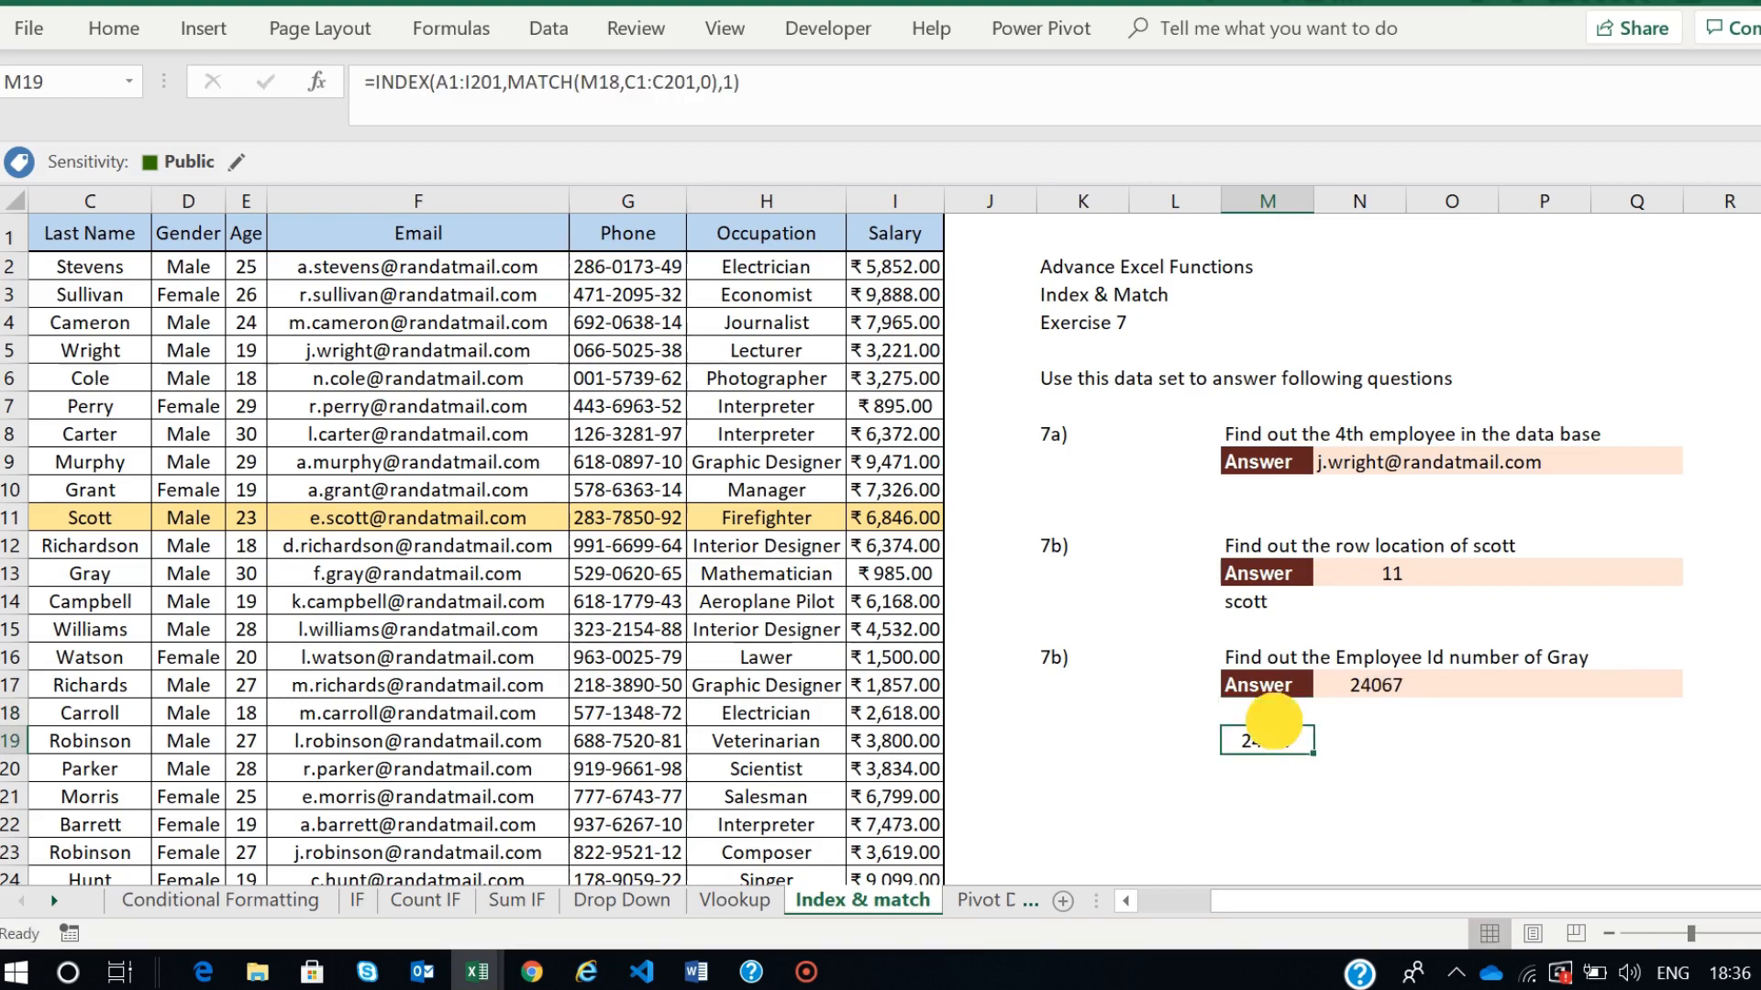
left_click(1273, 718)
type("wa")
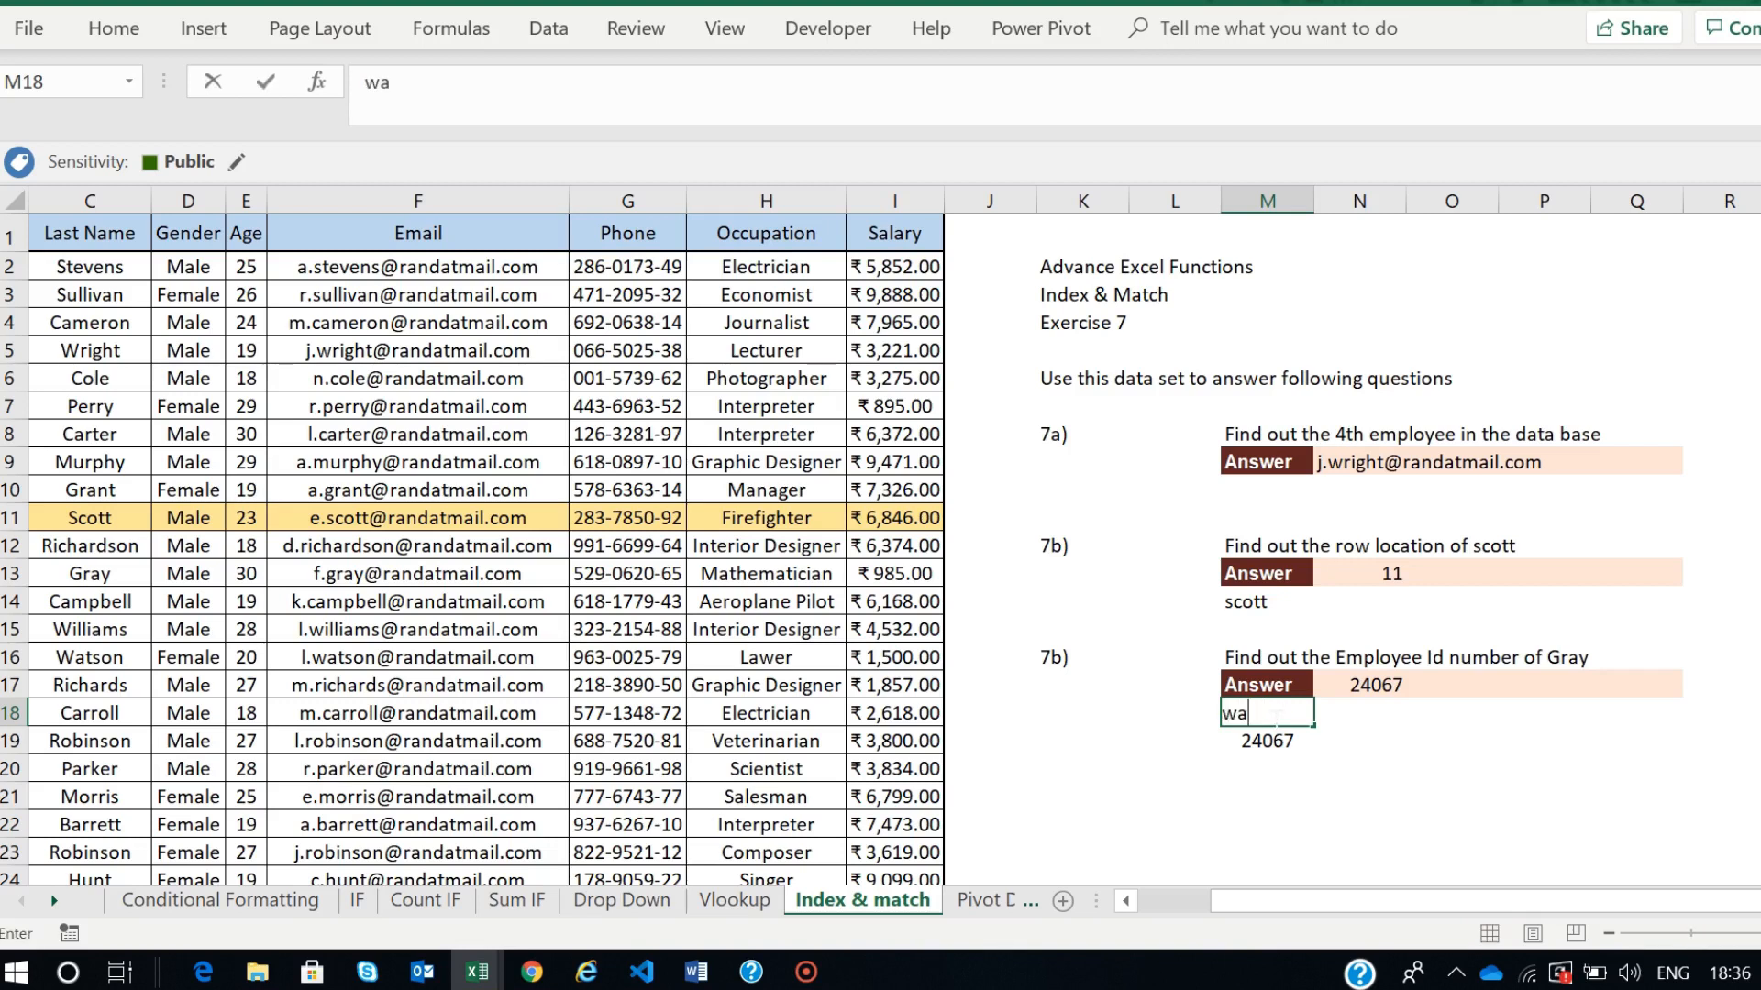
type("tson")
key("Return")
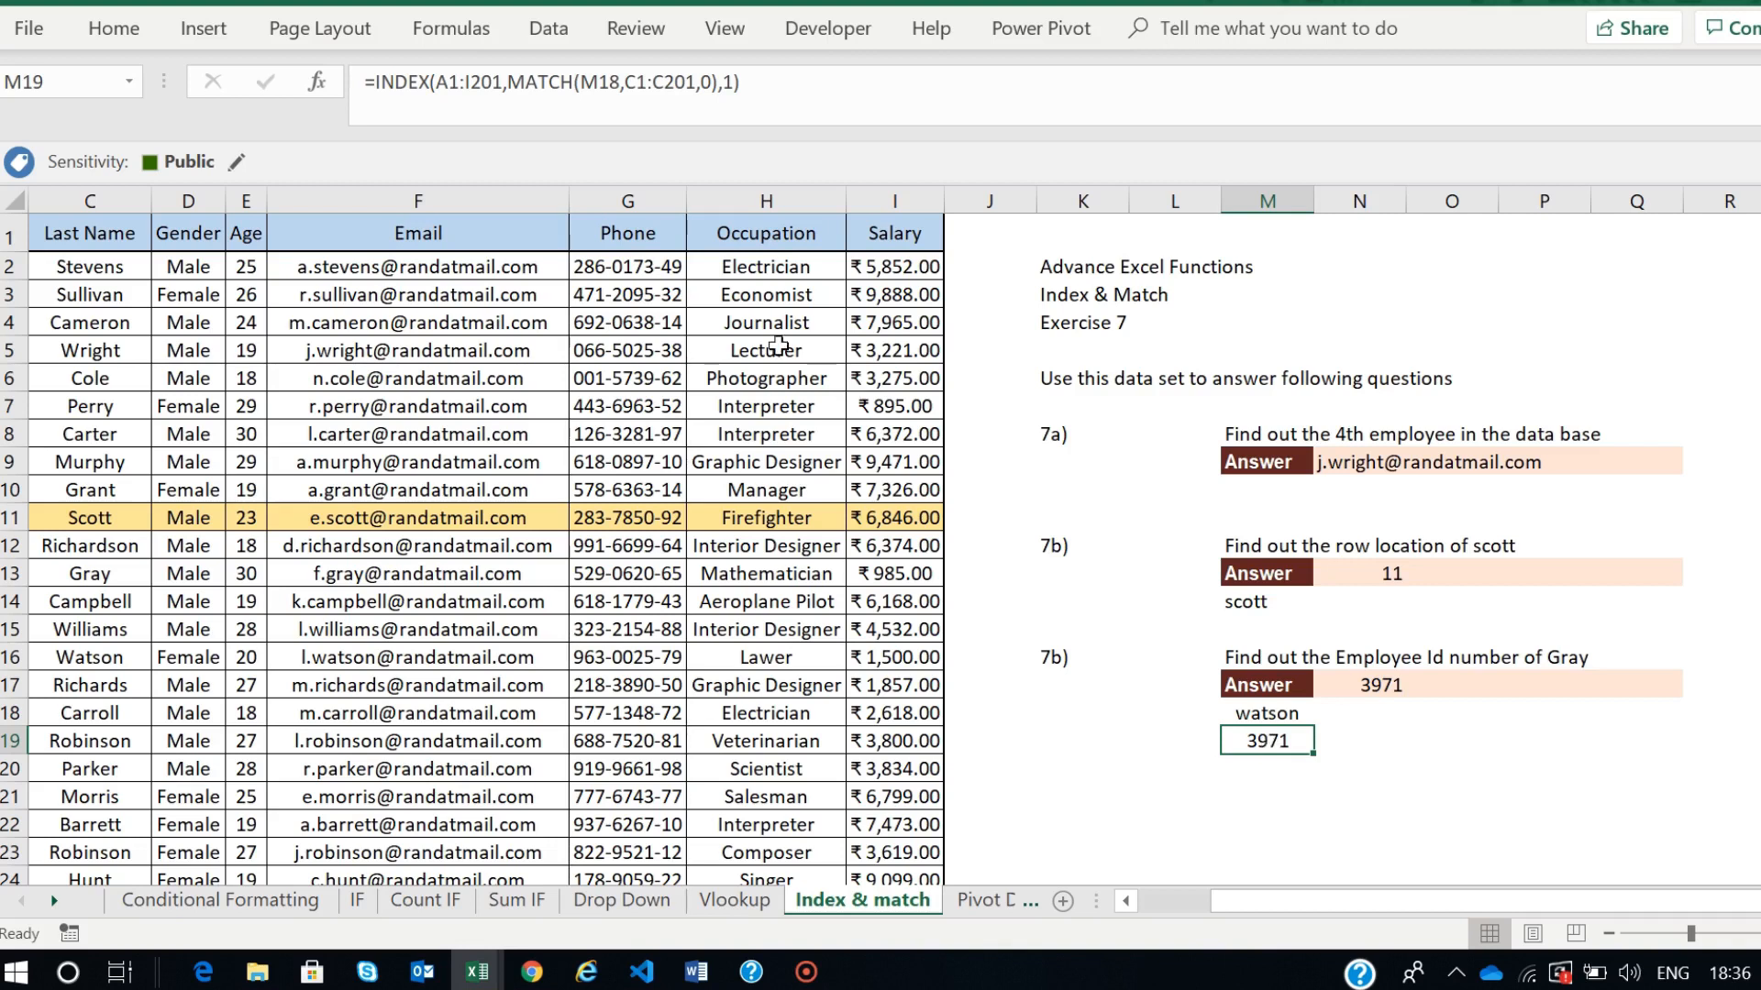
- Review the M19 formula, close the Meet chat panel, and return to Excel
left_click(381, 82)
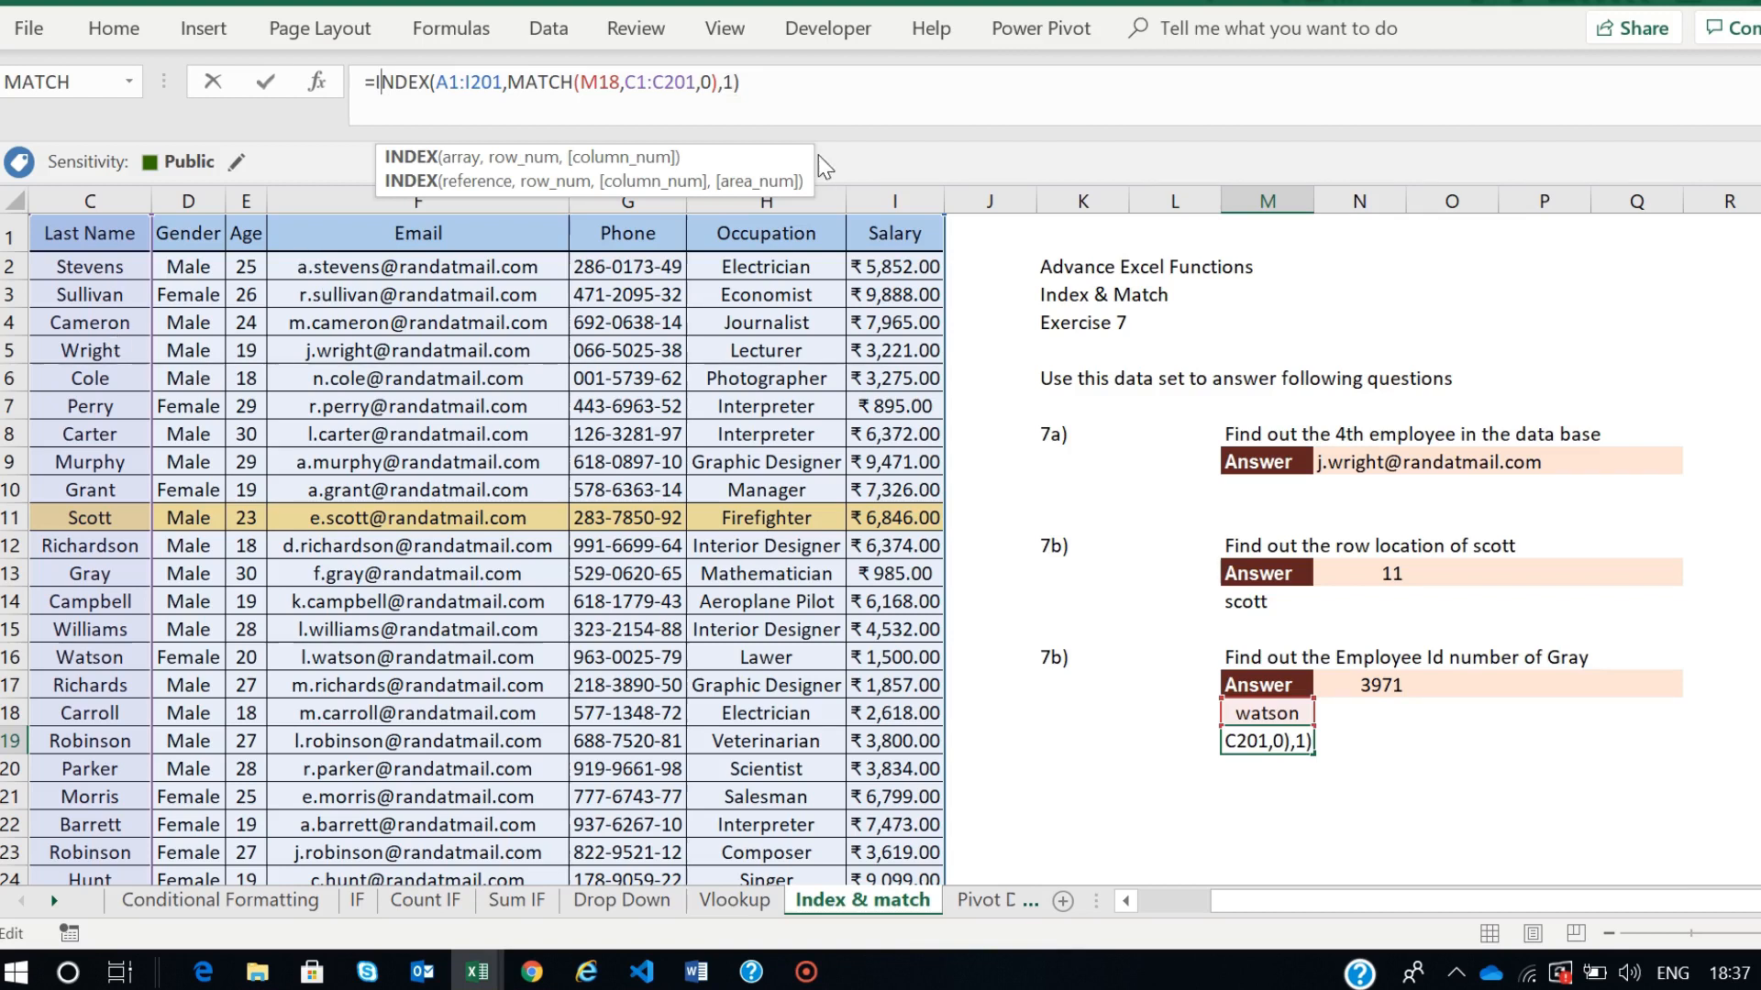
left_click(755, 84)
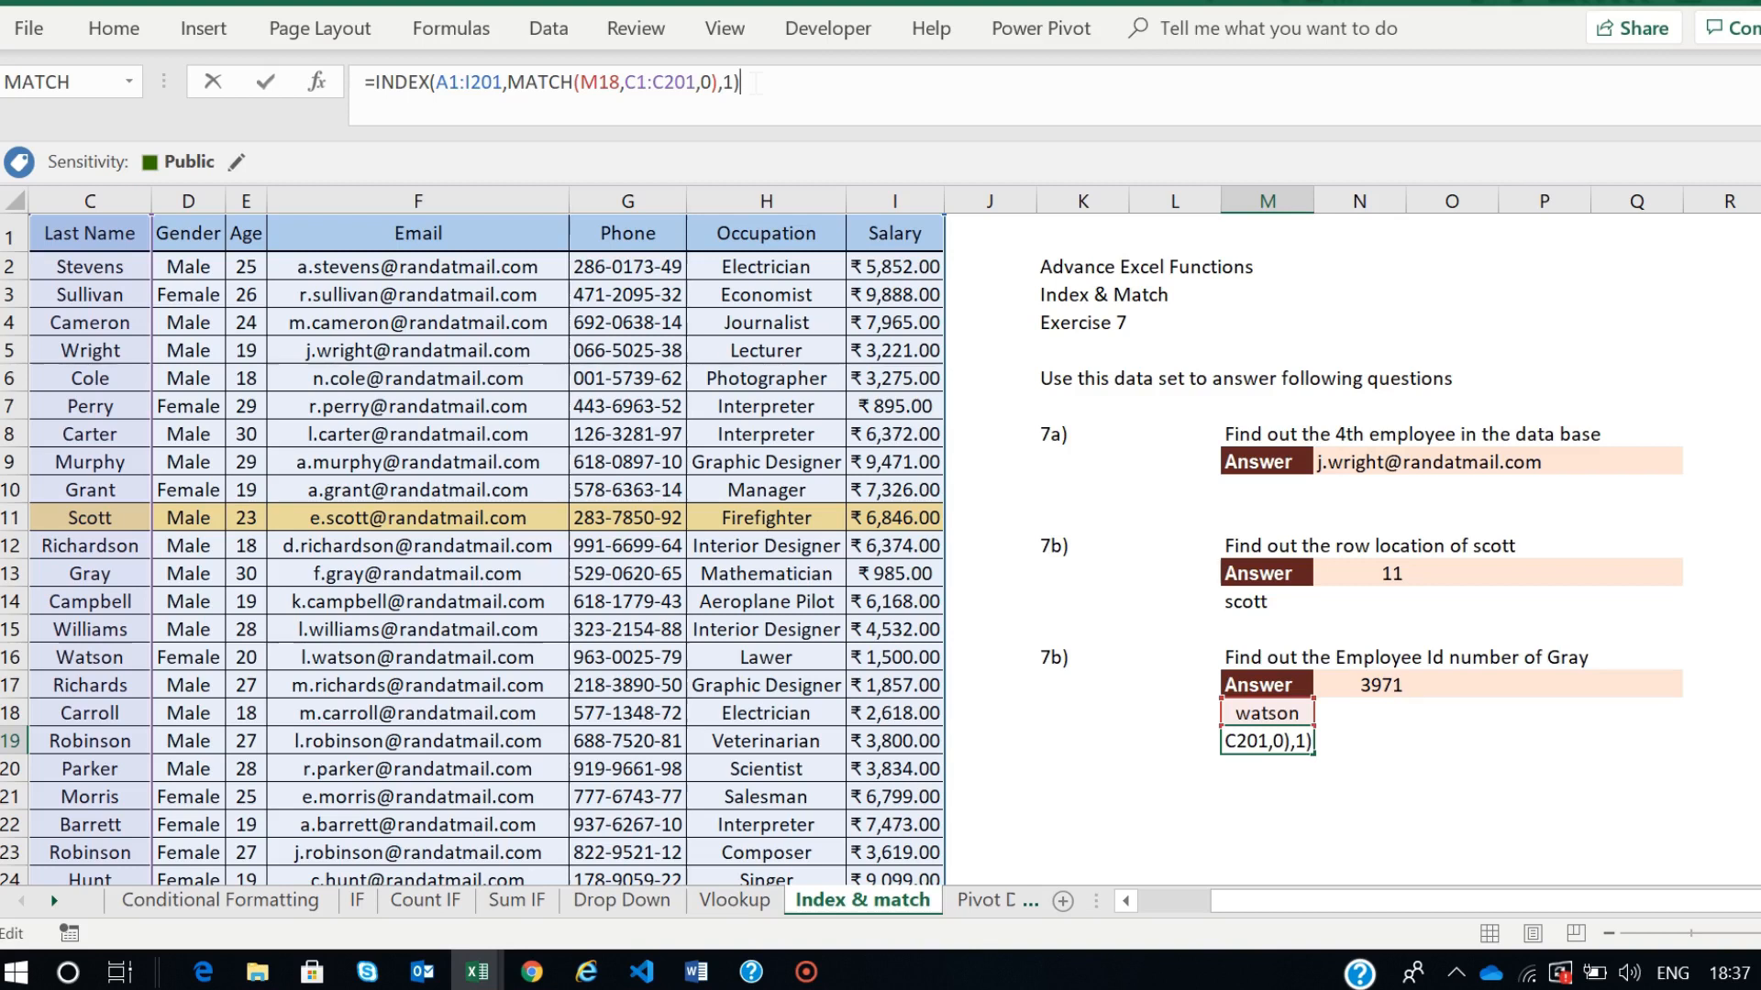
key("alt+Tab")
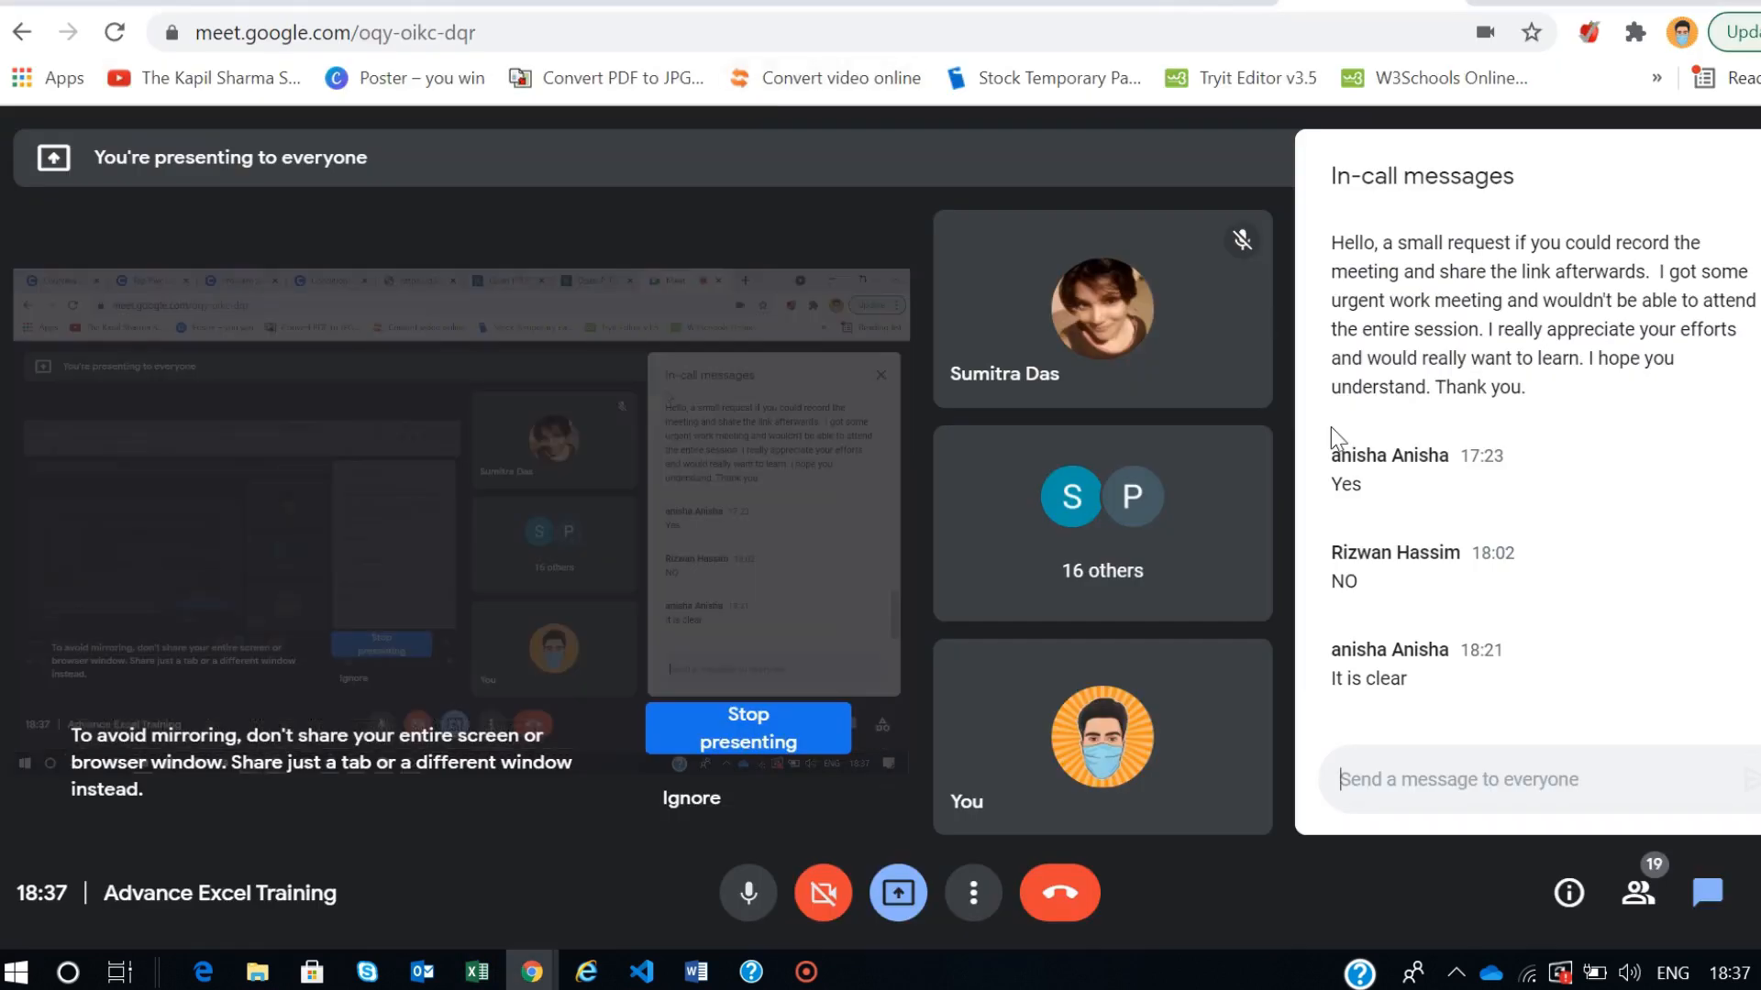
left_click(1752, 179)
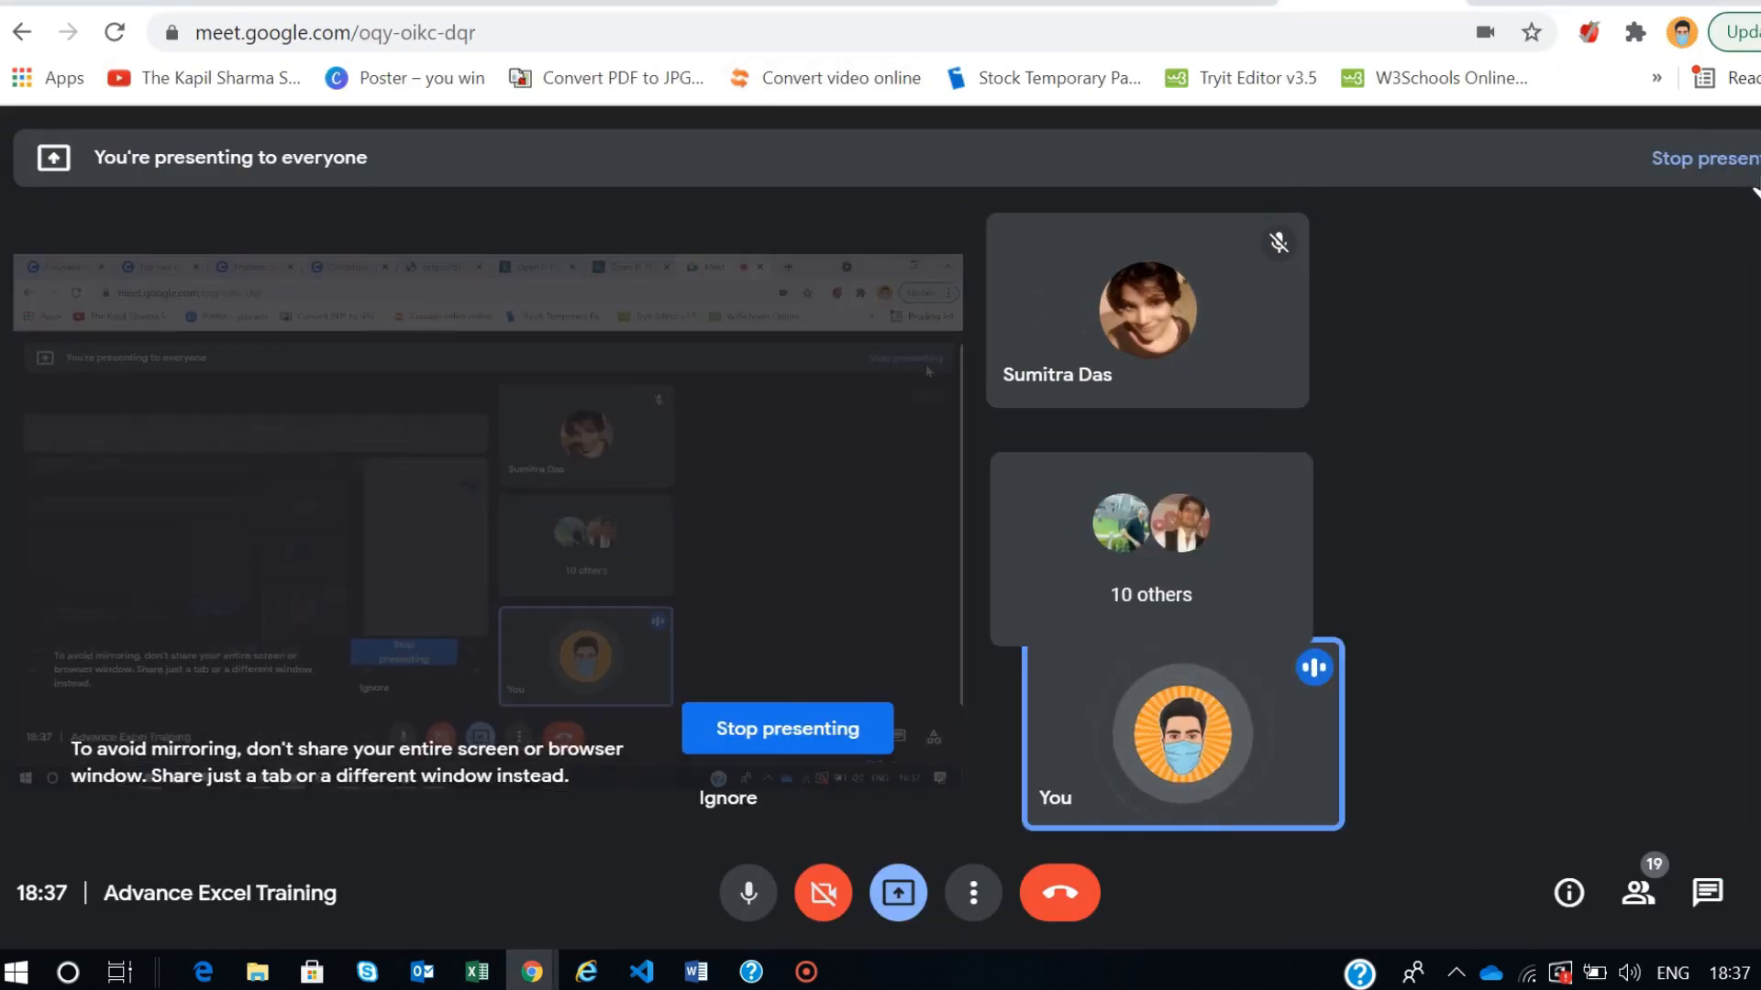
mouse_move(1529, 527)
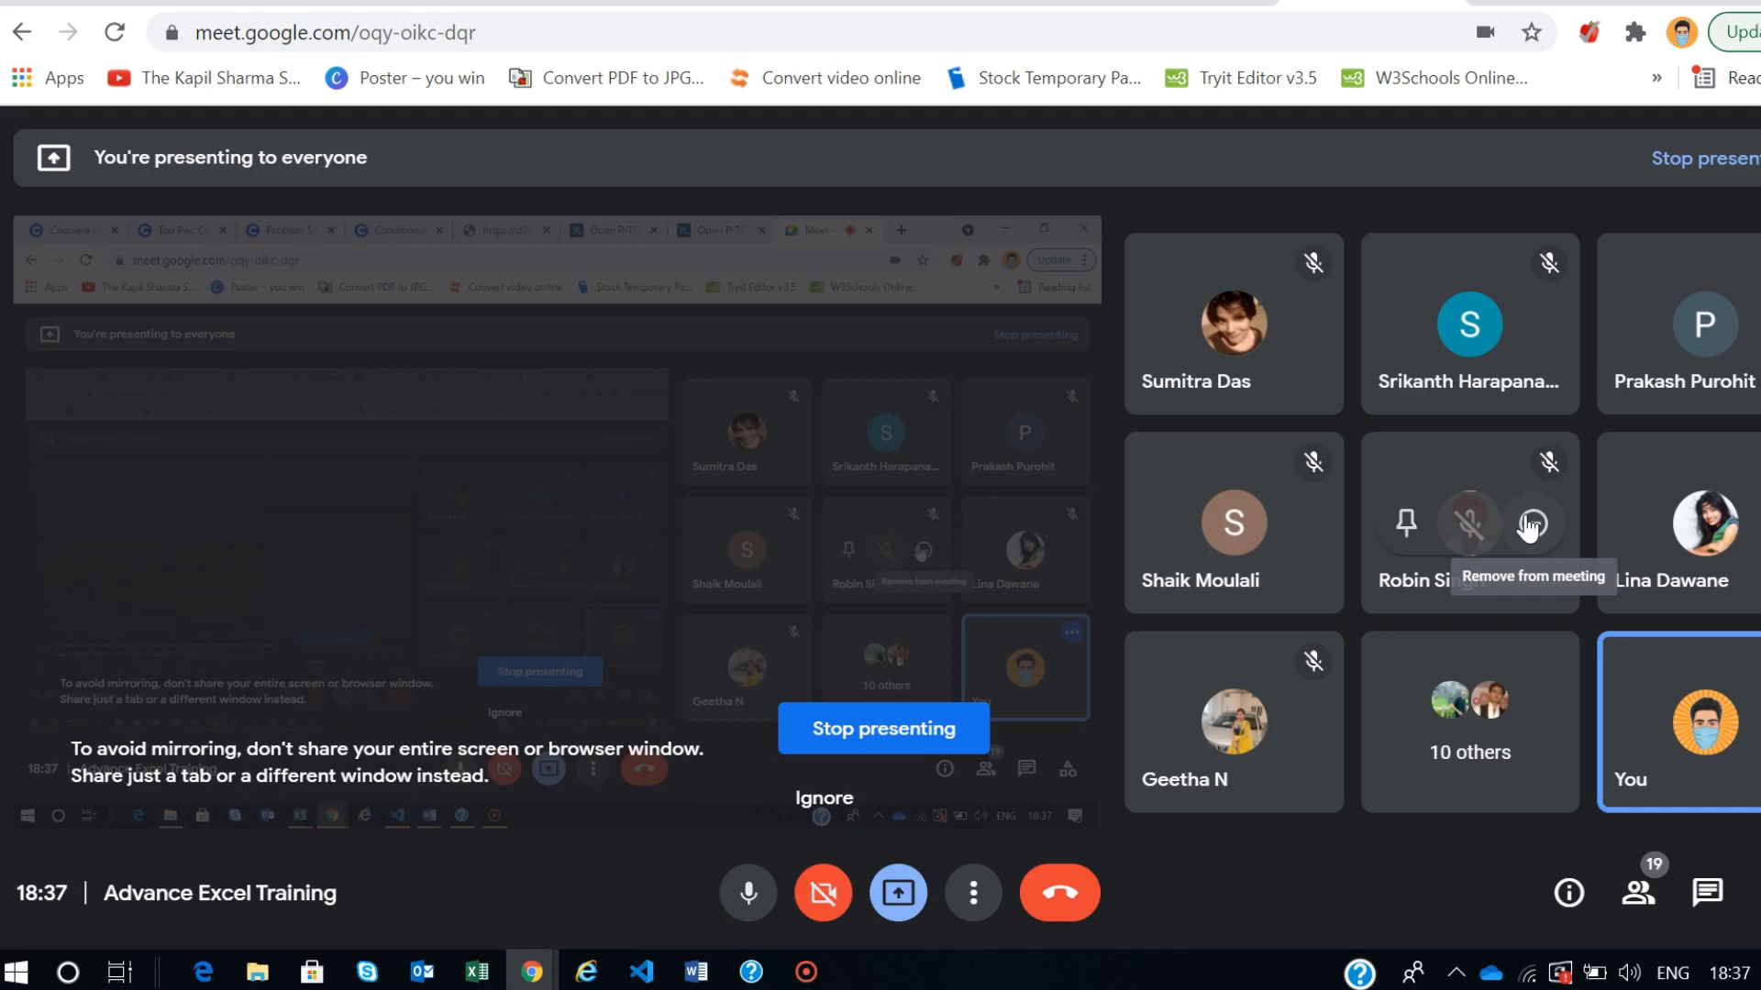
key("alt+Tab")
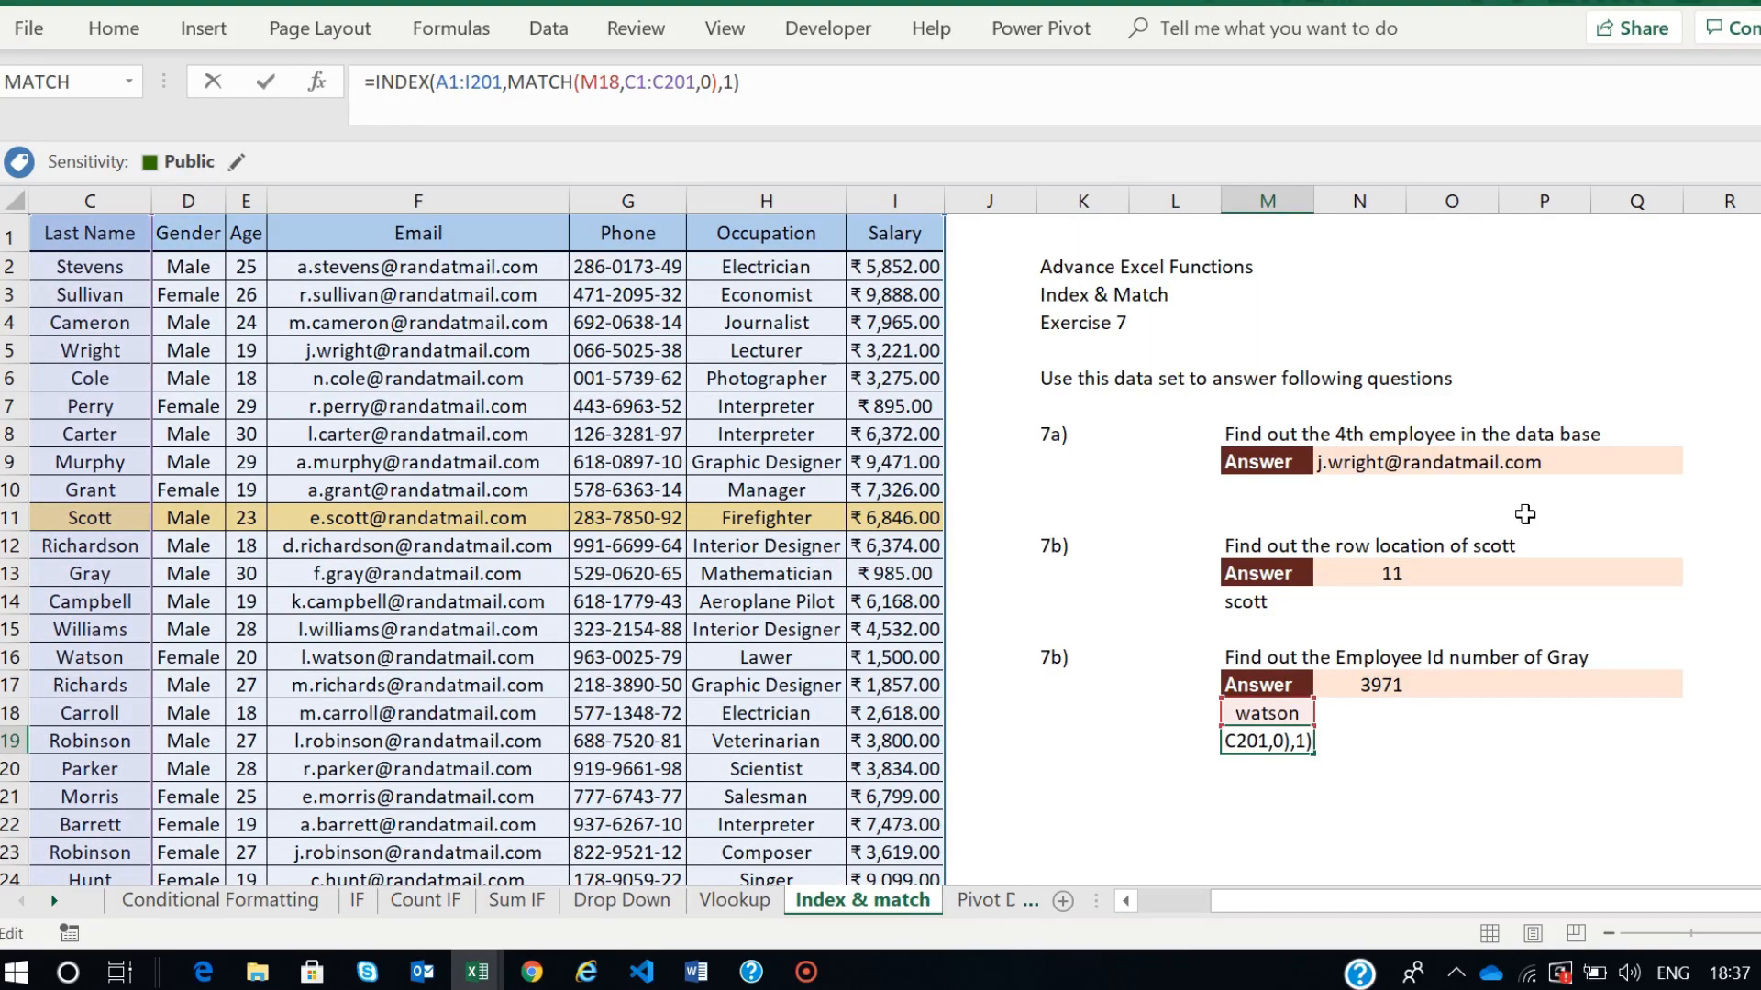
- Confirm the M19 formula unchanged and switch to the Pivot Data sheet
key("Return")
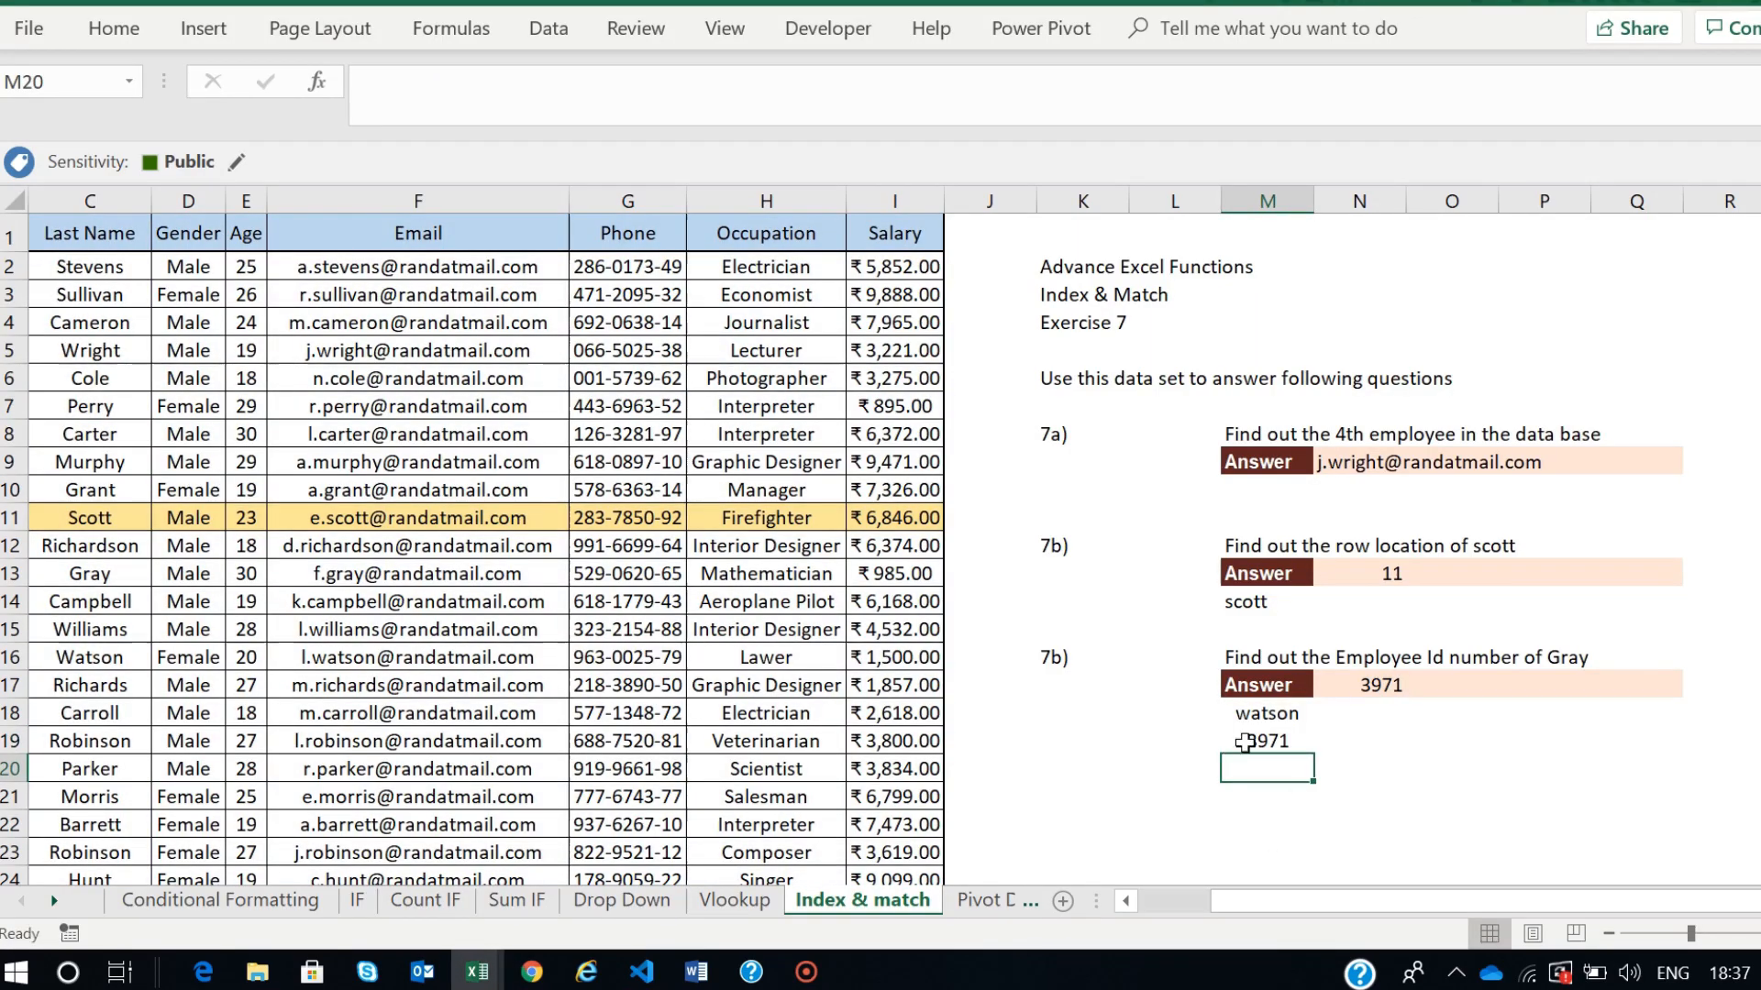
left_click(1245, 742)
left_click(979, 902)
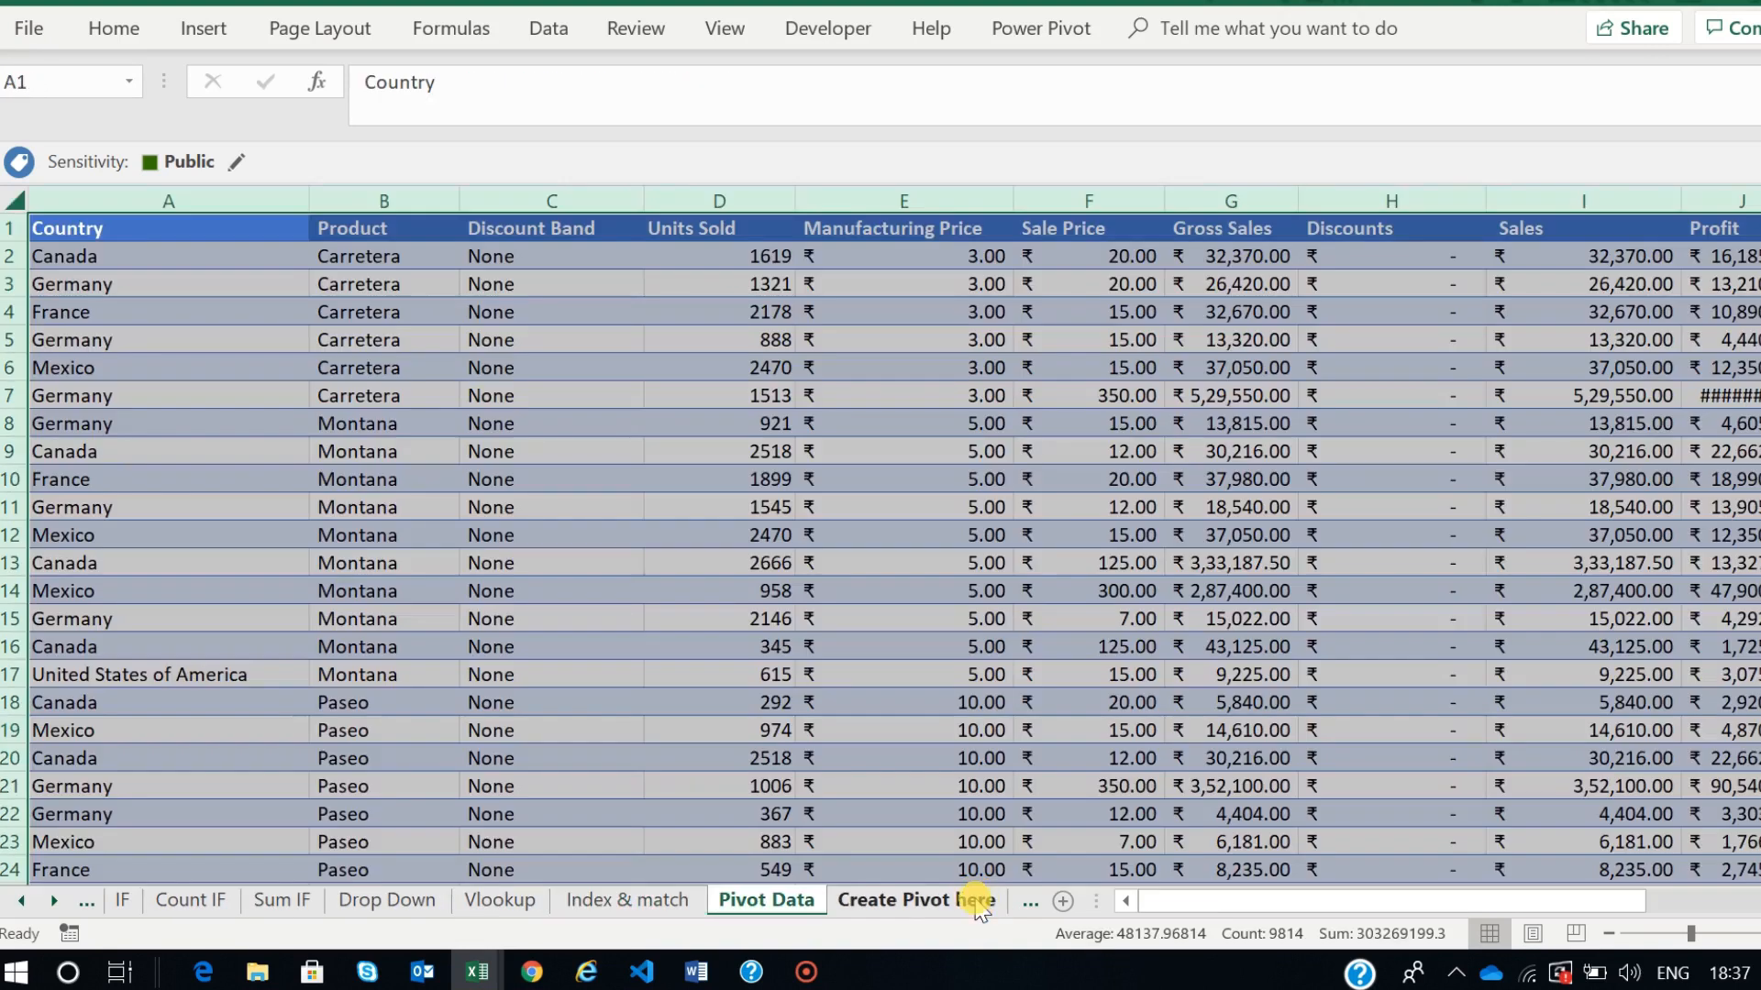
left_click(636, 676)
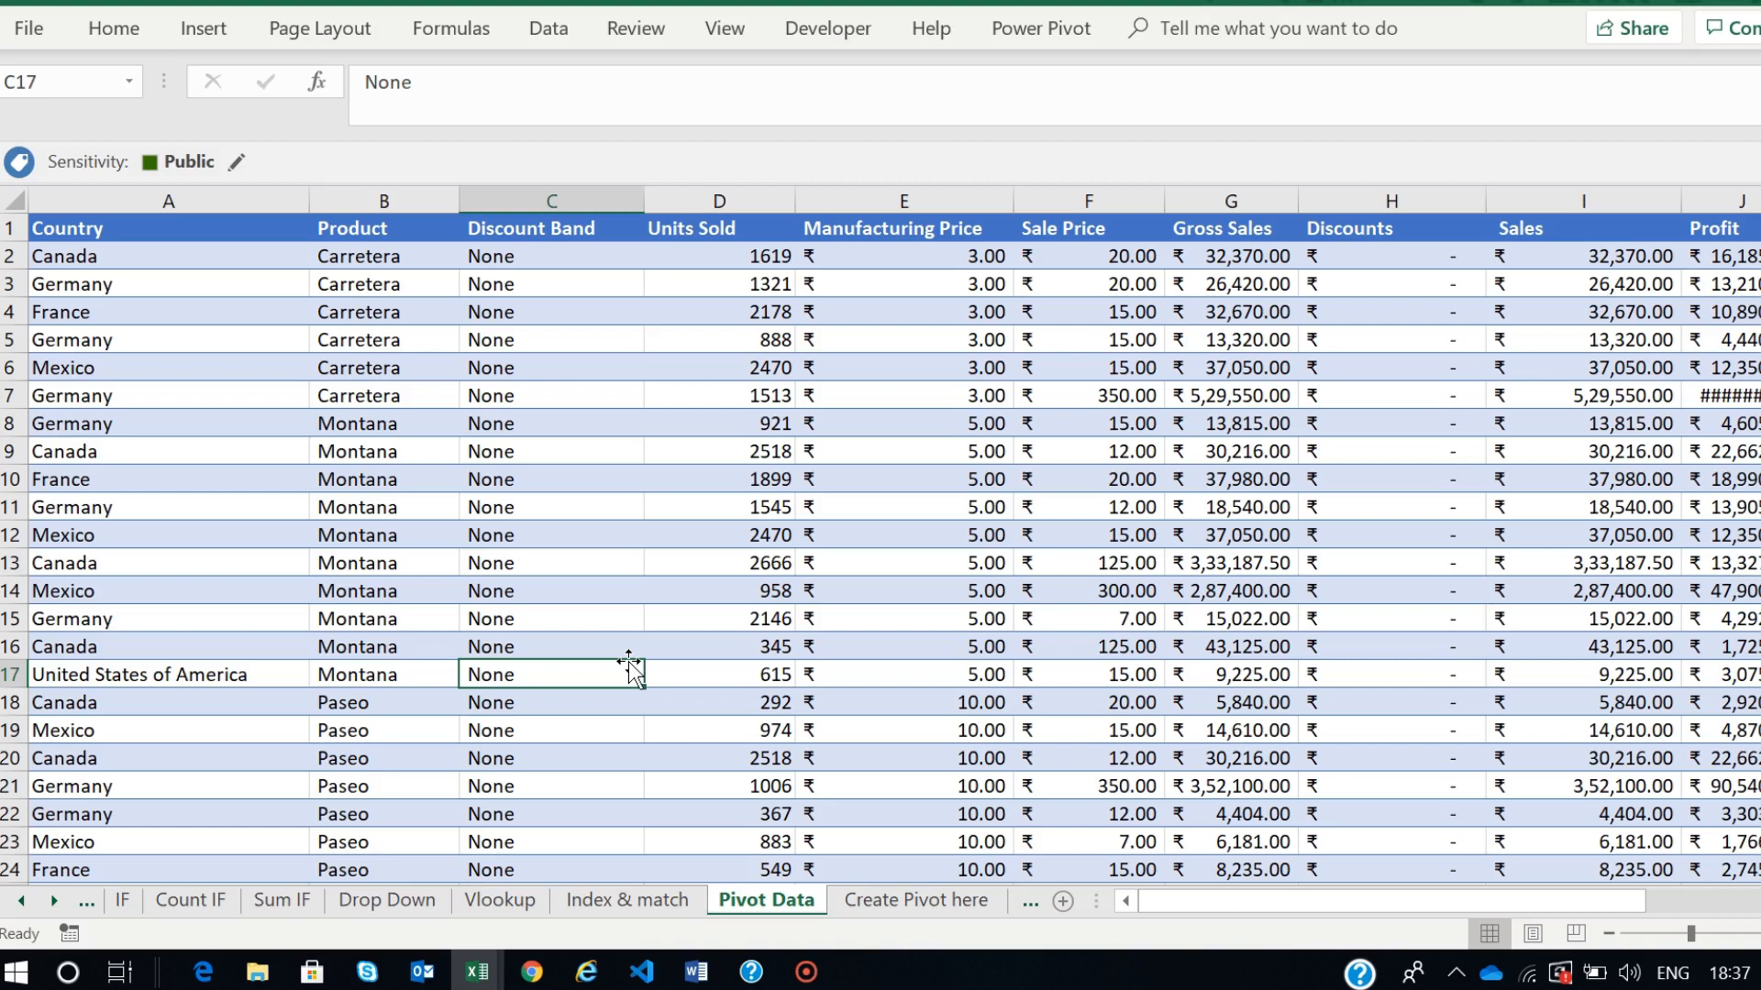
- AutoFit column J so Profit shows ₹ 1,36,170.00, then open the Pivot Data Practice Sheet
left_click(629, 661)
scroll(1380, 616, "right", 5)
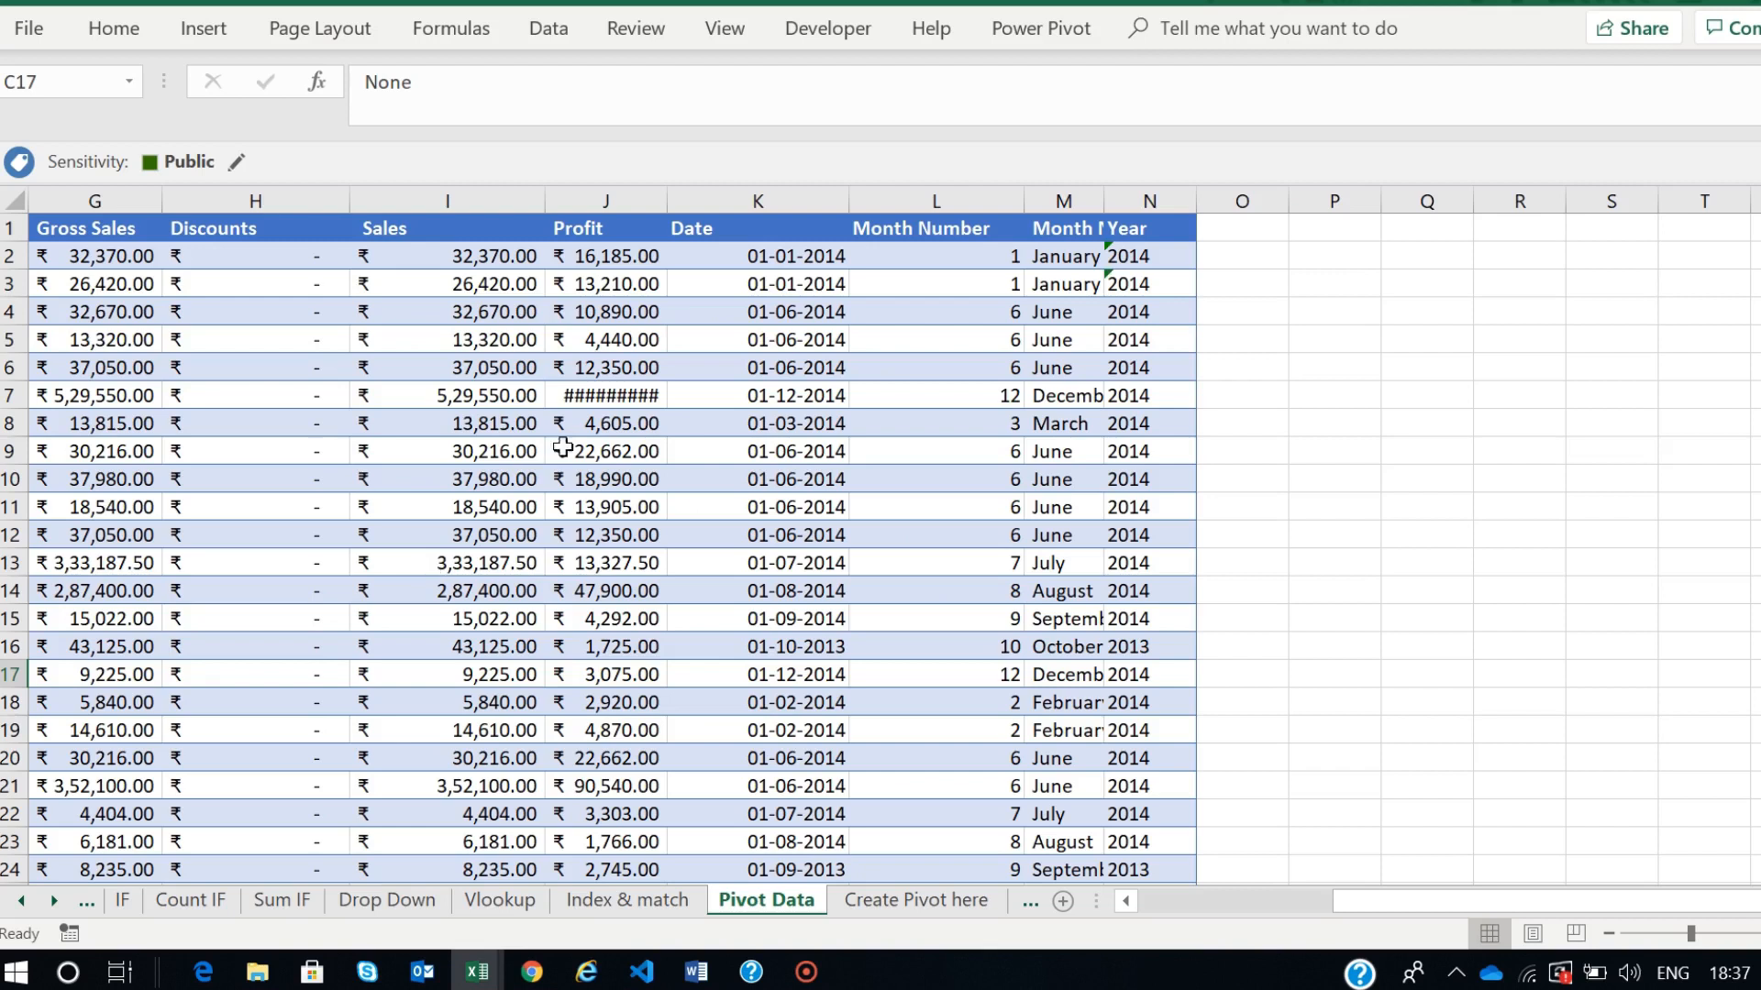
double_click(667, 200)
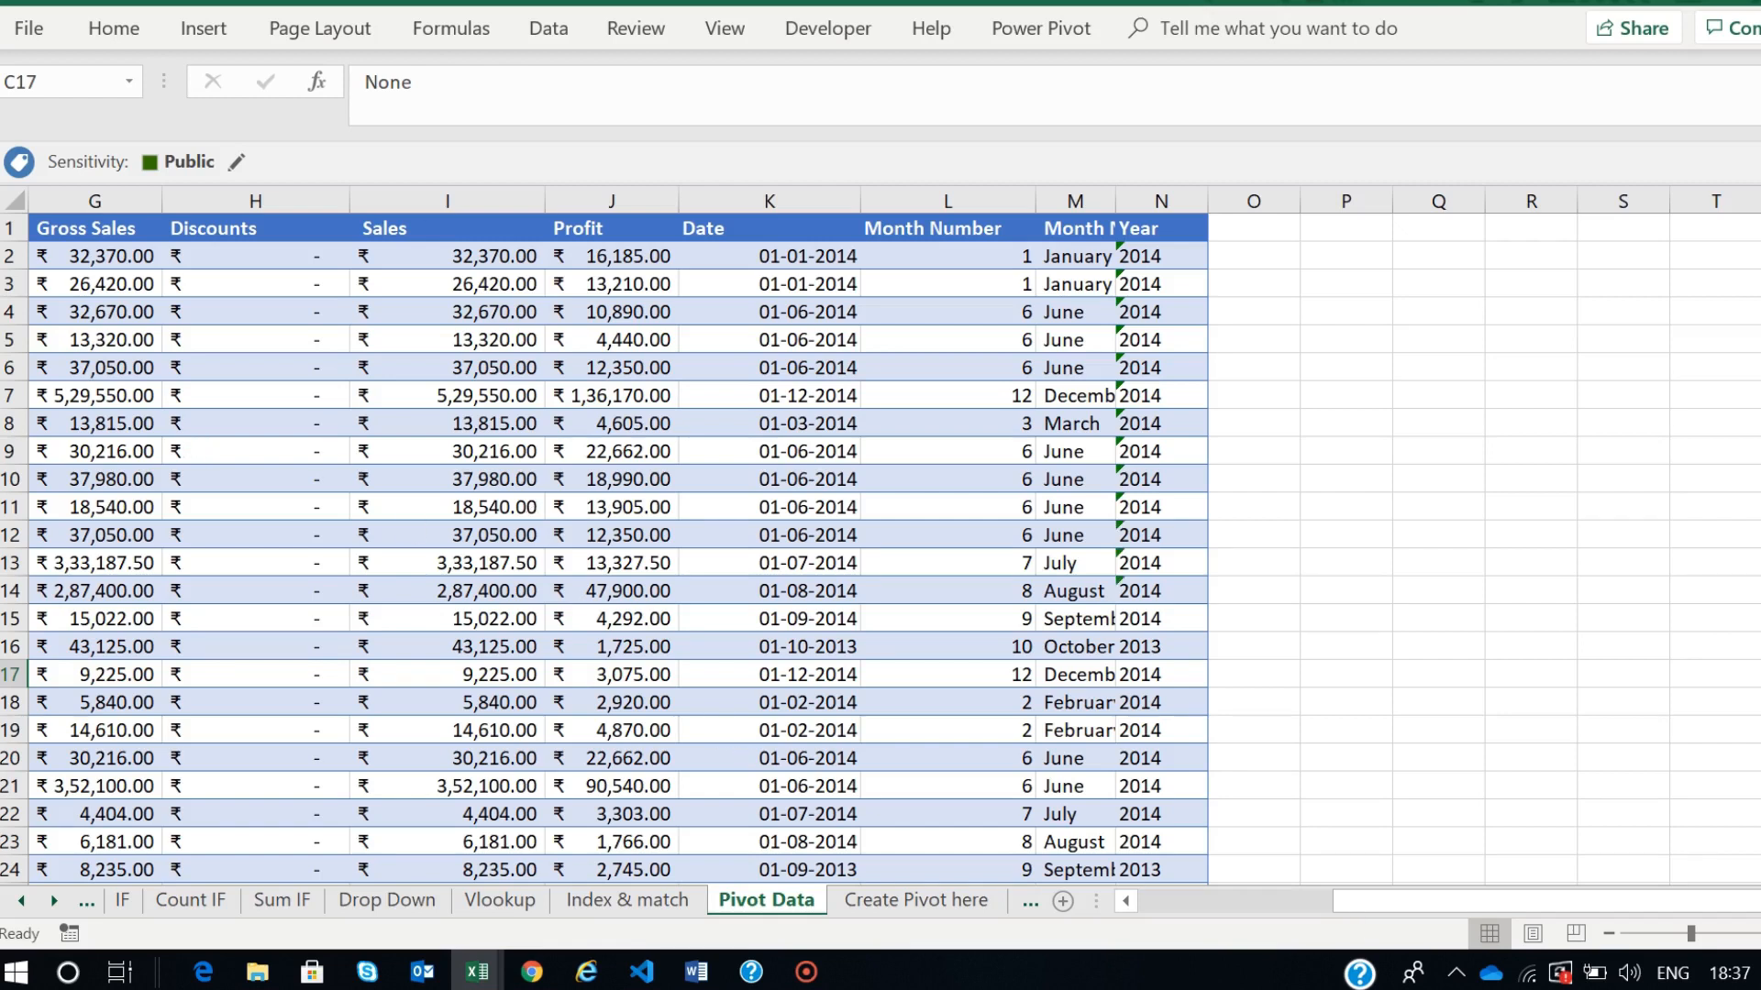
left_click_drag(1400, 903, 1140, 903)
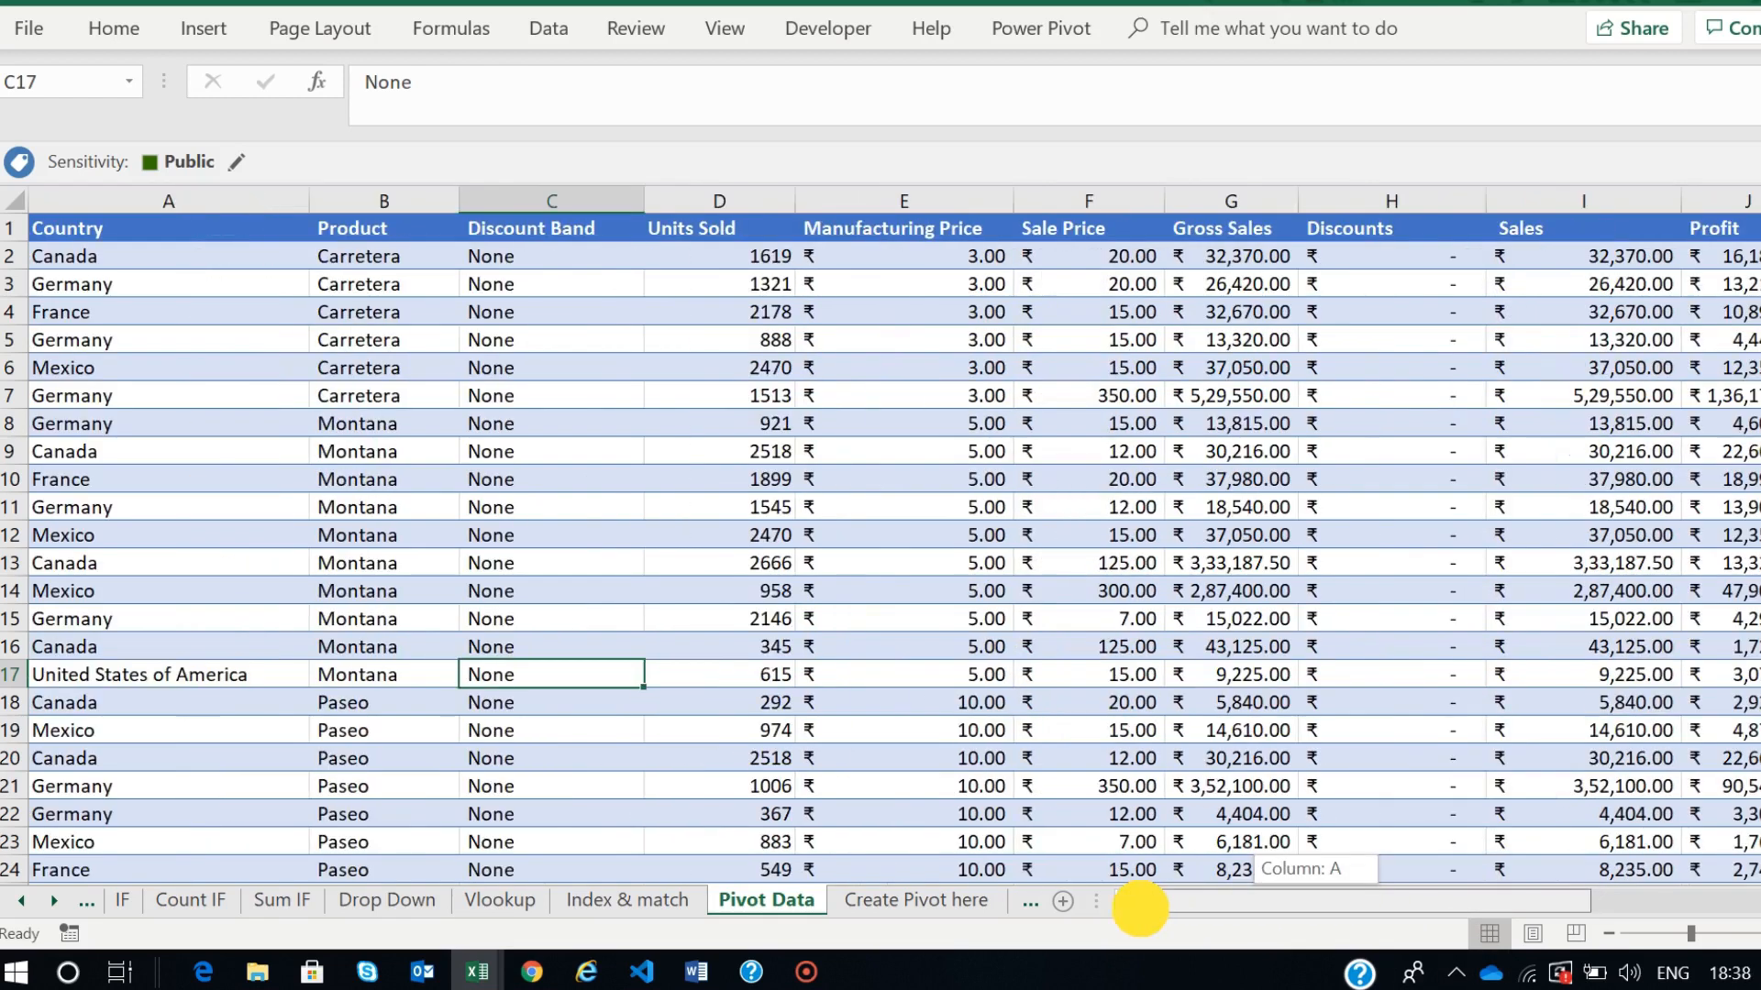
left_click(1029, 903)
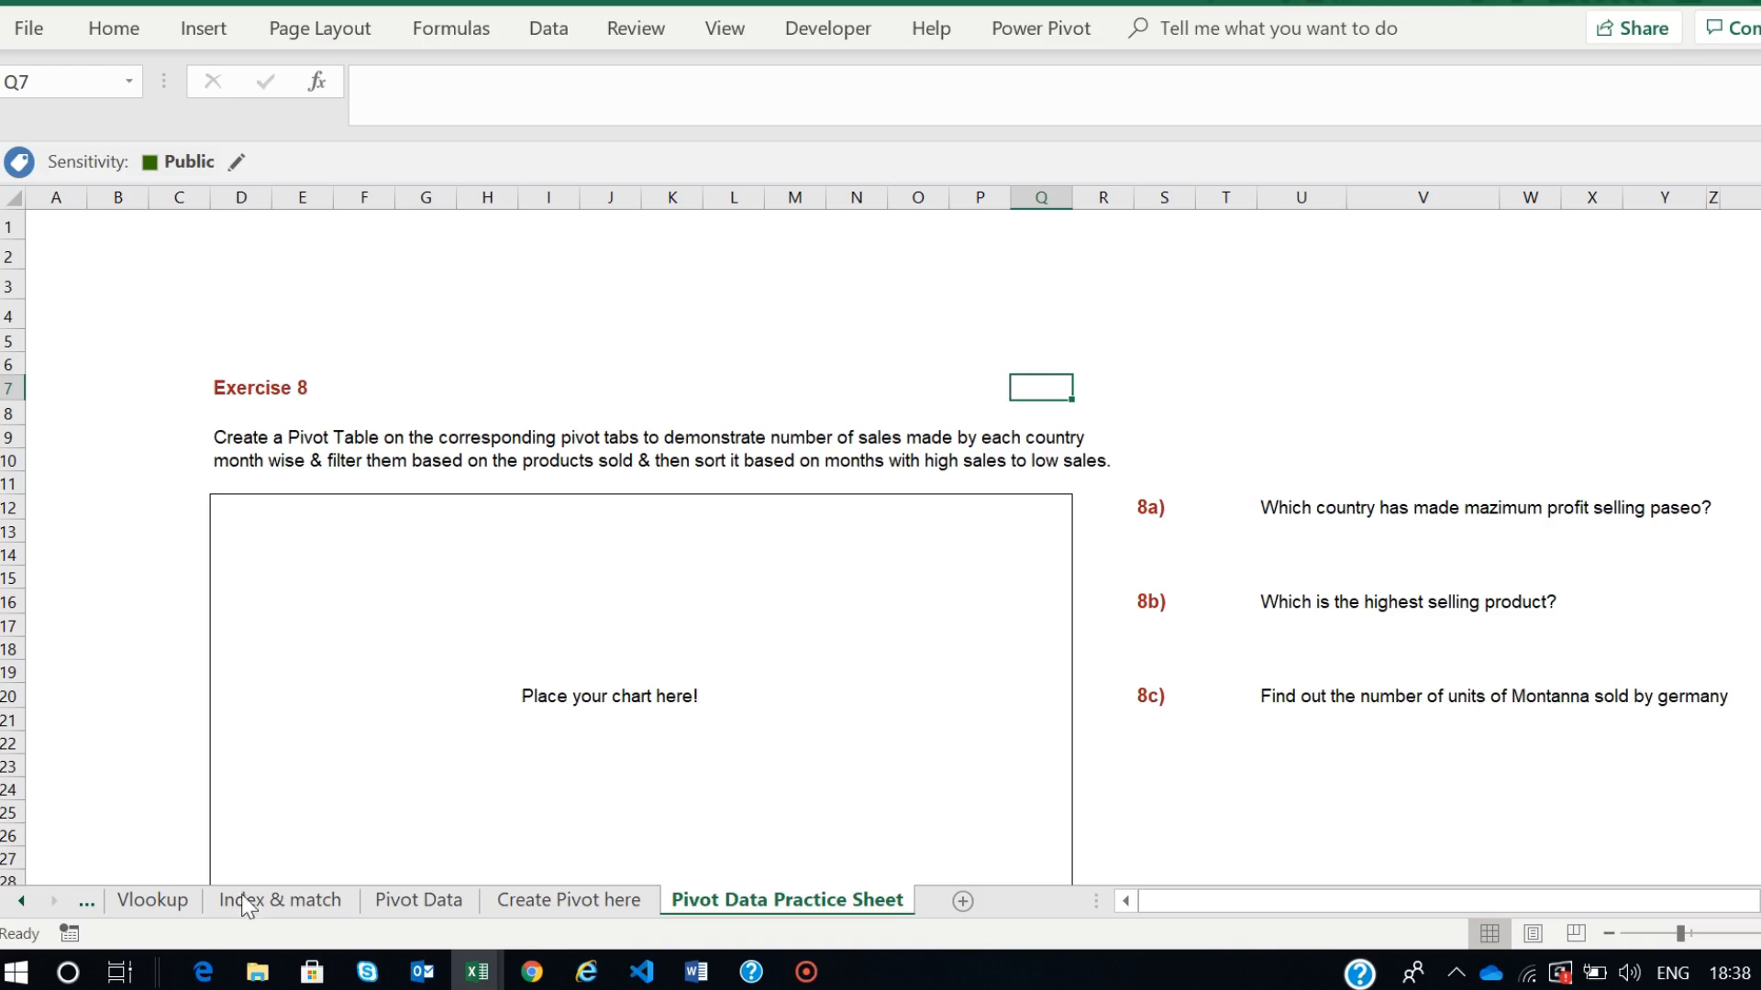
- Return to Pivot Data and select each column from Country through Month Number
left_click(437, 902)
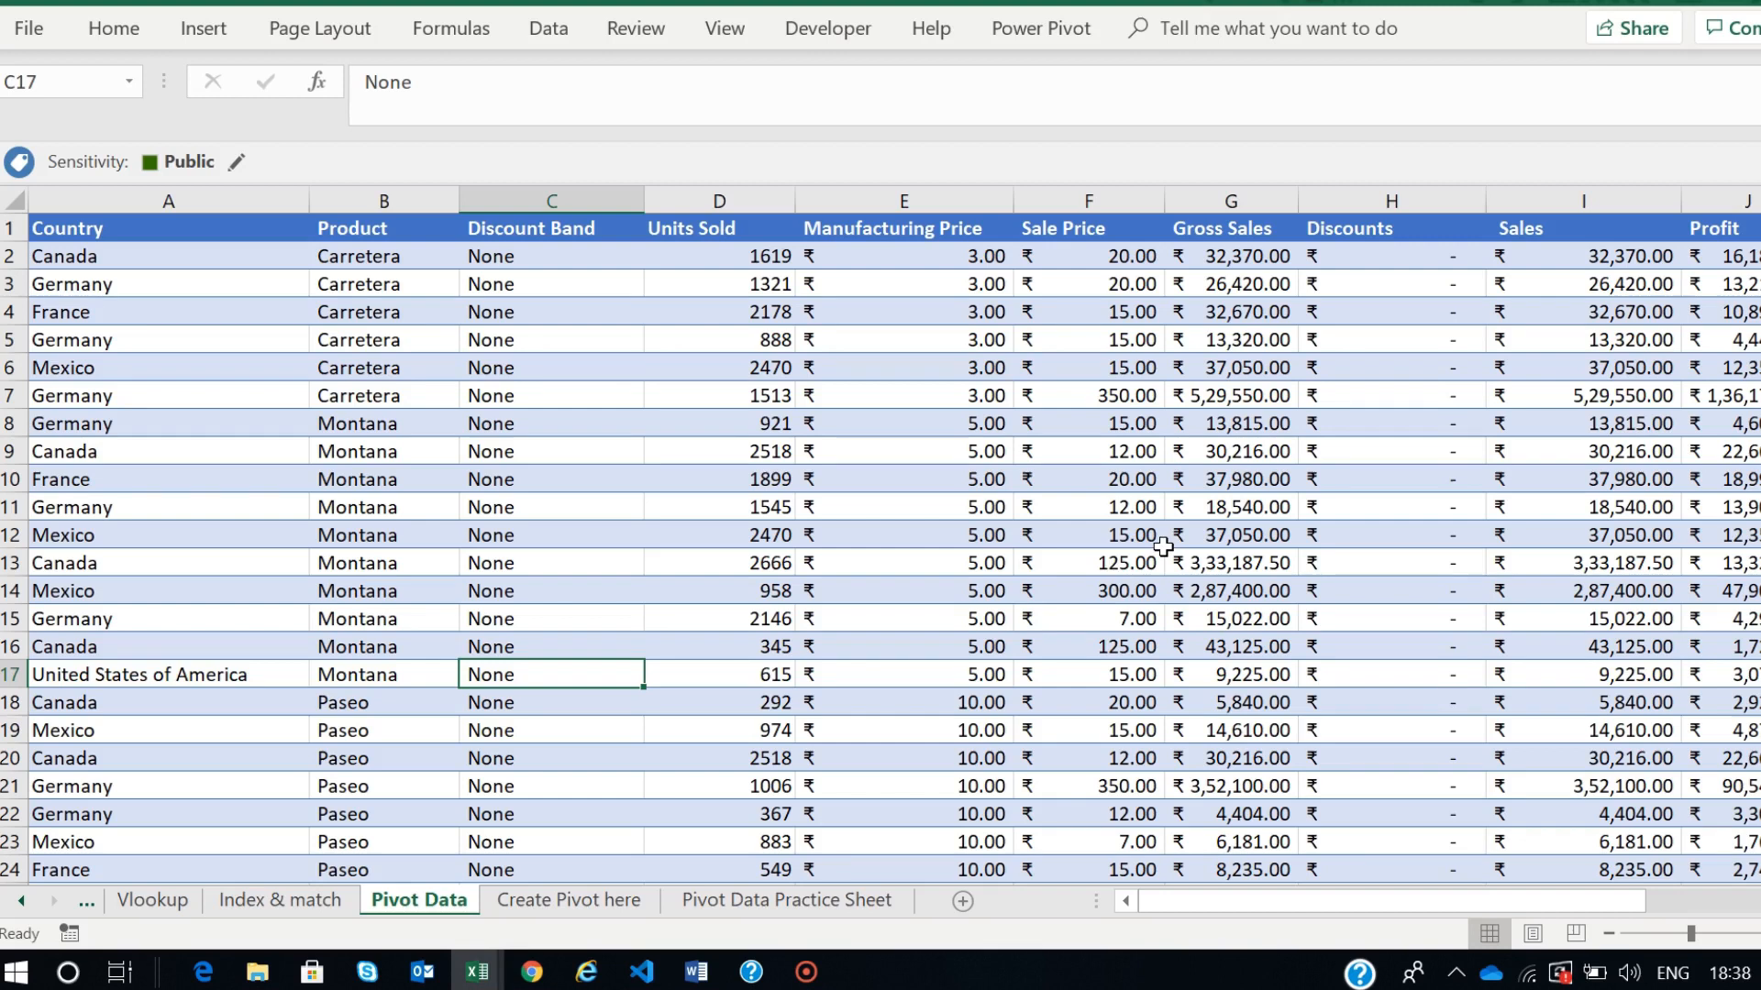
left_click(192, 200)
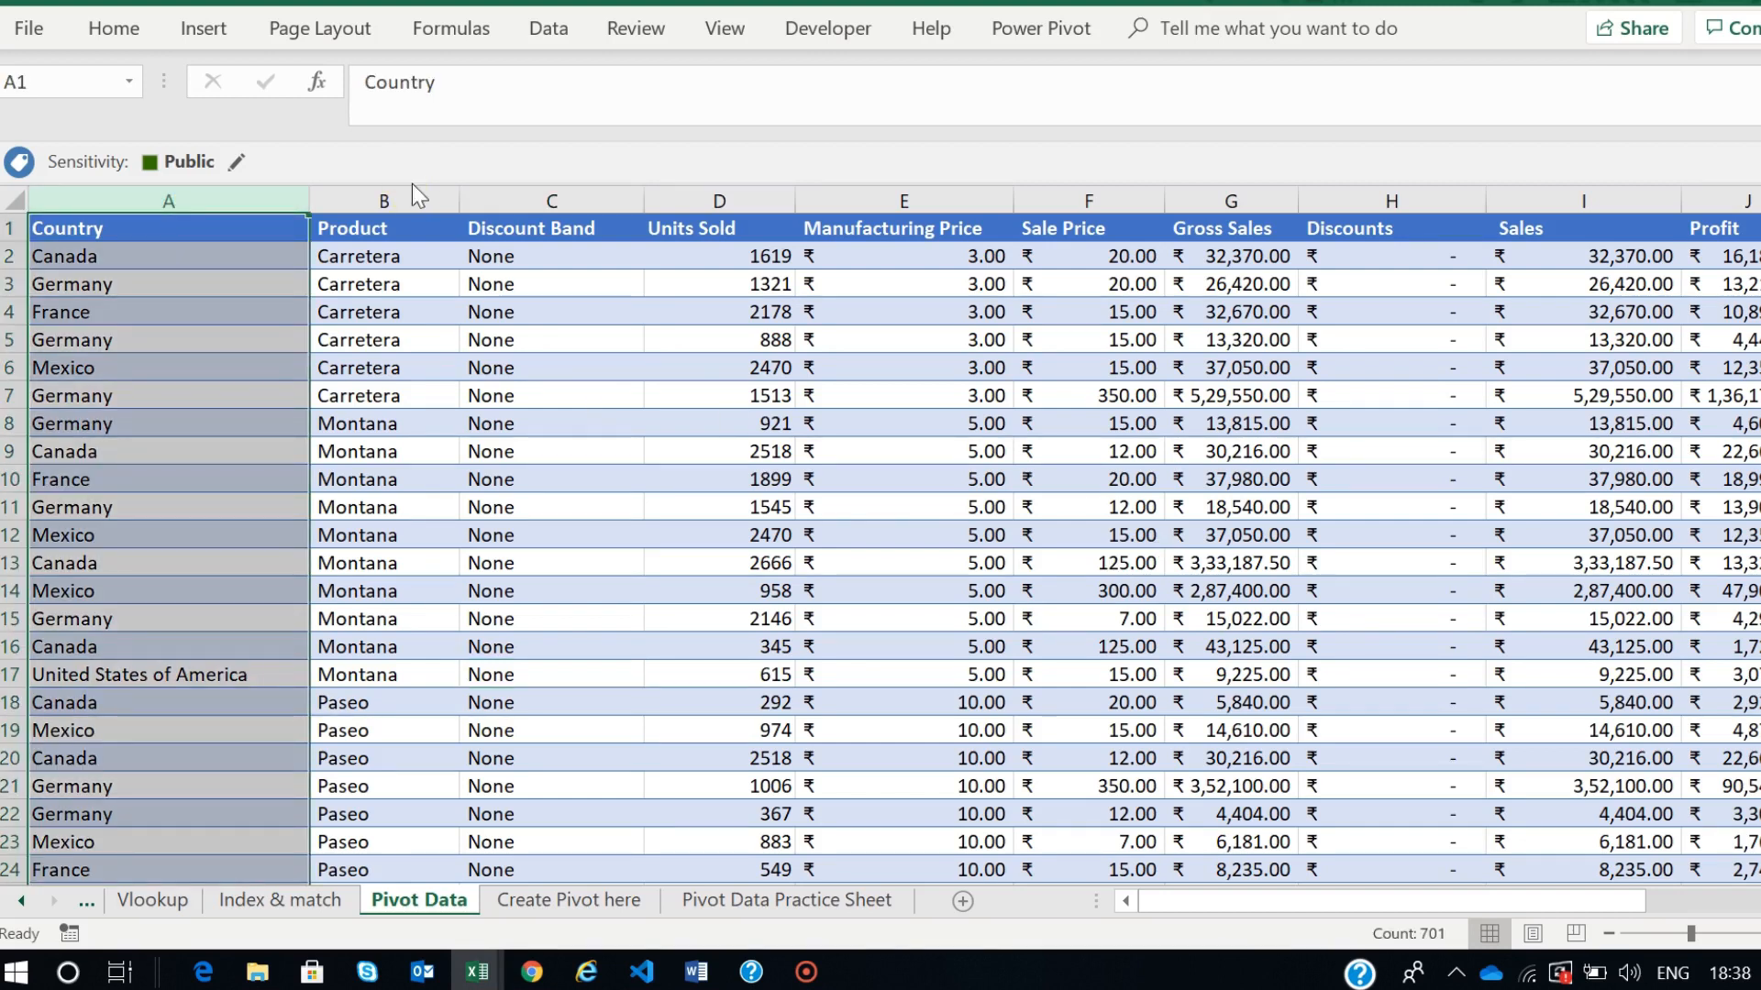
left_click(412, 196)
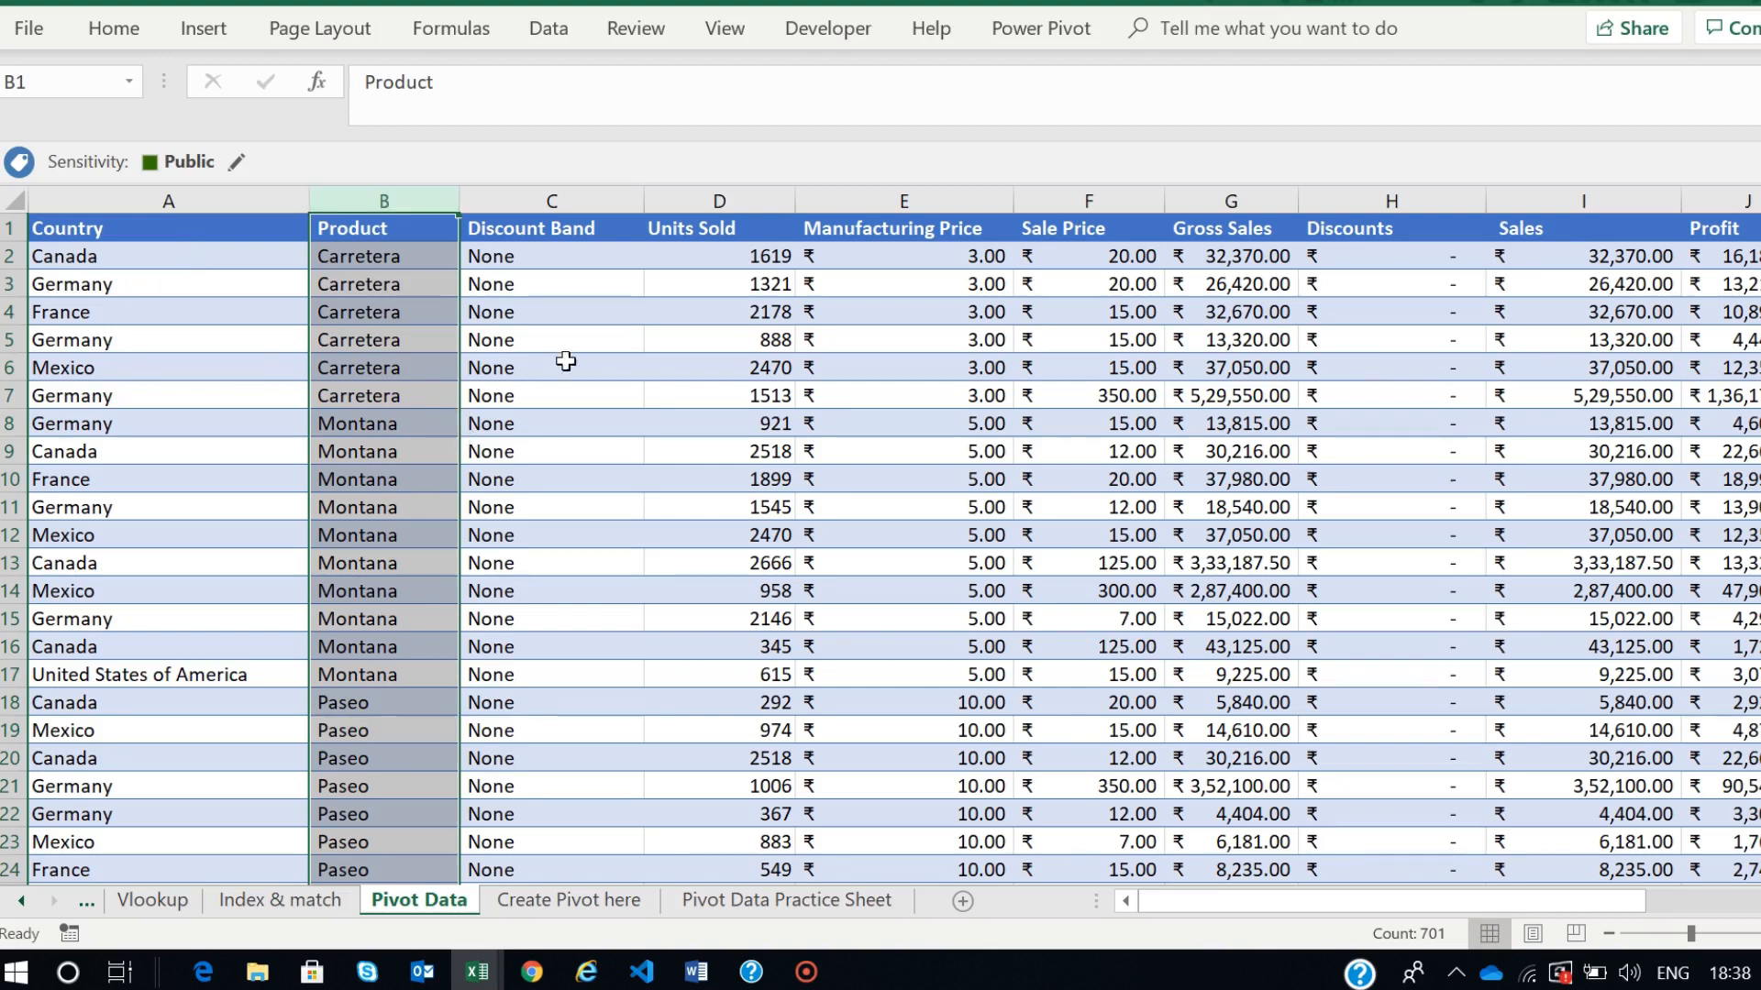
left_click(609, 199)
left_click(718, 197)
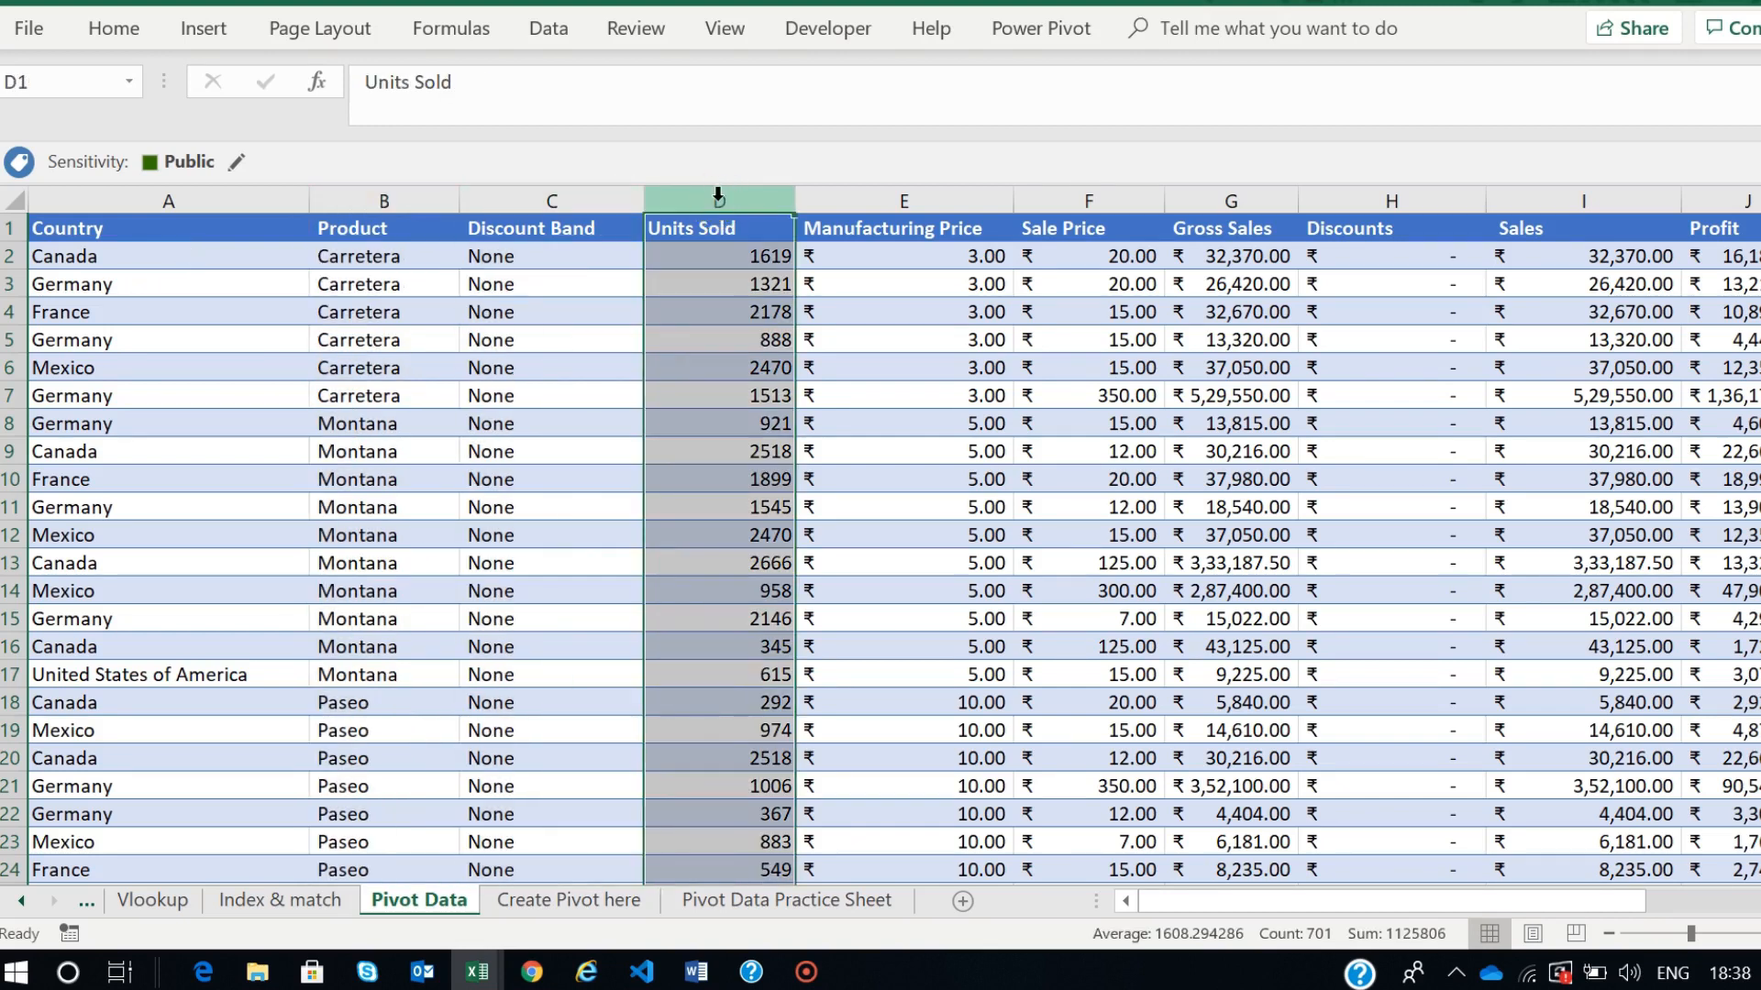
left_click(896, 198)
left_click(1079, 197)
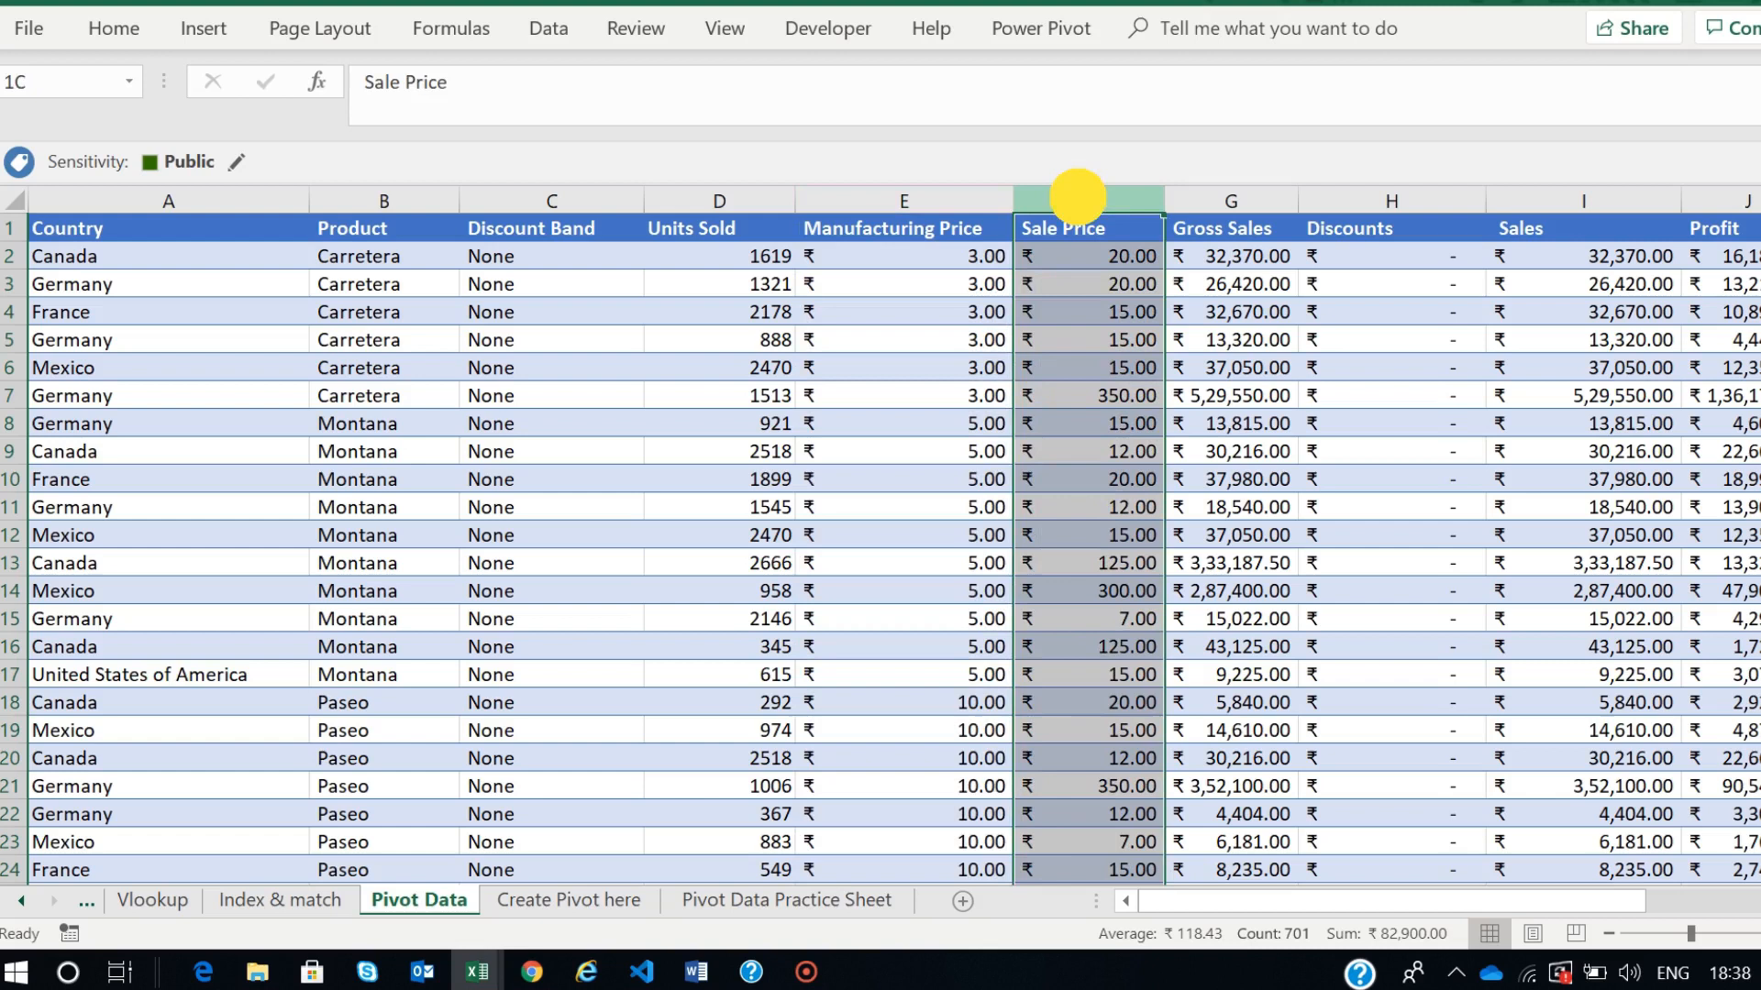
left_click(1264, 197)
scroll(1409, 323, "right", 3)
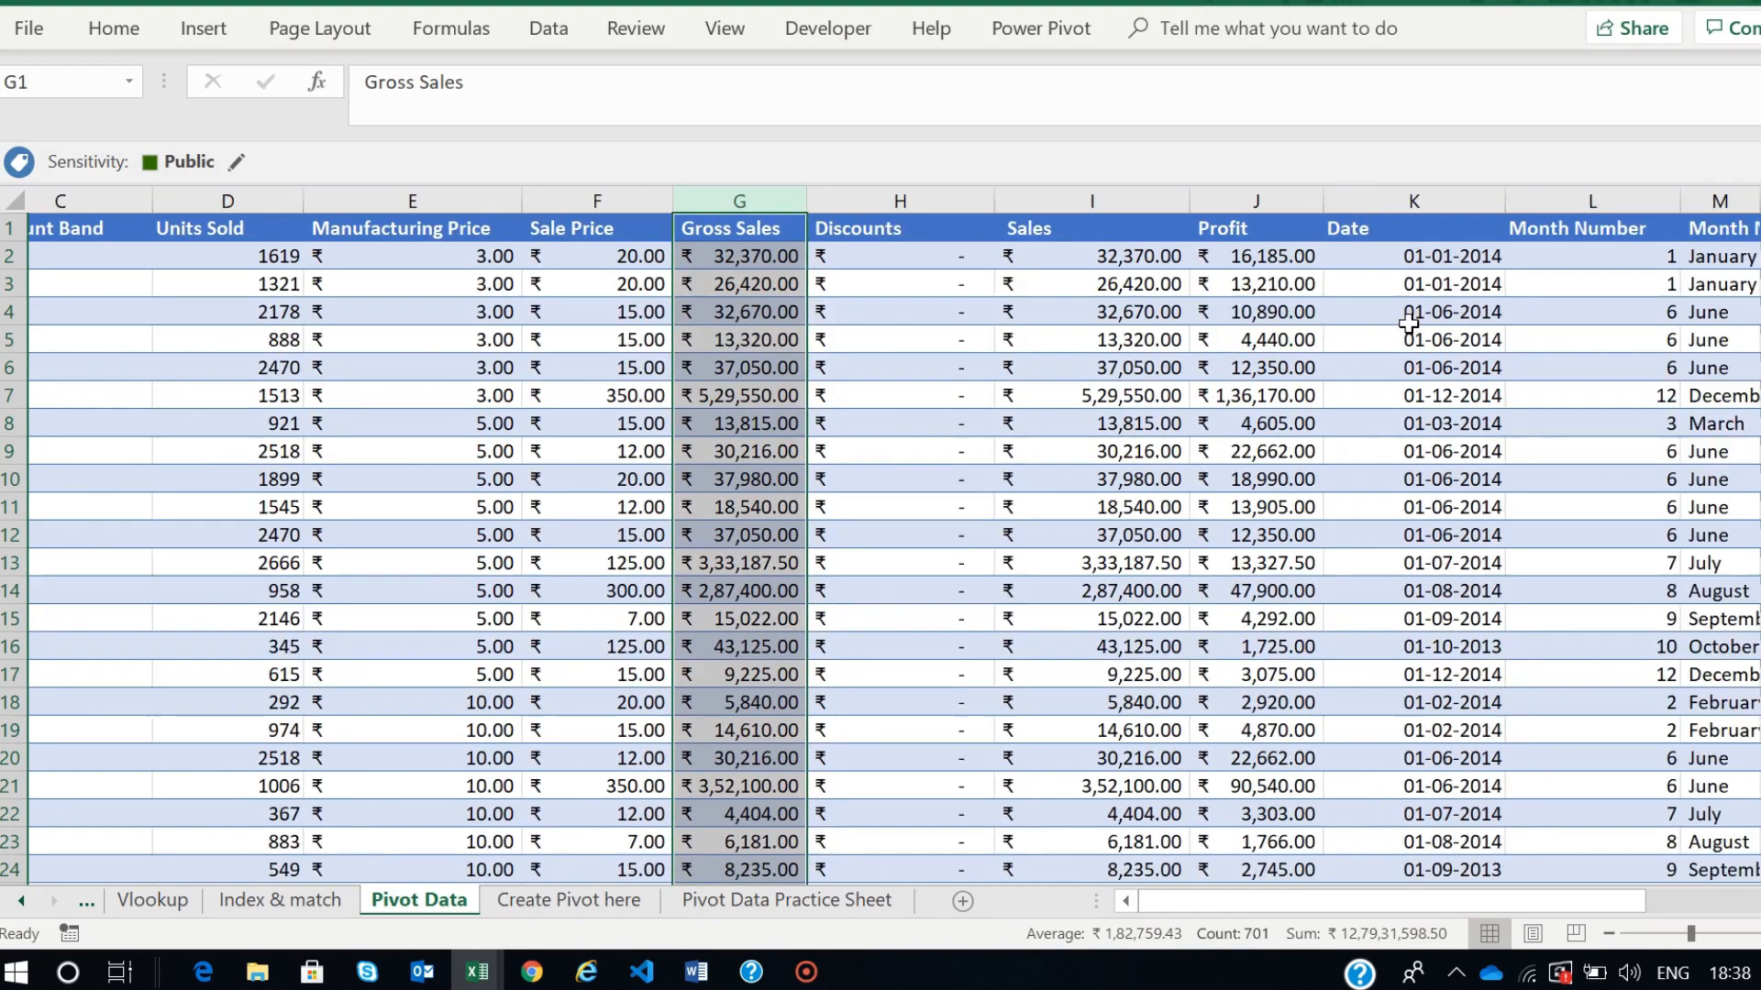
left_click(1171, 196)
left_click_drag(1308, 196, 1693, 460)
scroll(1693, 459, "right", 5)
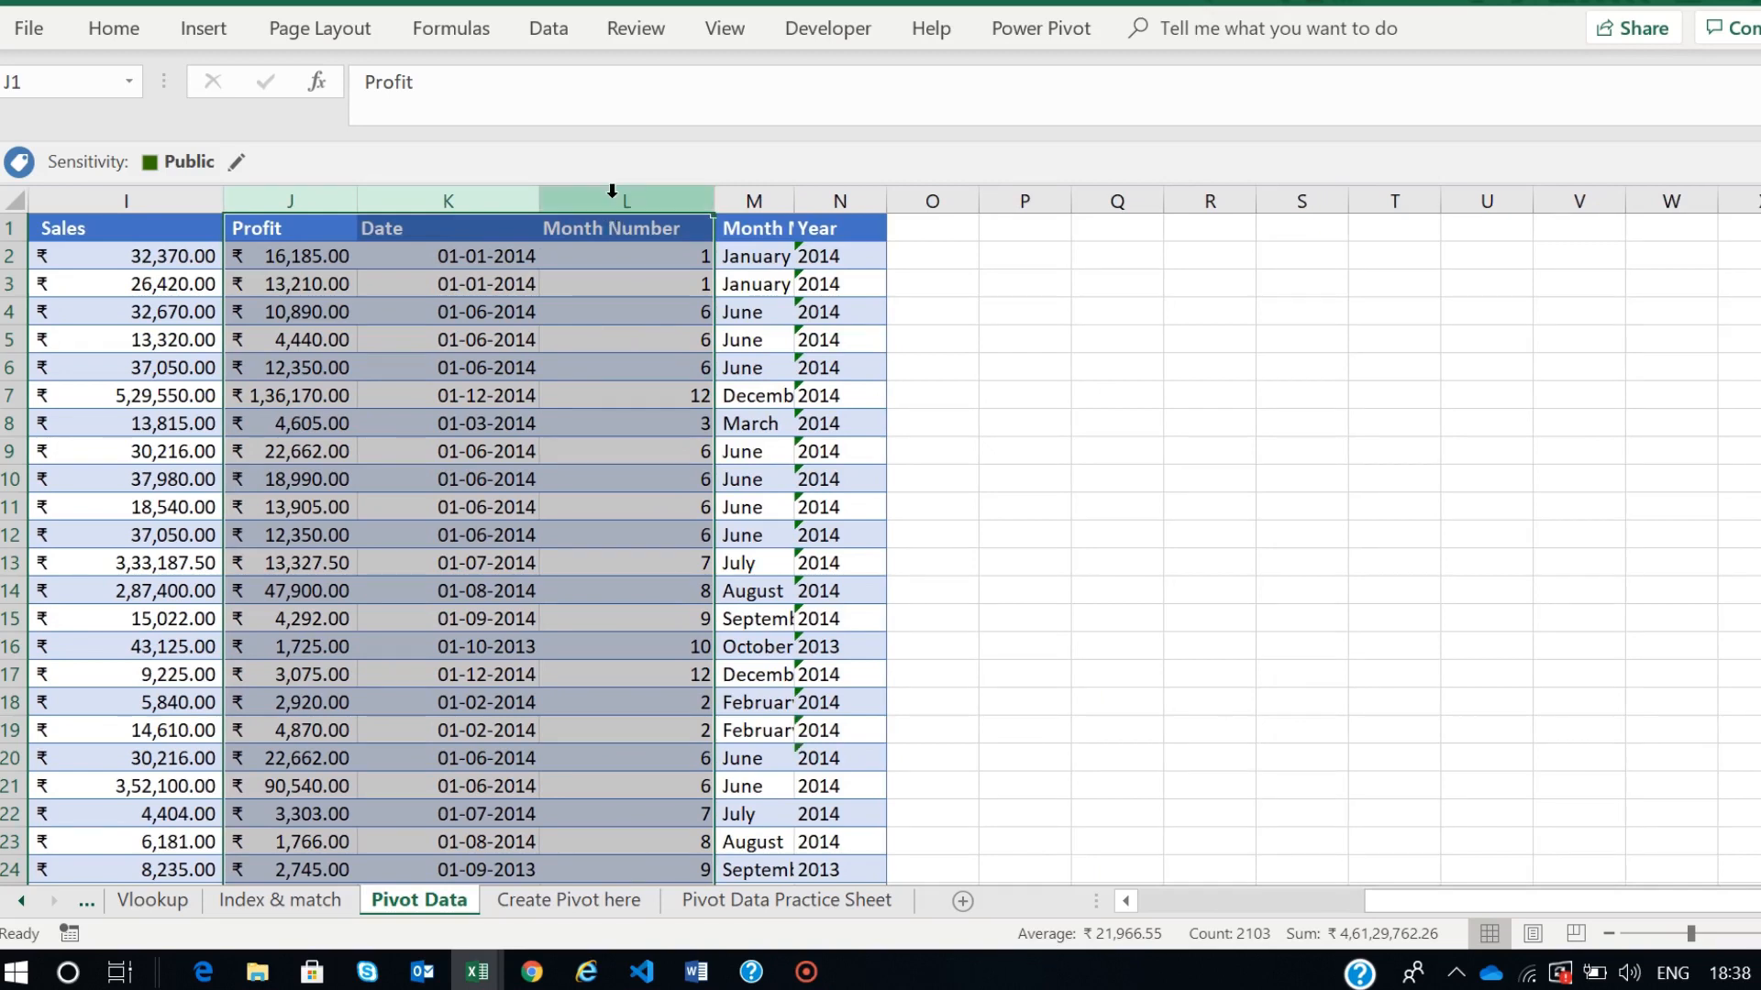
left_click(612, 192)
- AutoFit the Month Name column so September fits, then select cell B5
left_click_drag(795, 198, 798, 197)
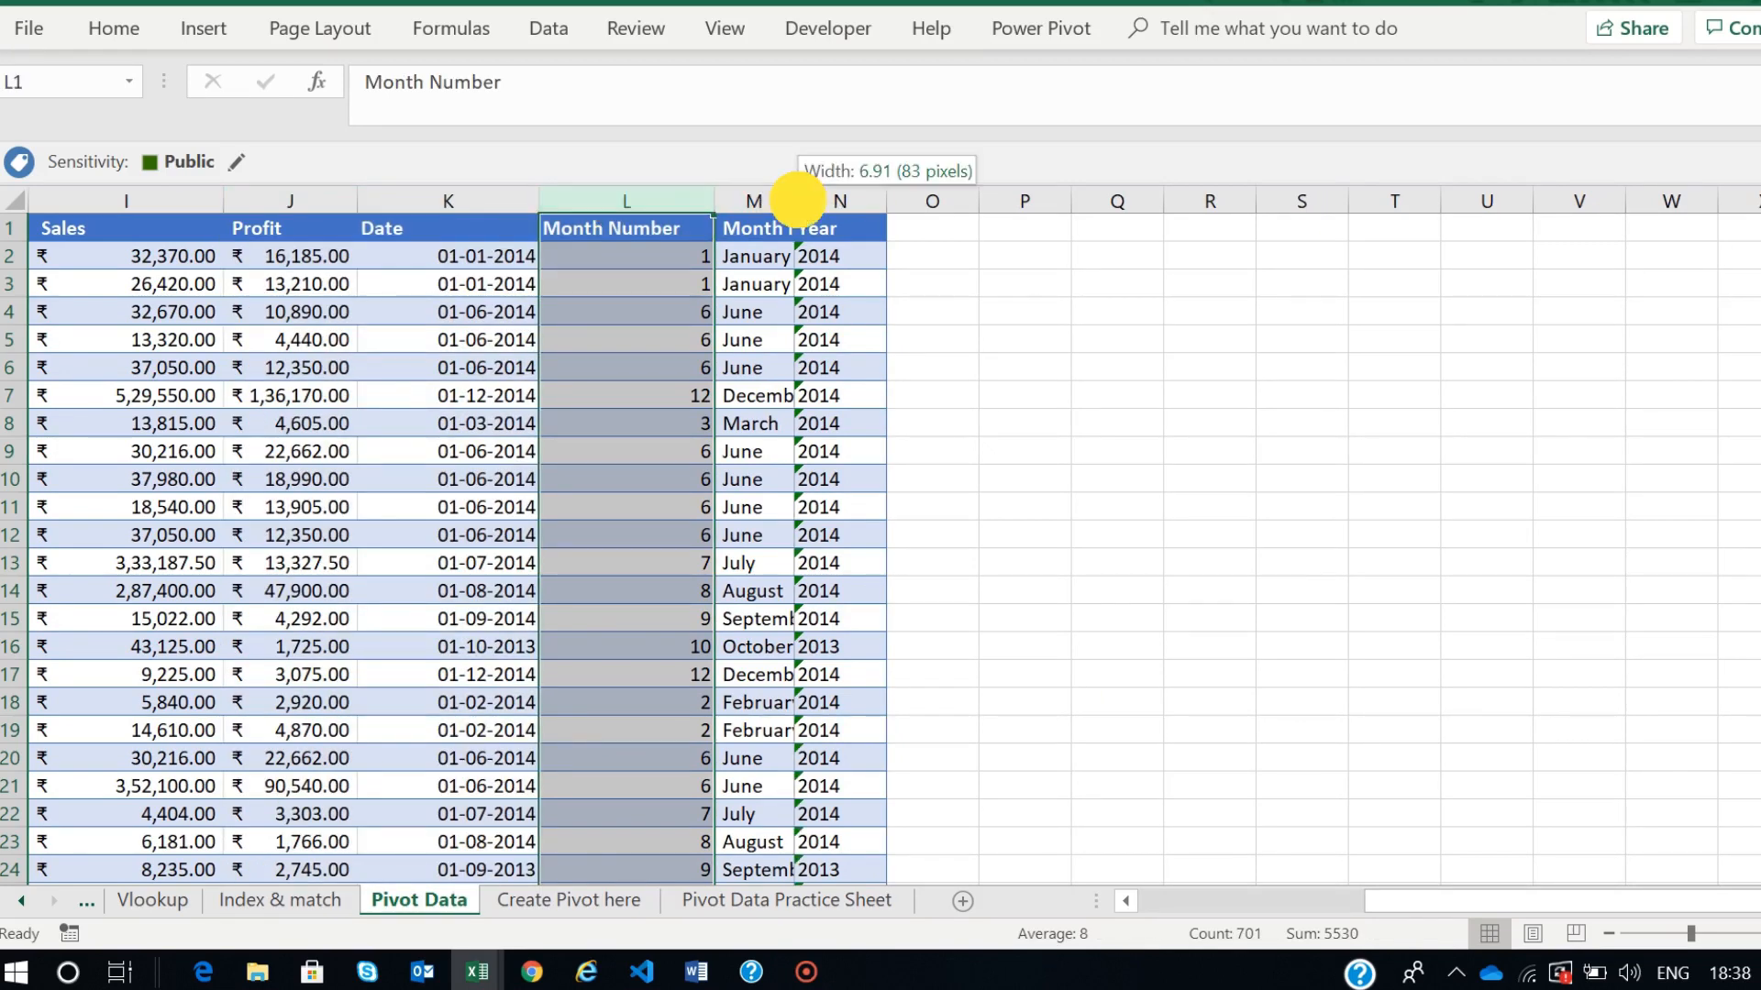
double_click(798, 194)
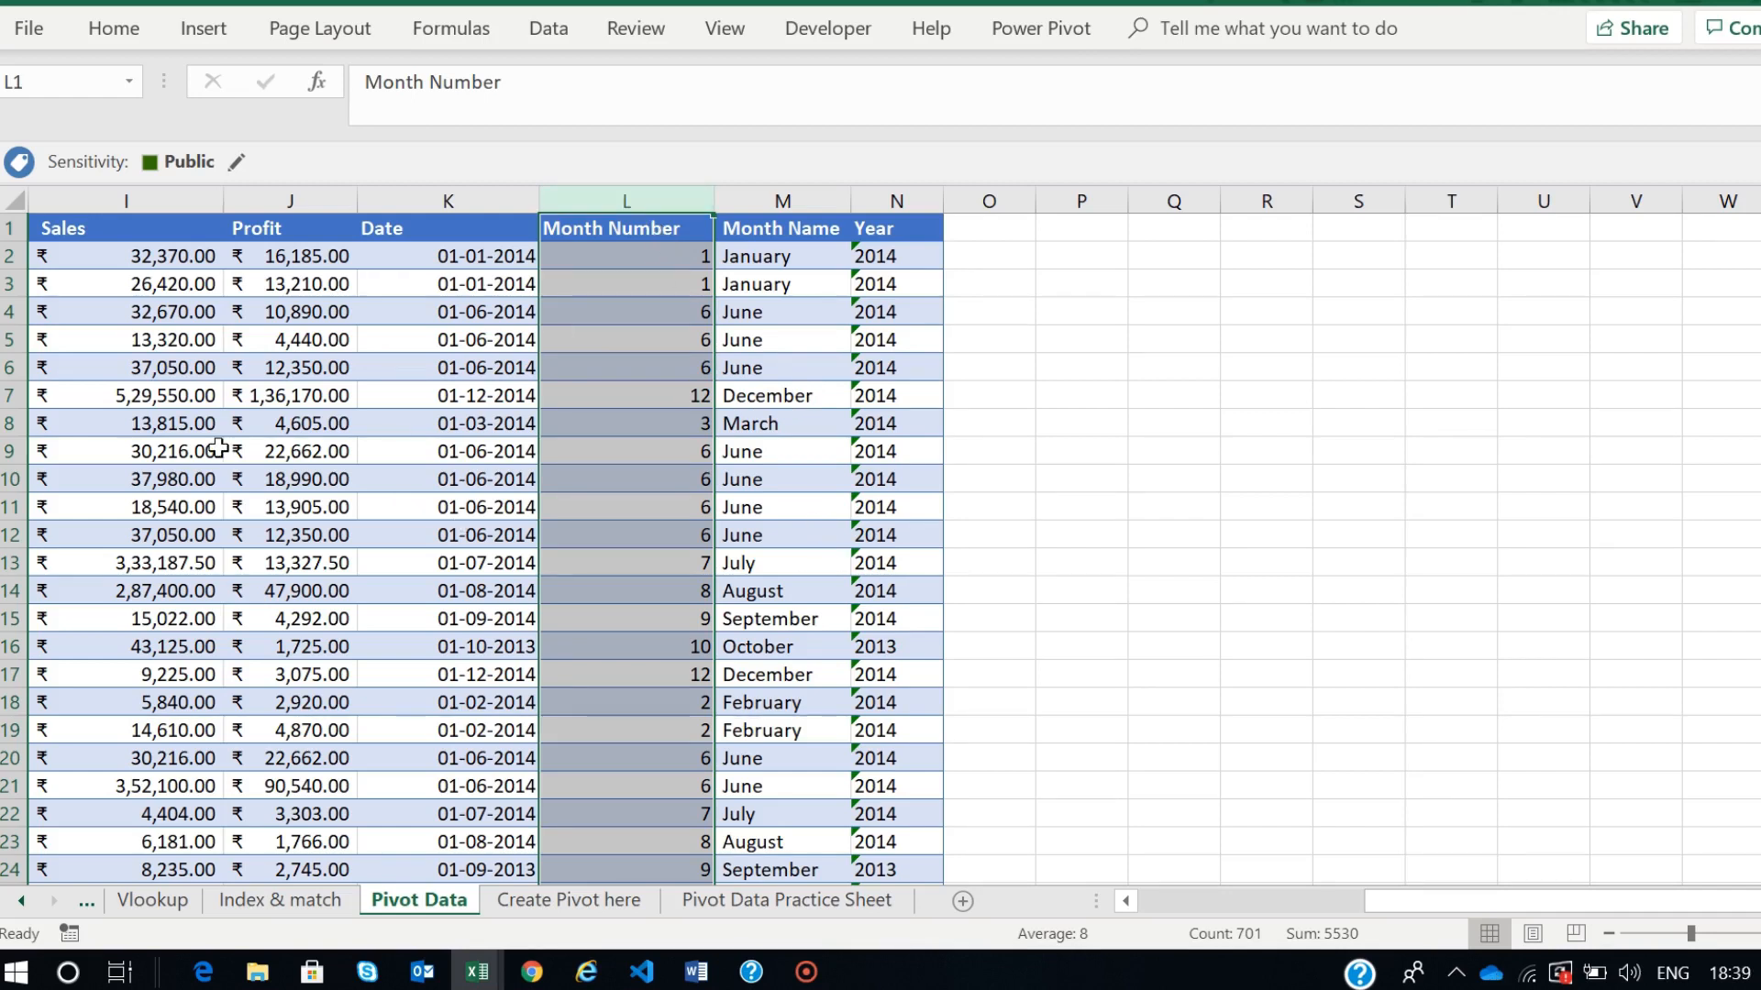
scroll(330, 514, "left", 5)
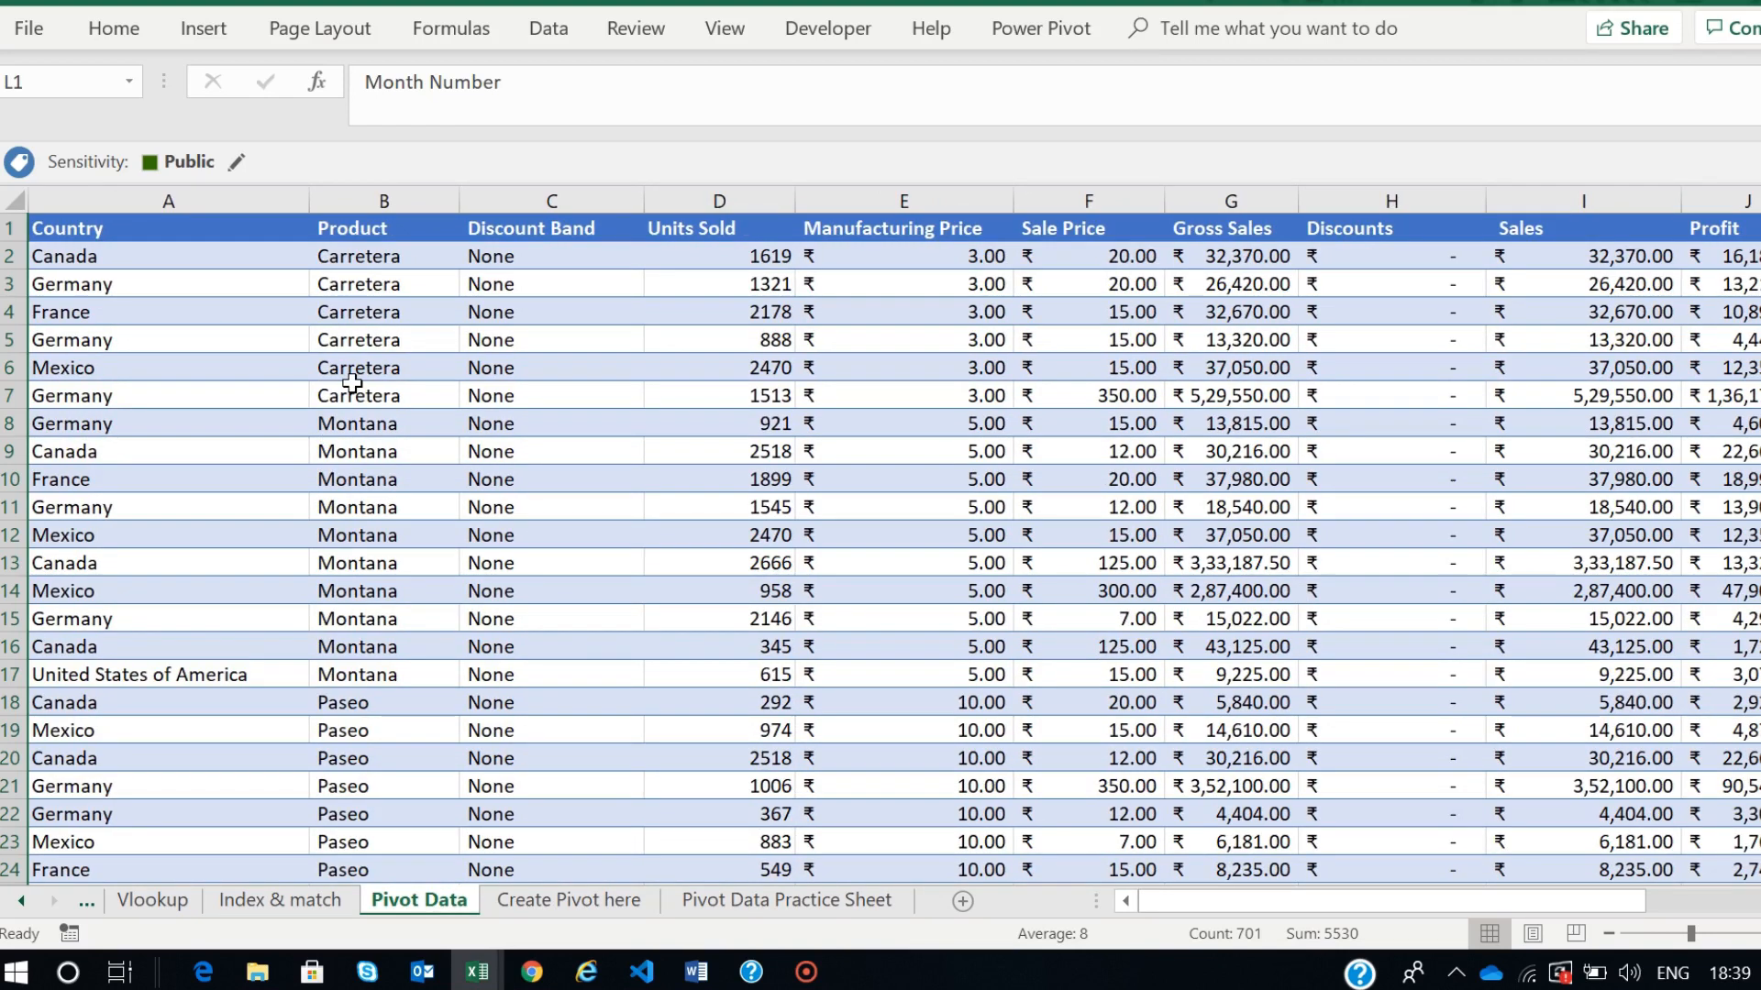
left_click(320, 341)
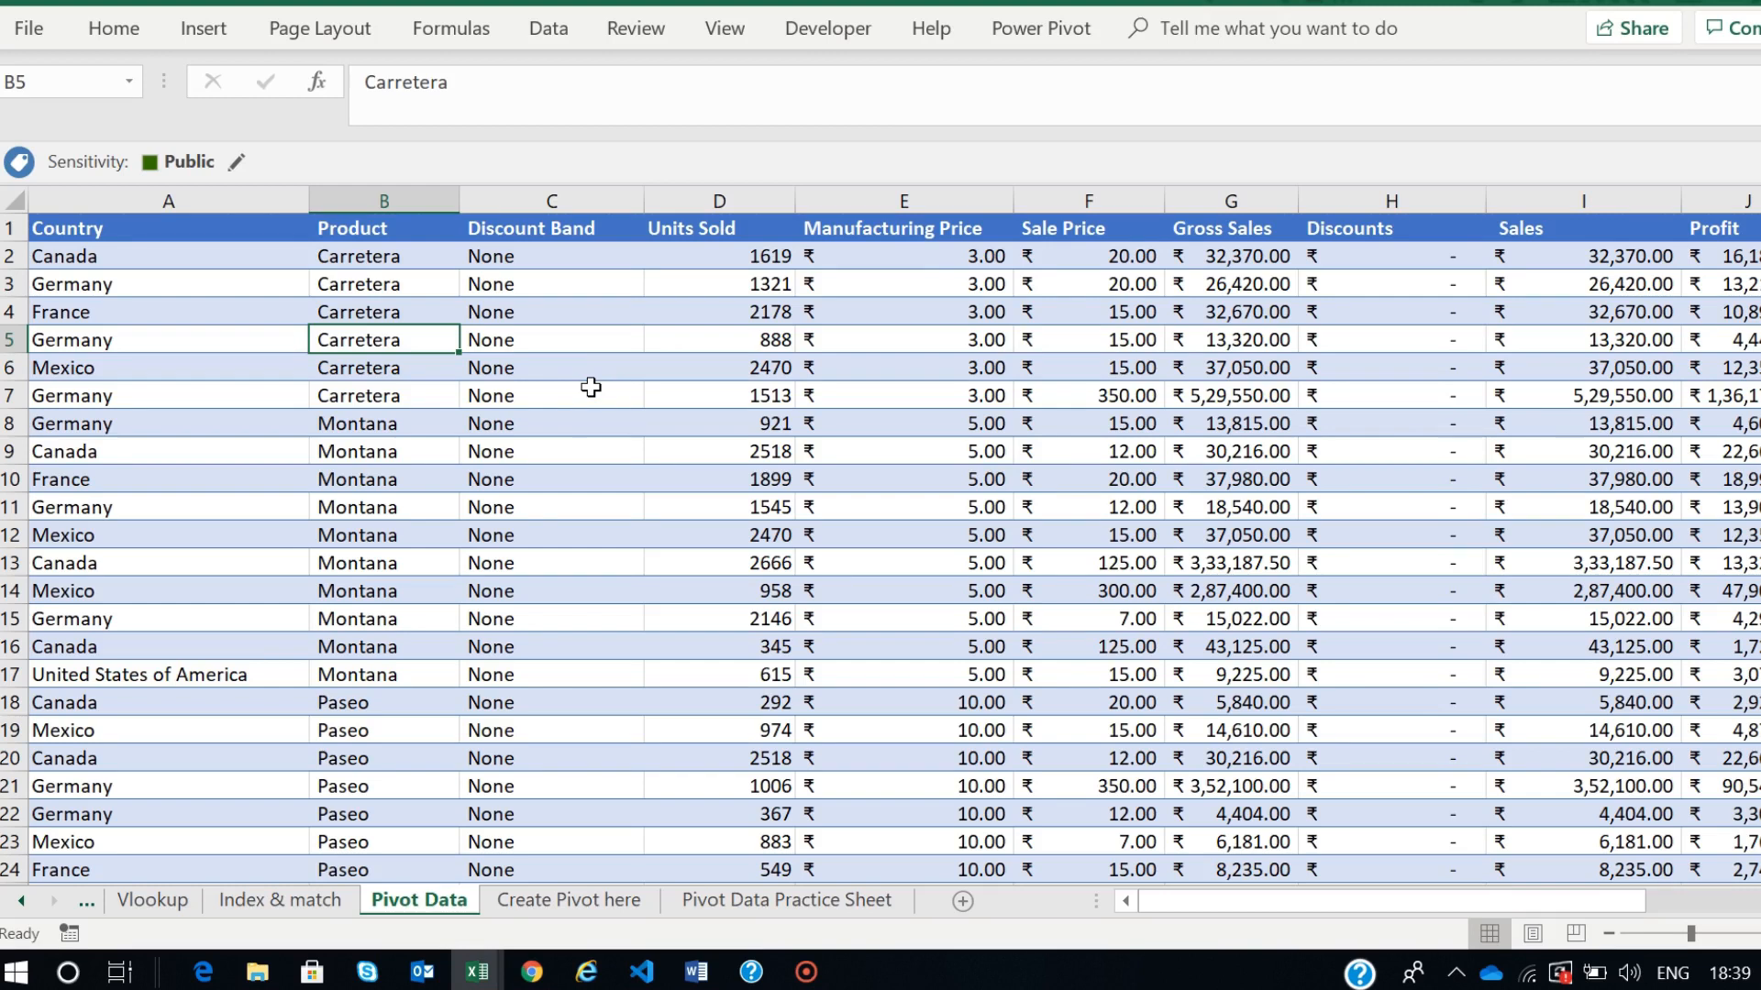
- Convert the sales data range A1:N701 into a table with headers
key("ctrl+t")
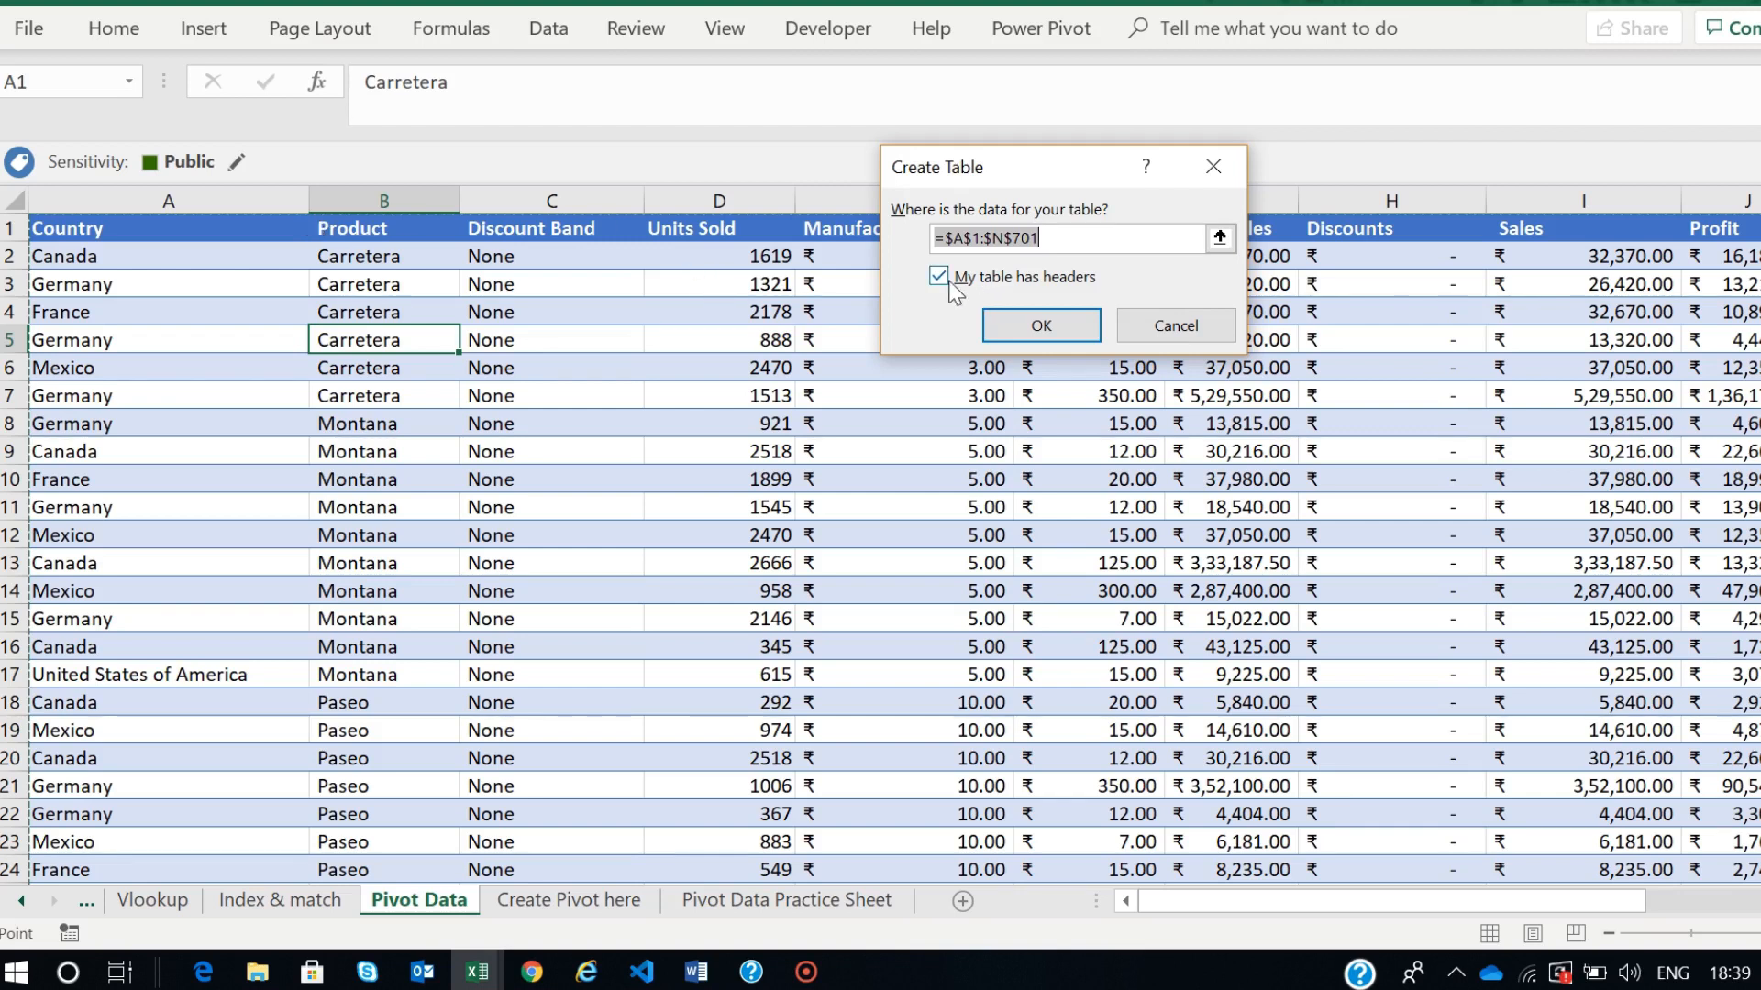
left_click(1046, 327)
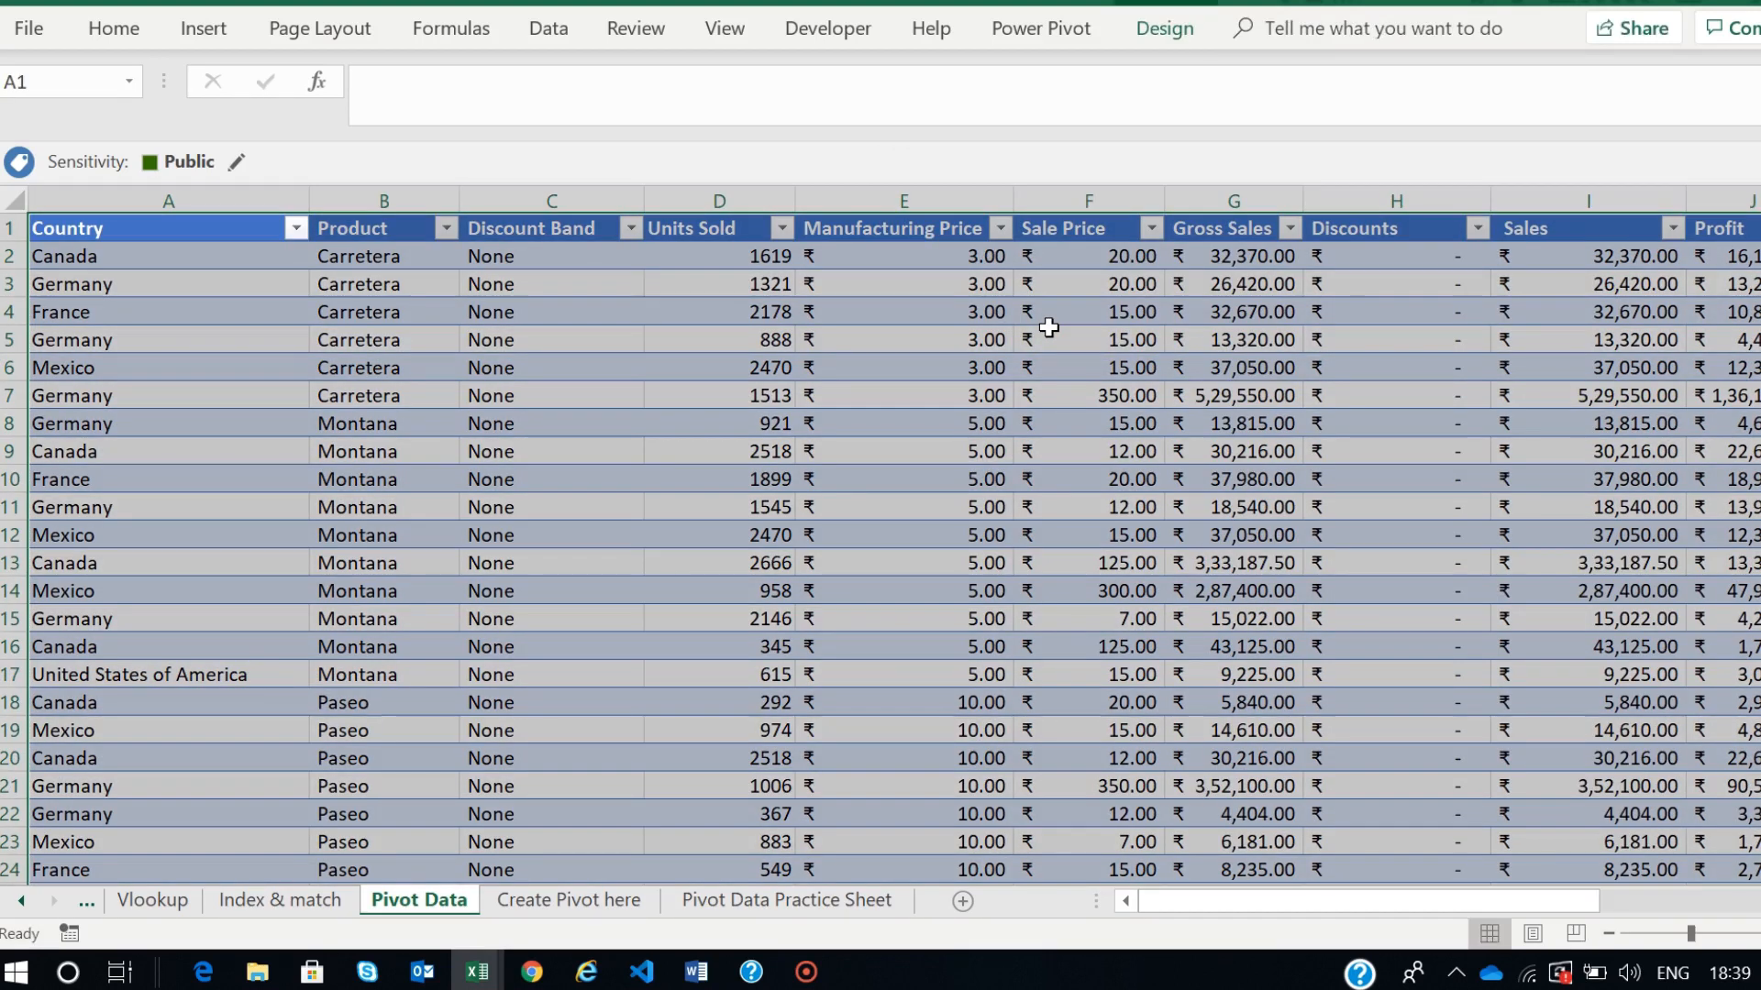
left_click(720, 321)
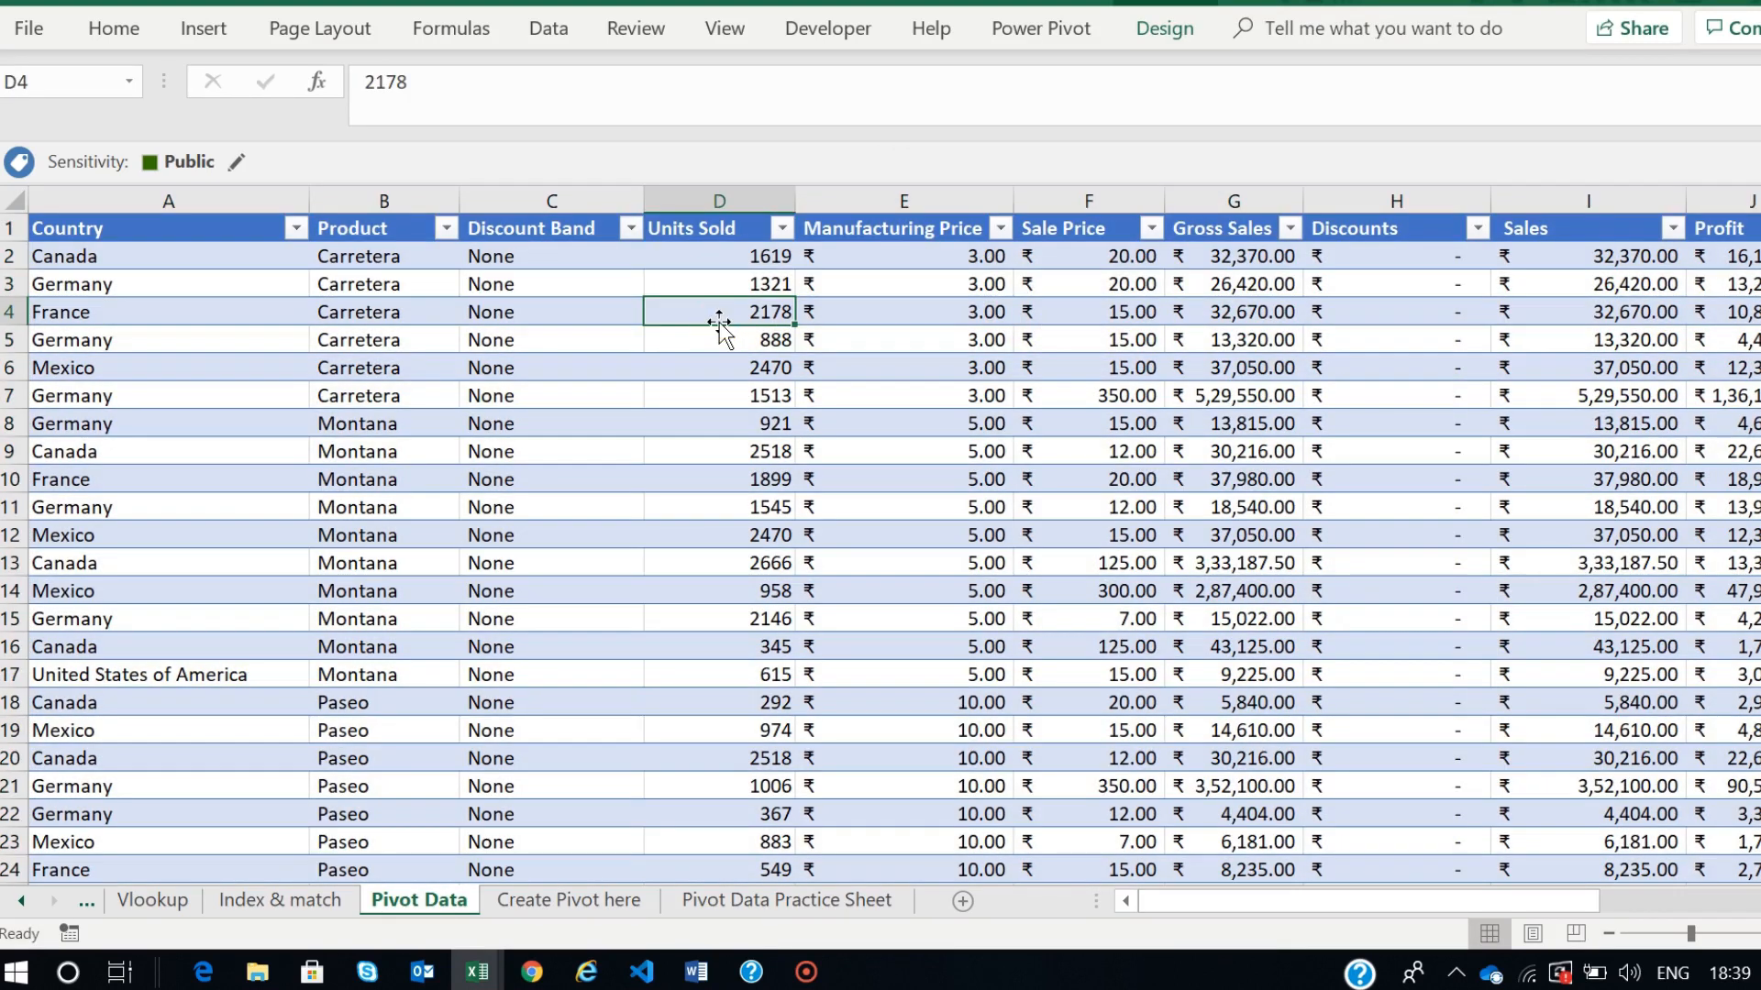
left_click(437, 359)
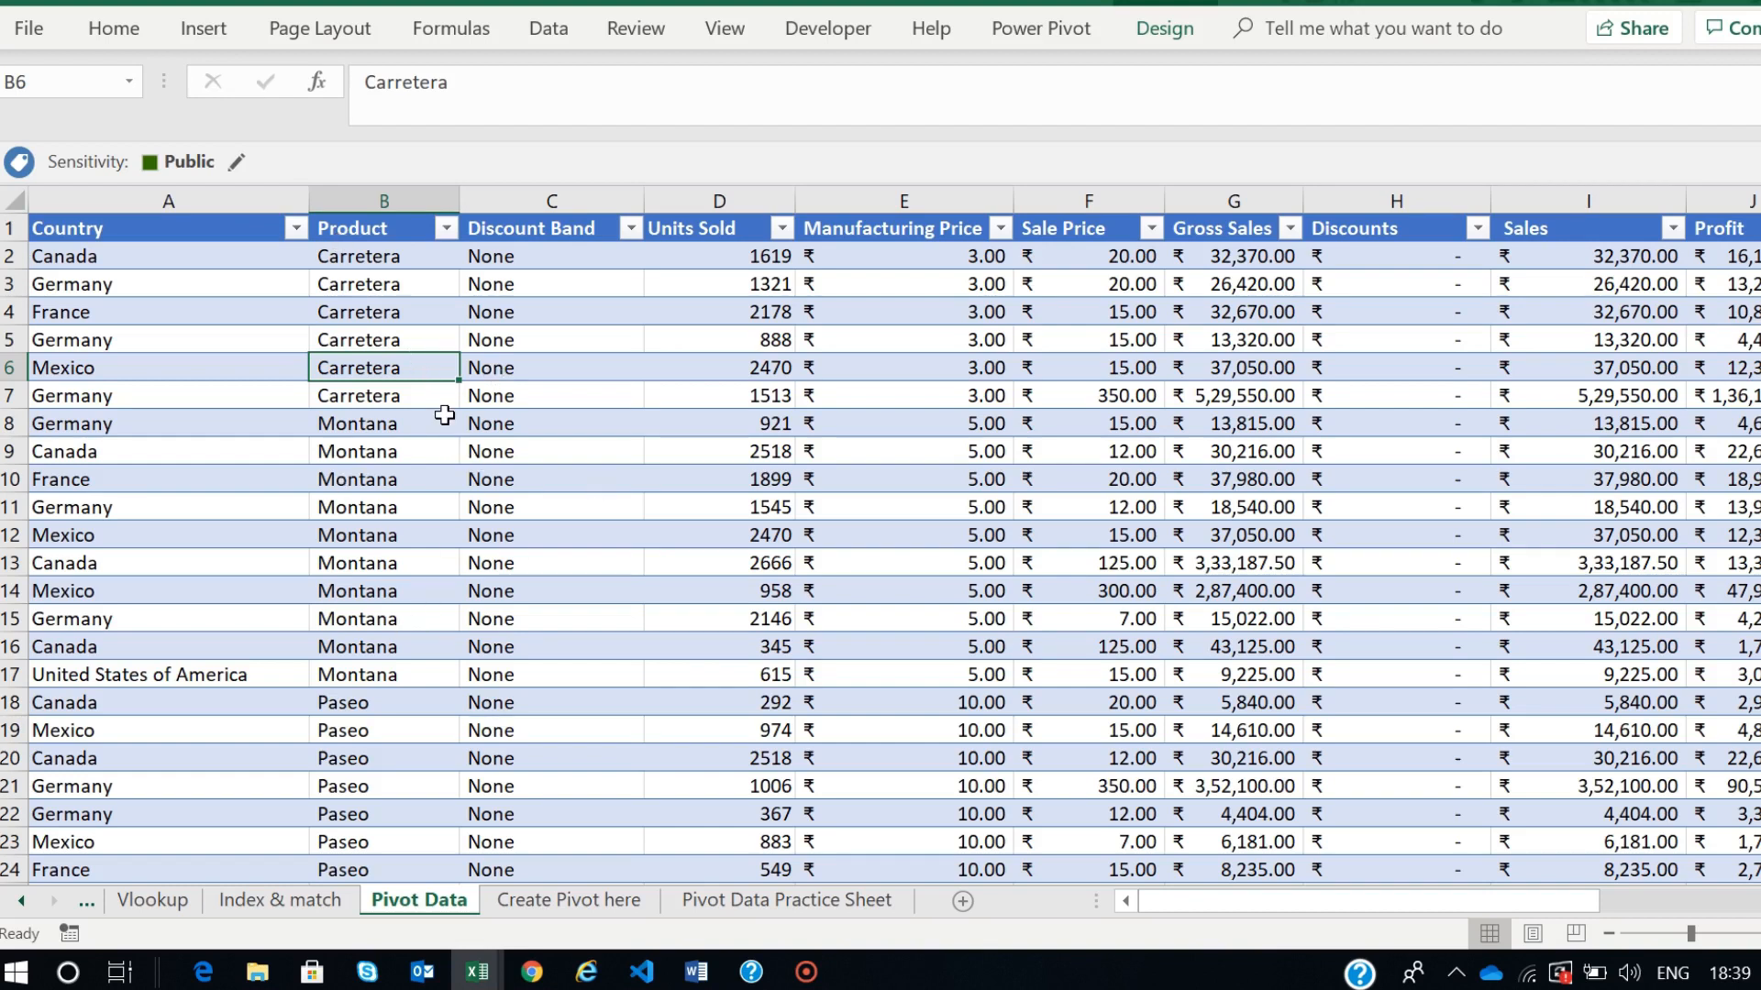
- Rename the table from Table1 to salesdata in Table Design
left_click(1161, 33)
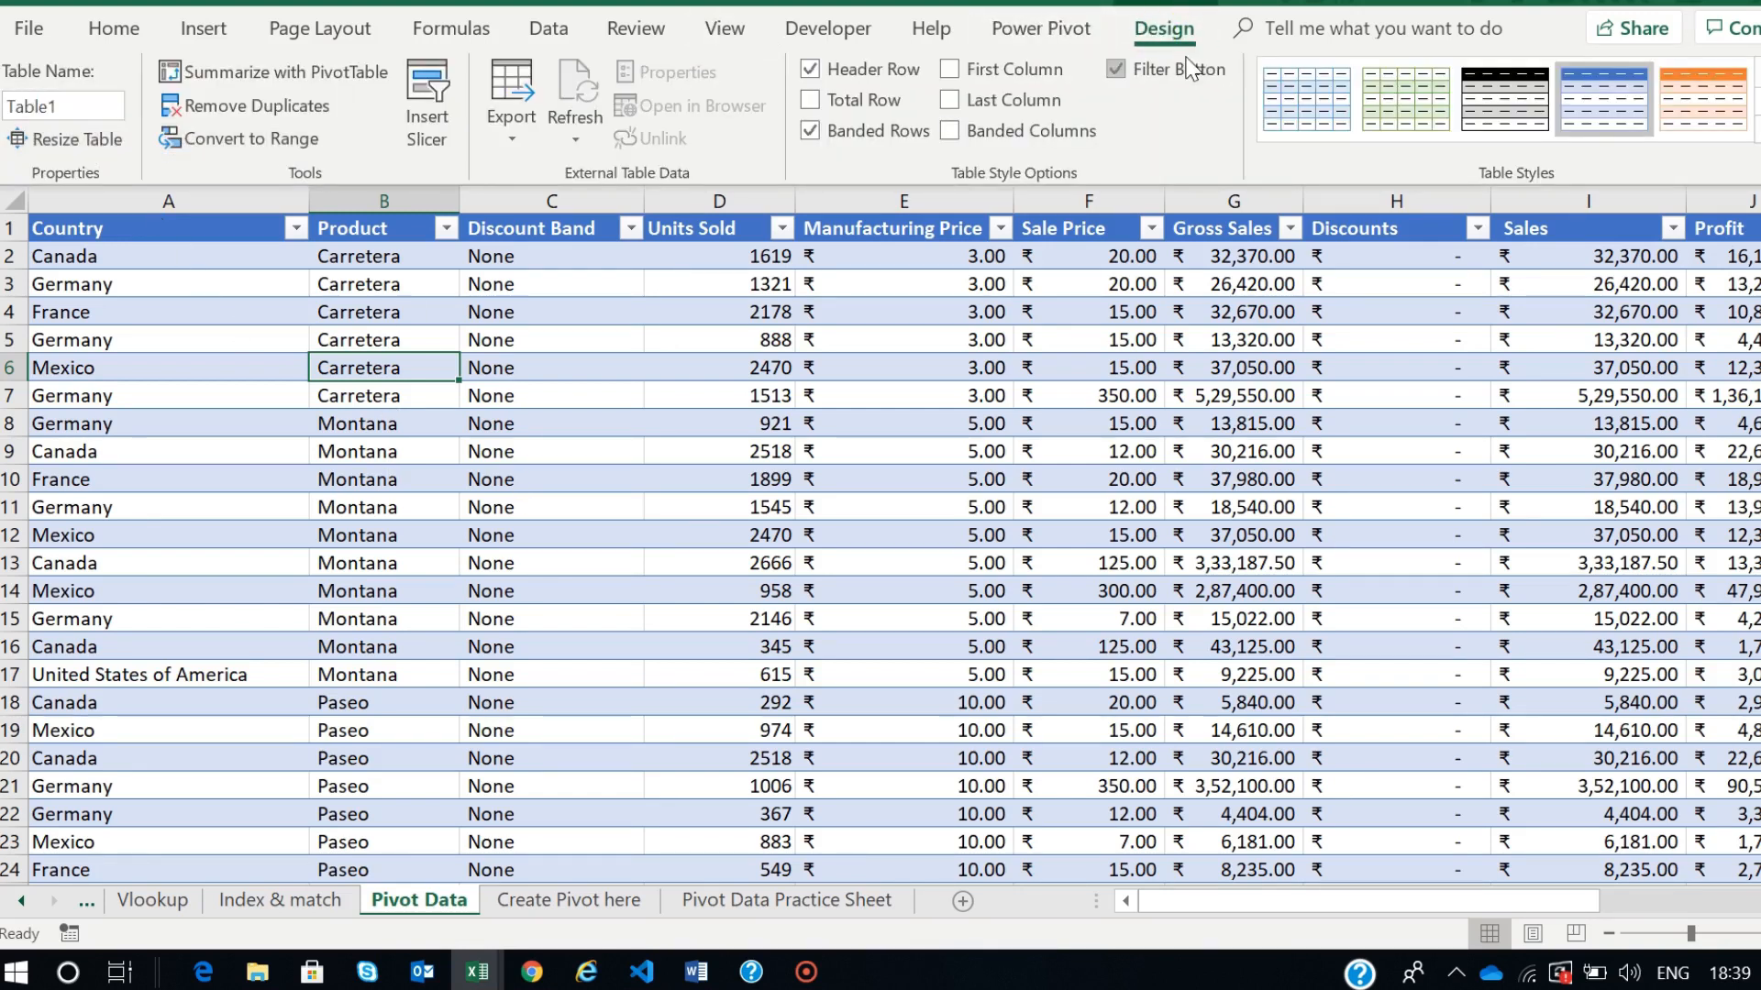
left_click(62, 106)
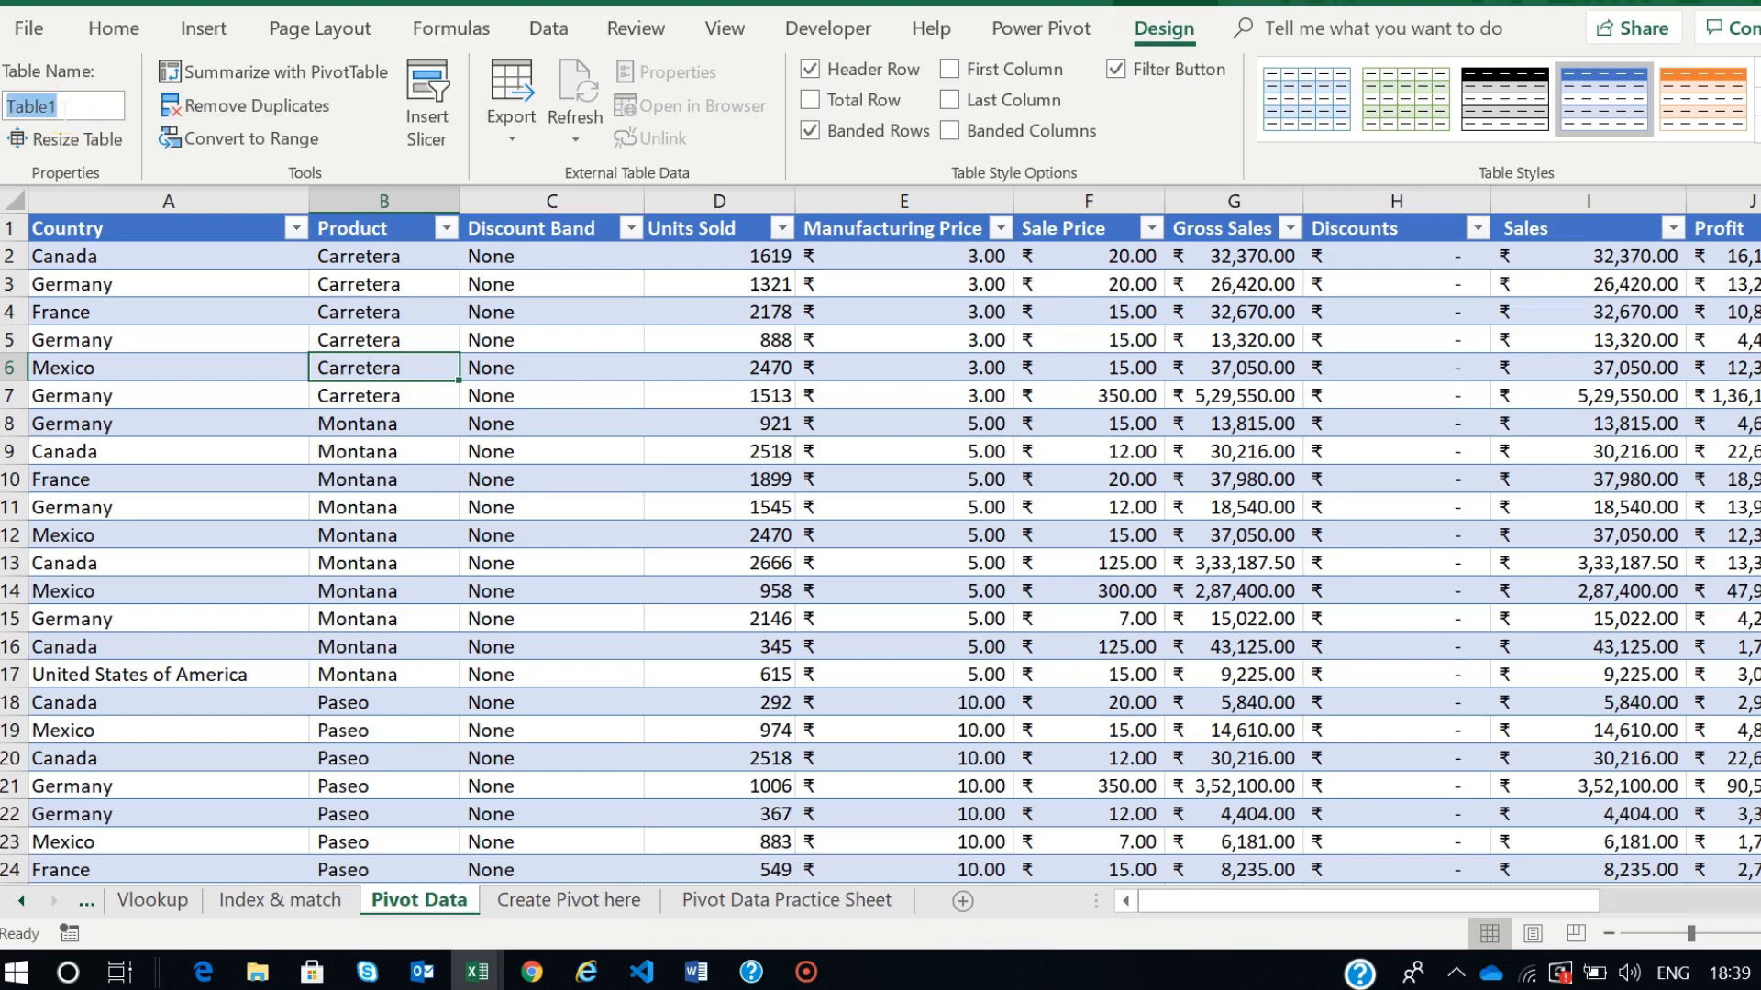
type("sales")
type("table")
key("BackSpace")
key("BackSpace")
key("BackSpace")
key("BackSpace")
key("BackSpace")
type("data")
left_click(425, 429)
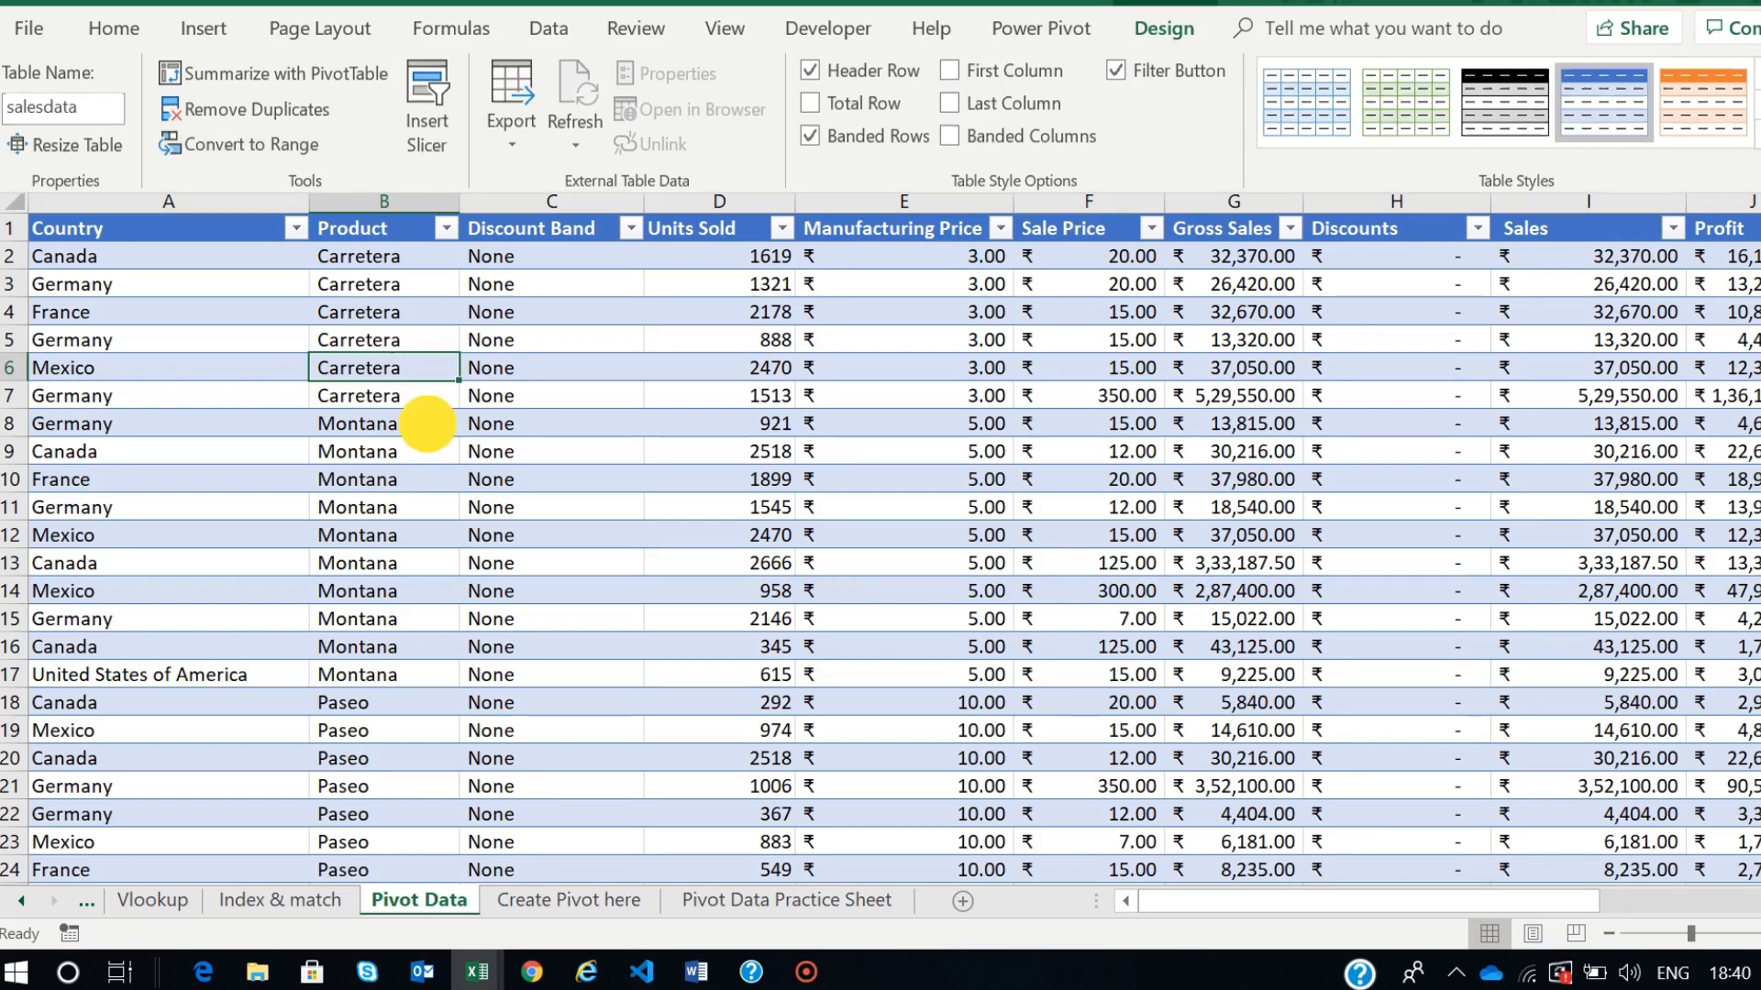
- Set up a salesdata PivotTable at 'Create Pivot here'!$A$1, added to the Data Model
left_click(206, 38)
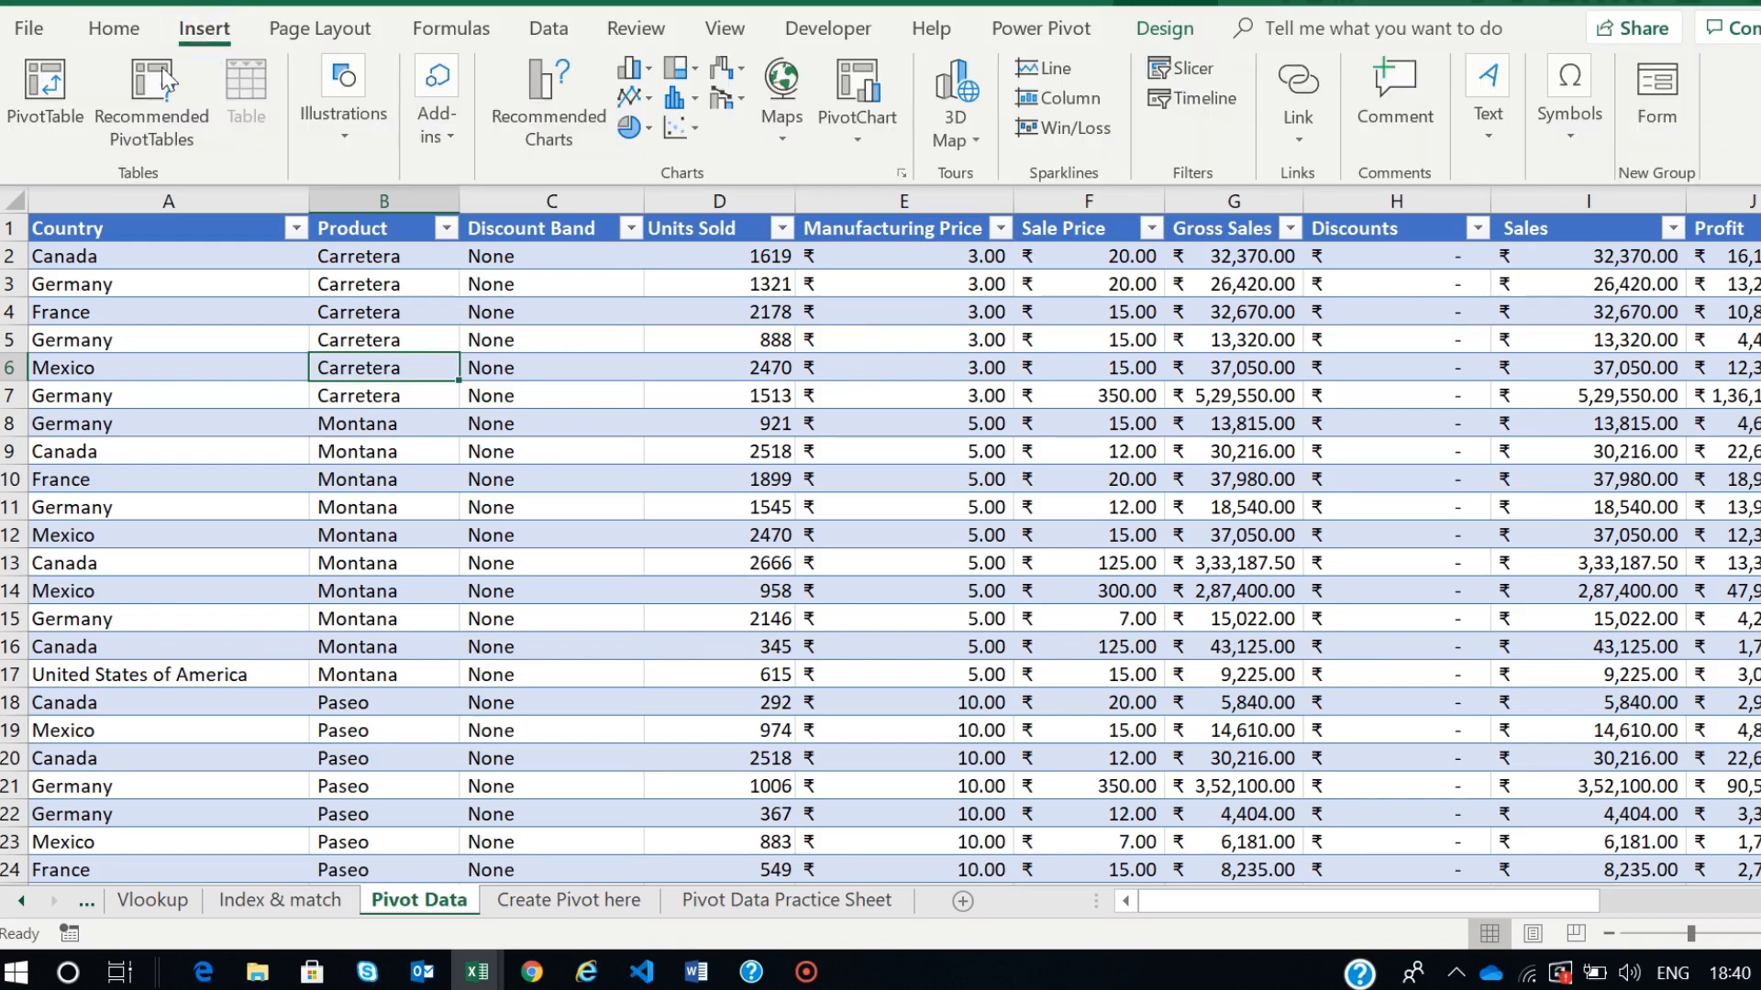
left_click(47, 119)
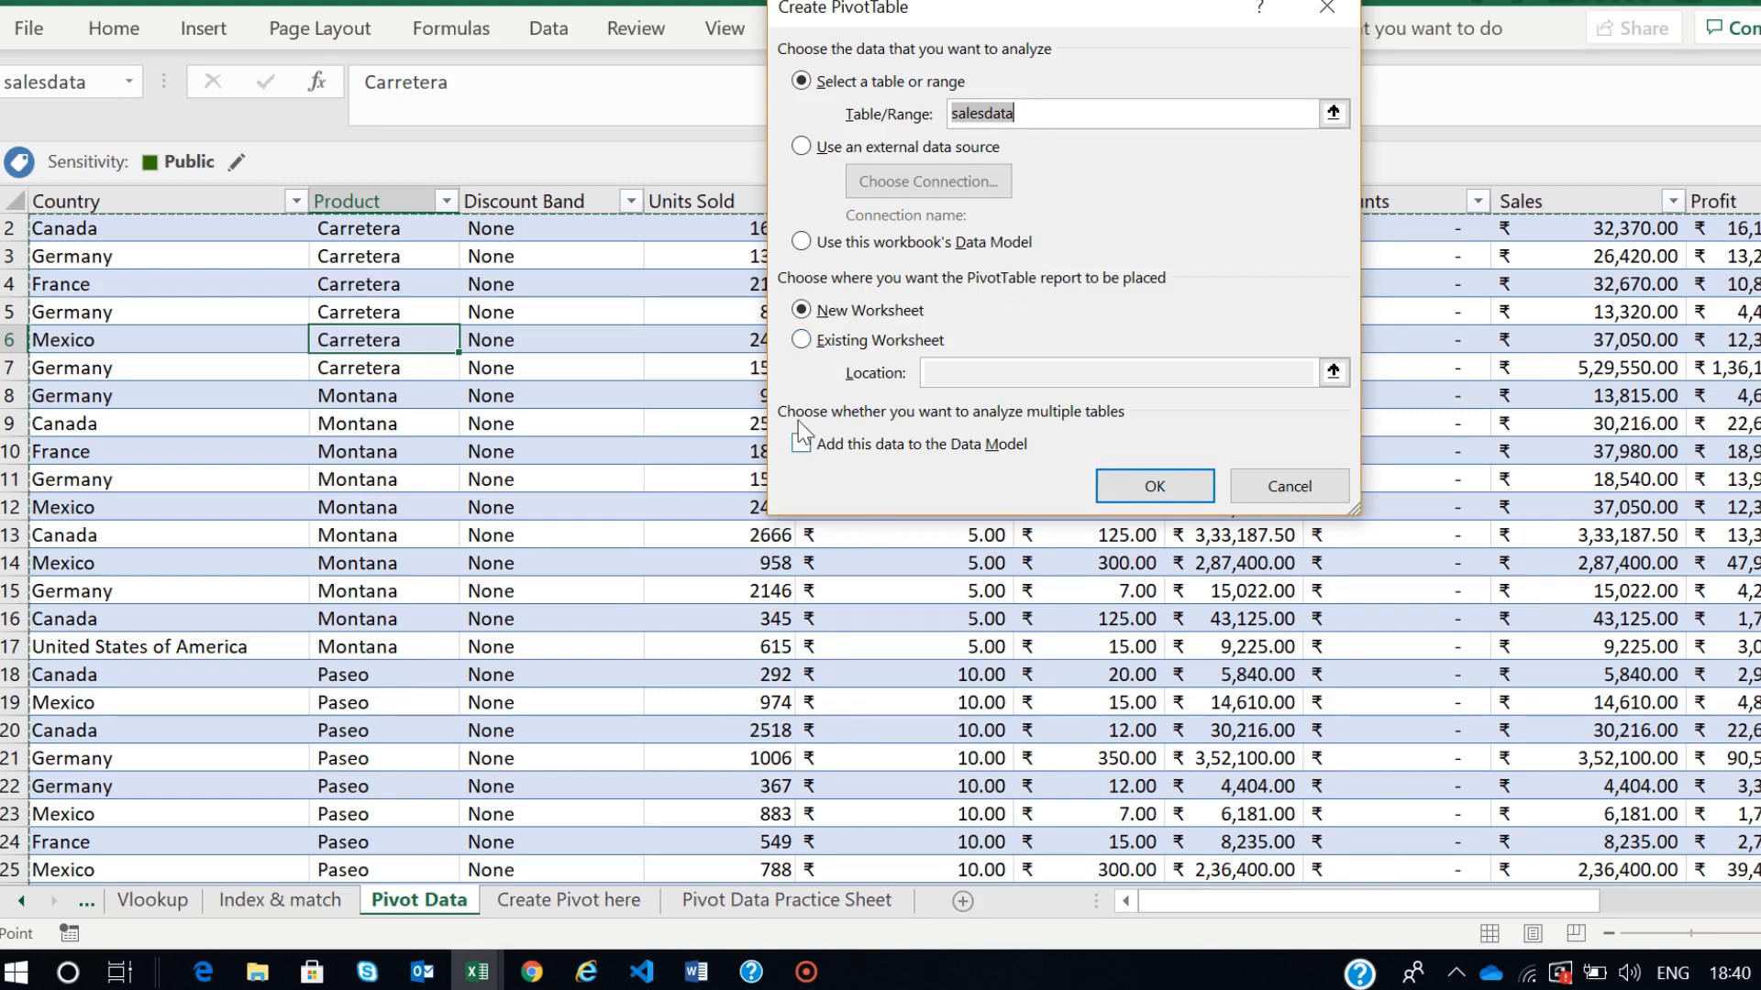
left_click(801, 342)
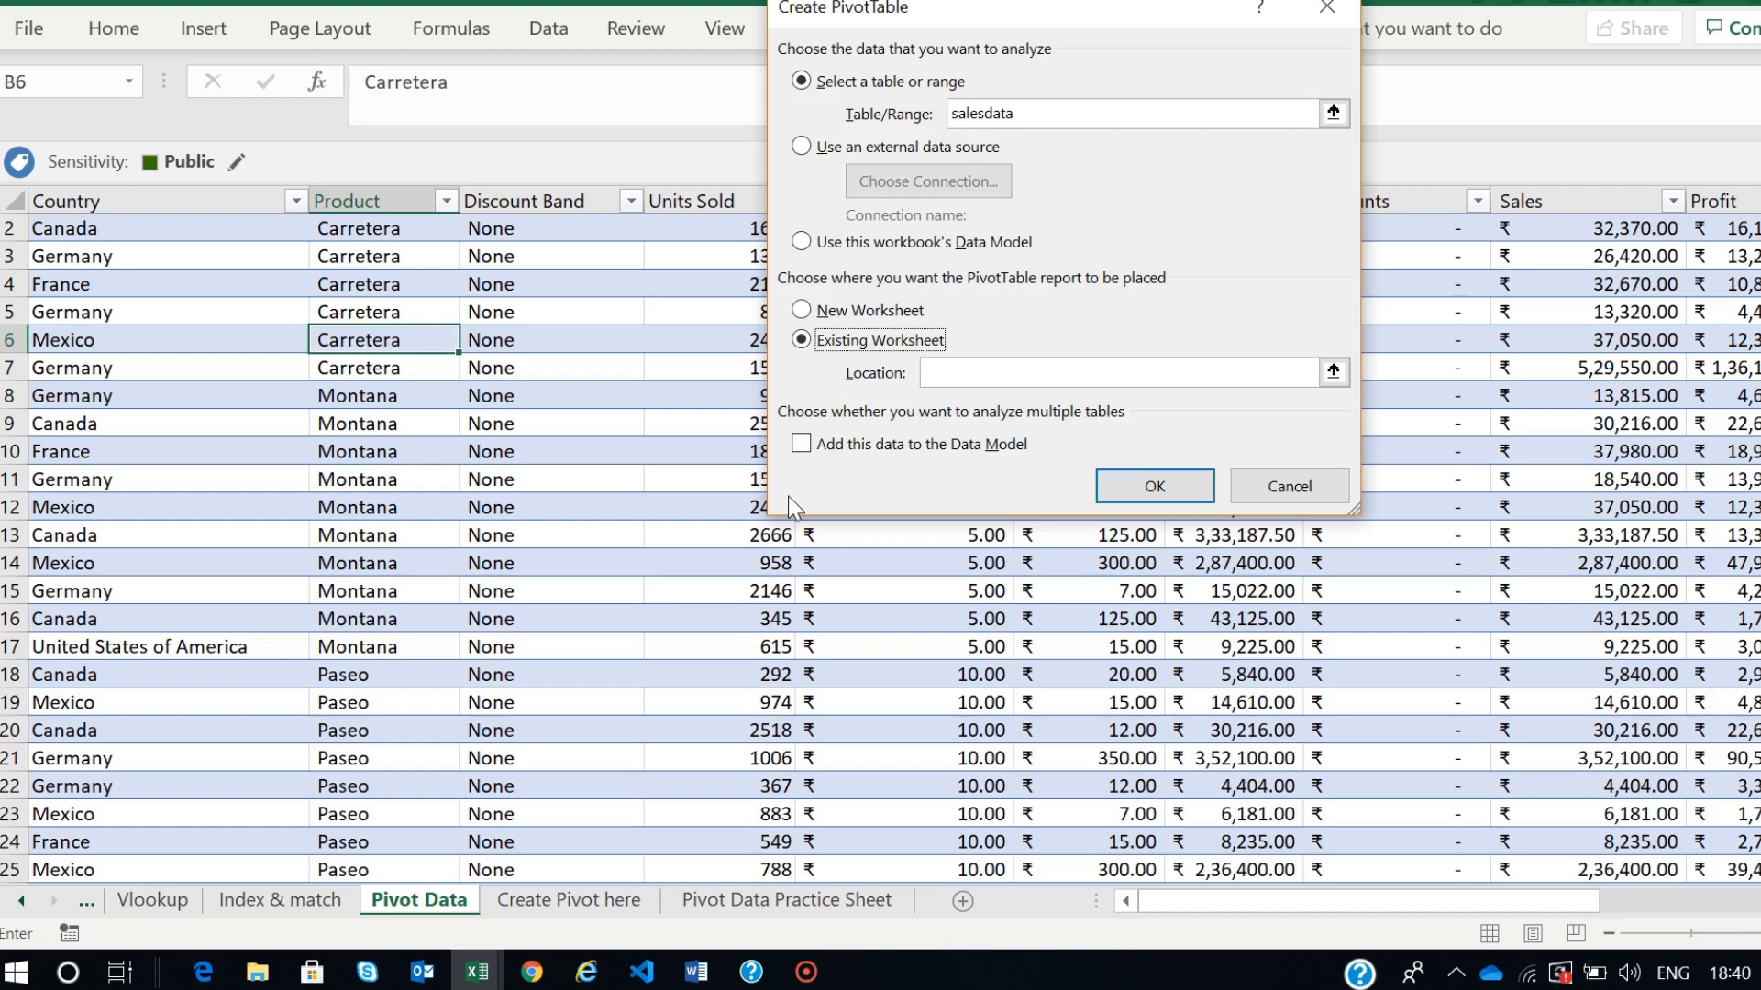
left_click(531, 903)
left_click(1333, 372)
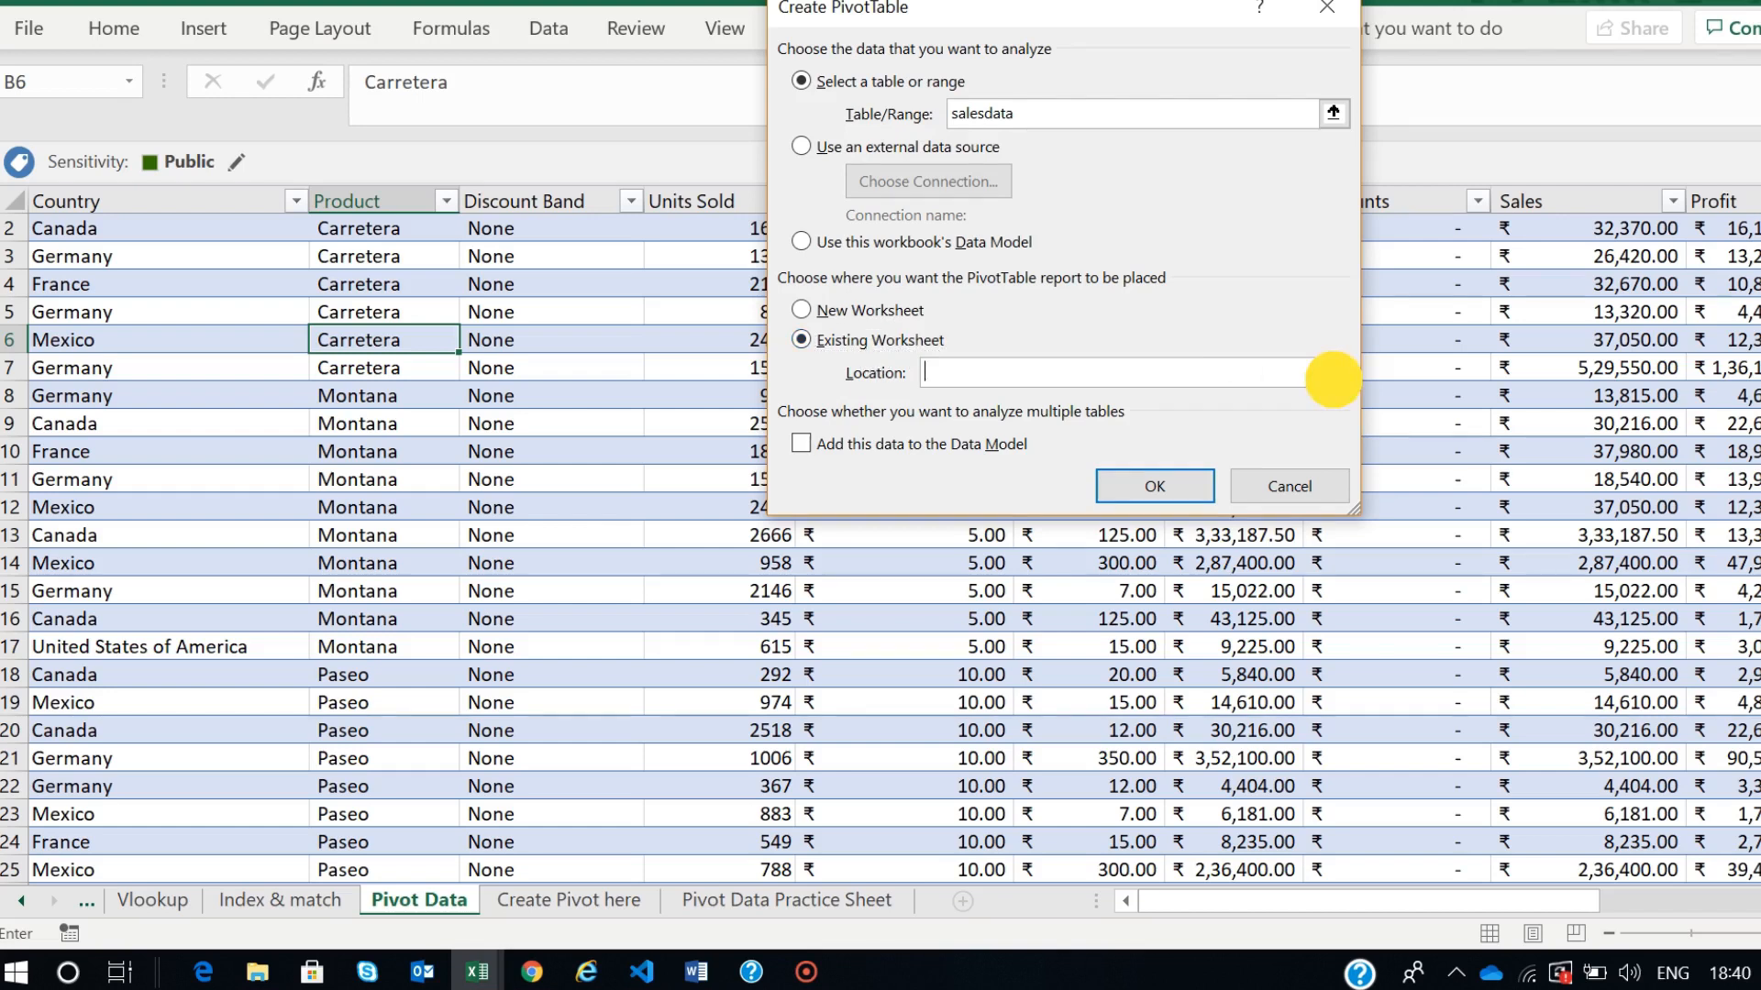
left_click(569, 912)
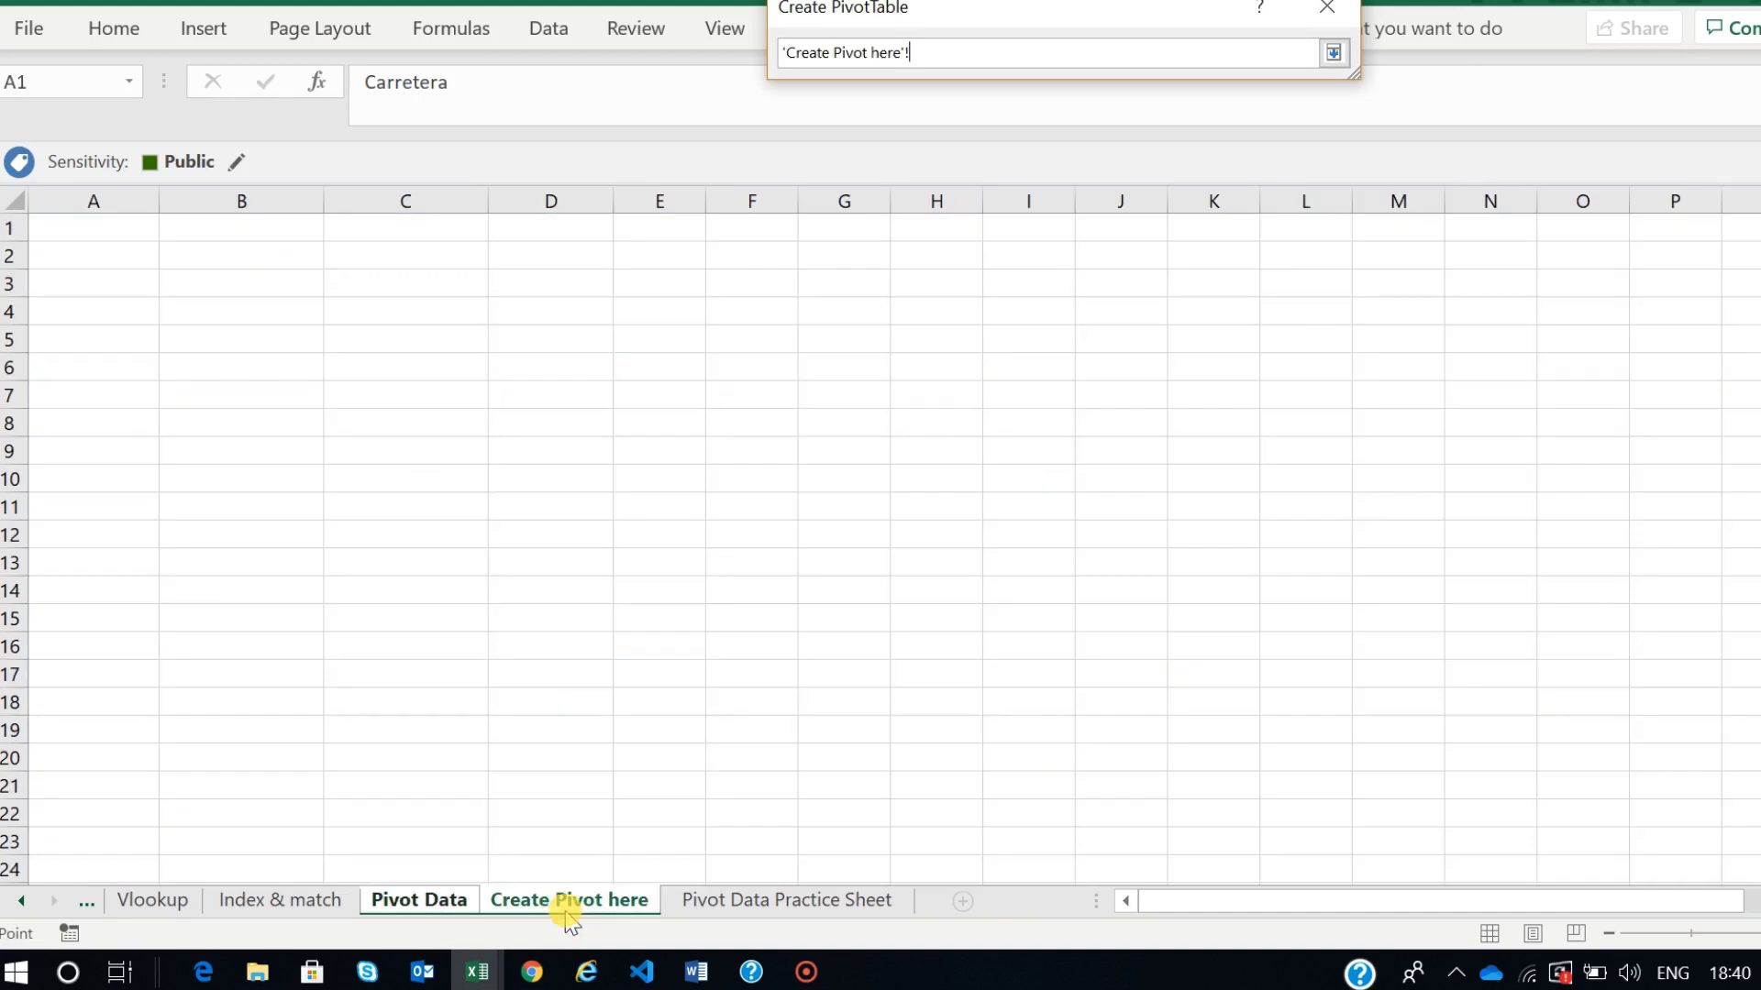
left_click(110, 226)
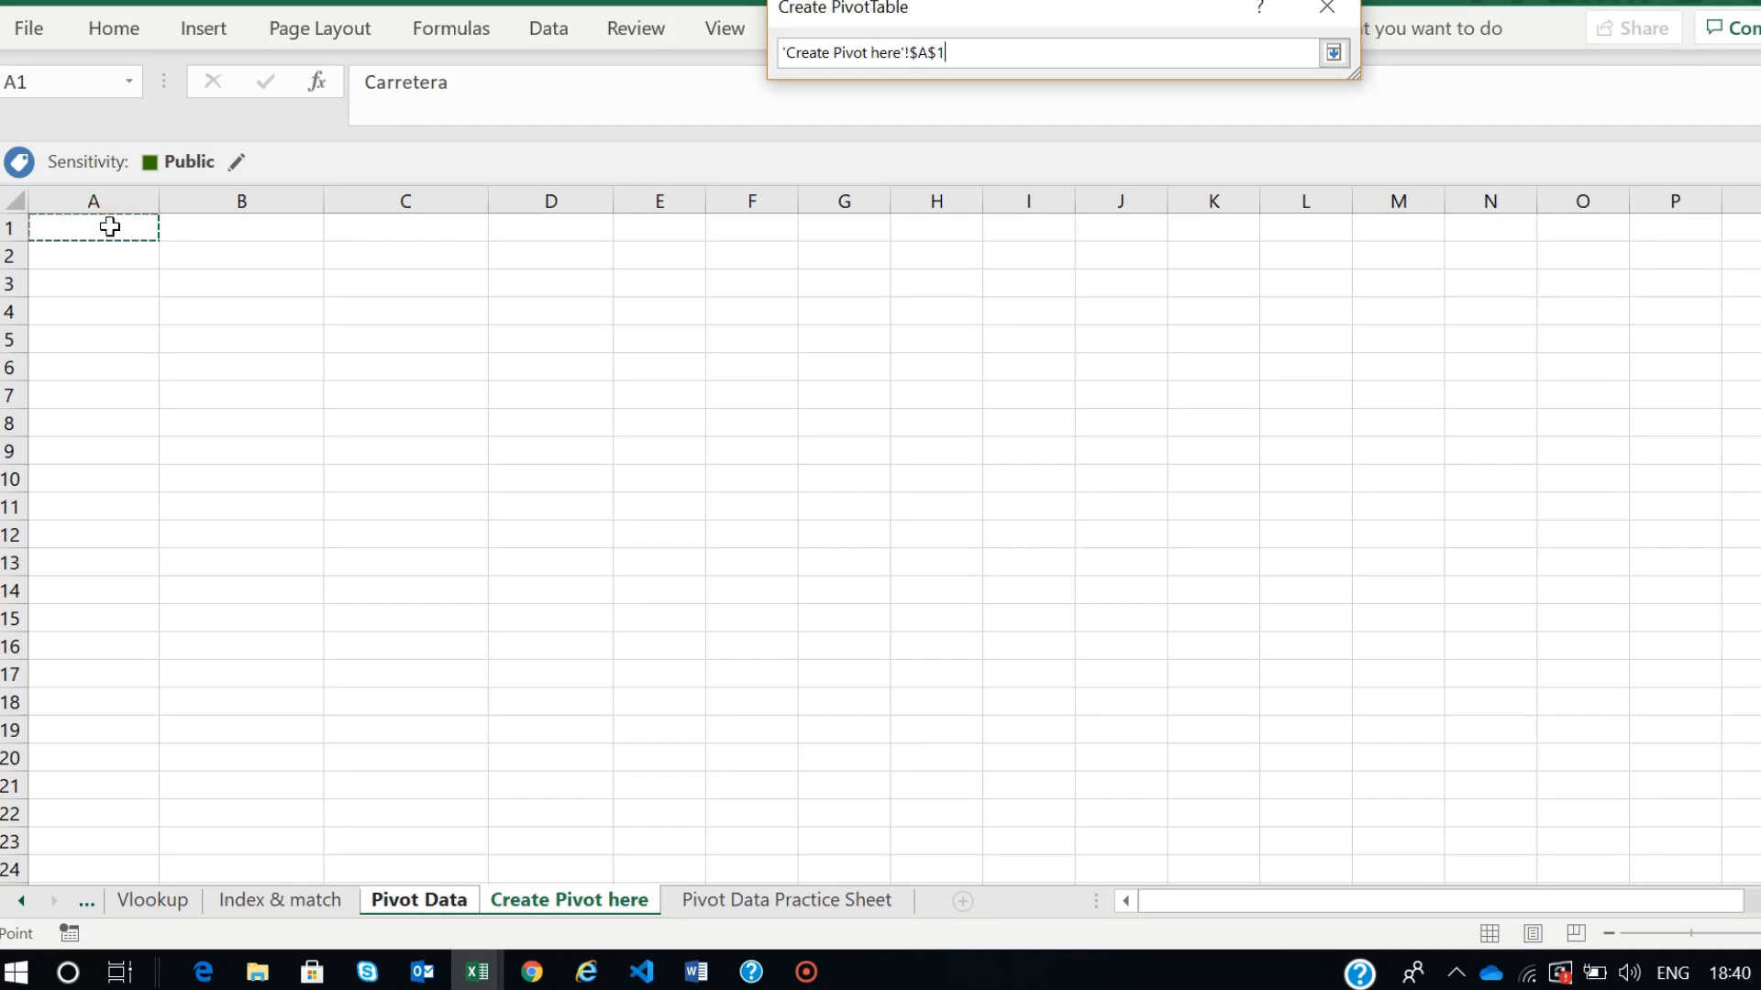
left_click(1334, 53)
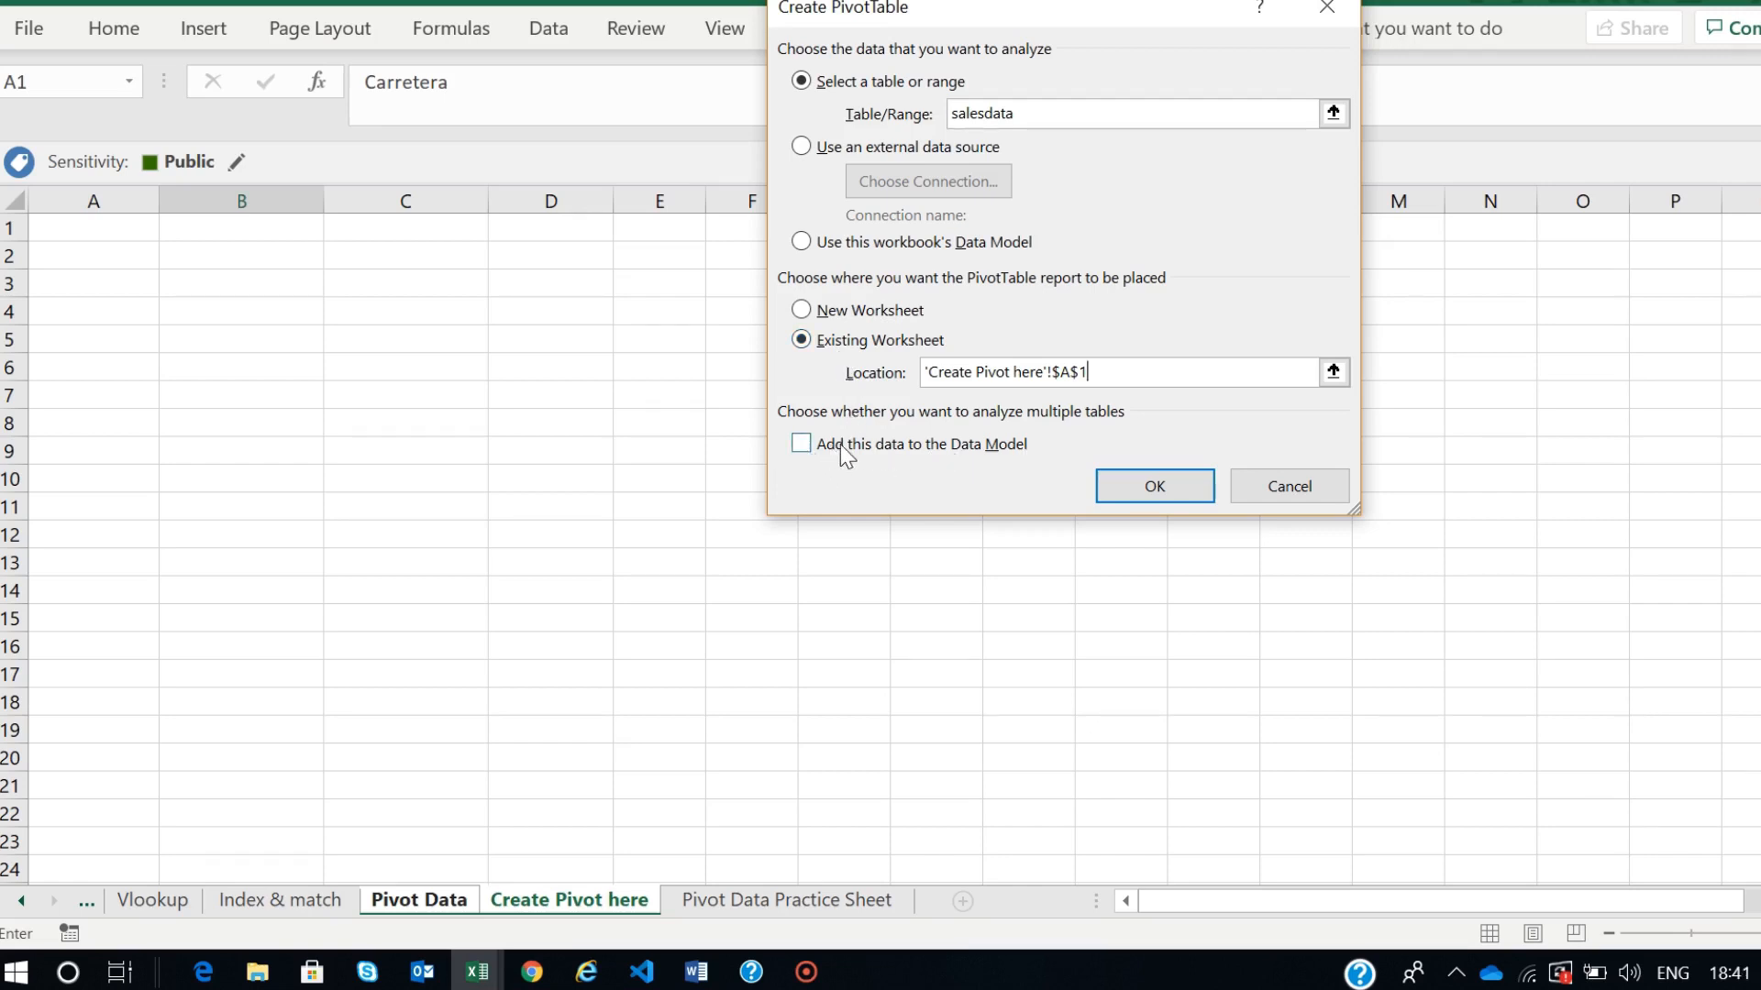
left_click(803, 447)
- Confirm PivotTable13 at A1, then view the Pivot Data Practice Sheet's Exercise 8
left_click(1133, 493)
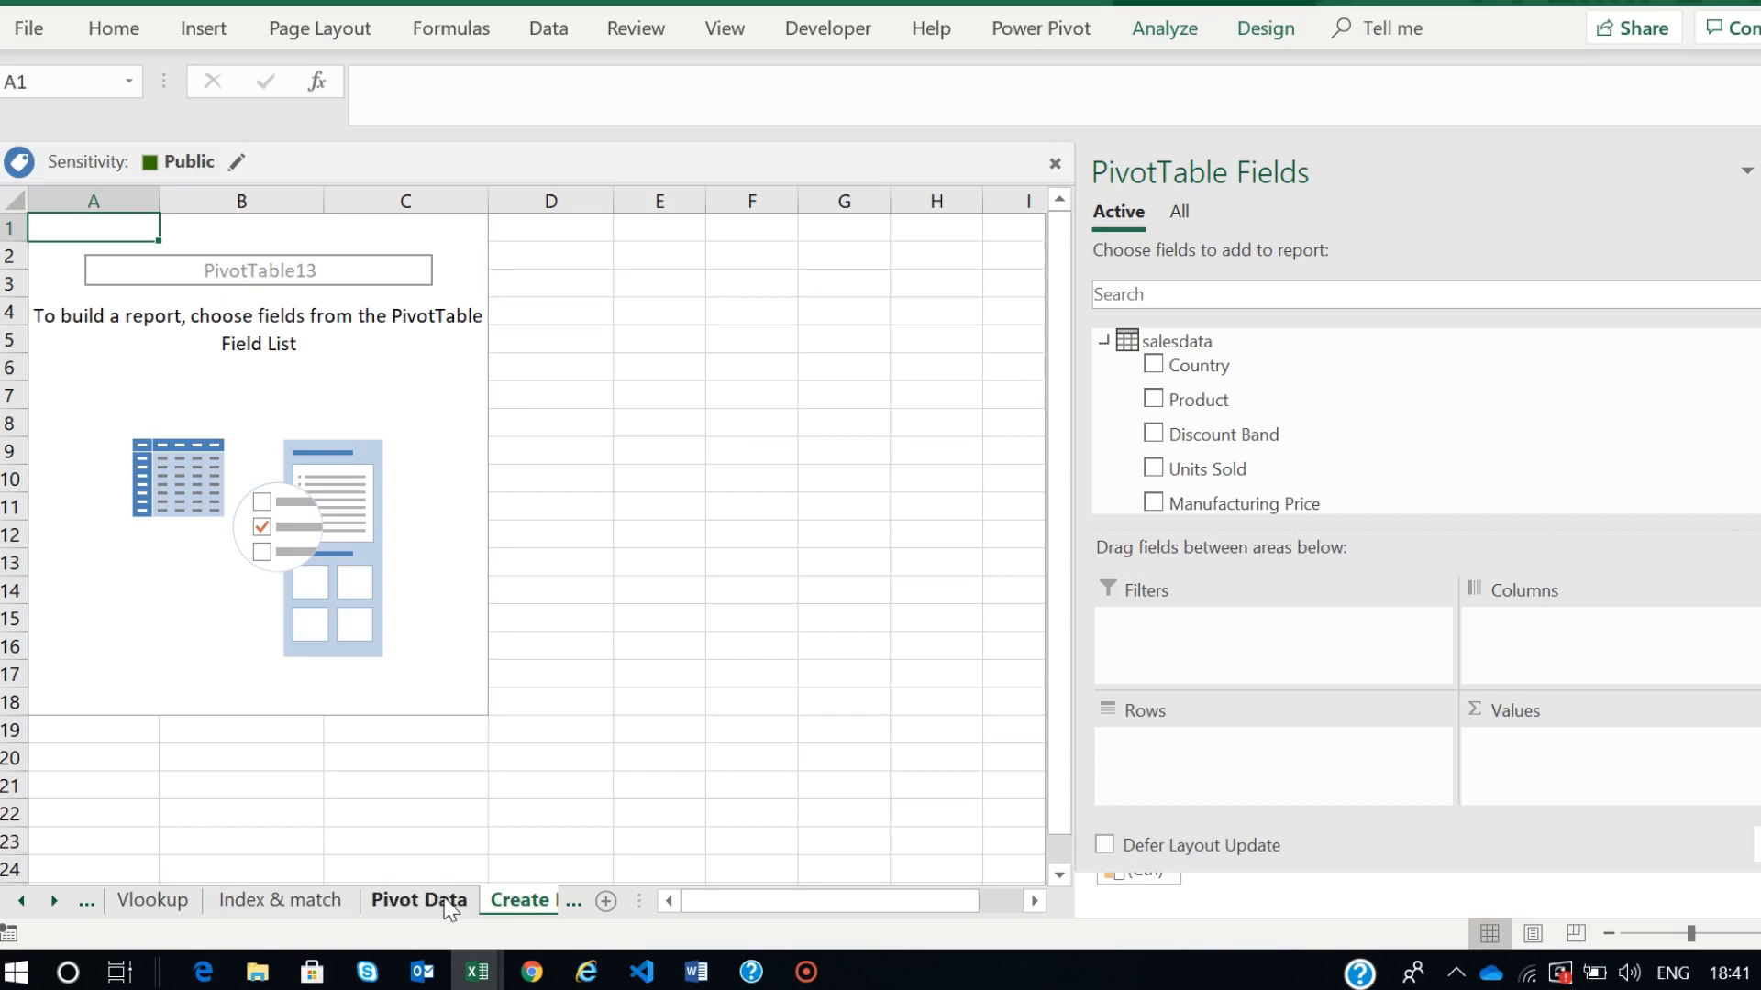
left_click(578, 908)
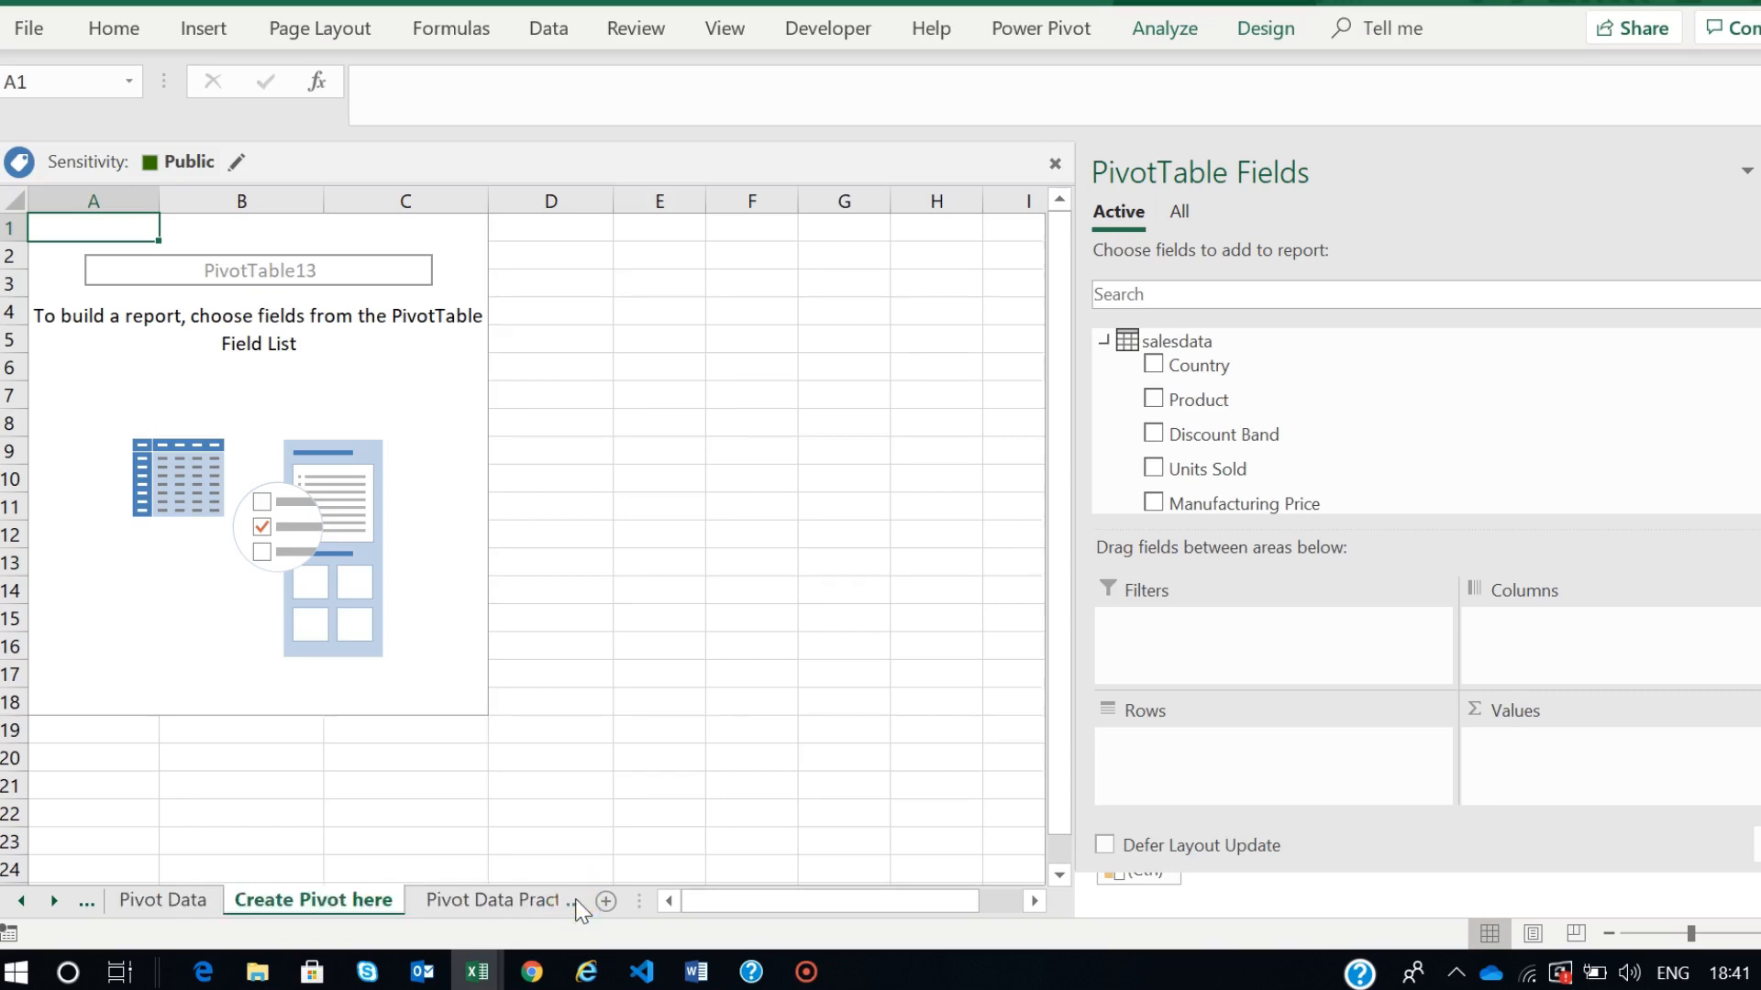
left_click(491, 899)
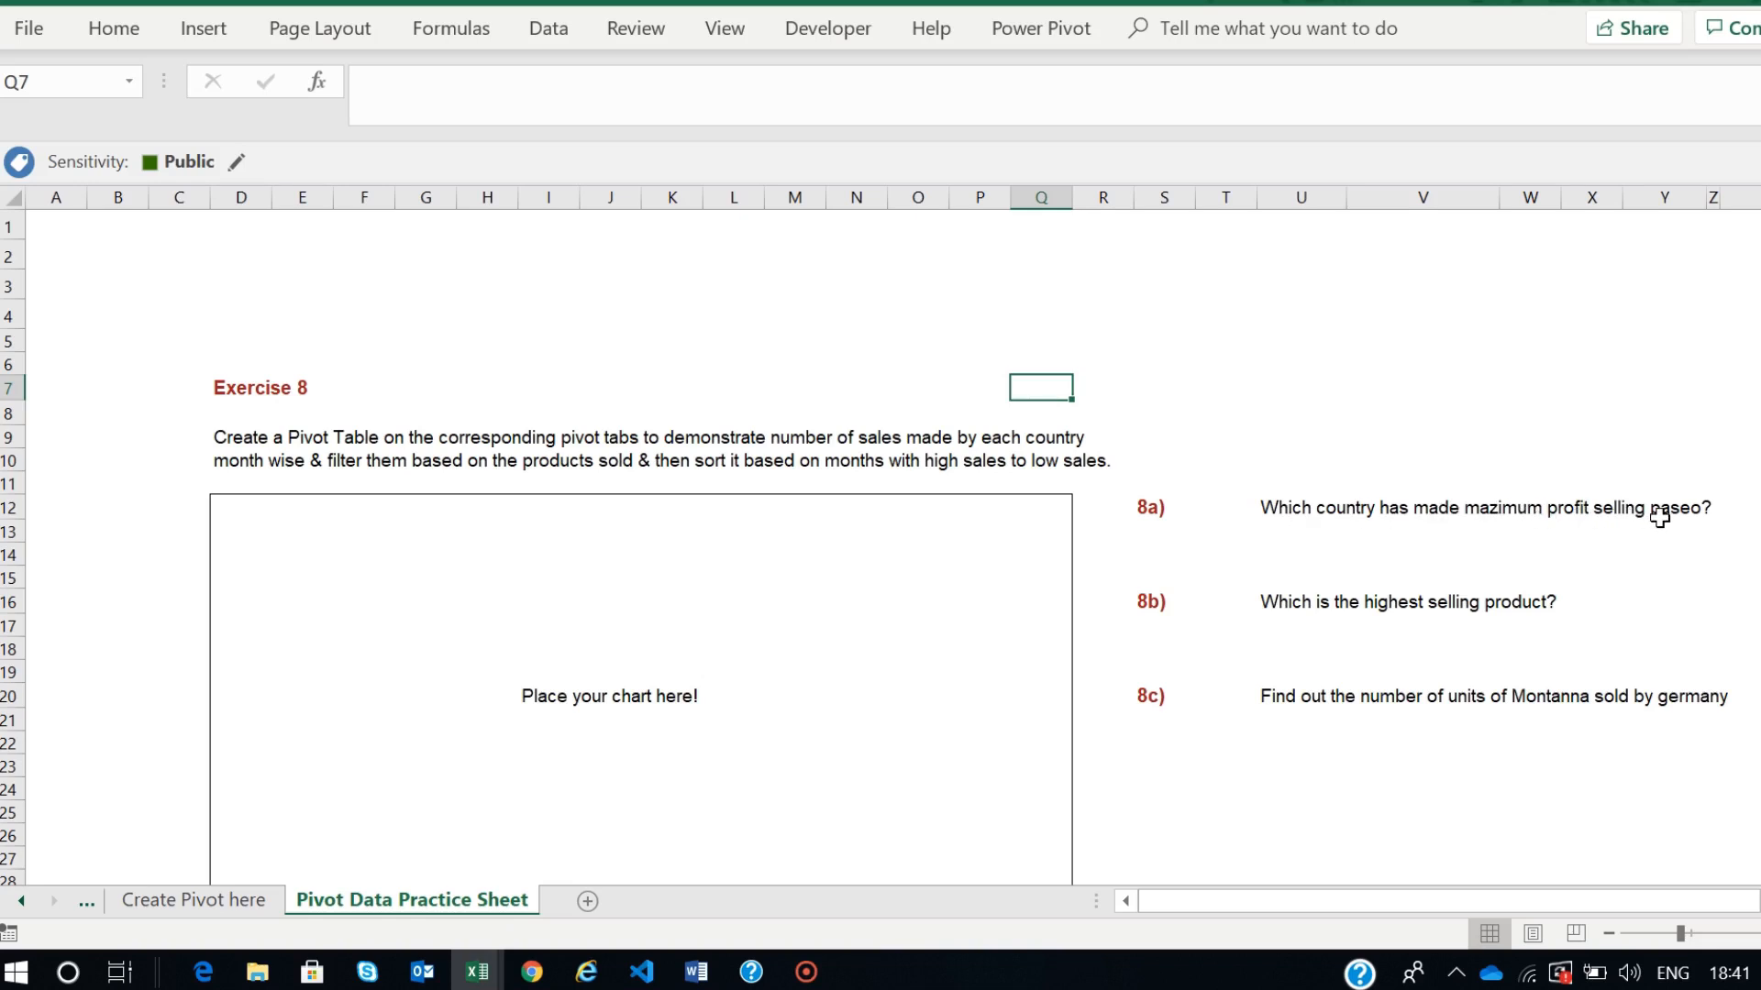
- Return to the Create Pivot here sheet holding the empty PivotTable13
left_click(204, 902)
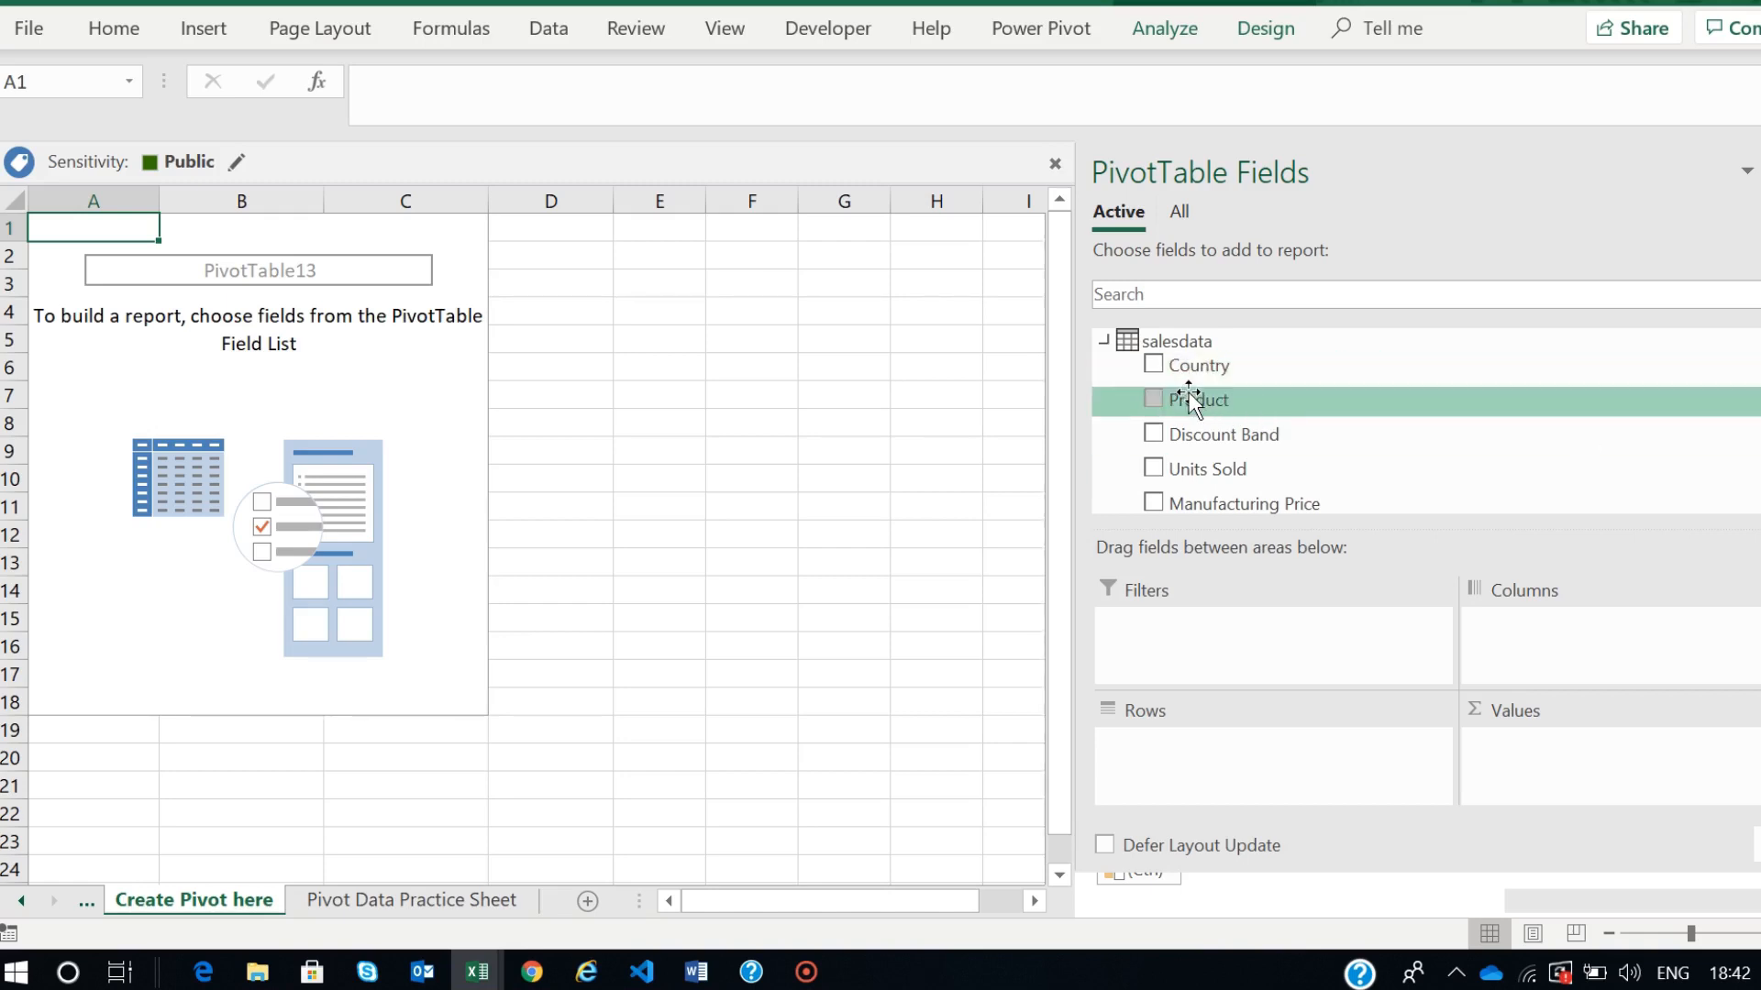
- Put Product in Filters, Country in Rows and Sum of Units Sold in Values, totalling 1125806
left_click_drag(1181, 398, 1181, 633)
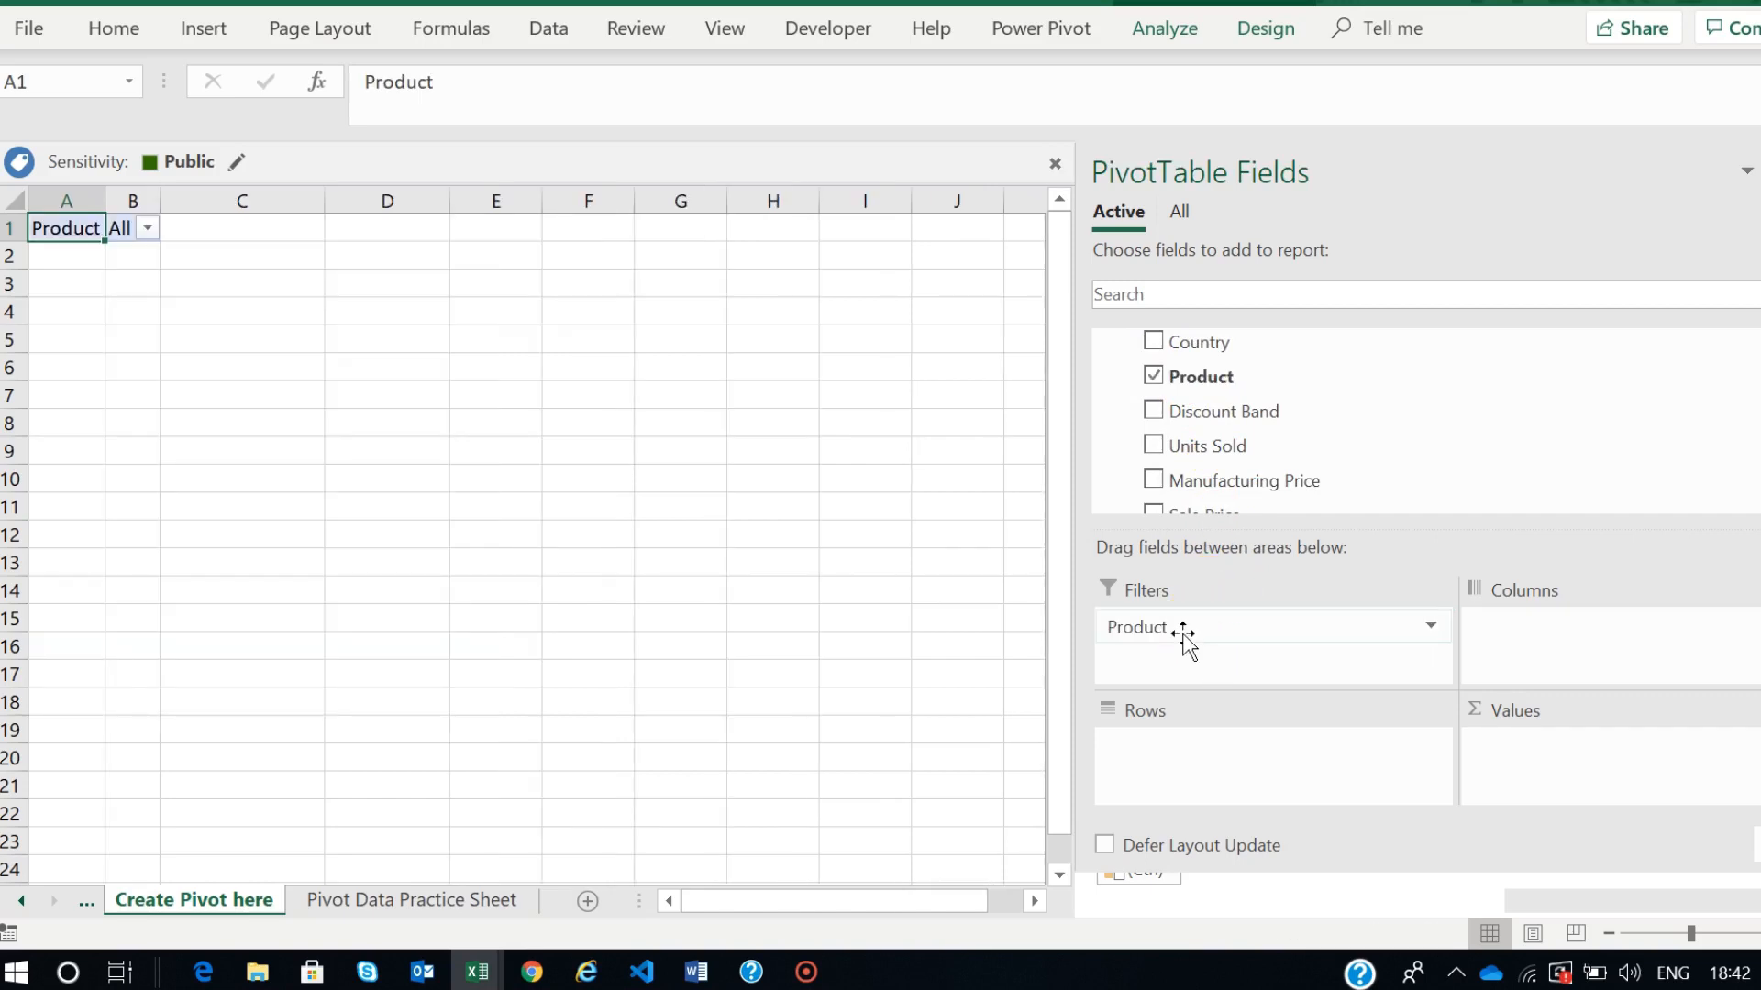
scroll(1737, 475, "down", 1)
scroll(1422, 422, "down", 3)
scroll(1422, 422, "up", 4)
scroll(1421, 422, "up", 1)
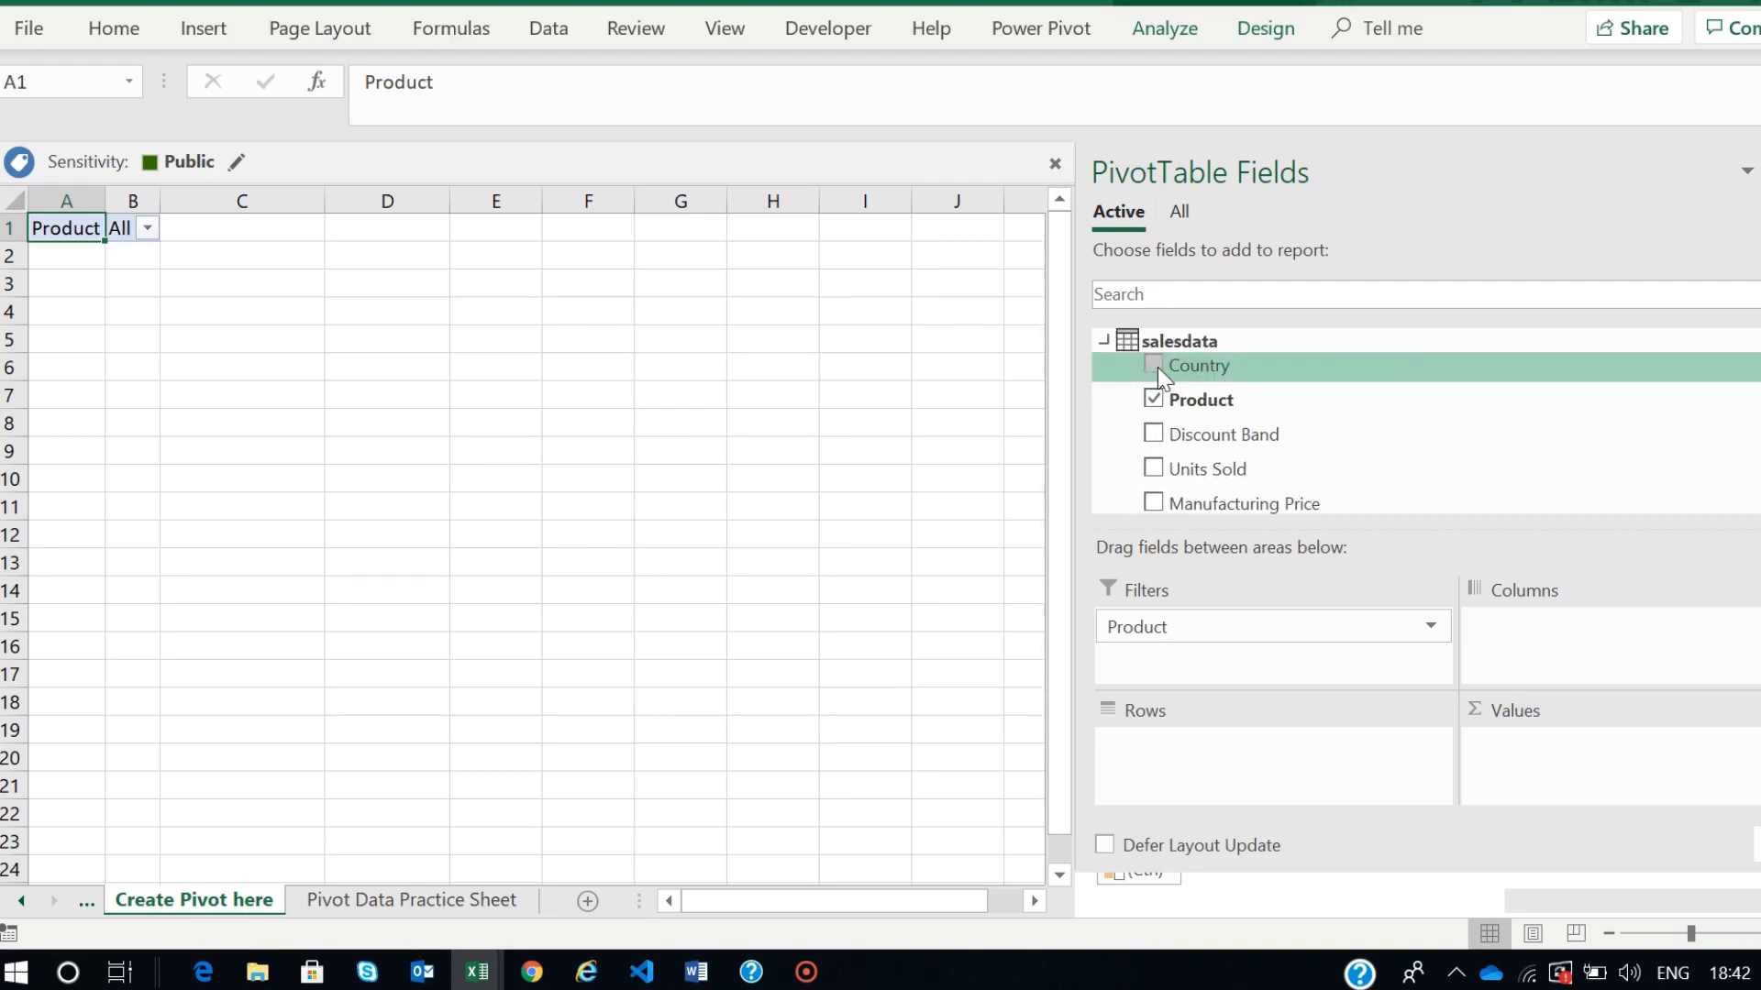
left_click_drag(1187, 366, 1181, 756)
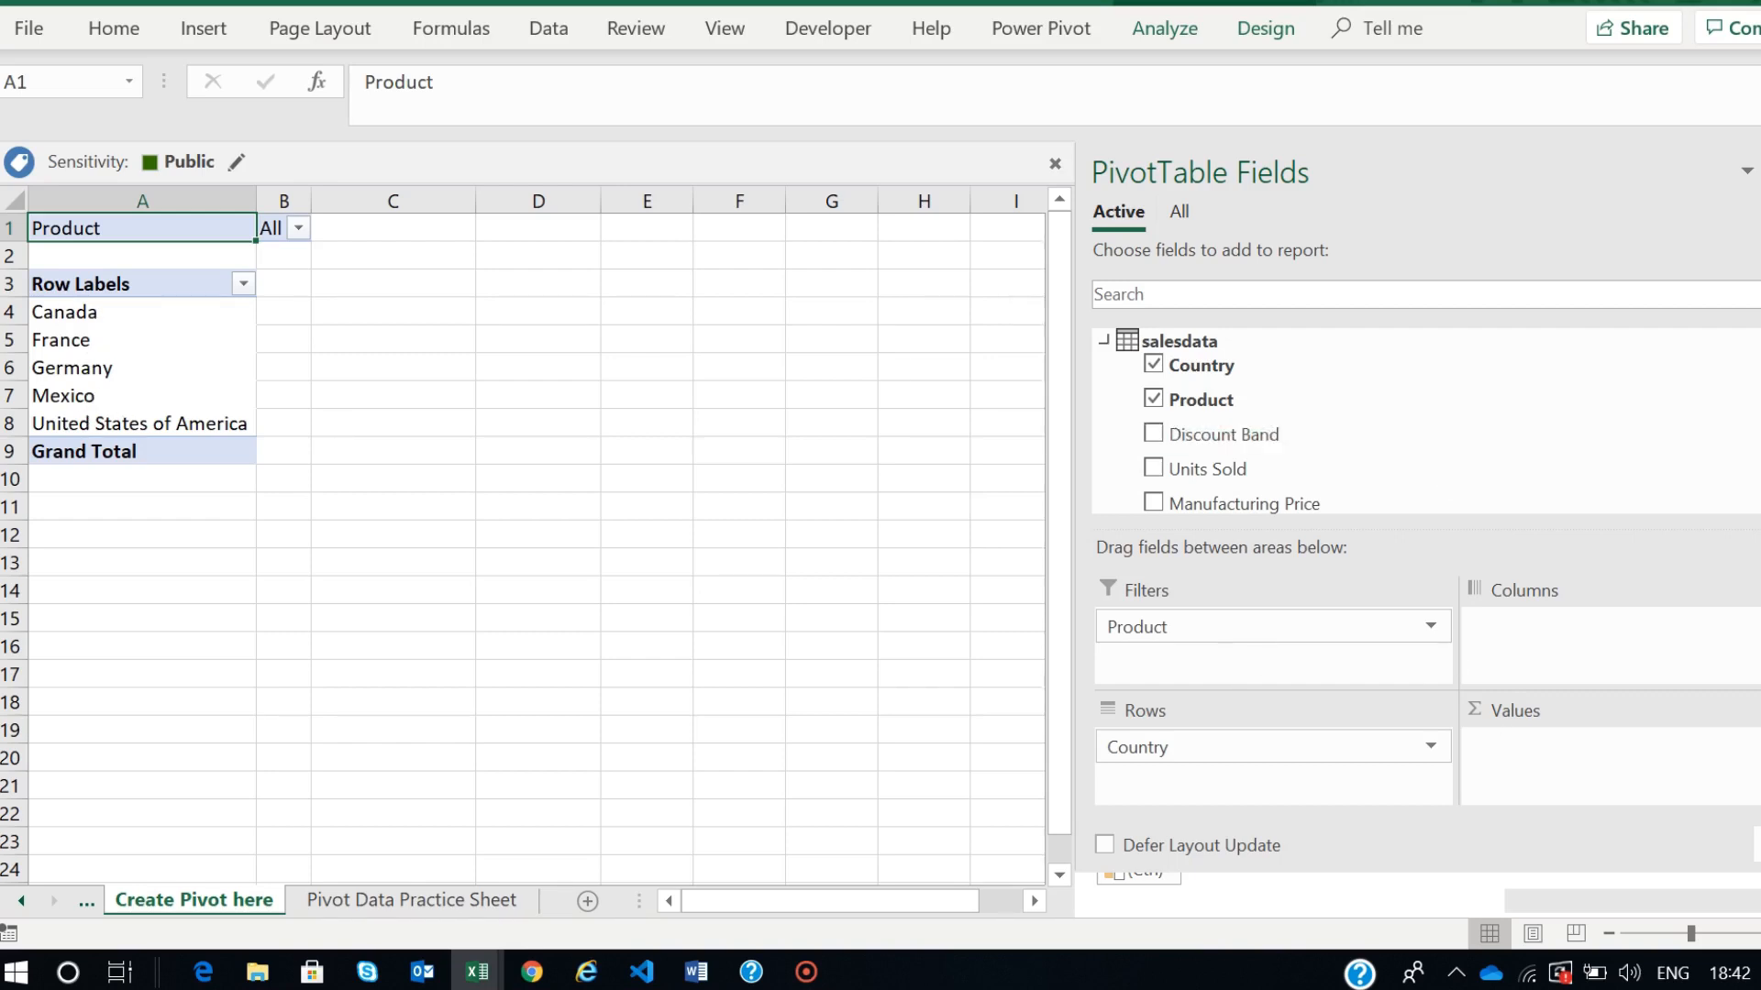
scroll(1422, 422, "down", 1)
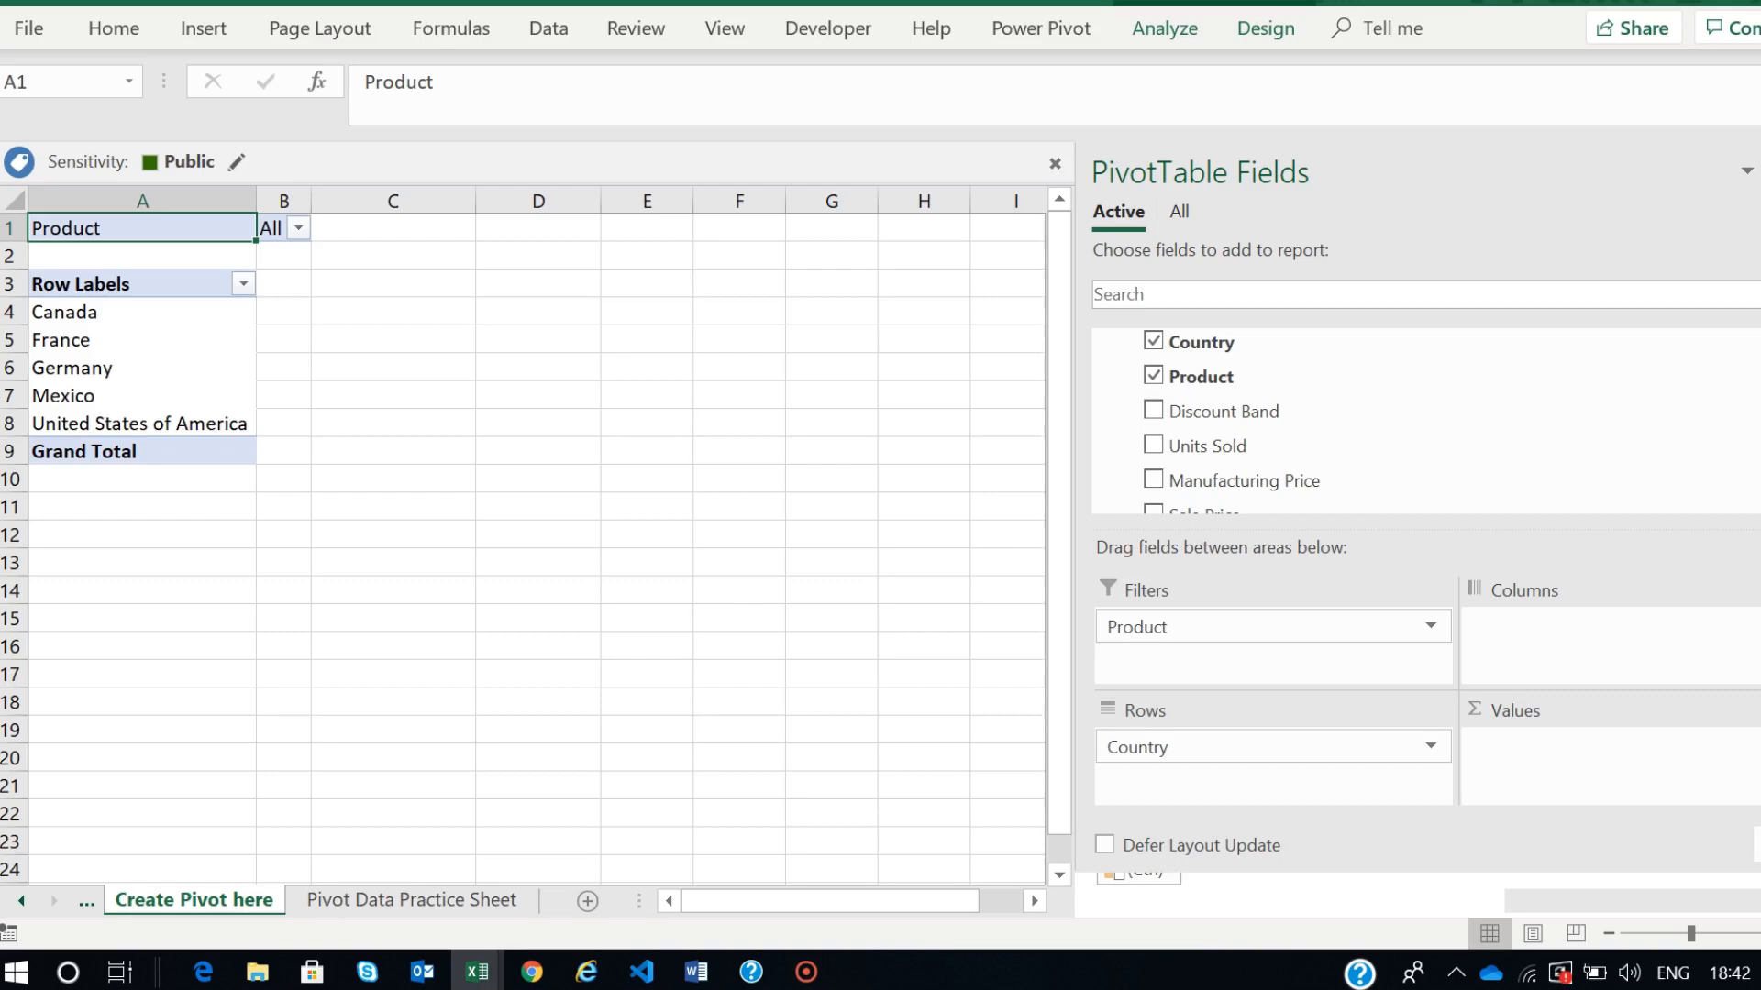
mouse_move(1215, 448)
left_mouse_down()
mouse_move(1482, 622)
mouse_move(1560, 758)
left_mouse_up()
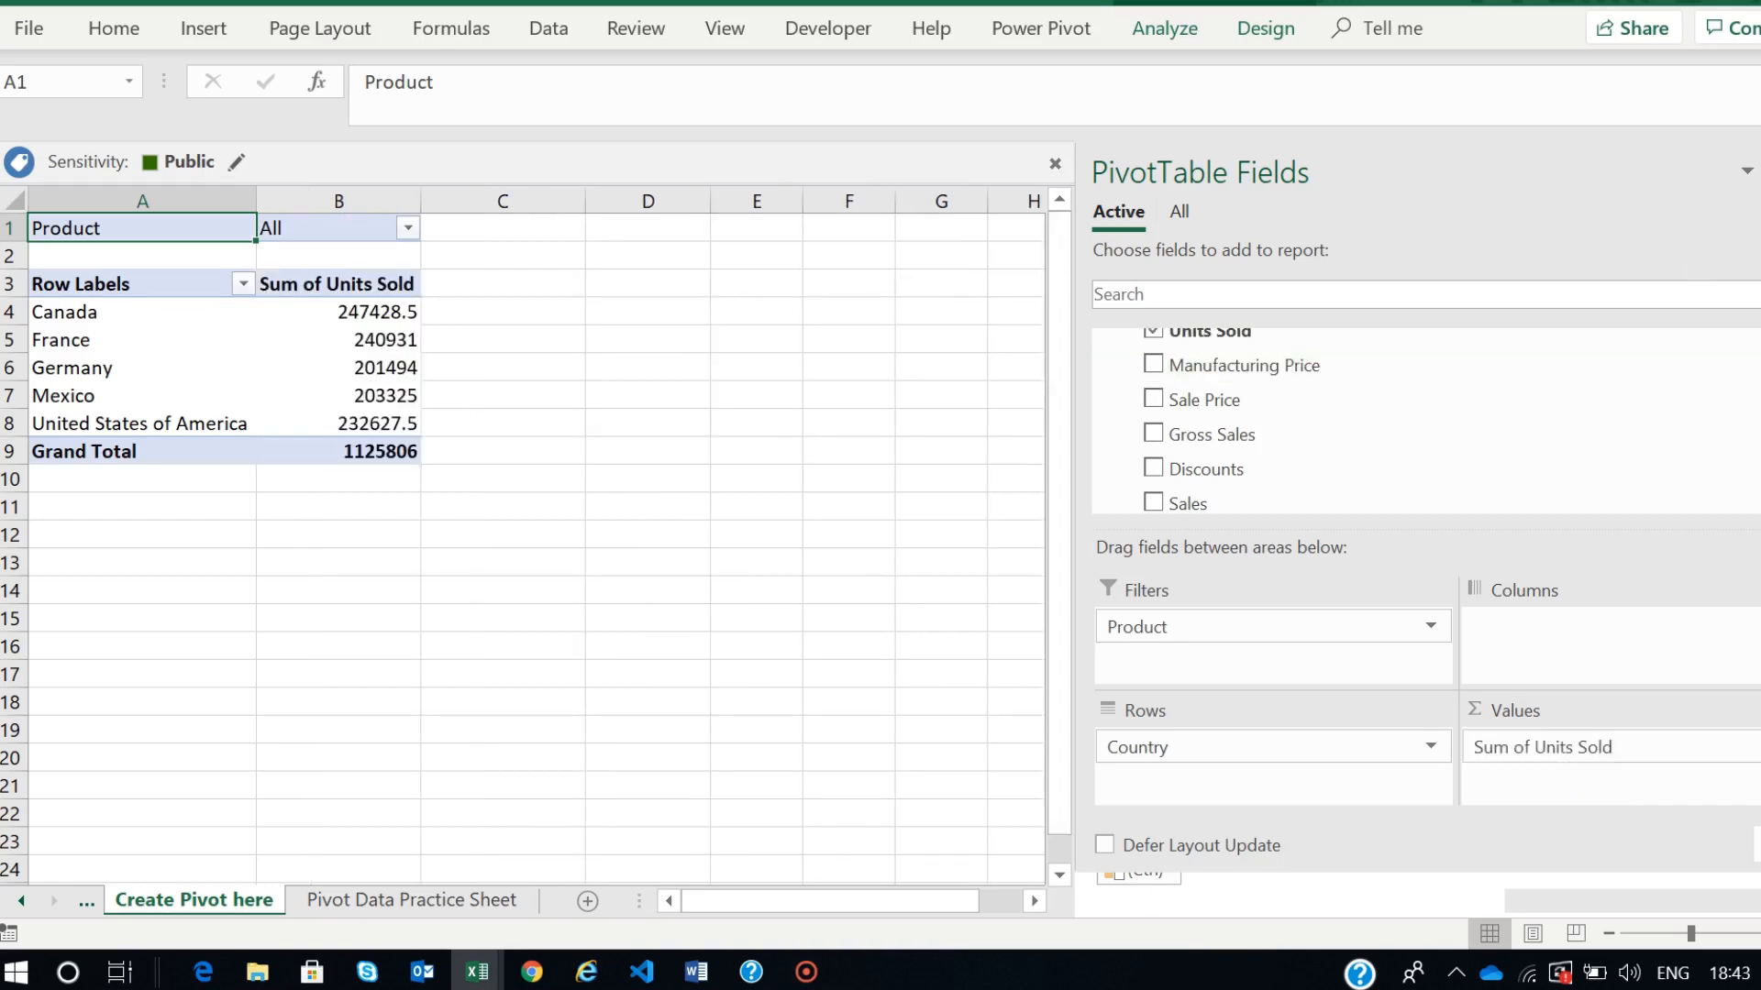
left_click(1760, 171)
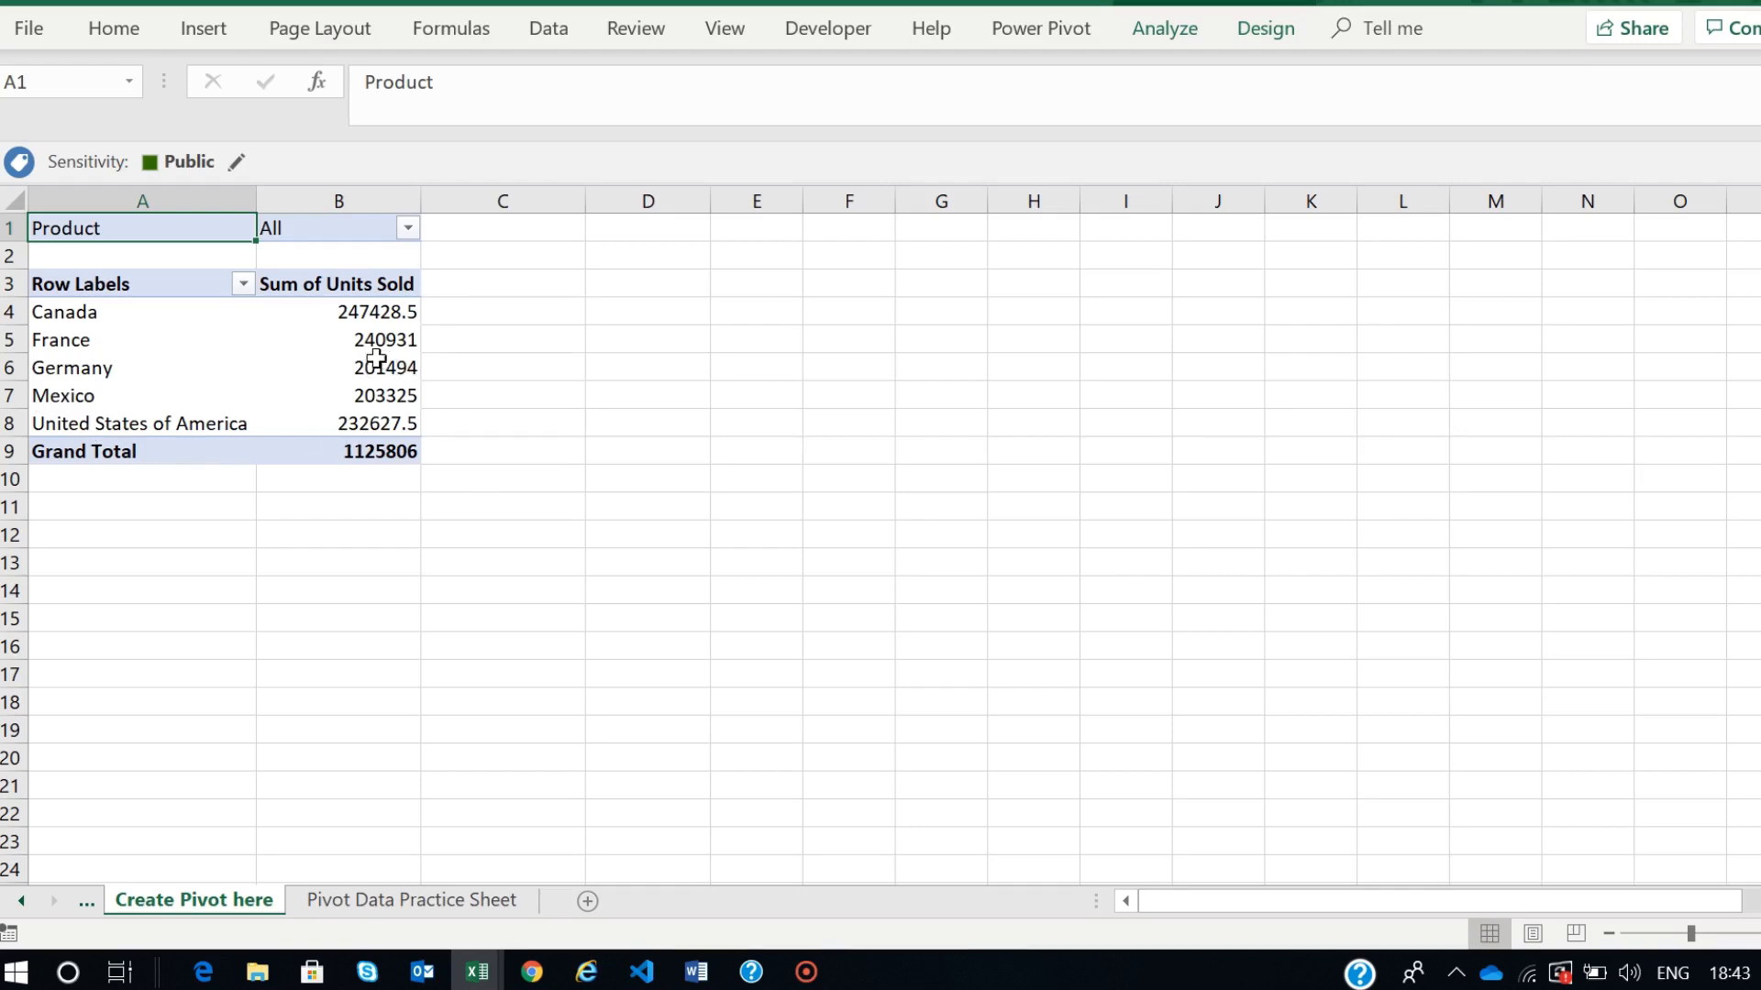
- Select the country pivot on Create Pivot here and show its PivotTable Fields list
left_click(365, 900)
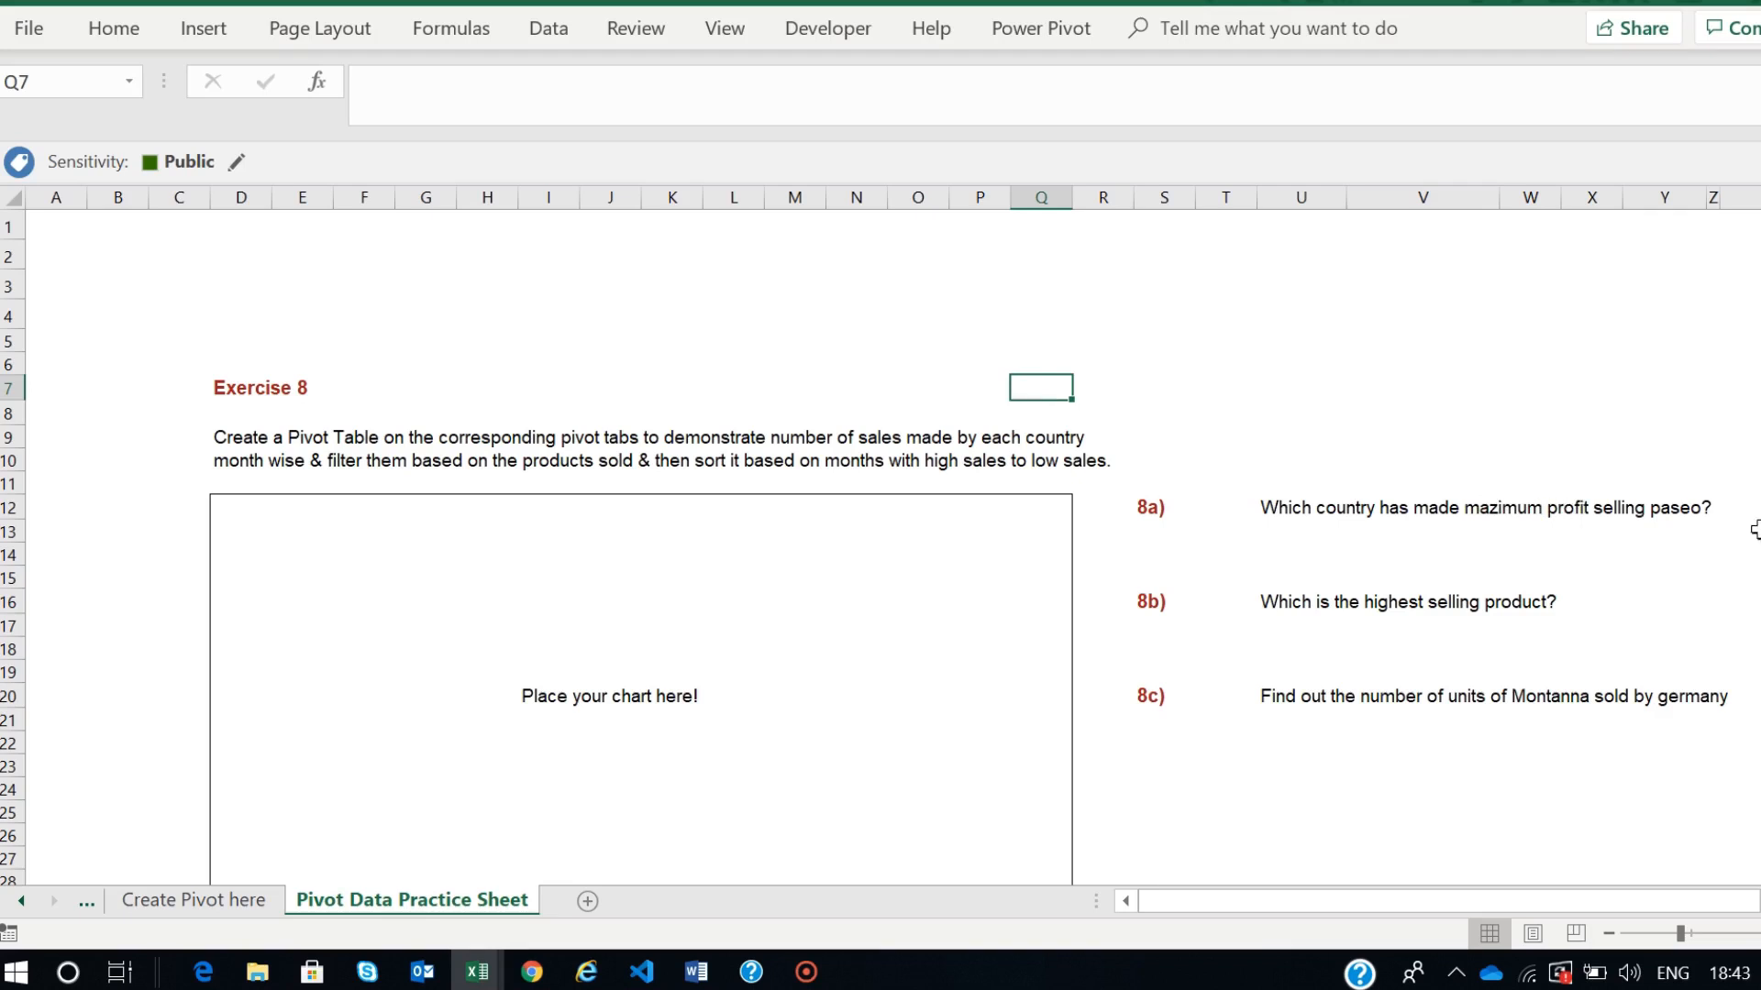
left_click(236, 903)
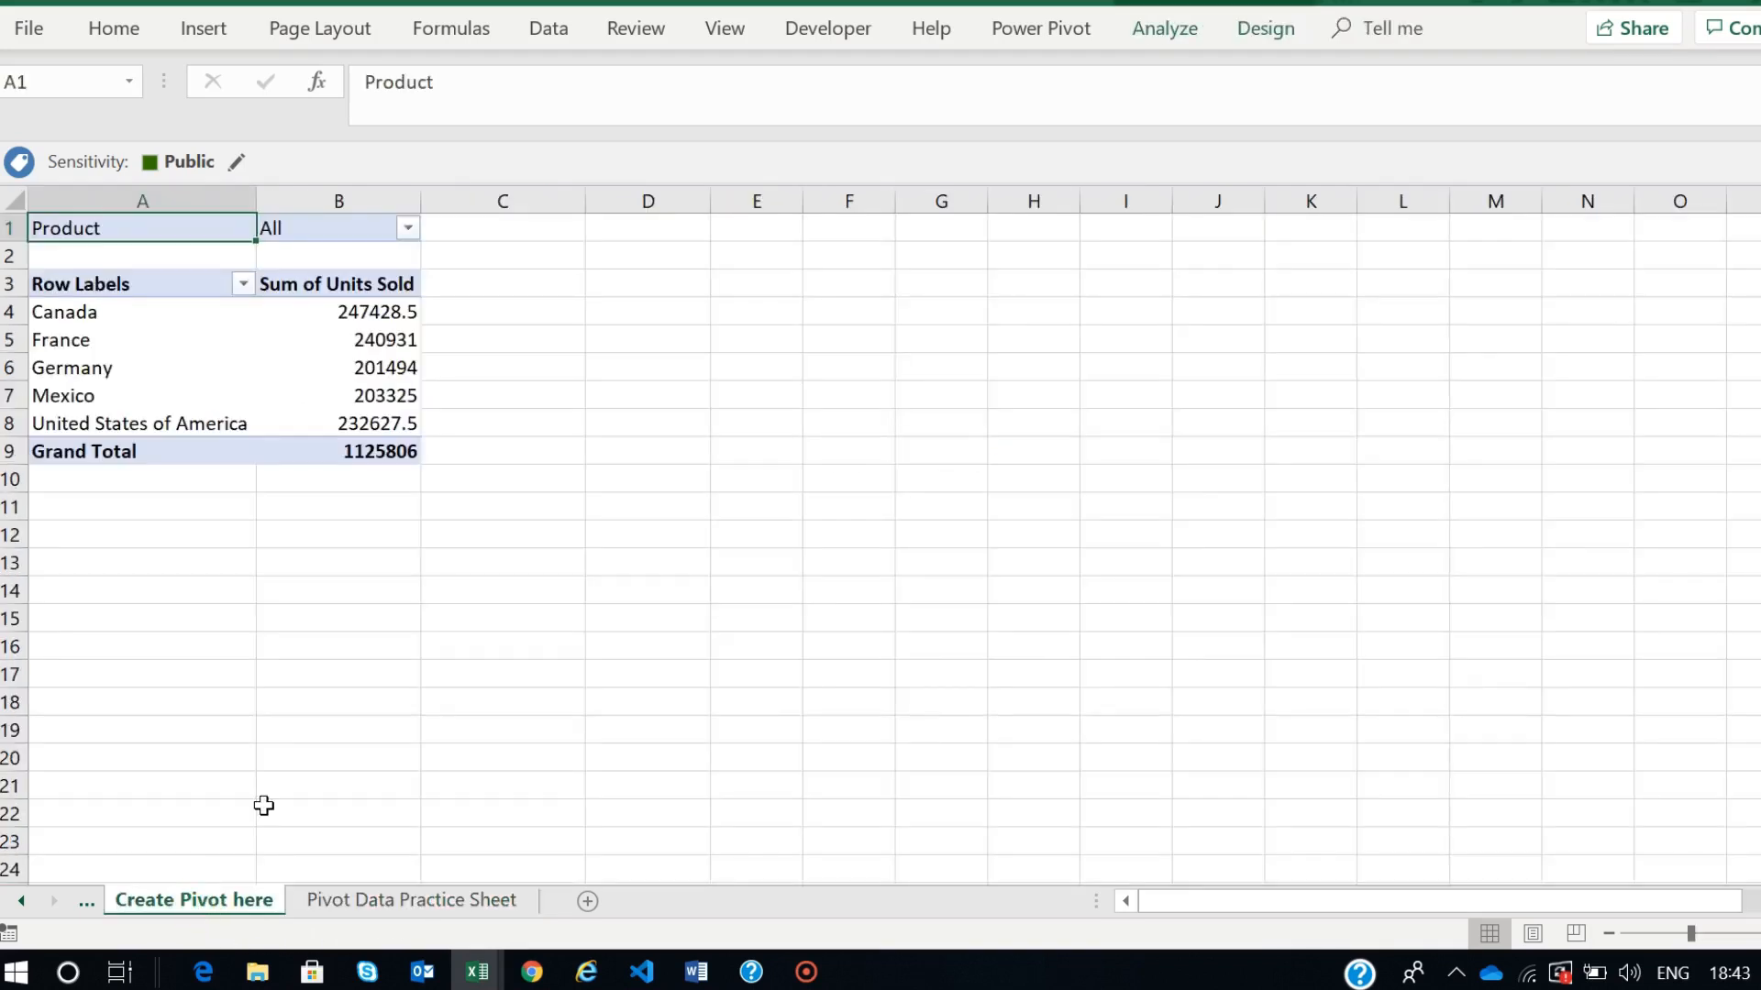
left_click(346, 310)
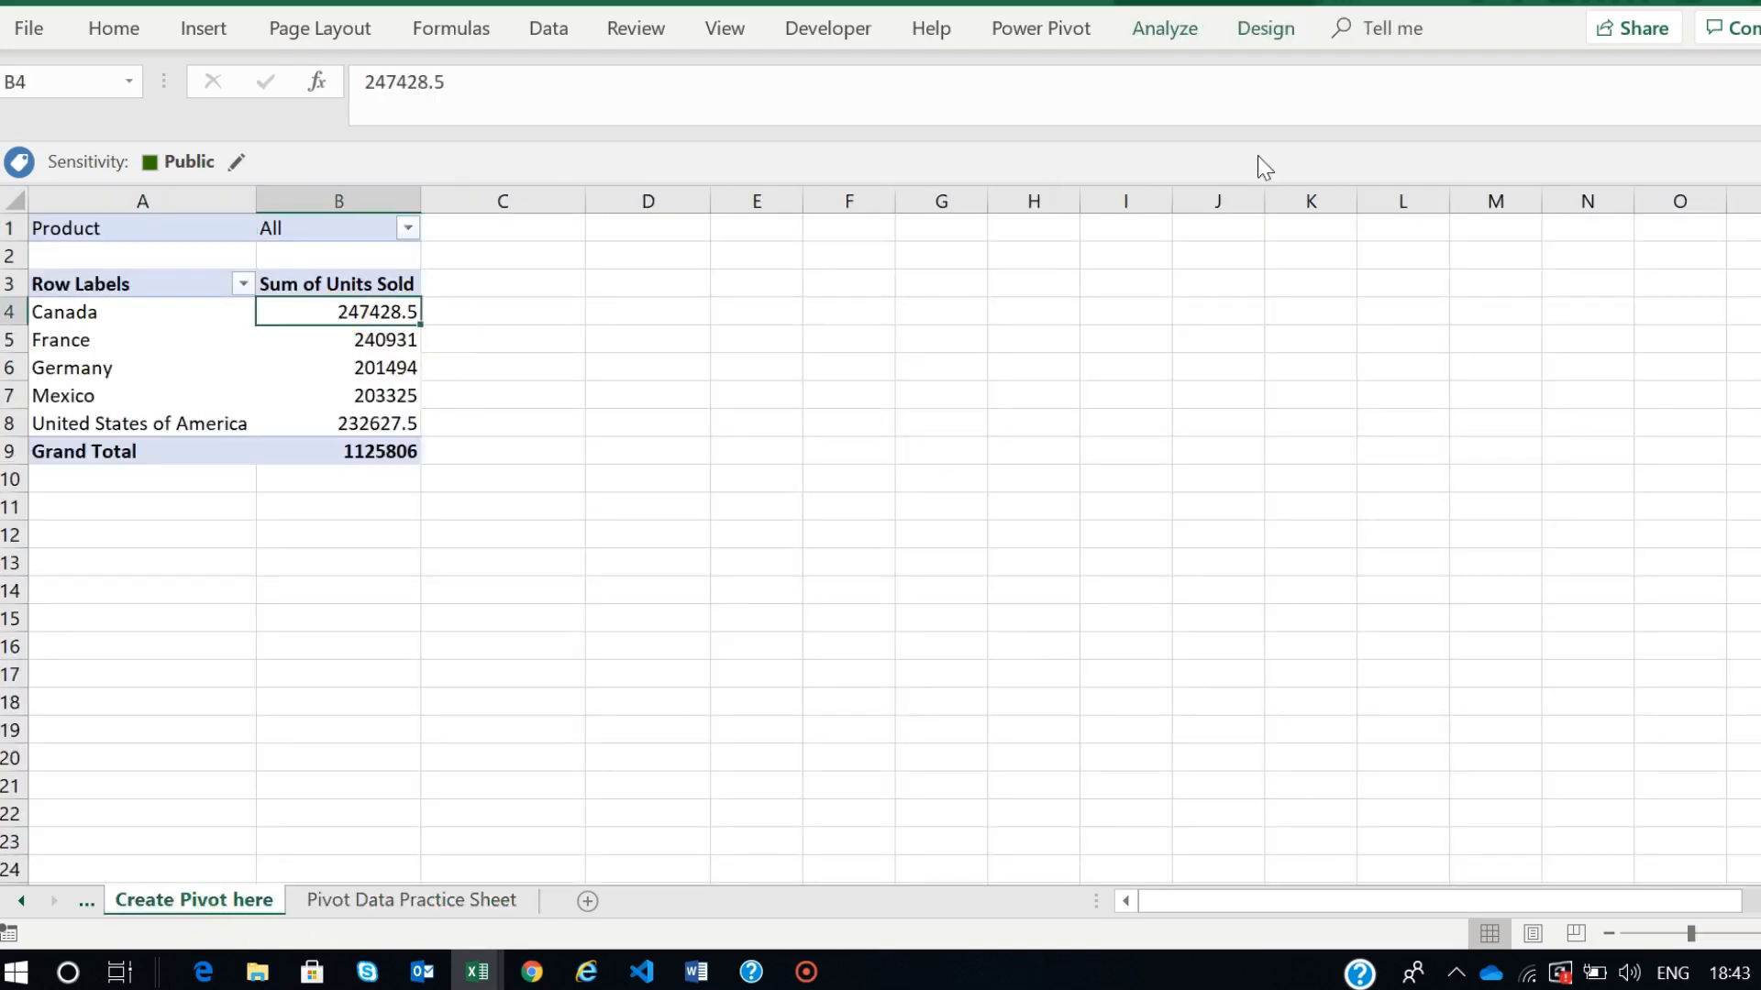
left_click(1266, 29)
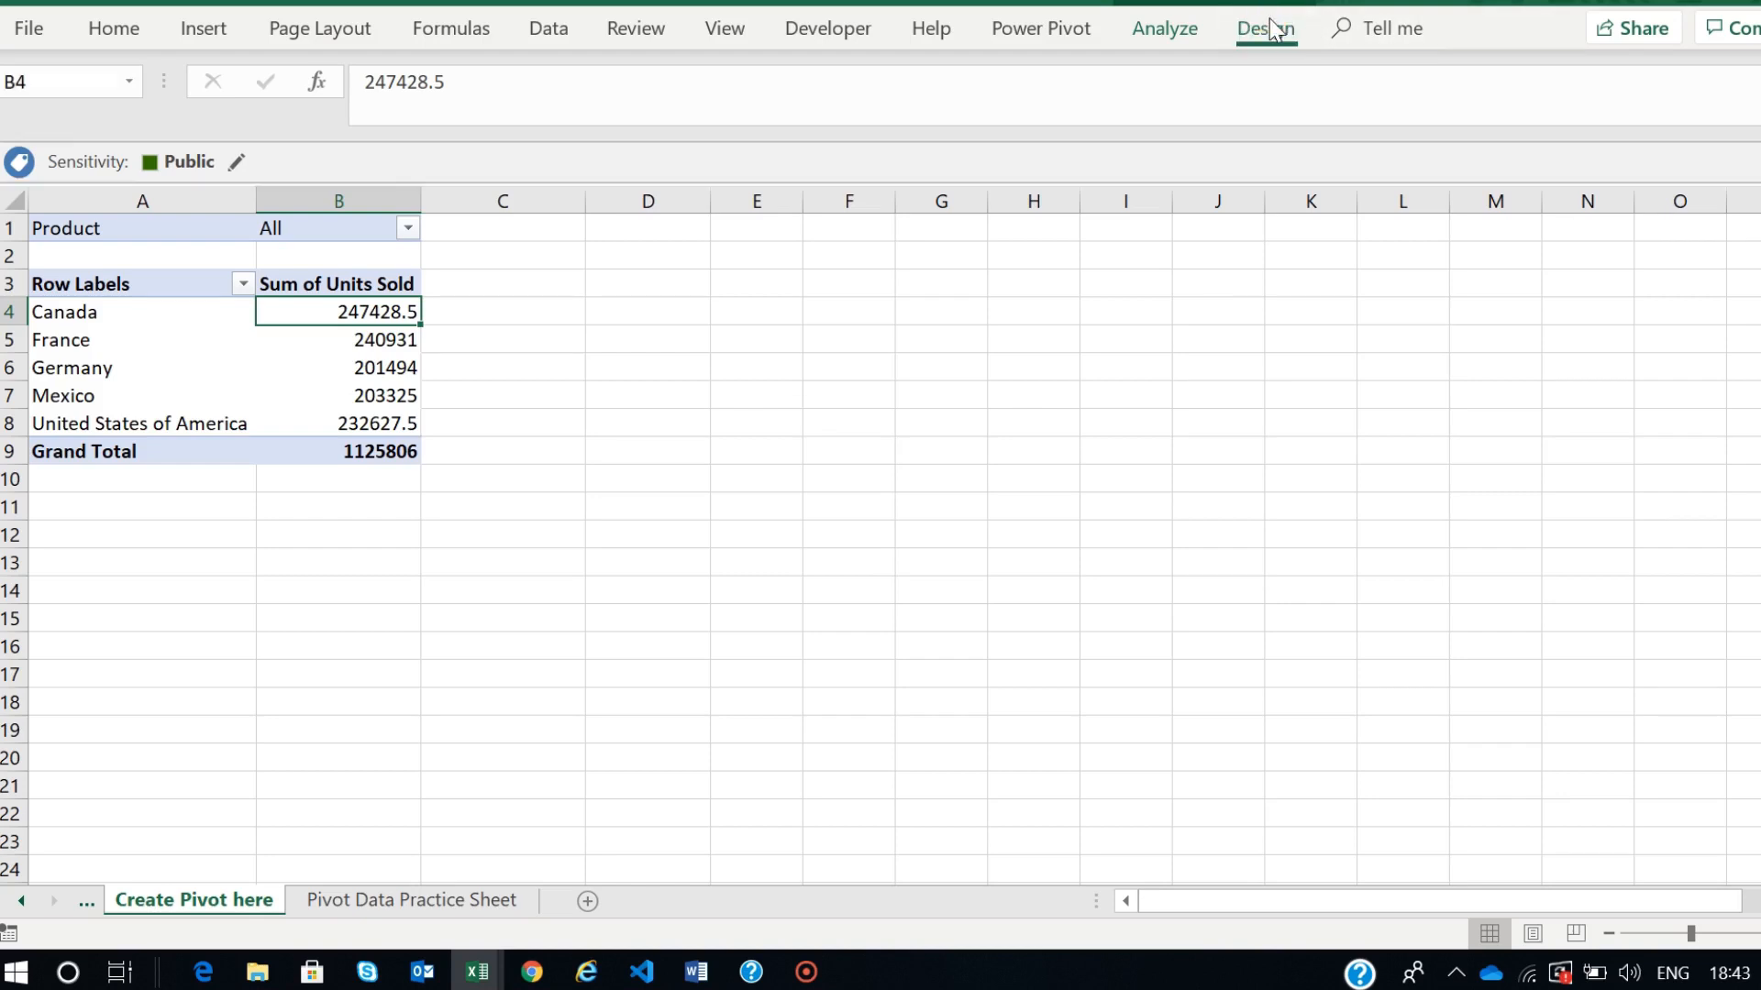
left_click(1170, 36)
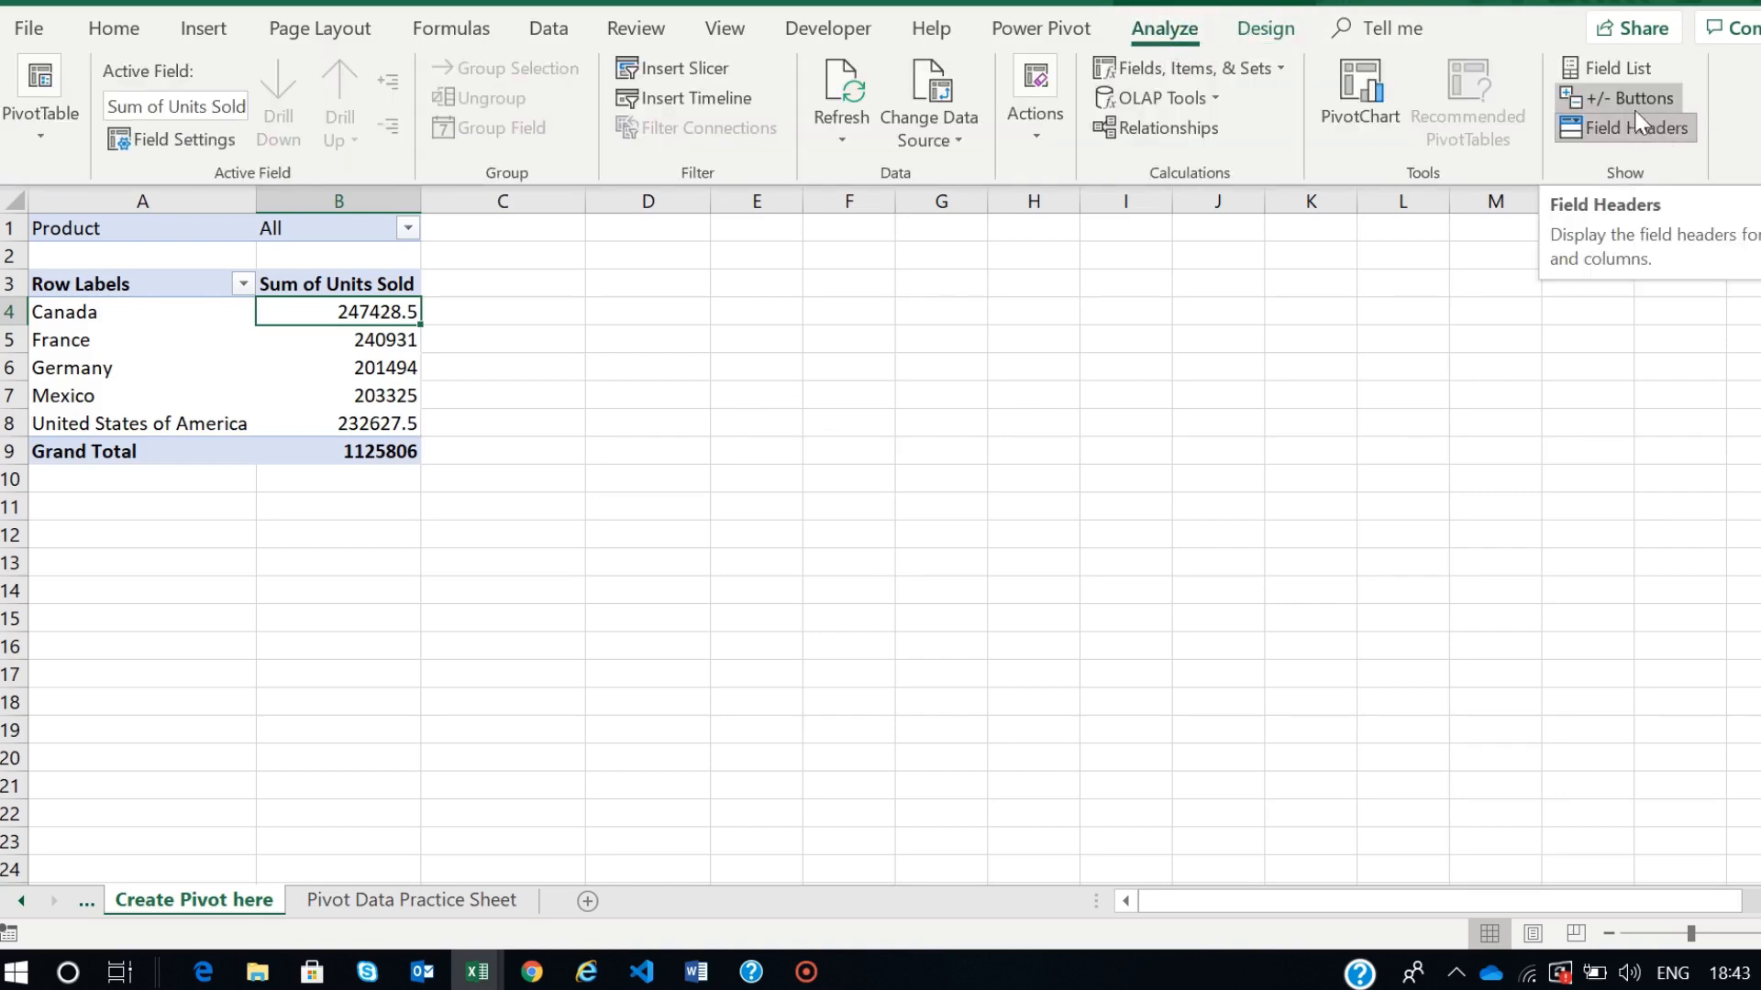
left_click(1614, 69)
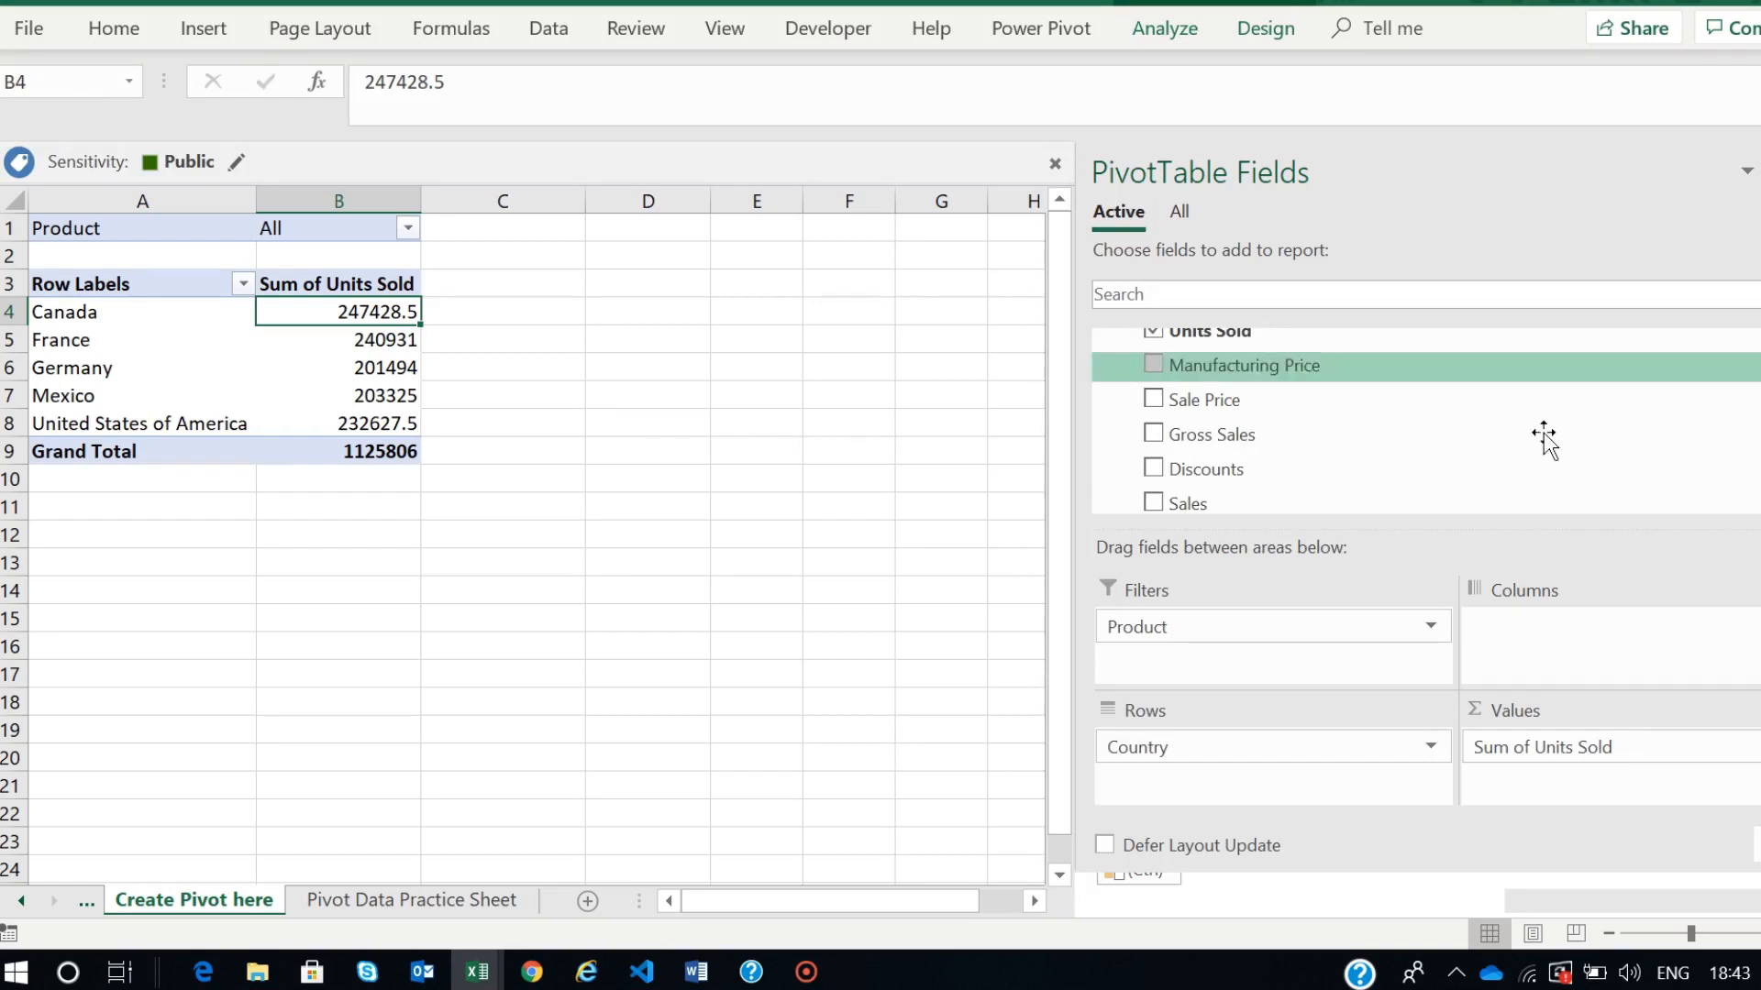
- Replace Sum of Units Sold with Sum of Profit, giving a Grand Total of 16893702.26
left_click_drag(1525, 747, 1263, 396)
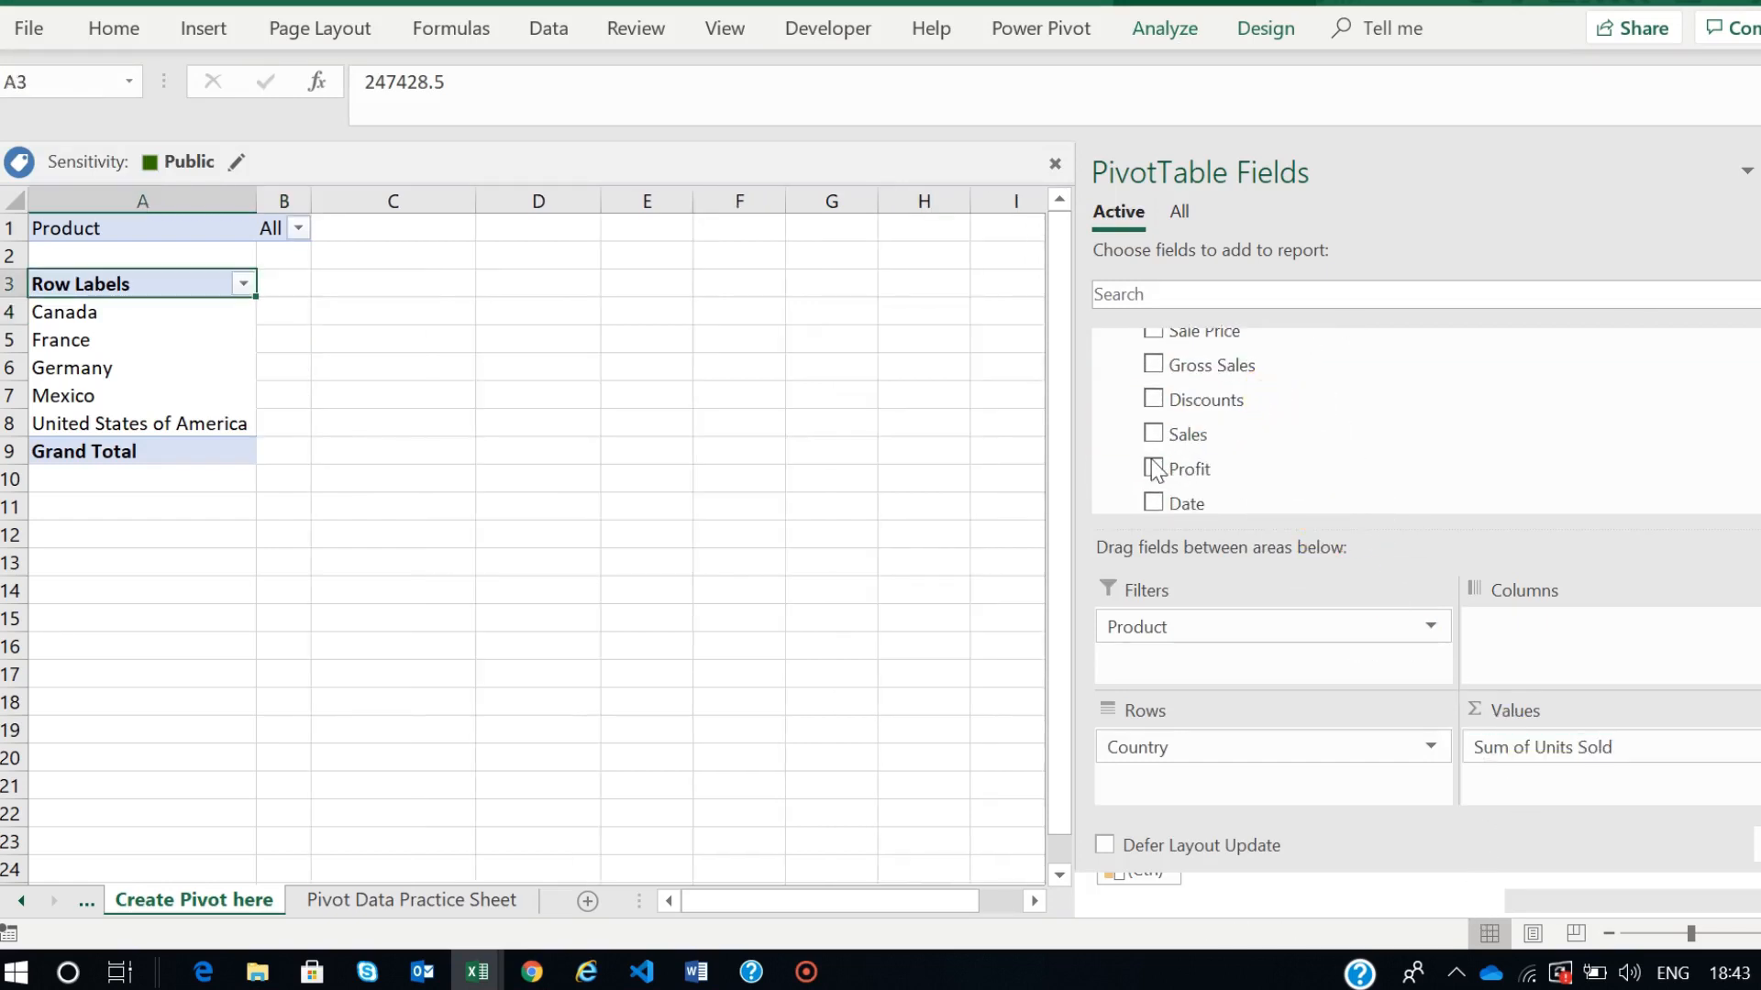
left_click_drag(1192, 468, 1585, 770)
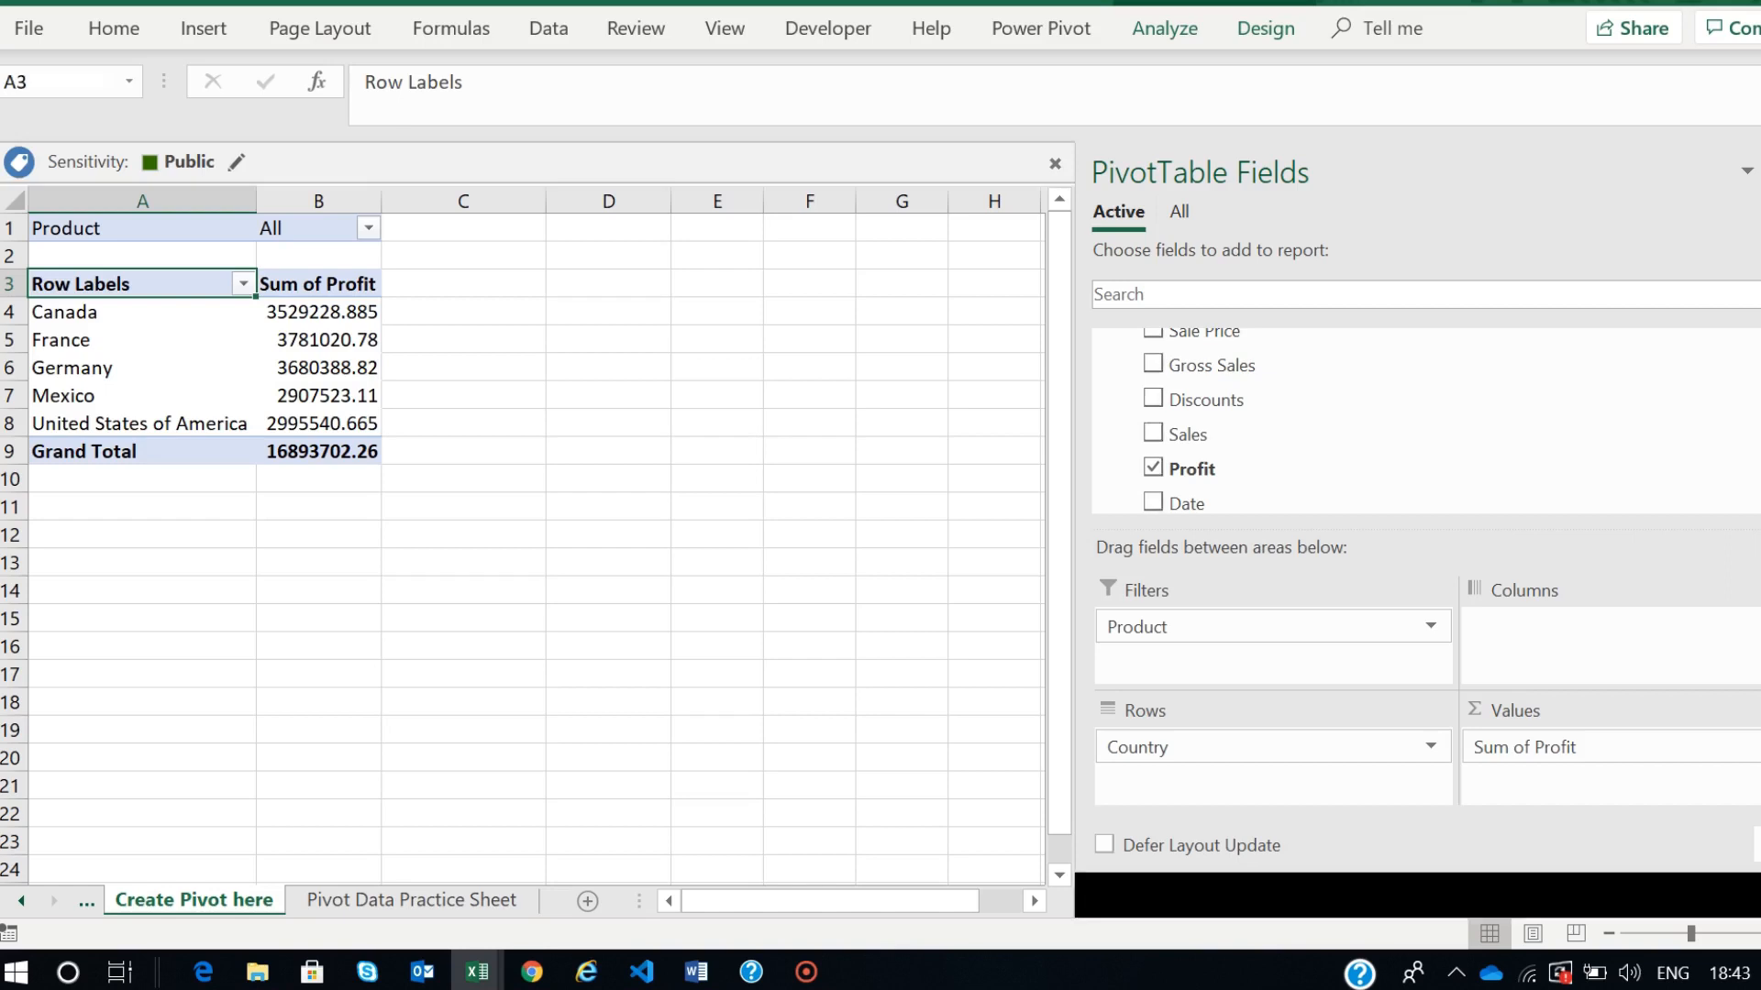
left_click(1759, 172)
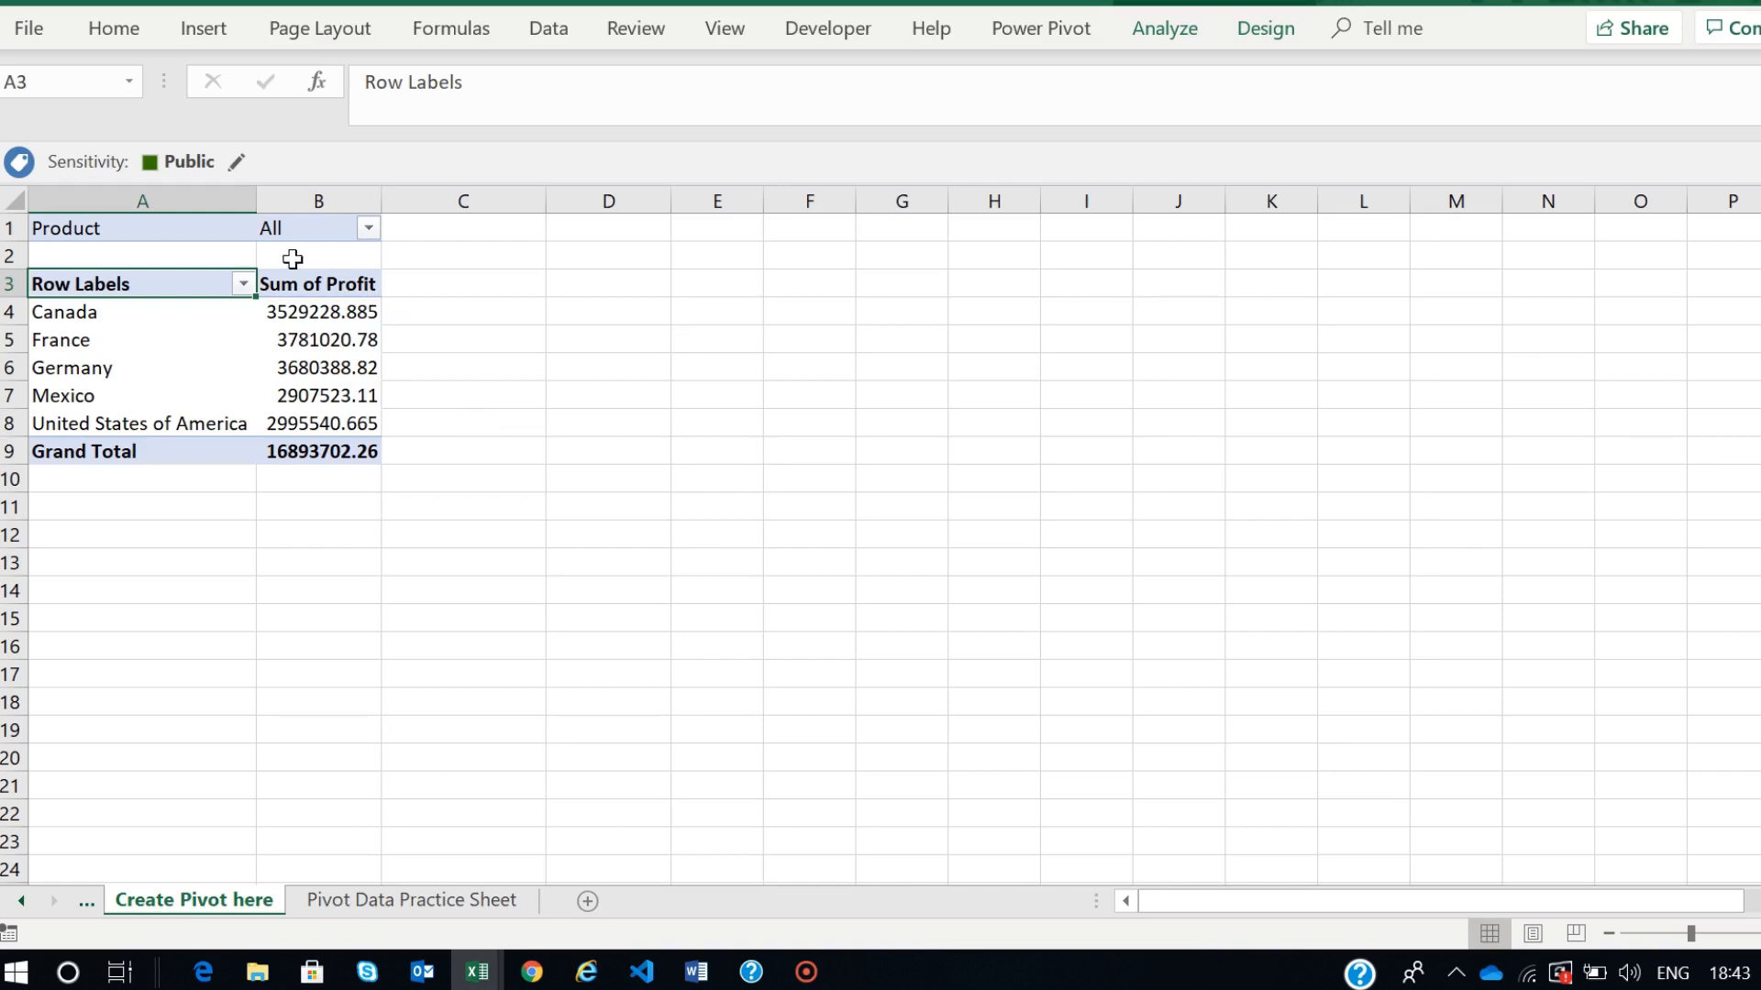
left_click(369, 230)
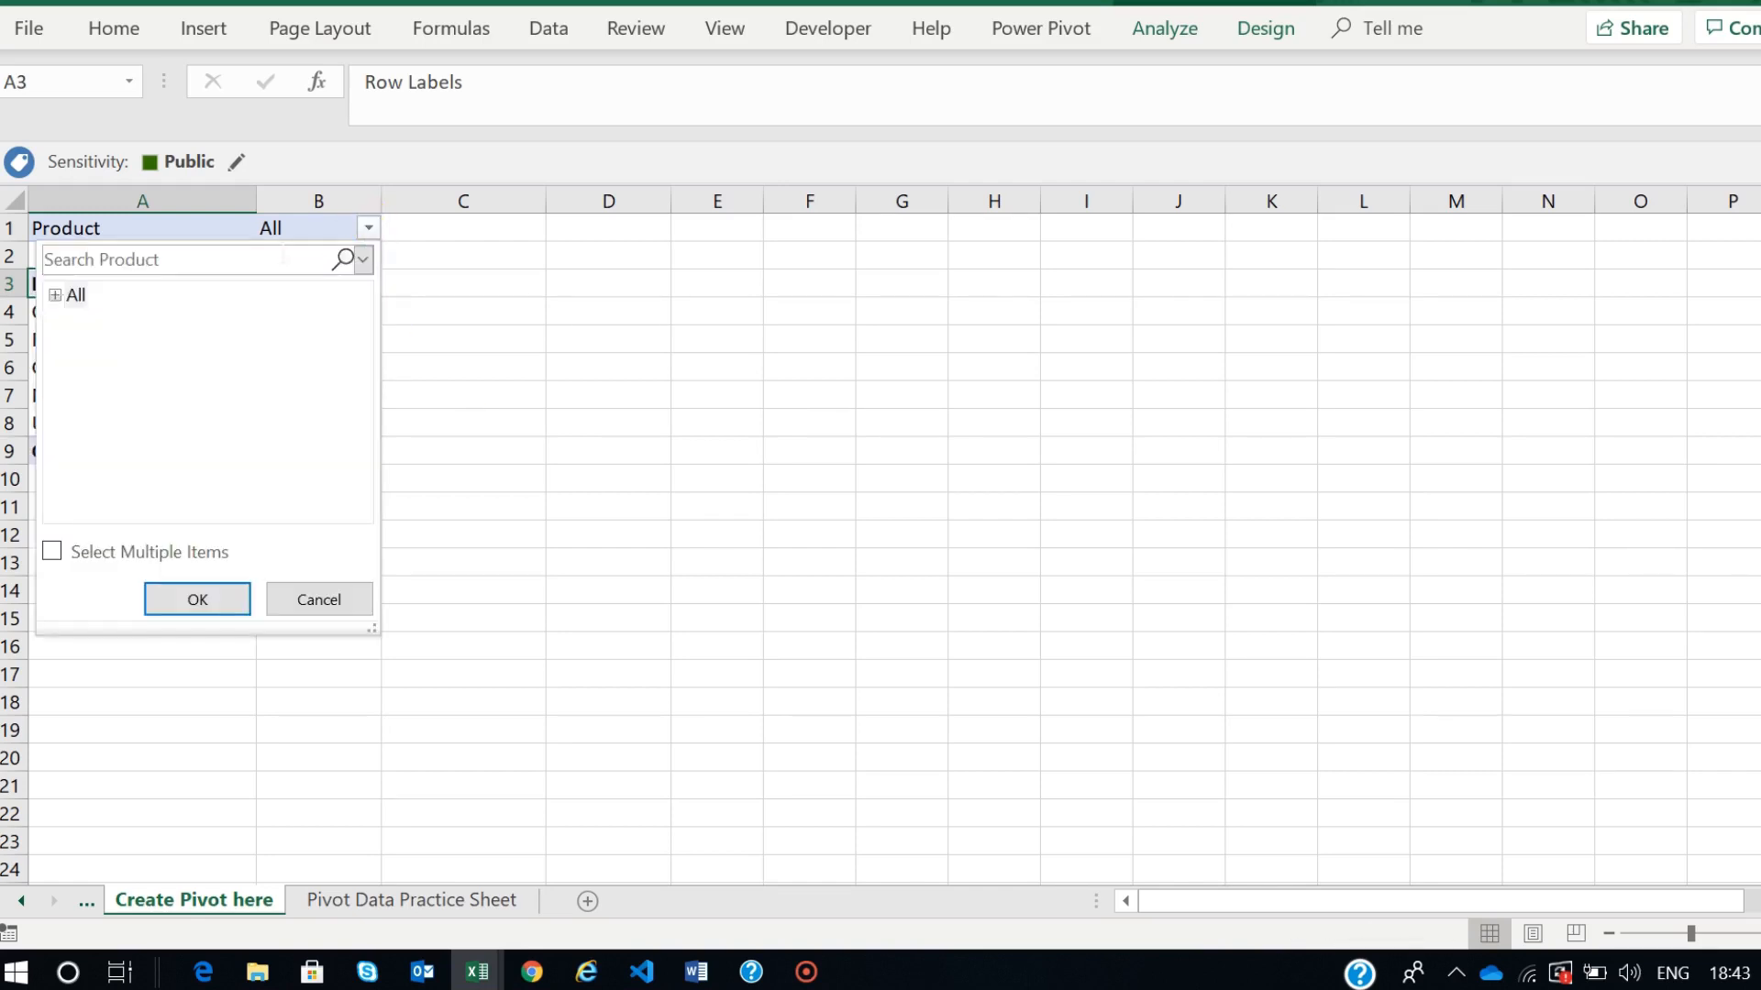
- Filter the Product field to Paseo, giving a profit Grand Total of 4797437.95
left_click(55, 295)
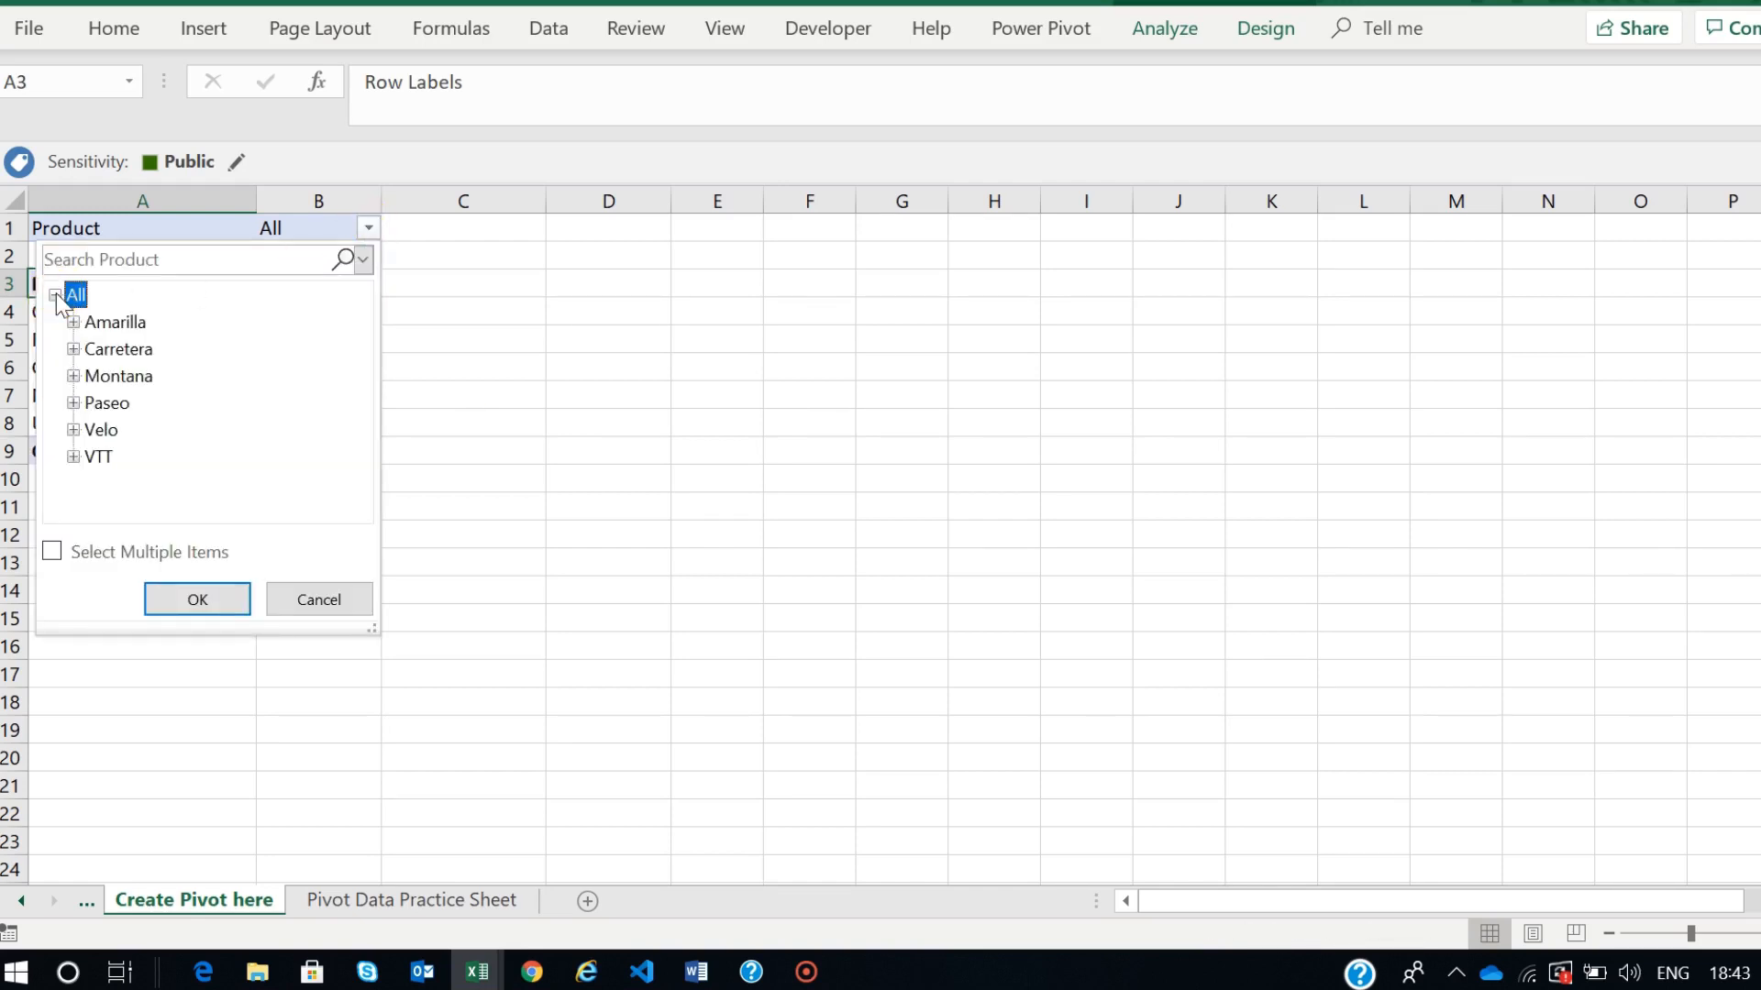
left_click(101, 404)
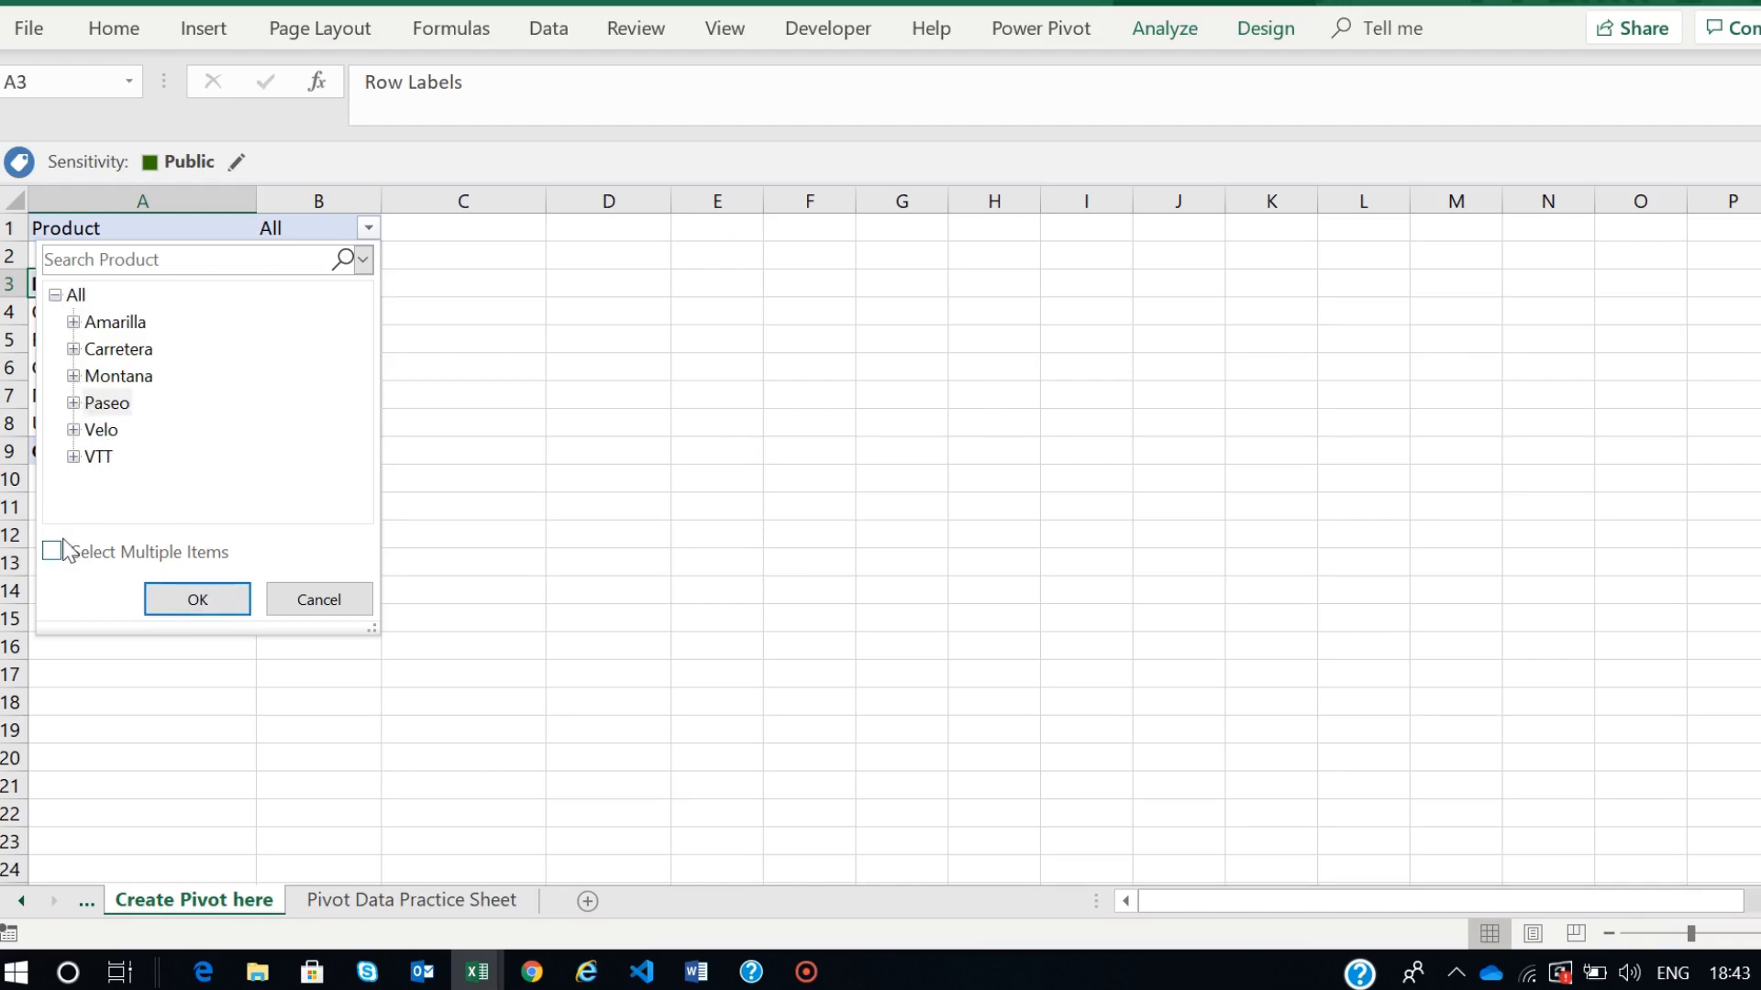
left_click(101, 405)
left_click(168, 601)
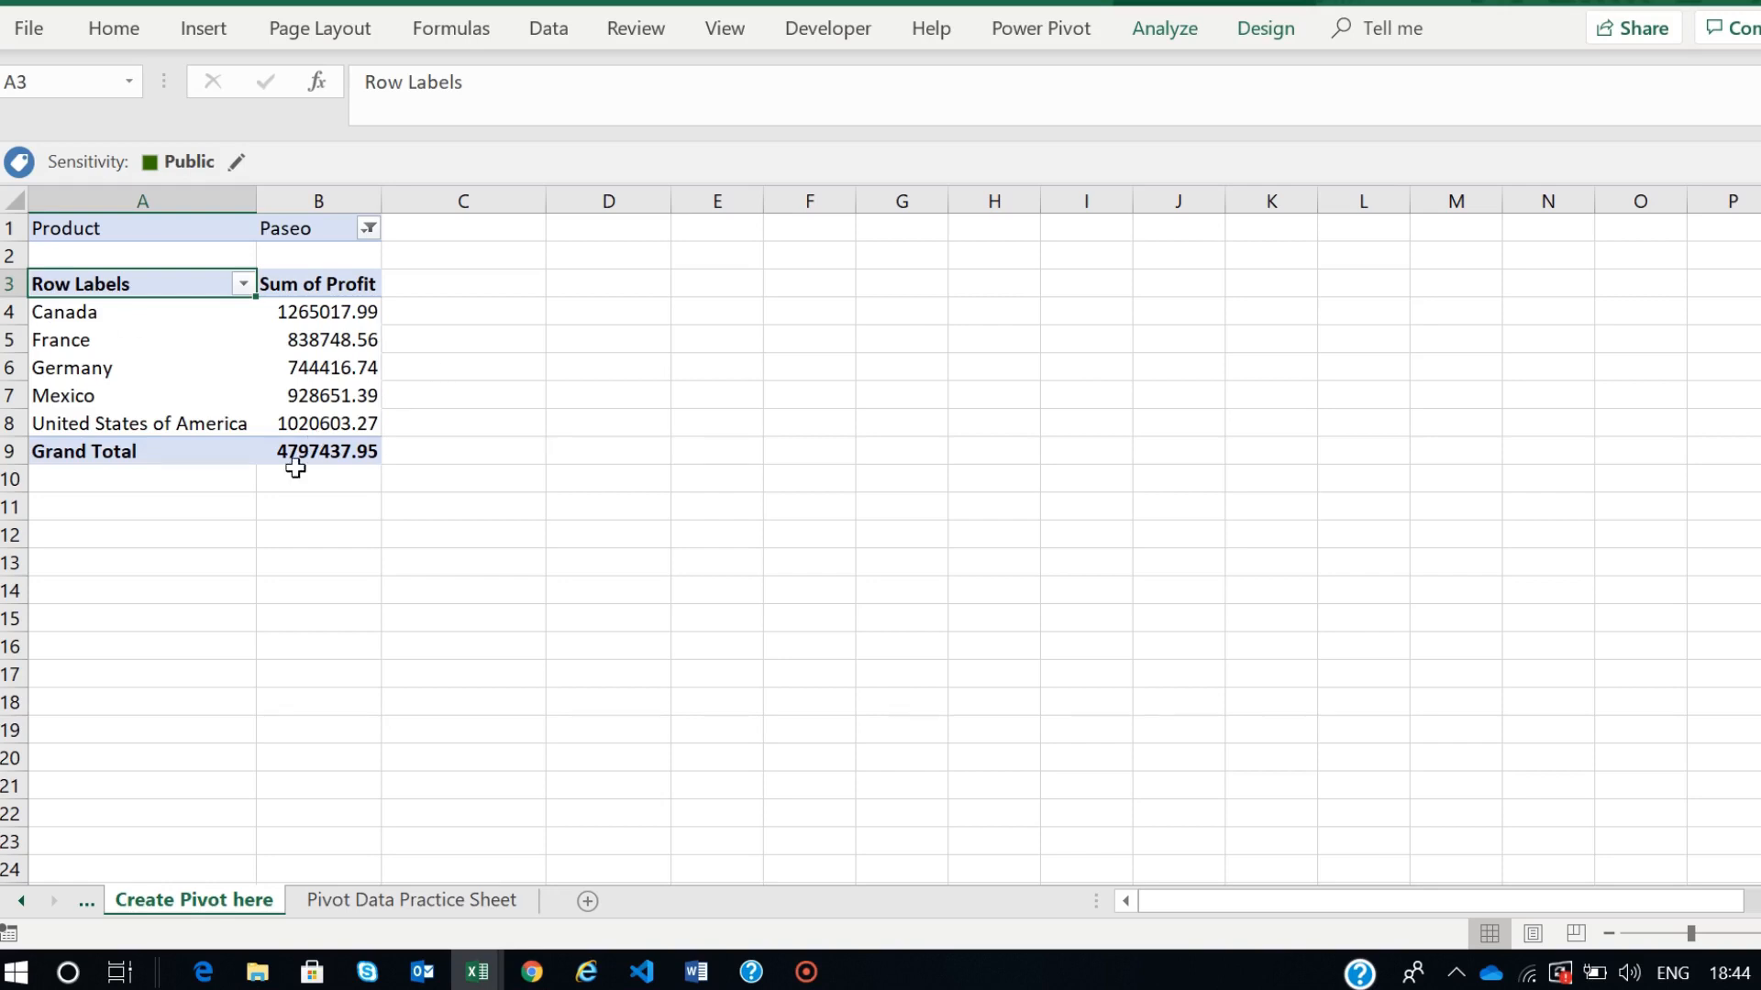
mouse_move(371, 345)
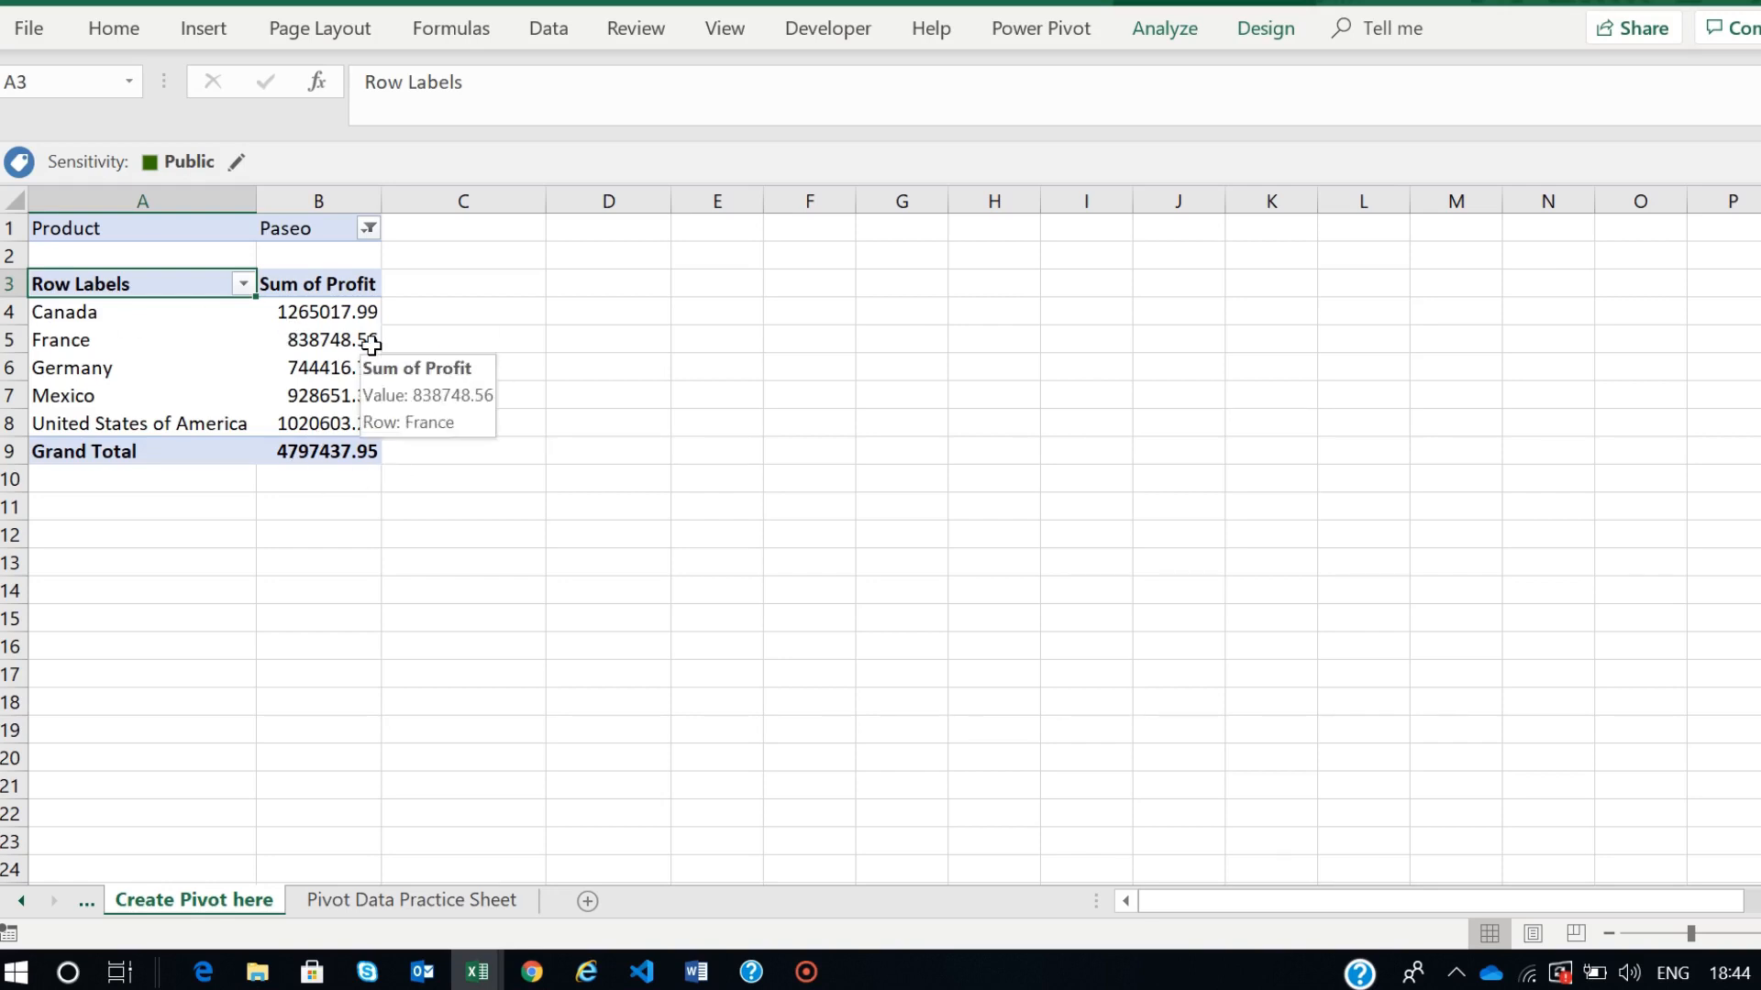
left_click(330, 312)
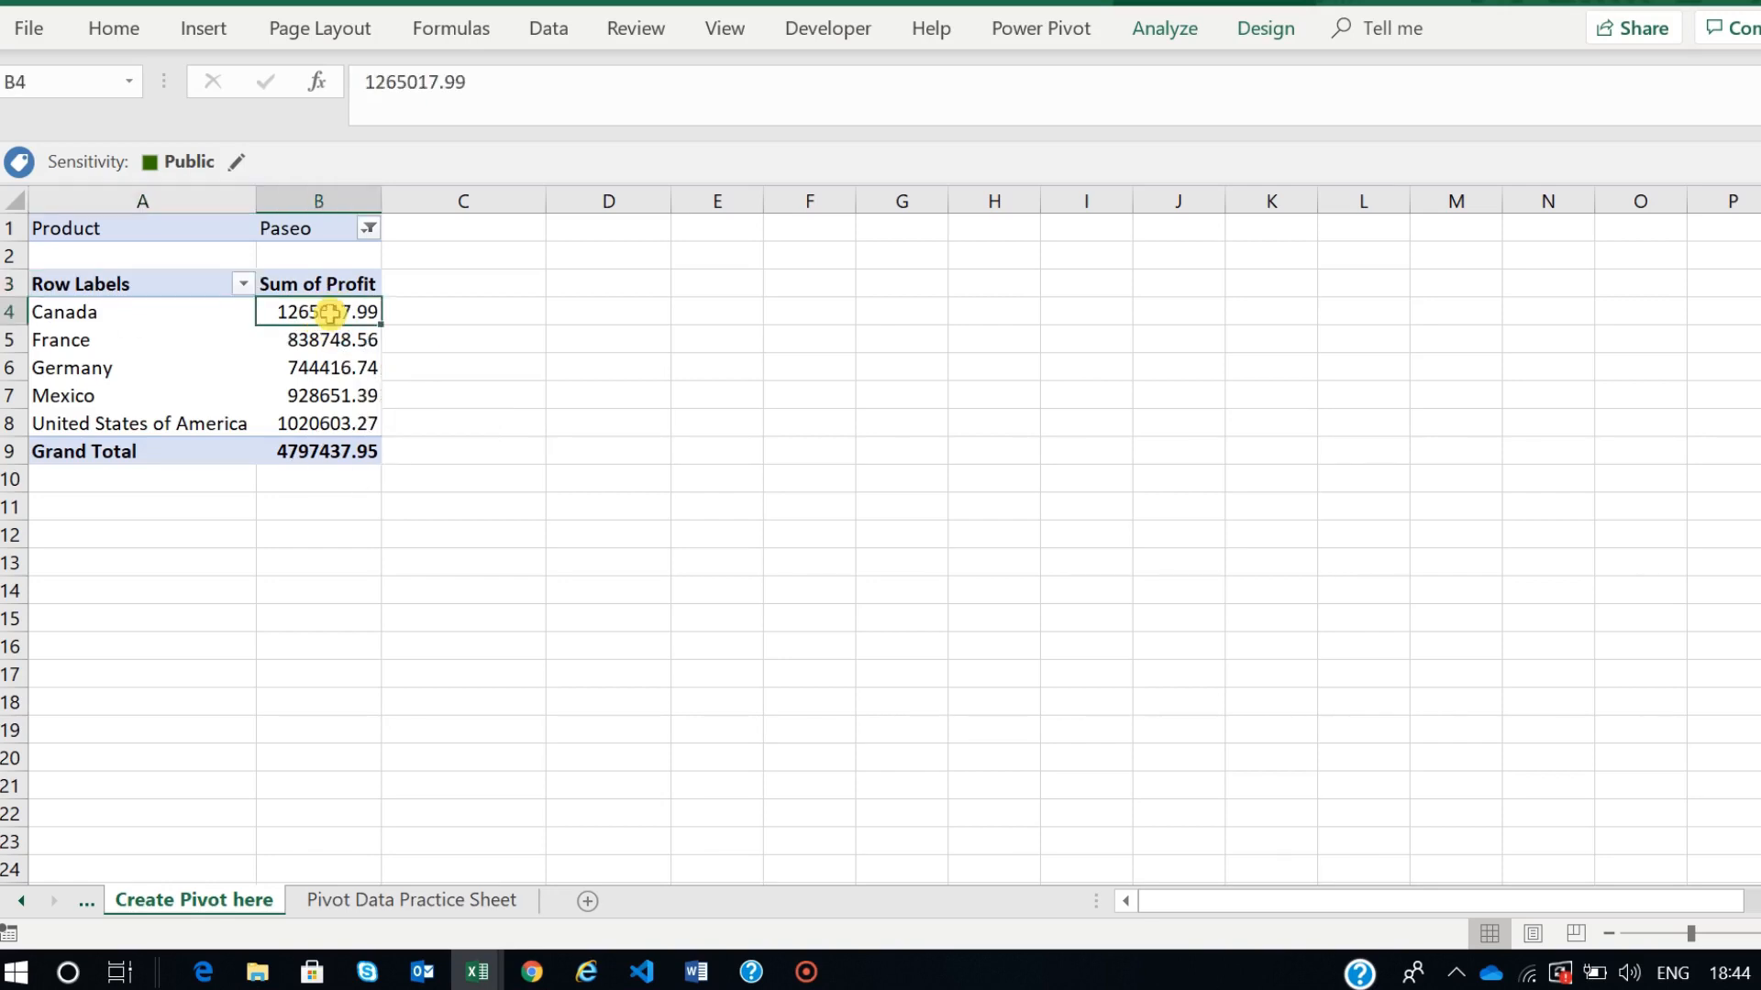
- Sort the pivot's countries by Sum of Profit, largest to smallest
right_click(330, 313)
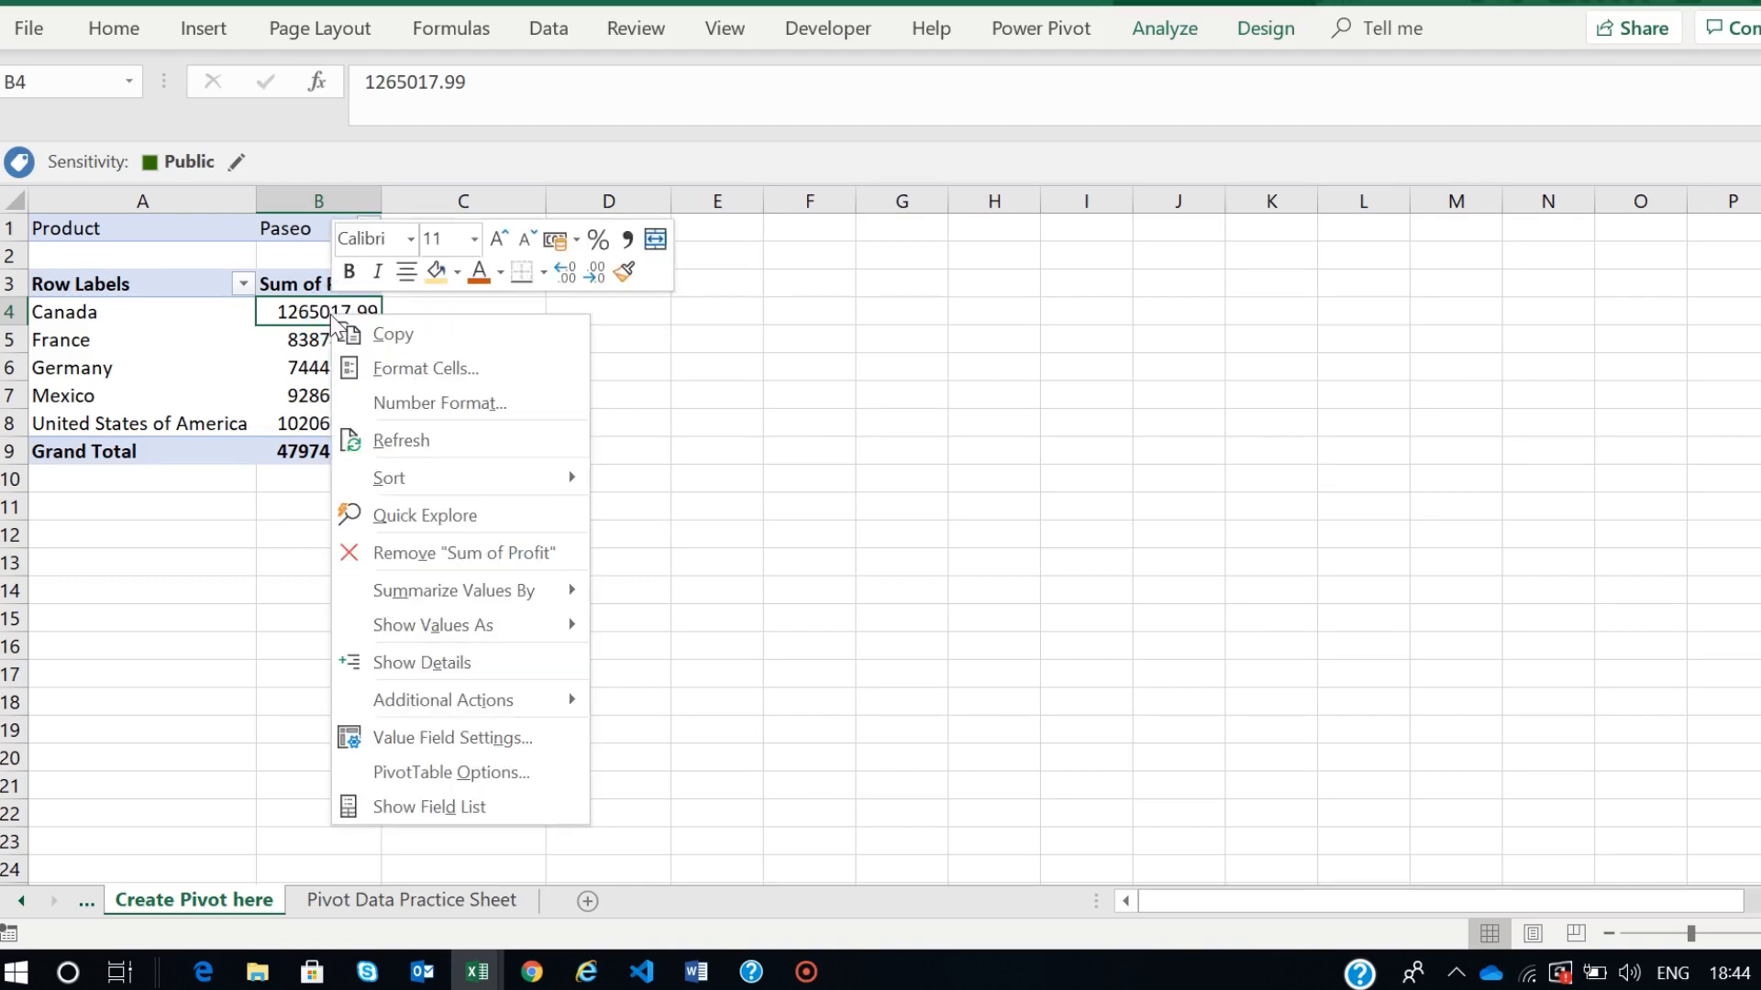
mouse_move(523, 476)
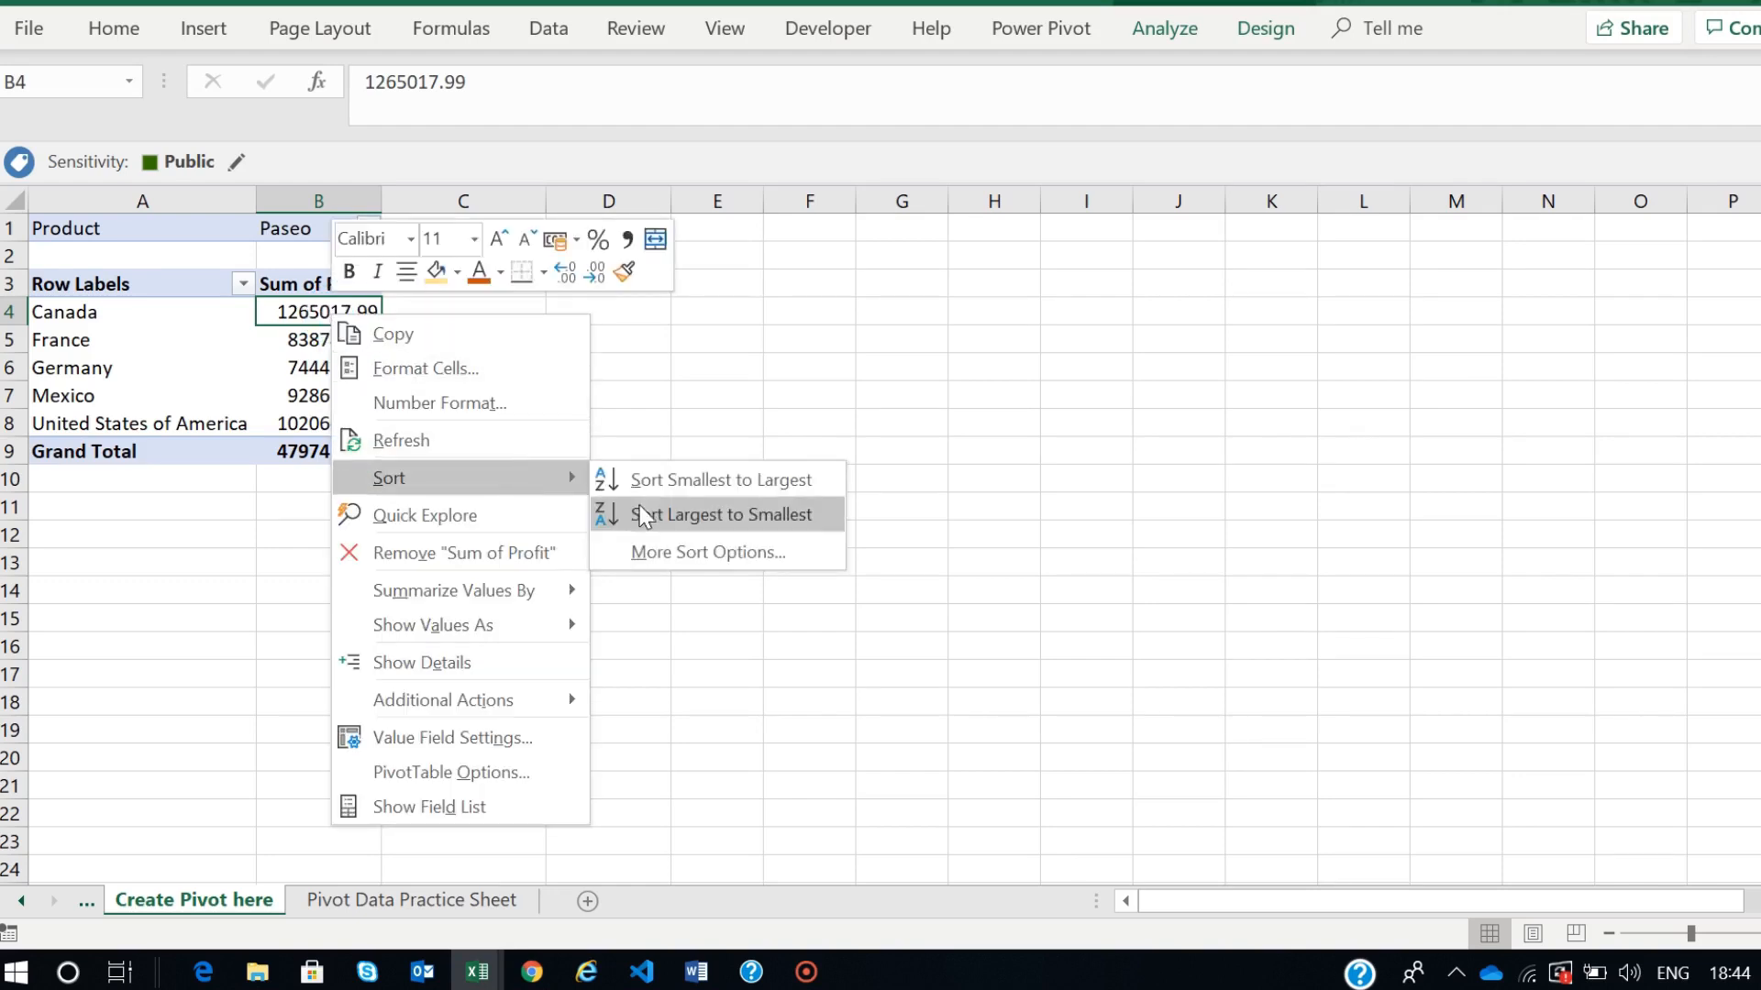
left_click(680, 514)
left_click(681, 515)
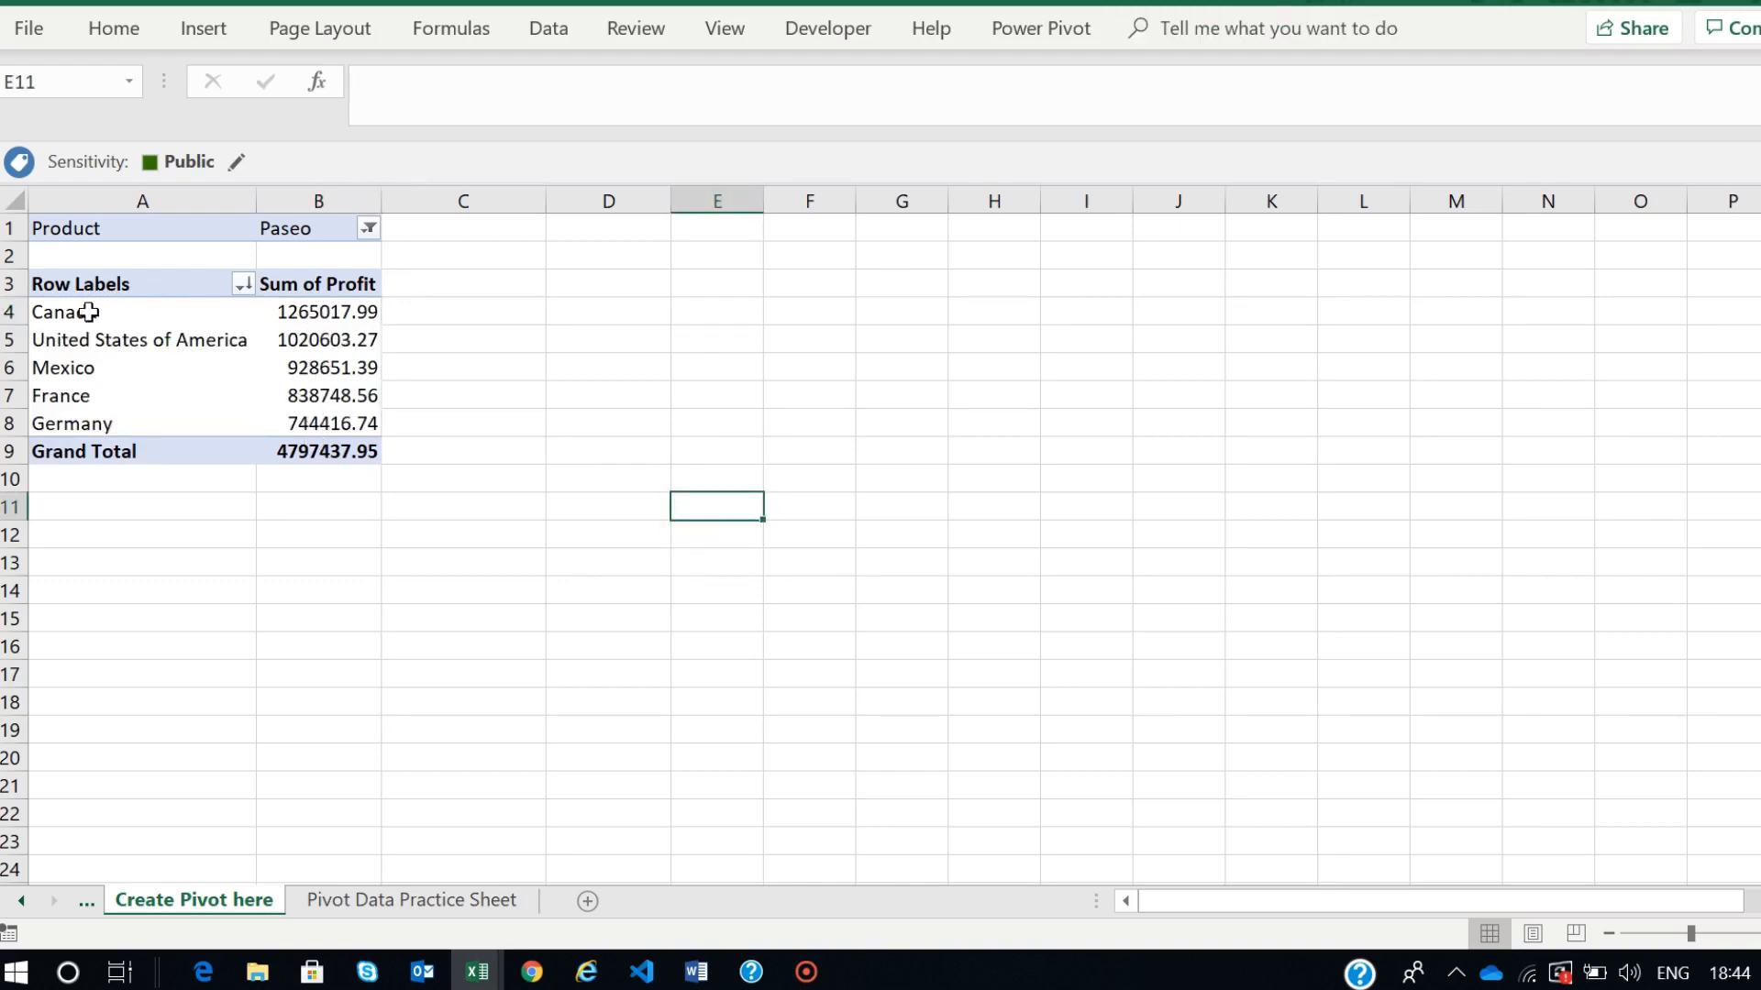
- Check the sorted profit column, then switch to the Pivot Data sheet
left_click(330, 307)
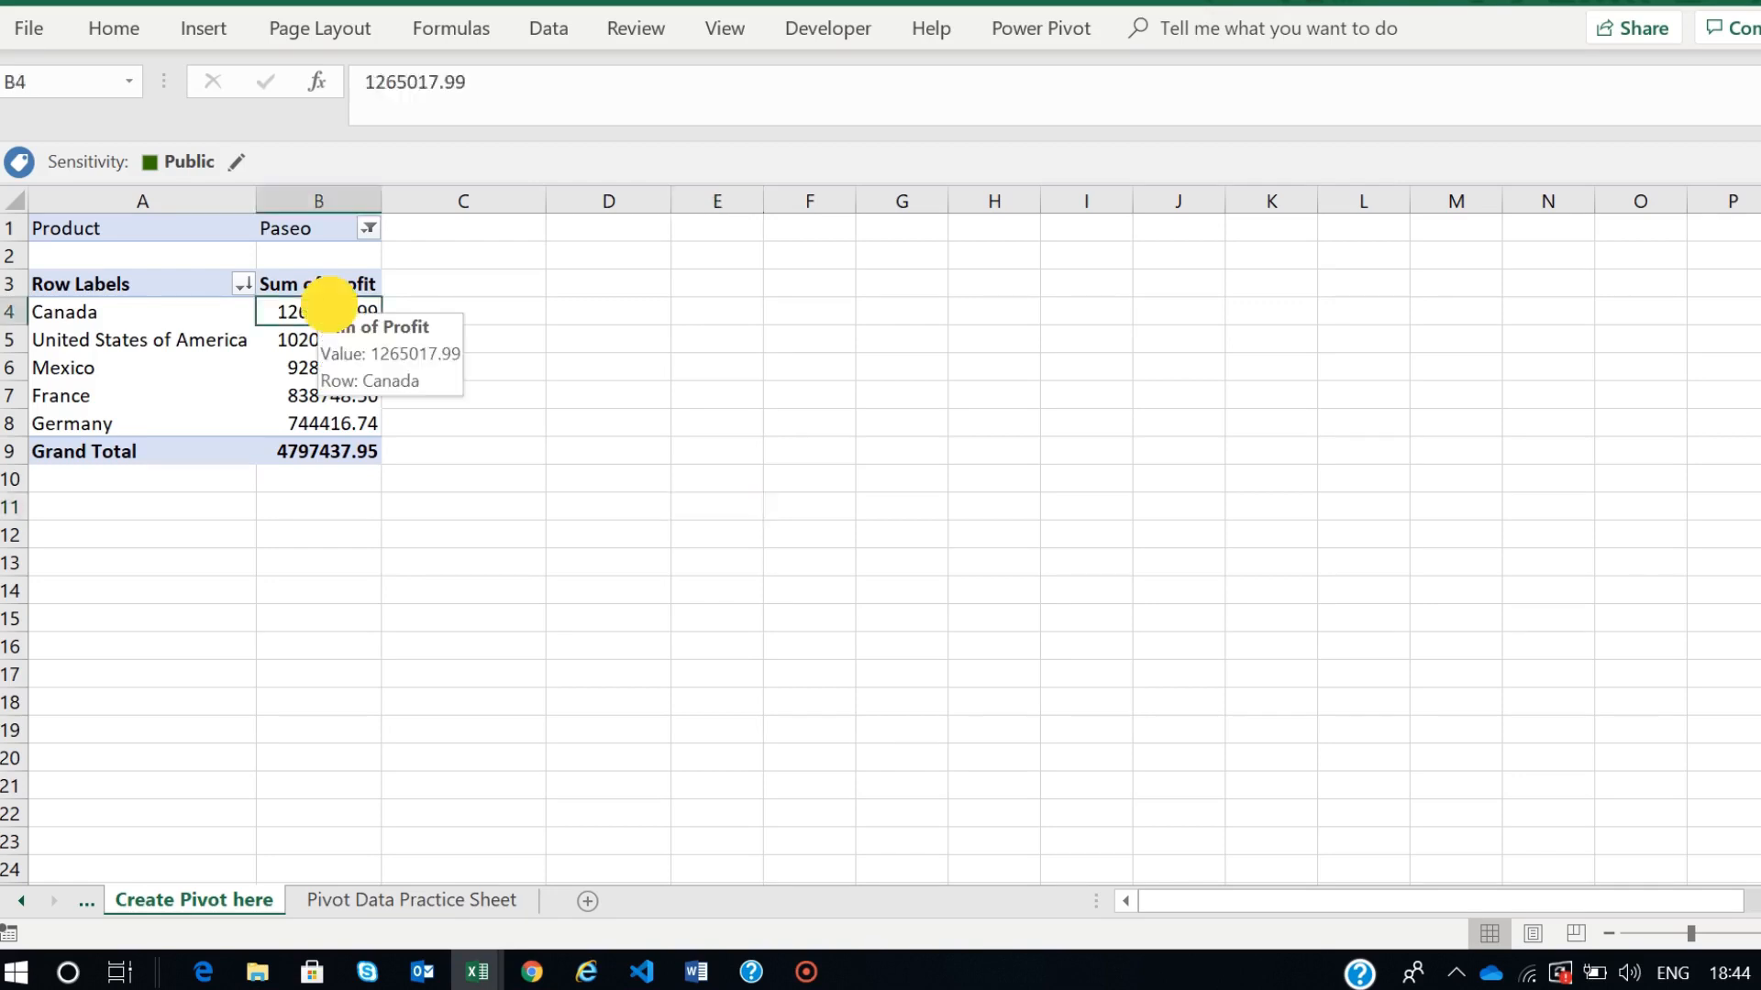
left_click(334, 218)
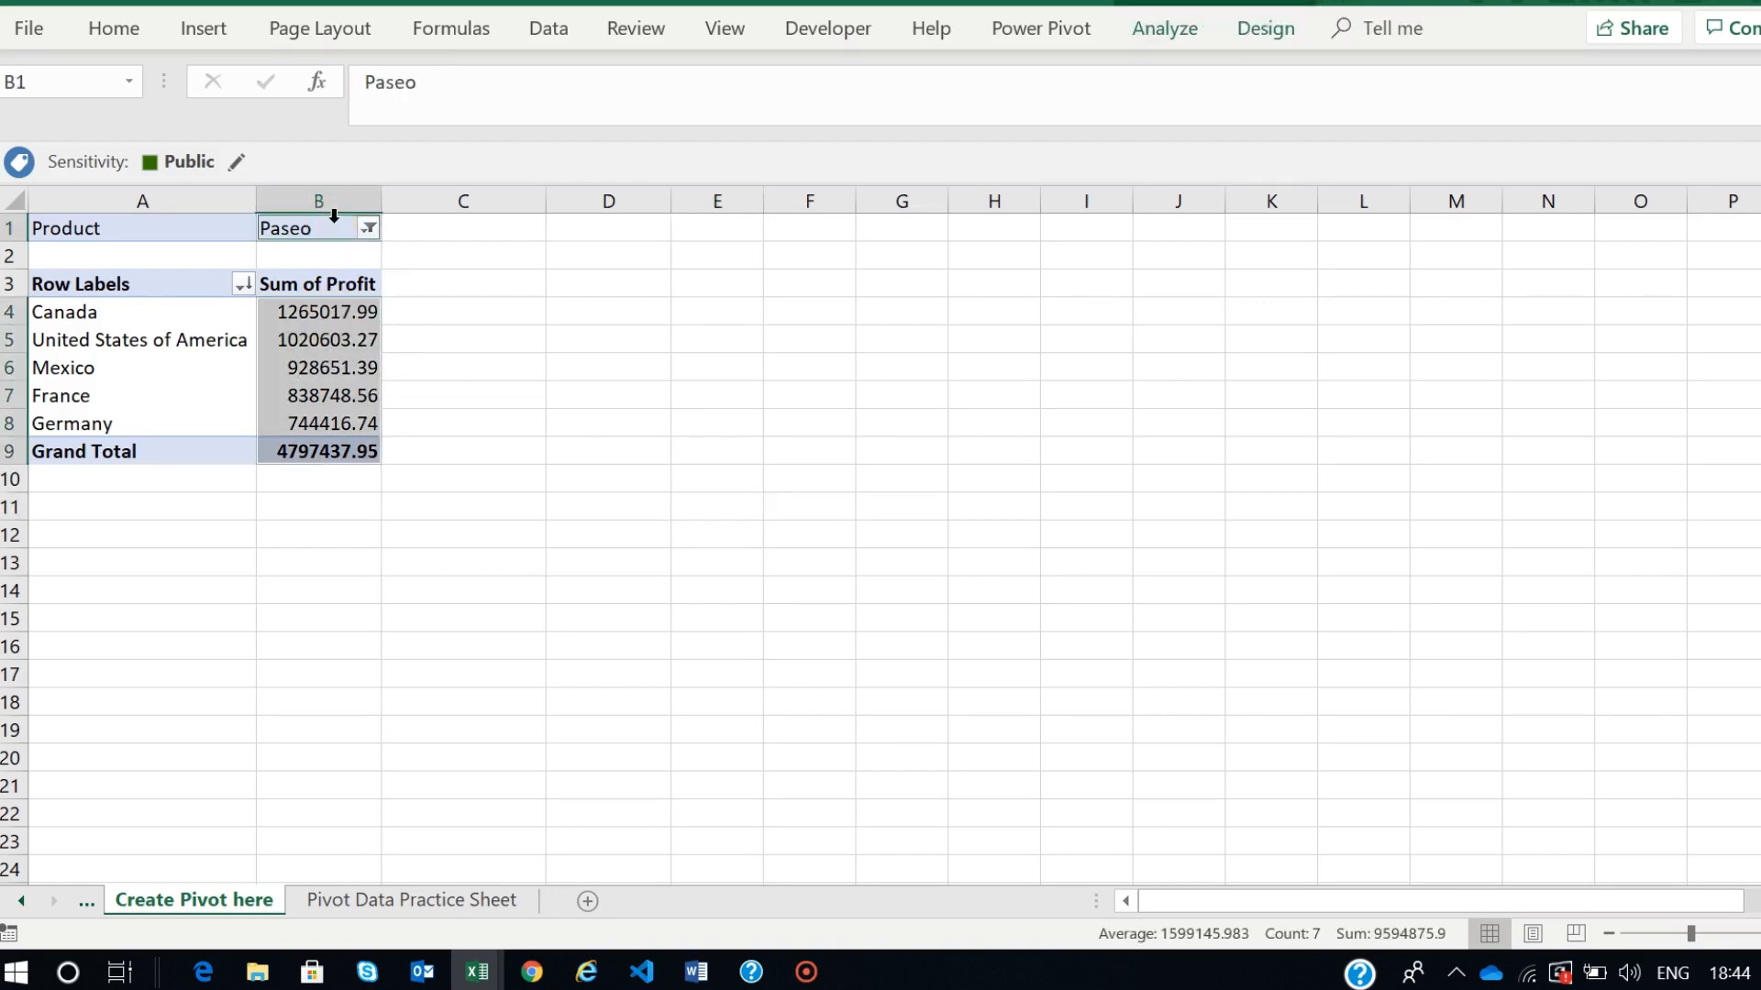
left_click(542, 305)
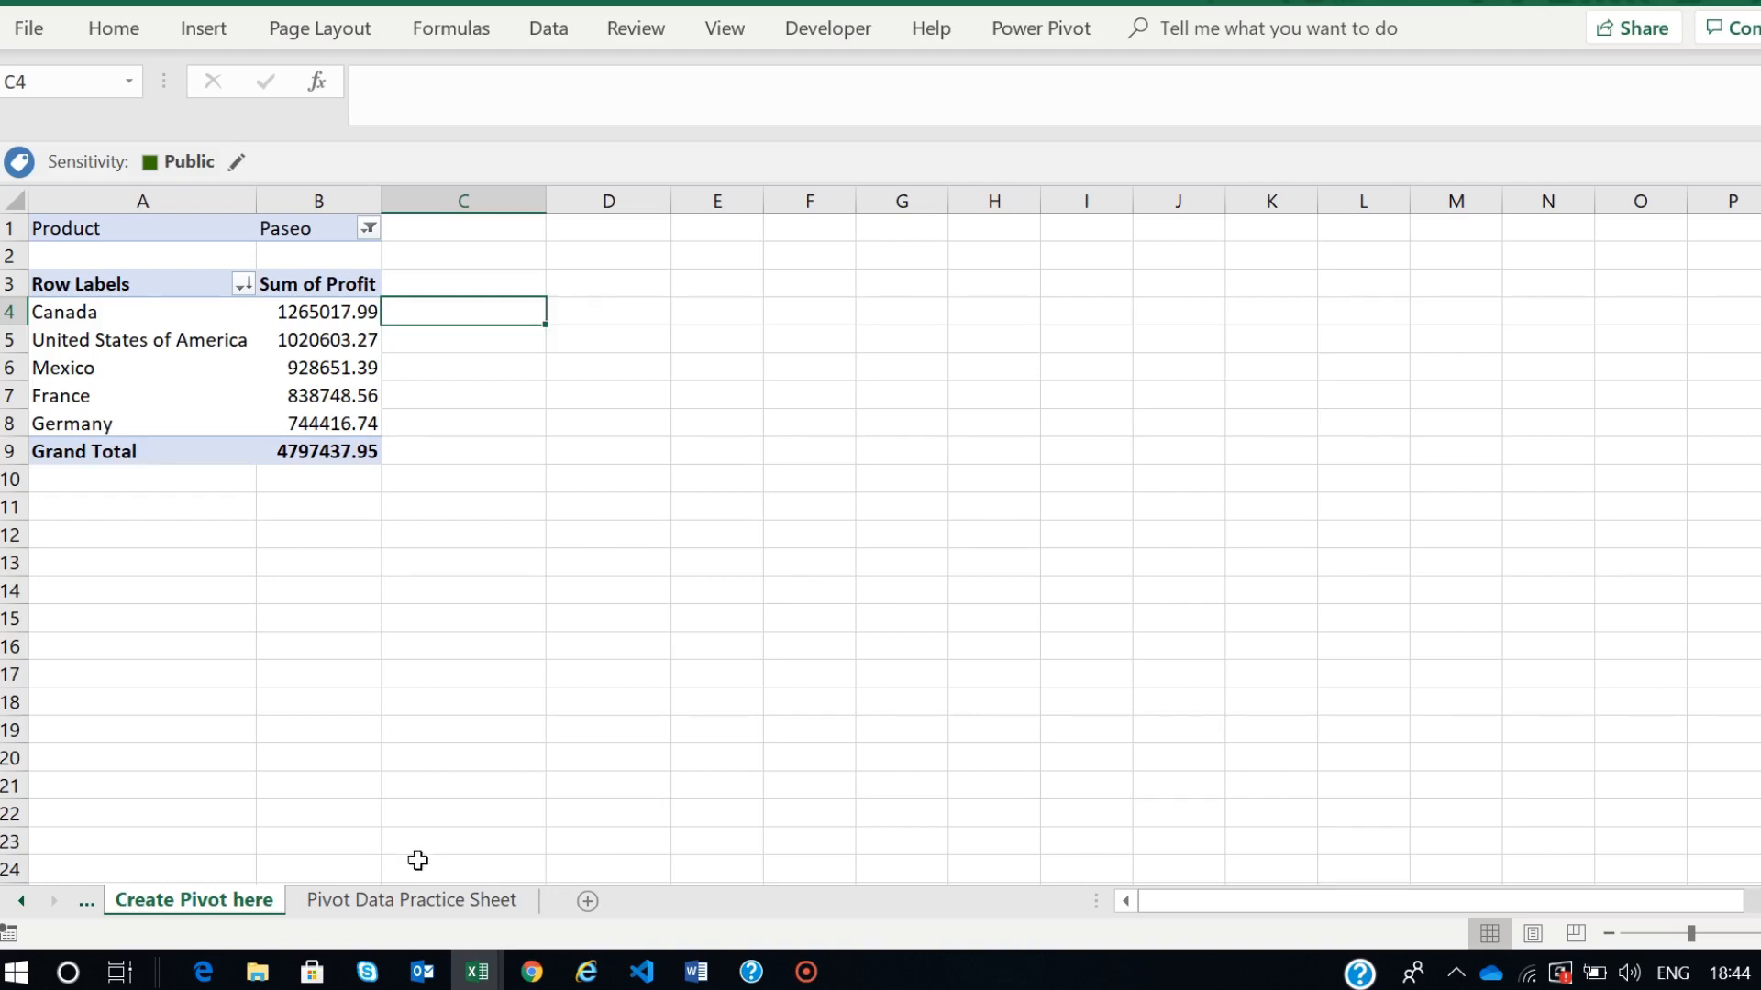
left_click(86, 908)
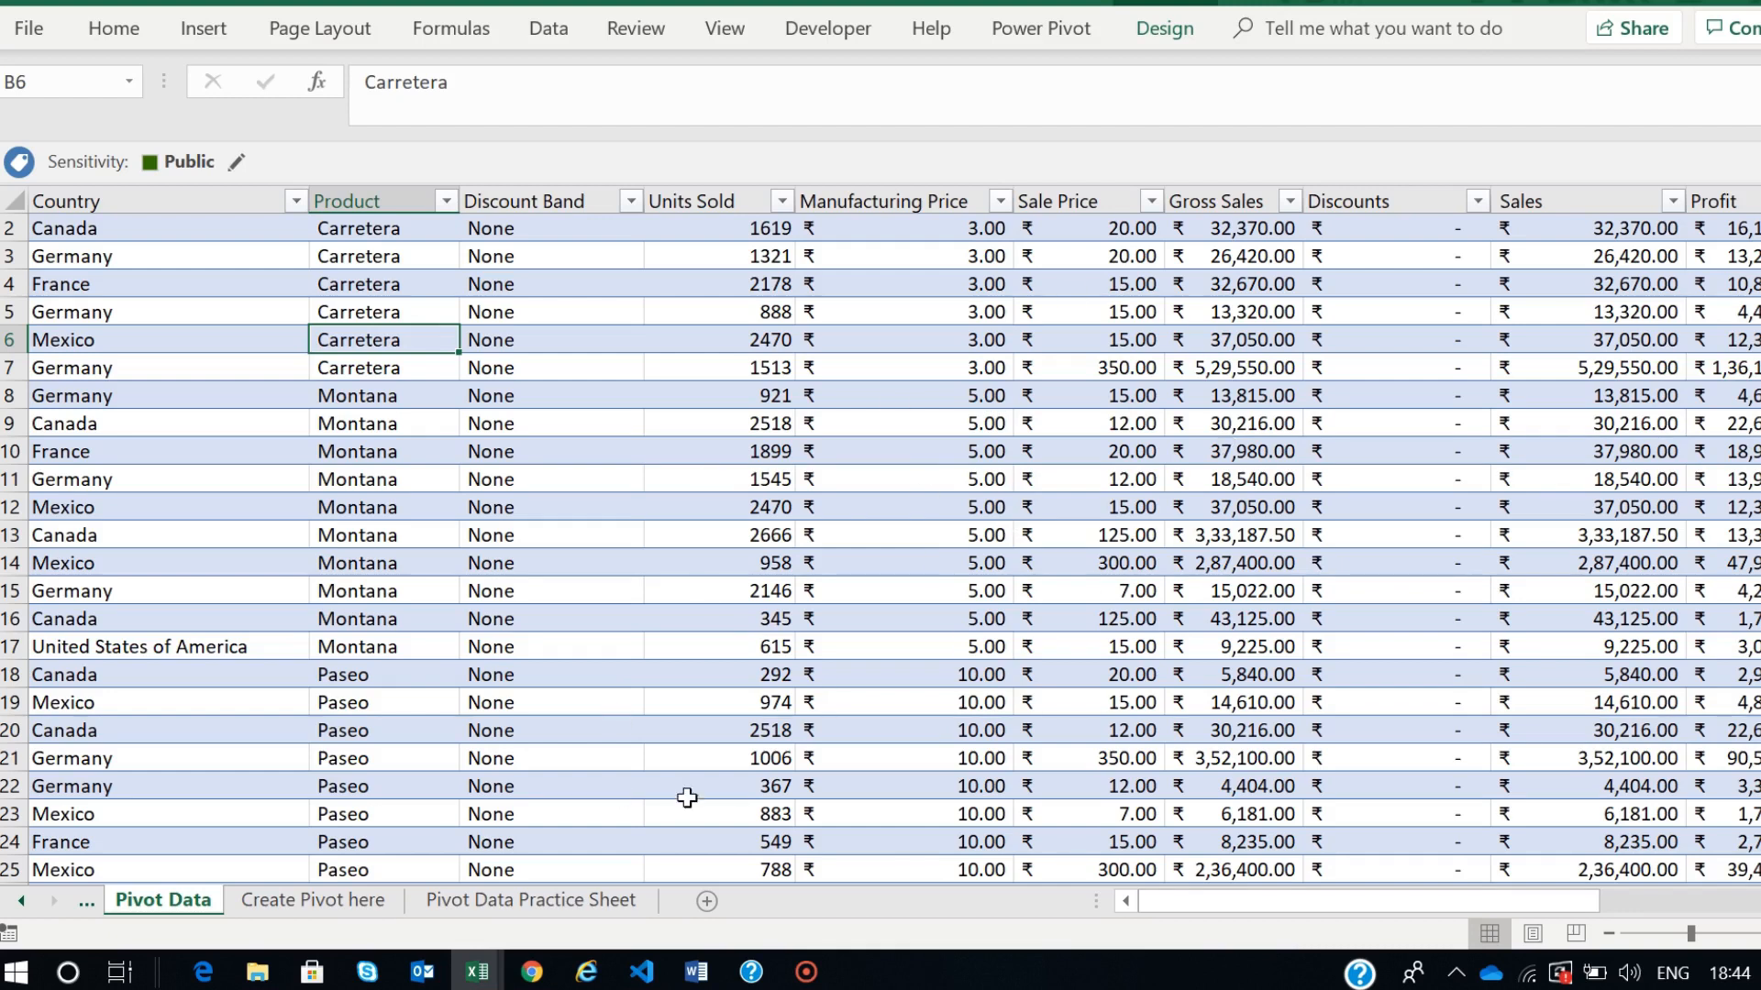
- Go back to Create Pivot here and select the Mexico row of the sorted Paseo pivot
left_click(313, 898)
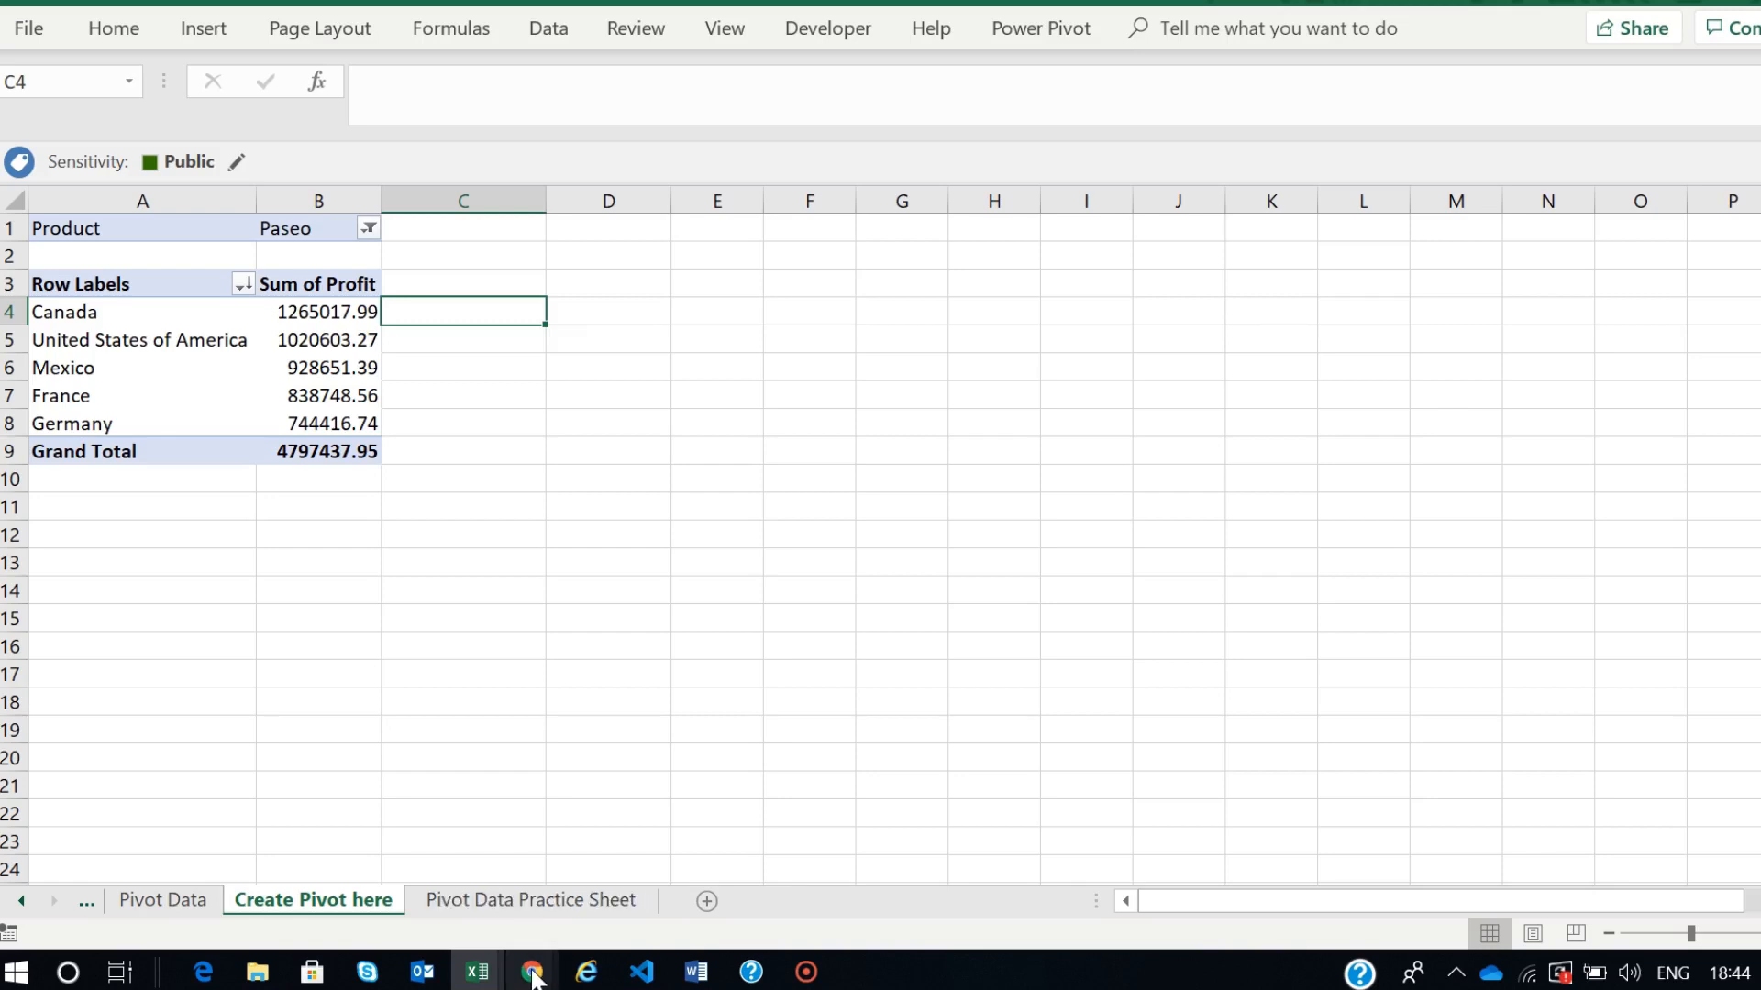
mouse_move(534, 977)
left_click(450, 807)
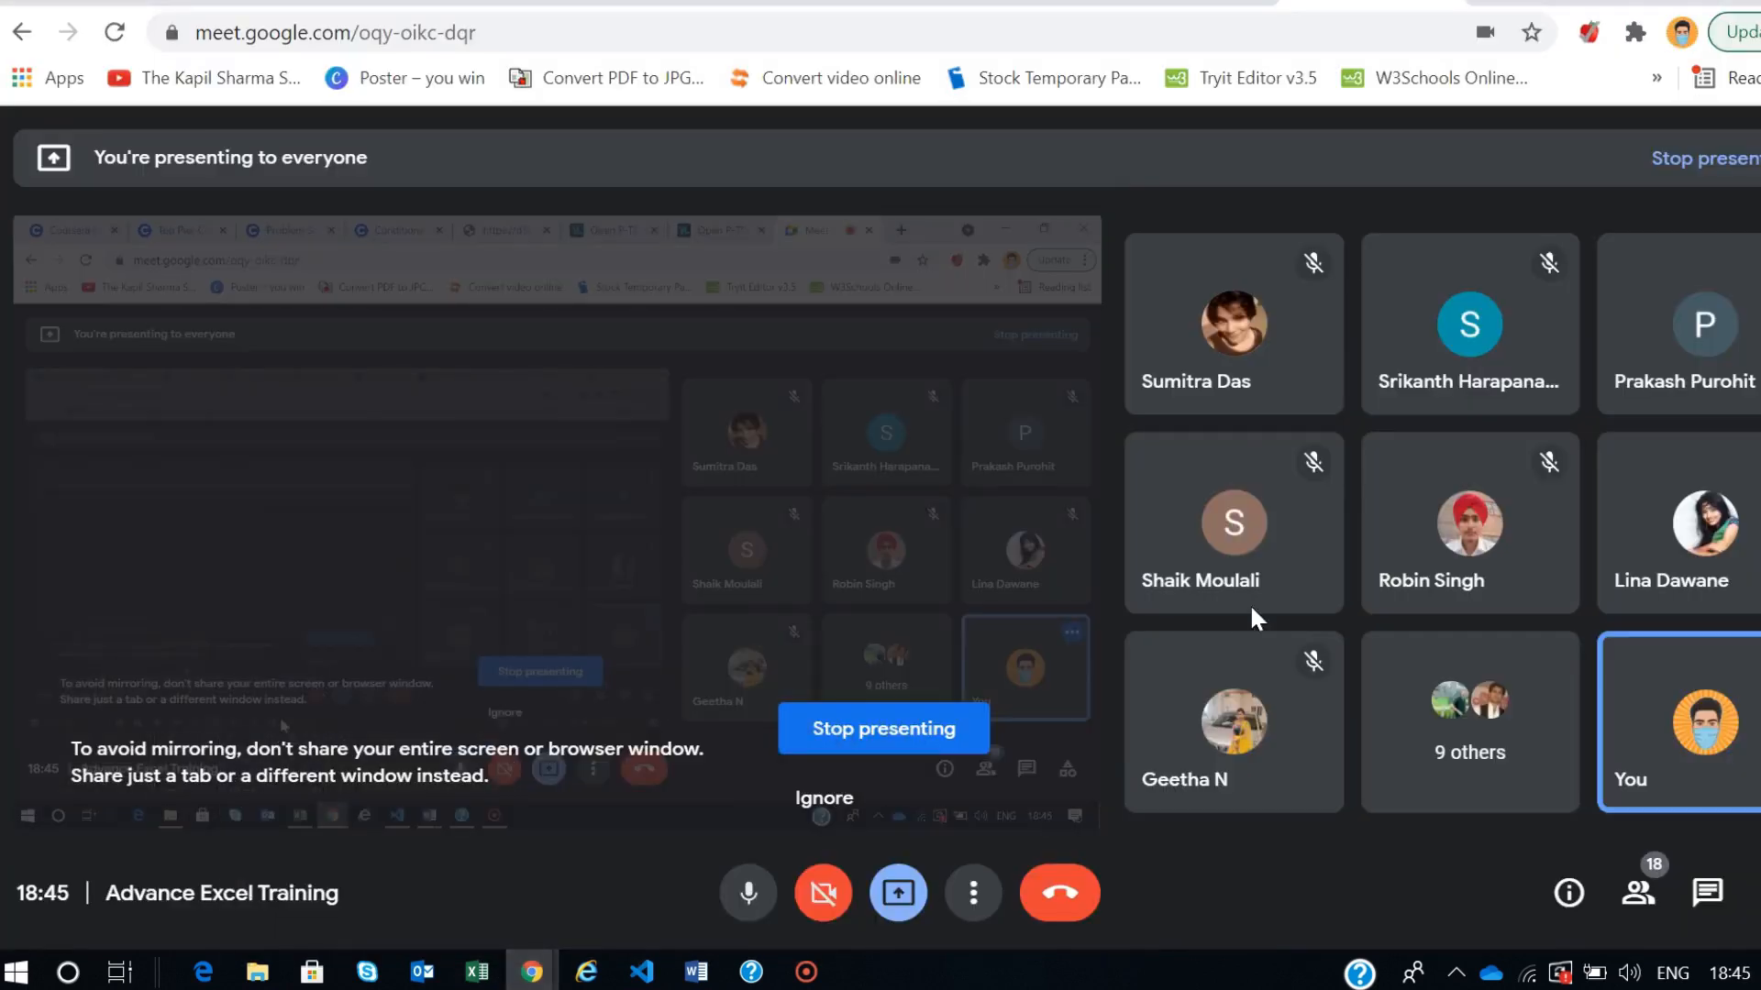
key("alt+Tab")
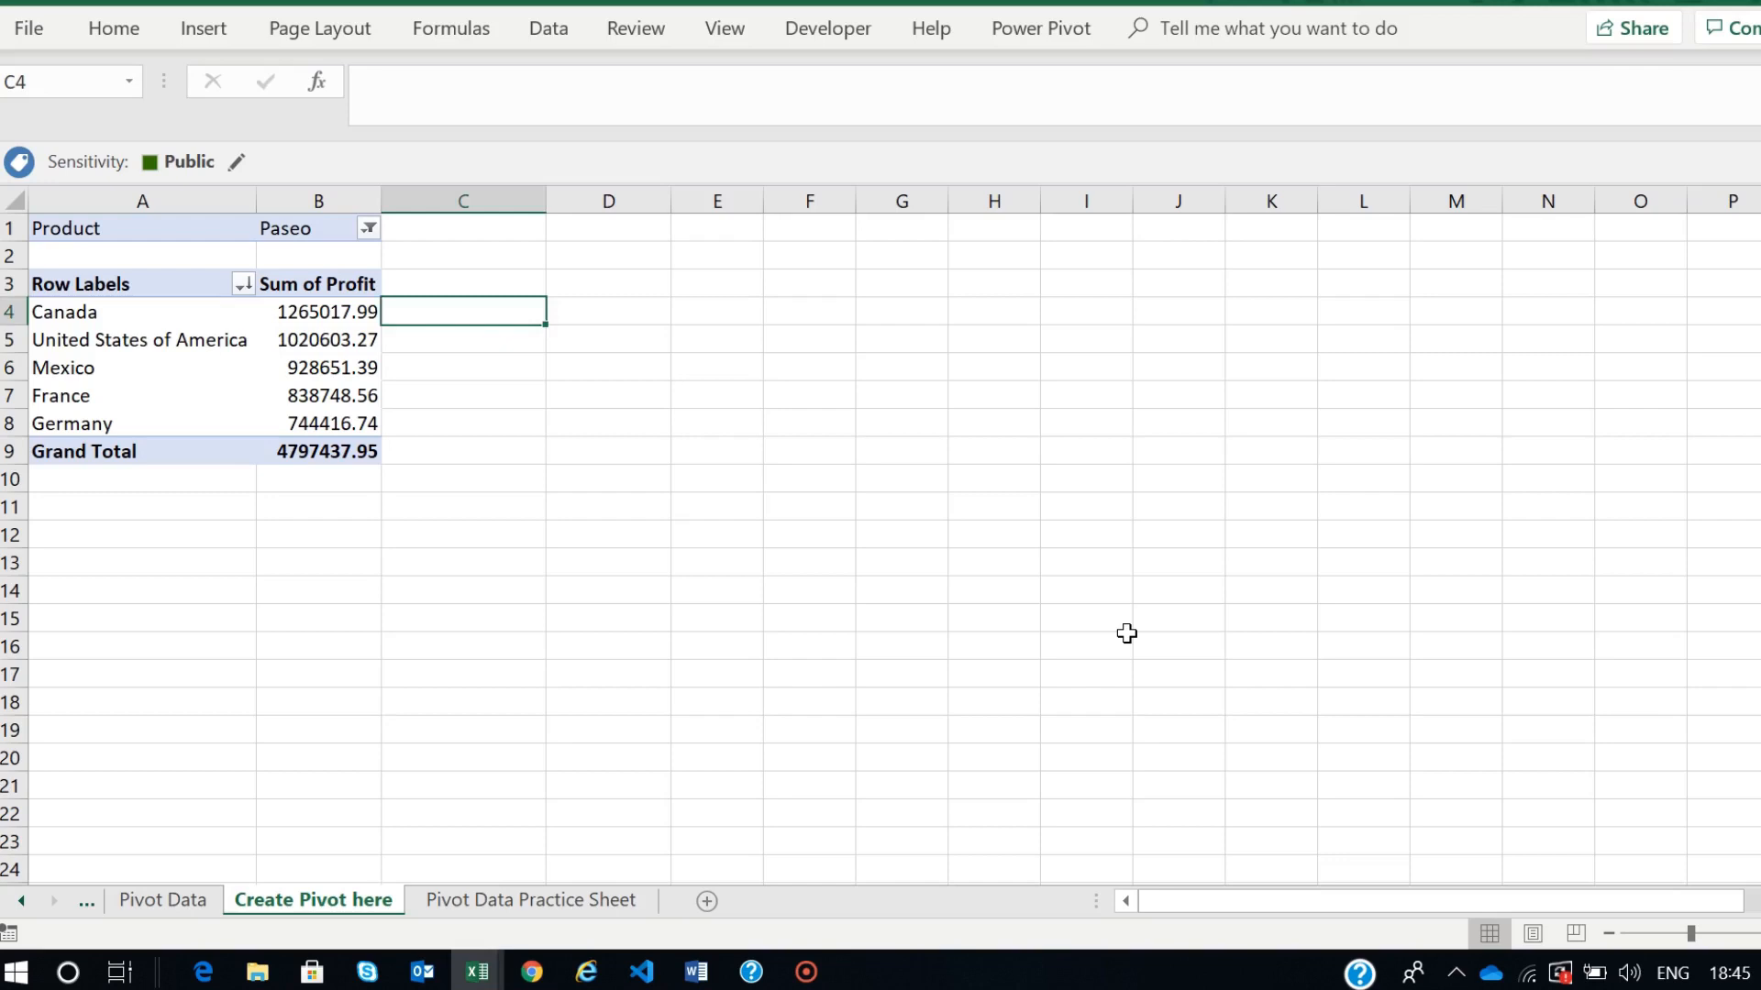
left_click(327, 362)
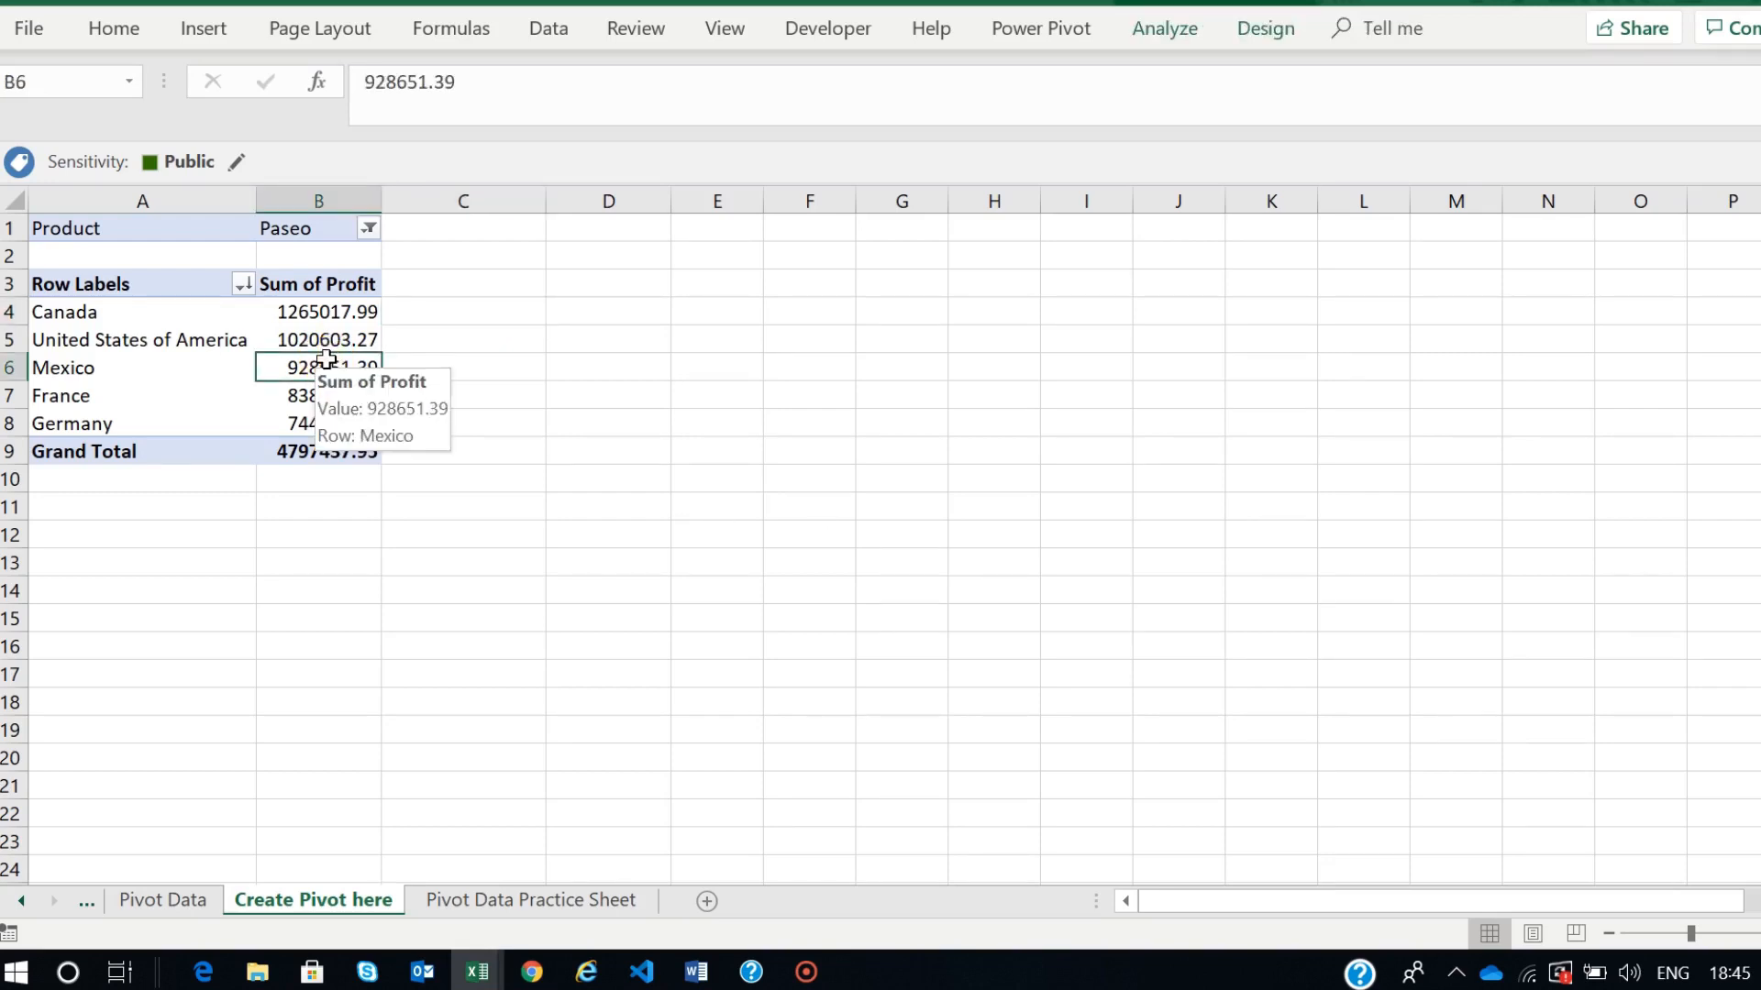
left_click(118, 368)
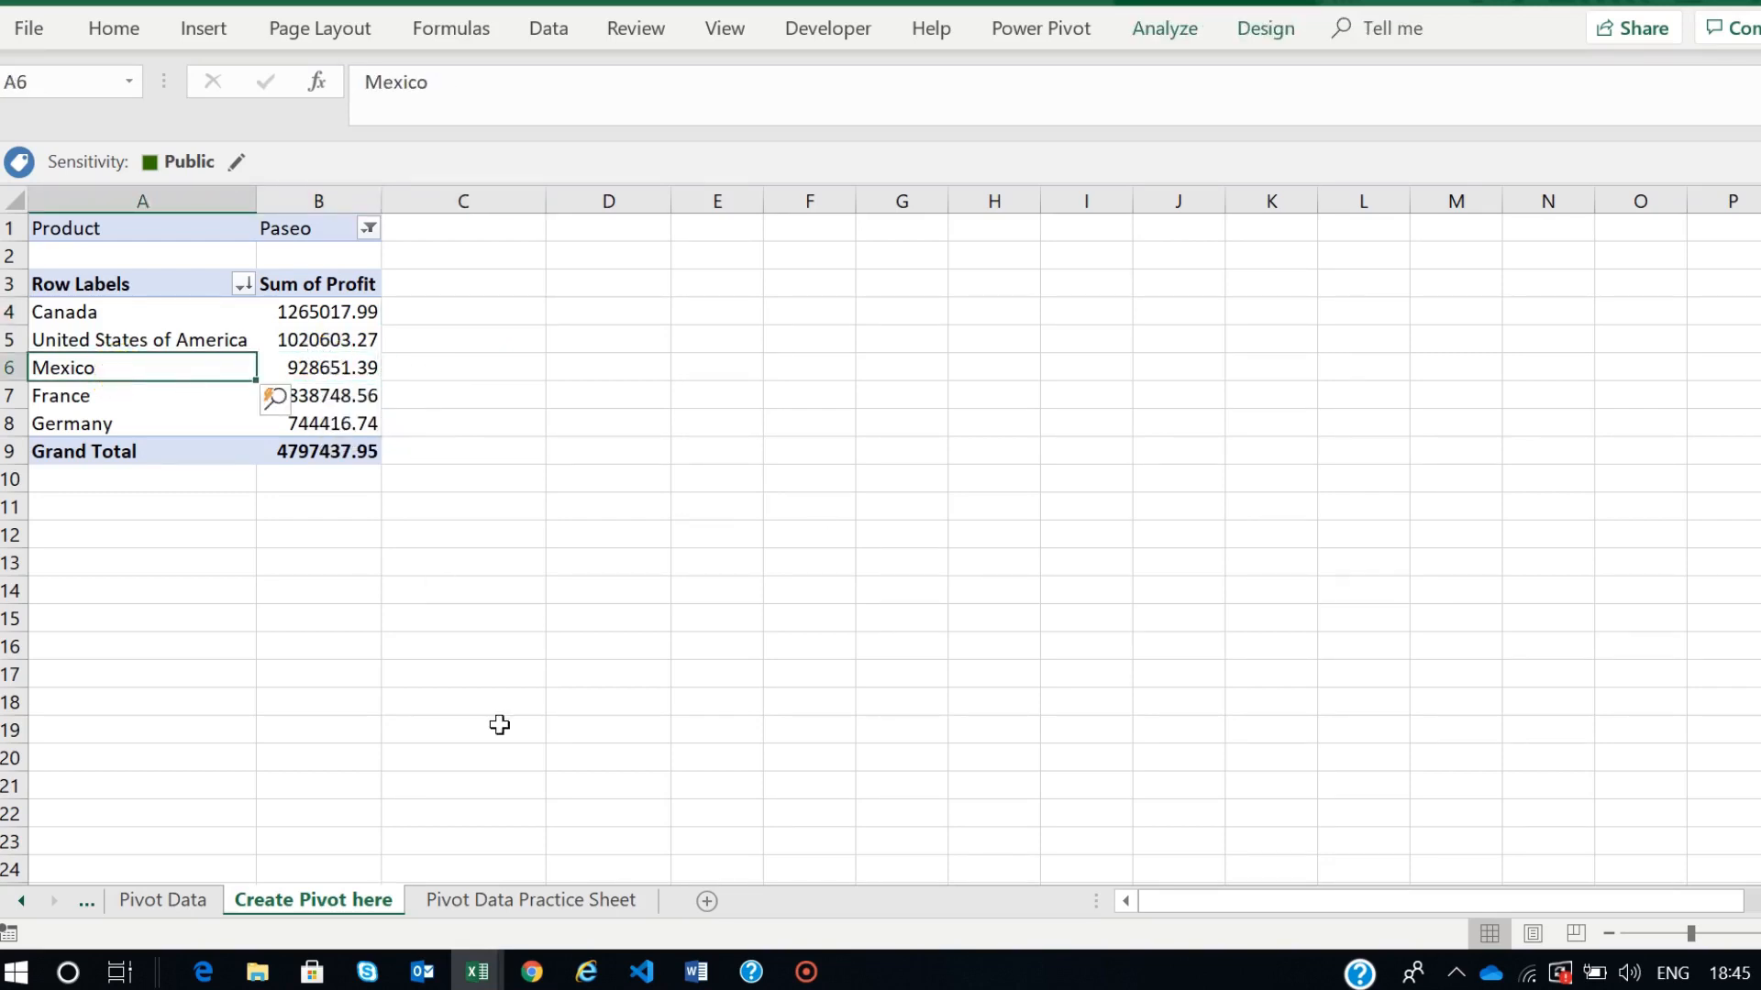
left_click(491, 898)
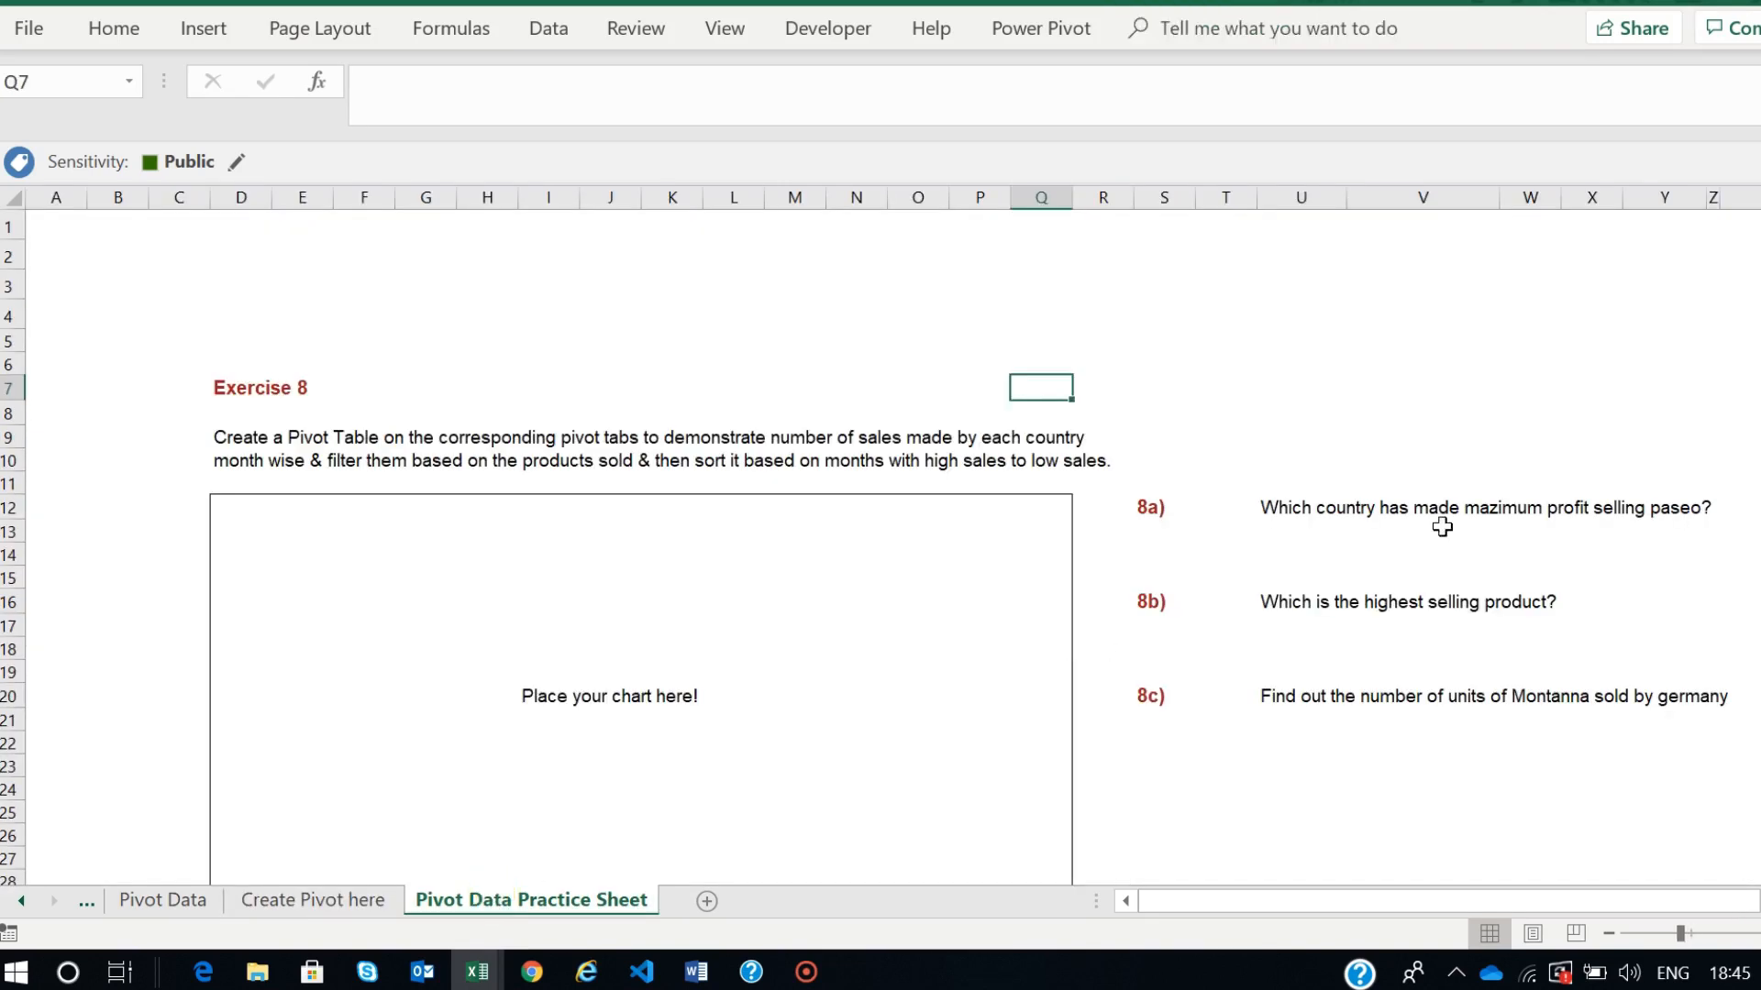
left_click(1282, 604)
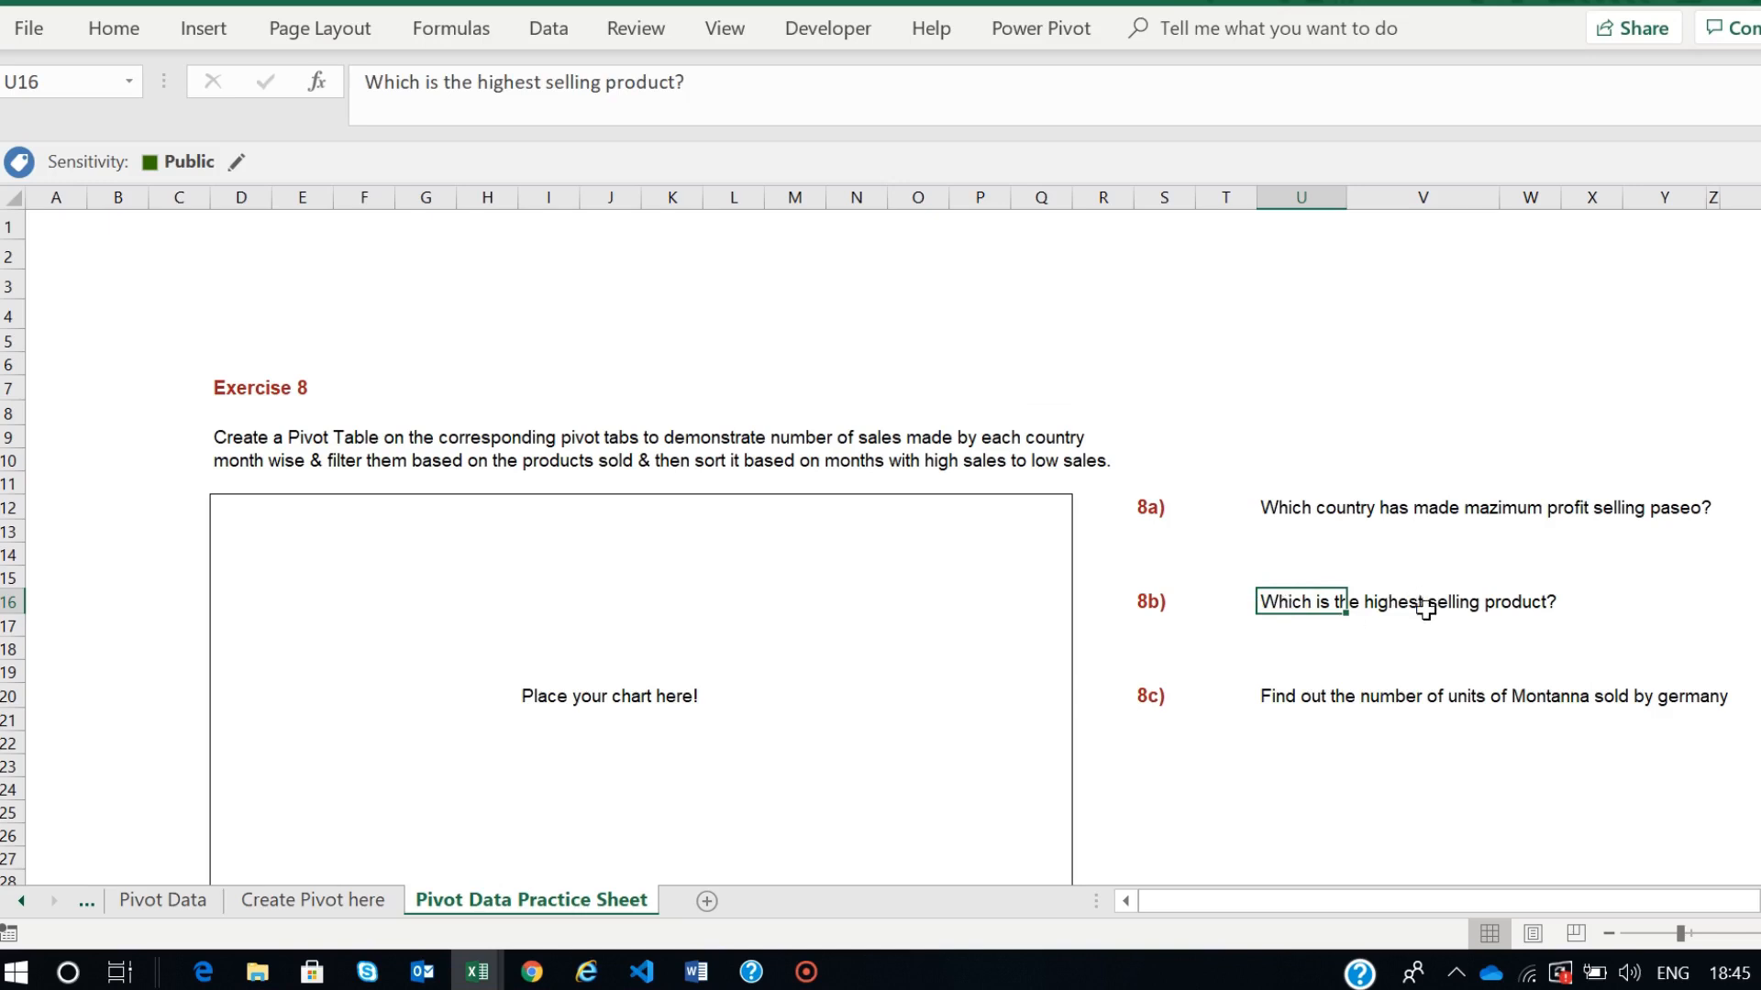
left_click(311, 903)
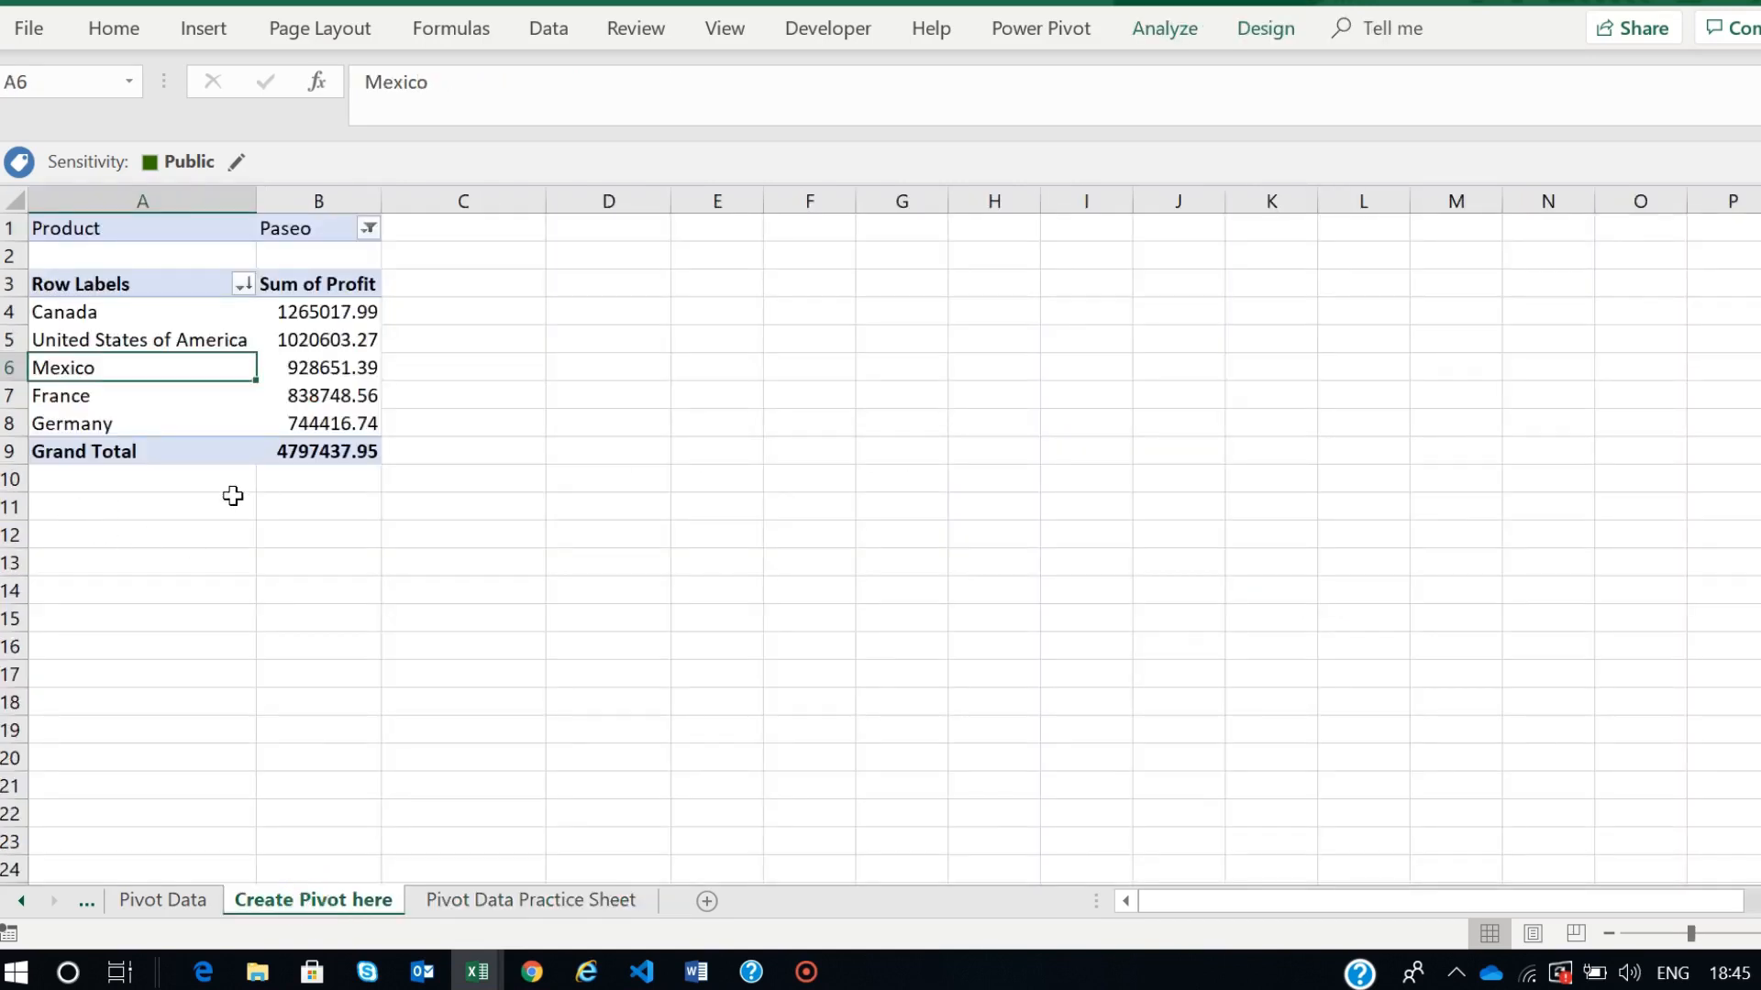
left_click(53, 545)
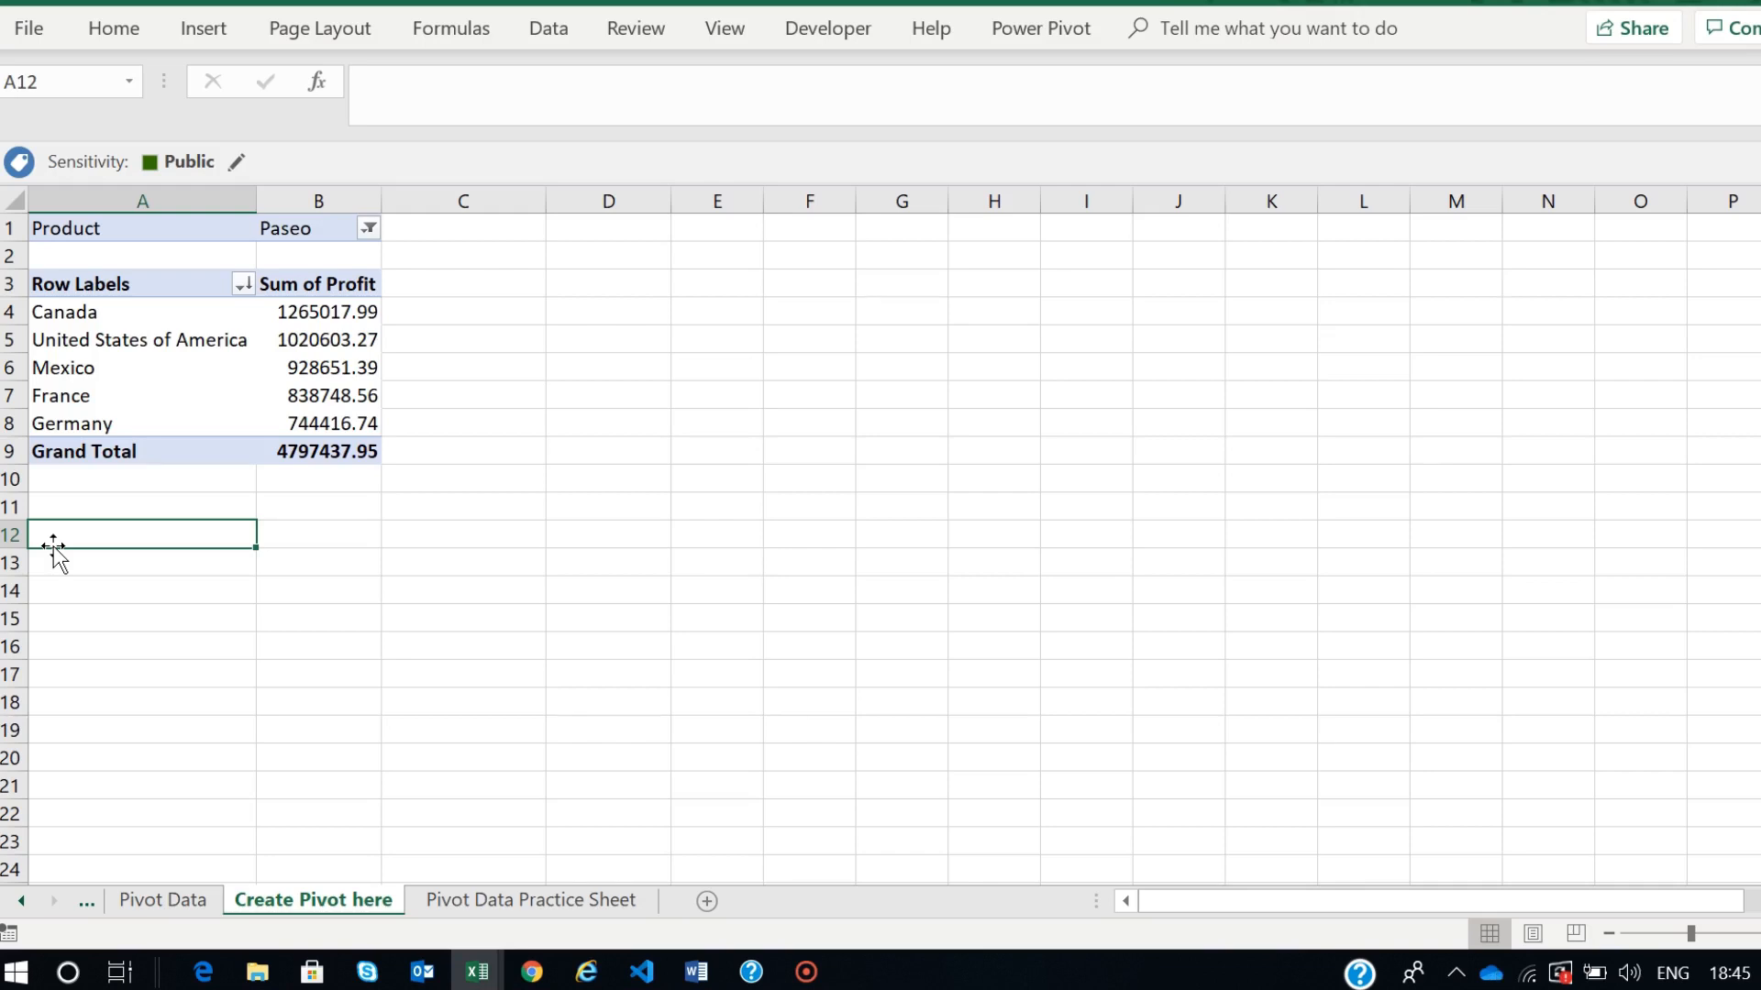
- Insert PivotTable14 from the workbook's Data Model at cell A12
left_click(205, 27)
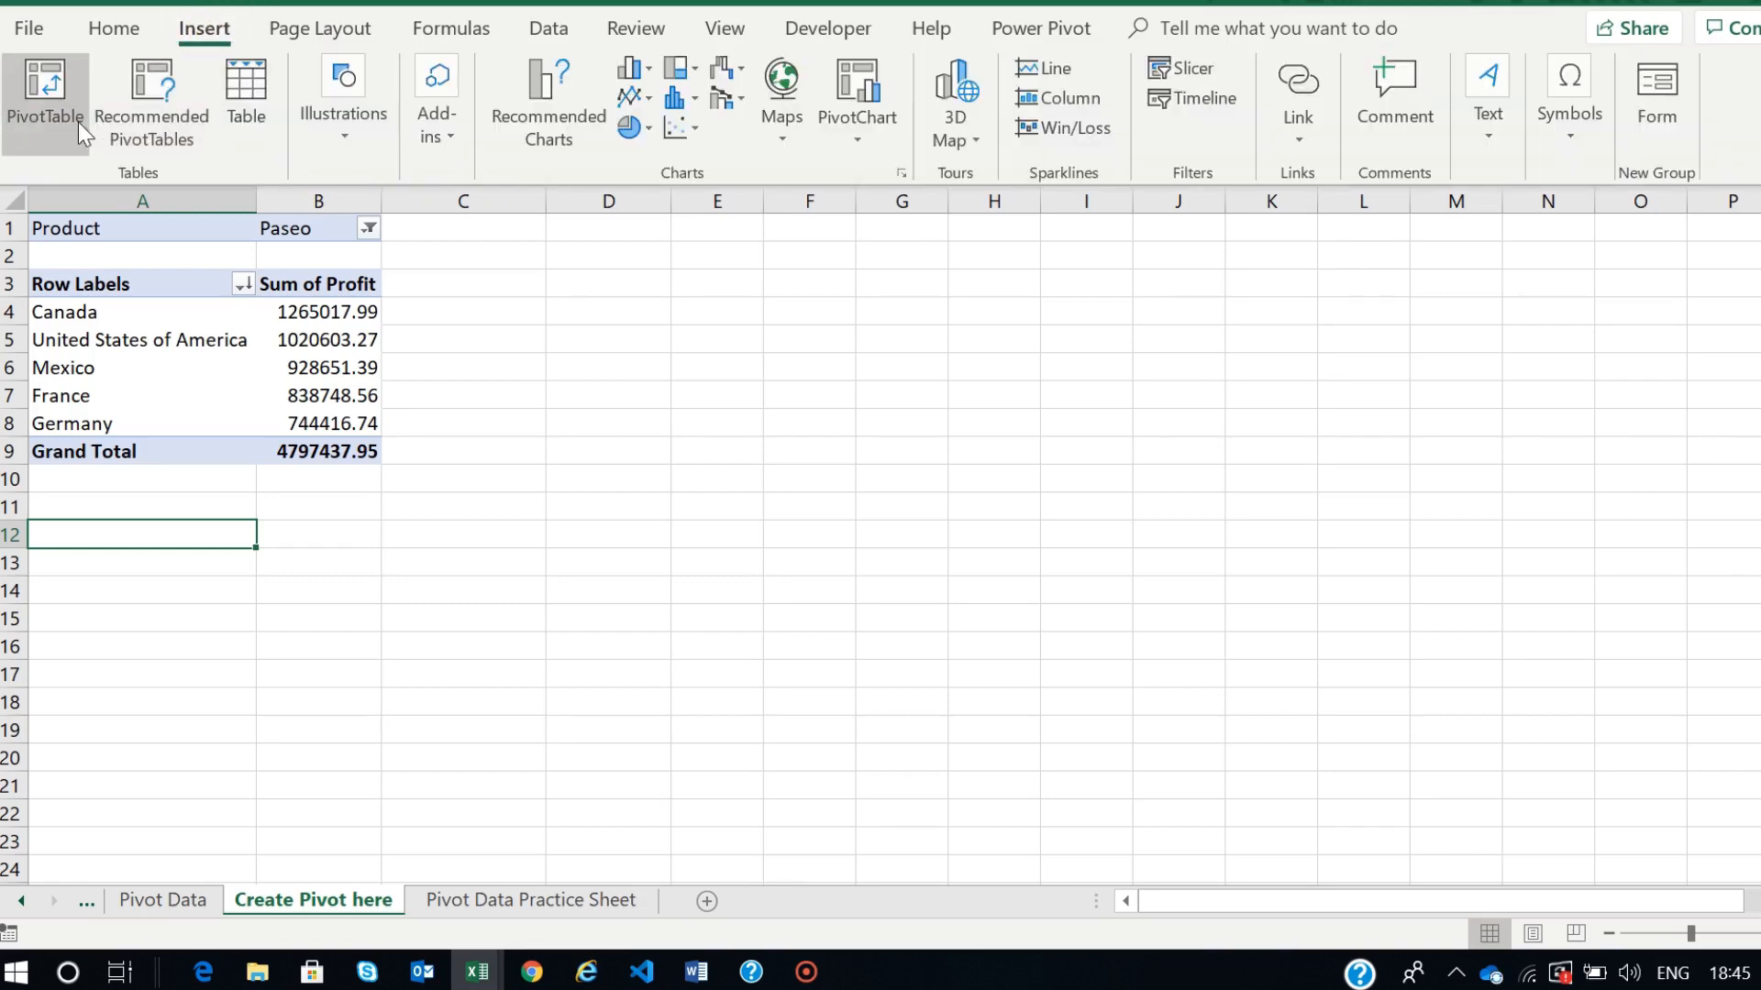
left_click(62, 122)
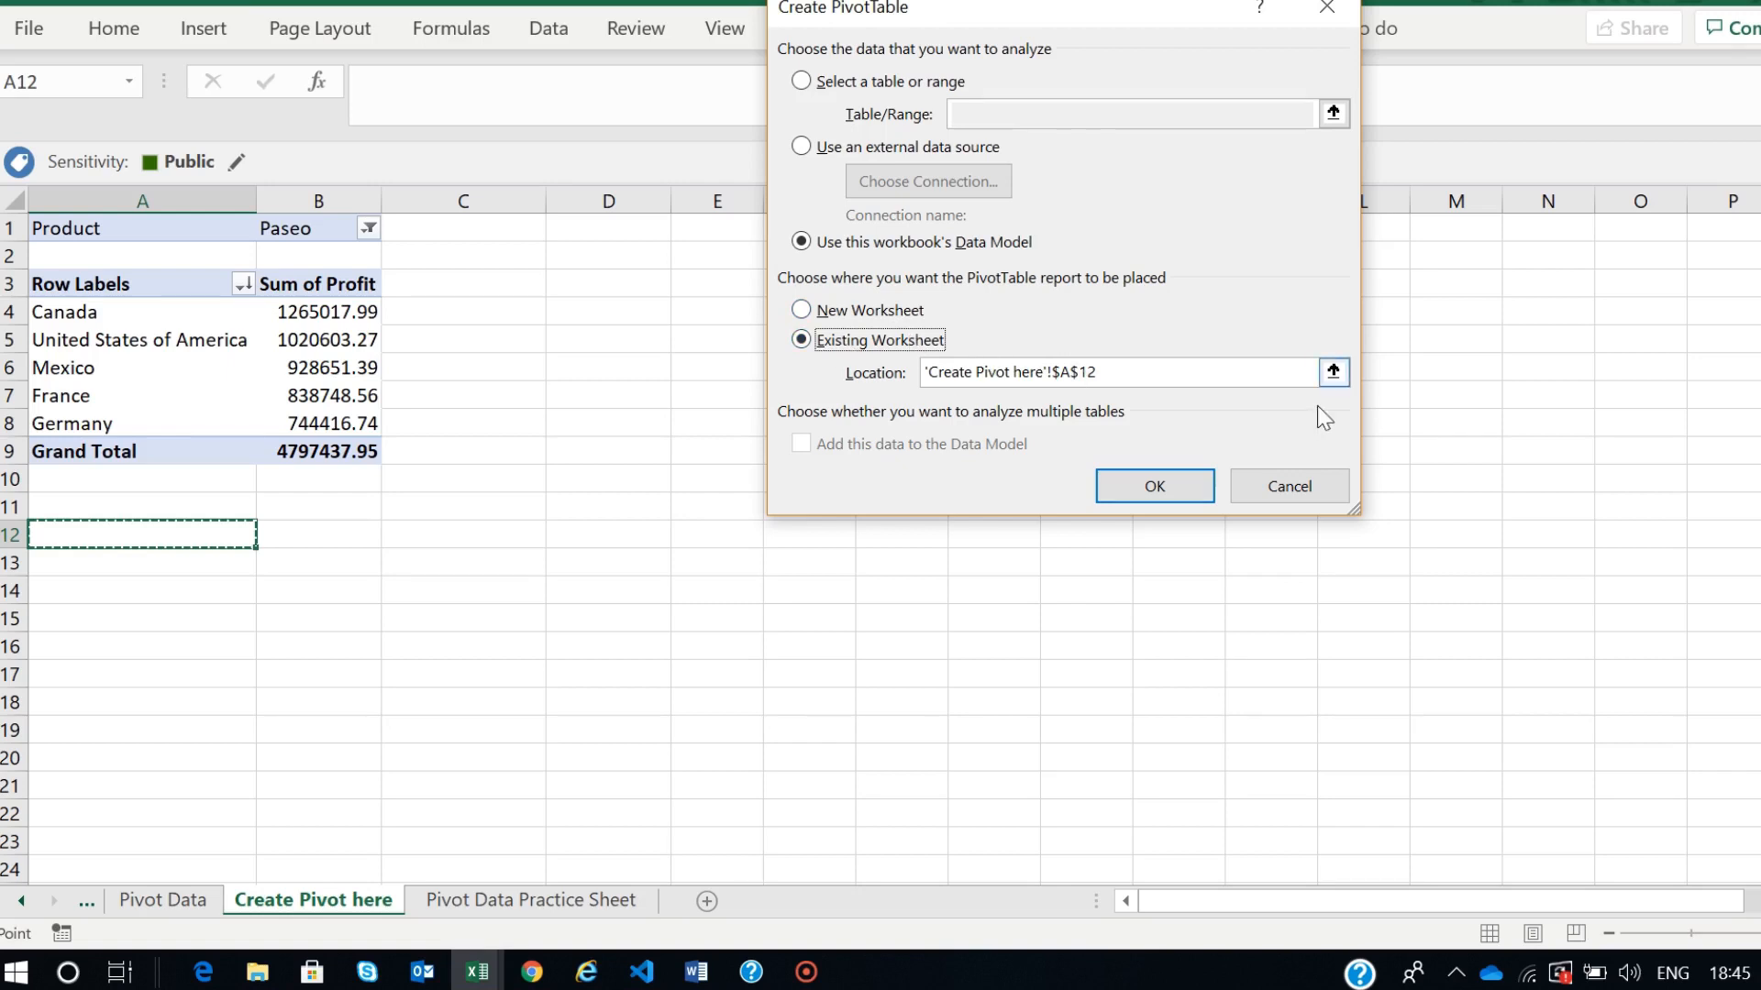
left_click(1341, 373)
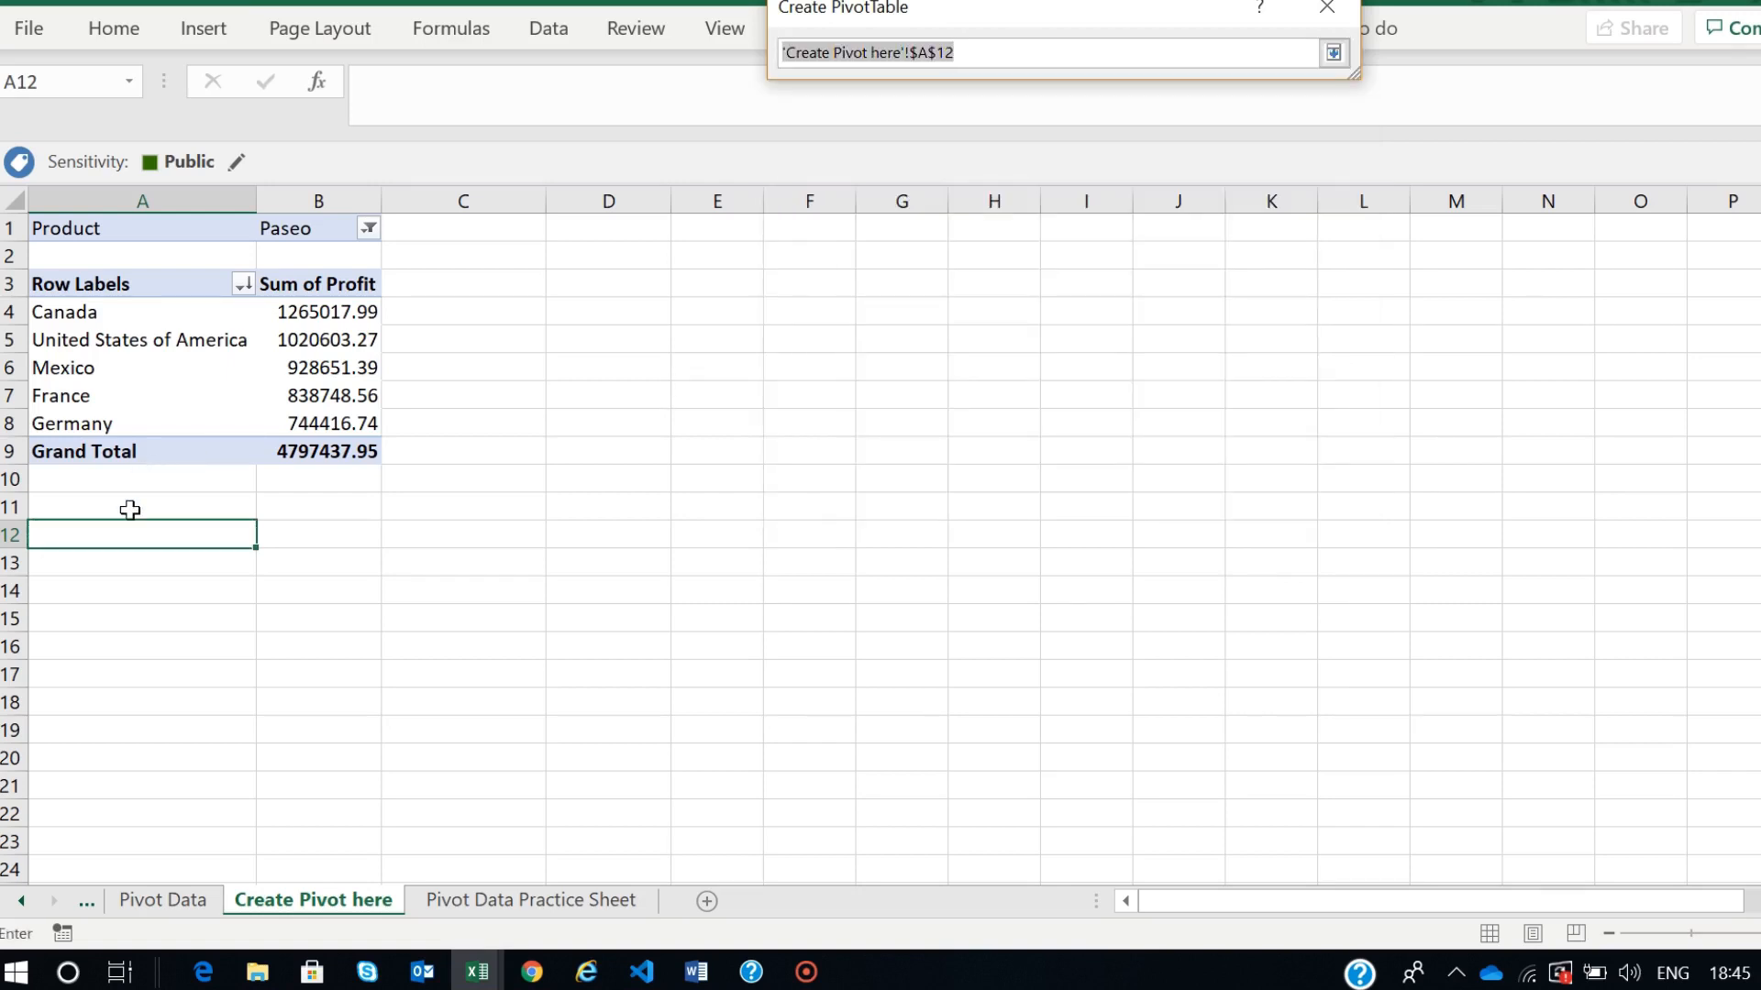
left_click(117, 539)
left_click(1333, 52)
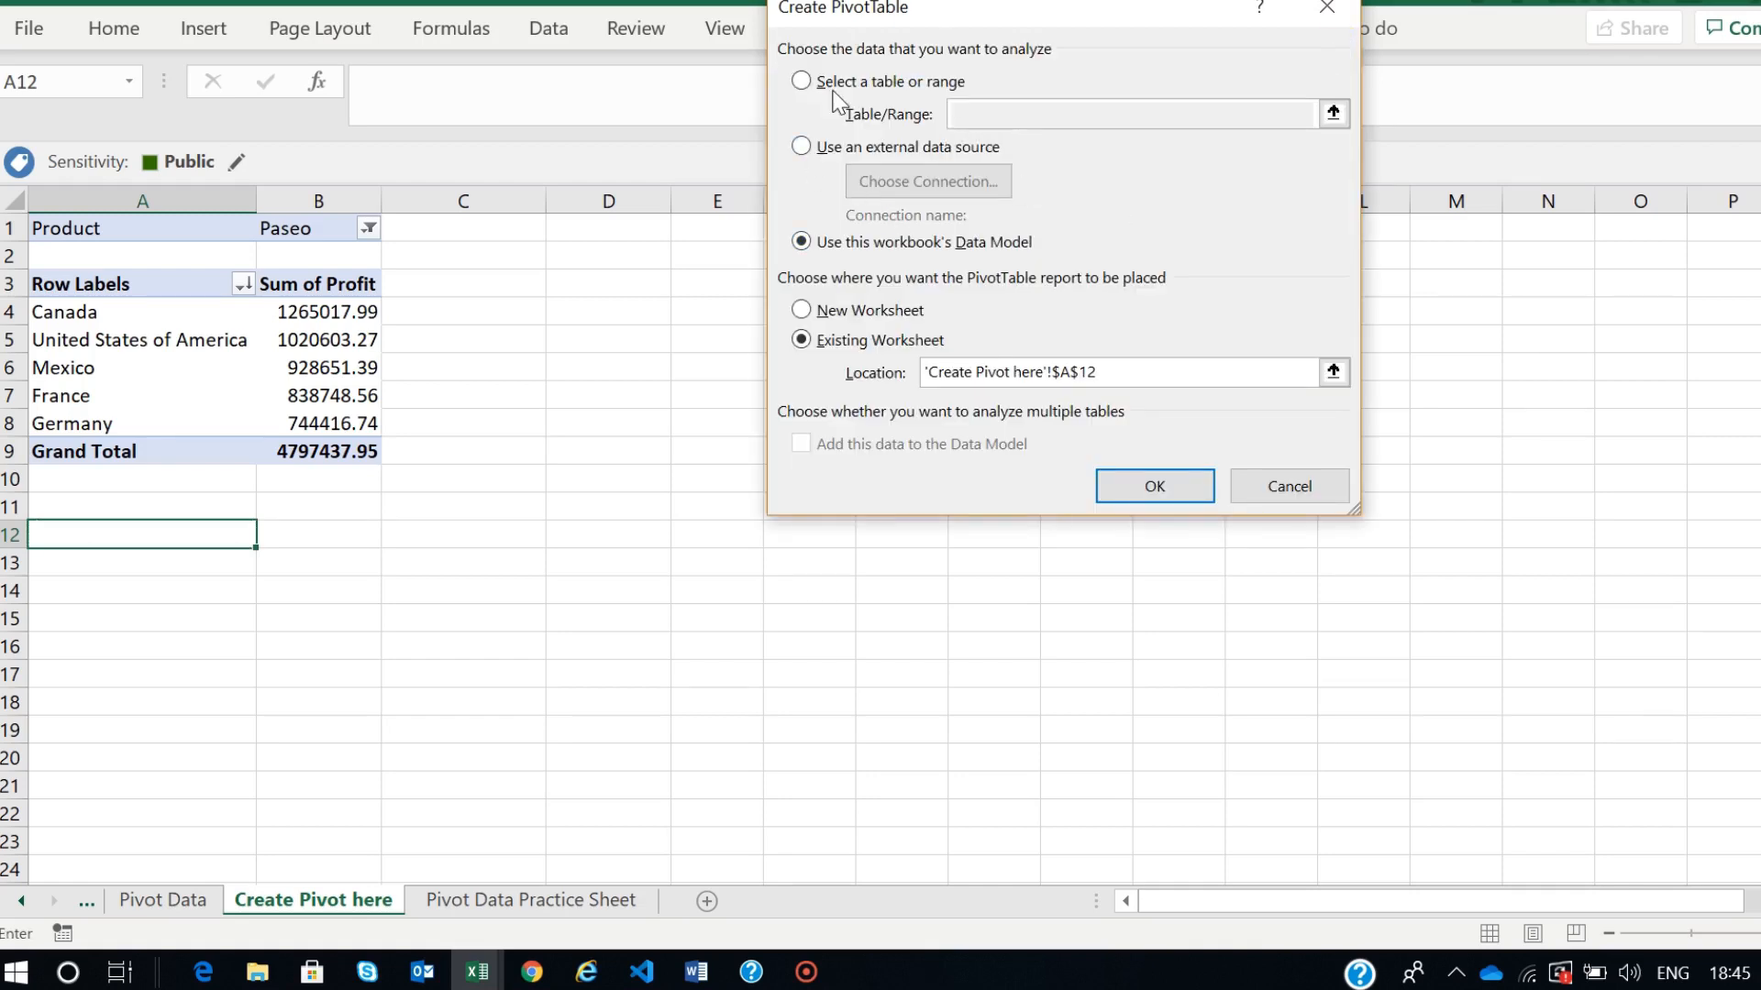
left_click(1155, 487)
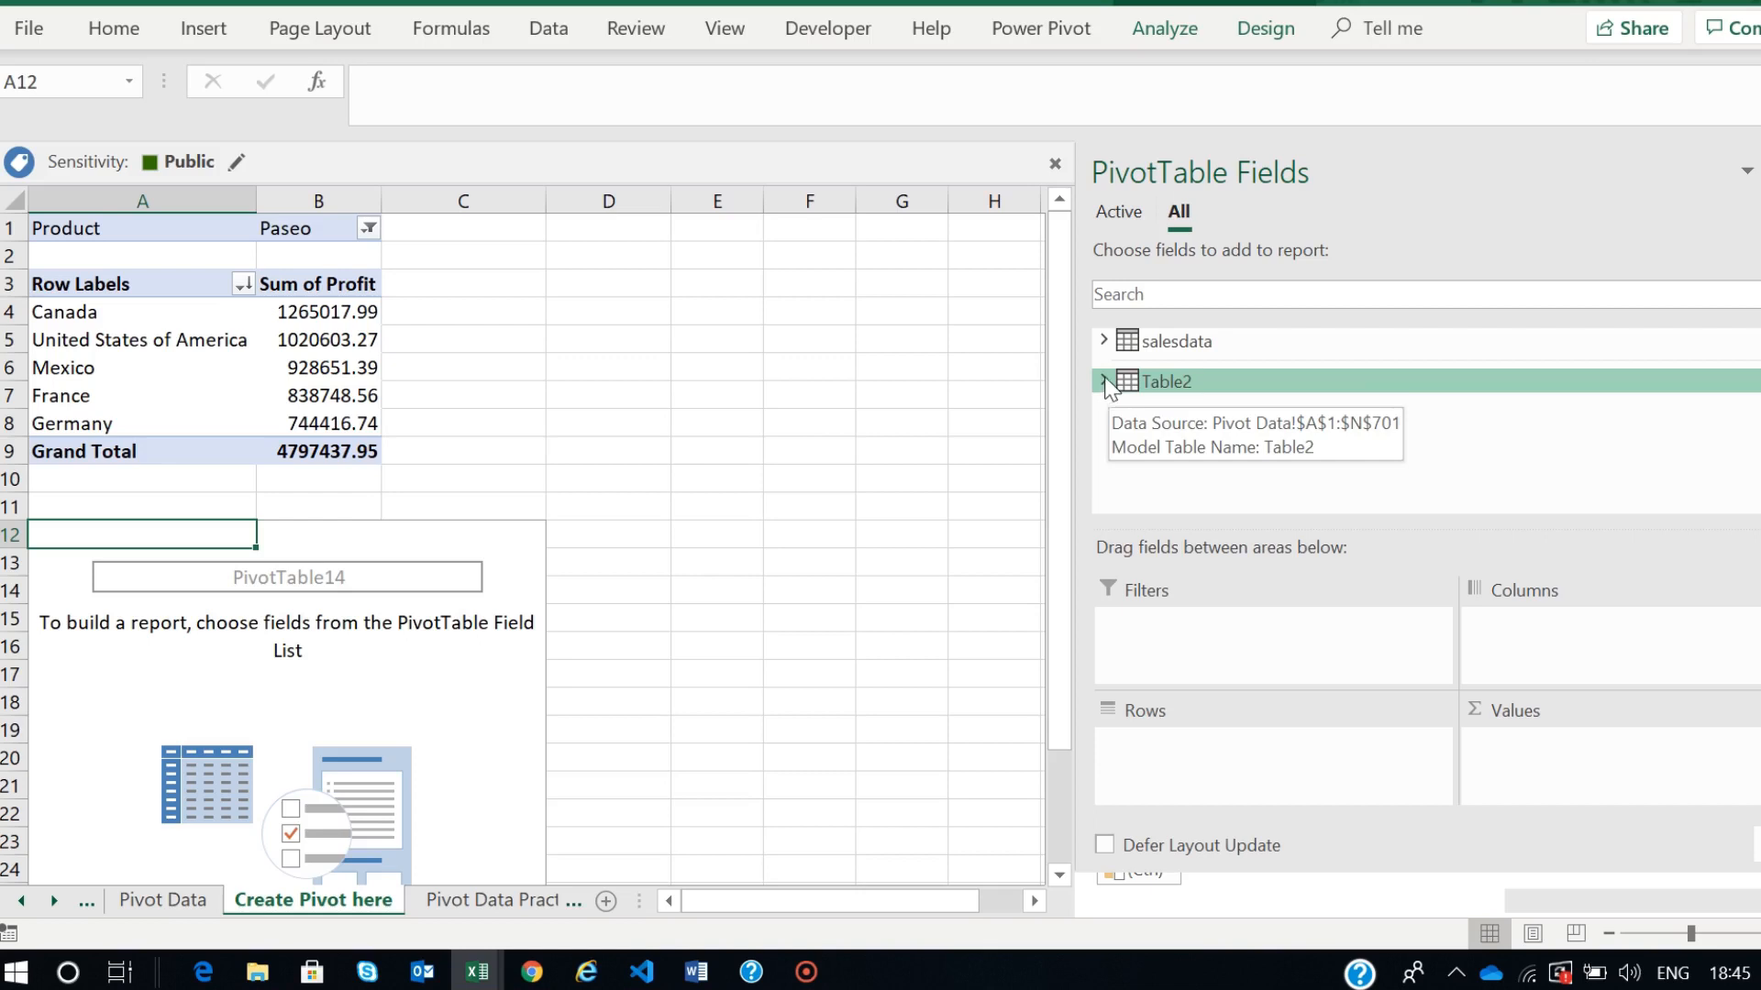
- Browse the salesdata and Table2 field lists, leaving salesdata expanded
left_click(1105, 342)
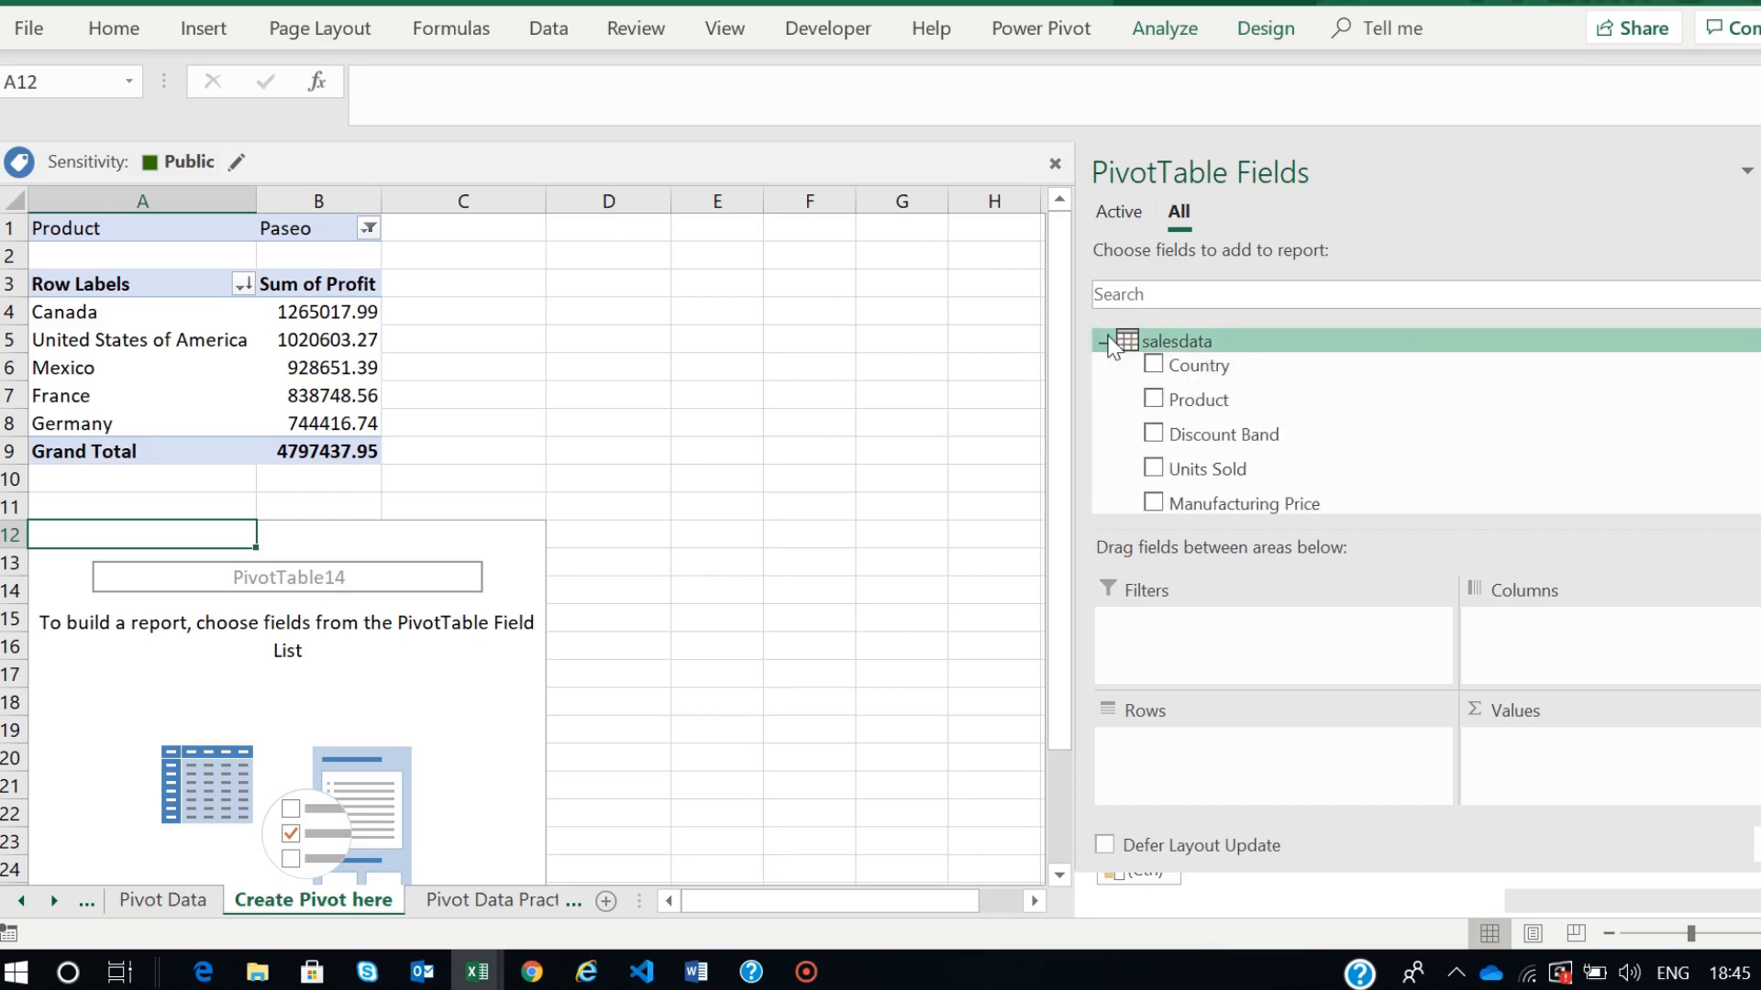
left_click(1106, 342)
left_click(1106, 381)
left_click(1102, 346)
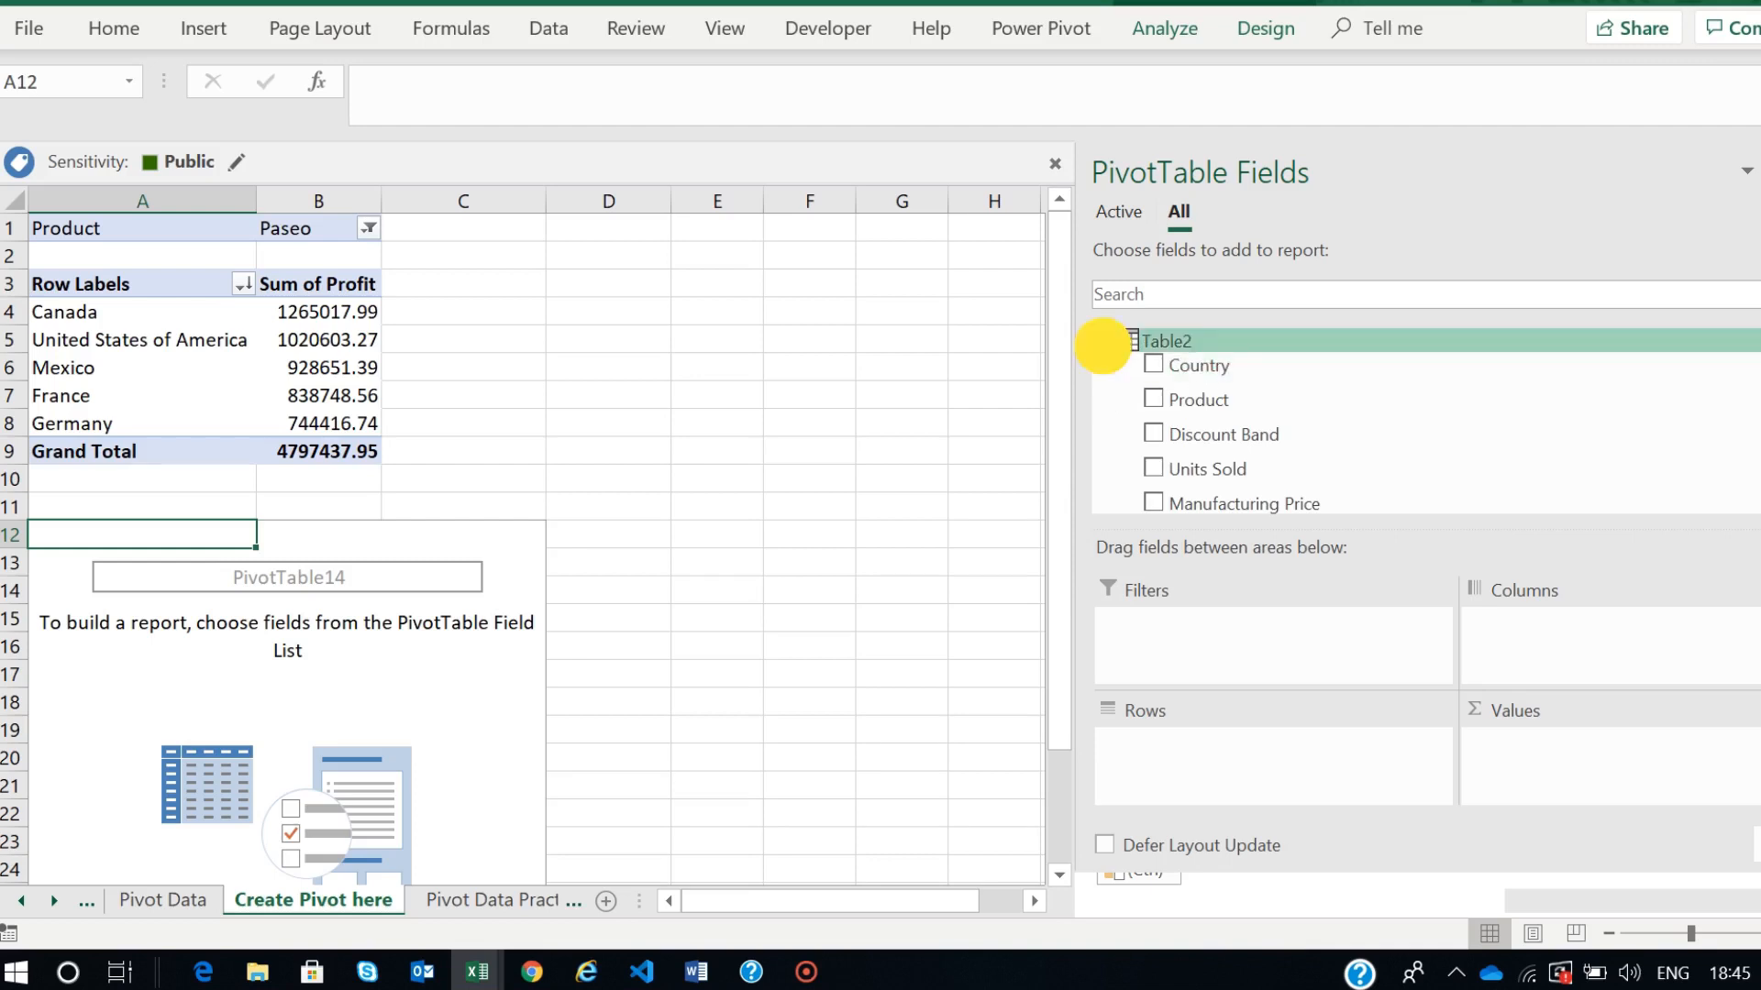
left_click(1103, 342)
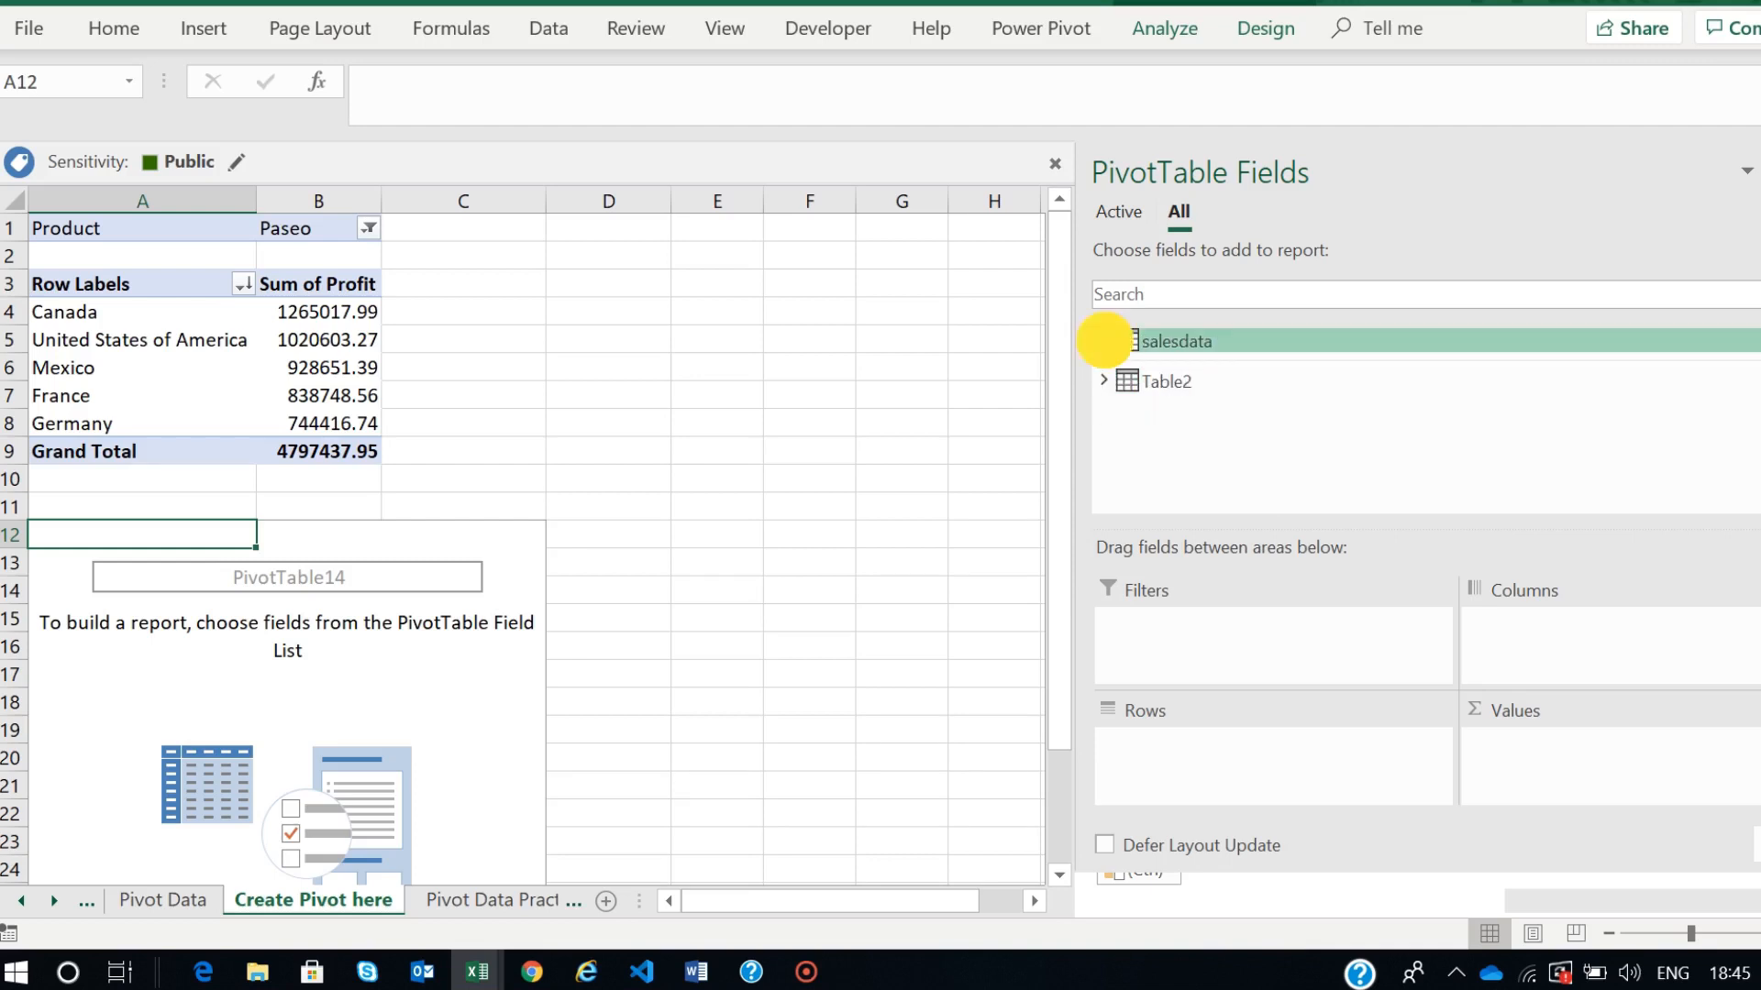
left_click(1103, 340)
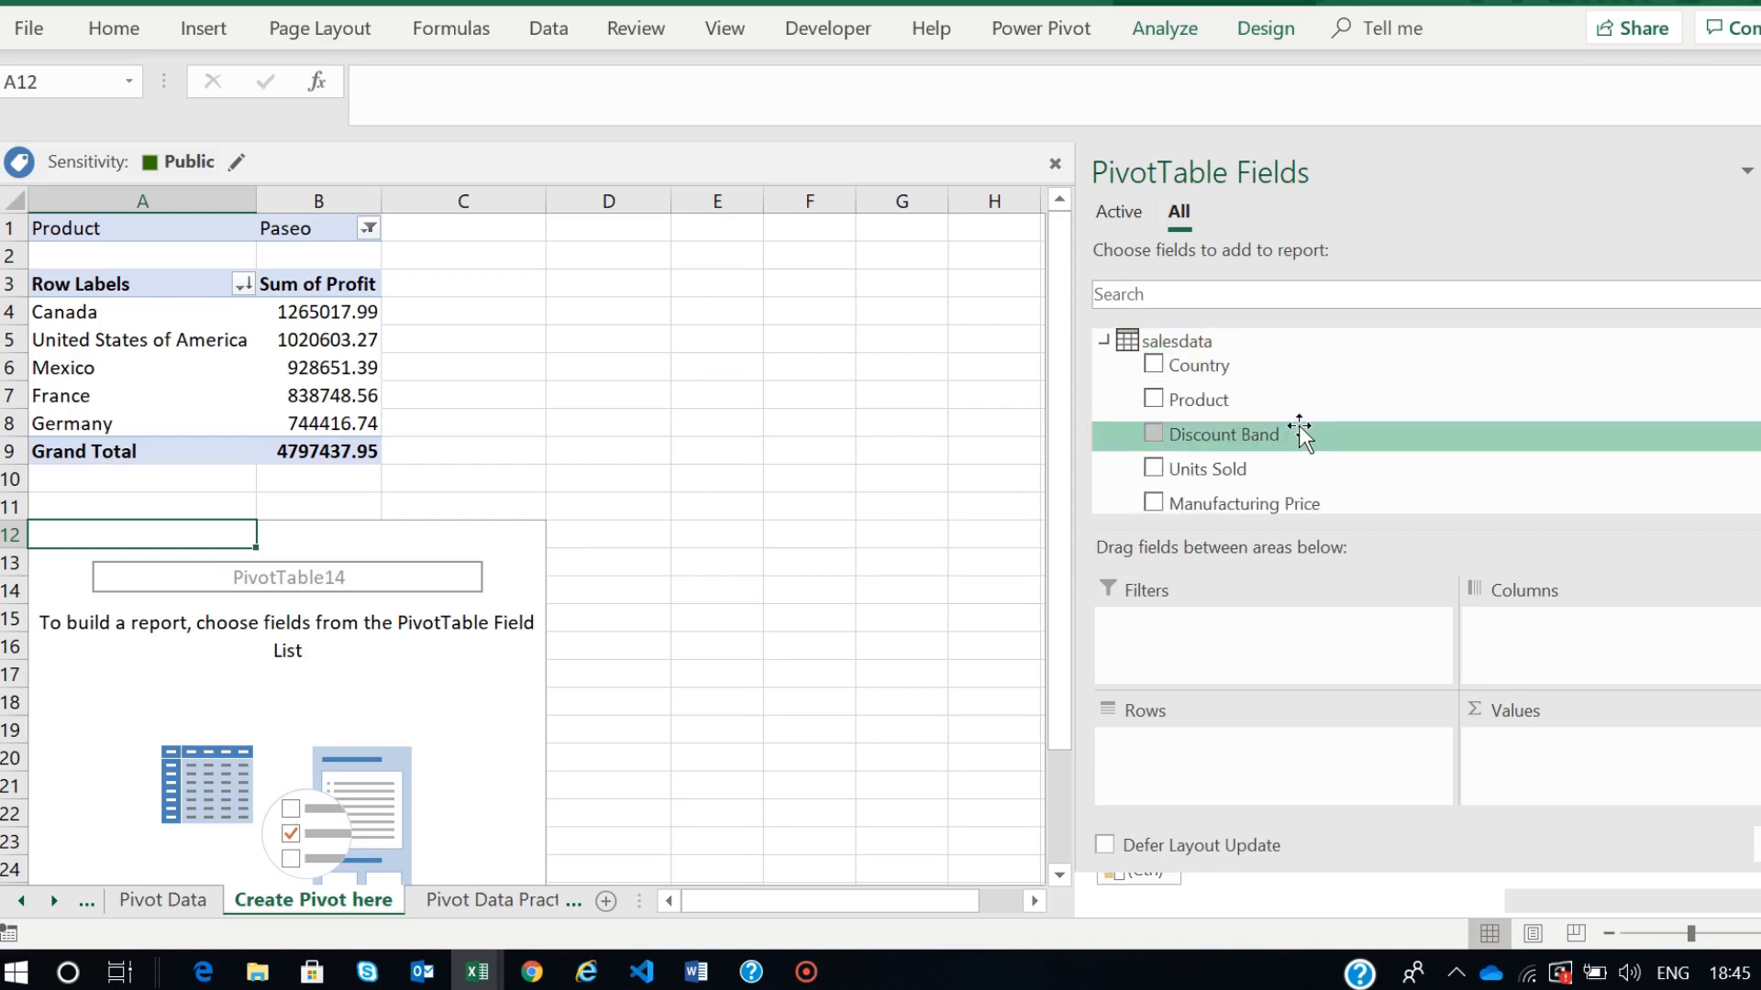
- Put Product in Rows and Units Sold in Values for the new PivotTable at A12
scroll(1302, 431, "down", 1)
left_click_drag(1159, 380, 1214, 746)
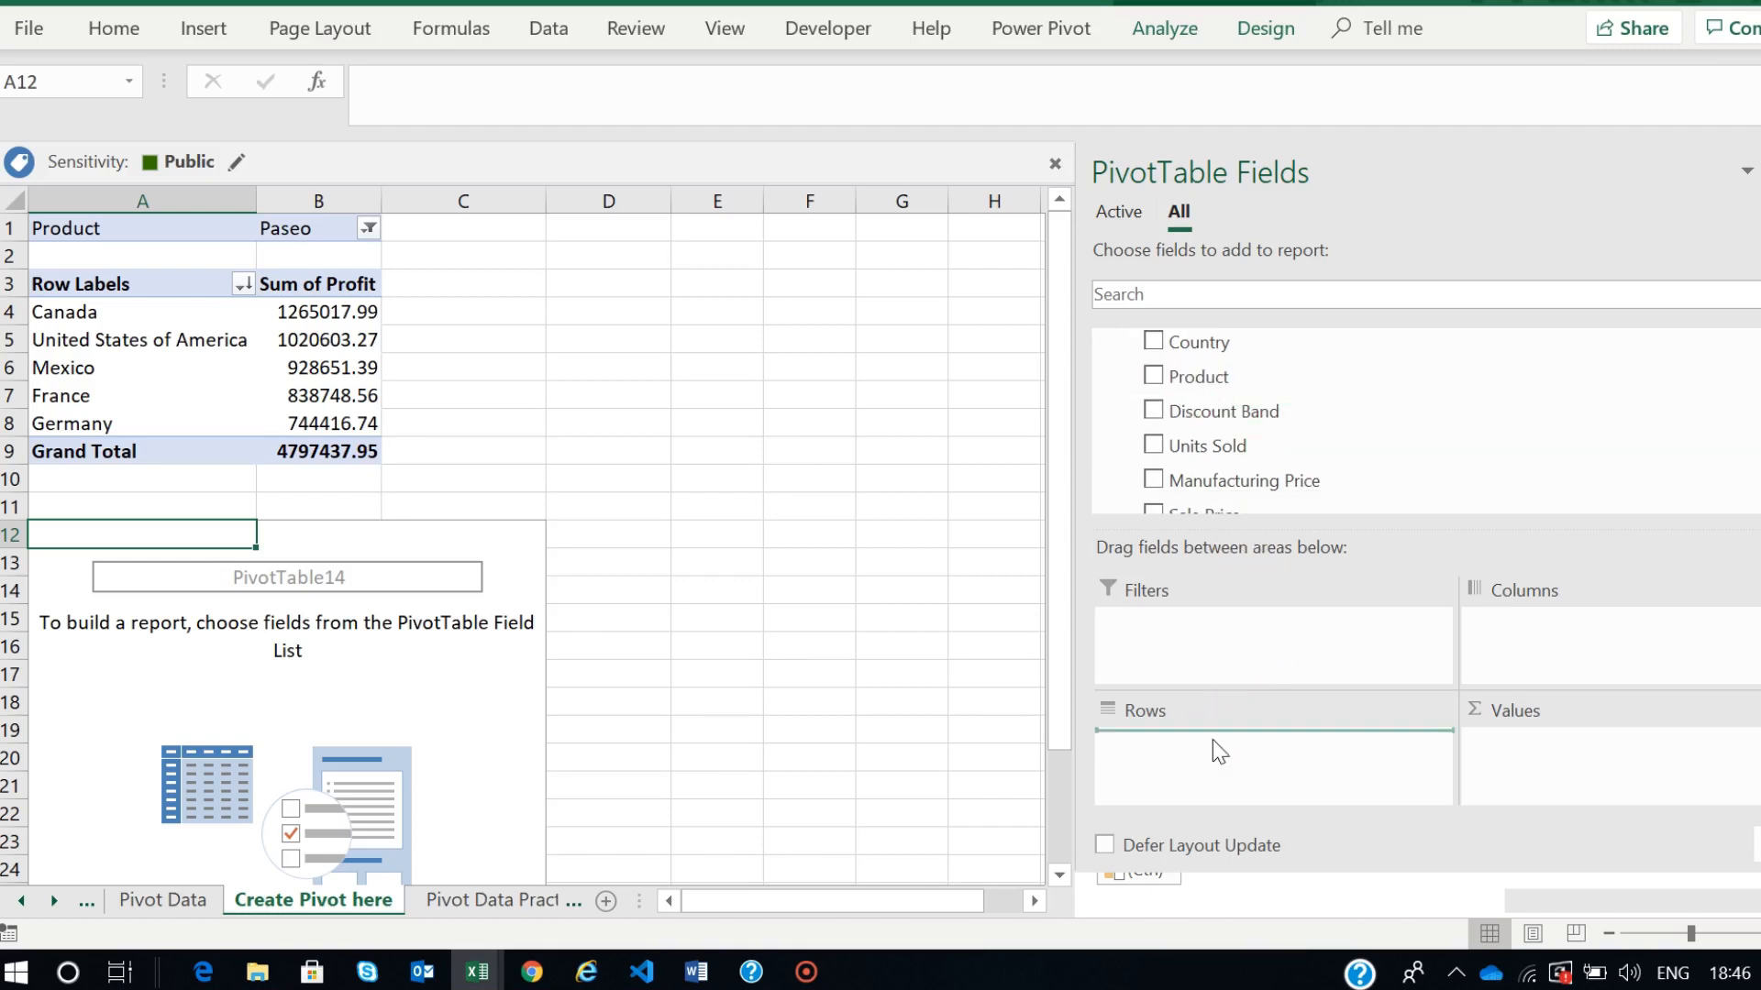
left_click_drag(1210, 456, 1540, 754)
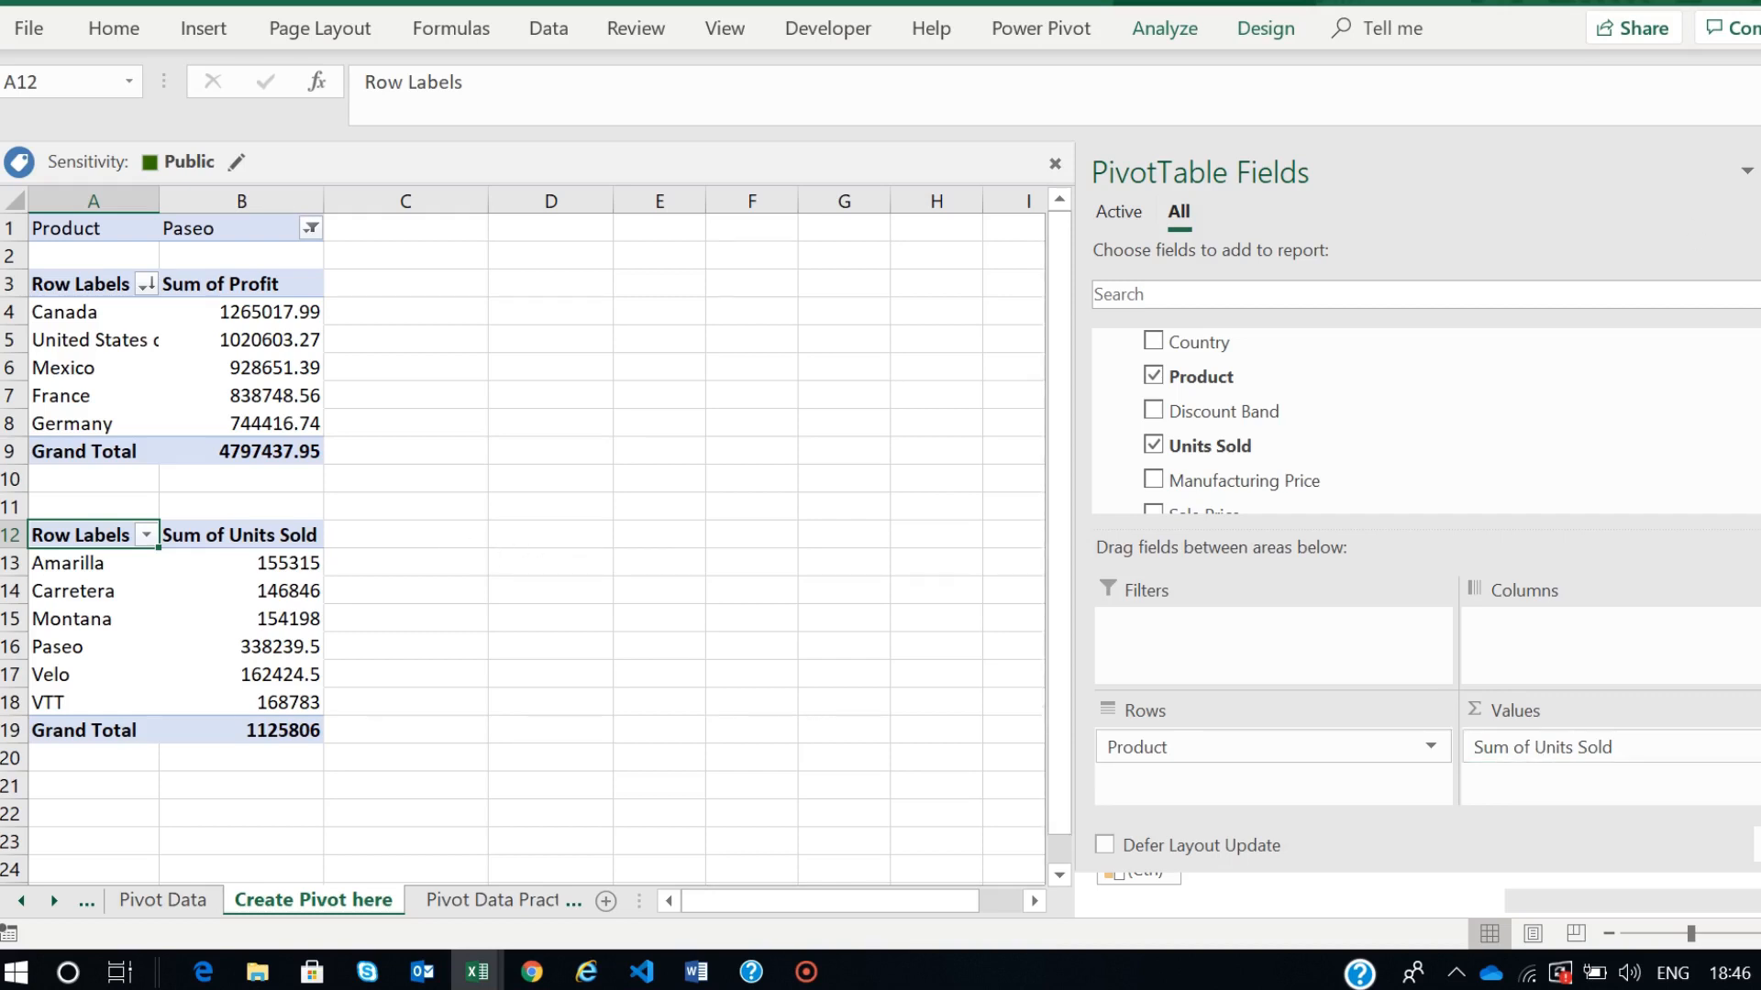
- Sort the products by Sum of Units Sold from largest to smallest
left_click(521, 901)
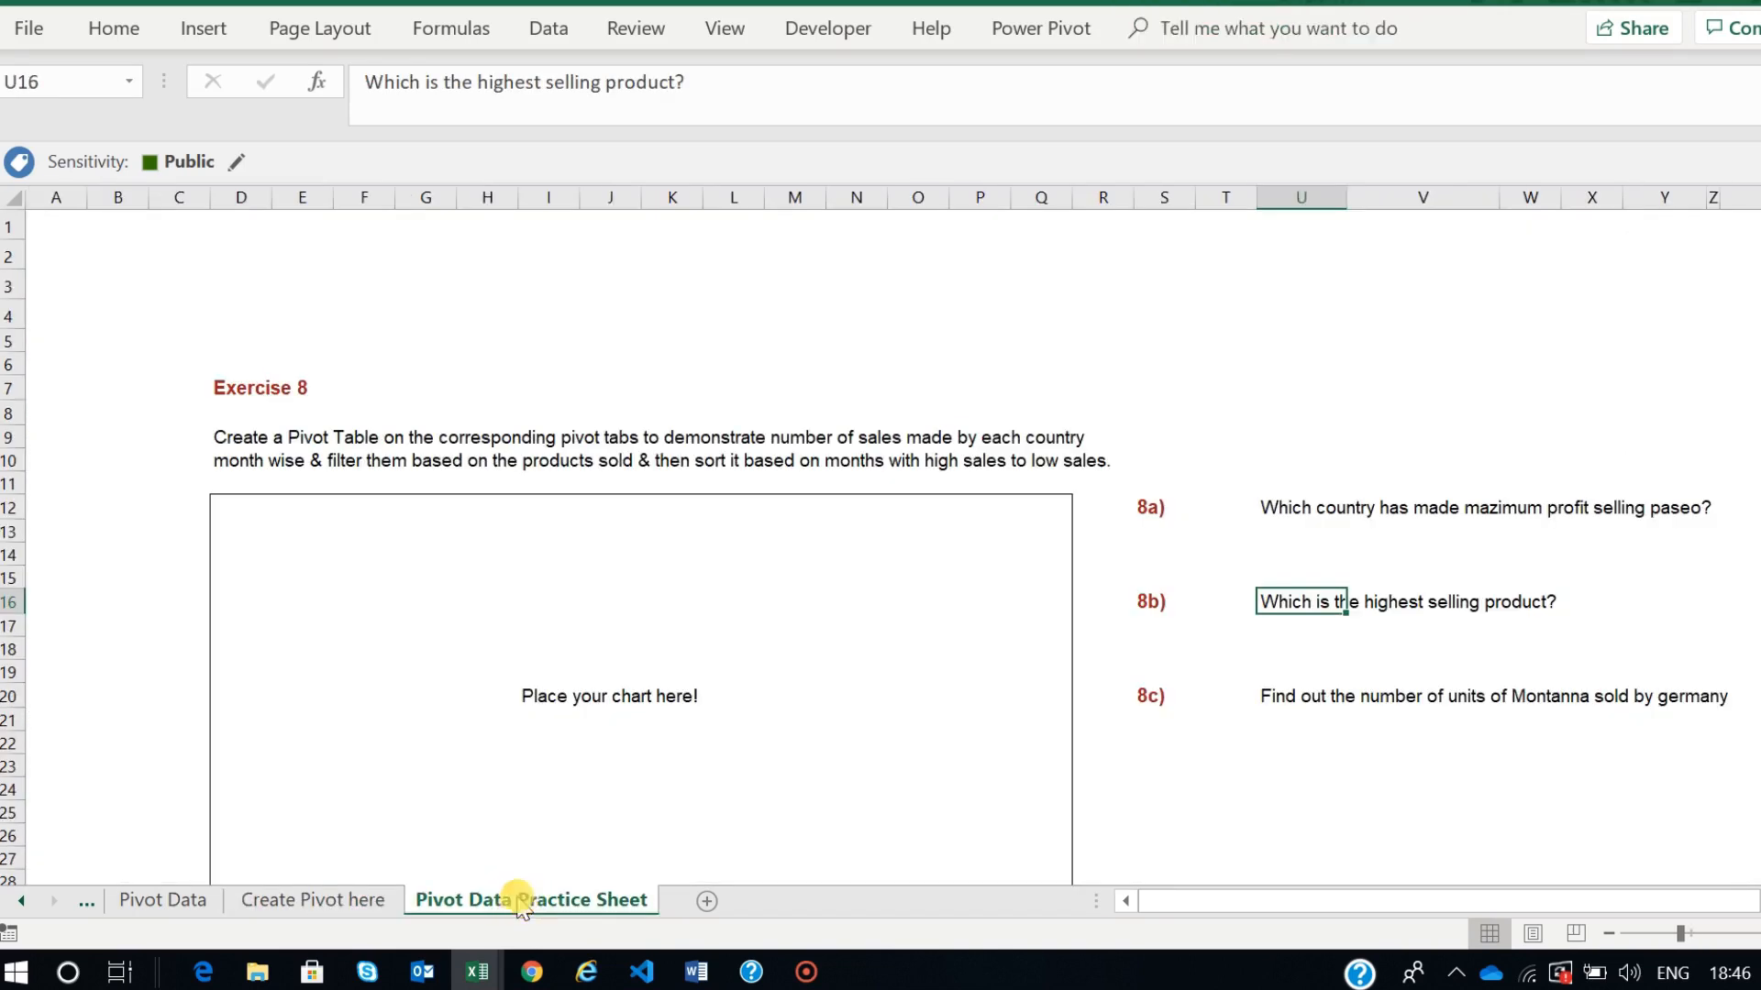
left_click(332, 904)
left_click(267, 566)
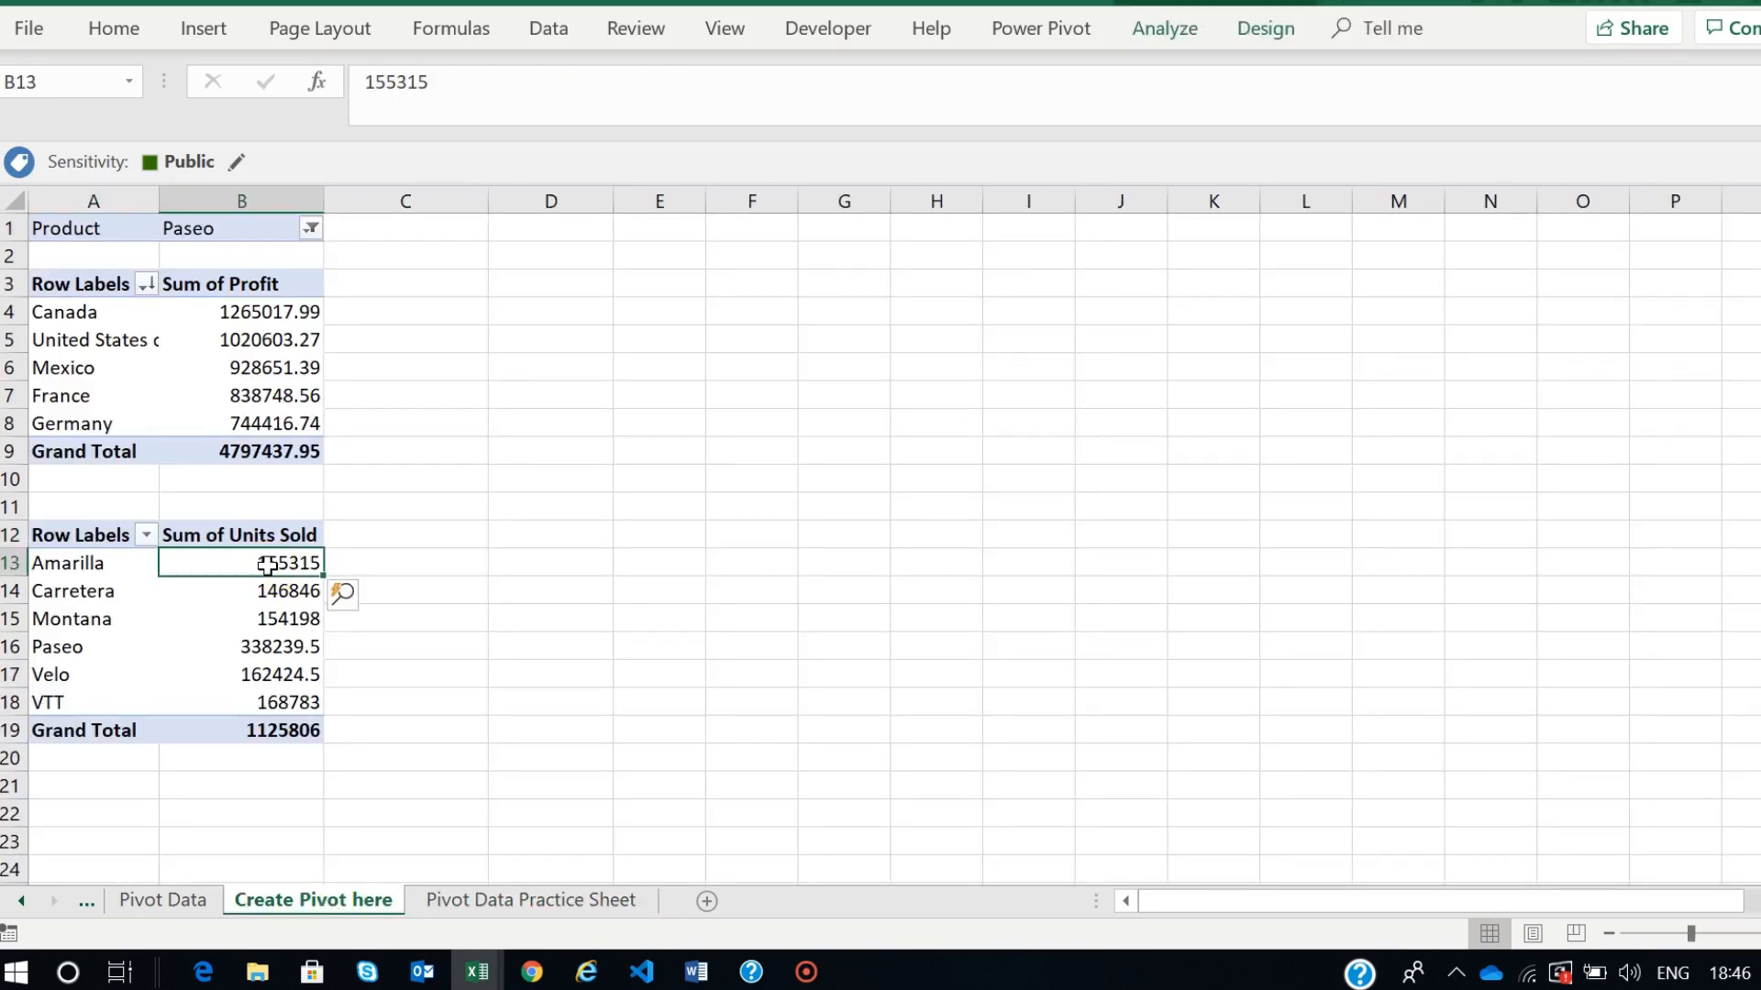
right_click(267, 566)
mouse_move(427, 220)
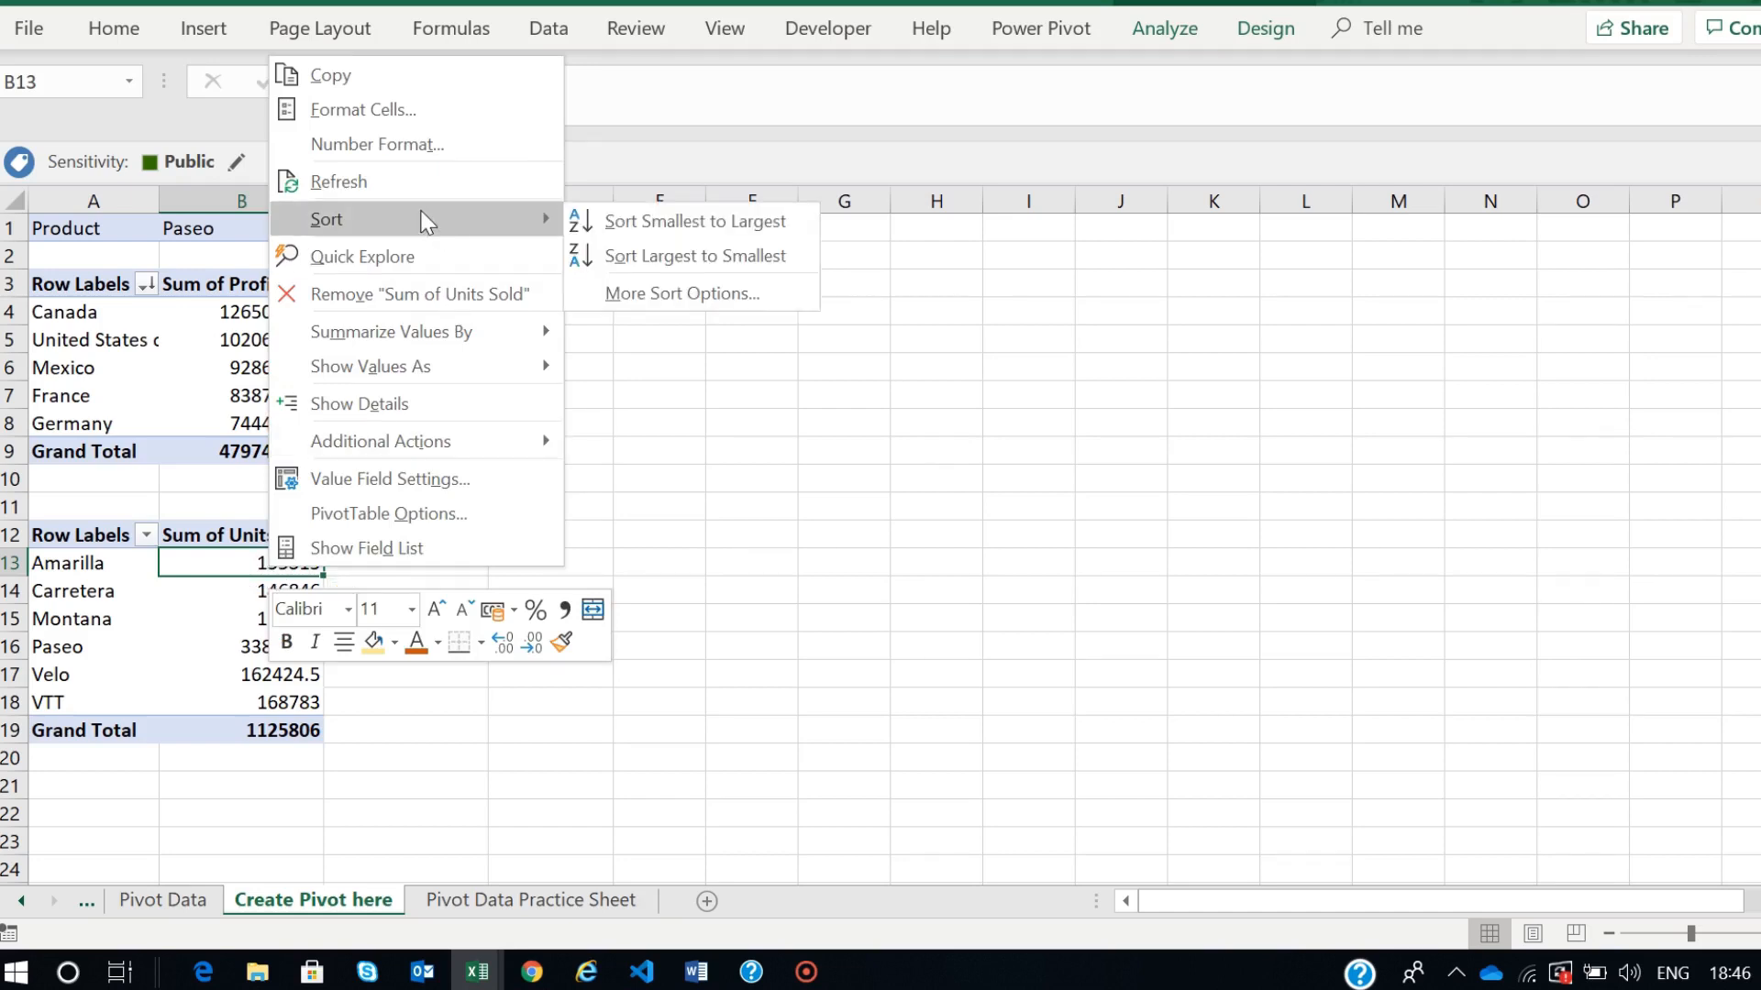
left_click(664, 260)
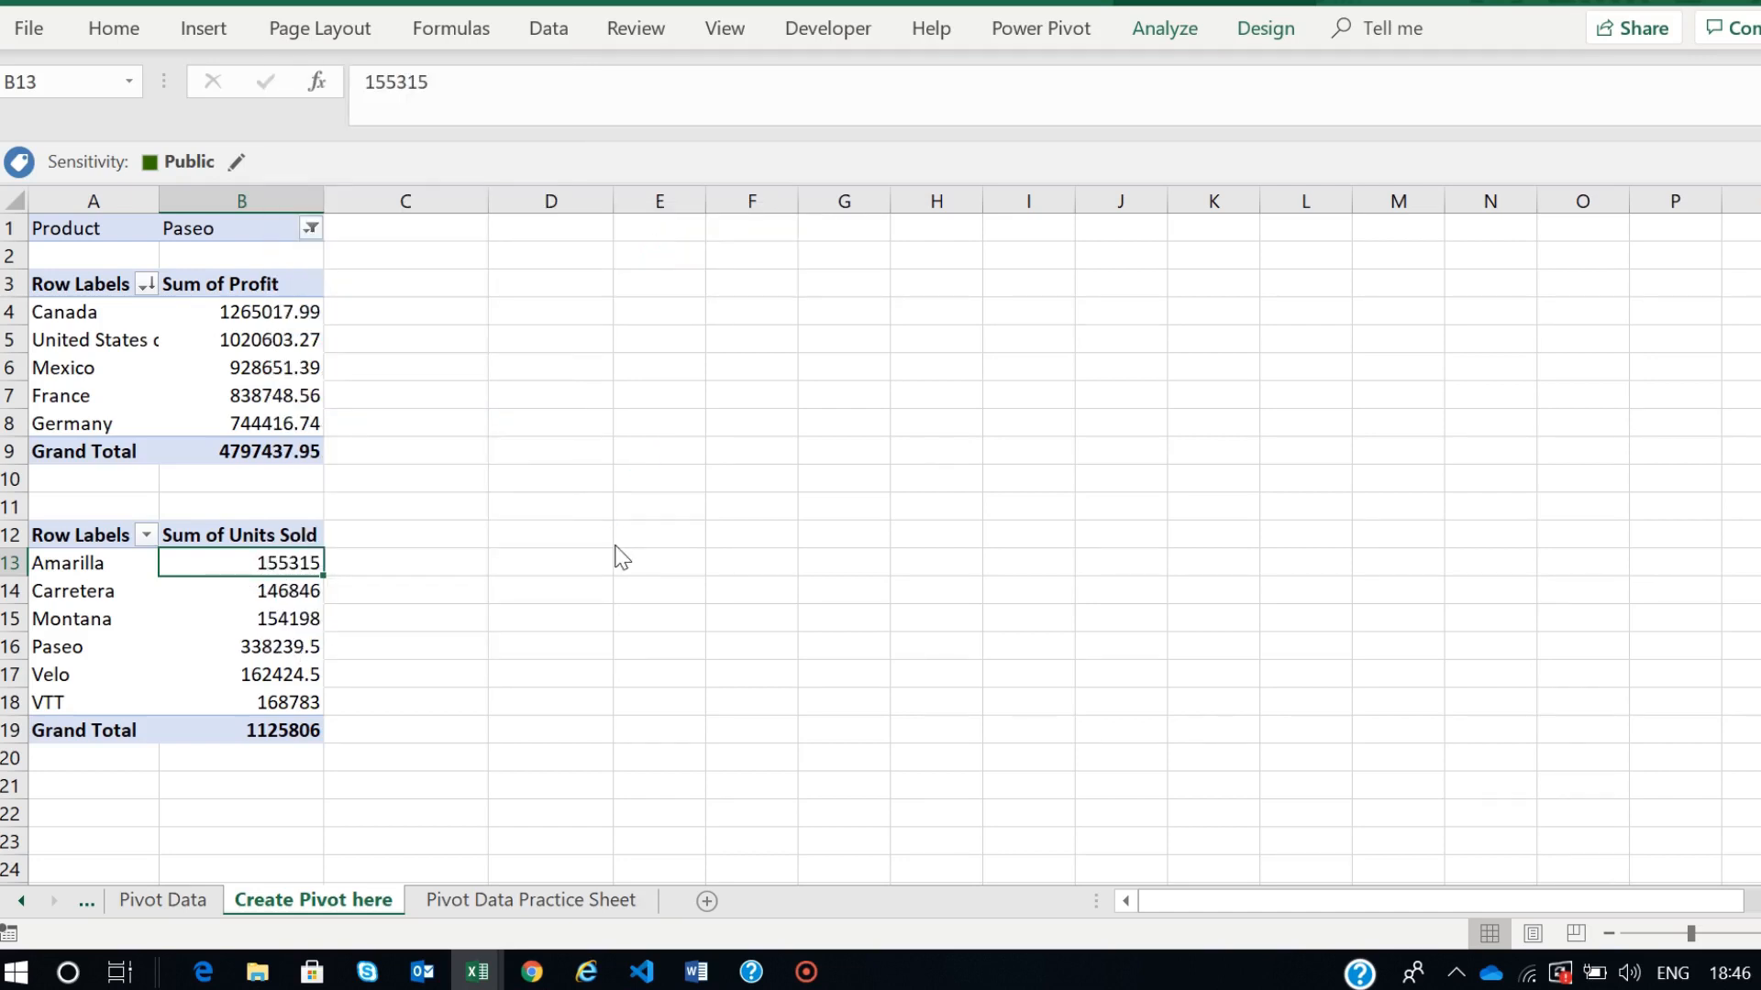
- Check that Paseo leads the sorted list, then view the Pivot Data Practice Sheet
left_click(251, 562)
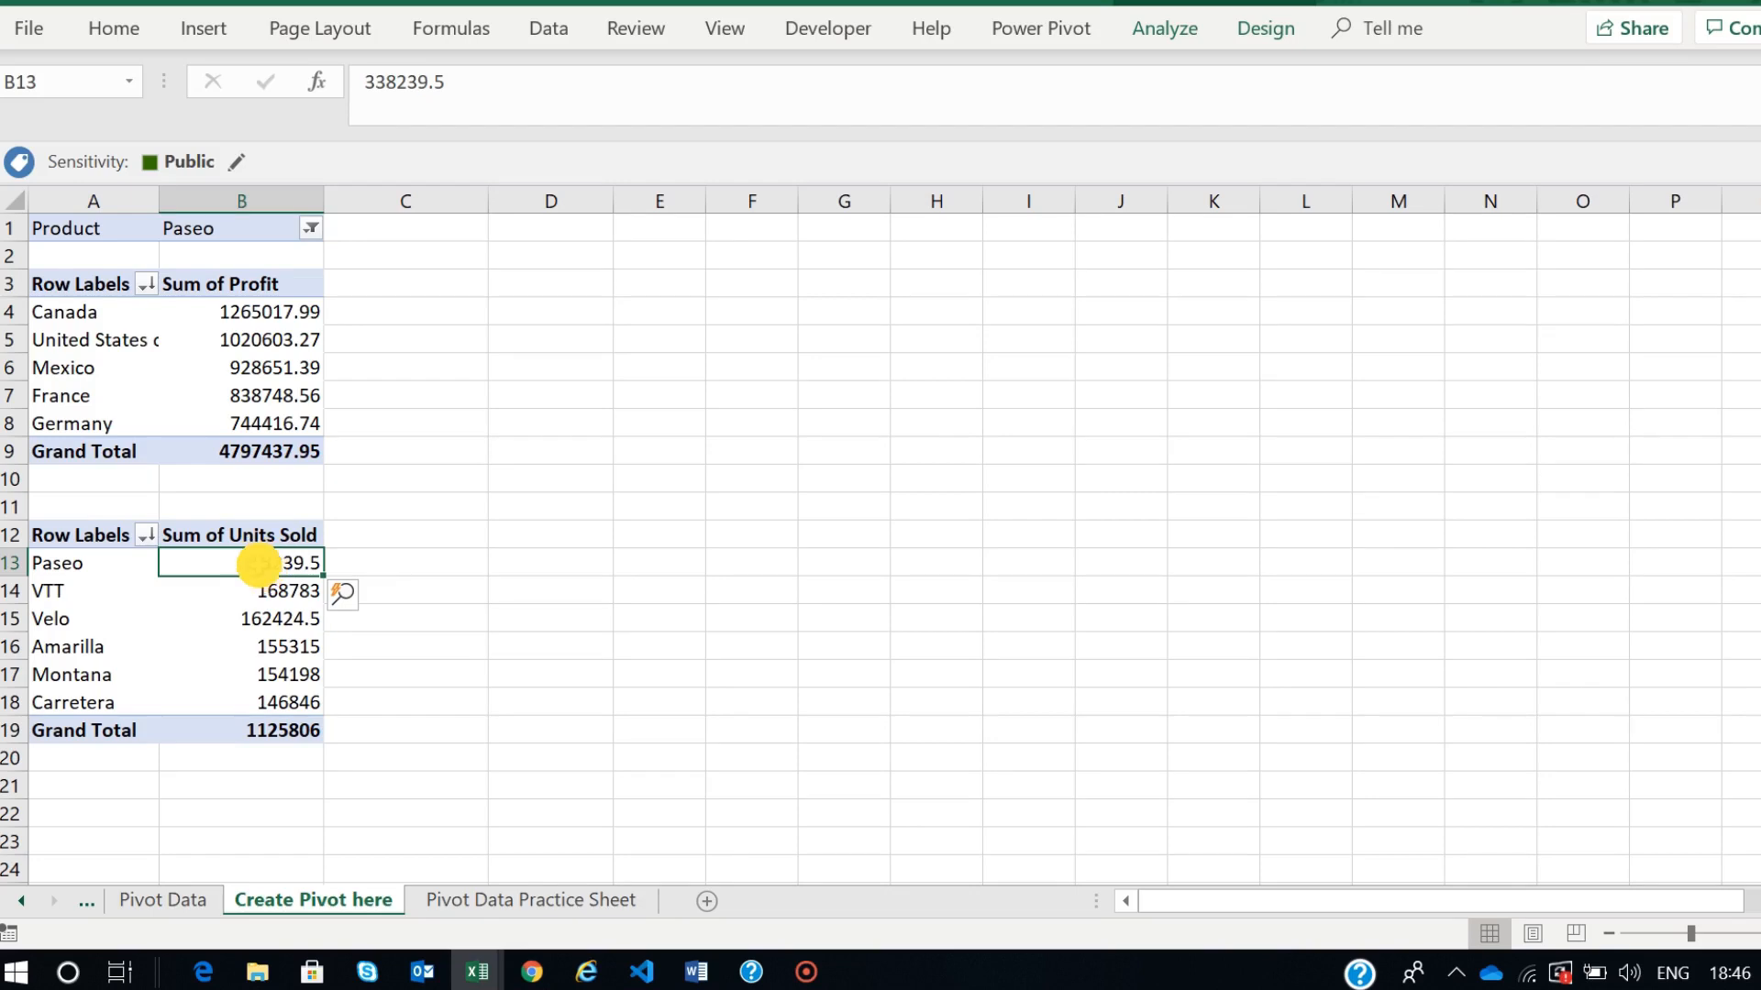
left_click(381, 570)
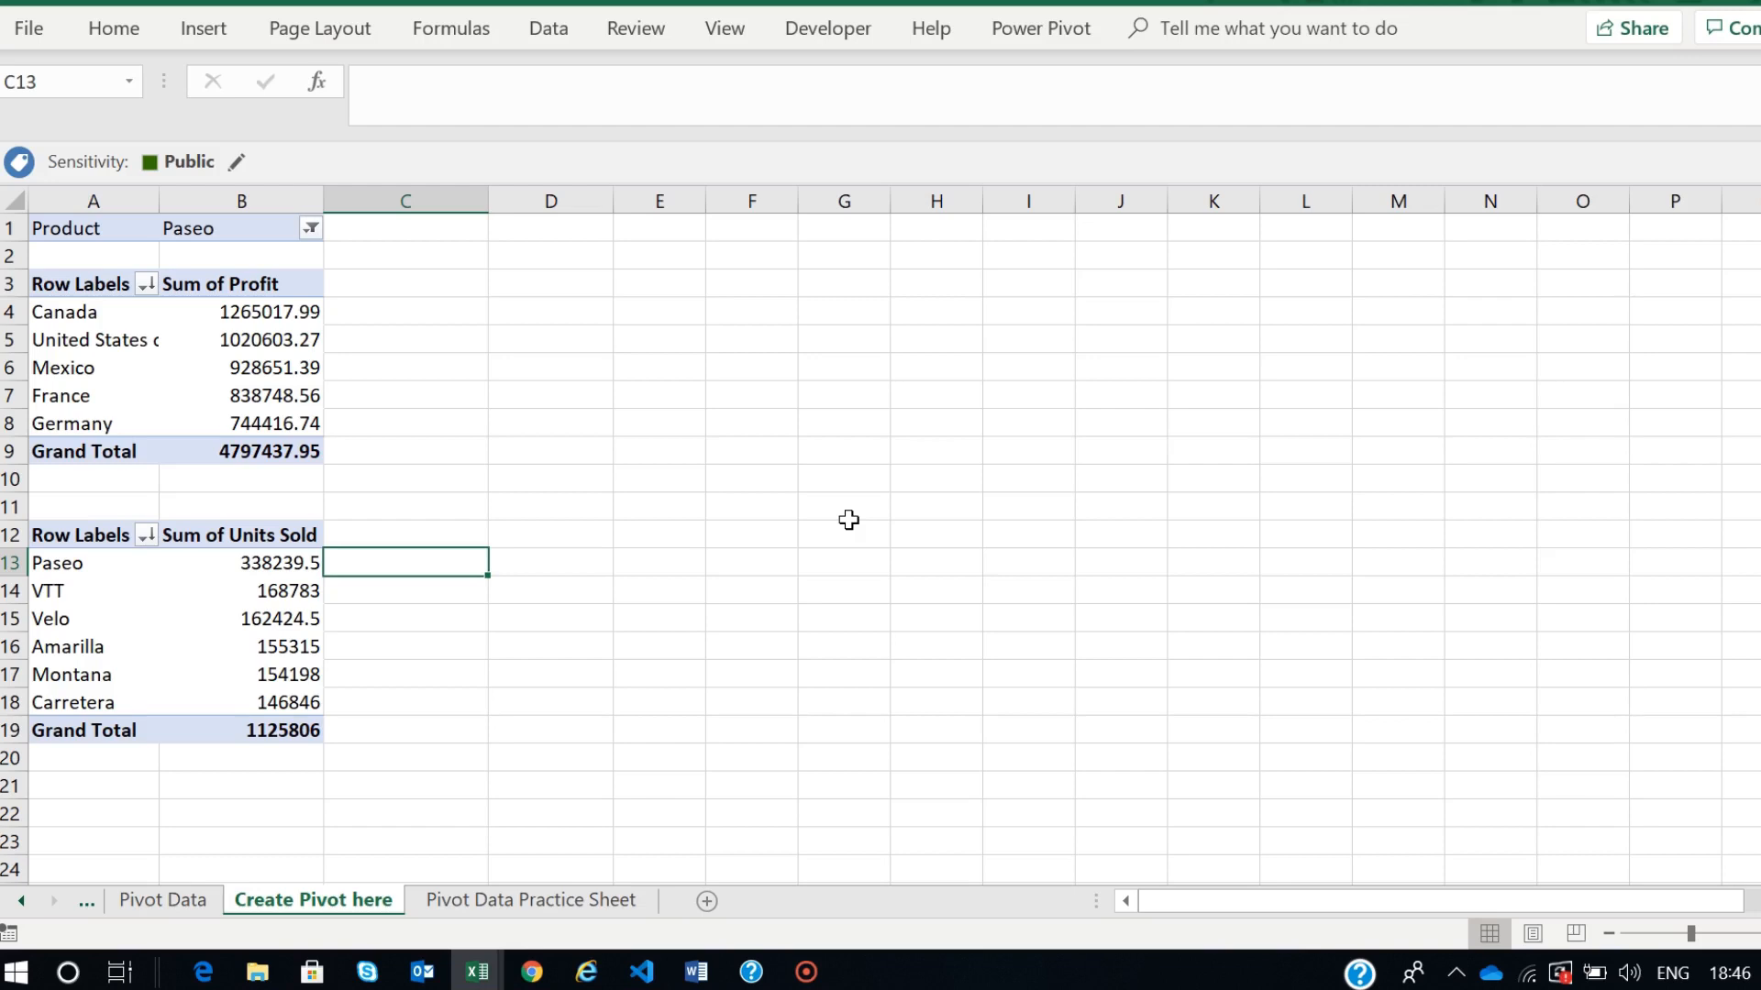
left_click(510, 898)
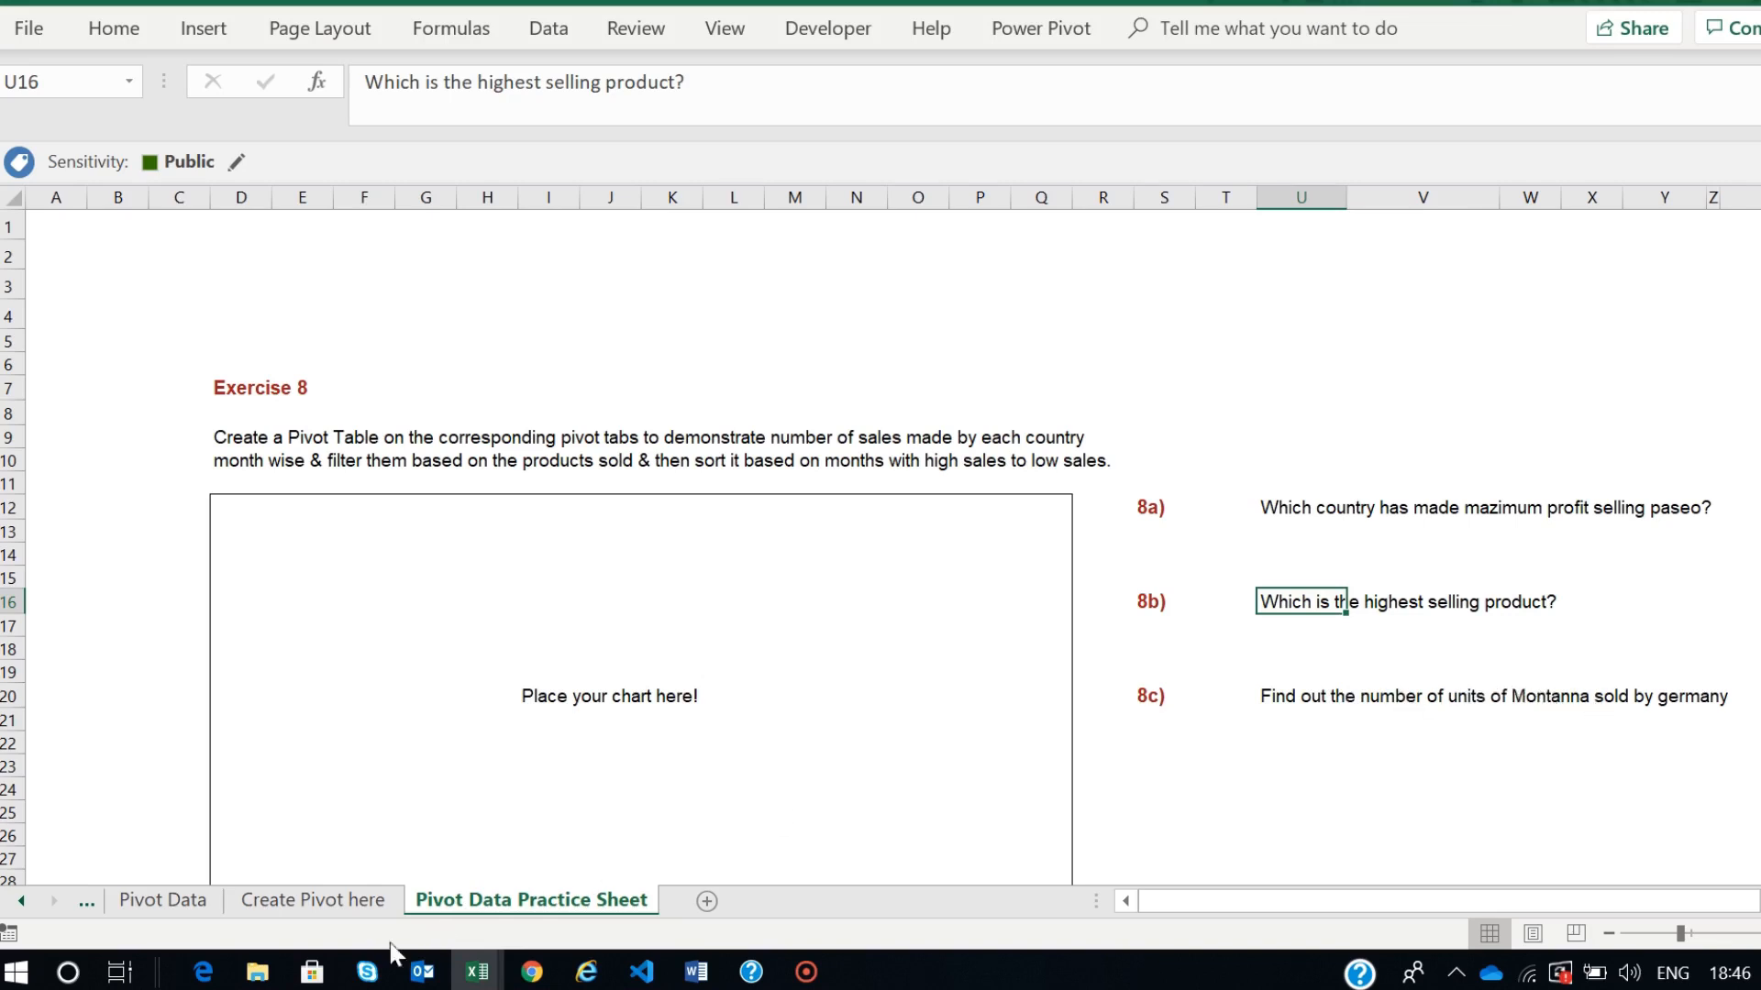
- On Create Pivot here, add Country to the Filters area of the units PivotTable
left_click(288, 901)
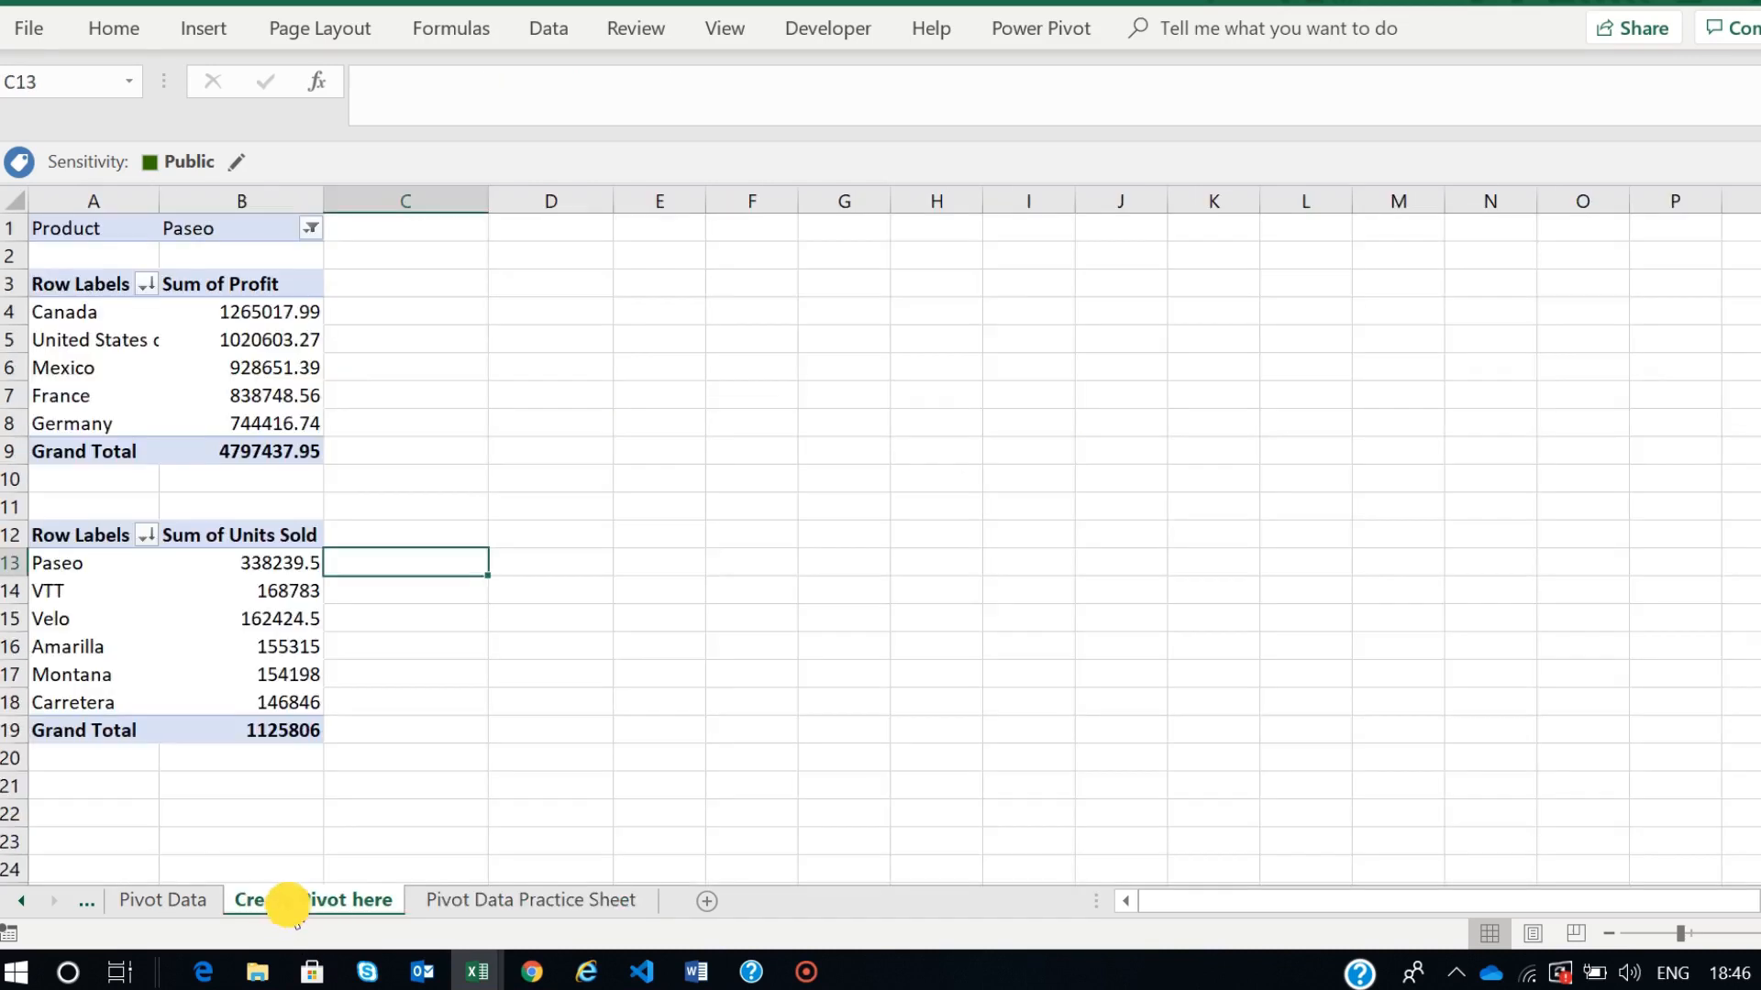
left_click(157, 639)
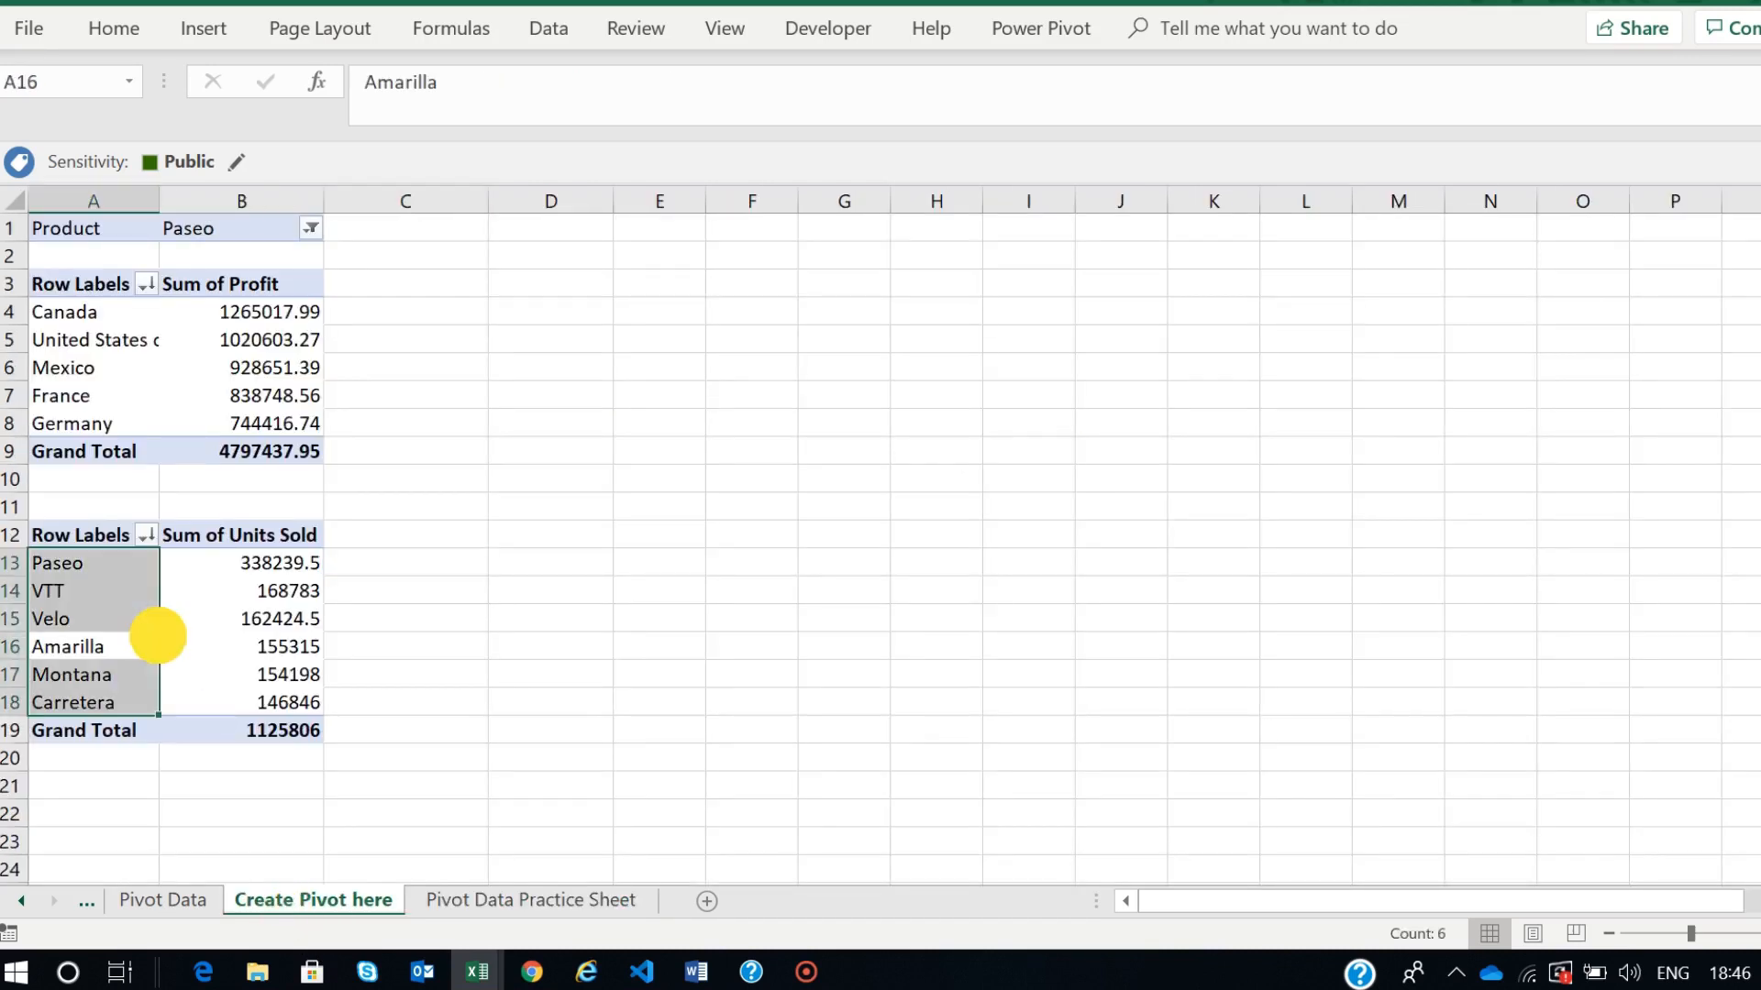
left_click(221, 612)
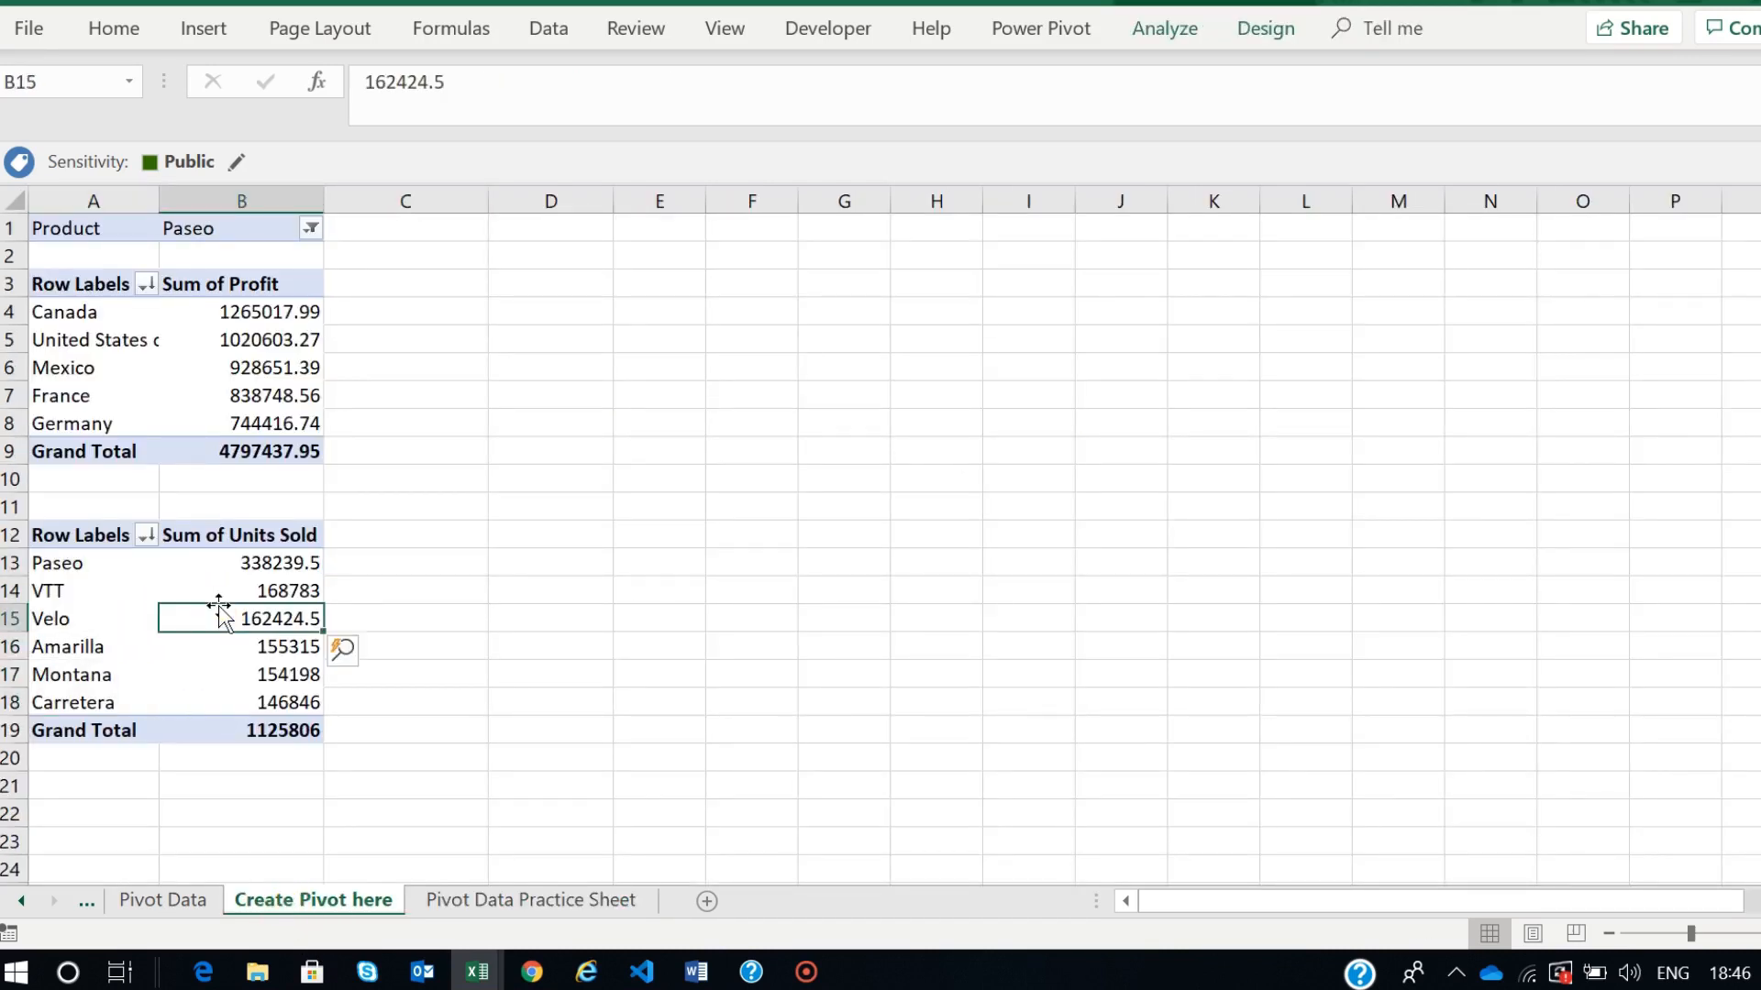
left_click(137, 597)
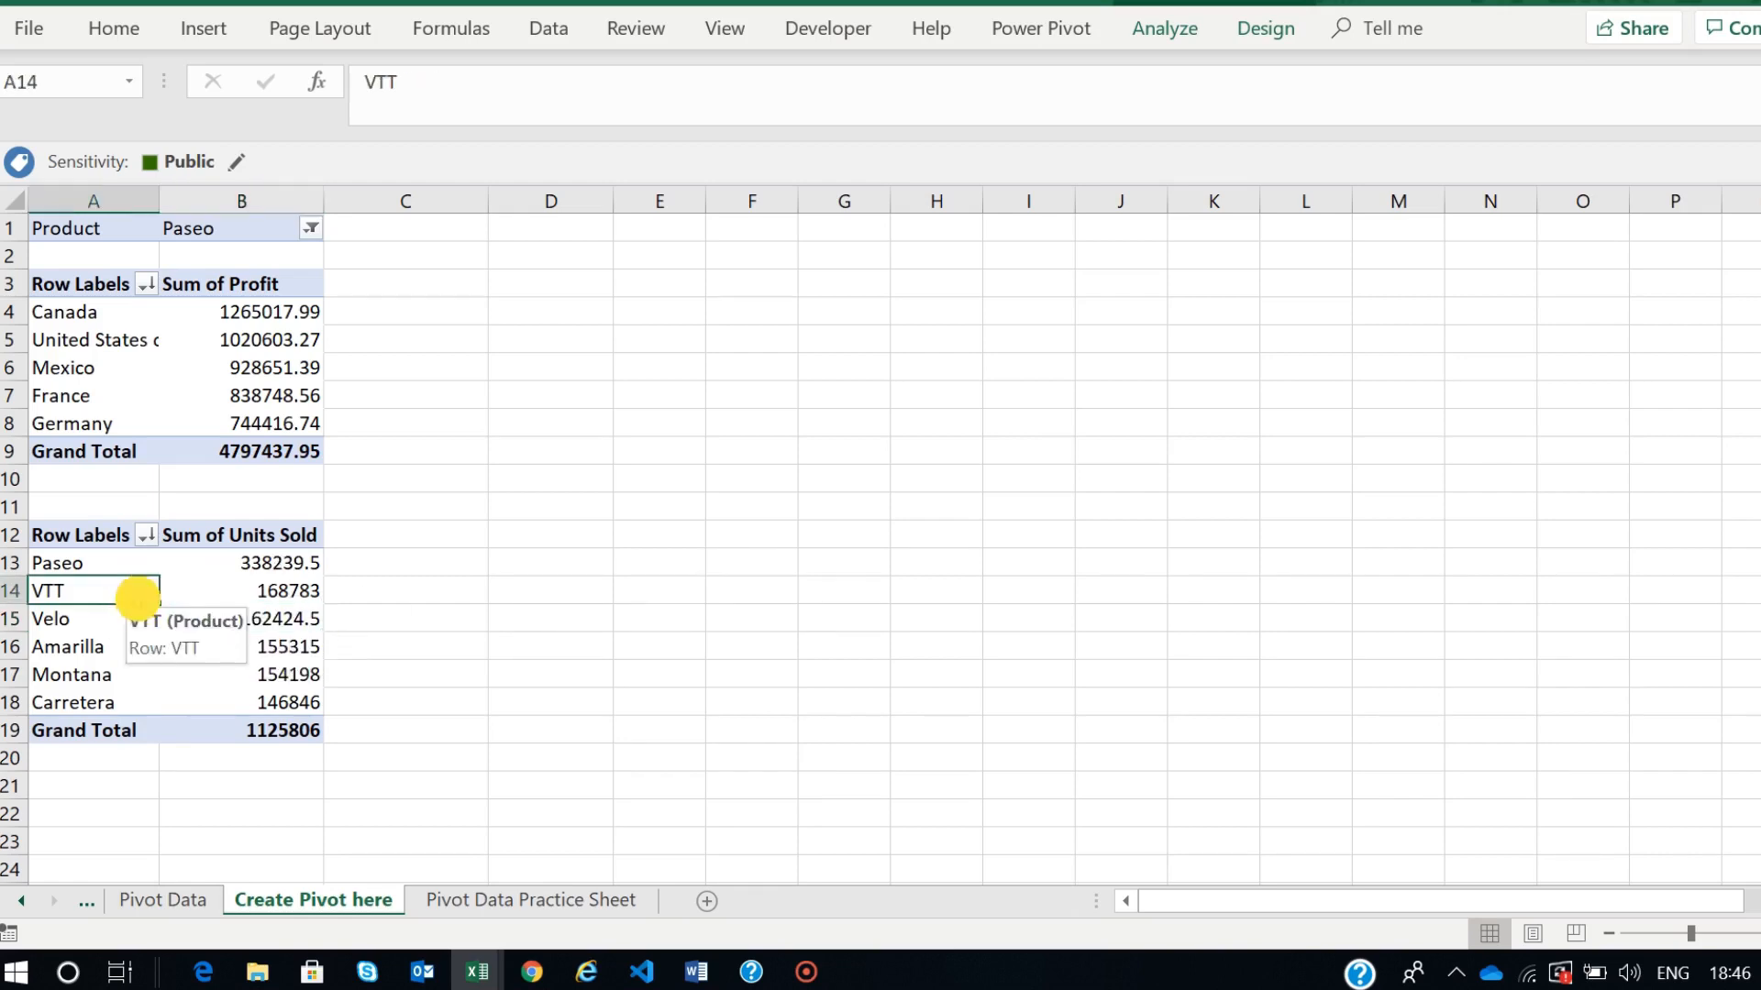
left_click(1164, 28)
left_click(1619, 67)
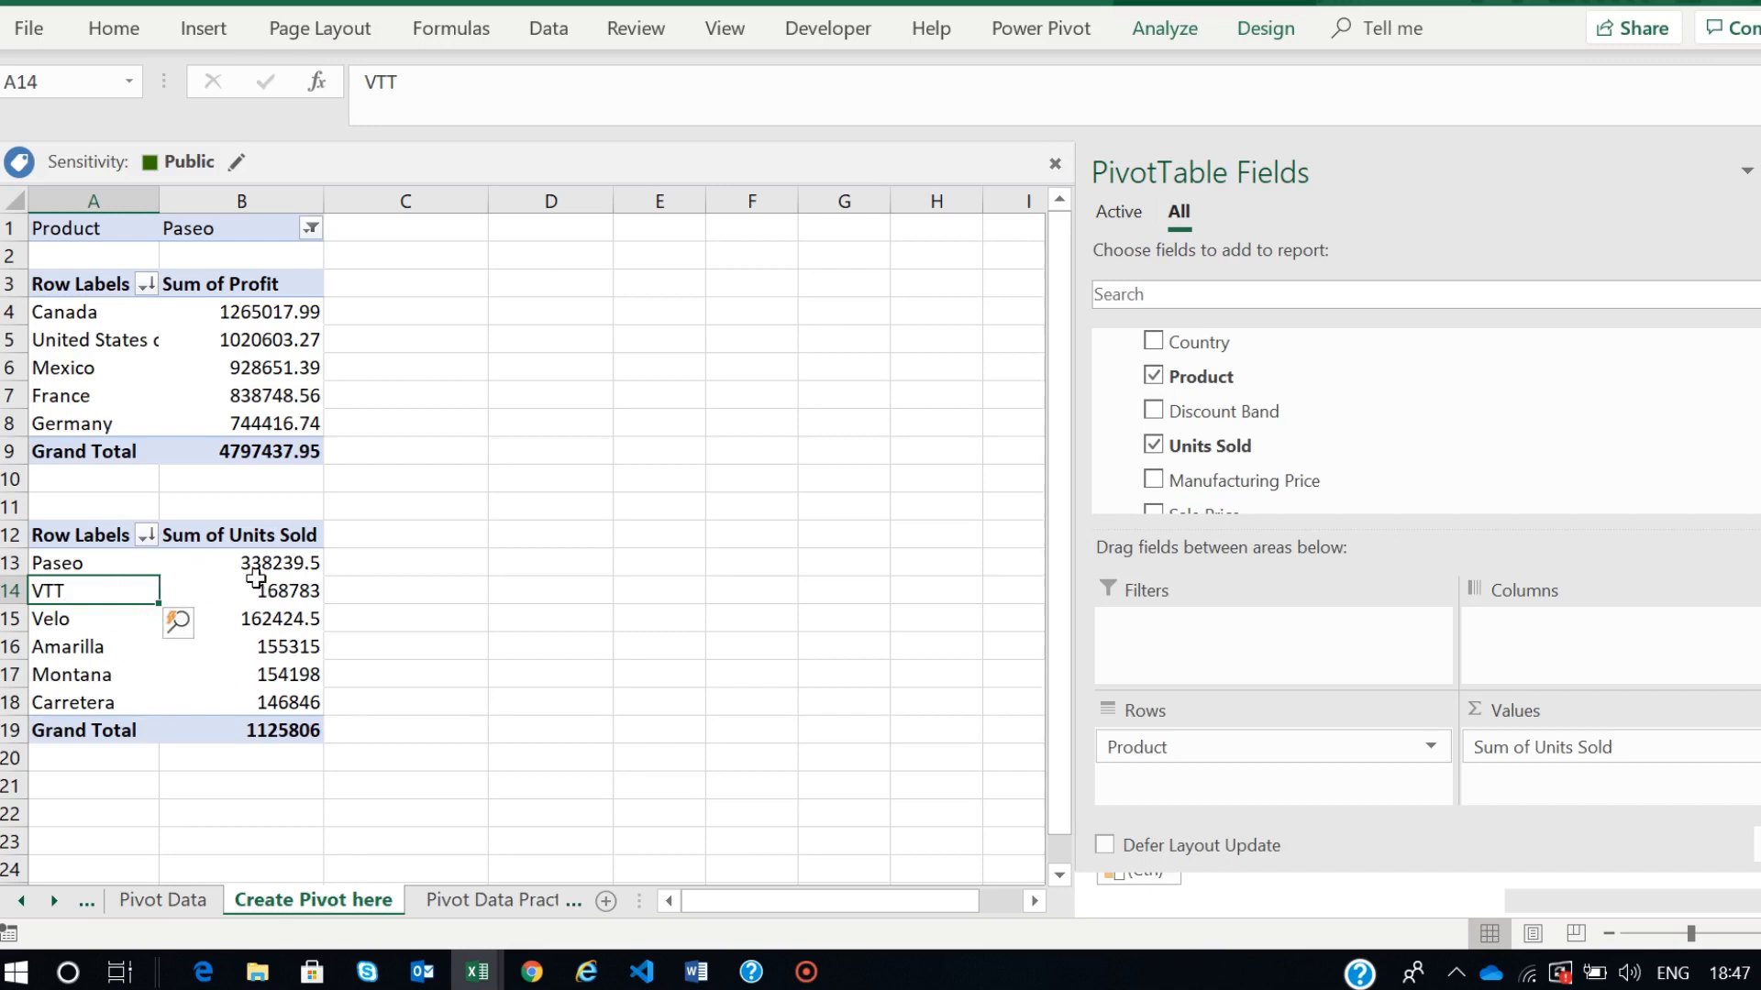
left_click_drag(1217, 342, 1206, 634)
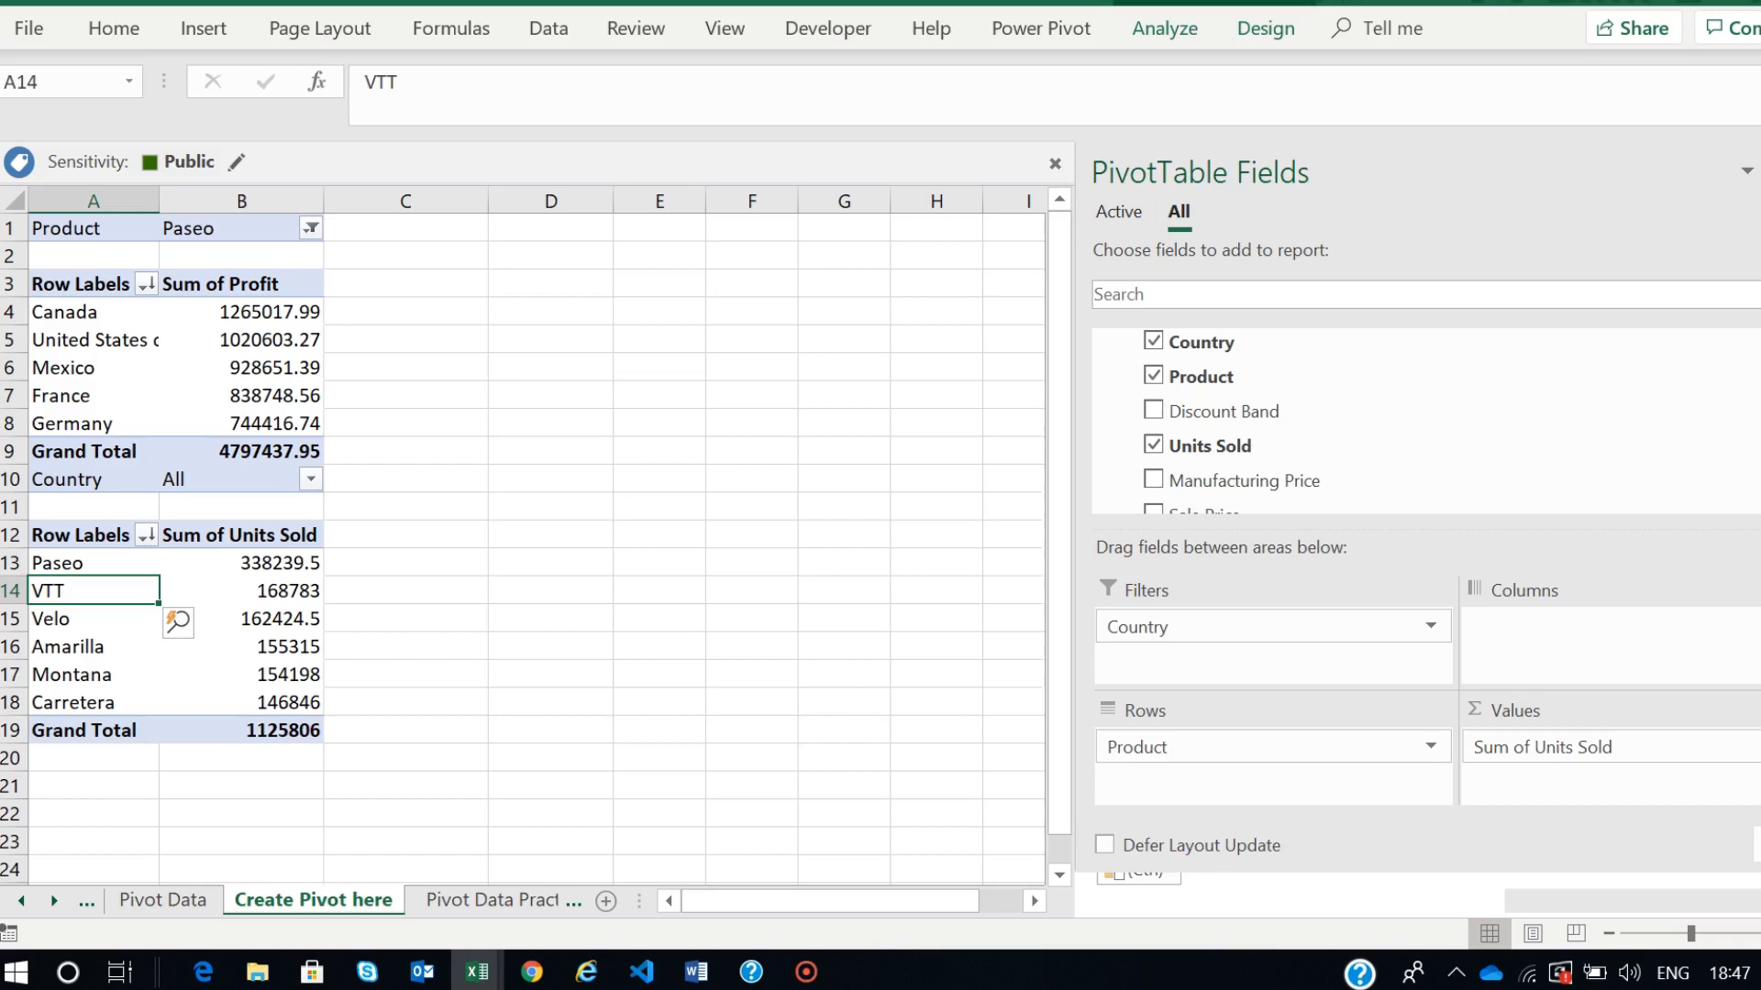
left_click(1760, 171)
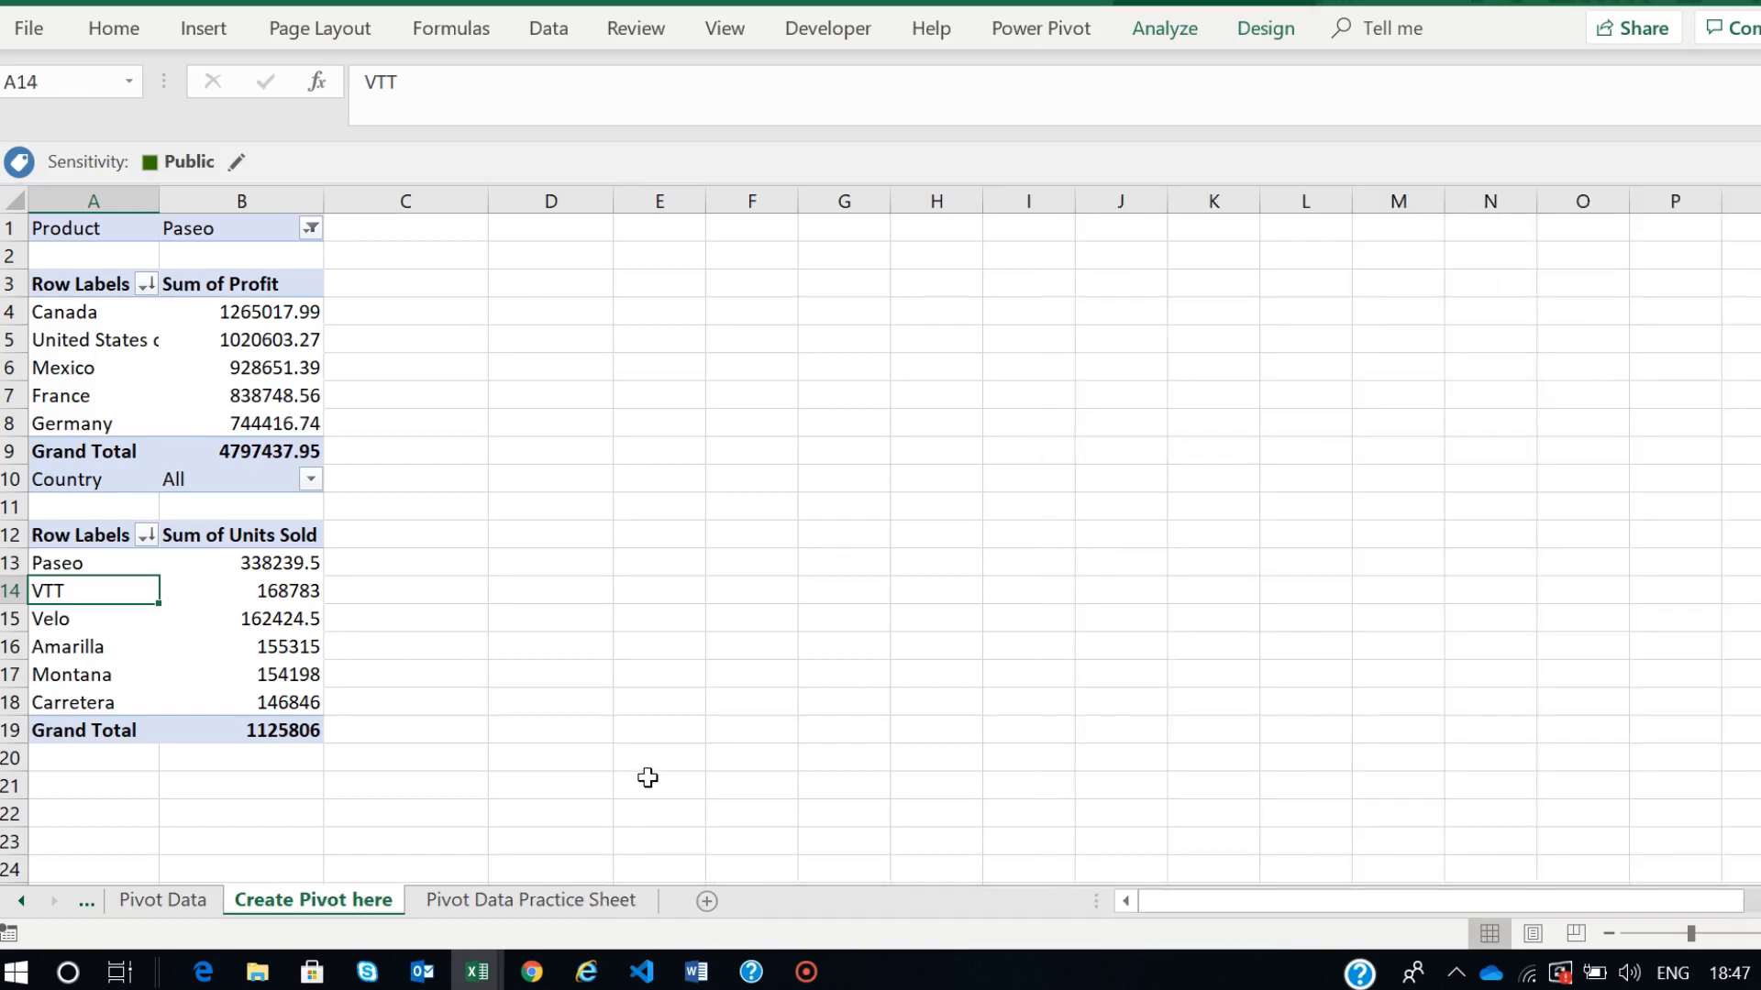
- Inspect the Product row sort and filter options and close them unchanged
left_click(78, 579)
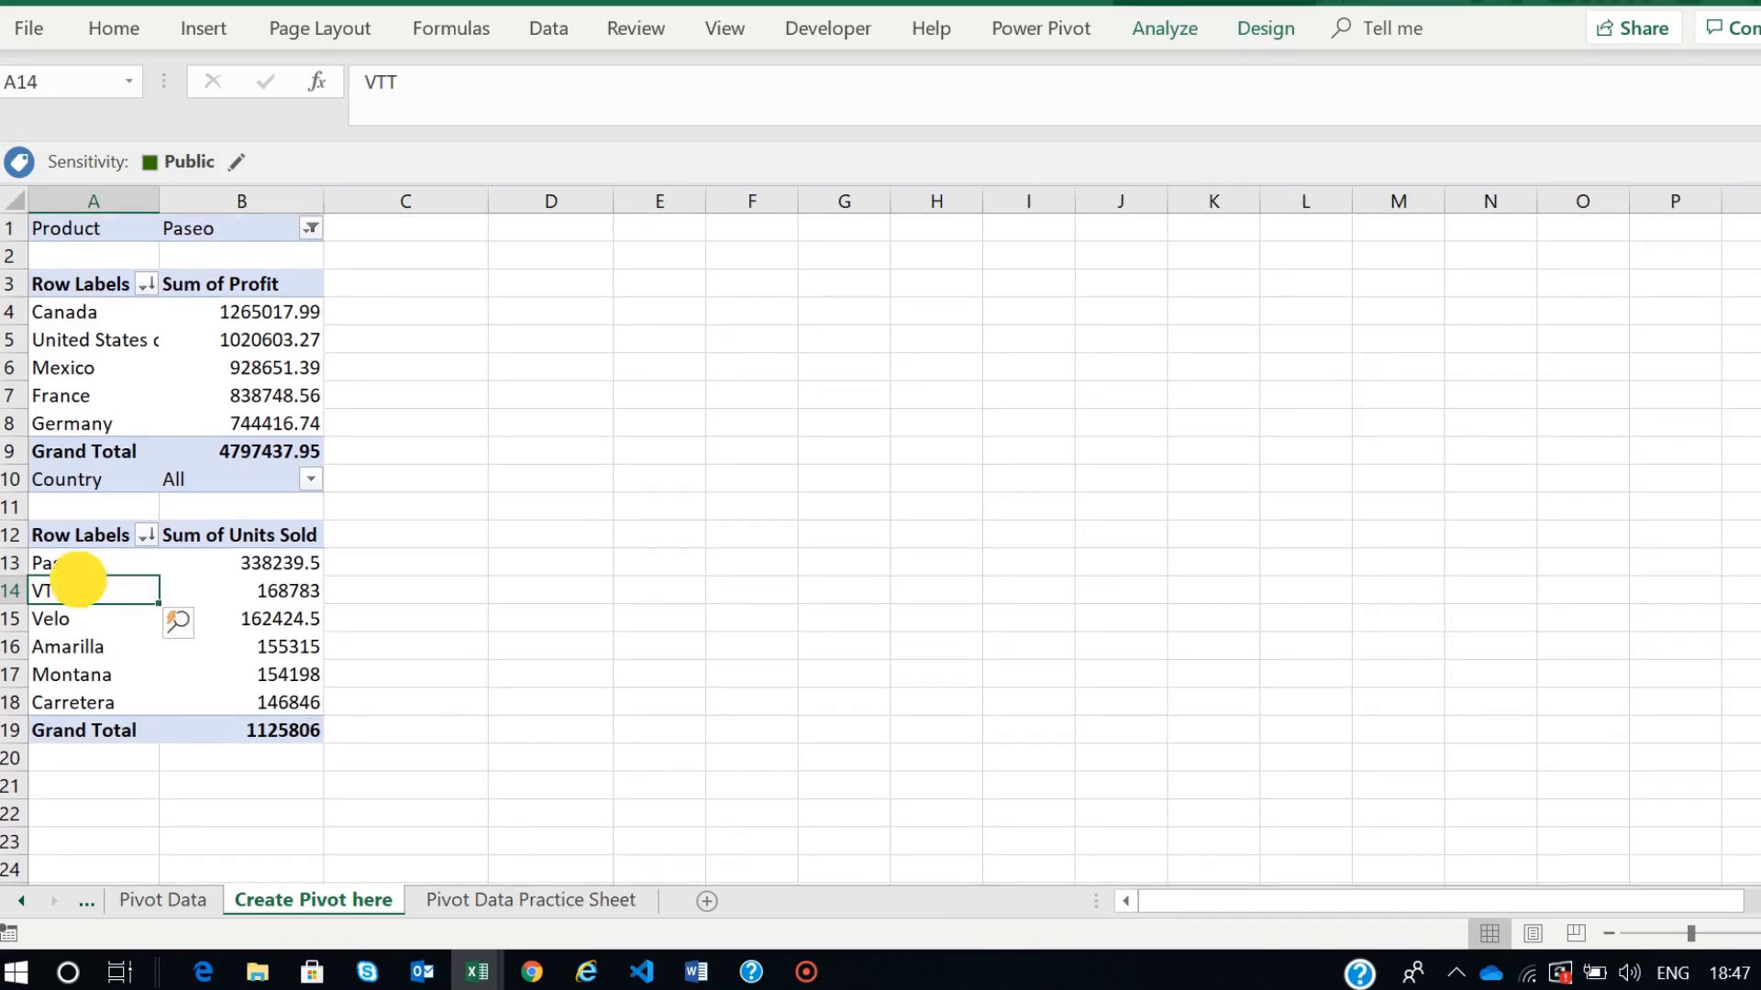
left_click(224, 589)
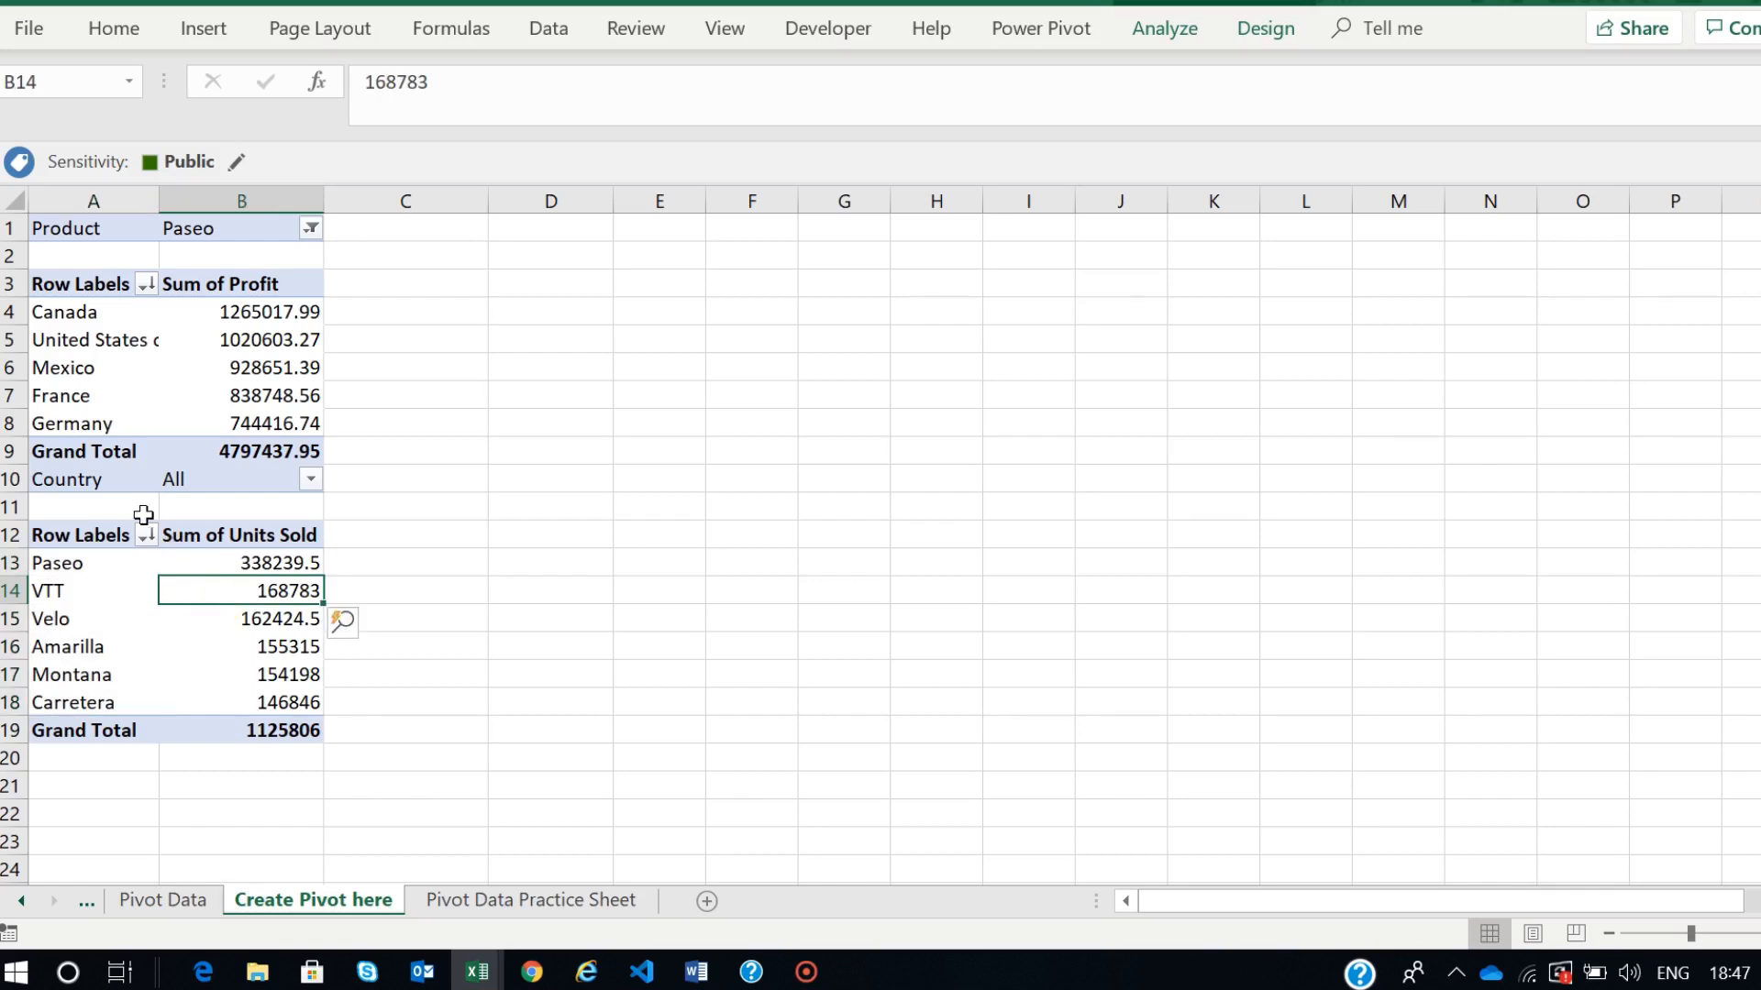
left_click(146, 535)
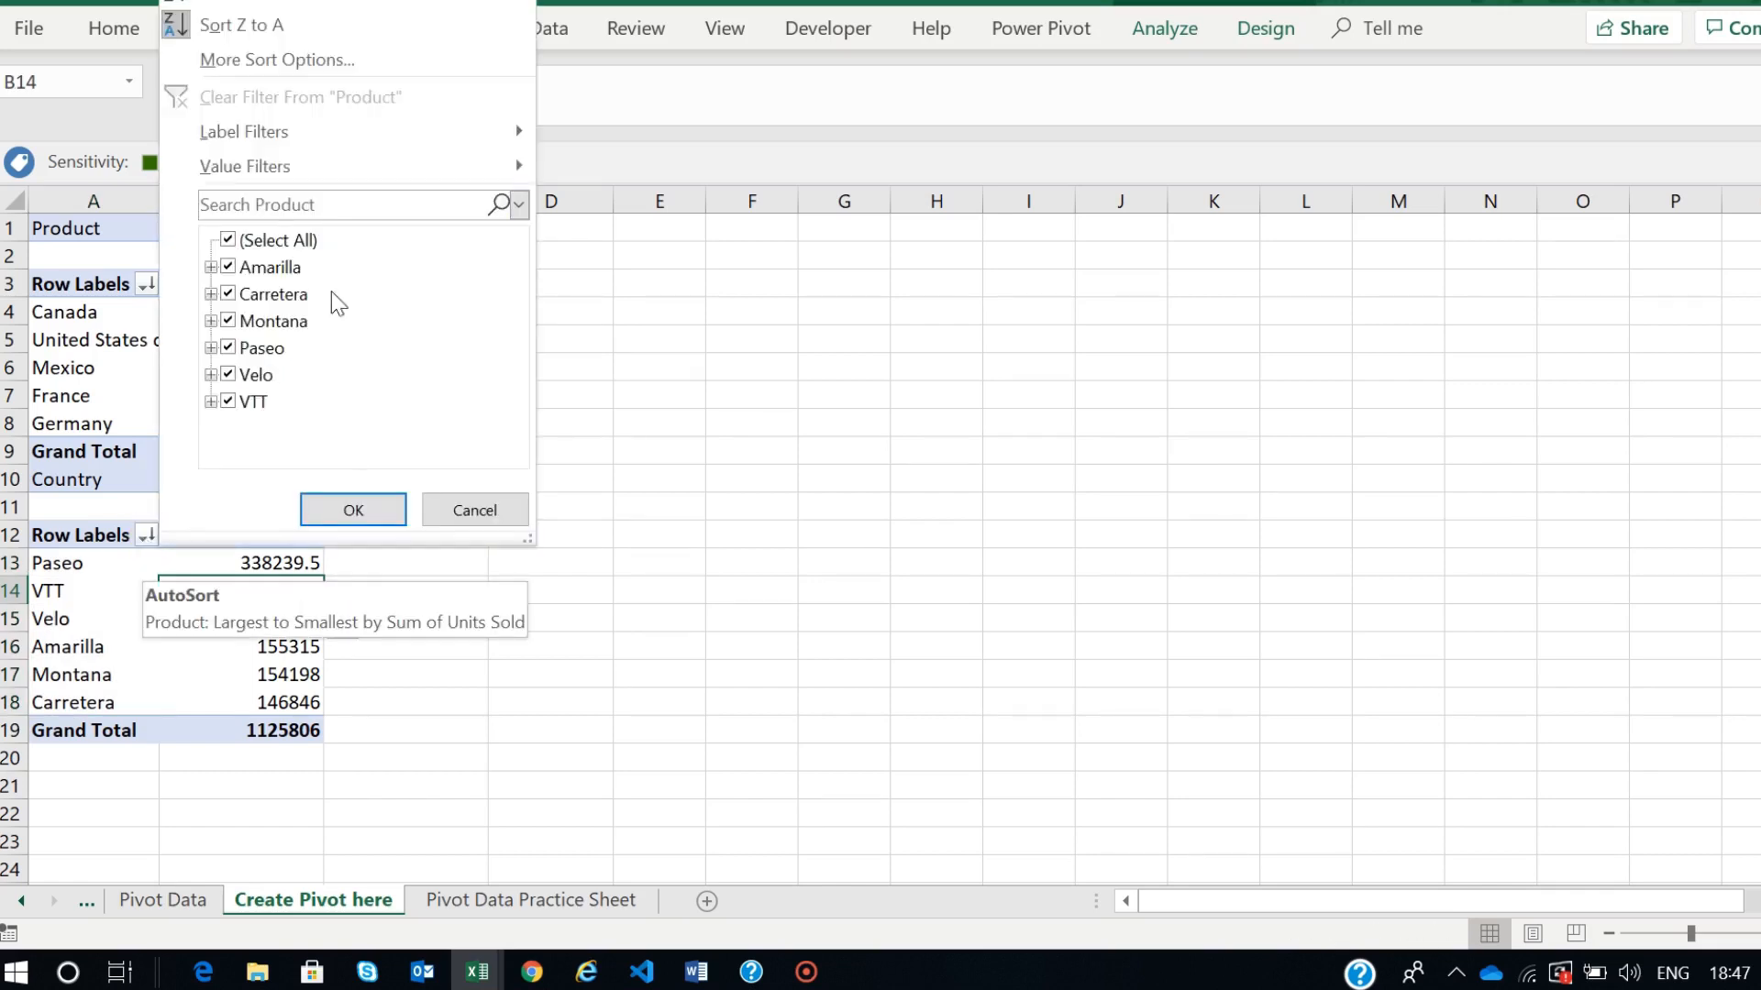
left_click(474, 510)
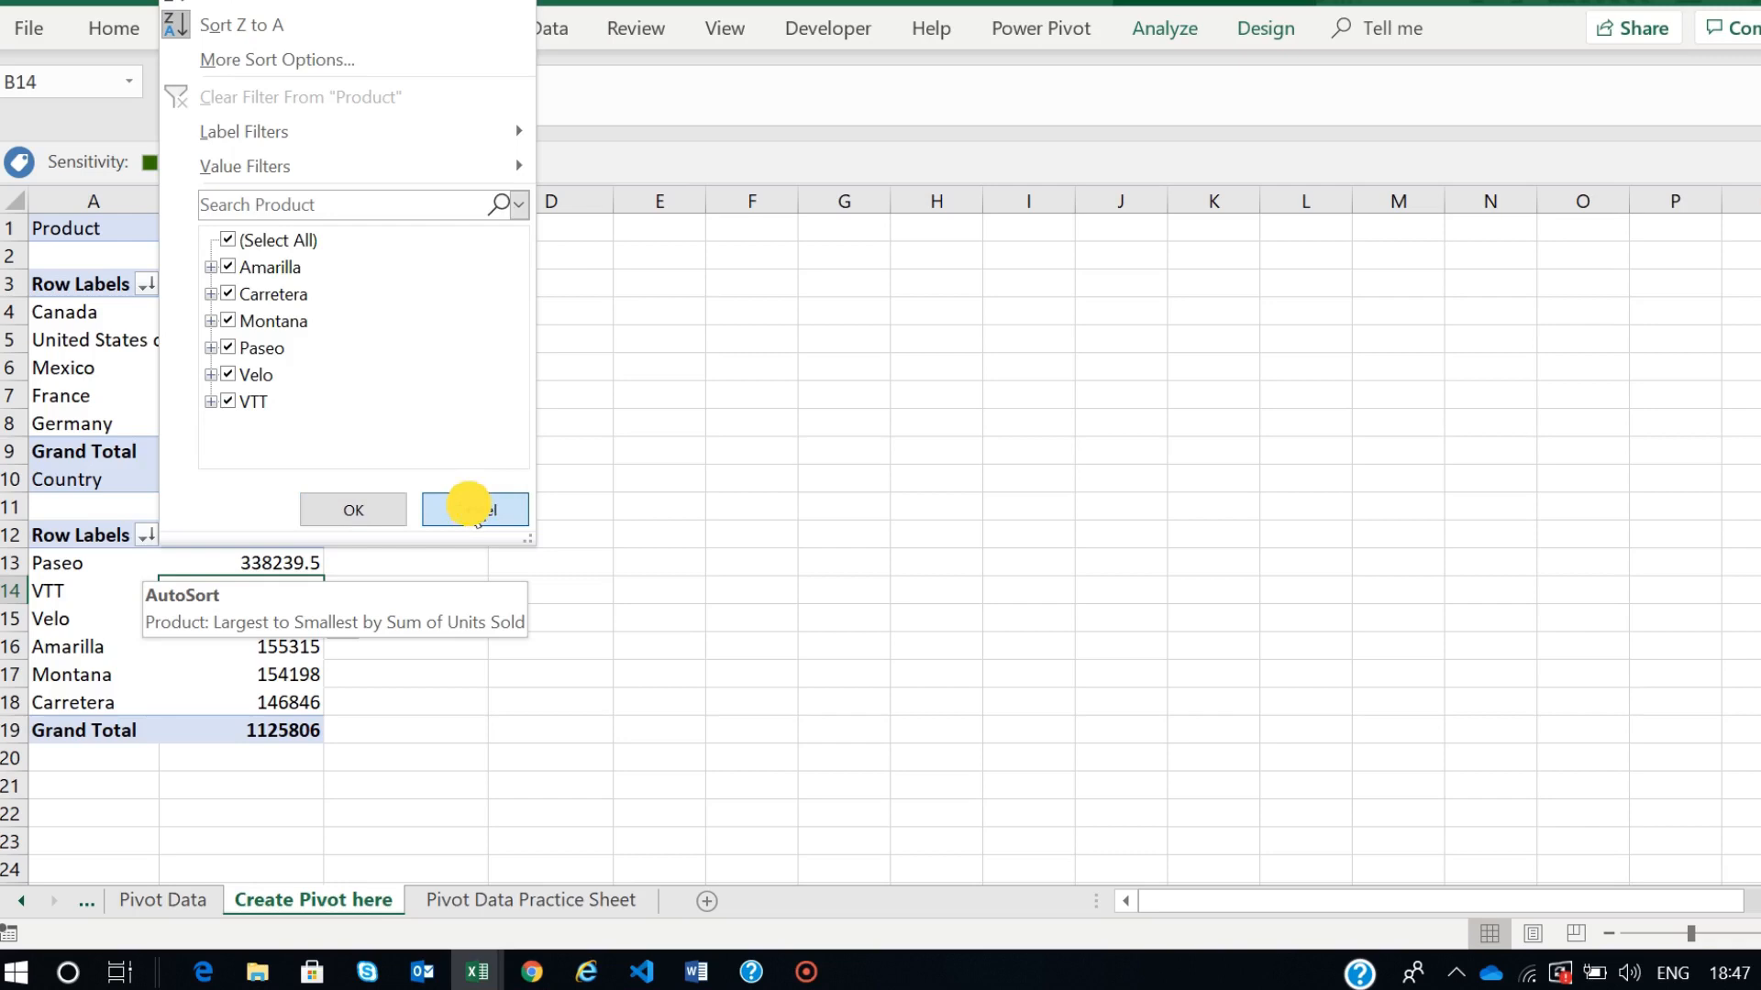
- Filter the Country field to Germany and check the VTT, Velo and Montana figures
left_click(83, 478)
left_click(312, 479)
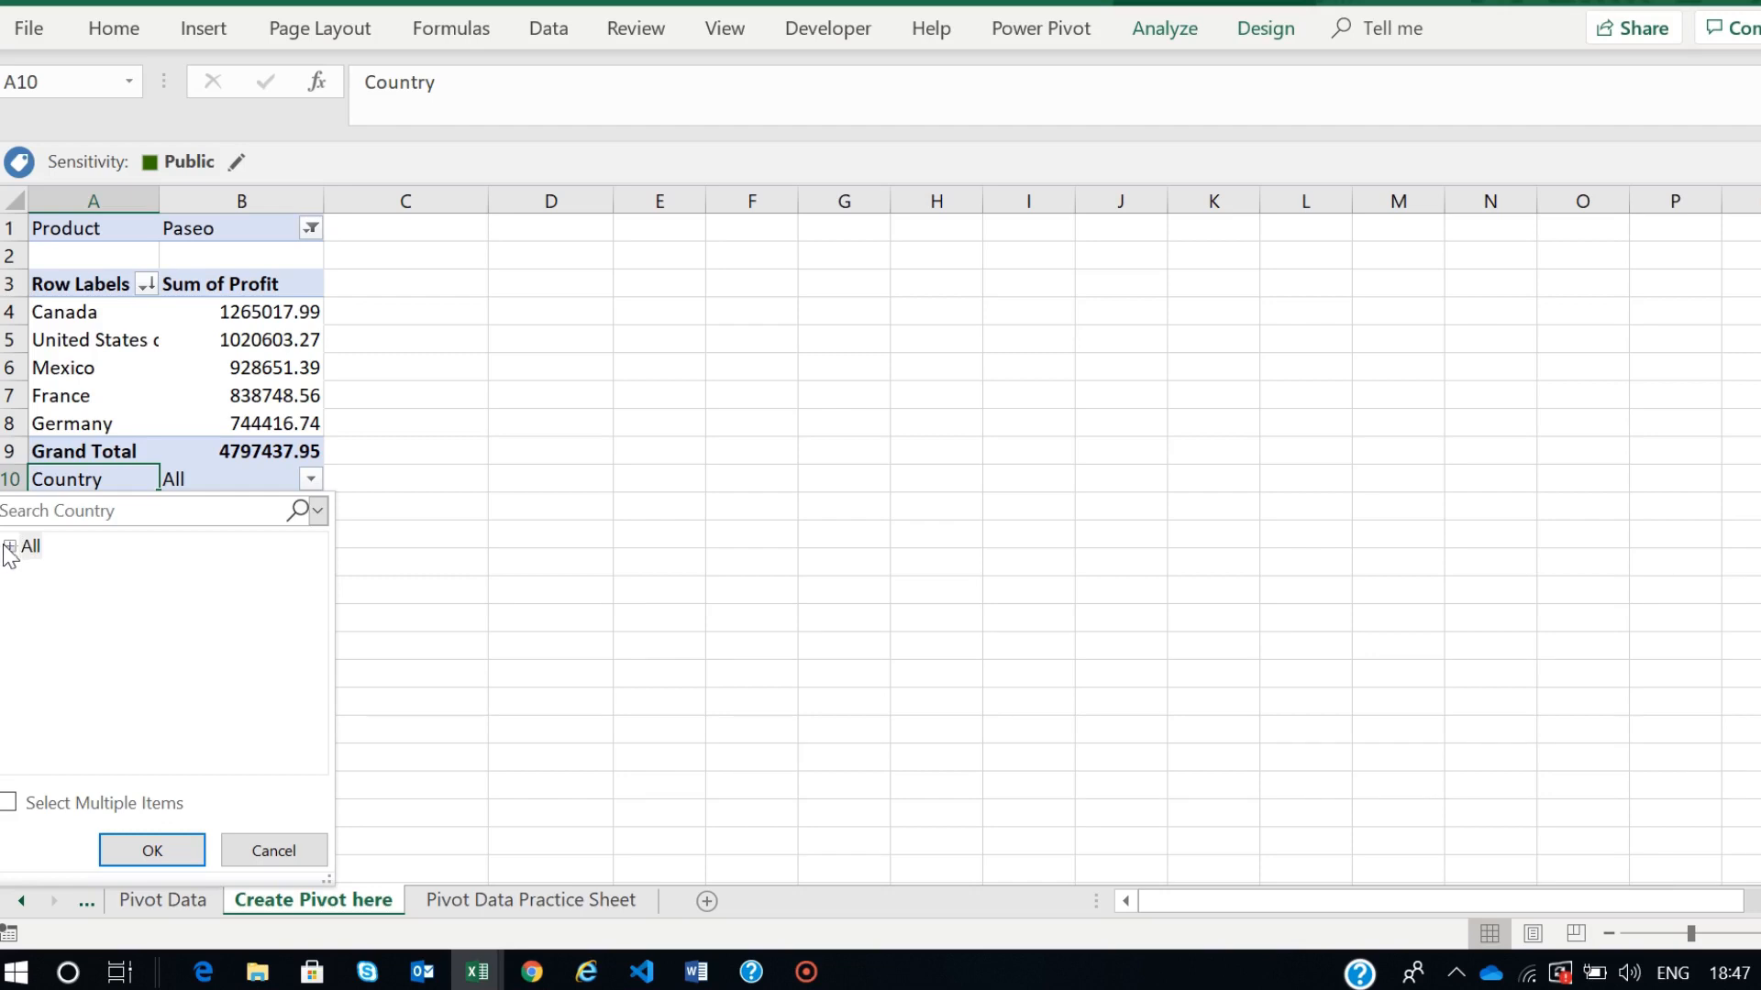
left_click(9, 548)
left_click(55, 628)
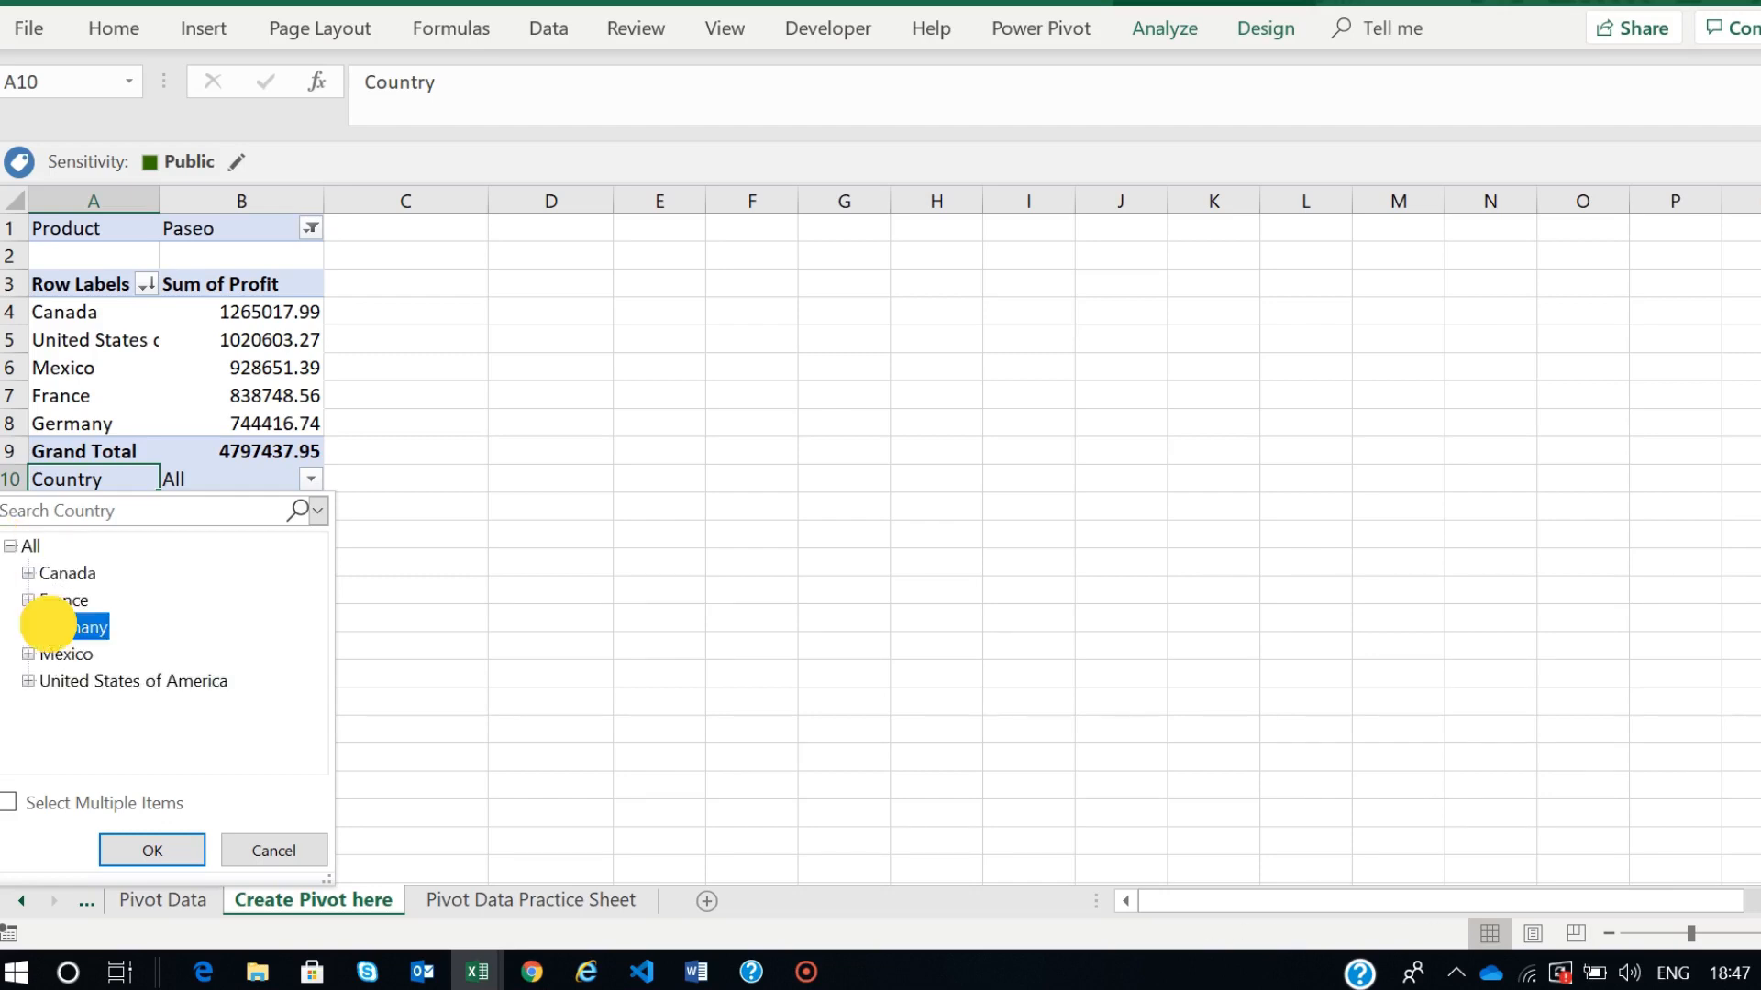
left_click(139, 847)
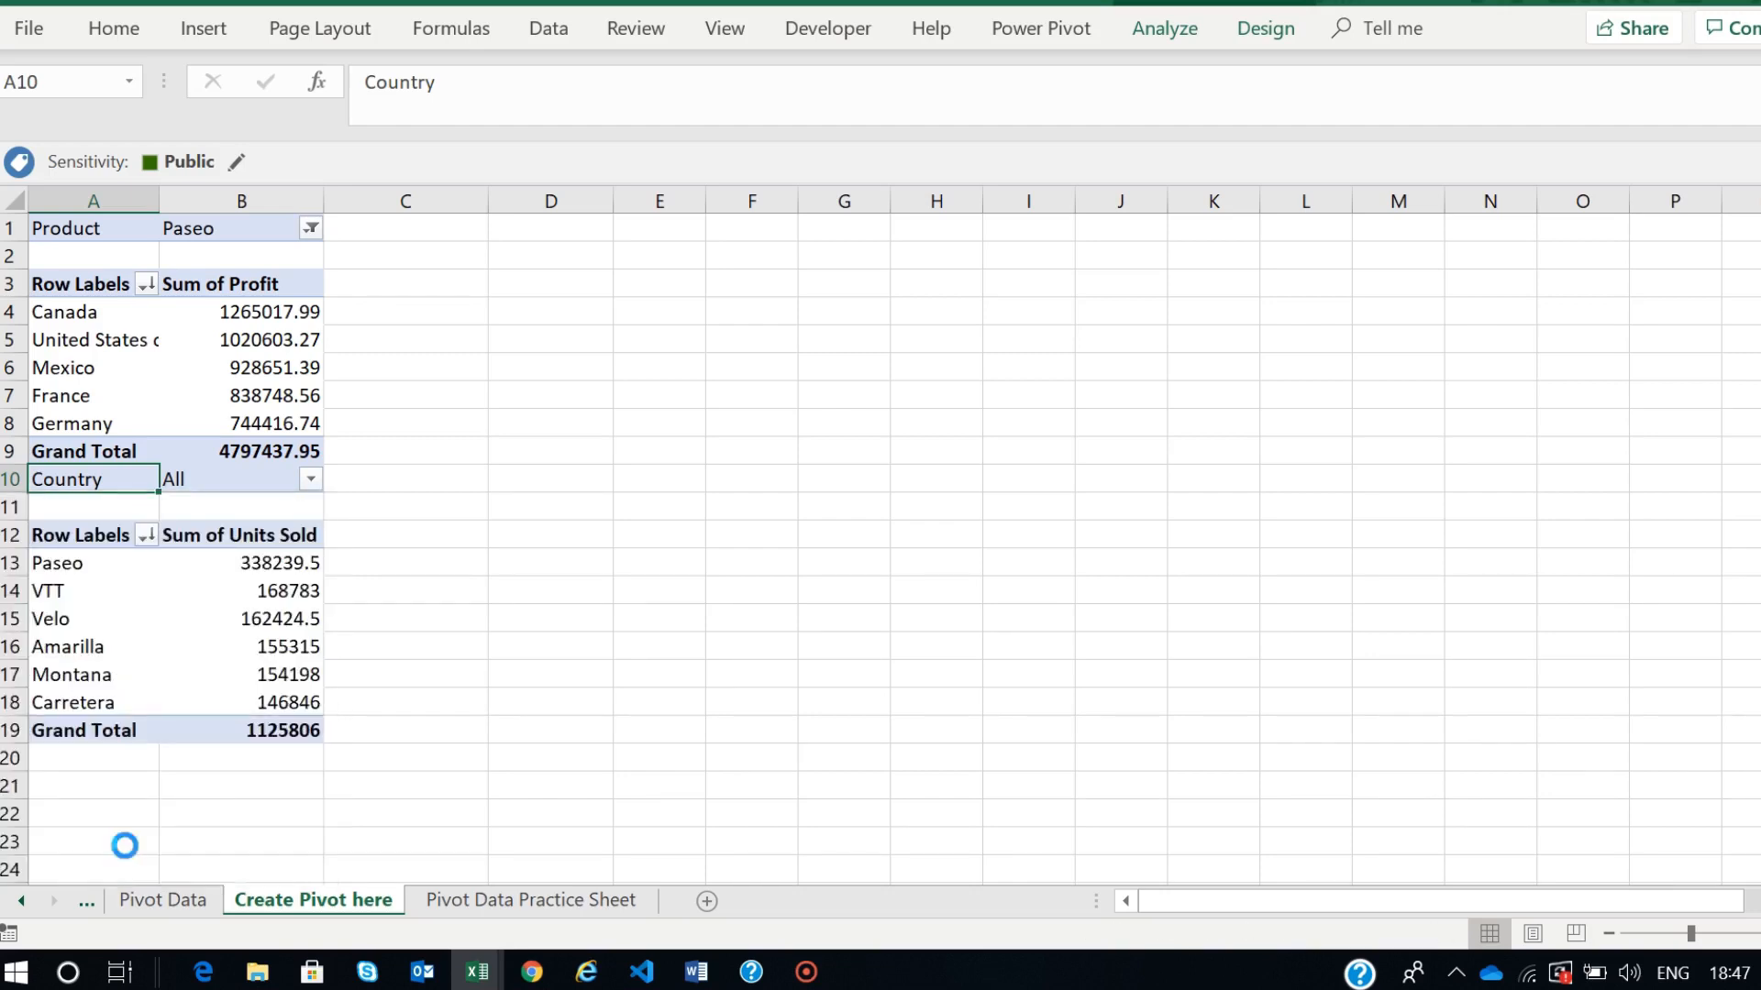
left_click(229, 599)
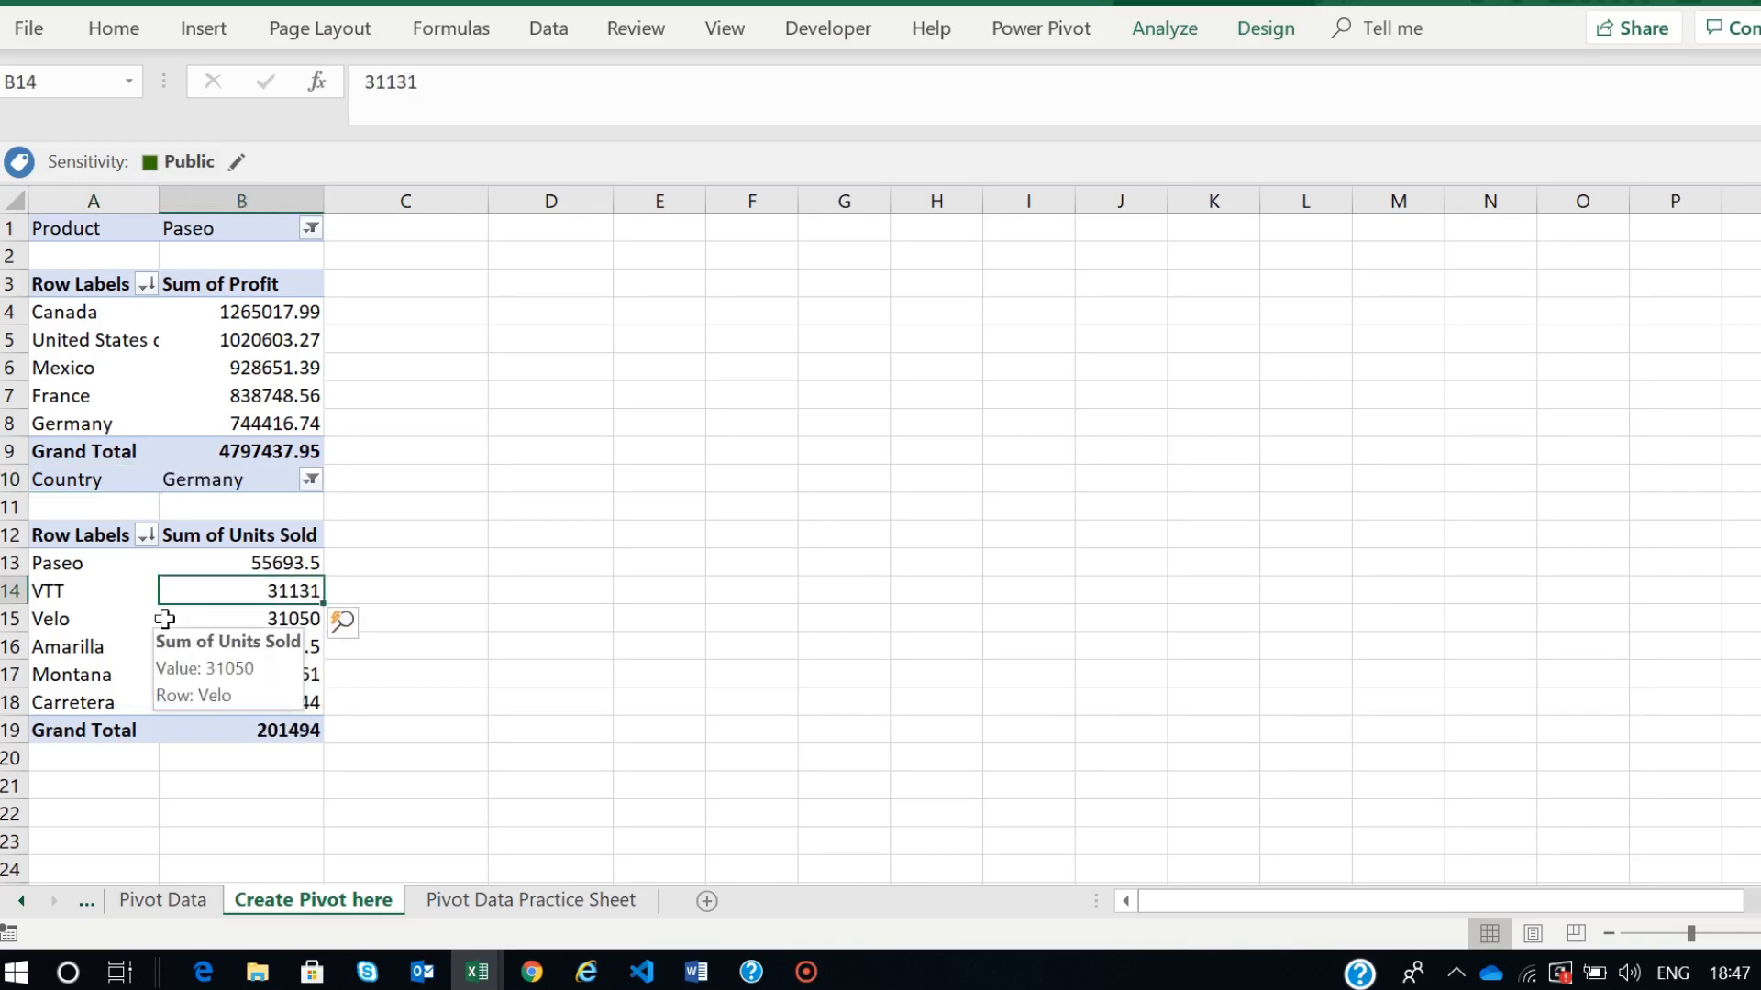
left_click(88, 627)
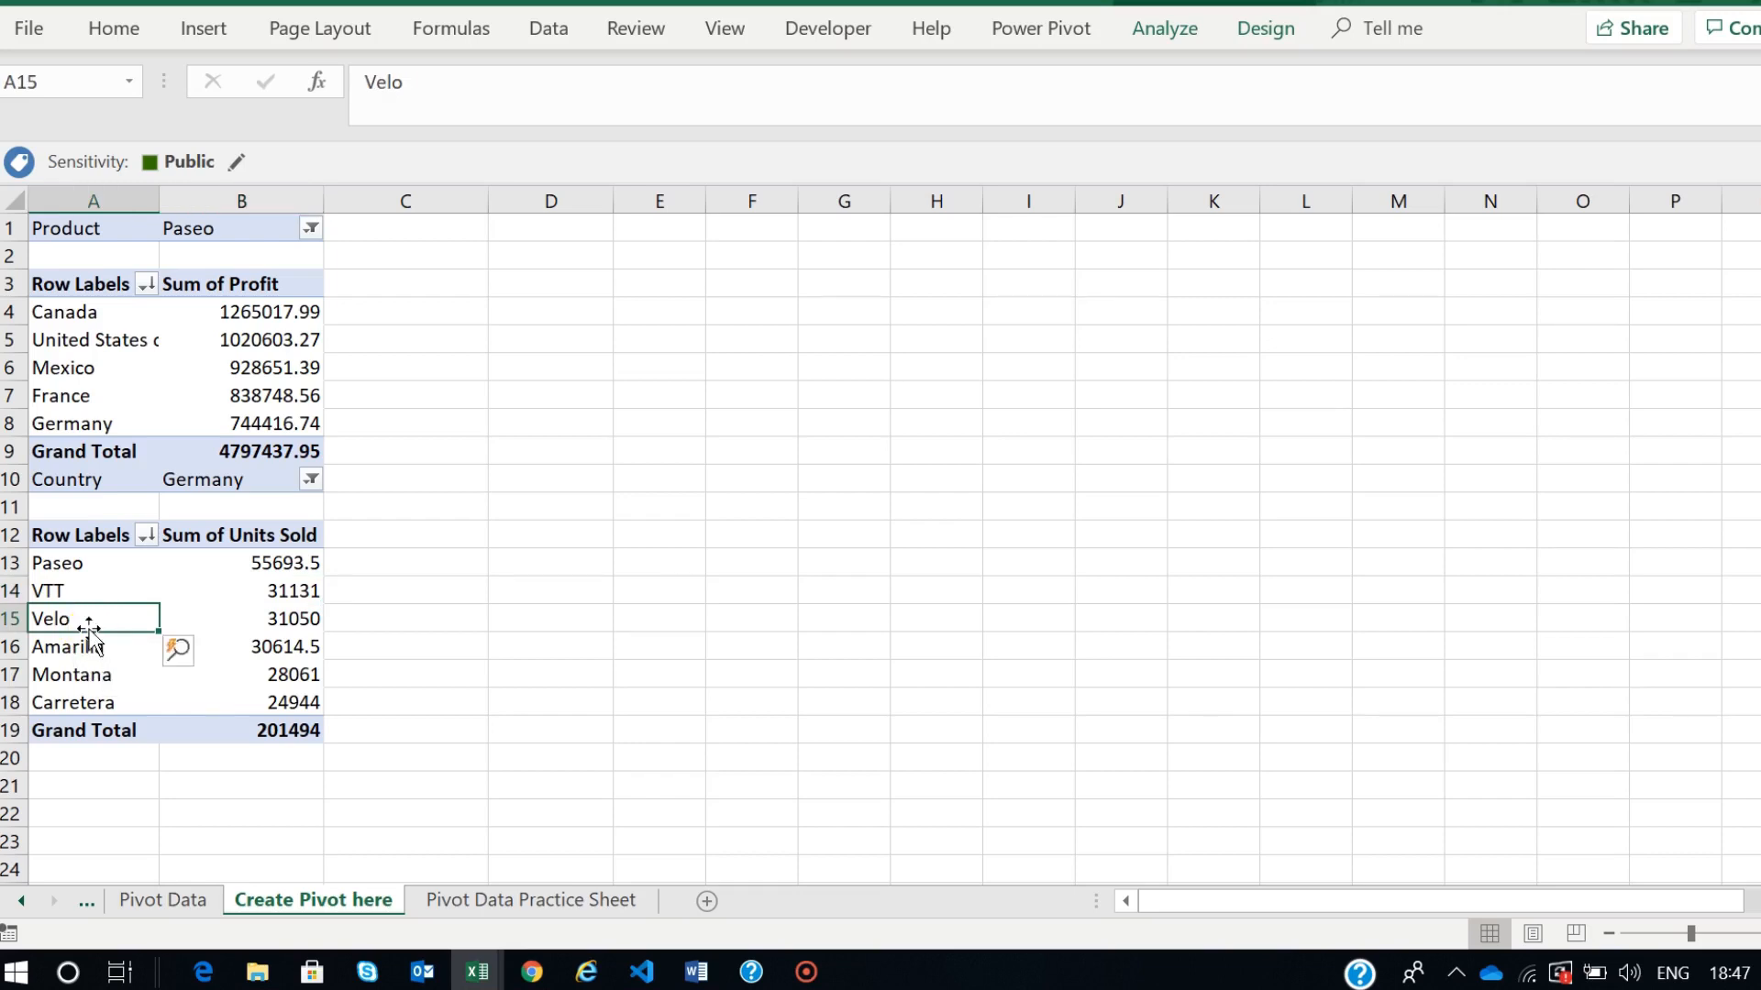
left_click(186, 680)
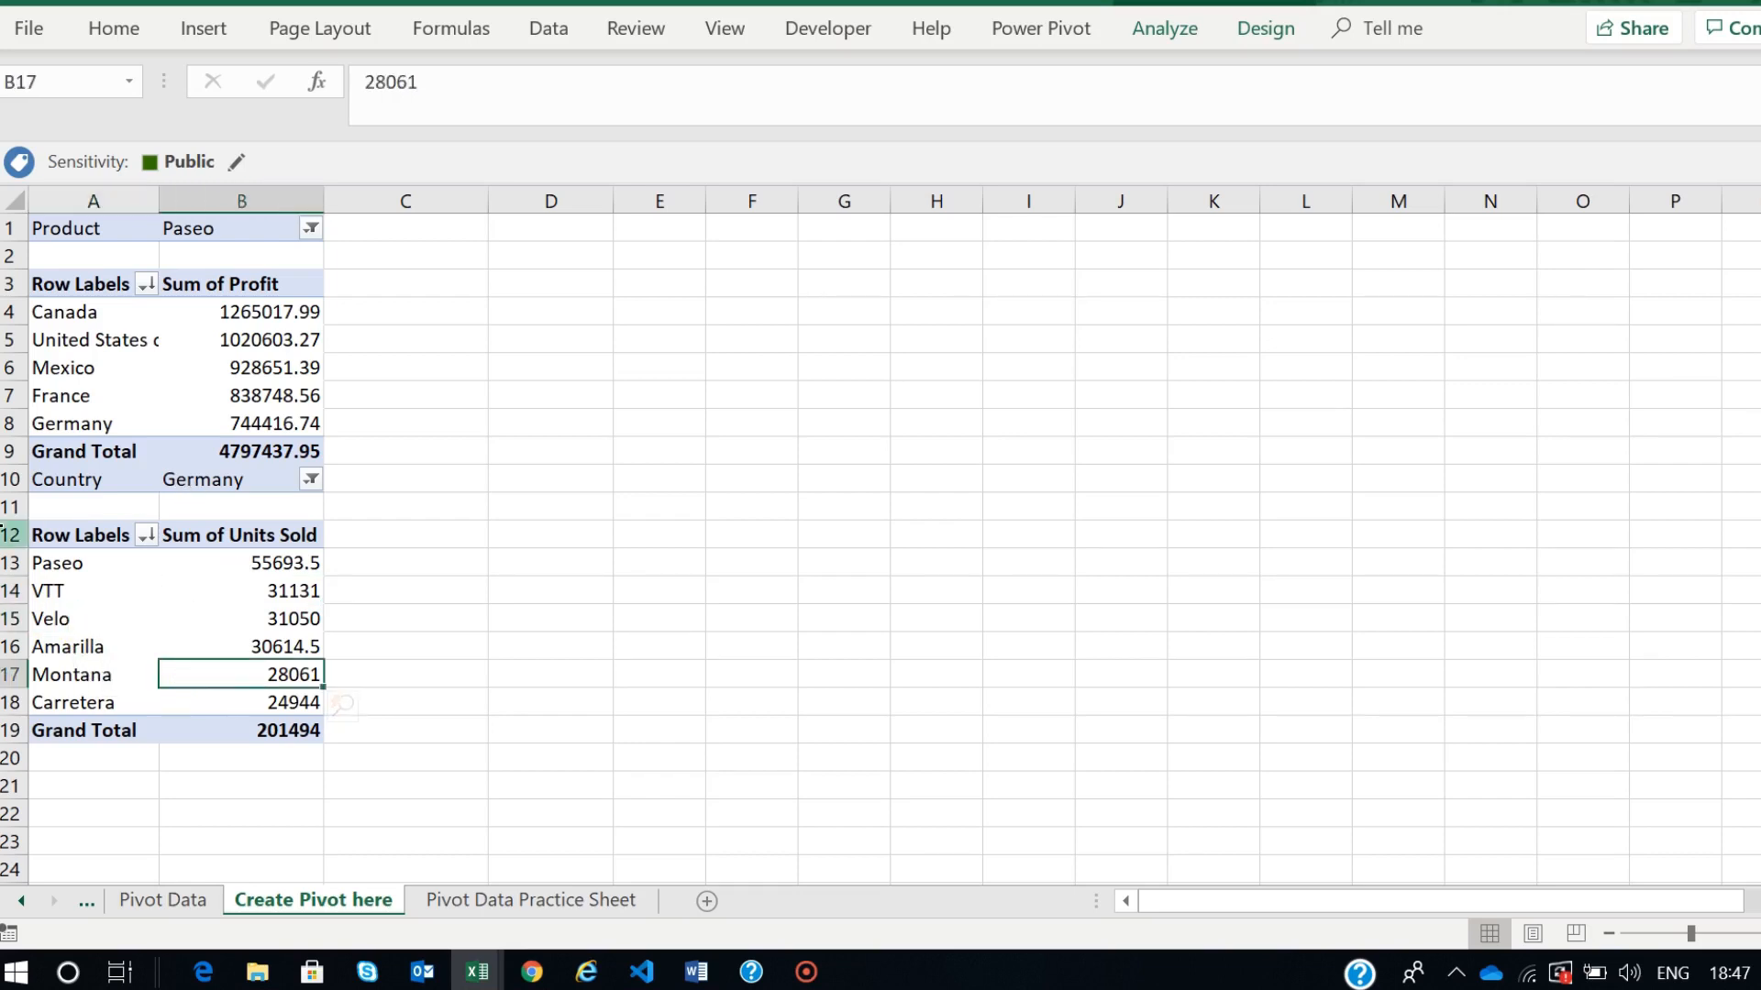
- Try inserting a row at row 11 between the PivotTables, then dismiss the overlap warning
left_click(3, 507)
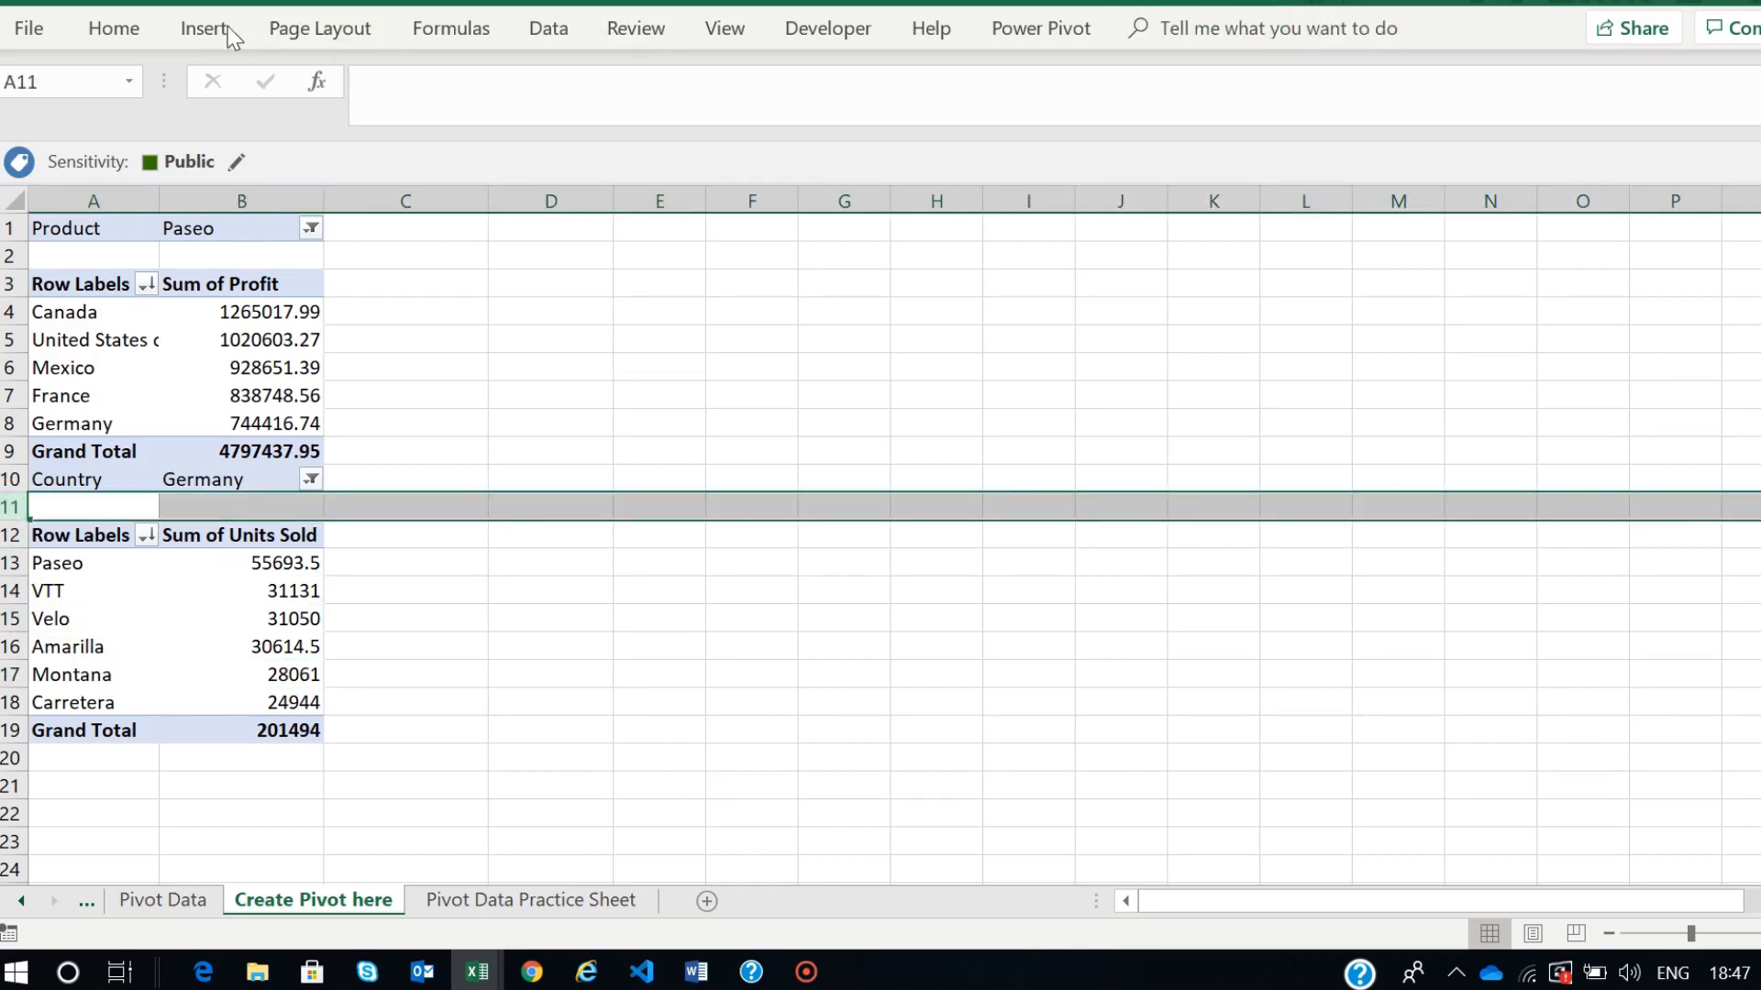
left_click(110, 29)
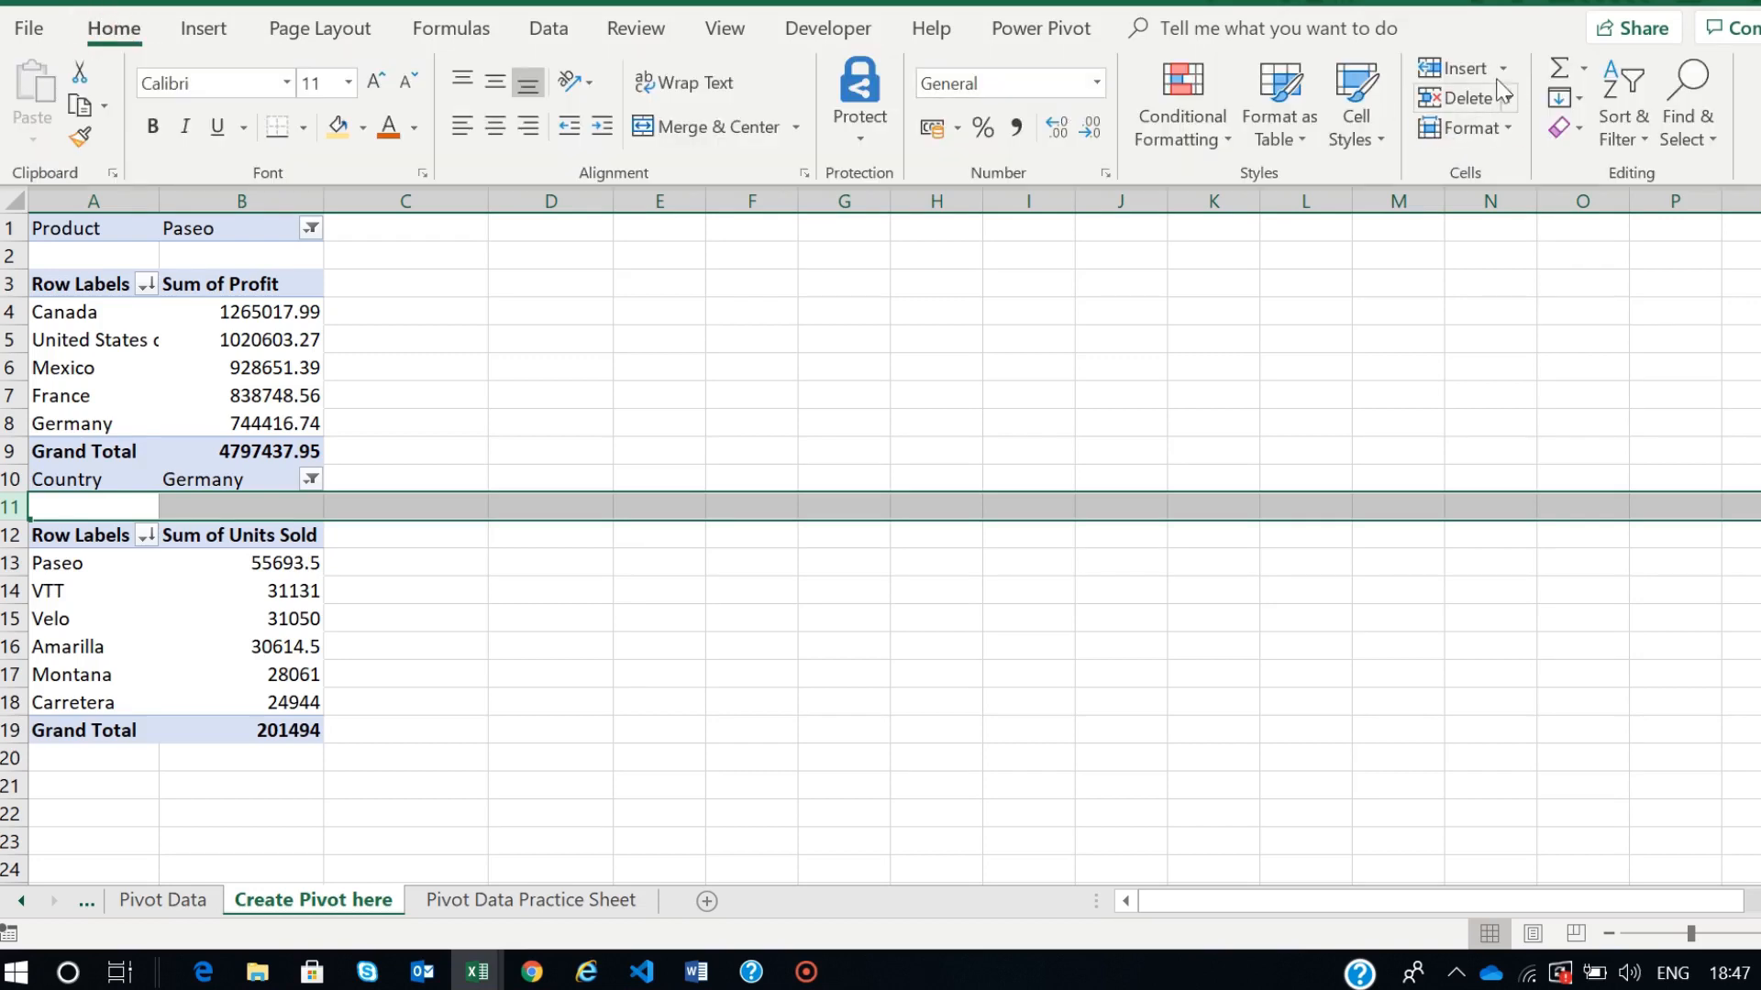
left_click(1457, 72)
left_click(920, 548)
left_click(143, 621)
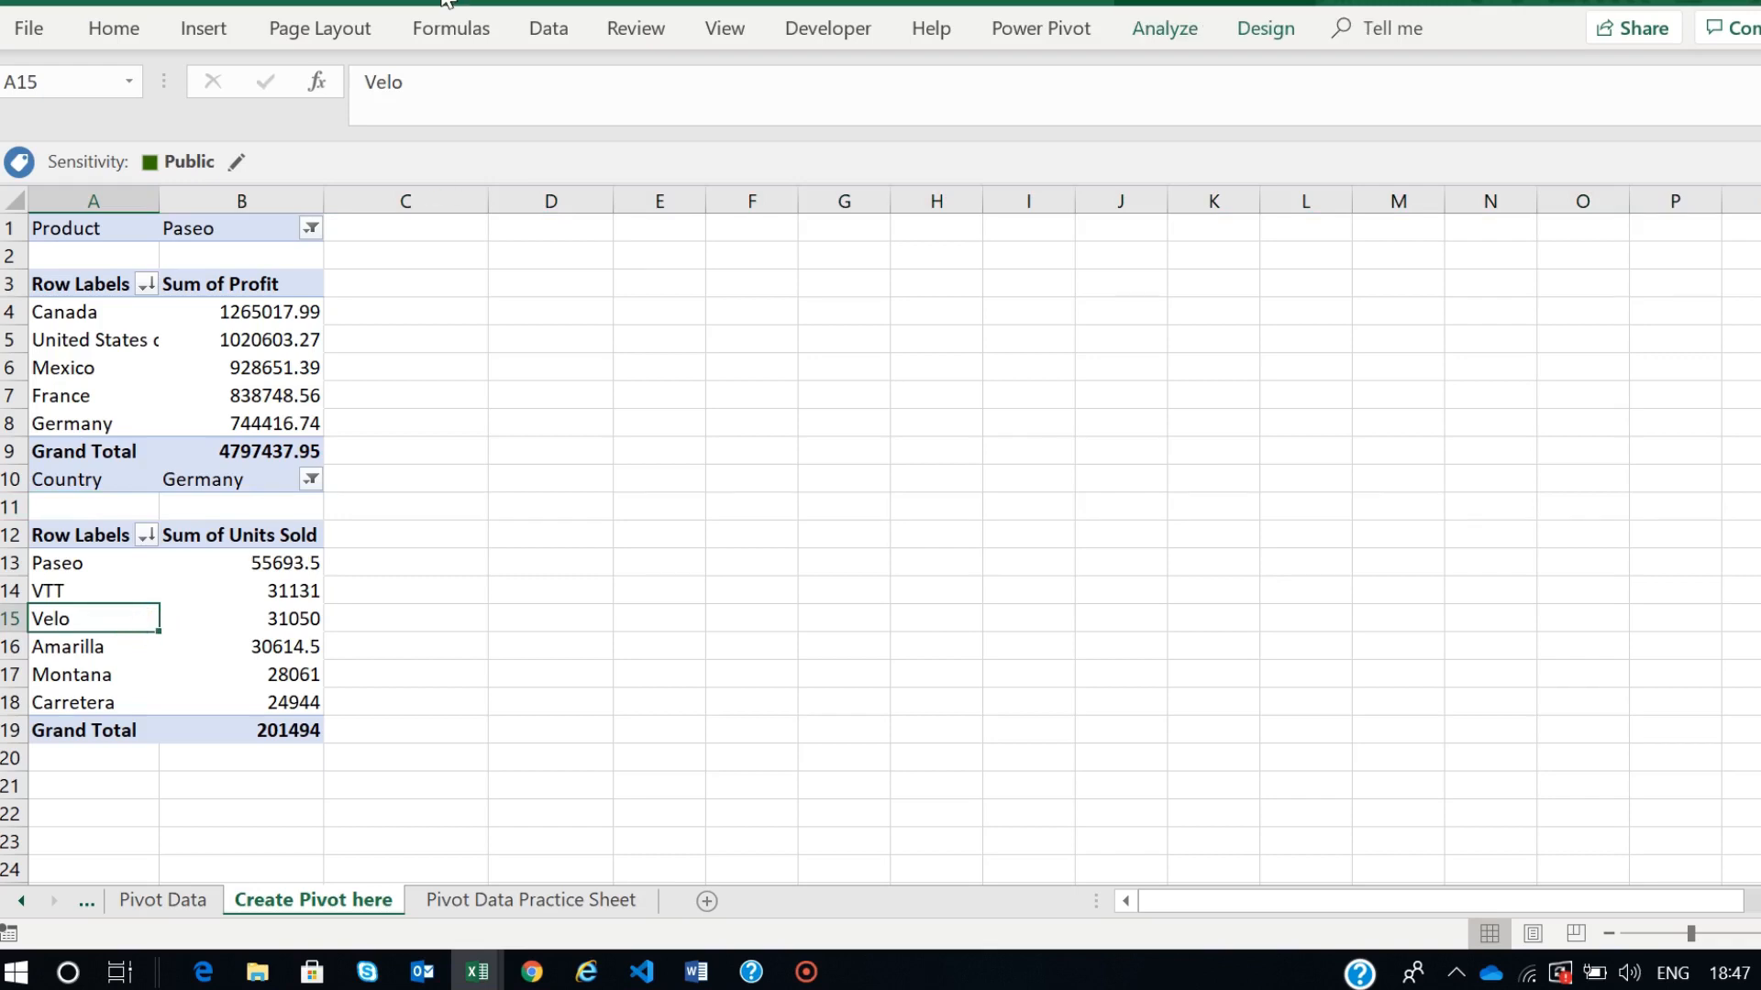
left_click(1164, 27)
- Reconfirm the Country filter is set to Germany through the field list and filter dropdown
left_click(1625, 70)
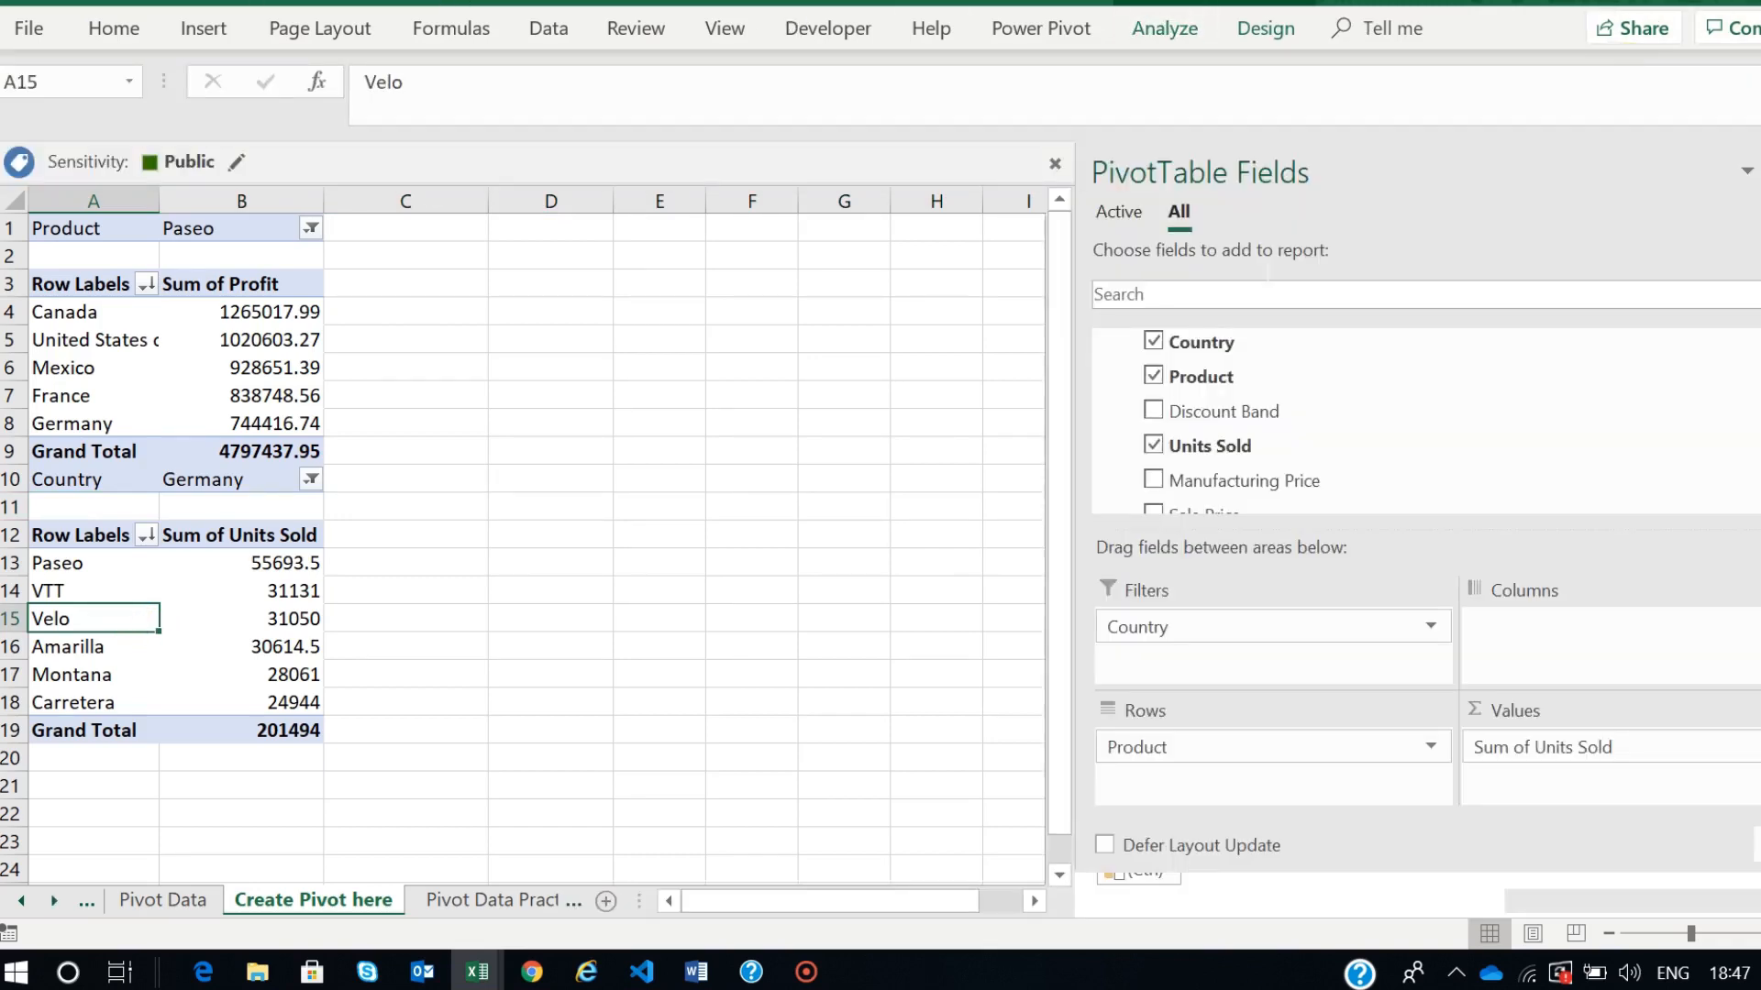
left_click(1431, 623)
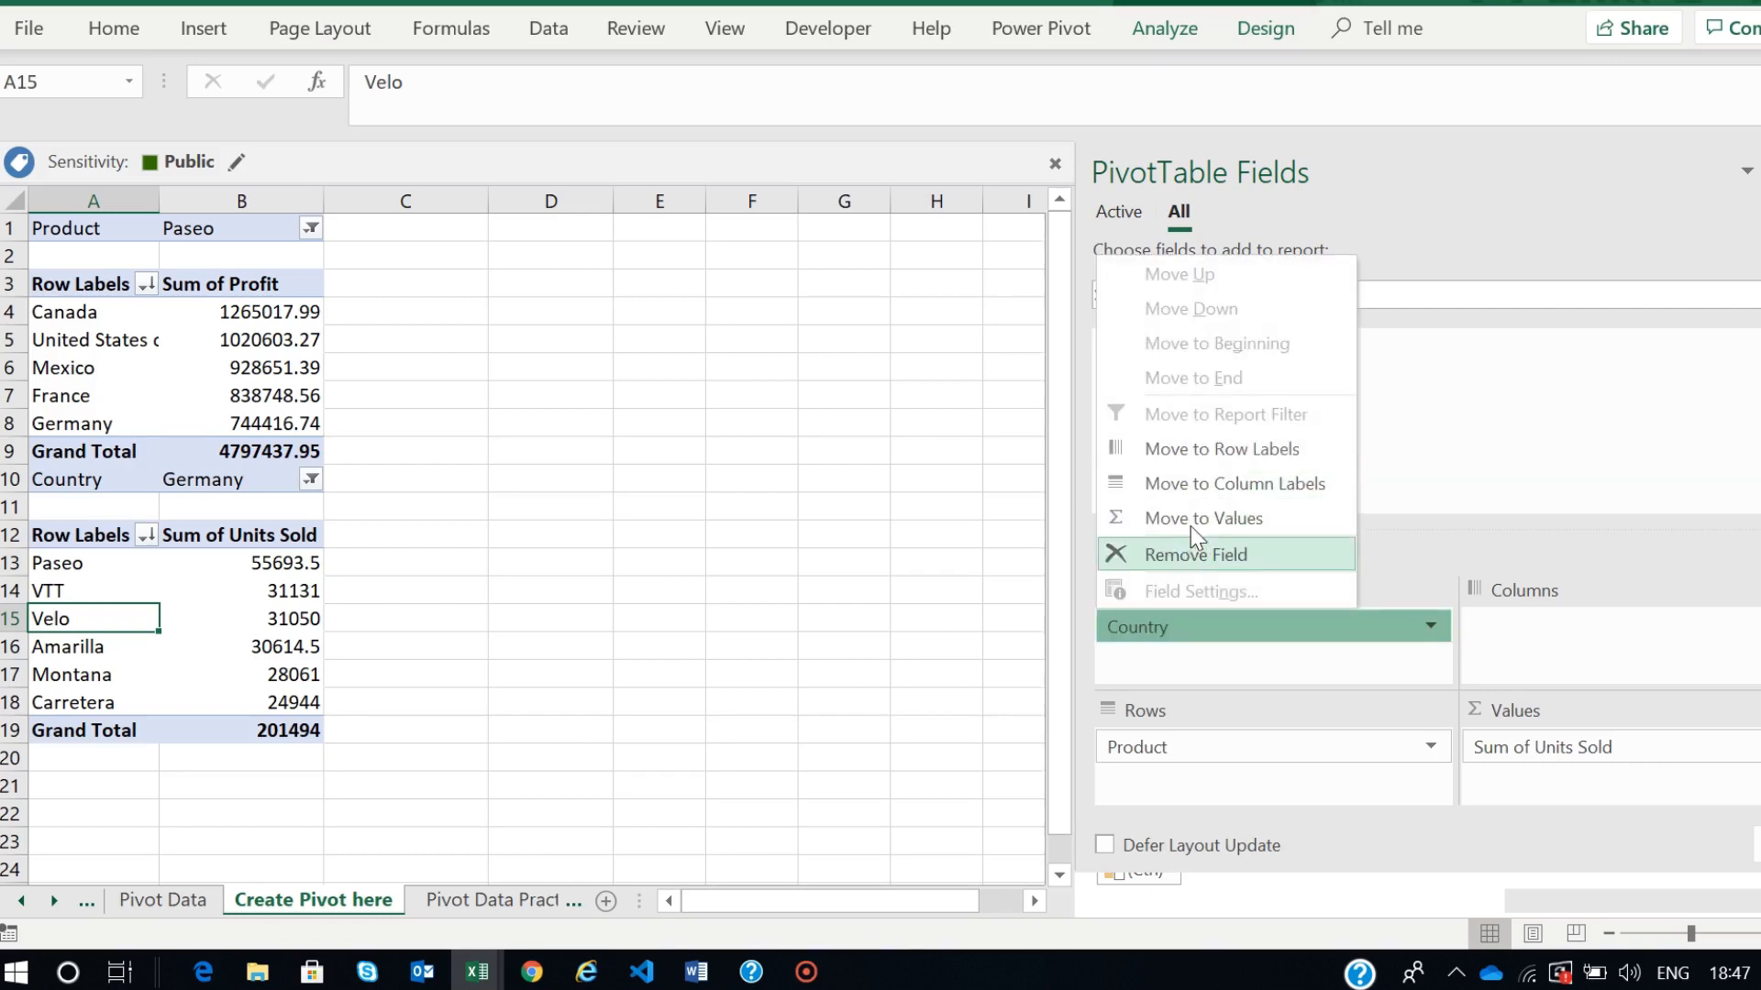
left_click(1207, 666)
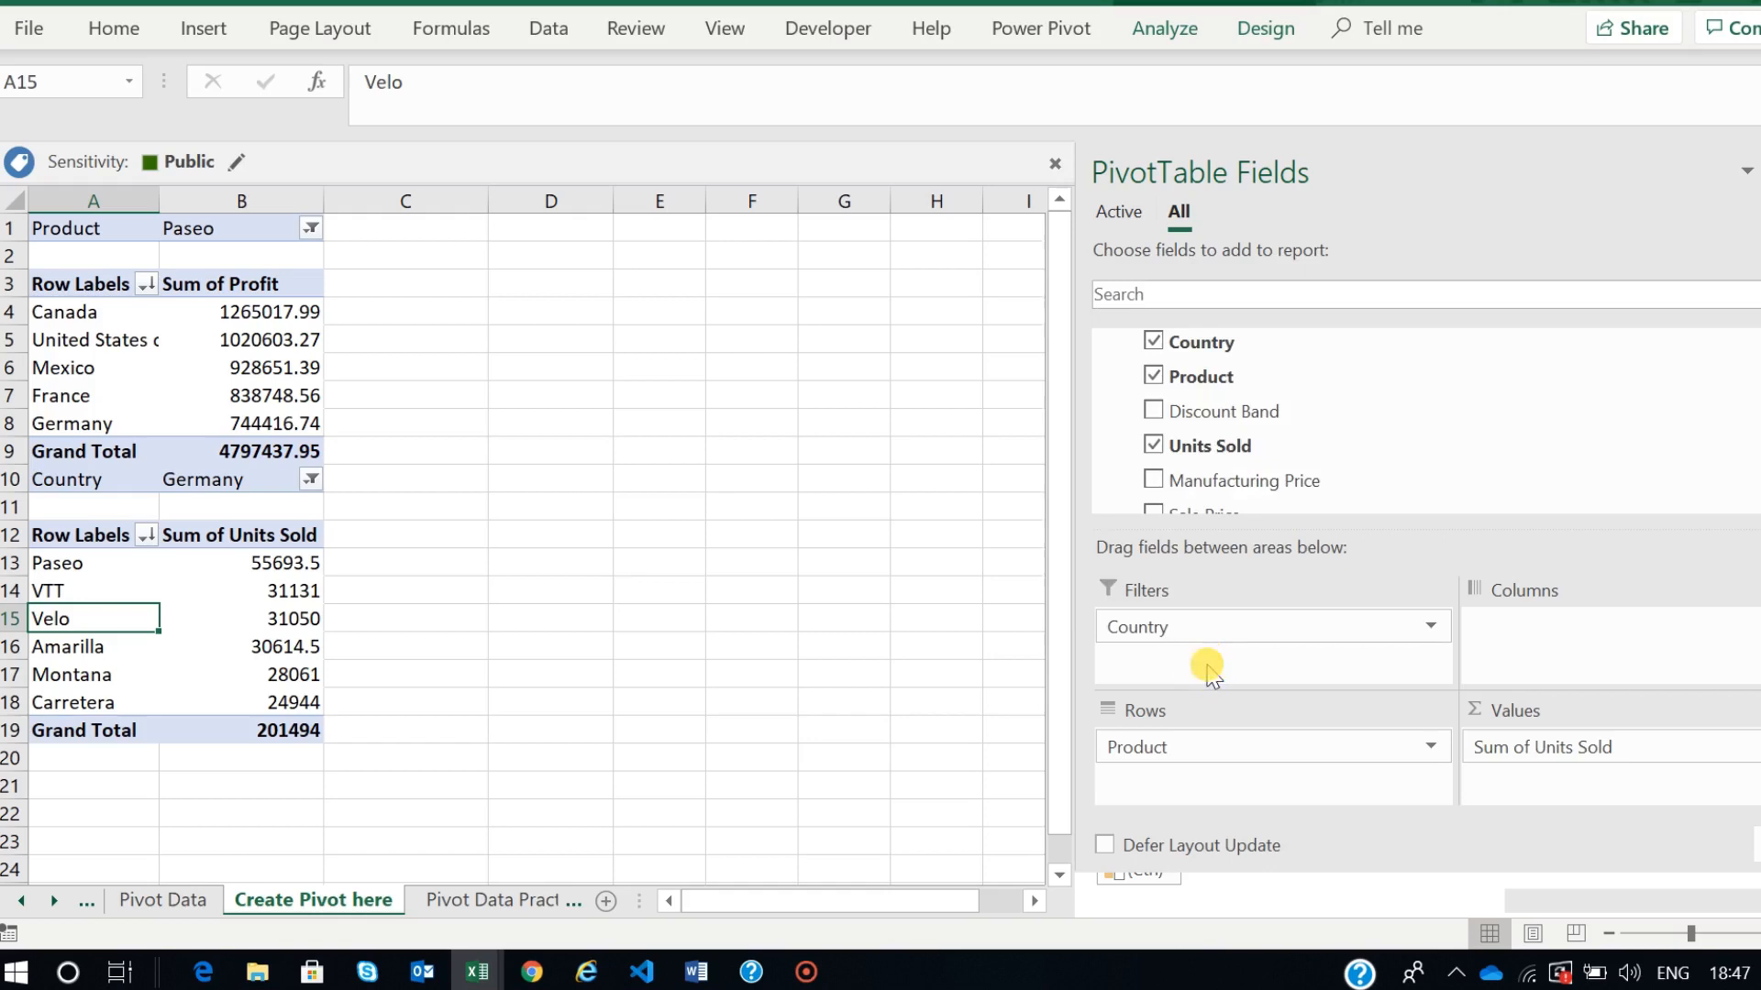
left_click(313, 479)
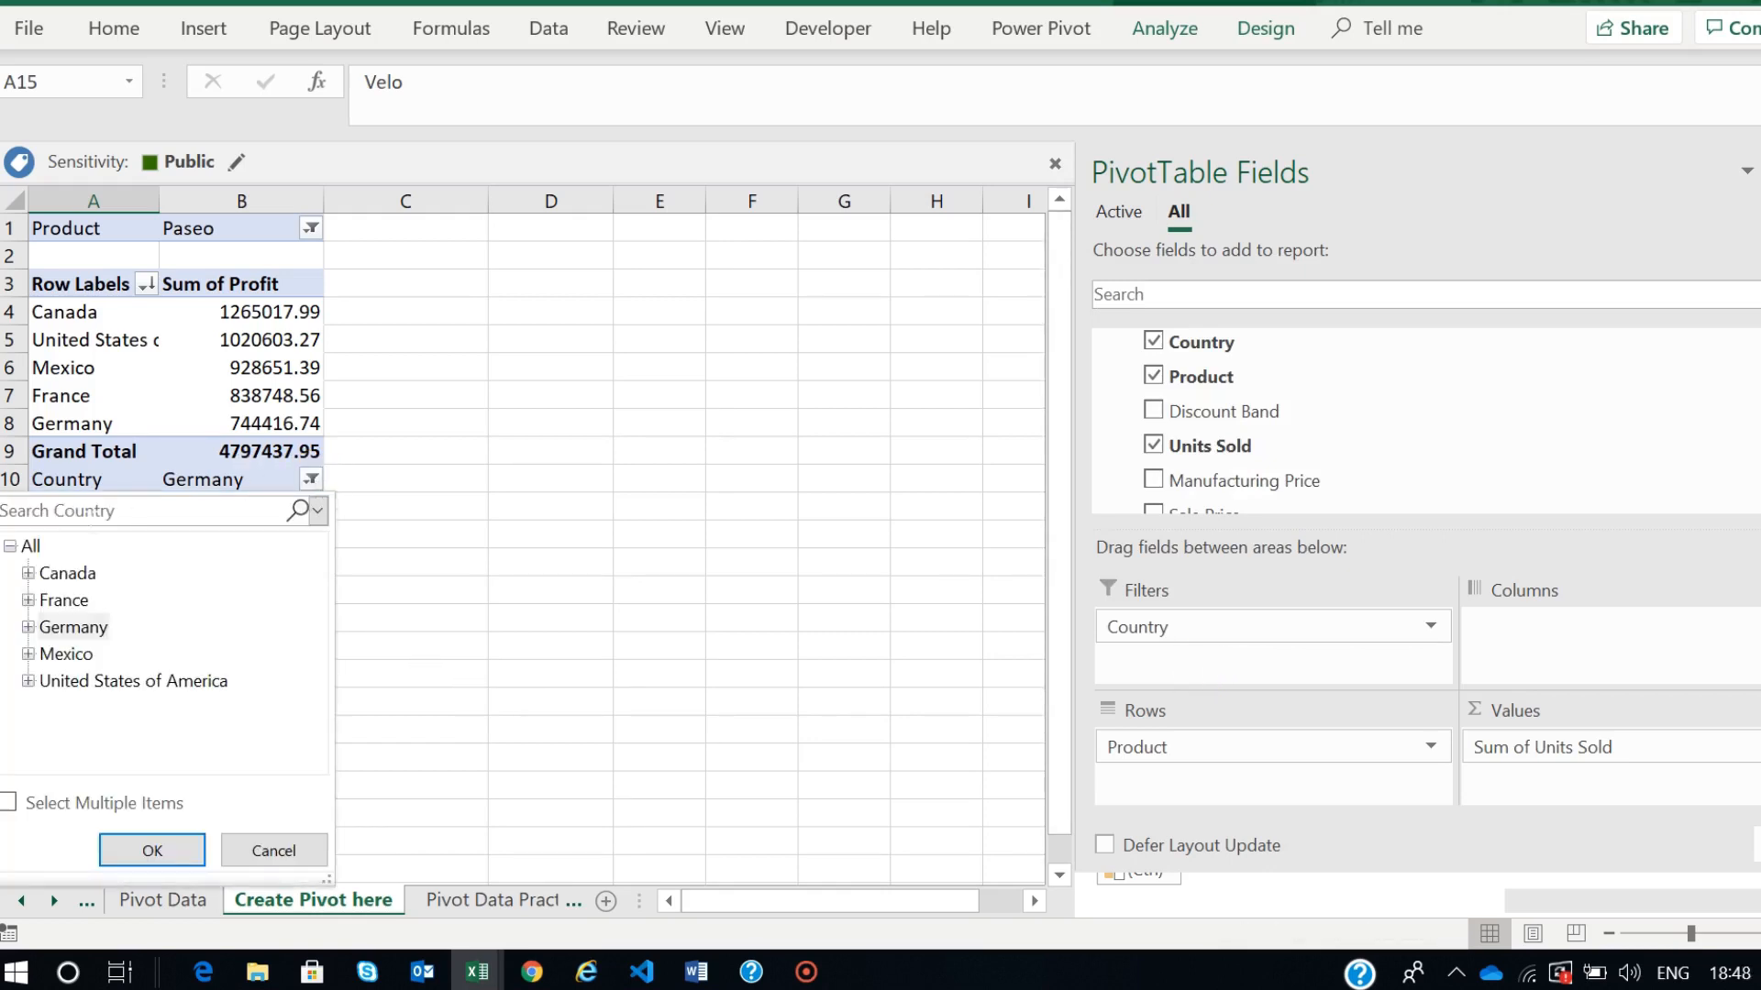
left_click(59, 628)
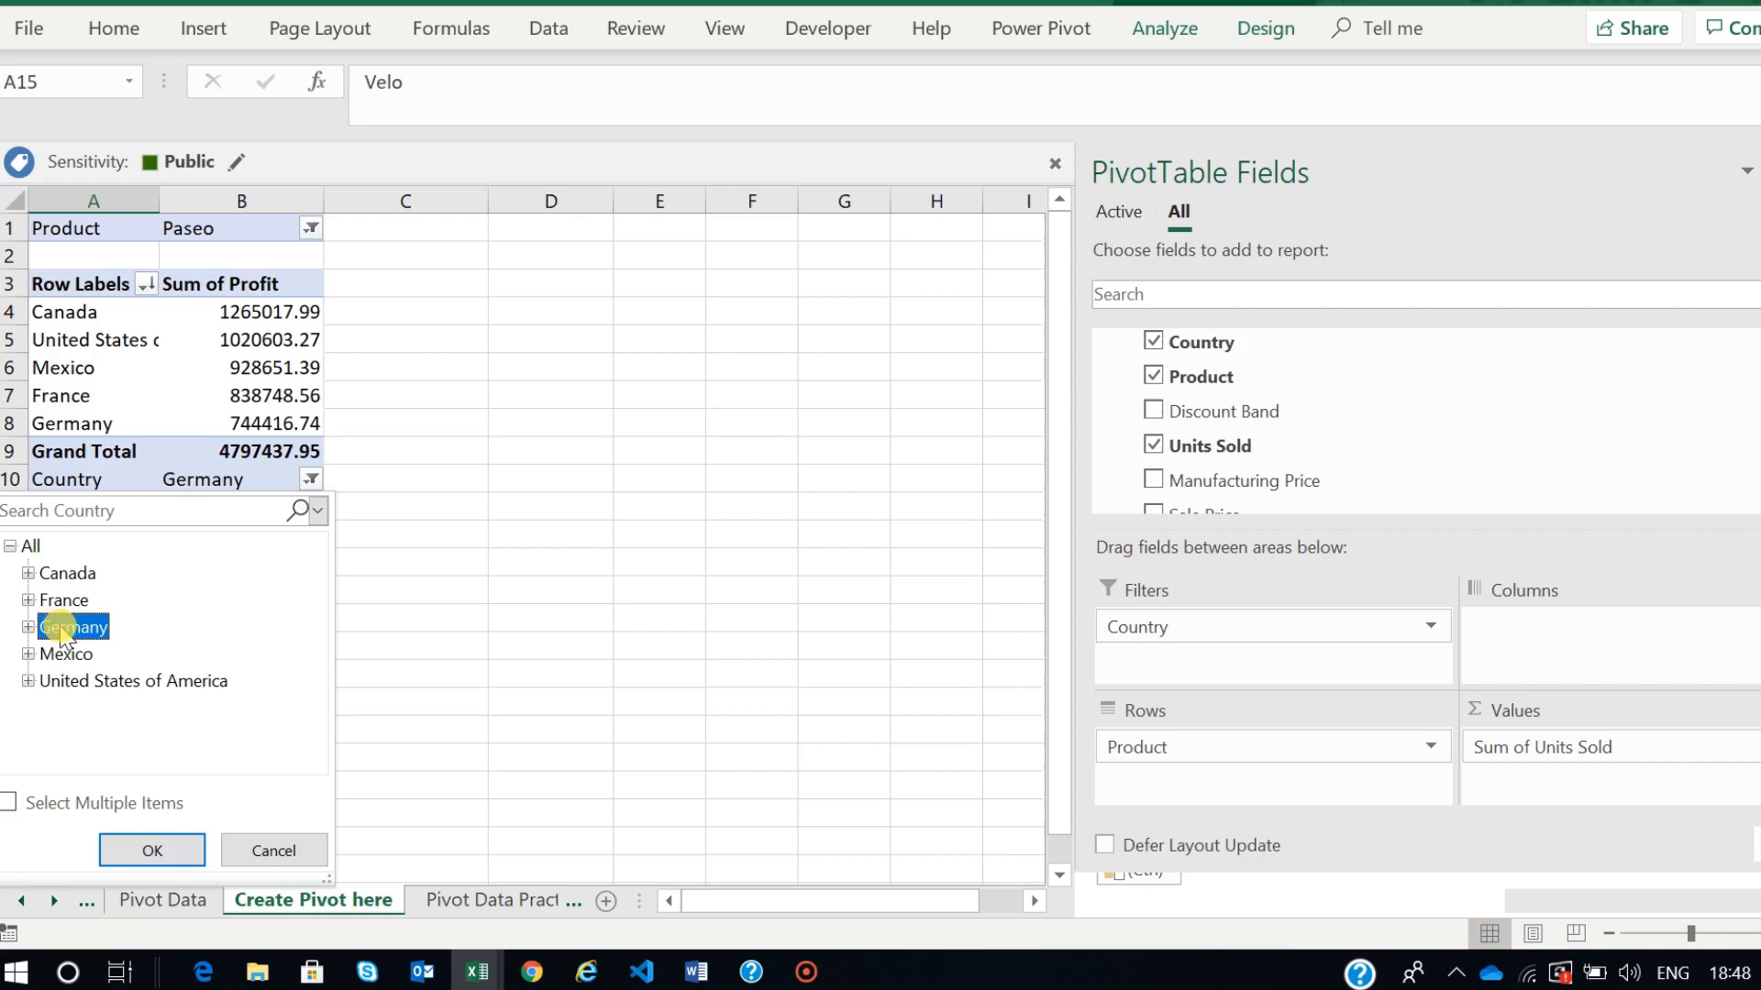
left_click(150, 848)
- Review Velo's and Montana's Germany units, then view the Pivot Data Practice Sheet
left_click(342, 562)
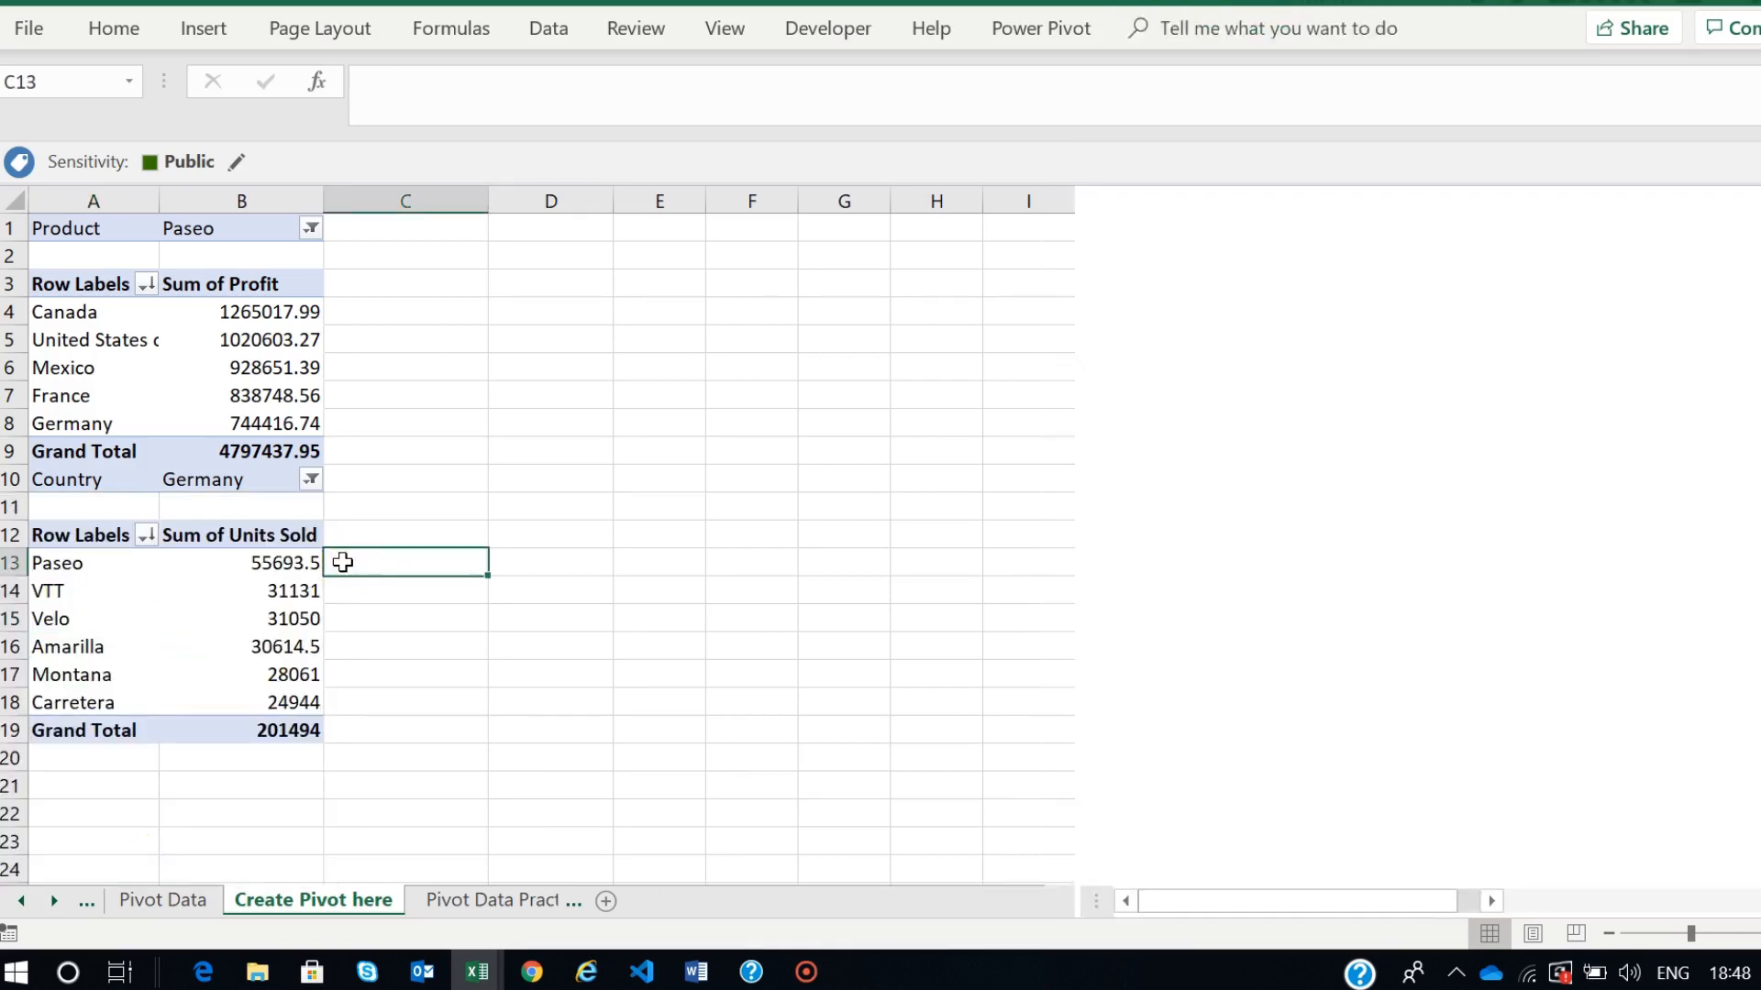
left_click(259, 612)
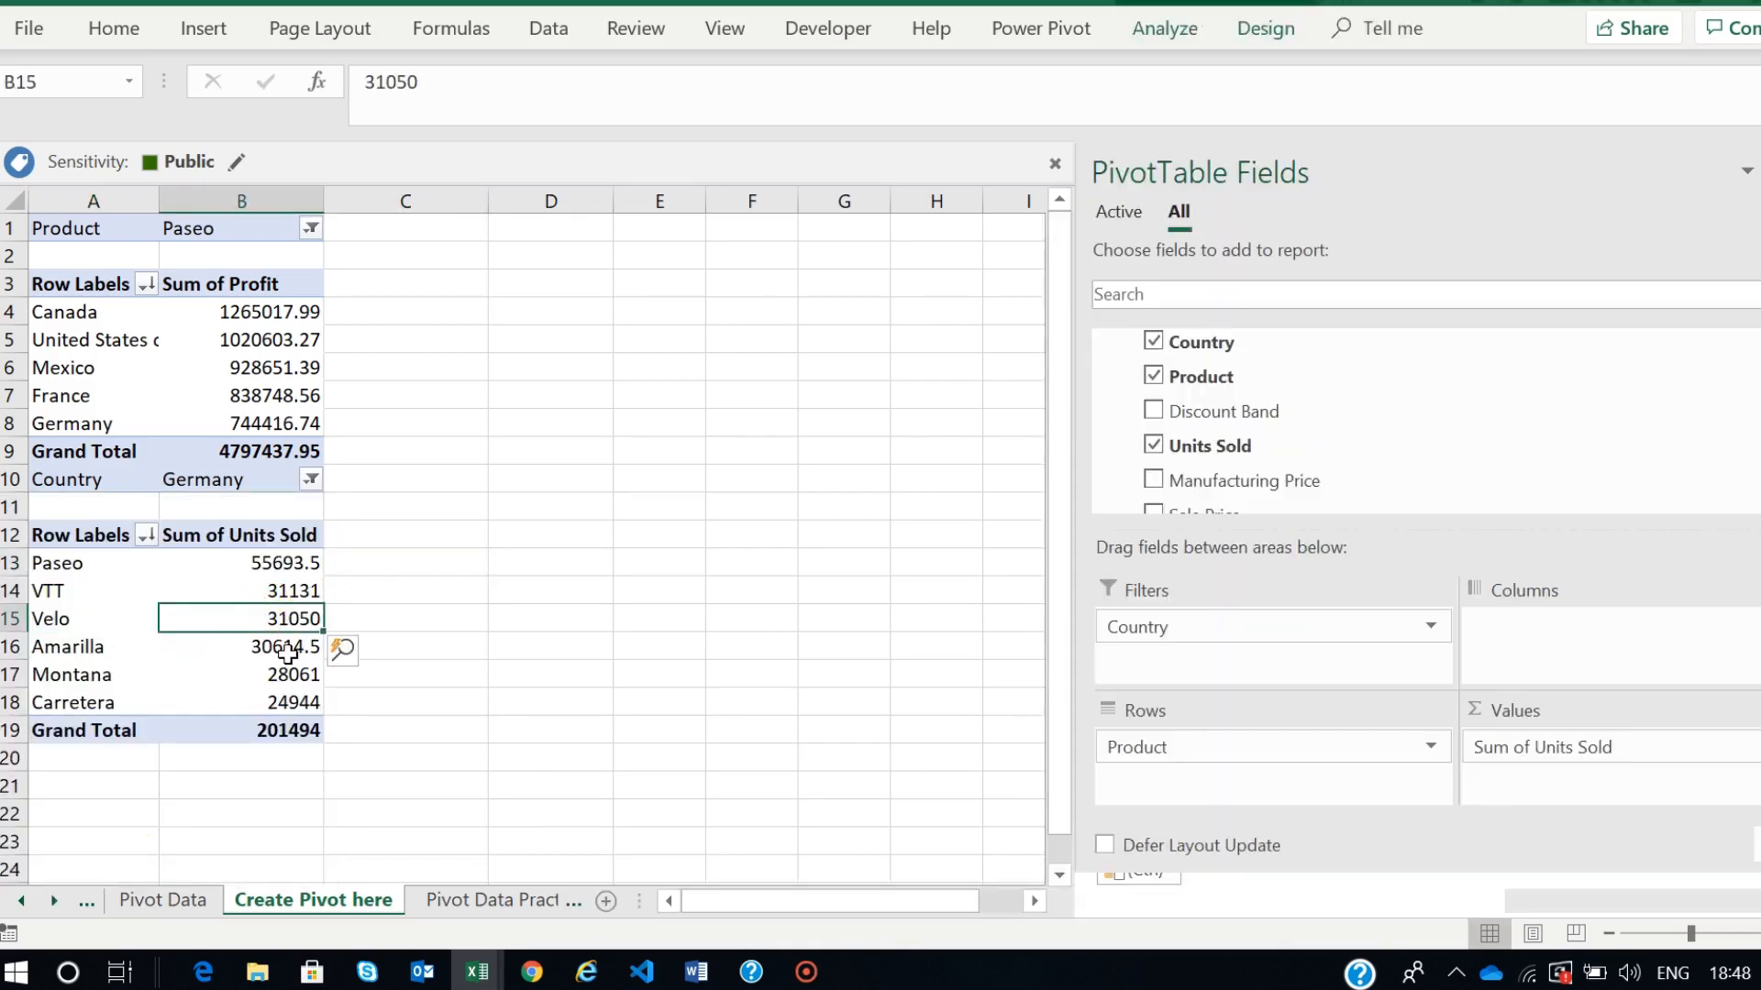
left_click(291, 678)
left_click(500, 898)
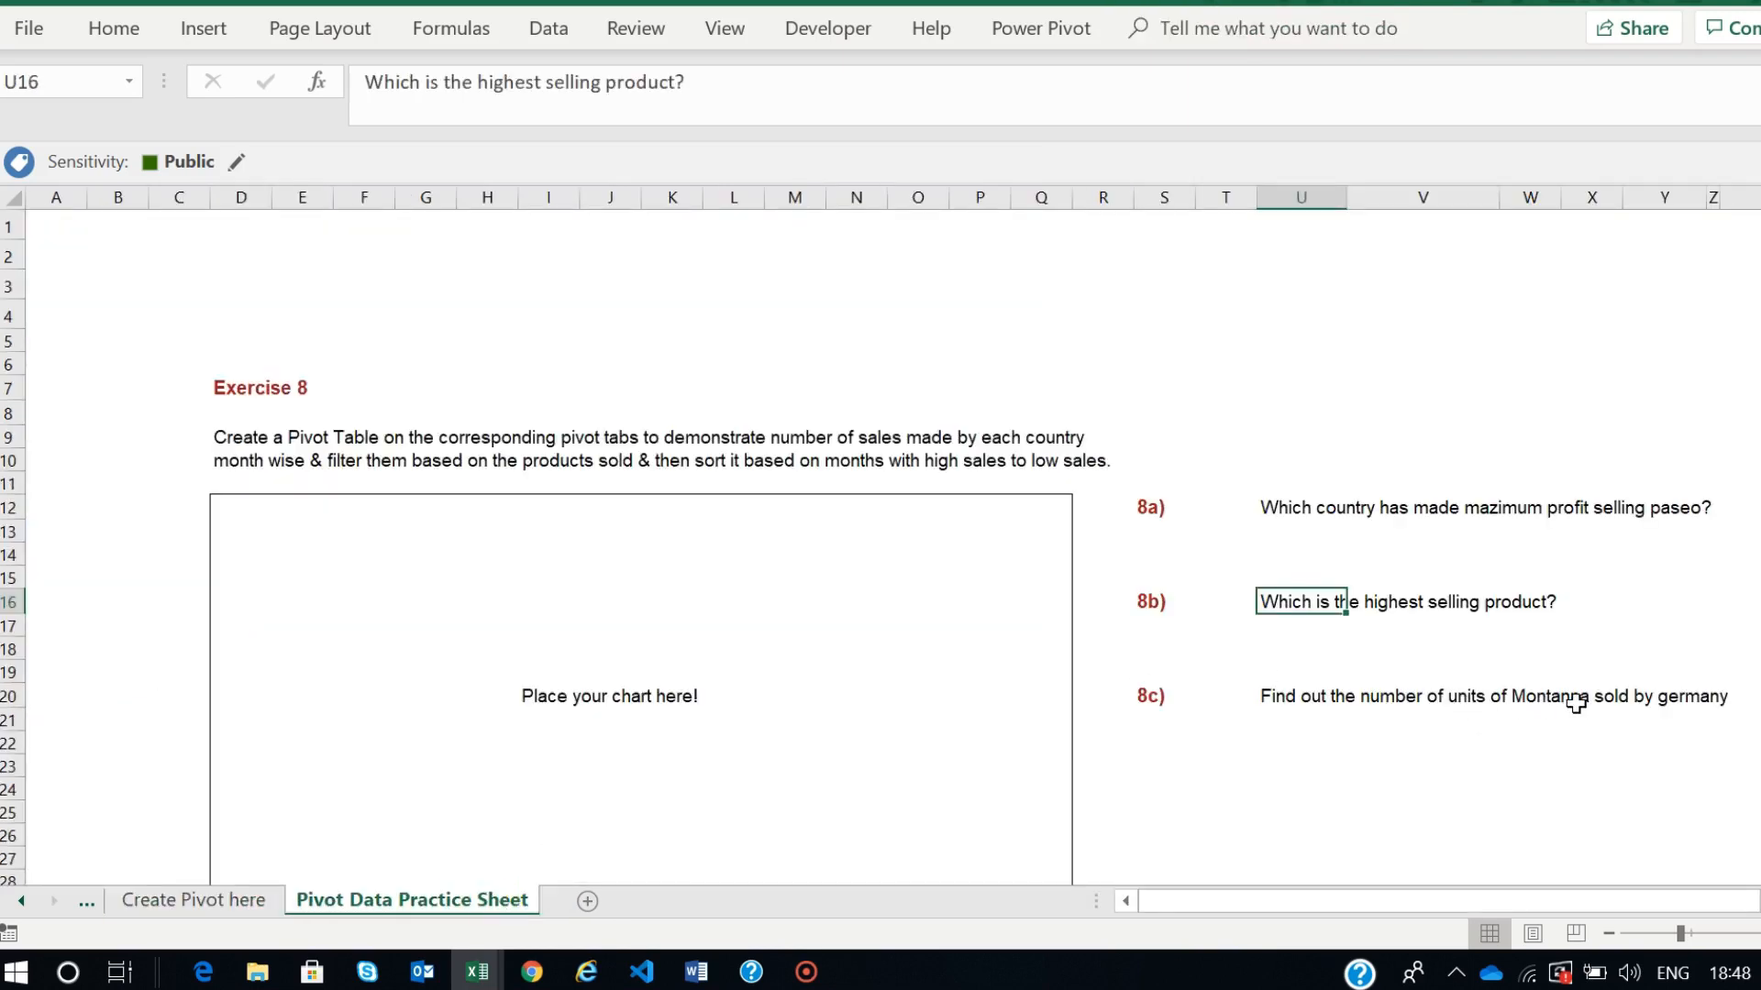
- Select Montana's row showing 28061 units, then return to the Pivot Data Practice Sheet
left_click(217, 888)
left_click(224, 674)
left_click_drag(57, 686, 229, 677)
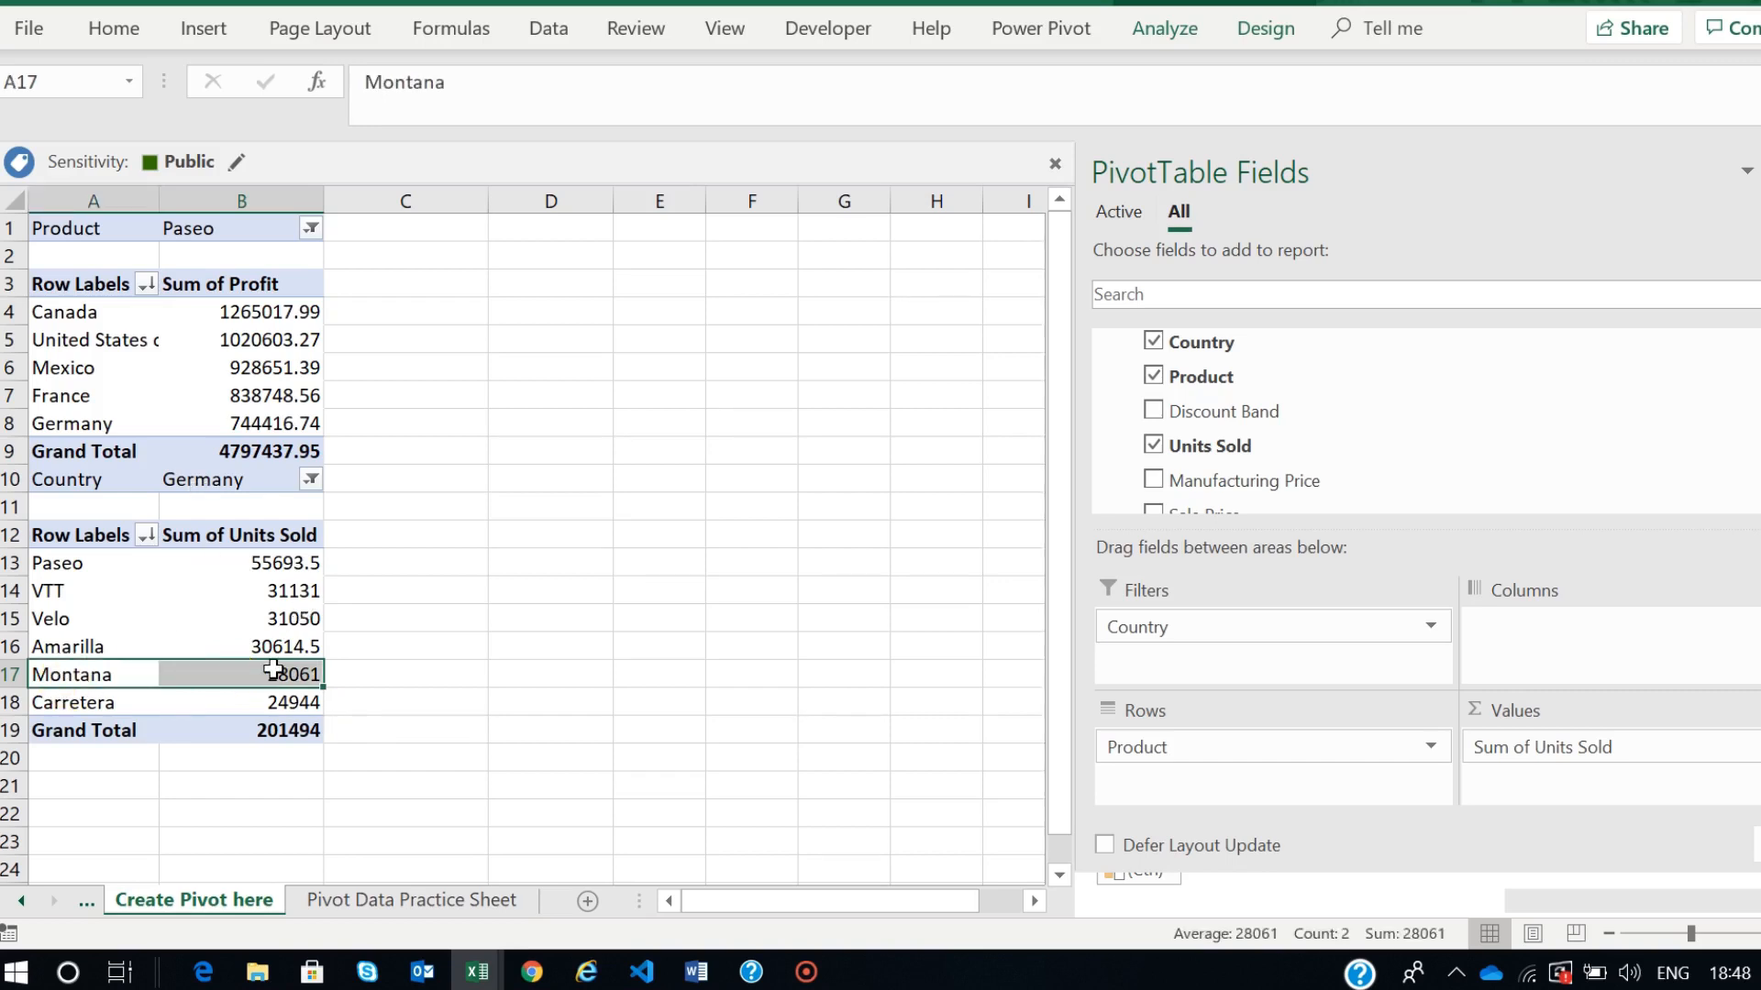
mouse_move(274, 670)
left_click(561, 615)
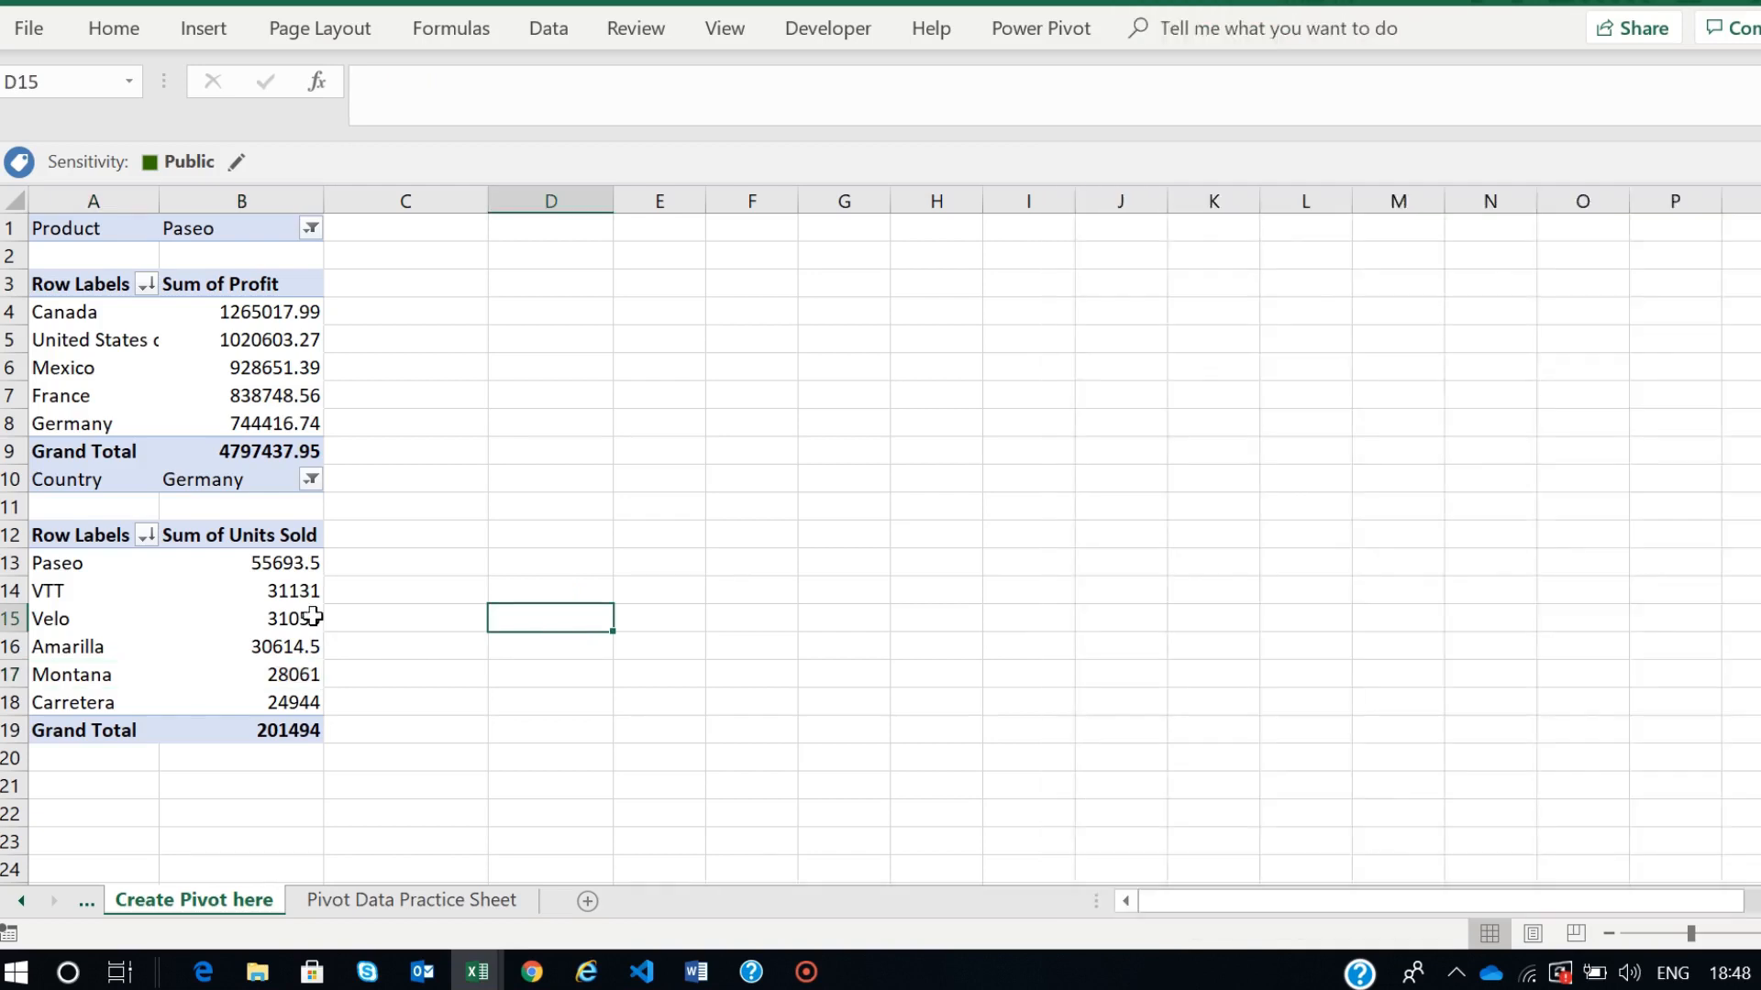
left_click(270, 680)
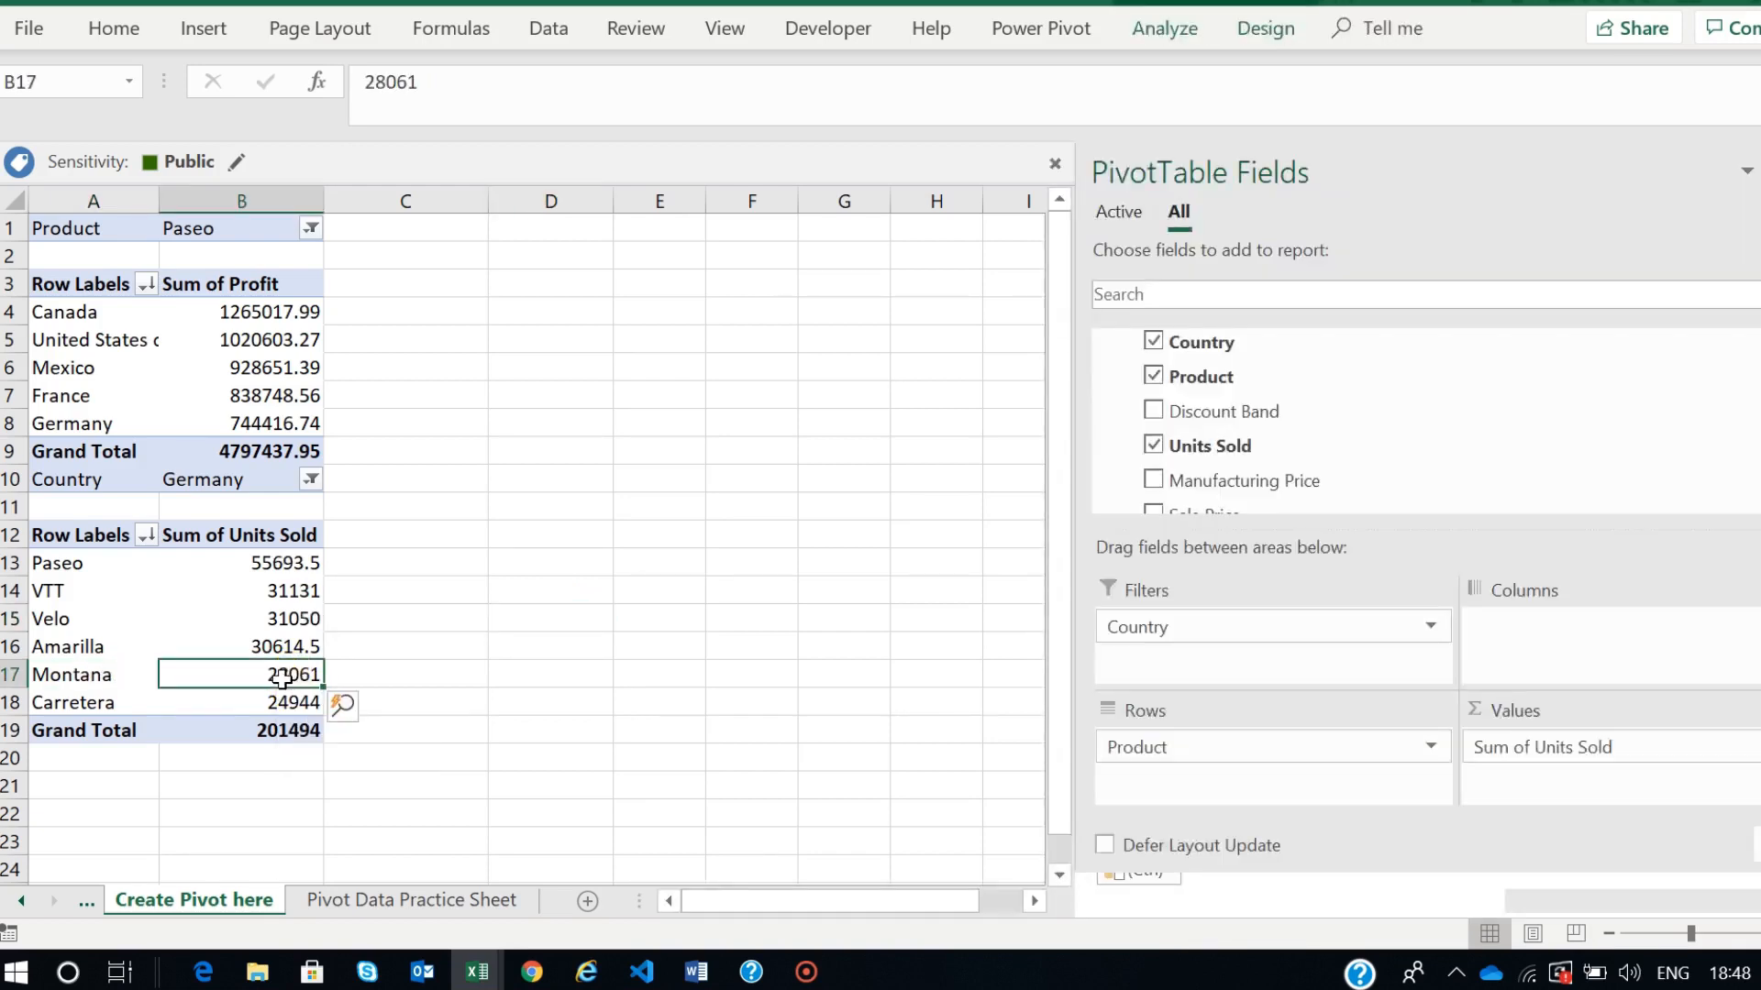
left_click(443, 900)
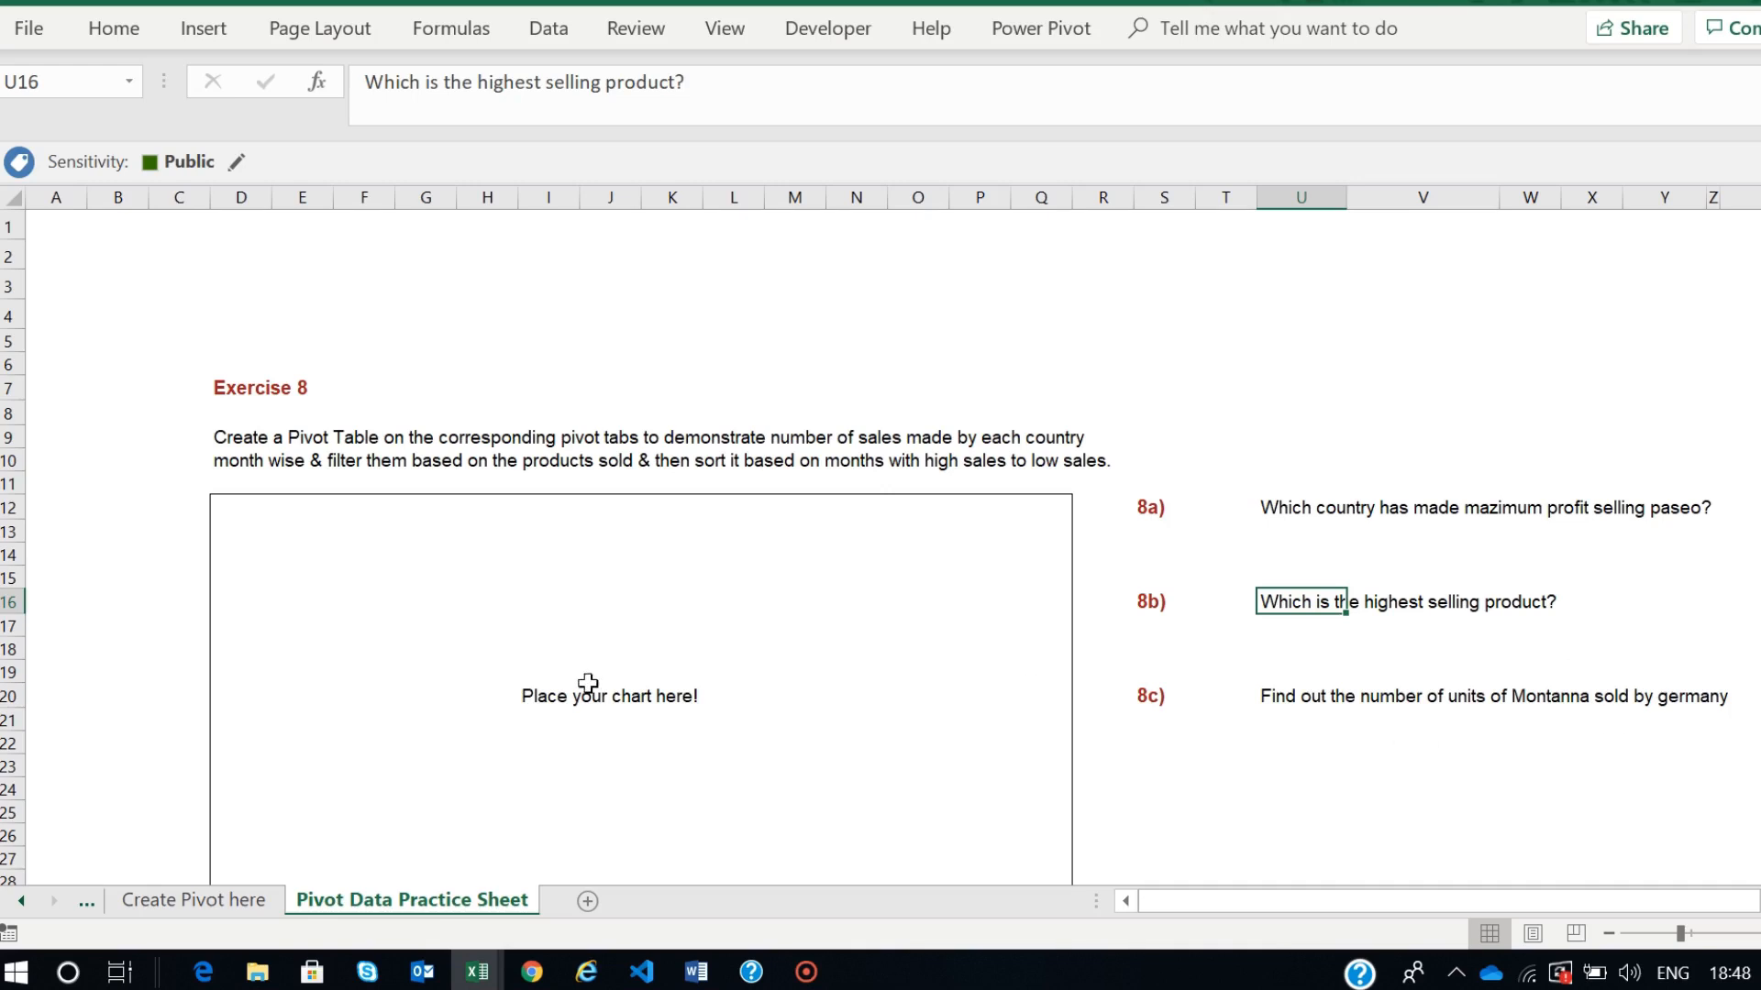
scroll(587, 683, "down", 1)
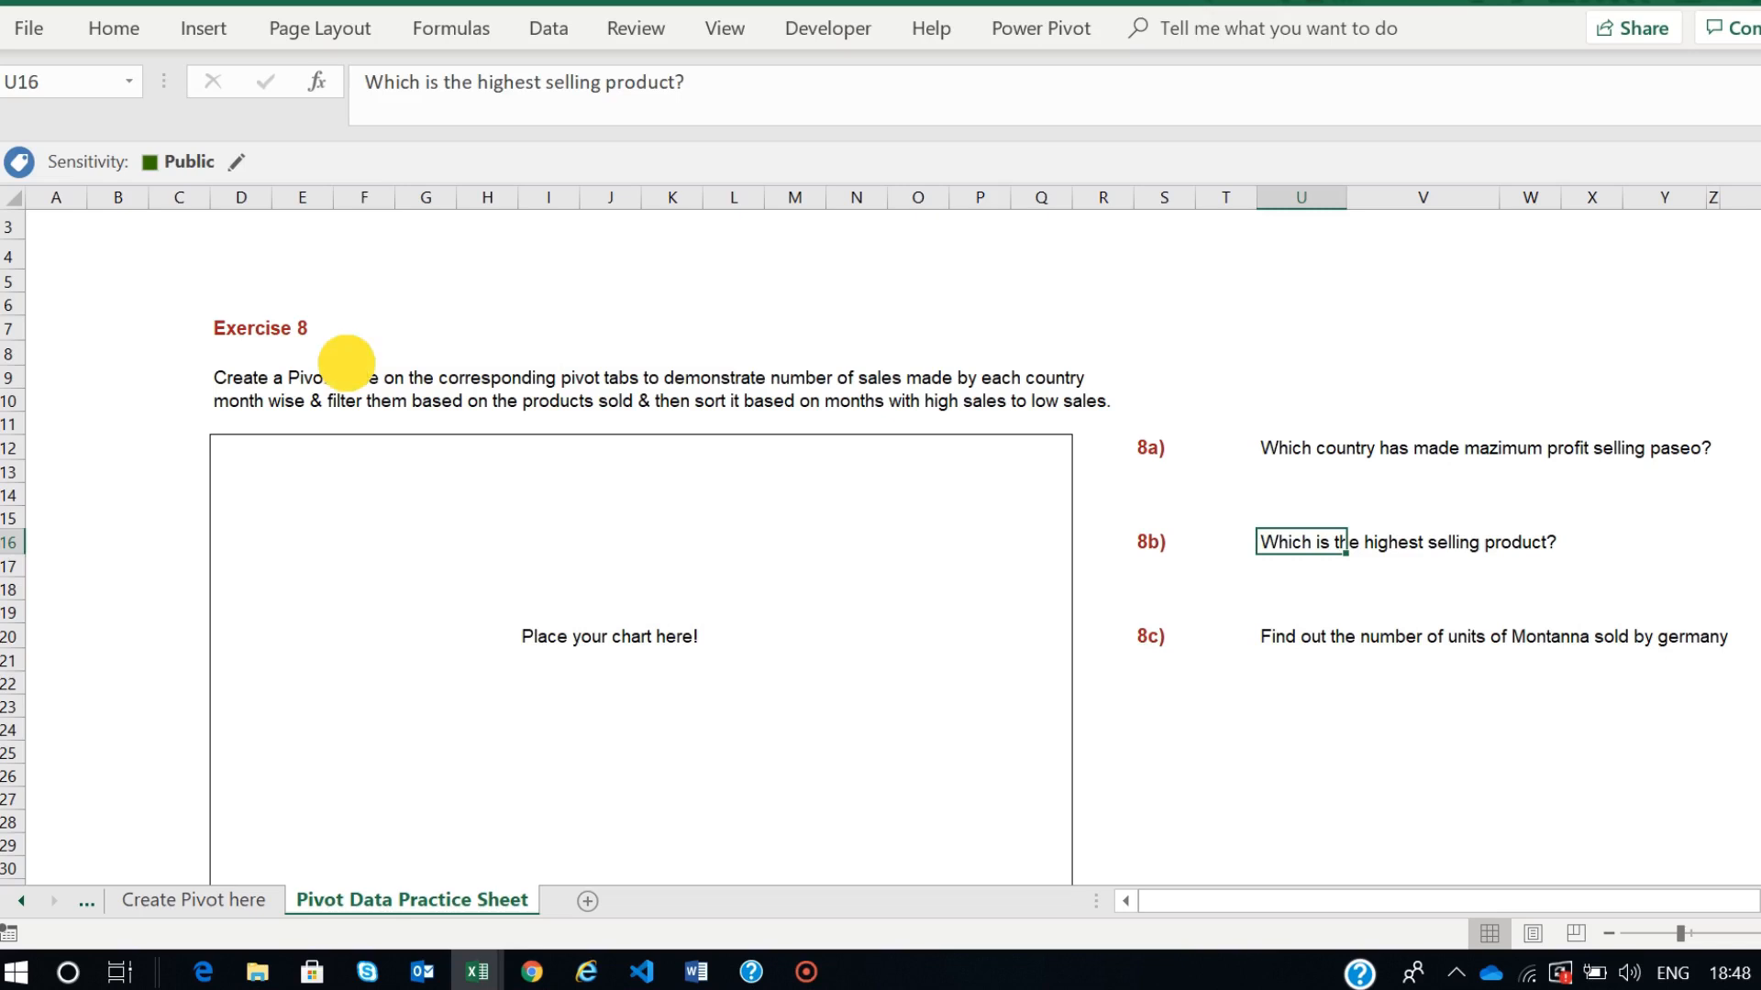
left_click(347, 357)
double_click(249, 377)
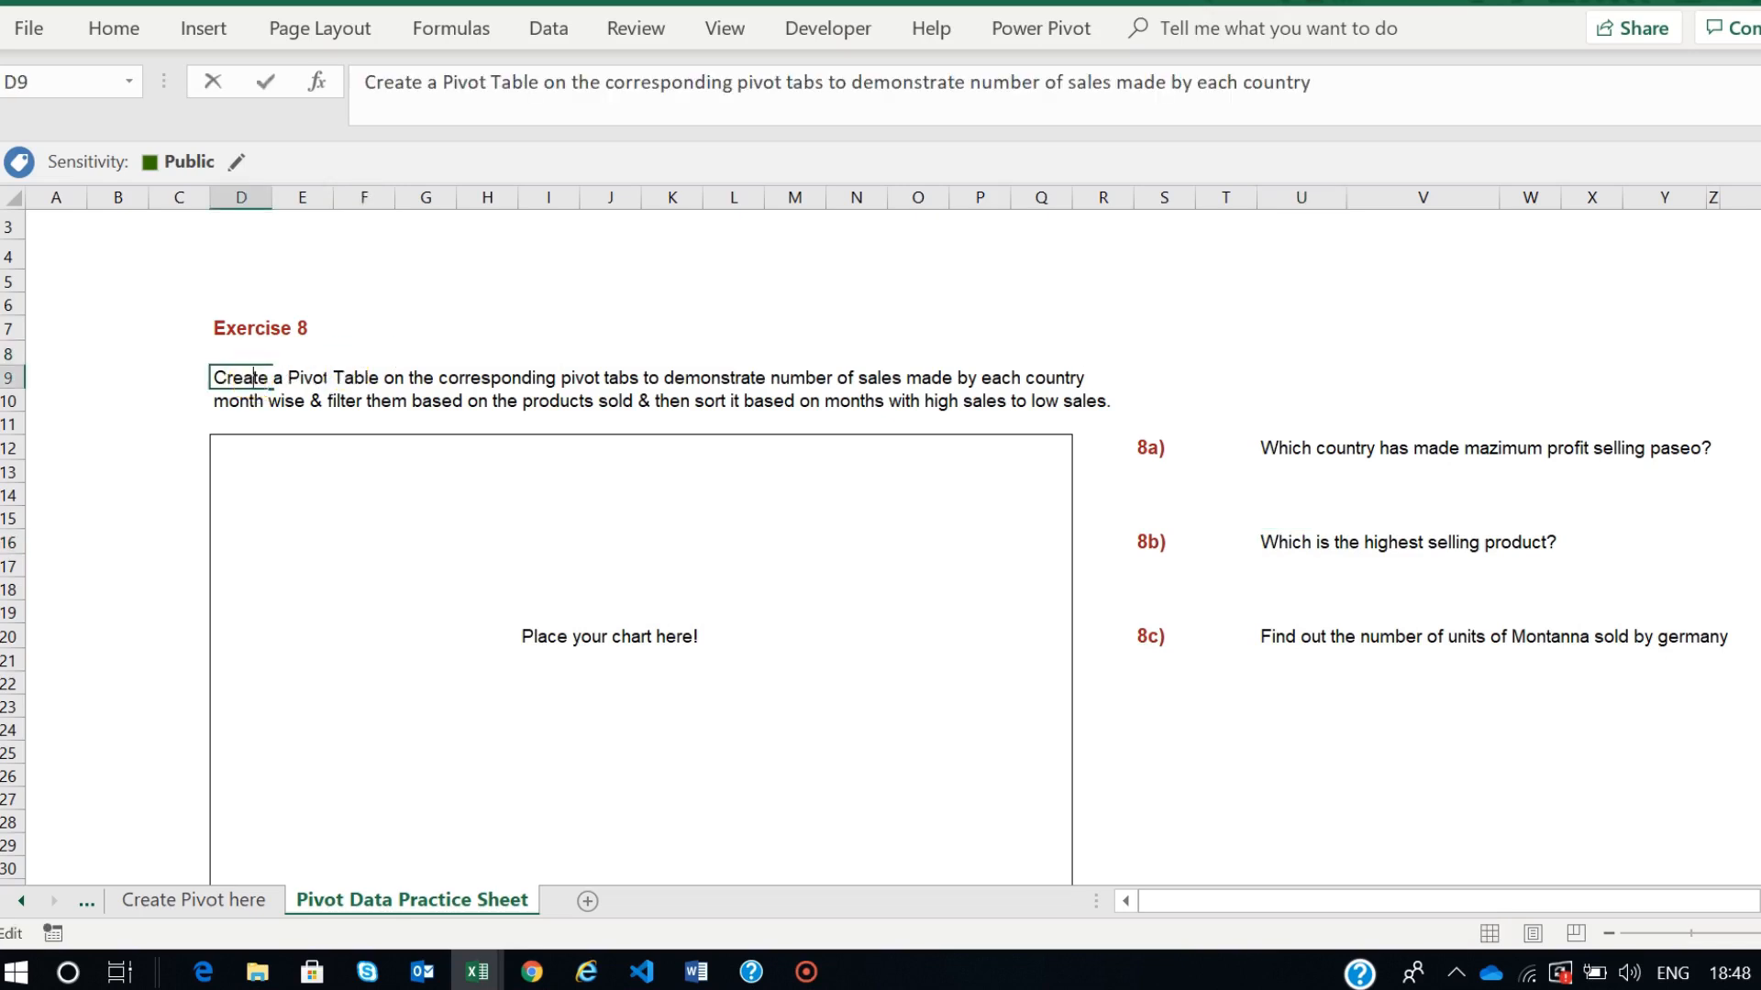
left_click(334, 377)
key("ctrl+Delete")
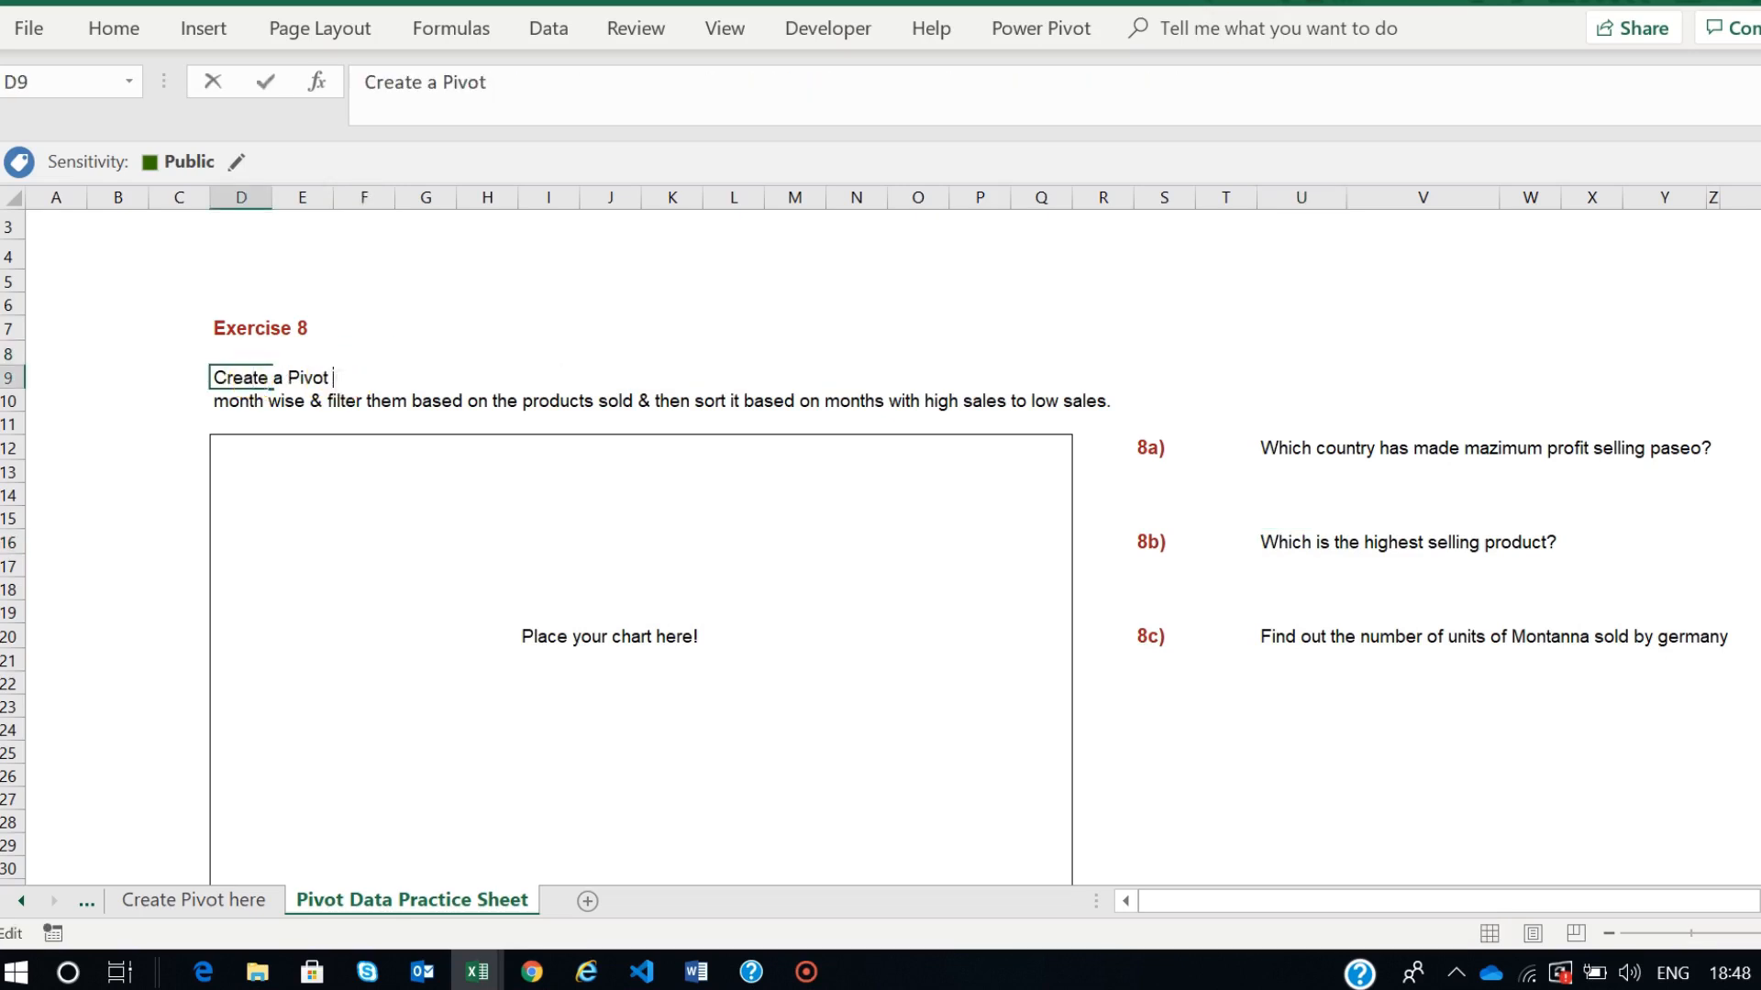
type("caha")
key("Return")
left_click(423, 510)
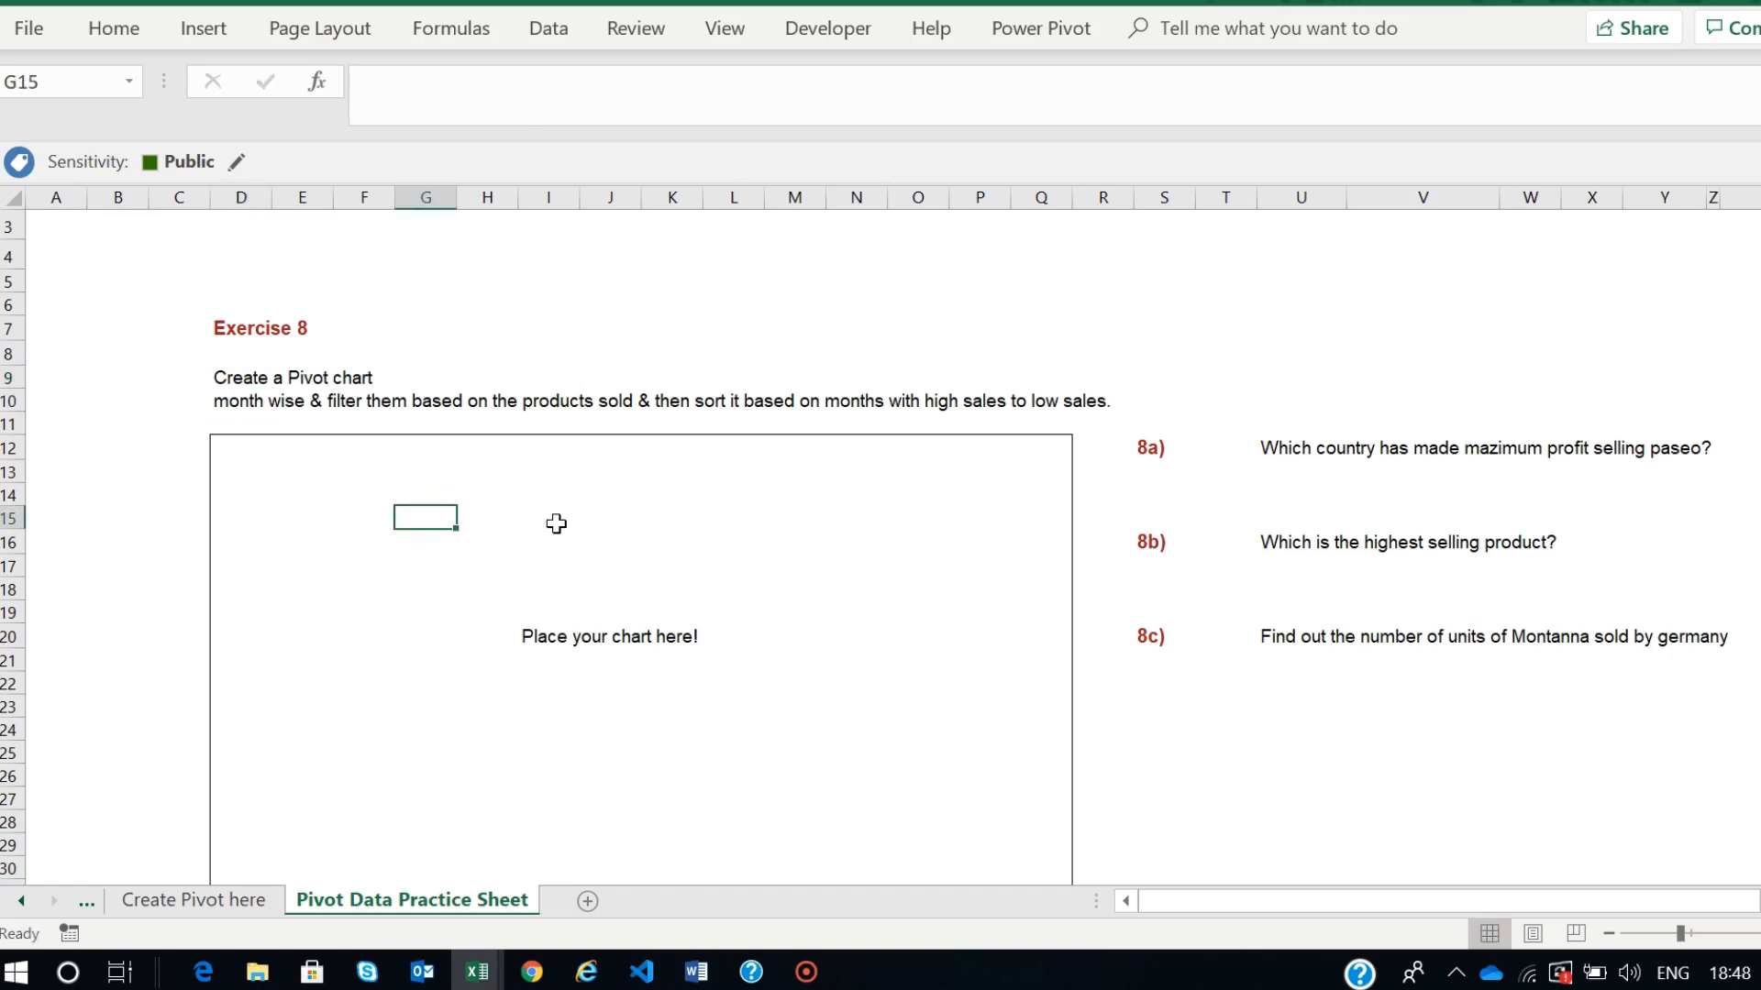
key("ctrl+z")
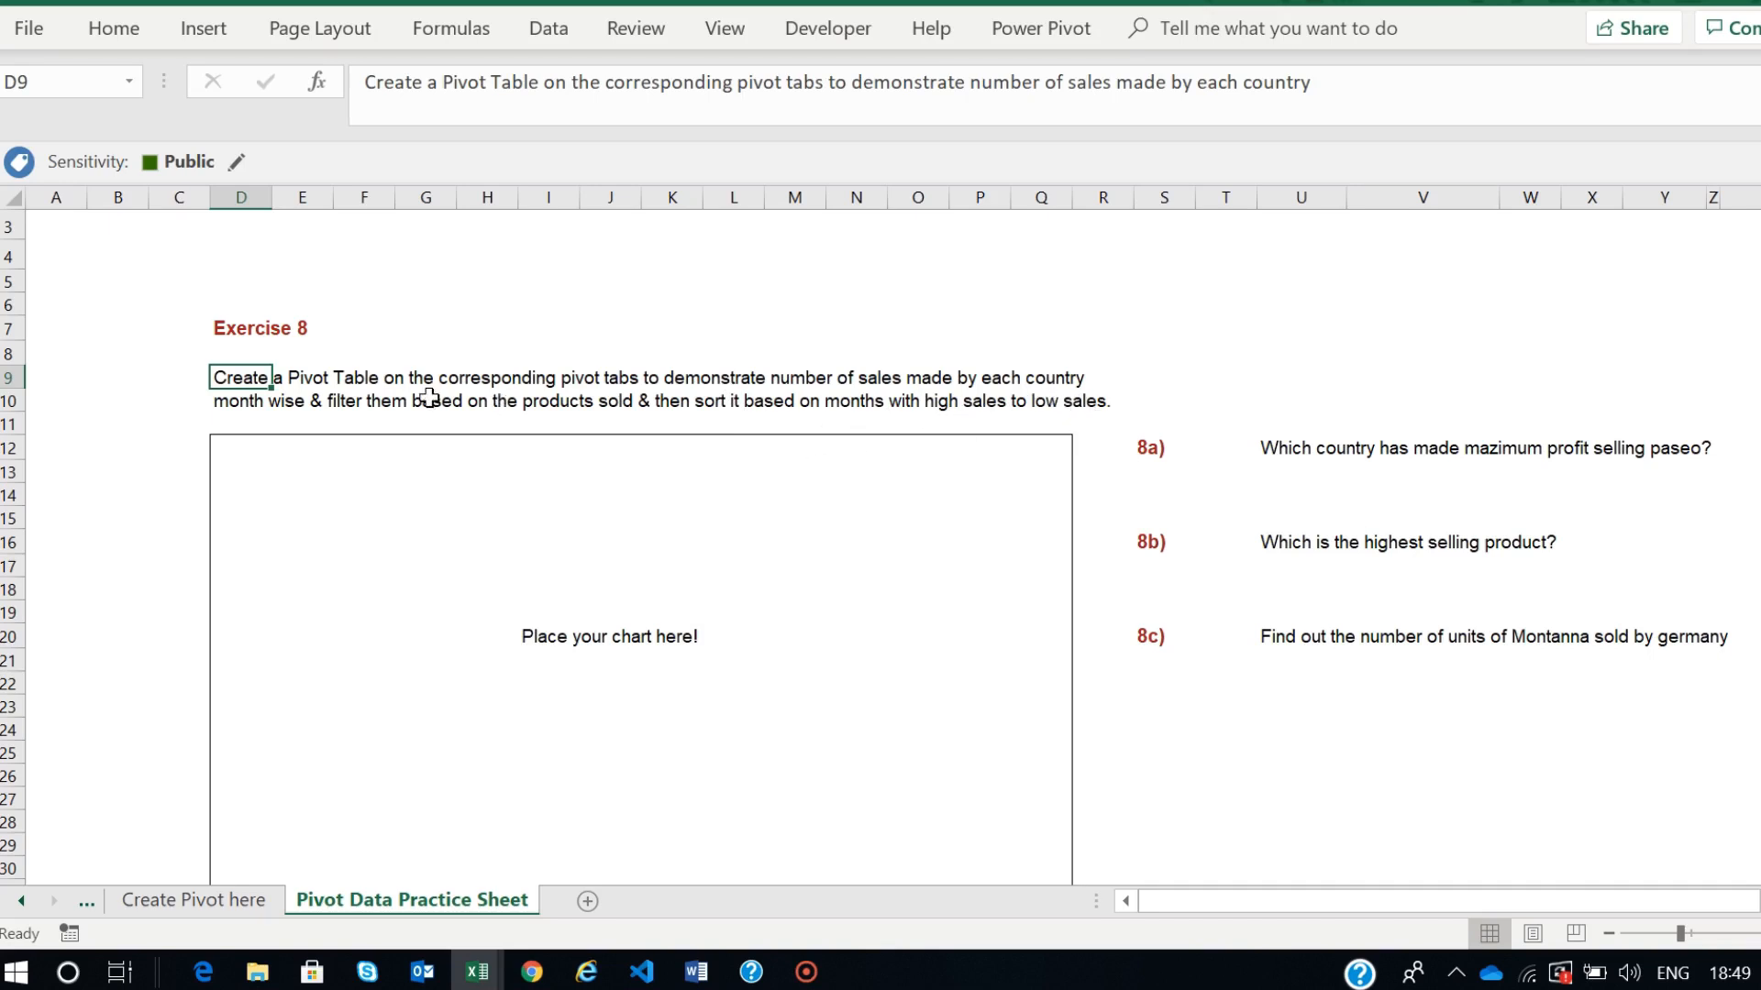
- Try the PivotChart & PivotTable and PivotChart dialogs, cancelling both without creating anything
left_click(204, 28)
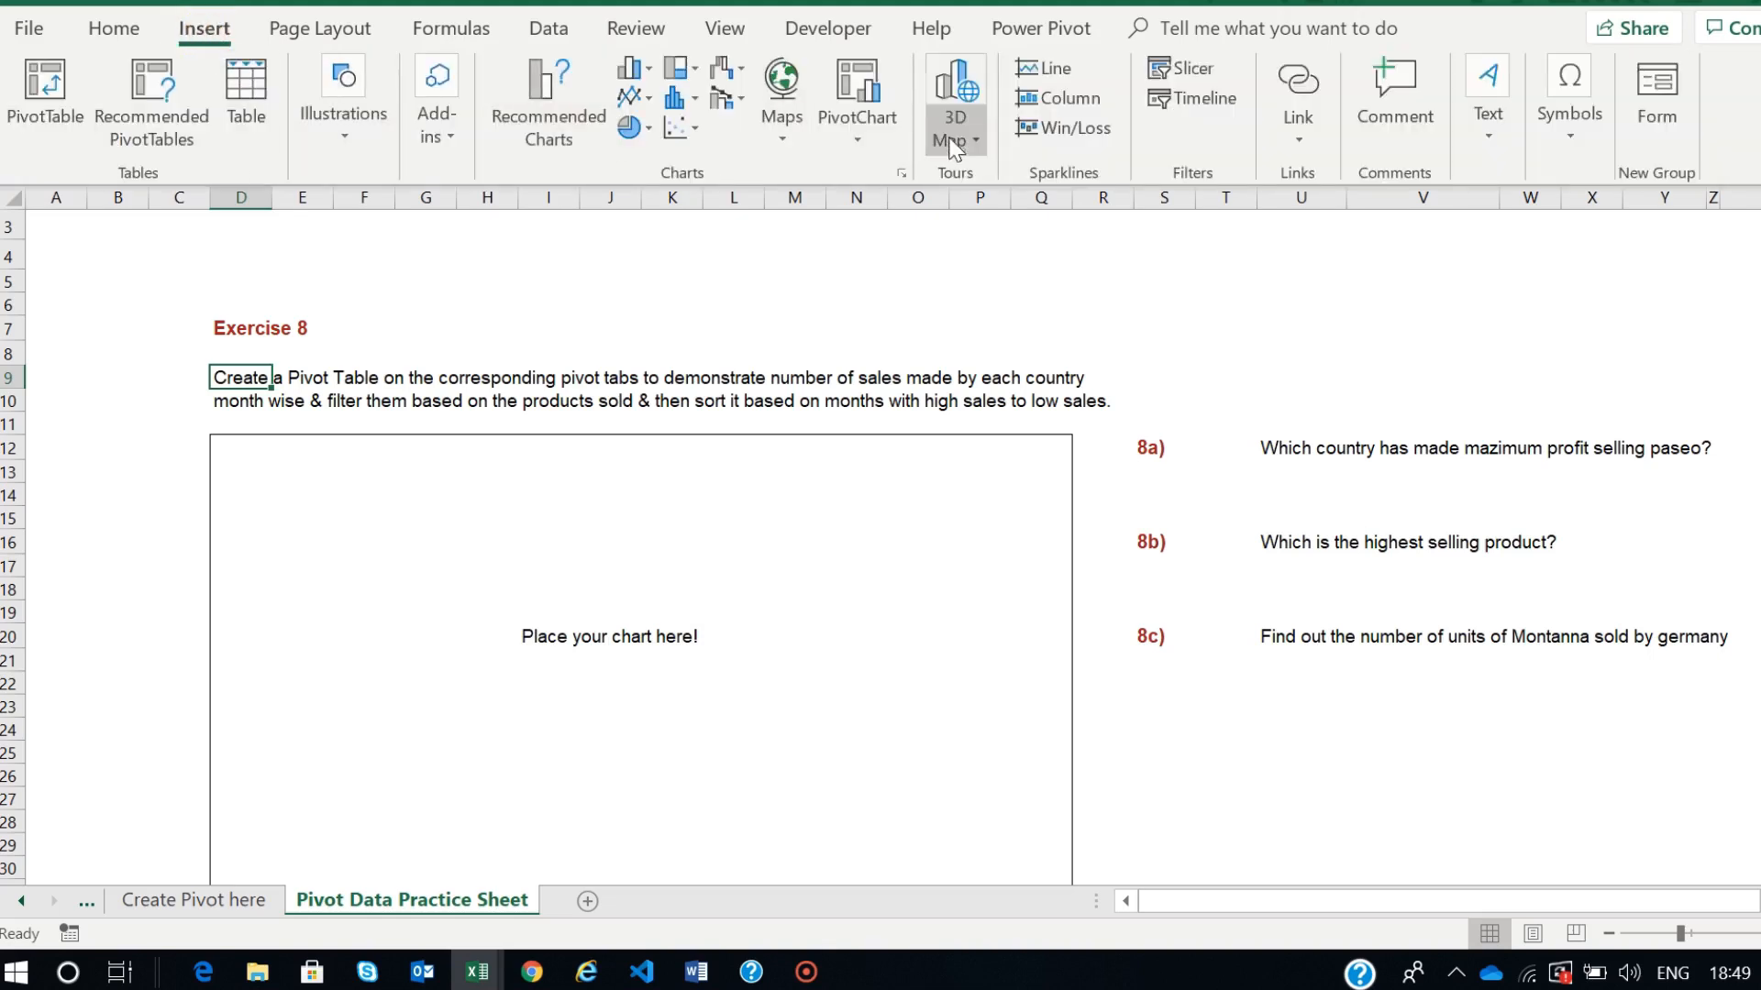
left_click(860, 146)
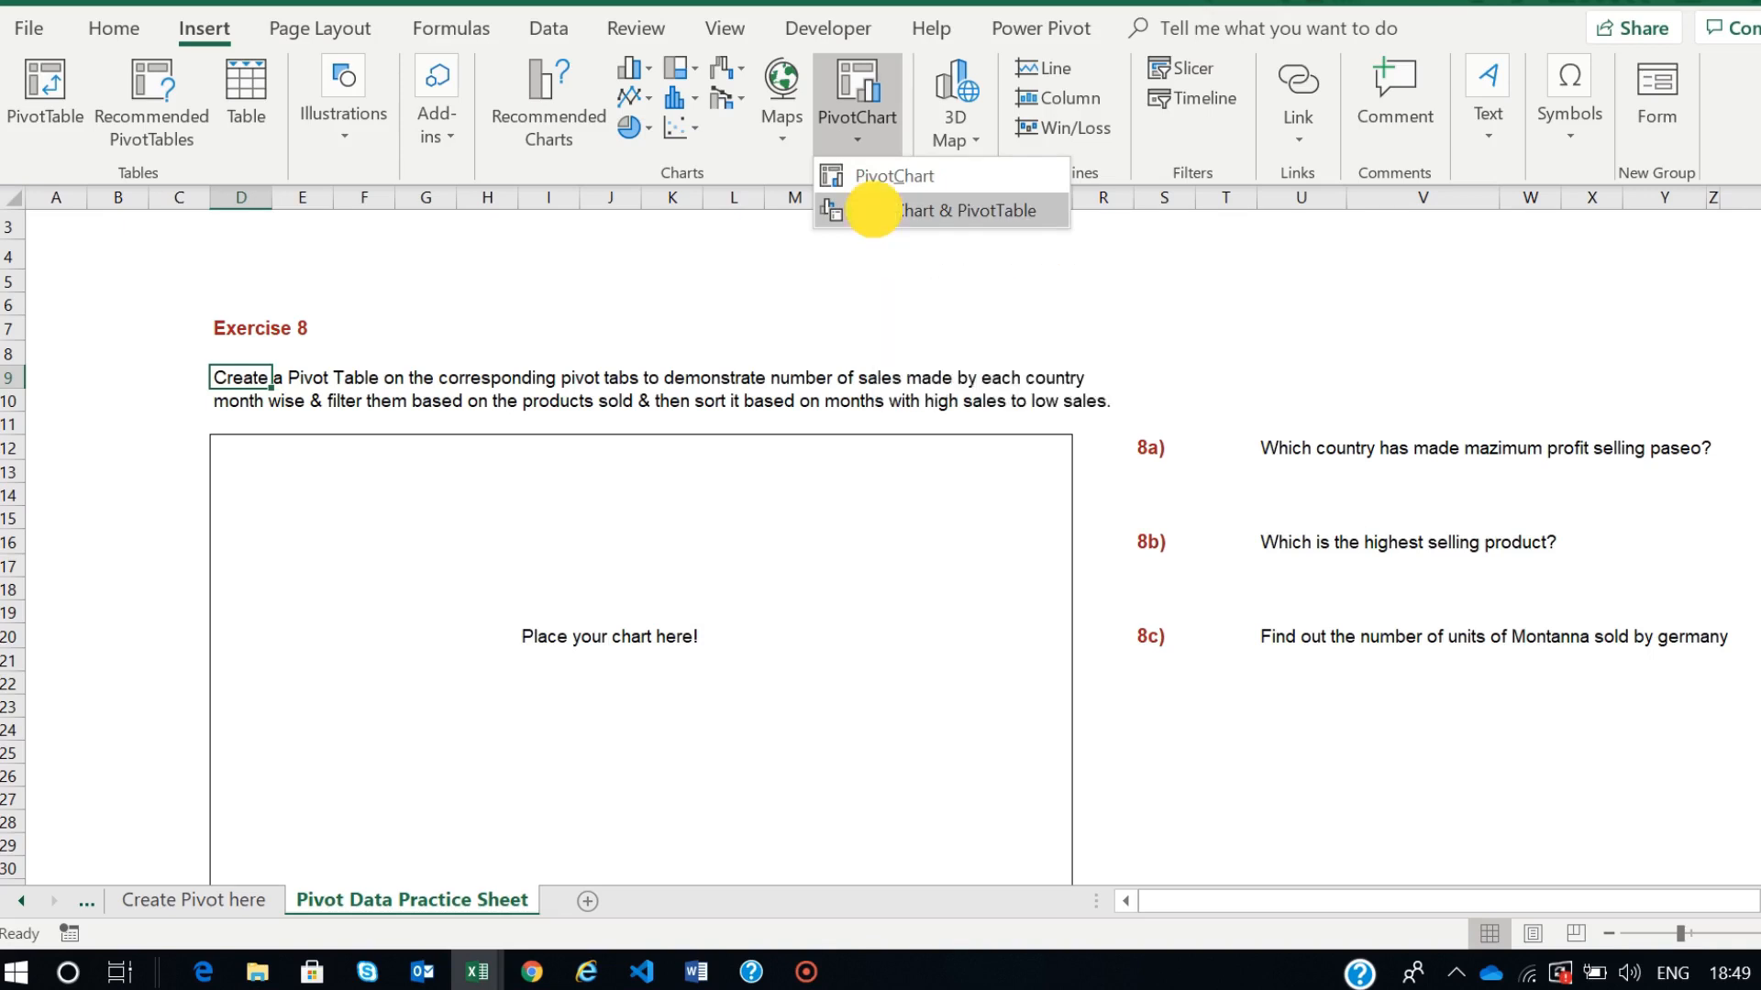
left_click(878, 218)
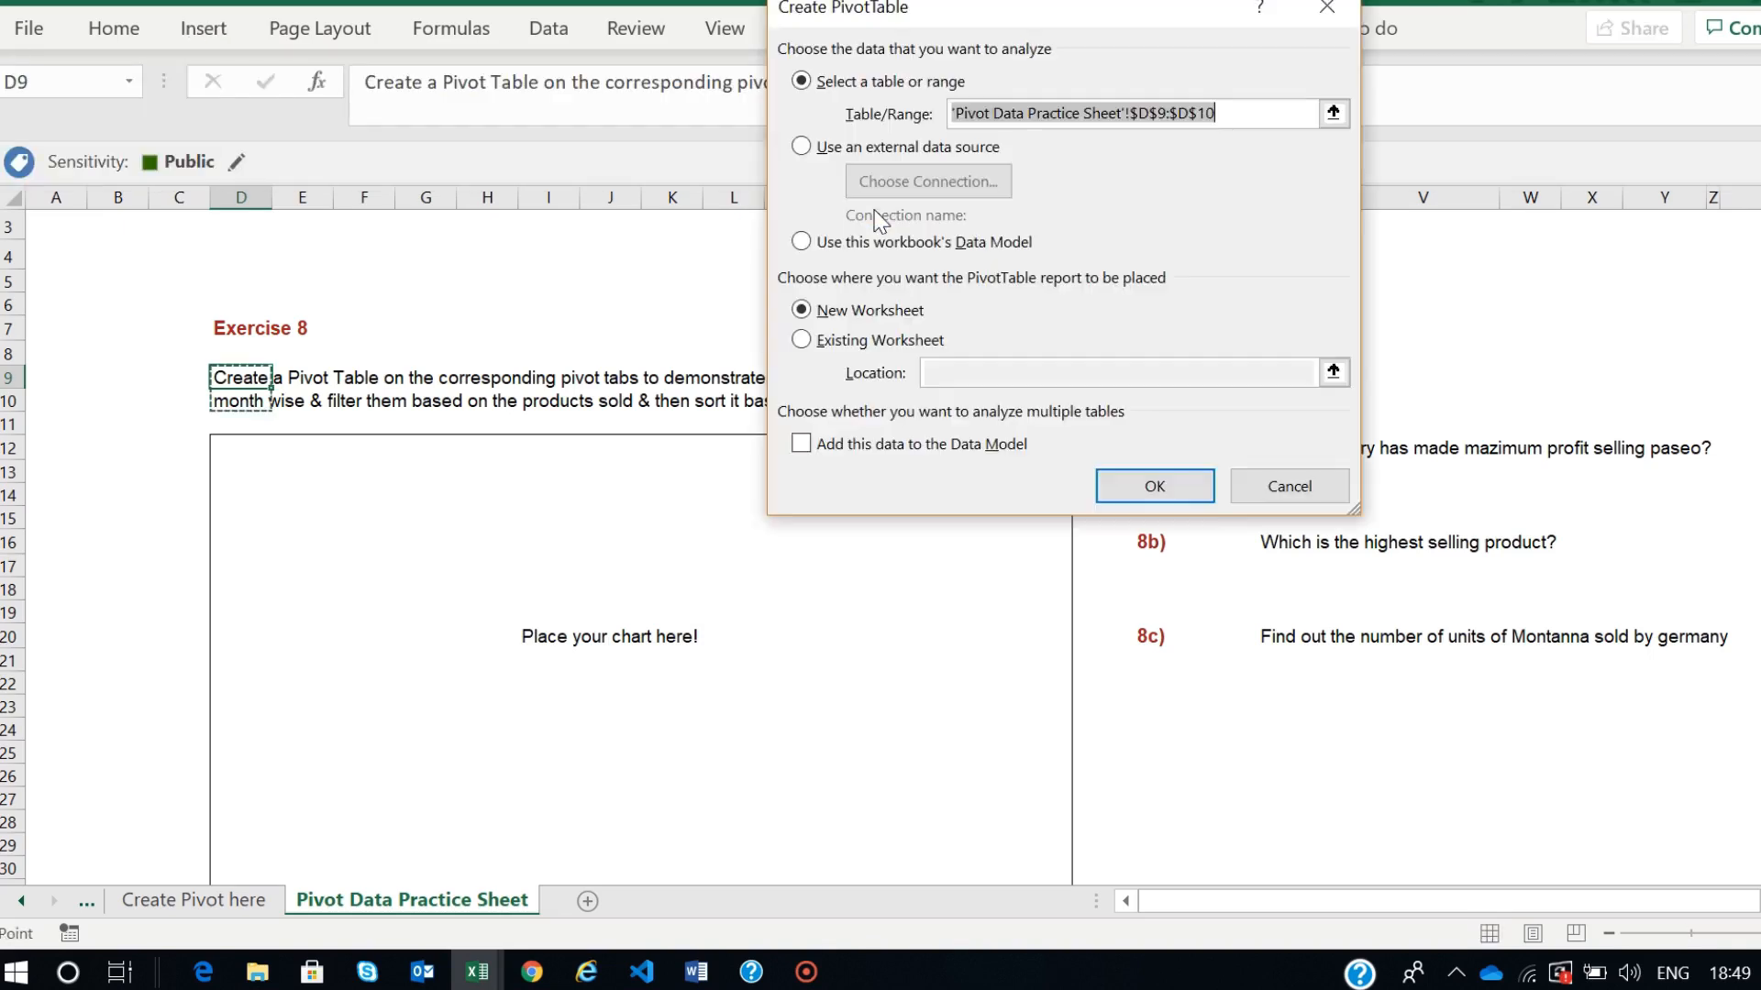
left_click(831, 348)
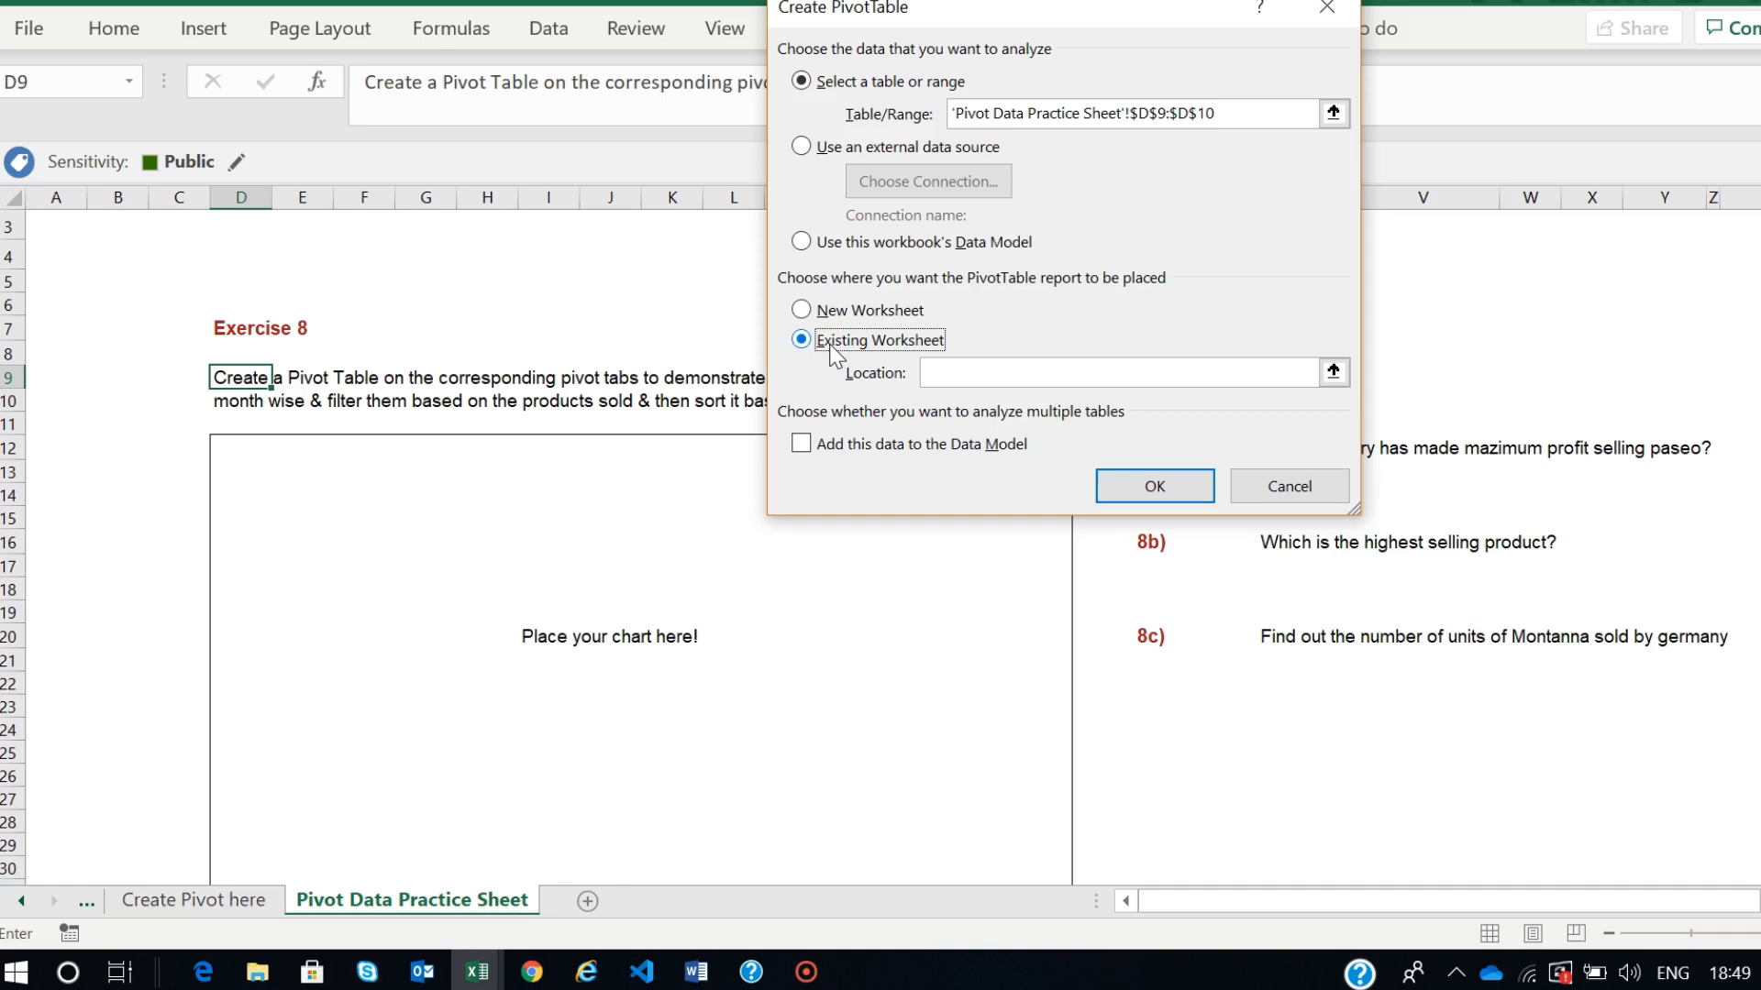
left_click(1283, 486)
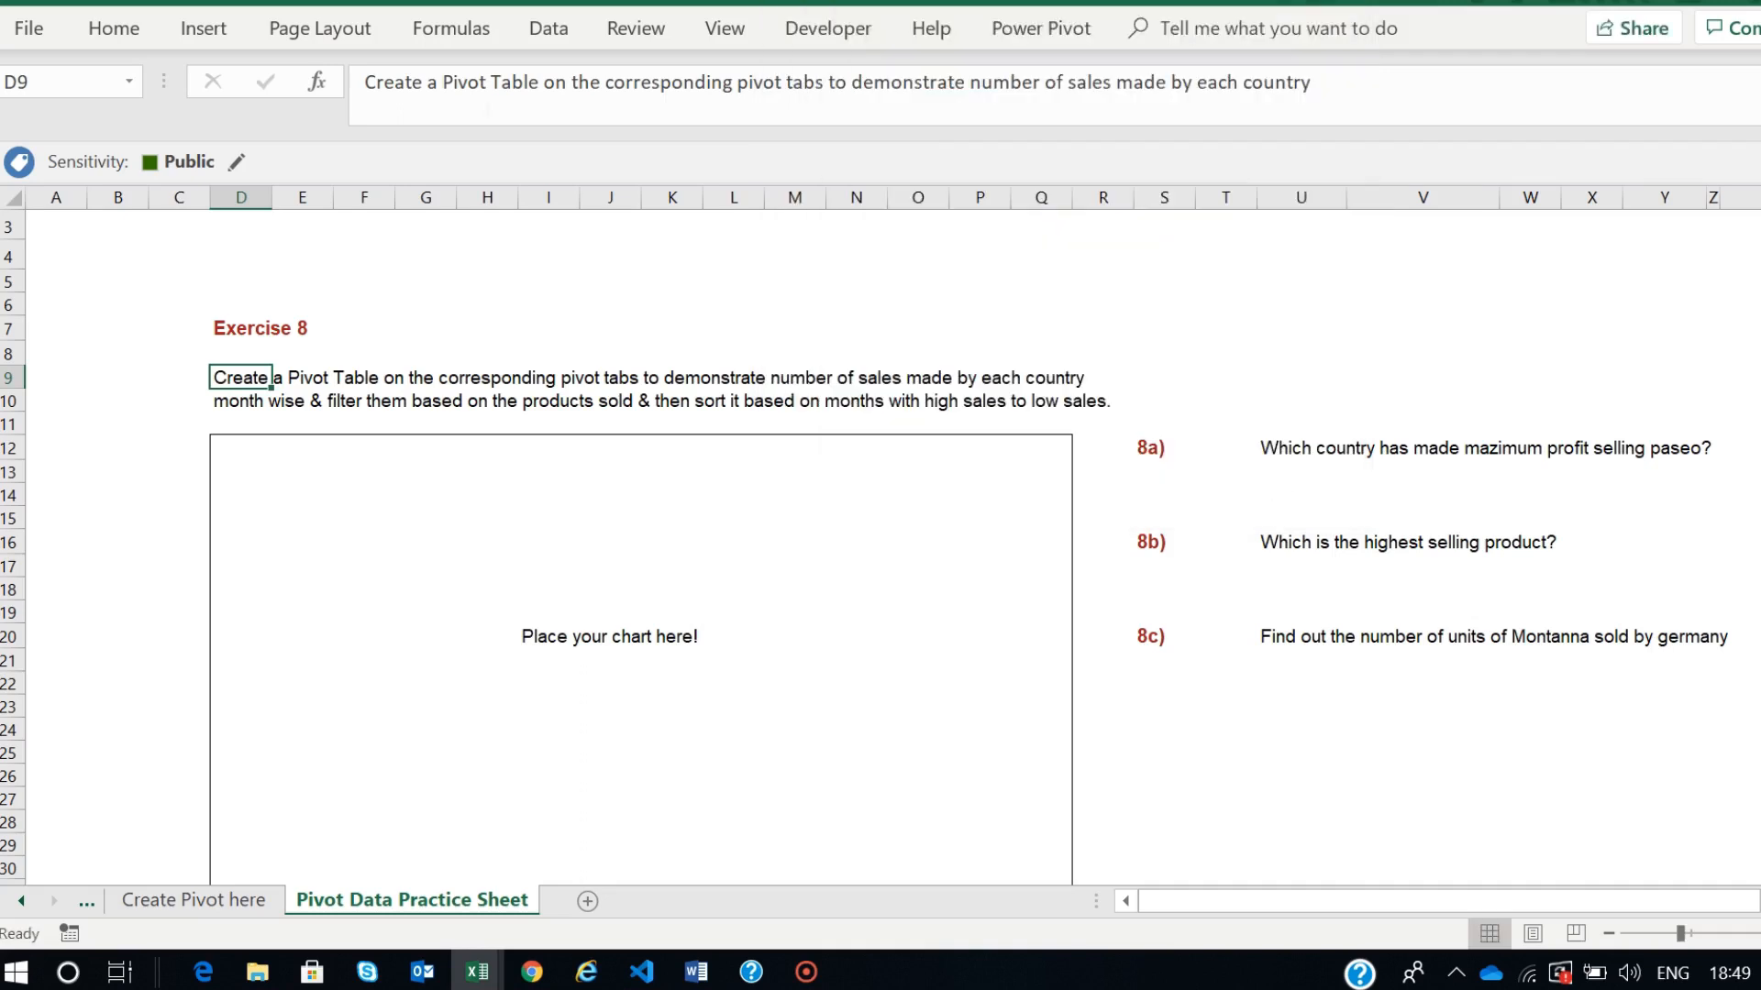
left_click(199, 30)
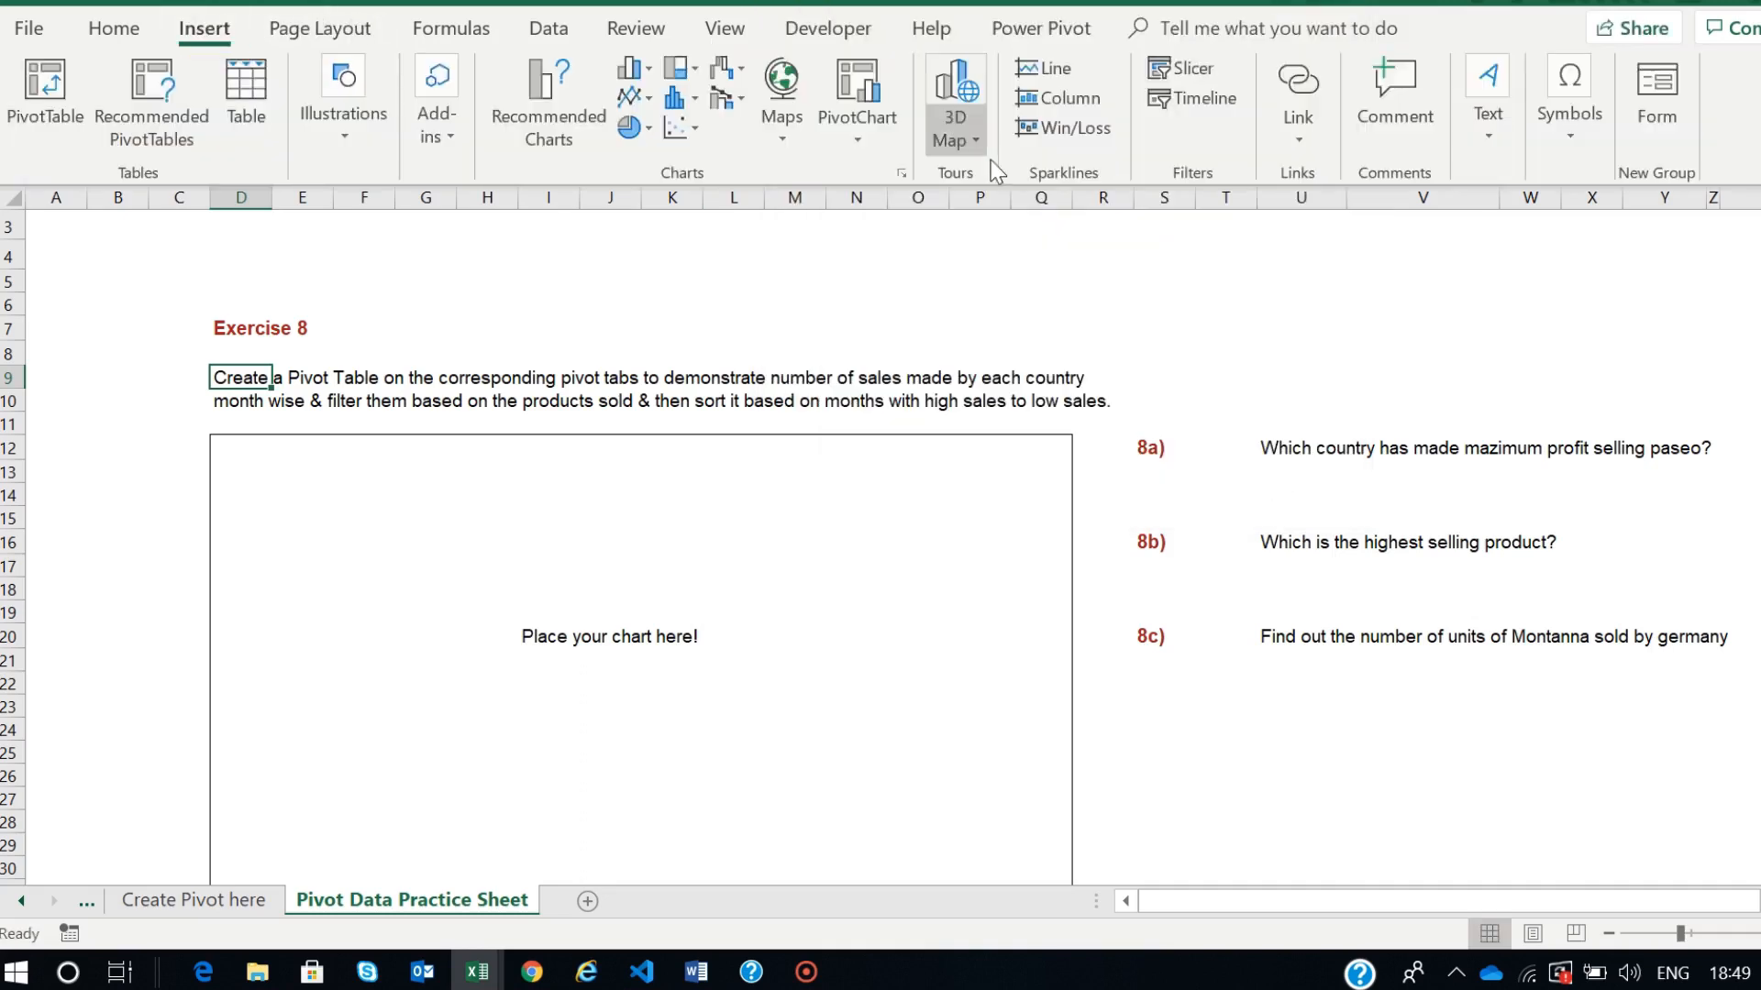
left_click(881, 138)
left_click(900, 174)
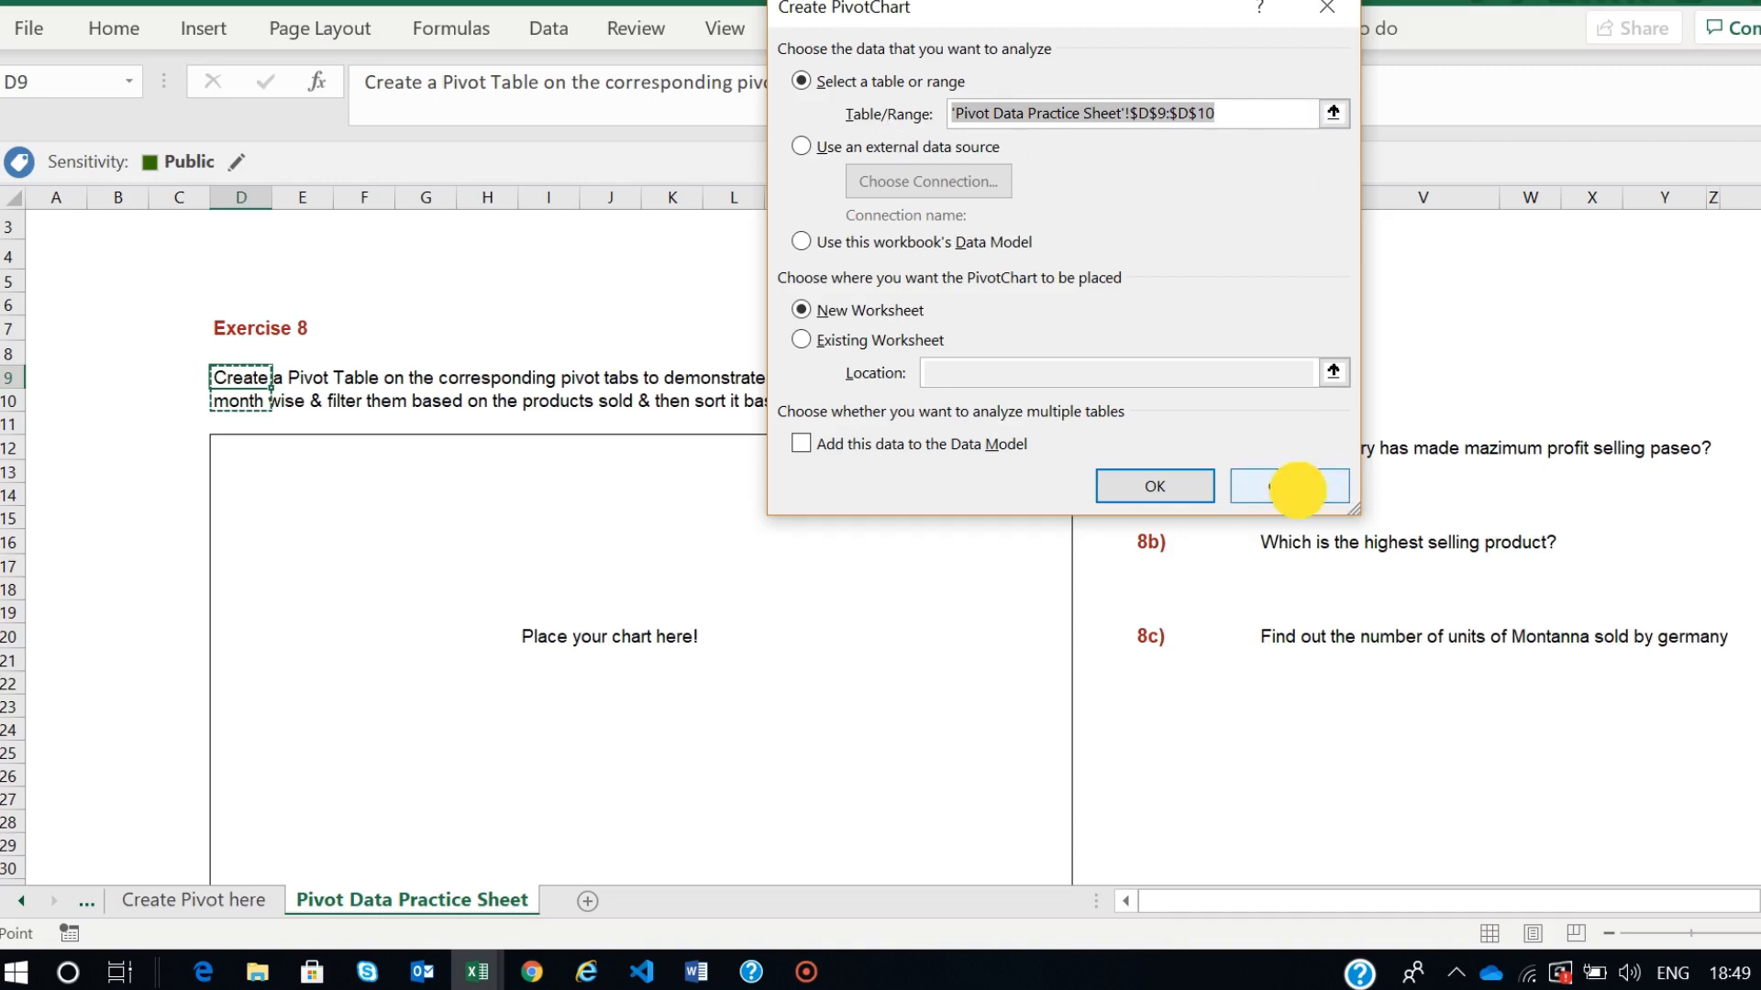
left_click(1288, 488)
left_click(200, 28)
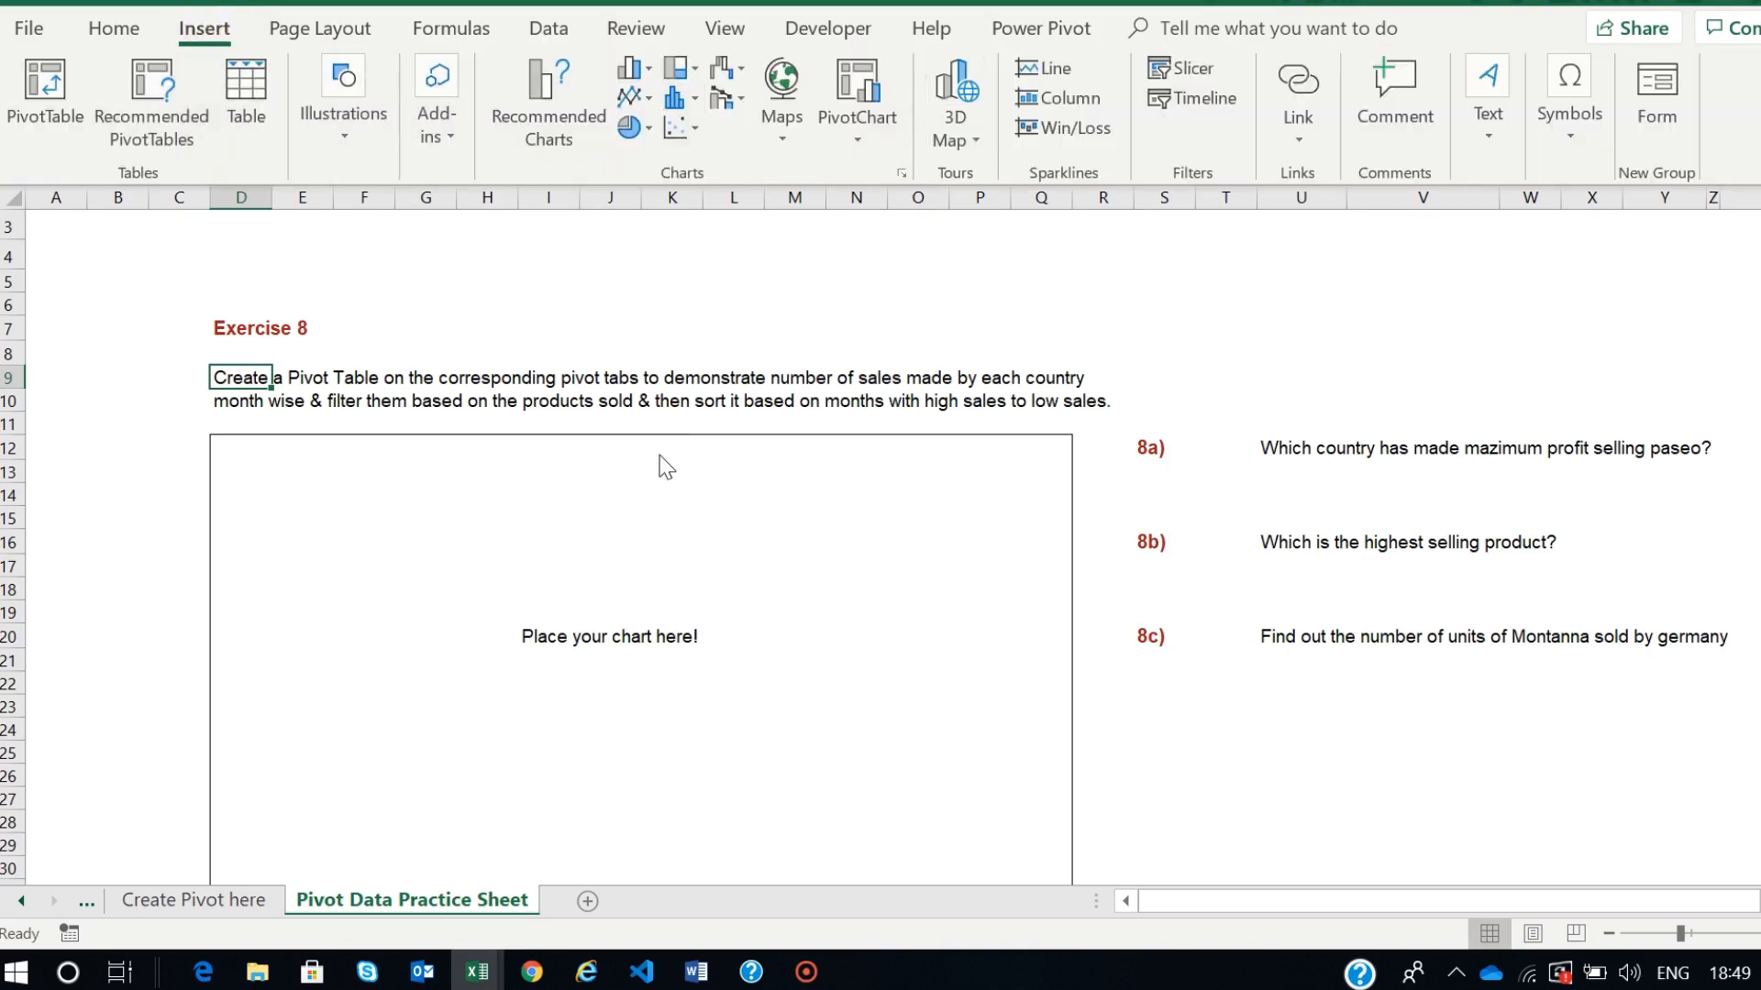
- On Create Pivot here, select the units-sold pivot and insert a Line PivotChart from it
left_click(193, 897)
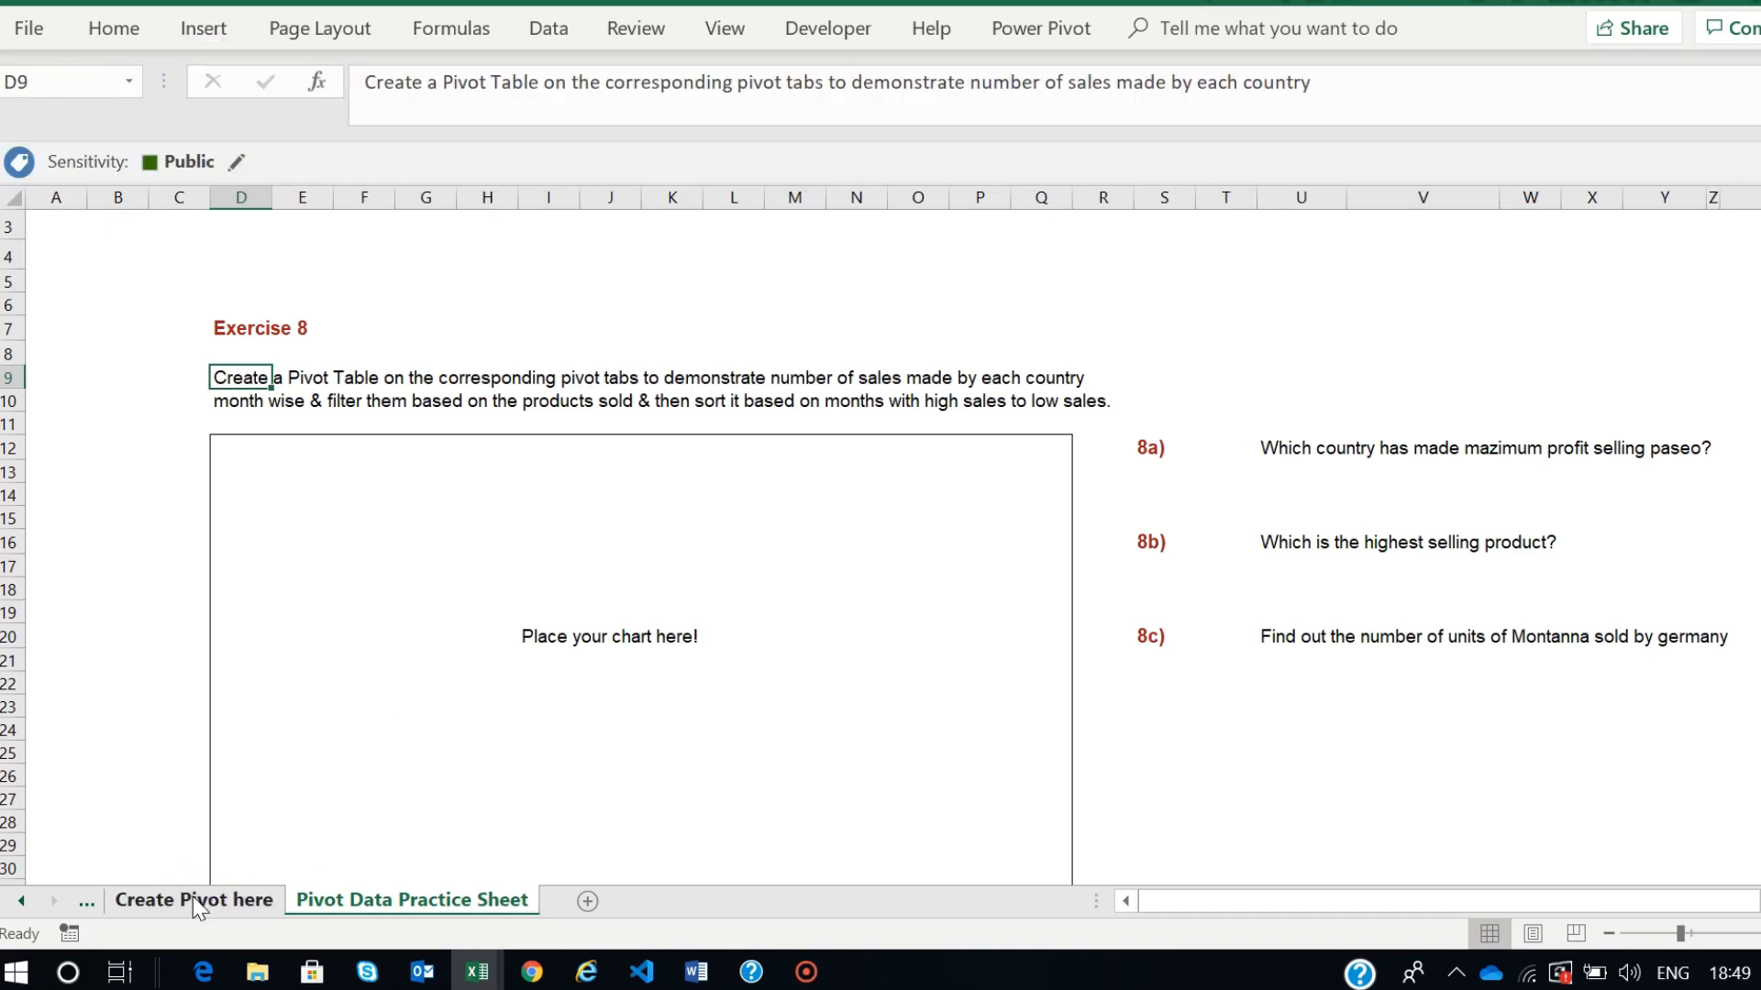
left_click(190, 902)
left_click(142, 641)
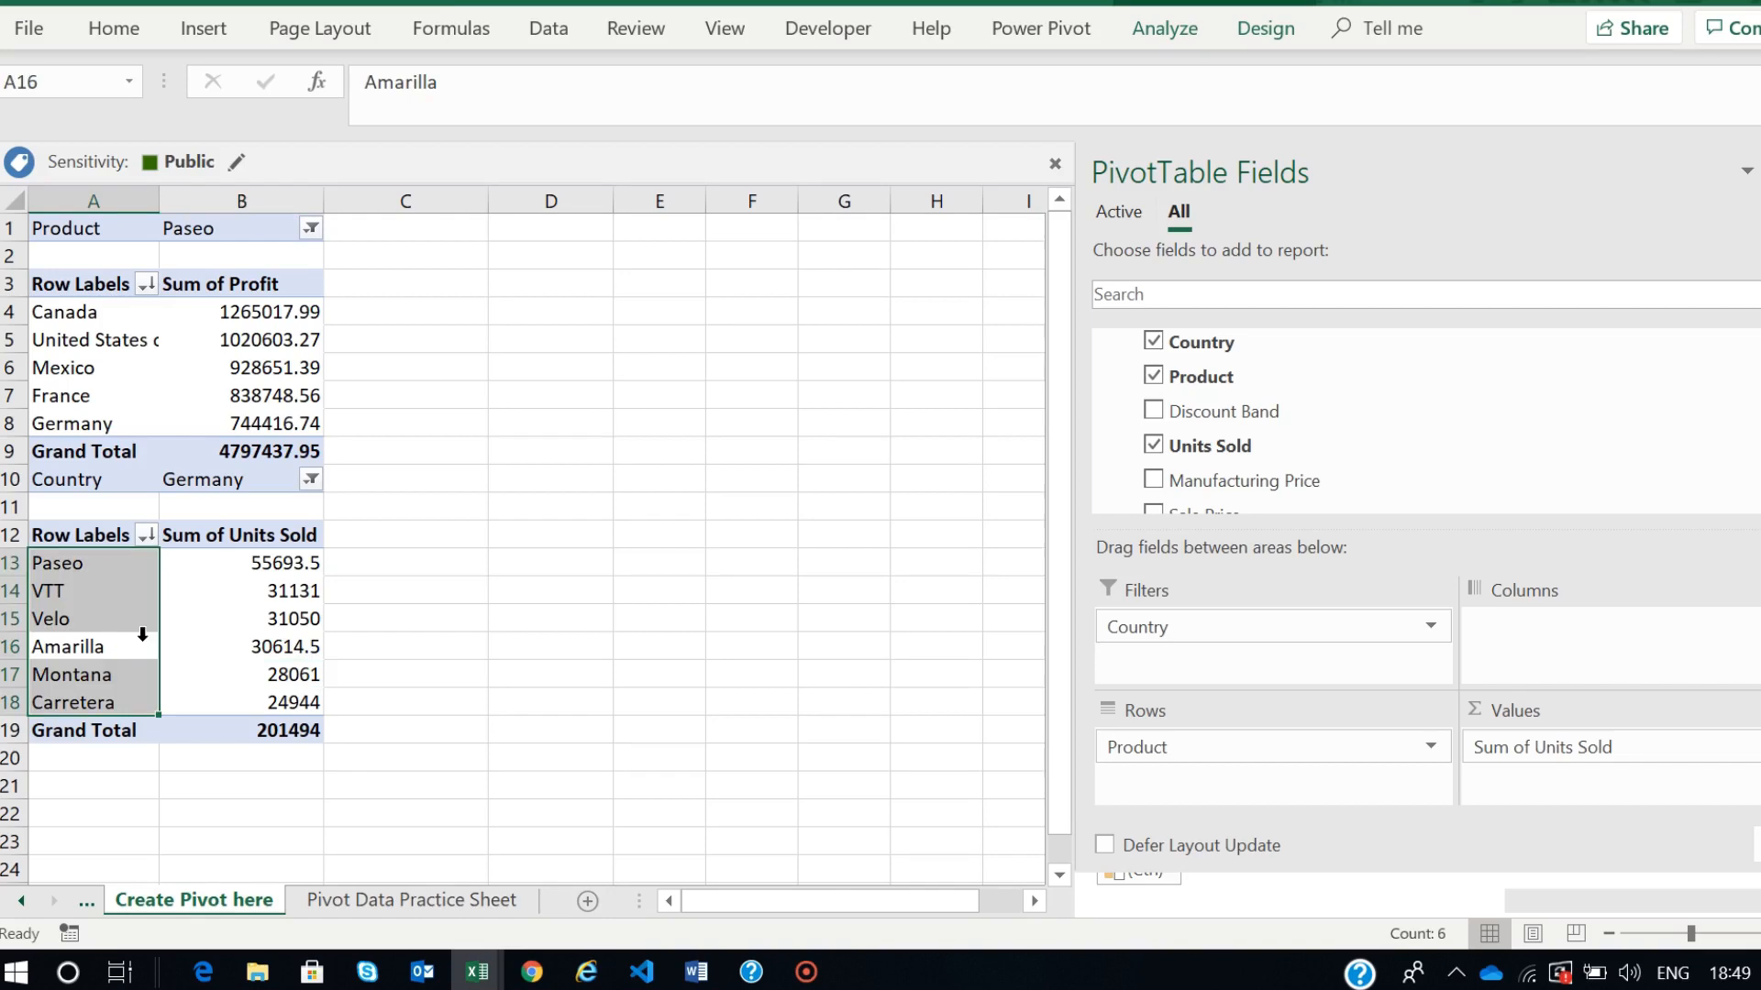
left_click(207, 28)
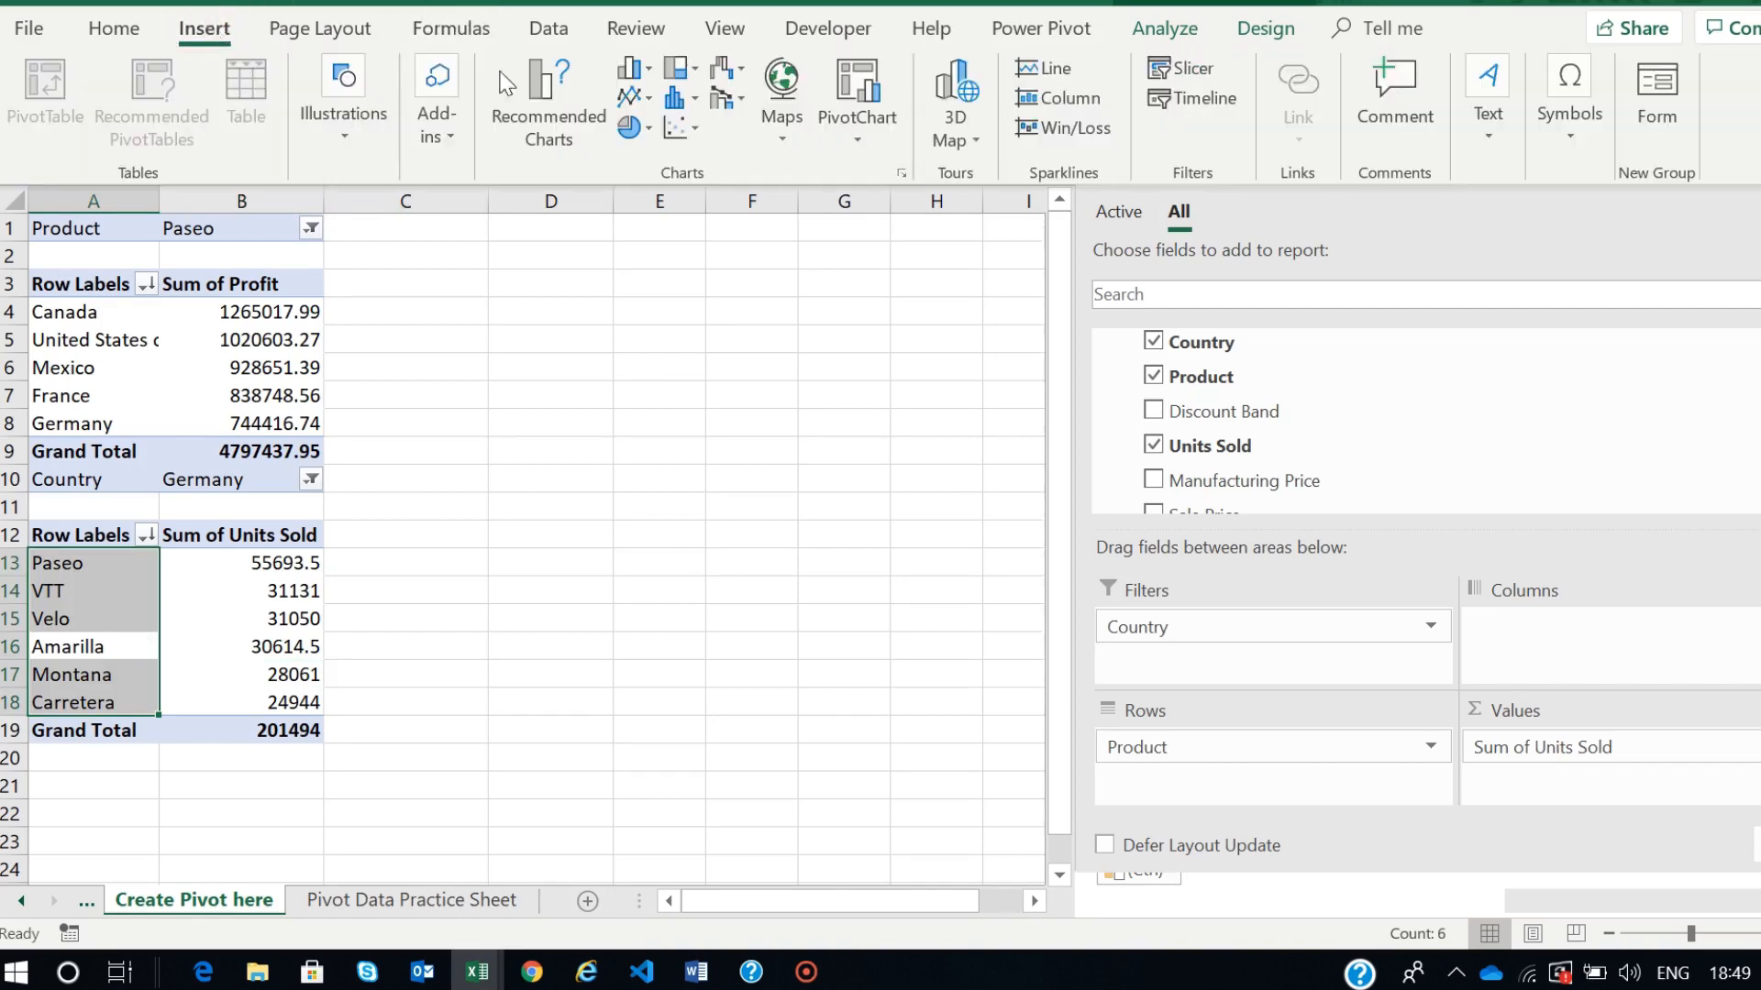
left_click(863, 149)
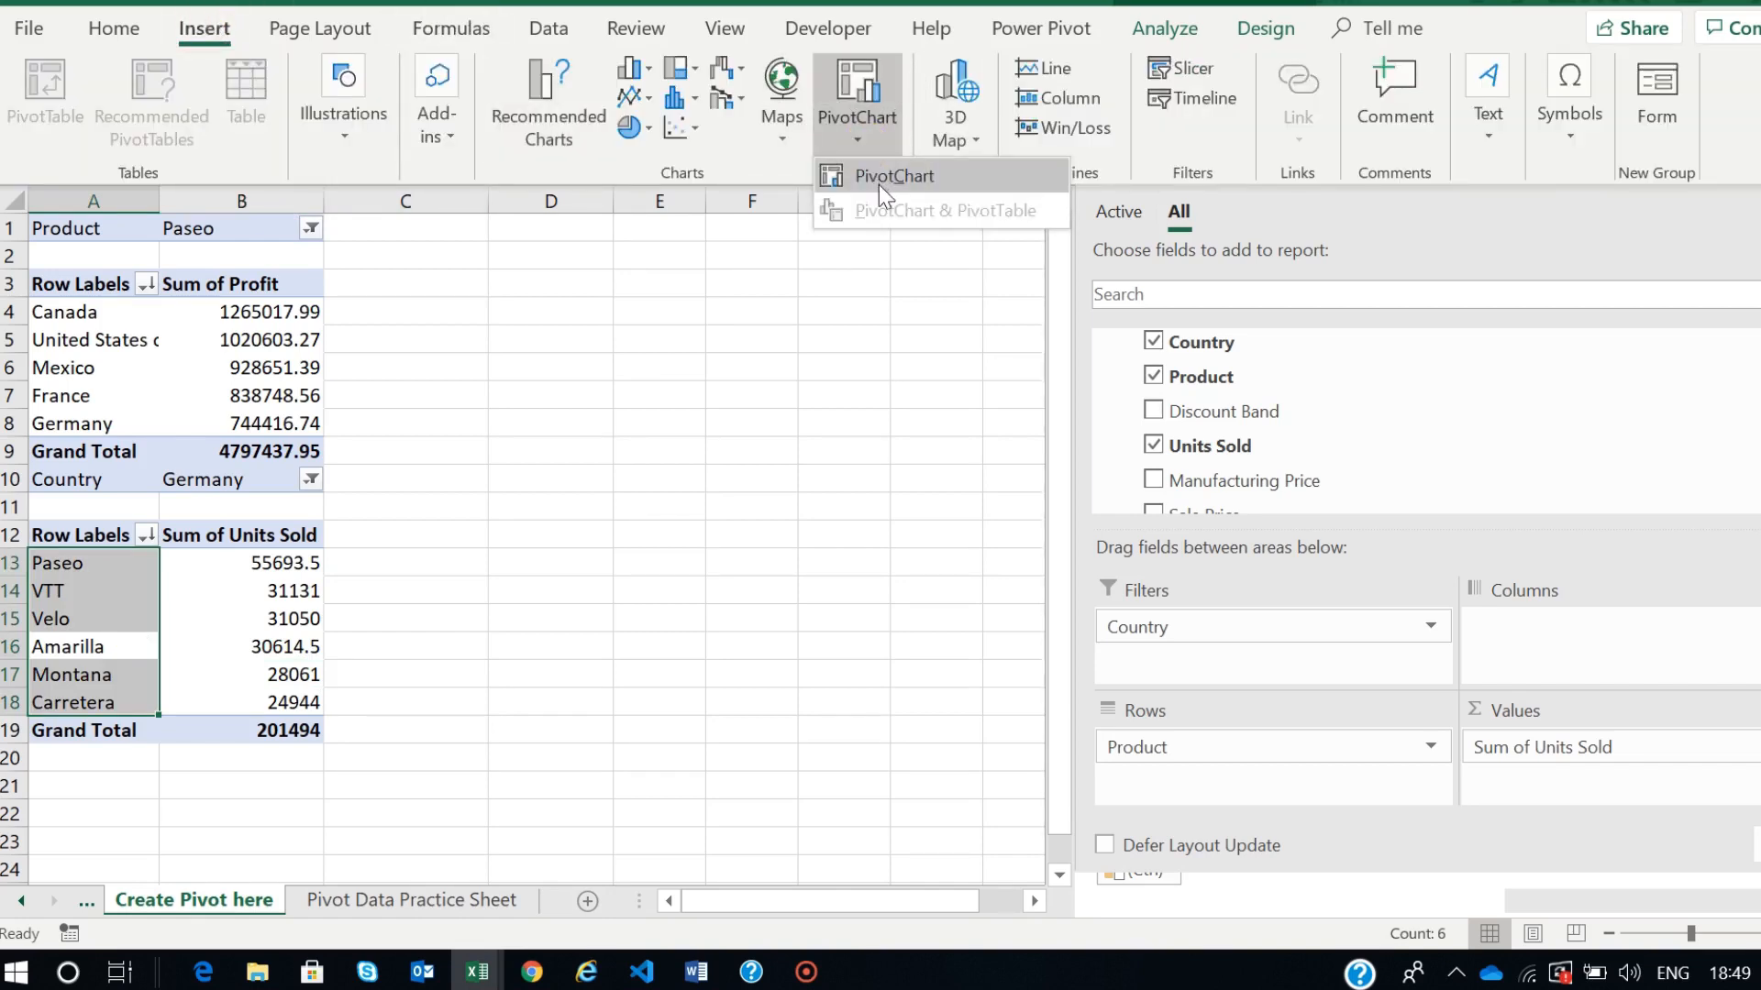
left_click(879, 185)
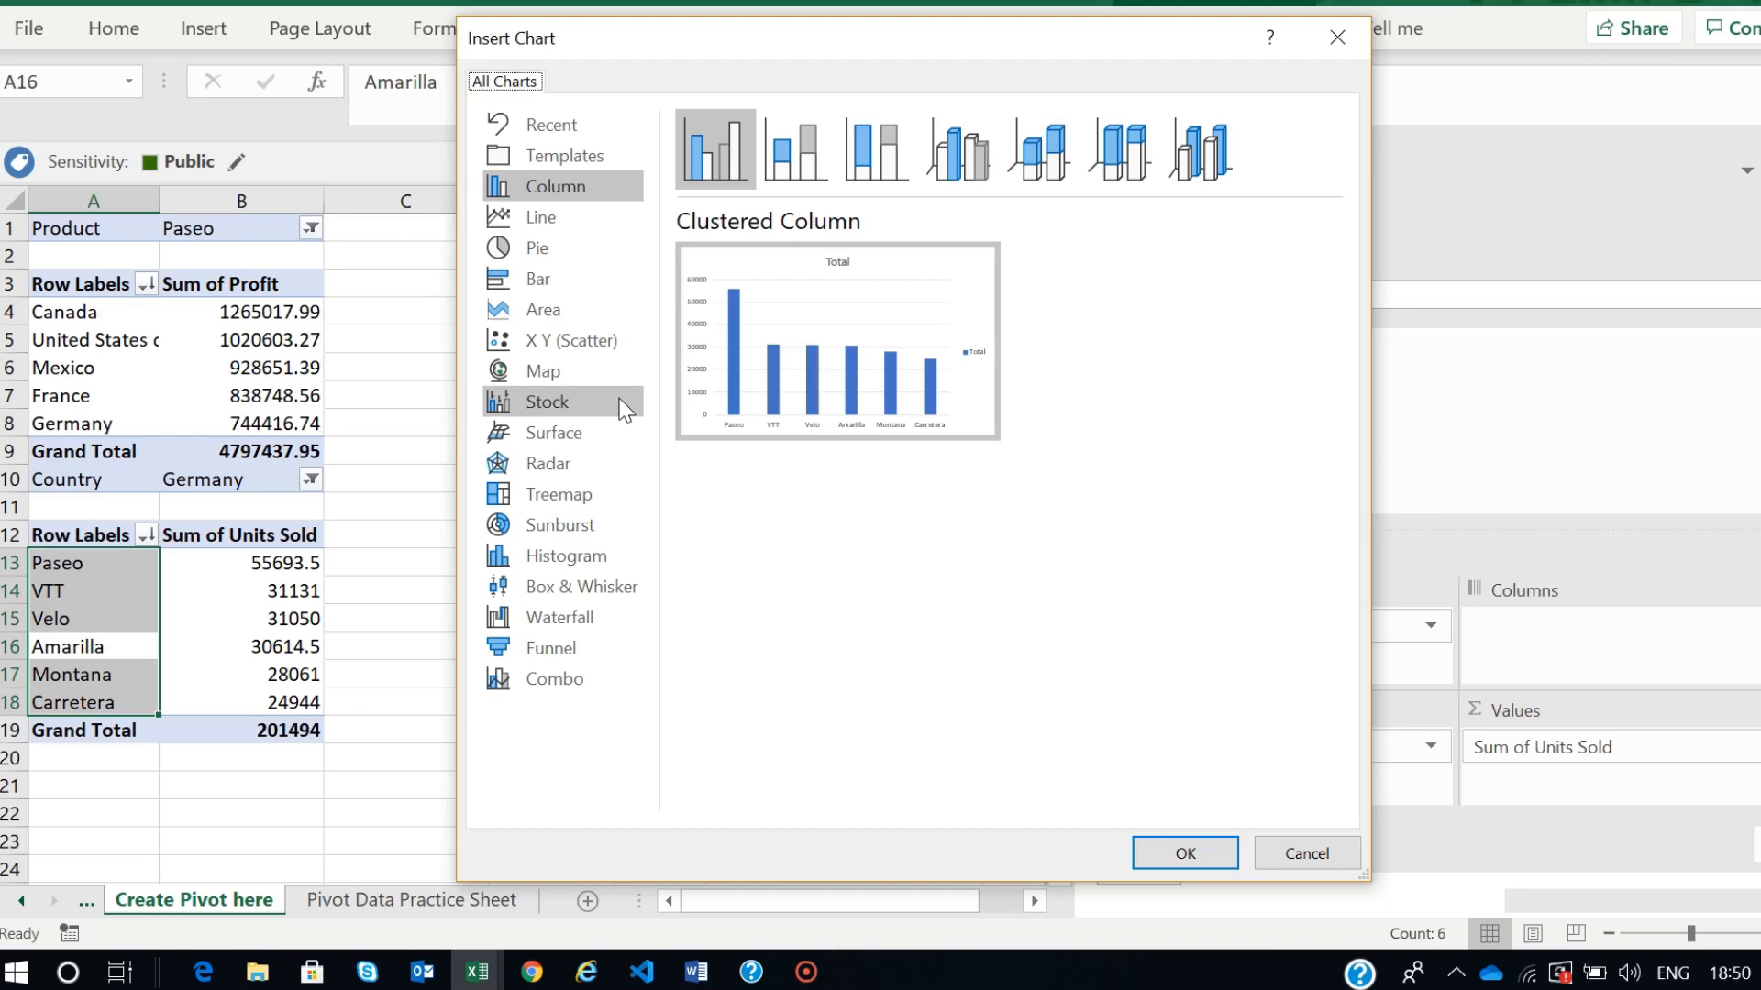
left_click(550, 217)
mouse_move(922, 376)
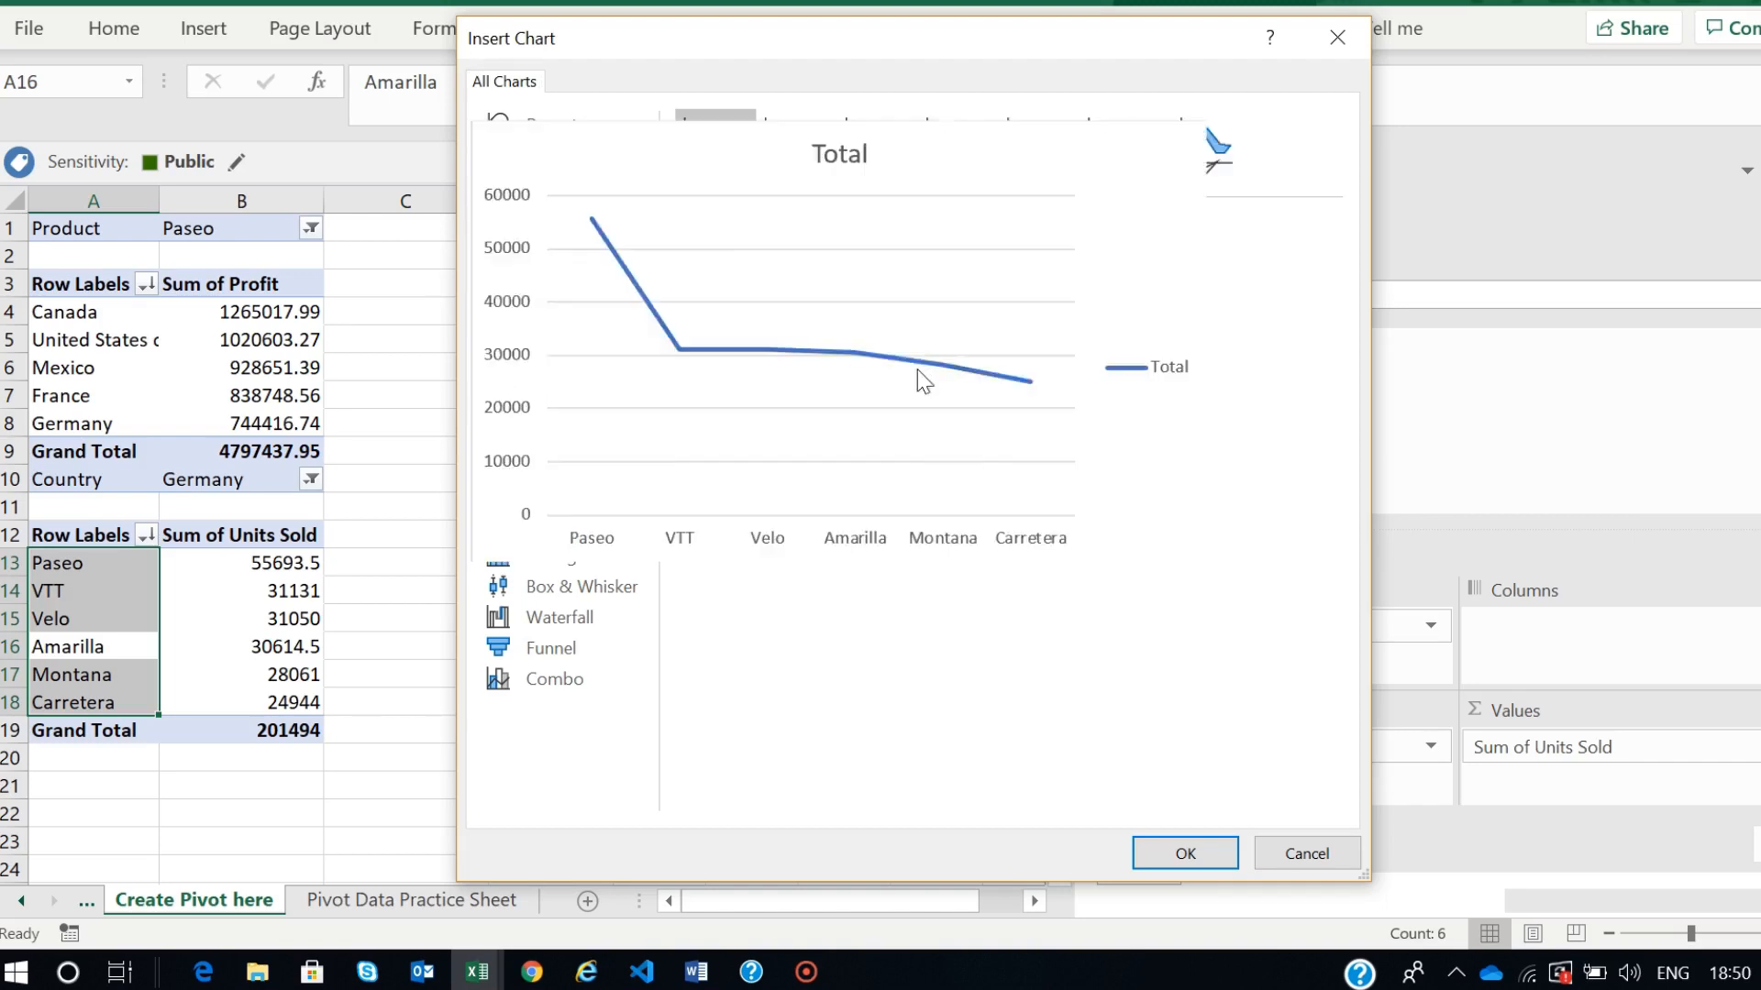
left_click(1172, 853)
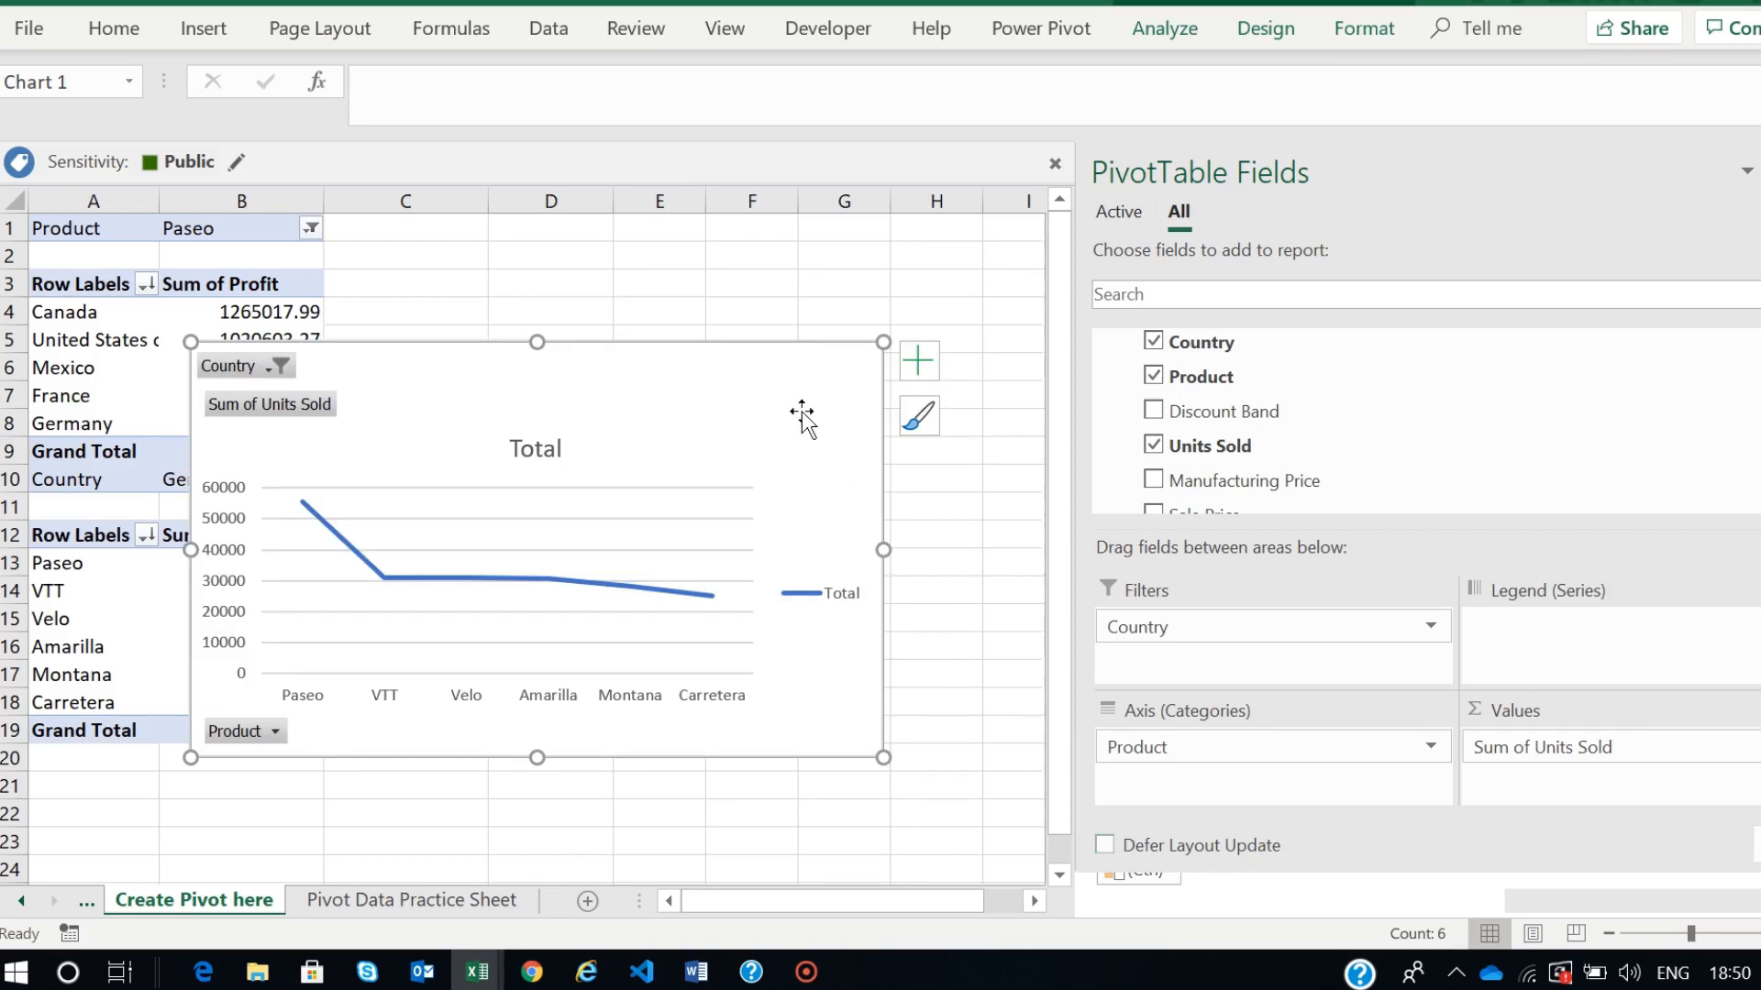
- Drag the line chart right and down off the pivot values, briefly checking the practice sheet
left_click_drag(641, 397, 851, 405)
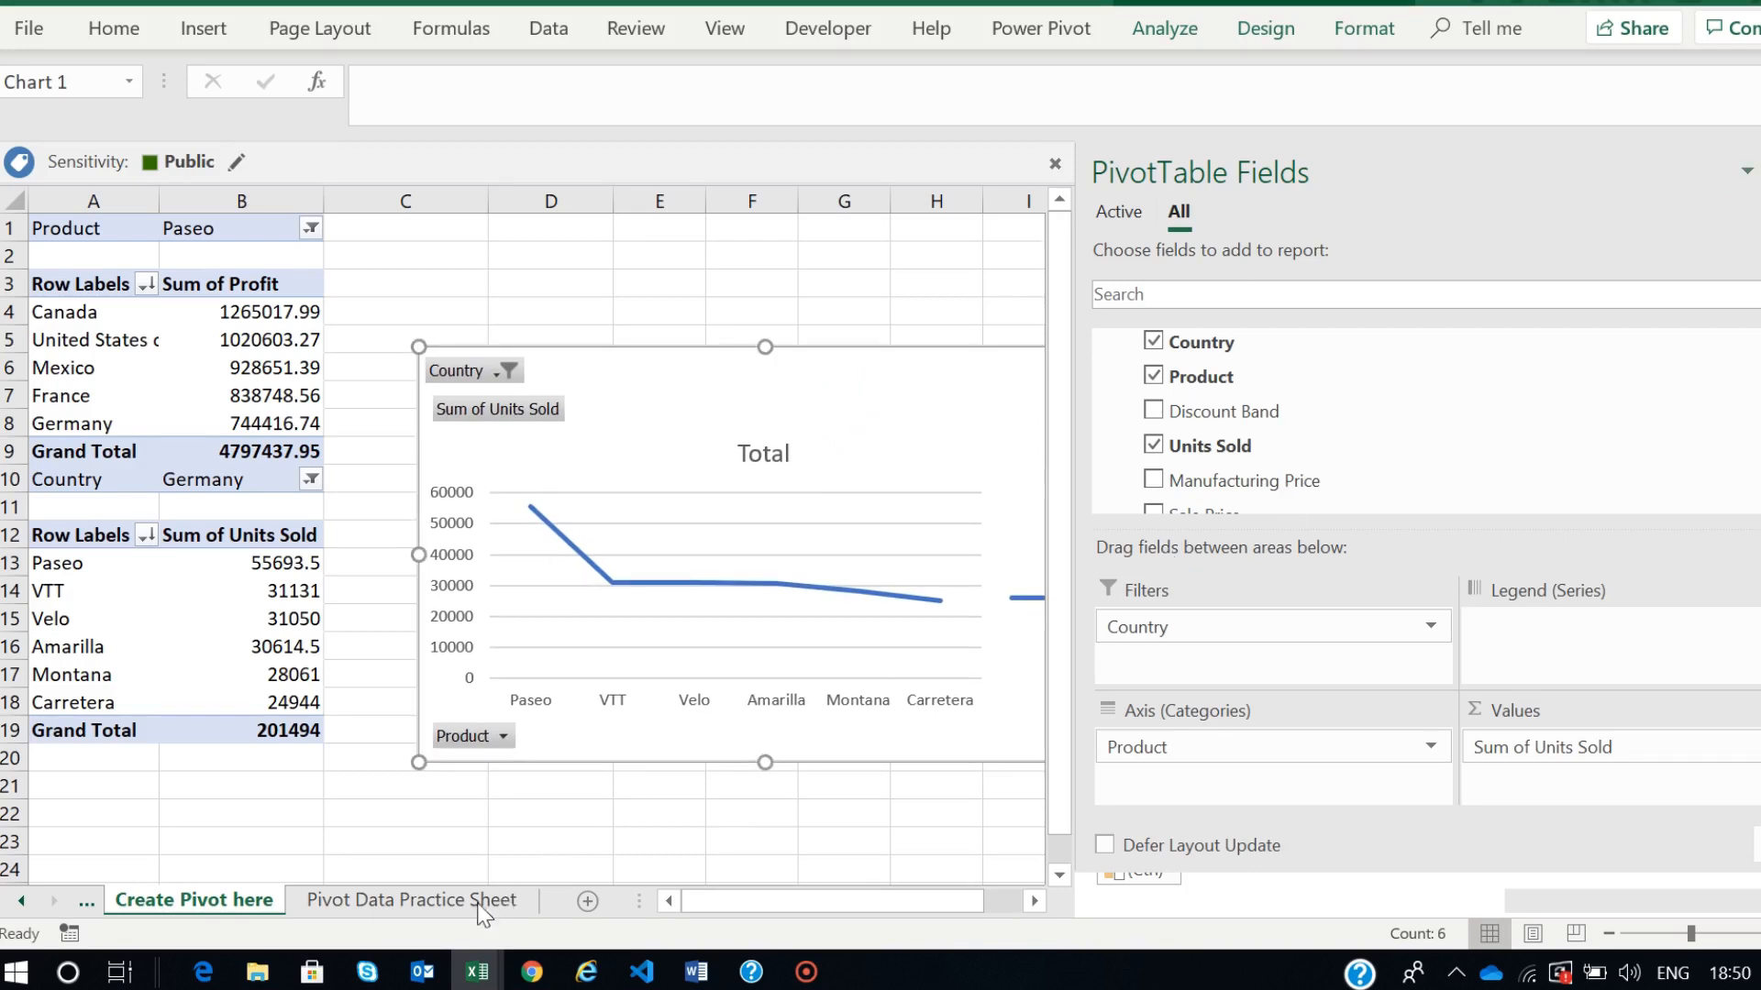
left_click(451, 897)
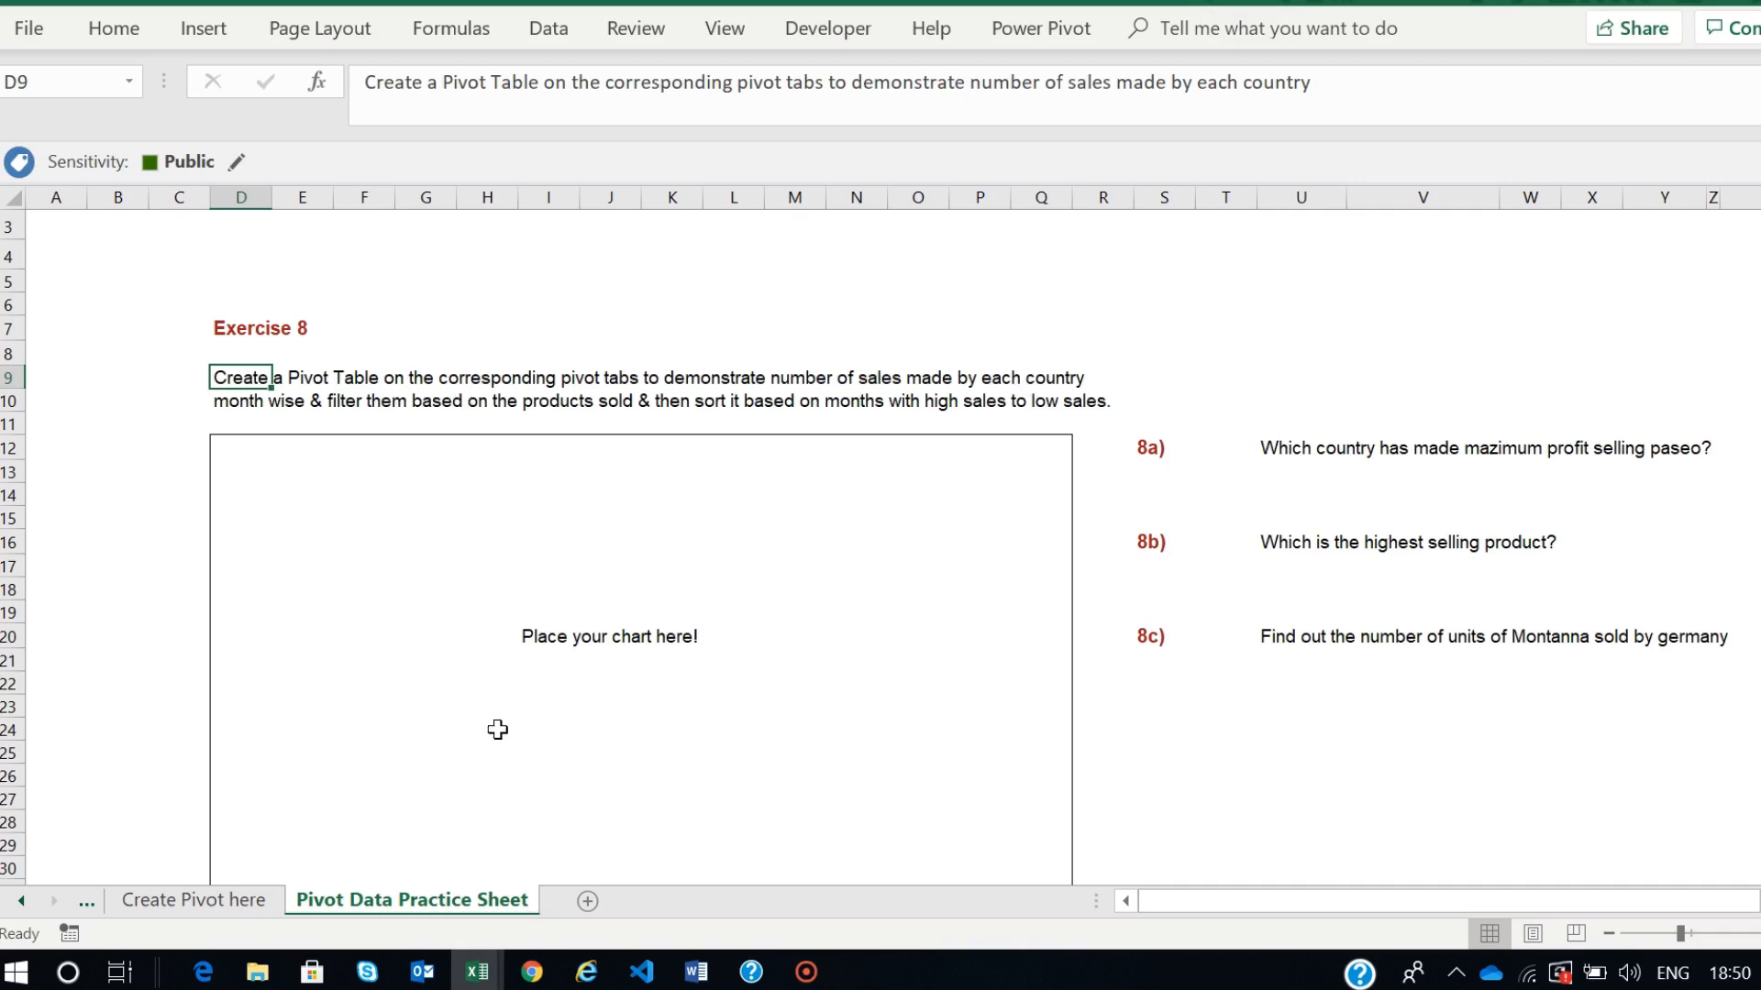
left_click(194, 900)
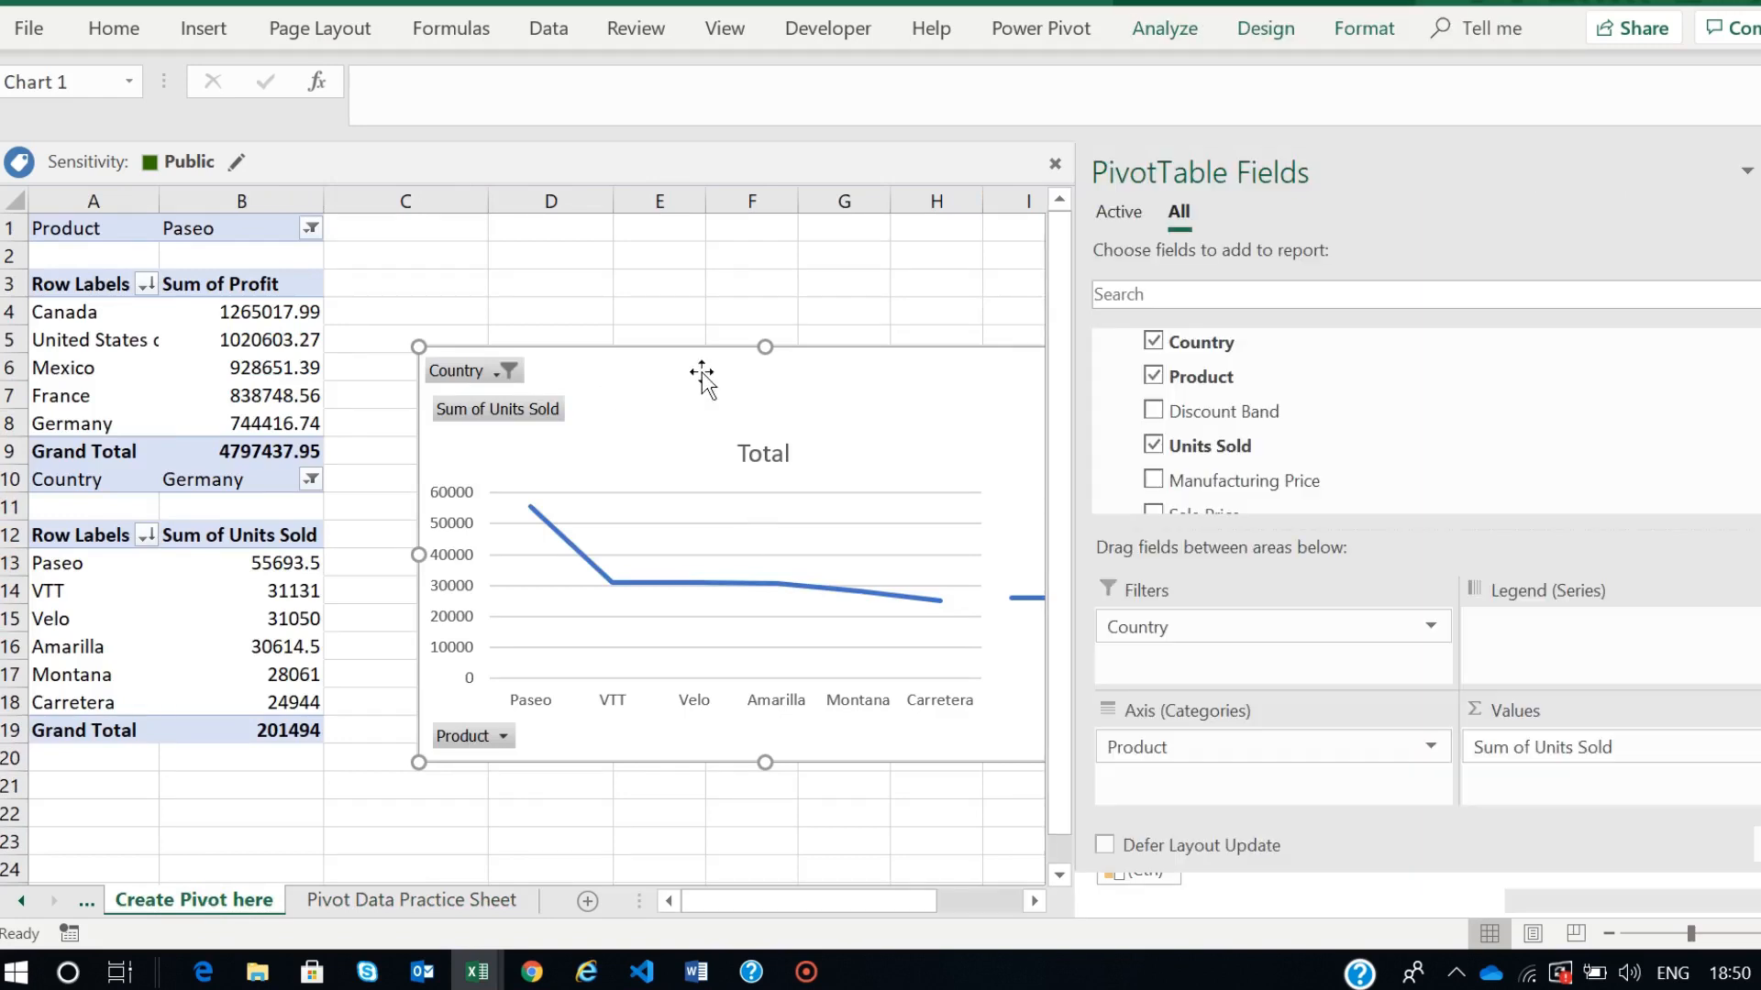
left_click_drag(692, 392, 725, 411)
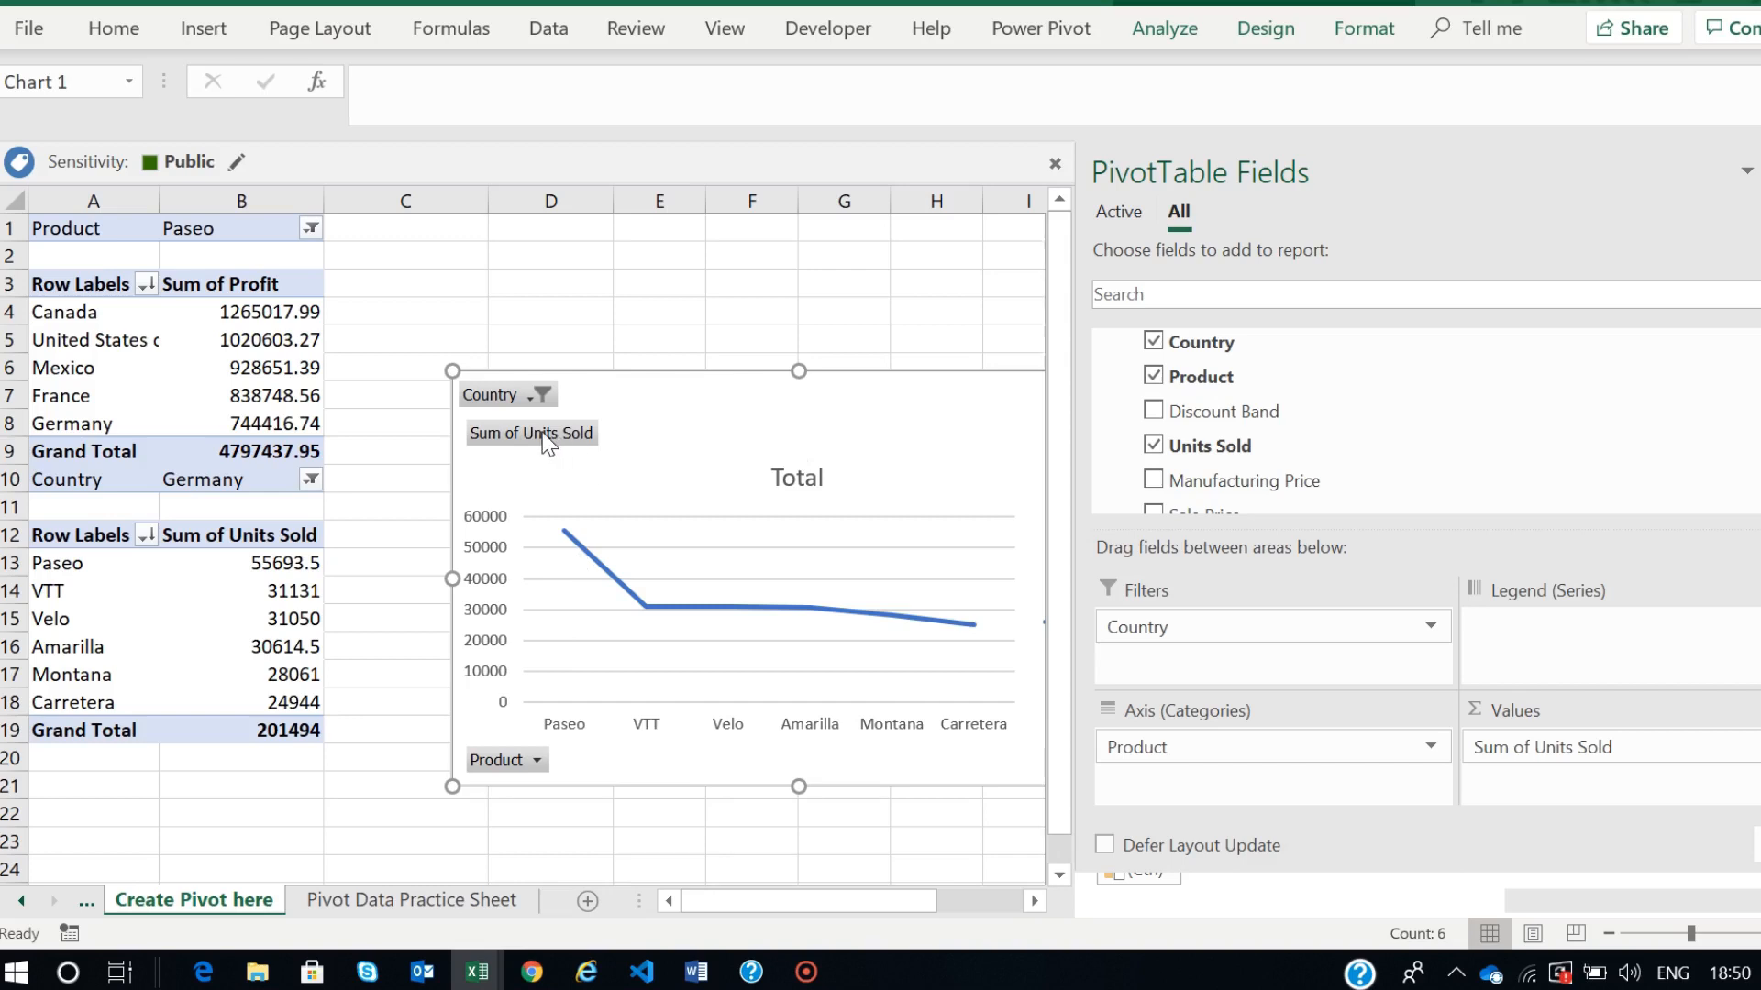
- Set the chart's Country filter to All instead of Germany and nudge the chart into place
left_click(527, 396)
left_click(213, 443)
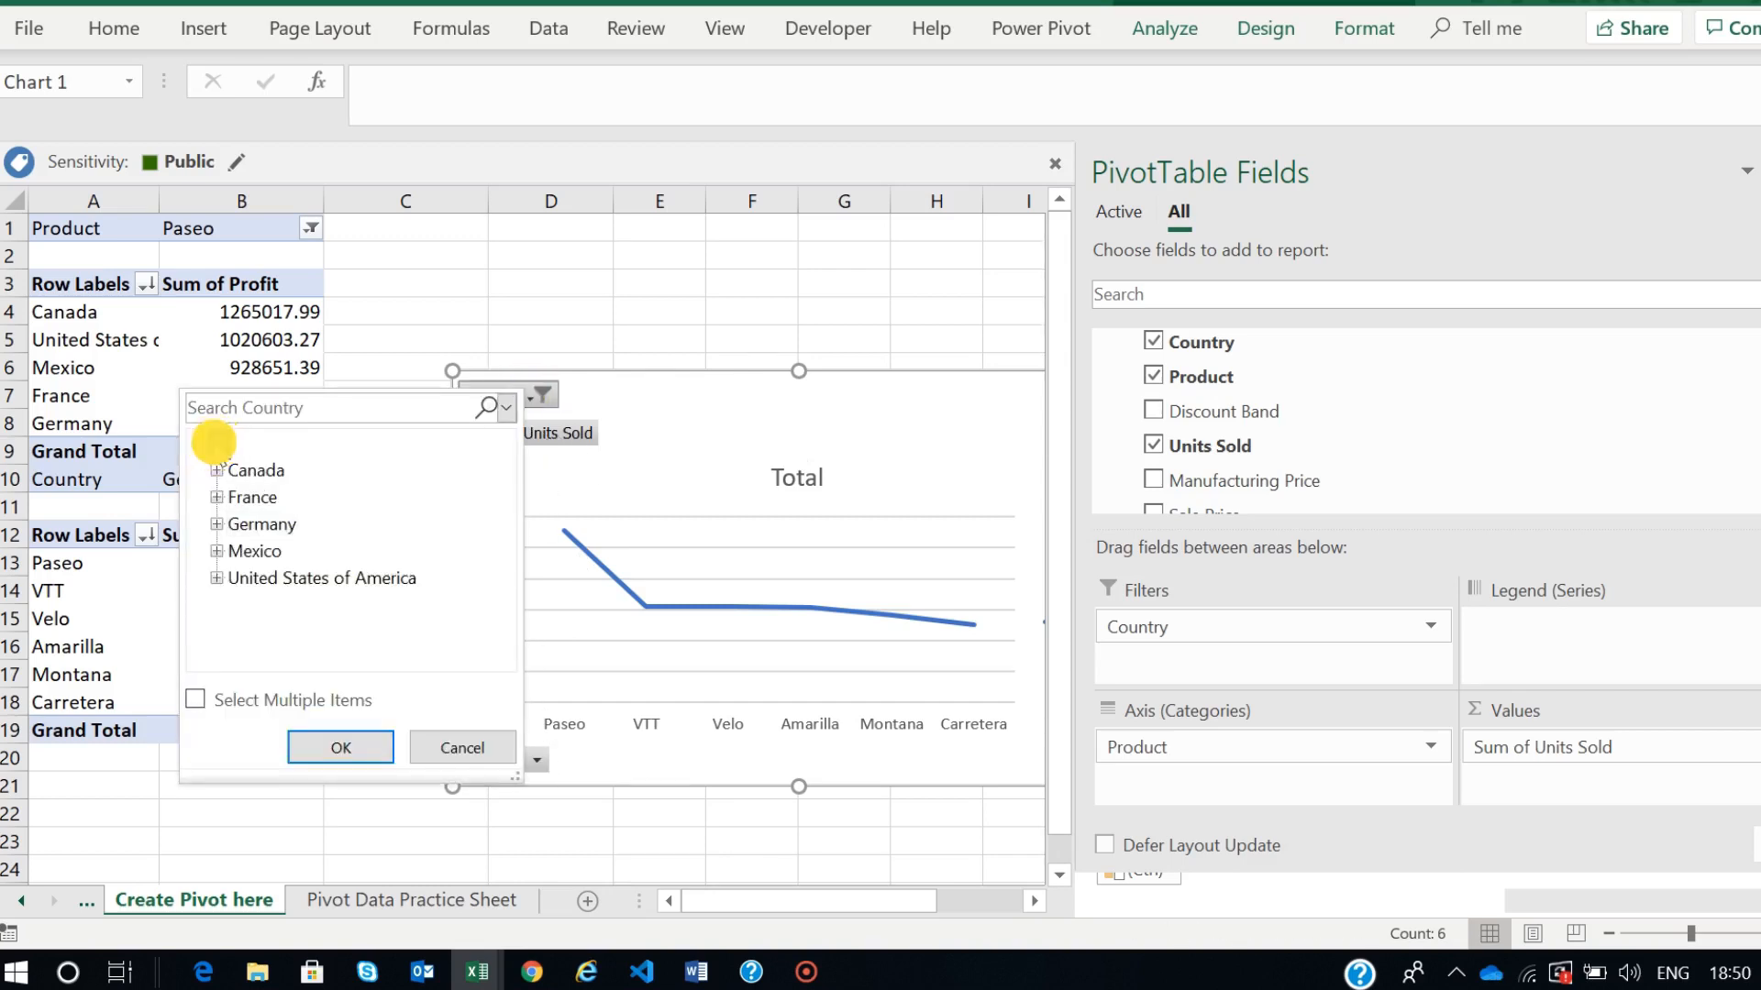
left_click(336, 747)
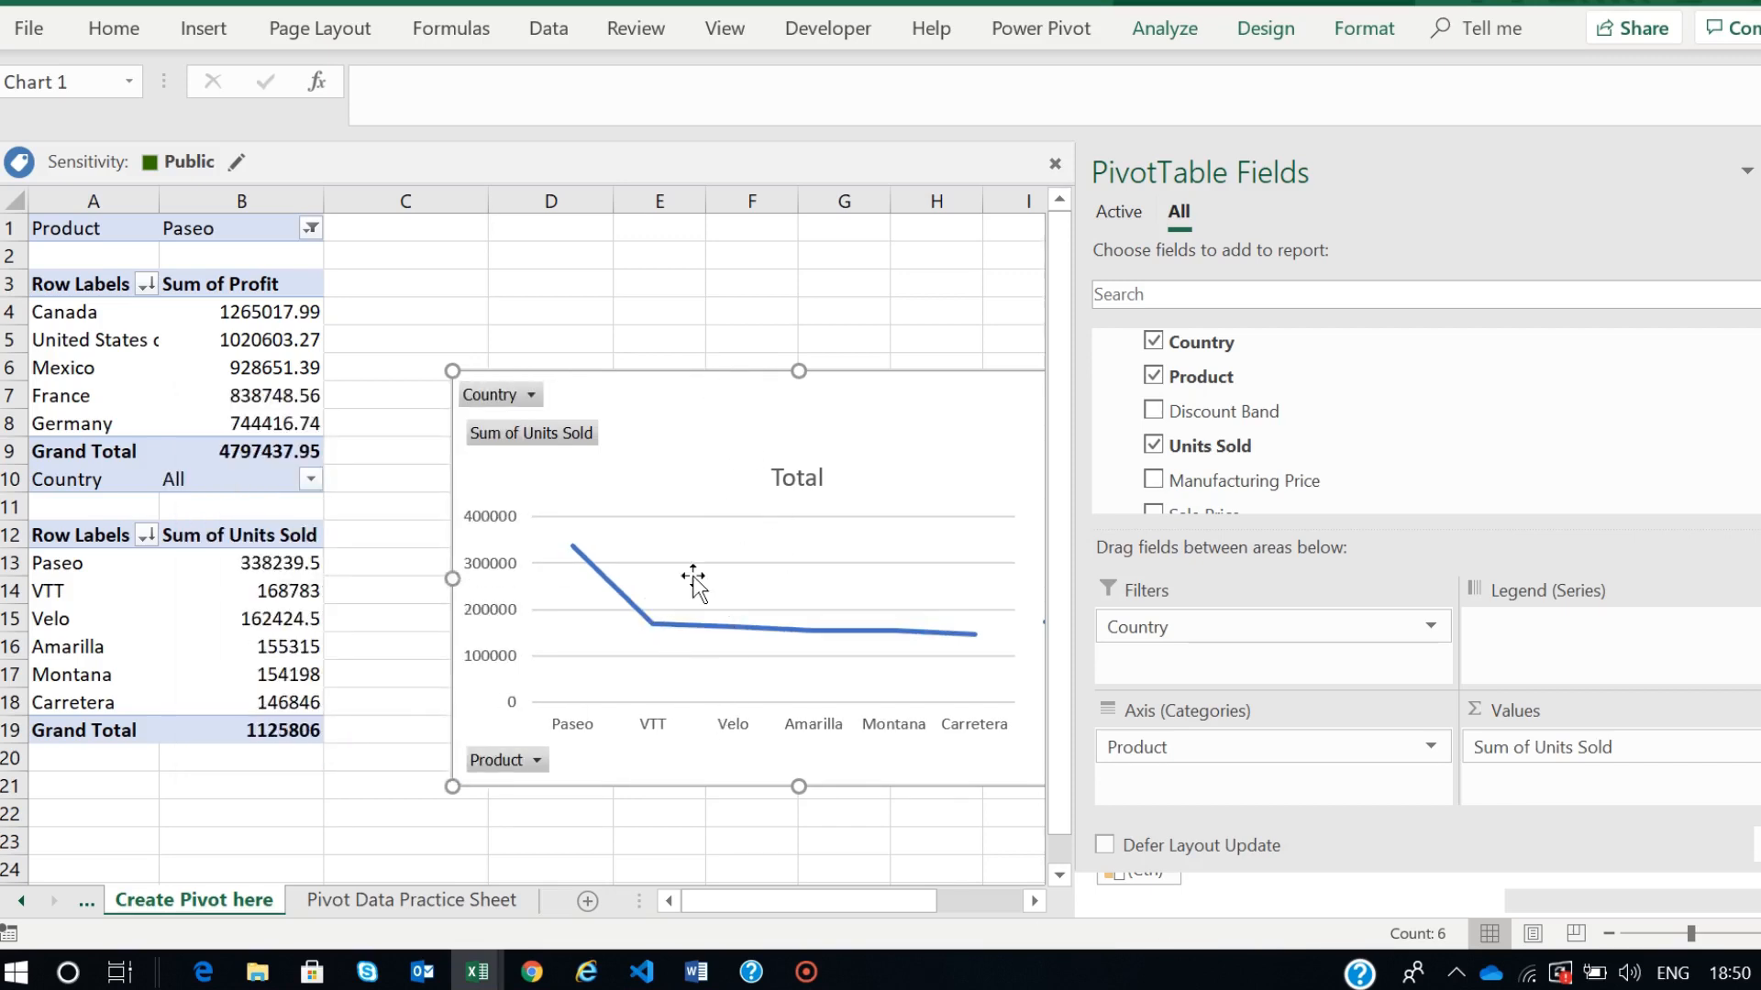
left_click_drag(770, 409, 731, 380)
mouse_move(897, 389)
left_mouse_down()
mouse_move(687, 382)
mouse_move(877, 398)
left_mouse_up()
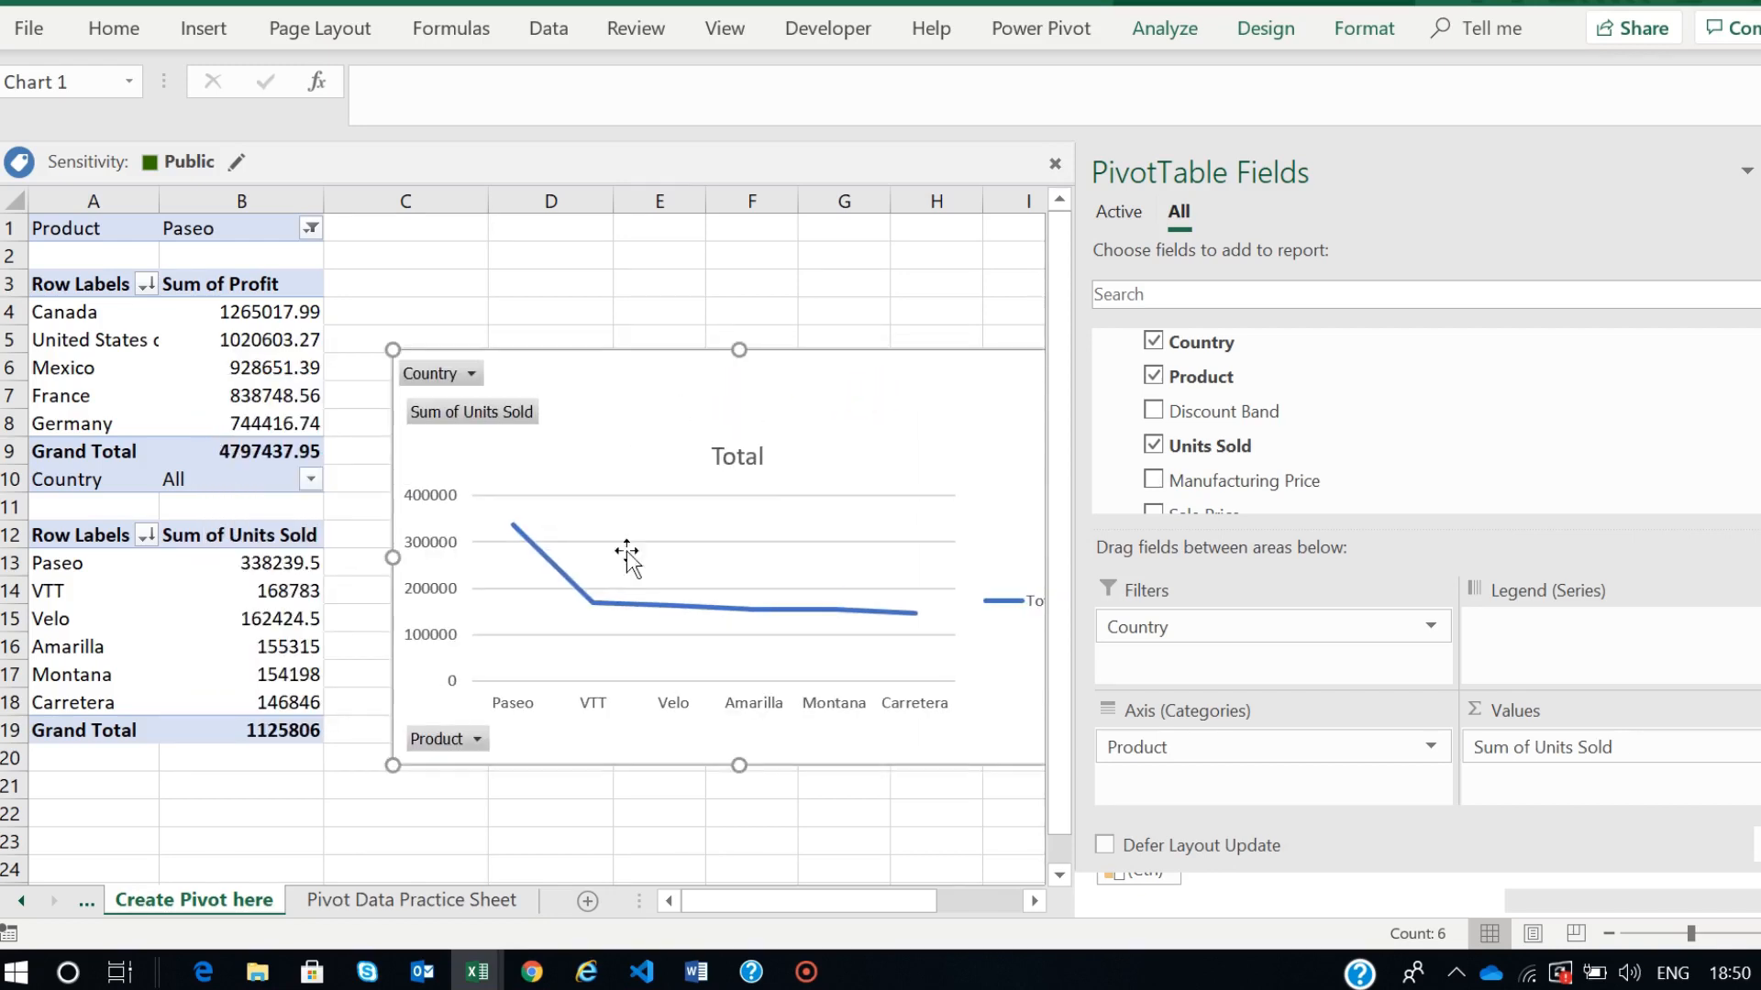
- Sort products descending by Sum of Units Sold so Paseo comes first
left_click(465, 741)
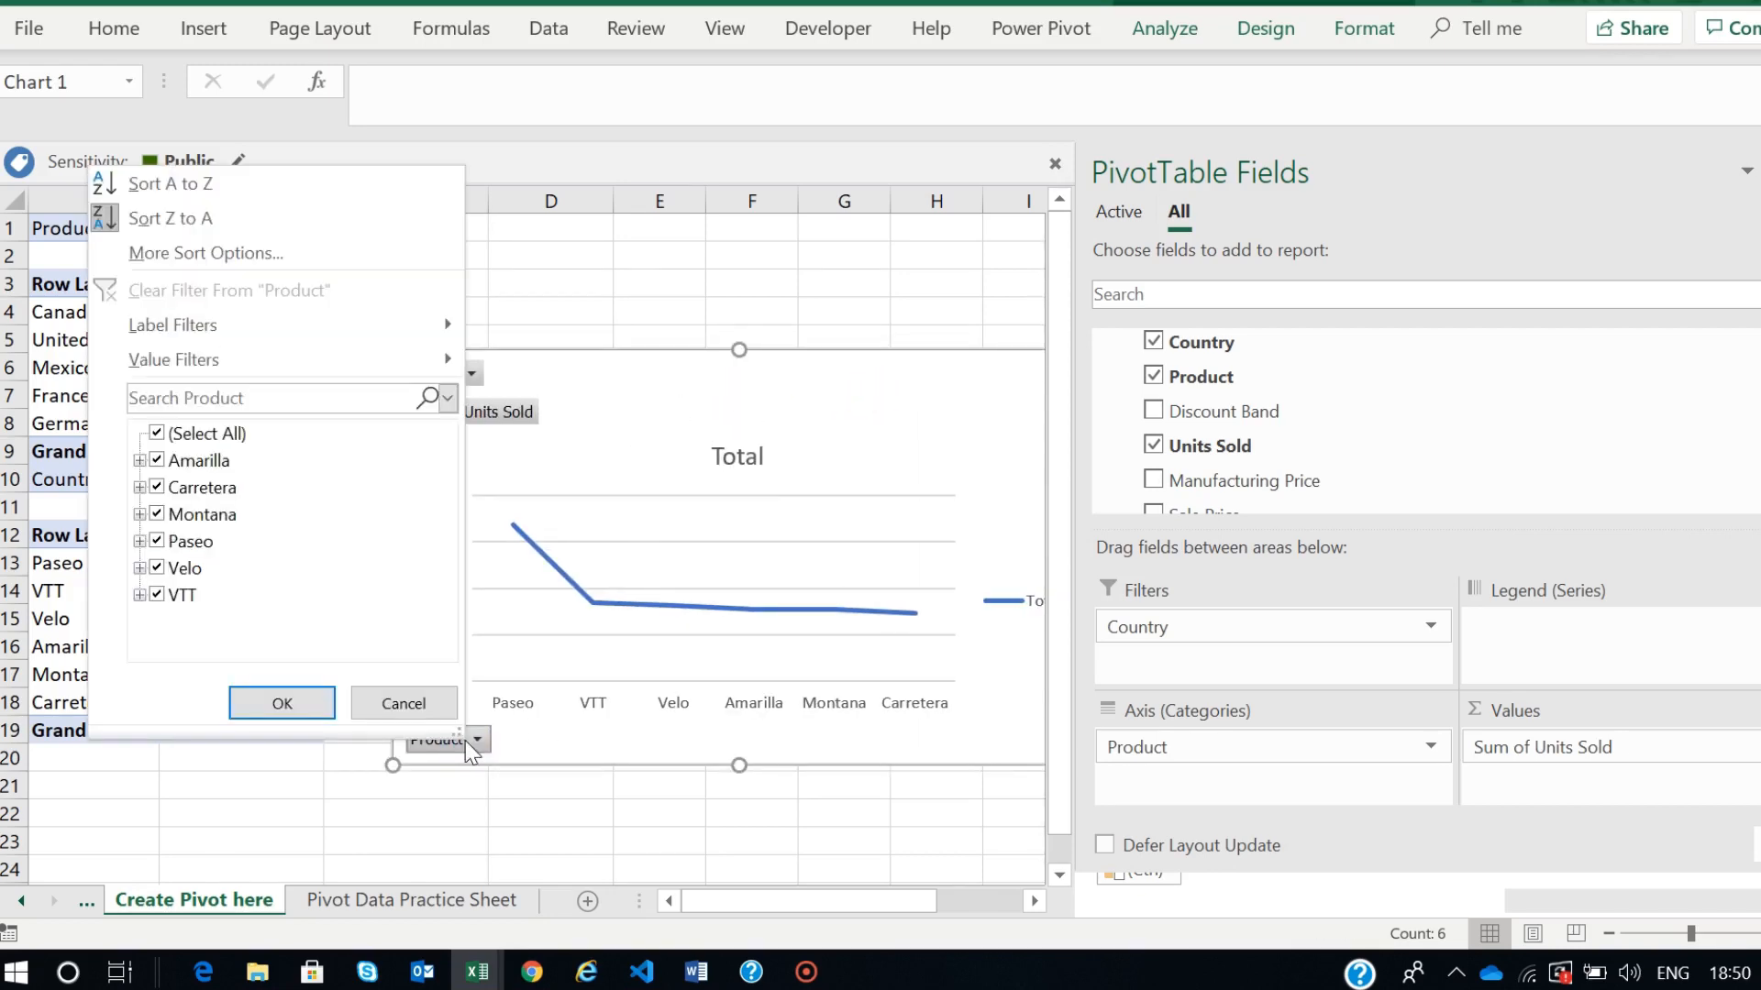
mouse_move(215, 335)
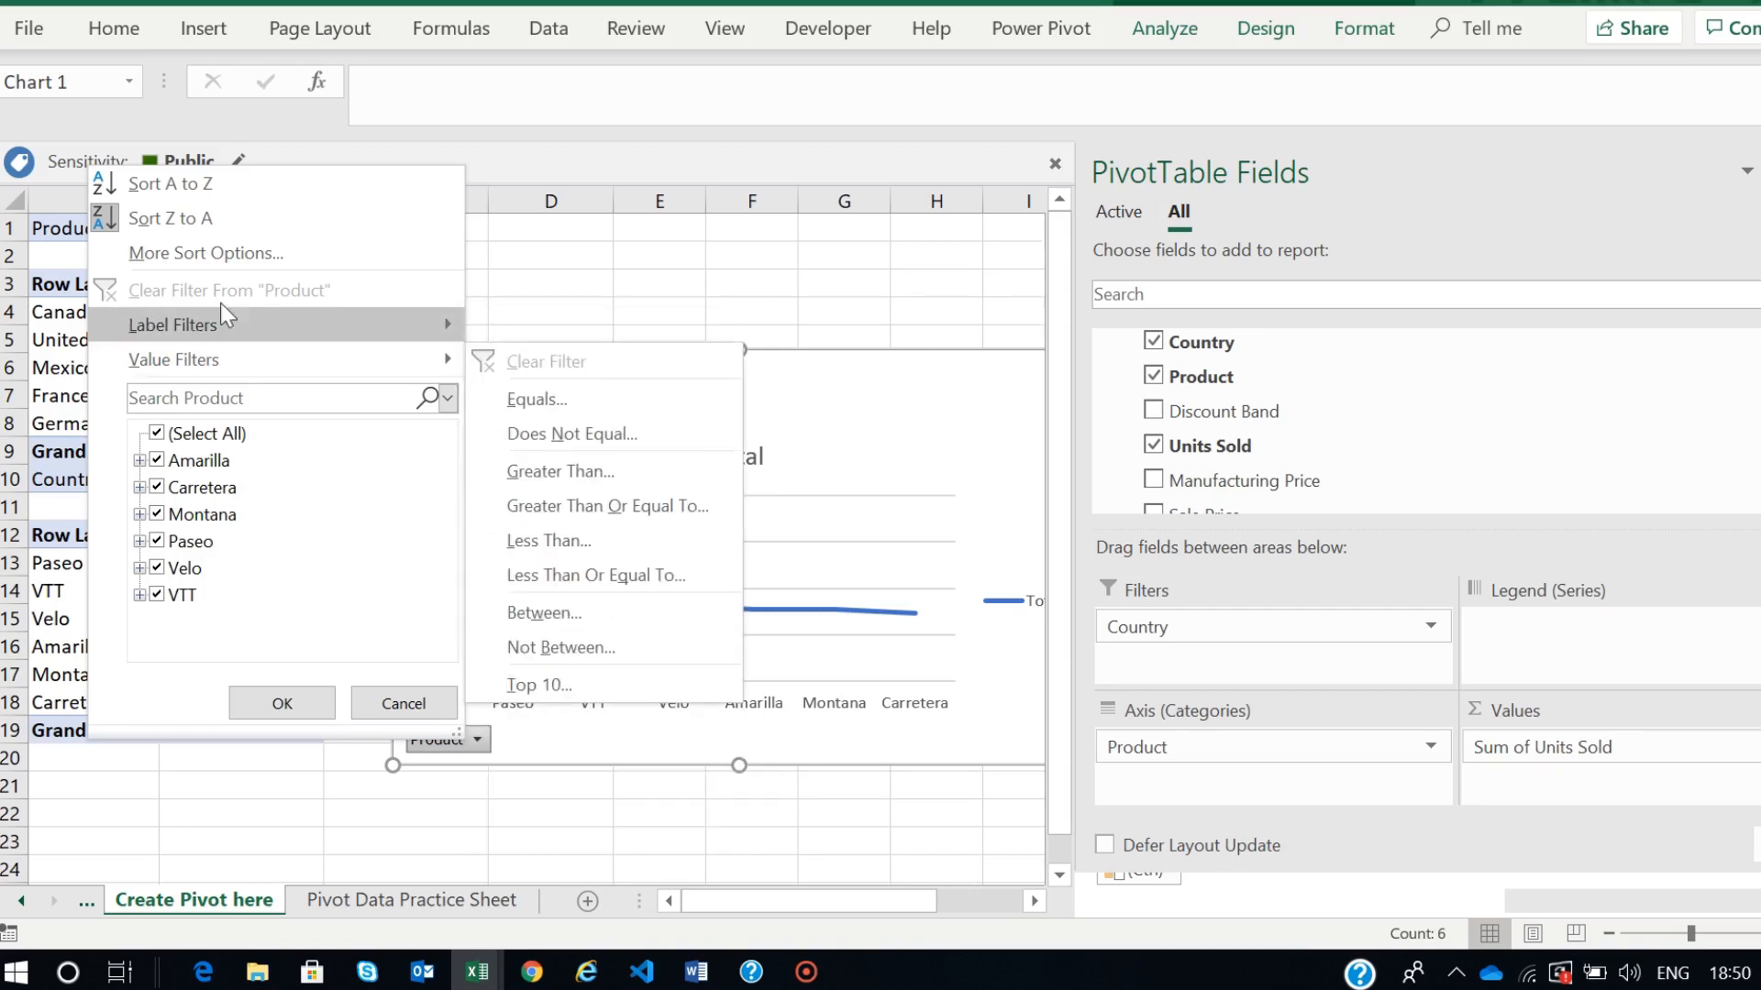
left_click(219, 250)
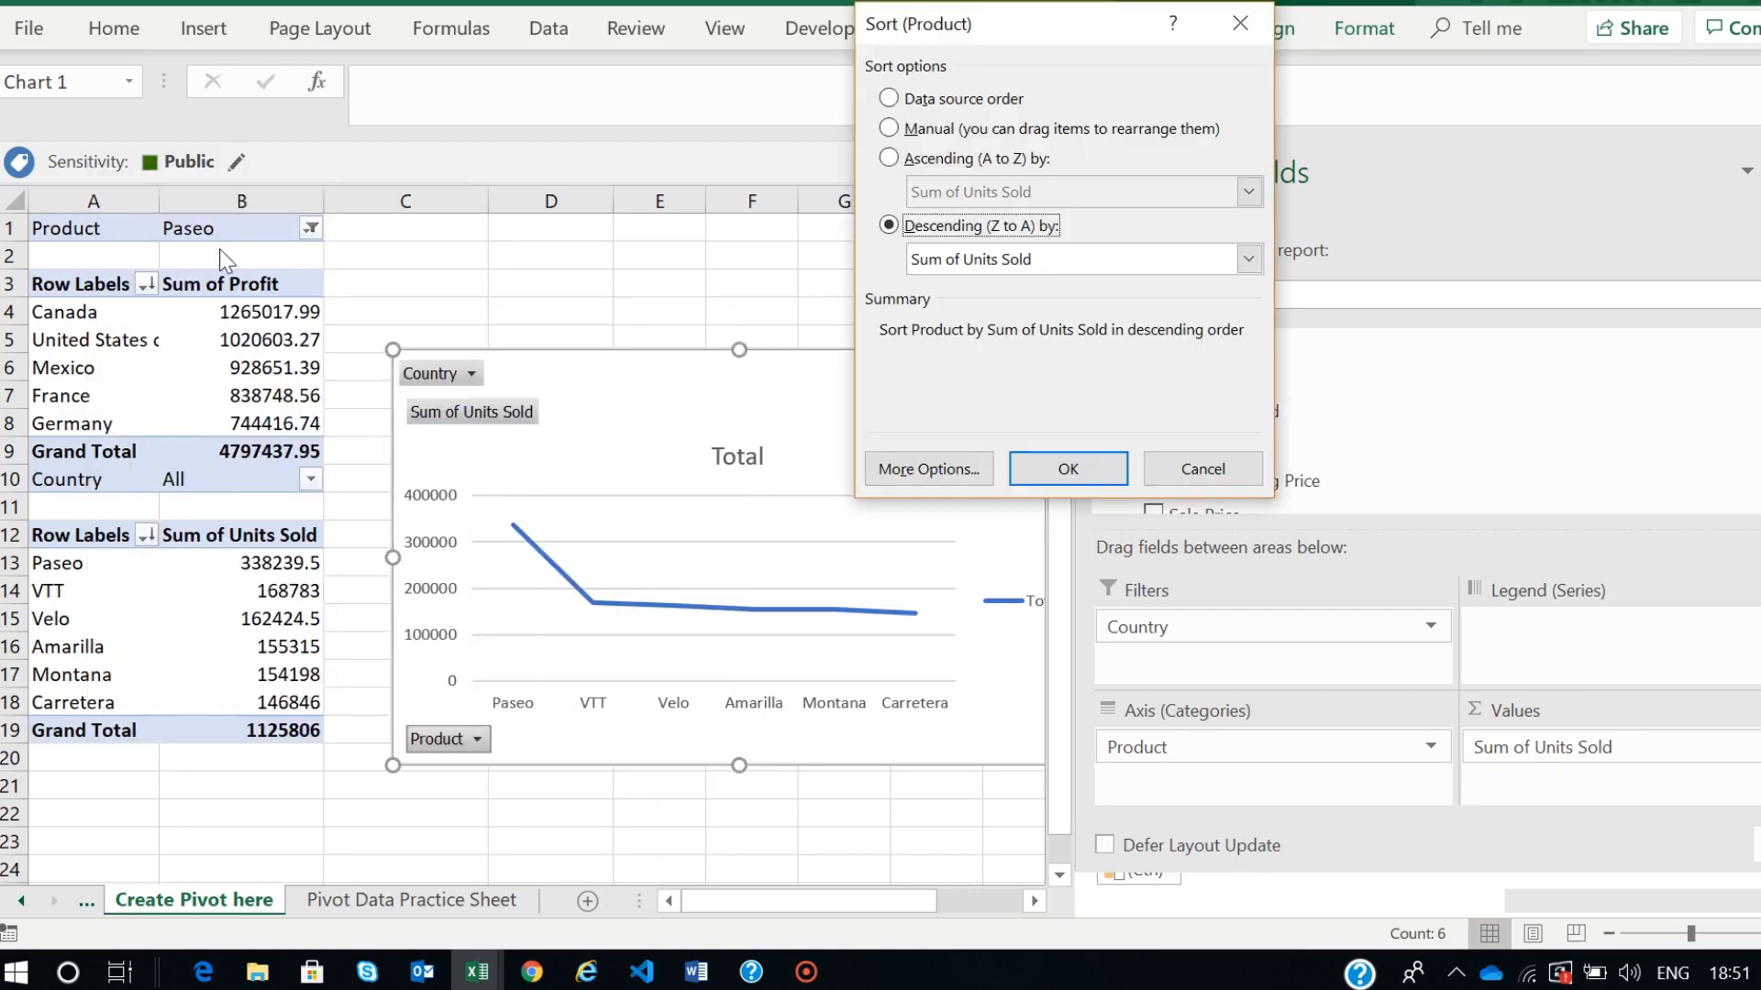
left_click(1087, 269)
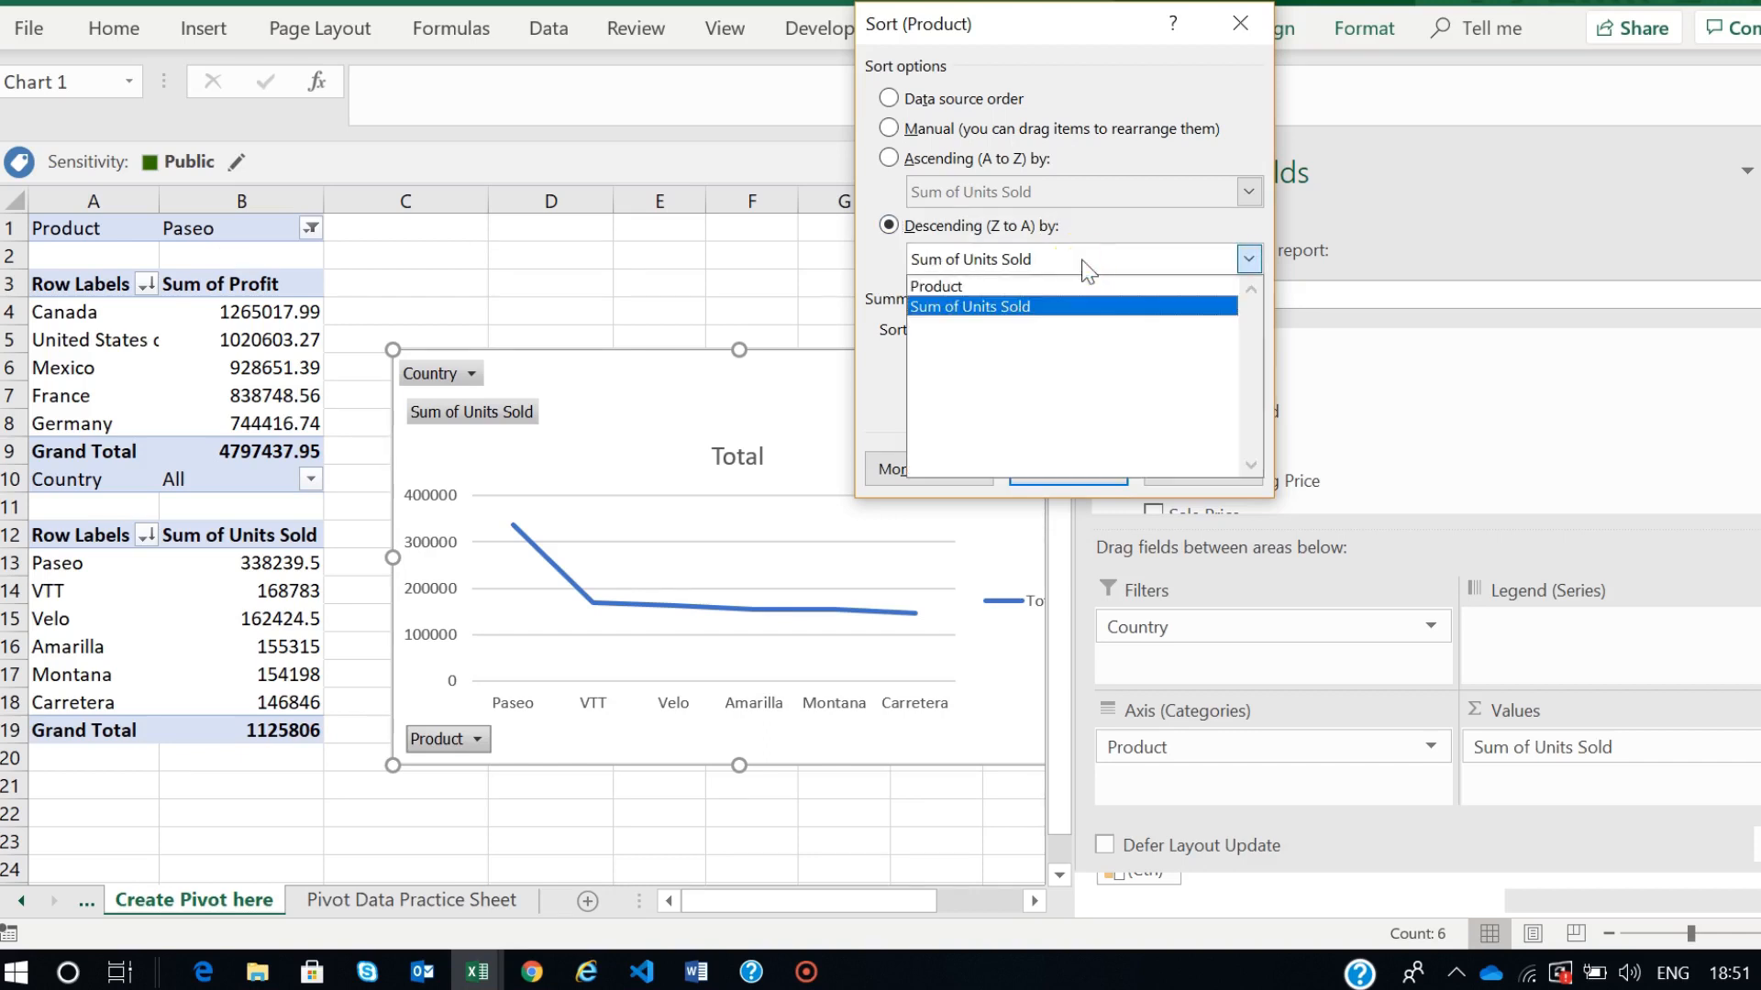
left_click(967, 304)
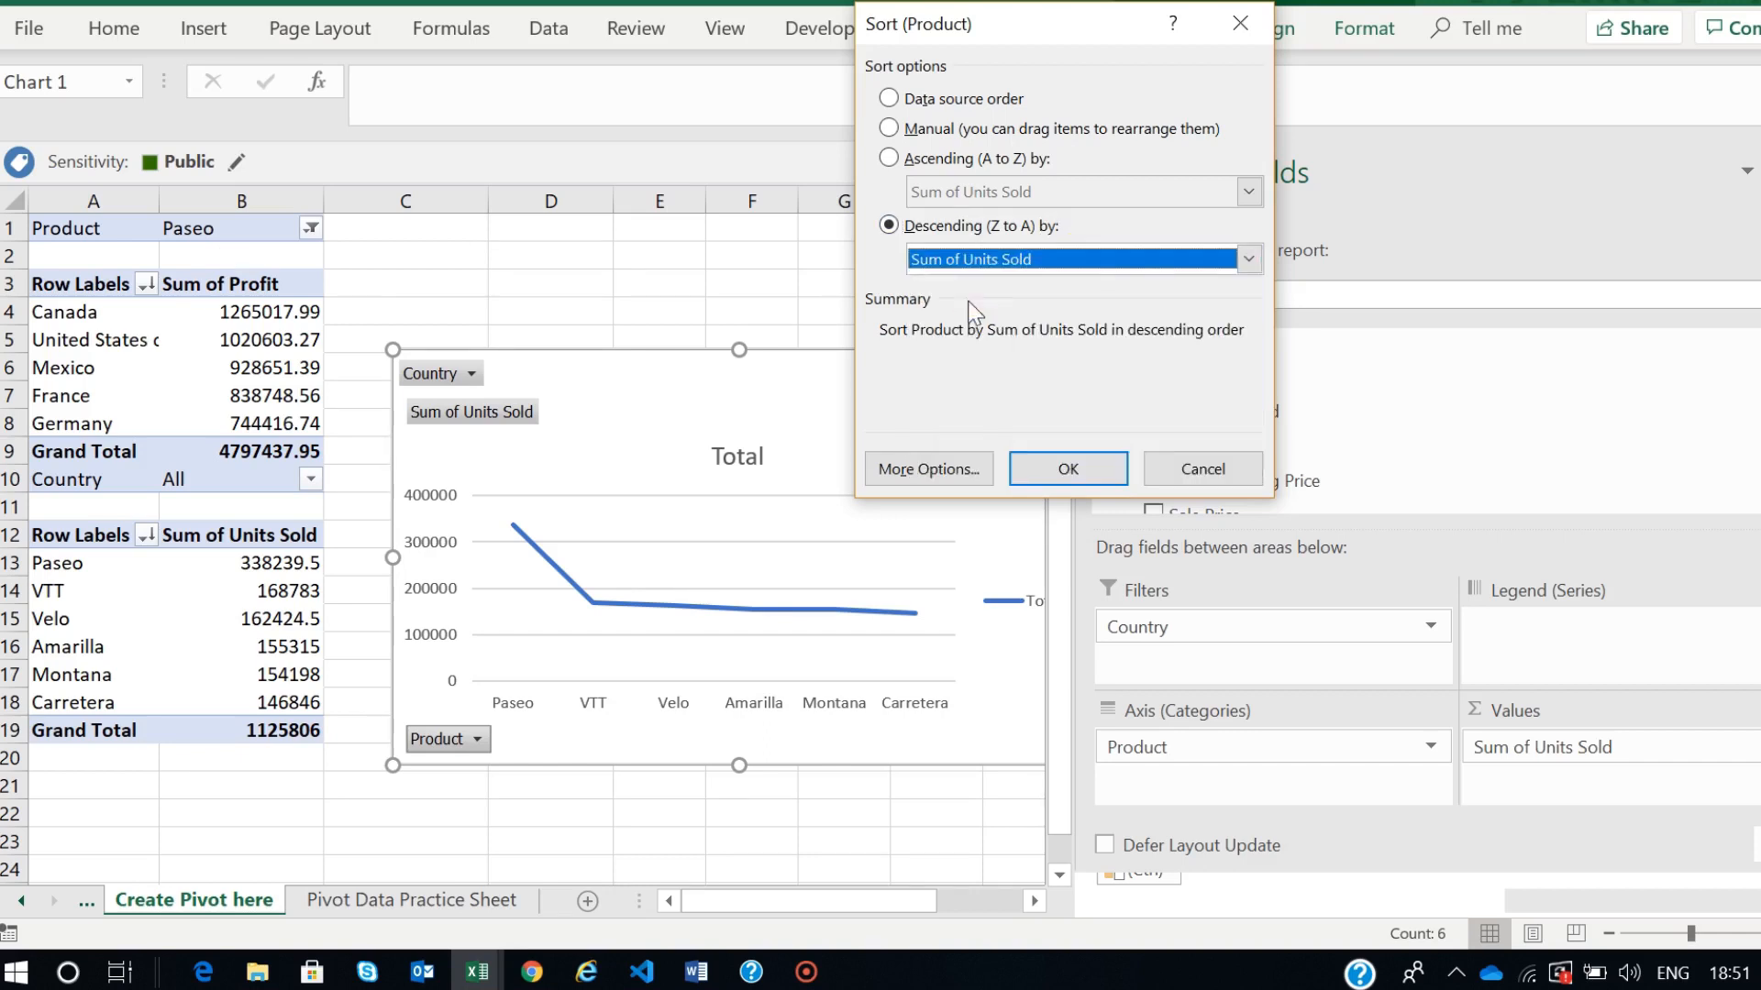
left_click(1066, 464)
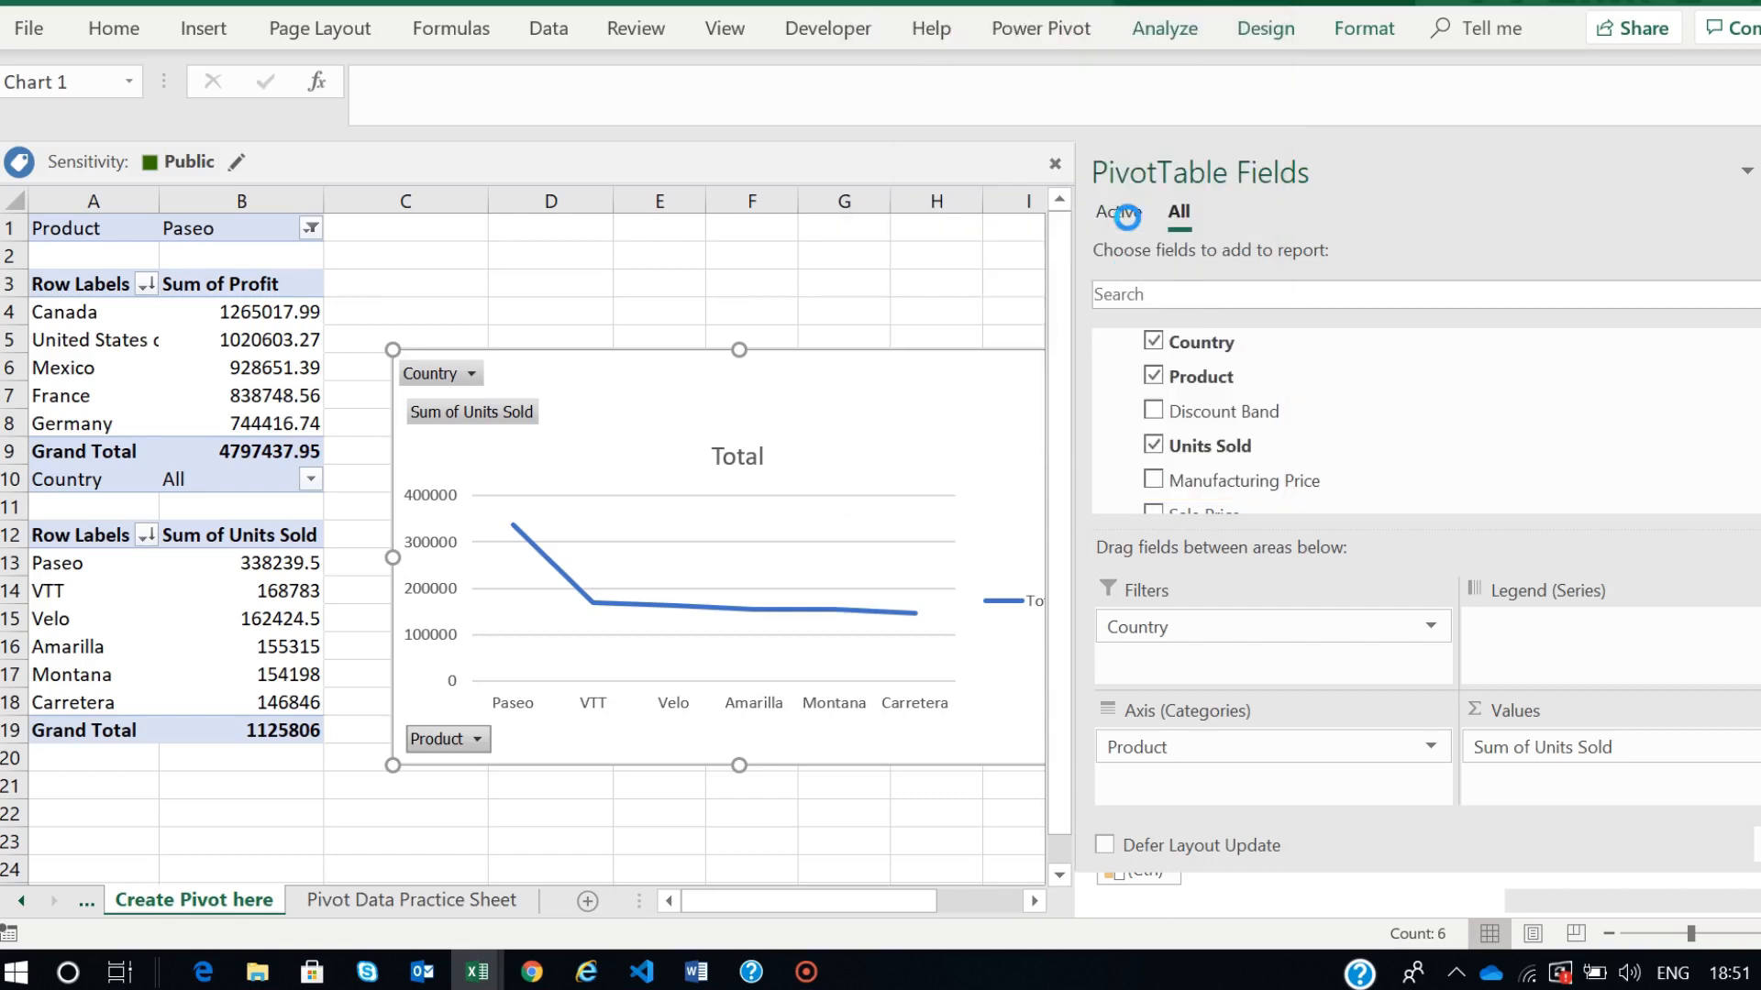
- Move the chart fully into view and browse the Country filter list without changing it
left_click(783, 308)
left_click_drag(798, 373, 1004, 374)
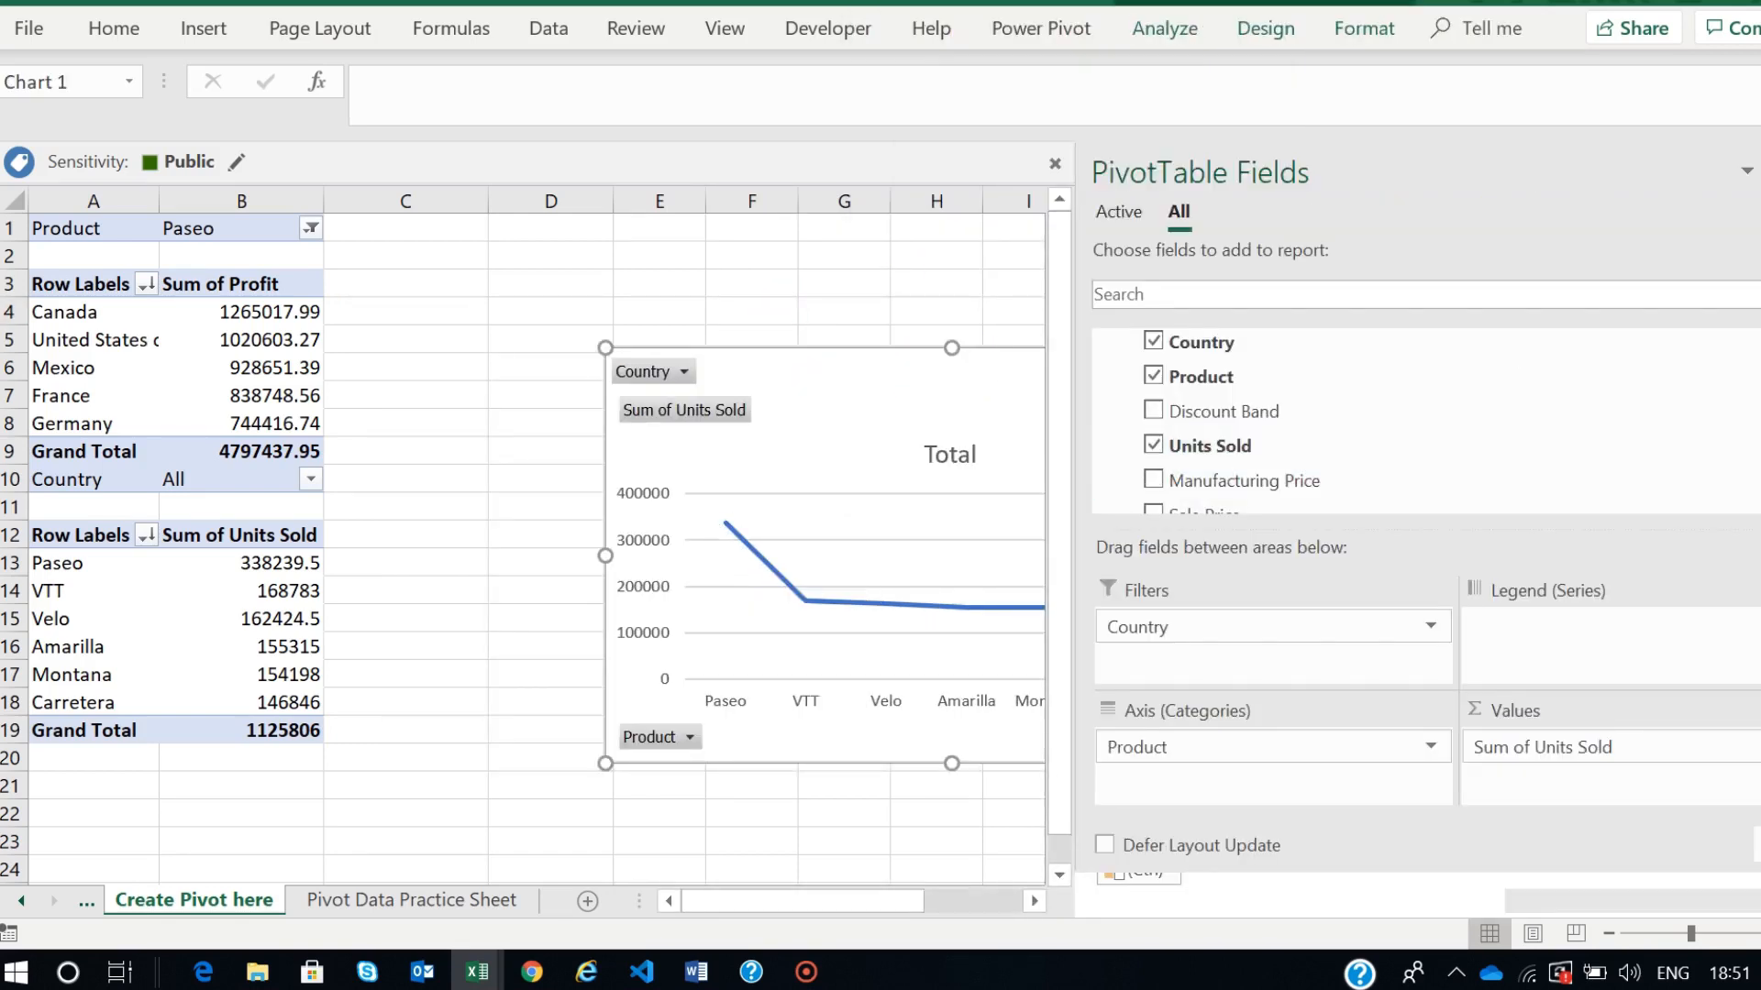
left_click_drag(856, 381, 809, 398)
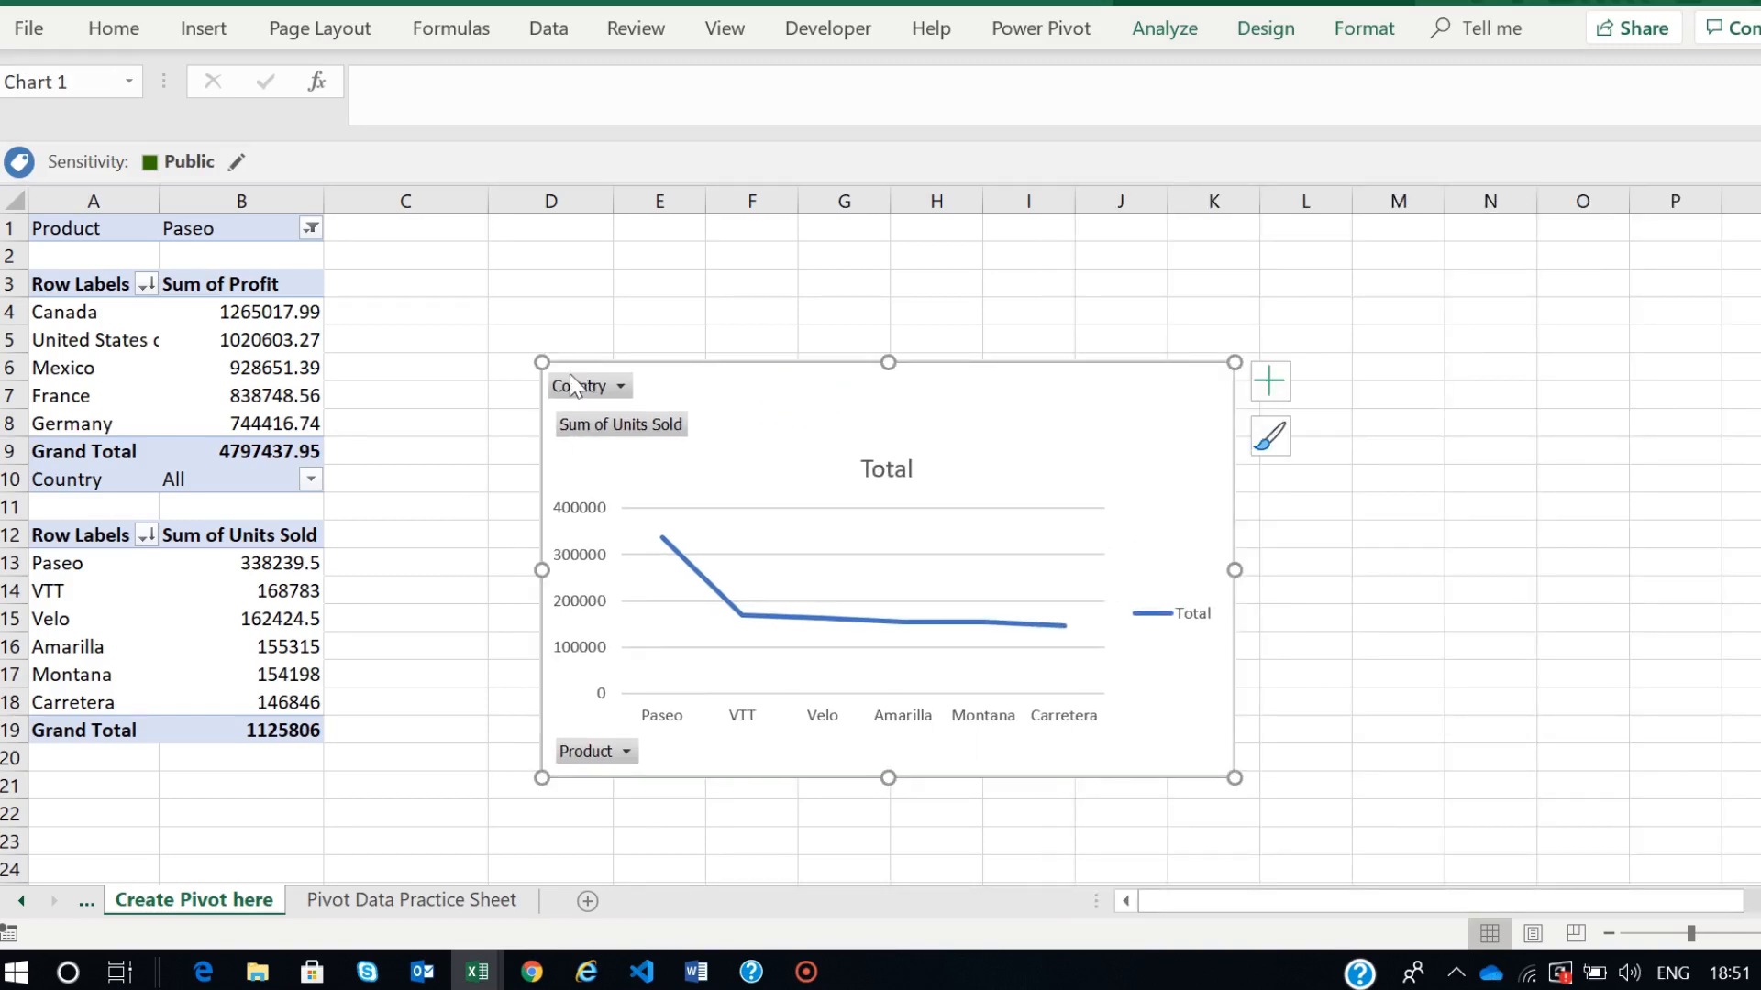
left_click(614, 386)
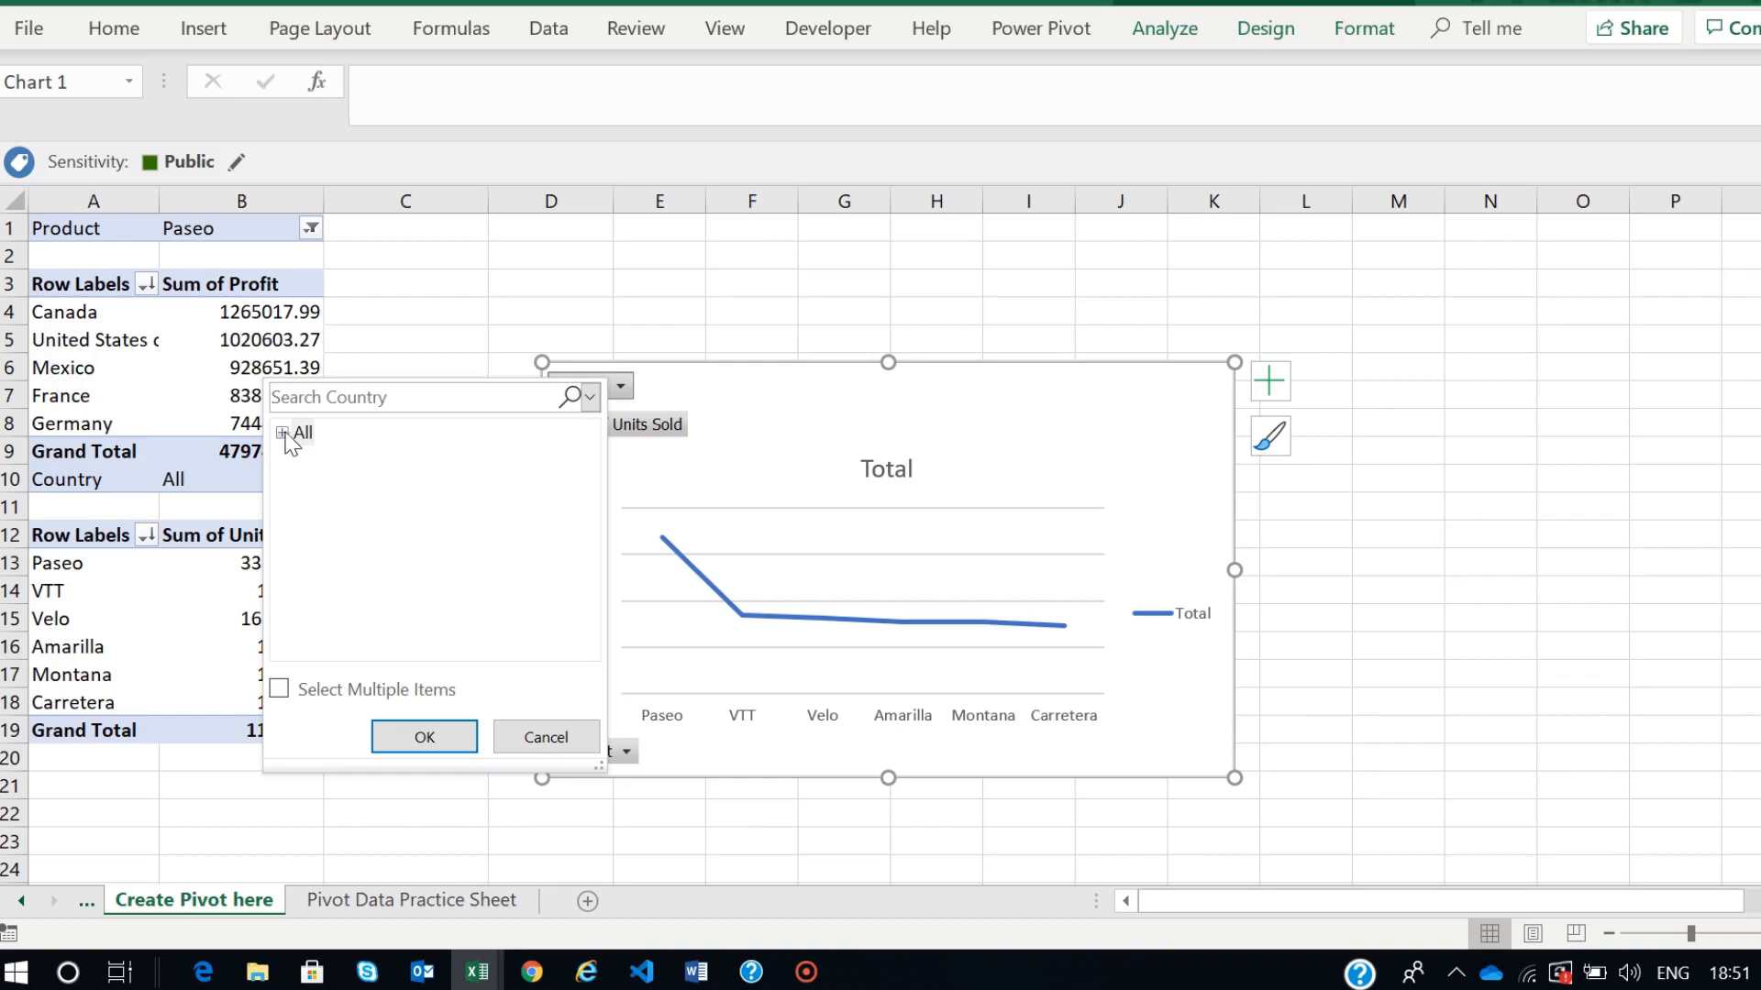
left_click(283, 433)
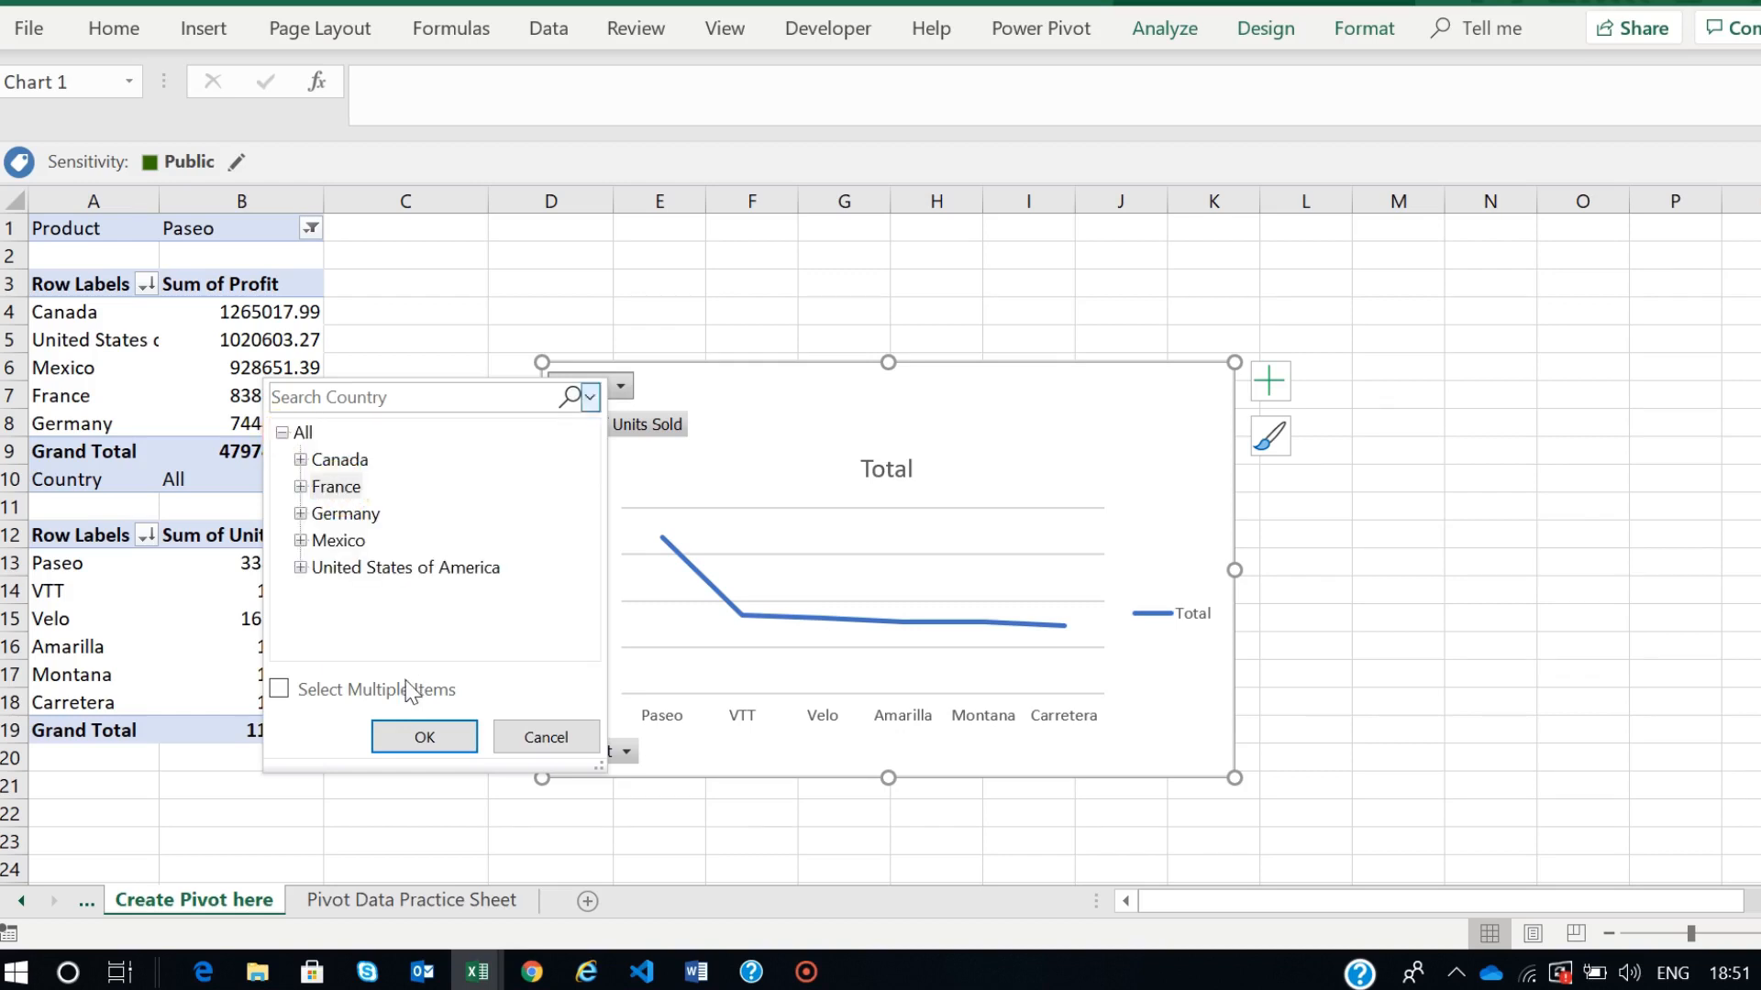
left_click(395, 739)
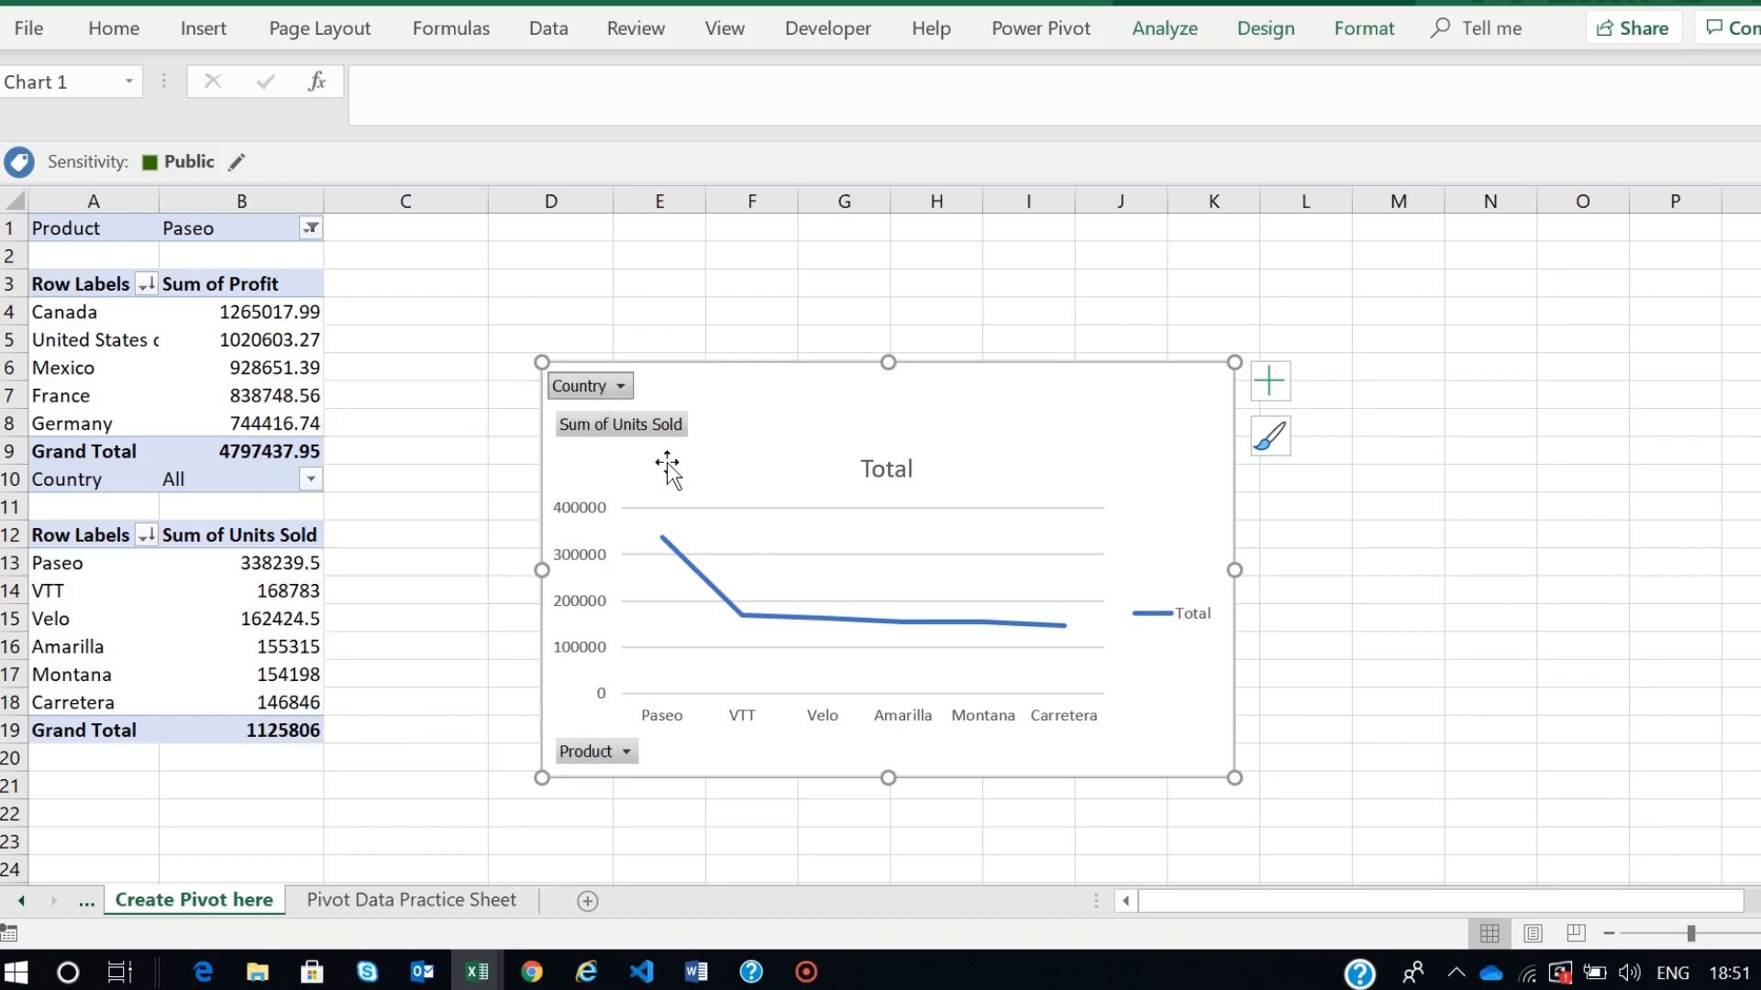
- Filter the chart's Country field to Mexico, then view Exercise 8 on the Pivot Data Practice Sheet
left_click(607, 396)
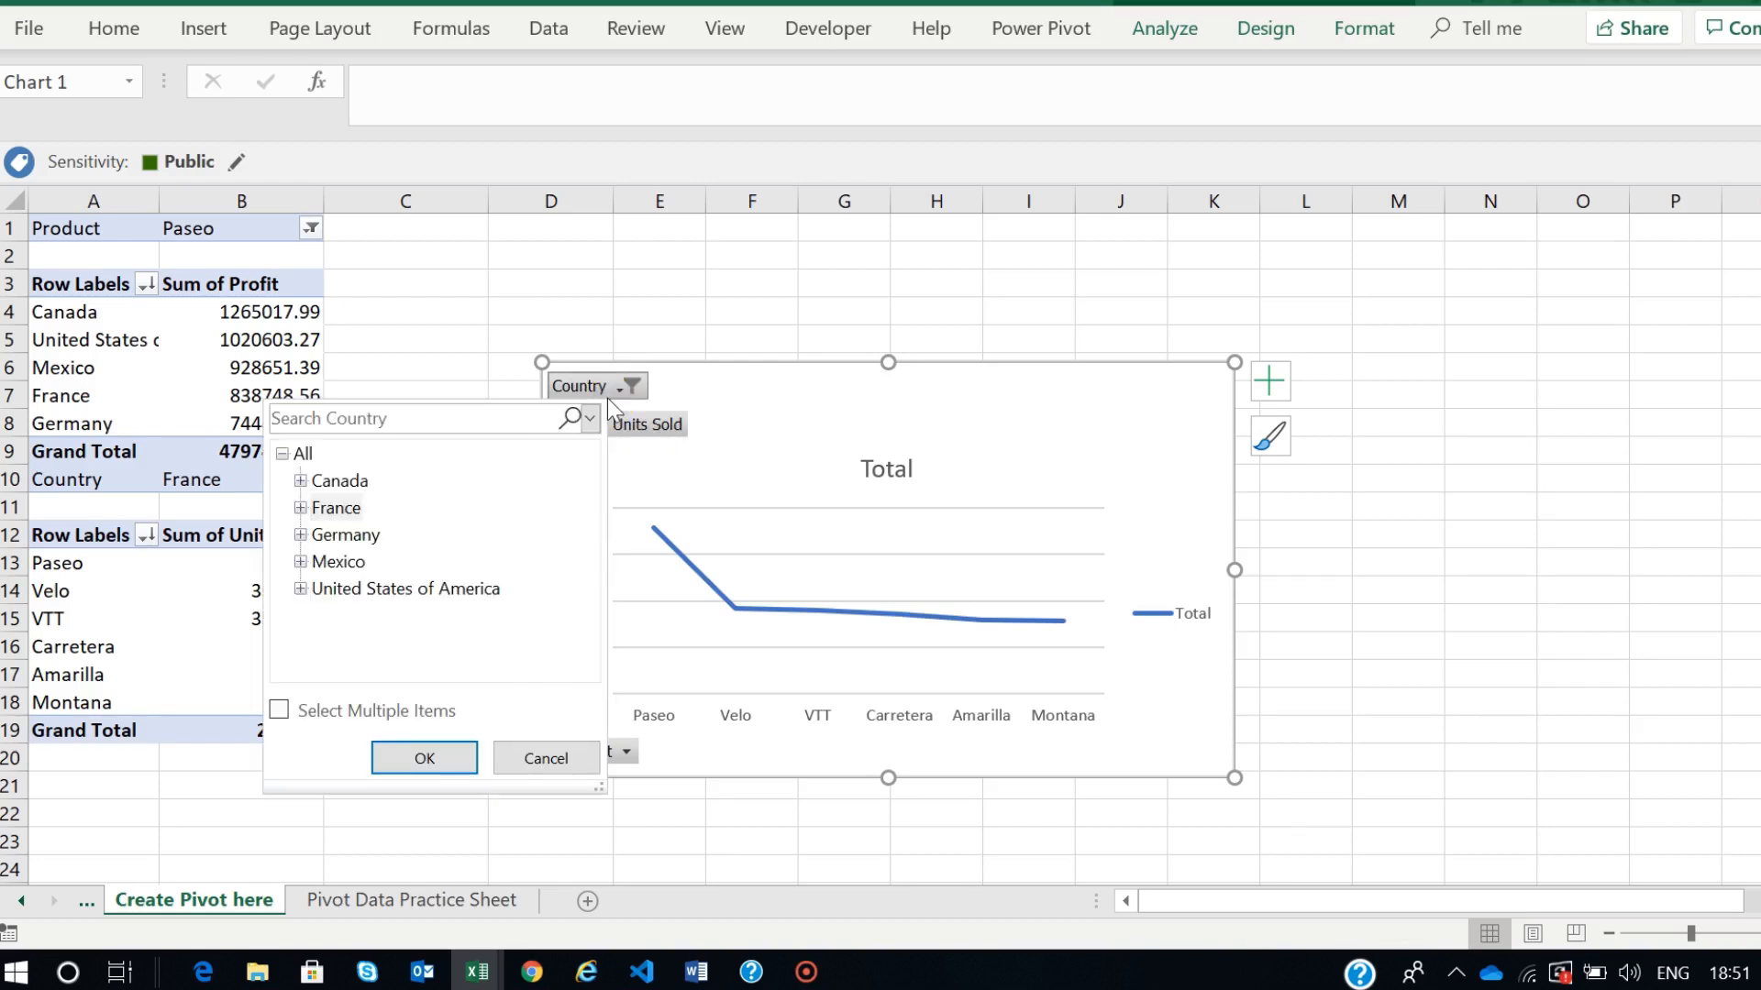
left_click(339, 563)
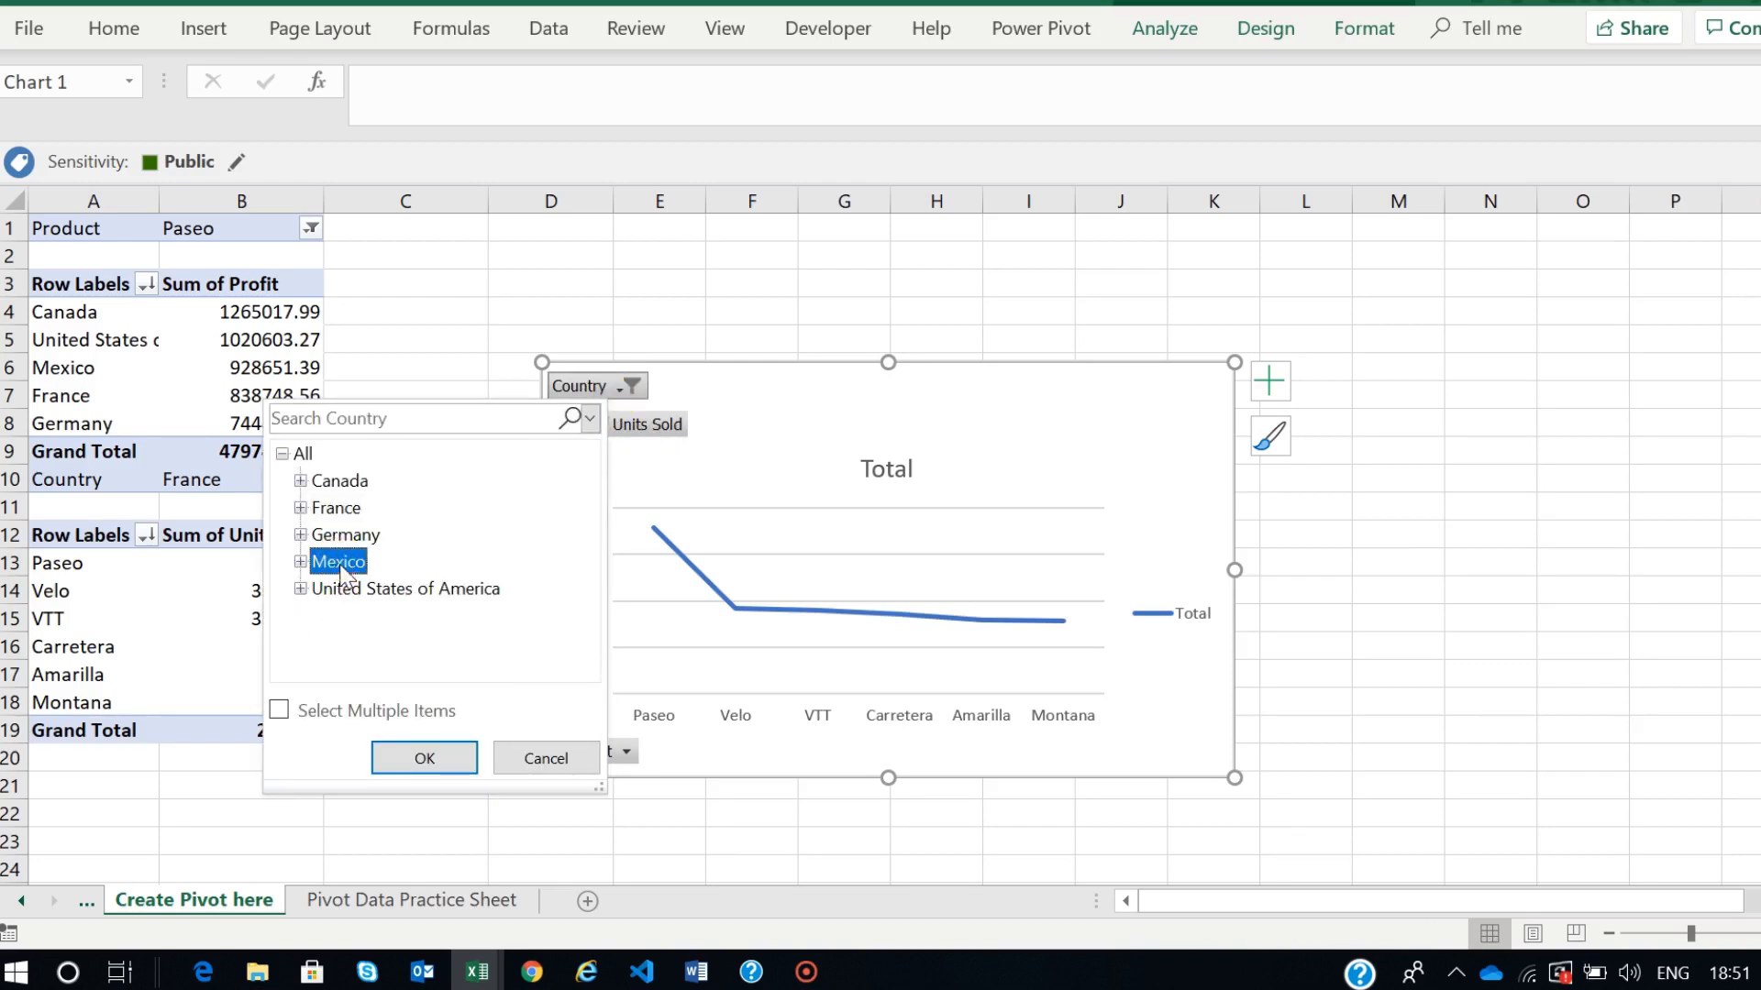
left_click(435, 763)
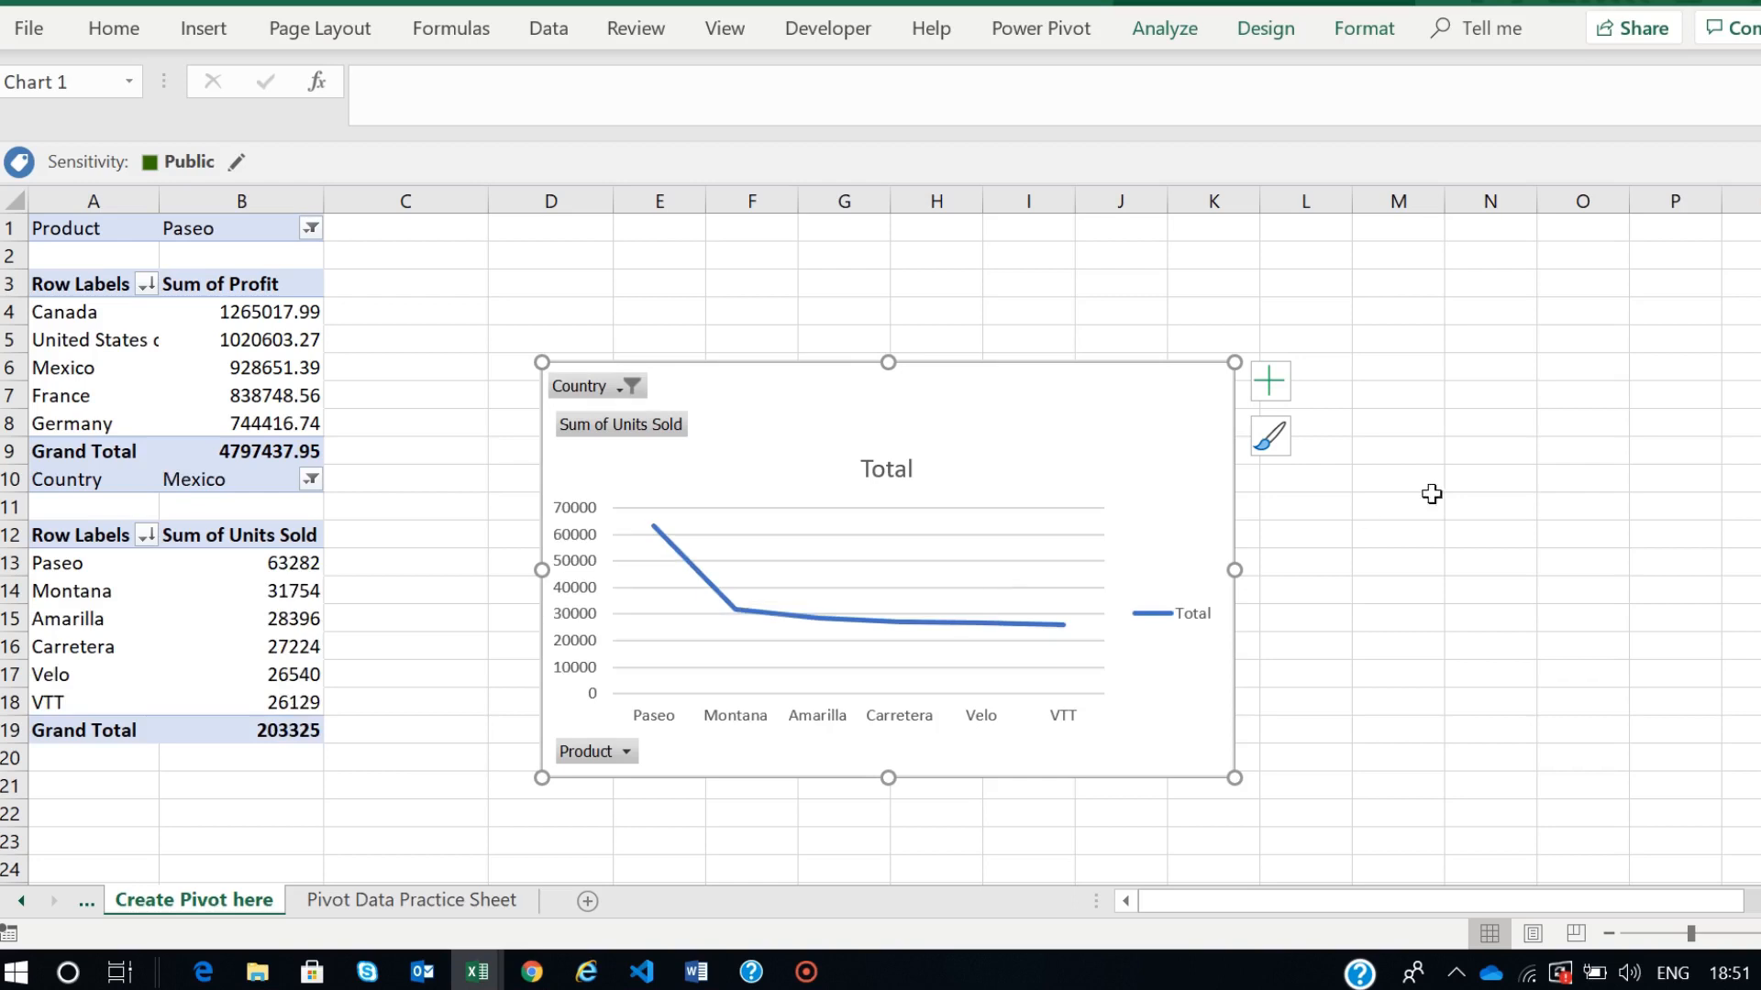
left_click(1491, 469)
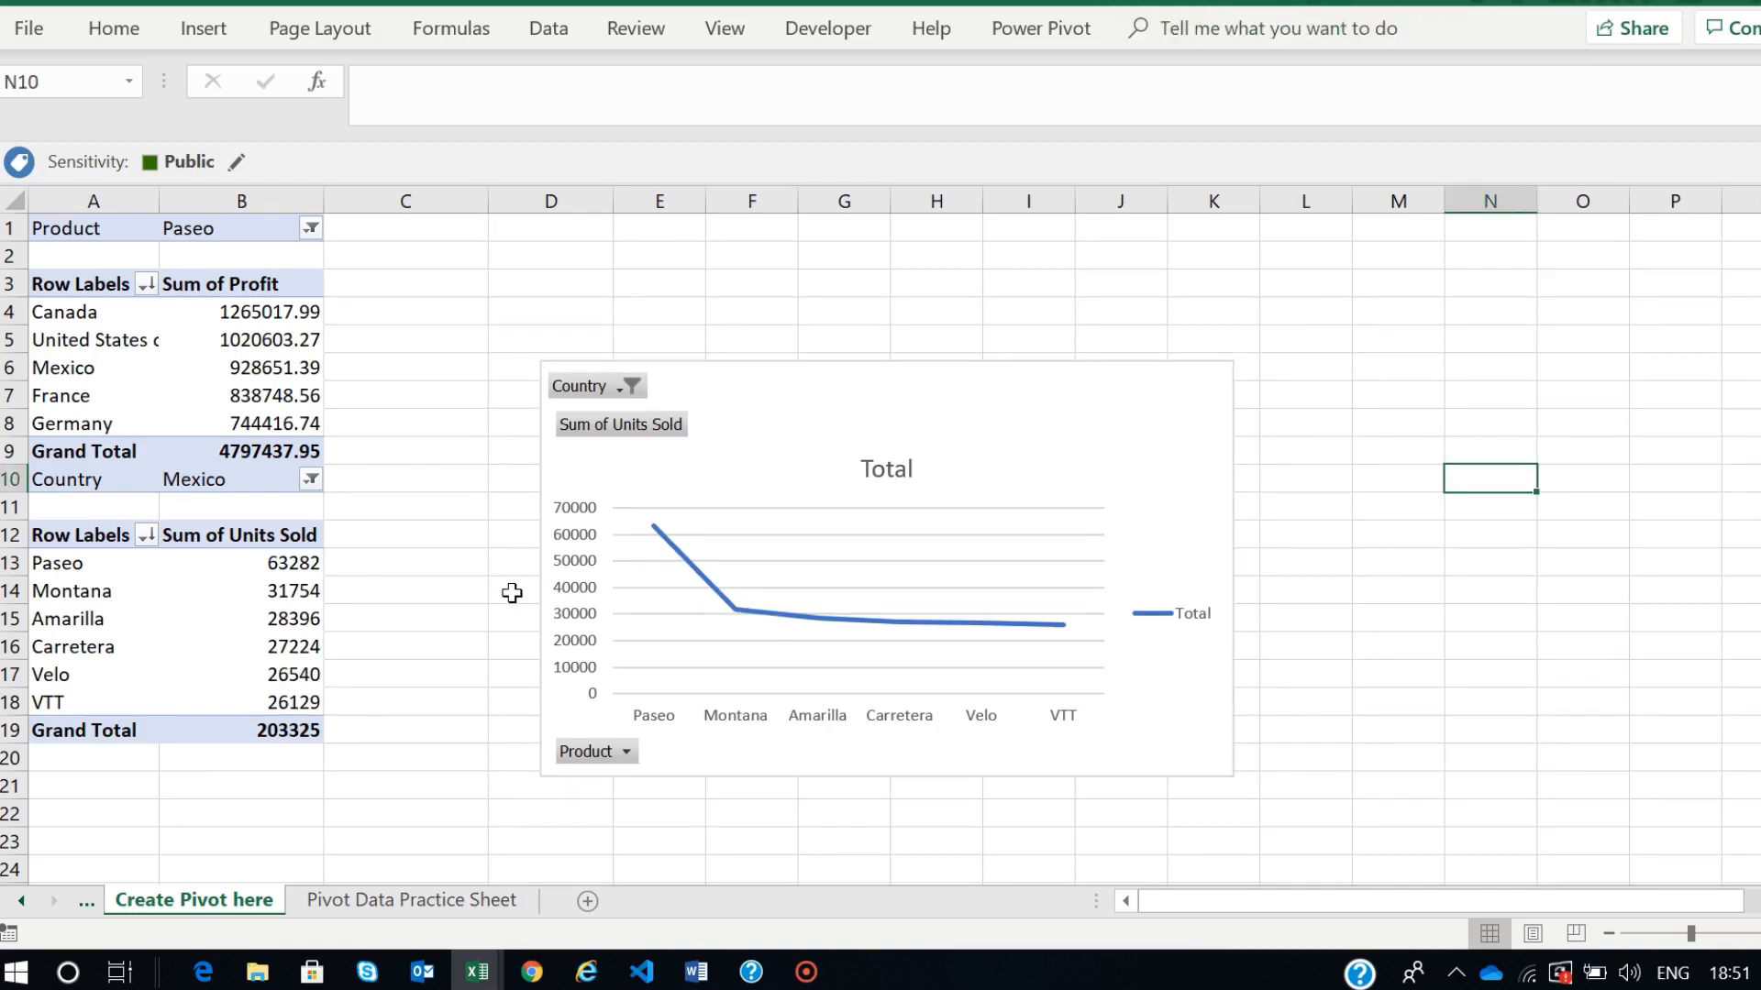
left_click(347, 903)
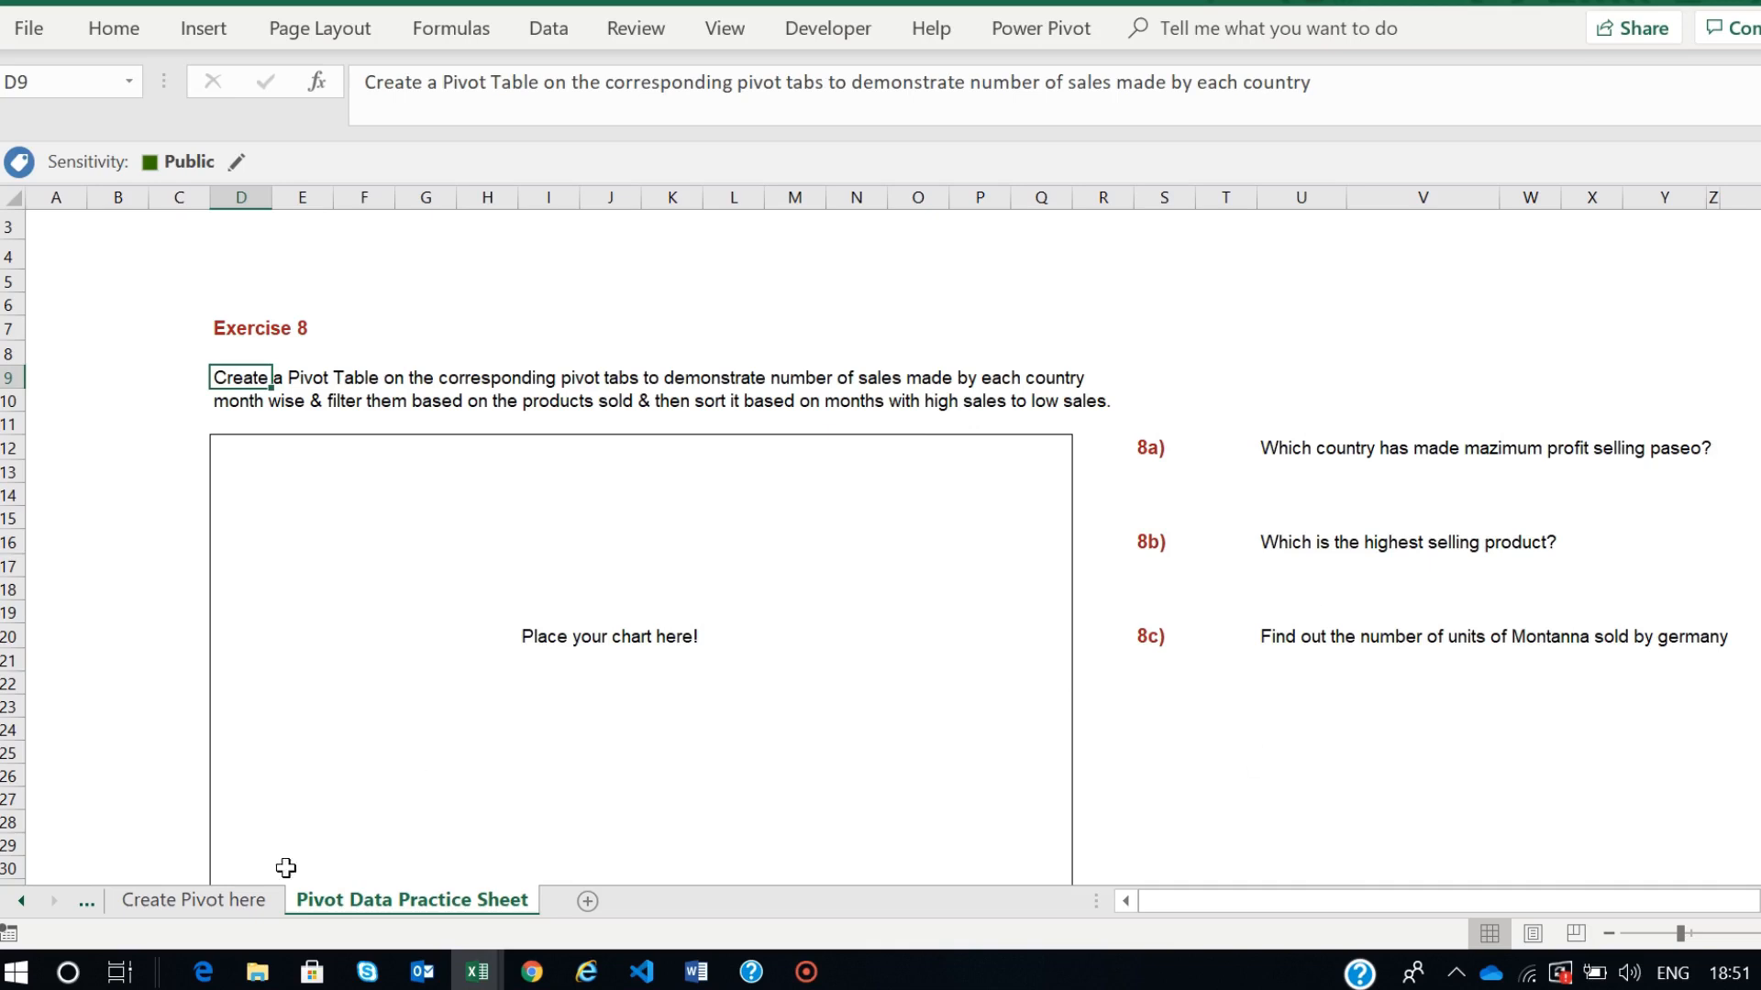
- Back on Create Pivot here, shrink the PivotChart and move it left and lower
left_click(210, 911)
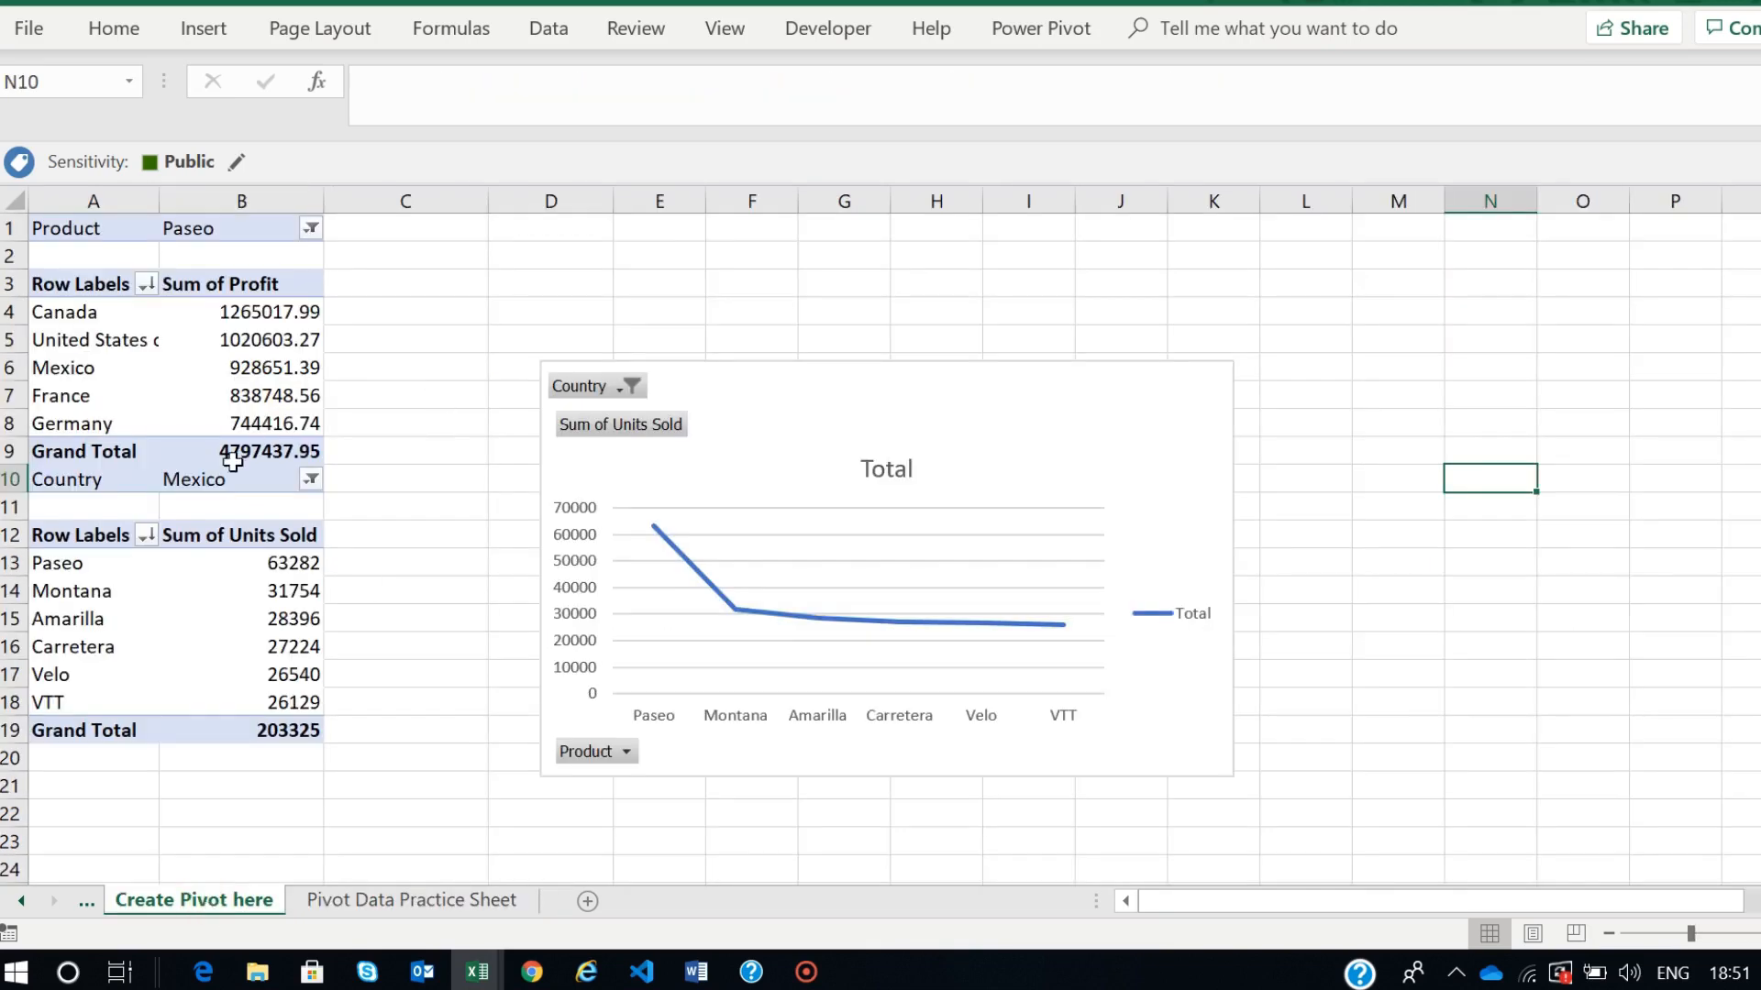
left_click(275, 616)
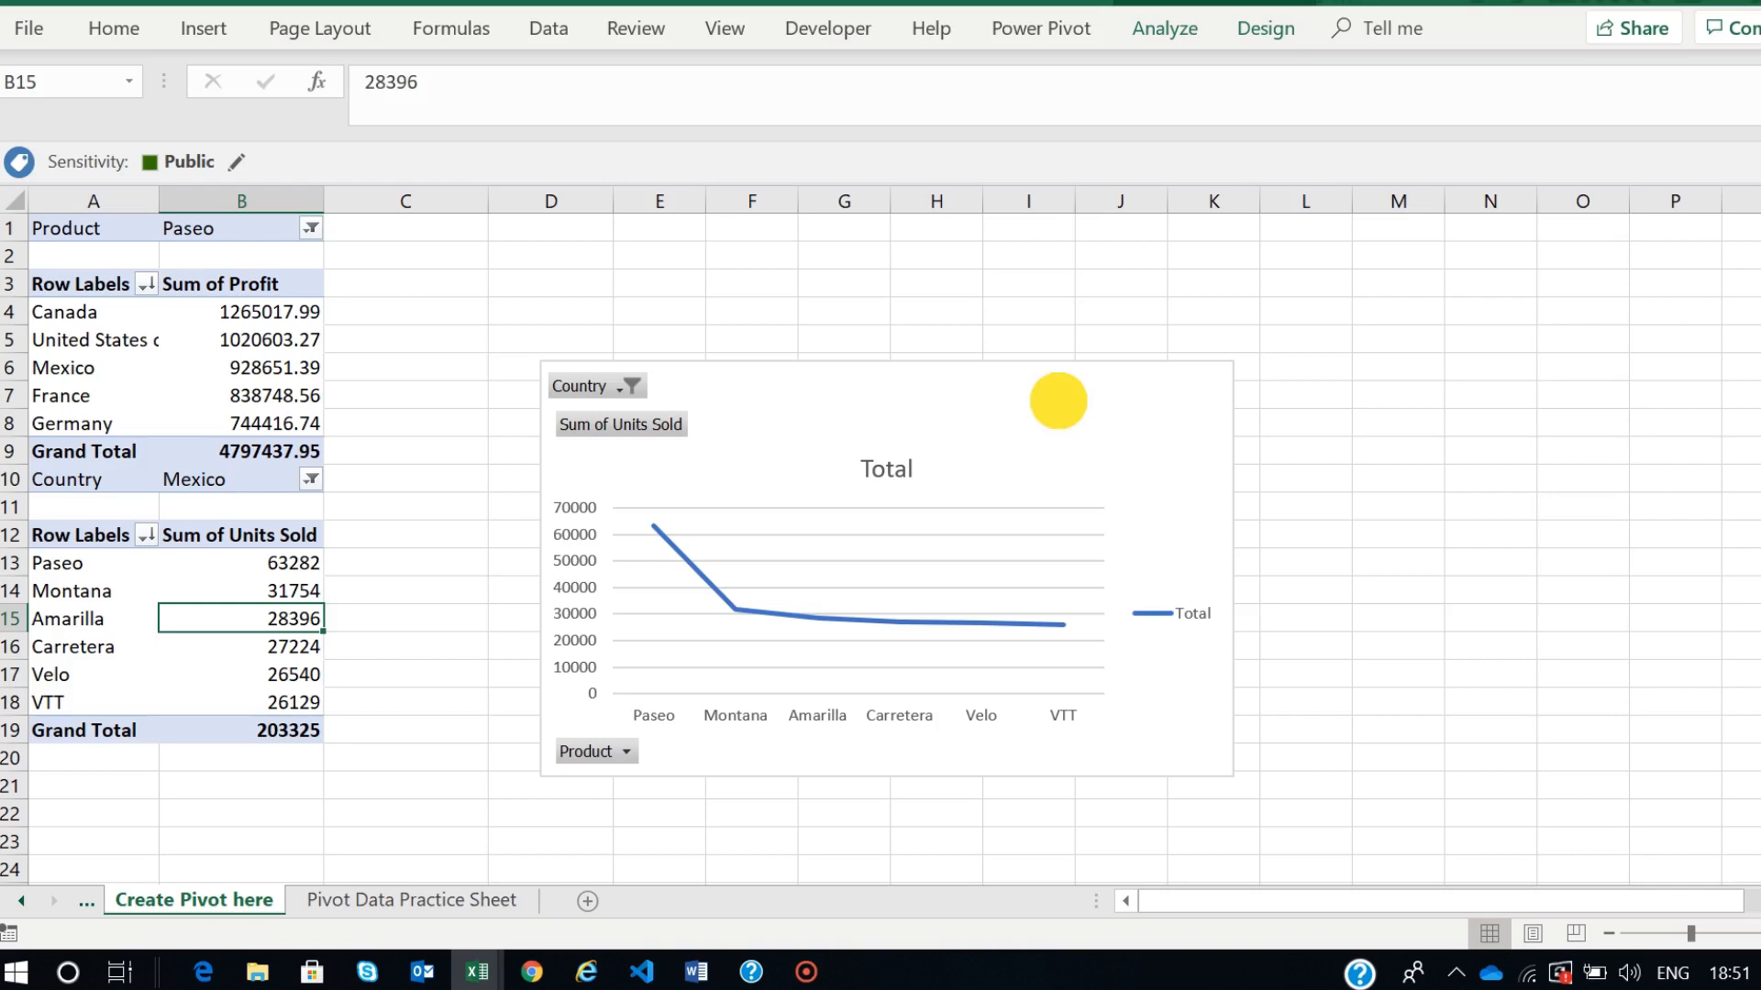
left_click(1054, 399)
left_click_drag(1234, 778, 1105, 686)
left_click_drag(985, 410, 880, 477)
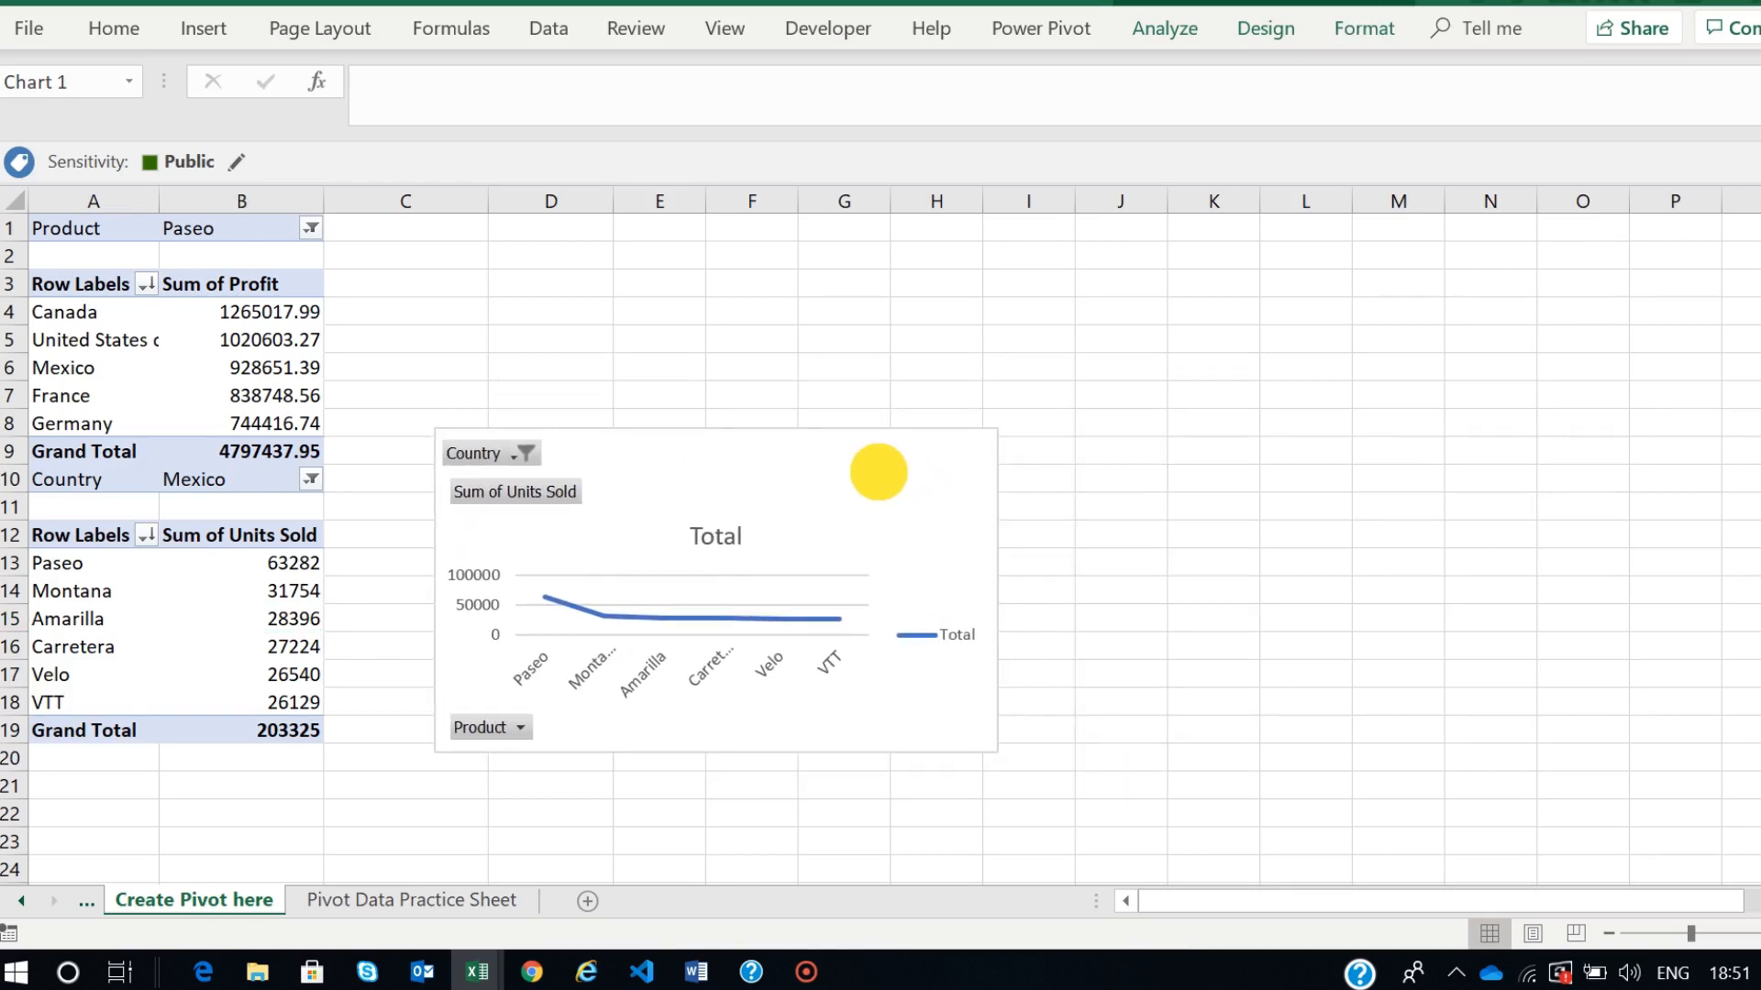
- Insert a Country slicer for the units-sold pivot, shorten it, and place it above the chart
left_click(263, 593)
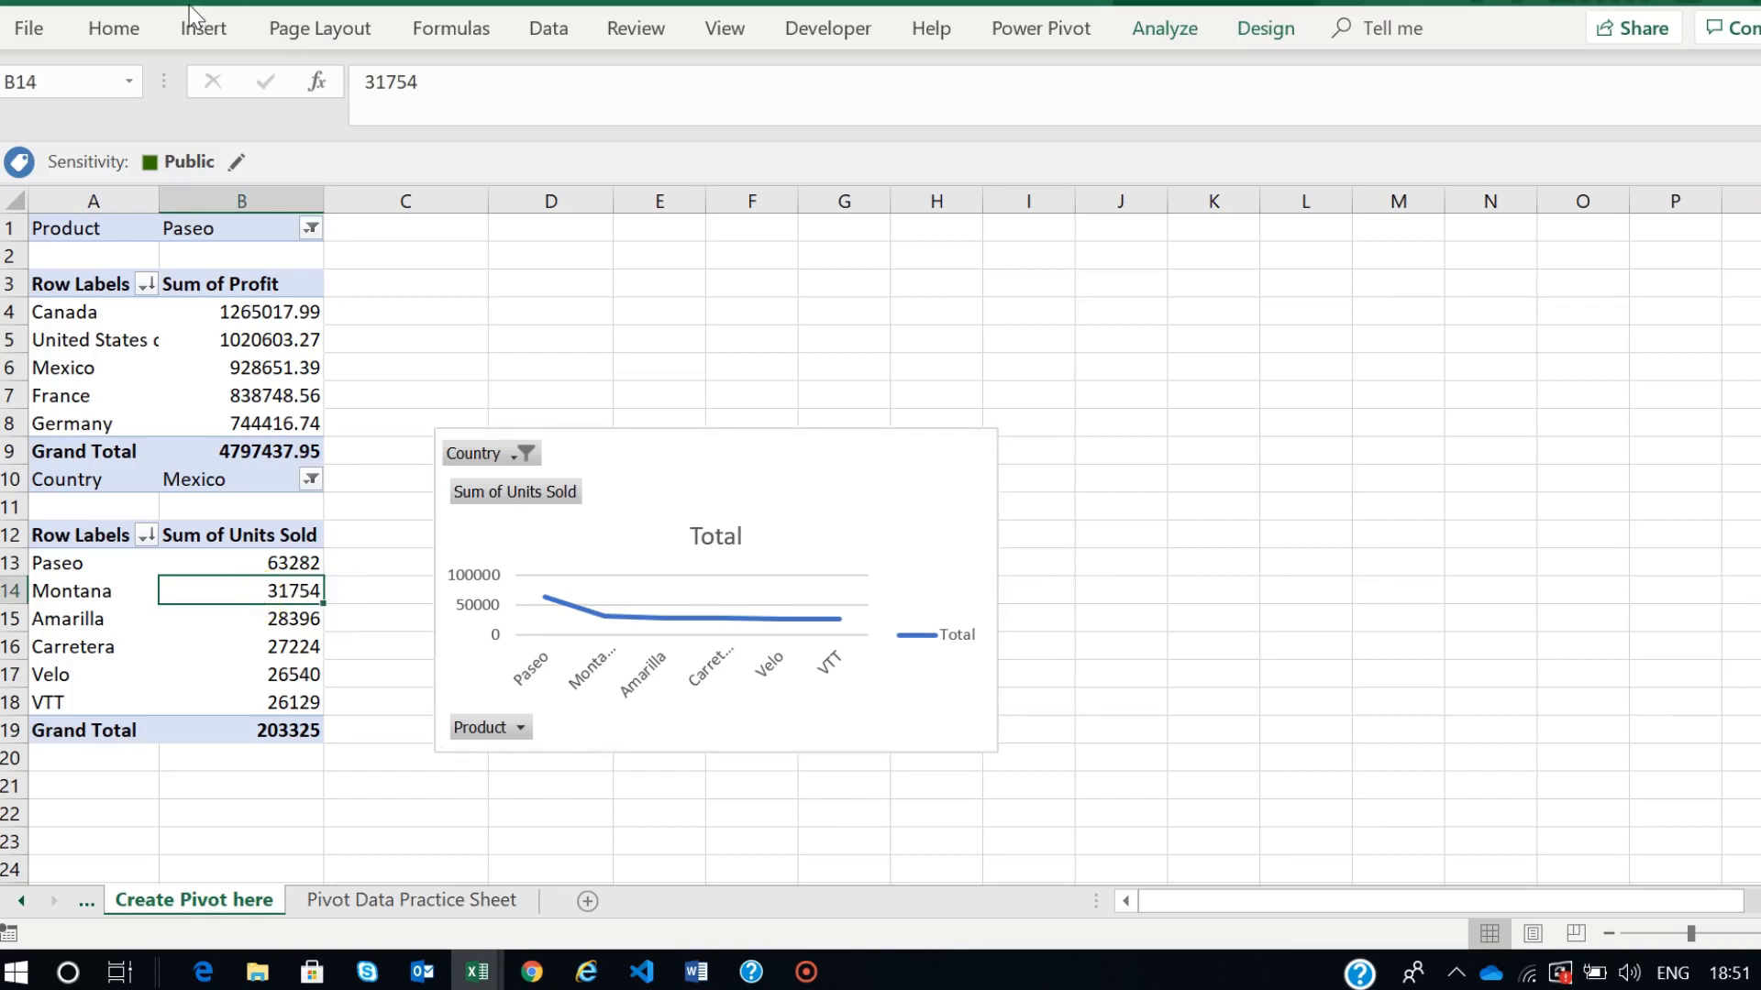
left_click(206, 28)
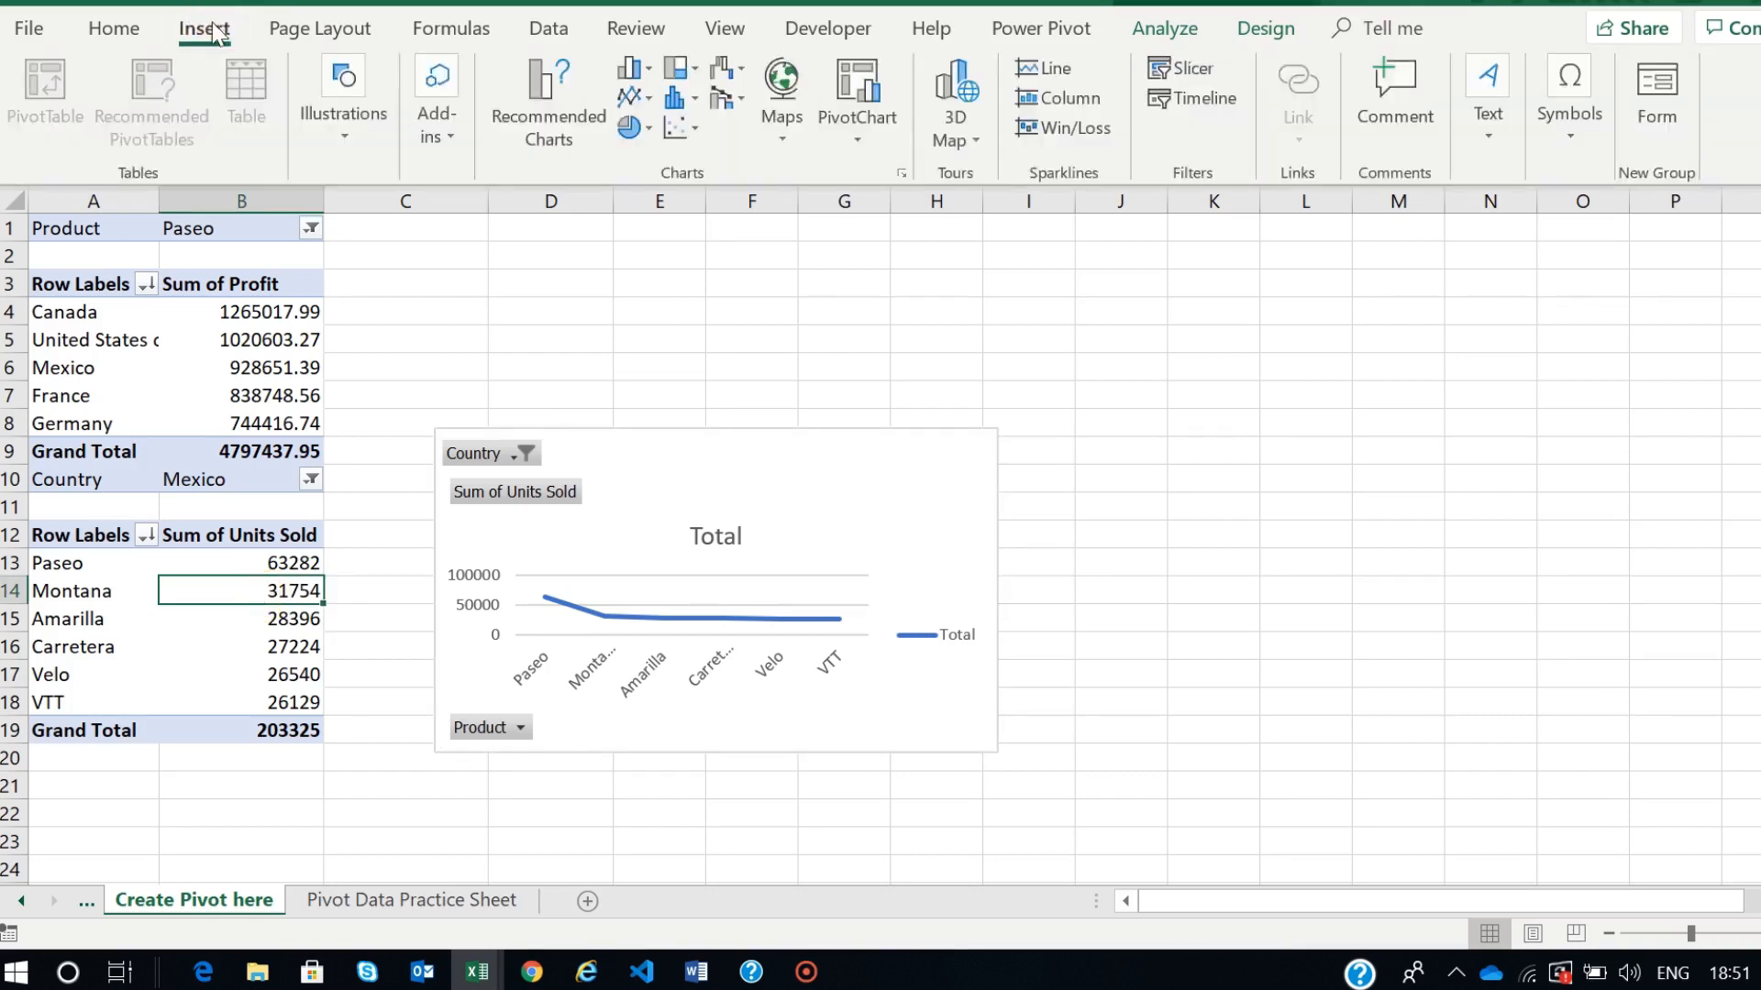
left_click(1190, 75)
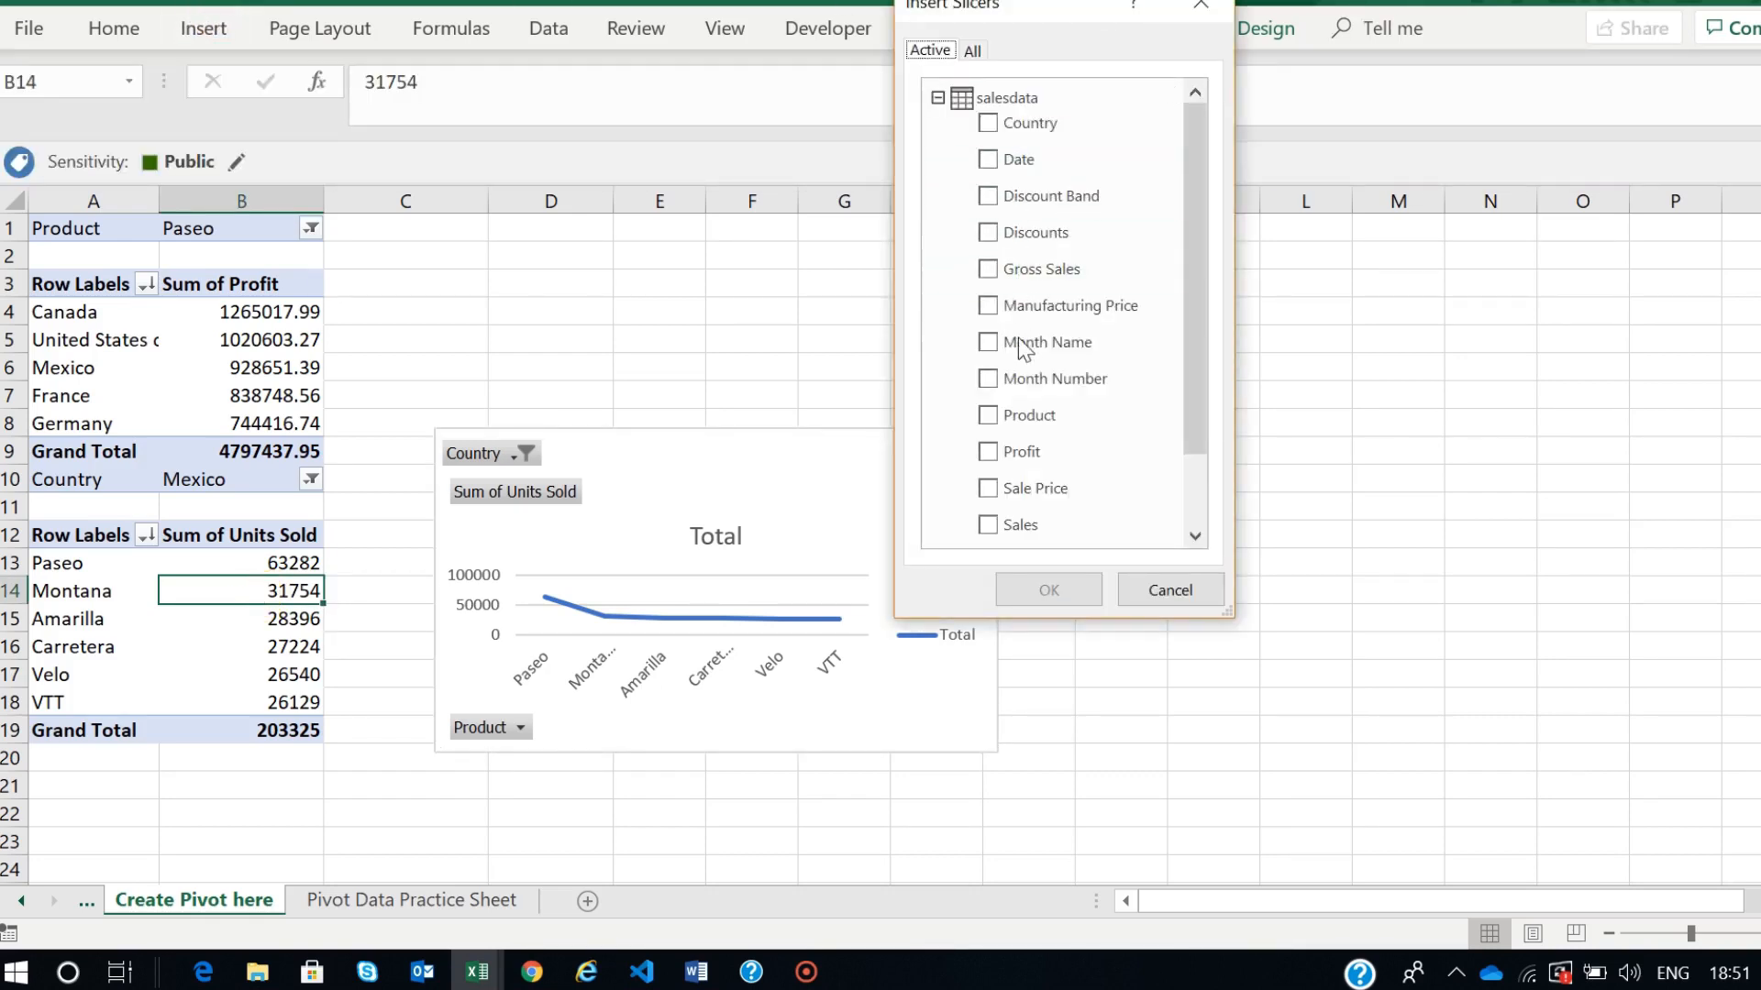
left_click(989, 124)
left_click(1038, 594)
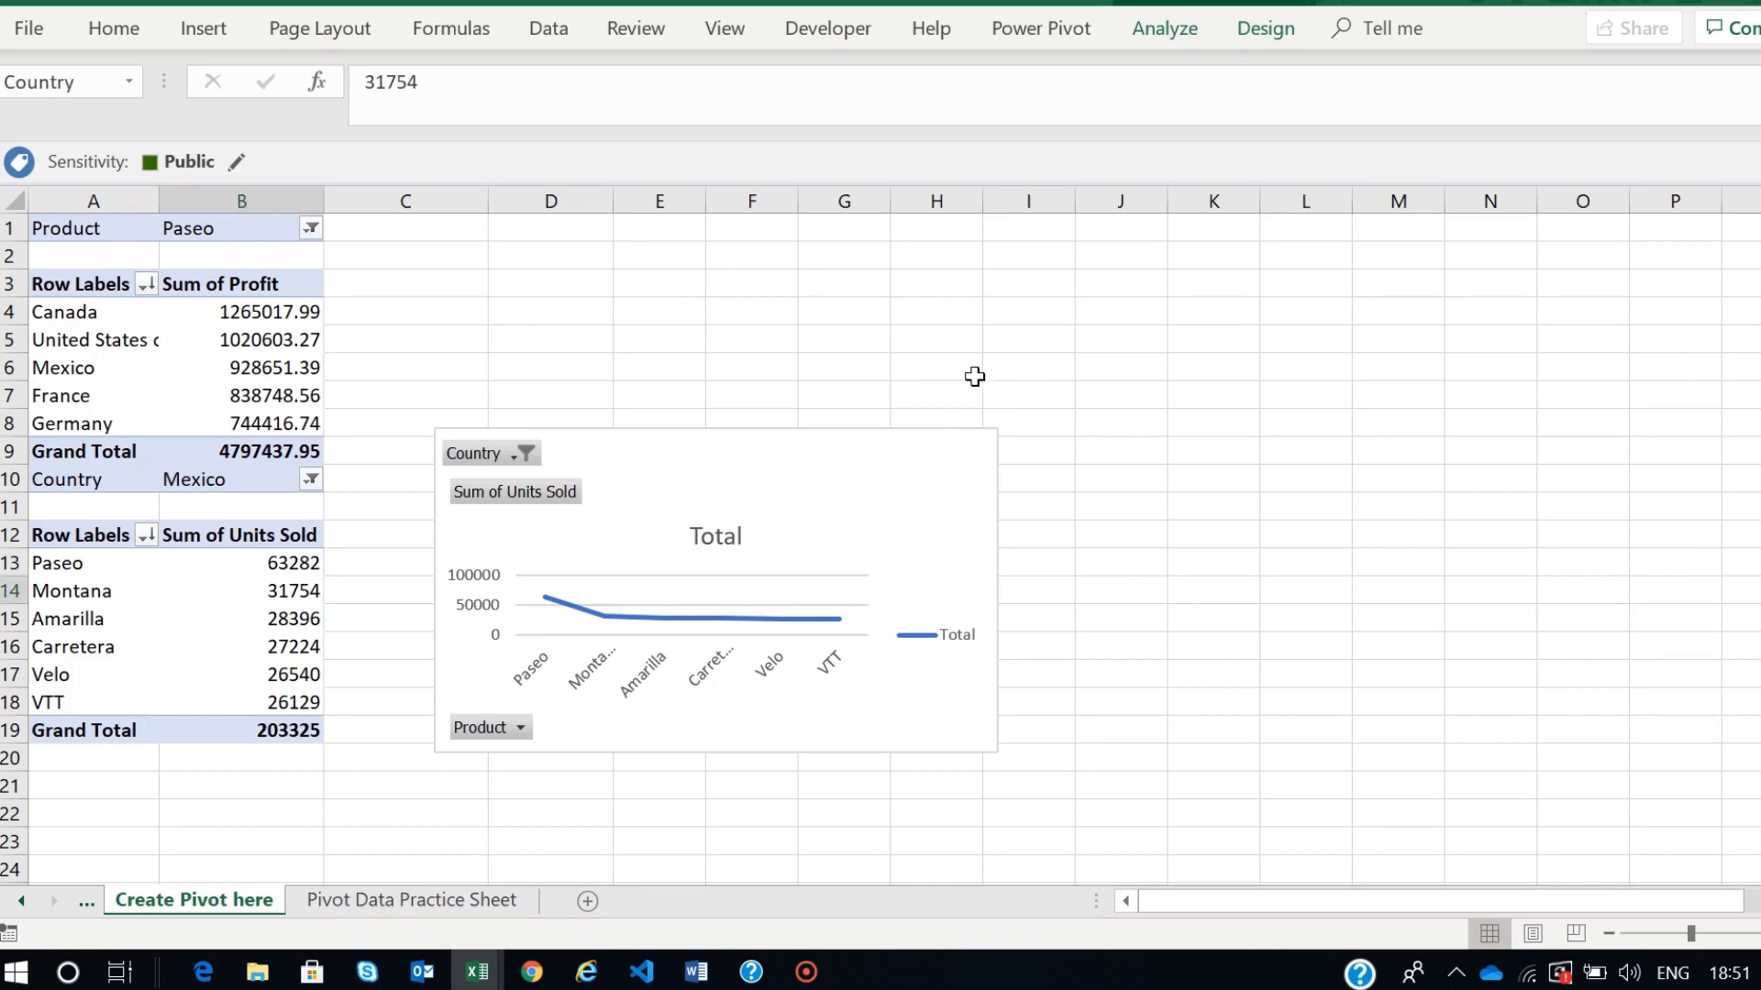
left_click_drag(908, 392, 1145, 419)
left_click_drag(1176, 768, 1143, 594)
left_click_drag(1149, 406, 511, 229)
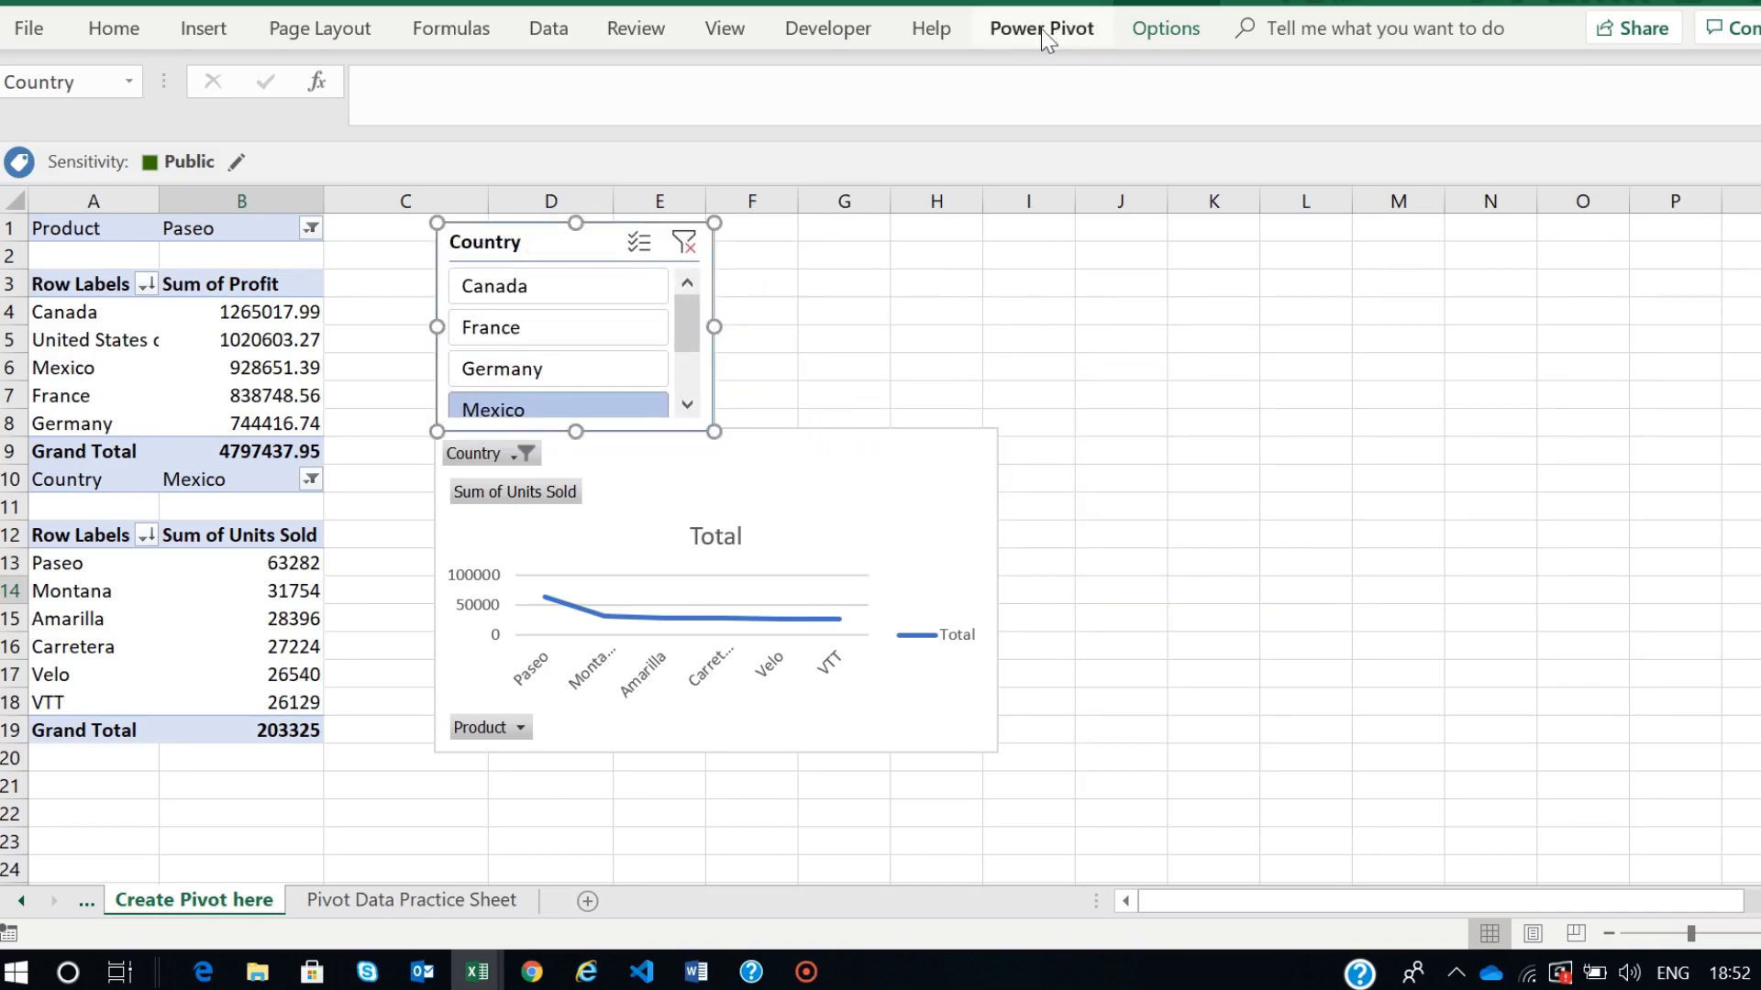
- Set the Country slicer to 2 columns and widen it
left_click(1158, 28)
left_click(1550, 65)
left_click(859, 336)
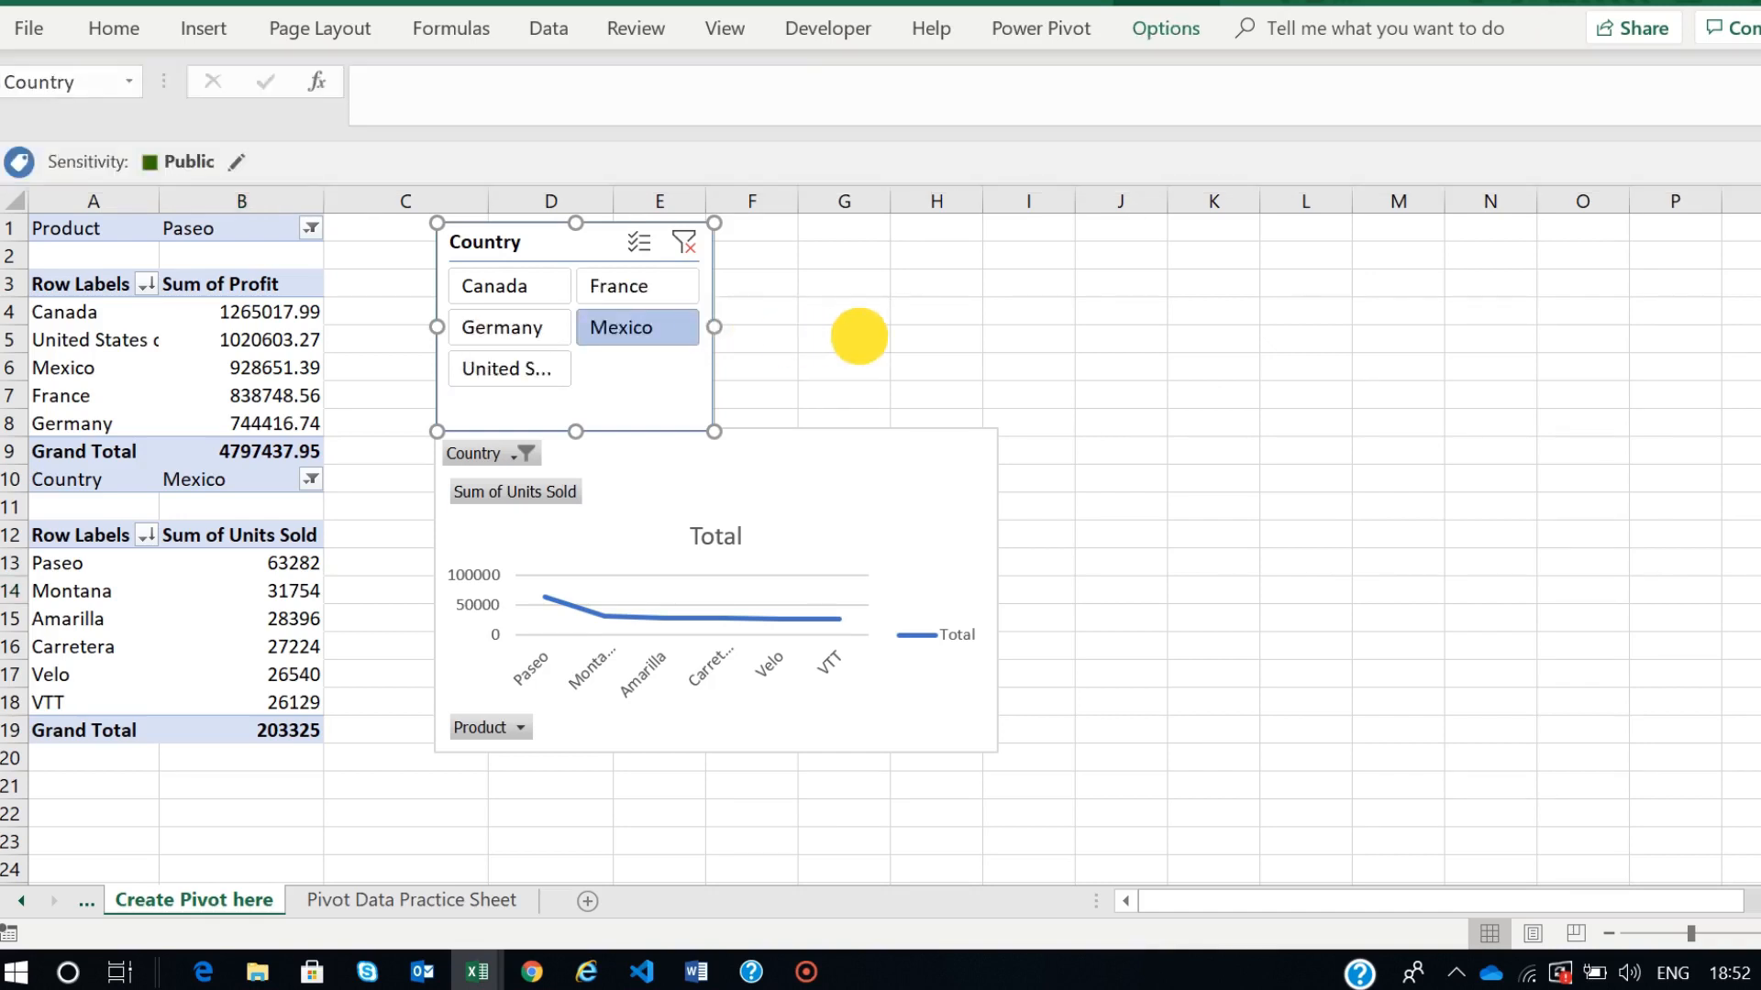
left_click_drag(714, 326, 943, 352)
left_click(1084, 338)
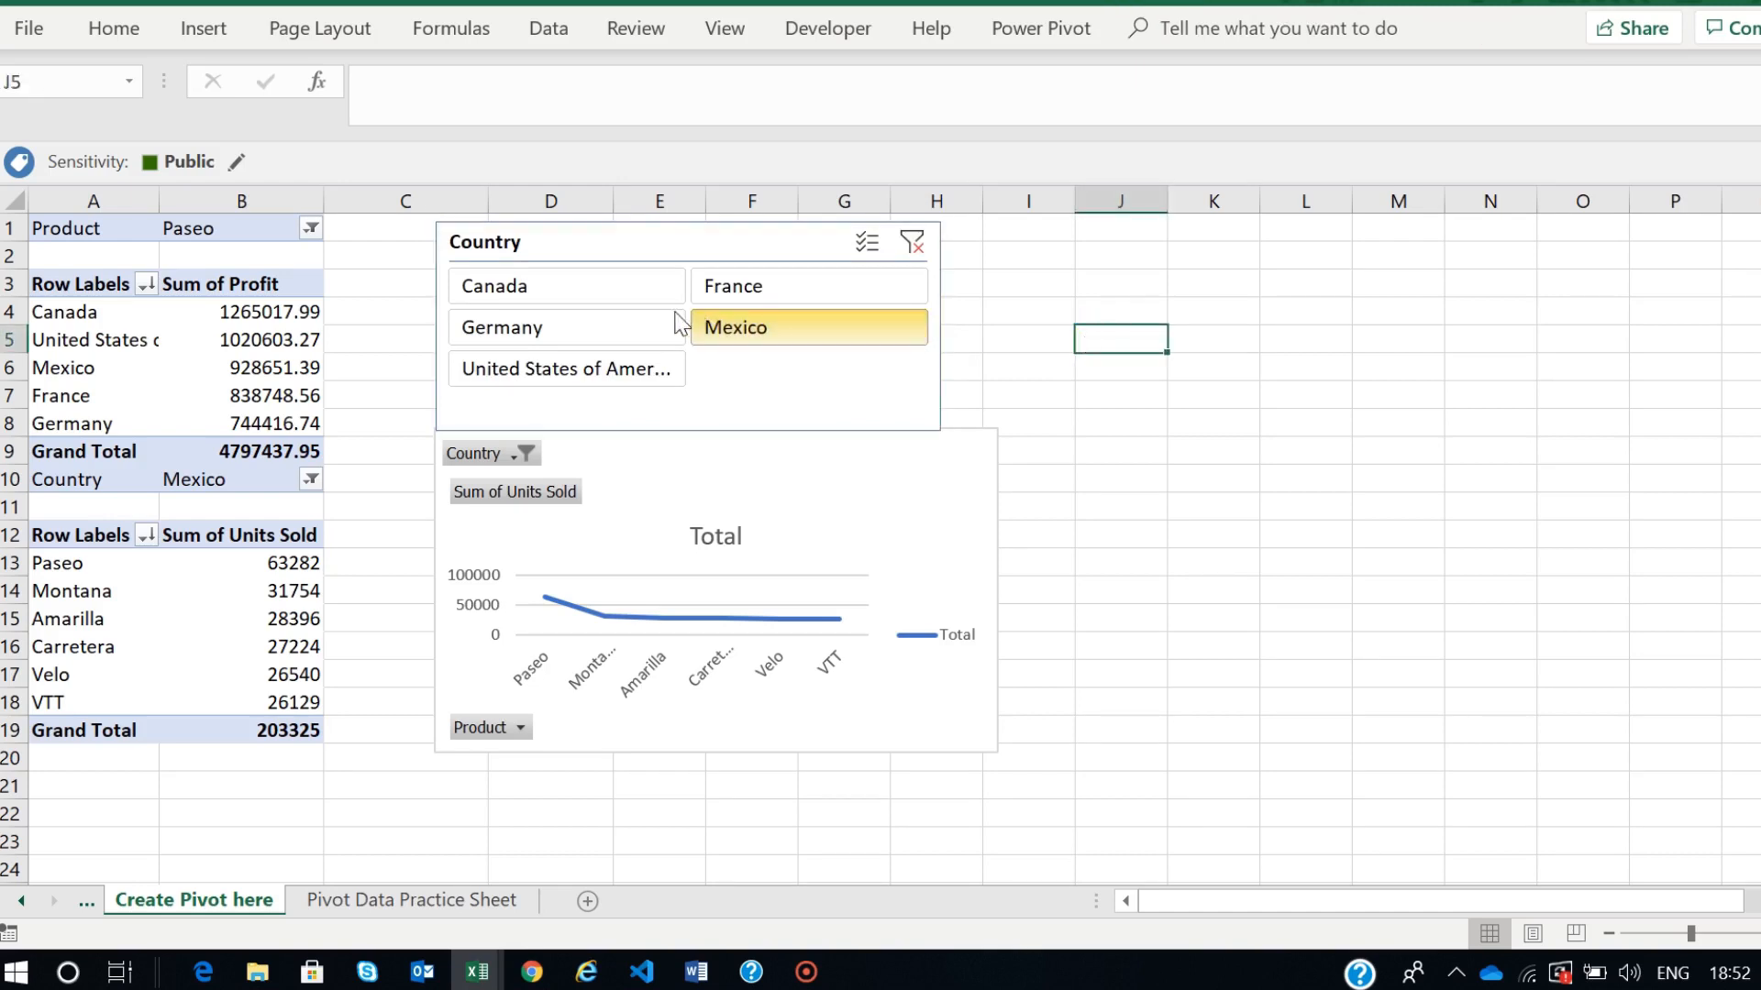
- Use the Country slicer to filter through Canada and France, ending on Germany
left_click(578, 296)
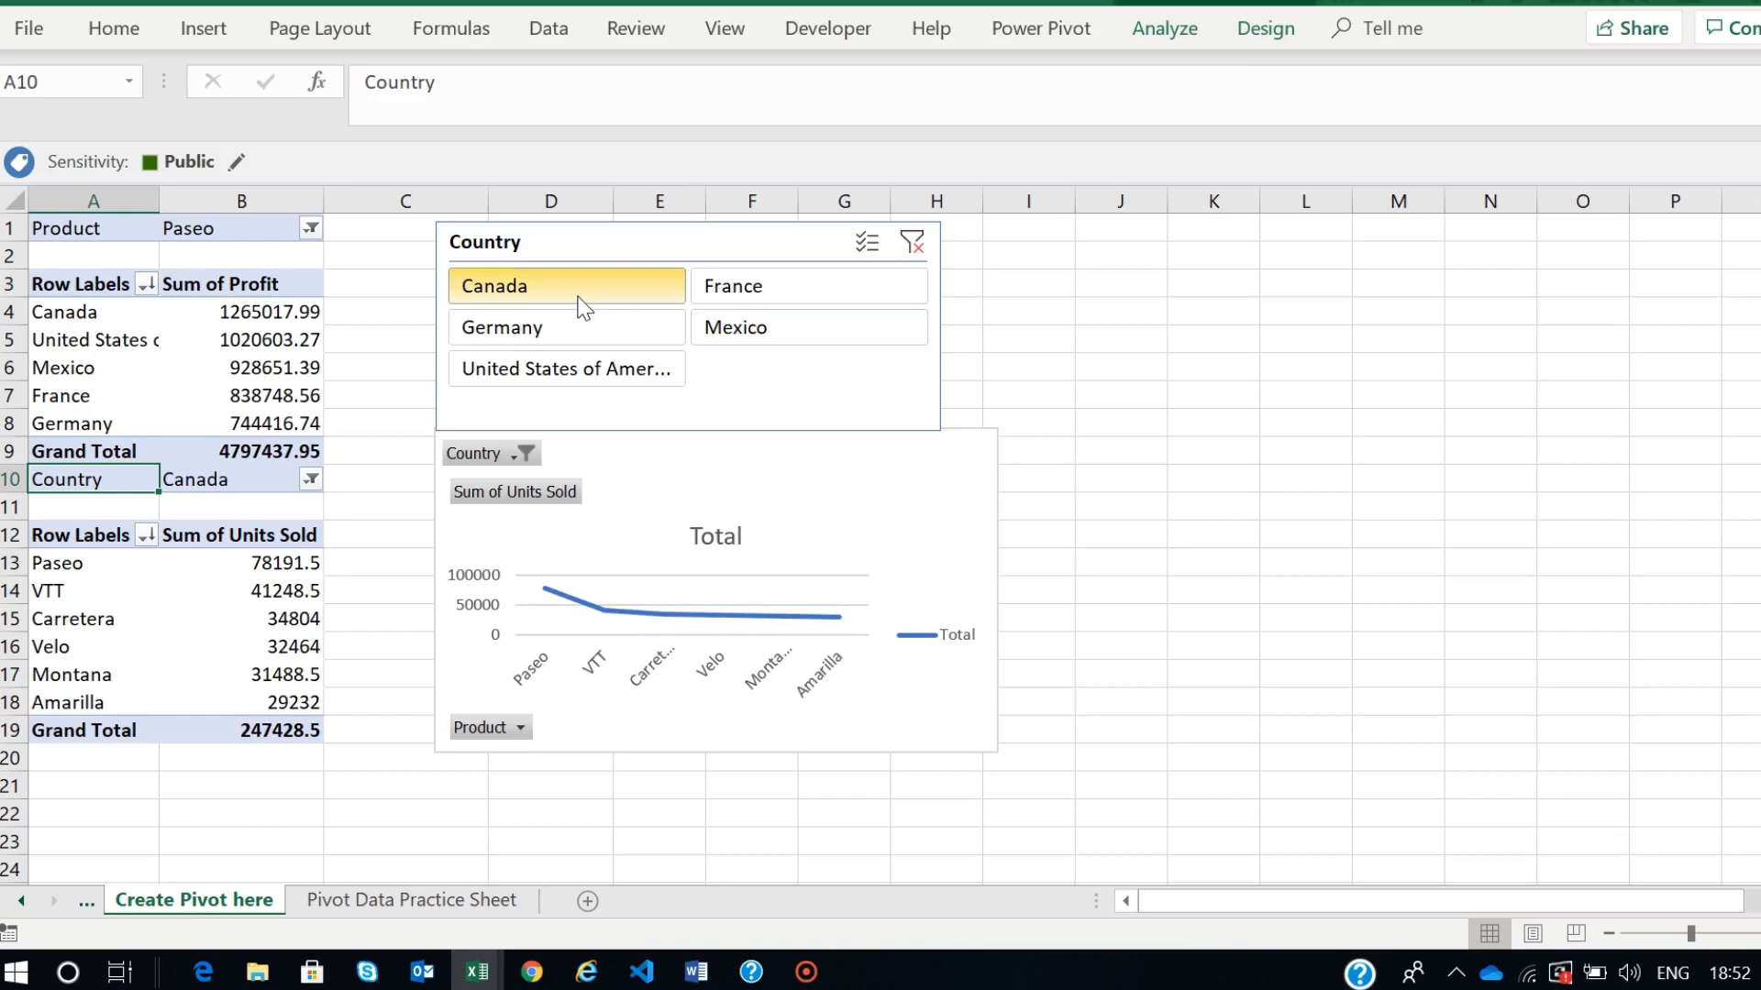
left_click(767, 278)
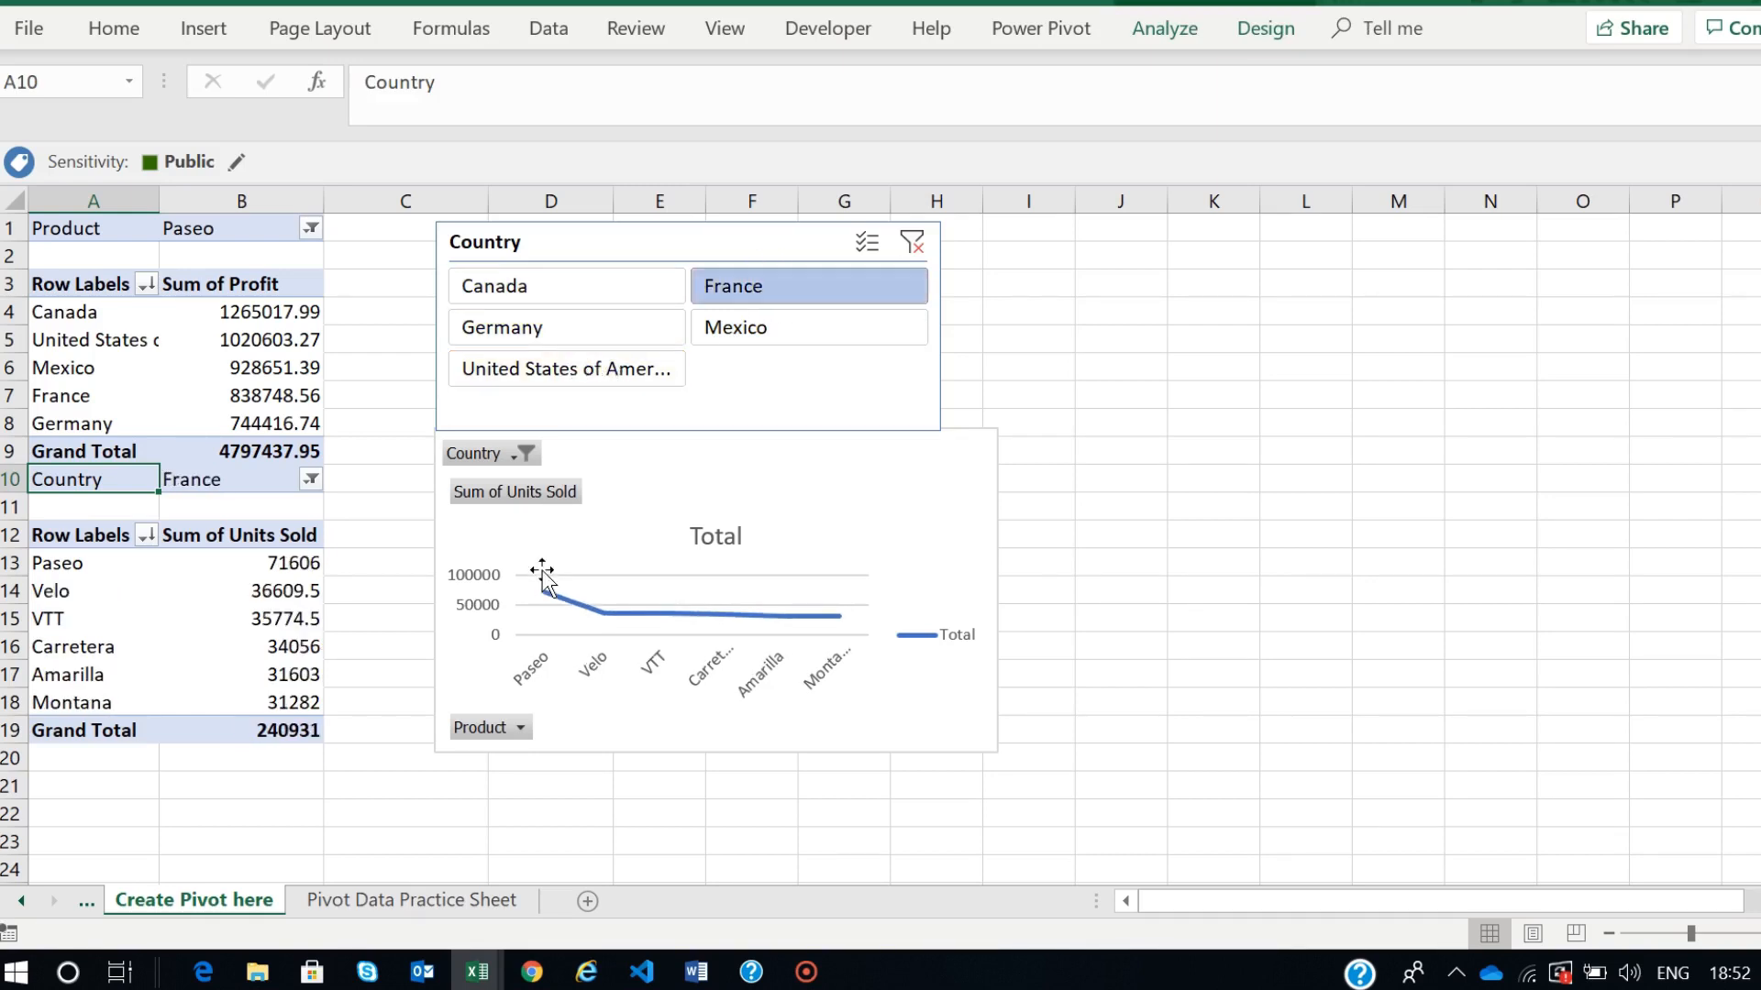
left_click(563, 327)
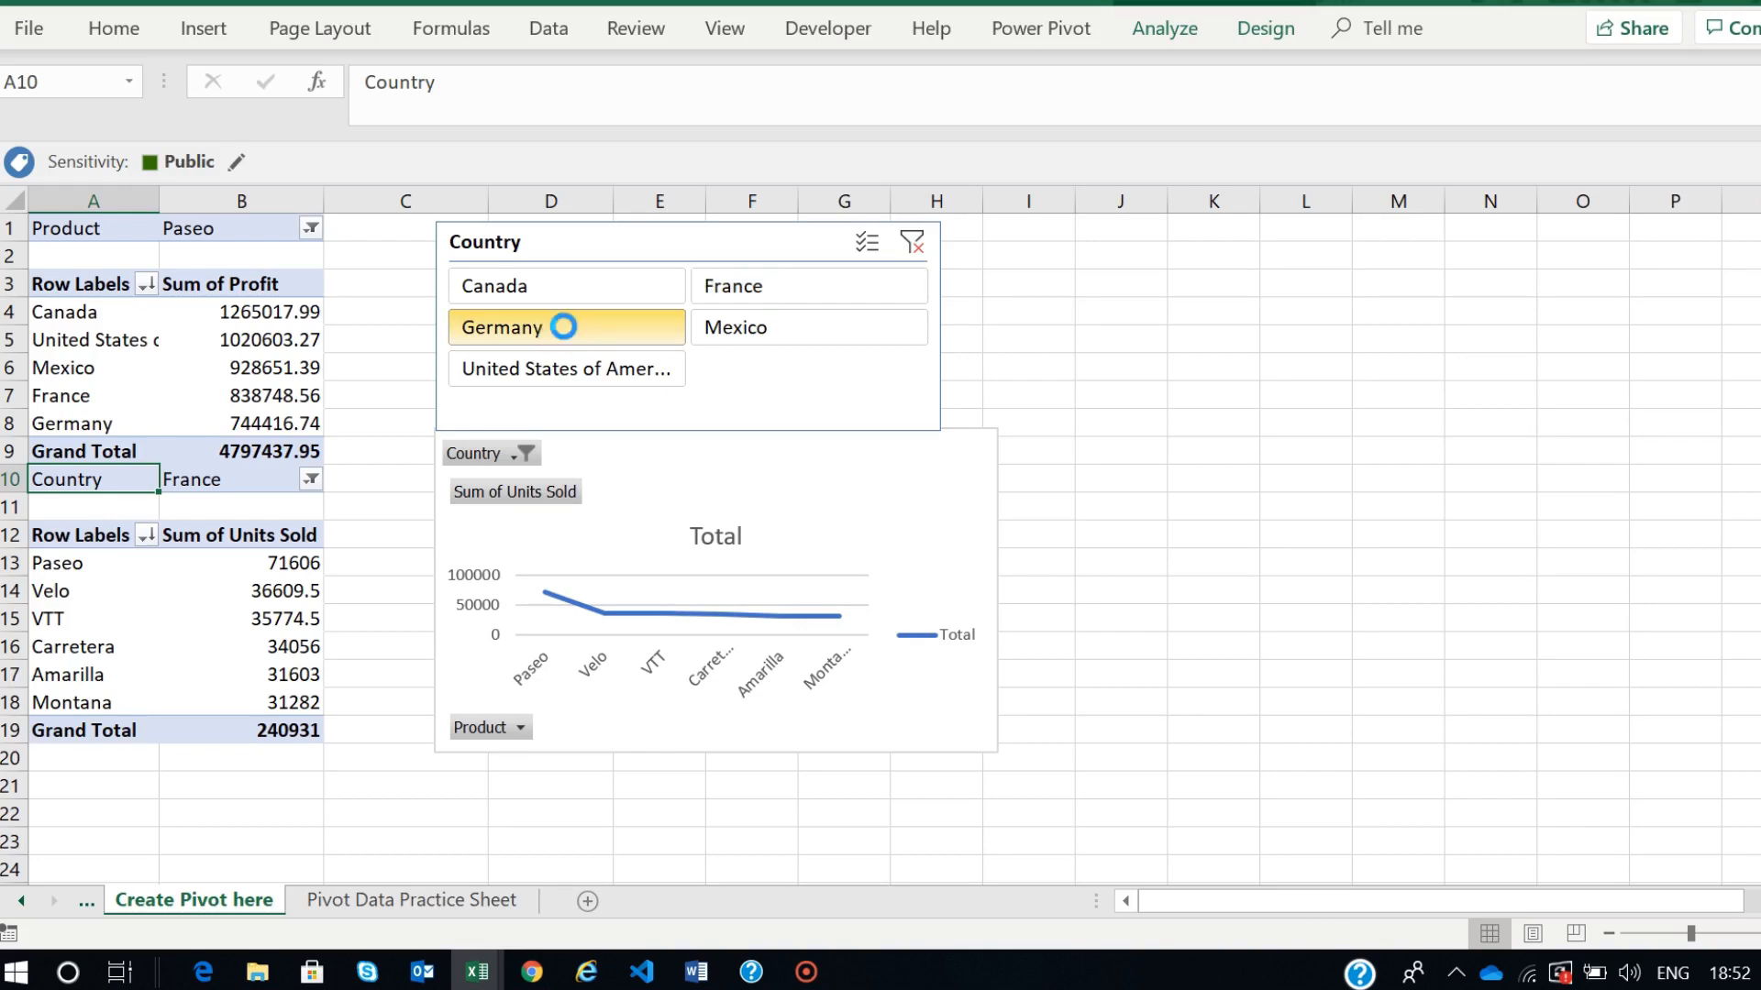
- Shift the Country slicer and stretch its sides to span the chart's top
left_click_drag(648, 259, 602, 232)
left_click_drag(944, 322, 993, 319)
left_click(1281, 511)
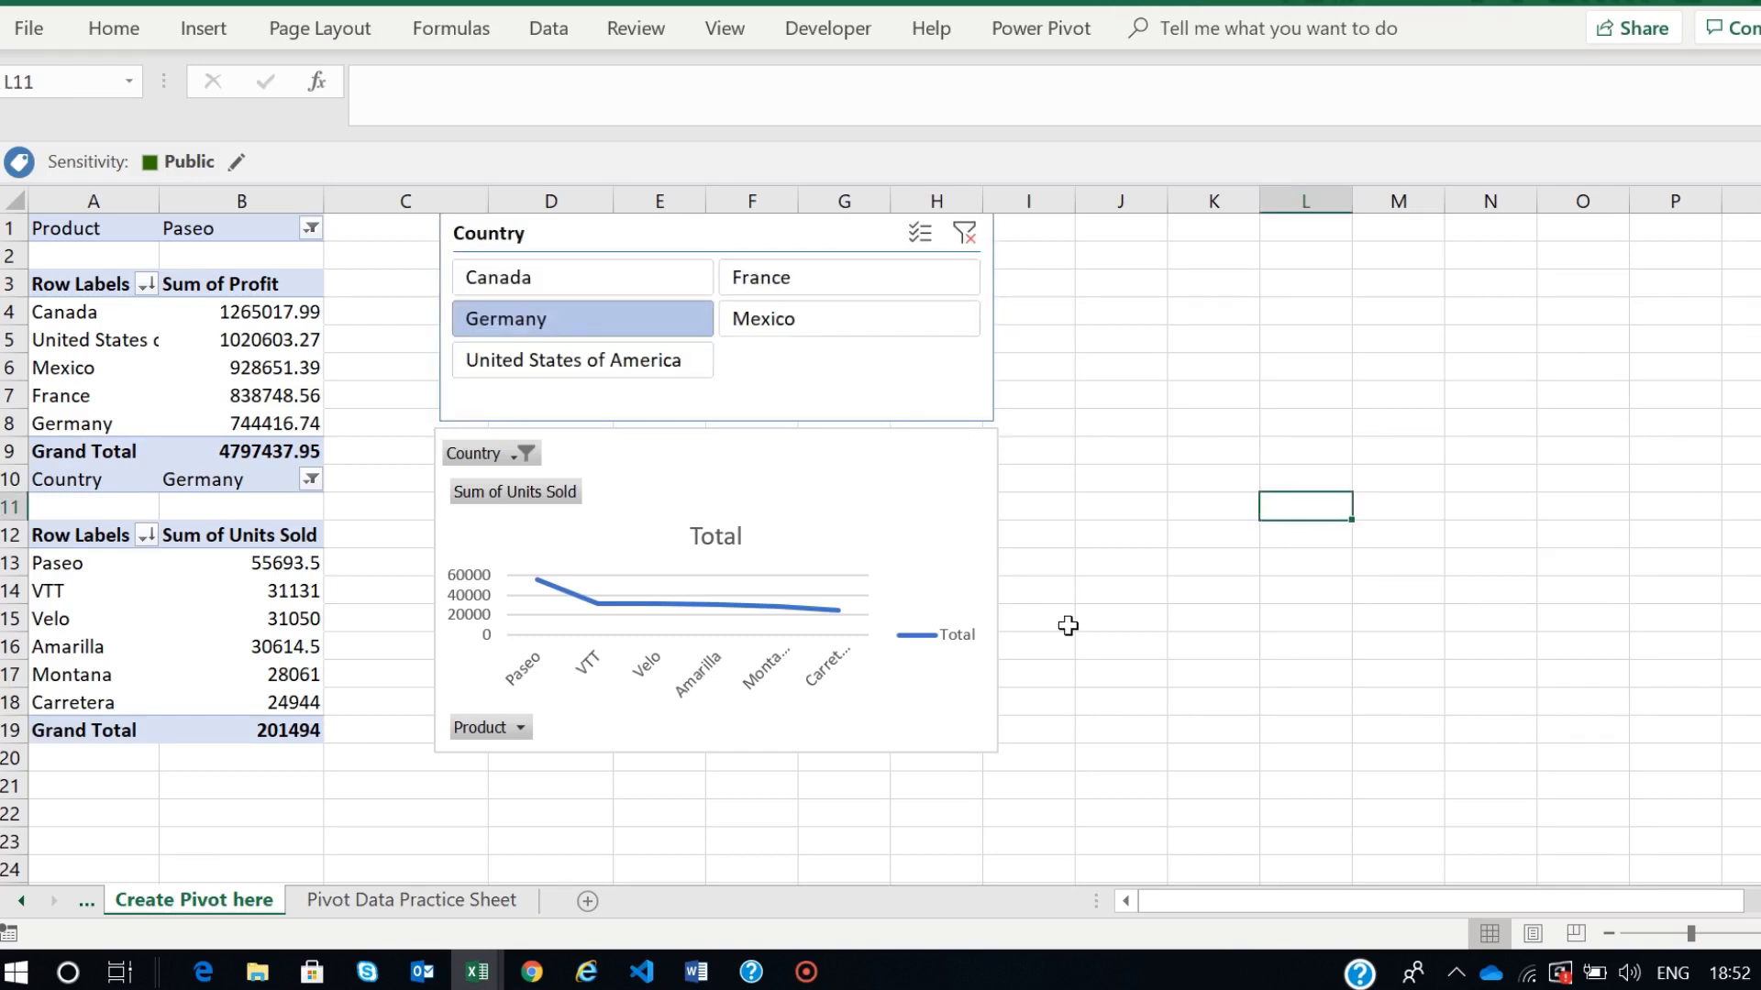
left_click(437, 328)
left_click(438, 288)
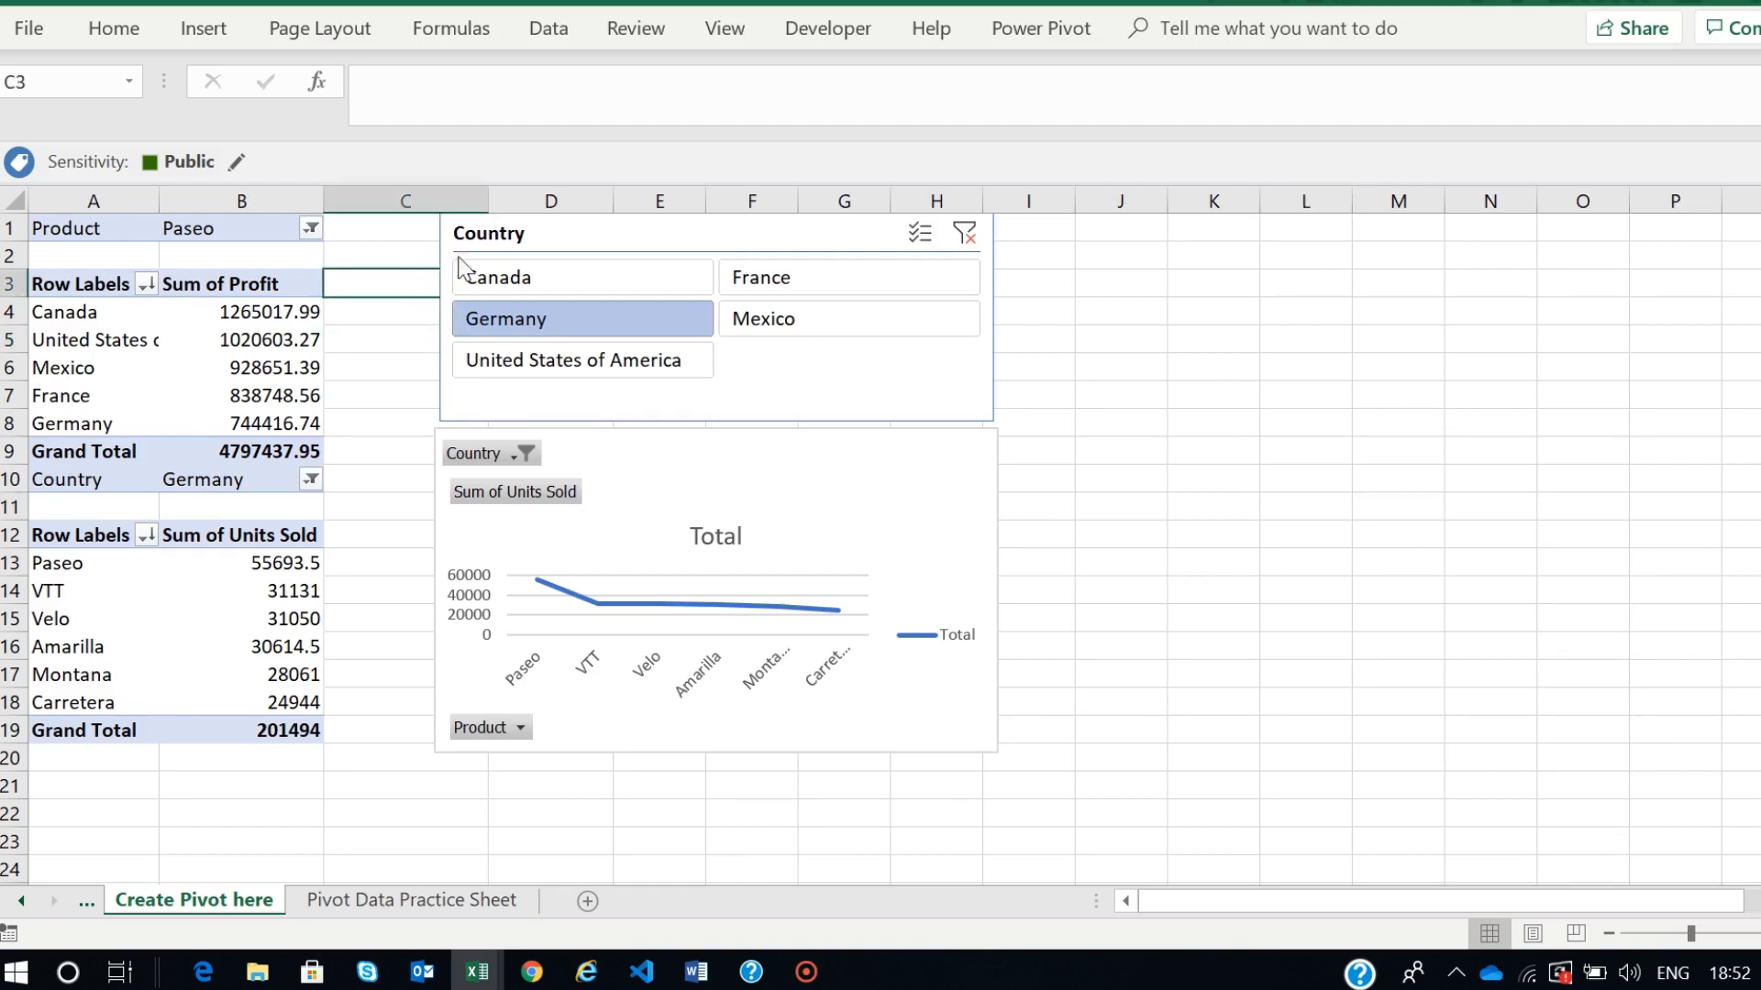
left_click(541, 237)
left_click_drag(440, 315, 435, 314)
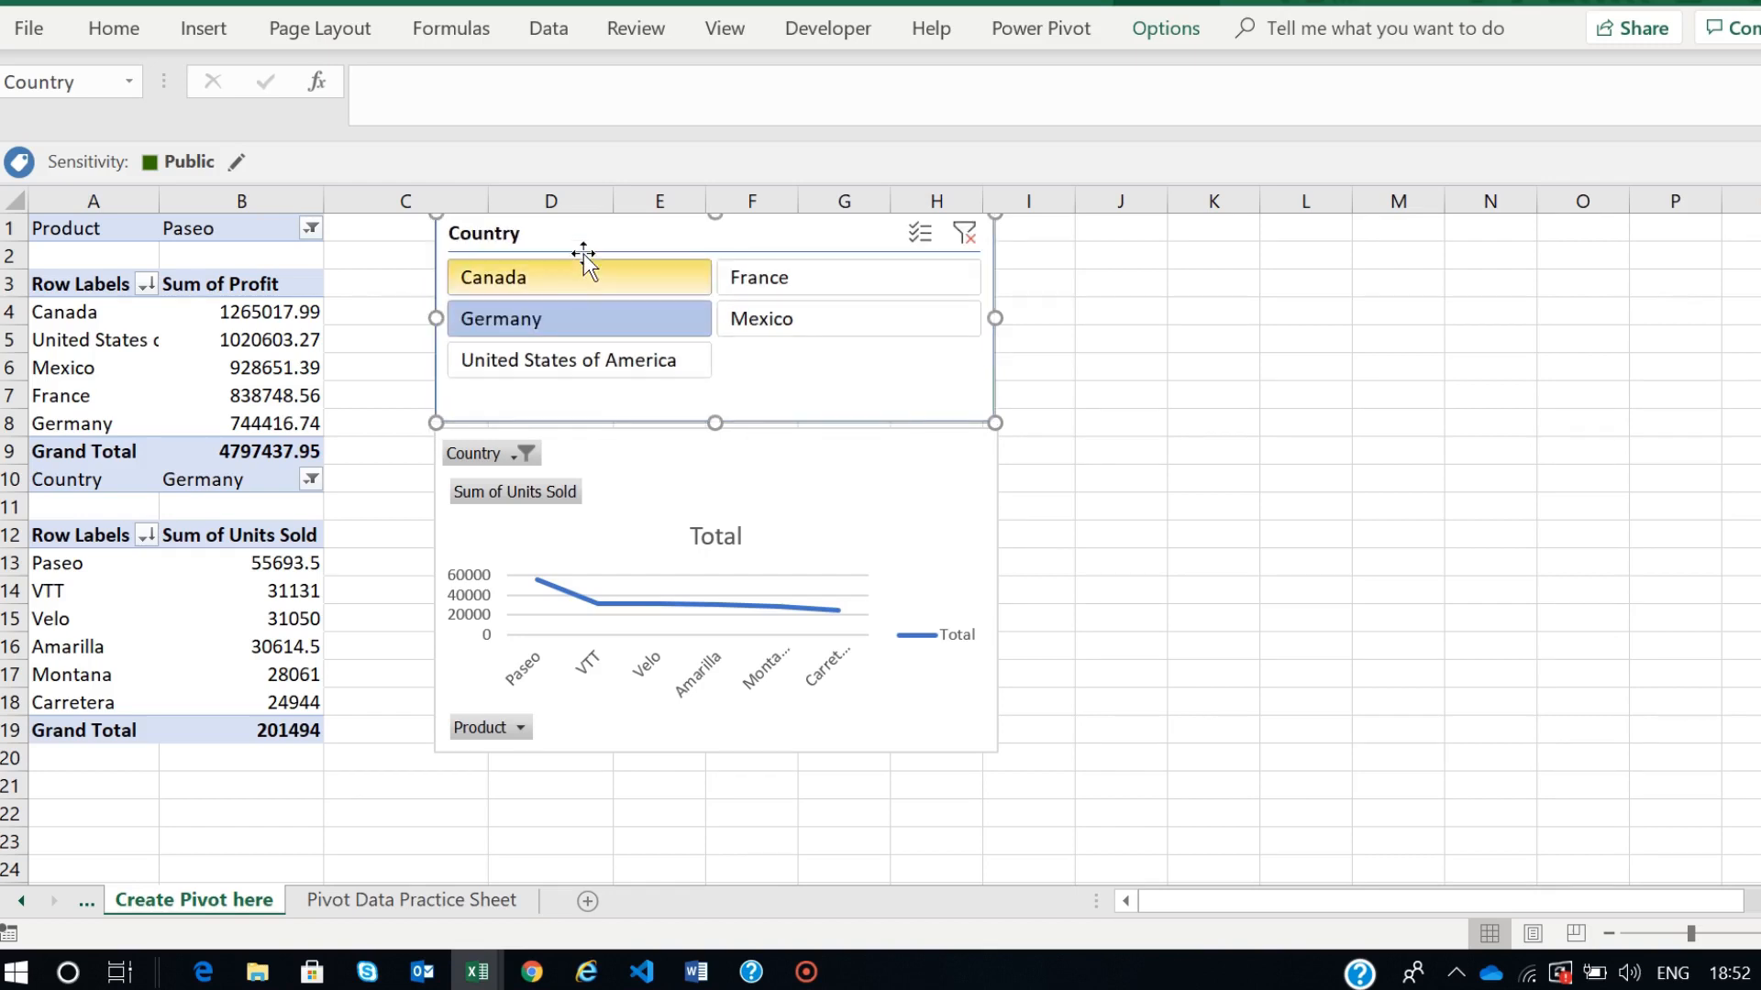
- Connect the Country slicer to PivotTable13 as well, so it filters both pivots
right_click(435, 256)
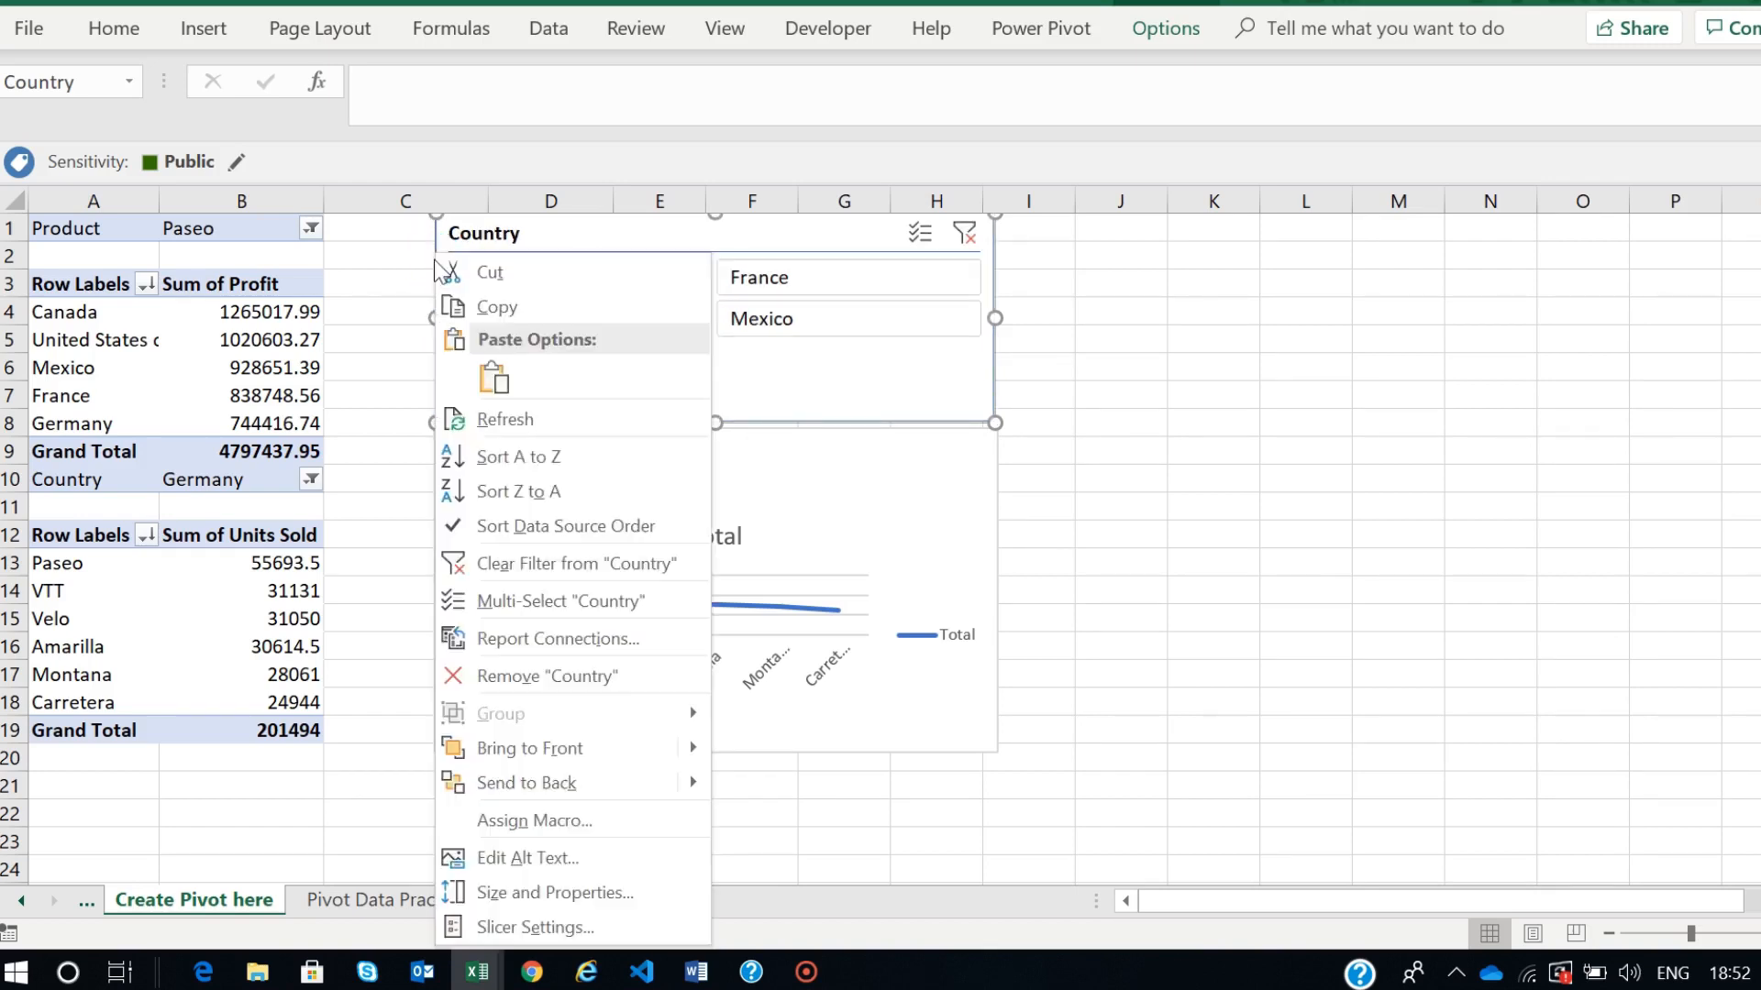
left_click(547, 644)
left_click_drag(550, 557, 983, 335)
left_click(782, 430)
left_click(1016, 558)
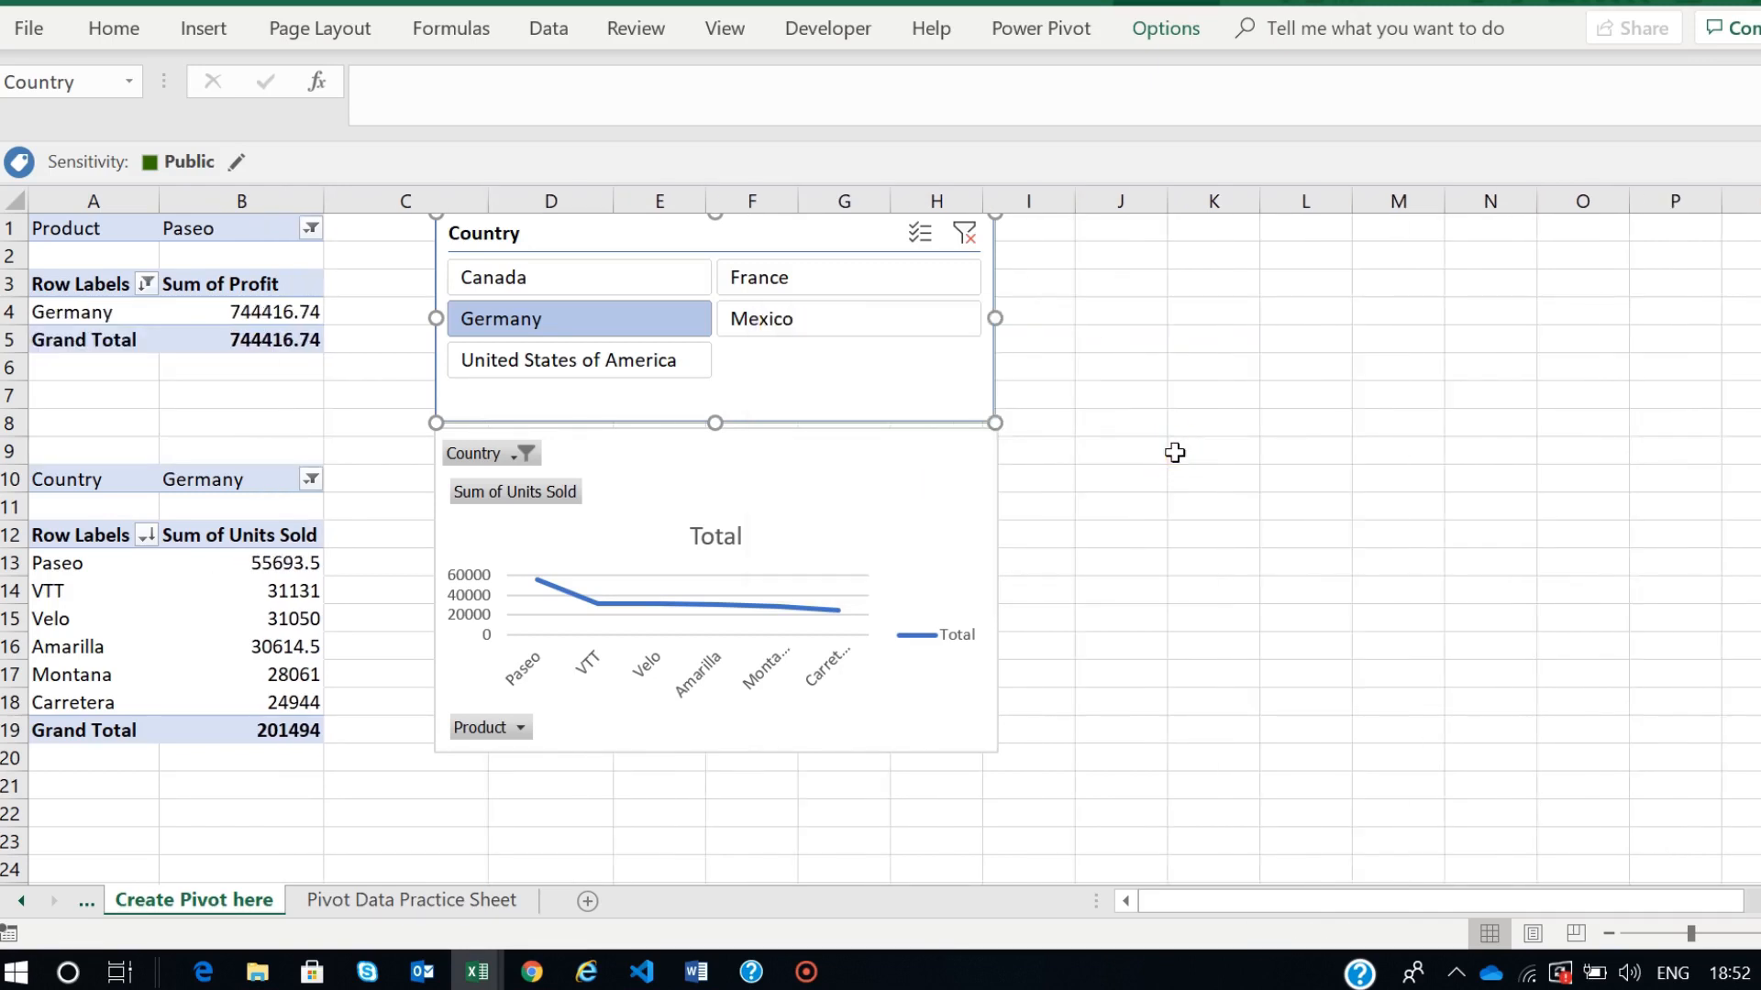
left_click(1174, 453)
- Filter both pivots through Canada, France, Germany, Mexico and Canada, finishing on Germany
left_click(543, 290)
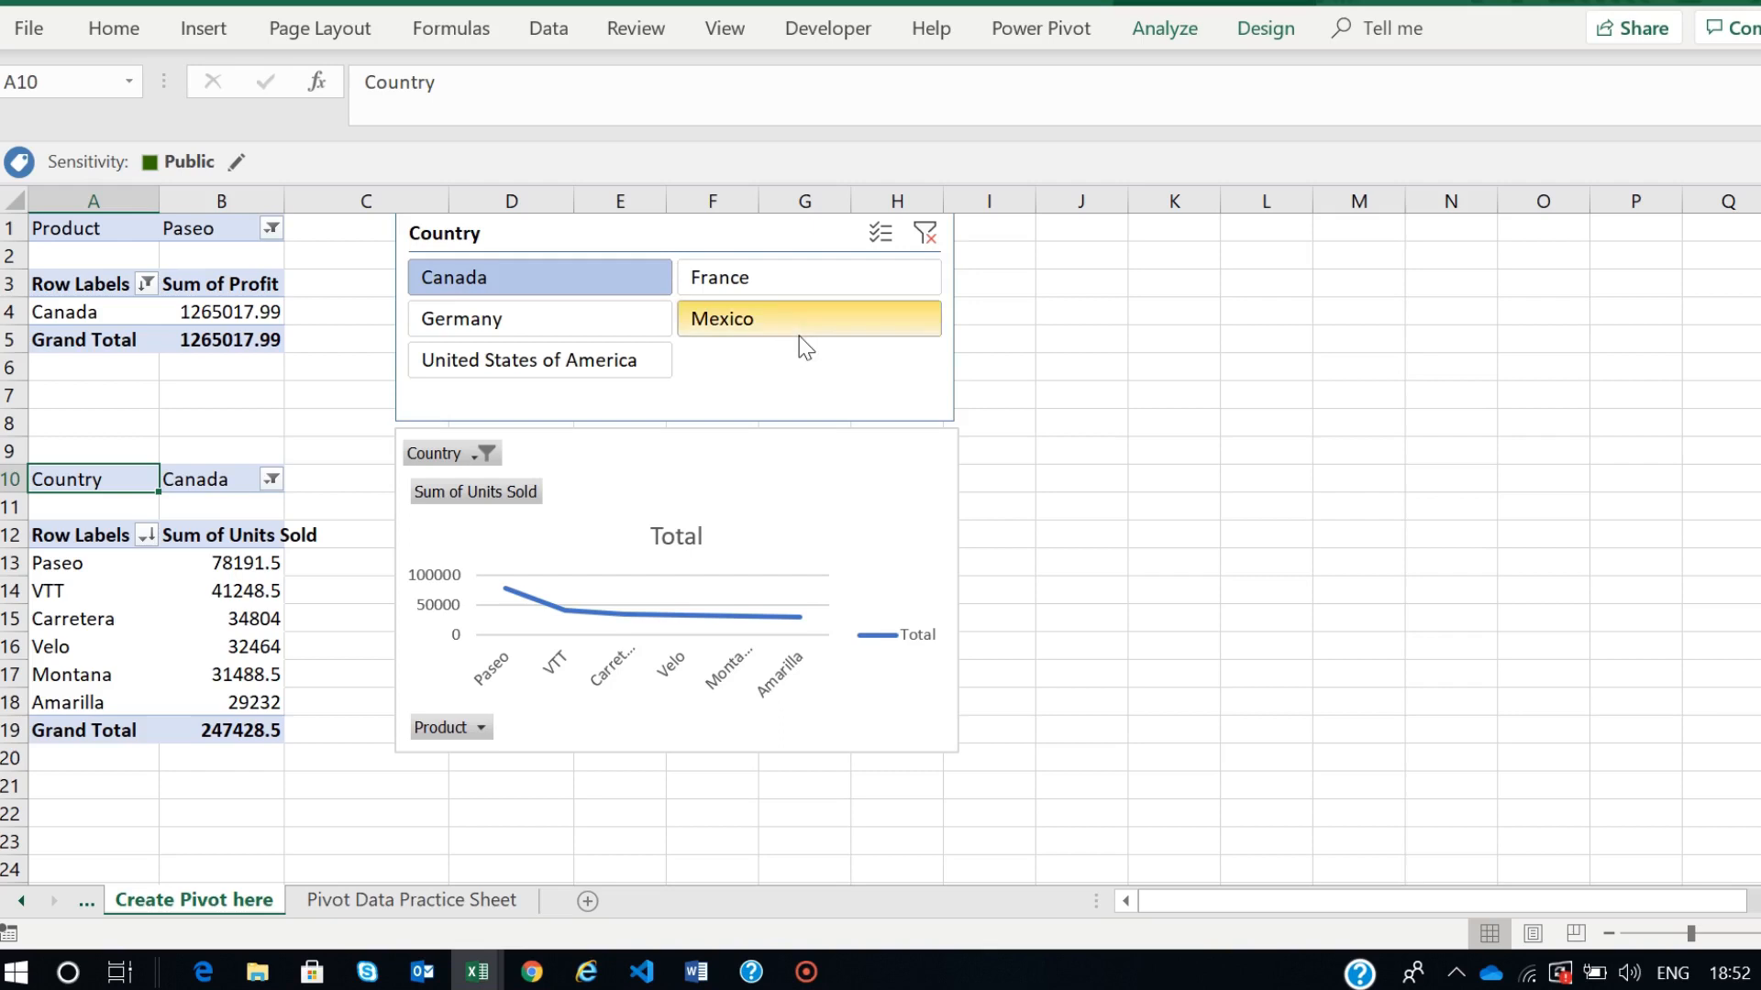
left_click(765, 279)
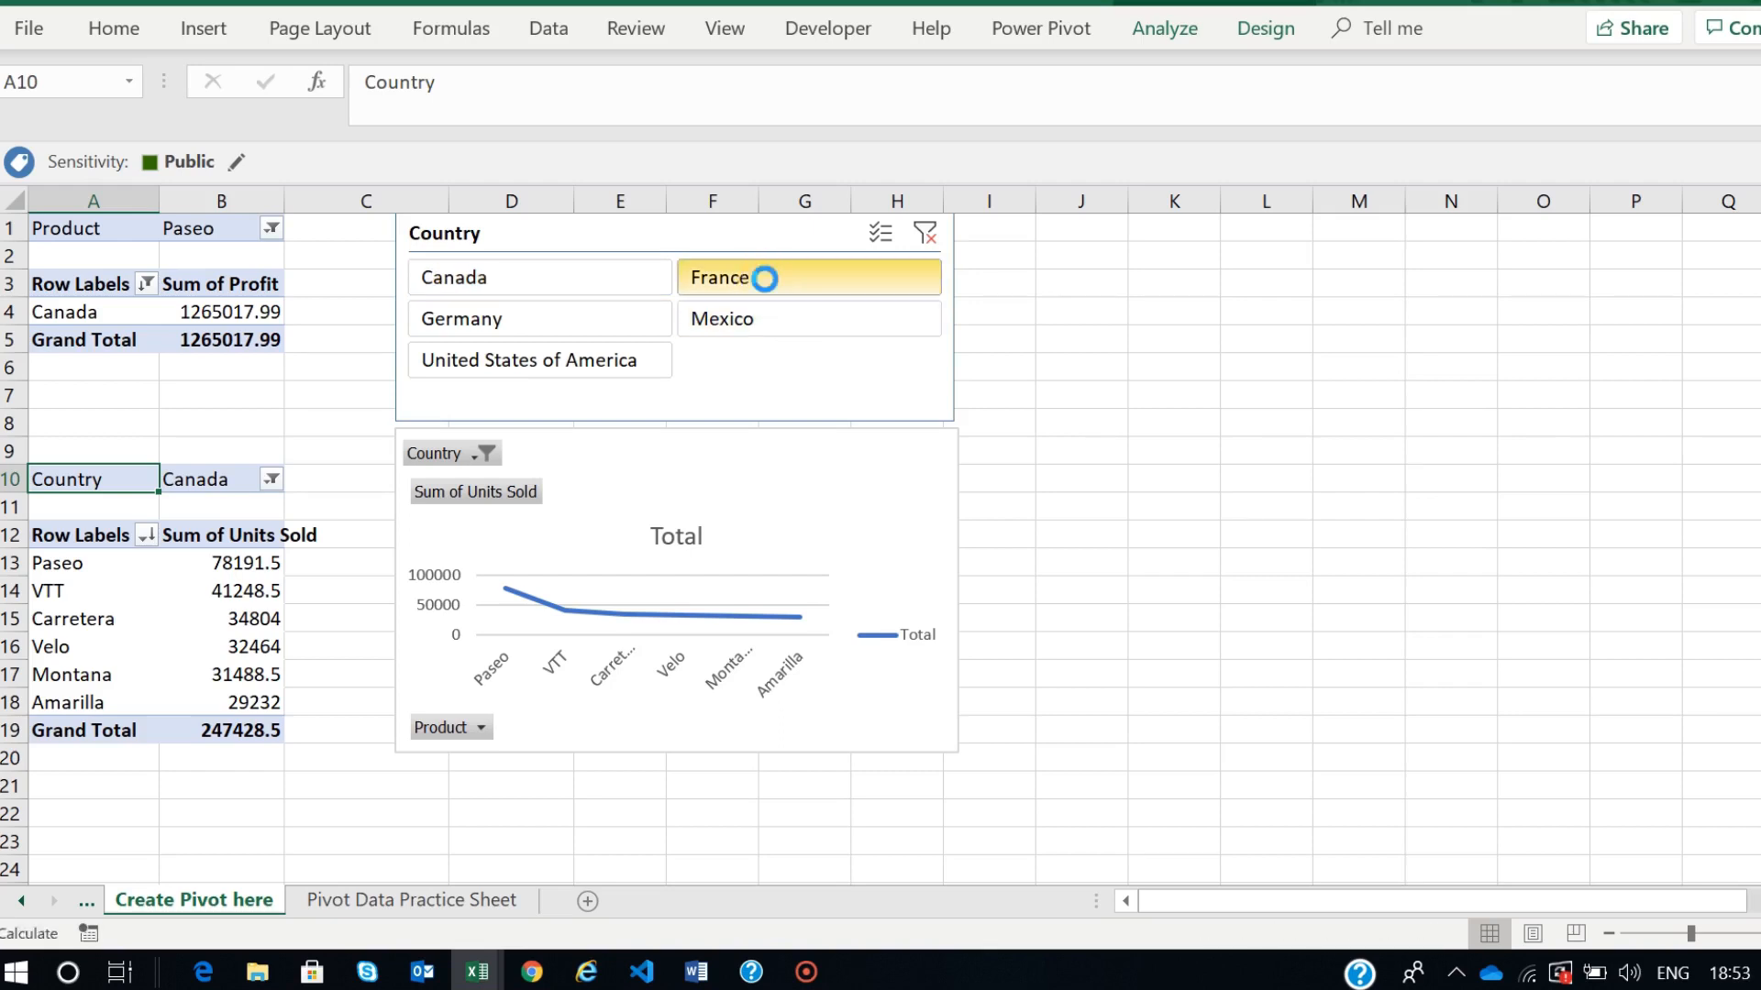
left_click(566, 321)
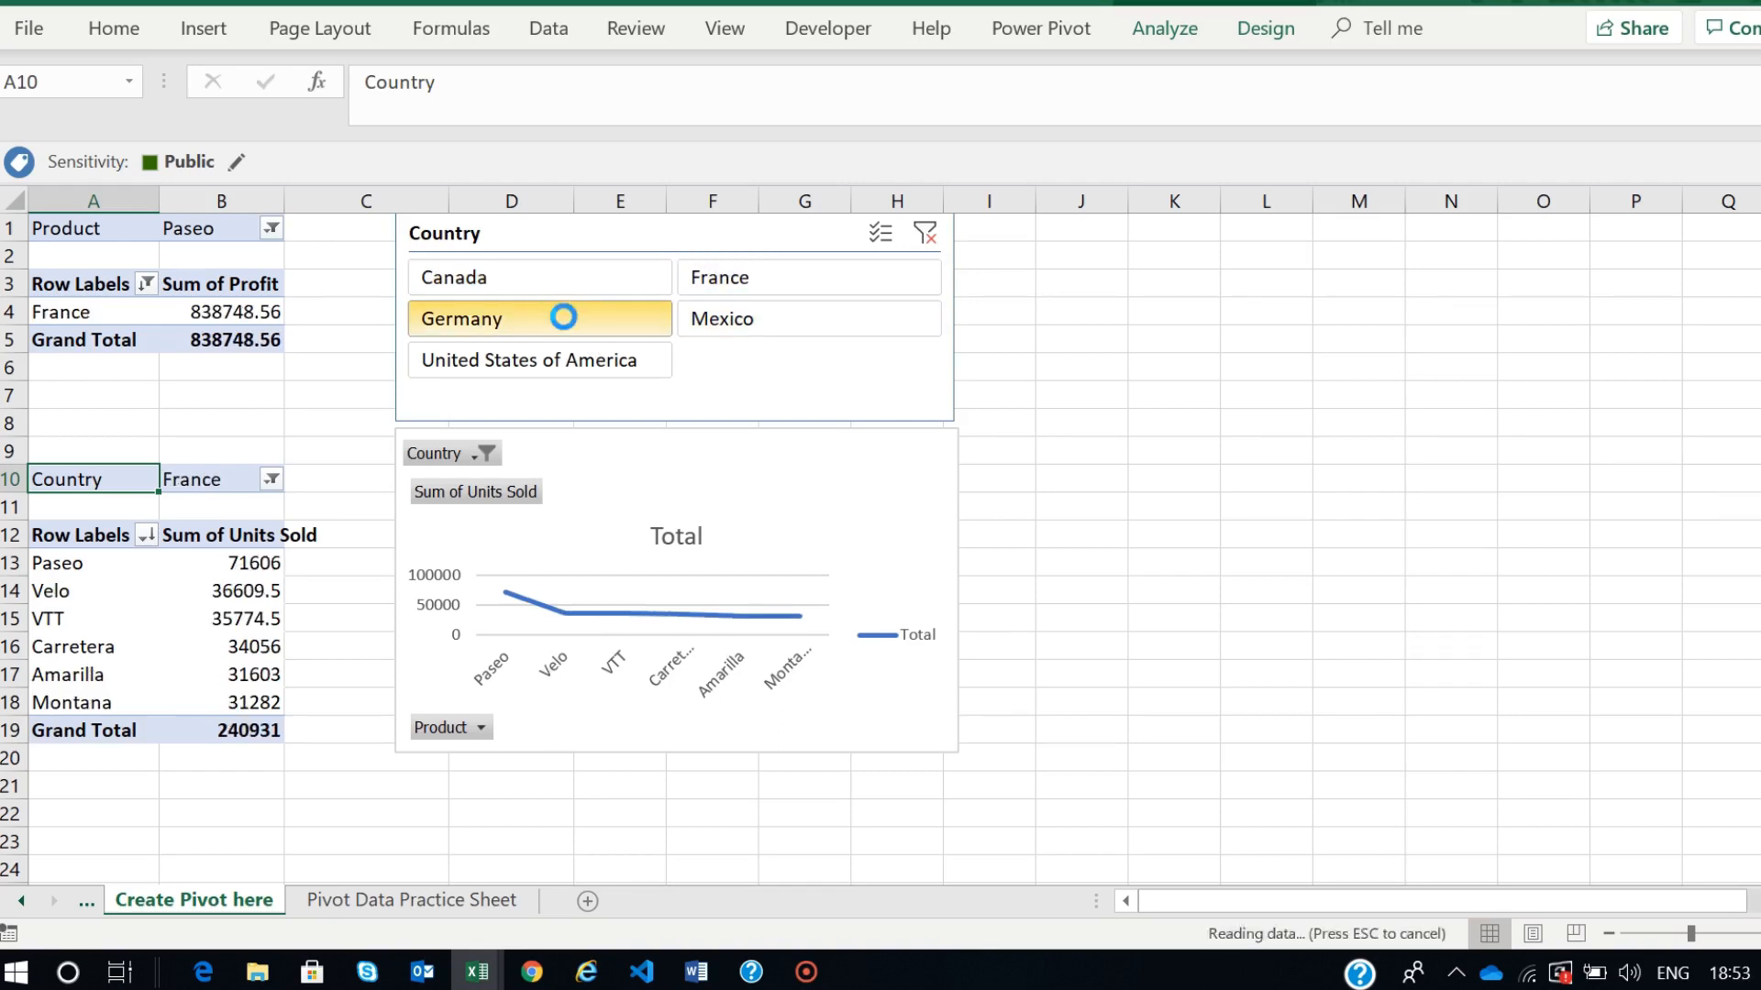
left_click(768, 328)
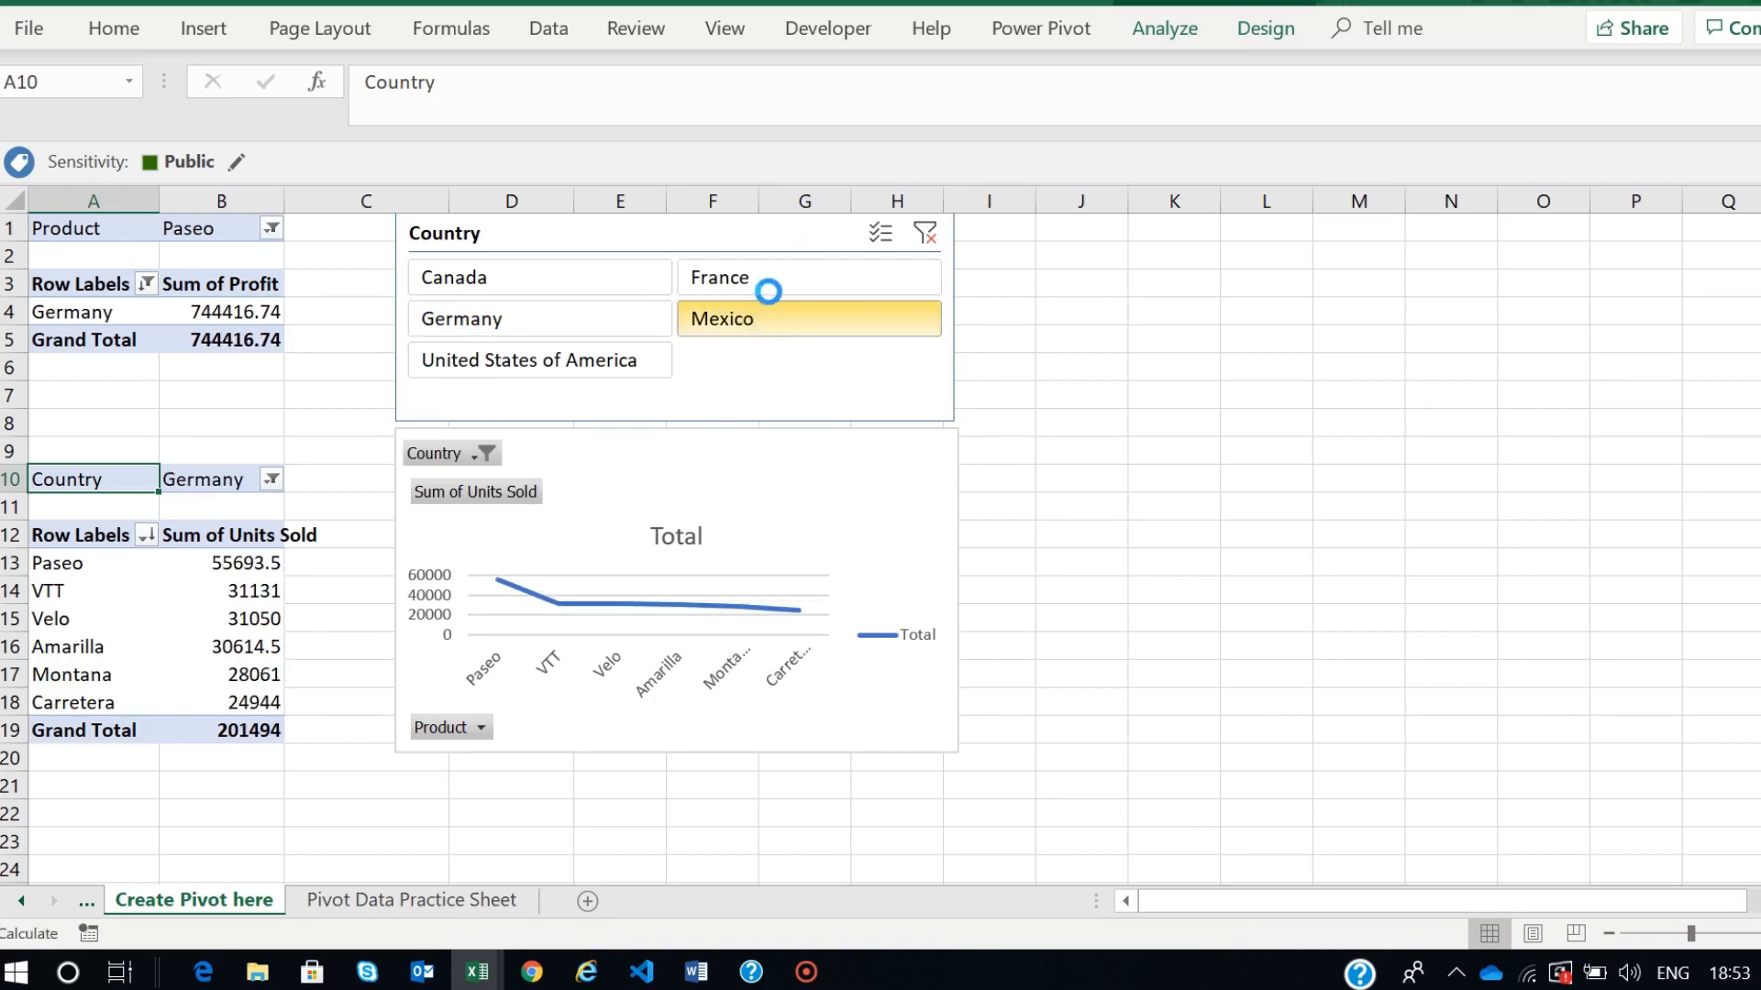
left_click(532, 269)
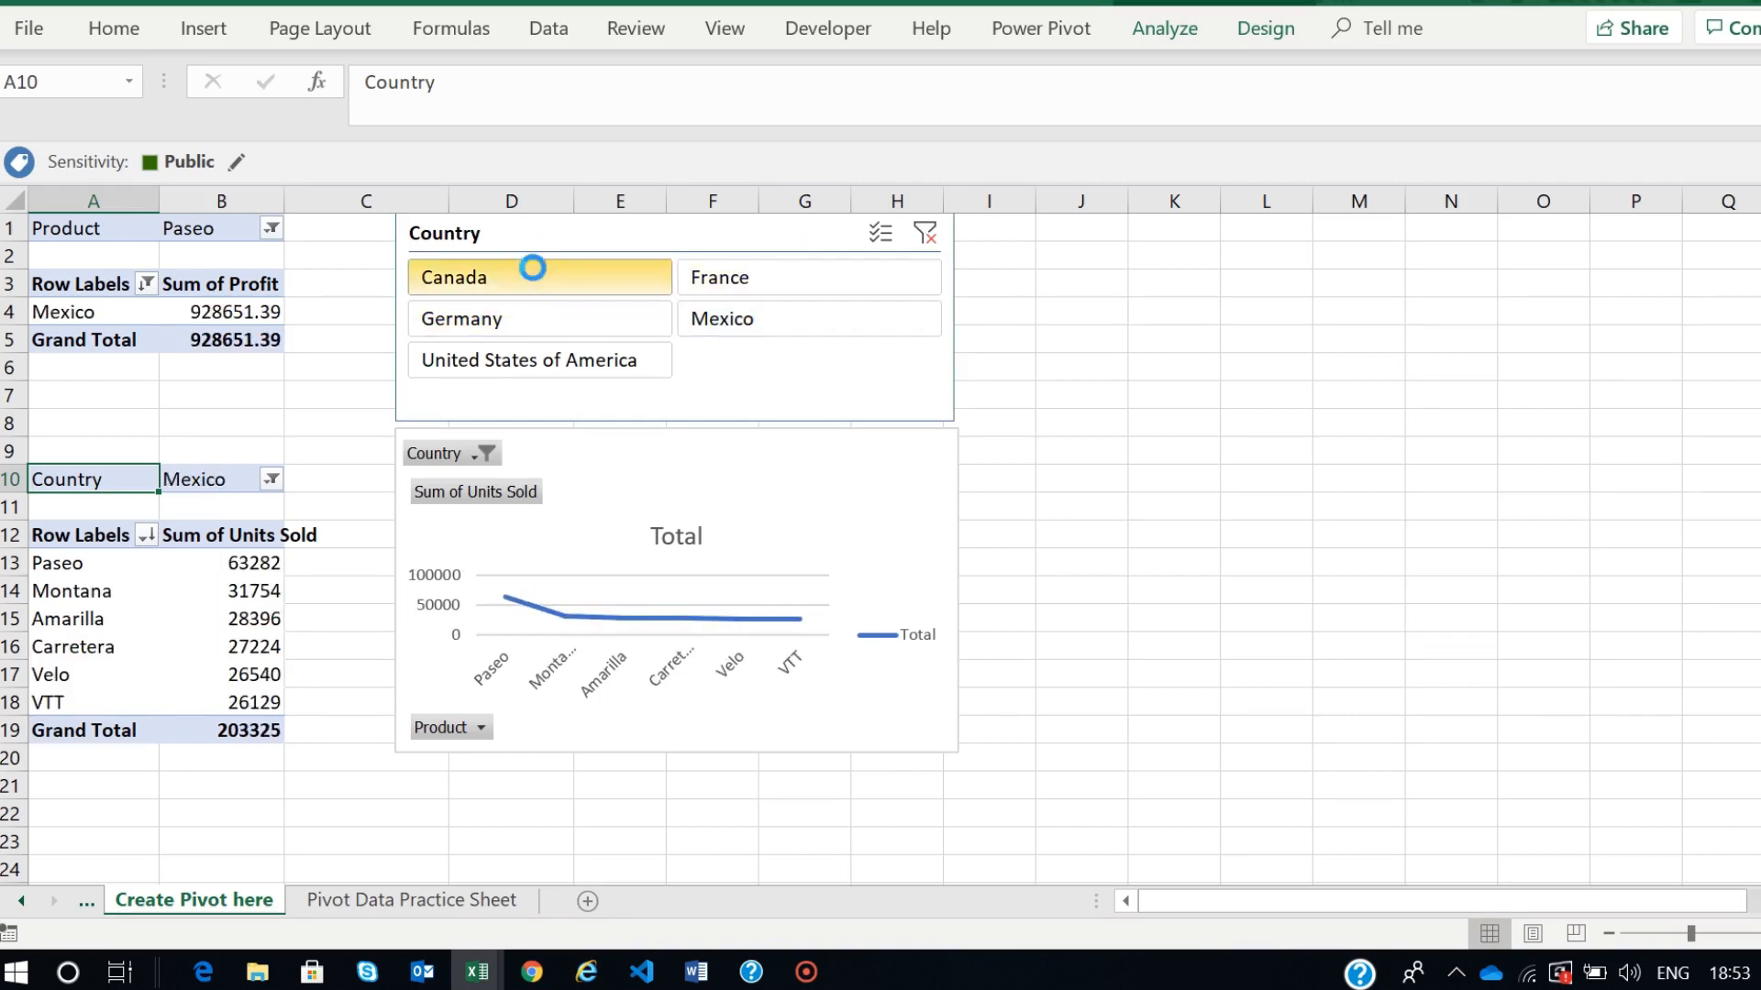
left_click(537, 321)
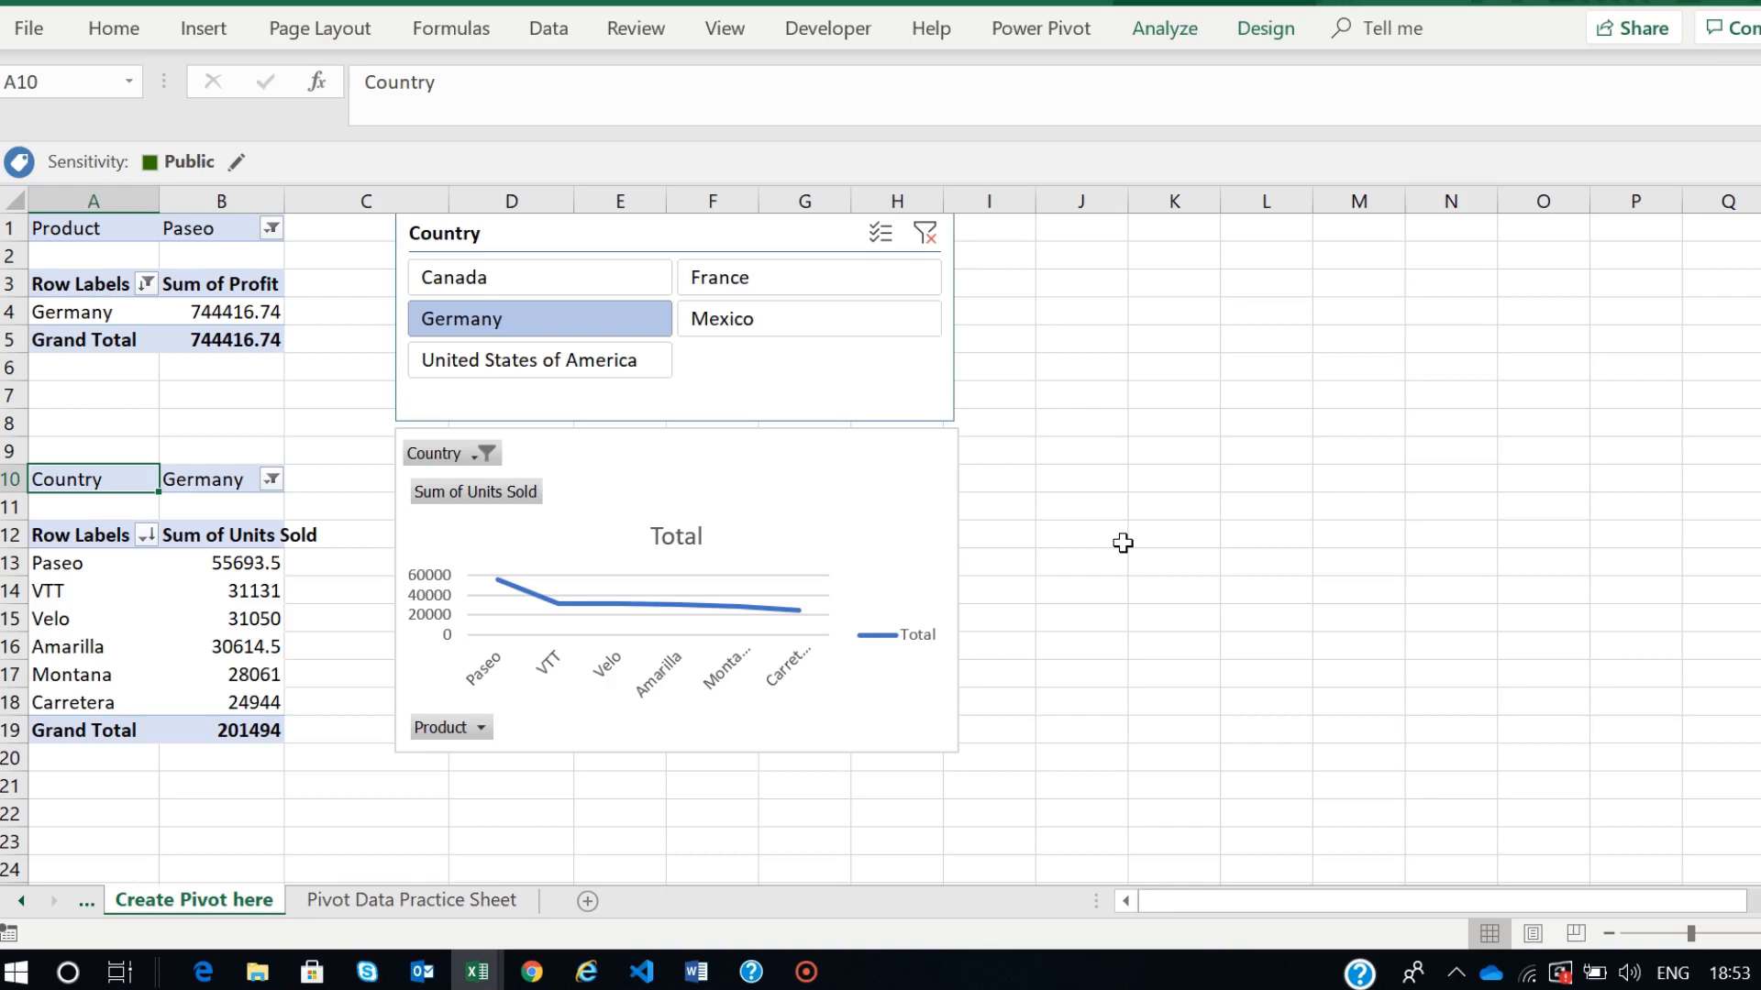
- Move the Country slicer beside the chart and make it taller
left_click_drag(509, 231, 1073, 448)
left_click_drag(1259, 642, 1271, 752)
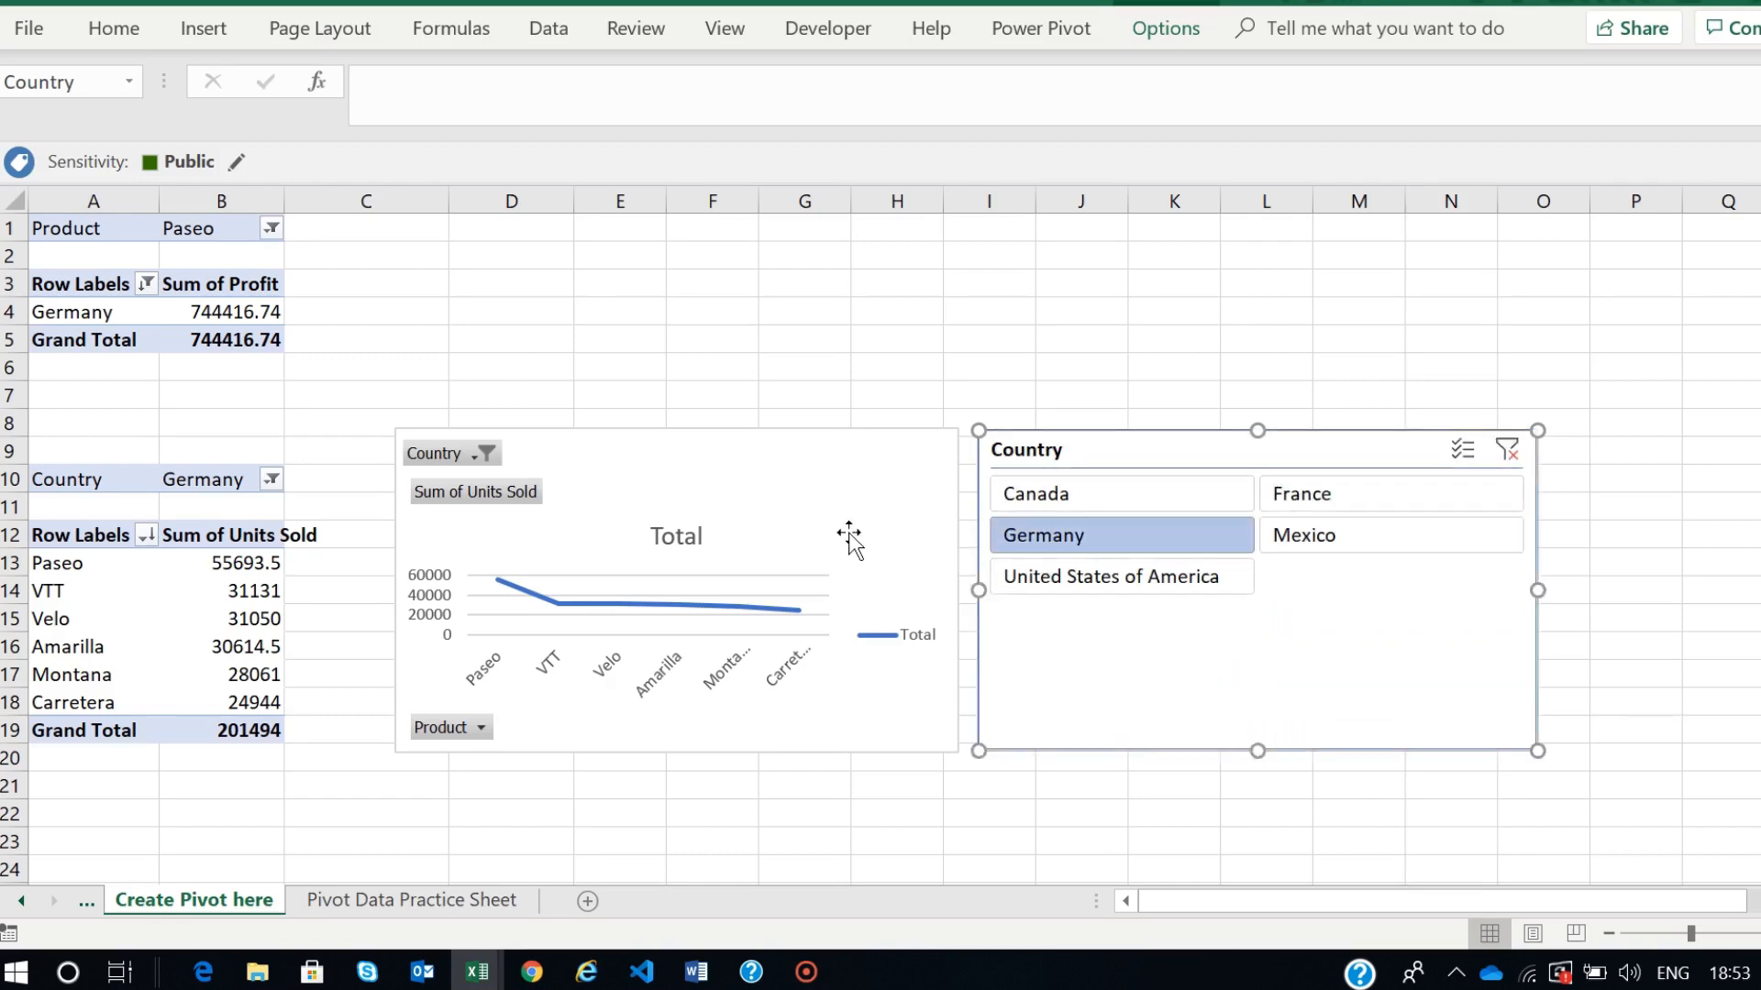
left_click(186, 566)
- Widen column B, then switch over to the Google Meet call
left_click_drag(285, 196, 358, 200)
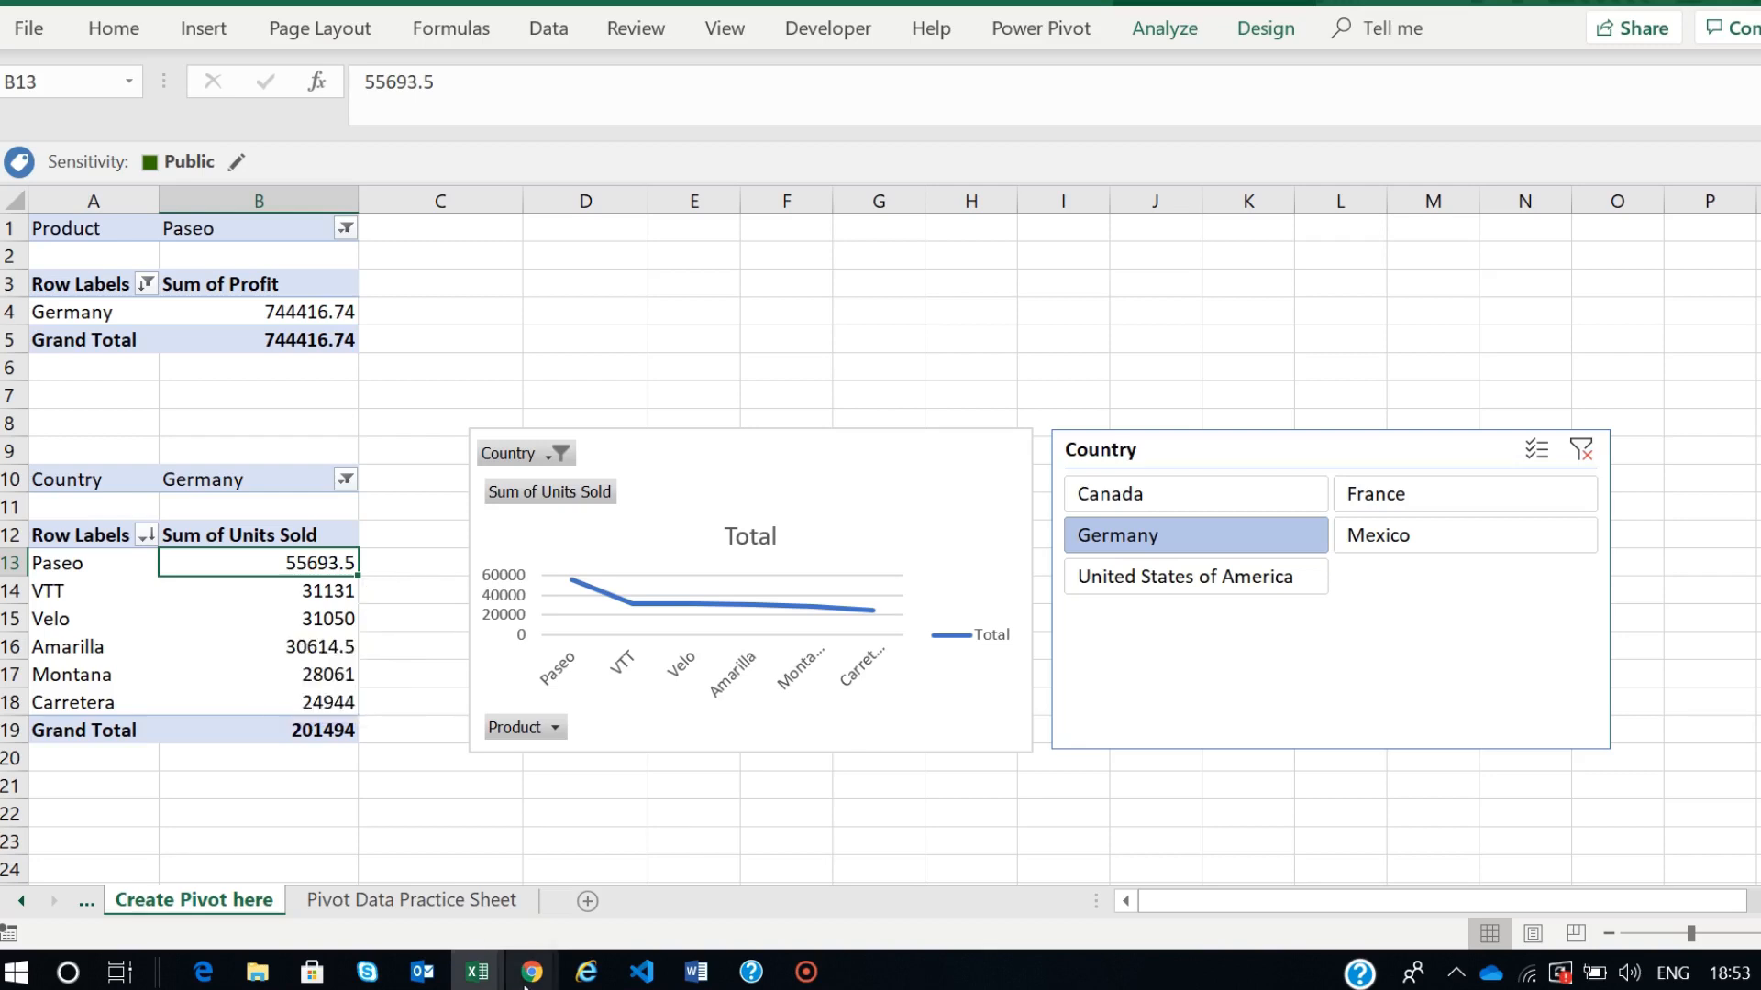
mouse_move(531, 971)
left_click(409, 788)
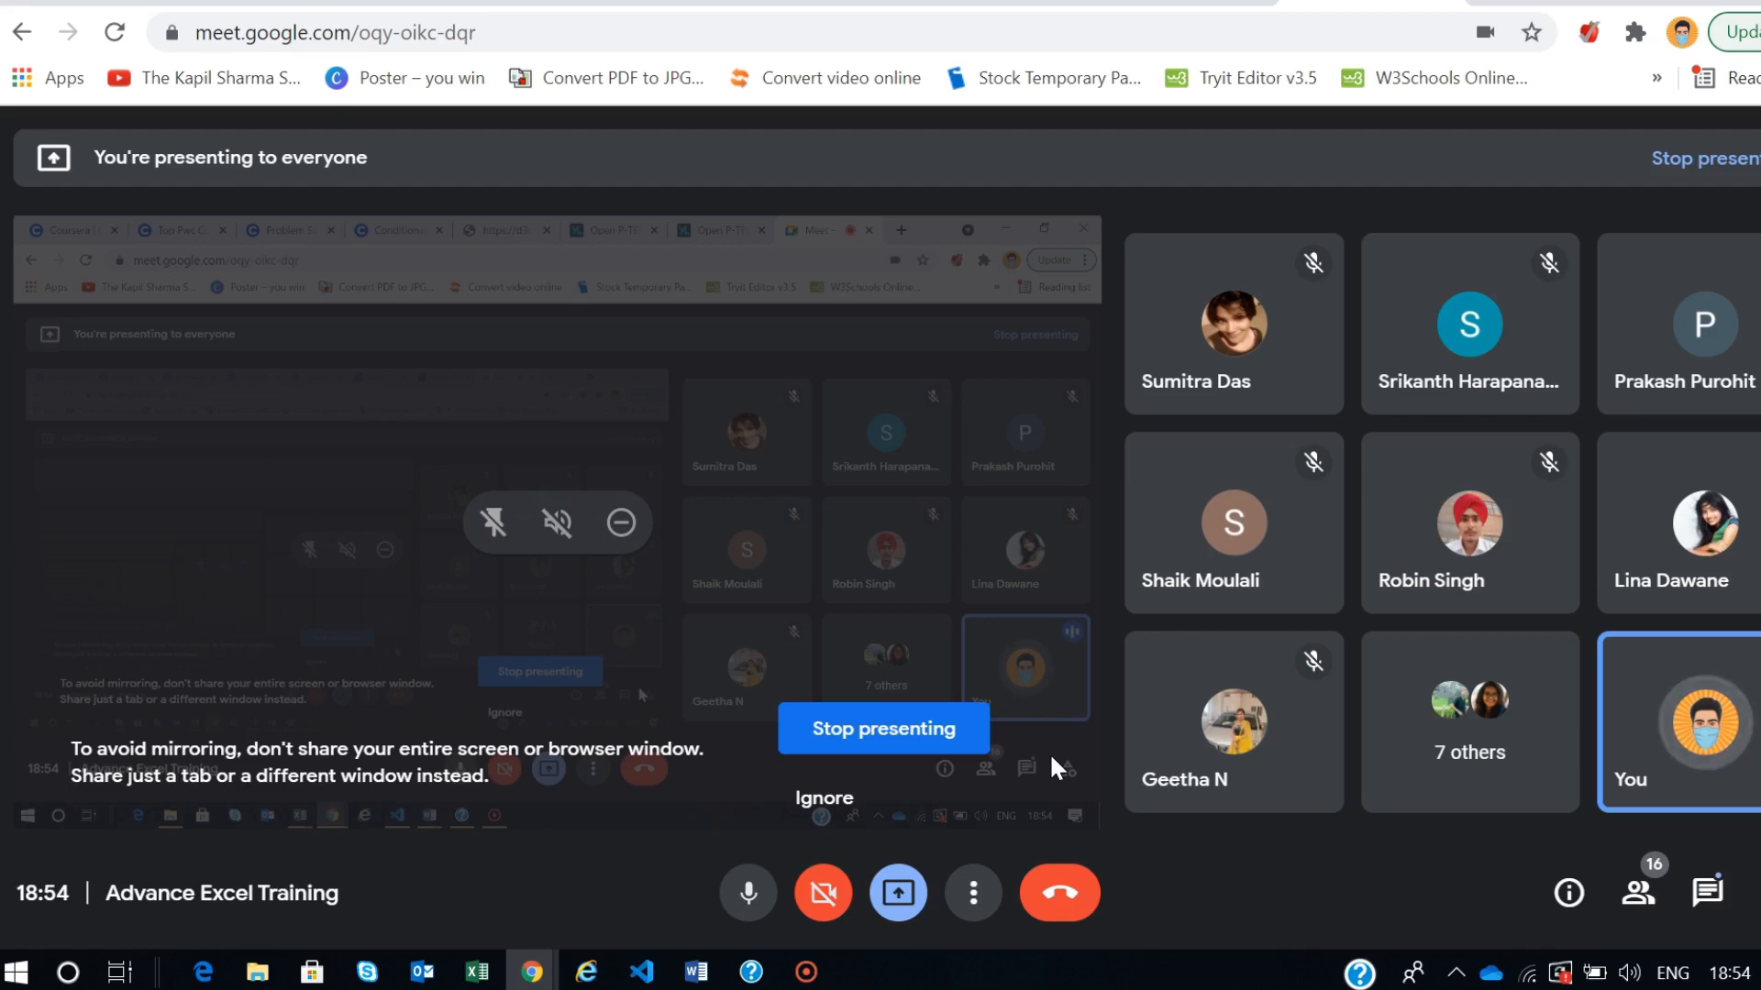
- Bring the Excel workbook back to the front with Alt+Tab
key("alt+Tab")
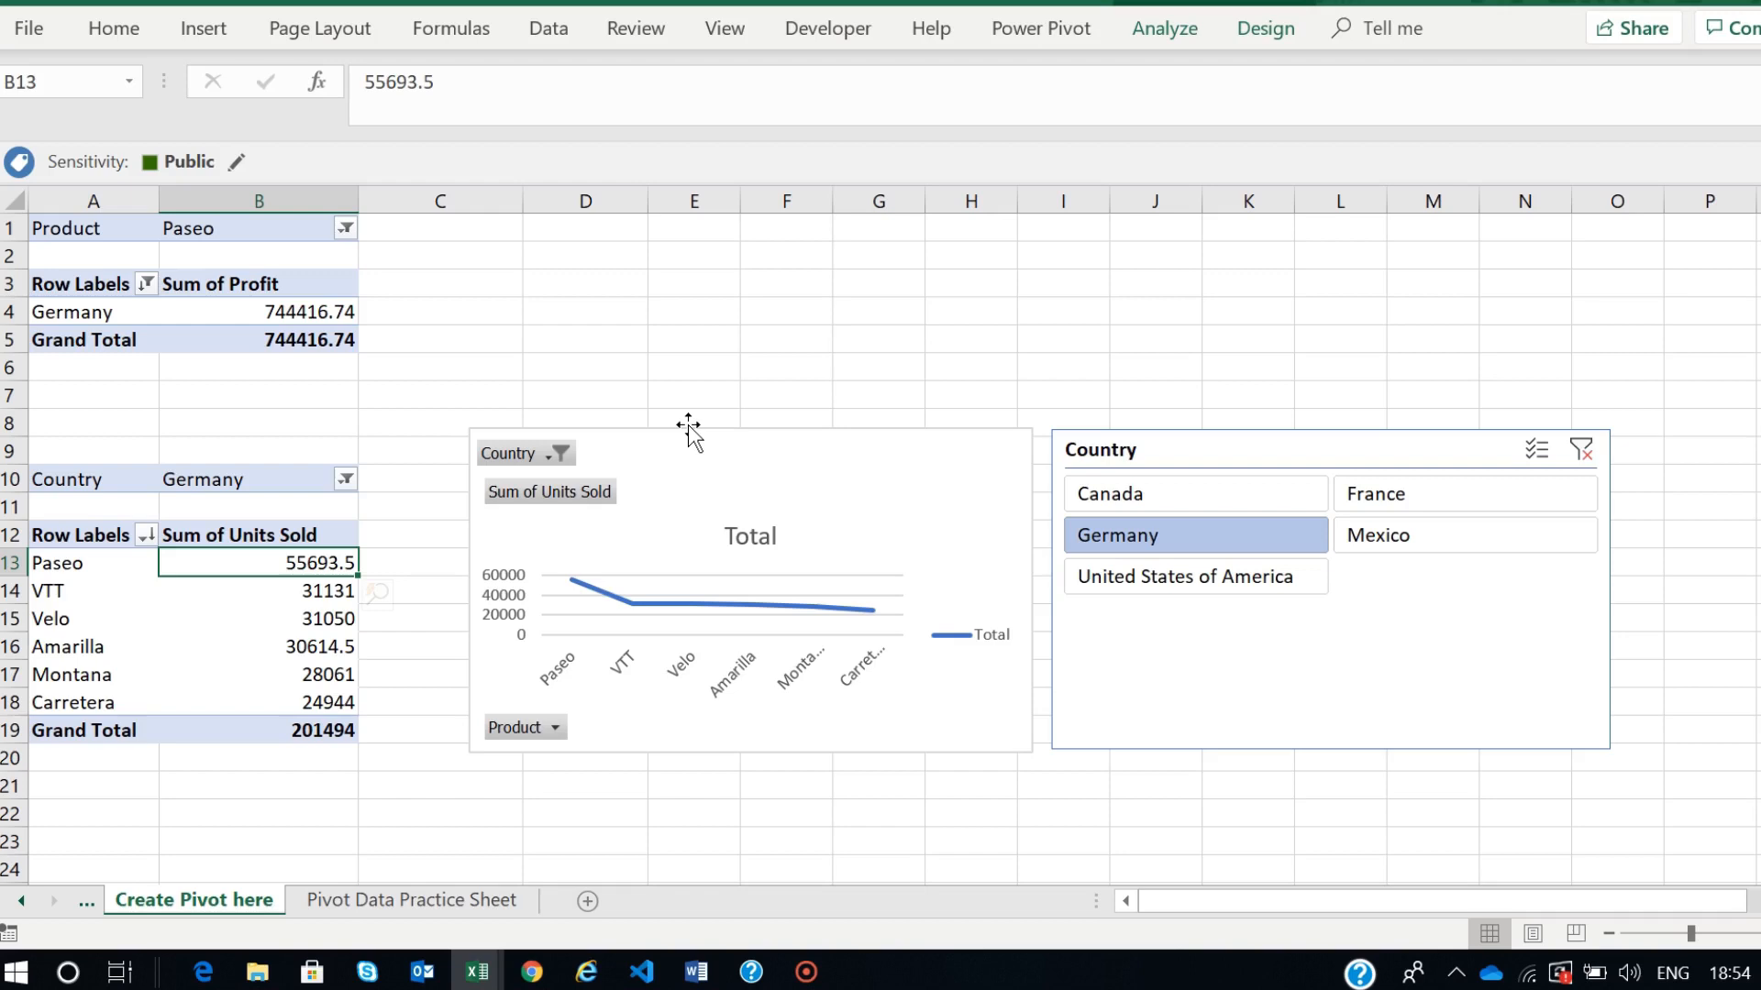
- Insert a Date timeline for the units-sold pivot, placed above the chart and widened to match
left_click(246, 616)
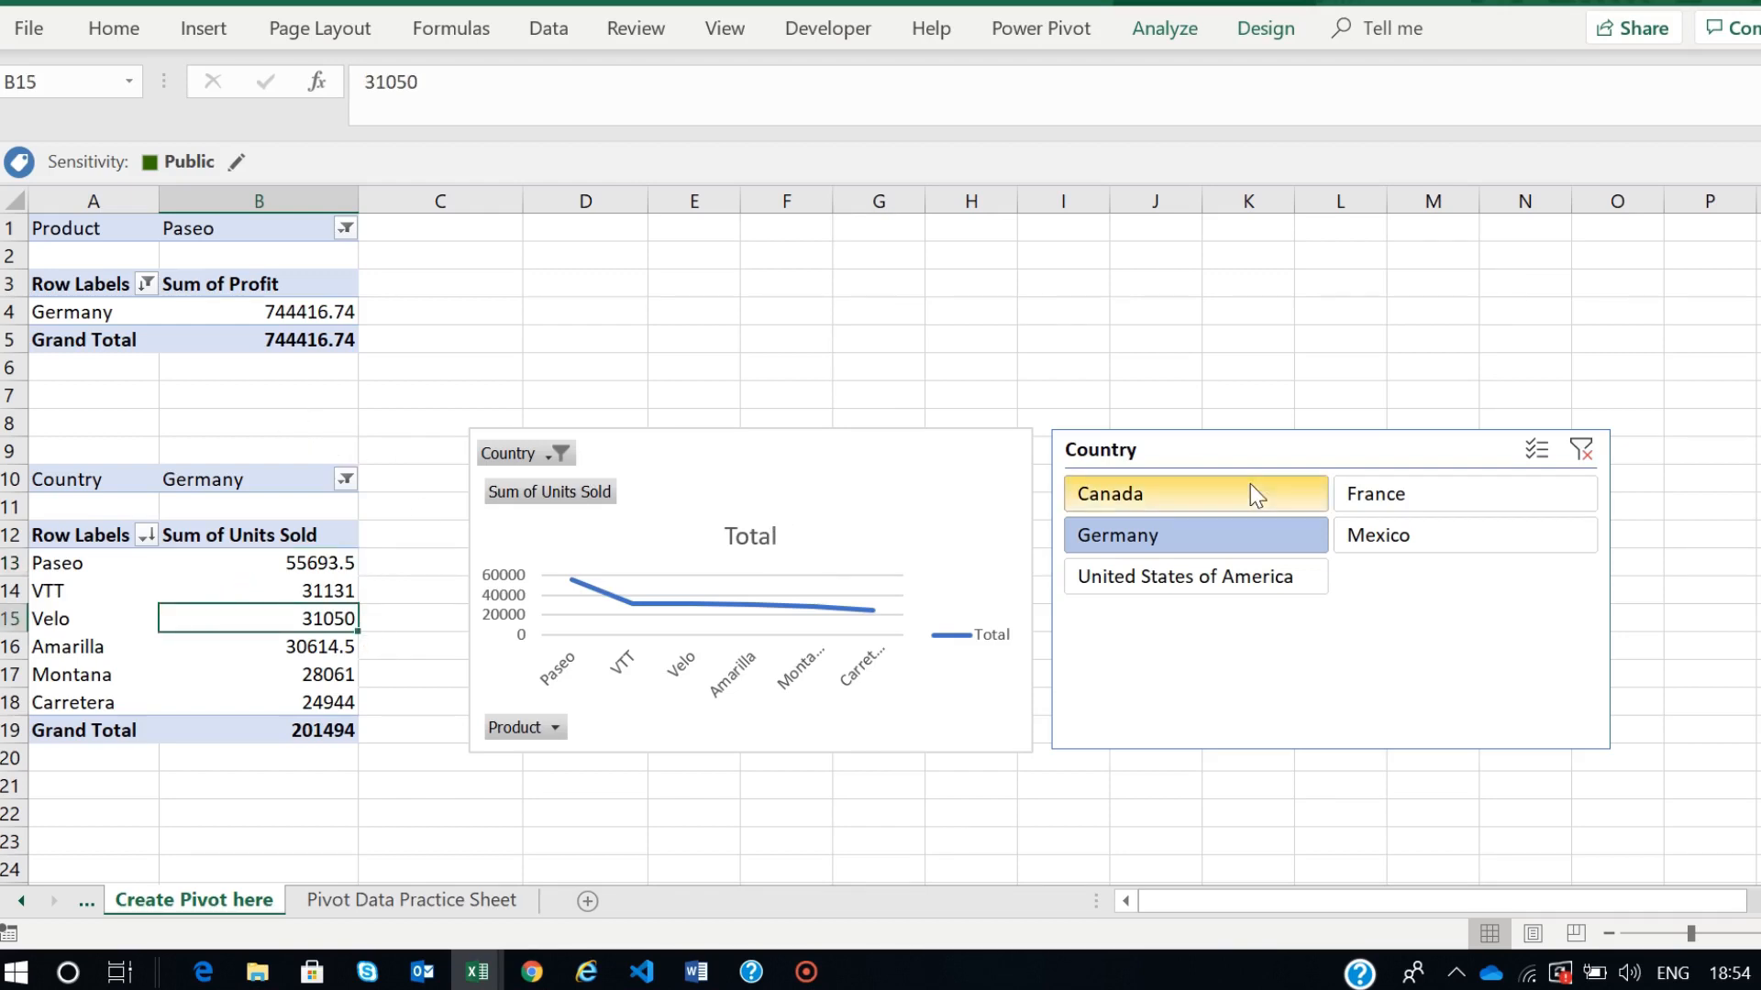
left_click(203, 27)
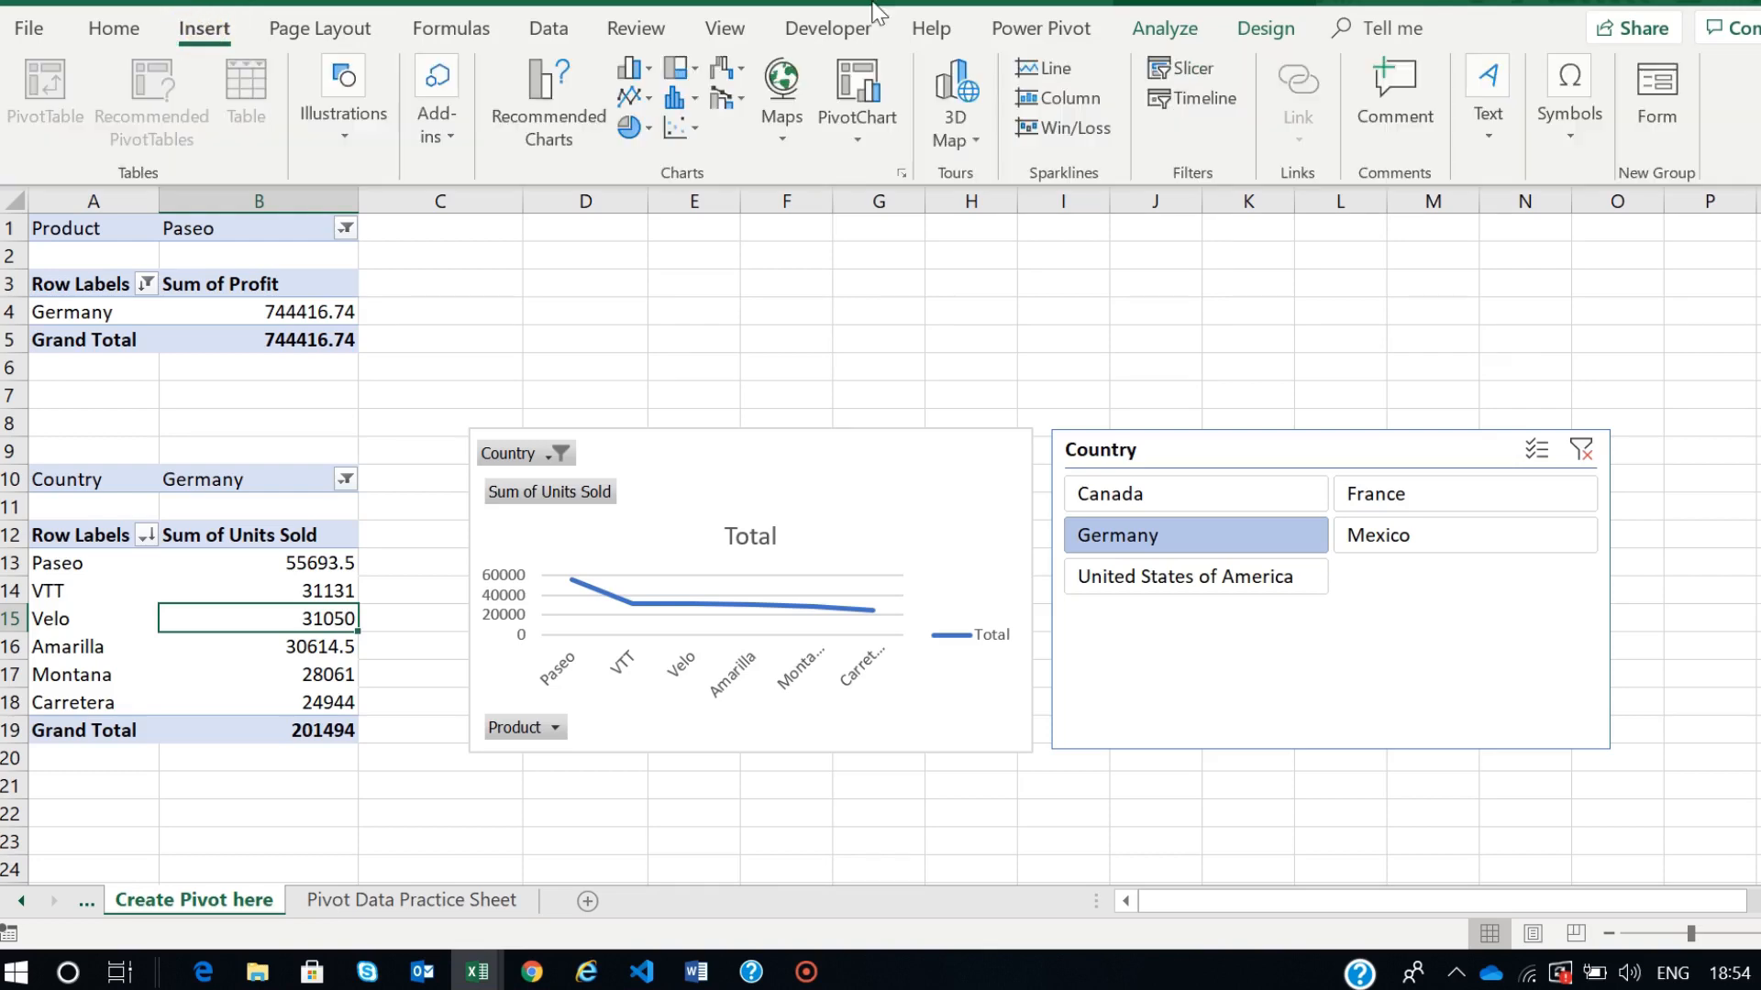
left_click(1192, 95)
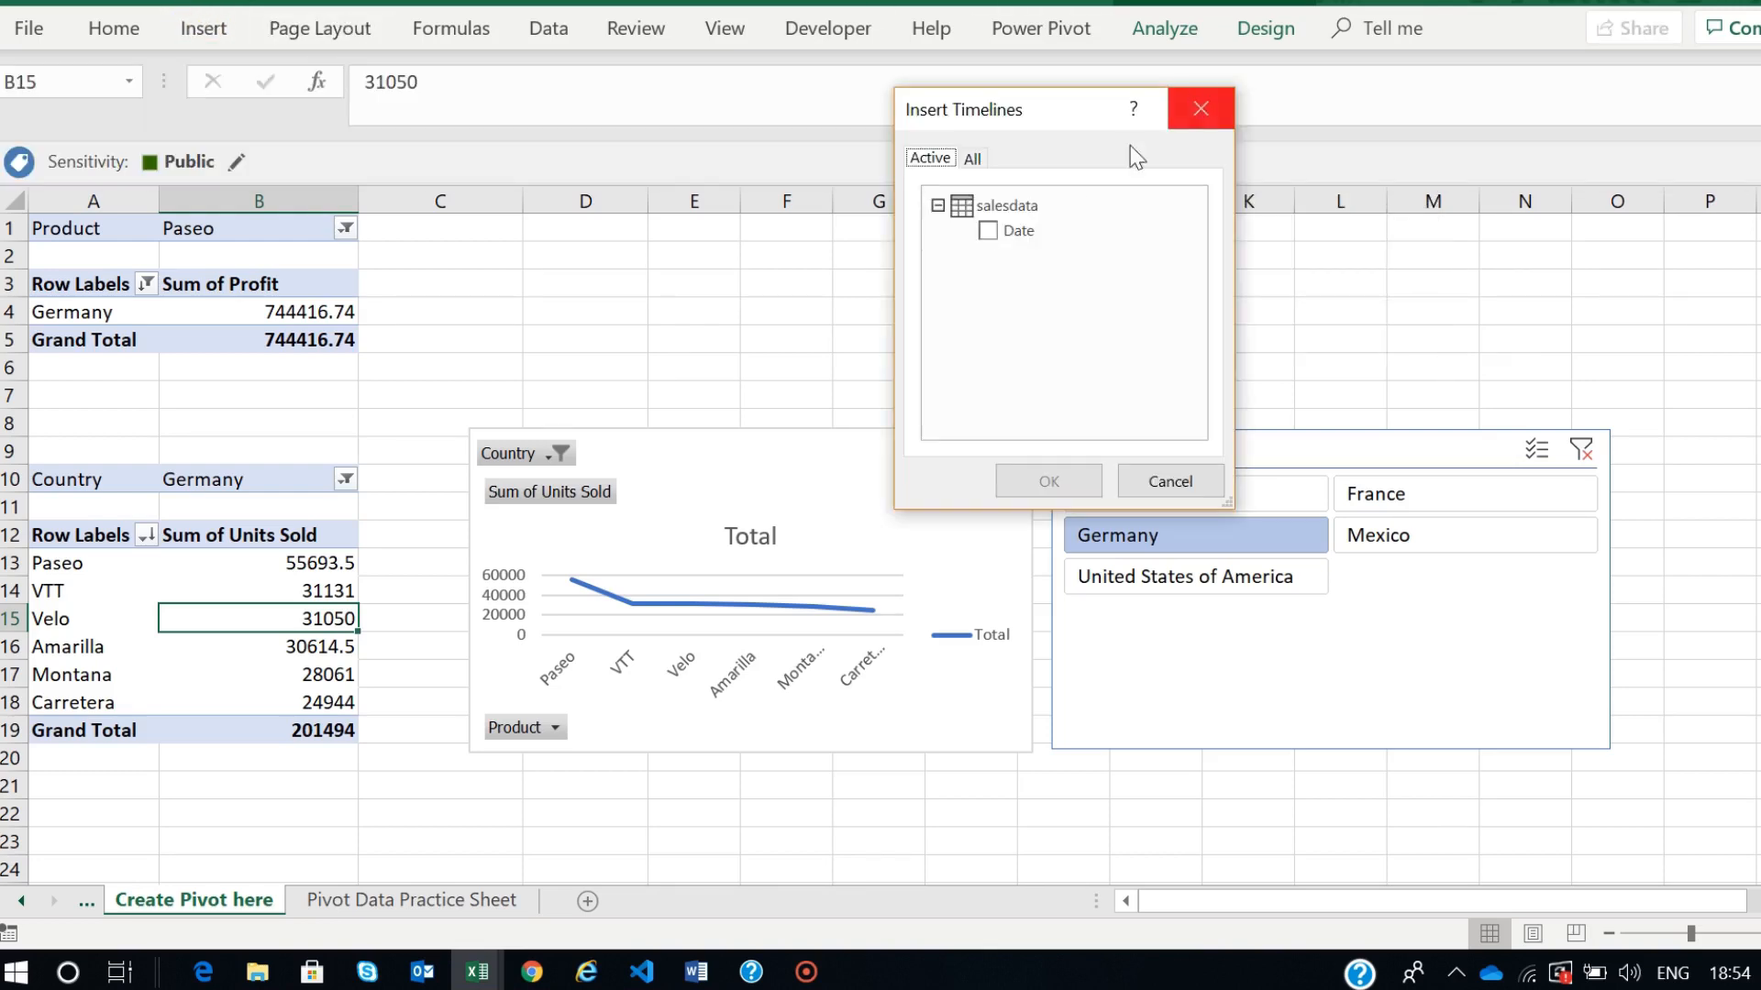
left_click(988, 231)
left_click(1032, 480)
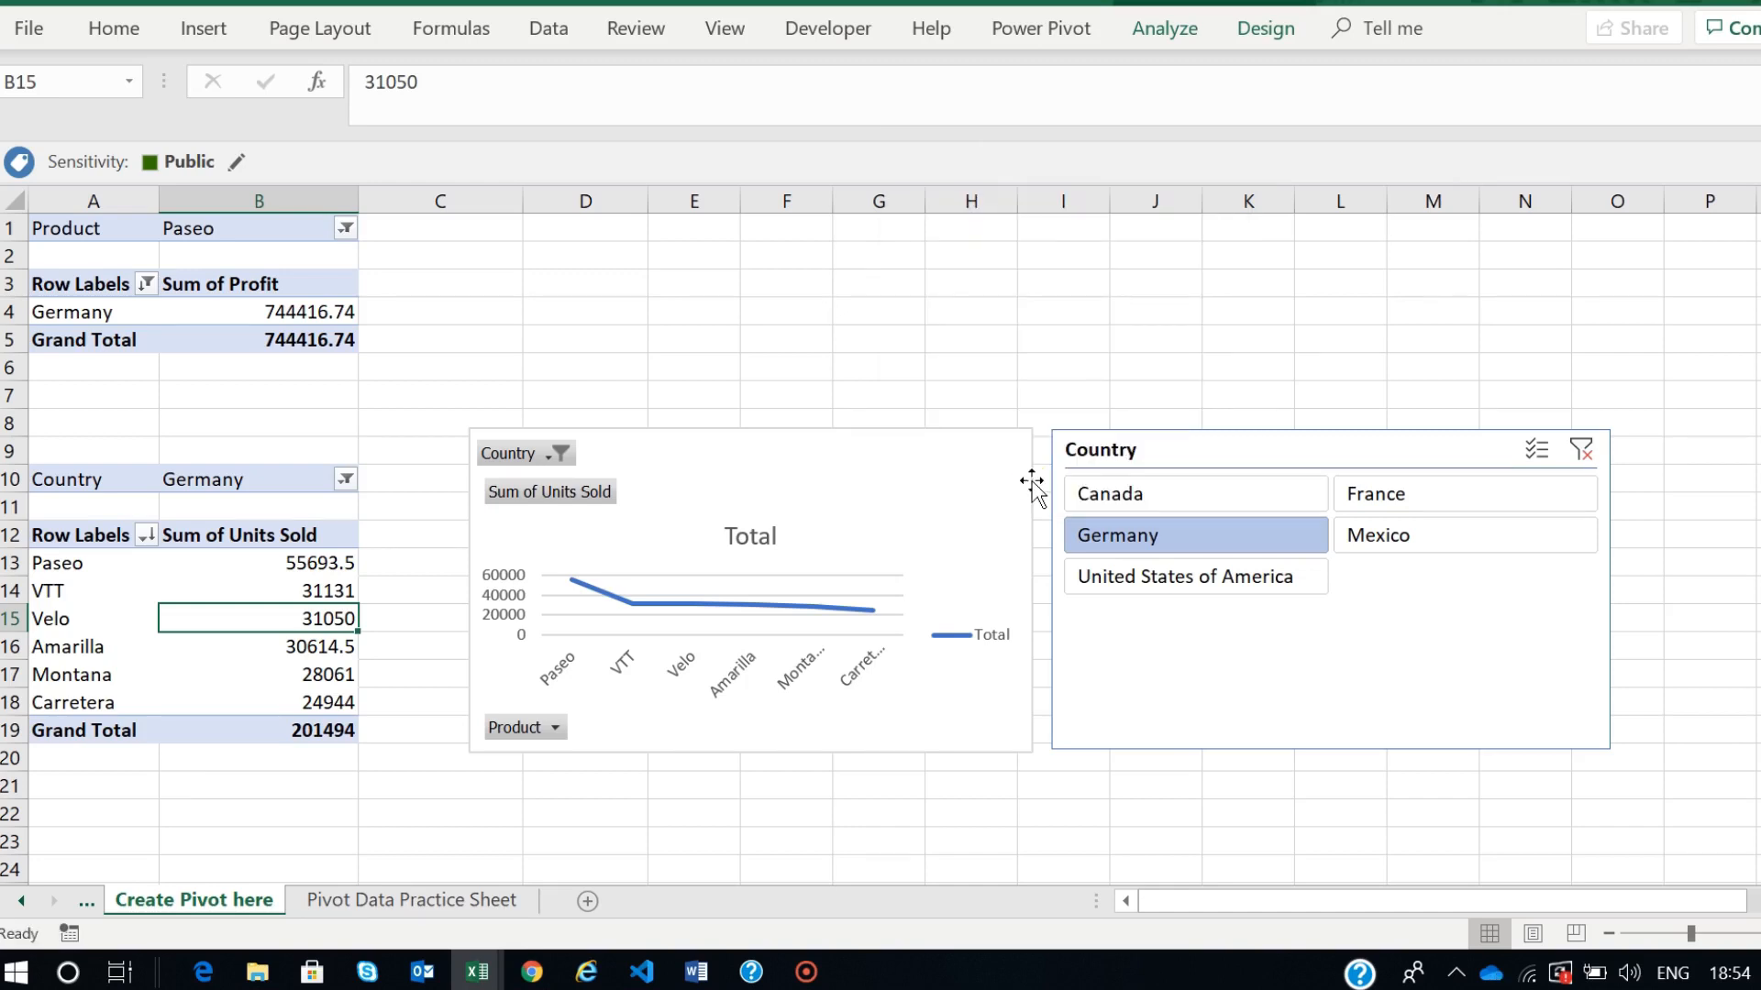
left_click_drag(856, 448, 684, 224)
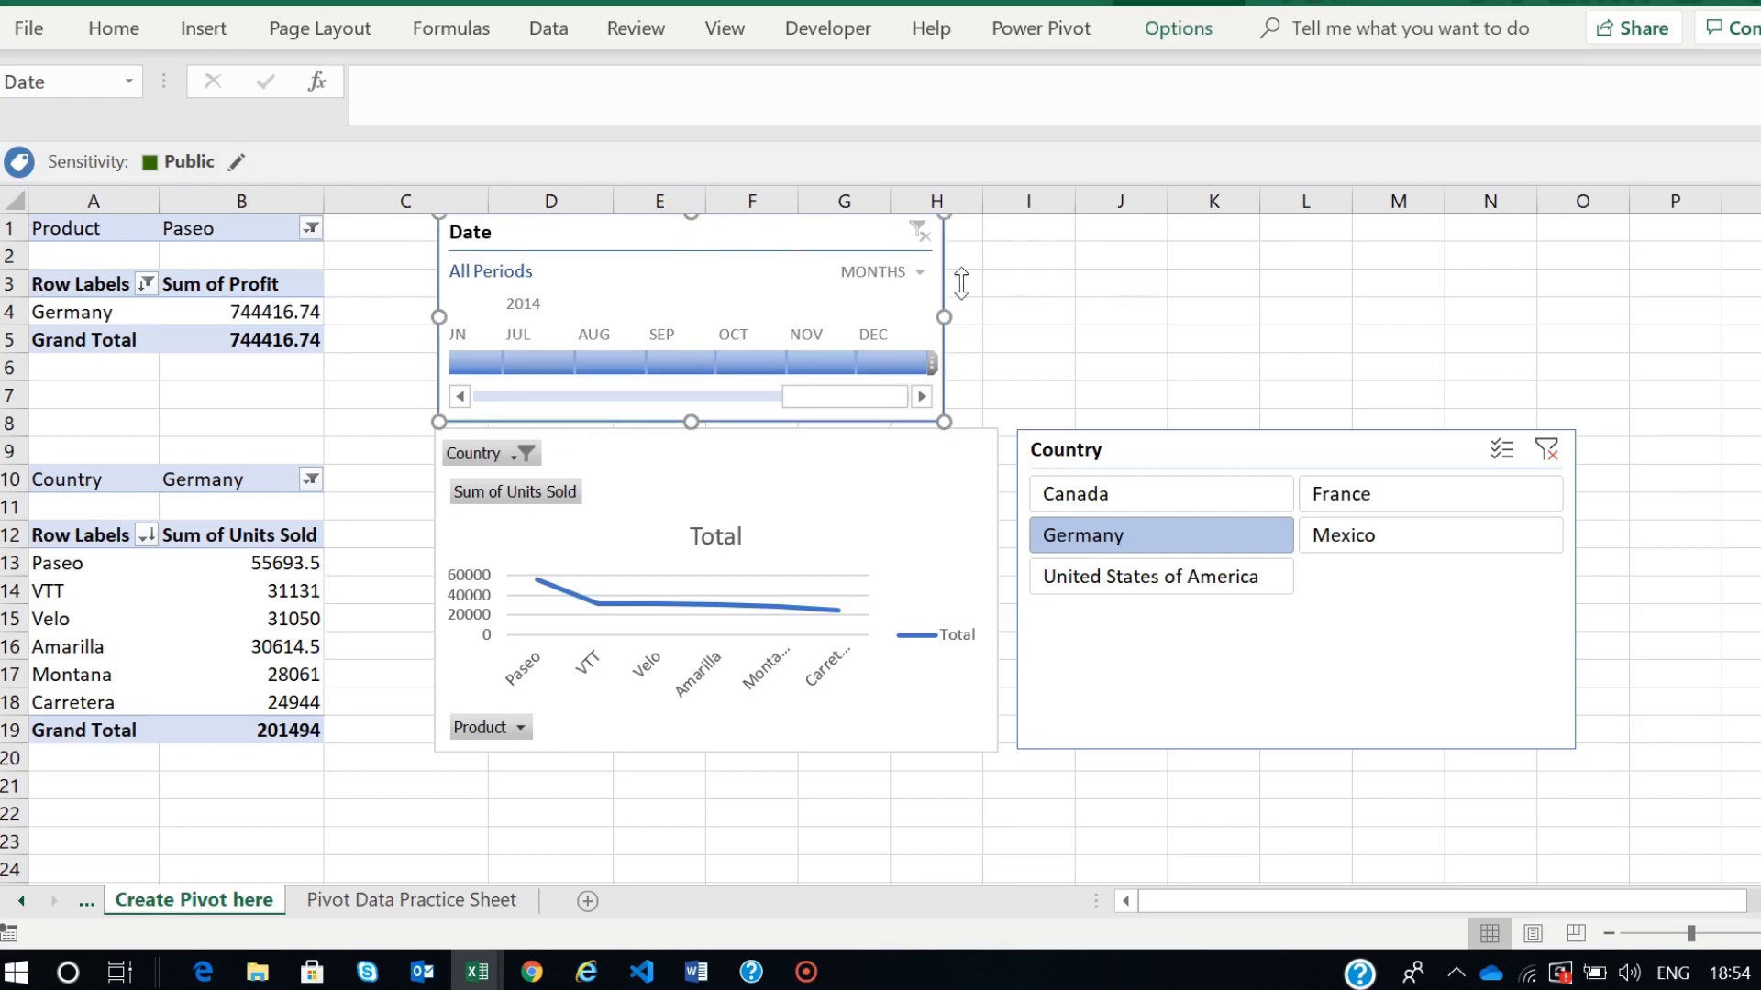
left_click_drag(945, 317, 999, 324)
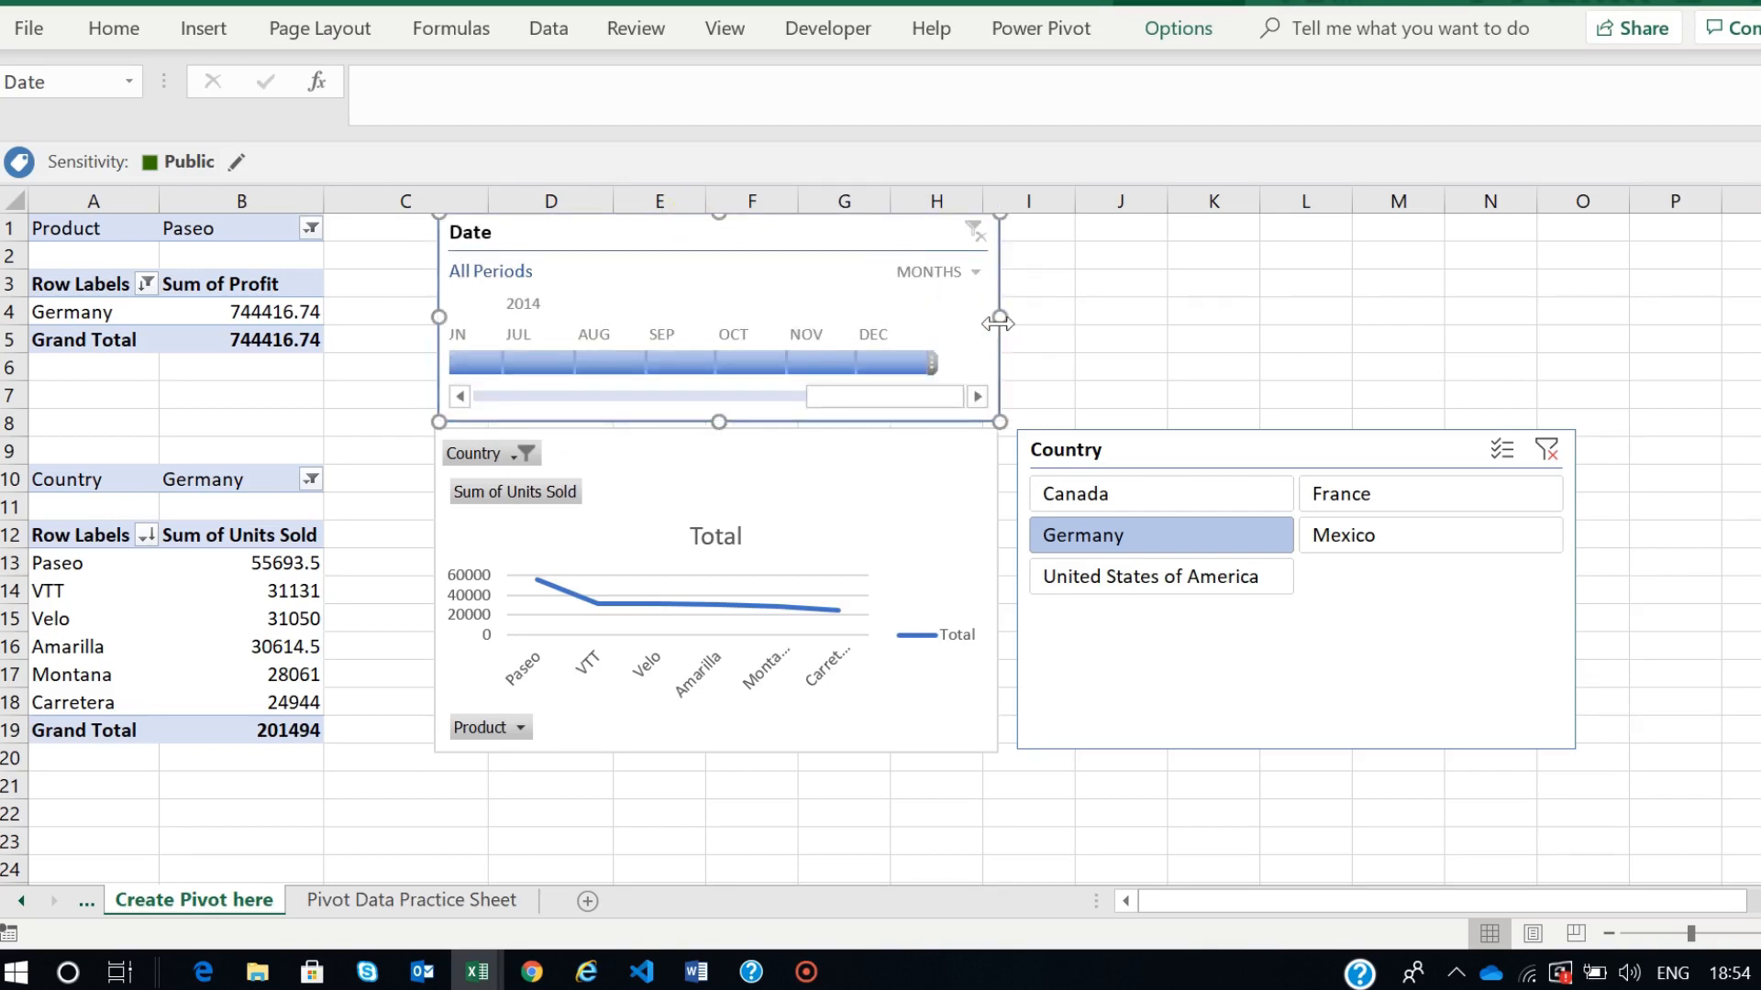
left_click(1115, 307)
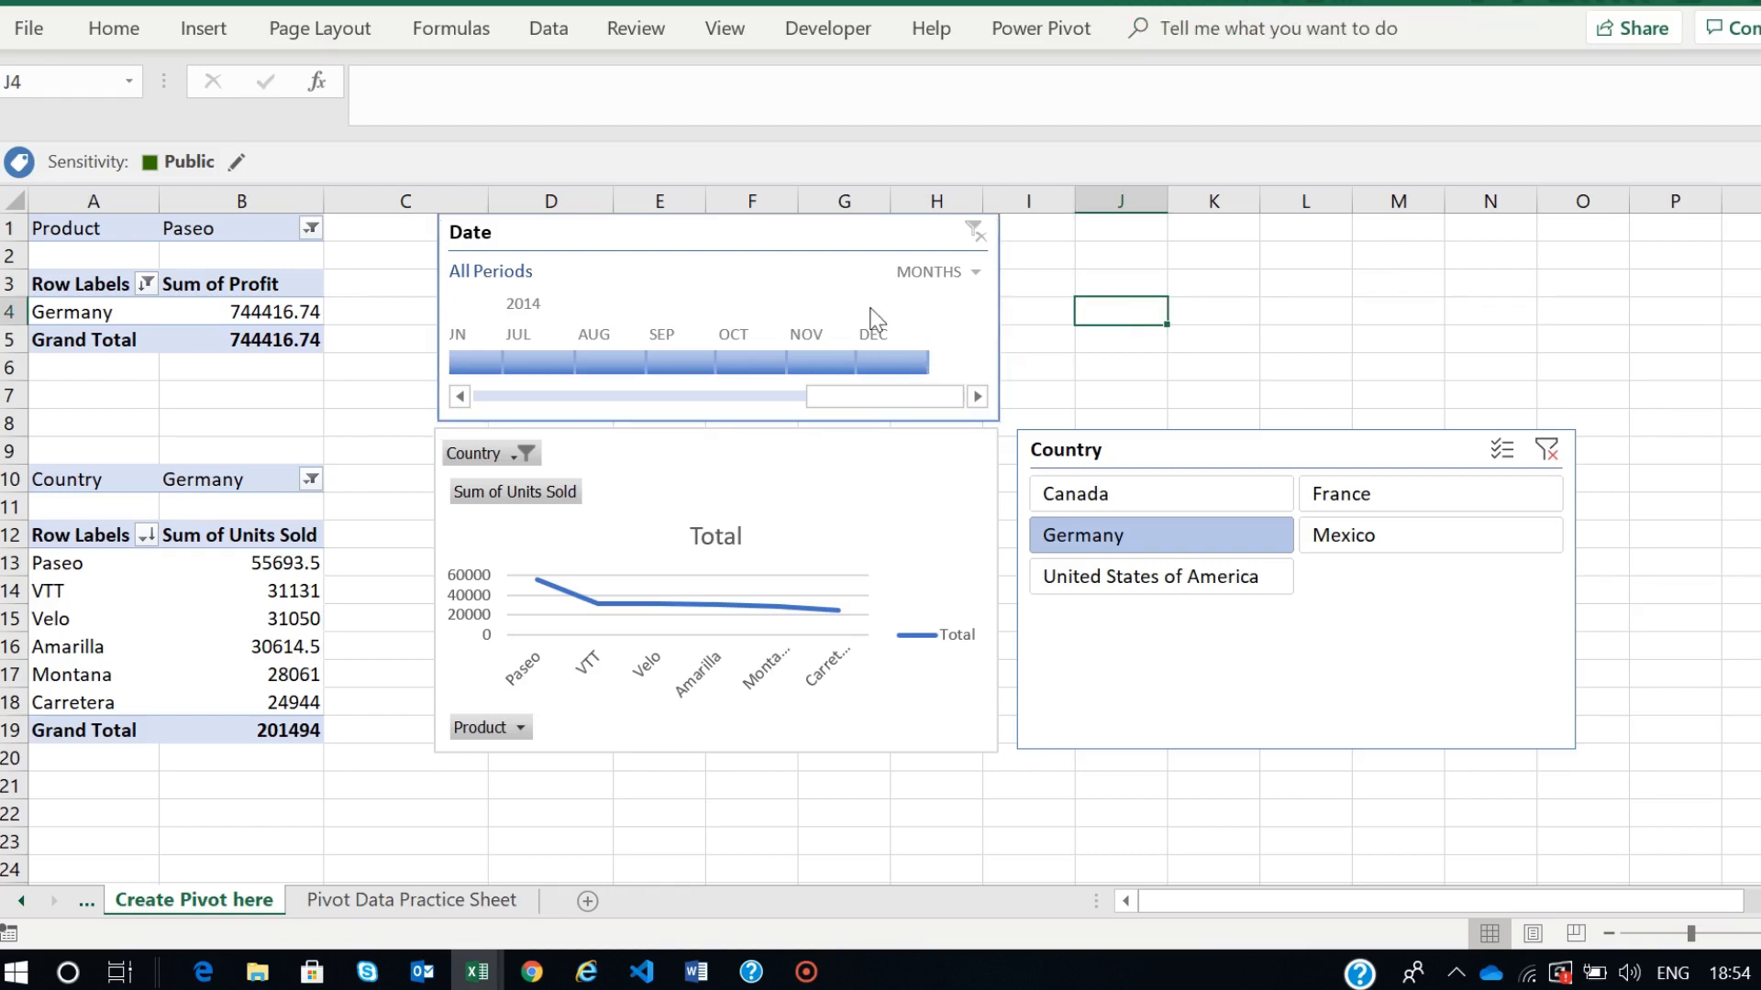
- Filter the timeline to September 2014, try July 2014, then return to September
left_click(678, 360)
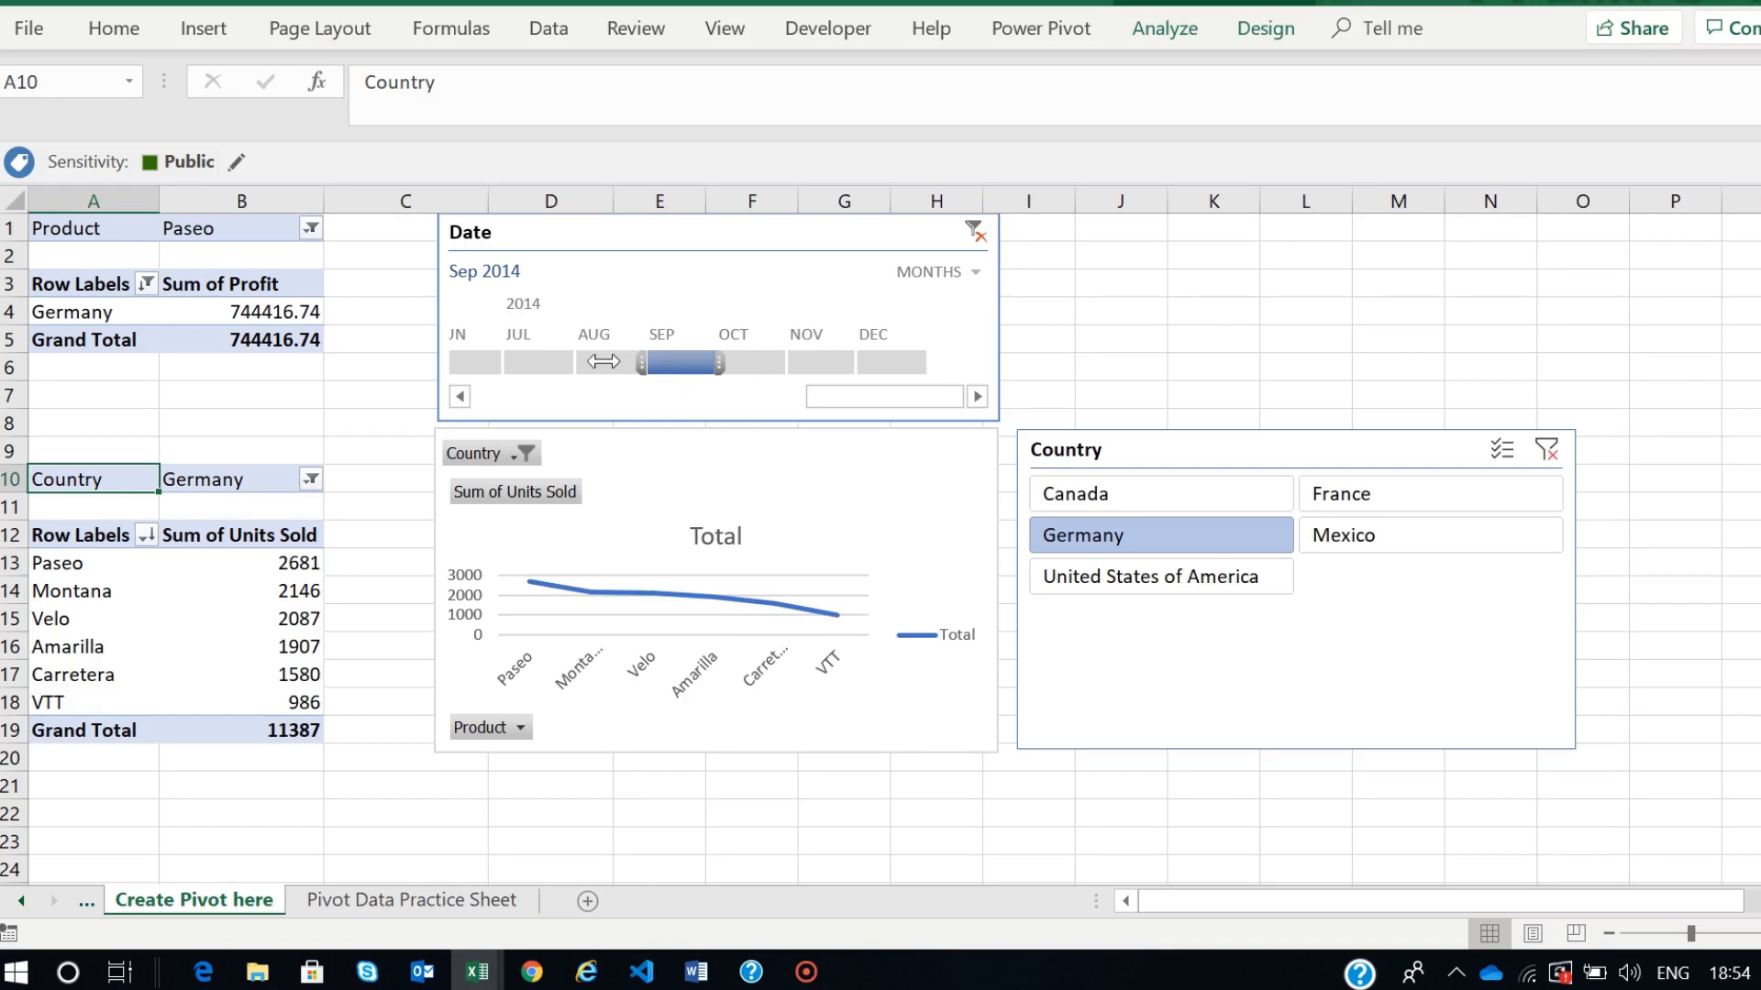
left_click(537, 363)
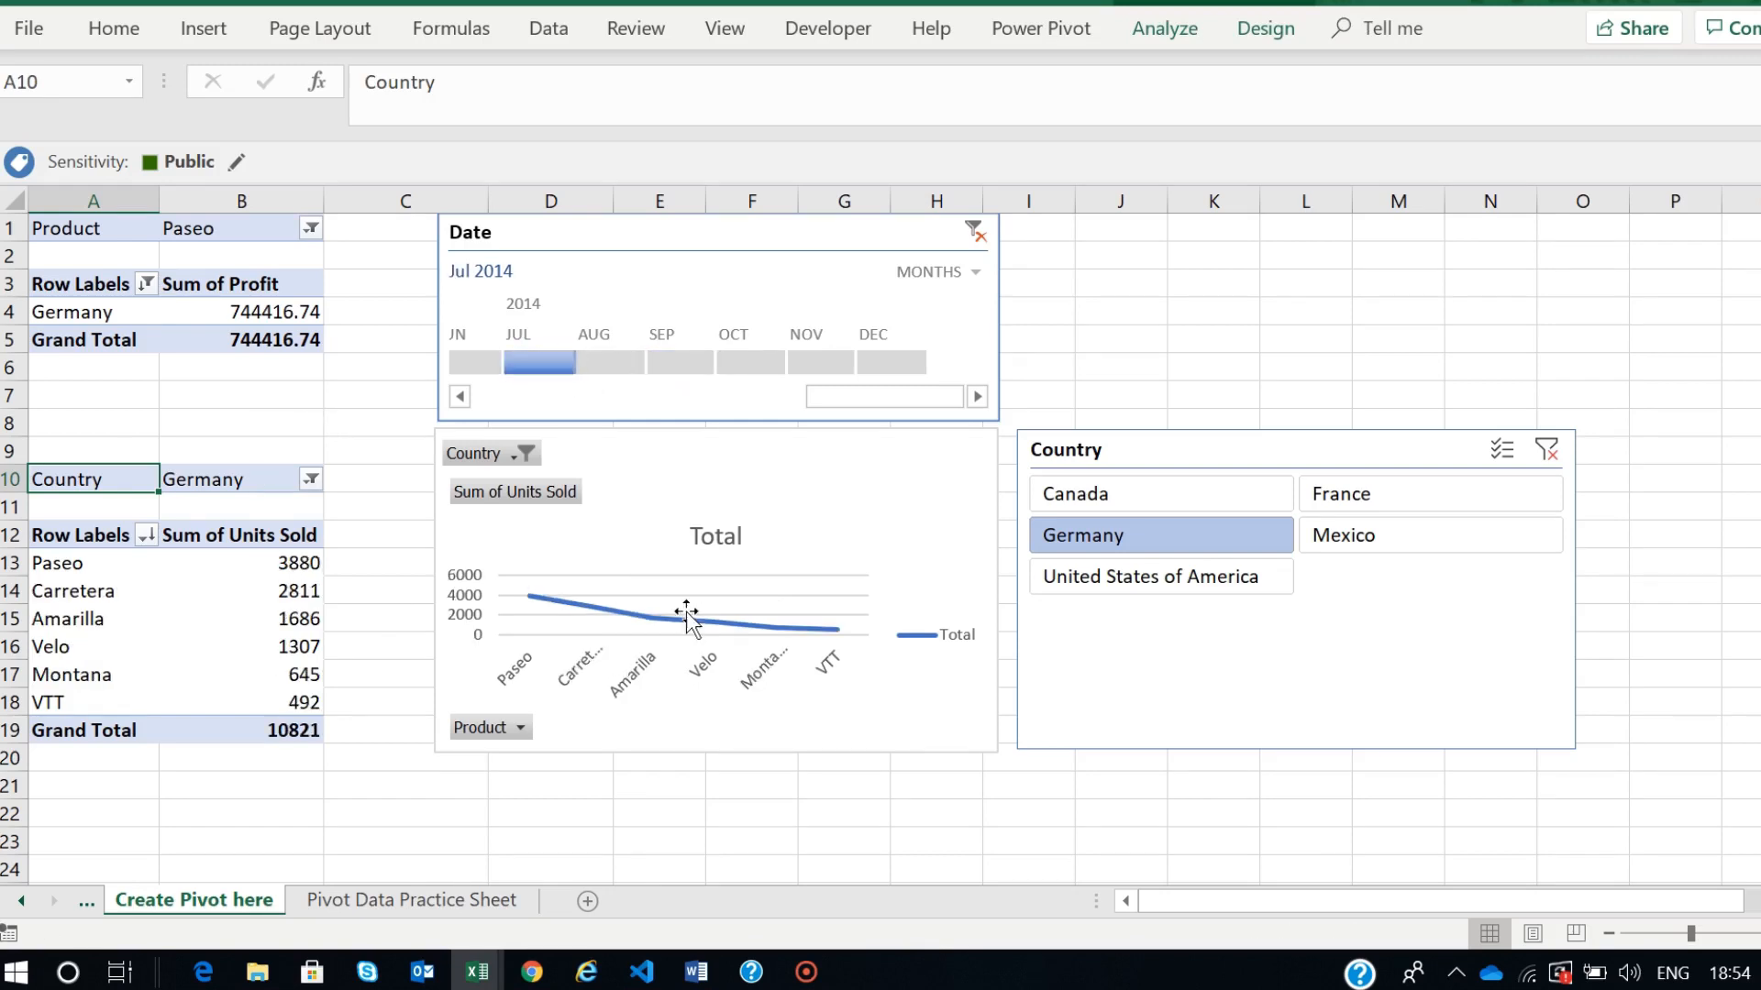
left_click(685, 360)
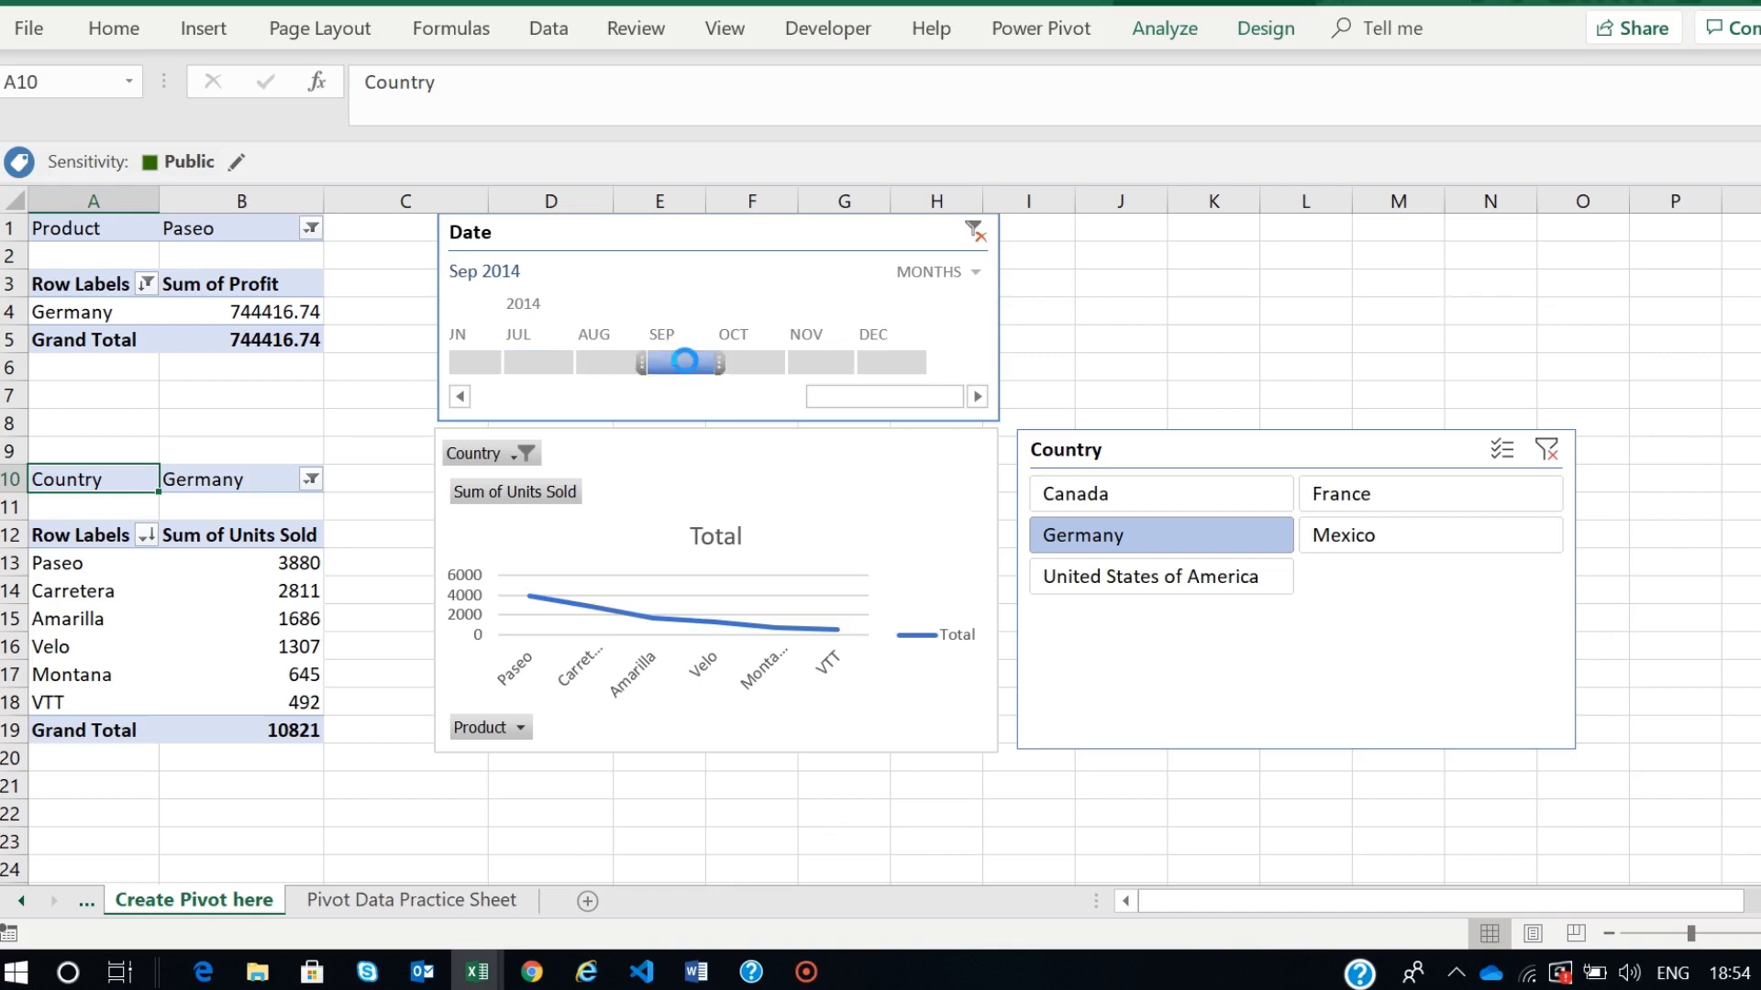
- Show the Date timeline by years and select 2013 and 2014
left_click(972, 273)
left_click(957, 308)
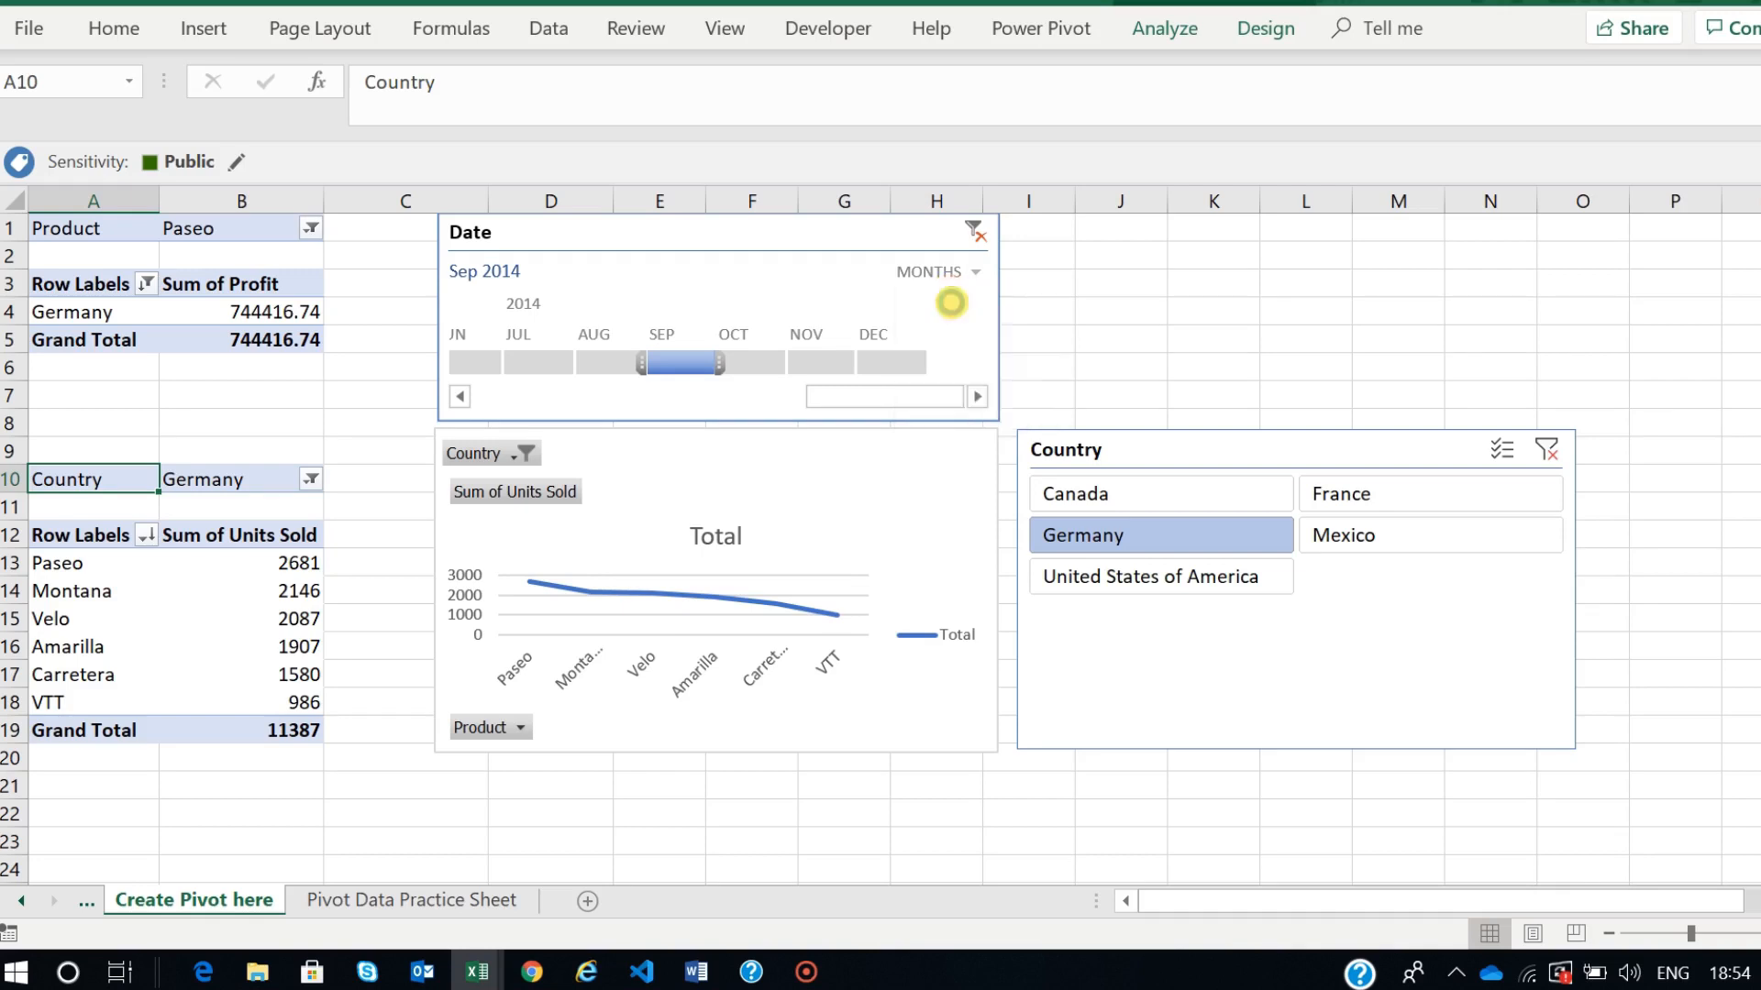
left_click(473, 361)
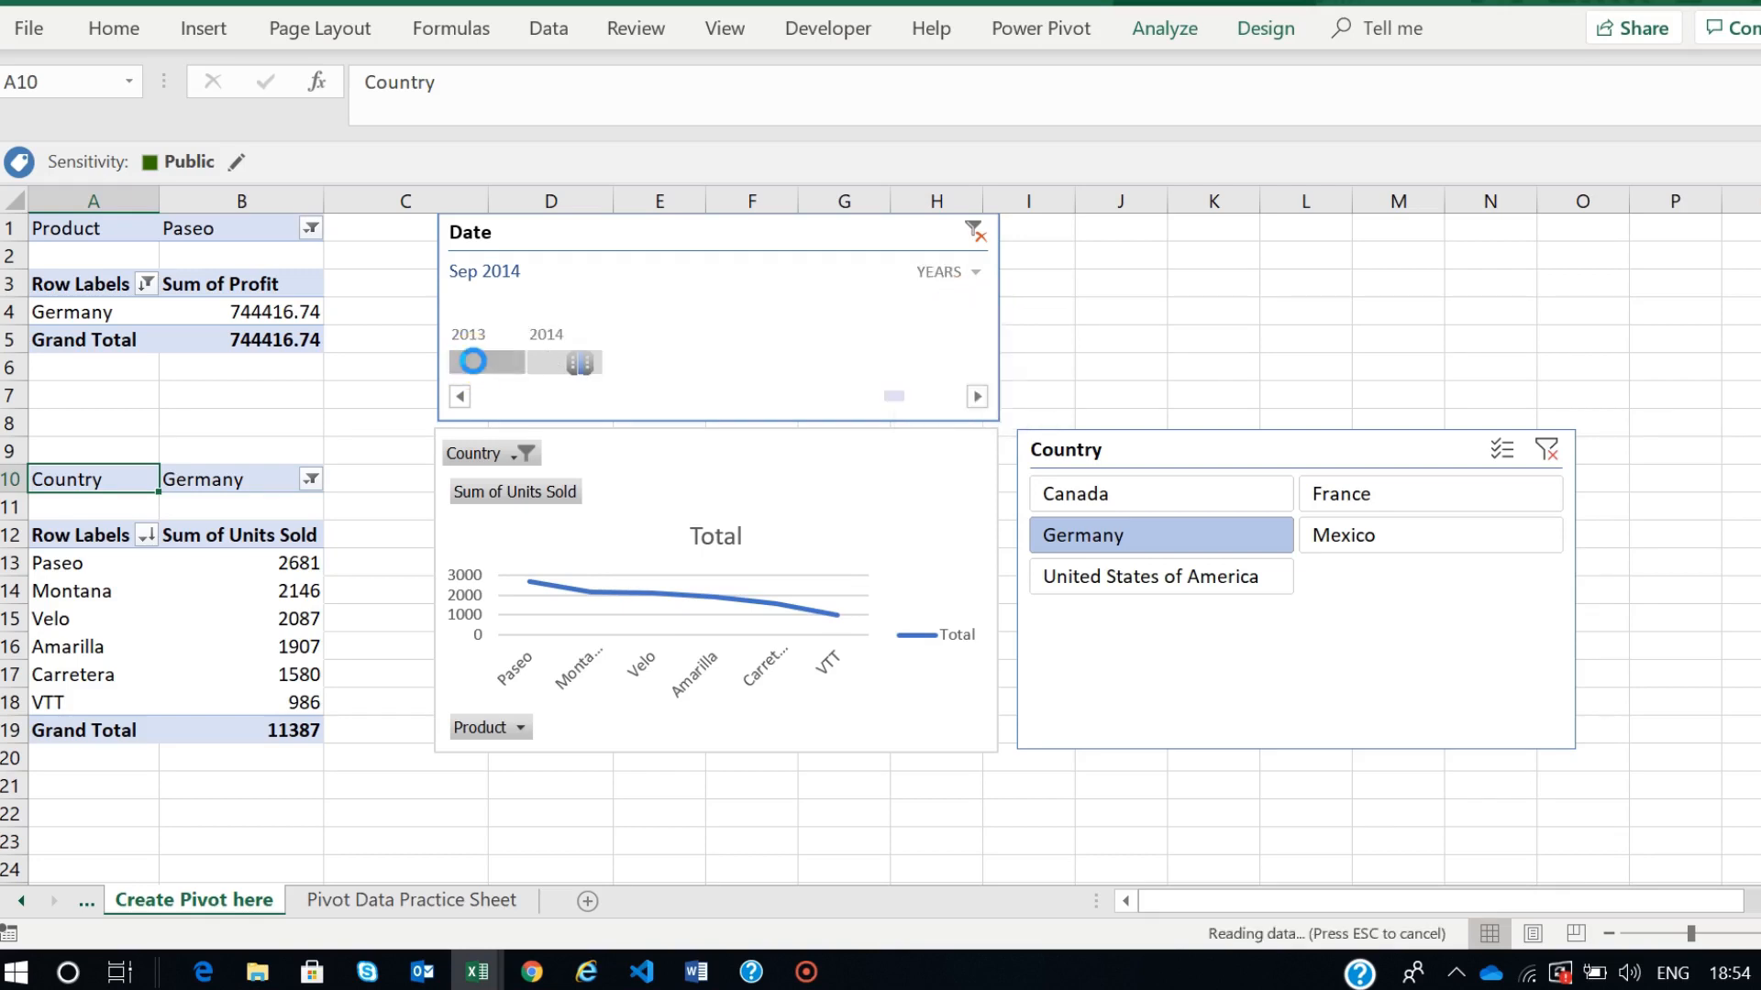
left_click(563, 360)
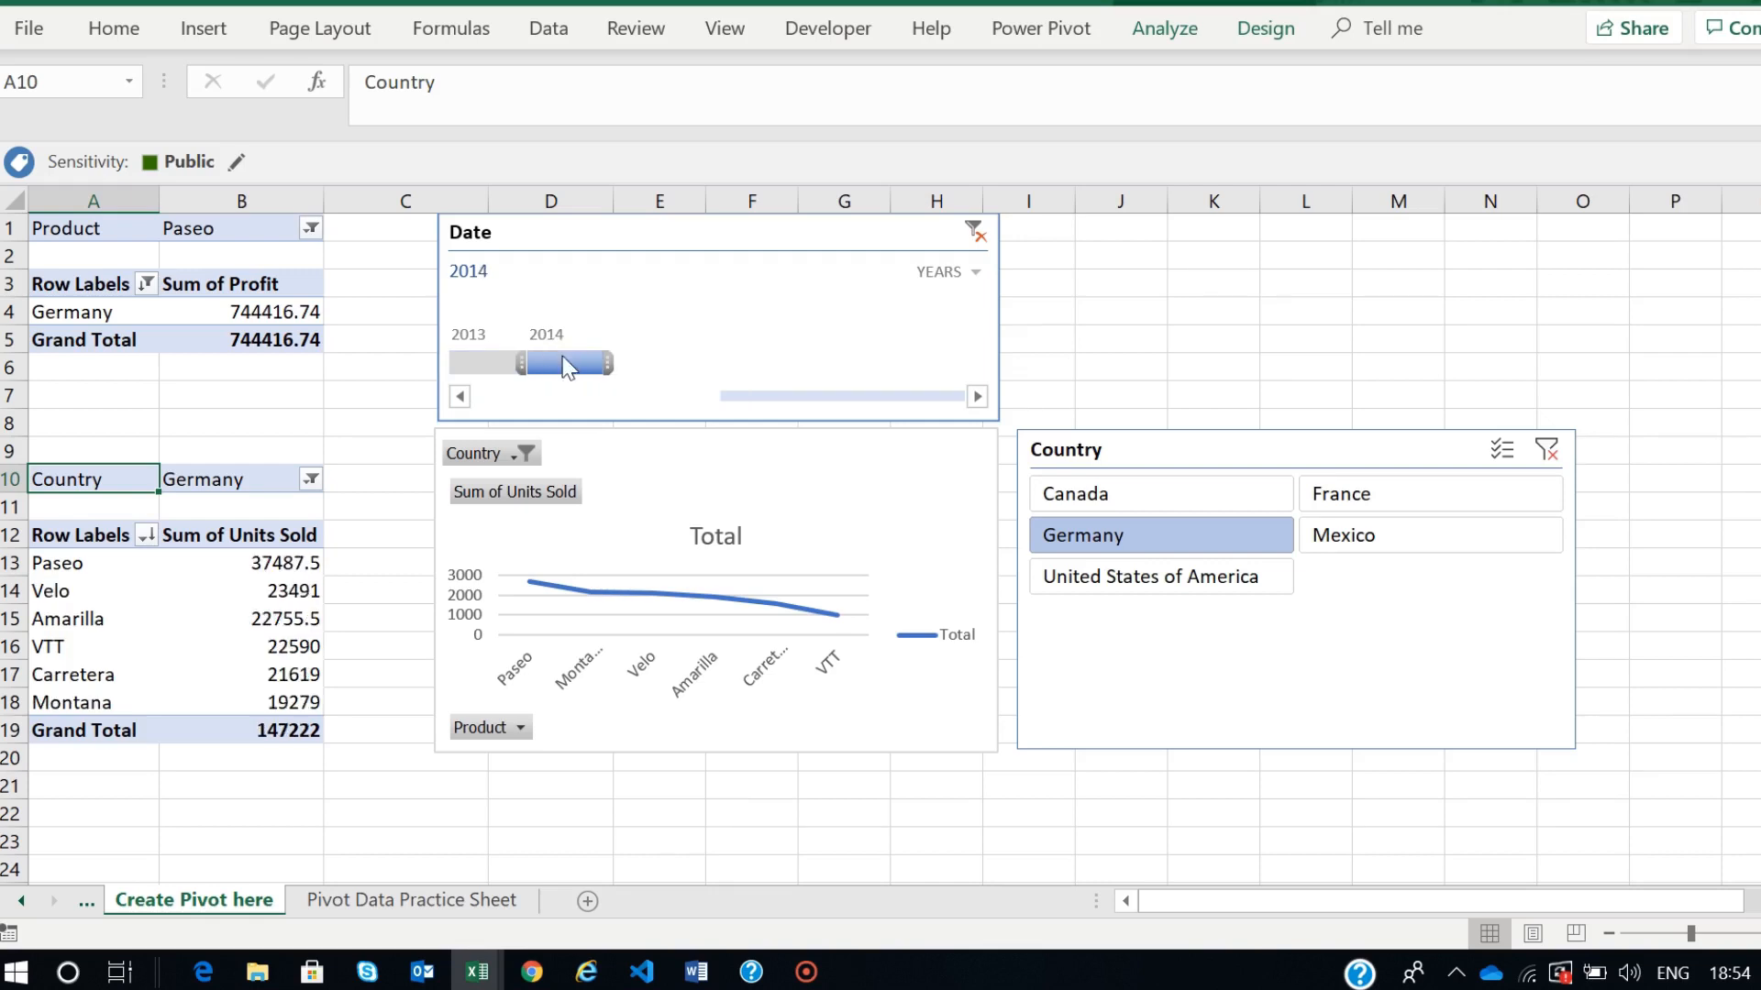
- Switch the timeline to quarters and filter to Q2 2014, giving Germany 42456 units sold
left_click(956, 275)
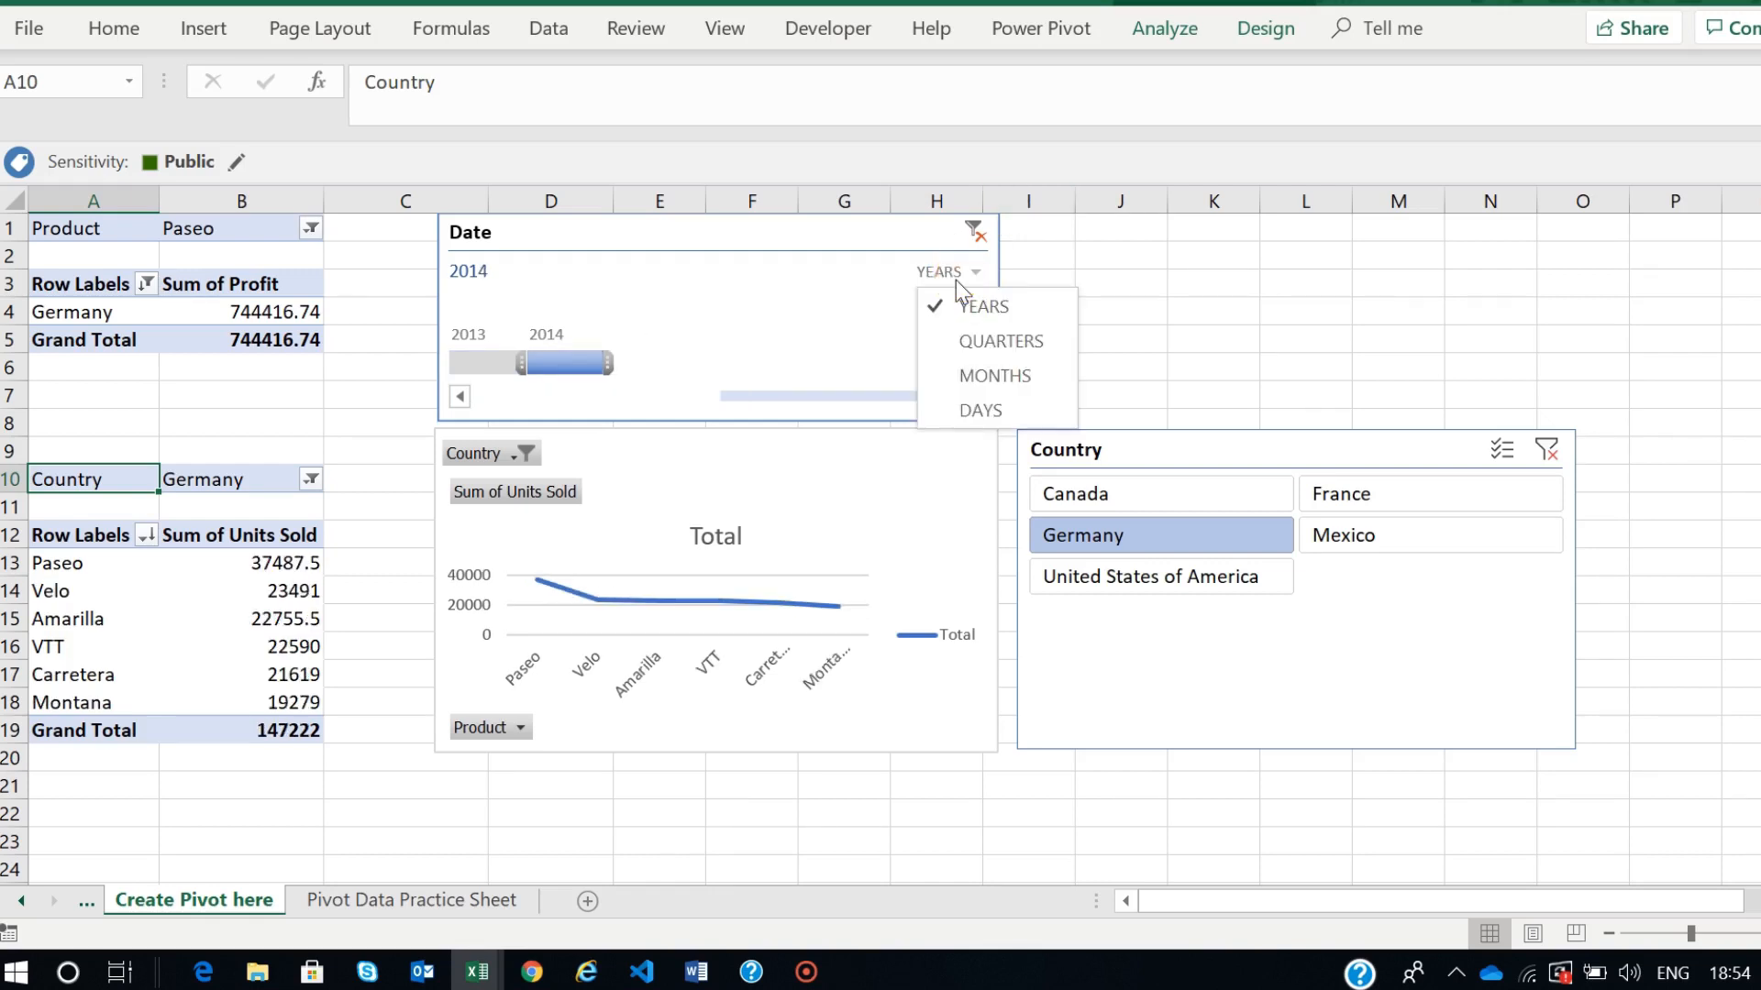
left_click(977, 342)
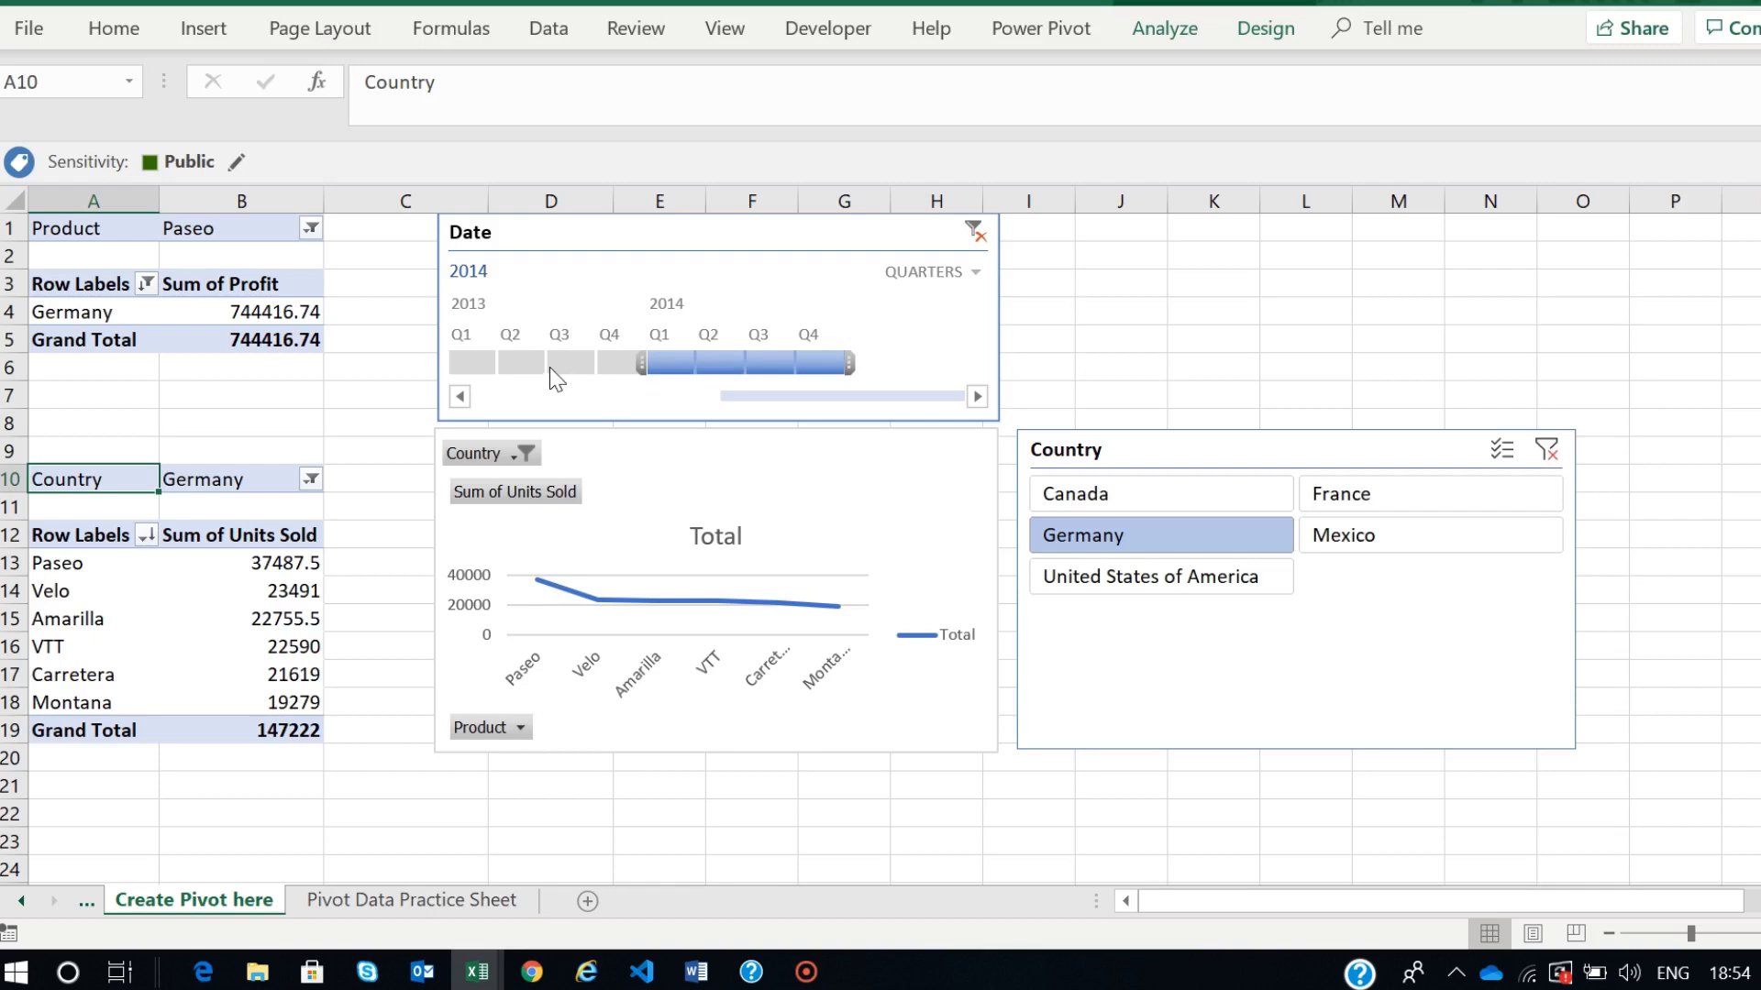
left_click(662, 362)
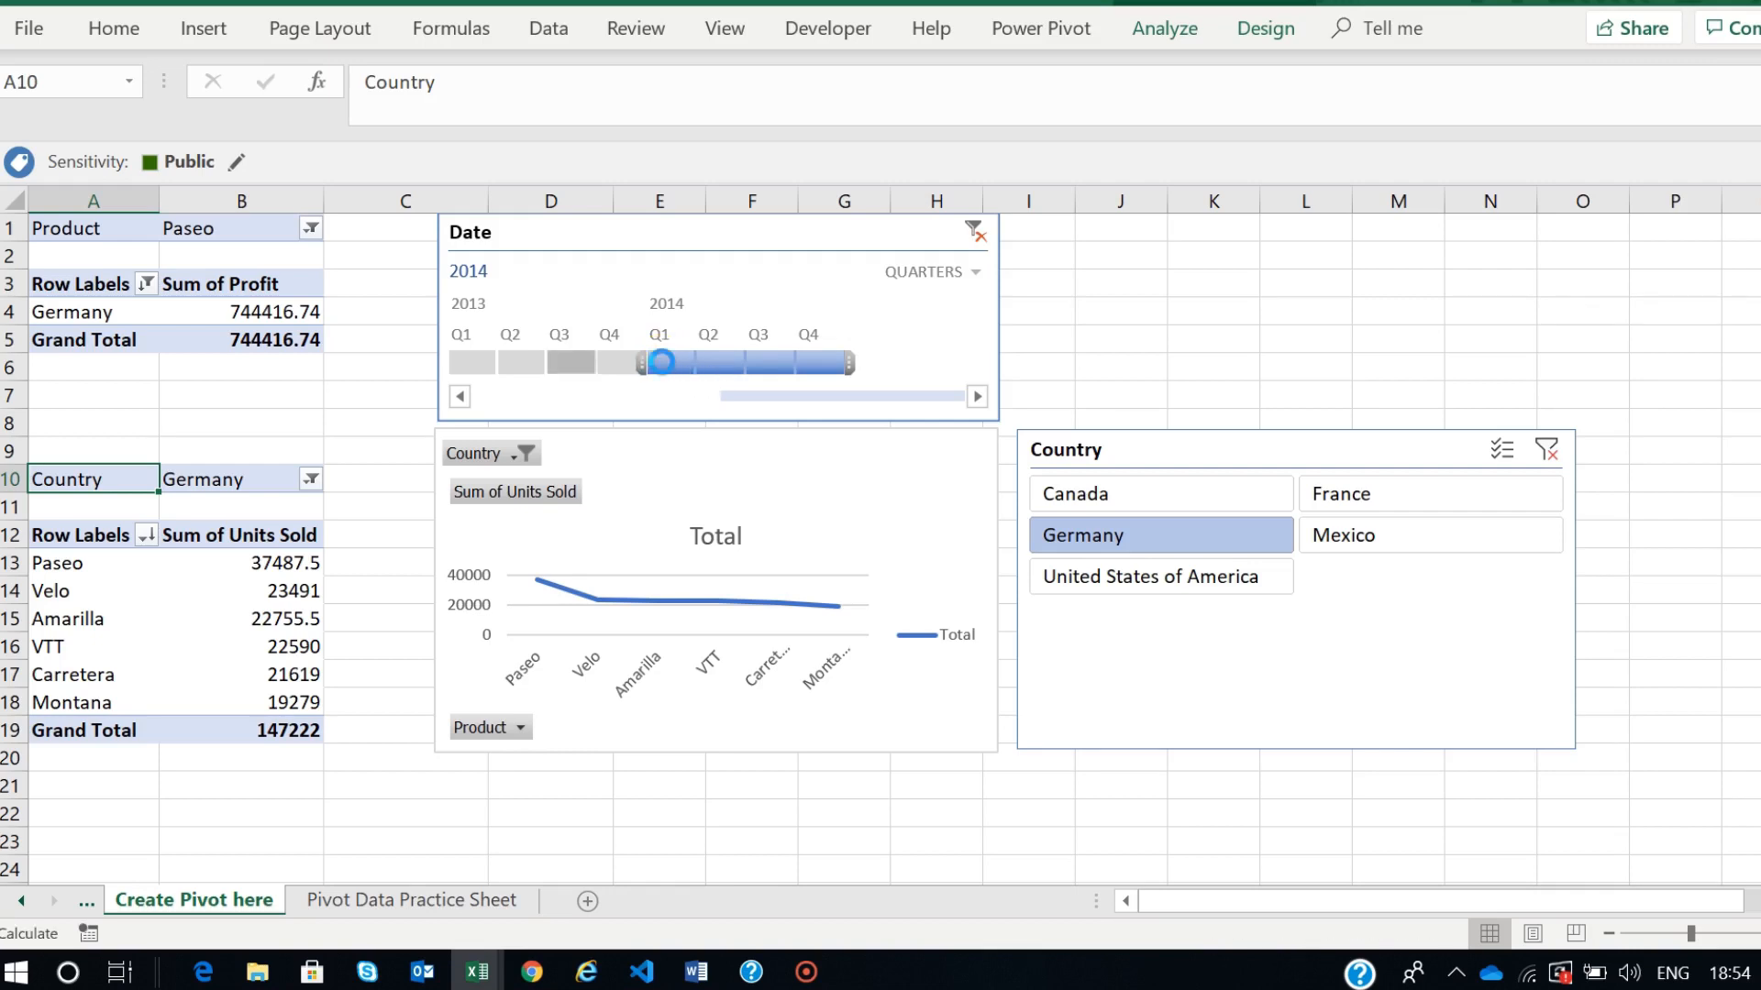
left_click(722, 365)
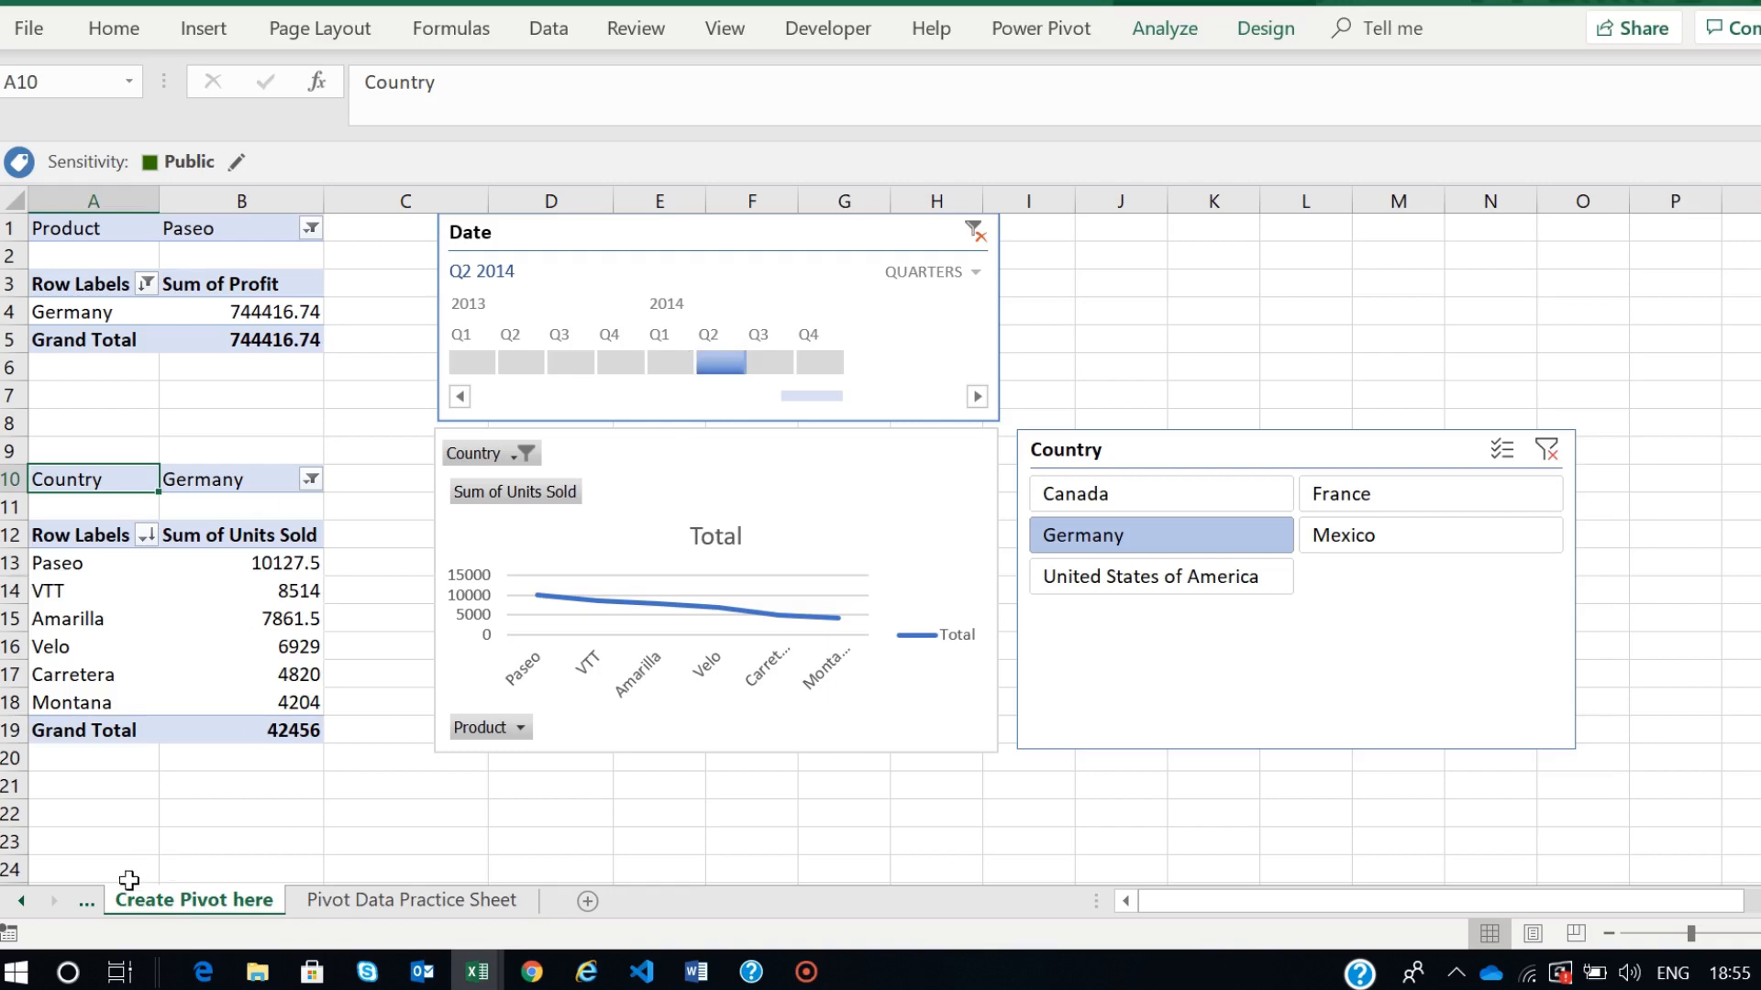
- Step back through the workbook's earlier sheets to the Conditional Formatting sheet
left_click(88, 903)
left_click(89, 903)
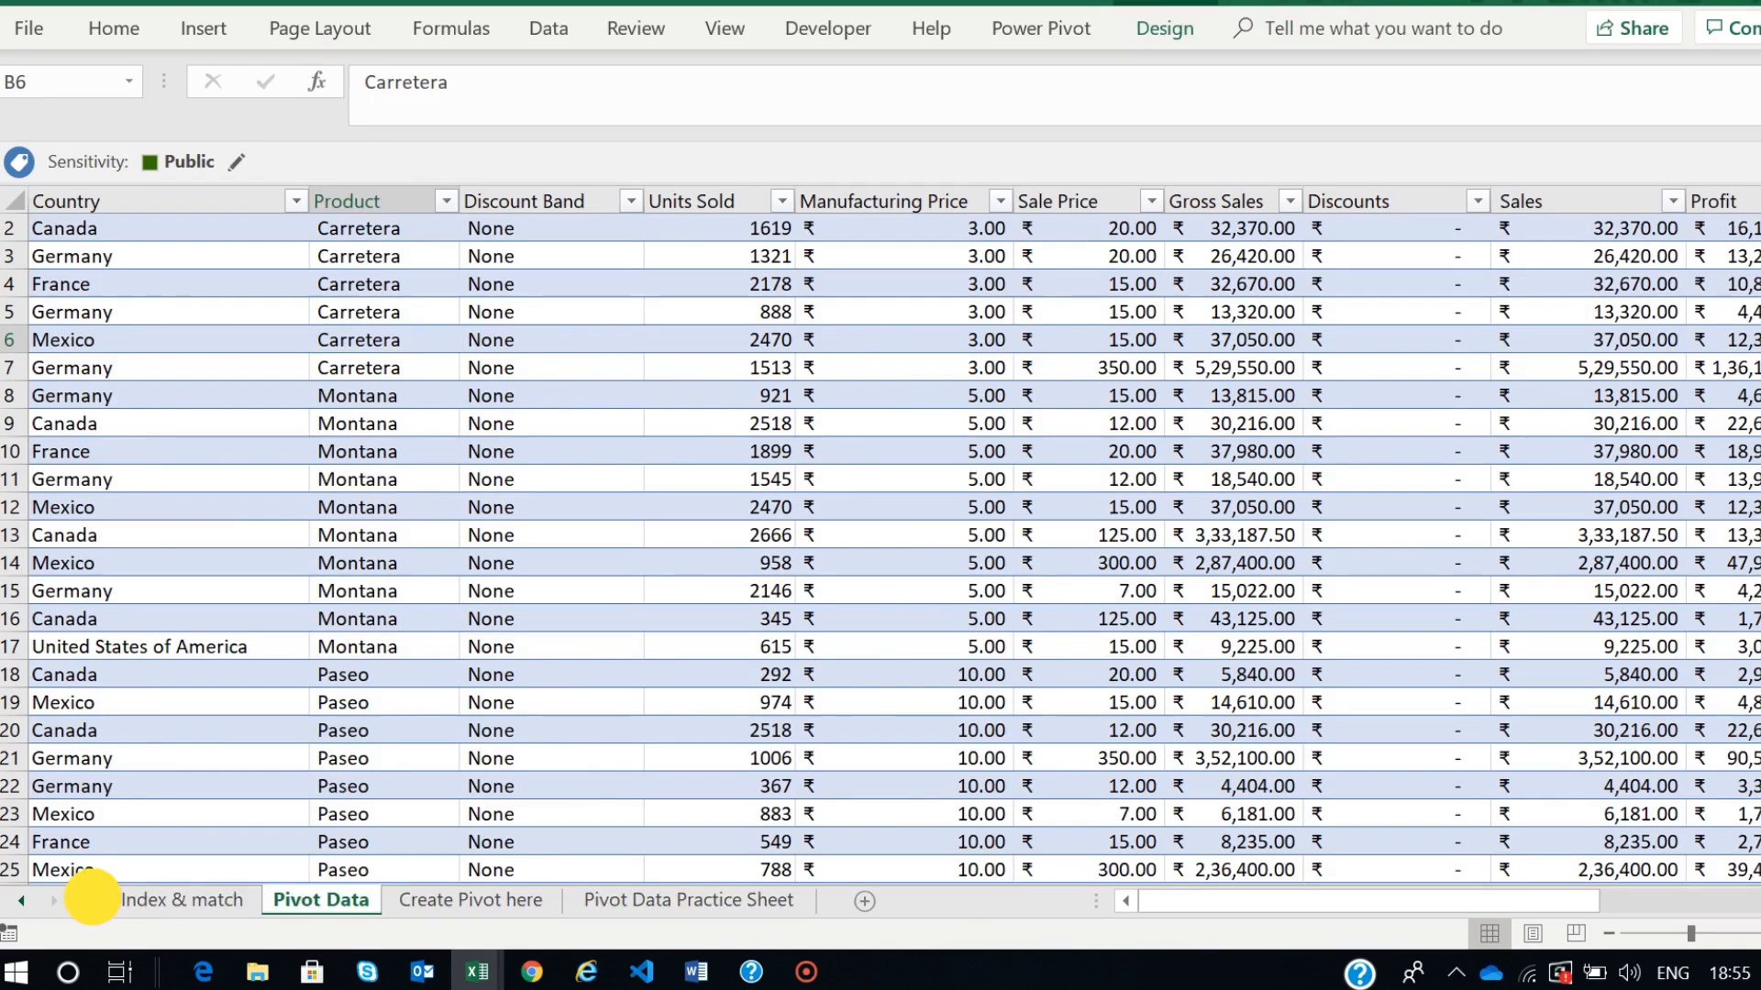
left_click(90, 904)
left_click(91, 904)
left_click(92, 904)
left_click(90, 905)
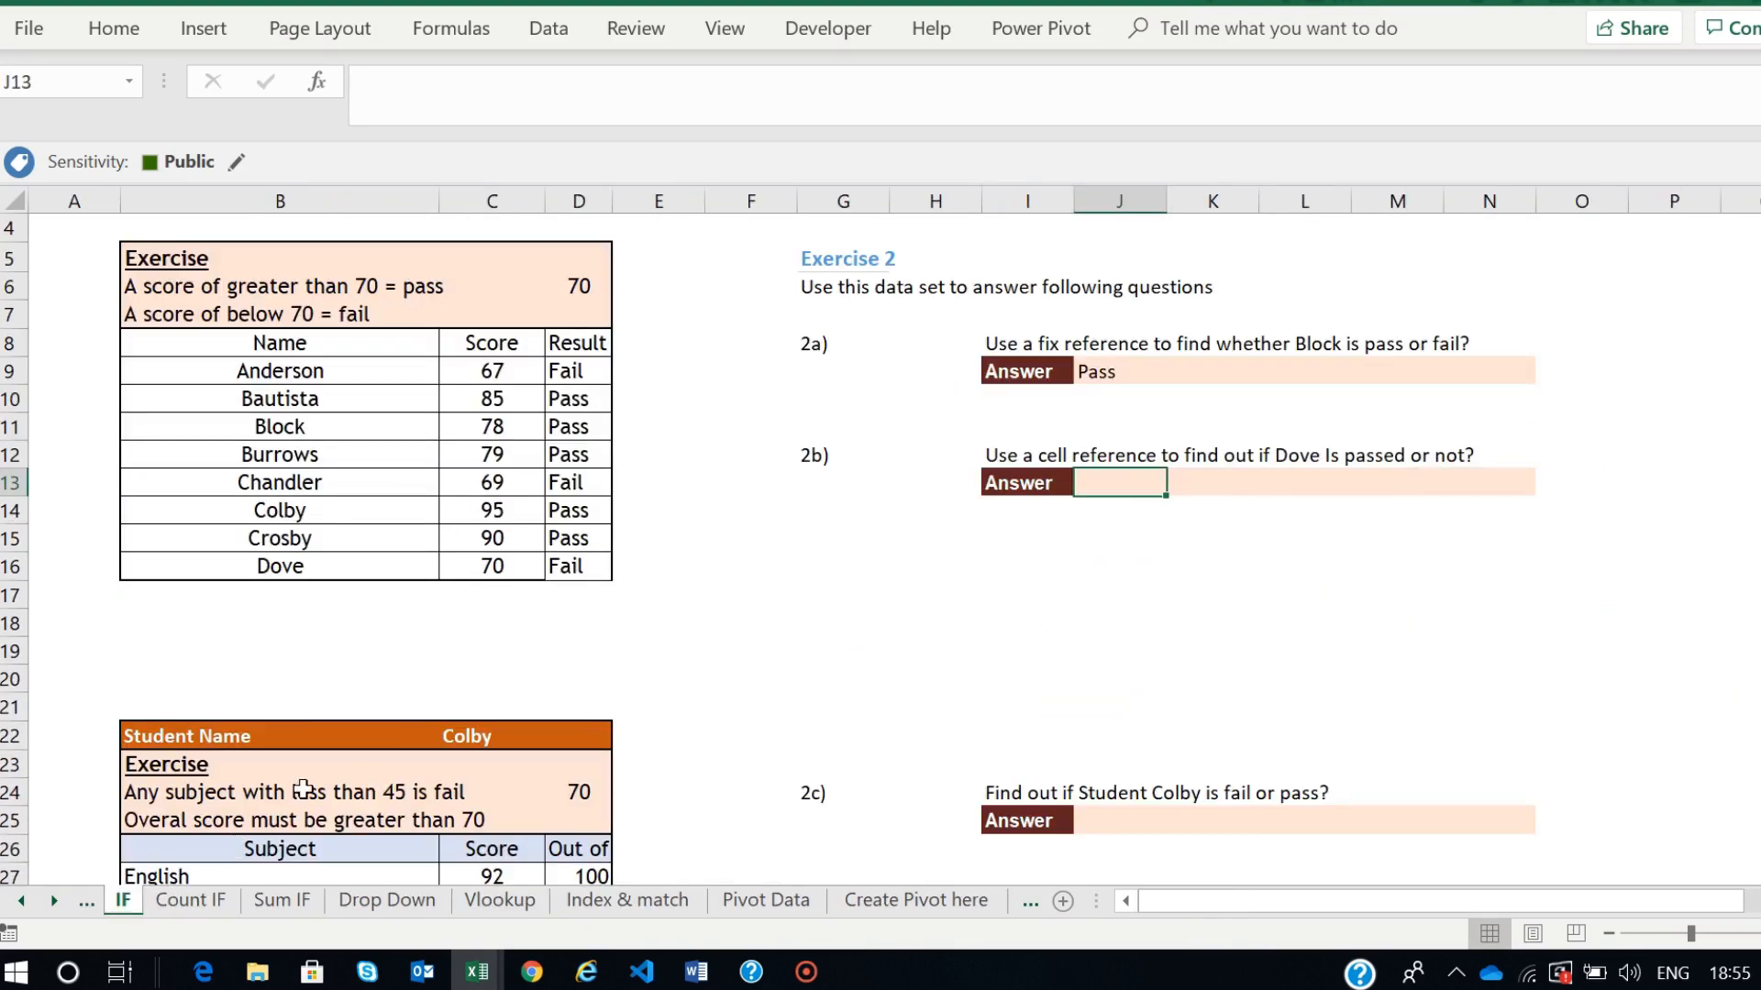
left_click(90, 904)
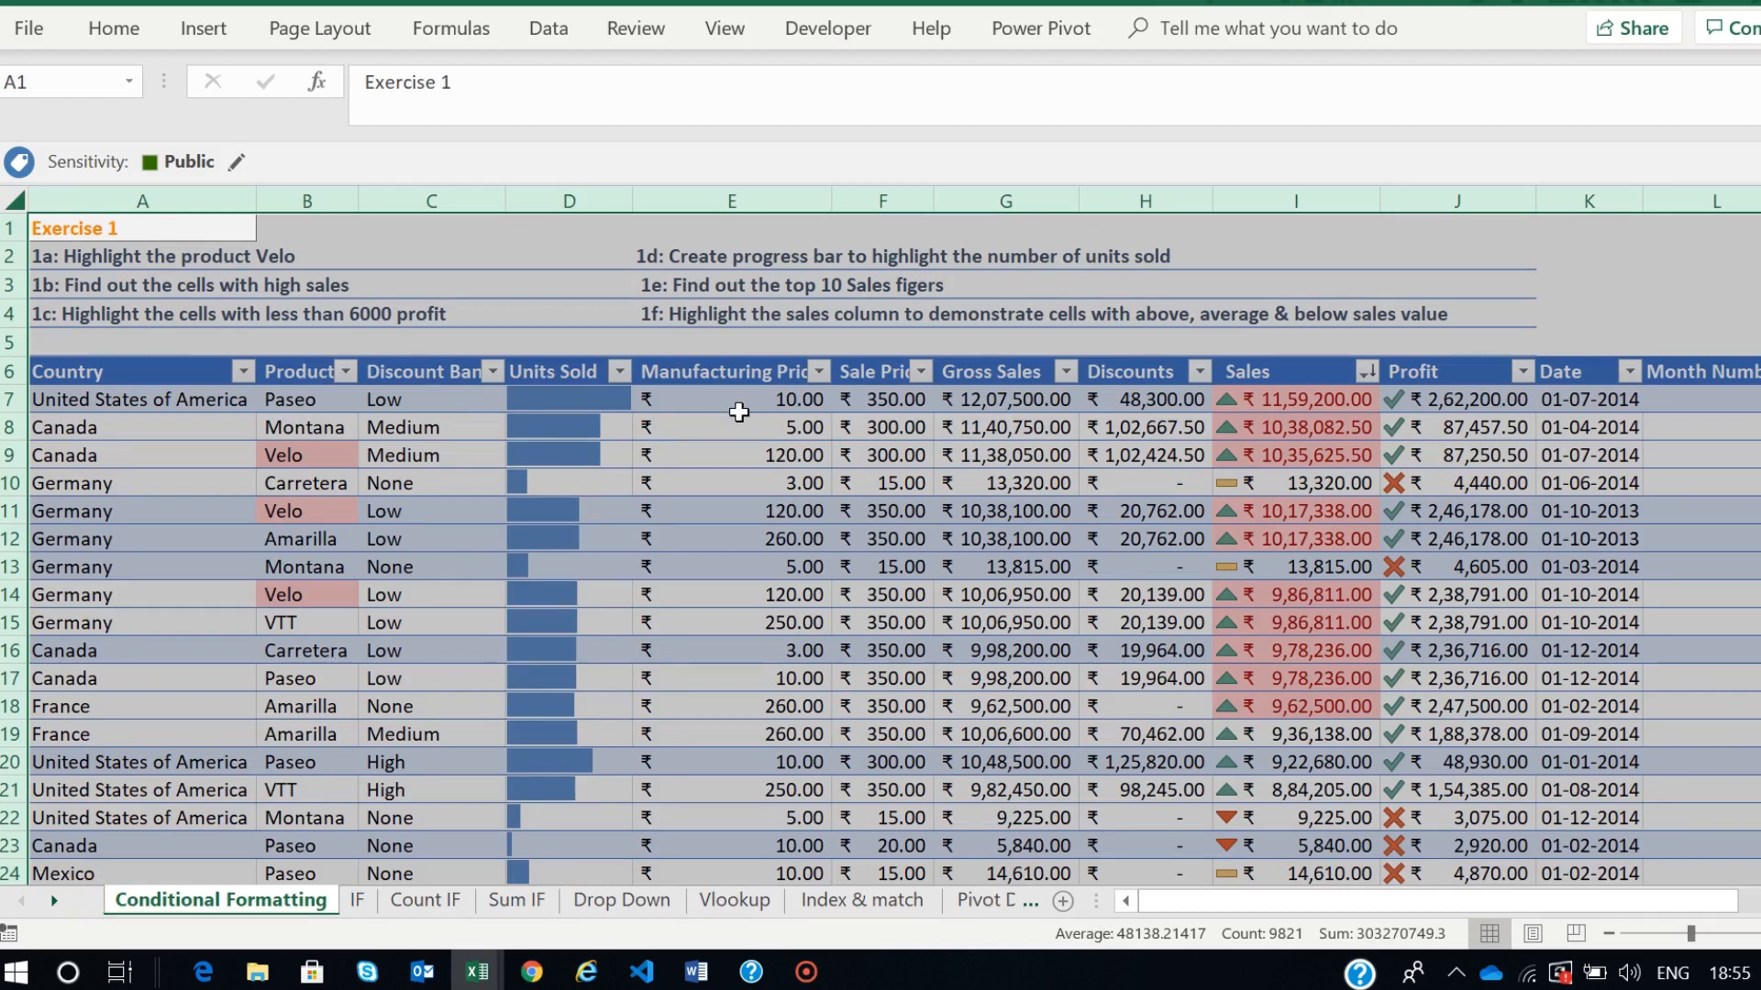
- Bring the Google Meet call window to the front
left_click(760, 449)
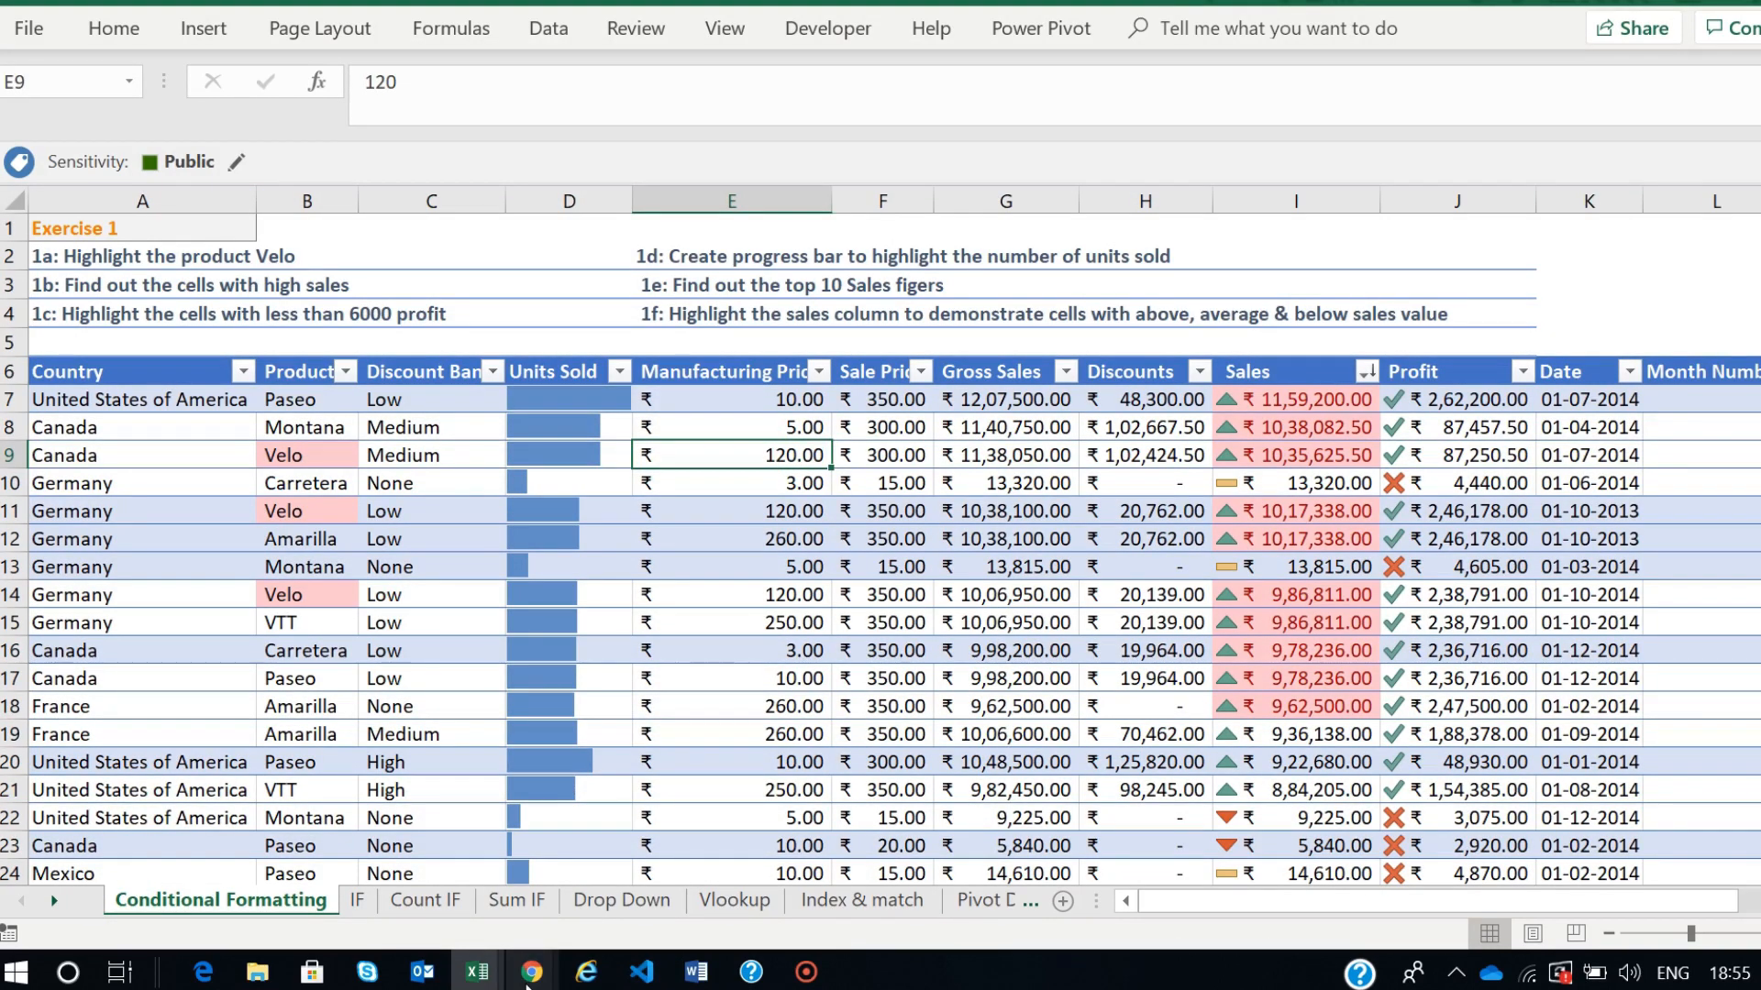
mouse_move(529, 983)
left_click(404, 807)
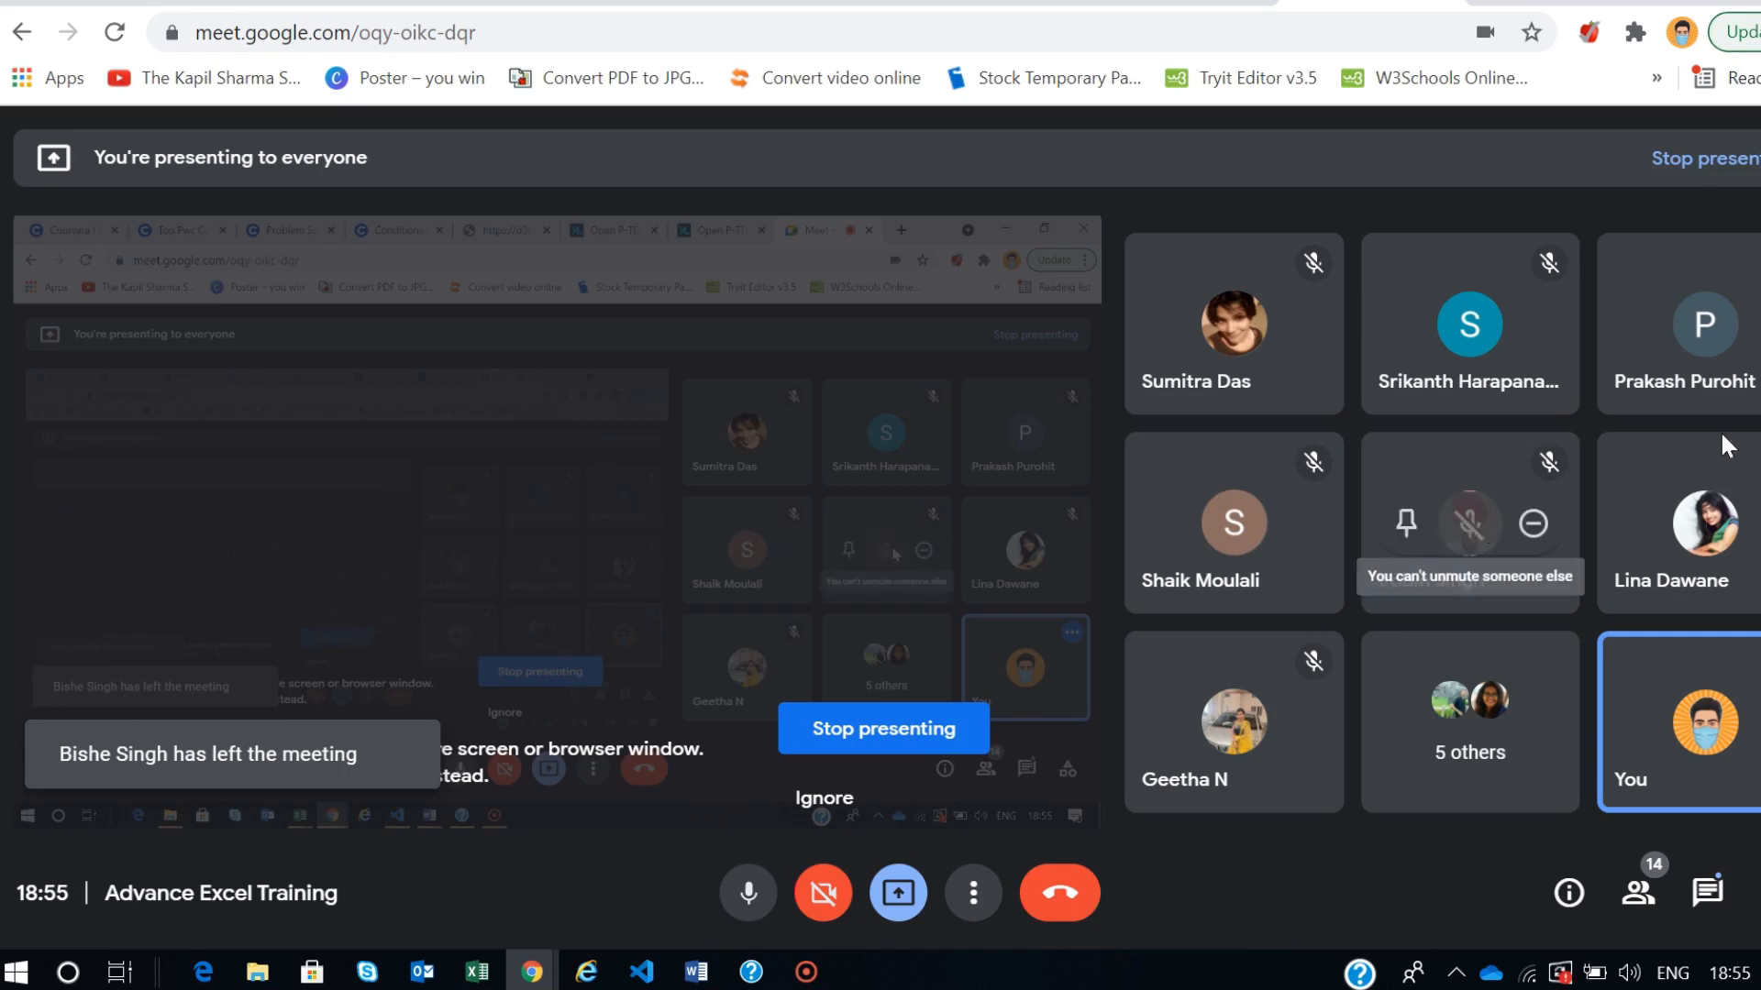
- Post 'yes thats true practice is must' to everyone in the in-call chat, then close the chat
left_click(1707, 891)
left_click(1445, 782)
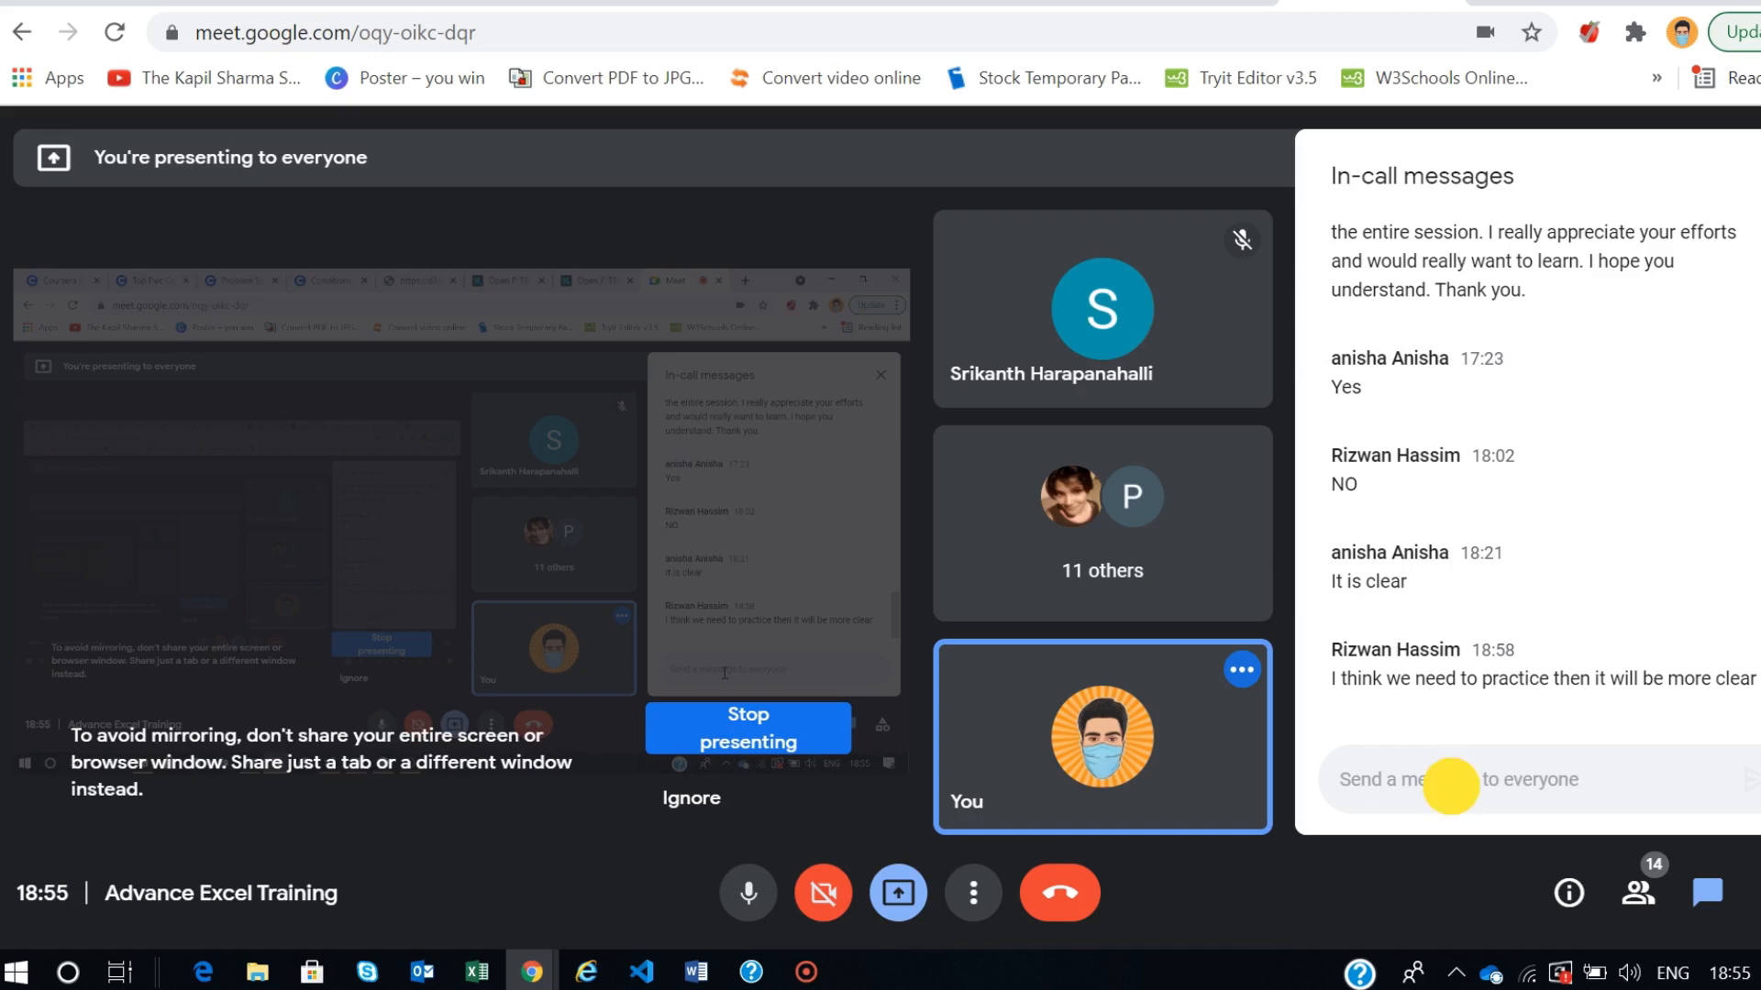
type("yes t")
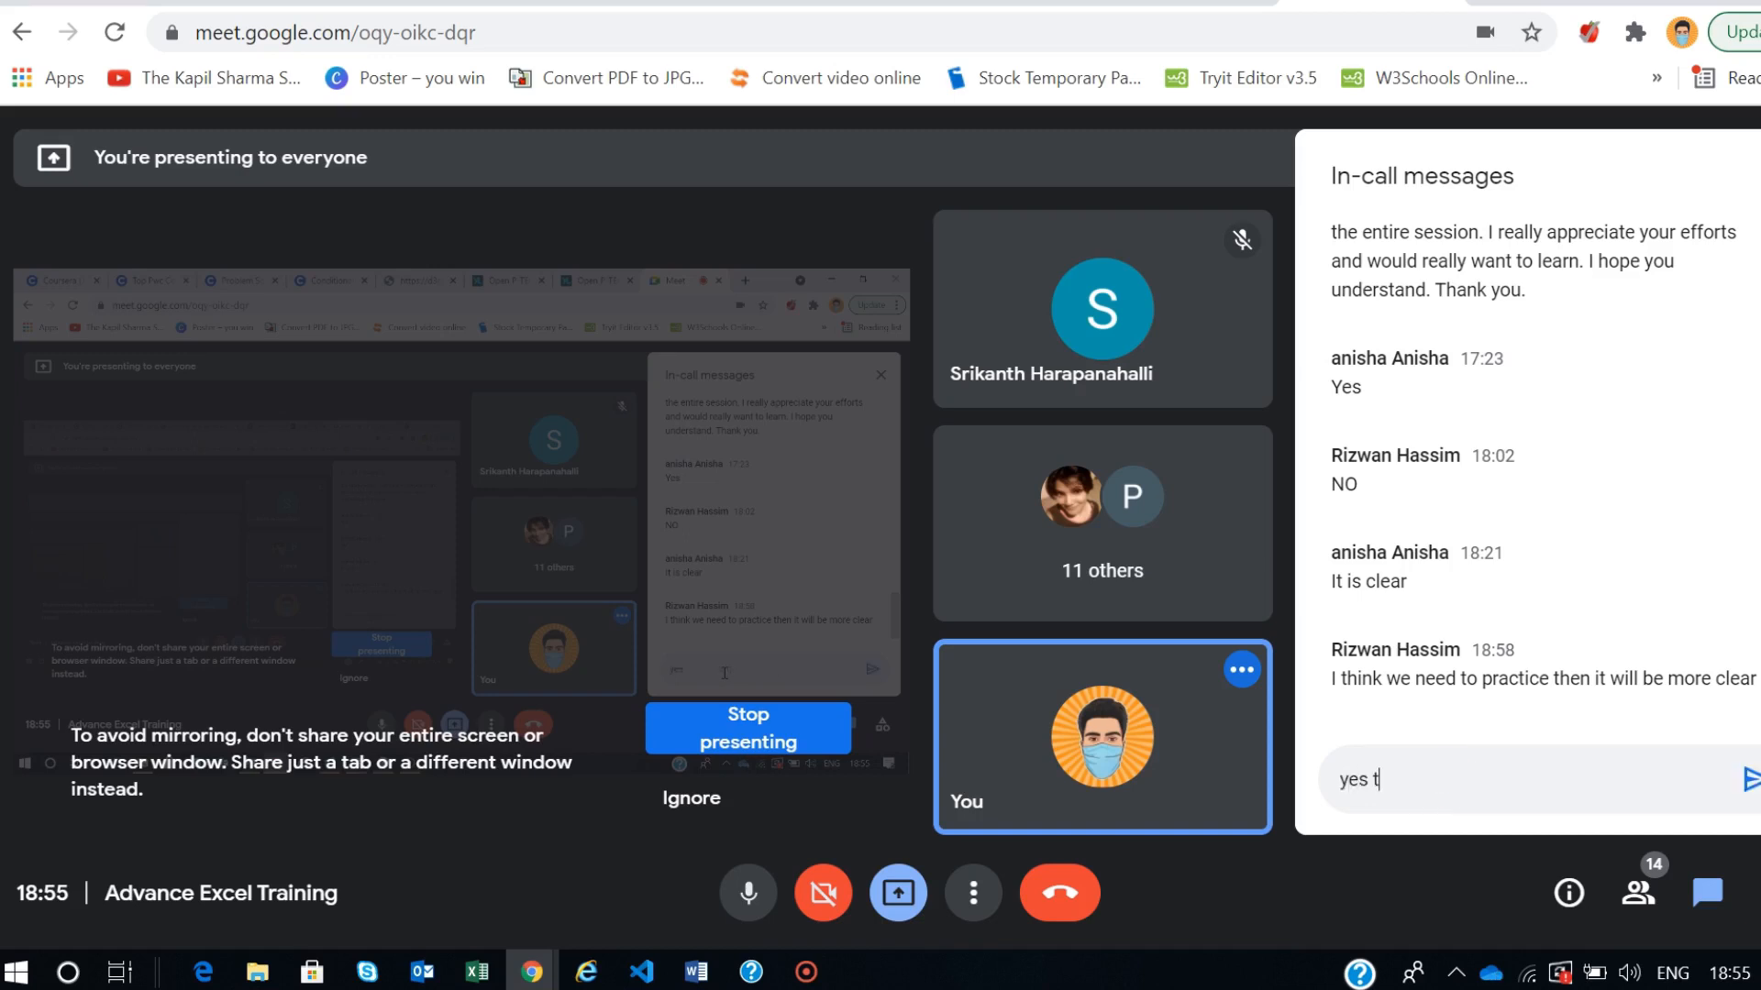
type("hats true practiv")
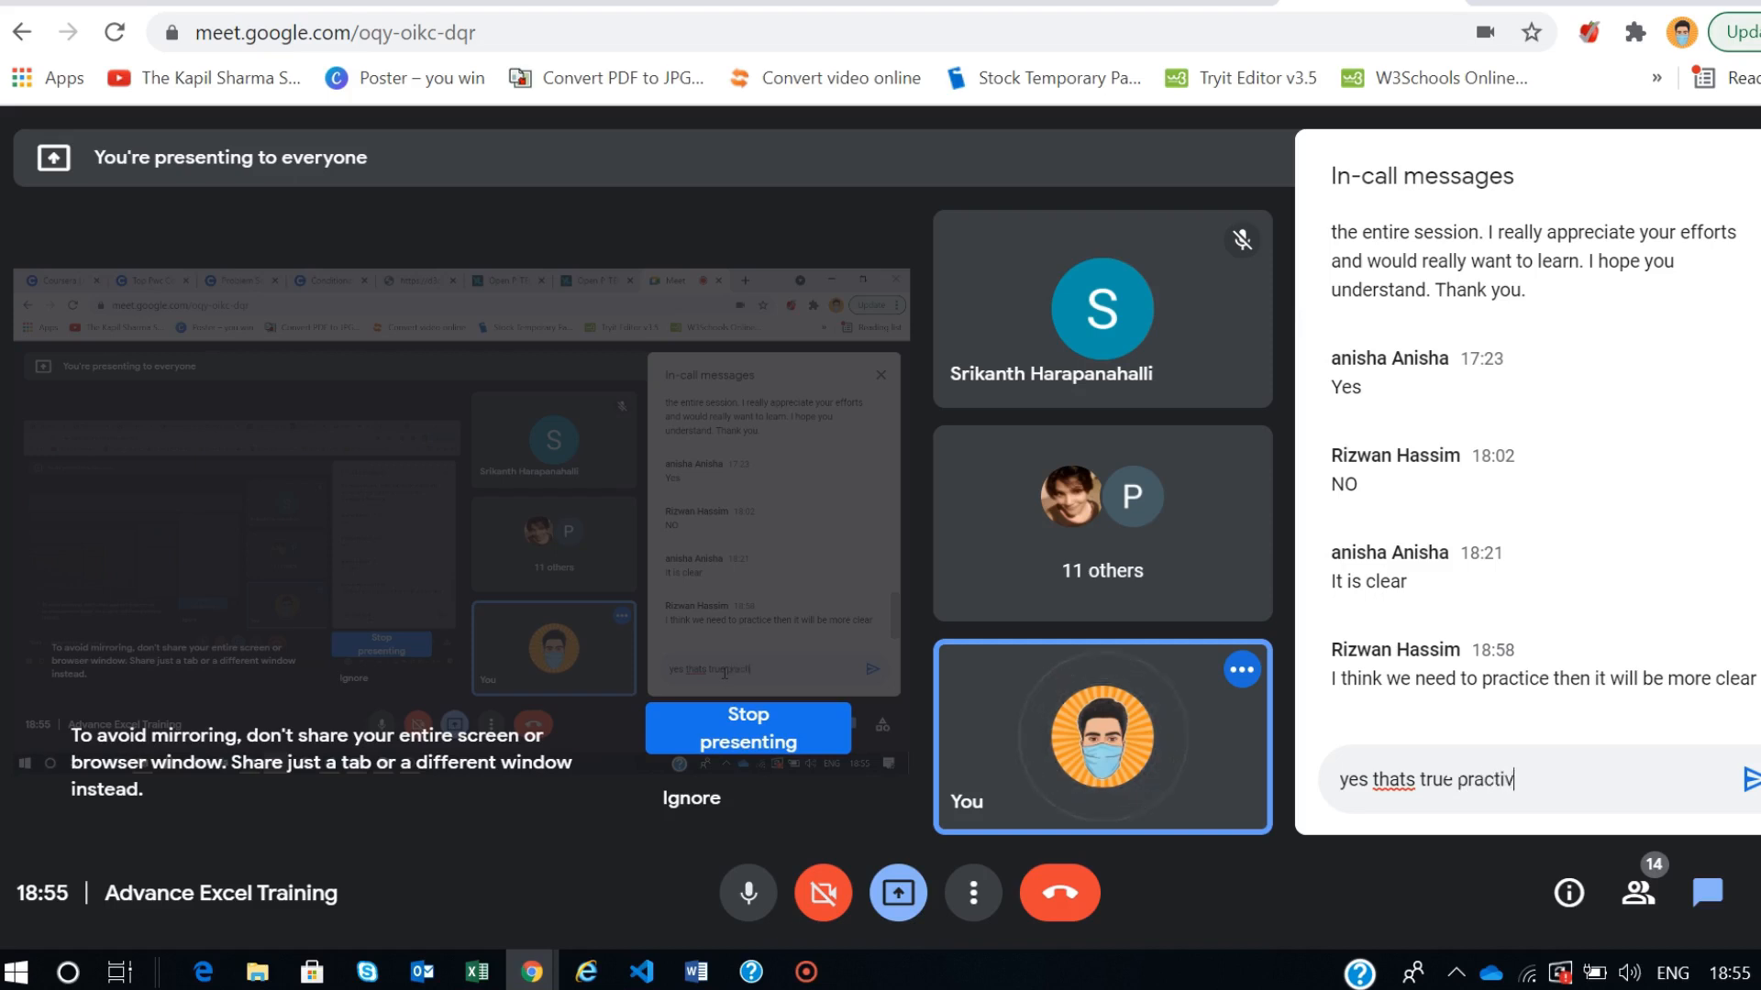
type("ece is must")
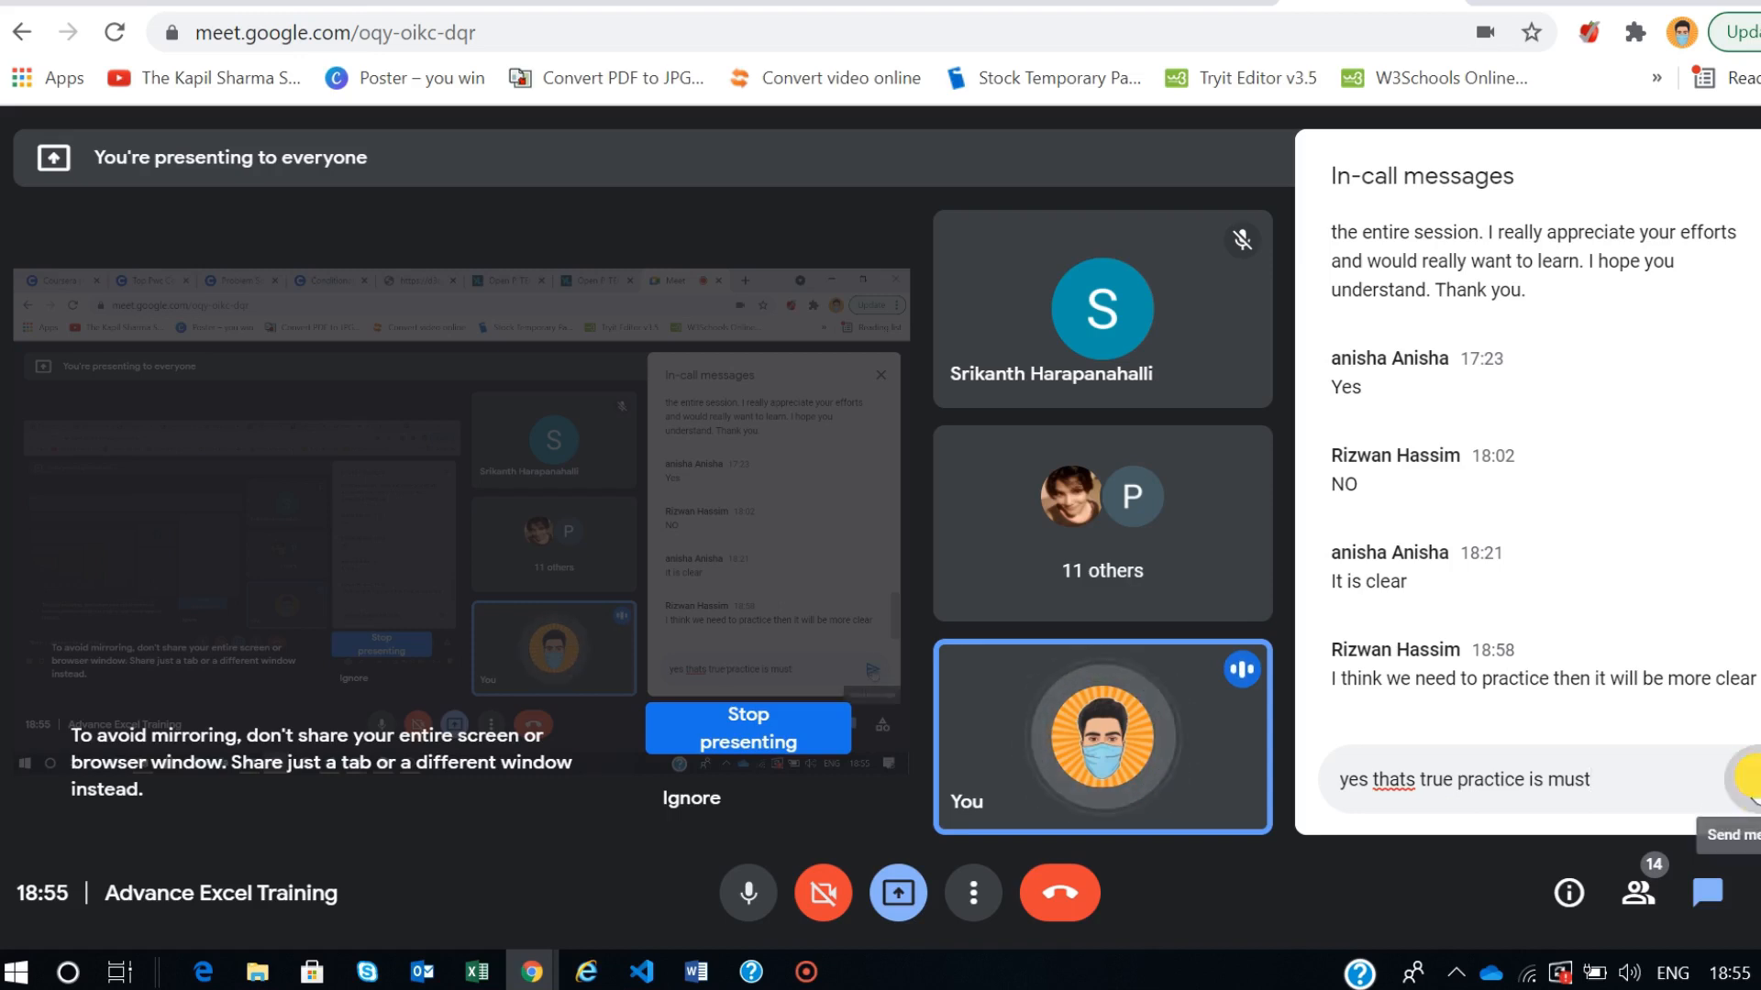
left_click(1747, 779)
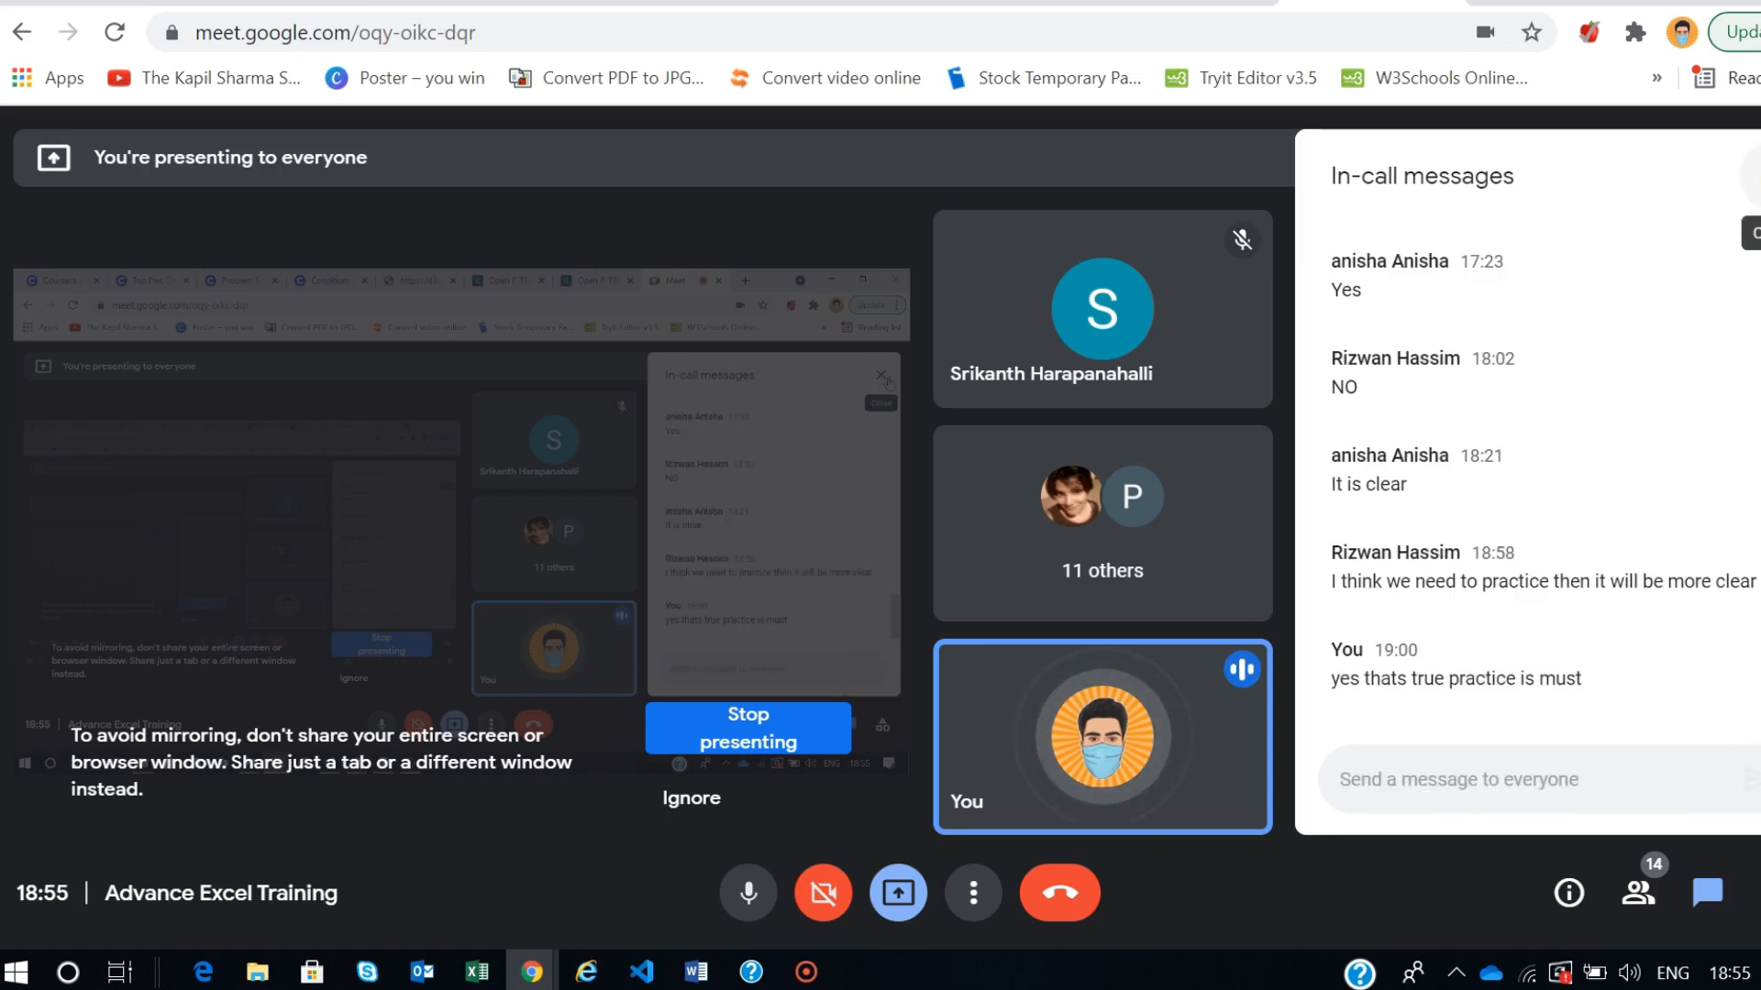
left_click(1757, 175)
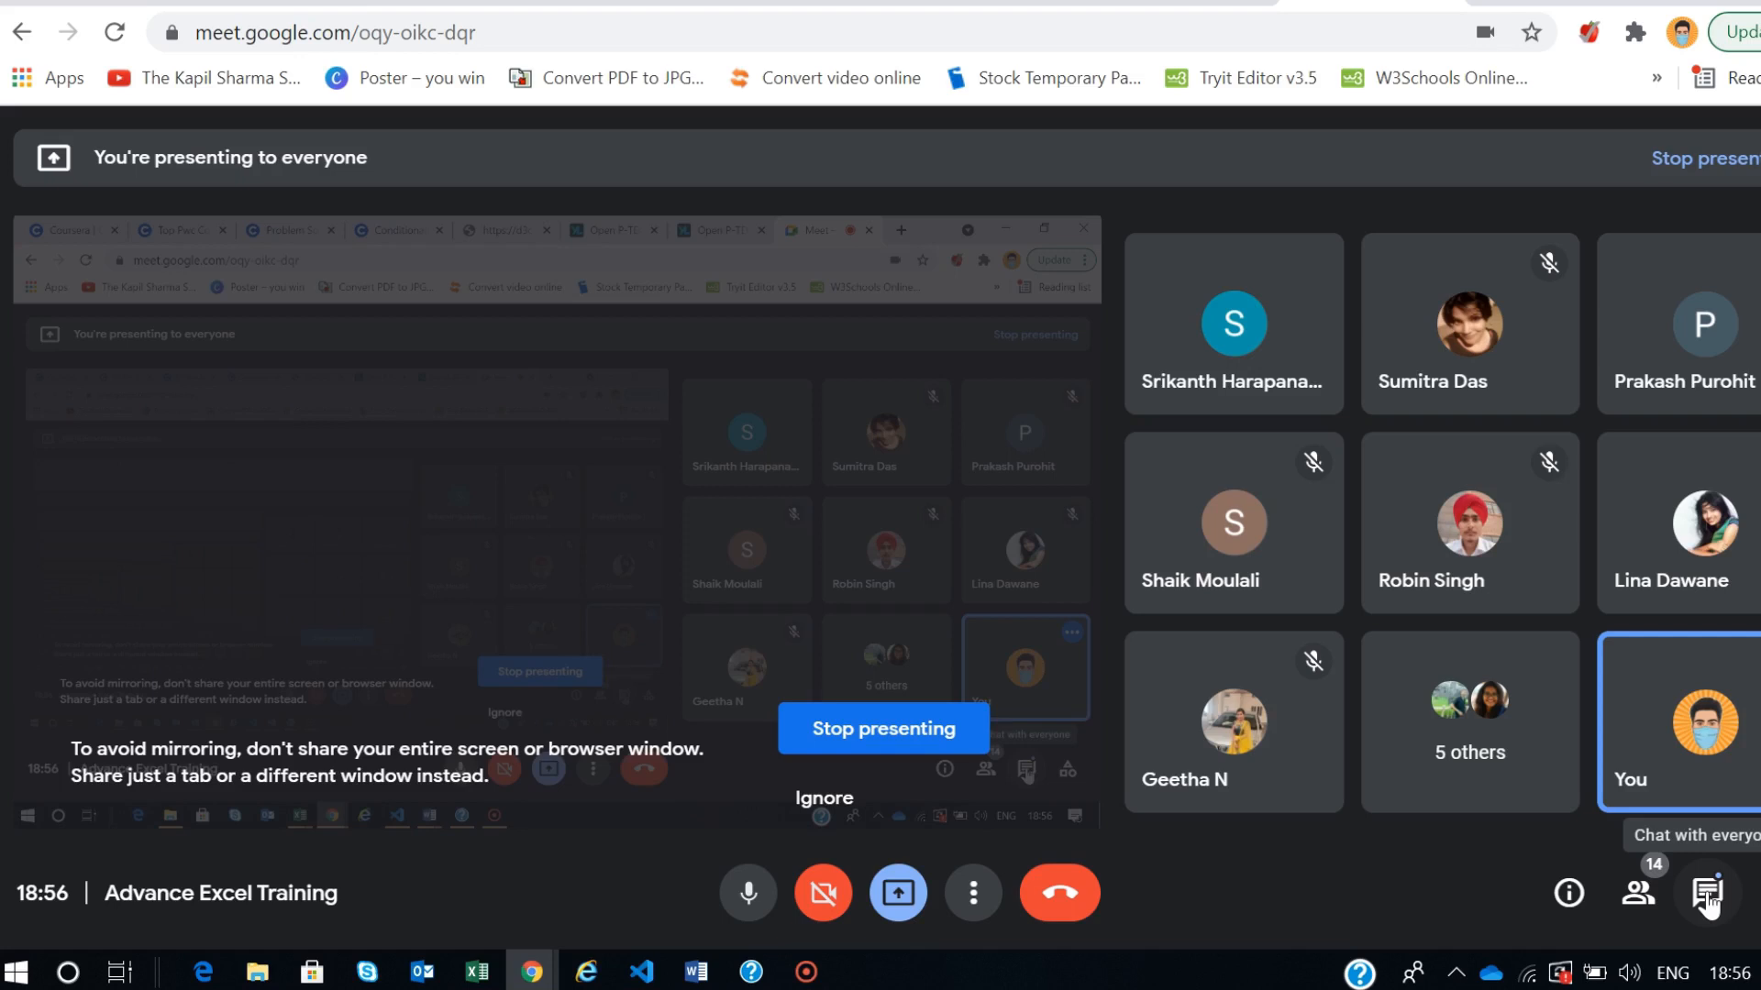
left_click(463, 976)
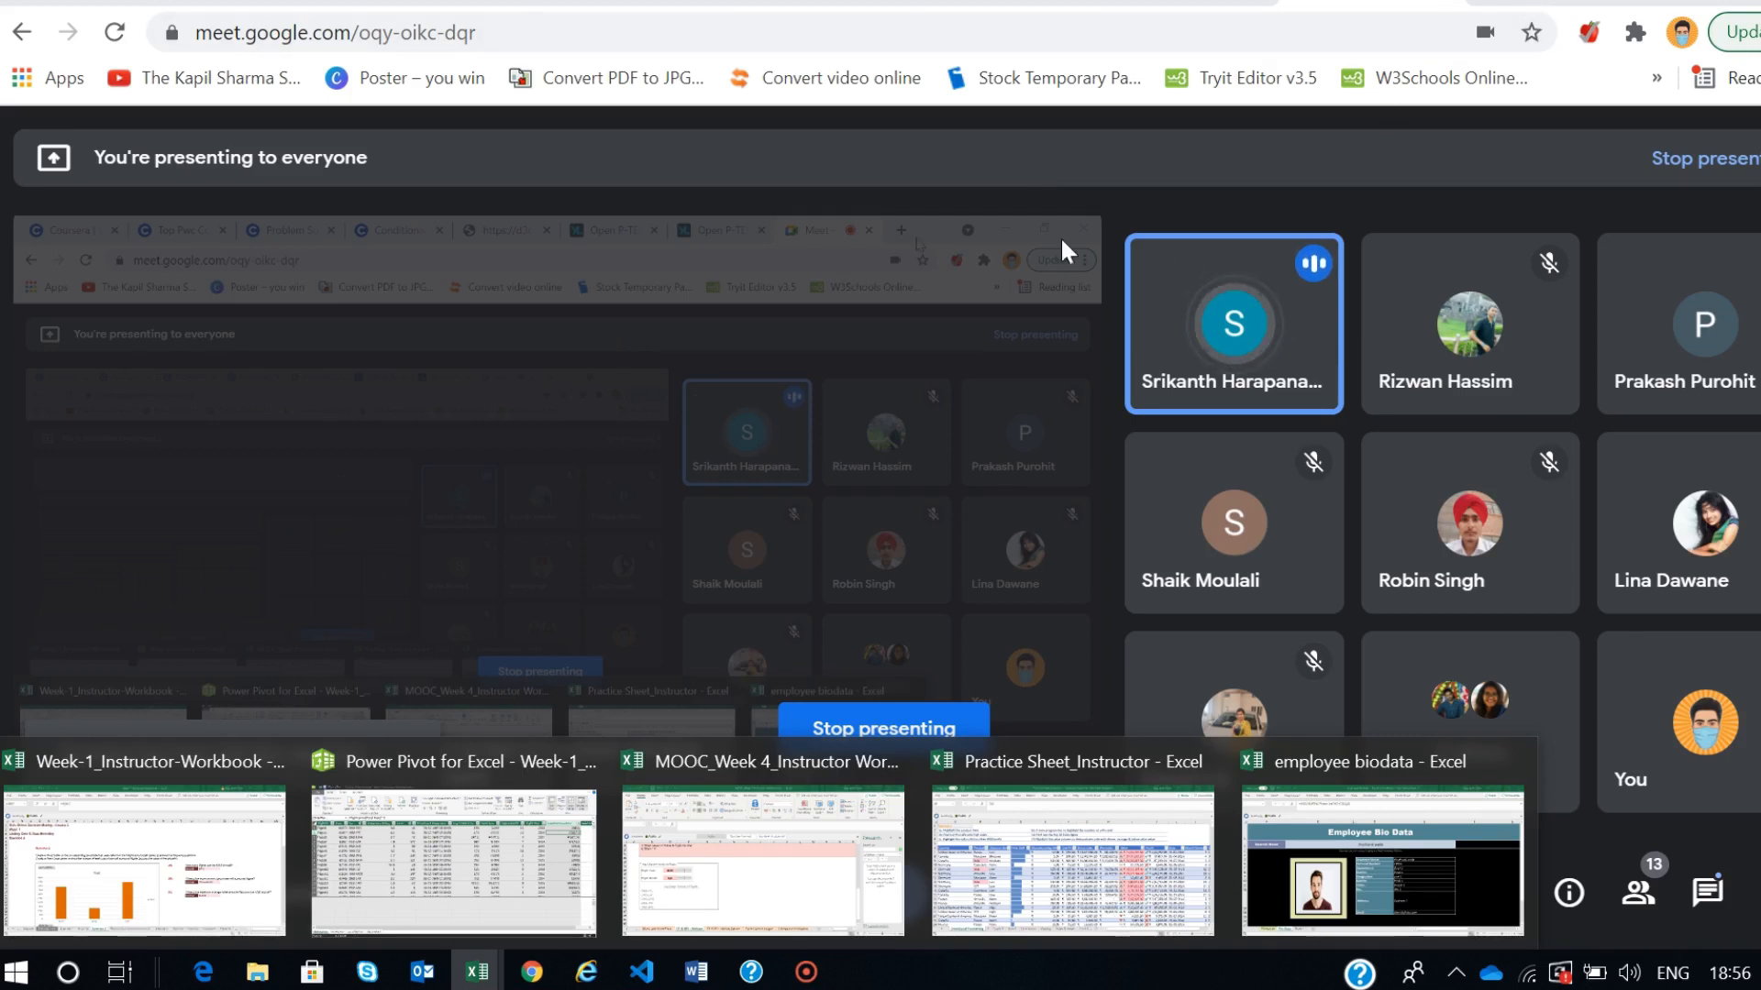
left_click(1006, 165)
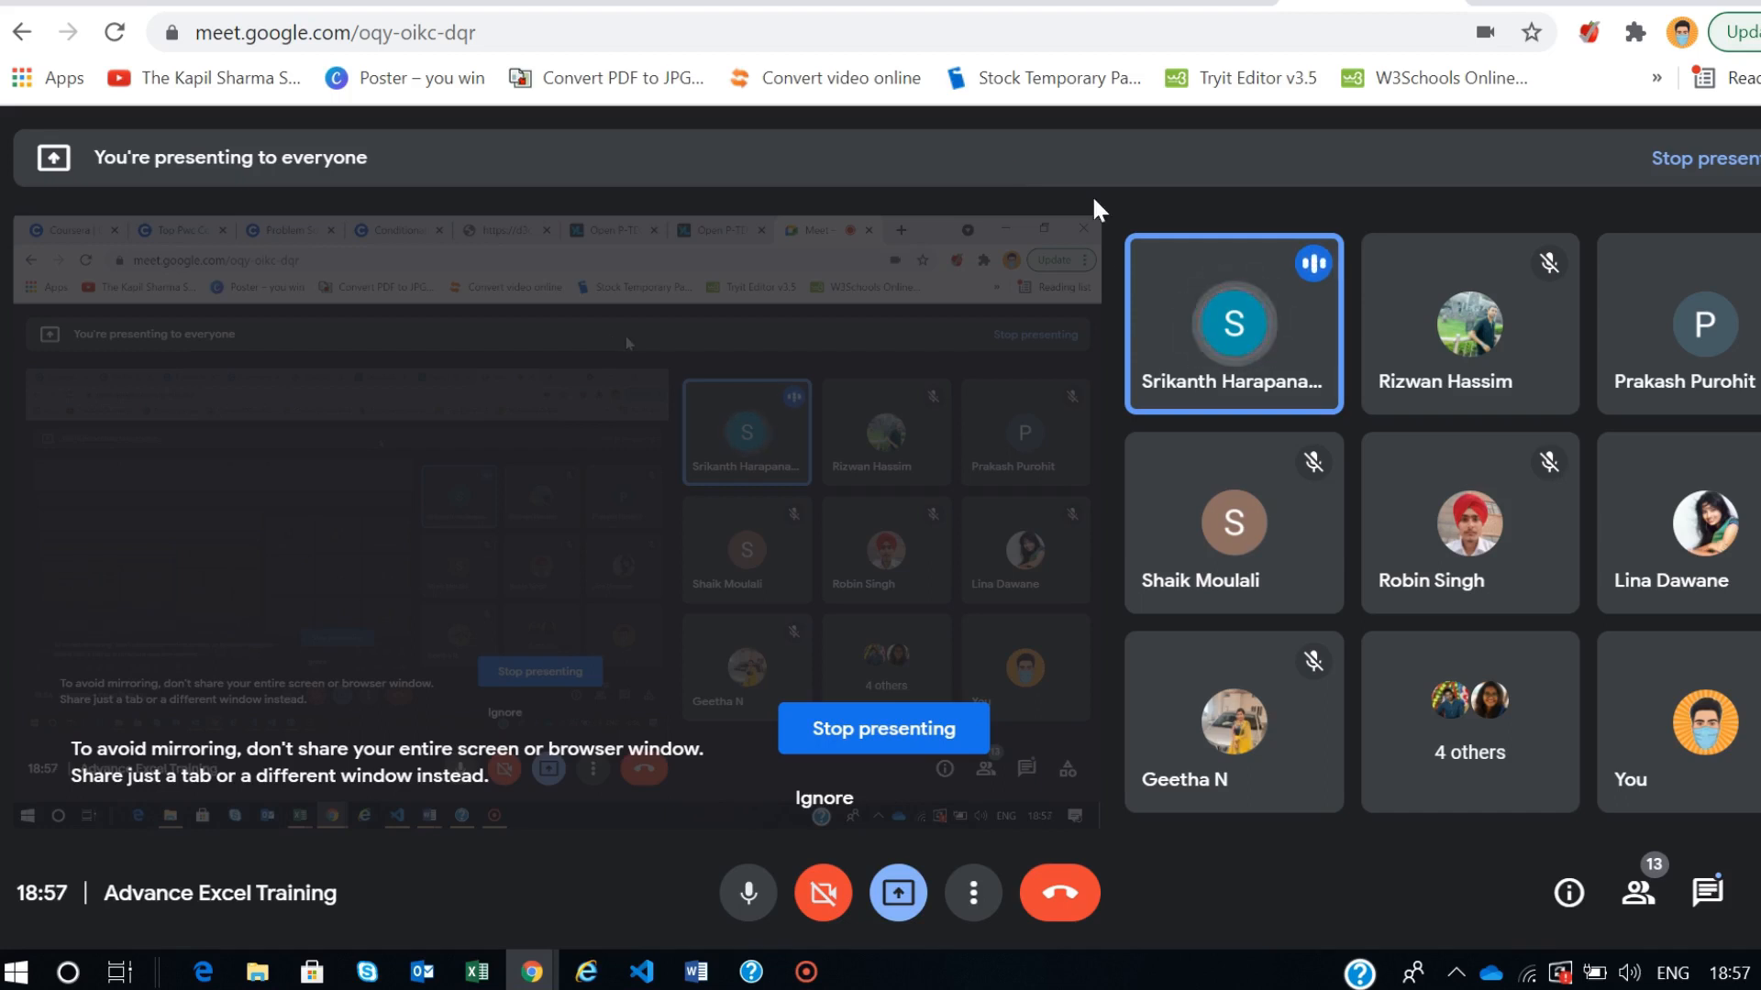
mouse_move(1055, 494)
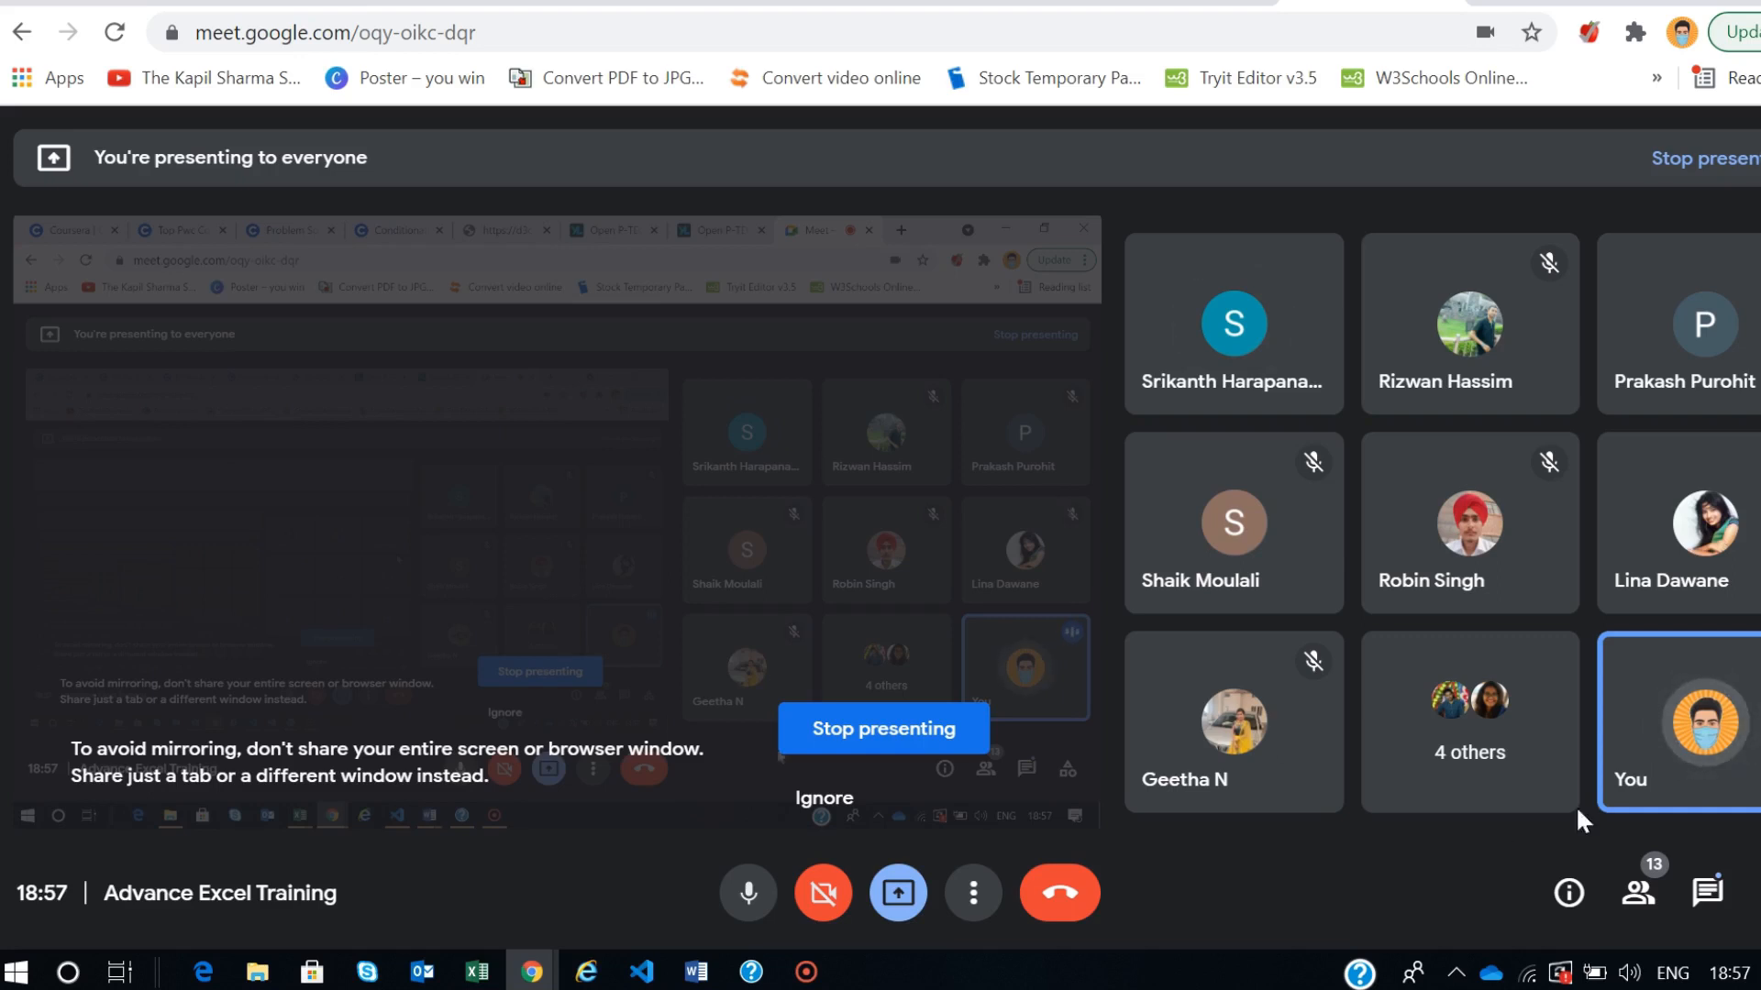
- Send a short message addressed to a participant in the in-call chat, then close the chat panel
left_click(1715, 899)
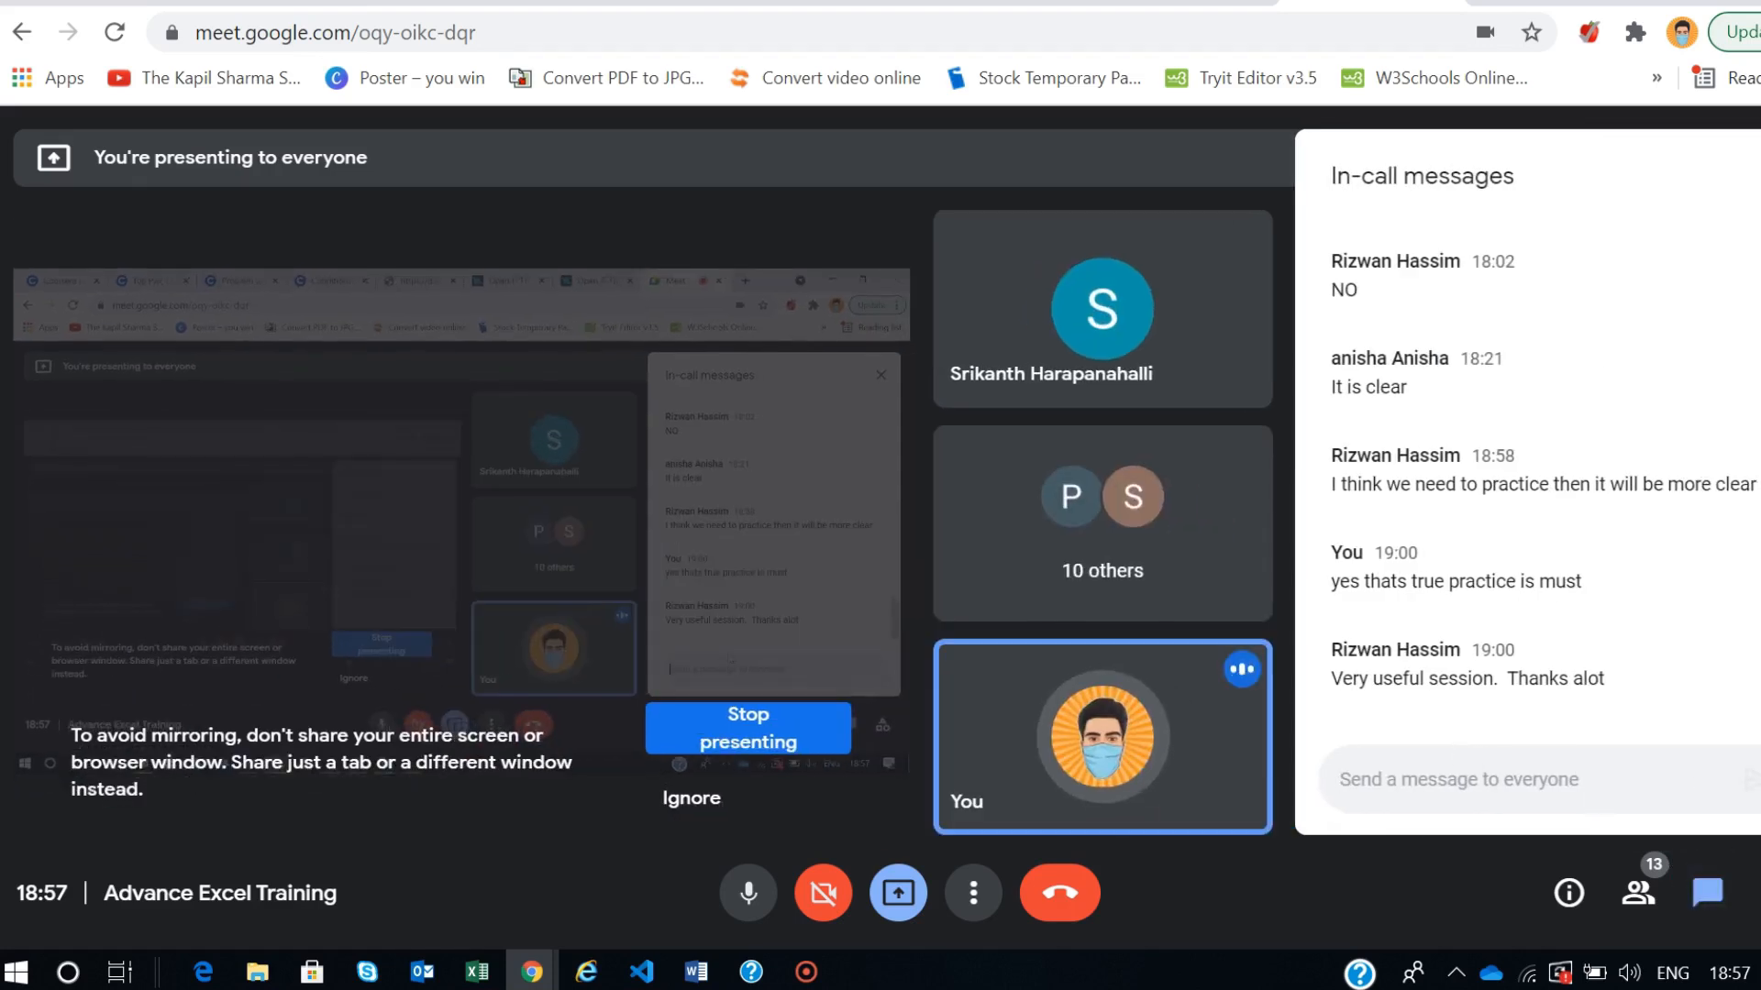
type("askshashani")
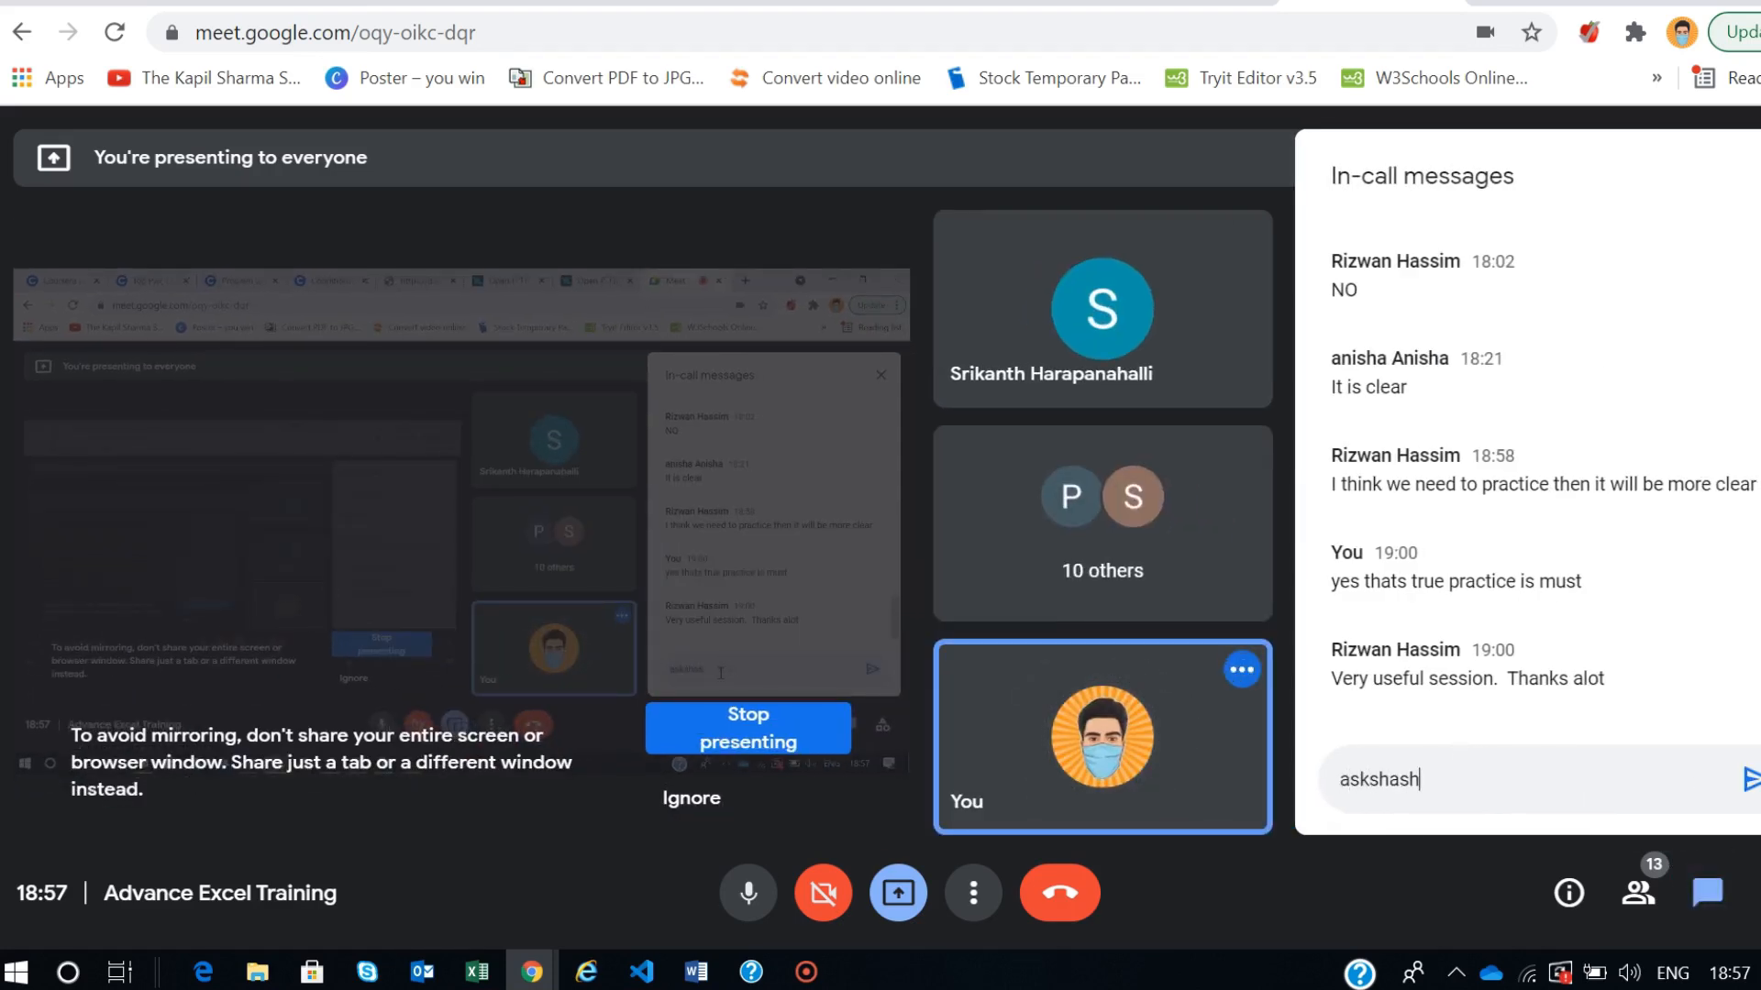
left_click(1747, 784)
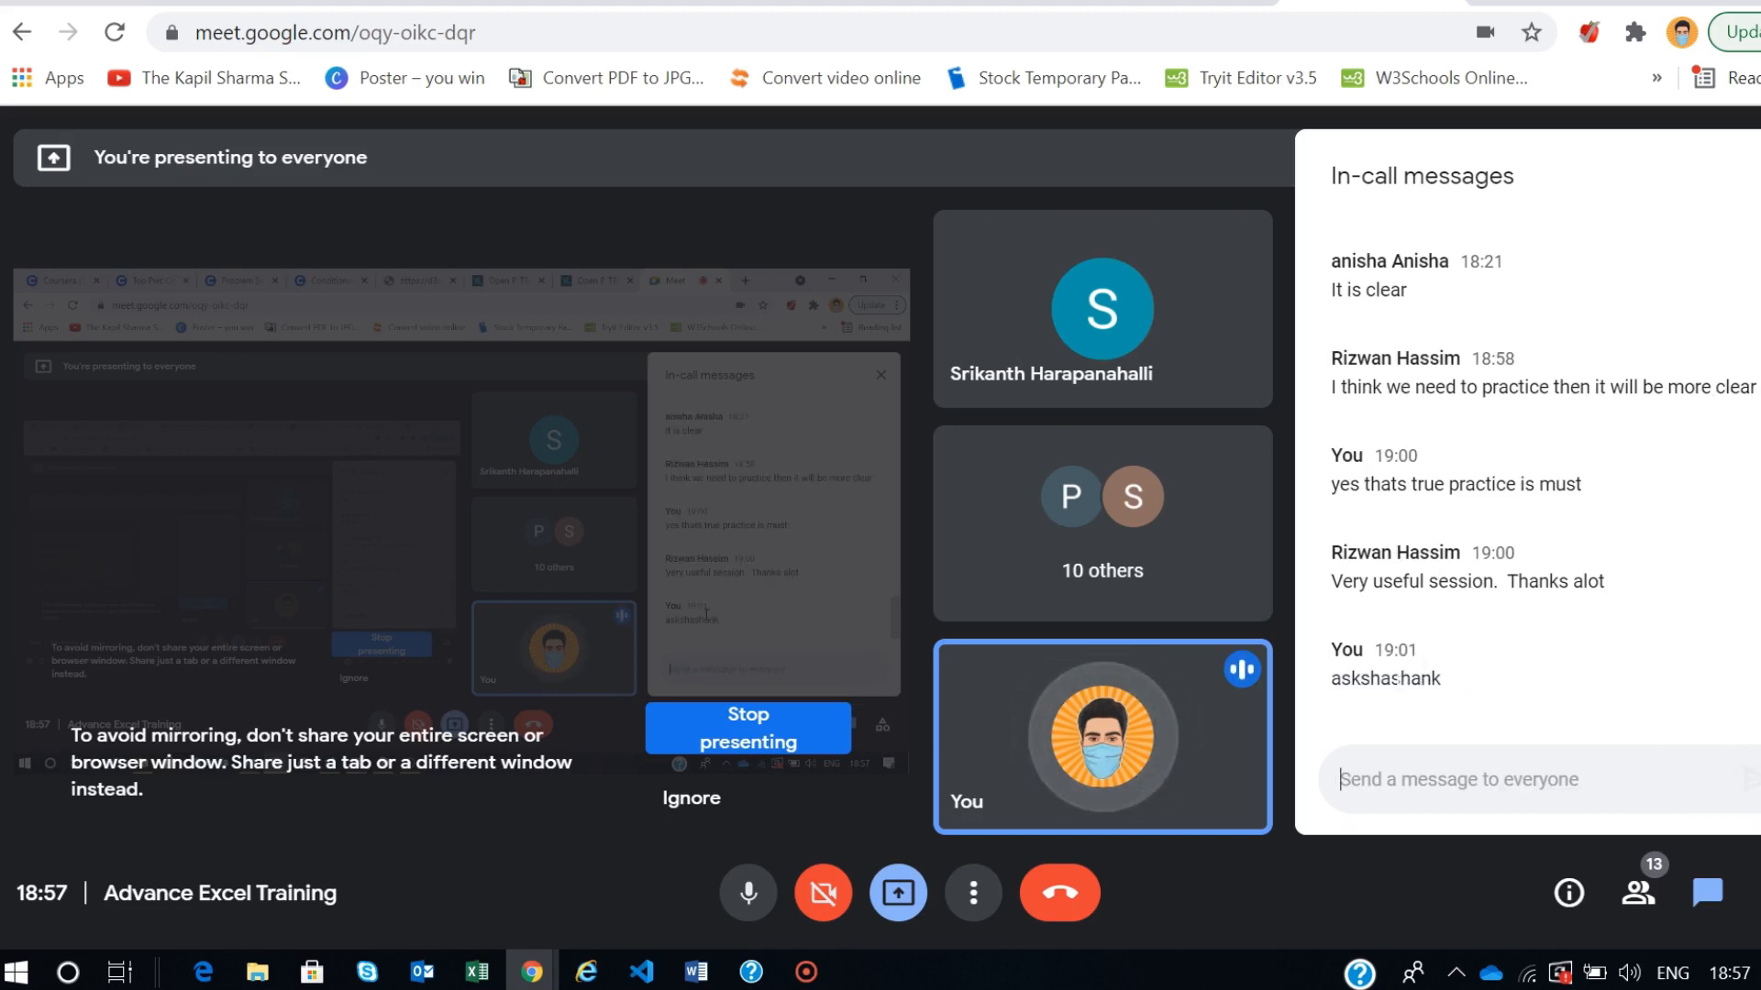
left_click(1395, 771)
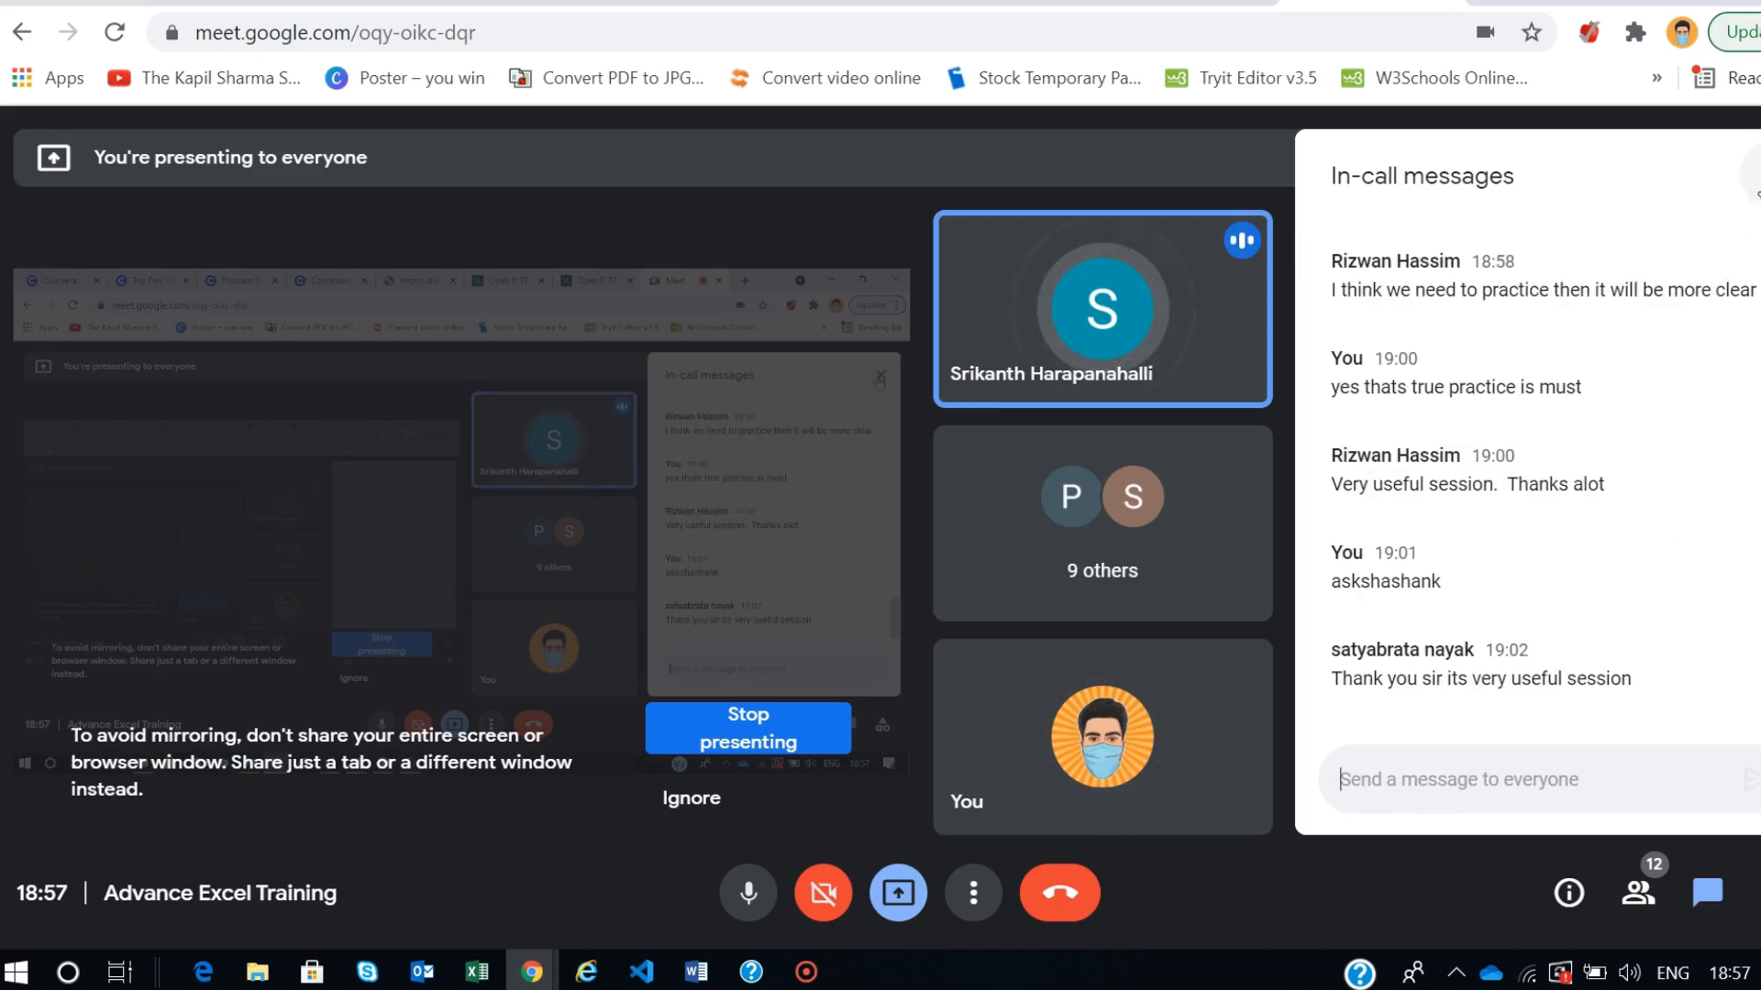
left_click(1751, 176)
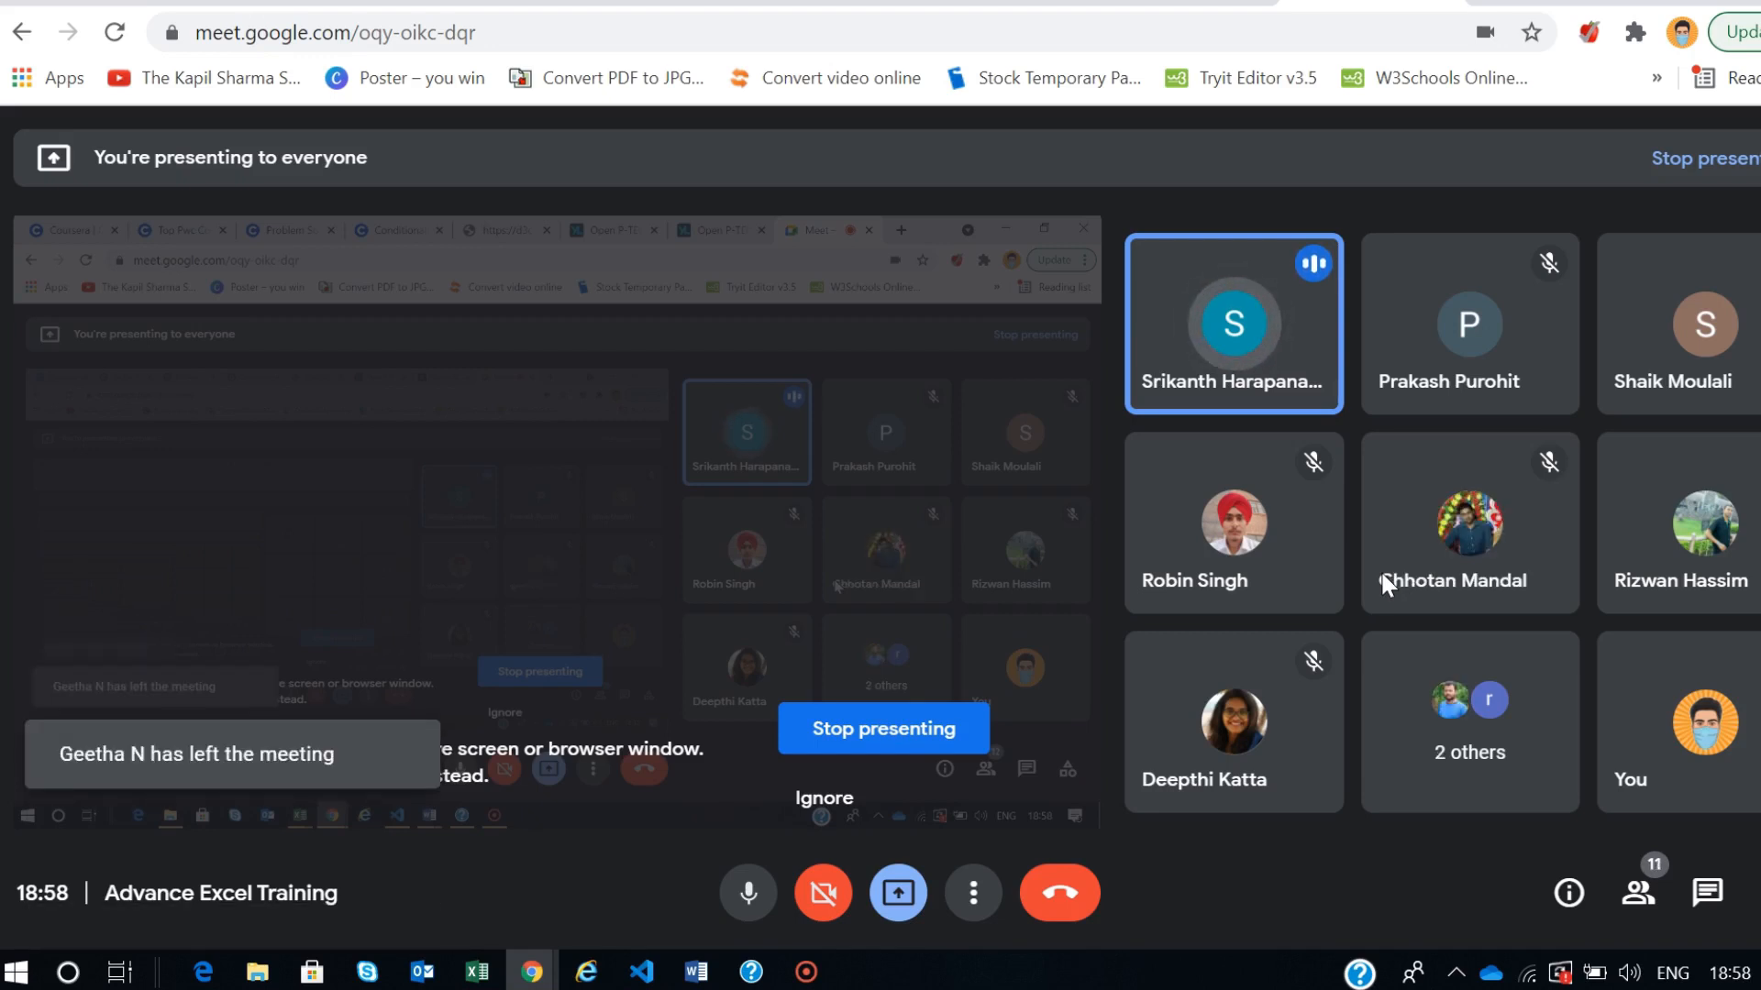
- Take a screenshot of the meeting and stop presenting the screen
mouse_move(1275, 404)
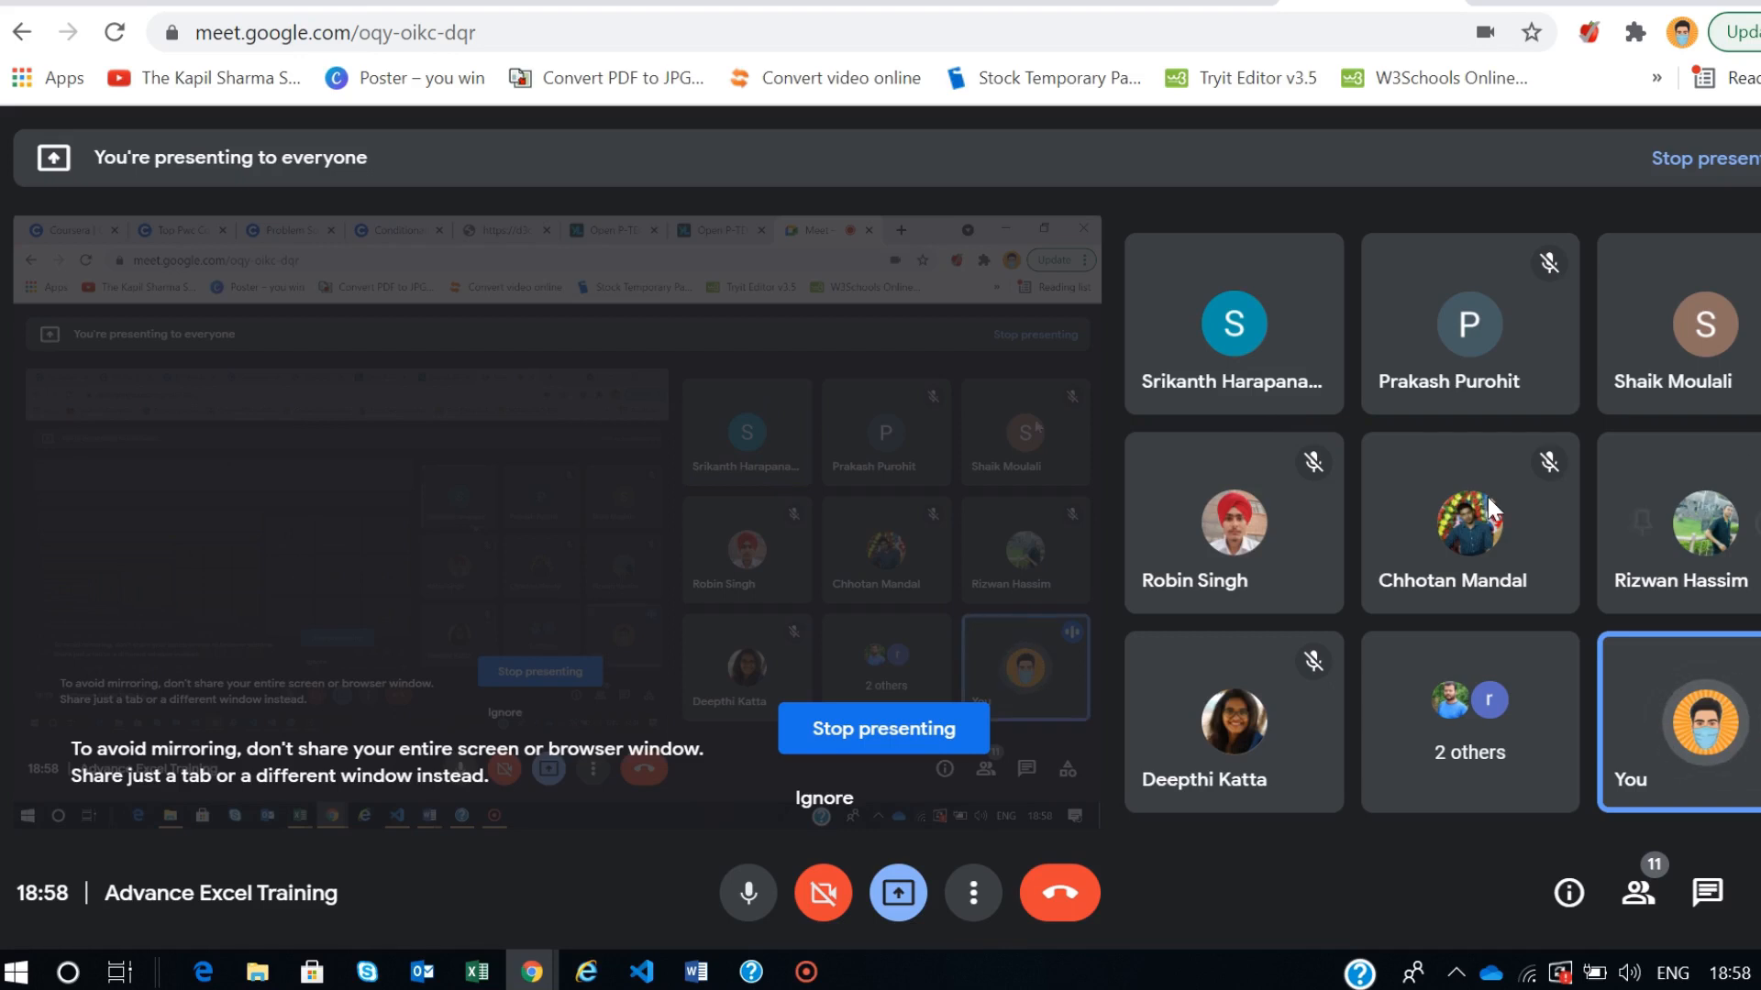
mouse_move(1487, 498)
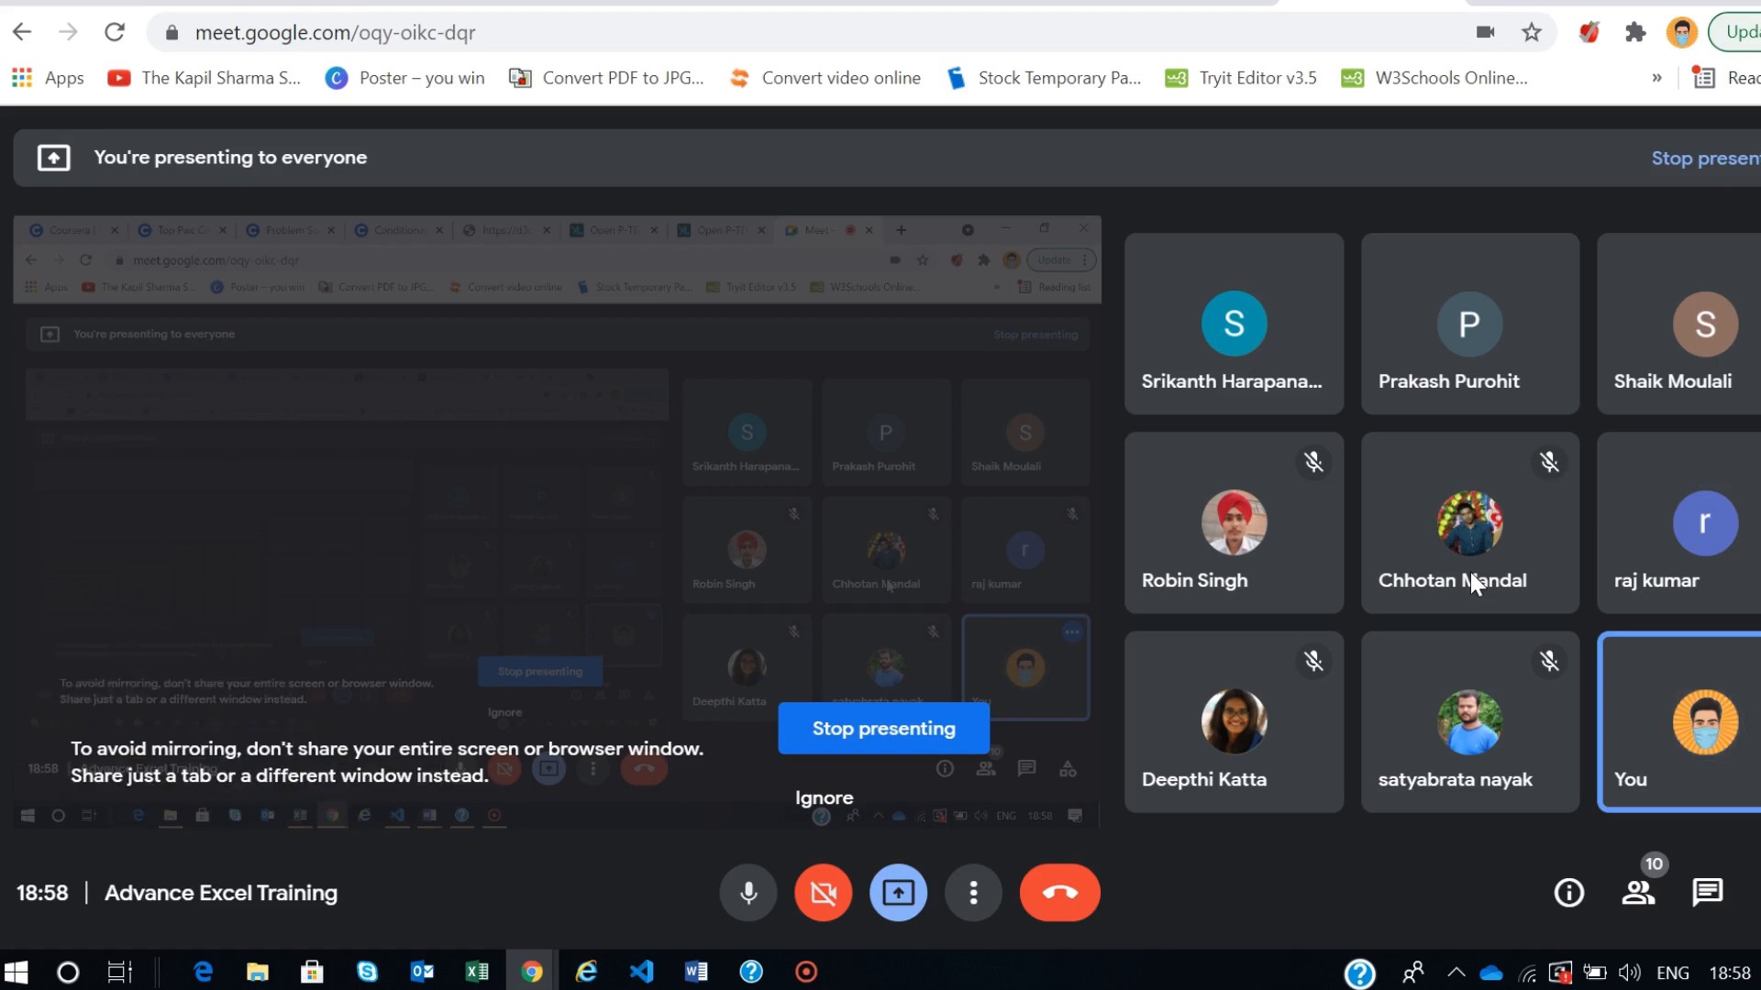
key("Print")
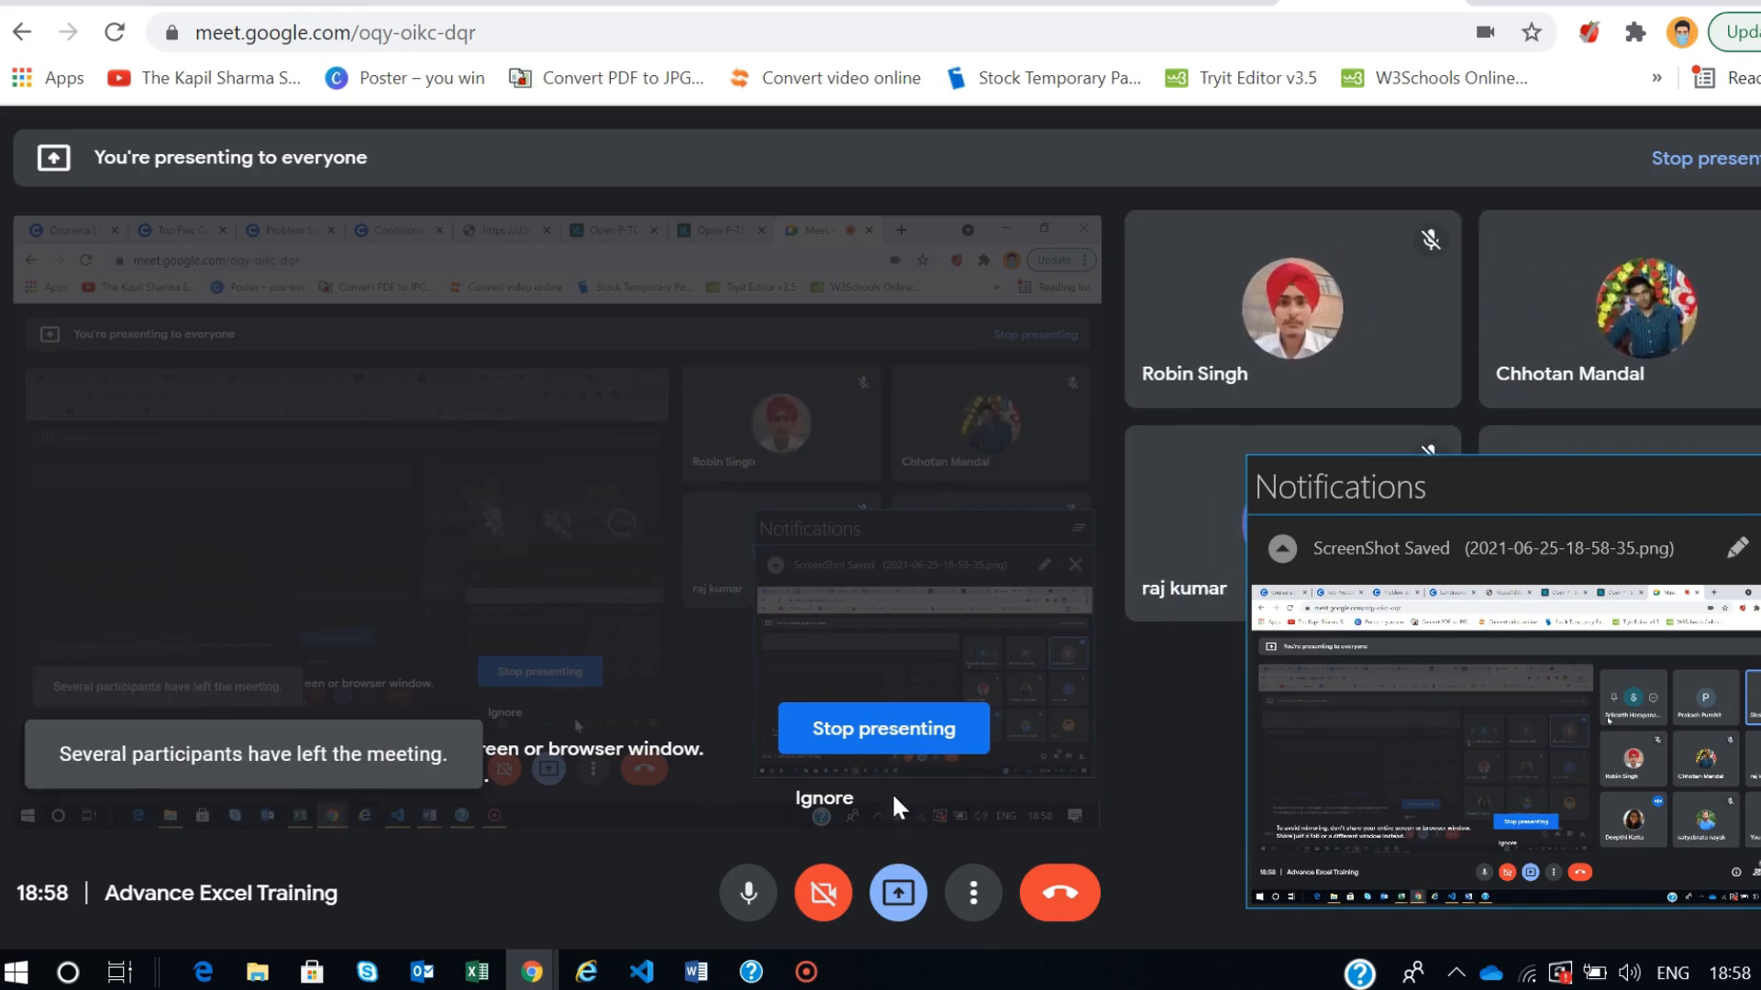
left_click(866, 728)
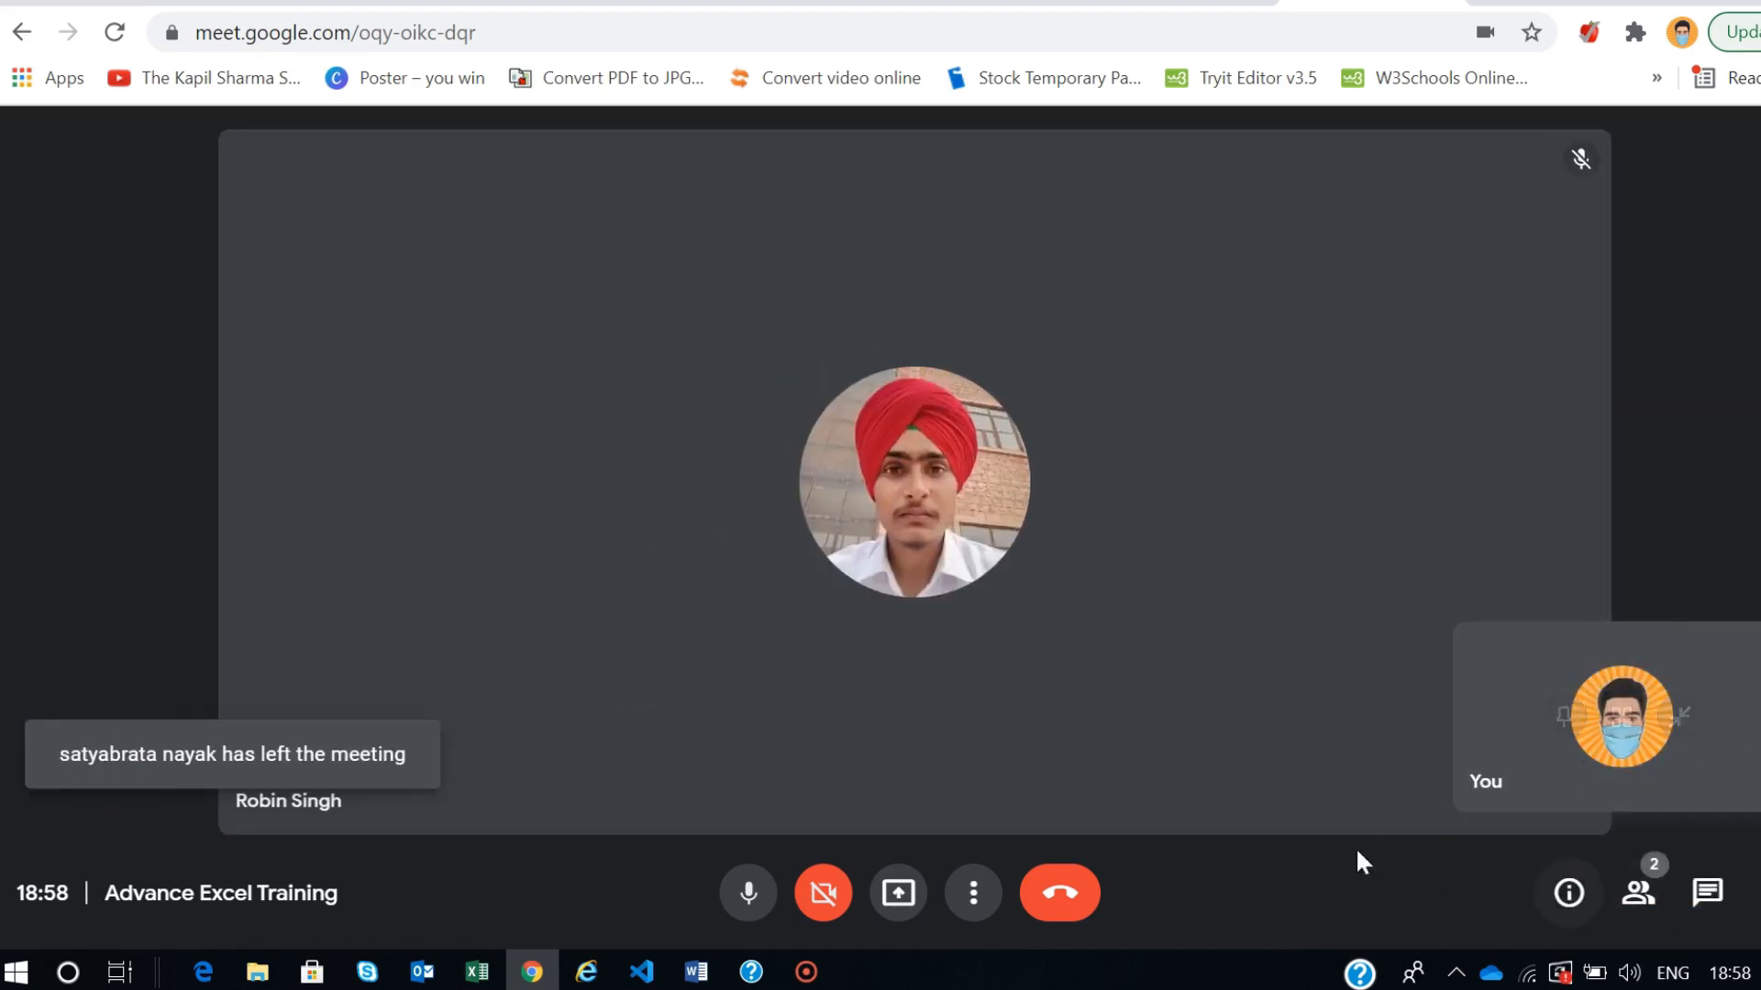
- Leave the call and switch to the data visualization course document in Word
left_click(1062, 897)
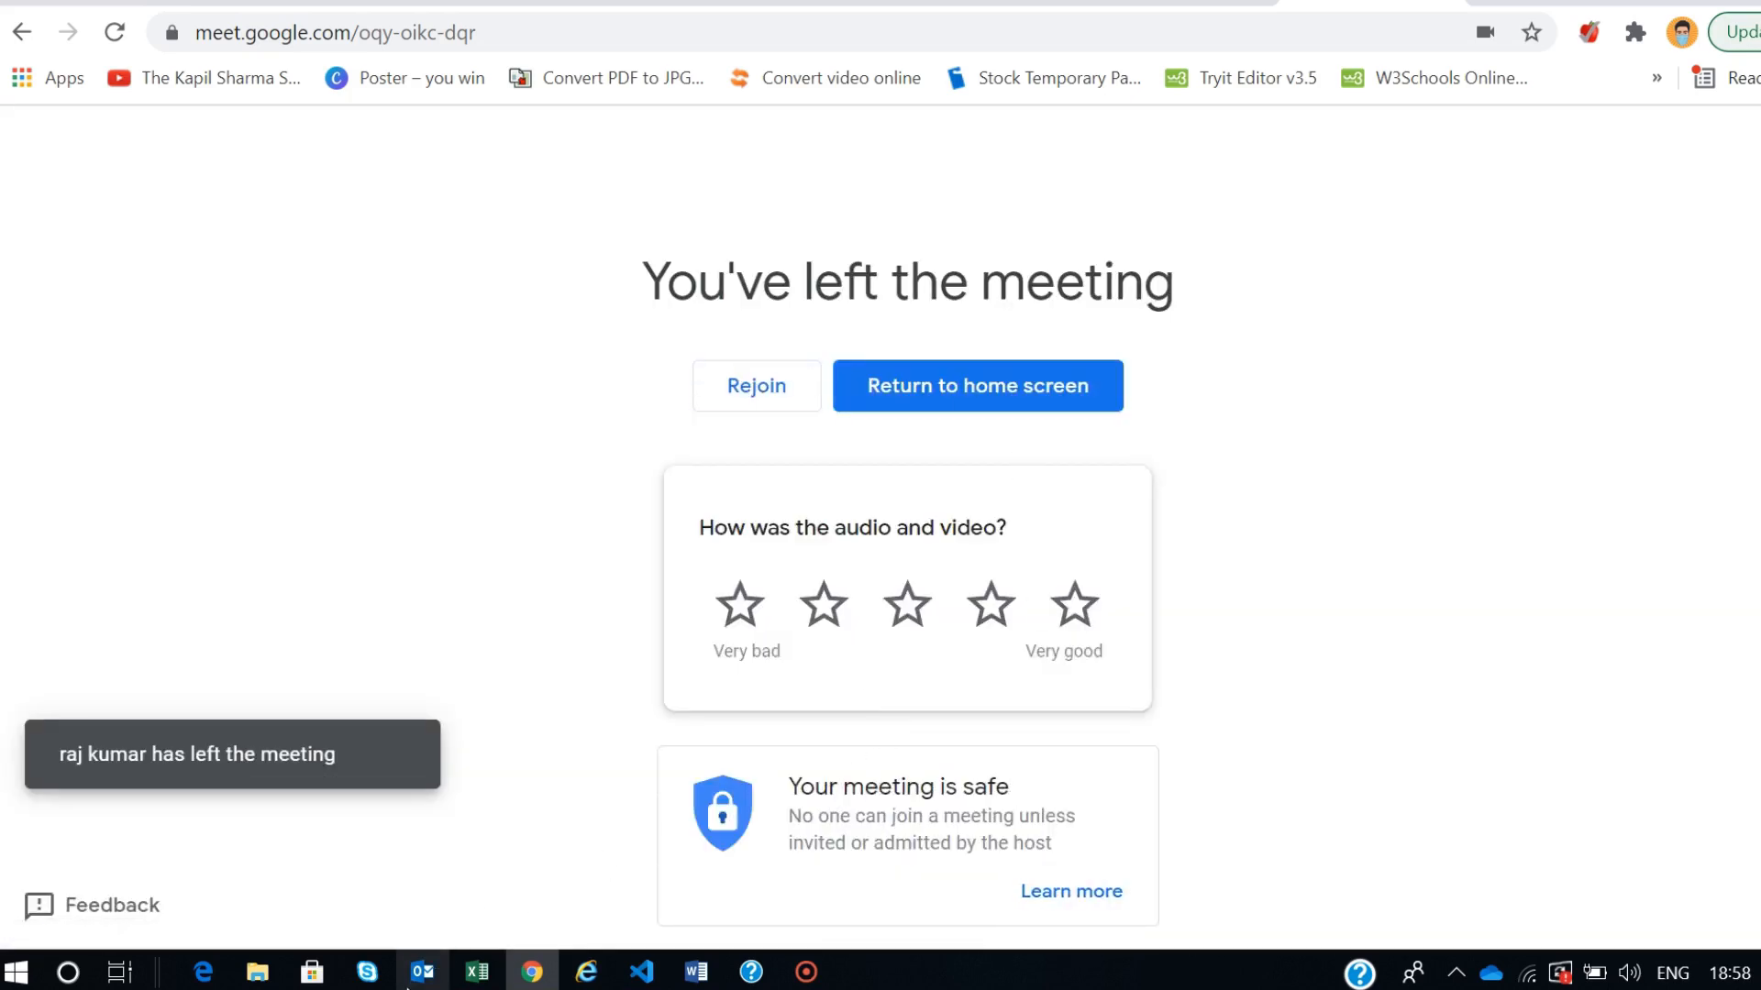
left_click(694, 973)
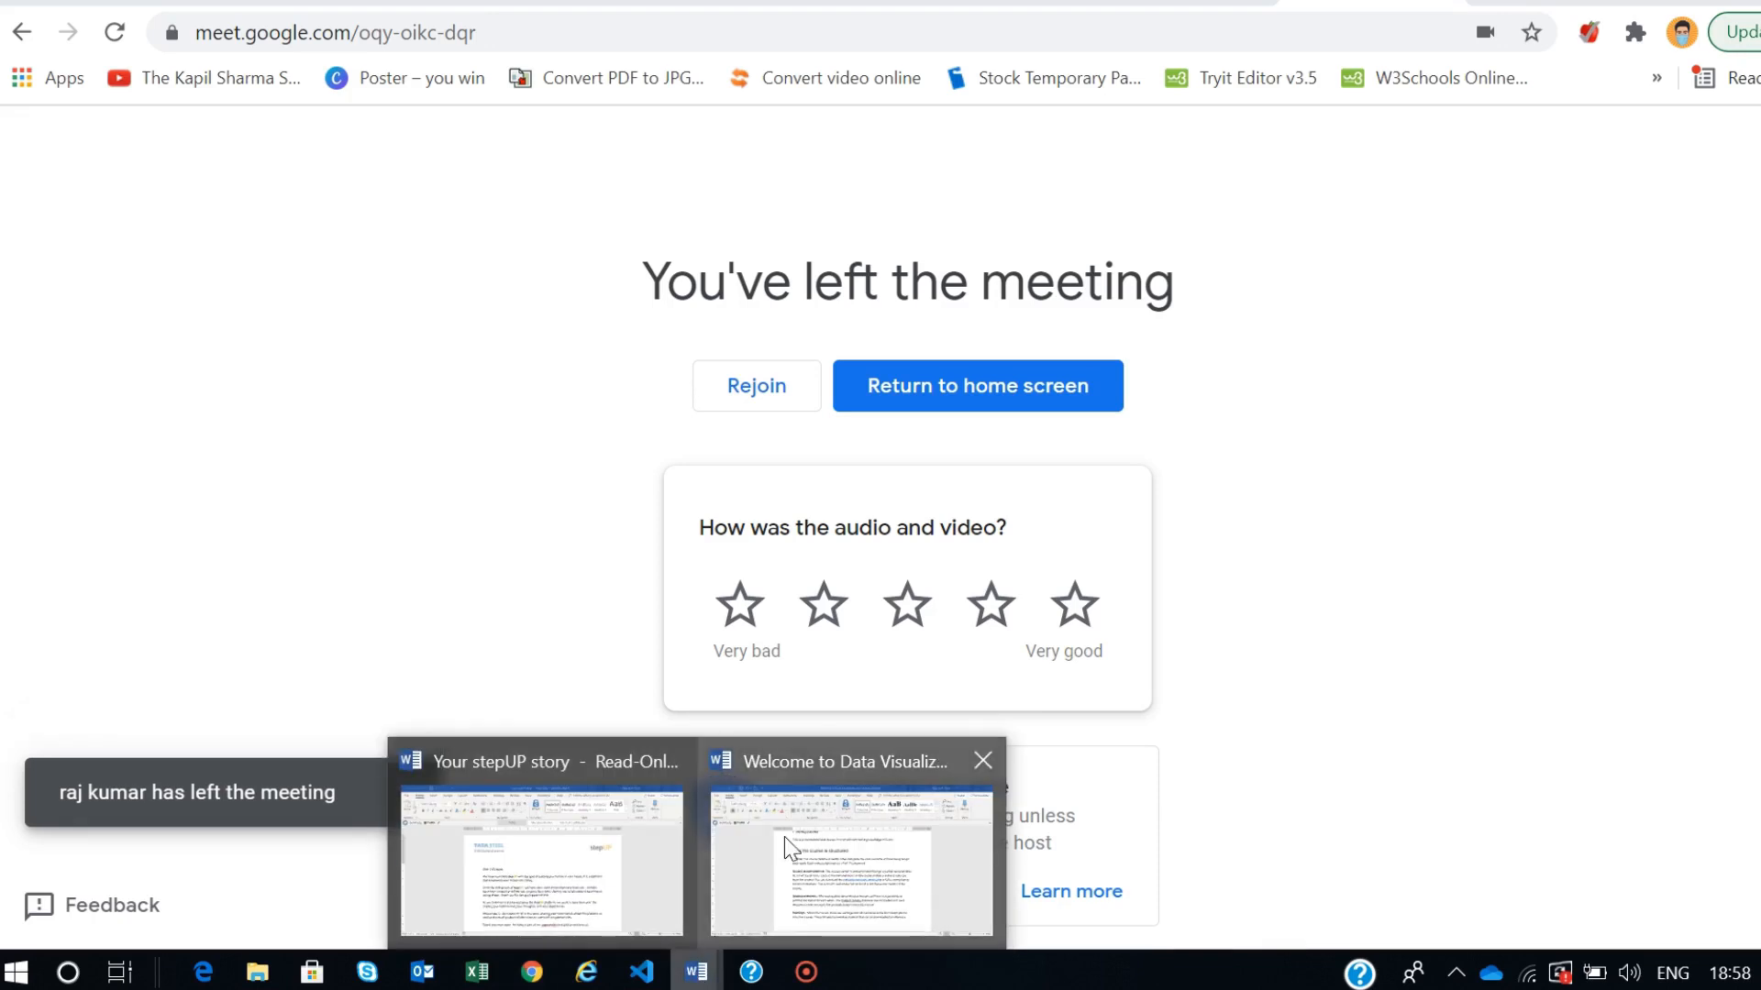
left_click(784, 838)
- Create a new blank Word document, paste the Total line chart into it, then delete the chart
left_click(1339, 588)
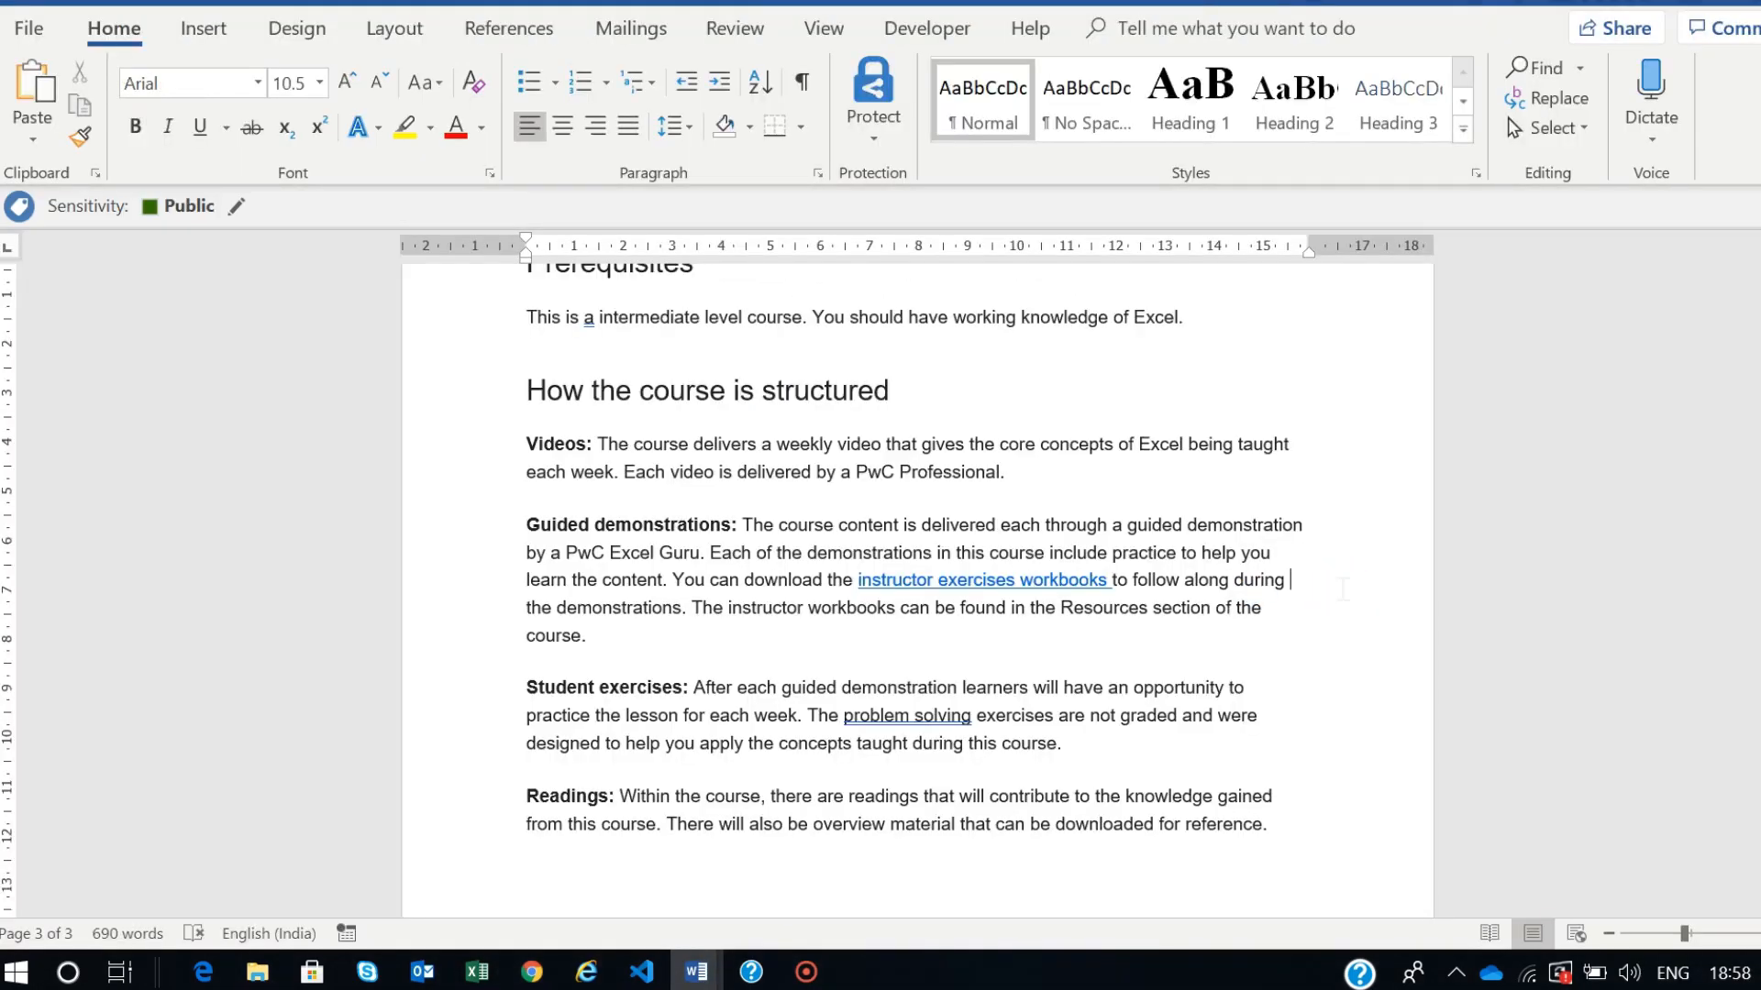
key("ctrl+n")
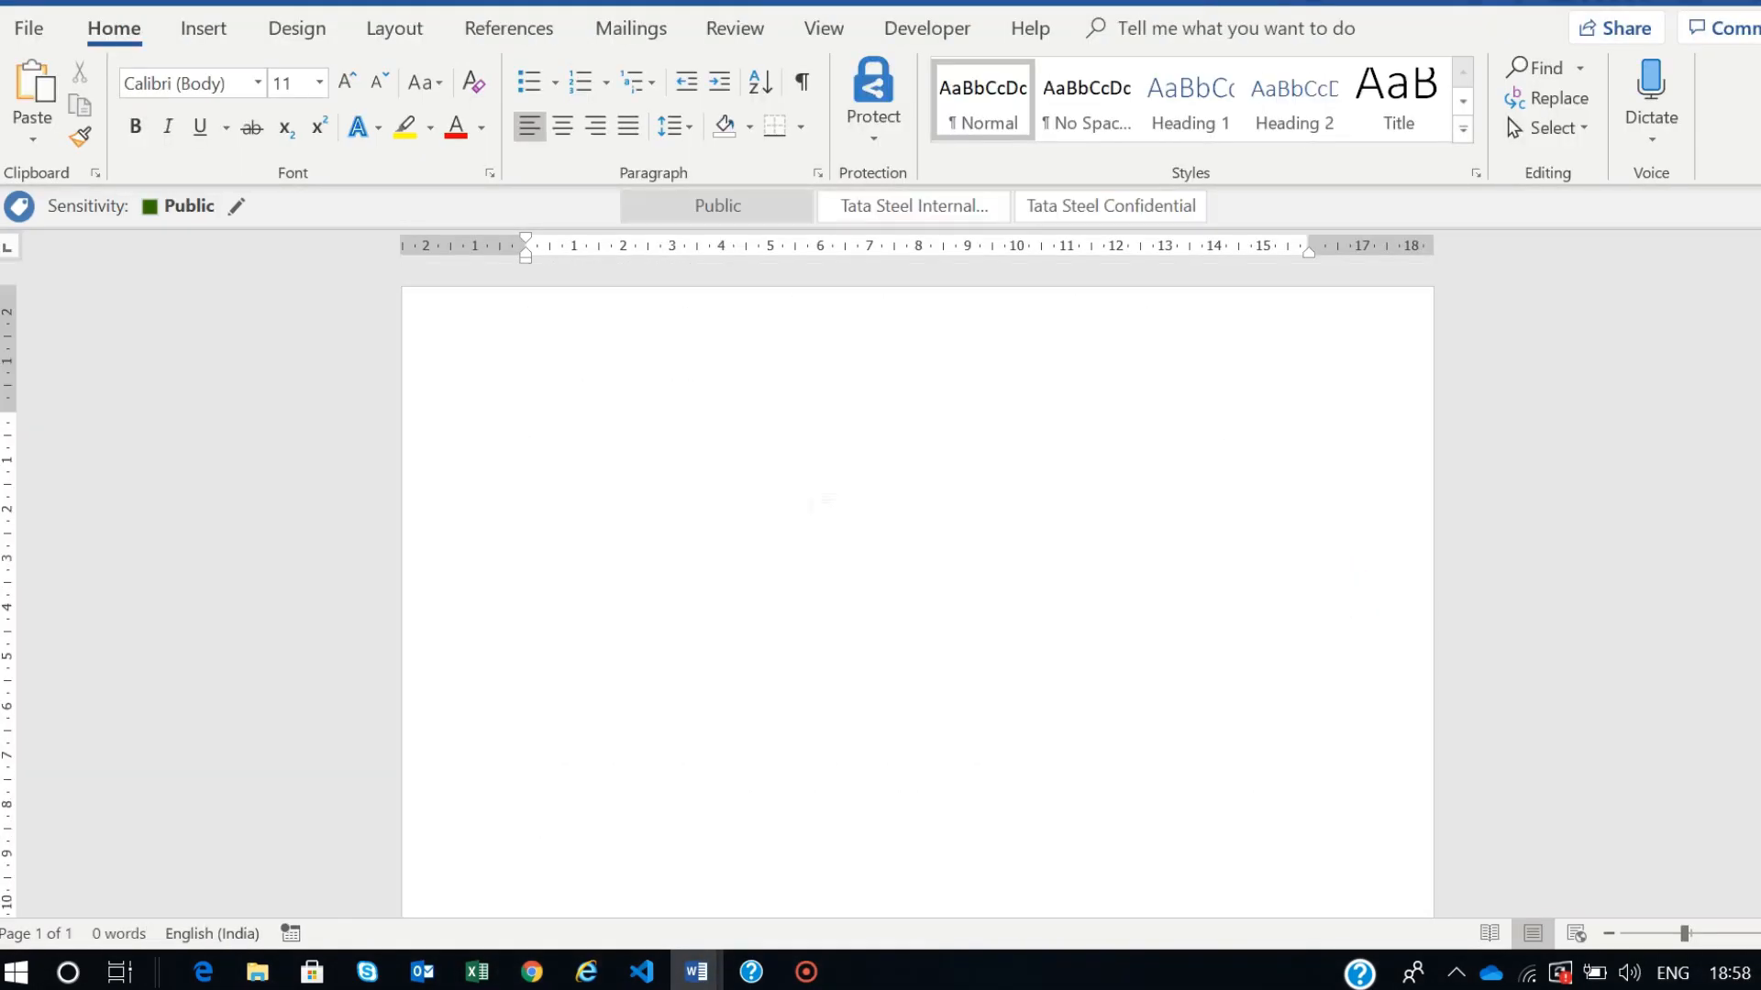
key("ctrl+v")
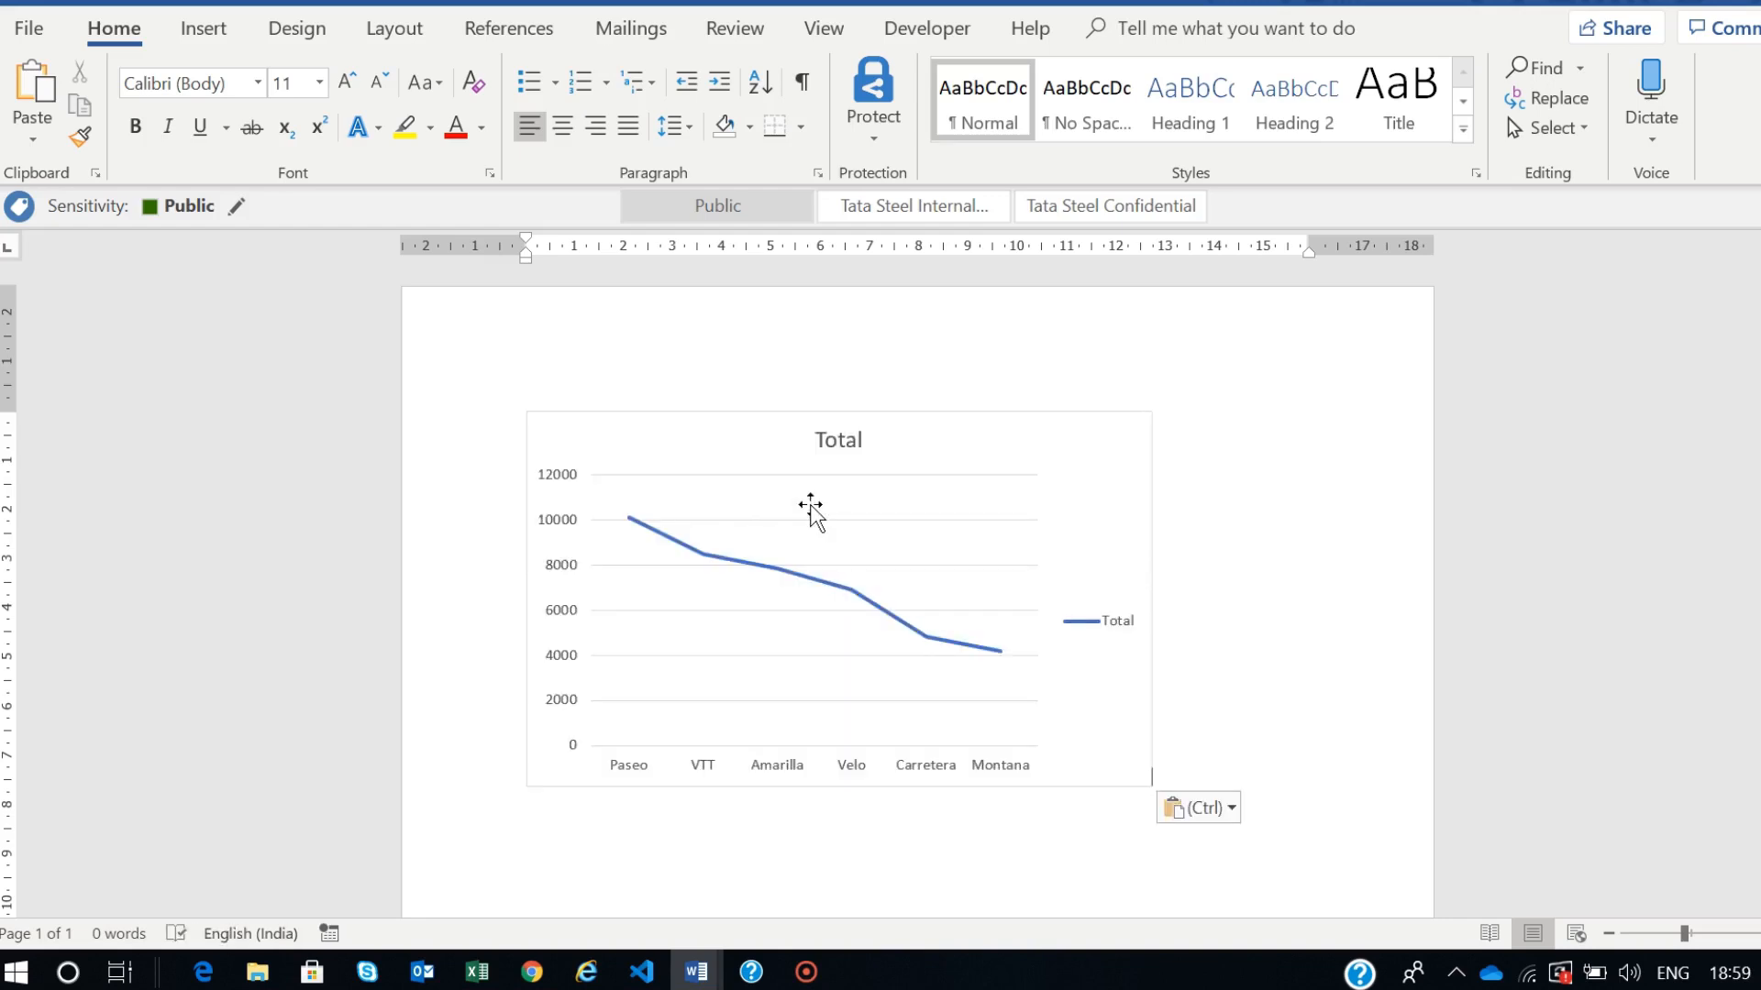
left_click(984, 463)
key("Delete")
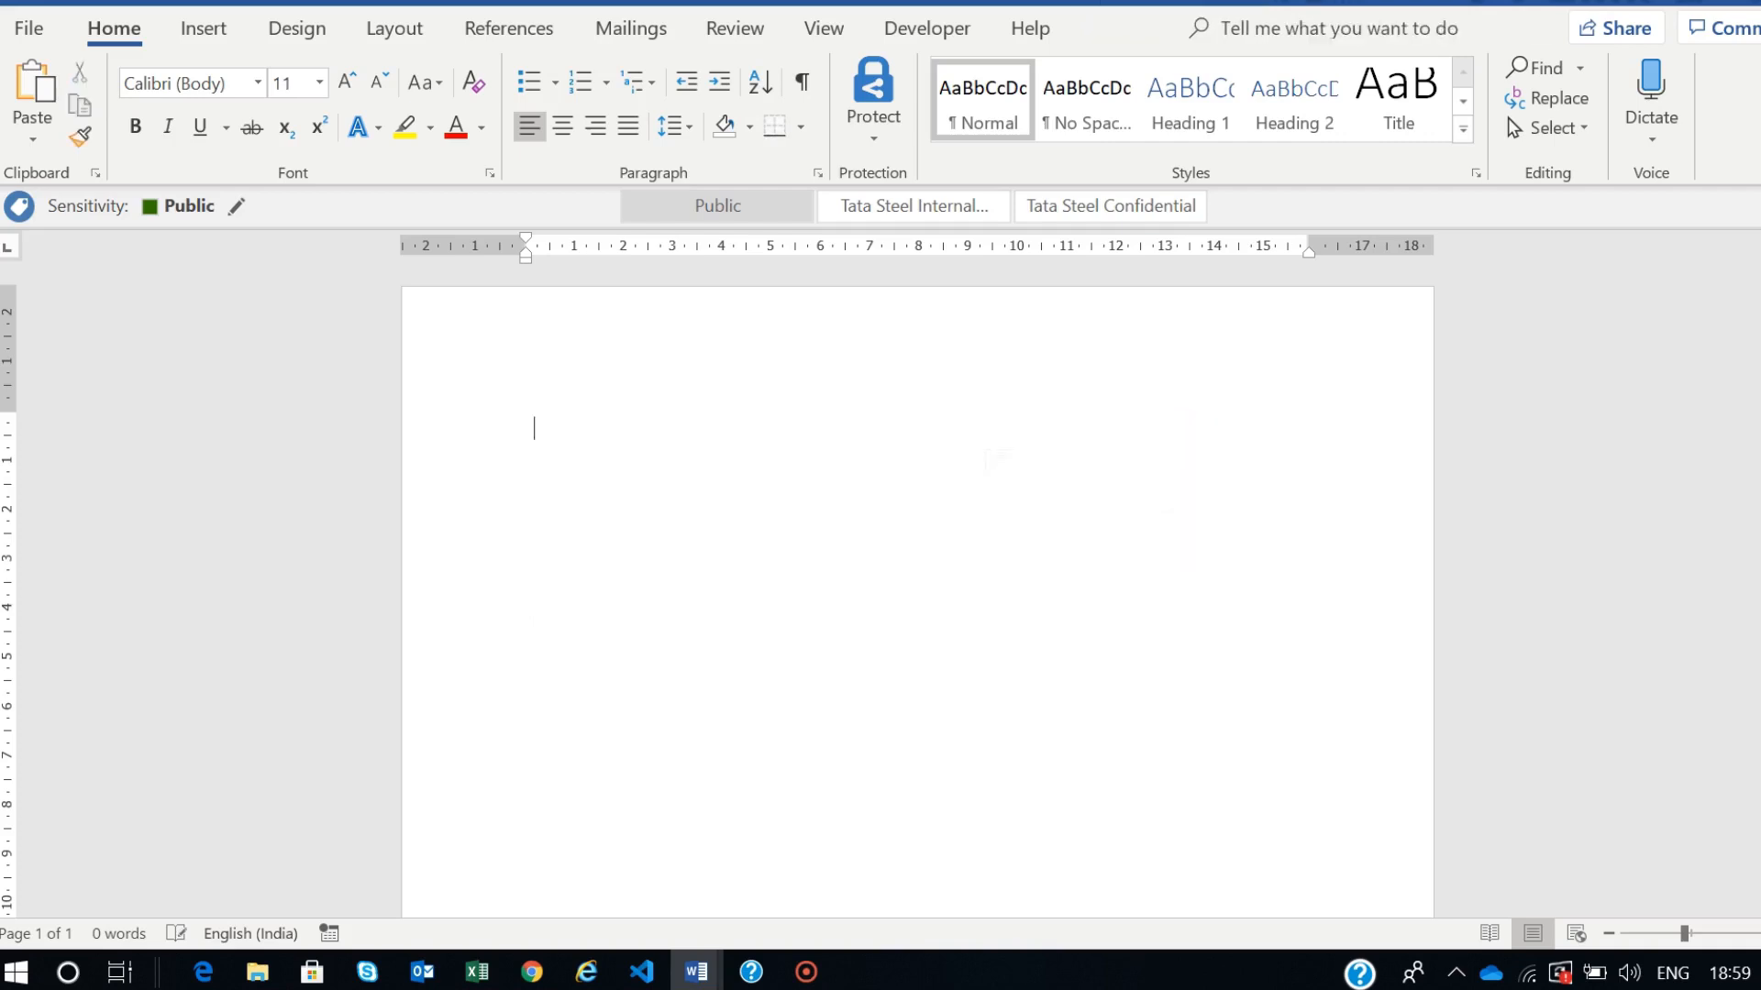
left_click(806, 972)
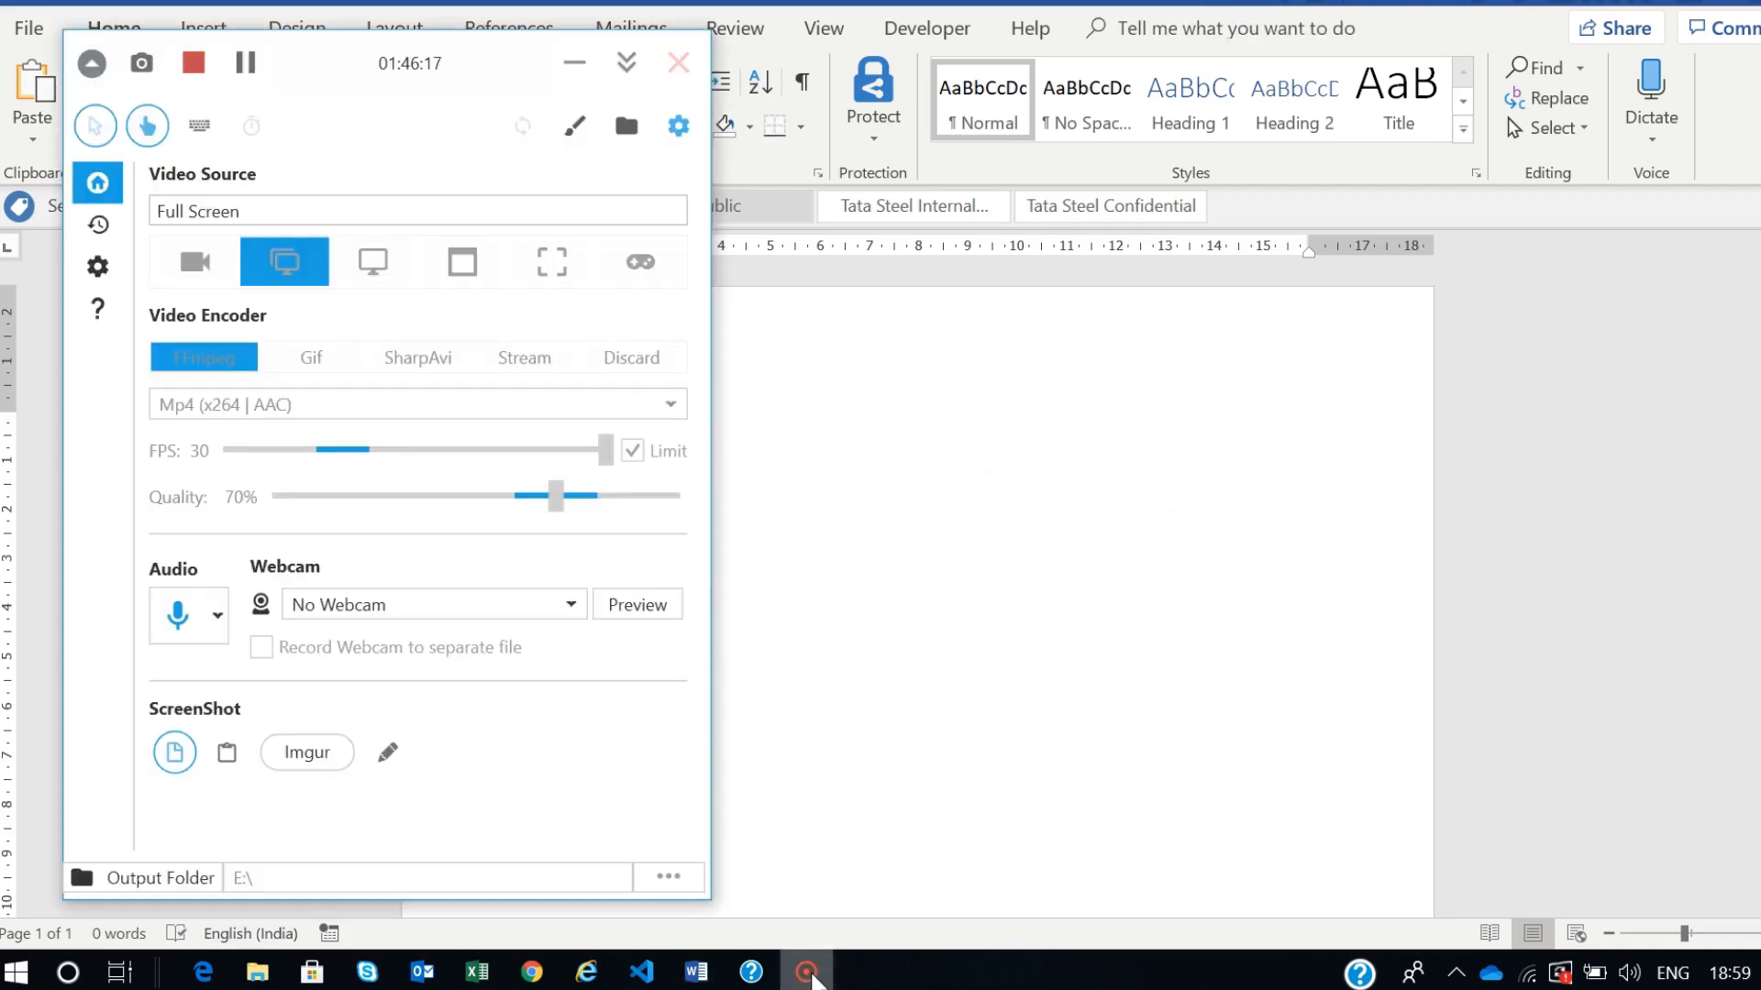